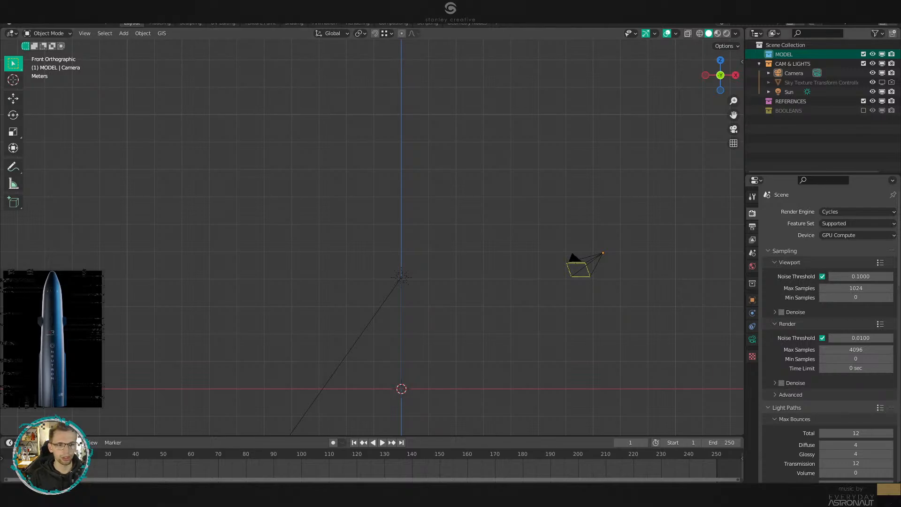
{"action": "left_click", "coordinate": [791, 101]}
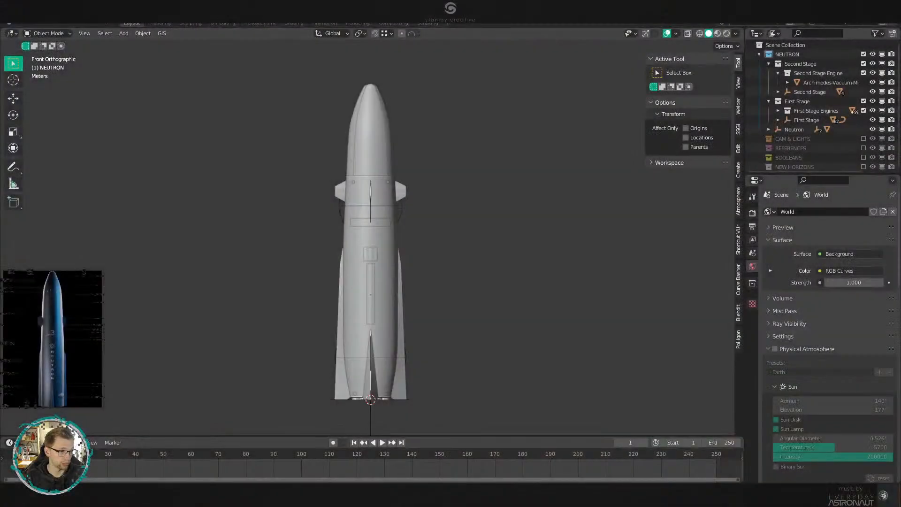
{"action": "scroll", "coordinate": [516, 193], "scroll_direction": "up", "scroll_amount": 3}
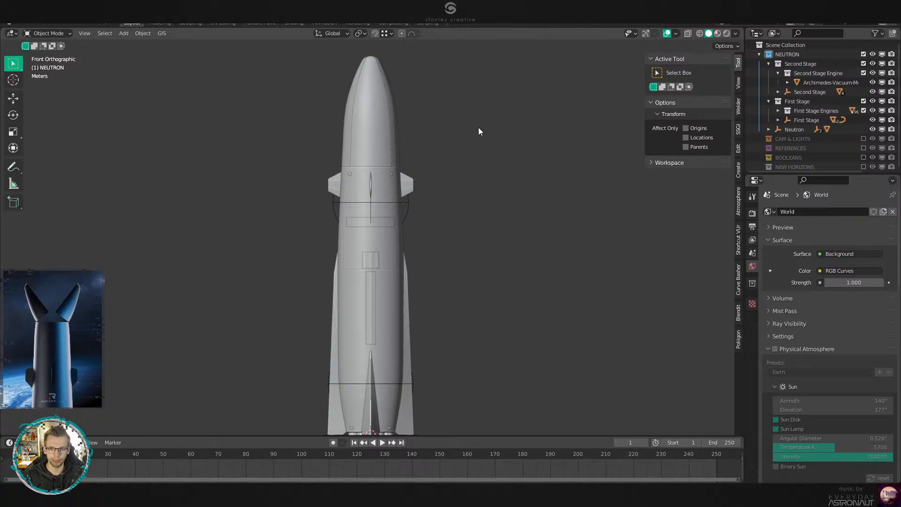
{"action": "middle_click_drag", "start_coordinate": [441, 198], "coordinate": [437, 214]}
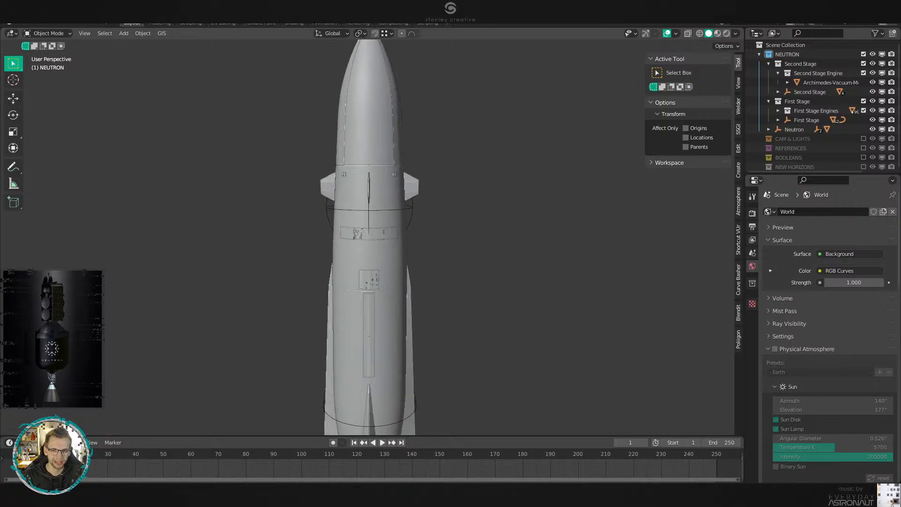
Switch to the front orthographic view and enable the REFERENCES collection to show its images behind the rocket.
{"action": "scroll", "coordinate": [593, 225], "scroll_direction": "down", "scroll_amount": 3}
{"action": "key", "text": "KP_1"}
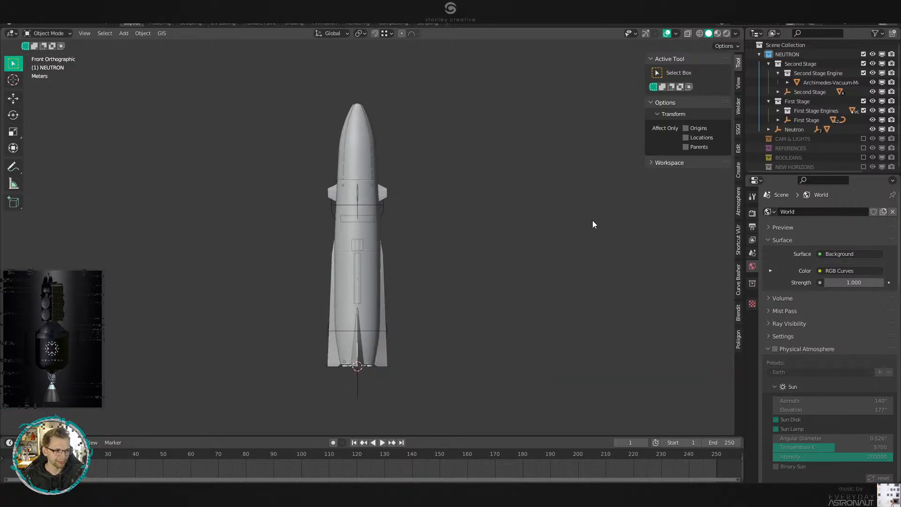
{"action": "scroll", "coordinate": [592, 220], "scroll_direction": "up", "scroll_amount": 3}
{"action": "scroll", "coordinate": [641, 237], "scroll_direction": "down", "scroll_amount": 1}
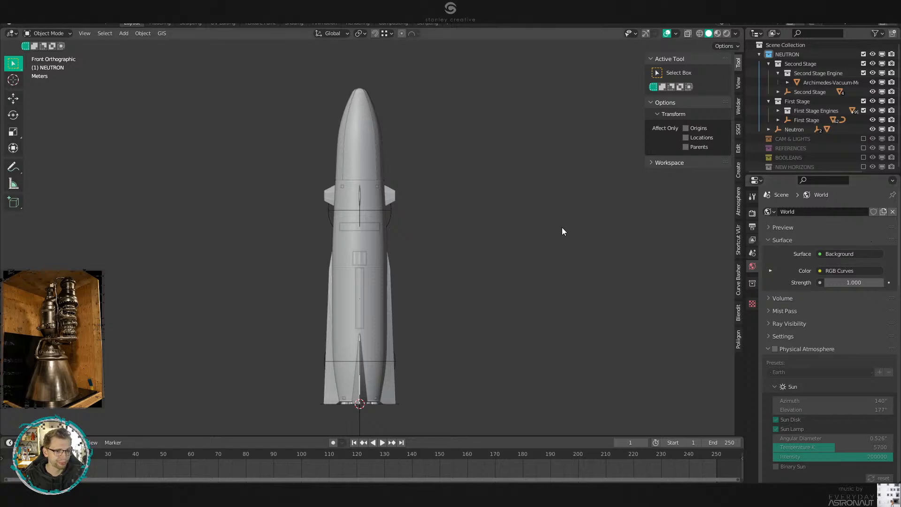
{"action": "left_click", "coordinate": [863, 148]}
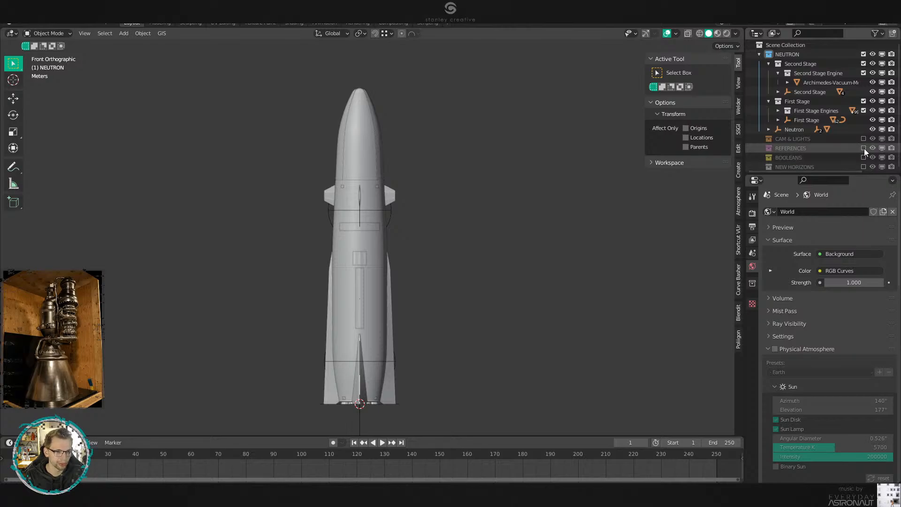
{"action": "scroll", "coordinate": [544, 199], "scroll_direction": "down", "scroll_amount": 3}
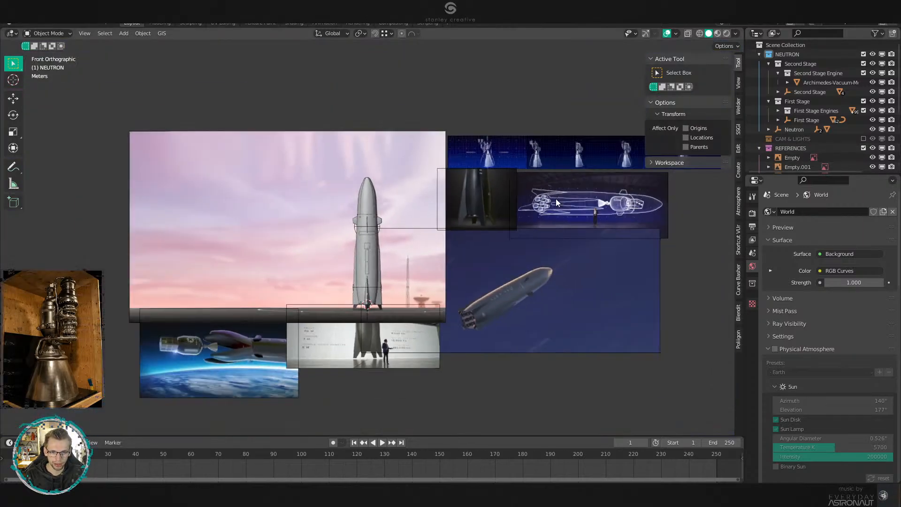
{"action": "scroll", "coordinate": [556, 199], "scroll_direction": "up", "scroll_amount": 2}
{"action": "scroll", "coordinate": [557, 200], "scroll_direction": "up", "scroll_amount": 1}
{"action": "scroll", "coordinate": [798, 151], "scroll_direction": "down", "scroll_amount": 5}
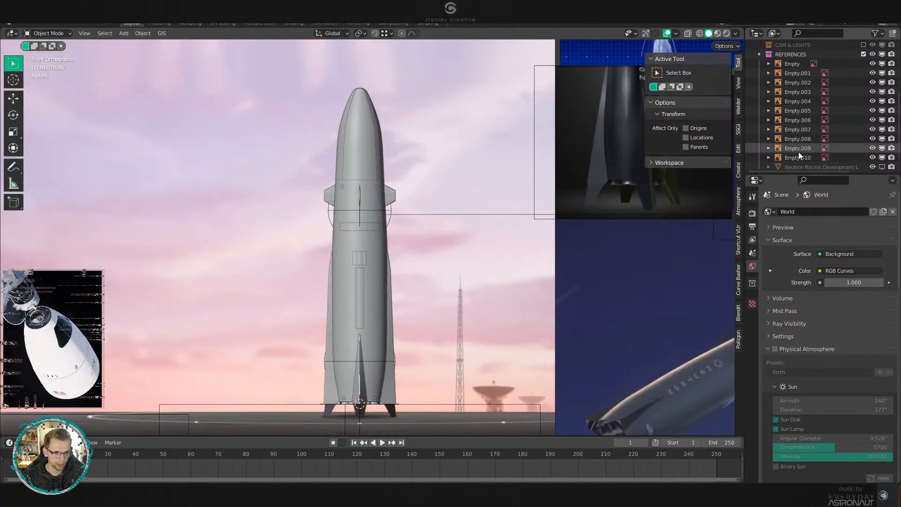
Select reference images Empty through Empty.010 and move them away from the rocket along X, to about X -257 m.
{"action": "left_click", "coordinate": [796, 64]}
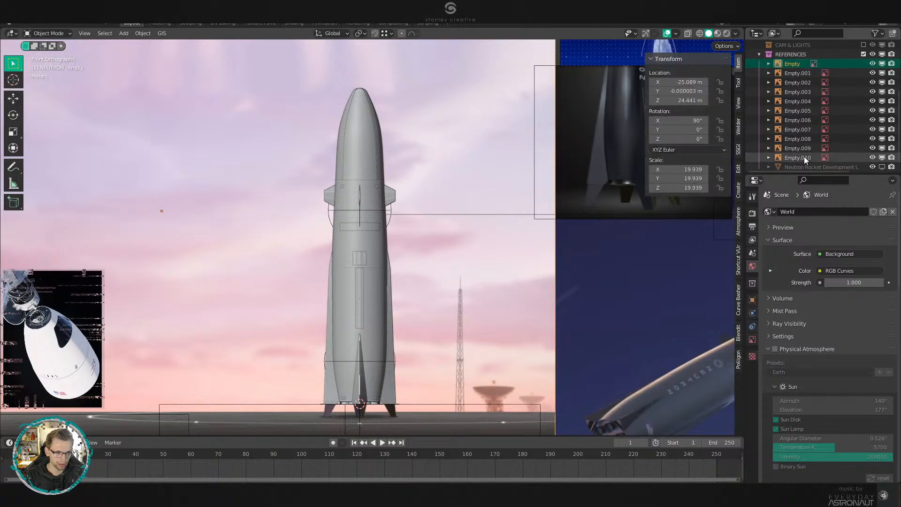
{"action": "left_click", "coordinate": [804, 157], "text": "shift"}
{"action": "scroll", "coordinate": [804, 157], "scroll_direction": "down", "scroll_amount": 1}
{"action": "scroll", "coordinate": [477, 235], "scroll_direction": "down", "scroll_amount": 1}
{"action": "scroll", "coordinate": [478, 236], "scroll_direction": "down", "scroll_amount": 5}
{"action": "key", "text": "g"}
{"action": "key", "text": "x"}
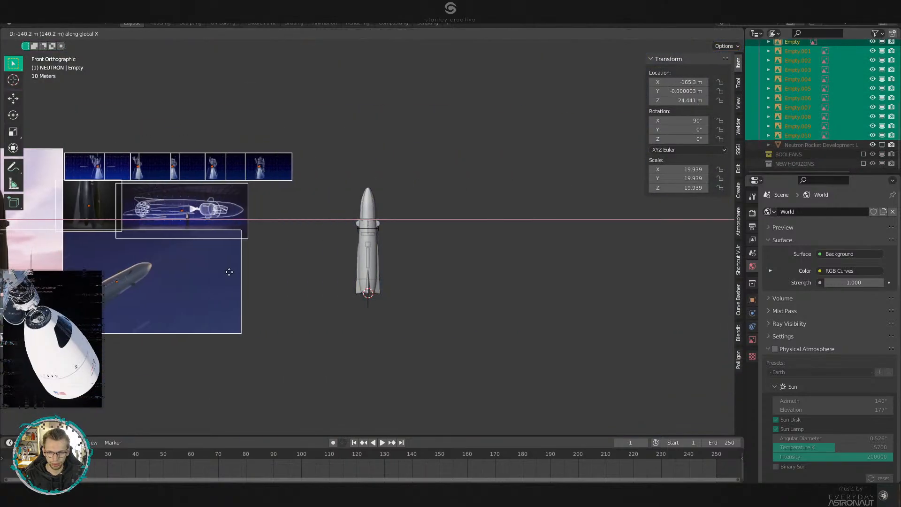
{"action": "left_click", "coordinate": [229, 272]}
{"action": "scroll", "coordinate": [413, 254], "scroll_direction": "down", "scroll_amount": 3}
{"action": "key", "text": "g"}
{"action": "key", "text": "x"}
{"action": "left_click", "coordinate": [271, 270]}
{"action": "left_click", "coordinate": [334, 263]}
{"action": "scroll", "coordinate": [450, 253], "scroll_direction": "up", "scroll_amount": 10}
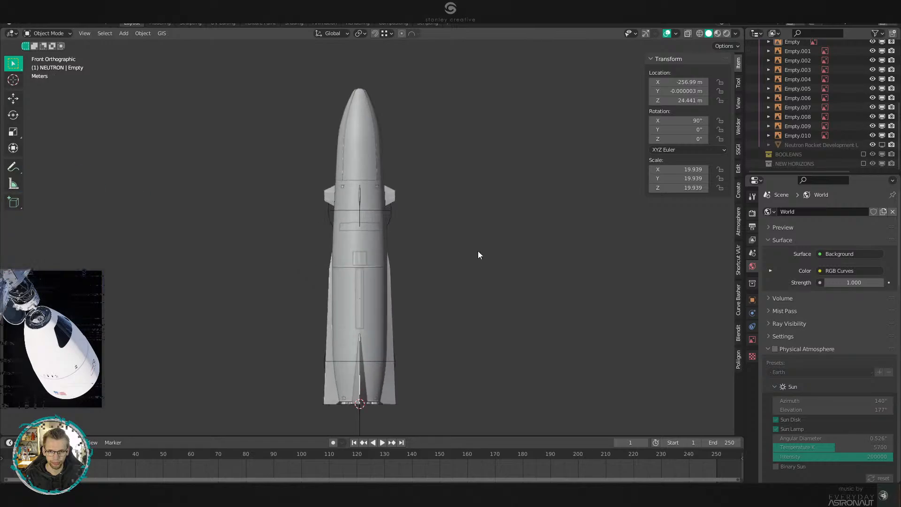
{"action": "middle_click_drag", "start_coordinate": [497, 254], "coordinate": [509, 247], "text": "shift"}
{"action": "scroll", "coordinate": [509, 246], "scroll_direction": "down", "scroll_amount": 1}
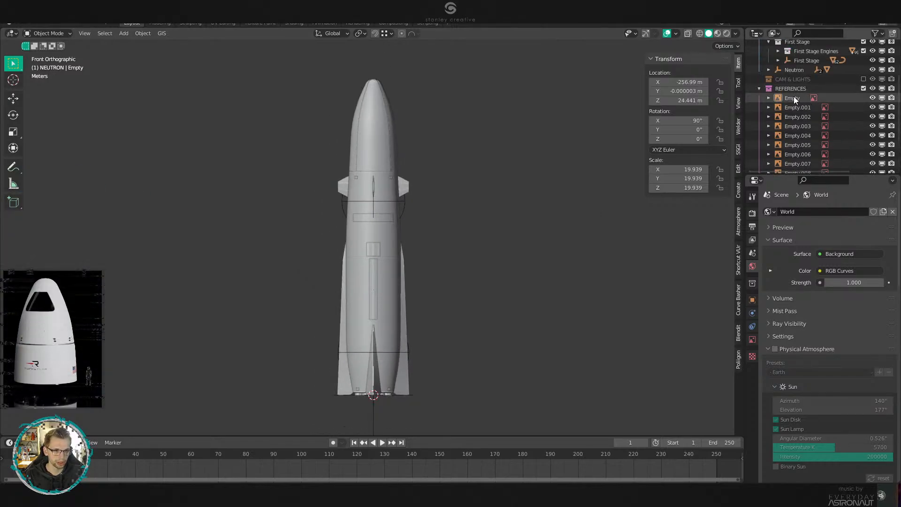
Create a new collection inside REFERENCES and rename it Old REFERENCES.
{"action": "scroll", "coordinate": [793, 97], "scroll_direction": "up", "scroll_amount": 2}
{"action": "left_click", "coordinate": [801, 78]}
{"action": "right_click", "coordinate": [801, 75]}
{"action": "left_click", "coordinate": [790, 74]}
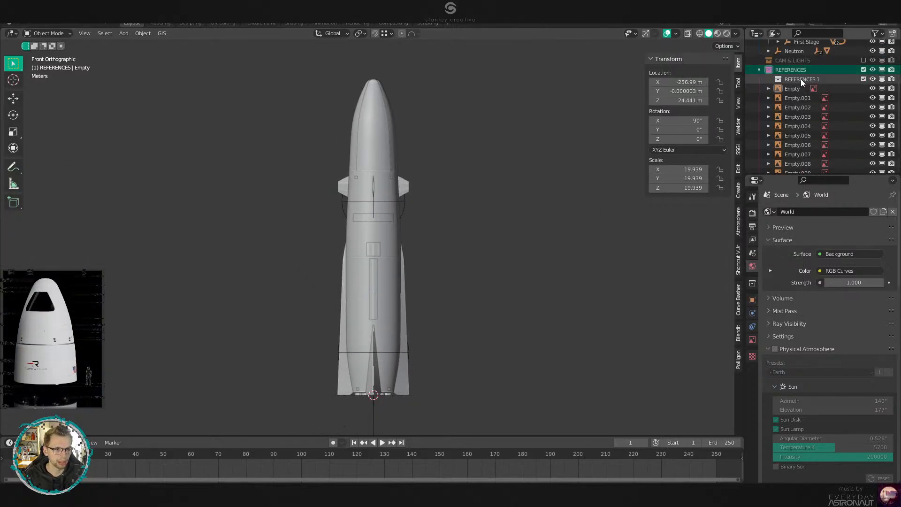
{"action": "double_click", "coordinate": [801, 79]}
{"action": "key", "text": "Right"}
{"action": "key", "text": "BackSpace"}
{"action": "key", "text": "BackSpace"}
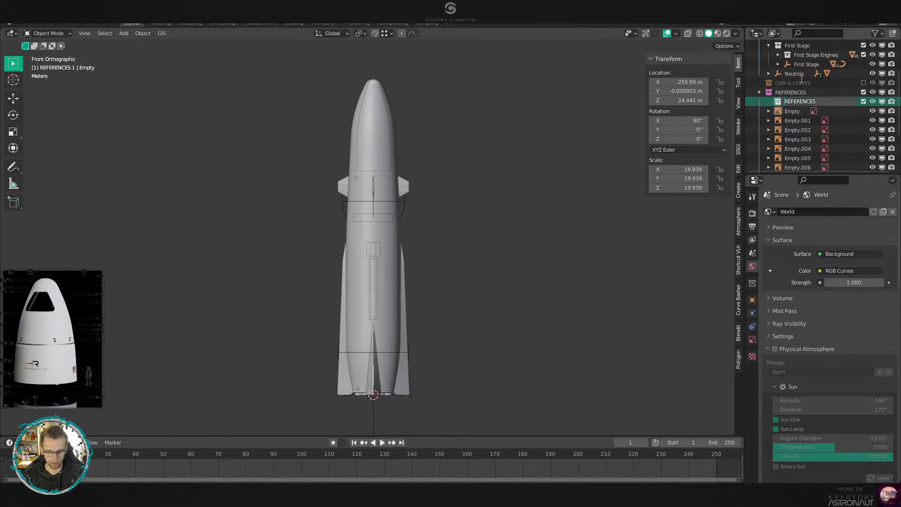
{"action": "type", "text": "Old"}
{"action": "key", "text": "Return"}
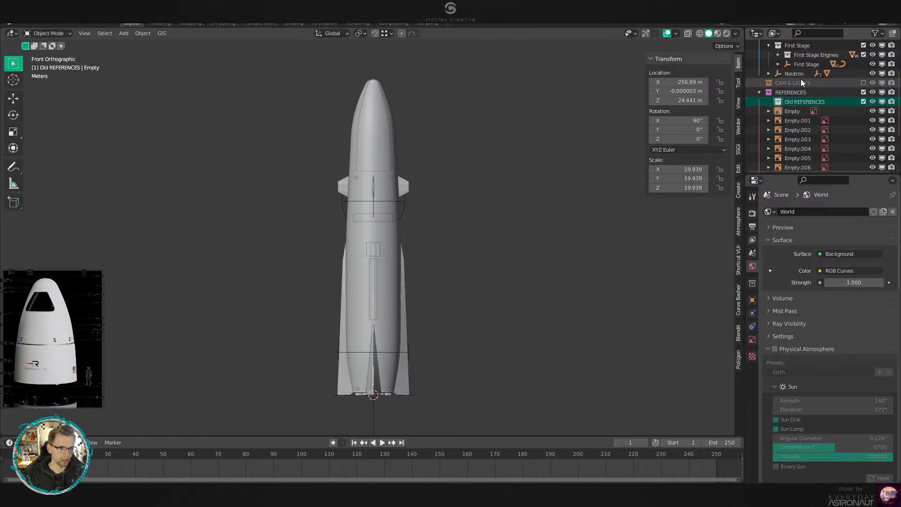
Select reference images Empty through Empty.010 and bring them back along X behind the rocket, to about X -26.4 m.
{"action": "left_click", "coordinate": [795, 110]}
{"action": "scroll", "coordinate": [795, 110], "scroll_direction": "down", "scroll_amount": 3}
{"action": "left_click", "coordinate": [798, 135], "text": "shift"}
{"action": "scroll", "coordinate": [410, 185], "scroll_direction": "down", "scroll_amount": 4}
{"action": "key", "text": "g"}
{"action": "key", "text": "x"}
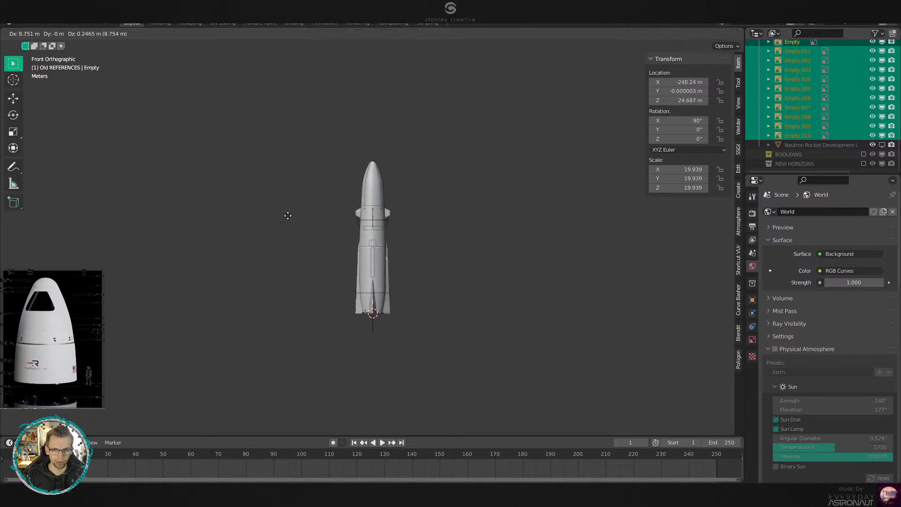
{"action": "left_click", "coordinate": [401, 230]}
{"action": "scroll", "coordinate": [413, 298], "scroll_direction": "up", "scroll_amount": 5}
{"action": "middle_click_drag", "start_coordinate": [446, 303], "coordinate": [439, 179], "text": "shift"}
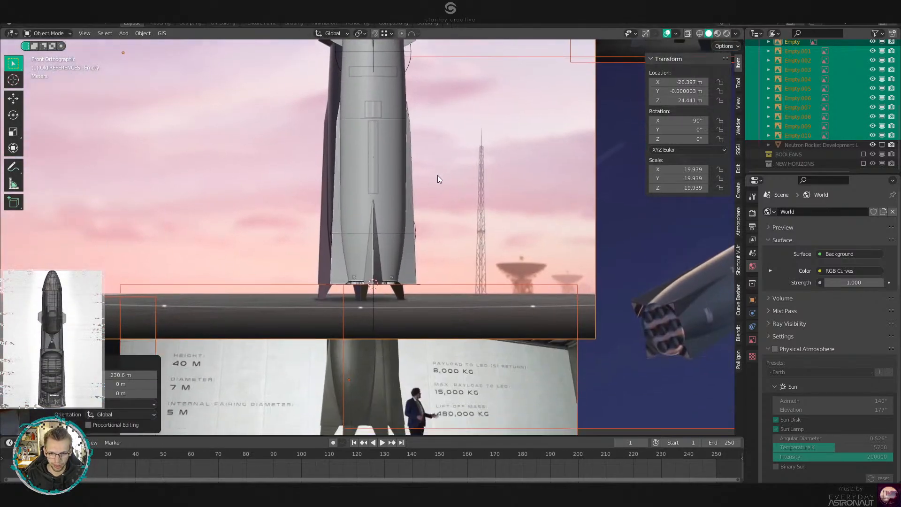
Nudge the reference images about 1.29 m along X so the pictured rocket base lines up with the model.
{"action": "scroll", "coordinate": [438, 180], "scroll_direction": "up", "scroll_amount": 3}
{"action": "key", "text": "g"}
{"action": "key", "text": "x"}
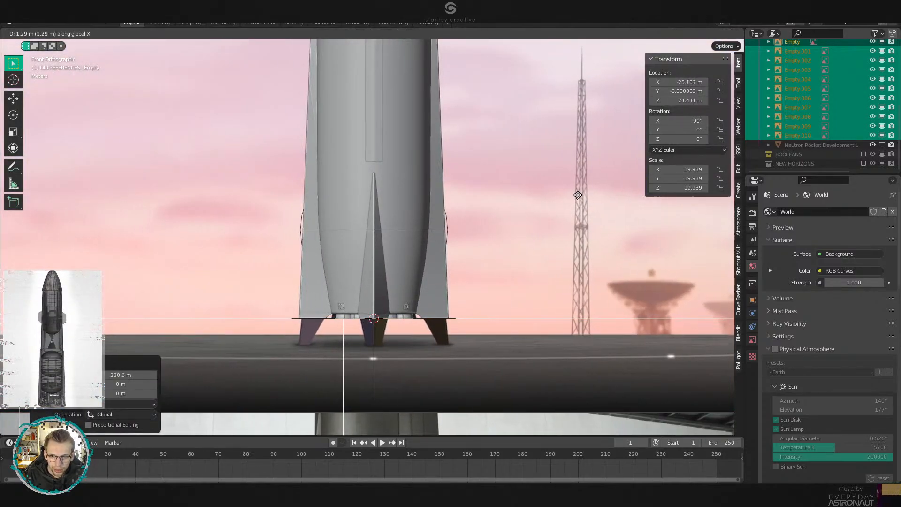
{"action": "left_click", "coordinate": [677, 160]}
Put the selected reference images into the Old REFERENCES collection and exclude that collection from the view layer.
{"action": "scroll", "coordinate": [826, 103], "scroll_direction": "up", "scroll_amount": 4}
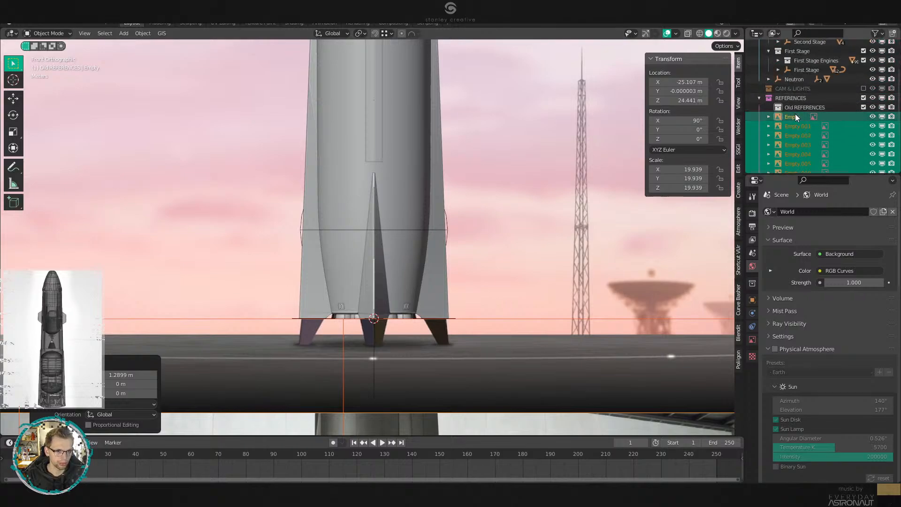
{"action": "left_click", "coordinate": [863, 107]}
Create a second collection inside REFERENCES and rename it New REFERENCES.
{"action": "right_click", "coordinate": [797, 126]}
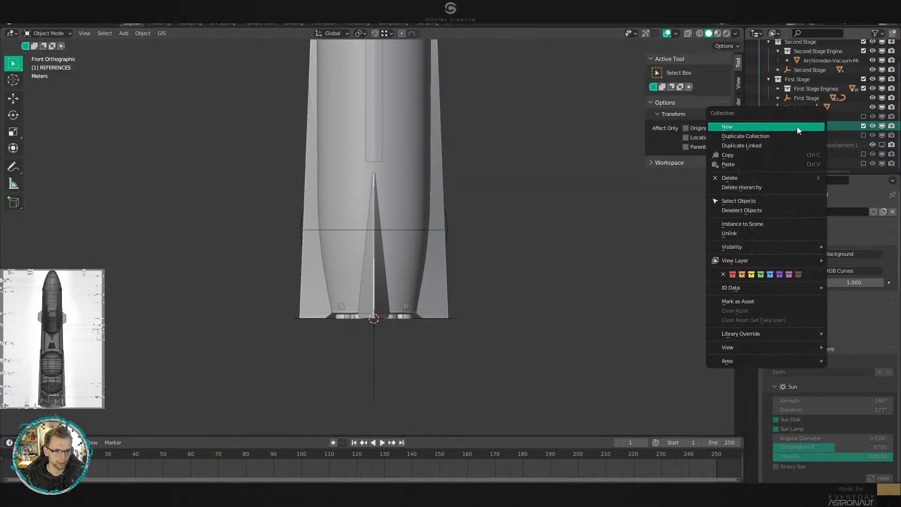
{"action": "left_click", "coordinate": [797, 126]}
{"action": "double_click", "coordinate": [806, 143]}
{"action": "key", "text": "BackSpace"}
{"action": "key", "text": "BackSpace"}
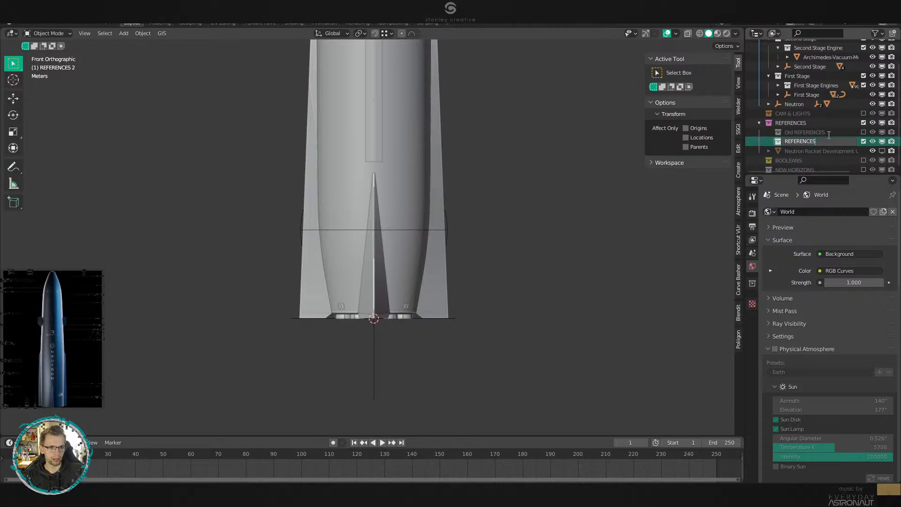
{"action": "type", "text": "New"}
{"action": "key", "text": "Return"}
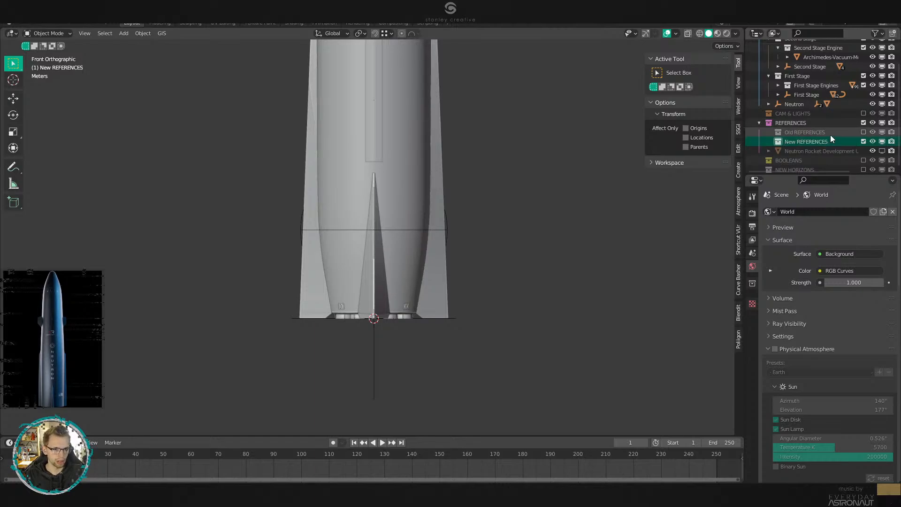
Add the new Neutron design infographic as a reference image at the world origin in the New REFERENCES collection.
{"action": "scroll", "coordinate": [445, 137], "scroll_direction": "down", "scroll_amount": 4}
{"action": "middle_click_drag", "start_coordinate": [441, 139], "coordinate": [440, 231], "text": "shift"}
{"action": "scroll", "coordinate": [418, 233], "scroll_direction": "up", "scroll_amount": 2}
{"action": "scroll", "coordinate": [443, 238], "scroll_direction": "down", "scroll_amount": 1}
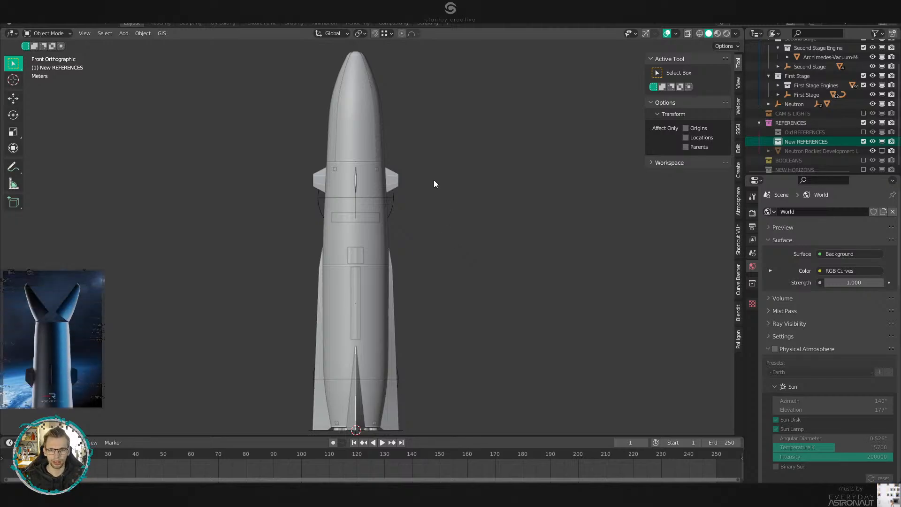
{"action": "middle_click_drag", "start_coordinate": [424, 177], "coordinate": [433, 171], "text": "shift"}
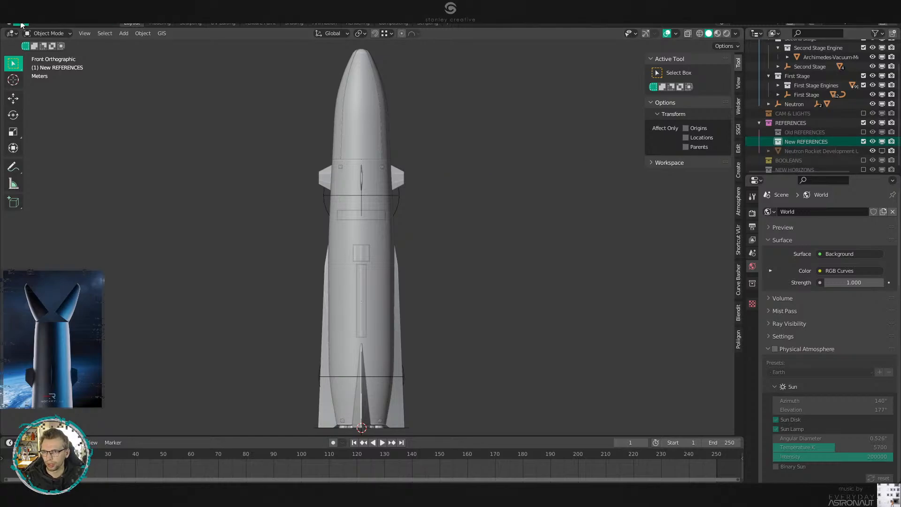
{"action": "key", "text": "shift+a"}
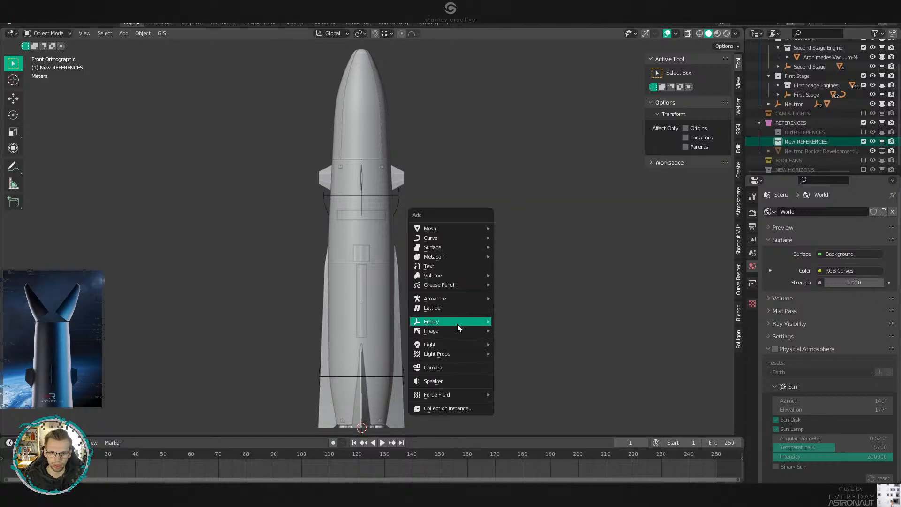
{"action": "mouse_move", "coordinate": [457, 330]}
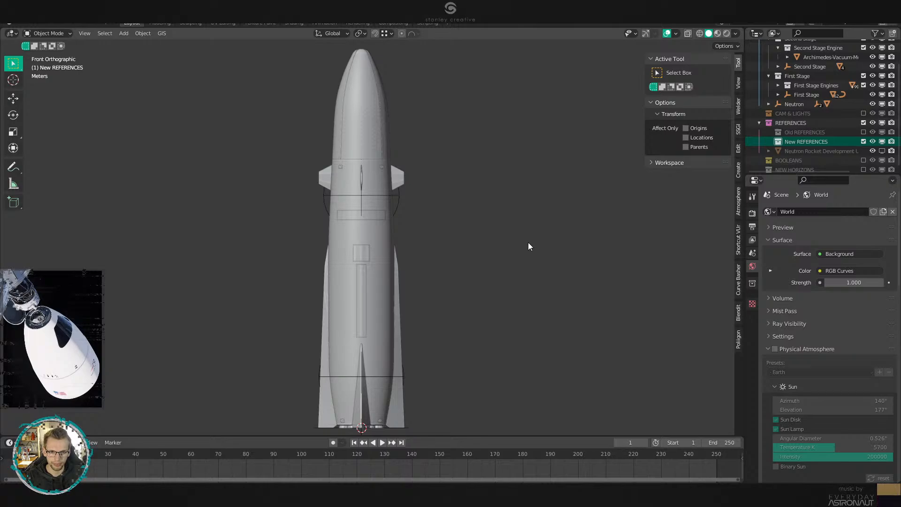
Enlarge the new reference image to a scale of about 18.4 so its rockets are close to the model's height.
{"action": "middle_click_drag", "start_coordinate": [452, 344], "coordinate": [455, 219], "text": "shift"}
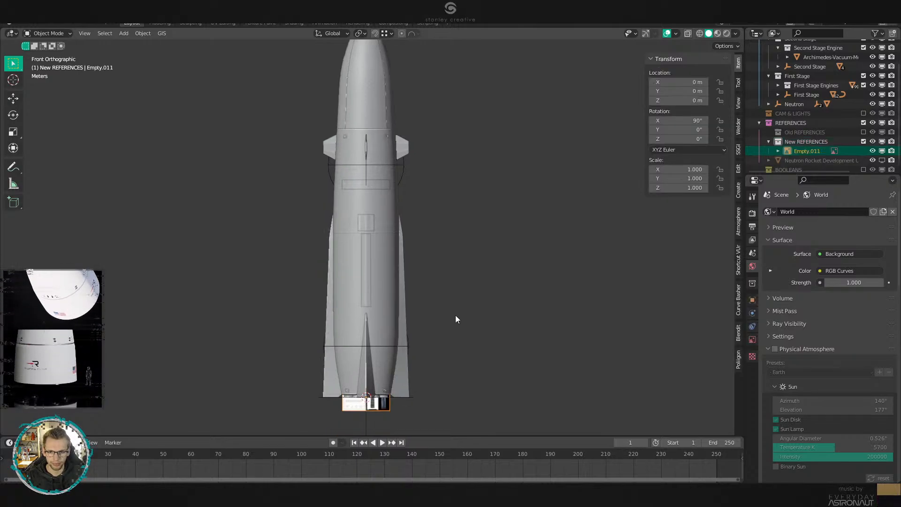
{"action": "key", "text": "s"}
{"action": "left_click", "coordinate": [722, 298]}
{"action": "key", "text": "s"}
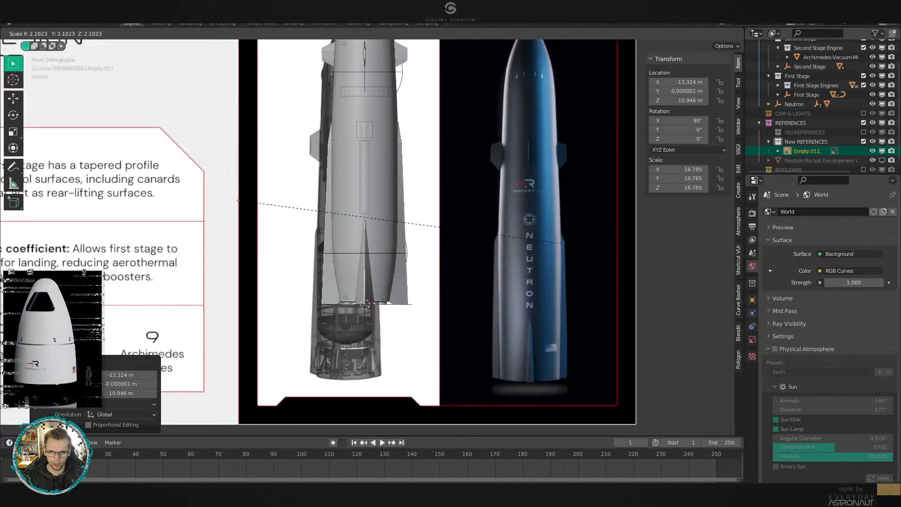
{"action": "left_click", "coordinate": [489, 299]}
Move the reference image so its dark Neutron render stands beside the model, at about X -43.9 m and Z 20.5 m.
{"action": "scroll", "coordinate": [505, 244], "scroll_direction": "down", "scroll_amount": 2}
{"action": "key", "text": "g"}
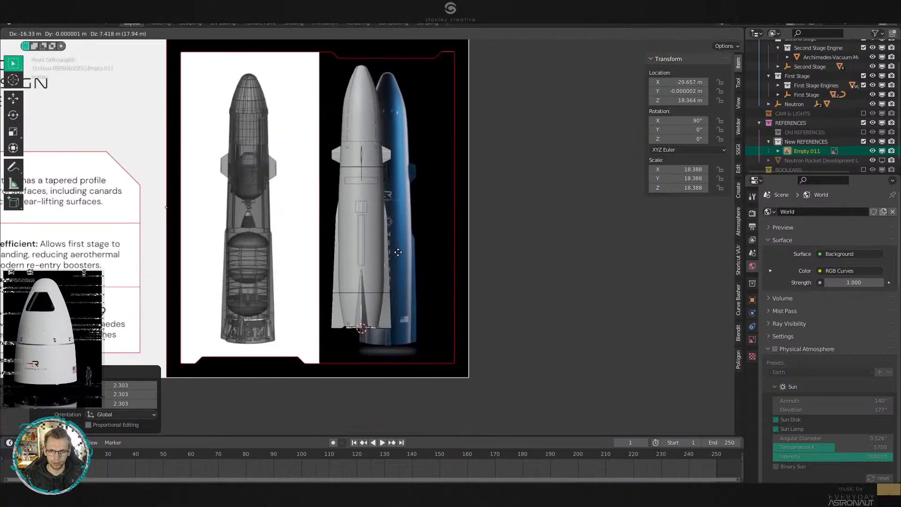
{"action": "left_click", "coordinate": [282, 247]}
{"action": "scroll", "coordinate": [403, 257], "scroll_direction": "up", "scroll_amount": 4}
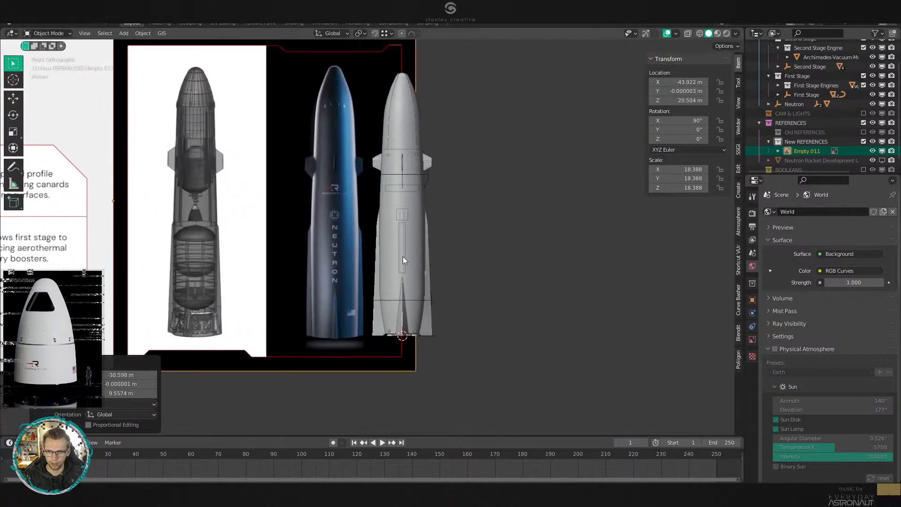
{"action": "scroll", "coordinate": [439, 287], "scroll_direction": "up", "scroll_amount": 1}
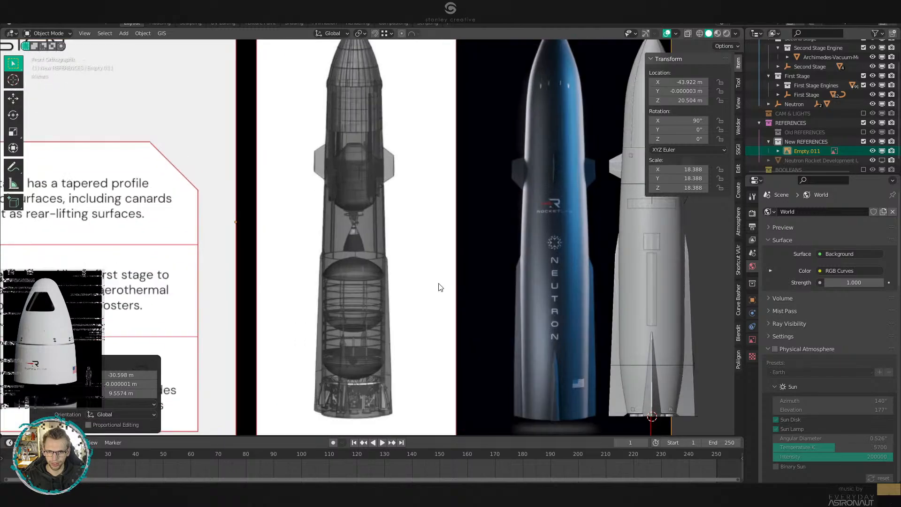
{"action": "scroll", "coordinate": [422, 284], "scroll_direction": "down", "scroll_amount": 1}
{"action": "middle_click_drag", "start_coordinate": [460, 242], "coordinate": [318, 252], "text": "shift"}
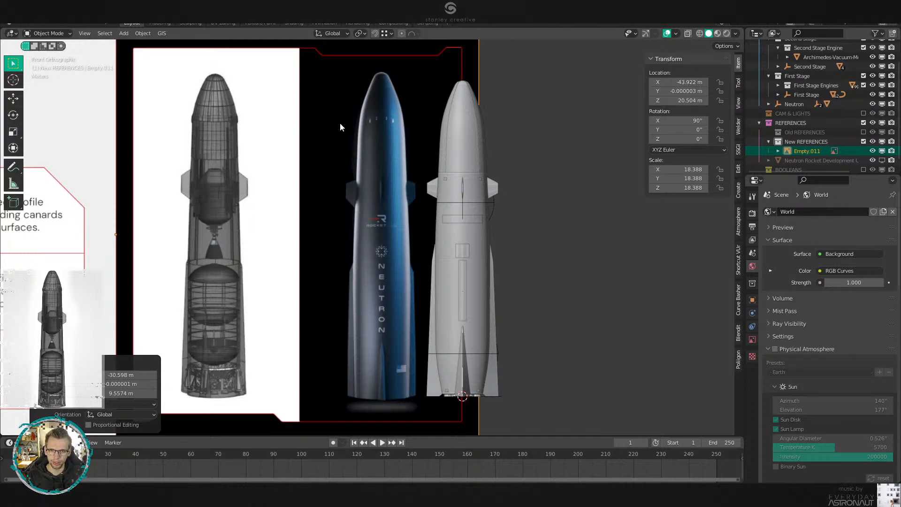
Move the reference image's dark render behind the rocket model, to about X -33.7 m and Z 20.6 m, and set the pivot point to 3D Cursor.
{"action": "key", "text": "g"}
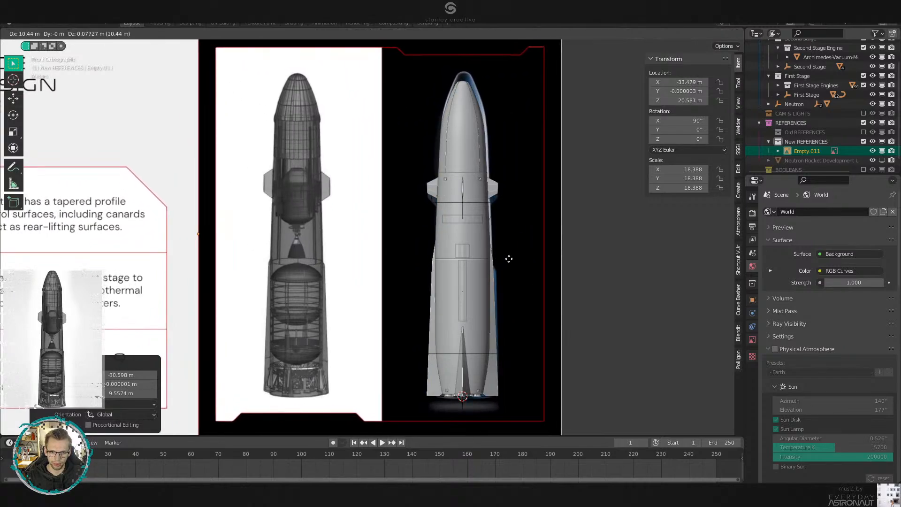
{"action": "left_click", "coordinate": [491, 263]}
{"action": "key", "text": "period"}
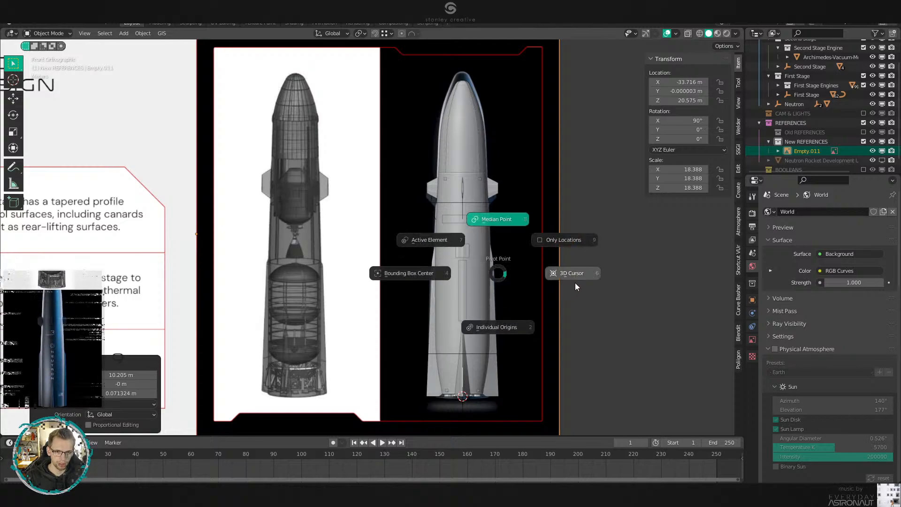
{"action": "left_click", "coordinate": [575, 283]}
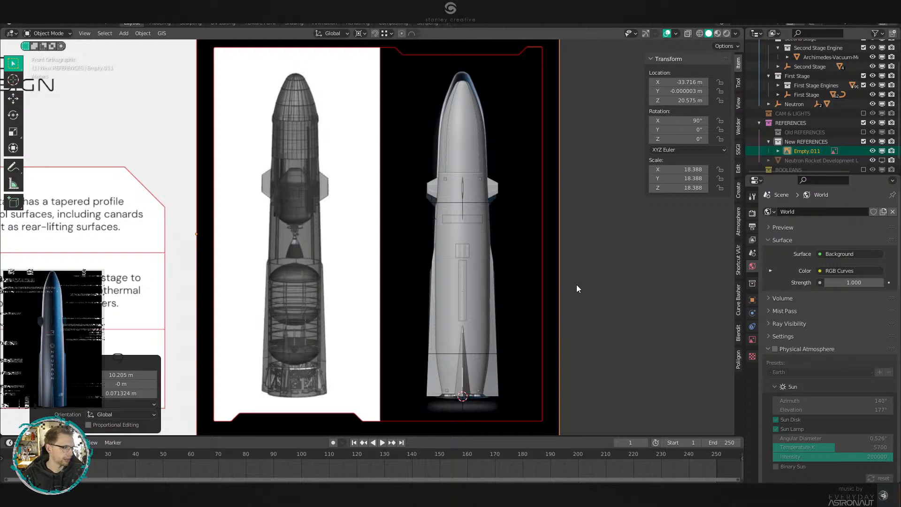
Scale the reference image up about the 3D cursor to a scale of about 19.1, judging the fit at the rocket's base.
{"action": "middle_click_drag", "start_coordinate": [535, 211], "coordinate": [520, 236], "text": "shift"}
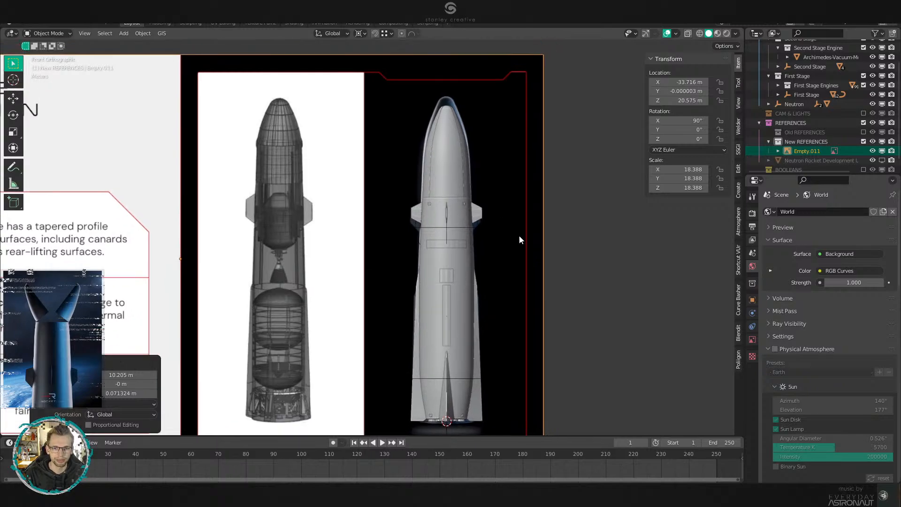
{"action": "scroll", "coordinate": [519, 235], "scroll_direction": "up", "scroll_amount": 1}
{"action": "middle_click_drag", "start_coordinate": [552, 270], "coordinate": [525, 220], "text": "shift"}
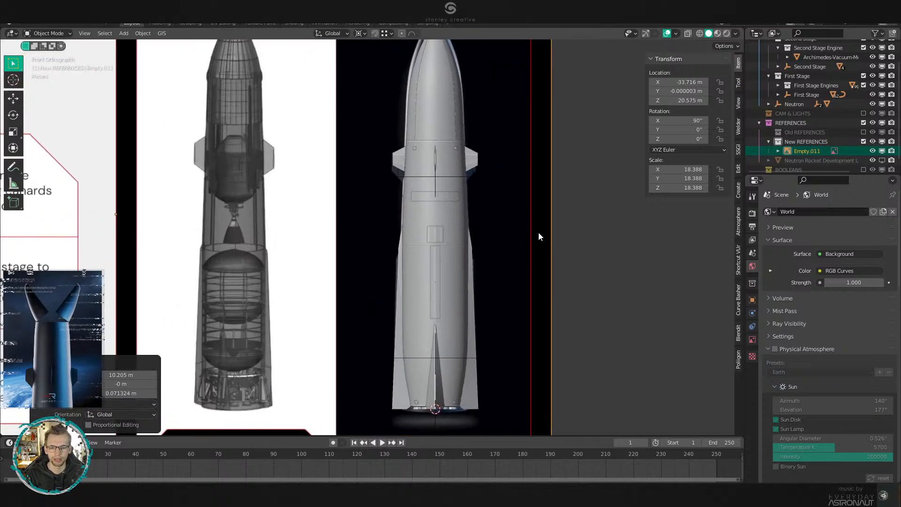
{"action": "scroll", "coordinate": [539, 237], "scroll_direction": "up", "scroll_amount": 7}
{"action": "key", "text": "s"}
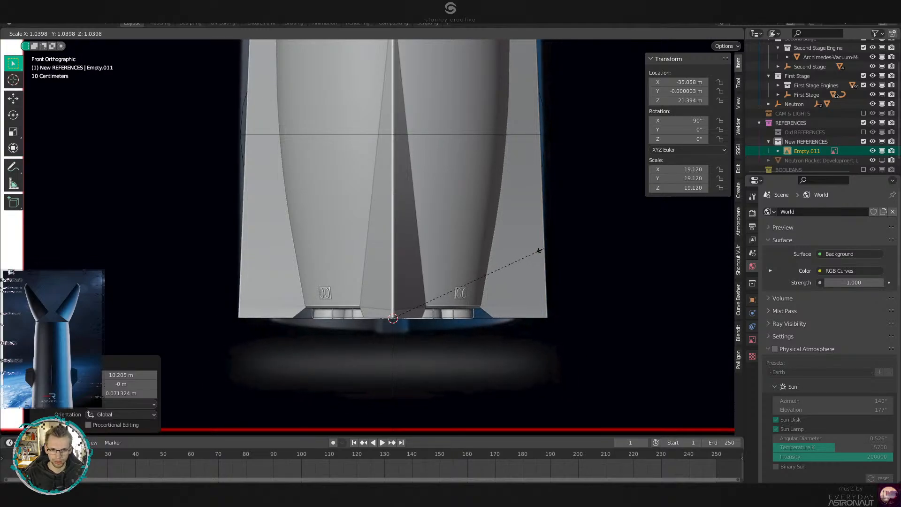
{"action": "left_click", "coordinate": [545, 249]}
{"action": "key", "text": "period"}
{"action": "key", "text": "Escape"}
Scale the reference image down about the 3D cursor to a scale of about 17.9 so its nose matches the model's.
{"action": "scroll", "coordinate": [545, 249], "scroll_direction": "down", "scroll_amount": 4}
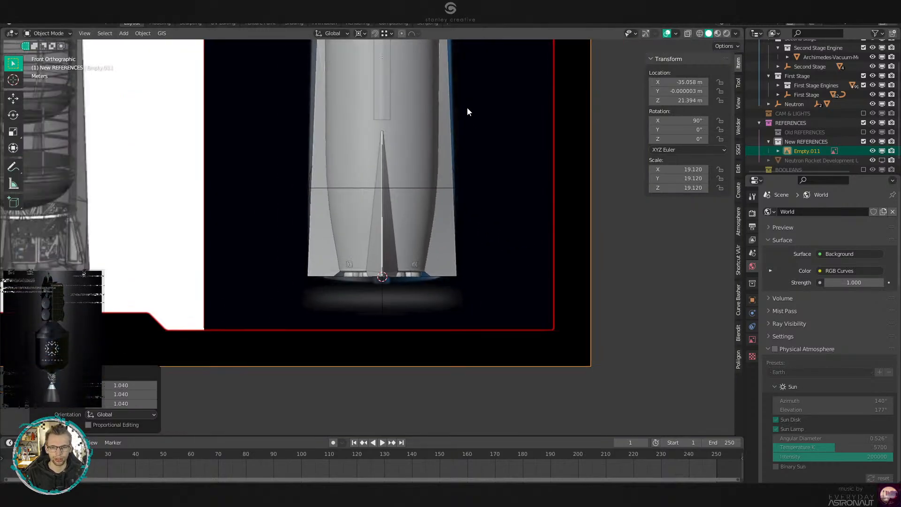
{"action": "scroll", "coordinate": [471, 109], "scroll_direction": "up", "scroll_amount": 5}
{"action": "scroll", "coordinate": [477, 292], "scroll_direction": "down", "scroll_amount": 8}
{"action": "scroll", "coordinate": [548, 255], "scroll_direction": "up", "scroll_amount": 5}
{"action": "key", "text": "s"}
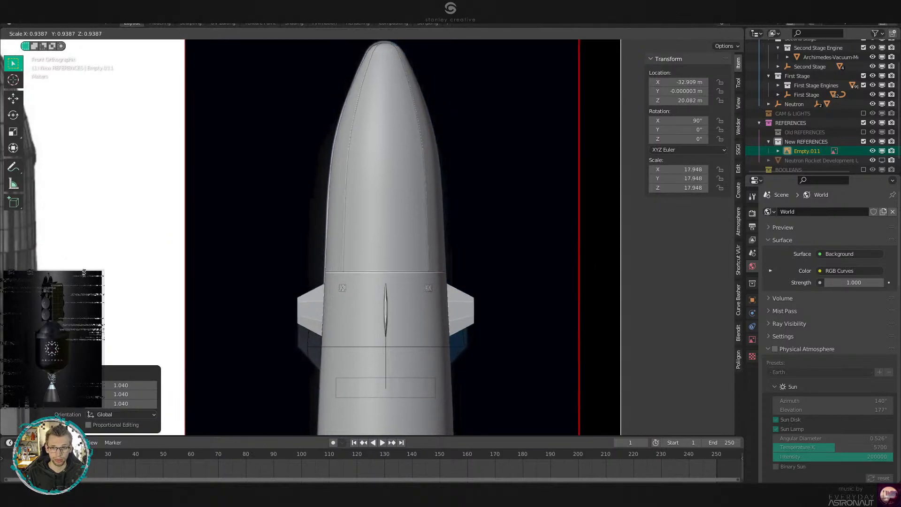
{"action": "left_click", "coordinate": [497, 311]}
{"action": "scroll", "coordinate": [497, 312], "scroll_direction": "down", "scroll_amount": 2}
Show the model in wireframe and raise the reference image along Z by about 0.38 m to line up the rocket bases.
{"action": "scroll", "coordinate": [469, 287], "scroll_direction": "up", "scroll_amount": 7}
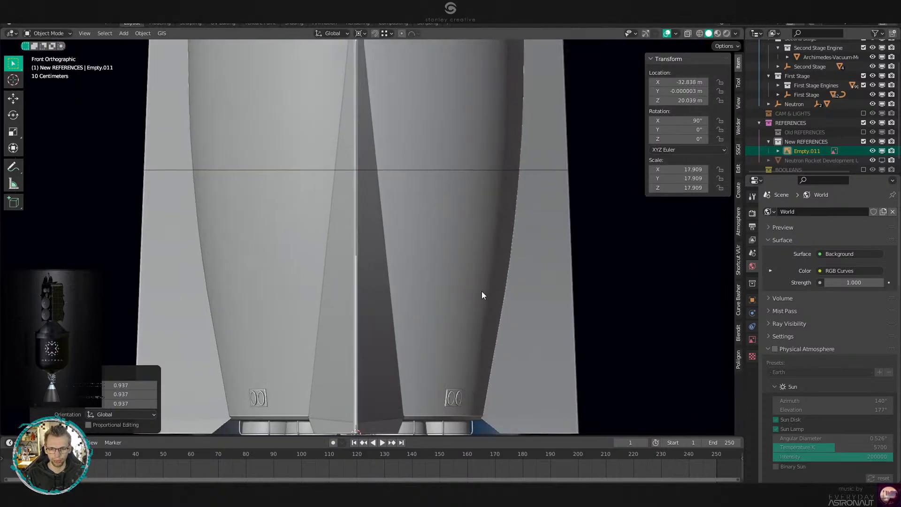
{"action": "middle_click_drag", "start_coordinate": [456, 376], "coordinate": [497, 247], "text": "shift"}
{"action": "scroll", "coordinate": [496, 249], "scroll_direction": "down", "scroll_amount": 2}
{"action": "key", "text": "z"}
{"action": "left_click", "coordinate": [353, 301]}
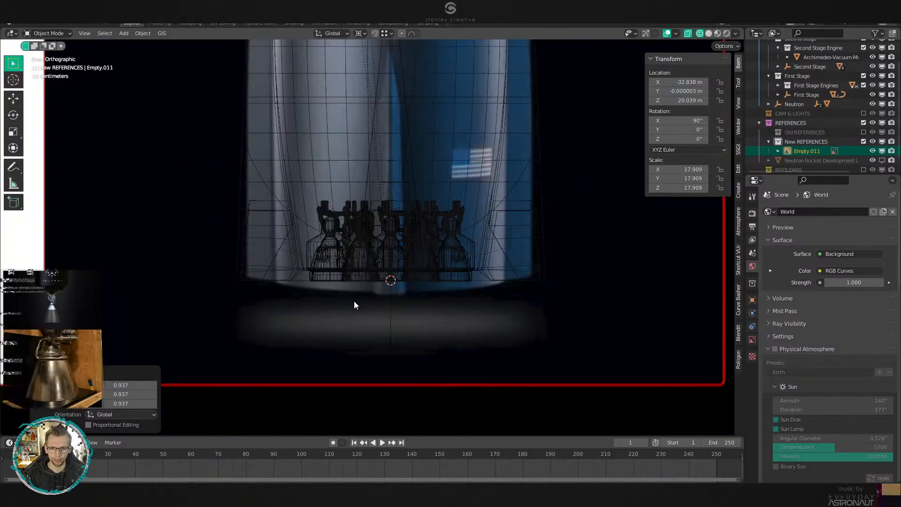
{"action": "scroll", "coordinate": [354, 305], "scroll_direction": "up", "scroll_amount": 2}
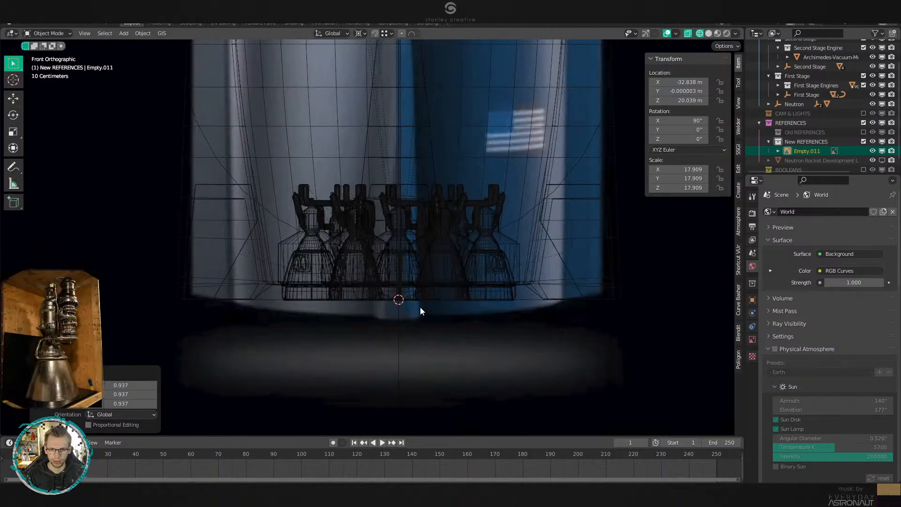
{"action": "key", "text": "g"}
{"action": "key", "text": "z"}
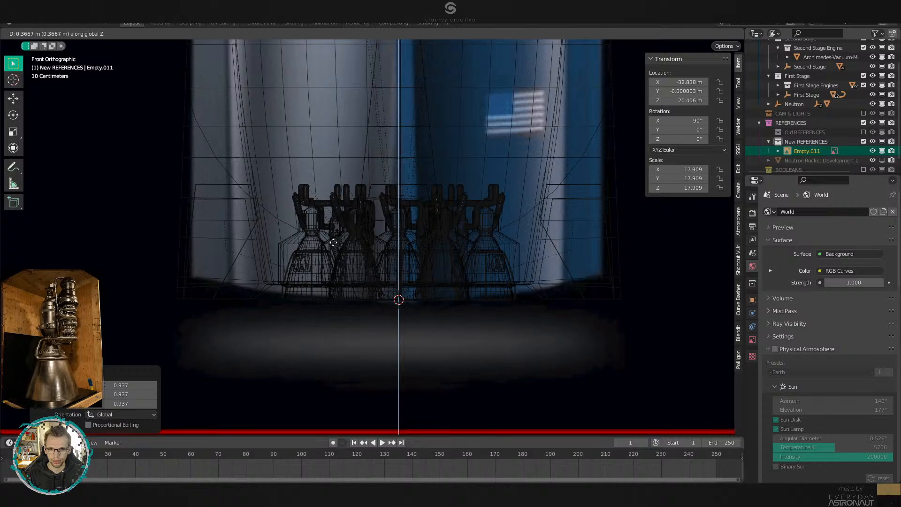
{"action": "left_click", "coordinate": [335, 242]}
Scale the reference image to about 17.73 so the render's nose tip meets the model's nose tip.
{"action": "scroll", "coordinate": [371, 238], "scroll_direction": "down", "scroll_amount": 5}
{"action": "middle_click_drag", "start_coordinate": [394, 182], "coordinate": [389, 334], "text": "shift"}
{"action": "middle_click_drag", "start_coordinate": [405, 145], "coordinate": [408, 329], "text": "shift"}
{"action": "middle_click_drag", "start_coordinate": [392, 127], "coordinate": [398, 308], "text": "shift"}
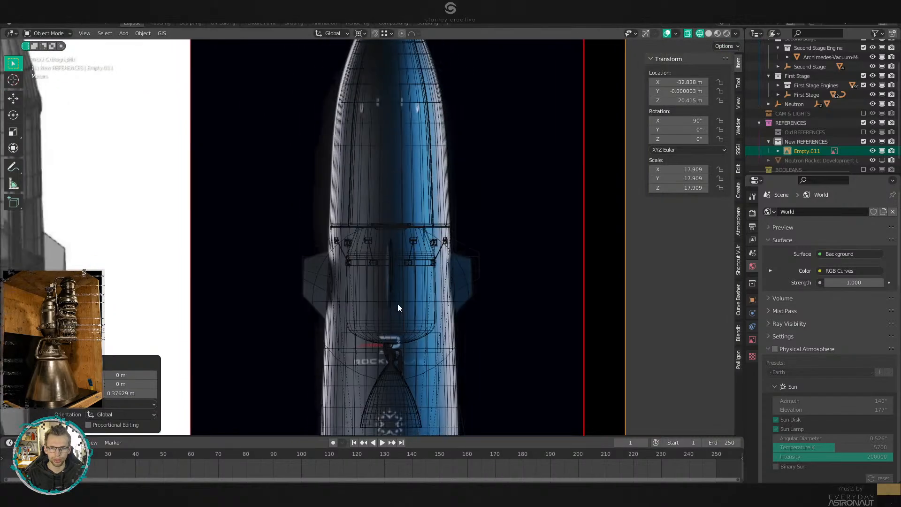
{"action": "middle_click_drag", "start_coordinate": [388, 100], "coordinate": [355, 287], "text": "shift"}
{"action": "scroll", "coordinate": [356, 286], "scroll_direction": "up", "scroll_amount": 3}
{"action": "key", "text": "s"}
{"action": "left_click", "coordinate": [382, 281]}
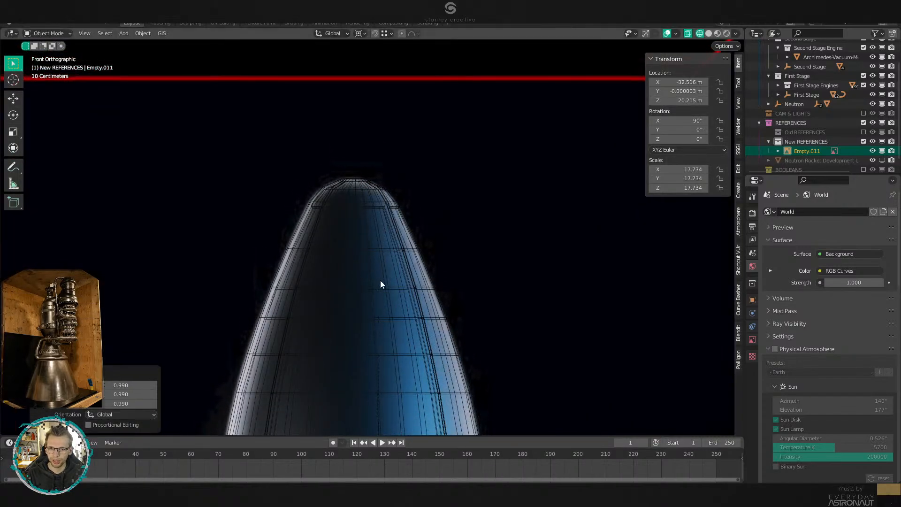
Tilt the reference image about 0.02° on Y, fine-tune its scale to about 17.715 and return to solid shading.
{"action": "key", "text": "r"}
{"action": "left_click", "coordinate": [395, 282]}
{"action": "key", "text": "s"}
{"action": "left_click", "coordinate": [397, 297]}
{"action": "key", "text": "z"}
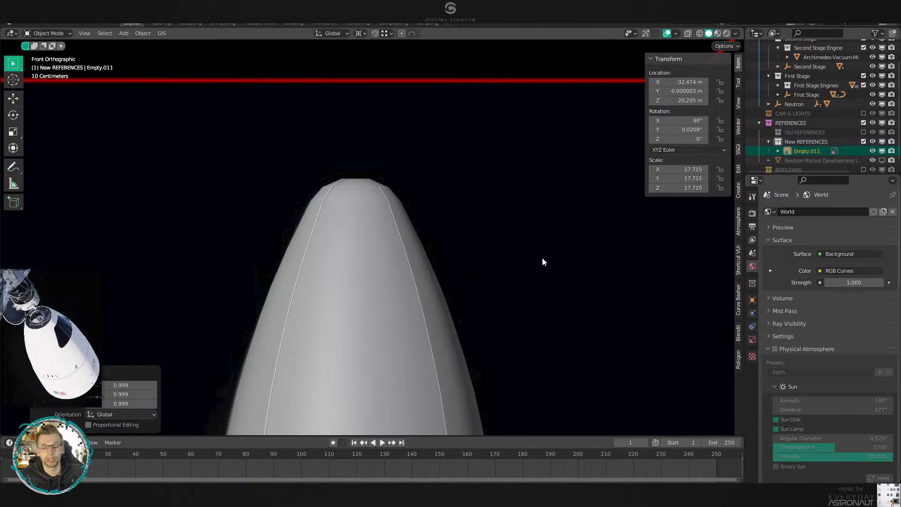
Compare the model's upper body and canards with the reference image in both solid and wireframe shading.
{"action": "scroll", "coordinate": [483, 242], "scroll_direction": "down", "scroll_amount": 5}
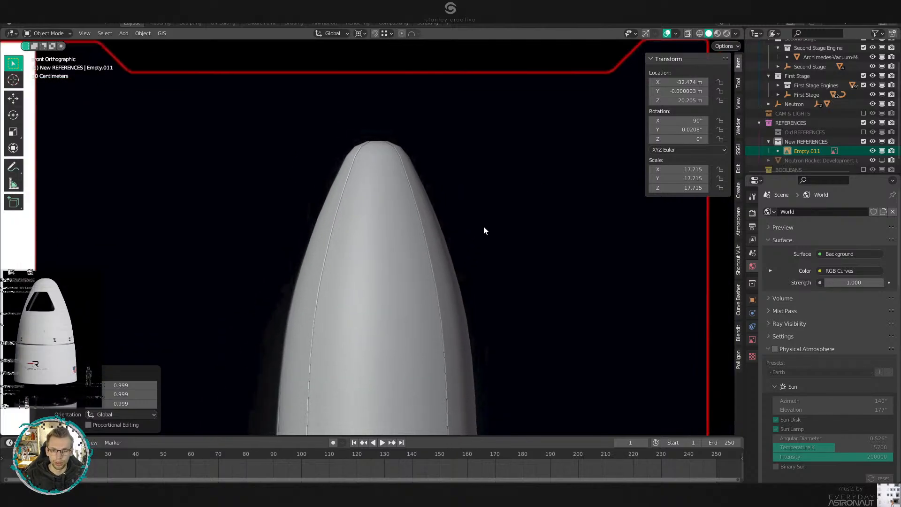
{"action": "scroll", "coordinate": [481, 268], "scroll_direction": "down", "scroll_amount": 2}
{"action": "middle_click_drag", "start_coordinate": [478, 252], "coordinate": [465, 171], "text": "shift"}
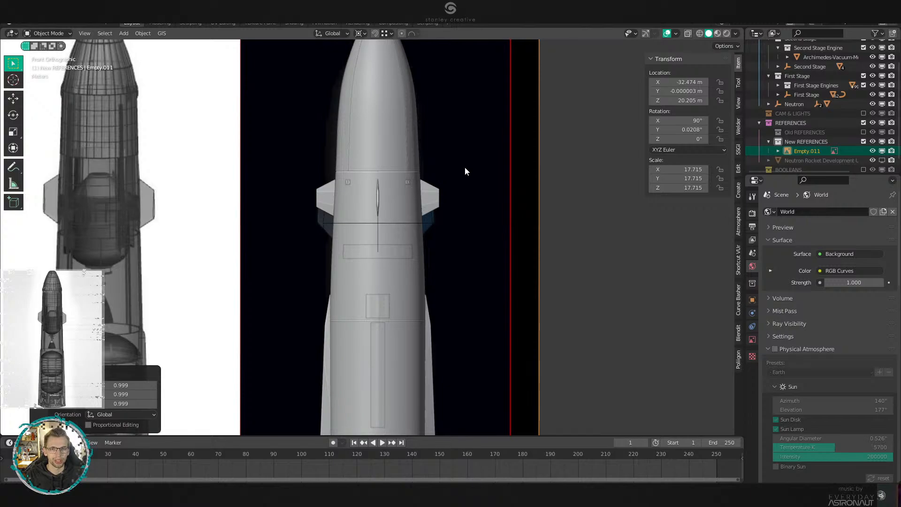
{"action": "scroll", "coordinate": [465, 167], "scroll_direction": "down", "scroll_amount": 1}
{"action": "middle_click_drag", "start_coordinate": [475, 314], "coordinate": [493, 209], "text": "shift"}
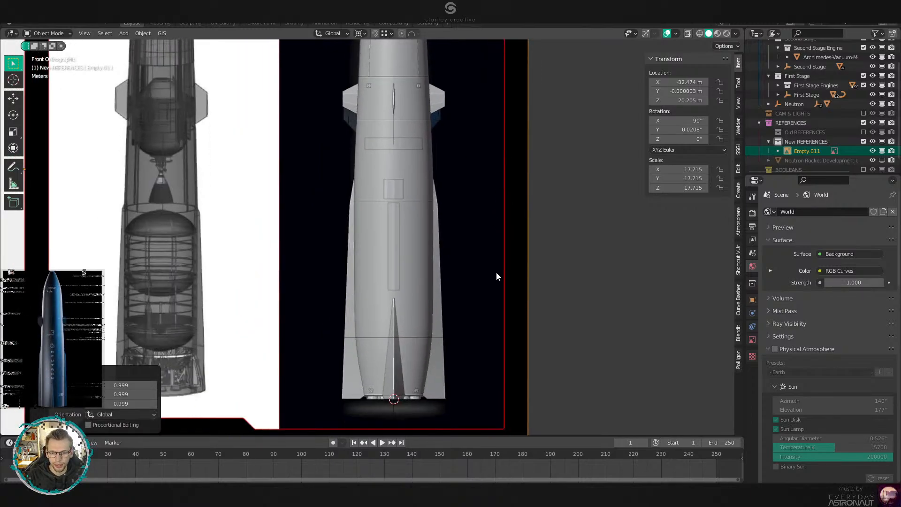
{"action": "middle_click_drag", "start_coordinate": [445, 159], "coordinate": [441, 294], "text": "shift"}
{"action": "scroll", "coordinate": [444, 291], "scroll_direction": "up", "scroll_amount": 3}
{"action": "key", "text": "z"}
{"action": "scroll", "coordinate": [598, 286], "scroll_direction": "up", "scroll_amount": 2}
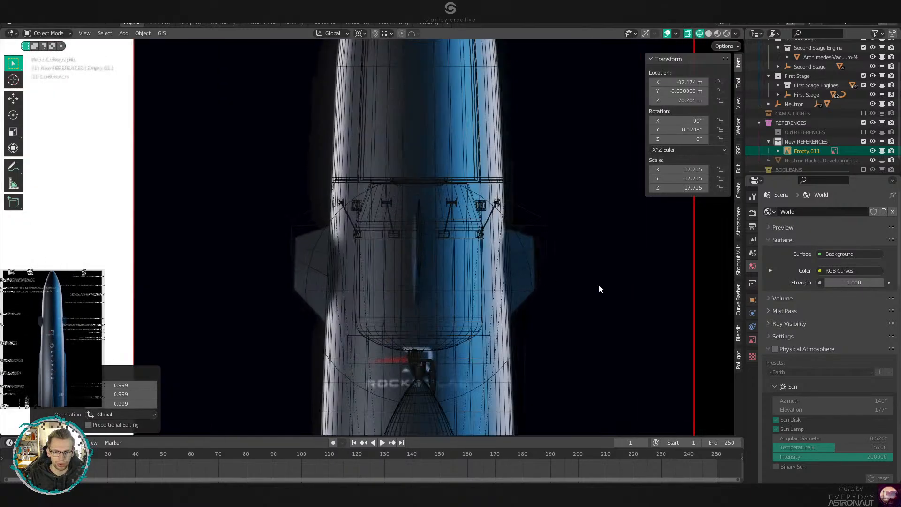
{"action": "scroll", "coordinate": [497, 268], "scroll_direction": "up", "scroll_amount": 2}
{"action": "scroll", "coordinate": [497, 263], "scroll_direction": "down", "scroll_amount": 6}
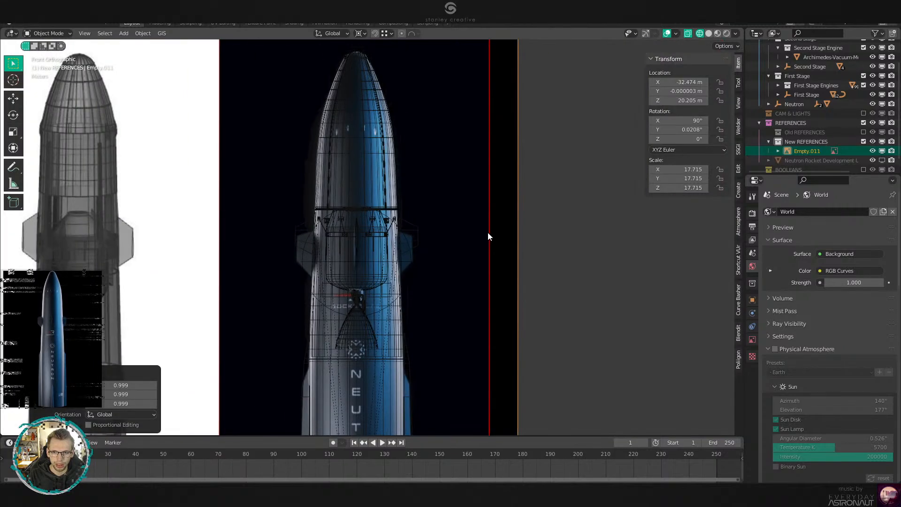
Examine in wireframe how the model's first stage, fins and engine base line up with the reference image.
{"action": "middle_click_drag", "start_coordinate": [483, 277], "coordinate": [489, 187], "text": "shift"}
{"action": "middle_click_drag", "start_coordinate": [491, 300], "coordinate": [491, 183], "text": "shift"}
{"action": "scroll", "coordinate": [487, 243], "scroll_direction": "up", "scroll_amount": 3}
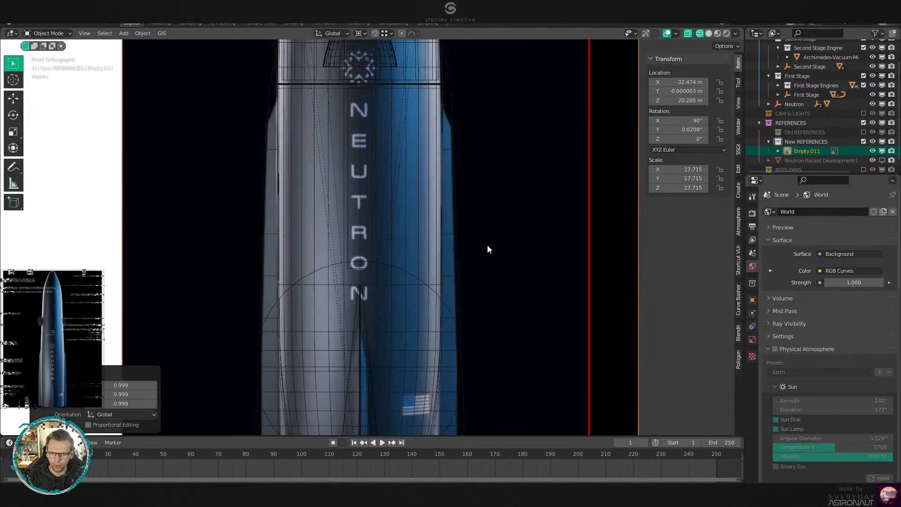
{"action": "scroll", "coordinate": [488, 244], "scroll_direction": "down", "scroll_amount": 2}
{"action": "middle_click_drag", "start_coordinate": [479, 323], "coordinate": [451, 171], "text": "shift"}
{"action": "scroll", "coordinate": [454, 210], "scroll_direction": "up", "scroll_amount": 5}
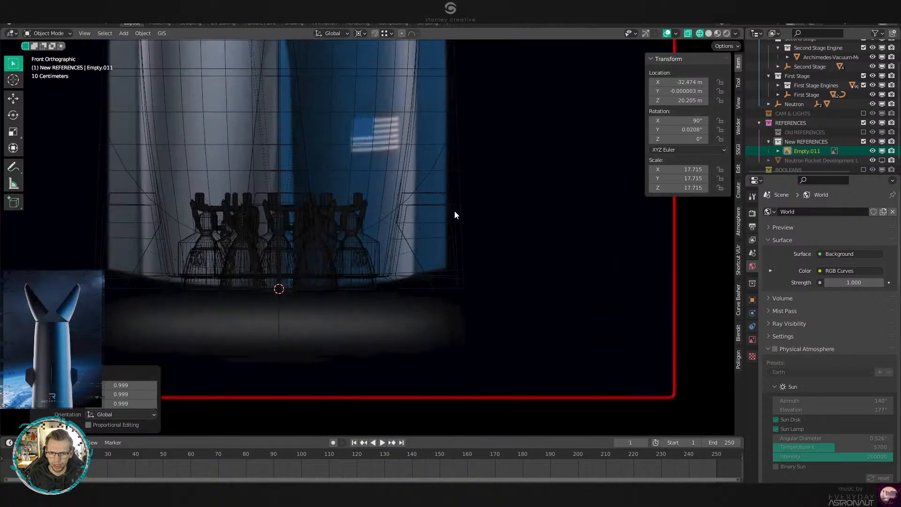
{"action": "middle_click_drag", "start_coordinate": [452, 105], "coordinate": [444, 232], "text": "shift"}
{"action": "middle_click_drag", "start_coordinate": [415, 107], "coordinate": [472, 284], "text": "shift"}
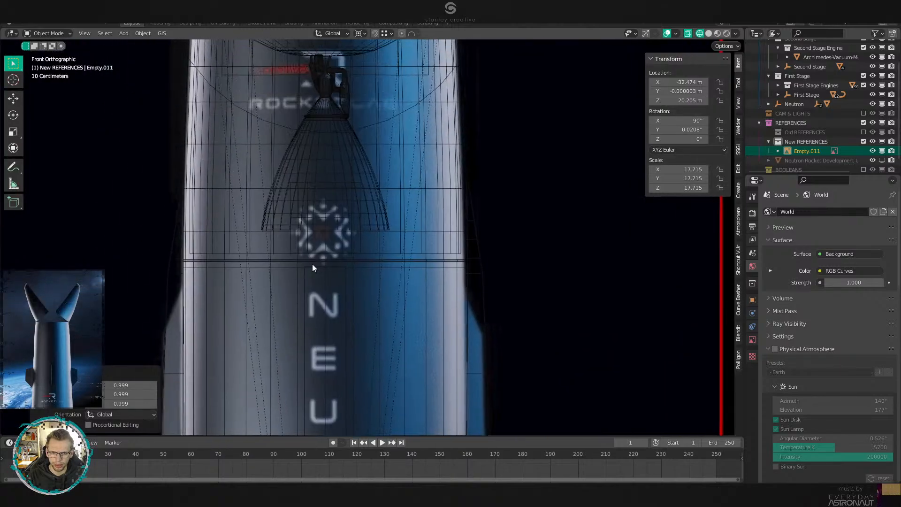
Check the nose cone, body and lower fin outlines against the reference image, alternating wireframe and solid shading.
{"action": "scroll", "coordinate": [486, 322], "scroll_direction": "down", "scroll_amount": 3}
{"action": "middle_click_drag", "start_coordinate": [486, 322], "coordinate": [487, 435], "text": "shift"}
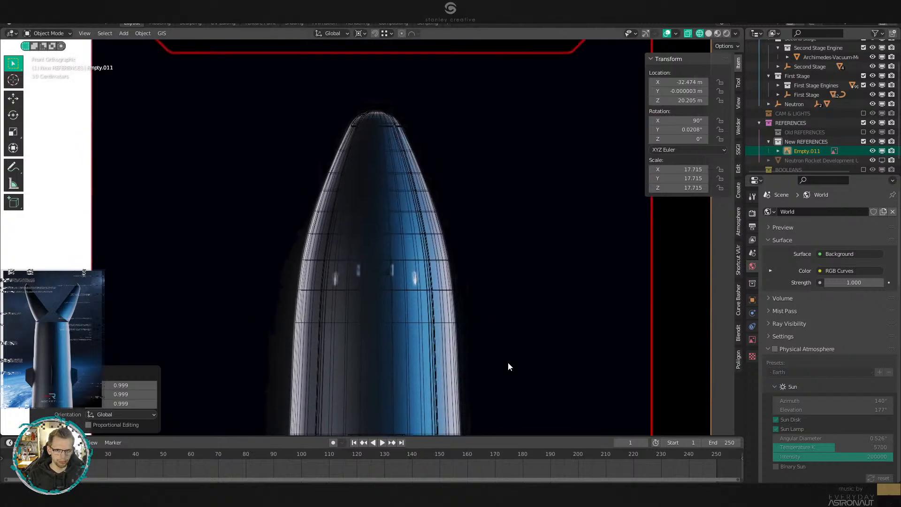
{"action": "scroll", "coordinate": [505, 364], "scroll_direction": "up", "scroll_amount": 5}
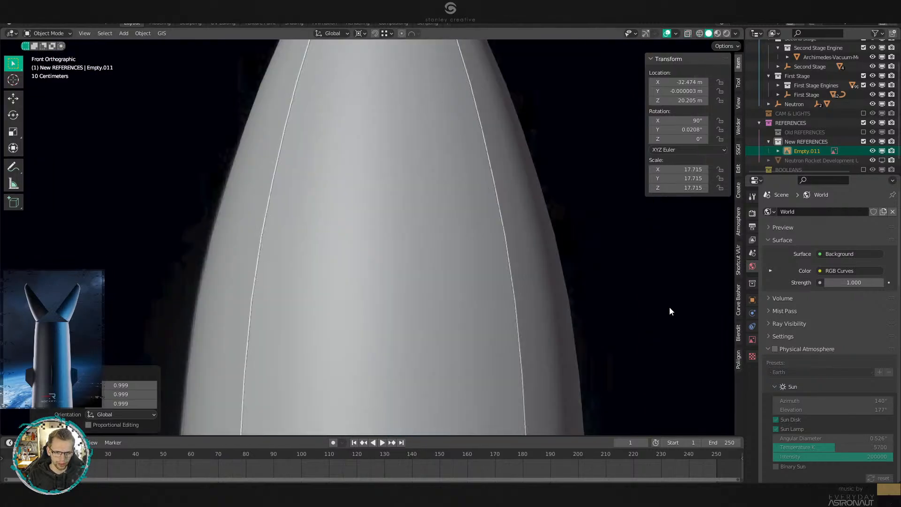
{"action": "scroll", "coordinate": [477, 407], "scroll_direction": "down", "scroll_amount": 3}
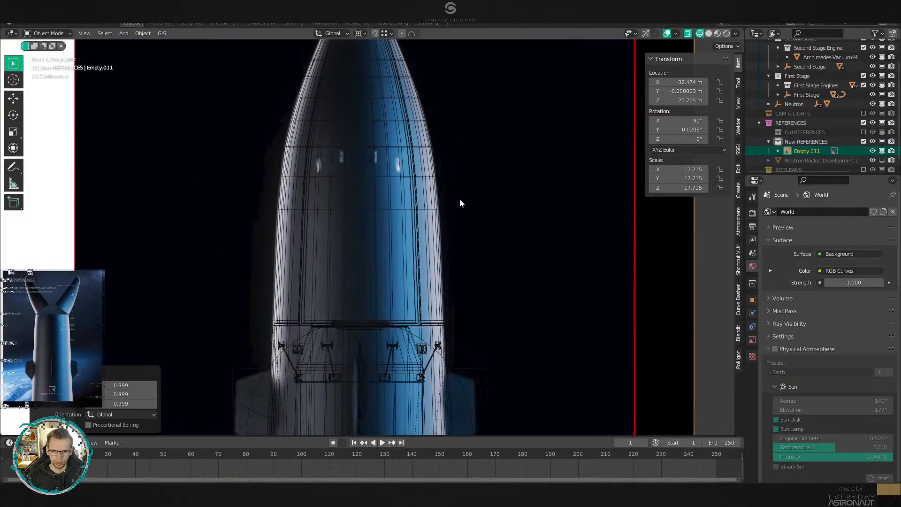
{"action": "middle_click_drag", "start_coordinate": [455, 270], "coordinate": [432, 70], "text": "shift"}
{"action": "middle_click_drag", "start_coordinate": [461, 312], "coordinate": [475, 102], "text": "shift"}
{"action": "middle_click_drag", "start_coordinate": [469, 261], "coordinate": [477, 124], "text": "shift"}
{"action": "middle_click_drag", "start_coordinate": [472, 211], "coordinate": [451, 172], "text": "shift"}
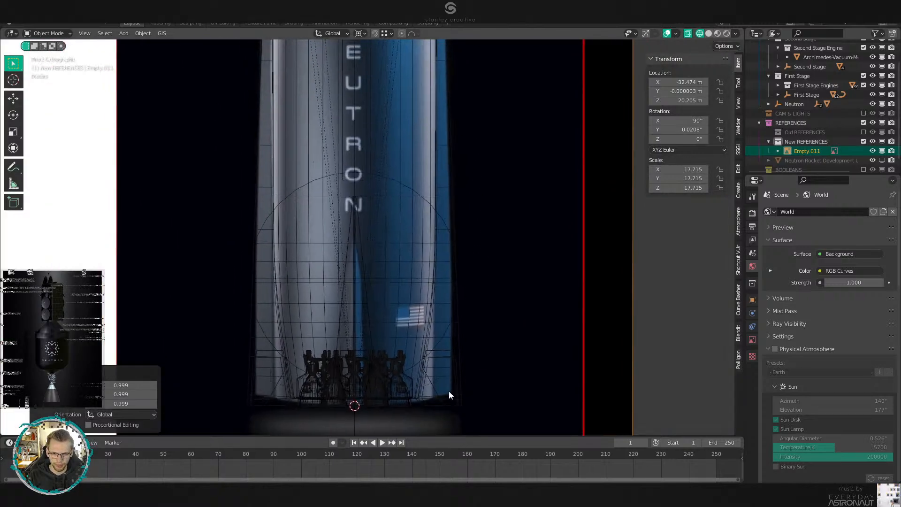
{"action": "key", "text": "shift+z"}
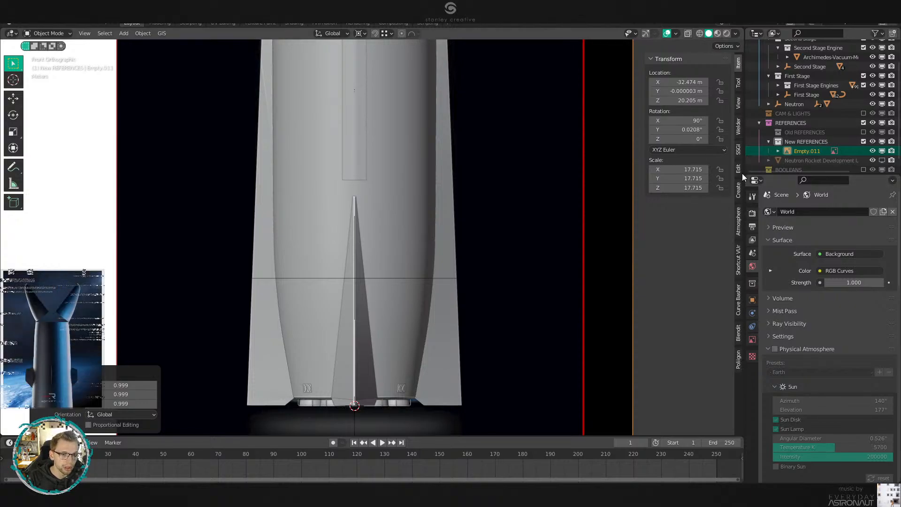
Review the scene's render settings, including the render engine, sampling, tile size and performance options.
{"action": "left_click", "coordinate": [752, 213]}
{"action": "scroll", "coordinate": [788, 331], "scroll_direction": "down", "scroll_amount": 7}
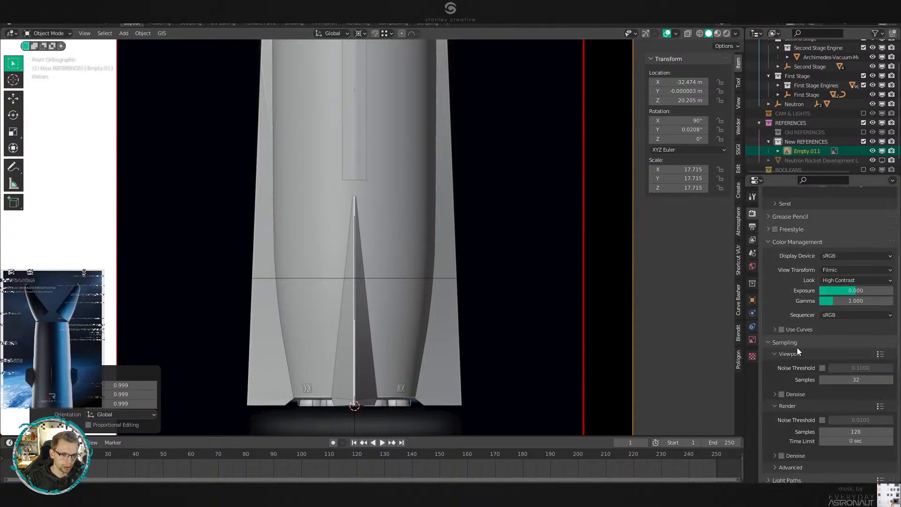
{"action": "scroll", "coordinate": [797, 347], "scroll_direction": "down", "scroll_amount": 10}
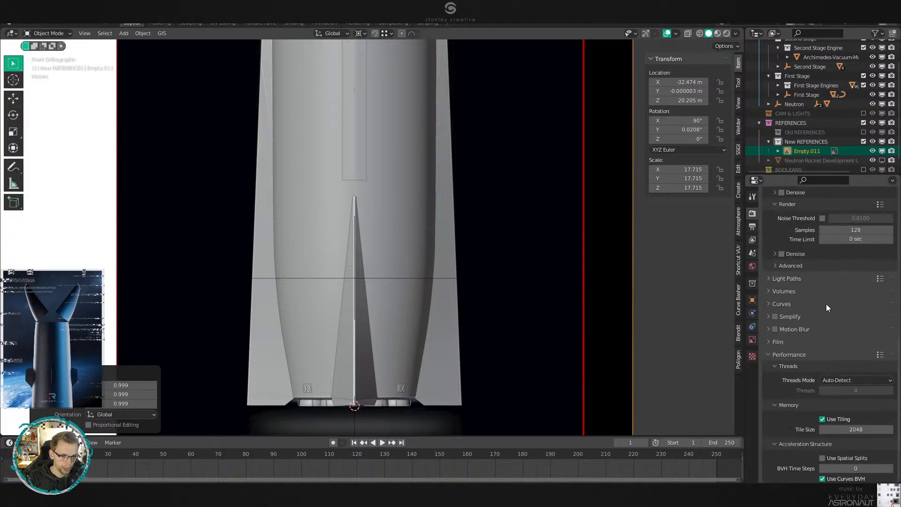
{"action": "scroll", "coordinate": [793, 339], "scroll_direction": "up", "scroll_amount": 2}
{"action": "scroll", "coordinate": [796, 338], "scroll_direction": "down", "scroll_amount": 4}
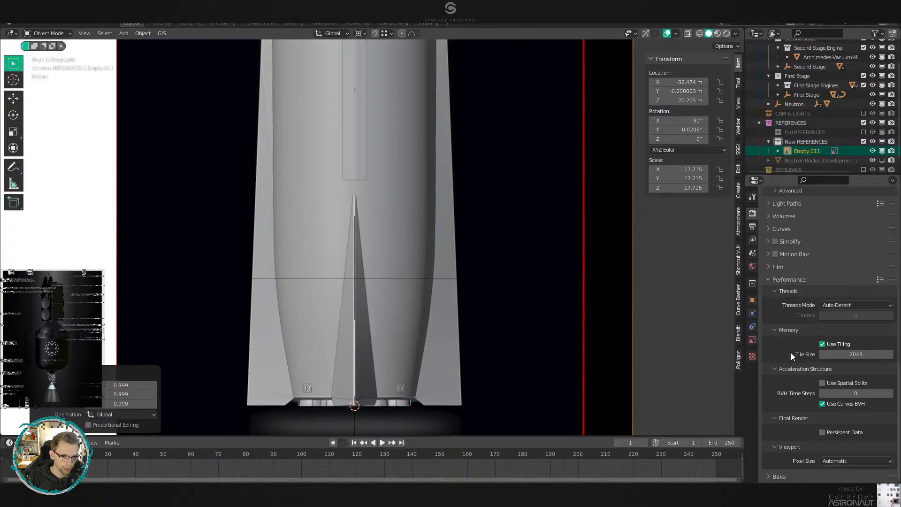
{"action": "scroll", "coordinate": [783, 260], "scroll_direction": "up", "scroll_amount": 4}
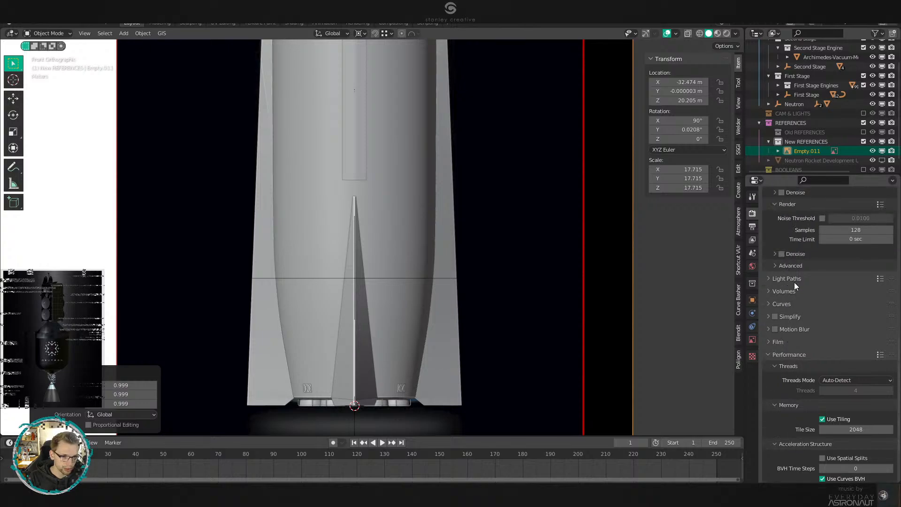
{"action": "scroll", "coordinate": [793, 310], "scroll_direction": "up", "scroll_amount": 15}
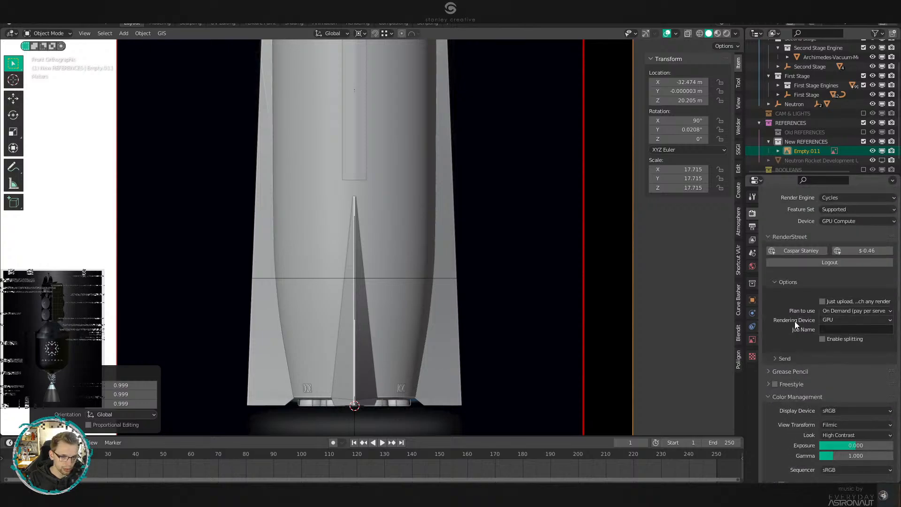
{"action": "scroll", "coordinate": [795, 321], "scroll_direction": "up", "scroll_amount": 1}
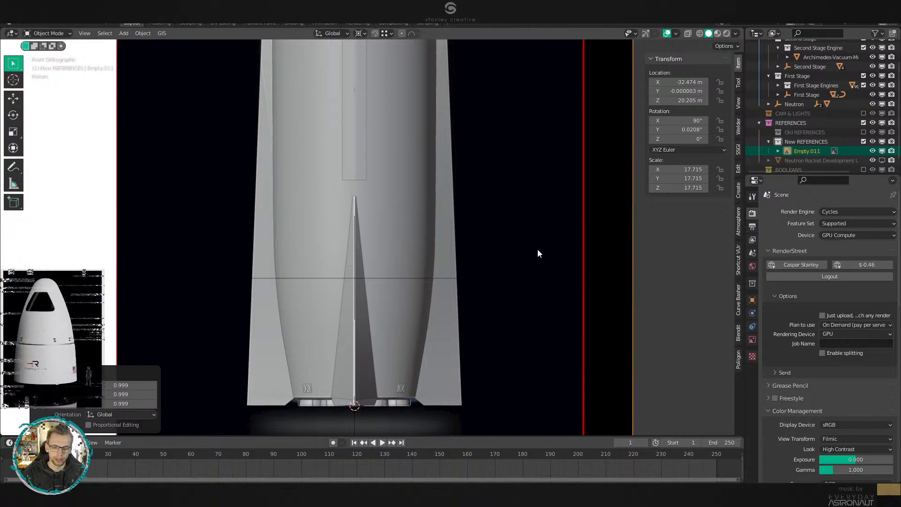
Select the Neutron first stage mesh and open it in Edit Mode at the rocket's lower body.
{"action": "scroll", "coordinate": [536, 249], "scroll_direction": "up", "scroll_amount": 1}
{"action": "middle_click_drag", "start_coordinate": [483, 398], "coordinate": [492, 334], "text": "shift"}
{"action": "scroll", "coordinate": [494, 234], "scroll_direction": "up", "scroll_amount": 1}
{"action": "left_click", "coordinate": [449, 246]}
{"action": "scroll", "coordinate": [449, 245], "scroll_direction": "up", "scroll_amount": 2}
{"action": "scroll", "coordinate": [489, 291], "scroll_direction": "down", "scroll_amount": 2}
{"action": "key", "text": "Tab"}
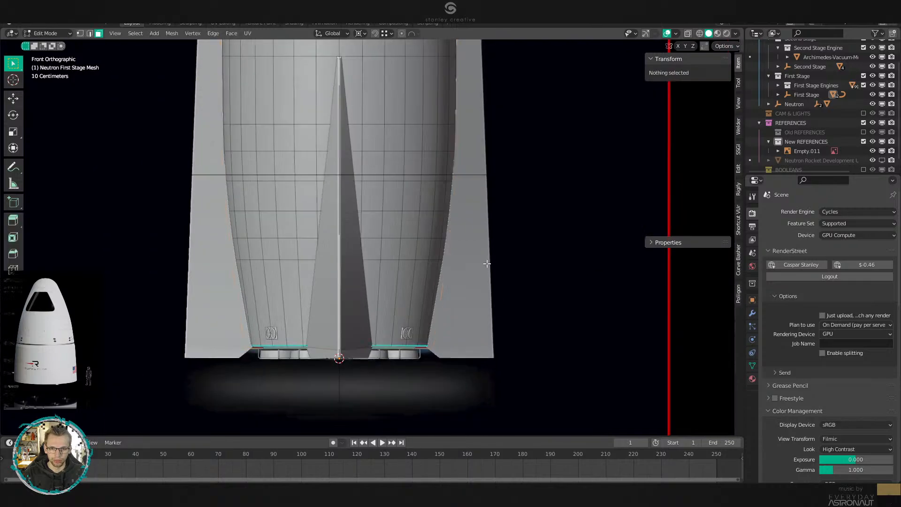
Dissolve four neighbouring horizontal edge loops around the first stage body where it begins tapering towards the base.
{"action": "scroll", "coordinate": [408, 240], "scroll_direction": "up", "scroll_amount": 1}
{"action": "left_click", "coordinate": [416, 242], "text": "alt"}
{"action": "left_click", "coordinate": [416, 205], "text": "alt+shift"}
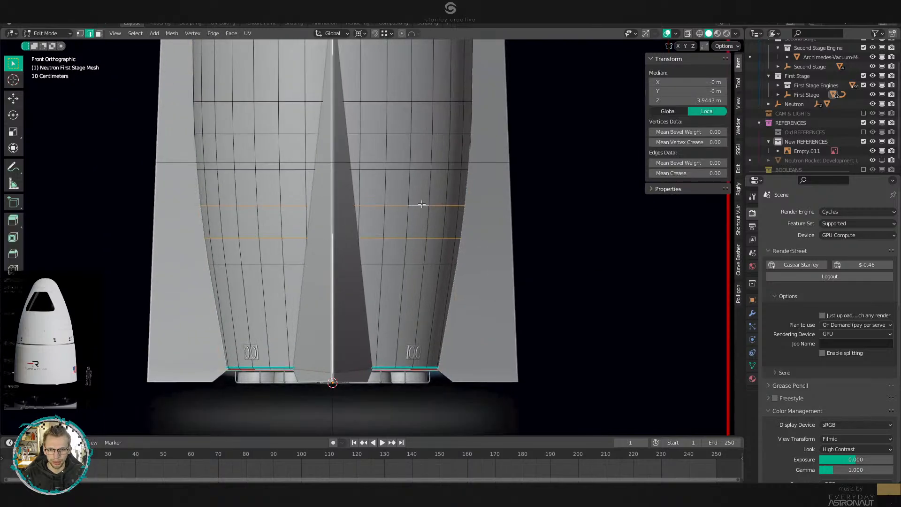
{"action": "middle_click_drag", "start_coordinate": [416, 202], "coordinate": [420, 241], "text": "shift"}
{"action": "left_click", "coordinate": [419, 215], "text": "alt+shift"}
{"action": "left_click", "coordinate": [419, 178], "text": "alt+shift"}
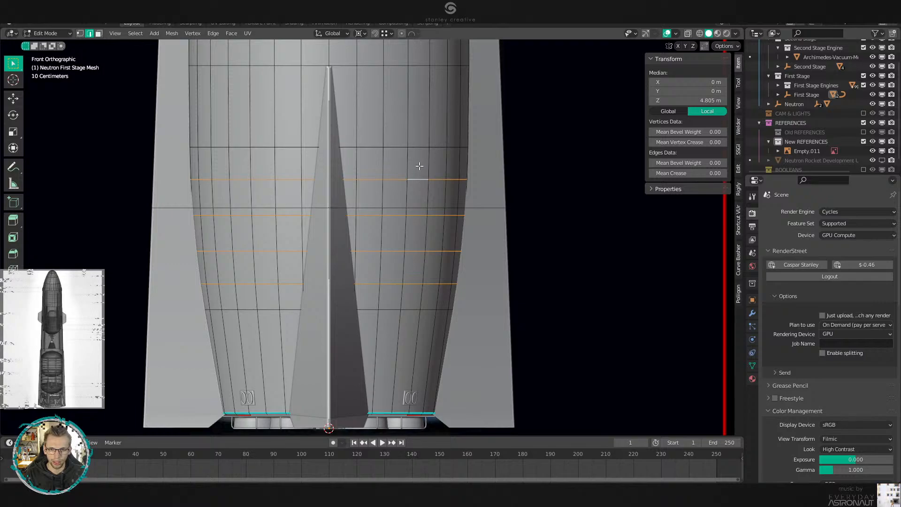
{"action": "key", "text": "x"}
{"action": "left_click", "coordinate": [470, 292]}
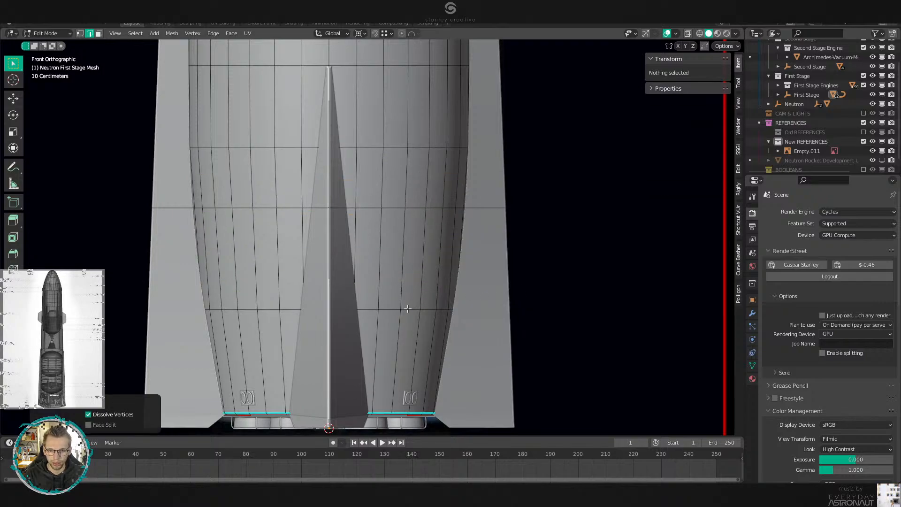
Dissolve the remaining horizontal edge loop across the tapered section of the first stage body.
{"action": "key", "text": "ctrl+z"}
{"action": "key", "text": "x"}
{"action": "left_click", "coordinate": [565, 311]}
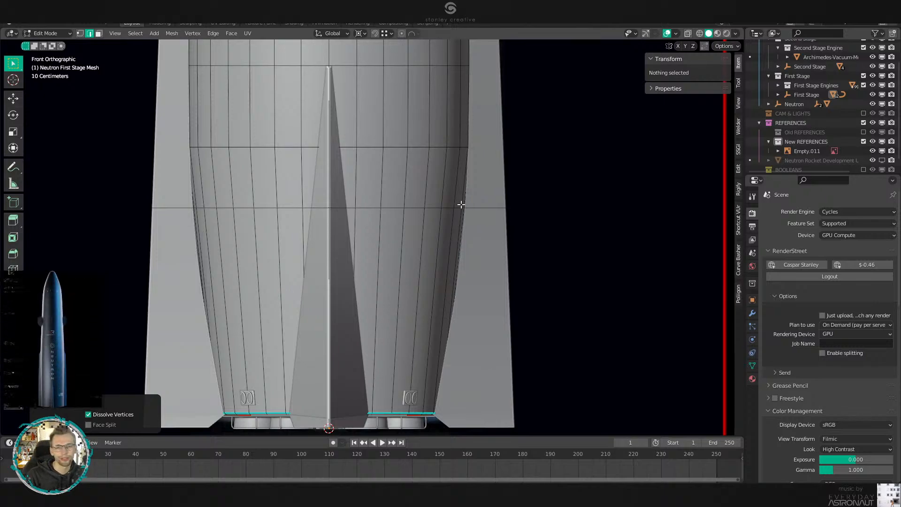
Lower the edge loop at the start of the taper along Z by about 5.98 m, plus 0.545 m more, to straighten the body down to its base.
{"action": "left_click", "coordinate": [415, 147], "text": "alt"}
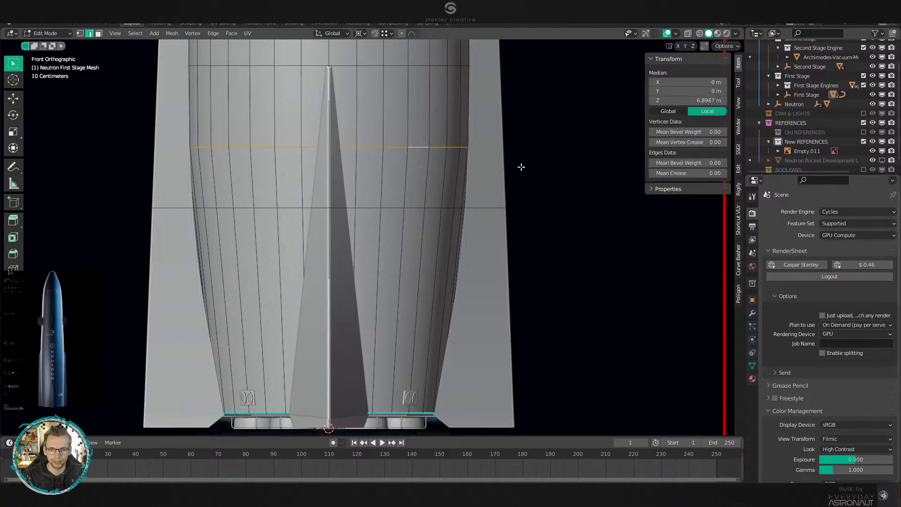
{"action": "key", "text": "g"}
{"action": "key", "text": "z"}
{"action": "left_click", "coordinate": [515, 380]}
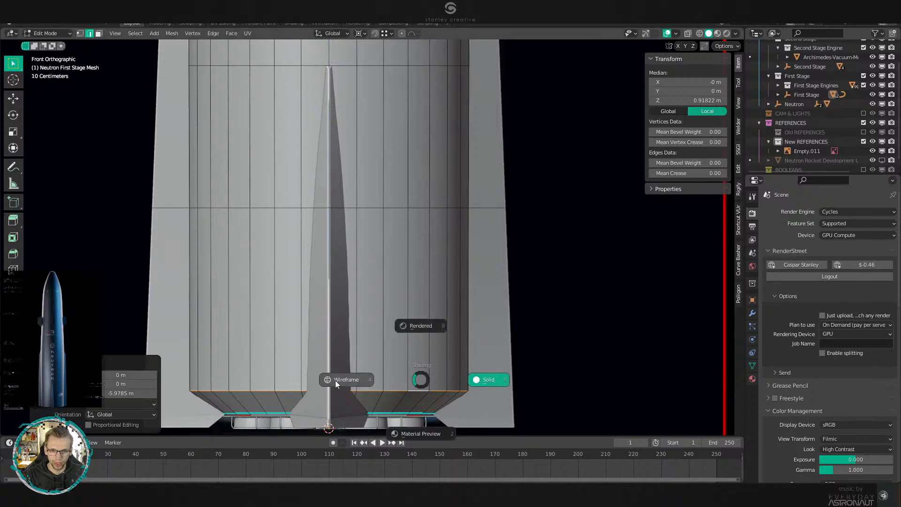
{"action": "scroll", "coordinate": [477, 298], "scroll_direction": "up", "scroll_amount": 6}
{"action": "key", "text": "g"}
{"action": "key", "text": "z"}
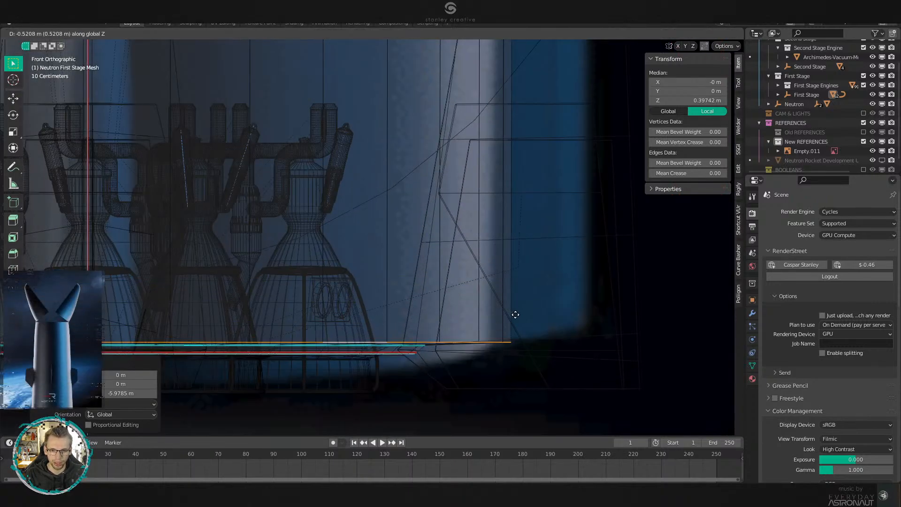
{"action": "left_click", "coordinate": [428, 343]}
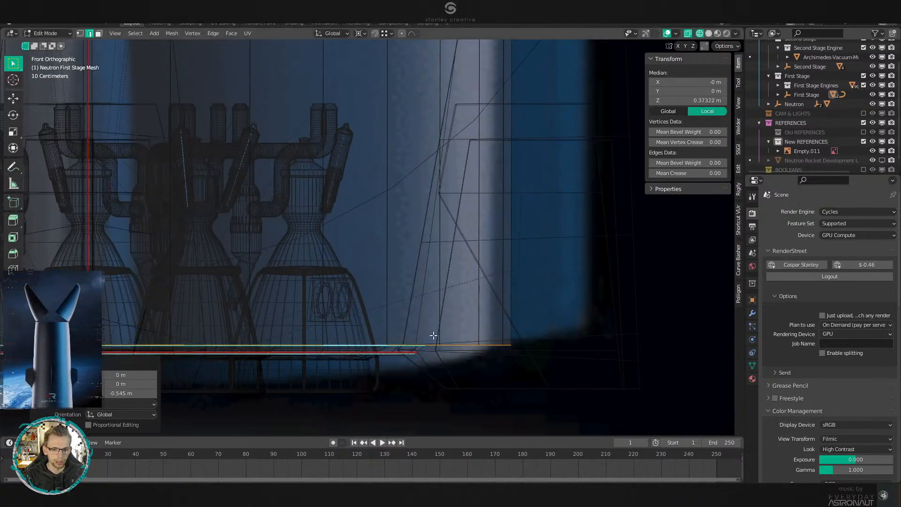
Check the straightened base against the reference in wireframe, and return to Object Mode with solid shading.
{"action": "scroll", "coordinate": [617, 312], "scroll_direction": "down", "scroll_amount": 4}
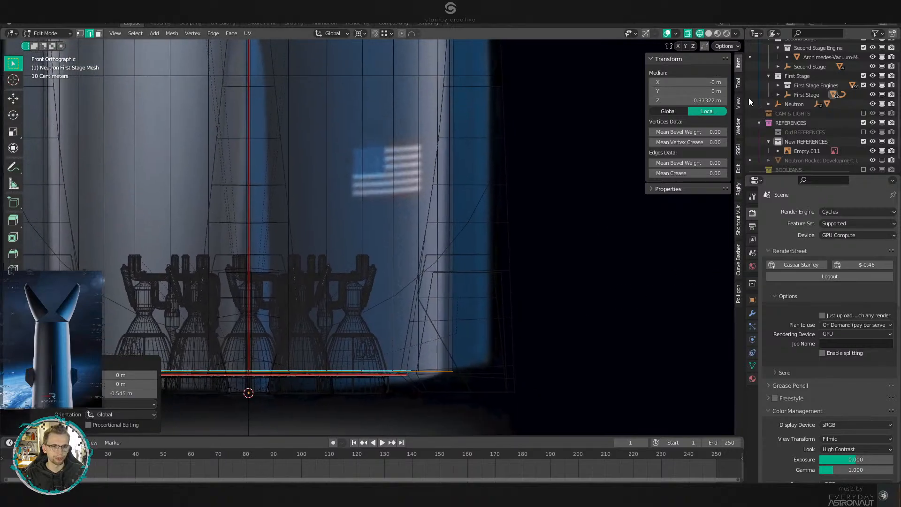
{"action": "scroll", "coordinate": [532, 290], "scroll_direction": "down", "scroll_amount": 1}
{"action": "middle_click_drag", "start_coordinate": [537, 379], "coordinate": [607, 230], "text": "shift"}
{"action": "scroll", "coordinate": [607, 230], "scroll_direction": "up", "scroll_amount": 3}
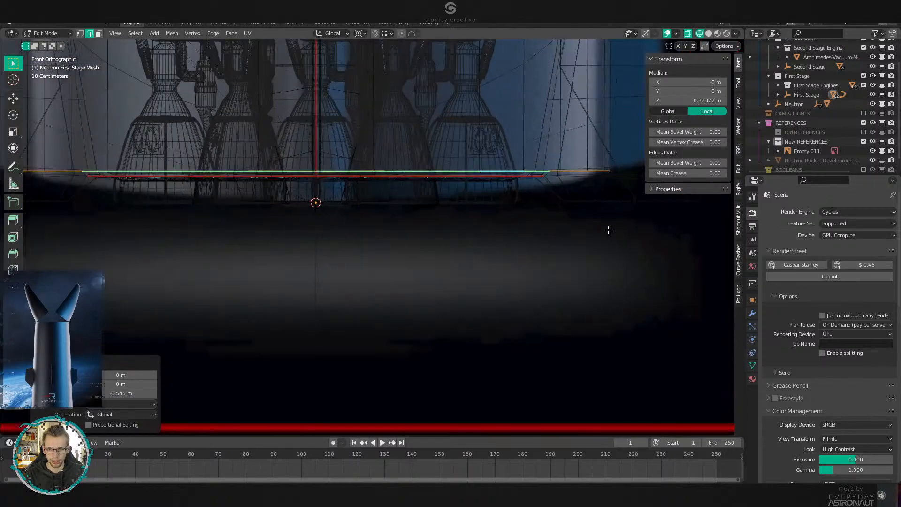
{"action": "middle_click_drag", "start_coordinate": [479, 206], "coordinate": [288, 306], "text": "shift"}
{"action": "scroll", "coordinate": [288, 305], "scroll_direction": "up", "scroll_amount": 2}
{"action": "key", "text": "shift+z"}
{"action": "key", "text": "Tab"}
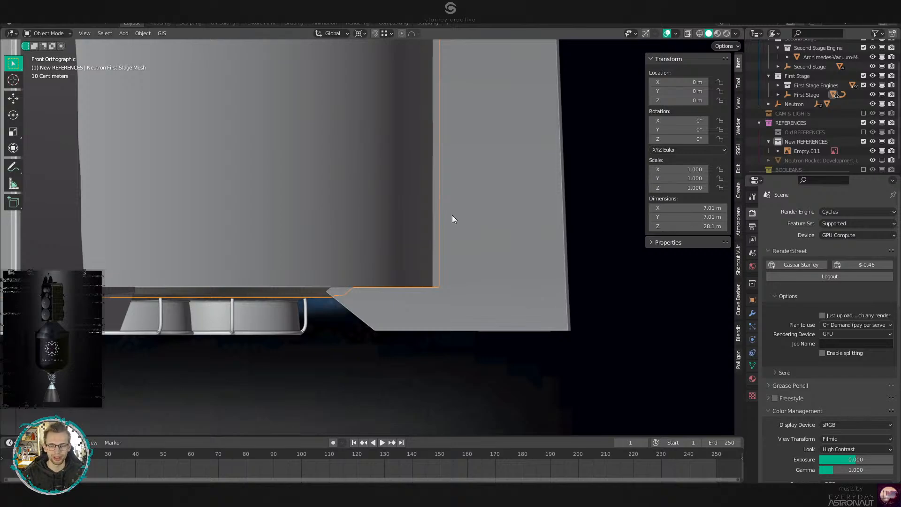
Examine how the long side strake and engine bells sit against the new straight base and the reference image.
{"action": "scroll", "coordinate": [417, 186], "scroll_direction": "down", "scroll_amount": 5}
{"action": "middle_click_drag", "start_coordinate": [402, 221], "coordinate": [482, 270], "text": "shift"}
{"action": "scroll", "coordinate": [489, 272], "scroll_direction": "up", "scroll_amount": 1}
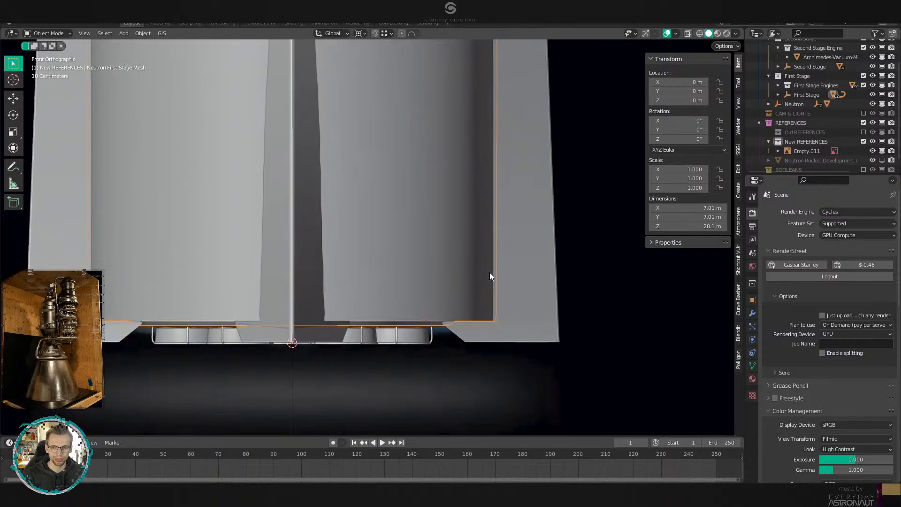
{"action": "middle_click_drag", "start_coordinate": [531, 282], "coordinate": [473, 241], "text": "shift"}
{"action": "scroll", "coordinate": [473, 241], "scroll_direction": "up", "scroll_amount": 2}
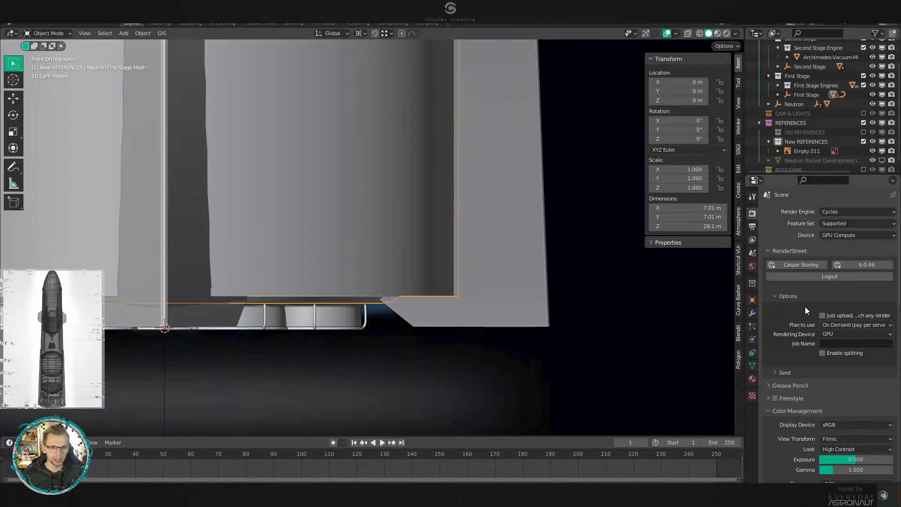
{"action": "left_click", "coordinate": [489, 303]}
{"action": "scroll", "coordinate": [511, 297], "scroll_direction": "up", "scroll_amount": 1}
{"action": "scroll", "coordinate": [513, 301], "scroll_direction": "down", "scroll_amount": 5}
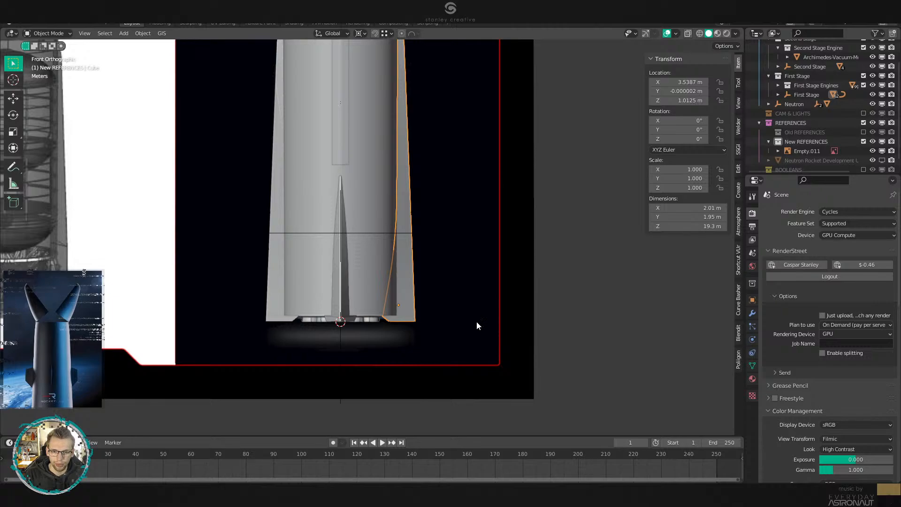
{"action": "key", "text": "g"}
{"action": "right_click", "coordinate": [526, 287]}
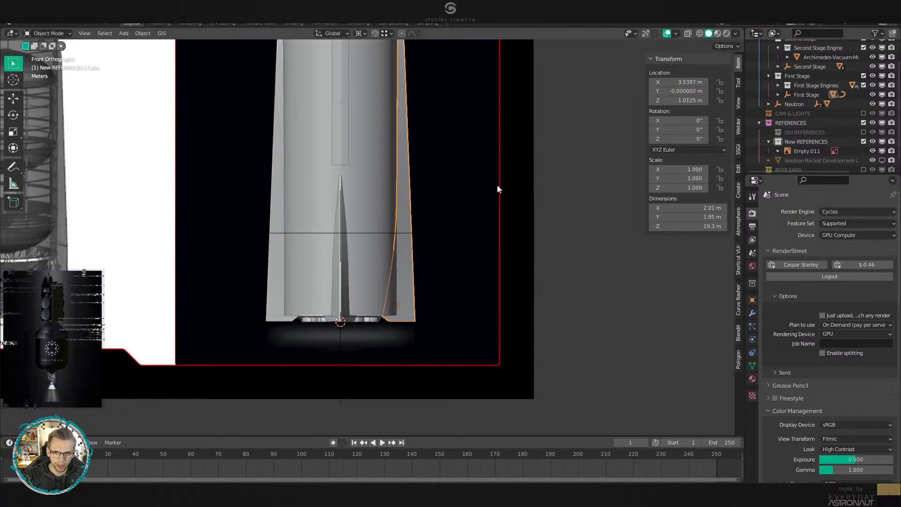
{"action": "middle_click_drag", "start_coordinate": [497, 184], "coordinate": [495, 337], "text": "shift"}
{"action": "middle_click_drag", "start_coordinate": [528, 308], "coordinate": [509, 187], "text": "shift"}
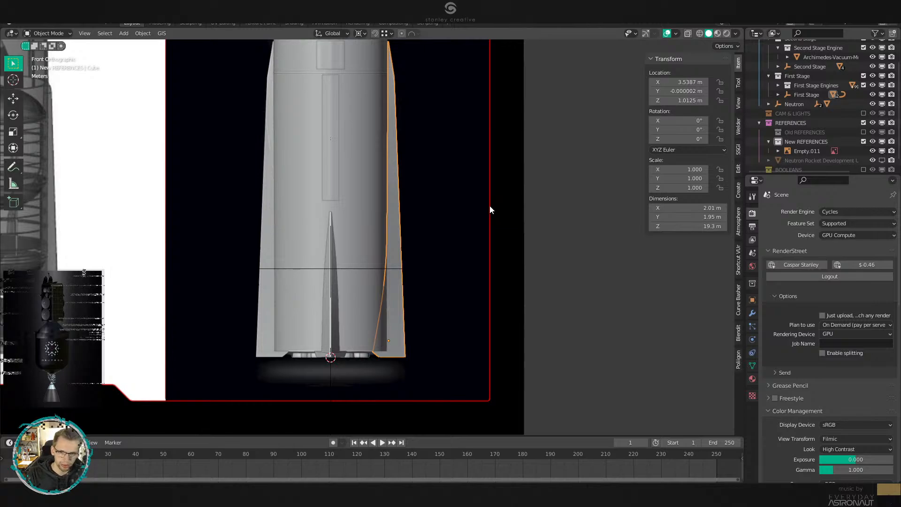
Create a collection named "Old Strakes" inside the First Stage collection.
{"action": "left_click", "coordinate": [779, 86]}
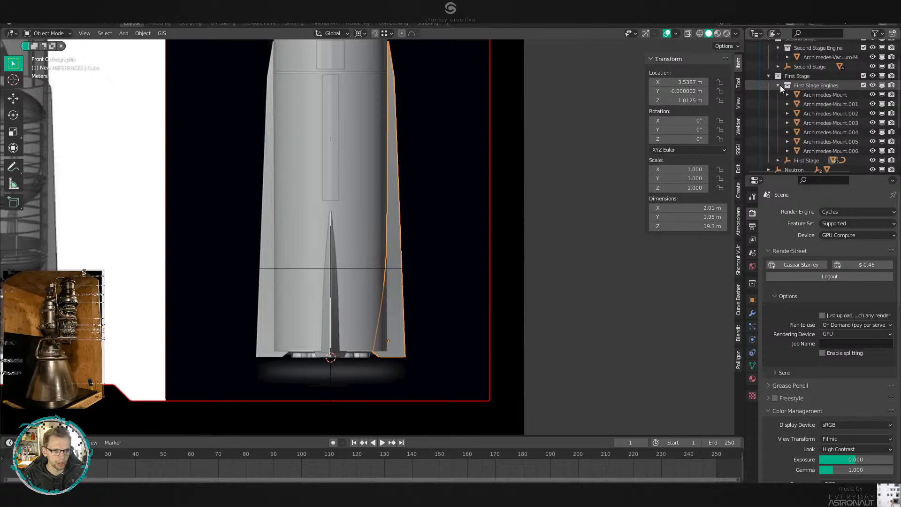
{"action": "left_click", "coordinate": [779, 85]}
{"action": "right_click", "coordinate": [797, 76]}
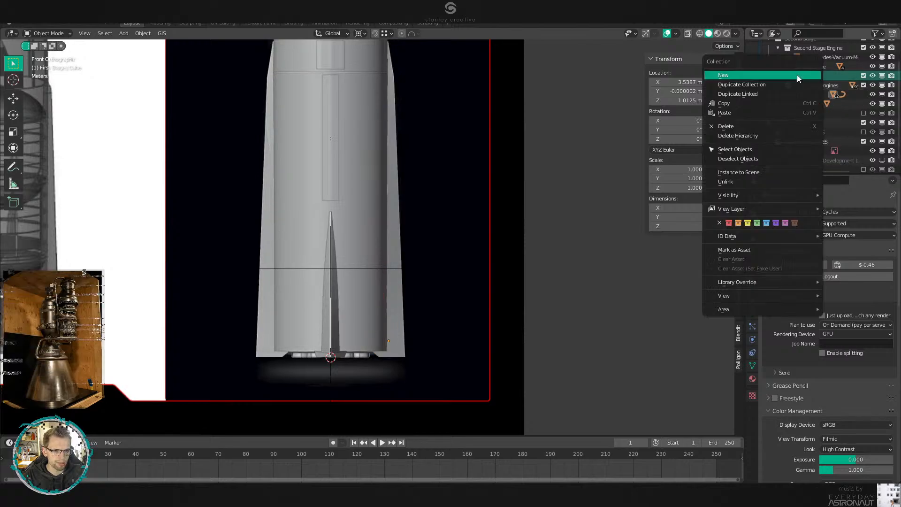
{"action": "left_click", "coordinate": [797, 76]}
{"action": "double_click", "coordinate": [809, 97]}
{"action": "type", "text": "Old Stak"}
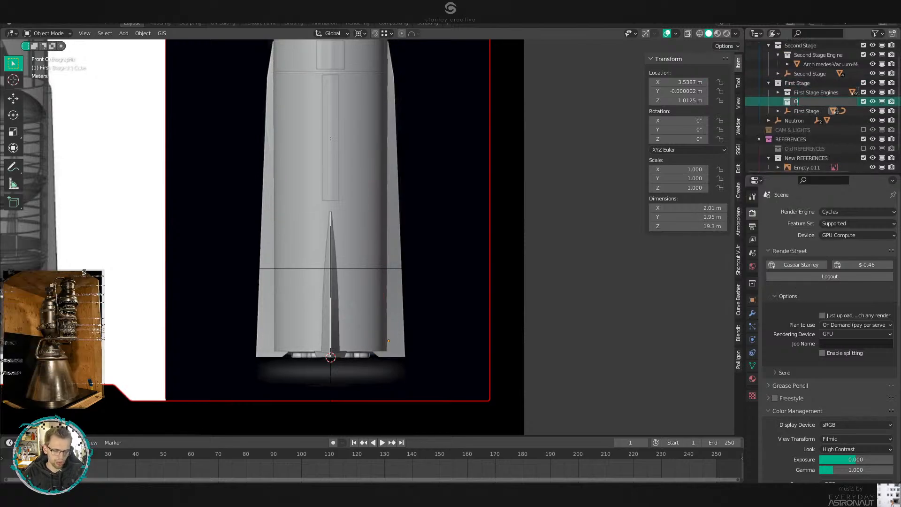
{"action": "key", "text": "BackSpace"}
{"action": "key", "text": "BackSpace"}
{"action": "type", "text": "rakes"}
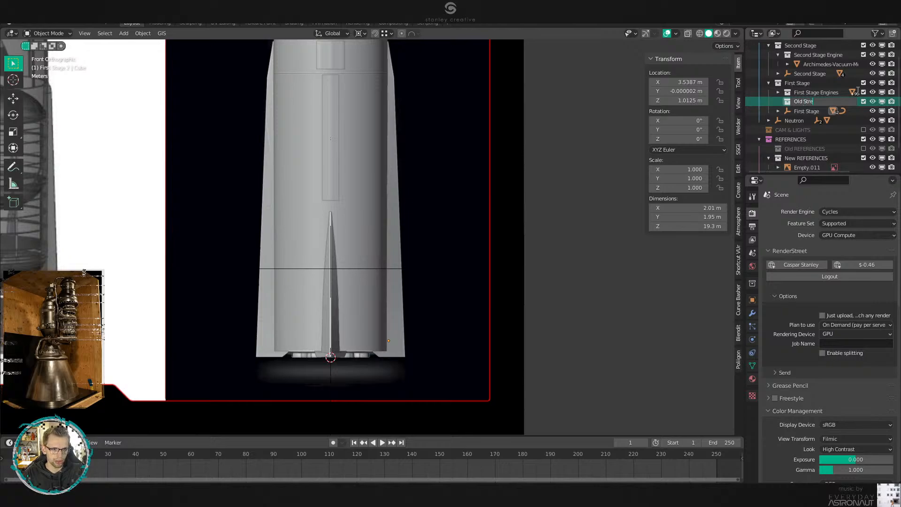
{"action": "key", "text": "Return"}
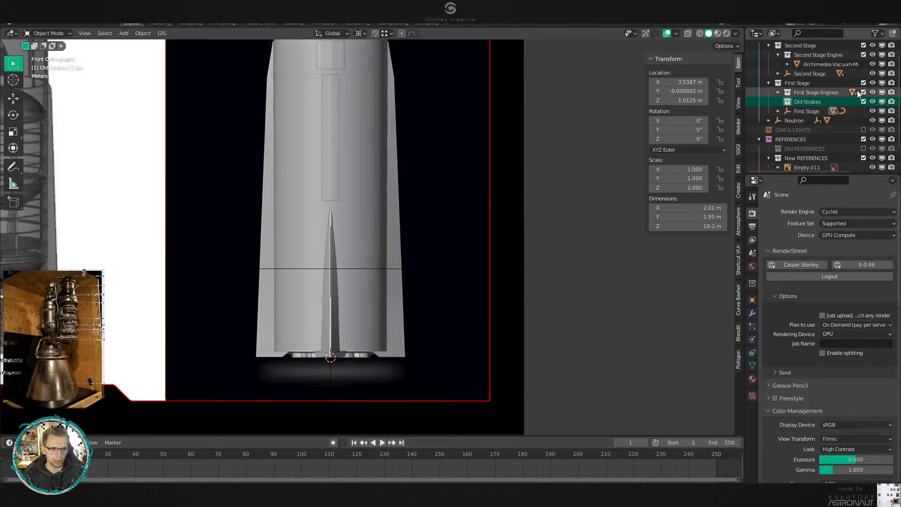
Select the four long strakes around the first stage and move them into the Old Strakes collection.
{"action": "left_click", "coordinate": [391, 201]}
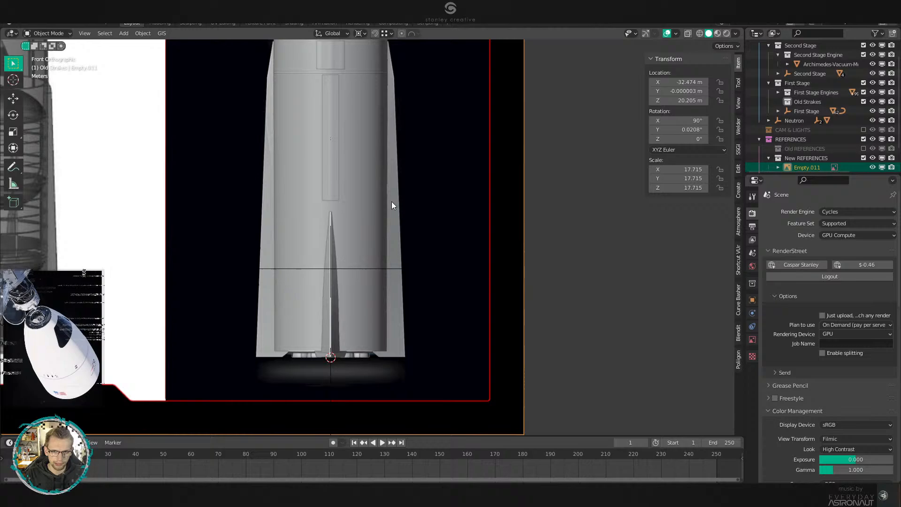
{"action": "left_click", "coordinate": [337, 314]}
{"action": "left_click", "coordinate": [382, 311], "text": "shift"}
{"action": "left_click", "coordinate": [271, 317], "text": "shift"}
{"action": "middle_click_drag", "start_coordinate": [271, 316], "coordinate": [447, 291]}
{"action": "key", "text": "m"}
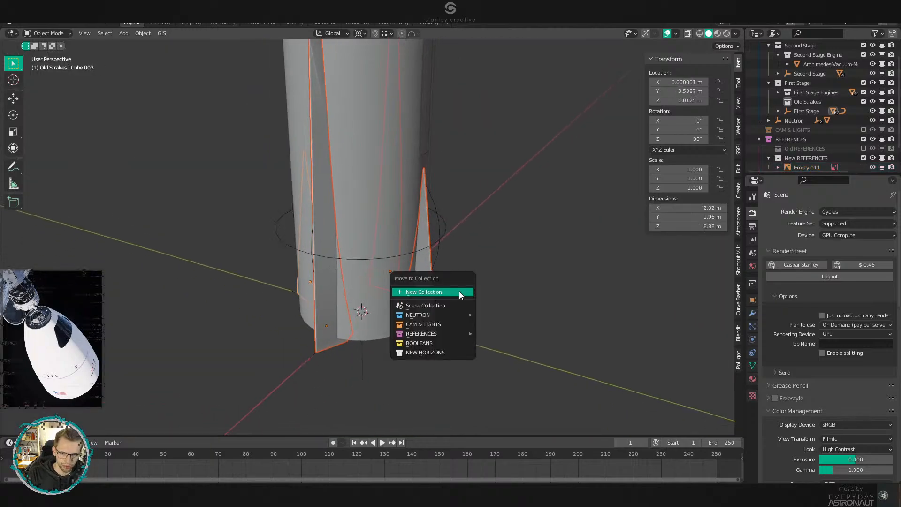
{"action": "mouse_move", "coordinate": [456, 314]}
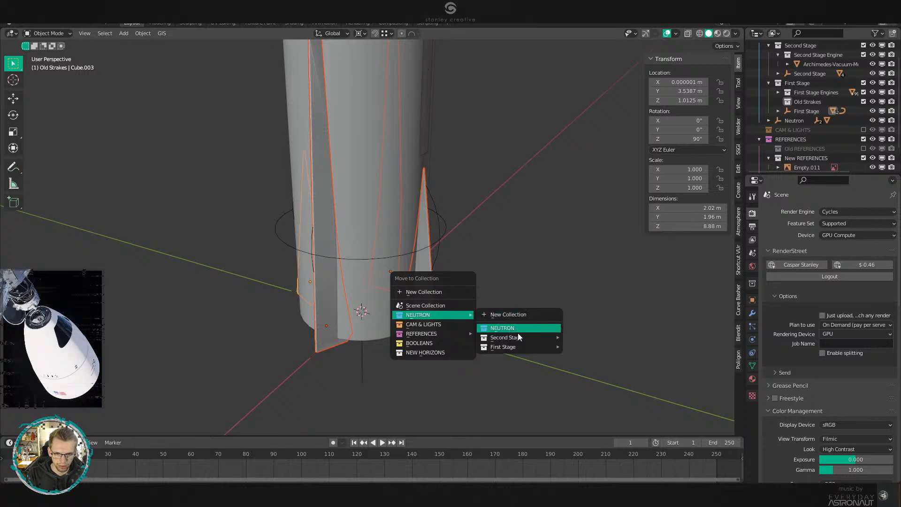
{"action": "mouse_move", "coordinate": [527, 348]}
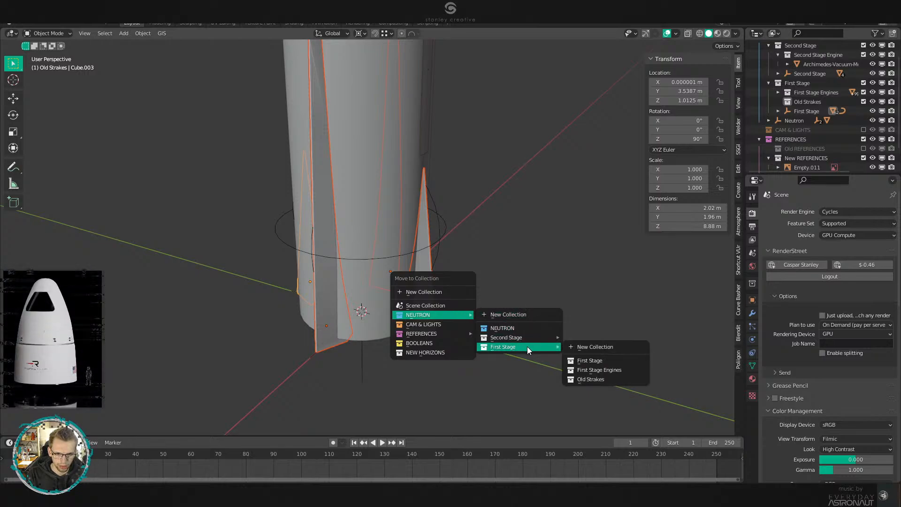
{"action": "left_click", "coordinate": [605, 379]}
Delete the NEW HORIZONS collection together with its hierarchy.
{"action": "scroll", "coordinate": [738, 148], "scroll_direction": "down", "scroll_amount": 8}
{"action": "scroll", "coordinate": [793, 135], "scroll_direction": "down", "scroll_amount": 5}
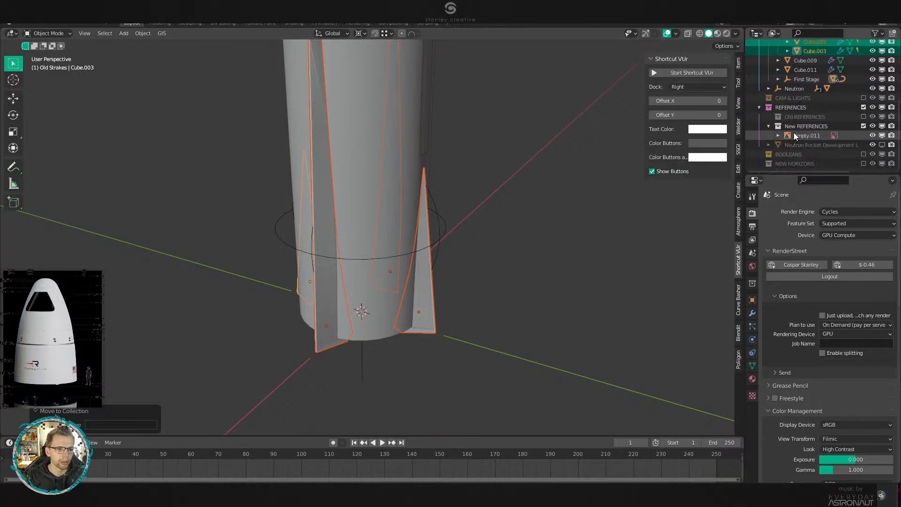
{"action": "left_click", "coordinate": [804, 163]}
{"action": "right_click", "coordinate": [809, 165]}
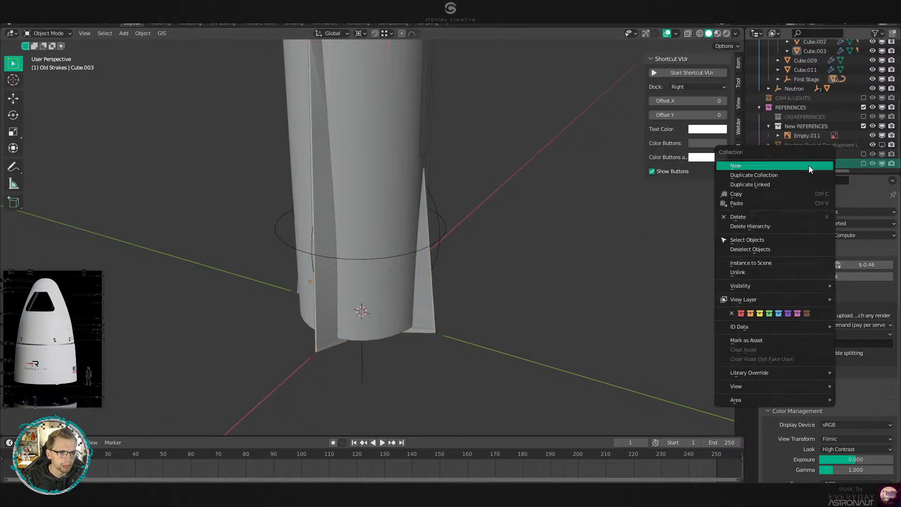
{"action": "left_click", "coordinate": [785, 227]}
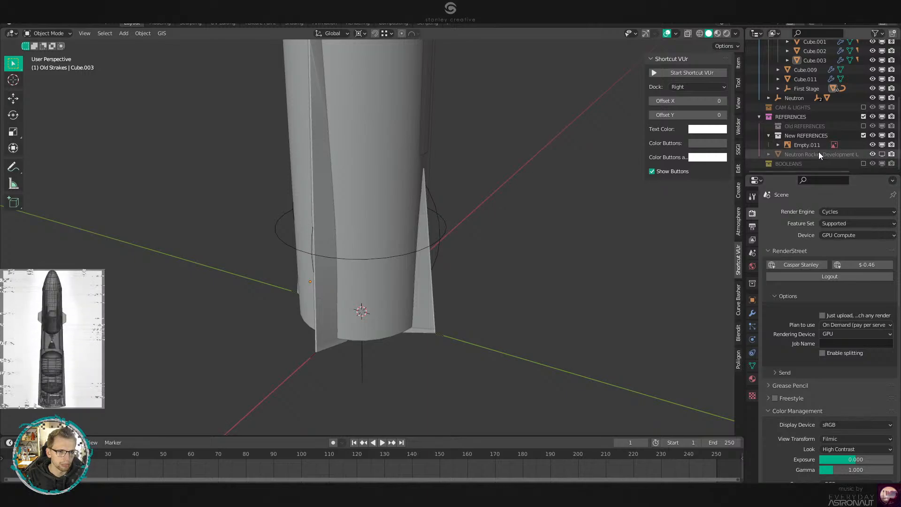
Examine the rocket's body from several angles, and compare the upper fins with the reference image in front view.
{"action": "scroll", "coordinate": [819, 151], "scroll_direction": "up", "scroll_amount": 5}
{"action": "middle_click_drag", "start_coordinate": [429, 135], "coordinate": [413, 233]}
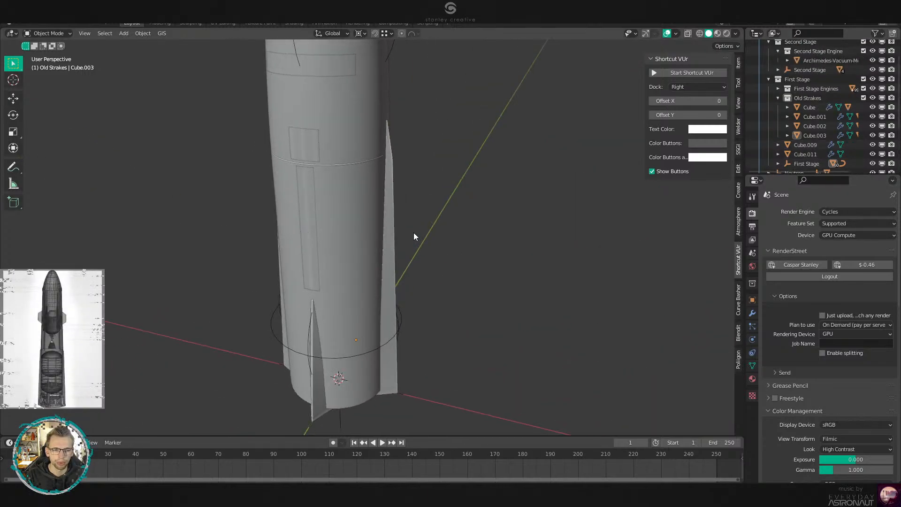
{"action": "middle_click_drag", "start_coordinate": [424, 178], "coordinate": [451, 263], "text": "shift"}
{"action": "scroll", "coordinate": [448, 258], "scroll_direction": "down", "scroll_amount": 2}
{"action": "middle_click_drag", "start_coordinate": [425, 221], "coordinate": [439, 233]}
{"action": "scroll", "coordinate": [439, 233], "scroll_direction": "up", "scroll_amount": 3}
{"action": "middle_click_drag", "start_coordinate": [443, 164], "coordinate": [458, 176], "text": "shift"}
{"action": "scroll", "coordinate": [458, 265], "scroll_direction": "down", "scroll_amount": 3}
{"action": "scroll", "coordinate": [458, 176], "scroll_direction": "up", "scroll_amount": 1}
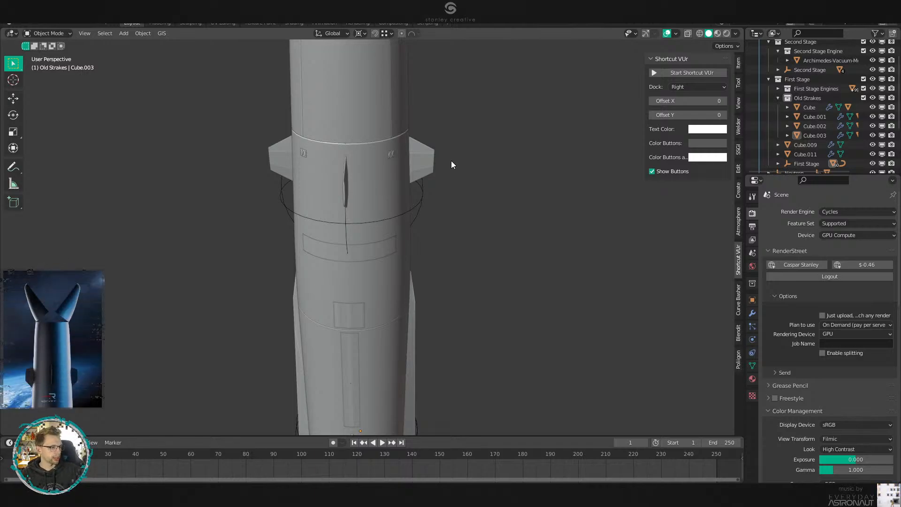
{"action": "key", "text": "KP_1"}
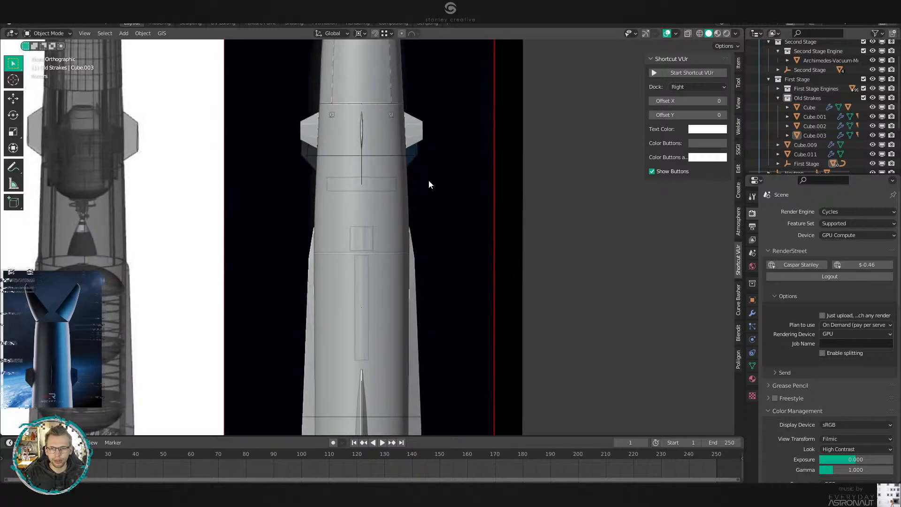
{"action": "scroll", "coordinate": [429, 179], "scroll_direction": "up", "scroll_amount": 4}
{"action": "left_click", "coordinate": [477, 205]}
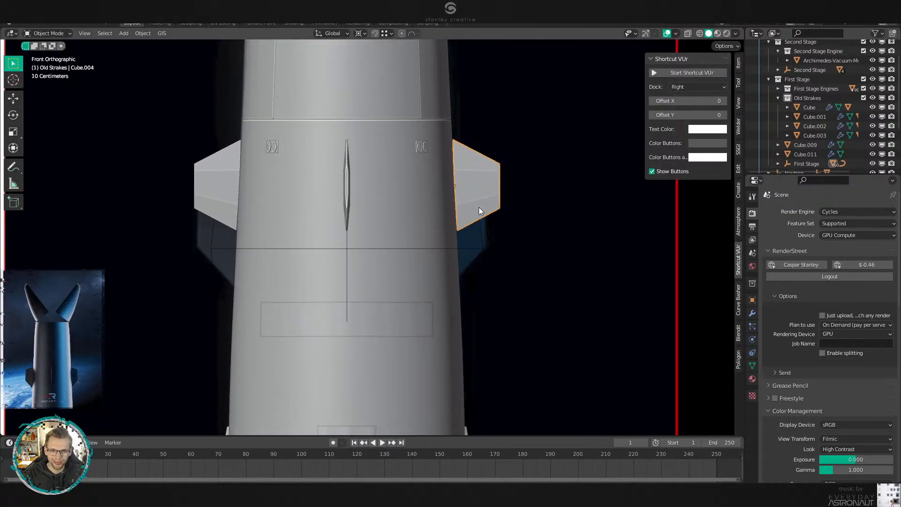
{"action": "scroll", "coordinate": [604, 201], "scroll_direction": "down", "scroll_amount": 6}
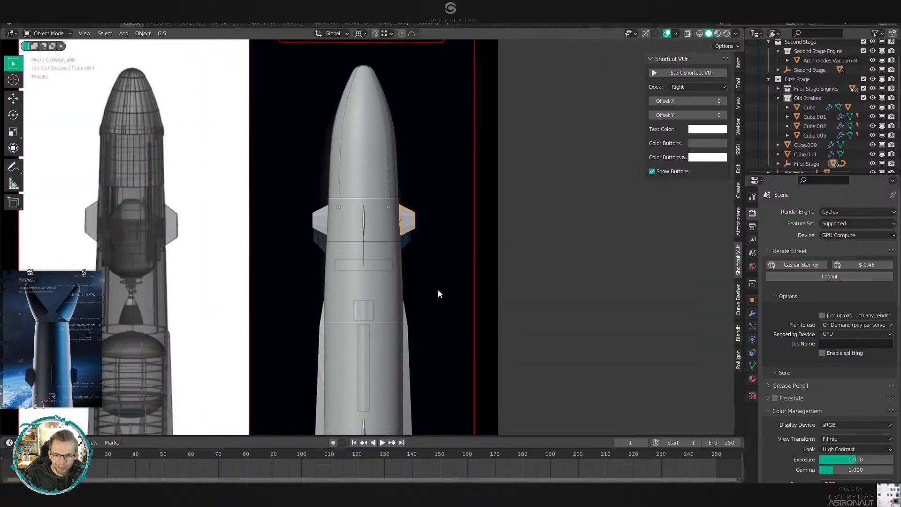
Exclude the Old Strakes collection from the view layer.
{"action": "middle_click_drag", "start_coordinate": [438, 289], "coordinate": [385, 164], "text": "shift"}
{"action": "scroll", "coordinate": [385, 164], "scroll_direction": "up", "scroll_amount": 4}
{"action": "middle_click_drag", "start_coordinate": [430, 244], "coordinate": [558, 98], "text": "shift"}
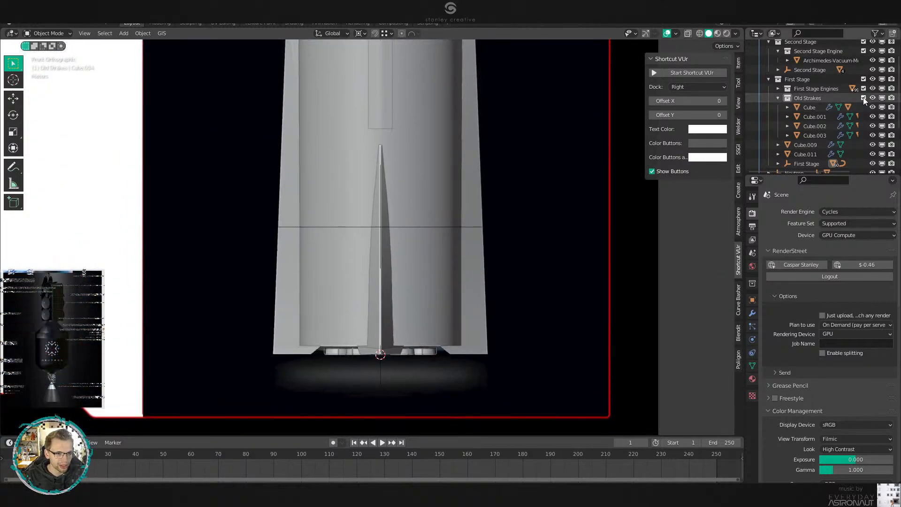
{"action": "left_click", "coordinate": [864, 97]}
Select the four small fins around the rocket's base and move them into the Old Strakes collection.
{"action": "middle_click_drag", "start_coordinate": [486, 331], "coordinate": [463, 328]}
{"action": "left_click", "coordinate": [475, 384]}
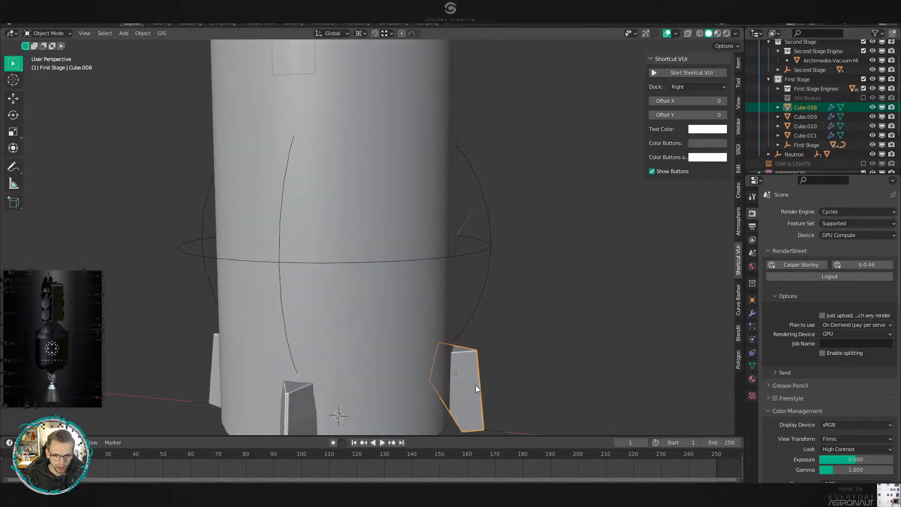
{"action": "scroll", "coordinate": [450, 300], "scroll_direction": "up", "scroll_amount": 2}
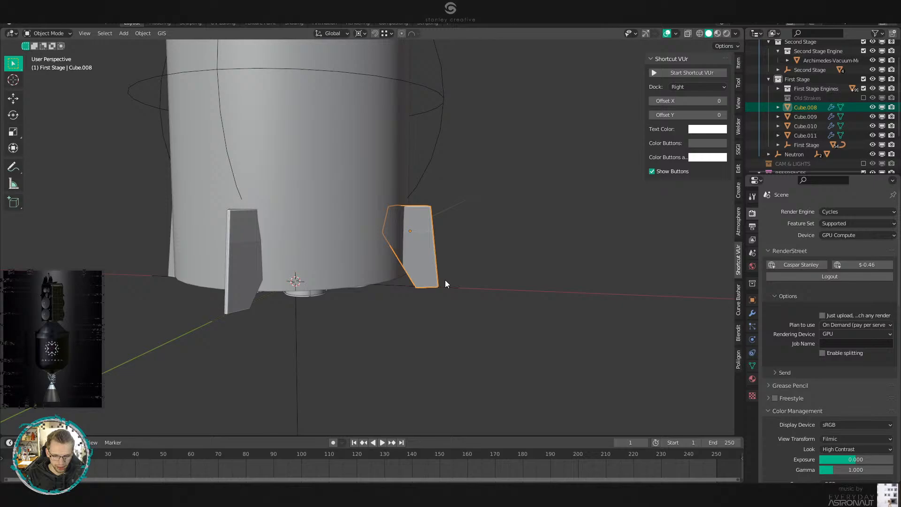
{"action": "left_click", "coordinate": [230, 272], "text": "shift"}
{"action": "middle_click_drag", "start_coordinate": [229, 272], "coordinate": [403, 325]}
{"action": "left_click", "coordinate": [323, 307], "text": "shift"}
{"action": "left_click", "coordinate": [418, 241], "text": "shift"}
{"action": "key", "text": "m"}
{"action": "mouse_move", "coordinate": [419, 241]}
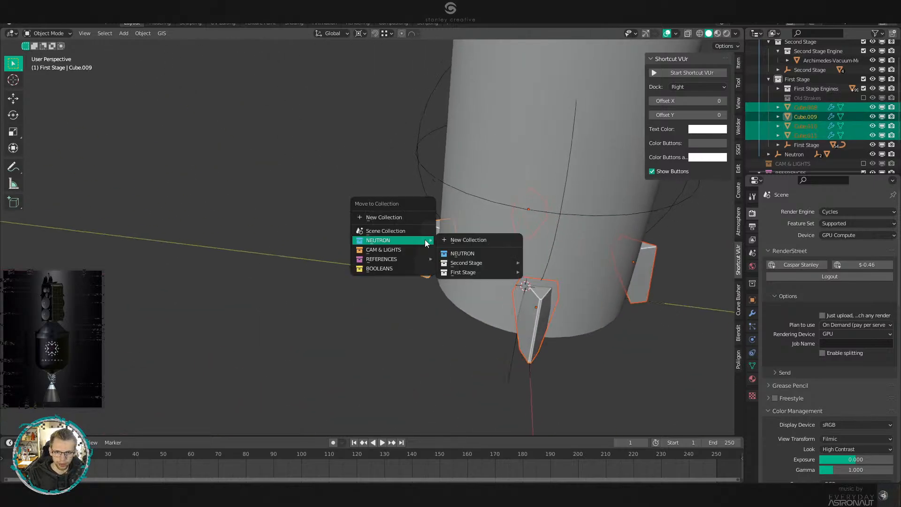
{"action": "mouse_move", "coordinate": [488, 272]}
{"action": "left_click", "coordinate": [563, 304]}
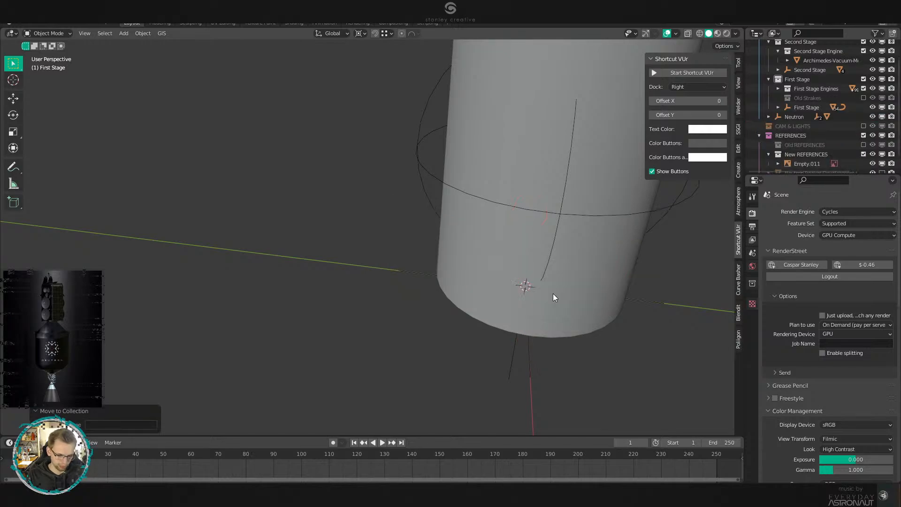
Select the first stage mesh and compare its base with the reference image in wireframe front view.
{"action": "key", "text": "KP_1"}
{"action": "left_click", "coordinate": [430, 234]}
{"action": "key", "text": "shift+z"}
{"action": "mouse_move", "coordinate": [496, 251]}
{"action": "middle_mouse_down", "text": "shift"}
{"action": "mouse_move", "coordinate": [469, 325]}
{"action": "mouse_move", "coordinate": [489, 261]}
{"action": "middle_mouse_up", "text": "shift"}
{"action": "scroll", "coordinate": [468, 325], "scroll_direction": "up", "scroll_amount": 2}
{"action": "scroll", "coordinate": [468, 325], "scroll_direction": "down", "scroll_amount": 3}
{"action": "scroll", "coordinate": [489, 261], "scroll_direction": "up", "scroll_amount": 4}
{"action": "scroll", "coordinate": [489, 261], "scroll_direction": "down", "scroll_amount": 5}
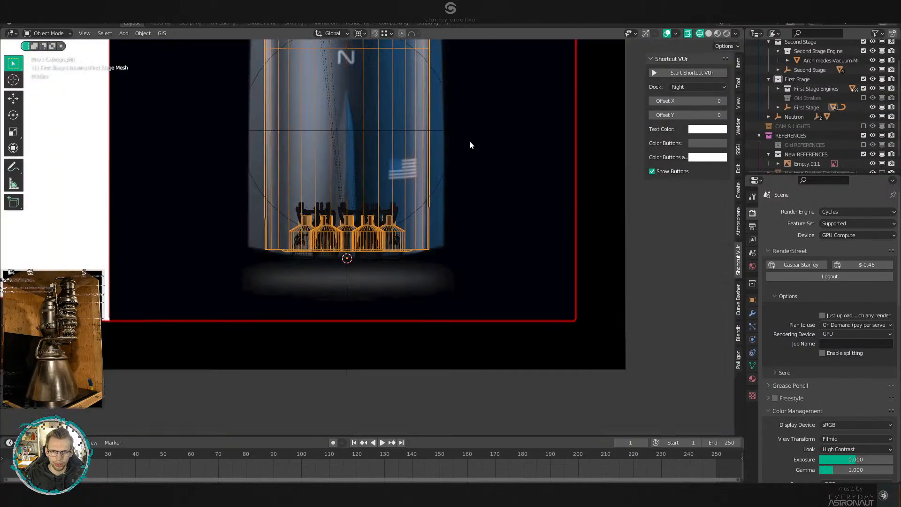
{"action": "middle_click_drag", "start_coordinate": [469, 140], "coordinate": [490, 288], "text": "shift"}
Compare the first stage's width and base with the cutaway and rendered references, temporarily shifting the mesh aside.
{"action": "key", "text": "g"}
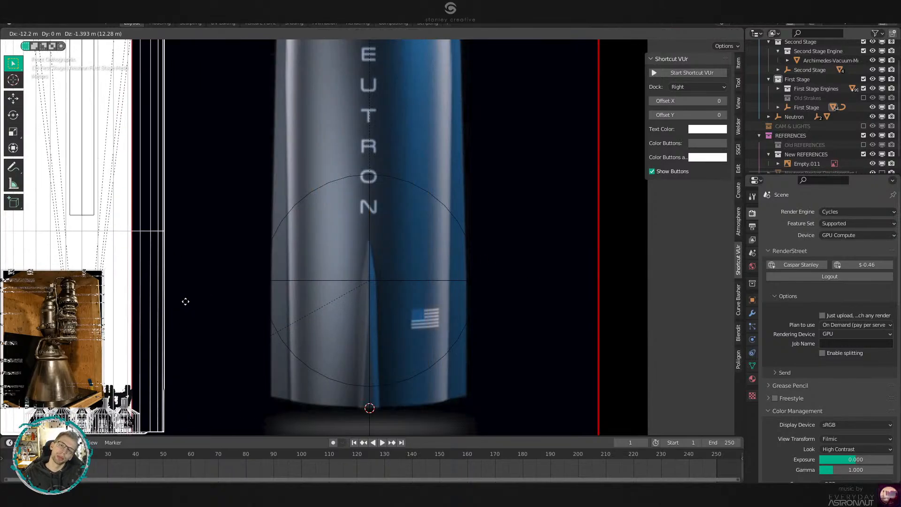
{"action": "right_click", "coordinate": [369, 312]}
{"action": "scroll", "coordinate": [403, 267], "scroll_direction": "down", "scroll_amount": 3}
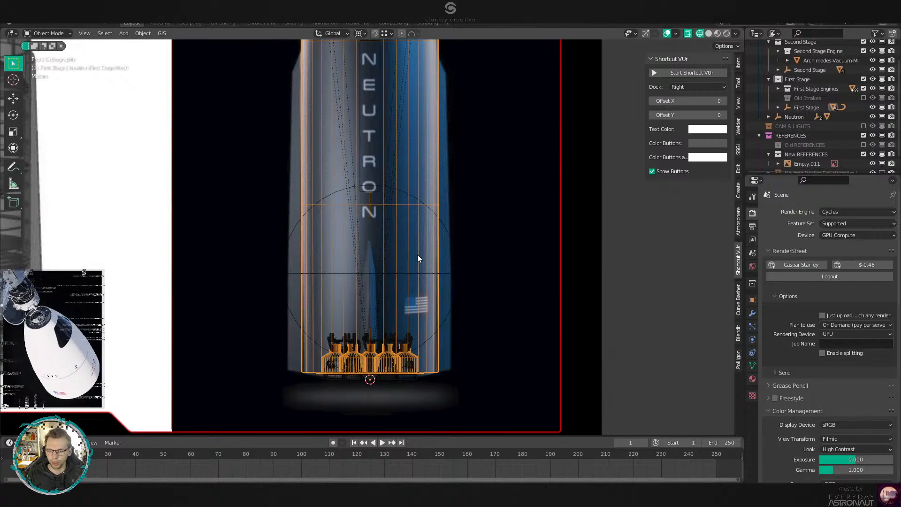
{"action": "scroll", "coordinate": [423, 282], "scroll_direction": "down", "scroll_amount": 4}
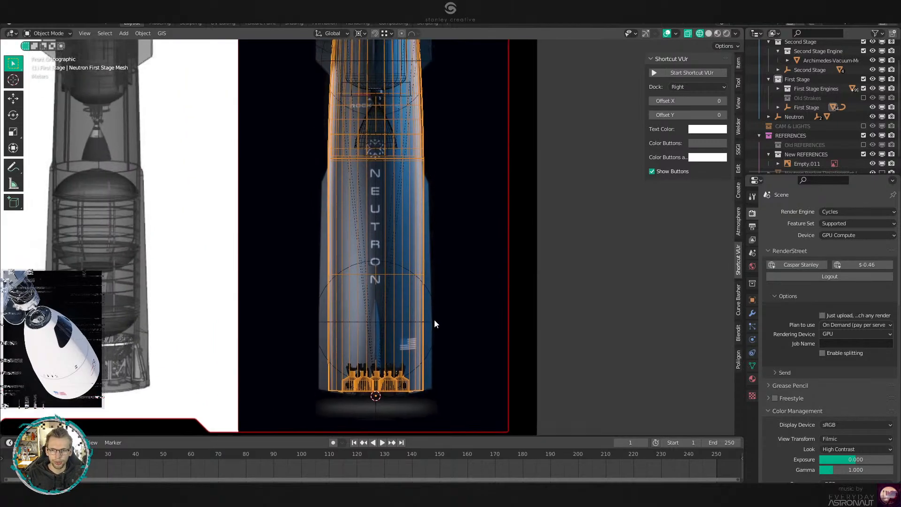
{"action": "middle_click_drag", "start_coordinate": [369, 326], "coordinate": [501, 309], "text": "shift"}
{"action": "scroll", "coordinate": [502, 309], "scroll_direction": "up", "scroll_amount": 3}
{"action": "scroll", "coordinate": [500, 309], "scroll_direction": "down", "scroll_amount": 1}
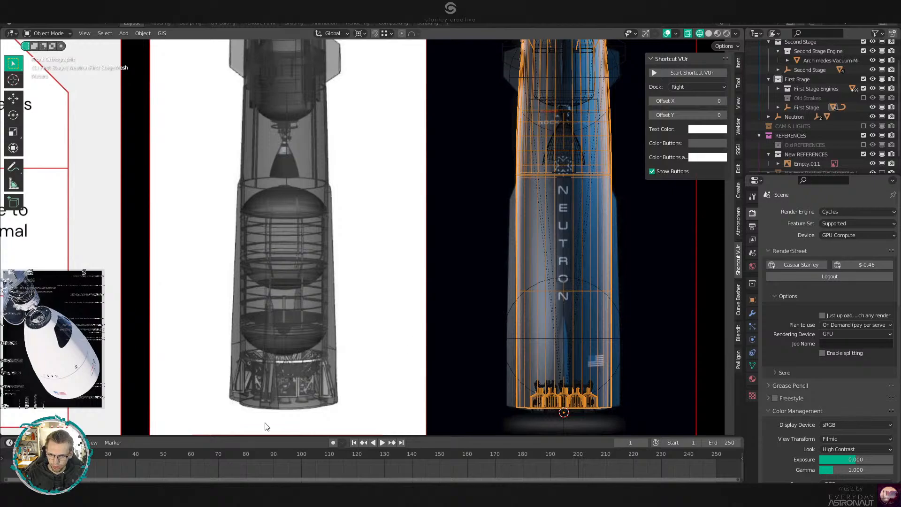
{"action": "scroll", "coordinate": [454, 383], "scroll_direction": "up", "scroll_amount": 4}
{"action": "key", "text": "g"}
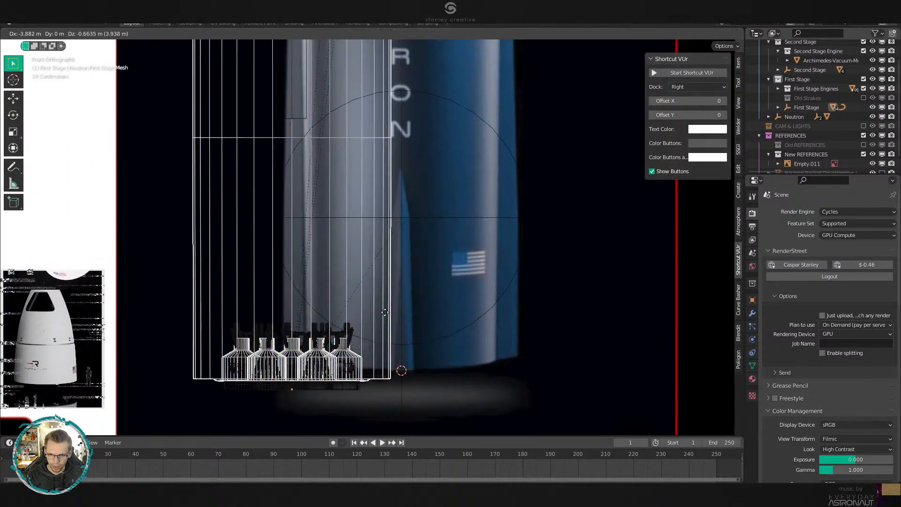
{"action": "right_click", "coordinate": [360, 328]}
Dissolve the horizontal edge loop across the lower body of the first stage mesh, keeping its faces.
{"action": "key", "text": "z"}
{"action": "key", "text": "Tab"}
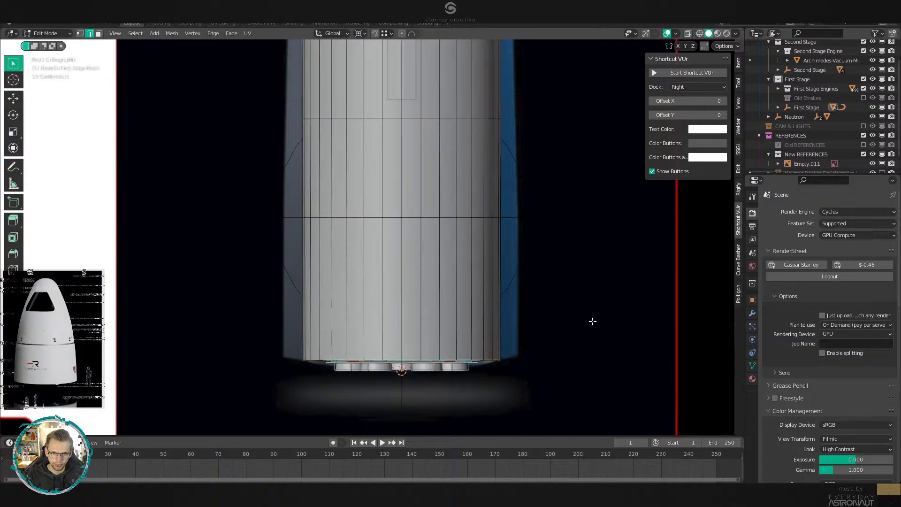
{"action": "scroll", "coordinate": [477, 125], "scroll_direction": "down", "scroll_amount": 1}
{"action": "key", "text": "ctrl+r"}
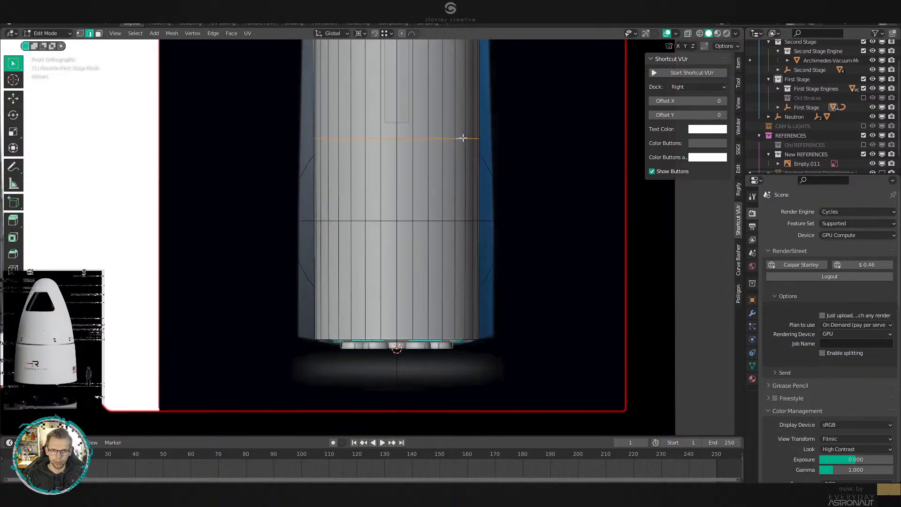
{"action": "left_click", "coordinate": [462, 137]}
{"action": "left_click", "coordinate": [499, 101]}
{"action": "scroll", "coordinate": [462, 314], "scroll_direction": "up", "scroll_amount": 3}
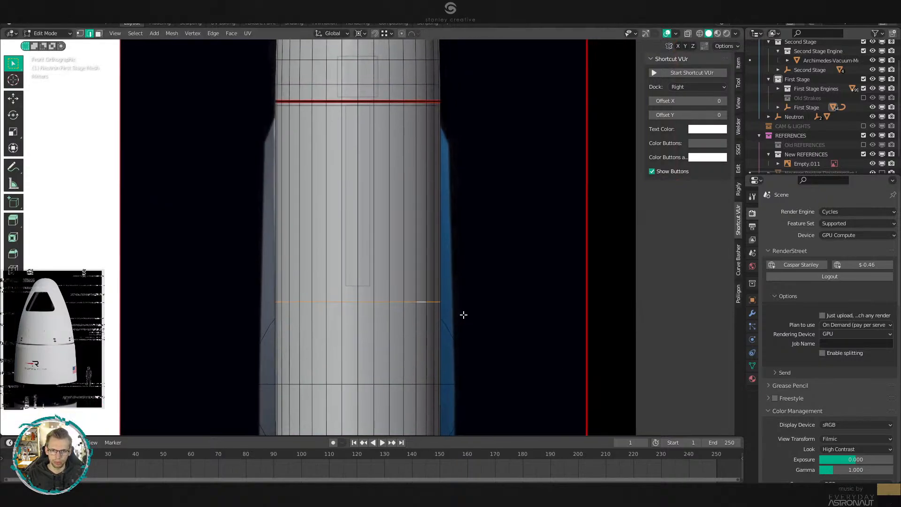
{"action": "key", "text": "g"}
{"action": "key", "text": "g"}
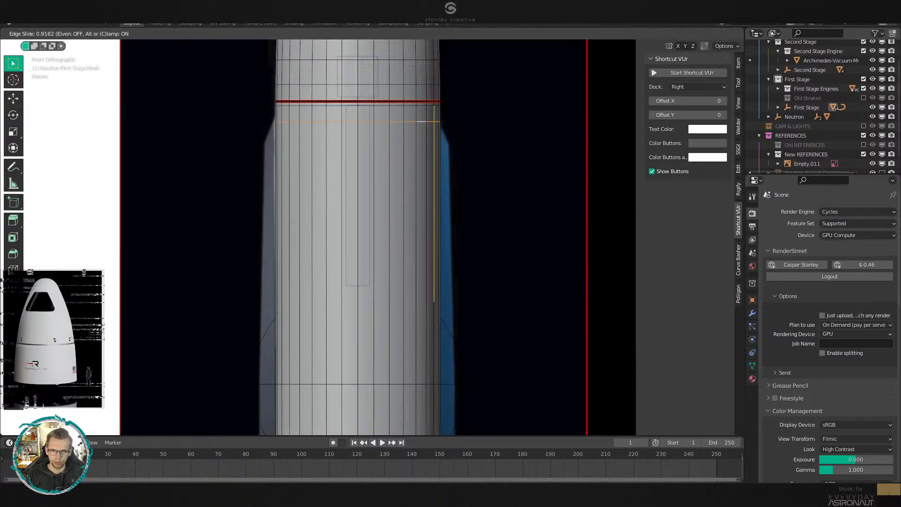
{"action": "right_click", "coordinate": [497, 234]}
{"action": "key", "text": "x"}
{"action": "left_click", "coordinate": [485, 236]}
{"action": "scroll", "coordinate": [487, 245], "scroll_direction": "down", "scroll_amount": 2}
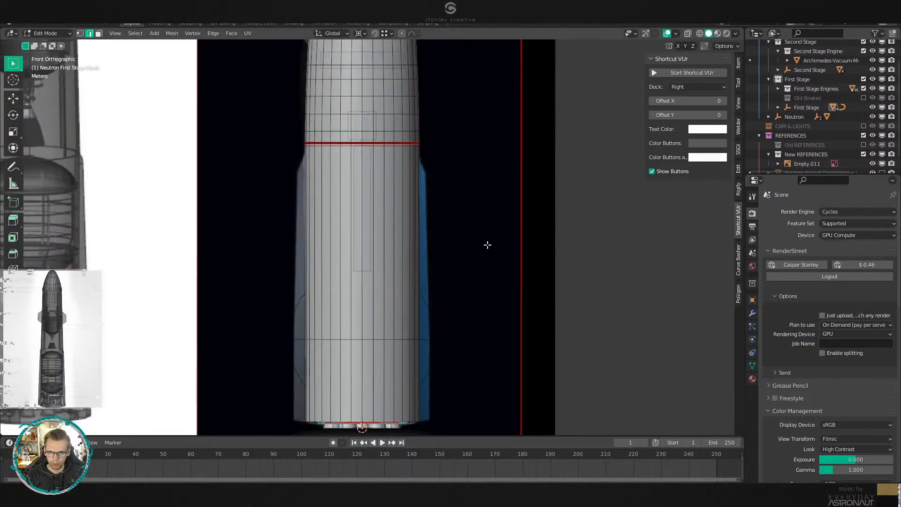
{"action": "key", "text": "Tab"}
{"action": "key", "text": "Tab"}
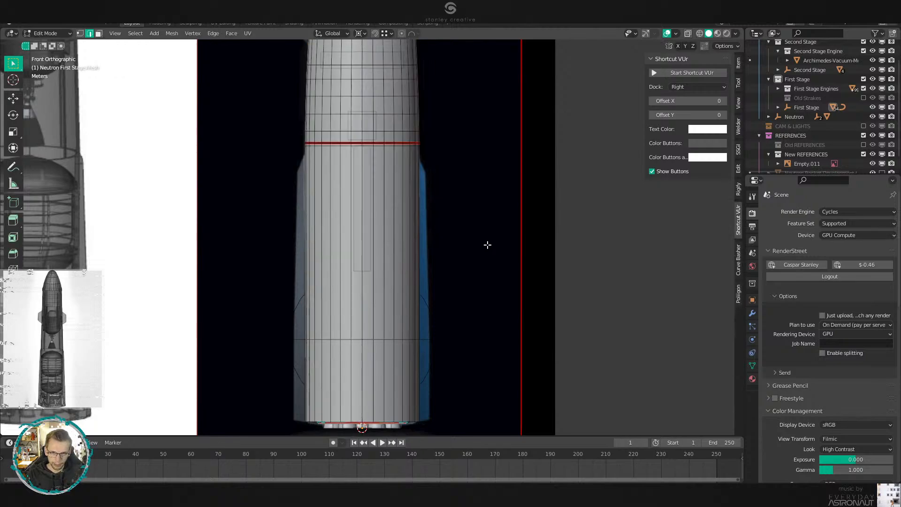
Slide the edge loop just below the body's raised ring down along the sides towards the base.
{"action": "scroll", "coordinate": [487, 245], "scroll_direction": "up", "scroll_amount": 2}
{"action": "left_click", "coordinate": [395, 107], "text": "alt"}
{"action": "middle_click_drag", "start_coordinate": [533, 266], "coordinate": [524, 183], "text": "shift"}
{"action": "key", "text": "g"}
{"action": "key", "text": "g"}
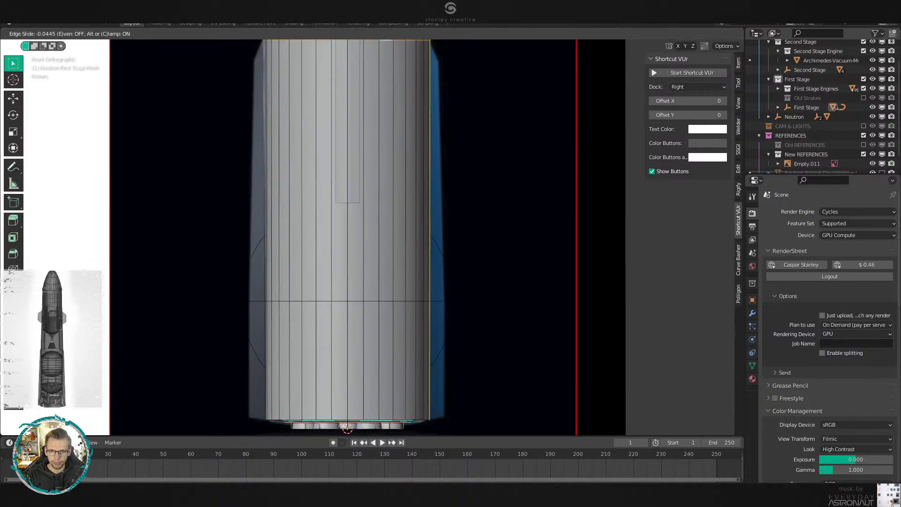
{"action": "left_click", "coordinate": [519, 176]}
Raise the edge loop vertically by 12.222 m, 4.6379 m and about 0.114 m to just below the raised ring.
{"action": "key", "text": "g"}
{"action": "key", "text": "z"}
{"action": "left_click", "coordinate": [496, 293]}
{"action": "middle_click_drag", "start_coordinate": [483, 204], "coordinate": [495, 378], "text": "shift"}
{"action": "key", "text": "g"}
{"action": "key", "text": "z"}
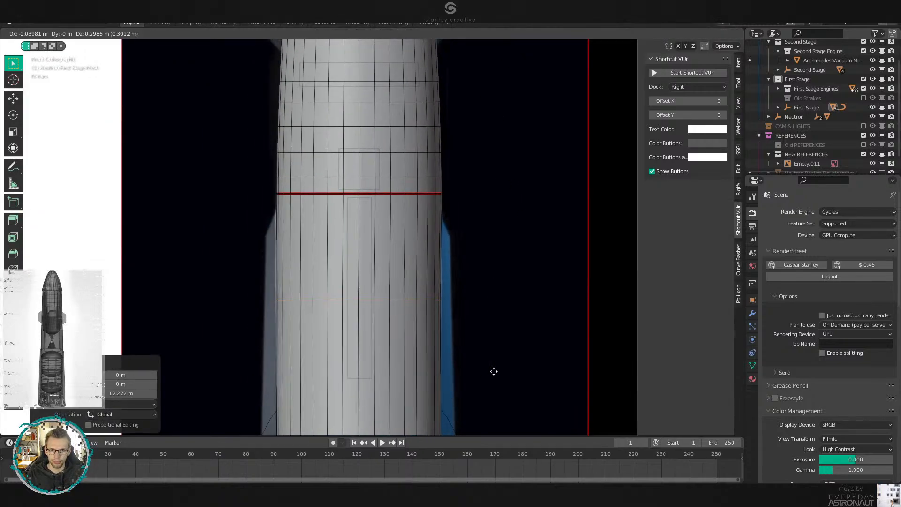
{"action": "left_click", "coordinate": [493, 271]}
{"action": "scroll", "coordinate": [502, 234], "scroll_direction": "up", "scroll_amount": 5}
{"action": "scroll", "coordinate": [616, 171], "scroll_direction": "up", "scroll_amount": 3}
{"action": "middle_click_drag", "start_coordinate": [615, 170], "coordinate": [618, 246], "text": "shift"}
{"action": "key", "text": "g"}
{"action": "key", "text": "z"}
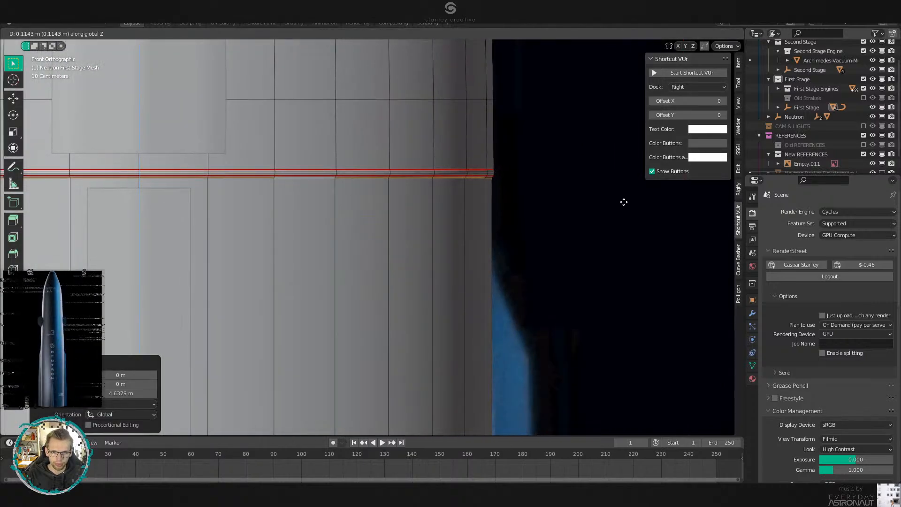
{"action": "left_click", "coordinate": [623, 202]}
Scale the lower body's side faces up slightly in X and Y only, aligning them with the body above the ring.
{"action": "key", "text": "3"}
{"action": "left_click", "coordinate": [489, 239], "text": "alt"}
{"action": "scroll", "coordinate": [471, 187], "scroll_direction": "up", "scroll_amount": 9}
{"action": "middle_click_drag", "start_coordinate": [472, 187], "coordinate": [471, 272], "text": "shift"}
{"action": "scroll", "coordinate": [544, 242], "scroll_direction": "up", "scroll_amount": 1}
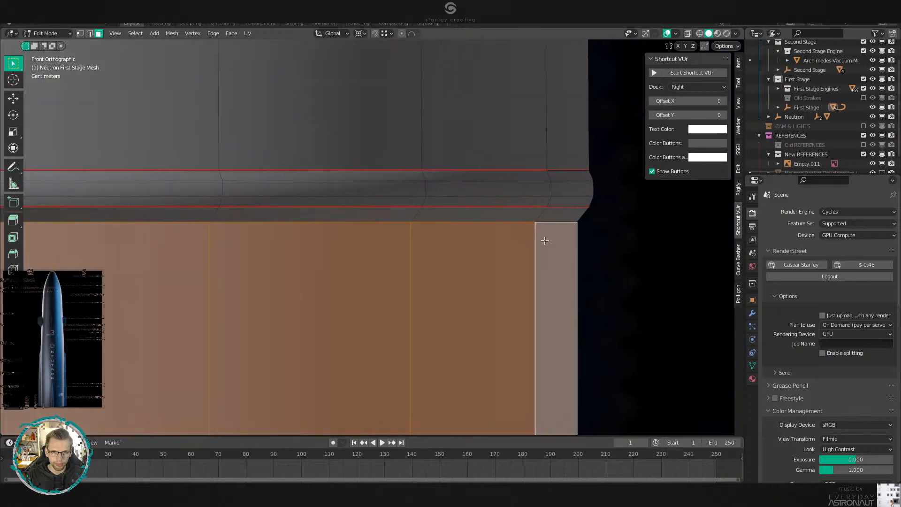
{"action": "middle_click_drag", "start_coordinate": [581, 241], "coordinate": [450, 236], "text": "shift"}
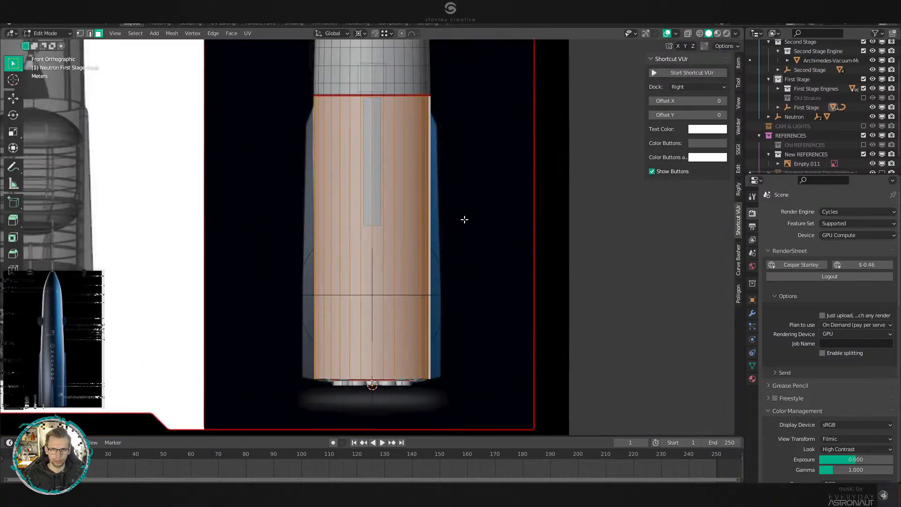
{"action": "scroll", "coordinate": [470, 225], "scroll_direction": "up", "scroll_amount": 3}
{"action": "scroll", "coordinate": [451, 219], "scroll_direction": "up", "scroll_amount": 7}
{"action": "middle_click_drag", "start_coordinate": [447, 218], "coordinate": [479, 259], "text": "shift"}
{"action": "scroll", "coordinate": [439, 239], "scroll_direction": "up", "scroll_amount": 5}
{"action": "scroll", "coordinate": [540, 224], "scroll_direction": "up", "scroll_amount": 5}
{"action": "middle_click_drag", "start_coordinate": [540, 225], "coordinate": [420, 247], "text": "shift"}
{"action": "key", "text": "s"}
{"action": "key", "text": "shift+z"}
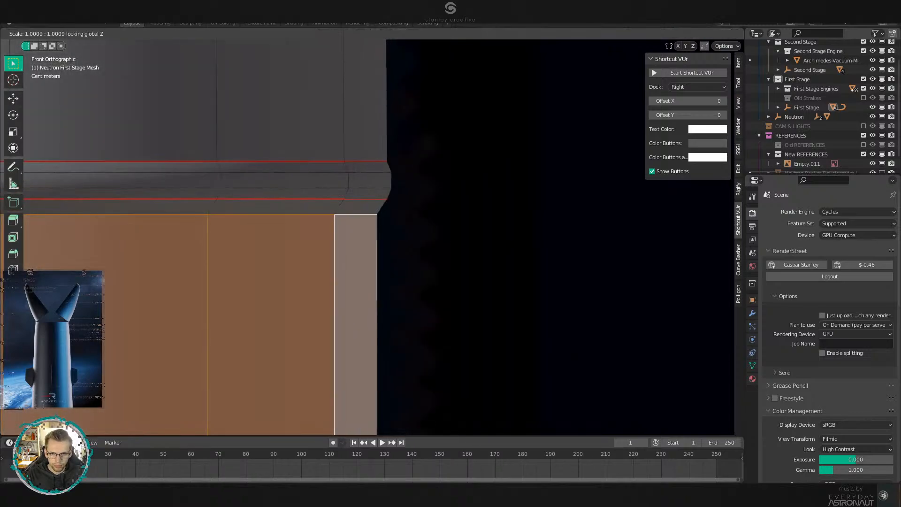
{"action": "left_click", "coordinate": [605, 200]}
{"action": "scroll", "coordinate": [605, 199], "scroll_direction": "down", "scroll_amount": 5}
{"action": "key", "text": "Tab"}
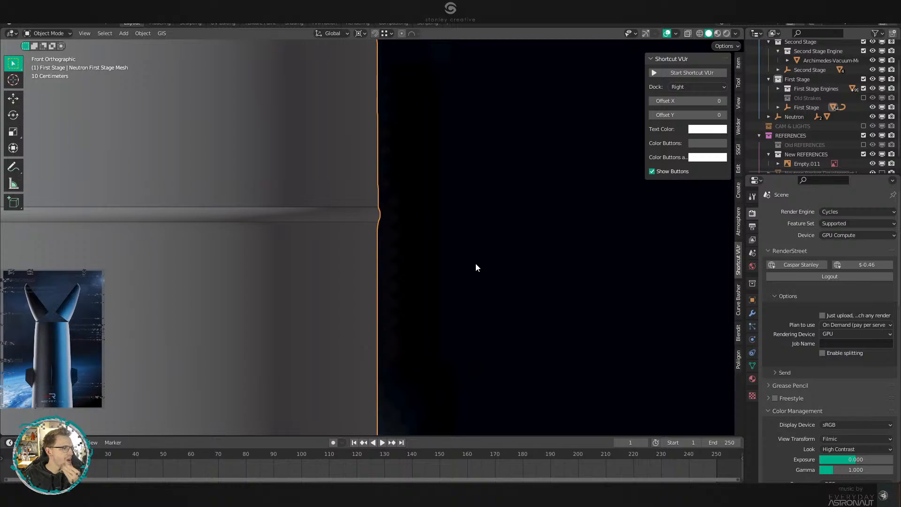
Set the transform pivot point to Median Point.
{"action": "scroll", "coordinate": [475, 263], "scroll_direction": "down", "scroll_amount": 8}
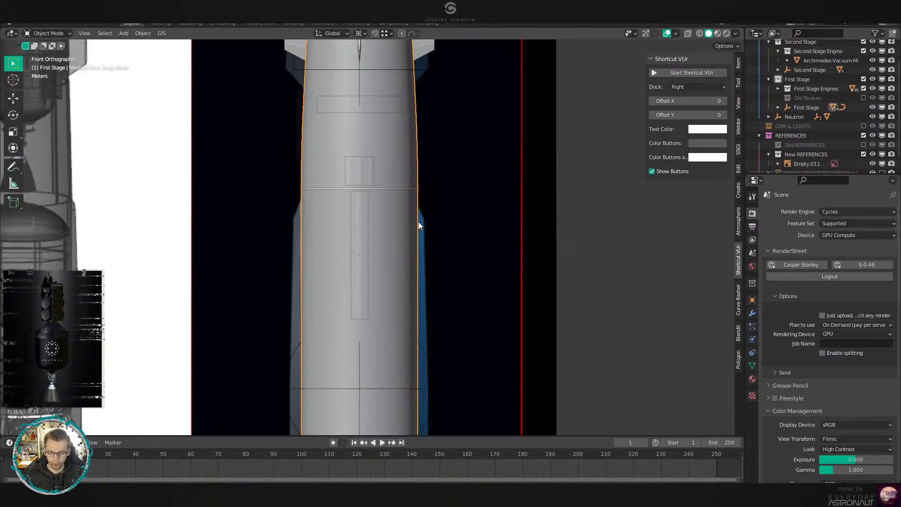
{"action": "scroll", "coordinate": [458, 218], "scroll_direction": "down", "scroll_amount": 2}
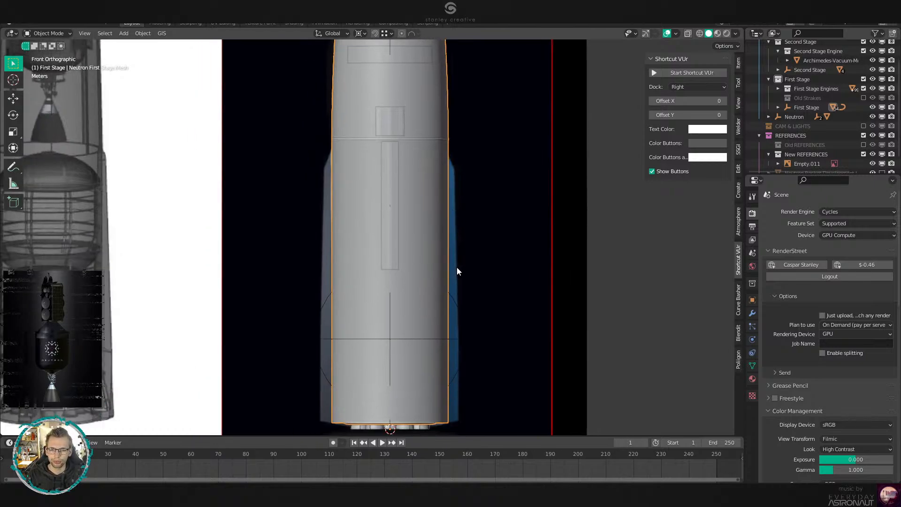
{"action": "middle_click_drag", "start_coordinate": [457, 267], "coordinate": [400, 211]}
{"action": "key", "text": "period"}
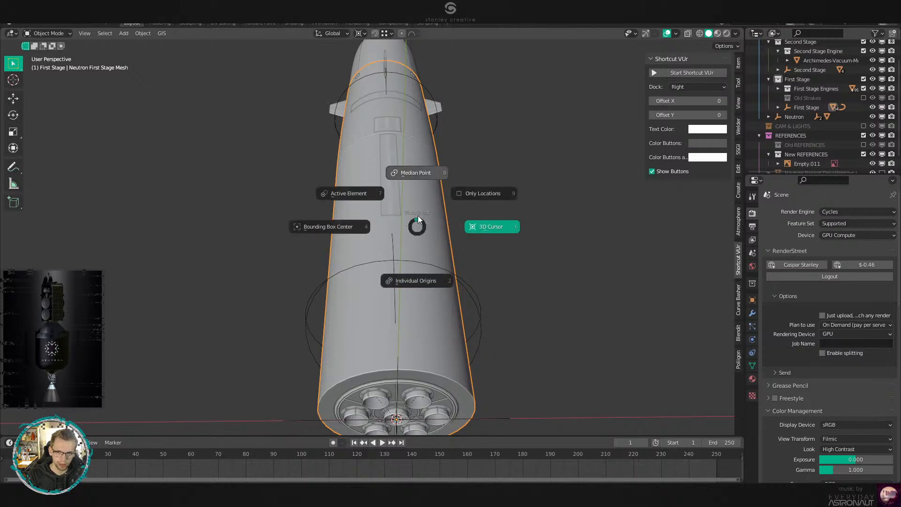
{"action": "left_click", "coordinate": [418, 173]}
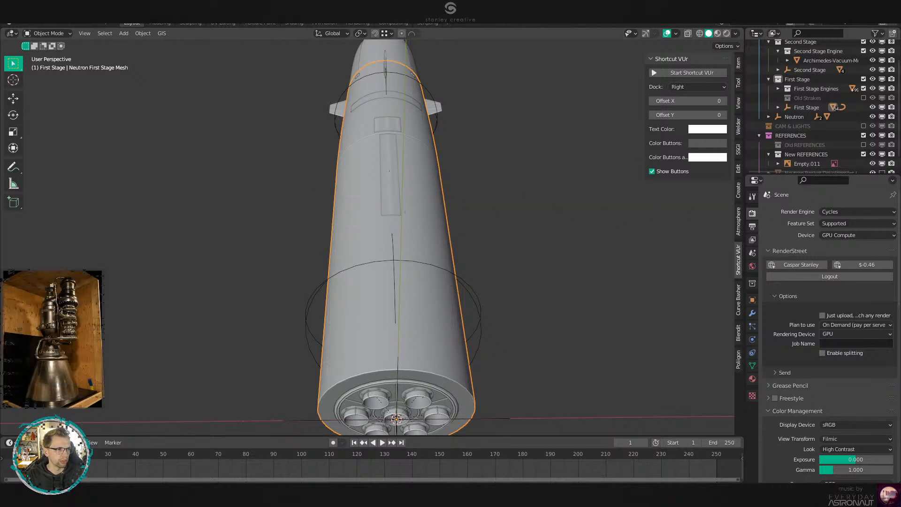
Examine the engine bay and flat base of the first stage, and compare the base with the front reference image.
{"action": "middle_click_drag", "start_coordinate": [563, 256], "coordinate": [537, 249]}
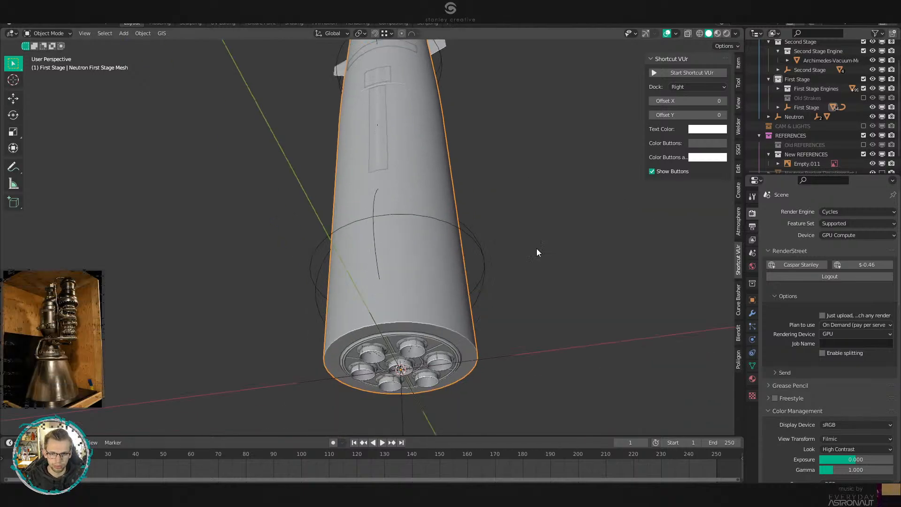
{"action": "scroll", "coordinate": [537, 249], "scroll_direction": "up", "scroll_amount": 3}
{"action": "middle_click_drag", "start_coordinate": [537, 282], "coordinate": [498, 241], "text": "shift"}
{"action": "scroll", "coordinate": [515, 240], "scroll_direction": "up", "scroll_amount": 2}
{"action": "scroll", "coordinate": [514, 241], "scroll_direction": "up", "scroll_amount": 2}
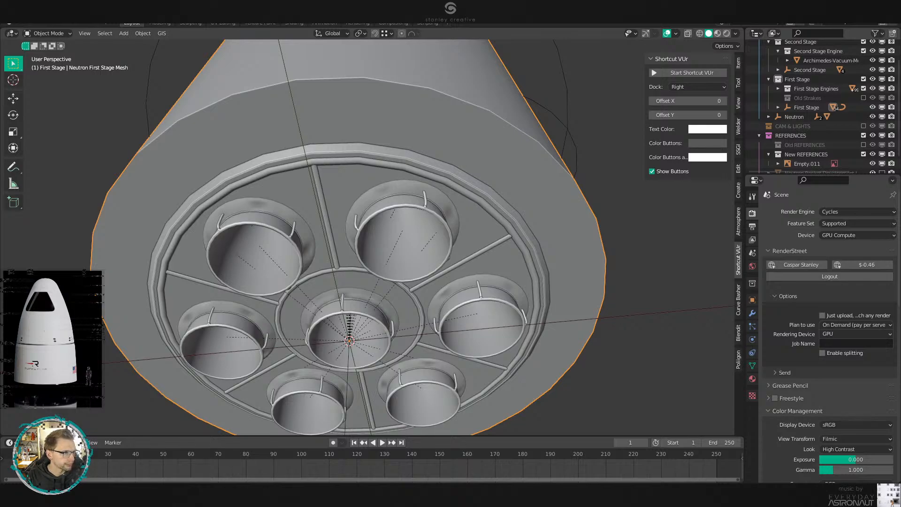
{"action": "middle_click_drag", "start_coordinate": [503, 203], "coordinate": [526, 181]}
{"action": "scroll", "coordinate": [663, 212], "scroll_direction": "down", "scroll_amount": 5}
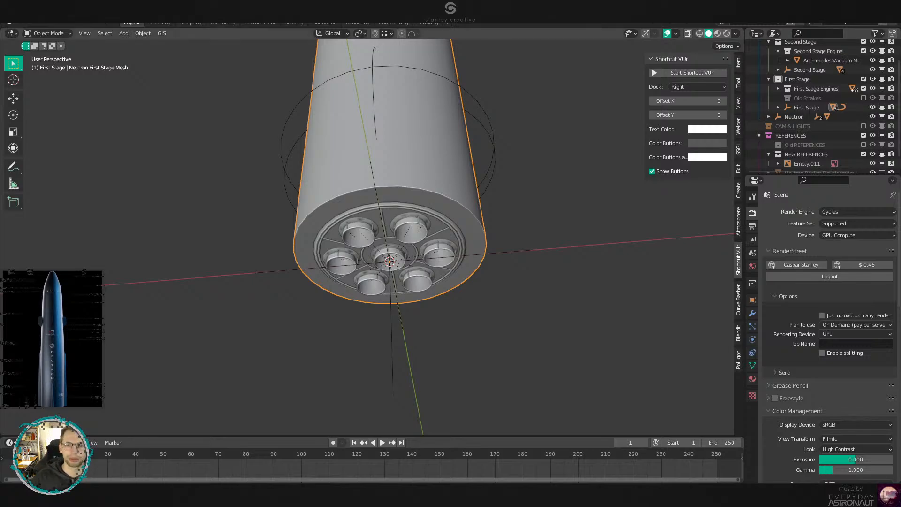
{"action": "key", "text": "KP_1"}
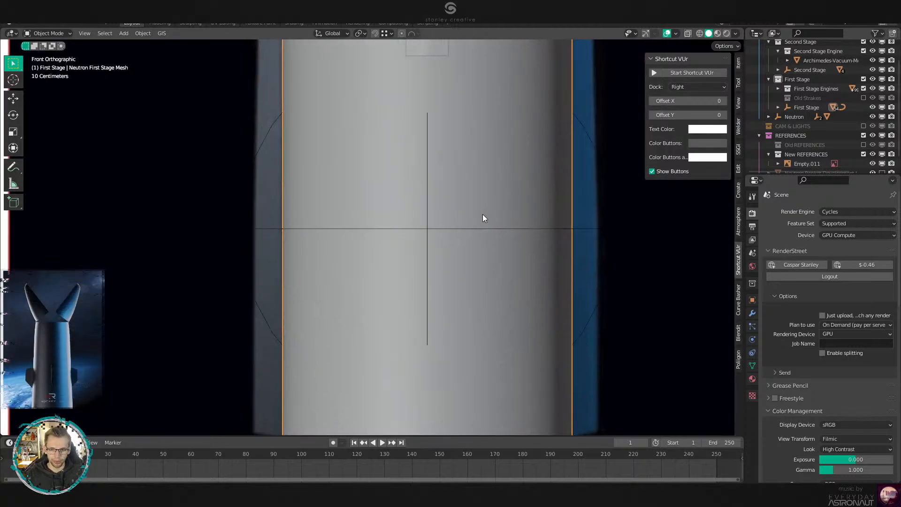
{"action": "middle_click_drag", "start_coordinate": [478, 252], "coordinate": [417, 123], "text": "shift"}
{"action": "scroll", "coordinate": [518, 255], "scroll_direction": "down", "scroll_amount": 2}
{"action": "scroll", "coordinate": [522, 263], "scroll_direction": "up", "scroll_amount": 2}
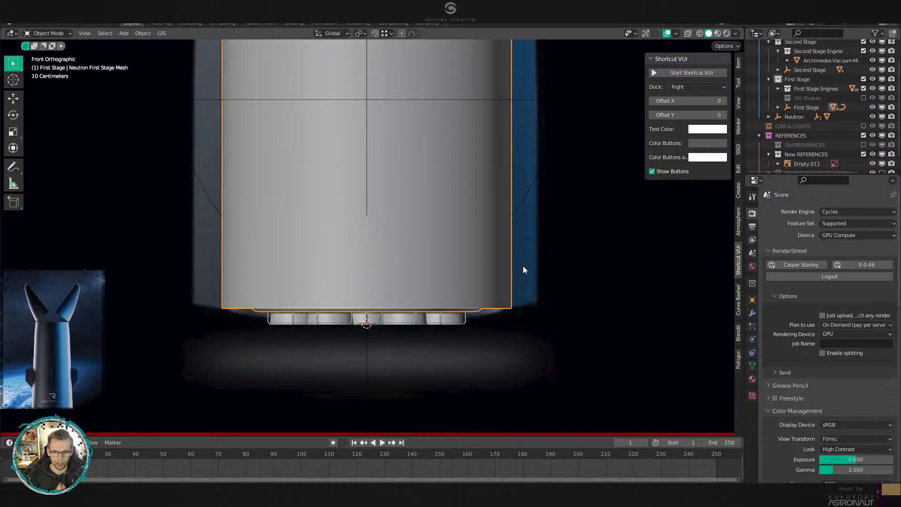
{"action": "middle_click_drag", "start_coordinate": [511, 226], "coordinate": [502, 325]}
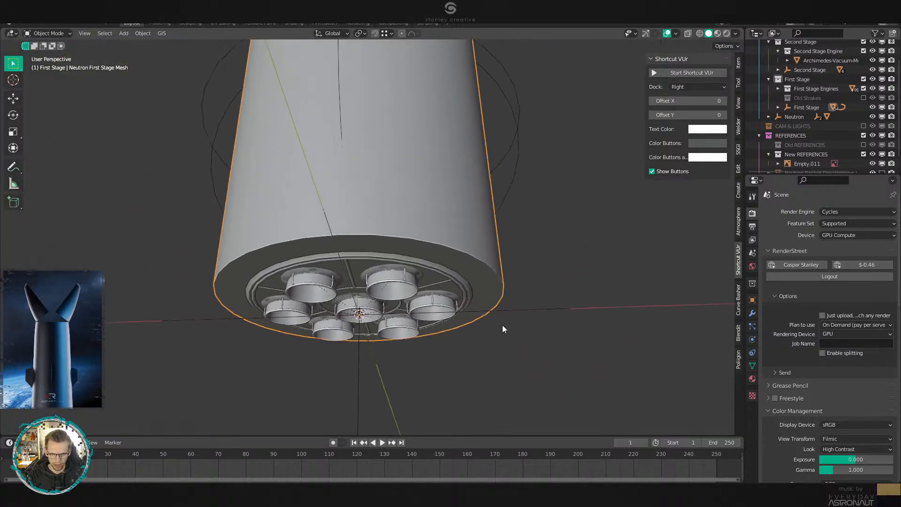
{"action": "scroll", "coordinate": [514, 307], "scroll_direction": "up", "scroll_amount": 2}
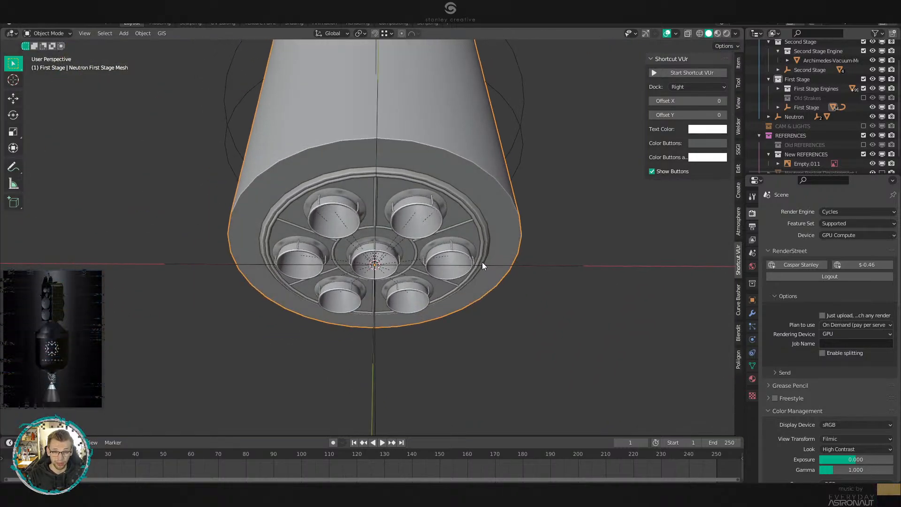
Select the seam-bounded face bands of the raised ring around the first stage's engine bay in the mesh.
{"action": "key", "text": "Tab"}
{"action": "scroll", "coordinate": [487, 232], "scroll_direction": "up", "scroll_amount": 8}
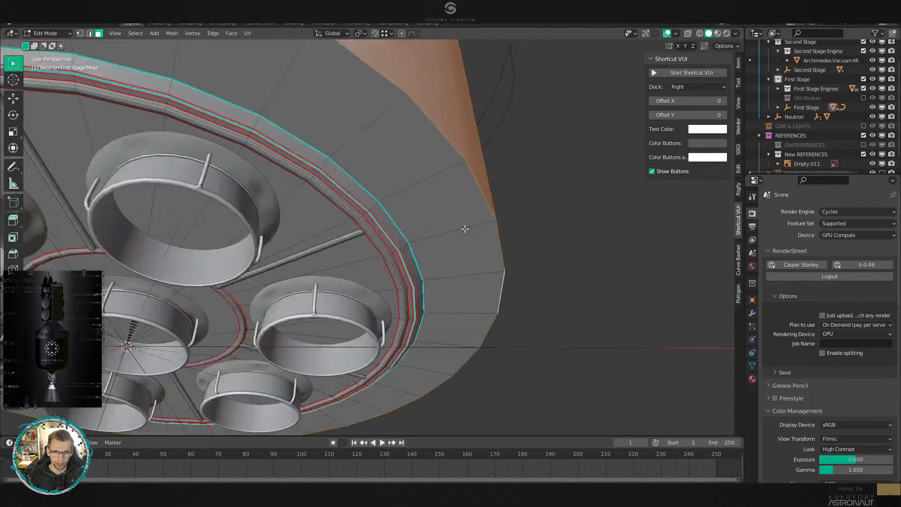
{"action": "scroll", "coordinate": [446, 256], "scroll_direction": "down", "scroll_amount": 4}
{"action": "scroll", "coordinate": [458, 232], "scroll_direction": "up", "scroll_amount": 4}
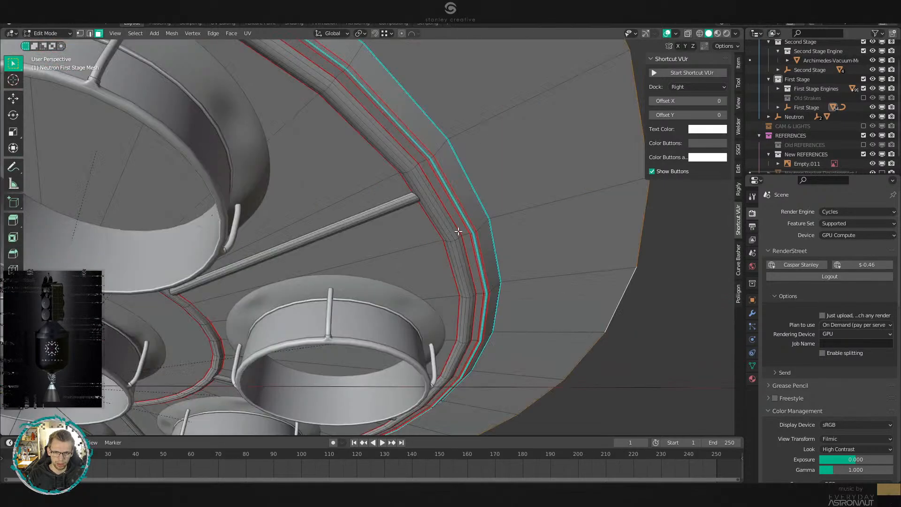
{"action": "left_click", "coordinate": [481, 225], "text": "alt"}
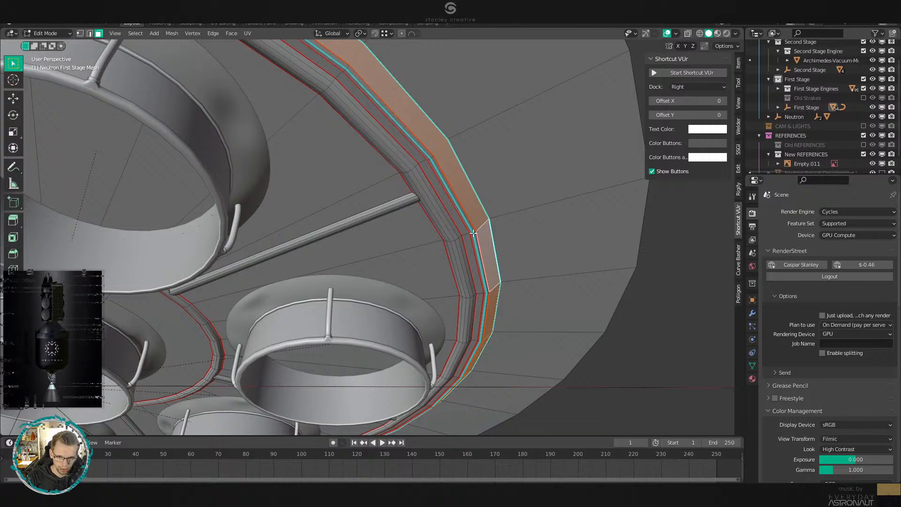
{"action": "key", "text": "l"}
{"action": "key", "text": "l"}
{"action": "key", "text": "l"}
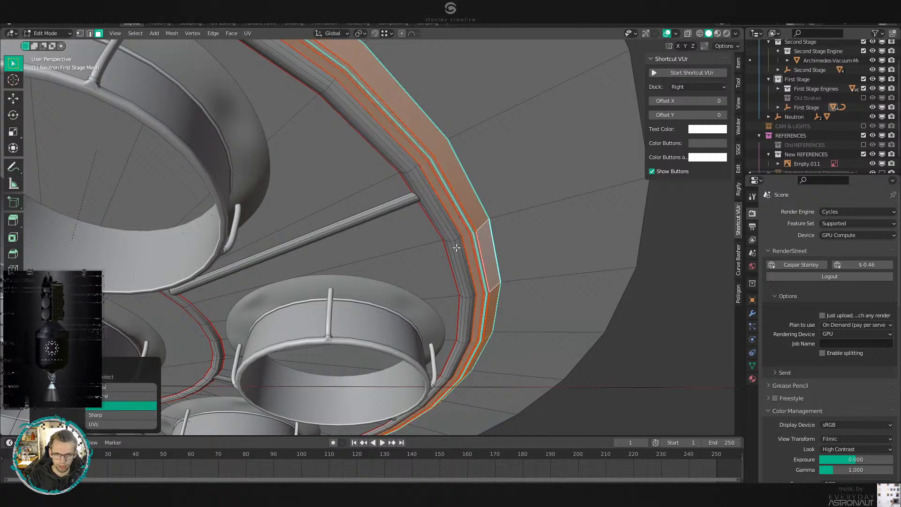
Scale the ring by 1.249 in X and Y only, and fine-adjust it to meet the body's outer bottom edge.
{"action": "middle_click_drag", "start_coordinate": [457, 247], "coordinate": [468, 249]}
{"action": "key", "text": "grave"}
{"action": "left_click", "coordinate": [541, 255]}
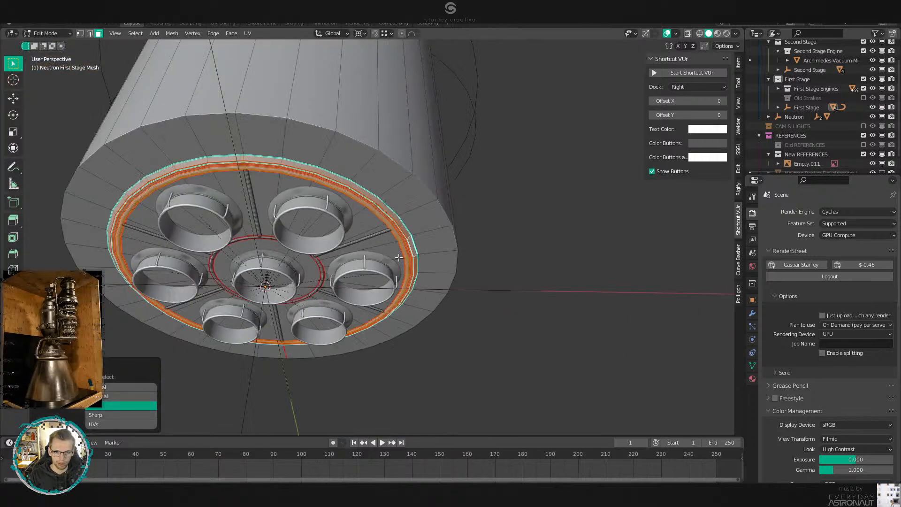
{"action": "key", "text": "s"}
{"action": "key", "text": "shift+z"}
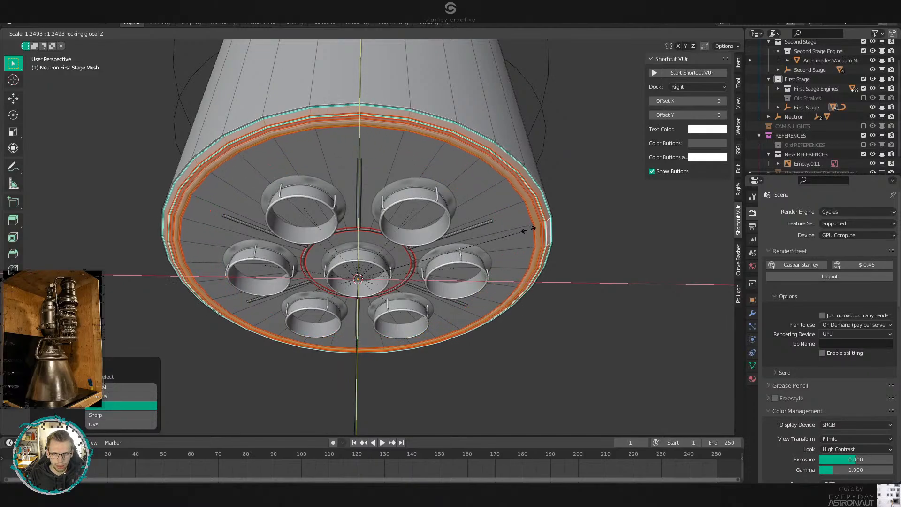
{"action": "left_click", "coordinate": [527, 233]}
{"action": "middle_click_drag", "start_coordinate": [528, 233], "coordinate": [441, 253]}
{"action": "scroll", "coordinate": [471, 291], "scroll_direction": "up", "scroll_amount": 5}
{"action": "scroll", "coordinate": [471, 291], "scroll_direction": "up", "scroll_amount": 1}
{"action": "scroll", "coordinate": [472, 292], "scroll_direction": "down", "scroll_amount": 1}
{"action": "key", "text": "s"}
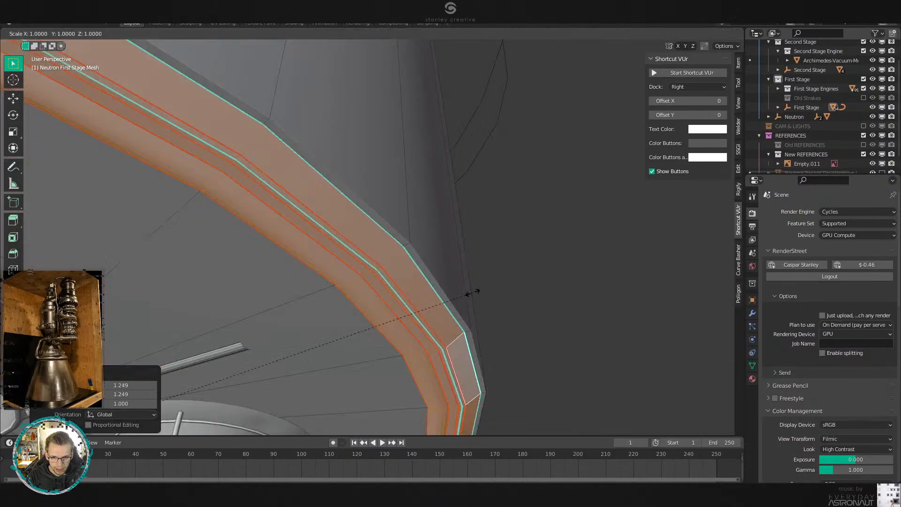
{"action": "key", "text": "shift+z"}
{"action": "left_click", "coordinate": [493, 287]}
{"action": "middle_click_drag", "start_coordinate": [484, 341], "coordinate": [485, 306]}
{"action": "key", "text": "Tab"}
Add a level 1 Subdivision modifier to the first stage mesh and place it above the Boolean modifier.
{"action": "scroll", "coordinate": [498, 304], "scroll_direction": "down", "scroll_amount": 7}
{"action": "key", "text": "KP_1"}
{"action": "scroll", "coordinate": [485, 310], "scroll_direction": "up", "scroll_amount": 3}
{"action": "middle_click_drag", "start_coordinate": [505, 268], "coordinate": [525, 295]}
{"action": "left_click", "coordinate": [752, 313]}
{"action": "scroll", "coordinate": [603, 291], "scroll_direction": "up", "scroll_amount": 2}
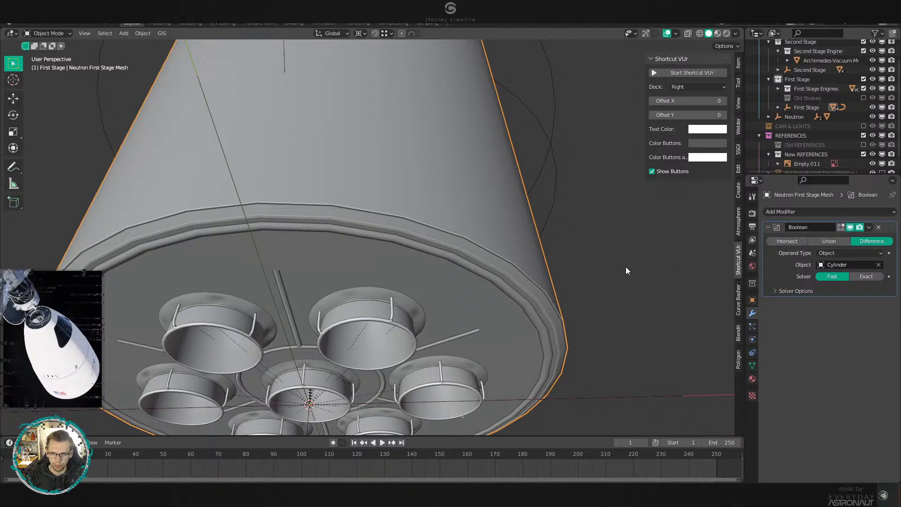
{"action": "key", "text": "ctrl+1"}
{"action": "left_click_drag", "start_coordinate": [892, 303], "coordinate": [892, 228]}
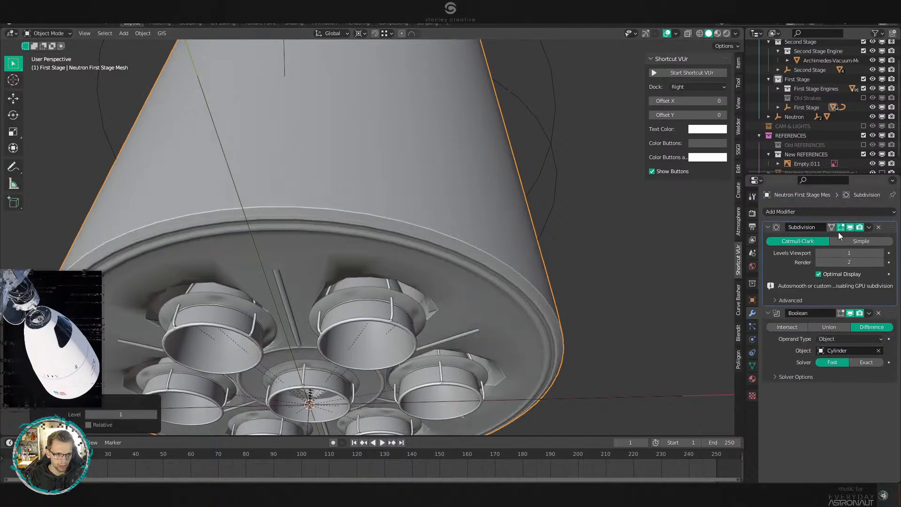
Set both the viewport and render levels of the Subdivision modifier to 2.
{"action": "left_click", "coordinate": [819, 262]}
{"action": "middle_click_drag", "start_coordinate": [565, 308], "coordinate": [565, 269], "text": "shift"}
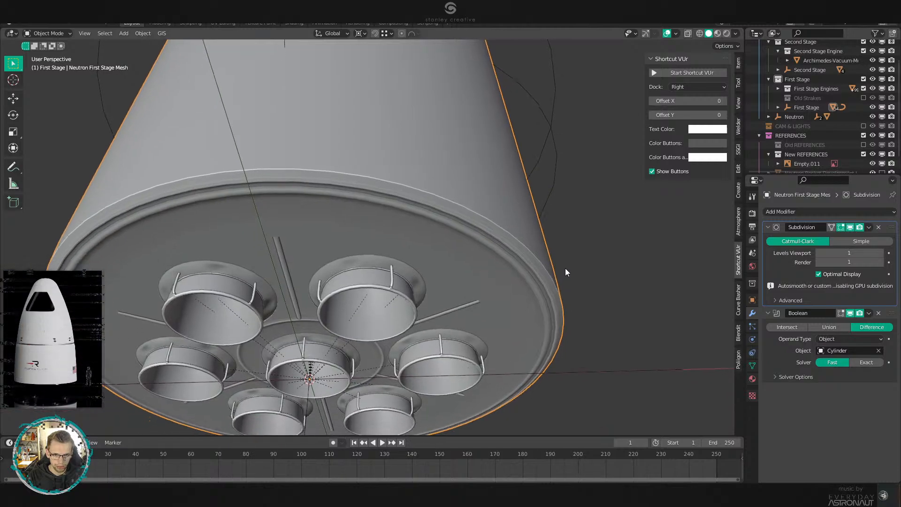
{"action": "scroll", "coordinate": [565, 268], "scroll_direction": "up", "scroll_amount": 2}
{"action": "left_click", "coordinate": [853, 257]}
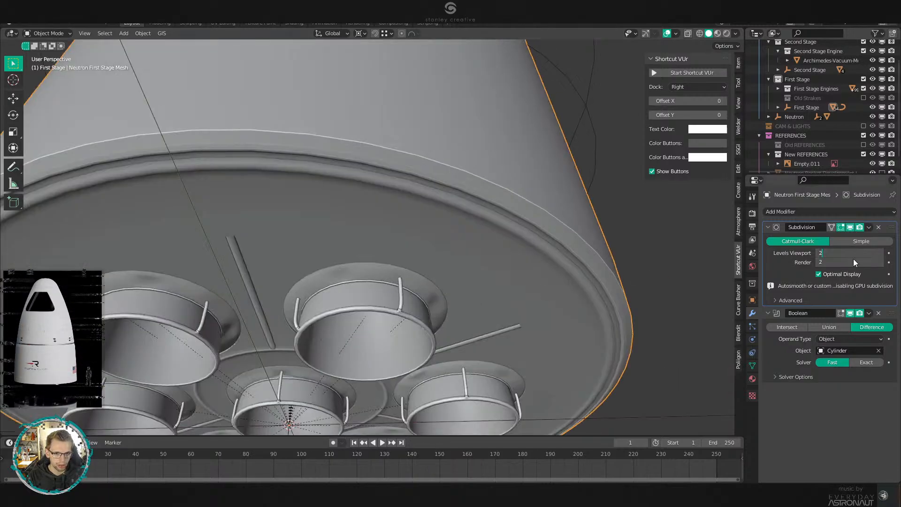
{"action": "type", "text": "2"}
{"action": "key", "text": "Return"}
{"action": "scroll", "coordinate": [594, 258], "scroll_direction": "down", "scroll_amount": 2}
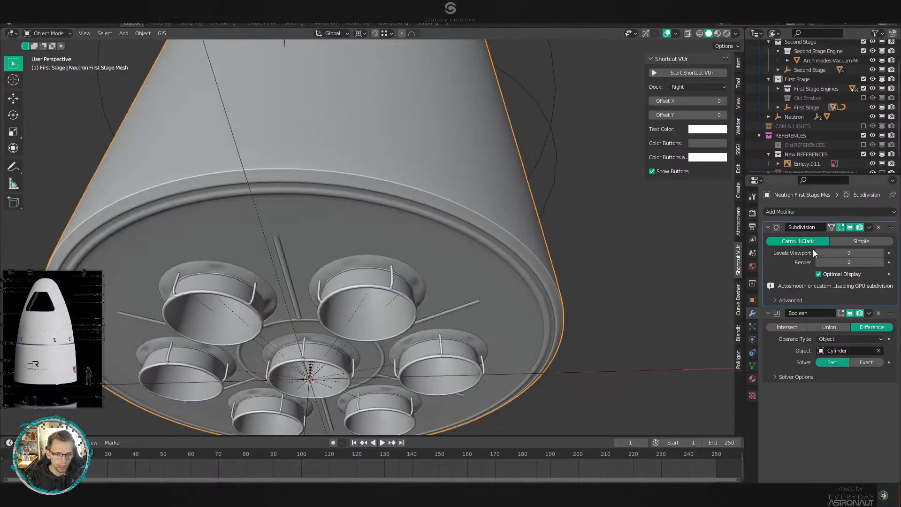
Turn off the Subdivision modifier's display in the viewport while keeping it enabled for rendering.
{"action": "left_click", "coordinate": [858, 227]}
{"action": "left_click", "coordinate": [850, 227]}
{"action": "scroll", "coordinate": [456, 263], "scroll_direction": "up", "scroll_amount": 4}
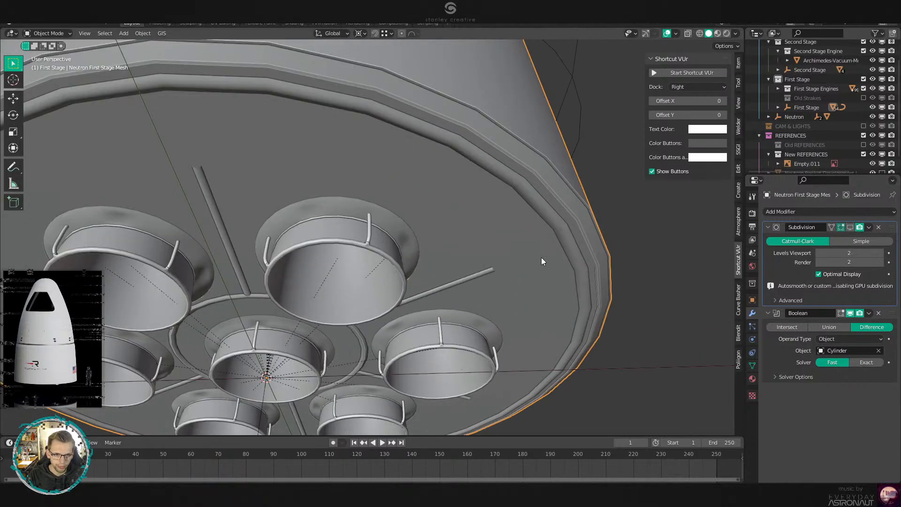
{"action": "middle_click_drag", "start_coordinate": [489, 257], "coordinate": [514, 266]}
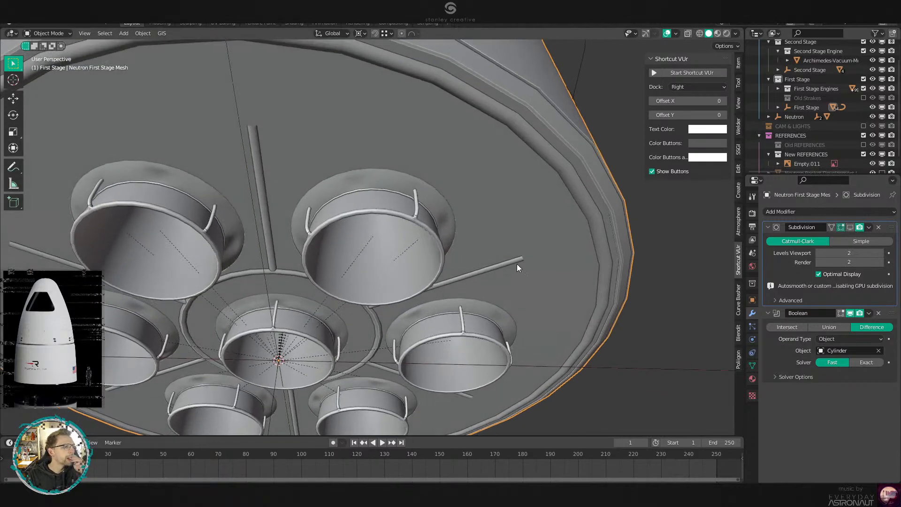
Select the outer end edges of all six radial ribs on the base of the first stage mesh.
{"action": "key", "text": "Tab"}
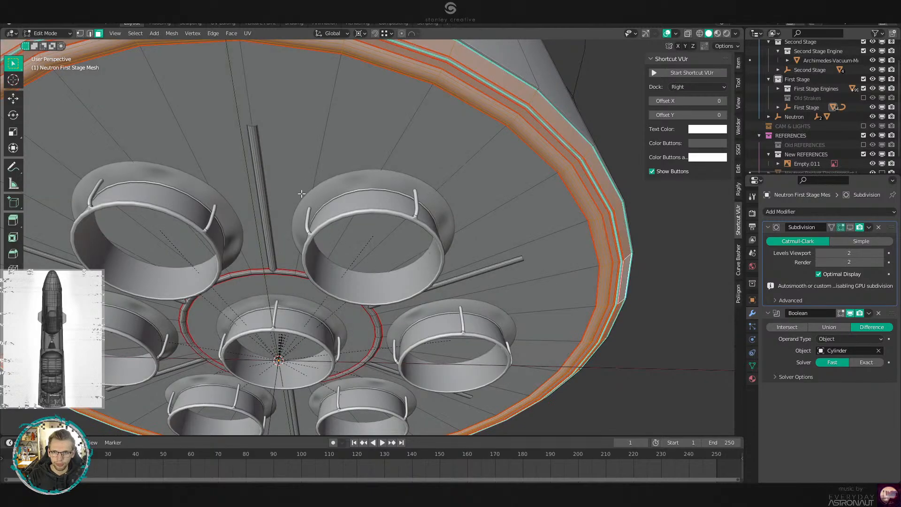
{"action": "middle_click_drag", "start_coordinate": [301, 193], "coordinate": [409, 166]}
{"action": "key", "text": "2"}
{"action": "middle_click_drag", "start_coordinate": [386, 133], "coordinate": [401, 188]}
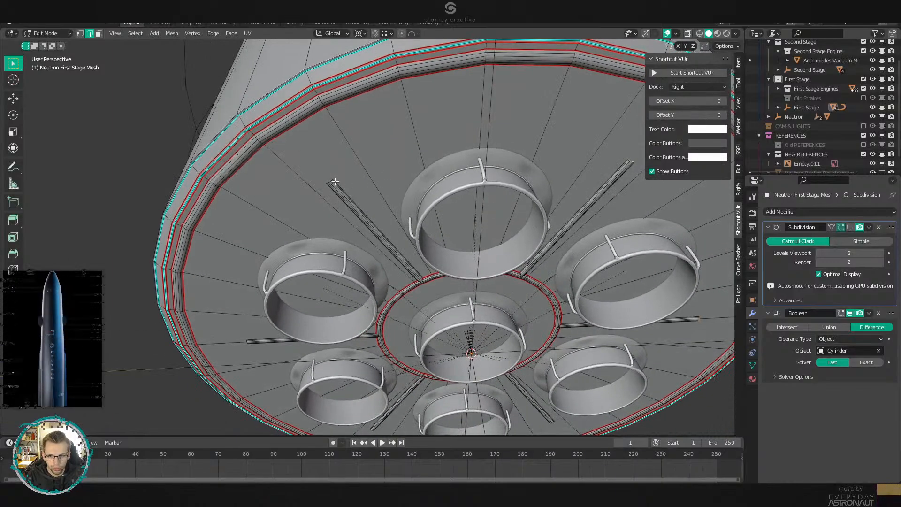
{"action": "middle_click_drag", "start_coordinate": [331, 184], "coordinate": [474, 313]}
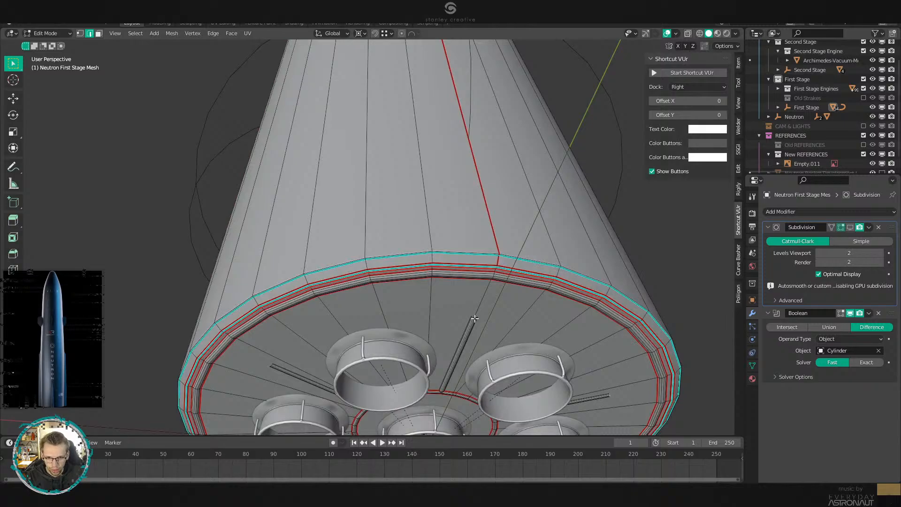
{"action": "scroll", "coordinate": [472, 305], "scroll_direction": "up", "scroll_amount": 4}
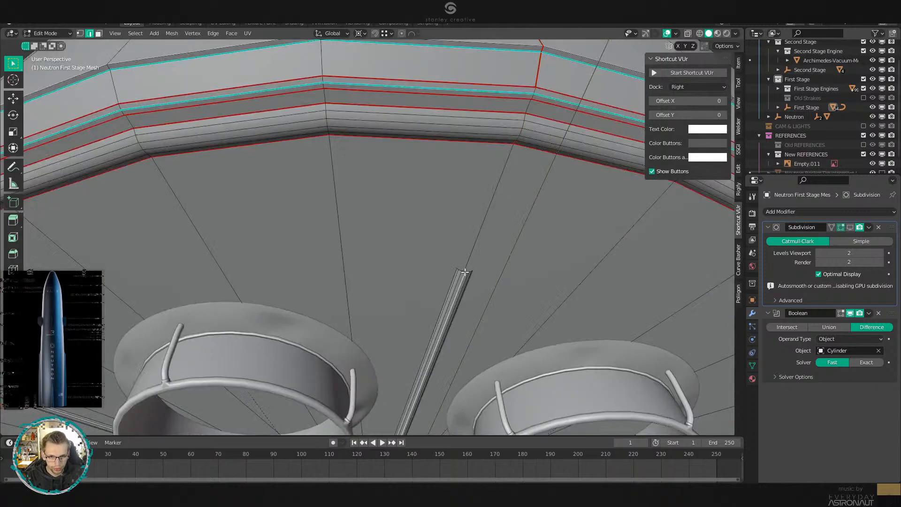
{"action": "left_click", "coordinate": [467, 270]}
{"action": "scroll", "coordinate": [455, 268], "scroll_direction": "down", "scroll_amount": 4}
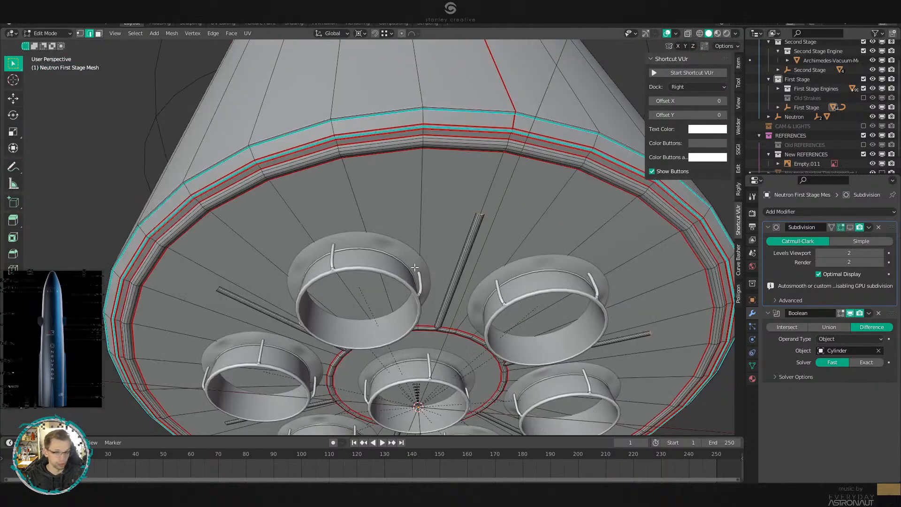
{"action": "middle_click_drag", "start_coordinate": [395, 268], "coordinate": [470, 238]}
{"action": "scroll", "coordinate": [423, 235], "scroll_direction": "up", "scroll_amount": 3}
{"action": "left_click", "coordinate": [418, 214], "text": "alt+shift"}
{"action": "left_click", "coordinate": [400, 271], "text": "alt+shift"}
{"action": "middle_click_drag", "start_coordinate": [448, 278], "coordinate": [519, 224]}
{"action": "key", "text": "KP_5"}
{"action": "key", "text": "KP_1"}
{"action": "middle_click_drag", "start_coordinate": [459, 314], "coordinate": [498, 306]}
{"action": "scroll", "coordinate": [498, 306], "scroll_direction": "up", "scroll_amount": 8}
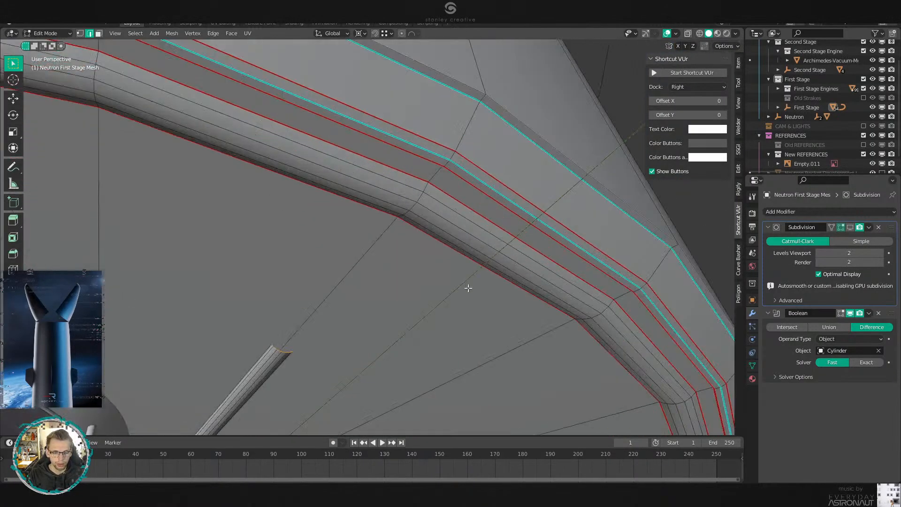
{"action": "key", "text": "s"}
{"action": "key", "text": "shift+z"}
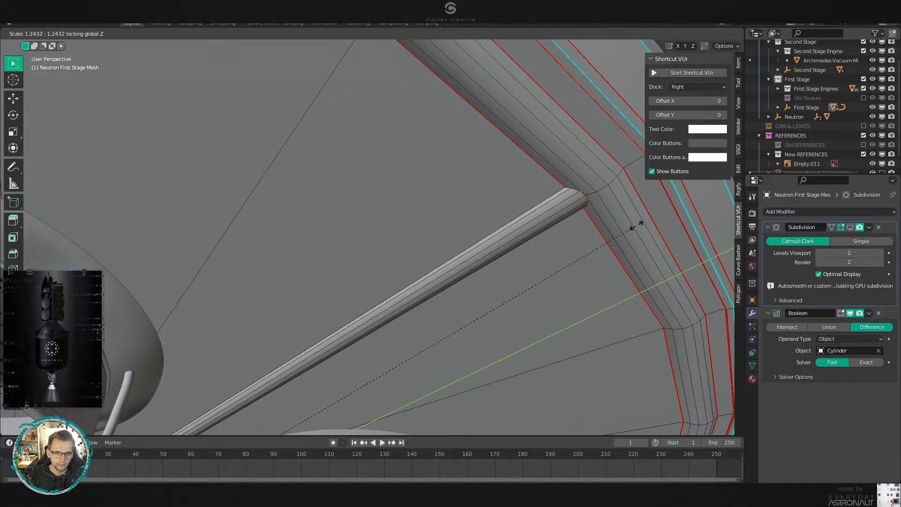
{"action": "right_click", "coordinate": [634, 227]}
{"action": "key", "text": "g"}
{"action": "key", "text": "g"}
{"action": "scroll", "coordinate": [543, 277], "scroll_direction": "down", "scroll_amount": 8}
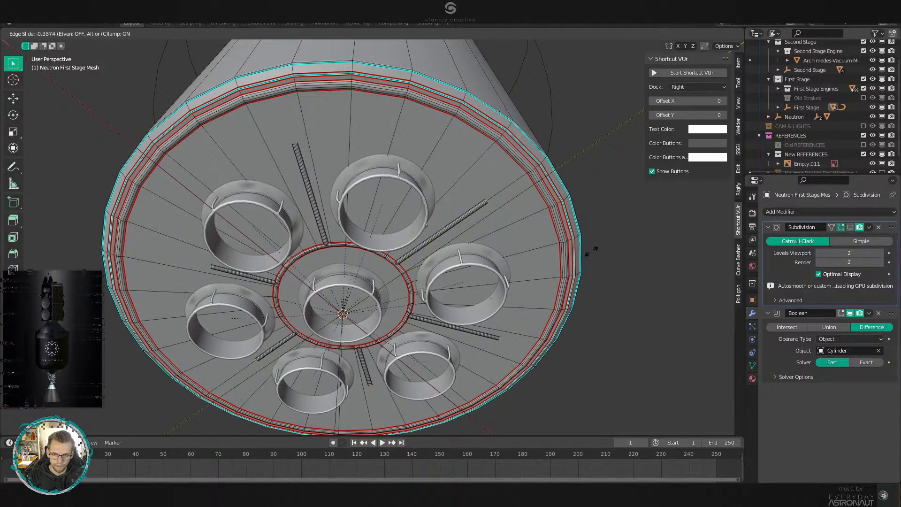
{"action": "right_click", "coordinate": [592, 252]}
Try to edge-slide the selected rib ends by a factor of about -0.704 with clamping off.
{"action": "middle_click_drag", "start_coordinate": [592, 252], "coordinate": [587, 237]}
{"action": "key", "text": "g"}
{"action": "key", "text": "g"}
{"action": "key", "text": "c"}
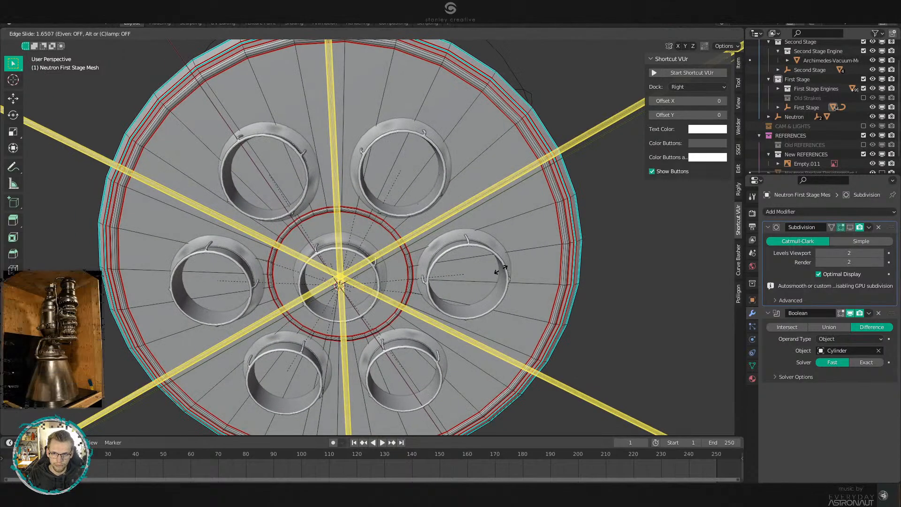
{"action": "left_click", "coordinate": [590, 226]}
{"action": "middle_click_drag", "start_coordinate": [590, 226], "coordinate": [575, 235]}
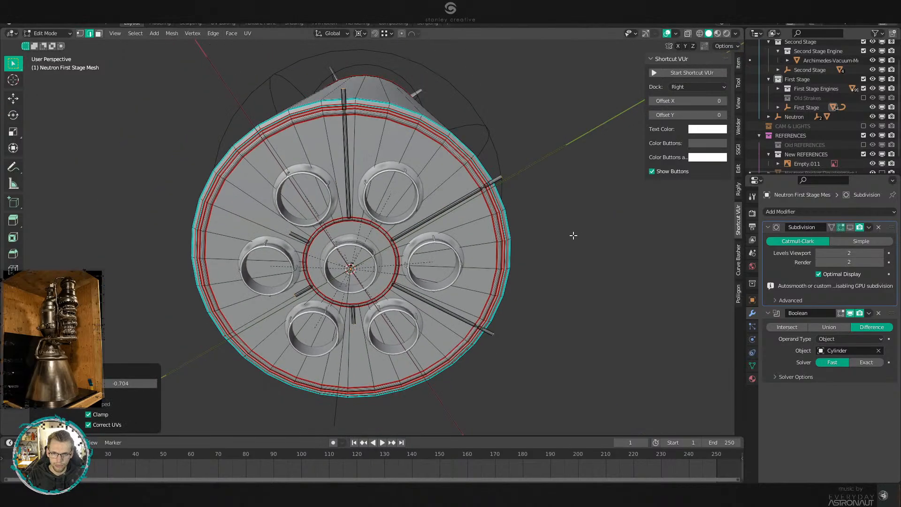
{"action": "middle_click_drag", "start_coordinate": [514, 241], "coordinate": [593, 271]}
{"action": "key", "text": "g"}
{"action": "key", "text": "g"}
{"action": "right_click", "coordinate": [538, 264]}
{"action": "key", "text": "g"}
{"action": "key", "text": "g"}
{"action": "right_click", "coordinate": [382, 275]}
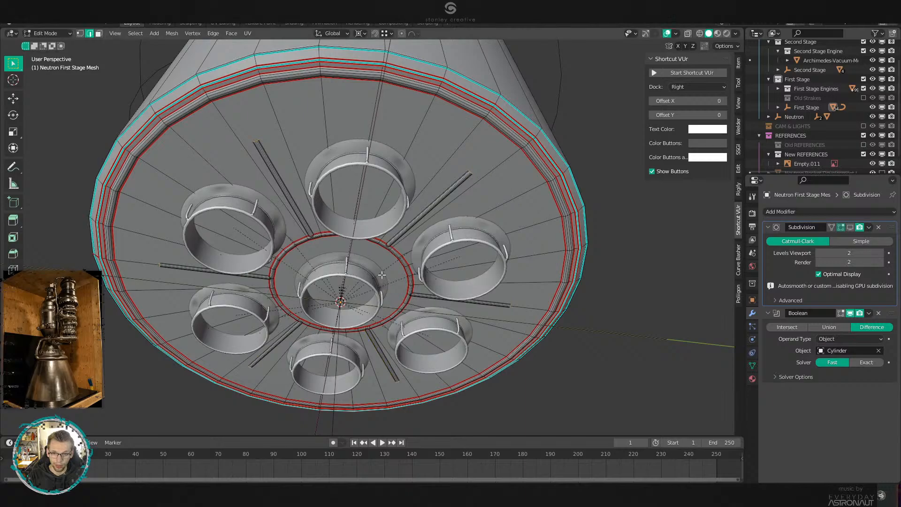
{"action": "middle_click_drag", "start_coordinate": [423, 287], "coordinate": [425, 229]}
{"action": "key", "text": "g"}
{"action": "key", "text": "g"}
{"action": "right_click", "coordinate": [436, 249]}
{"action": "key", "text": "g"}
{"action": "key", "text": "g"}
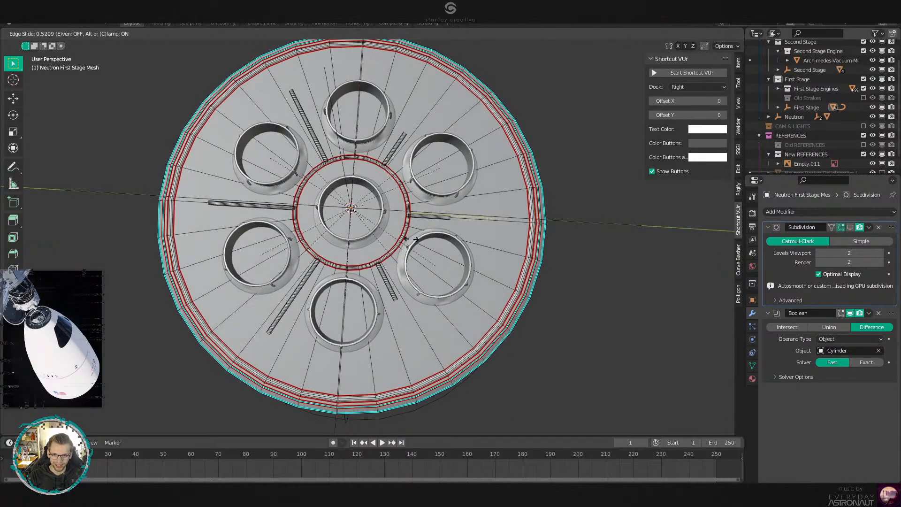
{"action": "right_click", "coordinate": [423, 230]}
{"action": "key", "text": "ctrl+KP_1"}
{"action": "key", "text": "g"}
{"action": "key", "text": "g"}
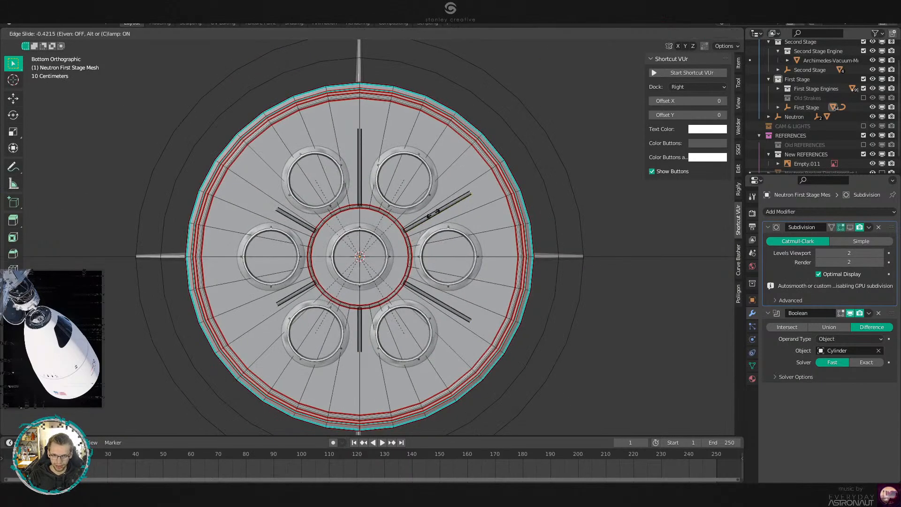
{"action": "right_click", "coordinate": [424, 225]}
{"action": "key", "text": "KP_5"}
{"action": "key", "text": "g"}
{"action": "key", "text": "g"}
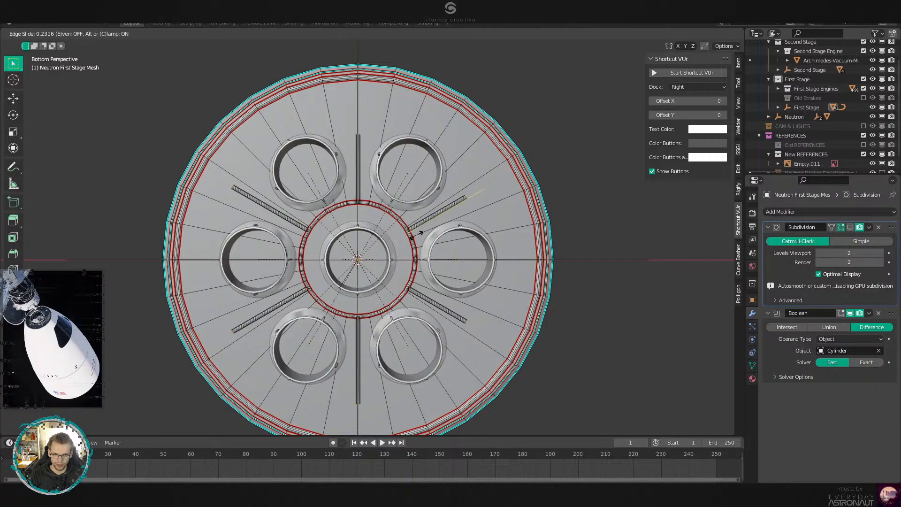
{"action": "right_click", "coordinate": [422, 234]}
{"action": "scroll", "coordinate": [421, 233], "scroll_direction": "down", "scroll_amount": 1}
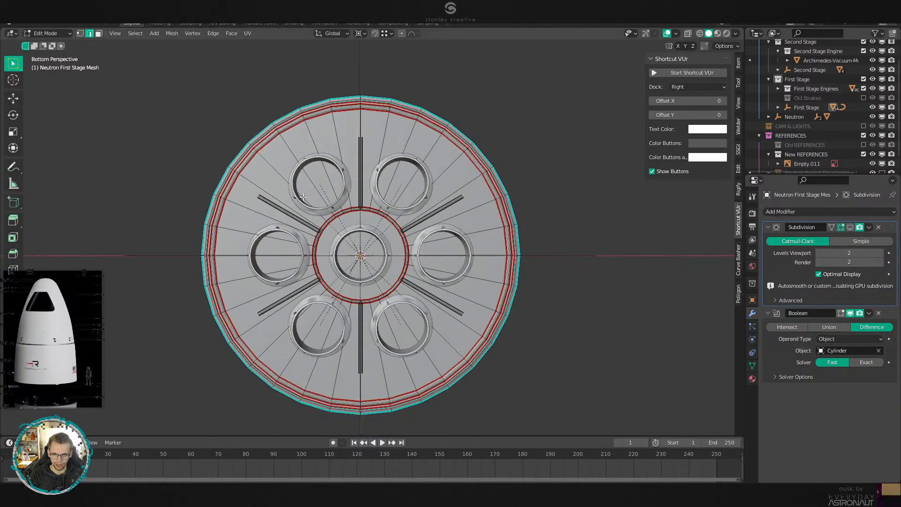
Check the rib ends in wireframe from below, and try to edge-slide them again with clamping off.
{"action": "key", "text": "z"}
{"action": "key", "text": "c"}
{"action": "right_click", "coordinate": [324, 258]}
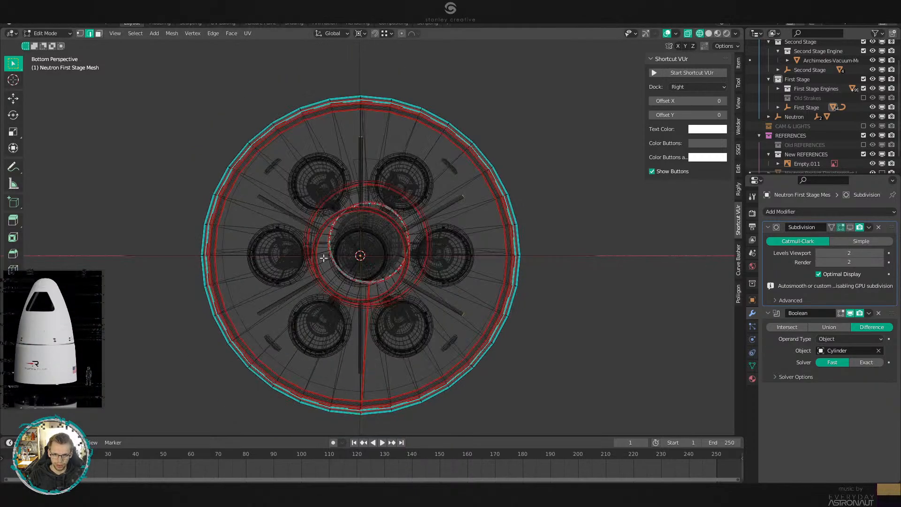
{"action": "key", "text": "z"}
{"action": "scroll", "coordinate": [543, 263], "scroll_direction": "up", "scroll_amount": 2}
{"action": "key", "text": "g"}
{"action": "key", "text": "g"}
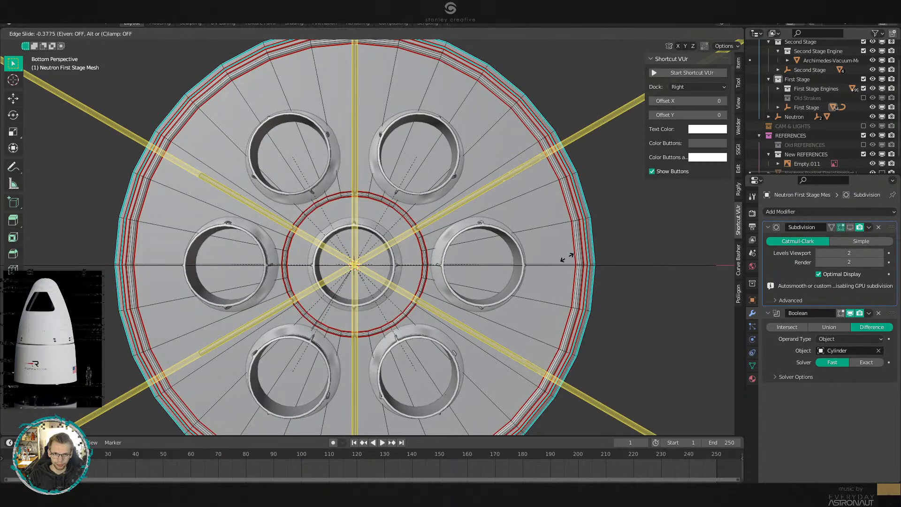
{"action": "left_click", "coordinate": [577, 252]}
{"action": "middle_click_drag", "start_coordinate": [578, 252], "coordinate": [544, 315]}
{"action": "scroll", "coordinate": [542, 301], "scroll_direction": "up", "scroll_amount": 2}
{"action": "key", "text": "g"}
{"action": "key", "text": "g"}
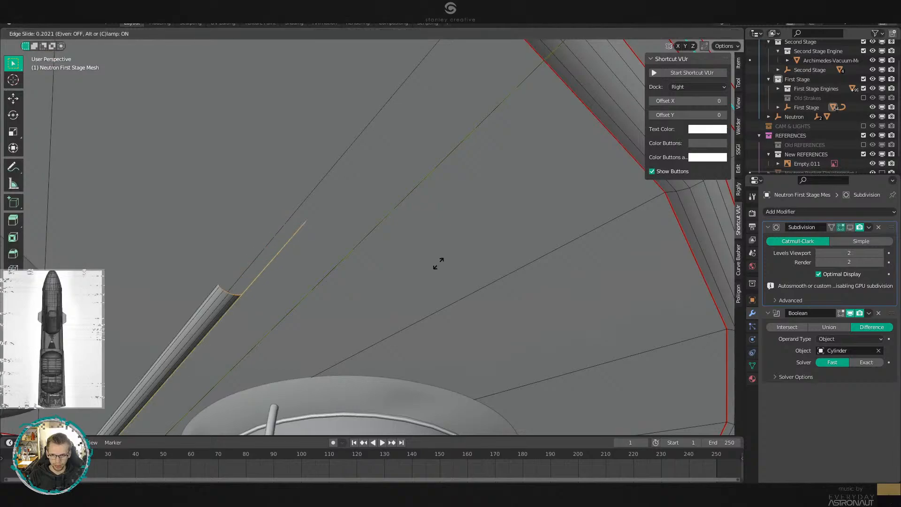
{"action": "right_click", "coordinate": [473, 239]}
{"action": "scroll", "coordinate": [472, 239], "scroll_direction": "down", "scroll_amount": 4}
{"action": "middle_click_drag", "start_coordinate": [472, 239], "coordinate": [409, 273]}
{"action": "scroll", "coordinate": [435, 283], "scroll_direction": "up", "scroll_amount": 1}
{"action": "key", "text": "s"}
{"action": "key", "text": "shift+z"}
{"action": "right_click", "coordinate": [482, 262]}
{"action": "scroll", "coordinate": [497, 259], "scroll_direction": "up", "scroll_amount": 5}
{"action": "key", "text": "s"}
{"action": "key", "text": "shift+z"}
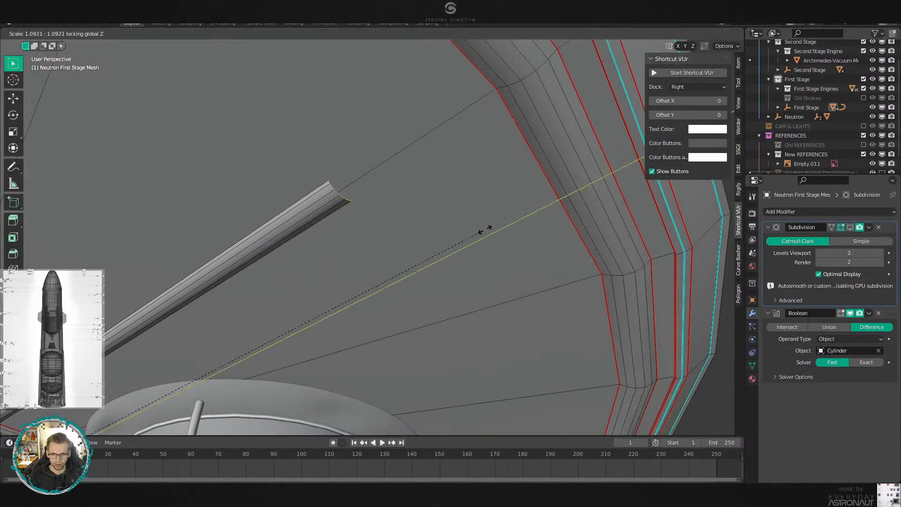
{"action": "right_click", "coordinate": [555, 182]}
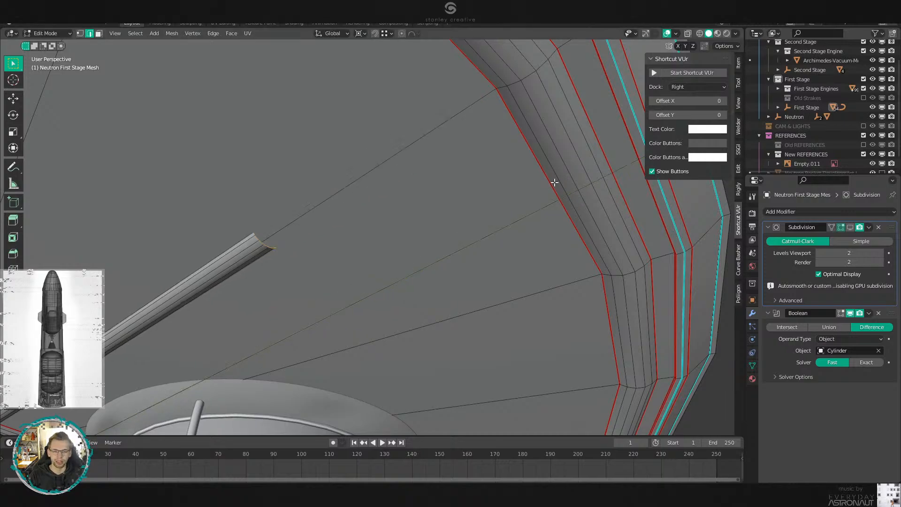
Edge-slide the selected rib ends outward to the inner edge of the engine-bay ring with clamping off.
{"action": "scroll", "coordinate": [554, 182], "scroll_direction": "down", "scroll_amount": 3}
{"action": "middle_click_drag", "start_coordinate": [553, 182], "coordinate": [520, 206]}
{"action": "key", "text": "g"}
{"action": "key", "text": "g"}
{"action": "key", "text": "c"}
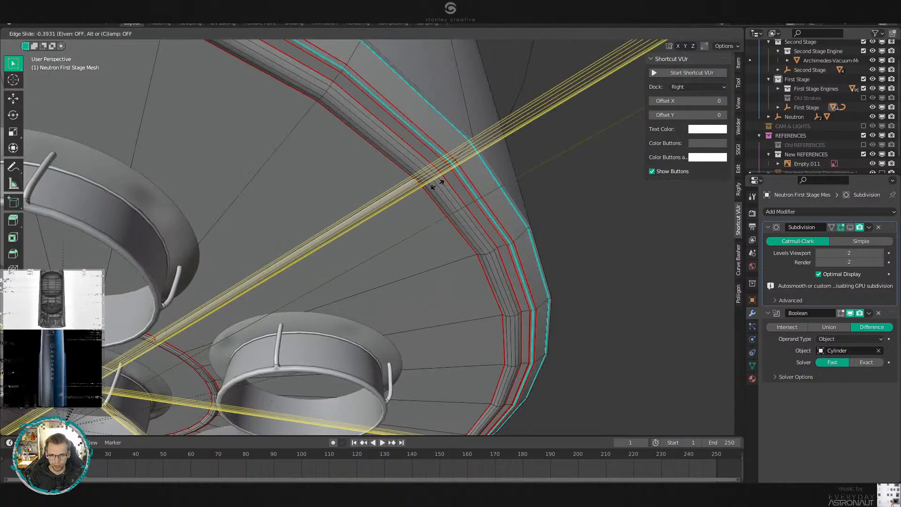
{"action": "left_click", "coordinate": [452, 176]}
{"action": "scroll", "coordinate": [375, 204], "scroll_direction": "down", "scroll_amount": 4}
{"action": "middle_click_drag", "start_coordinate": [356, 204], "coordinate": [453, 190]}
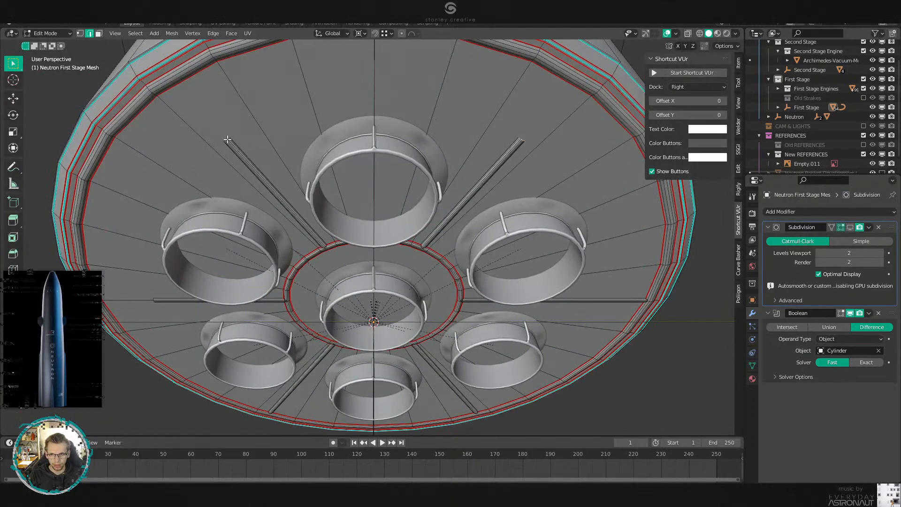
Edge-slide the rib ends that still fall short out to the ring by a factor of -0.413, clamping off, and return to Object Mode.
{"action": "middle_click_drag", "start_coordinate": [228, 140], "coordinate": [527, 185]}
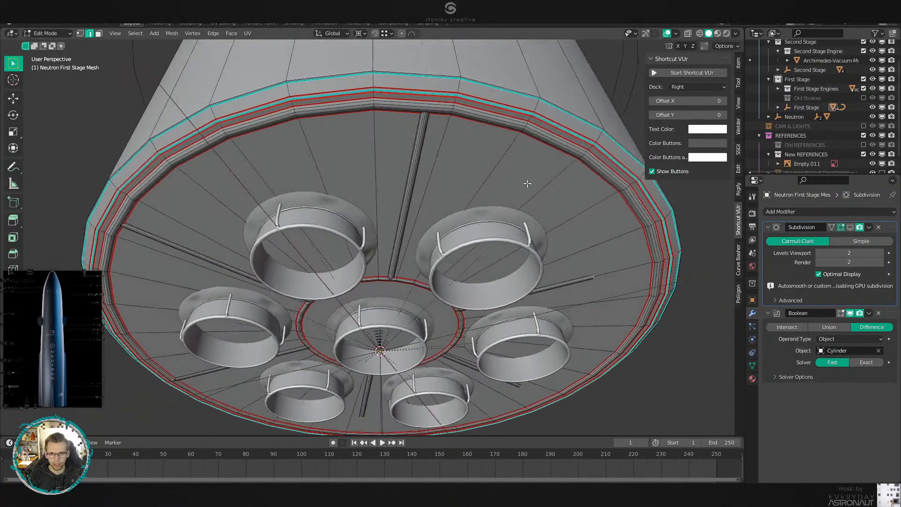
{"action": "scroll", "coordinate": [471, 261], "scroll_direction": "up", "scroll_amount": 6}
{"action": "key", "text": "g"}
{"action": "key", "text": "g"}
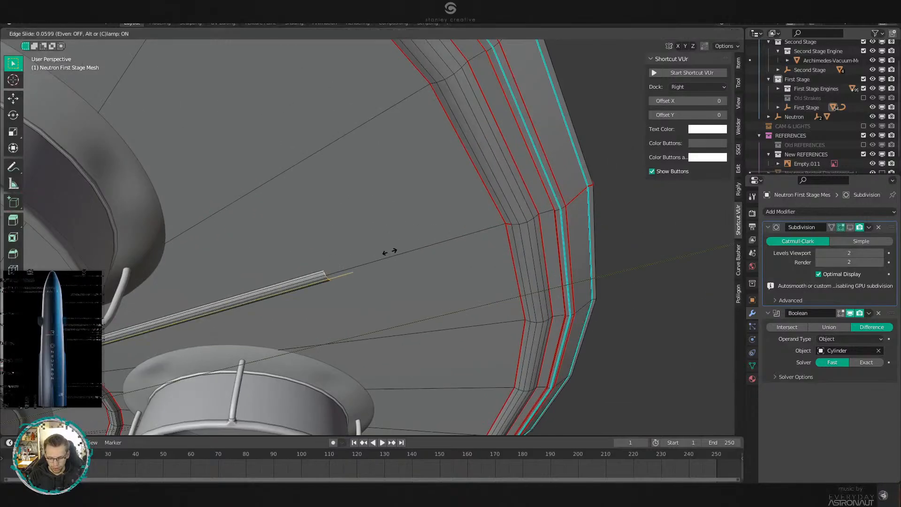
{"action": "key", "text": "c"}
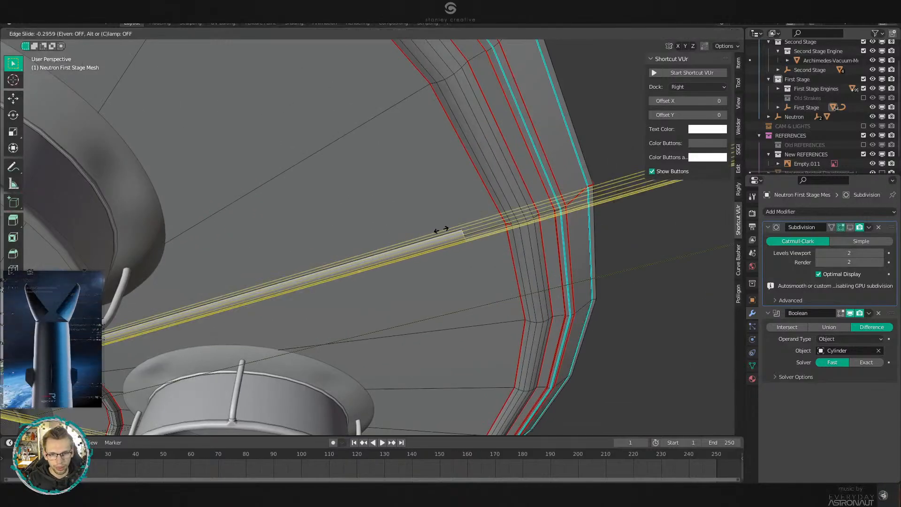
{"action": "left_click", "coordinate": [510, 215]}
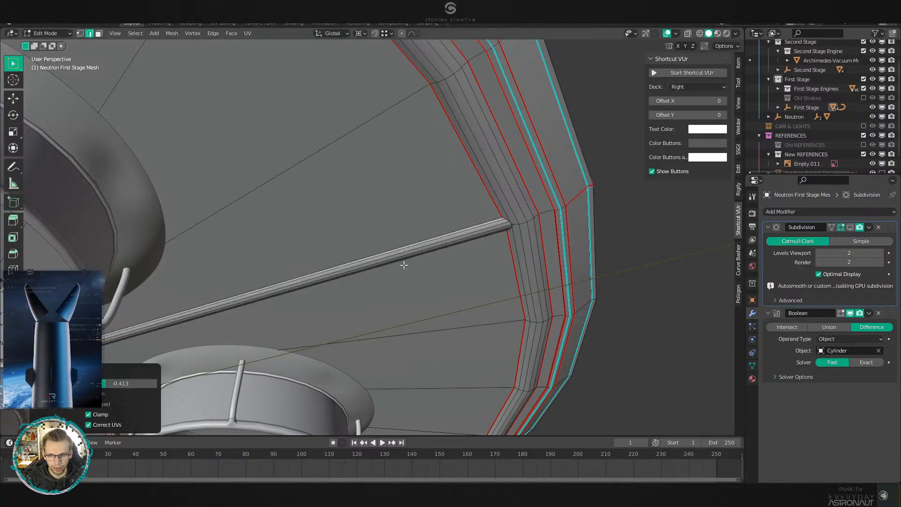
{"action": "scroll", "coordinate": [402, 263], "scroll_direction": "down", "scroll_amount": 3}
{"action": "middle_click_drag", "start_coordinate": [402, 263], "coordinate": [532, 266], "text": "shift"}
{"action": "scroll", "coordinate": [537, 239], "scroll_direction": "down", "scroll_amount": 2}
{"action": "key", "text": "Tab"}
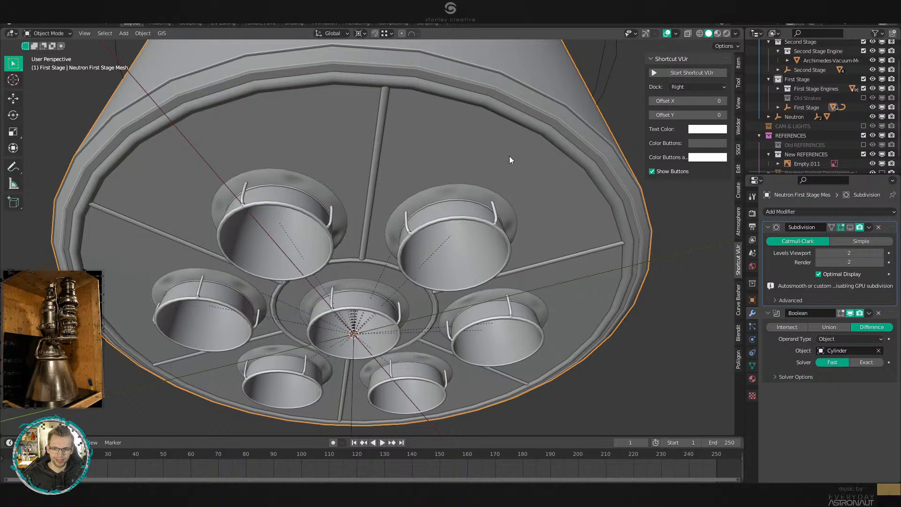
Set the transform pivot point to Median Point.
{"action": "middle_click_drag", "start_coordinate": [491, 162], "coordinate": [525, 175]}
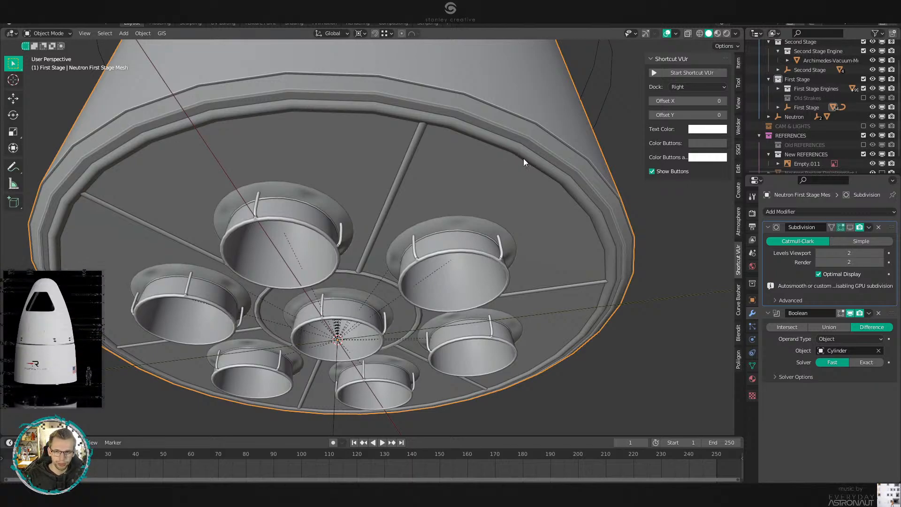
{"action": "middle_click_drag", "start_coordinate": [524, 162], "coordinate": [553, 173]}
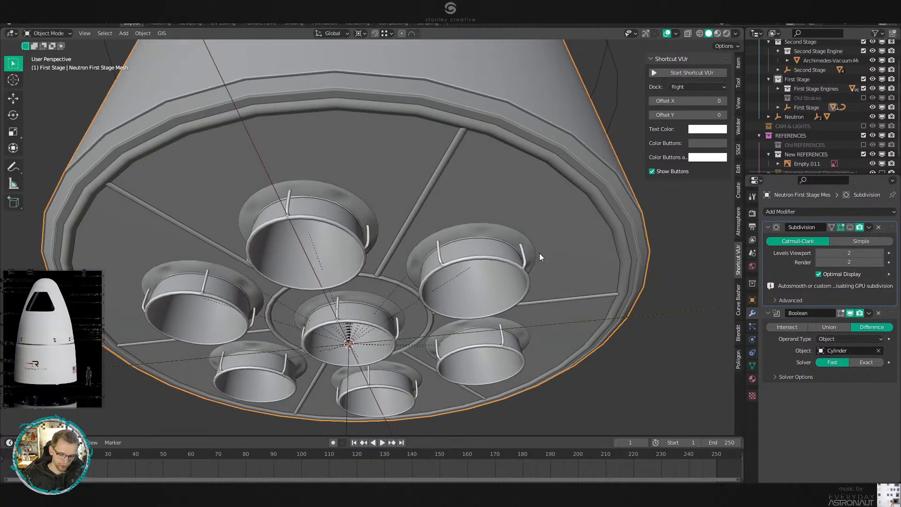
{"action": "key", "text": "period"}
{"action": "left_click", "coordinate": [548, 213]}
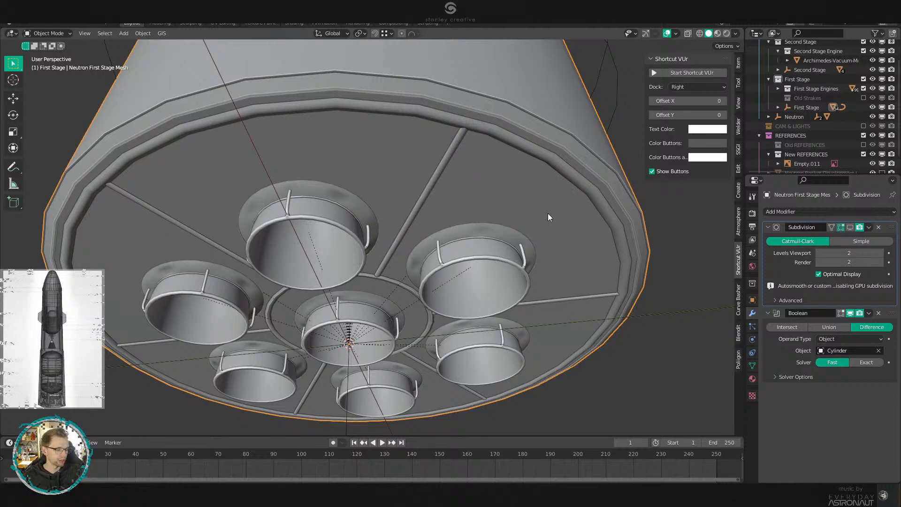
Examine the underside of the first stage, checking the ribs and engines inside the engine bay.
{"action": "middle_click_drag", "start_coordinate": [548, 213], "coordinate": [564, 269]}
{"action": "scroll", "coordinate": [510, 281], "scroll_direction": "up", "scroll_amount": 4}
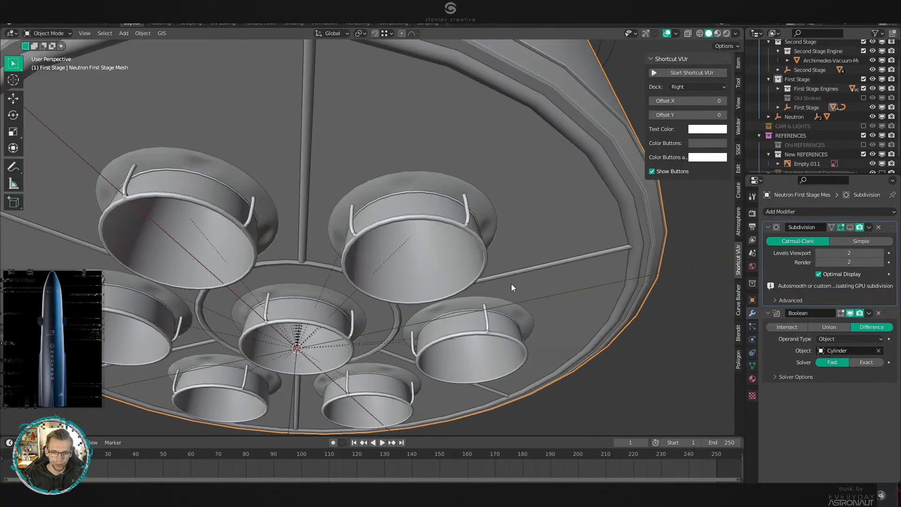
{"action": "scroll", "coordinate": [511, 283], "scroll_direction": "down", "scroll_amount": 1}
{"action": "middle_click_drag", "start_coordinate": [511, 283], "coordinate": [554, 272], "text": "shift"}
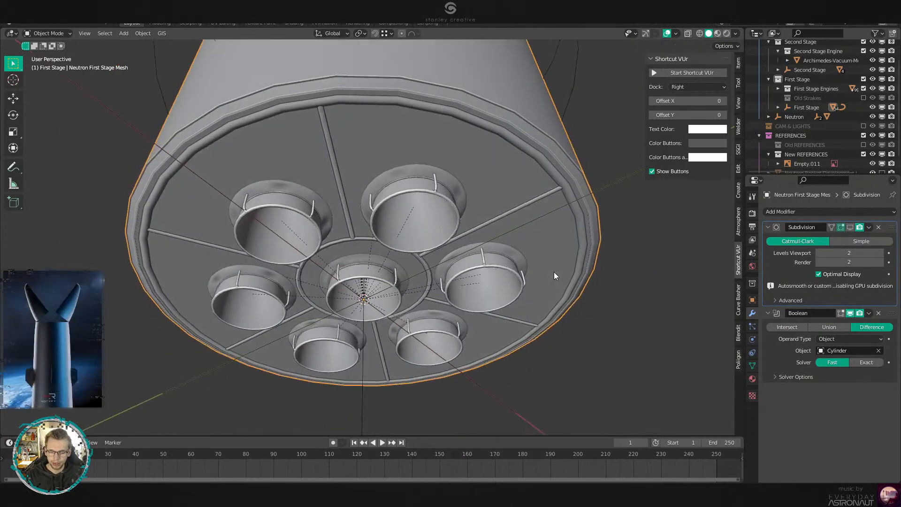
{"action": "scroll", "coordinate": [555, 276], "scroll_direction": "up", "scroll_amount": 2}
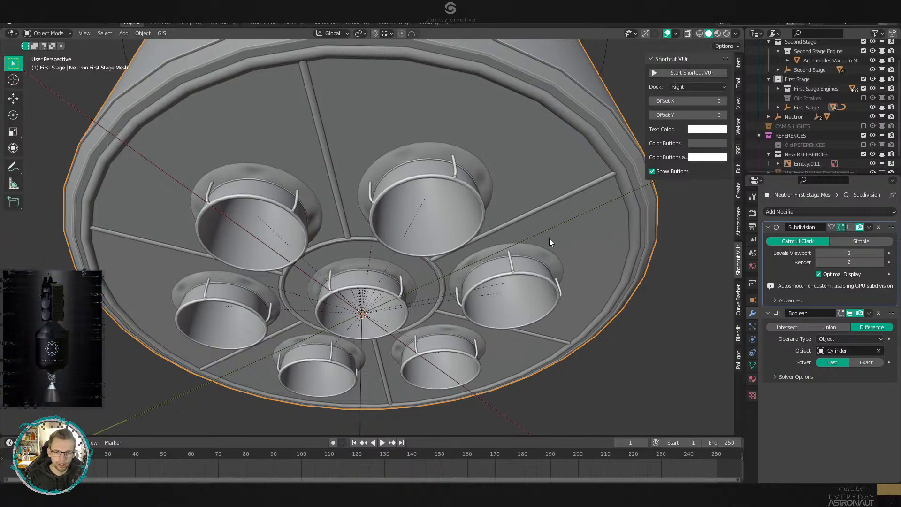
{"action": "scroll", "coordinate": [549, 239], "scroll_direction": "up", "scroll_amount": 2}
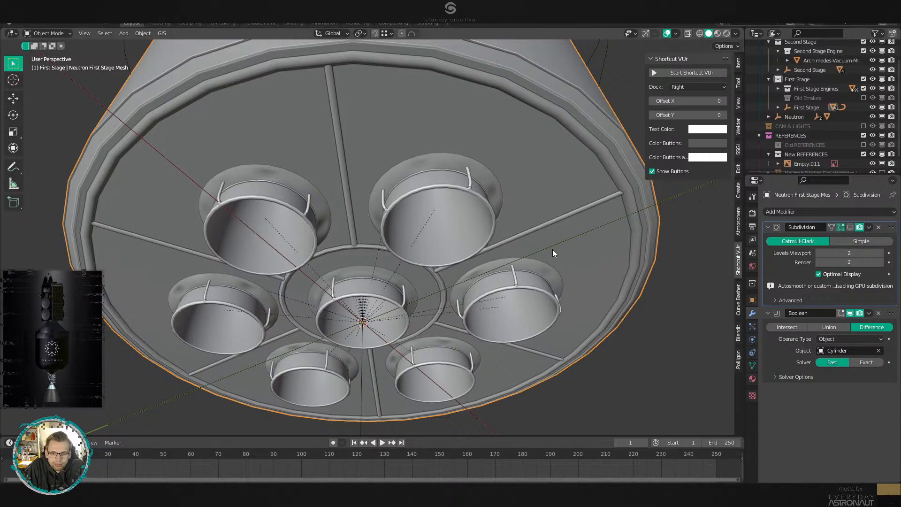
{"action": "scroll", "coordinate": [553, 249], "scroll_direction": "up", "scroll_amount": 1}
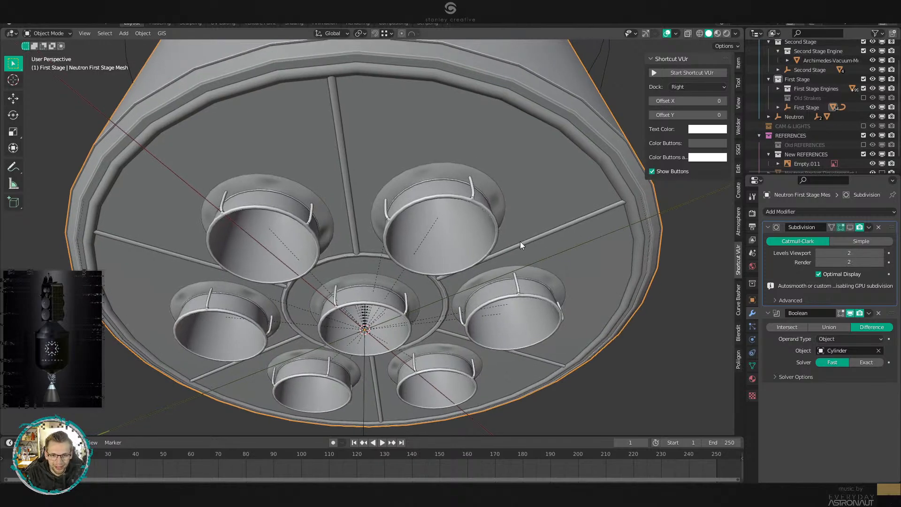
Select one of the first-stage Archimedes engines and inspect its upper body and piping up close.
{"action": "middle_click_drag", "start_coordinate": [514, 244], "coordinate": [427, 283]}
{"action": "left_click", "coordinate": [483, 242]}
{"action": "scroll", "coordinate": [410, 289], "scroll_direction": "up", "scroll_amount": 2}
{"action": "scroll", "coordinate": [449, 278], "scroll_direction": "up", "scroll_amount": 2}
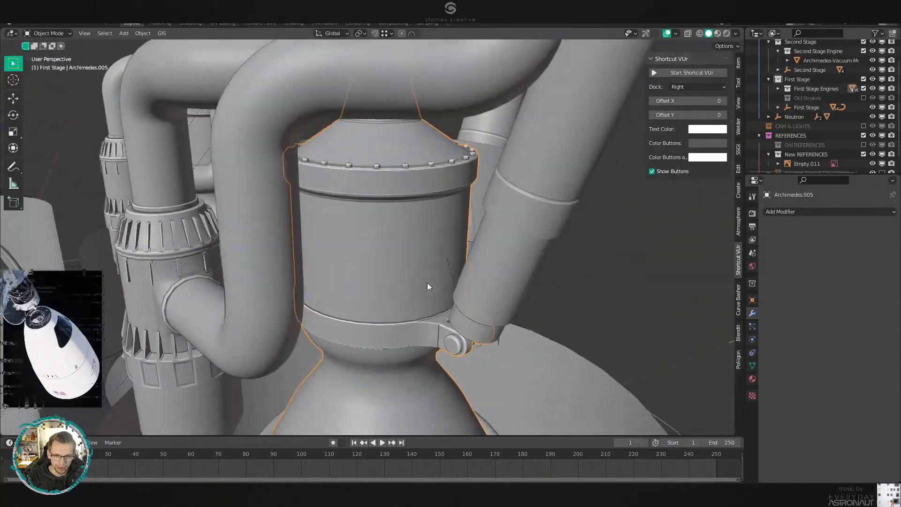
{"action": "scroll", "coordinate": [428, 282], "scroll_direction": "down", "scroll_amount": 3}
{"action": "mouse_move", "coordinate": [562, 282]}
{"action": "middle_mouse_down"}
{"action": "mouse_move", "coordinate": [493, 282]}
{"action": "mouse_move", "coordinate": [376, 210]}
{"action": "mouse_move", "coordinate": [568, 224]}
{"action": "mouse_move", "coordinate": [528, 171]}
{"action": "mouse_move", "coordinate": [528, 317]}
{"action": "mouse_move", "coordinate": [517, 319]}
{"action": "mouse_move", "coordinate": [522, 209]}
{"action": "mouse_move", "coordinate": [486, 247]}
{"action": "mouse_move", "coordinate": [498, 267]}
{"action": "mouse_move", "coordinate": [532, 236]}
{"action": "middle_mouse_up"}
{"action": "scroll", "coordinate": [503, 299], "scroll_direction": "up", "scroll_amount": 6}
View the first-stage base from the front in wireframe against the reference image.
{"action": "key", "text": "KP_1"}
{"action": "key", "text": "z"}
{"action": "left_click", "coordinate": [318, 254]}
{"action": "scroll", "coordinate": [399, 283], "scroll_direction": "up", "scroll_amount": 3}
{"action": "scroll", "coordinate": [466, 287], "scroll_direction": "down", "scroll_amount": 7}
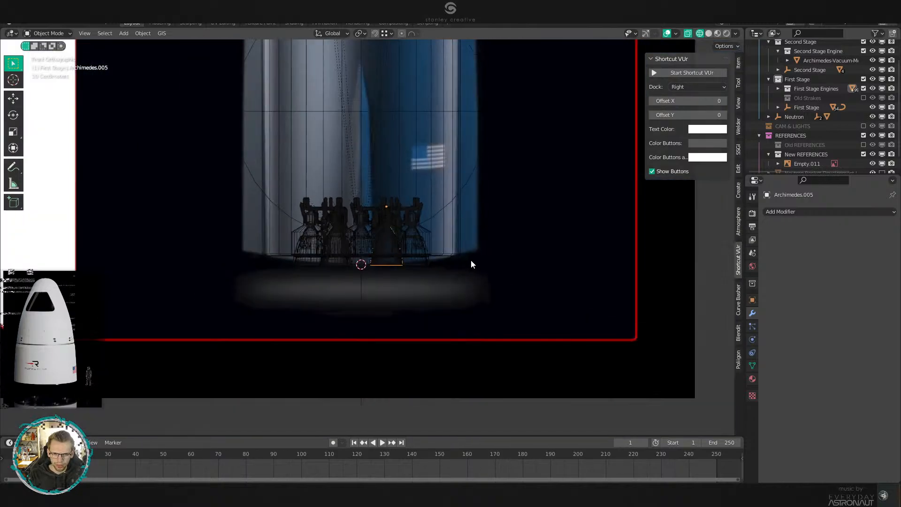
{"action": "left_click", "coordinate": [478, 268]}
{"action": "key", "text": "g"}
{"action": "key", "text": "Escape"}
Examine the engine section and its support structure in the cutaway drawing of the reference image.
{"action": "scroll", "coordinate": [483, 302], "scroll_direction": "up", "scroll_amount": 5}
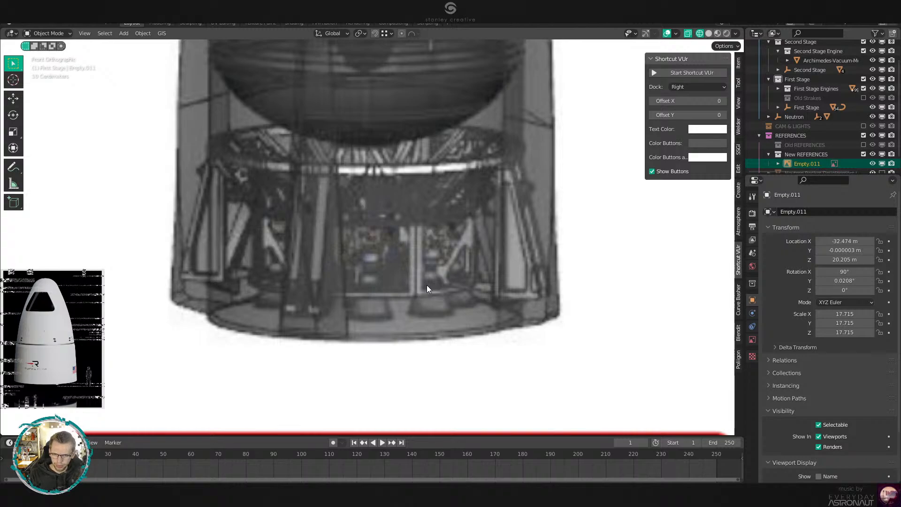
{"action": "scroll", "coordinate": [457, 319], "scroll_direction": "up", "scroll_amount": 1}
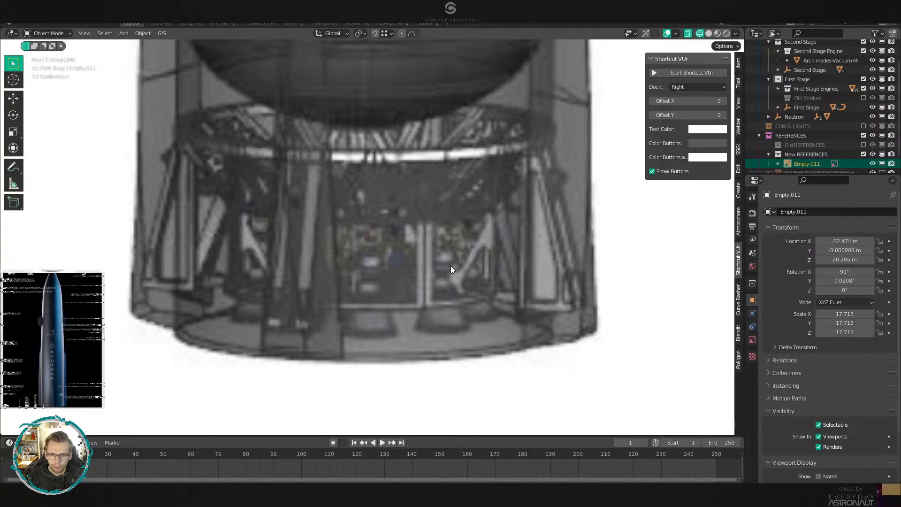
{"action": "middle_click_drag", "start_coordinate": [451, 267], "coordinate": [413, 296]}
{"action": "key", "text": "KP_1"}
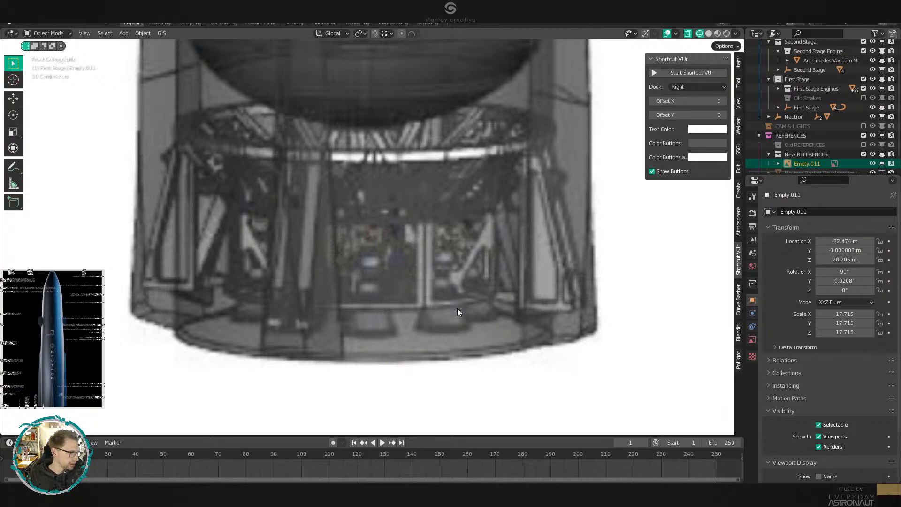
{"action": "scroll", "coordinate": [457, 312], "scroll_direction": "down", "scroll_amount": 1}
{"action": "scroll", "coordinate": [457, 311], "scroll_direction": "down", "scroll_amount": 1}
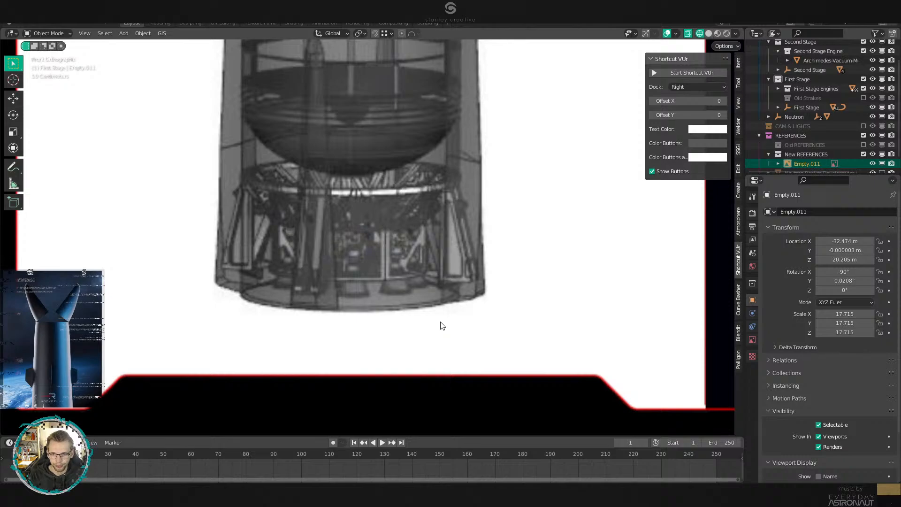
{"action": "scroll", "coordinate": [441, 325], "scroll_direction": "down", "scroll_amount": 1}
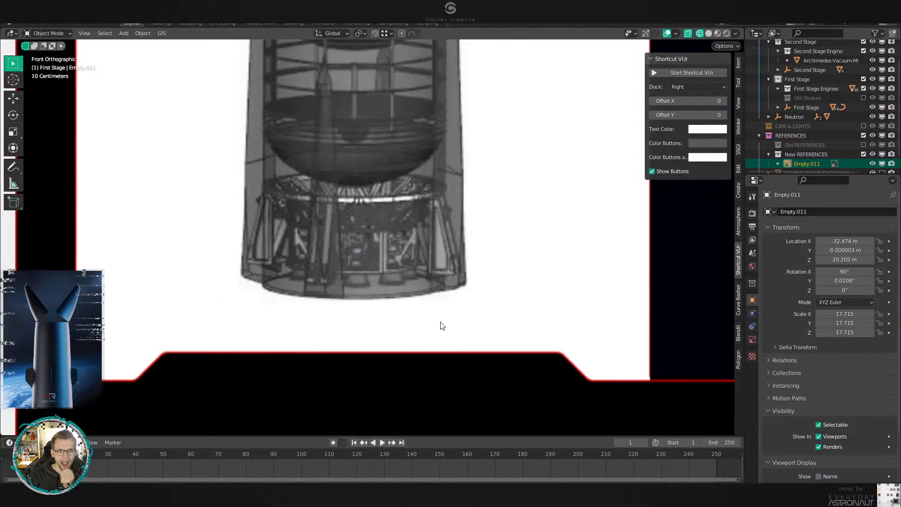
{"action": "scroll", "coordinate": [473, 319], "scroll_direction": "down", "scroll_amount": 1}
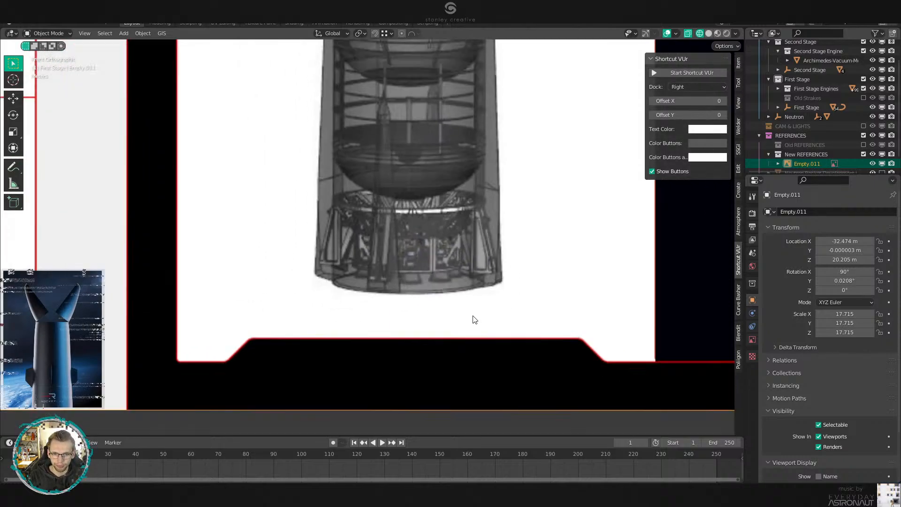
Compare the wireframe engines' position with the base of the rocket in the reference render.
{"action": "scroll", "coordinate": [386, 329], "scroll_direction": "down", "scroll_amount": 2}
{"action": "middle_click_drag", "start_coordinate": [399, 324], "coordinate": [554, 339], "text": "shift"}
{"action": "scroll", "coordinate": [566, 322], "scroll_direction": "down", "scroll_amount": 2}
{"action": "middle_click_drag", "start_coordinate": [694, 318], "coordinate": [491, 333], "text": "shift"}
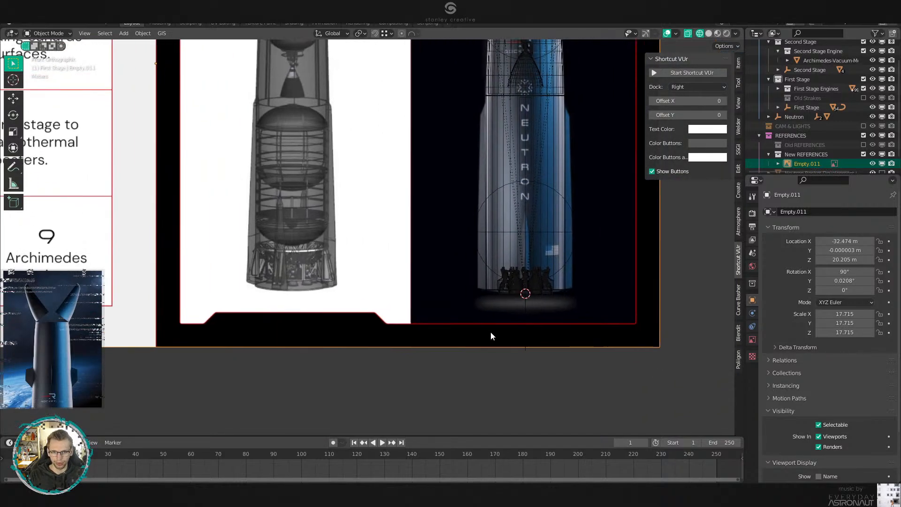
{"action": "scroll", "coordinate": [491, 331], "scroll_direction": "up", "scroll_amount": 7}
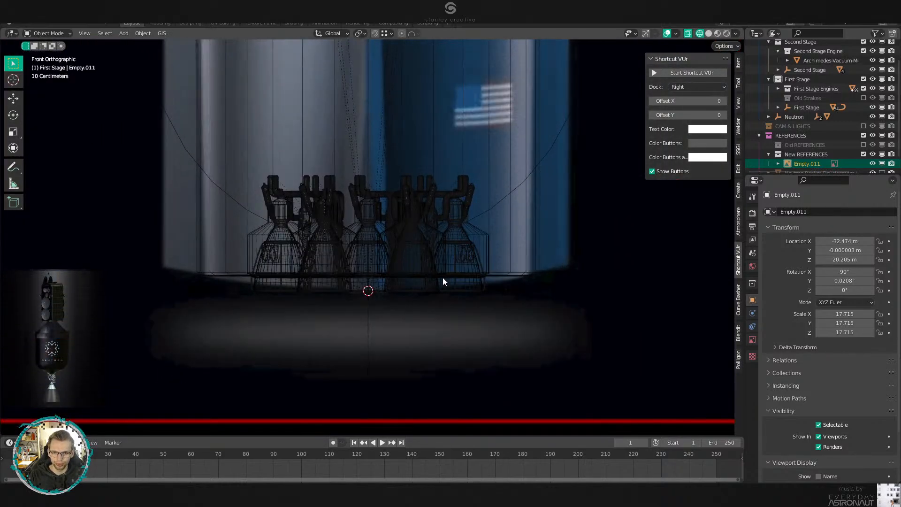
{"action": "scroll", "coordinate": [443, 279], "scroll_direction": "down", "scroll_amount": 3}
{"action": "scroll", "coordinate": [463, 272], "scroll_direction": "up", "scroll_amount": 8}
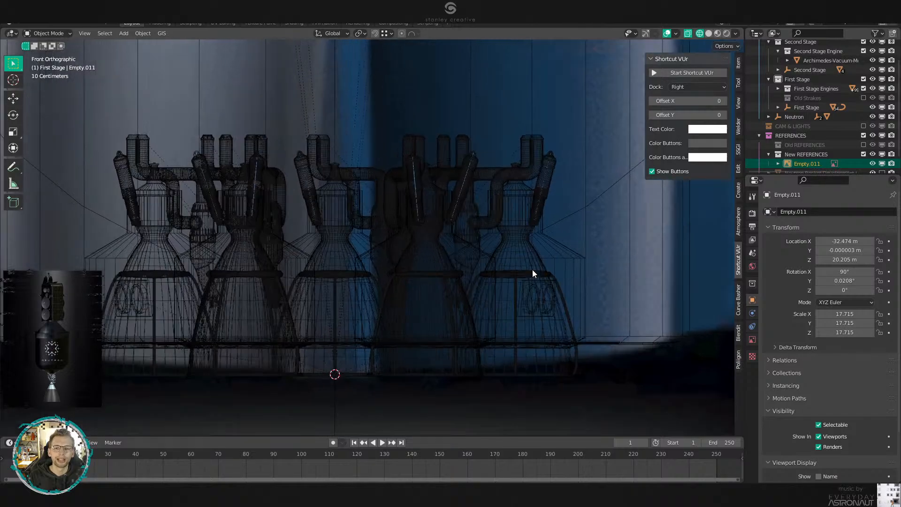
{"action": "left_click", "coordinate": [156, 165]}
{"action": "key", "text": "g"}
{"action": "key", "text": "Escape"}
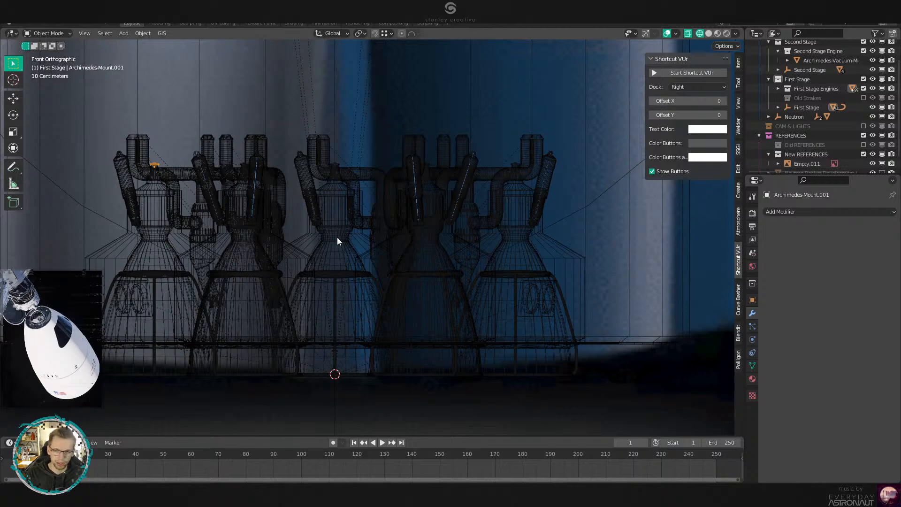
Choose Median Point as the pivot point again and hide the viewport sidebar.
{"action": "key", "text": "period"}
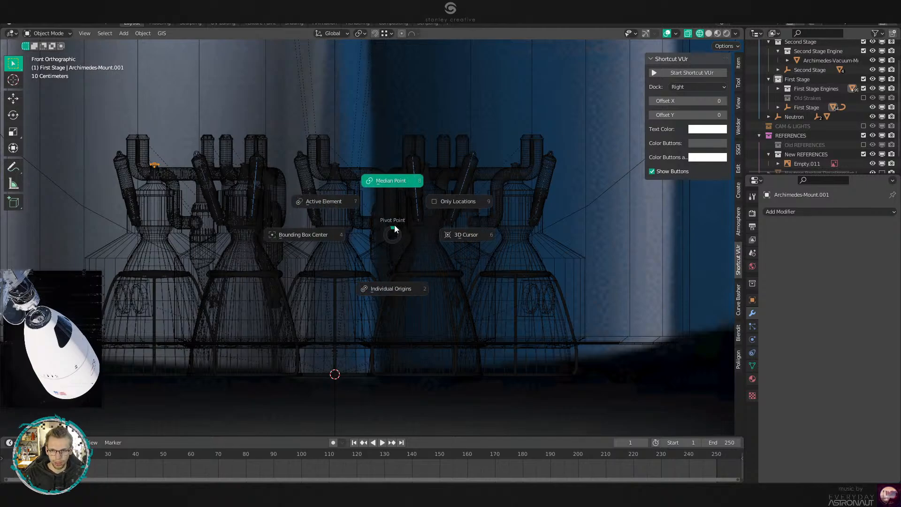
{"action": "left_click", "coordinate": [394, 224]}
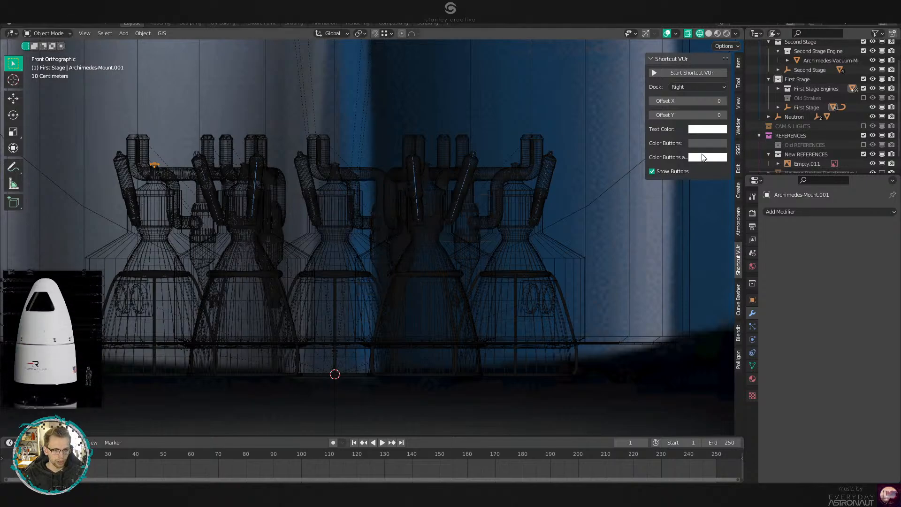
{"action": "scroll", "coordinate": [588, 205], "scroll_direction": "up", "scroll_amount": 1}
{"action": "scroll", "coordinate": [588, 202], "scroll_direction": "down", "scroll_amount": 2}
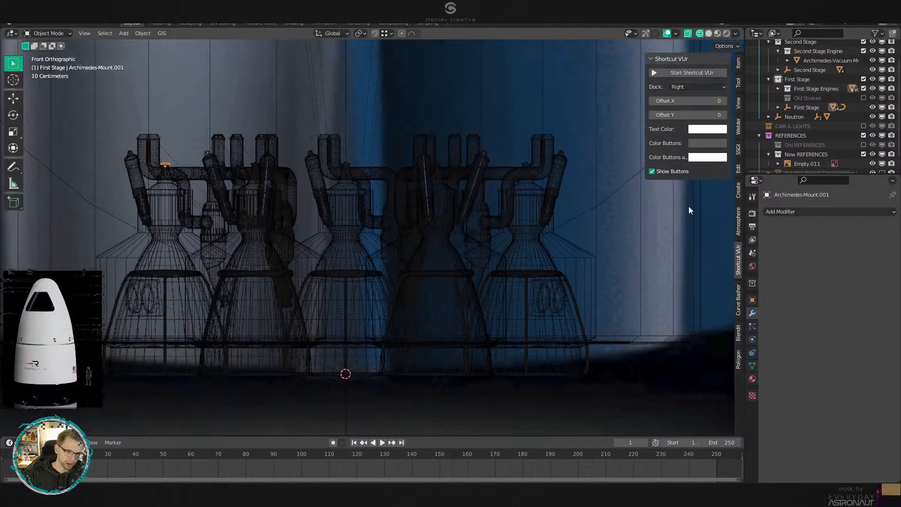
{"action": "left_click", "coordinate": [739, 82]}
{"action": "key", "text": "n"}
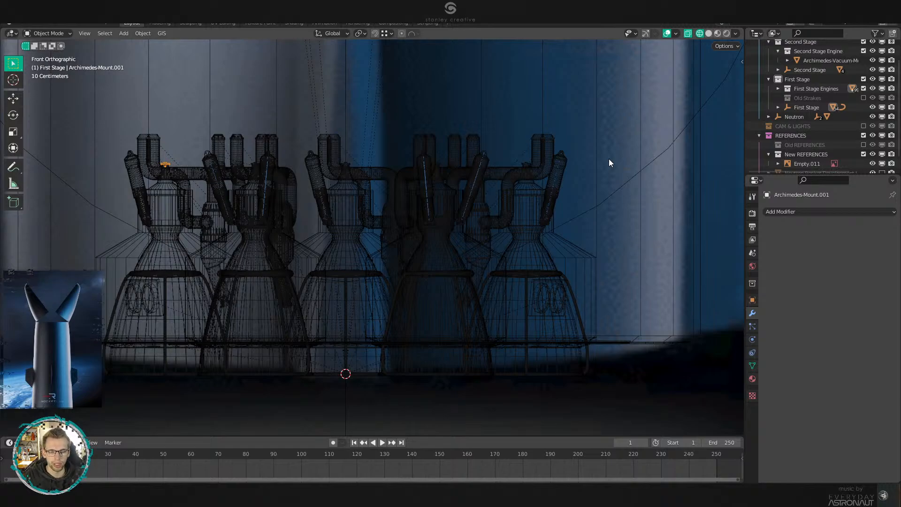
Switch the viewport to solid shading and bring the whole reference sheet and rocket model into view.
{"action": "middle_click_drag", "start_coordinate": [391, 237], "coordinate": [444, 250], "text": "shift"}
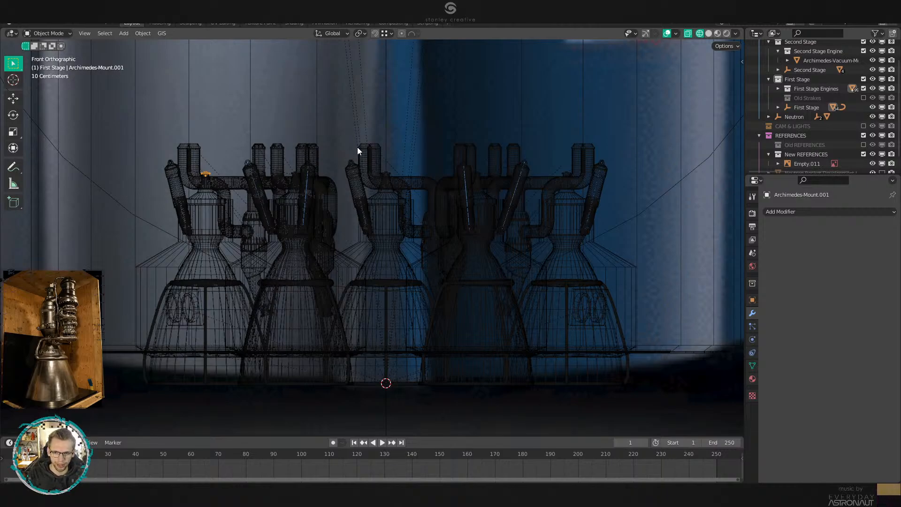
{"action": "scroll", "coordinate": [339, 254], "scroll_direction": "down", "scroll_amount": 1}
{"action": "key", "text": "z"}
{"action": "scroll", "coordinate": [394, 244], "scroll_direction": "down", "scroll_amount": 6}
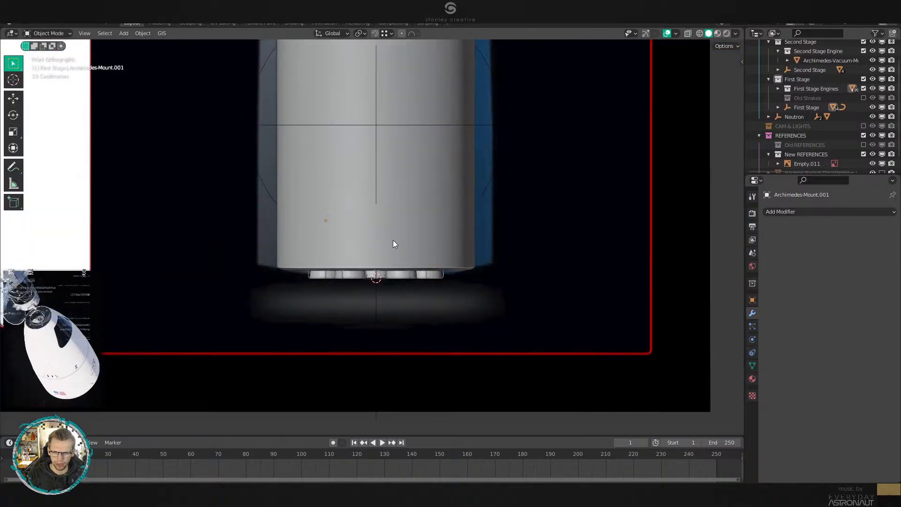
{"action": "middle_click_drag", "start_coordinate": [193, 232], "coordinate": [704, 229], "text": "shift"}
{"action": "scroll", "coordinate": [704, 232], "scroll_direction": "down", "scroll_amount": 9}
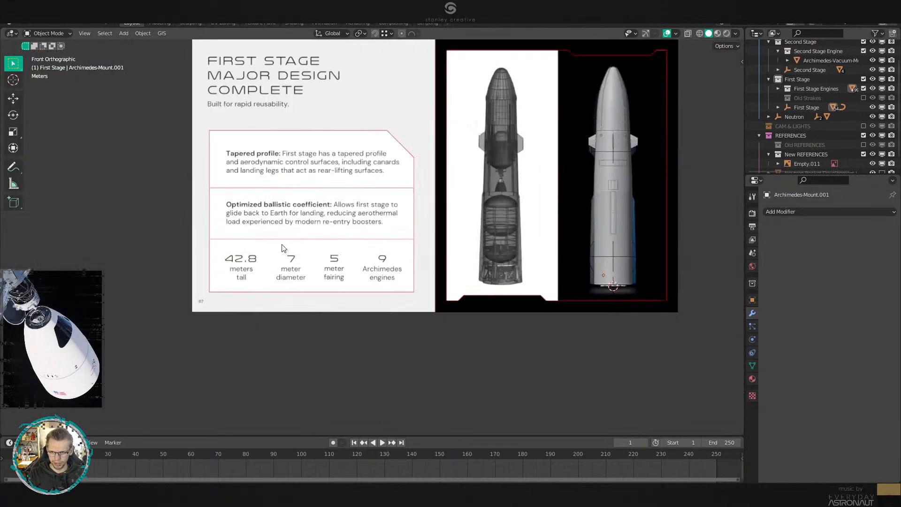
{"action": "middle_click_drag", "start_coordinate": [344, 218], "coordinate": [139, 249], "text": "shift"}
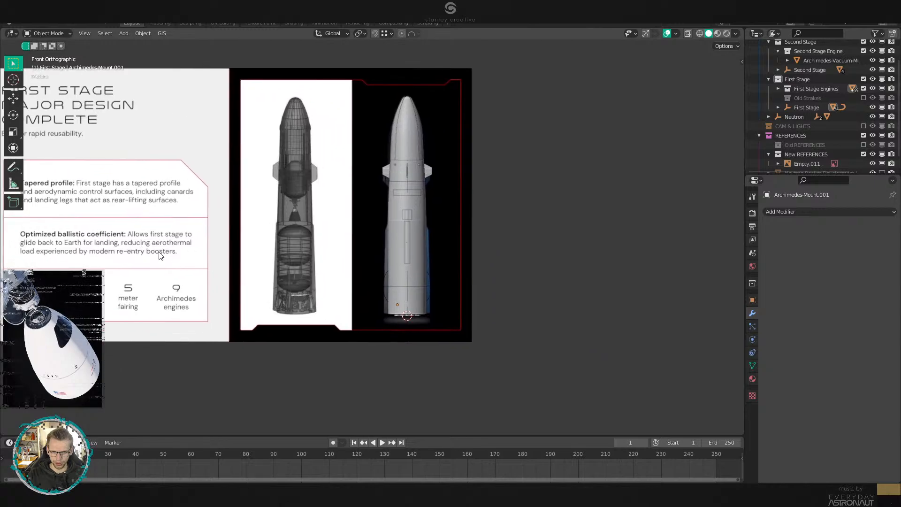
Open the Neutron First Stage Mesh for editing in wireframe and select the vertices along its bottom edge.
{"action": "scroll", "coordinate": [433, 286], "scroll_direction": "up", "scroll_amount": 8}
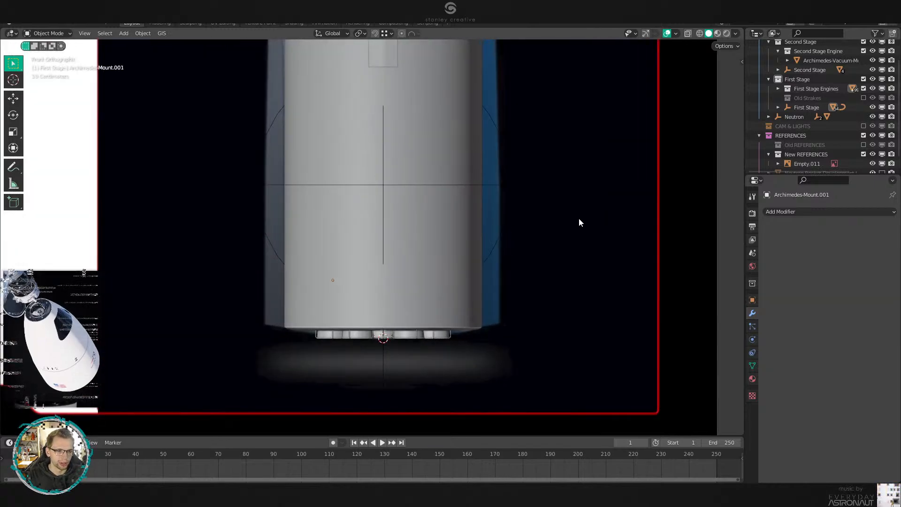
{"action": "scroll", "coordinate": [578, 217], "scroll_direction": "up", "scroll_amount": 1}
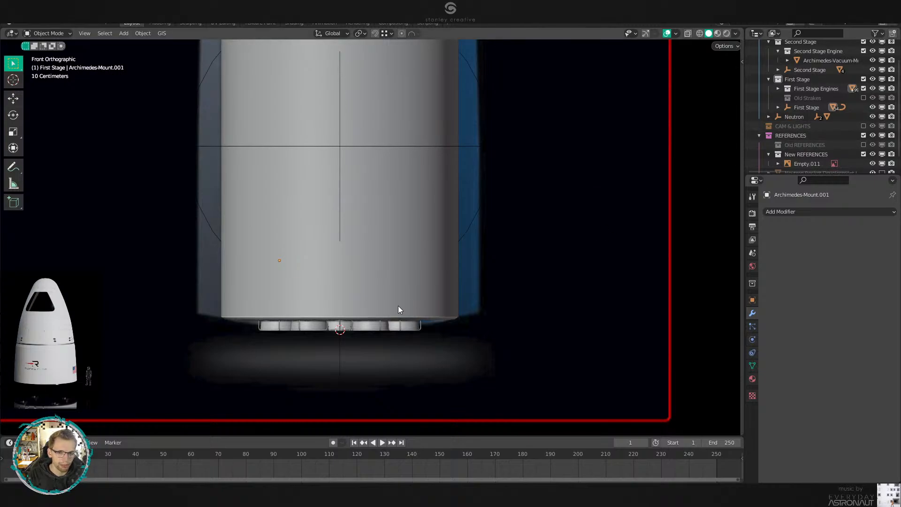
{"action": "scroll", "coordinate": [435, 305], "scroll_direction": "up", "scroll_amount": 1}
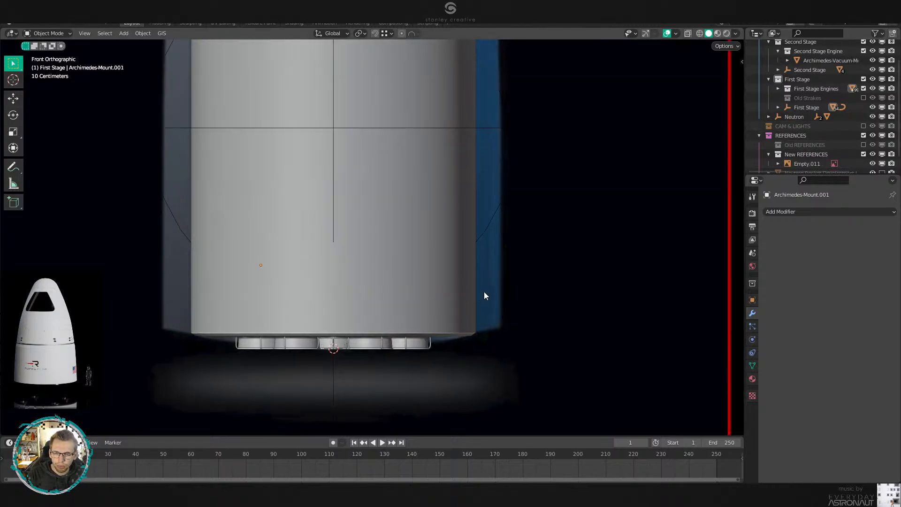
{"action": "left_click", "coordinate": [429, 315]}
{"action": "key", "text": "z"}
{"action": "left_click", "coordinate": [209, 345]}
{"action": "key", "text": "Tab"}
{"action": "key", "text": "1"}
{"action": "left_click_drag", "start_coordinate": [187, 321], "coordinate": [503, 354]}
Lower the selected bottom vertices of the first stage about 0.265 m along Z toward the 3D cursor.
{"action": "scroll", "coordinate": [503, 353], "scroll_direction": "up", "scroll_amount": 4}
{"action": "middle_click_drag", "start_coordinate": [493, 371], "coordinate": [529, 217], "text": "shift"}
{"action": "scroll", "coordinate": [529, 217], "scroll_direction": "up", "scroll_amount": 3}
{"action": "middle_click_drag", "start_coordinate": [448, 253], "coordinate": [525, 194], "text": "shift"}
{"action": "scroll", "coordinate": [524, 194], "scroll_direction": "up", "scroll_amount": 2}
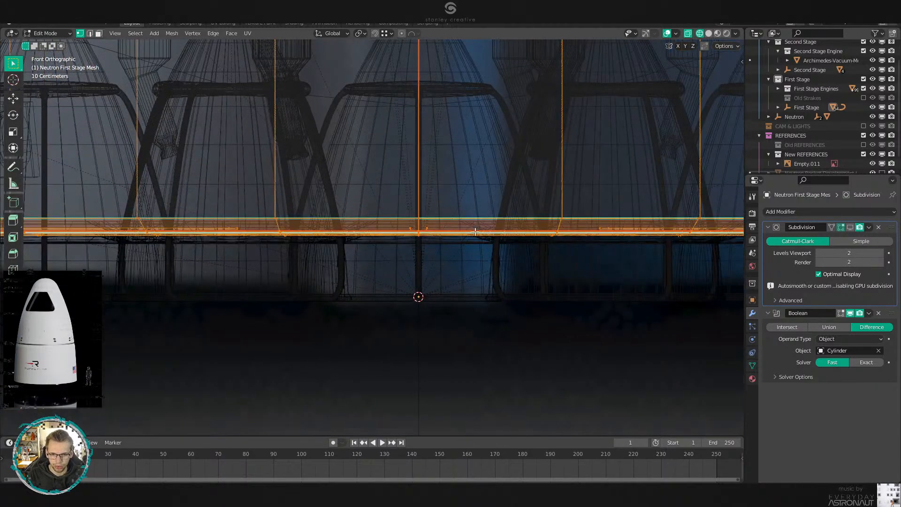
{"action": "key", "text": "g"}
{"action": "key", "text": "z"}
{"action": "left_click", "coordinate": [470, 288]}
Lower the first stage's bottom vertices about 0.026 m more along Z to the 3D cursor, and return to solid-shaded Object Mode.
{"action": "scroll", "coordinate": [433, 293], "scroll_direction": "up", "scroll_amount": 12}
{"action": "middle_click_drag", "start_coordinate": [291, 299], "coordinate": [427, 201], "text": "shift"}
{"action": "scroll", "coordinate": [427, 202], "scroll_direction": "up", "scroll_amount": 4}
{"action": "key", "text": "g"}
{"action": "key", "text": "z"}
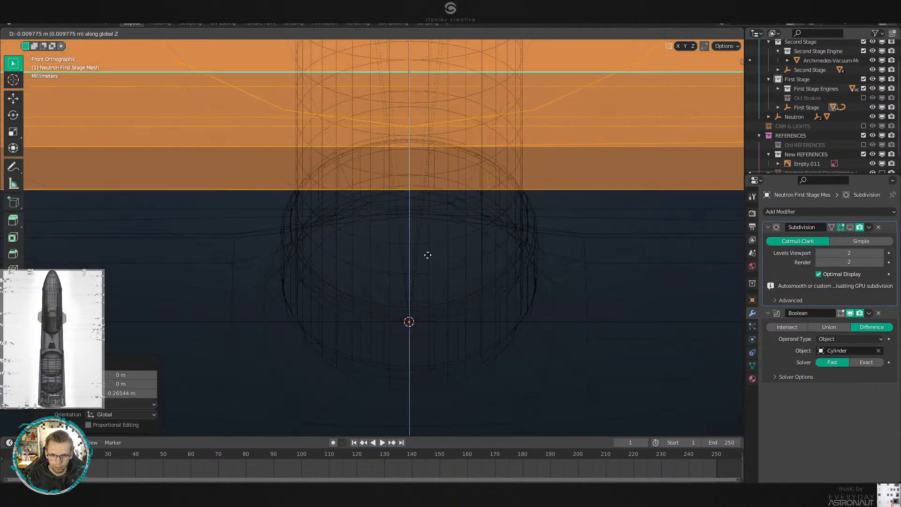
{"action": "scroll", "coordinate": [436, 356], "scroll_direction": "up", "scroll_amount": 3}
{"action": "left_click", "coordinate": [435, 405]}
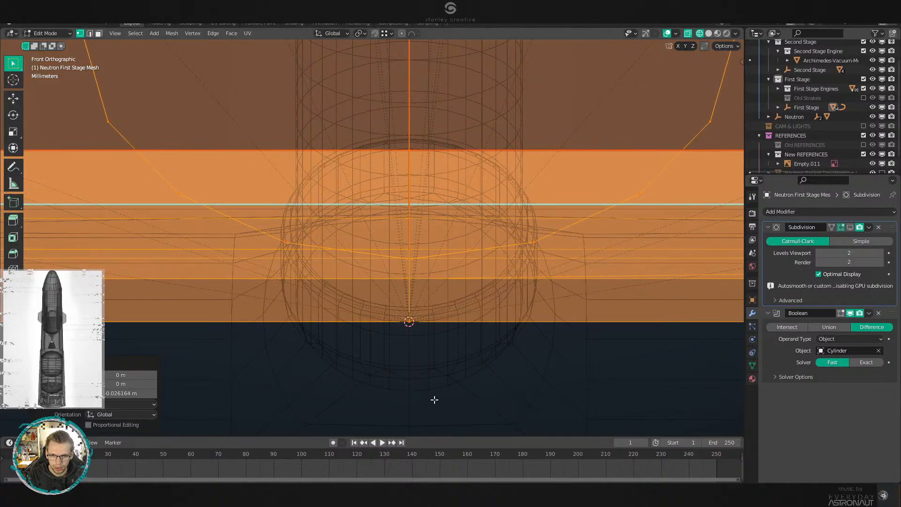
{"action": "scroll", "coordinate": [516, 347], "scroll_direction": "down", "scroll_amount": 9}
{"action": "key", "text": "shift+z"}
{"action": "scroll", "coordinate": [563, 281], "scroll_direction": "down", "scroll_amount": 6}
{"action": "key", "text": "Tab"}
{"action": "scroll", "coordinate": [500, 244], "scroll_direction": "down", "scroll_amount": 4}
{"action": "middle_click_drag", "start_coordinate": [496, 221], "coordinate": [488, 267], "text": "shift"}
{"action": "scroll", "coordinate": [516, 263], "scroll_direction": "down", "scroll_amount": 6}
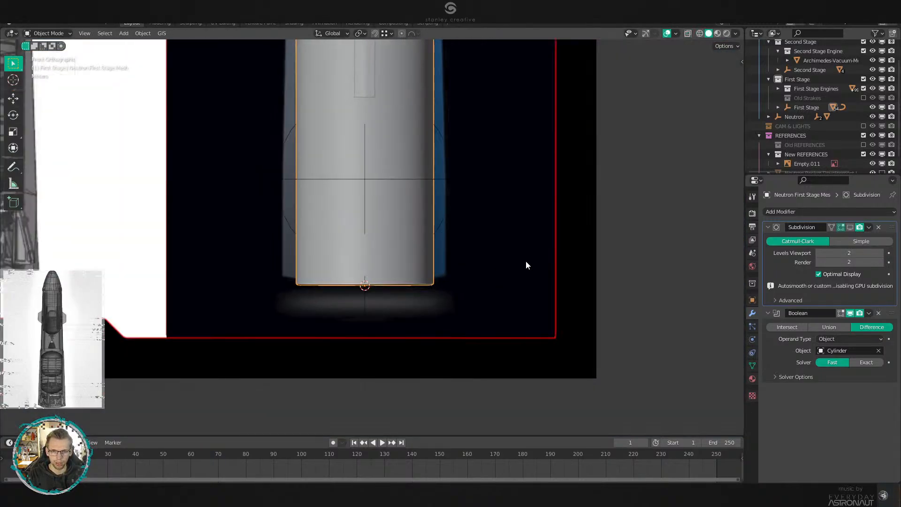
{"action": "scroll", "coordinate": [582, 254], "scroll_direction": "up", "scroll_amount": 1}
Add the Advanced Fairing Design slide as a background image in the New REFERENCES collection.
{"action": "left_click", "coordinate": [808, 153]}
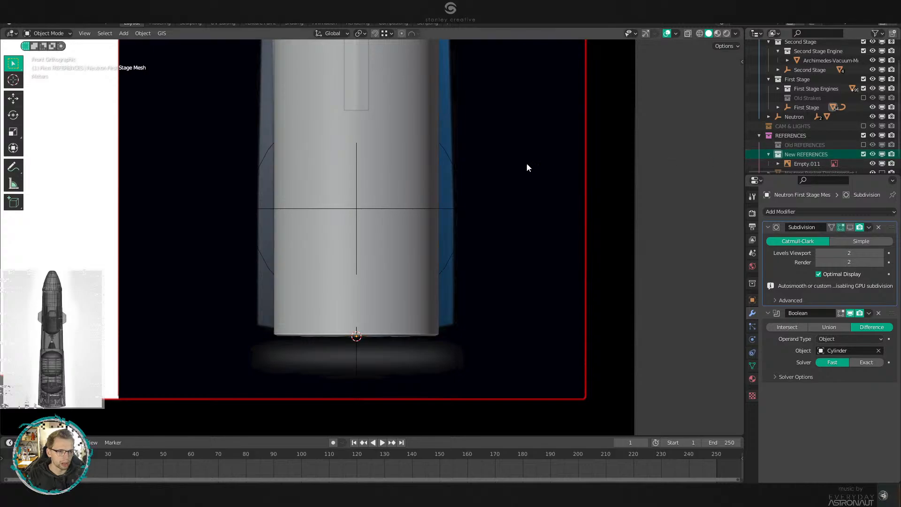
{"action": "scroll", "coordinate": [820, 149], "scroll_direction": "down", "scroll_amount": 2}
{"action": "key", "text": "shift+a"}
{"action": "mouse_move", "coordinate": [469, 144]}
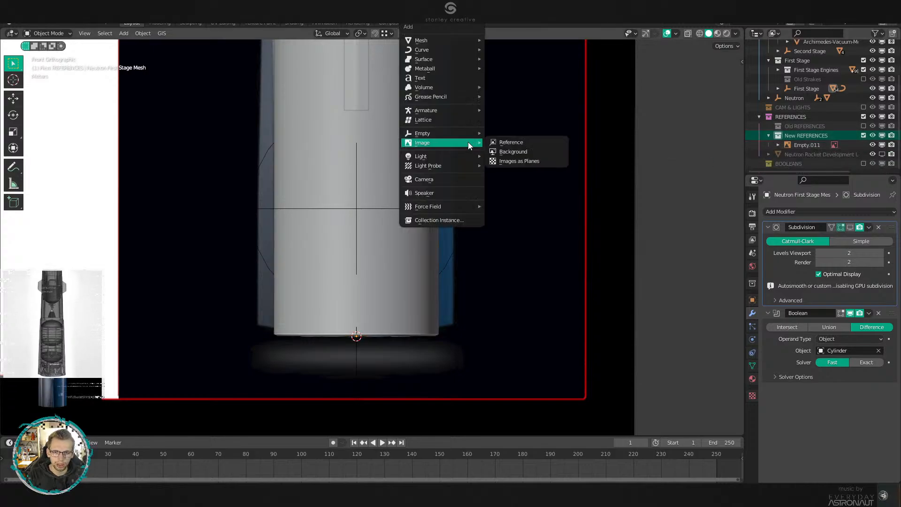
{"action": "left_click", "coordinate": [508, 153]}
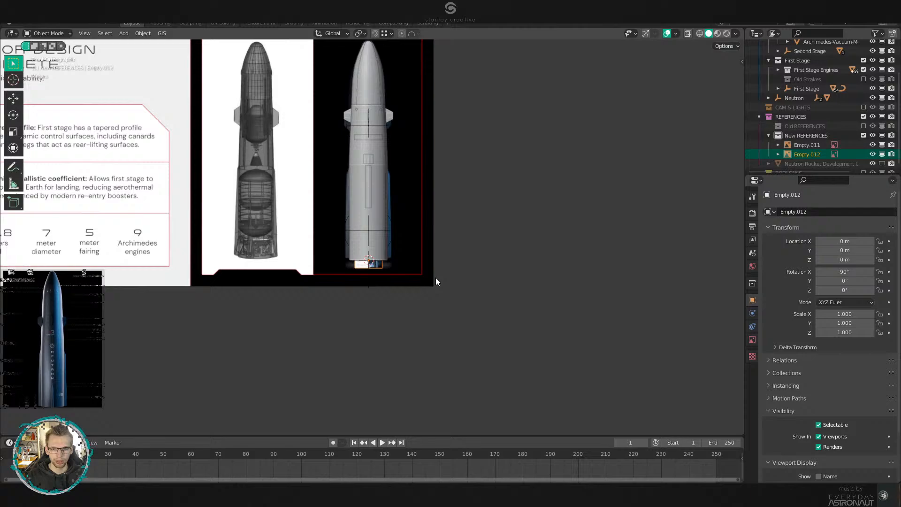
Enlarge the fairing slide to a scale of about 10.7 and place it behind the rocket's upper half.
{"action": "key", "text": "g"}
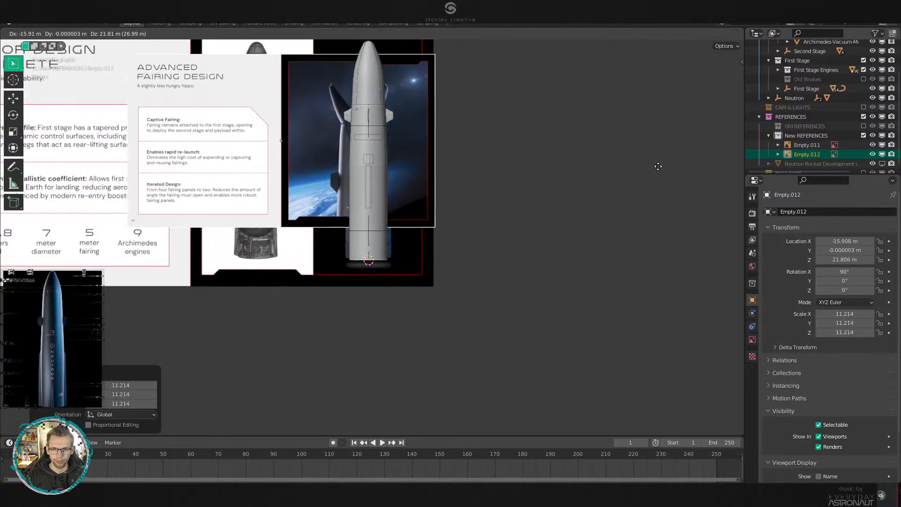
{"action": "left_click", "coordinate": [665, 137]}
{"action": "key", "text": "s"}
{"action": "left_click", "coordinate": [643, 136]}
Choose 3D Cursor as the pivot point and shift the fairing slide about 0.467 m along X toward the rocket's axis.
{"action": "scroll", "coordinate": [546, 254], "scroll_direction": "up", "scroll_amount": 3}
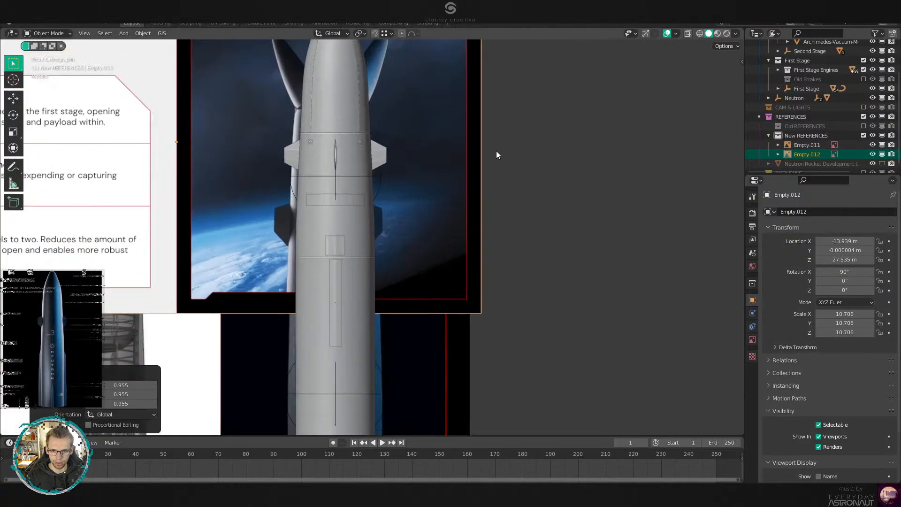
{"action": "scroll", "coordinate": [498, 153], "scroll_direction": "up", "scroll_amount": 1}
{"action": "key", "text": "period"}
{"action": "left_click", "coordinate": [559, 146]}
{"action": "middle_click_drag", "start_coordinate": [554, 187], "coordinate": [584, 249], "text": "shift"}
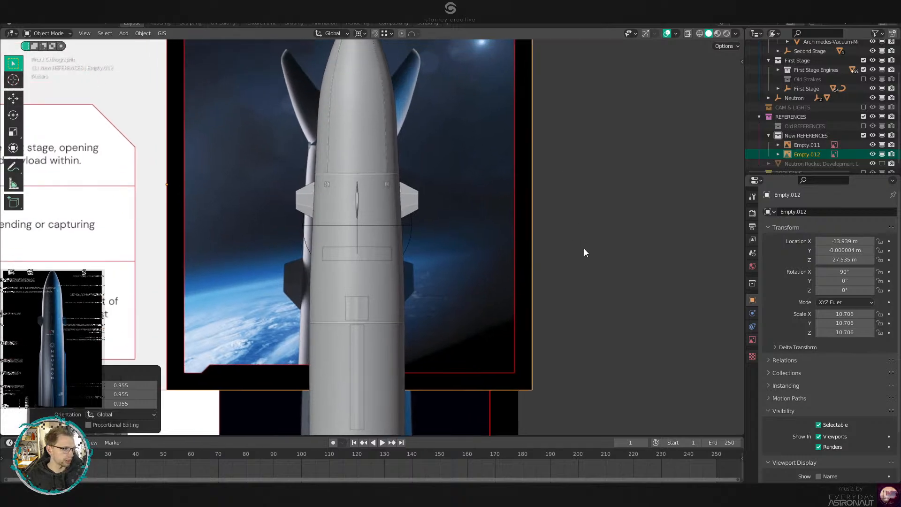
{"action": "scroll", "coordinate": [585, 253], "scroll_direction": "up", "scroll_amount": 1}
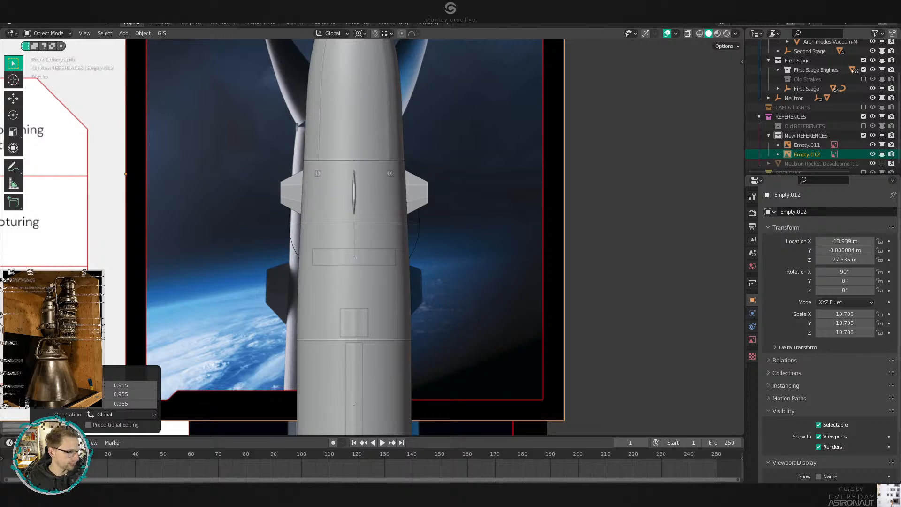
{"action": "key", "text": "g"}
{"action": "key", "text": "x"}
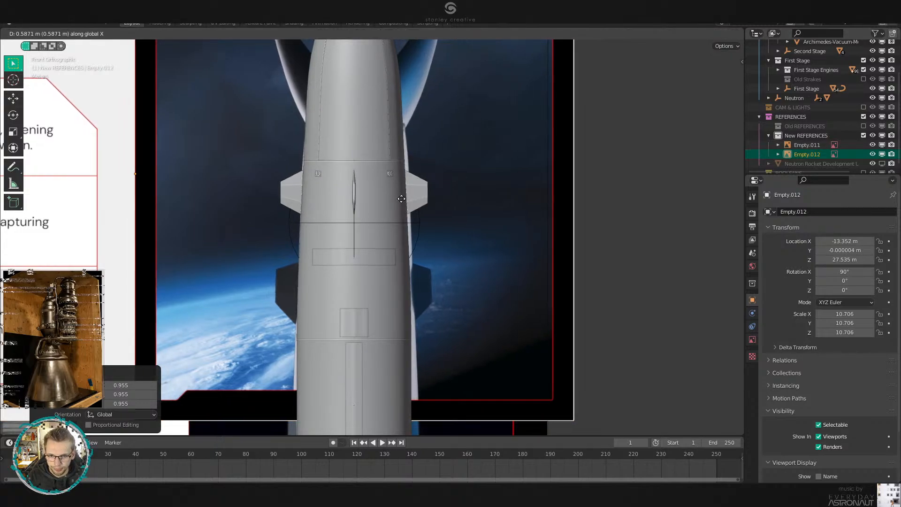
{"action": "left_click", "coordinate": [381, 209]}
Nudge the fairing slide about 0.057 m along X to centre its rocket on the model.
{"action": "middle_click_drag", "start_coordinate": [403, 195], "coordinate": [420, 336], "text": "shift"}
{"action": "scroll", "coordinate": [502, 266], "scroll_direction": "up", "scroll_amount": 2}
{"action": "middle_click_drag", "start_coordinate": [503, 267], "coordinate": [515, 178], "text": "shift"}
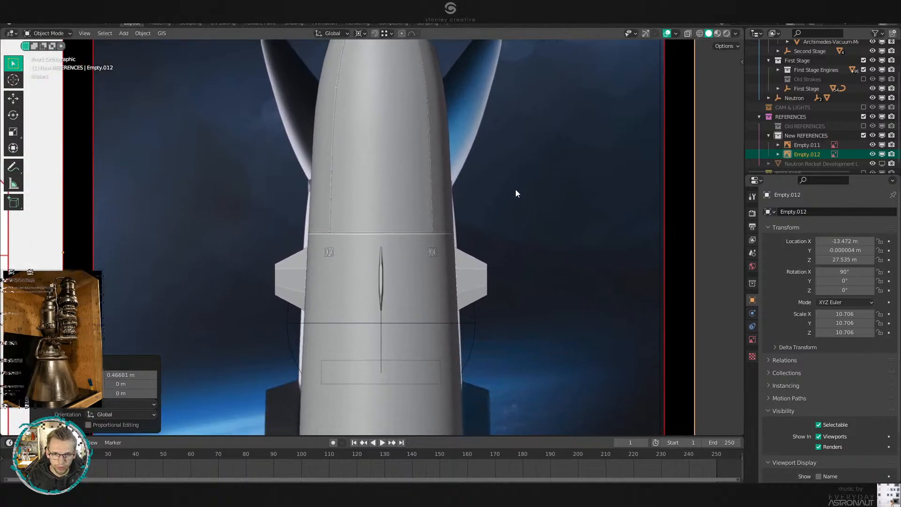
{"action": "scroll", "coordinate": [513, 259], "scroll_direction": "down", "scroll_amount": 1}
{"action": "key", "text": "g"}
{"action": "key", "text": "x"}
{"action": "left_click", "coordinate": [523, 256]}
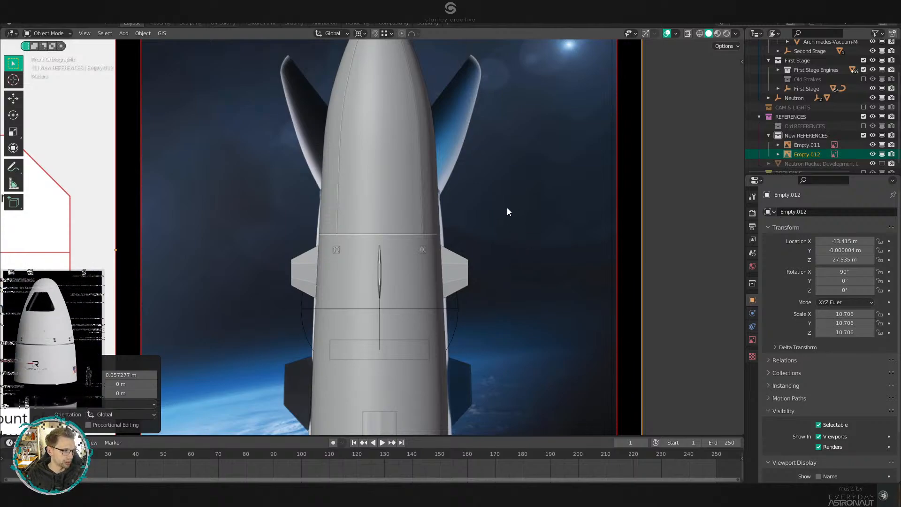
Shrink the fairing slide around the 3D cursor to a scale of about 10.415 and shift it about -0.04 m along X.
{"action": "key", "text": "s"}
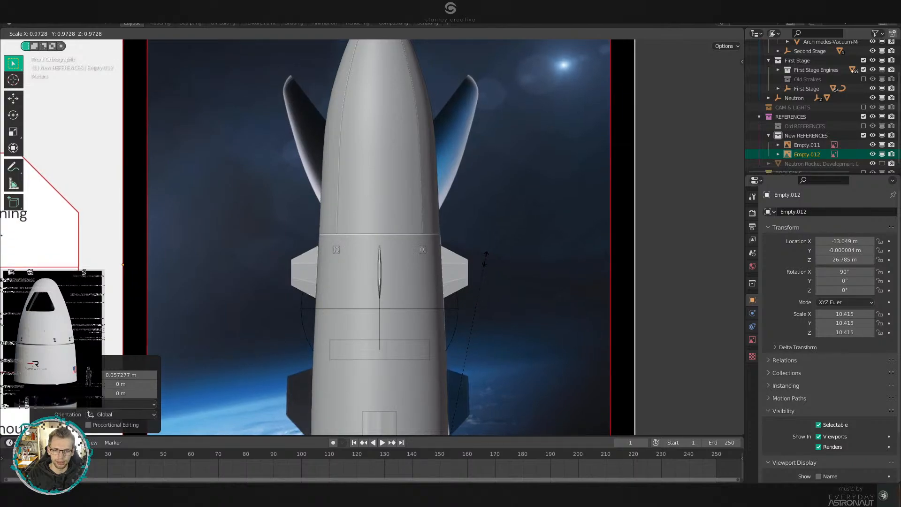
{"action": "left_click", "coordinate": [481, 256]}
{"action": "key", "text": "g"}
{"action": "key", "text": "x"}
{"action": "left_click", "coordinate": [477, 260]}
Fine-tune the fairing slide to a scale of 10.449 and about 0.005 m along X, and switch the viewport to wireframe.
{"action": "key", "text": "s"}
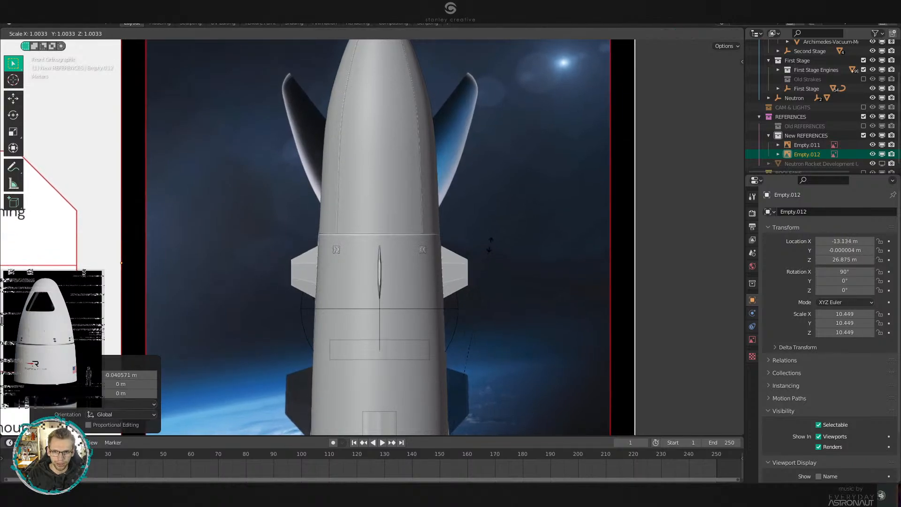
{"action": "left_click", "coordinate": [490, 249]}
{"action": "key", "text": "g"}
{"action": "key", "text": "x"}
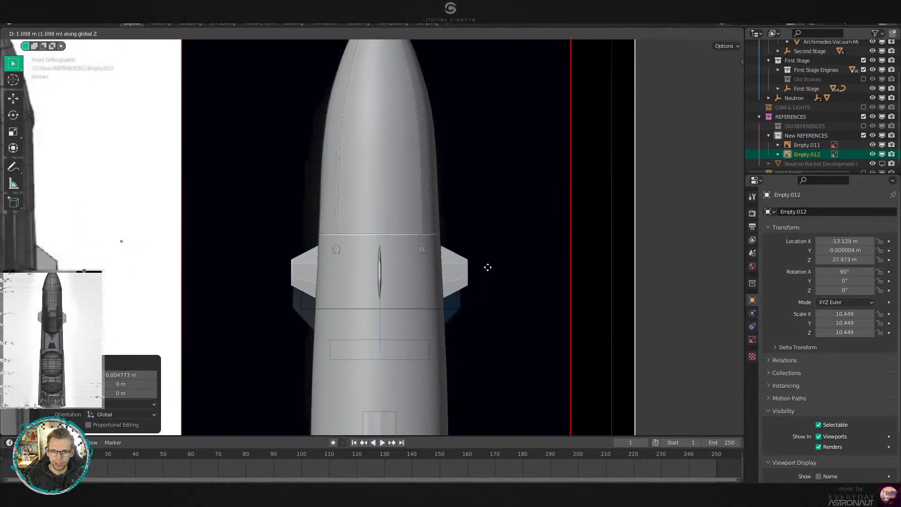
{"action": "left_click", "coordinate": [488, 266]}
{"action": "key", "text": "shift+z"}
{"action": "scroll", "coordinate": [399, 263], "scroll_direction": "up", "scroll_amount": 6}
{"action": "key", "text": "g"}
{"action": "key", "text": "z"}
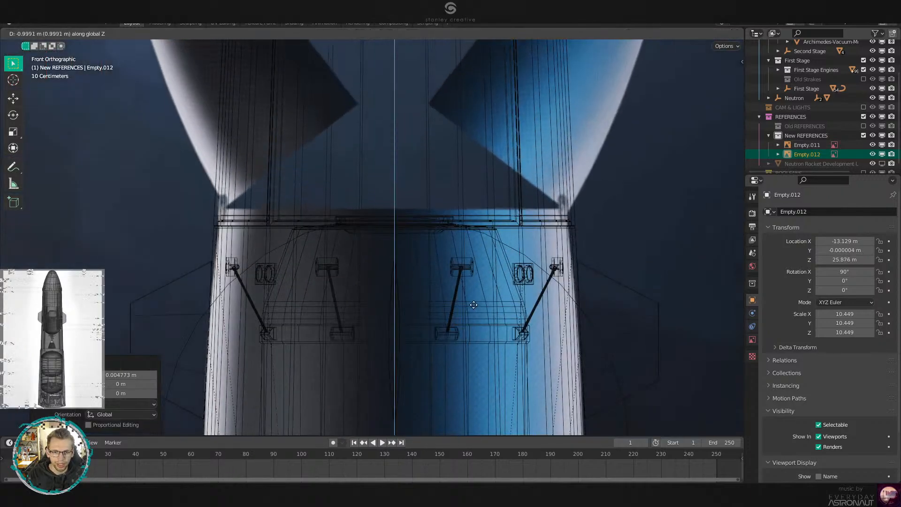
{"action": "right_click", "coordinate": [474, 317]}
{"action": "scroll", "coordinate": [474, 316], "scroll_direction": "down", "scroll_amount": 4}
{"action": "scroll", "coordinate": [474, 316], "scroll_direction": "down", "scroll_amount": 4}
{"action": "middle_click_drag", "start_coordinate": [471, 317], "coordinate": [472, 165], "text": "shift"}
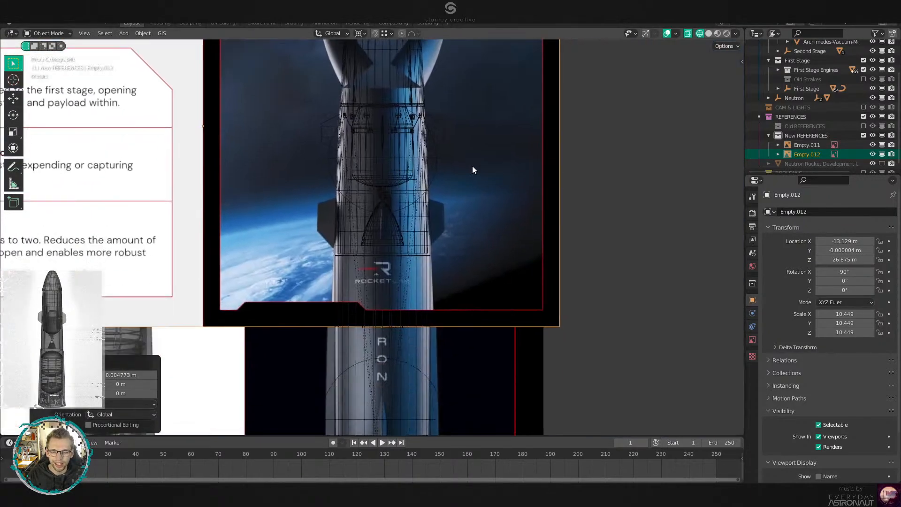
{"action": "scroll", "coordinate": [508, 236], "scroll_direction": "up", "scroll_amount": 4}
{"action": "scroll", "coordinate": [520, 236], "scroll_direction": "down", "scroll_amount": 1}
{"action": "key", "text": "g"}
{"action": "key", "text": "z"}
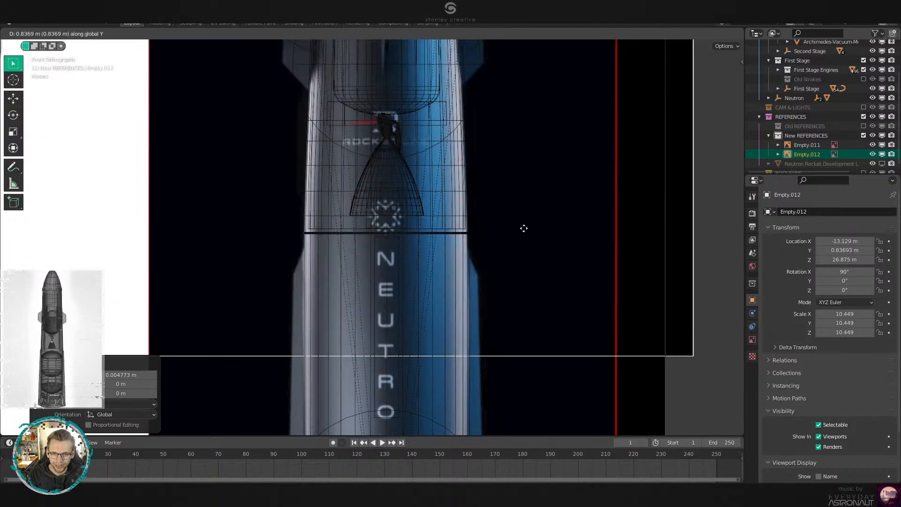
{"action": "right_click", "coordinate": [524, 229]}
{"action": "key", "text": "g"}
{"action": "key", "text": "z"}
{"action": "left_click", "coordinate": [525, 231]}
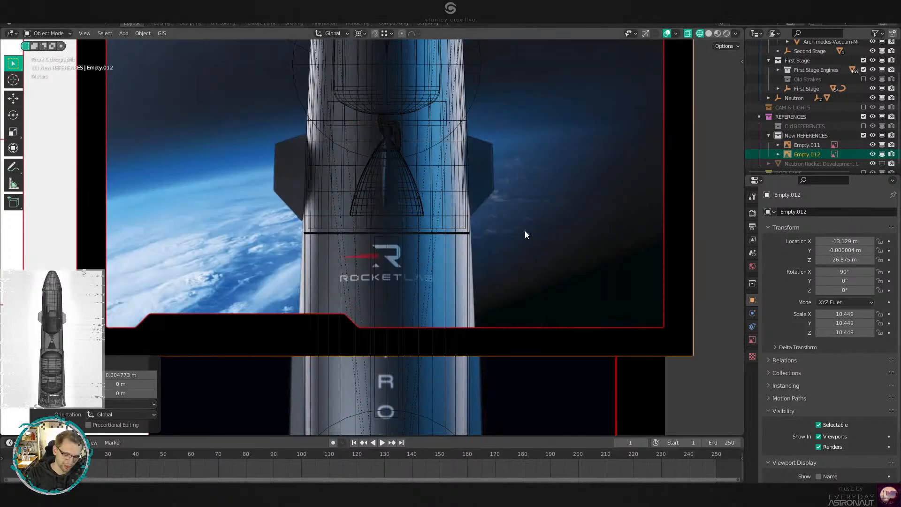
{"action": "key", "text": "z"}
{"action": "key", "text": "g"}
{"action": "key", "text": "z"}
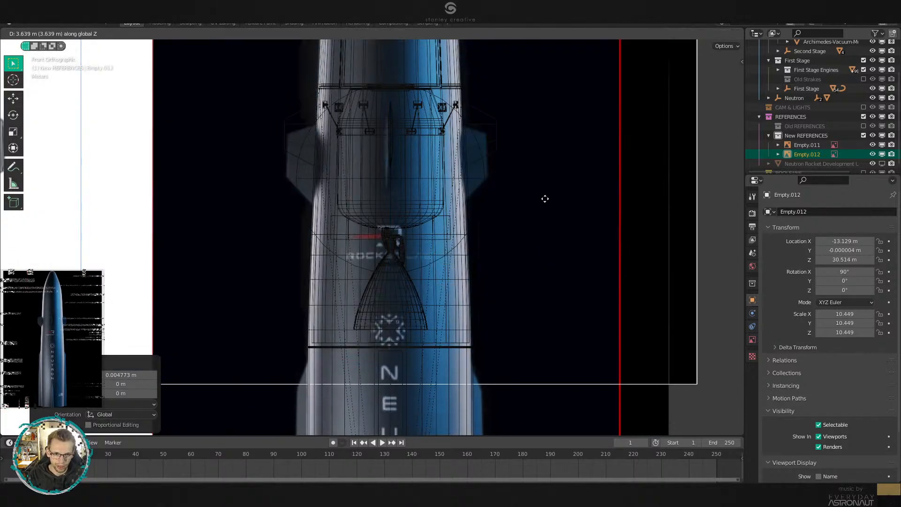
{"action": "right_click", "coordinate": [547, 201]}
Offset the fairing slide about -0.0036 m along Y and raise it about 5.01 m along Z.
{"action": "key", "text": "g"}
{"action": "key", "text": "y"}
{"action": "key", "text": "z"}
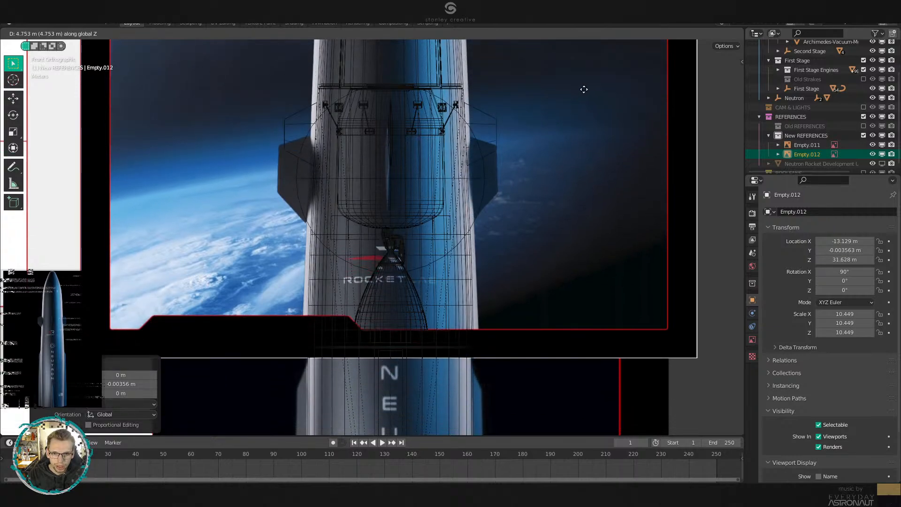
{"action": "left_click", "coordinate": [546, 312]}
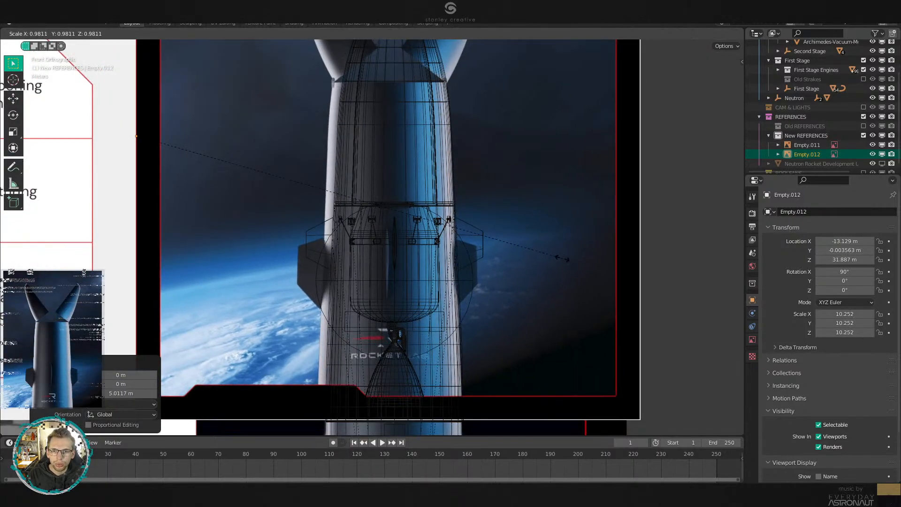
Scale the fairing slide by 0.948 around the 3D cursor to match the rocket's width.
{"action": "key", "text": "period"}
{"action": "left_click", "coordinate": [586, 271]}
{"action": "key", "text": "s"}
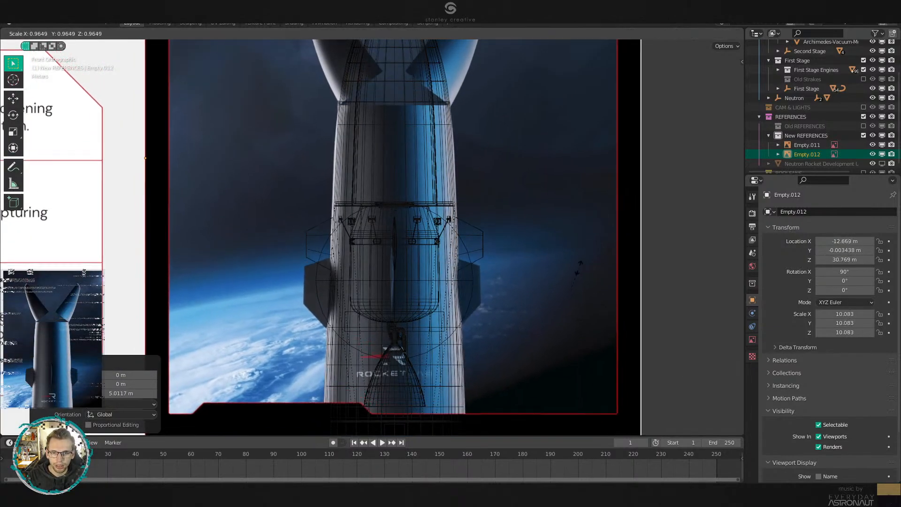
{"action": "left_click", "coordinate": [571, 276]}
{"action": "key", "text": "g"}
{"action": "key", "text": "z"}
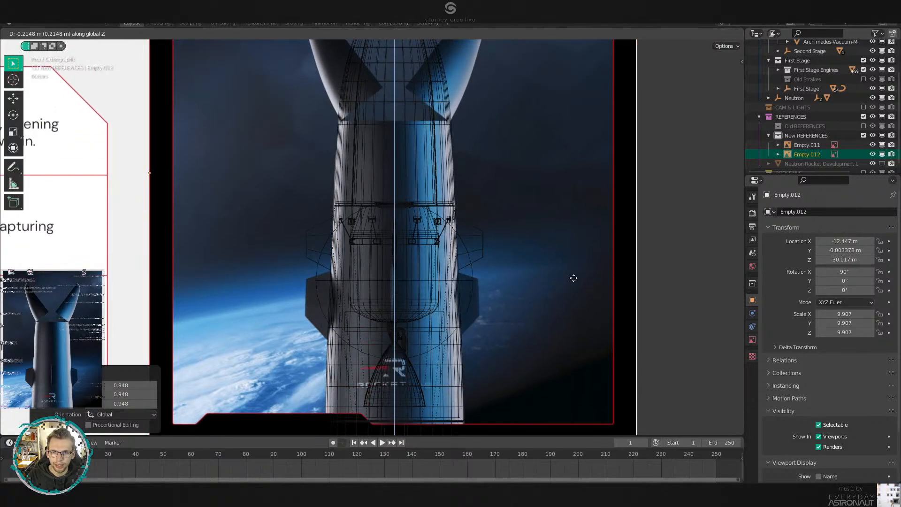
{"action": "right_click", "coordinate": [571, 273]}
Compare the wireframe model's fairing, canards and upper body with the open-fairing rocket in the reference slide.
{"action": "middle_click_drag", "start_coordinate": [556, 229], "coordinate": [563, 337], "text": "shift"}
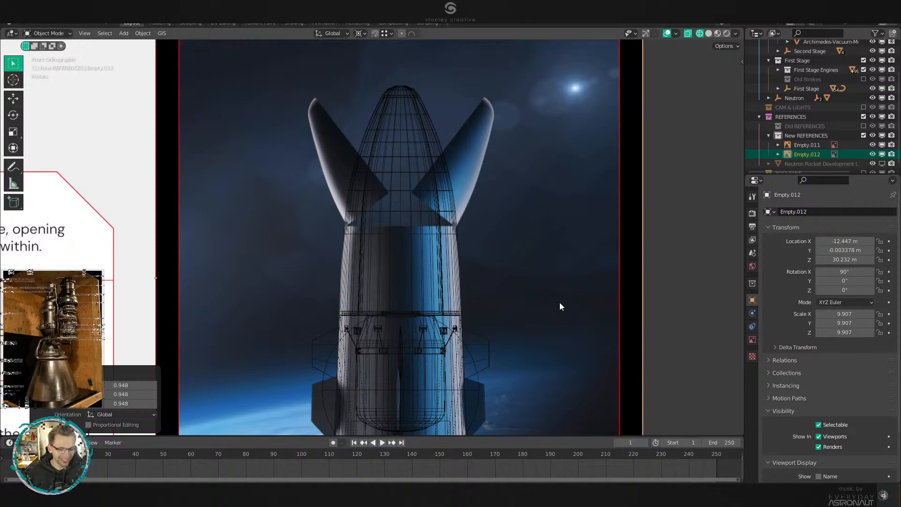
{"action": "scroll", "coordinate": [491, 281], "scroll_direction": "up", "scroll_amount": 1}
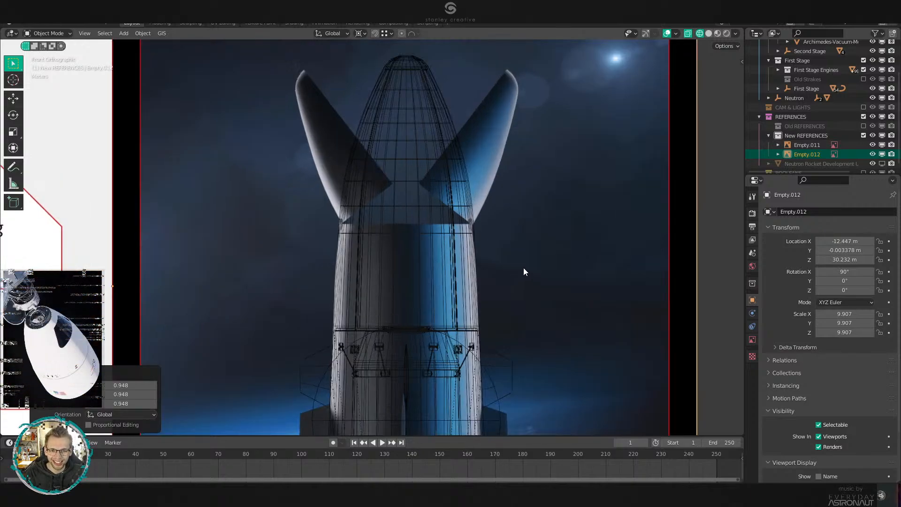
{"action": "scroll", "coordinate": [516, 264], "scroll_direction": "up", "scroll_amount": 1}
{"action": "scroll", "coordinate": [507, 287], "scroll_direction": "up", "scroll_amount": 2}
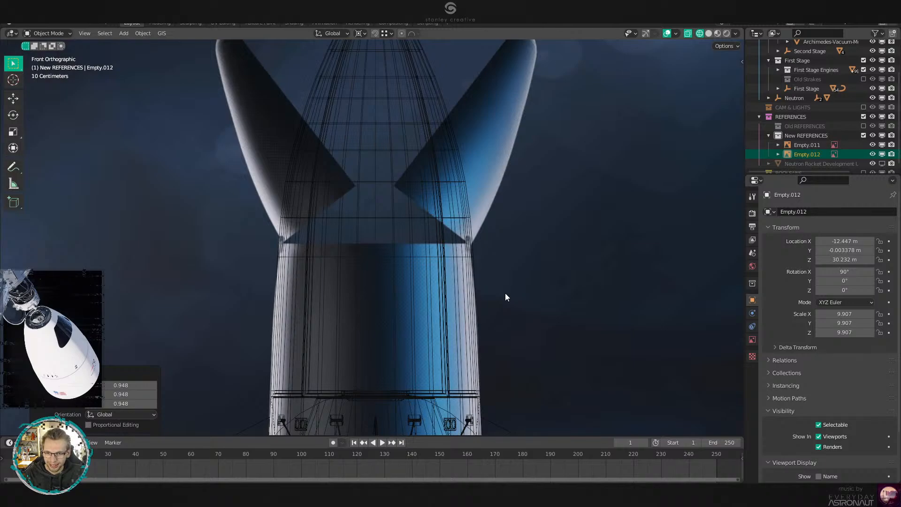
{"action": "scroll", "coordinate": [505, 299], "scroll_direction": "down", "scroll_amount": 1}
{"action": "middle_click_drag", "start_coordinate": [495, 385], "coordinate": [505, 195], "text": "shift"}
{"action": "scroll", "coordinate": [505, 195], "scroll_direction": "up", "scroll_amount": 2}
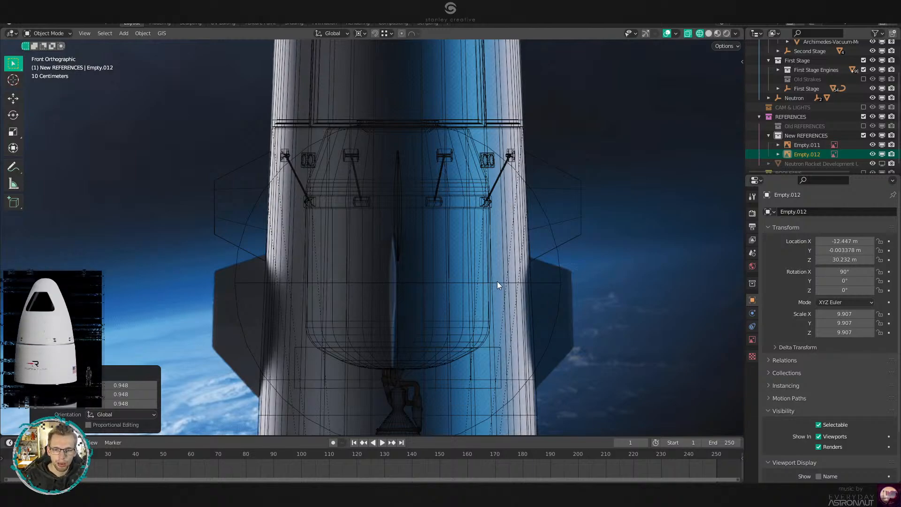
{"action": "scroll", "coordinate": [497, 282], "scroll_direction": "down", "scroll_amount": 1}
{"action": "middle_click_drag", "start_coordinate": [496, 367], "coordinate": [501, 213], "text": "shift"}
{"action": "middle_click_drag", "start_coordinate": [532, 254], "coordinate": [532, 187], "text": "shift"}
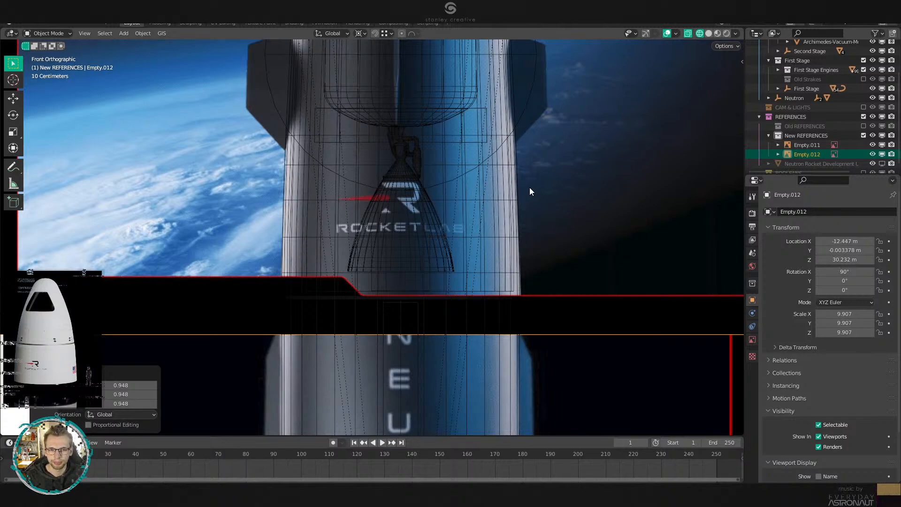
{"action": "key", "text": "g"}
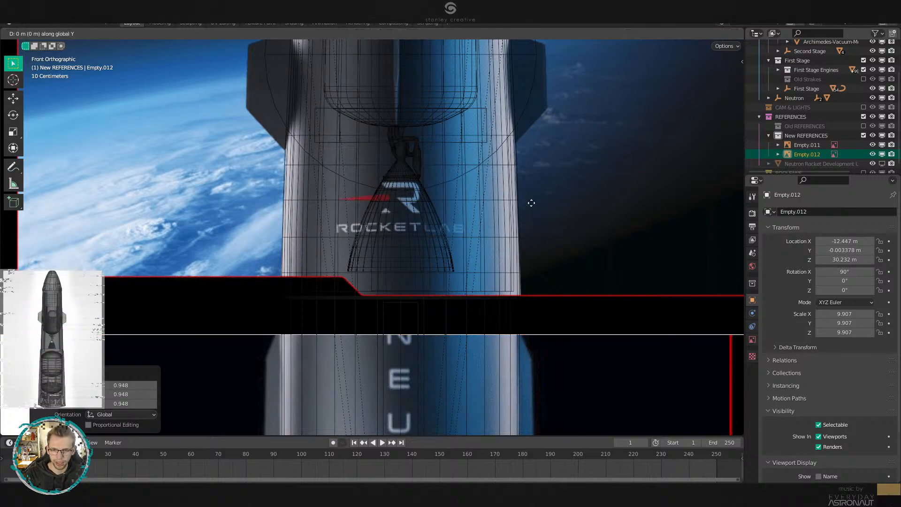
{"action": "key", "text": "y"}
{"action": "right_click", "coordinate": [536, 200]}
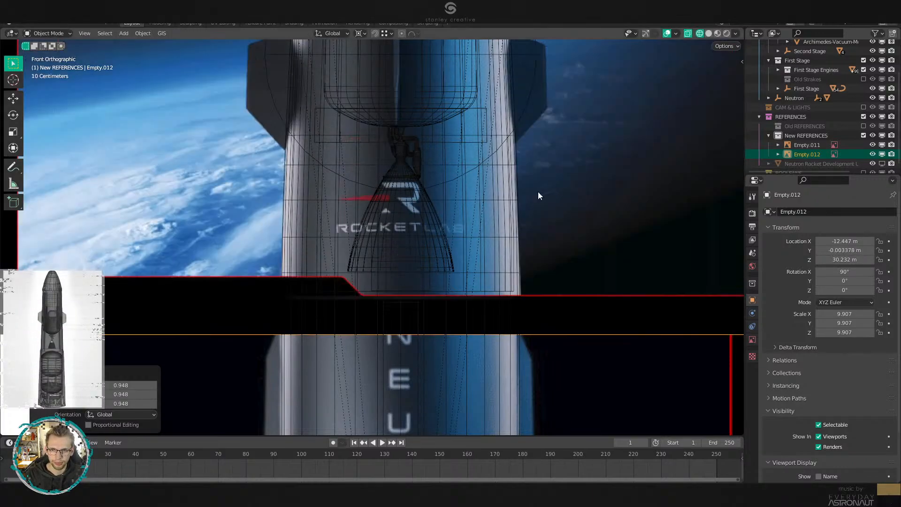
Raise the fairing slide about 0.239 m along Z to align its open-fairing rocket with the model.
{"action": "middle_click_drag", "start_coordinate": [538, 192], "coordinate": [555, 335], "text": "shift"}
{"action": "scroll", "coordinate": [557, 322], "scroll_direction": "down", "scroll_amount": 2}
{"action": "middle_click_drag", "start_coordinate": [549, 240], "coordinate": [549, 333], "text": "shift"}
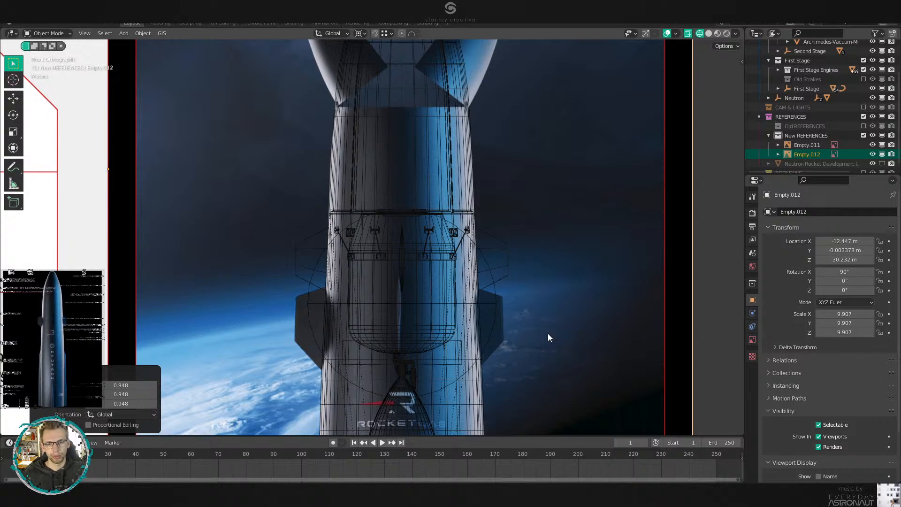
{"action": "scroll", "coordinate": [494, 162], "scroll_direction": "up", "scroll_amount": 1}
{"action": "middle_click_drag", "start_coordinate": [491, 172], "coordinate": [466, 373], "text": "shift"}
{"action": "scroll", "coordinate": [468, 324], "scroll_direction": "up", "scroll_amount": 1}
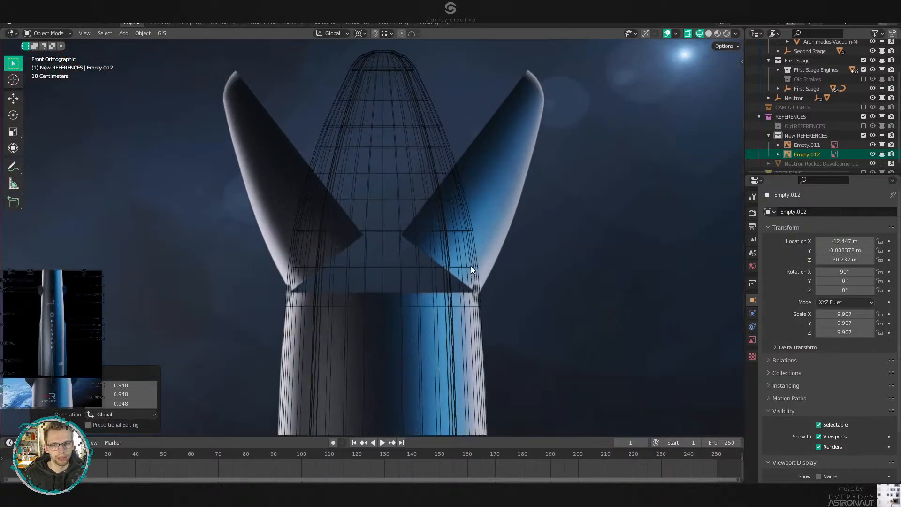
{"action": "key", "text": "g"}
{"action": "key", "text": "x"}
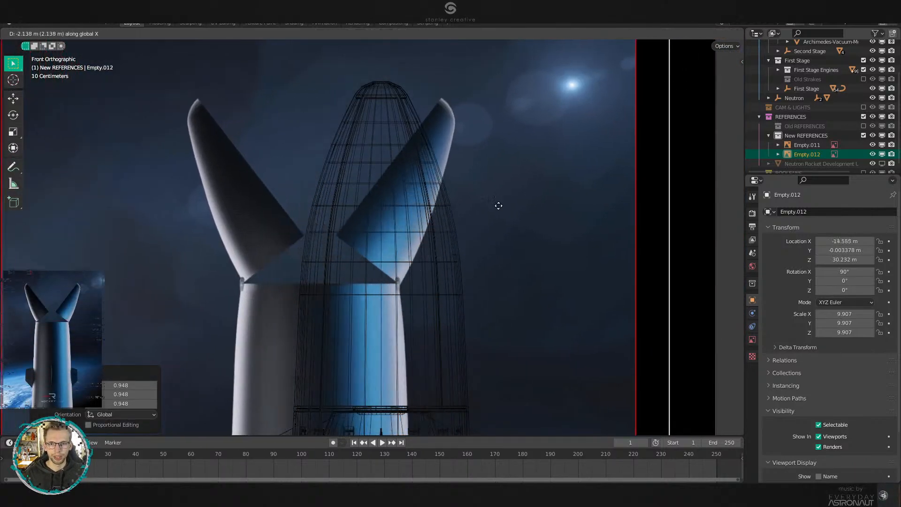
{"action": "key", "text": "z"}
{"action": "left_click", "coordinate": [496, 128]}
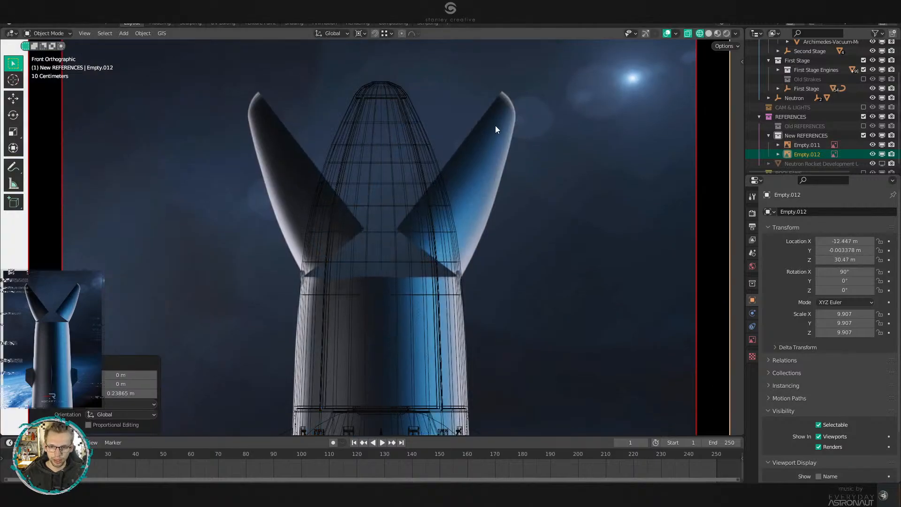
Scale the fairing slide by 0.996 around the 3D cursor.
{"action": "key", "text": "period"}
{"action": "left_click", "coordinate": [559, 150]}
{"action": "key", "text": "s"}
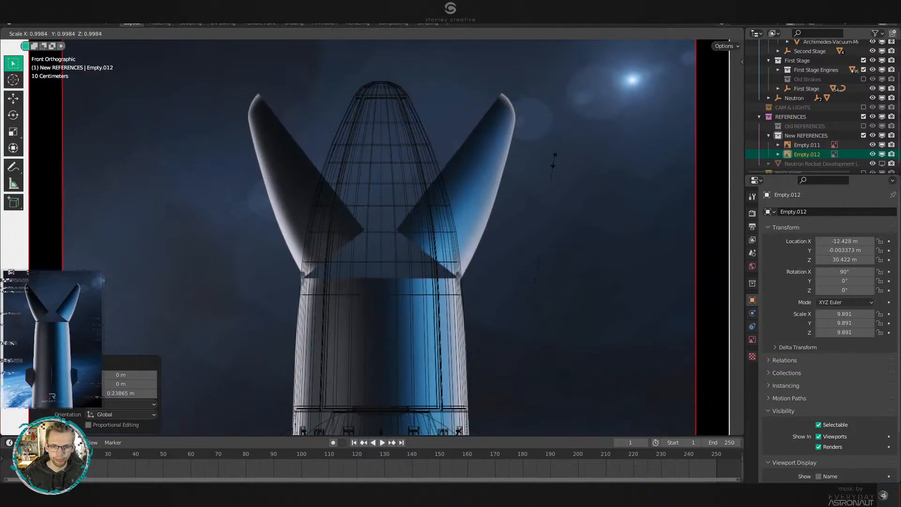
{"action": "left_click", "coordinate": [542, 183]}
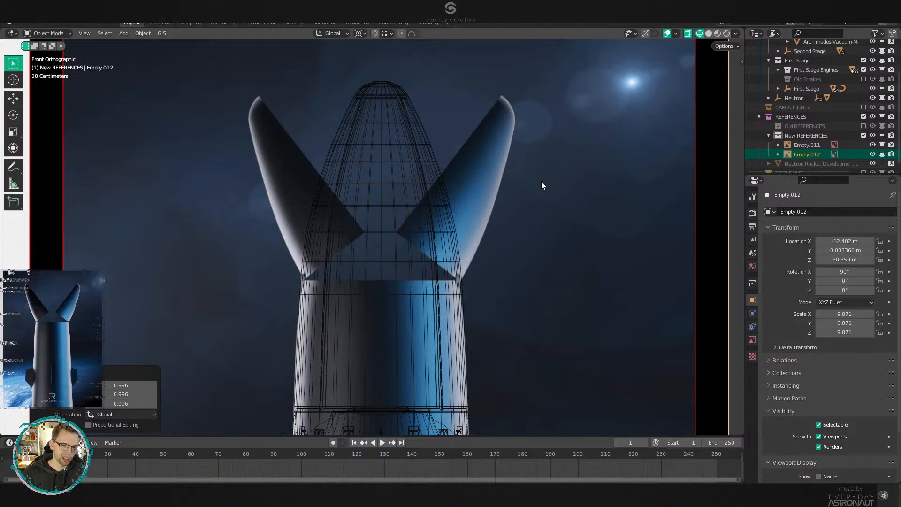
Raise the fairing slide about 0.106 m along Z.
{"action": "scroll", "coordinate": [526, 283], "scroll_direction": "down", "scroll_amount": 4}
{"action": "scroll", "coordinate": [526, 284], "scroll_direction": "up", "scroll_amount": 2}
{"action": "key", "text": "g"}
{"action": "key", "text": "z"}
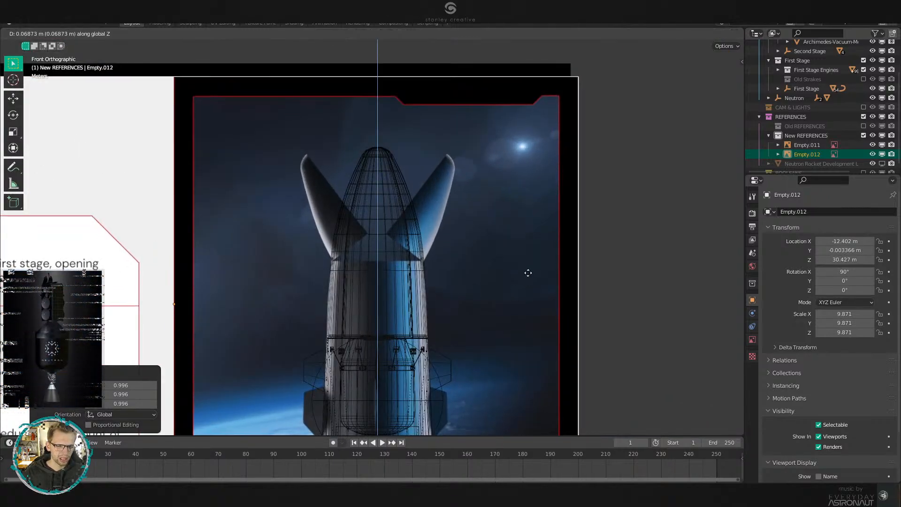
{"action": "left_click", "coordinate": [530, 268]}
Examine how the wireframe's fairing, hinge line, canards and body outline line up with both stacked reference slides.
{"action": "middle_click_drag", "start_coordinate": [523, 357], "coordinate": [511, 177], "text": "shift"}
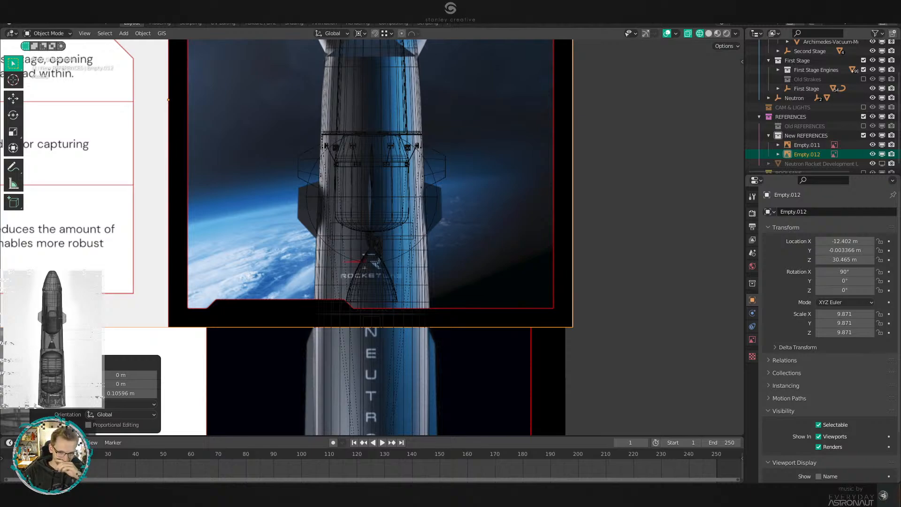
{"action": "middle_click_drag", "start_coordinate": [453, 207], "coordinate": [475, 247], "text": "shift"}
{"action": "scroll", "coordinate": [474, 247], "scroll_direction": "down", "scroll_amount": 1}
{"action": "scroll", "coordinate": [475, 247], "scroll_direction": "up", "scroll_amount": 1}
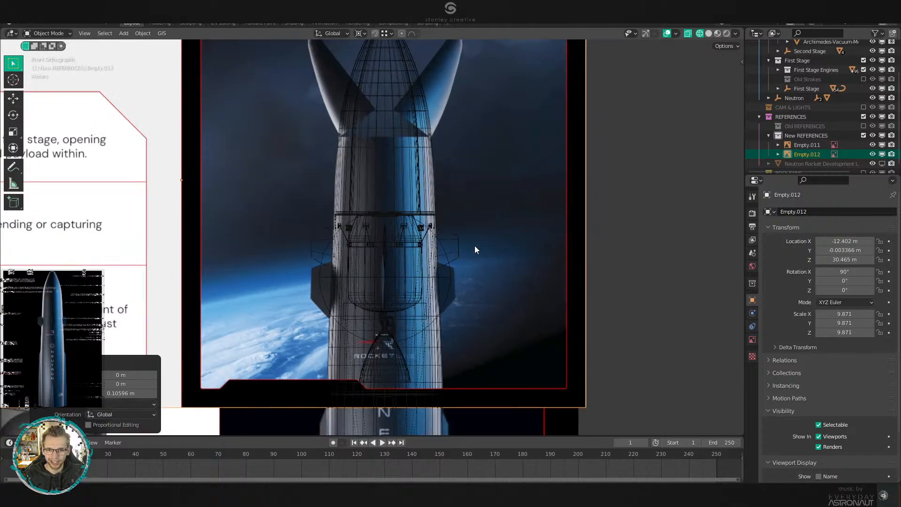
{"action": "scroll", "coordinate": [494, 223], "scroll_direction": "up", "scroll_amount": 2}
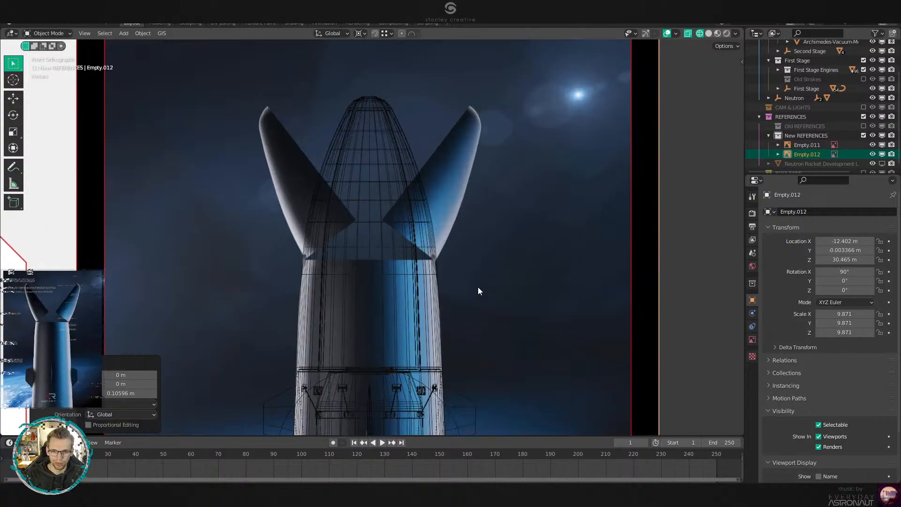
{"action": "scroll", "coordinate": [478, 284], "scroll_direction": "up", "scroll_amount": 1}
{"action": "scroll", "coordinate": [479, 165], "scroll_direction": "up", "scroll_amount": 2}
{"action": "middle_click_drag", "start_coordinate": [480, 166], "coordinate": [466, 246], "text": "shift"}
{"action": "scroll", "coordinate": [467, 246], "scroll_direction": "up", "scroll_amount": 1}
{"action": "scroll", "coordinate": [477, 248], "scroll_direction": "down", "scroll_amount": 1}
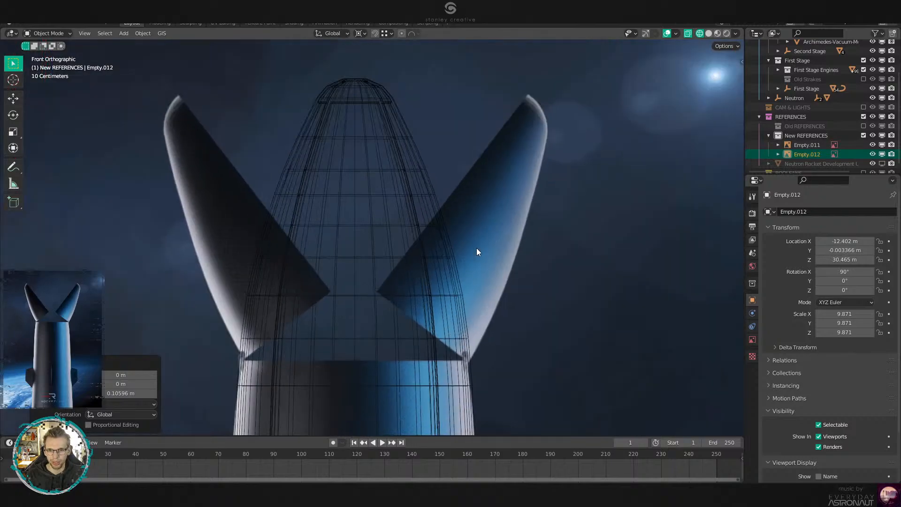
{"action": "scroll", "coordinate": [476, 248], "scroll_direction": "down", "scroll_amount": 6}
{"action": "middle_click_drag", "start_coordinate": [495, 299], "coordinate": [513, 205], "text": "shift"}
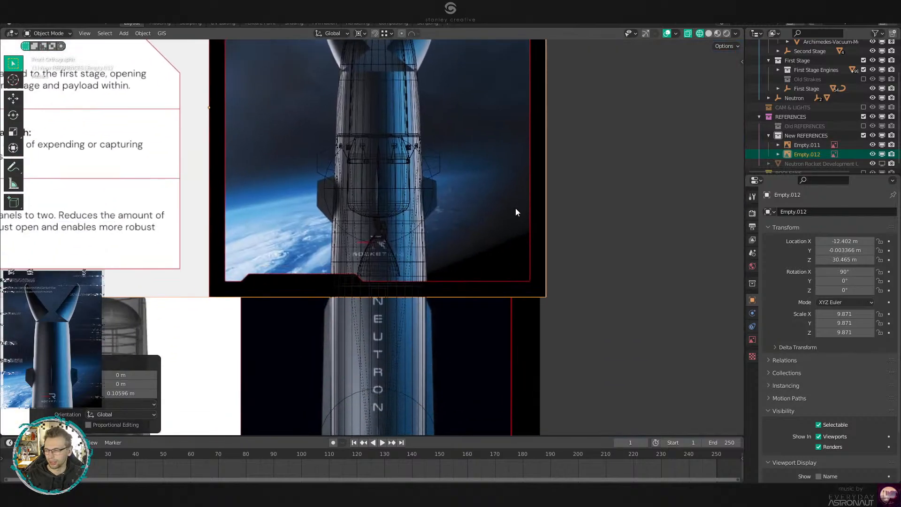
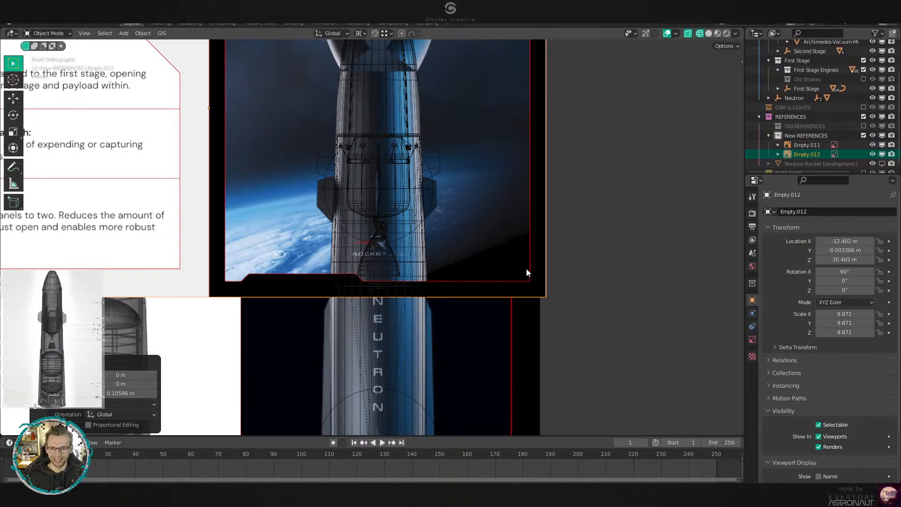
{"action": "scroll", "coordinate": [525, 269], "scroll_direction": "up", "scroll_amount": 5}
{"action": "middle_click_drag", "start_coordinate": [520, 181], "coordinate": [505, 295], "text": "shift"}
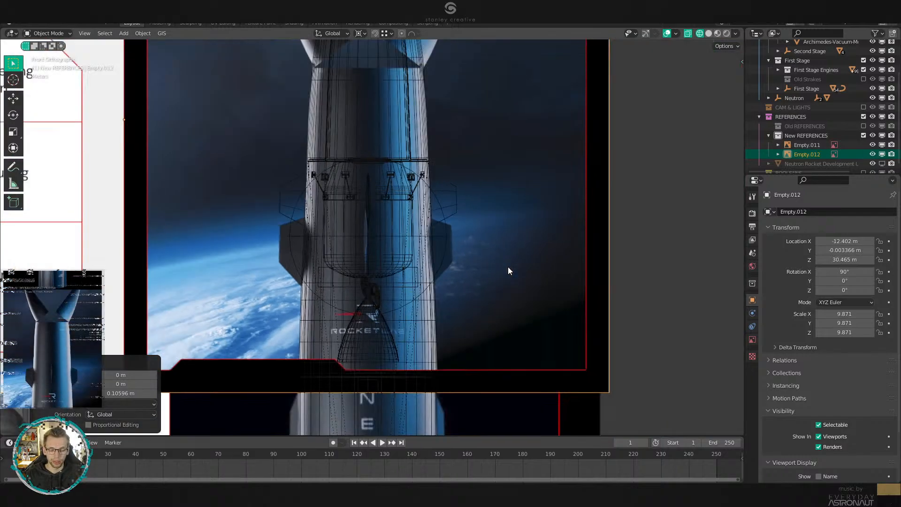
{"action": "middle_click_drag", "start_coordinate": [496, 187], "coordinate": [498, 291], "text": "shift"}
{"action": "scroll", "coordinate": [497, 291], "scroll_direction": "up", "scroll_amount": 1}
{"action": "scroll", "coordinate": [498, 243], "scroll_direction": "down", "scroll_amount": 4}
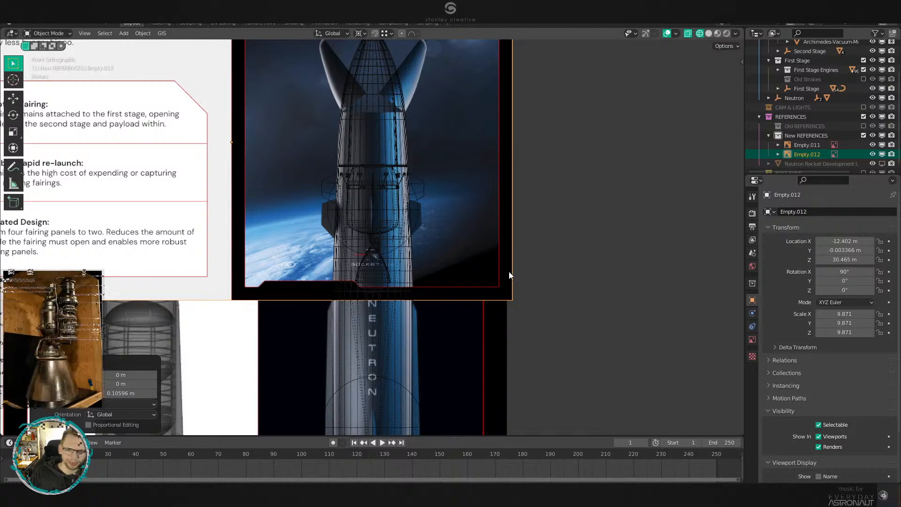
{"action": "scroll", "coordinate": [483, 148], "scroll_direction": "up", "scroll_amount": 1}
{"action": "scroll", "coordinate": [483, 148], "scroll_direction": "up", "scroll_amount": 1}
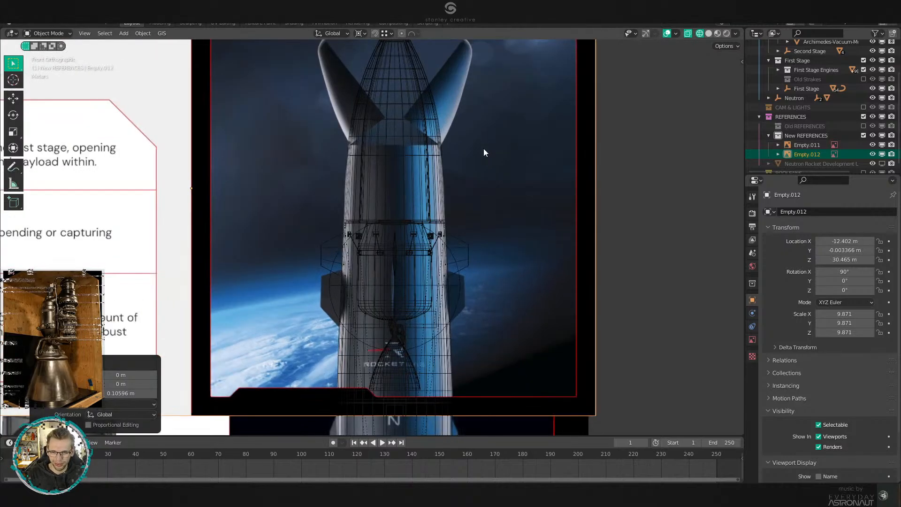
Switch the viewport to solid shading and select all four canards around the first stage.
{"action": "scroll", "coordinate": [485, 226], "scroll_direction": "up", "scroll_amount": 6}
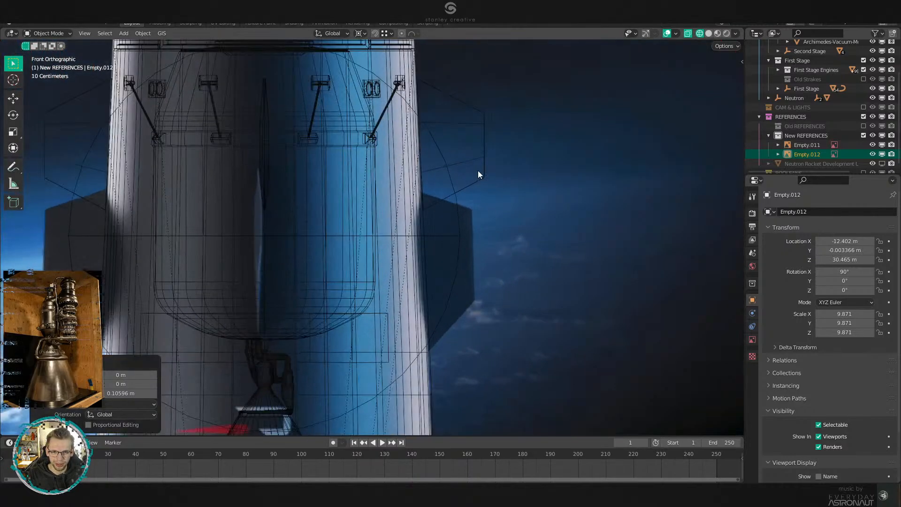
{"action": "left_click", "coordinate": [478, 170]}
{"action": "left_click", "coordinate": [508, 157]}
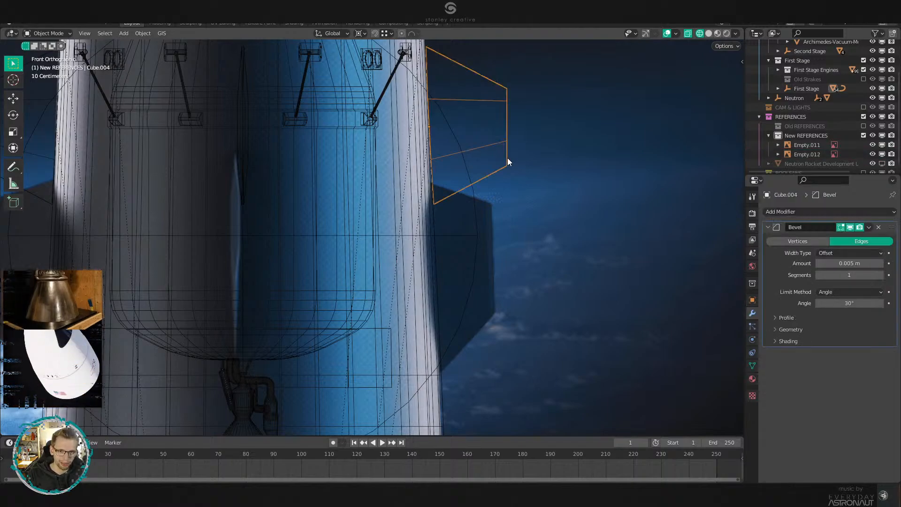
{"action": "middle_click_drag", "start_coordinate": [508, 158], "coordinate": [464, 114], "text": "shift"}
{"action": "scroll", "coordinate": [463, 114], "scroll_direction": "down", "scroll_amount": 4}
{"action": "key", "text": "shift+z"}
{"action": "middle_click_drag", "start_coordinate": [514, 159], "coordinate": [493, 209]}
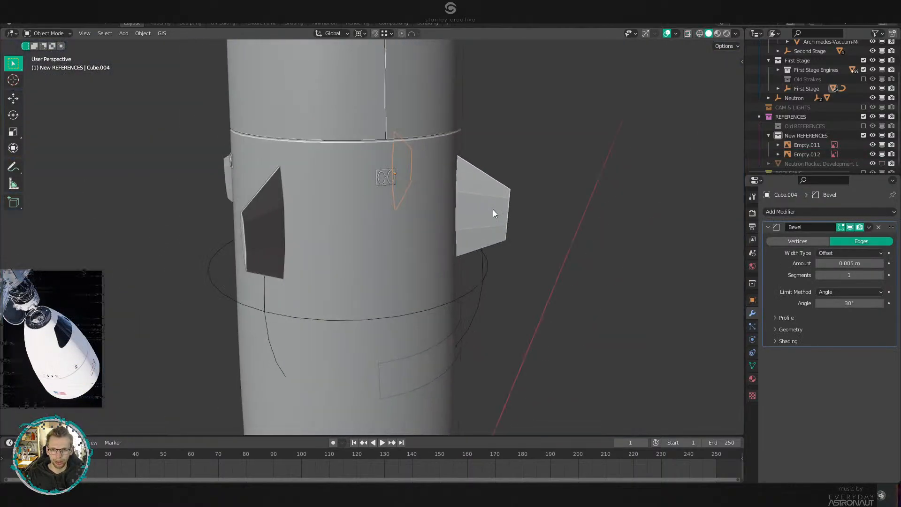
{"action": "left_click", "coordinate": [493, 211], "text": "shift"}
{"action": "left_click", "coordinate": [272, 212], "text": "shift"}
{"action": "middle_click_drag", "start_coordinate": [271, 211], "coordinate": [298, 208]}
{"action": "left_click", "coordinate": [243, 195], "text": "shift"}
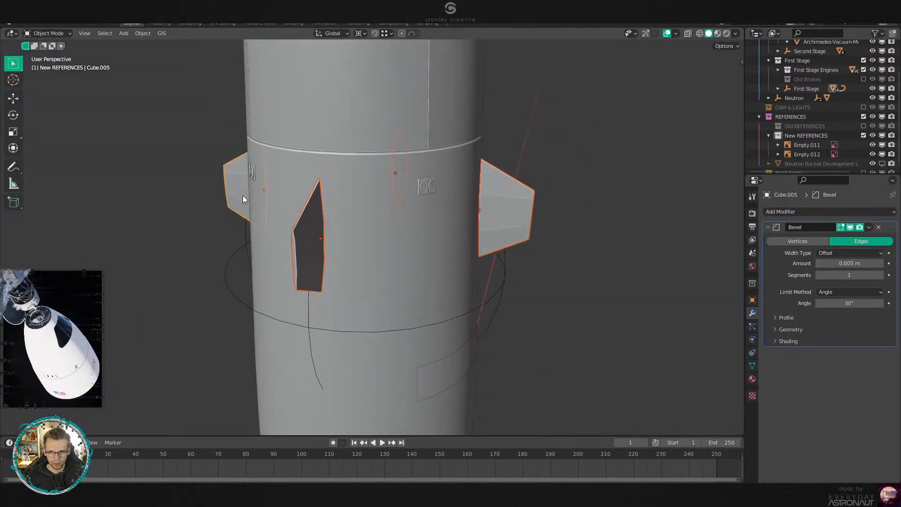
Lower the four canards about 2.374 m along their local Z toward the reference canards.
{"action": "key", "text": "KP_1"}
{"action": "scroll", "coordinate": [427, 153], "scroll_direction": "up", "scroll_amount": 2}
{"action": "key", "text": "g"}
{"action": "key", "text": "z"}
{"action": "key", "text": "z"}
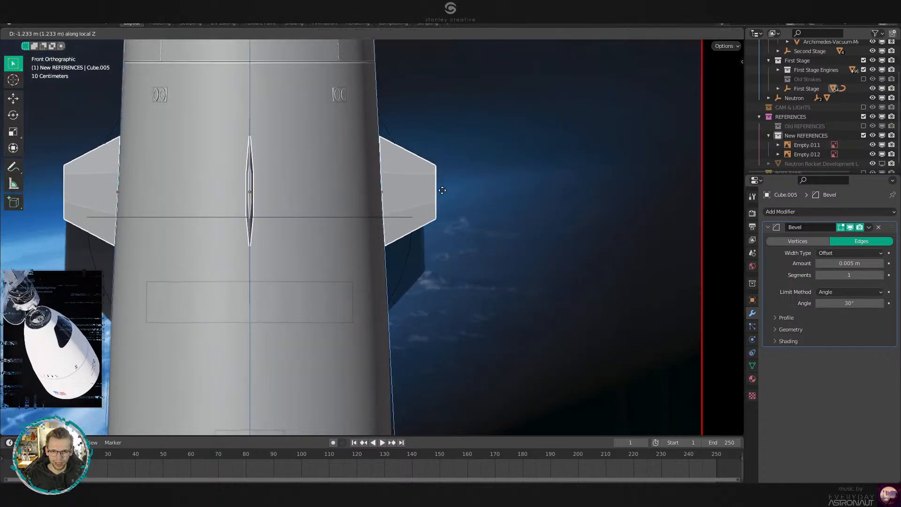
{"action": "left_click", "coordinate": [451, 234]}
Nudge the four canards slightly up along local Z to match the height of the reference canards.
{"action": "scroll", "coordinate": [463, 211], "scroll_direction": "up", "scroll_amount": 3}
{"action": "middle_click_drag", "start_coordinate": [471, 190], "coordinate": [471, 236], "text": "shift"}
{"action": "scroll", "coordinate": [471, 236], "scroll_direction": "up", "scroll_amount": 2}
{"action": "key", "text": "g"}
{"action": "key", "text": "z"}
{"action": "key", "text": "z"}
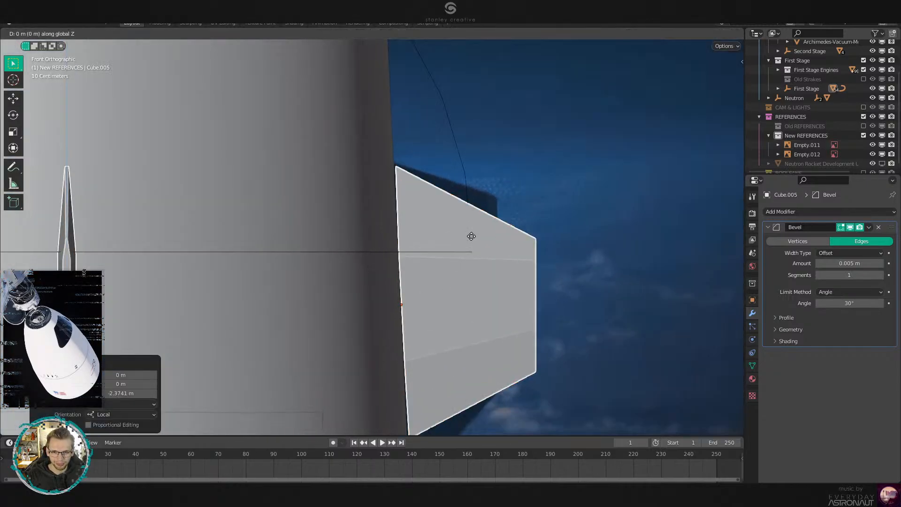
{"action": "left_click", "coordinate": [471, 209]}
Open only the canard on the right side of the front view for mesh editing, shown in wireframe.
{"action": "scroll", "coordinate": [472, 207], "scroll_direction": "down", "scroll_amount": 4}
{"action": "middle_click_drag", "start_coordinate": [587, 233], "coordinate": [557, 197], "text": "shift"}
{"action": "scroll", "coordinate": [556, 198], "scroll_direction": "up", "scroll_amount": 3}
{"action": "key", "text": "Tab"}
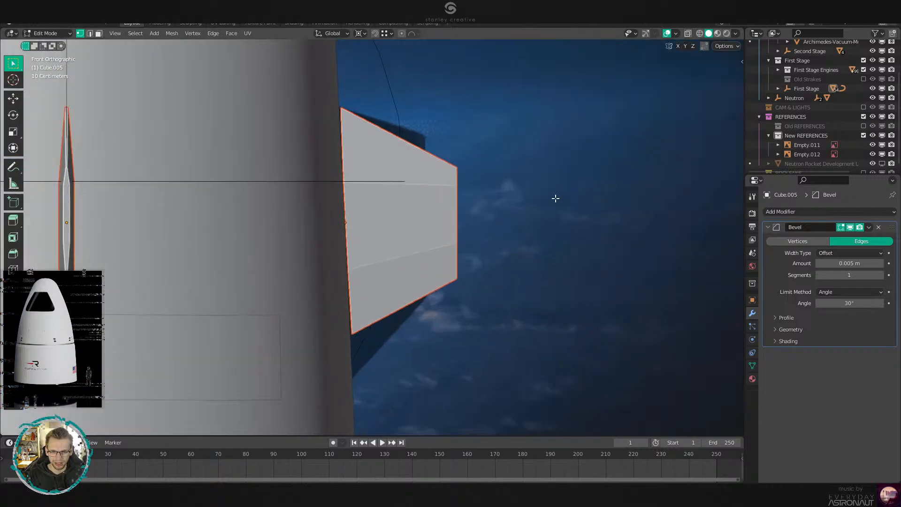
{"action": "key", "text": "Tab"}
{"action": "left_click", "coordinate": [428, 202]}
{"action": "key", "text": "Tab"}
{"action": "key", "text": "z"}
{"action": "left_click", "coordinate": [516, 219]}
Move the canard's outer edge inward and up onto the reference outline, and flatten it with an X scale of 0.
{"action": "mouse_move", "coordinate": [509, 115]}
{"action": "left_mouse_down"}
{"action": "mouse_move", "coordinate": [449, 245]}
{"action": "mouse_move", "coordinate": [431, 336]}
{"action": "left_mouse_up"}
{"action": "scroll", "coordinate": [500, 272], "scroll_direction": "up", "scroll_amount": 2}
{"action": "key", "text": "period"}
{"action": "left_click", "coordinate": [505, 218]}
{"action": "scroll", "coordinate": [516, 227], "scroll_direction": "up", "scroll_amount": 1}
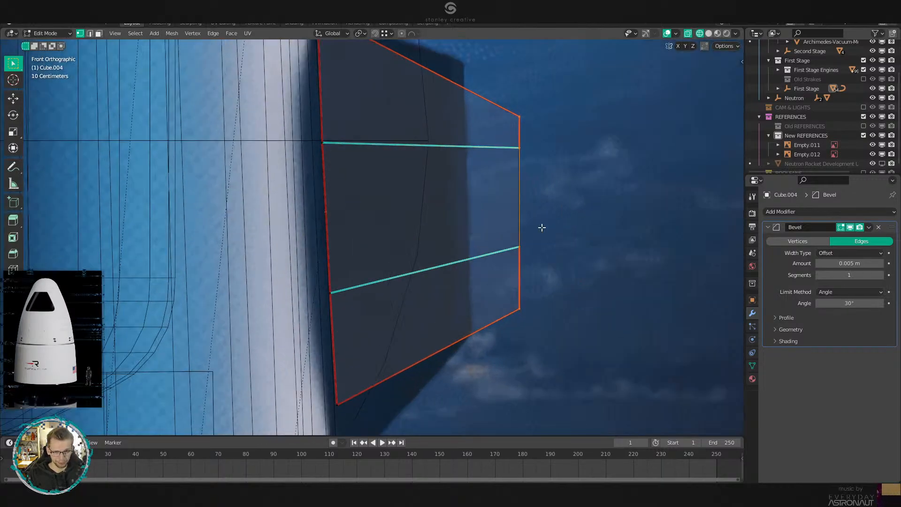
{"action": "key", "text": "g"}
{"action": "left_click", "coordinate": [479, 168]}
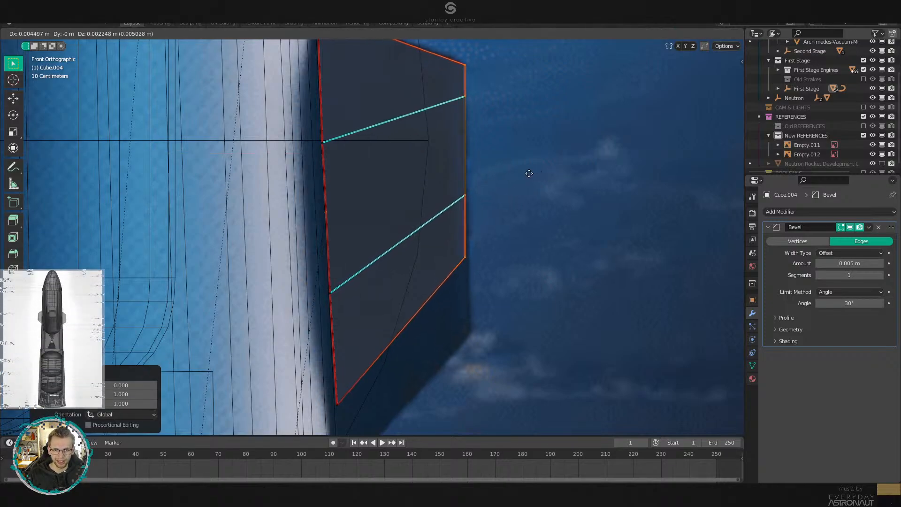
{"action": "key", "text": "s"}
{"action": "key", "text": "x"}
{"action": "key", "text": "0"}
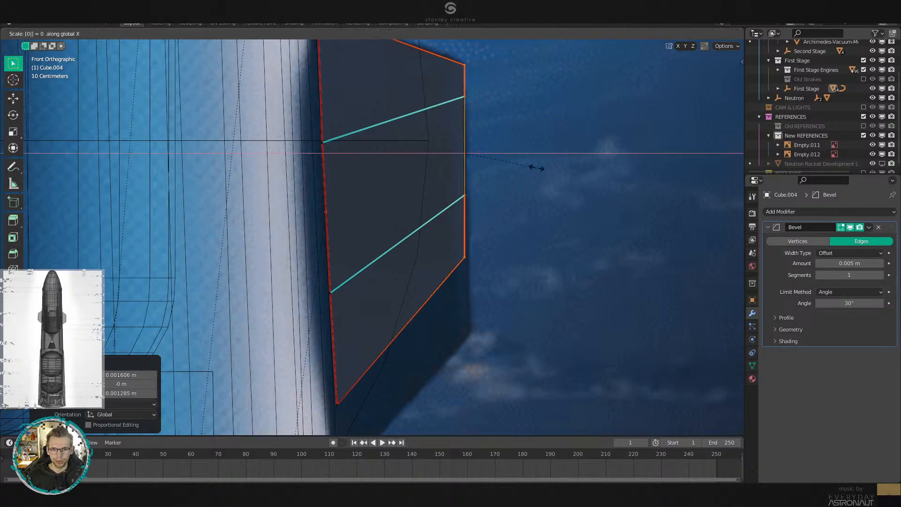
{"action": "key", "text": "Return"}
Lower the outer end of the canard's upper crease along Z until it is nearly level with the inner end.
{"action": "left_click_drag", "start_coordinate": [475, 90], "coordinate": [456, 277]}
{"action": "key", "text": "g"}
{"action": "key", "text": "z"}
{"action": "left_click", "coordinate": [473, 181]}
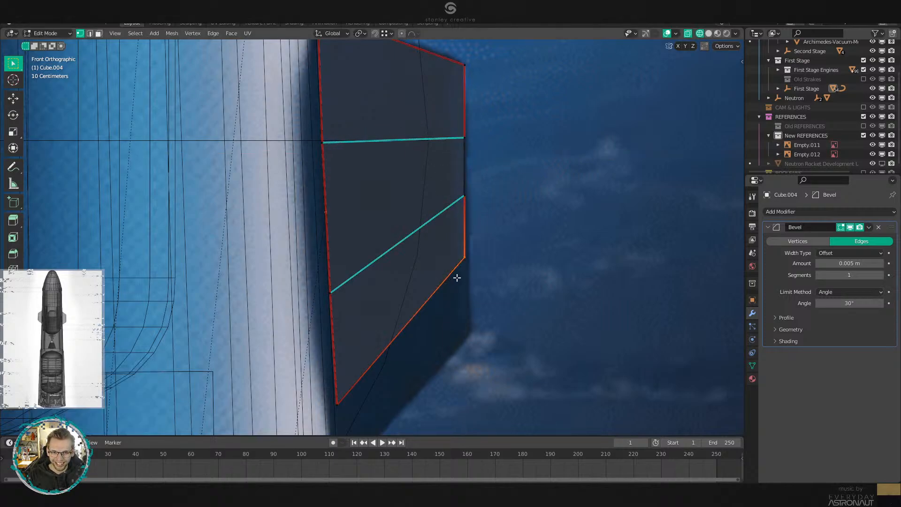
Move the canard's whole lower edge down about 0.5 m along local Z to the reference's lower outline.
{"action": "middle_click_drag", "start_coordinate": [479, 265], "coordinate": [519, 171], "text": "shift"}
{"action": "left_click_drag", "start_coordinate": [390, 293], "coordinate": [376, 314], "text": "shift"}
{"action": "key", "text": "g"}
{"action": "key", "text": "z"}
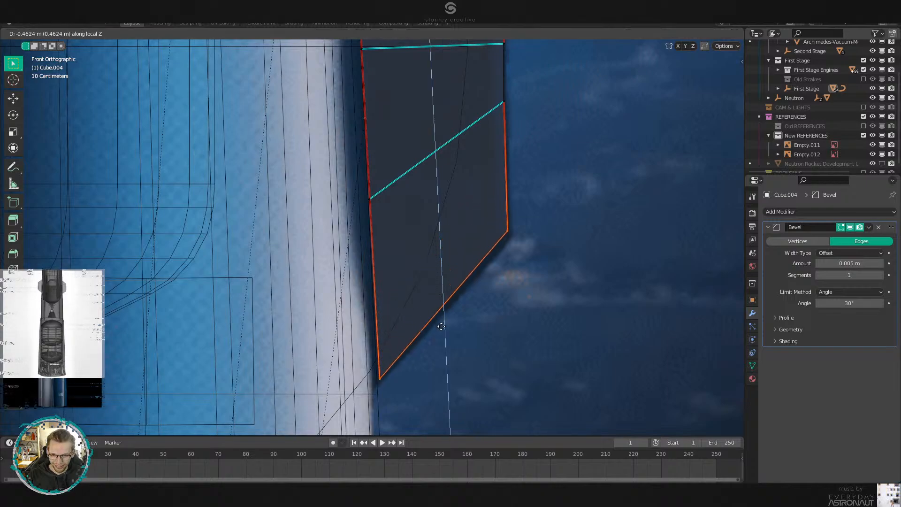
{"action": "left_click", "coordinate": [442, 330]}
Lower the canard's outer bottom corner along local Z to match the reference corner.
{"action": "left_click_drag", "start_coordinate": [543, 196], "coordinate": [489, 247]}
{"action": "key", "text": "g"}
{"action": "key", "text": "z"}
{"action": "key", "text": "z"}
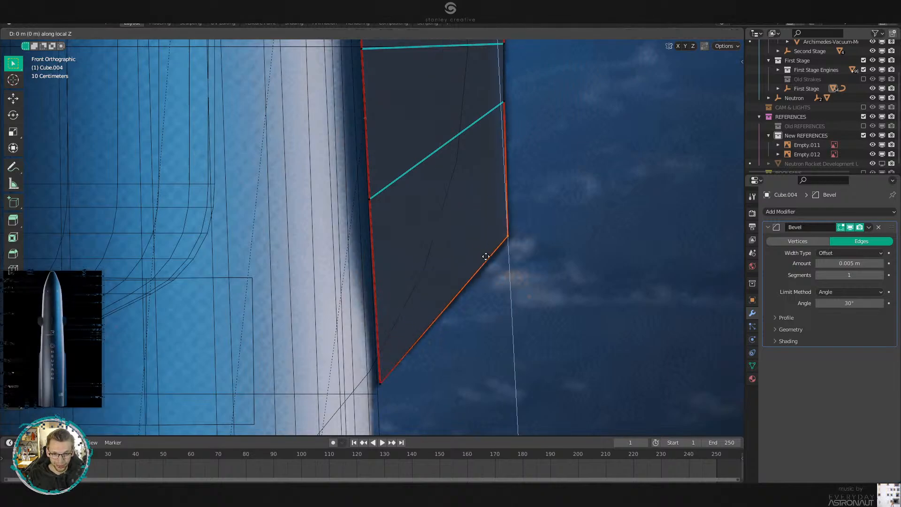
{"action": "left_click", "coordinate": [486, 278]}
Flatten all vertices of the canard's outer edge with an X scale of 0.
{"action": "middle_click_drag", "start_coordinate": [520, 236], "coordinate": [529, 304], "text": "shift"}
{"action": "left_click_drag", "start_coordinate": [534, 87], "coordinate": [509, 226]}
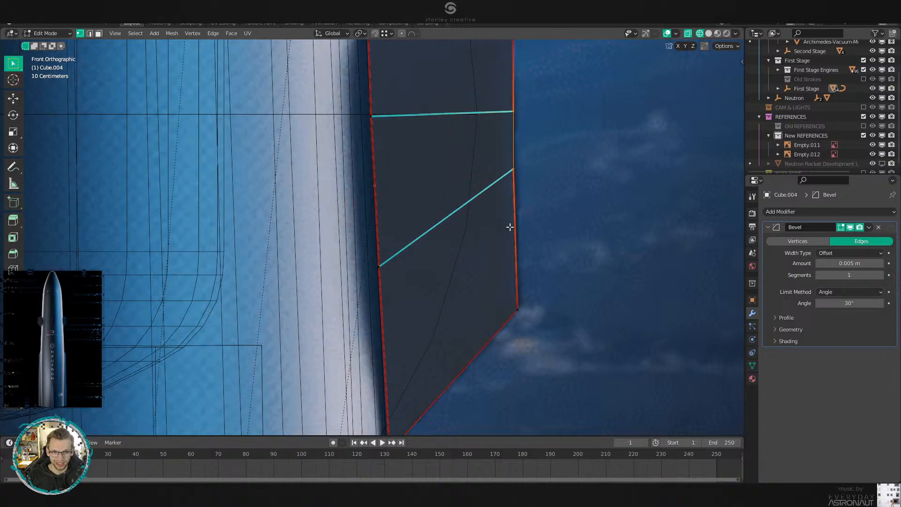
{"action": "scroll", "coordinate": [543, 221], "scroll_direction": "down", "scroll_amount": 3}
{"action": "left_click_drag", "start_coordinate": [498, 76], "coordinate": [452, 341]}
{"action": "key", "text": "s"}
{"action": "key", "text": "x"}
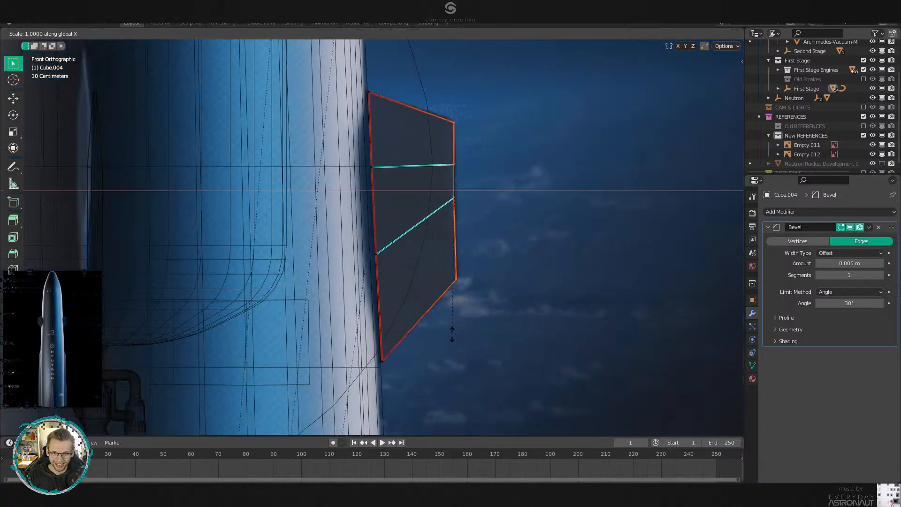
{"action": "key", "text": "0"}
{"action": "key", "text": "Return"}
Rotate the canard's outer edge about -1.64° to follow the slant of the reference canard.
{"action": "scroll", "coordinate": [479, 320], "scroll_direction": "up", "scroll_amount": 3}
{"action": "middle_click_drag", "start_coordinate": [605, 285], "coordinate": [605, 323], "text": "shift"}
{"action": "scroll", "coordinate": [607, 317], "scroll_direction": "down", "scroll_amount": 1}
{"action": "key", "text": "r"}
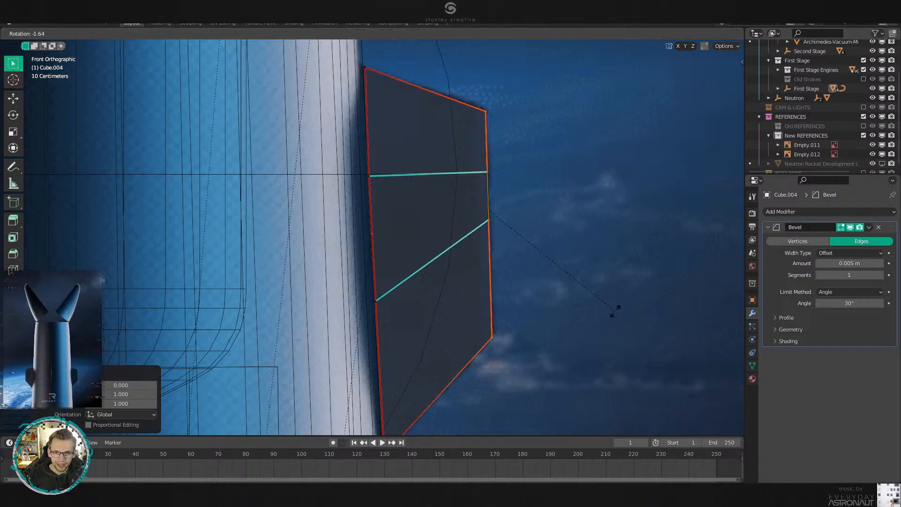
{"action": "left_click", "coordinate": [615, 310]}
Nudge the canard's outer edge up about 0.015 m and straighten it vertically with an X scale of 0.
{"action": "key", "text": "g"}
{"action": "key", "text": "Escape"}
{"action": "key", "text": "s"}
{"action": "key", "text": "x"}
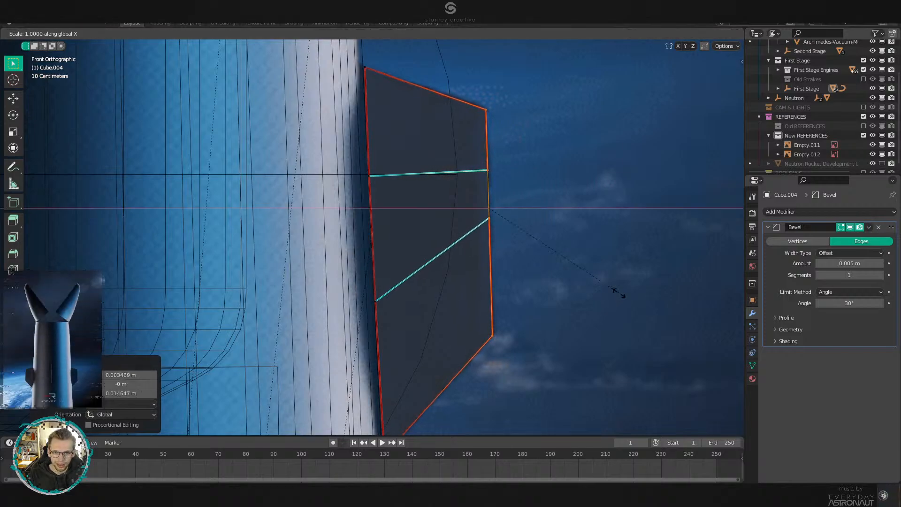
{"action": "key", "text": "x"}
{"action": "key", "text": "0"}
{"action": "key", "text": "Return"}
{"action": "key", "text": "r"}
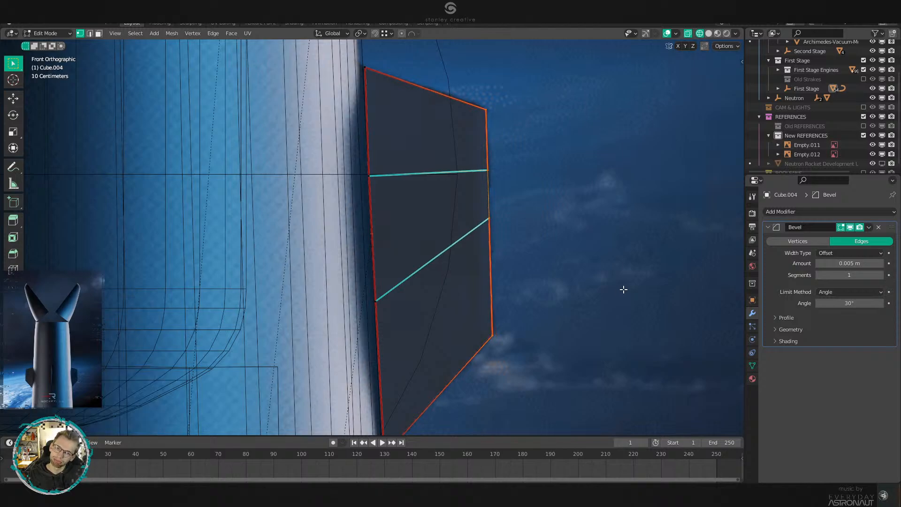
{"action": "scroll", "coordinate": [611, 290], "scroll_direction": "down", "scroll_amount": 6}
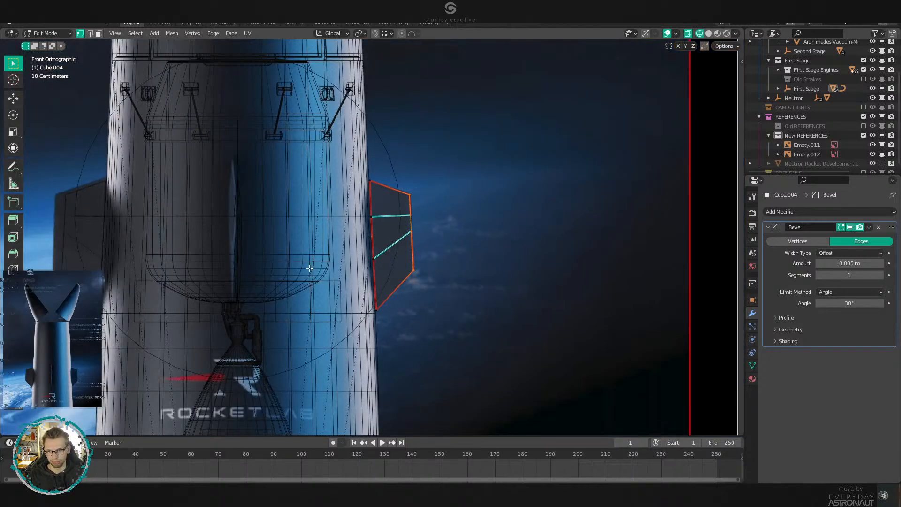
{"action": "key", "text": "s"}
{"action": "key", "text": "x"}
{"action": "key", "text": "0"}
{"action": "key", "text": "Return"}
{"action": "key", "text": "z"}
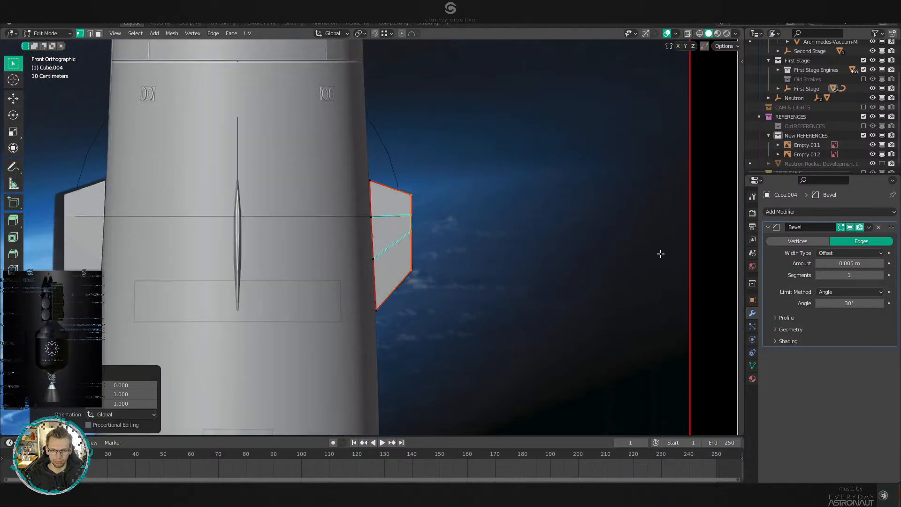
{"action": "key", "text": "Tab"}
{"action": "scroll", "coordinate": [470, 246], "scroll_direction": "up", "scroll_amount": 3}
{"action": "scroll", "coordinate": [470, 246], "scroll_direction": "up", "scroll_amount": 2}
Lower the outer end of the canard's lower cross edge along global Z.
{"action": "key", "text": "Tab"}
{"action": "key", "text": "z"}
{"action": "left_click", "coordinate": [465, 239]}
{"action": "left_click_drag", "start_coordinate": [489, 205], "coordinate": [433, 239]}
{"action": "key", "text": "g"}
{"action": "key", "text": "z"}
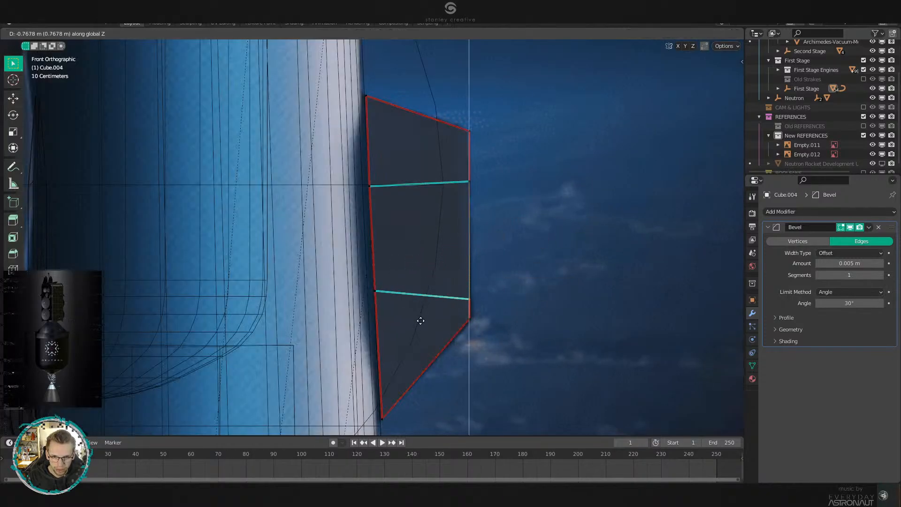
{"action": "left_click", "coordinate": [448, 272]}
{"action": "key", "text": "Tab"}
{"action": "scroll", "coordinate": [435, 246], "scroll_direction": "down", "scroll_amount": 4}
{"action": "key", "text": "z"}
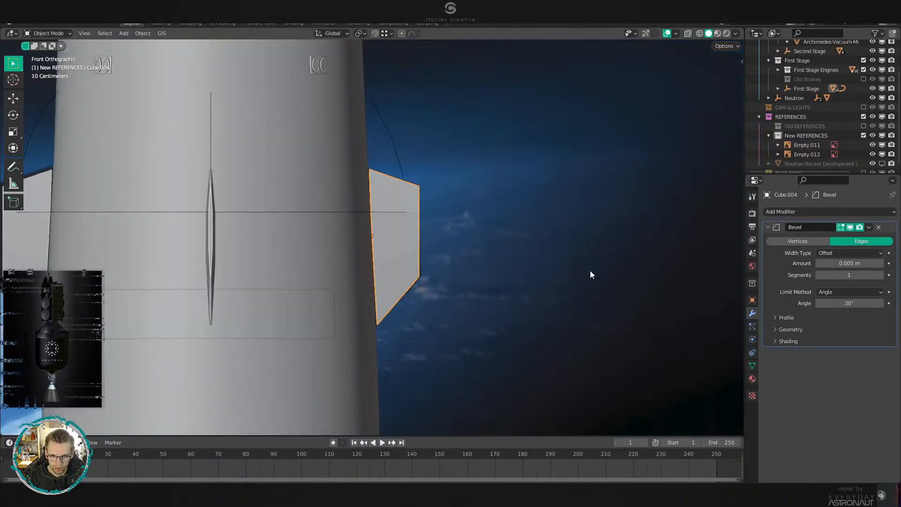
Move the canard's straightened outer edge outward about 0.093 m along X toward the reference width.
{"action": "scroll", "coordinate": [590, 270], "scroll_direction": "down", "scroll_amount": 4}
{"action": "scroll", "coordinate": [446, 263], "scroll_direction": "up", "scroll_amount": 1}
{"action": "middle_click_drag", "start_coordinate": [304, 248], "coordinate": [412, 237], "text": "shift"}
{"action": "key", "text": "Tab"}
{"action": "key", "text": "z"}
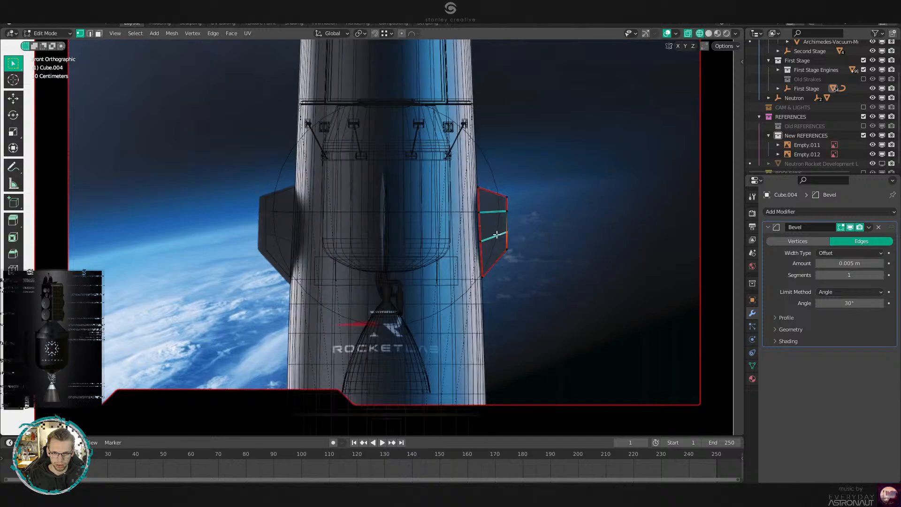
{"action": "left_click_drag", "start_coordinate": [525, 180], "coordinate": [497, 266]}
{"action": "key", "text": "g"}
{"action": "key", "text": "x"}
{"action": "left_click", "coordinate": [520, 261]}
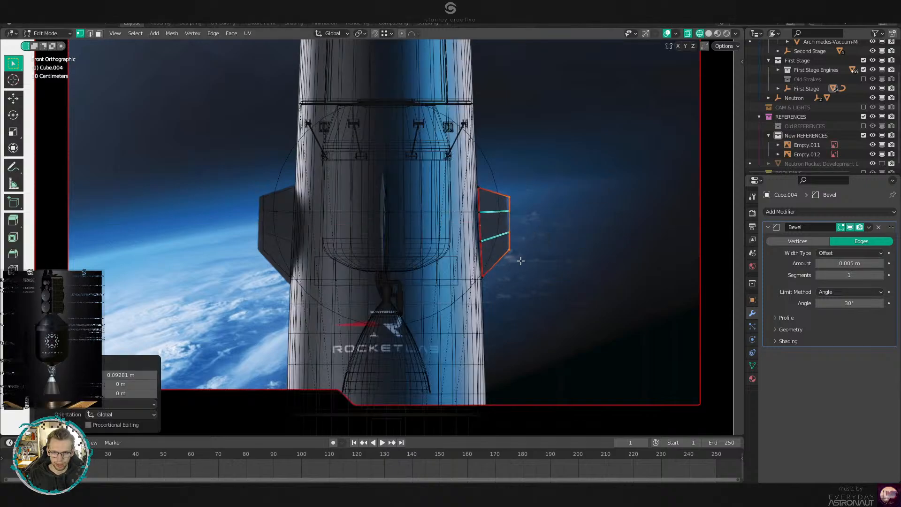
Compare the reshaped canards on both sides of the body with the reference image in solid and wireframe shading.
{"action": "key", "text": "Tab"}
{"action": "key", "text": "z"}
{"action": "scroll", "coordinate": [345, 215], "scroll_direction": "up", "scroll_amount": 3}
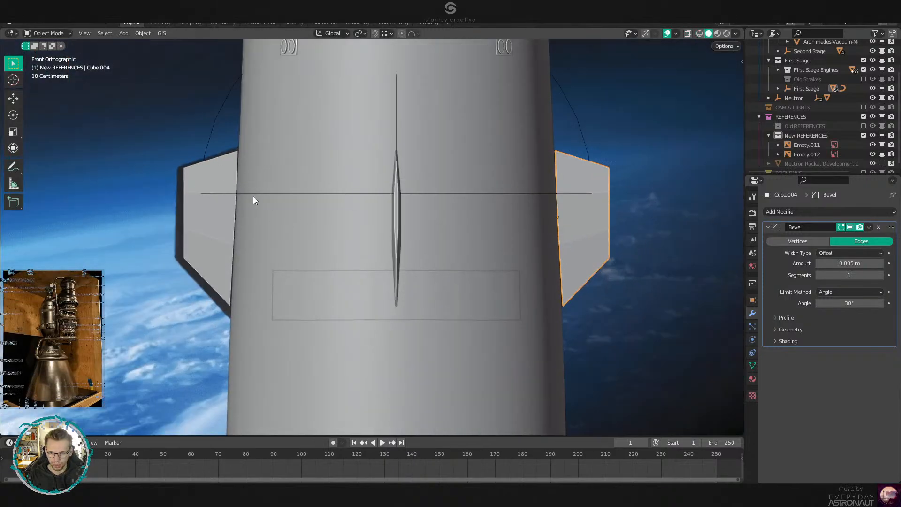
{"action": "scroll", "coordinate": [514, 250], "scroll_direction": "down", "scroll_amount": 5}
{"action": "scroll", "coordinate": [448, 234], "scroll_direction": "up", "scroll_amount": 5}
{"action": "key", "text": "z"}
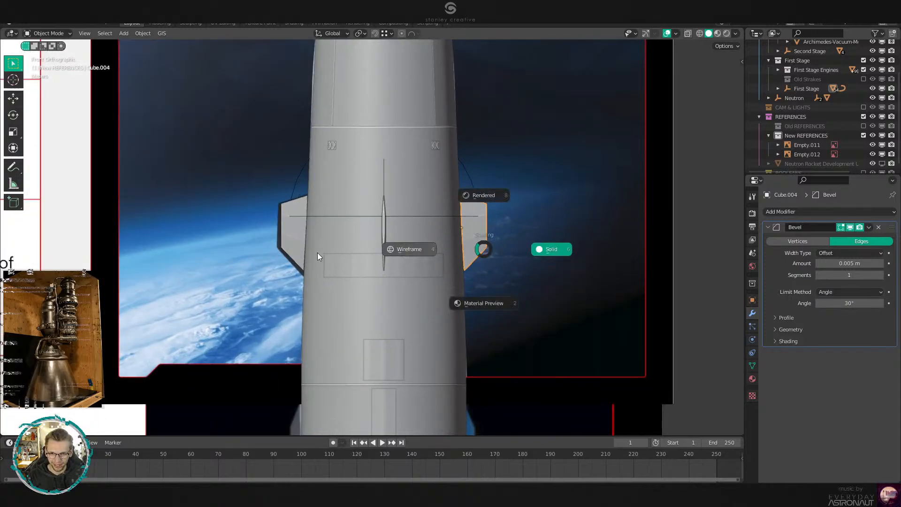
{"action": "left_click", "coordinate": [318, 252]}
{"action": "scroll", "coordinate": [413, 247], "scroll_direction": "up", "scroll_amount": 3}
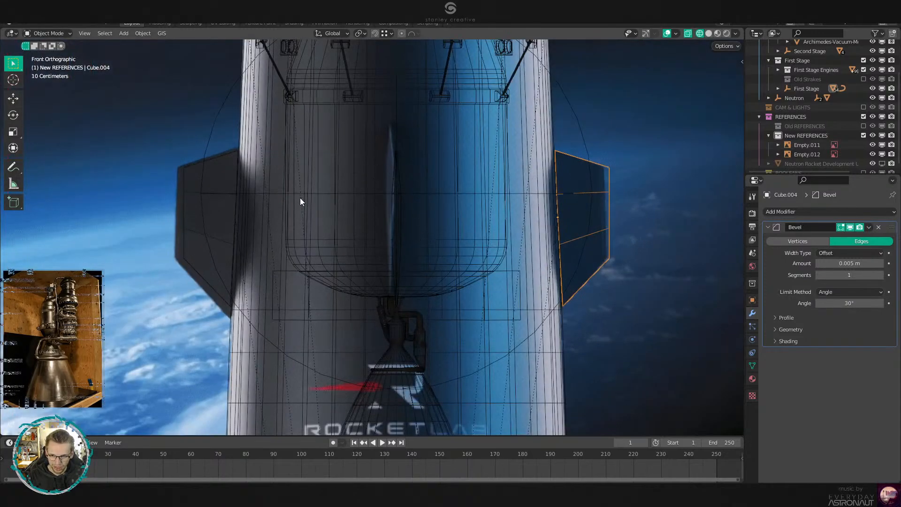
{"action": "key", "text": "z"}
{"action": "left_click", "coordinate": [573, 256]}
{"action": "scroll", "coordinate": [538, 252], "scroll_direction": "down", "scroll_amount": 5}
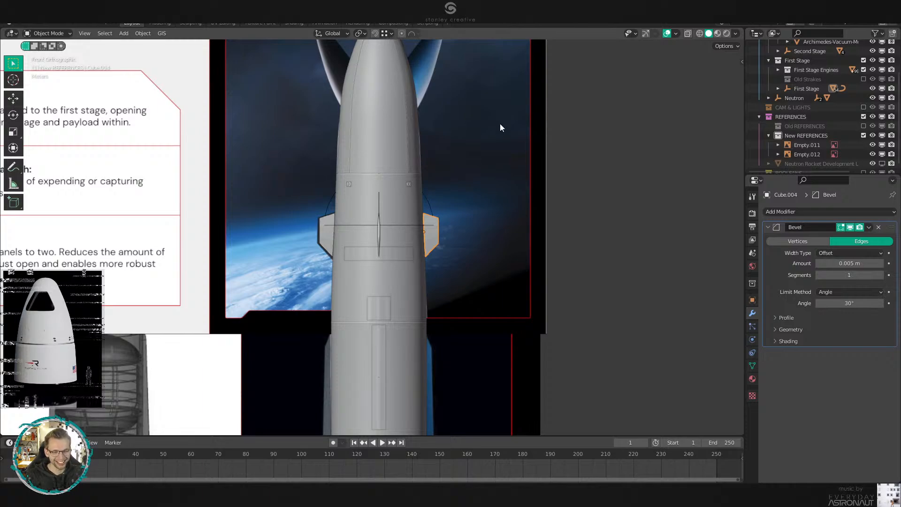
Examine the fairing, upper body and lower strake area of the rocket against the reference images.
{"action": "middle_click_drag", "start_coordinate": [446, 138], "coordinate": [457, 223], "text": "shift"}
{"action": "scroll", "coordinate": [453, 186], "scroll_direction": "up", "scroll_amount": 1}
{"action": "scroll", "coordinate": [458, 195], "scroll_direction": "up", "scroll_amount": 1}
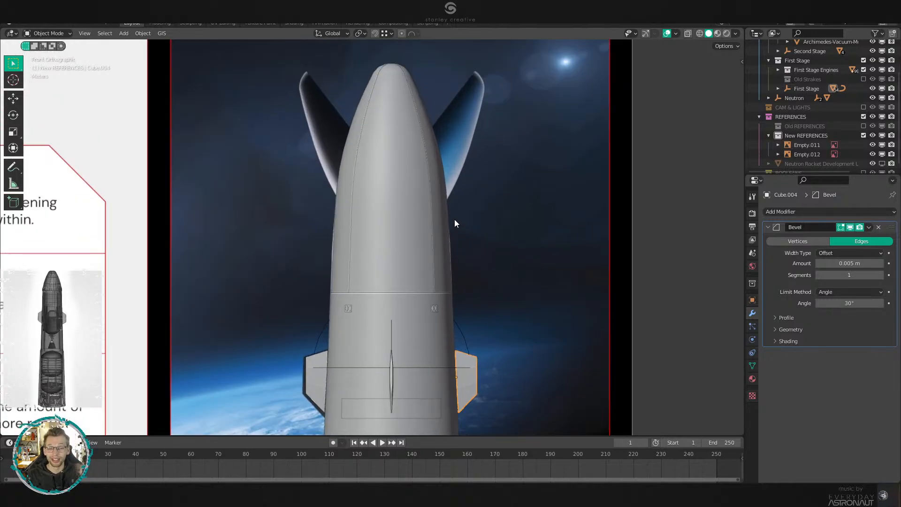
{"action": "middle_click_drag", "start_coordinate": [451, 246], "coordinate": [419, 284], "text": "shift"}
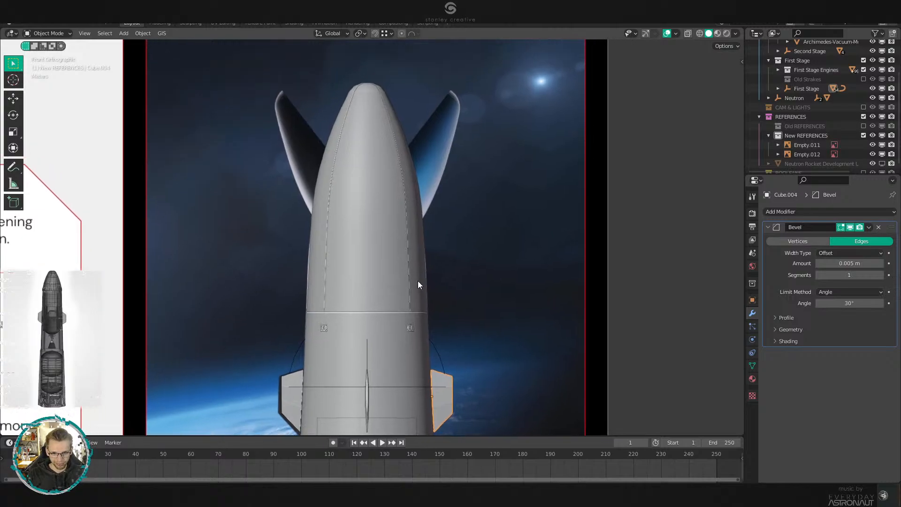
{"action": "scroll", "coordinate": [419, 284], "scroll_direction": "up", "scroll_amount": 1}
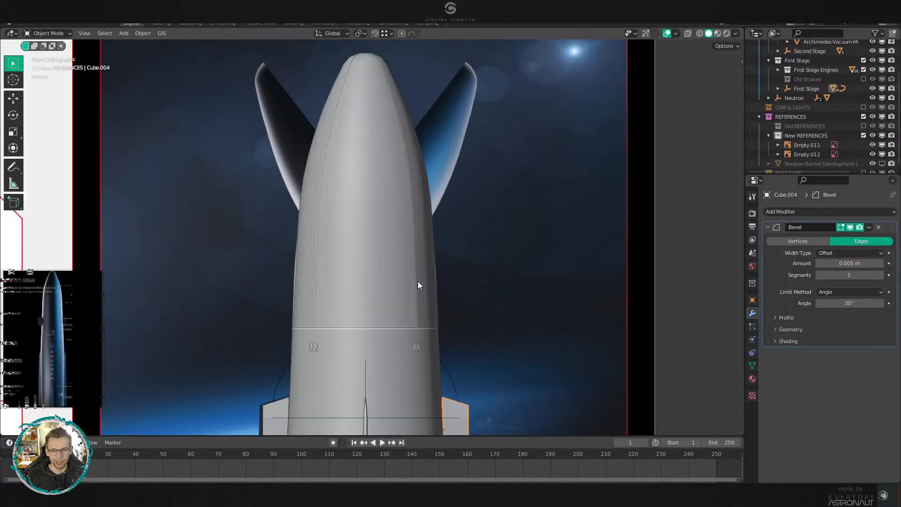
{"action": "middle_click_drag", "start_coordinate": [429, 302], "coordinate": [435, 201], "text": "shift"}
{"action": "scroll", "coordinate": [451, 303], "scroll_direction": "down", "scroll_amount": 2}
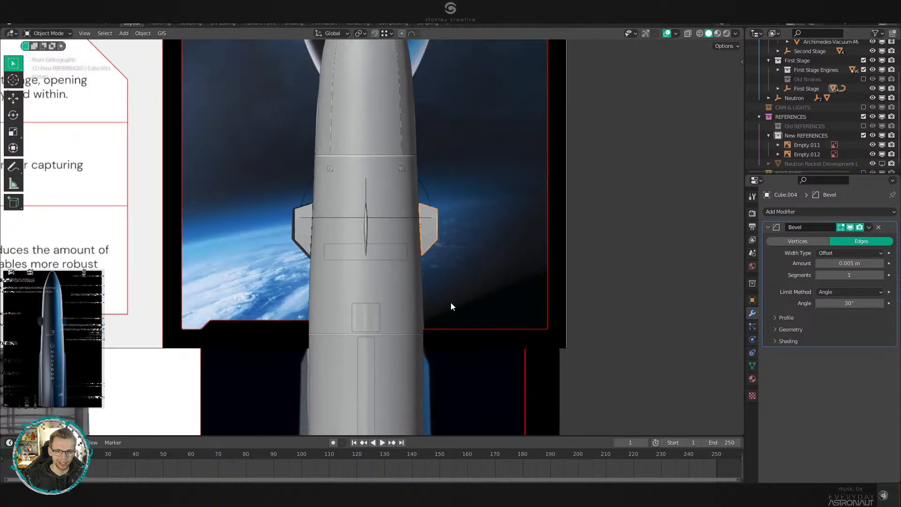
{"action": "middle_click_drag", "start_coordinate": [453, 312], "coordinate": [457, 357], "text": "shift"}
{"action": "scroll", "coordinate": [455, 237], "scroll_direction": "up", "scroll_amount": 1}
{"action": "scroll", "coordinate": [458, 358], "scroll_direction": "up", "scroll_amount": 1}
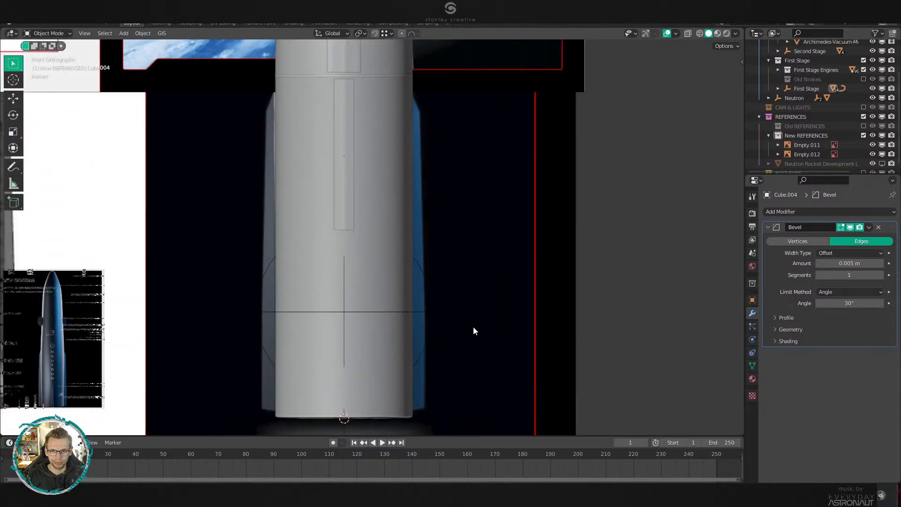
Create a new collection inside the First Stage collection and name it New Strakes.
{"action": "scroll", "coordinate": [807, 122], "scroll_direction": "up", "scroll_amount": 5}
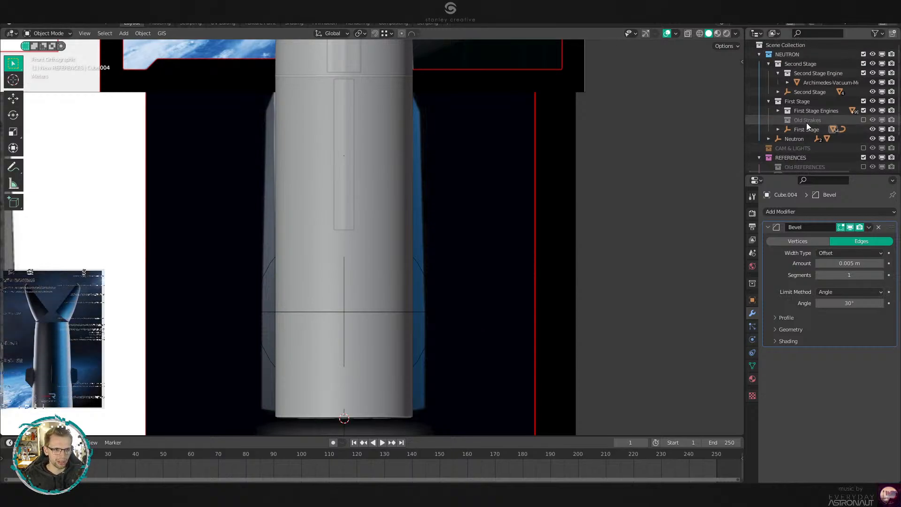
{"action": "left_click", "coordinate": [795, 54]}
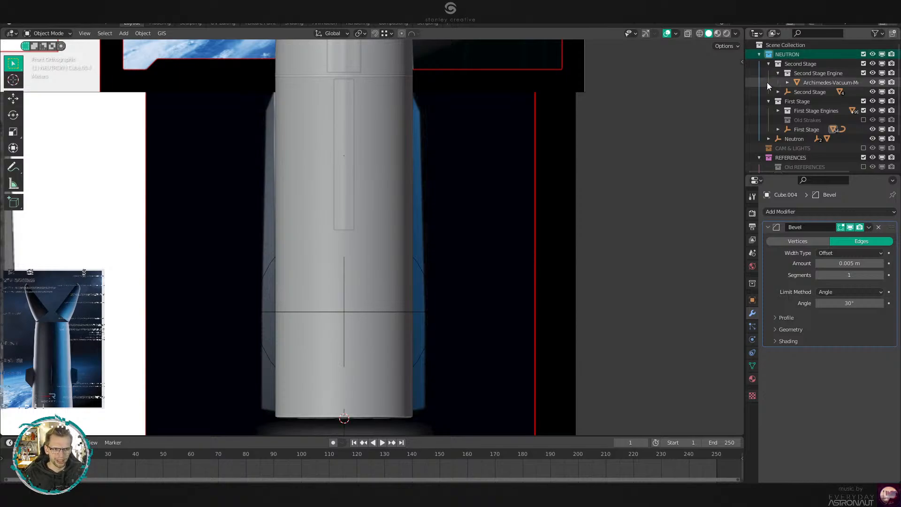
{"action": "left_click", "coordinate": [804, 101]}
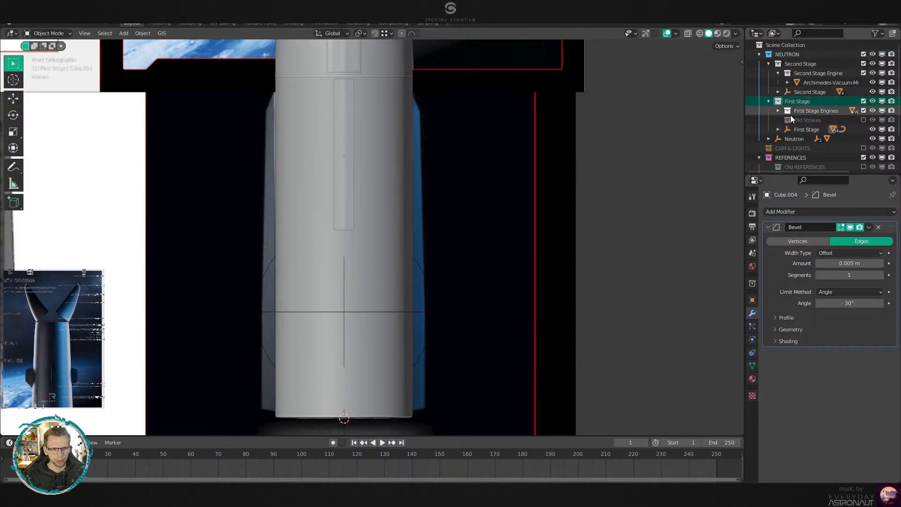
{"action": "right_click", "coordinate": [812, 102]}
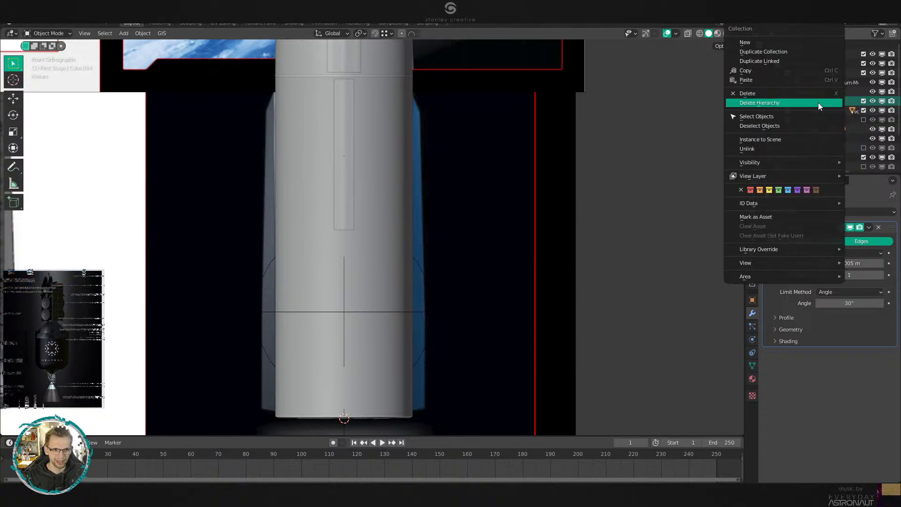
{"action": "left_click", "coordinate": [787, 46]}
{"action": "double_click", "coordinate": [814, 130]}
{"action": "scroll", "coordinate": [815, 130], "scroll_direction": "down", "scroll_amount": 3}
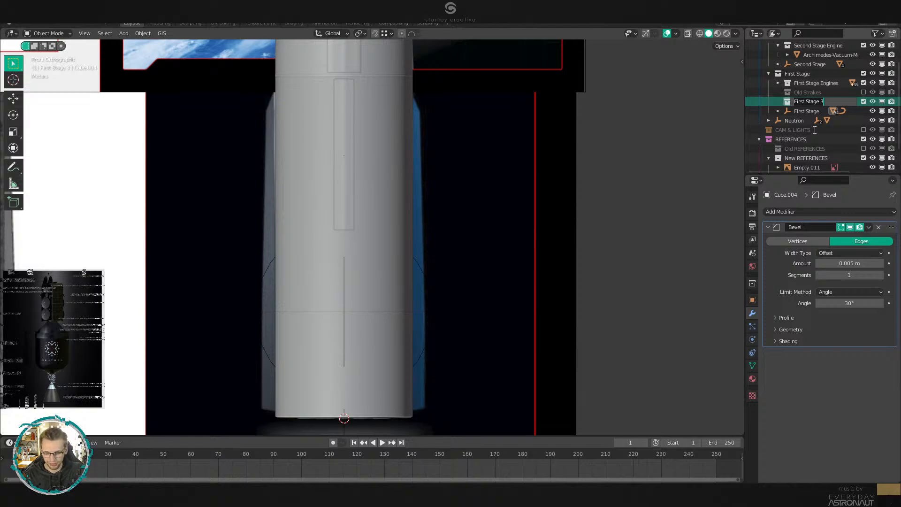
{"action": "type", "text": "n"}
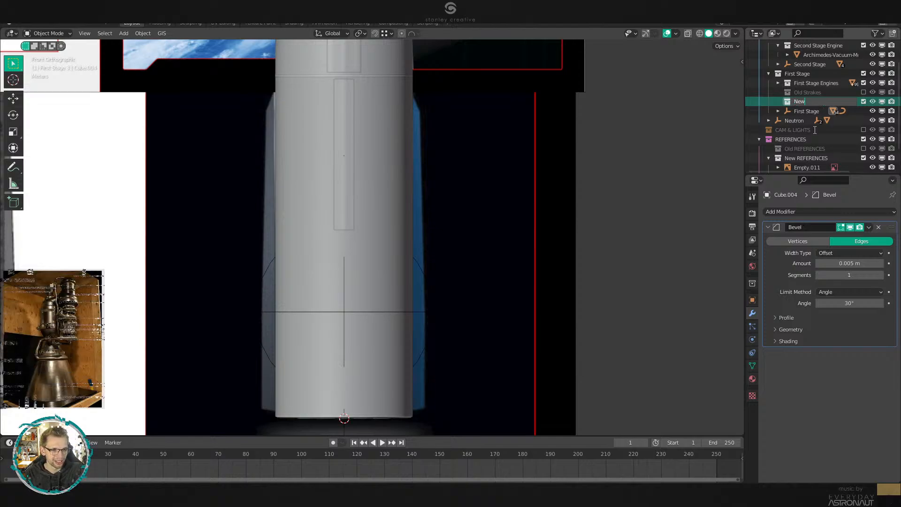
{"action": "key", "text": "Return"}
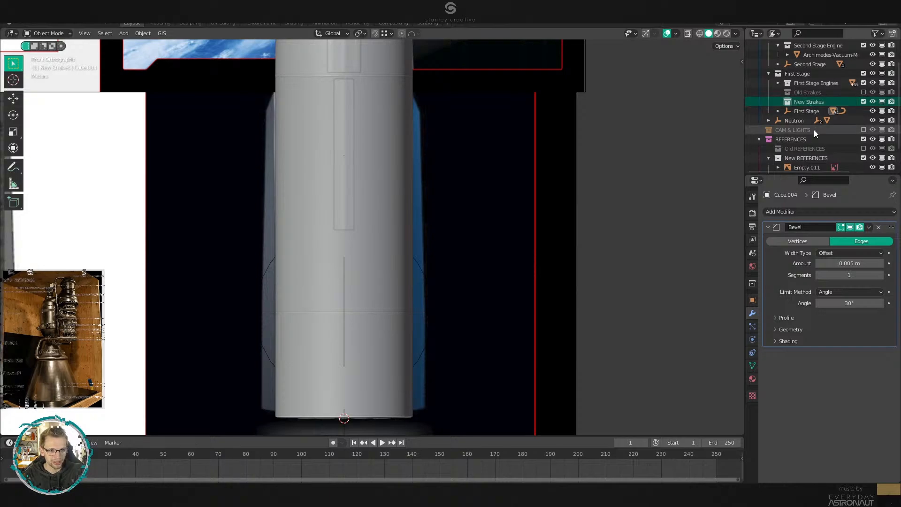
Add a cube and place it over the lower end of the right-hand strake in the reference image.
{"action": "key", "text": "shift+a"}
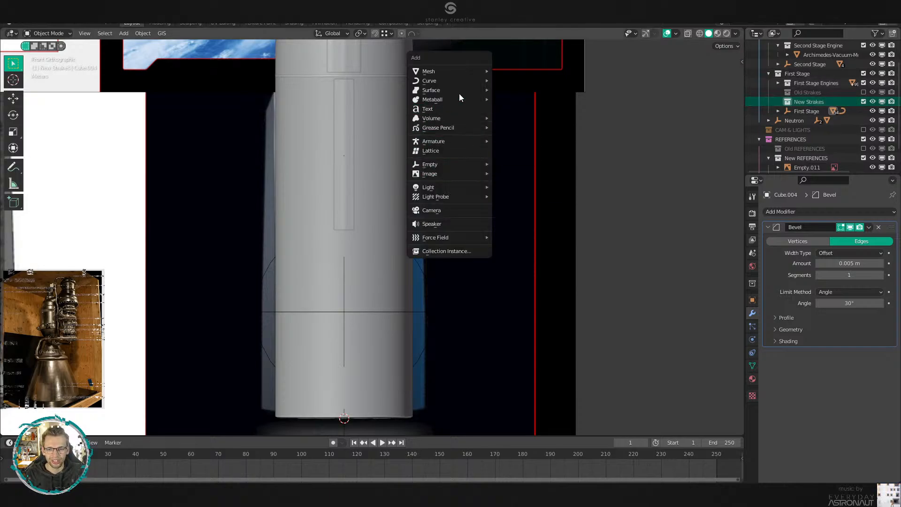
{"action": "mouse_move", "coordinate": [458, 70]}
{"action": "left_click", "coordinate": [519, 91]}
{"action": "middle_click_drag", "start_coordinate": [396, 319], "coordinate": [388, 150], "text": "shift"}
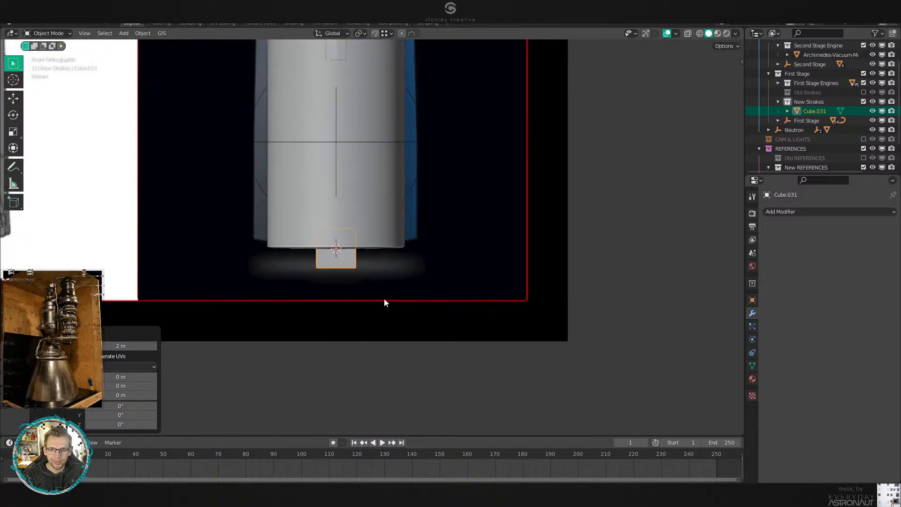
{"action": "key", "text": "g"}
{"action": "left_click", "coordinate": [455, 272]}
{"action": "scroll", "coordinate": [540, 262], "scroll_direction": "up", "scroll_amount": 5}
{"action": "scroll", "coordinate": [543, 264], "scroll_direction": "up", "scroll_amount": 3}
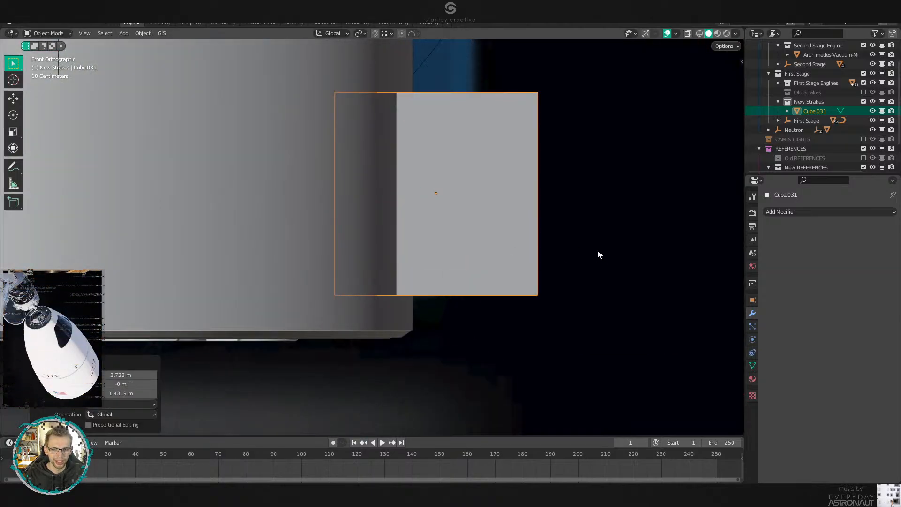
{"action": "key", "text": "shift+z"}
{"action": "scroll", "coordinate": [468, 243], "scroll_direction": "up", "scroll_amount": 2}
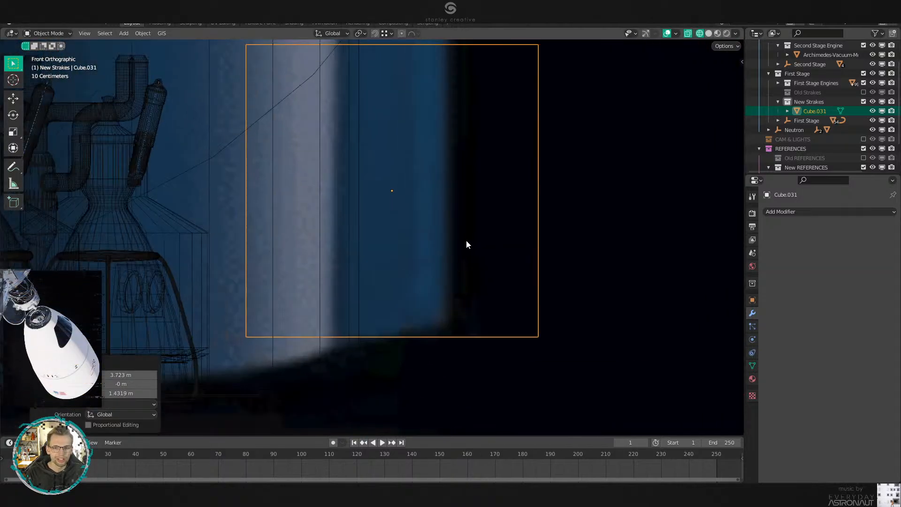
{"action": "key", "text": "g"}
{"action": "left_click", "coordinate": [418, 260]}
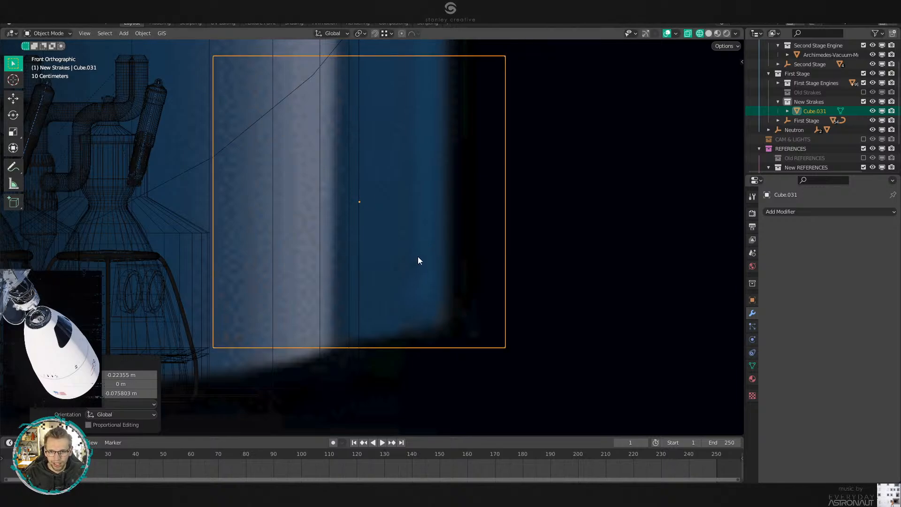
Shift the cube's mesh about 1 m along X so its inner face lines up with the object origin.
{"action": "key", "text": "Tab"}
{"action": "key", "text": "g"}
{"action": "key", "text": "x"}
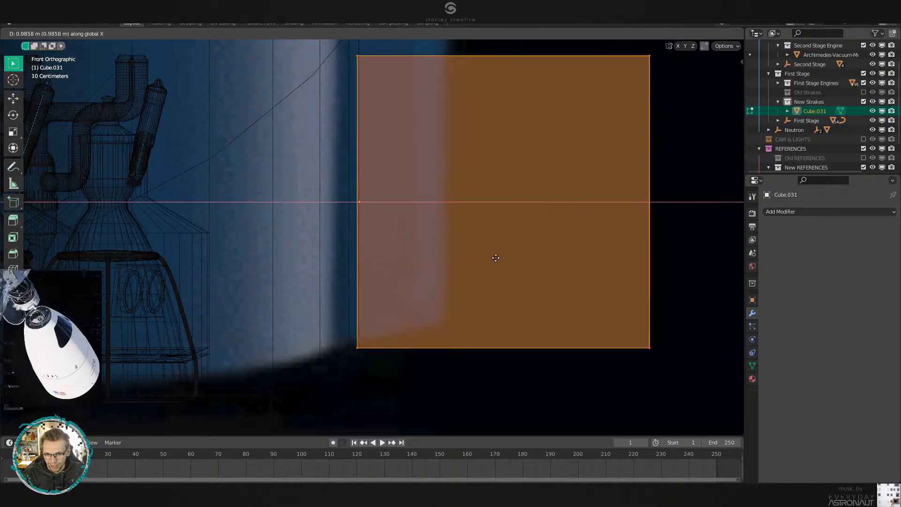
{"action": "left_click", "coordinate": [507, 263]}
Pull the cube's outer face in along X to the reference strake's outer edge and lower its bottom face slightly along Z.
{"action": "left_click_drag", "start_coordinate": [664, 371], "coordinate": [637, 55]}
{"action": "key", "text": "g"}
{"action": "key", "text": "x"}
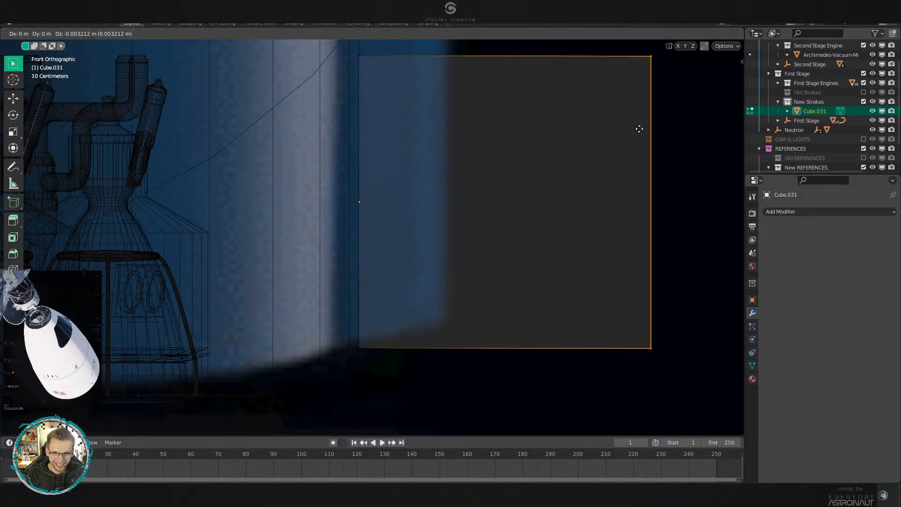
{"action": "left_click", "coordinate": [459, 223]}
{"action": "left_click_drag", "start_coordinate": [528, 290], "coordinate": [350, 376]}
{"action": "key", "text": "g"}
{"action": "key", "text": "z"}
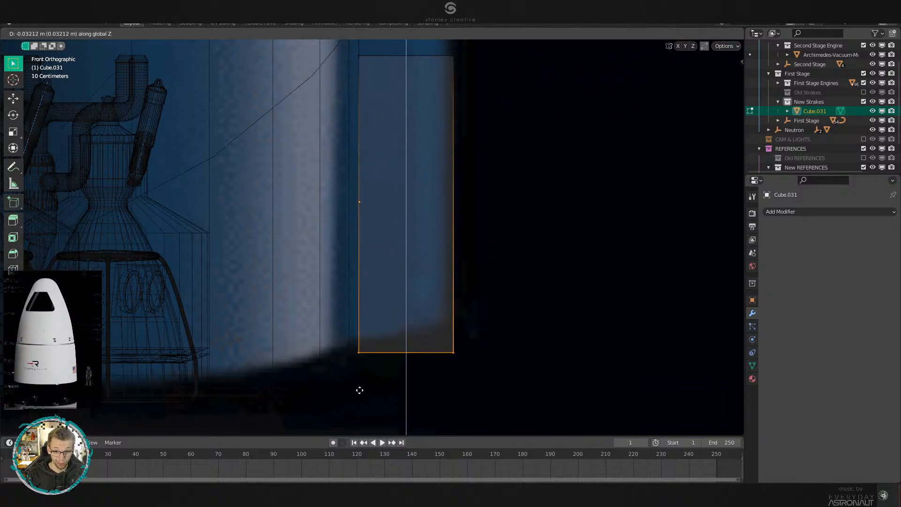
{"action": "left_click", "coordinate": [362, 399]}
Raise the strake block's top face about 7.5 m along Z.
{"action": "scroll", "coordinate": [356, 387], "scroll_direction": "down", "scroll_amount": 3}
{"action": "middle_click_drag", "start_coordinate": [471, 184], "coordinate": [469, 223], "text": "shift"}
{"action": "left_click_drag", "start_coordinate": [466, 211], "coordinate": [231, 272]}
{"action": "scroll", "coordinate": [254, 259], "scroll_direction": "down", "scroll_amount": 6}
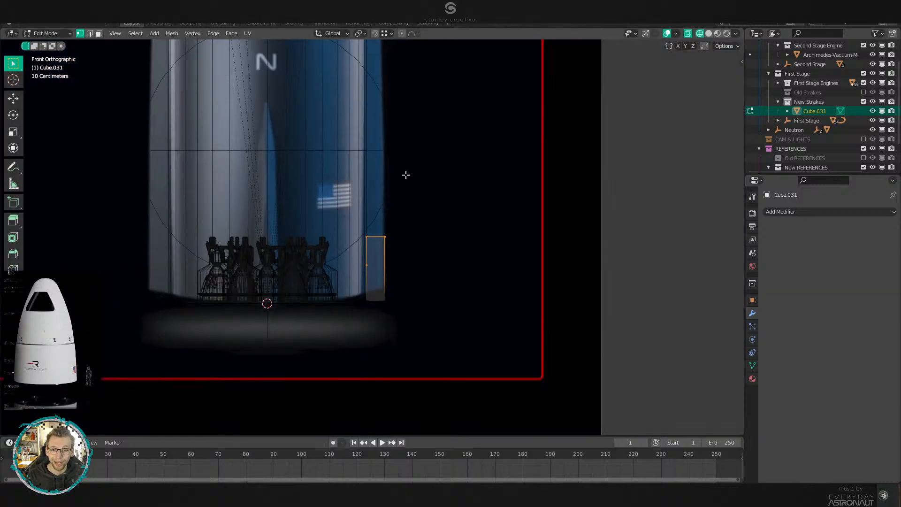
{"action": "middle_click_drag", "start_coordinate": [404, 175], "coordinate": [419, 361], "text": "shift"}
{"action": "scroll", "coordinate": [427, 353], "scroll_direction": "up", "scroll_amount": 1}
{"action": "key", "text": "g"}
{"action": "key", "text": "z"}
{"action": "left_click", "coordinate": [457, 97]}
Extend the strake block's top face further up along Z to the upper tip of the reference strake.
{"action": "middle_click_drag", "start_coordinate": [440, 203], "coordinate": [436, 341], "text": "shift"}
{"action": "key", "text": "g"}
{"action": "key", "text": "z"}
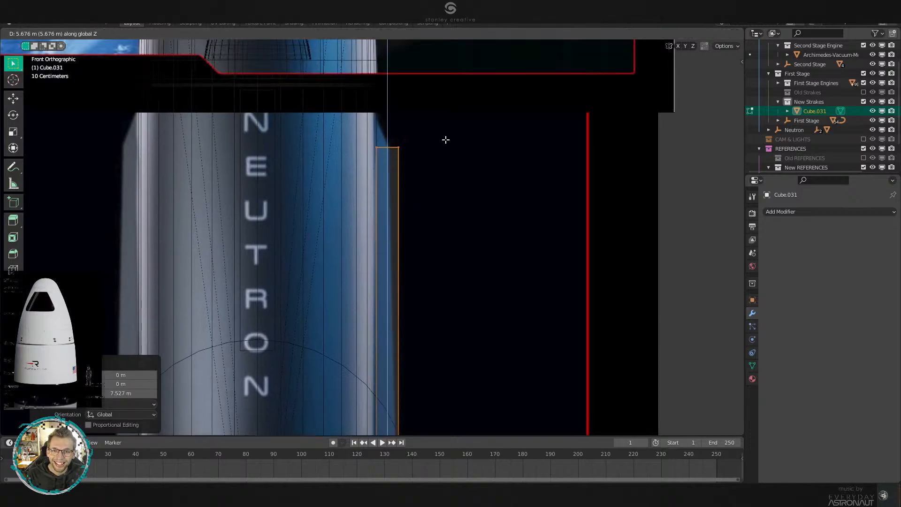
{"action": "left_click", "coordinate": [445, 134]}
{"action": "scroll", "coordinate": [438, 164], "scroll_direction": "up", "scroll_amount": 3}
{"action": "middle_click_drag", "start_coordinate": [436, 167], "coordinate": [432, 259], "text": "shift"}
{"action": "scroll", "coordinate": [441, 235], "scroll_direction": "up", "scroll_amount": 3}
{"action": "middle_click_drag", "start_coordinate": [470, 173], "coordinate": [458, 270], "text": "shift"}
{"action": "scroll", "coordinate": [459, 263], "scroll_direction": "up", "scroll_amount": 1}
{"action": "key", "text": "g"}
{"action": "key", "text": "z"}
{"action": "left_click", "coordinate": [459, 170]}
Lower the strake's outer top corner along Z and shift it inward about 0.29 m to follow the reference's tapered outline.
{"action": "left_click_drag", "start_coordinate": [465, 107], "coordinate": [417, 166]}
{"action": "key", "text": "g"}
{"action": "key", "text": "z"}
{"action": "left_click", "coordinate": [408, 281]}
{"action": "key", "text": "g"}
{"action": "left_click", "coordinate": [446, 258]}
{"action": "scroll", "coordinate": [485, 133], "scroll_direction": "down", "scroll_amount": 6}
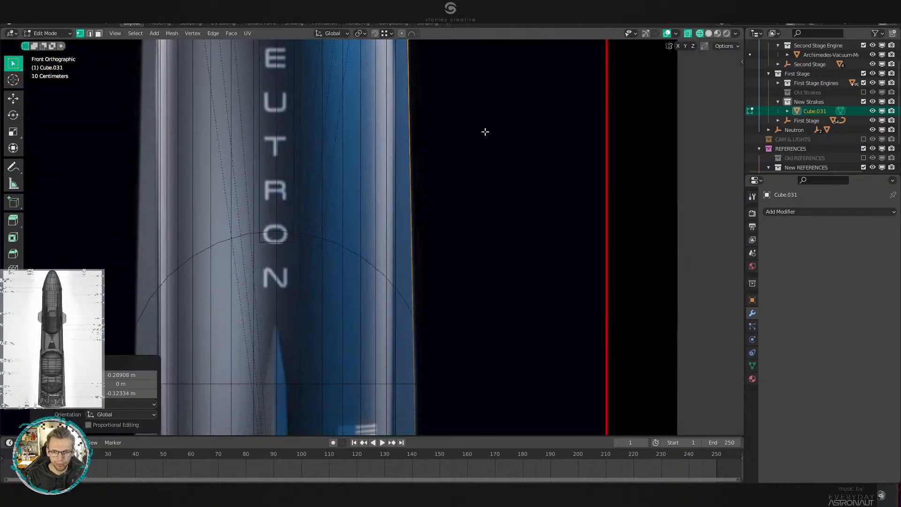
Make a linked duplicate of the side strake and rotate it -90° about Z onto the front of the first stage.
{"action": "key", "text": "Tab"}
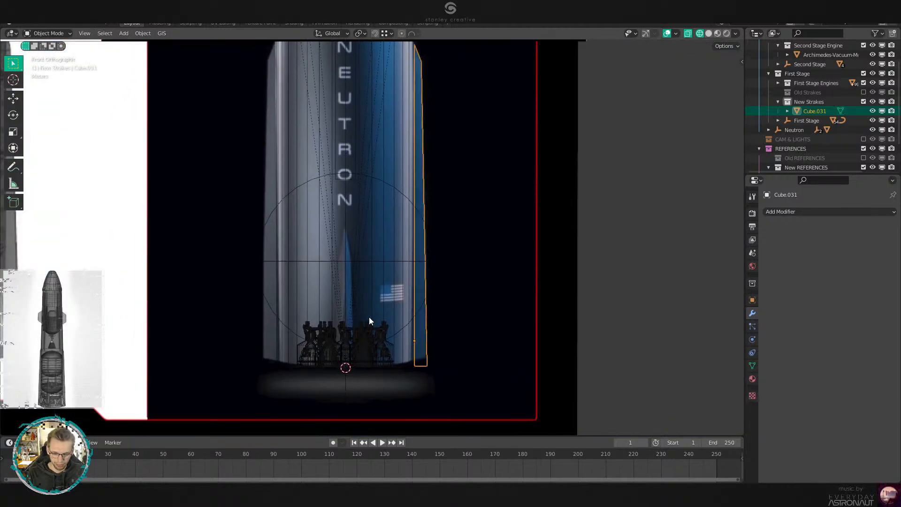
{"action": "key", "text": "z"}
{"action": "left_click", "coordinate": [440, 309]}
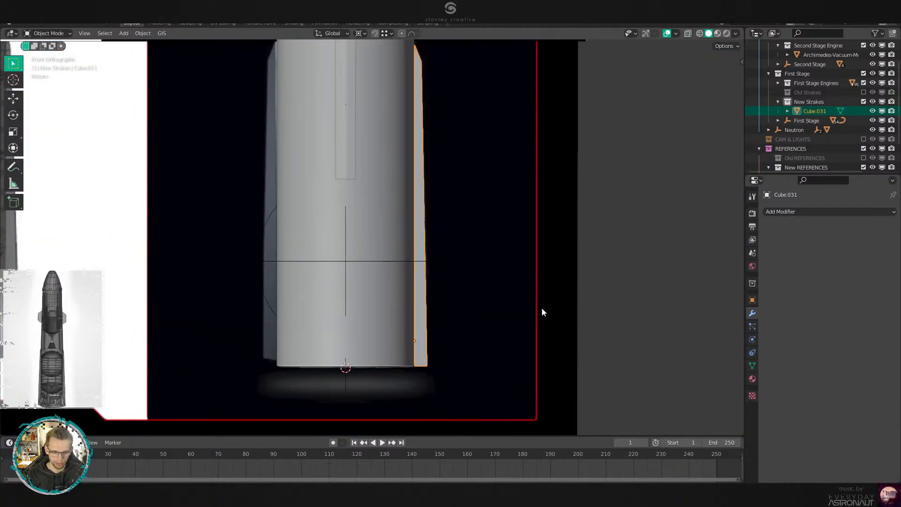
{"action": "key", "text": "shift+d"}
{"action": "key", "text": "r"}
{"action": "key", "text": "z"}
{"action": "key", "text": "minus"}
{"action": "key", "text": "9"}
{"action": "key", "text": "0"}
{"action": "key", "text": "Return"}
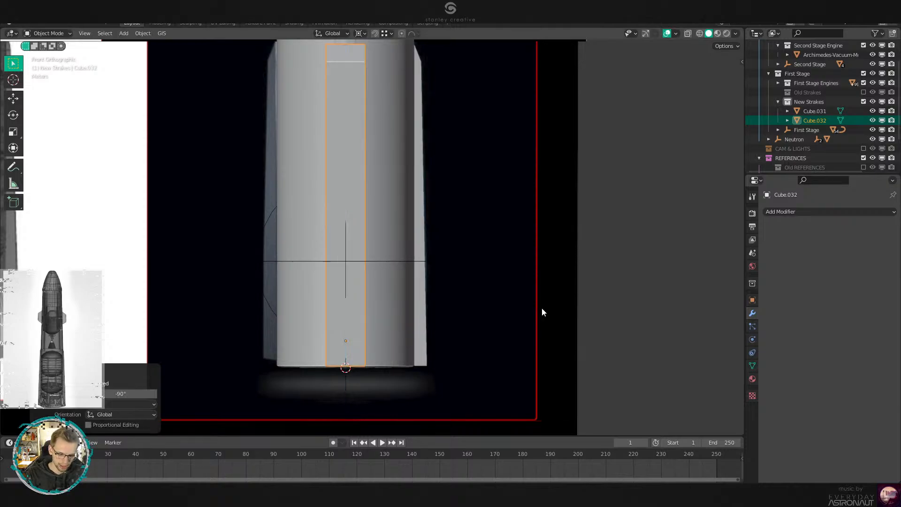
Scale the front strake's whole mesh along X to 0.38.
{"action": "key", "text": "ctrl+Tab"}
{"action": "left_click", "coordinate": [533, 255]}
{"action": "key", "text": "a"}
{"action": "key", "text": "z"}
{"action": "left_click", "coordinate": [311, 289]}
{"action": "key", "text": "s"}
{"action": "key", "text": "x"}
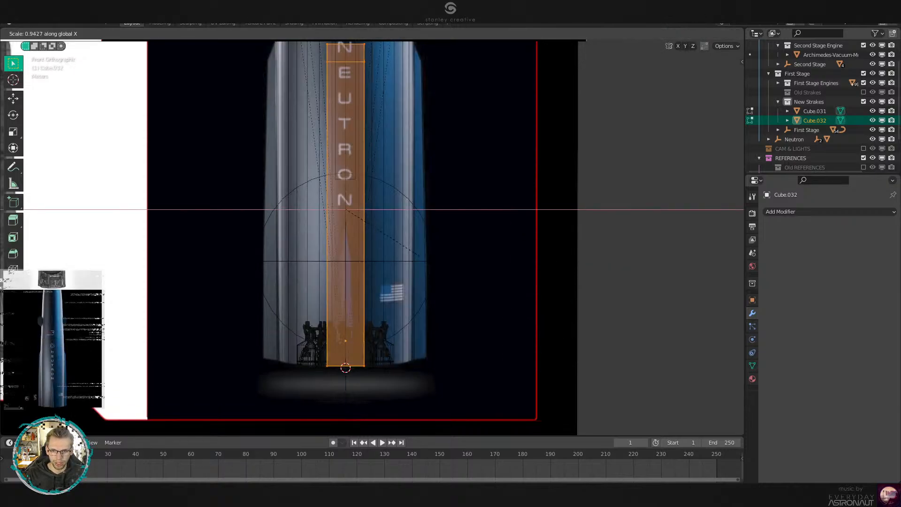
{"action": "left_click", "coordinate": [368, 238]}
Narrow the front strake's mesh further along X by a factor of 0.694 to match the reference strake's width.
{"action": "scroll", "coordinate": [424, 251], "scroll_direction": "up", "scroll_amount": 4}
{"action": "middle_click_drag", "start_coordinate": [415, 277], "coordinate": [432, 233], "text": "shift"}
{"action": "scroll", "coordinate": [523, 224], "scroll_direction": "down", "scroll_amount": 5}
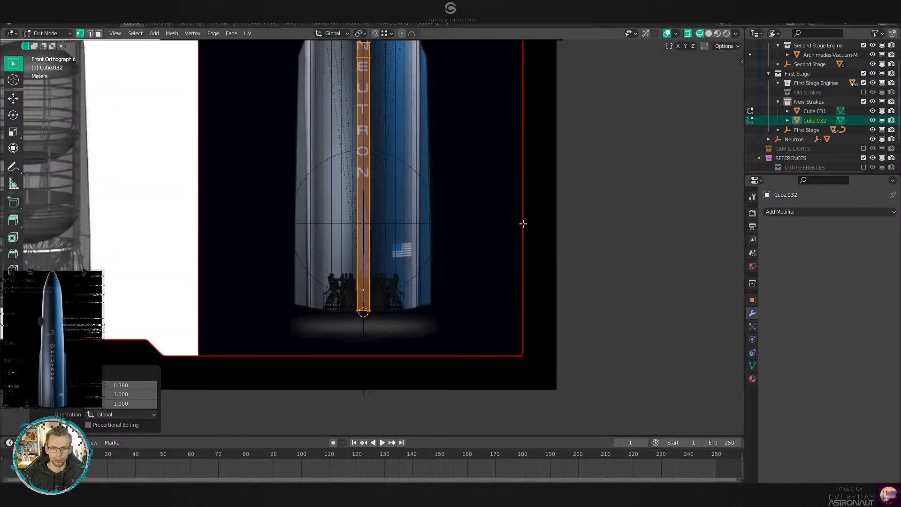
{"action": "middle_click_drag", "start_coordinate": [524, 224], "coordinate": [541, 313], "text": "shift"}
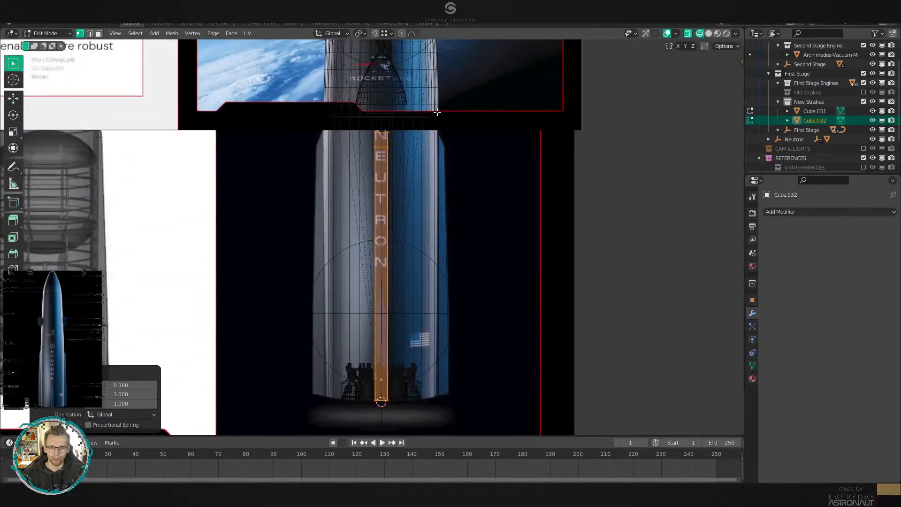
{"action": "scroll", "coordinate": [389, 161], "scroll_direction": "up", "scroll_amount": 8}
{"action": "key", "text": "s"}
{"action": "key", "text": "x"}
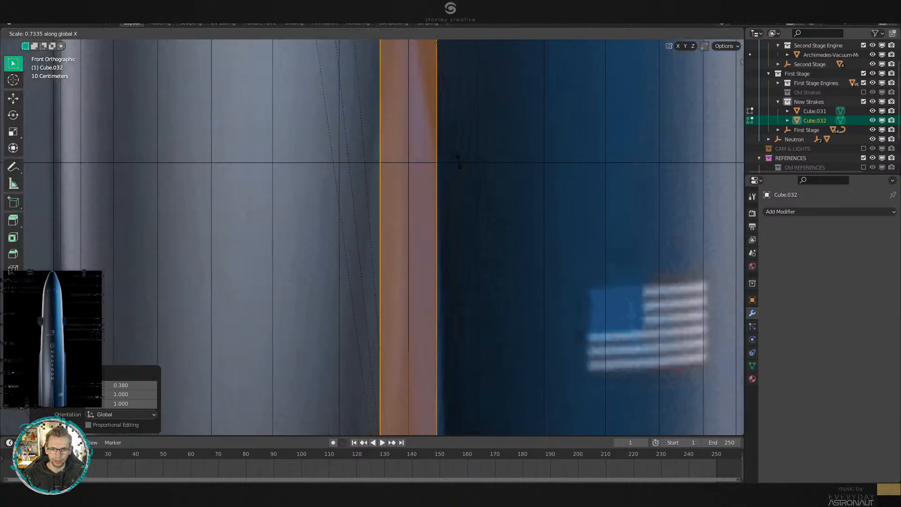
{"action": "left_click", "coordinate": [454, 191]}
{"action": "scroll", "coordinate": [454, 191], "scroll_direction": "down", "scroll_amount": 5}
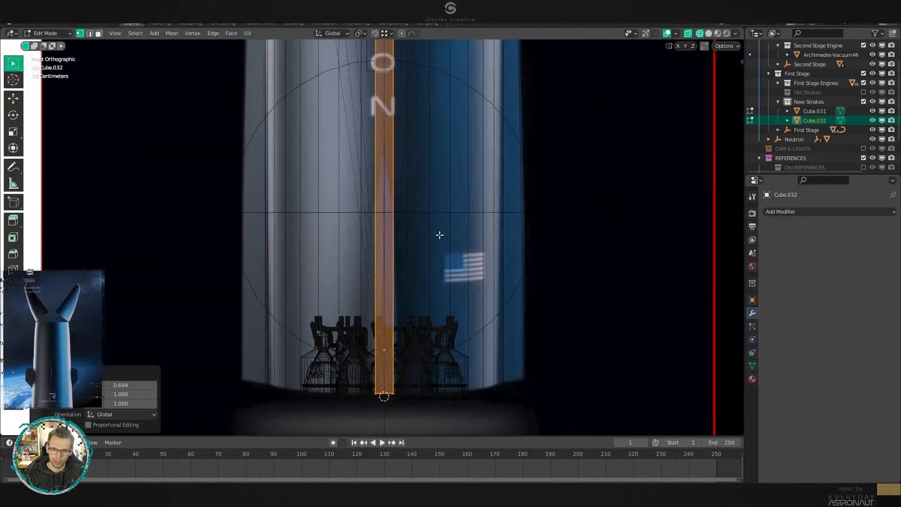
Scale the front strake's top vertices along X by 0.815 so the body tapers upward.
{"action": "middle_click_drag", "start_coordinate": [441, 156], "coordinate": [443, 329], "text": "shift"}
{"action": "middle_click_drag", "start_coordinate": [449, 132], "coordinate": [449, 278], "text": "shift"}
{"action": "left_click_drag", "start_coordinate": [426, 125], "coordinate": [356, 183]}
{"action": "middle_click_drag", "start_coordinate": [452, 328], "coordinate": [444, 84], "text": "shift"}
{"action": "middle_click_drag", "start_coordinate": [435, 256], "coordinate": [433, 187], "text": "shift"}
{"action": "scroll", "coordinate": [433, 187], "scroll_direction": "up", "scroll_amount": 1}
{"action": "key", "text": "s"}
{"action": "key", "text": "x"}
{"action": "left_click", "coordinate": [427, 159]}
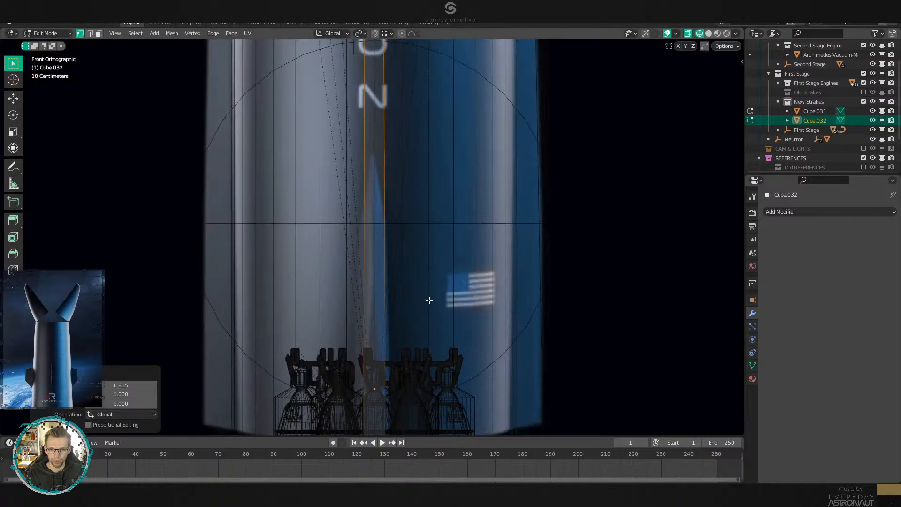
Widen the front strake's bottom vertices along X by 1.344 to the reference width at the base.
{"action": "middle_click_drag", "start_coordinate": [429, 300], "coordinate": [423, 178], "text": "shift"}
{"action": "left_click_drag", "start_coordinate": [406, 274], "coordinate": [329, 348]}
{"action": "key", "text": "s"}
{"action": "key", "text": "x"}
{"action": "left_click", "coordinate": [443, 305]}
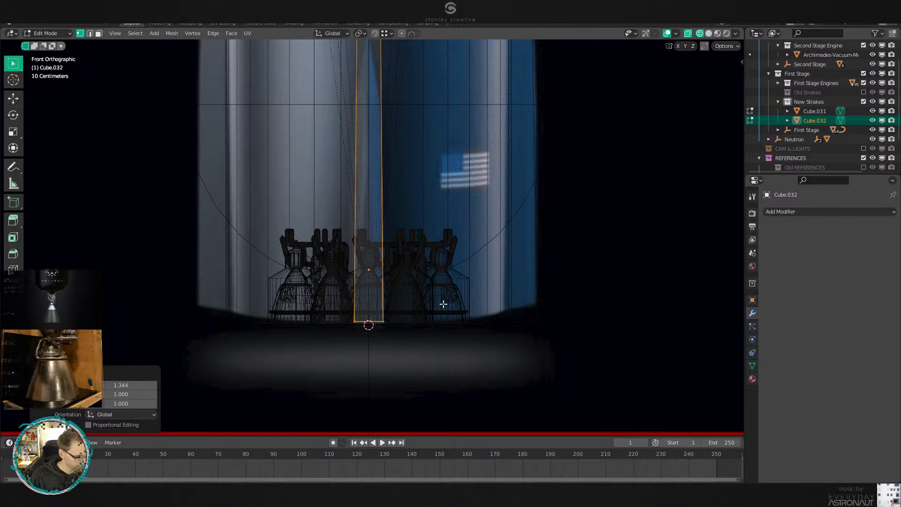
Add one loop cut across the front strake, slid to a factor of 0.439, below the reference strake's pointed tip.
{"action": "scroll", "coordinate": [391, 276], "scroll_direction": "down", "scroll_amount": 5}
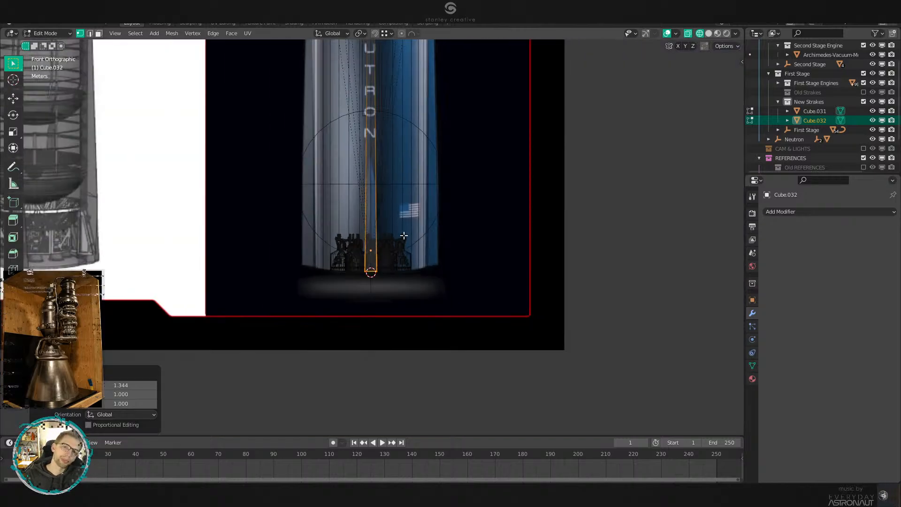
{"action": "middle_click_drag", "start_coordinate": [404, 228], "coordinate": [400, 270], "text": "shift"}
{"action": "scroll", "coordinate": [400, 270], "scroll_direction": "up", "scroll_amount": 2}
{"action": "key", "text": "Tab"}
{"action": "middle_click_drag", "start_coordinate": [460, 259], "coordinate": [421, 191], "text": "shift"}
{"action": "key", "text": "Tab"}
{"action": "scroll", "coordinate": [396, 120], "scroll_direction": "up", "scroll_amount": 3}
{"action": "key", "text": "a"}
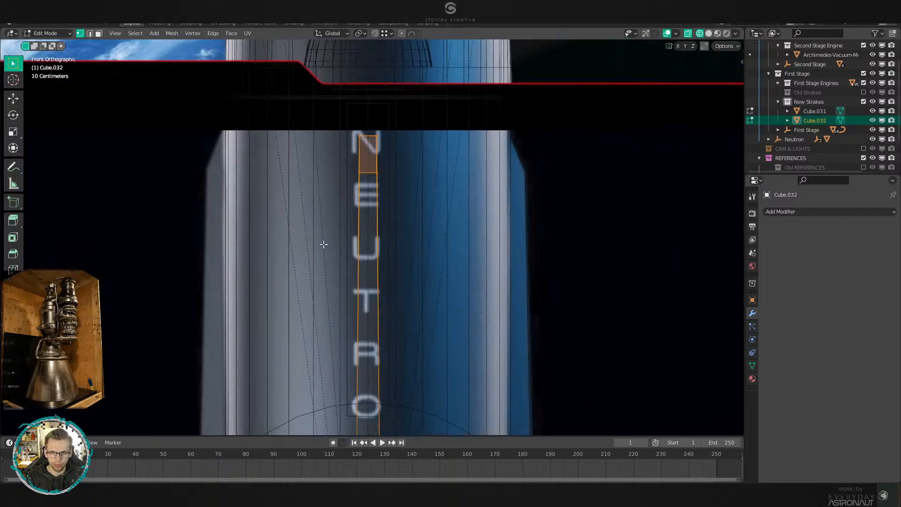
{"action": "scroll", "coordinate": [350, 248], "scroll_direction": "down", "scroll_amount": 2}
{"action": "middle_click_drag", "start_coordinate": [387, 254], "coordinate": [395, 113], "text": "shift"}
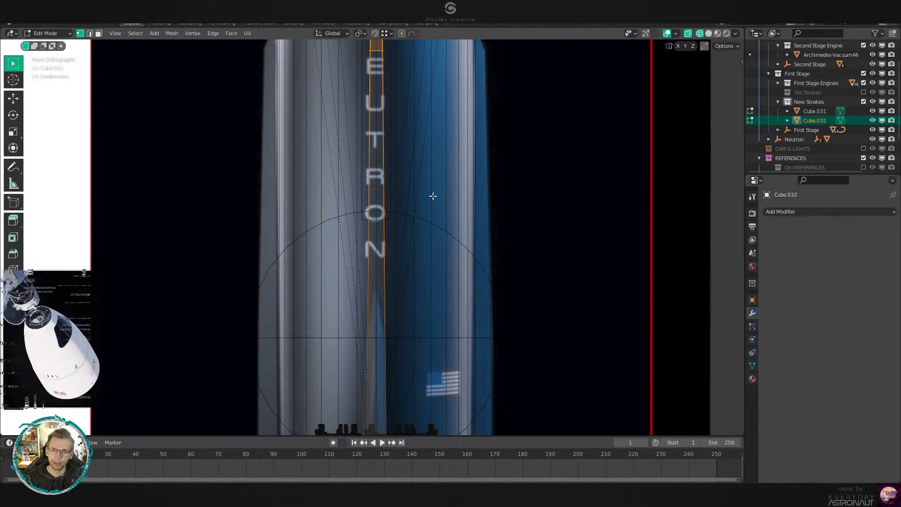
{"action": "scroll", "coordinate": [426, 202], "scroll_direction": "down", "scroll_amount": 1}
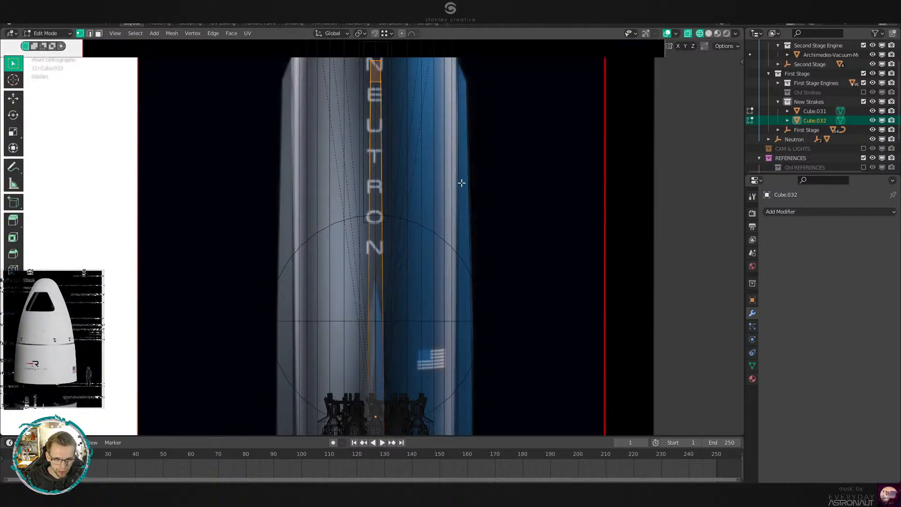
{"action": "key", "text": "g"}
{"action": "key", "text": "g"}
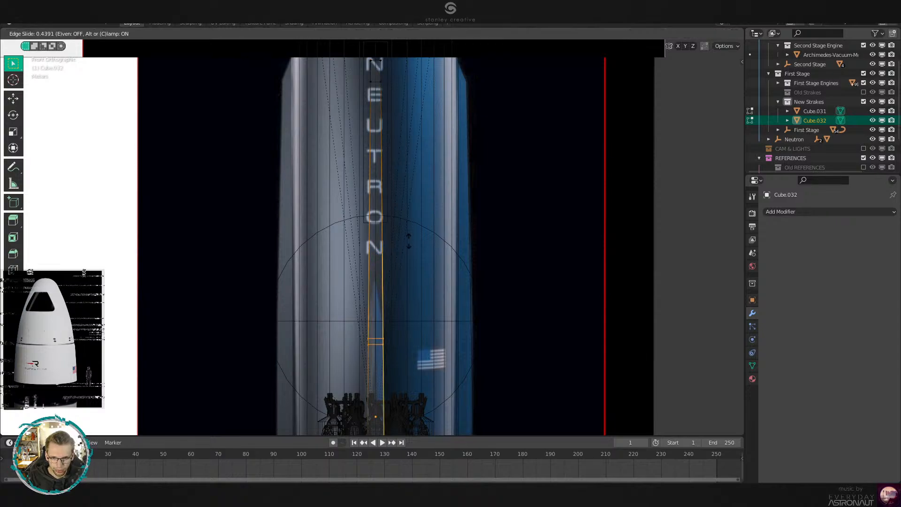
{"action": "left_click", "coordinate": [409, 241]}
Edge-slide the new loop on the front strake slightly further down toward the engines.
{"action": "scroll", "coordinate": [440, 274], "scroll_direction": "up", "scroll_amount": 6}
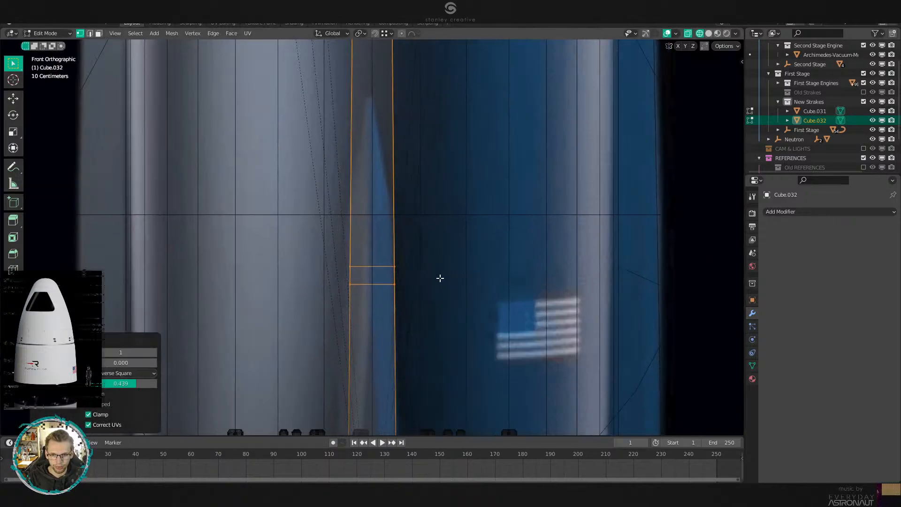
{"action": "middle_click_drag", "start_coordinate": [440, 278], "coordinate": [465, 237], "text": "shift"}
{"action": "key", "text": "g"}
{"action": "key", "text": "g"}
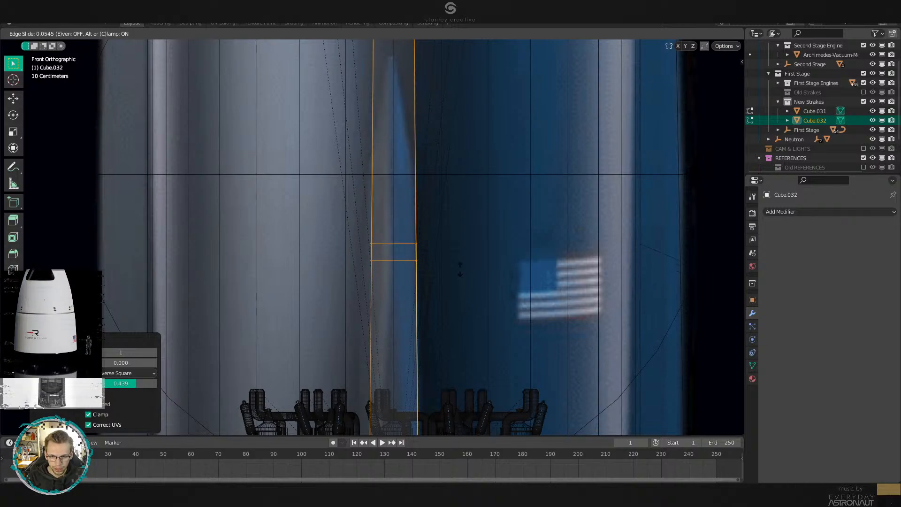
{"action": "left_click", "coordinate": [467, 289]}
Try to scale the outer edge of the front strake's new loop.
{"action": "left_click", "coordinate": [413, 275]}
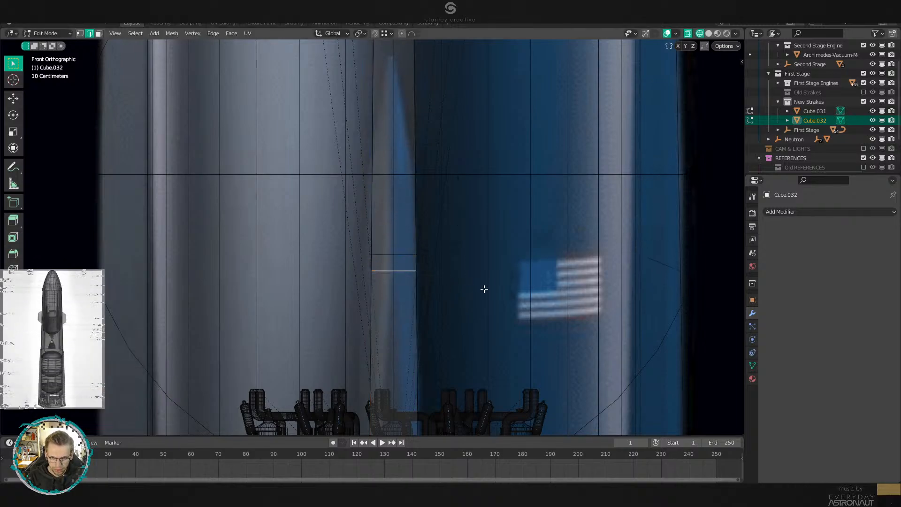
{"action": "middle_click_drag", "start_coordinate": [529, 302], "coordinate": [526, 237], "text": "shift"}
{"action": "scroll", "coordinate": [526, 288], "scroll_direction": "down", "scroll_amount": 4}
{"action": "middle_click_drag", "start_coordinate": [525, 289], "coordinate": [588, 300]}
{"action": "key", "text": "shift+z"}
{"action": "scroll", "coordinate": [626, 310], "scroll_direction": "up", "scroll_amount": 2}
{"action": "key", "text": "s"}
{"action": "left_click", "coordinate": [460, 240]}
{"action": "key", "text": "KP_1"}
{"action": "key", "text": "ctrl+z"}
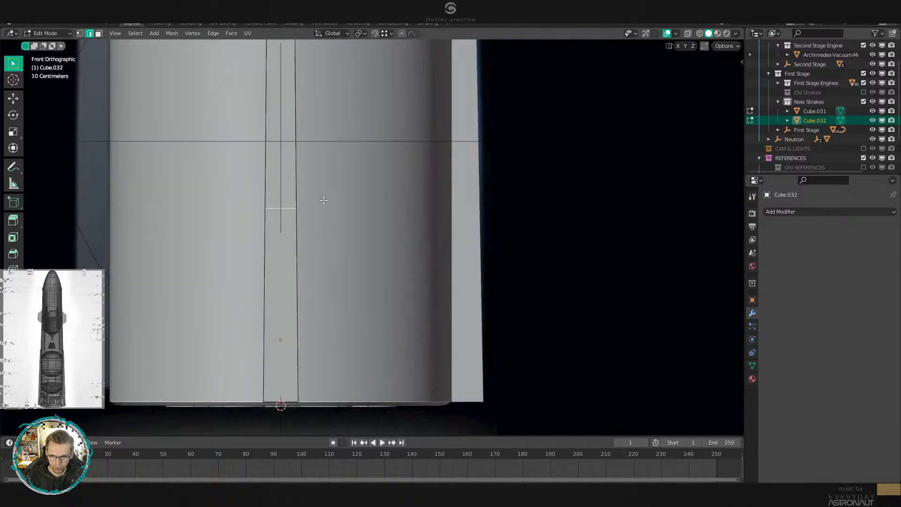
Scale the front strake's outer face above the loop along X to 0.12 to form a narrow ridge.
{"action": "key", "text": "3"}
{"action": "left_click", "coordinate": [284, 187]}
{"action": "key", "text": "z"}
{"action": "left_click", "coordinate": [324, 226]}
{"action": "key", "text": "s"}
{"action": "key", "text": "x"}
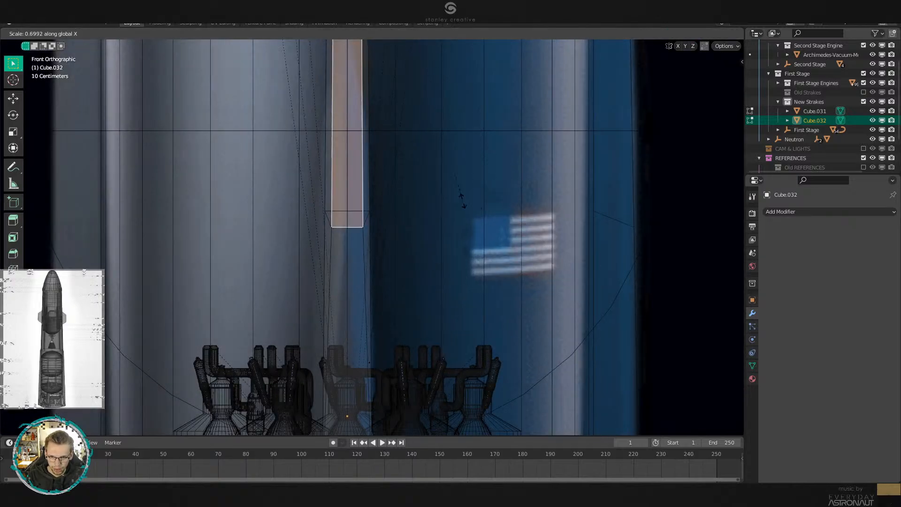
{"action": "left_click", "coordinate": [387, 269]}
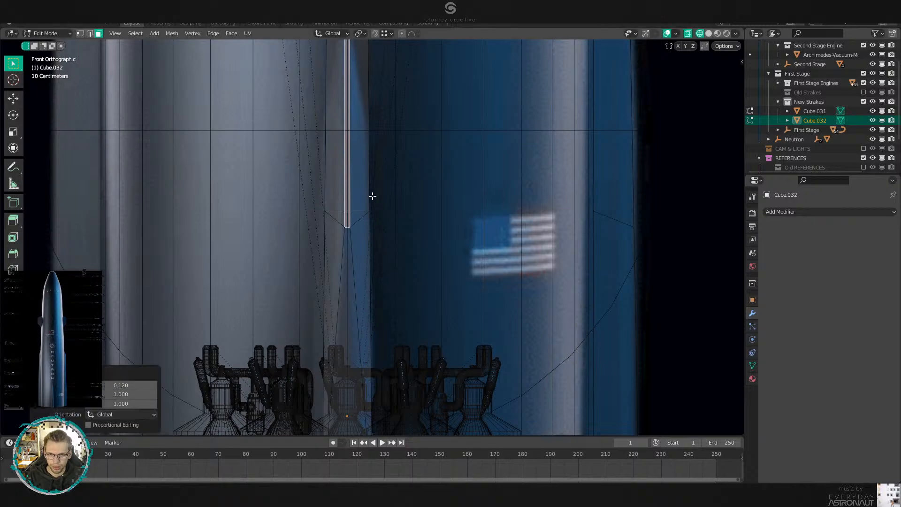
Raise the inner edge of the loop about 1.18 m along Z to where the reference strake begins to taper.
{"action": "middle_click_drag", "start_coordinate": [369, 67], "coordinate": [404, 162], "text": "shift"}
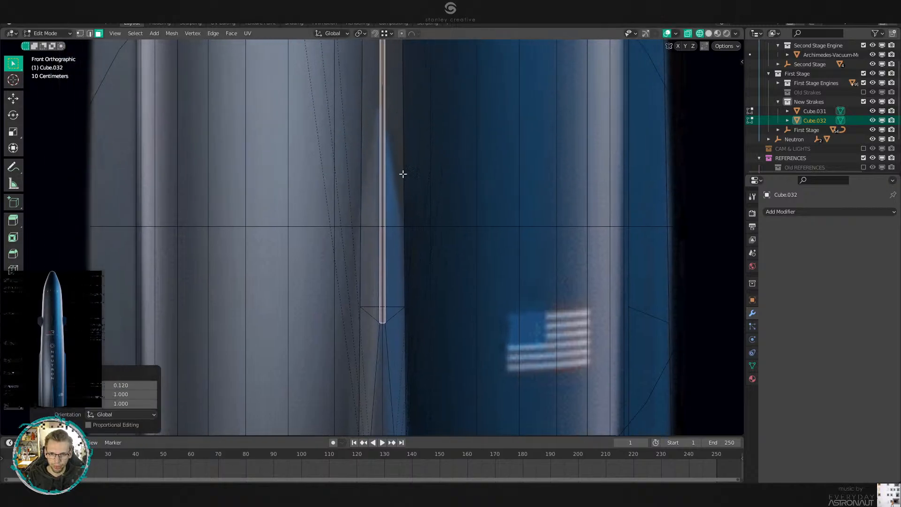
{"action": "key", "text": "2"}
{"action": "left_click", "coordinate": [396, 305]}
{"action": "key", "text": "g"}
{"action": "key", "text": "z"}
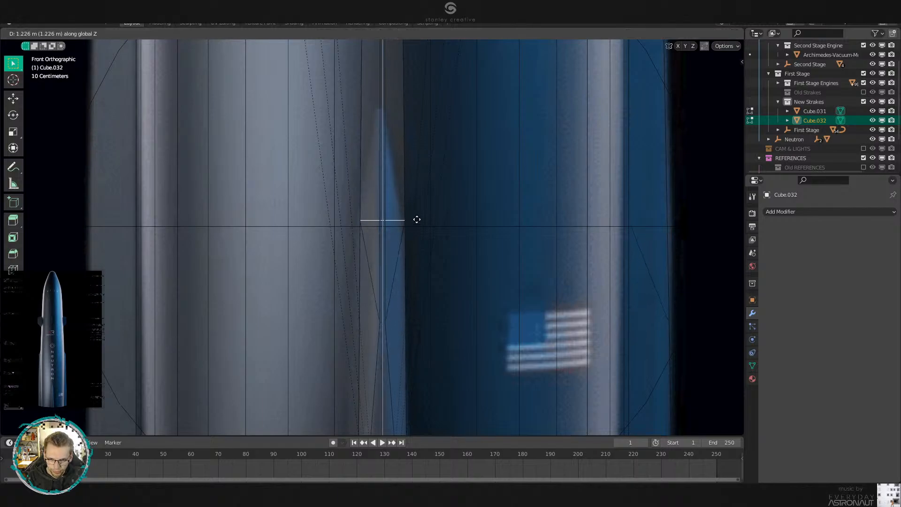
{"action": "left_click", "coordinate": [416, 221]}
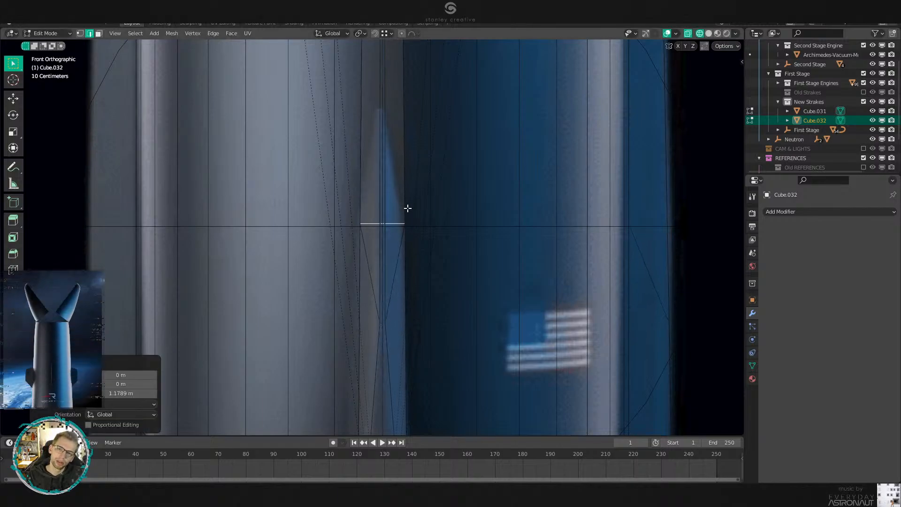
Lower the front strake's top face about 8.39 m and another 0.98 m along Z to the reference strake's tip.
{"action": "scroll", "coordinate": [407, 206], "scroll_direction": "down", "scroll_amount": 8}
{"action": "key", "text": "g"}
{"action": "key", "text": "z"}
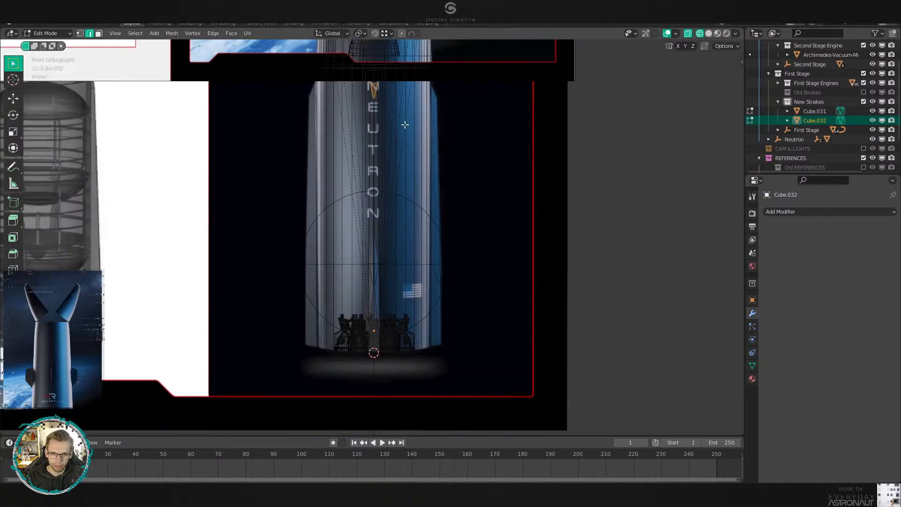
{"action": "left_click", "coordinate": [425, 227]}
{"action": "scroll", "coordinate": [425, 240], "scroll_direction": "up", "scroll_amount": 10}
{"action": "key", "text": "g"}
{"action": "key", "text": "z"}
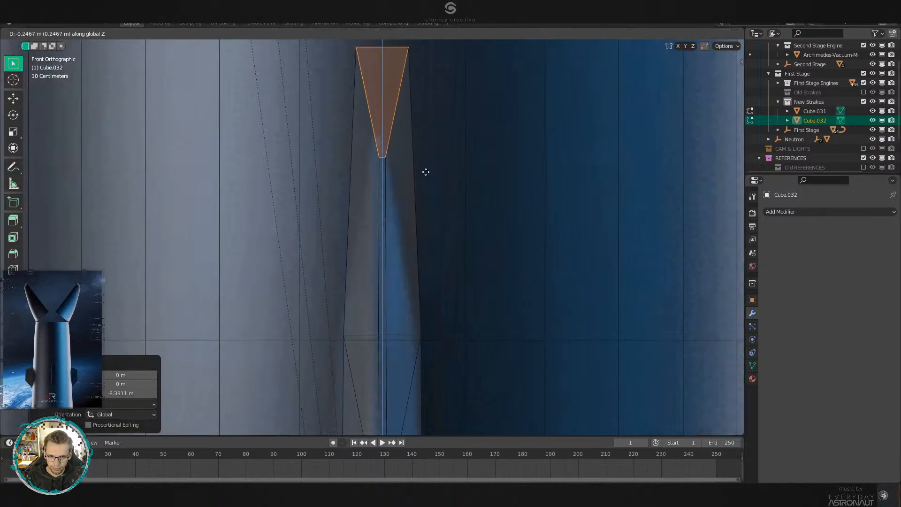
{"action": "left_click", "coordinate": [436, 252]}
Narrow the front strake's top inner edge to the ridge's width and align its two corner vertices along X.
{"action": "key", "text": "s"}
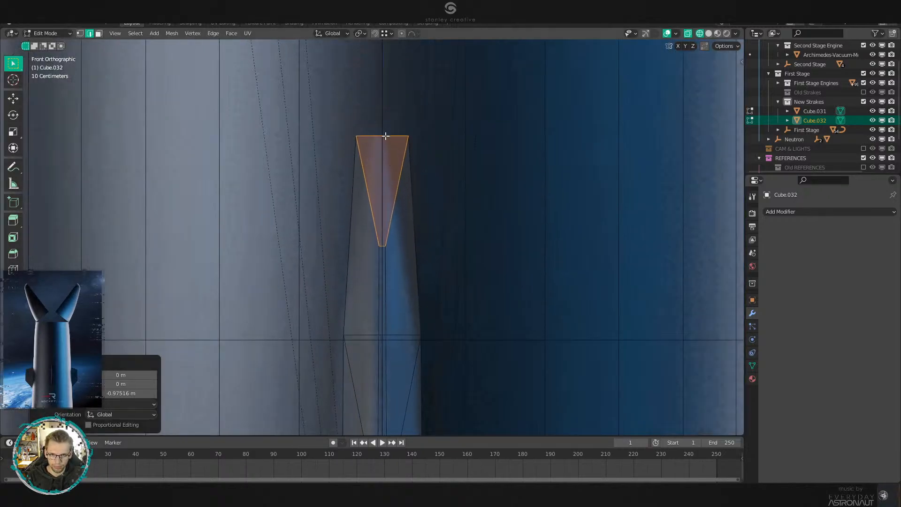
{"action": "left_click", "coordinate": [398, 142]}
{"action": "left_click", "coordinate": [388, 140]}
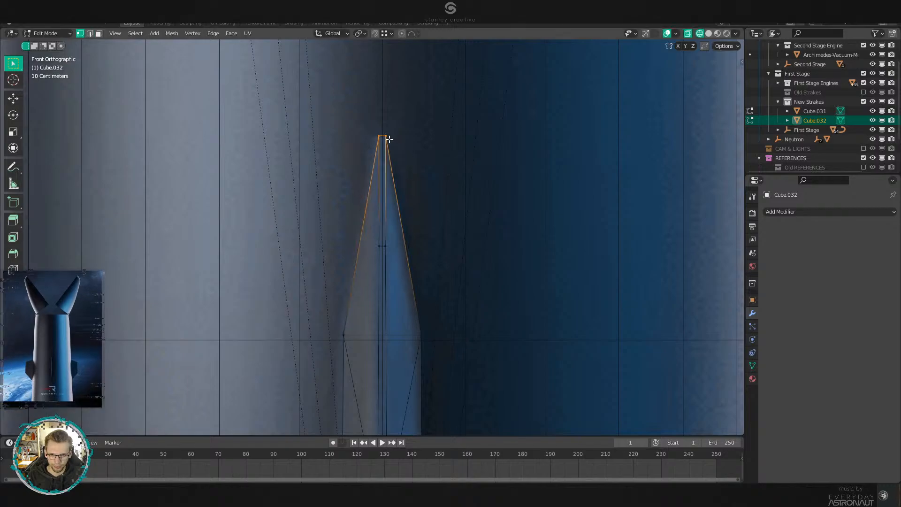
{"action": "key", "text": "g"}
{"action": "key", "text": "x"}
{"action": "left_click", "coordinate": [388, 236]}
{"action": "left_click", "coordinate": [378, 137]}
{"action": "key", "text": "g"}
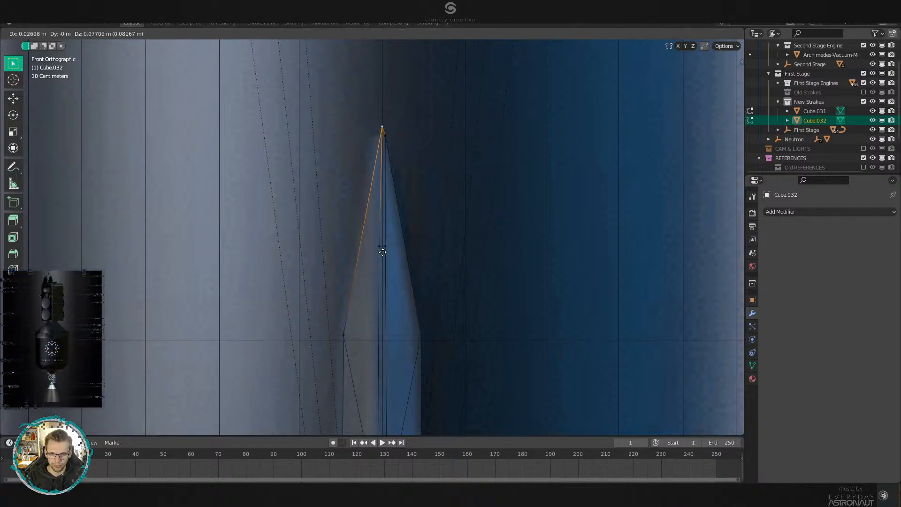
{"action": "key", "text": "x"}
{"action": "left_click", "coordinate": [378, 247]}
Lower the front strake's tip vertices about 0.017 m along Z and inspect the shaded strake in Object Mode.
{"action": "left_click_drag", "start_coordinate": [411, 94], "coordinate": [369, 264]}
{"action": "middle_click_drag", "start_coordinate": [422, 272], "coordinate": [432, 237], "text": "shift"}
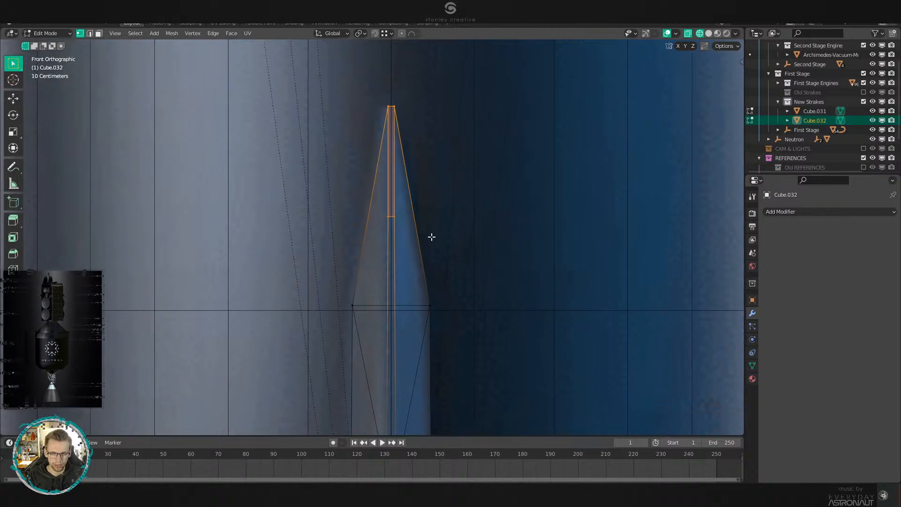
{"action": "key", "text": "g"}
{"action": "key", "text": "z"}
{"action": "left_click", "coordinate": [430, 255]}
{"action": "scroll", "coordinate": [400, 225], "scroll_direction": "down", "scroll_amount": 4}
{"action": "key", "text": "shift+z"}
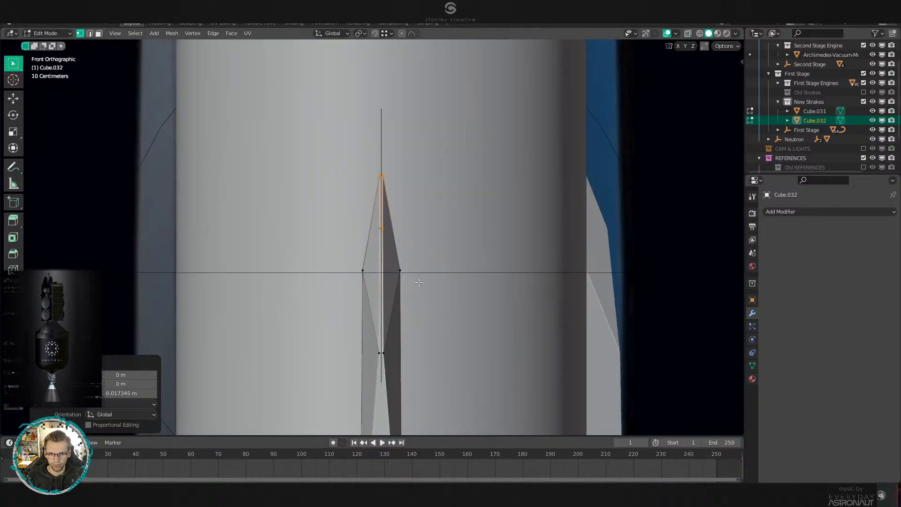
{"action": "mouse_move", "coordinate": [418, 279]}
{"action": "middle_mouse_down"}
{"action": "mouse_move", "coordinate": [520, 296]}
{"action": "mouse_move", "coordinate": [536, 252]}
{"action": "mouse_move", "coordinate": [497, 306]}
{"action": "mouse_move", "coordinate": [452, 297]}
{"action": "mouse_move", "coordinate": [443, 330]}
{"action": "mouse_move", "coordinate": [472, 274]}
{"action": "mouse_move", "coordinate": [453, 257]}
{"action": "middle_mouse_up"}
{"action": "key", "text": "Tab"}
{"action": "scroll", "coordinate": [536, 252], "scroll_direction": "down", "scroll_amount": 3}
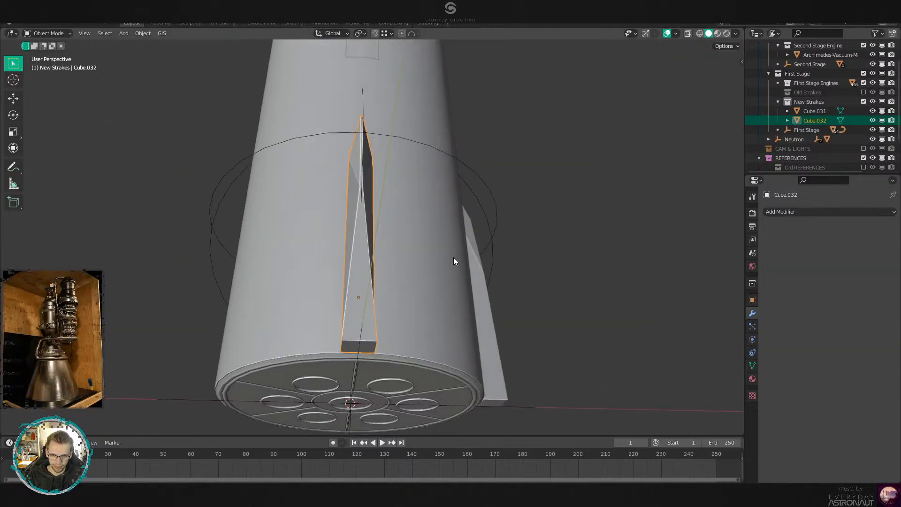
Make the front strake single-user so its mesh is independent of the side strake.
{"action": "key", "text": "KP_1"}
{"action": "key", "text": "shift+z"}
{"action": "scroll", "coordinate": [322, 280], "scroll_direction": "up", "scroll_amount": 1}
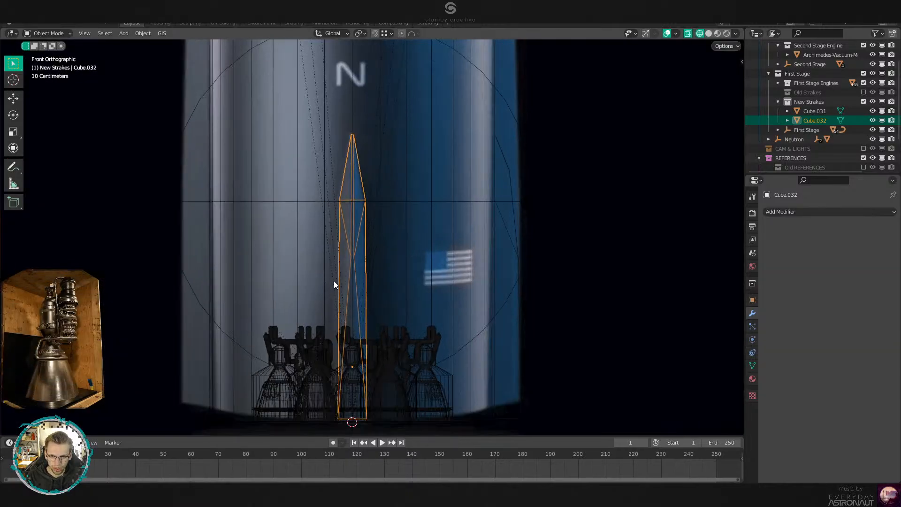
{"action": "key", "text": "F3"}
{"action": "type", "text": "make singl"}
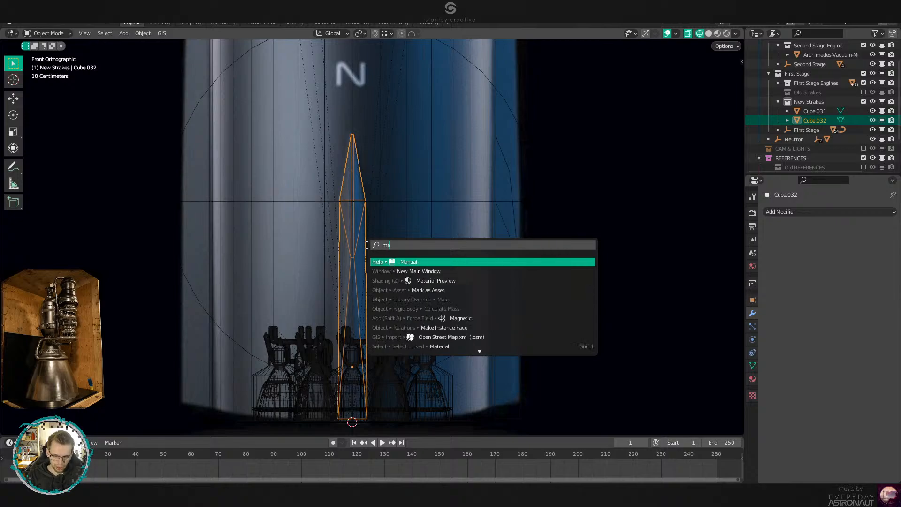
{"action": "key", "text": "Down"}
{"action": "key", "text": "Down"}
{"action": "key", "text": "Return"}
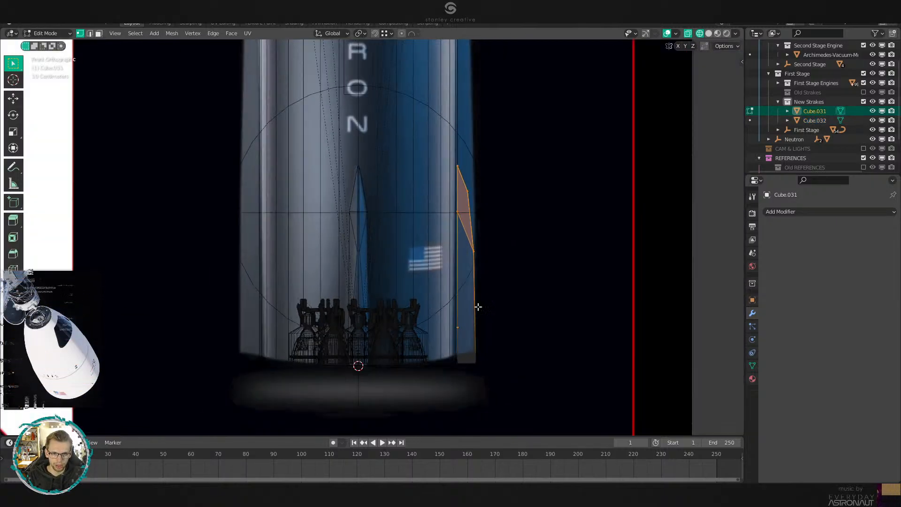
Raise the side strake's upper vertices along Z to the reference strake's tip, finishing with a 0.2 m adjustment.
{"action": "key", "text": "KP_Decimal"}
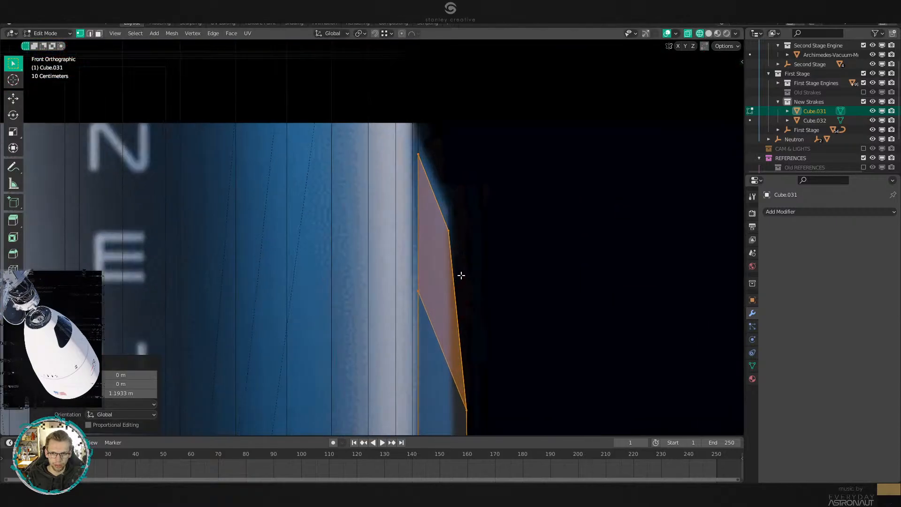
{"action": "key", "text": "g"}
{"action": "key", "text": "z"}
{"action": "left_click", "coordinate": [445, 248]}
{"action": "scroll", "coordinate": [444, 250], "scroll_direction": "down", "scroll_amount": 2}
{"action": "middle_click_drag", "start_coordinate": [439, 388], "coordinate": [424, 240], "text": "shift"}
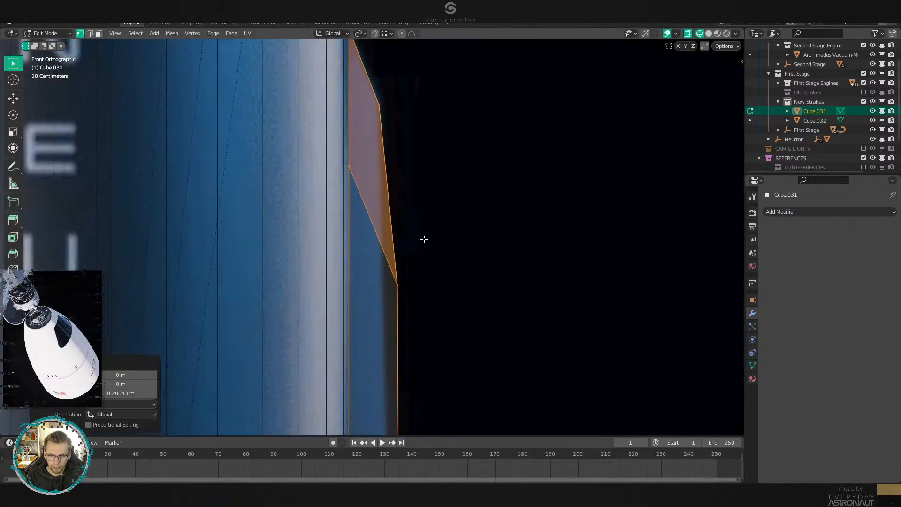
Move the side strake's outer lower shoulder vertices -0.15 m along X to follow the reference outline.
{"action": "key", "text": "Tab"}
{"action": "key", "text": "Tab"}
{"action": "scroll", "coordinate": [423, 257], "scroll_direction": "down", "scroll_amount": 4}
{"action": "left_click_drag", "start_coordinate": [409, 245], "coordinate": [375, 278]}
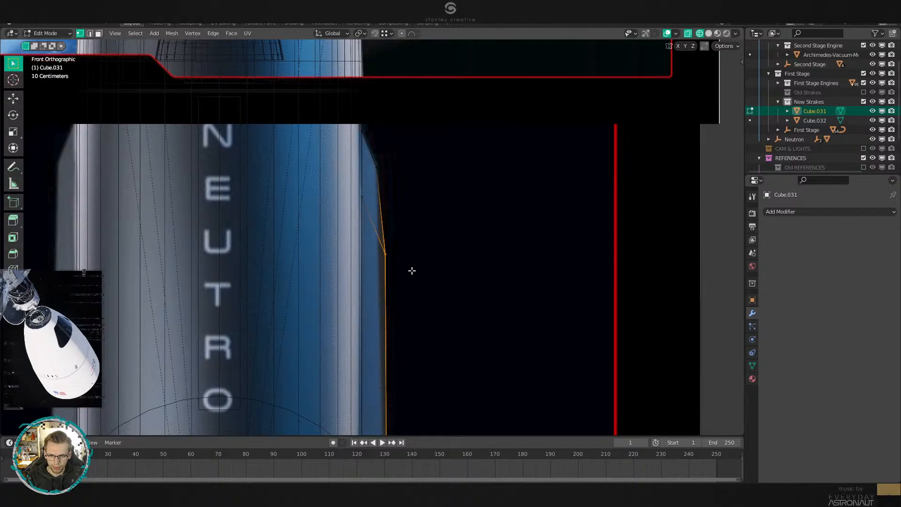
{"action": "middle_click_drag", "start_coordinate": [427, 274], "coordinate": [427, 247], "text": "shift"}
{"action": "scroll", "coordinate": [427, 247], "scroll_direction": "up", "scroll_amount": 2}
{"action": "key", "text": "g"}
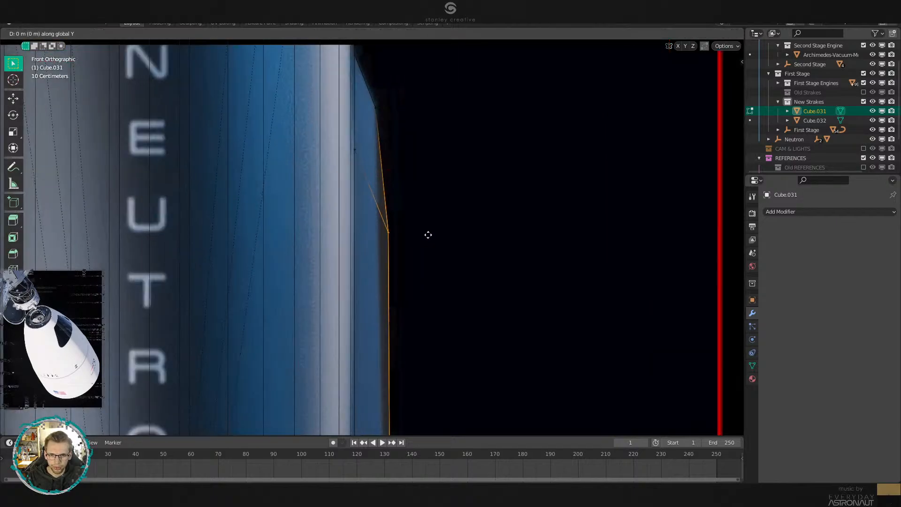
{"action": "key", "text": "x"}
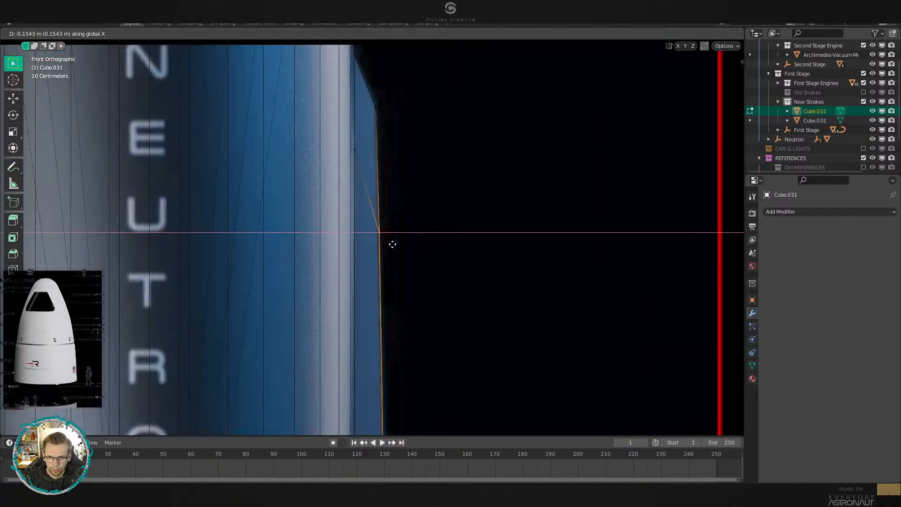
{"action": "type", "text": "-.15"}
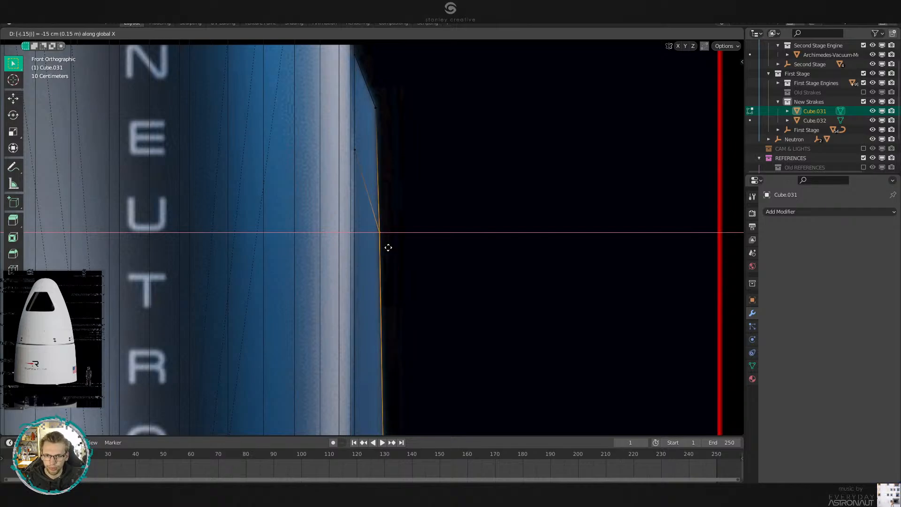
{"action": "key", "text": "Return"}
{"action": "scroll", "coordinate": [388, 247], "scroll_direction": "down", "scroll_amount": 6}
{"action": "middle_click_drag", "start_coordinate": [388, 247], "coordinate": [445, 66], "text": "shift"}
{"action": "key", "text": "shift+z"}
{"action": "mouse_move", "coordinate": [441, 234]}
{"action": "middle_mouse_down"}
{"action": "mouse_move", "coordinate": [497, 259]}
{"action": "mouse_move", "coordinate": [468, 250]}
{"action": "middle_mouse_up"}
{"action": "scroll", "coordinate": [497, 260], "scroll_direction": "up", "scroll_amount": 3}
{"action": "key", "text": "Tab"}
Move the front strake's outer lower shoulder vertices inward along Y in the right view.
{"action": "left_click", "coordinate": [485, 243]}
{"action": "key", "text": "KP_3"}
{"action": "key", "text": "Tab"}
{"action": "middle_click_drag", "start_coordinate": [303, 220], "coordinate": [413, 248], "text": "shift"}
{"action": "scroll", "coordinate": [412, 247], "scroll_direction": "up", "scroll_amount": 3}
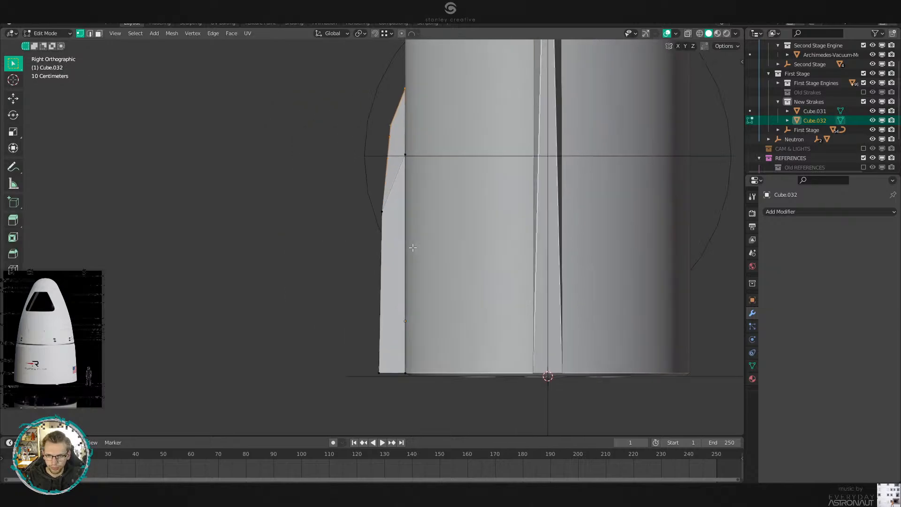
{"action": "key", "text": "shift+z"}
{"action": "left_click", "coordinate": [393, 200]}
{"action": "key", "text": "g"}
{"action": "key", "text": "y"}
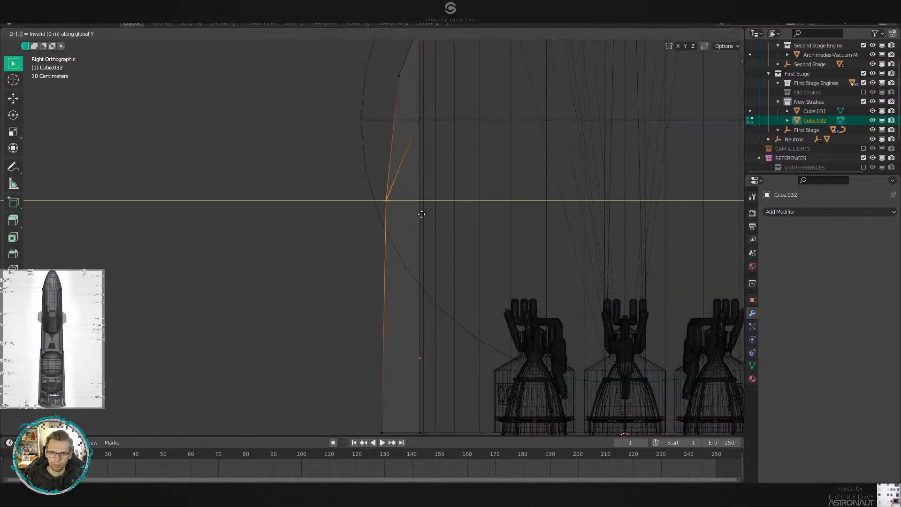
{"action": "left_click", "coordinate": [421, 214]}
{"action": "key", "text": "Tab"}
Compare the front strake's outline and ridge with the reference image in wireframe and shaded views.
{"action": "scroll", "coordinate": [432, 221], "scroll_direction": "down", "scroll_amount": 5}
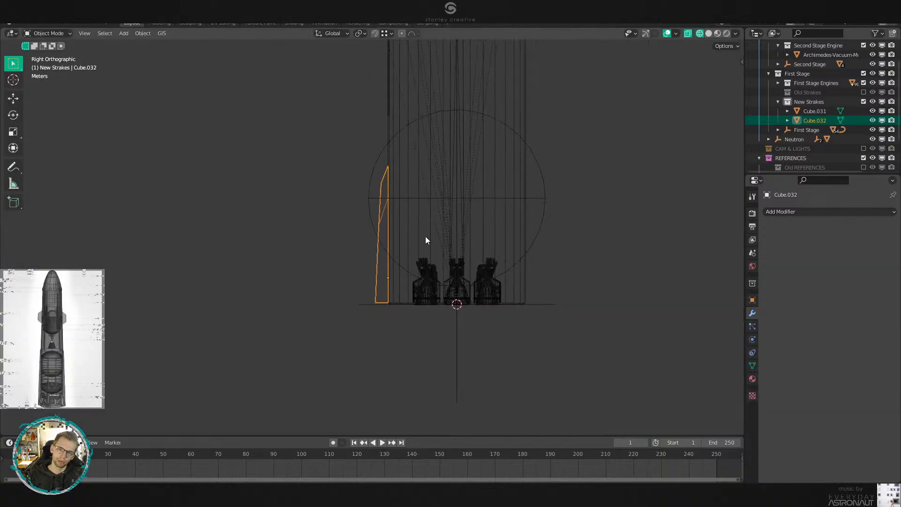
{"action": "key", "text": "shift+z"}
{"action": "key", "text": "KP_1"}
{"action": "key", "text": "z"}
{"action": "left_click", "coordinate": [258, 227]}
{"action": "scroll", "coordinate": [280, 233], "scroll_direction": "up", "scroll_amount": 5}
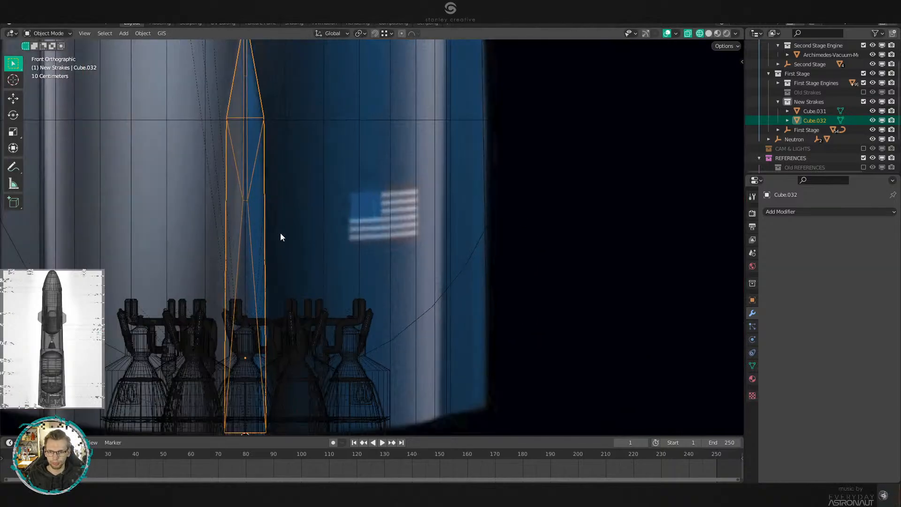
{"action": "scroll", "coordinate": [439, 243], "scroll_direction": "up", "scroll_amount": 5}
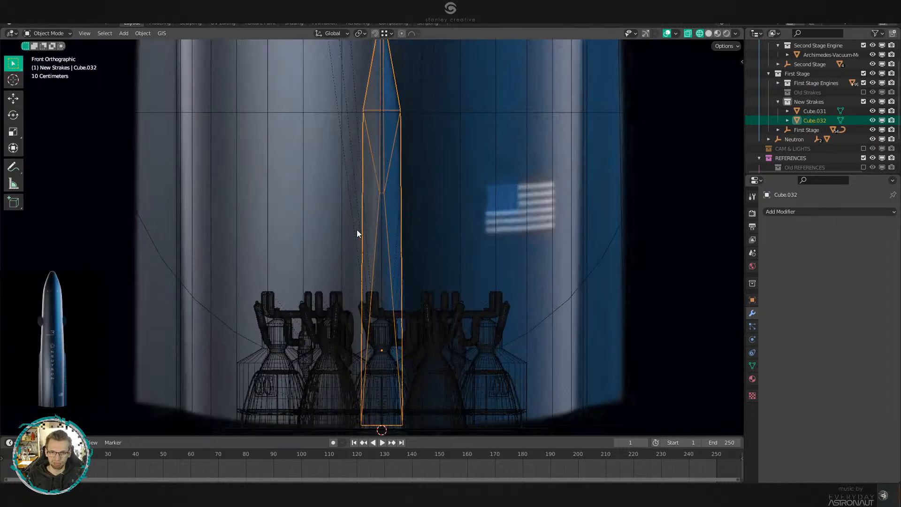
{"action": "middle_click_drag", "start_coordinate": [398, 217], "coordinate": [460, 218]}
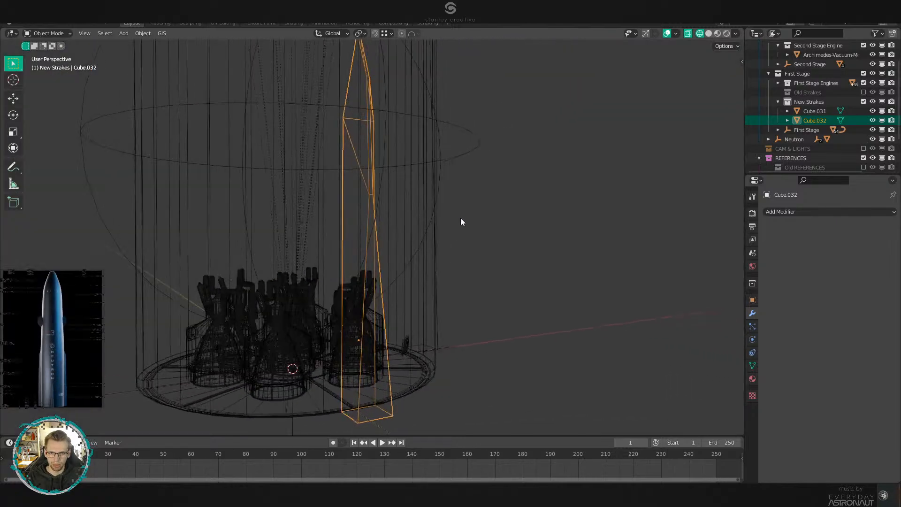
{"action": "key", "text": "shift+z"}
{"action": "middle_click_drag", "start_coordinate": [539, 229], "coordinate": [331, 240]}
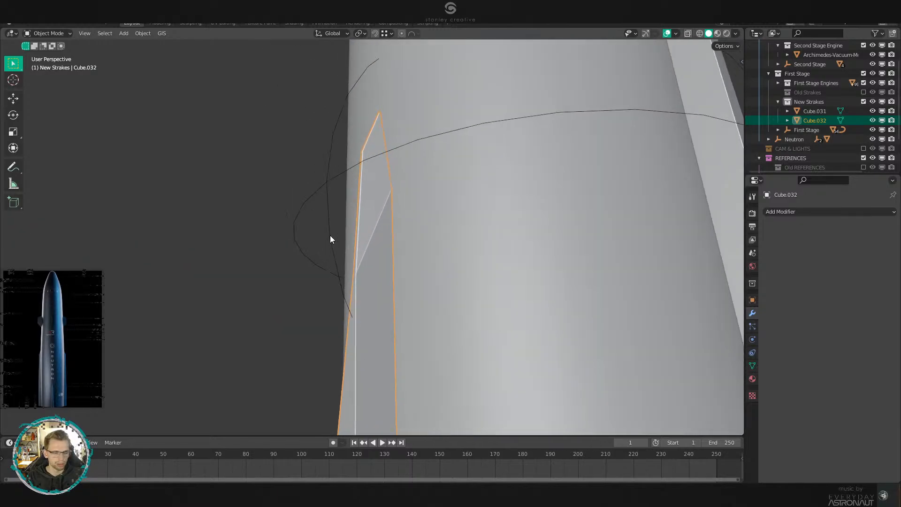
{"action": "key", "text": "KP_1"}
{"action": "key", "text": "z"}
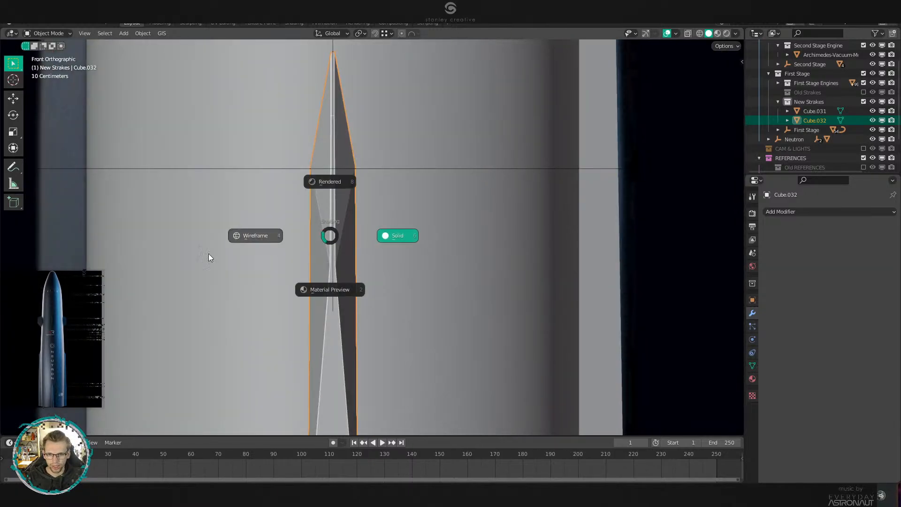
{"action": "left_click", "coordinate": [209, 255]}
{"action": "key", "text": "g"}
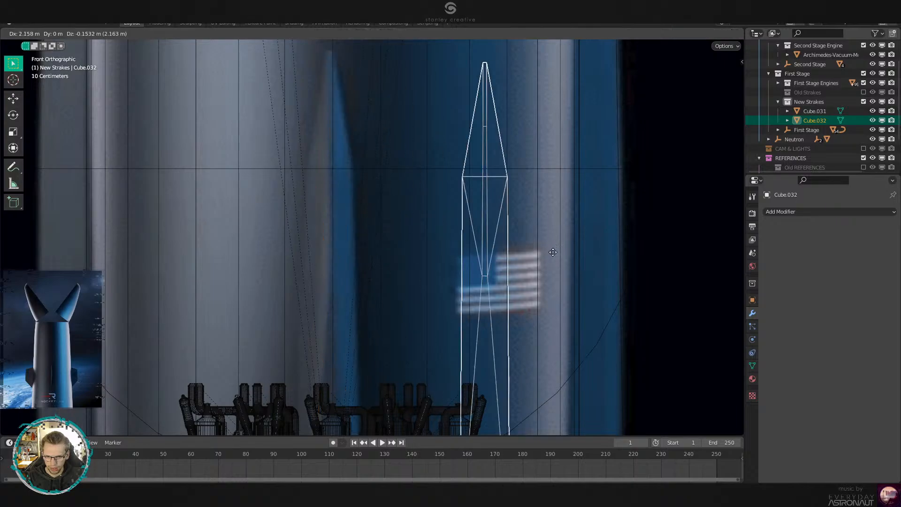
{"action": "right_click", "coordinate": [676, 261]}
{"action": "key", "text": "g"}
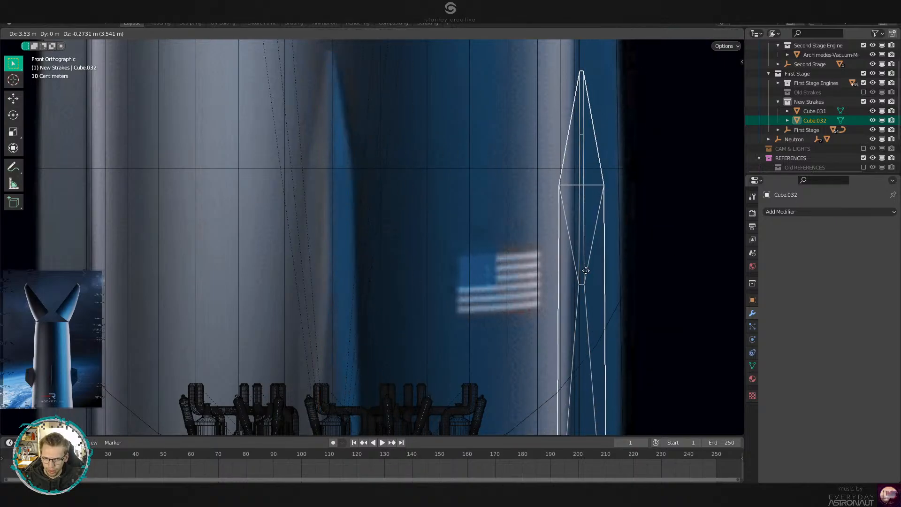
{"action": "right_click", "coordinate": [587, 274]}
{"action": "middle_click_drag", "start_coordinate": [372, 210], "coordinate": [416, 255], "text": "shift"}
{"action": "scroll", "coordinate": [416, 272], "scroll_direction": "up", "scroll_amount": 5}
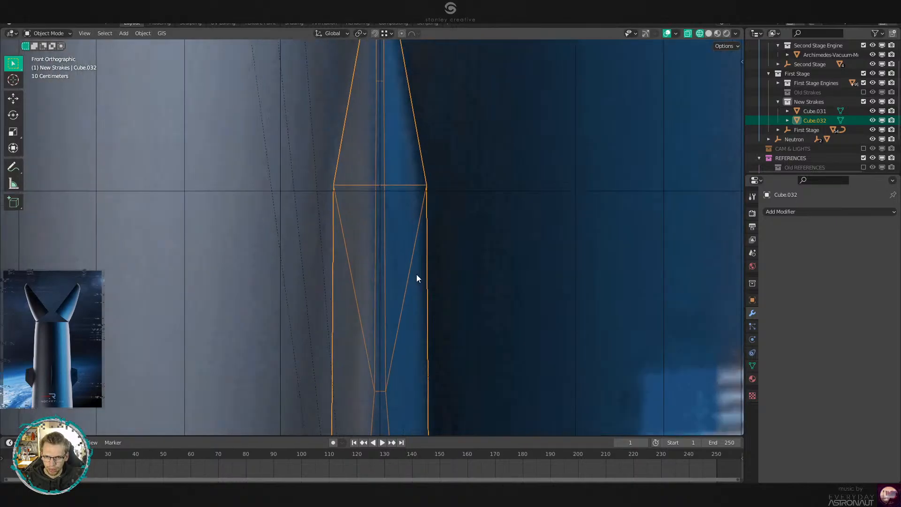
Raise the front strake's lower ridge edge along Z and snap it level with the strake's side corners.
{"action": "key", "text": "Tab"}
{"action": "key", "text": "2"}
{"action": "left_click", "coordinate": [381, 421]}
{"action": "key", "text": "g"}
{"action": "key", "text": "z"}
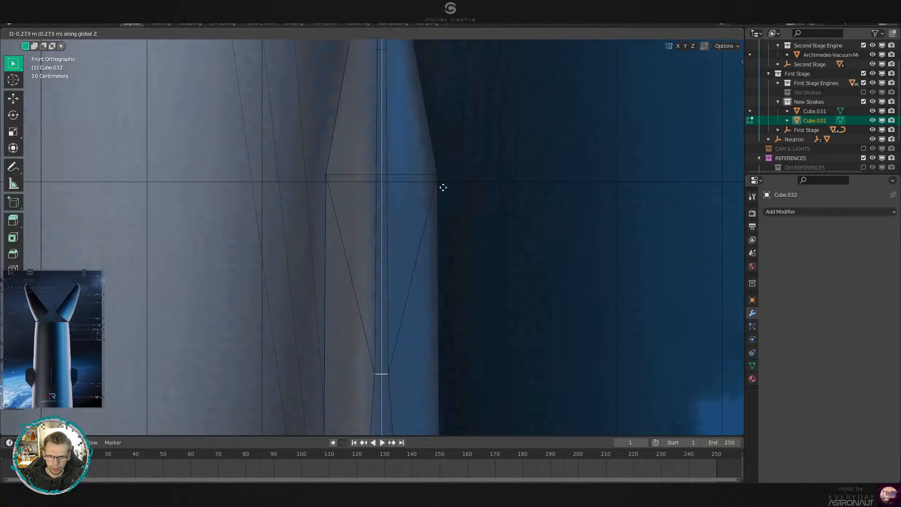
{"action": "left_click", "coordinate": [440, 178], "text": "ctrl"}
Check the raised ridge edge against the reference strake and view the shaded front strake.
{"action": "scroll", "coordinate": [435, 190], "scroll_direction": "down", "scroll_amount": 5}
{"action": "key", "text": "Tab"}
{"action": "key", "text": "g"}
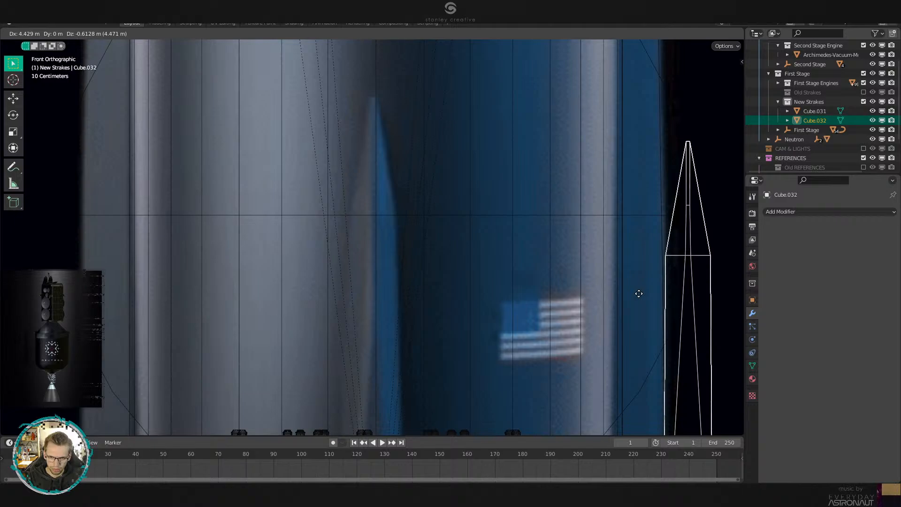
{"action": "right_click", "coordinate": [625, 295]}
{"action": "middle_click_drag", "start_coordinate": [396, 348], "coordinate": [398, 236], "text": "shift"}
{"action": "scroll", "coordinate": [398, 235], "scroll_direction": "up", "scroll_amount": 3}
{"action": "key", "text": "alt+z"}
{"action": "scroll", "coordinate": [392, 230], "scroll_direction": "down", "scroll_amount": 5}
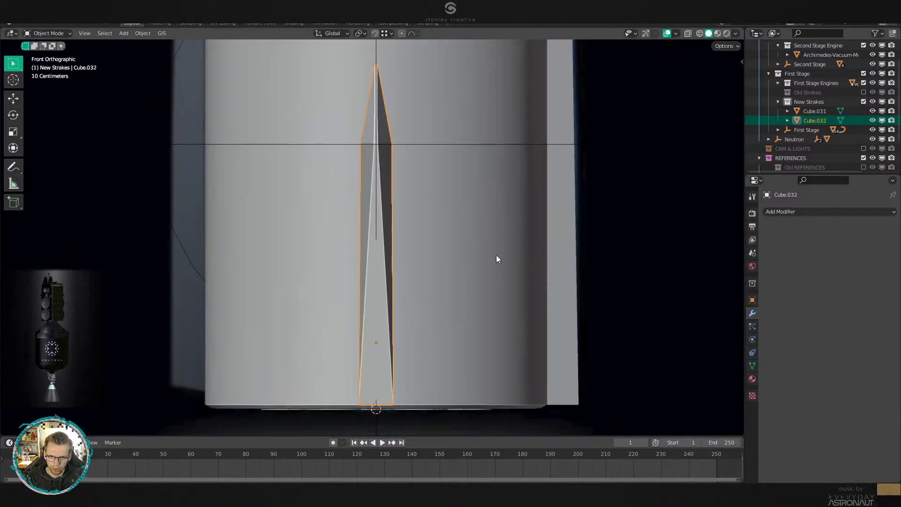
{"action": "middle_click_drag", "start_coordinate": [497, 254], "coordinate": [396, 240]}
Add one loop cut across the front strake's lower body and slide it slightly higher.
{"action": "key", "text": "Tab"}
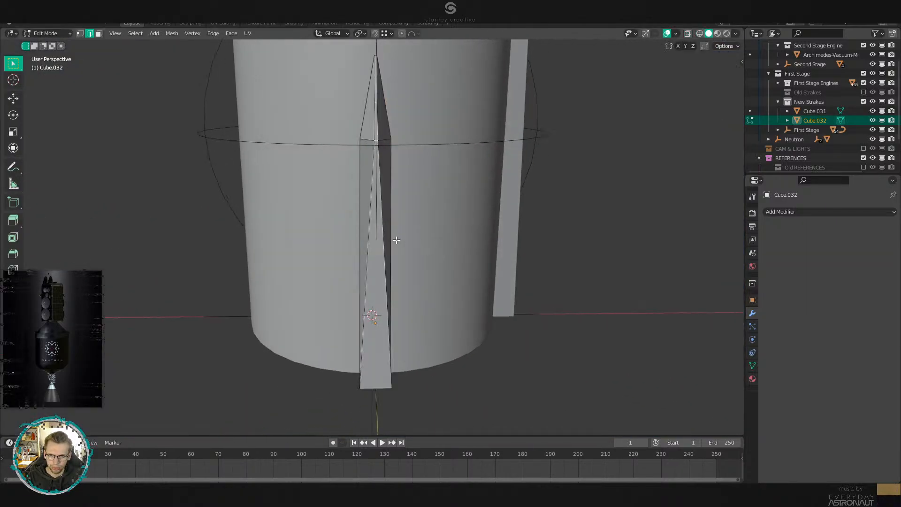
{"action": "left_click_drag", "start_coordinate": [383, 237], "coordinate": [377, 203]}
{"action": "key", "text": "KP_1"}
{"action": "scroll", "coordinate": [479, 267], "scroll_direction": "up", "scroll_amount": 3}
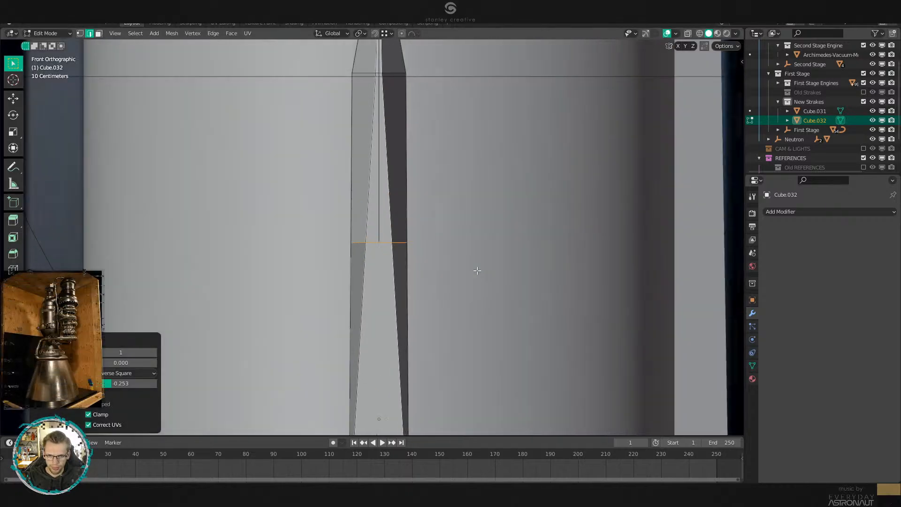
{"action": "key", "text": "shift+z"}
{"action": "key", "text": "g"}
{"action": "key", "text": "g"}
{"action": "left_click", "coordinate": [399, 253]}
{"action": "key", "text": "shift+z"}
Snap the loop cut's two ridge vertices along X to the width of the narrow upper ridge.
{"action": "left_click", "coordinate": [393, 240]}
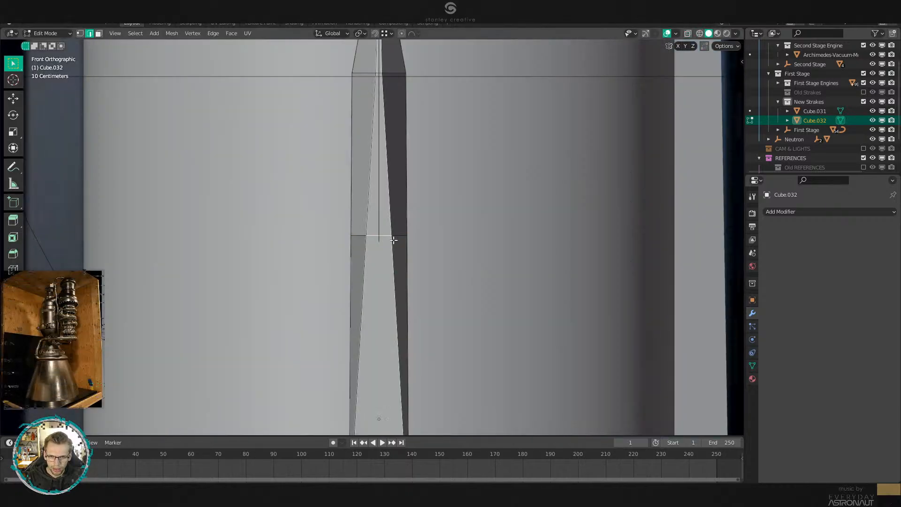
{"action": "key", "text": "g"}
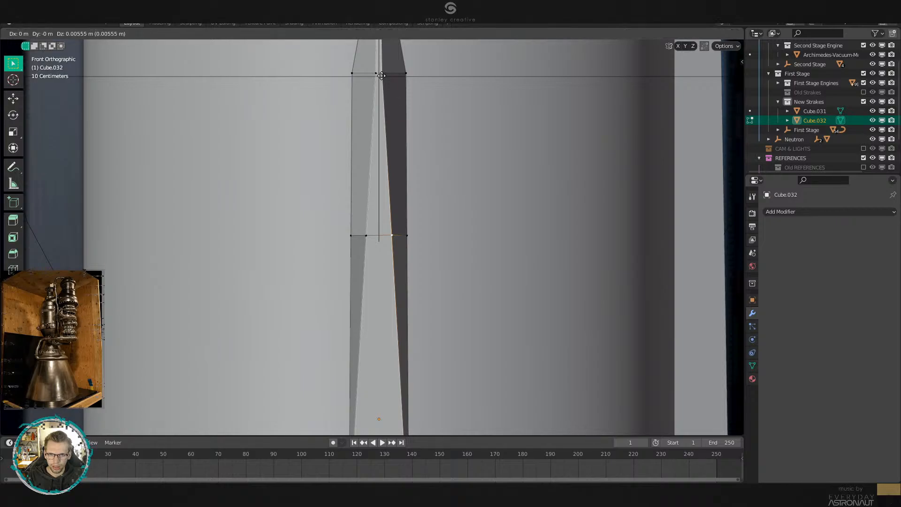
{"action": "key", "text": "x"}
{"action": "left_click", "coordinate": [382, 74], "text": "ctrl"}
{"action": "left_click", "coordinate": [365, 232]}
{"action": "key", "text": "Tab"}
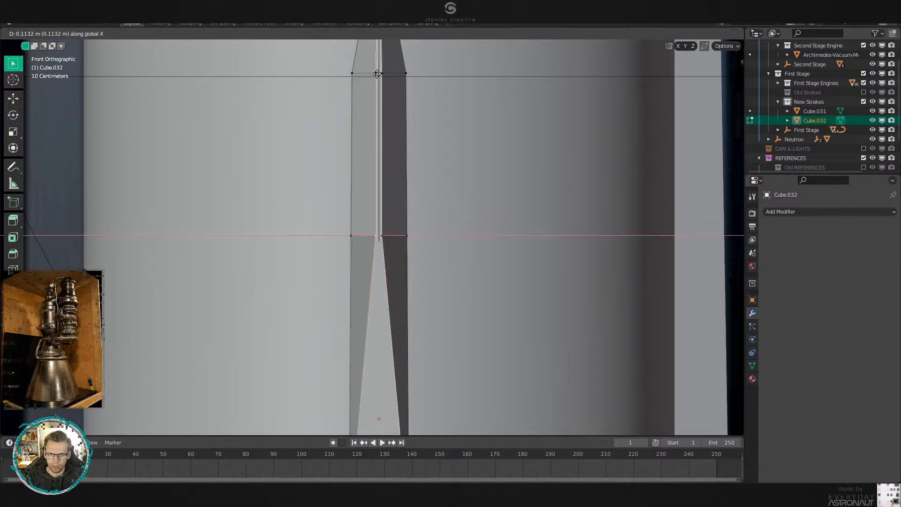
Slide the front strake's upper ridge edge toward its tip by a factor of about 0.9 to straighten the slope.
{"action": "scroll", "coordinate": [374, 153], "scroll_direction": "down", "scroll_amount": 4}
{"action": "middle_click_drag", "start_coordinate": [374, 153], "coordinate": [457, 266]}
{"action": "middle_click_drag", "start_coordinate": [416, 197], "coordinate": [412, 257], "text": "shift"}
{"action": "scroll", "coordinate": [412, 257], "scroll_direction": "up", "scroll_amount": 5}
{"action": "key", "text": "Tab"}
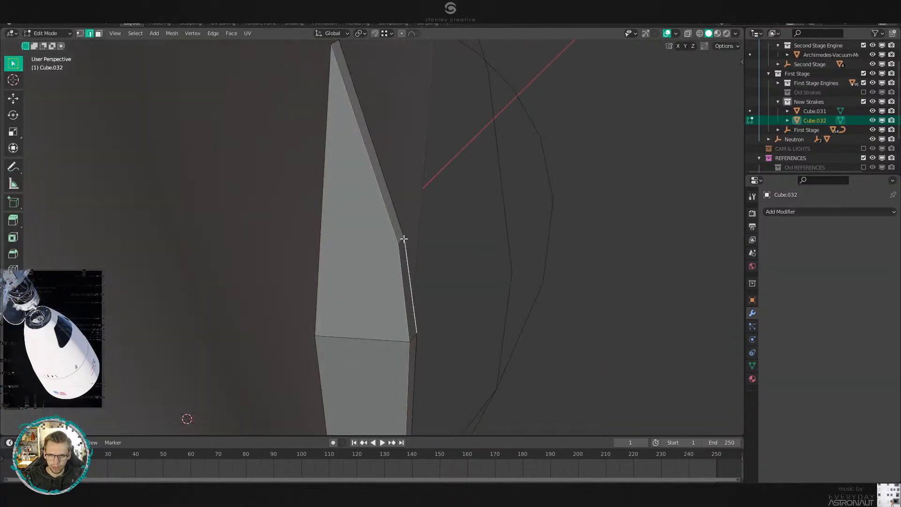
{"action": "key", "text": "g"}
{"action": "key", "text": "g"}
{"action": "left_click", "coordinate": [396, 178]}
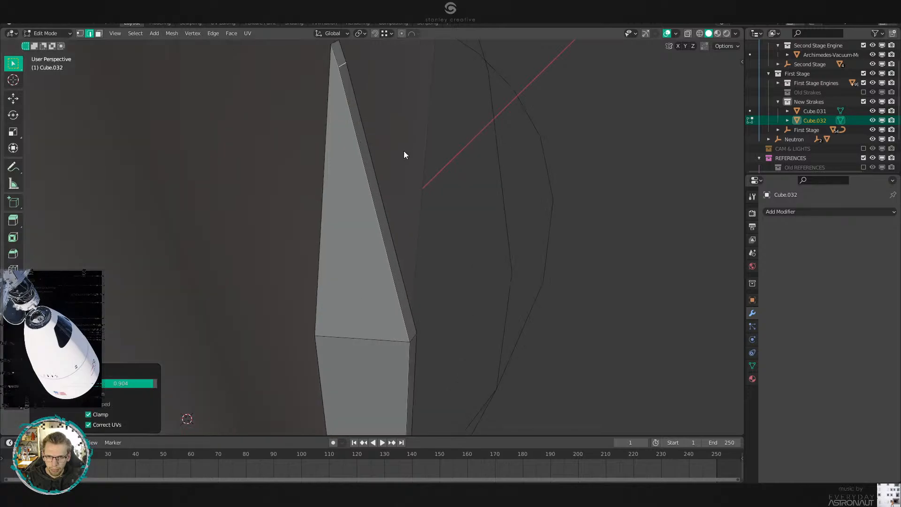
{"action": "key", "text": "z"}
{"action": "key", "text": "g"}
{"action": "key", "text": "z"}
{"action": "left_click", "coordinate": [374, 111]}
{"action": "key", "text": "z"}
{"action": "key", "text": "Tab"}
{"action": "scroll", "coordinate": [474, 263], "scroll_direction": "down", "scroll_amount": 3}
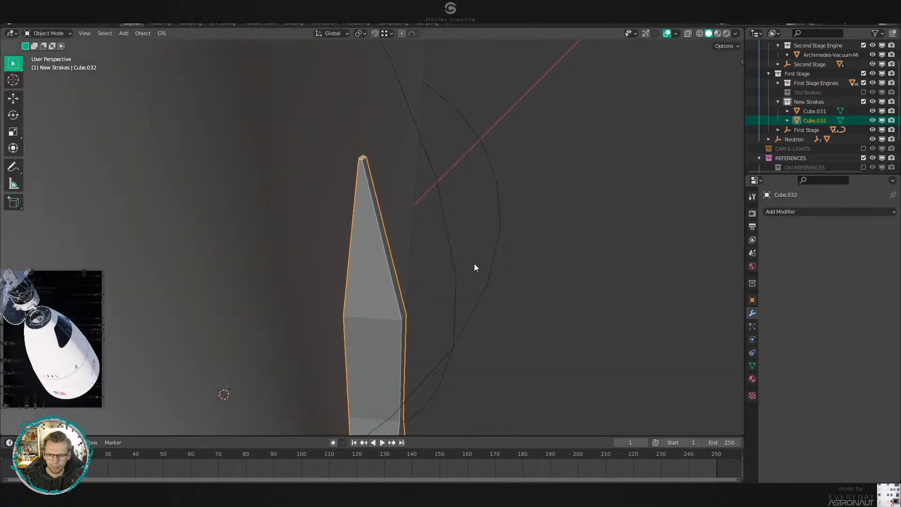
Examine both new strakes from several angles and compare them with the reference images in the front view.
{"action": "scroll", "coordinate": [474, 263], "scroll_direction": "down", "scroll_amount": 3}
{"action": "mouse_move", "coordinate": [474, 263]}
{"action": "middle_mouse_down"}
{"action": "mouse_move", "coordinate": [465, 252]}
{"action": "mouse_move", "coordinate": [478, 253]}
{"action": "mouse_move", "coordinate": [386, 266]}
{"action": "mouse_move", "coordinate": [310, 264]}
{"action": "mouse_move", "coordinate": [334, 305]}
{"action": "mouse_move", "coordinate": [373, 285]}
{"action": "middle_mouse_up"}
{"action": "left_click", "coordinate": [465, 252]}
{"action": "scroll", "coordinate": [478, 253], "scroll_direction": "down", "scroll_amount": 4}
{"action": "key", "text": "KP_1"}
{"action": "scroll", "coordinate": [383, 285], "scroll_direction": "up", "scroll_amount": 4}
{"action": "key", "text": "z"}
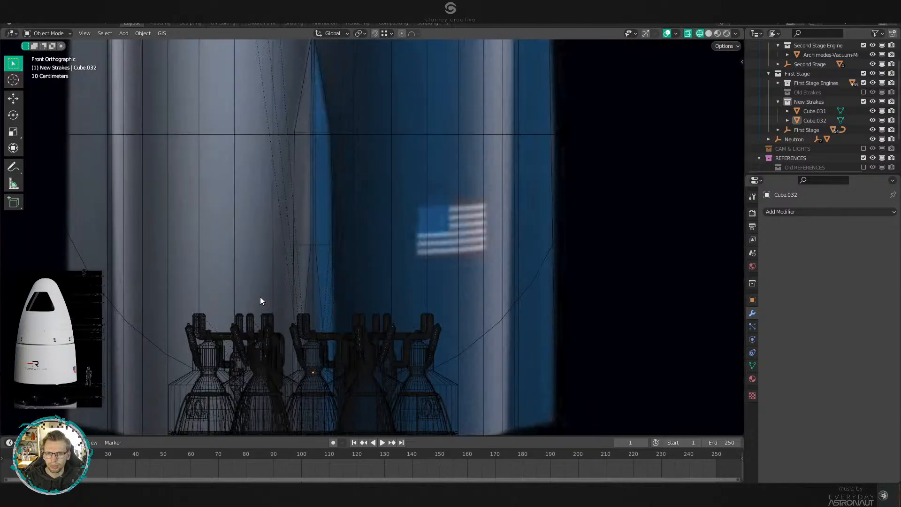
{"action": "middle_click_drag", "start_coordinate": [269, 296], "coordinate": [343, 259], "text": "shift"}
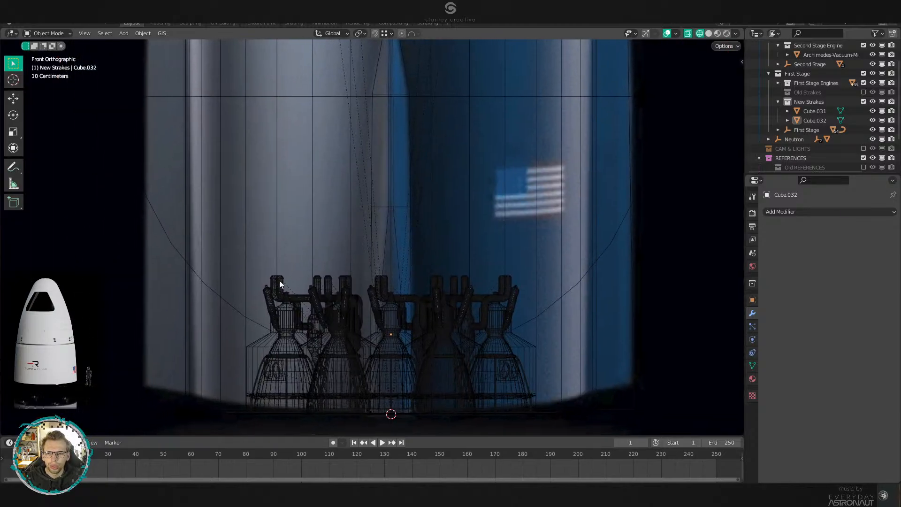
{"action": "scroll", "coordinate": [280, 281], "scroll_direction": "down", "scroll_amount": 2}
{"action": "key", "text": "z"}
{"action": "left_click", "coordinate": [334, 281]}
{"action": "mouse_move", "coordinate": [431, 288]}
{"action": "middle_mouse_down"}
{"action": "mouse_move", "coordinate": [475, 308]}
{"action": "mouse_move", "coordinate": [320, 294]}
{"action": "mouse_move", "coordinate": [405, 274]}
{"action": "mouse_move", "coordinate": [388, 302]}
{"action": "mouse_move", "coordinate": [438, 277]}
{"action": "mouse_move", "coordinate": [403, 280]}
{"action": "mouse_move", "coordinate": [429, 287]}
{"action": "mouse_move", "coordinate": [422, 201]}
{"action": "mouse_move", "coordinate": [413, 227]}
{"action": "mouse_move", "coordinate": [464, 217]}
{"action": "mouse_move", "coordinate": [436, 227]}
{"action": "mouse_move", "coordinate": [379, 293]}
{"action": "middle_mouse_up"}
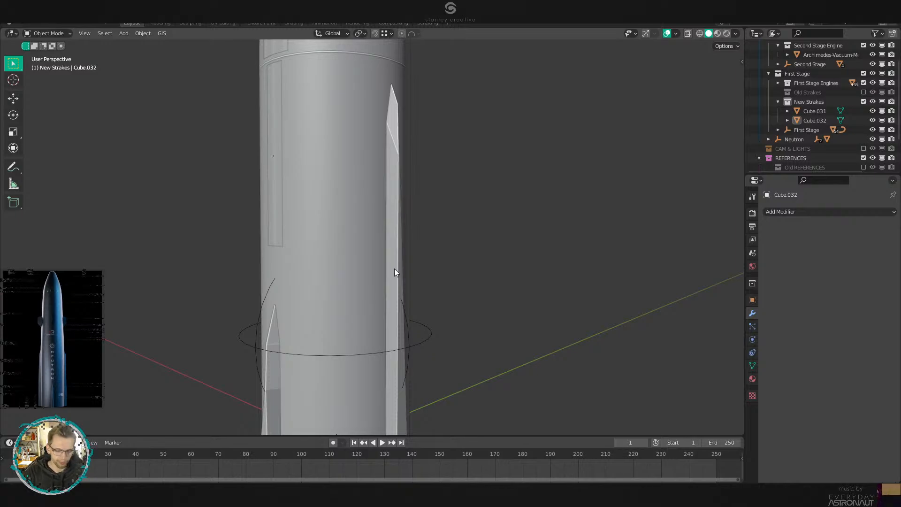
{"action": "key", "text": "KP_1"}
{"action": "scroll", "coordinate": [405, 259], "scroll_direction": "down", "scroll_amount": 3}
{"action": "scroll", "coordinate": [421, 281], "scroll_direction": "up", "scroll_amount": 2}
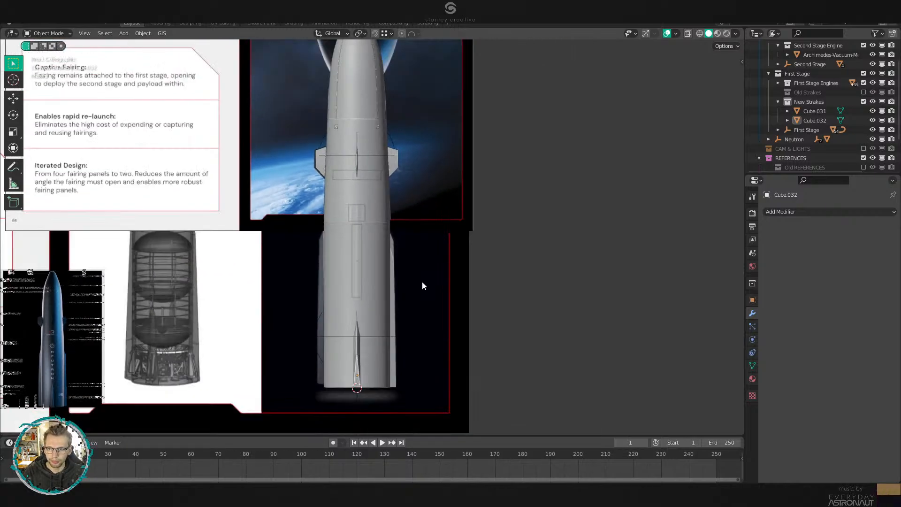
{"action": "scroll", "coordinate": [426, 244], "scroll_direction": "down", "scroll_amount": 3}
{"action": "scroll", "coordinate": [426, 244], "scroll_direction": "up", "scroll_amount": 3}
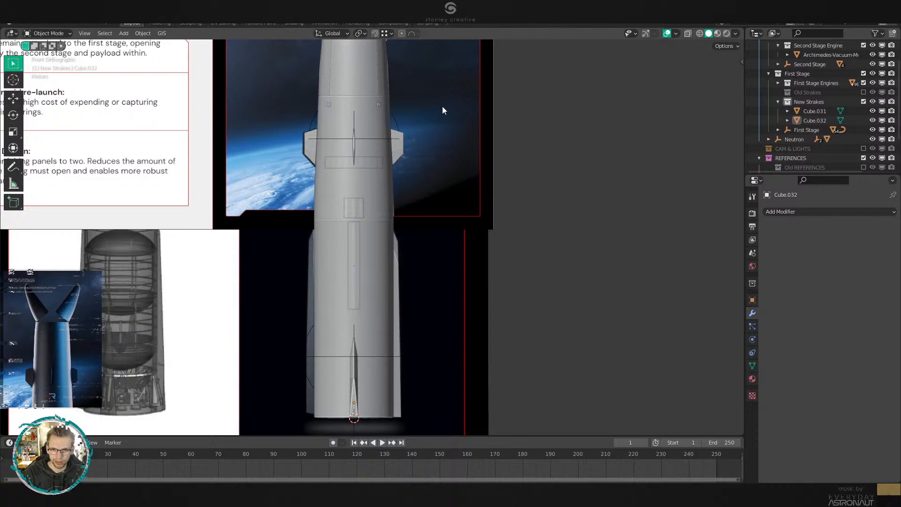
Preview the rocket with its materials and examine the fairing, canards and new strakes against the references.
{"action": "key", "text": "z"}
{"action": "left_click", "coordinate": [469, 317]}
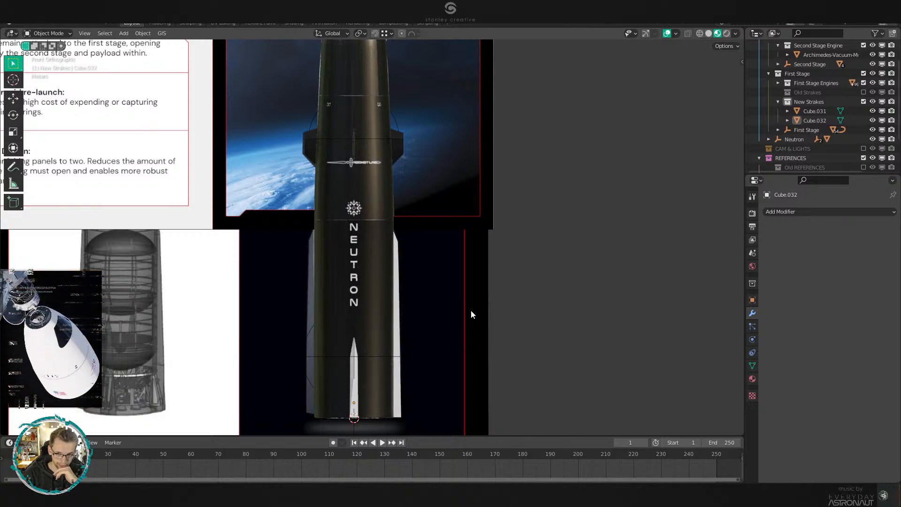
{"action": "scroll", "coordinate": [453, 231], "scroll_direction": "up", "scroll_amount": 5}
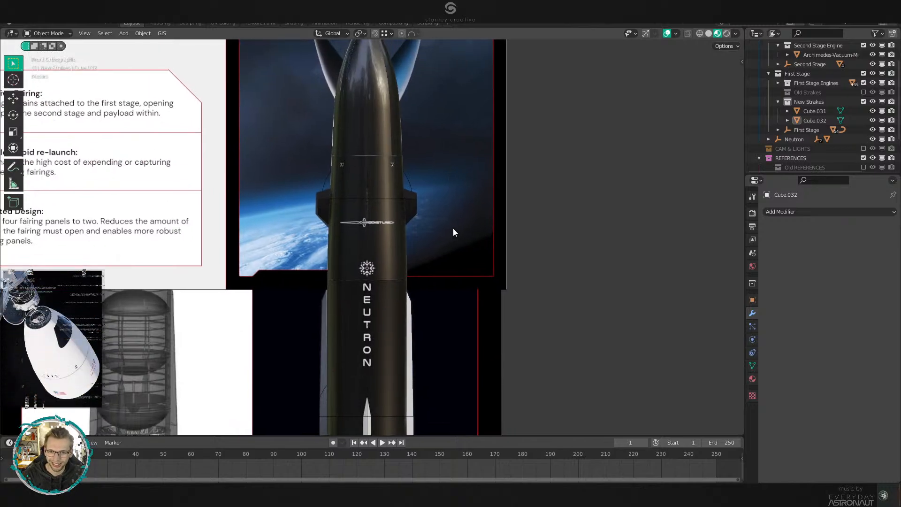
{"action": "scroll", "coordinate": [462, 283], "scroll_direction": "up", "scroll_amount": 2}
{"action": "scroll", "coordinate": [535, 223], "scroll_direction": "down", "scroll_amount": 6}
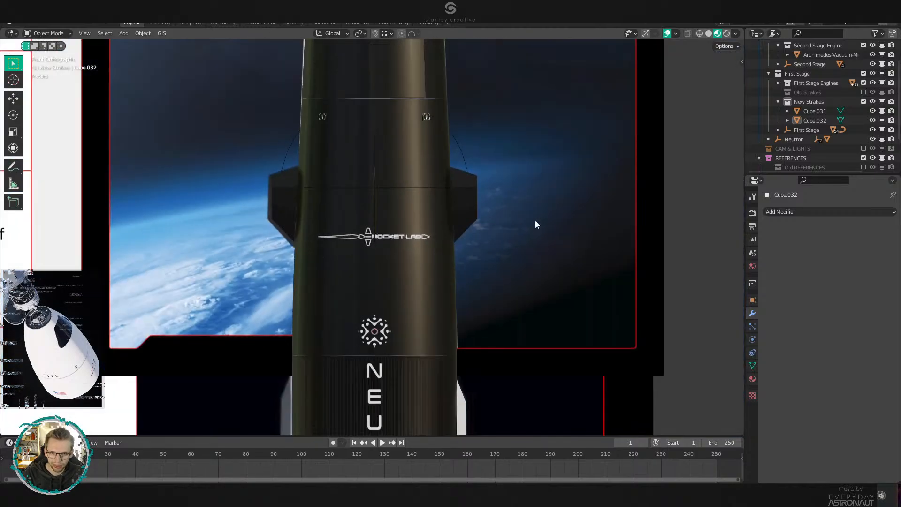
{"action": "scroll", "coordinate": [492, 264], "scroll_direction": "up", "scroll_amount": 3}
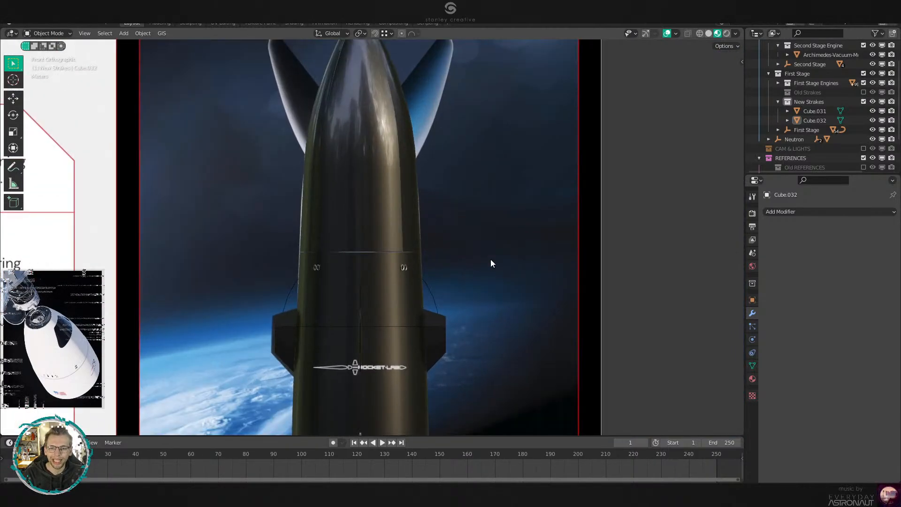
{"action": "scroll", "coordinate": [487, 290], "scroll_direction": "down", "scroll_amount": 4}
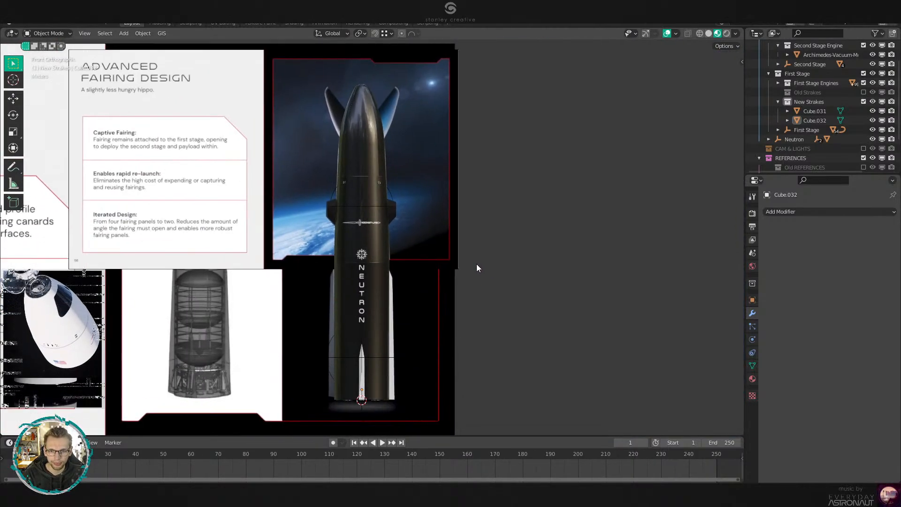
{"action": "scroll", "coordinate": [463, 308], "scroll_direction": "up", "scroll_amount": 5}
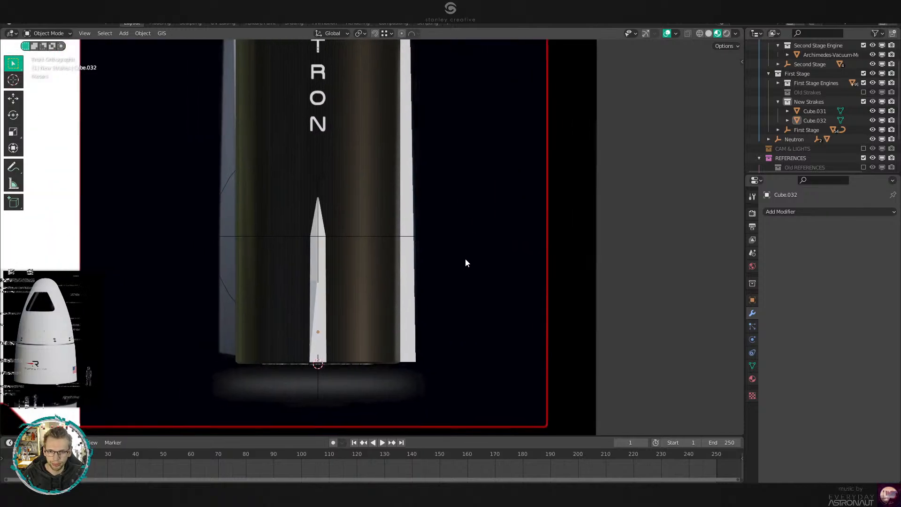
{"action": "scroll", "coordinate": [458, 308], "scroll_direction": "up", "scroll_amount": 4}
{"action": "middle_click_drag", "start_coordinate": [452, 321], "coordinate": [469, 230]}
{"action": "scroll", "coordinate": [434, 318], "scroll_direction": "down", "scroll_amount": 5}
{"action": "middle_click_drag", "start_coordinate": [469, 230], "coordinate": [416, 332], "text": "shift"}
{"action": "scroll", "coordinate": [364, 253], "scroll_direction": "down", "scroll_amount": 4}
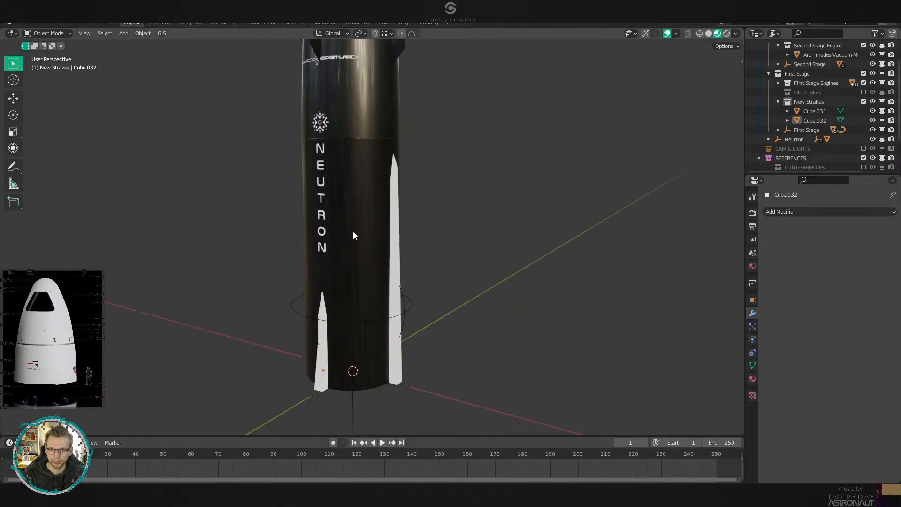
In front view with see-through wireframe, duplicate the short strake and rotate the copy 90° about Z around the 3D cursor.
{"action": "key", "text": "KP_1"}
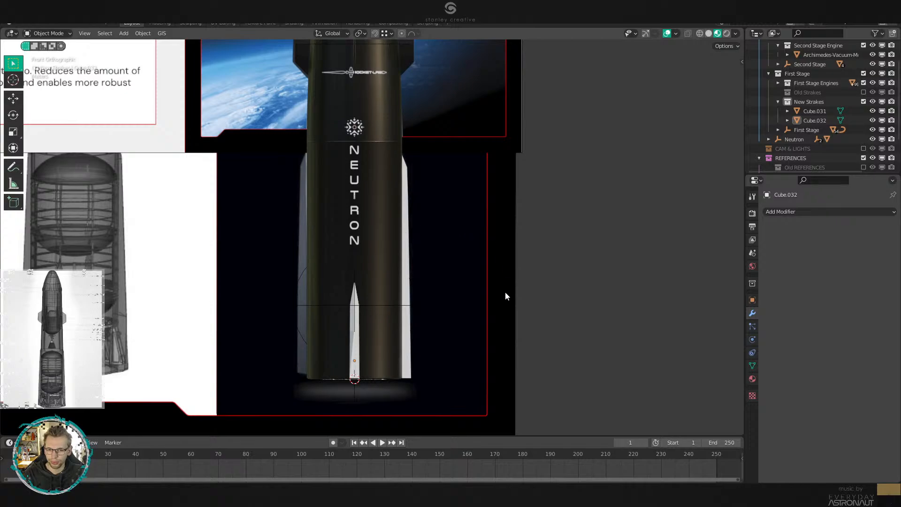
{"action": "scroll", "coordinate": [472, 211], "scroll_direction": "up", "scroll_amount": 5}
{"action": "left_click", "coordinate": [314, 232]}
{"action": "key", "text": "alt+z"}
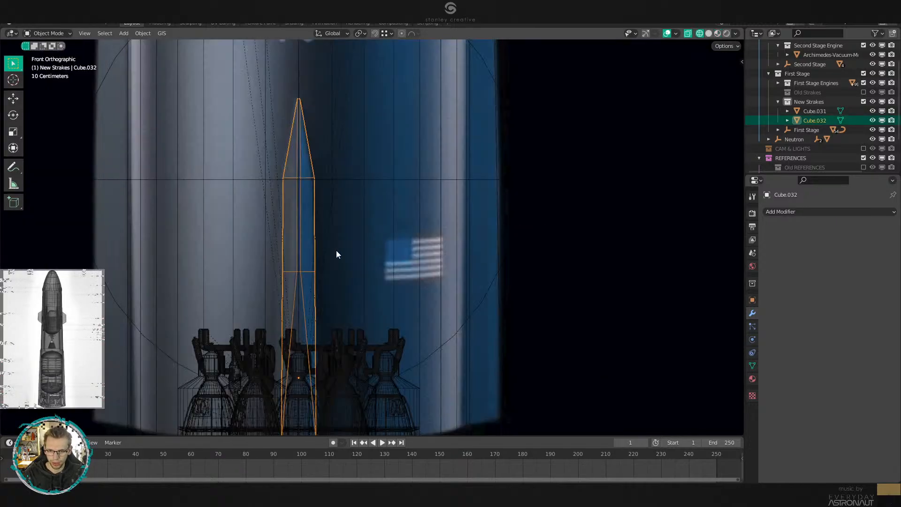
{"action": "key", "text": "period"}
{"action": "left_click", "coordinate": [459, 246]}
{"action": "key", "text": "shift+d"}
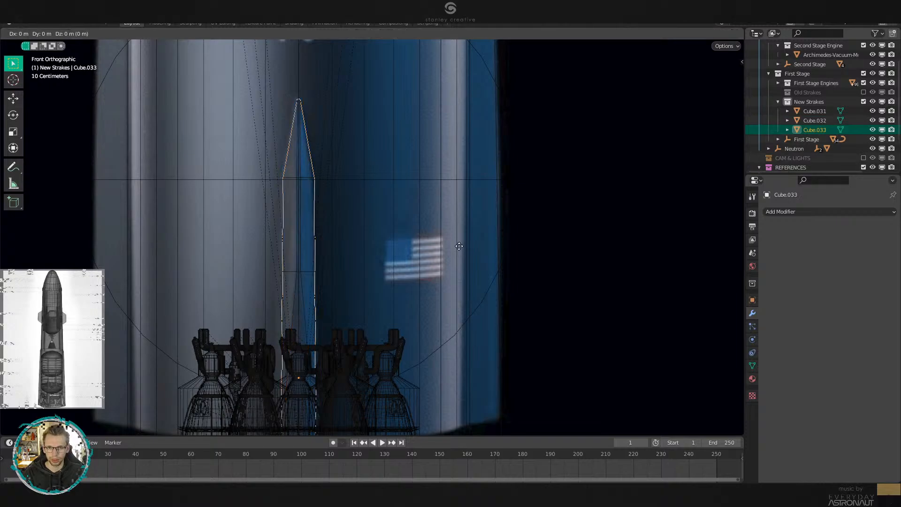
{"action": "type", "text": "rz90"}
{"action": "key", "text": "Return"}
Raise the rotated strake copy along Z until its tip approaches the top of the strake in the reference image.
{"action": "key", "text": "g"}
{"action": "key", "text": "z"}
{"action": "left_click", "coordinate": [535, 113]}
{"action": "middle_click_drag", "start_coordinate": [527, 163], "coordinate": [497, 407], "text": "shift"}
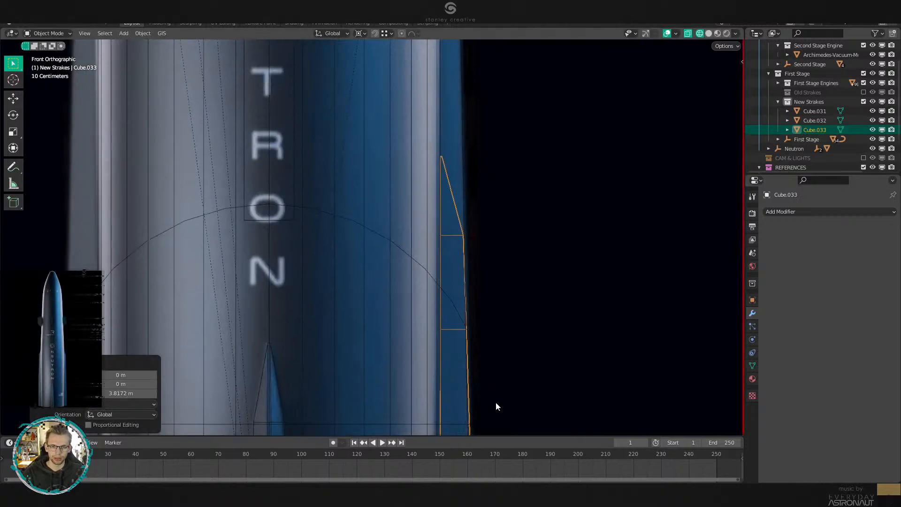
{"action": "key", "text": "g"}
{"action": "key", "text": "z"}
{"action": "left_click", "coordinate": [480, 218]}
{"action": "middle_click_drag", "start_coordinate": [488, 197], "coordinate": [468, 409], "text": "shift"}
{"action": "key", "text": "g"}
{"action": "key", "text": "z"}
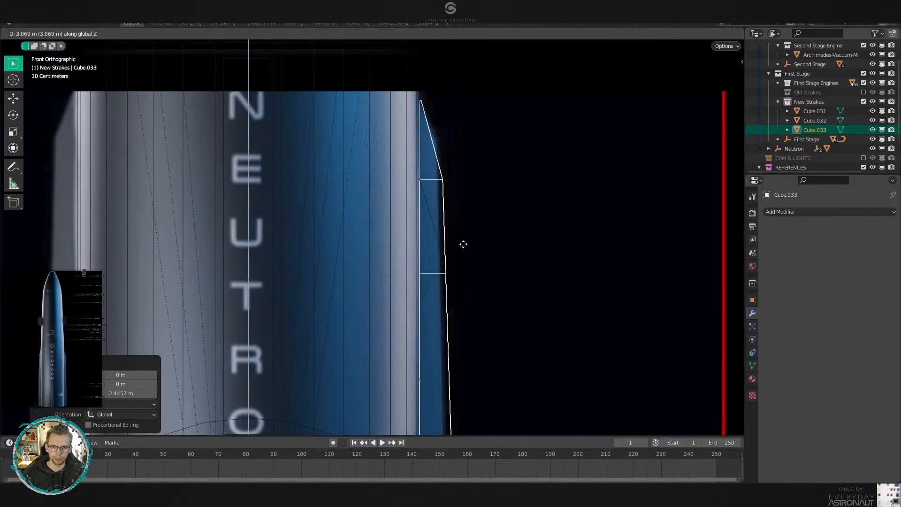
{"action": "left_click", "coordinate": [462, 229]}
{"action": "middle_click_drag", "start_coordinate": [467, 205], "coordinate": [453, 241], "text": "shift"}
{"action": "scroll", "coordinate": [412, 140], "scroll_direction": "up", "scroll_amount": 3}
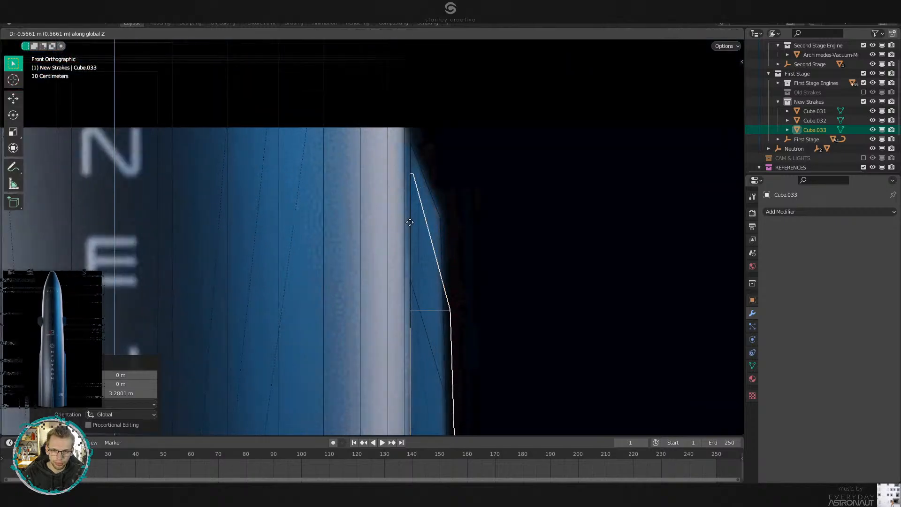
{"action": "left_click", "coordinate": [446, 221]}
Raise the long strake's selected outer vertices about 1.41 m along Z and shift them about 0.04 m inward along X.
{"action": "left_click", "coordinate": [446, 221]}
{"action": "key", "text": "Tab"}
{"action": "scroll", "coordinate": [465, 266], "scroll_direction": "up", "scroll_amount": 2}
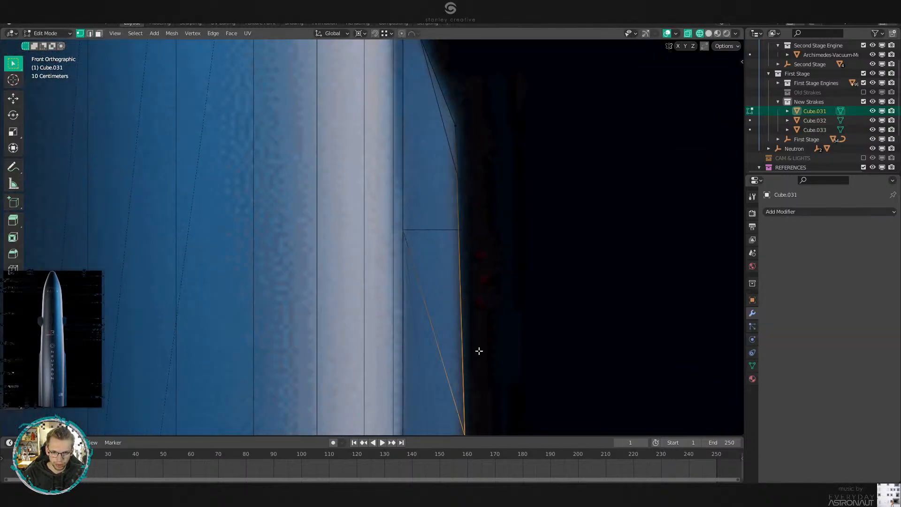
{"action": "middle_click_drag", "start_coordinate": [500, 374], "coordinate": [466, 271], "text": "shift"}
{"action": "key", "text": "g"}
{"action": "key", "text": "z"}
{"action": "left_click", "coordinate": [436, 127]}
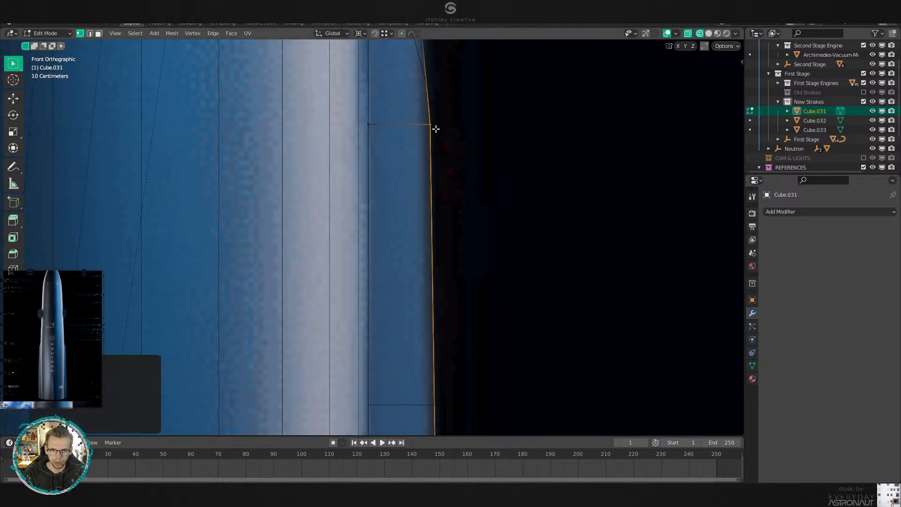
{"action": "middle_click_drag", "start_coordinate": [458, 154], "coordinate": [453, 255], "text": "shift"}
{"action": "key", "text": "g"}
{"action": "key", "text": "y"}
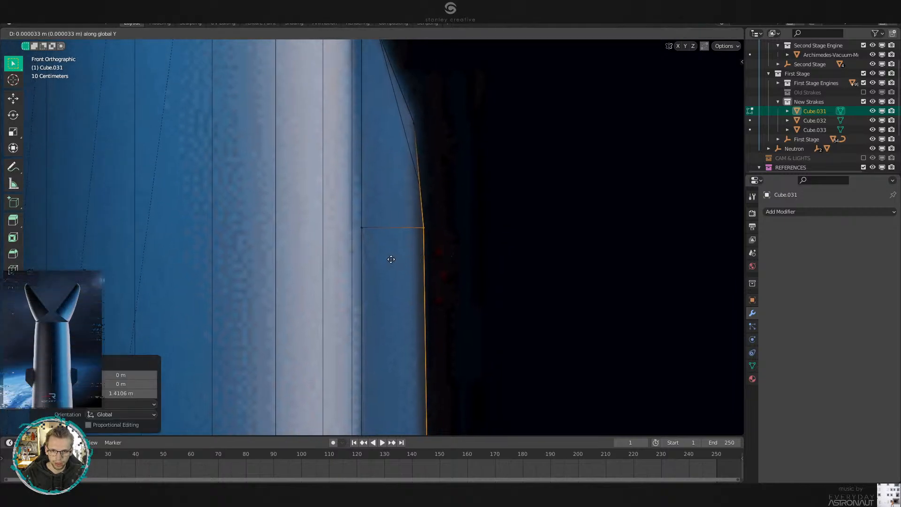
{"action": "key", "text": "x"}
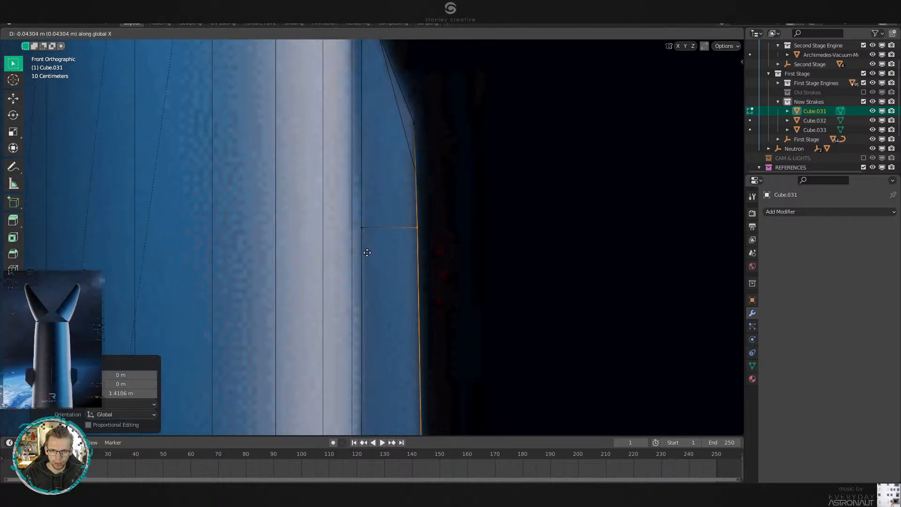
{"action": "left_click", "coordinate": [367, 253]}
Slide the vertices at the long strake's upper outer corner along their edge toward the tip by a factor of about 0.717.
{"action": "middle_click_drag", "start_coordinate": [405, 185], "coordinate": [417, 283], "text": "shift"}
{"action": "left_click_drag", "start_coordinate": [449, 212], "coordinate": [423, 232]}
{"action": "key", "text": "g"}
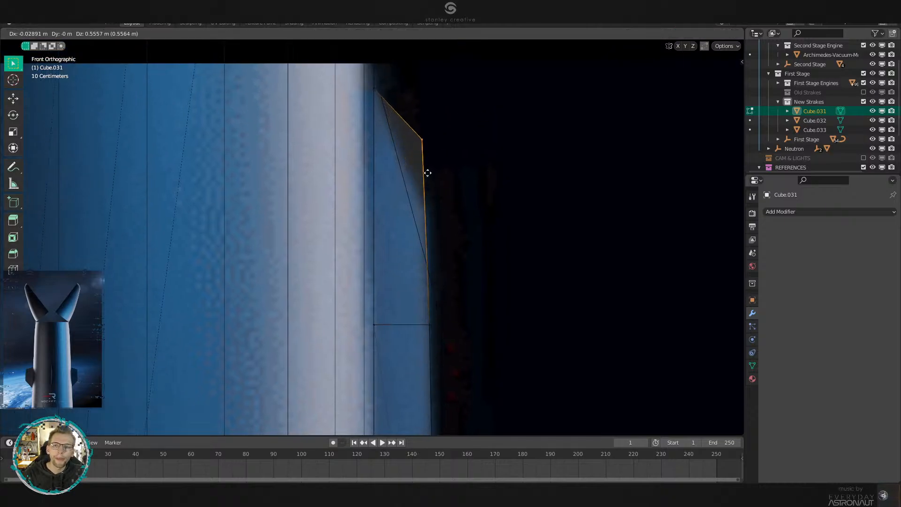
{"action": "key", "text": "g"}
{"action": "left_click", "coordinate": [348, 72]}
{"action": "middle_click_drag", "start_coordinate": [349, 79], "coordinate": [347, 211], "text": "shift"}
{"action": "scroll", "coordinate": [387, 284], "scroll_direction": "up", "scroll_amount": 6}
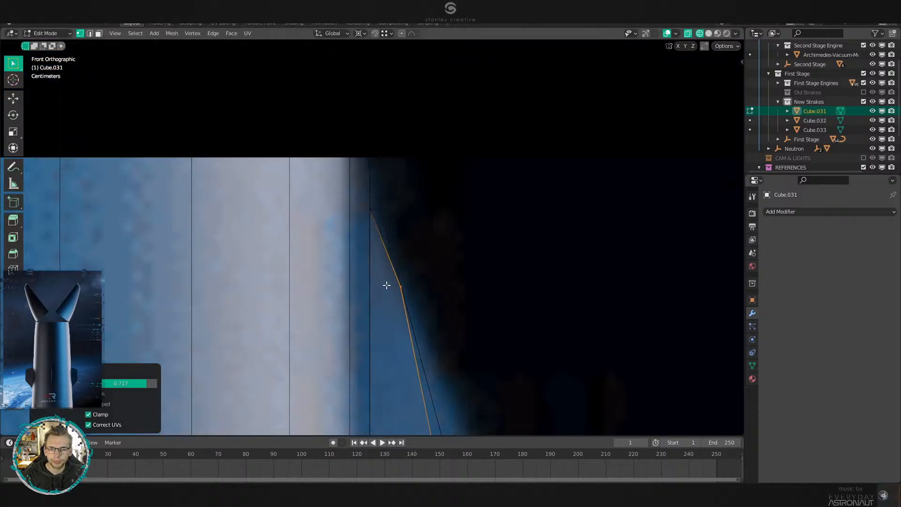
Shape the long strake's tip by raising the selected vertices along Z and moving them about 0.067 m inward along X.
{"action": "key", "text": "g"}
{"action": "key", "text": "z"}
{"action": "left_click", "coordinate": [383, 197]}
{"action": "key", "text": "g"}
{"action": "key", "text": "x"}
{"action": "left_click", "coordinate": [353, 200]}
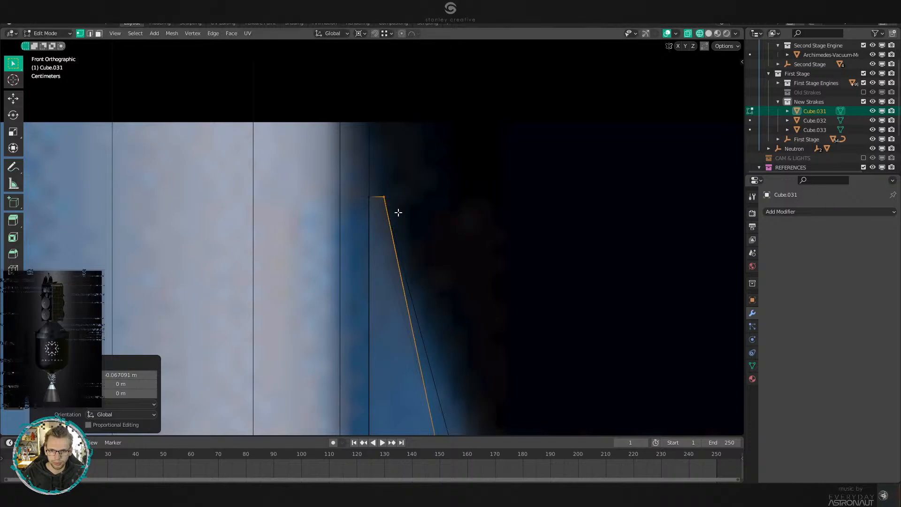
Examine the long strake's outline and lower end against the front render and the cutaway reference image.
{"action": "scroll", "coordinate": [399, 213], "scroll_direction": "down", "scroll_amount": 10}
{"action": "middle_click_drag", "start_coordinate": [418, 362], "coordinate": [406, 237], "text": "shift"}
{"action": "scroll", "coordinate": [406, 237], "scroll_direction": "up", "scroll_amount": 3}
{"action": "key", "text": "Tab"}
{"action": "scroll", "coordinate": [406, 235], "scroll_direction": "down", "scroll_amount": 4}
{"action": "middle_click_drag", "start_coordinate": [412, 331], "coordinate": [402, 236], "text": "shift"}
{"action": "key", "text": "Tab"}
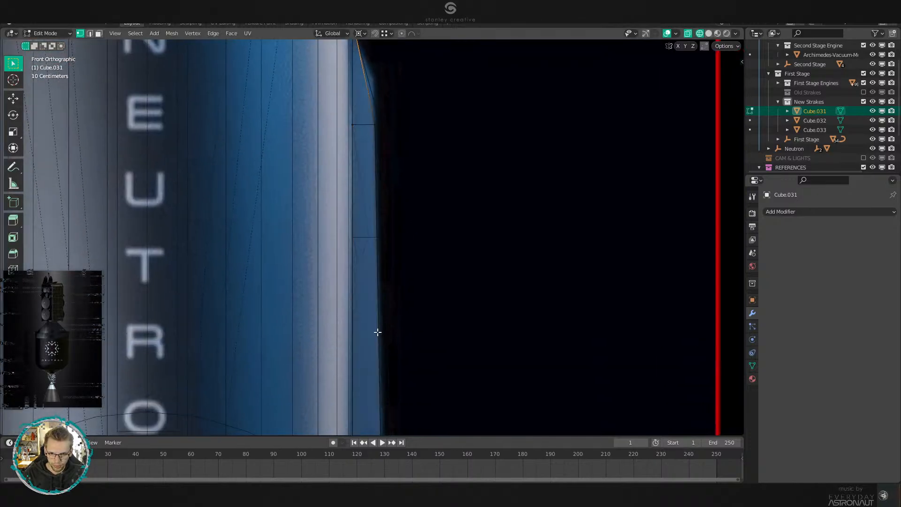
{"action": "scroll", "coordinate": [391, 352], "scroll_direction": "down", "scroll_amount": 6}
{"action": "middle_click_drag", "start_coordinate": [402, 369], "coordinate": [399, 247], "text": "shift"}
{"action": "scroll", "coordinate": [398, 251], "scroll_direction": "up", "scroll_amount": 2}
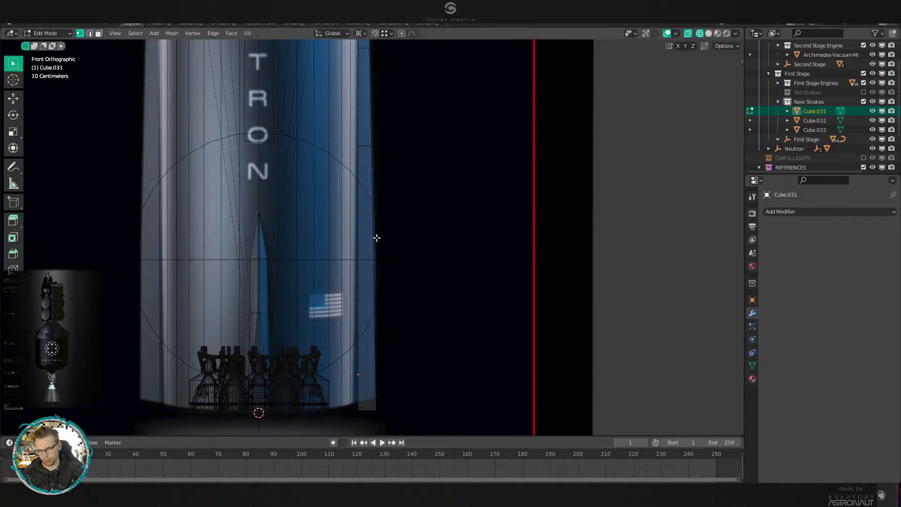
{"action": "middle_click_drag", "start_coordinate": [377, 238], "coordinate": [474, 150], "text": "shift"}
{"action": "scroll", "coordinate": [384, 230], "scroll_direction": "up", "scroll_amount": 5}
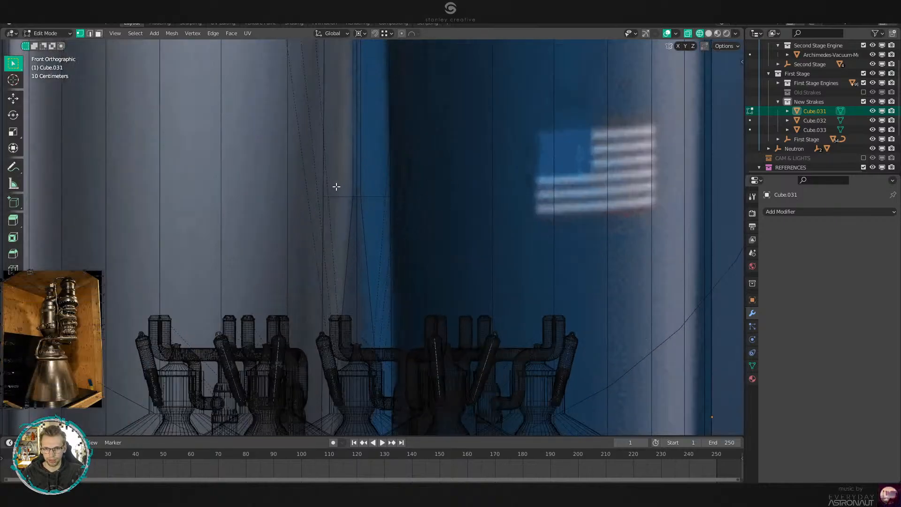
{"action": "scroll", "coordinate": [336, 186], "scroll_direction": "down", "scroll_amount": 5}
{"action": "middle_click_drag", "start_coordinate": [603, 211], "coordinate": [490, 284], "text": "shift"}
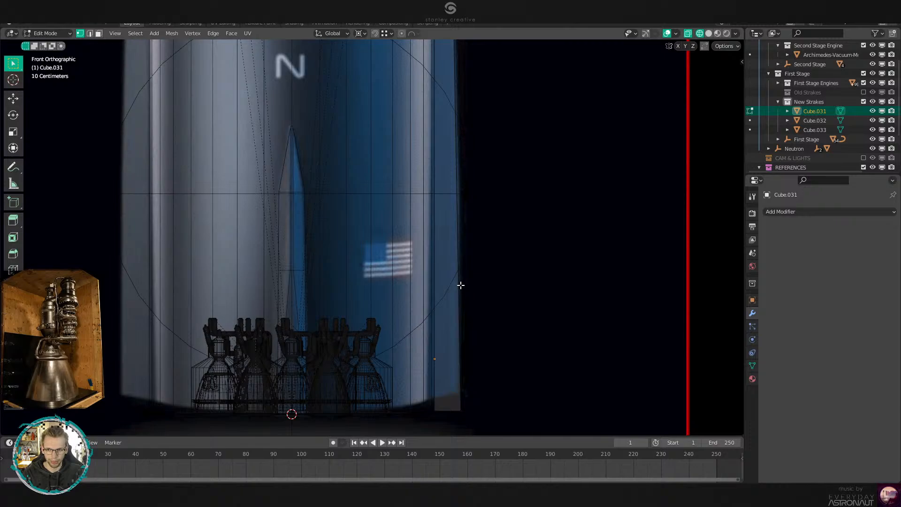
{"action": "scroll", "coordinate": [468, 293], "scroll_direction": "down", "scroll_amount": 4}
{"action": "middle_click_drag", "start_coordinate": [451, 183], "coordinate": [447, 326], "text": "shift"}
{"action": "scroll", "coordinate": [449, 312], "scroll_direction": "up", "scroll_amount": 5}
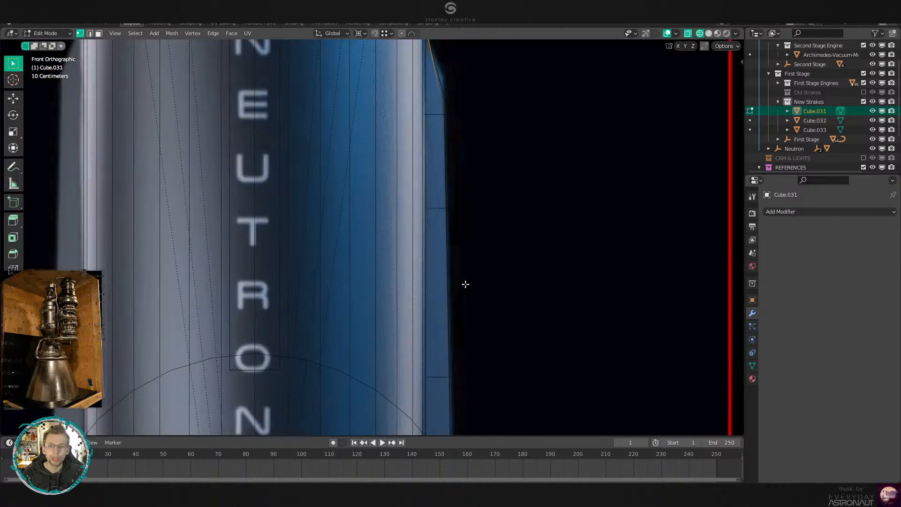
{"action": "middle_click_drag", "start_coordinate": [467, 283], "coordinate": [452, 259], "text": "shift"}
{"action": "scroll", "coordinate": [438, 262], "scroll_direction": "down", "scroll_amount": 3}
{"action": "scroll", "coordinate": [443, 304], "scroll_direction": "up", "scroll_amount": 1}
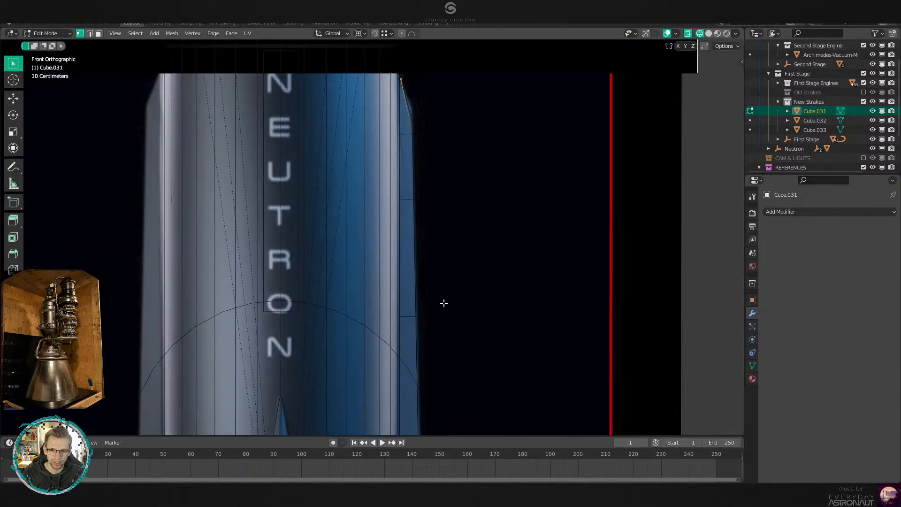
{"action": "middle_click_drag", "start_coordinate": [442, 304], "coordinate": [451, 190], "text": "shift"}
{"action": "scroll", "coordinate": [430, 202], "scroll_direction": "down", "scroll_amount": 3}
{"action": "middle_click_drag", "start_coordinate": [230, 210], "coordinate": [548, 211], "text": "shift"}
{"action": "scroll", "coordinate": [509, 233], "scroll_direction": "up", "scroll_amount": 3}
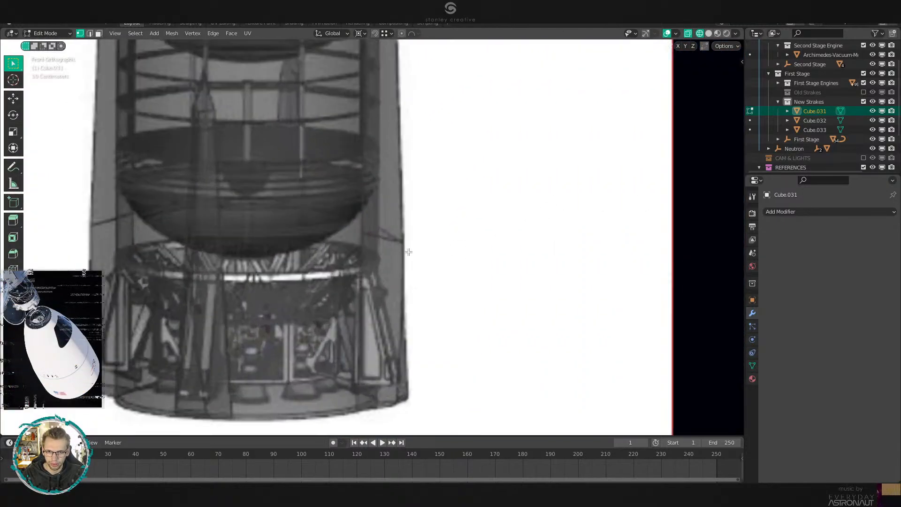
{"action": "scroll", "coordinate": [408, 252], "scroll_direction": "down", "scroll_amount": 1}
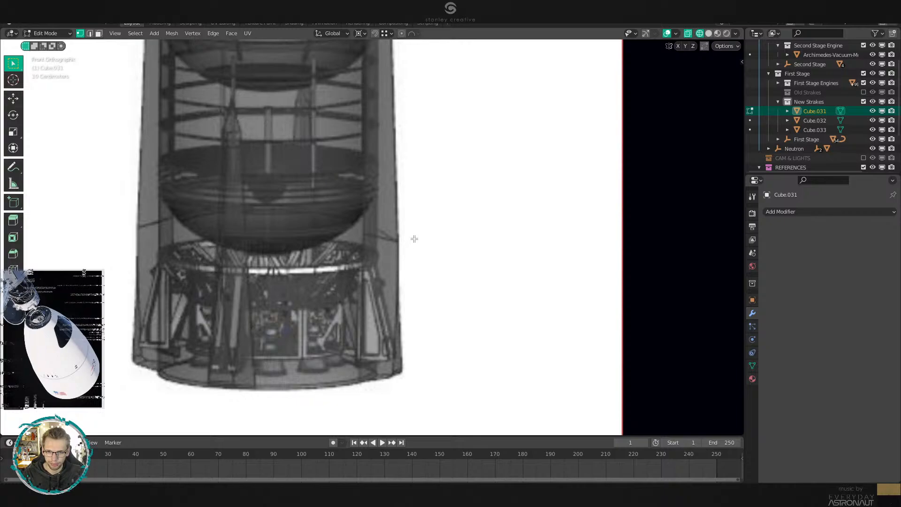
{"action": "scroll", "coordinate": [393, 235], "scroll_direction": "down", "scroll_amount": 4}
{"action": "middle_click_drag", "start_coordinate": [392, 170], "coordinate": [381, 211], "text": "shift"}
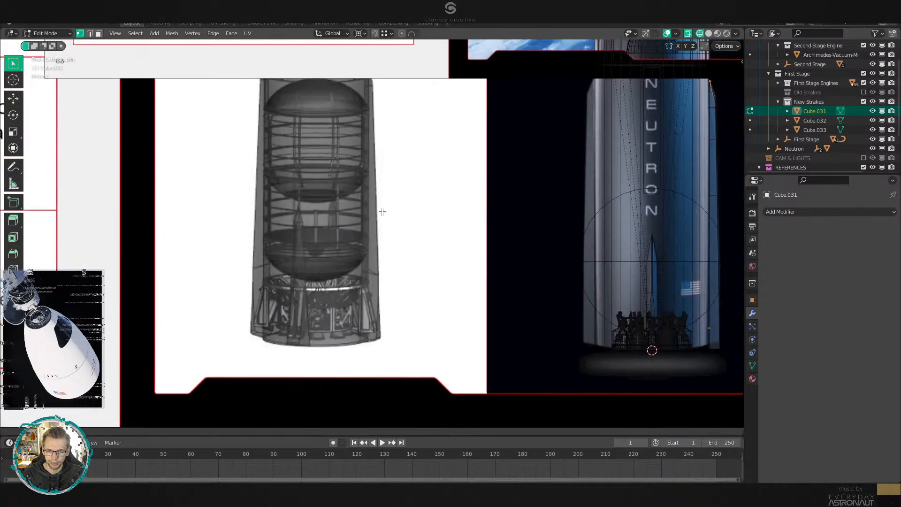
{"action": "scroll", "coordinate": [374, 223], "scroll_direction": "up", "scroll_amount": 2}
{"action": "middle_click_drag", "start_coordinate": [542, 264], "coordinate": [145, 284], "text": "shift"}
{"action": "scroll", "coordinate": [495, 240], "scroll_direction": "up", "scroll_amount": 2}
{"action": "scroll", "coordinate": [498, 240], "scroll_direction": "down", "scroll_amount": 2}
{"action": "middle_click_drag", "start_coordinate": [522, 249], "coordinate": [476, 228], "text": "shift"}
{"action": "key", "text": "Tab"}
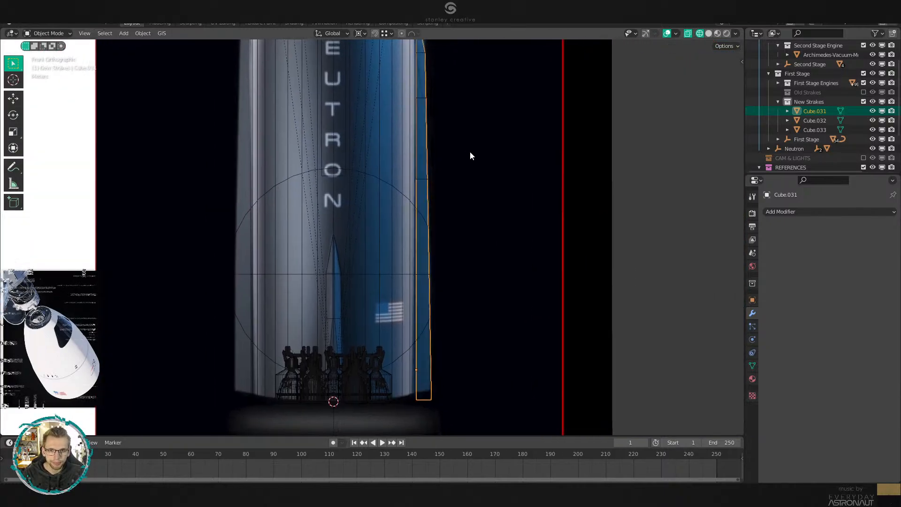
Add one loop cut across the lower part of the long strake and slide it down level with the flag.
{"action": "key", "text": "Tab"}
{"action": "key", "text": "ctrl+r"}
{"action": "left_click", "coordinate": [430, 243]}
{"action": "left_click", "coordinate": [428, 302]}
{"action": "scroll", "coordinate": [404, 316], "scroll_direction": "up", "scroll_amount": 4}
{"action": "middle_click_drag", "start_coordinate": [403, 316], "coordinate": [395, 232], "text": "shift"}
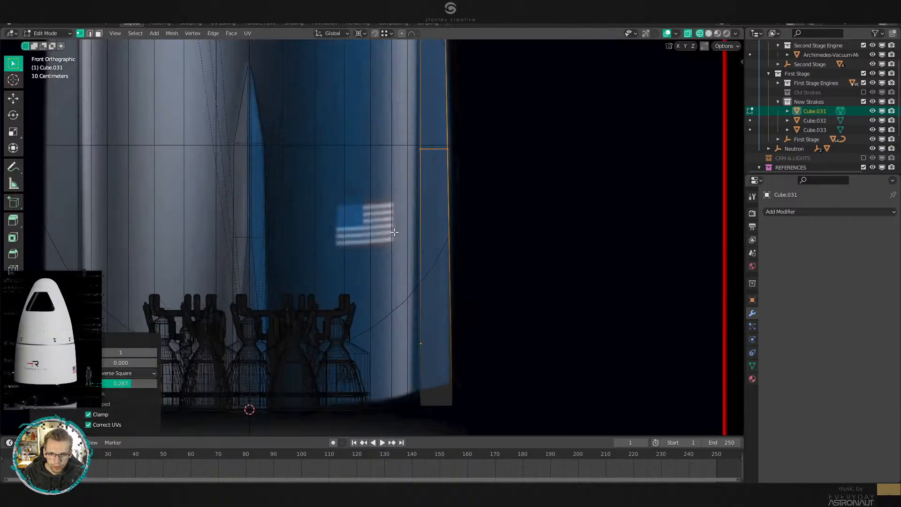
{"action": "key", "text": "g"}
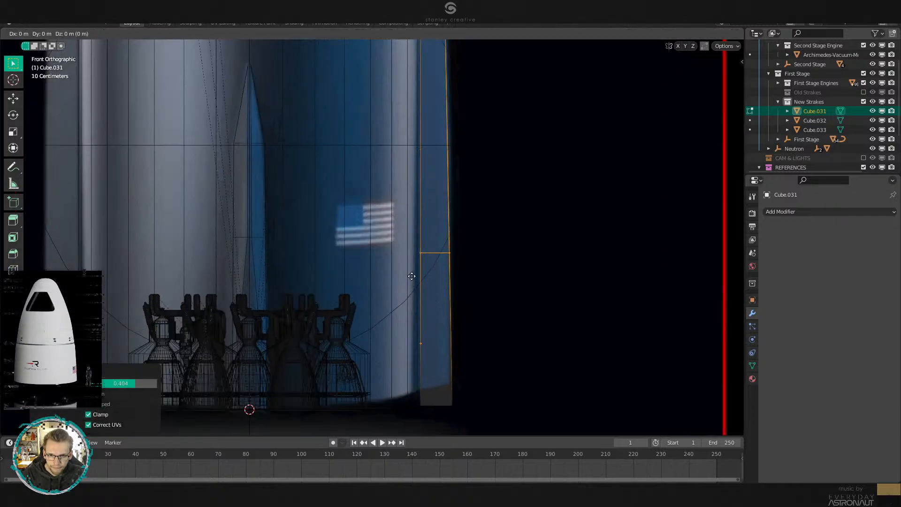
{"action": "scroll", "coordinate": [413, 263], "scroll_direction": "up", "scroll_amount": 2}
{"action": "left_click", "coordinate": [417, 260]}
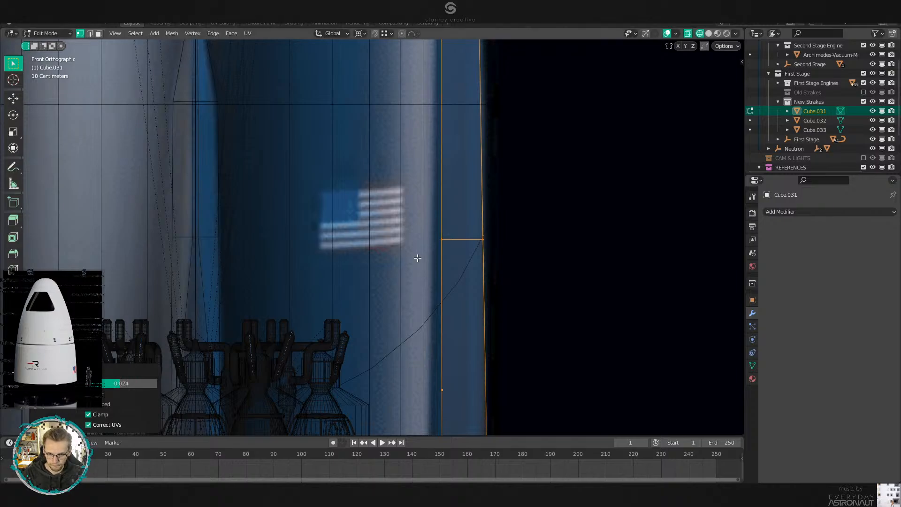
Set the pivot point to Median Point and fine-tune the new loop's height with a slight edge slide.
{"action": "key", "text": "g"}
{"action": "right_click", "coordinate": [417, 258]}
{"action": "key", "text": "period"}
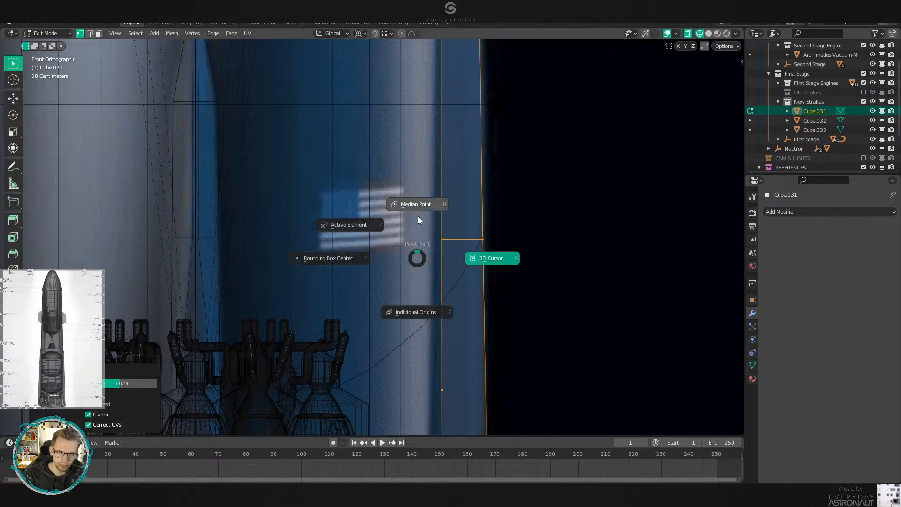
{"action": "left_click", "coordinate": [418, 216]}
{"action": "key", "text": "g"}
{"action": "right_click", "coordinate": [418, 216]}
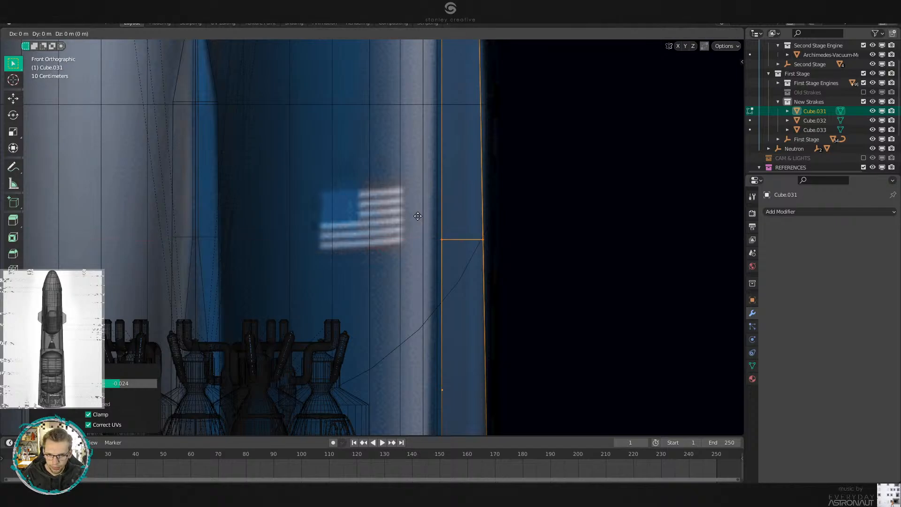
{"action": "key", "text": "g"}
{"action": "key", "text": "g"}
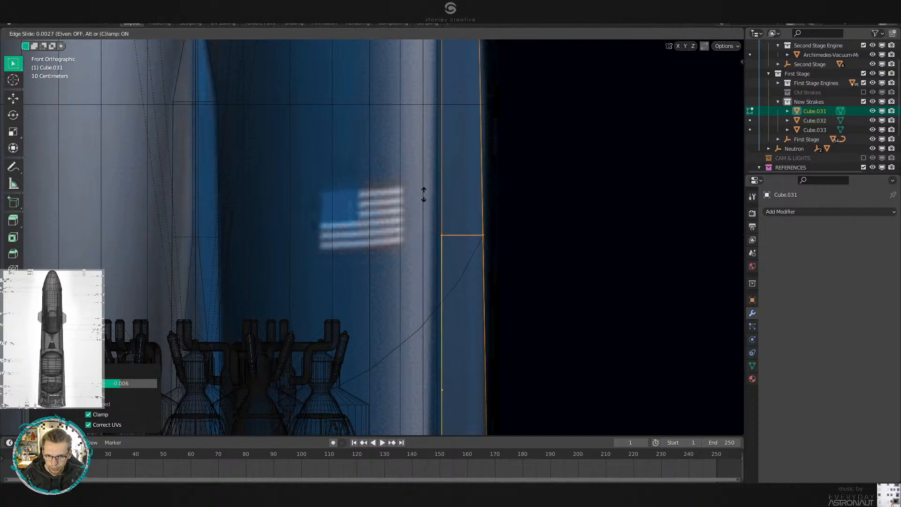
{"action": "left_click", "coordinate": [429, 231]}
{"action": "key", "text": "g"}
{"action": "key", "text": "x"}
{"action": "right_click", "coordinate": [431, 232]}
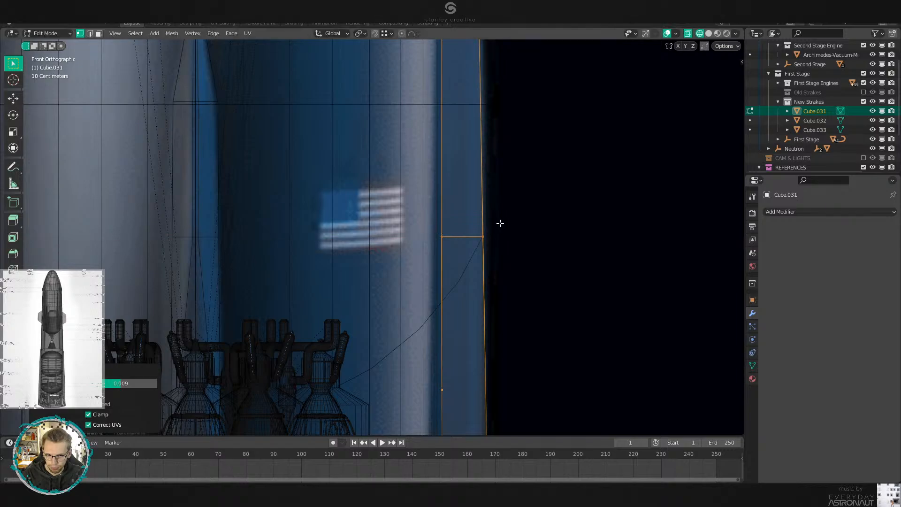
Switch to solid shading, leave mesh editing and delete the rotated strake copy overlapping the long strake.
{"action": "mouse_move", "coordinate": [502, 225]}
{"action": "middle_mouse_down"}
{"action": "mouse_move", "coordinate": [393, 261]}
{"action": "mouse_move", "coordinate": [367, 227]}
{"action": "middle_mouse_up"}
{"action": "key", "text": "shift+z"}
{"action": "key", "text": "2"}
{"action": "scroll", "coordinate": [392, 254], "scroll_direction": "down", "scroll_amount": 4}
{"action": "scroll", "coordinate": [390, 206], "scroll_direction": "down", "scroll_amount": 2}
{"action": "key", "text": "Tab"}
{"action": "left_click", "coordinate": [367, 183]}
{"action": "key", "text": "x"}
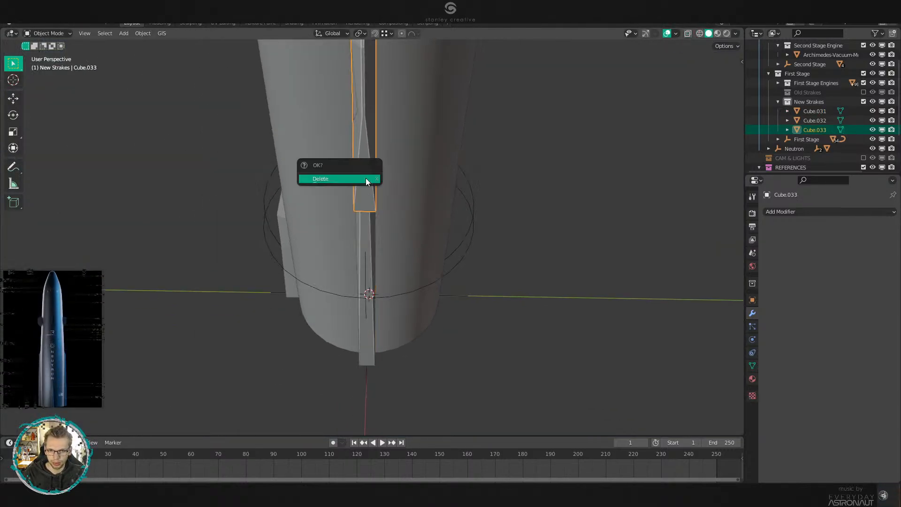
{"action": "left_click", "coordinate": [367, 179]}
Move the lower loop's two outer vertices along Y onto the long strake's centre ridge, in line with the vertices near its tip.
{"action": "left_click", "coordinate": [373, 230]}
{"action": "key", "text": "Tab"}
{"action": "middle_click_drag", "start_coordinate": [374, 303], "coordinate": [381, 326], "text": "shift"}
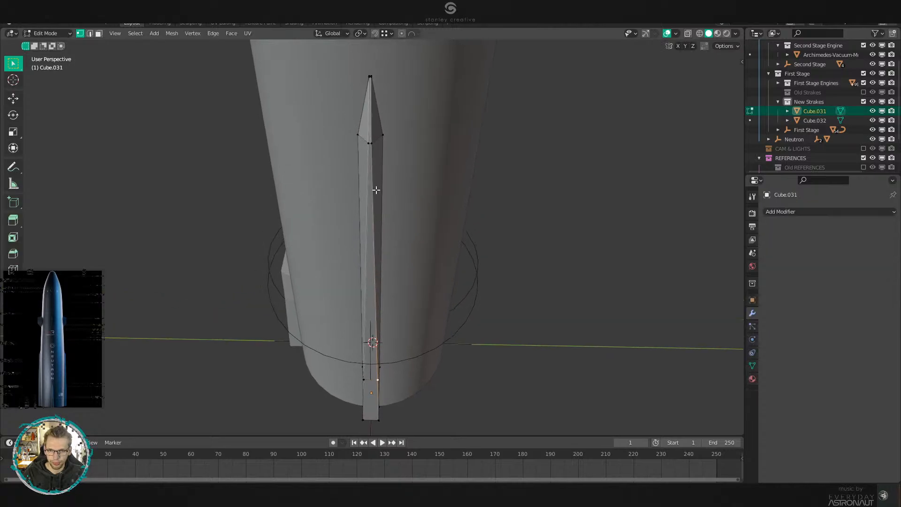
{"action": "key", "text": "g"}
{"action": "key", "text": "y"}
{"action": "left_click", "coordinate": [379, 359]}
{"action": "left_click", "coordinate": [366, 381]}
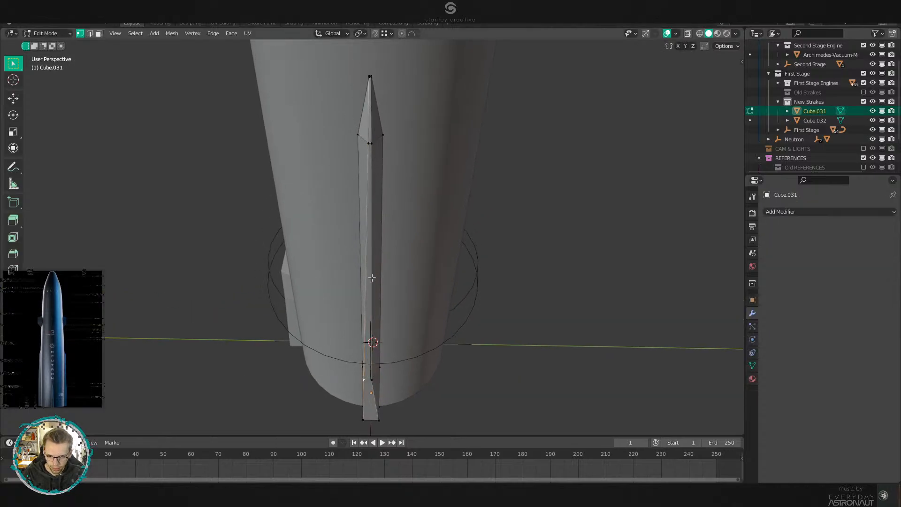
{"action": "key", "text": "g"}
{"action": "key", "text": "y"}
{"action": "left_click", "coordinate": [366, 145], "text": "ctrl"}
{"action": "key", "text": "Tab"}
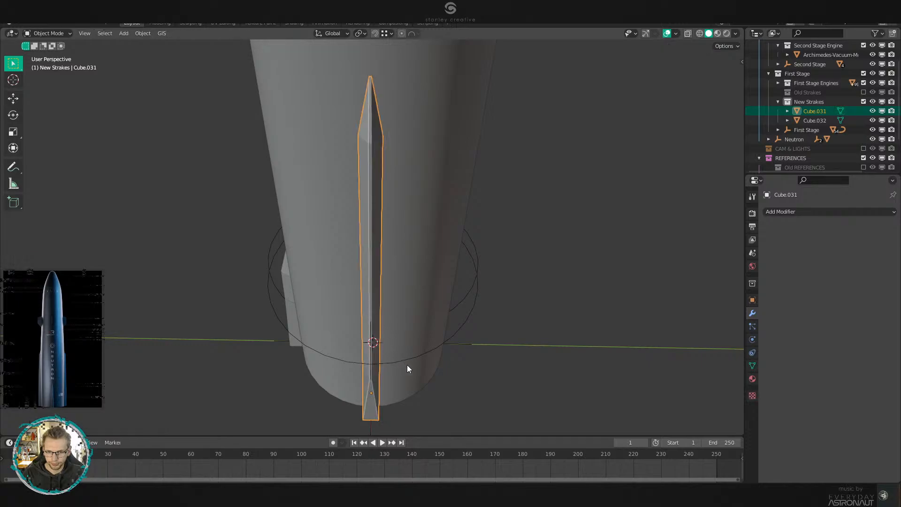
{"action": "middle_click_drag", "start_coordinate": [409, 368], "coordinate": [438, 277]}
{"action": "key", "text": "alt+a"}
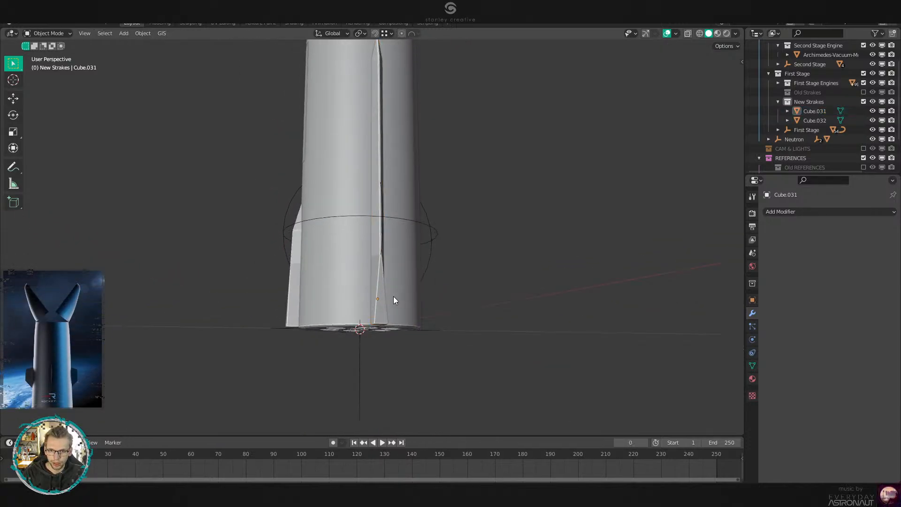
Set the pivot point to 3D Cursor and make a linked duplicate of the long strake rotated 180° about global Z.
{"action": "scroll", "coordinate": [393, 296], "scroll_direction": "up", "scroll_amount": 1, "text": "alt"}
{"action": "scroll", "coordinate": [393, 297], "scroll_direction": "up", "scroll_amount": 1}
{"action": "left_click", "coordinate": [387, 305]}
{"action": "key", "text": "period"}
{"action": "left_click", "coordinate": [414, 310]}
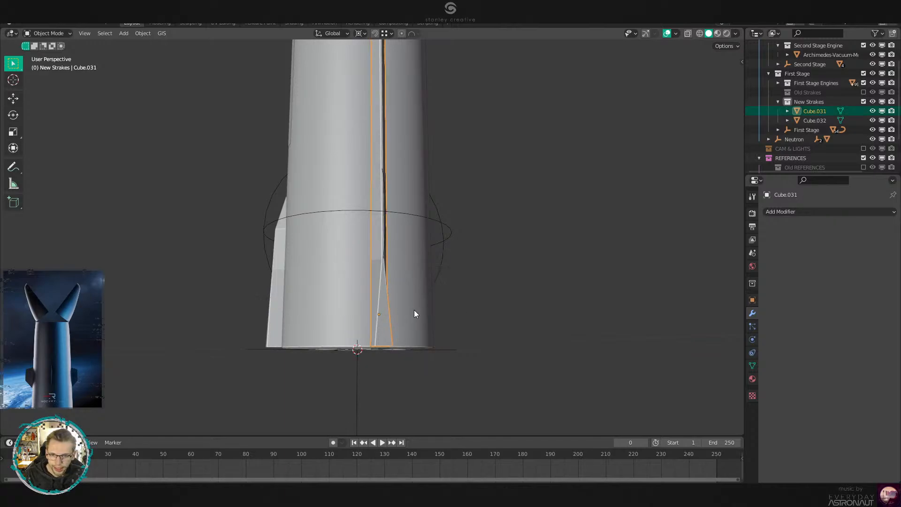
{"action": "middle_click_drag", "start_coordinate": [414, 309], "coordinate": [481, 342]}
{"action": "key", "text": "shift+d"}
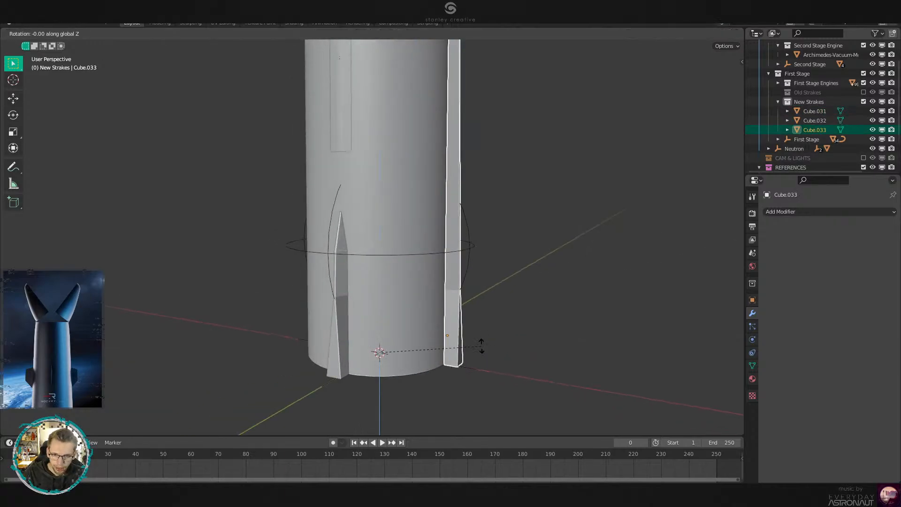
{"action": "key", "text": "r"}
{"action": "key", "text": "z"}
{"action": "key", "text": "1"}
{"action": "key", "text": "8"}
{"action": "key", "text": "0"}
{"action": "key", "text": "Return"}
Duplicate the short strake as a linked copy and rotate it 180° about global Z.
{"action": "key", "text": "shift+d"}
{"action": "type", "text": "rz"}
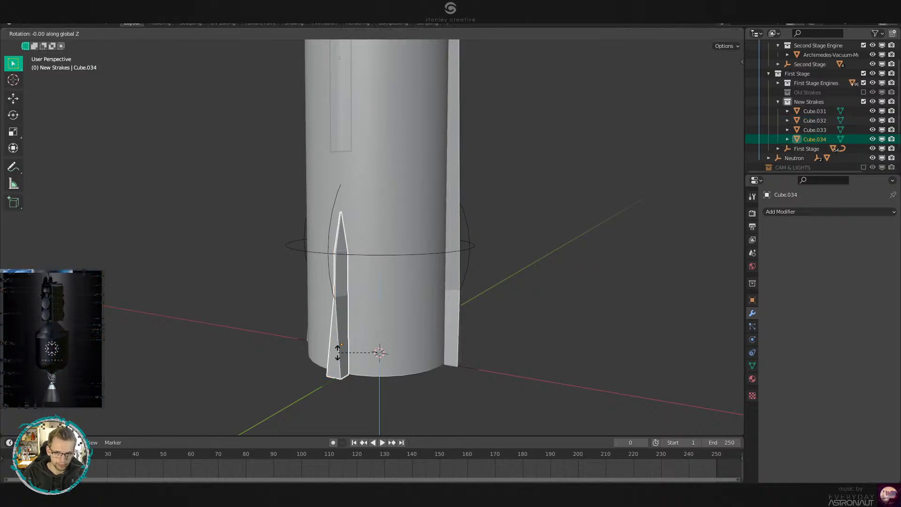
{"action": "type", "text": "180"}
{"action": "key", "text": "Return"}
Inspect from below how the long strake's base and inner edge meet the first stage's round hull.
{"action": "scroll", "coordinate": [341, 352], "scroll_direction": "up", "scroll_amount": 2}
{"action": "middle_click_drag", "start_coordinate": [342, 355], "coordinate": [434, 264]}
{"action": "scroll", "coordinate": [435, 264], "scroll_direction": "up", "scroll_amount": 7}
{"action": "middle_click_drag", "start_coordinate": [444, 224], "coordinate": [413, 223]}
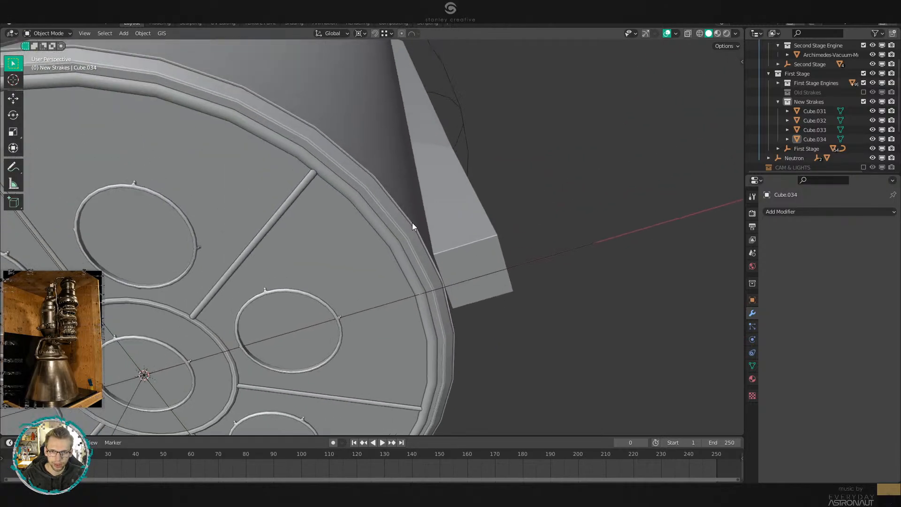
{"action": "left_click", "coordinate": [430, 248]}
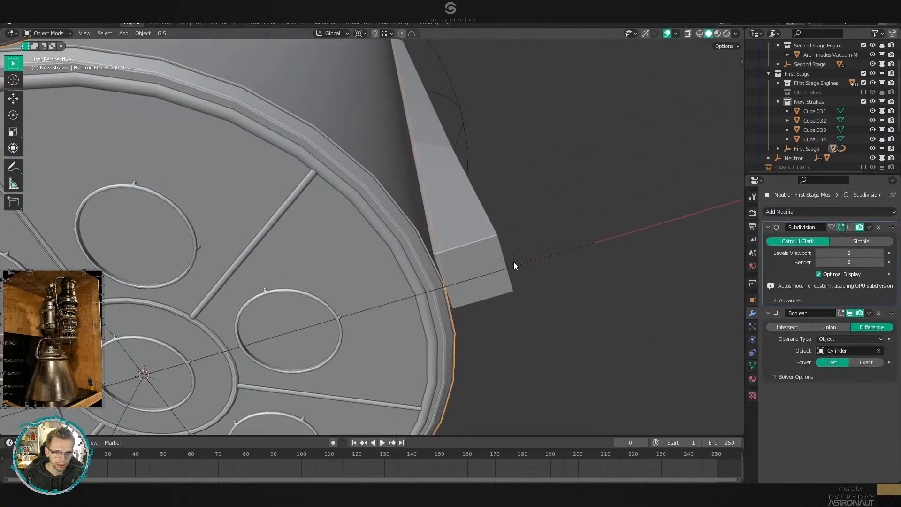
{"action": "left_click", "coordinate": [488, 273]}
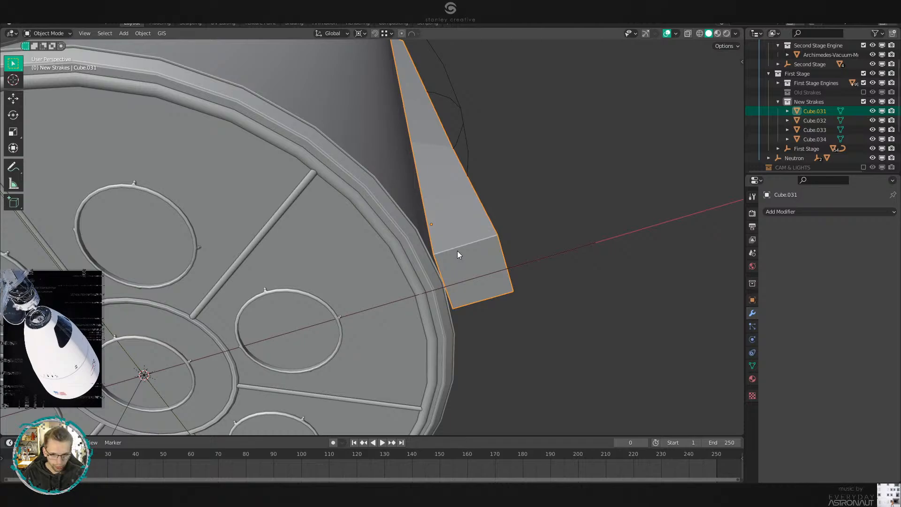
{"action": "middle_click_drag", "start_coordinate": [468, 272], "coordinate": [439, 277]}
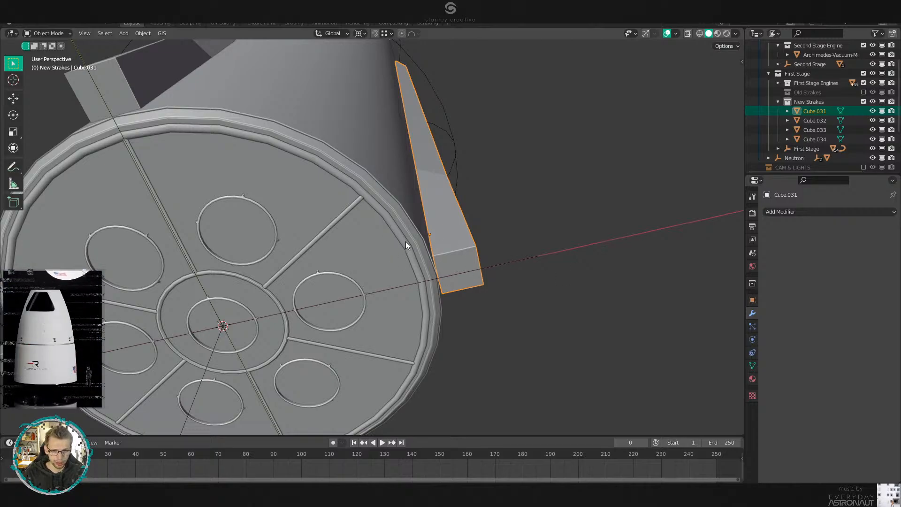
{"action": "left_click", "coordinate": [753, 363]}
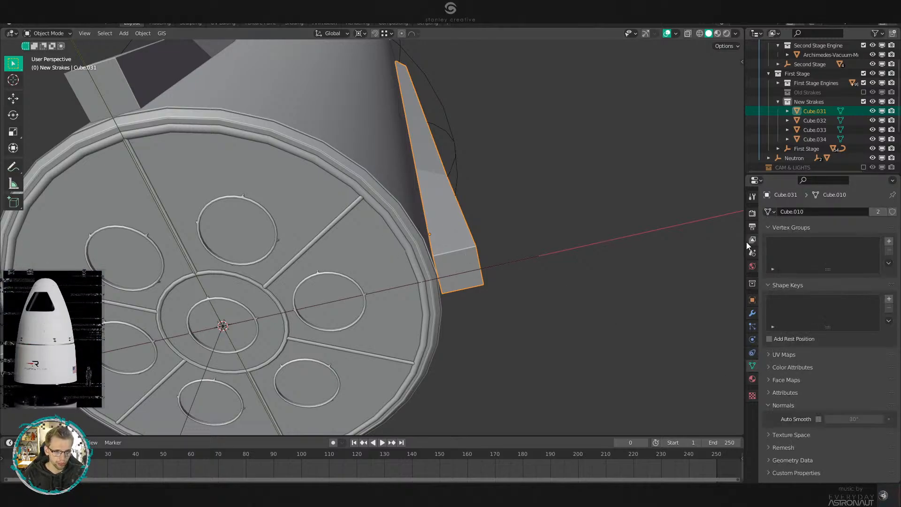
{"action": "scroll", "coordinate": [472, 232], "scroll_direction": "up", "scroll_amount": 5}
{"action": "middle_click_drag", "start_coordinate": [565, 288], "coordinate": [465, 241], "text": "shift"}
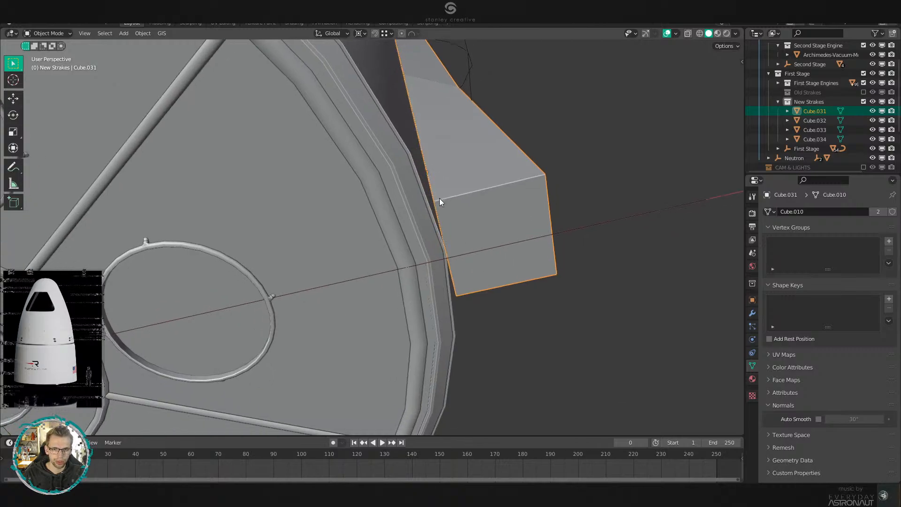
{"action": "key", "text": "Tab"}
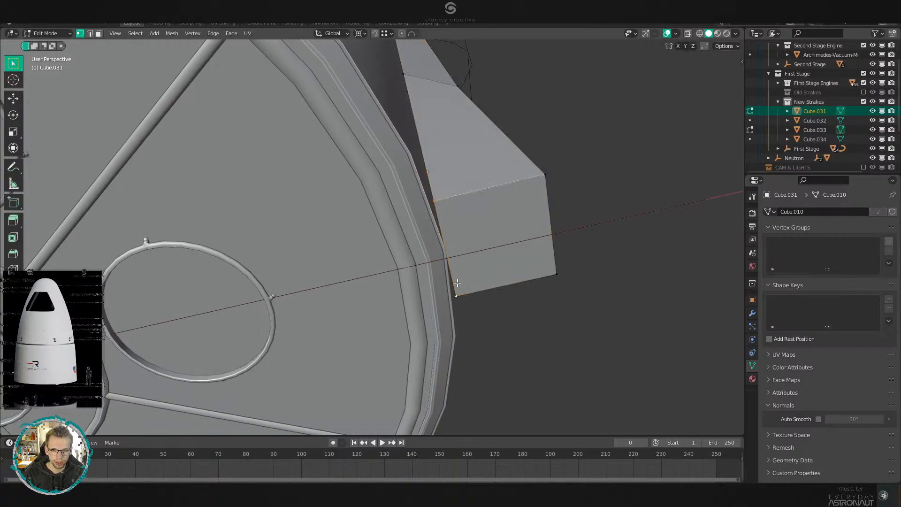
{"action": "middle_click_drag", "start_coordinate": [407, 82], "coordinate": [425, 190]}
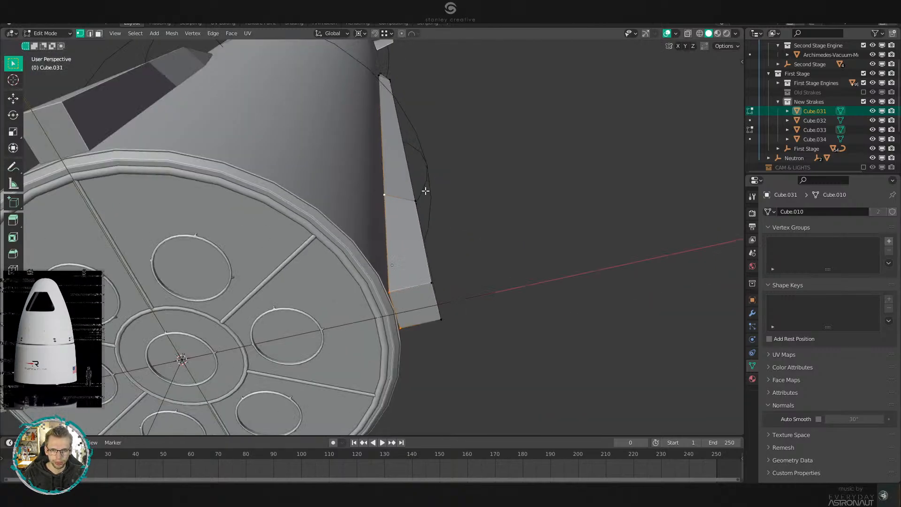
{"action": "key", "text": "Tab"}
Turn on the viewport display of the Subdivision modifier on the first stage mesh.
{"action": "left_click", "coordinate": [355, 201]}
{"action": "left_click", "coordinate": [752, 313]}
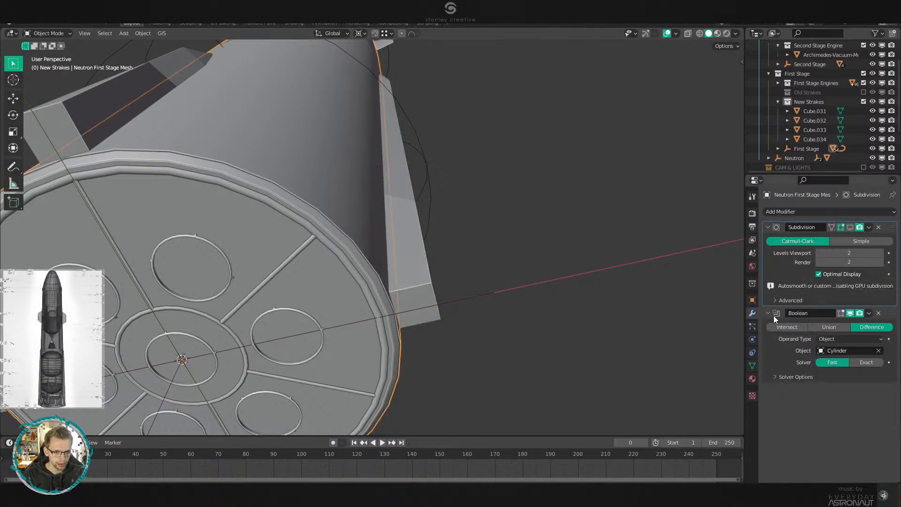
{"action": "left_click", "coordinate": [852, 230]}
Open the long strake's mesh for editing and show it in wireframe shading.
{"action": "left_click", "coordinate": [410, 296]}
{"action": "mouse_move", "coordinate": [432, 297]}
{"action": "middle_mouse_down"}
{"action": "mouse_move", "coordinate": [426, 342]}
{"action": "mouse_move", "coordinate": [436, 237]}
{"action": "mouse_move", "coordinate": [453, 237]}
{"action": "mouse_move", "coordinate": [452, 300]}
{"action": "mouse_move", "coordinate": [490, 292]}
{"action": "middle_mouse_up"}
{"action": "scroll", "coordinate": [452, 234], "scroll_direction": "up", "scroll_amount": 1}
{"action": "key", "text": "Tab"}
{"action": "key", "text": "Tab"}
{"action": "key", "text": "Tab"}
{"action": "key", "text": "z"}
{"action": "mouse_move", "coordinate": [400, 296]}
{"action": "middle_mouse_down"}
{"action": "mouse_move", "coordinate": [401, 303]}
{"action": "mouse_move", "coordinate": [329, 279]}
{"action": "mouse_move", "coordinate": [465, 272]}
{"action": "mouse_move", "coordinate": [413, 261]}
{"action": "mouse_move", "coordinate": [368, 274]}
{"action": "mouse_move", "coordinate": [389, 219]}
{"action": "mouse_move", "coordinate": [360, 356]}
{"action": "middle_mouse_up"}
{"action": "key", "text": "z"}
{"action": "key", "text": "ctrl+r"}
{"action": "key", "text": "Escape"}
{"action": "key", "text": "z"}
Select the long strake's vertices along its hull-facing side, including those at the upper tip.
{"action": "scroll", "coordinate": [389, 219], "scroll_direction": "down", "scroll_amount": 7}
{"action": "scroll", "coordinate": [360, 350], "scroll_direction": "up", "scroll_amount": 4}
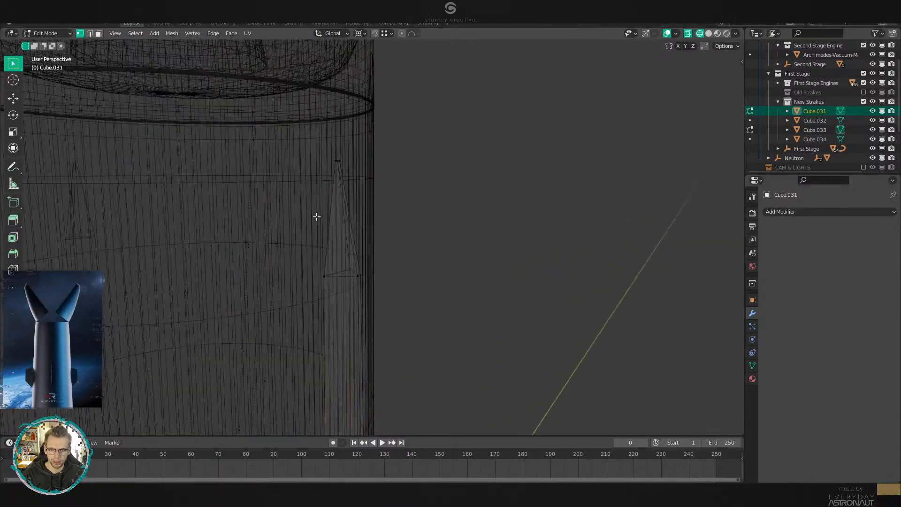
{"action": "left_click", "coordinate": [323, 154]}
{"action": "left_click", "coordinate": [343, 147], "text": "shift"}
{"action": "middle_click_drag", "start_coordinate": [343, 146], "coordinate": [432, 281]}
{"action": "middle_click_drag", "start_coordinate": [424, 317], "coordinate": [404, 227]}
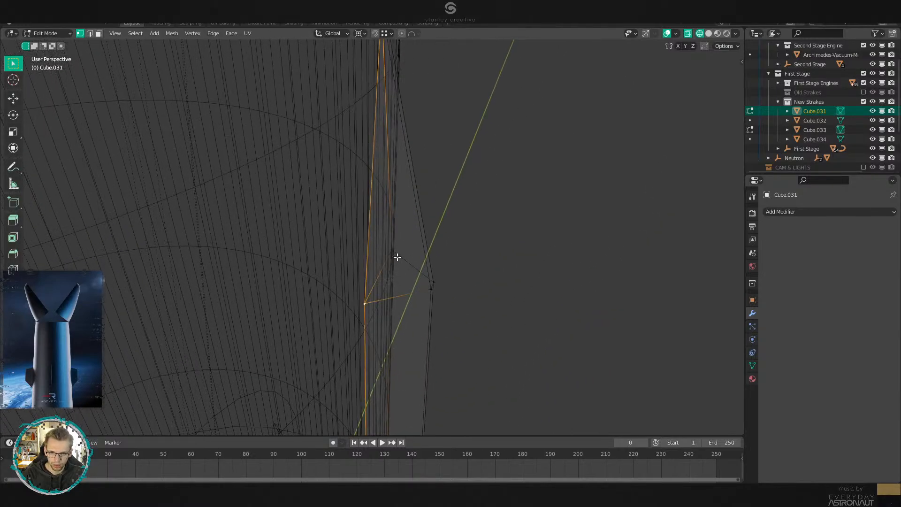
{"action": "scroll", "coordinate": [468, 326], "scroll_direction": "down", "scroll_amount": 5}
Add a vertex group named Attach to the long strake and assign the selected vertices with a weight of 1.000.
{"action": "left_click", "coordinate": [753, 366]}
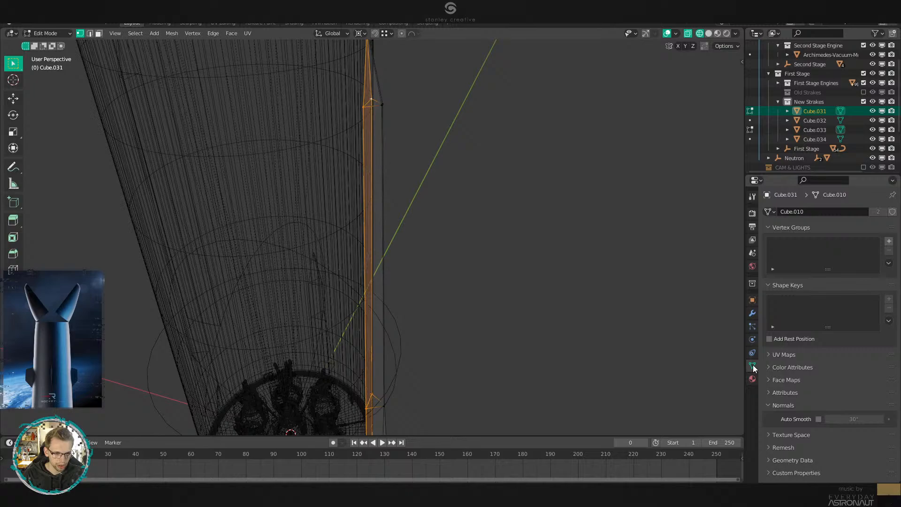
{"action": "left_click", "coordinate": [889, 241]}
{"action": "double_click", "coordinate": [787, 244]}
{"action": "type", "text": "Attach"}
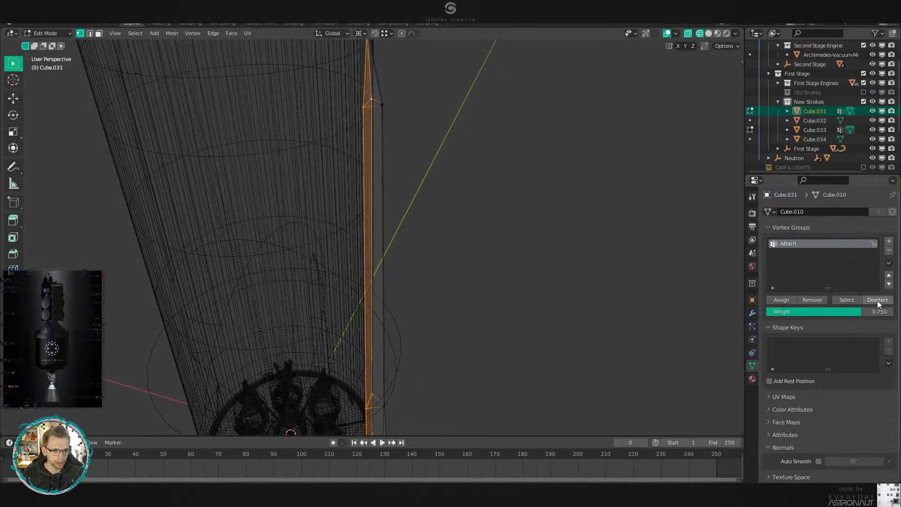
{"action": "left_click_drag", "start_coordinate": [873, 312], "coordinate": [893, 312]}
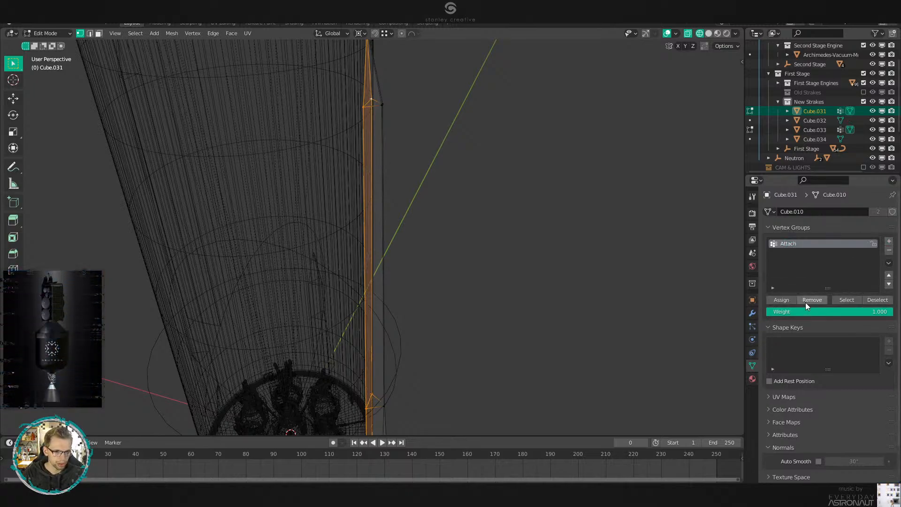
Return to solid shading, leave mesh editing and add a Shrinkwrap modifier to the long strake.
{"action": "middle_click_drag", "start_coordinate": [638, 299], "coordinate": [596, 258]}
{"action": "mouse_move", "coordinate": [488, 370]}
{"action": "middle_mouse_down", "text": "shift"}
{"action": "mouse_move", "coordinate": [551, 242]}
{"action": "mouse_move", "coordinate": [503, 203]}
{"action": "middle_mouse_up", "text": "shift"}
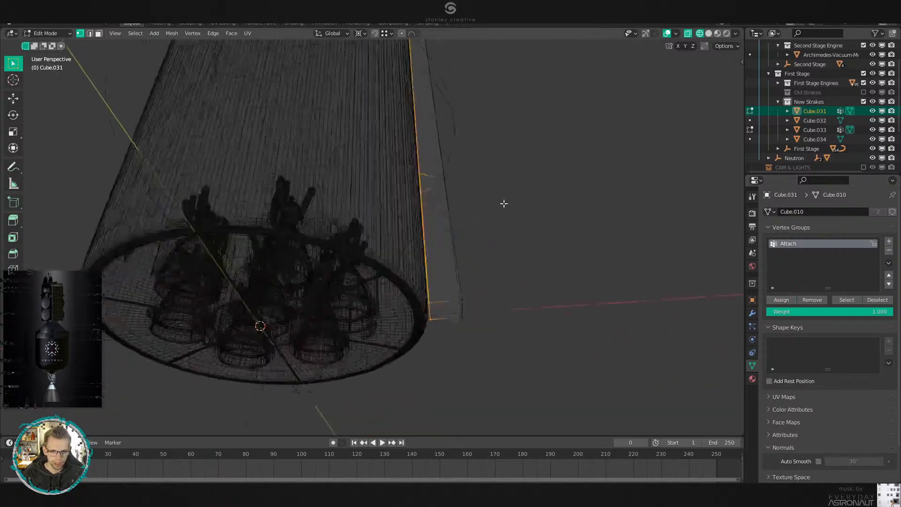
{"action": "scroll", "coordinate": [506, 253], "scroll_direction": "up", "scroll_amount": 4}
{"action": "key", "text": "shift+z"}
{"action": "middle_click_drag", "start_coordinate": [506, 264], "coordinate": [473, 231]}
{"action": "scroll", "coordinate": [473, 231], "scroll_direction": "up", "scroll_amount": 2}
{"action": "key", "text": "Tab"}
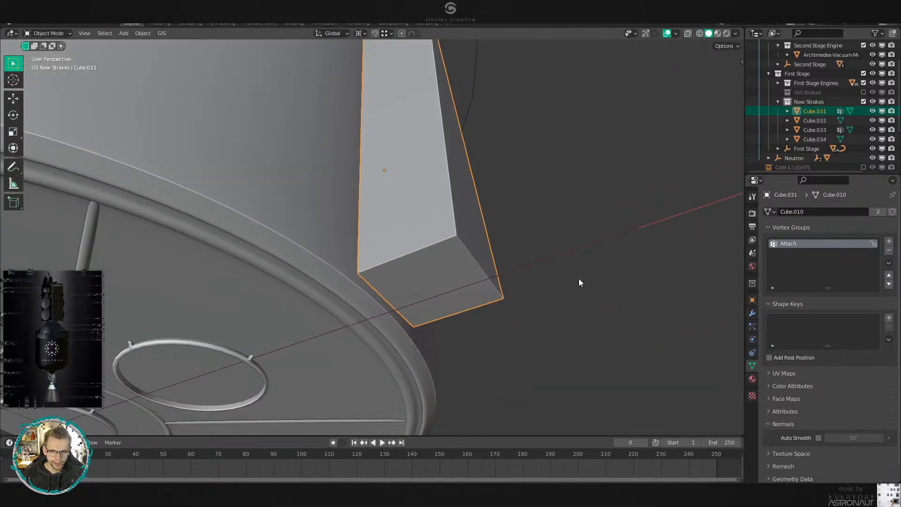
{"action": "left_click", "coordinate": [753, 313]}
{"action": "key", "text": "q"}
{"action": "left_click", "coordinate": [480, 293]}
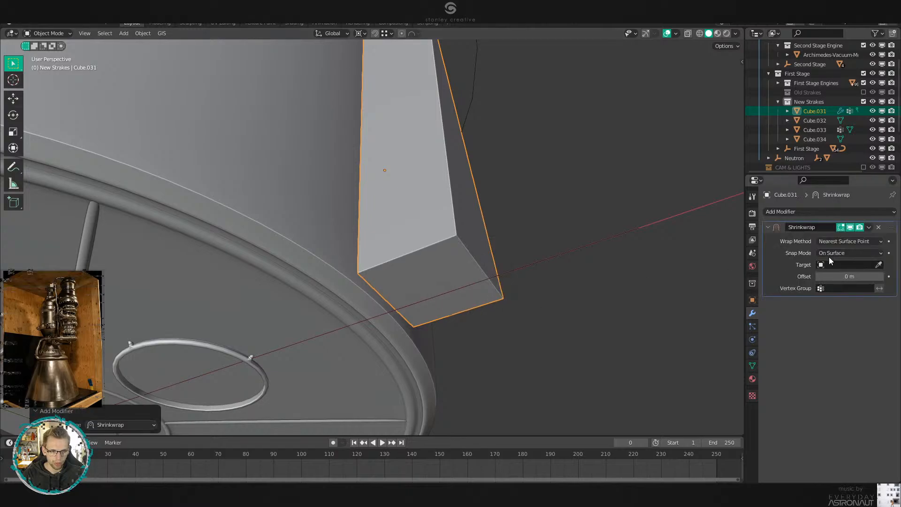
Set the Shrinkwrap target to the Neutron first stage mesh and limit it to the Attach vertex group.
{"action": "left_click", "coordinate": [878, 265]}
{"action": "left_click", "coordinate": [276, 174]}
{"action": "left_click", "coordinate": [842, 289]}
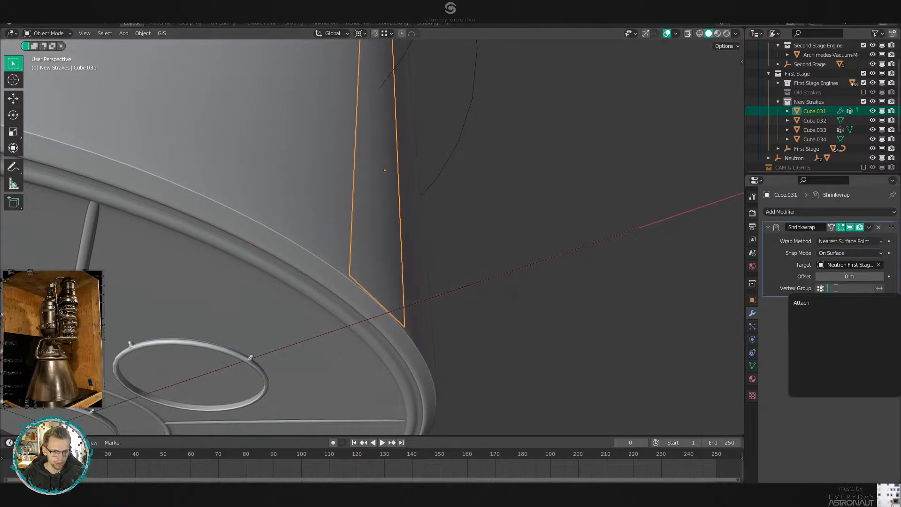
{"action": "left_click", "coordinate": [838, 303]}
{"action": "middle_click_drag", "start_coordinate": [554, 279], "coordinate": [469, 239]}
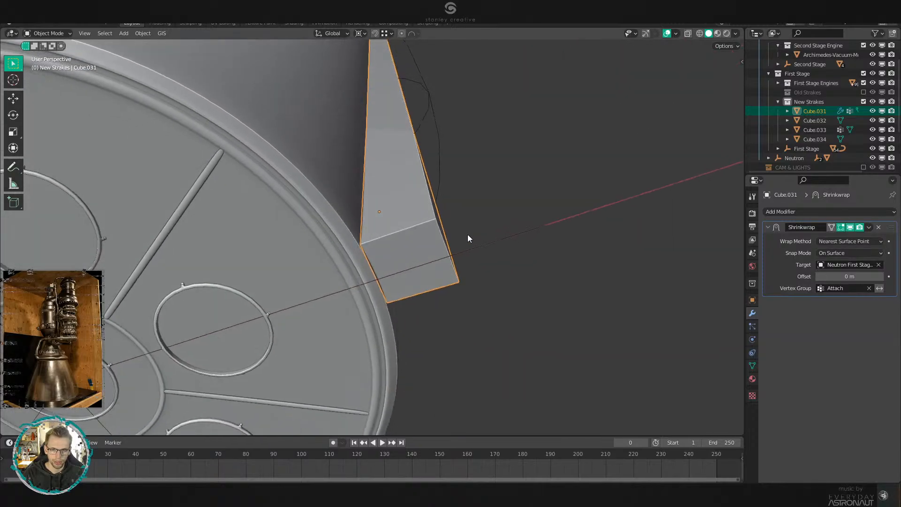
Test the Shrinkwrap attachment by trying to move the long strake and toggling the first stage's Subdivision display.
{"action": "key", "text": "g"}
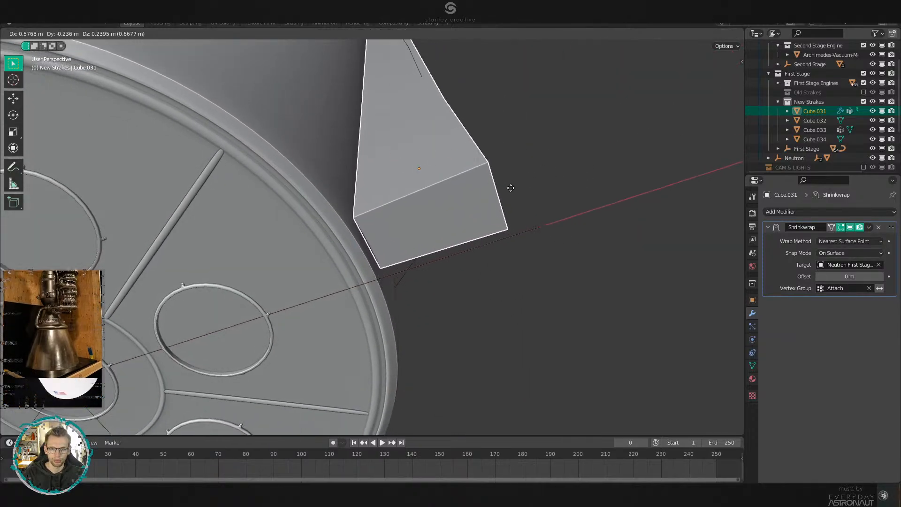
{"action": "left_click", "coordinate": [400, 223]}
{"action": "left_click", "coordinate": [347, 219]}
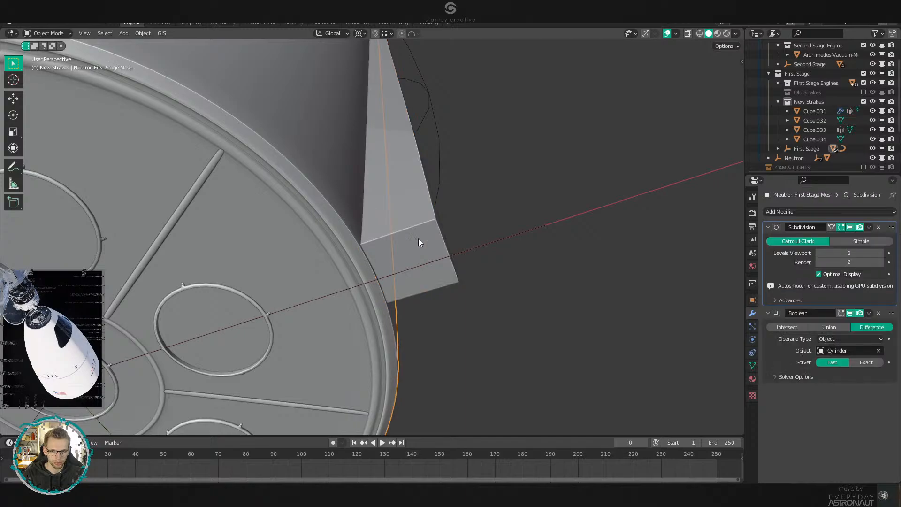
{"action": "left_click", "coordinate": [851, 228]}
{"action": "left_click", "coordinate": [850, 228]}
{"action": "left_click", "coordinate": [852, 229]}
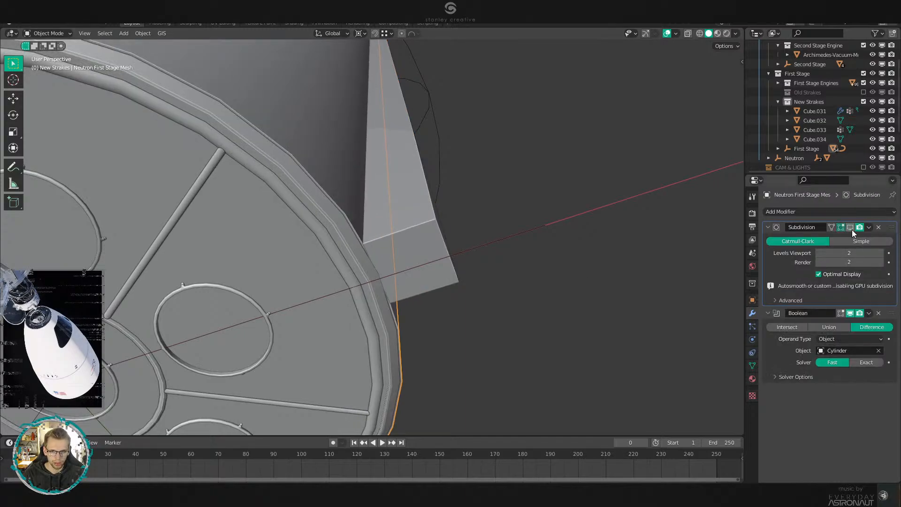
{"action": "left_click", "coordinate": [851, 230]}
Examine the long strake's bottom face and inner edge up close to check their fit against the curved hull.
{"action": "left_click", "coordinate": [402, 221]}
{"action": "scroll", "coordinate": [469, 262], "scroll_direction": "up", "scroll_amount": 3}
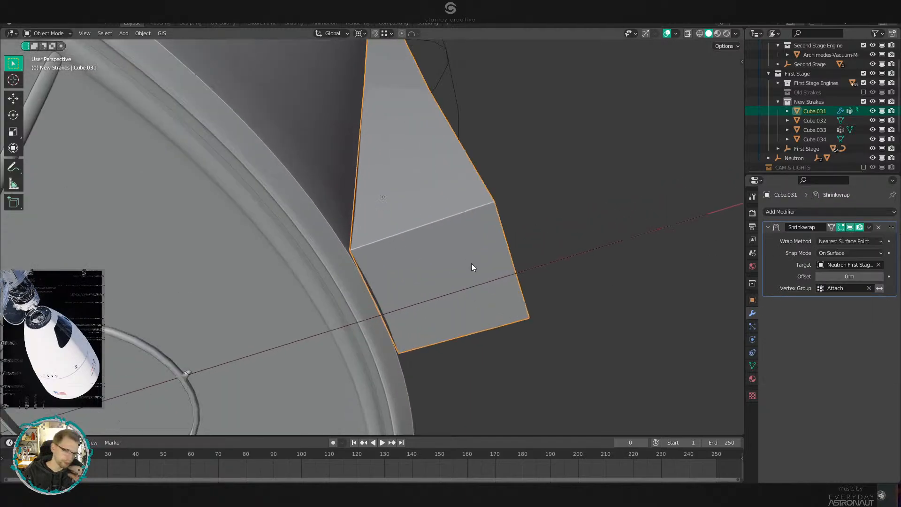
{"action": "middle_click_drag", "start_coordinate": [386, 261], "coordinate": [432, 297]}
{"action": "key", "text": "Tab"}
{"action": "middle_click_drag", "start_coordinate": [421, 264], "coordinate": [409, 269]}
{"action": "key", "text": "Tab"}
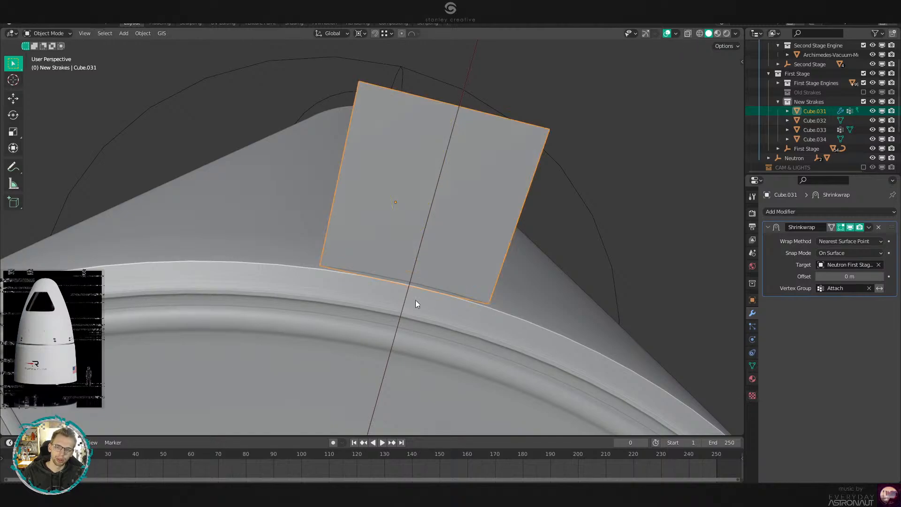
{"action": "scroll", "coordinate": [416, 300], "scroll_direction": "up", "scroll_amount": 4}
{"action": "middle_click_drag", "start_coordinate": [426, 317], "coordinate": [455, 349]}
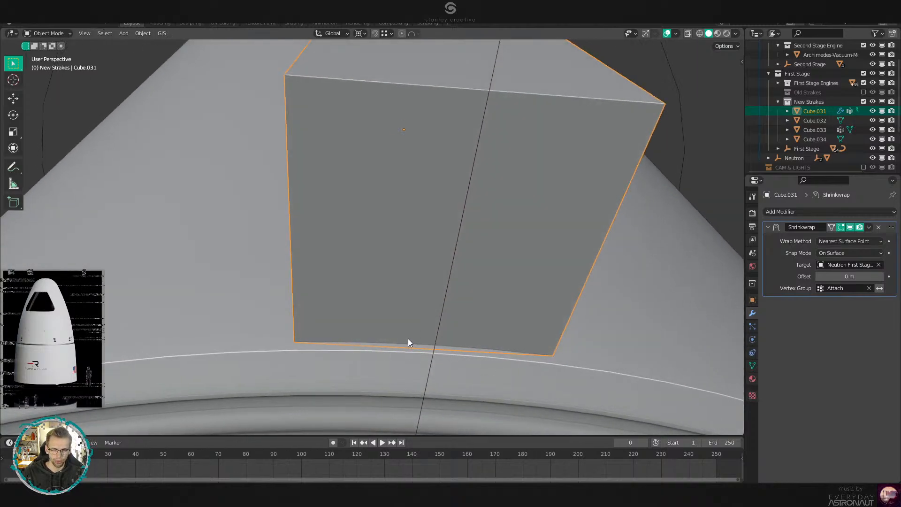
{"action": "scroll", "coordinate": [408, 339], "scroll_direction": "down", "scroll_amount": 4}
{"action": "key", "text": "Tab"}
{"action": "key", "text": "3"}
{"action": "left_click", "coordinate": [429, 258]}
{"action": "middle_click_drag", "start_coordinate": [428, 257], "coordinate": [491, 251]}
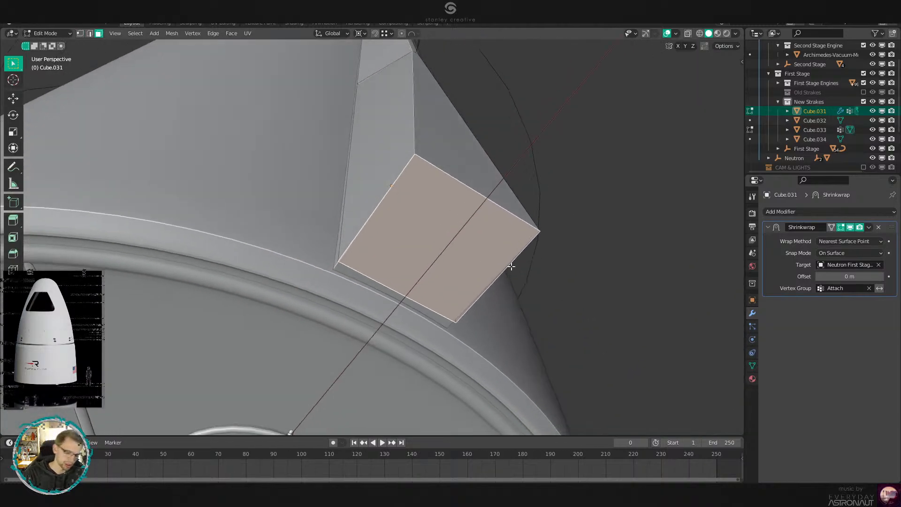
{"action": "key", "text": "Tab"}
{"action": "middle_click_drag", "start_coordinate": [507, 331], "coordinate": [503, 354]}
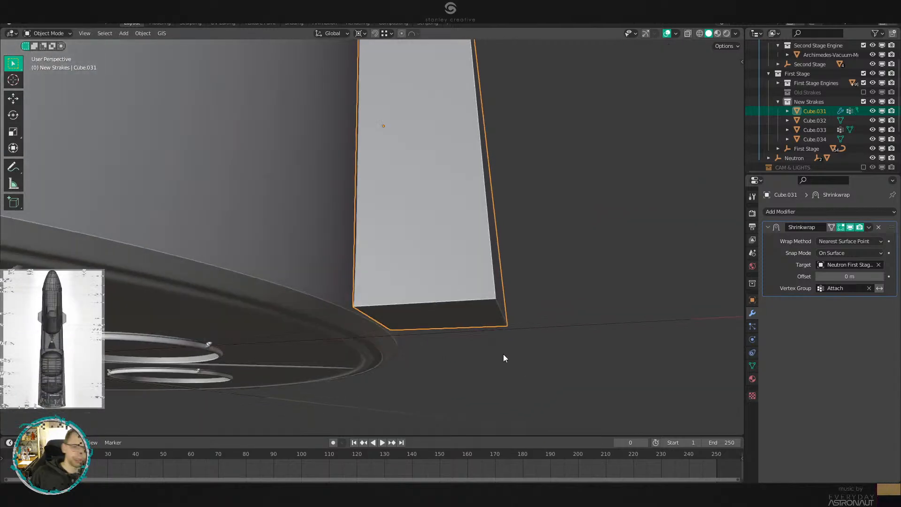
Open the short strake's mesh for editing in vertex select mode.
{"action": "scroll", "coordinate": [503, 354], "scroll_direction": "down", "scroll_amount": 7}
{"action": "middle_click_drag", "start_coordinate": [434, 258], "coordinate": [447, 240]}
{"action": "left_click", "coordinate": [268, 273]}
{"action": "key", "text": "Tab"}
{"action": "key", "text": "1"}
{"action": "middle_click_drag", "start_coordinate": [267, 273], "coordinate": [242, 284]}
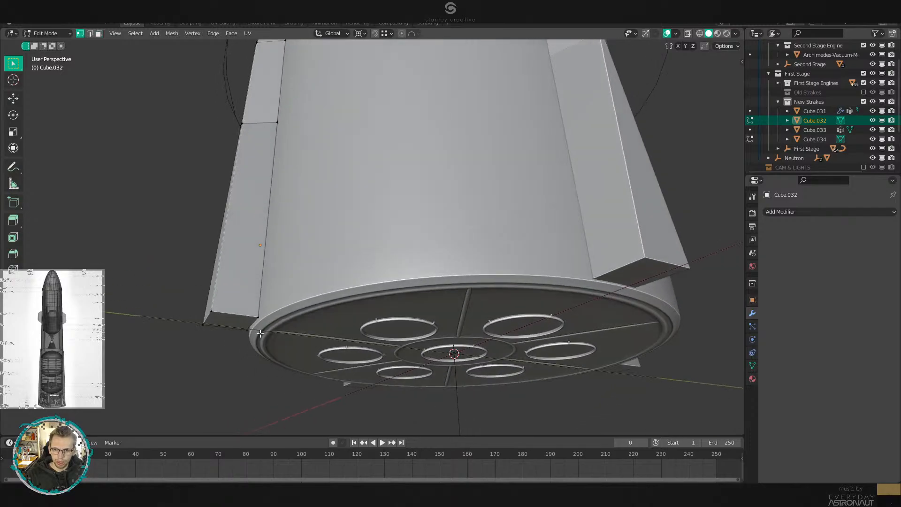
Select the short strake's hull-facing vertices from base to tip, using wireframe shading.
{"action": "left_click", "coordinate": [241, 330]}
{"action": "left_click", "coordinate": [259, 321], "text": "shift"}
{"action": "key", "text": "z"}
{"action": "left_click", "coordinate": [288, 341]}
{"action": "middle_click_drag", "start_coordinate": [277, 113], "coordinate": [263, 185]}
{"action": "left_click_drag", "start_coordinate": [239, 111], "coordinate": [286, 157], "text": "shift"}
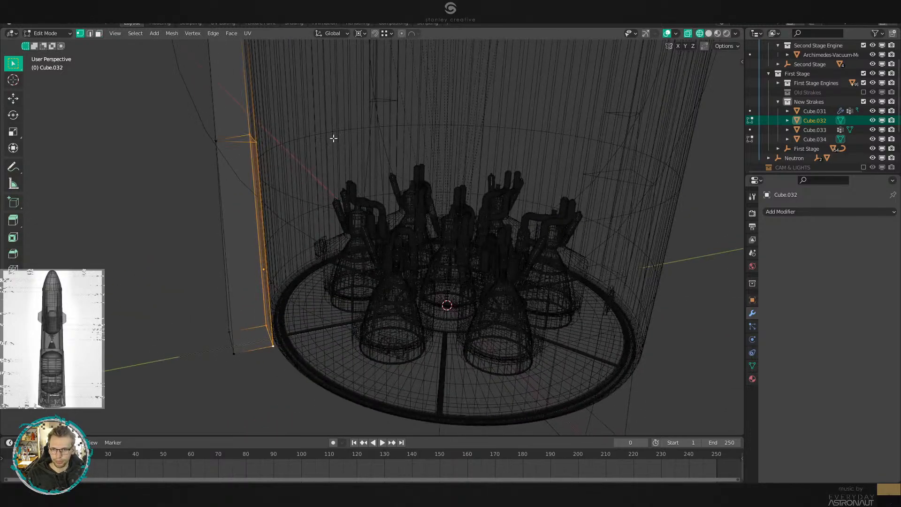
{"action": "middle_click_drag", "start_coordinate": [333, 137], "coordinate": [317, 304], "text": "shift"}
{"action": "left_click_drag", "start_coordinate": [316, 302], "coordinate": [371, 350], "text": "shift"}
{"action": "middle_click_drag", "start_coordinate": [397, 359], "coordinate": [426, 277]}
{"action": "left_click", "coordinate": [399, 242], "text": "shift"}
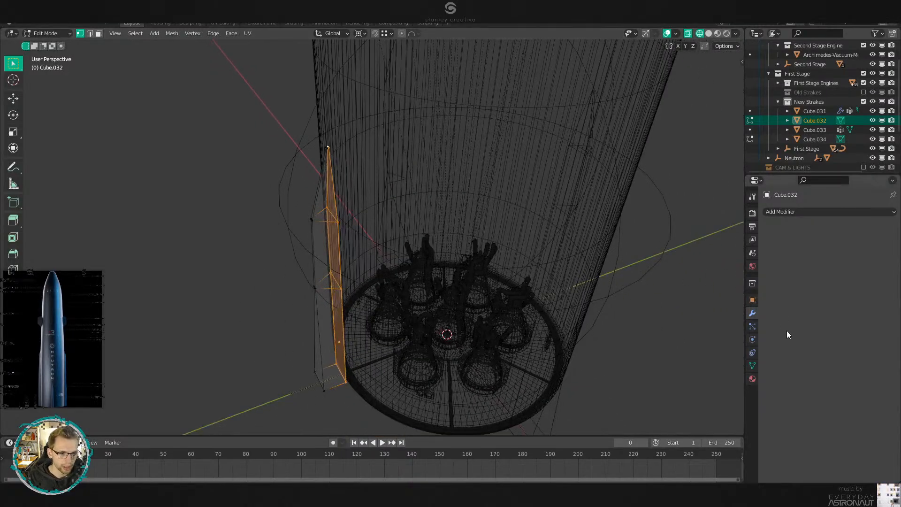
Create a vertex group named "Attach" for the short strake's selected hull-facing vertices and leave mesh editing.
{"action": "left_click", "coordinate": [752, 365]}
{"action": "left_click", "coordinate": [888, 241]}
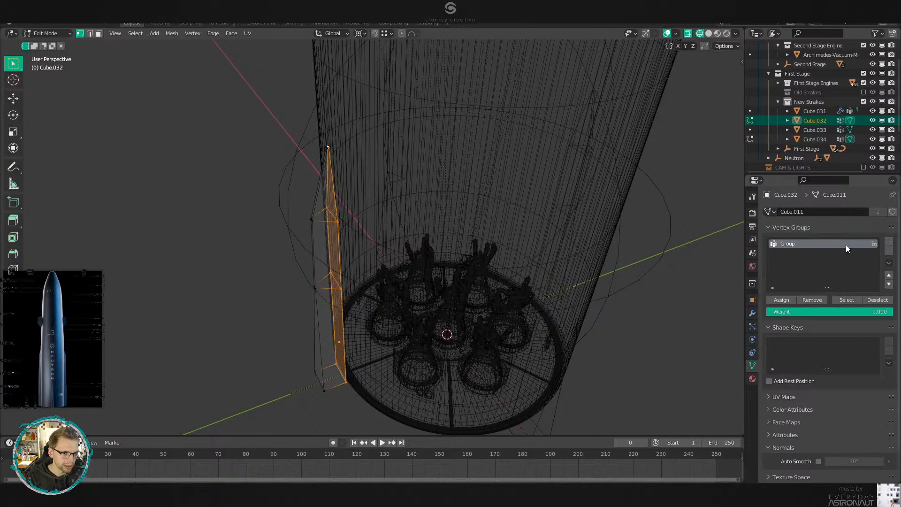
{"action": "type", "text": "A"}
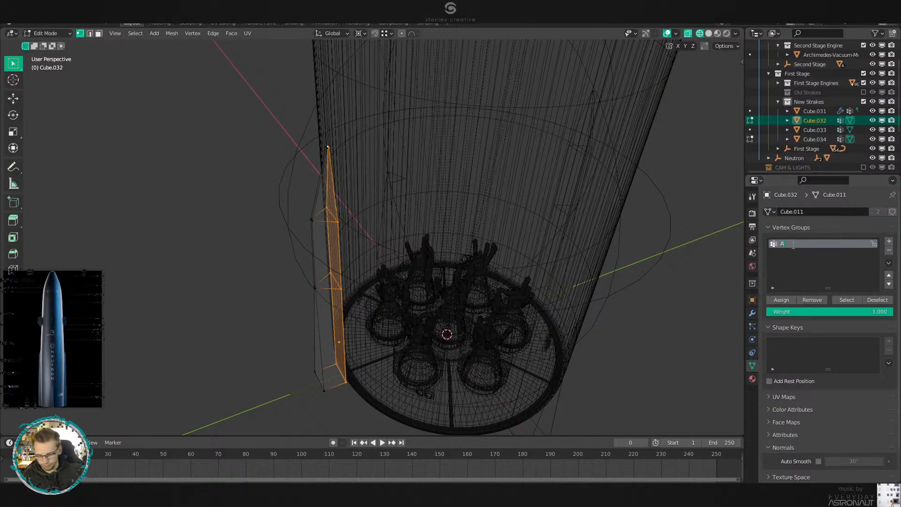
{"action": "type", "text": "ttach"}
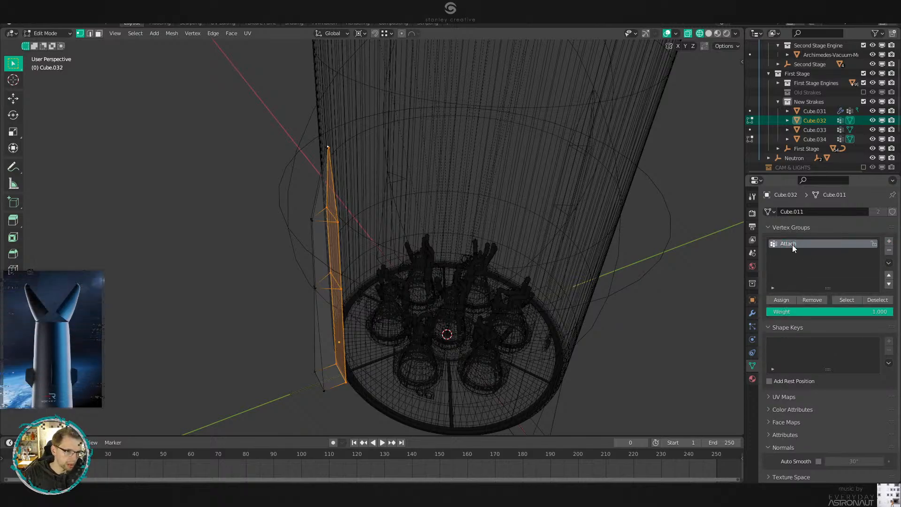
{"action": "key", "text": "Tab"}
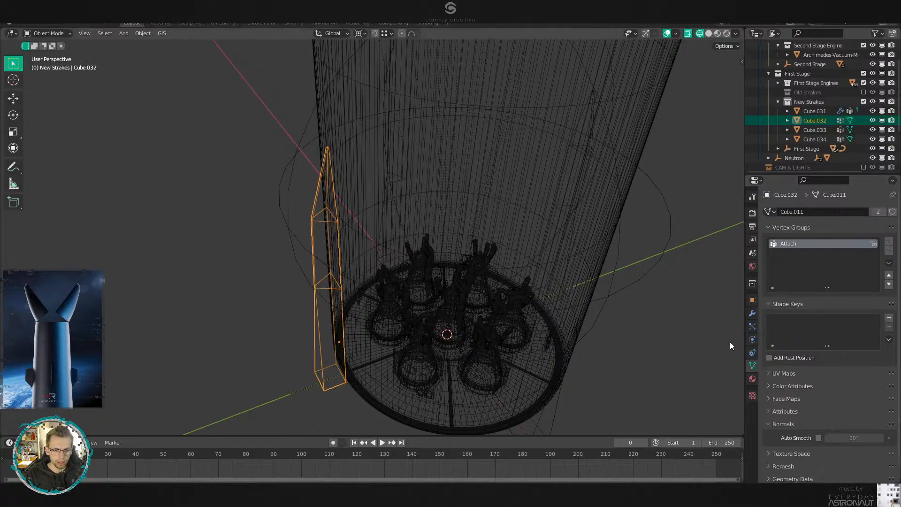
In solid shading, add a Shrinkwrap modifier to the short strake with vertex group Attach and the Neutron first stage hull as target.
{"action": "left_click", "coordinate": [752, 313]}
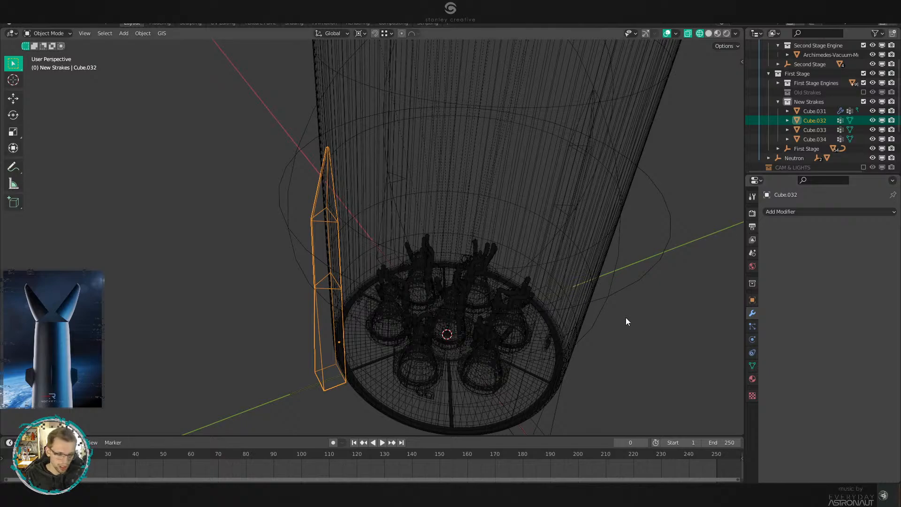
{"action": "middle_click_drag", "start_coordinate": [626, 317], "coordinate": [407, 255]}
{"action": "key", "text": "z"}
{"action": "left_click", "coordinate": [544, 255]}
{"action": "mouse_move", "coordinate": [544, 255]}
{"action": "middle_mouse_down"}
{"action": "mouse_move", "coordinate": [472, 317]}
{"action": "mouse_move", "coordinate": [516, 269]}
{"action": "mouse_move", "coordinate": [481, 272]}
{"action": "middle_mouse_up"}
{"action": "scroll", "coordinate": [517, 269], "scroll_direction": "up", "scroll_amount": 3}
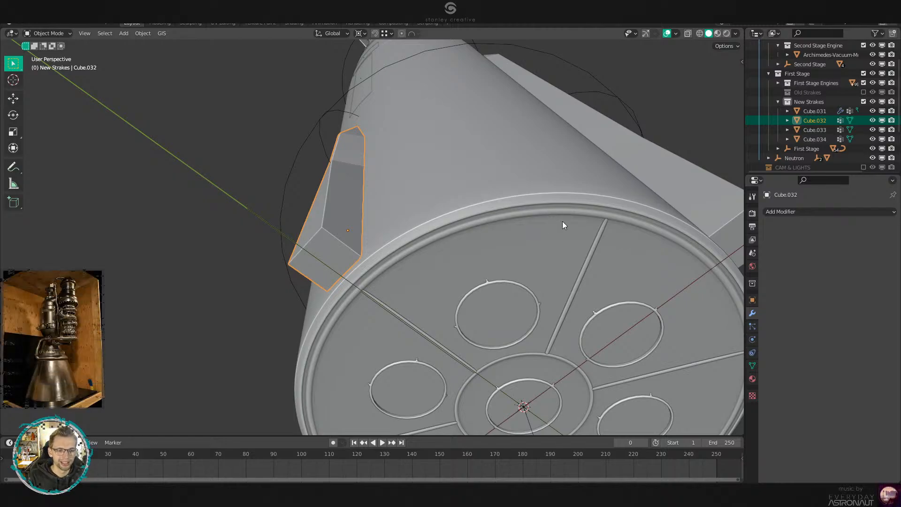
{"action": "key", "text": "q"}
{"action": "left_click", "coordinate": [441, 241]}
{"action": "left_click", "coordinate": [845, 287]}
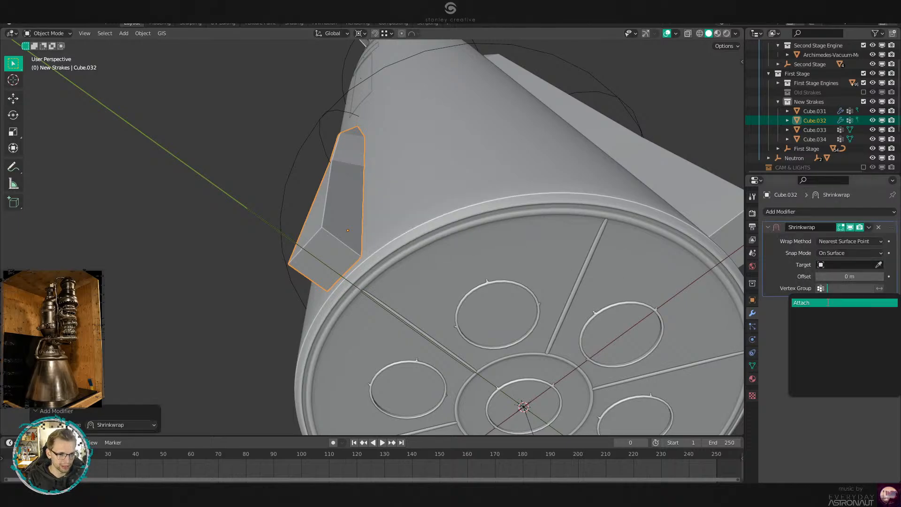
{"action": "left_click", "coordinate": [840, 303]}
{"action": "left_click", "coordinate": [878, 265]}
{"action": "left_click", "coordinate": [500, 205]}
Add a Shrinkwrap modifier to the opposite long strake, using the Attach vertex group and the first stage hull as target.
{"action": "middle_click_drag", "start_coordinate": [500, 202], "coordinate": [513, 280]}
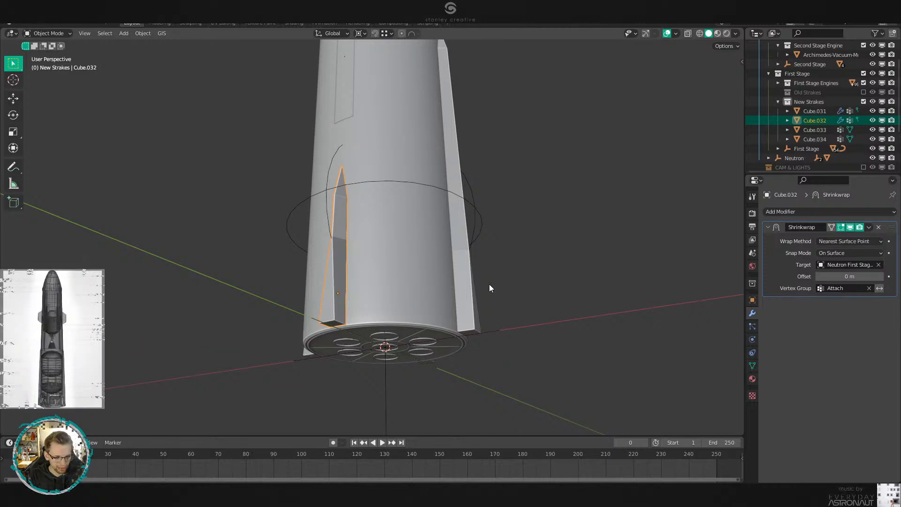
{"action": "mouse_move", "coordinate": [489, 268]}
{"action": "middle_mouse_down"}
{"action": "mouse_move", "coordinate": [483, 274]}
{"action": "mouse_move", "coordinate": [499, 268]}
{"action": "mouse_move", "coordinate": [490, 259]}
{"action": "middle_mouse_up"}
{"action": "scroll", "coordinate": [491, 258], "scroll_direction": "up", "scroll_amount": 5}
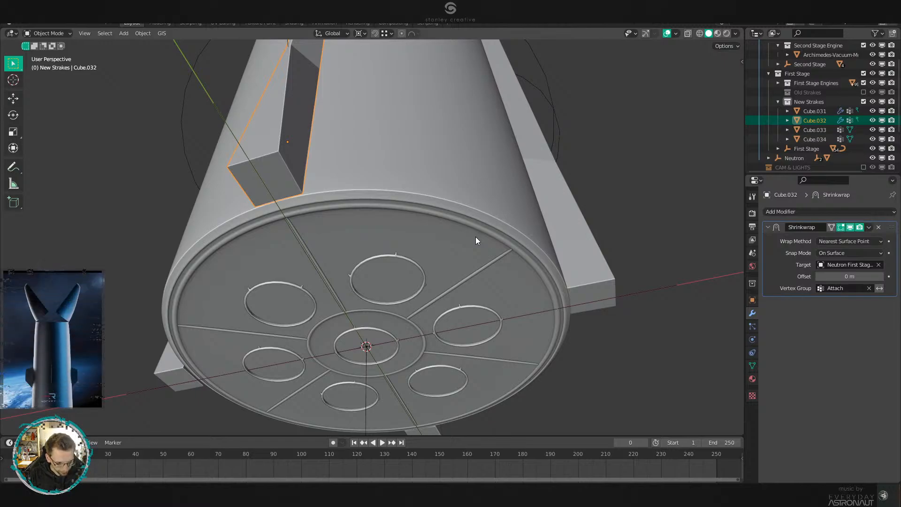
{"action": "mouse_move", "coordinate": [477, 233]}
{"action": "middle_mouse_down"}
{"action": "mouse_move", "coordinate": [487, 168]}
{"action": "mouse_move", "coordinate": [485, 222]}
{"action": "middle_mouse_up"}
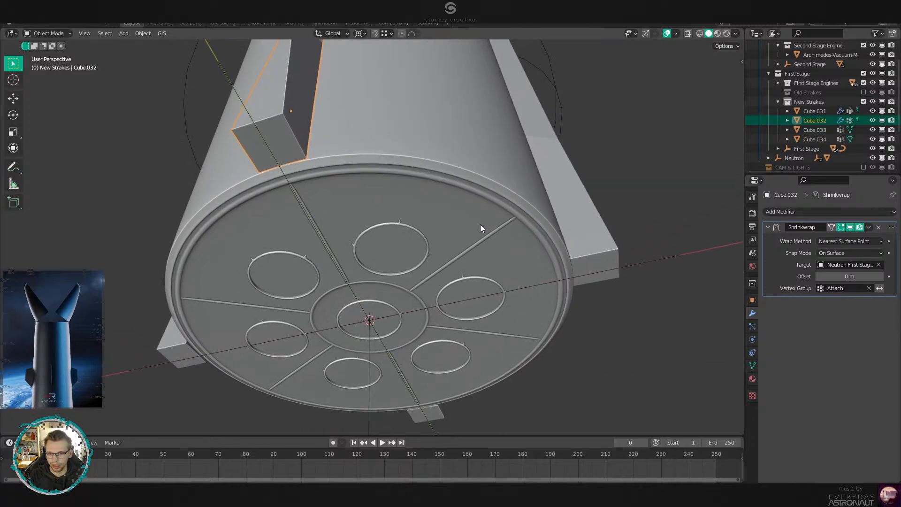
{"action": "middle_click_drag", "start_coordinate": [499, 249], "coordinate": [532, 269]}
{"action": "left_click", "coordinate": [165, 286]}
{"action": "key", "text": "q"}
{"action": "left_click", "coordinate": [532, 269]}
{"action": "left_click", "coordinate": [868, 289]}
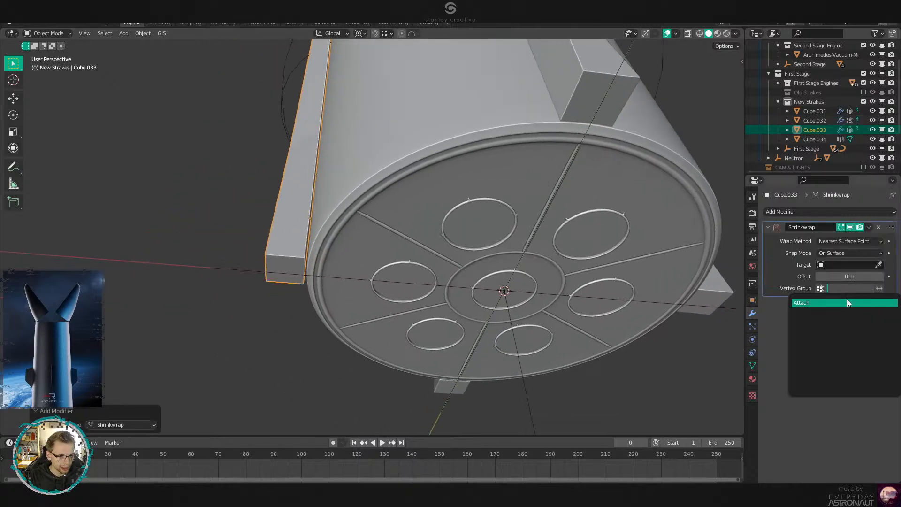
{"action": "left_click", "coordinate": [848, 303]}
{"action": "left_click", "coordinate": [879, 265]}
{"action": "left_click", "coordinate": [377, 153]}
Give the opposite short strake a Shrinkwrap modifier limited to the Attach group and targeting the first stage hull.
{"action": "middle_click_drag", "start_coordinate": [320, 202], "coordinate": [392, 226]}
{"action": "left_click", "coordinate": [166, 283]}
{"action": "key", "text": "q"}
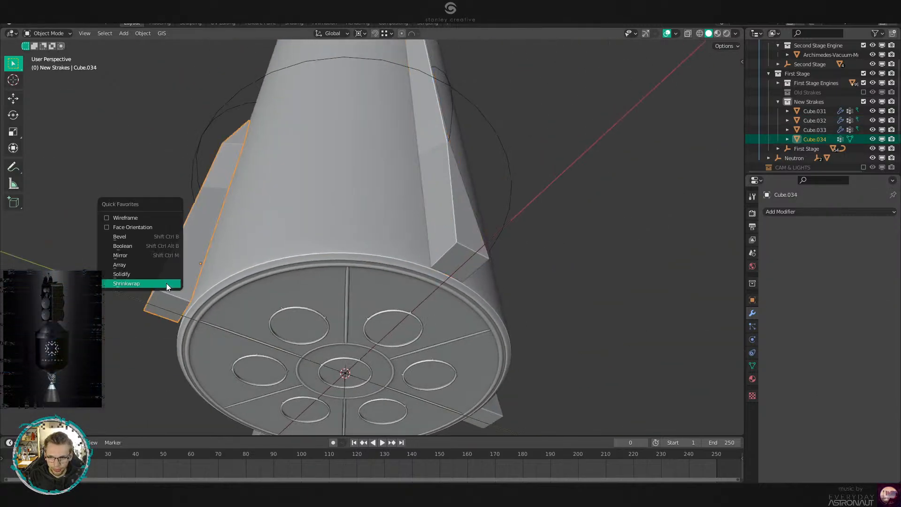
{"action": "left_click", "coordinate": [166, 283]}
{"action": "left_click", "coordinate": [843, 288]}
{"action": "left_click", "coordinate": [830, 304]}
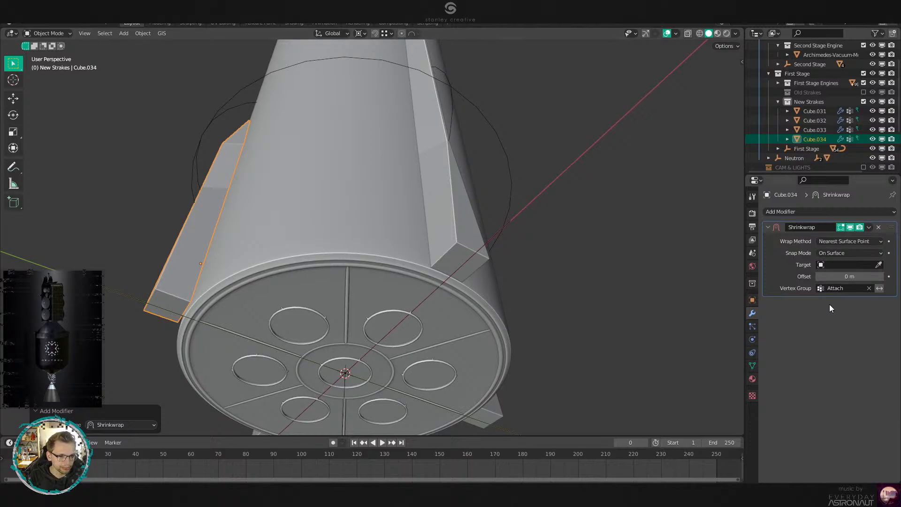
{"action": "left_click", "coordinate": [879, 265]}
{"action": "left_click", "coordinate": [357, 203]}
Deselect the strake and examine how all four strakes meet the hull around the first stage's base.
{"action": "middle_click_drag", "start_coordinate": [356, 203], "coordinate": [492, 277]}
{"action": "left_click", "coordinate": [430, 345]}
{"action": "scroll", "coordinate": [507, 292], "scroll_direction": "up", "scroll_amount": 1}
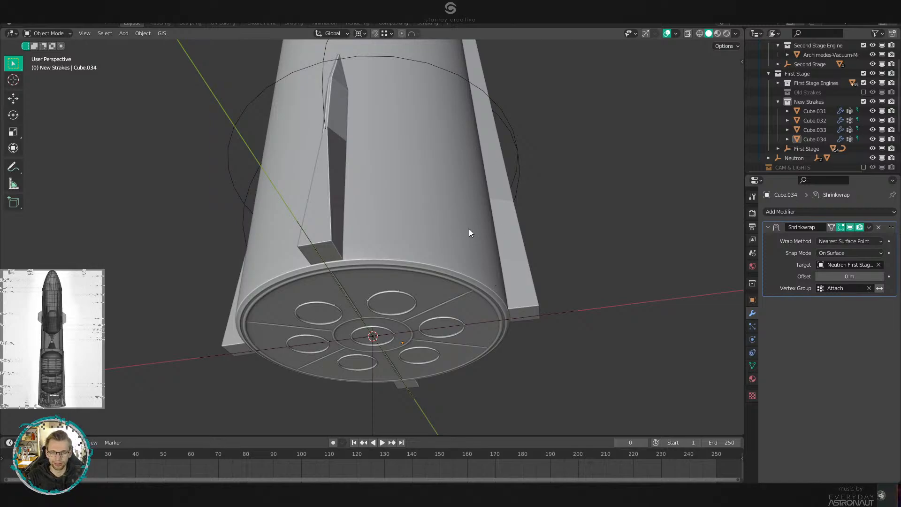
{"action": "middle_click_drag", "start_coordinate": [424, 344], "coordinate": [427, 355]}
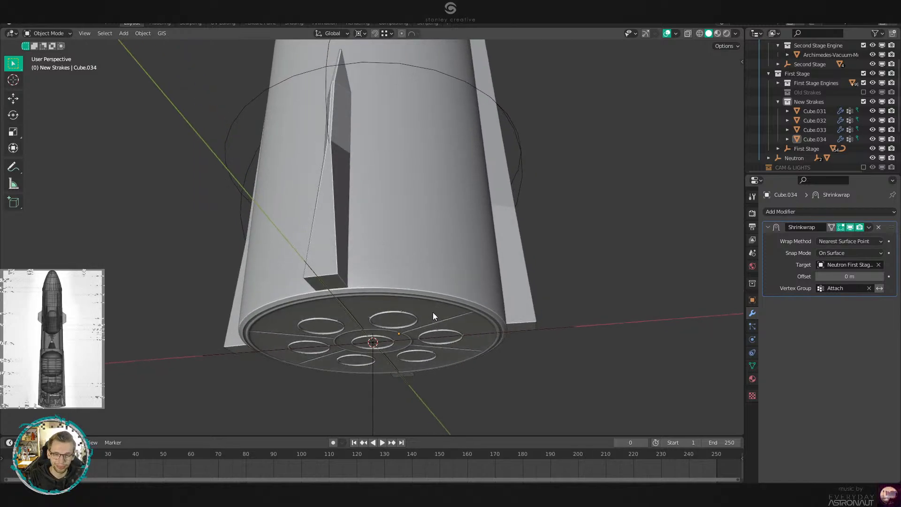
{"action": "middle_click_drag", "start_coordinate": [433, 313], "coordinate": [447, 285]}
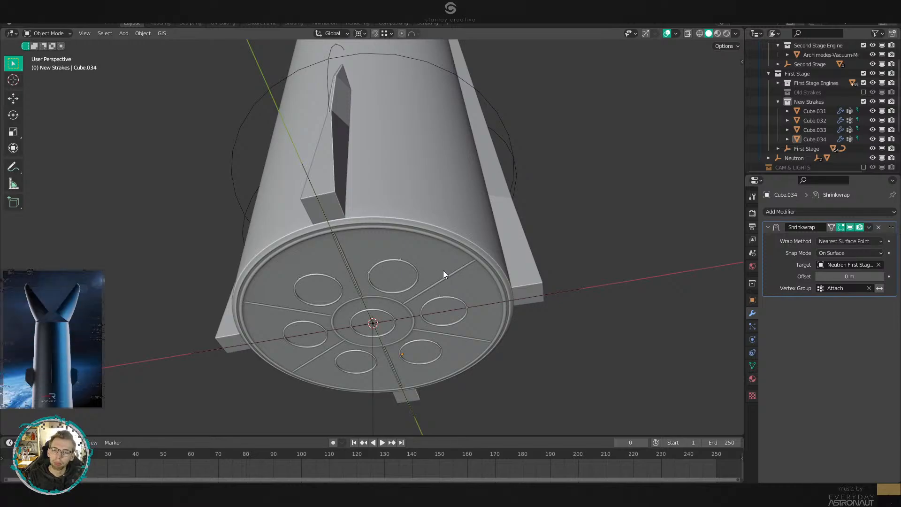
{"action": "middle_click_drag", "start_coordinate": [443, 270], "coordinate": [396, 341]}
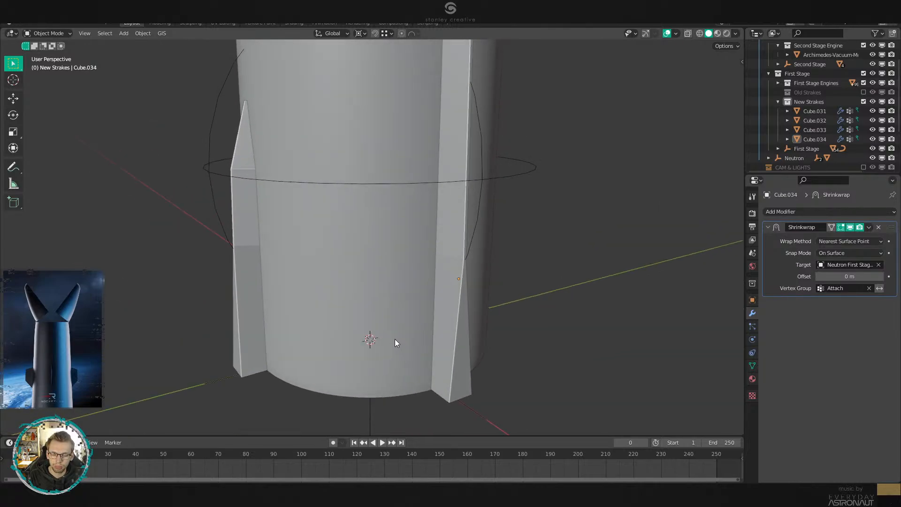
Examine the strakes in the transparent Neutron reference image from the front view, focusing on the lower first stage.
{"action": "key", "text": "KP_1"}
{"action": "scroll", "coordinate": [392, 341], "scroll_direction": "down", "scroll_amount": 2}
{"action": "middle_click_drag", "start_coordinate": [245, 291], "coordinate": [559, 312], "text": "shift"}
{"action": "scroll", "coordinate": [559, 312], "scroll_direction": "up", "scroll_amount": 2}
{"action": "middle_click_drag", "start_coordinate": [387, 253], "coordinate": [602, 251], "text": "shift"}
{"action": "scroll", "coordinate": [603, 251], "scroll_direction": "up", "scroll_amount": 1}
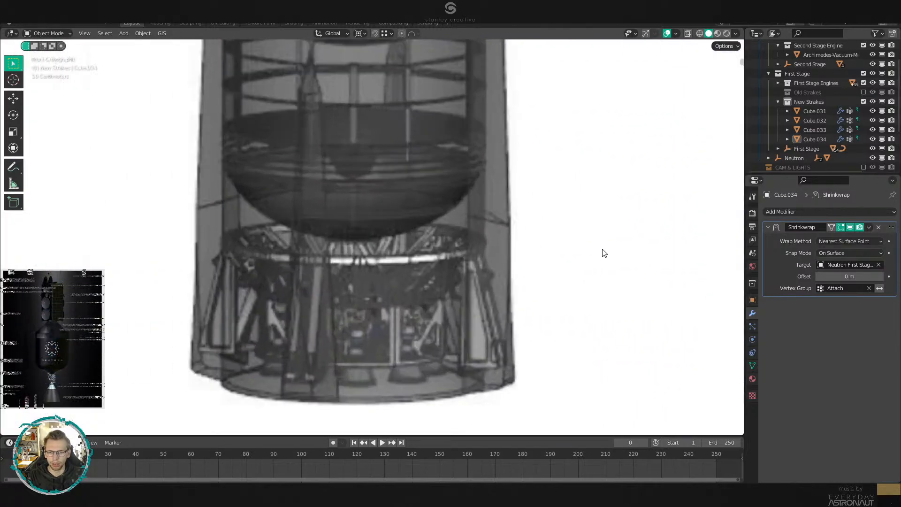
{"action": "scroll", "coordinate": [587, 230], "scroll_direction": "down", "scroll_amount": 2}
{"action": "middle_click_drag", "start_coordinate": [545, 164], "coordinate": [530, 303], "text": "shift"}
{"action": "scroll", "coordinate": [496, 239], "scroll_direction": "down", "scroll_amount": 2}
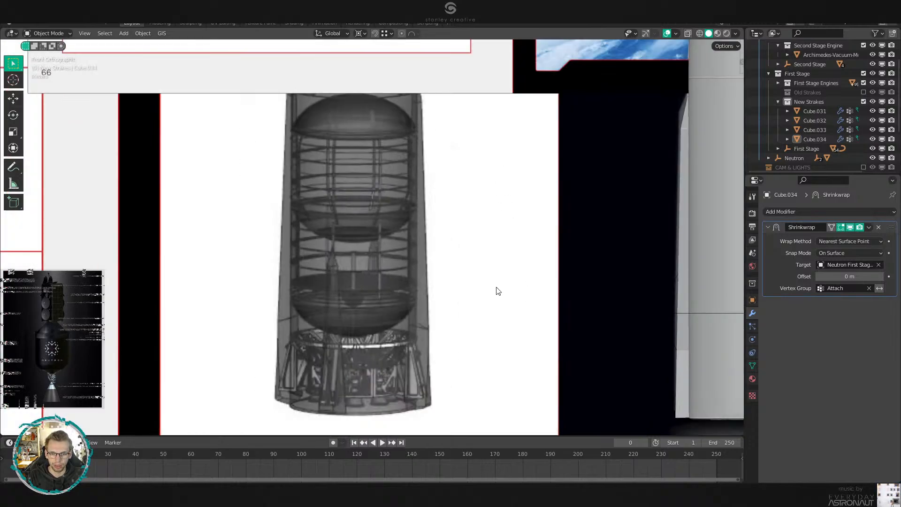
{"action": "middle_click_drag", "start_coordinate": [640, 337], "coordinate": [620, 256], "text": "shift"}
{"action": "scroll", "coordinate": [400, 294], "scroll_direction": "up", "scroll_amount": 3}
{"action": "middle_click_drag", "start_coordinate": [399, 294], "coordinate": [408, 265], "text": "shift"}
{"action": "scroll", "coordinate": [476, 202], "scroll_direction": "up", "scroll_amount": 1}
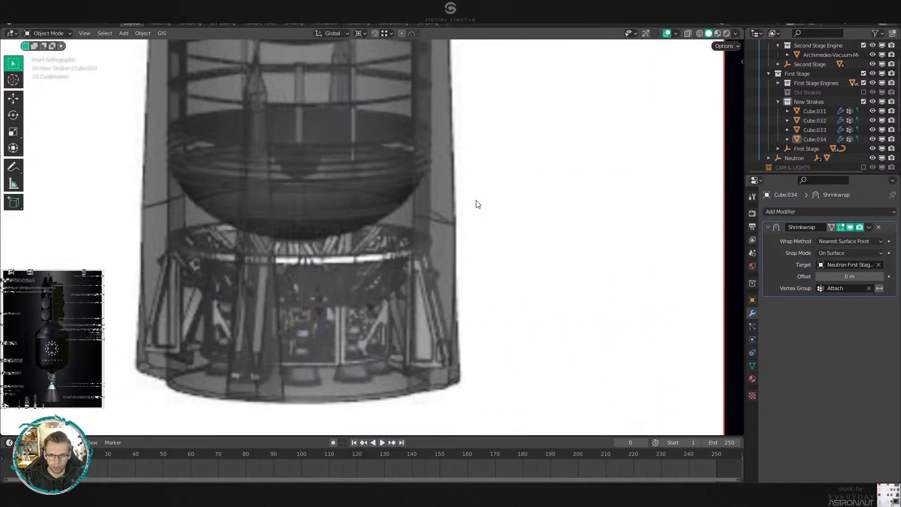
{"action": "scroll", "coordinate": [596, 321], "scroll_direction": "down", "scroll_amount": 4}
Move the long strake's outer edge vertices at the lower bend outward about 0.063 m along X, using wireframe shading.
{"action": "middle_click_drag", "start_coordinate": [596, 320], "coordinate": [161, 304], "text": "shift"}
{"action": "scroll", "coordinate": [507, 279], "scroll_direction": "up", "scroll_amount": 2}
{"action": "scroll", "coordinate": [507, 282], "scroll_direction": "up", "scroll_amount": 3}
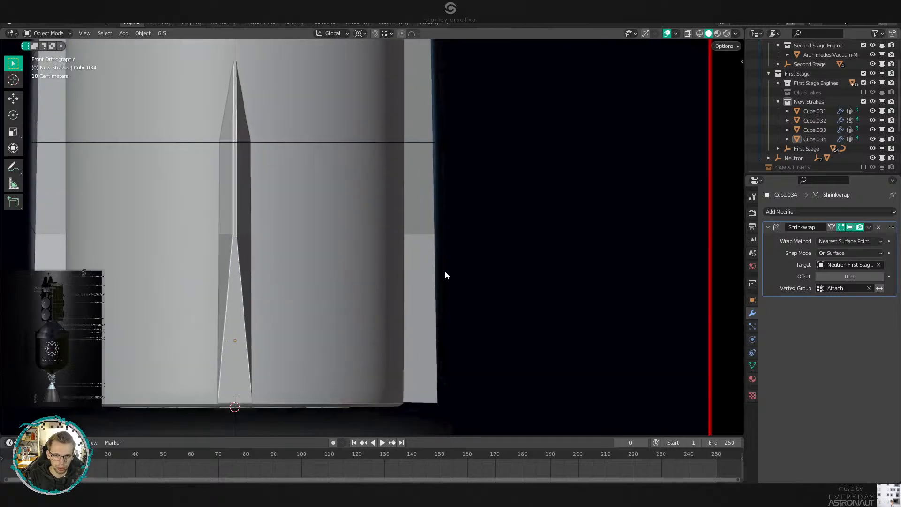
{"action": "left_click", "coordinate": [429, 259]}
{"action": "key", "text": "Tab"}
{"action": "key", "text": "alt+z"}
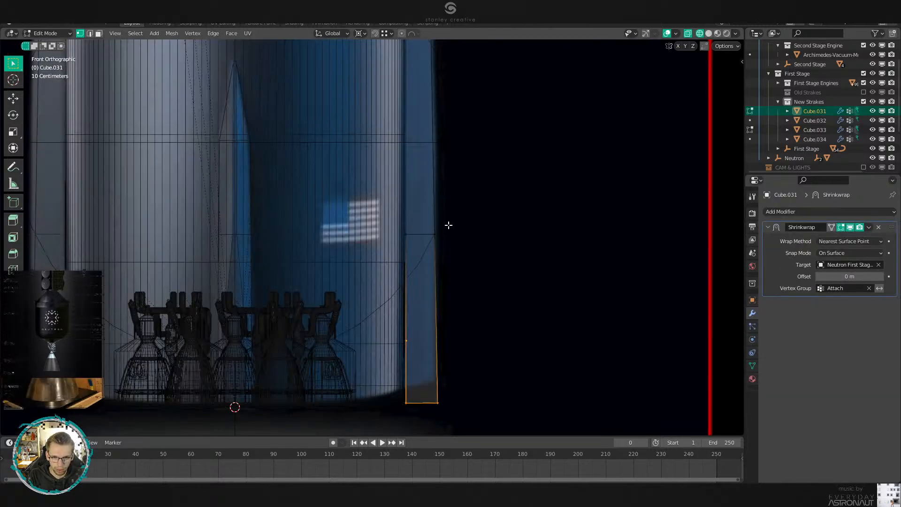
{"action": "key", "text": "g"}
{"action": "key", "text": "x"}
{"action": "left_click", "coordinate": [440, 403]}
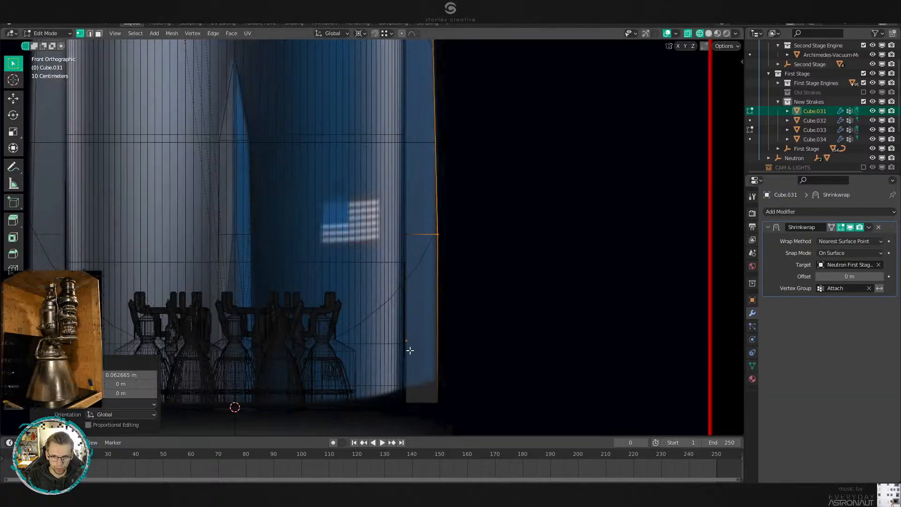
From the side view, move the short strake's outer vertices at the lower bend outward about 0.11 m along Y.
{"action": "key", "text": "Tab"}
{"action": "key", "text": "KP_3"}
{"action": "left_click", "coordinate": [182, 230]}
{"action": "key", "text": "Tab"}
{"action": "left_click_drag", "start_coordinate": [182, 226], "coordinate": [150, 248]}
{"action": "key", "text": "g"}
{"action": "key", "text": "y"}
{"action": "left_click", "coordinate": [167, 399]}
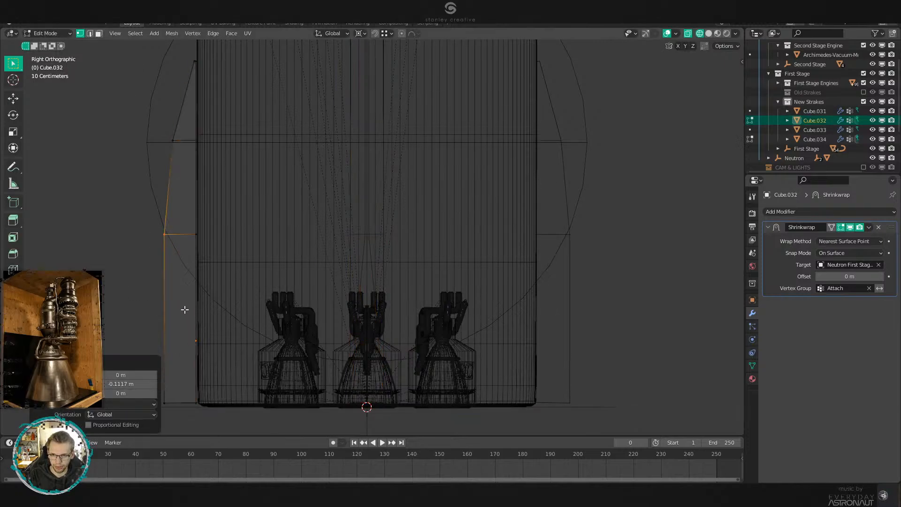
Move the short strake's outer vertices below its tip inward about 0.14 m along Y and finish editing it.
{"action": "key", "text": "2"}
{"action": "key", "text": "1"}
{"action": "left_click_drag", "start_coordinate": [183, 135], "coordinate": [145, 161]}
{"action": "key", "text": "g"}
{"action": "key", "text": "y"}
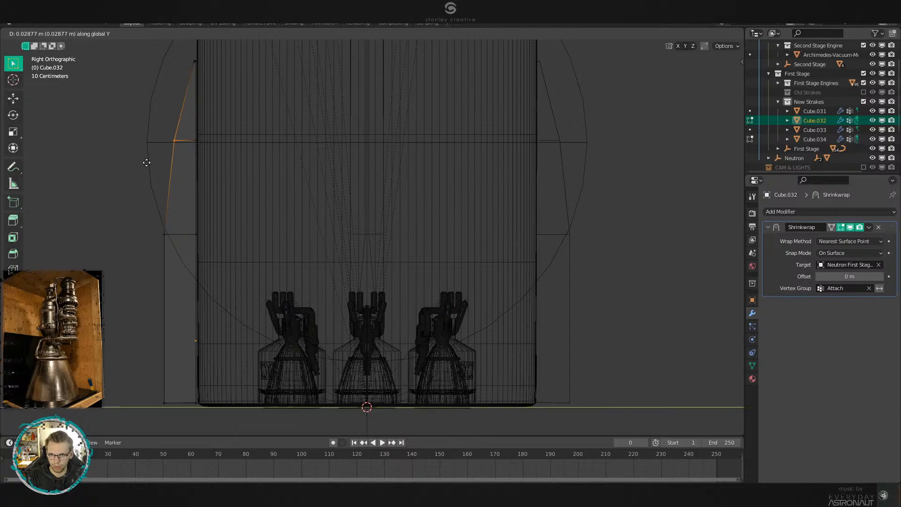
{"action": "left_click", "coordinate": [165, 170]}
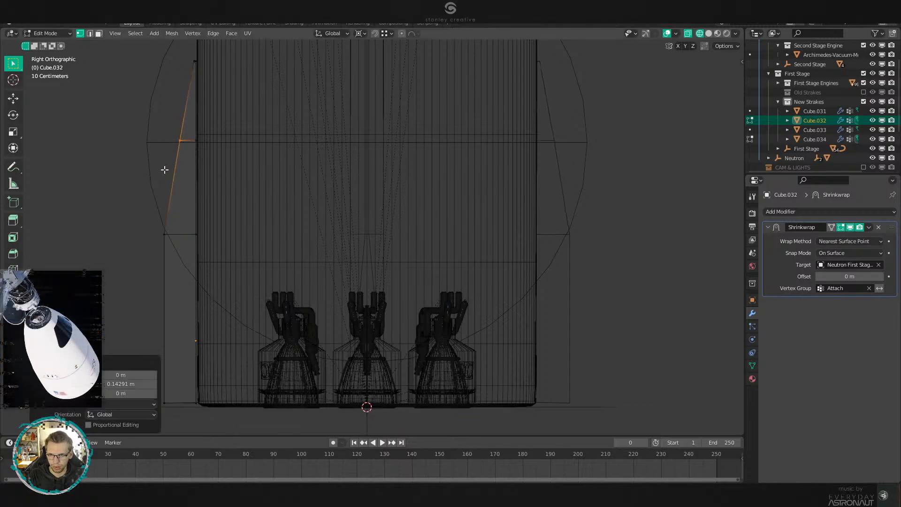
{"action": "left_click", "coordinate": [232, 199]}
{"action": "scroll", "coordinate": [233, 199], "scroll_direction": "down", "scroll_amount": 3}
{"action": "key", "text": "Tab"}
In front view, raise the long strake's upper outer corner vertices about 0.78 m along Z to match the reference image.
{"action": "key", "text": "KP_1"}
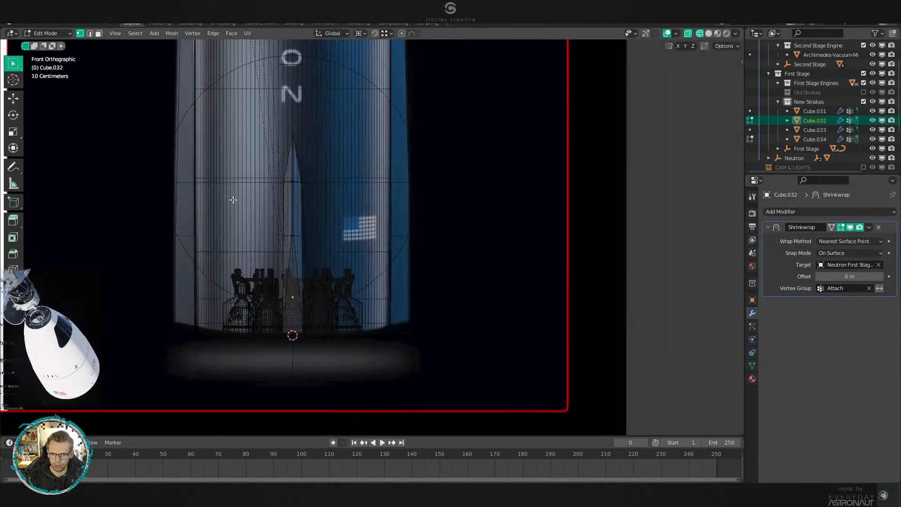
{"action": "scroll", "coordinate": [466, 277], "scroll_direction": "up", "scroll_amount": 4}
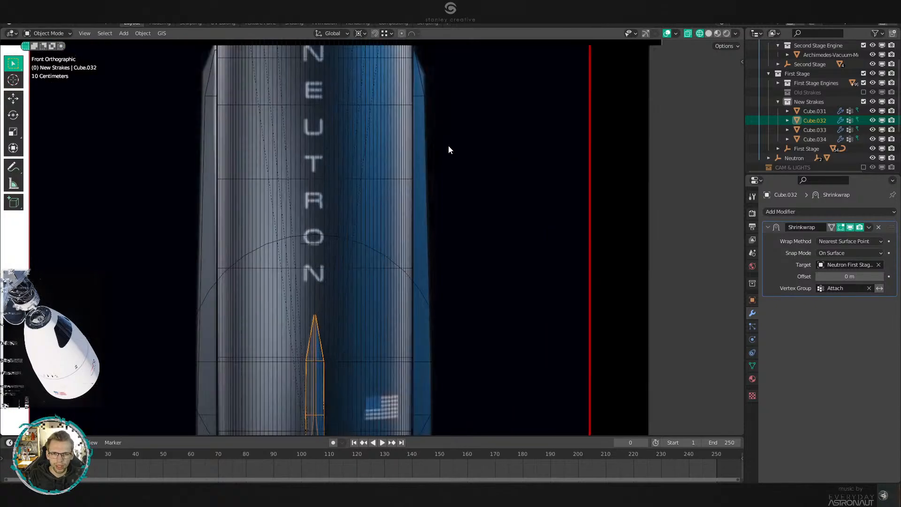
{"action": "middle_click_drag", "start_coordinate": [449, 145], "coordinate": [413, 280], "text": "shift"}
{"action": "scroll", "coordinate": [391, 281], "scroll_direction": "up", "scroll_amount": 5}
{"action": "key", "text": "Tab"}
{"action": "key", "text": "Tab"}
{"action": "left_click", "coordinate": [413, 220]}
{"action": "key", "text": "Tab"}
{"action": "left_click_drag", "start_coordinate": [444, 195], "coordinate": [301, 252]}
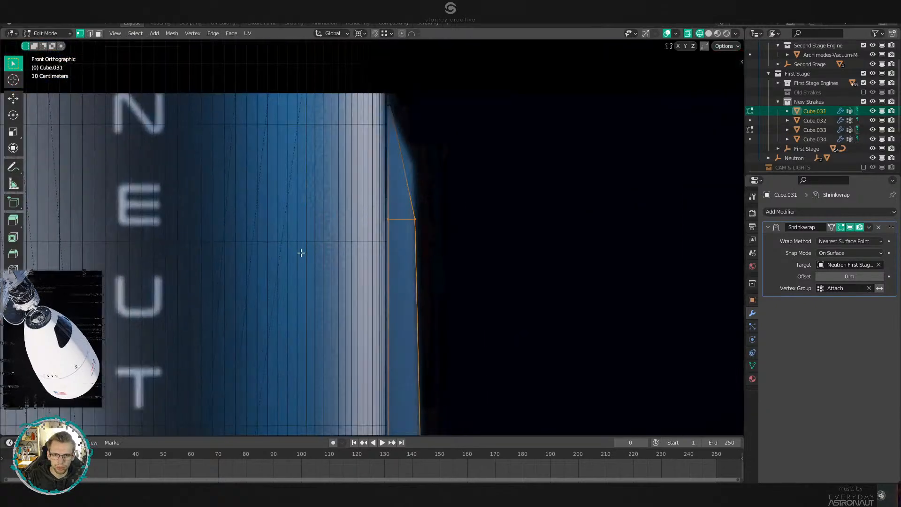
{"action": "scroll", "coordinate": [385, 242], "scroll_direction": "up", "scroll_amount": 3}
{"action": "key", "text": "g"}
{"action": "key", "text": "z"}
{"action": "left_click", "coordinate": [466, 153]}
Switch back to solid shading, leave the long strake's mesh editing and deselect it with the lower hull in view.
{"action": "scroll", "coordinate": [436, 197], "scroll_direction": "down", "scroll_amount": 2}
{"action": "middle_click_drag", "start_coordinate": [425, 208], "coordinate": [417, 255], "text": "shift"}
{"action": "scroll", "coordinate": [437, 255], "scroll_direction": "down", "scroll_amount": 4}
{"action": "key", "text": "shift+z"}
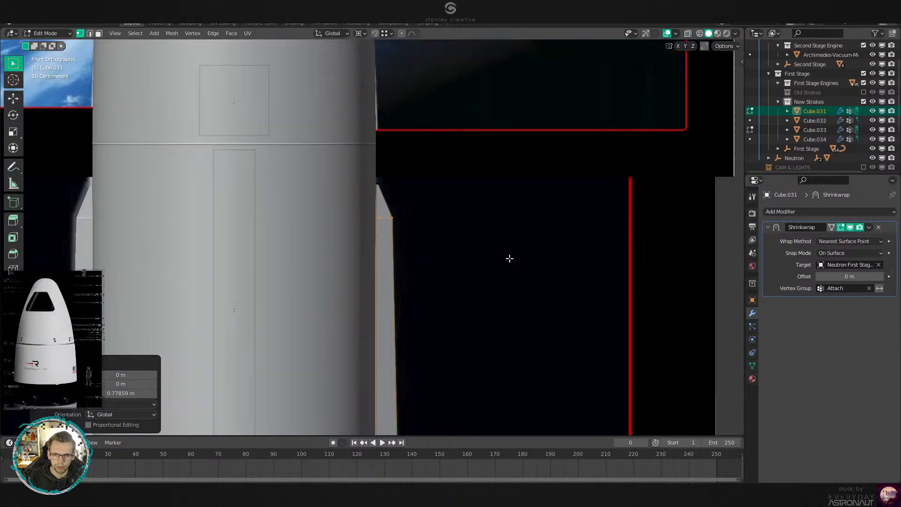
{"action": "scroll", "coordinate": [507, 259], "scroll_direction": "down", "scroll_amount": 3}
{"action": "middle_click_drag", "start_coordinate": [453, 370], "coordinate": [450, 219], "text": "shift"}
{"action": "key", "text": "Tab"}
{"action": "mouse_move", "coordinate": [469, 315]}
{"action": "middle_mouse_down", "text": "shift"}
{"action": "mouse_move", "coordinate": [502, 215]}
{"action": "mouse_move", "coordinate": [494, 295]}
{"action": "middle_mouse_up", "text": "shift"}
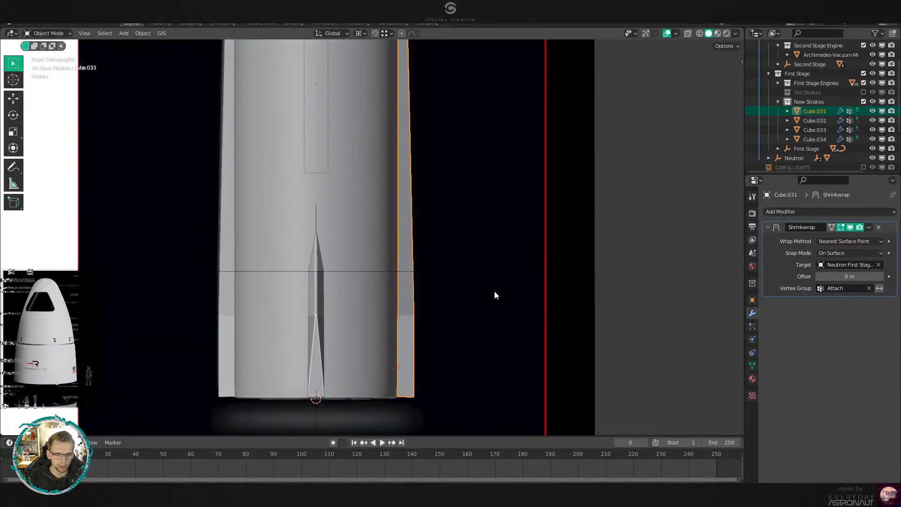
{"action": "left_click", "coordinate": [494, 294]}
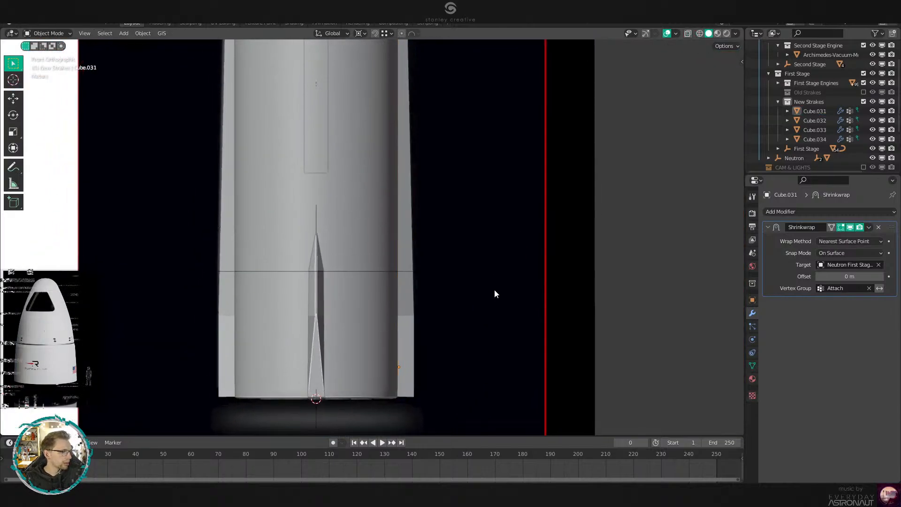
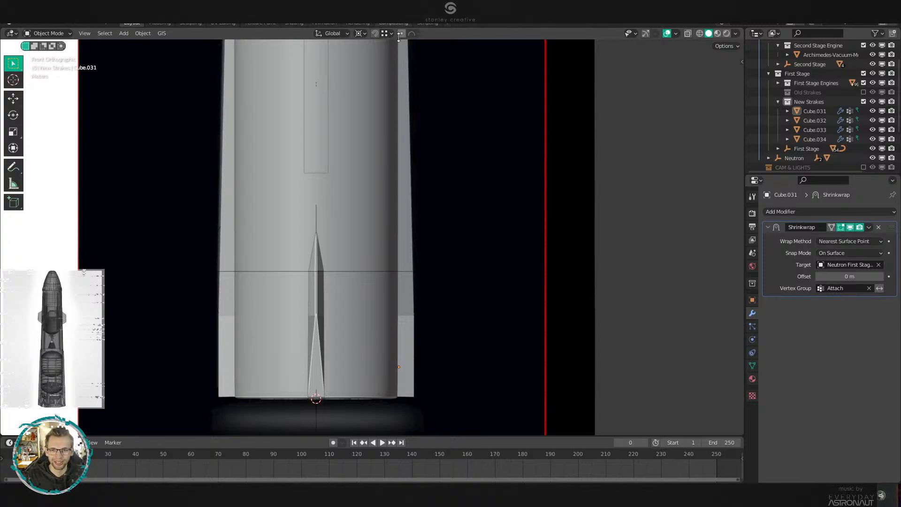
Parent all four new strakes to the Neutron first stage hull mesh and clear the selection.
{"action": "scroll", "coordinate": [368, 239], "scroll_direction": "up", "scroll_amount": 1}
{"action": "left_click", "coordinate": [413, 348]}
{"action": "middle_click_drag", "start_coordinate": [421, 353], "coordinate": [429, 266], "text": "shift"}
{"action": "scroll", "coordinate": [429, 266], "scroll_direction": "up", "scroll_amount": 2}
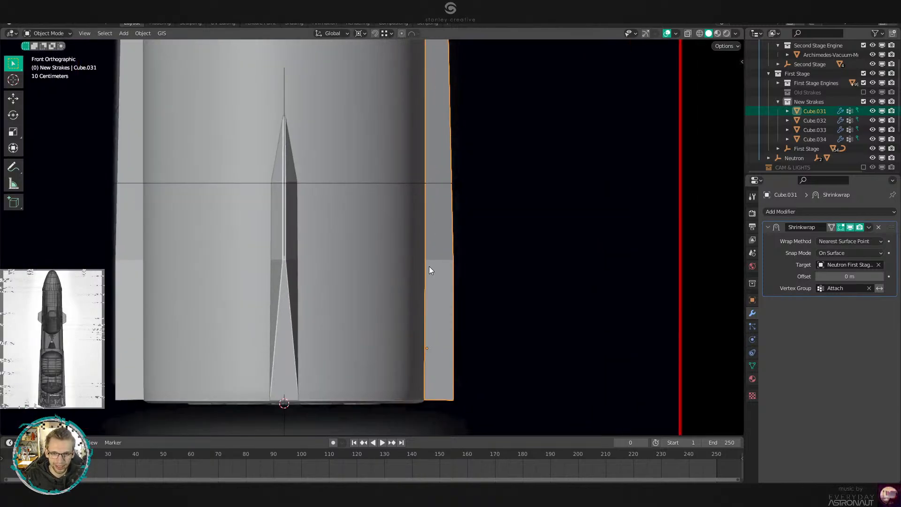
{"action": "key", "text": "Tab"}
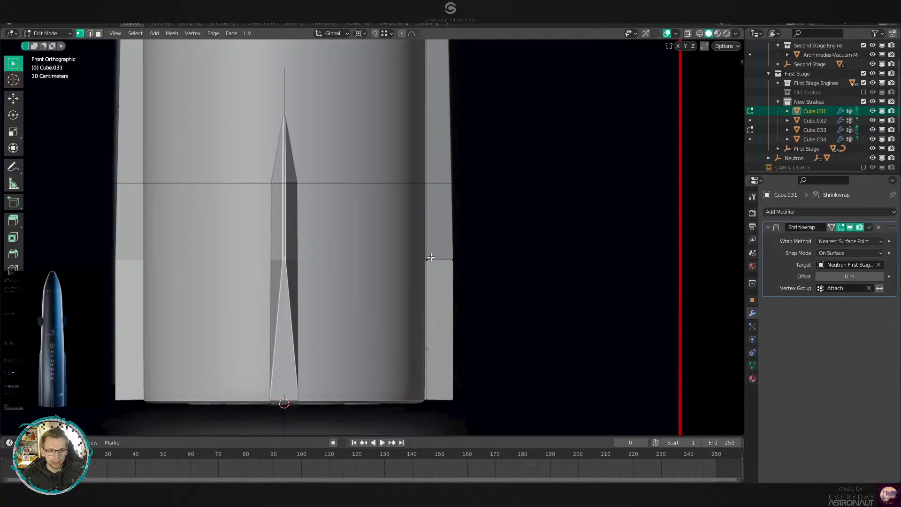
{"action": "key", "text": "Tab"}
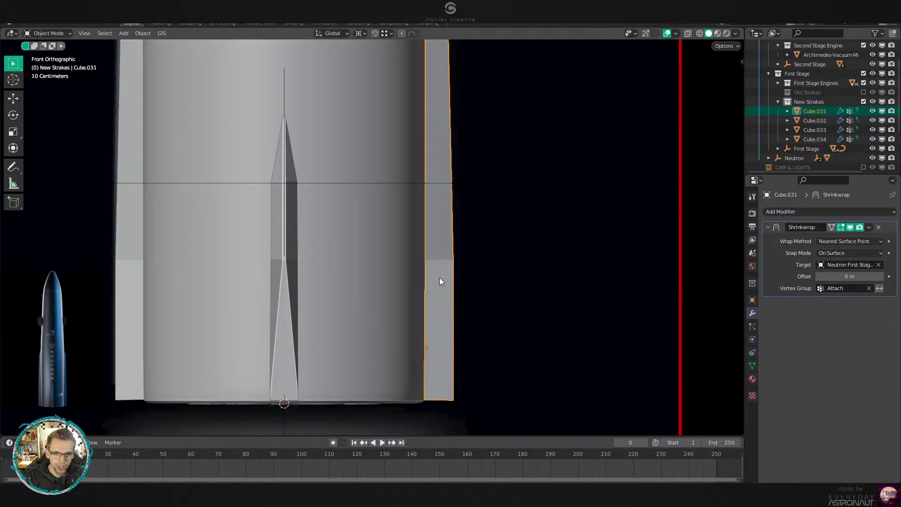
{"action": "scroll", "coordinate": [439, 277], "scroll_direction": "down", "scroll_amount": 5}
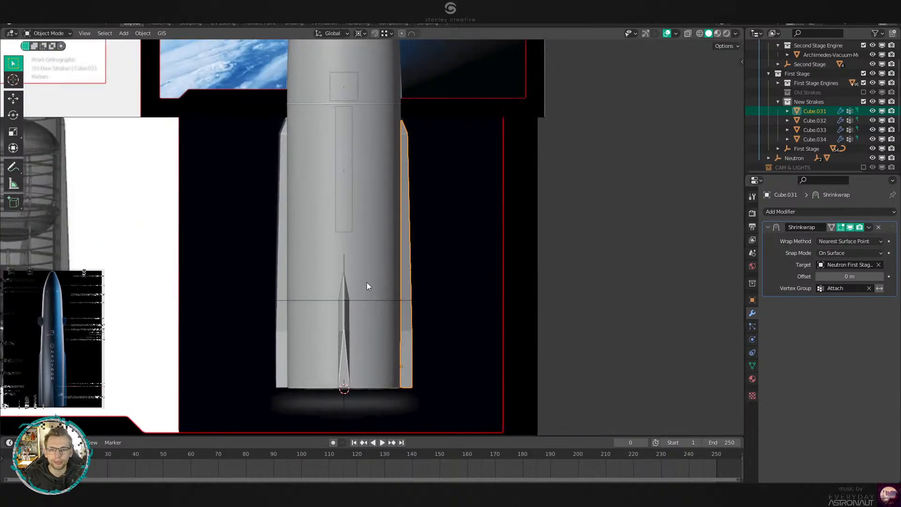
{"action": "left_click", "coordinate": [339, 332], "text": "shift"}
{"action": "left_click", "coordinate": [286, 327], "text": "shift"}
{"action": "middle_click_drag", "start_coordinate": [286, 328], "coordinate": [348, 348]}
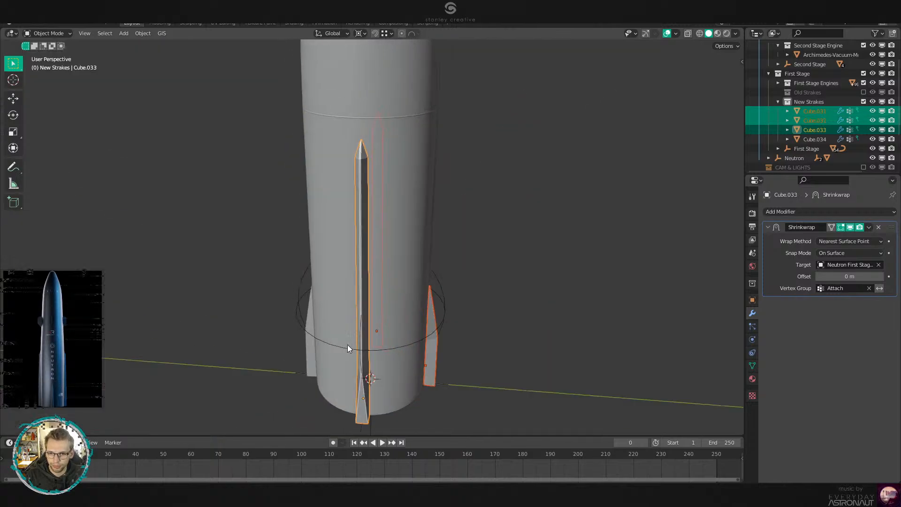
{"action": "left_click", "coordinate": [307, 359], "text": "shift"}
{"action": "left_click", "coordinate": [382, 366], "text": "shift"}
{"action": "key", "text": "ctrl+p"}
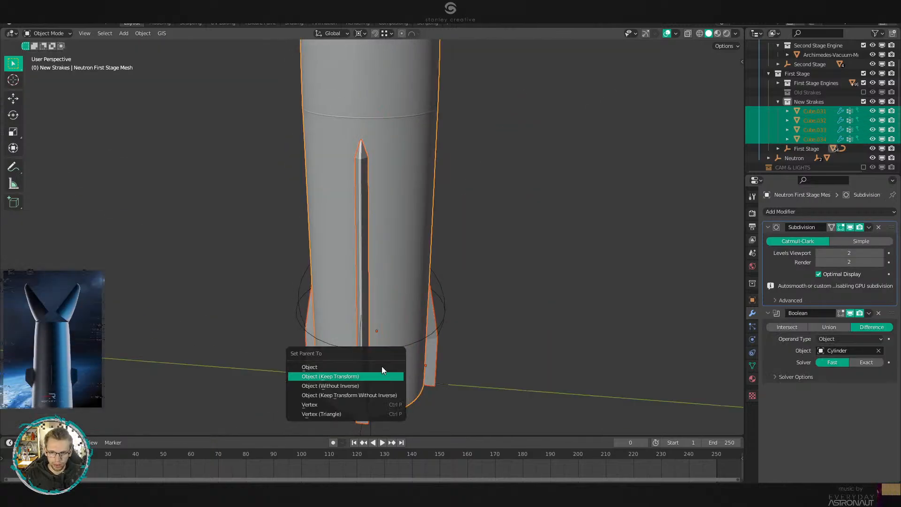
{"action": "left_click", "coordinate": [382, 367]}
{"action": "scroll", "coordinate": [381, 366], "scroll_direction": "down", "scroll_amount": 4}
{"action": "left_click", "coordinate": [423, 350]}
Unwrap the whole long strake's mesh with Smart UV Project and finish editing it.
{"action": "scroll", "coordinate": [452, 355], "scroll_direction": "up", "scroll_amount": 3}
{"action": "middle_click_drag", "start_coordinate": [422, 350], "coordinate": [408, 299], "text": "shift"}
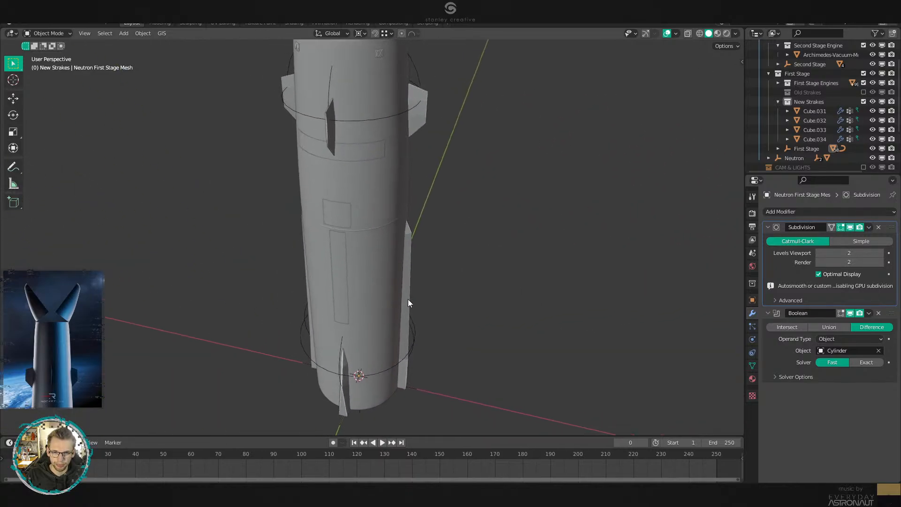
{"action": "left_click", "coordinate": [409, 303]}
{"action": "scroll", "coordinate": [441, 305], "scroll_direction": "up", "scroll_amount": 3}
{"action": "key", "text": "Tab"}
{"action": "middle_click_drag", "start_coordinate": [416, 227], "coordinate": [483, 263]}
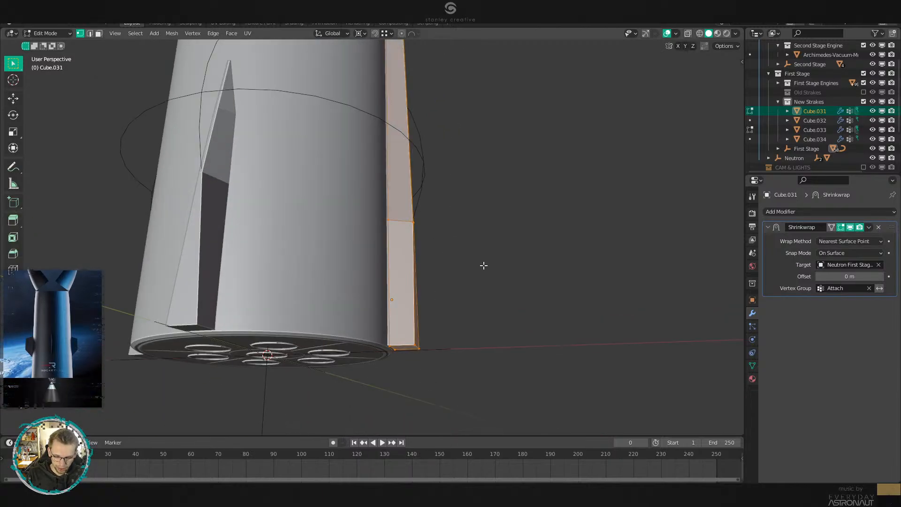
{"action": "key", "text": "i"}
{"action": "key", "text": "Escape"}
{"action": "key", "text": "x"}
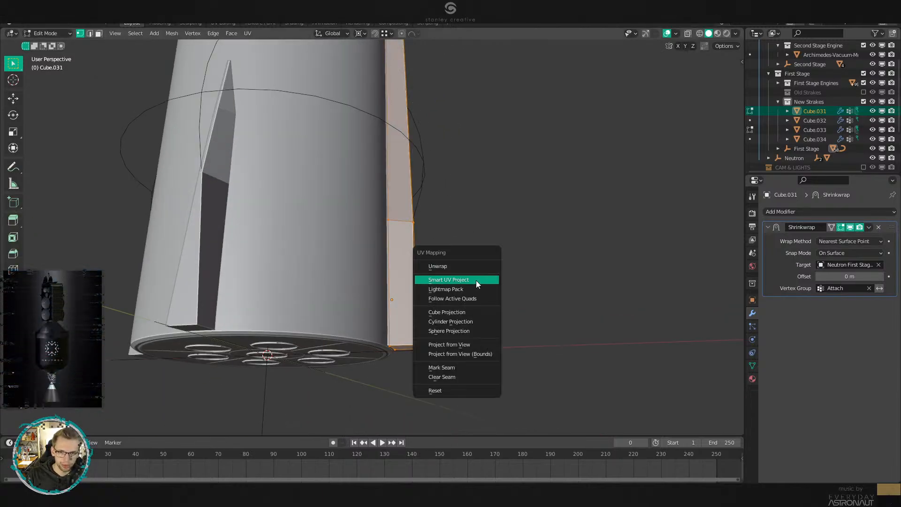
{"action": "left_click", "coordinate": [476, 281]}
{"action": "key", "text": "Tab"}
Unwrap the short strake's mesh with Smart UV Project and return to object mode.
{"action": "left_click", "coordinate": [204, 236]}
{"action": "key", "text": "Tab"}
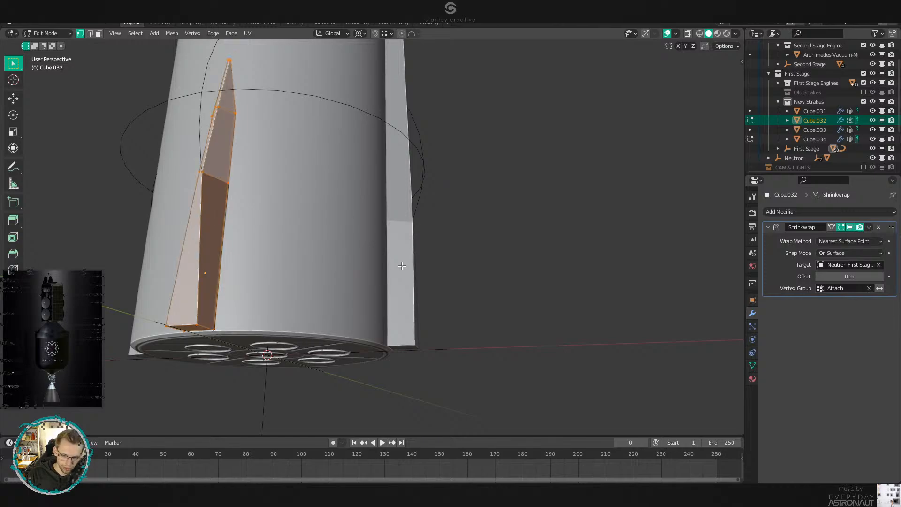
{"action": "key", "text": "u"}
{"action": "left_click", "coordinate": [367, 267]}
{"action": "key", "text": "Return"}
{"action": "key", "text": "Tab"}
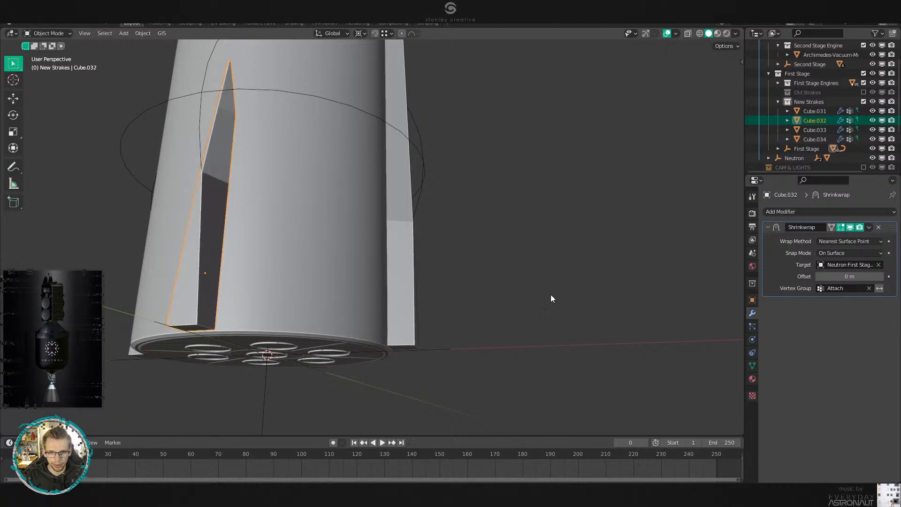
Assign the existing Neutron Carbon Composite material to the short strake.
{"action": "left_click", "coordinate": [753, 378]}
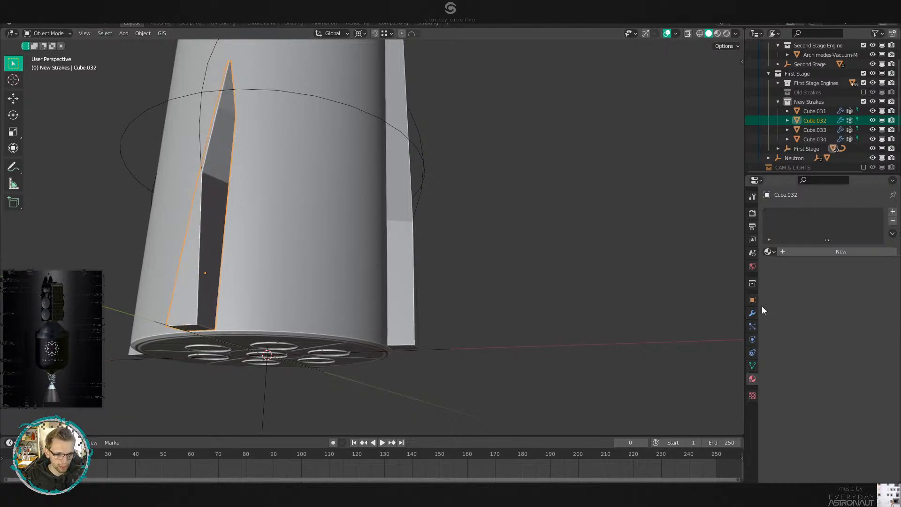
{"action": "left_click", "coordinate": [769, 239]}
{"action": "left_click", "coordinate": [768, 251]}
{"action": "type", "text": "neut"}
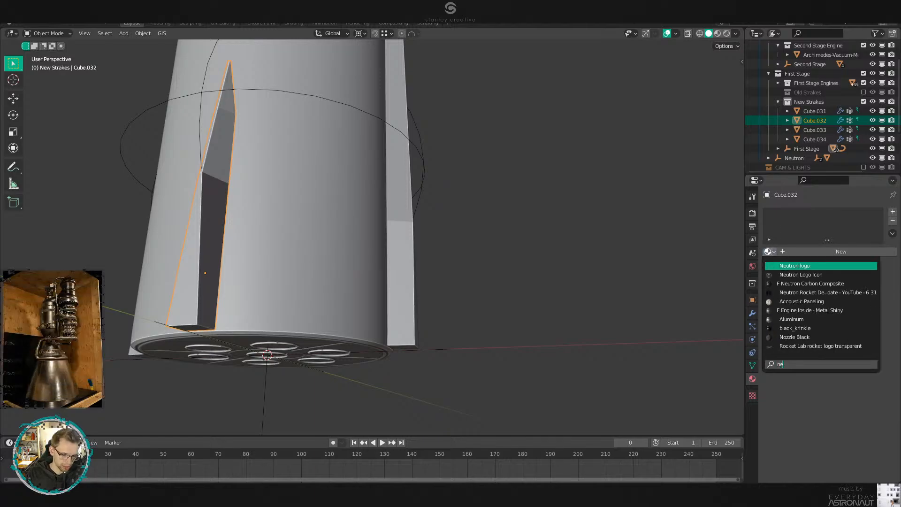
{"action": "key", "text": "Down"}
{"action": "key", "text": "Down"}
{"action": "key", "text": "Return"}
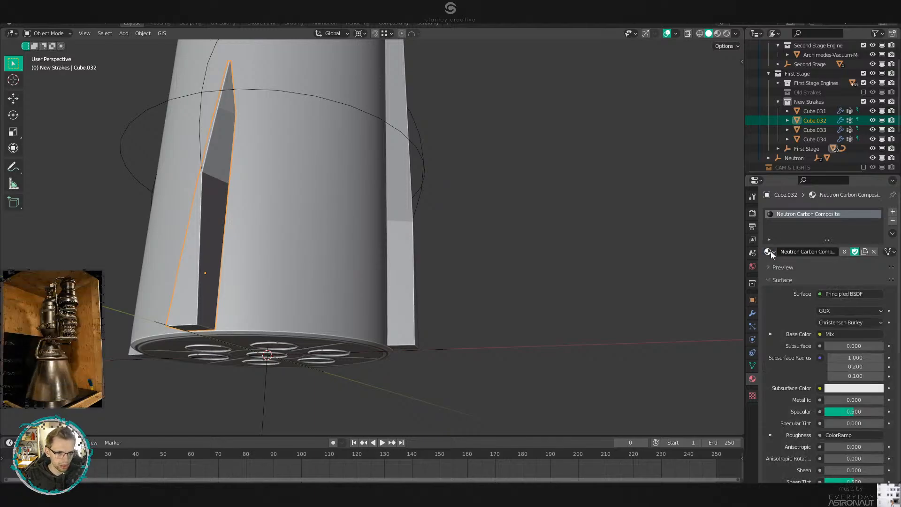
Assign the existing Neutron Carbon Composite material to the long strake.
{"action": "left_click", "coordinate": [393, 283]}
{"action": "left_click", "coordinate": [769, 252]}
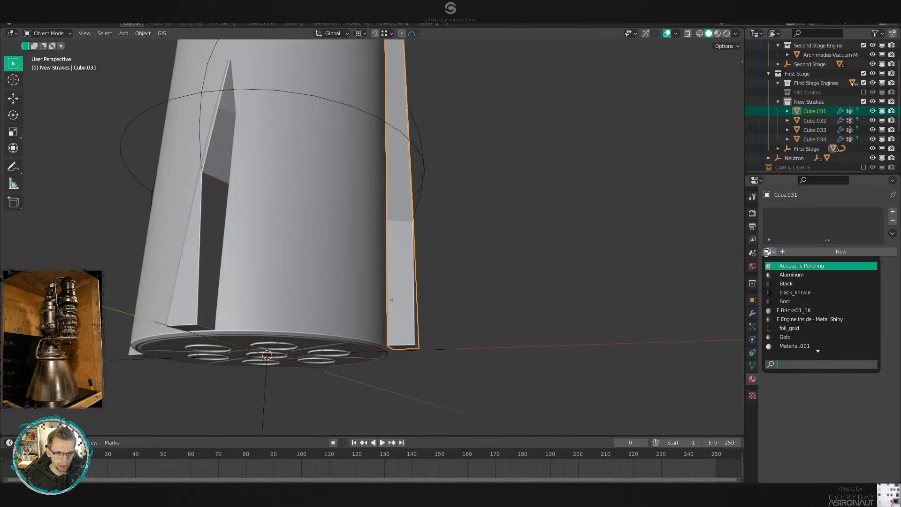
{"action": "type", "text": "neut"}
{"action": "key", "text": "Down"}
{"action": "key", "text": "Down"}
{"action": "key", "text": "Return"}
UV-unwrap the selected faces of the first stage hull mesh and finish editing it.
{"action": "left_click", "coordinate": [372, 209]}
{"action": "key", "text": "Tab"}
{"action": "scroll", "coordinate": [447, 331], "scroll_direction": "up", "scroll_amount": 3}
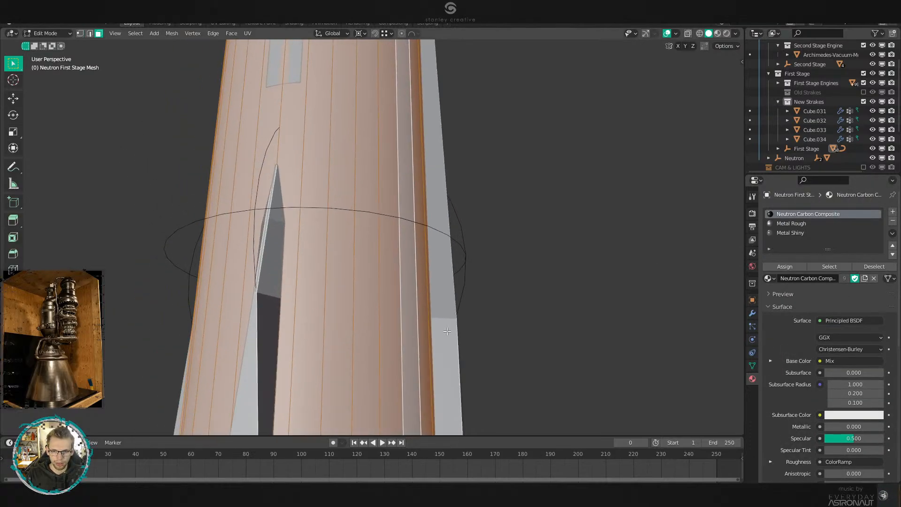
{"action": "key", "text": "u"}
{"action": "left_click", "coordinate": [511, 306]}
{"action": "mouse_move", "coordinate": [511, 306]}
{"action": "middle_mouse_down"}
{"action": "mouse_move", "coordinate": [191, 322]}
{"action": "mouse_move", "coordinate": [493, 309]}
{"action": "middle_mouse_up"}
{"action": "key", "text": "Tab"}
Switch to Material Preview shading and examine the carbon composite finish on the strakes, hull and whole rocket.
{"action": "key", "text": "z"}
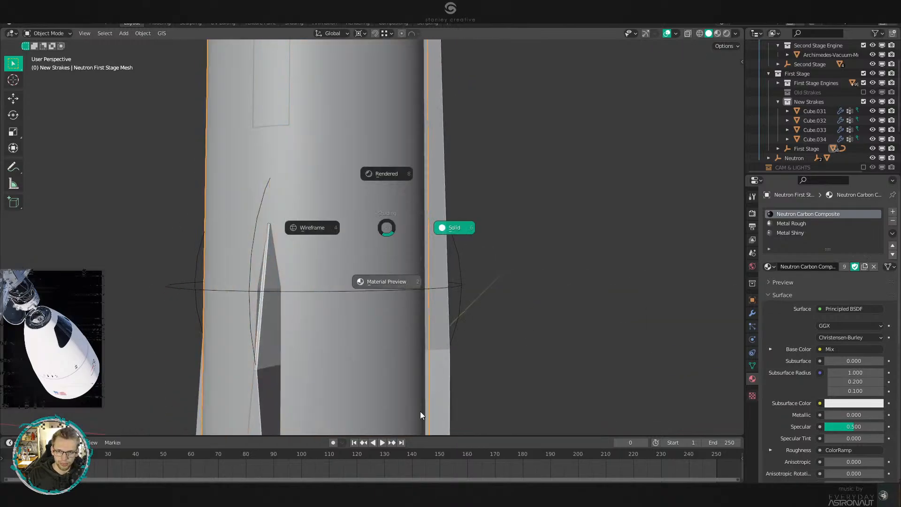
{"action": "left_click", "coordinate": [421, 408]}
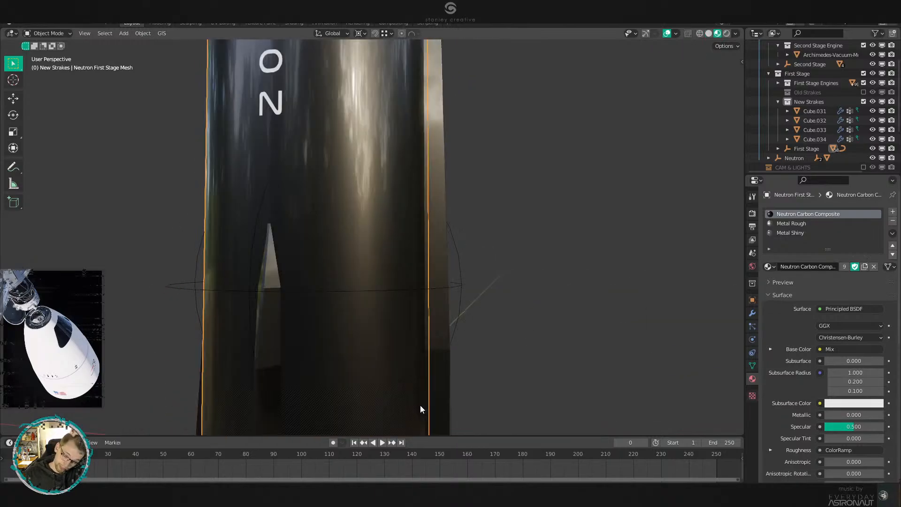
{"action": "scroll", "coordinate": [460, 328], "scroll_direction": "up", "scroll_amount": 6}
{"action": "scroll", "coordinate": [459, 310], "scroll_direction": "down", "scroll_amount": 6}
{"action": "middle_click_drag", "start_coordinate": [459, 310], "coordinate": [460, 235], "text": "shift"}
{"action": "scroll", "coordinate": [475, 222], "scroll_direction": "up", "scroll_amount": 4}
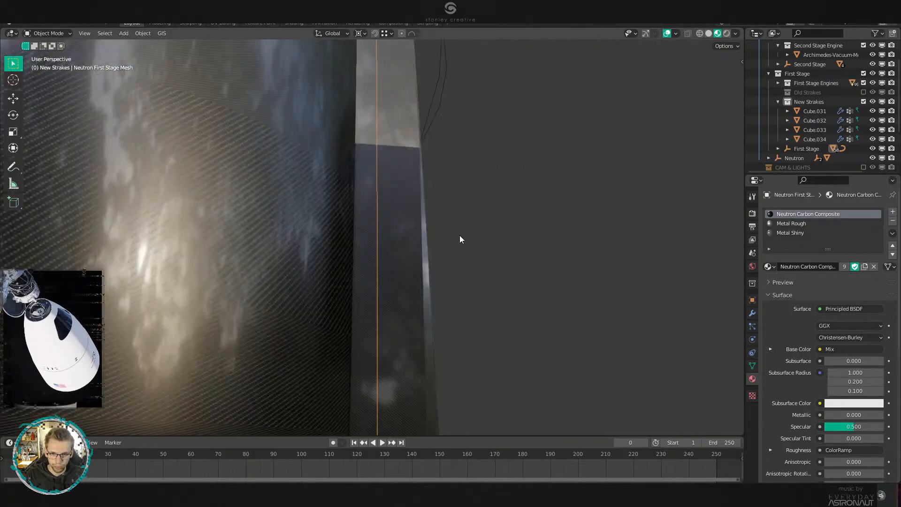
{"action": "scroll", "coordinate": [460, 235], "scroll_direction": "down", "scroll_amount": 7}
{"action": "scroll", "coordinate": [430, 182], "scroll_direction": "down", "scroll_amount": 5}
{"action": "middle_click_drag", "start_coordinate": [467, 277], "coordinate": [461, 352]}
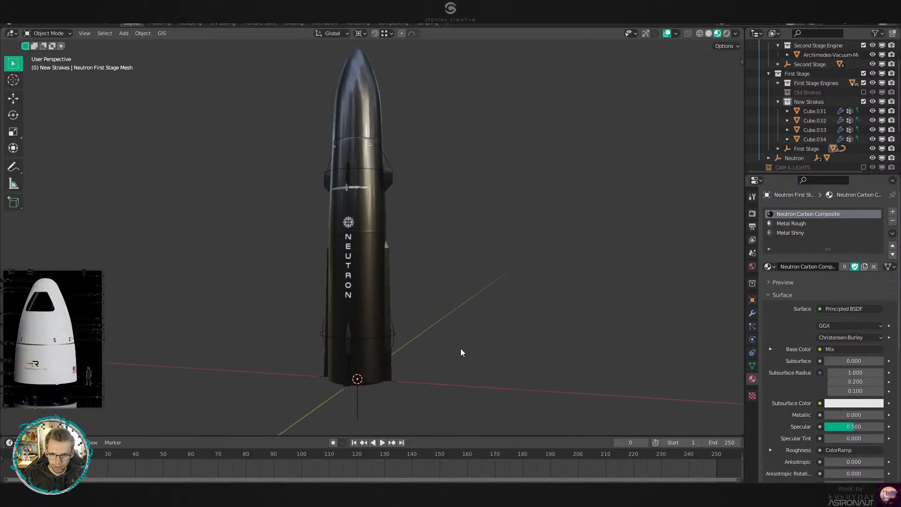
{"action": "scroll", "coordinate": [459, 256], "scroll_direction": "up", "scroll_amount": 5}
{"action": "middle_click_drag", "start_coordinate": [459, 256], "coordinate": [488, 302]}
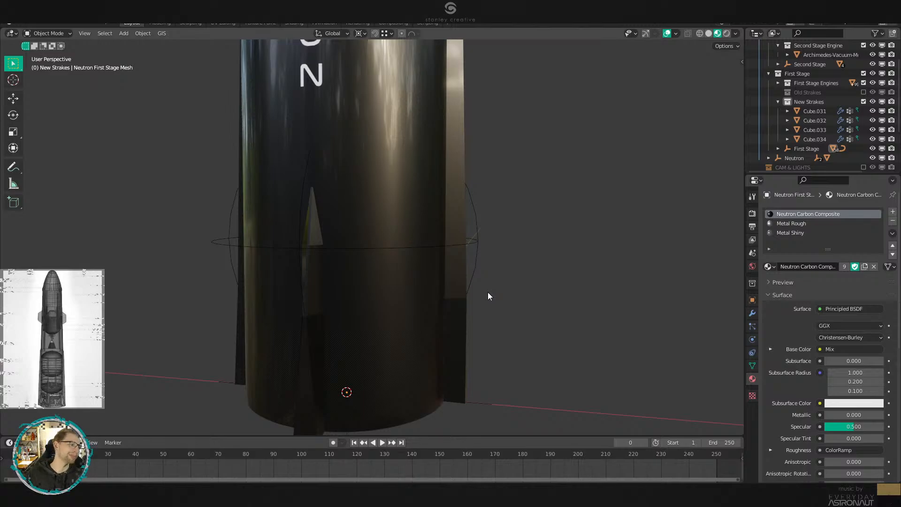
Set the edge crease to 1.000 on the hull's edge loop just under the horizontal seam above the paired ports.
{"action": "scroll", "coordinate": [441, 207], "scroll_direction": "down", "scroll_amount": 4}
{"action": "middle_click_drag", "start_coordinate": [455, 178], "coordinate": [450, 341], "text": "shift"}
{"action": "scroll", "coordinate": [452, 346], "scroll_direction": "up", "scroll_amount": 3}
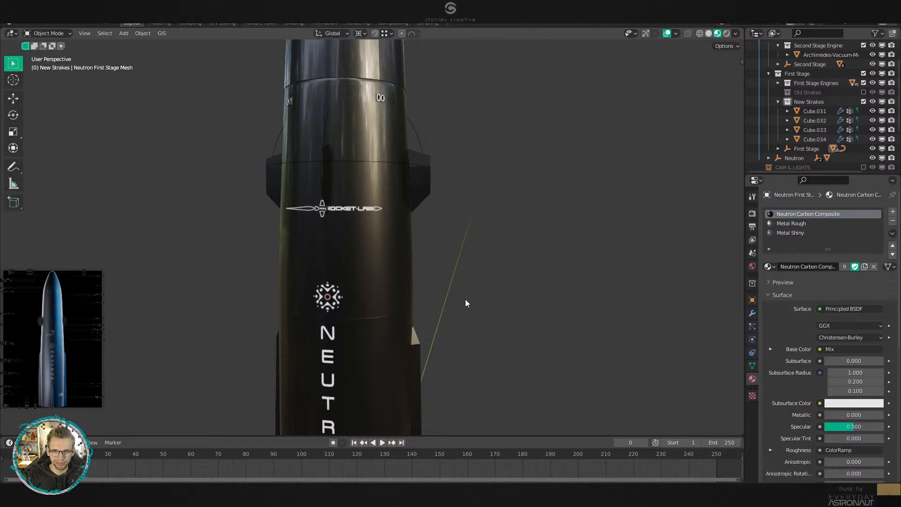
{"action": "middle_click_drag", "start_coordinate": [467, 301], "coordinate": [466, 347], "text": "shift"}
{"action": "scroll", "coordinate": [464, 346], "scroll_direction": "up", "scroll_amount": 8}
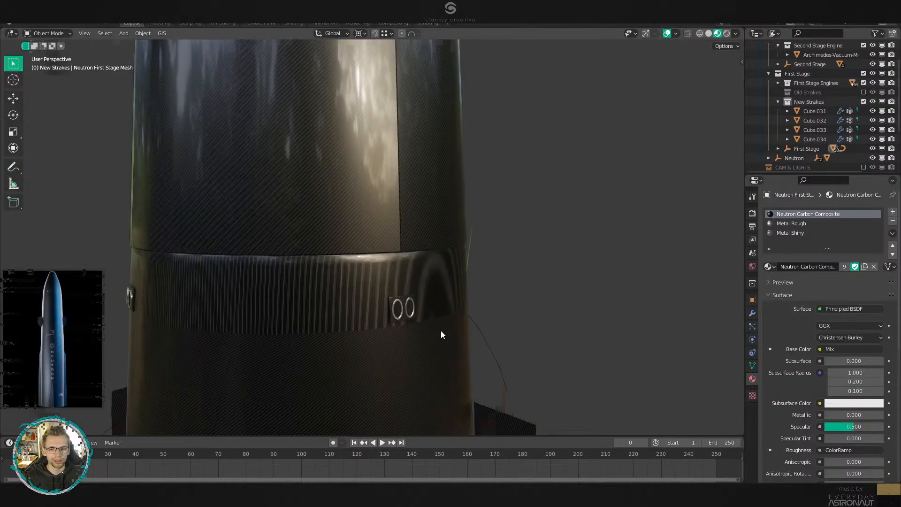
{"action": "key", "text": "Tab"}
{"action": "key", "text": "shift+e"}
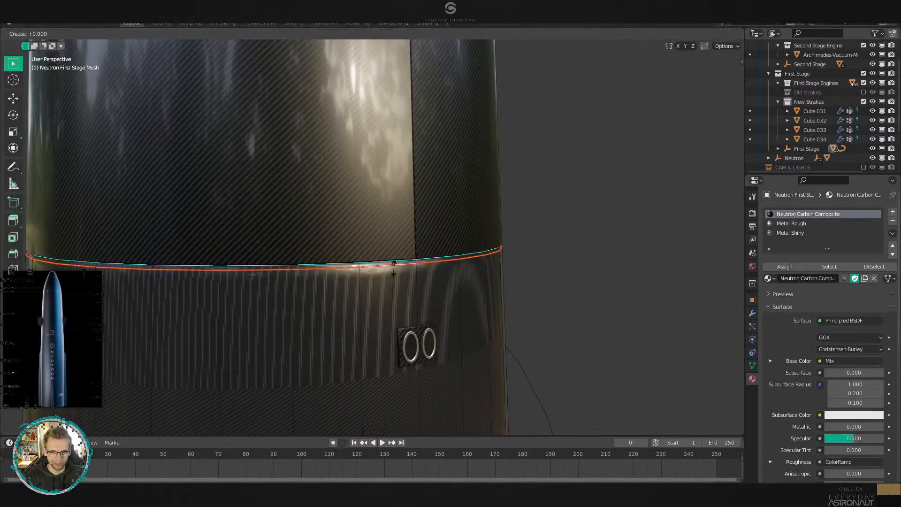
{"action": "left_click", "coordinate": [393, 268]}
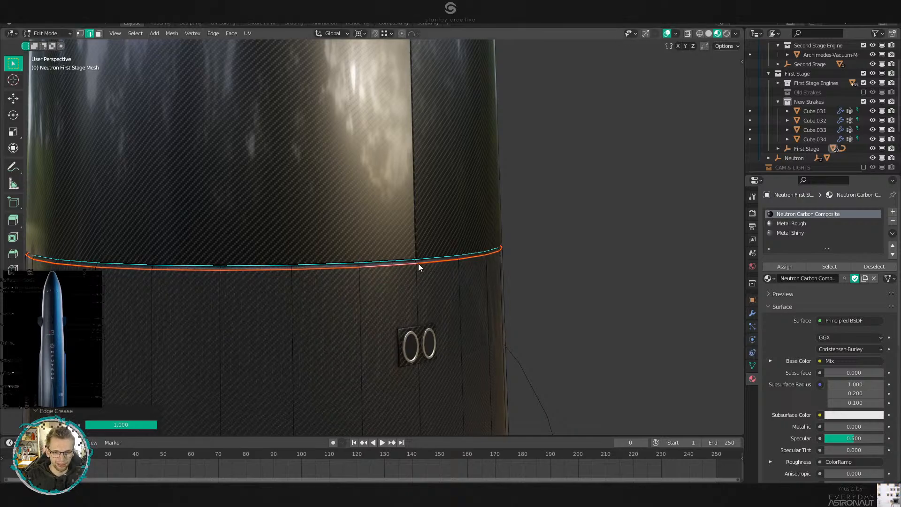
{"action": "key", "text": "Tab"}
{"action": "scroll", "coordinate": [426, 262], "scroll_direction": "down", "scroll_amount": 5}
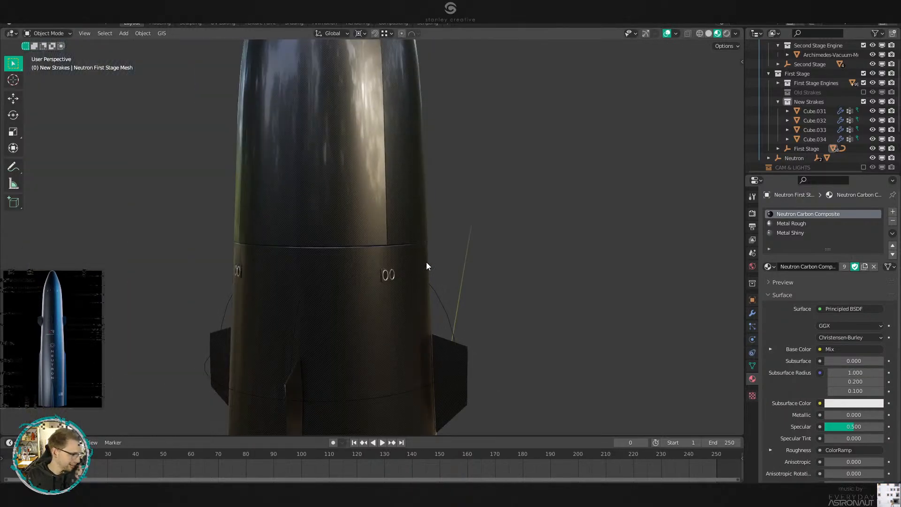
Switch to front view and set the transform pivot point to Median Point.
{"action": "middle_click_drag", "start_coordinate": [423, 260], "coordinate": [477, 256]}
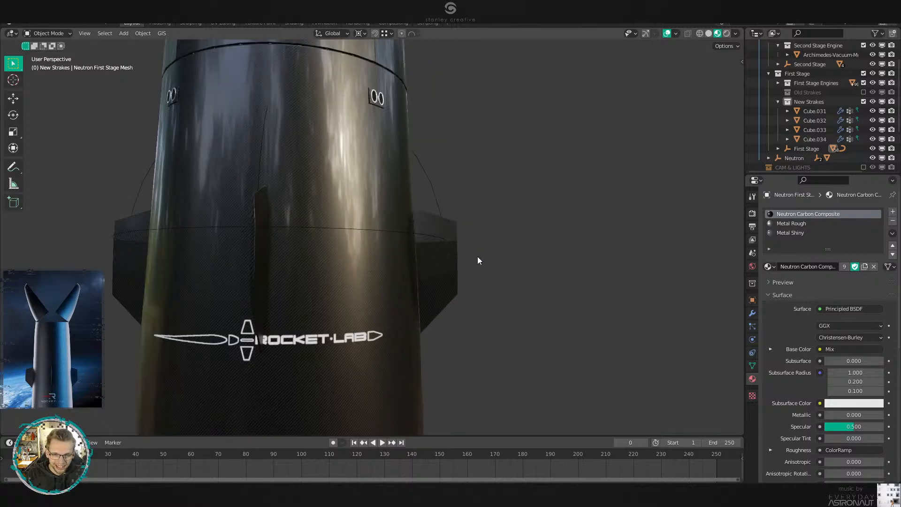
{"action": "key", "text": "KP_1"}
{"action": "key", "text": "period"}
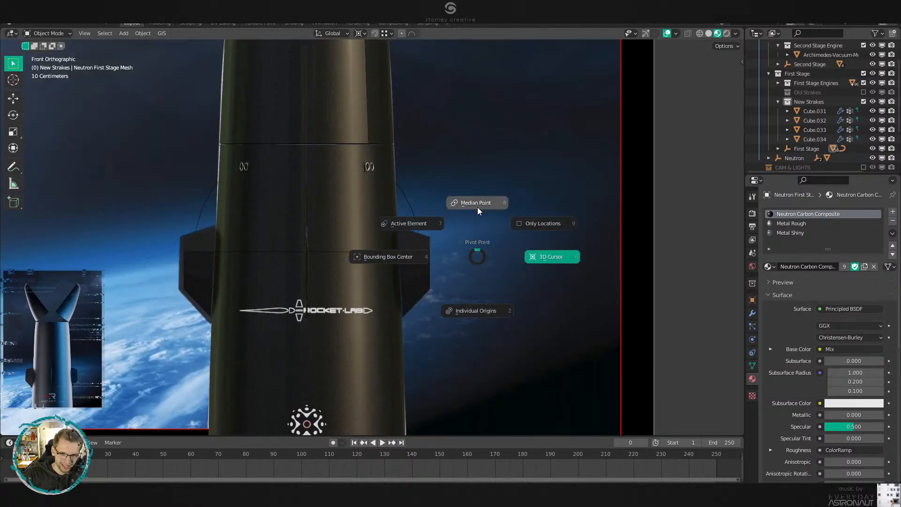
{"action": "left_click", "coordinate": [478, 207]}
In wireframe, slide the outer vertex of the upper side fin's lower cross edge by a factor of 0.156 along its outer edge.
{"action": "scroll", "coordinate": [521, 286], "scroll_direction": "up", "scroll_amount": 4}
{"action": "scroll", "coordinate": [460, 231], "scroll_direction": "up", "scroll_amount": 5}
{"action": "mouse_move", "coordinate": [514, 324]}
{"action": "middle_mouse_down", "text": "shift"}
{"action": "mouse_move", "coordinate": [461, 232]}
{"action": "mouse_move", "coordinate": [499, 250]}
{"action": "middle_mouse_up", "text": "shift"}
{"action": "left_click", "coordinate": [460, 232]}
{"action": "key", "text": "Tab"}
{"action": "key", "text": "1"}
{"action": "key", "text": "shift+z"}
{"action": "left_click", "coordinate": [548, 171]}
{"action": "key", "text": "g"}
{"action": "key", "text": "g"}
{"action": "left_click", "coordinate": [513, 210]}
{"action": "scroll", "coordinate": [403, 212], "scroll_direction": "up", "scroll_amount": 1}
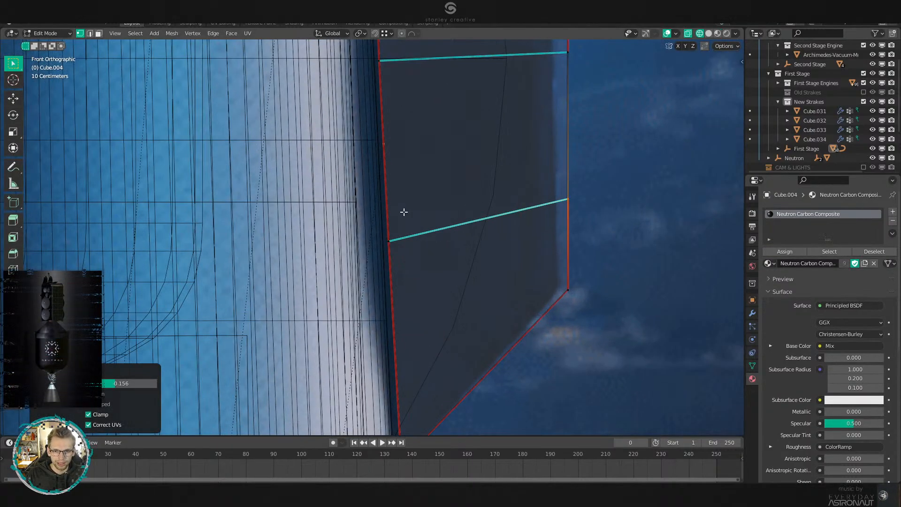
Add a cylinder to the fin's mesh at the 3D cursor on its root edge and shrink it, lastly by a factor of 0.243.
{"action": "key", "text": "Tab"}
{"action": "key", "text": "Tab"}
{"action": "key", "text": "Tab"}
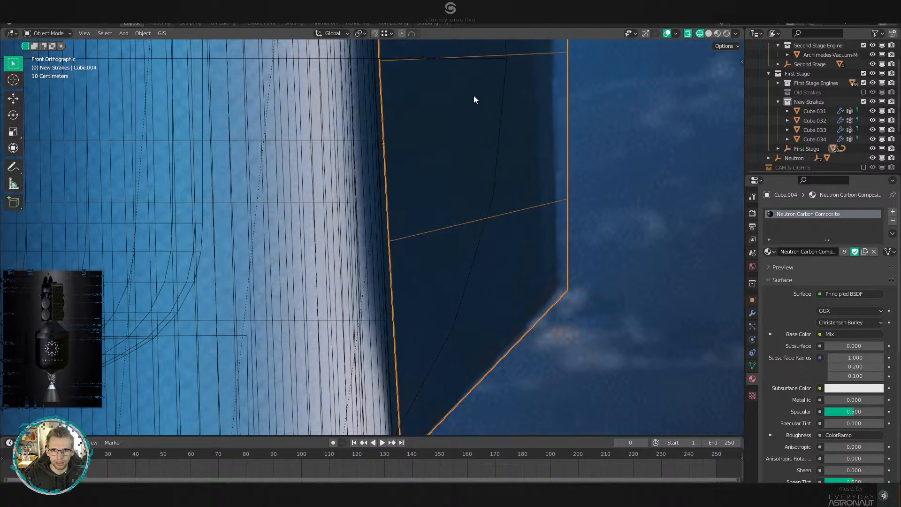
{"action": "middle_click_drag", "start_coordinate": [501, 197], "coordinate": [492, 284], "text": "shift"}
{"action": "key", "text": "Tab"}
{"action": "key", "text": "shift+a"}
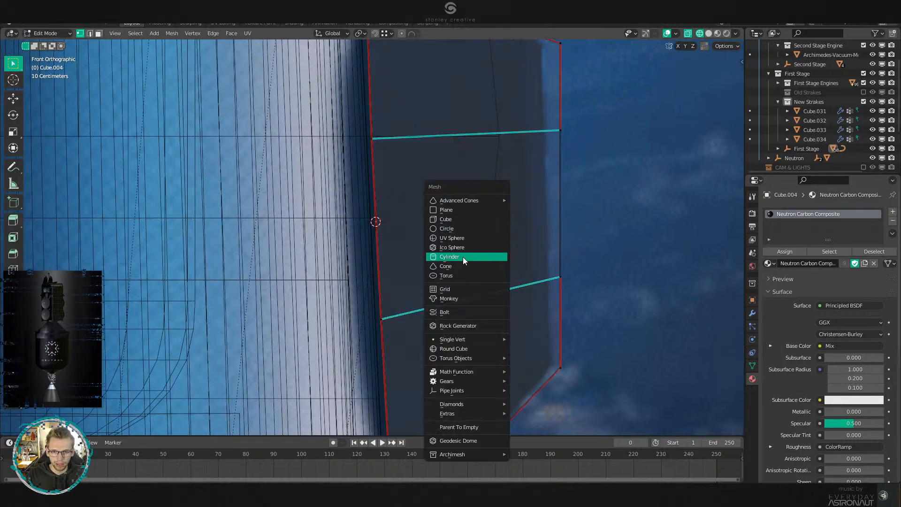
{"action": "left_click", "coordinate": [489, 256]}
{"action": "key", "text": "s"}
{"action": "left_click", "coordinate": [408, 236]}
{"action": "scroll", "coordinate": [606, 255], "scroll_direction": "up", "scroll_amount": 6}
{"action": "key", "text": "s"}
{"action": "left_click", "coordinate": [430, 222]}
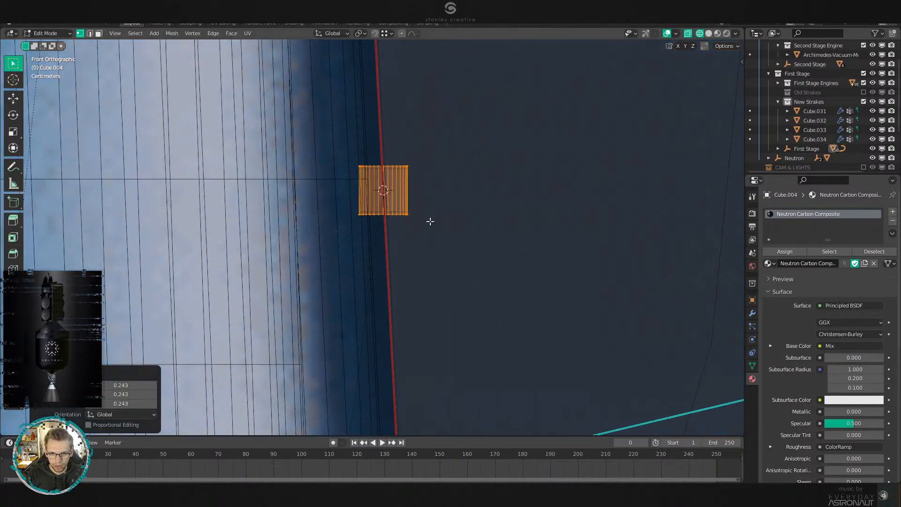
Rotate the small cylinder 90° onto its side, followed by a -3° rotation to follow the hull's taper.
{"action": "type", "text": "r90"}
{"action": "key", "text": "Return"}
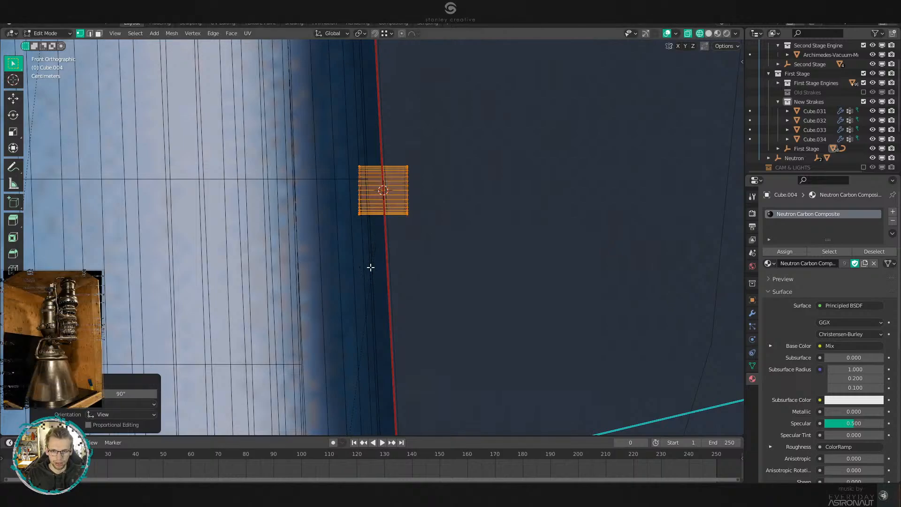
{"action": "key", "text": "Tab"}
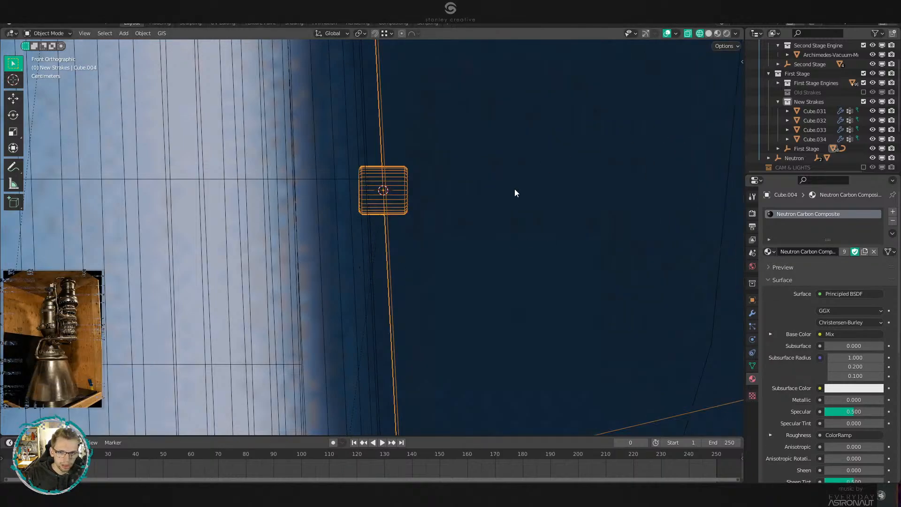
{"action": "key", "text": "Tab"}
{"action": "type", "text": "r3-"}
{"action": "key", "text": "Return"}
{"action": "scroll", "coordinate": [514, 189], "scroll_direction": "up", "scroll_amount": 3}
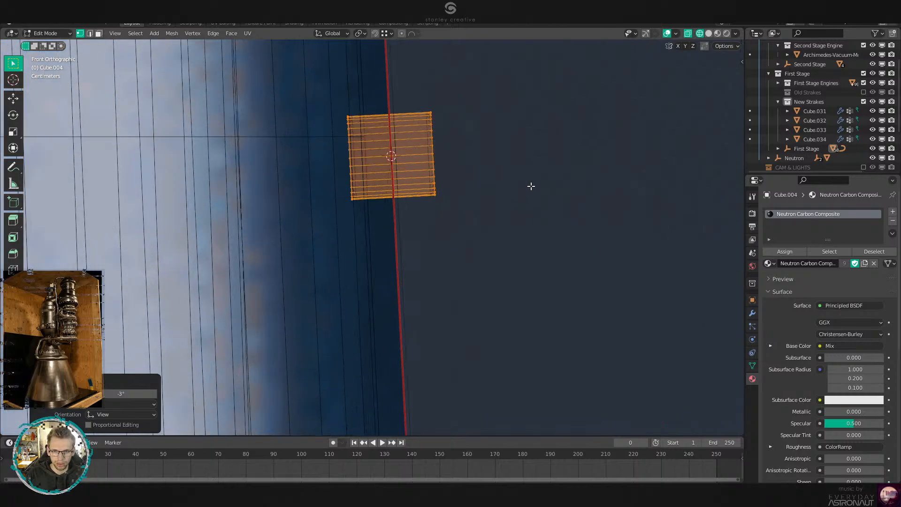
Move the small hinge cylinder 0.015487 m outward along its local X axis.
{"action": "key", "text": "g"}
{"action": "key", "text": "g"}
{"action": "right_click", "coordinate": [537, 186]}
{"action": "key", "text": "g"}
{"action": "key", "text": "x"}
{"action": "key", "text": "x"}
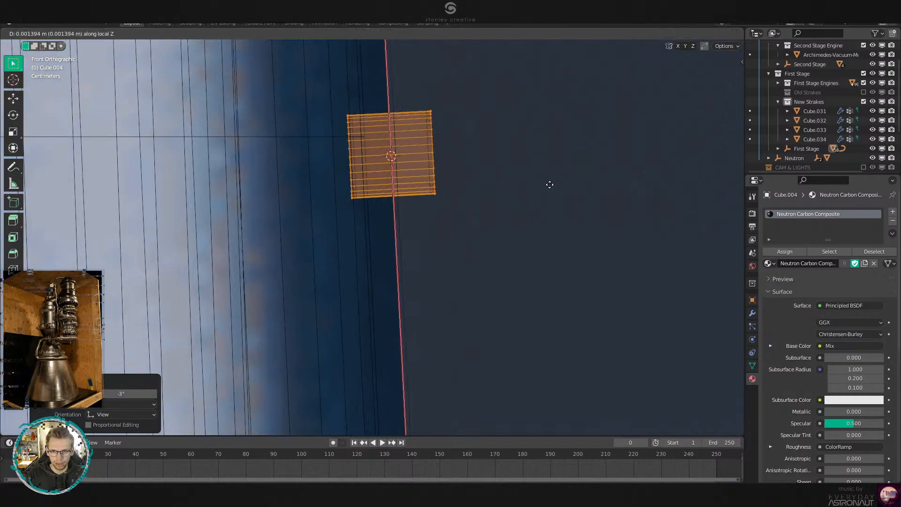
{"action": "key", "text": "y"}
{"action": "key", "text": "y"}
{"action": "left_click", "coordinate": [551, 187]}
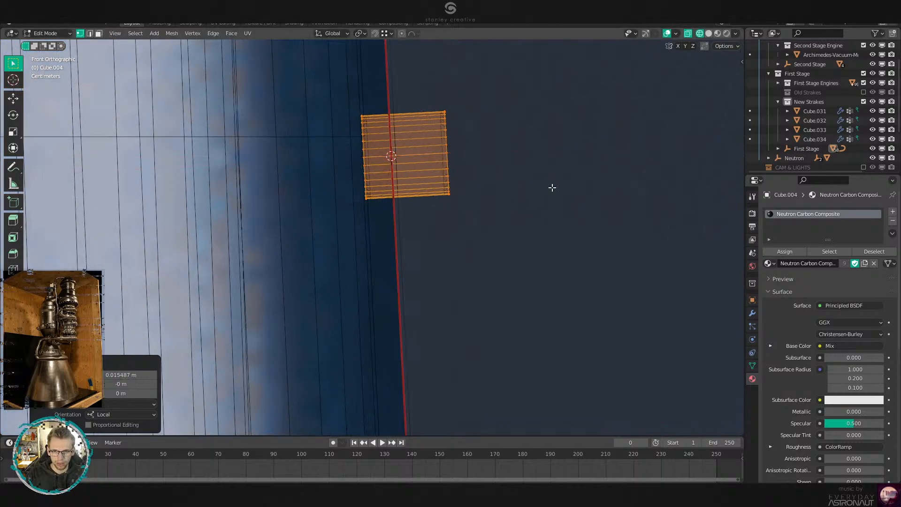
Shorten the hinge cylinder by sliding its outer end edges inward to the fin's root edge, and return to Object Mode with solid shading.
{"action": "key", "text": "g"}
{"action": "key", "text": "g"}
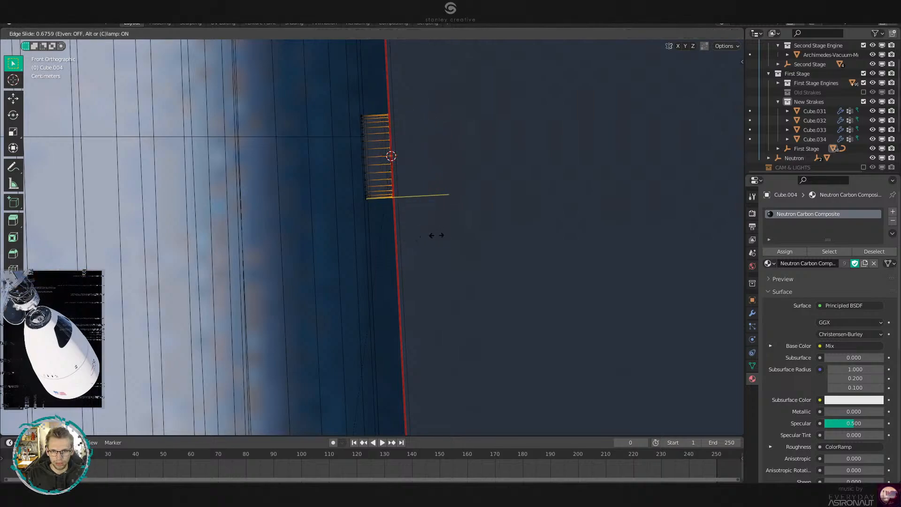
{"action": "left_click", "coordinate": [452, 231]}
{"action": "key", "text": "shift+z"}
{"action": "key", "text": "Tab"}
{"action": "scroll", "coordinate": [450, 215], "scroll_direction": "down", "scroll_amount": 7}
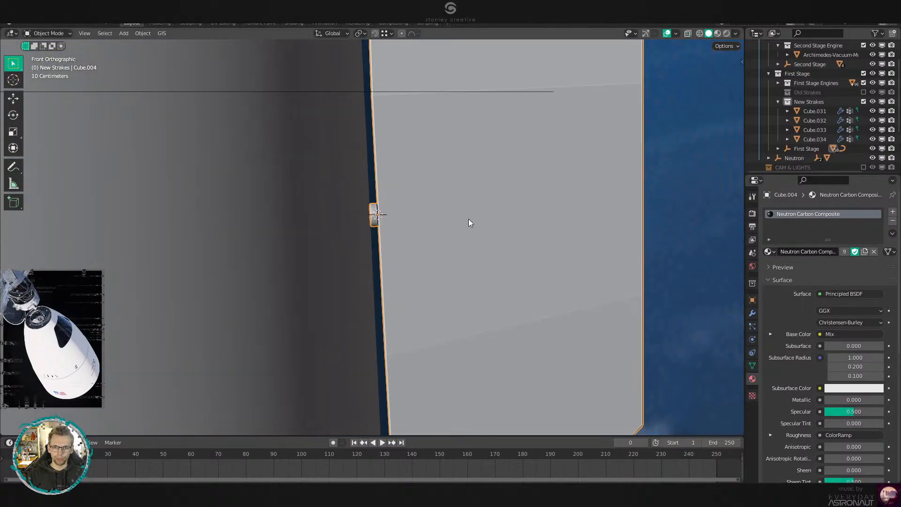
Apply Shade Smooth and afterwards Shade Auto Smooth to the upper side fin, deselecting it to check the hinge cylinder's shading.
{"action": "right_click", "coordinate": [469, 218]}
{"action": "left_click", "coordinate": [487, 215]}
{"action": "middle_click_drag", "start_coordinate": [488, 215], "coordinate": [467, 238]}
{"action": "scroll", "coordinate": [474, 241], "scroll_direction": "down", "scroll_amount": 9}
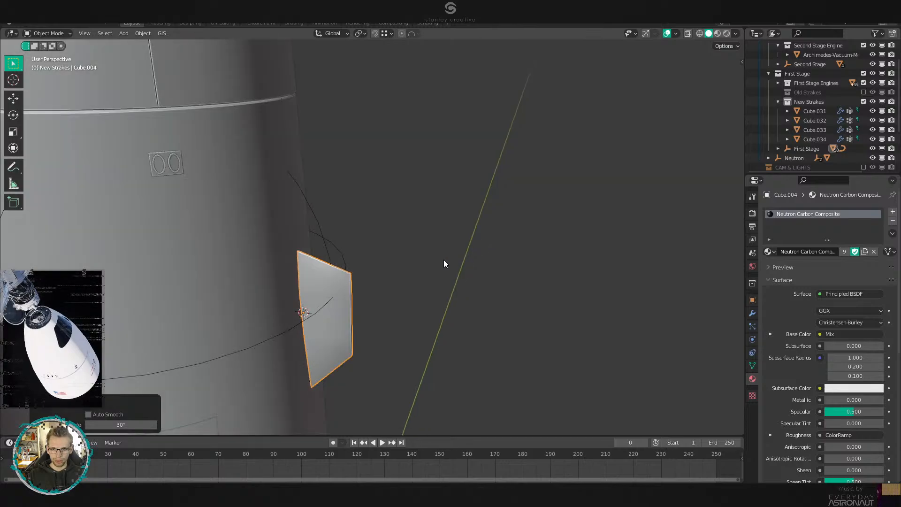
{"action": "scroll", "coordinate": [486, 215], "scroll_direction": "up", "scroll_amount": 5}
{"action": "right_click", "coordinate": [485, 215]}
{"action": "middle_click_drag", "start_coordinate": [423, 287], "coordinate": [503, 306], "text": "shift"}
{"action": "left_click", "coordinate": [483, 224]}
{"action": "key", "text": "alt+a"}
{"action": "scroll", "coordinate": [446, 217], "scroll_direction": "up", "scroll_amount": 8}
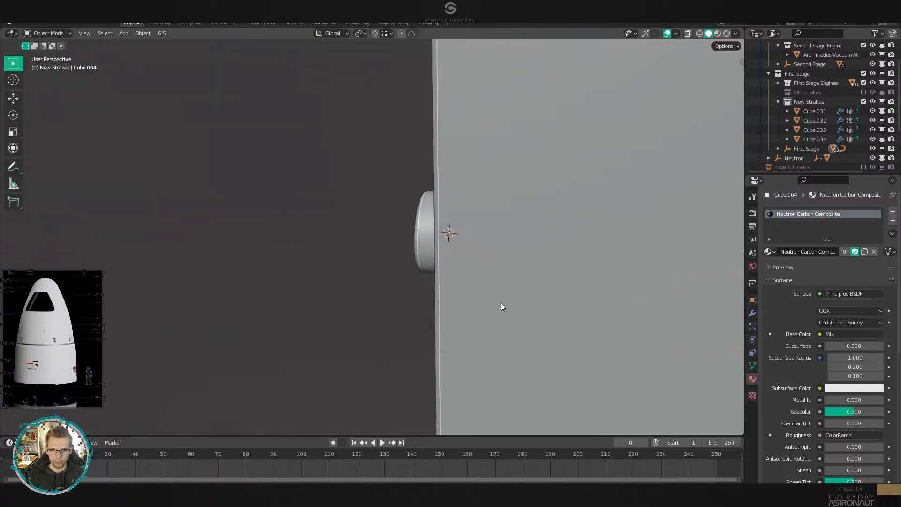
{"action": "scroll", "coordinate": [501, 306], "scroll_direction": "down", "scroll_amount": 8}
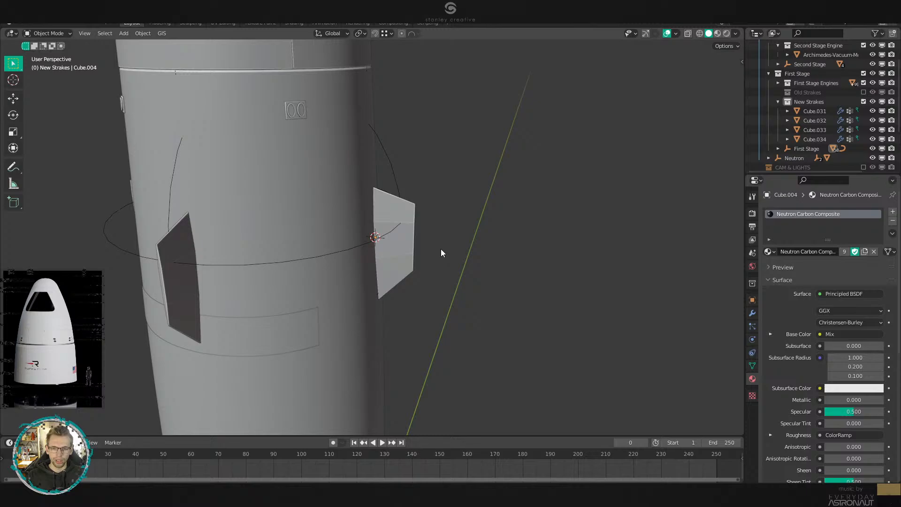
Reselect the upper side fin and reapply Shade Auto Smooth at 30°, checking the shading along its outer edge.
{"action": "left_click", "coordinate": [410, 229]}
{"action": "middle_click_drag", "start_coordinate": [411, 229], "coordinate": [453, 269], "text": "shift"}
{"action": "right_click", "coordinate": [428, 185]}
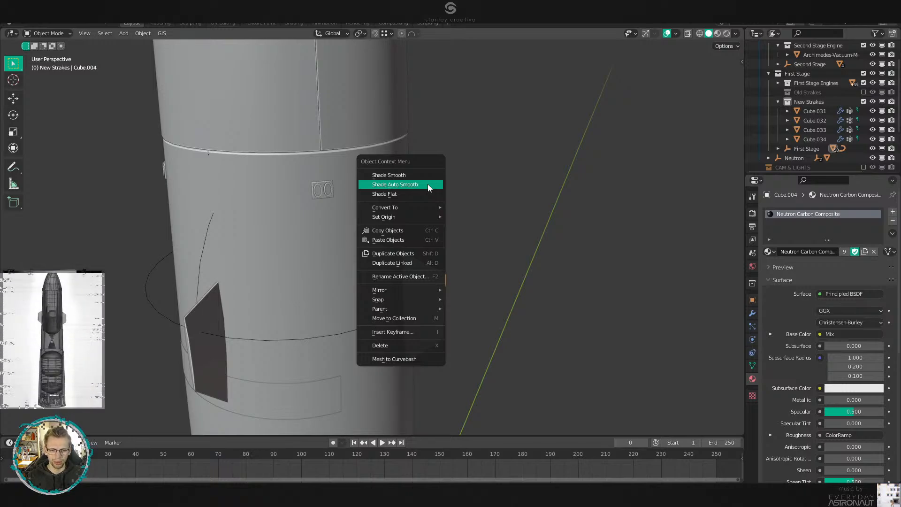
{"action": "left_click", "coordinate": [427, 184]}
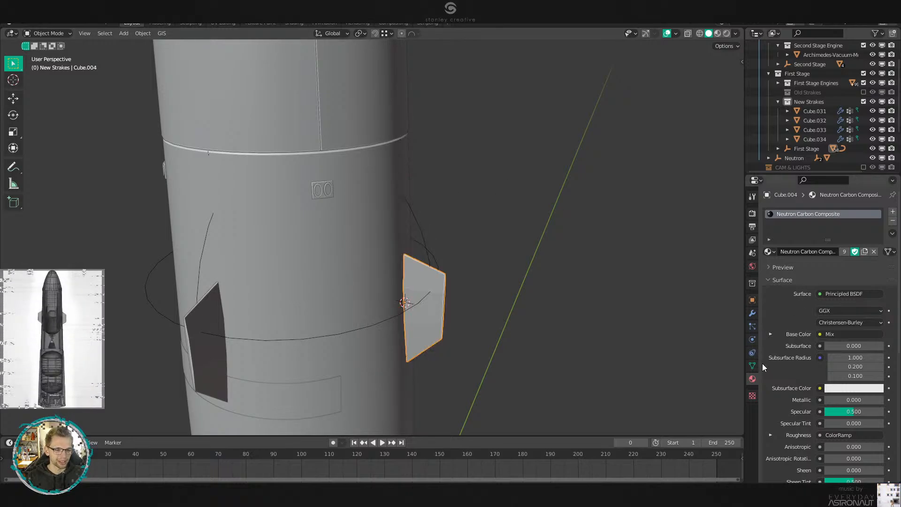
{"action": "middle_click_drag", "start_coordinate": [374, 237], "coordinate": [443, 281], "text": "shift"}
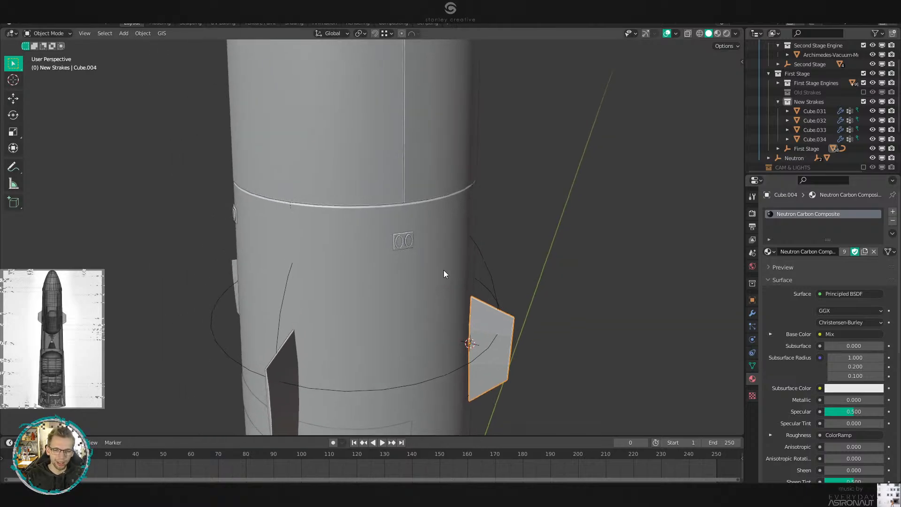
{"action": "right_click", "coordinate": [510, 318]}
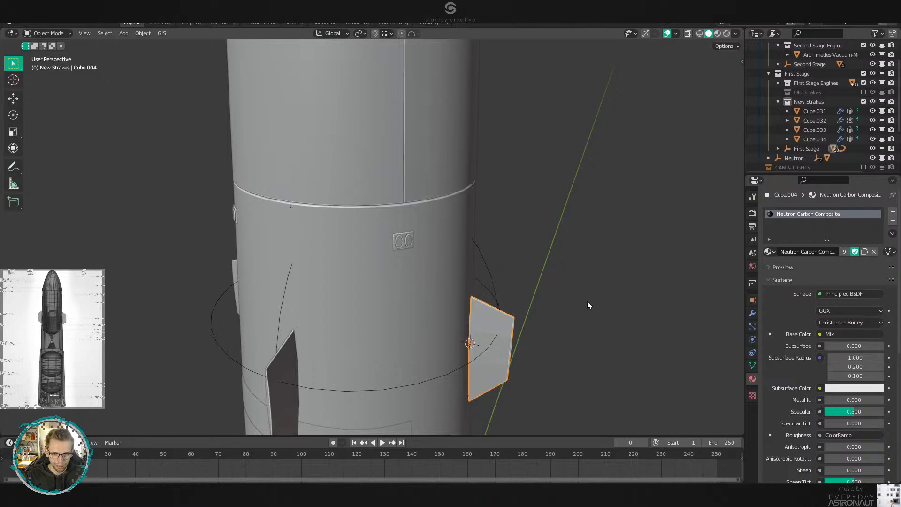
{"action": "scroll", "coordinate": [587, 300], "scroll_direction": "up", "scroll_amount": 5}
{"action": "right_click", "coordinate": [625, 279]}
{"action": "left_click", "coordinate": [625, 279]}
{"action": "middle_click_drag", "start_coordinate": [624, 270], "coordinate": [587, 231]}
{"action": "right_click", "coordinate": [595, 243]}
{"action": "left_click", "coordinate": [595, 243]}
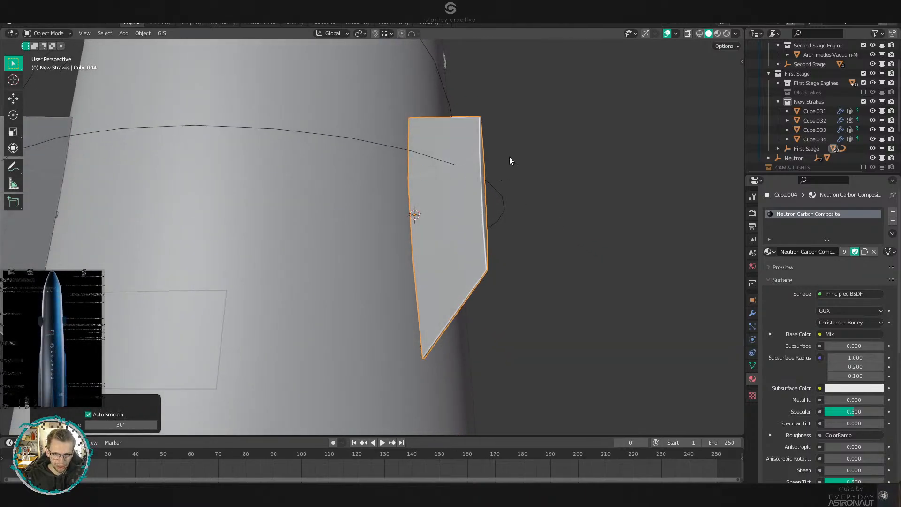
Check the fin's cross edges in Edit Mode, show its mesh normals settings and reapply Shade Auto Smooth at 30°.
{"action": "key", "text": "Tab"}
{"action": "middle_click_drag", "start_coordinate": [511, 161], "coordinate": [457, 185], "text": "shift"}
{"action": "scroll", "coordinate": [424, 277], "scroll_direction": "up", "scroll_amount": 3}
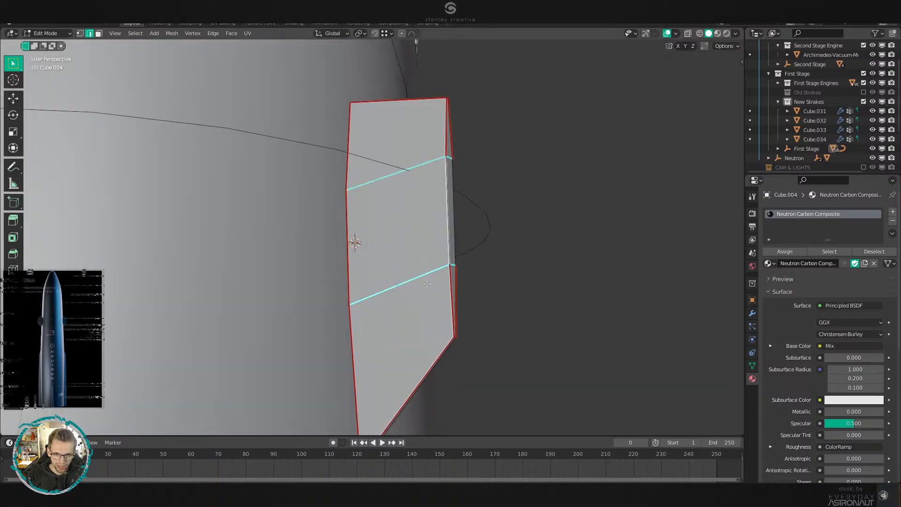
{"action": "key", "text": "Tab"}
{"action": "middle_click_drag", "start_coordinate": [494, 263], "coordinate": [513, 244]}
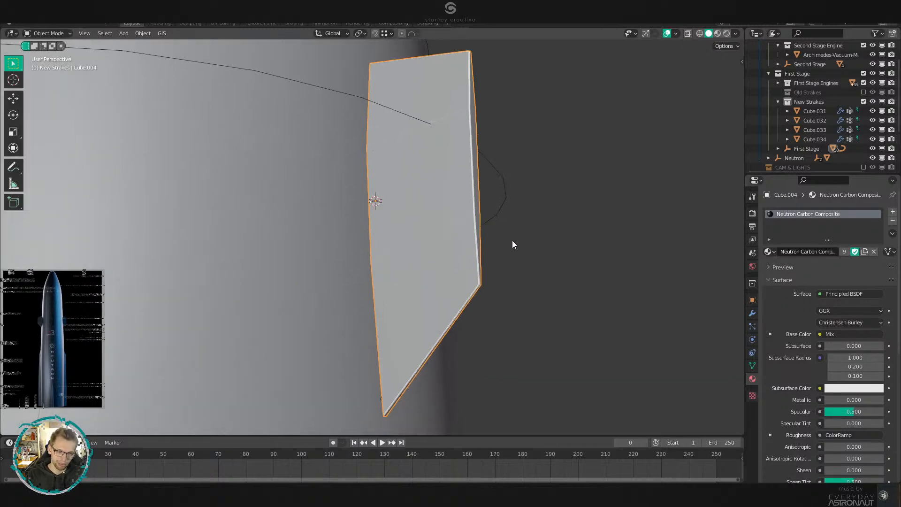
{"action": "left_click", "coordinate": [752, 366]}
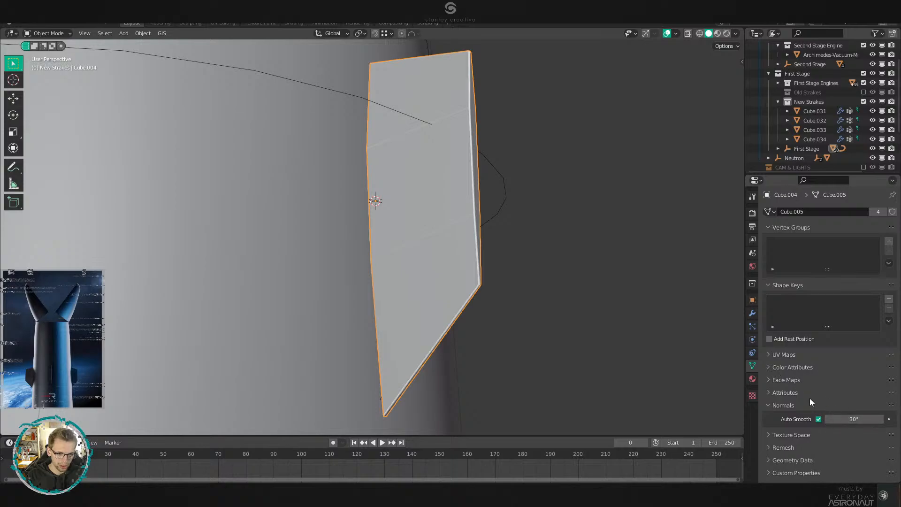
{"action": "right_click", "coordinate": [476, 273]}
{"action": "left_click", "coordinate": [475, 282]}
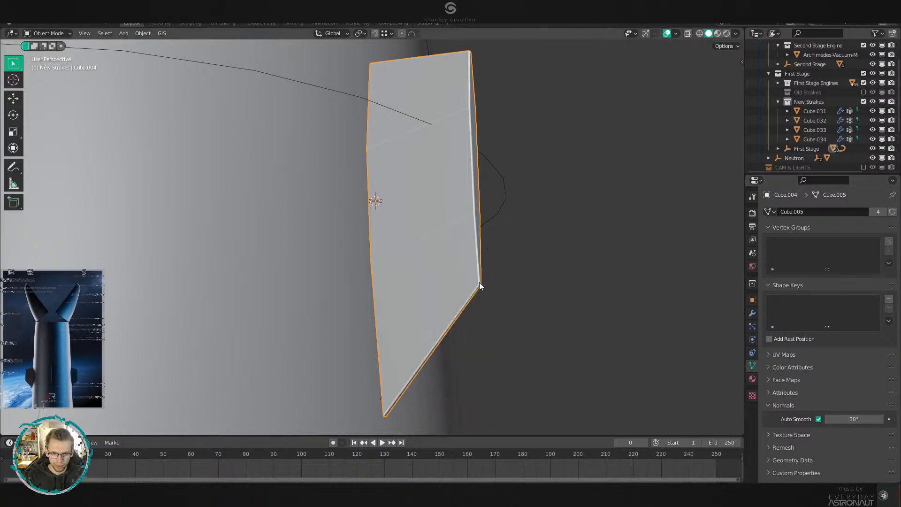
{"action": "right_click", "coordinate": [506, 263]}
{"action": "left_click", "coordinate": [511, 255]}
{"action": "scroll", "coordinate": [423, 282], "scroll_direction": "down", "scroll_amount": 6}
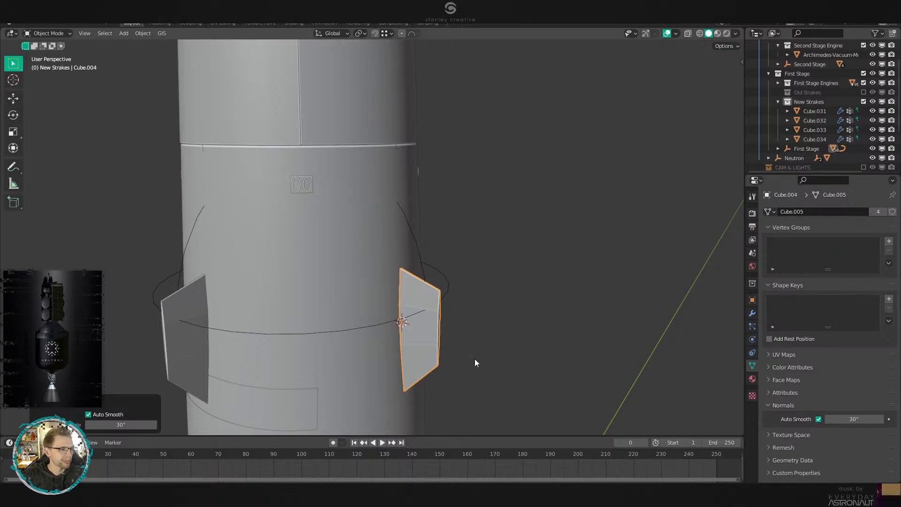
Select and frame the twin-ring panel above the fin, and examine its mesh and fit to the hull in Edit Mode.
{"action": "middle_click_drag", "start_coordinate": [474, 358], "coordinate": [488, 333]}
{"action": "key", "text": "KP_1"}
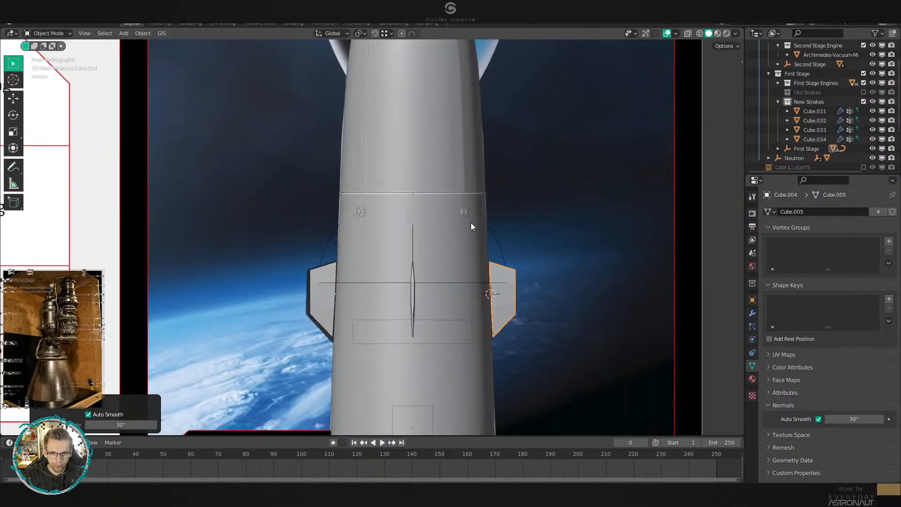
{"action": "left_click", "coordinate": [465, 212]}
{"action": "key", "text": "KP_Decimal"}
{"action": "middle_click_drag", "start_coordinate": [466, 211], "coordinate": [564, 255]}
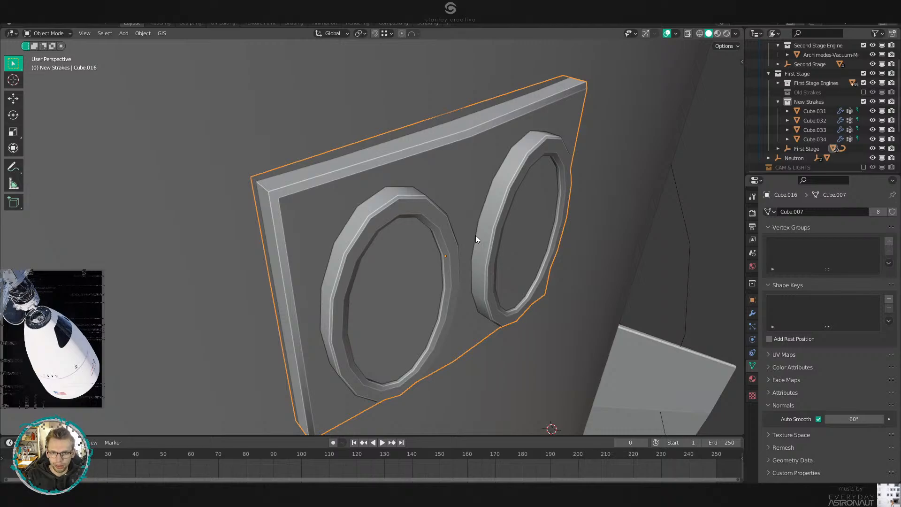
{"action": "key", "text": "Tab"}
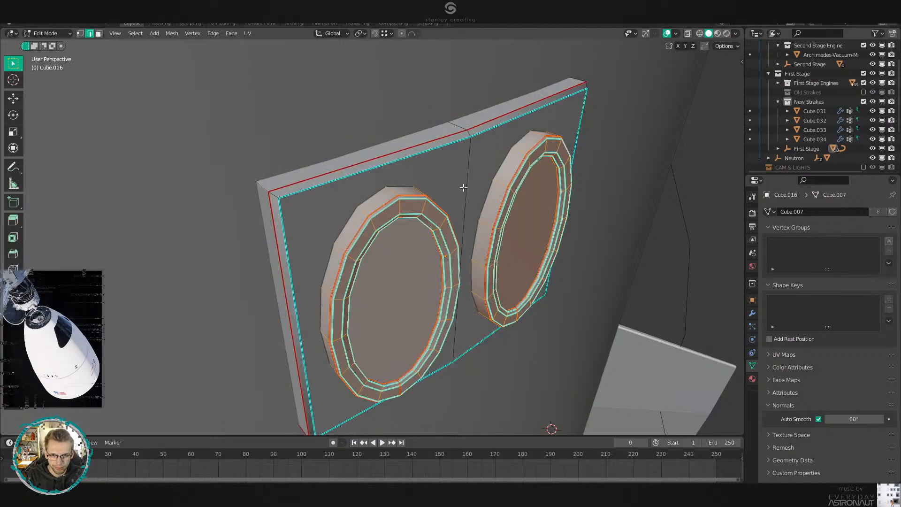
{"action": "key", "text": "alt+a"}
{"action": "middle_click_drag", "start_coordinate": [463, 191], "coordinate": [487, 175]}
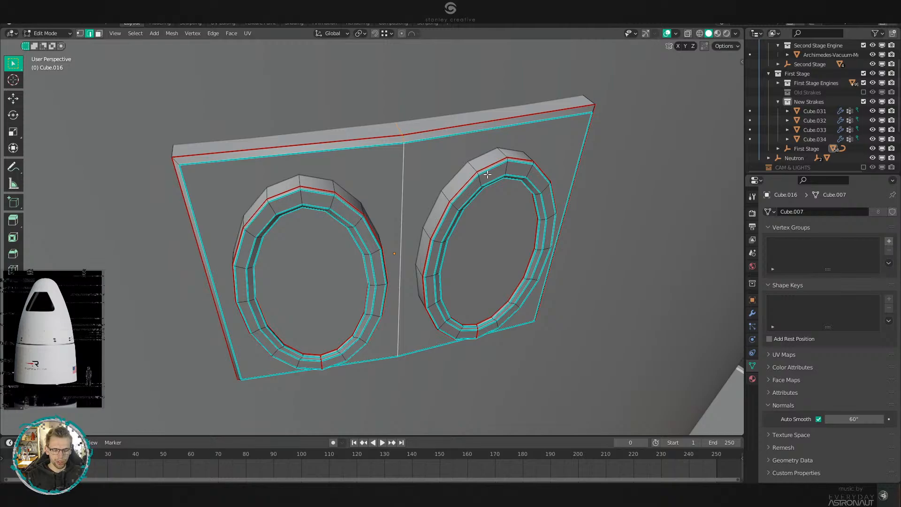
{"action": "middle_click_drag", "start_coordinate": [487, 175], "coordinate": [514, 224]}
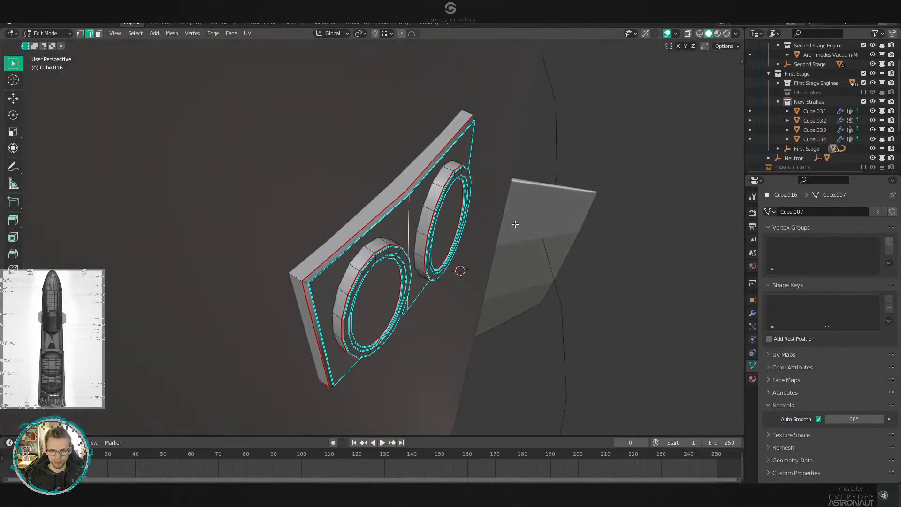
{"action": "scroll", "coordinate": [515, 224], "scroll_direction": "up", "scroll_amount": 1}
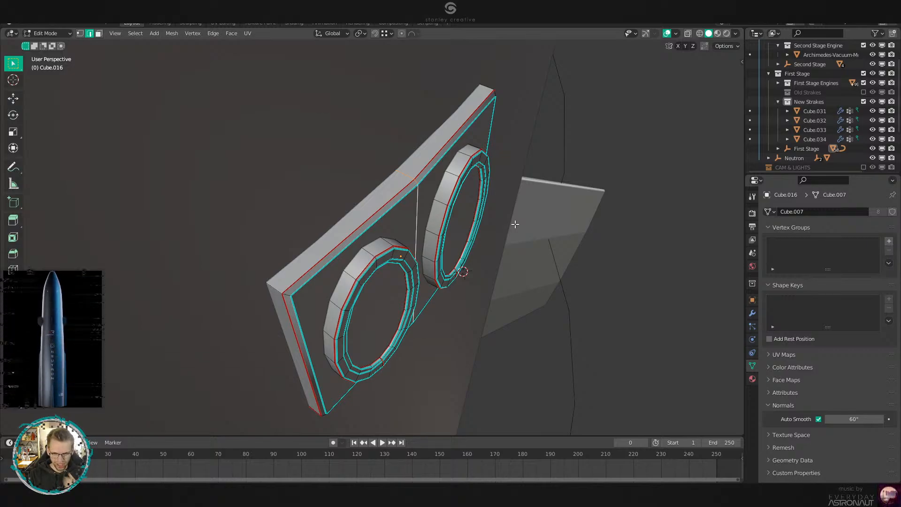
{"action": "middle_click_drag", "start_coordinate": [522, 157], "coordinate": [504, 283]}
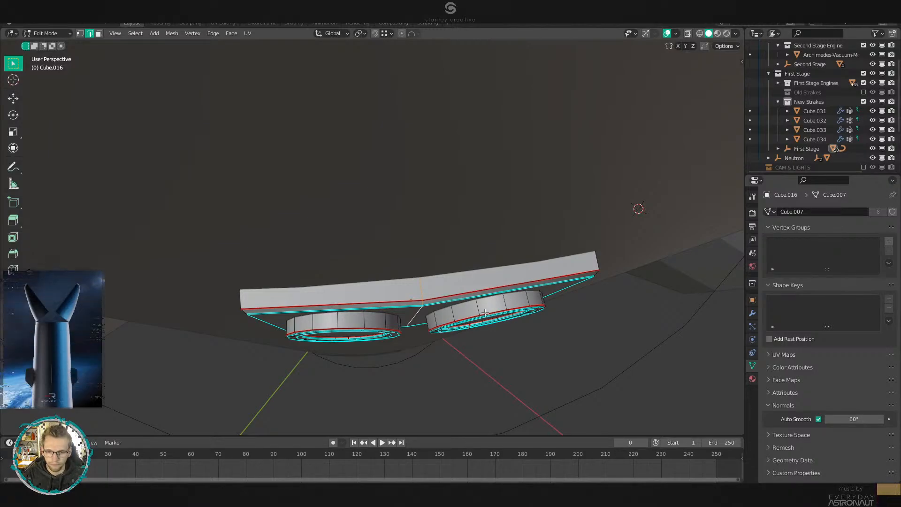
{"action": "middle_click_drag", "start_coordinate": [393, 348], "coordinate": [487, 296]}
Delete the two rear faces of the twin-ring panel that face the hull.
{"action": "key", "text": "3"}
{"action": "left_click", "coordinate": [422, 217]}
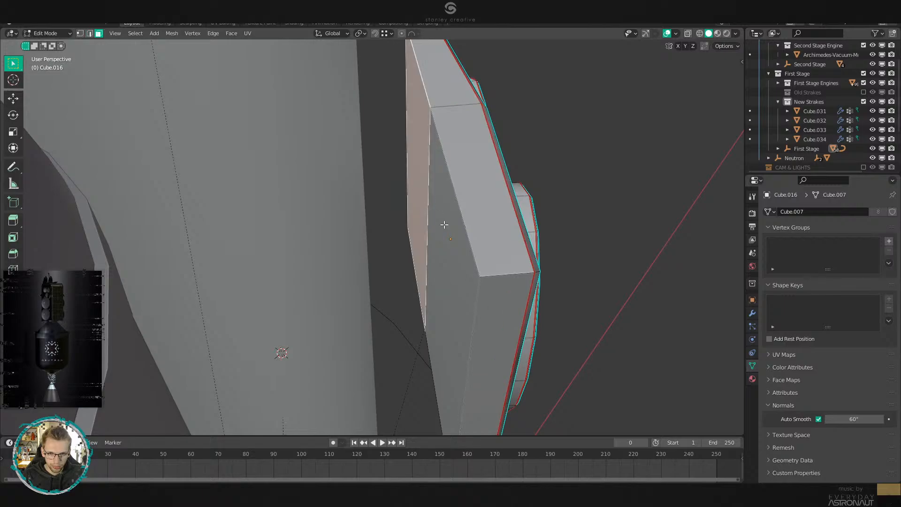
{"action": "left_click", "coordinate": [445, 224], "text": "shift"}
{"action": "key", "text": "x"}
{"action": "left_click", "coordinate": [474, 210]}
{"action": "middle_click_drag", "start_coordinate": [474, 210], "coordinate": [441, 274]}
Slide the panel's open rear border edges along its side walls to adjust its depth at the hull, and leave Edit Mode.
{"action": "scroll", "coordinate": [399, 219], "scroll_direction": "down", "scroll_amount": 6}
{"action": "scroll", "coordinate": [413, 268], "scroll_direction": "up", "scroll_amount": 4}
{"action": "scroll", "coordinate": [424, 304], "scroll_direction": "up", "scroll_amount": 2}
{"action": "key", "text": "2"}
{"action": "key", "text": "g"}
{"action": "key", "text": "g"}
{"action": "left_click", "coordinate": [453, 260]}
{"action": "key", "text": "Tab"}
{"action": "key", "text": "Tab"}
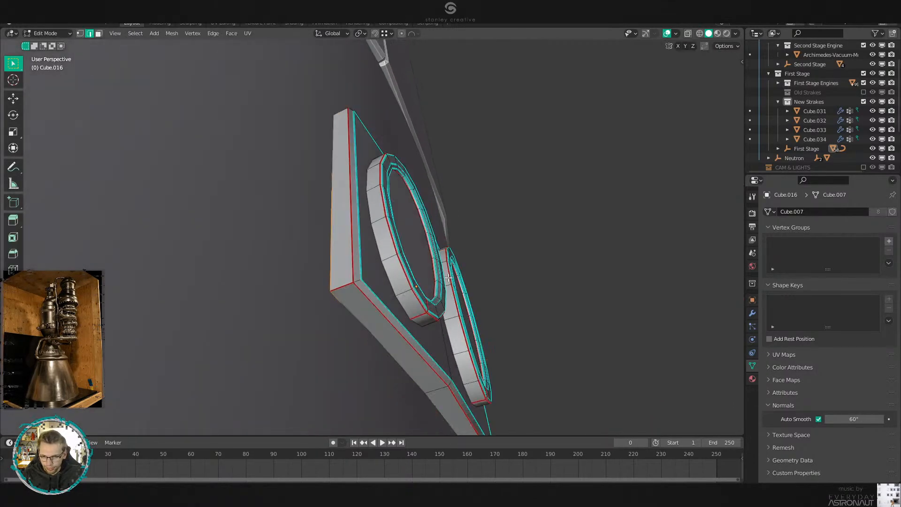
{"action": "key", "text": "Tab"}
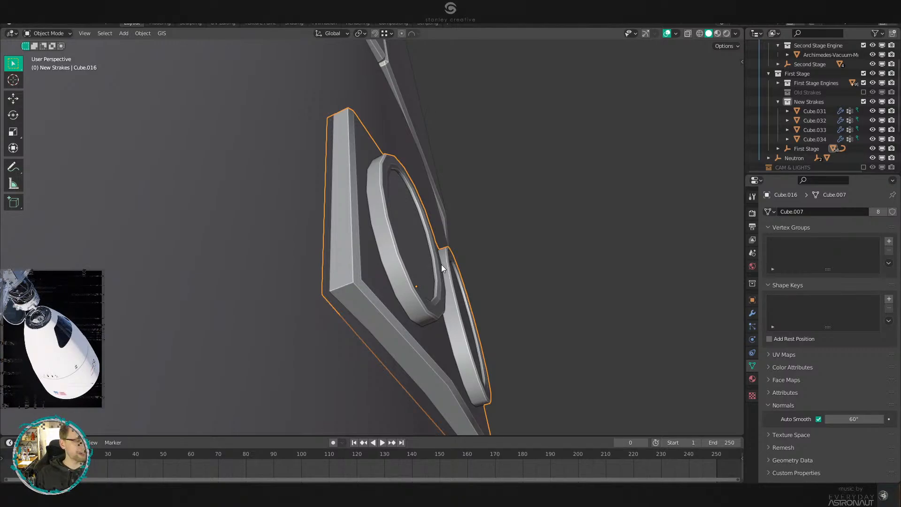
Examine the twin-ring panel's thickness and fit against the hull from several angles and distances.
{"action": "mouse_move", "coordinate": [442, 263]}
{"action": "middle_mouse_down"}
{"action": "mouse_move", "coordinate": [421, 227]}
{"action": "mouse_move", "coordinate": [449, 258]}
{"action": "middle_mouse_up"}
{"action": "scroll", "coordinate": [421, 227], "scroll_direction": "down", "scroll_amount": 4}
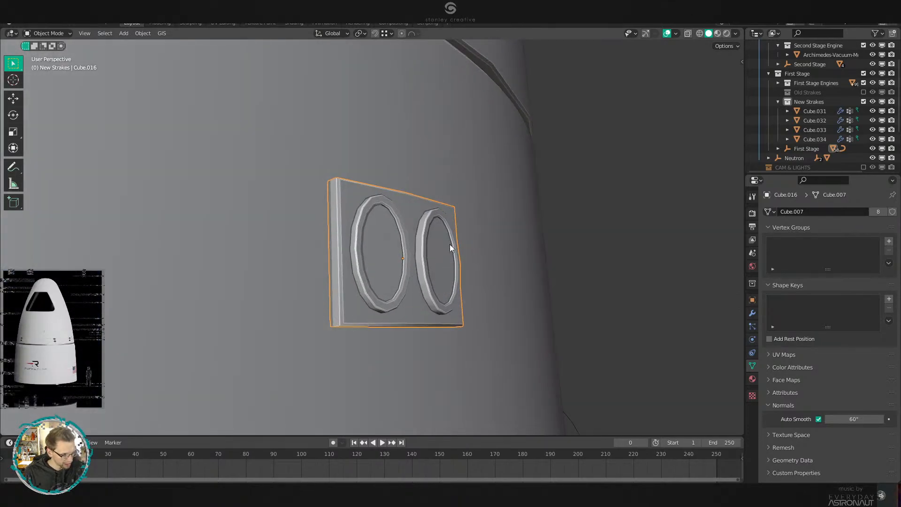
{"action": "scroll", "coordinate": [512, 238], "scroll_direction": "down", "scroll_amount": 7}
{"action": "middle_click_drag", "start_coordinate": [414, 186], "coordinate": [440, 217]}
{"action": "scroll", "coordinate": [440, 216], "scroll_direction": "up", "scroll_amount": 6}
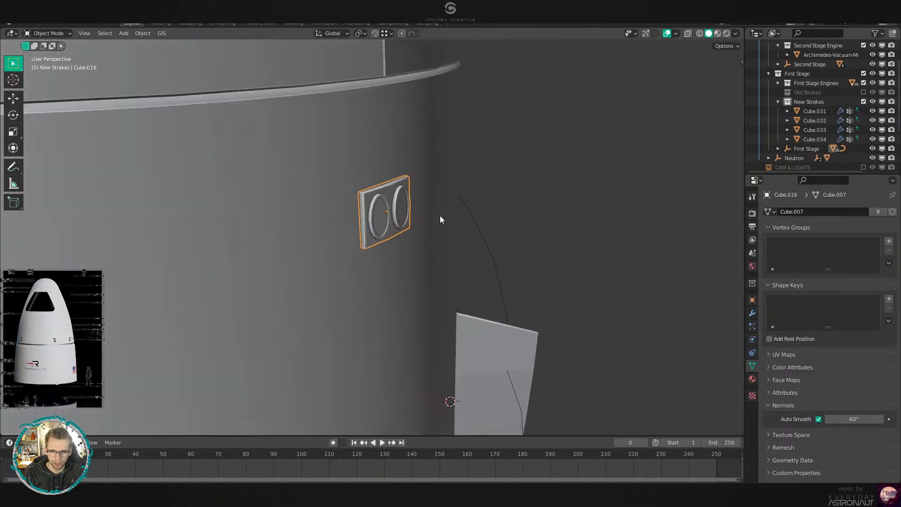
{"action": "scroll", "coordinate": [440, 219], "scroll_direction": "up", "scroll_amount": 3}
{"action": "middle_click_drag", "start_coordinate": [379, 266], "coordinate": [524, 268]}
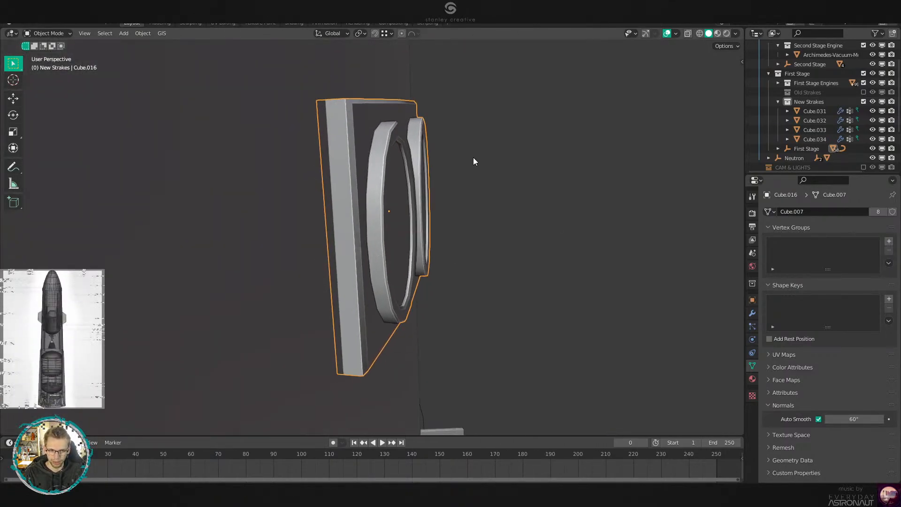
{"action": "scroll", "coordinate": [435, 179], "scroll_direction": "down", "scroll_amount": 8}
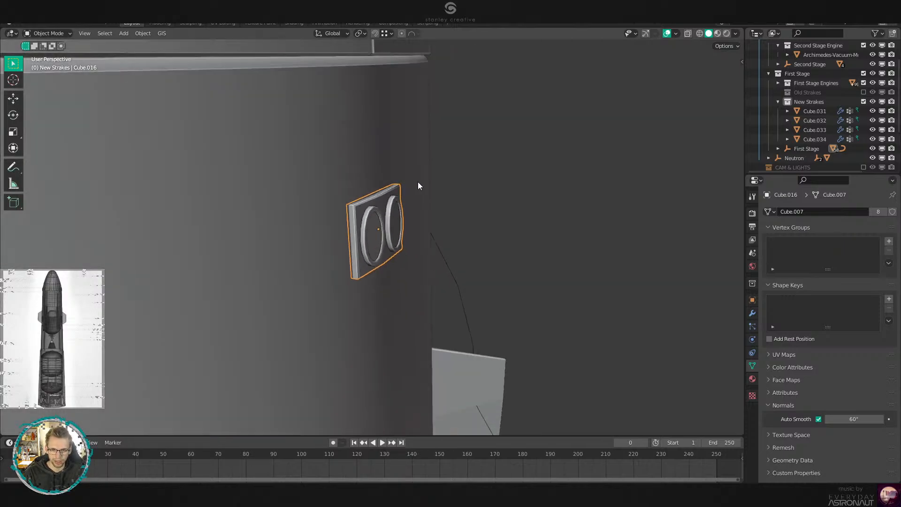
{"action": "middle_click_drag", "start_coordinate": [415, 195], "coordinate": [506, 226]}
In front view, duplicate the first-stage major design reference image and move the copy -7.4024 m in X and -34.844 m in Z.
{"action": "key", "text": "KP_1"}
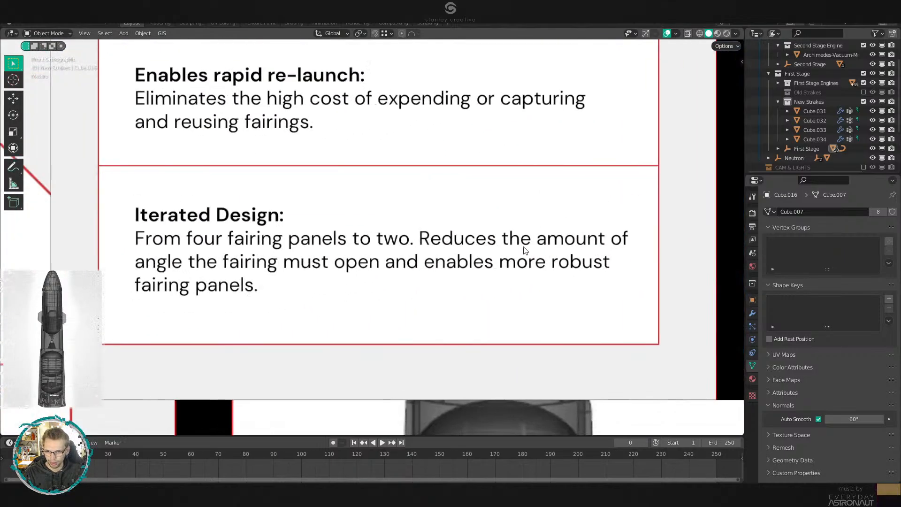
{"action": "scroll", "coordinate": [524, 249], "scroll_direction": "down", "scroll_amount": 8}
{"action": "middle_click_drag", "start_coordinate": [470, 277], "coordinate": [488, 201], "text": "shift"}
{"action": "scroll", "coordinate": [489, 202], "scroll_direction": "up", "scroll_amount": 5}
{"action": "middle_click_drag", "start_coordinate": [553, 240], "coordinate": [412, 433], "text": "shift"}
{"action": "scroll", "coordinate": [460, 419], "scroll_direction": "up", "scroll_amount": 1}
{"action": "scroll", "coordinate": [471, 417], "scroll_direction": "down", "scroll_amount": 6}
{"action": "left_click", "coordinate": [472, 295]}
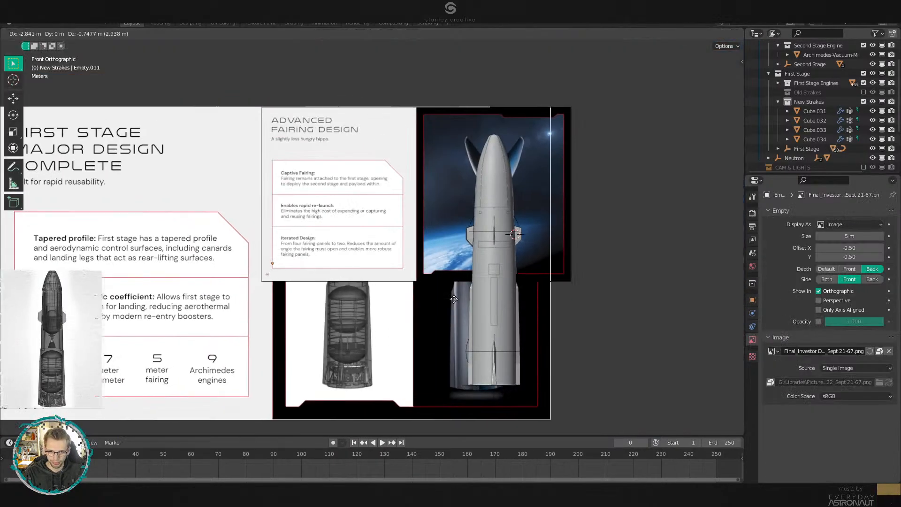
{"action": "key", "text": "shift+d"}
{"action": "left_click", "coordinate": [460, 371]}
{"action": "middle_click_drag", "start_coordinate": [460, 371], "coordinate": [494, 204], "text": "shift"}
{"action": "scroll", "coordinate": [505, 175], "scroll_direction": "up", "scroll_amount": 5}
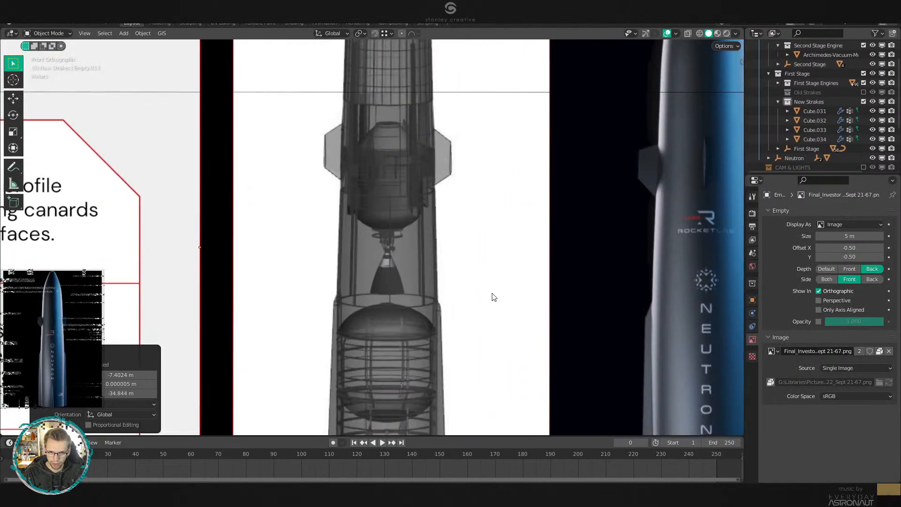
{"action": "middle_click_drag", "start_coordinate": [493, 298], "coordinate": [476, 375], "text": "shift"}
{"action": "scroll", "coordinate": [469, 346], "scroll_direction": "up", "scroll_amount": 5}
{"action": "scroll", "coordinate": [493, 268], "scroll_direction": "down", "scroll_amount": 4}
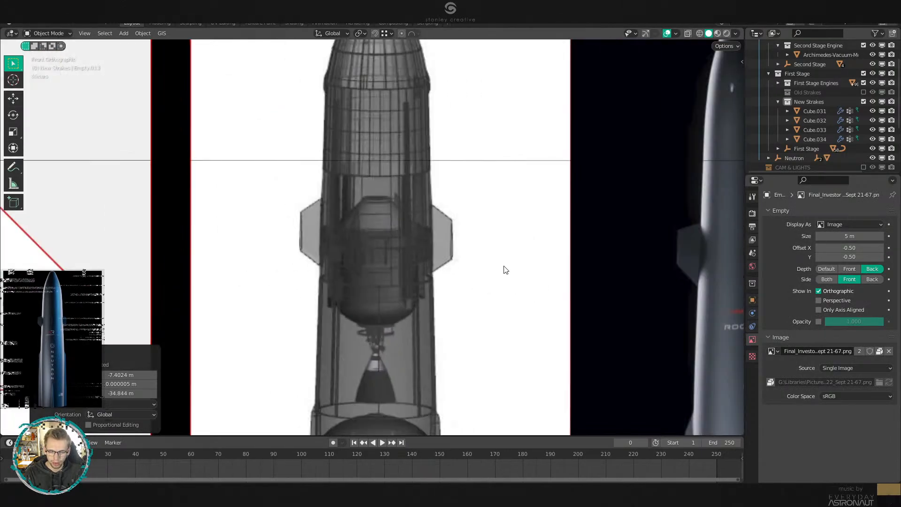
Delete the duplicated first-stage design reference image and save the file.
{"action": "scroll", "coordinate": [503, 267], "scroll_direction": "up", "scroll_amount": 4}
{"action": "scroll", "coordinate": [519, 275], "scroll_direction": "down", "scroll_amount": 1}
{"action": "middle_click_drag", "start_coordinate": [529, 303], "coordinate": [494, 221], "text": "shift"}
{"action": "middle_click_drag", "start_coordinate": [474, 278], "coordinate": [476, 87], "text": "shift"}
{"action": "middle_click_drag", "start_coordinate": [483, 300], "coordinate": [483, 138], "text": "shift"}
{"action": "scroll", "coordinate": [492, 259], "scroll_direction": "up", "scroll_amount": 2}
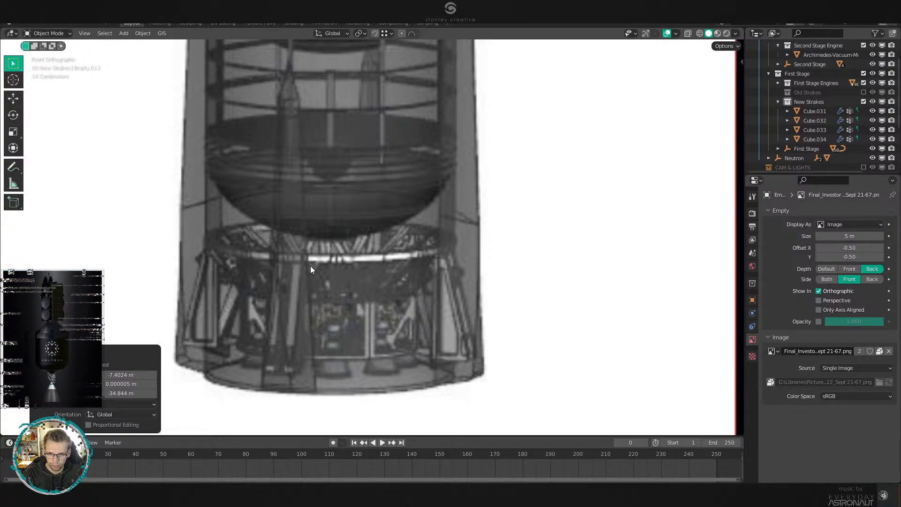
{"action": "key", "text": "x"}
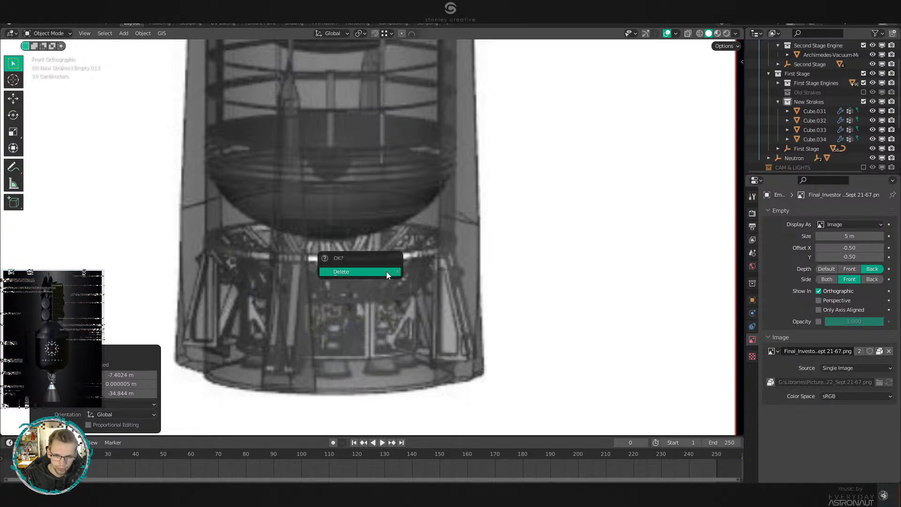
{"action": "left_click", "coordinate": [386, 272]}
{"action": "scroll", "coordinate": [501, 259], "scroll_direction": "up", "scroll_amount": 1}
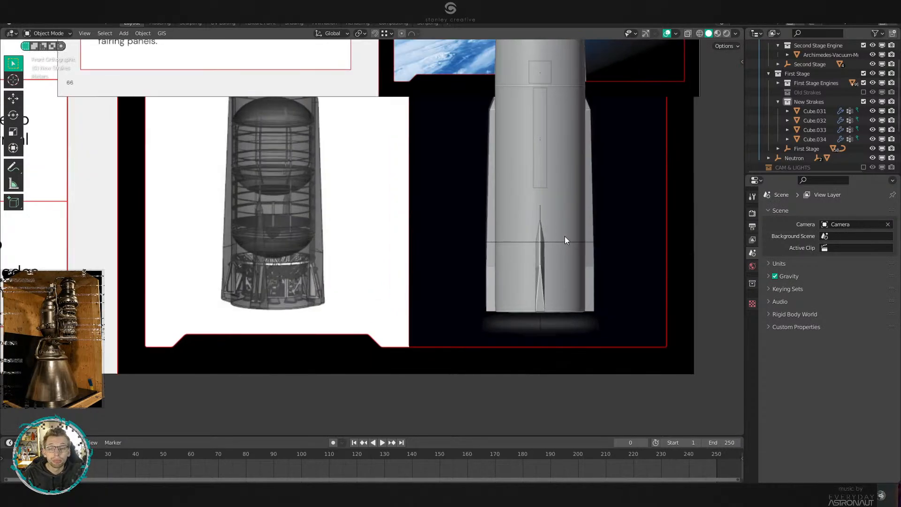
{"action": "scroll", "coordinate": [569, 239], "scroll_direction": "up", "scroll_amount": 2}
{"action": "middle_click_drag", "start_coordinate": [599, 261], "coordinate": [454, 260], "text": "shift"}
{"action": "scroll", "coordinate": [454, 260], "scroll_direction": "up", "scroll_amount": 2}
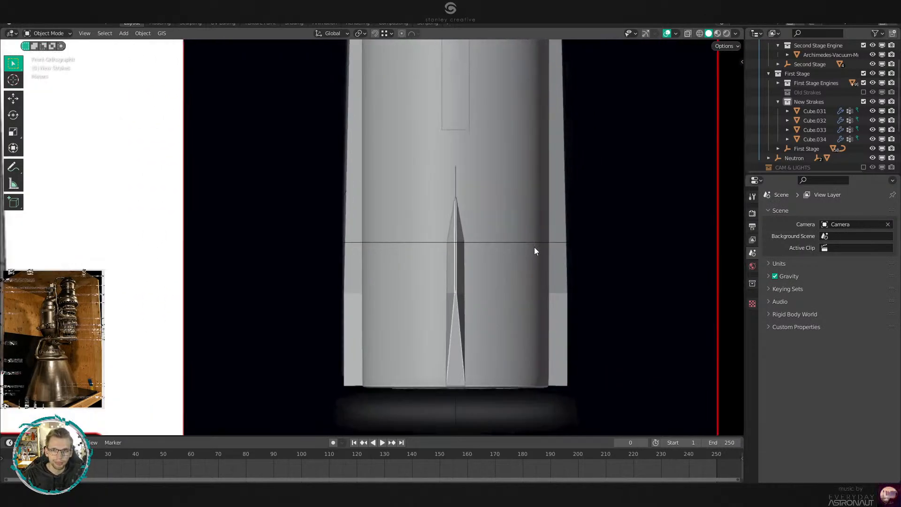
{"action": "key", "text": "ctrl+s"}
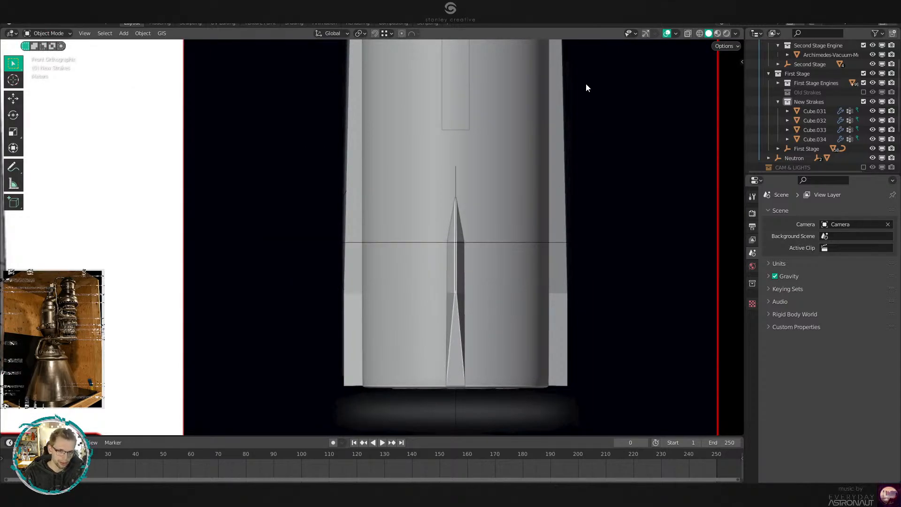
Select the Neutron first-stage hull mesh and switch the viewport to wireframe shading around its upper rim.
{"action": "scroll", "coordinate": [541, 218], "scroll_direction": "down", "scroll_amount": 4}
{"action": "middle_click_drag", "start_coordinate": [491, 127], "coordinate": [422, 255], "text": "shift"}
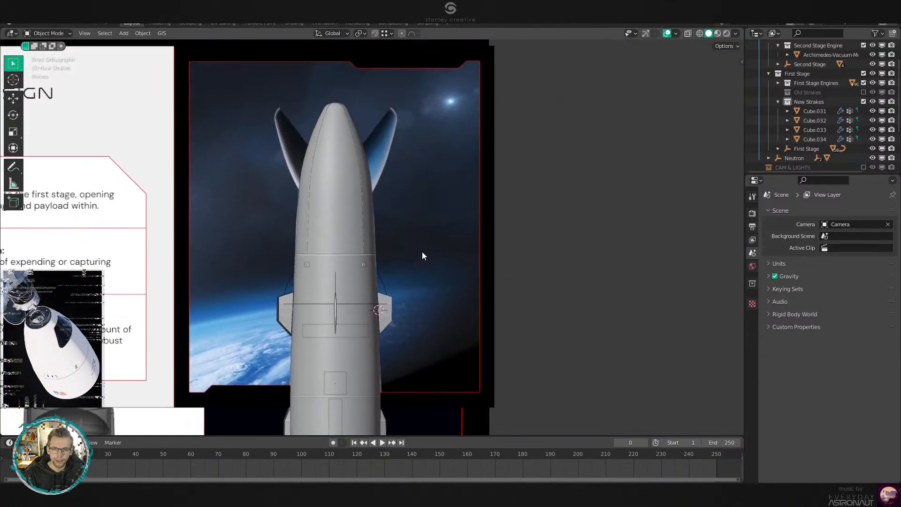
{"action": "scroll", "coordinate": [418, 191], "scroll_direction": "up", "scroll_amount": 3}
{"action": "middle_click_drag", "start_coordinate": [418, 191], "coordinate": [497, 203], "text": "shift"}
{"action": "left_click", "coordinate": [429, 300]}
{"action": "scroll", "coordinate": [429, 300], "scroll_direction": "up", "scroll_amount": 3}
{"action": "key", "text": "z"}
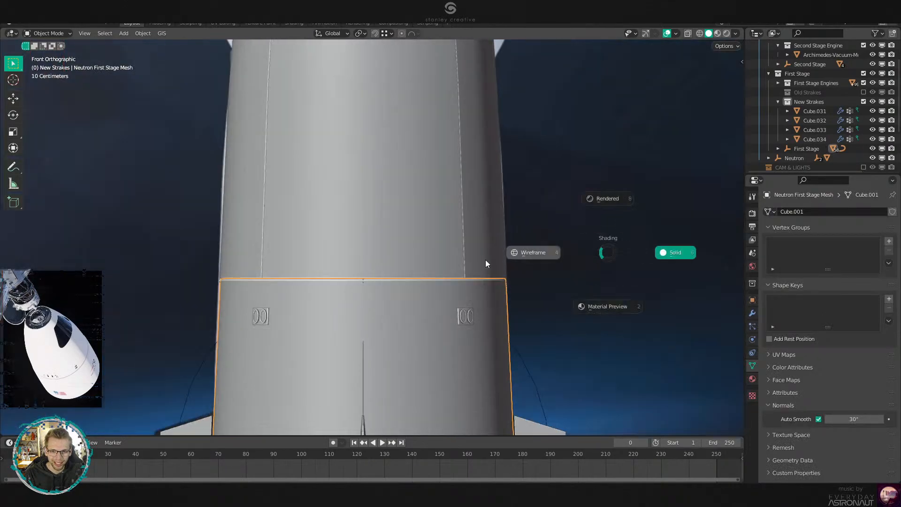
{"action": "left_click", "coordinate": [486, 260]}
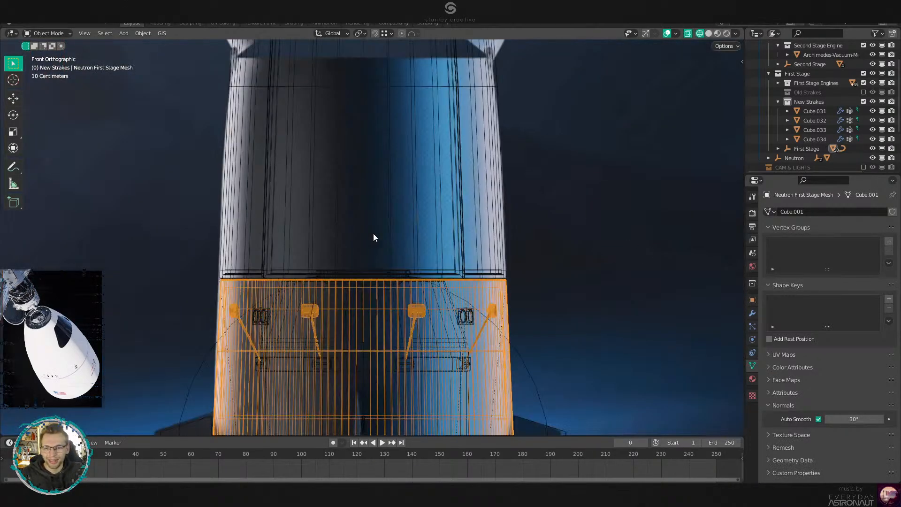
{"action": "middle_click_drag", "start_coordinate": [421, 303], "coordinate": [413, 230], "text": "shift"}
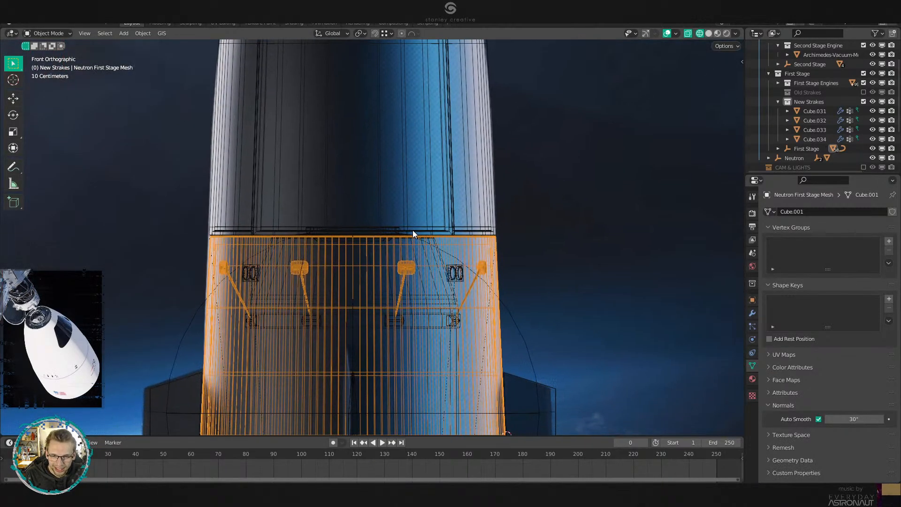
In Edit Mode, select the hull's upper vertices together with the hinge parts and raise them 4.9512 m in Z.
{"action": "key", "text": "Tab"}
{"action": "key", "text": "1"}
{"action": "left_click_drag", "start_coordinate": [153, 191], "coordinate": [131, 161]}
{"action": "key", "text": "g"}
{"action": "key", "text": "z"}
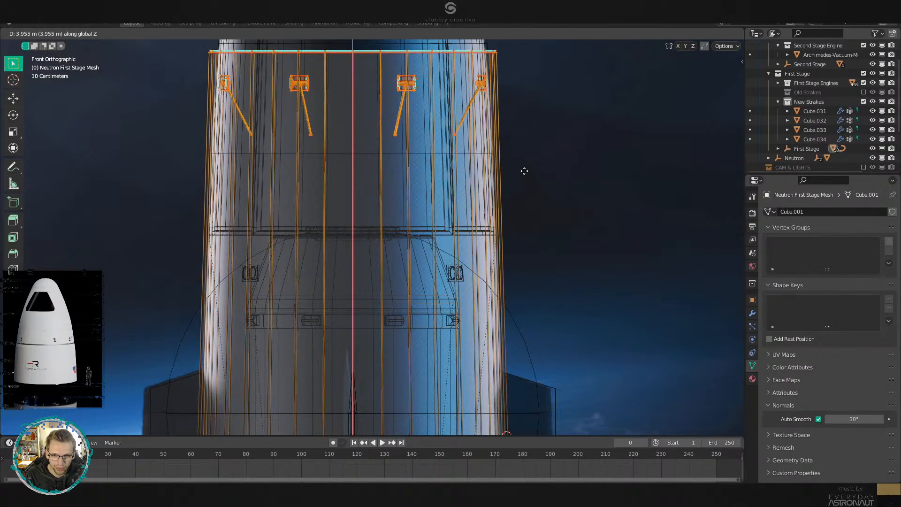
{"action": "left_click", "coordinate": [520, 141]}
{"action": "middle_click_drag", "start_coordinate": [519, 141], "coordinate": [530, 362], "text": "shift"}
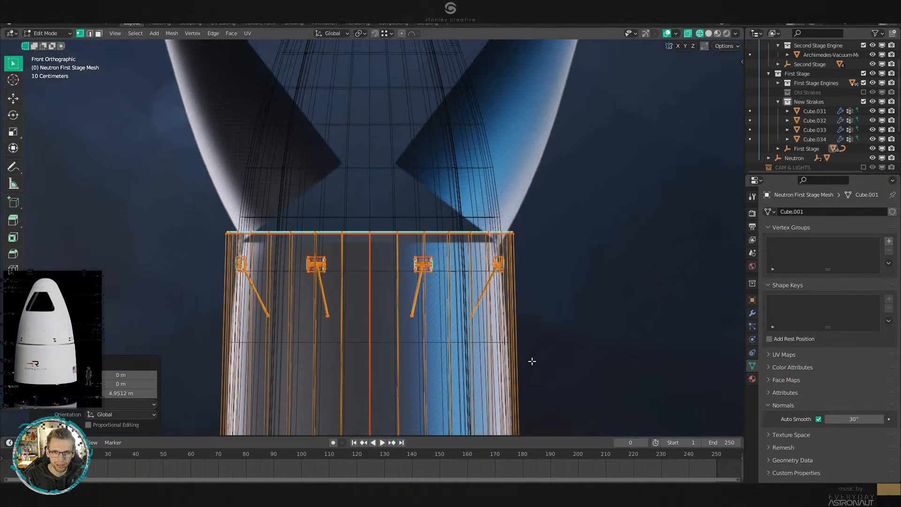
Lower the selected upper hull vertices by 0.22243 m in Z to meet the fairing hinge in the reference image.
{"action": "scroll", "coordinate": [535, 270], "scroll_direction": "up", "scroll_amount": 2}
{"action": "middle_click_drag", "start_coordinate": [535, 270], "coordinate": [434, 268], "text": "shift"}
{"action": "scroll", "coordinate": [490, 223], "scroll_direction": "up", "scroll_amount": 3}
{"action": "key", "text": "g"}
{"action": "key", "text": "z"}
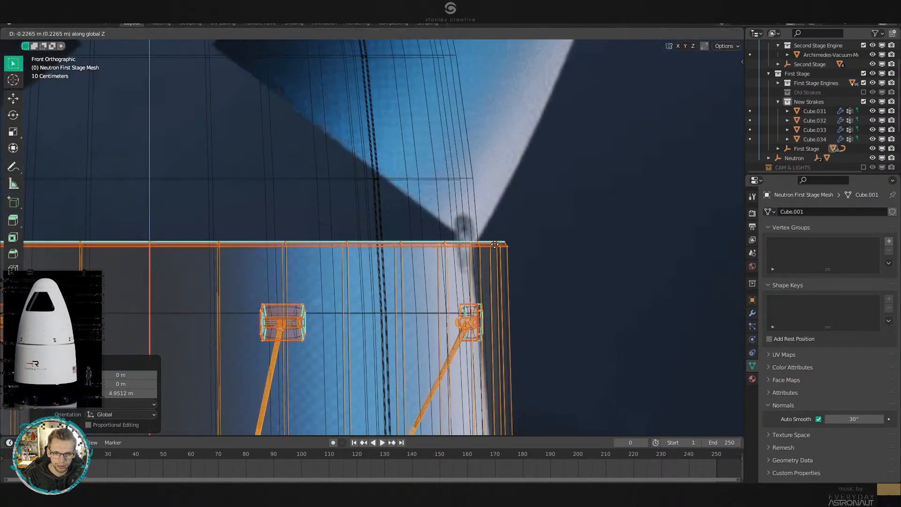
{"action": "left_click", "coordinate": [602, 247]}
Set the pivot to the 3D cursor at the world origin and scale the upper hull vertices to 0.906 in X and Y.
{"action": "scroll", "coordinate": [601, 247], "scroll_direction": "up", "scroll_amount": 2}
{"action": "key", "text": "period"}
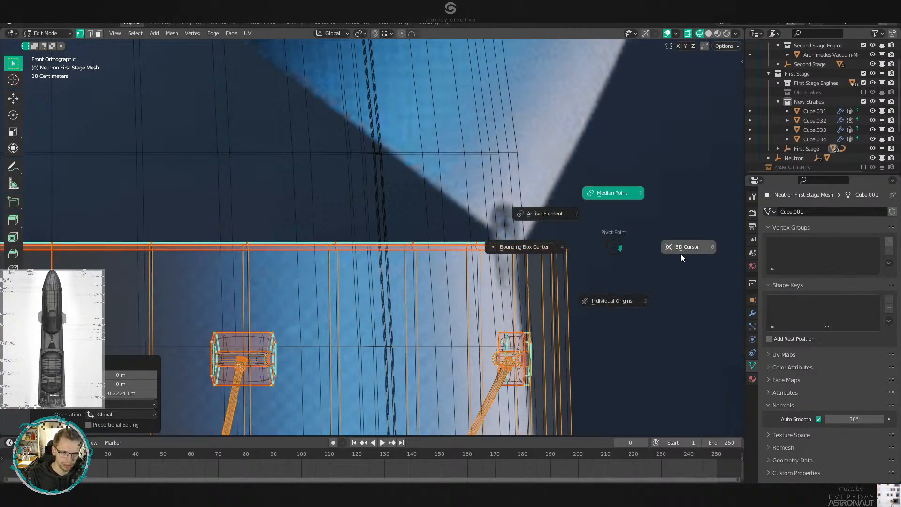
{"action": "left_click", "coordinate": [680, 253]}
{"action": "key", "text": "shift+c"}
{"action": "key", "text": "KP_Decimal"}
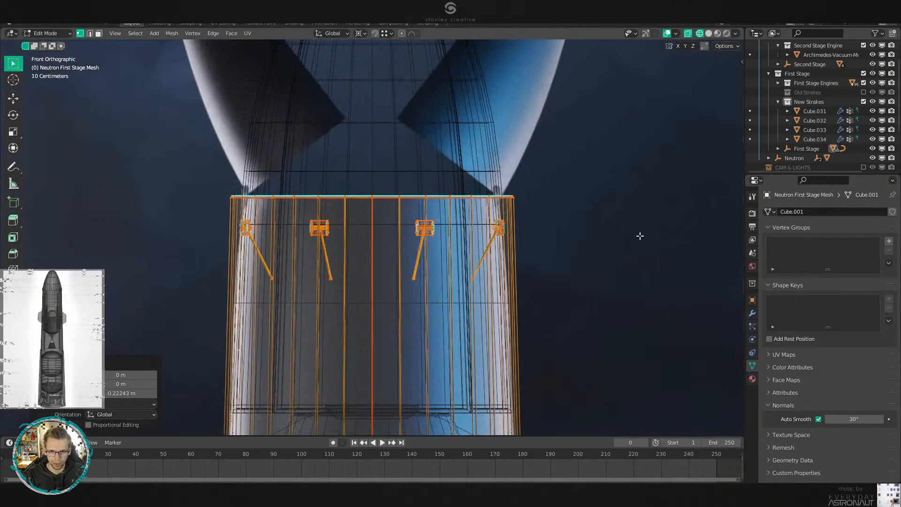
{"action": "scroll", "coordinate": [521, 207], "scroll_direction": "up", "scroll_amount": 6}
{"action": "key", "text": "s"}
{"action": "key", "text": "shift+z"}
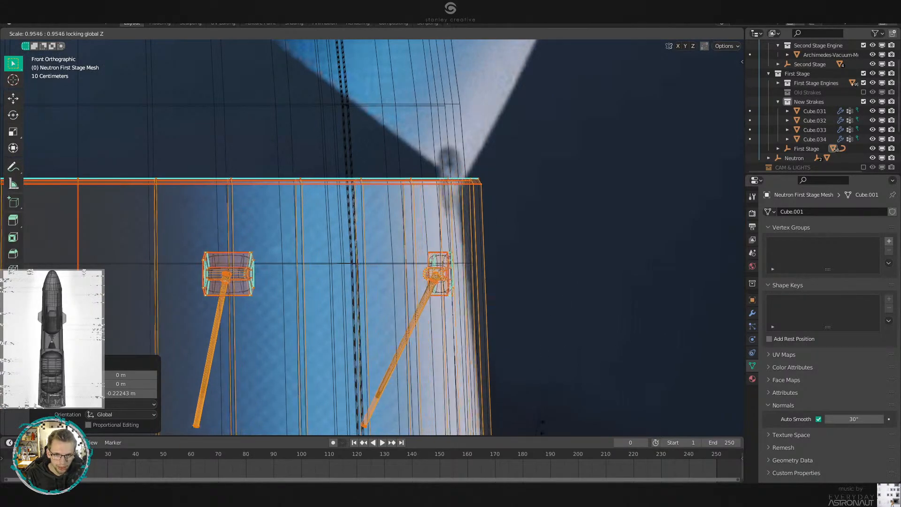
{"action": "left_click", "coordinate": [539, 227]}
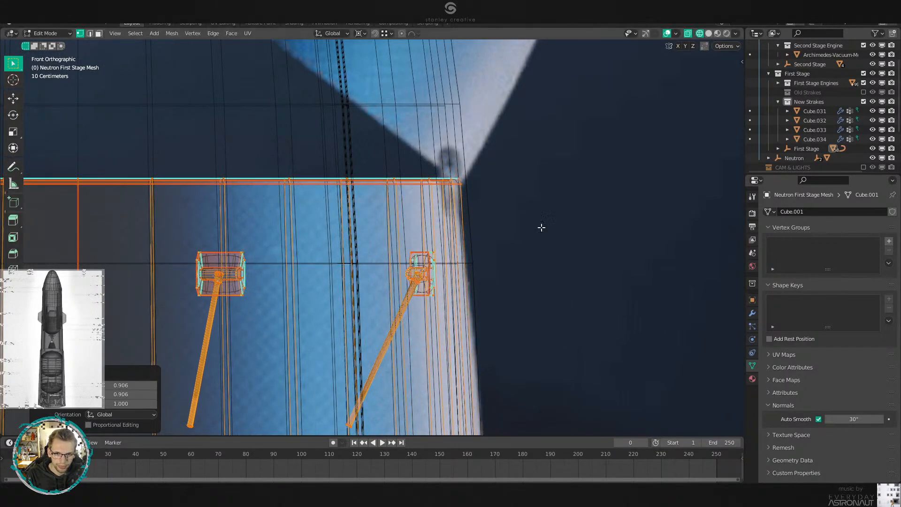
{"action": "scroll", "coordinate": [517, 244], "scroll_direction": "down", "scroll_amount": 8}
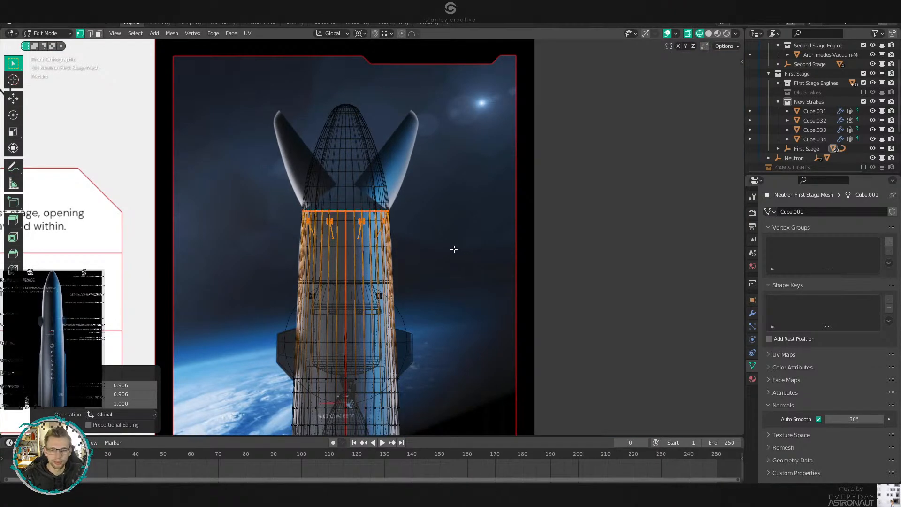
Add one centred horizontal loop cut around the upper hull, scale it 1.007 in X and Y, and return to solid Object Mode.
{"action": "scroll", "coordinate": [425, 252], "scroll_direction": "up", "scroll_amount": 8}
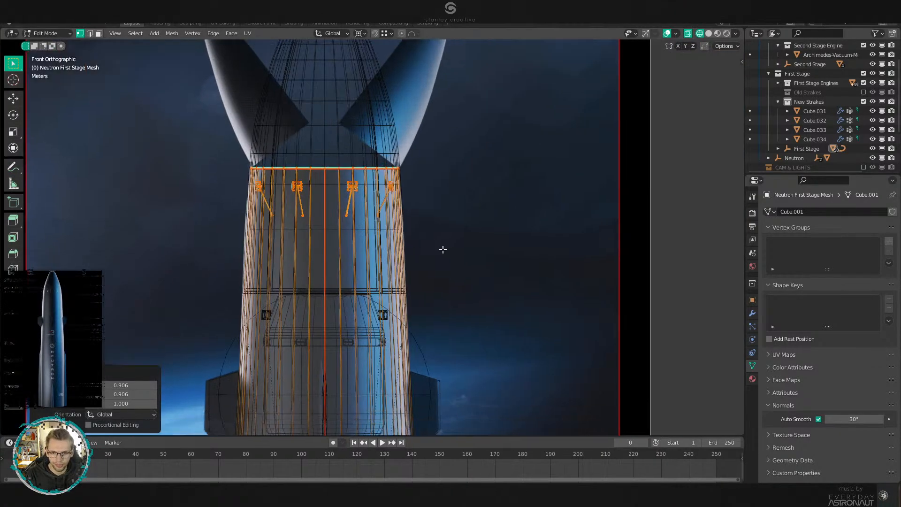
{"action": "key", "text": "ctrl+r"}
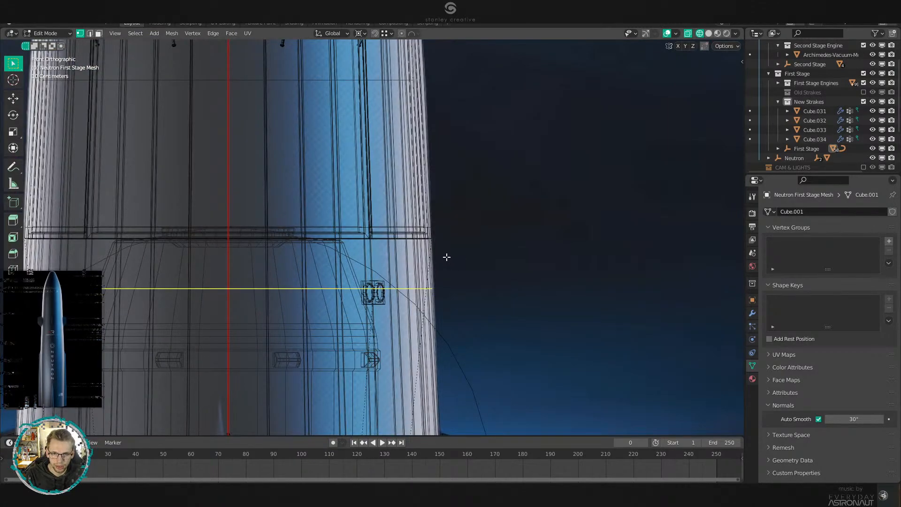
{"action": "left_click", "coordinate": [447, 257]}
{"action": "right_click", "coordinate": [446, 257]}
{"action": "scroll", "coordinate": [502, 269], "scroll_direction": "up", "scroll_amount": 1}
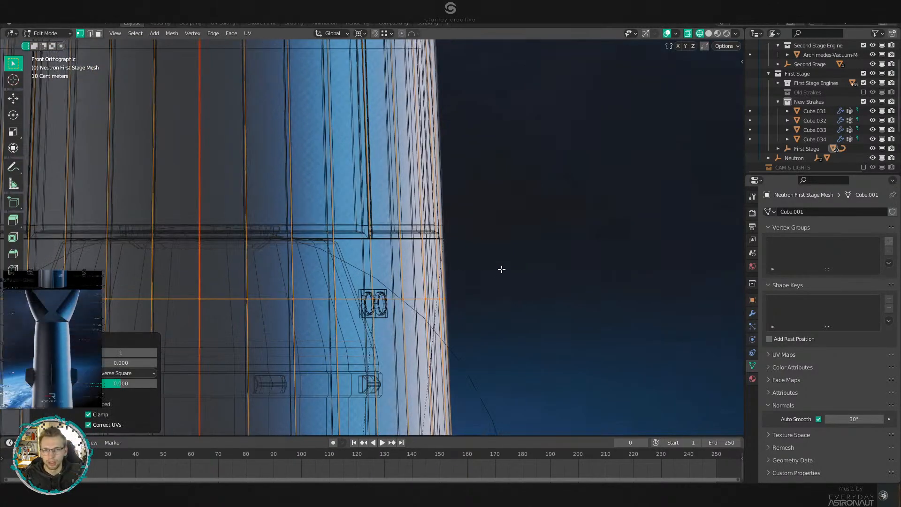
{"action": "key", "text": "s"}
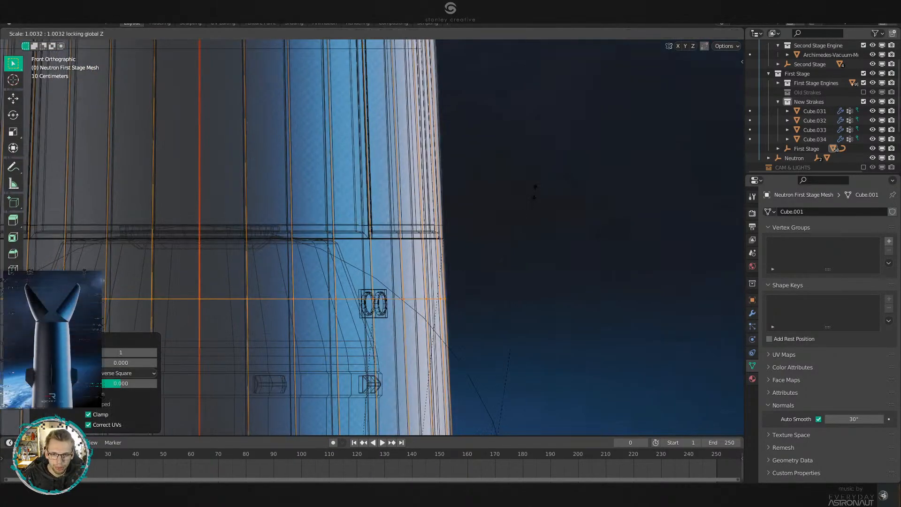
{"action": "left_click", "coordinate": [559, 121]}
{"action": "scroll", "coordinate": [513, 167], "scroll_direction": "down", "scroll_amount": 3}
{"action": "scroll", "coordinate": [510, 179], "scroll_direction": "down", "scroll_amount": 1}
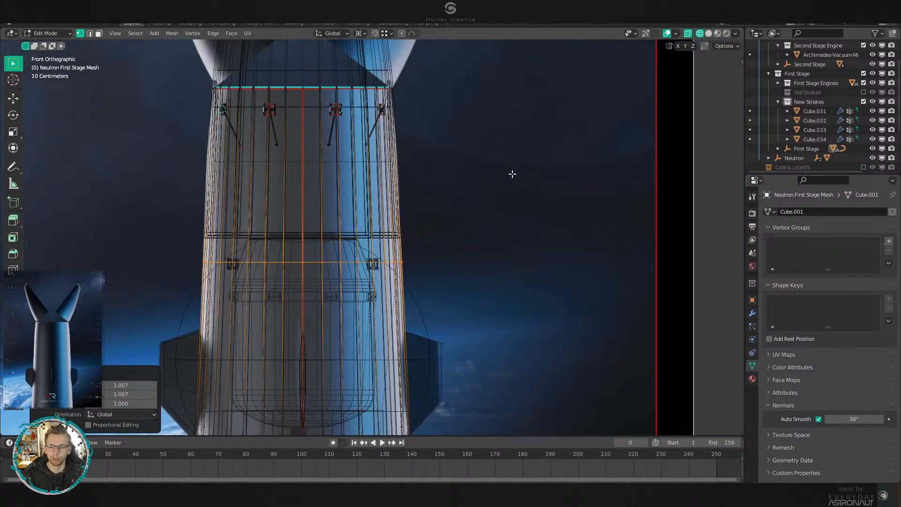
{"action": "scroll", "coordinate": [503, 191], "scroll_direction": "down", "scroll_amount": 6}
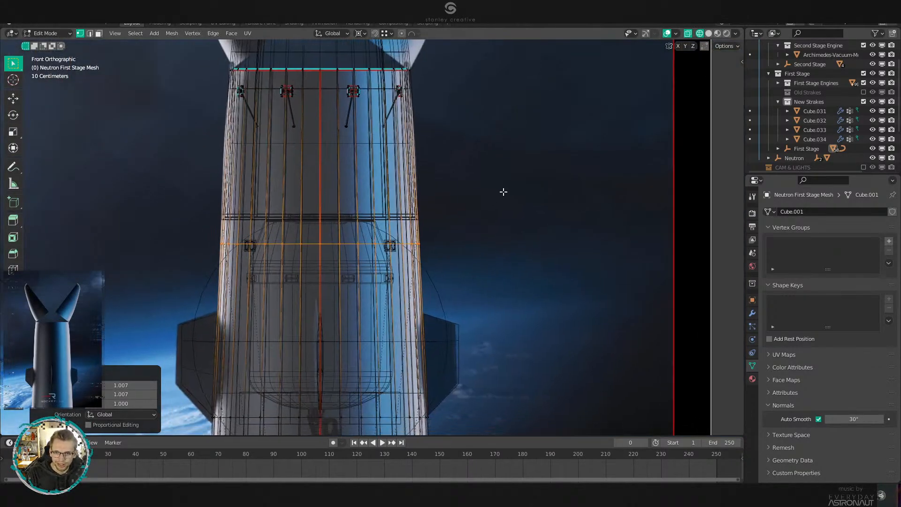
{"action": "key", "text": "Tab"}
{"action": "key", "text": "z"}
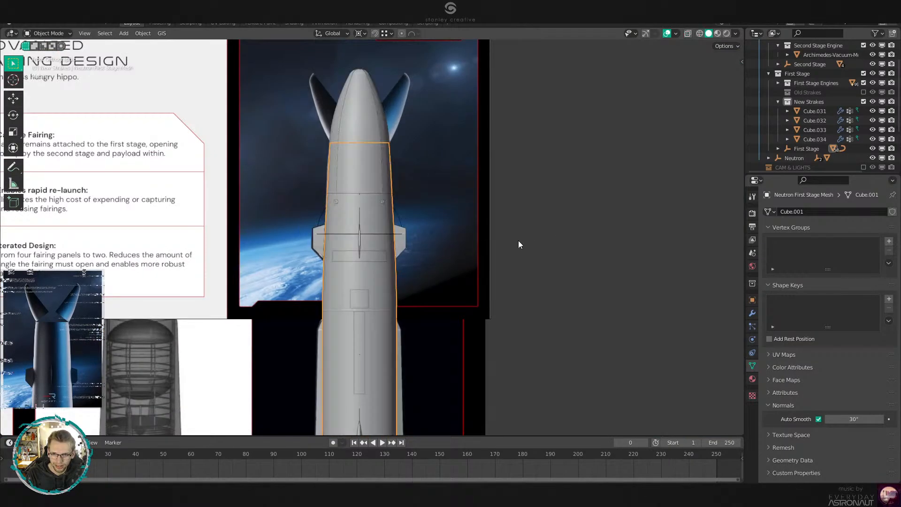
Select the nose fairing panels, move them up in Z to the extended hull's upper rim, and deselect everything.
{"action": "scroll", "coordinate": [408, 221], "scroll_direction": "up", "scroll_amount": 4}
{"action": "left_click", "coordinate": [396, 238]}
{"action": "scroll", "coordinate": [417, 237], "scroll_direction": "up", "scroll_amount": 4}
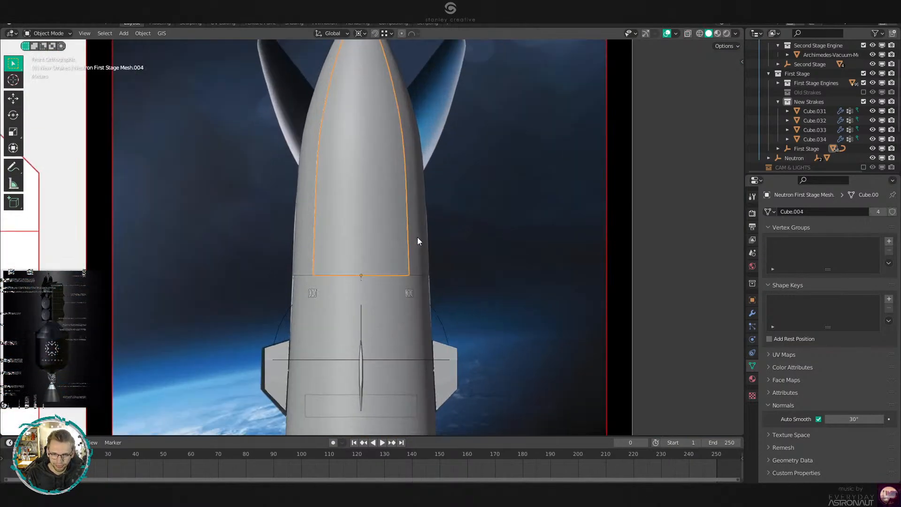
{"action": "middle_click_drag", "start_coordinate": [340, 221], "coordinate": [317, 235]}
{"action": "left_click", "coordinate": [350, 252]}
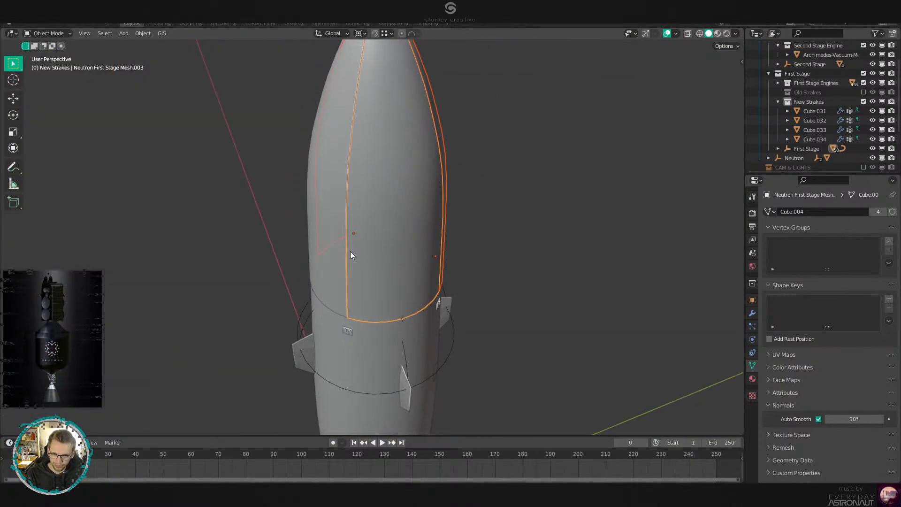
{"action": "key", "text": "g"}
{"action": "key", "text": "z"}
{"action": "left_click", "coordinate": [378, 237]}
{"action": "key", "text": "g"}
{"action": "key", "text": "z"}
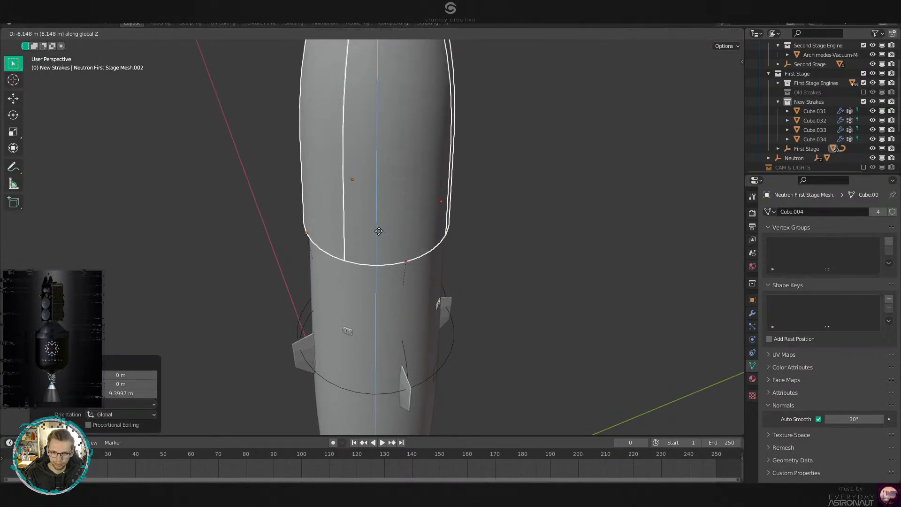
{"action": "left_click", "coordinate": [408, 232]}
{"action": "key", "text": "alt+a"}
Examine the raised fairing and extended hull against the fairing reference image in front view.
{"action": "middle_click_drag", "start_coordinate": [408, 232], "coordinate": [444, 209]}
{"action": "key", "text": "KP_1"}
{"action": "scroll", "coordinate": [344, 227], "scroll_direction": "down", "scroll_amount": 3}
{"action": "scroll", "coordinate": [437, 216], "scroll_direction": "up", "scroll_amount": 4}
{"action": "scroll", "coordinate": [425, 264], "scroll_direction": "down", "scroll_amount": 5}
{"action": "key", "text": "KP_1"}
{"action": "scroll", "coordinate": [424, 261], "scroll_direction": "up", "scroll_amount": 10}
{"action": "scroll", "coordinate": [426, 263], "scroll_direction": "down", "scroll_amount": 4}
{"action": "scroll", "coordinate": [444, 209], "scroll_direction": "up", "scroll_amount": 1}
{"action": "scroll", "coordinate": [461, 230], "scroll_direction": "down", "scroll_amount": 1}
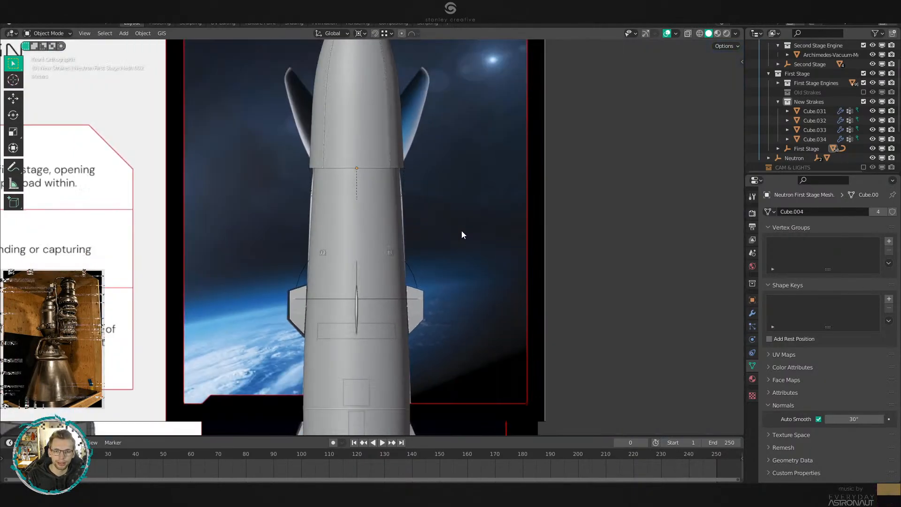
{"action": "middle_click_drag", "start_coordinate": [489, 285], "coordinate": [512, 230], "text": "shift"}
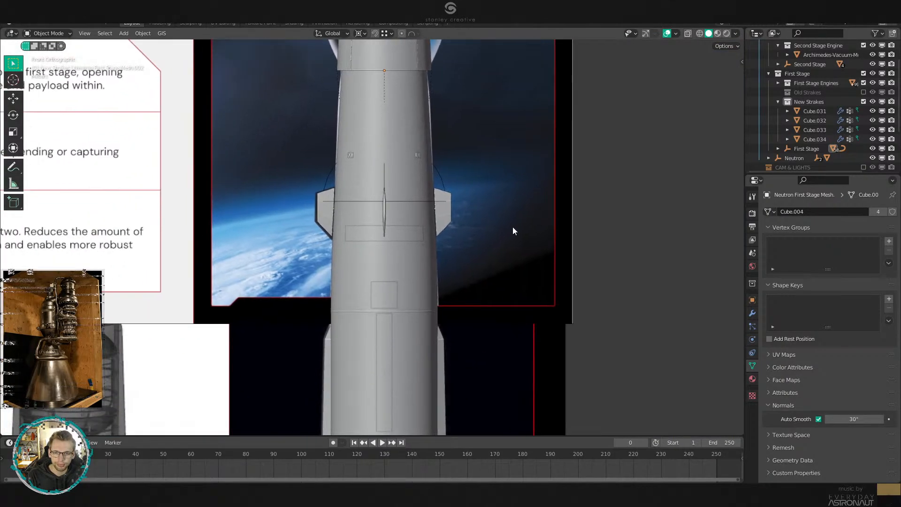
{"action": "left_click", "coordinate": [477, 232]}
{"action": "scroll", "coordinate": [484, 220], "scroll_direction": "down", "scroll_amount": 3}
{"action": "key", "text": "g"}
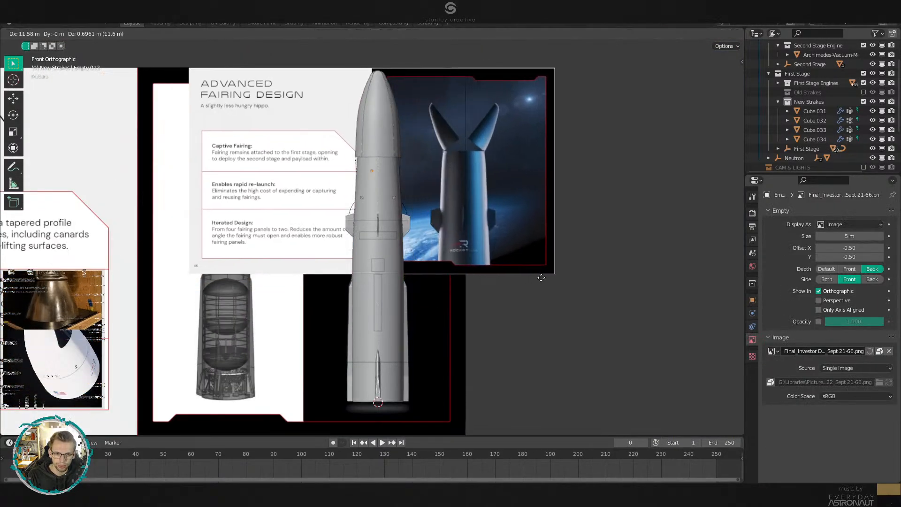
{"action": "key", "text": "Escape"}
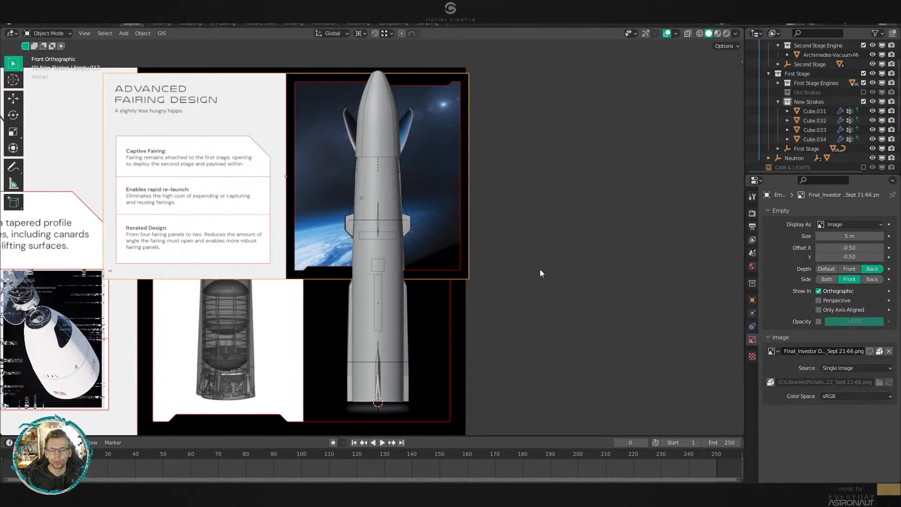
{"action": "scroll", "coordinate": [540, 273], "scroll_direction": "up", "scroll_amount": 3}
{"action": "key", "text": "g"}
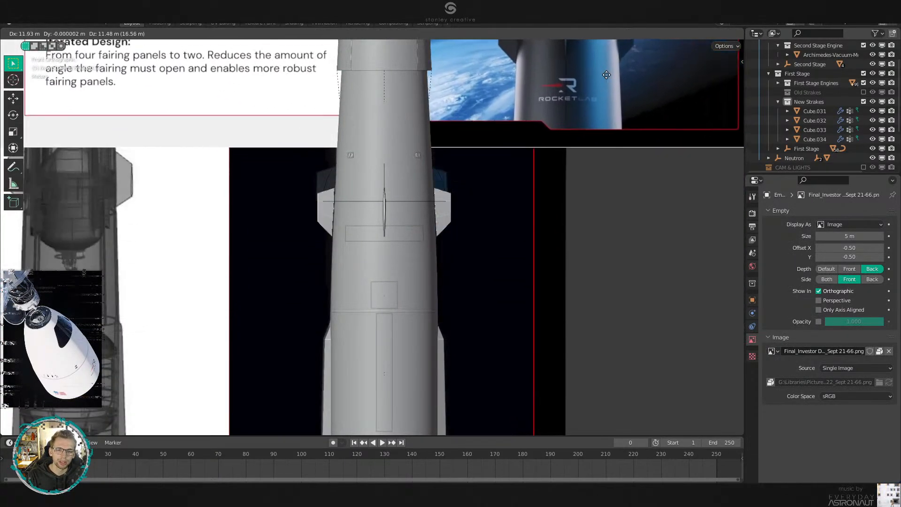
{"action": "right_click", "coordinate": [535, 293]}
Undo and redo the fairing panel move to compare both nose positions against the reference image.
{"action": "key", "text": "ctrl+z"}
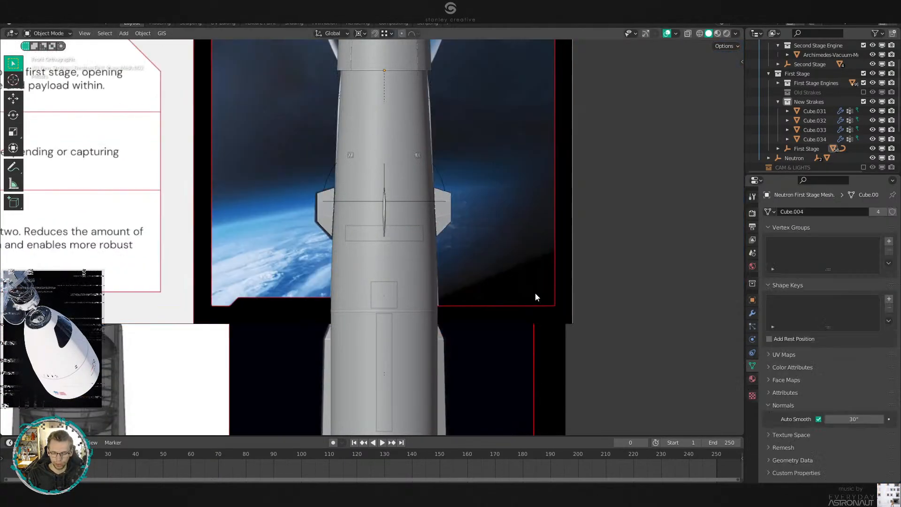
{"action": "key", "text": "ctrl+z"}
{"action": "middle_click_drag", "start_coordinate": [529, 170], "coordinate": [520, 254], "text": "shift"}
{"action": "key", "text": "ctrl+z"}
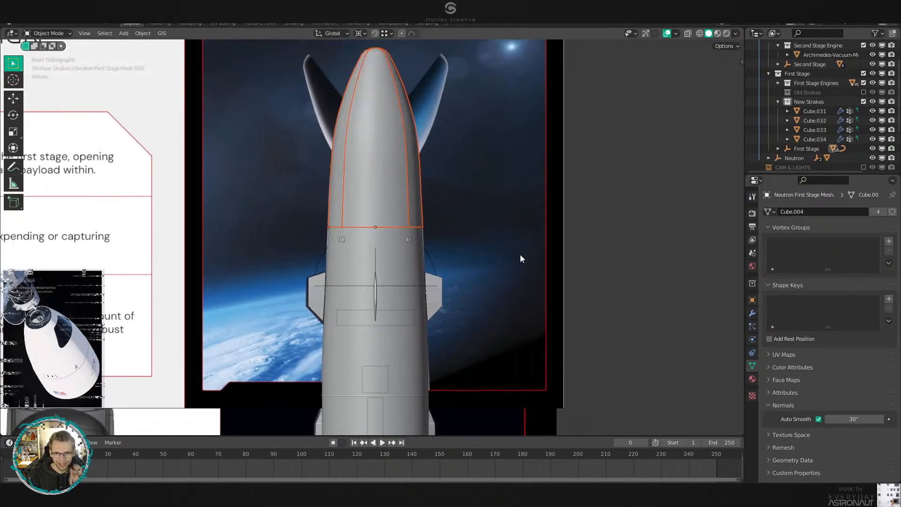
{"action": "key", "text": "ctrl+shift+z"}
{"action": "key", "text": "ctrl+shift+z"}
{"action": "key", "text": "ctrl+shift+z"}
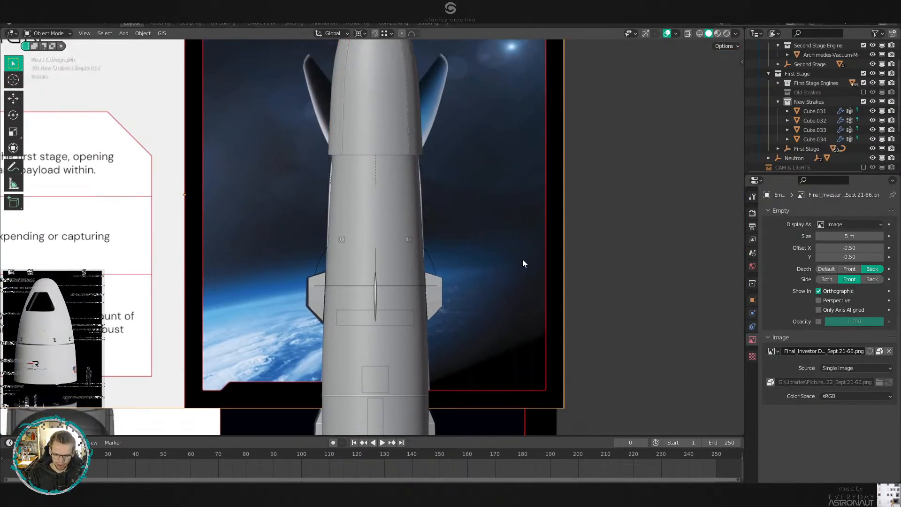
Hide the open-fairing reference image and the nose fairing panels to expose the upper end of the hull.
{"action": "key", "text": "h"}
{"action": "middle_click_drag", "start_coordinate": [497, 58], "coordinate": [506, 153], "text": "shift"}
{"action": "left_click", "coordinate": [412, 154]}
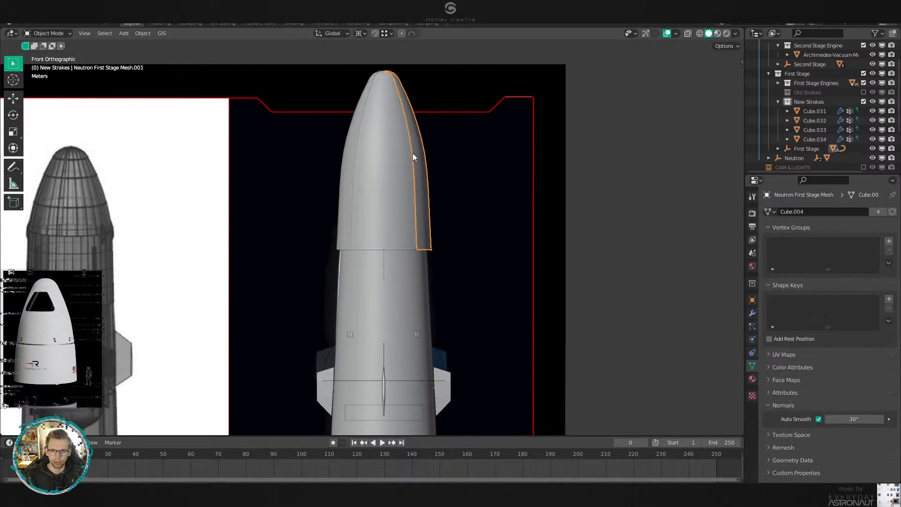
{"action": "key", "text": "h"}
{"action": "left_click", "coordinate": [406, 166]}
{"action": "key", "text": "h"}
{"action": "left_click", "coordinate": [353, 176]}
{"action": "key", "text": "h"}
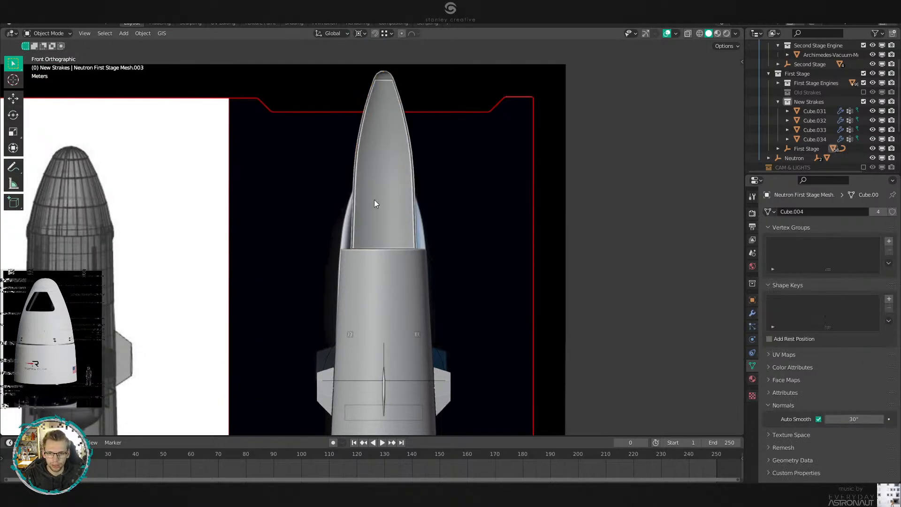
{"action": "left_click", "coordinate": [374, 202]}
{"action": "key", "text": "h"}
Open the first stage hull in Edit Mode with wireframe shading and box-select its upper section.
{"action": "left_click", "coordinate": [397, 269]}
{"action": "key", "text": "Tab"}
{"action": "key", "text": "z"}
{"action": "left_click", "coordinate": [446, 283]}
{"action": "scroll", "coordinate": [249, 183], "scroll_direction": "up", "scroll_amount": 4}
{"action": "left_click_drag", "start_coordinate": [248, 182], "coordinate": [652, 373]}
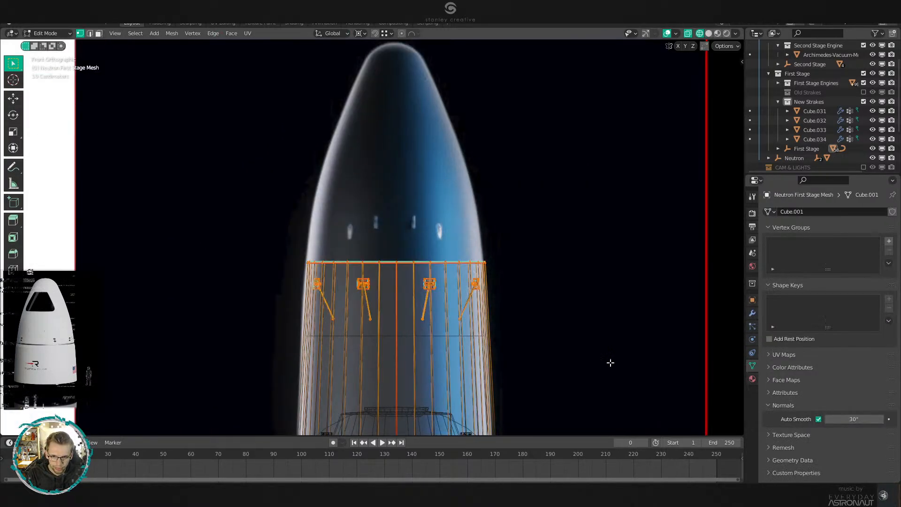
Return to Object Mode and try moving the hull aside to expose the full-rocket reference image.
{"action": "middle_click_drag", "start_coordinate": [548, 335], "coordinate": [528, 206], "text": "shift"}
{"action": "scroll", "coordinate": [528, 206], "scroll_direction": "up", "scroll_amount": 3}
{"action": "key", "text": "Tab"}
{"action": "key", "text": "g"}
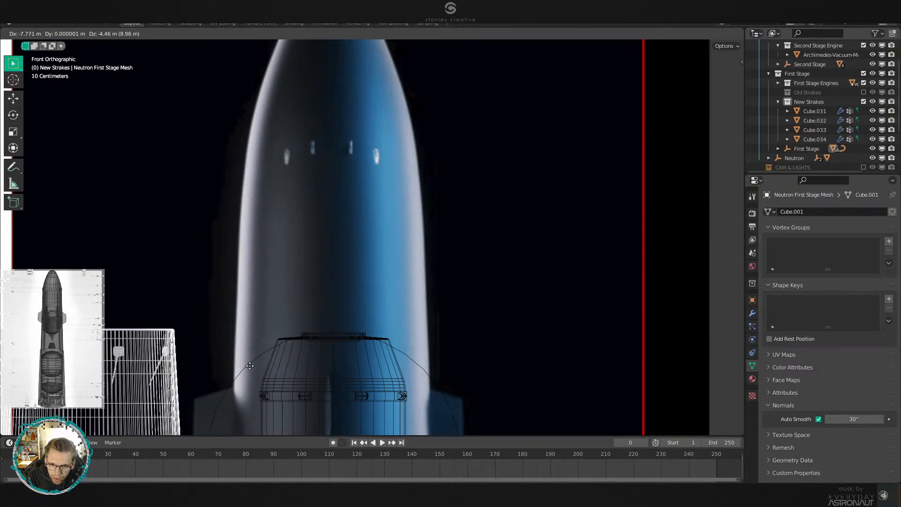
{"action": "left_click", "coordinate": [250, 365]}
{"action": "scroll", "coordinate": [343, 358], "scroll_direction": "down", "scroll_amount": 8}
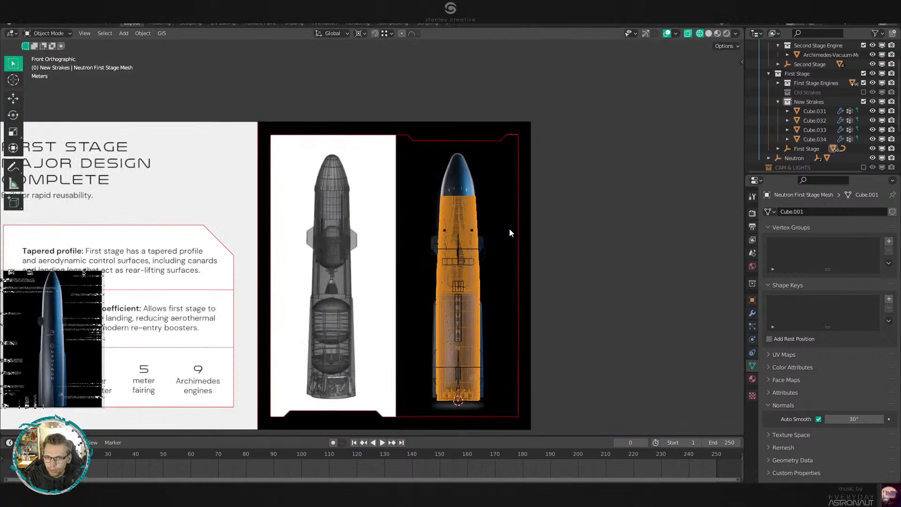
{"action": "scroll", "coordinate": [511, 232], "scroll_direction": "up", "scroll_amount": 3}
Add the investor-presentation page ending in Sept 21-65.png as a reference image in the New REFERENCES collection.
{"action": "left_click", "coordinate": [808, 102]}
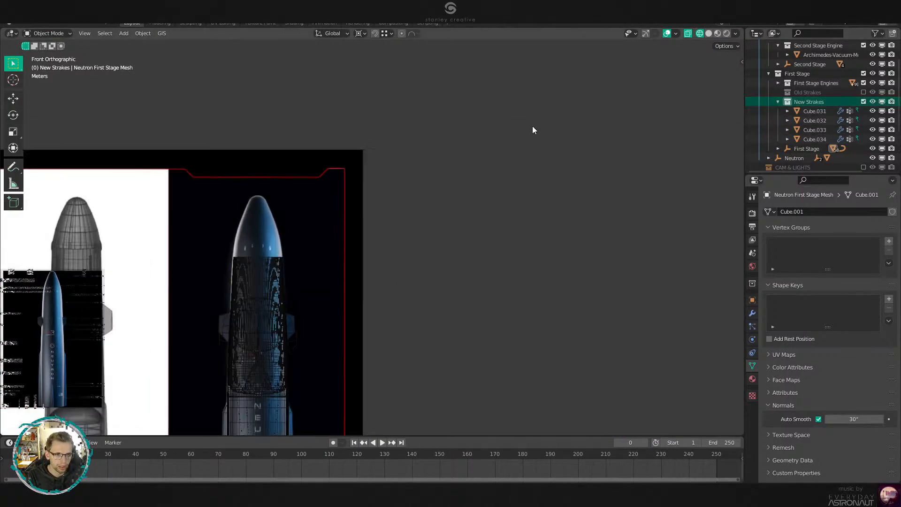
{"action": "key", "text": "shift+a"}
{"action": "scroll", "coordinate": [816, 128], "scroll_direction": "down", "scroll_amount": 4}
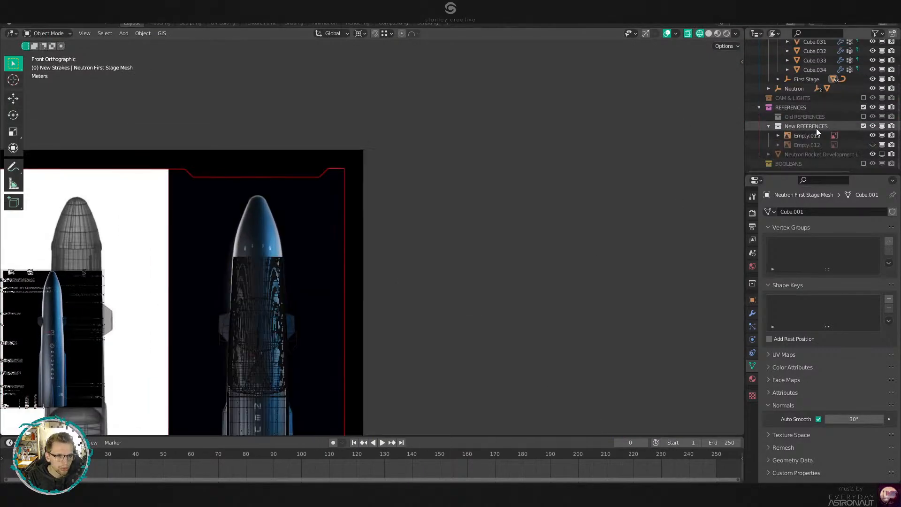
{"action": "left_click", "coordinate": [813, 126]}
{"action": "key", "text": "shift+a"}
{"action": "mouse_move", "coordinate": [400, 287]}
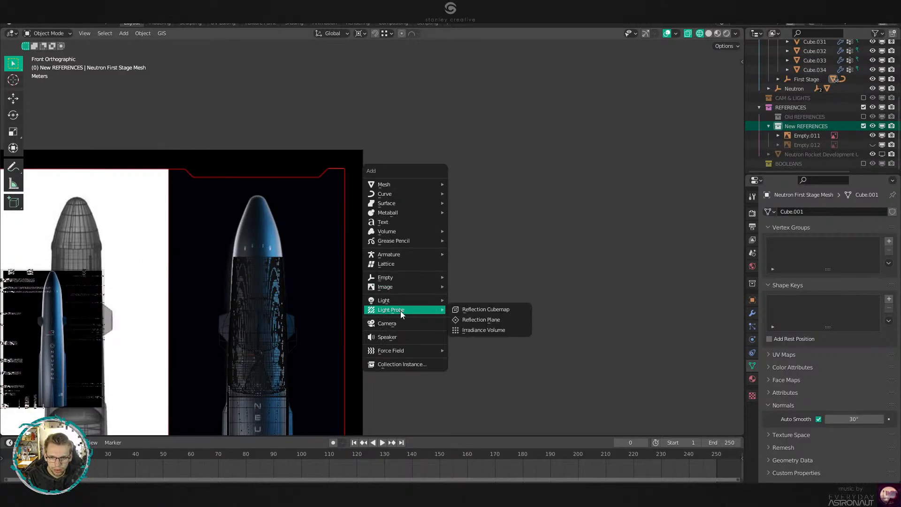
{"action": "left_click", "coordinate": [496, 291]}
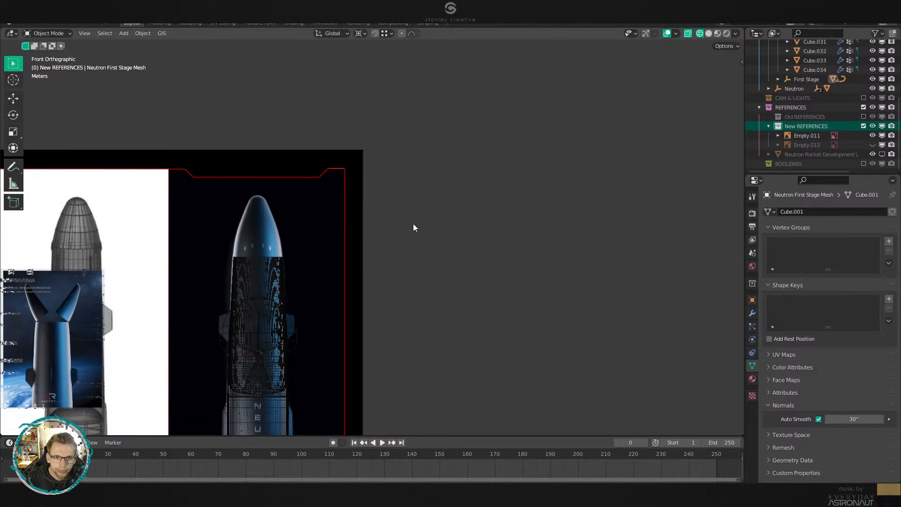
{"action": "double_click", "coordinate": [395, 247]}
Scale the new reference image up by about 26.929 on all axes.
{"action": "scroll", "coordinate": [394, 243], "scroll_direction": "down", "scroll_amount": 5}
{"action": "middle_click_drag", "start_coordinate": [434, 309], "coordinate": [474, 197], "text": "shift"}
{"action": "key", "text": "s"}
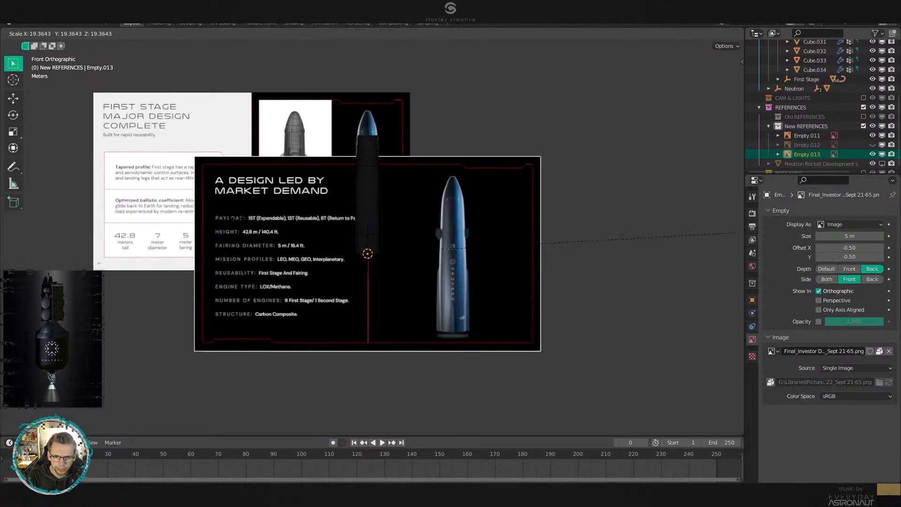
{"action": "left_click", "coordinate": [462, 212]}
Inspect the rocket's nose in the enlarged reference image, then delete that image.
{"action": "scroll", "coordinate": [657, 157], "scroll_direction": "up", "scroll_amount": 5}
{"action": "scroll", "coordinate": [355, 264], "scroll_direction": "up", "scroll_amount": 6}
{"action": "middle_click_drag", "start_coordinate": [661, 156], "coordinate": [528, 296], "text": "shift"}
{"action": "scroll", "coordinate": [527, 291], "scroll_direction": "down", "scroll_amount": 1}
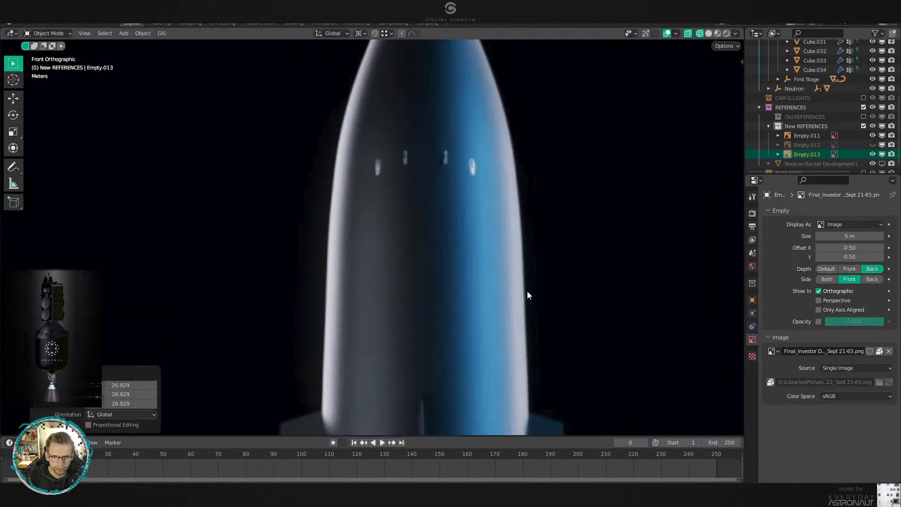
{"action": "scroll", "coordinate": [528, 295], "scroll_direction": "down", "scroll_amount": 6}
{"action": "middle_click_drag", "start_coordinate": [470, 282], "coordinate": [520, 321], "text": "shift"}
{"action": "scroll", "coordinate": [510, 287], "scroll_direction": "up", "scroll_amount": 2}
{"action": "key", "text": "x"}
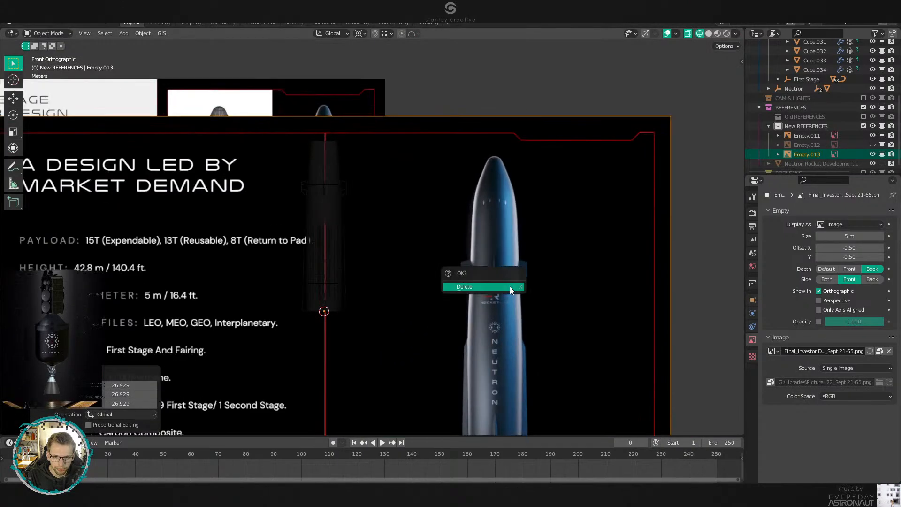
{"action": "left_click", "coordinate": [510, 287]}
{"action": "key", "text": "shift+a"}
{"action": "mouse_move", "coordinate": [466, 205]}
{"action": "left_click", "coordinate": [520, 216]}
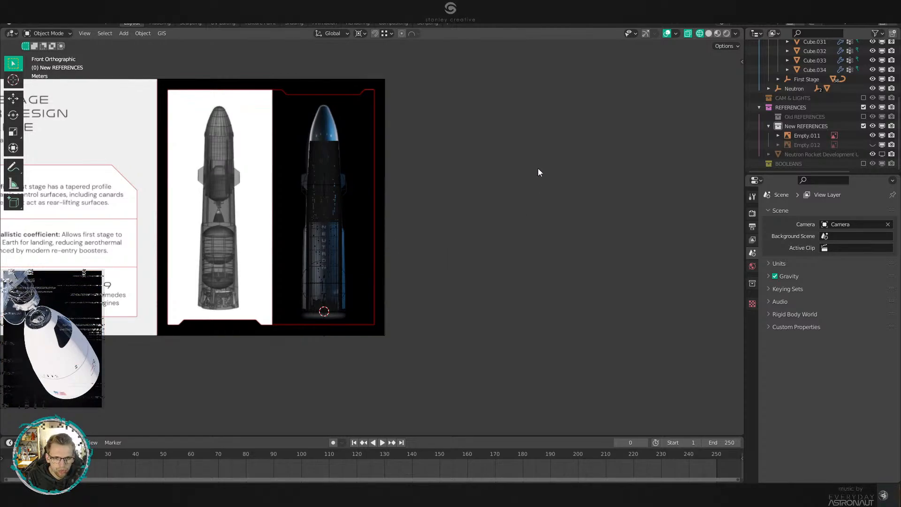
Reveal all hidden objects and select the open-fairing reference image ending in Sept 21-66.png.
{"action": "scroll", "coordinate": [446, 236], "scroll_direction": "up", "scroll_amount": 6}
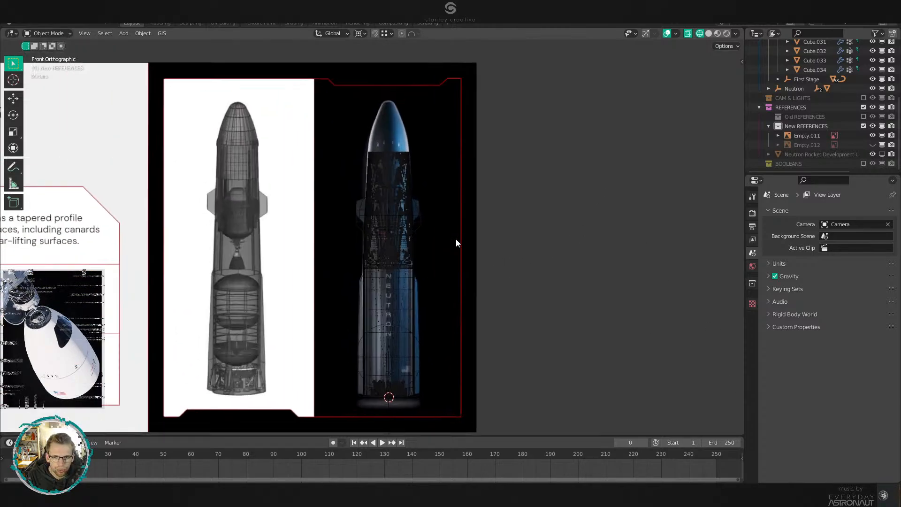
{"action": "key", "text": "alt+h"}
{"action": "middle_click_drag", "start_coordinate": [449, 266], "coordinate": [439, 278], "text": "shift"}
{"action": "scroll", "coordinate": [454, 268], "scroll_direction": "down", "scroll_amount": 2}
{"action": "left_click", "coordinate": [454, 269]}
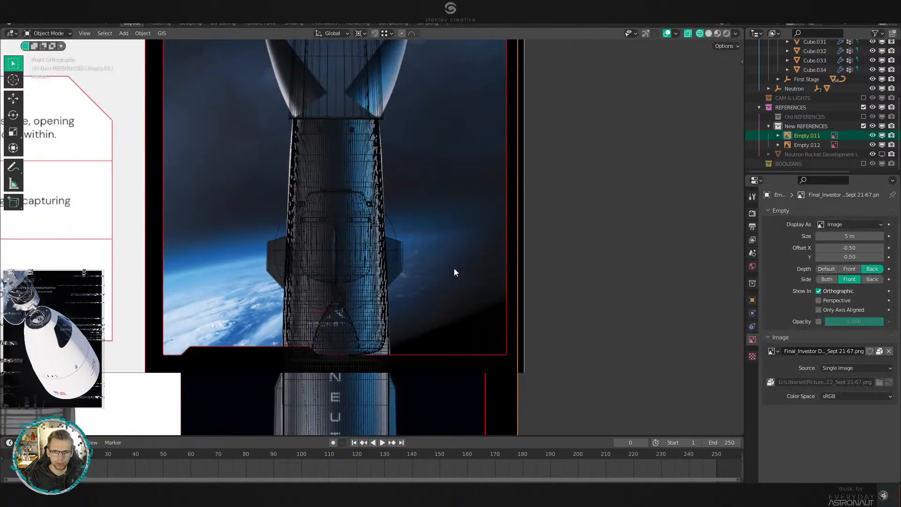
{"action": "left_click", "coordinate": [480, 178]}
Shift the open-fairing image in front of and behind the full-rocket image along Y to compare their alignment.
{"action": "key", "text": "g"}
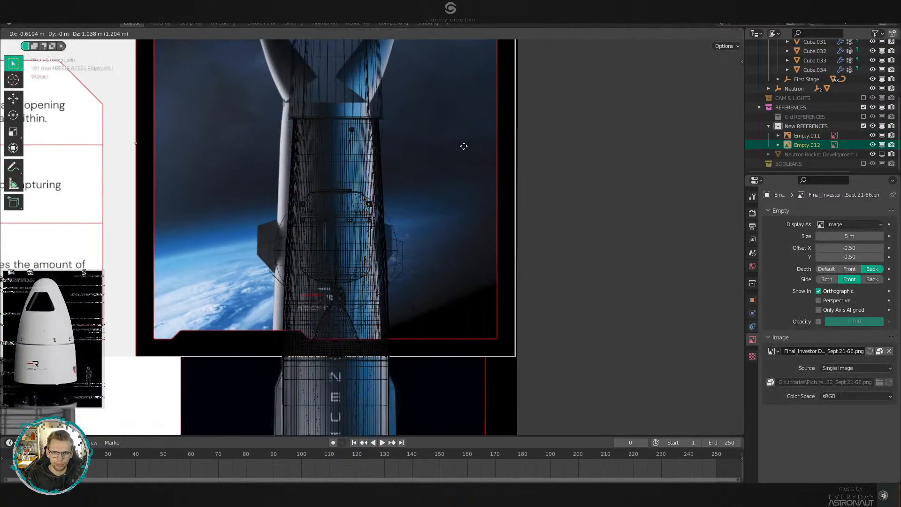
{"action": "key", "text": "y"}
{"action": "right_click", "coordinate": [480, 383]}
{"action": "key", "text": "g"}
{"action": "key", "text": "y"}
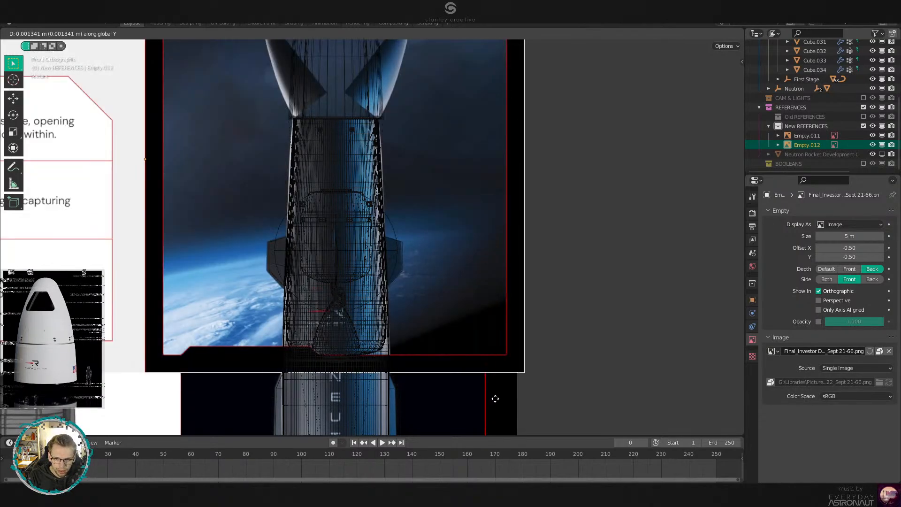
{"action": "left_click", "coordinate": [494, 402]}
Move the open-fairing image along Z by 3.0202 m and then -1.1834 m, comparing its canards with the full-rocket image.
{"action": "scroll", "coordinate": [496, 385], "scroll_direction": "up", "scroll_amount": 2}
{"action": "key", "text": "g"}
{"action": "key", "text": "z"}
{"action": "left_click", "coordinate": [490, 279]}
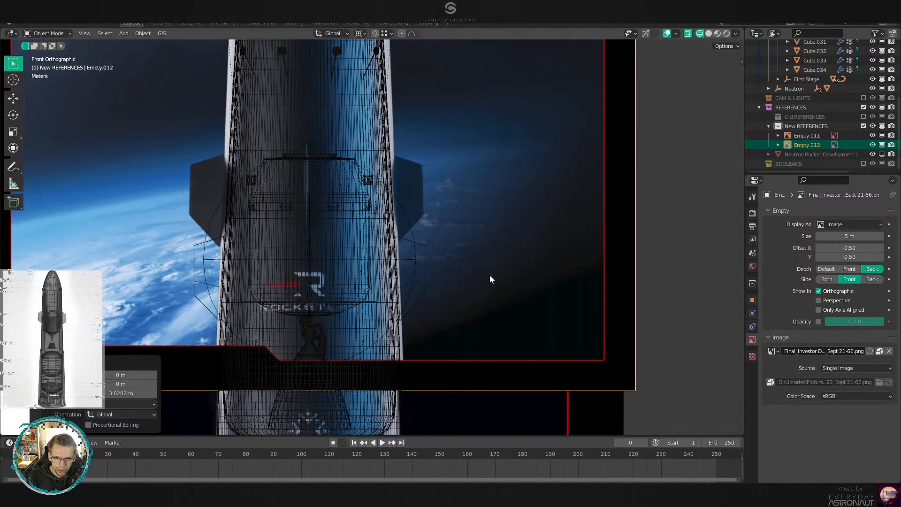
{"action": "key", "text": "g"}
{"action": "key", "text": "z"}
{"action": "right_click", "coordinate": [492, 297]}
{"action": "key", "text": "g"}
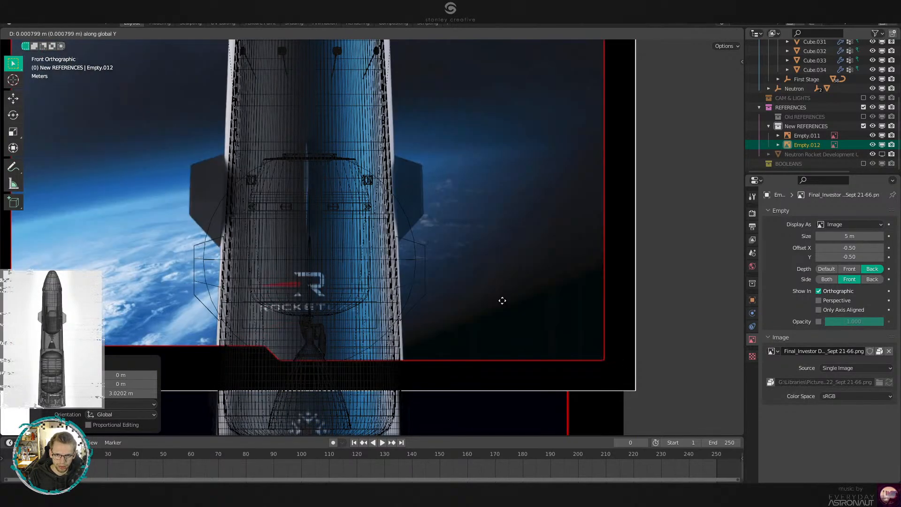
{"action": "key", "text": "z"}
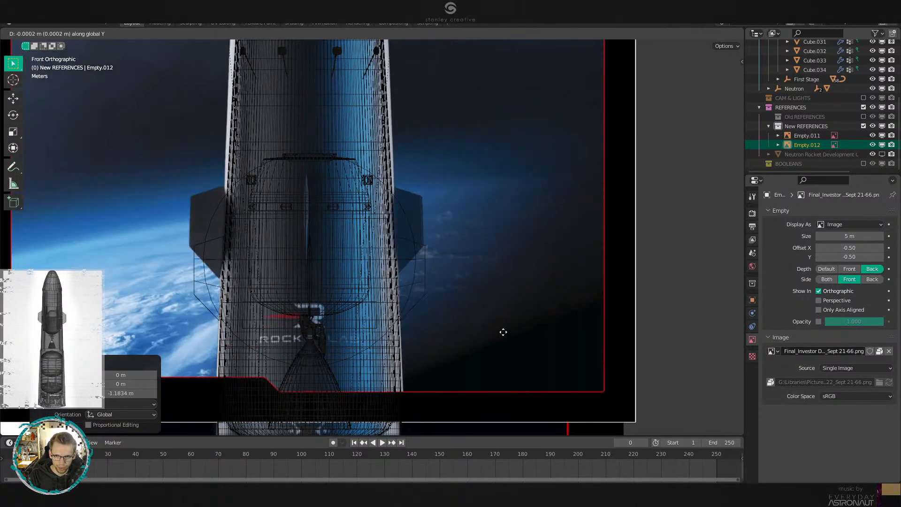
{"action": "right_click", "coordinate": [501, 331]}
Change the transform pivot point, scale the open-fairing image by 0.983, and compare it with the full-rocket image along Y.
{"action": "key", "text": "period"}
{"action": "left_click", "coordinate": [558, 344]}
{"action": "scroll", "coordinate": [539, 312], "scroll_direction": "up", "scroll_amount": 3}
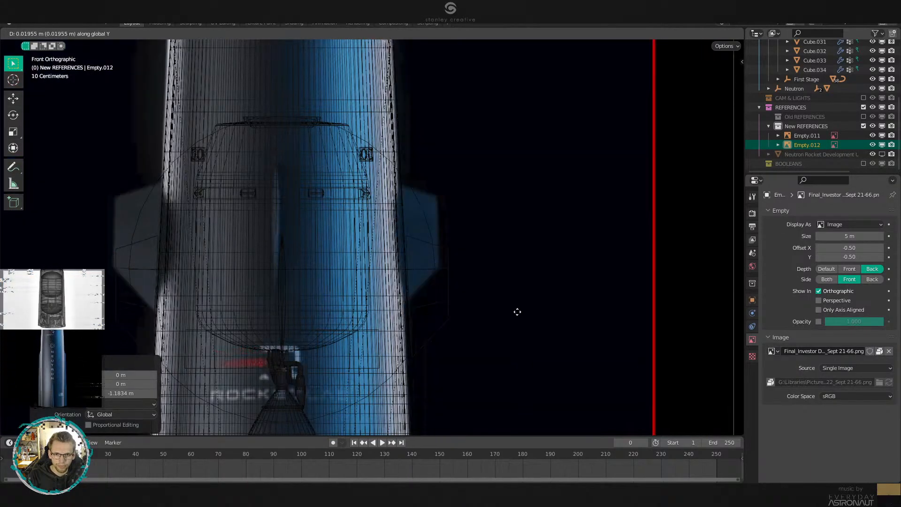
{"action": "key", "text": "s"}
{"action": "left_click", "coordinate": [500, 324]}
{"action": "key", "text": "g"}
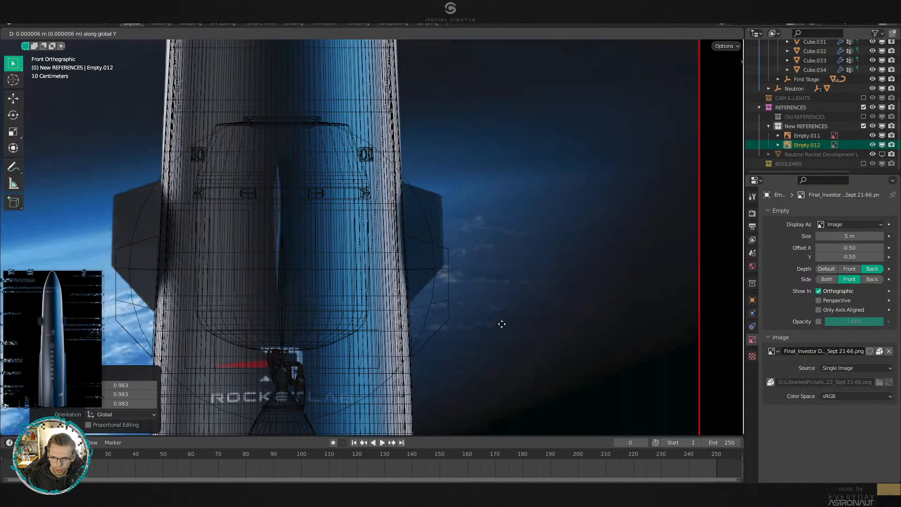
{"action": "left_click", "coordinate": [502, 323]}
Scale the open-fairing image down slightly more, raise it 0.58873 m in Z, and check its alignment along Y.
{"action": "key", "text": "s"}
{"action": "left_click", "coordinate": [496, 329]}
{"action": "key", "text": "g"}
{"action": "key", "text": "z"}
{"action": "left_click", "coordinate": [498, 311]}
{"action": "key", "text": "g"}
{"action": "key", "text": "y"}
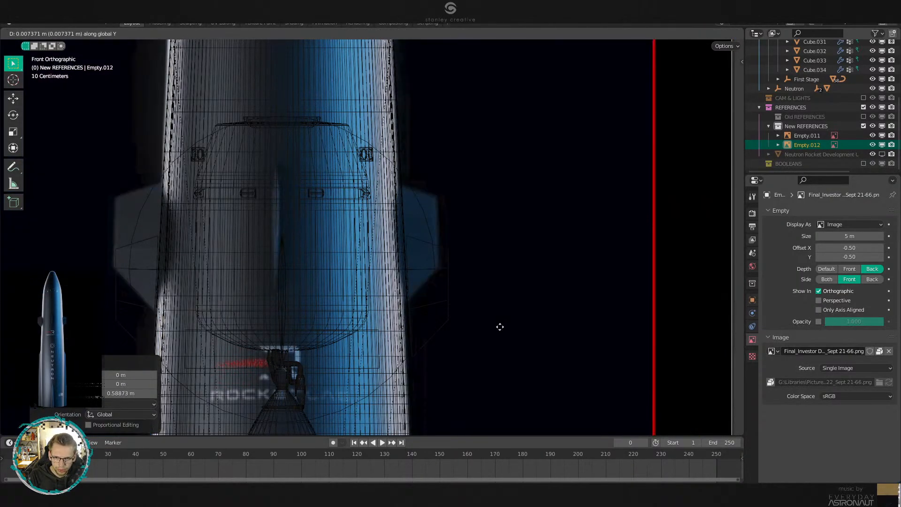
{"action": "right_click", "coordinate": [501, 324]}
Raise the open-fairing image another 0.068686 m in Z, checking the canard and logo alignment with temporary Y shifts.
{"action": "key", "text": "g"}
{"action": "key", "text": "y"}
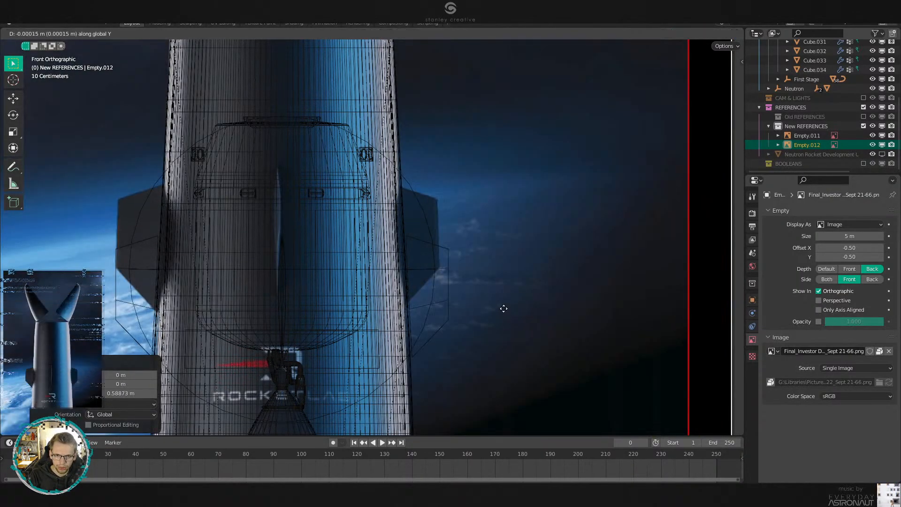
{"action": "right_click", "coordinate": [506, 291]}
{"action": "key", "text": "g"}
{"action": "key", "text": "z"}
{"action": "left_click", "coordinate": [508, 266]}
{"action": "key", "text": "g"}
{"action": "key", "text": "y"}
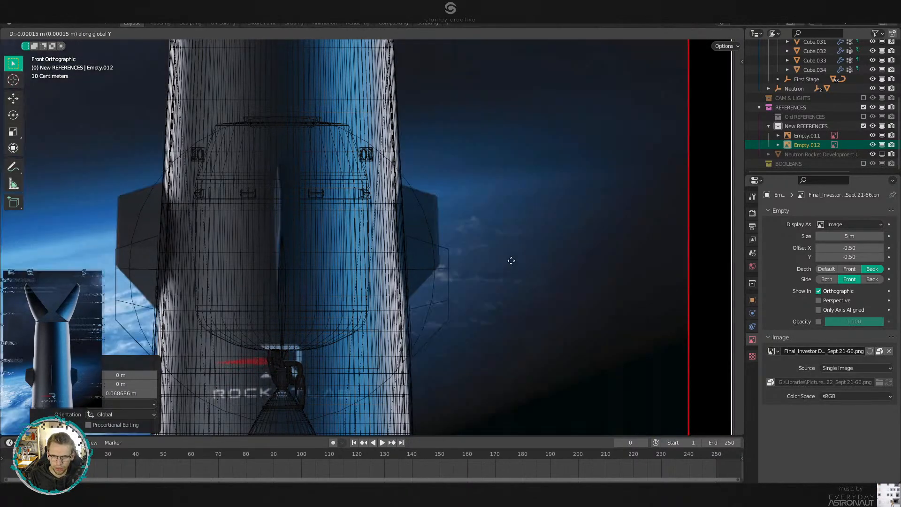
{"action": "right_click", "coordinate": [510, 262]}
Examine the fairing hinge line and upper hull rim against both reference images using temporary Y shifts.
{"action": "scroll", "coordinate": [509, 256], "scroll_direction": "down", "scroll_amount": 1}
{"action": "middle_click_drag", "start_coordinate": [495, 181], "coordinate": [493, 335], "text": "shift"}
{"action": "middle_click_drag", "start_coordinate": [449, 204], "coordinate": [460, 277], "text": "shift"}
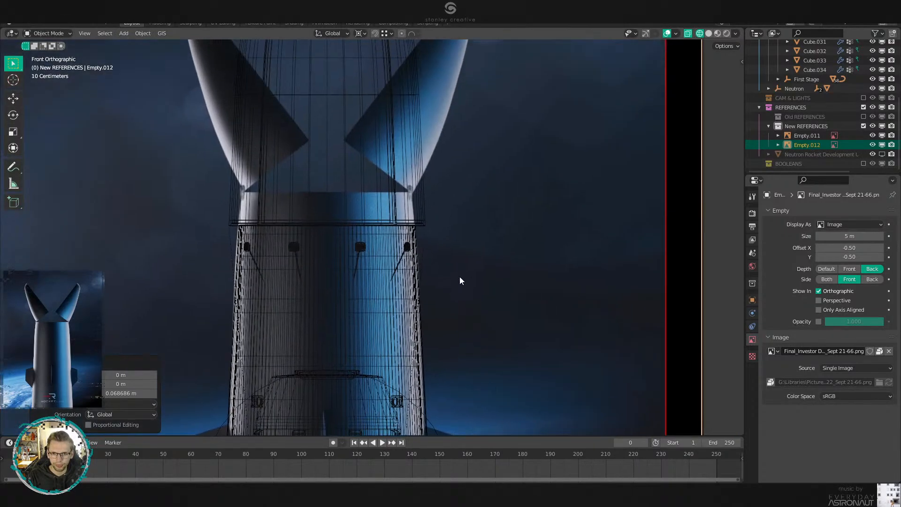
{"action": "scroll", "coordinate": [458, 275], "scroll_direction": "down", "scroll_amount": 1}
{"action": "key", "text": "g"}
{"action": "key", "text": "y"}
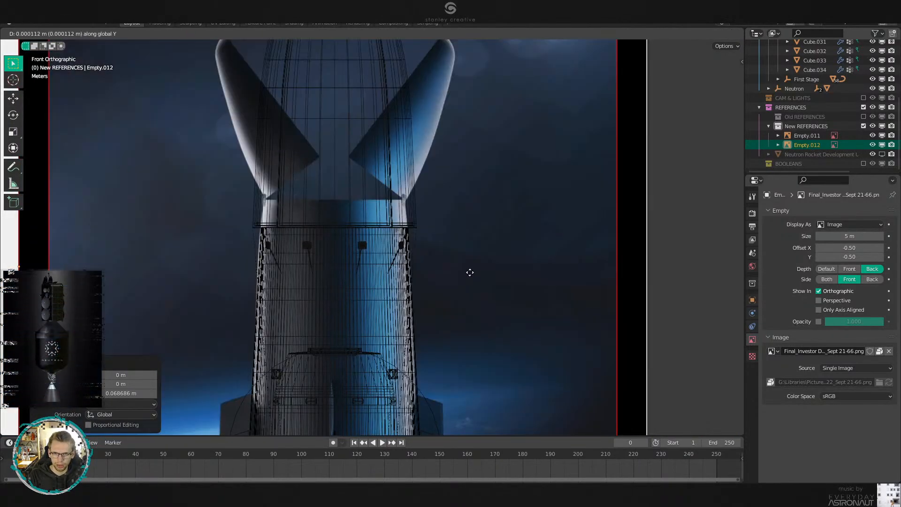
{"action": "right_click", "coordinate": [474, 287]}
{"action": "middle_click_drag", "start_coordinate": [474, 288], "coordinate": [481, 325], "text": "shift"}
{"action": "key", "text": "g"}
{"action": "key", "text": "y"}
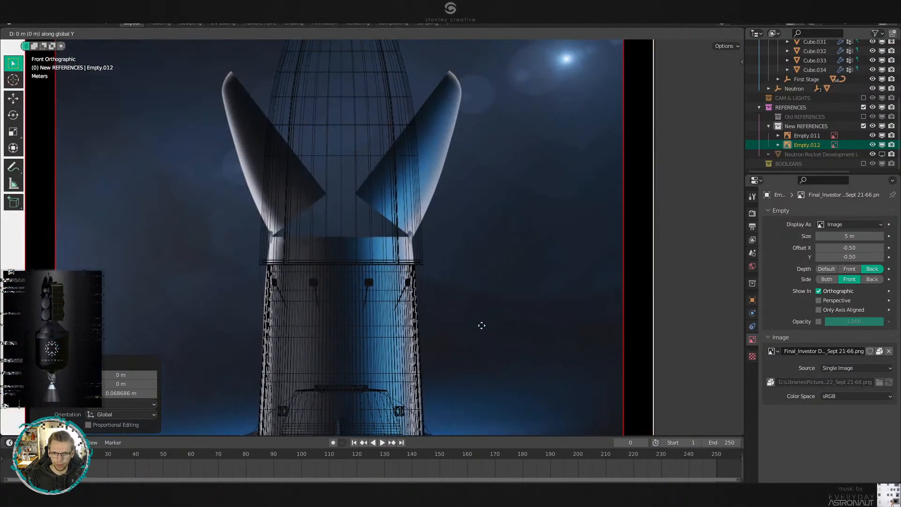
{"action": "right_click", "coordinate": [481, 343]}
{"action": "scroll", "coordinate": [474, 310], "scroll_direction": "up", "scroll_amount": 2}
{"action": "scroll", "coordinate": [461, 305], "scroll_direction": "up", "scroll_amount": 2}
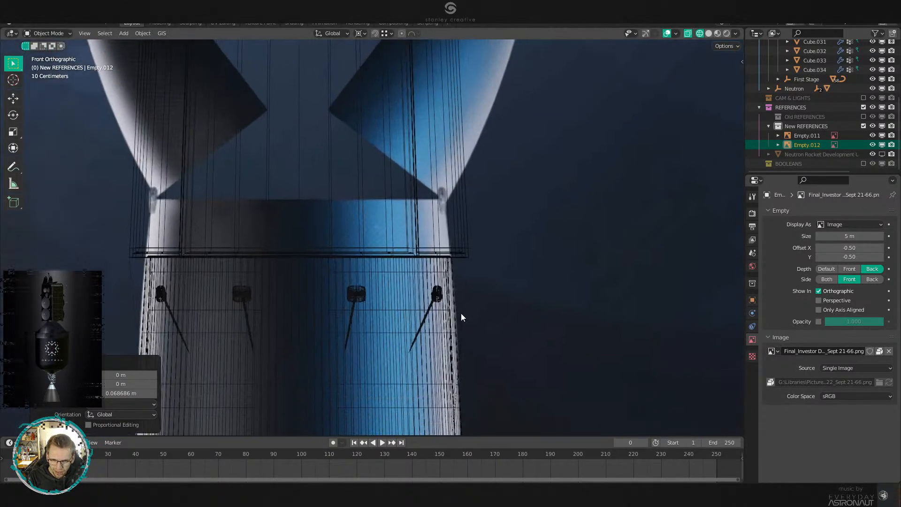
Compare the canard and lower hull positions between the two reference images with a temporary Y shift.
{"action": "scroll", "coordinate": [459, 292], "scroll_direction": "down", "scroll_amount": 6}
{"action": "middle_click_drag", "start_coordinate": [455, 323], "coordinate": [439, 179], "text": "shift"}
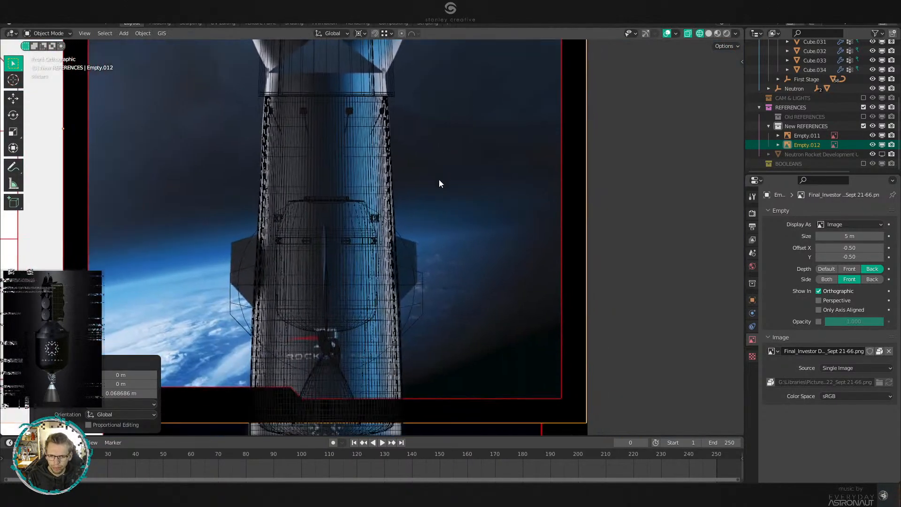
{"action": "scroll", "coordinate": [447, 221], "scroll_direction": "down", "scroll_amount": 2}
{"action": "scroll", "coordinate": [447, 221], "scroll_direction": "up", "scroll_amount": 1}
{"action": "middle_click_drag", "start_coordinate": [448, 221], "coordinate": [455, 158], "text": "shift"}
{"action": "key", "text": "g"}
{"action": "key", "text": "y"}
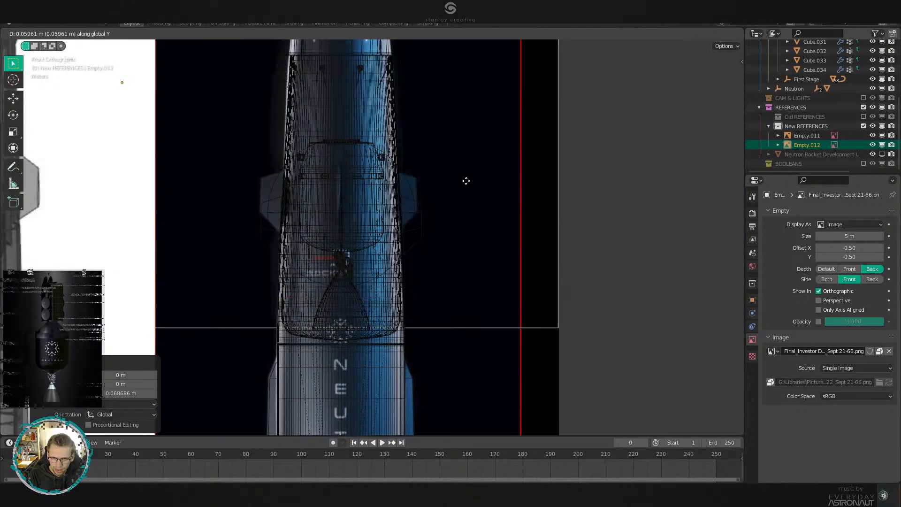
{"action": "left_click", "coordinate": [472, 156]}
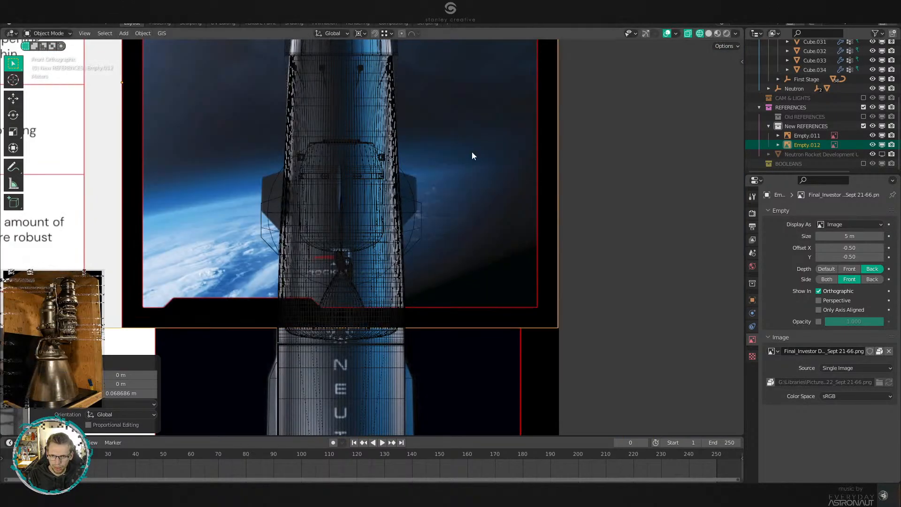
Return to solid shading and hide the nose fairing panels above the hull.
{"action": "scroll", "coordinate": [472, 155], "scroll_direction": "down", "scroll_amount": 3}
{"action": "key", "text": "shift+z"}
{"action": "scroll", "coordinate": [431, 210], "scroll_direction": "up", "scroll_amount": 1}
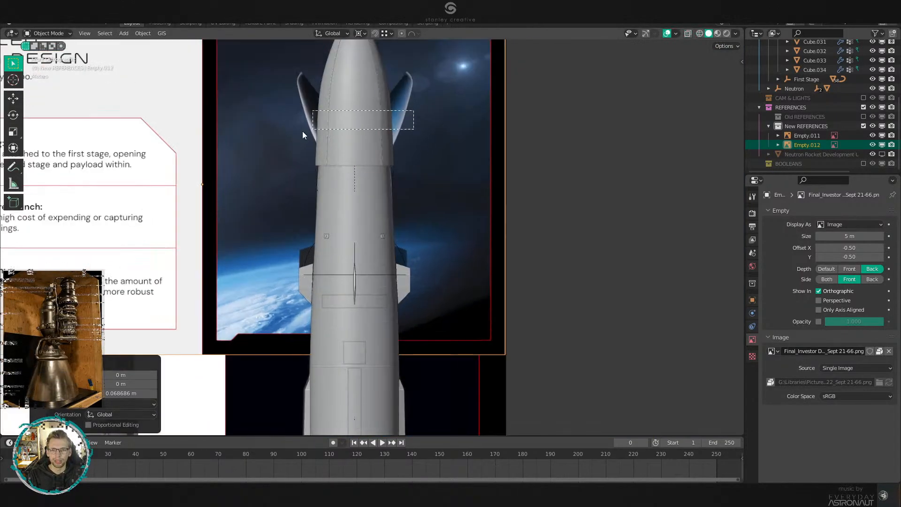
{"action": "left_click_drag", "start_coordinate": [302, 130], "coordinate": [306, 130]}
{"action": "left_click", "coordinate": [331, 127]}
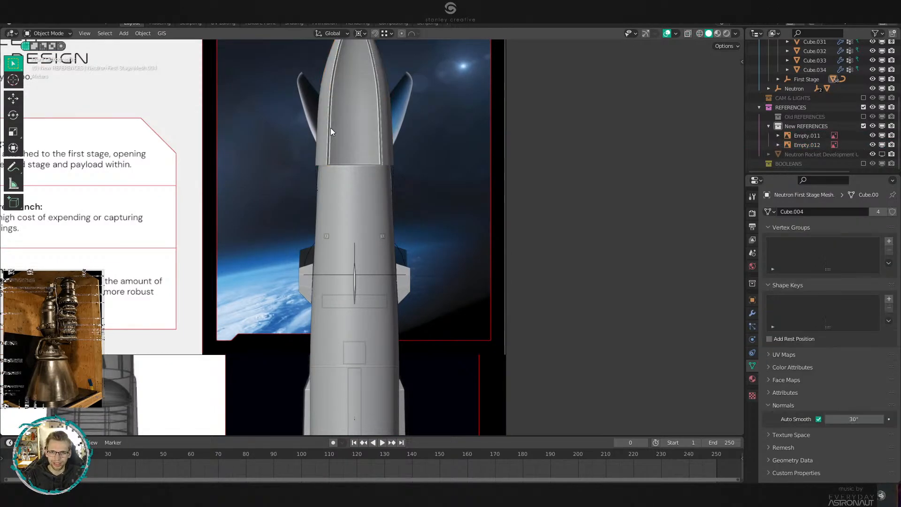
{"action": "key", "text": "h"}
{"action": "left_click", "coordinate": [345, 123]}
{"action": "key", "text": "h"}
Raise the upper rim section of the first stage hull mesh 1.0203 m in Z to meet the reference's fairing hinge line.
{"action": "left_click", "coordinate": [376, 190]}
{"action": "key", "text": "Tab"}
{"action": "scroll", "coordinate": [469, 177], "scroll_direction": "up", "scroll_amount": 4}
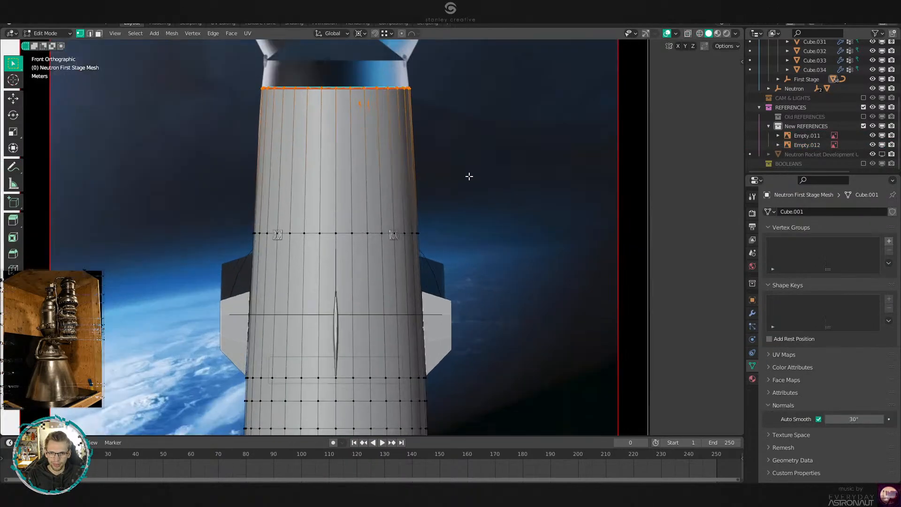
{"action": "middle_click_drag", "start_coordinate": [469, 177], "coordinate": [502, 300], "text": "shift"}
{"action": "scroll", "coordinate": [540, 305], "scroll_direction": "up", "scroll_amount": 4}
{"action": "key", "text": "shift+z"}
{"action": "left_click_drag", "start_coordinate": [106, 90], "coordinate": [662, 261]}
{"action": "scroll", "coordinate": [644, 308], "scroll_direction": "up", "scroll_amount": 3}
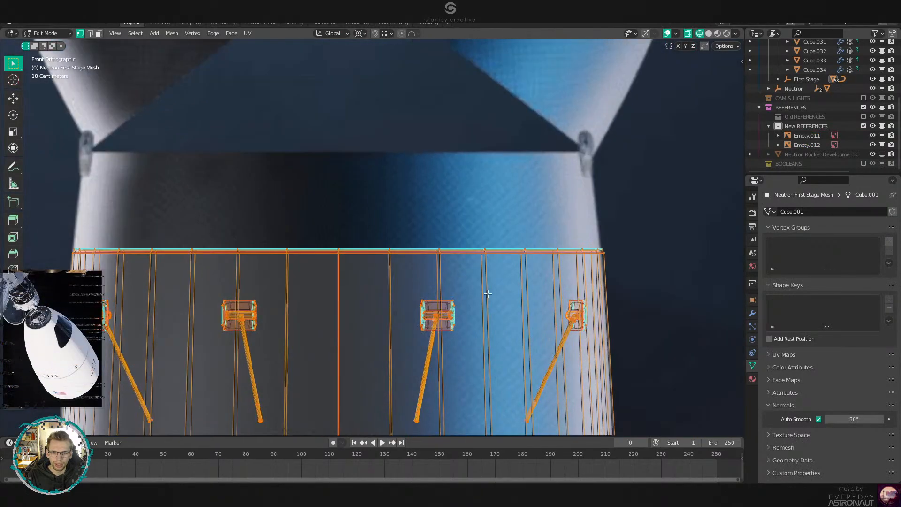
{"action": "key", "text": "g"}
{"action": "key", "text": "z"}
{"action": "left_click", "coordinate": [499, 196]}
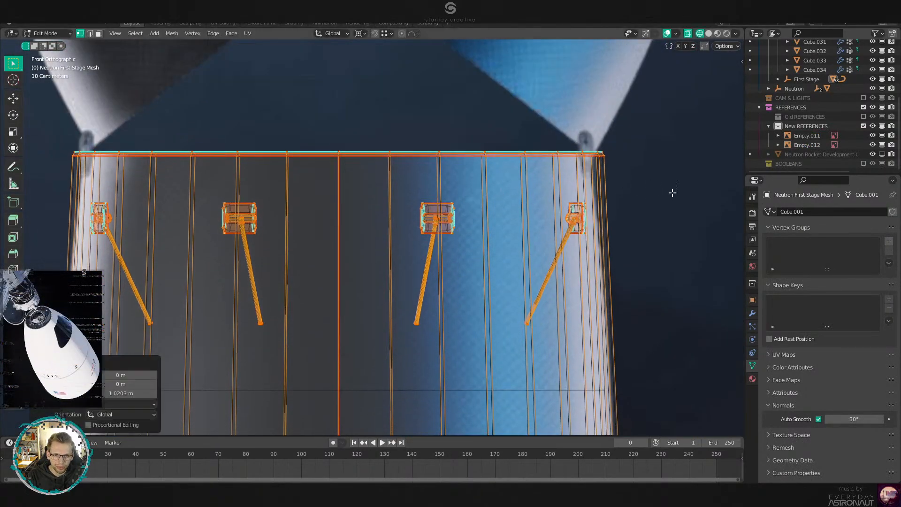
Scale the raised rim section to about 0.966 in X and Y to match the reference width, and return to solid shading.
{"action": "key", "text": "s"}
{"action": "key", "text": "shift+z"}
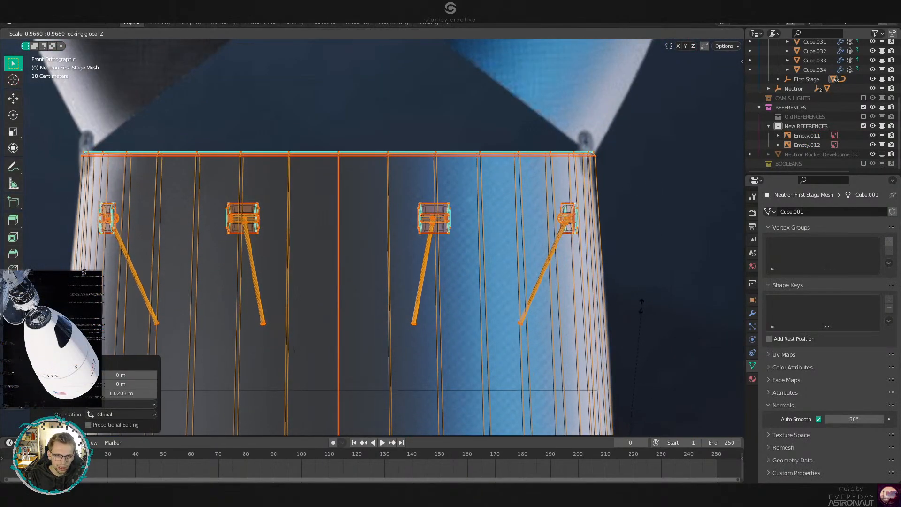
{"action": "left_click", "coordinate": [639, 292]}
{"action": "scroll", "coordinate": [610, 270], "scroll_direction": "down", "scroll_amount": 5}
{"action": "key", "text": "z"}
{"action": "left_click", "coordinate": [610, 266]}
{"action": "scroll", "coordinate": [610, 267], "scroll_direction": "down", "scroll_amount": 5}
{"action": "key", "text": "Tab"}
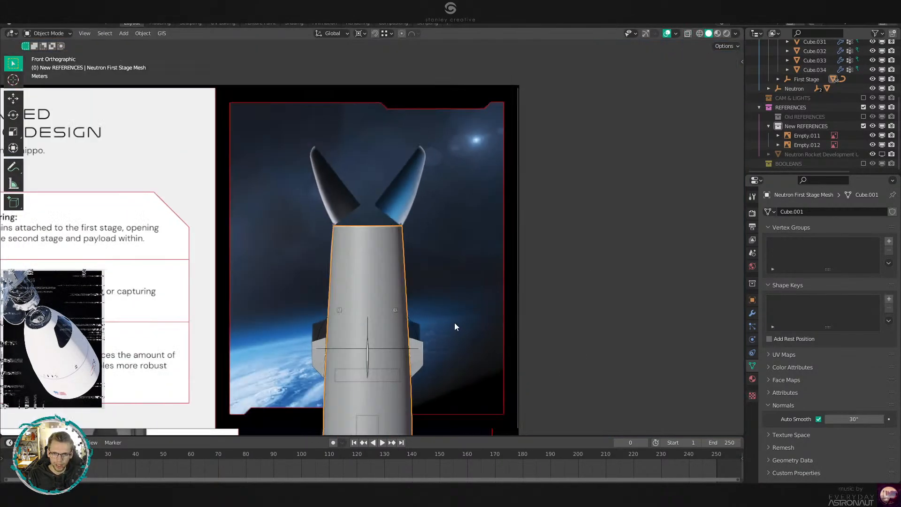
Reveal the hidden nose fairing panels, leaving the open-fairing reference image in place.
{"action": "middle_click_drag", "start_coordinate": [454, 322], "coordinate": [449, 201], "text": "shift"}
{"action": "scroll", "coordinate": [430, 238], "scroll_direction": "up", "scroll_amount": 2}
{"action": "left_click", "coordinate": [427, 240]}
{"action": "left_click", "coordinate": [460, 229]}
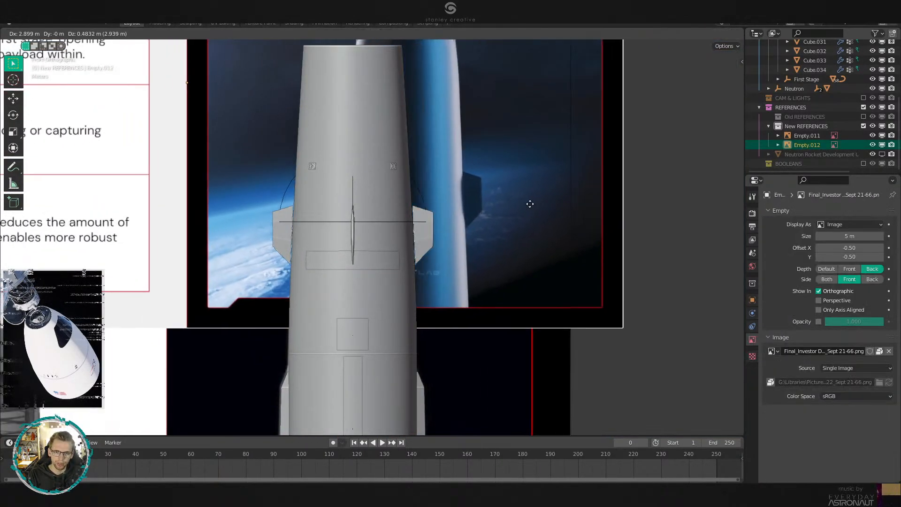
{"action": "key", "text": "alt+h"}
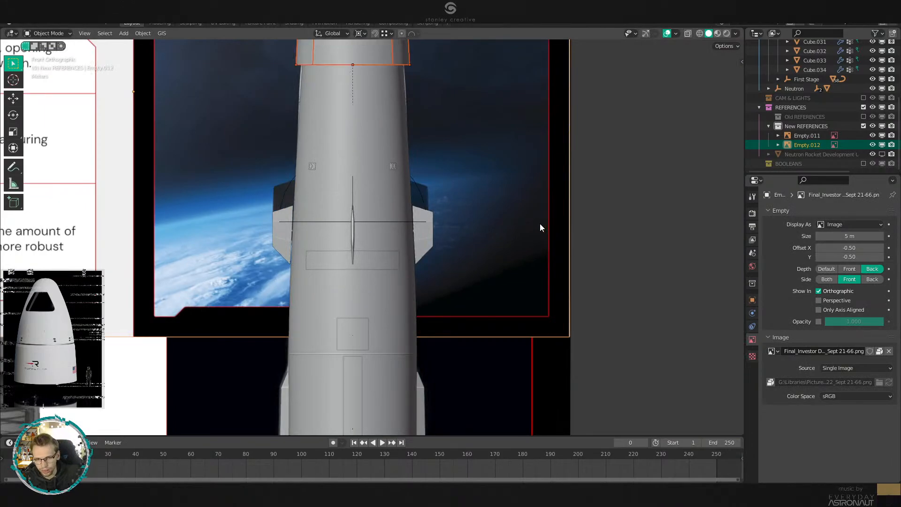
Compare the canard position with the reference images in wireframe, shifting the full-rocket image along Y.
{"action": "scroll", "coordinate": [539, 222], "scroll_direction": "down", "scroll_amount": 4}
{"action": "key", "text": "z"}
{"action": "middle_click_drag", "start_coordinate": [402, 283], "coordinate": [412, 192], "text": "shift"}
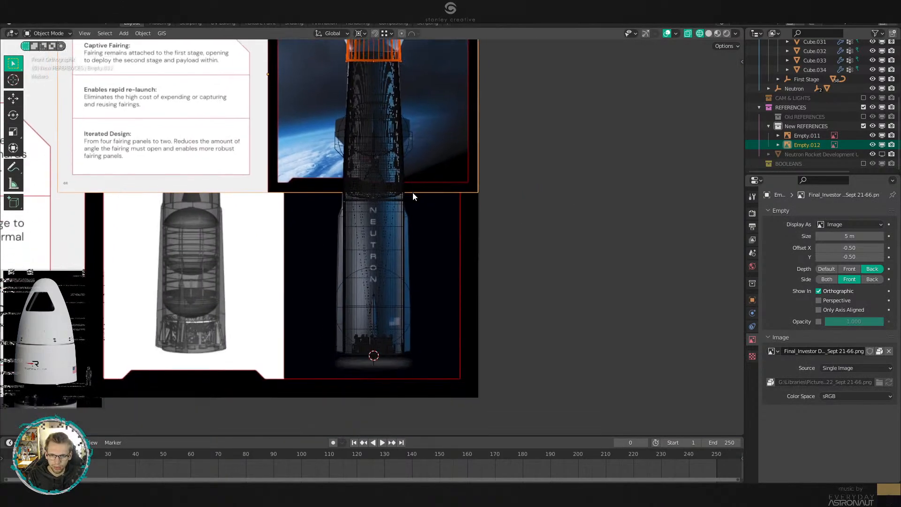
{"action": "scroll", "coordinate": [412, 192], "scroll_direction": "up", "scroll_amount": 2}
{"action": "middle_click_drag", "start_coordinate": [441, 143], "coordinate": [438, 237], "text": "shift"}
{"action": "scroll", "coordinate": [424, 223], "scroll_direction": "up", "scroll_amount": 4}
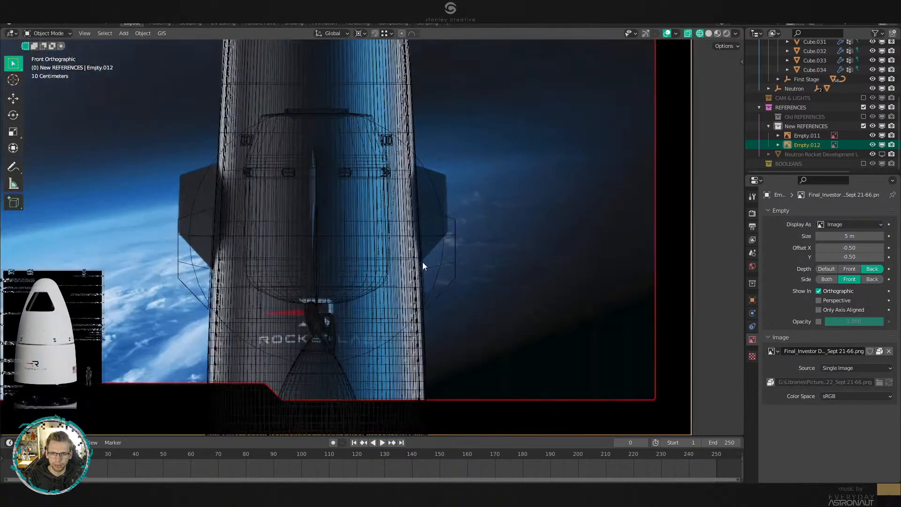
{"action": "left_click", "coordinate": [506, 235]}
{"action": "key", "text": "g"}
{"action": "key", "text": "y"}
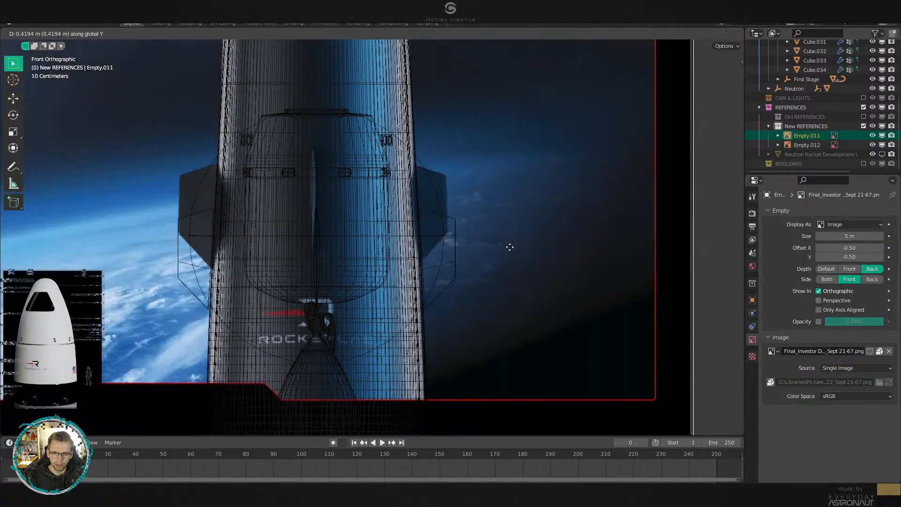
{"action": "left_click", "coordinate": [510, 247]}
{"action": "left_click", "coordinate": [458, 246]}
{"action": "left_click", "coordinate": [453, 249]}
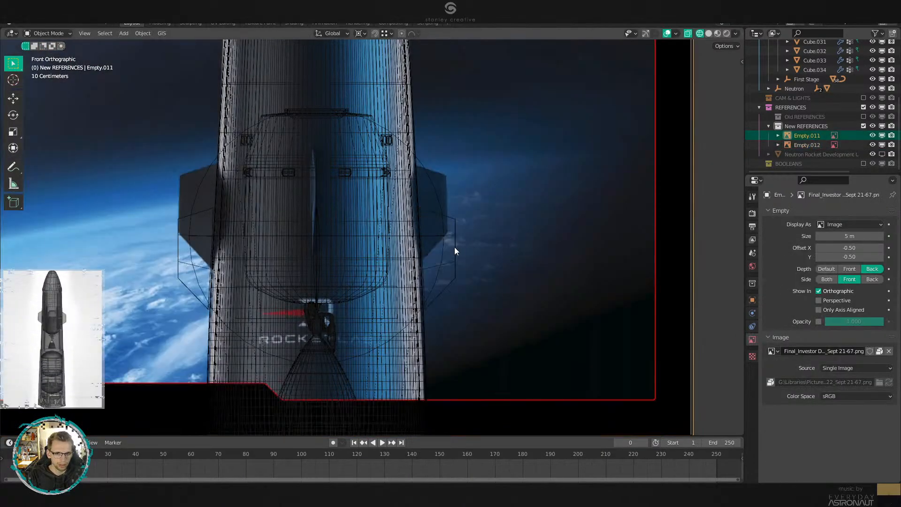
{"action": "left_click", "coordinate": [454, 247]}
{"action": "key", "text": "shift+z"}
Select all the canards and move them 1.3068 m up along their local Z to match the reference.
{"action": "left_click", "coordinate": [441, 252]}
{"action": "middle_click_drag", "start_coordinate": [441, 252], "coordinate": [407, 294]}
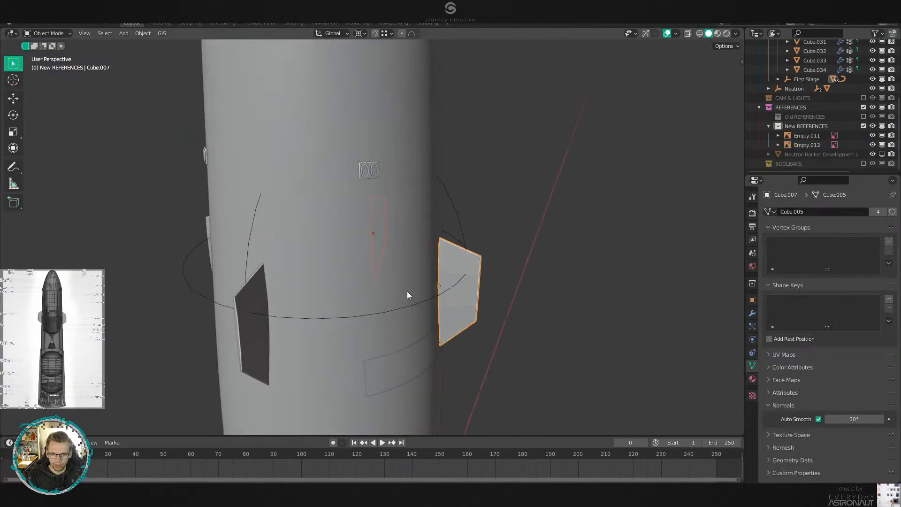
{"action": "middle_click_drag", "start_coordinate": [252, 326], "coordinate": [215, 278]}
{"action": "left_click", "coordinate": [204, 274]}
{"action": "scroll", "coordinate": [369, 204], "scroll_direction": "down", "scroll_amount": 3}
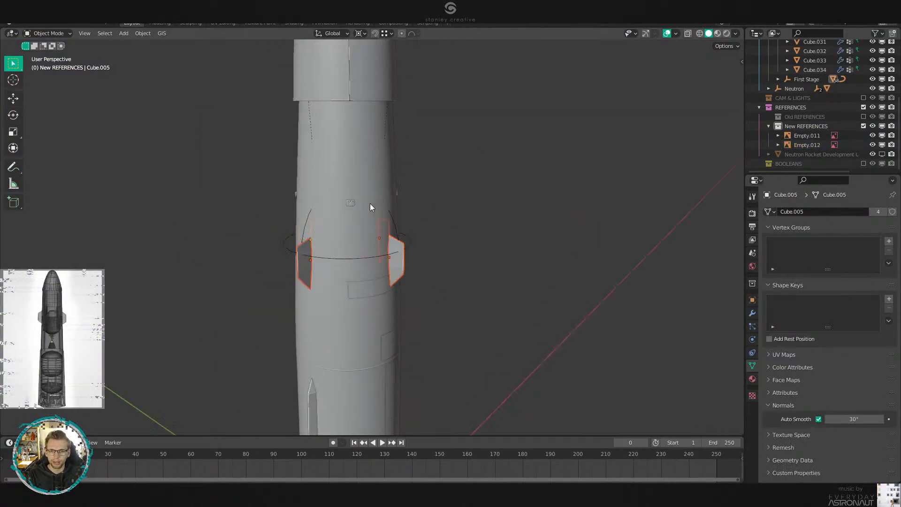
{"action": "scroll", "coordinate": [447, 254], "scroll_direction": "down", "scroll_amount": 2}
{"action": "middle_click_drag", "start_coordinate": [448, 254], "coordinate": [407, 226]}
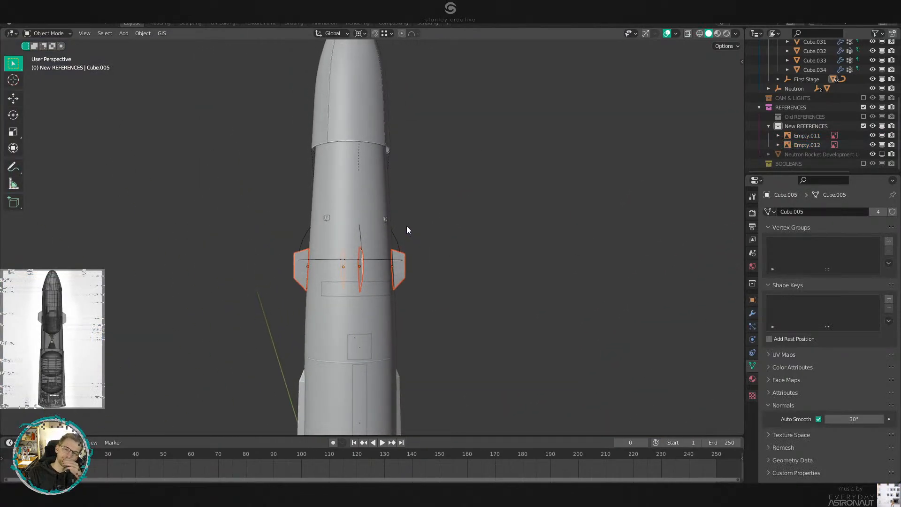
{"action": "key", "text": "KP_1"}
{"action": "scroll", "coordinate": [406, 226], "scroll_direction": "up", "scroll_amount": 2}
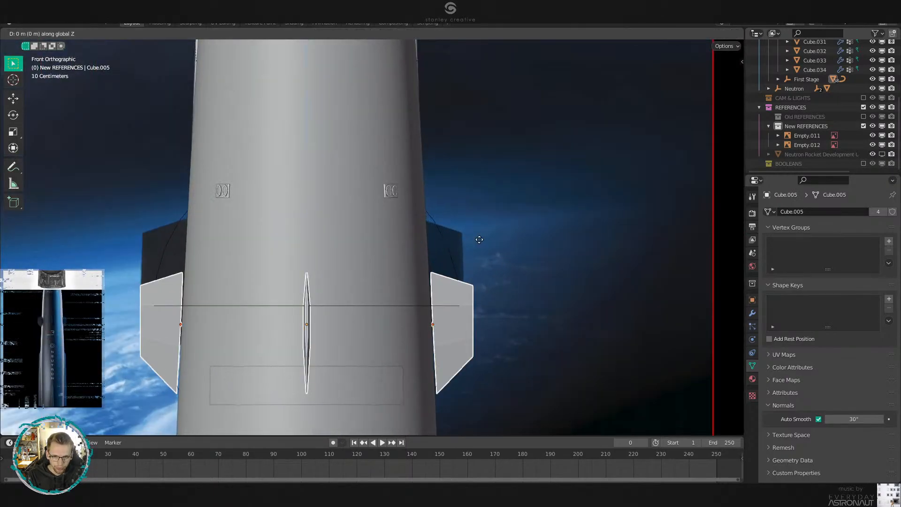
{"action": "key", "text": "g"}
{"action": "key", "text": "z"}
{"action": "key", "text": "z"}
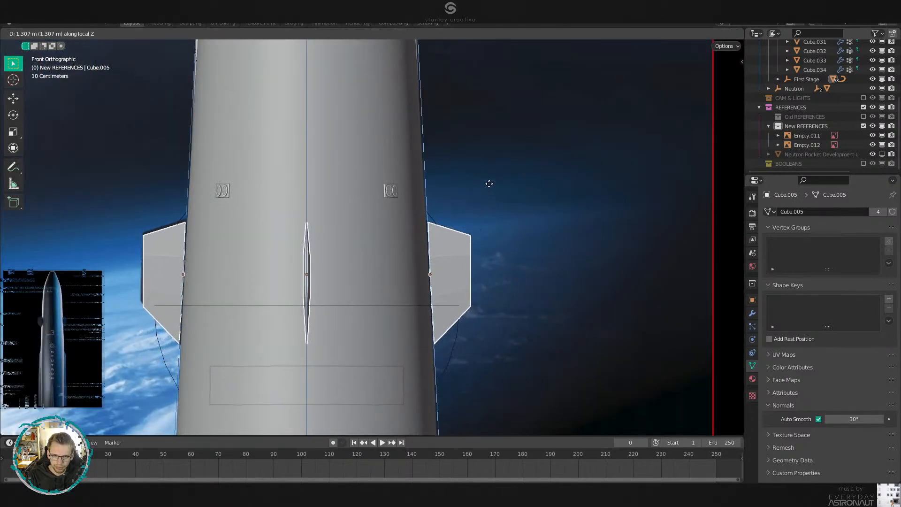
{"action": "left_click", "coordinate": [488, 185]}
Move the outer edge of the canard mesh inward to match the canard width in the reference image.
{"action": "scroll", "coordinate": [491, 269], "scroll_direction": "up", "scroll_amount": 4}
{"action": "middle_click_drag", "start_coordinate": [491, 270], "coordinate": [399, 246], "text": "shift"}
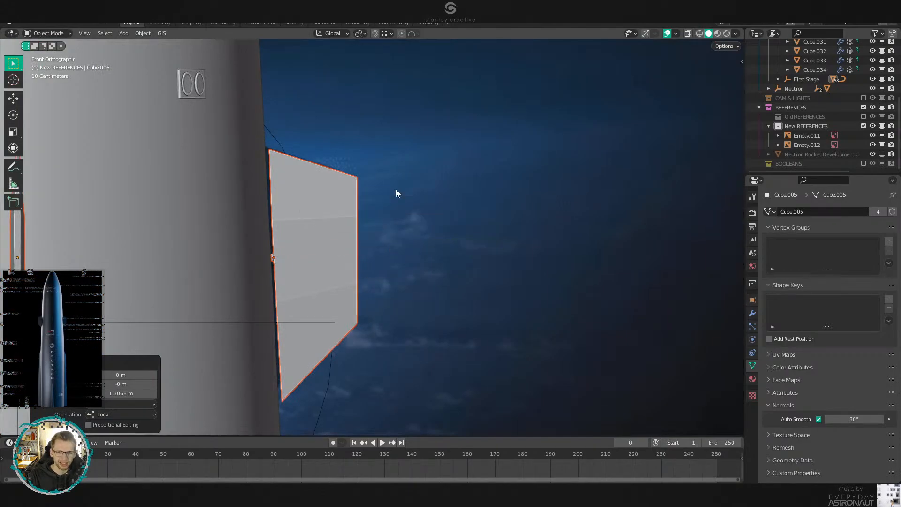
{"action": "key", "text": "Tab"}
{"action": "key", "text": "Tab"}
{"action": "left_click", "coordinate": [351, 219]}
{"action": "key", "text": "Tab"}
{"action": "key", "text": "shift+z"}
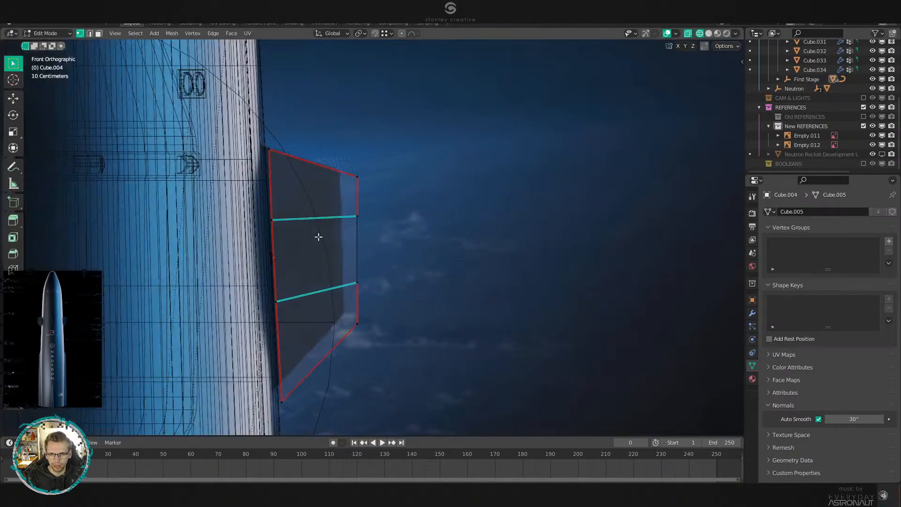
{"action": "left_click_drag", "start_coordinate": [329, 132], "coordinate": [427, 391]}
{"action": "scroll", "coordinate": [421, 291], "scroll_direction": "up", "scroll_amount": 2}
{"action": "key", "text": "g"}
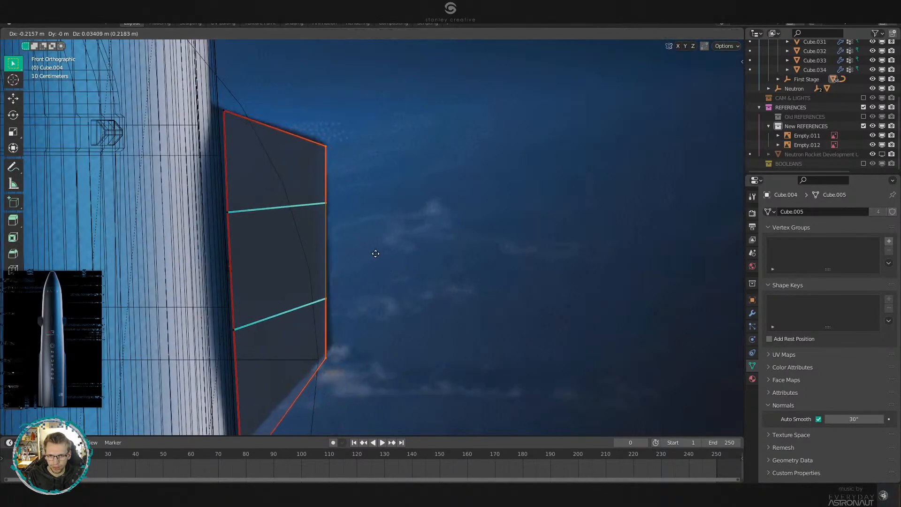
{"action": "left_click", "coordinate": [372, 268]}
{"action": "middle_click_drag", "start_coordinate": [372, 269], "coordinate": [445, 182], "text": "shift"}
{"action": "left_click", "coordinate": [392, 216]}
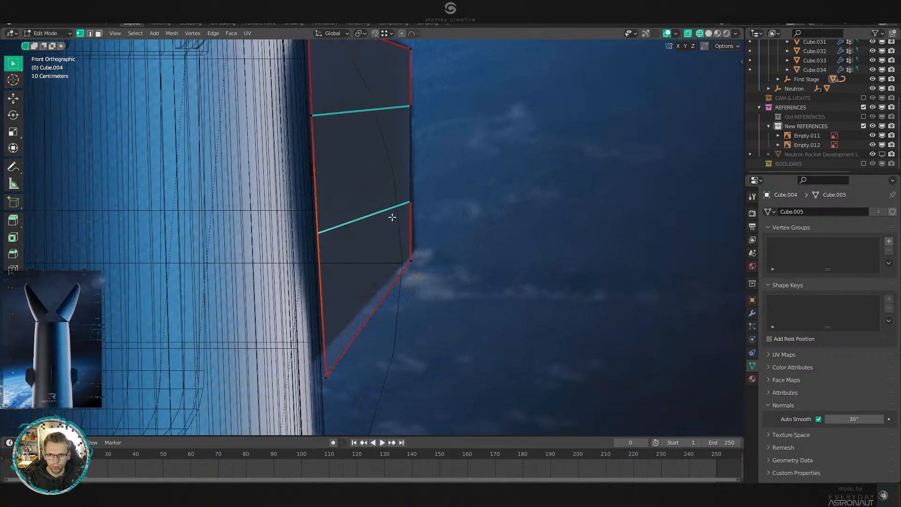
Raise the canard's lower outer and lower inner corners along local Z to follow the reference's slanted bottom edge.
{"action": "left_click_drag", "start_coordinate": [397, 281], "coordinate": [436, 239]}
{"action": "key", "text": "g"}
{"action": "key", "text": "z"}
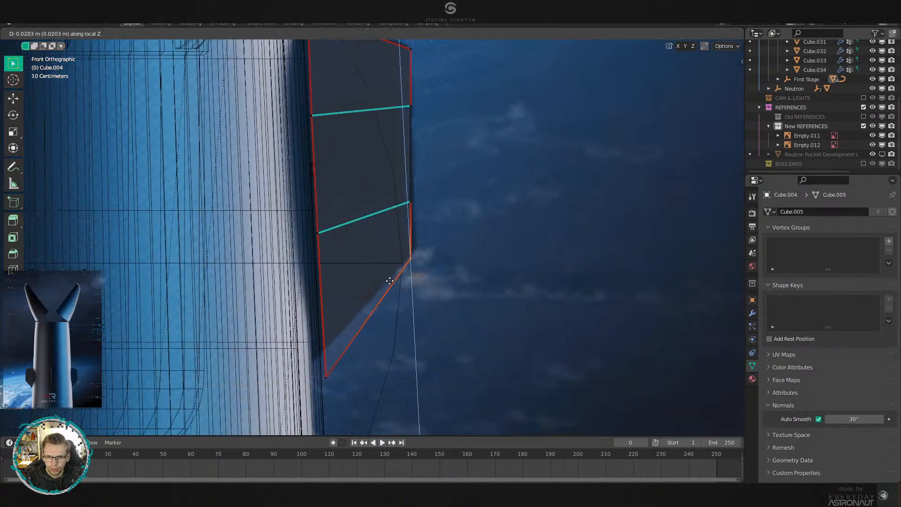
{"action": "left_click", "coordinate": [392, 276]}
{"action": "left_click_drag", "start_coordinate": [385, 338], "coordinate": [316, 405]}
{"action": "key", "text": "g"}
{"action": "key", "text": "z"}
{"action": "key", "text": "z"}
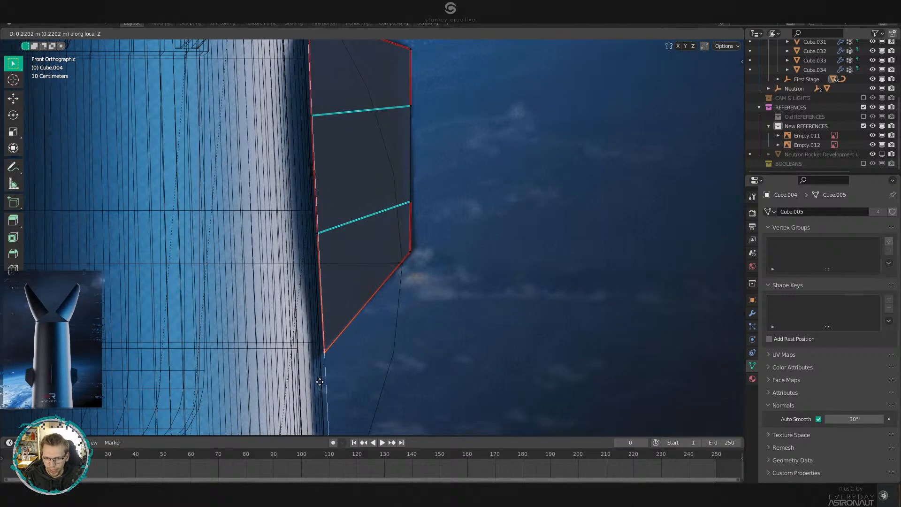
{"action": "left_click", "coordinate": [324, 374]}
{"action": "key", "text": "Tab"}
{"action": "scroll", "coordinate": [495, 255], "scroll_direction": "down", "scroll_amount": 10}
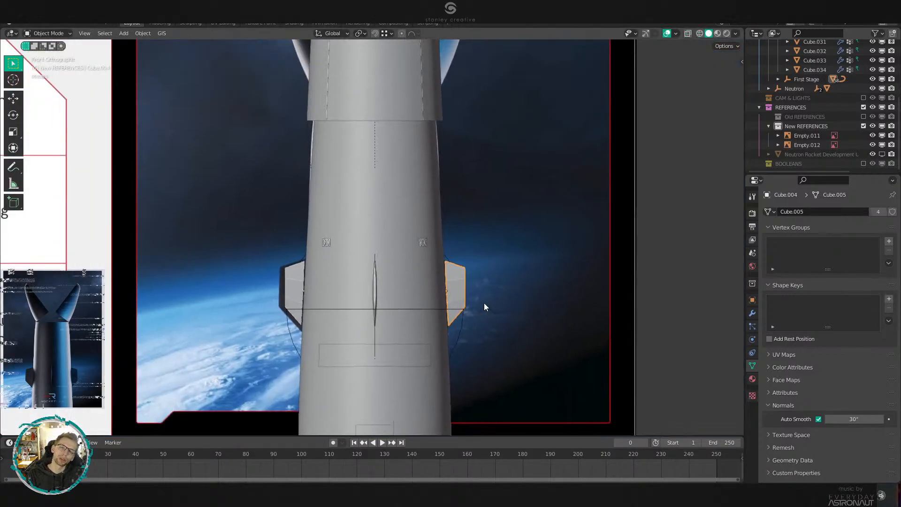
{"action": "scroll", "coordinate": [379, 278], "scroll_direction": "down", "scroll_amount": 1}
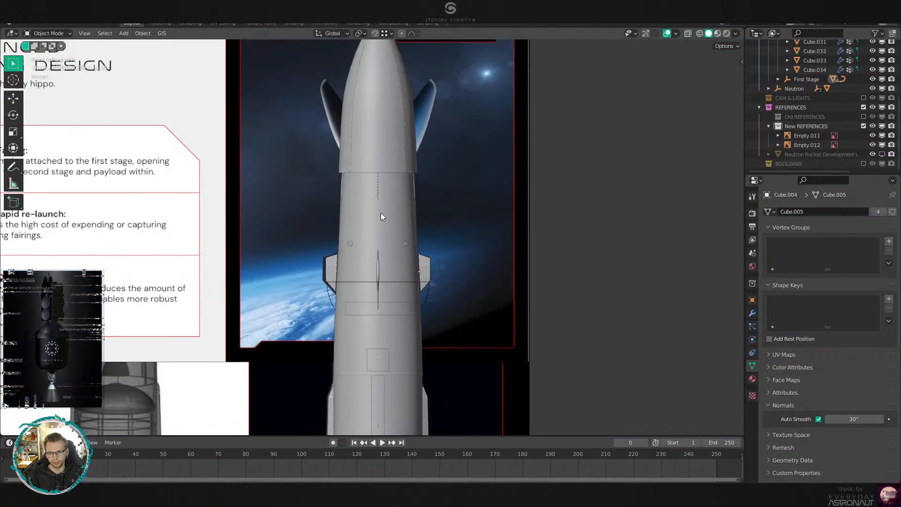
{"action": "scroll", "coordinate": [381, 213], "scroll_direction": "down", "scroll_amount": 2}
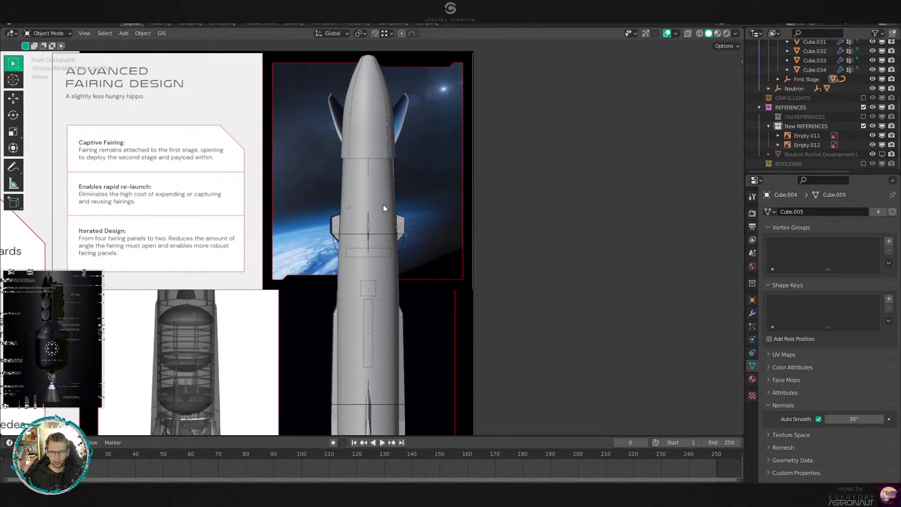
Flatten the canard's outer edge by scaling it to 0 along local X.
{"action": "scroll", "coordinate": [383, 207], "scroll_direction": "up", "scroll_amount": 14}
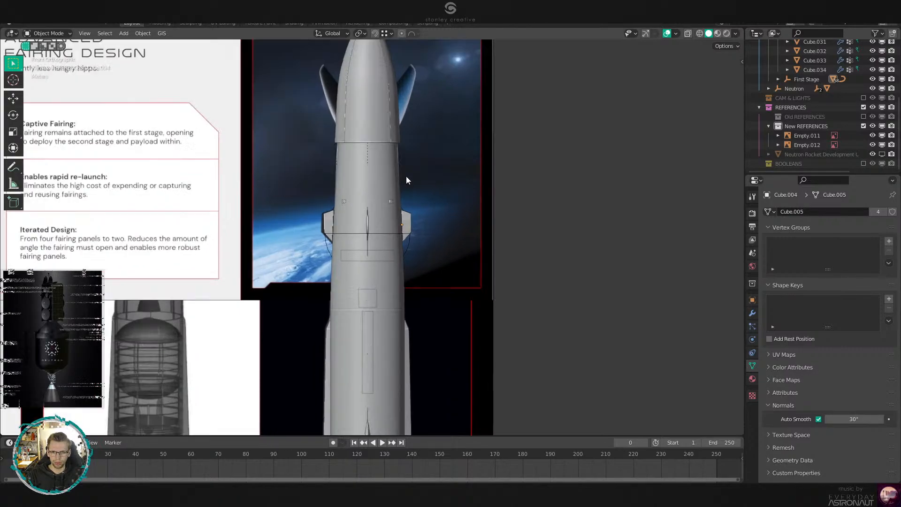
{"action": "key", "text": "Tab"}
{"action": "key", "text": "alt+z"}
{"action": "scroll", "coordinate": [577, 176], "scroll_direction": "down", "scroll_amount": 2}
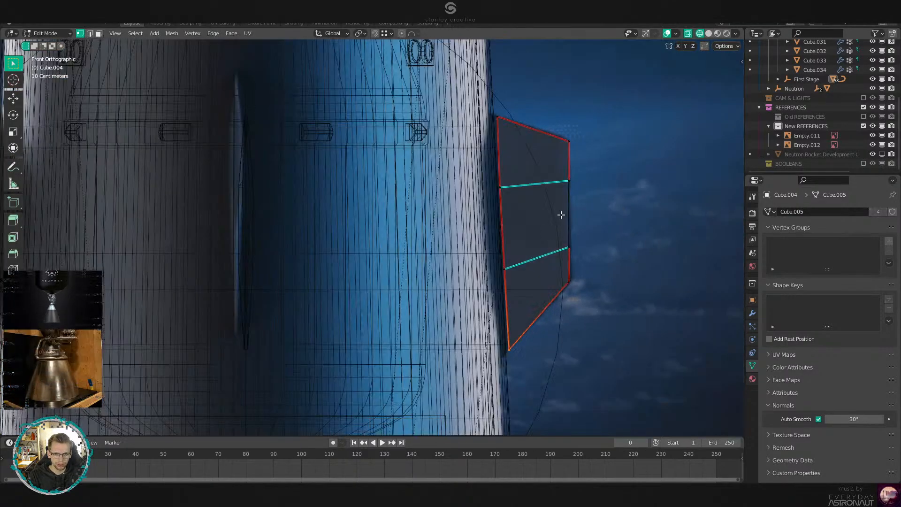
{"action": "left_click_drag", "start_coordinate": [554, 111], "coordinate": [633, 343]}
{"action": "key", "text": "s"}
{"action": "key", "text": "x"}
{"action": "key", "text": "x"}
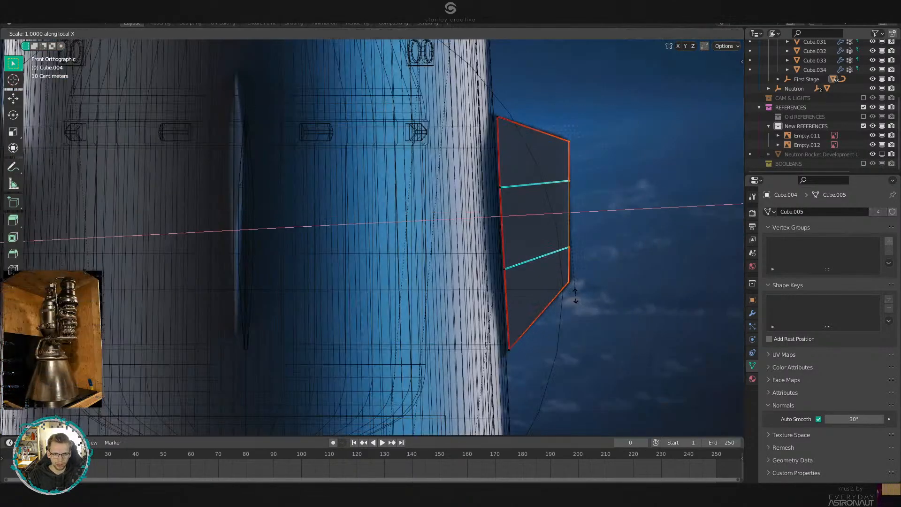
{"action": "key", "text": "0"}
{"action": "key", "text": "Return"}
Move the canard's outer edge outward 0.047033 m along local X, fine-tune it against the reference, and return to solid shading.
{"action": "key", "text": "g"}
{"action": "key", "text": "x"}
{"action": "key", "text": "x"}
{"action": "left_click", "coordinate": [613, 282]}
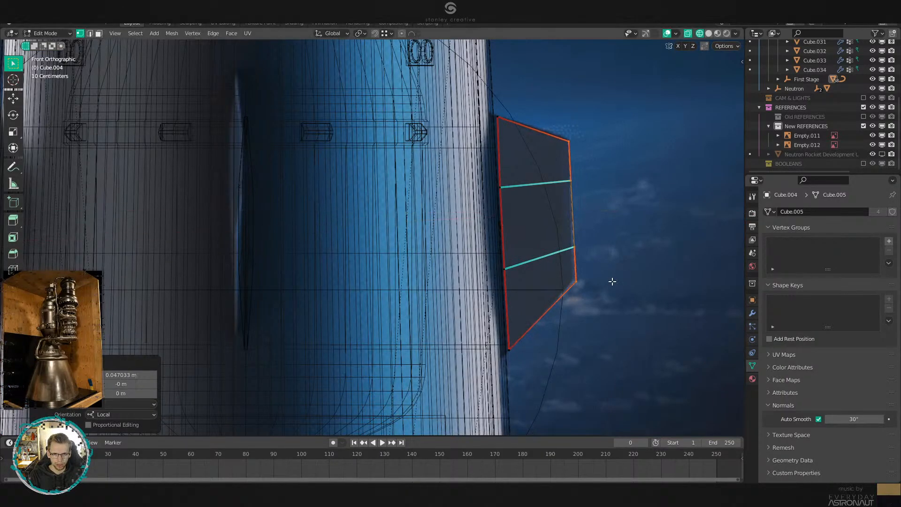
{"action": "scroll", "coordinate": [594, 291], "scroll_direction": "down", "scroll_amount": 2}
{"action": "key", "text": "g"}
{"action": "key", "text": "x"}
{"action": "key", "text": "x"}
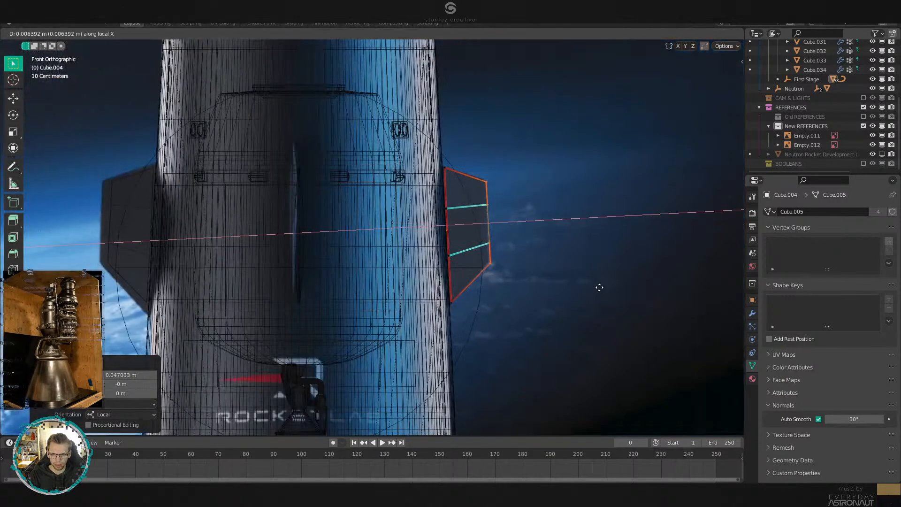
{"action": "left_click", "coordinate": [613, 284]}
{"action": "key", "text": "Tab"}
{"action": "key", "text": "shift+z"}
{"action": "scroll", "coordinate": [615, 292], "scroll_direction": "down", "scroll_amount": 4}
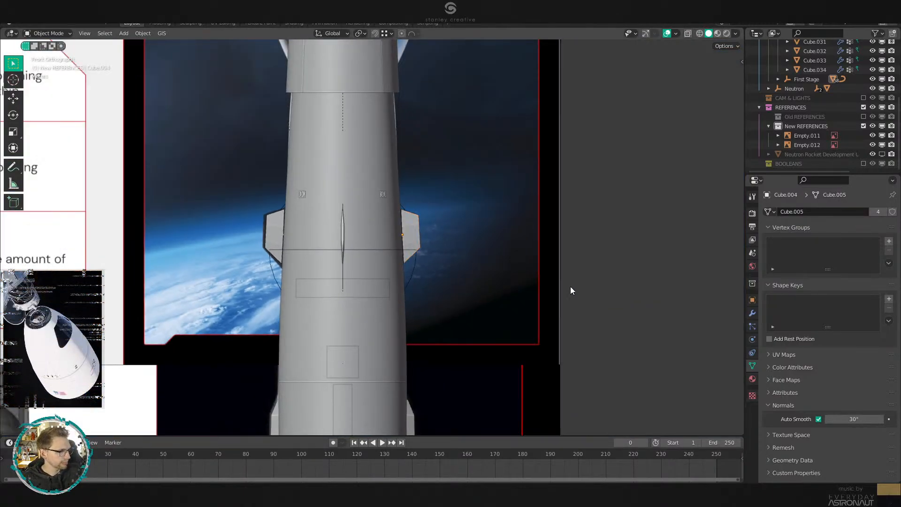
{"action": "scroll", "coordinate": [542, 275], "scroll_direction": "down", "scroll_amount": 3}
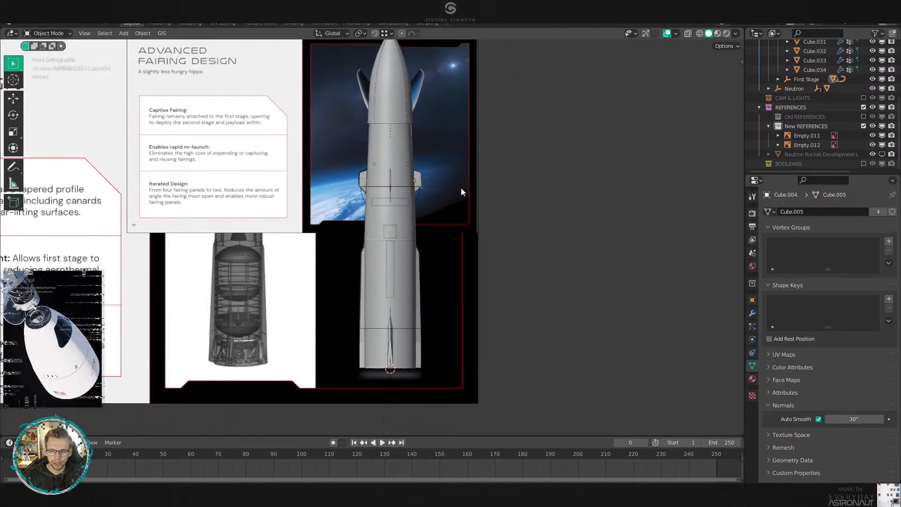
Save the file and switch the viewport to material preview shading.
{"action": "key", "text": "z"}
{"action": "key", "text": "ctrl+s"}
{"action": "middle_click_drag", "start_coordinate": [565, 236], "coordinate": [572, 305], "text": "shift"}
{"action": "key", "text": "z"}
{"action": "left_click", "coordinate": [516, 355]}
Set an edge crease of 1 on the outer edge loop around the bottom rim of the first stage hull.
{"action": "mouse_move", "coordinate": [533, 337]}
{"action": "middle_mouse_down"}
{"action": "mouse_move", "coordinate": [503, 280]}
{"action": "mouse_move", "coordinate": [475, 269]}
{"action": "mouse_move", "coordinate": [502, 264]}
{"action": "mouse_move", "coordinate": [511, 193]}
{"action": "mouse_move", "coordinate": [477, 206]}
{"action": "mouse_move", "coordinate": [455, 269]}
{"action": "mouse_move", "coordinate": [508, 261]}
{"action": "mouse_move", "coordinate": [491, 312]}
{"action": "mouse_move", "coordinate": [493, 304]}
{"action": "mouse_move", "coordinate": [551, 311]}
{"action": "mouse_move", "coordinate": [561, 296]}
{"action": "mouse_move", "coordinate": [425, 251]}
{"action": "middle_mouse_up"}
{"action": "scroll", "coordinate": [503, 279], "scroll_direction": "up", "scroll_amount": 4}
{"action": "scroll", "coordinate": [502, 264], "scroll_direction": "up", "scroll_amount": 3}
{"action": "scroll", "coordinate": [563, 299], "scroll_direction": "up", "scroll_amount": 4}
{"action": "left_click", "coordinate": [361, 283]}
{"action": "key", "text": "Tab"}
{"action": "middle_click_drag", "start_coordinate": [361, 283], "coordinate": [422, 281], "text": "shift"}
{"action": "scroll", "coordinate": [374, 324], "scroll_direction": "up", "scroll_amount": 4}
{"action": "key", "text": "2"}
{"action": "scroll", "coordinate": [364, 343], "scroll_direction": "down", "scroll_amount": 4}
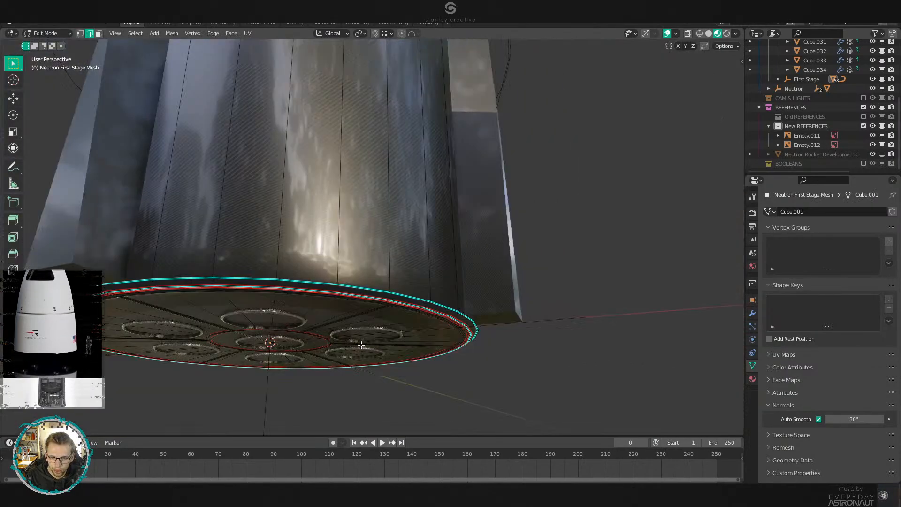
{"action": "key", "text": "shift+e"}
{"action": "key", "text": "1"}
{"action": "key", "text": "Return"}
{"action": "key", "text": "alt+a"}
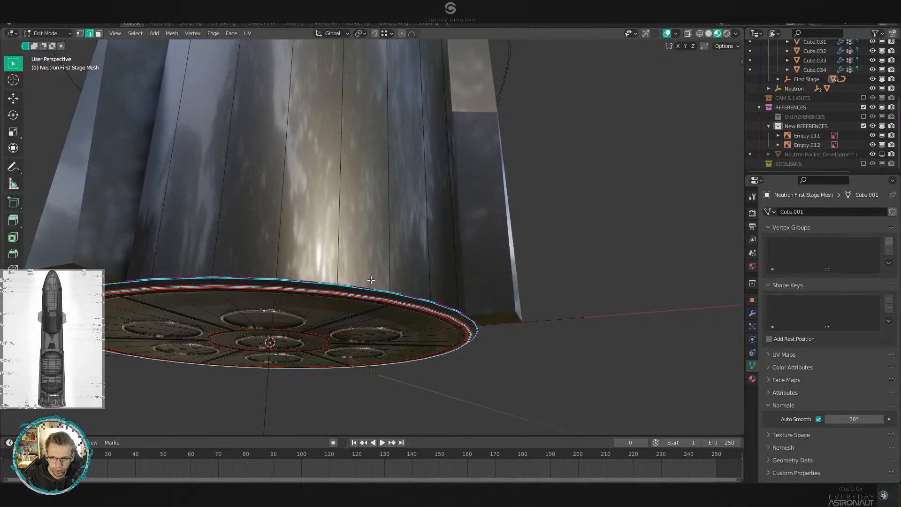
{"action": "key", "text": "Tab"}
Deselect everything and examine the upper hull, canards and fairing joint in material preview.
{"action": "scroll", "coordinate": [371, 279], "scroll_direction": "down", "scroll_amount": 4}
{"action": "mouse_move", "coordinate": [370, 280]}
{"action": "middle_mouse_down"}
{"action": "mouse_move", "coordinate": [385, 342]}
{"action": "mouse_move", "coordinate": [387, 301]}
{"action": "mouse_move", "coordinate": [419, 266]}
{"action": "mouse_move", "coordinate": [339, 193]}
{"action": "mouse_move", "coordinate": [459, 262]}
{"action": "mouse_move", "coordinate": [469, 258]}
{"action": "mouse_move", "coordinate": [368, 266]}
{"action": "mouse_move", "coordinate": [374, 269]}
{"action": "middle_mouse_up"}
{"action": "scroll", "coordinate": [384, 343], "scroll_direction": "down", "scroll_amount": 3}
{"action": "key", "text": "alt+a"}
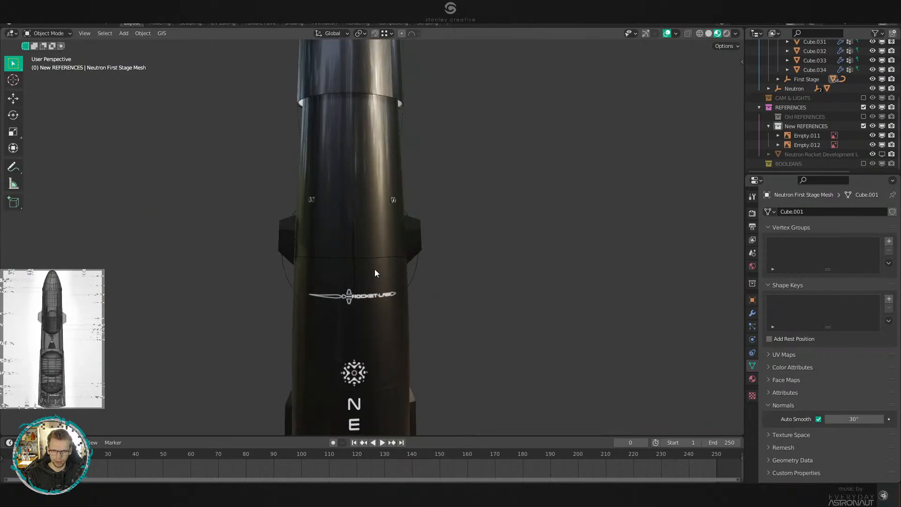
In solid shading, move all the nose fairing panels into a new "Old Fairings" collection under First Stage and exclude it from the view.
{"action": "key", "text": "KP_1"}
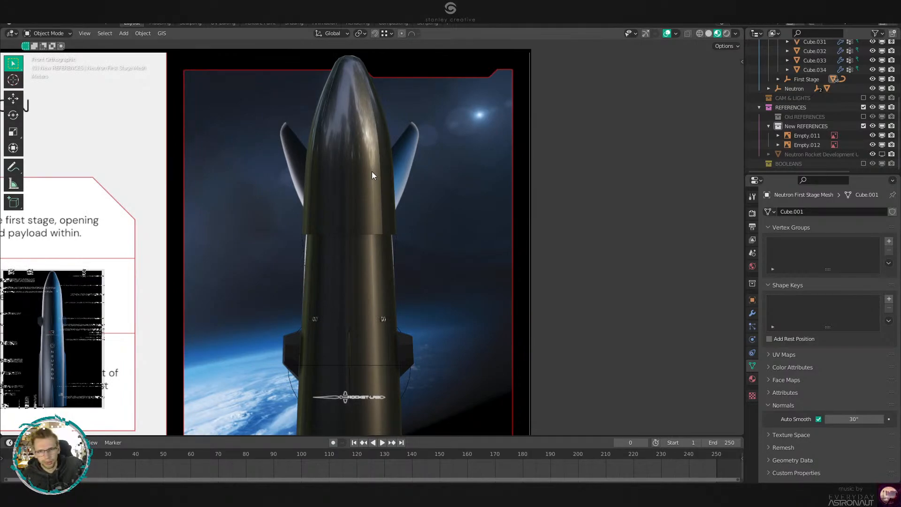
{"action": "scroll", "coordinate": [420, 215], "scroll_direction": "up", "scroll_amount": 3}
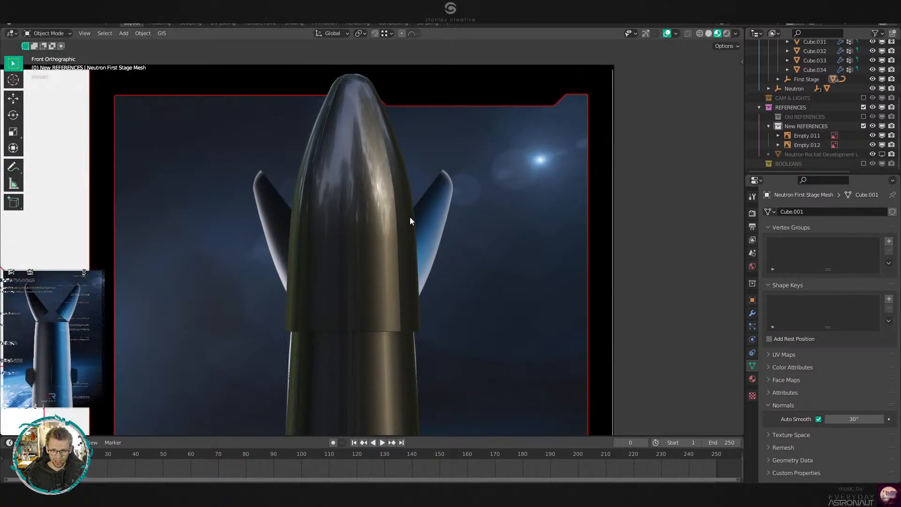
{"action": "scroll", "coordinate": [410, 217], "scroll_direction": "up", "scroll_amount": 2}
{"action": "scroll", "coordinate": [793, 148], "scroll_direction": "up", "scroll_amount": 3}
{"action": "left_click", "coordinate": [349, 180]}
{"action": "left_click", "coordinate": [430, 172], "text": "shift"}
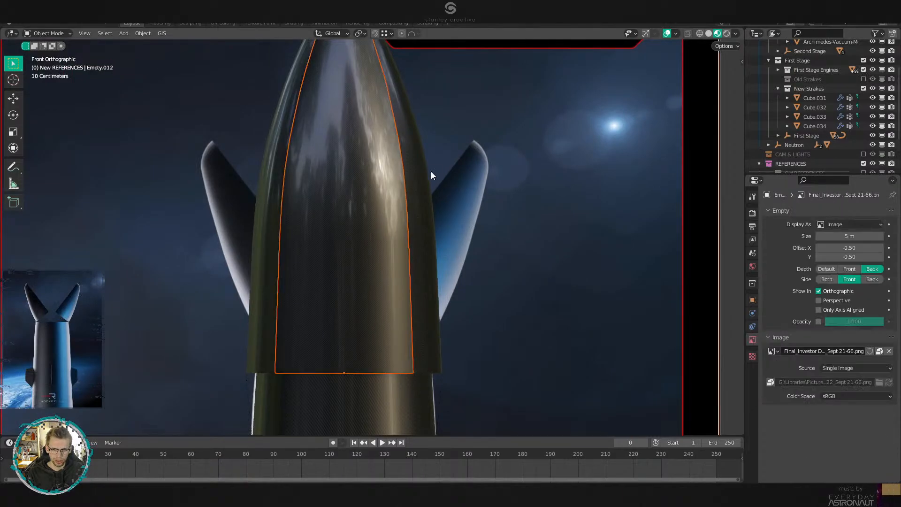
{"action": "left_click", "coordinate": [417, 176]}
{"action": "left_click", "coordinate": [354, 194], "text": "shift"}
{"action": "scroll", "coordinate": [350, 212], "scroll_direction": "down", "scroll_amount": 2}
{"action": "key", "text": "z"}
{"action": "mouse_move", "coordinate": [539, 249]}
{"action": "middle_mouse_down"}
{"action": "mouse_move", "coordinate": [427, 280]}
{"action": "mouse_move", "coordinate": [487, 266]}
{"action": "middle_mouse_up"}
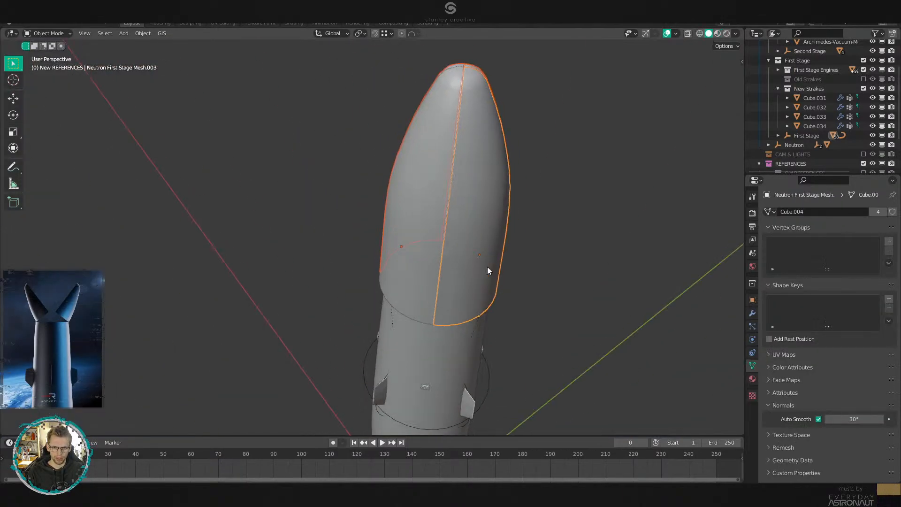
{"action": "left_click", "coordinate": [425, 219], "text": "shift"}
{"action": "key", "text": "m"}
{"action": "mouse_move", "coordinate": [424, 219]}
{"action": "mouse_move", "coordinate": [492, 254]}
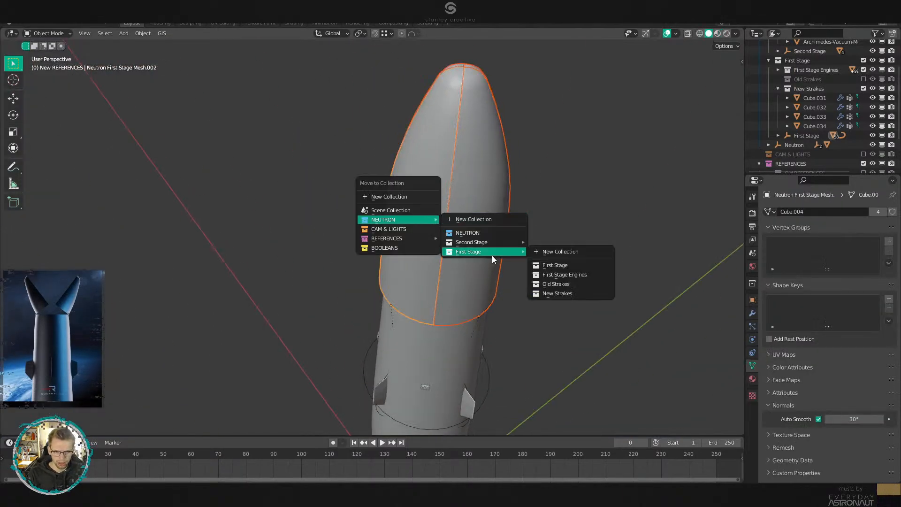
{"action": "left_click", "coordinate": [569, 251]}
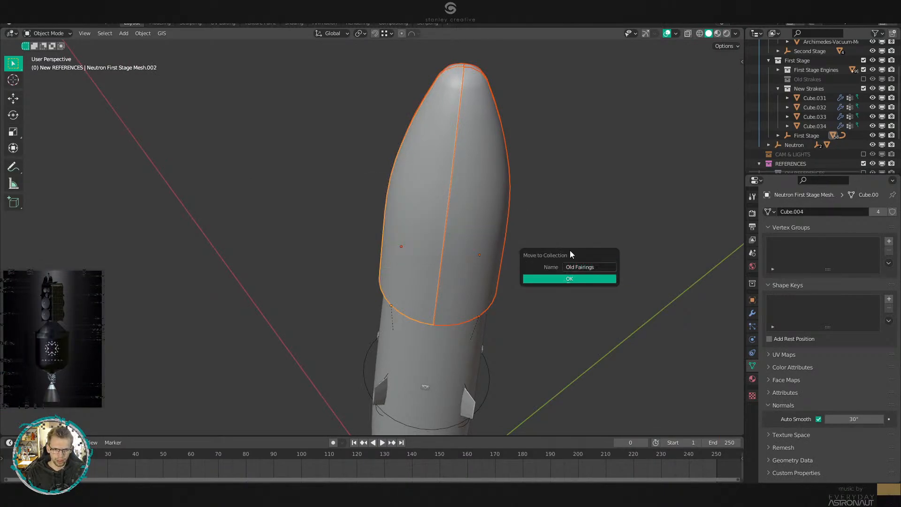
{"action": "key", "text": "Return"}
{"action": "left_click", "coordinate": [864, 135]}
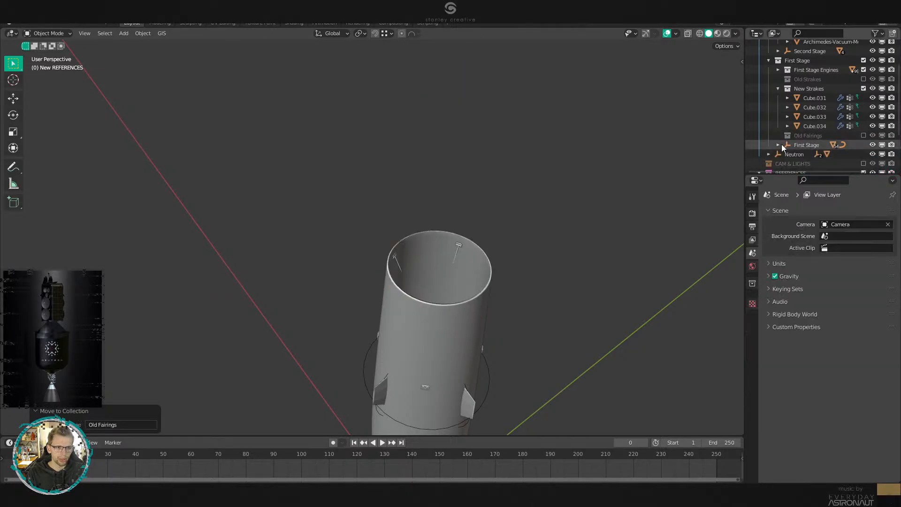
Examine the open fairing in the front reference image and the inside of the hull's open upper end.
{"action": "middle_click_drag", "start_coordinate": [469, 150], "coordinate": [410, 137]}
{"action": "key", "text": "KP_1"}
{"action": "scroll", "coordinate": [418, 137], "scroll_direction": "up", "scroll_amount": 4}
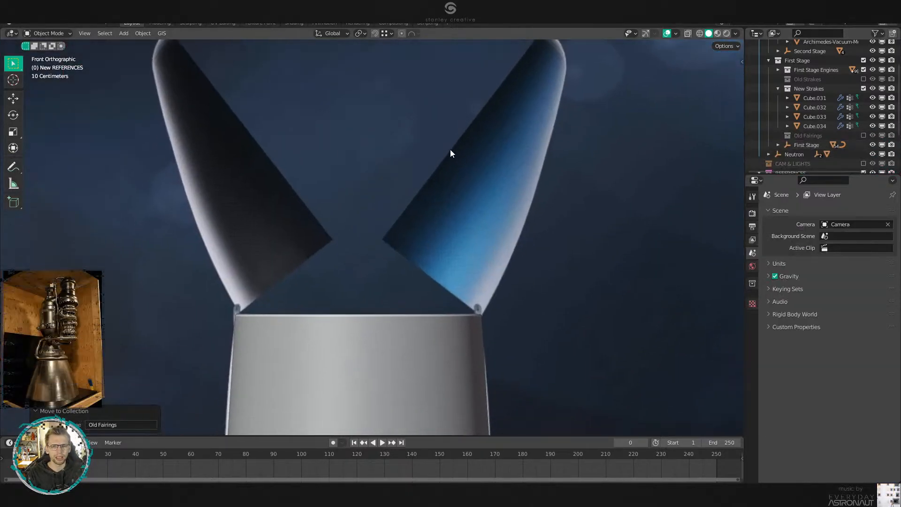
{"action": "middle_click_drag", "start_coordinate": [467, 171], "coordinate": [477, 214], "text": "shift"}
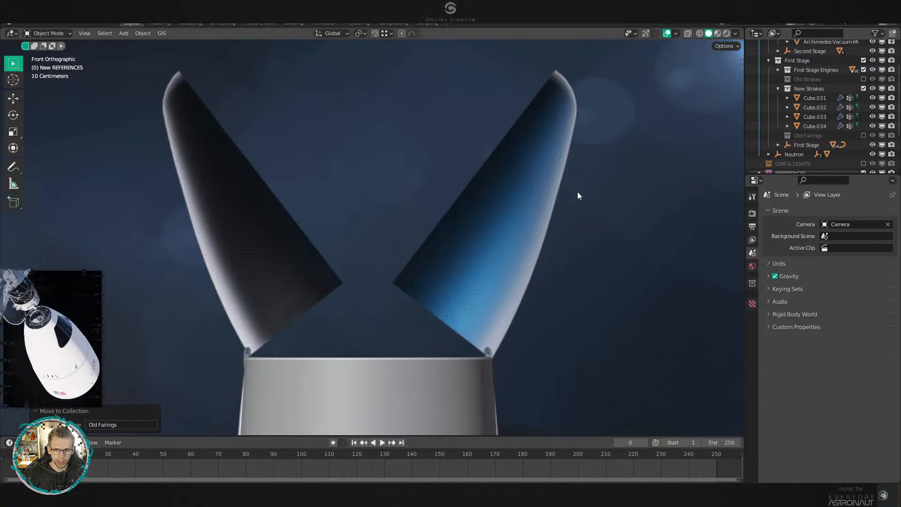
{"action": "middle_click_drag", "start_coordinate": [504, 217], "coordinate": [489, 236], "text": "shift"}
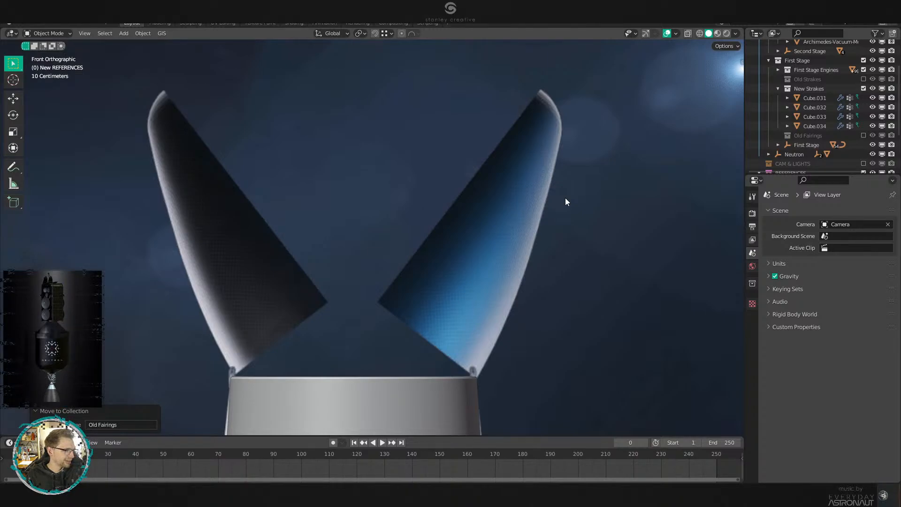
{"action": "scroll", "coordinate": [565, 197], "scroll_direction": "down", "scroll_amount": 6}
{"action": "middle_click_drag", "start_coordinate": [462, 362], "coordinate": [504, 306], "text": "shift"}
{"action": "scroll", "coordinate": [493, 258], "scroll_direction": "up", "scroll_amount": 5}
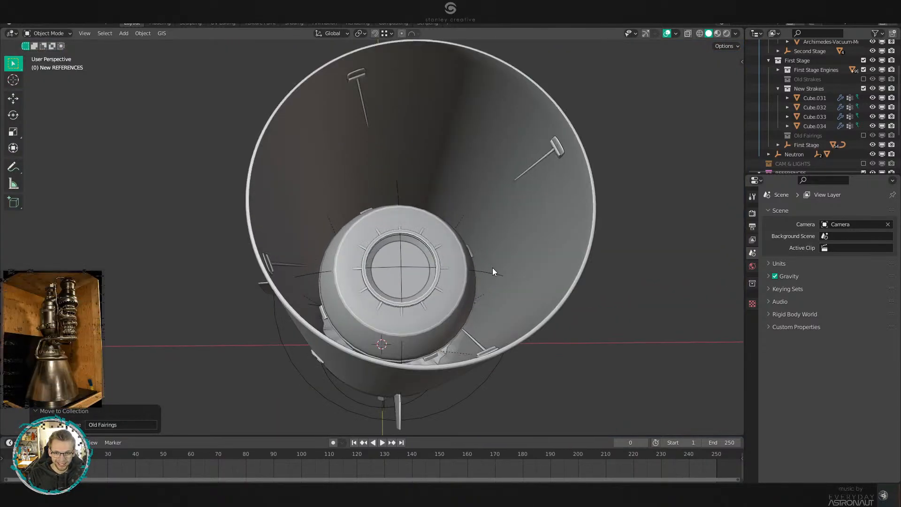
{"action": "key", "text": "KP_1"}
{"action": "scroll", "coordinate": [492, 275], "scroll_direction": "down", "scroll_amount": 7}
{"action": "middle_click_drag", "start_coordinate": [335, 246], "coordinate": [527, 182], "text": "shift"}
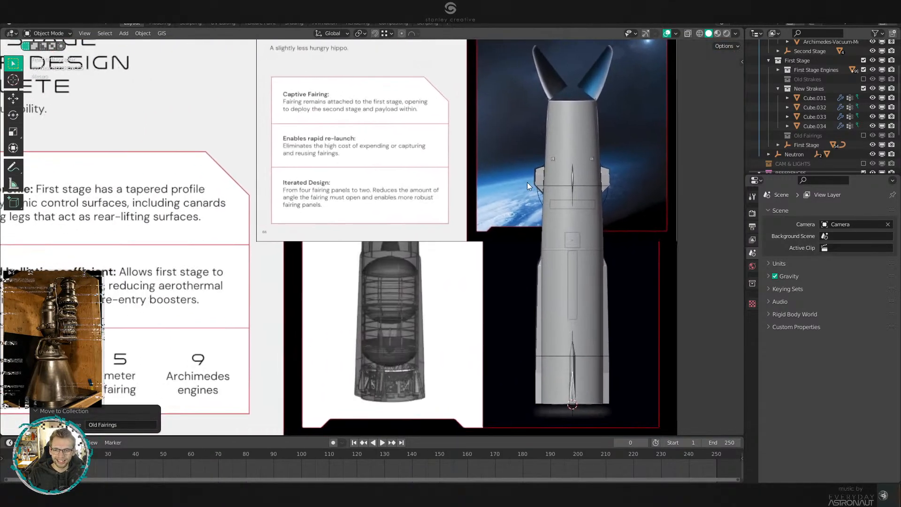
Move the cutaway reference image -5.6322 m along global Y, in front of the other page, and examine its canard and second stage area.
{"action": "scroll", "coordinate": [527, 182], "scroll_direction": "up", "scroll_amount": 1}
{"action": "left_click", "coordinate": [384, 191]}
{"action": "key", "text": "g"}
{"action": "right_click", "coordinate": [387, 202]}
{"action": "key", "text": "g"}
{"action": "key", "text": "z"}
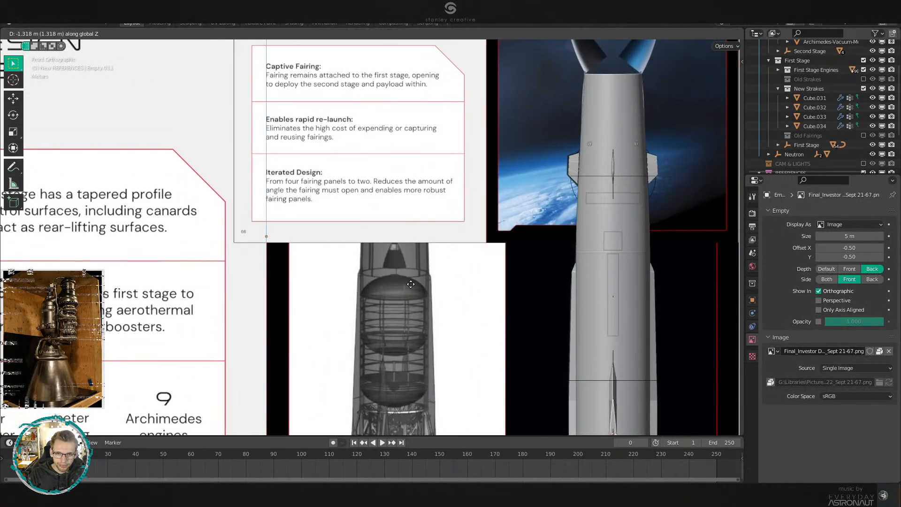
{"action": "left_click", "coordinate": [453, 219]}
{"action": "scroll", "coordinate": [457, 216], "scroll_direction": "up", "scroll_amount": 4}
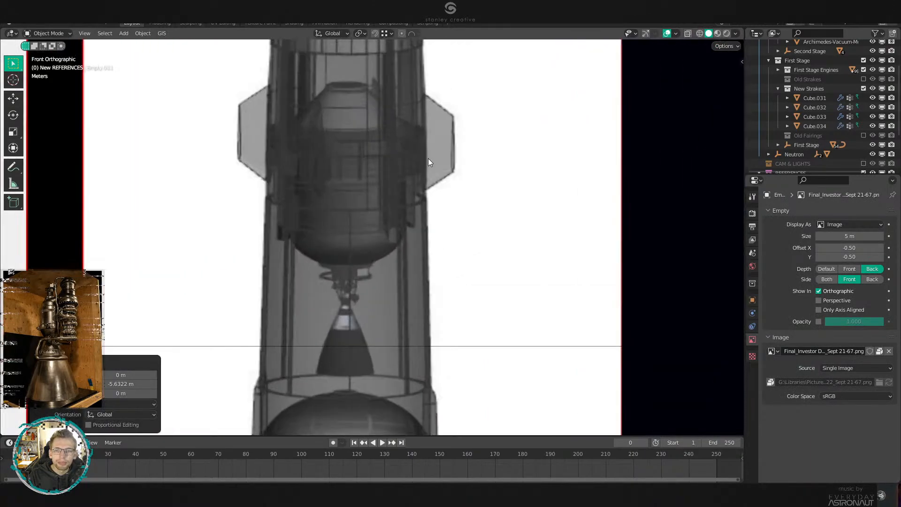
{"action": "scroll", "coordinate": [382, 281], "scroll_direction": "down", "scroll_amount": 3}
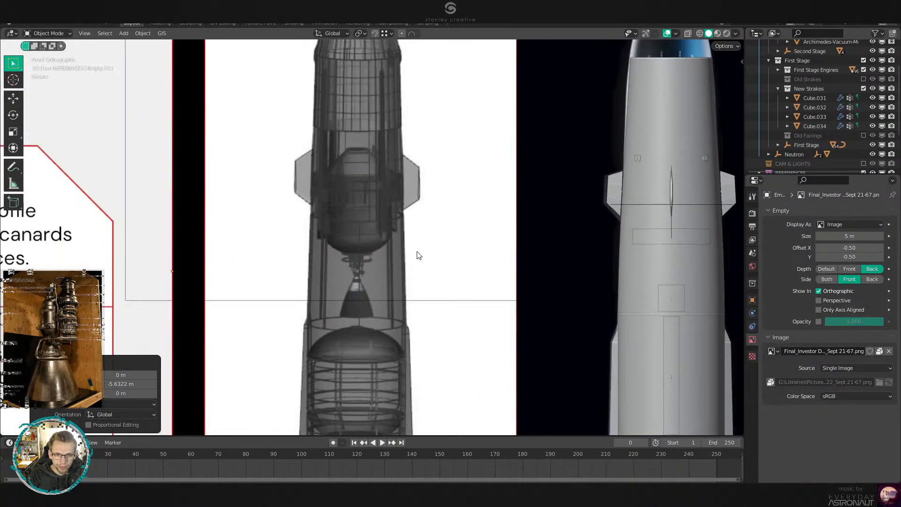
{"action": "scroll", "coordinate": [419, 256], "scroll_direction": "down", "scroll_amount": 3}
Compare the open fairing halves and their hinge points in the reference image with the top edge of the hull.
{"action": "scroll", "coordinate": [477, 249], "scroll_direction": "up", "scroll_amount": 6}
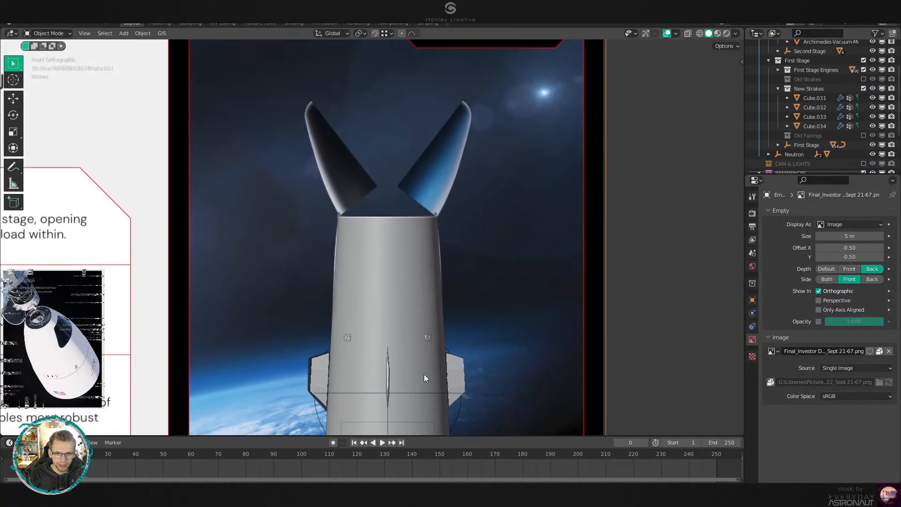
{"action": "scroll", "coordinate": [423, 378], "scroll_direction": "up", "scroll_amount": 2}
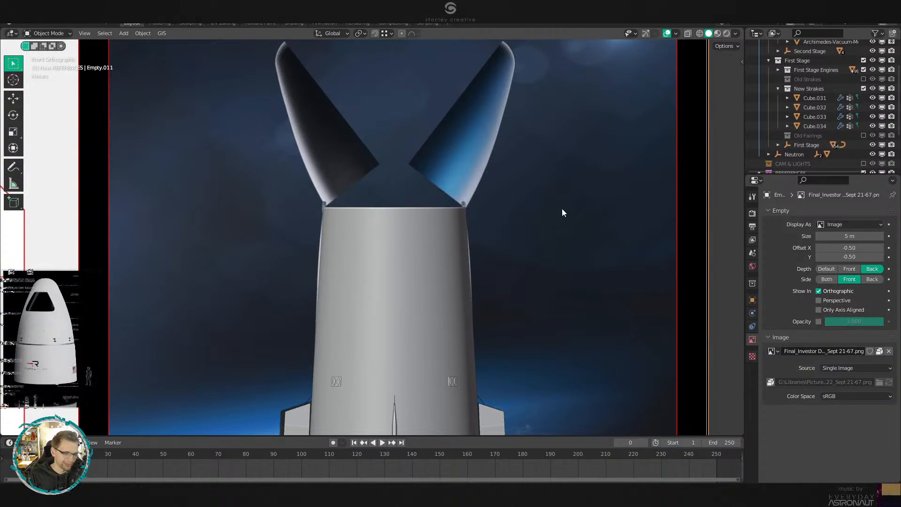
{"action": "middle_click_drag", "start_coordinate": [489, 227], "coordinate": [482, 286], "text": "shift"}
{"action": "scroll", "coordinate": [493, 282], "scroll_direction": "up", "scroll_amount": 2}
{"action": "scroll", "coordinate": [492, 284], "scroll_direction": "down", "scroll_amount": 2}
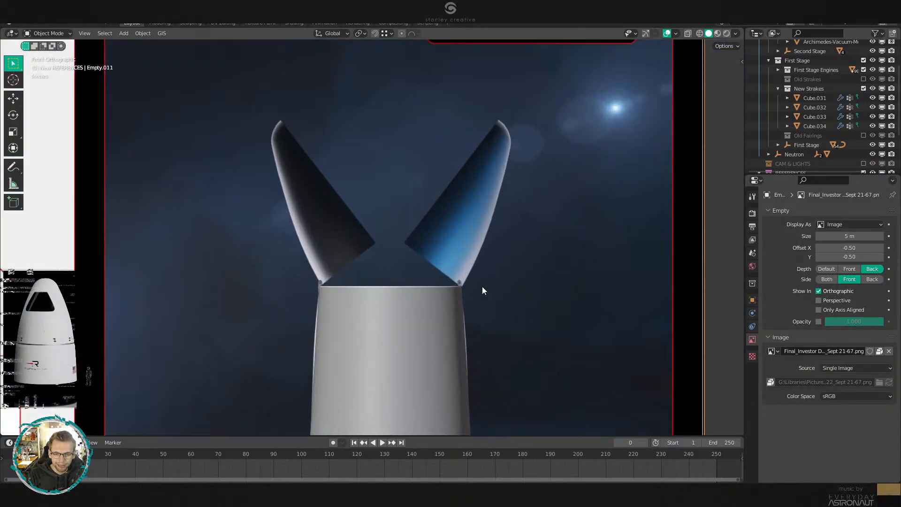
{"action": "scroll", "coordinate": [486, 278], "scroll_direction": "up", "scroll_amount": 2}
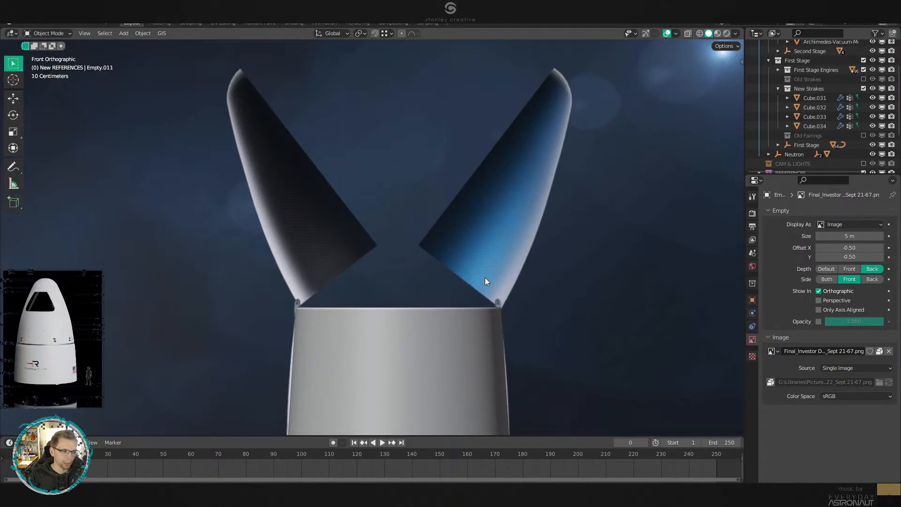
Set an edge crease of 1 on the end face of one thin rod inside the first stage's open upper end.
{"action": "mouse_move", "coordinate": [490, 324]}
{"action": "middle_mouse_down"}
{"action": "mouse_move", "coordinate": [486, 339]}
{"action": "mouse_move", "coordinate": [479, 248]}
{"action": "mouse_move", "coordinate": [484, 315]}
{"action": "middle_mouse_up"}
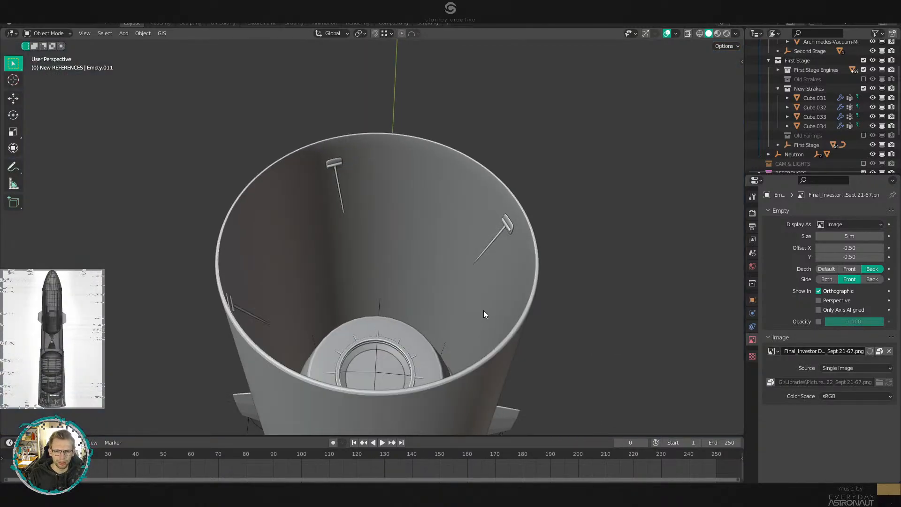
{"action": "left_click", "coordinate": [509, 232]}
{"action": "key", "text": "Tab"}
{"action": "key", "text": "z"}
{"action": "left_click", "coordinate": [443, 284]}
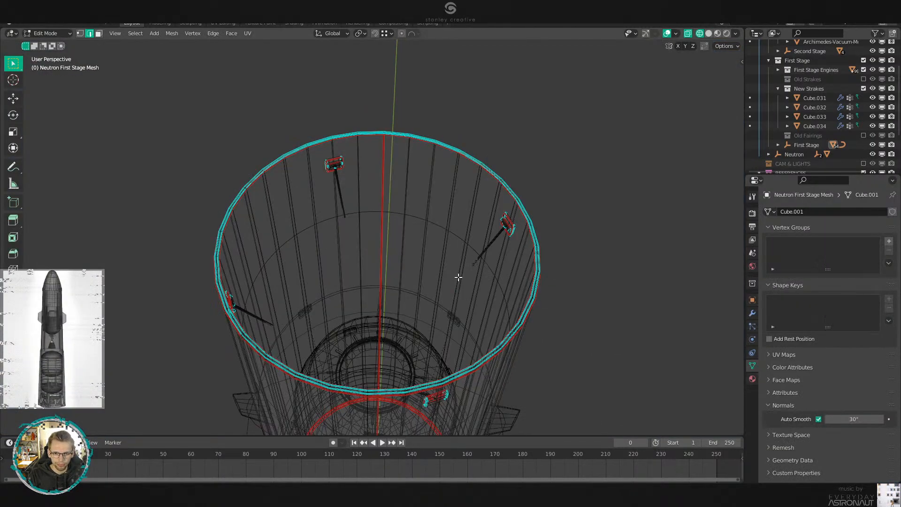
{"action": "scroll", "coordinate": [458, 277], "scroll_direction": "up", "scroll_amount": 5}
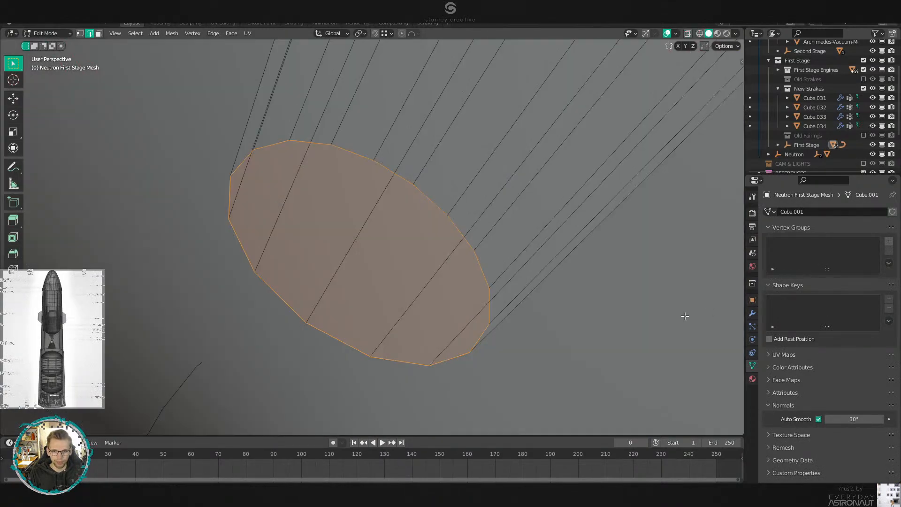
{"action": "key", "text": "shift+e"}
{"action": "type", "text": "1"}
{"action": "key", "text": "Return"}
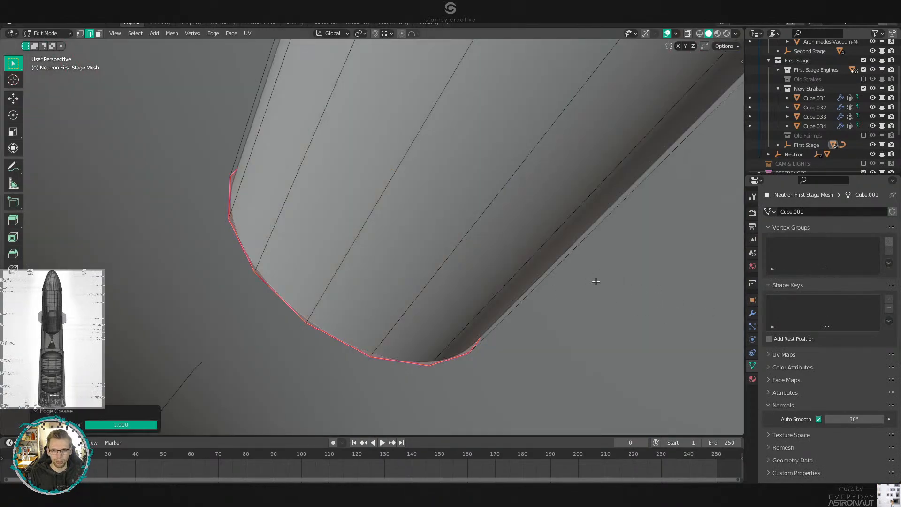
Set an edge crease of 1 on the end faces of the other rods inside the hull, then return to object mode in solid shading.
{"action": "scroll", "coordinate": [593, 278], "scroll_direction": "down", "scroll_amount": 10}
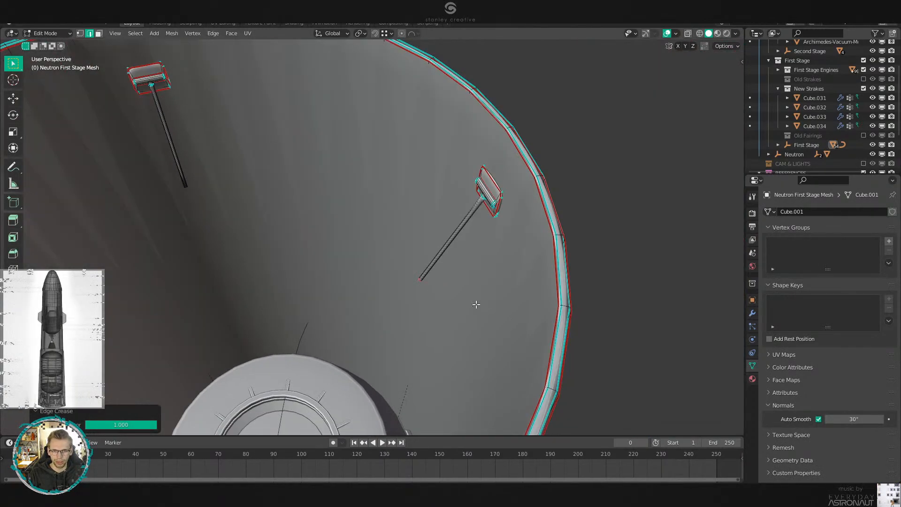
{"action": "middle_click_drag", "start_coordinate": [476, 304], "coordinate": [519, 230]}
{"action": "key", "text": "shift+z"}
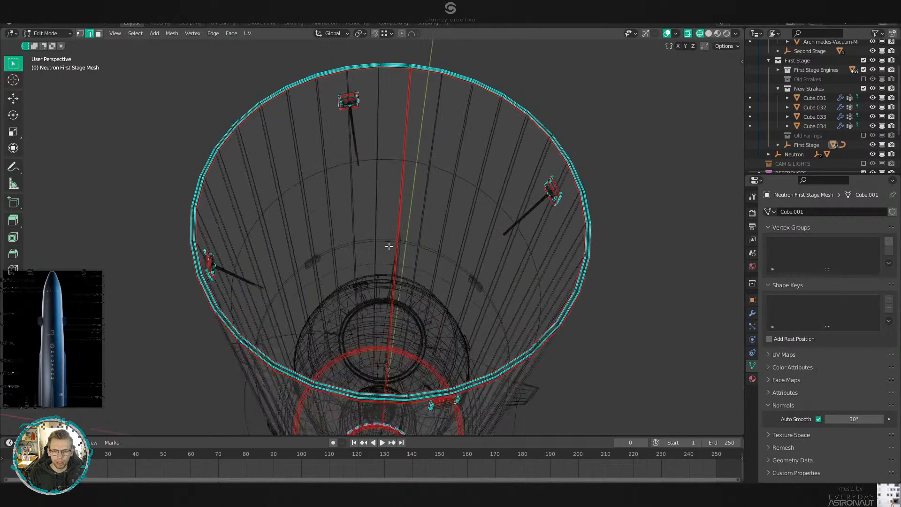
{"action": "mouse_move", "coordinate": [388, 247]}
{"action": "middle_mouse_down"}
{"action": "mouse_move", "coordinate": [374, 148]}
{"action": "mouse_move", "coordinate": [253, 217]}
{"action": "middle_mouse_up"}
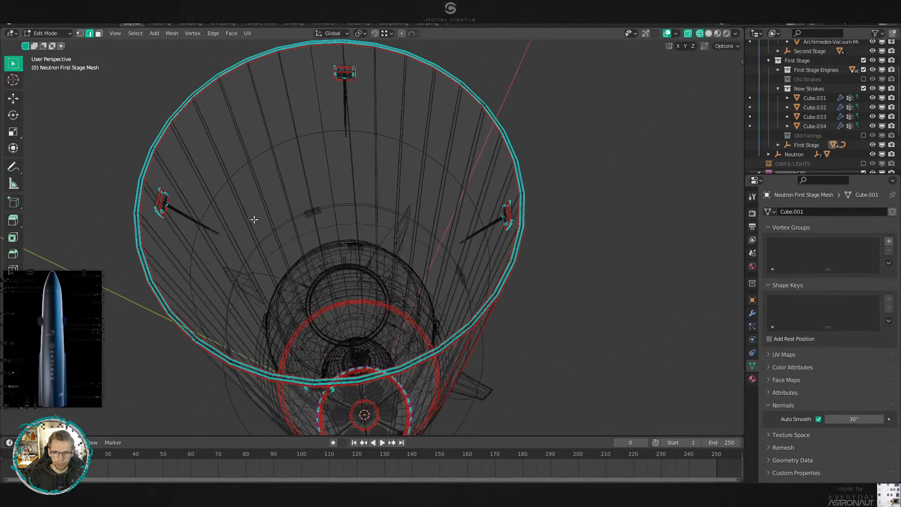
{"action": "key", "text": "shift+e"}
{"action": "type", "text": "1"}
{"action": "key", "text": "Return"}
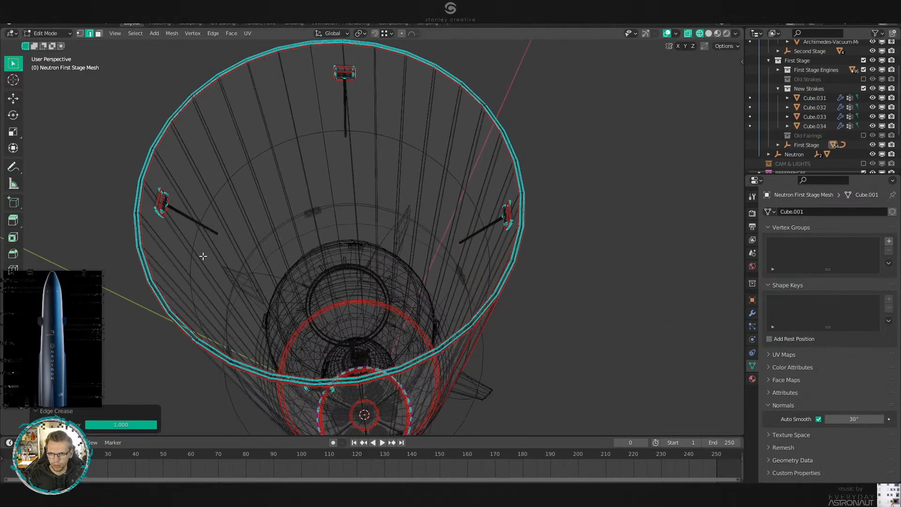
{"action": "middle_click_drag", "start_coordinate": [204, 256], "coordinate": [425, 291]}
{"action": "key", "text": "Tab"}
{"action": "key", "text": "z"}
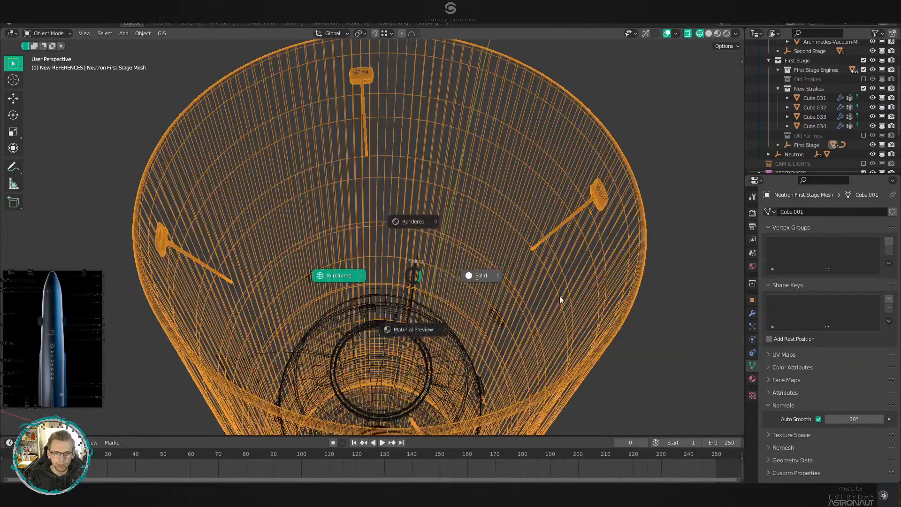
{"action": "left_click", "coordinate": [526, 271]}
Set an edge crease of 1 on the loop of side faces around one rod's mounting plate inside the hull.
{"action": "mouse_move", "coordinate": [533, 269]}
{"action": "middle_mouse_down"}
{"action": "mouse_move", "coordinate": [518, 281]}
{"action": "mouse_move", "coordinate": [545, 301]}
{"action": "mouse_move", "coordinate": [529, 287]}
{"action": "middle_mouse_up"}
{"action": "key", "text": "Tab"}
{"action": "key", "text": "KP_Decimal"}
{"action": "middle_click_drag", "start_coordinate": [673, 241], "coordinate": [461, 220]}
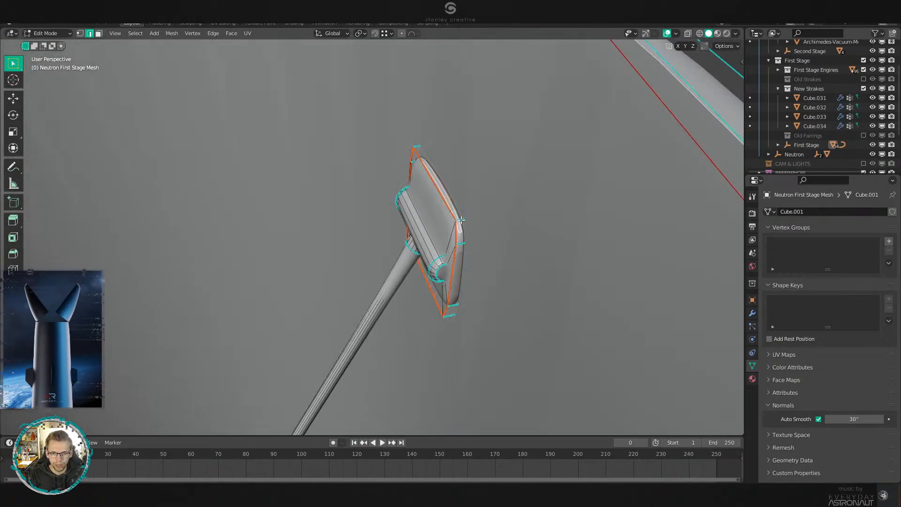
{"action": "key", "text": "3"}
{"action": "left_click", "coordinate": [461, 221], "text": "alt"}
{"action": "key", "text": "shift+e"}
{"action": "key", "text": "1"}
{"action": "key", "text": "Return"}
{"action": "key", "text": "Tab"}
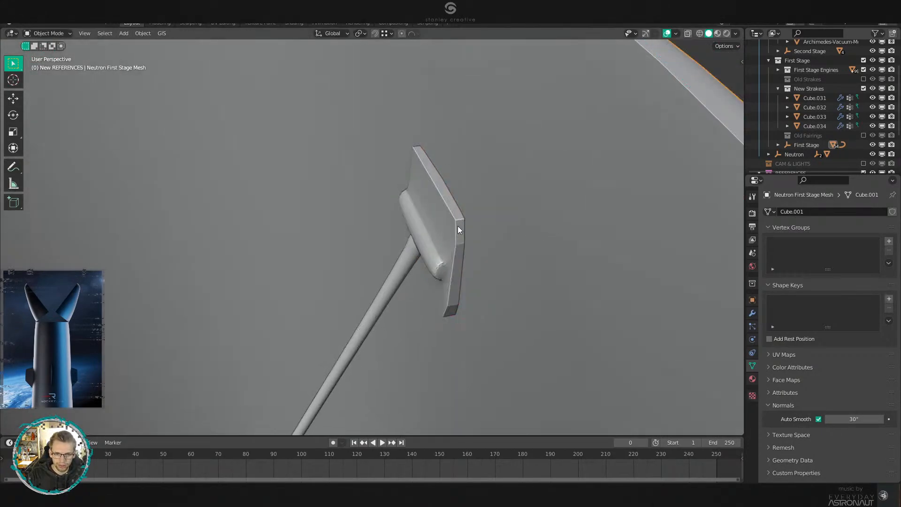
Select the side face loops of the remaining rod mounting plates and set their edge crease to 1.
{"action": "scroll", "coordinate": [459, 230], "scroll_direction": "down", "scroll_amount": 8}
{"action": "middle_click_drag", "start_coordinate": [421, 255], "coordinate": [277, 168]}
{"action": "key", "text": "Tab"}
{"action": "left_click", "coordinate": [275, 173], "text": "alt"}
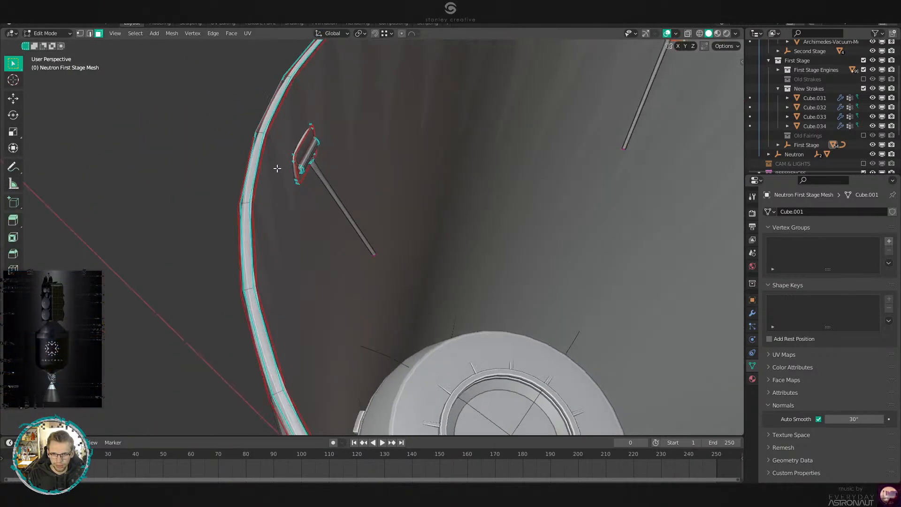
{"action": "left_click", "coordinate": [294, 154], "text": "alt+shift"}
{"action": "middle_click_drag", "start_coordinate": [331, 187], "coordinate": [288, 227]}
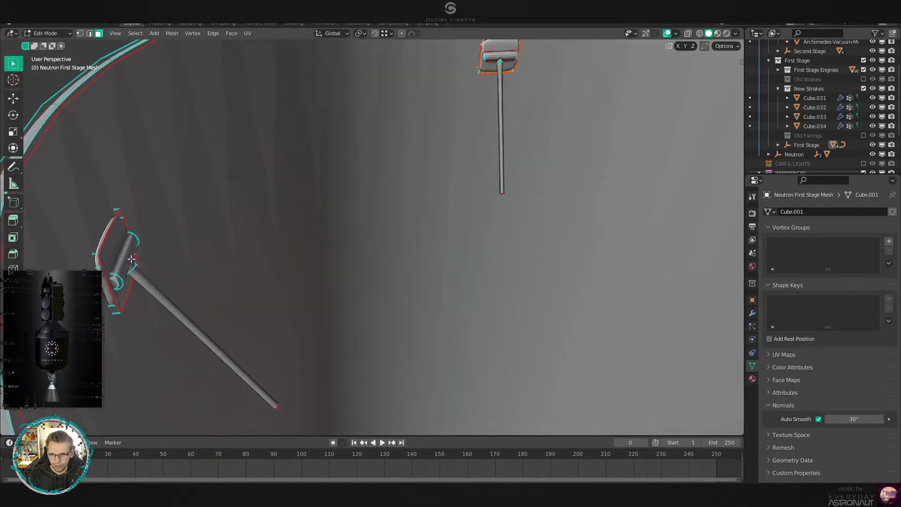
{"action": "left_click", "coordinate": [94, 254], "text": "alt+shift"}
{"action": "key", "text": "shift+e"}
{"action": "key", "text": "1"}
{"action": "key", "text": "Return"}
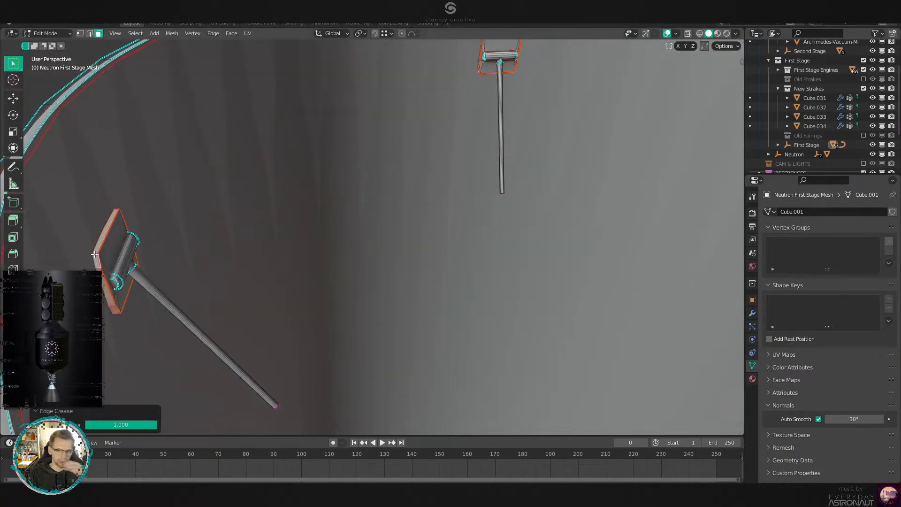
Deselect the mesh, return to object mode and examine the rods and mounting plates around the hull opening.
{"action": "key", "text": "alt+a"}
{"action": "key", "text": "Tab"}
{"action": "scroll", "coordinate": [232, 212], "scroll_direction": "down", "scroll_amount": 5}
{"action": "middle_click_drag", "start_coordinate": [271, 242], "coordinate": [348, 287]}
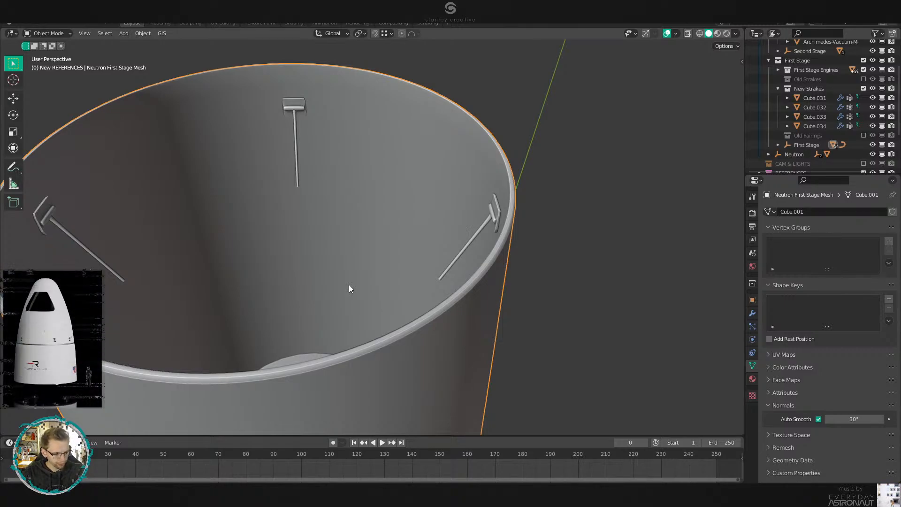
{"action": "middle_click_drag", "start_coordinate": [351, 255], "coordinate": [399, 271]}
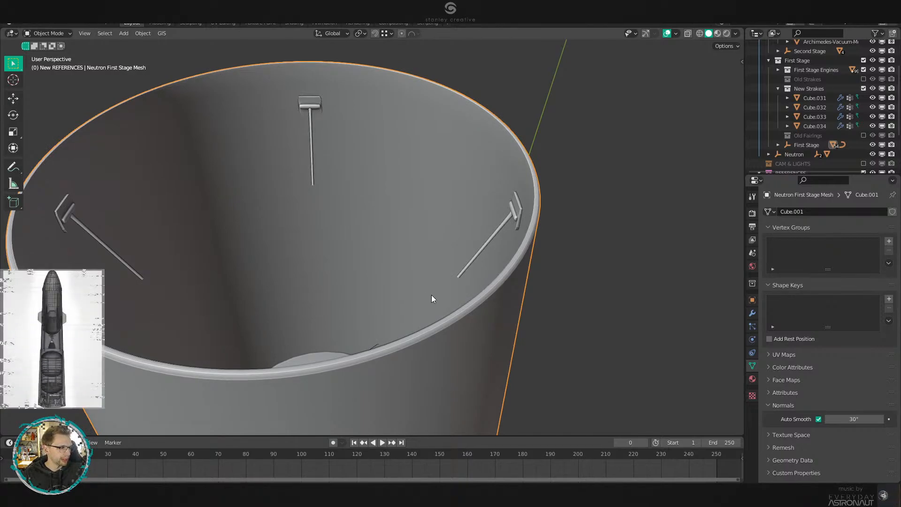
Compare the hull's upper rim and fairing hinge points with the open-fairing reference in front view.
{"action": "middle_click_drag", "start_coordinate": [433, 298], "coordinate": [514, 308]}
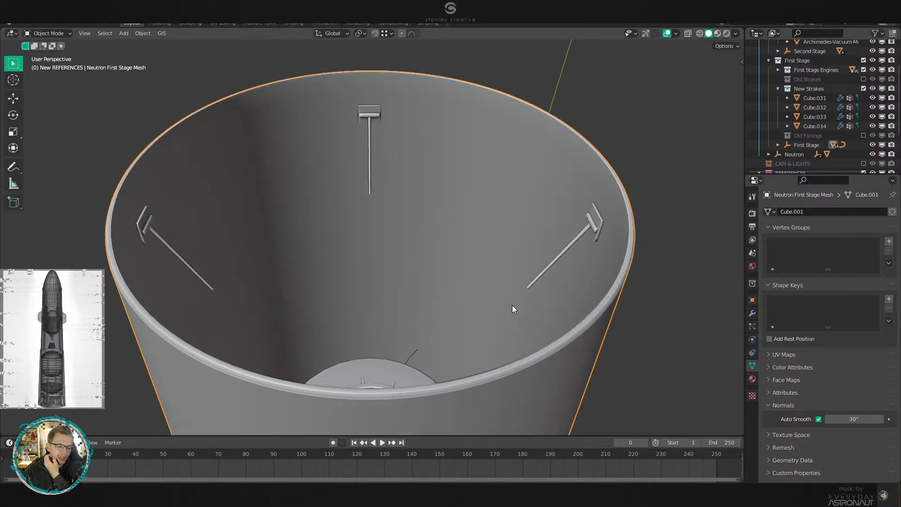
{"action": "key", "text": "KP_1"}
{"action": "scroll", "coordinate": [524, 275], "scroll_direction": "down", "scroll_amount": 5}
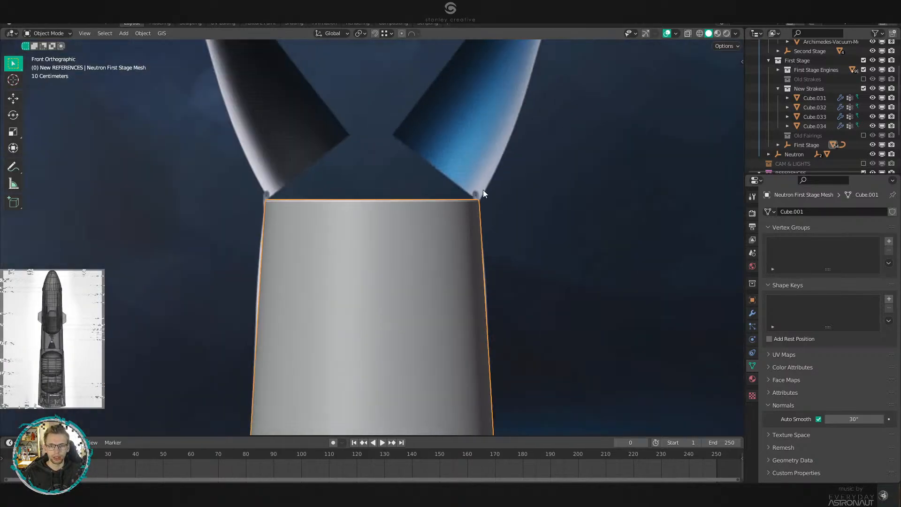
{"action": "middle_click_drag", "start_coordinate": [512, 294], "coordinate": [478, 295], "text": "shift"}
{"action": "scroll", "coordinate": [478, 294], "scroll_direction": "up", "scroll_amount": 1}
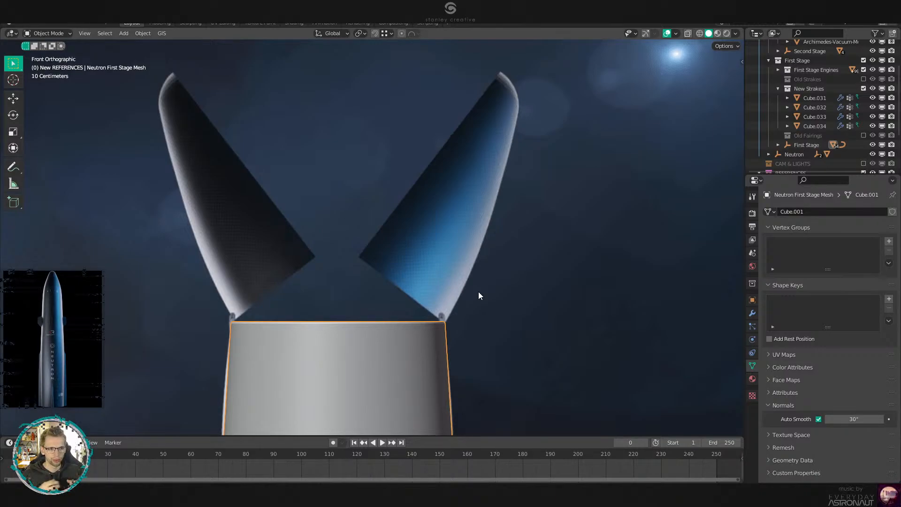
{"action": "scroll", "coordinate": [369, 337], "scroll_direction": "up", "scroll_amount": 1}
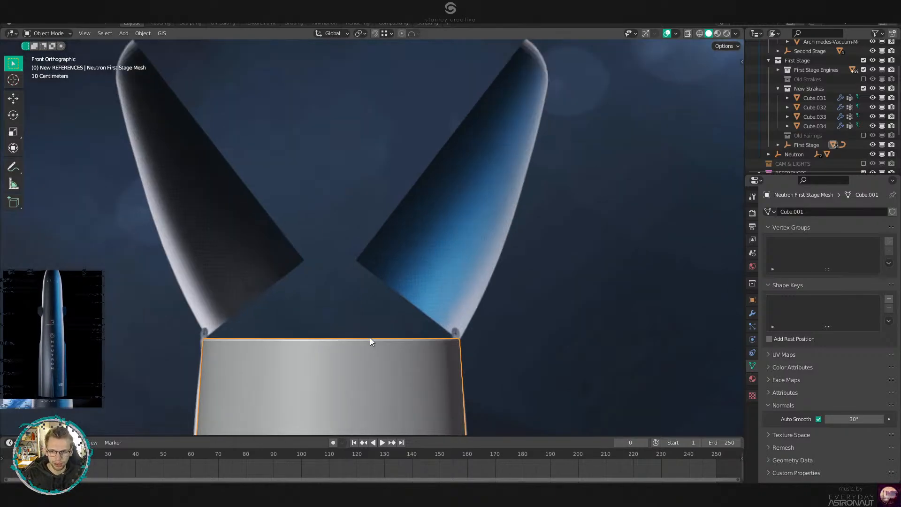
{"action": "middle_click_drag", "start_coordinate": [370, 337], "coordinate": [478, 285], "text": "shift"}
{"action": "scroll", "coordinate": [477, 286], "scroll_direction": "up", "scroll_amount": 4}
{"action": "scroll", "coordinate": [393, 322], "scroll_direction": "down", "scroll_amount": 1}
{"action": "scroll", "coordinate": [393, 322], "scroll_direction": "down", "scroll_amount": 5}
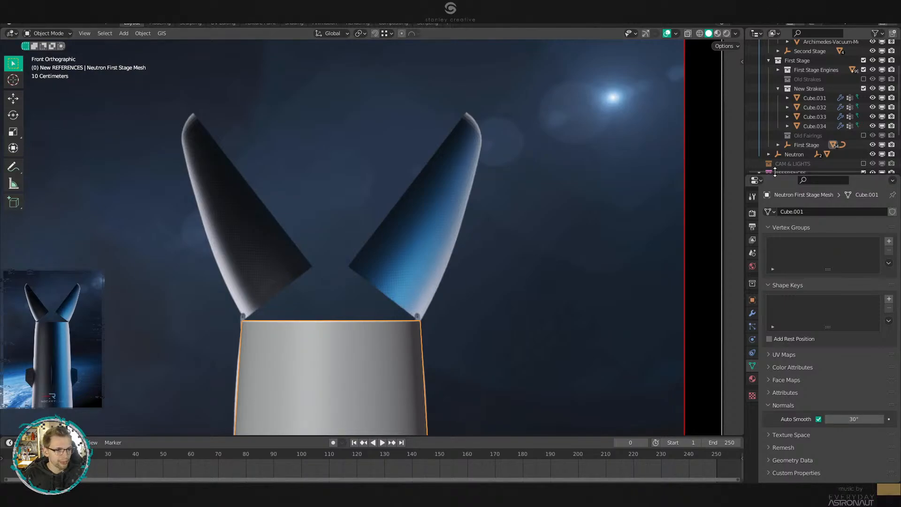
Place the 3D cursor at the centre of the edge loop on the hull's upper rim, then return to object mode.
{"action": "key", "text": "Tab"}
{"action": "scroll", "coordinate": [399, 328], "scroll_direction": "up", "scroll_amount": 6}
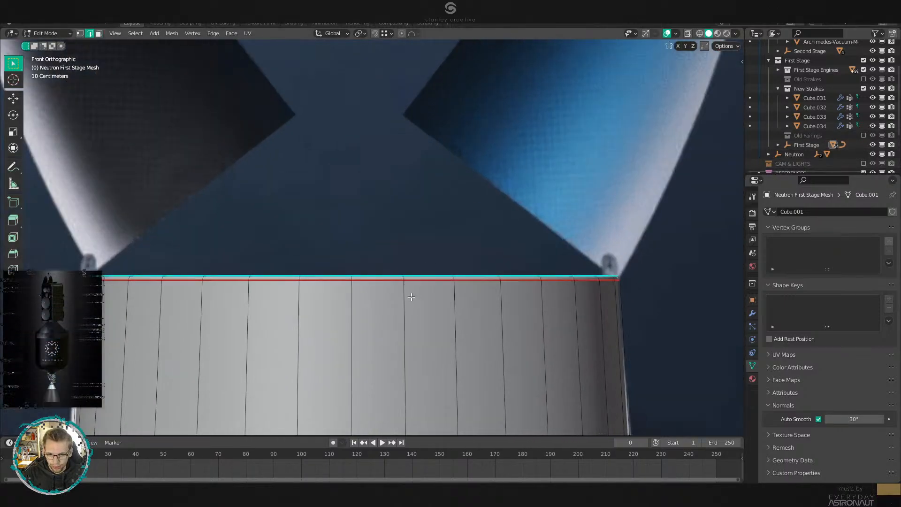
{"action": "left_click", "coordinate": [384, 285], "text": "alt"}
{"action": "key", "text": "alt+a"}
{"action": "key", "text": "Tab"}
Make the New Strakes collection active.
{"action": "scroll", "coordinate": [526, 294], "scroll_direction": "down", "scroll_amount": 2}
{"action": "middle_click_drag", "start_coordinate": [596, 191], "coordinate": [592, 294], "text": "shift"}
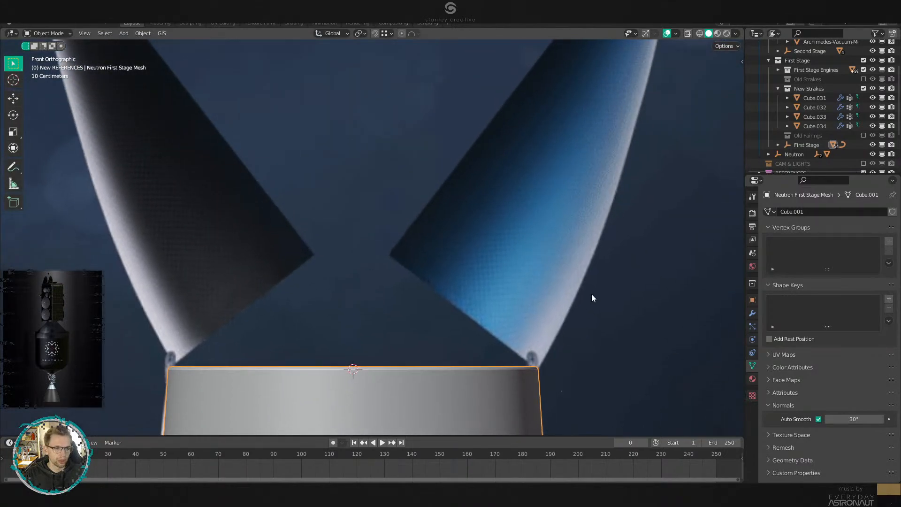
{"action": "scroll", "coordinate": [591, 294], "scroll_direction": "down", "scroll_amount": 3}
{"action": "scroll", "coordinate": [858, 128], "scroll_direction": "down", "scroll_amount": 1}
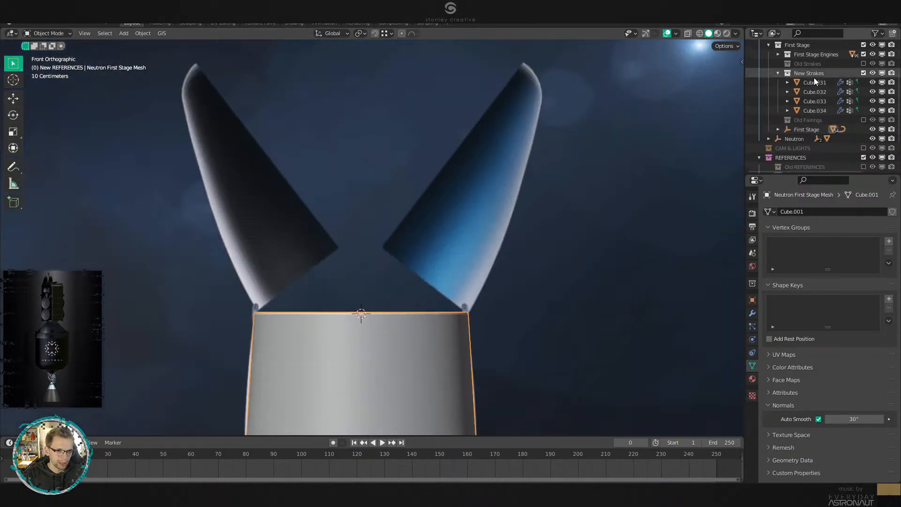
{"action": "left_click", "coordinate": [813, 75]}
Try a Tangent Ogive cone at the 3D cursor on the hull's rim as the fairing base, then undo it.
{"action": "key", "text": "shift+a"}
{"action": "mouse_move", "coordinate": [441, 41]}
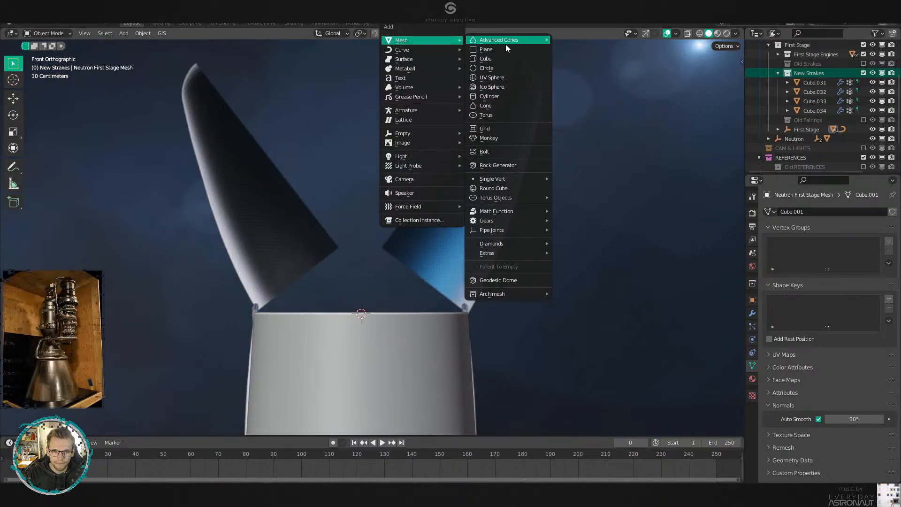
{"action": "mouse_move", "coordinate": [505, 44]}
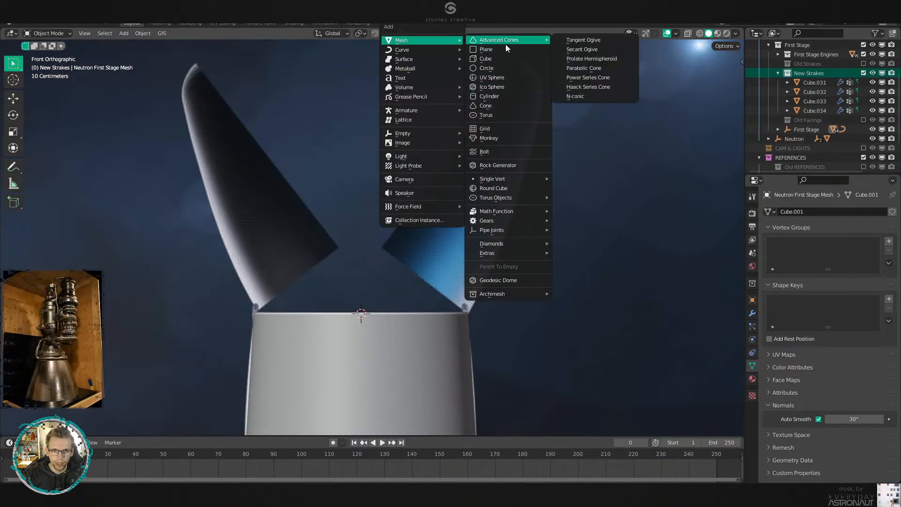
{"action": "left_click", "coordinate": [583, 40]}
{"action": "scroll", "coordinate": [400, 278], "scroll_direction": "up", "scroll_amount": 2}
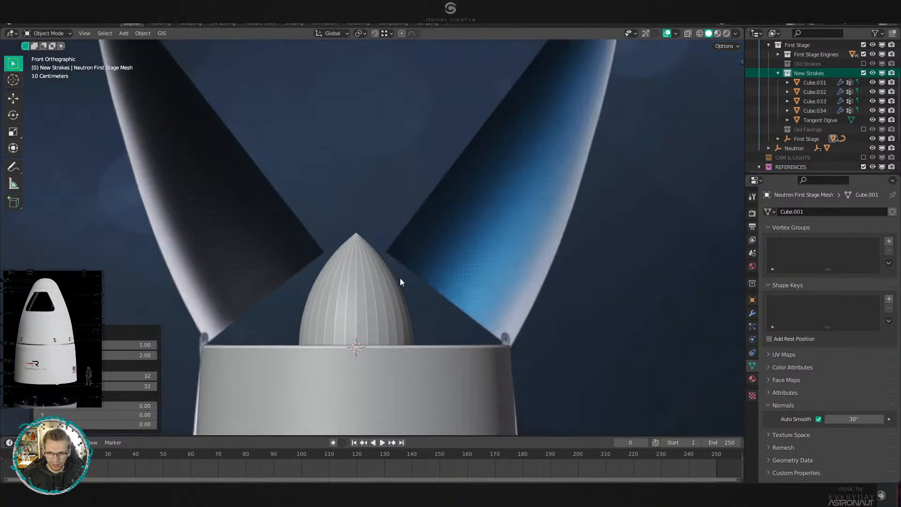
{"action": "scroll", "coordinate": [412, 285], "scroll_direction": "down", "scroll_amount": 3}
{"action": "key", "text": "ctrl+z"}
Try a Secant Ogive cone at the 3D cursor on the hull's rim, then undo it.
{"action": "key", "text": "shift+a"}
{"action": "mouse_move", "coordinate": [510, 132]}
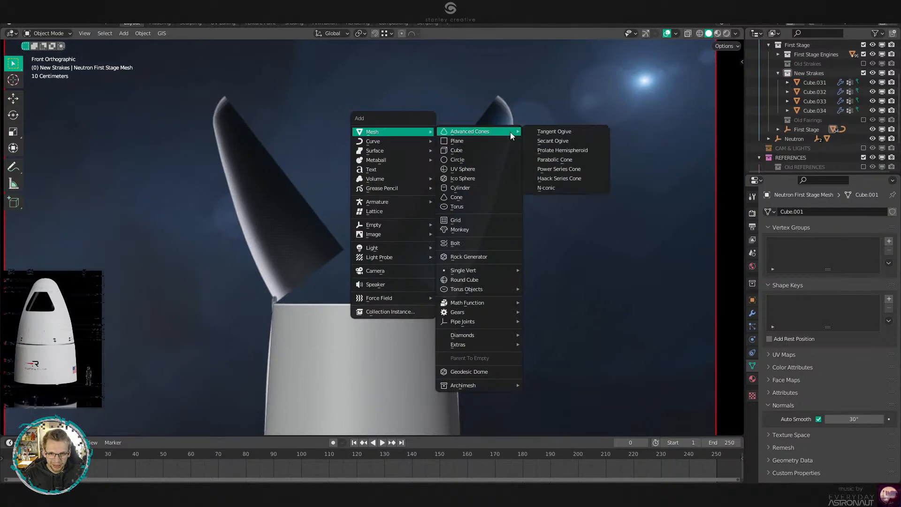
{"action": "left_click", "coordinate": [559, 141]}
{"action": "key", "text": "ctrl+z"}
{"action": "scroll", "coordinate": [415, 112], "scroll_direction": "up", "scroll_amount": 2}
Try a Prolate Hemispheroid on the hull's rim with a radius of 2.67 and a height of 5.44, then undo it.
{"action": "key", "text": "shift+a"}
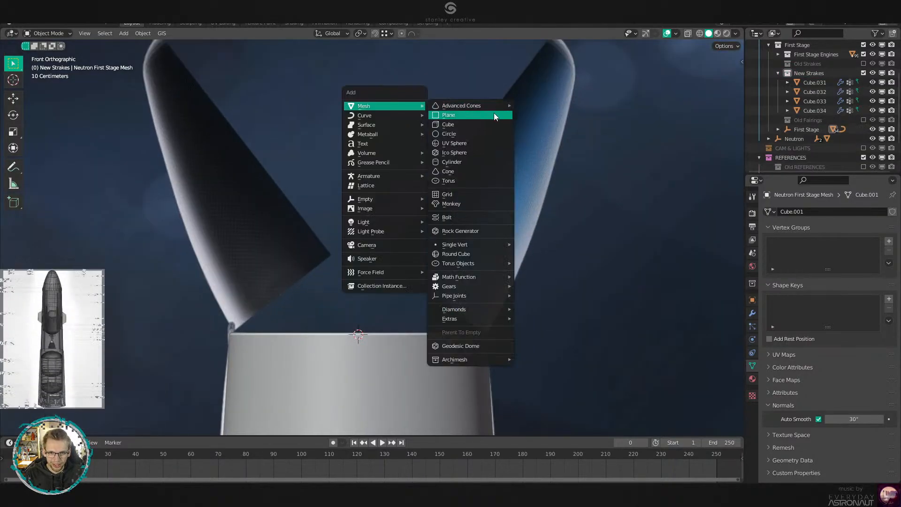
{"action": "mouse_move", "coordinate": [505, 111]}
{"action": "left_click", "coordinate": [545, 124]}
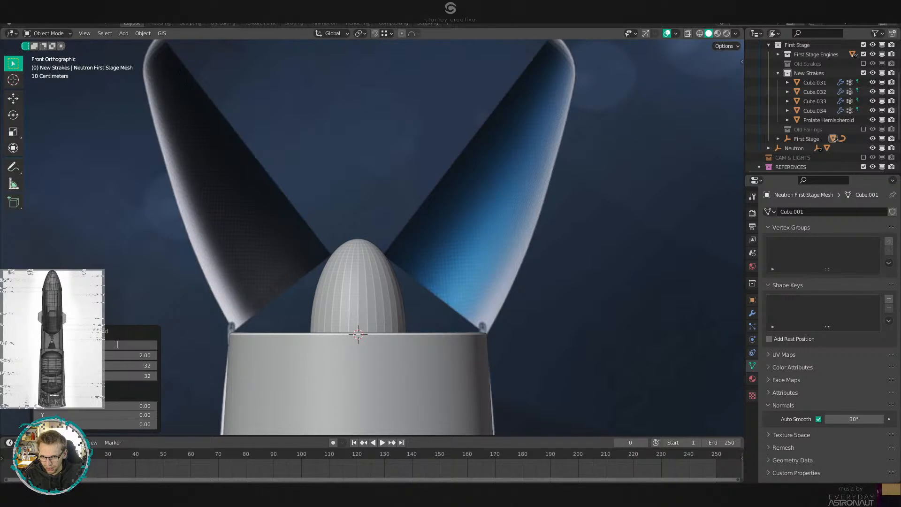
{"action": "left_click_drag", "start_coordinate": [116, 344], "coordinate": [163, 344]}
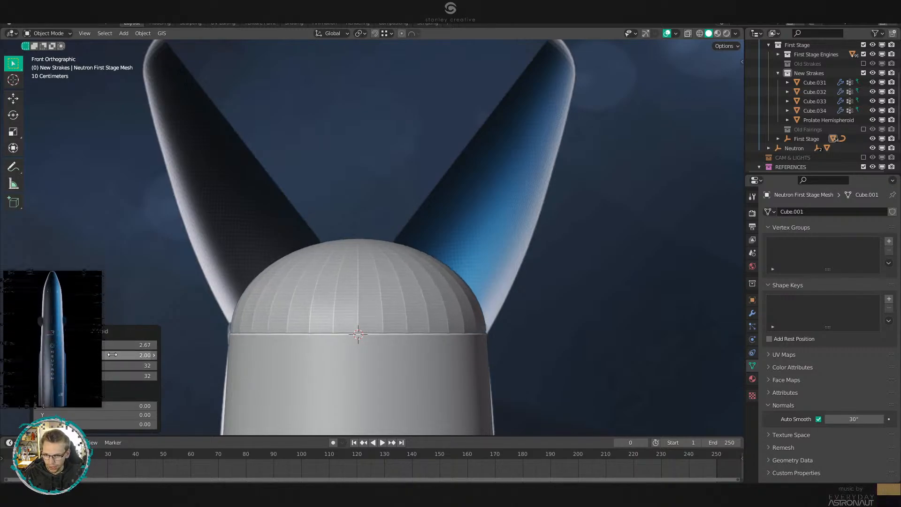
{"action": "left_click_drag", "start_coordinate": [104, 356], "coordinate": [172, 355]}
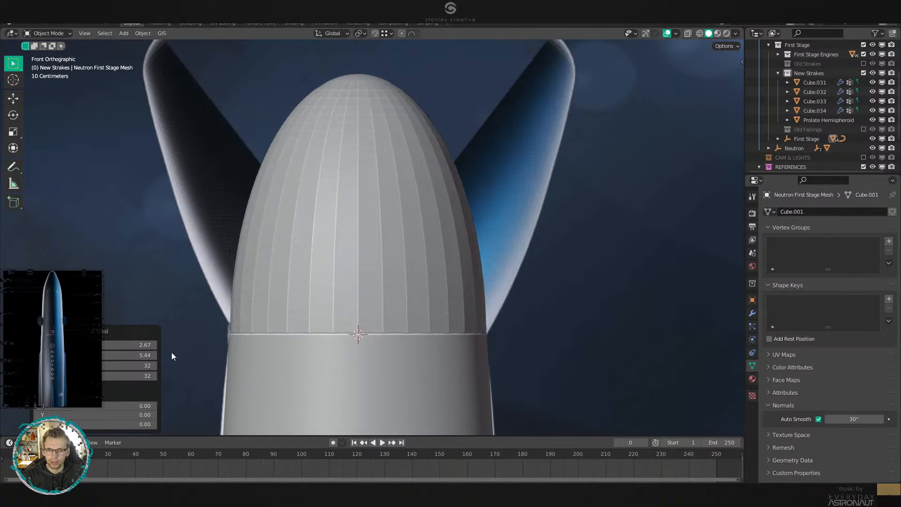
{"action": "key", "text": "ctrl+z"}
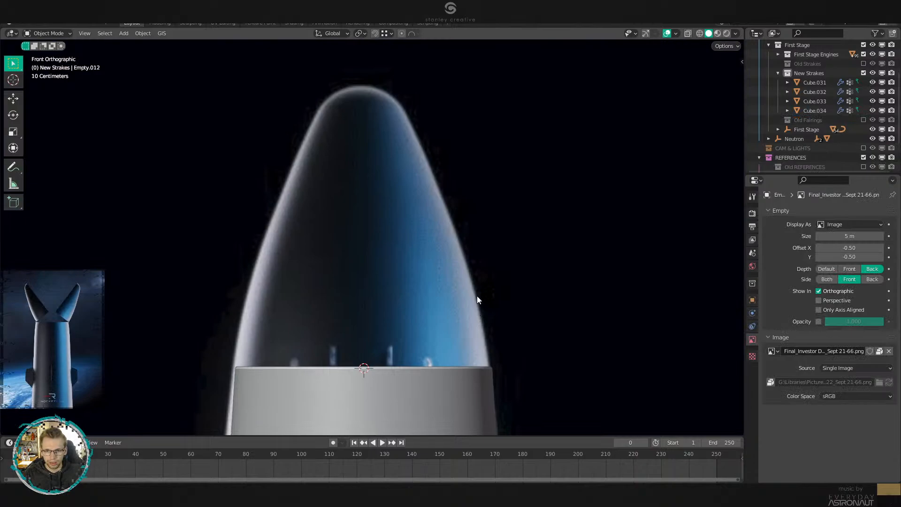
Compare the hull's upper outline with the closed-fairing reference image, from the rim down to the strakes.
{"action": "key", "text": "shift+a"}
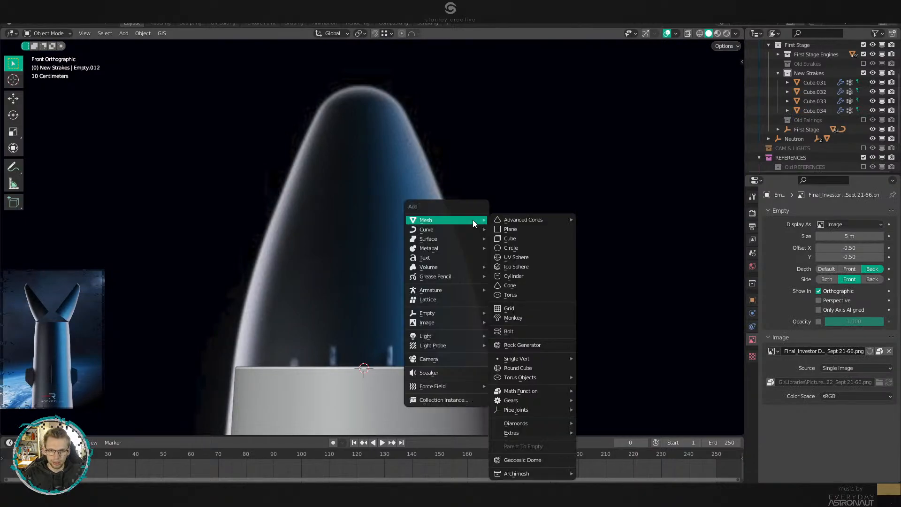
{"action": "scroll", "coordinate": [412, 155], "scroll_direction": "down", "scroll_amount": 3}
{"action": "scroll", "coordinate": [420, 160], "scroll_direction": "up", "scroll_amount": 2}
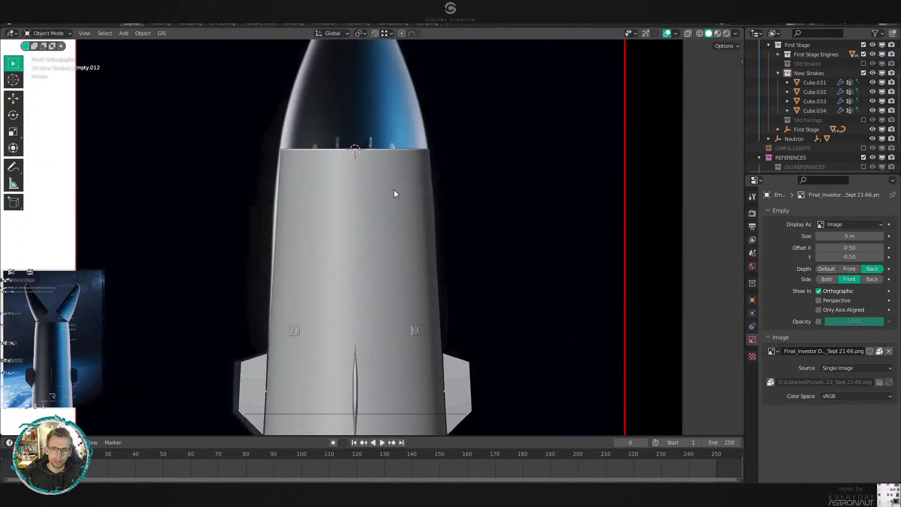
{"action": "left_click", "coordinate": [394, 192]}
{"action": "scroll", "coordinate": [492, 232], "scroll_direction": "down", "scroll_amount": 3}
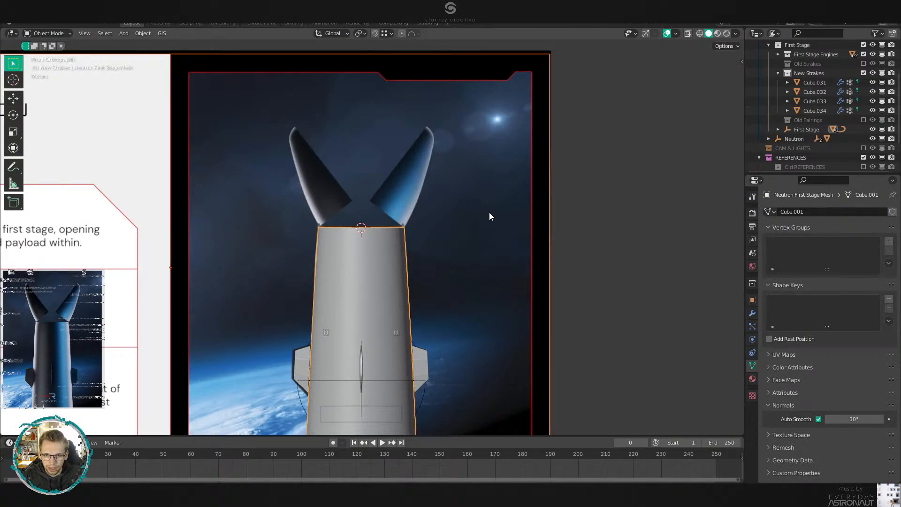
{"action": "left_click", "coordinate": [480, 215]}
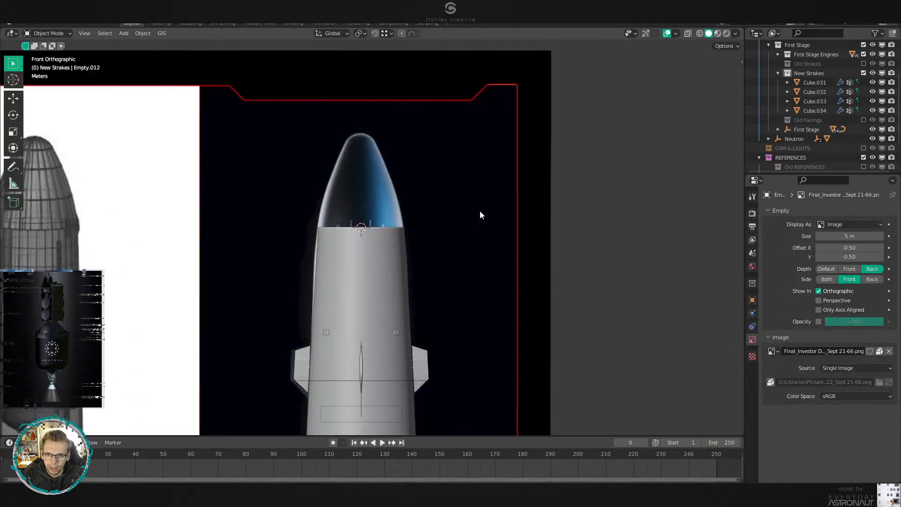
{"action": "scroll", "coordinate": [454, 217], "scroll_direction": "up", "scroll_amount": 10}
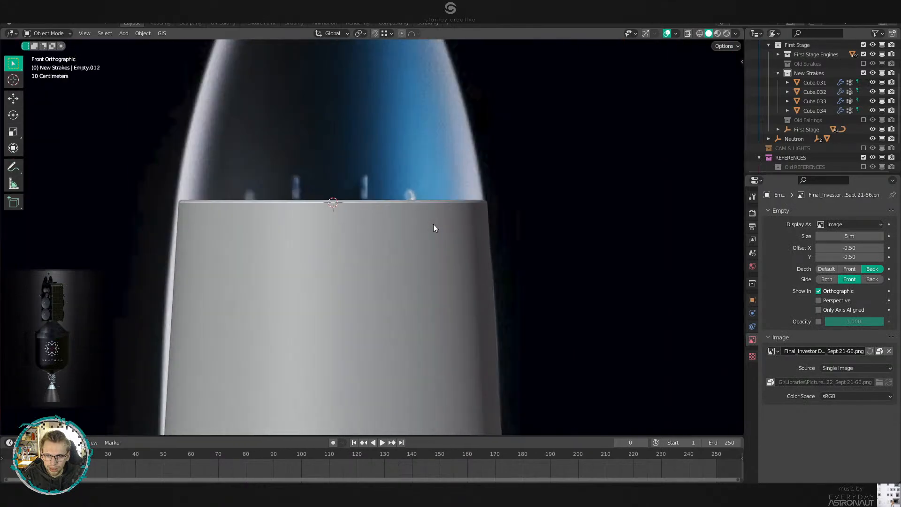
{"action": "scroll", "coordinate": [500, 256], "scroll_direction": "down", "scroll_amount": 3}
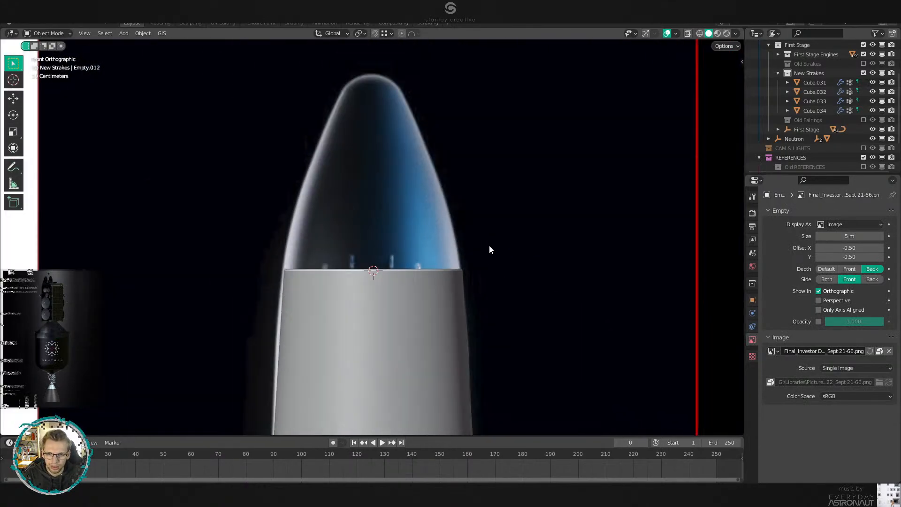
{"action": "scroll", "coordinate": [474, 221], "scroll_direction": "down", "scroll_amount": 3}
{"action": "middle_click_drag", "start_coordinate": [404, 352], "coordinate": [448, 181], "text": "shift"}
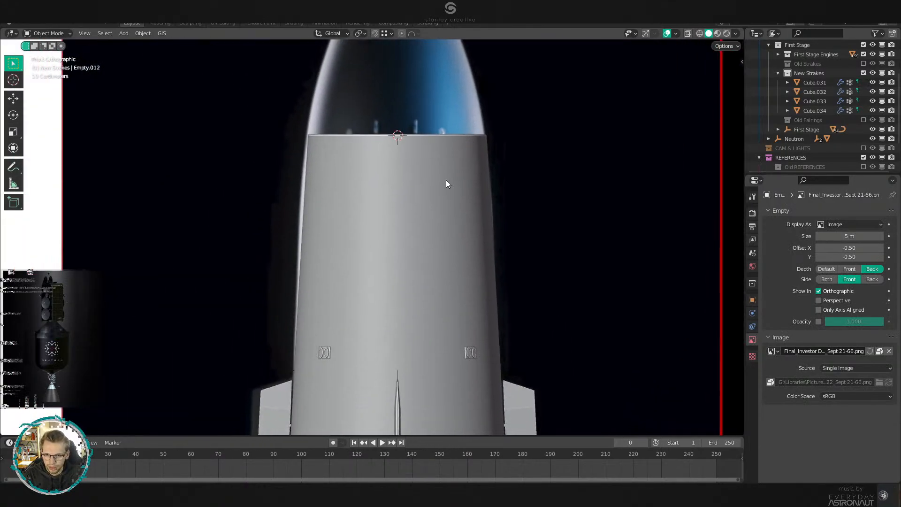
Add an edge loop around the upper hull and scale it to about 1.014 to follow the reference's curved outline.
{"action": "left_click", "coordinate": [450, 187]}
{"action": "key", "text": "Tab"}
{"action": "left_click", "coordinate": [500, 233]}
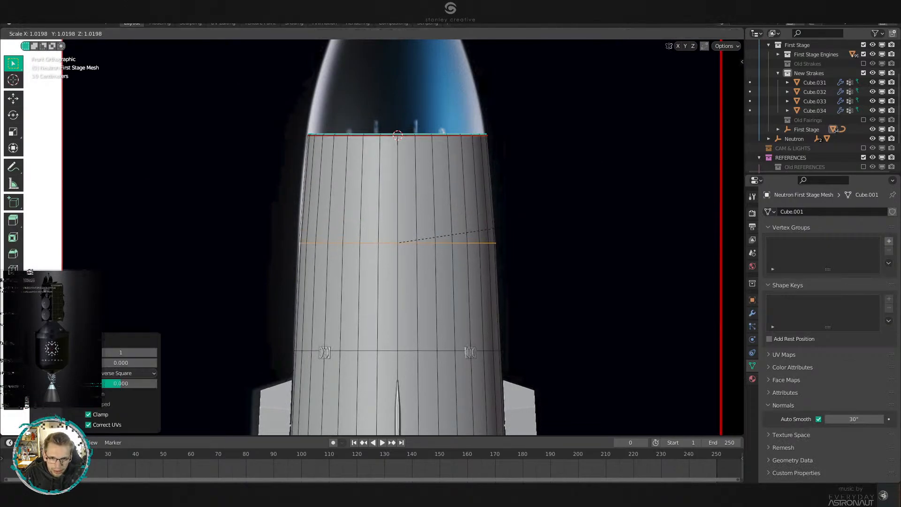
{"action": "key", "text": "s"}
{"action": "key", "text": "Escape"}
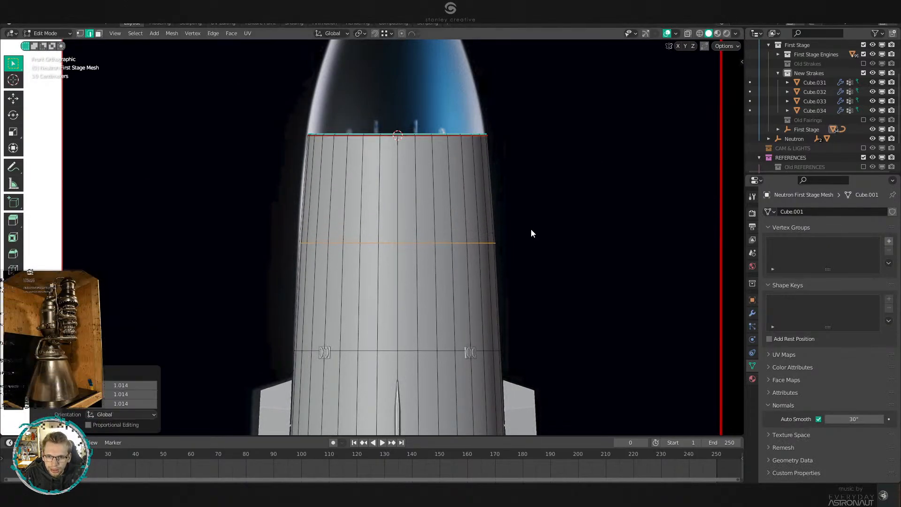
{"action": "scroll", "coordinate": [501, 243], "scroll_direction": "down", "scroll_amount": 2}
{"action": "key", "text": "Tab"}
Try a Prolate Hemispheroid against the closed-fairing reference with a radius of 2.67 and a height of 5.83, then undo it.
{"action": "scroll", "coordinate": [476, 254], "scroll_direction": "up", "scroll_amount": 3}
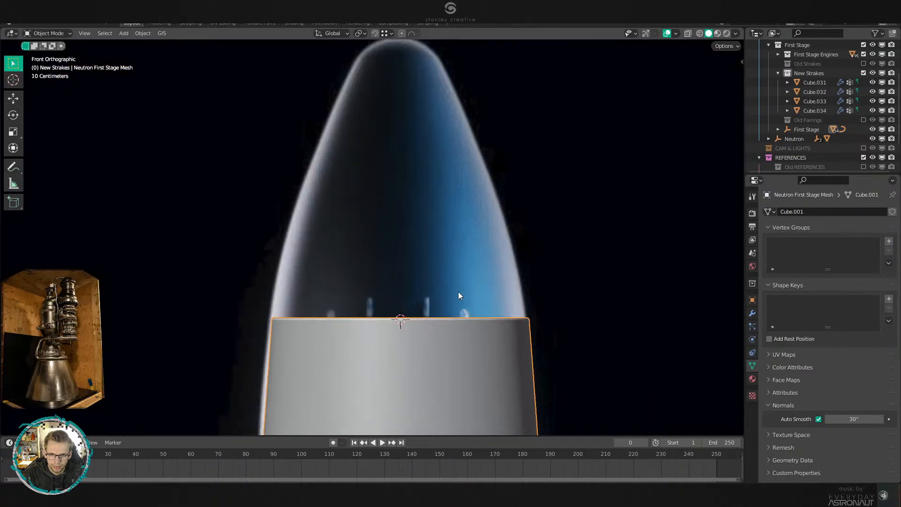
{"action": "key", "text": "shift+a"}
{"action": "mouse_move", "coordinate": [463, 201]}
{"action": "mouse_move", "coordinate": [549, 201]}
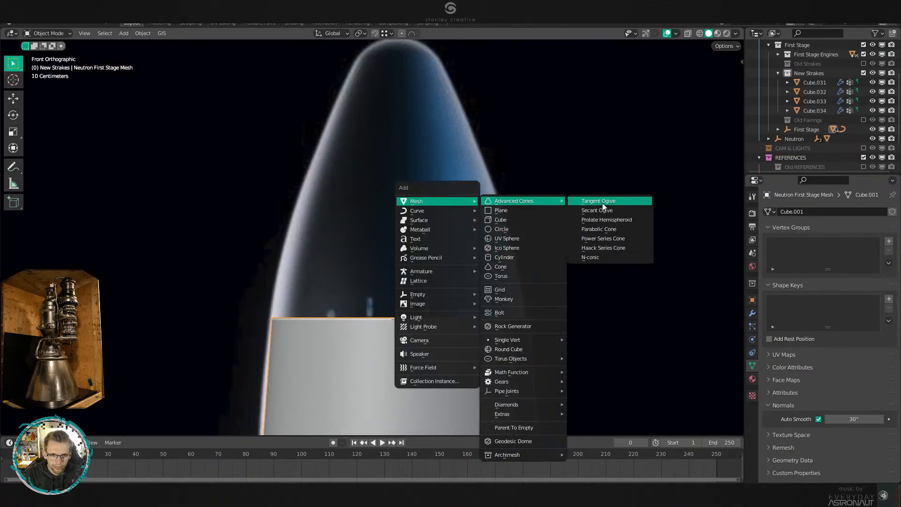
{"action": "left_click", "coordinate": [627, 223]}
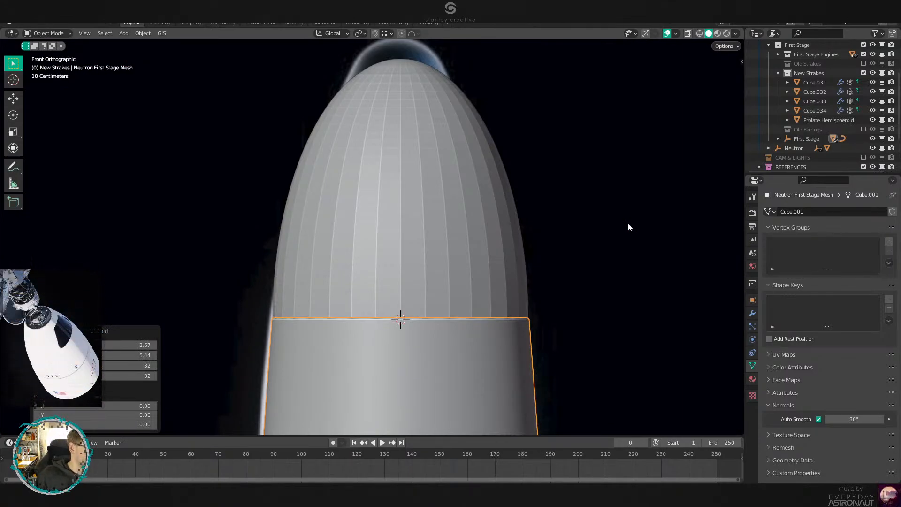
{"action": "scroll", "coordinate": [474, 260], "scroll_direction": "up", "scroll_amount": 3}
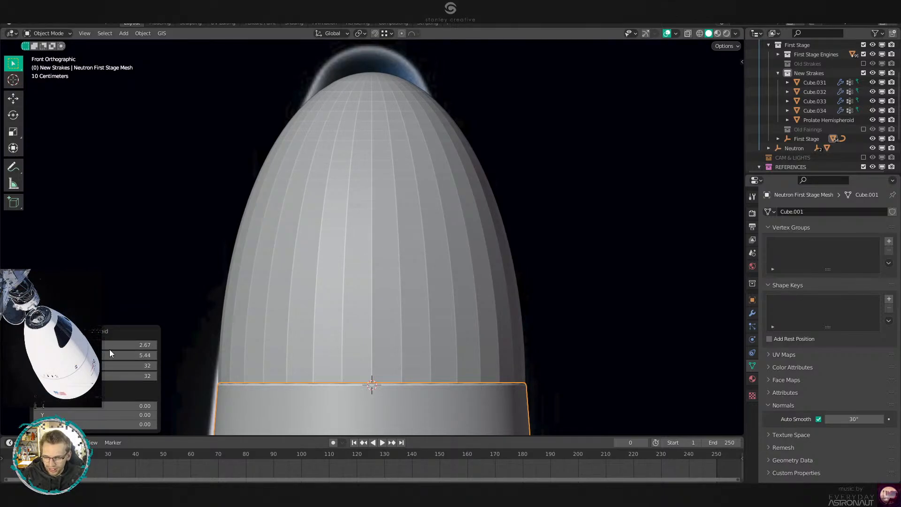
{"action": "middle_click_drag", "start_coordinate": [329, 232], "coordinate": [329, 277], "text": "shift"}
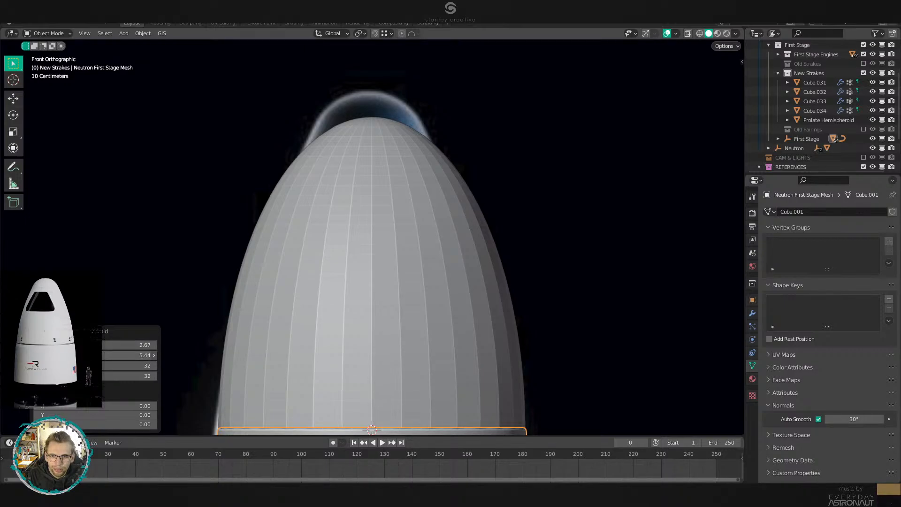
{"action": "left_click_drag", "start_coordinate": [95, 355], "coordinate": [252, 356]}
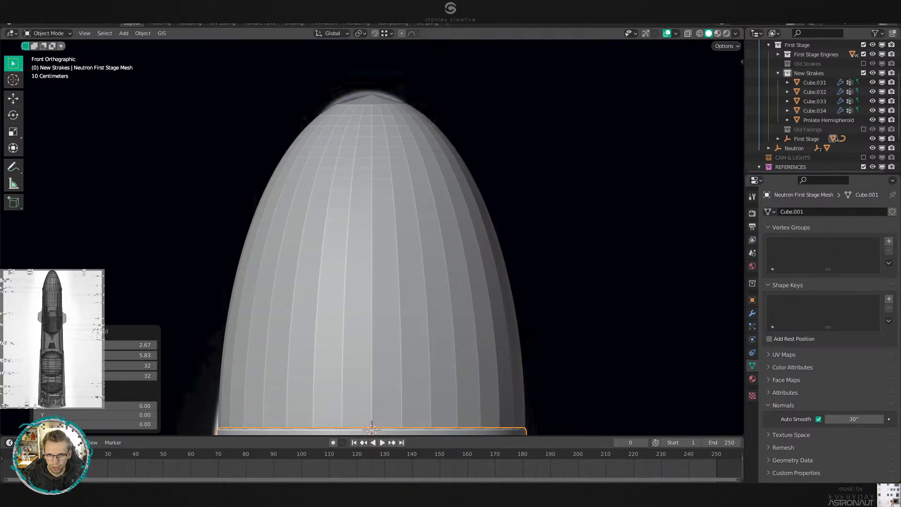
{"action": "key", "text": "ctrl+z"}
{"action": "key", "text": "ctrl+z"}
Add a cylinder mesh at the hull's rim and raise its geometry 1 m along Z in Edit Mode.
{"action": "key", "text": "shift+a"}
{"action": "mouse_move", "coordinate": [425, 214]}
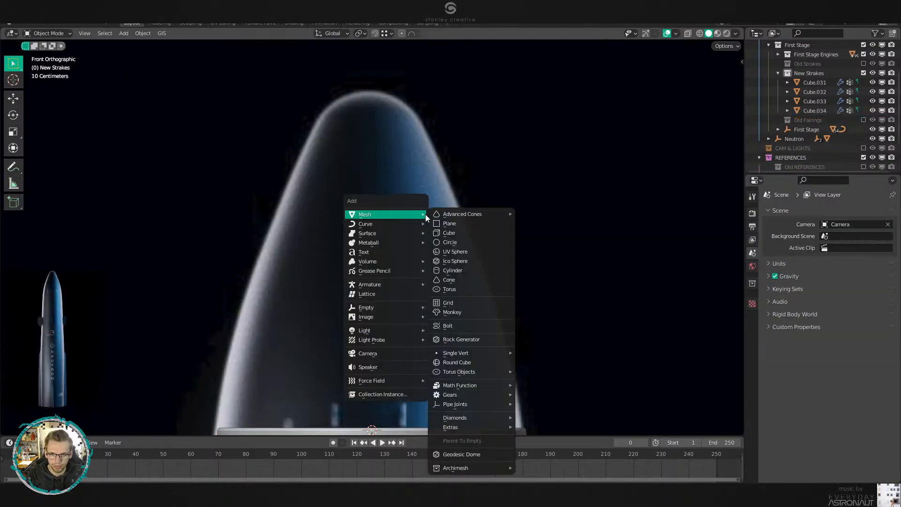
{"action": "key", "text": "Escape"}
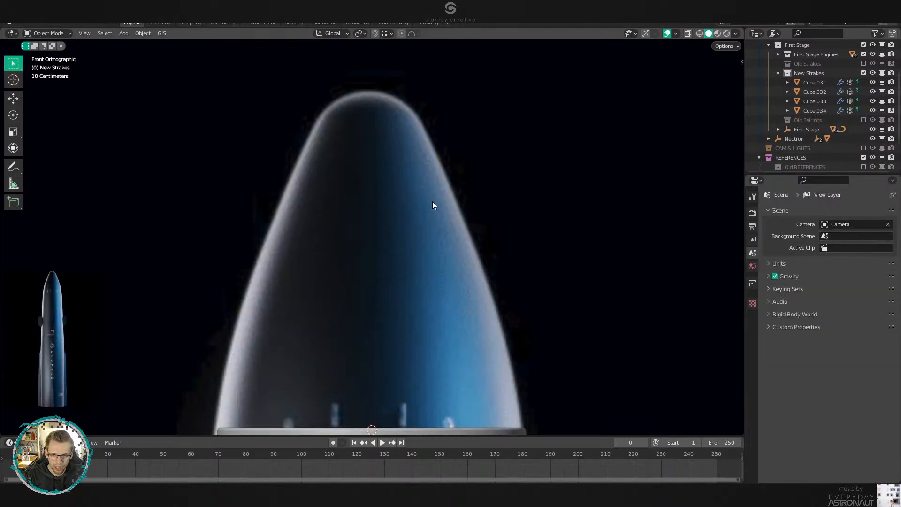
{"action": "key", "text": "shift+a"}
{"action": "mouse_move", "coordinate": [440, 193]}
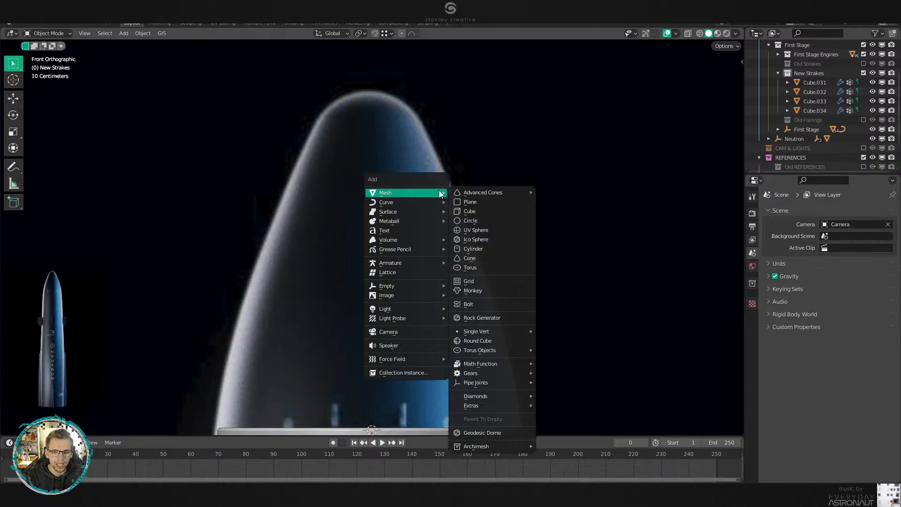
{"action": "left_click", "coordinate": [477, 249]}
{"action": "key", "text": "KP_Decimal"}
{"action": "key", "text": "Tab"}
{"action": "key", "text": "g"}
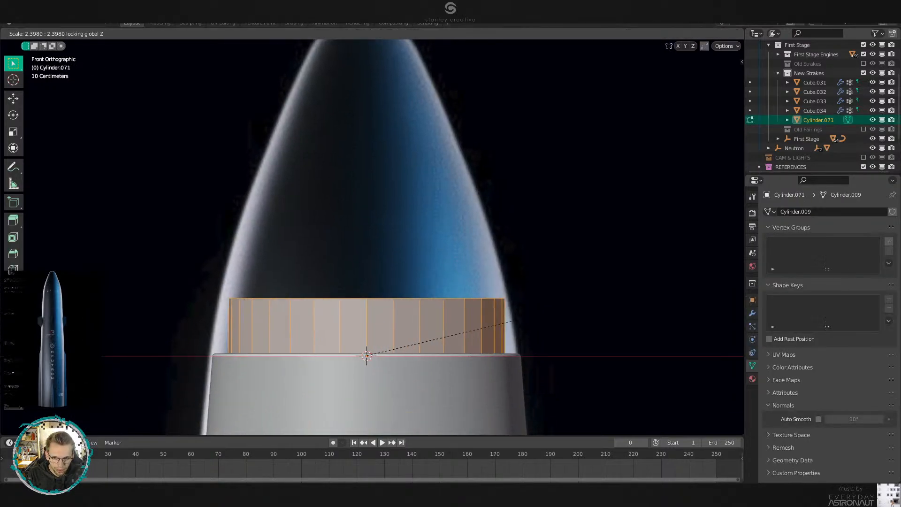
{"action": "key", "text": "z"}
{"action": "key", "text": "1"}
{"action": "key", "text": "Return"}
Scale the cylinder to about 2.645 horizontally, keeping its height, so that it matches the hull's rim.
{"action": "key", "text": "s"}
{"action": "key", "text": "shift+z"}
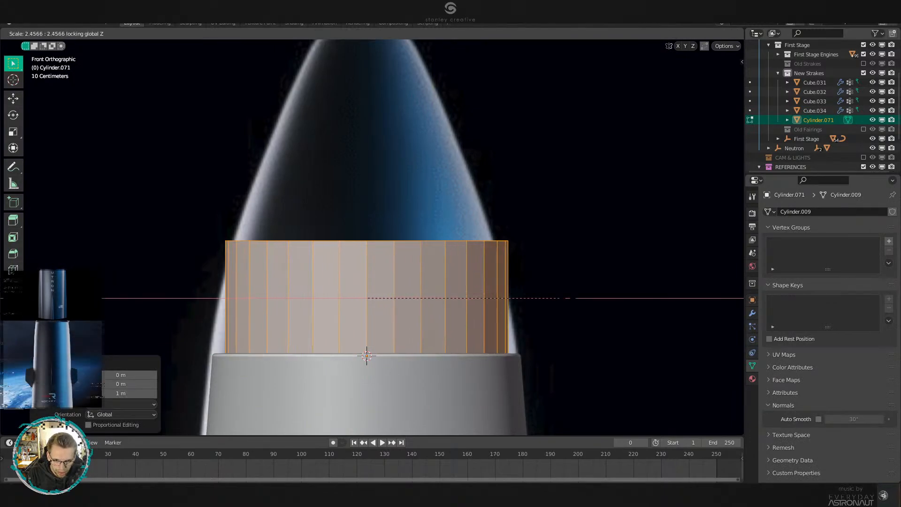
{"action": "left_click", "coordinate": [582, 298]}
{"action": "middle_click_drag", "start_coordinate": [563, 299], "coordinate": [417, 175], "text": "shift"}
{"action": "scroll", "coordinate": [437, 161], "scroll_direction": "up", "scroll_amount": 9}
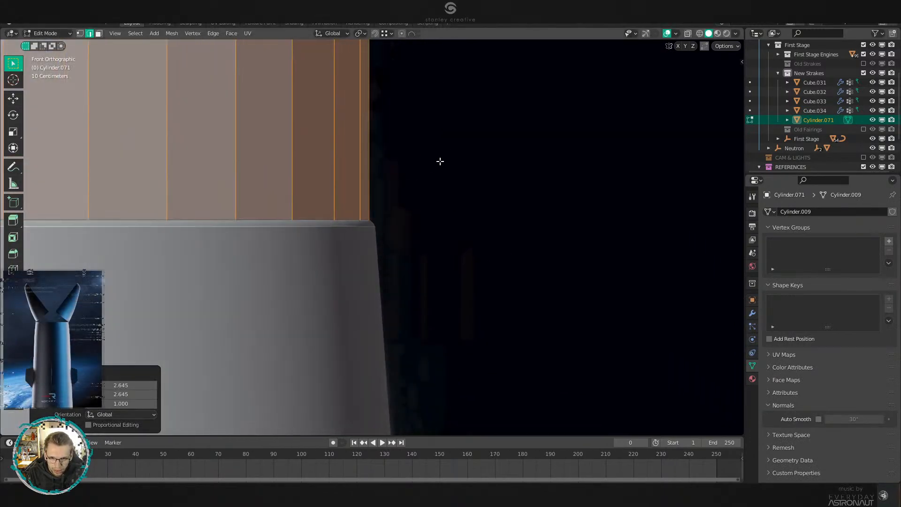
Lower the whole cylinder object about 0.073 m along Z so its base sits on the hull's rim.
{"action": "key", "text": "Tab"}
{"action": "scroll", "coordinate": [387, 205], "scroll_direction": "up", "scroll_amount": 5}
{"action": "key", "text": "g"}
{"action": "key", "text": "z"}
{"action": "left_click", "coordinate": [391, 122]}
{"action": "key", "text": "Tab"}
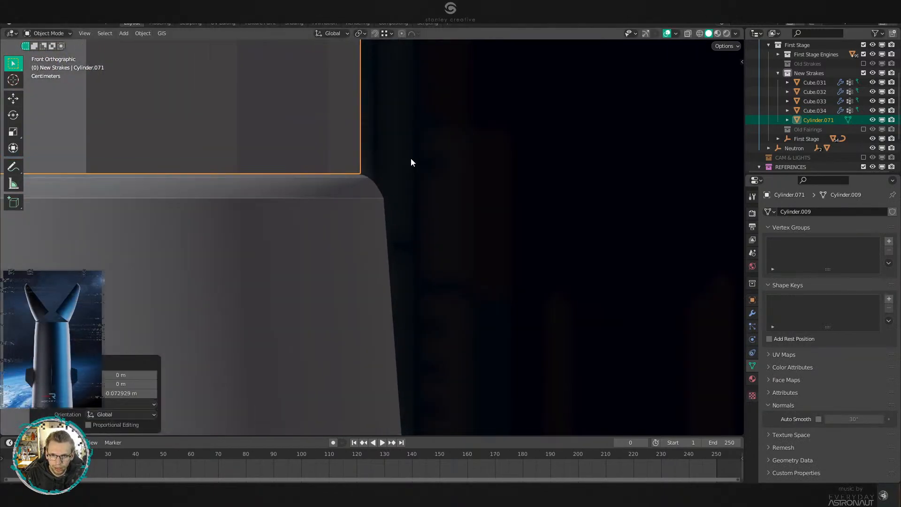
Lower the cylinder's top ring about 1.085 m and scale it to about 0.968 to follow the reference outline.
{"action": "scroll", "coordinate": [410, 161], "scroll_direction": "down", "scroll_amount": 6}
{"action": "middle_click_drag", "start_coordinate": [130, 271], "coordinate": [247, 273], "text": "shift"}
{"action": "key", "text": "1"}
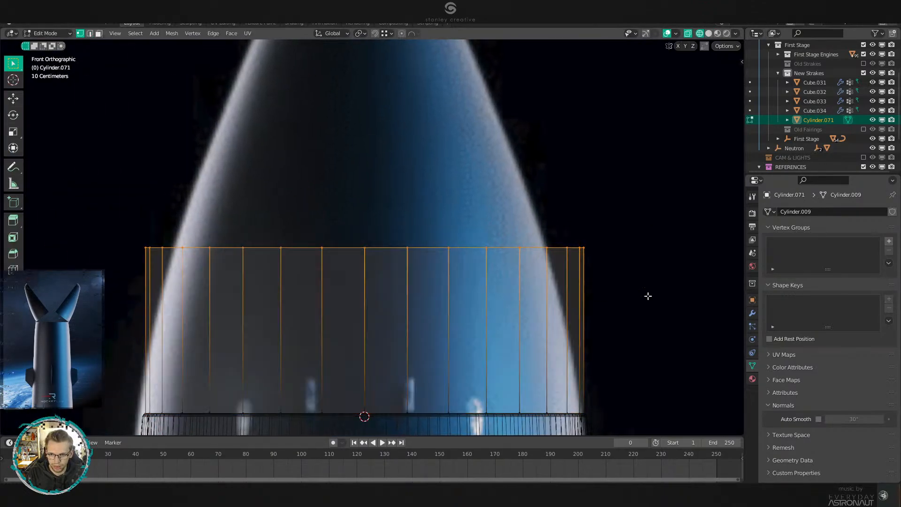
{"action": "scroll", "coordinate": [573, 270], "scroll_direction": "down", "scroll_amount": 2}
{"action": "middle_click_drag", "start_coordinate": [573, 270], "coordinate": [555, 317], "text": "shift"}
{"action": "key", "text": "g"}
{"action": "key", "text": "z"}
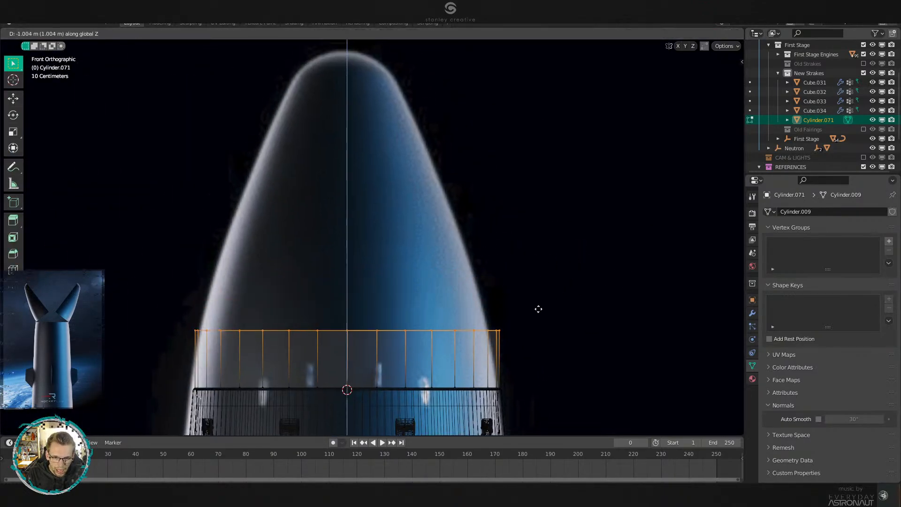
{"action": "left_click", "coordinate": [537, 309]}
{"action": "key", "text": "s"}
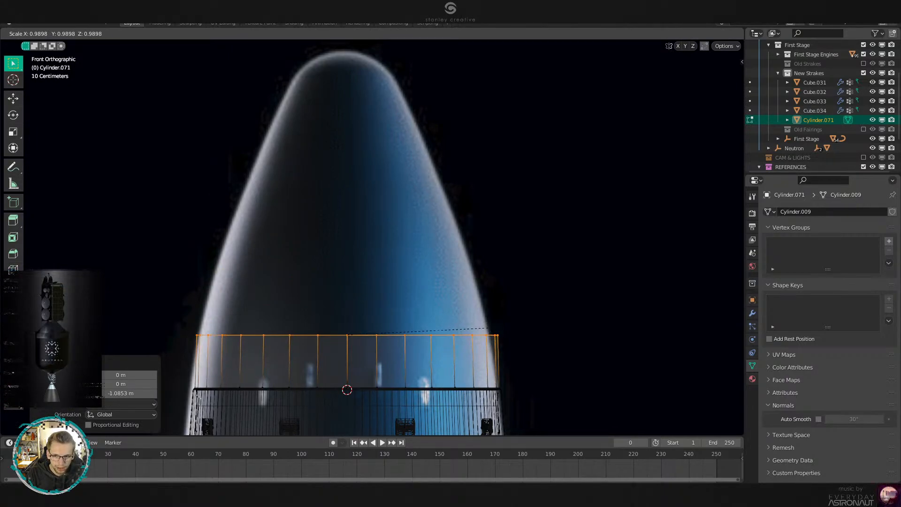
{"action": "left_click", "coordinate": [588, 315]}
Extrude the top ring up to the reference's rounded tip and scale it to about 0.386.
{"action": "key", "text": "e"}
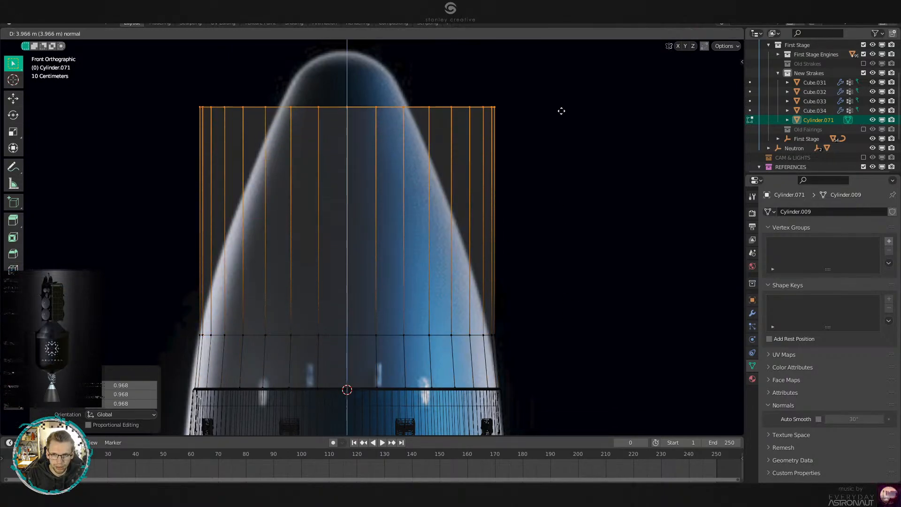
{"action": "left_click", "coordinate": [590, 90]}
{"action": "key", "text": "s"}
{"action": "left_click", "coordinate": [440, 88]}
Raise the extruded ring about 0.07 m and scale it to about 0.918 to fit the tip's shoulders.
{"action": "key", "text": "g"}
{"action": "key", "text": "z"}
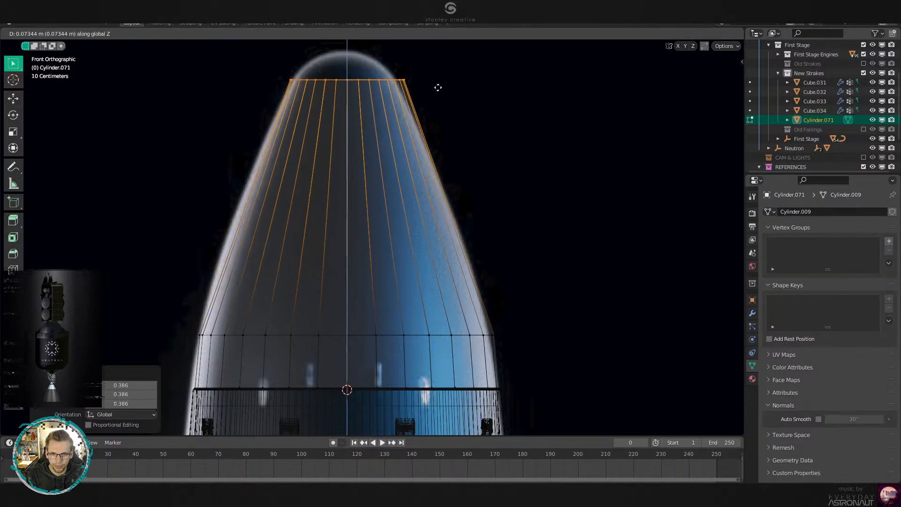
{"action": "left_click", "coordinate": [437, 88]}
{"action": "key", "text": "s"}
{"action": "left_click", "coordinate": [432, 125]}
{"action": "scroll", "coordinate": [339, 142], "scroll_direction": "up", "scroll_amount": 3}
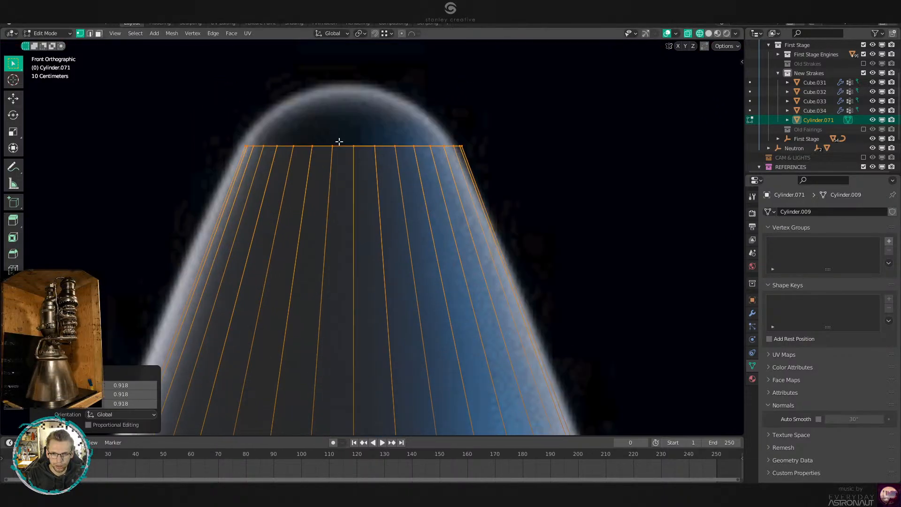
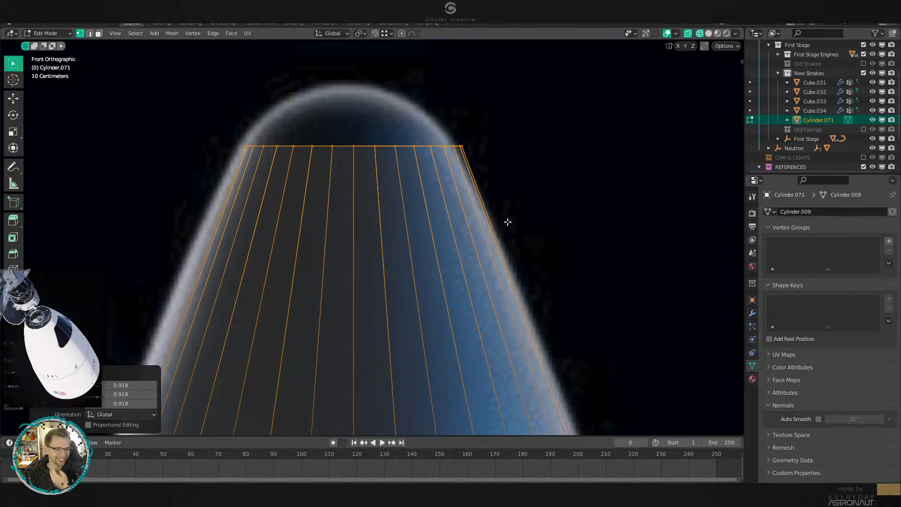
Snap the 3D cursor to the top ring's centre and add a UV sphere with 32 segments and 16 rings there.
{"action": "middle_click_drag", "start_coordinate": [466, 116], "coordinate": [507, 219], "text": "shift"}
{"action": "key", "text": "shift+s"}
{"action": "left_click", "coordinate": [505, 353]}
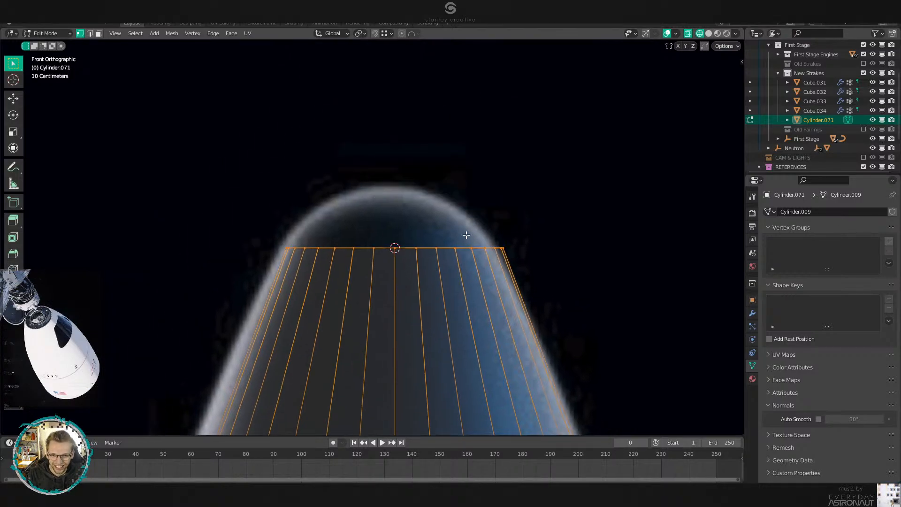
{"action": "key", "text": "shift+a"}
{"action": "left_click", "coordinate": [438, 221]}
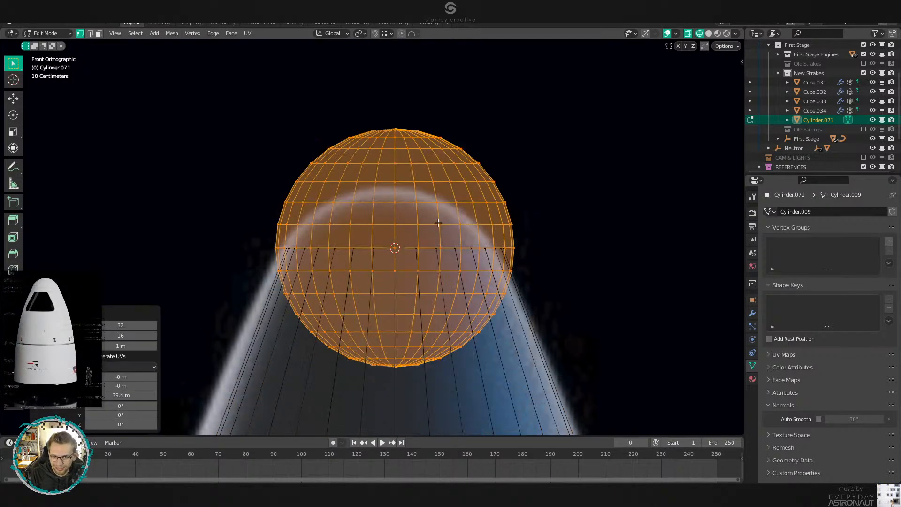
Scale the UV sphere to about 0.908 so its equator matches the fairing's top ring.
{"action": "scroll", "coordinate": [610, 253], "scroll_direction": "up", "scroll_amount": 5}
{"action": "key", "text": "s"}
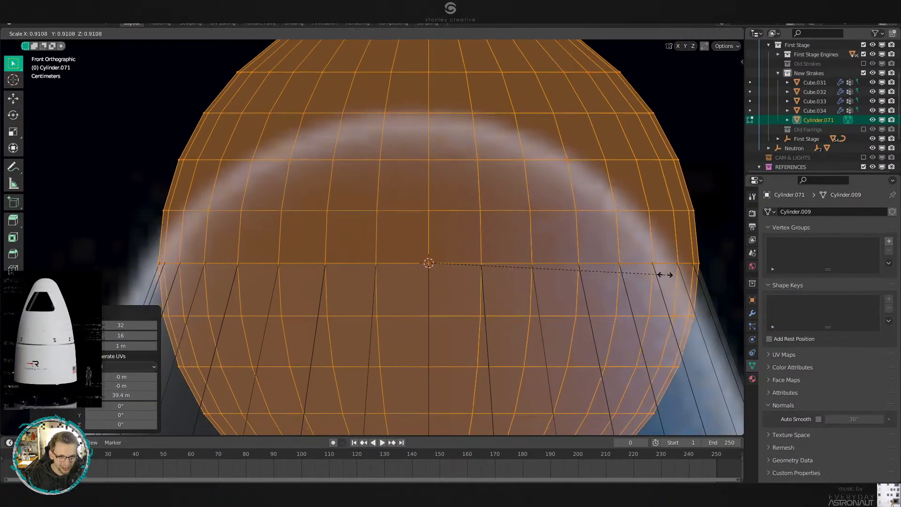
{"action": "left_click", "coordinate": [653, 283]}
{"action": "scroll", "coordinate": [646, 270], "scroll_direction": "down", "scroll_amount": 4}
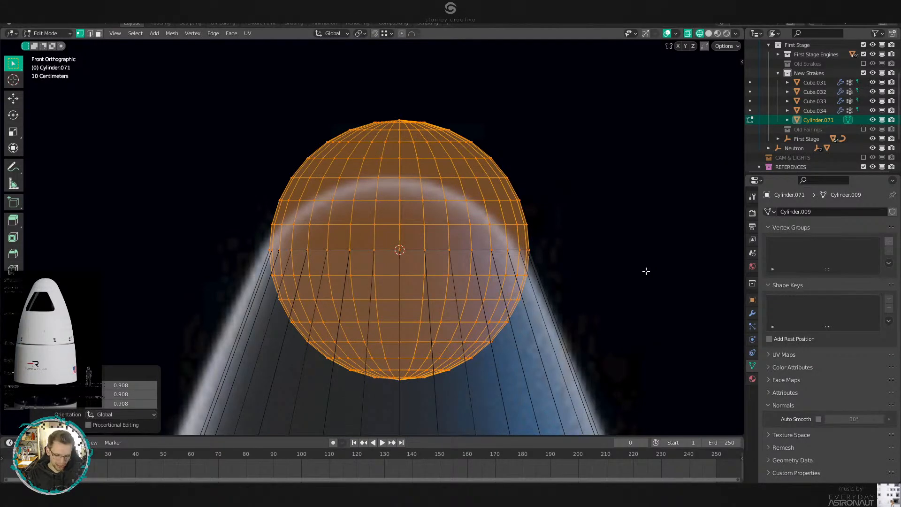
Try to flatten the sphere to 0.5 along Z and dissolve its vertices, then undo both changes.
{"action": "type", "text": "sz"}
{"action": "type", "text": ".5"}
{"action": "key", "text": "Return"}
{"action": "key", "text": "ctrl+x"}
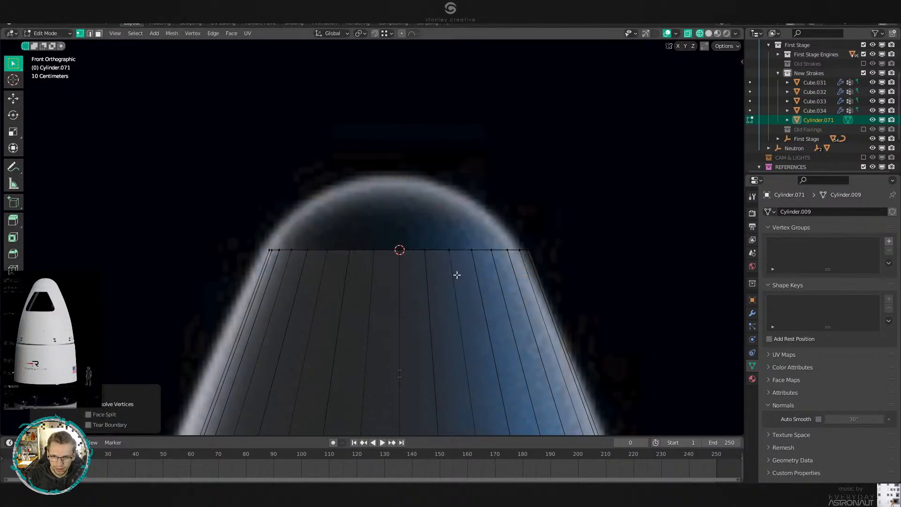
{"action": "key", "text": "ctrl+z"}
{"action": "key", "text": "ctrl+z"}
Lower the sphere about 0.43 m along Z to bring its top to the reference's tip.
{"action": "key", "text": "g"}
{"action": "key", "text": "z"}
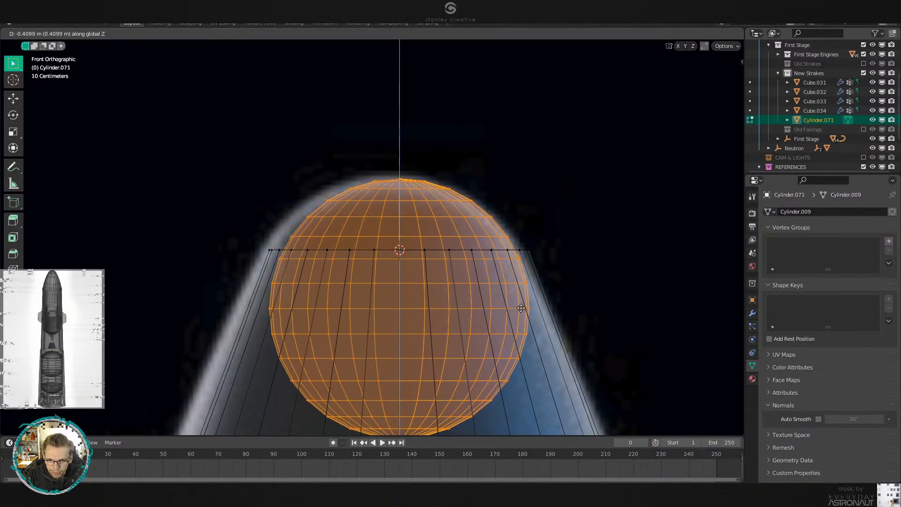
{"action": "left_click", "coordinate": [521, 310]}
{"action": "key", "text": "s"}
{"action": "key", "text": "shift+z"}
{"action": "right_click", "coordinate": [542, 310]}
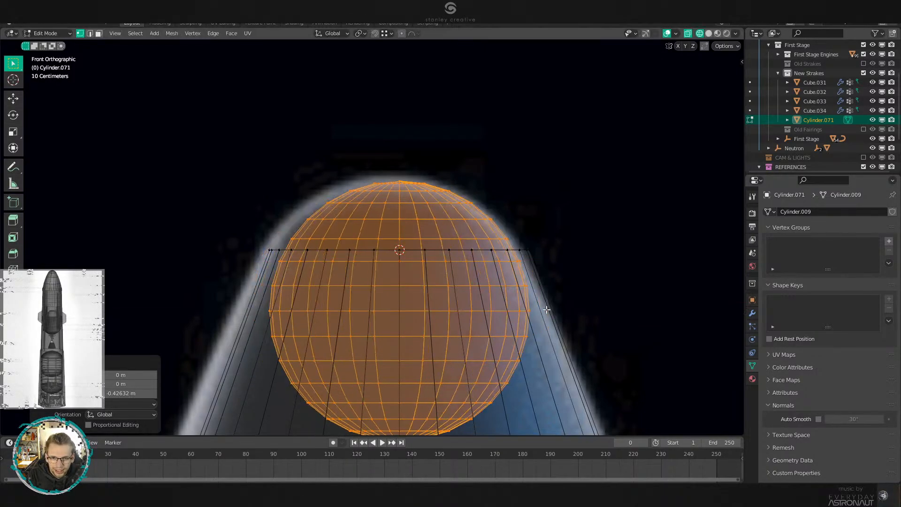
Enlarge the sphere and lower it about 0.18 m to fit the curve of the reference's tip.
{"action": "key", "text": "s"}
{"action": "left_click", "coordinate": [559, 314]}
{"action": "key", "text": "g"}
{"action": "key", "text": "z"}
{"action": "left_click", "coordinate": [570, 341]}
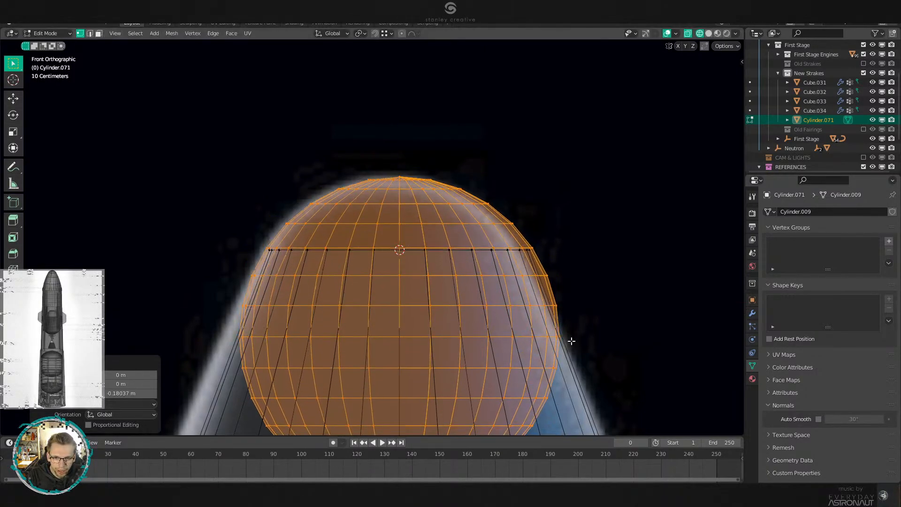
Scale the sphere to about 0.953 and raise it about 0.05 m to refine its fit at the tip.
{"action": "key", "text": "s"}
{"action": "left_click", "coordinate": [558, 338]}
{"action": "key", "text": "g"}
{"action": "key", "text": "z"}
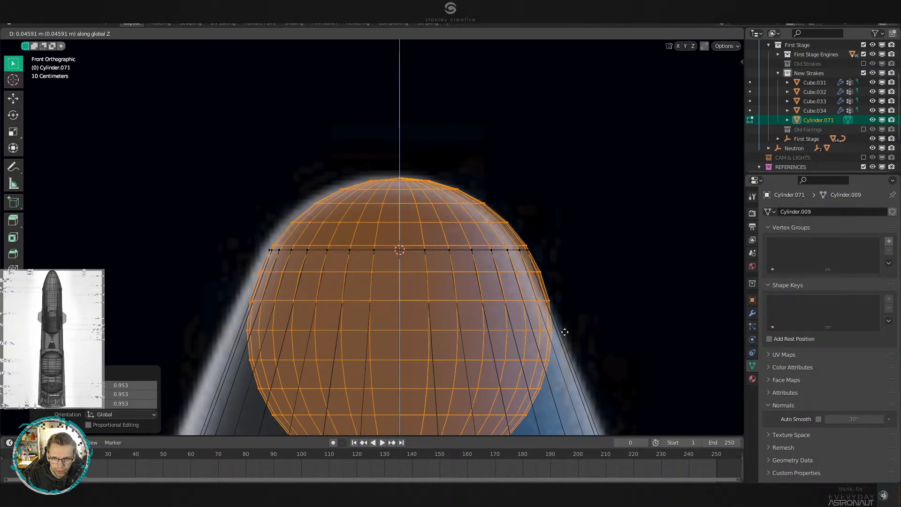
{"action": "left_click", "coordinate": [564, 332]}
{"action": "middle_click_drag", "start_coordinate": [565, 331], "coordinate": [562, 299], "text": "shift"}
Delete the sphere's vertices below the fairing's top ring, keeping only the dome above it.
{"action": "key", "text": "b"}
{"action": "middle_click_drag", "start_coordinate": [584, 135], "coordinate": [188, 254]}
{"action": "middle_click_drag", "start_coordinate": [187, 254], "coordinate": [243, 225]}
{"action": "key", "text": "KP_1"}
{"action": "key", "text": "a"}
{"action": "key", "text": "b"}
{"action": "middle_click_drag", "start_coordinate": [207, 94], "coordinate": [605, 218]}
{"action": "key", "text": "x"}
{"action": "left_click", "coordinate": [582, 202]}
Delete the flat cap on the fairing's top ring and slide that ring slightly down its side edges.
{"action": "left_click", "coordinate": [523, 213], "text": "alt"}
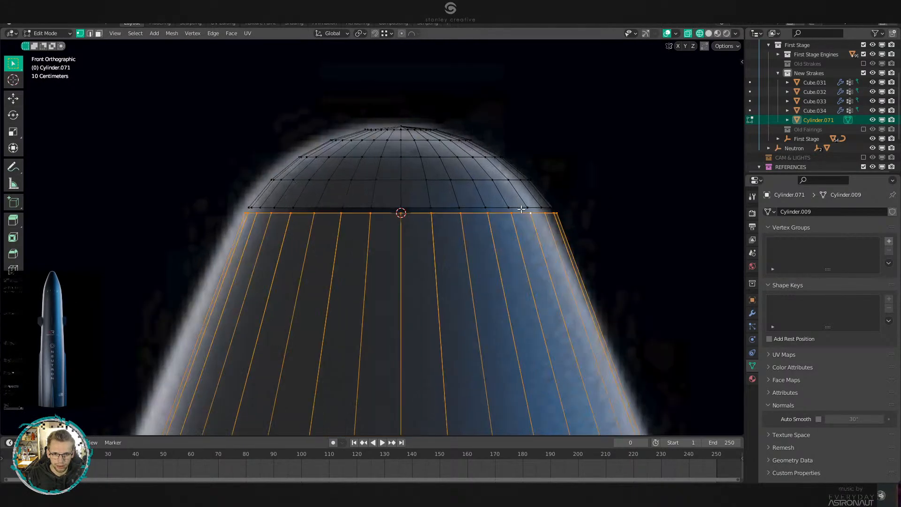
{"action": "key", "text": "x"}
{"action": "left_click", "coordinate": [537, 244]}
{"action": "key", "text": "2"}
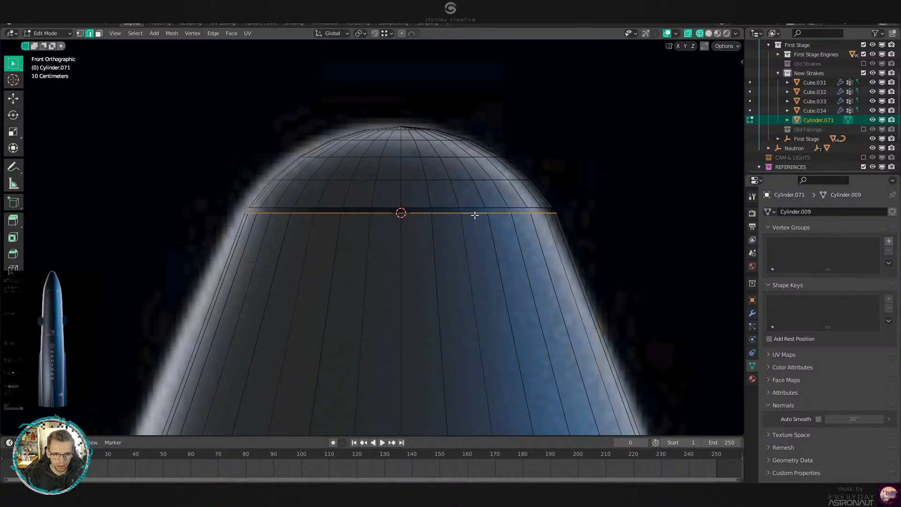
{"action": "key", "text": "g"}
{"action": "key", "text": "g"}
{"action": "left_click", "coordinate": [485, 229]}
Bridge the dome's open lower edge loop to the fairing's top ring.
{"action": "left_click", "coordinate": [471, 211], "text": "alt+shift"}
{"action": "right_click", "coordinate": [636, 242]}
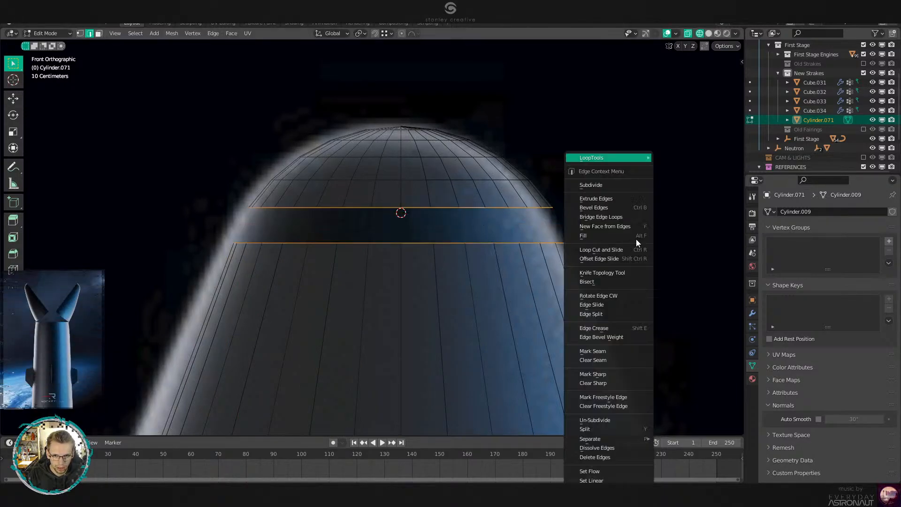
{"action": "left_click", "coordinate": [619, 221]}
Scale the ring below the dome slightly, and add a widened edge loop midway down the fairing to match the reference.
{"action": "scroll", "coordinate": [535, 284], "scroll_direction": "down", "scroll_amount": 4}
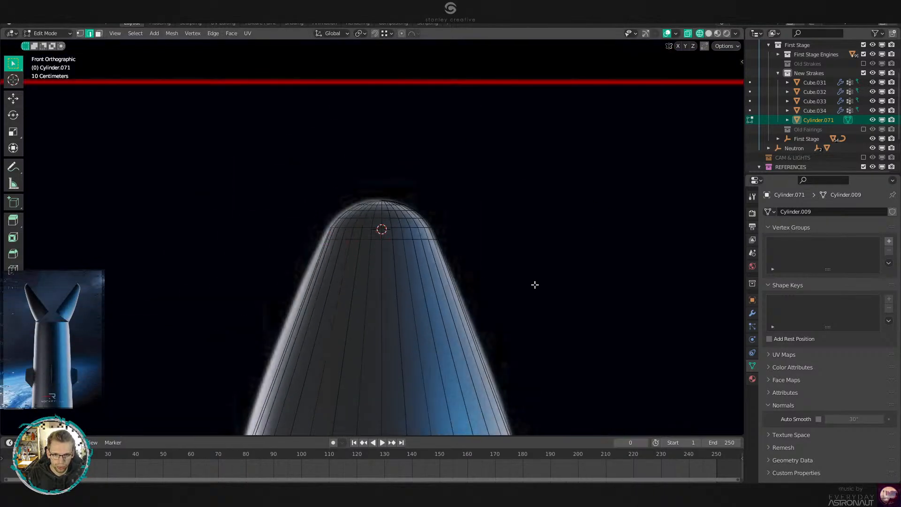
{"action": "left_click", "coordinate": [405, 137], "text": "alt"}
{"action": "key", "text": "s"}
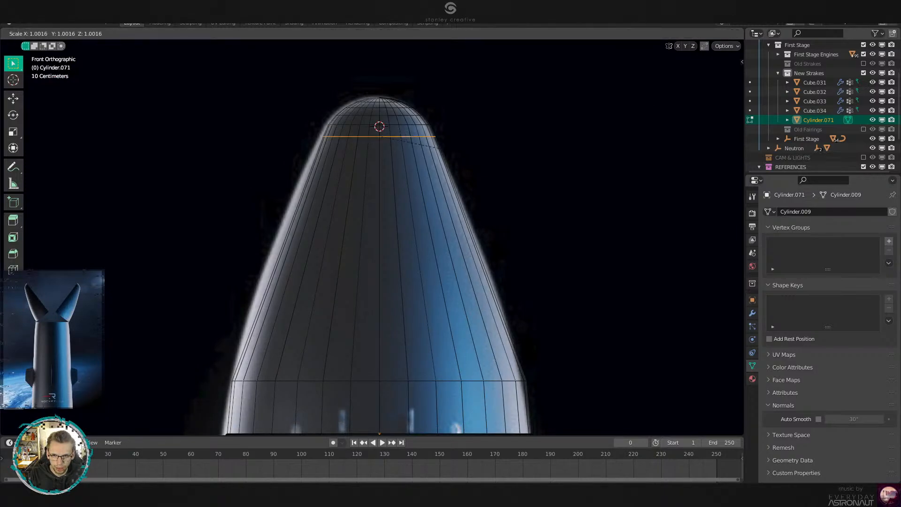
{"action": "left_click", "coordinate": [440, 148]}
{"action": "left_click", "coordinate": [469, 258], "text": "alt"}
{"action": "key", "text": "s"}
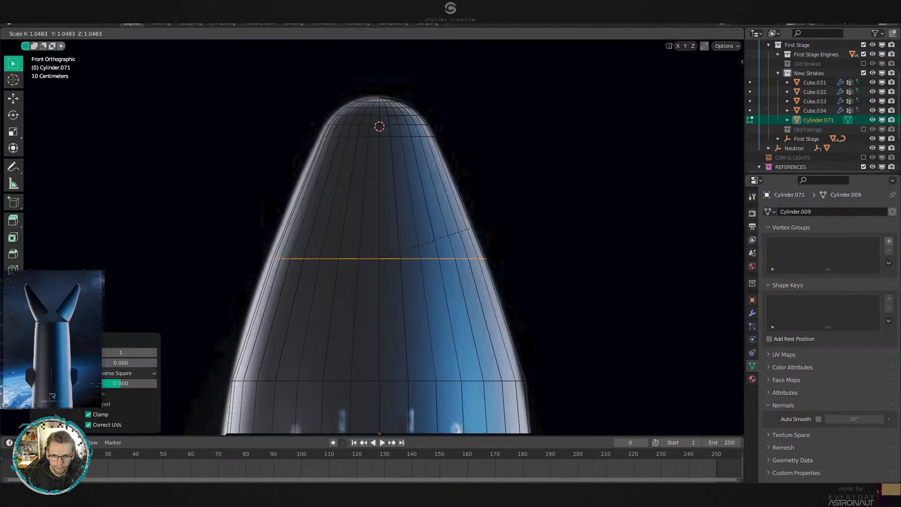
{"action": "left_click", "coordinate": [491, 202]}
Add an edge loop between the middle and lower rings and scale it to about 1.018, then by about 1.014.
{"action": "key", "text": "ctrl+r"}
{"action": "double_click", "coordinate": [506, 328]}
{"action": "key", "text": "s"}
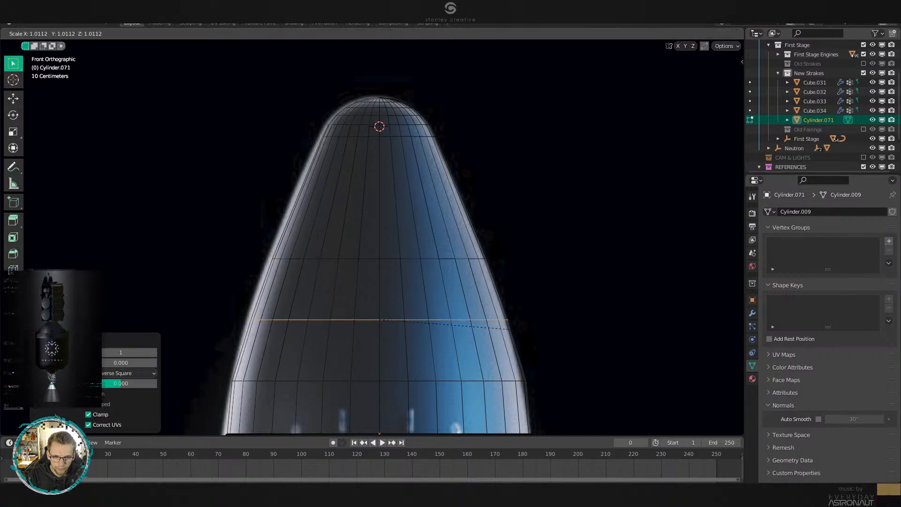
{"action": "left_click", "coordinate": [511, 329]}
{"action": "middle_click_drag", "start_coordinate": [534, 376], "coordinate": [527, 263], "text": "shift"}
{"action": "key", "text": "s"}
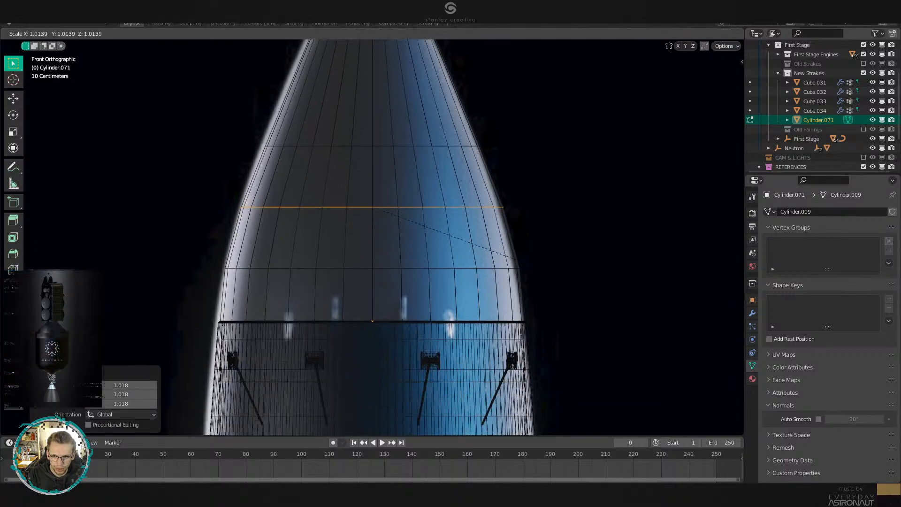
{"action": "left_click", "coordinate": [515, 258]}
Scale the fairing's middle edge loop by about 1.027 to meet the reference outline.
{"action": "left_click", "coordinate": [425, 147], "text": "alt"}
{"action": "key", "text": "s"}
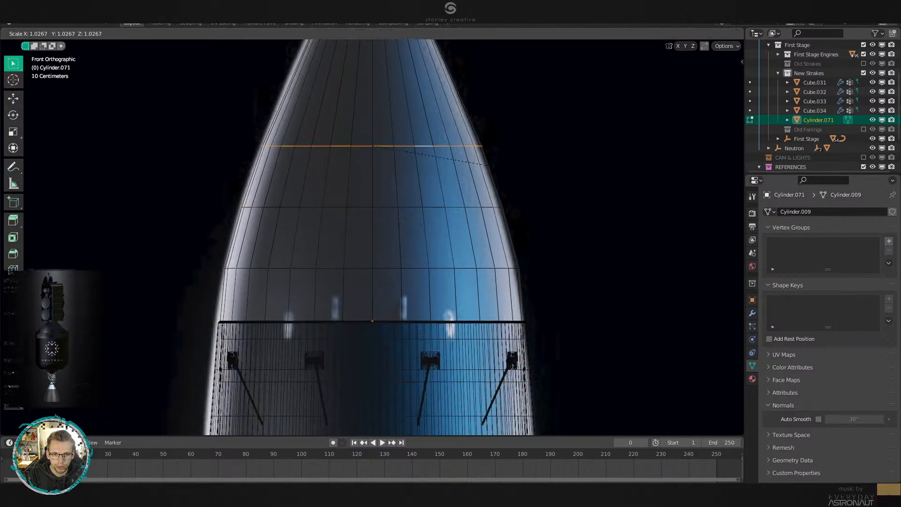
{"action": "left_click", "coordinate": [507, 287]}
Add an edge loop in the fairing's lowest band, just above the hull's rim, and widen it slightly.
{"action": "key", "text": "ctrl+r"}
{"action": "left_click", "coordinate": [521, 294]}
{"action": "right_click", "coordinate": [522, 294]}
{"action": "middle_click_drag", "start_coordinate": [593, 305], "coordinate": [450, 252], "text": "shift"}
{"action": "scroll", "coordinate": [450, 251], "scroll_direction": "up", "scroll_amount": 4}
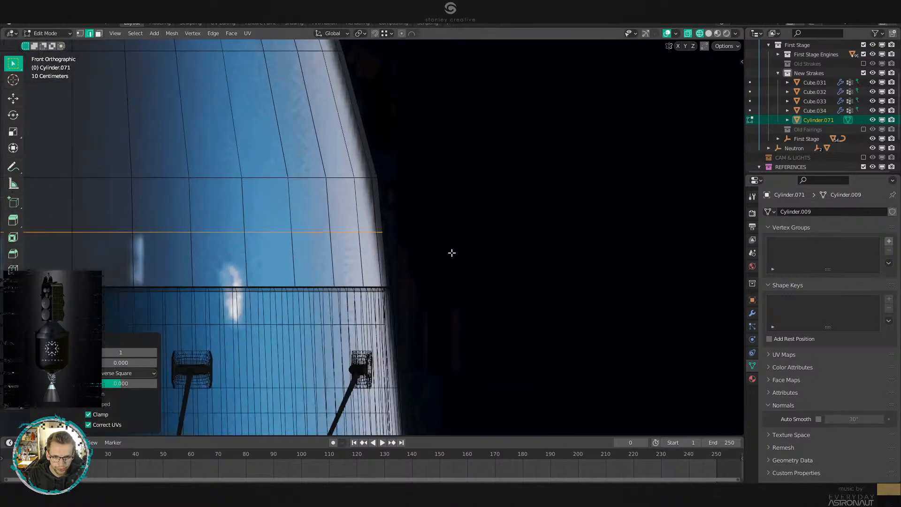
{"action": "key", "text": "s"}
{"action": "left_click", "coordinate": [300, 258]}
Turn off the see-through display, slide the edge loop above the lowest one slightly upward, and return to Object Mode.
{"action": "key", "text": "alt+z"}
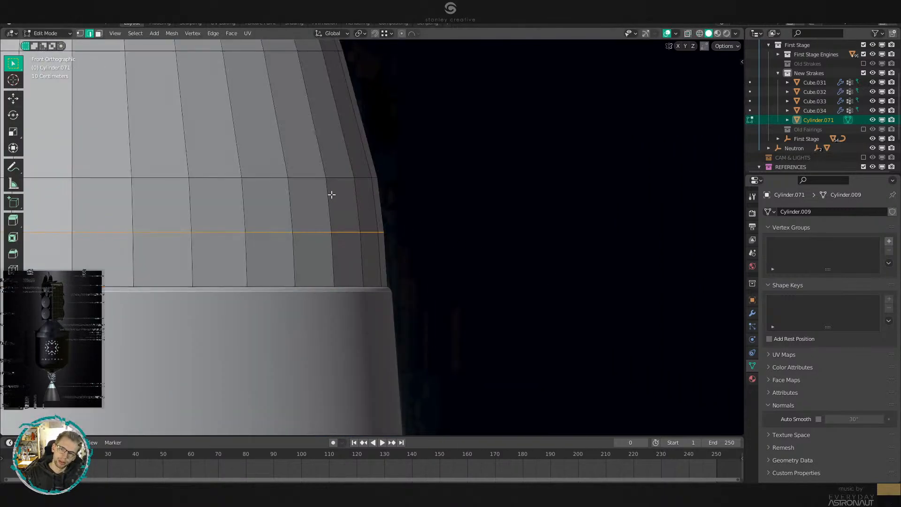
{"action": "left_click", "coordinate": [305, 180], "text": "alt"}
{"action": "key", "text": "g"}
{"action": "key", "text": "g"}
{"action": "left_click", "coordinate": [305, 151]}
{"action": "key", "text": "Tab"}
{"action": "scroll", "coordinate": [398, 211], "scroll_direction": "down", "scroll_amount": 5}
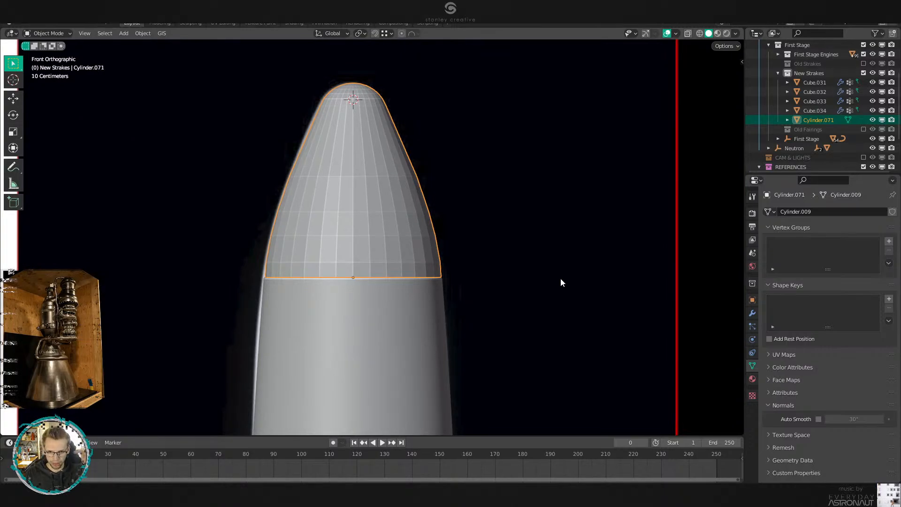
Set an edge crease of 1 on the fairing's bottom edge loop and return to Object Mode.
{"action": "key", "text": "Tab"}
{"action": "scroll", "coordinate": [469, 280], "scroll_direction": "up", "scroll_amount": 3}
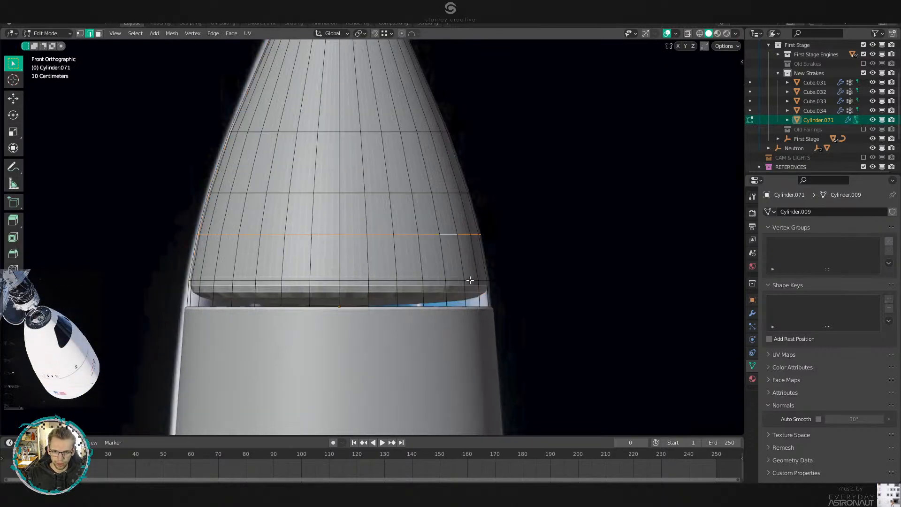
{"action": "left_click", "coordinate": [380, 308], "text": "alt"}
{"action": "key", "text": "shift+e"}
{"action": "key", "text": "1"}
{"action": "key", "text": "Return"}
{"action": "key", "text": "Tab"}
{"action": "scroll", "coordinate": [431, 297], "scroll_direction": "down", "scroll_amount": 1}
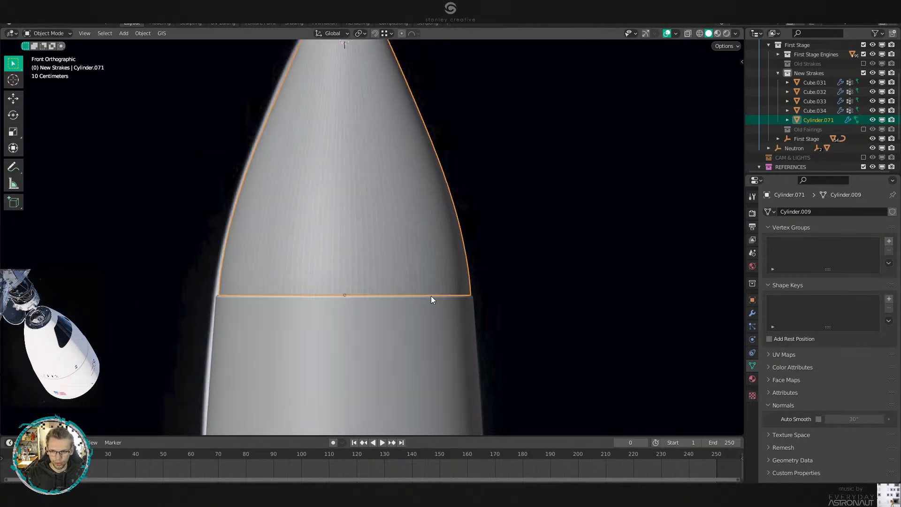
Scale the fairing's bottom edge loop by 1.015 to line up with the outer edge of the hull's rim.
{"action": "scroll", "coordinate": [431, 295], "scroll_direction": "down", "scroll_amount": 3}
{"action": "left_click", "coordinate": [435, 292]}
{"action": "scroll", "coordinate": [435, 292], "scroll_direction": "up", "scroll_amount": 5}
{"action": "middle_click_drag", "start_coordinate": [532, 279], "coordinate": [409, 167], "text": "shift"}
{"action": "scroll", "coordinate": [457, 211], "scroll_direction": "up", "scroll_amount": 7}
{"action": "key", "text": "Tab"}
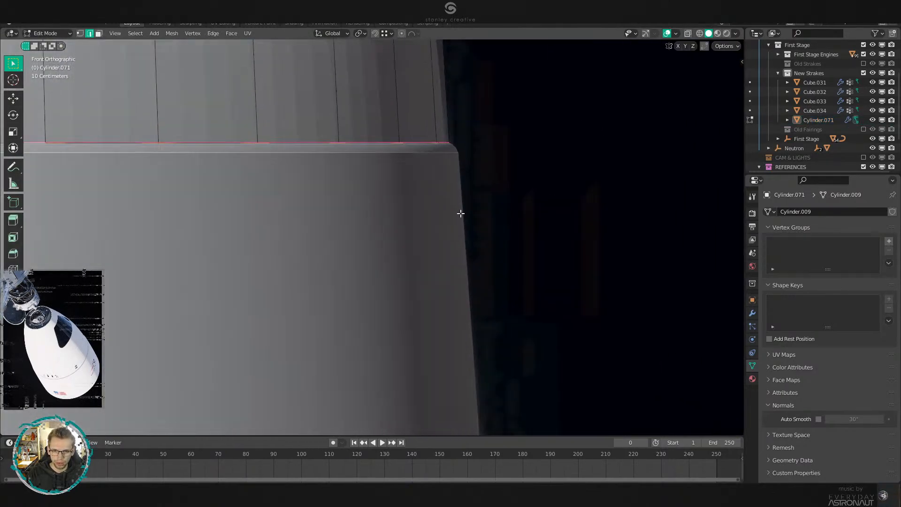
{"action": "middle_click_drag", "start_coordinate": [461, 214], "coordinate": [425, 331], "text": "shift"}
{"action": "scroll", "coordinate": [426, 324], "scroll_direction": "up", "scroll_amount": 4}
{"action": "key", "text": "s"}
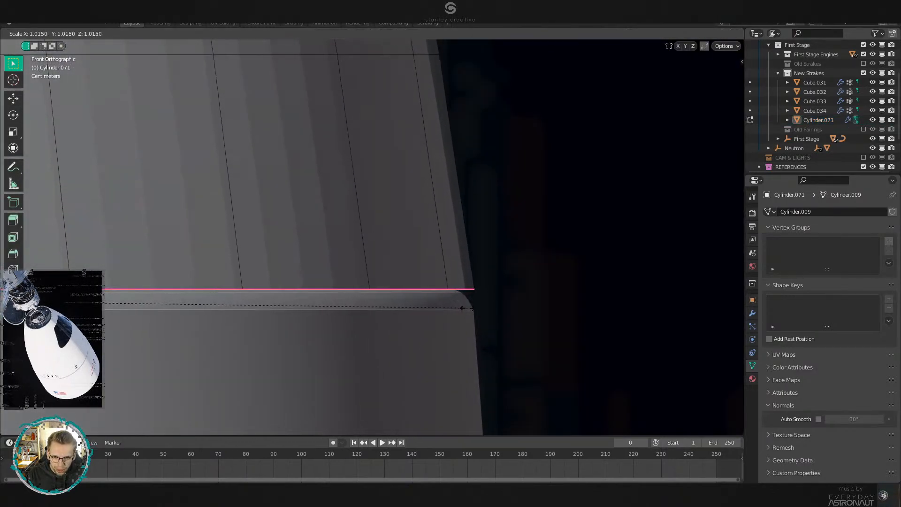
{"action": "left_click", "coordinate": [467, 308]}
Mark the fairing's bottom edge loop as sharp and start beveling it.
{"action": "key", "text": "ctrl+e"}
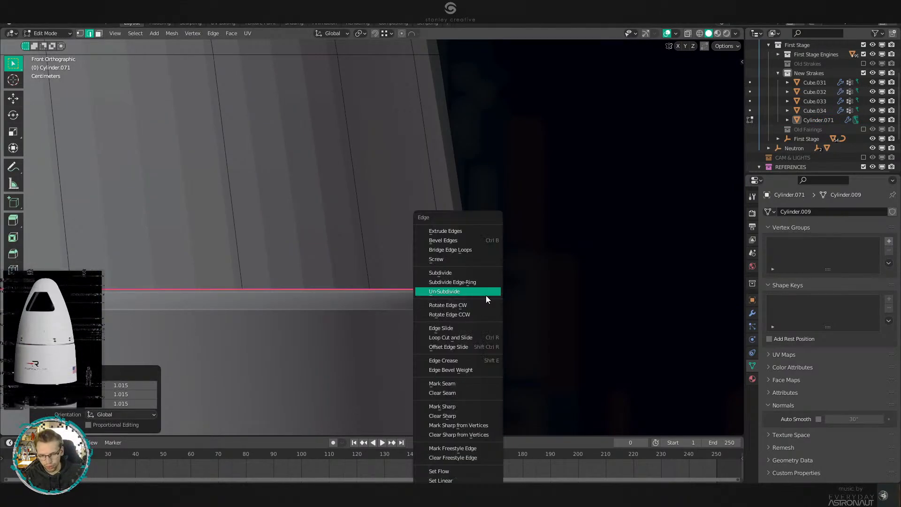
{"action": "left_click", "coordinate": [479, 407]}
{"action": "key", "text": "ctrl+b"}
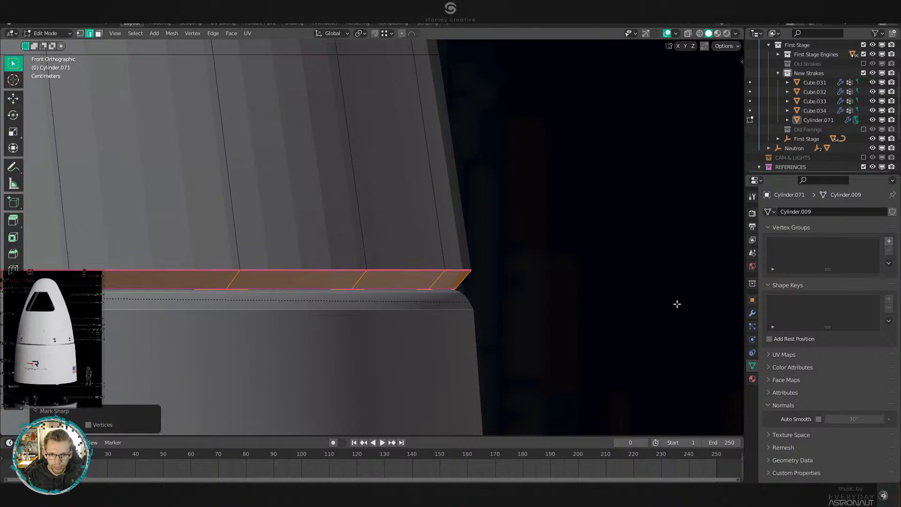
Rescale the outer edge loop of the nose cone's bottom lip to adjust it to the body below.
{"action": "left_click", "coordinate": [641, 307]}
{"action": "left_click", "coordinate": [429, 271], "text": "alt"}
{"action": "key", "text": "s"}
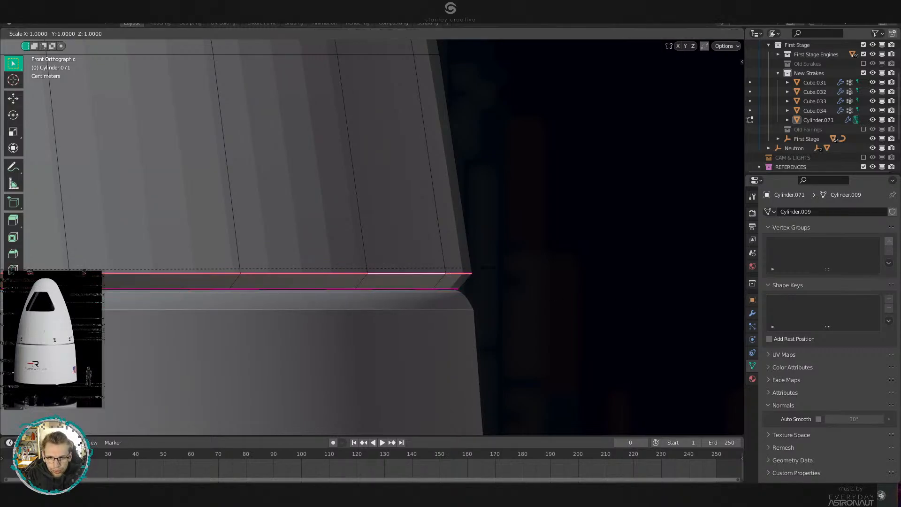
{"action": "left_click", "coordinate": [481, 235]}
Edge-slide the first horizontal loop above the nose cone's sharp bottom rim by a factor of about -0.16.
{"action": "scroll", "coordinate": [478, 232], "scroll_direction": "down", "scroll_amount": 3}
{"action": "left_click", "coordinate": [383, 132], "text": "alt"}
{"action": "scroll", "coordinate": [420, 170], "scroll_direction": "down", "scroll_amount": 3}
{"action": "scroll", "coordinate": [516, 258], "scroll_direction": "down", "scroll_amount": 3}
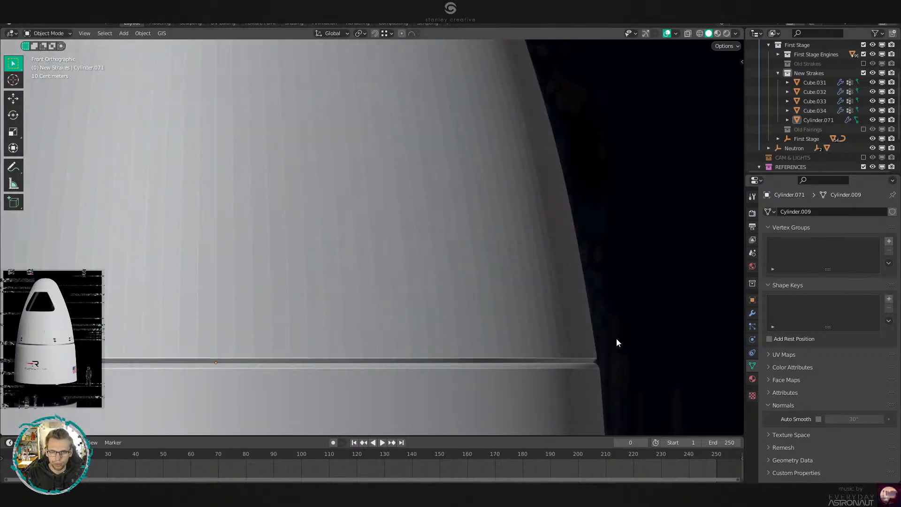
{"action": "key", "text": "g"}
{"action": "key", "text": "g"}
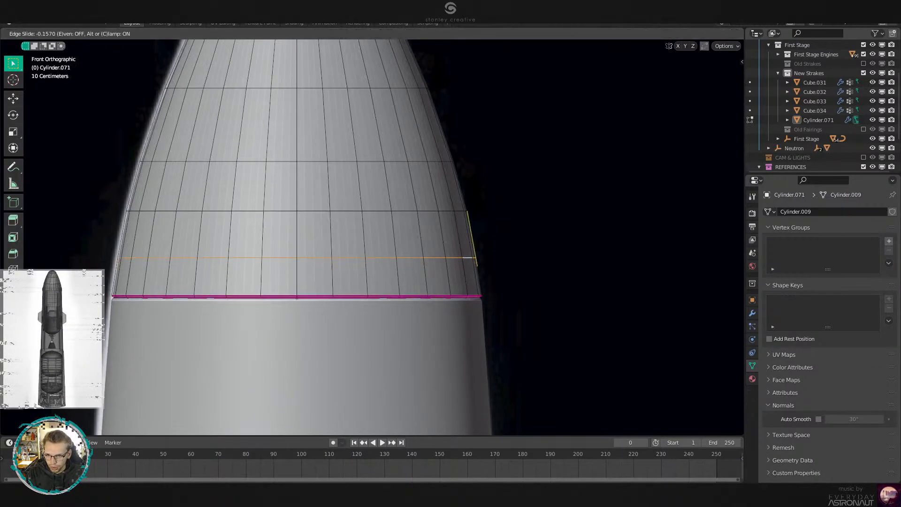
{"action": "left_click", "coordinate": [503, 286]}
Rescale that slid edge loop and the next loop above it to smooth the nose cone's lower profile.
{"action": "key", "text": "s"}
{"action": "left_click", "coordinate": [506, 288]}
{"action": "left_click", "coordinate": [384, 212], "text": "alt"}
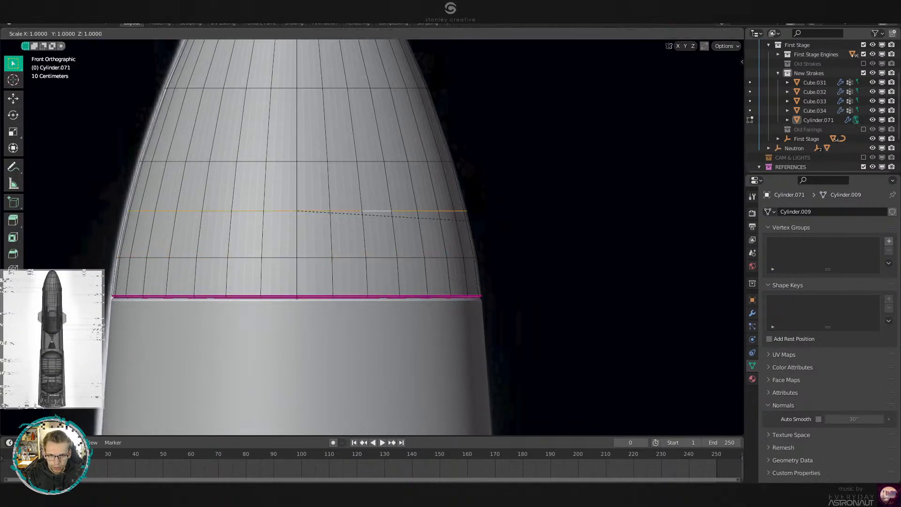
{"action": "key", "text": "Tab"}
{"action": "scroll", "coordinate": [450, 253], "scroll_direction": "down", "scroll_amount": 4}
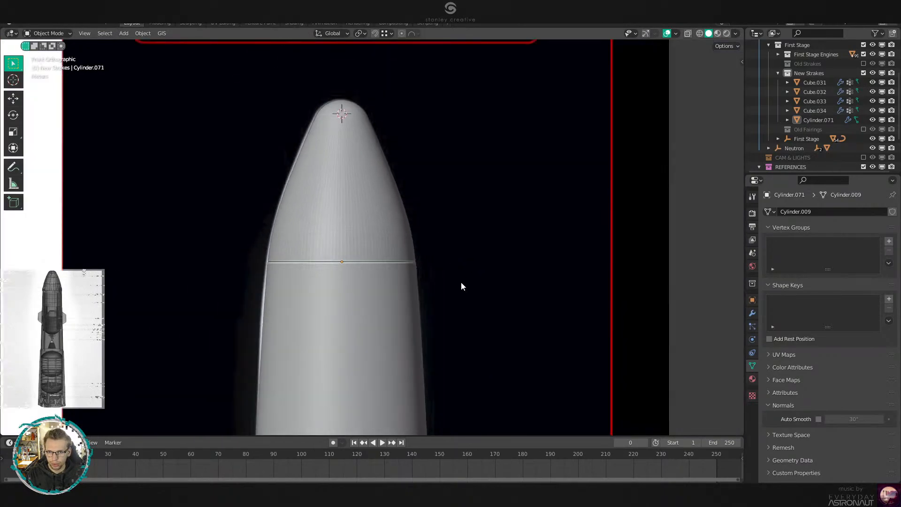
{"action": "scroll", "coordinate": [474, 319], "scroll_direction": "down", "scroll_amount": 3}
Shift the nose cone aside temporarily to compare its outline with the rocket in the reference image.
{"action": "key", "text": "g"}
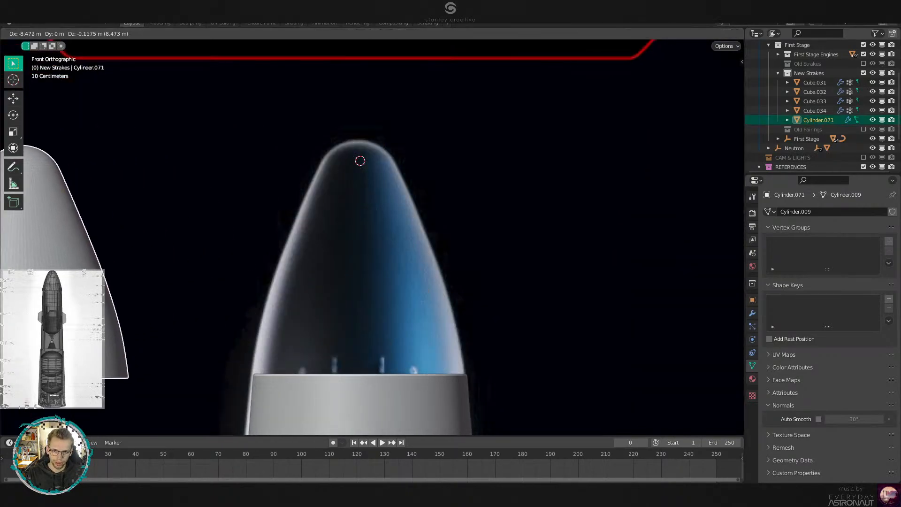
{"action": "right_click", "coordinate": [300, 358]}
{"action": "key", "text": "g"}
{"action": "right_click", "coordinate": [427, 318]}
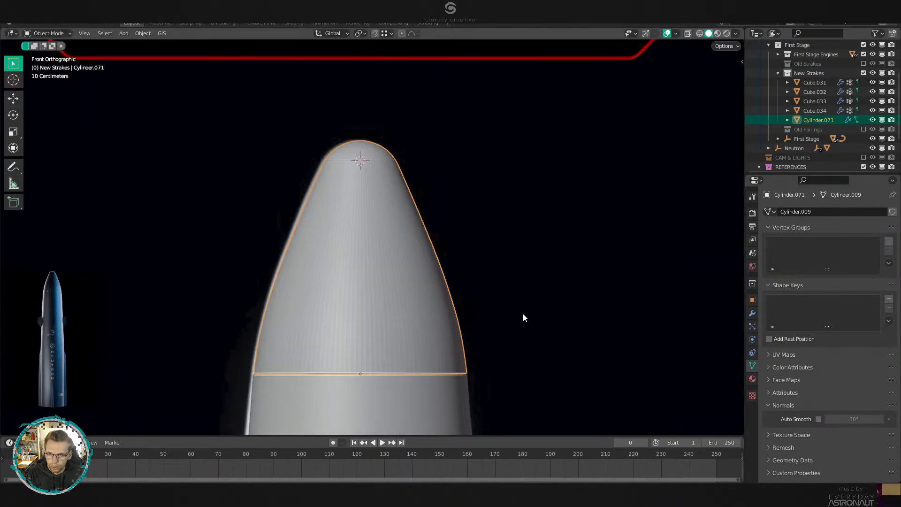
Rescale the two horizontal edge loops around the middle of the nose cone to follow the reference outline.
{"action": "scroll", "coordinate": [441, 281], "scroll_direction": "up", "scroll_amount": 2}
{"action": "key", "text": "Tab"}
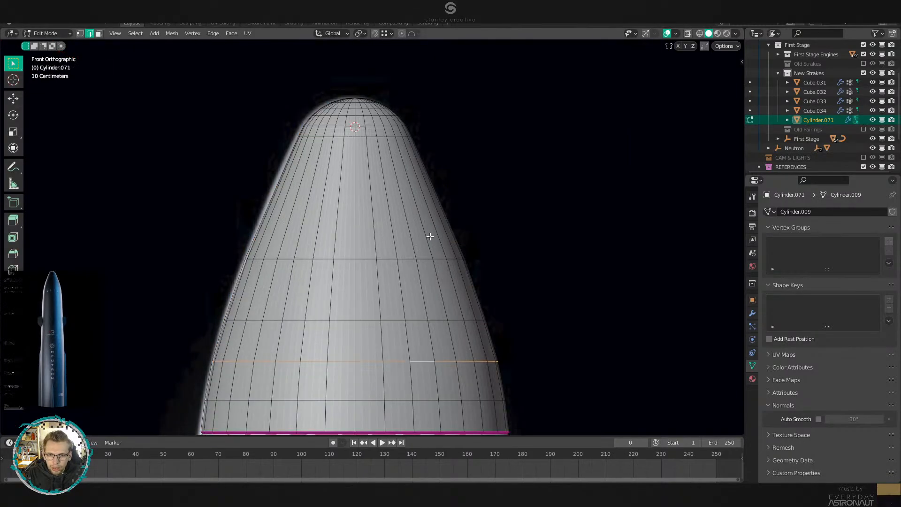
{"action": "left_click", "coordinate": [429, 261], "text": "alt"}
{"action": "key", "text": "s"}
{"action": "left_click", "coordinate": [473, 276]}
{"action": "left_click", "coordinate": [442, 323], "text": "alt"}
{"action": "key", "text": "s"}
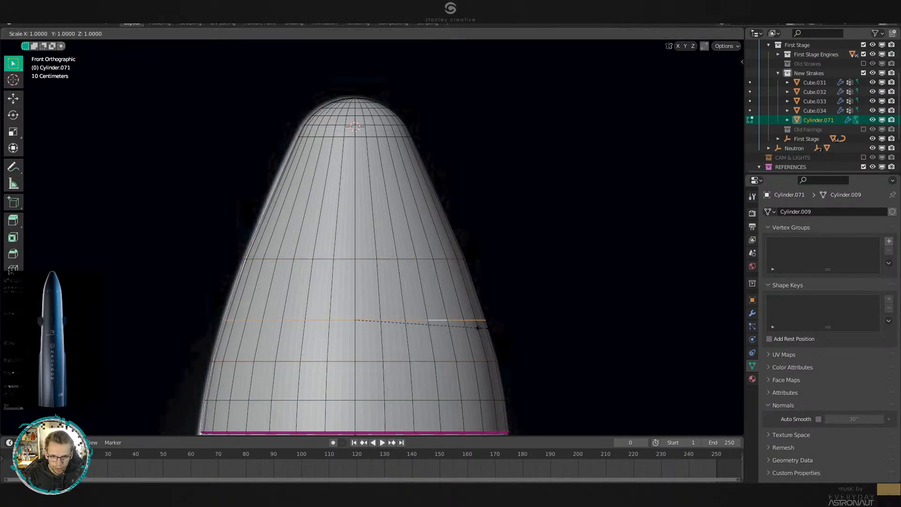
{"action": "left_click", "coordinate": [491, 332]}
{"action": "key", "text": "Tab"}
{"action": "scroll", "coordinate": [310, 308], "scroll_direction": "down", "scroll_amount": 1}
Compare the nose cone and its rounded tip with the reference outline, and examine the neighbouring wireframe drawing.
{"action": "key", "text": "g"}
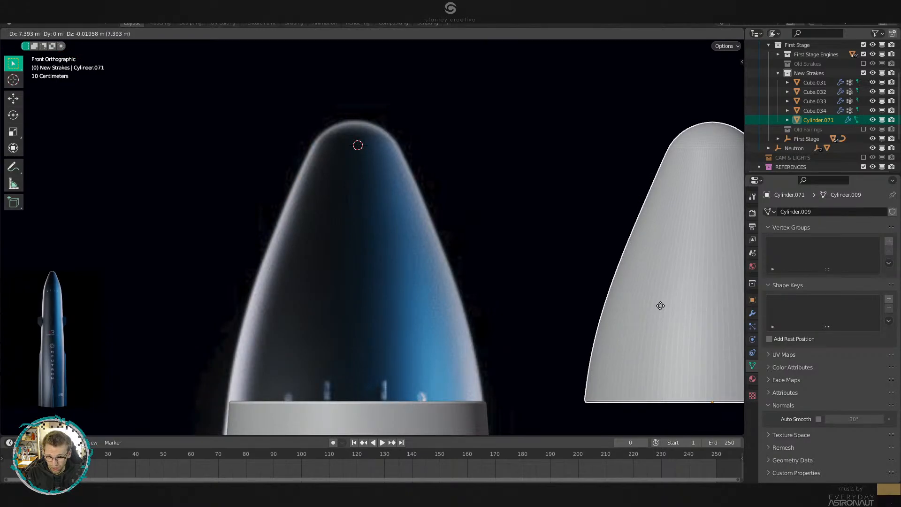
{"action": "right_click", "coordinate": [661, 306]}
{"action": "scroll", "coordinate": [469, 257], "scroll_direction": "up", "scroll_amount": 3}
{"action": "key", "text": "Tab"}
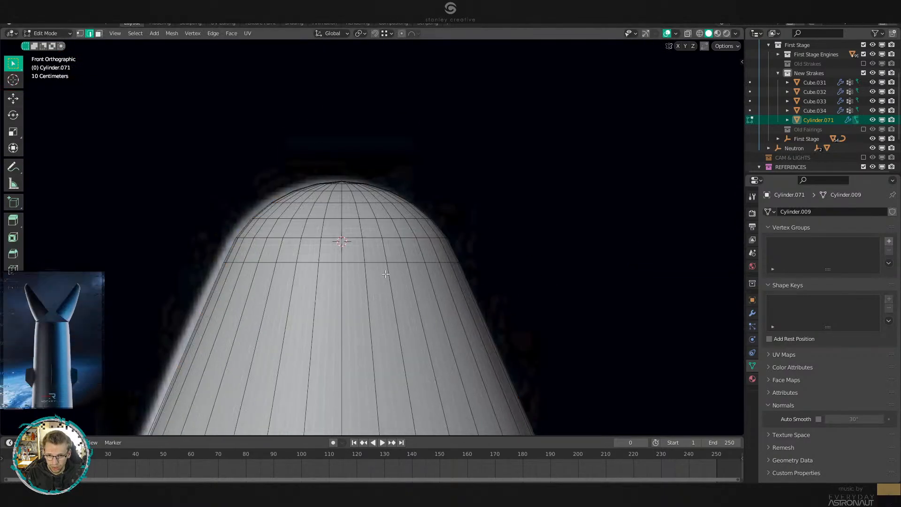
{"action": "key", "text": "Tab"}
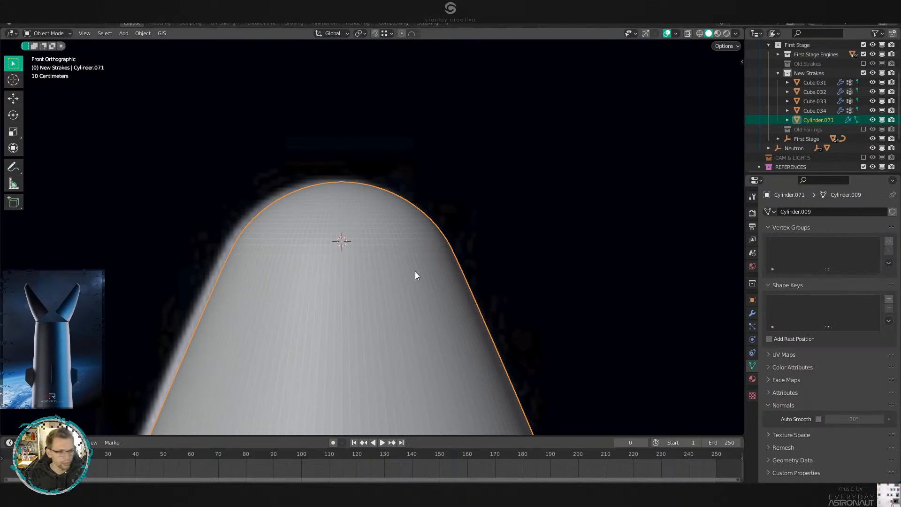
{"action": "scroll", "coordinate": [415, 271], "scroll_direction": "down", "scroll_amount": 5}
{"action": "left_click", "coordinate": [448, 303]}
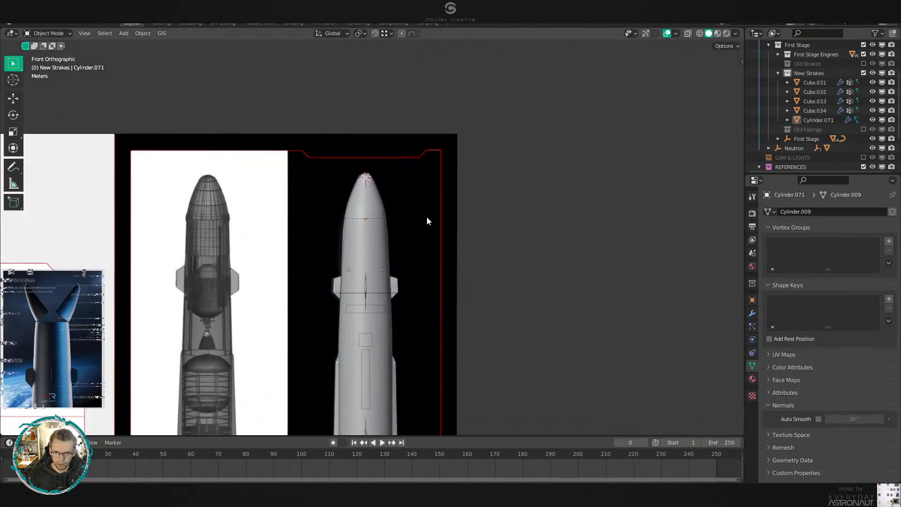
{"action": "scroll", "coordinate": [426, 218], "scroll_direction": "up", "scroll_amount": 2}
{"action": "middle_click_drag", "start_coordinate": [505, 306], "coordinate": [366, 285], "text": "shift"}
{"action": "scroll", "coordinate": [382, 256], "scroll_direction": "up", "scroll_amount": 2}
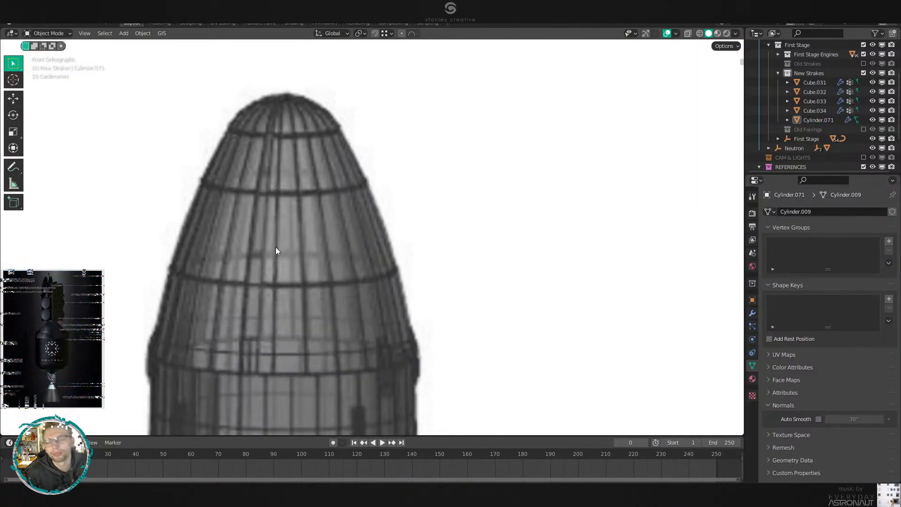
{"action": "scroll", "coordinate": [237, 234], "scroll_direction": "down", "scroll_amount": 7}
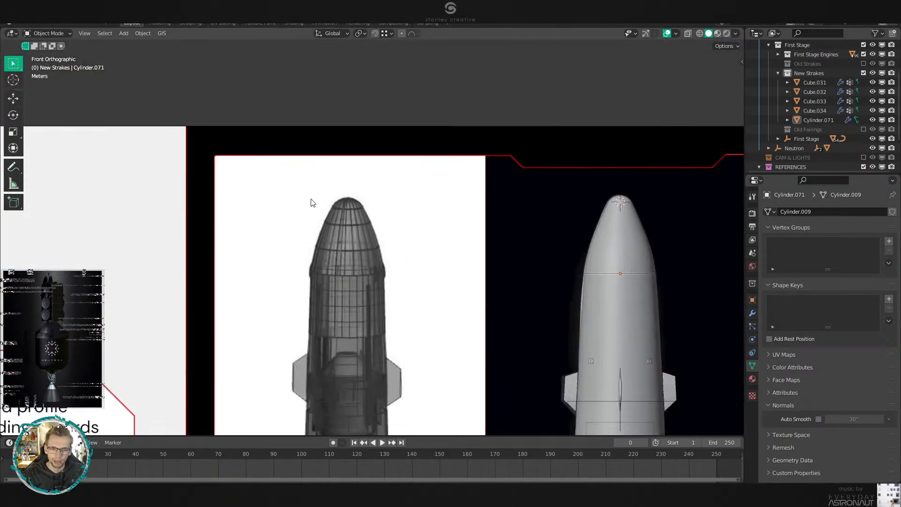
Shift the nose cone and the reference image aside temporarily, one after the other, to compare the rocket outlines.
{"action": "middle_click_drag", "start_coordinate": [584, 225], "coordinate": [368, 228], "text": "shift"}
{"action": "scroll", "coordinate": [514, 266], "scroll_direction": "up", "scroll_amount": 5}
{"action": "middle_click_drag", "start_coordinate": [515, 270], "coordinate": [294, 215], "text": "shift"}
{"action": "left_click", "coordinate": [277, 211]}
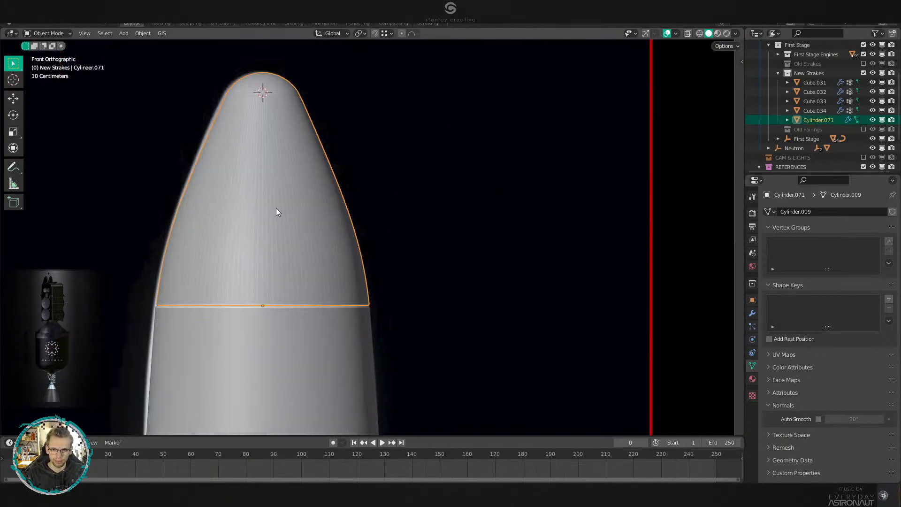
{"action": "scroll", "coordinate": [277, 211], "scroll_direction": "down", "scroll_amount": 4}
{"action": "key", "text": "g"}
{"action": "right_click", "coordinate": [624, 235]}
{"action": "middle_click_drag", "start_coordinate": [217, 295], "coordinate": [300, 252], "text": "shift"}
{"action": "left_click", "coordinate": [299, 252], "text": "shift"}
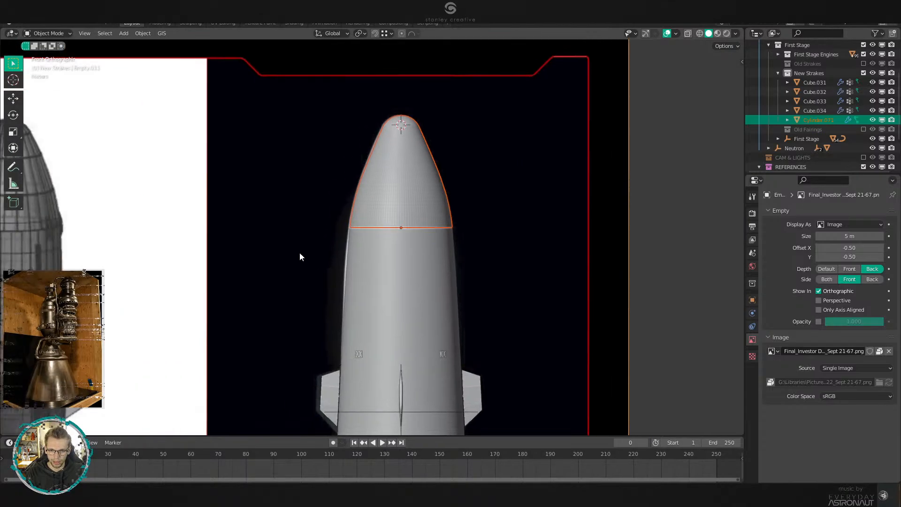
{"action": "left_click", "coordinate": [493, 248]}
{"action": "key", "text": "g"}
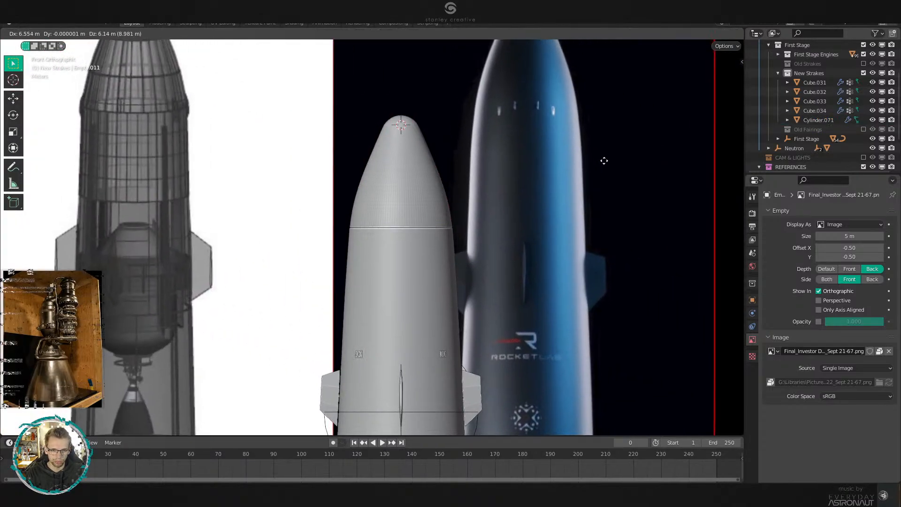
{"action": "right_click", "coordinate": [627, 297]}
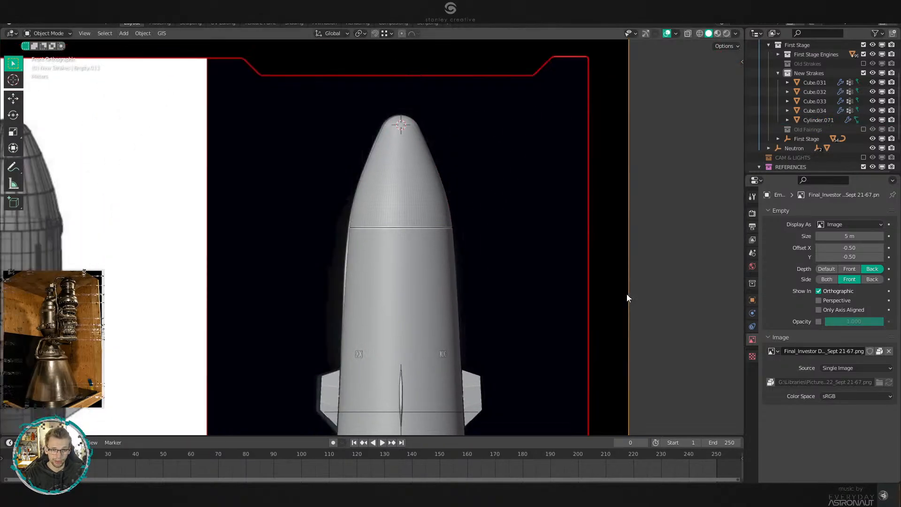
Examine the nose section of the wireframe rocket drawing in the reference image for its cone profile.
{"action": "middle_click_drag", "start_coordinate": [107, 193], "coordinate": [458, 278], "text": "shift"}
{"action": "scroll", "coordinate": [458, 279], "scroll_direction": "up", "scroll_amount": 2}
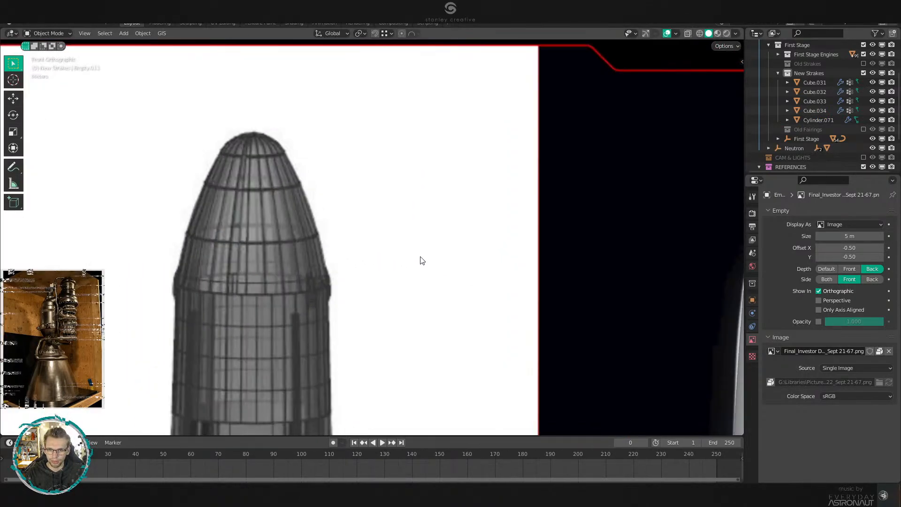
{"action": "middle_click_drag", "start_coordinate": [334, 243], "coordinate": [399, 203], "text": "shift"}
{"action": "scroll", "coordinate": [475, 266], "scroll_direction": "up", "scroll_amount": 3}
{"action": "scroll", "coordinate": [431, 300], "scroll_direction": "down", "scroll_amount": 8}
{"action": "scroll", "coordinate": [400, 209], "scroll_direction": "up", "scroll_amount": 6}
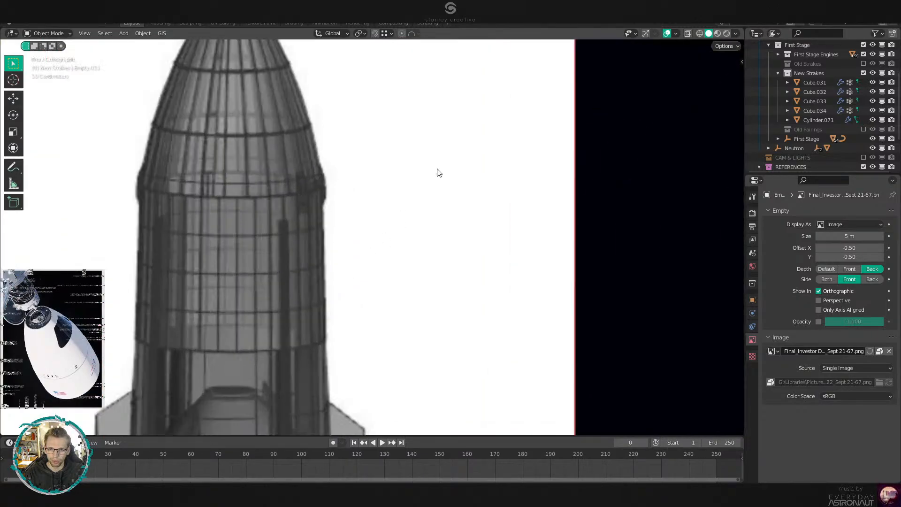
{"action": "middle_click_drag", "start_coordinate": [437, 170], "coordinate": [267, 320], "text": "shift"}
{"action": "scroll", "coordinate": [225, 273], "scroll_direction": "down", "scroll_amount": 5}
{"action": "scroll", "coordinate": [173, 238], "scroll_direction": "up", "scroll_amount": 4}
{"action": "scroll", "coordinate": [217, 248], "scroll_direction": "down", "scroll_amount": 4}
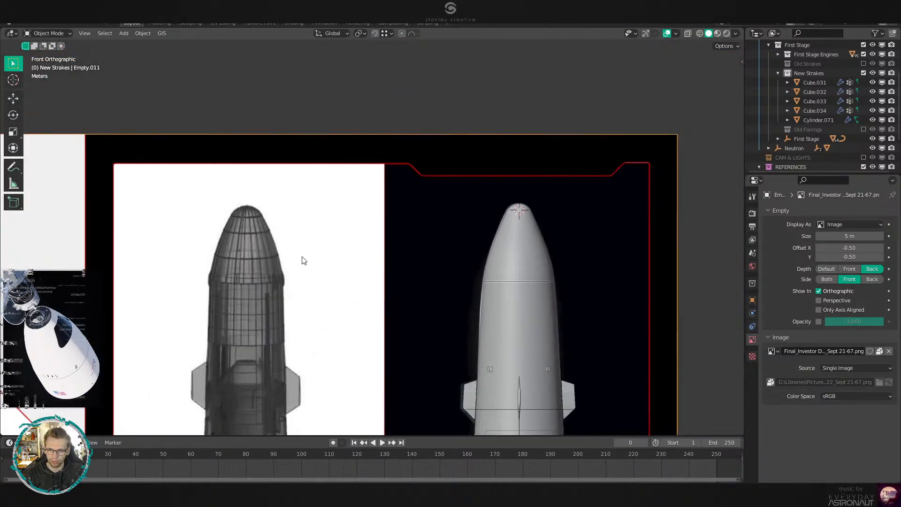
Insert one centred horizontal edge loop in the tall section just below the nose cone's rounded tip.
{"action": "scroll", "coordinate": [427, 256], "scroll_direction": "up", "scroll_amount": 1}
{"action": "middle_click_drag", "start_coordinate": [427, 255], "coordinate": [115, 210], "text": "shift"}
{"action": "scroll", "coordinate": [114, 209], "scroll_direction": "up", "scroll_amount": 2}
{"action": "scroll", "coordinate": [207, 211], "scroll_direction": "up", "scroll_amount": 4}
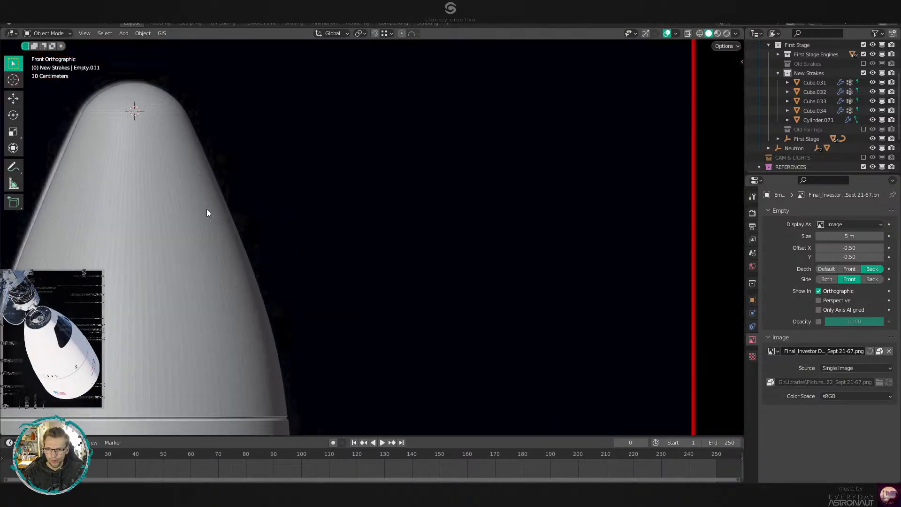
{"action": "middle_click_drag", "start_coordinate": [207, 211], "coordinate": [406, 231], "text": "shift"}
{"action": "left_click", "coordinate": [406, 230]}
{"action": "key", "text": "Tab"}
{"action": "scroll", "coordinate": [377, 198], "scroll_direction": "up", "scroll_amount": 2}
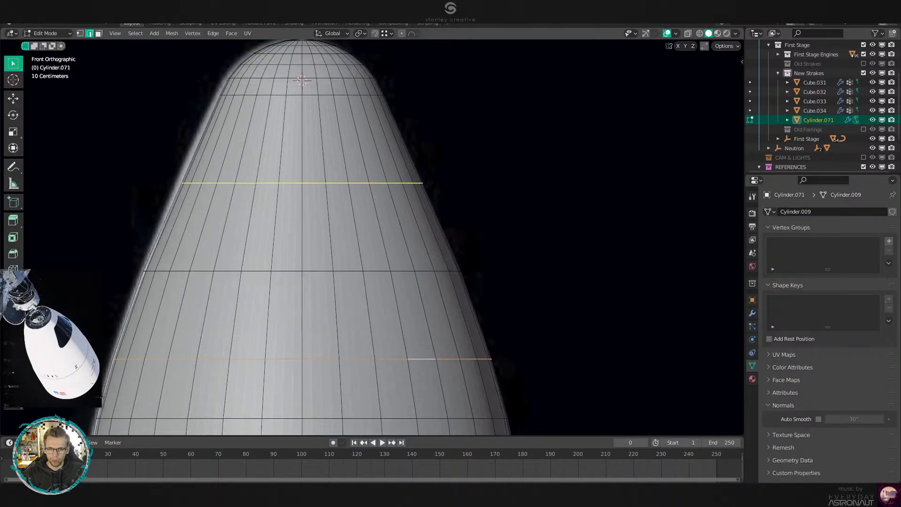
{"action": "left_click", "coordinate": [424, 181]}
{"action": "right_click", "coordinate": [424, 181]}
Scale the edge loop below the rounded tip to about 1.04 and the new loop beneath it to about 1.08.
{"action": "left_click", "coordinate": [343, 96], "text": "alt"}
{"action": "key", "text": "s"}
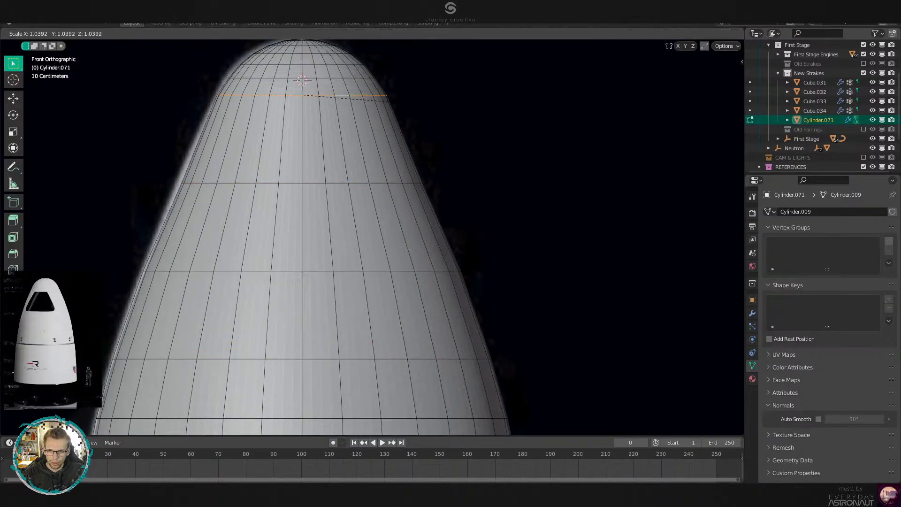
{"action": "left_click", "coordinate": [387, 101]}
{"action": "left_click", "coordinate": [340, 184], "text": "alt"}
{"action": "key", "text": "s"}
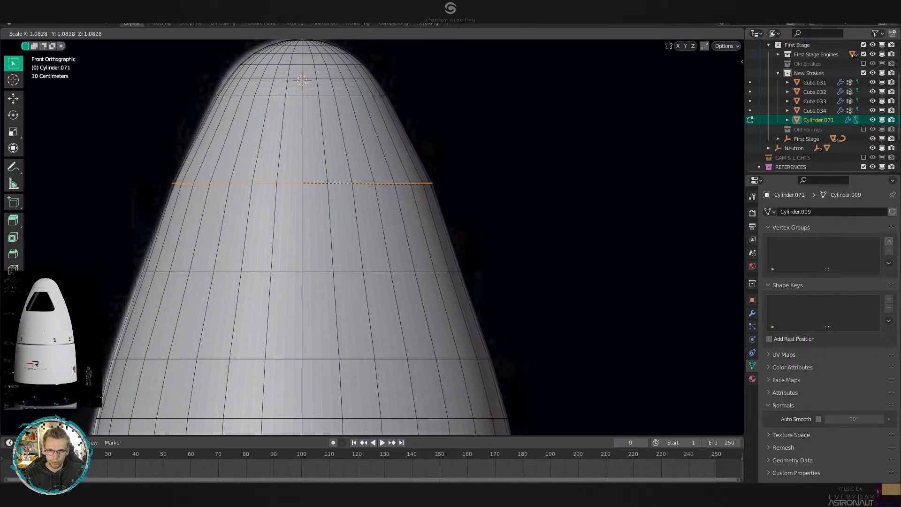
{"action": "left_click", "coordinate": [432, 184]}
Widen the next two edge loops down the nose cone, scaling the upper by about 1.04 and the lower by 1.017.
{"action": "left_click", "coordinate": [412, 262], "text": "alt"}
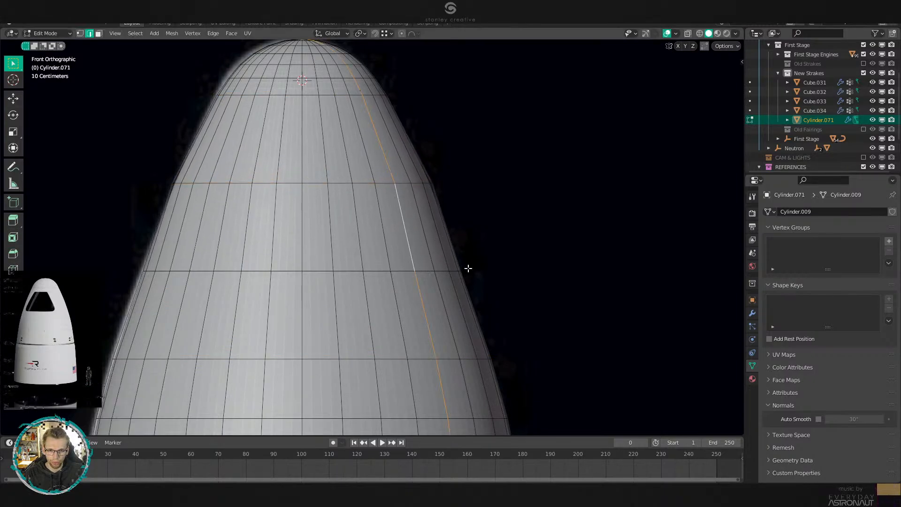
{"action": "left_click", "coordinate": [404, 271], "text": "alt"}
{"action": "key", "text": "s"}
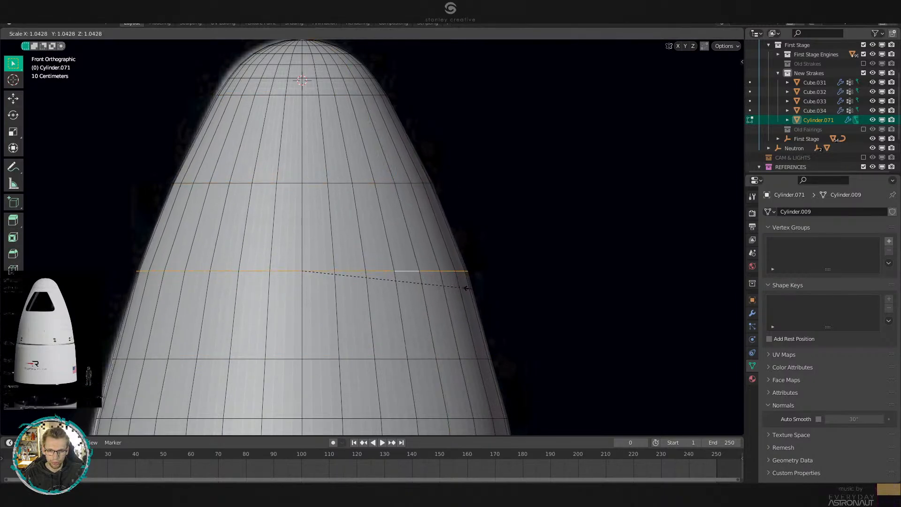
{"action": "left_click", "coordinate": [467, 288]}
{"action": "middle_click_drag", "start_coordinate": [471, 302], "coordinate": [483, 212], "text": "shift"}
{"action": "left_click", "coordinate": [435, 268], "text": "alt"}
{"action": "key", "text": "s"}
{"action": "left_click", "coordinate": [529, 271]}
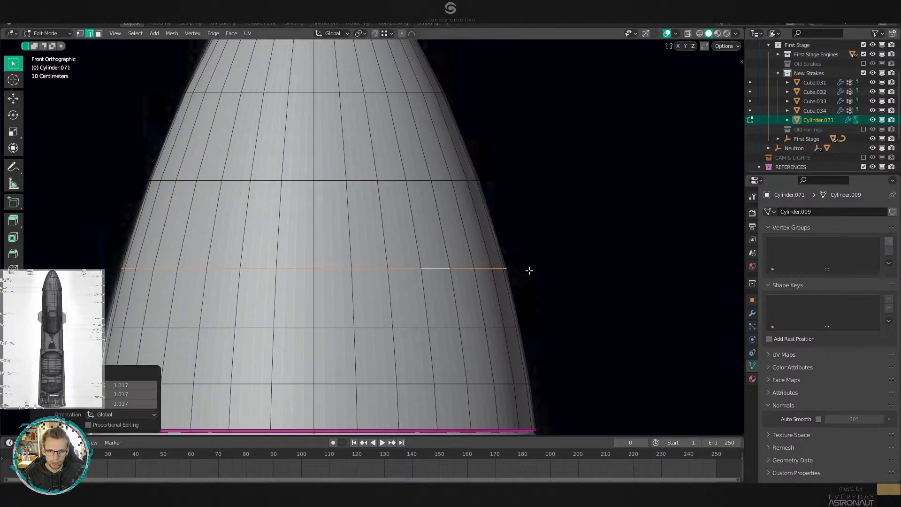
{"action": "key", "text": "Tab"}
Inspect the reshaped nose cone and shift it aside temporarily to check it against the reference rocket.
{"action": "scroll", "coordinate": [534, 262], "scroll_direction": "down", "scroll_amount": 4}
{"action": "left_click", "coordinate": [518, 237]}
{"action": "scroll", "coordinate": [329, 237], "scroll_direction": "up", "scroll_amount": 1}
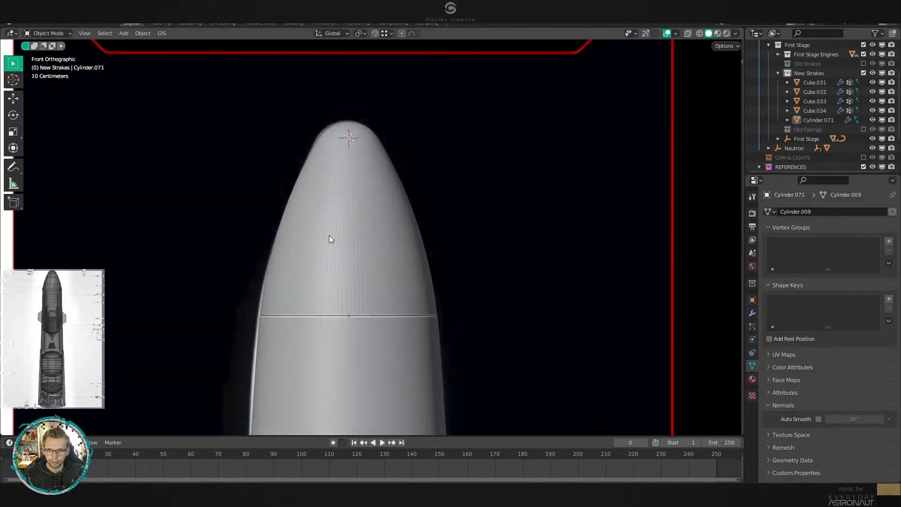
{"action": "left_click", "coordinate": [330, 239]}
{"action": "key", "text": "g"}
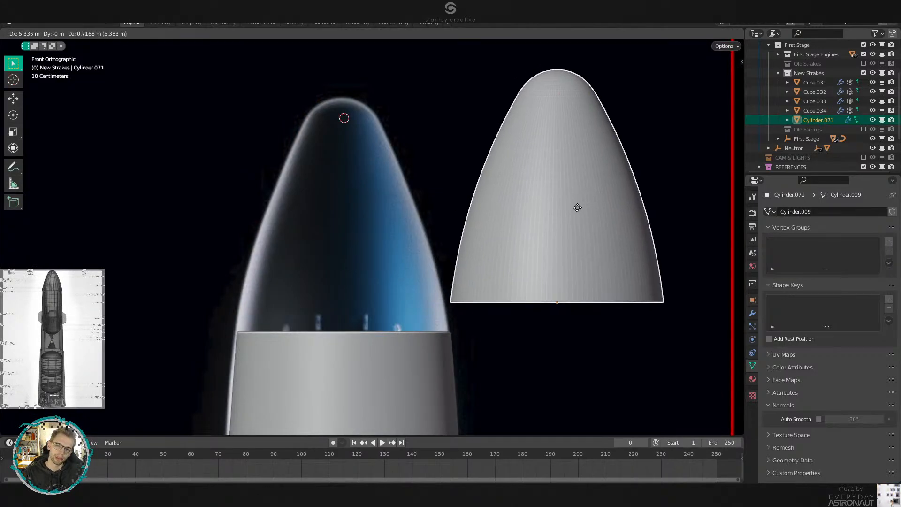
{"action": "right_click", "coordinate": [577, 207]}
{"action": "scroll", "coordinate": [266, 231], "scroll_direction": "down", "scroll_amount": 3}
Apply Shade Auto Smooth to the nose cone with a 30° angle.
{"action": "key", "text": "z"}
{"action": "left_click", "coordinate": [582, 251]}
{"action": "left_click", "coordinate": [404, 241]}
{"action": "right_click", "coordinate": [404, 240]}
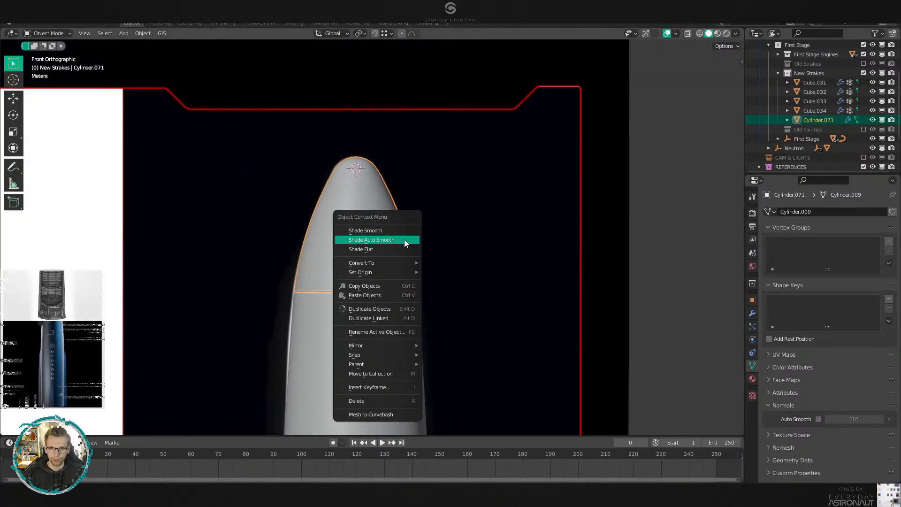
{"action": "left_click", "coordinate": [404, 239]}
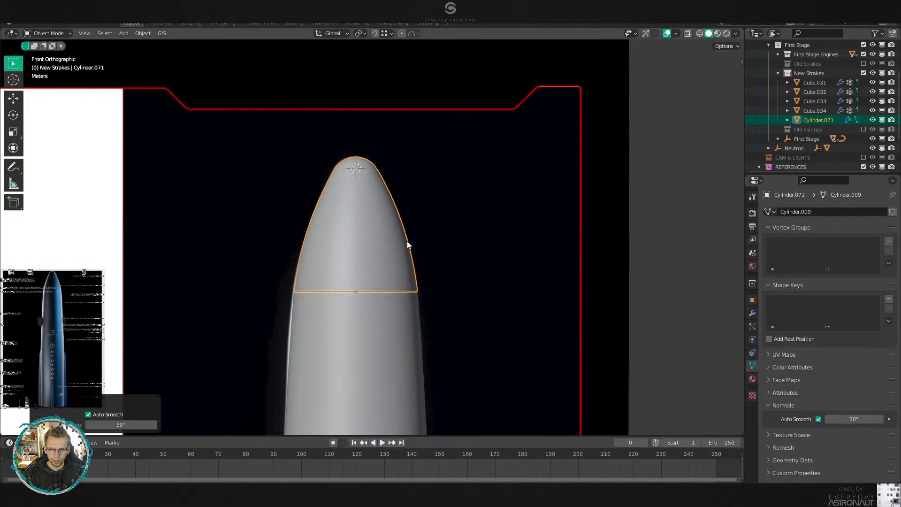
{"action": "left_click", "coordinate": [660, 322]}
Mark the nose cone's vertical rear edge line and the horizontal edge loop below its rounded tip as UV seams.
{"action": "scroll", "coordinate": [519, 246], "scroll_direction": "up", "scroll_amount": 3}
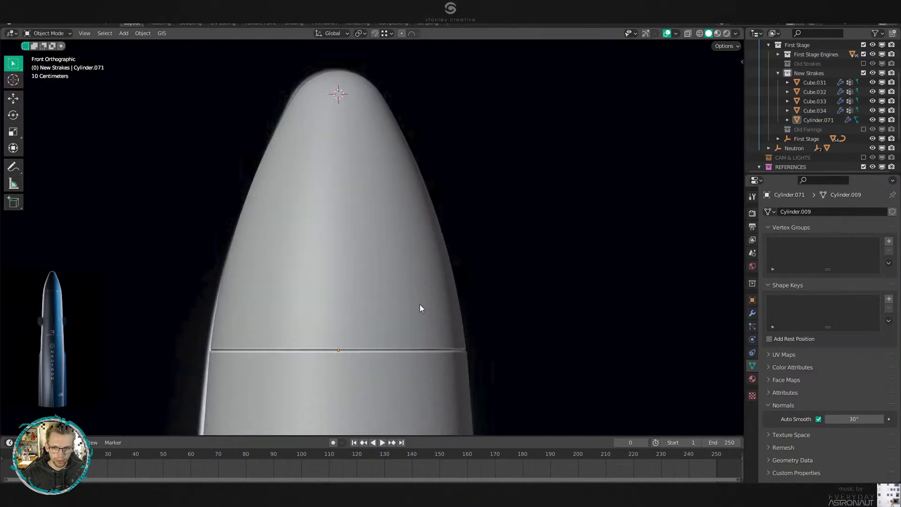
{"action": "scroll", "coordinate": [420, 308], "scroll_direction": "up", "scroll_amount": 3}
{"action": "left_click", "coordinate": [753, 378]}
{"action": "left_click", "coordinate": [466, 220]}
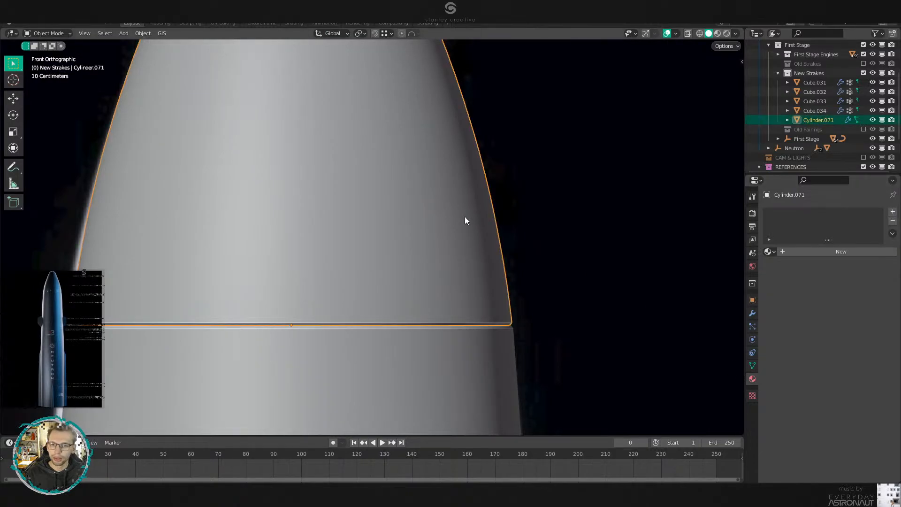
{"action": "key", "text": "ctrl+KP_1"}
{"action": "key", "text": "Tab"}
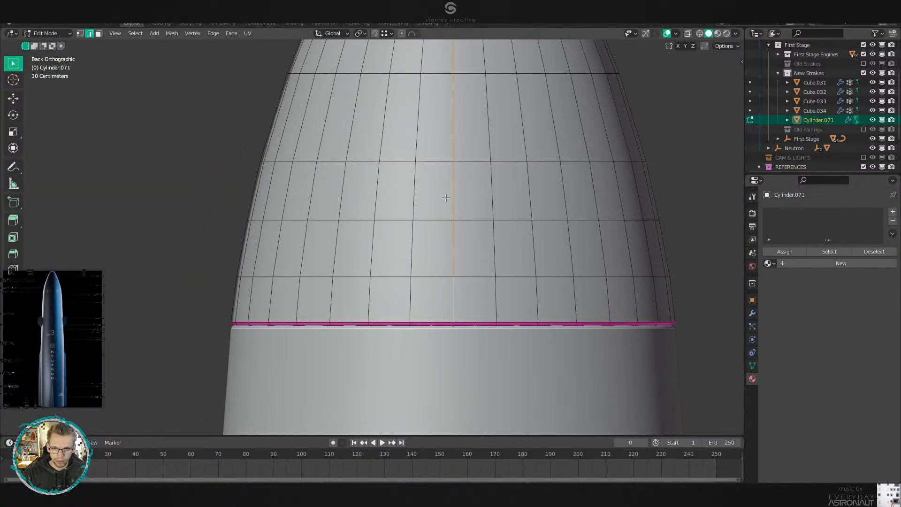
{"action": "middle_click_drag", "start_coordinate": [445, 198], "coordinate": [417, 423], "text": "shift"}
{"action": "scroll", "coordinate": [344, 256], "scroll_direction": "up", "scroll_amount": 4}
{"action": "key", "text": "shift+z"}
{"action": "key", "text": "b"}
{"action": "middle_click_drag", "start_coordinate": [572, 83], "coordinate": [389, 276]}
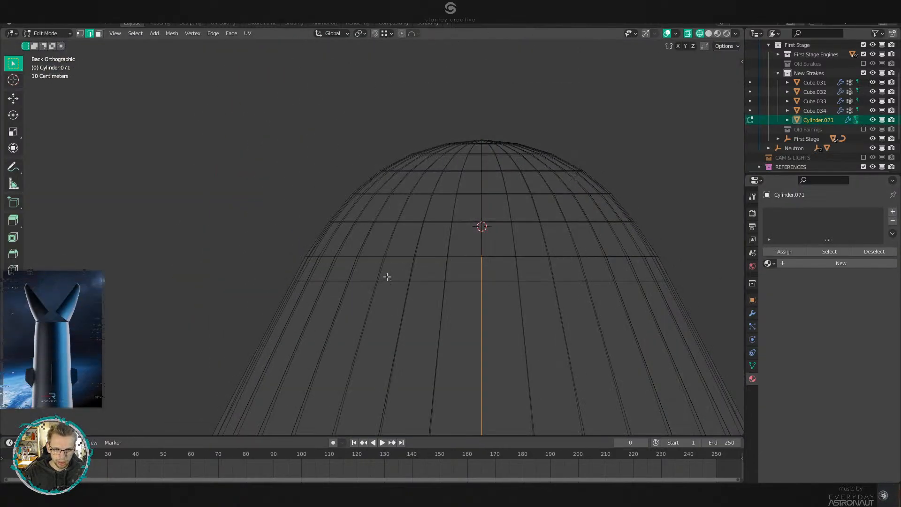
{"action": "key", "text": "shift+z"}
{"action": "key", "text": "ctrl+e"}
{"action": "left_click", "coordinate": [590, 280]}
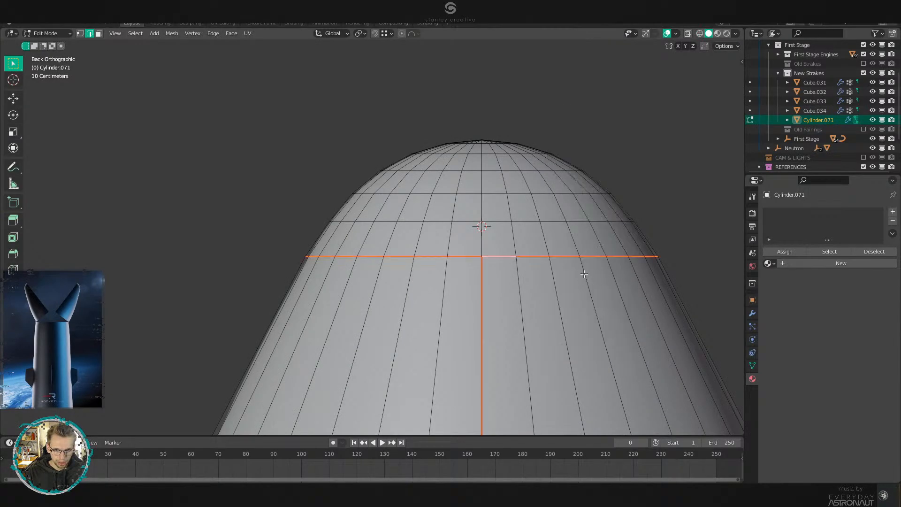
Unwrap the entire nose cone mesh using the seams at the rear and below the tip.
{"action": "scroll", "coordinate": [558, 292], "scroll_direction": "down", "scroll_amount": 6}
{"action": "key", "text": "a"}
{"action": "key", "text": "u"}
{"action": "left_click", "coordinate": [540, 306]}
{"action": "scroll", "coordinate": [539, 306], "scroll_direction": "down", "scroll_amount": 2}
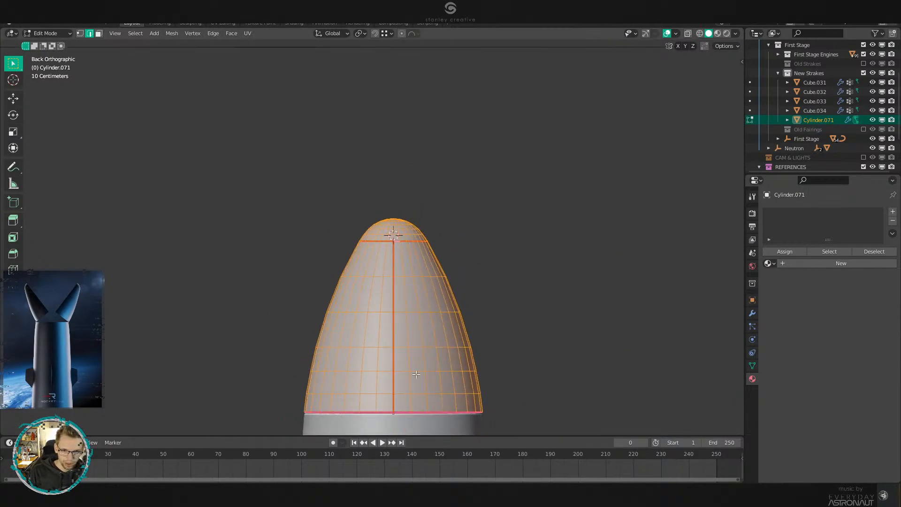
Mark the edge loop at the nose cone's base as a seam and unwrap the whole mesh again.
{"action": "scroll", "coordinate": [413, 228], "scroll_direction": "up", "scroll_amount": 6}
{"action": "left_click", "coordinate": [413, 229], "text": "alt"}
{"action": "key", "text": "ctrl+e"}
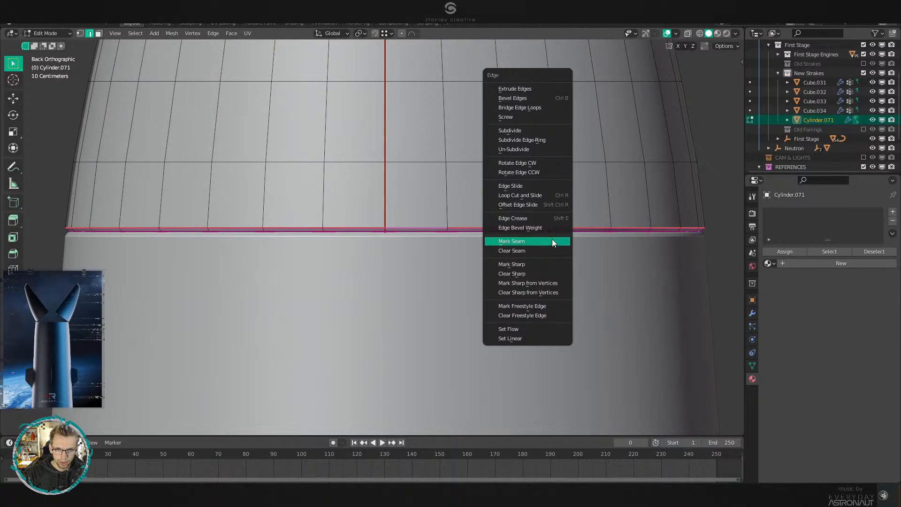
{"action": "left_click", "coordinate": [553, 241]}
{"action": "key", "text": "a"}
{"action": "key", "text": "u"}
{"action": "left_click", "coordinate": [543, 236]}
{"action": "key", "text": "Tab"}
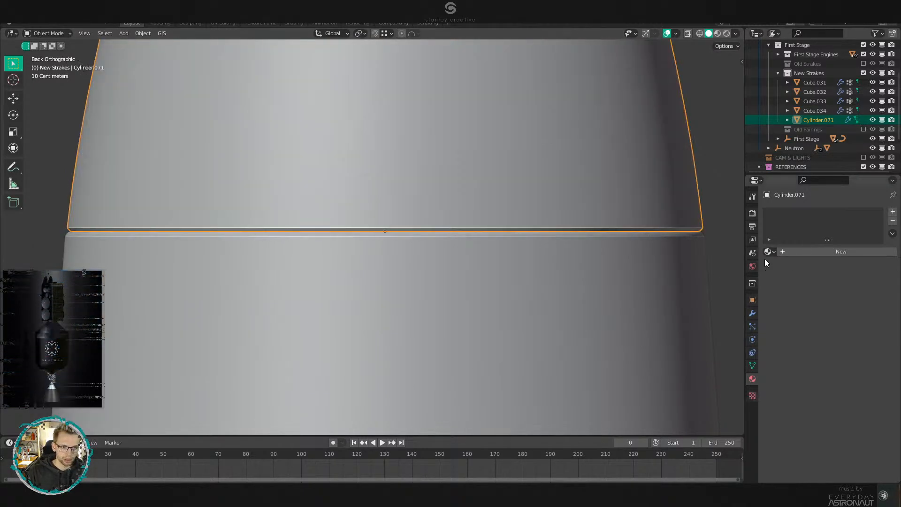
Assign the existing Neutron Carbon Composite material to the nose cone.
{"action": "left_click", "coordinate": [767, 251]}
{"action": "type", "text": "ne"}
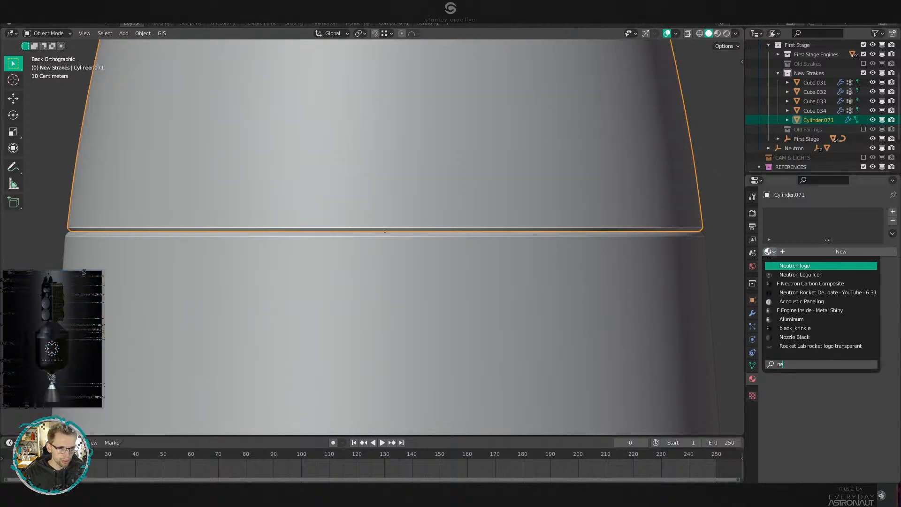
{"action": "key", "text": "Down"}
{"action": "key", "text": "Down"}
{"action": "key", "text": "Return"}
{"action": "scroll", "coordinate": [447, 101], "scroll_direction": "down", "scroll_amount": 5}
Switch the viewport to Material Preview and deselect everything to show the whole textured rocket.
{"action": "key", "text": "z"}
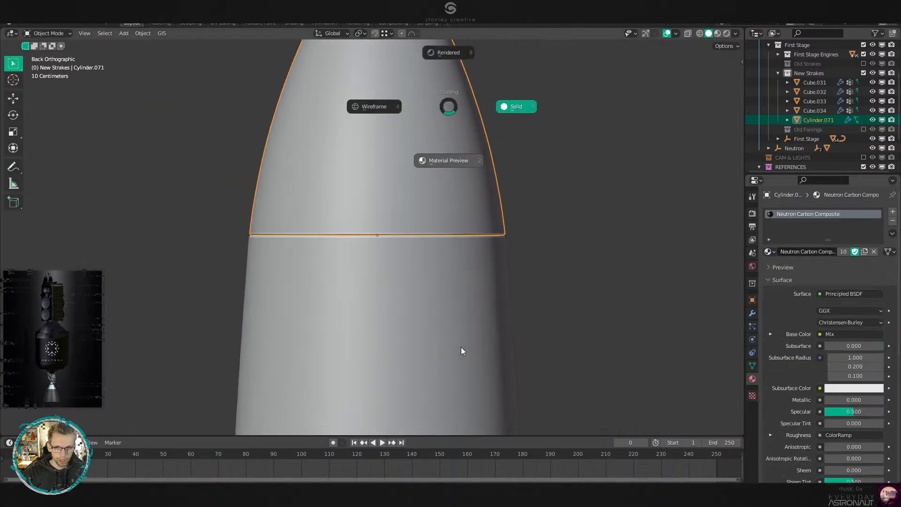
{"action": "left_click", "coordinate": [460, 348]}
{"action": "key", "text": "alt+a"}
{"action": "middle_click_drag", "start_coordinate": [460, 346], "coordinate": [441, 336]}
{"action": "scroll", "coordinate": [441, 336], "scroll_direction": "down", "scroll_amount": 10}
{"action": "middle_click_drag", "start_coordinate": [468, 372], "coordinate": [562, 313]}
{"action": "scroll", "coordinate": [497, 305], "scroll_direction": "up", "scroll_amount": 2}
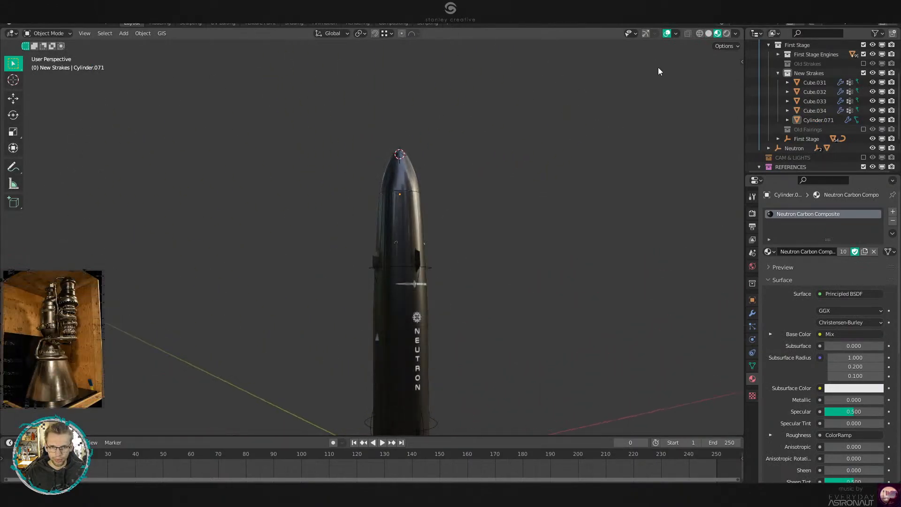
Inspect the textured rocket from several angles, checking how the nose cone blends into the body.
{"action": "middle_click_drag", "start_coordinate": [624, 84], "coordinate": [365, 241]}
{"action": "scroll", "coordinate": [418, 77], "scroll_direction": "up", "scroll_amount": 5}
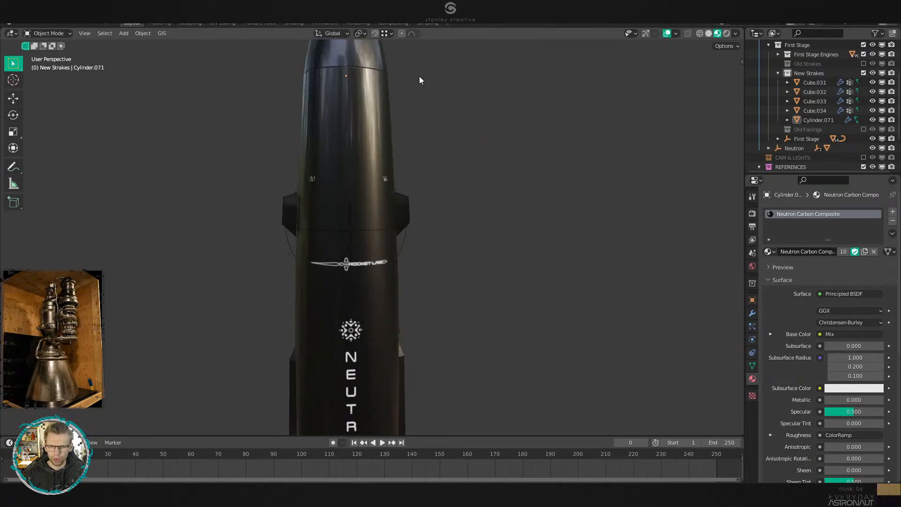
{"action": "middle_click_drag", "start_coordinate": [418, 77], "coordinate": [448, 192], "text": "shift"}
{"action": "scroll", "coordinate": [460, 249], "scroll_direction": "down", "scroll_amount": 3}
{"action": "scroll", "coordinate": [449, 266], "scroll_direction": "down", "scroll_amount": 2}
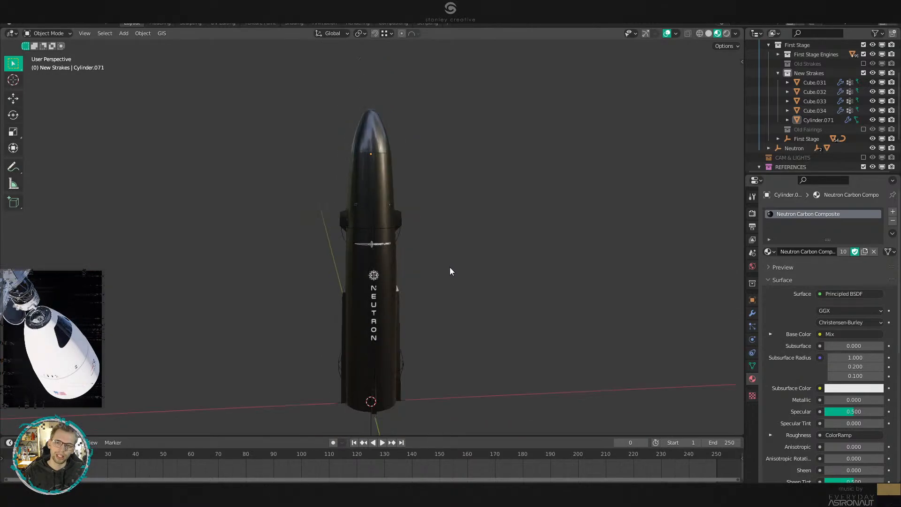
{"action": "middle_click_drag", "start_coordinate": [450, 268], "coordinate": [416, 273]}
{"action": "scroll", "coordinate": [416, 276], "scroll_direction": "up", "scroll_amount": 5}
{"action": "scroll", "coordinate": [436, 233], "scroll_direction": "down", "scroll_amount": 6}
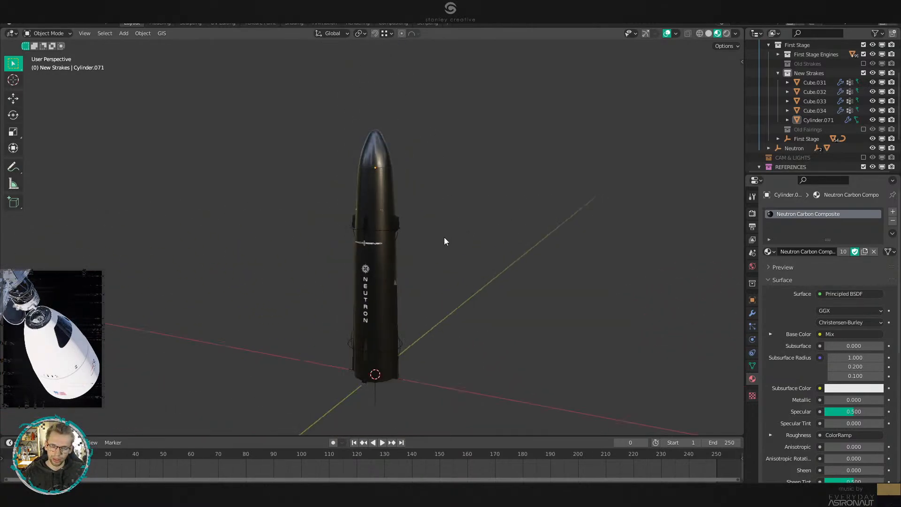
Compare the nose cone with the reference rocket in front view, shifting parts aside temporarily.
{"action": "scroll", "coordinate": [433, 226], "scroll_direction": "up", "scroll_amount": 3}
{"action": "key", "text": "KP_1"}
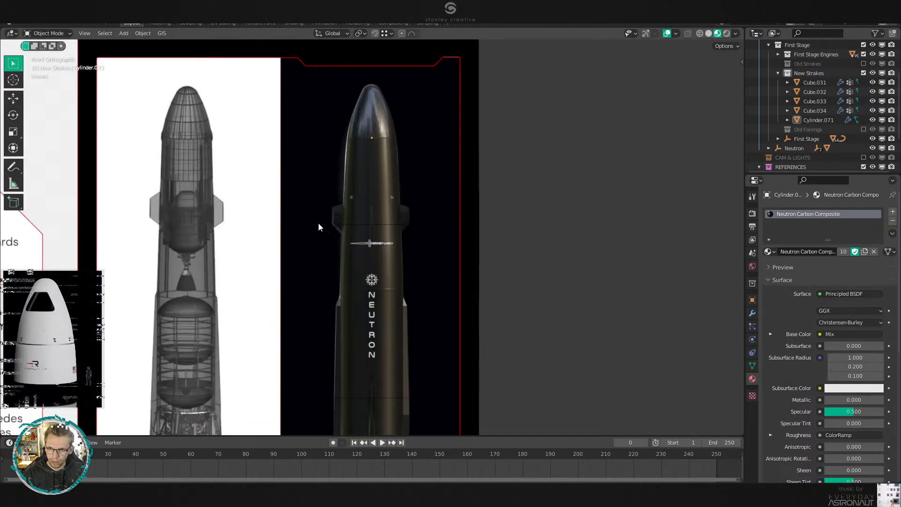
{"action": "middle_click_drag", "start_coordinate": [369, 158], "coordinate": [349, 283], "text": "shift"}
{"action": "scroll", "coordinate": [349, 282], "scroll_direction": "up", "scroll_amount": 1}
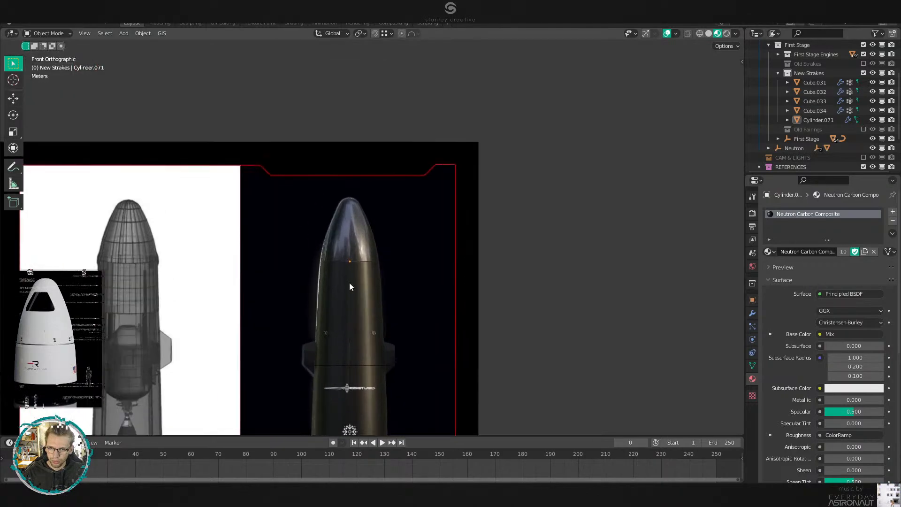
{"action": "left_click", "coordinate": [348, 282]}
{"action": "key", "text": "g"}
{"action": "key", "text": "Escape"}
{"action": "left_click", "coordinate": [357, 233]}
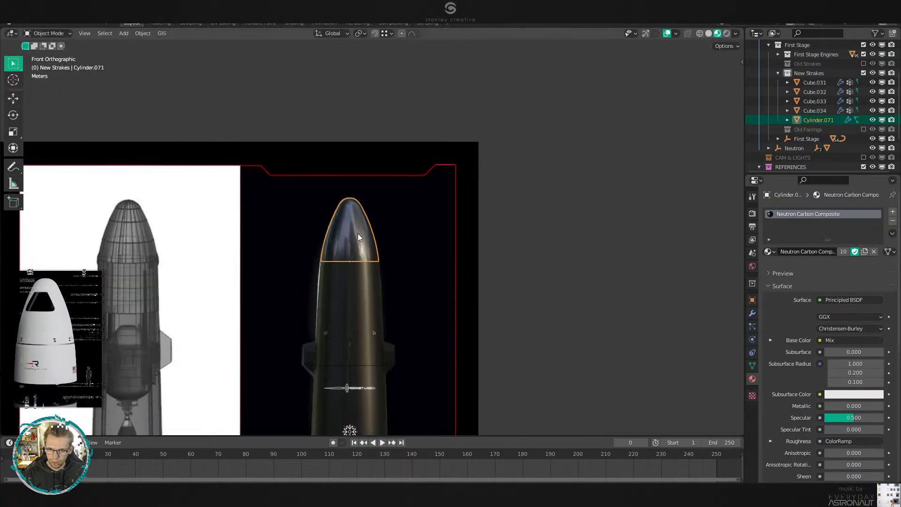
{"action": "scroll", "coordinate": [373, 239], "scroll_direction": "up", "scroll_amount": 5}
{"action": "key", "text": "g"}
{"action": "right_click", "coordinate": [543, 243]}
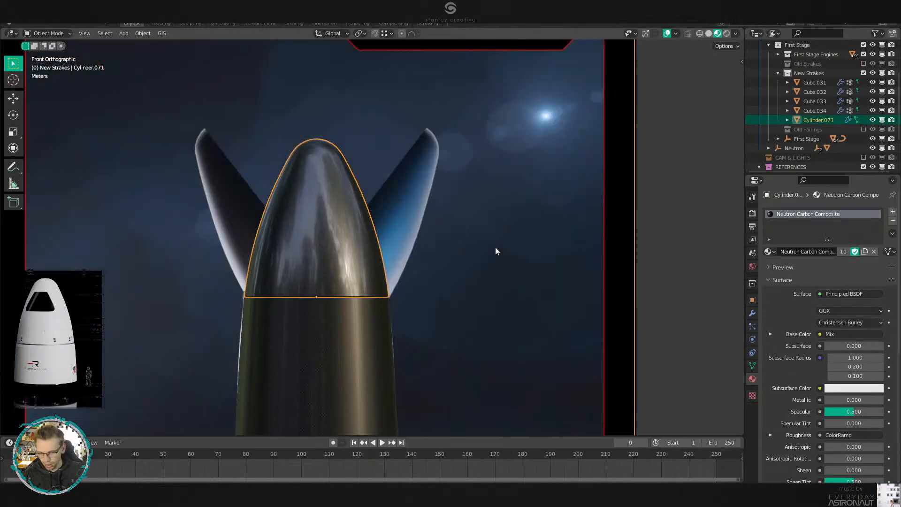
Shift the Advanced Fairing Design reference image aside temporarily to compare its open-fairing rocket with the full model.
{"action": "left_click", "coordinate": [474, 261]}
{"action": "key", "text": "g"}
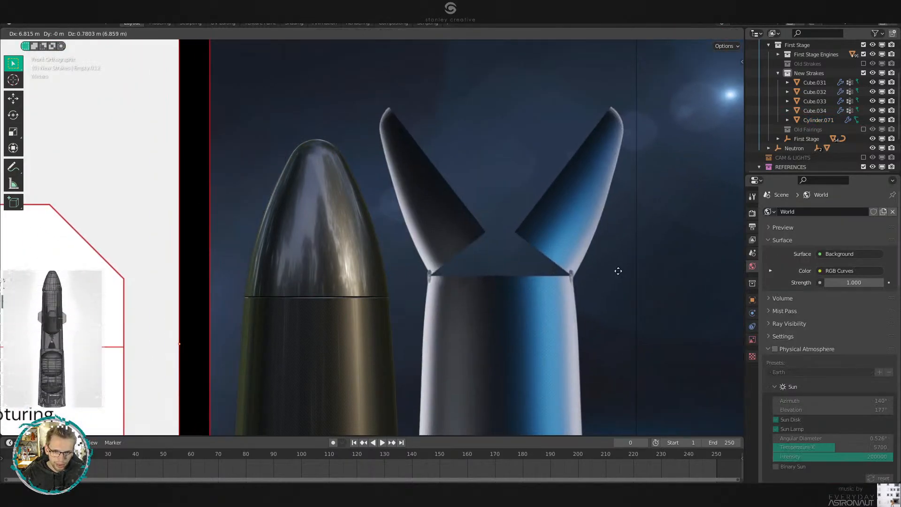
{"action": "right_click", "coordinate": [618, 270]}
{"action": "scroll", "coordinate": [536, 345], "scroll_direction": "down", "scroll_amount": 5}
{"action": "middle_click_drag", "start_coordinate": [455, 409], "coordinate": [472, 238], "text": "shift"}
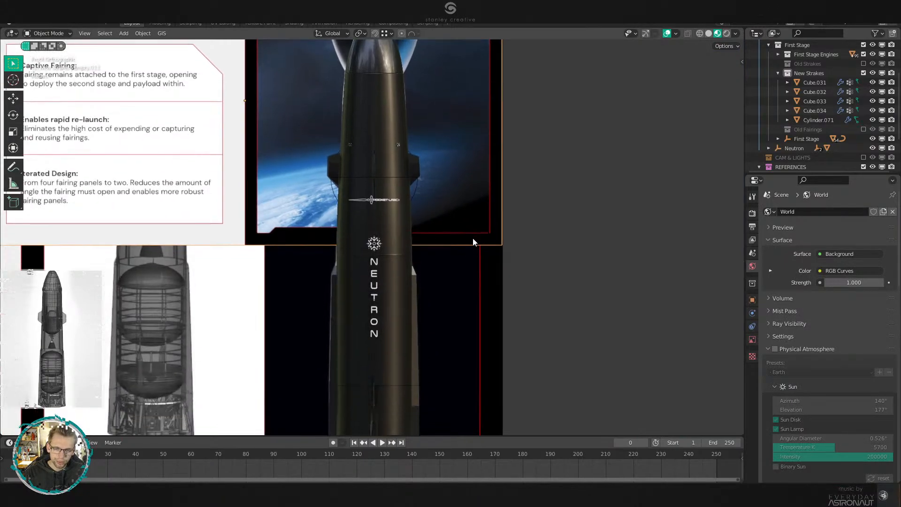
{"action": "key", "text": "g"}
{"action": "right_click", "coordinate": [613, 292]}
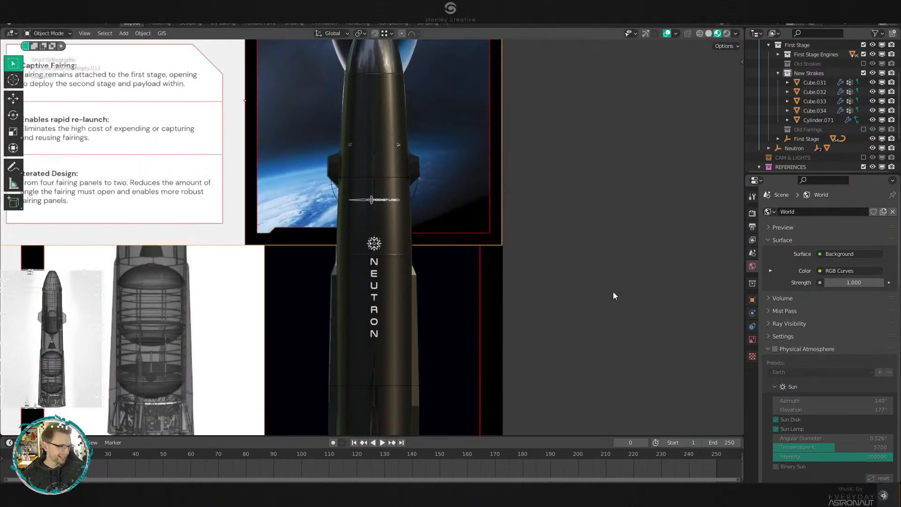
{"action": "scroll", "coordinate": [377, 294], "scroll_direction": "down", "scroll_amount": 3}
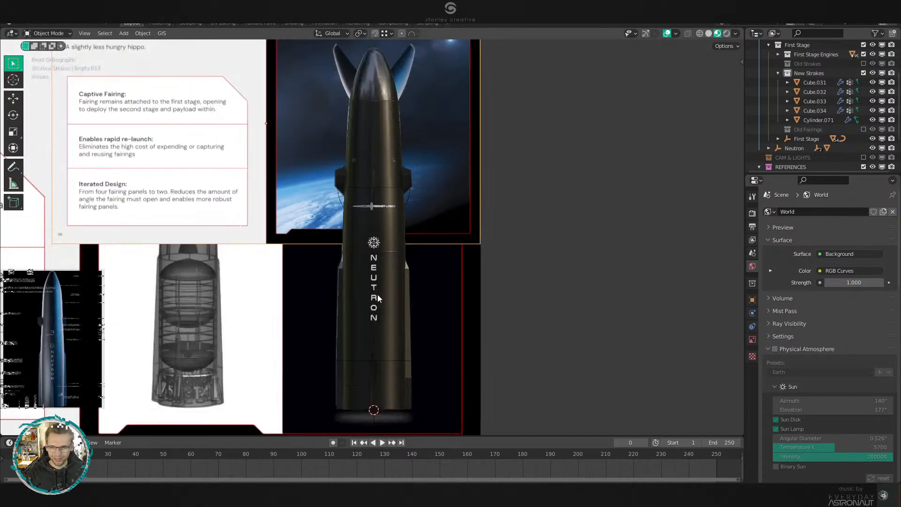
{"action": "middle_click_drag", "start_coordinate": [377, 295], "coordinate": [415, 311], "text": "shift"}
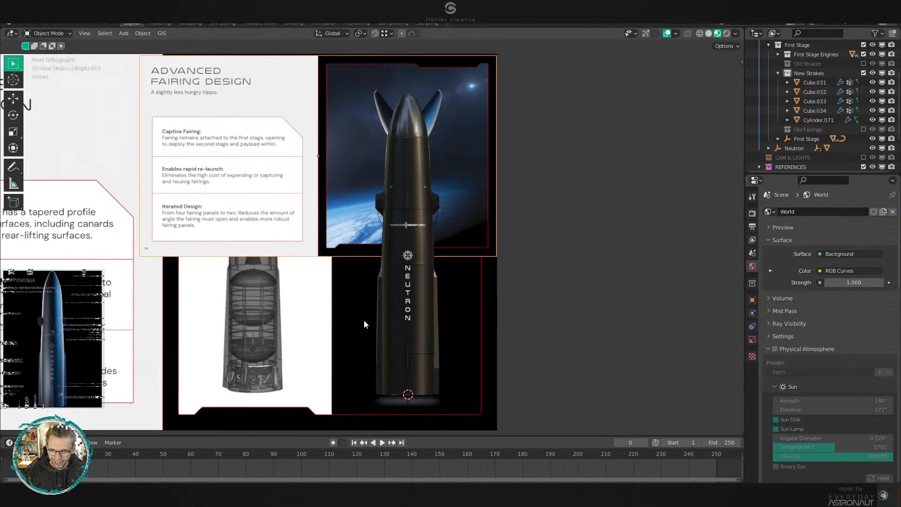
{"action": "key", "text": "g"}
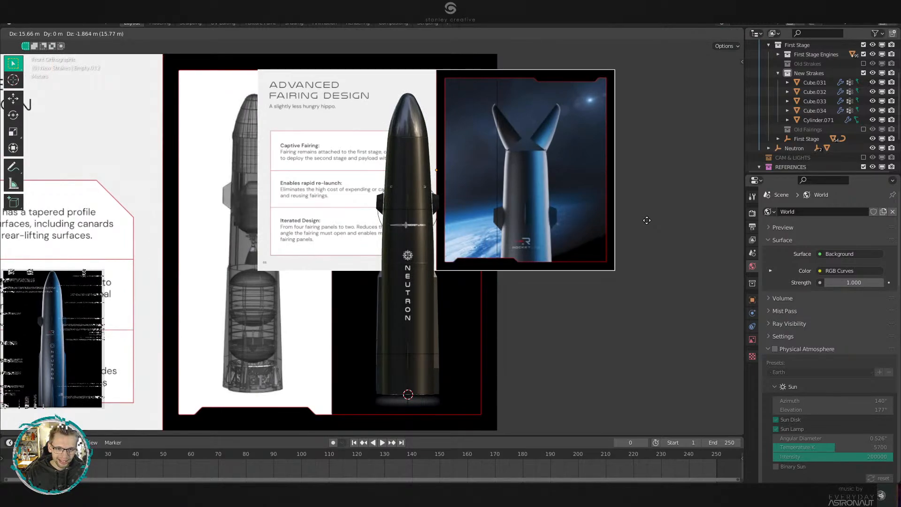
{"action": "right_click", "coordinate": [646, 220]}
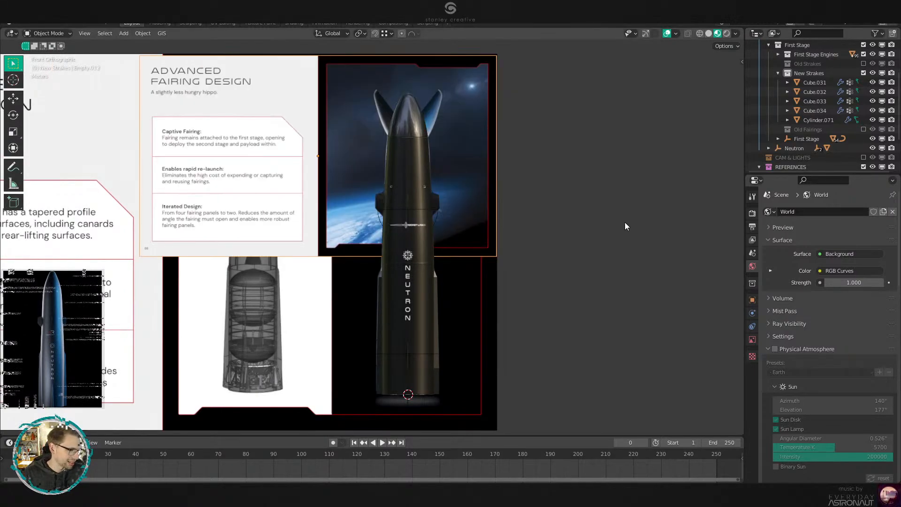
Compare the nose cone's base seam with the open fairing in the reference, temporarily shifting the image and the cone.
{"action": "middle_click_drag", "start_coordinate": [489, 186], "coordinate": [485, 272], "text": "shift"}
{"action": "scroll", "coordinate": [393, 235], "scroll_direction": "up", "scroll_amount": 4}
{"action": "key", "text": "g"}
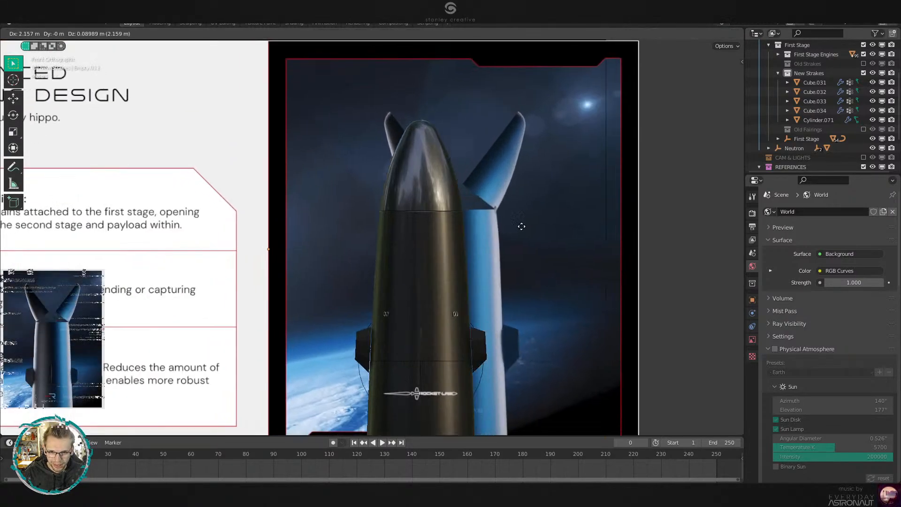
{"action": "right_click", "coordinate": [558, 218]}
{"action": "scroll", "coordinate": [558, 218], "scroll_direction": "up", "scroll_amount": 6}
{"action": "middle_click_drag", "start_coordinate": [559, 219], "coordinate": [466, 330], "text": "shift"}
{"action": "left_click", "coordinate": [420, 262]}
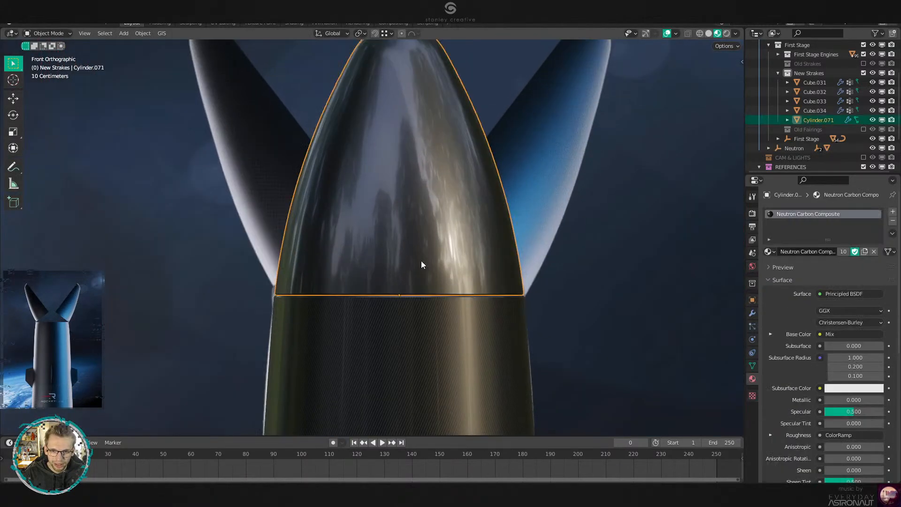
{"action": "scroll", "coordinate": [484, 129], "scroll_direction": "down", "scroll_amount": 7}
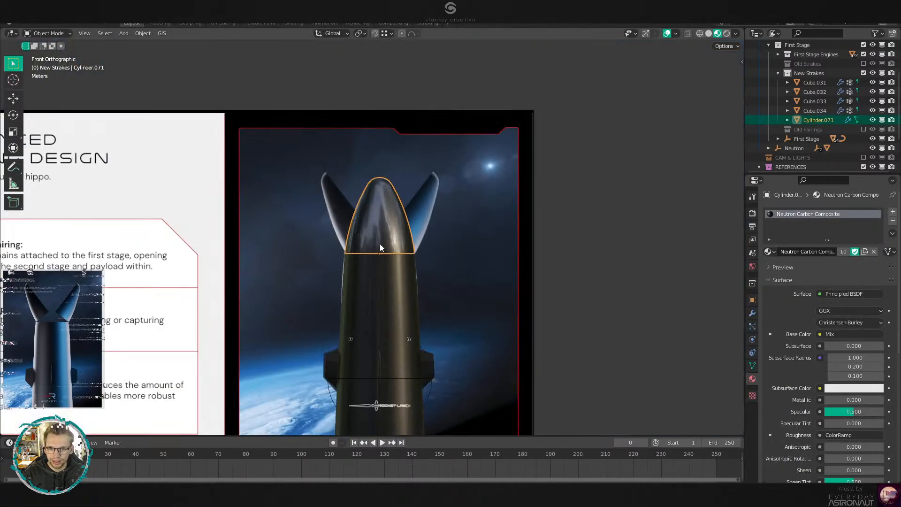
{"action": "middle_click_drag", "start_coordinate": [404, 295], "coordinate": [376, 261], "text": "shift"}
{"action": "scroll", "coordinate": [375, 259], "scroll_direction": "up", "scroll_amount": 5}
{"action": "key", "text": "g"}
{"action": "right_click", "coordinate": [522, 295]}
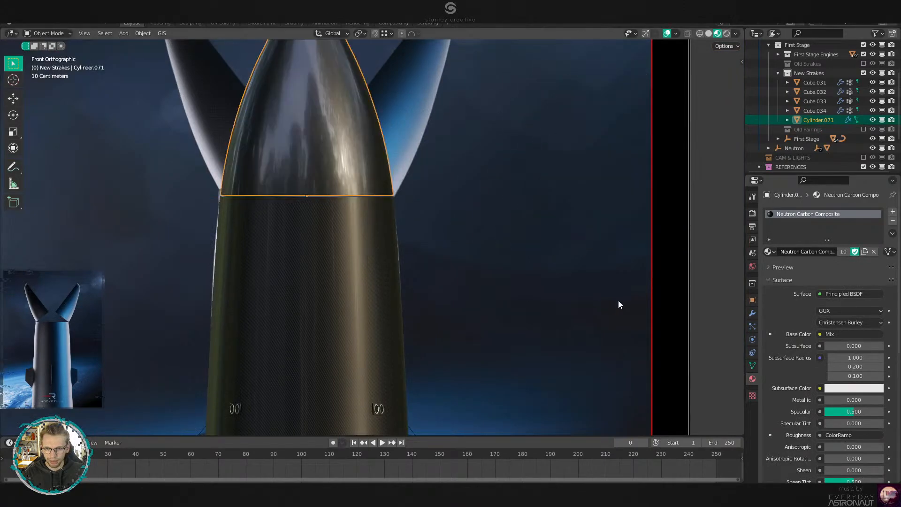
{"action": "scroll", "coordinate": [378, 253], "scroll_direction": "down", "scroll_amount": 3}
{"action": "scroll", "coordinate": [374, 265], "scroll_direction": "up", "scroll_amount": 2}
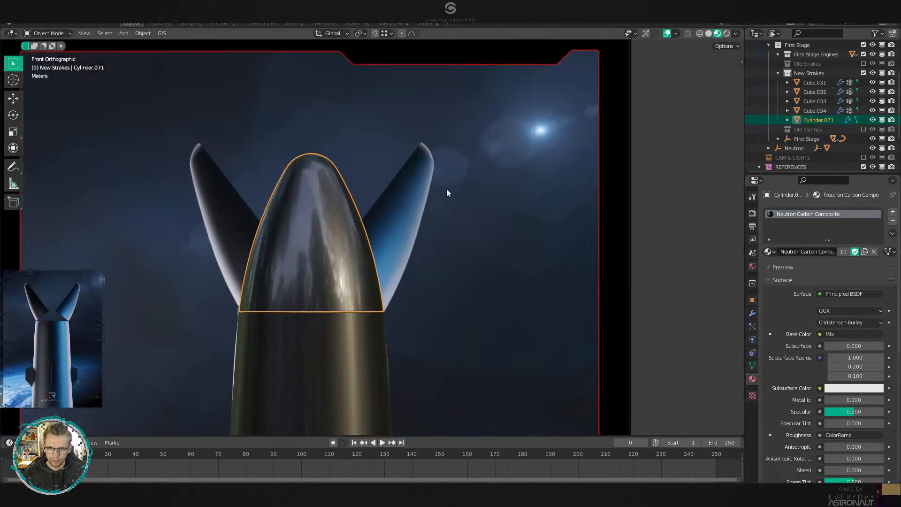
Move the Advanced Fairing Design reference image about 1.92 m along Y, behind the other reference.
{"action": "left_click", "coordinate": [460, 215]}
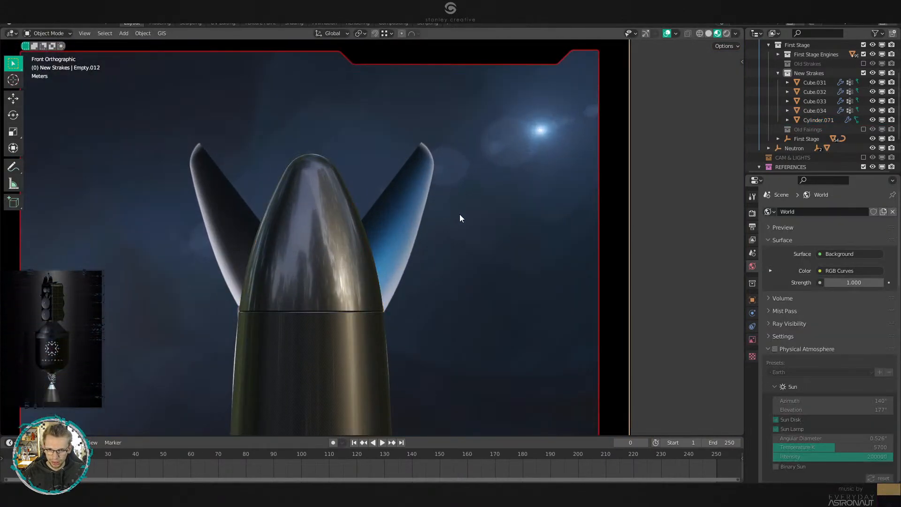
{"action": "key", "text": "g"}
{"action": "key", "text": "y"}
{"action": "left_click", "coordinate": [466, 233]}
{"action": "scroll", "coordinate": [400, 300], "scroll_direction": "down", "scroll_amount": 3}
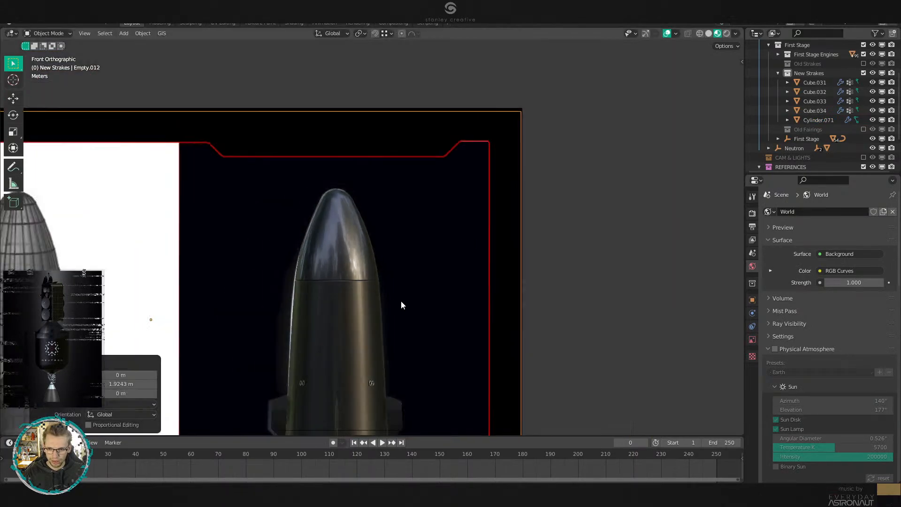
Examine the full rocket in front view against the closed-fairing reference, from nose cone to base.
{"action": "middle_click_drag", "start_coordinate": [402, 302], "coordinate": [428, 240], "text": "shift"}
{"action": "scroll", "coordinate": [429, 241], "scroll_direction": "up", "scroll_amount": 3}
{"action": "scroll", "coordinate": [477, 287], "scroll_direction": "down", "scroll_amount": 3}
{"action": "left_click", "coordinate": [477, 286]}
{"action": "scroll", "coordinate": [469, 294], "scroll_direction": "down", "scroll_amount": 1}
{"action": "middle_click_drag", "start_coordinate": [443, 305], "coordinate": [441, 366], "text": "shift"}
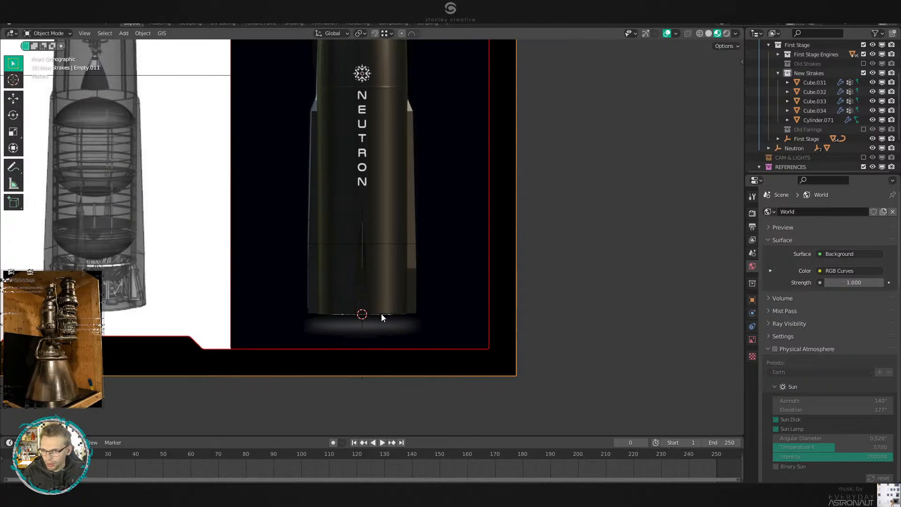
{"action": "middle_click_drag", "start_coordinate": [352, 204], "coordinate": [474, 379], "text": "shift"}
{"action": "scroll", "coordinate": [453, 350], "scroll_direction": "down", "scroll_amount": 2}
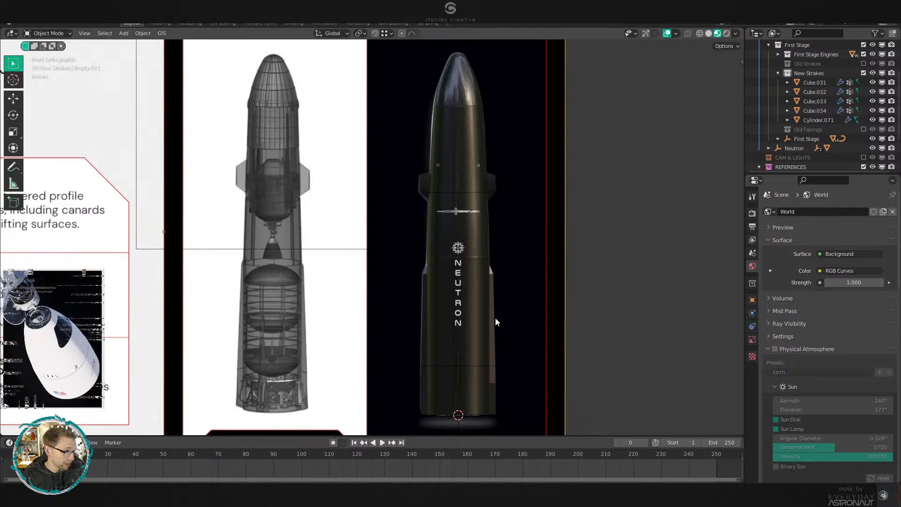
{"action": "middle_click_drag", "start_coordinate": [495, 318], "coordinate": [372, 331], "text": "shift"}
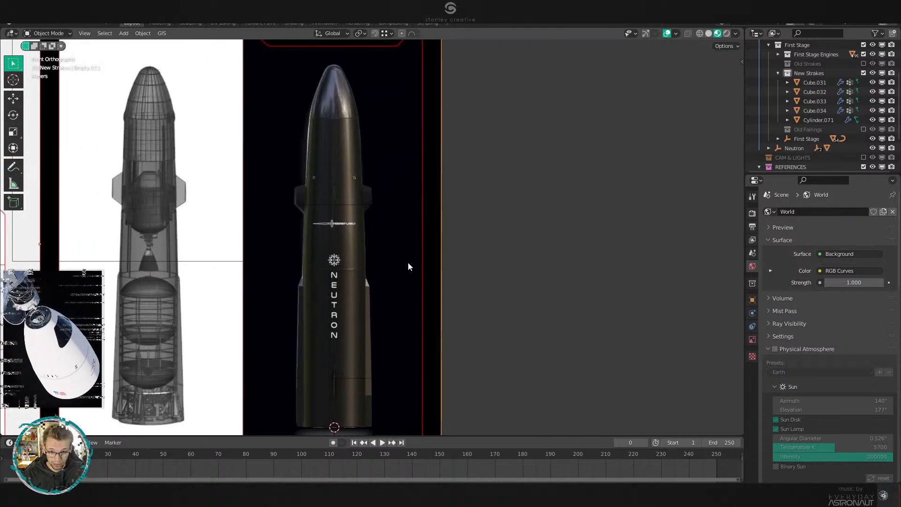
Add a 2 m cube to the New REFERENCES collection and raise its mesh 1 m along Z so its base sits at the origin.
{"action": "scroll", "coordinate": [835, 162], "scroll_direction": "down", "scroll_amount": 3}
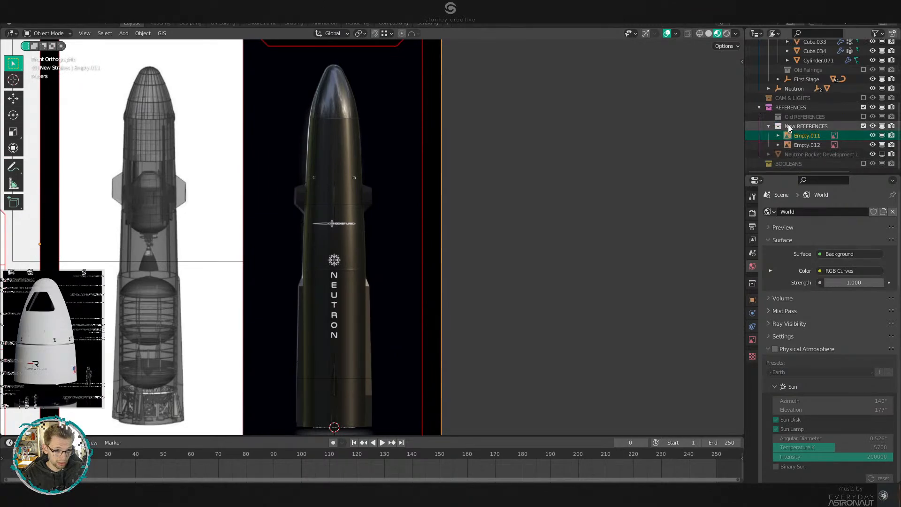
{"action": "left_click", "coordinate": [806, 125]}
{"action": "key", "text": "shift+a"}
{"action": "mouse_move", "coordinate": [421, 221]}
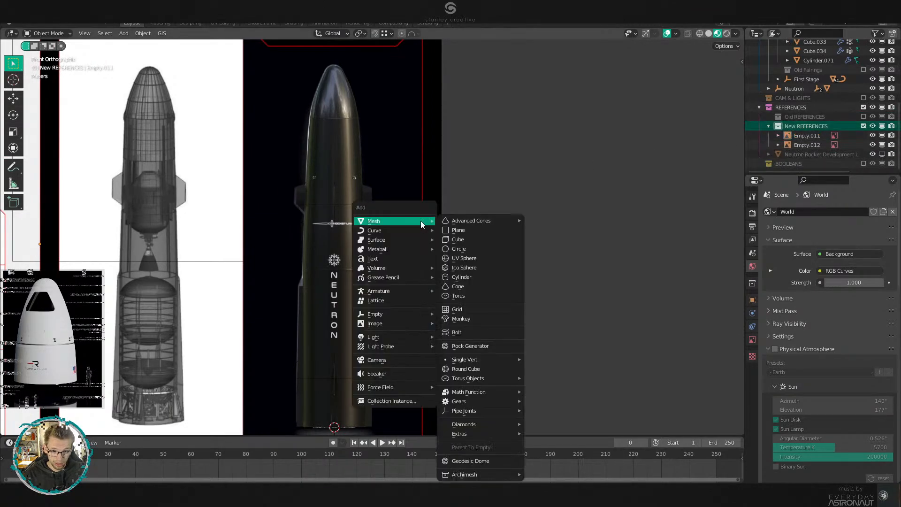
{"action": "left_click", "coordinate": [473, 239]}
{"action": "middle_click_drag", "start_coordinate": [474, 308], "coordinate": [484, 254], "text": "shift"}
{"action": "key", "text": "Tab"}
{"action": "key", "text": "g"}
{"action": "key", "text": "z"}
{"action": "key", "text": "1"}
{"action": "key", "text": "Return"}
{"action": "key", "text": "Tab"}
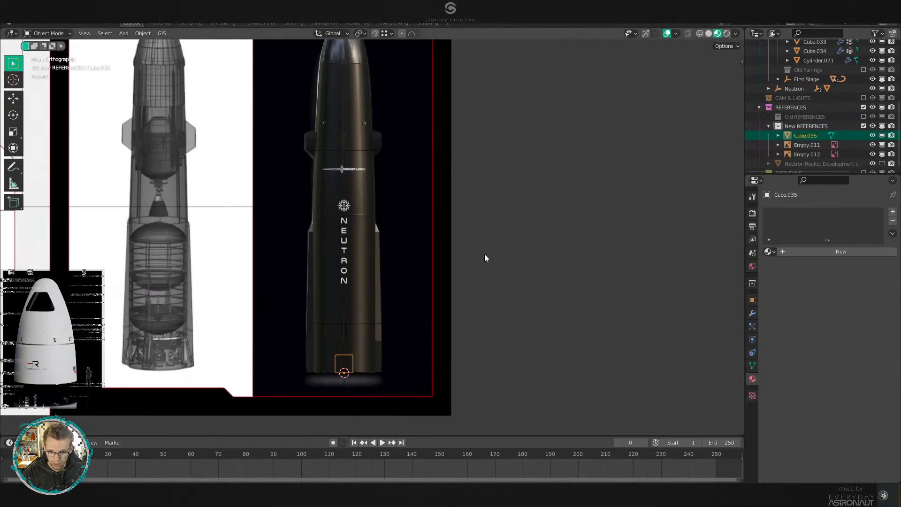
Set the cube's Z dimension to 40 m and move it about 1.64 m along X.
{"action": "key", "text": "n"}
{"action": "left_click", "coordinate": [686, 227]}
{"action": "type", "text": "40"}
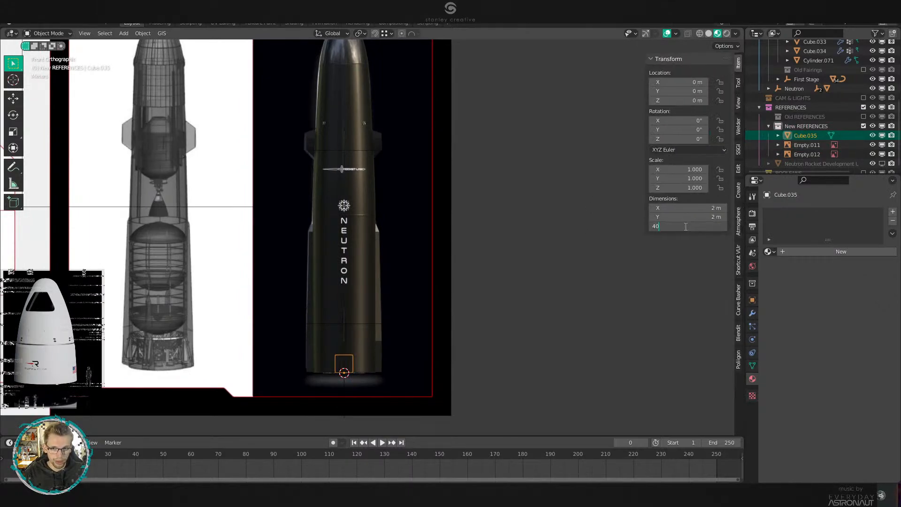
{"action": "key", "text": "Return"}
{"action": "scroll", "coordinate": [446, 220], "scroll_direction": "down", "scroll_amount": 2}
{"action": "key", "text": "g"}
{"action": "key", "text": "x"}
{"action": "left_click", "coordinate": [412, 202]}
{"action": "middle_click_drag", "start_coordinate": [390, 240], "coordinate": [397, 368], "text": "shift"}
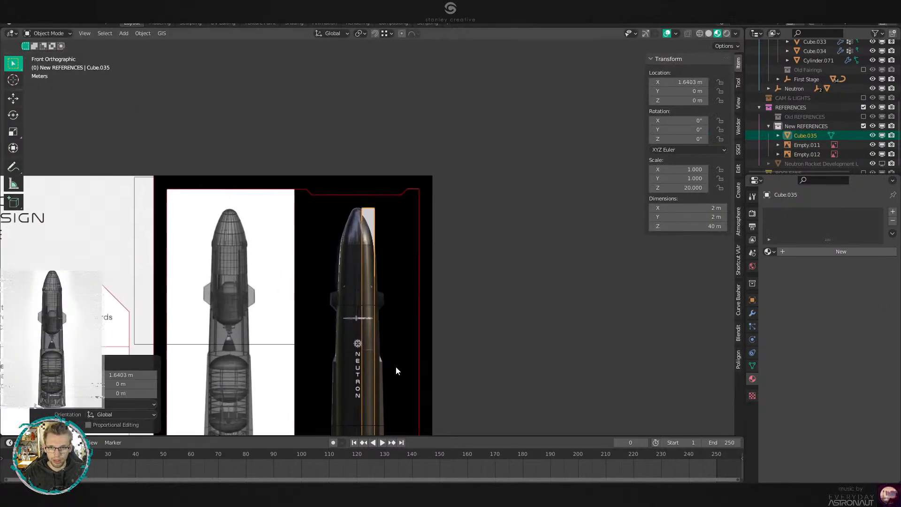
Move the 40 m block back along X until its top edge overlaps the nose cone's tip, using wireframe shading.
{"action": "scroll", "coordinate": [422, 260], "scroll_direction": "up", "scroll_amount": 6}
{"action": "key", "text": "g"}
{"action": "key", "text": "x"}
{"action": "left_click", "coordinate": [465, 293]}
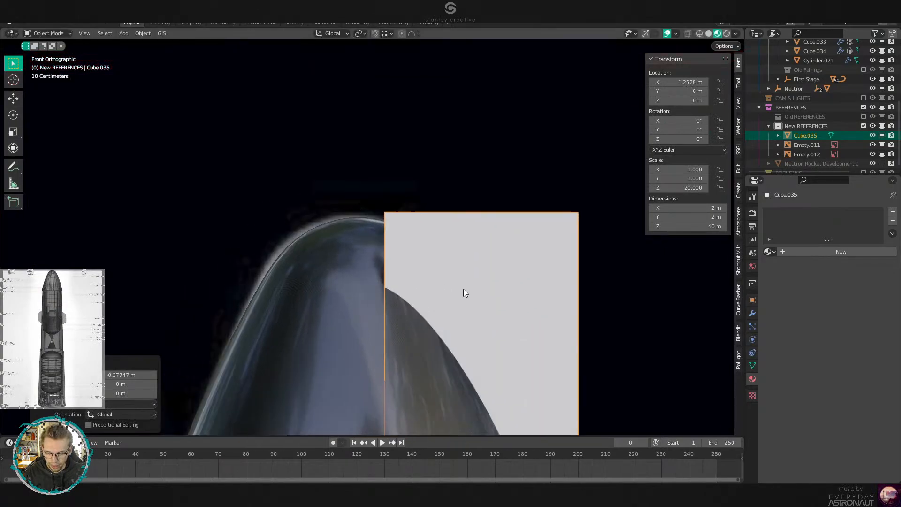
{"action": "scroll", "coordinate": [375, 296], "scroll_direction": "up", "scroll_amount": 2}
{"action": "key", "text": "shift+z"}
{"action": "key", "text": "g"}
{"action": "key", "text": "x"}
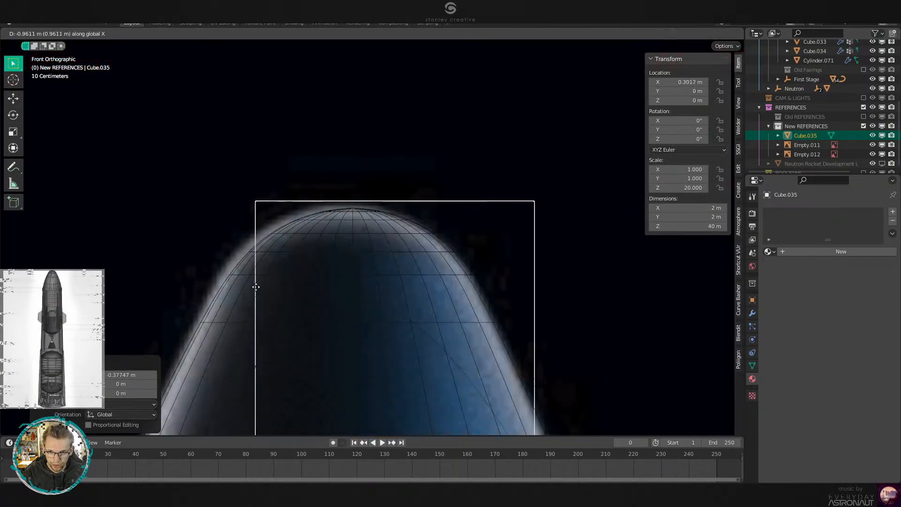
{"action": "left_click", "coordinate": [340, 263]}
Raise the upper rows of the nose cone mesh about 0.04 m along Z to meet the block's top edge.
{"action": "left_click", "coordinate": [354, 255]}
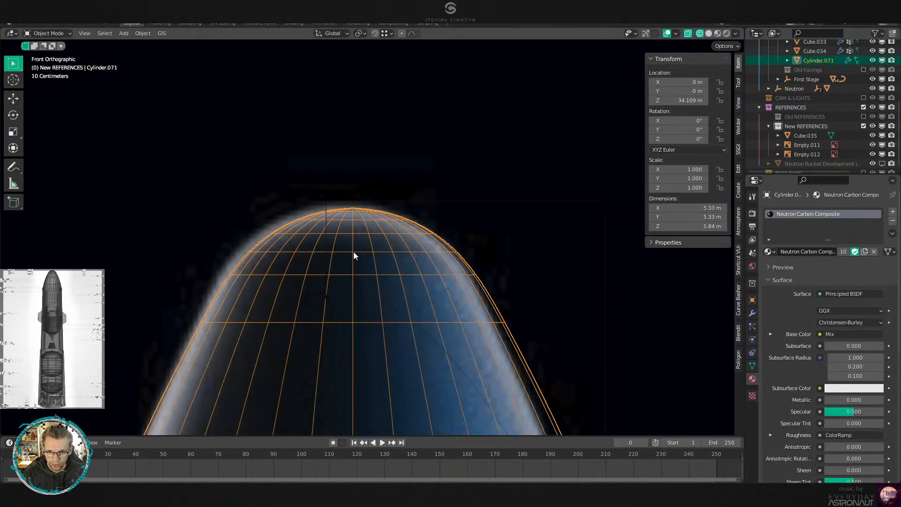
{"action": "key", "text": "Tab"}
{"action": "left_click_drag", "start_coordinate": [94, 155], "coordinate": [620, 300]}
{"action": "key", "text": "g"}
{"action": "key", "text": "z"}
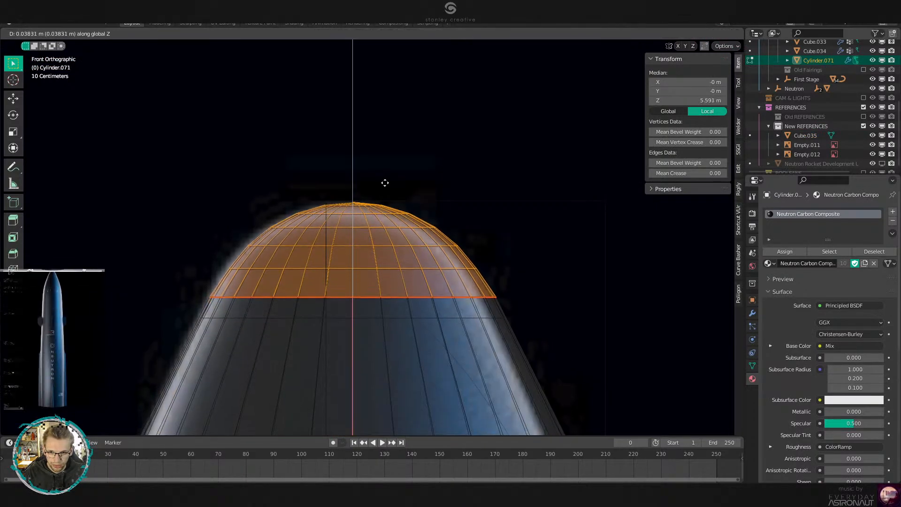
{"action": "left_click", "coordinate": [371, 189]}
{"action": "key", "text": "Tab"}
{"action": "key", "text": "shift+z"}
Delete the 40 m block used as the height guide.
{"action": "left_click", "coordinate": [512, 235]}
{"action": "key", "text": "x"}
{"action": "left_click", "coordinate": [500, 219]}
Examine the nose cone and the fairing section below it on the wireframe rocket reference.
{"action": "scroll", "coordinate": [476, 269], "scroll_direction": "down", "scroll_amount": 6}
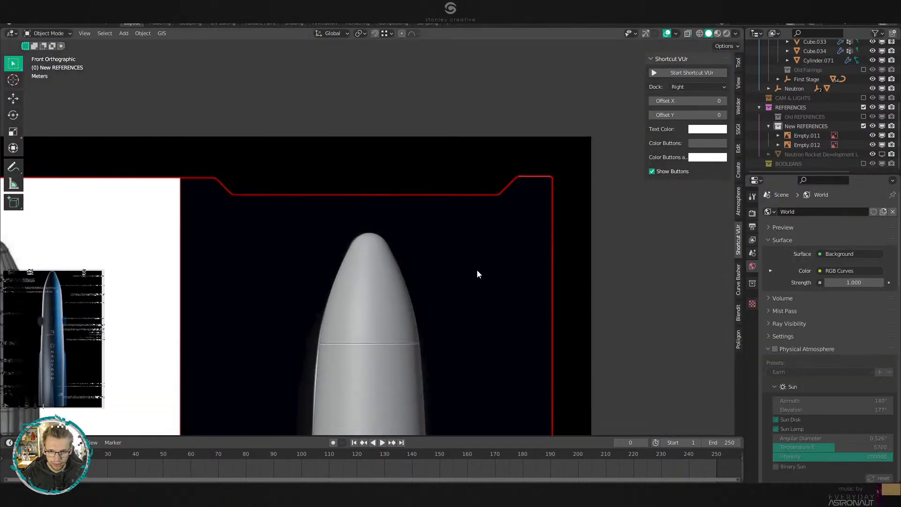
{"action": "scroll", "coordinate": [370, 255], "scroll_direction": "up", "scroll_amount": 3}
{"action": "left_click", "coordinate": [365, 253]}
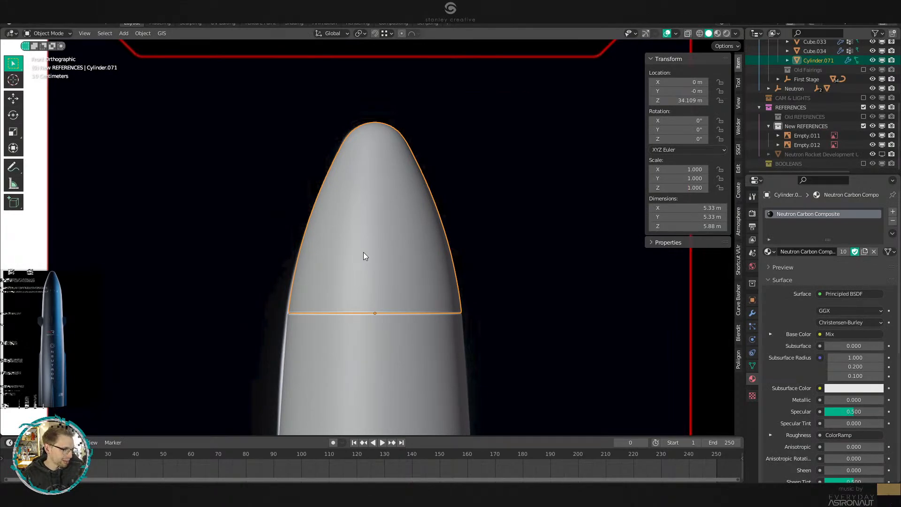
{"action": "scroll", "coordinate": [364, 252], "scroll_direction": "down", "scroll_amount": 7}
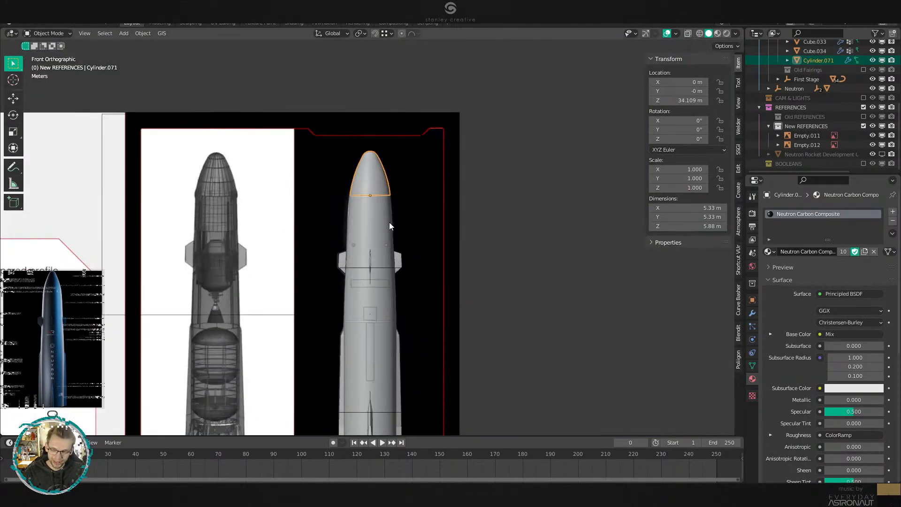
{"action": "middle_click_drag", "start_coordinate": [417, 250], "coordinate": [423, 219], "text": "shift"}
{"action": "middle_click_drag", "start_coordinate": [317, 205], "coordinate": [460, 247], "text": "shift"}
{"action": "scroll", "coordinate": [464, 246], "scroll_direction": "up", "scroll_amount": 7}
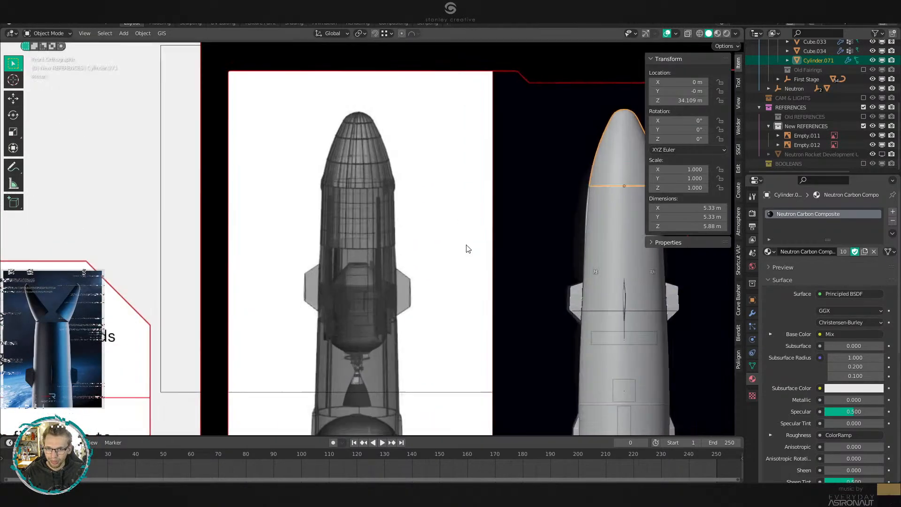
{"action": "scroll", "coordinate": [420, 269], "scroll_direction": "up", "scroll_amount": 4}
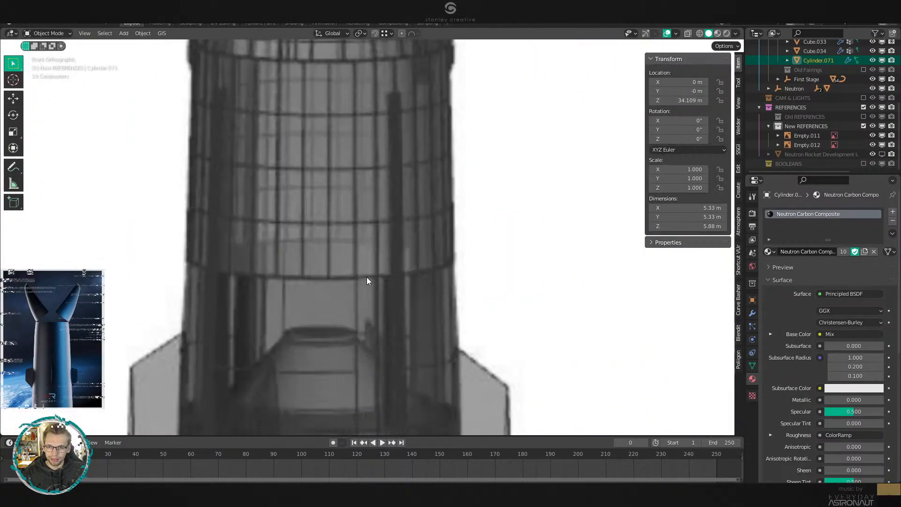
{"action": "scroll", "coordinate": [367, 277], "scroll_direction": "down", "scroll_amount": 4}
{"action": "scroll", "coordinate": [463, 261], "scroll_direction": "up", "scroll_amount": 3}
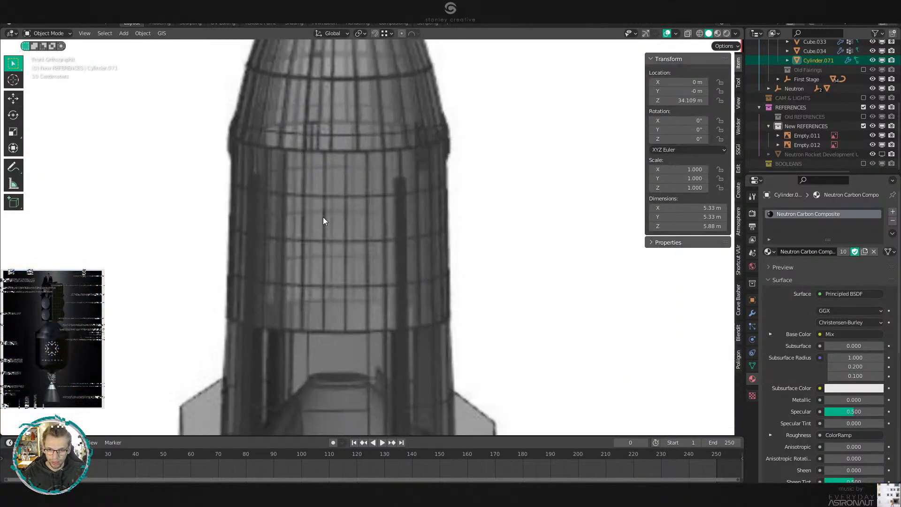
{"action": "middle_click_drag", "start_coordinate": [428, 174], "coordinate": [435, 229], "text": "shift"}
{"action": "scroll", "coordinate": [429, 185], "scroll_direction": "up", "scroll_amount": 2}
{"action": "scroll", "coordinate": [463, 206], "scroll_direction": "down", "scroll_amount": 3}
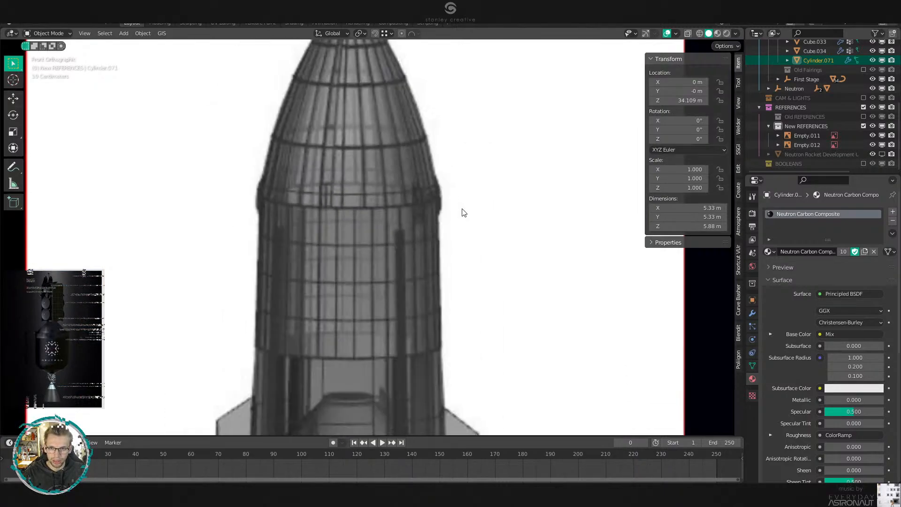
{"action": "scroll", "coordinate": [463, 213], "scroll_direction": "down", "scroll_amount": 2}
{"action": "scroll", "coordinate": [563, 266], "scroll_direction": "down", "scroll_amount": 1}
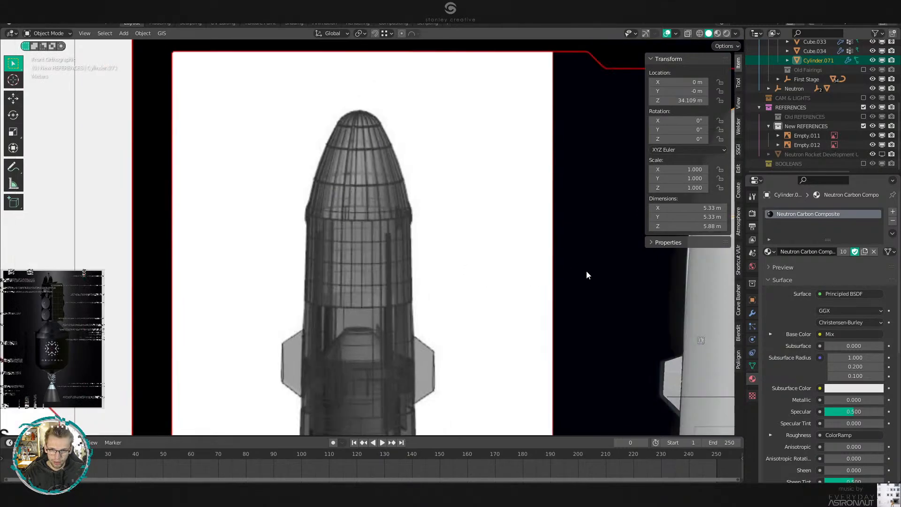
Open the Neutron first stage mesh for editing.
{"action": "middle_click_drag", "start_coordinate": [587, 270], "coordinate": [478, 274], "text": "shift"}
{"action": "left_click", "coordinate": [479, 274]}
{"action": "left_click", "coordinate": [454, 282]}
{"action": "scroll", "coordinate": [456, 279], "scroll_direction": "up", "scroll_amount": 1}
{"action": "key", "text": "Tab"}
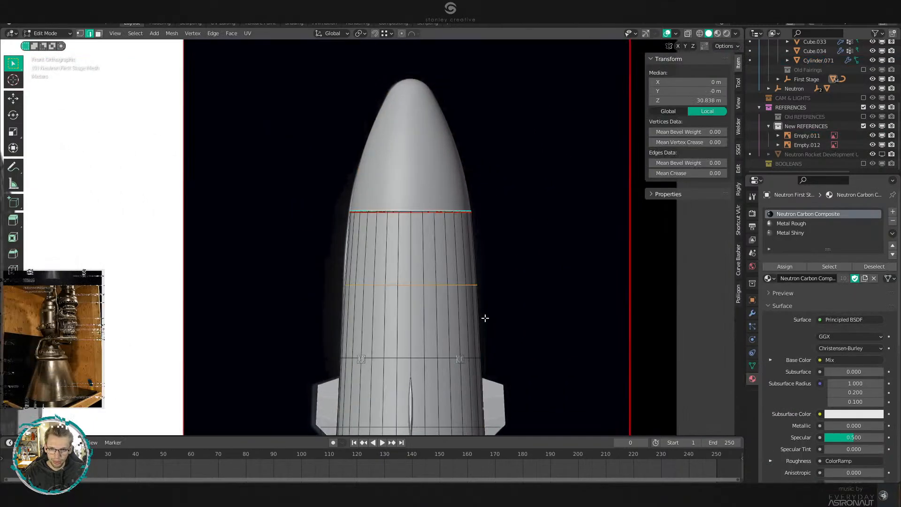
Slide the first stage's edge loop at the small thruster blocks about 0.44 m upward, to just above them.
{"action": "middle_click_drag", "start_coordinate": [484, 318], "coordinate": [459, 227], "text": "shift"}
{"action": "scroll", "coordinate": [497, 239], "scroll_direction": "up", "scroll_amount": 3}
{"action": "key", "text": "z"}
{"action": "left_click", "coordinate": [502, 255]}
{"action": "scroll", "coordinate": [274, 280], "scroll_direction": "down", "scroll_amount": 3}
{"action": "middle_click_drag", "start_coordinate": [274, 281], "coordinate": [353, 272], "text": "shift"}
{"action": "scroll", "coordinate": [353, 272], "scroll_direction": "up", "scroll_amount": 2}
{"action": "key", "text": "z"}
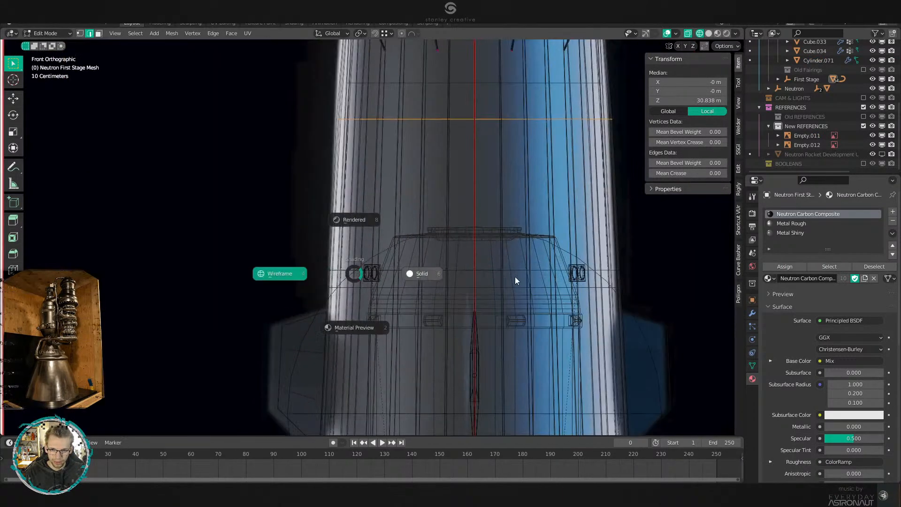
{"action": "left_click", "coordinate": [282, 272]}
{"action": "scroll", "coordinate": [389, 300], "scroll_direction": "up", "scroll_amount": 3}
{"action": "left_click", "coordinate": [400, 298], "text": "alt"}
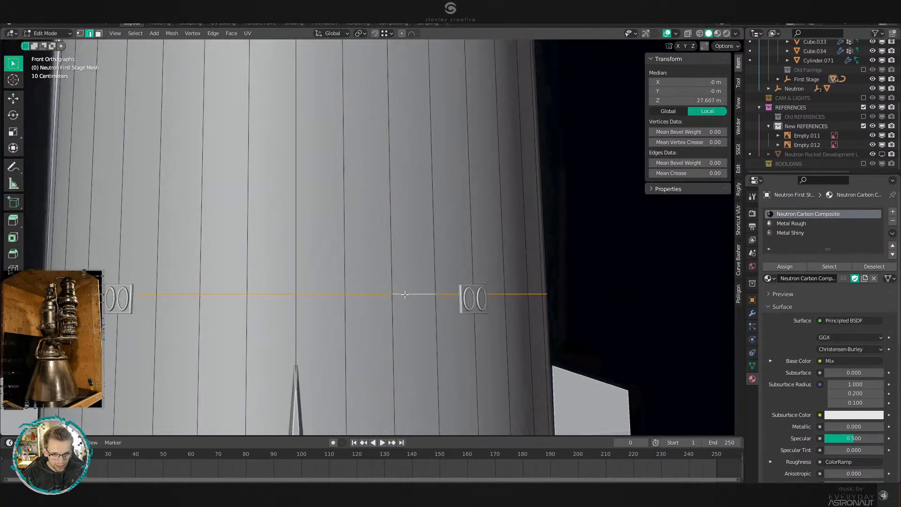
{"action": "key", "text": "g"}
{"action": "key", "text": "g"}
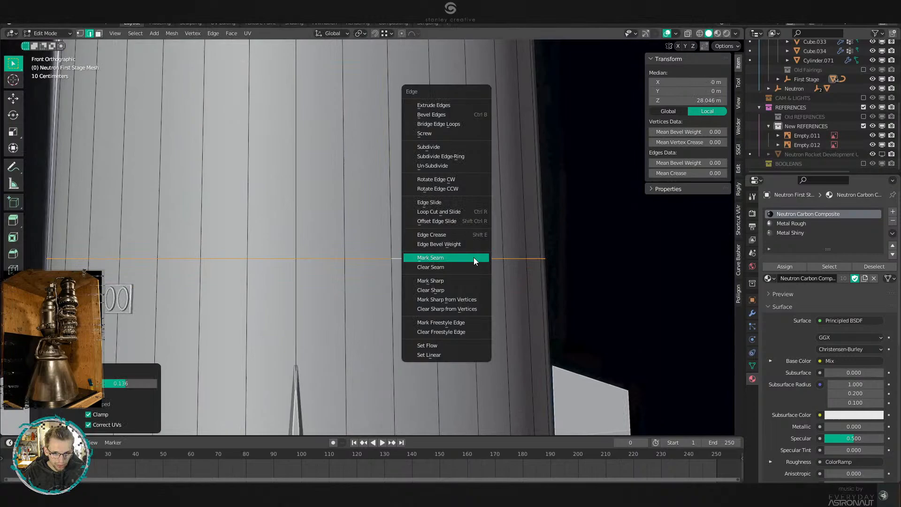
Mark the edge loop above the thruster blocks as sharp and set its crease to 1.
{"action": "left_click", "coordinate": [466, 281]}
{"action": "scroll", "coordinate": [488, 272], "scroll_direction": "up", "scroll_amount": 3}
{"action": "key", "text": "shift+e"}
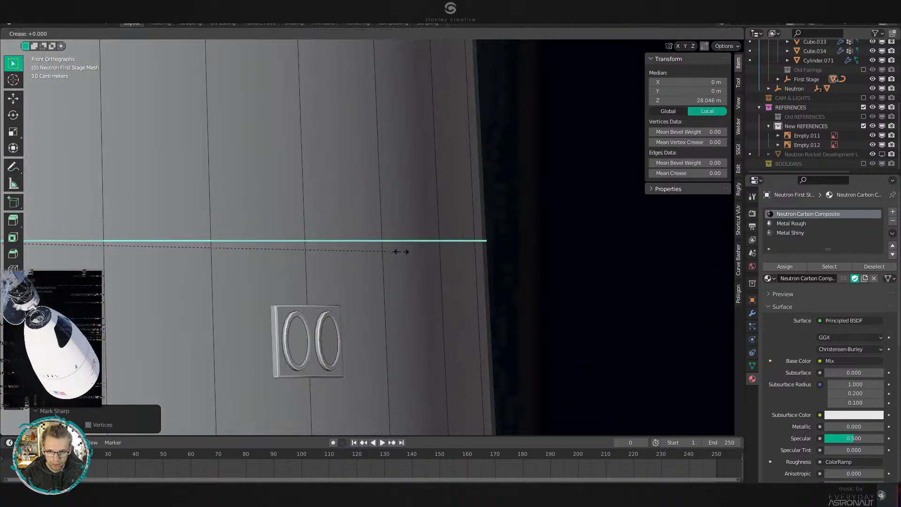
{"action": "type", "text": "1"}
{"action": "key", "text": "Return"}
Bevel the sharp loop about 0.023 m wide with 2 segments and scale its middle loop to 0.997 to form a groove.
{"action": "key", "text": "ctrl+b"}
{"action": "scroll", "coordinate": [450, 272], "scroll_direction": "up", "scroll_amount": 1}
{"action": "left_click", "coordinate": [449, 272]}
{"action": "scroll", "coordinate": [422, 253], "scroll_direction": "up", "scroll_amount": 2}
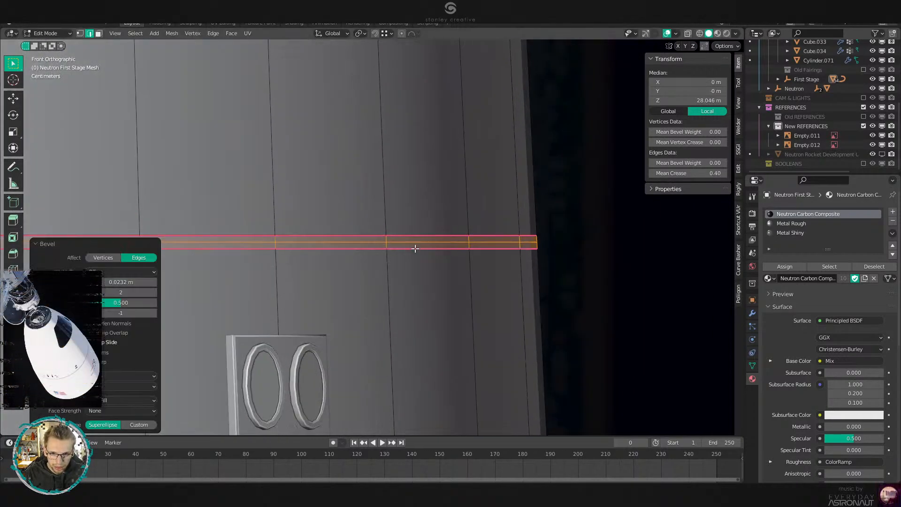
{"action": "left_click", "coordinate": [424, 242], "text": "alt"}
{"action": "key", "text": "s"}
{"action": "left_click", "coordinate": [426, 255]}
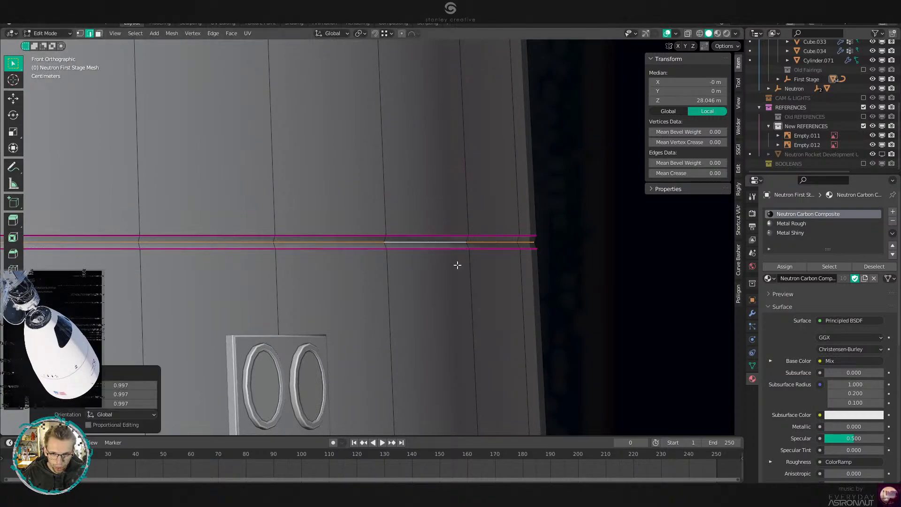
Examine the new groove on the rocket from several sides in material preview and against the front reference.
{"action": "key", "text": "Tab"}
{"action": "scroll", "coordinate": [472, 293], "scroll_direction": "down", "scroll_amount": 6}
{"action": "scroll", "coordinate": [449, 263], "scroll_direction": "up", "scroll_amount": 3}
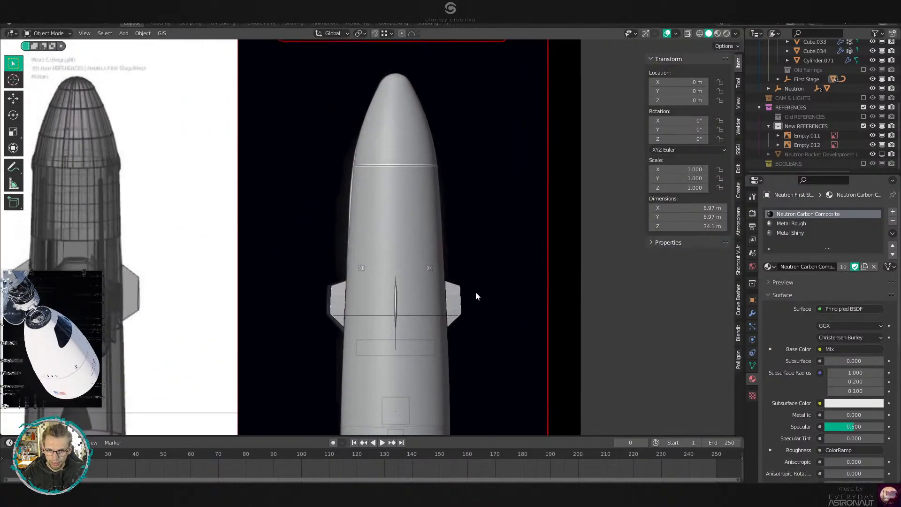
{"action": "scroll", "coordinate": [476, 296], "scroll_direction": "down", "scroll_amount": 2}
{"action": "mouse_move", "coordinate": [476, 297]}
{"action": "middle_mouse_down"}
{"action": "mouse_move", "coordinate": [451, 307]}
{"action": "mouse_move", "coordinate": [432, 273]}
{"action": "middle_mouse_up"}
{"action": "scroll", "coordinate": [440, 239], "scroll_direction": "up", "scroll_amount": 4}
{"action": "key", "text": "z"}
{"action": "left_click", "coordinate": [460, 302]}
{"action": "scroll", "coordinate": [353, 337], "scroll_direction": "up", "scroll_amount": 1}
{"action": "mouse_move", "coordinate": [469, 350]}
{"action": "middle_mouse_down", "text": "shift"}
{"action": "mouse_move", "coordinate": [353, 337]}
{"action": "mouse_move", "coordinate": [395, 330]}
{"action": "mouse_move", "coordinate": [406, 266]}
{"action": "mouse_move", "coordinate": [396, 294]}
{"action": "mouse_move", "coordinate": [355, 318]}
{"action": "mouse_move", "coordinate": [408, 295]}
{"action": "mouse_move", "coordinate": [421, 302]}
{"action": "mouse_move", "coordinate": [410, 309]}
{"action": "mouse_move", "coordinate": [427, 277]}
{"action": "mouse_move", "coordinate": [531, 266]}
{"action": "middle_mouse_up", "text": "shift"}
{"action": "scroll", "coordinate": [355, 318], "scroll_direction": "down", "scroll_amount": 2}
{"action": "scroll", "coordinate": [410, 308], "scroll_direction": "up", "scroll_amount": 1}
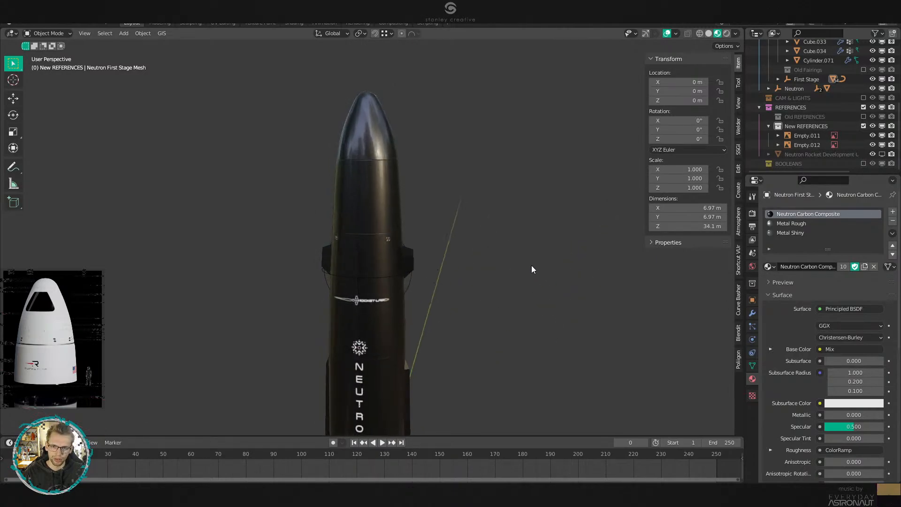
{"action": "middle_click_drag", "start_coordinate": [297, 233], "coordinate": [421, 219]}
{"action": "scroll", "coordinate": [419, 224], "scroll_direction": "down", "scroll_amount": 2}
{"action": "scroll", "coordinate": [421, 218], "scroll_direction": "up", "scroll_amount": 4}
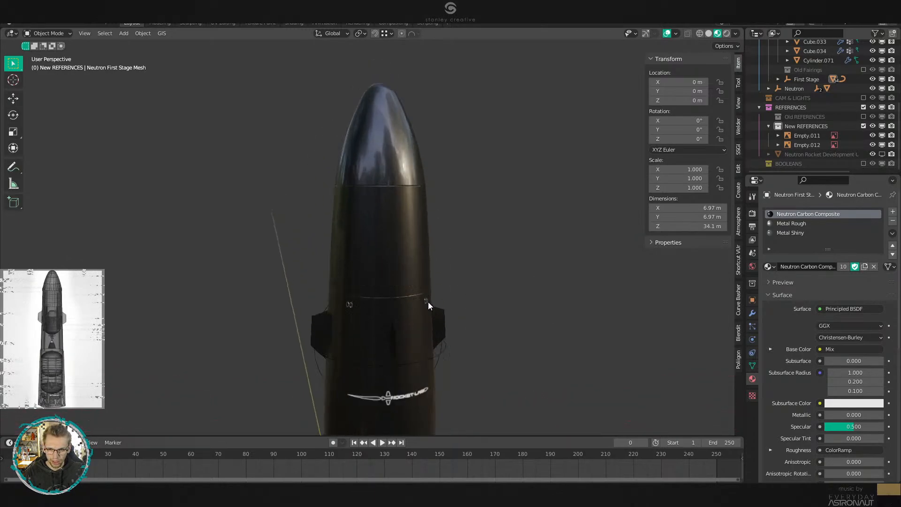
{"action": "middle_click_drag", "start_coordinate": [428, 302], "coordinate": [404, 298]}
{"action": "scroll", "coordinate": [403, 308], "scroll_direction": "down", "scroll_amount": 1}
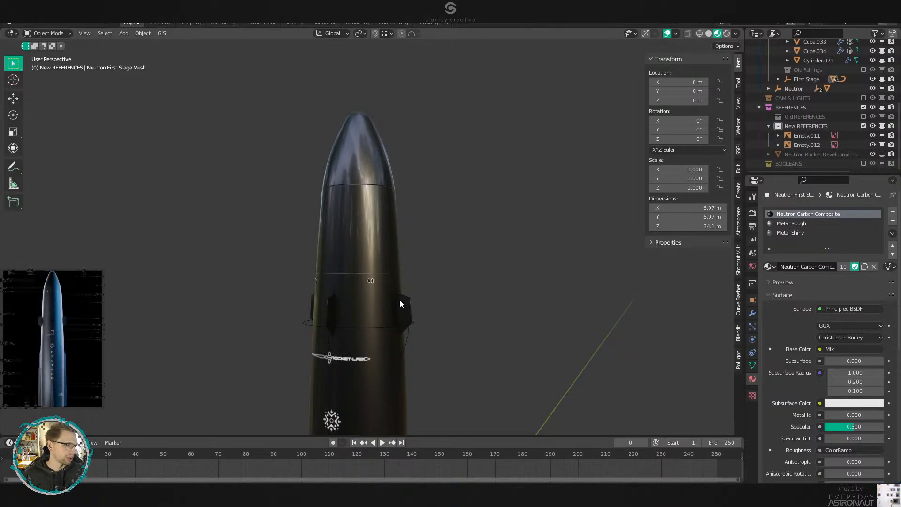
{"action": "key", "text": "KP_1"}
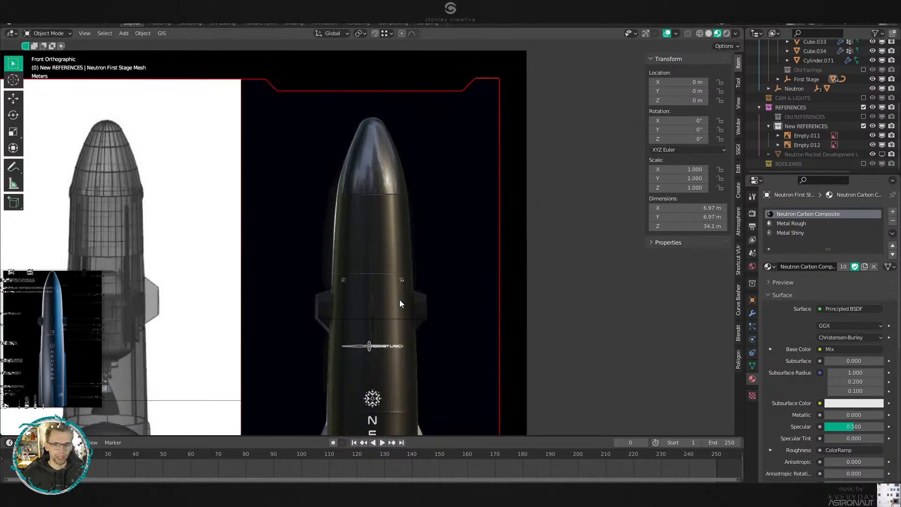
{"action": "scroll", "coordinate": [396, 282], "scroll_direction": "down", "scroll_amount": 3}
{"action": "scroll", "coordinate": [434, 246], "scroll_direction": "up", "scroll_amount": 1}
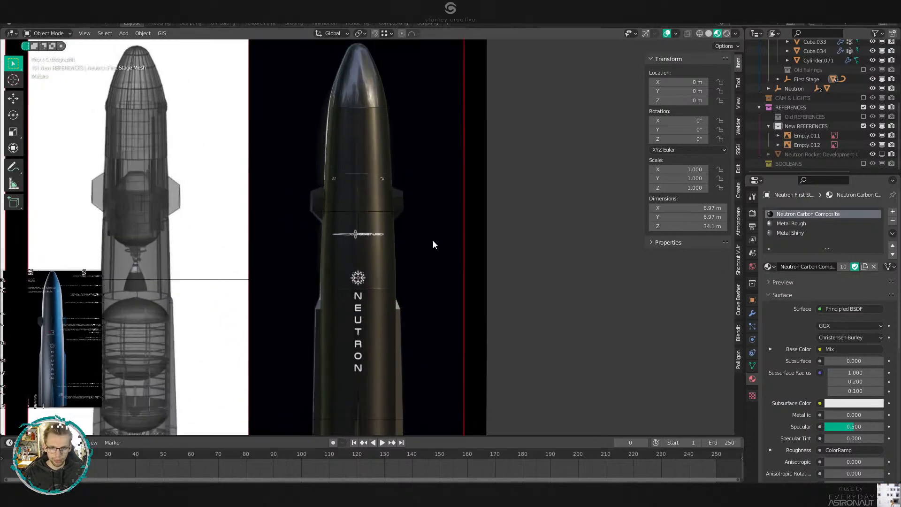
Add another 2 m cube to the New REFERENCES collection at the rocket's base and raise its mesh 1 m along Z.
{"action": "middle_click_drag", "start_coordinate": [431, 246], "coordinate": [413, 131], "text": "shift"}
{"action": "scroll", "coordinate": [413, 131], "scroll_direction": "up", "scroll_amount": 2}
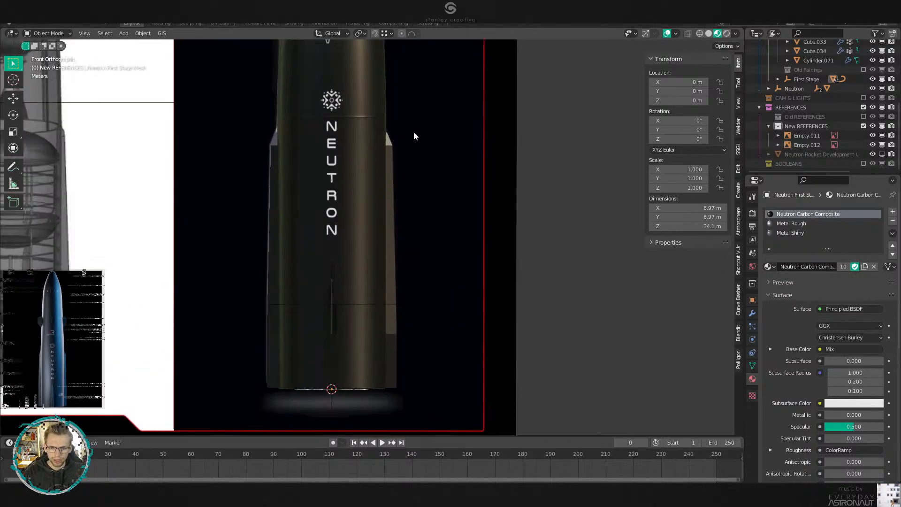
{"action": "left_click", "coordinate": [809, 127]}
{"action": "key", "text": "shift+a"}
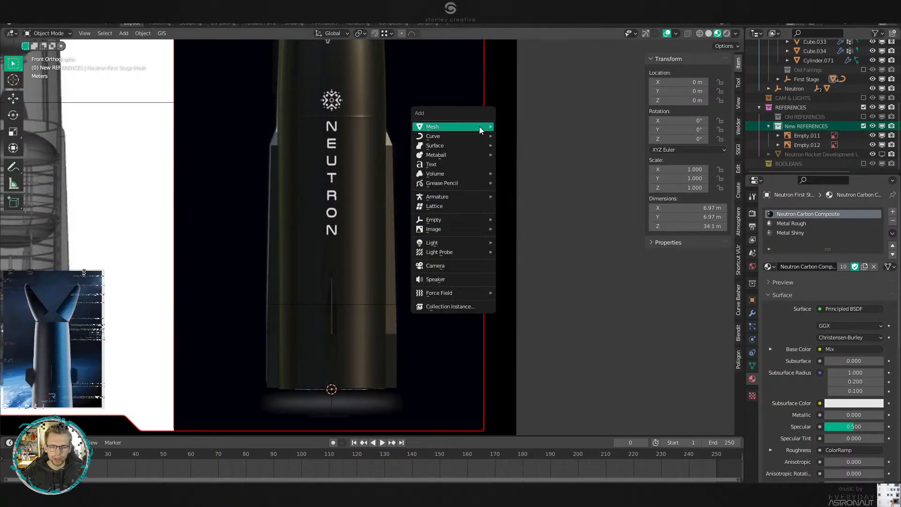
{"action": "mouse_move", "coordinate": [480, 126]}
{"action": "left_click", "coordinate": [569, 145]}
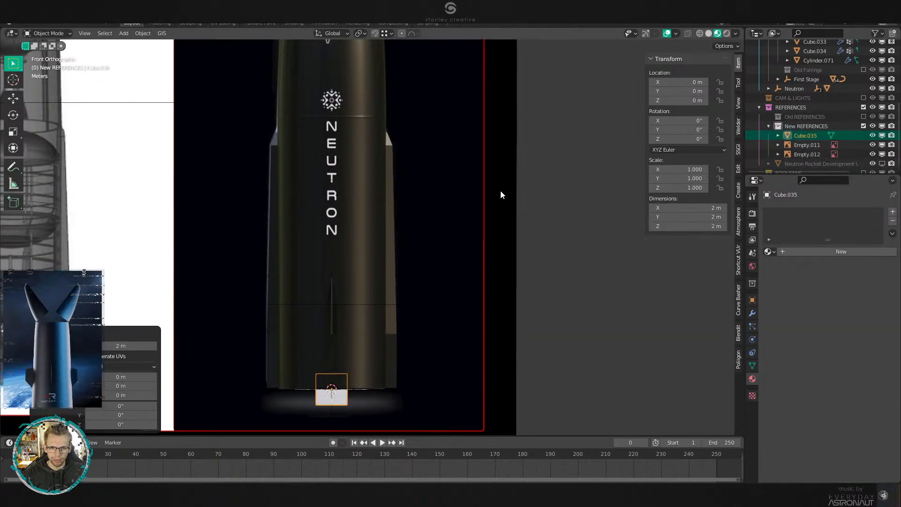
{"action": "key", "text": "Tab"}
{"action": "type", "text": "gz1"}
{"action": "key", "text": "Return"}
{"action": "key", "text": "Tab"}
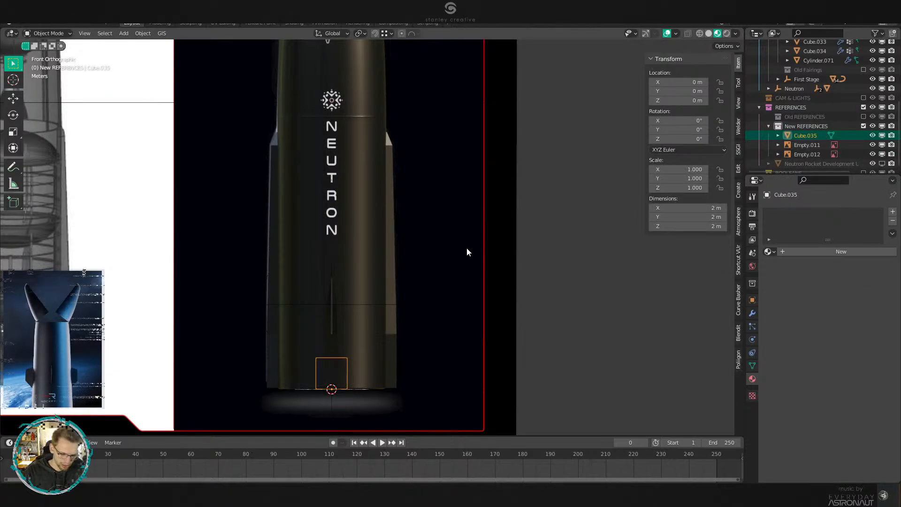
Set the reference cube's Z dimension to 40.8 m and move it about 2.85 m along X, beside the nose.
{"action": "left_click", "coordinate": [685, 224]}
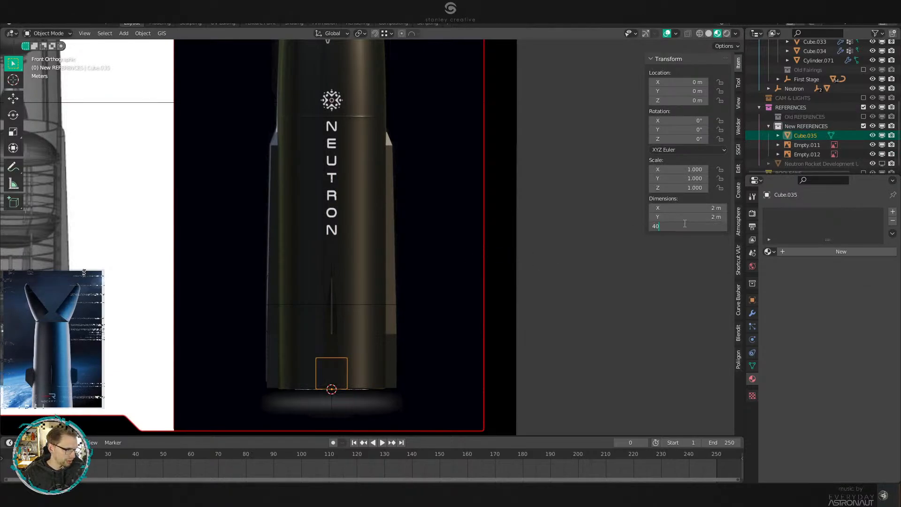
{"action": "type", "text": "40.8"}
{"action": "key", "text": "Return"}
{"action": "scroll", "coordinate": [447, 240], "scroll_direction": "down", "scroll_amount": 2}
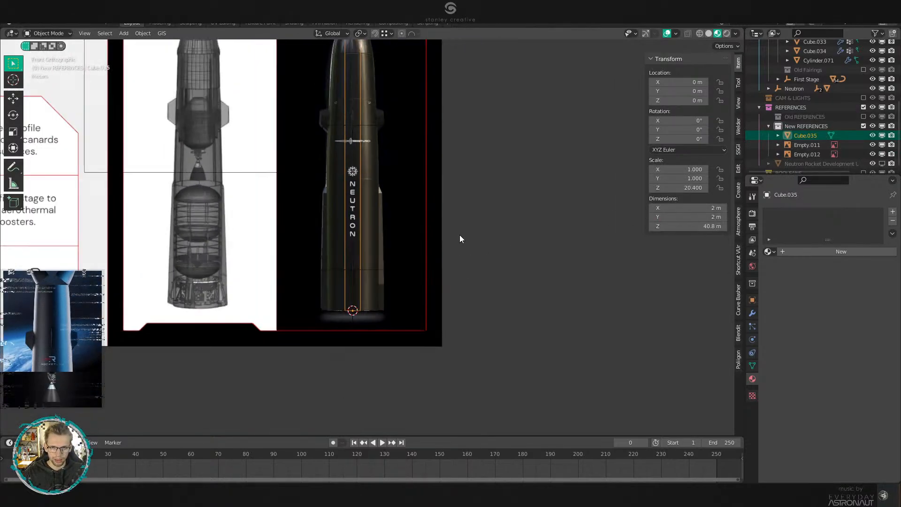
{"action": "scroll", "coordinate": [456, 263], "scroll_direction": "down", "scroll_amount": 2}
{"action": "scroll", "coordinate": [453, 296], "scroll_direction": "up", "scroll_amount": 1}
{"action": "key", "text": "g"}
{"action": "key", "text": "x"}
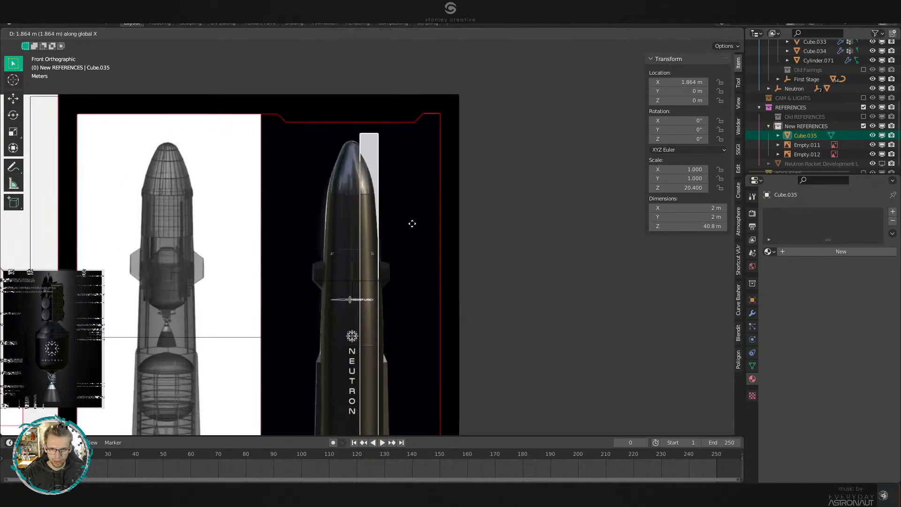
{"action": "left_click", "coordinate": [421, 227]}
Scale the front reference image by 1.020 about the 3D cursor so its nose tip meets the height cube's top.
{"action": "left_click", "coordinate": [436, 248]}
{"action": "middle_click_drag", "start_coordinate": [459, 295], "coordinate": [454, 184], "text": "shift"}
{"action": "key", "text": "period"}
{"action": "left_click", "coordinate": [527, 233]}
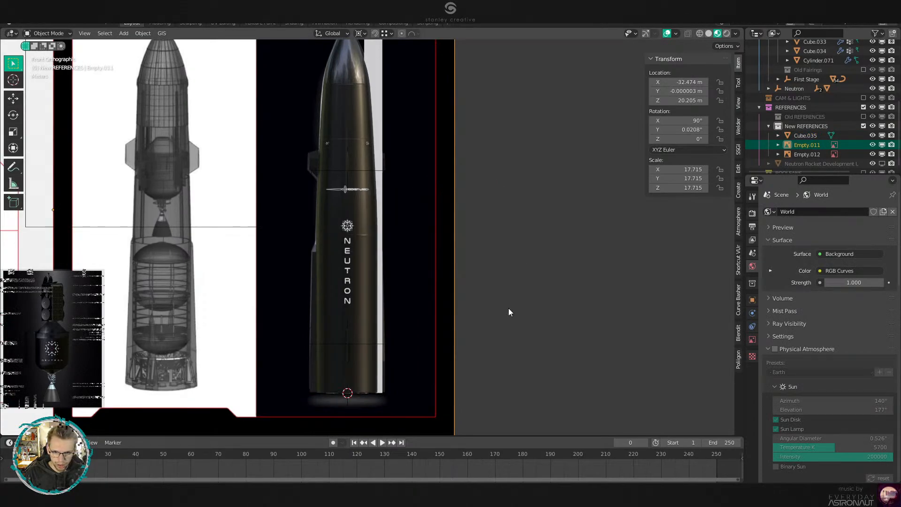
{"action": "middle_click_drag", "start_coordinate": [433, 222], "coordinate": [449, 400], "text": "shift"}
{"action": "scroll", "coordinate": [427, 379], "scroll_direction": "up", "scroll_amount": 9}
{"action": "middle_click_drag", "start_coordinate": [407, 193], "coordinate": [438, 308], "text": "shift"}
{"action": "scroll", "coordinate": [440, 308], "scroll_direction": "up", "scroll_amount": 1}
{"action": "key", "text": "s"}
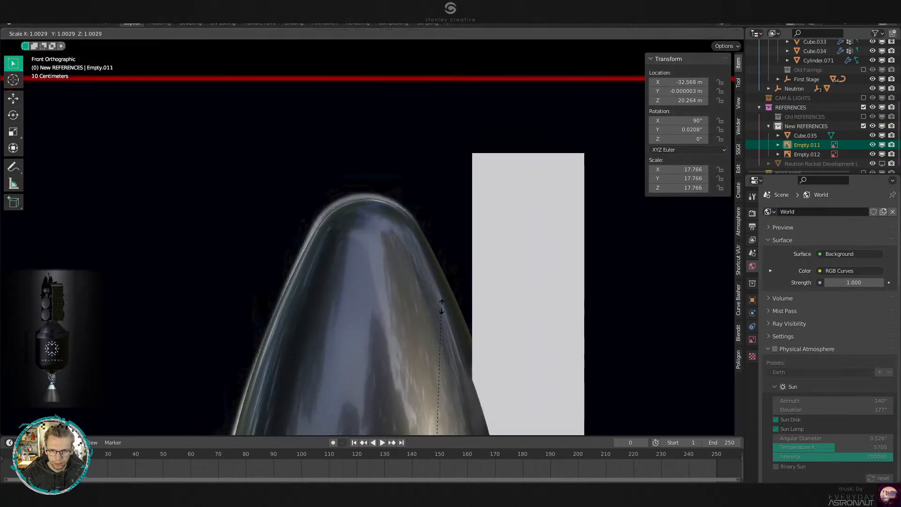
{"action": "left_click", "coordinate": [454, 272]}
{"action": "key", "text": "g"}
{"action": "key", "text": "x"}
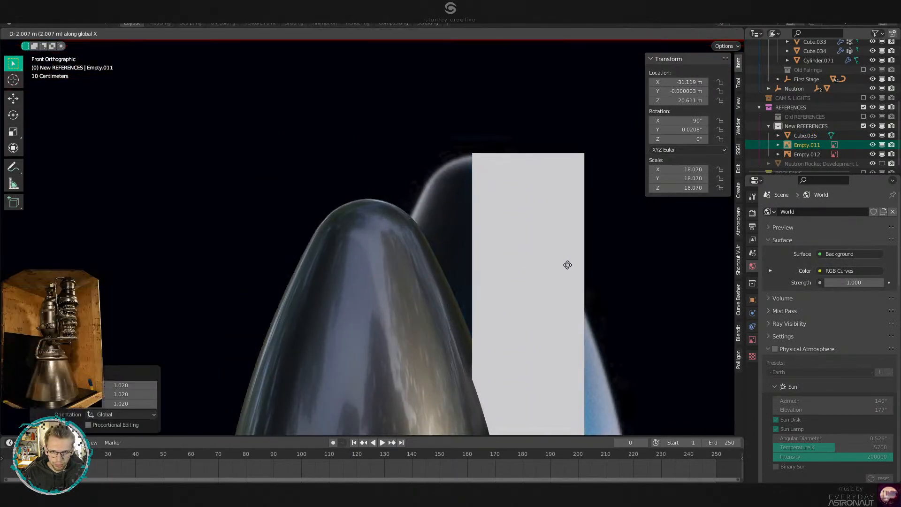
{"action": "right_click", "coordinate": [567, 266]}
Align the front reference image with the rocket's base in wireframe, moving it 0.02 m along X and about -0.013 m along Z.
{"action": "scroll", "coordinate": [498, 355], "scroll_direction": "down", "scroll_amount": 5}
{"action": "middle_click_drag", "start_coordinate": [497, 354], "coordinate": [492, 157], "text": "shift"}
{"action": "scroll", "coordinate": [493, 329], "scroll_direction": "down", "scroll_amount": 5}
{"action": "middle_click_drag", "start_coordinate": [476, 375], "coordinate": [474, 163], "text": "shift"}
{"action": "scroll", "coordinate": [502, 229], "scroll_direction": "up", "scroll_amount": 5}
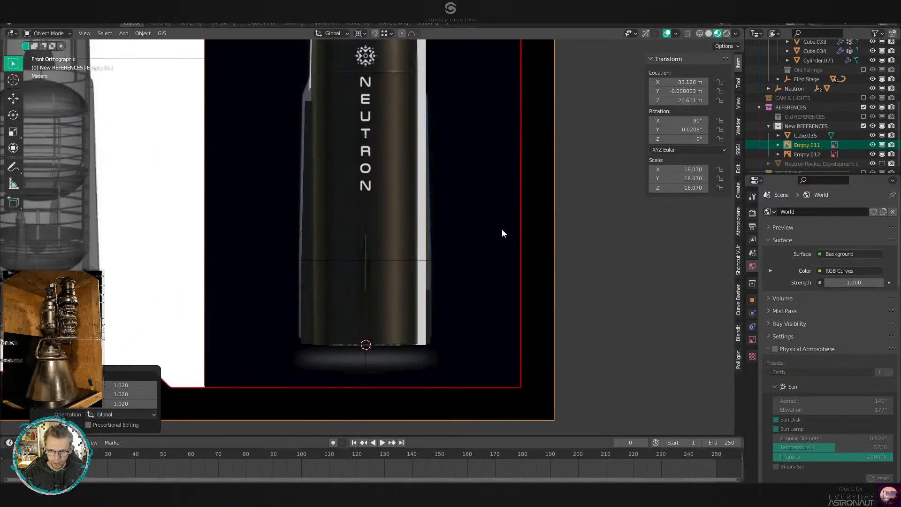
{"action": "key", "text": "alt+z"}
{"action": "middle_click_drag", "start_coordinate": [406, 305], "coordinate": [452, 228], "text": "shift"}
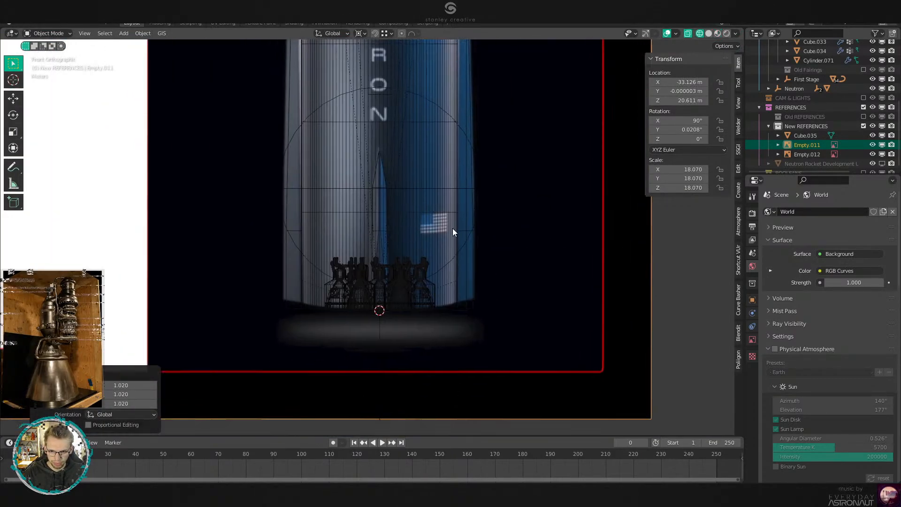
{"action": "scroll", "coordinate": [445, 252], "scroll_direction": "up", "scroll_amount": 5}
{"action": "key", "text": "g"}
{"action": "left_click", "coordinate": [451, 250]}
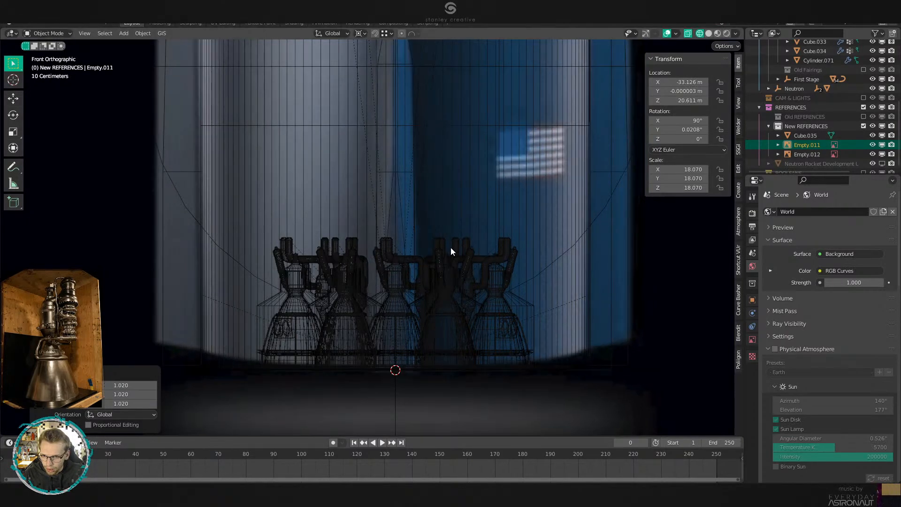
{"action": "key", "text": "g"}
{"action": "key", "text": "x"}
{"action": "left_click", "coordinate": [478, 268]}
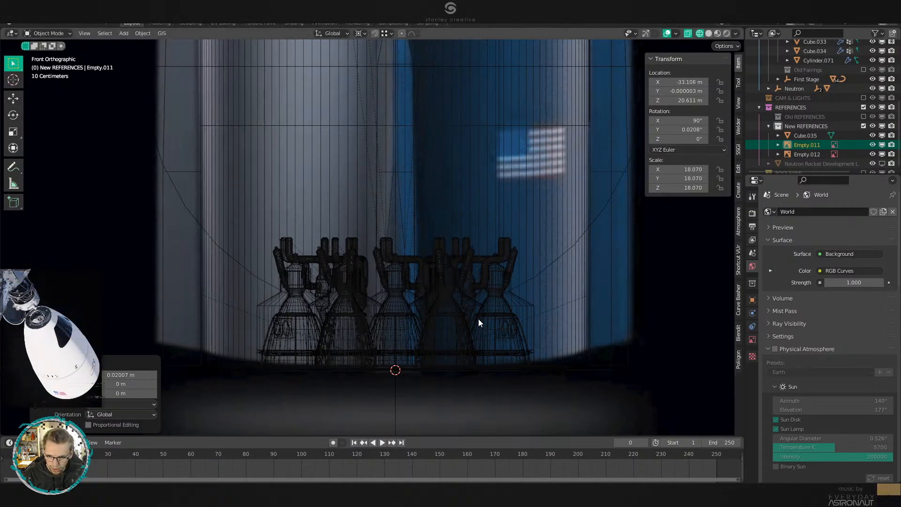
{"action": "key", "text": "g"}
{"action": "key", "text": "z"}
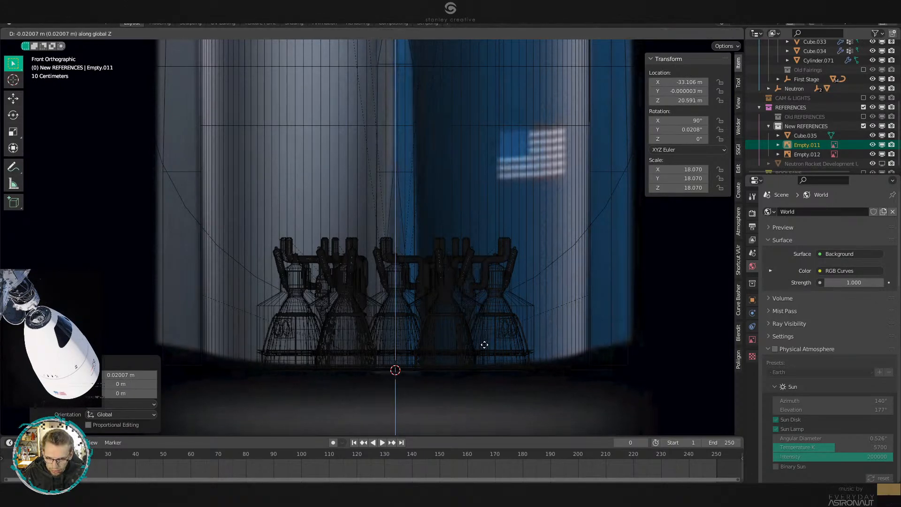
{"action": "left_click", "coordinate": [485, 339]}
Fine-tune the front reference image's scale to 18.076 so its nose tip matches the top of the height cube.
{"action": "scroll", "coordinate": [481, 328], "scroll_direction": "down", "scroll_amount": 7}
{"action": "middle_click_drag", "start_coordinate": [434, 125], "coordinate": [404, 428], "text": "shift"}
{"action": "scroll", "coordinate": [367, 325], "scroll_direction": "up", "scroll_amount": 5}
{"action": "key", "text": "g"}
{"action": "key", "text": "y"}
{"action": "right_click", "coordinate": [458, 299]}
{"action": "key", "text": "s"}
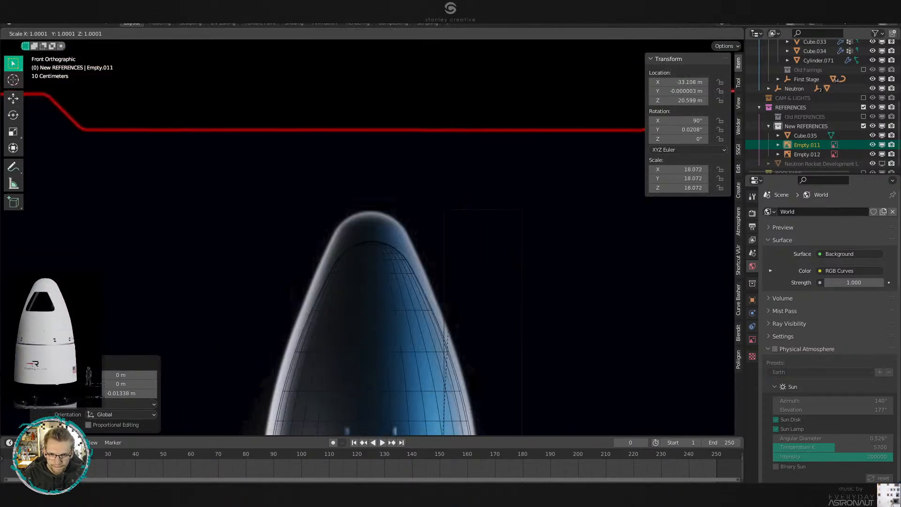
{"action": "left_click", "coordinate": [451, 297]}
Return to solid shading and move the height cube about 7.34 m along X, clear of the rocket.
{"action": "scroll", "coordinate": [450, 297], "scroll_direction": "down", "scroll_amount": 5}
{"action": "middle_click_drag", "start_coordinate": [446, 399], "coordinate": [444, 94], "text": "shift"}
{"action": "middle_click_drag", "start_coordinate": [473, 399], "coordinate": [458, 232], "text": "shift"}
{"action": "scroll", "coordinate": [458, 232], "scroll_direction": "up", "scroll_amount": 4}
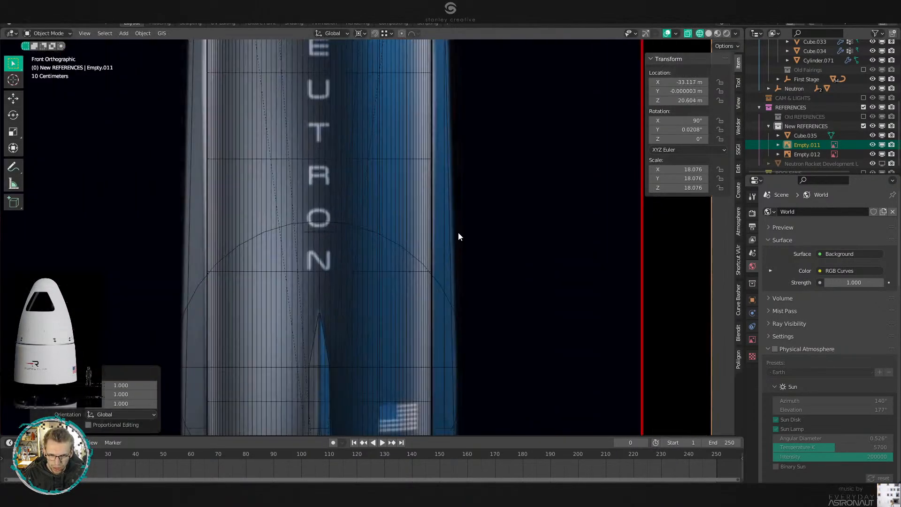
{"action": "scroll", "coordinate": [458, 232], "scroll_direction": "down", "scroll_amount": 3}
{"action": "key", "text": "z"}
{"action": "left_click", "coordinate": [478, 205]}
{"action": "left_click", "coordinate": [422, 141]}
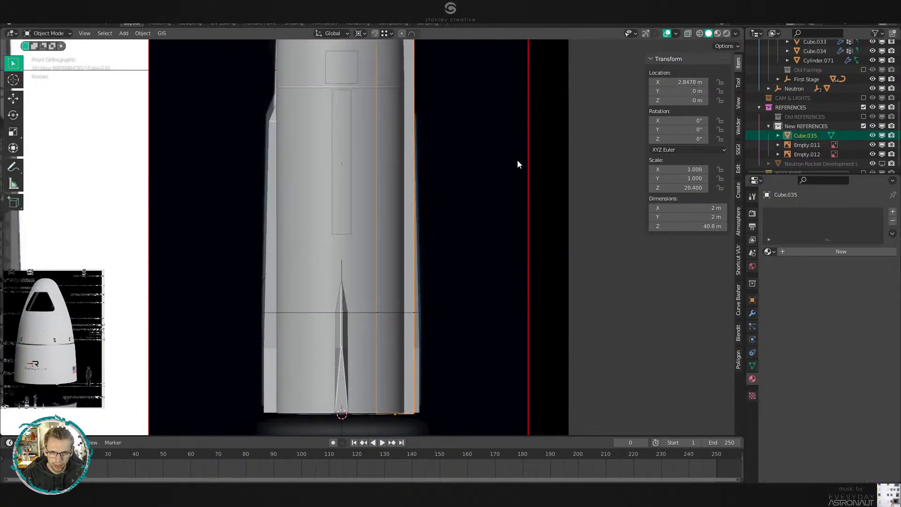
{"action": "middle_click_drag", "start_coordinate": [517, 159], "coordinate": [481, 294], "text": "shift"}
{"action": "scroll", "coordinate": [480, 294], "scroll_direction": "down", "scroll_amount": 2}
{"action": "key", "text": "g"}
{"action": "key", "text": "x"}
{"action": "left_click", "coordinate": [494, 258]}
Raise the upper end vertices of the long side strake about 0.324 m along Z to match the reference.
{"action": "scroll", "coordinate": [469, 260], "scroll_direction": "up", "scroll_amount": 6}
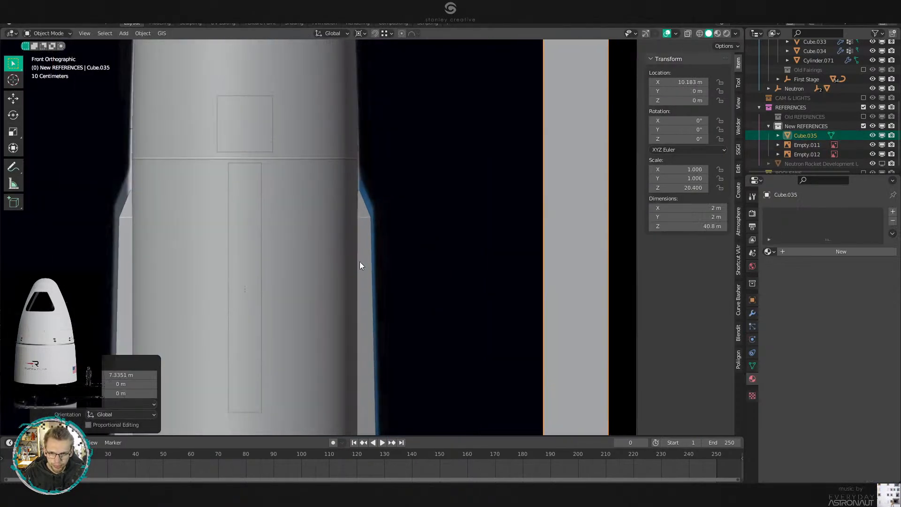
{"action": "left_click", "coordinate": [367, 220]}
{"action": "key", "text": "Tab"}
{"action": "key", "text": "alt+z"}
{"action": "left_click_drag", "start_coordinate": [291, 92], "coordinate": [414, 249]}
{"action": "middle_click_drag", "start_coordinate": [395, 202], "coordinate": [410, 271], "text": "shift"}
{"action": "key", "text": "g"}
{"action": "key", "text": "z"}
{"action": "left_click", "coordinate": [417, 242]}
Move the long side strake's outer vertices about 0.054 m outward along X to follow the reference outline.
{"action": "scroll", "coordinate": [417, 242], "scroll_direction": "down", "scroll_amount": 3}
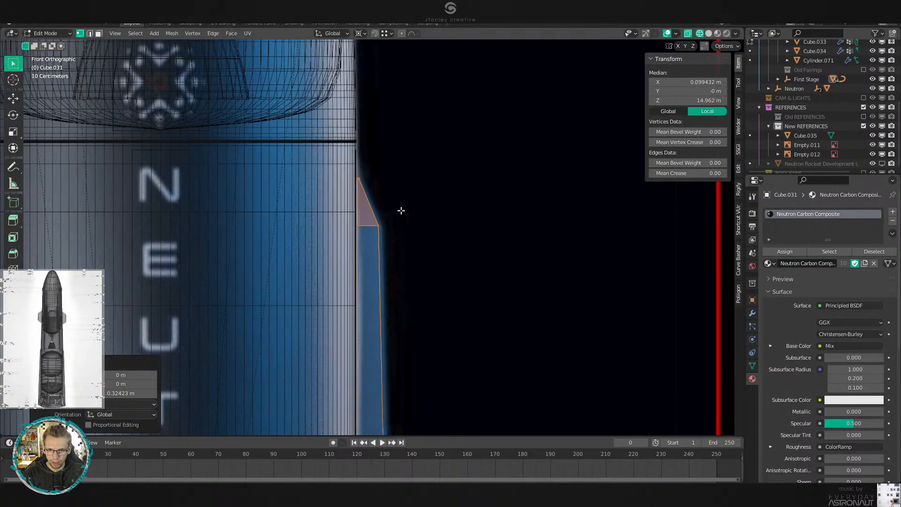
{"action": "left_click_drag", "start_coordinate": [400, 211], "coordinate": [375, 241]}
{"action": "scroll", "coordinate": [387, 258], "scroll_direction": "down", "scroll_amount": 3}
{"action": "middle_click_drag", "start_coordinate": [399, 356], "coordinate": [390, 150], "text": "shift"}
{"action": "middle_click_drag", "start_coordinate": [394, 300], "coordinate": [387, 108], "text": "shift"}
{"action": "scroll", "coordinate": [386, 177], "scroll_direction": "up", "scroll_amount": 3}
{"action": "left_click_drag", "start_coordinate": [384, 108], "coordinate": [354, 439]}
{"action": "key", "text": "g"}
{"action": "key", "text": "x"}
{"action": "left_click", "coordinate": [412, 308]}
{"action": "scroll", "coordinate": [413, 305], "scroll_direction": "down", "scroll_amount": 3}
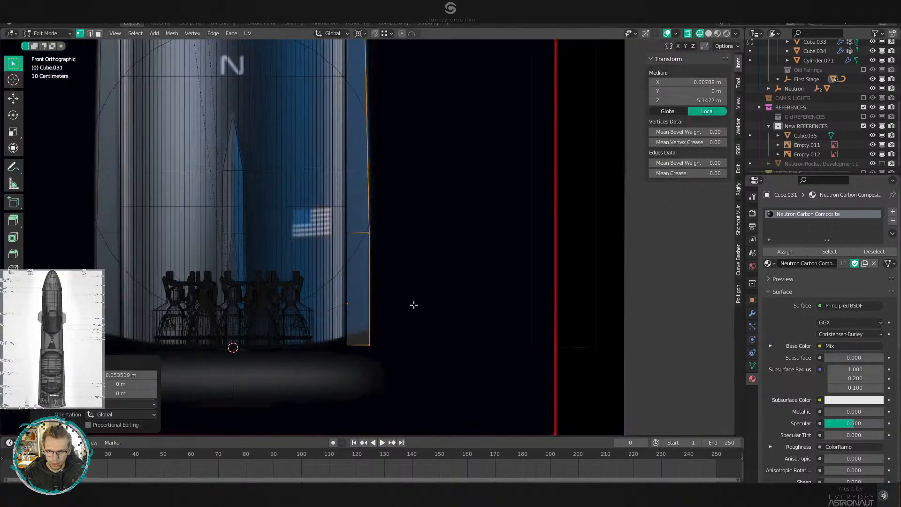
{"action": "scroll", "coordinate": [328, 291], "scroll_direction": "down", "scroll_amount": 2}
{"action": "key", "text": "Tab"}
Raise the upper vertices of the short front strake about 0.098 m along Z to match the reference.
{"action": "key", "text": "shift+z"}
{"action": "key", "text": "KP_3"}
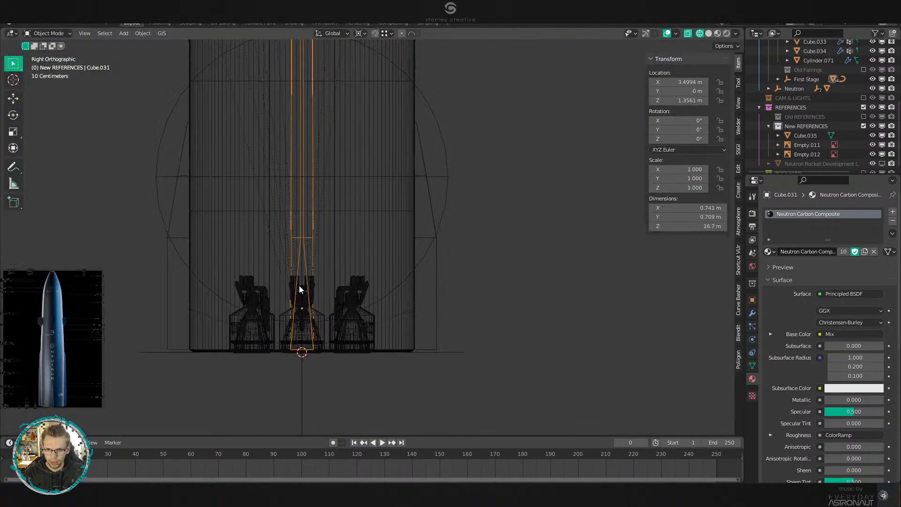
{"action": "left_click", "coordinate": [177, 235]}
{"action": "key", "text": "Tab"}
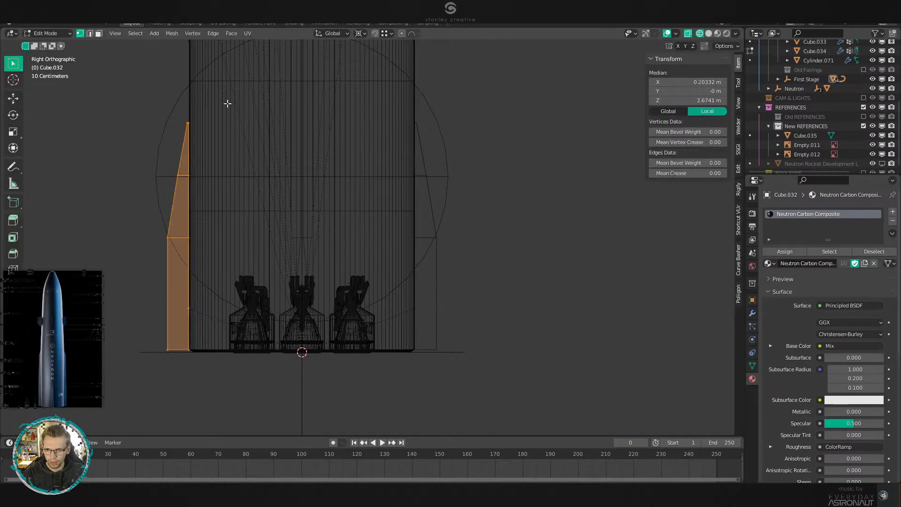
{"action": "key", "text": "KP_1"}
{"action": "scroll", "coordinate": [339, 223], "scroll_direction": "up", "scroll_amount": 3}
{"action": "scroll", "coordinate": [346, 296], "scroll_direction": "up", "scroll_amount": 2}
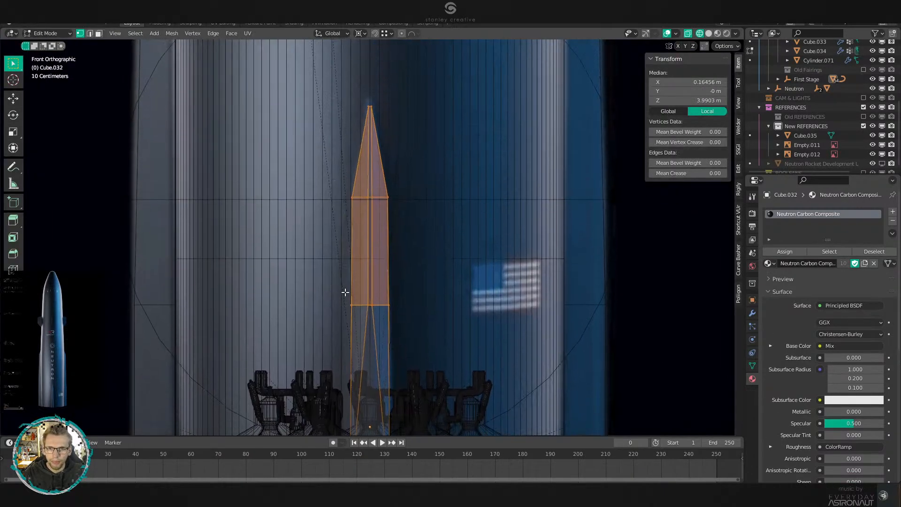
{"action": "key", "text": "g"}
{"action": "key", "text": "z"}
{"action": "left_click", "coordinate": [348, 254]}
Move the short strake's lower outer vertices about 0.045 m outward along Y in the right view.
{"action": "scroll", "coordinate": [345, 276], "scroll_direction": "down", "scroll_amount": 5}
{"action": "key", "text": "KP_3"}
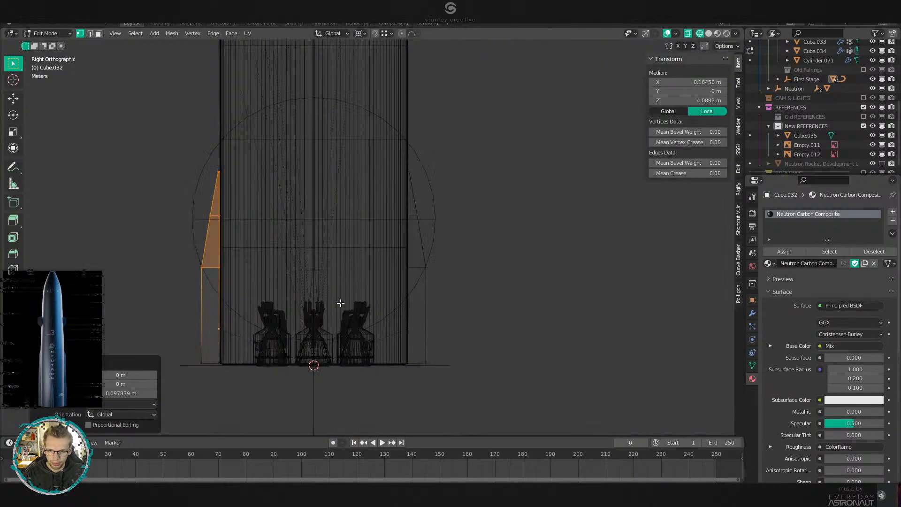
{"action": "left_click_drag", "start_coordinate": [209, 244], "coordinate": [181, 383]}
{"action": "key", "text": "g"}
{"action": "key", "text": "y"}
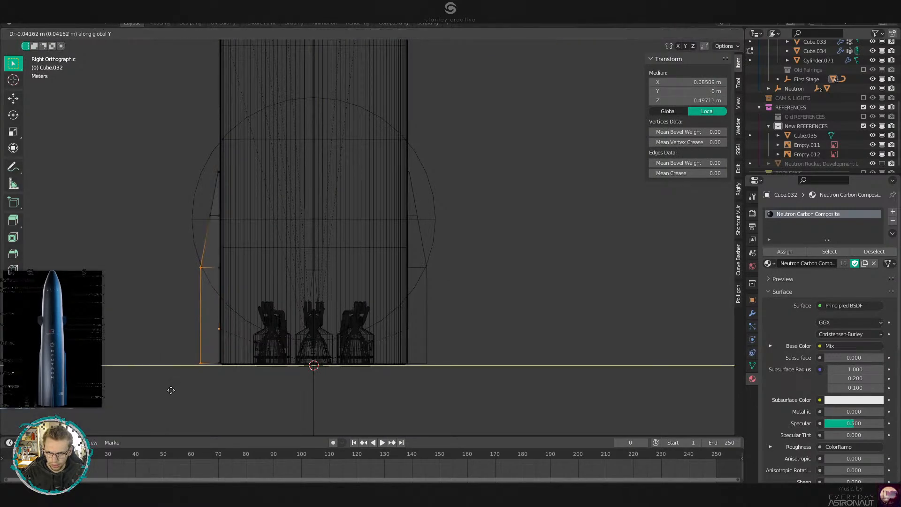
{"action": "left_click", "coordinate": [171, 390]}
{"action": "key", "text": "shift+z"}
{"action": "key", "text": "Tab"}
{"action": "key", "text": "Tab"}
{"action": "key", "text": "shift+z"}
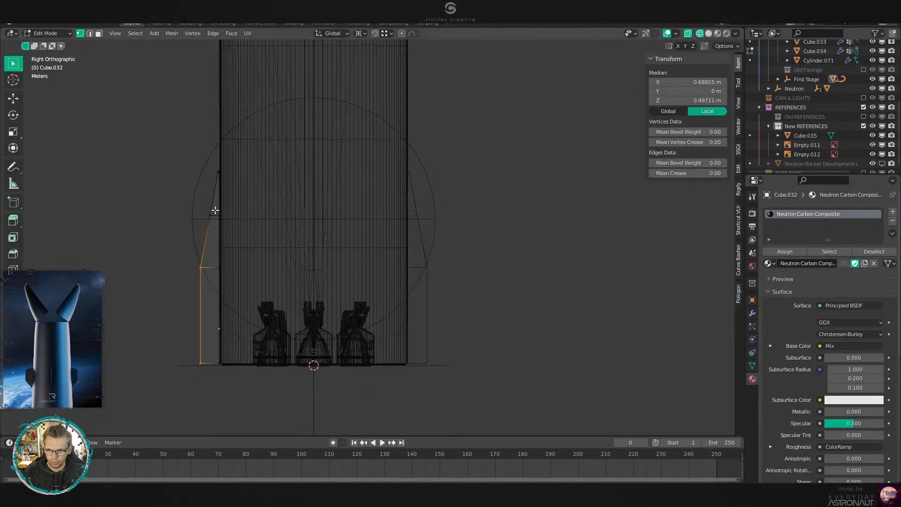
Shift the short strake's middle outer vertices slightly outward along Y and check the rocket in solid shading.
{"action": "left_click", "coordinate": [215, 210]}
{"action": "key", "text": "g"}
{"action": "key", "text": "y"}
{"action": "left_click", "coordinate": [191, 226]}
{"action": "key", "text": "Tab"}
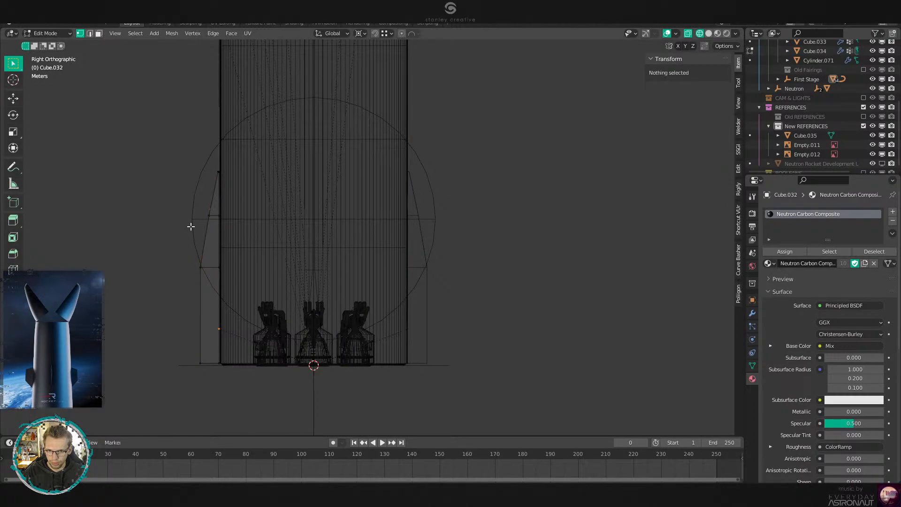
{"action": "key", "text": "shift+z"}
{"action": "middle_click_drag", "start_coordinate": [399, 258], "coordinate": [458, 283]}
{"action": "scroll", "coordinate": [429, 413], "scroll_direction": "up", "scroll_amount": 3}
{"action": "key", "text": "KP_1"}
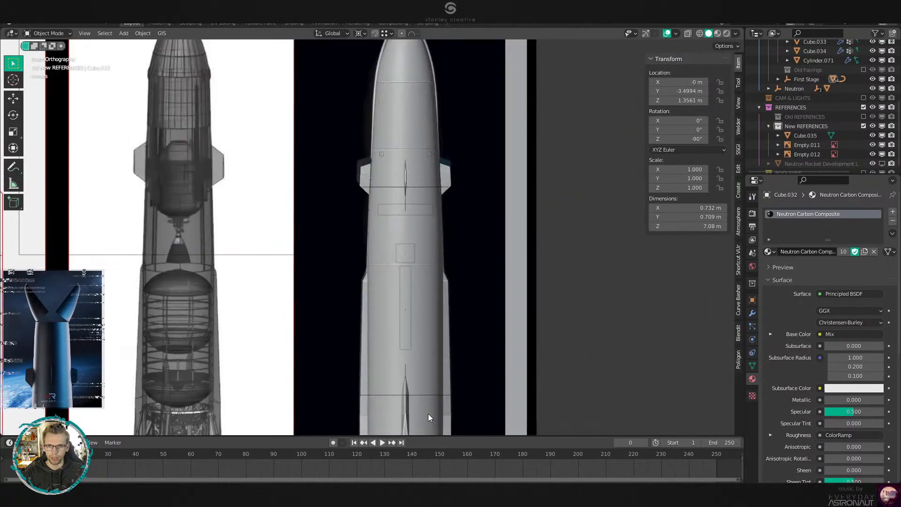
Compare the nose cone's outline and mesh with the front reference image in wireframe.
{"action": "scroll", "coordinate": [428, 413], "scroll_direction": "up", "scroll_amount": 4}
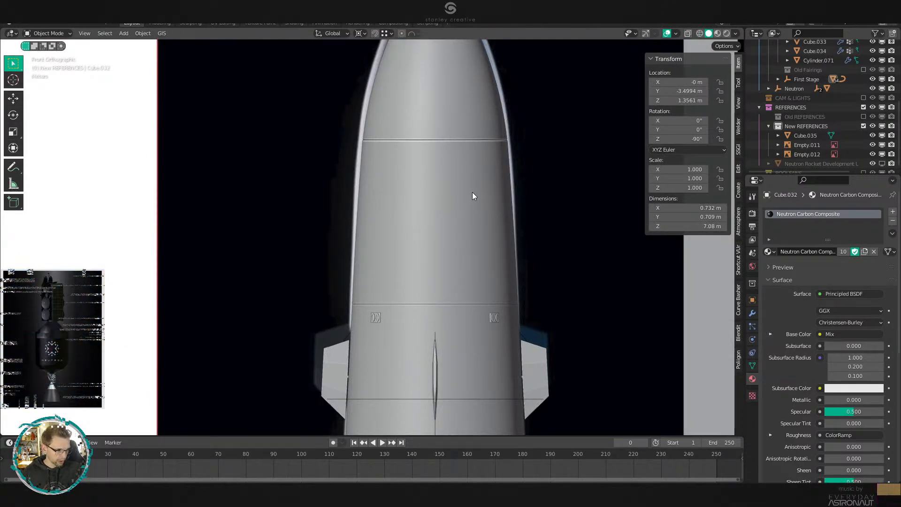
{"action": "middle_click_drag", "start_coordinate": [497, 205], "coordinate": [468, 348], "text": "shift"}
{"action": "scroll", "coordinate": [419, 242], "scroll_direction": "up", "scroll_amount": 3}
{"action": "left_click", "coordinate": [420, 240]}
{"action": "key", "text": "Tab"}
{"action": "key", "text": "shift+z"}
{"action": "middle_click_drag", "start_coordinate": [560, 267], "coordinate": [508, 342], "text": "shift"}
{"action": "key", "text": "Tab"}
{"action": "scroll", "coordinate": [429, 246], "scroll_direction": "down", "scroll_amount": 3}
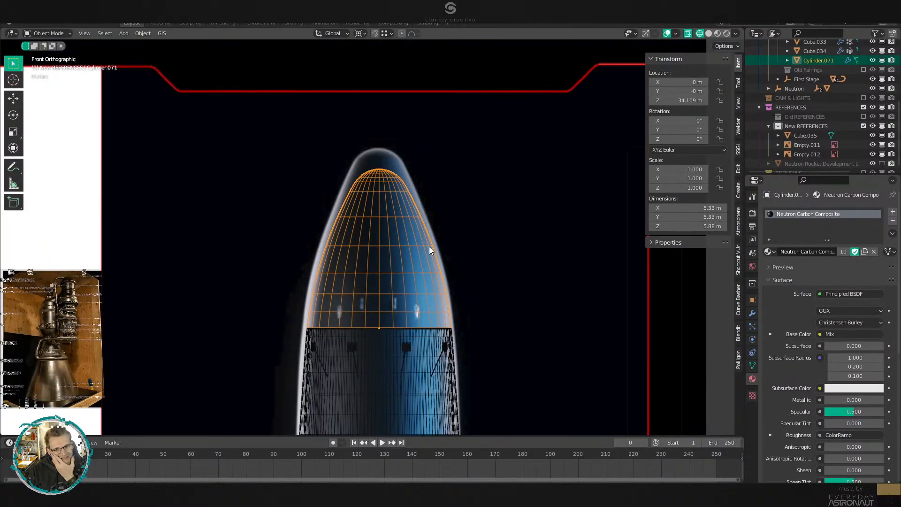
{"action": "middle_click_drag", "start_coordinate": [420, 301], "coordinate": [421, 291], "text": "shift"}
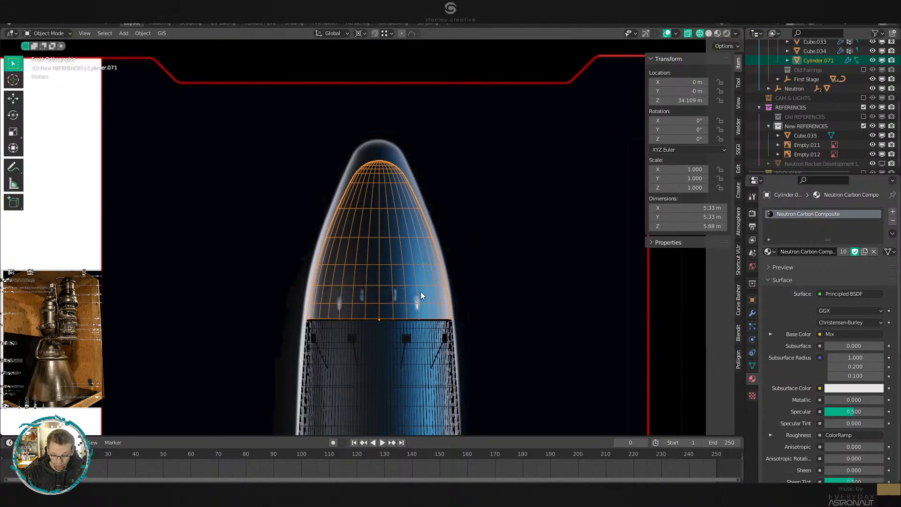
{"action": "key", "text": "Tab"}
{"action": "scroll", "coordinate": [421, 292], "scroll_direction": "up", "scroll_amount": 2}
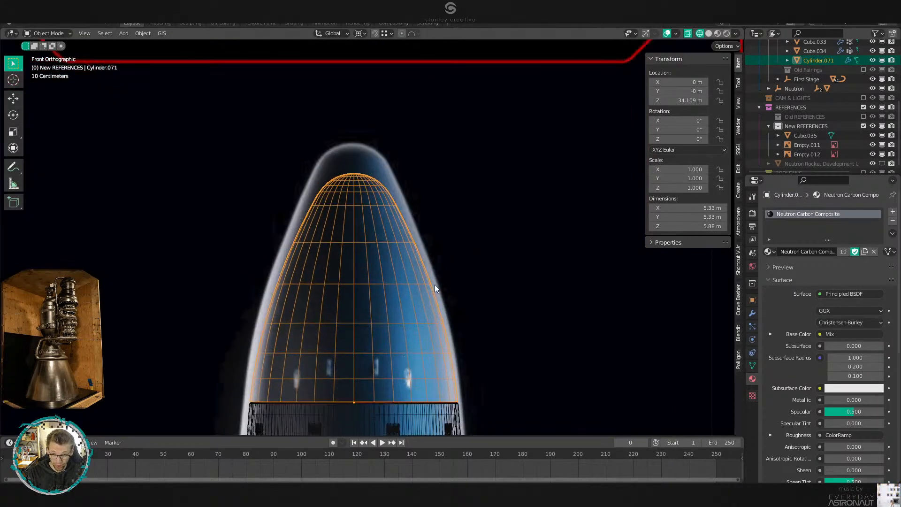
{"action": "scroll", "coordinate": [424, 371], "scroll_direction": "up", "scroll_amount": 2}
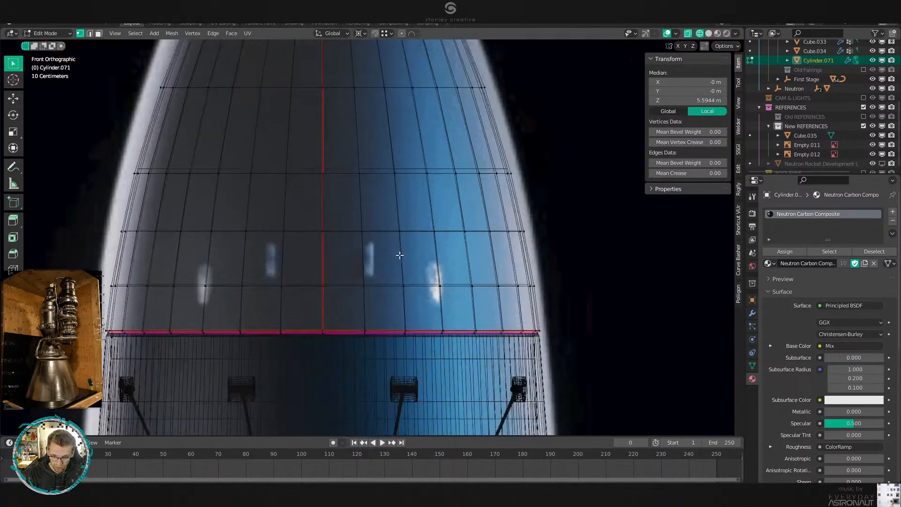
{"action": "key", "text": "Tab"}
{"action": "scroll", "coordinate": [360, 335], "scroll_direction": "down", "scroll_amount": 3}
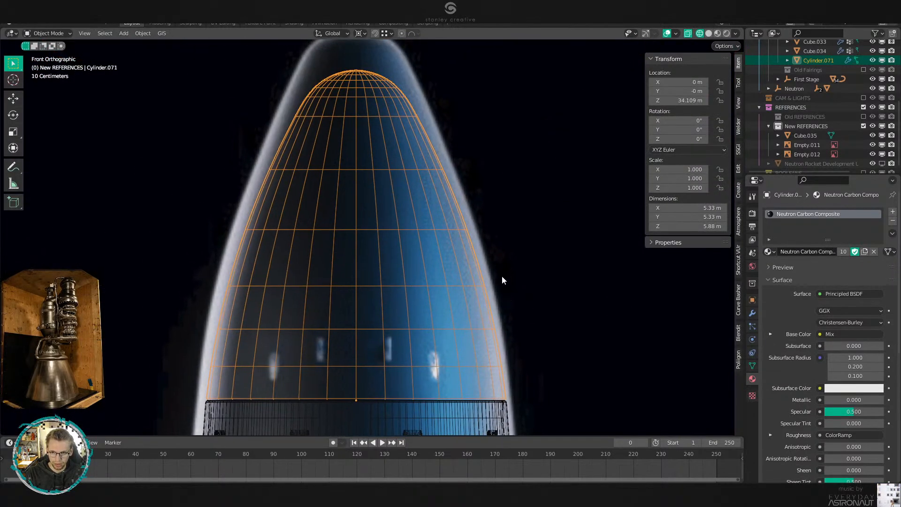
{"action": "scroll", "coordinate": [502, 276], "scroll_direction": "down", "scroll_amount": 4}
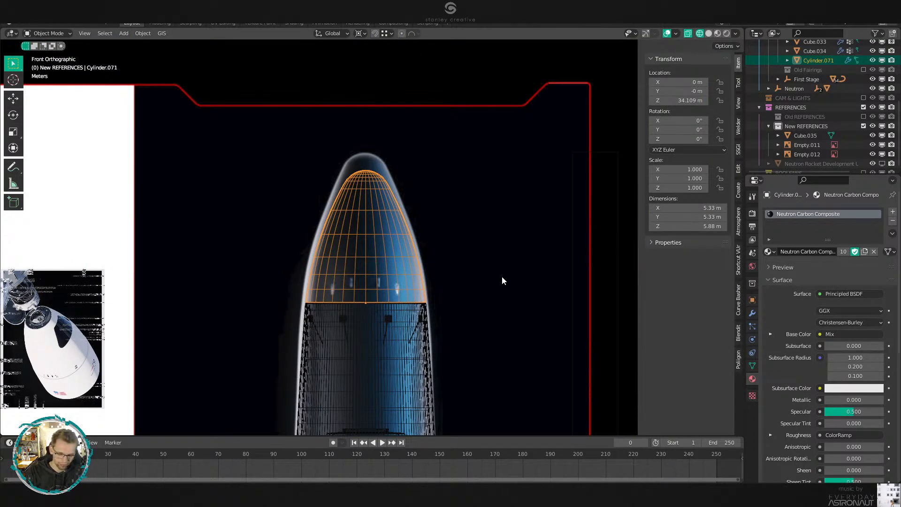
Scale the nose cone by 1.133 along Z from its base to reach the reference tip, and apply the scale.
{"action": "key", "text": "period"}
{"action": "left_click", "coordinate": [503, 231]}
{"action": "scroll", "coordinate": [467, 258], "scroll_direction": "up", "scroll_amount": 2}
{"action": "key", "text": "s"}
{"action": "key", "text": "z"}
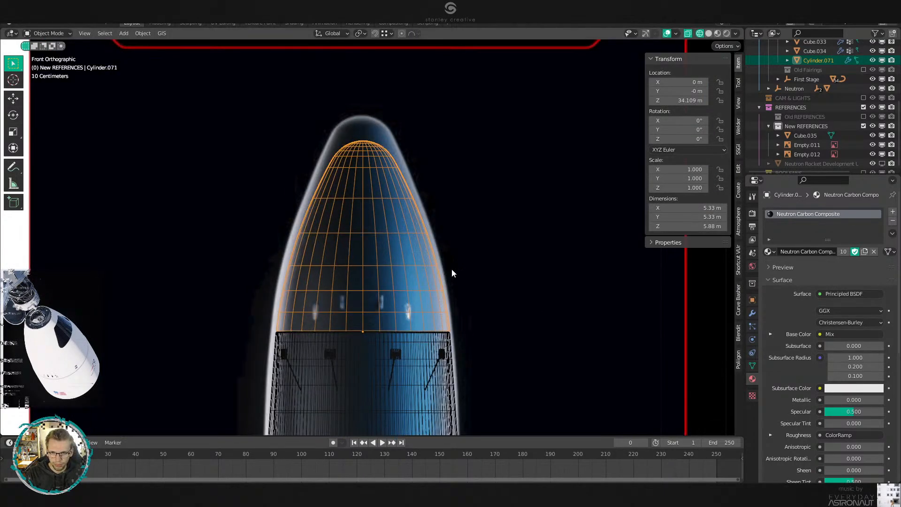
{"action": "scroll", "coordinate": [474, 314], "scroll_direction": "up", "scroll_amount": 2}
{"action": "left_click", "coordinate": [537, 295]}
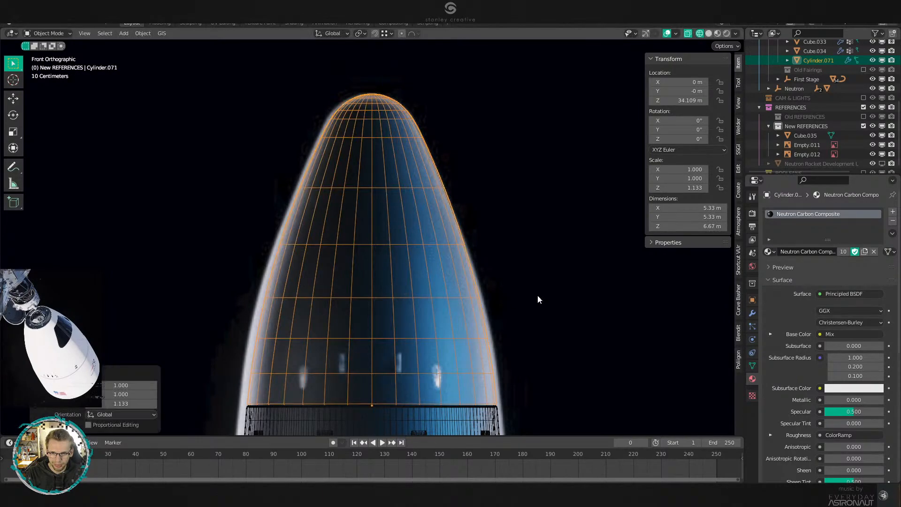
{"action": "key", "text": "ctrl+a"}
{"action": "left_click", "coordinate": [527, 318]}
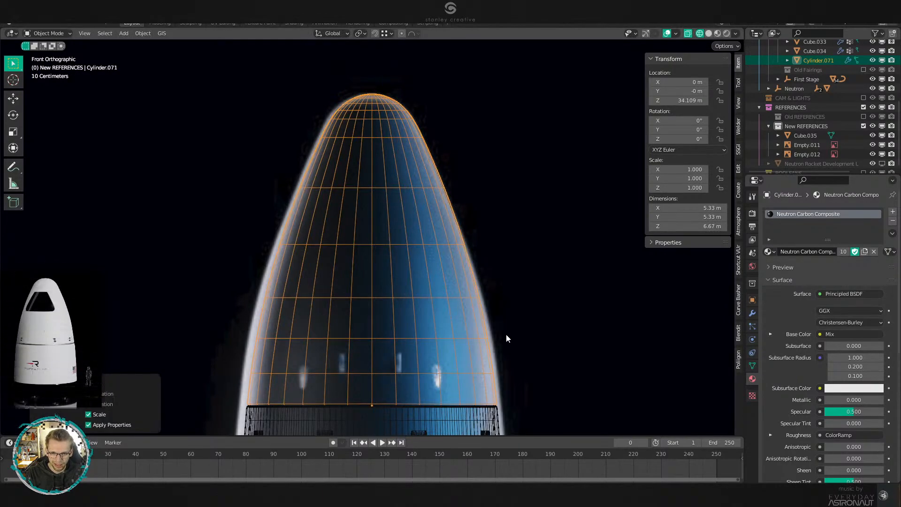
Check the stretched nose cone against the front reference image and undo its Z scaling.
{"action": "scroll", "coordinate": [415, 367], "scroll_direction": "up", "scroll_amount": 3}
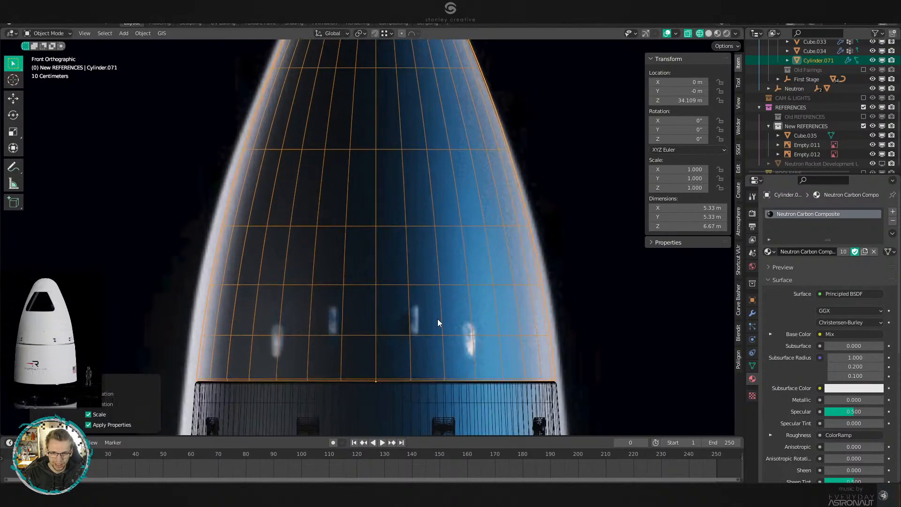
{"action": "scroll", "coordinate": [438, 305], "scroll_direction": "down", "scroll_amount": 4}
{"action": "key", "text": "ctrl+z"}
{"action": "key", "text": "ctrl+z"}
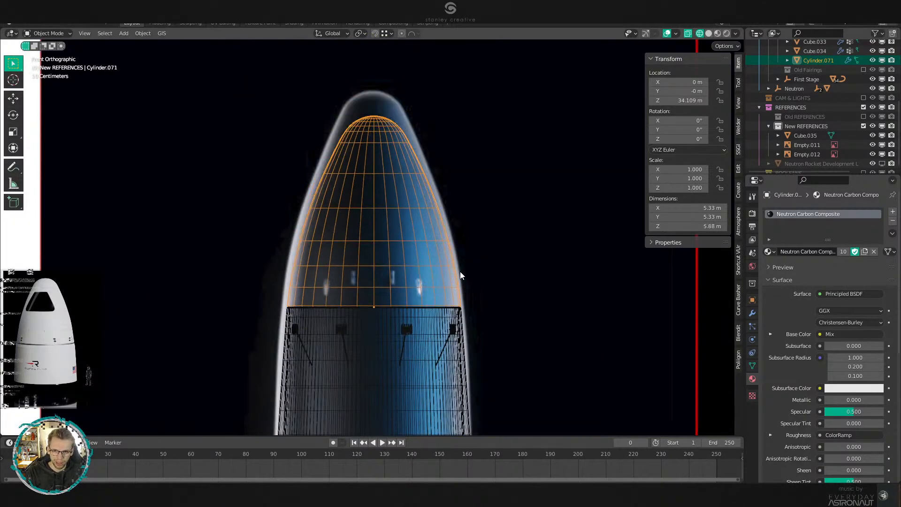
Set the pivot point to the 3D cursor, snap the cursor to the nose cone's base origin, and enter Edit Mode on the cone.
{"action": "key", "text": "period"}
{"action": "left_click", "coordinate": [531, 280]}
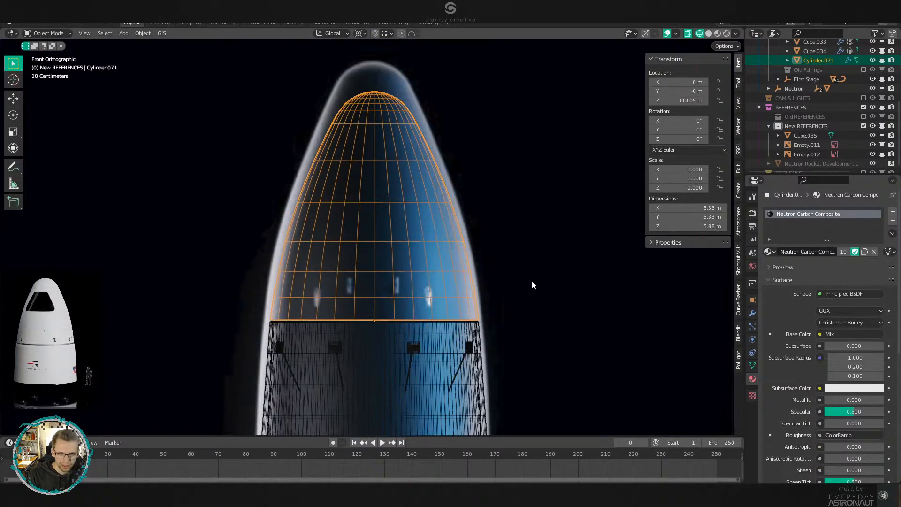
{"action": "key", "text": "shift+s"}
{"action": "left_click", "coordinate": [489, 364]}
{"action": "middle_click_drag", "start_coordinate": [481, 273], "coordinate": [479, 325], "text": "shift"}
{"action": "scroll", "coordinate": [478, 324], "scroll_direction": "up", "scroll_amount": 2}
{"action": "key", "text": "Tab"}
{"action": "scroll", "coordinate": [477, 297], "scroll_direction": "down", "scroll_amount": 2}
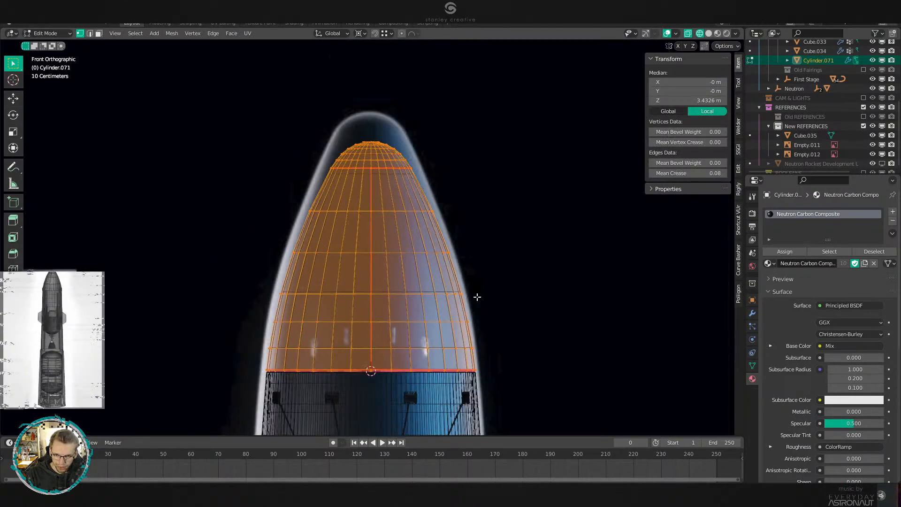
Try scaling the whole nose cone mesh by 1.132 along Z from its base in solid shading.
{"action": "scroll", "coordinate": [477, 298], "scroll_direction": "up", "scroll_amount": 1}
{"action": "key", "text": "z"}
{"action": "left_click", "coordinate": [514, 272]}
{"action": "key", "text": "s"}
{"action": "key", "text": "z"}
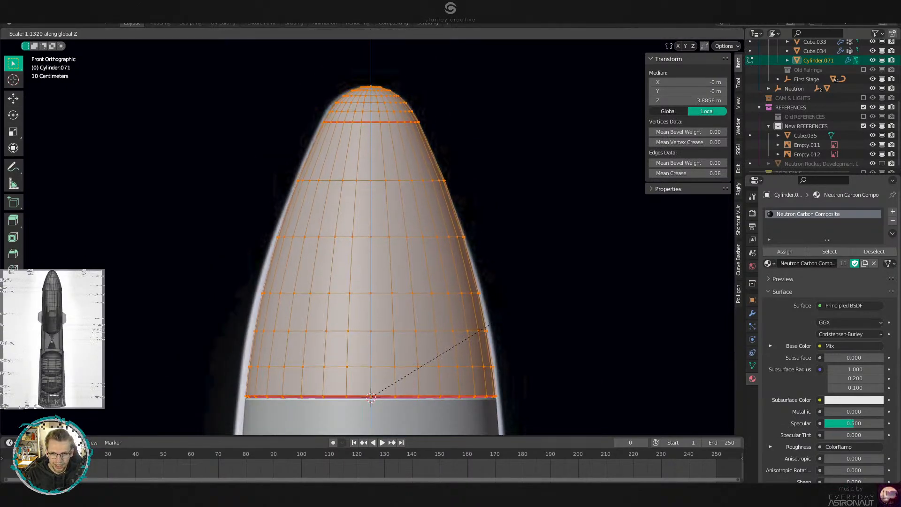
{"action": "left_click", "coordinate": [490, 324]}
{"action": "middle_click_drag", "start_coordinate": [567, 141], "coordinate": [540, 232]}
{"action": "key", "text": "KP_1"}
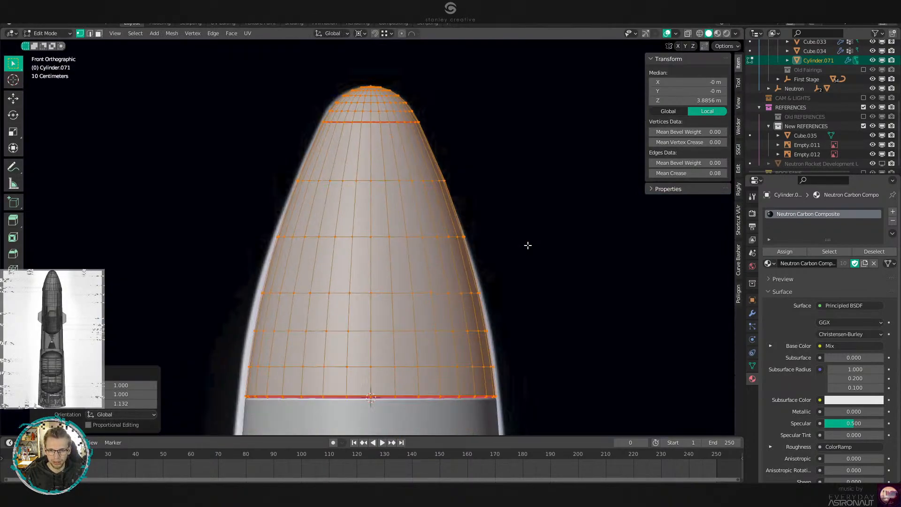
Move the nose cone's rounded tip cap up about 0.79 m along Z to meet the reference tip.
{"action": "key", "text": "alt+z"}
{"action": "left_click_drag", "start_coordinate": [265, 93], "coordinate": [562, 195]}
{"action": "middle_click_drag", "start_coordinate": [487, 154], "coordinate": [487, 248], "text": "shift"}
{"action": "scroll", "coordinate": [483, 263], "scroll_direction": "up", "scroll_amount": 6}
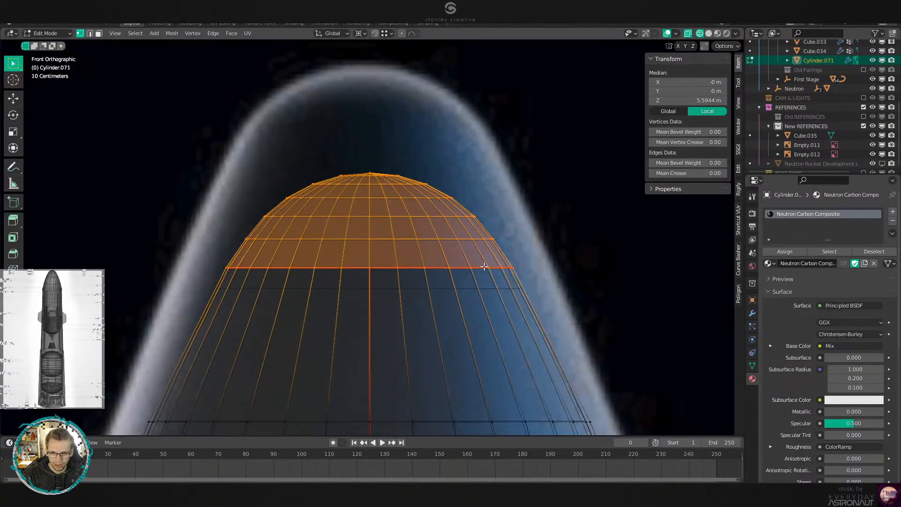
{"action": "key", "text": "g"}
{"action": "key", "text": "z"}
{"action": "left_click", "coordinate": [490, 156]}
{"action": "scroll", "coordinate": [504, 263], "scroll_direction": "down", "scroll_amount": 9}
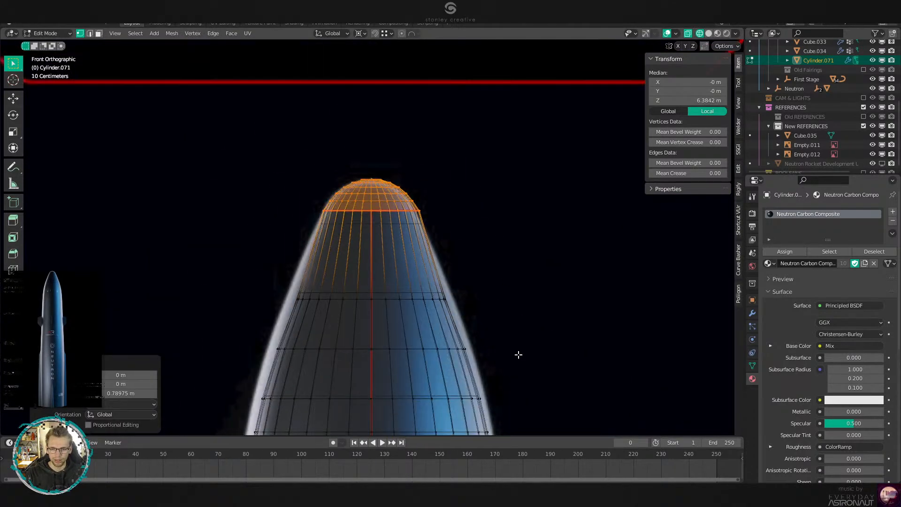
Select all of the nose cone's edge rings from the base up to the ring below the tip cap.
{"action": "middle_click_drag", "start_coordinate": [517, 328], "coordinate": [514, 257], "text": "shift"}
{"action": "left_click_drag", "start_coordinate": [507, 174], "coordinate": [266, 324]}
{"action": "scroll", "coordinate": [426, 254], "scroll_direction": "up", "scroll_amount": 4}
{"action": "middle_click_drag", "start_coordinate": [516, 241], "coordinate": [506, 282], "text": "shift"}
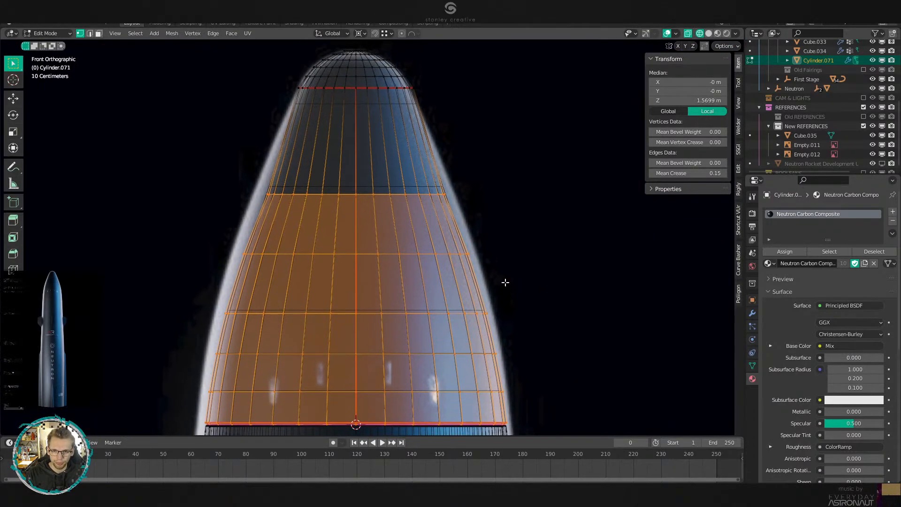
Try stretching the selected nose cone rings along Z from the base and check the outline in solid shading.
{"action": "key", "text": "s"}
{"action": "key", "text": "z"}
{"action": "left_click", "coordinate": [478, 218]}
{"action": "key", "text": "Tab"}
{"action": "scroll", "coordinate": [521, 258], "scroll_direction": "down", "scroll_amount": 4}
{"action": "key", "text": "shift+z"}
{"action": "scroll", "coordinate": [526, 263], "scroll_direction": "up", "scroll_amount": 3}
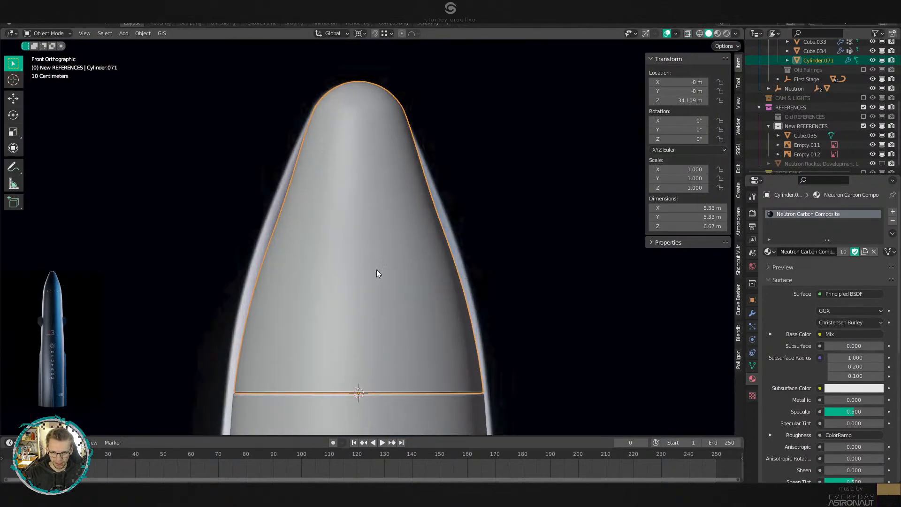
Scale the selected nose cone rings by 1.169 along Z from the base in wireframe.
{"action": "key", "text": "Tab"}
{"action": "key", "text": "z"}
{"action": "left_click", "coordinate": [449, 269]}
{"action": "scroll", "coordinate": [422, 277], "scroll_direction": "up", "scroll_amount": 1}
{"action": "key", "text": "s"}
{"action": "key", "text": "z"}
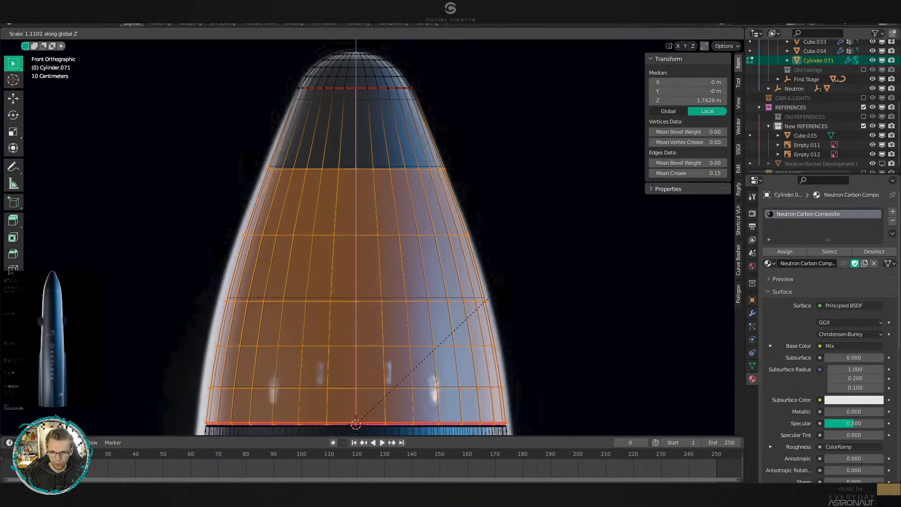
{"action": "left_click", "coordinate": [513, 242]}
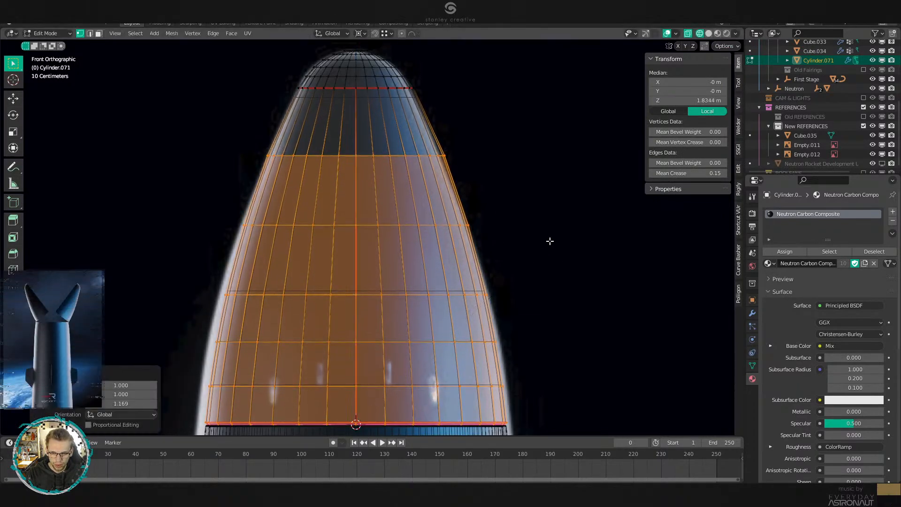
{"action": "key", "text": "Tab"}
{"action": "scroll", "coordinate": [521, 239], "scroll_direction": "down", "scroll_amount": 2}
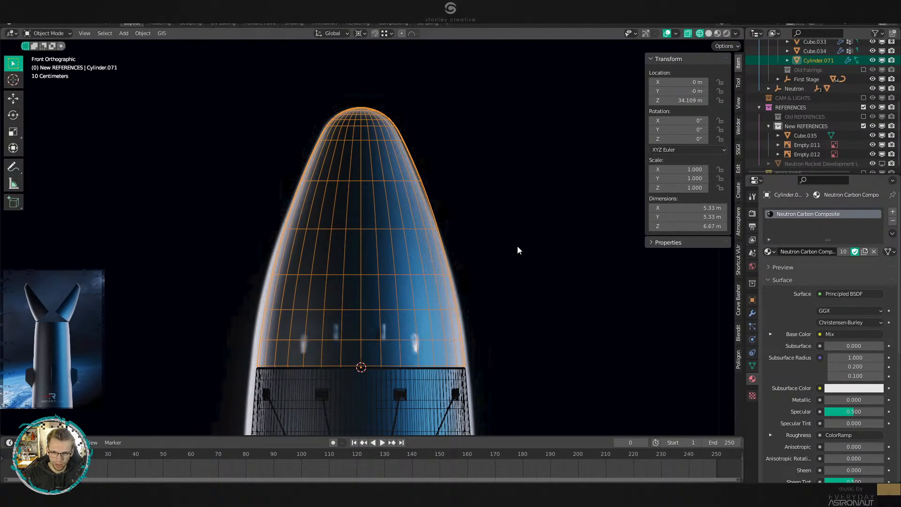
Examine the whole rocket against the height block and reference image, including its engine base from below.
{"action": "scroll", "coordinate": [512, 270], "scroll_direction": "down", "scroll_amount": 2}
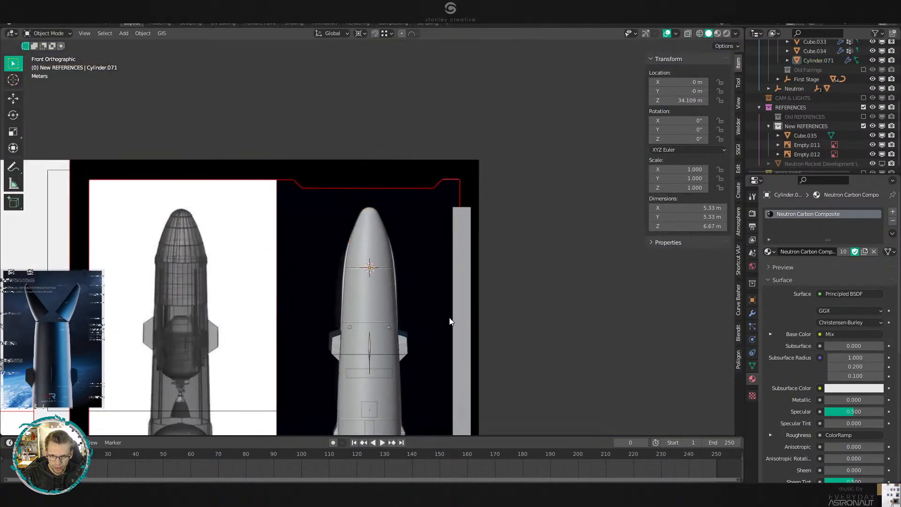
{"action": "scroll", "coordinate": [458, 276], "scroll_direction": "up", "scroll_amount": 2}
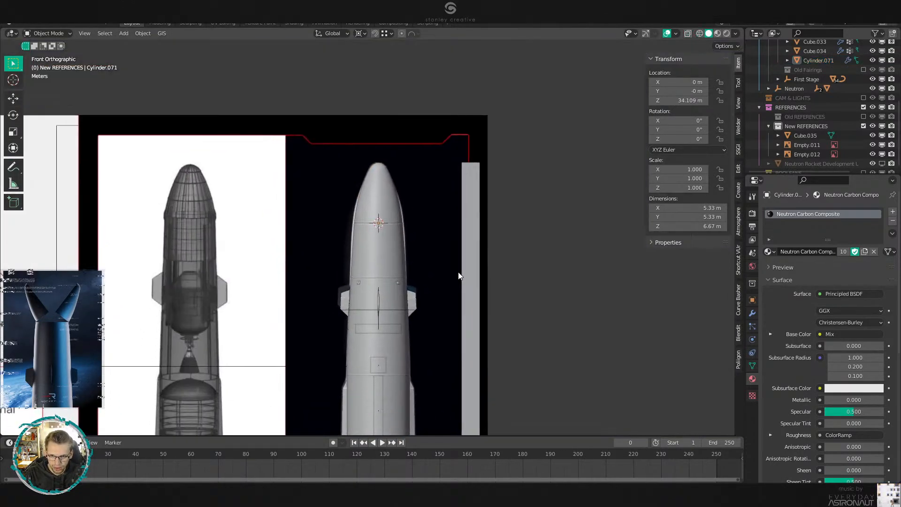
{"action": "mouse_move", "coordinate": [458, 276]}
{"action": "middle_mouse_down"}
{"action": "mouse_move", "coordinate": [511, 310]}
{"action": "mouse_move", "coordinate": [540, 290]}
{"action": "mouse_move", "coordinate": [531, 273]}
{"action": "mouse_move", "coordinate": [503, 288]}
{"action": "mouse_move", "coordinate": [439, 288]}
{"action": "middle_mouse_up"}
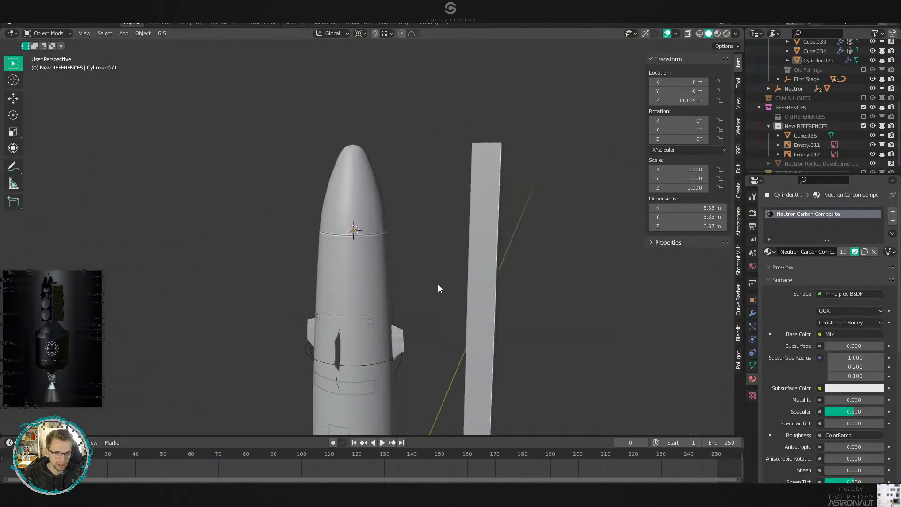
{"action": "key", "text": "KP_1"}
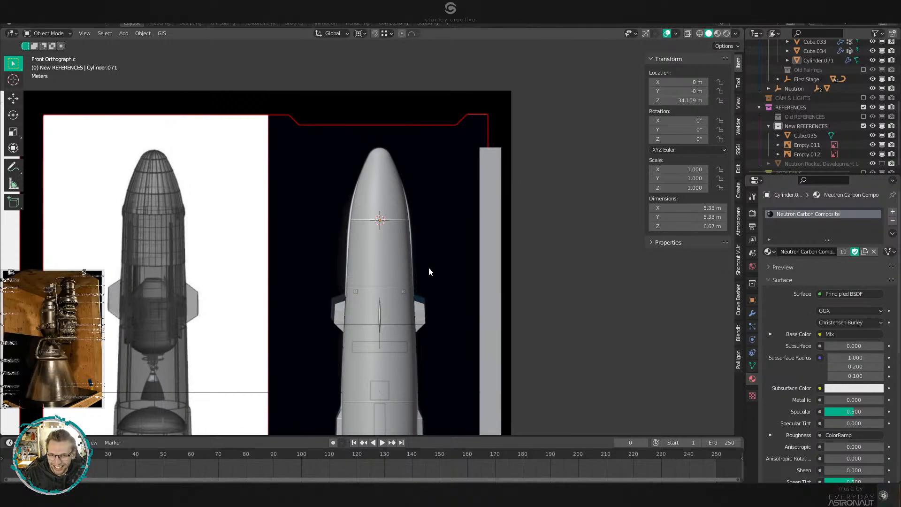
{"action": "scroll", "coordinate": [390, 321], "scroll_direction": "down", "scroll_amount": 4}
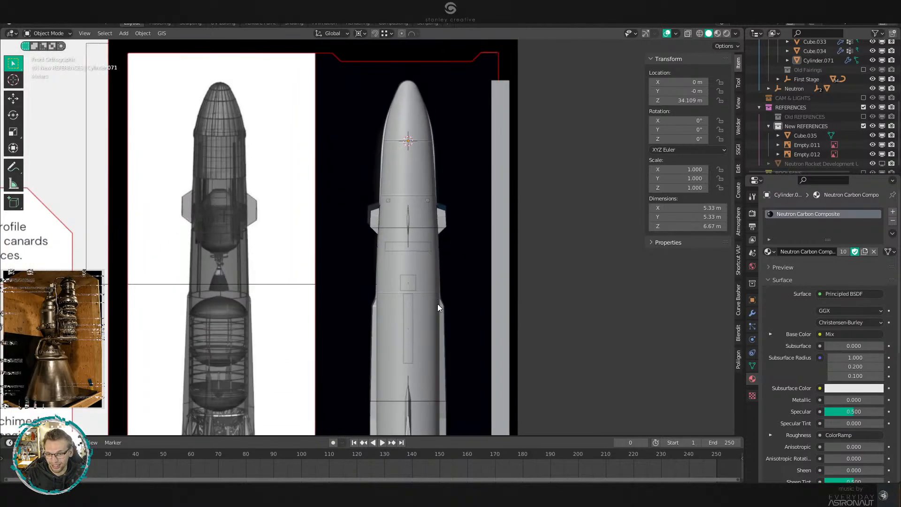
{"action": "middle_click_drag", "start_coordinate": [425, 288], "coordinate": [425, 286], "text": "shift"}
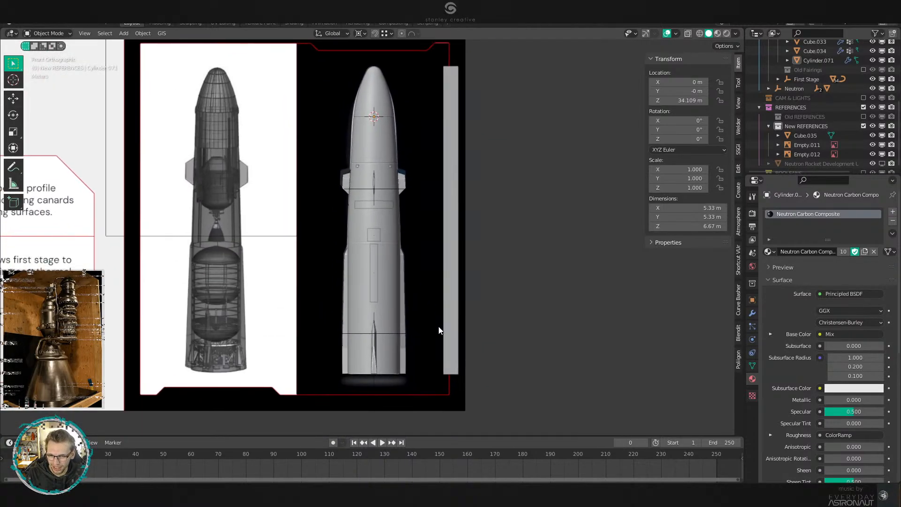
{"action": "middle_click_drag", "start_coordinate": [439, 327], "coordinate": [431, 273]}
{"action": "scroll", "coordinate": [427, 256], "scroll_direction": "up", "scroll_amount": 4}
{"action": "scroll", "coordinate": [429, 274], "scroll_direction": "down", "scroll_amount": 2}
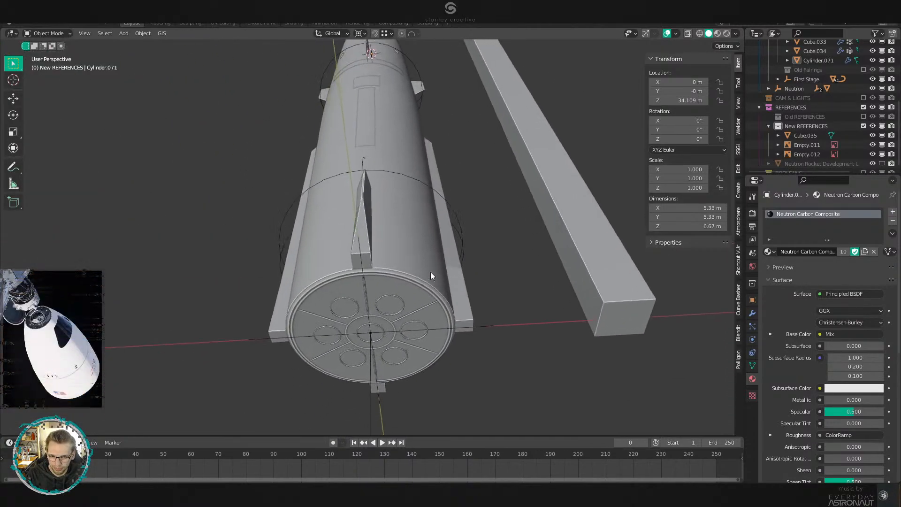
{"action": "scroll", "coordinate": [431, 276], "scroll_direction": "up", "scroll_amount": 2}
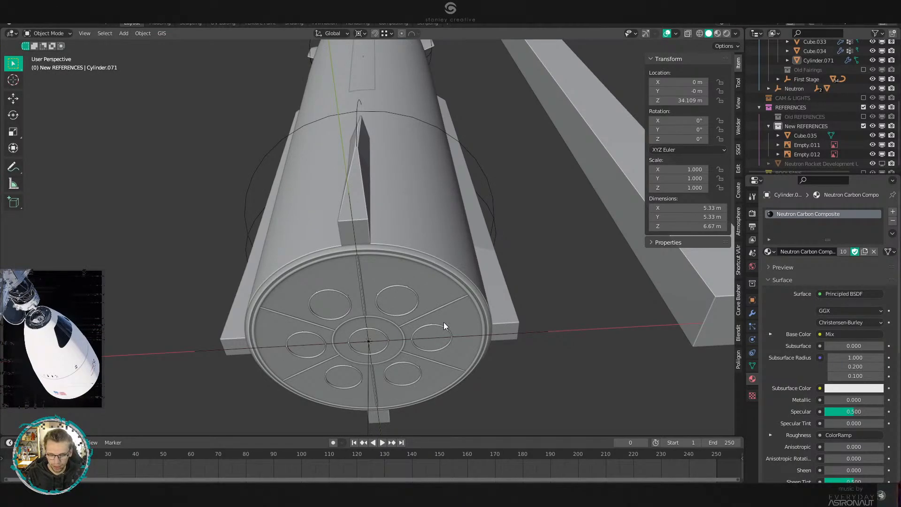
Compare the rocket's base and lower strakes with the engine section of the cutaway reference image.
{"action": "key", "text": "KP_1"}
{"action": "middle_click_drag", "start_coordinate": [444, 321], "coordinate": [502, 279], "text": "shift"}
{"action": "scroll", "coordinate": [469, 273], "scroll_direction": "up", "scroll_amount": 2}
{"action": "scroll", "coordinate": [503, 280], "scroll_direction": "up", "scroll_amount": 4}
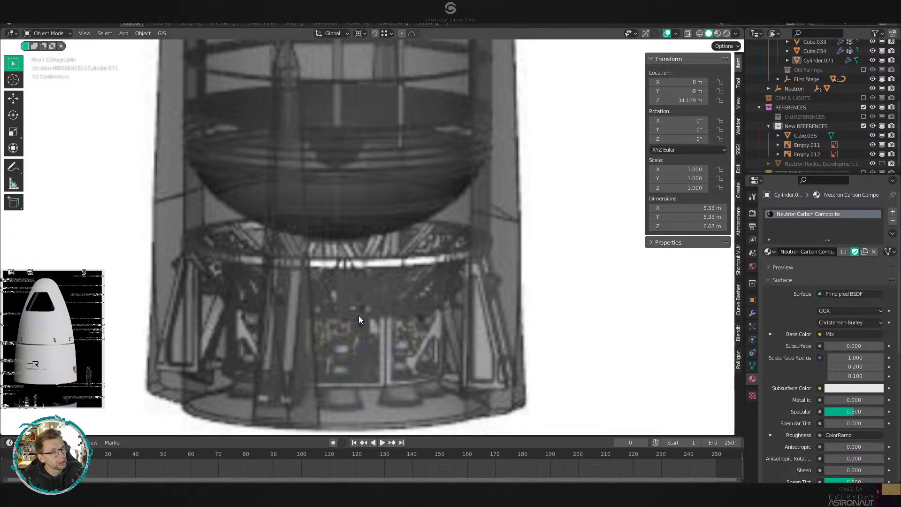
{"action": "scroll", "coordinate": [358, 317], "scroll_direction": "down", "scroll_amount": 5}
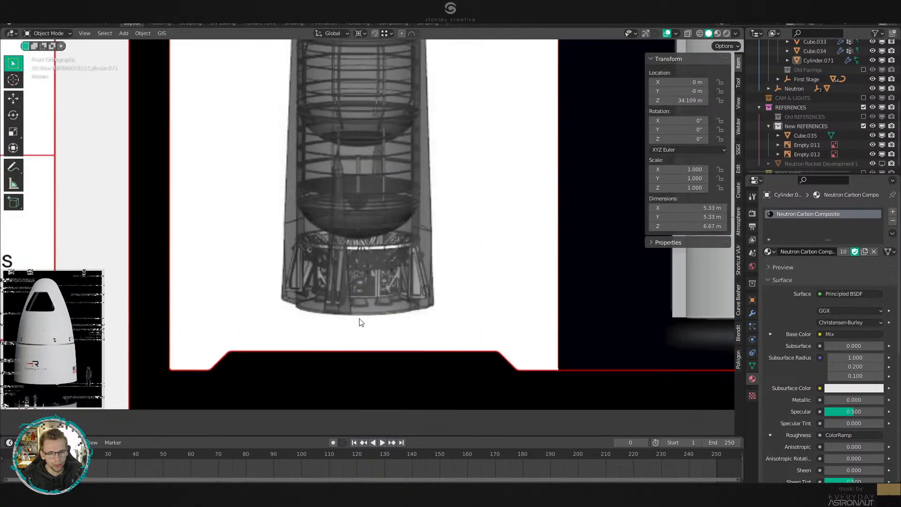
{"action": "scroll", "coordinate": [470, 291], "scroll_direction": "down", "scroll_amount": 4}
{"action": "middle_click_drag", "start_coordinate": [565, 239], "coordinate": [413, 326], "text": "shift"}
{"action": "scroll", "coordinate": [415, 324], "scroll_direction": "up", "scroll_amount": 2}
{"action": "middle_click_drag", "start_coordinate": [479, 287], "coordinate": [456, 249], "text": "shift"}
{"action": "scroll", "coordinate": [453, 247], "scroll_direction": "up", "scroll_amount": 1}
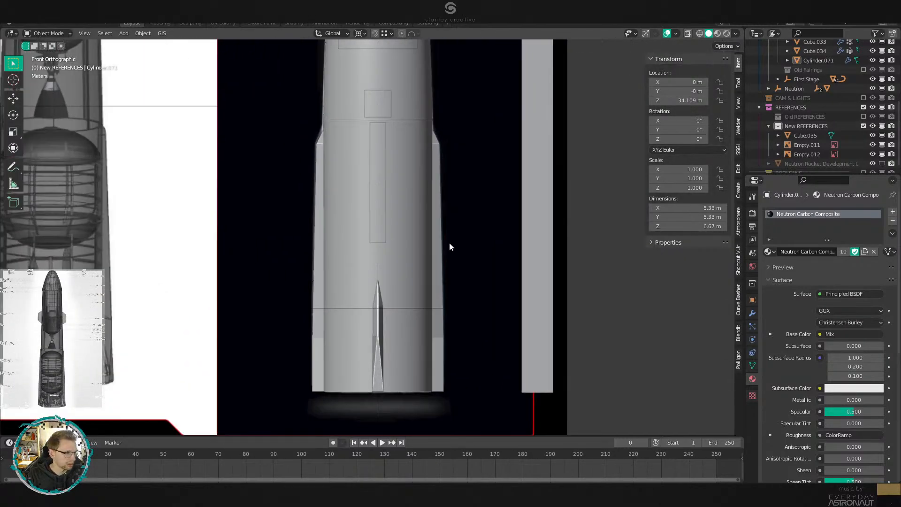
{"action": "scroll", "coordinate": [449, 242], "scroll_direction": "down", "scroll_amount": 3}
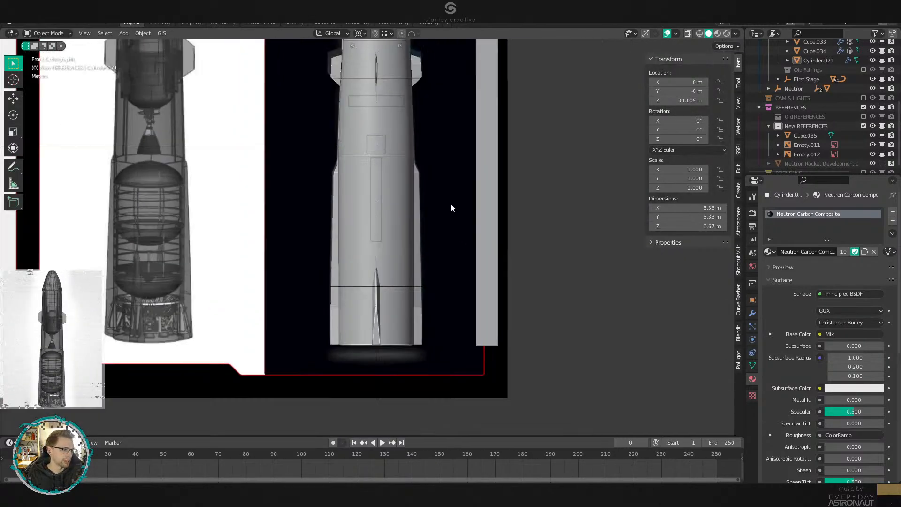
Compare the nose cone's outline with the front reference image, shifting the cone aside to reveal the image behind it.
{"action": "middle_click_drag", "start_coordinate": [486, 70], "coordinate": [488, 306], "text": "shift"}
{"action": "scroll", "coordinate": [456, 261], "scroll_direction": "up", "scroll_amount": 6}
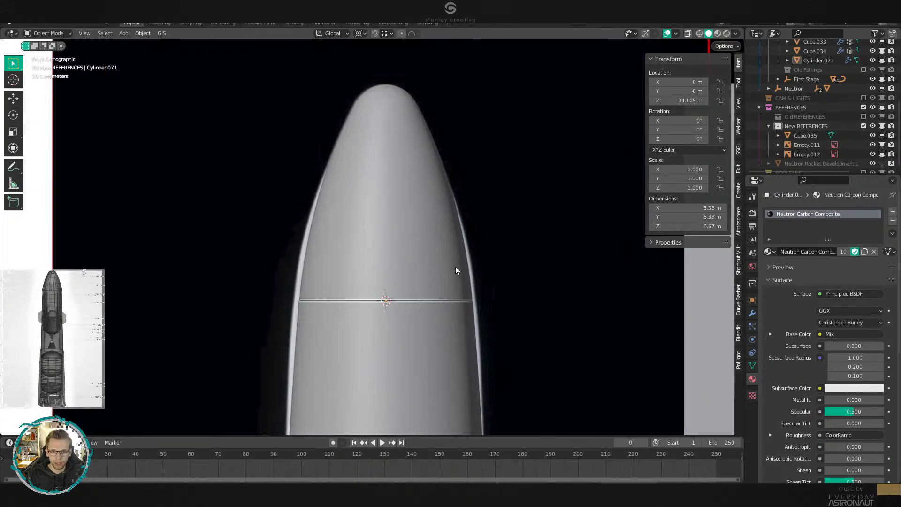
{"action": "left_click", "coordinate": [455, 268]}
{"action": "scroll", "coordinate": [464, 269], "scroll_direction": "up", "scroll_amount": 2}
{"action": "scroll", "coordinate": [468, 266], "scroll_direction": "down", "scroll_amount": 3}
{"action": "scroll", "coordinate": [468, 266], "scroll_direction": "up", "scroll_amount": 1}
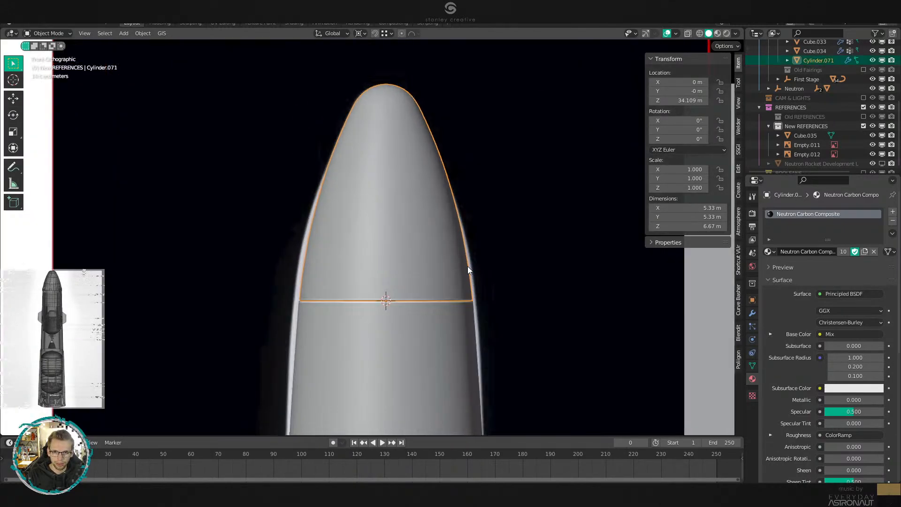
{"action": "scroll", "coordinate": [462, 261], "scroll_direction": "down", "scroll_amount": 2}
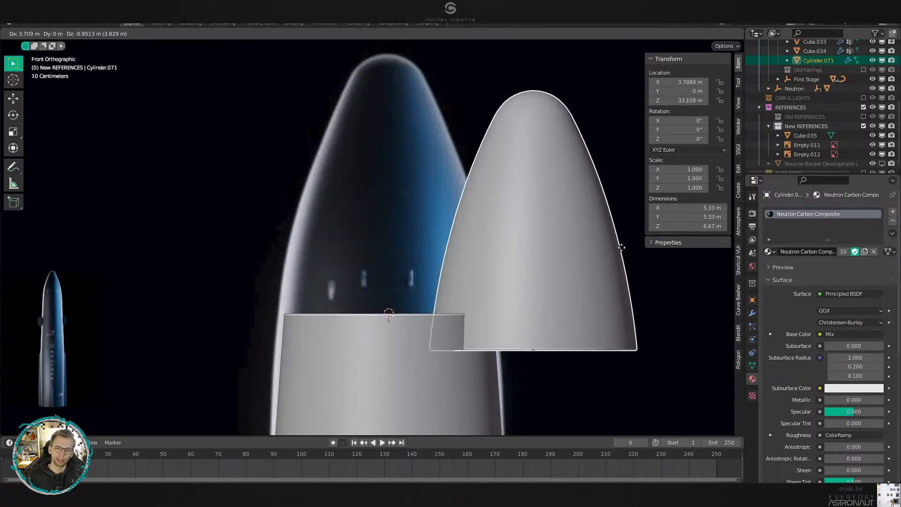
Scale the nose cone's fifth and fourth rings above the base outward around their median points, the fourth by 1.021.
{"action": "key", "text": "ctrl+Tab"}
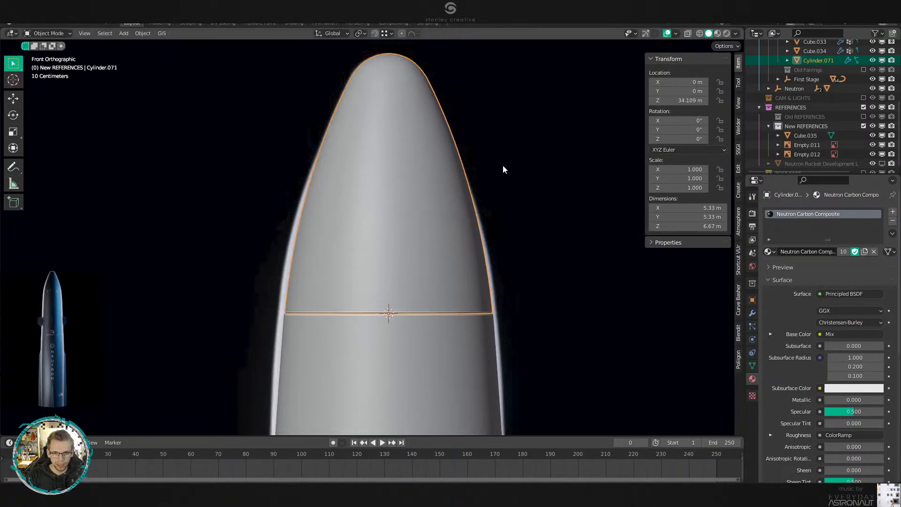
{"action": "scroll", "coordinate": [511, 199], "scroll_direction": "up", "scroll_amount": 1}
{"action": "key", "text": "Tab"}
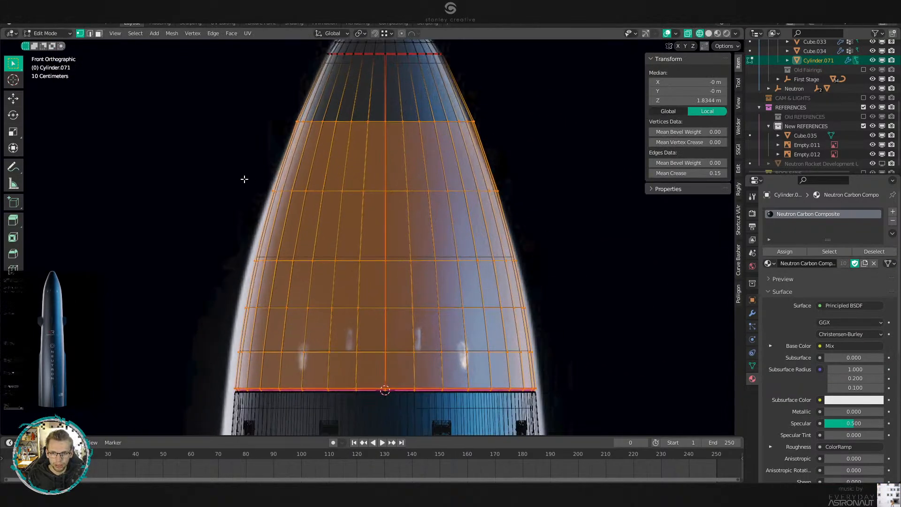
{"action": "left_click", "coordinate": [507, 203], "text": "ctrl"}
{"action": "key", "text": "s"}
{"action": "left_click", "coordinate": [521, 207]}
{"action": "left_click_drag", "start_coordinate": [223, 252], "coordinate": [529, 272]}
{"action": "key", "text": "s"}
{"action": "left_click", "coordinate": [532, 273]}
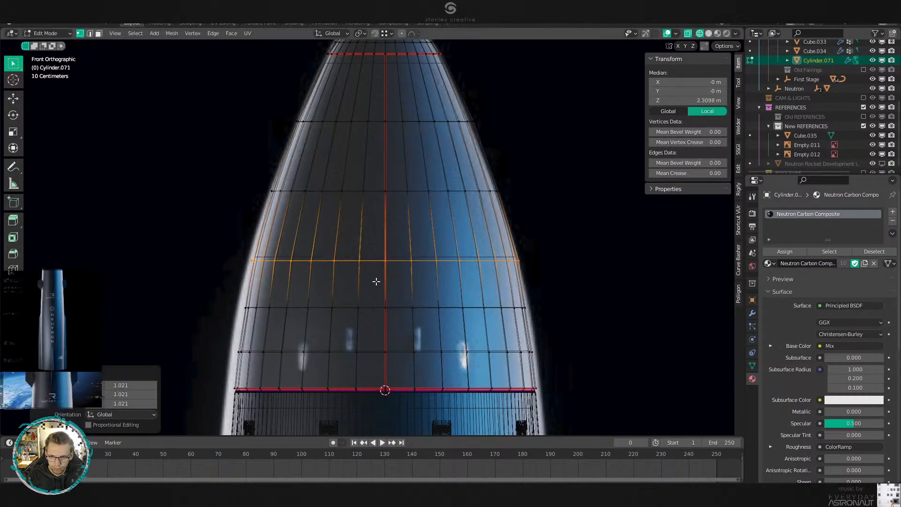
Scale the nose cone's third ring above the base by 1.030 to widen it toward the reference outline.
{"action": "left_click_drag", "start_coordinate": [197, 304], "coordinate": [240, 324]}
{"action": "key", "text": "s"}
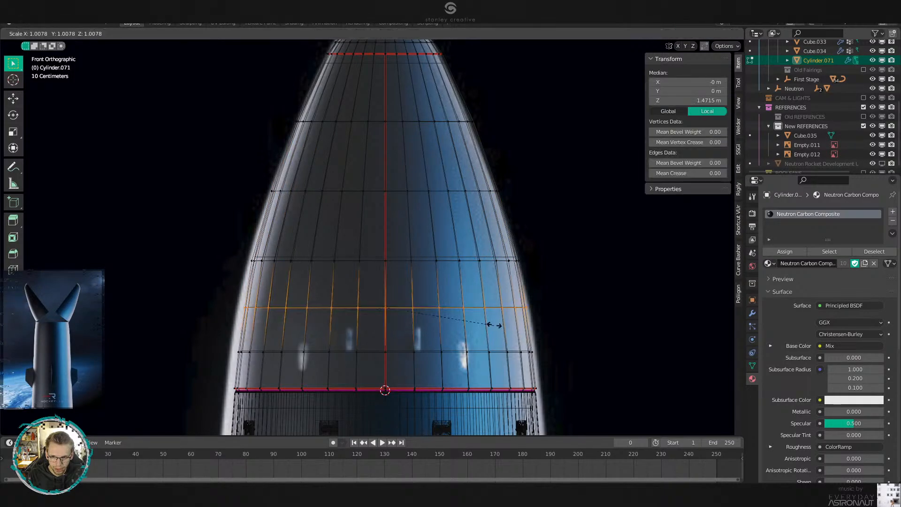
{"action": "left_click", "coordinate": [497, 319]}
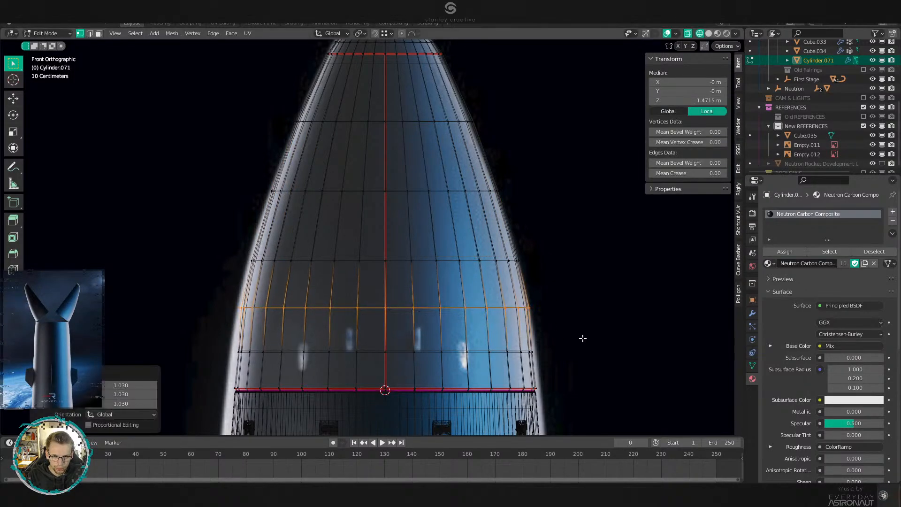
Scale the nose cone's lowest rings outward by 1.030 horizontally, locking Z, to match the front reference outline.
{"action": "left_click_drag", "start_coordinate": [588, 346], "coordinate": [197, 413]}
{"action": "scroll", "coordinate": [552, 252], "scroll_direction": "up", "scroll_amount": 2}
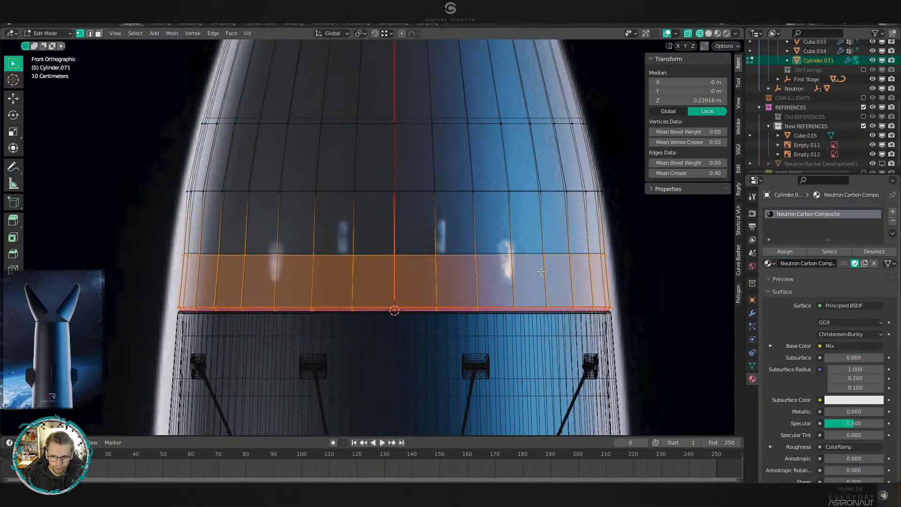
{"action": "key", "text": "s"}
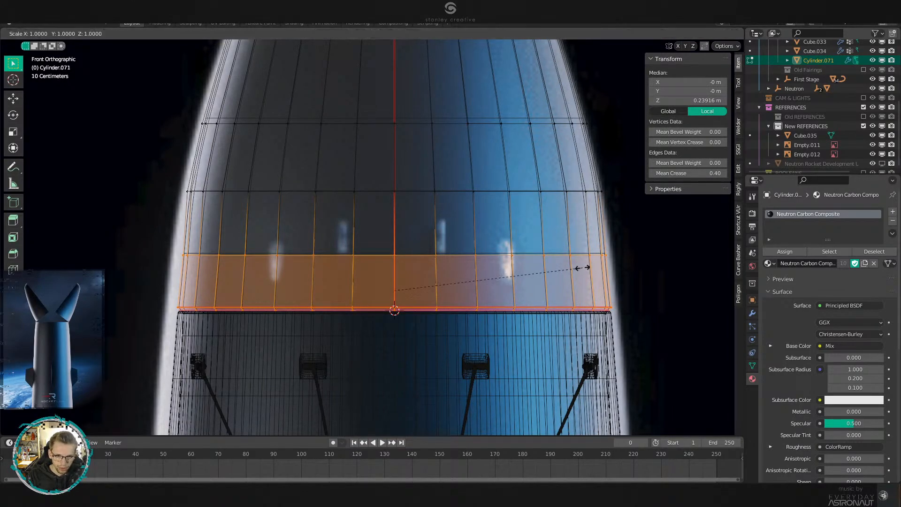
{"action": "key", "text": "shift+z"}
{"action": "left_click", "coordinate": [621, 278]}
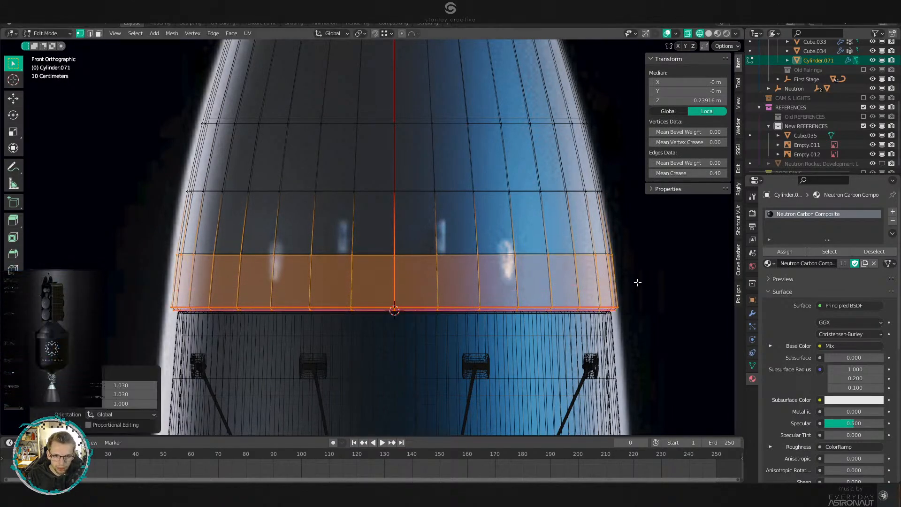
Scale the first stage's upper rim and the fittings beneath it outward by about 1.02, locking Z, to meet the nose cone's base.
{"action": "key", "text": "Tab"}
{"action": "left_click", "coordinate": [608, 321]}
{"action": "scroll", "coordinate": [605, 320], "scroll_direction": "down", "scroll_amount": 1}
{"action": "key", "text": "Tab"}
{"action": "middle_click_drag", "start_coordinate": [368, 302], "coordinate": [346, 215], "text": "shift"}
{"action": "left_click_drag", "start_coordinate": [130, 161], "coordinate": [610, 389]}
{"action": "key", "text": "period"}
{"action": "left_click", "coordinate": [718, 321]}
{"action": "scroll", "coordinate": [592, 297], "scroll_direction": "up", "scroll_amount": 1}
{"action": "scroll", "coordinate": [592, 298], "scroll_direction": "up", "scroll_amount": 6}
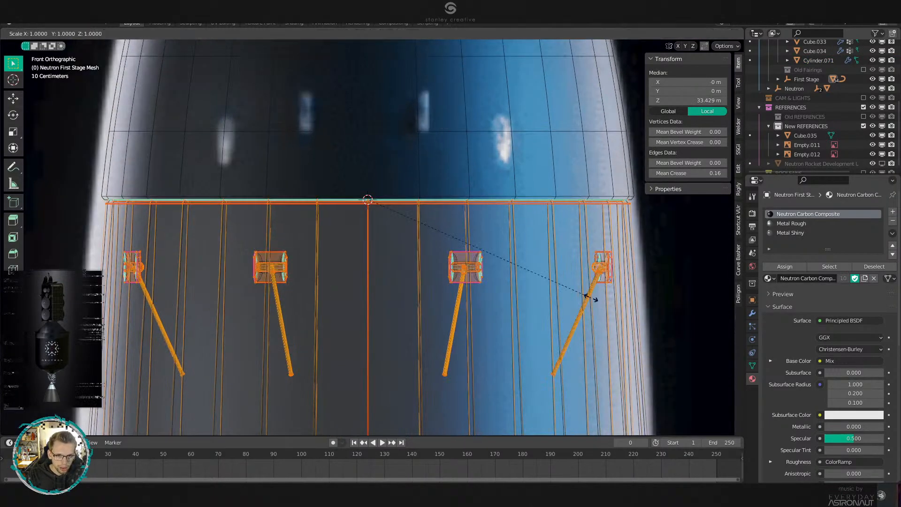
{"action": "key", "text": "KP_Decimal"}
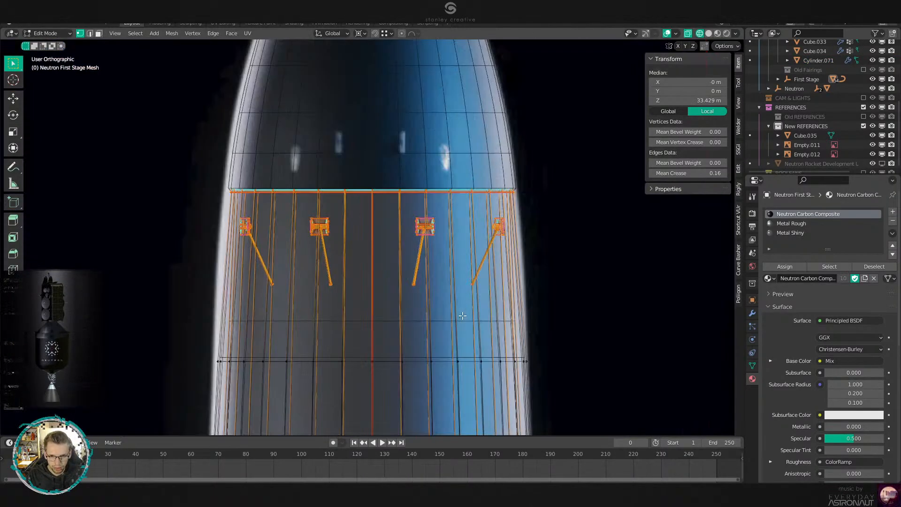
{"action": "scroll", "coordinate": [587, 225], "scroll_direction": "up", "scroll_amount": 2}
{"action": "scroll", "coordinate": [372, 290], "scroll_direction": "up", "scroll_amount": 5}
{"action": "middle_click_drag", "start_coordinate": [587, 225], "coordinate": [433, 271], "text": "shift"}
{"action": "scroll", "coordinate": [433, 271], "scroll_direction": "up", "scroll_amount": 4}
{"action": "key", "text": "s"}
{"action": "key", "text": "shift+z"}
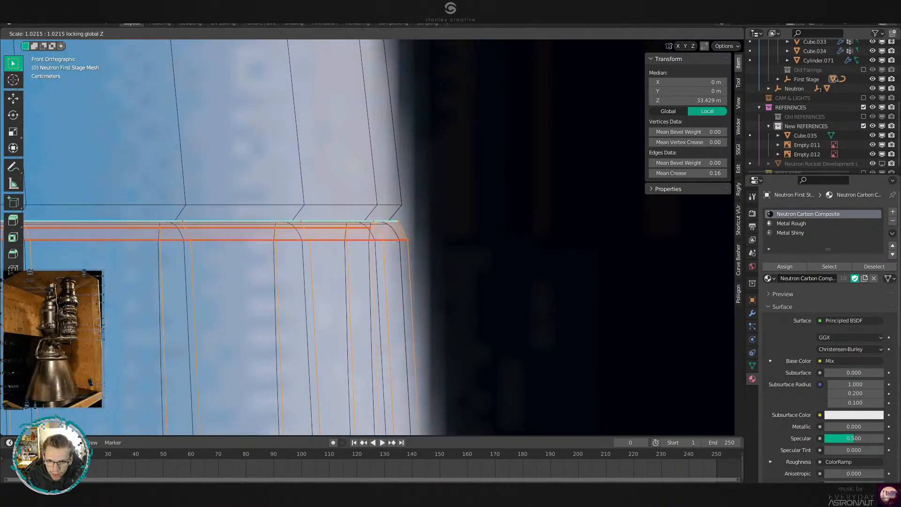
{"action": "left_click", "coordinate": [422, 335]}
{"action": "scroll", "coordinate": [423, 334], "scroll_direction": "down", "scroll_amount": 13}
{"action": "key", "text": "Tab"}
{"action": "scroll", "coordinate": [422, 301], "scroll_direction": "up", "scroll_amount": 5}
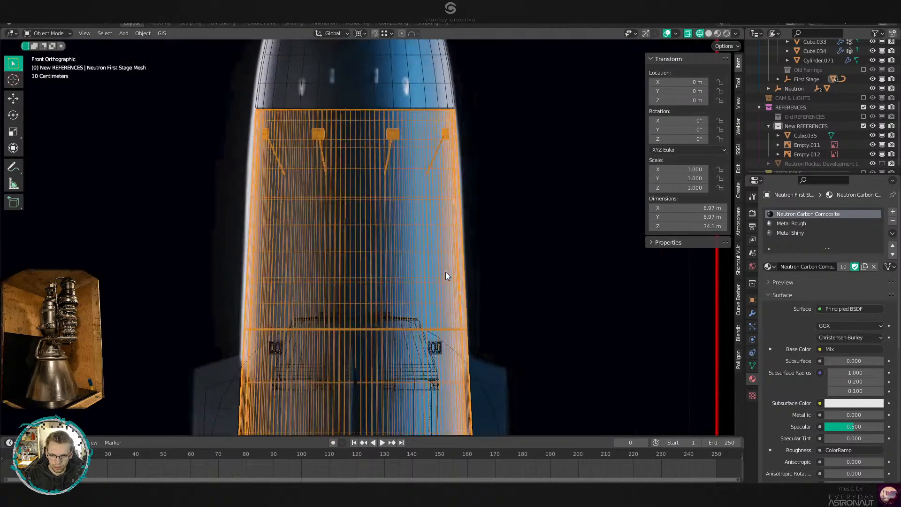
Scale the first stage's ring midway between the upper rim and the next seam horizontally, locking Z, to follow the reference outline.
{"action": "key", "text": "Tab"}
{"action": "key", "text": "s"}
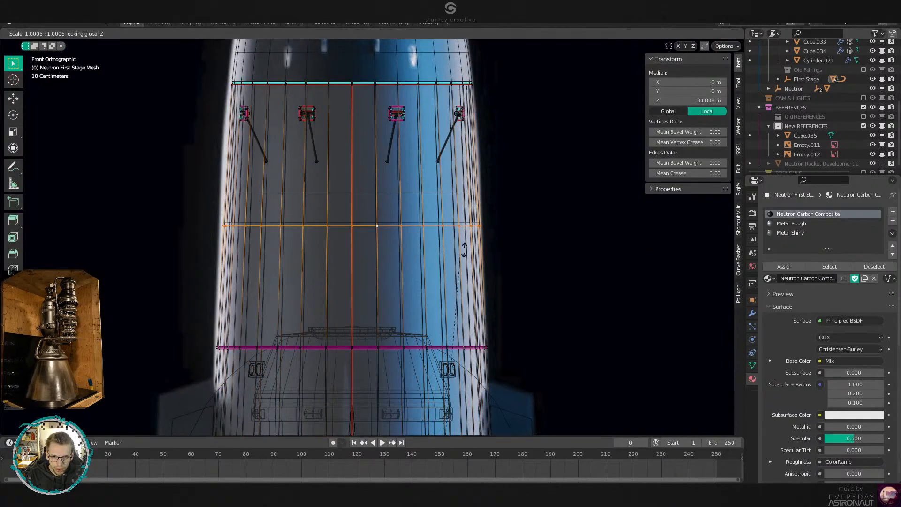
{"action": "left_click", "coordinate": [497, 176]}
{"action": "key", "text": "Tab"}
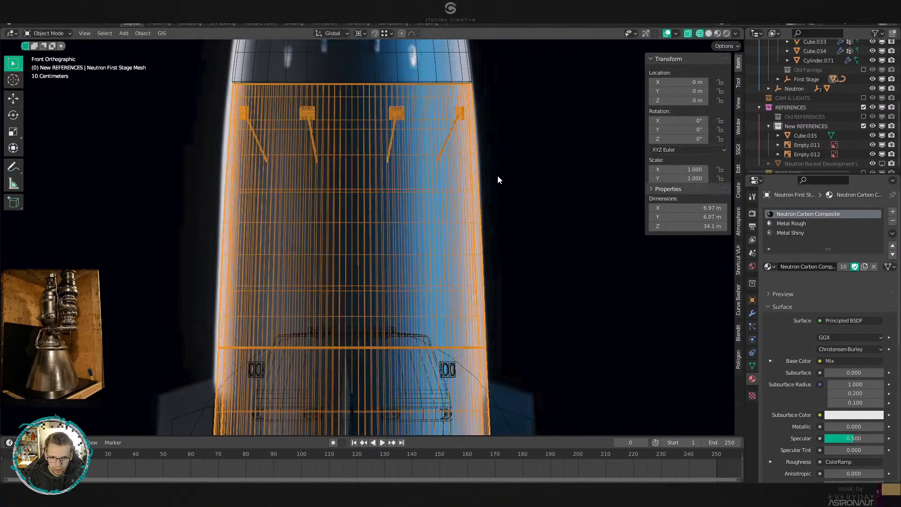
Inspect the reshaped rocket with its materials shown, from the whole silhouette down to the seam above the NEUTRON lettering.
{"action": "scroll", "coordinate": [497, 177], "scroll_direction": "down", "scroll_amount": 5}
{"action": "key", "text": "z"}
{"action": "left_click", "coordinate": [482, 261]}
{"action": "left_click", "coordinate": [486, 273]}
{"action": "scroll", "coordinate": [483, 275], "scroll_direction": "down", "scroll_amount": 4}
{"action": "mouse_move", "coordinate": [450, 280]}
{"action": "middle_mouse_down"}
{"action": "mouse_move", "coordinate": [470, 313]}
{"action": "mouse_move", "coordinate": [483, 316]}
{"action": "mouse_move", "coordinate": [466, 309]}
{"action": "mouse_move", "coordinate": [478, 344]}
{"action": "mouse_move", "coordinate": [418, 320]}
{"action": "mouse_move", "coordinate": [424, 266]}
{"action": "mouse_move", "coordinate": [468, 274]}
{"action": "mouse_move", "coordinate": [483, 244]}
{"action": "mouse_move", "coordinate": [478, 214]}
{"action": "mouse_move", "coordinate": [525, 218]}
{"action": "mouse_move", "coordinate": [494, 294]}
{"action": "mouse_move", "coordinate": [371, 286]}
{"action": "middle_mouse_up"}
{"action": "key", "text": "z"}
{"action": "left_click", "coordinate": [466, 302]}
{"action": "scroll", "coordinate": [465, 302], "scroll_direction": "up", "scroll_amount": 1}
{"action": "scroll", "coordinate": [477, 345], "scroll_direction": "up", "scroll_amount": 1}
{"action": "scroll", "coordinate": [420, 293], "scroll_direction": "down", "scroll_amount": 3}
{"action": "scroll", "coordinate": [425, 266], "scroll_direction": "down", "scroll_amount": 1}
{"action": "scroll", "coordinate": [525, 218], "scroll_direction": "up", "scroll_amount": 3}
{"action": "scroll", "coordinate": [372, 290], "scroll_direction": "up", "scroll_amount": 2}
{"action": "scroll", "coordinate": [373, 290], "scroll_direction": "up", "scroll_amount": 4}
{"action": "scroll", "coordinate": [371, 286], "scroll_direction": "up", "scroll_amount": 1}
{"action": "scroll", "coordinate": [371, 285], "scroll_direction": "down", "scroll_amount": 5}
{"action": "middle_click_drag", "start_coordinate": [451, 305], "coordinate": [419, 286]}
{"action": "scroll", "coordinate": [377, 314], "scroll_direction": "down", "scroll_amount": 4}
{"action": "scroll", "coordinate": [377, 314], "scroll_direction": "down", "scroll_amount": 1}
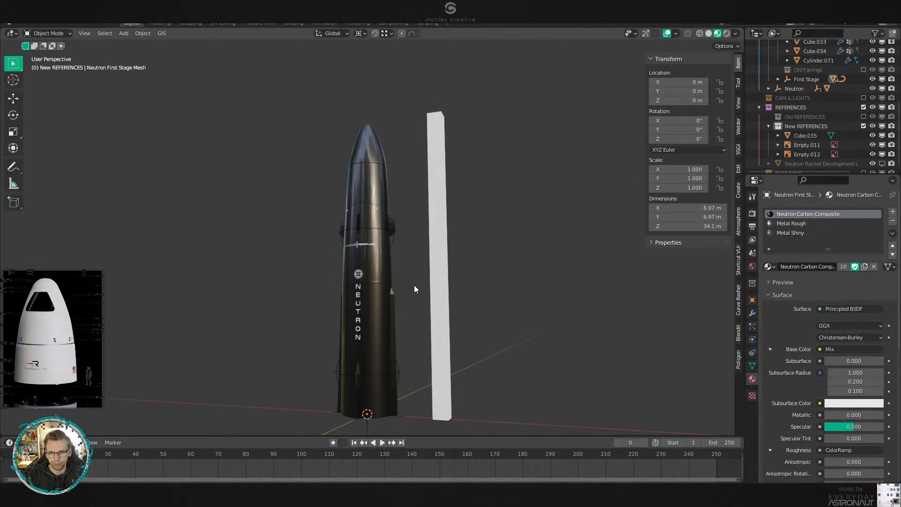
{"action": "scroll", "coordinate": [418, 287], "scroll_direction": "up", "scroll_amount": 7}
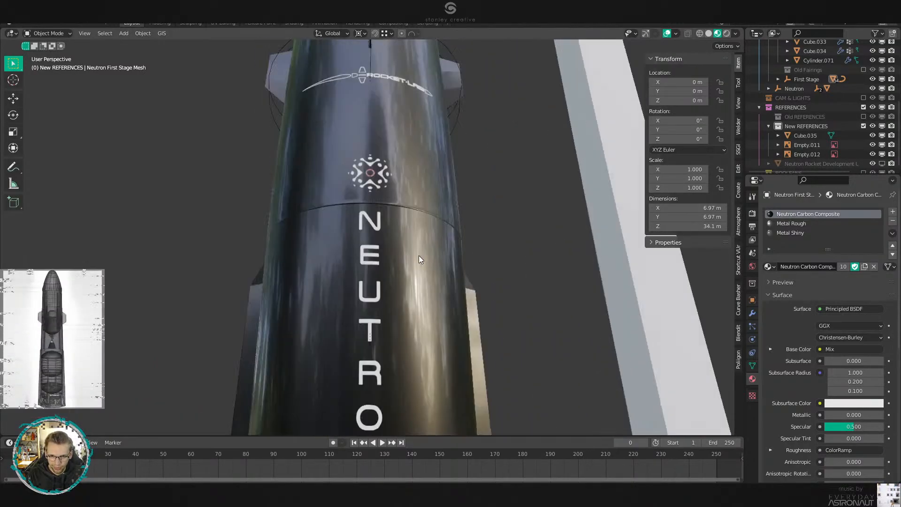
{"action": "scroll", "coordinate": [419, 256], "scroll_direction": "up", "scroll_amount": 3}
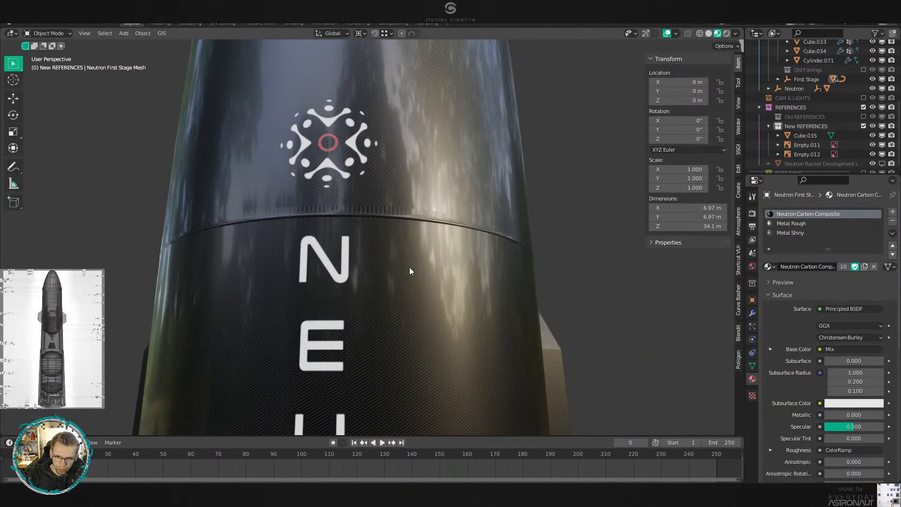
Set an edge crease of 1 on the two edge loops bordering the seam groove above the NEUTRON lettering.
{"action": "key", "text": "Tab"}
{"action": "scroll", "coordinate": [409, 267], "scroll_direction": "up", "scroll_amount": 3}
{"action": "scroll", "coordinate": [391, 277], "scroll_direction": "up", "scroll_amount": 2}
{"action": "key", "text": "2"}
{"action": "left_click", "coordinate": [344, 351], "text": "alt"}
{"action": "left_click", "coordinate": [362, 336], "text": "alt"}
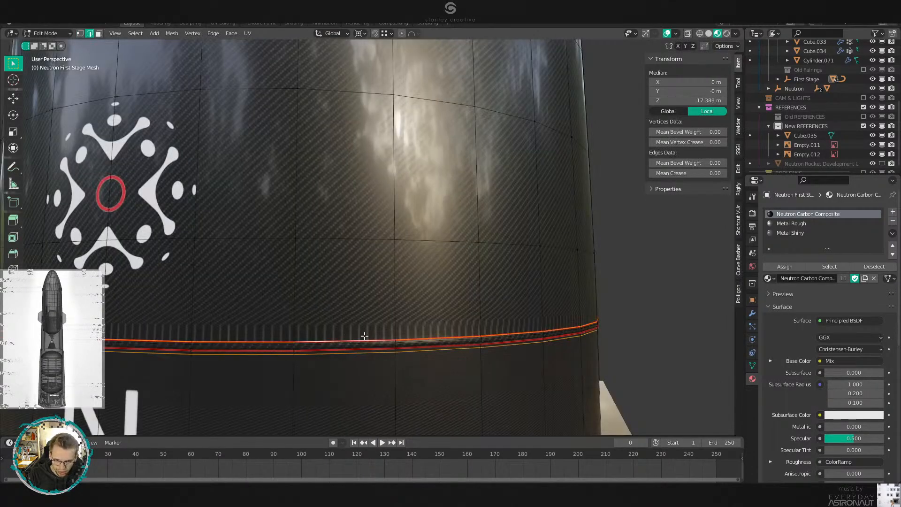
{"action": "scroll", "coordinate": [366, 330], "scroll_direction": "up", "scroll_amount": 2}
{"action": "middle_click_drag", "start_coordinate": [380, 329], "coordinate": [382, 286]}
{"action": "scroll", "coordinate": [382, 288], "scroll_direction": "up", "scroll_amount": 3}
{"action": "left_click", "coordinate": [377, 302], "text": "alt+shift"}
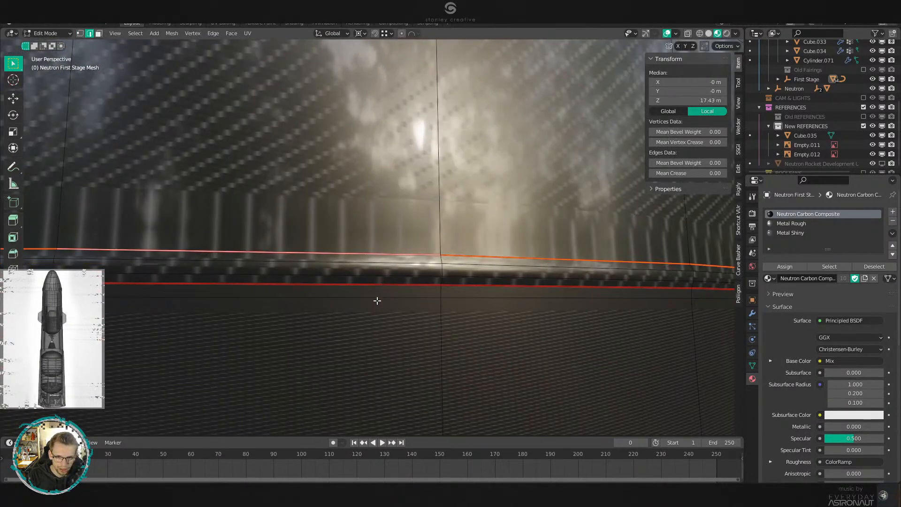
{"action": "key", "text": "shift+e"}
{"action": "type", "text": "1"}
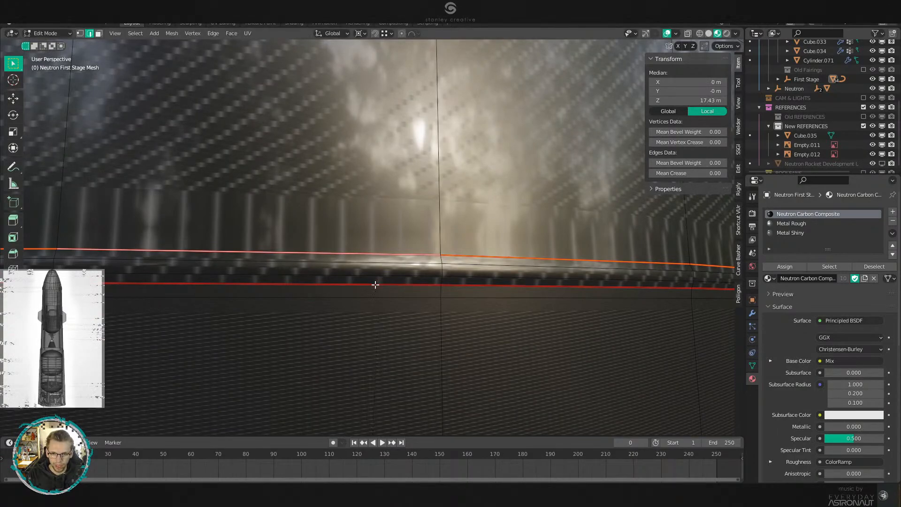
{"action": "key", "text": "Return"}
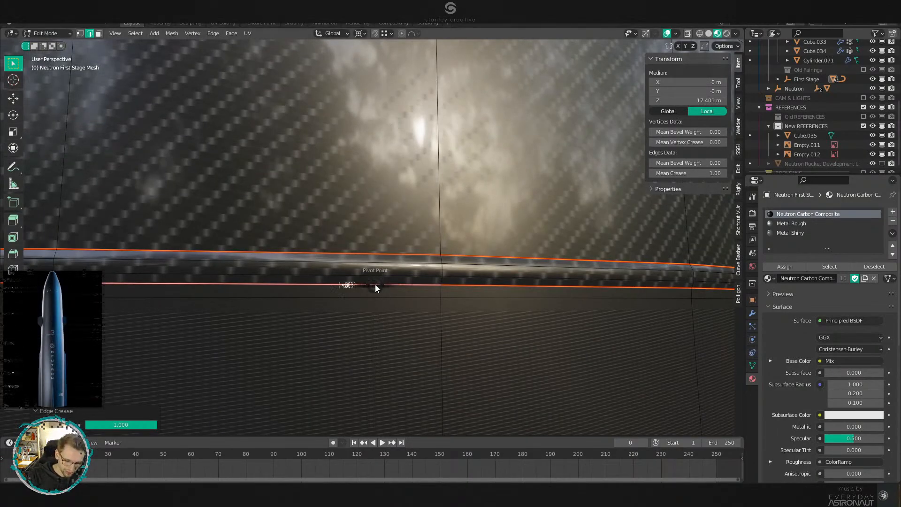
Examine the creased seam on the first stage and the rocket's overall appearance from several distances.
{"action": "scroll", "coordinate": [348, 301], "scroll_direction": "down", "scroll_amount": 5}
{"action": "middle_click_drag", "start_coordinate": [445, 338], "coordinate": [459, 263], "text": "shift"}
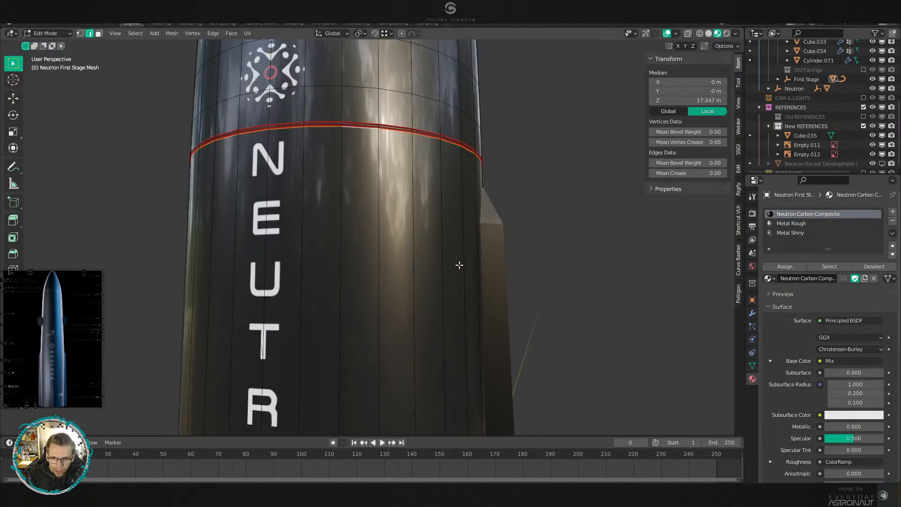
{"action": "key", "text": "3"}
{"action": "scroll", "coordinate": [415, 288], "scroll_direction": "down", "scroll_amount": 2}
{"action": "scroll", "coordinate": [418, 295], "scroll_direction": "down", "scroll_amount": 4}
{"action": "key", "text": "Tab"}
{"action": "scroll", "coordinate": [449, 300], "scroll_direction": "down", "scroll_amount": 3}
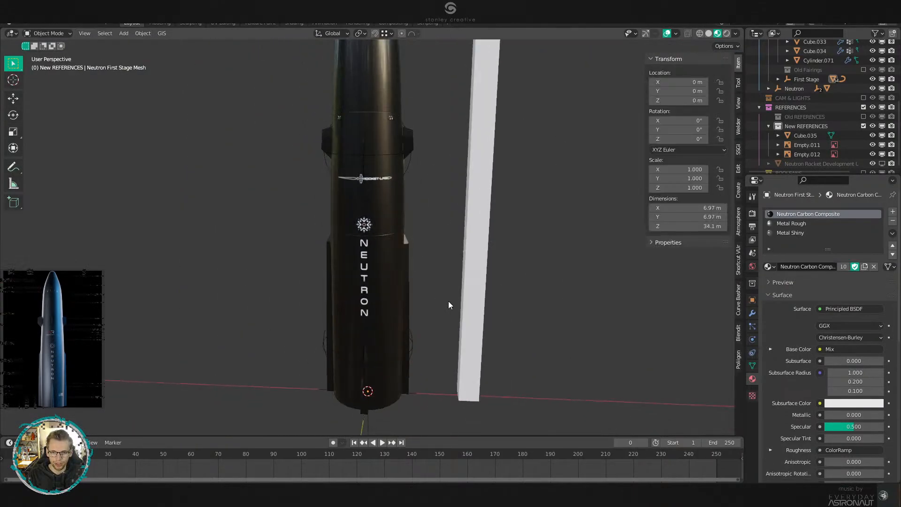
{"action": "scroll", "coordinate": [455, 326], "scroll_direction": "up", "scroll_amount": 3}
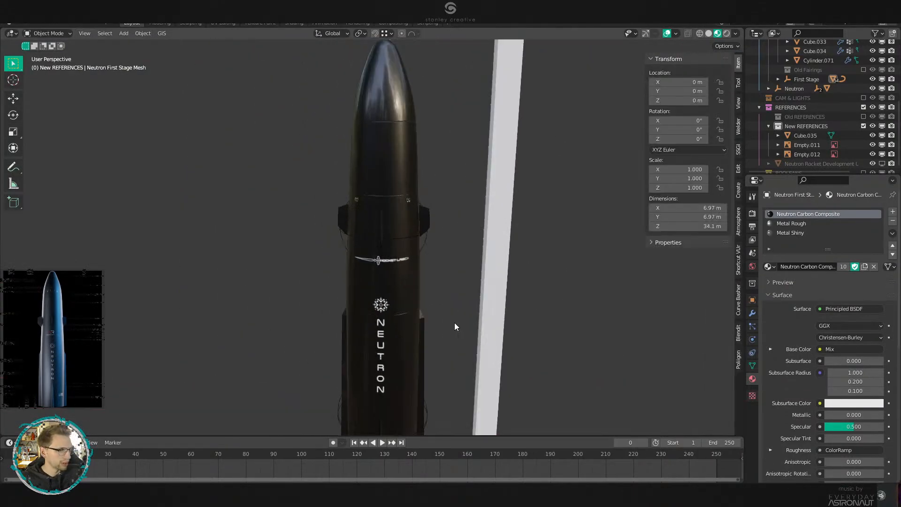
{"action": "scroll", "coordinate": [466, 305], "scroll_direction": "down", "scroll_amount": 3}
{"action": "middle_click_drag", "start_coordinate": [466, 291], "coordinate": [449, 314]}
Move all four canards up about 0.424 m along their local Z axes to match the front reference image.
{"action": "key", "text": "KP_1"}
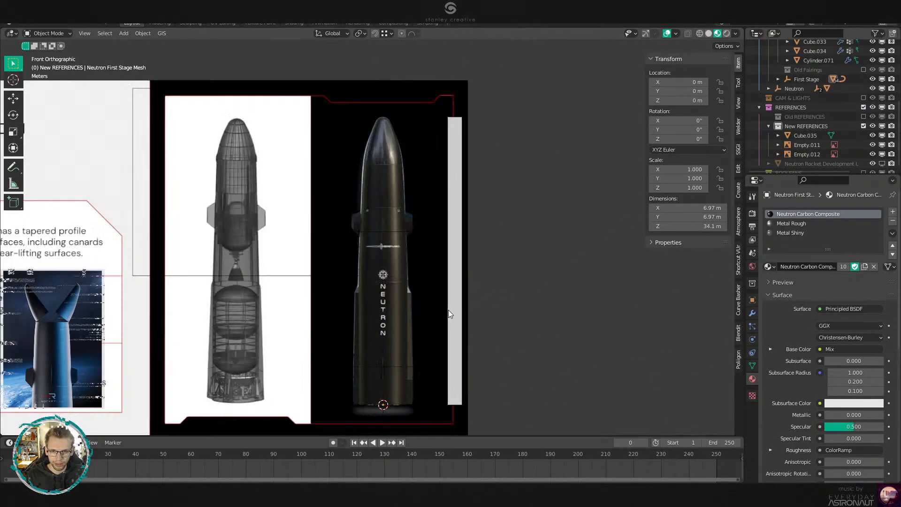
{"action": "scroll", "coordinate": [469, 272], "scroll_direction": "up", "scroll_amount": 5}
{"action": "scroll", "coordinate": [375, 244], "scroll_direction": "up", "scroll_amount": 3}
{"action": "left_click", "coordinate": [262, 260]}
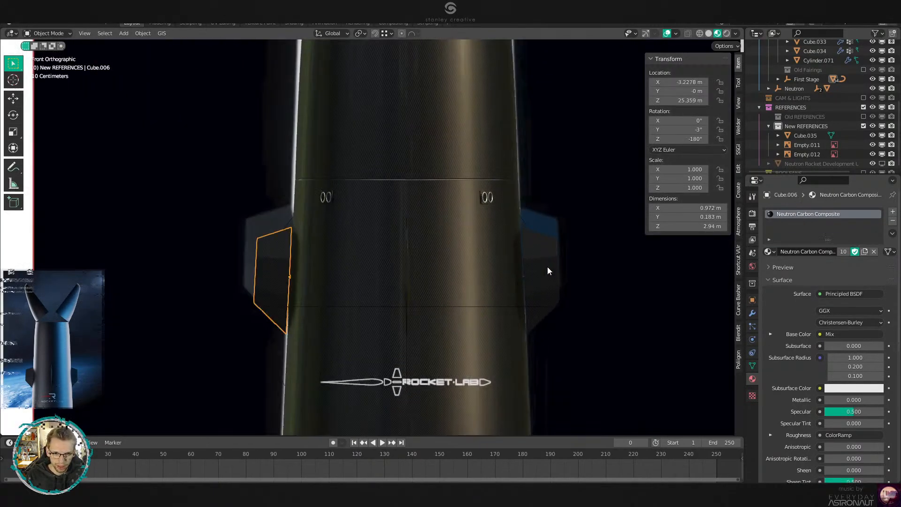
{"action": "left_click", "coordinate": [547, 270], "text": "shift"}
{"action": "left_click", "coordinate": [407, 280], "text": "shift"}
{"action": "middle_click_drag", "start_coordinate": [406, 281], "coordinate": [357, 255]}
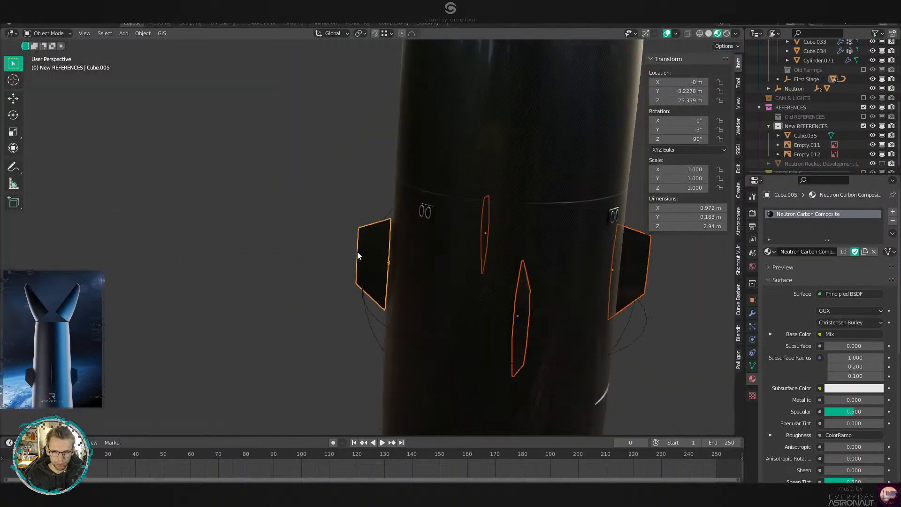
{"action": "key", "text": "KP_1"}
{"action": "scroll", "coordinate": [362, 248], "scroll_direction": "up", "scroll_amount": 4}
{"action": "middle_click_drag", "start_coordinate": [697, 278], "coordinate": [492, 225], "text": "shift"}
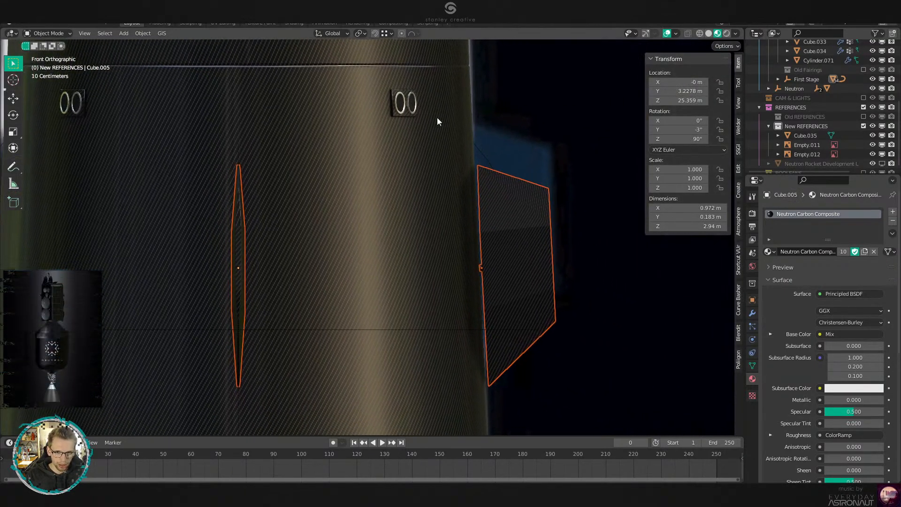
{"action": "key", "text": "g"}
{"action": "key", "text": "z"}
{"action": "key", "text": "z"}
{"action": "left_click", "coordinate": [452, 206]}
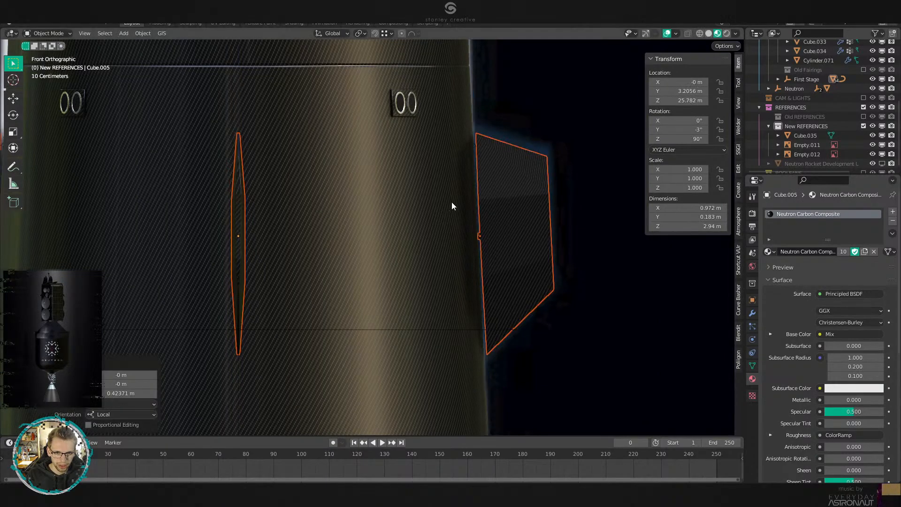
Move the canard's outer edge about 0.051 m outward and 0.022 m up to match the reference outline.
{"action": "key", "text": "Tab"}
{"action": "key", "text": "alt+q"}
{"action": "key", "text": "alt+z"}
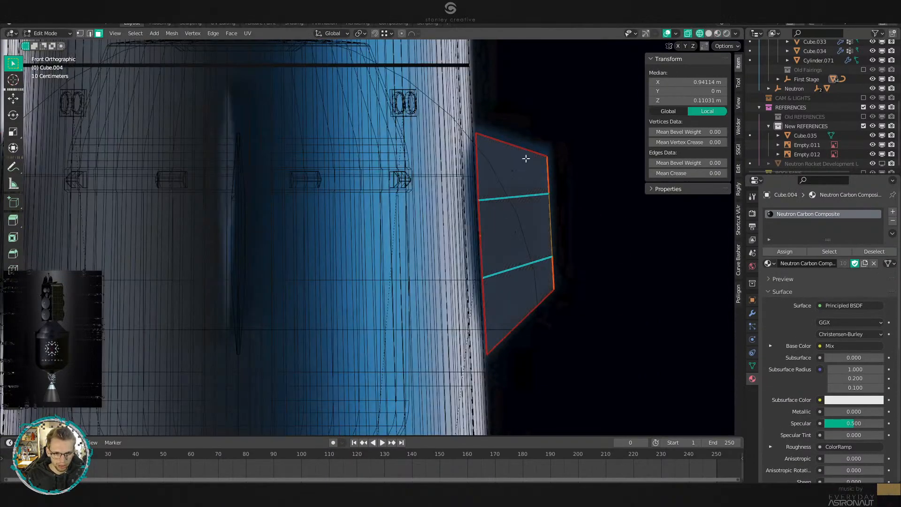
{"action": "left_click_drag", "start_coordinate": [533, 138], "coordinate": [601, 332]}
{"action": "key", "text": "g"}
{"action": "left_click", "coordinate": [642, 322]}
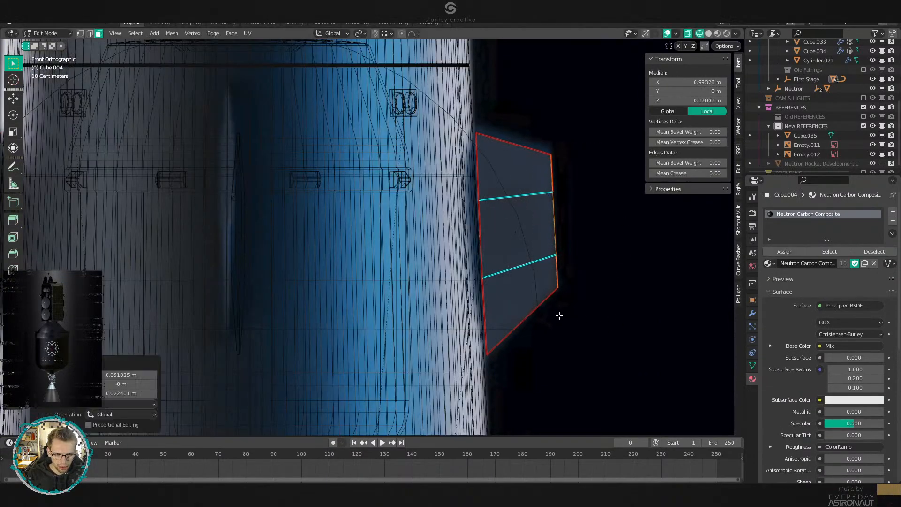
{"action": "key", "text": "alt+z"}
{"action": "scroll", "coordinate": [567, 306], "scroll_direction": "down", "scroll_amount": 5}
{"action": "key", "text": "Tab"}
{"action": "scroll", "coordinate": [549, 287], "scroll_direction": "up", "scroll_amount": 2}
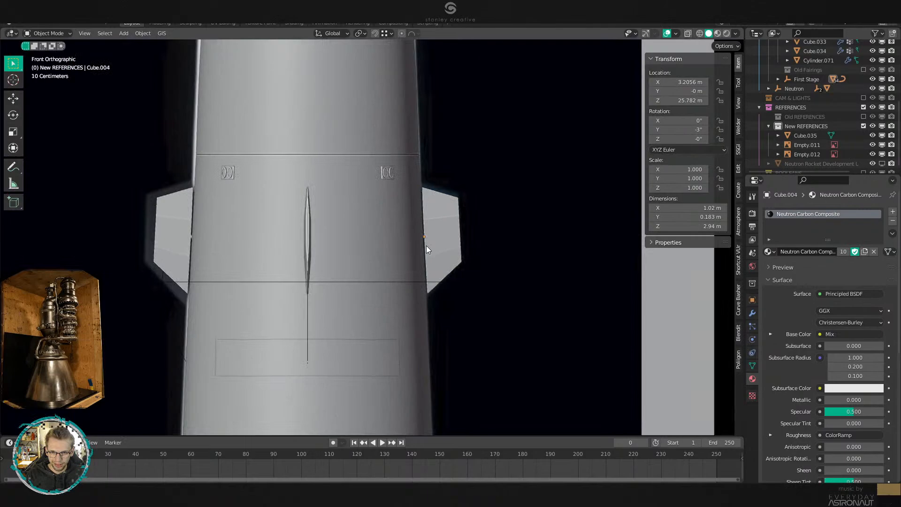
{"action": "key", "text": "Tab"}
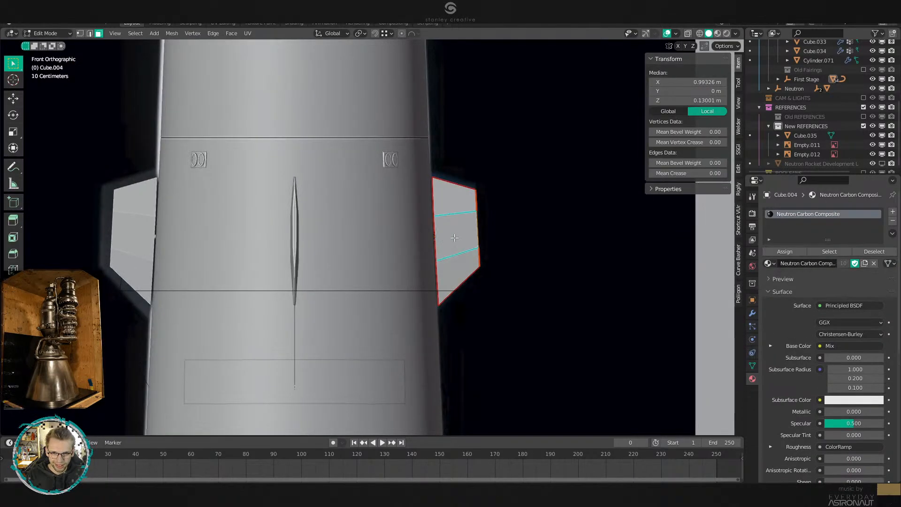
{"action": "key", "text": "Tab"}
Compare the canards' shape and position with the cutaway reference image.
{"action": "scroll", "coordinate": [443, 258], "scroll_direction": "down", "scroll_amount": 8}
{"action": "scroll", "coordinate": [392, 261], "scroll_direction": "up", "scroll_amount": 8}
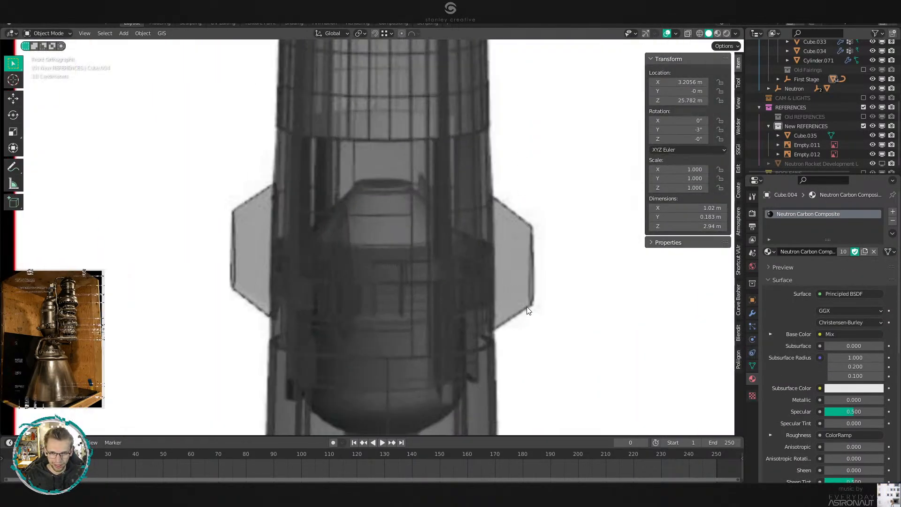
{"action": "scroll", "coordinate": [548, 277], "scroll_direction": "down", "scroll_amount": 4}
{"action": "scroll", "coordinate": [519, 282], "scroll_direction": "up", "scroll_amount": 2}
{"action": "middle_click_drag", "start_coordinate": [574, 280], "coordinate": [489, 276], "text": "shift"}
{"action": "scroll", "coordinate": [230, 259], "scroll_direction": "up", "scroll_amount": 2}
{"action": "scroll", "coordinate": [176, 265], "scroll_direction": "down", "scroll_amount": 5}
{"action": "scroll", "coordinate": [489, 276], "scroll_direction": "up", "scroll_amount": 2}
{"action": "scroll", "coordinate": [489, 264], "scroll_direction": "down", "scroll_amount": 6}
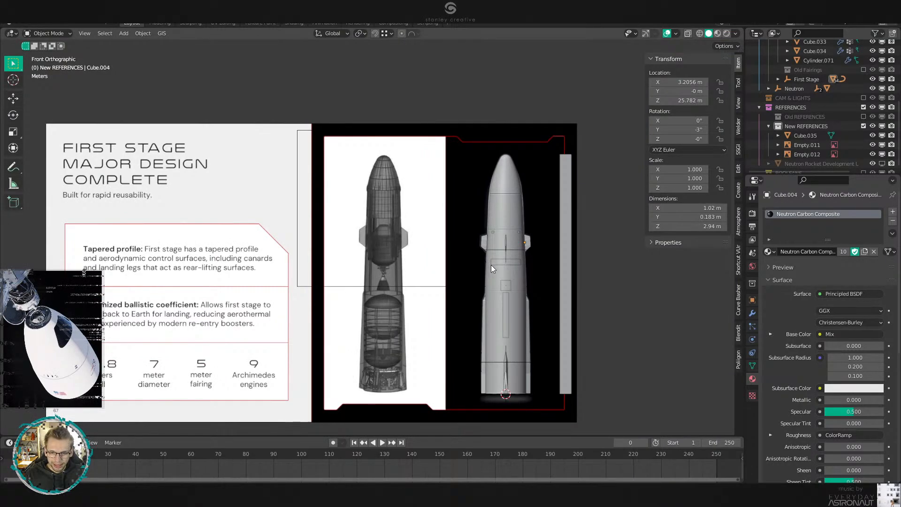
{"action": "scroll", "coordinate": [491, 265], "scroll_direction": "up", "scroll_amount": 4}
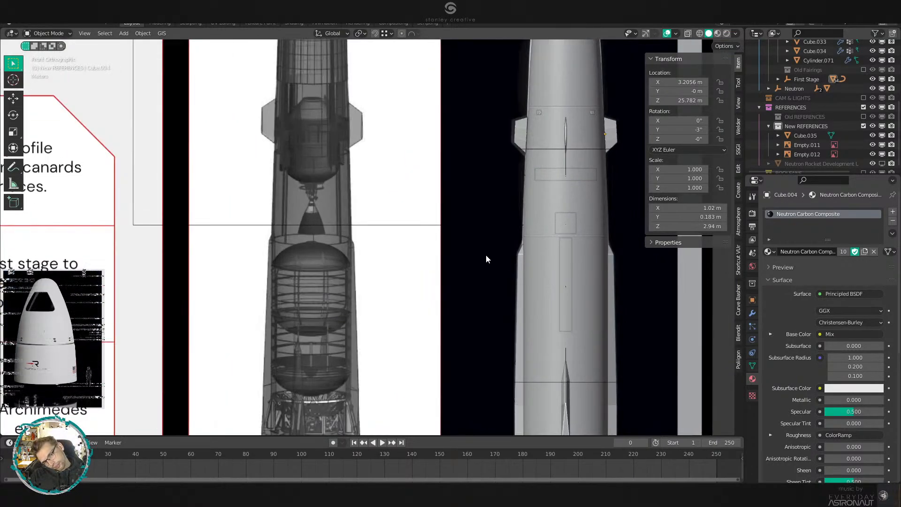
Examine the lower strakes' upper ends and the nearby body seam in the cutaway reference image.
{"action": "scroll", "coordinate": [413, 260], "scroll_direction": "up", "scroll_amount": 4}
{"action": "middle_click_drag", "start_coordinate": [367, 265], "coordinate": [430, 236], "text": "shift"}
{"action": "scroll", "coordinate": [286, 189], "scroll_direction": "up", "scroll_amount": 3}
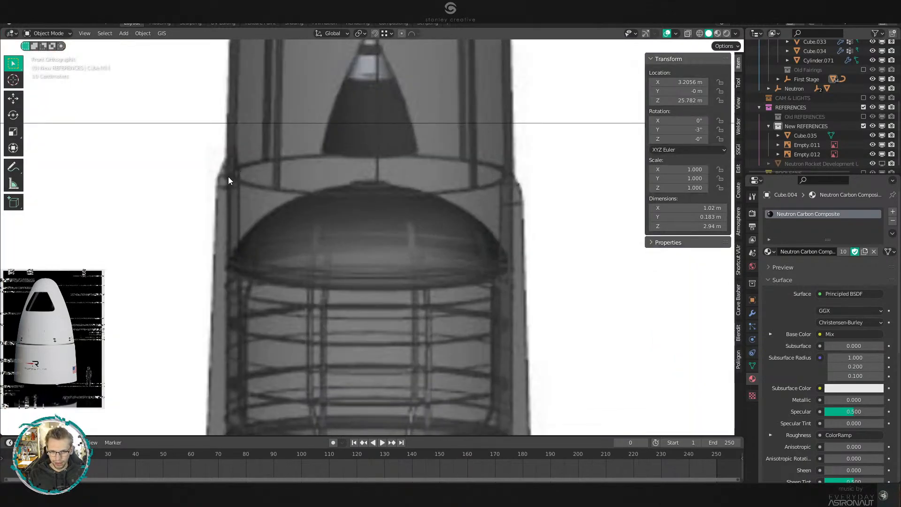
{"action": "scroll", "coordinate": [515, 176], "scroll_direction": "down", "scroll_amount": 6}
{"action": "scroll", "coordinate": [247, 211], "scroll_direction": "up", "scroll_amount": 3}
{"action": "middle_click_drag", "start_coordinate": [497, 196], "coordinate": [193, 234], "text": "shift"}
{"action": "scroll", "coordinate": [364, 257], "scroll_direction": "up", "scroll_amount": 7}
Compare the first stage's mid-body seam and strake tops with the front reference image through the see-through mesh.
{"action": "left_click", "coordinate": [485, 183]}
{"action": "key", "text": "Tab"}
{"action": "scroll", "coordinate": [486, 182], "scroll_direction": "down", "scroll_amount": 4}
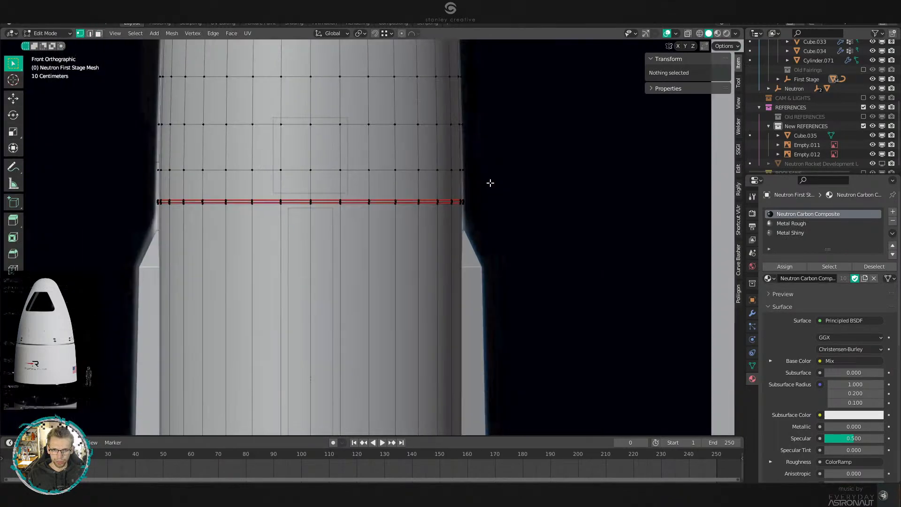
{"action": "key", "text": "alt+z"}
{"action": "middle_click_drag", "start_coordinate": [409, 222], "coordinate": [342, 232], "text": "shift"}
{"action": "scroll", "coordinate": [342, 232], "scroll_direction": "up", "scroll_amount": 5}
{"action": "scroll", "coordinate": [342, 230], "scroll_direction": "down", "scroll_amount": 6}
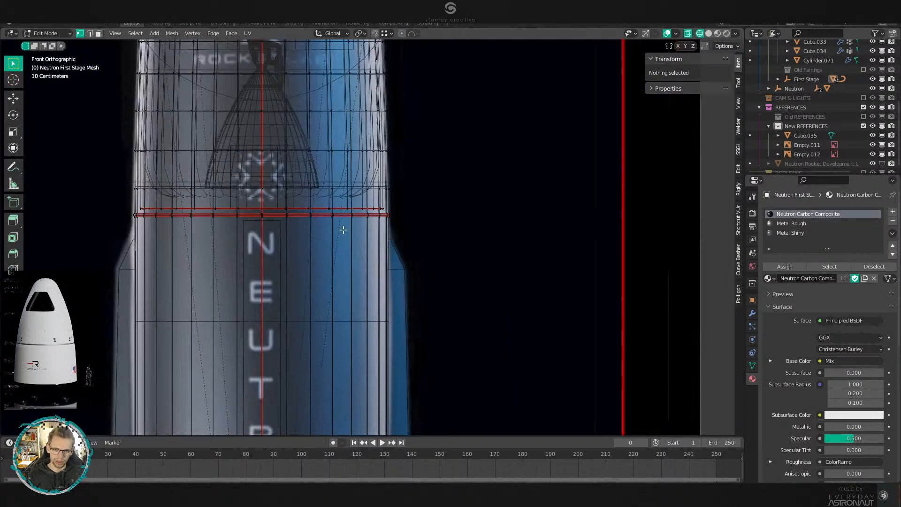
{"action": "scroll", "coordinate": [451, 247], "scroll_direction": "up", "scroll_amount": 6}
{"action": "key", "text": "Tab"}
{"action": "scroll", "coordinate": [438, 249], "scroll_direction": "down", "scroll_amount": 6}
{"action": "middle_click_drag", "start_coordinate": [212, 275], "coordinate": [516, 246], "text": "shift"}
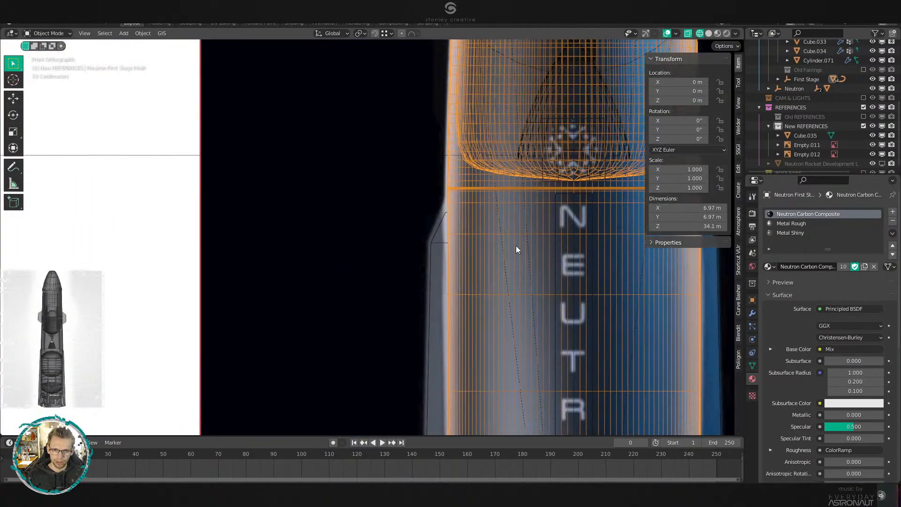
Examine the first stage's upper tank dome, mid-body ring and strake tops in the cutaway reference image.
{"action": "scroll", "coordinate": [521, 246], "scroll_direction": "down", "scroll_amount": 3}
{"action": "key", "text": "shift+z"}
{"action": "middle_click_drag", "start_coordinate": [396, 233], "coordinate": [301, 273], "text": "shift"}
{"action": "mouse_move", "coordinate": [249, 262]}
{"action": "middle_mouse_down", "text": "shift"}
{"action": "mouse_move", "coordinate": [603, 254]}
{"action": "mouse_move", "coordinate": [619, 239]}
{"action": "middle_mouse_up", "text": "shift"}
{"action": "scroll", "coordinate": [524, 236], "scroll_direction": "up", "scroll_amount": 5}
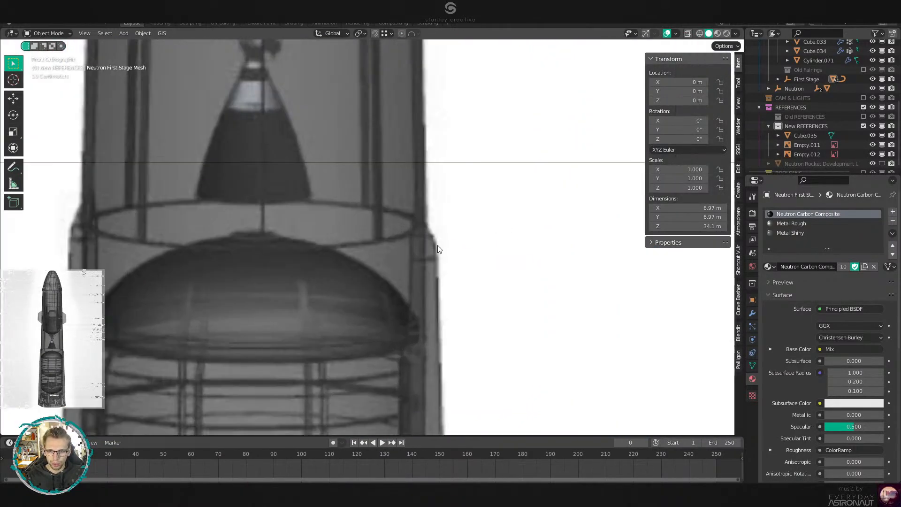
{"action": "middle_click_drag", "start_coordinate": [324, 348], "coordinate": [379, 255], "text": "shift"}
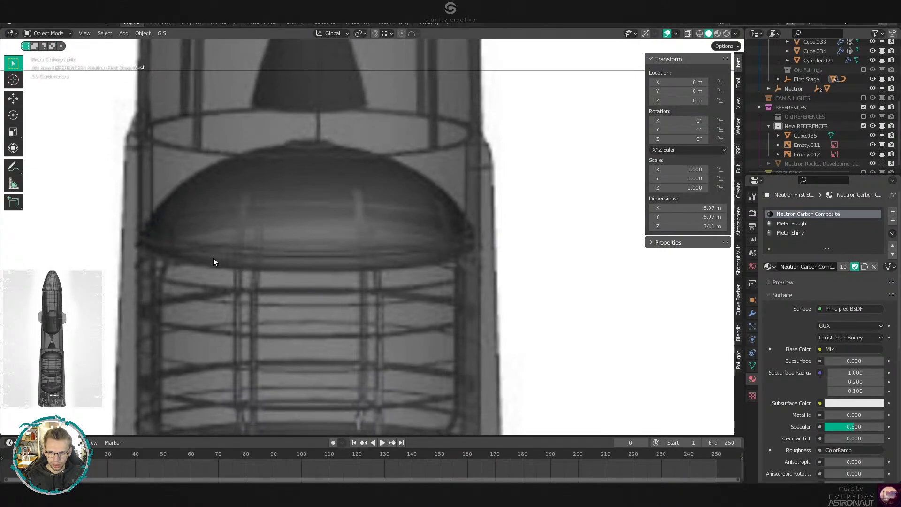
{"action": "scroll", "coordinate": [504, 263], "scroll_direction": "down", "scroll_amount": 5}
{"action": "middle_click_drag", "start_coordinate": [521, 282], "coordinate": [178, 310], "text": "shift"}
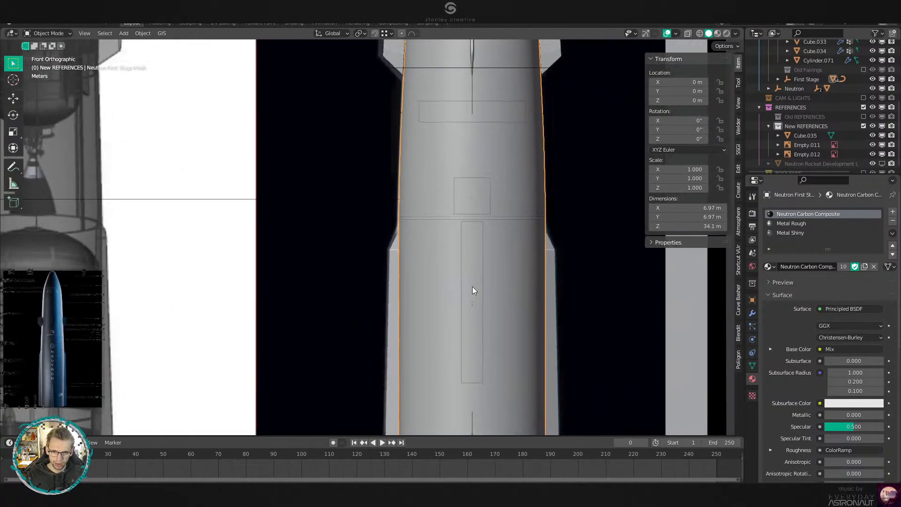
Compare the tapering strakes and tank section in the cutaway reference with the first stage's lower body.
{"action": "middle_click_drag", "start_coordinate": [241, 308], "coordinate": [573, 196], "text": "shift"}
{"action": "scroll", "coordinate": [574, 197], "scroll_direction": "up", "scroll_amount": 1}
{"action": "scroll", "coordinate": [576, 200], "scroll_direction": "up", "scroll_amount": 1}
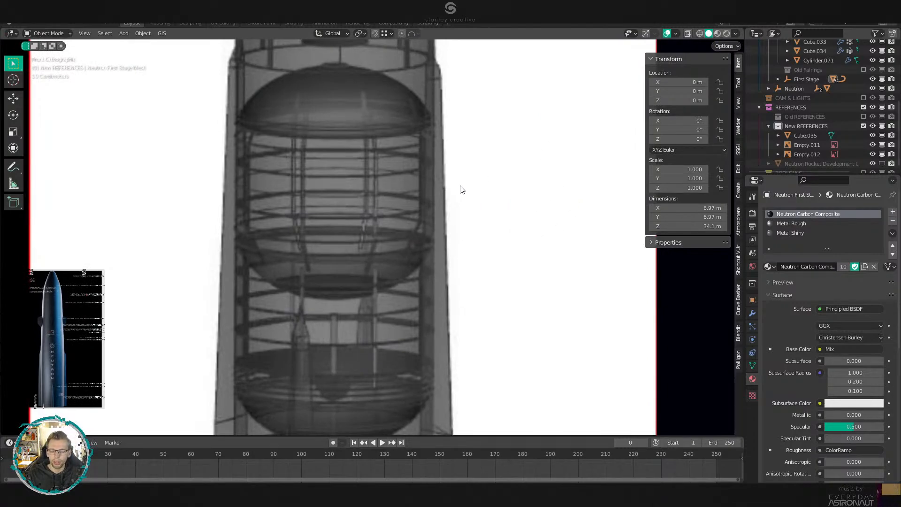
{"action": "scroll", "coordinate": [454, 202], "scroll_direction": "down", "scroll_amount": 2}
{"action": "middle_click_drag", "start_coordinate": [559, 254], "coordinate": [349, 308], "text": "shift"}
{"action": "scroll", "coordinate": [503, 292], "scroll_direction": "up", "scroll_amount": 2}
{"action": "scroll", "coordinate": [503, 292], "scroll_direction": "down", "scroll_amount": 2}
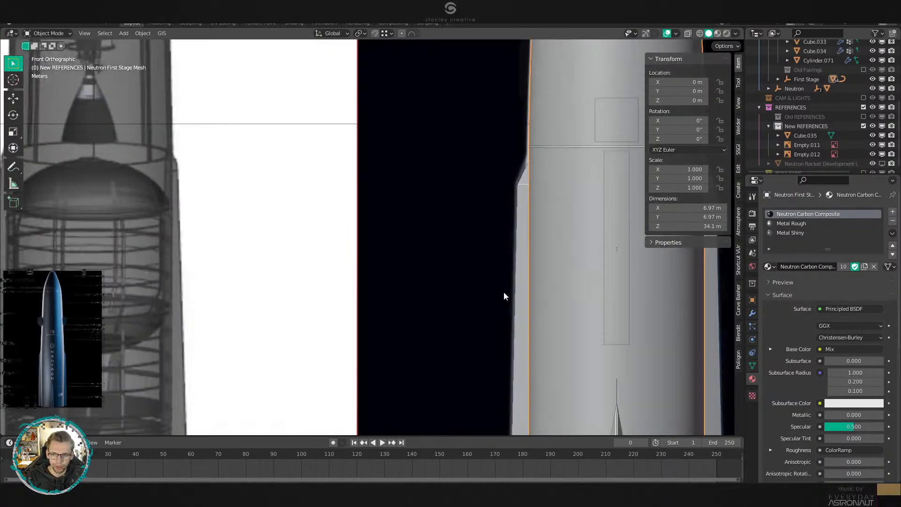
{"action": "middle_click_drag", "start_coordinate": [275, 323], "coordinate": [496, 254], "text": "shift"}
{"action": "scroll", "coordinate": [498, 257], "scroll_direction": "up", "scroll_amount": 1}
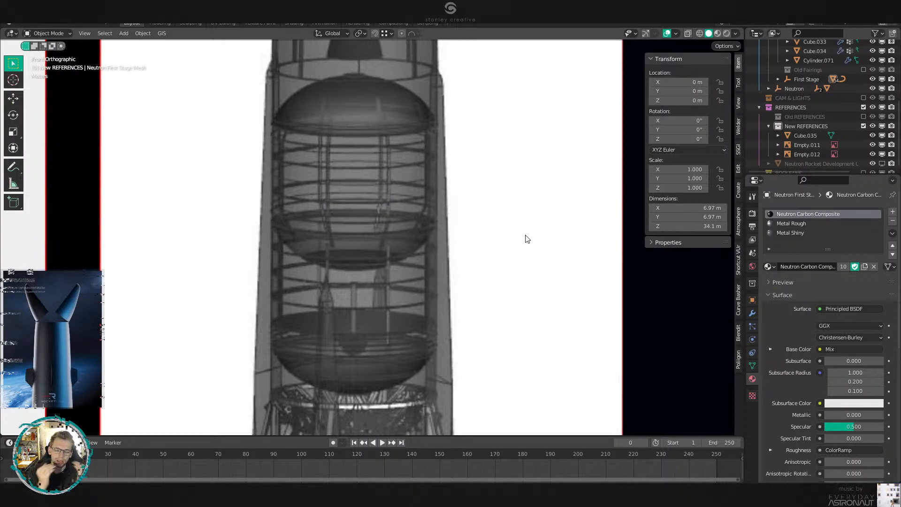
{"action": "scroll", "coordinate": [507, 251], "scroll_direction": "down", "scroll_amount": 3}
{"action": "middle_click_drag", "start_coordinate": [536, 233], "coordinate": [280, 325], "text": "shift"}
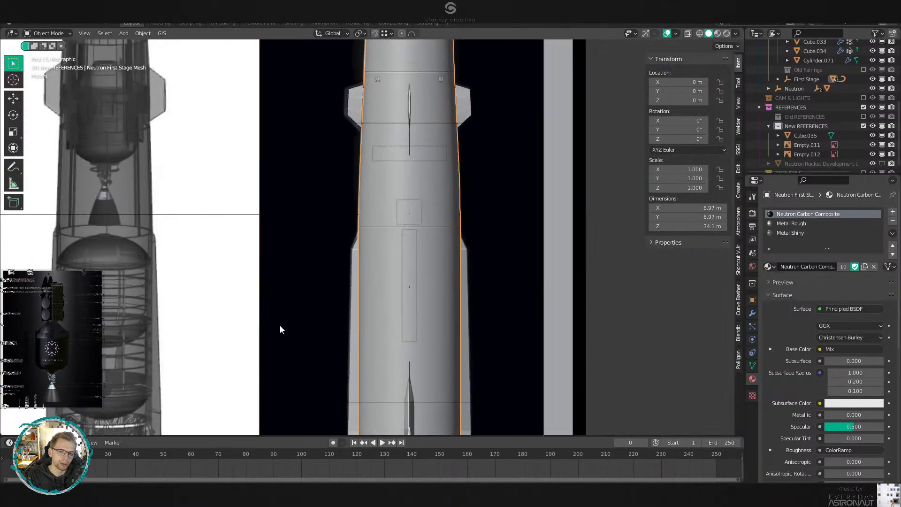
Scale the face loop at the first stage's mid-body seam slightly inward, leaving its height unscaled.
{"action": "scroll", "coordinate": [527, 286], "scroll_direction": "up", "scroll_amount": 8}
{"action": "middle_click_drag", "start_coordinate": [580, 195], "coordinate": [263, 233], "text": "shift"}
{"action": "scroll", "coordinate": [263, 233], "scroll_direction": "up", "scroll_amount": 4}
{"action": "middle_click_drag", "start_coordinate": [492, 216], "coordinate": [382, 226], "text": "shift"}
{"action": "scroll", "coordinate": [382, 226], "scroll_direction": "up", "scroll_amount": 6}
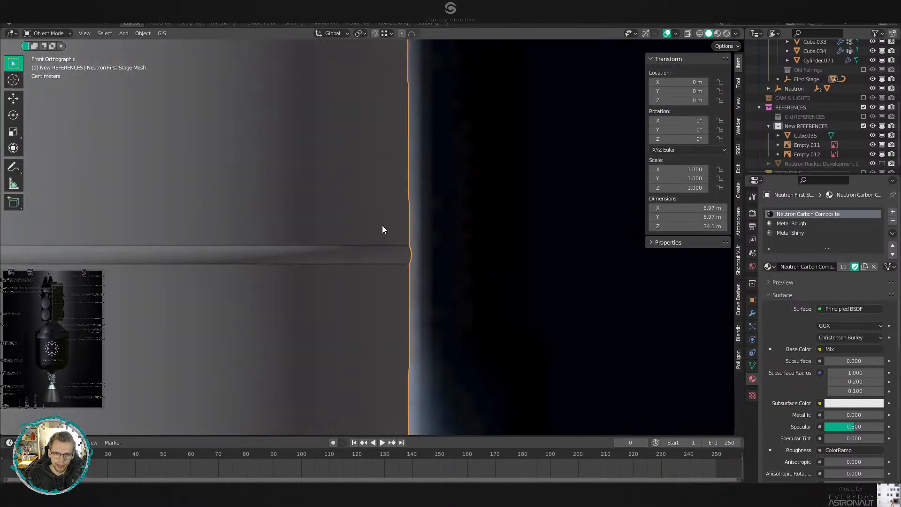
{"action": "key", "text": "Tab"}
{"action": "left_click", "coordinate": [427, 273], "text": "alt"}
{"action": "key", "text": "s"}
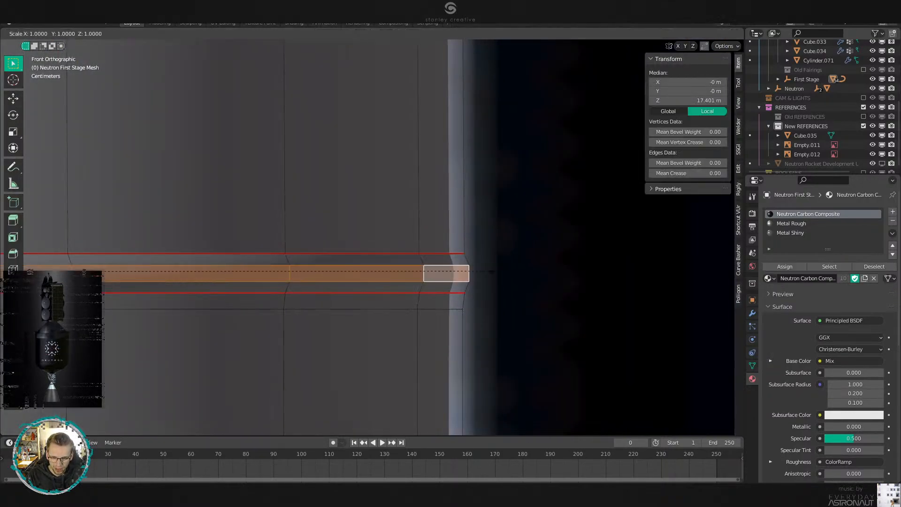
{"action": "key", "text": "shift+z"}
{"action": "left_click", "coordinate": [470, 282]}
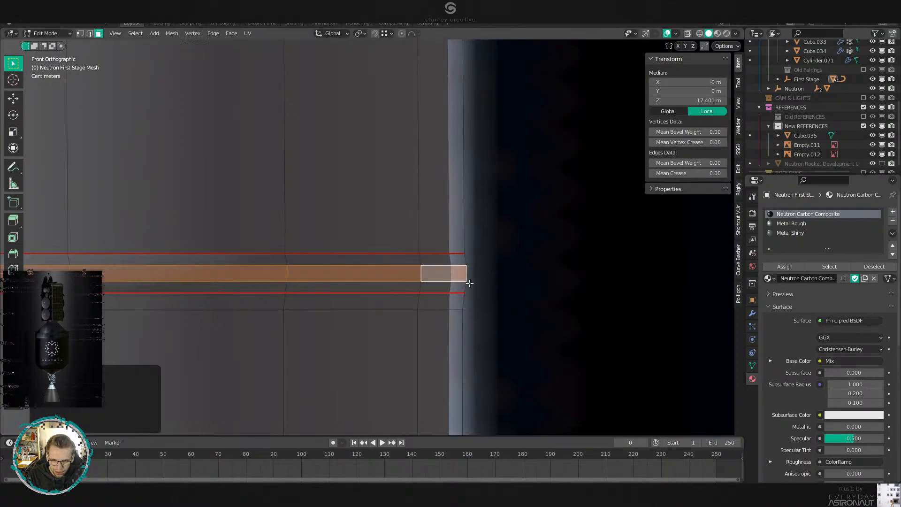
Scale the mid-body seam's upper and lower creased edge loops to 0.5 along Z to narrow the seam.
{"action": "key", "text": "2"}
{"action": "left_click", "coordinate": [383, 291], "text": "alt"}
{"action": "left_click", "coordinate": [384, 257], "text": "alt+shift"}
{"action": "key", "text": "s"}
{"action": "key", "text": "z"}
{"action": "left_click", "coordinate": [385, 257]}
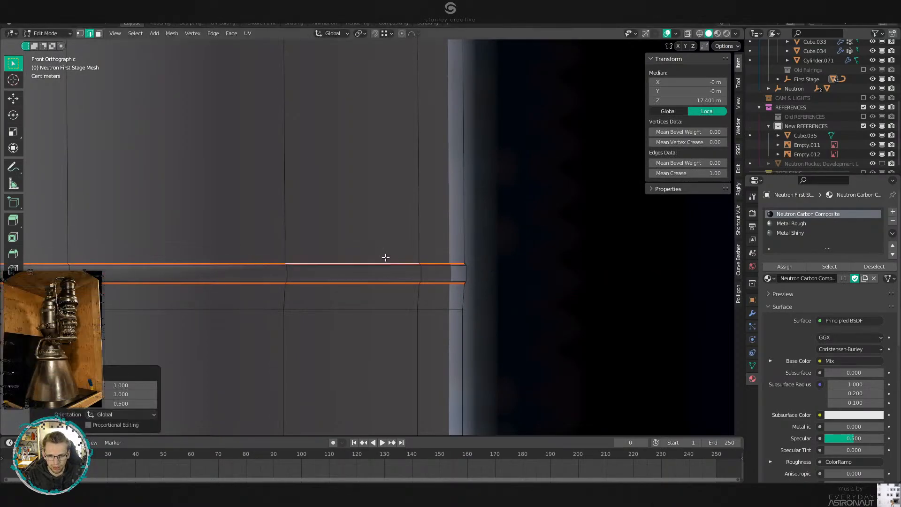
{"action": "key", "text": "Tab"}
{"action": "scroll", "coordinate": [385, 259], "scroll_direction": "down", "scroll_amount": 5}
{"action": "scroll", "coordinate": [384, 264], "scroll_direction": "down", "scroll_amount": 5}
Review the first stage's seams, canards and logos in material preview beside the cutaway reference image.
{"action": "key", "text": "z"}
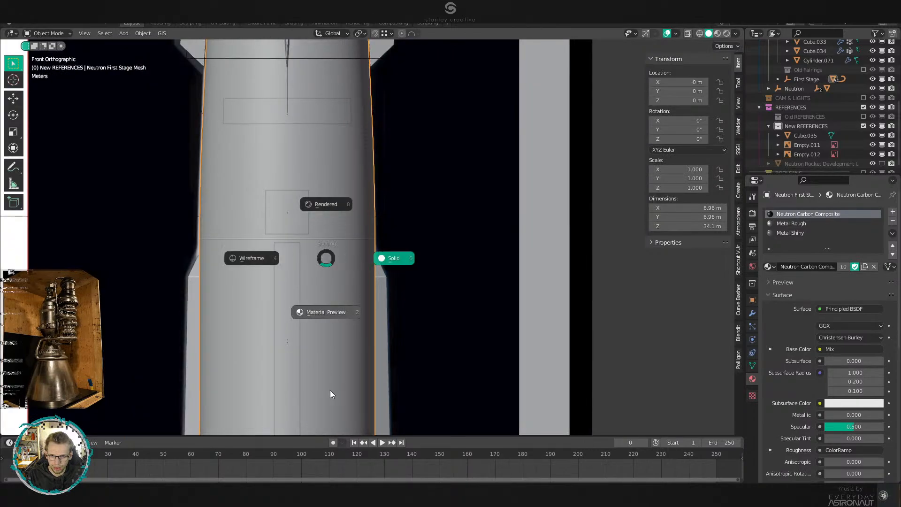
{"action": "left_click", "coordinate": [331, 392]}
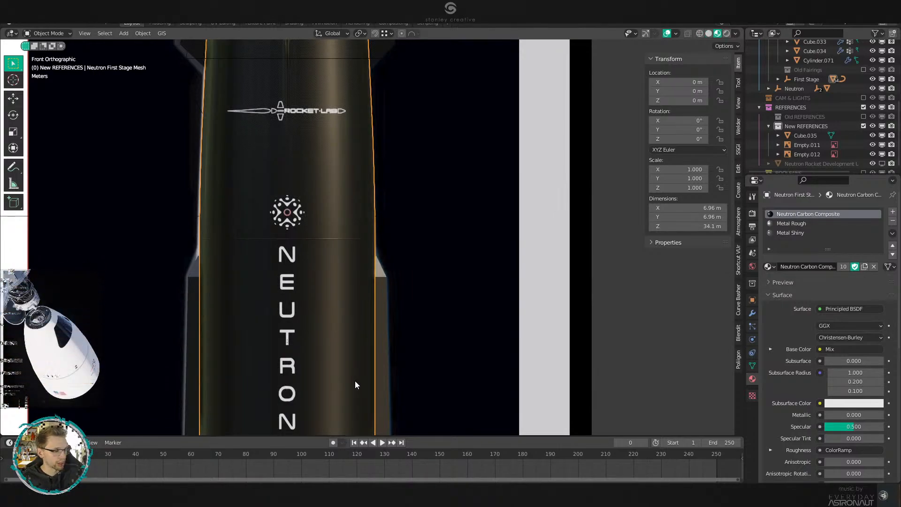
{"action": "middle_click_drag", "start_coordinate": [363, 334], "coordinate": [501, 325], "text": "shift"}
{"action": "scroll", "coordinate": [502, 325], "scroll_direction": "down", "scroll_amount": 2}
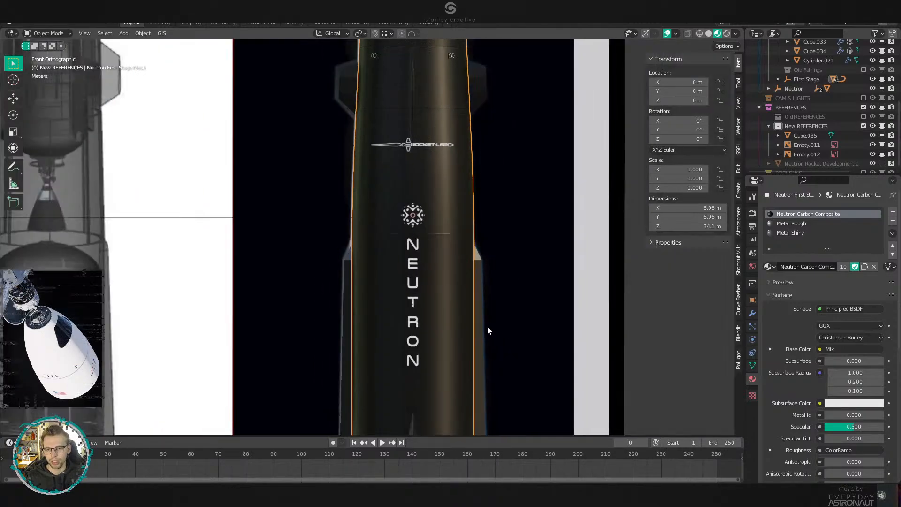
{"action": "left_click", "coordinate": [487, 325]}
{"action": "middle_click_drag", "start_coordinate": [404, 265], "coordinate": [511, 323], "text": "shift"}
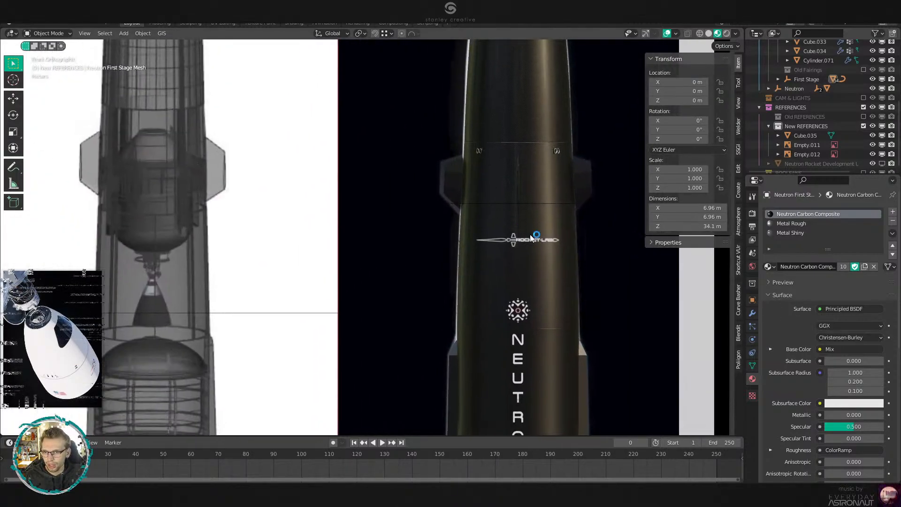
{"action": "middle_click_drag", "start_coordinate": [531, 236], "coordinate": [520, 299], "text": "shift"}
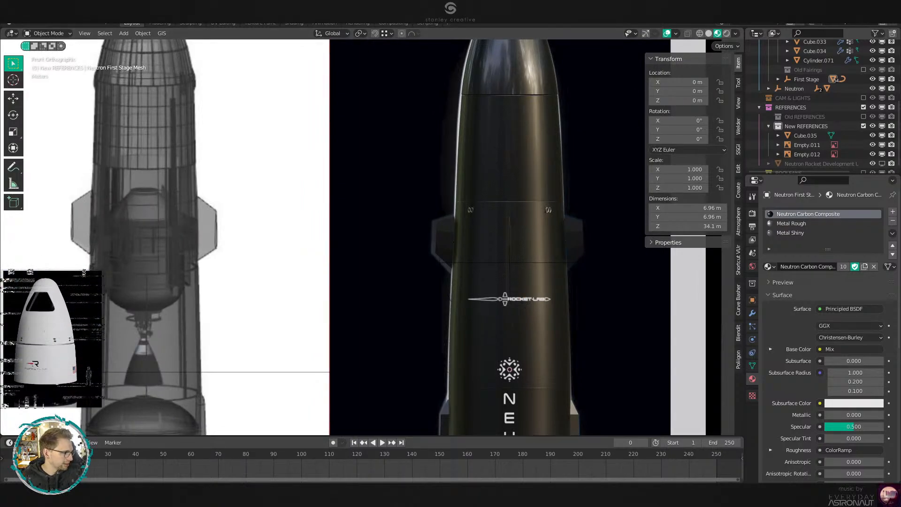
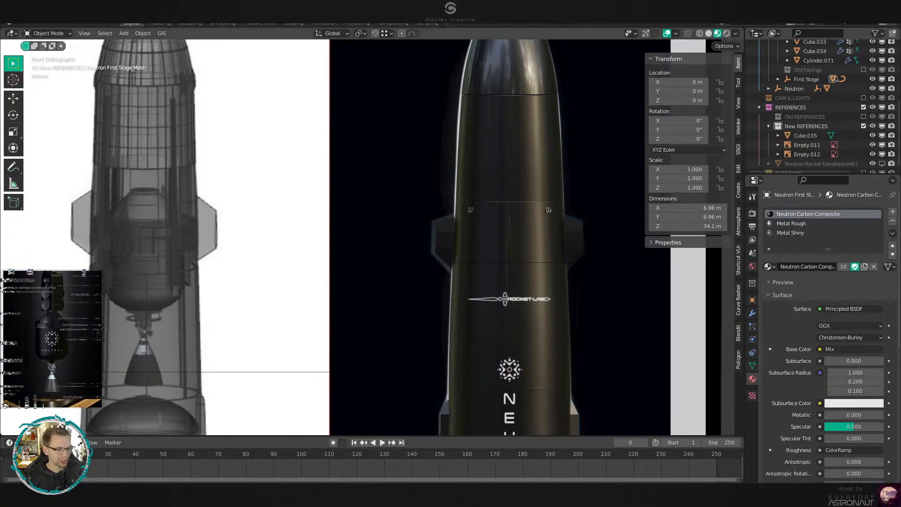
{"action": "scroll", "coordinate": [488, 202], "scroll_direction": "up", "scroll_amount": 4}
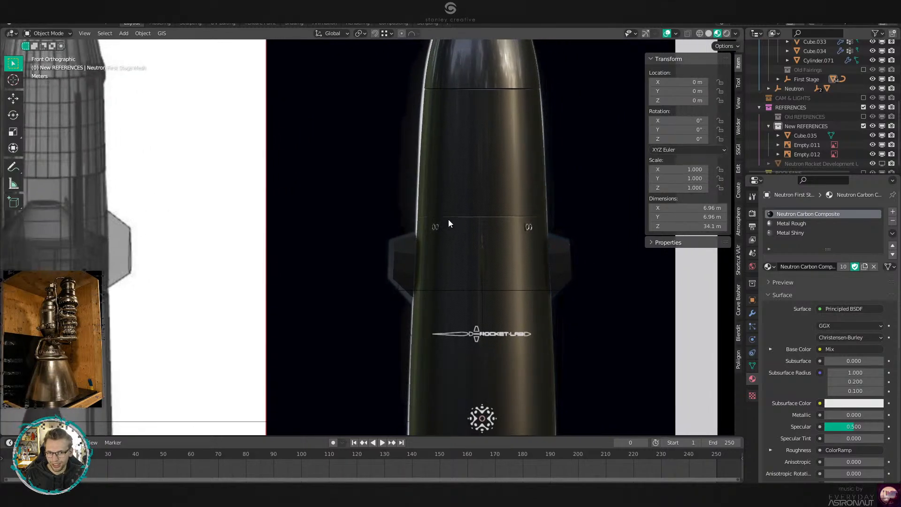
{"action": "middle_click_drag", "start_coordinate": [345, 257], "coordinate": [435, 301], "text": "shift"}
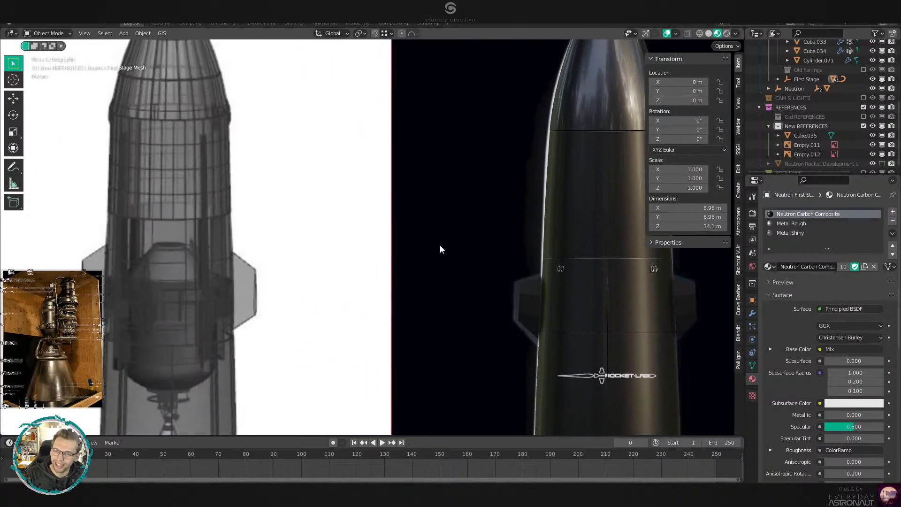
{"action": "scroll", "coordinate": [440, 249], "scroll_direction": "down", "scroll_amount": 3}
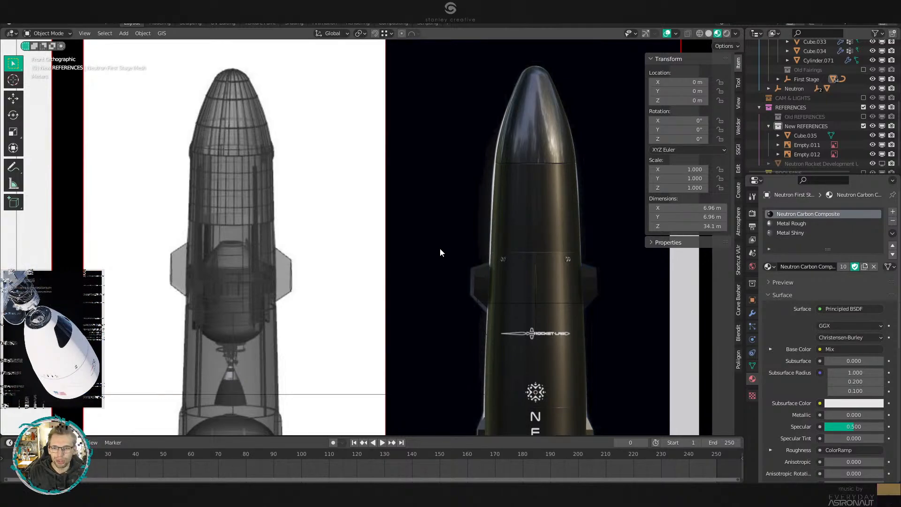
{"action": "middle_click_drag", "start_coordinate": [506, 296], "coordinate": [463, 281], "text": "shift"}
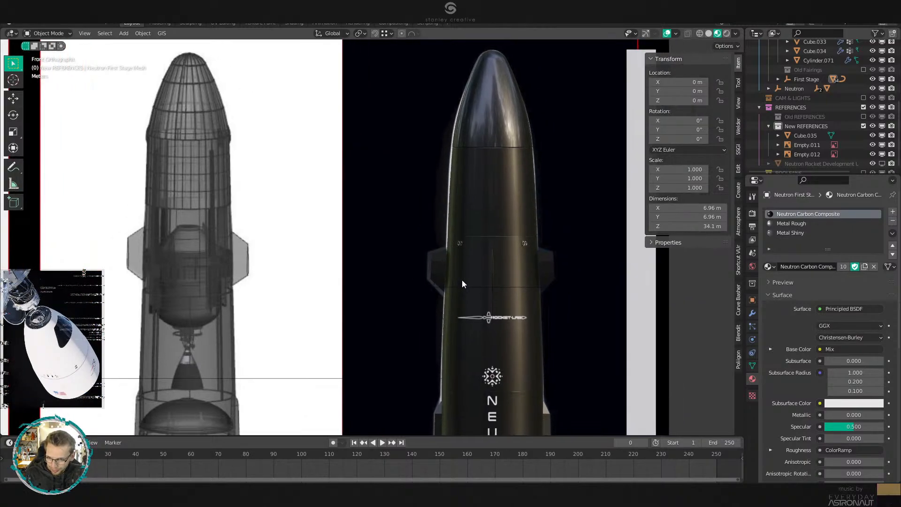
{"action": "middle_click_drag", "start_coordinate": [456, 323], "coordinate": [369, 206], "text": "shift"}
{"action": "scroll", "coordinate": [370, 205], "scroll_direction": "up", "scroll_amount": 3}
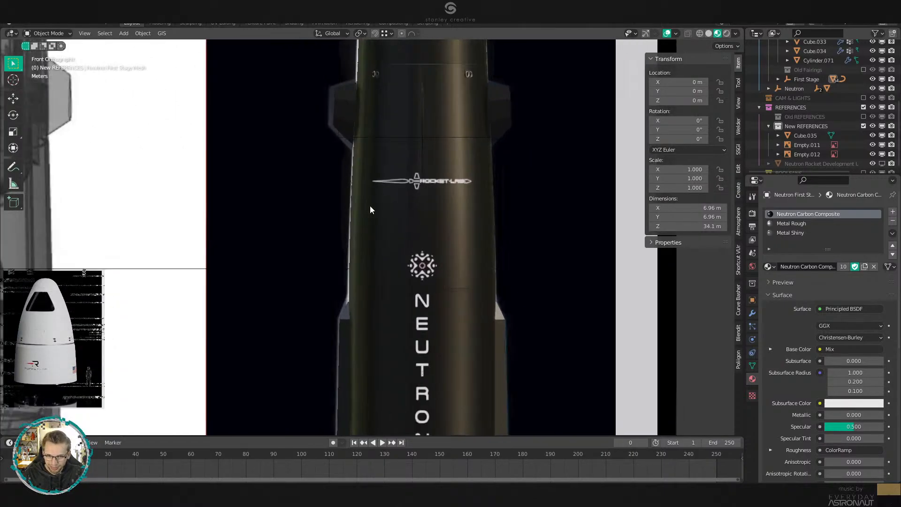
Apply an edge crease change of -1 to the selected mid-body seam geometry of the first stage.
{"action": "left_click", "coordinate": [467, 288]}
{"action": "key", "text": "Tab"}
{"action": "middle_click_drag", "start_coordinate": [513, 302], "coordinate": [400, 265], "text": "shift"}
{"action": "key", "text": "3"}
{"action": "middle_click_drag", "start_coordinate": [537, 281], "coordinate": [426, 356]}
{"action": "key", "text": "shift+e"}
{"action": "type", "text": "-1"}
{"action": "key", "text": "Return"}
{"action": "key", "text": "alt+a"}
{"action": "key", "text": "Tab"}
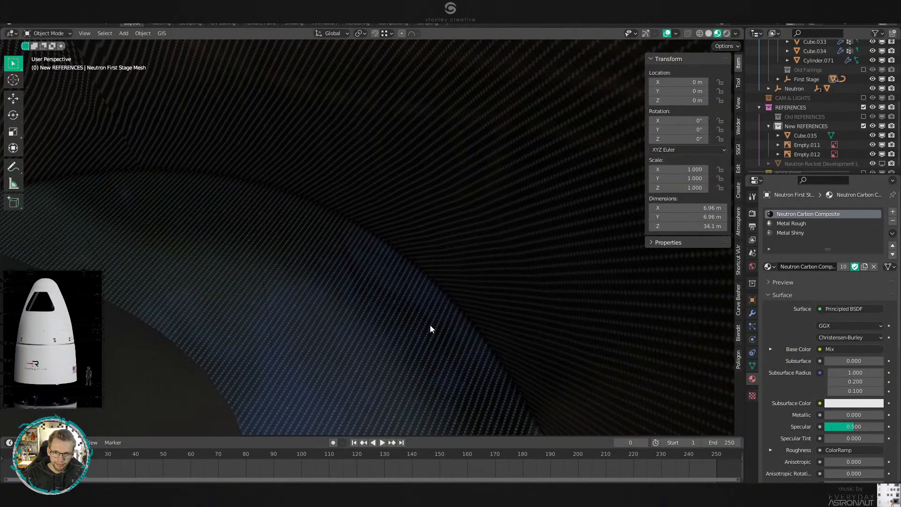
Show the first stage as a see-through wireframe in the front orthographic view.
{"action": "scroll", "coordinate": [430, 324], "scroll_direction": "down", "scroll_amount": 6}
{"action": "middle_click_drag", "start_coordinate": [370, 262], "coordinate": [450, 321], "text": "shift"}
{"action": "key", "text": "shift+z"}
{"action": "mouse_move", "coordinate": [324, 380]}
{"action": "middle_mouse_down"}
{"action": "mouse_move", "coordinate": [341, 178]}
{"action": "mouse_move", "coordinate": [355, 307]}
{"action": "mouse_move", "coordinate": [345, 308]}
{"action": "mouse_move", "coordinate": [346, 328]}
{"action": "mouse_move", "coordinate": [332, 293]}
{"action": "mouse_move", "coordinate": [347, 276]}
{"action": "mouse_move", "coordinate": [415, 282]}
{"action": "middle_mouse_up"}
{"action": "scroll", "coordinate": [332, 293], "scroll_direction": "down", "scroll_amount": 3}
{"action": "key", "text": "KP_1"}
{"action": "scroll", "coordinate": [415, 282], "scroll_direction": "up", "scroll_amount": 2}
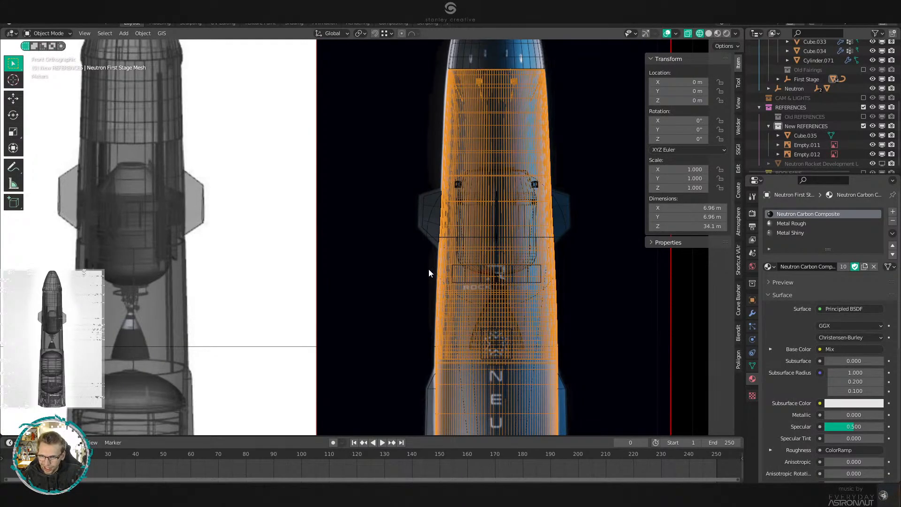
Compare the body seam and canards around the second stage in the cutaway reference with the first stage mesh.
{"action": "scroll", "coordinate": [477, 330], "scroll_direction": "up", "scroll_amount": 6}
{"action": "middle_click_drag", "start_coordinate": [185, 264], "coordinate": [277, 331], "text": "shift"}
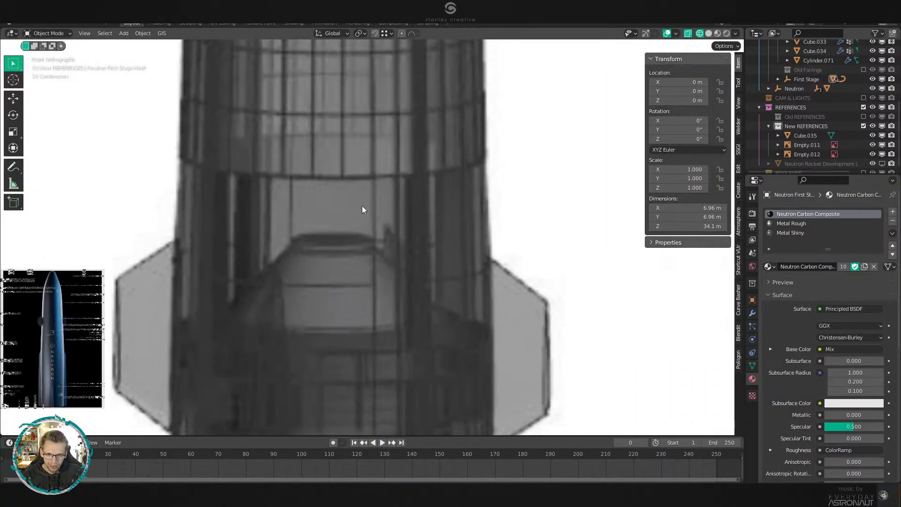
{"action": "scroll", "coordinate": [361, 206], "scroll_direction": "down", "scroll_amount": 6}
{"action": "middle_click_drag", "start_coordinate": [525, 280], "coordinate": [282, 262], "text": "shift"}
{"action": "scroll", "coordinate": [201, 256], "scroll_direction": "up", "scroll_amount": 1}
{"action": "scroll", "coordinate": [446, 262], "scroll_direction": "up", "scroll_amount": 3}
{"action": "middle_click_drag", "start_coordinate": [551, 282], "coordinate": [290, 242], "text": "shift"}
{"action": "scroll", "coordinate": [290, 242], "scroll_direction": "up", "scroll_amount": 3}
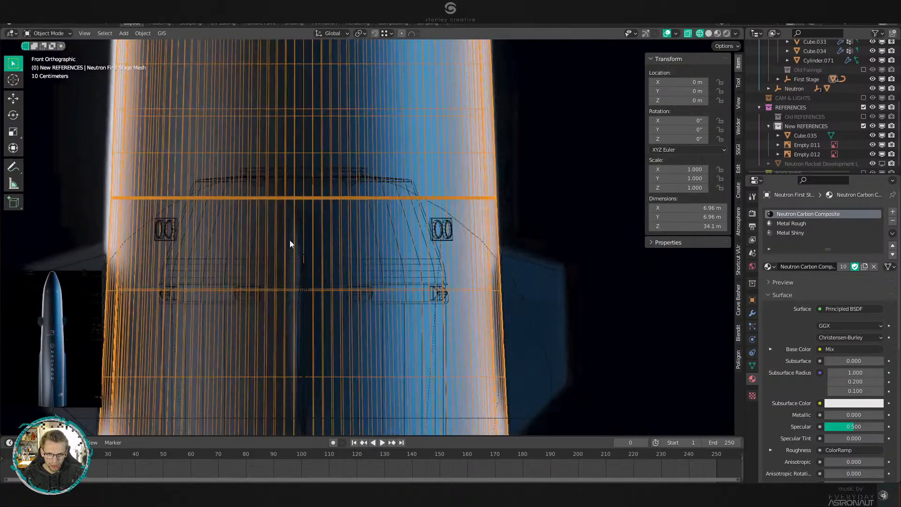
{"action": "scroll", "coordinate": [342, 245], "scroll_direction": "down", "scroll_amount": 4}
{"action": "middle_click_drag", "start_coordinate": [140, 248], "coordinate": [610, 247], "text": "shift"}
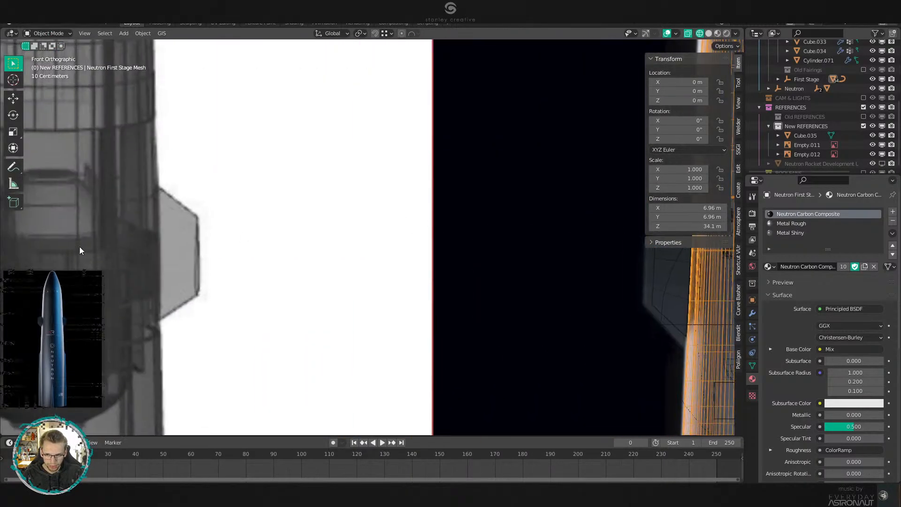
{"action": "middle_click_drag", "start_coordinate": [80, 247], "coordinate": [336, 252], "text": "shift"}
{"action": "scroll", "coordinate": [336, 252], "scroll_direction": "up", "scroll_amount": 2}
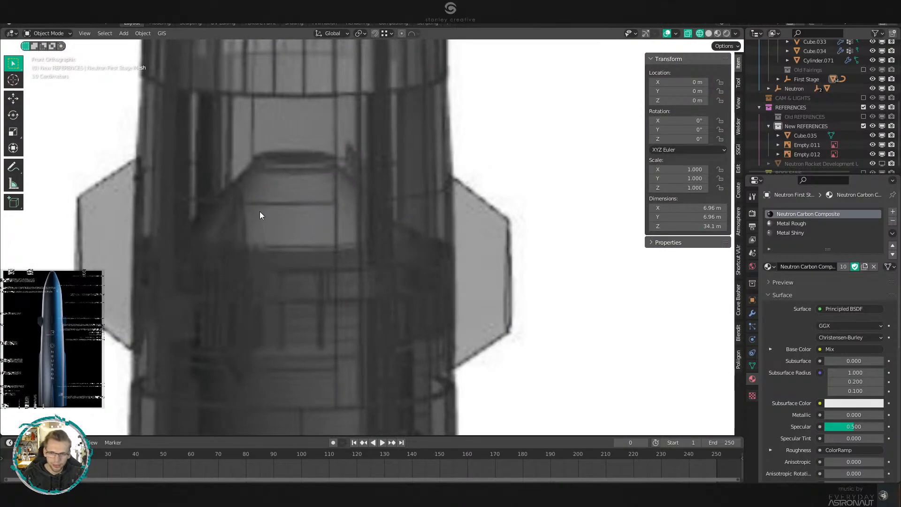
Compare the upper-stage engine and strake tops in the cutaway reference with the model's front wireframe.
{"action": "scroll", "coordinate": [260, 211], "scroll_direction": "down", "scroll_amount": 4}
{"action": "middle_click_drag", "start_coordinate": [322, 214], "coordinate": [337, 117], "text": "shift"}
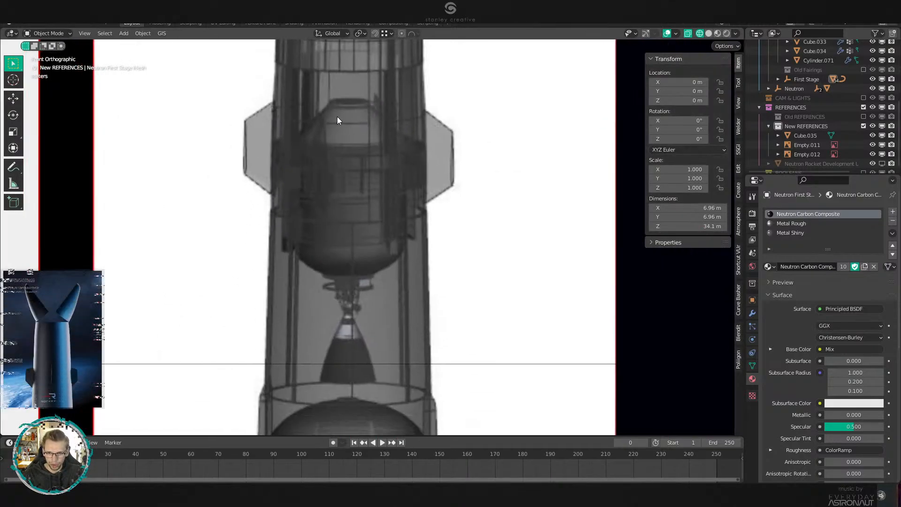
{"action": "scroll", "coordinate": [390, 152], "scroll_direction": "down", "scroll_amount": 3}
{"action": "middle_click_drag", "start_coordinate": [528, 209], "coordinate": [351, 153], "text": "shift"}
{"action": "scroll", "coordinate": [366, 157], "scroll_direction": "up", "scroll_amount": 2}
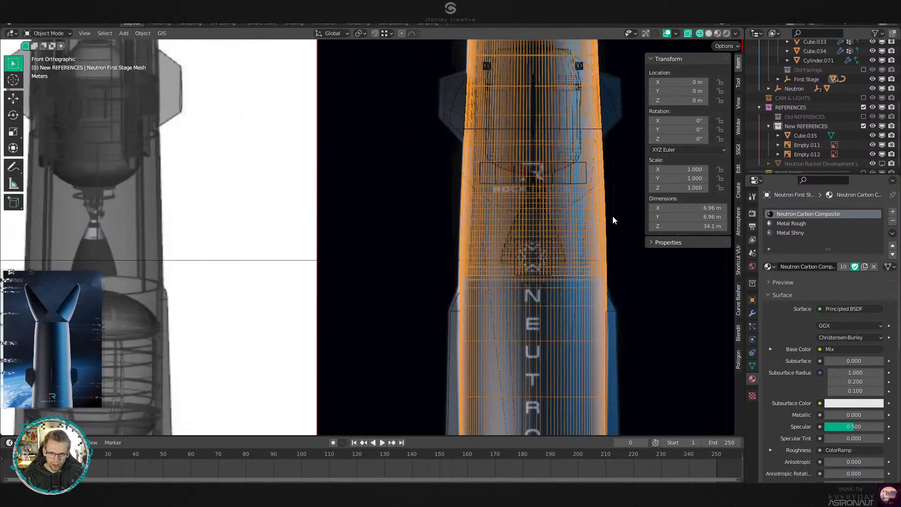
{"action": "middle_click_drag", "start_coordinate": [225, 261], "coordinate": [529, 247], "text": "shift"}
{"action": "scroll", "coordinate": [528, 247], "scroll_direction": "up", "scroll_amount": 3}
{"action": "scroll", "coordinate": [517, 251], "scroll_direction": "down", "scroll_amount": 3}
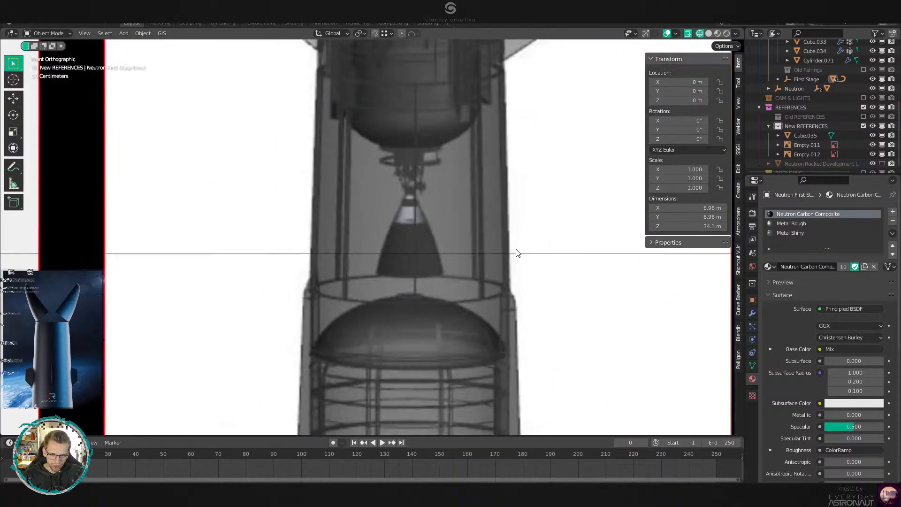
{"action": "middle_click_drag", "start_coordinate": [610, 230], "coordinate": [245, 250], "text": "shift"}
{"action": "scroll", "coordinate": [245, 250], "scroll_direction": "up", "scroll_amount": 3}
{"action": "left_click", "coordinate": [580, 255]}
{"action": "key", "text": "g"}
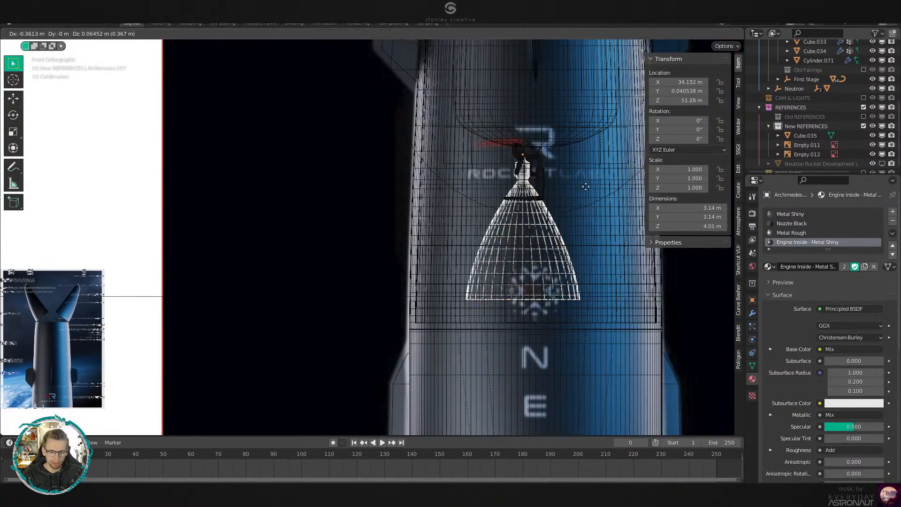
{"action": "right_click", "coordinate": [570, 264]}
Deselect the upper-stage engine and compare the rocket's engine section and base with the cutaway reference image.
{"action": "scroll", "coordinate": [243, 233], "scroll_direction": "down", "scroll_amount": 4}
{"action": "middle_click_drag", "start_coordinate": [117, 235], "coordinate": [261, 227], "text": "shift"}
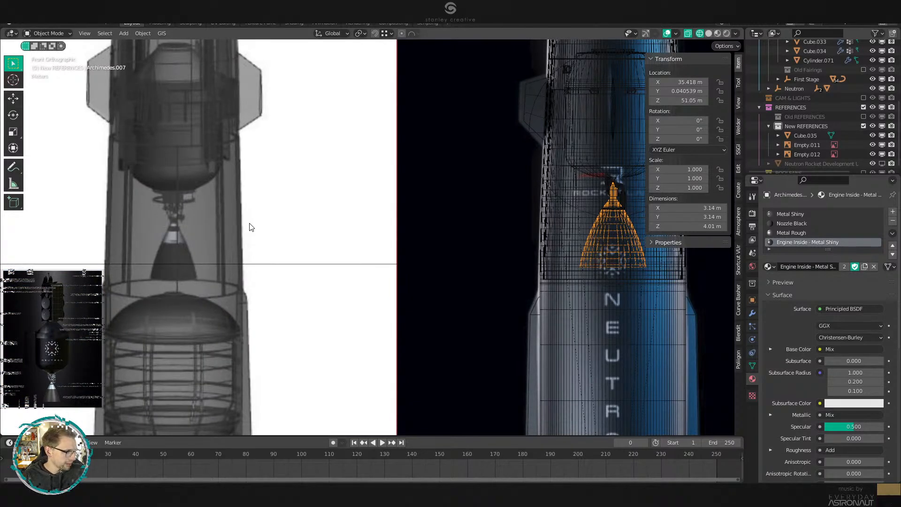
{"action": "left_click", "coordinate": [251, 228]}
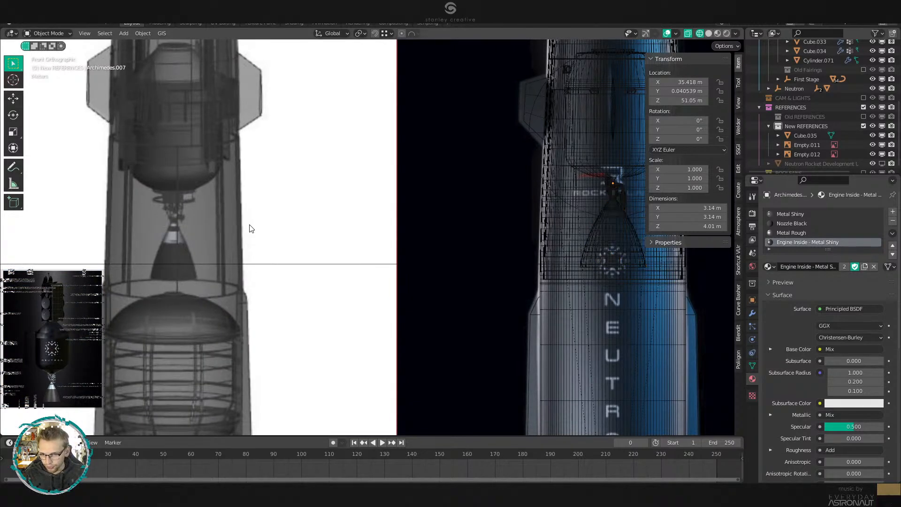
{"action": "scroll", "coordinate": [263, 244], "scroll_direction": "down", "scroll_amount": 5}
{"action": "scroll", "coordinate": [376, 260], "scroll_direction": "up", "scroll_amount": 5}
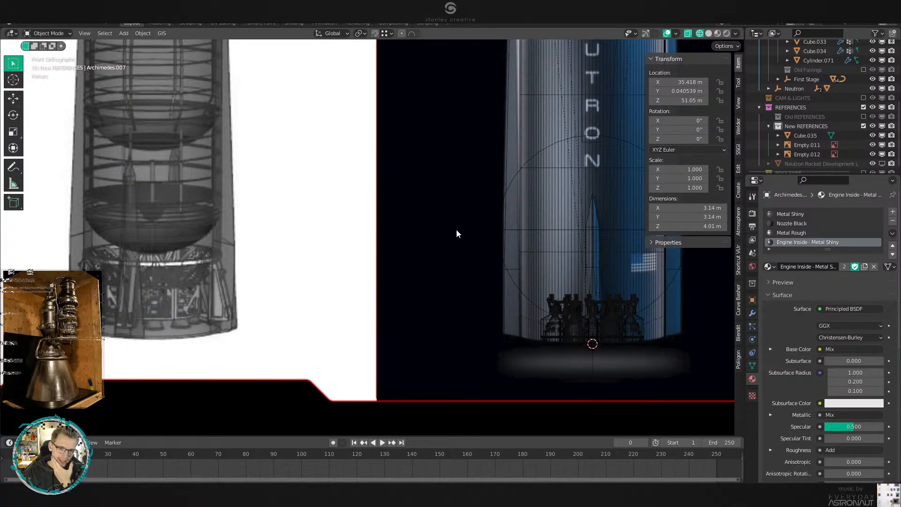
Show the rocket in solid shading, viewed from beneath at the engine plate.
{"action": "mouse_move", "coordinate": [519, 264]}
{"action": "middle_mouse_down"}
{"action": "mouse_move", "coordinate": [521, 227]}
{"action": "mouse_move", "coordinate": [301, 240]}
{"action": "middle_mouse_up"}
{"action": "scroll", "coordinate": [300, 239], "scroll_direction": "up", "scroll_amount": 3}
{"action": "key", "text": "z"}
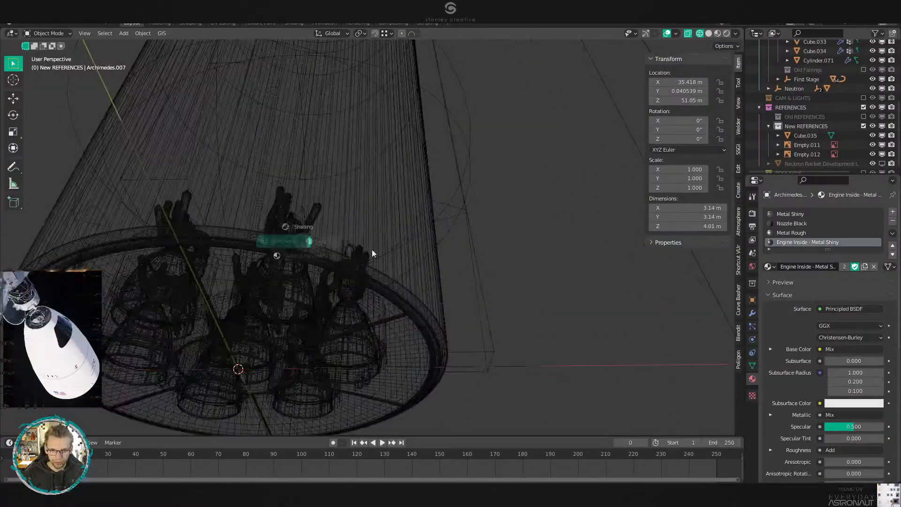
{"action": "scroll", "coordinate": [404, 249], "scroll_direction": "up", "scroll_amount": 3}
{"action": "middle_click_drag", "start_coordinate": [403, 262], "coordinate": [467, 223], "text": "shift"}
{"action": "scroll", "coordinate": [833, 137], "scroll_direction": "down", "scroll_amount": 1}
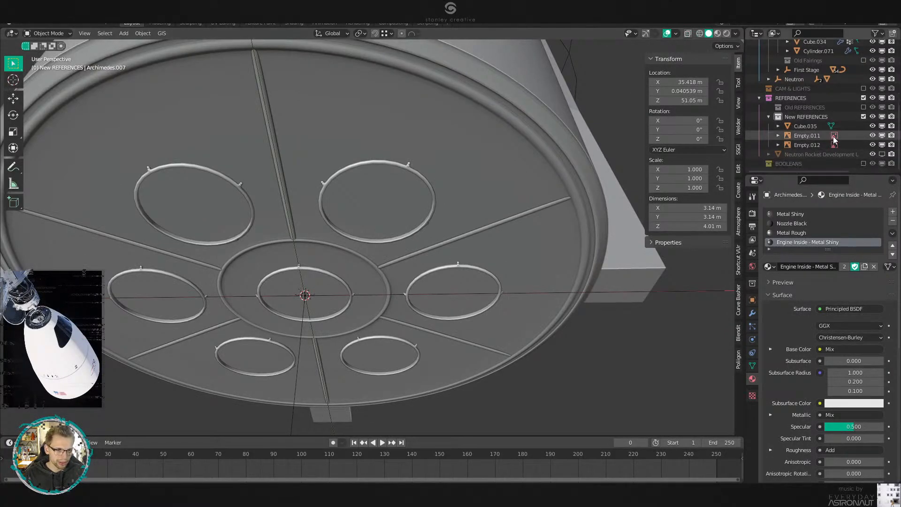
Show the BOOLEANS collection and lower its Cylinder engine cutter along Z to about 0.437 m.
{"action": "left_click", "coordinate": [863, 162]}
{"action": "scroll", "coordinate": [861, 158], "scroll_direction": "down", "scroll_amount": 6}
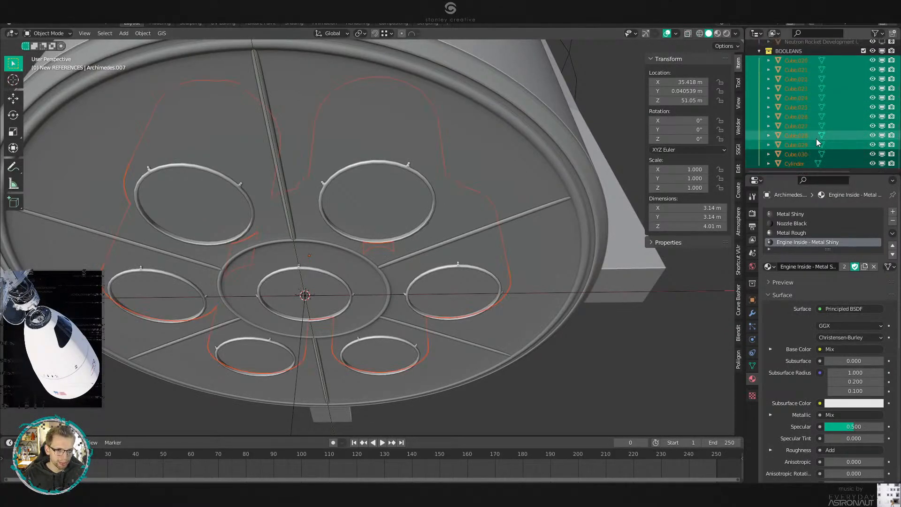
{"action": "scroll", "coordinate": [560, 267], "scroll_direction": "up", "scroll_amount": 6}
{"action": "scroll", "coordinate": [561, 284], "scroll_direction": "down", "scroll_amount": 6}
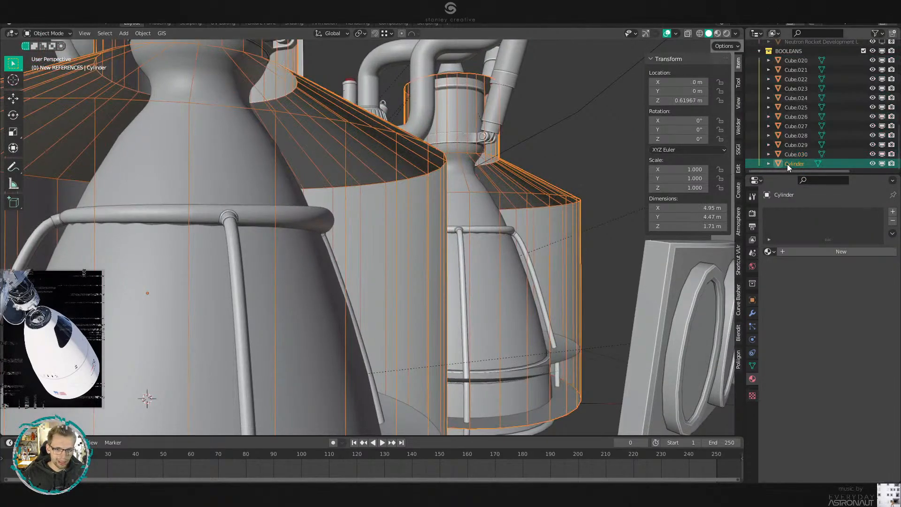
{"action": "left_click", "coordinate": [794, 163]}
{"action": "key", "text": "KP_Decimal"}
Delete the outer engine cutters from the Cylinder mesh, keeping only the centre one and the one on the positive X axis.
{"action": "key", "text": "Tab"}
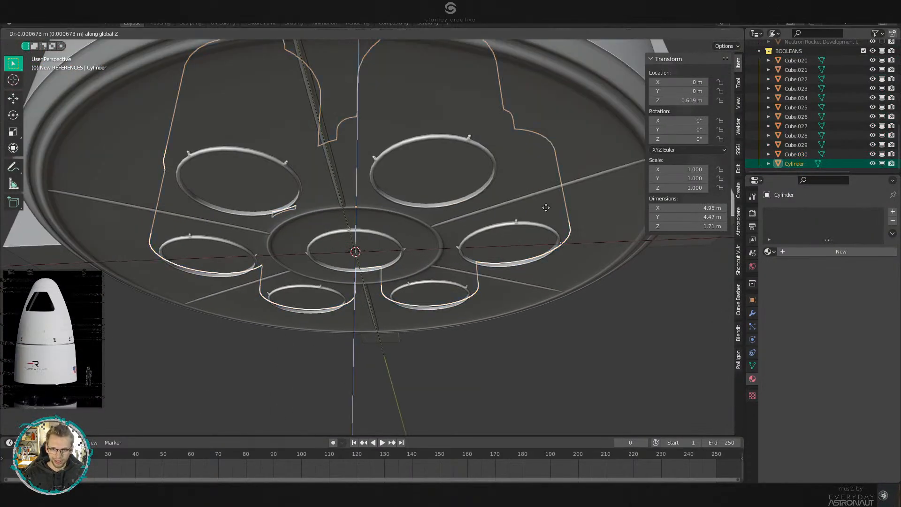
{"action": "key", "text": "alt+a"}
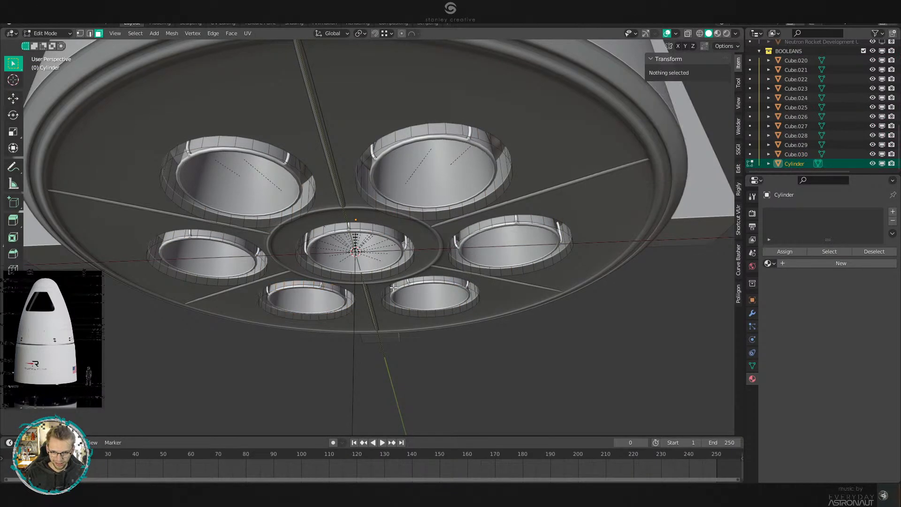
{"action": "key", "text": "2"}
{"action": "key", "text": "l"}
{"action": "key", "text": "l"}
{"action": "key", "text": "l"}
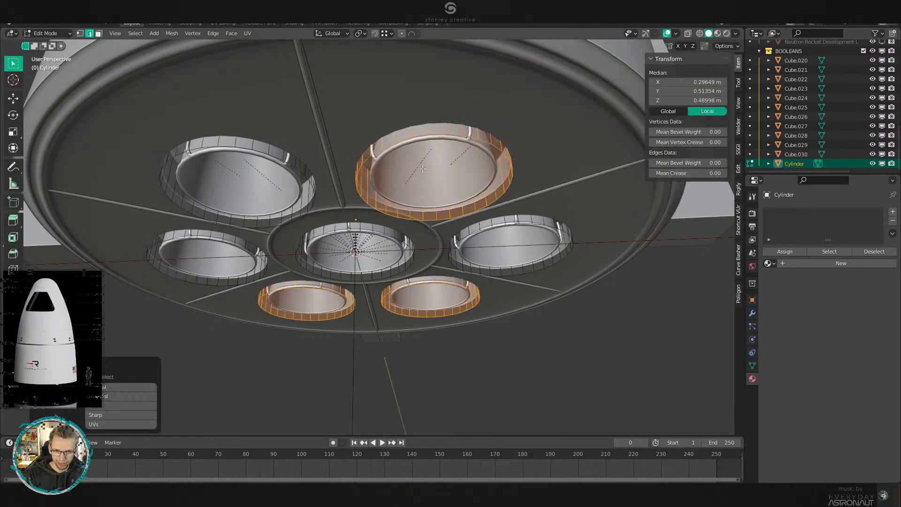
{"action": "key", "text": "l"}
{"action": "key", "text": "l"}
{"action": "key", "text": "x"}
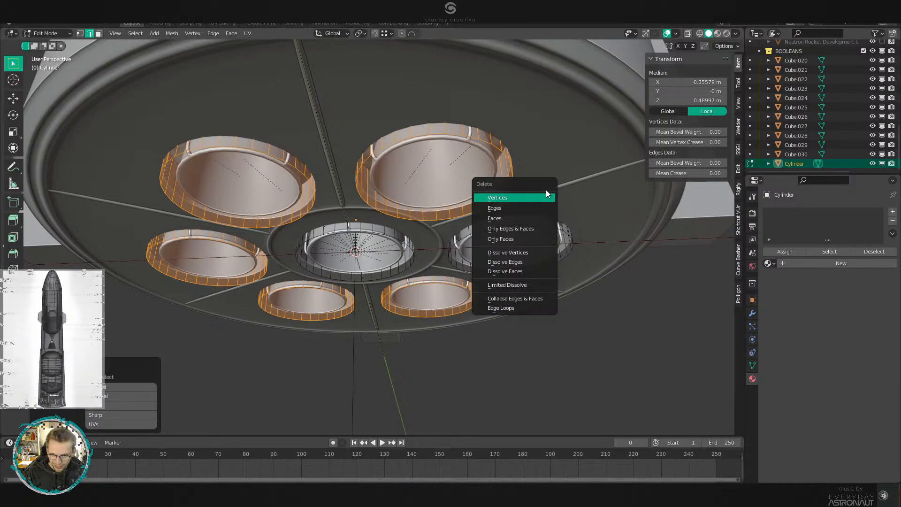
{"action": "left_click", "coordinate": [542, 198]}
{"action": "key", "text": "Tab"}
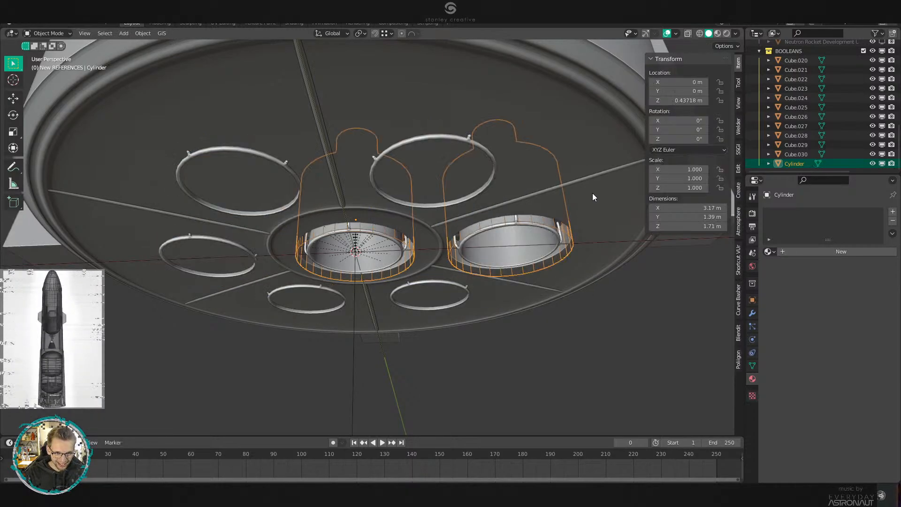
Turn off the viewport display of the Subdivision modifier on Neutron First Stage Mesh.
{"action": "left_click", "coordinate": [592, 193]}
{"action": "left_click", "coordinate": [753, 312]}
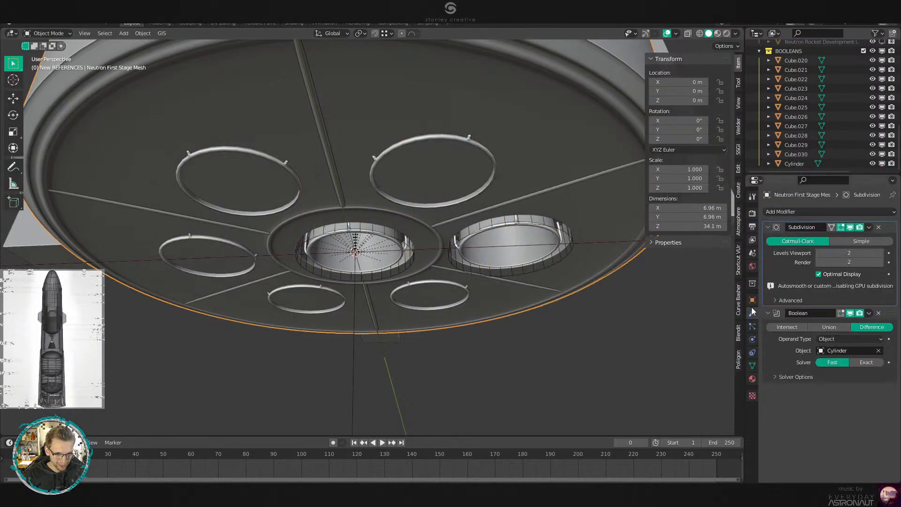
{"action": "left_click", "coordinate": [849, 227]}
Scale both remaining engine cutters to about 0.83 around their individual origins, keeping their Z height unscaled.
{"action": "left_click", "coordinate": [537, 246]}
{"action": "key", "text": "Tab"}
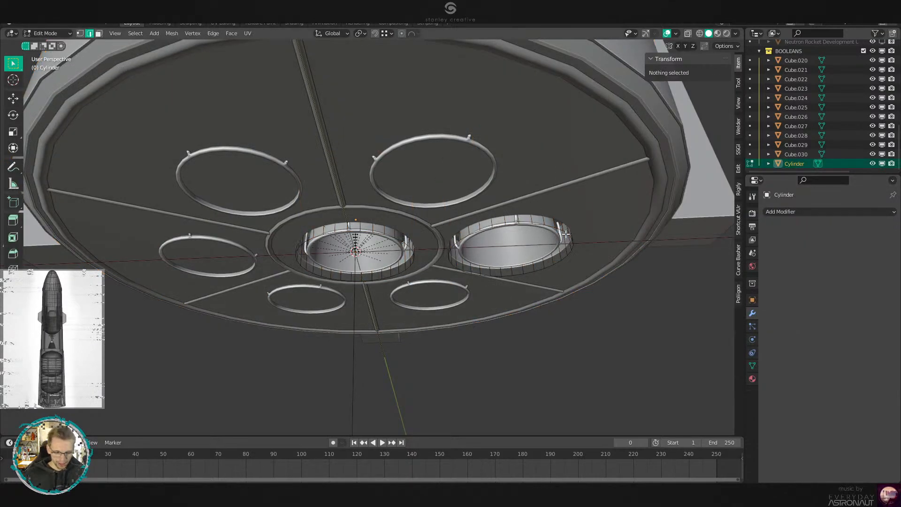
{"action": "key", "text": "a"}
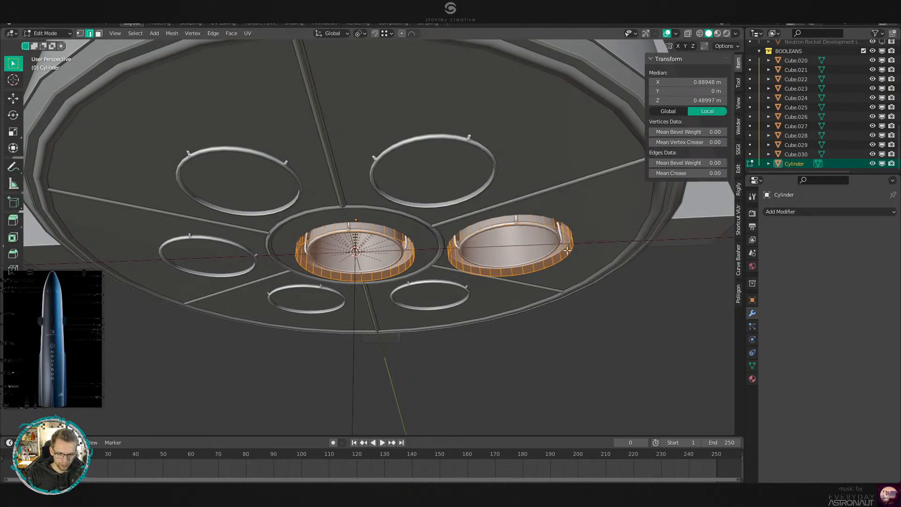
{"action": "key", "text": "period"}
{"action": "left_click", "coordinate": [570, 297]}
{"action": "scroll", "coordinate": [569, 296], "scroll_direction": "up", "scroll_amount": 4}
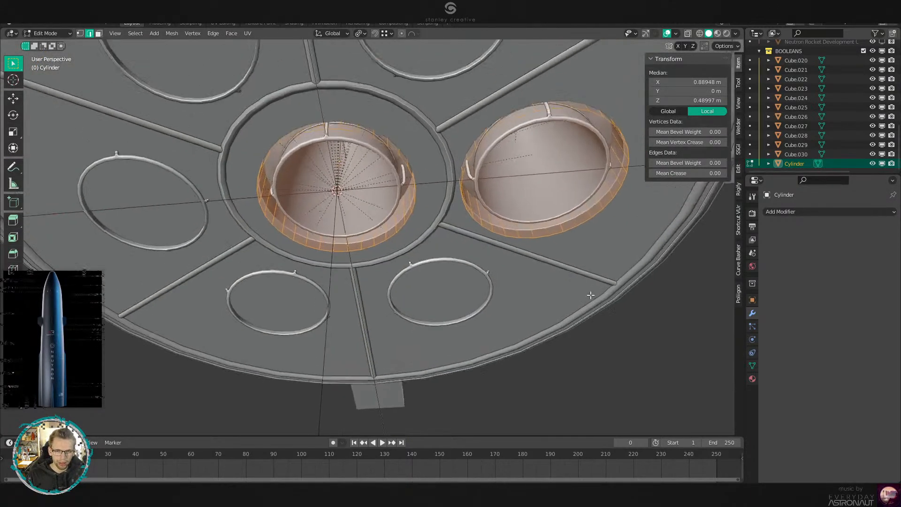
{"action": "scroll", "coordinate": [589, 300], "scroll_direction": "down", "scroll_amount": 6}
{"action": "scroll", "coordinate": [593, 308], "scroll_direction": "up", "scroll_amount": 5}
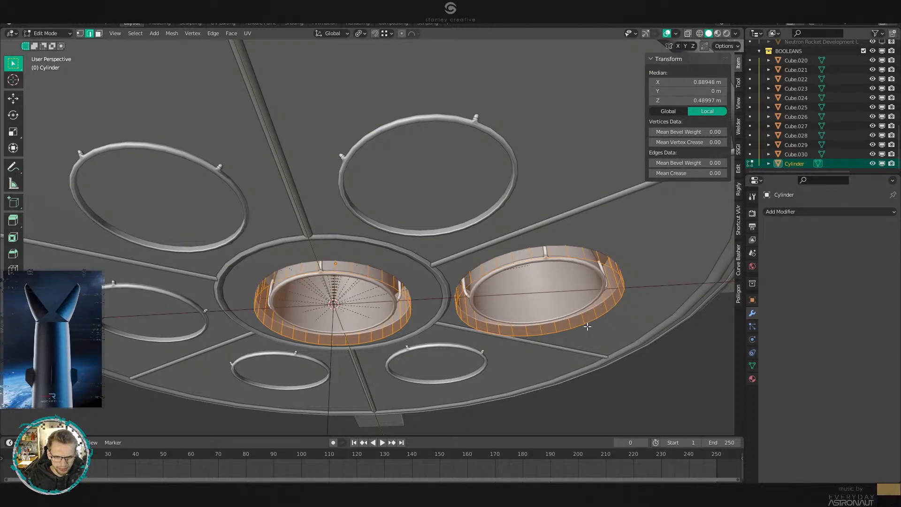
{"action": "key", "text": "s"}
{"action": "key", "text": "shift+z"}
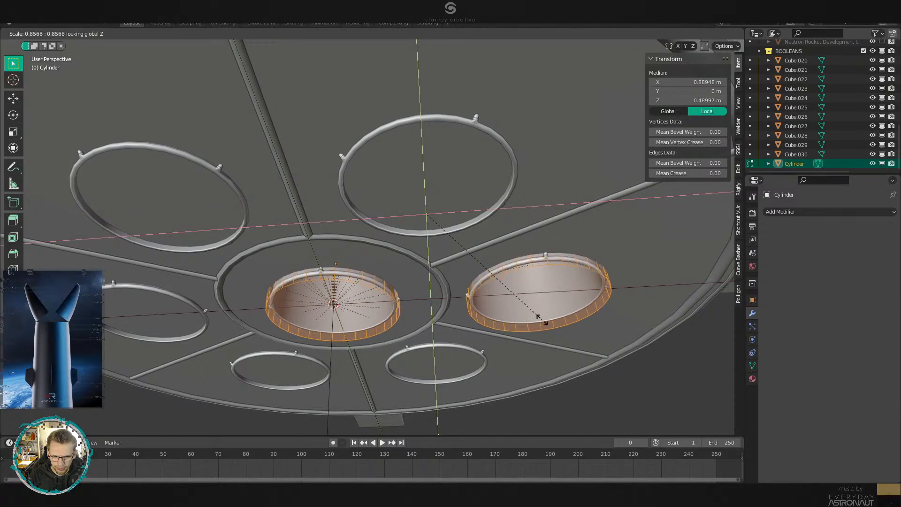
{"action": "left_click", "coordinate": [538, 315]}
Duplicate the outer engine cutter around the 3D cursor in 45° steps about Z to make a ring of eight.
{"action": "key", "text": "period"}
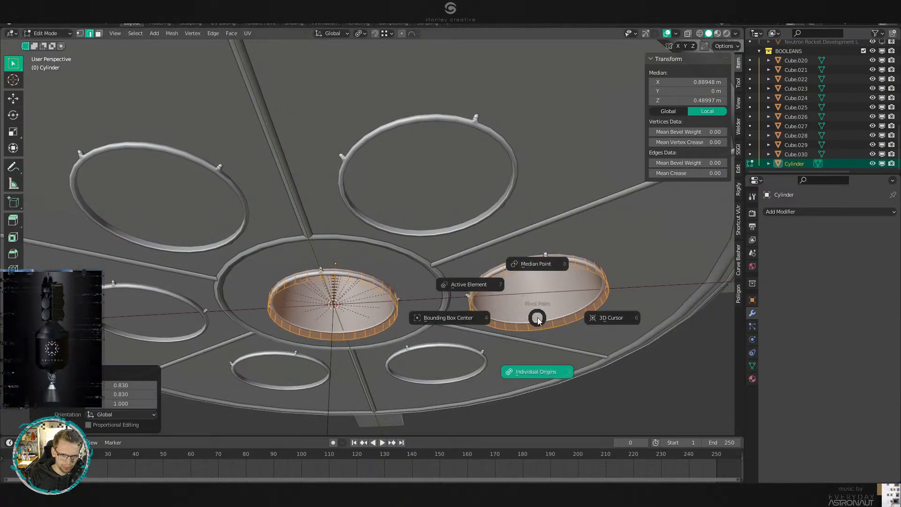
{"action": "left_click", "coordinate": [591, 305]}
{"action": "key", "text": "alt+a"}
{"action": "key", "text": "l"}
{"action": "key", "text": "shift+d"}
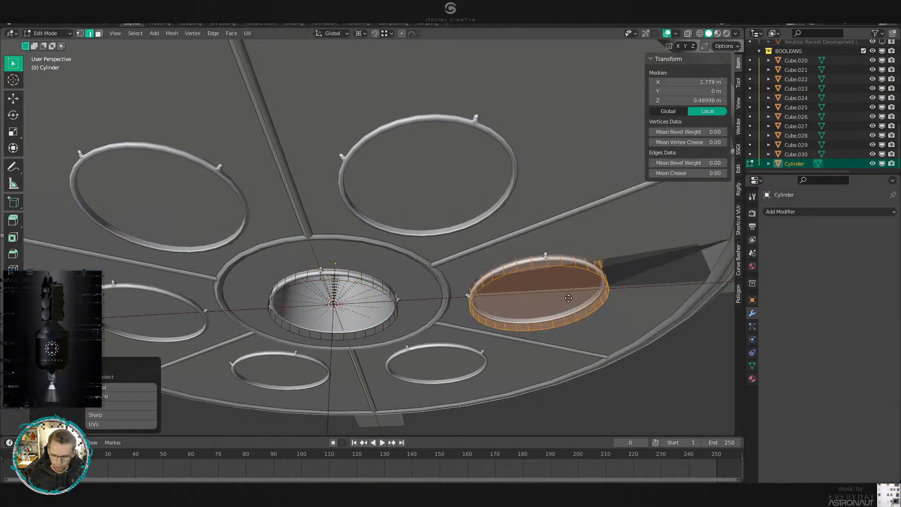
{"action": "type", "text": "rz45"}
{"action": "key", "text": "Return"}
{"action": "key", "text": "shift+r"}
{"action": "key", "text": "shift+r"}
{"action": "key", "text": "shift+r"}
{"action": "key", "text": "shift+r"}
{"action": "key", "text": "shift+r"}
{"action": "key", "text": "shift+r"}
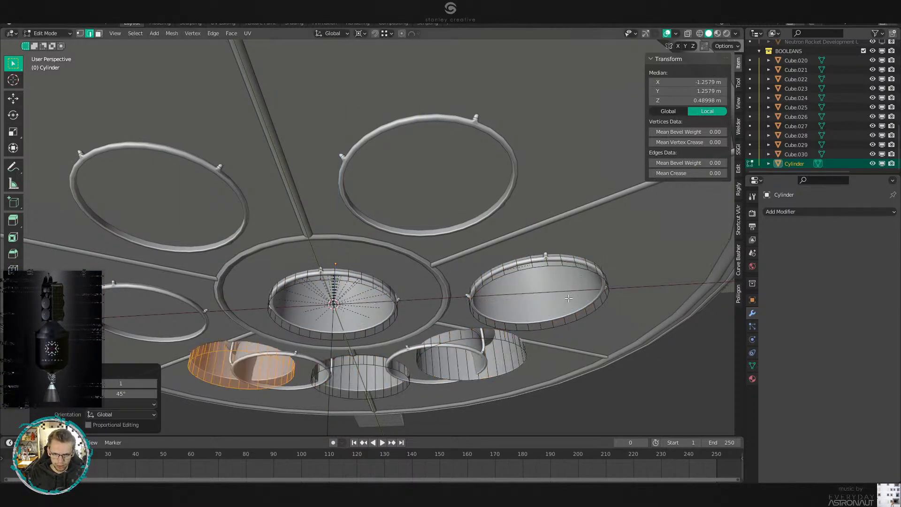
Finish editing the Cylinder cutter mesh and hide the BOOLEANS collection.
{"action": "scroll", "coordinate": [569, 298], "scroll_direction": "down", "scroll_amount": 5}
{"action": "key", "text": "Tab"}
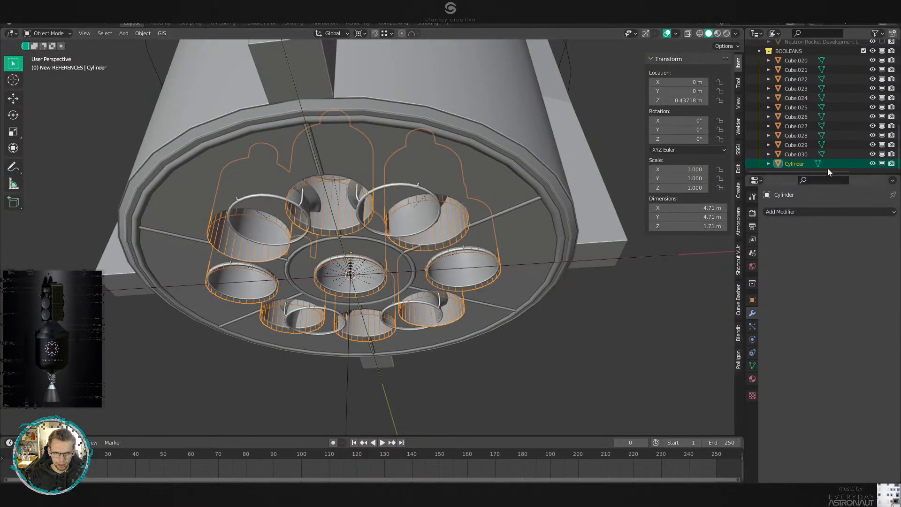
{"action": "left_click", "coordinate": [864, 50]}
Examine the engine openings in the base plate against the existing nozzles, including the outer nozzle on the positive X side.
{"action": "middle_click_drag", "start_coordinate": [592, 235], "coordinate": [583, 130]}
{"action": "scroll", "coordinate": [583, 131], "scroll_direction": "up", "scroll_amount": 3}
{"action": "scroll", "coordinate": [533, 230], "scroll_direction": "down", "scroll_amount": 7}
{"action": "scroll", "coordinate": [532, 229], "scroll_direction": "up", "scroll_amount": 5}
{"action": "left_click", "coordinate": [532, 230]}
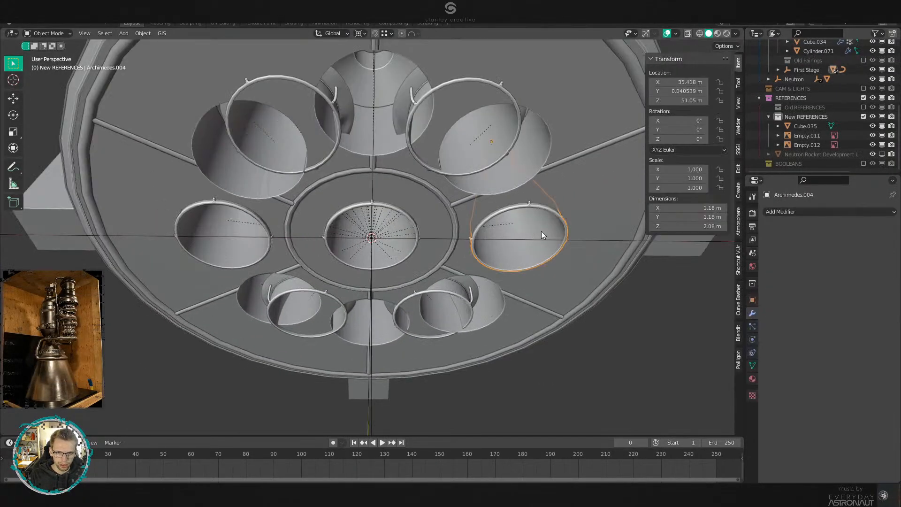
{"action": "middle_click_drag", "start_coordinate": [542, 231], "coordinate": [509, 193]}
{"action": "scroll", "coordinate": [807, 116], "scroll_direction": "up", "scroll_amount": 1}
{"action": "scroll", "coordinate": [509, 192], "scroll_direction": "up", "scroll_amount": 3}
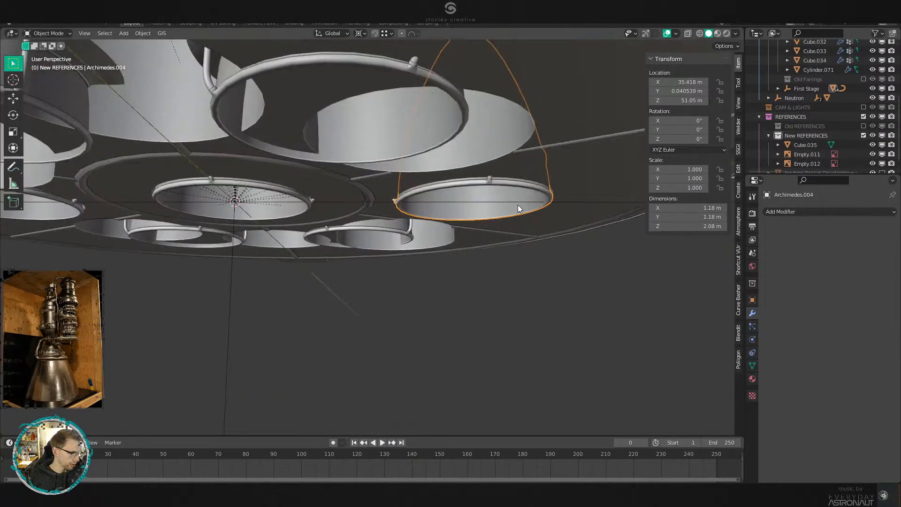
{"action": "scroll", "coordinate": [517, 204], "scroll_direction": "down", "scroll_amount": 5}
{"action": "middle_click_drag", "start_coordinate": [514, 201], "coordinate": [416, 328]}
{"action": "scroll", "coordinate": [415, 307], "scroll_direction": "down", "scroll_amount": 3}
{"action": "scroll", "coordinate": [371, 146], "scroll_direction": "up", "scroll_amount": 3}
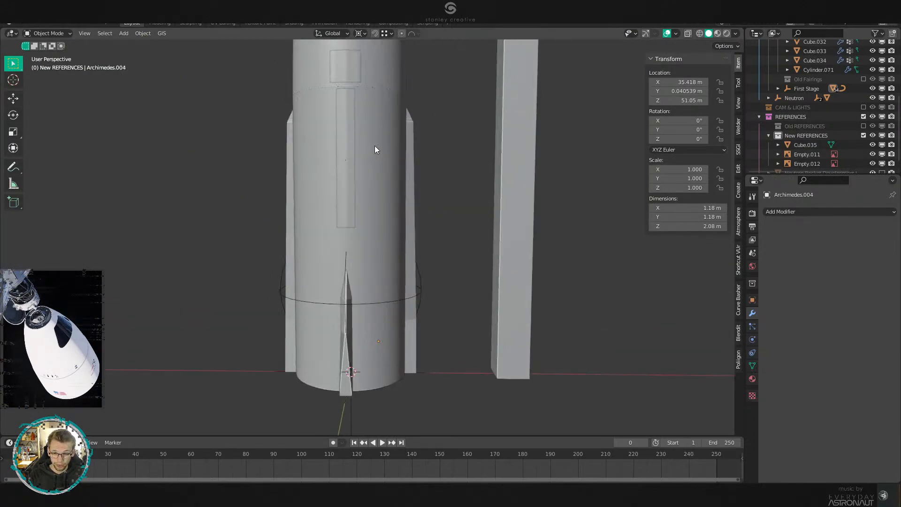
Examine the side strake, the canards and the nose cone along the full height of the rocket.
{"action": "left_click", "coordinate": [413, 114]}
{"action": "middle_click_drag", "start_coordinate": [416, 194], "coordinate": [436, 315], "text": "shift"}
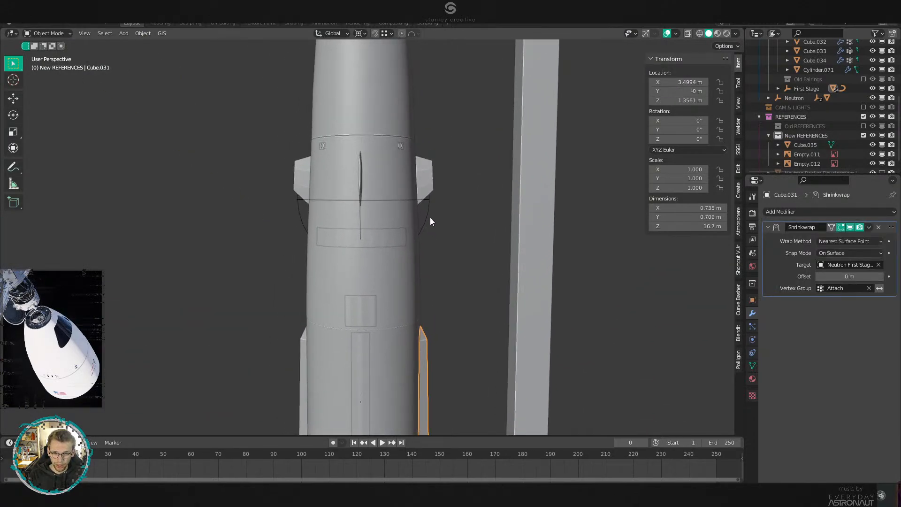
{"action": "middle_click_drag", "start_coordinate": [430, 218], "coordinate": [442, 344]}
{"action": "scroll", "coordinate": [423, 183], "scroll_direction": "down", "scroll_amount": 1}
{"action": "left_click", "coordinate": [421, 160]}
{"action": "middle_click_drag", "start_coordinate": [421, 158], "coordinate": [384, 205]}
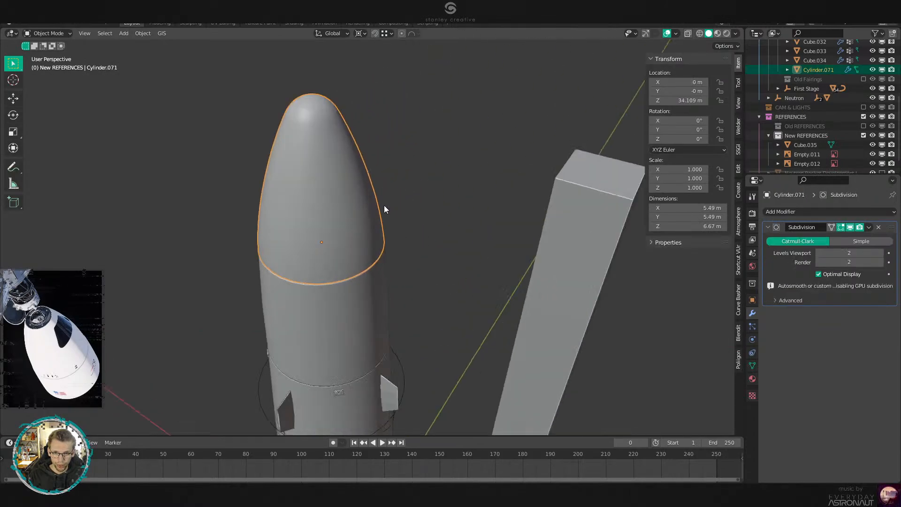
{"action": "scroll", "coordinate": [385, 205], "scroll_direction": "up", "scroll_amount": 1}
{"action": "middle_click_drag", "start_coordinate": [429, 184], "coordinate": [445, 205]}
{"action": "scroll", "coordinate": [445, 263], "scroll_direction": "down", "scroll_amount": 3}
{"action": "middle_click_drag", "start_coordinate": [446, 272], "coordinate": [434, 236]}
{"action": "scroll", "coordinate": [435, 236], "scroll_direction": "up", "scroll_amount": 3}
{"action": "key", "text": "g"}
{"action": "right_click", "coordinate": [491, 249]}
{"action": "key", "text": "r"}
{"action": "key", "text": "r"}
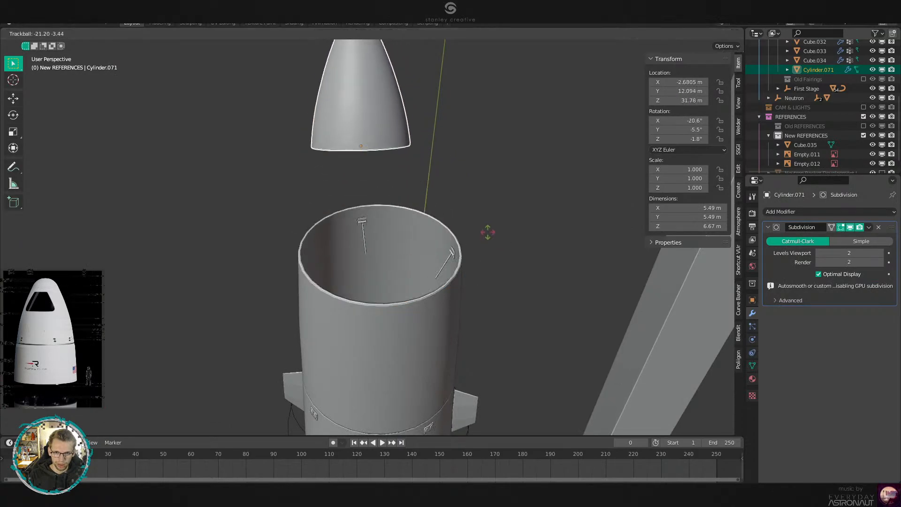
{"action": "right_click", "coordinate": [508, 209]}
Set the pivot point to Median Point and try a trackball rotation of the nose cone.
{"action": "key", "text": "period"}
{"action": "left_click", "coordinate": [498, 160]}
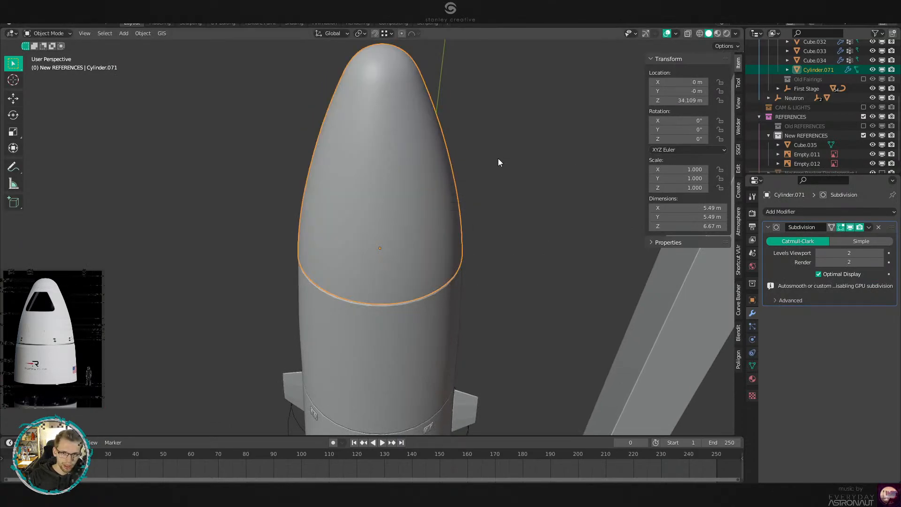
{"action": "key", "text": "r"}
{"action": "key", "text": "r"}
{"action": "right_click", "coordinate": [515, 160]}
Compare the nose cone, upper body and canards with the reference image in the front orthographic view.
{"action": "scroll", "coordinate": [497, 212], "scroll_direction": "down", "scroll_amount": 3}
{"action": "middle_click_drag", "start_coordinate": [466, 331], "coordinate": [456, 218]}
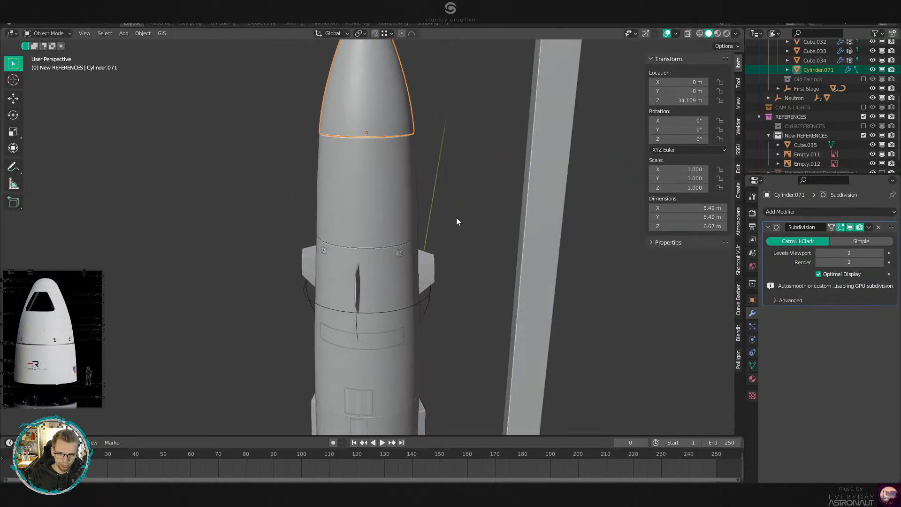
{"action": "scroll", "coordinate": [436, 174], "scroll_direction": "up", "scroll_amount": 3}
{"action": "middle_click_drag", "start_coordinate": [428, 154], "coordinate": [441, 286], "text": "shift"}
{"action": "key", "text": "KP_1"}
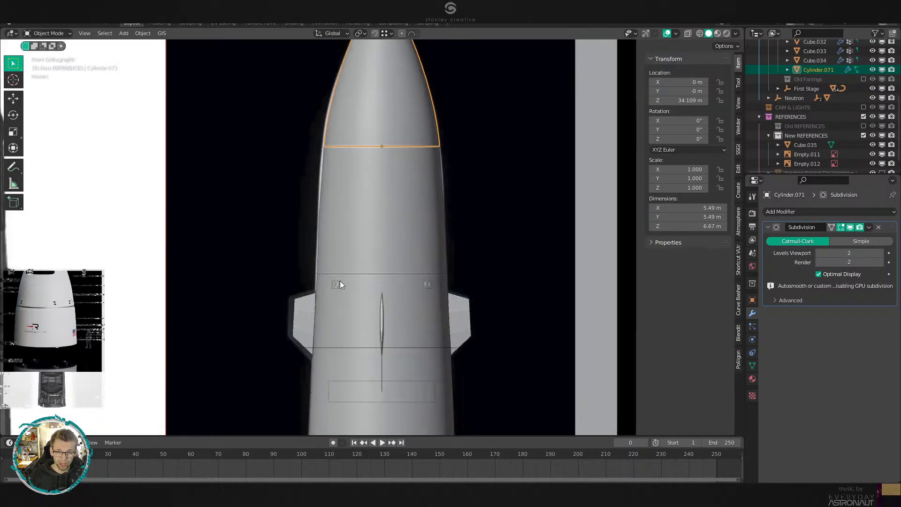
{"action": "key", "text": "alt+a"}
{"action": "middle_click_drag", "start_coordinate": [431, 190], "coordinate": [418, 274], "text": "shift"}
{"action": "scroll", "coordinate": [419, 273], "scroll_direction": "down", "scroll_amount": 1}
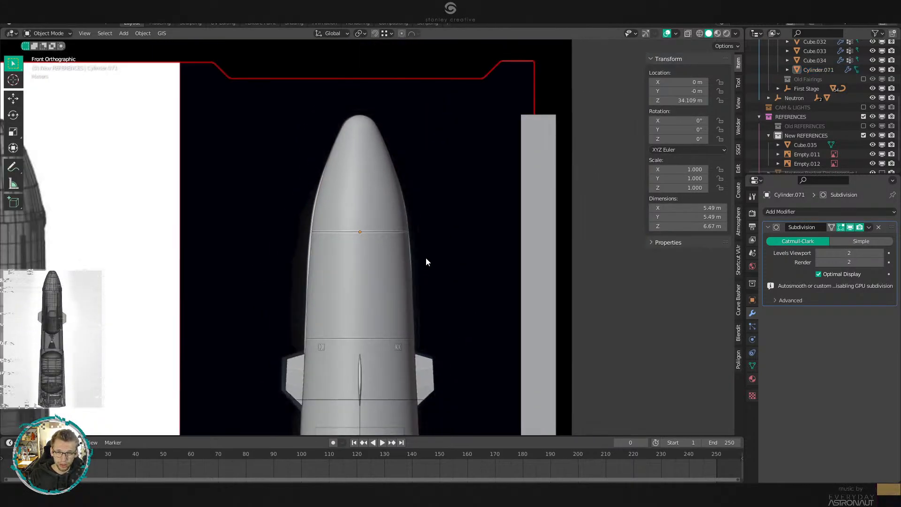
Set the Z dimension of the height-reference block beside the rocket to 42.8 m.
{"action": "left_click", "coordinate": [536, 167]}
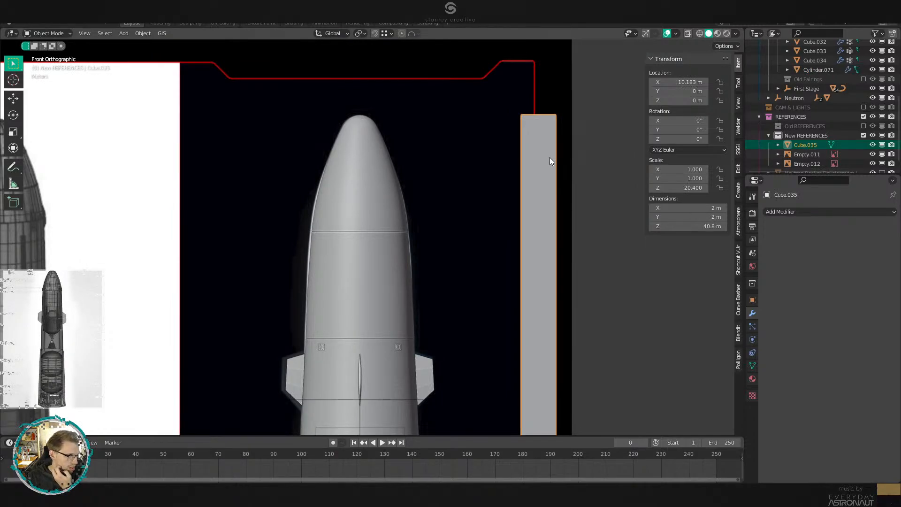
{"action": "left_click", "coordinate": [690, 227]}
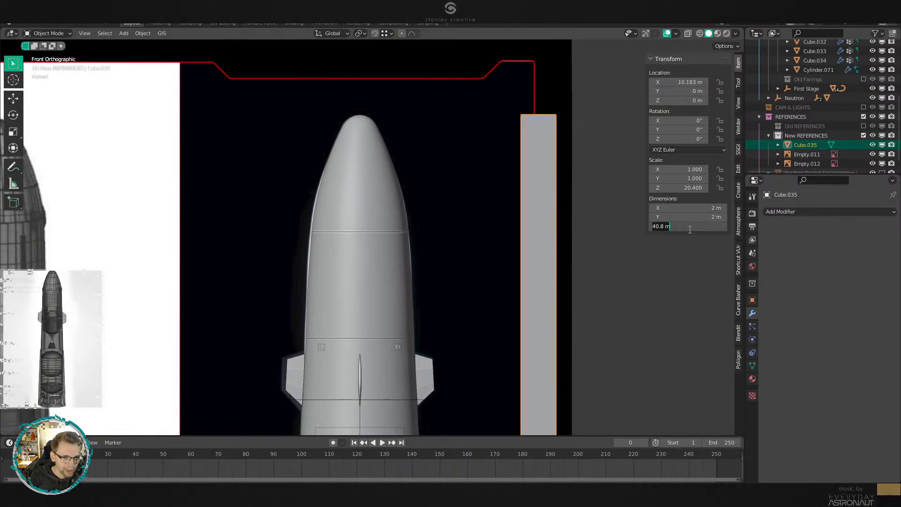
{"action": "key", "text": "Return"}
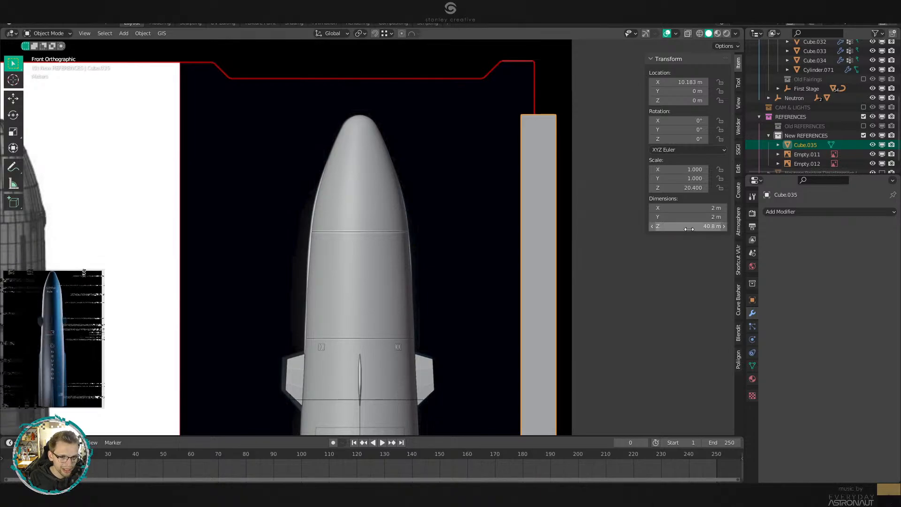
{"action": "middle_click_drag", "start_coordinate": [627, 291], "coordinate": [622, 424], "text": "shift"}
{"action": "scroll", "coordinate": [676, 254], "scroll_direction": "up", "scroll_amount": 1}
{"action": "left_click", "coordinate": [694, 227]}
{"action": "type", "text": "42"}
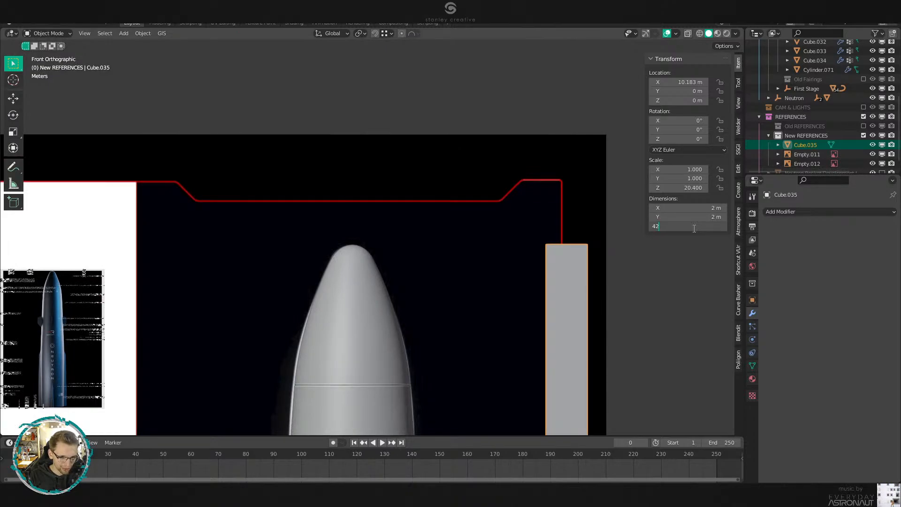
{"action": "type", "text": ".8"}
{"action": "key", "text": "Return"}
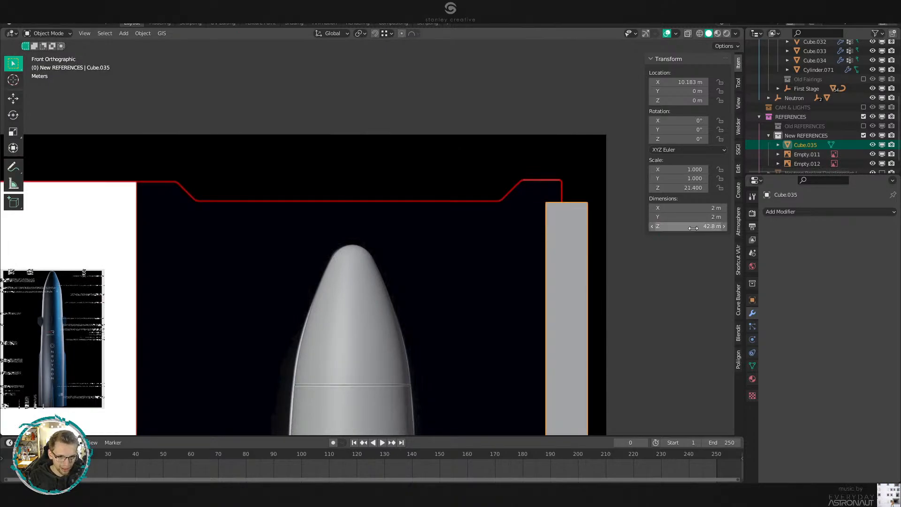
{"action": "right_click", "coordinate": [554, 334]}
{"action": "scroll", "coordinate": [474, 309], "scroll_direction": "down", "scroll_amount": 3}
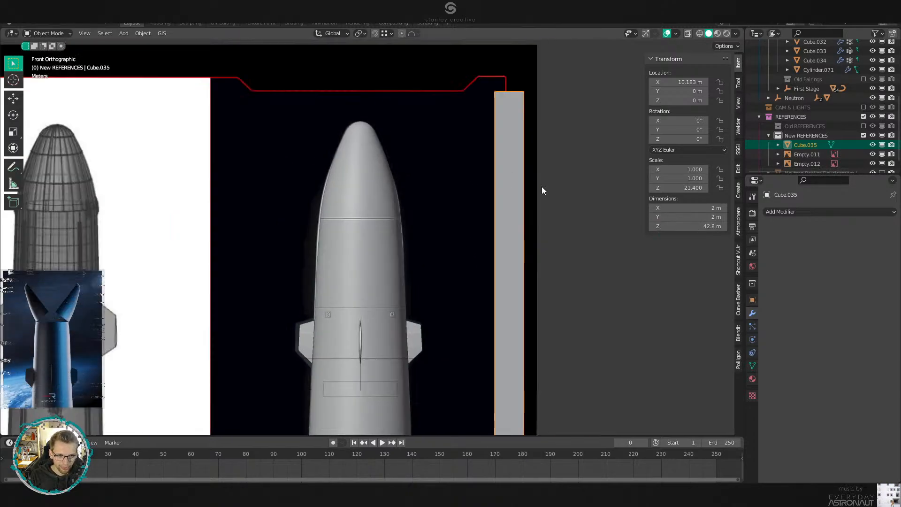
Apply the scale of the height-reference block beside the rocket.
{"action": "key", "text": "ctrl+a"}
{"action": "left_click", "coordinate": [635, 199]}
{"action": "scroll", "coordinate": [466, 239], "scroll_direction": "up", "scroll_amount": 2}
{"action": "scroll", "coordinate": [465, 236], "scroll_direction": "up", "scroll_amount": 1}
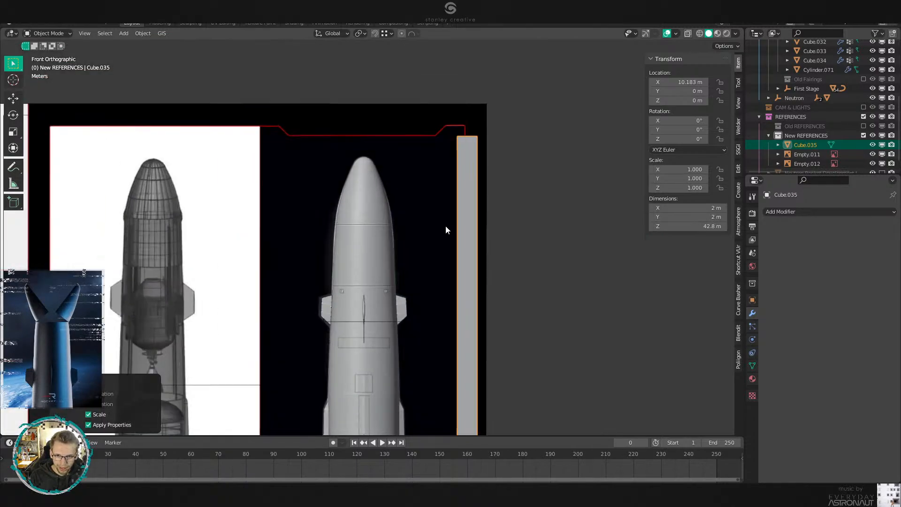
Select the front reference image and set the pivot point to 3D Cursor.
{"action": "left_click", "coordinate": [445, 228]}
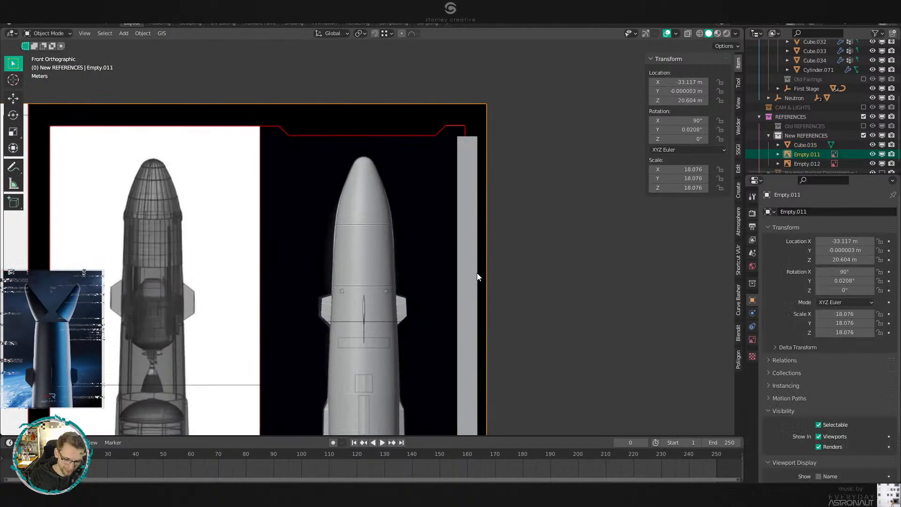
{"action": "key", "text": "period"}
{"action": "left_click", "coordinate": [550, 282]}
Try to enlarge the front reference image uniformly about the 3D cursor to reach the height-reference block's top.
{"action": "scroll", "coordinate": [498, 209], "scroll_direction": "up", "scroll_amount": 1}
{"action": "middle_click_drag", "start_coordinate": [498, 209], "coordinate": [491, 296], "text": "shift"}
{"action": "scroll", "coordinate": [456, 308], "scroll_direction": "up", "scroll_amount": 5}
{"action": "key", "text": "s"}
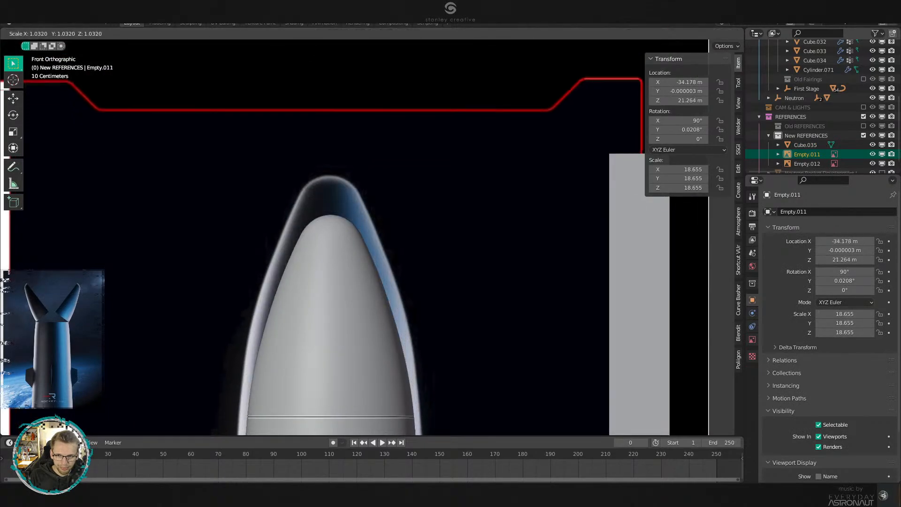
{"action": "left_click", "coordinate": [468, 248]}
{"action": "key", "text": "g"}
{"action": "key", "text": "x"}
{"action": "right_click", "coordinate": [655, 244]}
{"action": "key", "text": "s"}
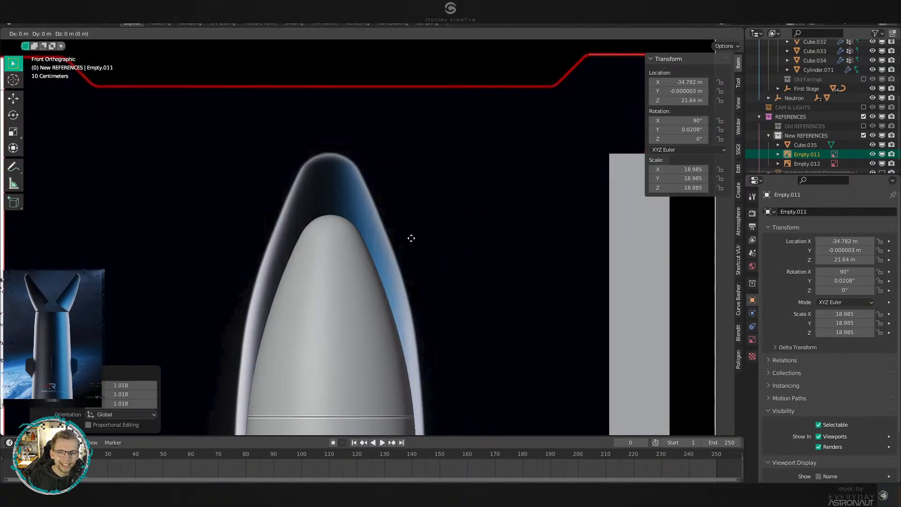
{"action": "left_click", "coordinate": [413, 235]}
{"action": "key", "text": "g"}
{"action": "key", "text": "x"}
{"action": "right_click", "coordinate": [661, 236]}
{"action": "key", "text": "s"}
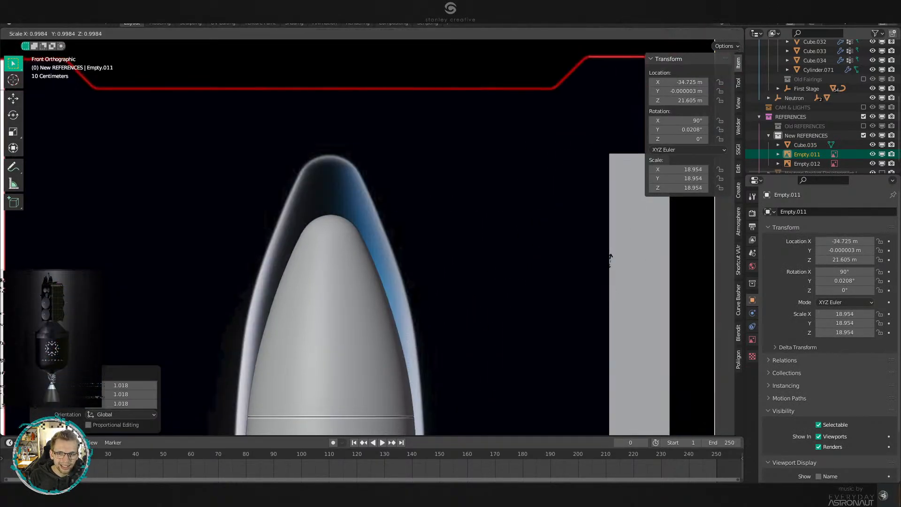
{"action": "left_click", "coordinate": [592, 259]}
Compare the rocket's base, engines, strakes and lower body with the enlarged reference image in wireframe shading.
{"action": "scroll", "coordinate": [550, 269], "scroll_direction": "down", "scroll_amount": 7}
{"action": "middle_click_drag", "start_coordinate": [449, 340], "coordinate": [498, 144], "text": "shift"}
{"action": "scroll", "coordinate": [513, 252], "scroll_direction": "up", "scroll_amount": 4}
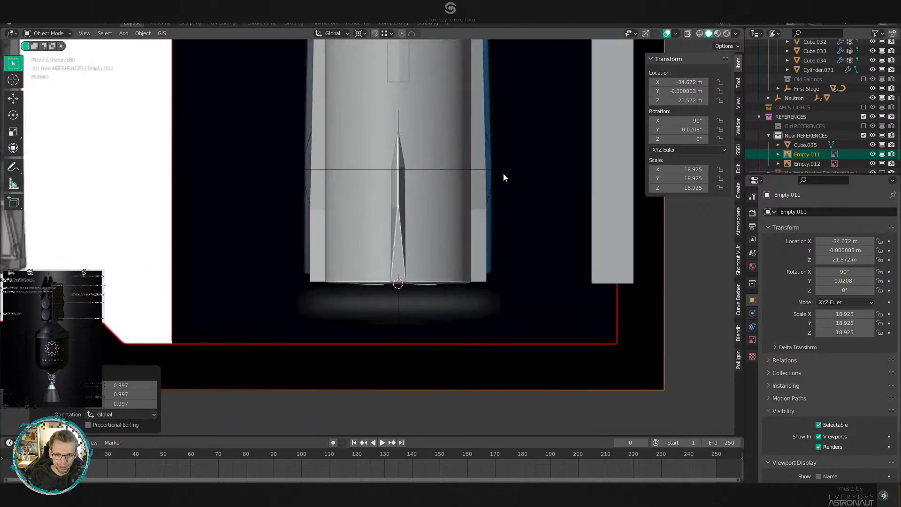
{"action": "scroll", "coordinate": [563, 262], "scroll_direction": "up", "scroll_amount": 3}
{"action": "key", "text": "z"}
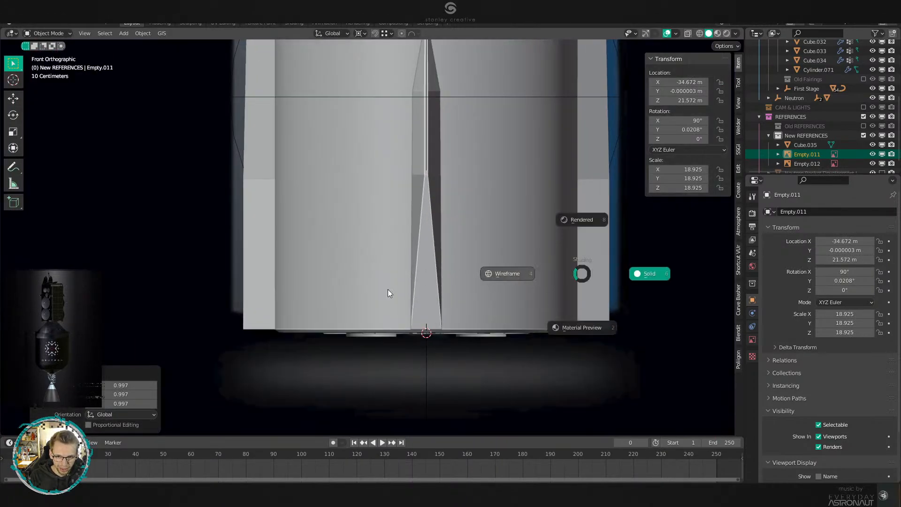
{"action": "scroll", "coordinate": [347, 286], "scroll_direction": "up", "scroll_amount": 1}
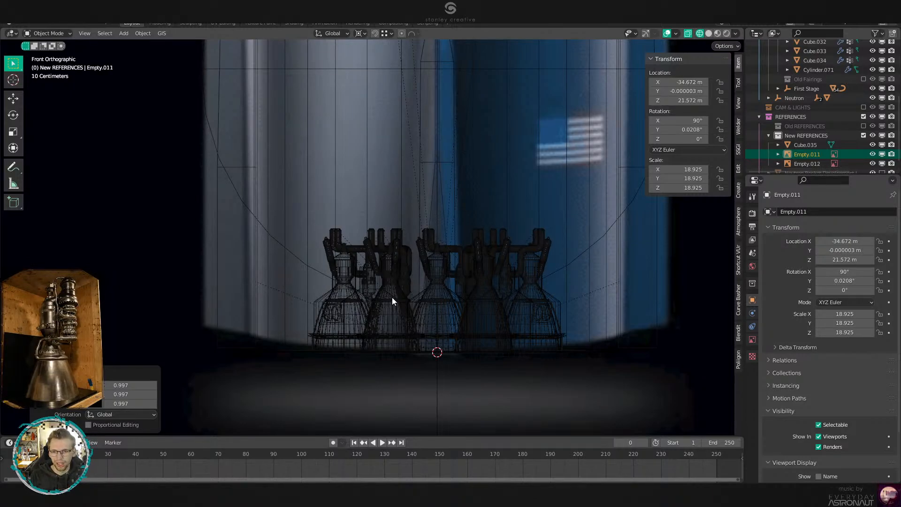
{"action": "middle_click_drag", "start_coordinate": [285, 133], "coordinate": [395, 280], "text": "shift"}
{"action": "middle_click_drag", "start_coordinate": [373, 137], "coordinate": [392, 193], "text": "shift"}
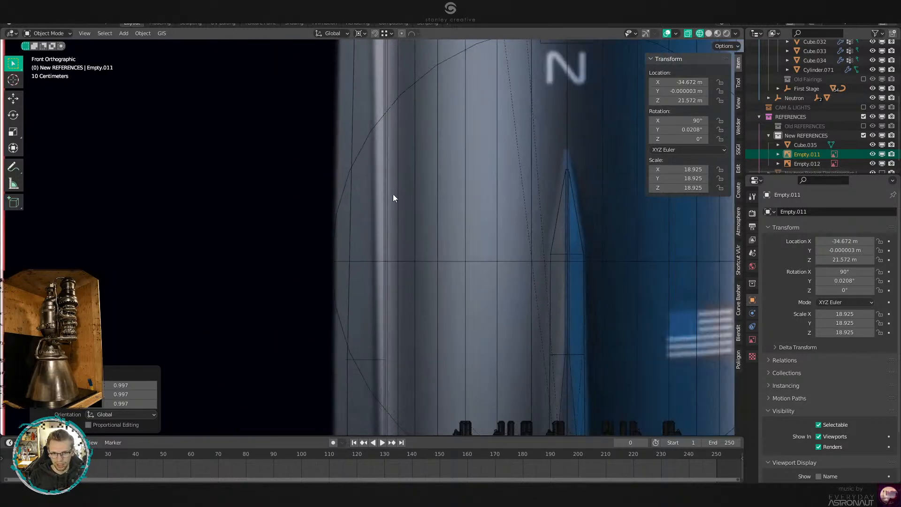
{"action": "scroll", "coordinate": [393, 194], "scroll_direction": "down", "scroll_amount": 4}
{"action": "middle_click_drag", "start_coordinate": [420, 137], "coordinate": [413, 337], "text": "shift"}
{"action": "scroll", "coordinate": [427, 274], "scroll_direction": "up", "scroll_amount": 1}
Undo the scaling of the front reference image.
{"action": "key", "text": "ctrl+z"}
{"action": "key", "text": "ctrl+z"}
{"action": "key", "text": "ctrl+z"}
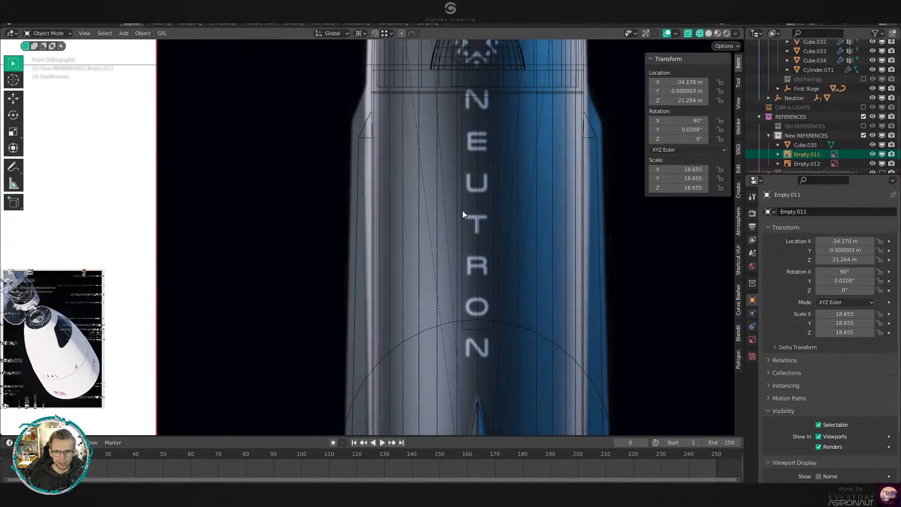
{"action": "key", "text": "KP_Decimal"}
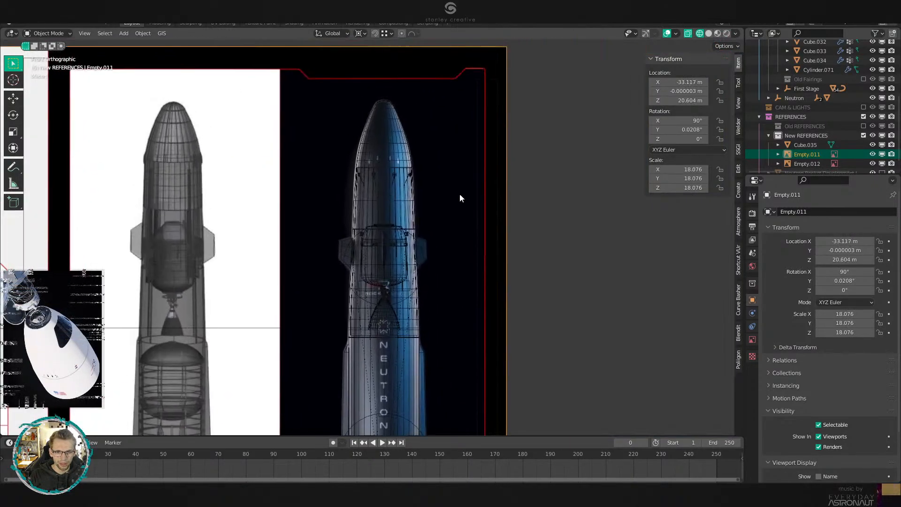
Compare the rocket's body and strakes with the front reference, then check the first stage mesh's dimensions.
{"action": "scroll", "coordinate": [369, 219], "scroll_direction": "up", "scroll_amount": 5}
{"action": "scroll", "coordinate": [369, 219], "scroll_direction": "up", "scroll_amount": 2}
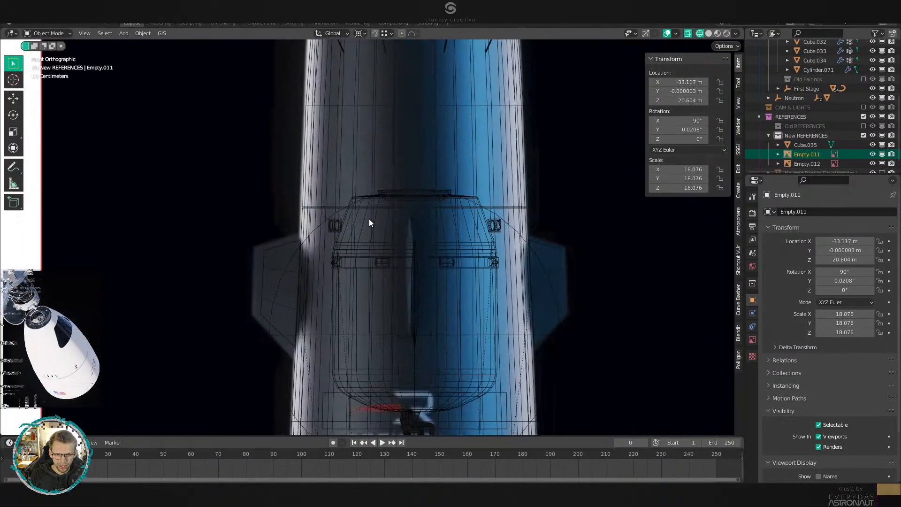
{"action": "middle_click_drag", "start_coordinate": [496, 417], "coordinate": [492, 156], "text": "shift"}
{"action": "middle_click_drag", "start_coordinate": [531, 258], "coordinate": [526, 148], "text": "shift"}
{"action": "scroll", "coordinate": [485, 208], "scroll_direction": "up", "scroll_amount": 3}
{"action": "key", "text": "z"}
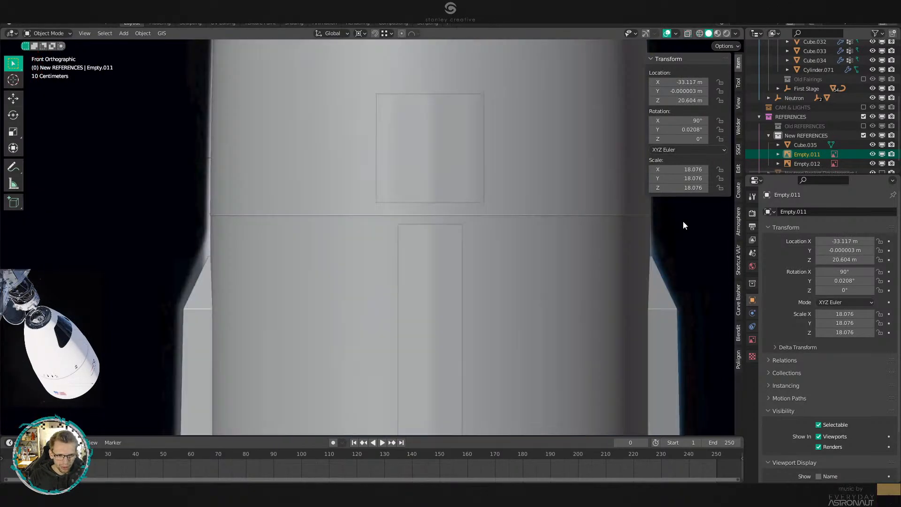
{"action": "scroll", "coordinate": [590, 262], "scroll_direction": "down", "scroll_amount": 5}
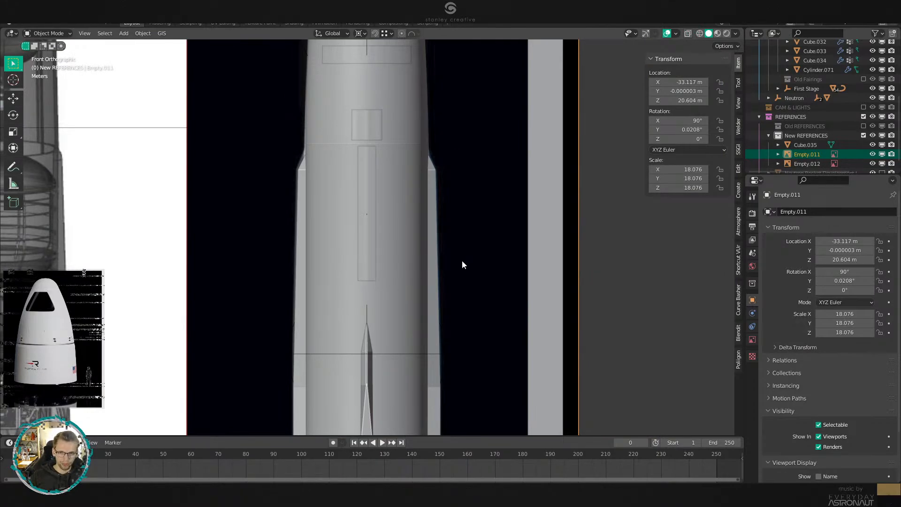
{"action": "middle_click_drag", "start_coordinate": [436, 206], "coordinate": [398, 239], "text": "shift"}
{"action": "scroll", "coordinate": [438, 345], "scroll_direction": "up", "scroll_amount": 3}
{"action": "left_click", "coordinate": [428, 344]}
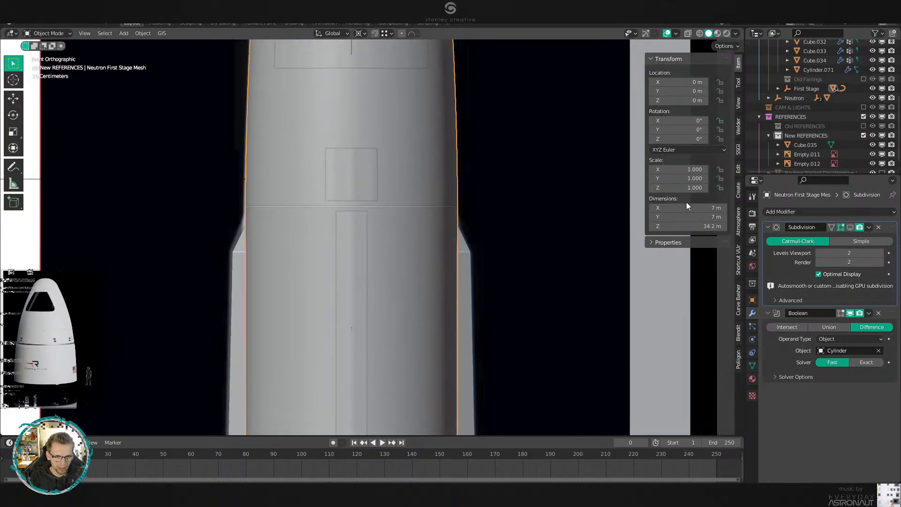
{"action": "scroll", "coordinate": [430, 249], "scroll_direction": "down", "scroll_amount": 6}
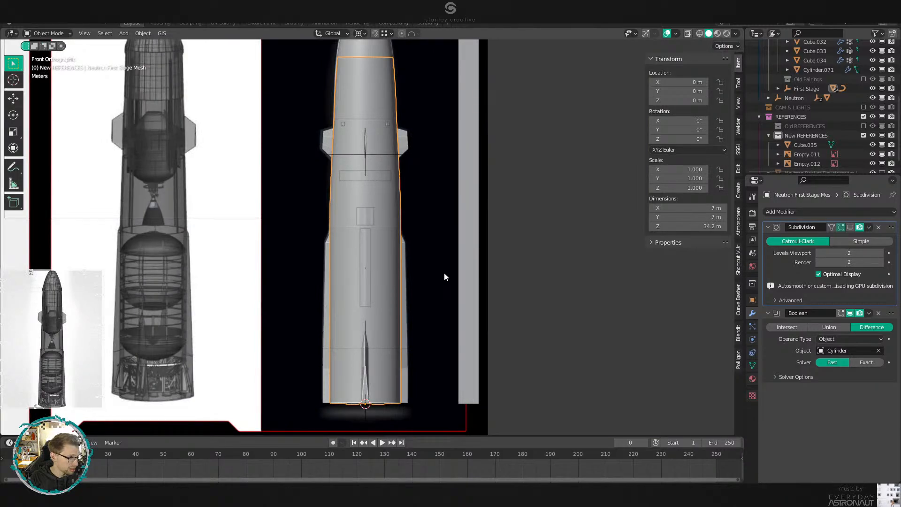
{"action": "scroll", "coordinate": [444, 272], "scroll_direction": "up", "scroll_amount": 2}
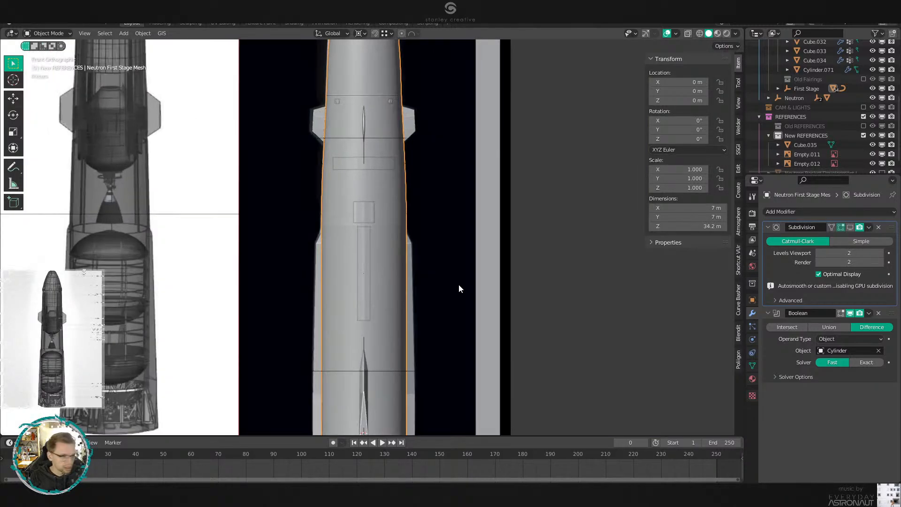
Examine the engine cluster inside the first stage's base from a raised perspective view.
{"action": "scroll", "coordinate": [489, 280], "scroll_direction": "up", "scroll_amount": 3}
{"action": "middle_click_drag", "start_coordinate": [476, 355], "coordinate": [509, 242], "text": "shift"}
{"action": "key", "text": "period"}
{"action": "left_click", "coordinate": [496, 225]}
{"action": "left_click", "coordinate": [514, 304]}
{"action": "scroll", "coordinate": [519, 291], "scroll_direction": "up", "scroll_amount": 5}
{"action": "scroll", "coordinate": [519, 291], "scroll_direction": "down", "scroll_amount": 5}
{"action": "middle_click_drag", "start_coordinate": [519, 291], "coordinate": [555, 265]}
{"action": "scroll", "coordinate": [510, 224], "scroll_direction": "up", "scroll_amount": 4}
{"action": "scroll", "coordinate": [505, 239], "scroll_direction": "down", "scroll_amount": 2}
{"action": "scroll", "coordinate": [505, 238], "scroll_direction": "down", "scroll_amount": 3}
Try rotating the outer engine at positive X and Y by -11.25° around the global Z axis.
{"action": "left_click", "coordinate": [397, 137]}
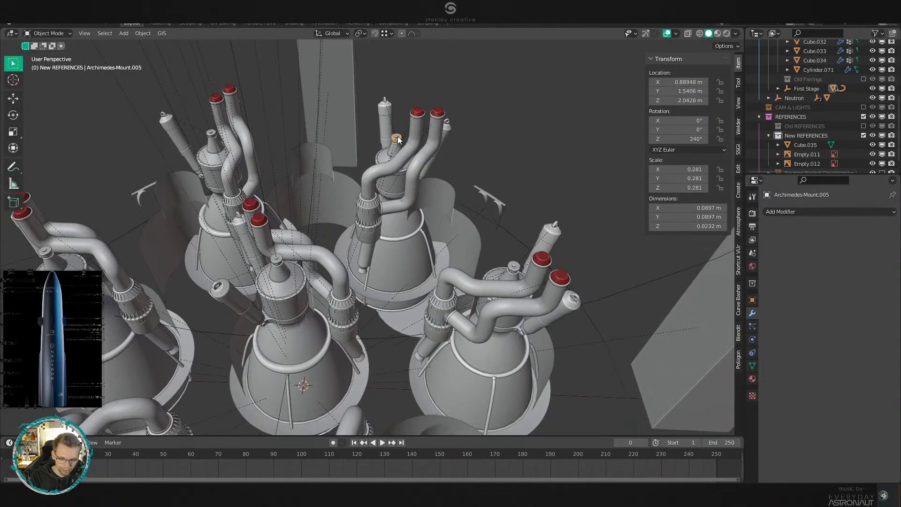
{"action": "key", "text": "shift+s"}
{"action": "type", "text": "rz"}
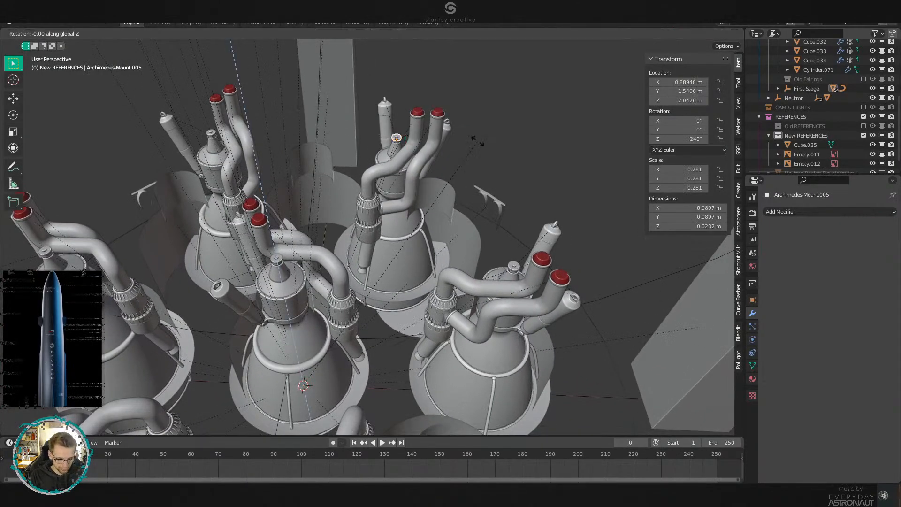
{"action": "type", "text": "11.25"}
{"action": "type", "text": "-"}
{"action": "key", "text": "Return"}
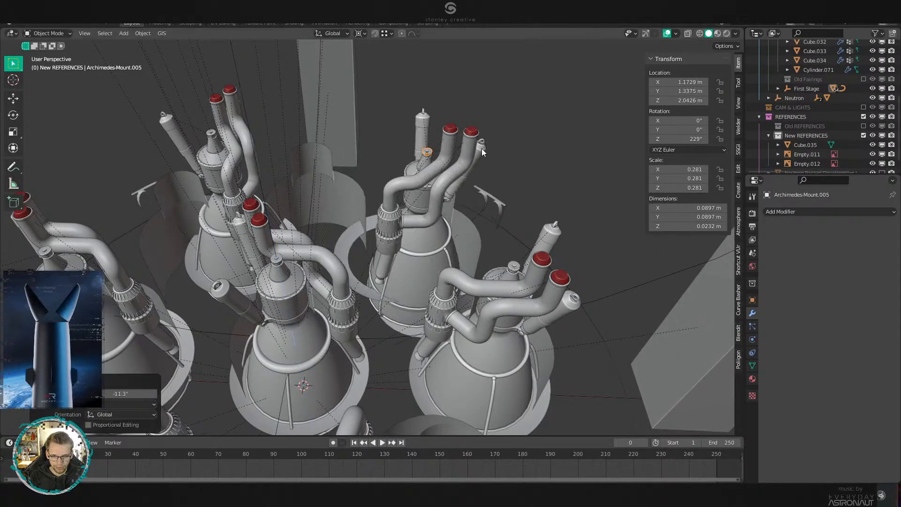
{"action": "key", "text": "ctrl+z"}
Rotate the outer engine at positive X and Y and its base ring by -15° around the global Z axis.
{"action": "middle_click_drag", "start_coordinate": [481, 148], "coordinate": [482, 88]}
{"action": "type", "text": "rz15-"}
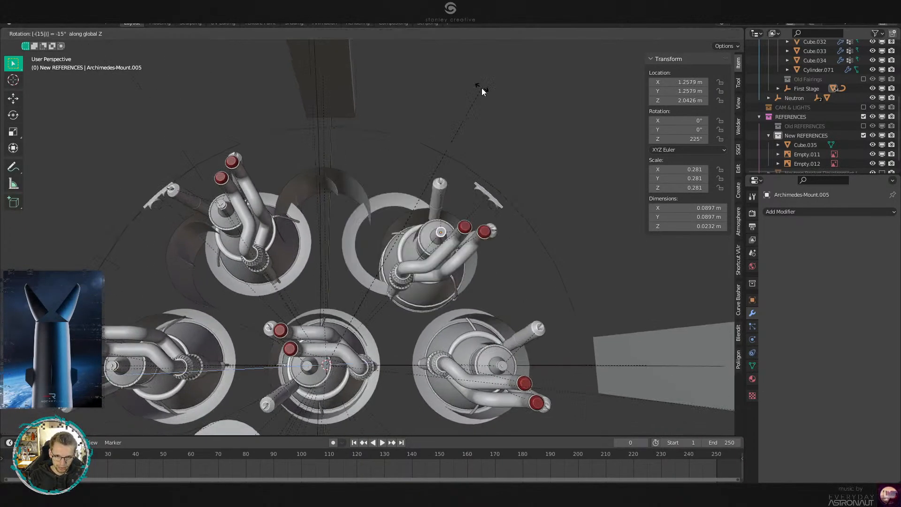
{"action": "key", "text": "Return"}
{"action": "left_click", "coordinate": [353, 271]}
{"action": "type", "text": "rz15-"}
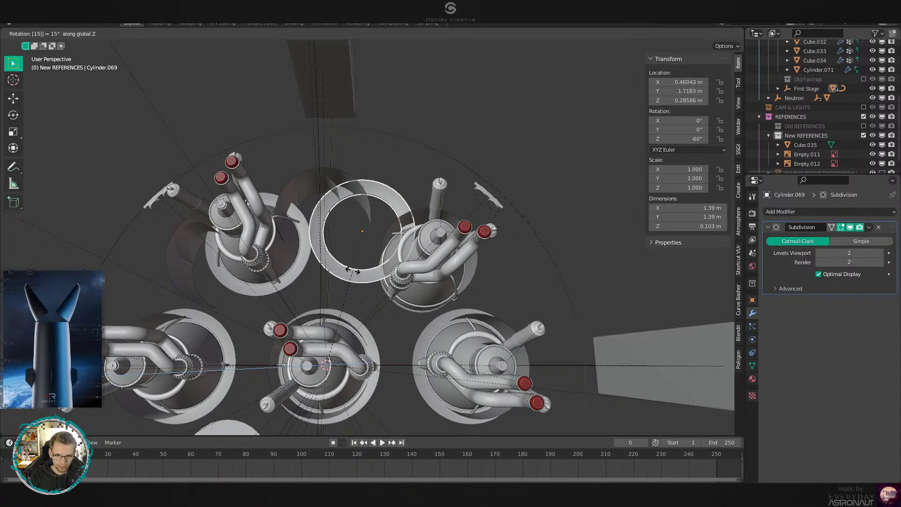
{"action": "key", "text": "Return"}
Rotate the outer engine at negative X and positive Y with its ring by -15° around Z, and repeat the rotation once.
{"action": "middle_click_drag", "start_coordinate": [300, 278], "coordinate": [399, 246], "text": "shift"}
{"action": "left_click", "coordinate": [340, 166]}
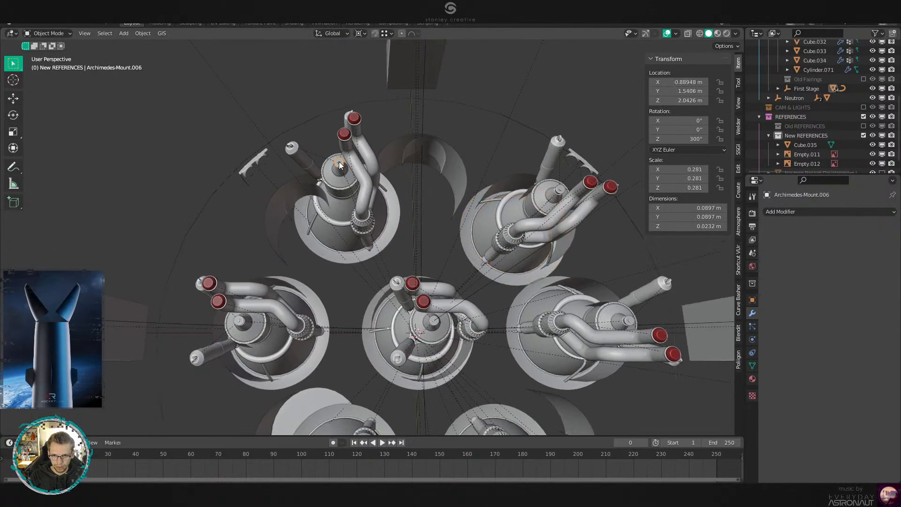
{"action": "left_click", "coordinate": [394, 215]}
{"action": "type", "text": "rz"}
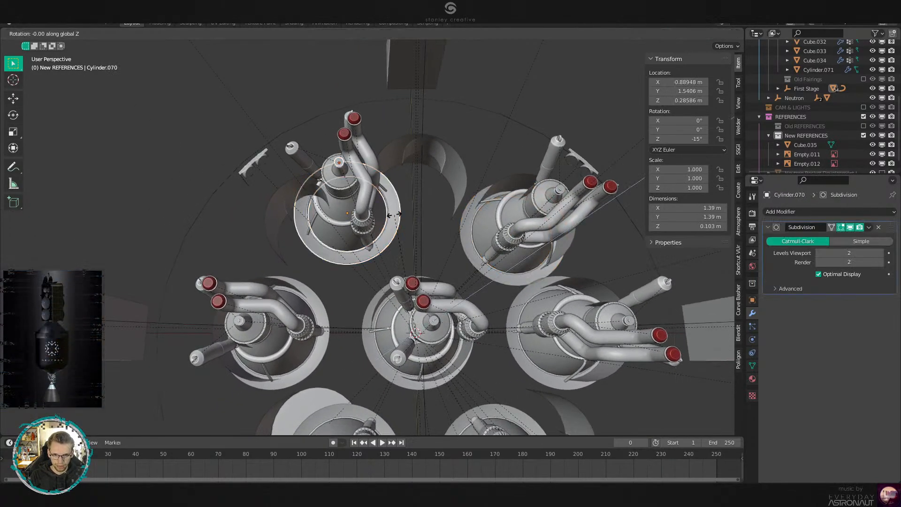
{"action": "type", "text": "15-"}
{"action": "key", "text": "Return"}
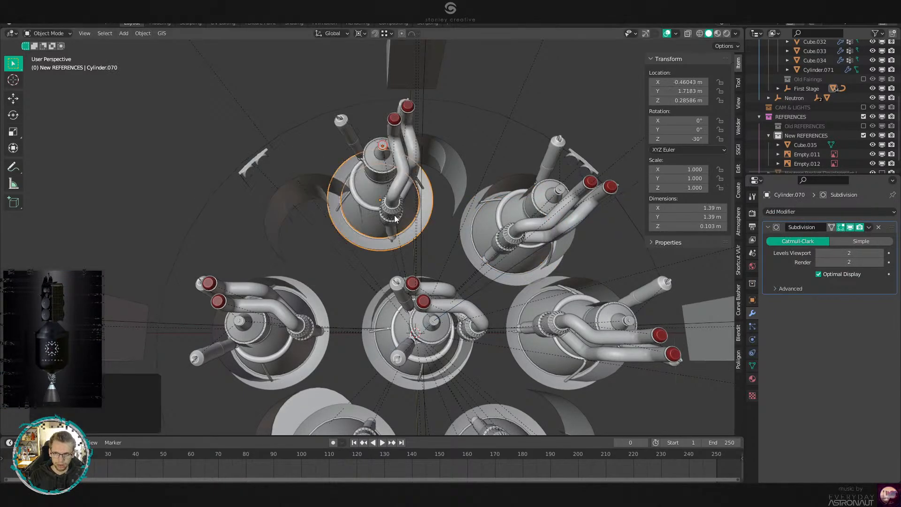
{"action": "key", "text": "shift+r"}
{"action": "middle_click_drag", "start_coordinate": [497, 216], "coordinate": [451, 237], "text": "shift"}
{"action": "middle_click_drag", "start_coordinate": [336, 306], "coordinate": [406, 247], "text": "shift"}
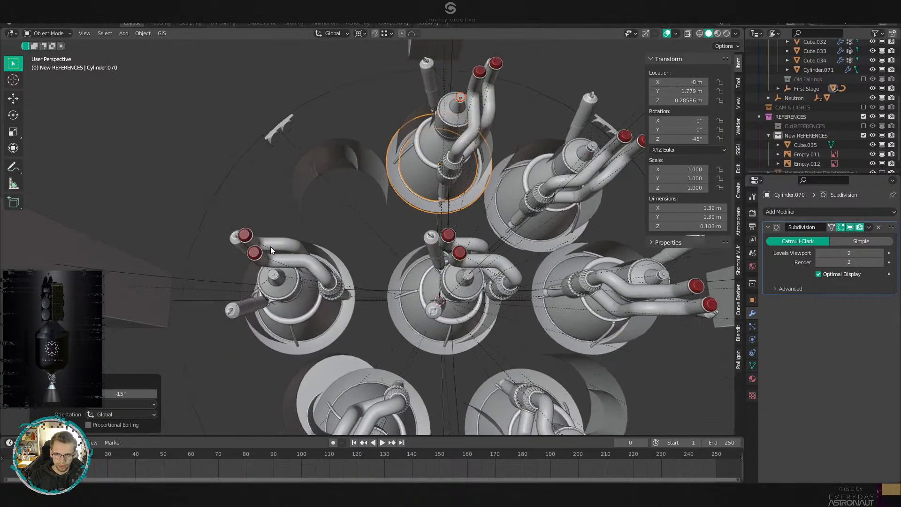
Rotate the outer engine at negative X and Y together with its base ring by -15° around Z.
{"action": "left_click", "coordinate": [274, 277]}
{"action": "middle_click_drag", "start_coordinate": [275, 277], "coordinate": [338, 308]}
{"action": "middle_click_drag", "start_coordinate": [338, 307], "coordinate": [369, 357]}
{"action": "left_click", "coordinate": [396, 362], "text": "shift"}
{"action": "type", "text": "rz15-"}
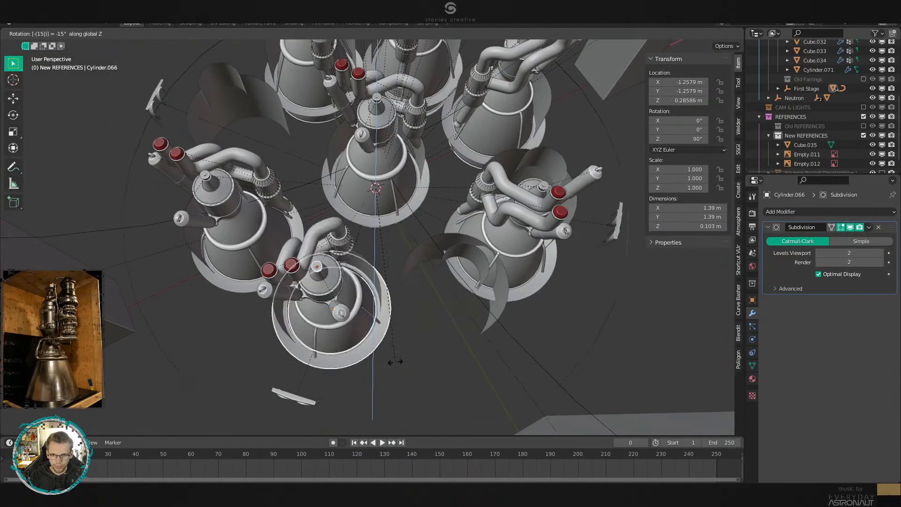
{"action": "key", "text": "Return"}
Rotate the outer engine at positive X and negative Y together with its base ring by -30° around Z.
{"action": "middle_click_drag", "start_coordinate": [590, 329], "coordinate": [424, 267]}
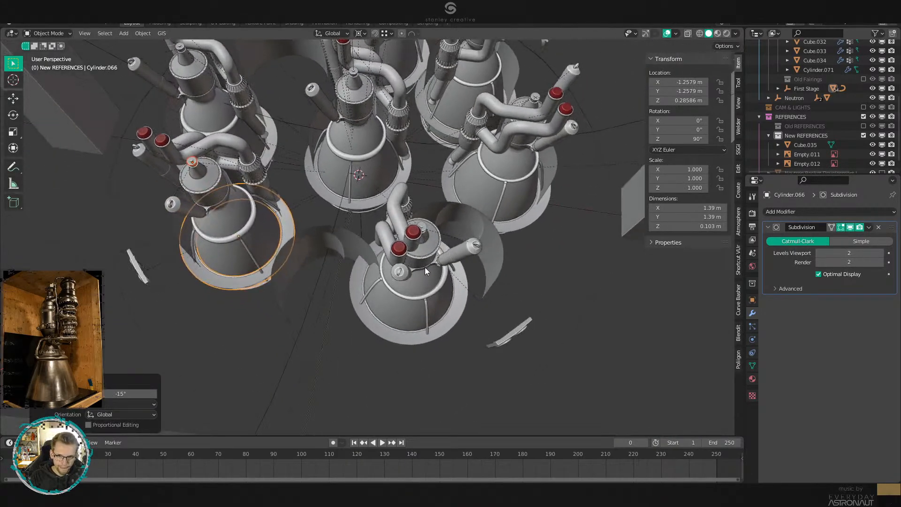
{"action": "left_click", "coordinate": [424, 231]}
{"action": "left_click", "coordinate": [447, 325]}
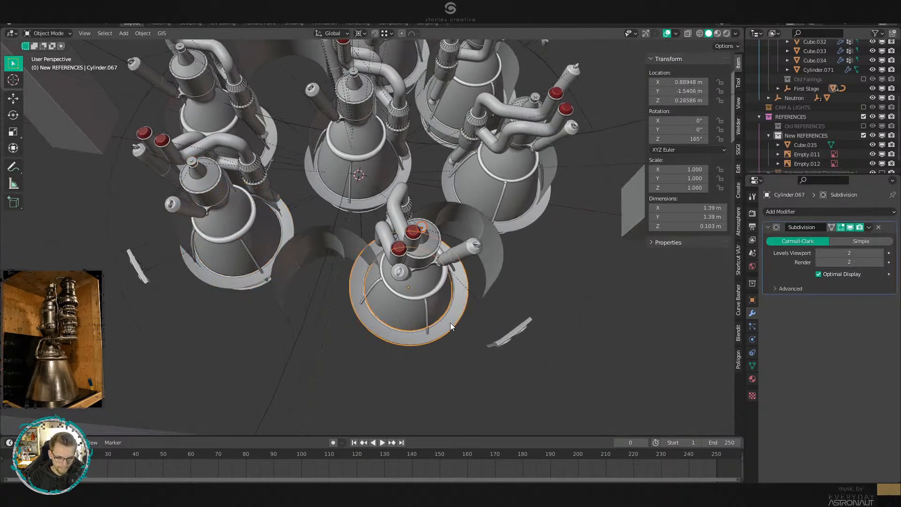
{"action": "type", "text": "rz-30"}
{"action": "key", "text": "Return"}
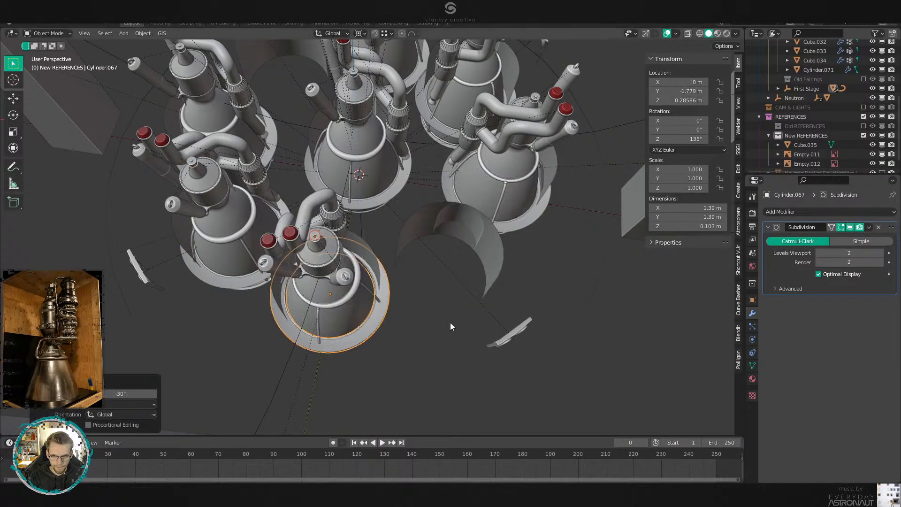
Duplicate the base ring of the engine at negative Y and rotate the copy 45° around Z.
{"action": "middle_click_drag", "start_coordinate": [449, 322], "coordinate": [551, 241]}
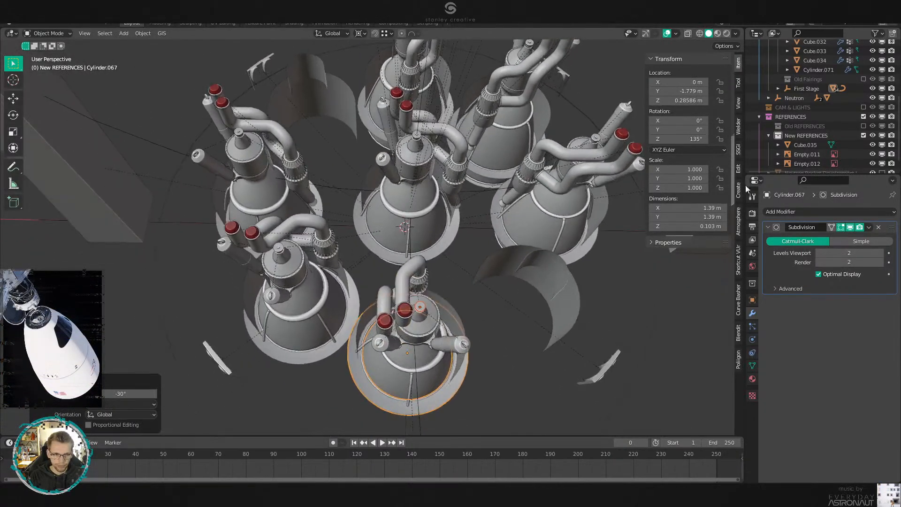
{"action": "key", "text": "shift+d"}
{"action": "type", "text": "r"}
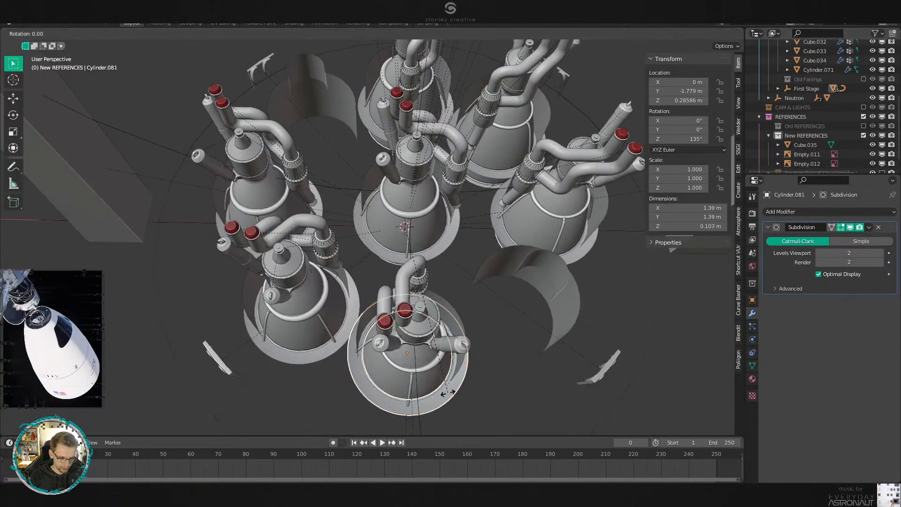
{"action": "type", "text": "z45"}
{"action": "key", "text": "Return"}
Duplicate the copied base ring and rotate the new copy 180° around Z to the opposite side.
{"action": "key", "text": "shift+d"}
{"action": "type", "text": "rz"}
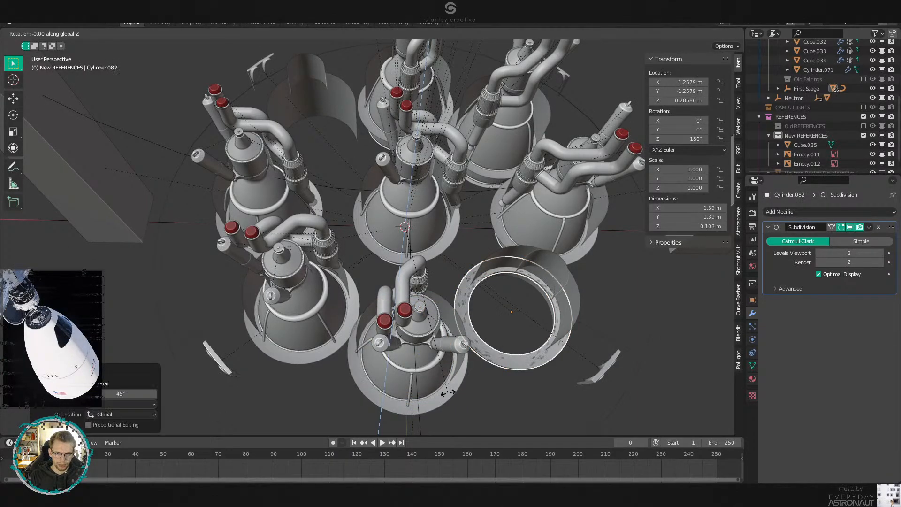
{"action": "type", "text": "180"}
{"action": "key", "text": "Return"}
Duplicate the engine at negative Y with its whole Archimedes-Mount hierarchy and rotate the copy 45° around Z.
{"action": "left_click", "coordinate": [421, 307]}
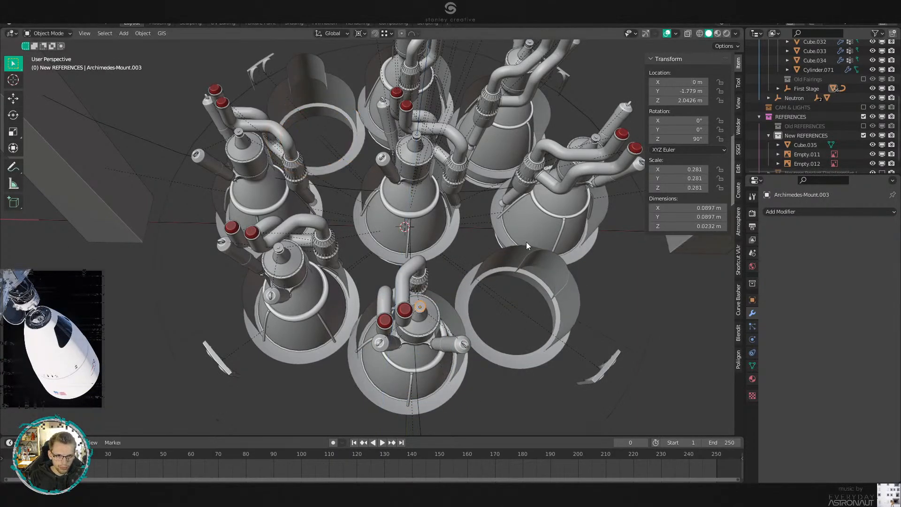
{"action": "scroll", "coordinate": [846, 153], "scroll_direction": "up", "scroll_amount": 5}
{"action": "scroll", "coordinate": [789, 125], "scroll_direction": "down", "scroll_amount": 4}
{"action": "left_click", "coordinate": [778, 101]}
{"action": "scroll", "coordinate": [792, 87], "scroll_direction": "down", "scroll_amount": 2}
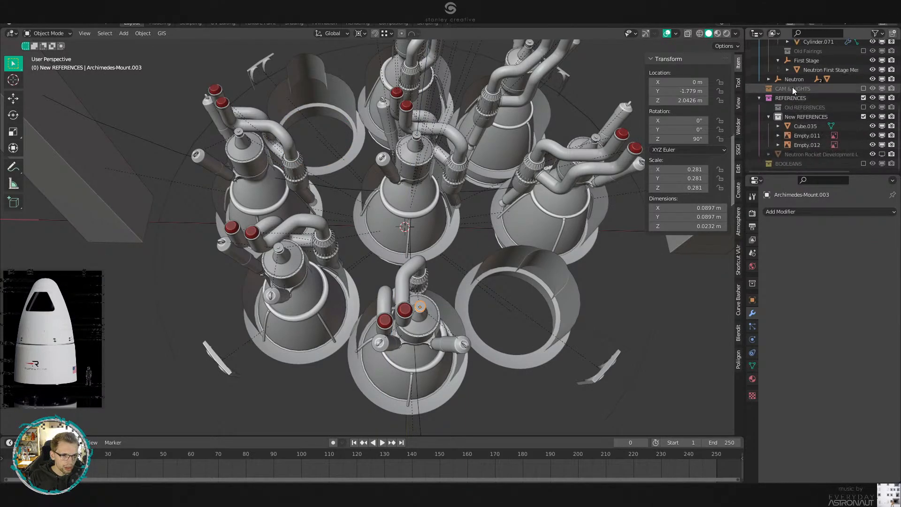
{"action": "scroll", "coordinate": [826, 111], "scroll_direction": "down", "scroll_amount": 5}
{"action": "scroll", "coordinate": [828, 115], "scroll_direction": "down", "scroll_amount": 5}
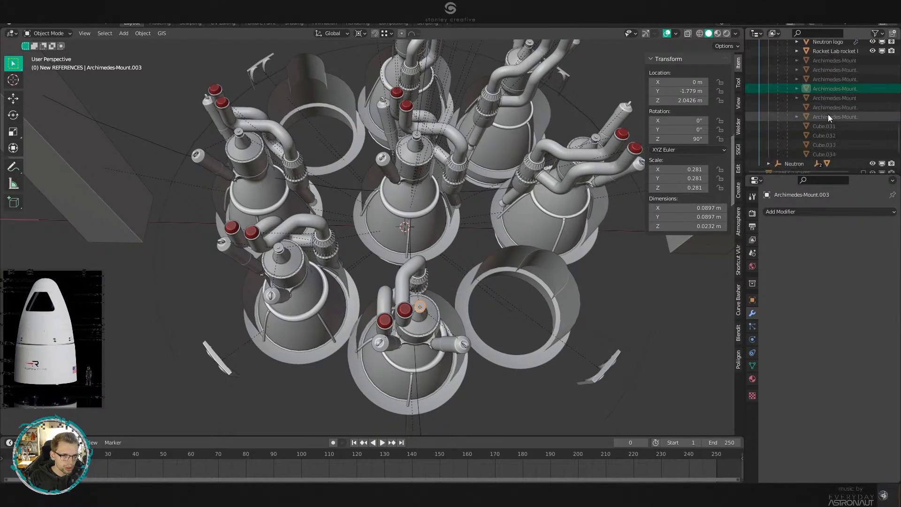
{"action": "right_click", "coordinate": [837, 89]}
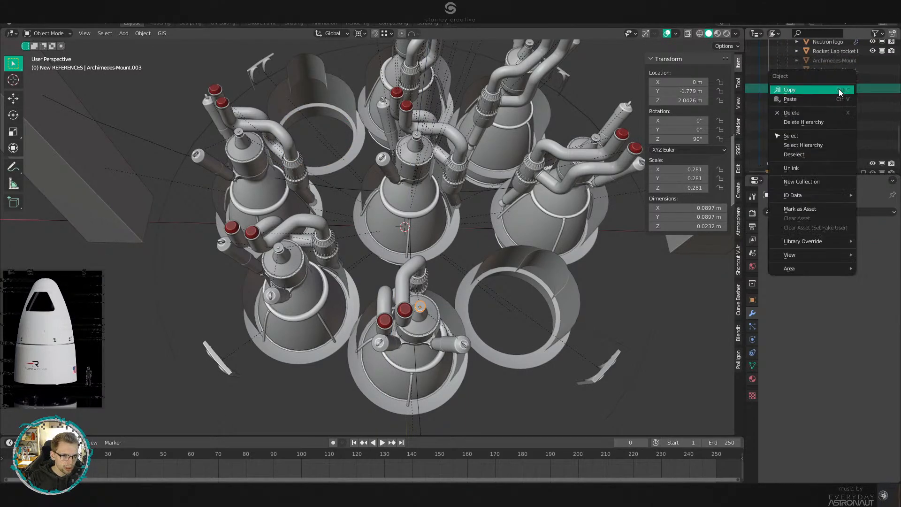
{"action": "left_click", "coordinate": [826, 145]}
{"action": "type", "text": "grz"}
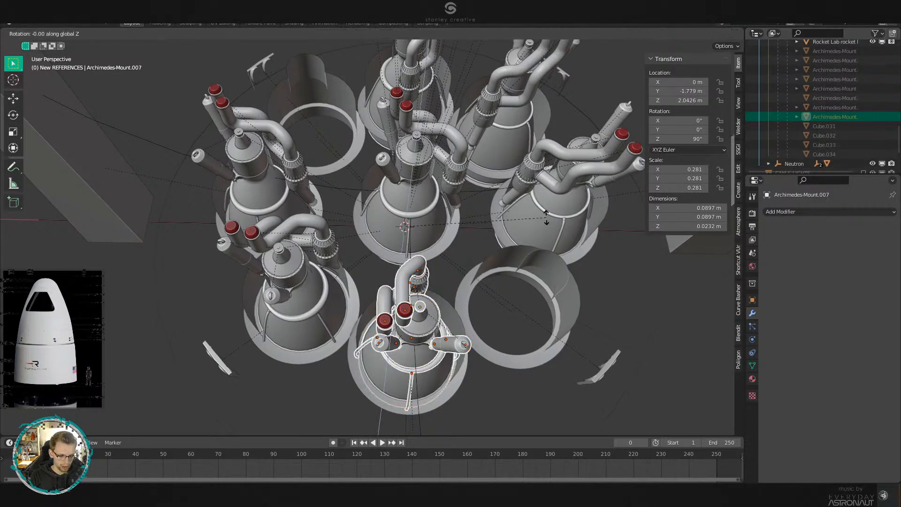
{"action": "type", "text": "45"}
{"action": "key", "text": "Return"}
Duplicate the copied engine hierarchy and rotate the new copy 180° around Z into the opposite empty ring.
{"action": "key", "text": "shift+d"}
{"action": "type", "text": "rz180"}
{"action": "key", "text": "Return"}
{"action": "key", "text": "alt+a"}
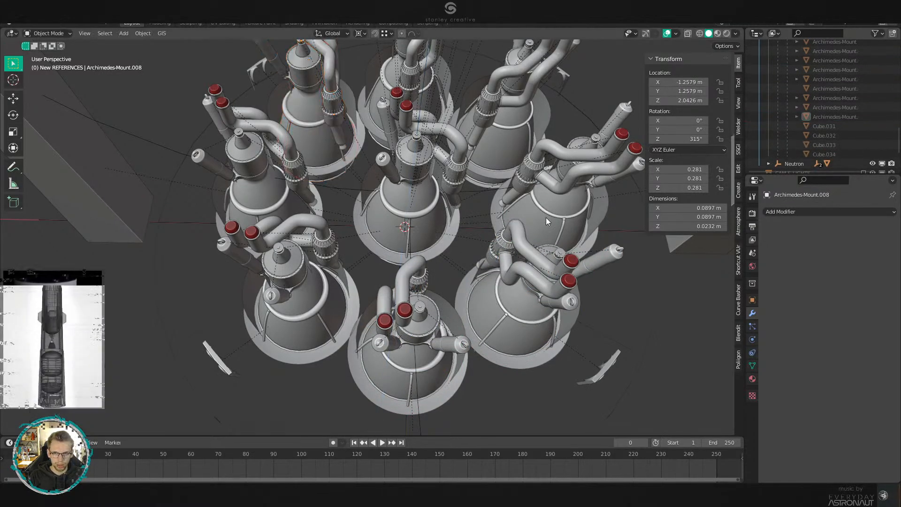
In the first stage mesh, rotate the radial base rib at positive X and negative Y by 7.5° around Z.
{"action": "scroll", "coordinate": [812, 137], "scroll_direction": "down", "scroll_amount": 5}
{"action": "scroll", "coordinate": [812, 137], "scroll_direction": "down", "scroll_amount": 5}
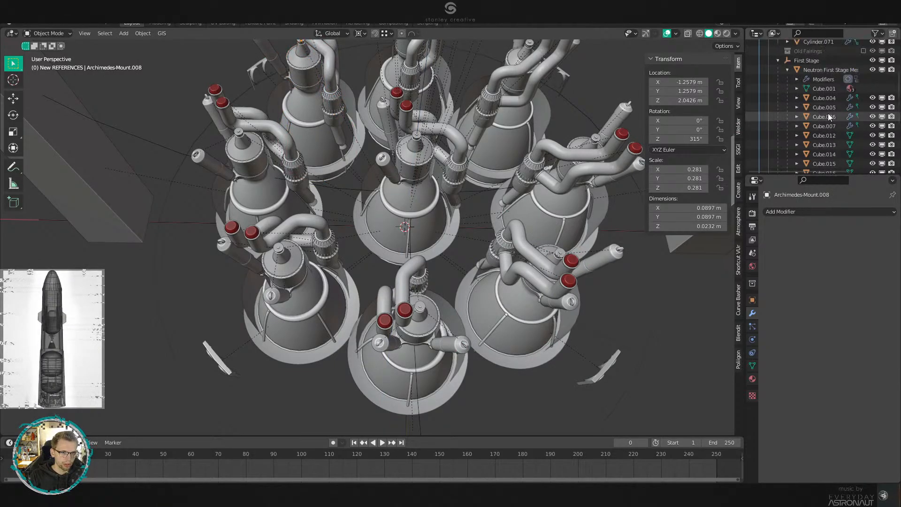
{"action": "scroll", "coordinate": [494, 182], "scroll_direction": "down", "scroll_amount": 6}
{"action": "mouse_move", "coordinate": [478, 140]}
{"action": "middle_mouse_down"}
{"action": "mouse_move", "coordinate": [475, 94]}
{"action": "mouse_move", "coordinate": [469, 155]}
{"action": "middle_mouse_up"}
{"action": "scroll", "coordinate": [469, 195], "scroll_direction": "up", "scroll_amount": 4}
{"action": "scroll", "coordinate": [494, 235], "scroll_direction": "up", "scroll_amount": 3}
{"action": "middle_click_drag", "start_coordinate": [495, 234], "coordinate": [479, 186], "text": "shift"}
{"action": "scroll", "coordinate": [479, 186], "scroll_direction": "down", "scroll_amount": 1}
{"action": "left_click", "coordinate": [515, 181]}
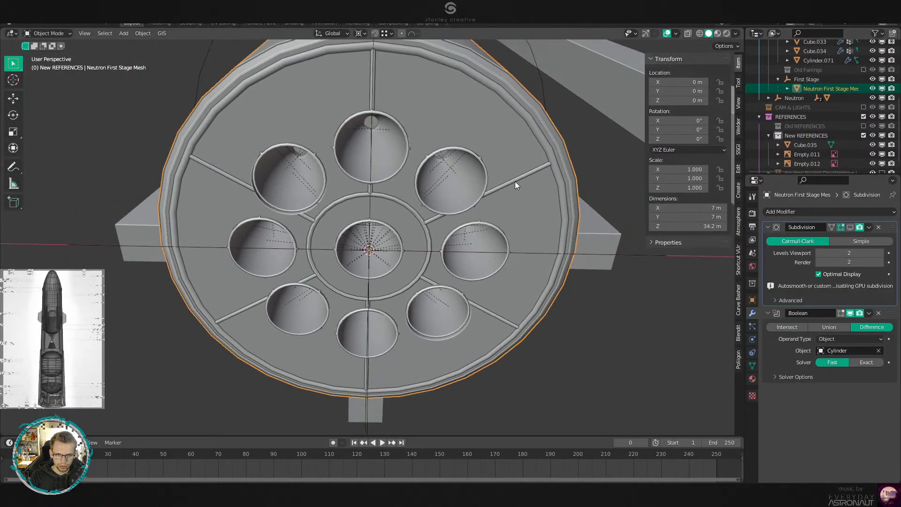
{"action": "key", "text": "Tab"}
{"action": "left_click", "coordinate": [515, 181], "text": "alt"}
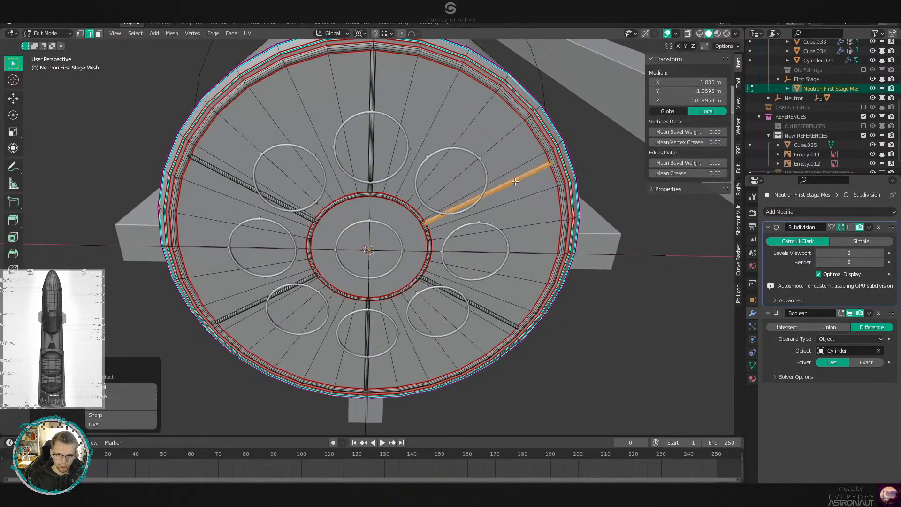
{"action": "type", "text": "rz"}
{"action": "type", "text": "15"}
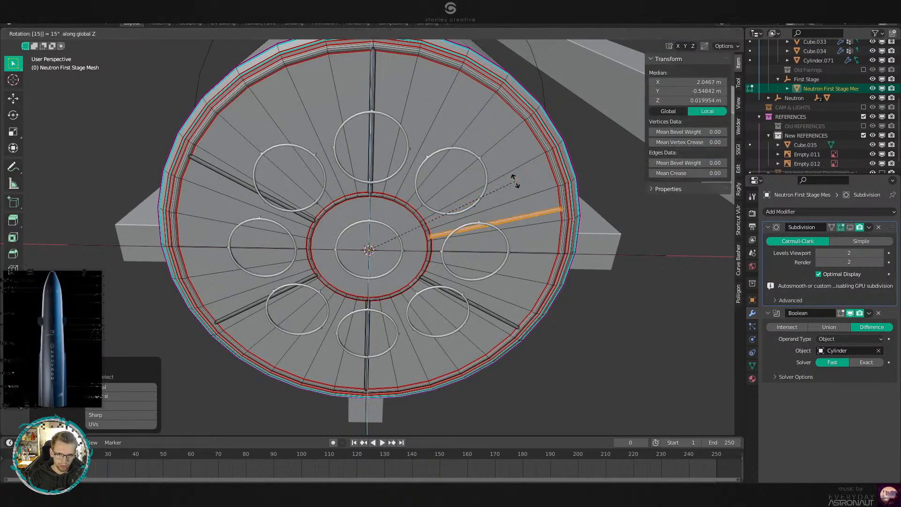
{"action": "key", "text": "BackSpace"}
{"action": "key", "text": "BackSpace"}
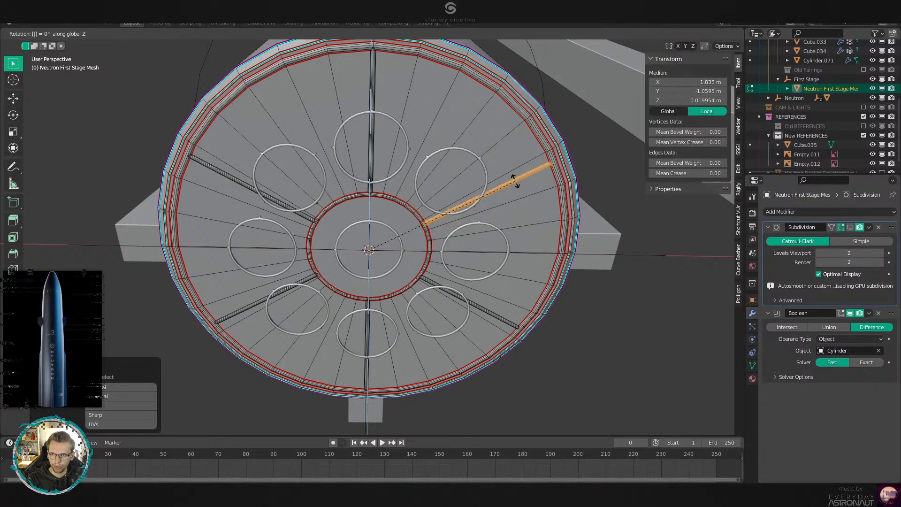
{"action": "type", "text": "7.5"}
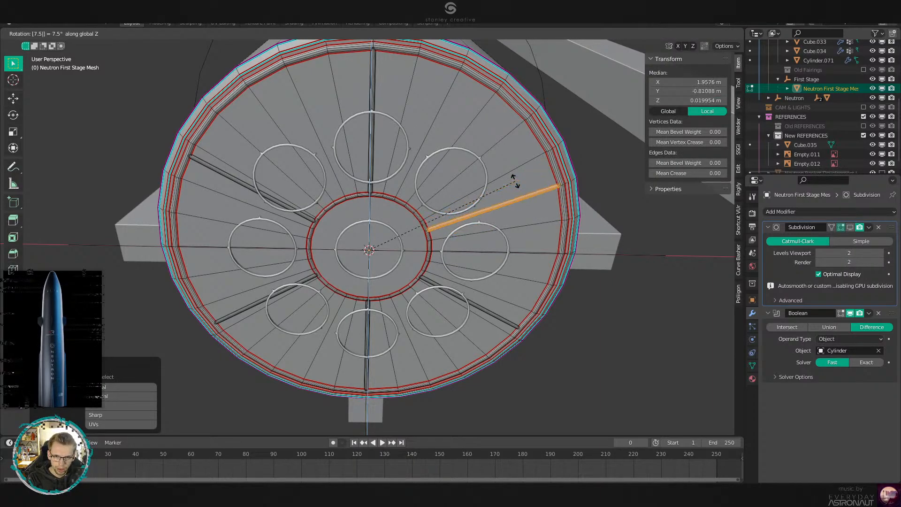
{"action": "key", "text": "Return"}
{"action": "key", "text": "alt+a"}
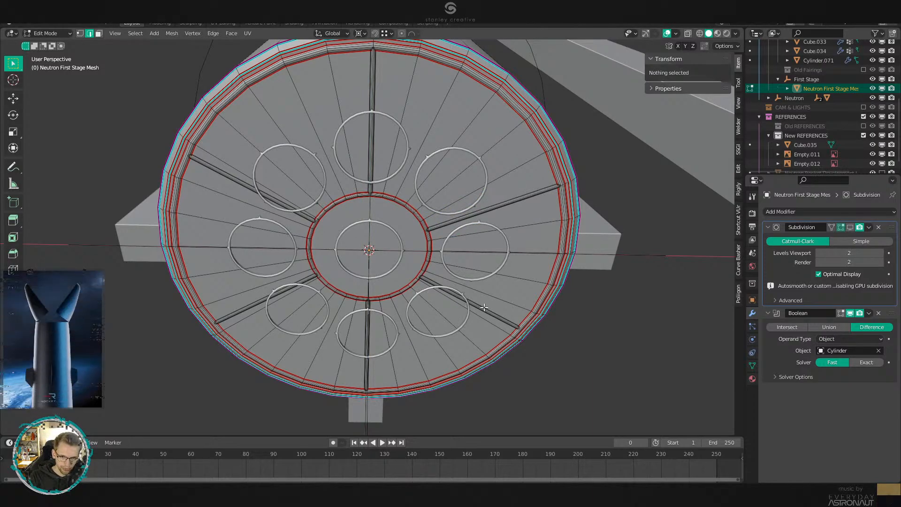
Delete the other five radial ribs on the first stage base, keeping only the rotated one.
{"action": "key", "text": "grave"}
{"action": "key", "text": "Escape"}
{"action": "key", "text": "l"}
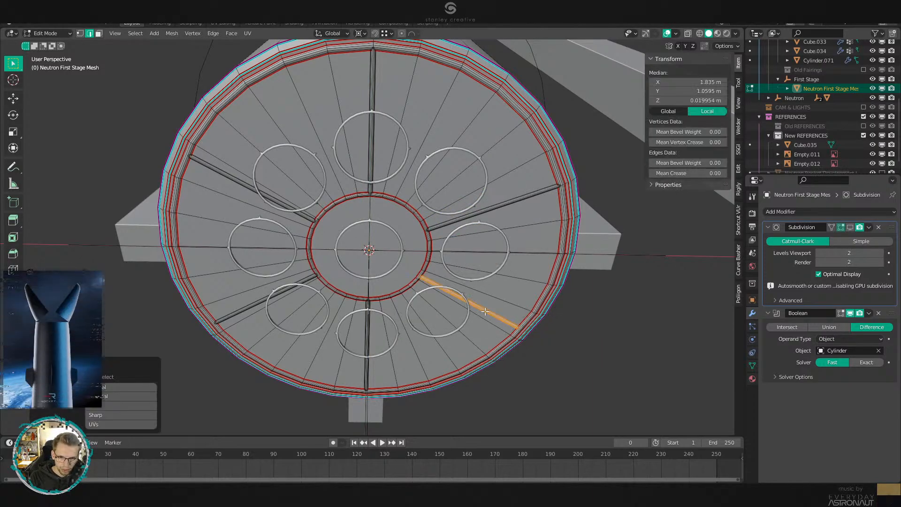
{"action": "key", "text": "l"}
{"action": "key", "text": "l"}
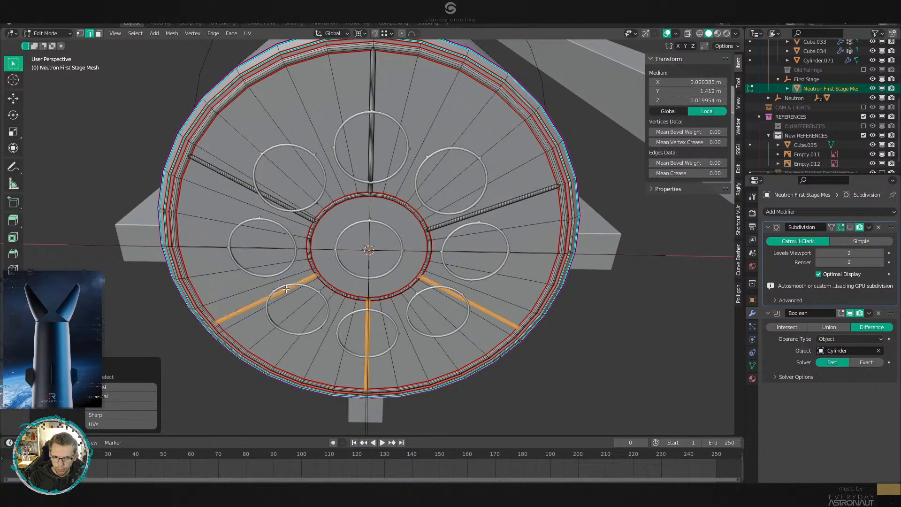
{"action": "key", "text": "l"}
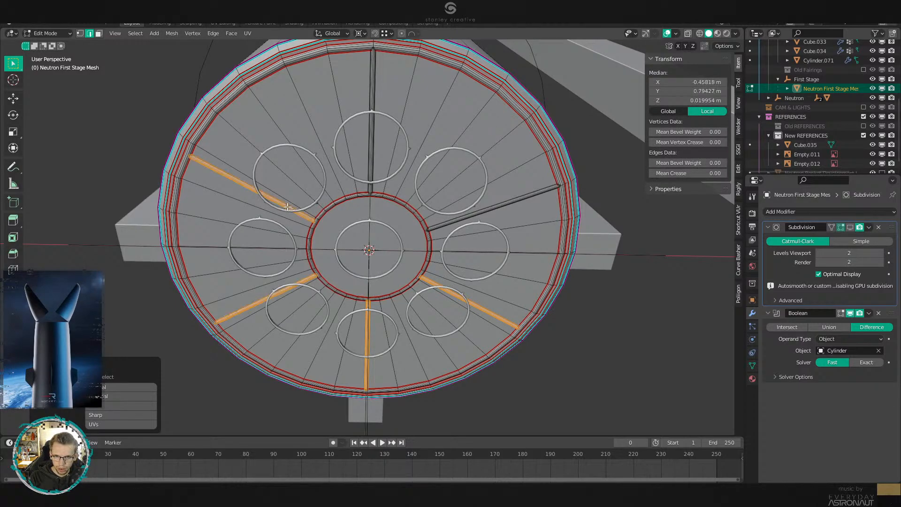
{"action": "key", "text": "alt+a"}
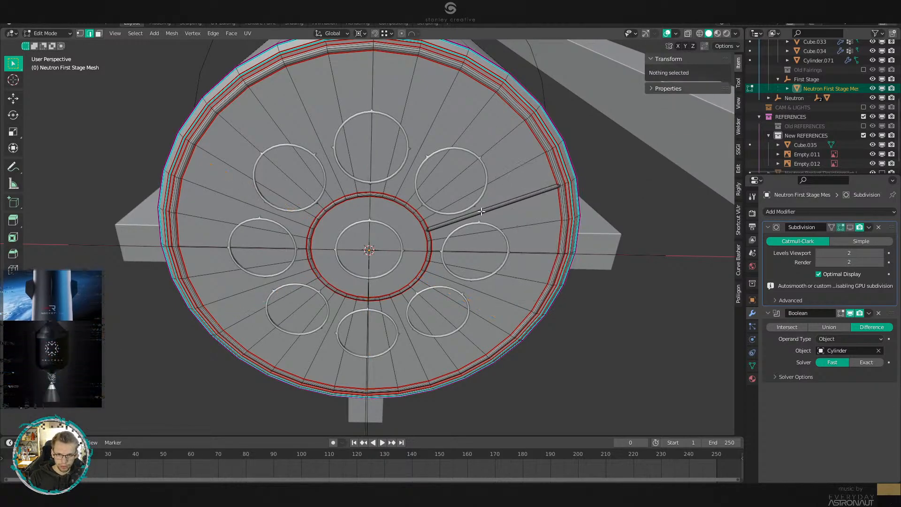
Duplicate the remaining rib at 45° around Z and repeat it around the base for eight evenly spaced ribs.
{"action": "key", "text": "l"}
{"action": "key", "text": "shift+d"}
{"action": "type", "text": "rz45"}
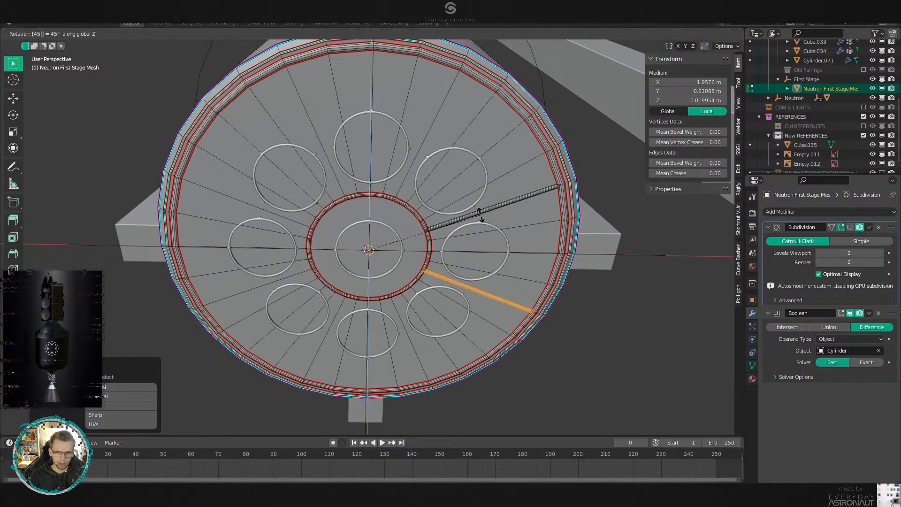
{"action": "key", "text": "Return"}
{"action": "key", "text": "shift+r"}
{"action": "key", "text": "shift+r"}
{"action": "key", "text": "shift+r"}
{"action": "key", "text": "shift+r"}
{"action": "key", "text": "shift+r"}
{"action": "key", "text": "shift+r"}
{"action": "key", "text": "Tab"}
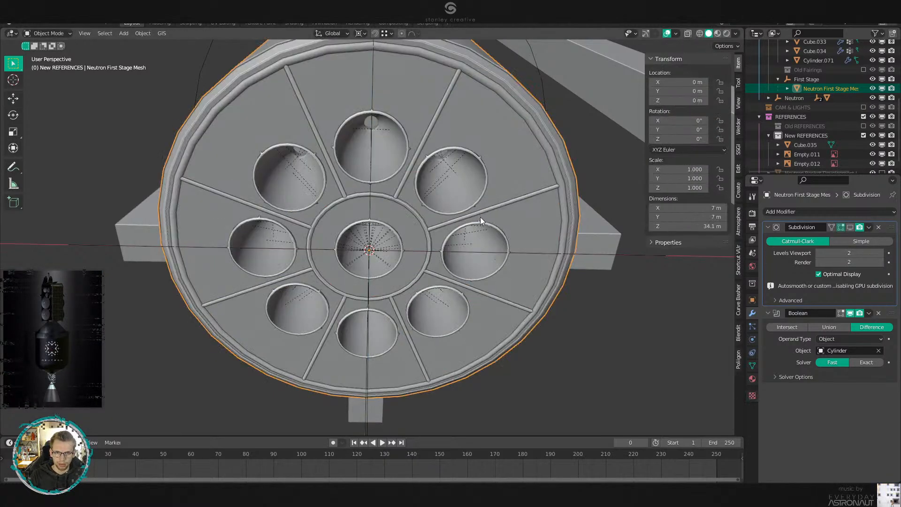
Switch the transform pivot point away from the 3D cursor and save the file.
{"action": "middle_click_drag", "start_coordinate": [480, 216], "coordinate": [479, 228]}
{"action": "key", "text": "alt+a"}
{"action": "key", "text": "z"}
{"action": "left_click", "coordinate": [535, 255]}
{"action": "key", "text": "period"}
{"action": "left_click", "coordinate": [538, 202]}
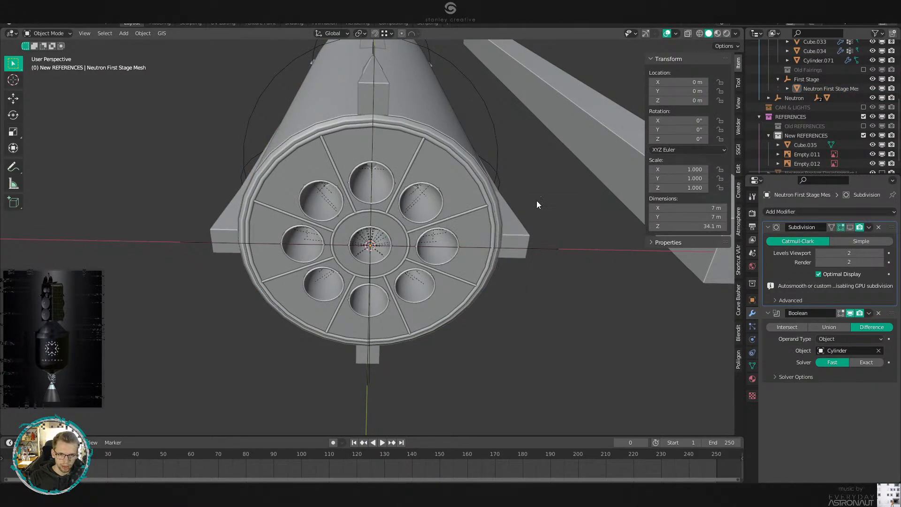
{"action": "key", "text": "ctrl+s"}
Inspect the rocket base and its nine engine openings in material preview.
{"action": "key", "text": "z"}
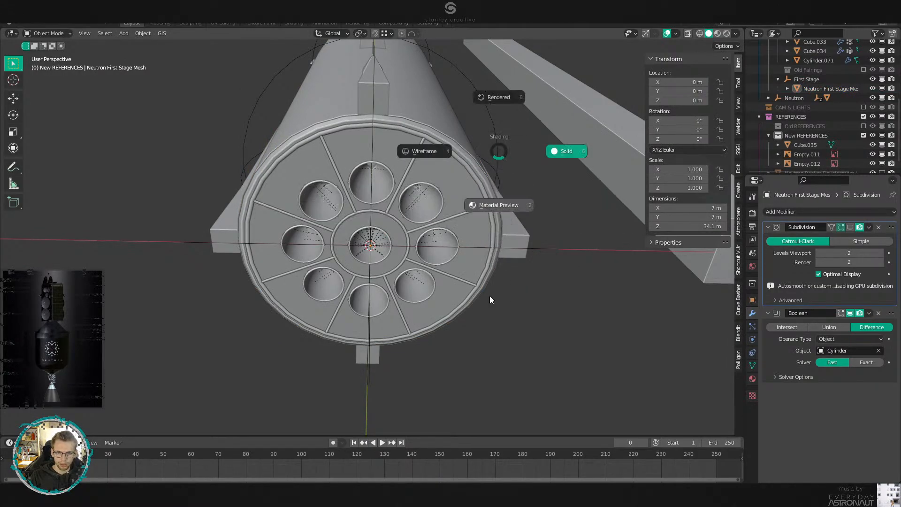
{"action": "left_click", "coordinate": [489, 338]}
{"action": "scroll", "coordinate": [489, 339], "scroll_direction": "up", "scroll_amount": 6}
{"action": "scroll", "coordinate": [491, 288], "scroll_direction": "down", "scroll_amount": 5}
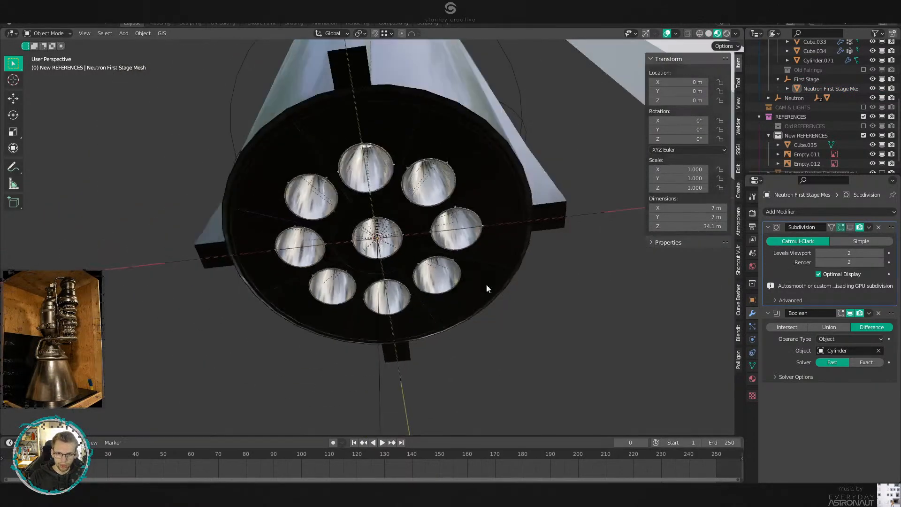
{"action": "middle_click_drag", "start_coordinate": [491, 288], "coordinate": [328, 229]}
{"action": "scroll", "coordinate": [328, 230], "scroll_direction": "up", "scroll_amount": 4}
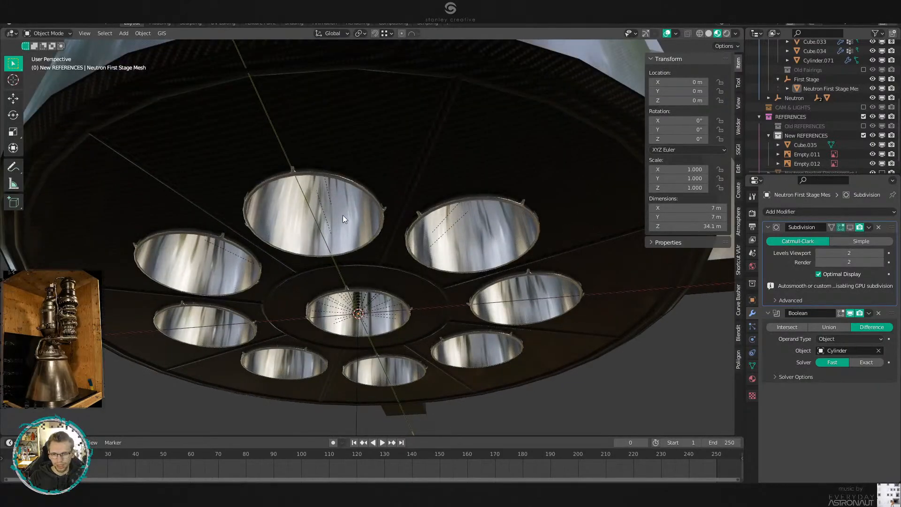
{"action": "scroll", "coordinate": [347, 230], "scroll_direction": "down", "scroll_amount": 2}
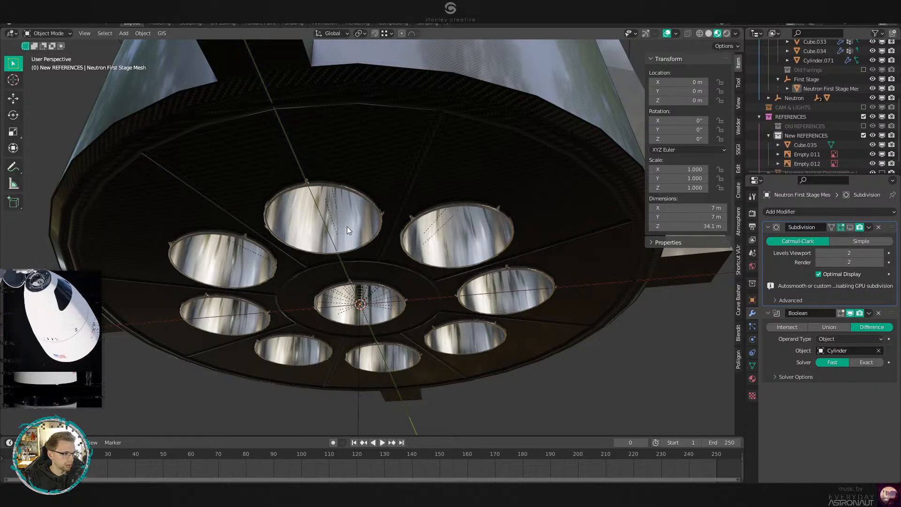
Add a cylinder with a 0.5 m radius and 2.1 m depth at the base centre as a size comparison.
{"action": "key", "text": "KP_1"}
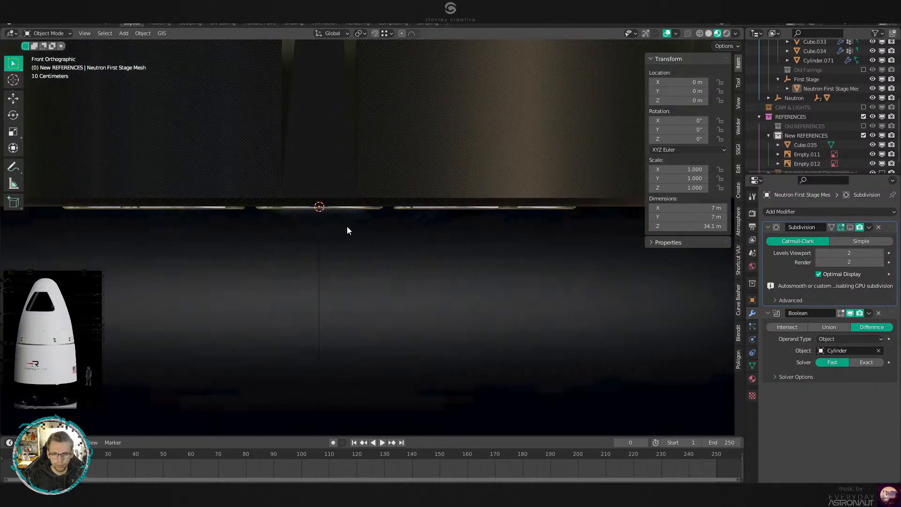
{"action": "scroll", "coordinate": [426, 199], "scroll_direction": "up", "scroll_amount": 3}
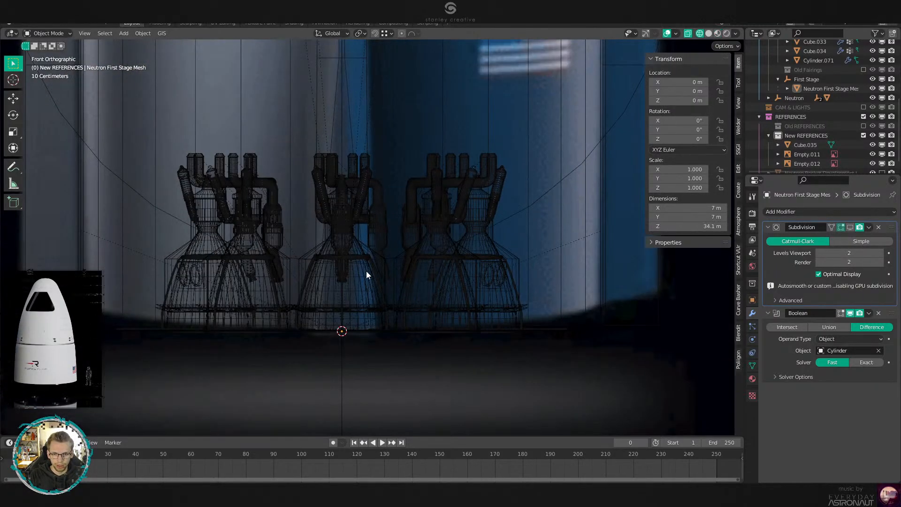
{"action": "key", "text": "shift+a"}
{"action": "key", "text": "shift+a"}
{"action": "mouse_move", "coordinate": [314, 85]}
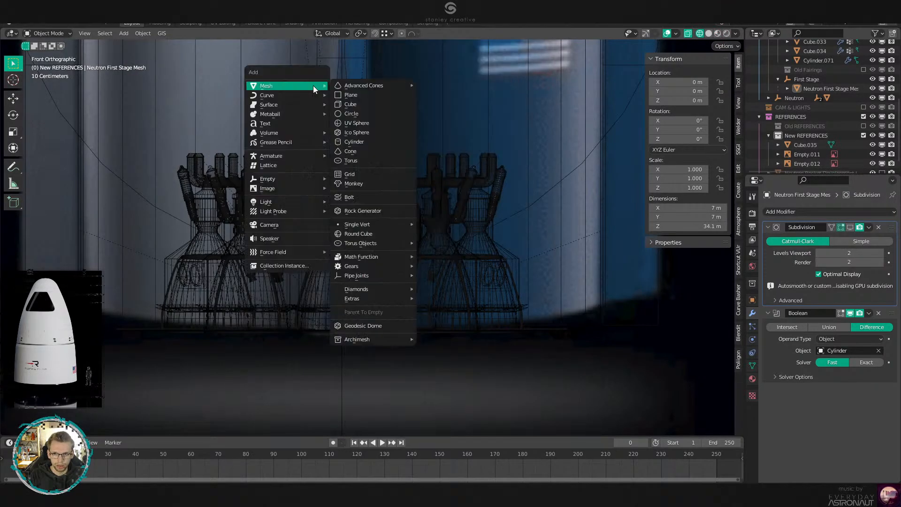
{"action": "left_click", "coordinate": [367, 140]}
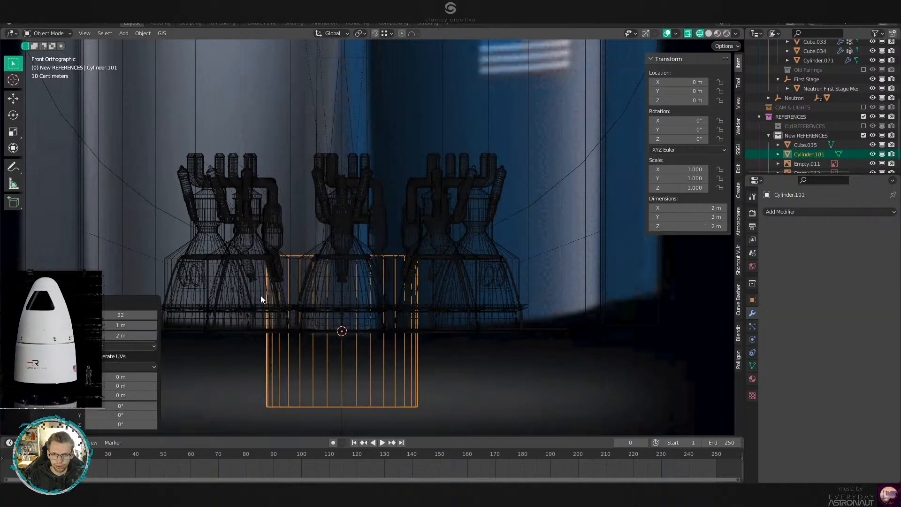
{"action": "double_click", "coordinate": [128, 325]}
{"action": "type", "text": "0.5"}
{"action": "key", "text": "Return"}
Raise the cylinder's mesh by 1.05 m along Z so that it stands on the base plane.
{"action": "key", "text": "Tab"}
{"action": "type", "text": "gz"}
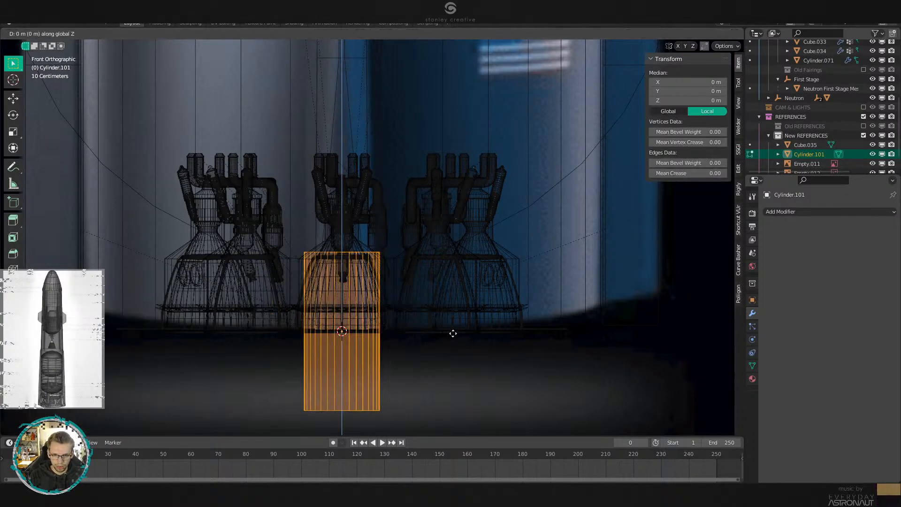
{"action": "type", "text": "1.05"}
{"action": "key", "text": "Return"}
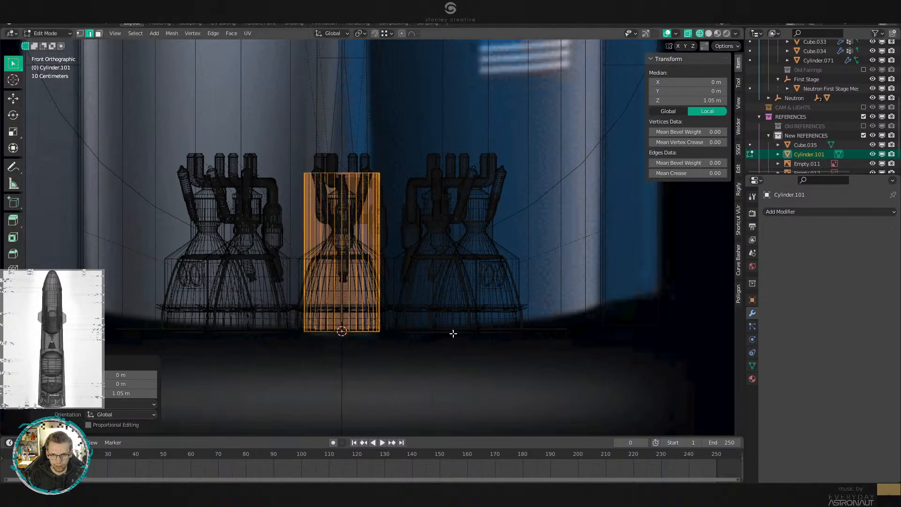
{"action": "key", "text": "Tab"}
Compare the cylinder's diameter and height with the centre engine, trying out a smaller uniform scale.
{"action": "scroll", "coordinate": [392, 286], "scroll_direction": "up", "scroll_amount": 3}
{"action": "mouse_move", "coordinate": [414, 236]}
{"action": "middle_mouse_down", "text": "shift"}
{"action": "mouse_move", "coordinate": [421, 234]}
{"action": "mouse_move", "coordinate": [383, 308]}
{"action": "mouse_move", "coordinate": [564, 281]}
{"action": "mouse_move", "coordinate": [367, 286]}
{"action": "mouse_move", "coordinate": [435, 262]}
{"action": "mouse_move", "coordinate": [458, 243]}
{"action": "middle_mouse_up", "text": "shift"}
{"action": "key", "text": "shift+z"}
{"action": "scroll", "coordinate": [438, 241], "scroll_direction": "up", "scroll_amount": 4}
{"action": "scroll", "coordinate": [367, 286], "scroll_direction": "up", "scroll_amount": 2}
{"action": "key", "text": "s"}
{"action": "right_click", "coordinate": [472, 245]}
{"action": "scroll", "coordinate": [416, 187], "scroll_direction": "up", "scroll_amount": 2}
{"action": "middle_click_drag", "start_coordinate": [417, 188], "coordinate": [417, 228]}
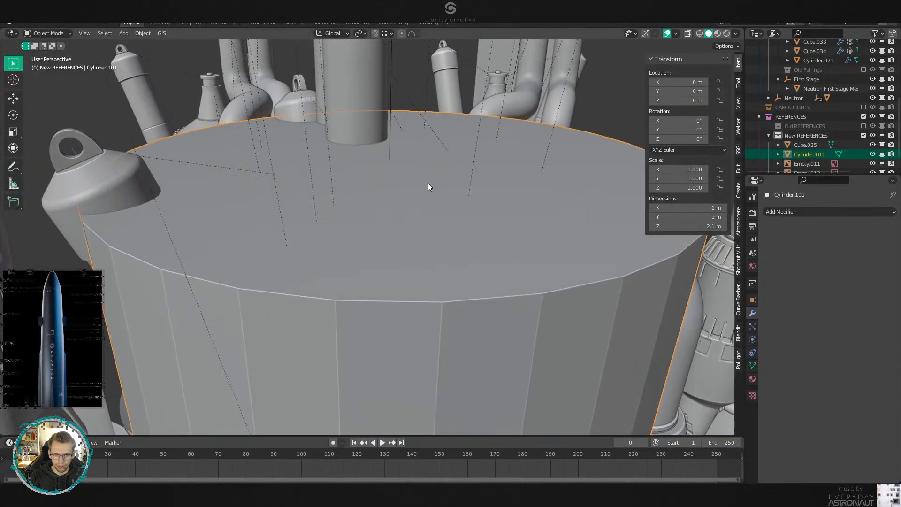
{"action": "key", "text": "s"}
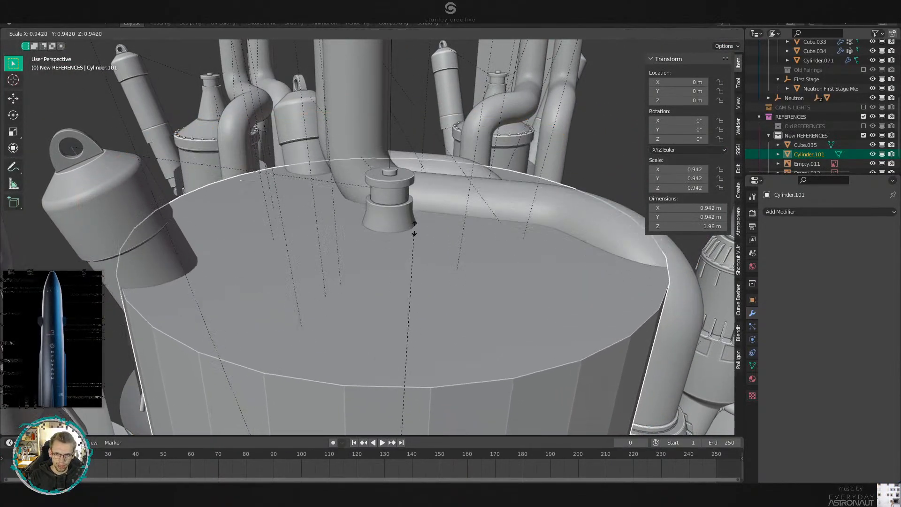
{"action": "right_click", "coordinate": [399, 254]}
{"action": "scroll", "coordinate": [408, 247], "scroll_direction": "down", "scroll_amount": 4}
{"action": "middle_click_drag", "start_coordinate": [417, 267], "coordinate": [494, 224]}
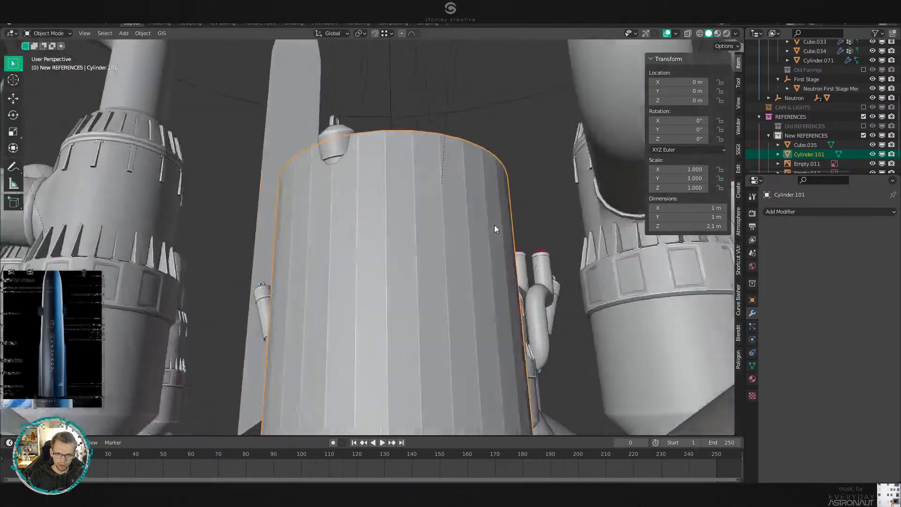
Delete the comparison cylinder and view the rocket base from the front.
{"action": "scroll", "coordinate": [488, 262], "scroll_direction": "down", "scroll_amount": 6}
{"action": "middle_click_drag", "start_coordinate": [474, 339], "coordinate": [476, 261]}
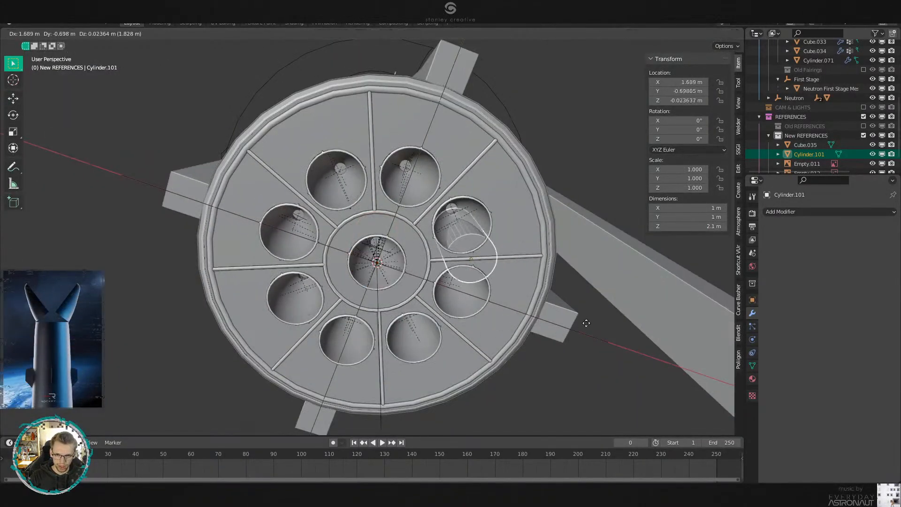
{"action": "key", "text": "Delete"}
{"action": "key", "text": "KP_1"}
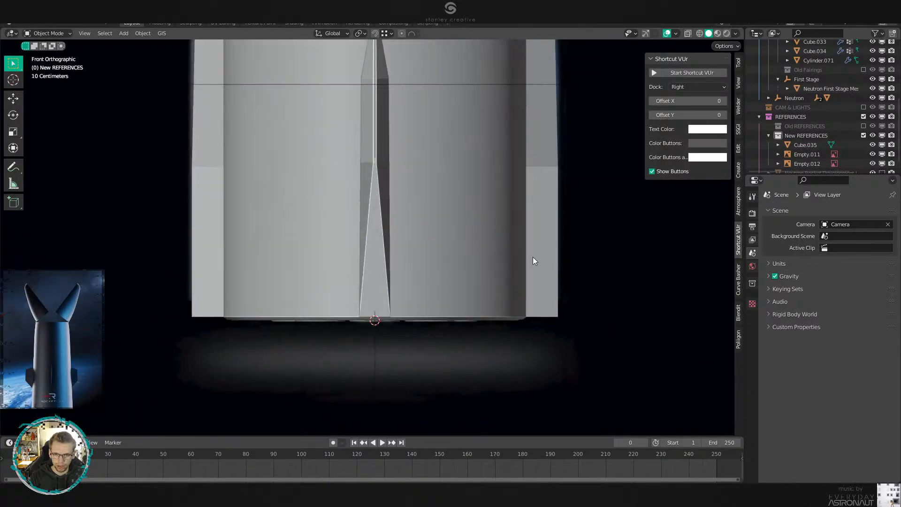
Examine the engine section in the front cutaway reference and the nine engine openings on the underside of the base.
{"action": "scroll", "coordinate": [533, 257], "scroll_direction": "down", "scroll_amount": 5}
{"action": "scroll", "coordinate": [432, 190], "scroll_direction": "up", "scroll_amount": 8}
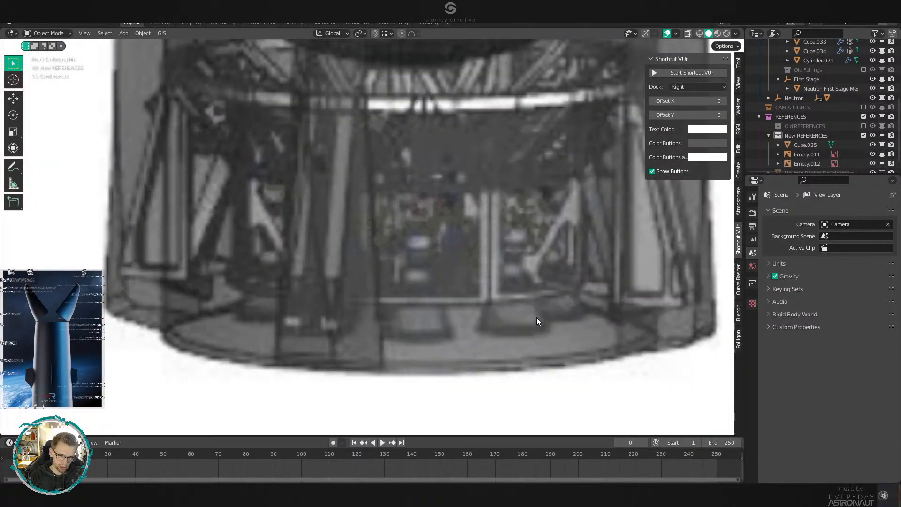
{"action": "scroll", "coordinate": [537, 317], "scroll_direction": "down", "scroll_amount": 9}
{"action": "middle_click_drag", "start_coordinate": [537, 317], "coordinate": [283, 283], "text": "shift"}
{"action": "scroll", "coordinate": [386, 300], "scroll_direction": "up", "scroll_amount": 5}
{"action": "middle_click_drag", "start_coordinate": [386, 300], "coordinate": [456, 295], "text": "shift"}
{"action": "middle_click_drag", "start_coordinate": [455, 295], "coordinate": [461, 248]}
{"action": "scroll", "coordinate": [461, 248], "scroll_direction": "up", "scroll_amount": 3}
{"action": "middle_click_drag", "start_coordinate": [391, 270], "coordinate": [436, 232], "text": "shift"}
{"action": "scroll", "coordinate": [456, 275], "scroll_direction": "up", "scroll_amount": 2}
{"action": "scroll", "coordinate": [432, 247], "scroll_direction": "down", "scroll_amount": 2}
{"action": "scroll", "coordinate": [792, 157], "scroll_direction": "down", "scroll_amount": 1}
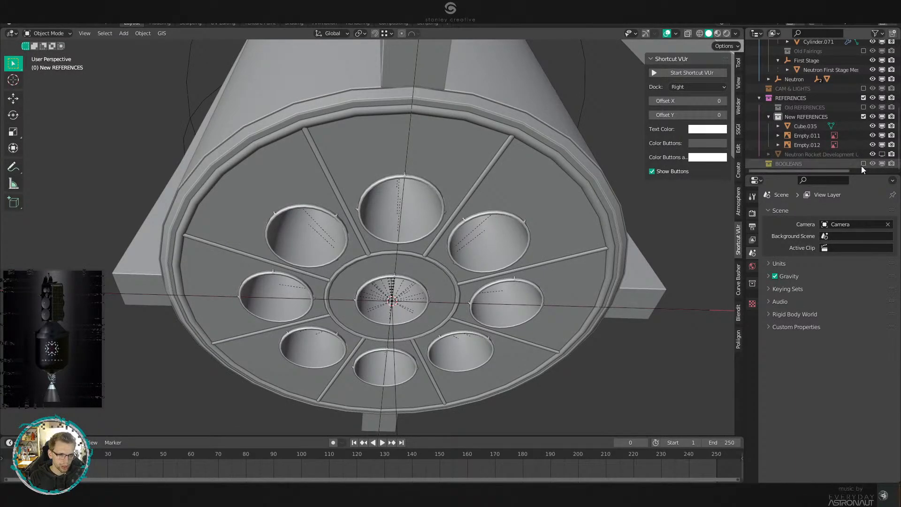
Enable the BOOLEANS collection and select its Cylinder cutter for the engine openings.
{"action": "left_click", "coordinate": [863, 164]}
{"action": "scroll", "coordinate": [855, 162], "scroll_direction": "down", "scroll_amount": 6}
{"action": "left_click", "coordinate": [799, 164]}
{"action": "middle_click_drag", "start_coordinate": [573, 227], "coordinate": [537, 213], "text": "shift"}
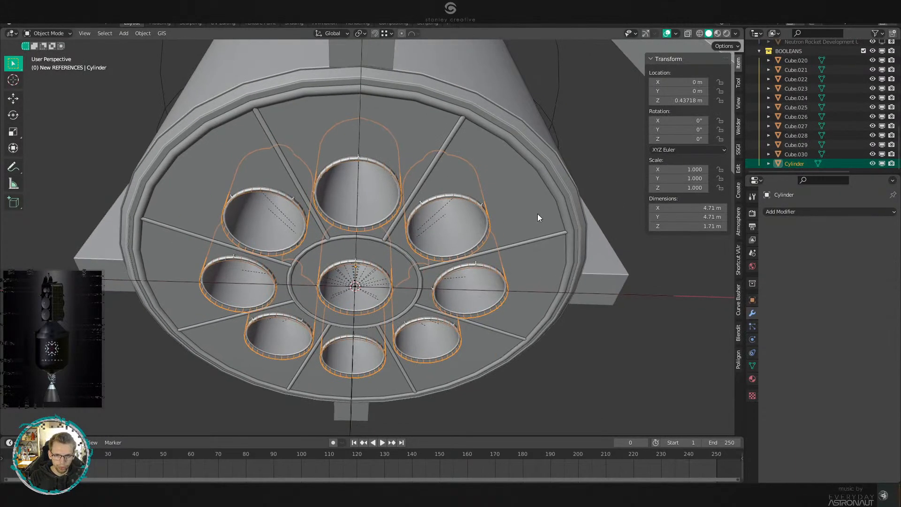
Widen every cutter cylinder about its individual origin by a factor of about 1.077 in X and Y, leaving Z locked.
{"action": "key", "text": "Tab"}
{"action": "key", "text": "a"}
{"action": "key", "text": "period"}
{"action": "left_click", "coordinate": [550, 255]}
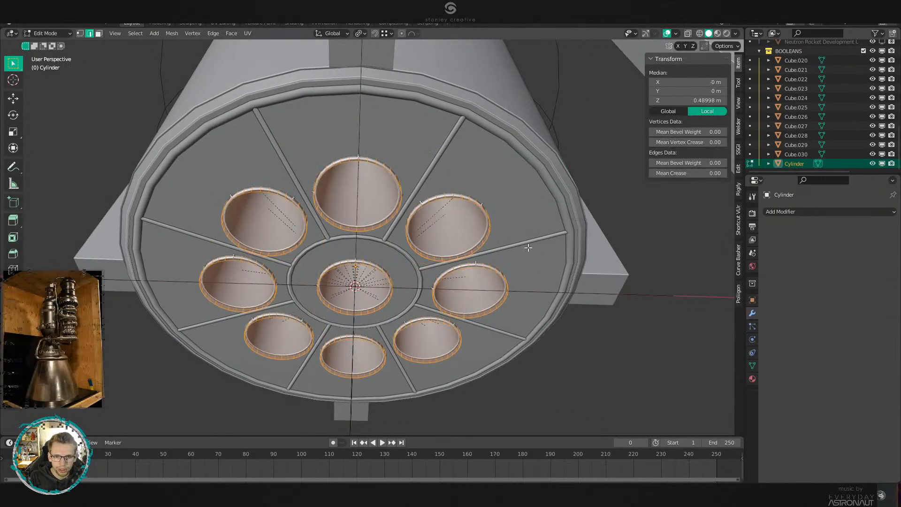
{"action": "key", "text": "s"}
{"action": "key", "text": "shift+z"}
{"action": "left_click", "coordinate": [539, 243]}
{"action": "scroll", "coordinate": [539, 244], "scroll_direction": "up", "scroll_amount": 5}
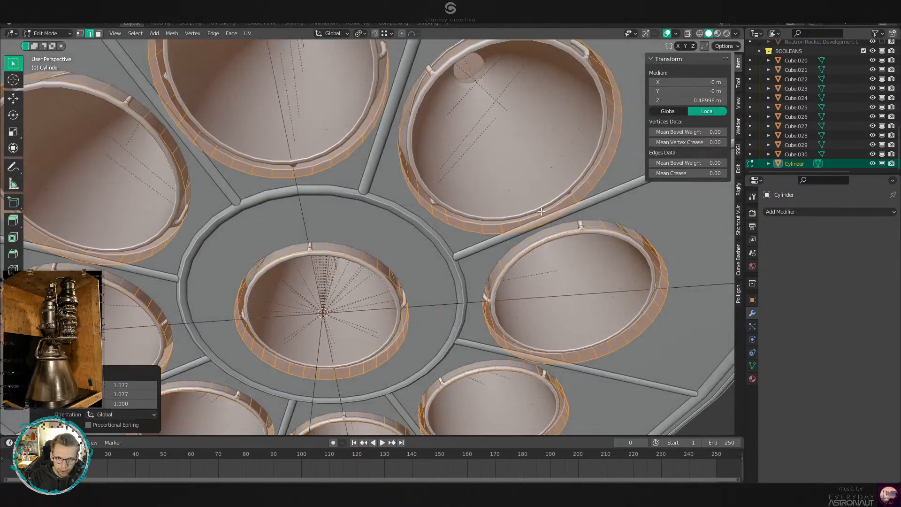
Scale the cutter cylinders by a further factor of about 1.036 in X and Y, then disable the BOOLEANS collection again.
{"action": "key", "text": "s"}
{"action": "key", "text": "shift+z"}
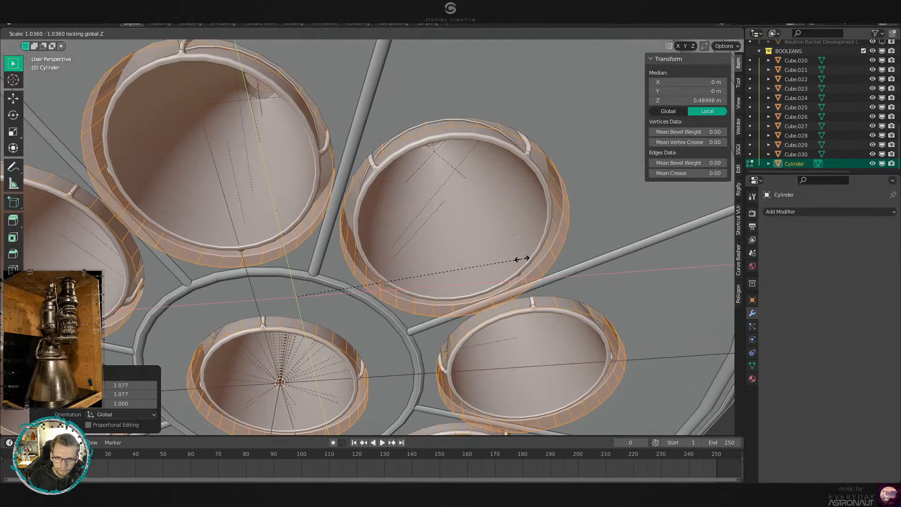
{"action": "left_click", "coordinate": [521, 259]}
{"action": "key", "text": "Tab"}
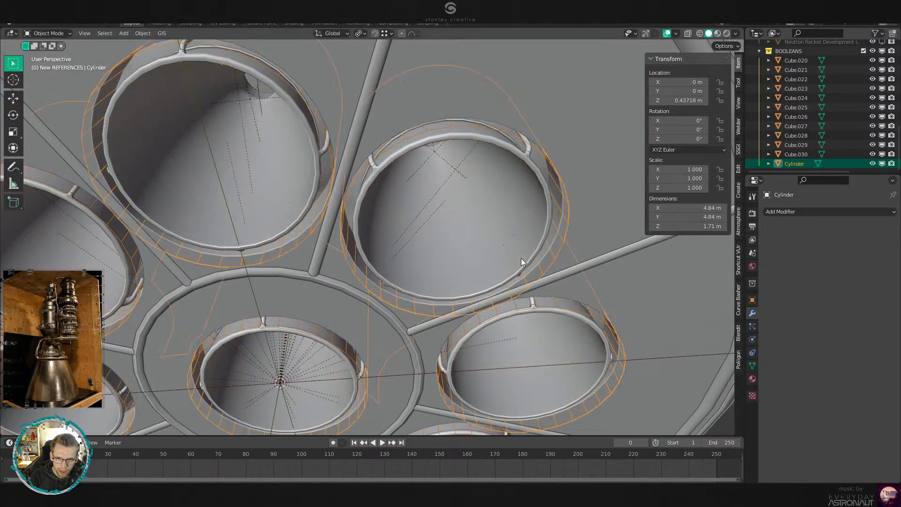
{"action": "left_click", "coordinate": [864, 51]}
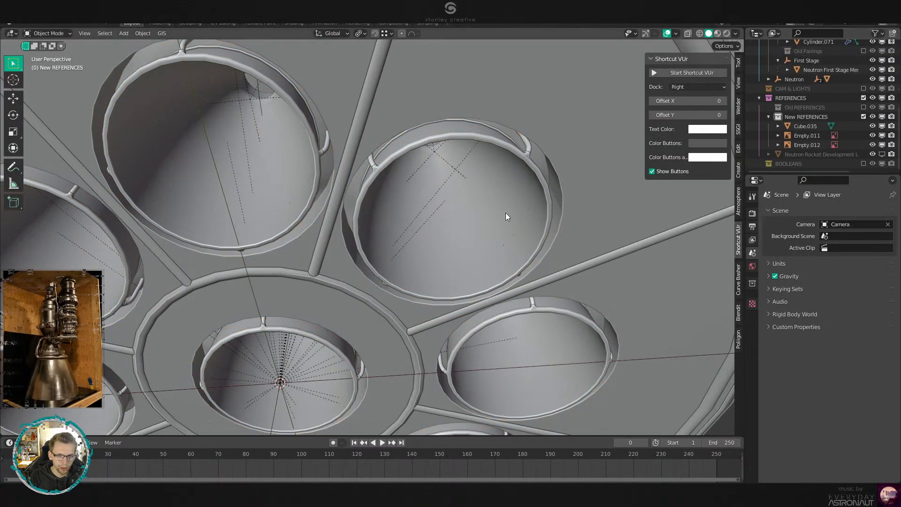
Select one of the outer engines and examine its outline within the rocket base from the front.
{"action": "scroll", "coordinate": [505, 212], "scroll_direction": "down", "scroll_amount": 2}
{"action": "left_click", "coordinate": [508, 213]}
{"action": "scroll", "coordinate": [509, 214], "scroll_direction": "down", "scroll_amount": 4}
{"action": "middle_click_drag", "start_coordinate": [508, 213], "coordinate": [489, 203]}
{"action": "scroll", "coordinate": [495, 309], "scroll_direction": "up", "scroll_amount": 5}
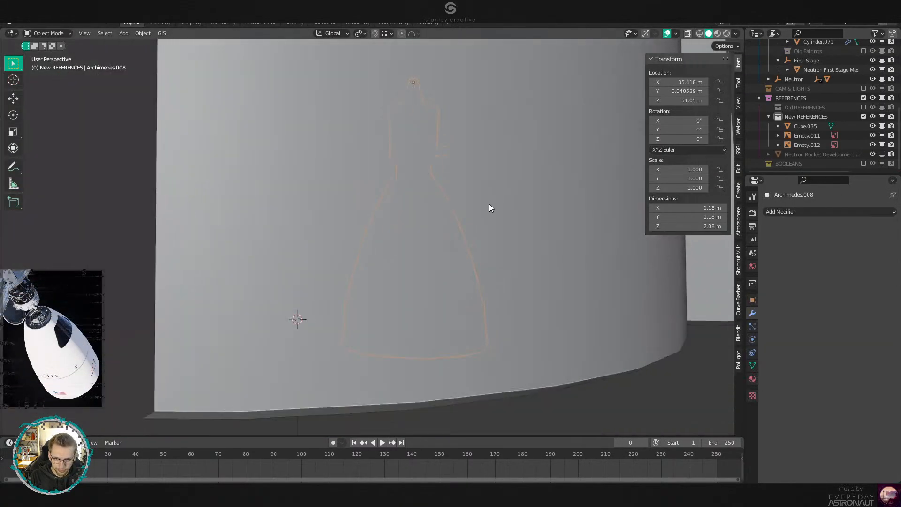
{"action": "scroll", "coordinate": [474, 252], "scroll_direction": "down", "scroll_amount": 5}
{"action": "key", "text": "KP_1"}
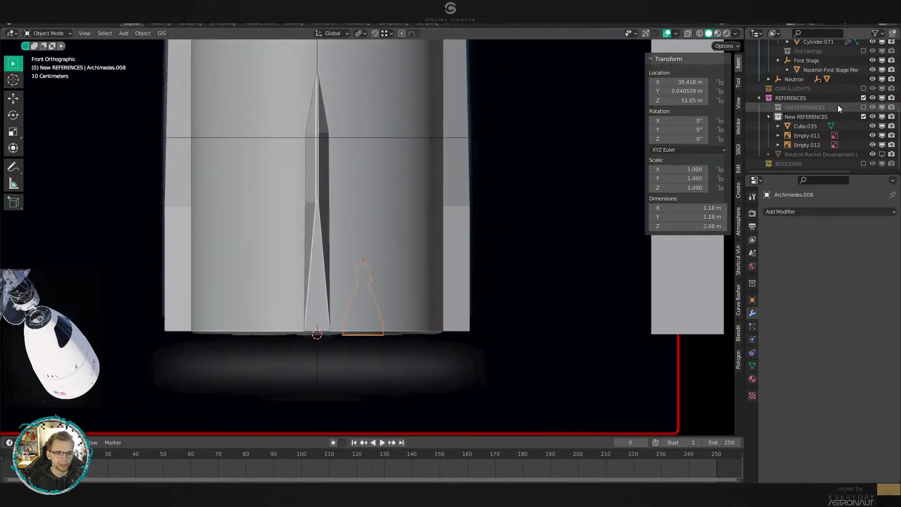
Check the height reference block's dimensions, make the New REFERENCES collection active and return to the front view.
{"action": "left_click", "coordinate": [806, 116]}
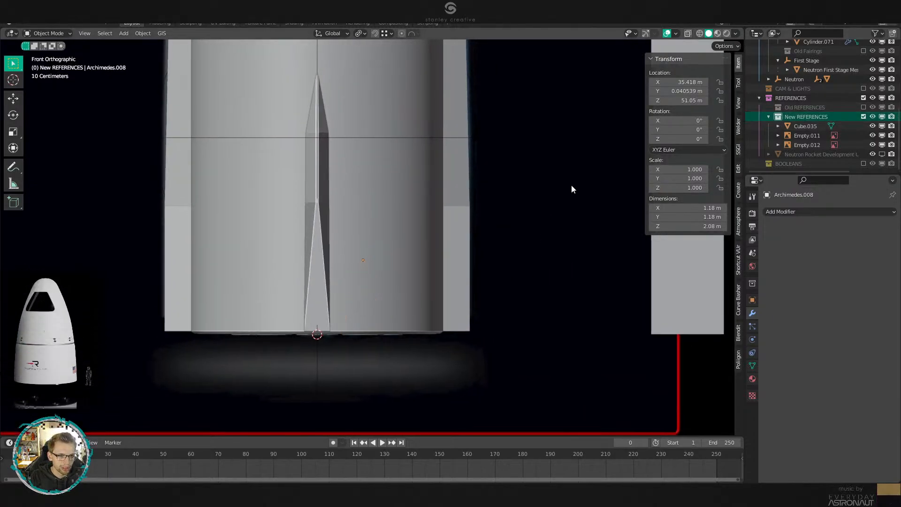
{"action": "left_click", "coordinate": [794, 127]}
{"action": "middle_click_drag", "start_coordinate": [538, 223], "coordinate": [512, 253]}
{"action": "scroll", "coordinate": [526, 178], "scroll_direction": "down", "scroll_amount": 5}
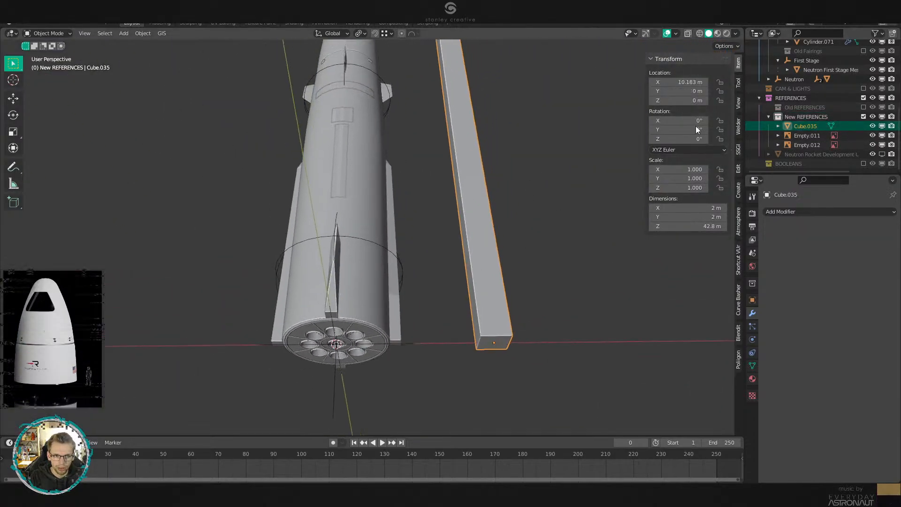
{"action": "left_click", "coordinate": [804, 117]}
{"action": "key", "text": "shift+a"}
{"action": "mouse_move", "coordinate": [500, 180]}
{"action": "key", "text": "Escape"}
{"action": "key", "text": "KP_1"}
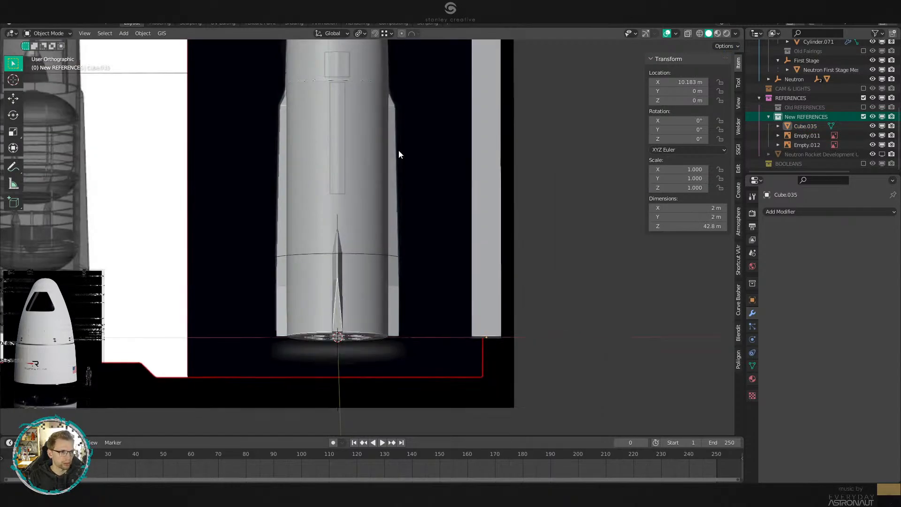
{"action": "middle_click_drag", "start_coordinate": [504, 172], "coordinate": [446, 239], "text": "shift"}
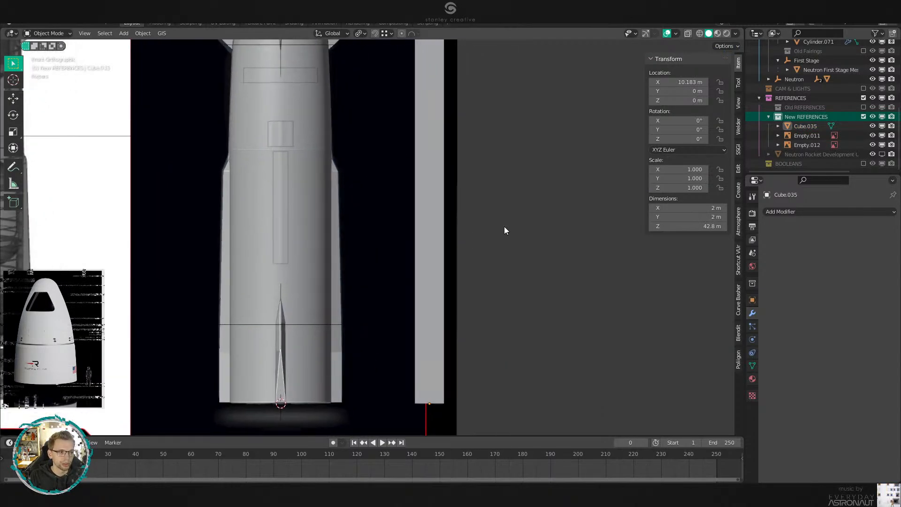
Add the photo of the crated engine as a reference image facing the front view.
{"action": "key", "text": "shift+a"}
{"action": "mouse_move", "coordinate": [504, 226]}
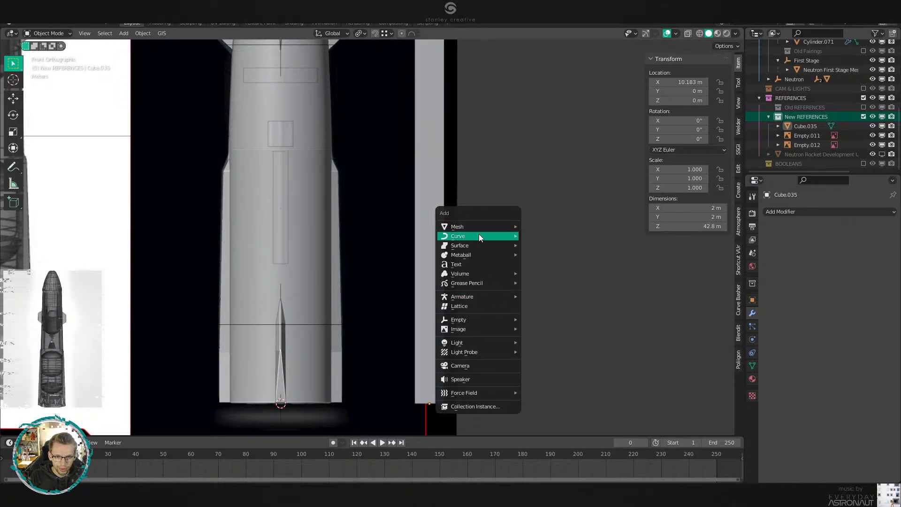
{"action": "key", "text": "shift+a"}
{"action": "mouse_move", "coordinate": [458, 100]}
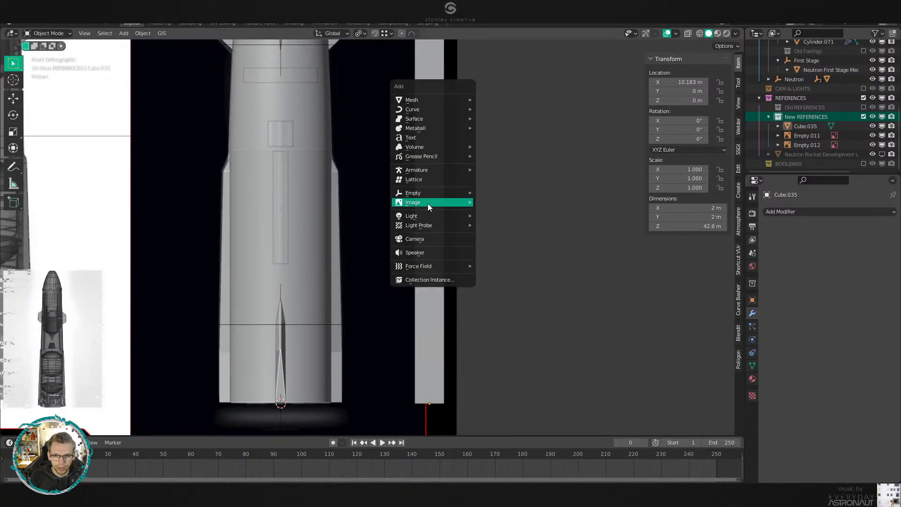
{"action": "mouse_move", "coordinate": [441, 201]}
{"action": "left_click", "coordinate": [509, 224]}
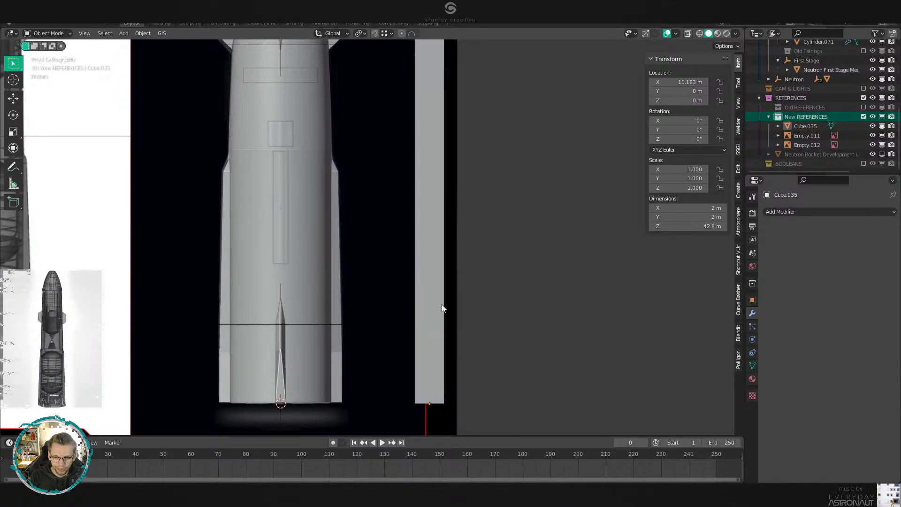
{"action": "double_click", "coordinate": [308, 279]}
Scale the engine image to 10.903 and place it beside the height block at X 12.35, Y 5.1239, Z 11.152 m.
{"action": "scroll", "coordinate": [458, 314], "scroll_direction": "down", "scroll_amount": 4}
{"action": "key", "text": "s"}
{"action": "left_click", "coordinate": [710, 307]}
{"action": "key", "text": "g"}
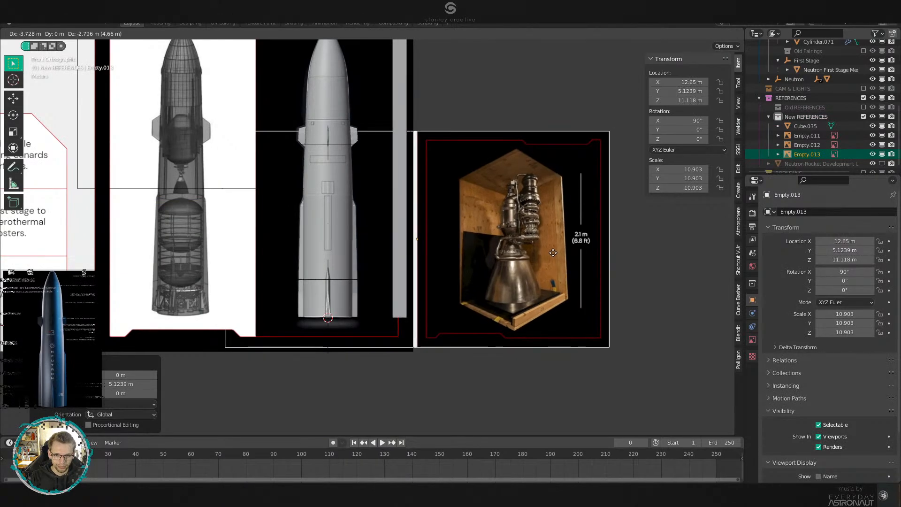
{"action": "left_click", "coordinate": [567, 251]}
Examine the engine's upper plumbing, turbopump and surrounding crate panels in the new reference image.
{"action": "key", "text": "KP_Decimal"}
{"action": "scroll", "coordinate": [462, 308], "scroll_direction": "up", "scroll_amount": 4}
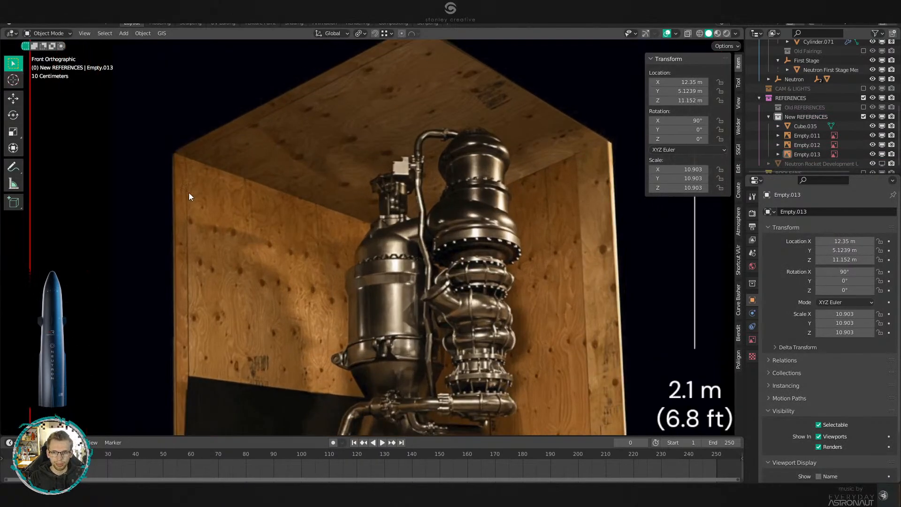
{"action": "middle_click_drag", "start_coordinate": [360, 309], "coordinate": [320, 351], "text": "shift"}
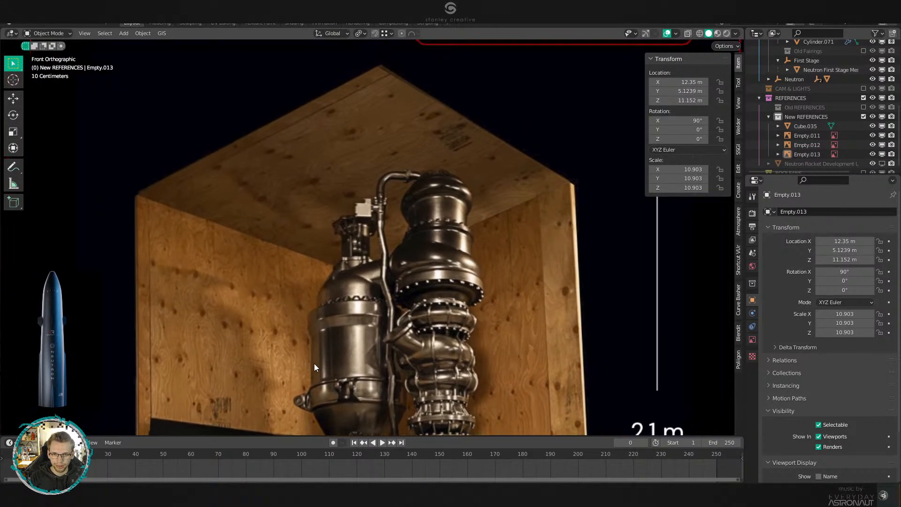
{"action": "scroll", "coordinate": [280, 396], "scroll_direction": "up", "scroll_amount": 3}
{"action": "middle_click_drag", "start_coordinate": [280, 396], "coordinate": [414, 190], "text": "shift"}
{"action": "scroll", "coordinate": [371, 170], "scroll_direction": "up", "scroll_amount": 1}
{"action": "middle_click_drag", "start_coordinate": [371, 170], "coordinate": [401, 336], "text": "shift"}
{"action": "scroll", "coordinate": [429, 257], "scroll_direction": "down", "scroll_amount": 4}
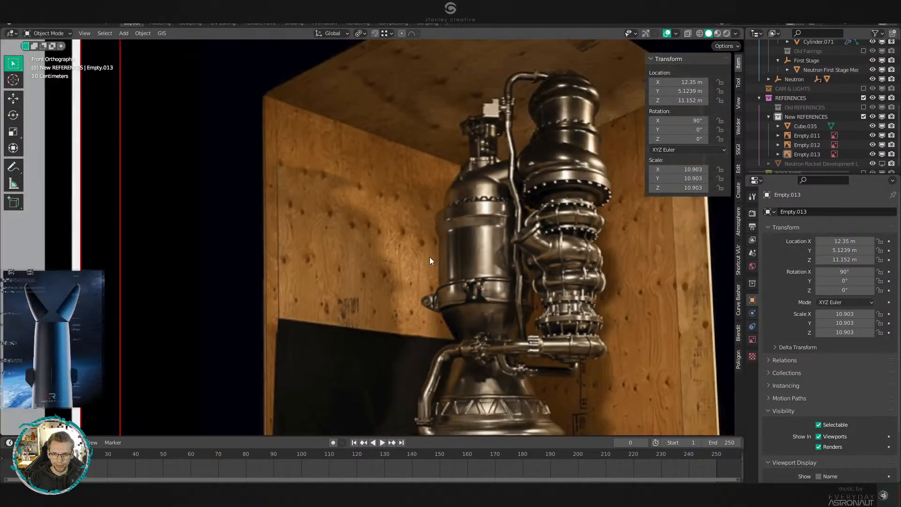
{"action": "scroll", "coordinate": [328, 328], "scroll_direction": "up", "scroll_amount": 4}
{"action": "scroll", "coordinate": [352, 377], "scroll_direction": "down", "scroll_amount": 2}
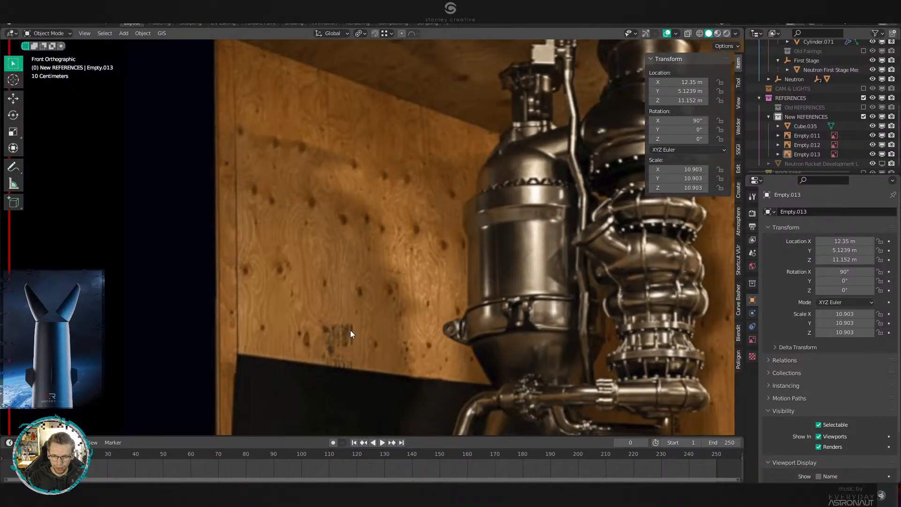
{"action": "middle_click_drag", "start_coordinate": [453, 208], "coordinate": [320, 363], "text": "shift"}
{"action": "middle_click_drag", "start_coordinate": [436, 217], "coordinate": [355, 332], "text": "shift"}
{"action": "scroll", "coordinate": [534, 179], "scroll_direction": "up", "scroll_amount": 2}
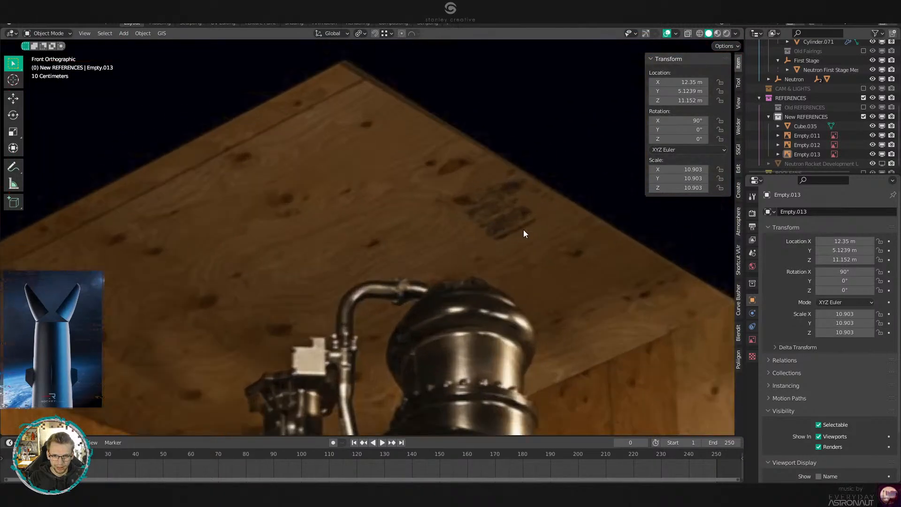
{"action": "scroll", "coordinate": [531, 324], "scroll_direction": "down", "scroll_amount": 4}
{"action": "middle_click_drag", "start_coordinate": [530, 324], "coordinate": [495, 156], "text": "shift"}
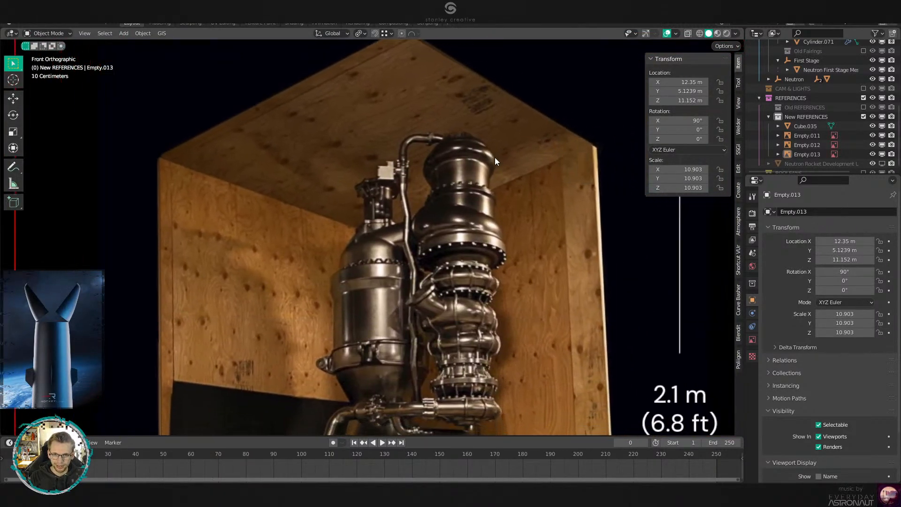
Examine the engine's nozzle, the crate floor and the height annotation in the reference image.
{"action": "scroll", "coordinate": [490, 123], "scroll_direction": "down", "scroll_amount": 2}
{"action": "middle_click_drag", "start_coordinate": [496, 310], "coordinate": [497, 179], "text": "shift"}
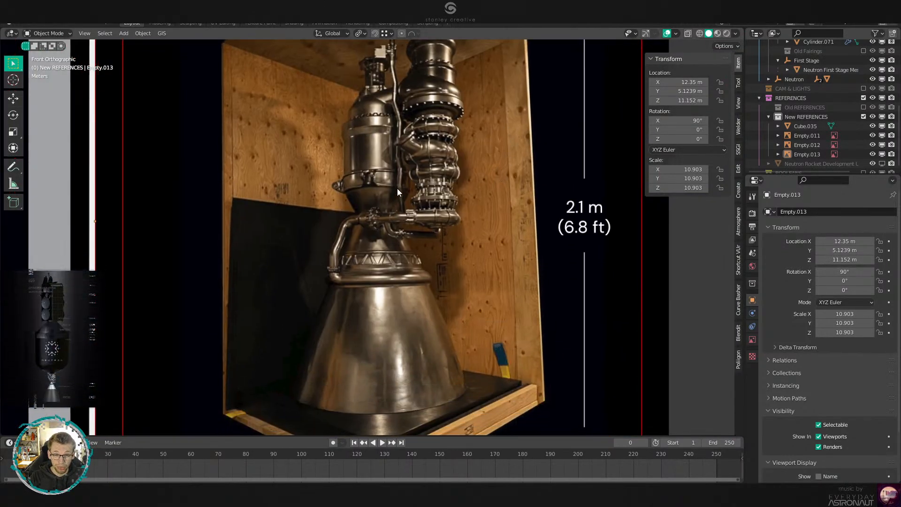
{"action": "scroll", "coordinate": [427, 174], "scroll_direction": "down", "scroll_amount": 1}
{"action": "middle_click_drag", "start_coordinate": [427, 173], "coordinate": [430, 197], "text": "shift"}
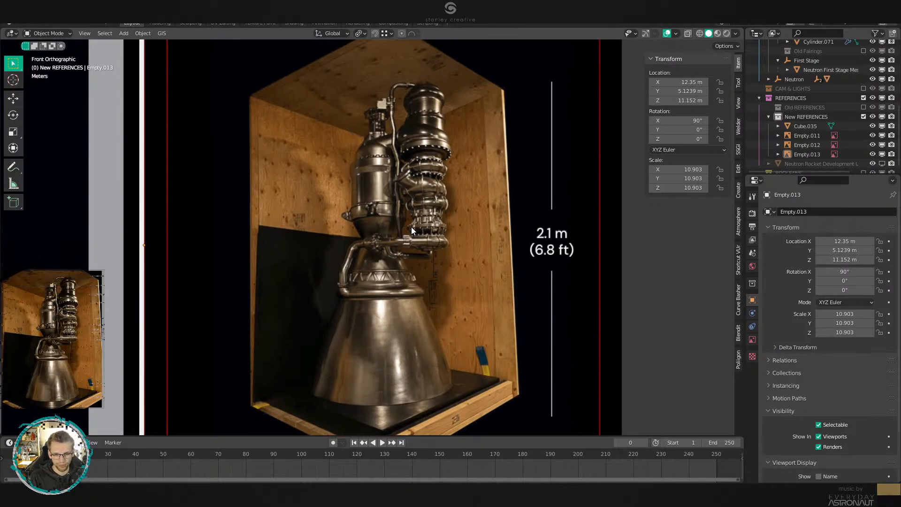
{"action": "scroll", "coordinate": [442, 351], "scroll_direction": "up", "scroll_amount": 2}
{"action": "middle_click_drag", "start_coordinate": [442, 351], "coordinate": [456, 296], "text": "shift"}
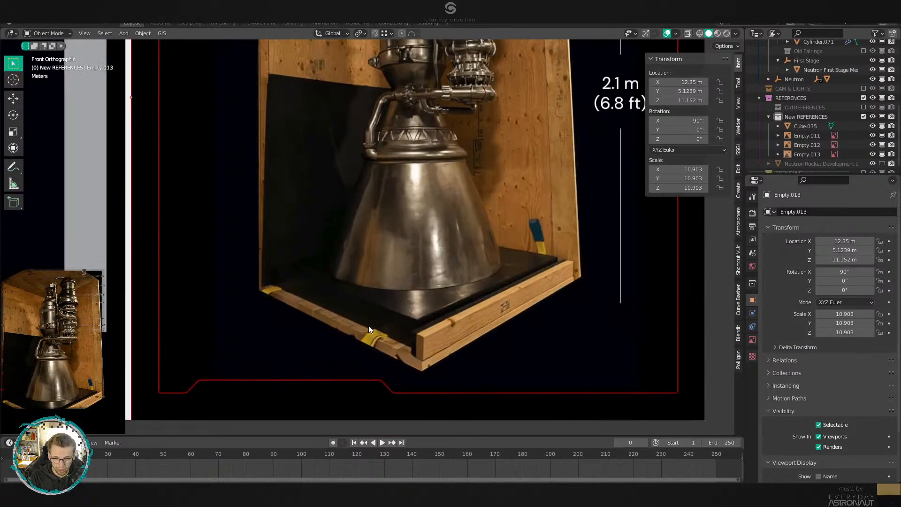
{"action": "middle_click_drag", "start_coordinate": [399, 280], "coordinate": [376, 347], "text": "shift"}
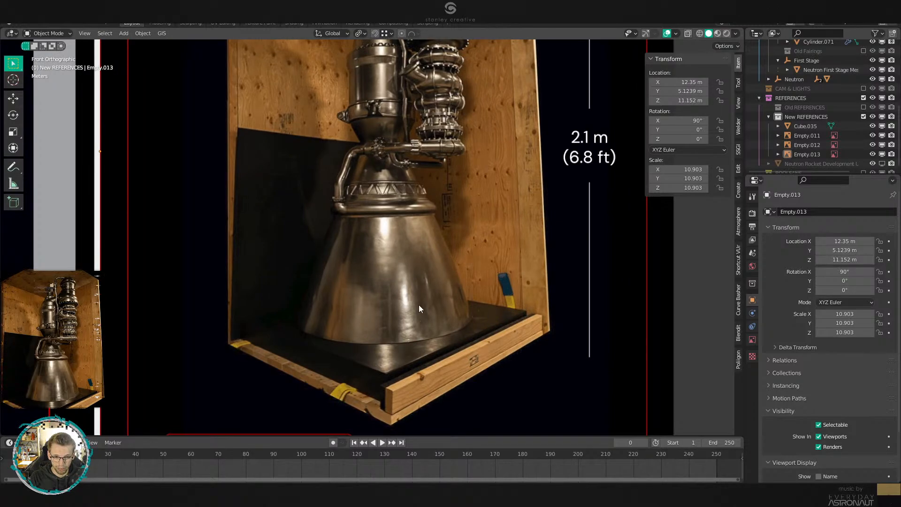
{"action": "middle_click_drag", "start_coordinate": [356, 120], "coordinate": [373, 300], "text": "shift"}
{"action": "middle_click_drag", "start_coordinate": [453, 355], "coordinate": [514, 272], "text": "shift"}
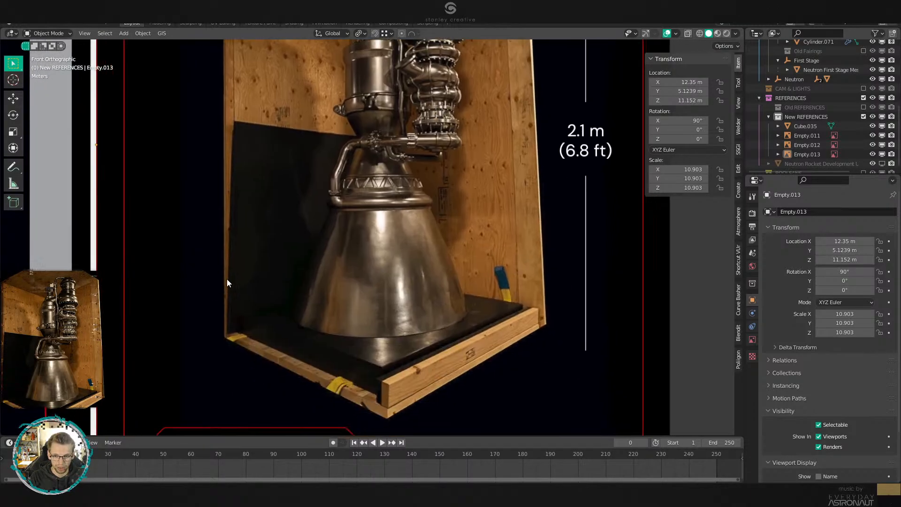
{"action": "middle_click_drag", "start_coordinate": [345, 351], "coordinate": [448, 265], "text": "shift"}
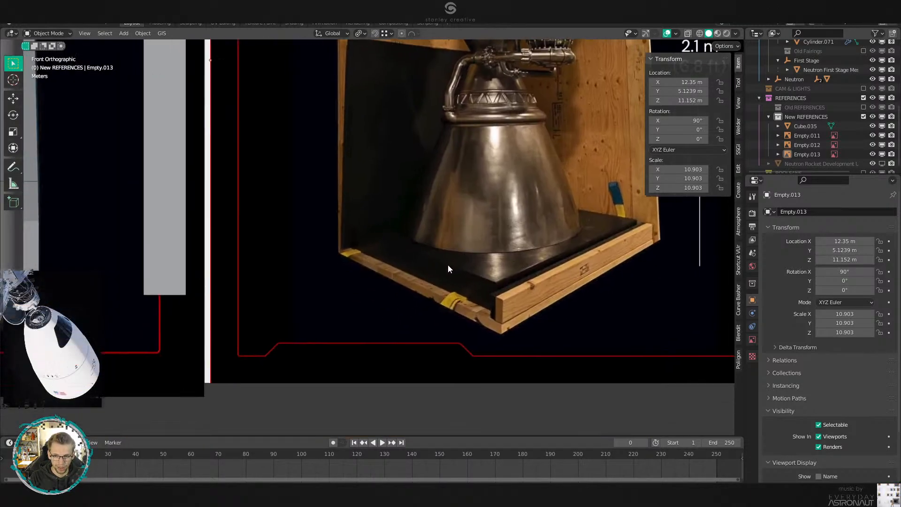
Compare the whole engine and its nozzle with the full extent of the height line in the image.
{"action": "scroll", "coordinate": [342, 305], "scroll_direction": "up", "scroll_amount": 3}
{"action": "scroll", "coordinate": [531, 156], "scroll_direction": "down", "scroll_amount": 4}
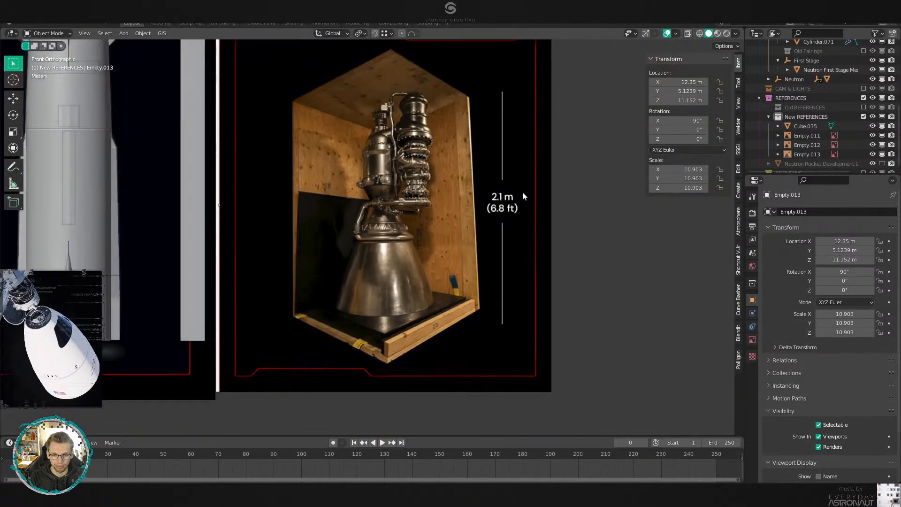
{"action": "middle_click_drag", "start_coordinate": [523, 191], "coordinate": [518, 256], "text": "shift"}
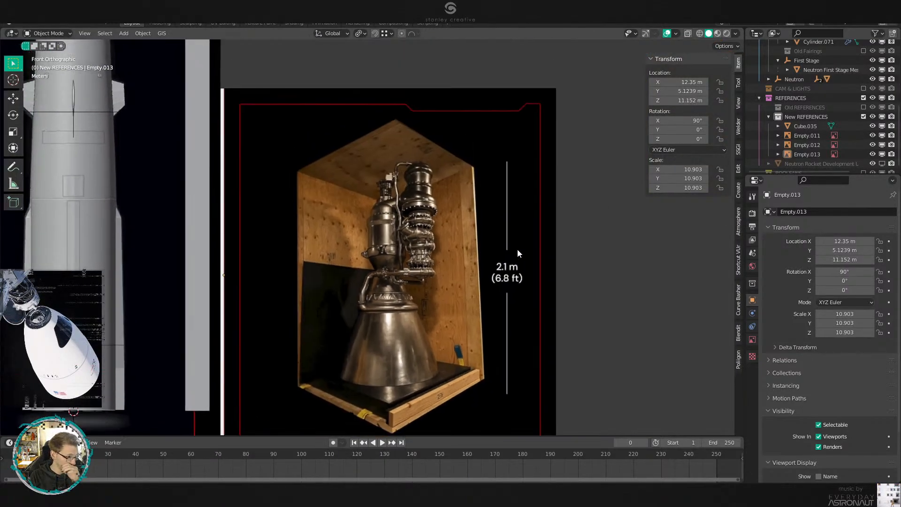
{"action": "scroll", "coordinate": [471, 225], "scroll_direction": "down", "scroll_amount": 1}
{"action": "scroll", "coordinate": [428, 277], "scroll_direction": "up", "scroll_amount": 1}
{"action": "middle_click_drag", "start_coordinate": [240, 372], "coordinate": [400, 249], "text": "shift"}
{"action": "scroll", "coordinate": [563, 207], "scroll_direction": "up", "scroll_amount": 3}
{"action": "middle_click_drag", "start_coordinate": [562, 207], "coordinate": [453, 295], "text": "shift"}
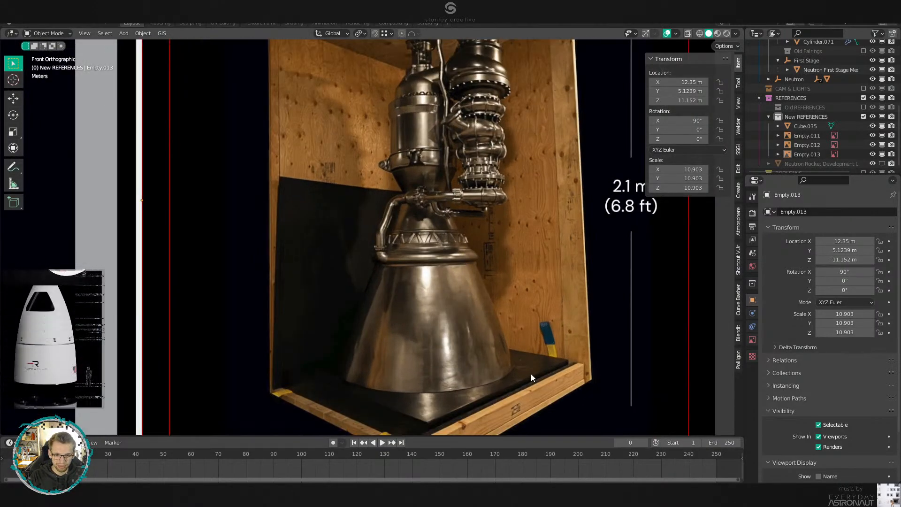
View the rocket base in perspective and switch the viewport shading to material preview.
{"action": "scroll", "coordinate": [531, 374], "scroll_direction": "down", "scroll_amount": 2}
{"action": "middle_click_drag", "start_coordinate": [415, 272], "coordinate": [435, 239]}
{"action": "scroll", "coordinate": [479, 195], "scroll_direction": "down", "scroll_amount": 7}
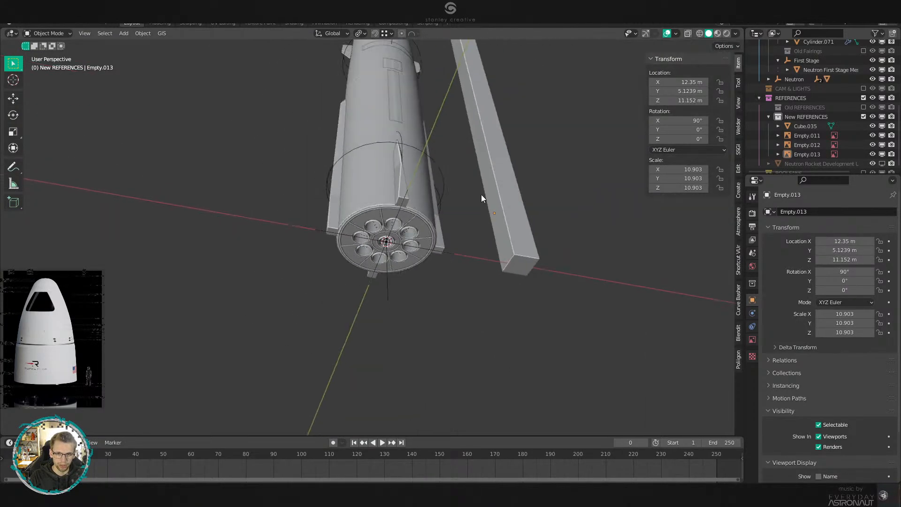
{"action": "middle_click_drag", "start_coordinate": [481, 194], "coordinate": [461, 203]}
{"action": "scroll", "coordinate": [459, 188], "scroll_direction": "up", "scroll_amount": 3}
{"action": "key", "text": "z"}
{"action": "left_click", "coordinate": [454, 261]}
Look over the textured Neutron rocket from its engine base up to the fairing and logos.
{"action": "scroll", "coordinate": [463, 300], "scroll_direction": "down", "scroll_amount": 3}
{"action": "middle_click_drag", "start_coordinate": [464, 300], "coordinate": [445, 282]}
{"action": "scroll", "coordinate": [445, 296], "scroll_direction": "up", "scroll_amount": 6}
{"action": "scroll", "coordinate": [448, 284], "scroll_direction": "down", "scroll_amount": 6}
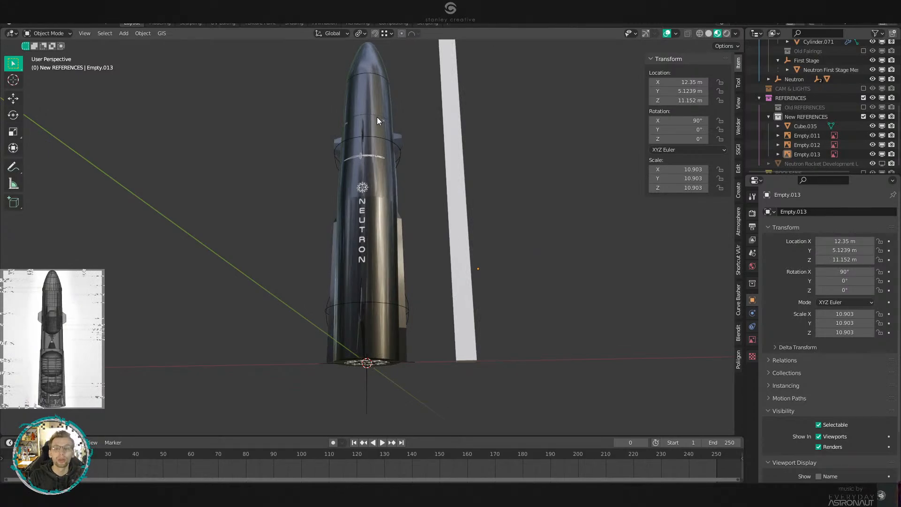
{"action": "middle_click_drag", "start_coordinate": [376, 117], "coordinate": [437, 236]}
{"action": "scroll", "coordinate": [443, 233], "scroll_direction": "up", "scroll_amount": 2}
{"action": "scroll", "coordinate": [443, 235], "scroll_direction": "down", "scroll_amount": 5}
{"action": "scroll", "coordinate": [448, 222], "scroll_direction": "up", "scroll_amount": 4}
{"action": "scroll", "coordinate": [448, 218], "scroll_direction": "up", "scroll_amount": 2}
{"action": "middle_click_drag", "start_coordinate": [444, 266], "coordinate": [391, 189]}
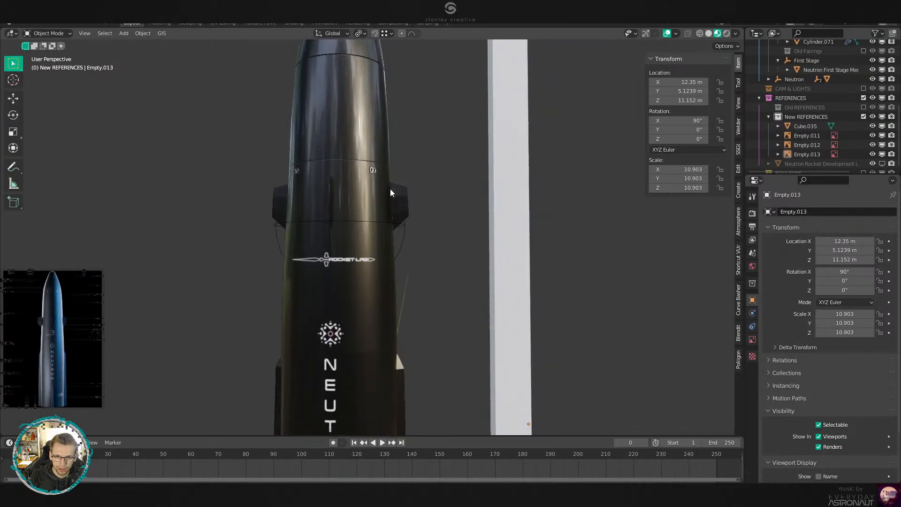
View the textured rocket from the front beside its references and look closely at the engine image.
{"action": "key", "text": "KP_1"}
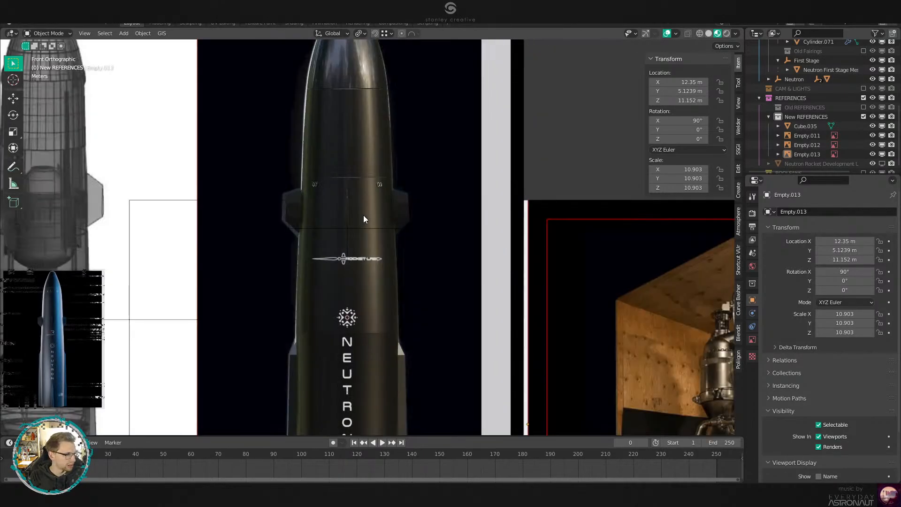
{"action": "scroll", "coordinate": [378, 192], "scroll_direction": "down", "scroll_amount": 4}
{"action": "scroll", "coordinate": [355, 199], "scroll_direction": "up", "scroll_amount": 1}
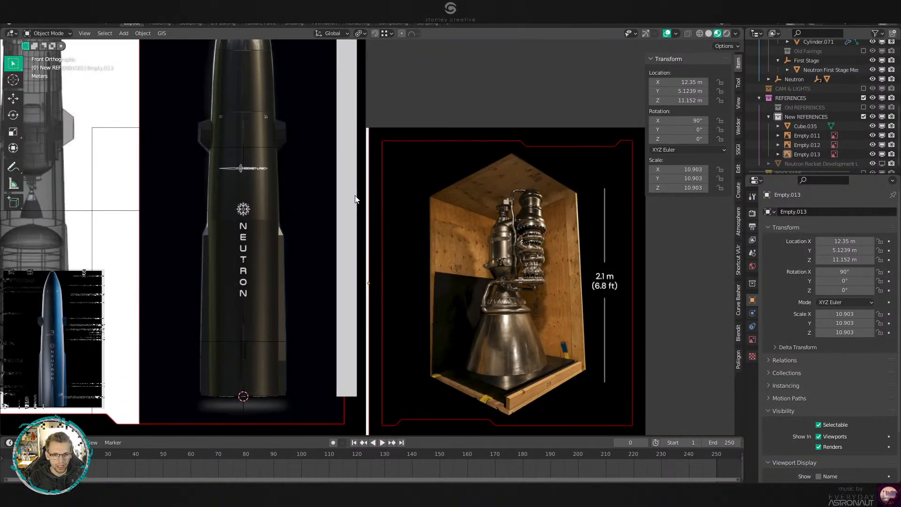
{"action": "scroll", "coordinate": [475, 244], "scroll_direction": "up", "scroll_amount": 3}
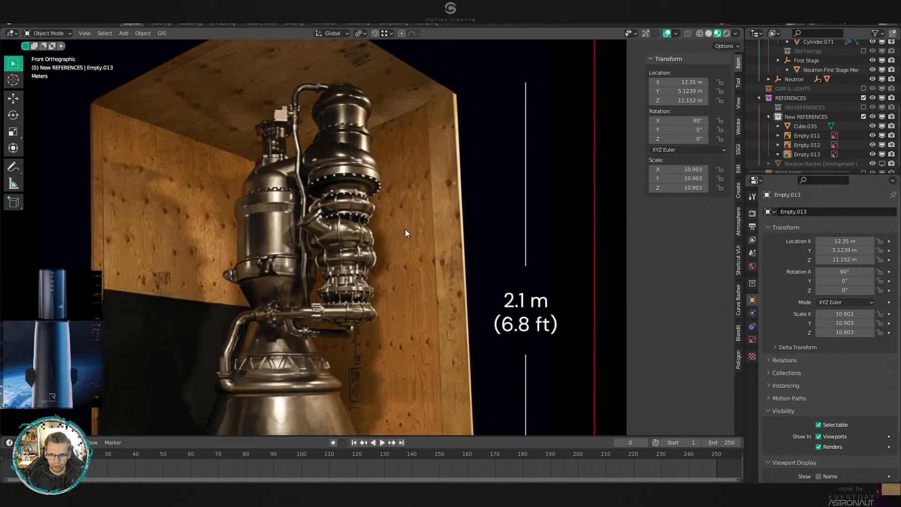
Examine the rocket engine photo and the upper half of the Neutron first stage against its reference image.
{"action": "scroll", "coordinate": [534, 234], "scroll_direction": "up", "scroll_amount": 2}
{"action": "scroll", "coordinate": [534, 234], "scroll_direction": "up", "scroll_amount": 4}
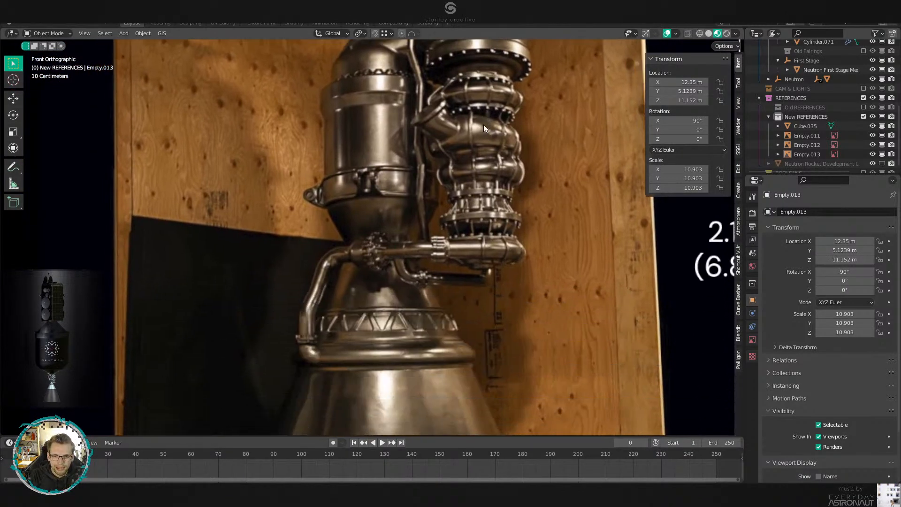
{"action": "scroll", "coordinate": [483, 125], "scroll_direction": "down", "scroll_amount": 6}
{"action": "middle_click_drag", "start_coordinate": [137, 162], "coordinate": [435, 221], "text": "shift"}
{"action": "scroll", "coordinate": [436, 222], "scroll_direction": "up", "scroll_amount": 1}
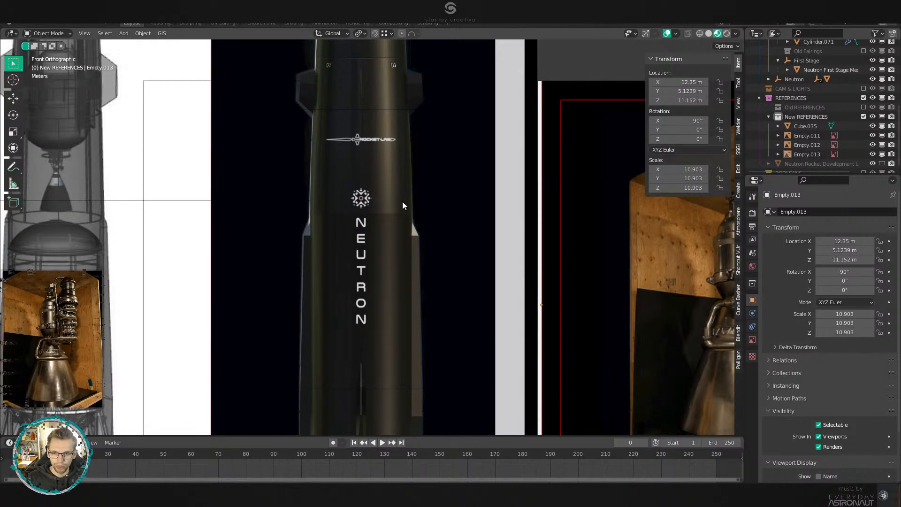
{"action": "middle_click_drag", "start_coordinate": [424, 153], "coordinate": [439, 325], "text": "shift"}
{"action": "middle_click_drag", "start_coordinate": [444, 193], "coordinate": [435, 283], "text": "shift"}
{"action": "scroll", "coordinate": [436, 283], "scroll_direction": "up", "scroll_amount": 3}
{"action": "scroll", "coordinate": [469, 300], "scroll_direction": "down", "scroll_amount": 6, "text": "shift"}
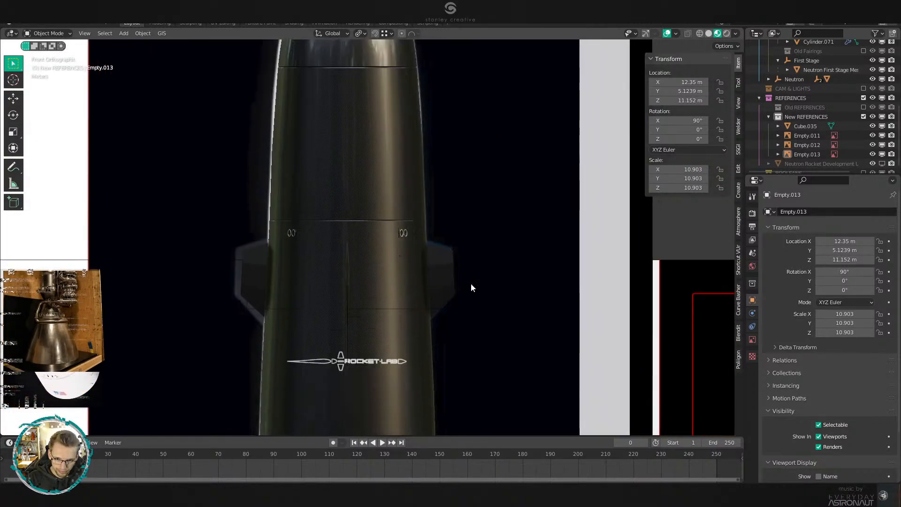
Remove the four extra edge loops from the first-stage mesh between the Rocket Lab logo and the seam below the round emblem.
{"action": "left_click", "coordinate": [421, 294]}
{"action": "key", "text": "Tab"}
{"action": "middle_click_drag", "start_coordinate": [428, 281], "coordinate": [428, 248], "text": "shift"}
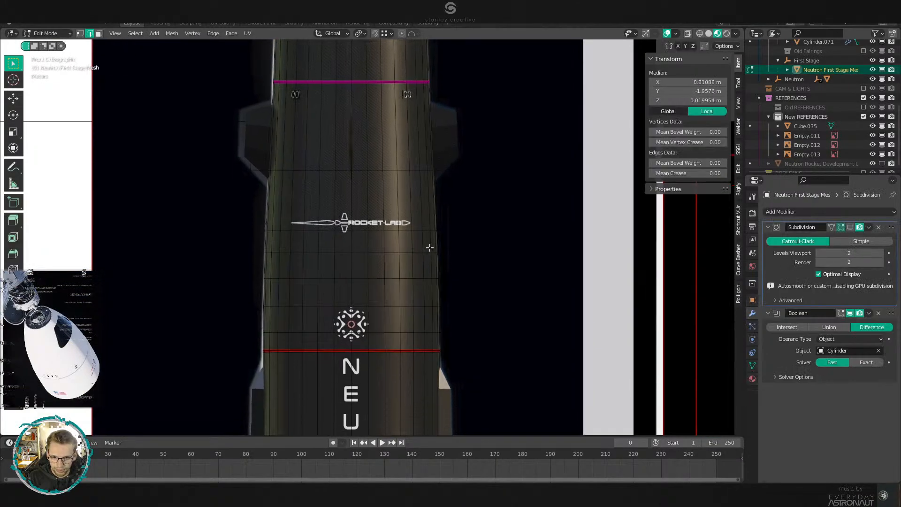
{"action": "scroll", "coordinate": [411, 310], "scroll_direction": "up", "scroll_amount": 2}
{"action": "left_click", "coordinate": [400, 362], "text": "alt"}
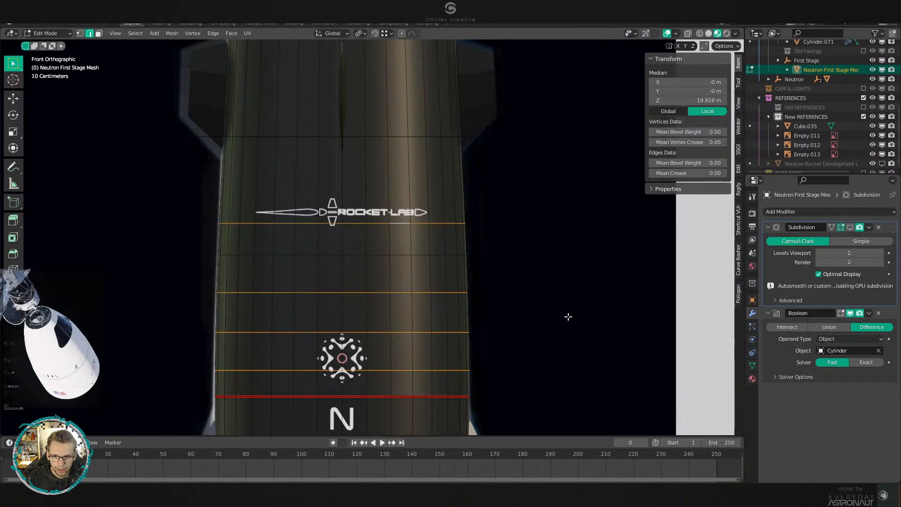
{"action": "key", "text": "x"}
{"action": "left_click", "coordinate": [561, 376]}
Scale the edge loop just below the Rocket Lab logo outward by about 1.01 to follow the reference outline.
{"action": "left_click", "coordinate": [417, 265], "text": "alt"}
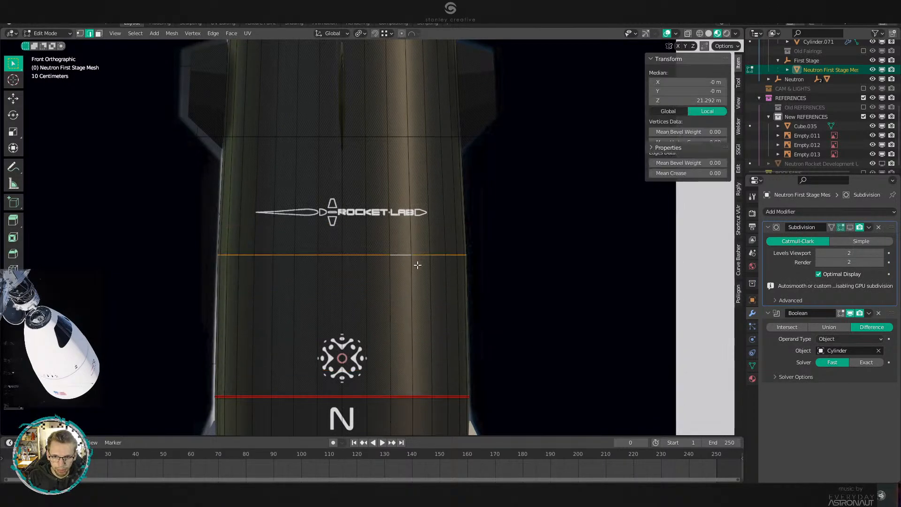
{"action": "scroll", "coordinate": [418, 265], "scroll_direction": "up", "scroll_amount": 1}
{"action": "key", "text": "s"}
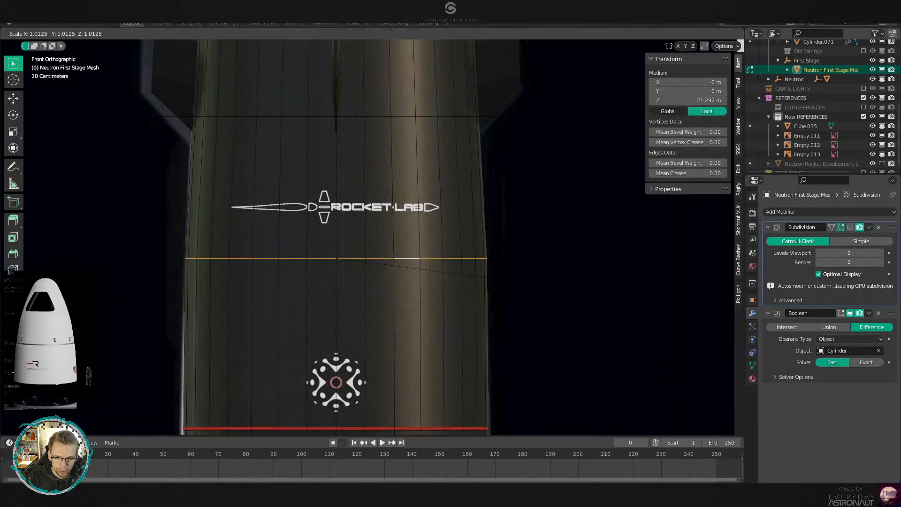
{"action": "left_click", "coordinate": [488, 276]}
{"action": "left_click", "coordinate": [446, 119], "text": "alt"}
{"action": "middle_click_drag", "start_coordinate": [444, 118], "coordinate": [479, 313], "text": "shift"}
{"action": "left_click", "coordinate": [444, 243], "text": "alt"}
{"action": "key", "text": "Tab"}
{"action": "left_click", "coordinate": [470, 247]}
{"action": "key", "text": "g"}
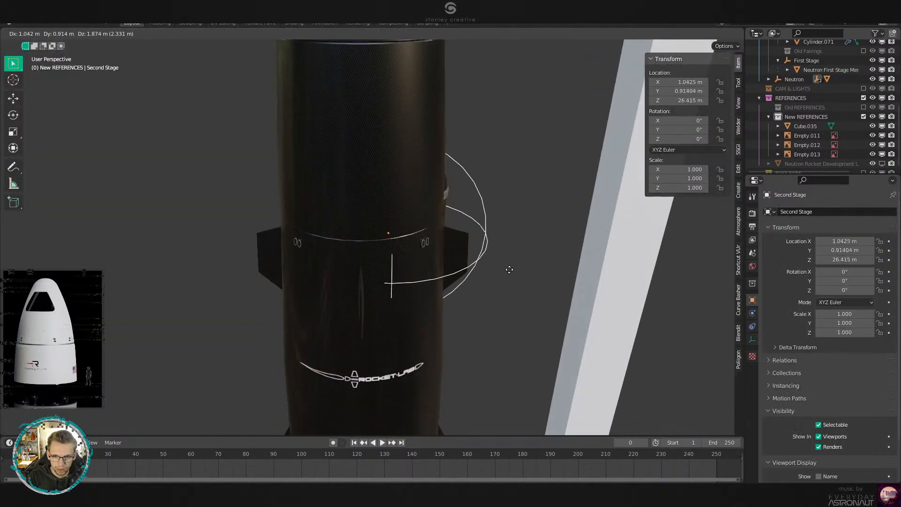
{"action": "right_click", "coordinate": [509, 270]}
{"action": "scroll", "coordinate": [387, 294], "scroll_direction": "down", "scroll_amount": 3}
{"action": "key", "text": "g"}
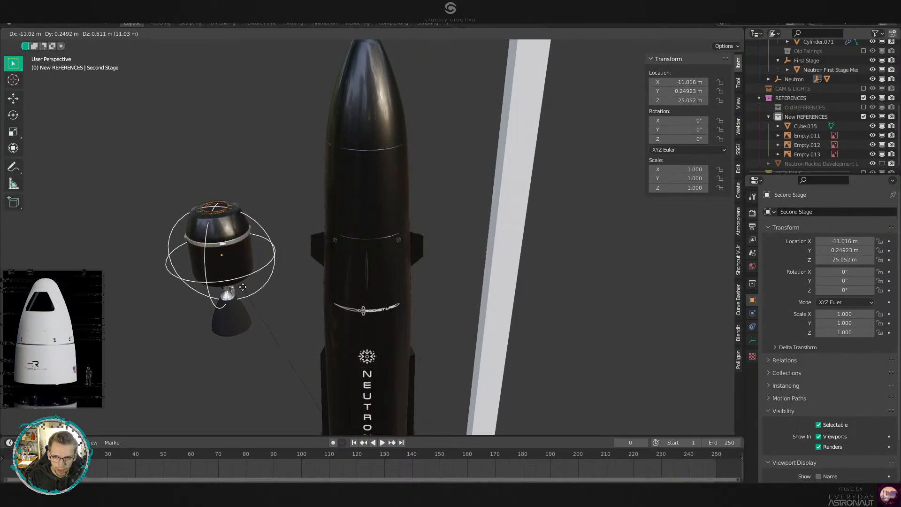
{"action": "right_click", "coordinate": [407, 247]}
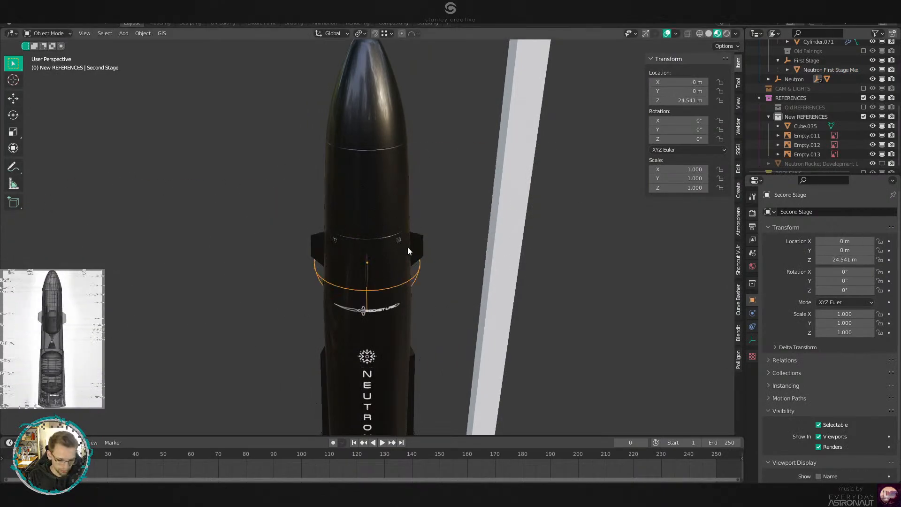
In front wireframe view, box-select the first-stage mesh's seam vertices just above the canards and change the transform pivot point.
{"action": "key", "text": "KP_1"}
{"action": "left_click", "coordinate": [386, 266]}
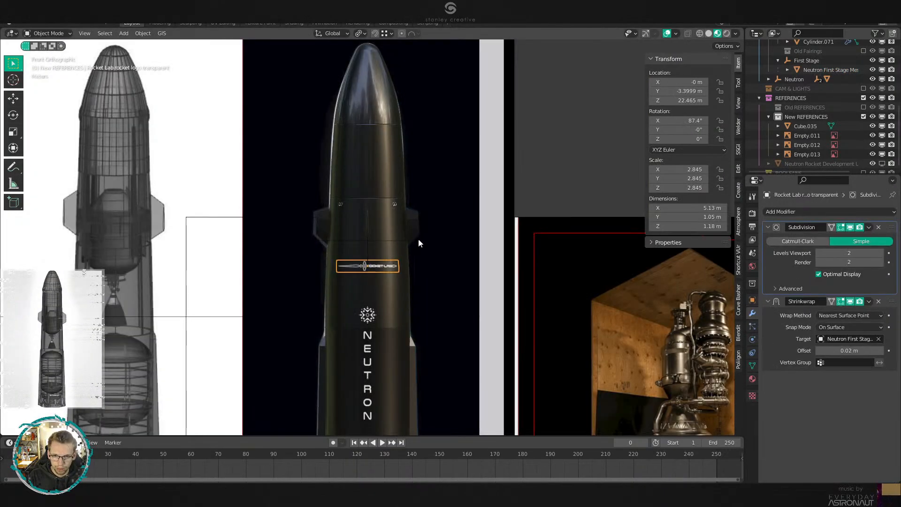
{"action": "scroll", "coordinate": [420, 242], "scroll_direction": "up", "scroll_amount": 5}
{"action": "key", "text": "Tab"}
{"action": "key", "text": "Tab"}
{"action": "left_click", "coordinate": [427, 256]}
{"action": "key", "text": "Tab"}
{"action": "key", "text": "1"}
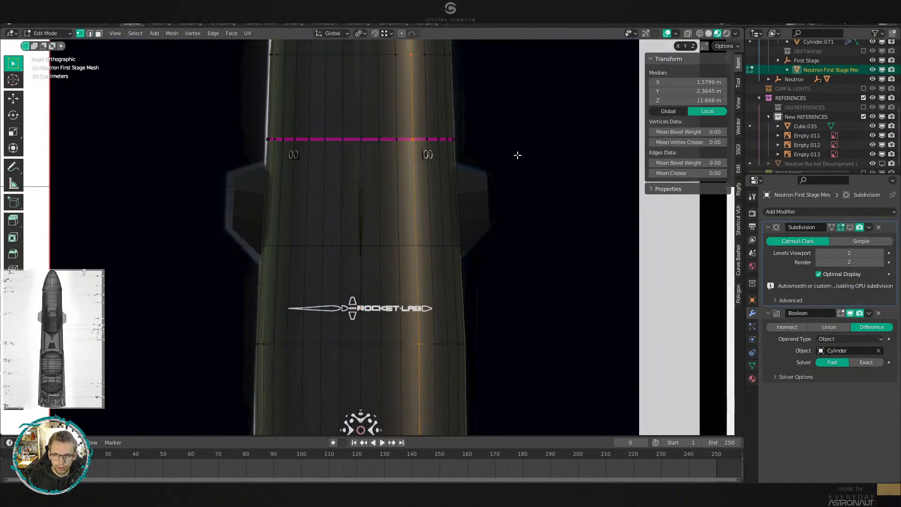
{"action": "key", "text": "z"}
{"action": "left_click_drag", "start_coordinate": [177, 99], "coordinate": [594, 187]}
{"action": "key", "text": "period"}
{"action": "left_click", "coordinate": [488, 190]}
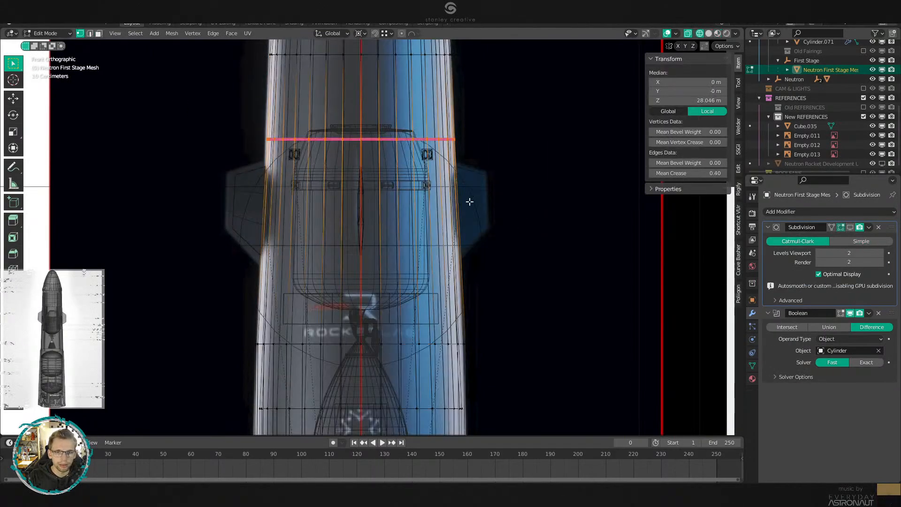
Scale the seam loop above the canards outward by about 1.007 with Z locked and return to solid shading in Object Mode.
{"action": "key", "text": "s"}
{"action": "right_click", "coordinate": [470, 185]}
{"action": "scroll", "coordinate": [517, 229], "scroll_direction": "down", "scroll_amount": 6}
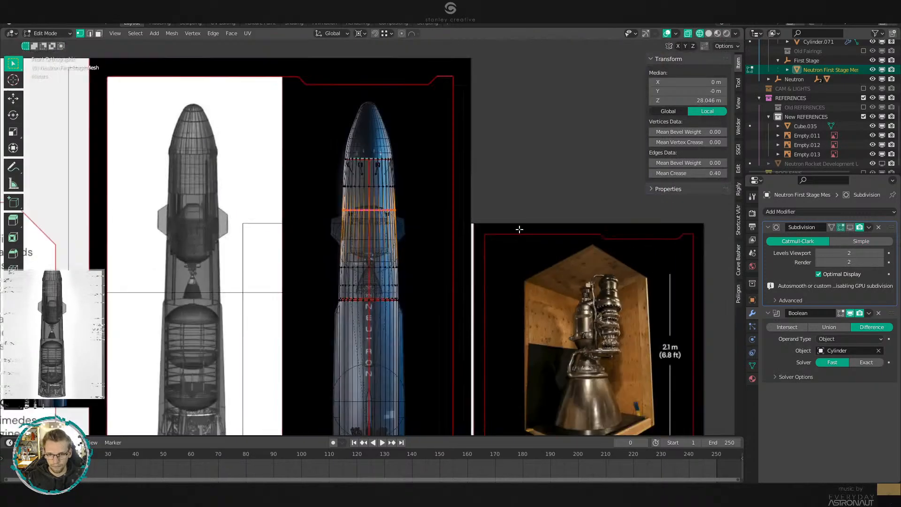
{"action": "middle_click_drag", "start_coordinate": [518, 229], "coordinate": [508, 192]}
{"action": "key", "text": "KP_1"}
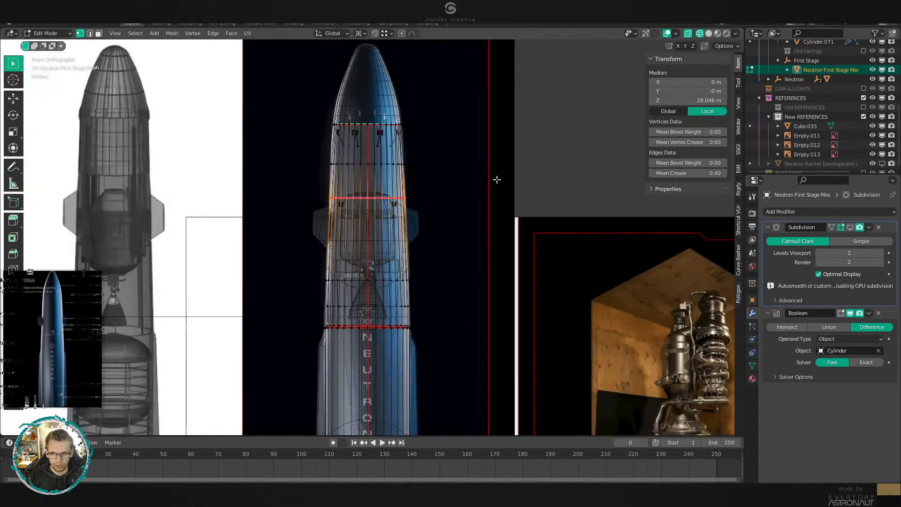
{"action": "scroll", "coordinate": [496, 179], "scroll_direction": "up", "scroll_amount": 5}
{"action": "key", "text": "s"}
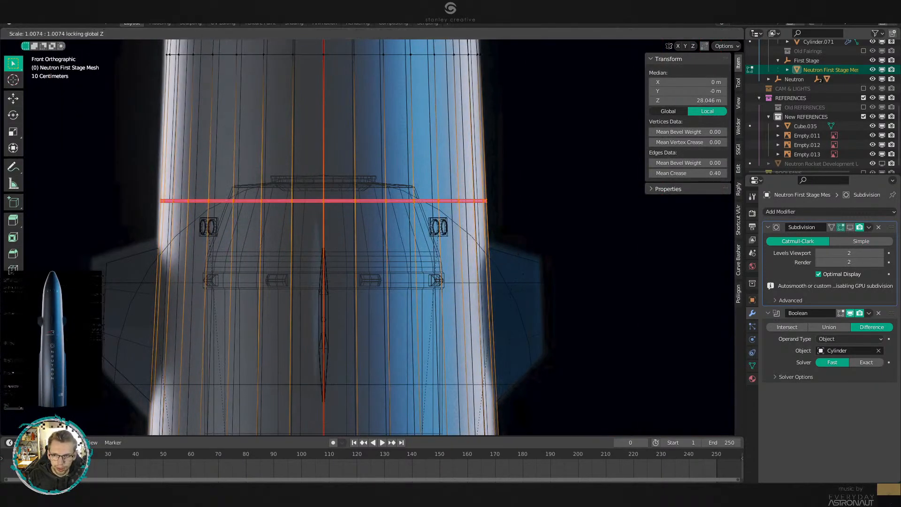
{"action": "left_click", "coordinate": [490, 286]}
{"action": "scroll", "coordinate": [470, 211], "scroll_direction": "down", "scroll_amount": 4}
{"action": "key", "text": "z"}
{"action": "key", "text": "Tab"}
{"action": "scroll", "coordinate": [539, 233], "scroll_direction": "down", "scroll_amount": 4}
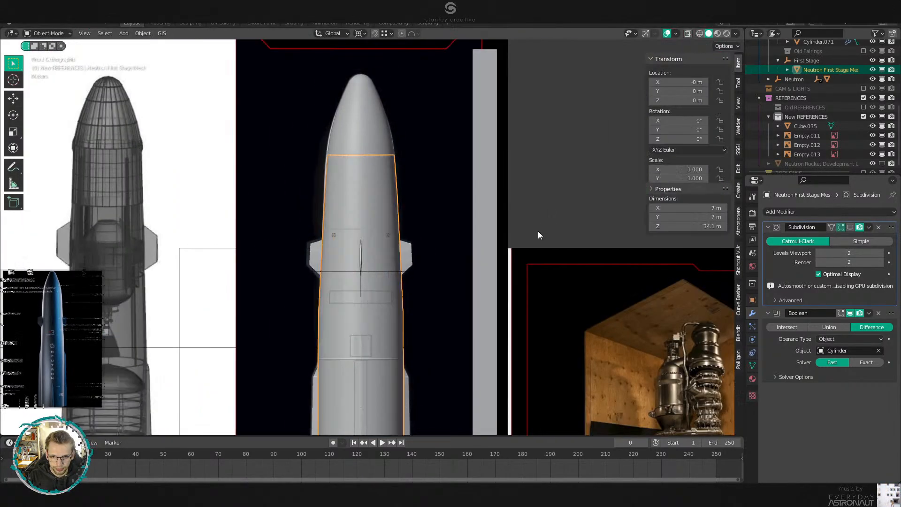
Slide the first-stage edge loop below the canards upward by a factor of 0.064 and adjust its scale slightly.
{"action": "middle_click_drag", "start_coordinate": [474, 266], "coordinate": [477, 248], "text": "shift"}
{"action": "scroll", "coordinate": [474, 255], "scroll_direction": "up", "scroll_amount": 2}
{"action": "key", "text": "Tab"}
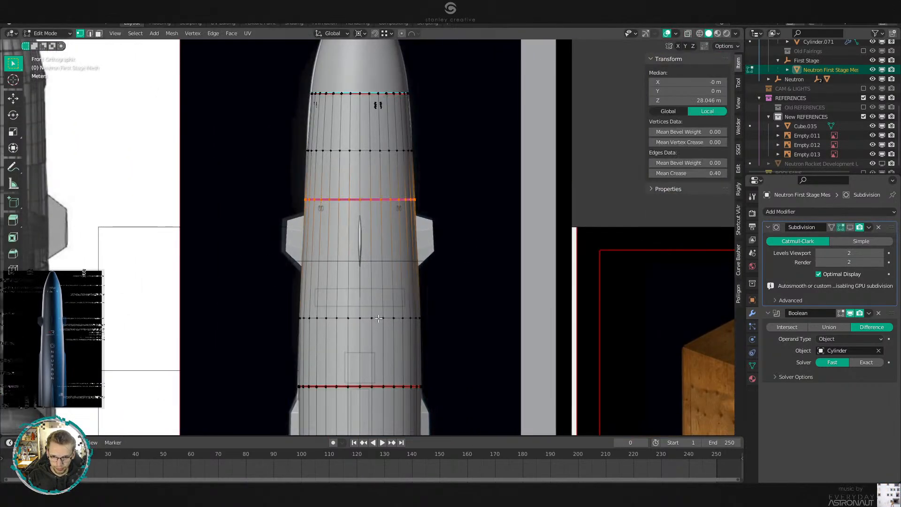
{"action": "left_click", "coordinate": [378, 318], "text": "alt"}
{"action": "key", "text": "g"}
{"action": "key", "text": "g"}
{"action": "left_click", "coordinate": [524, 267]}
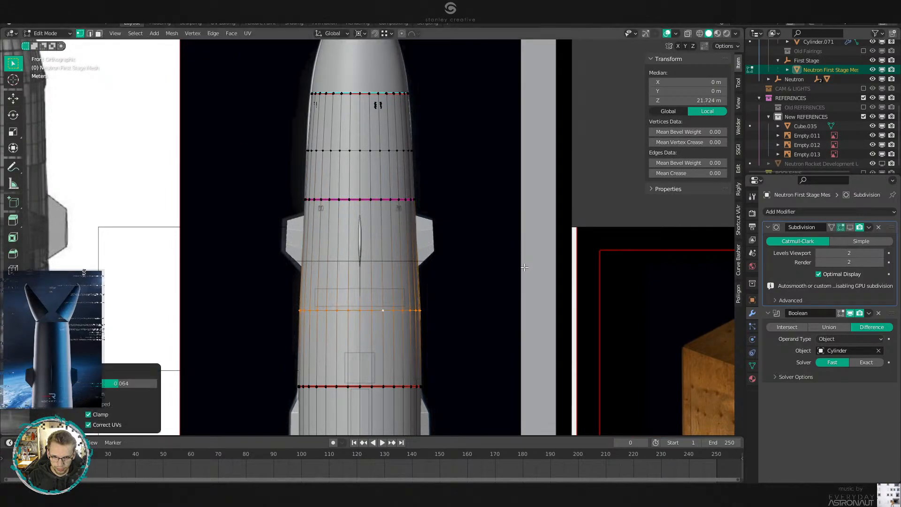
{"action": "key", "text": "s"}
{"action": "left_click", "coordinate": [521, 288]}
{"action": "key", "text": "Tab"}
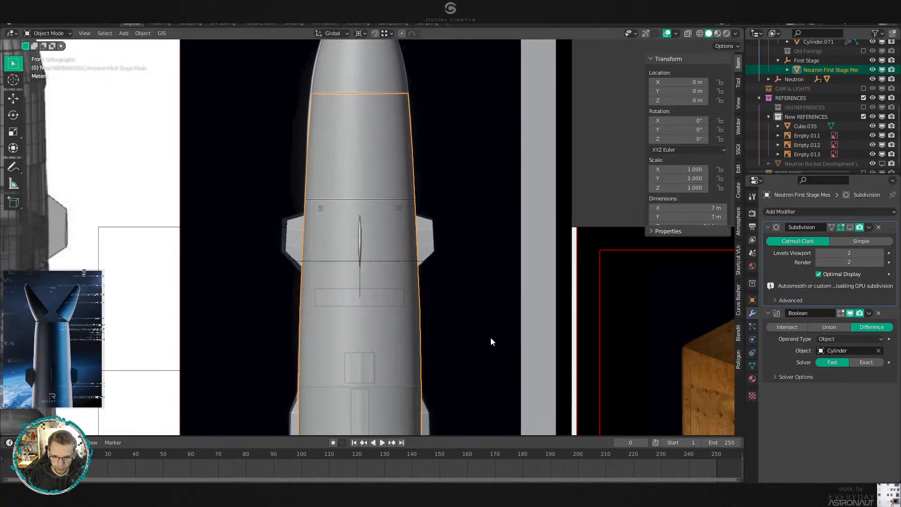
Compare the first stage's smoothed outline with the transparent cutaway reference of the rocket.
{"action": "scroll", "coordinate": [476, 352], "scroll_direction": "down", "scroll_amount": 2}
{"action": "scroll", "coordinate": [472, 361], "scroll_direction": "up", "scroll_amount": 2}
{"action": "key", "text": "Tab"}
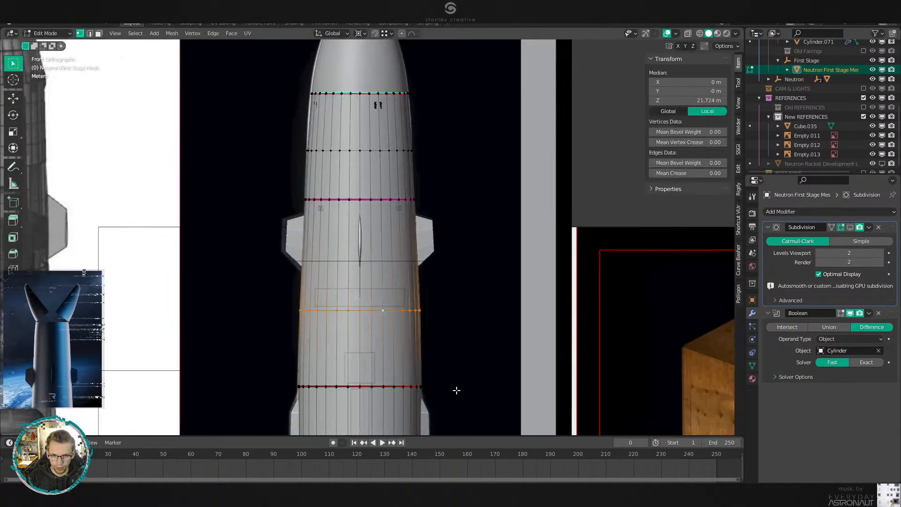
{"action": "key", "text": "Tab"}
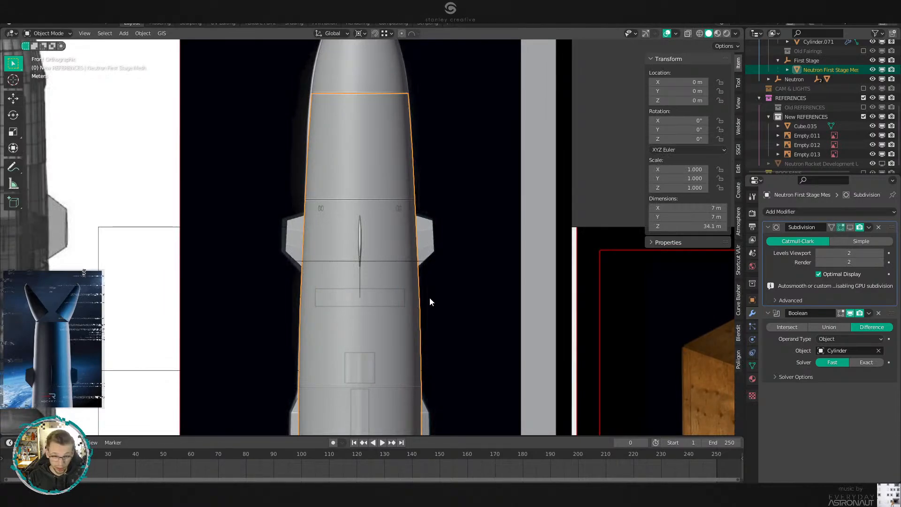
{"action": "mouse_move", "coordinate": [134, 280]}
{"action": "middle_mouse_down", "text": "shift"}
{"action": "mouse_move", "coordinate": [431, 288]}
{"action": "mouse_move", "coordinate": [232, 279]}
{"action": "mouse_move", "coordinate": [336, 271]}
{"action": "mouse_move", "coordinate": [336, 382]}
{"action": "middle_mouse_up", "text": "shift"}
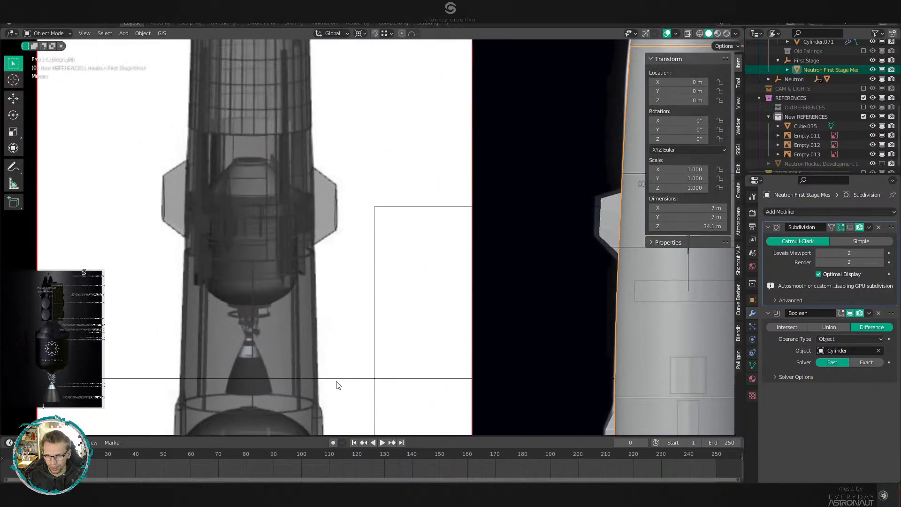
{"action": "scroll", "coordinate": [338, 258], "scroll_direction": "down", "scroll_amount": 3}
{"action": "middle_click_drag", "start_coordinate": [455, 176], "coordinate": [468, 104], "text": "shift"}
{"action": "scroll", "coordinate": [428, 201], "scroll_direction": "down", "scroll_amount": 3}
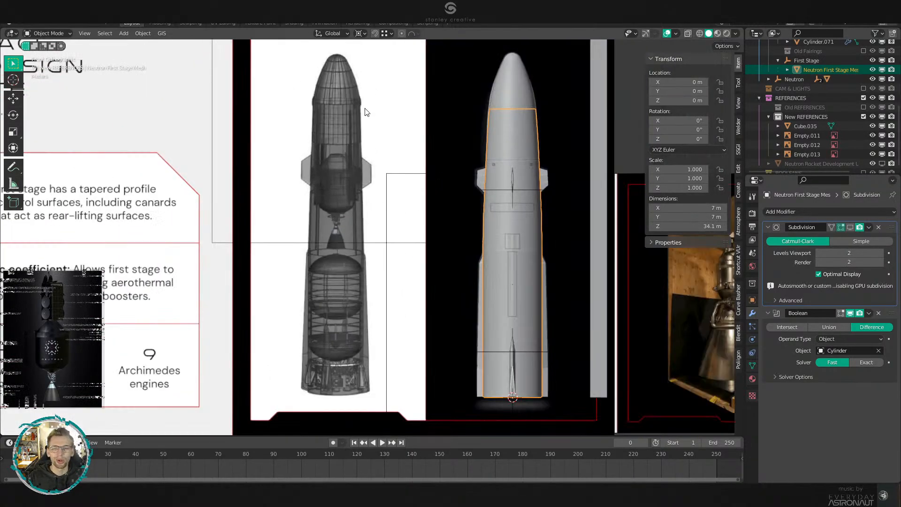
Add the metallic Neutron rocket picture to the New REFERENCES collection as a reference image beside the engine photo.
{"action": "left_click", "coordinate": [806, 117]}
{"action": "middle_click_drag", "start_coordinate": [541, 153], "coordinate": [192, 148], "text": "shift"}
{"action": "key", "text": "shift+a"}
{"action": "mouse_move", "coordinate": [504, 167]}
{"action": "left_click", "coordinate": [579, 169]}
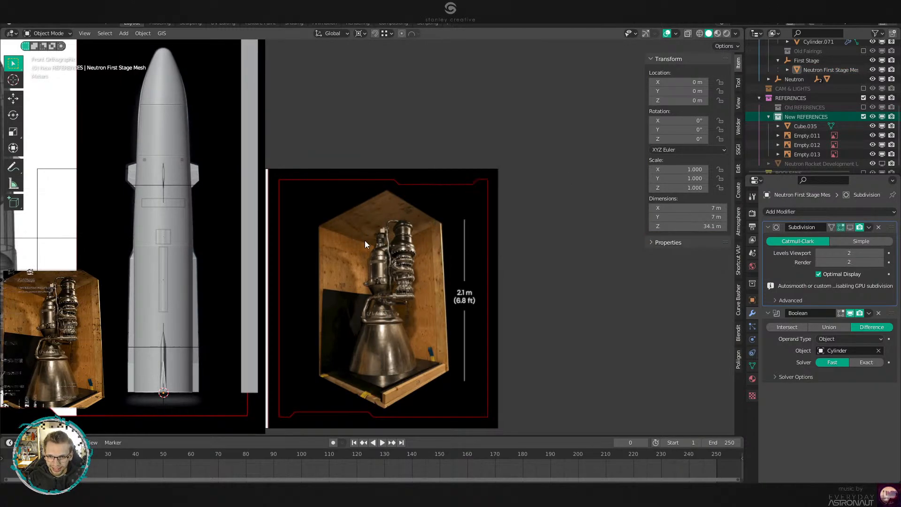
{"action": "middle_click_drag", "start_coordinate": [500, 317], "coordinate": [457, 254], "text": "shift"}
Change the transform pivot point and enlarge the new Neutron reference image to a scale of about 13.1.
{"action": "key", "text": "s"}
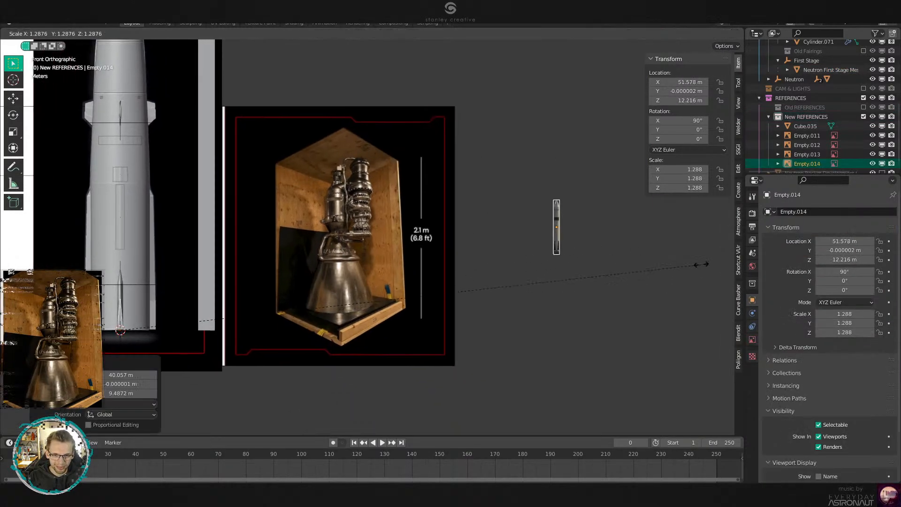
{"action": "left_click", "coordinate": [702, 264]}
{"action": "key", "text": "period"}
{"action": "left_click", "coordinate": [529, 211]}
{"action": "scroll", "coordinate": [531, 235], "scroll_direction": "down", "scroll_amount": 2}
{"action": "key", "text": "s"}
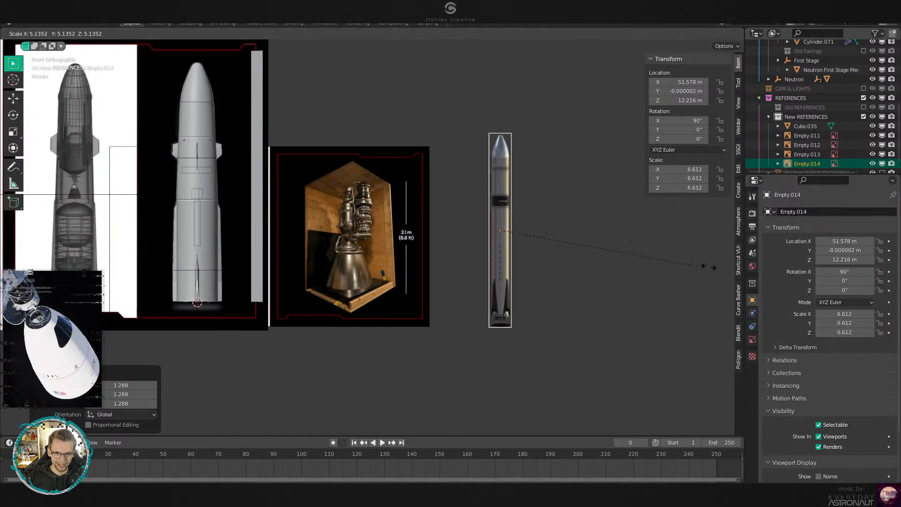
{"action": "left_click", "coordinate": [155, 276]}
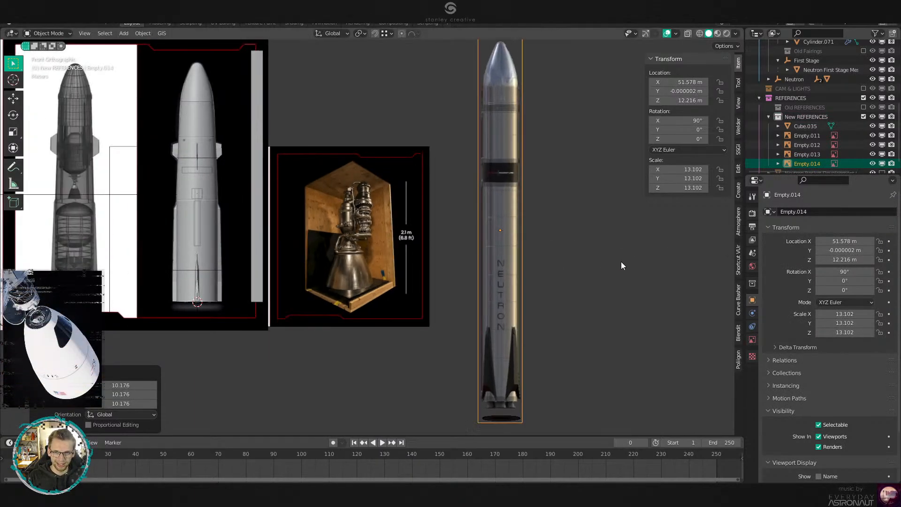
Move the new reference image directly beside the rocket model, to about X 5.88 m and Z 8.3 m, and compare the nose cones.
{"action": "key", "text": "g"}
{"action": "left_click", "coordinate": [329, 274]}
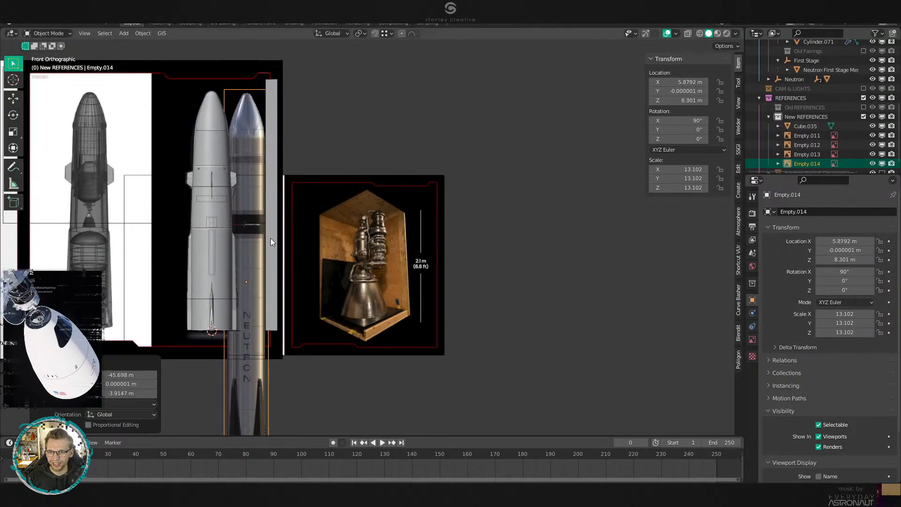
{"action": "scroll", "coordinate": [420, 248], "scroll_direction": "up", "scroll_amount": 6}
{"action": "middle_click_drag", "start_coordinate": [332, 235], "coordinate": [429, 283], "text": "shift"}
{"action": "scroll", "coordinate": [418, 285], "scroll_direction": "up", "scroll_amount": 2}
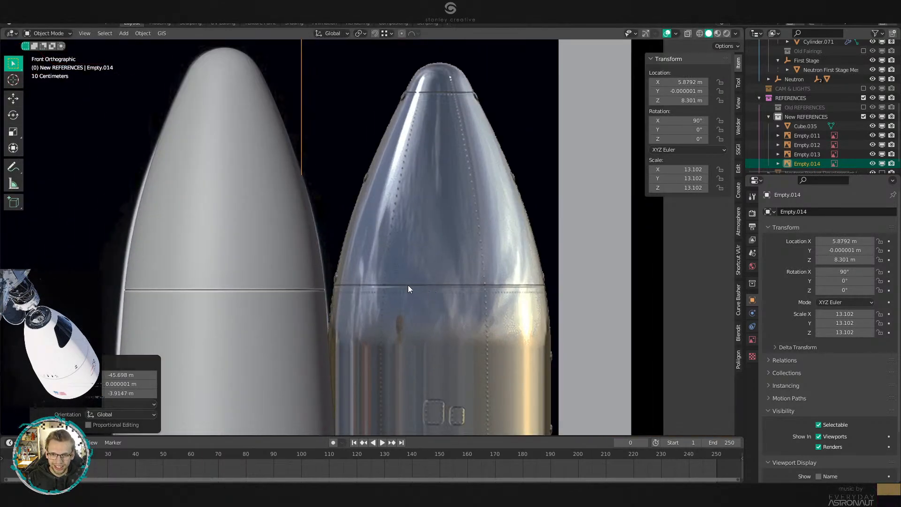
{"action": "scroll", "coordinate": [356, 249], "scroll_direction": "down", "scroll_amount": 10}
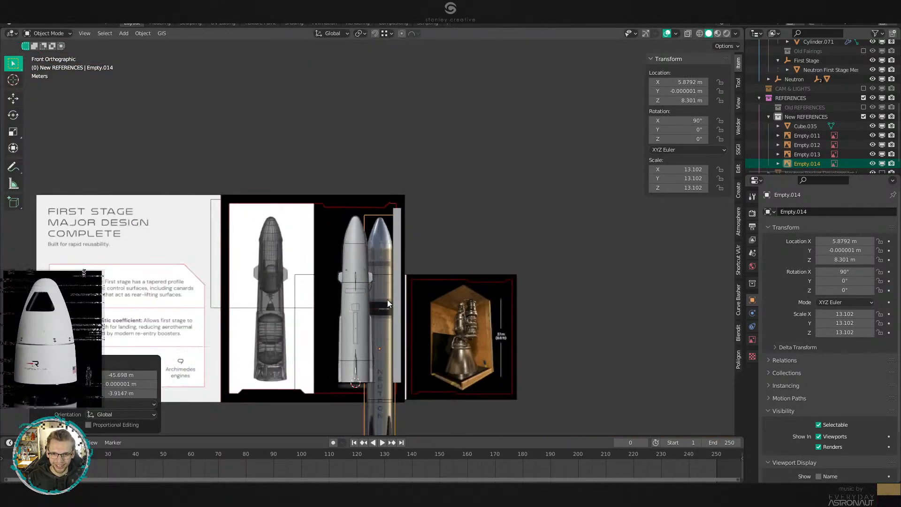
{"action": "scroll", "coordinate": [324, 185], "scroll_direction": "up", "scroll_amount": 3}
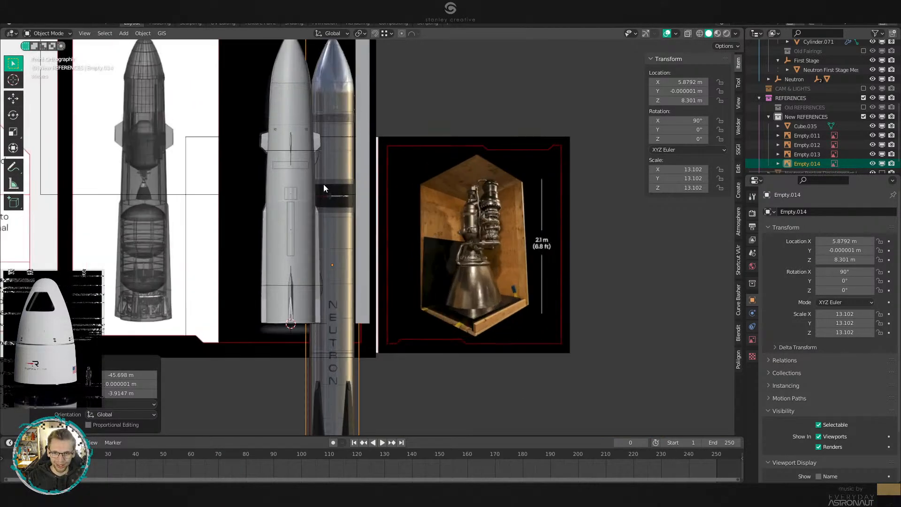
Reduce the new reference image to a scale of about 8.66 and reposition it beside the model at about X 5.95 m, Z 19.7 m.
{"action": "key", "text": "s"}
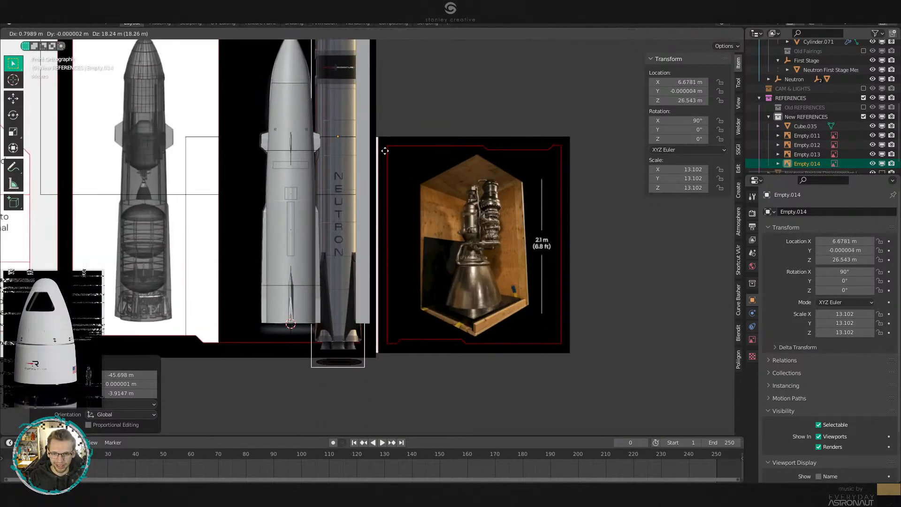
{"action": "left_click", "coordinate": [402, 216]}
{"action": "key", "text": "g"}
{"action": "left_click", "coordinate": [399, 207]}
{"action": "key", "text": "s"}
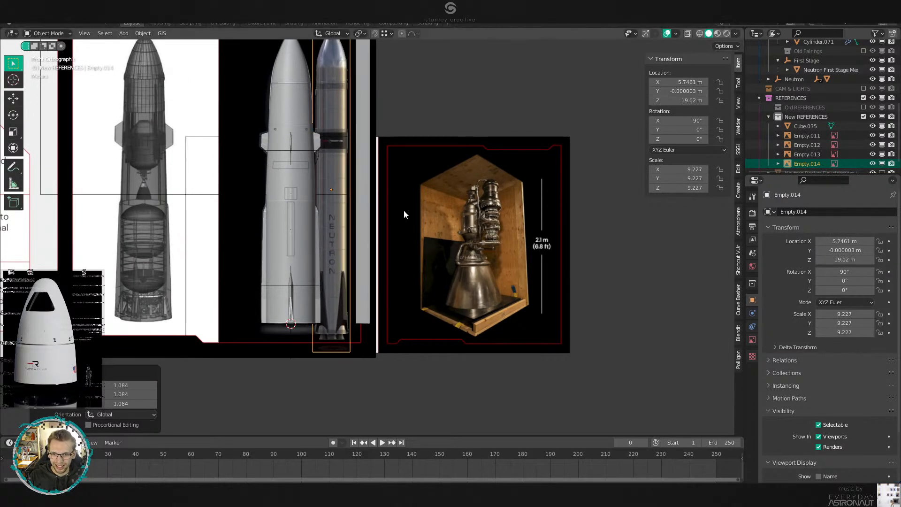
{"action": "left_click", "coordinate": [369, 195]}
{"action": "scroll", "coordinate": [445, 247], "scroll_direction": "up", "scroll_amount": 2}
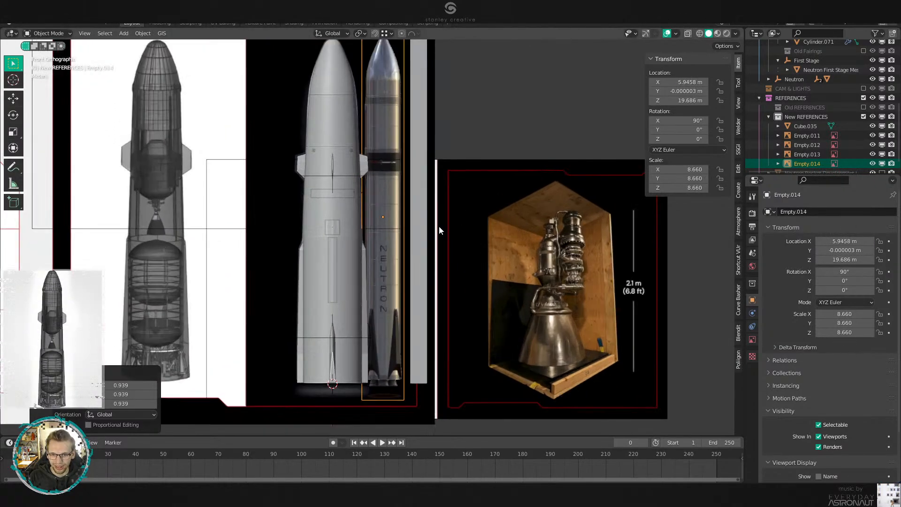
Move the metallic Neutron reference image along X to about -7.31 m, onto the opposite side of the rocket model.
{"action": "middle_click_drag", "start_coordinate": [434, 214], "coordinate": [475, 242], "text": "shift"}
{"action": "key", "text": "g"}
{"action": "key", "text": "x"}
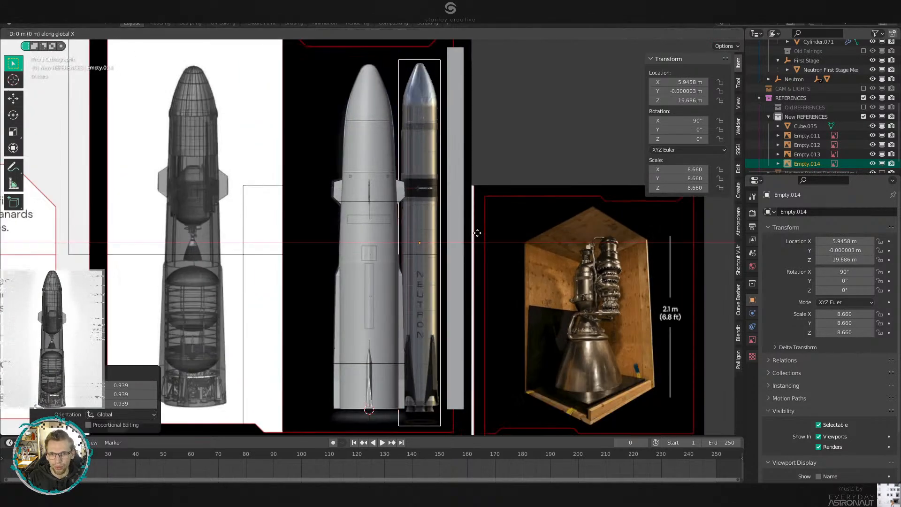
{"action": "left_click", "coordinate": [366, 246]}
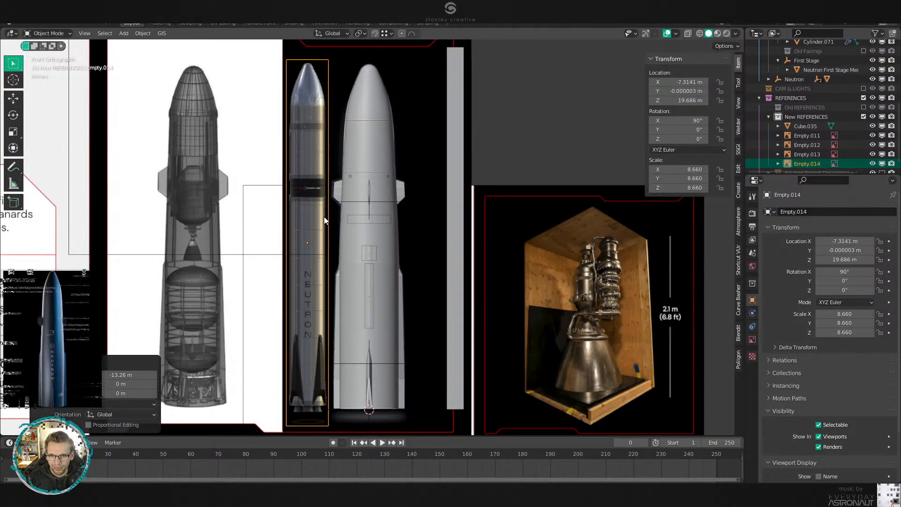
{"action": "middle_click_drag", "start_coordinate": [322, 142], "coordinate": [512, 169], "text": "shift"}
{"action": "middle_click_drag", "start_coordinate": [528, 257], "coordinate": [262, 190], "text": "shift"}
{"action": "scroll", "coordinate": [235, 179], "scroll_direction": "down", "scroll_amount": 1}
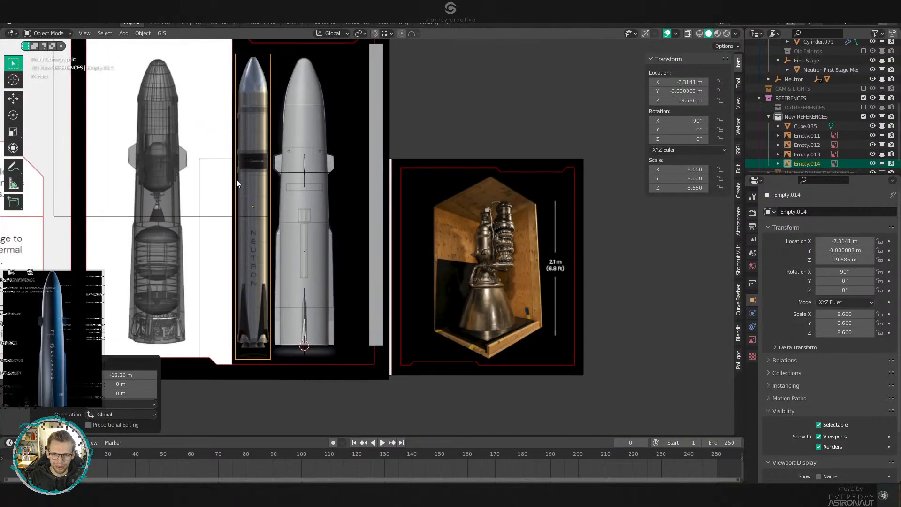
Delete the metallic Neutron reference image from the New REFERENCES collection.
{"action": "key", "text": "g"}
{"action": "left_click", "coordinate": [698, 234]}
{"action": "key", "text": "x"}
{"action": "left_click", "coordinate": [697, 234]}
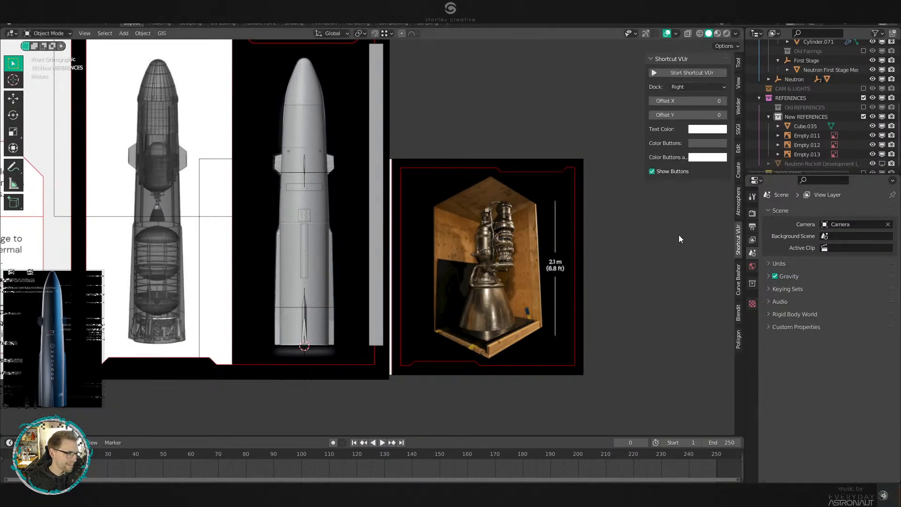
Slide the first stage's edge loop above the canards up to about Z 31.27 m and scale it by 1.004.
{"action": "middle_click_drag", "start_coordinate": [457, 225], "coordinate": [529, 274], "text": "shift"}
{"action": "scroll", "coordinate": [529, 274], "scroll_direction": "up", "scroll_amount": 3}
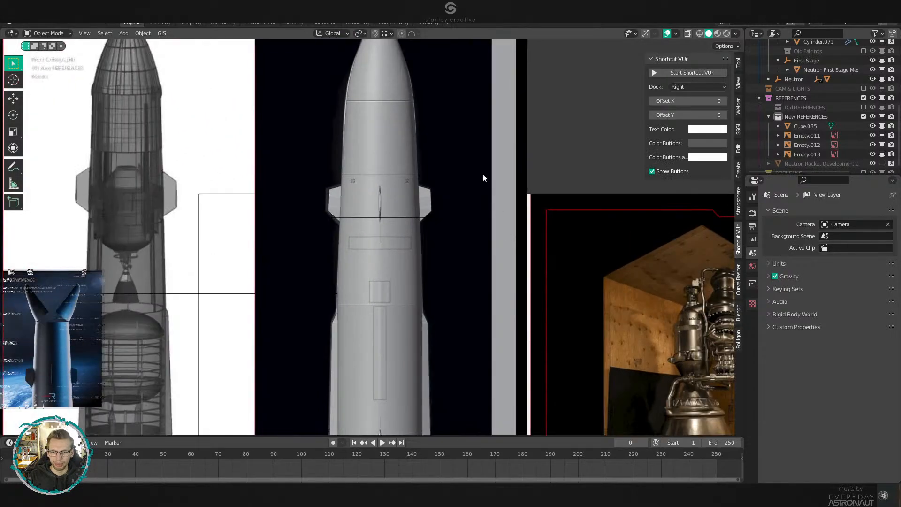
{"action": "middle_click_drag", "start_coordinate": [466, 177], "coordinate": [450, 294], "text": "shift"}
{"action": "scroll", "coordinate": [449, 294], "scroll_direction": "up", "scroll_amount": 4}
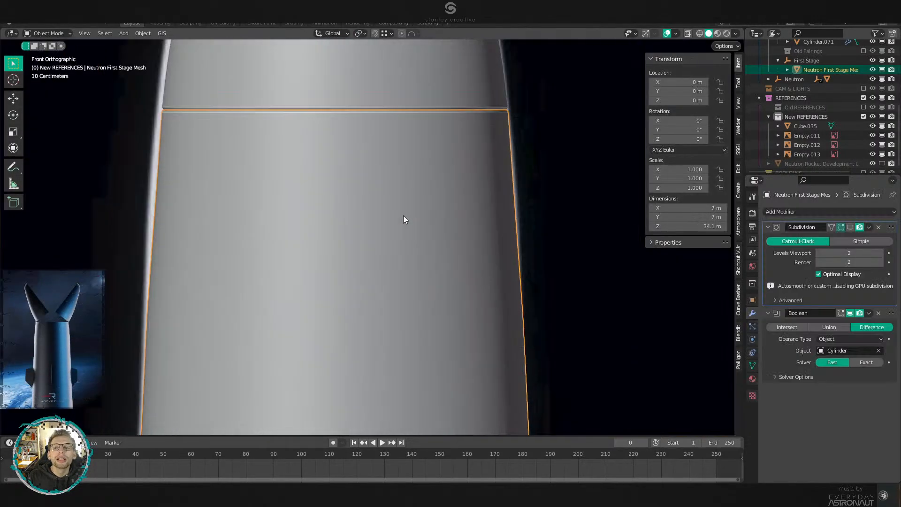
{"action": "key", "text": "Tab"}
{"action": "left_click", "coordinate": [455, 315], "text": "alt"}
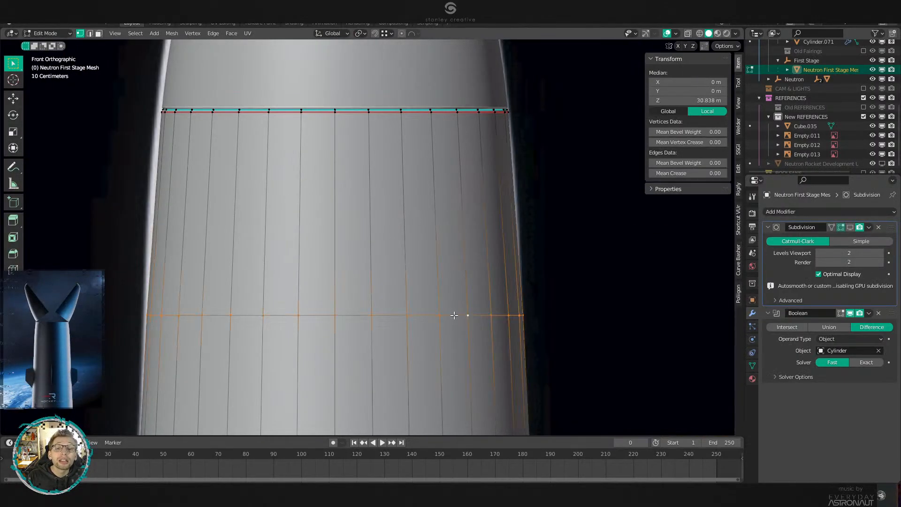
{"action": "middle_click_drag", "start_coordinate": [525, 302], "coordinate": [551, 183], "text": "shift"}
{"action": "scroll", "coordinate": [552, 202], "scroll_direction": "down", "scroll_amount": 2}
{"action": "key", "text": "g"}
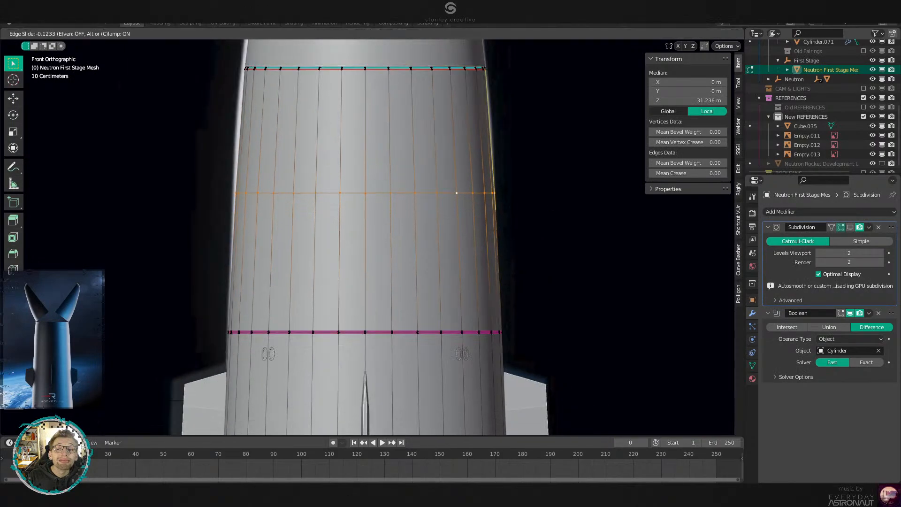
{"action": "left_click", "coordinate": [564, 188]}
{"action": "key", "text": "s"}
{"action": "left_click", "coordinate": [566, 188]}
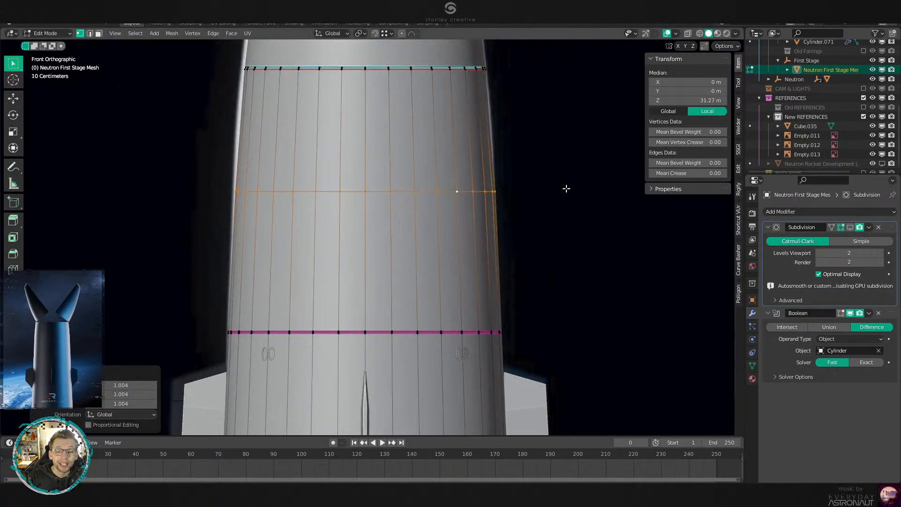
{"action": "key", "text": "Tab"}
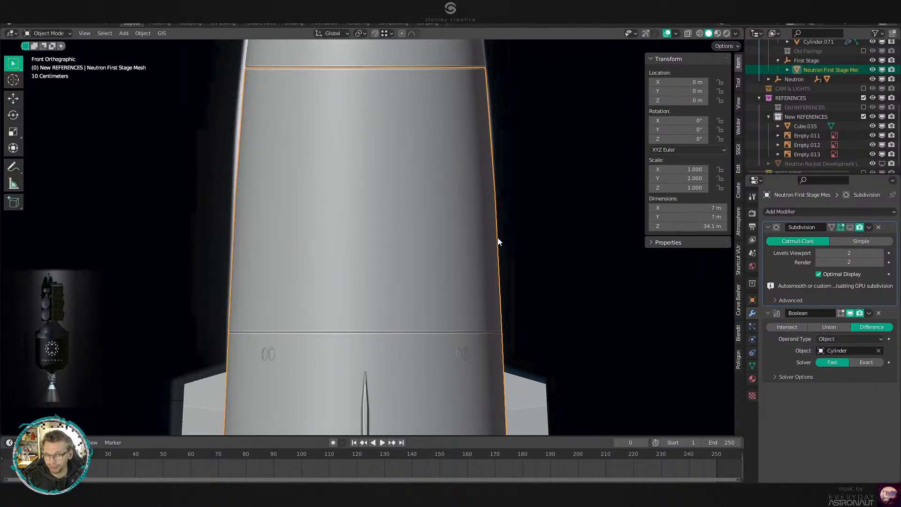
Compare the rocket model's outline with the reference image from the nose cone down to the base.
{"action": "middle_click_drag", "start_coordinate": [442, 154], "coordinate": [470, 301], "text": "shift"}
{"action": "scroll", "coordinate": [470, 301], "scroll_direction": "up", "scroll_amount": 2}
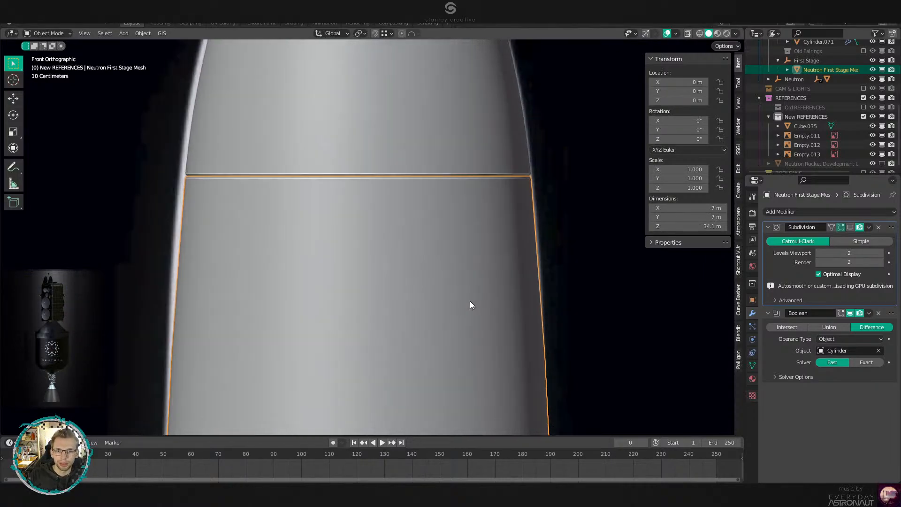
{"action": "key", "text": "alt+a"}
{"action": "scroll", "coordinate": [473, 254], "scroll_direction": "down", "scroll_amount": 5}
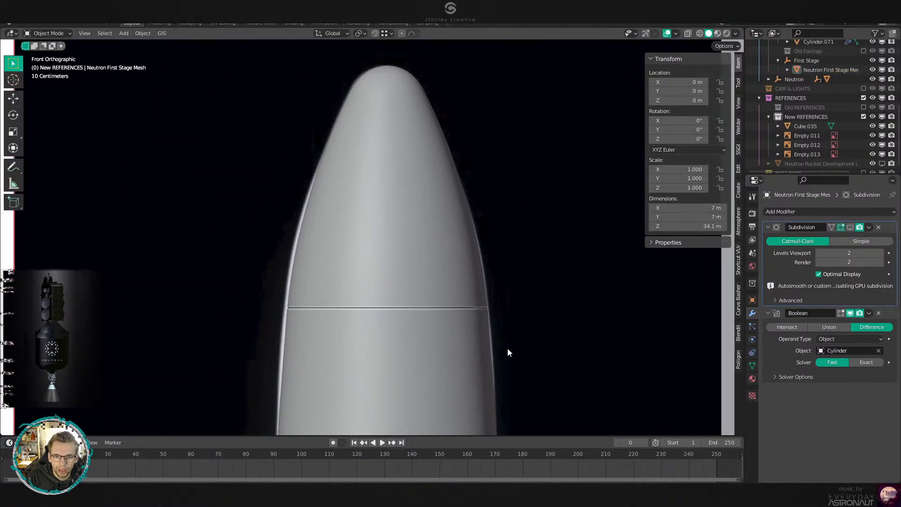
{"action": "scroll", "coordinate": [516, 263], "scroll_direction": "down", "scroll_amount": 7}
{"action": "scroll", "coordinate": [514, 243], "scroll_direction": "up", "scroll_amount": 1}
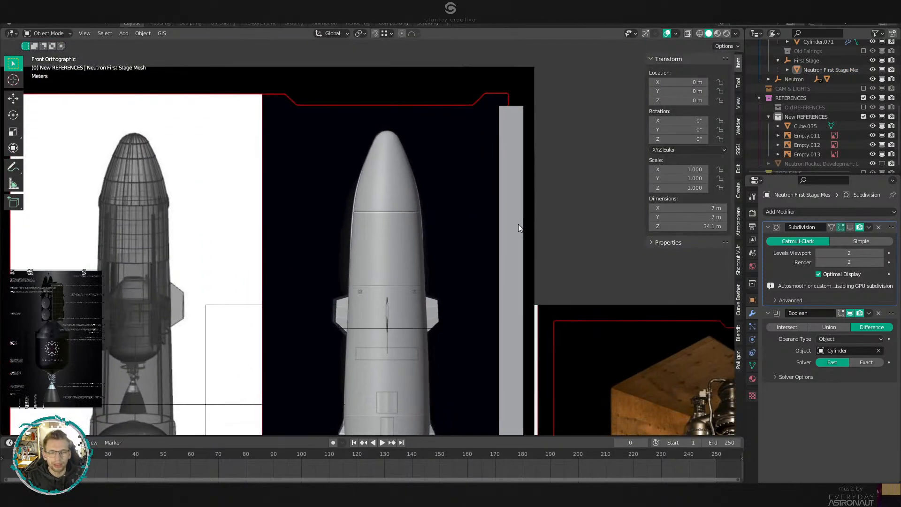
{"action": "scroll", "coordinate": [518, 224], "scroll_direction": "up", "scroll_amount": 2}
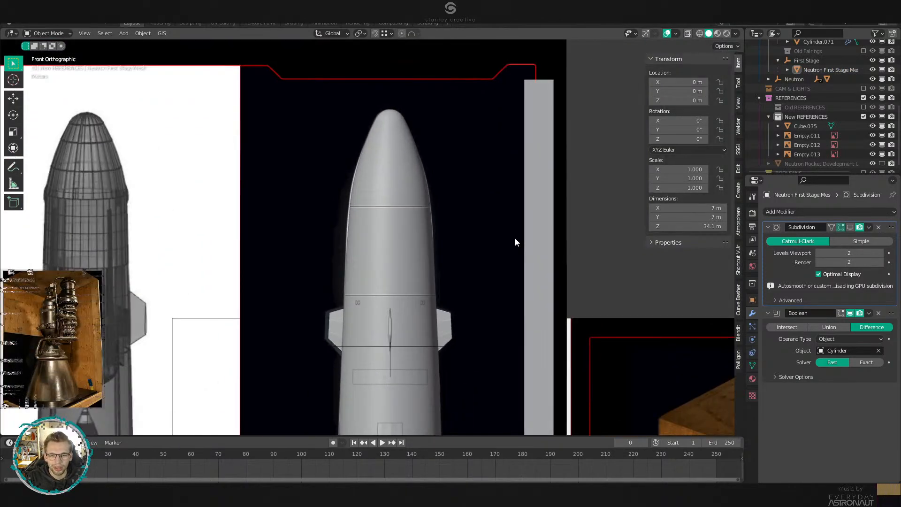
{"action": "middle_click_drag", "start_coordinate": [496, 283], "coordinate": [495, 278], "text": "shift"}
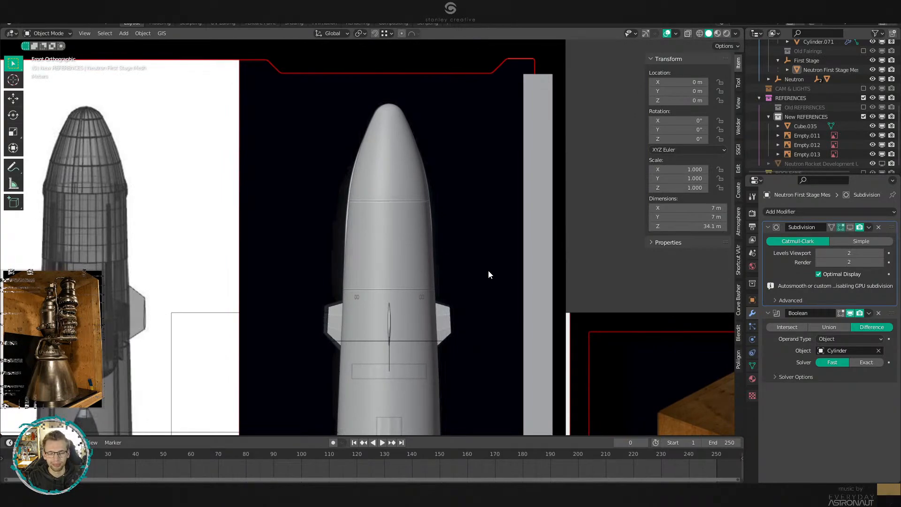
{"action": "middle_click_drag", "start_coordinate": [513, 241], "coordinate": [461, 142], "text": "shift"}
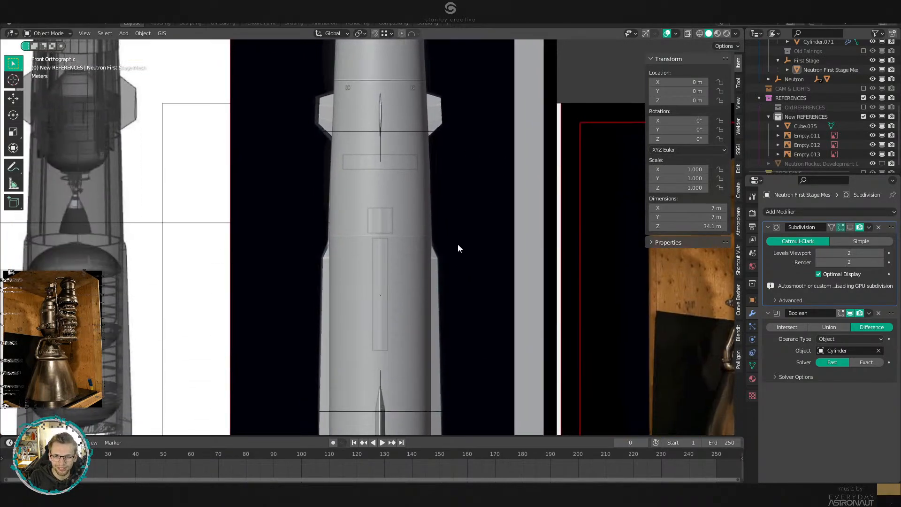
{"action": "middle_click_drag", "start_coordinate": [452, 249], "coordinate": [457, 179], "text": "shift"}
{"action": "scroll", "coordinate": [456, 183], "scroll_direction": "down", "scroll_amount": 3}
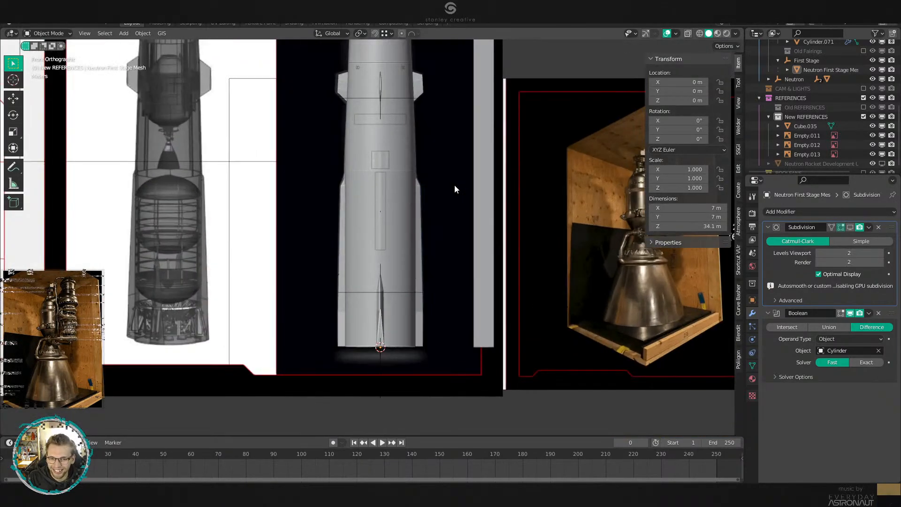
{"action": "scroll", "coordinate": [448, 240], "scroll_direction": "down", "scroll_amount": 4}
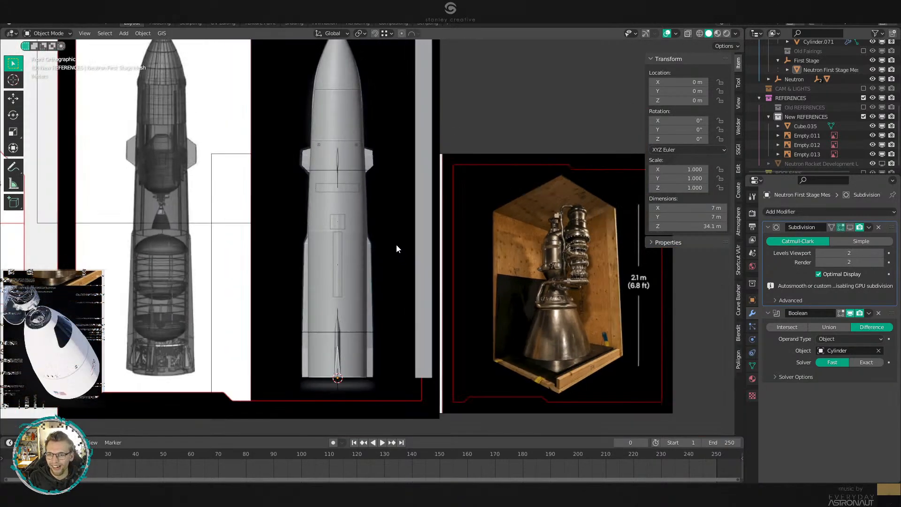
{"action": "middle_click_drag", "start_coordinate": [398, 283], "coordinate": [413, 291], "text": "shift"}
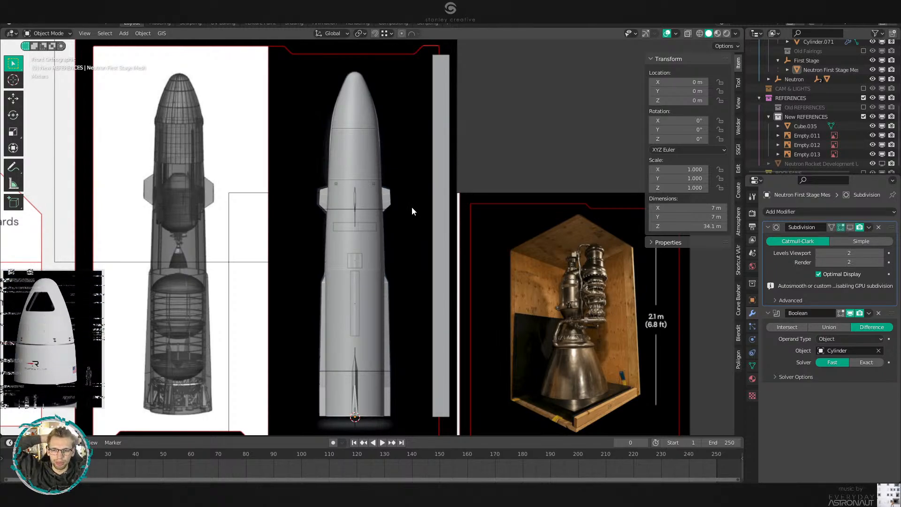
Add the docked capsule picture to the New REFERENCES collection as a background image.
{"action": "left_click", "coordinate": [824, 117]}
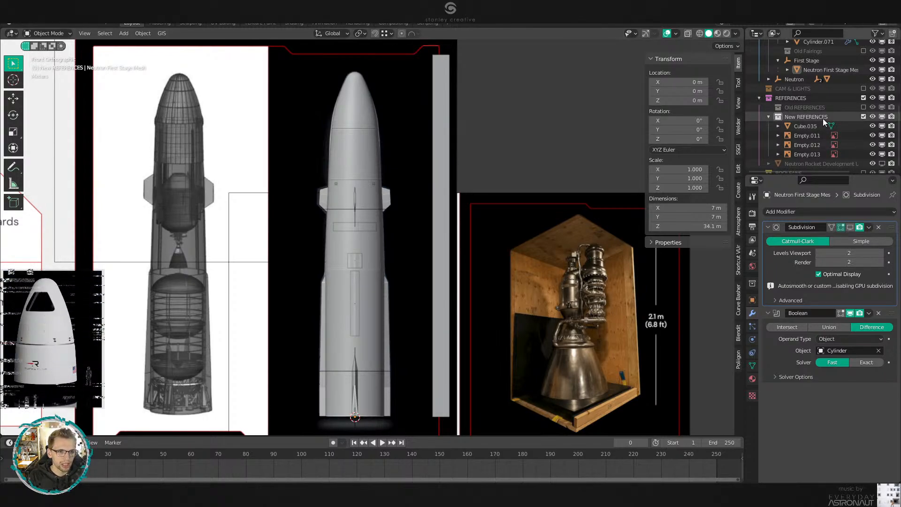
{"action": "key", "text": "KP_Decimal"}
{"action": "key", "text": "shift+a"}
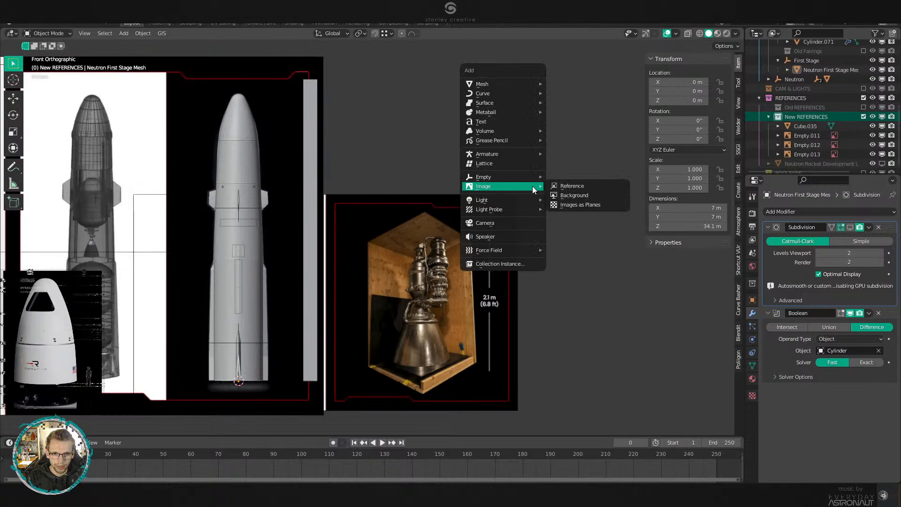
{"action": "left_click", "coordinate": [594, 199]}
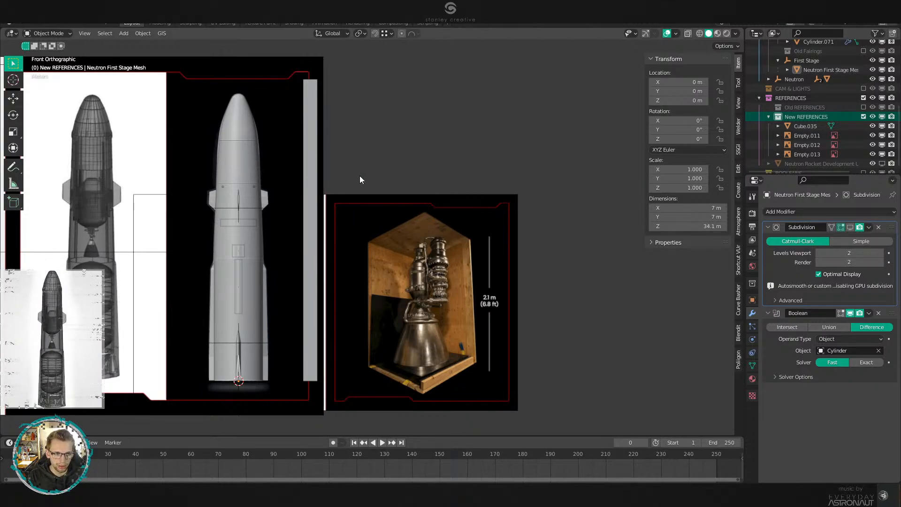
{"action": "key", "text": "ctrl+shift+alt+v"}
Enlarge the docked capsule image to a scale of about 9.03 and place it beside the engine photo, at about X 63.4 m, Z 9.6 m.
{"action": "middle_click_drag", "start_coordinate": [239, 380], "coordinate": [223, 281], "text": "shift"}
{"action": "key", "text": "g"}
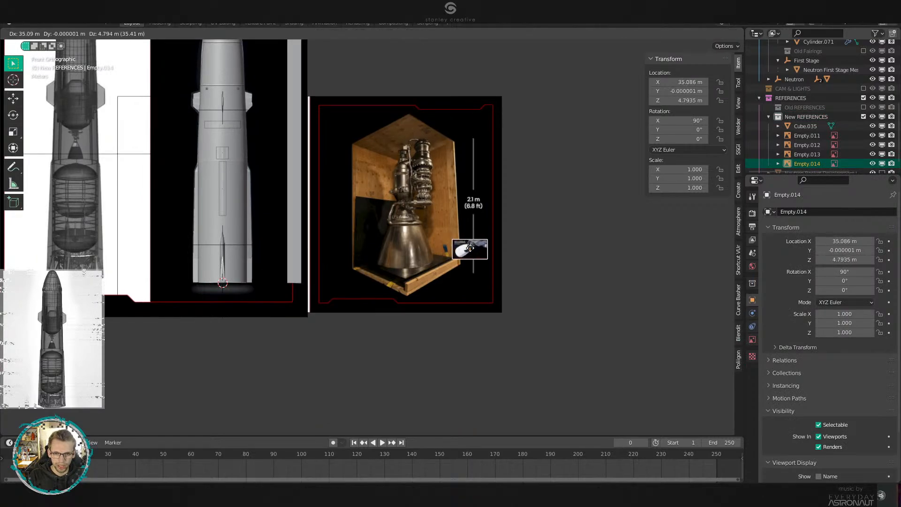
{"action": "left_click", "coordinate": [470, 248]}
{"action": "key", "text": "s"}
{"action": "left_click", "coordinate": [469, 55]}
{"action": "scroll", "coordinate": [495, 286], "scroll_direction": "down", "scroll_amount": 3}
{"action": "key", "text": "g"}
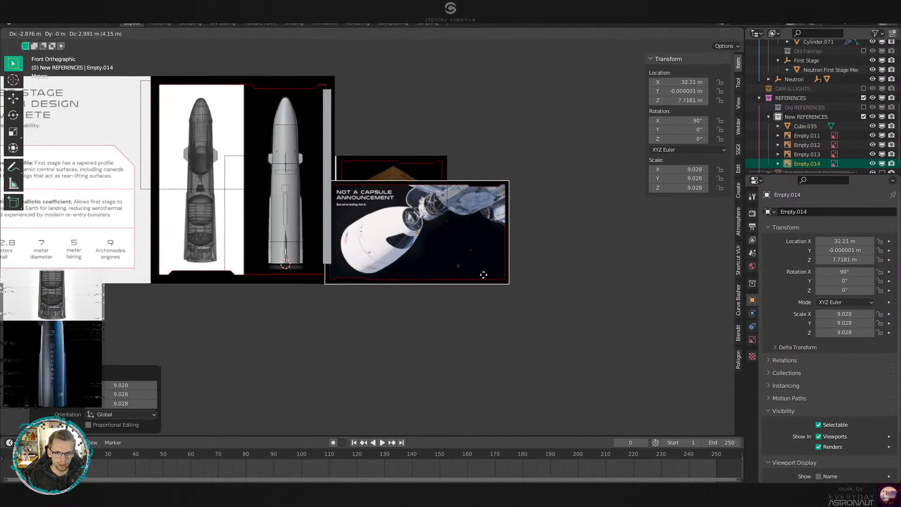
{"action": "left_click", "coordinate": [611, 267]}
{"action": "key", "text": "alt+a"}
Add the upright capsule picture as another background image and enlarge it to a scale of about 11.16.
{"action": "key", "text": "shift+a"}
{"action": "mouse_move", "coordinate": [610, 265]}
{"action": "left_click", "coordinate": [660, 276]}
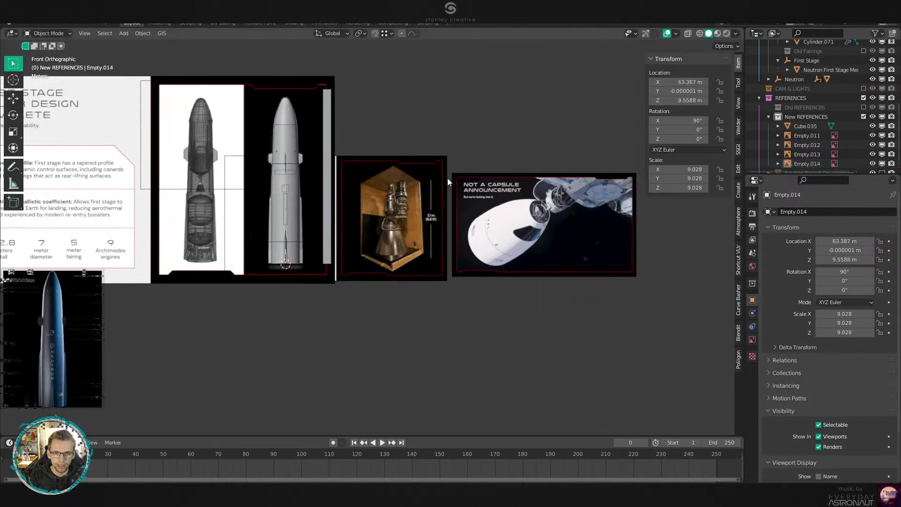
{"action": "double_click", "coordinate": [322, 164]}
{"action": "key", "text": "s"}
{"action": "left_click", "coordinate": [359, 301]}
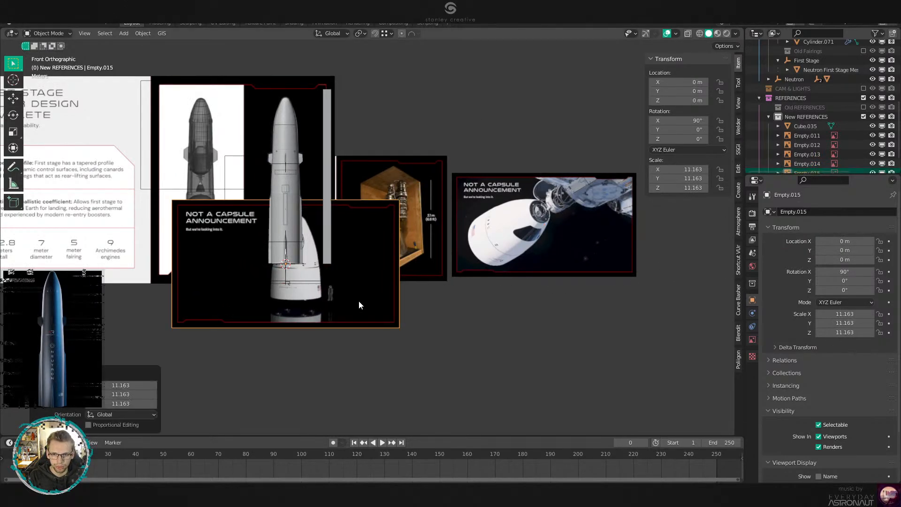
Move the upright capsule image below the docked capsule, to about X 62.2 m, Z -22.3 m, and enlarge it to a scale of about 12.72.
{"action": "key", "text": "g"}
{"action": "left_click", "coordinate": [633, 389]}
{"action": "key", "text": "s"}
{"action": "left_click", "coordinate": [658, 392]}
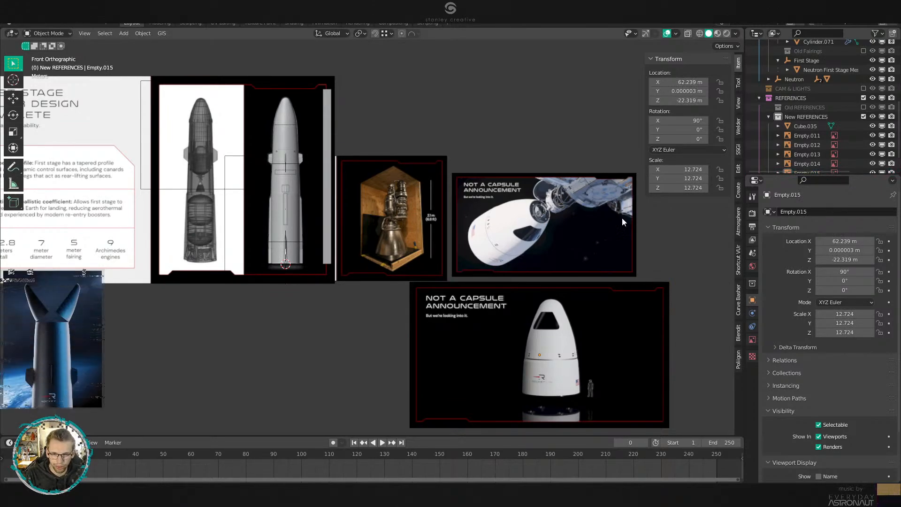
{"action": "middle_click_drag", "start_coordinate": [519, 273], "coordinate": [479, 270], "text": "shift"}
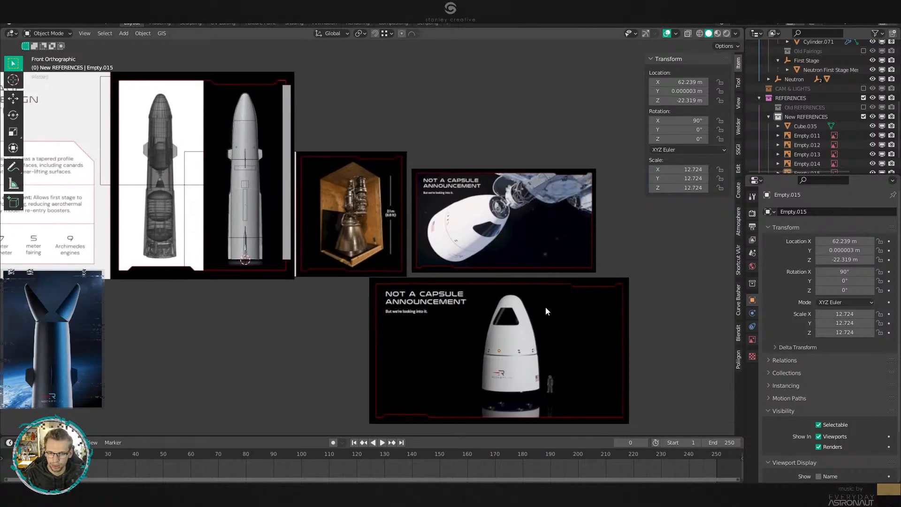
{"action": "left_click", "coordinate": [801, 118]}
{"action": "scroll", "coordinate": [801, 119], "scroll_direction": "down", "scroll_amount": 2}
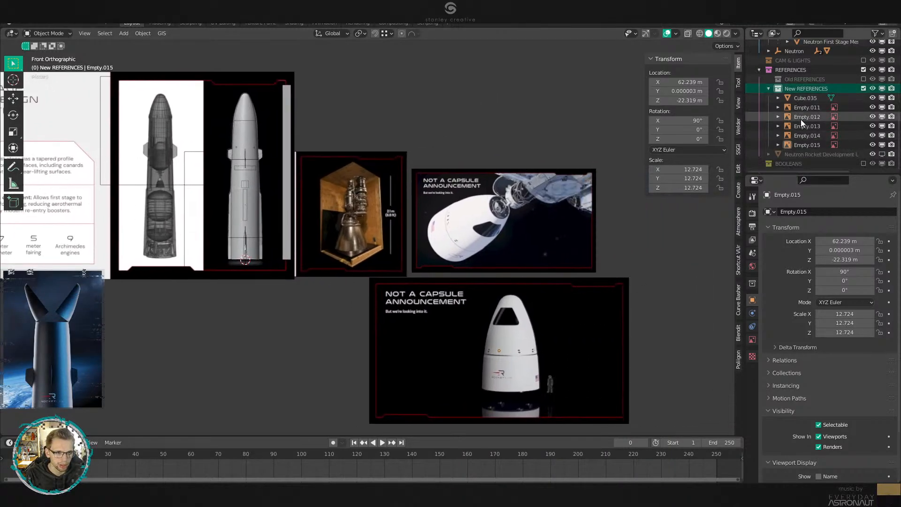
{"action": "key", "text": "shift+a"}
{"action": "mouse_move", "coordinate": [535, 189]}
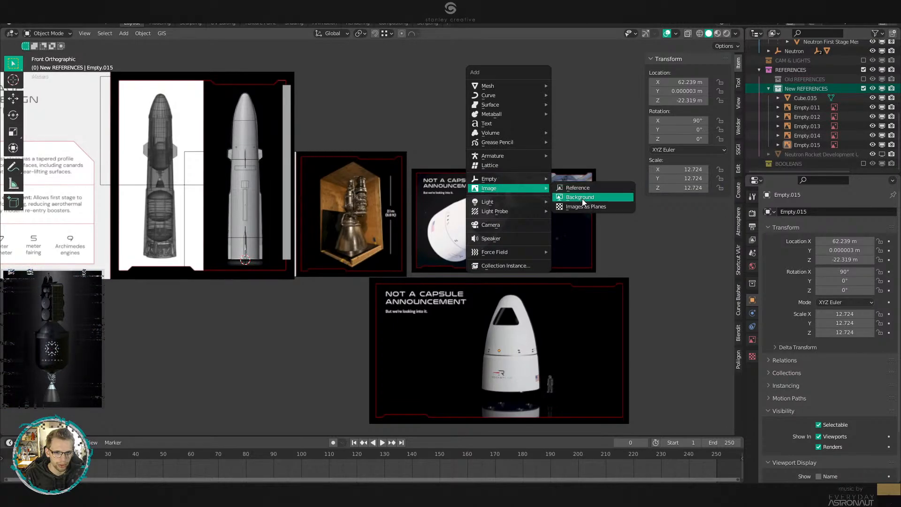
{"action": "left_click", "coordinate": [582, 201]}
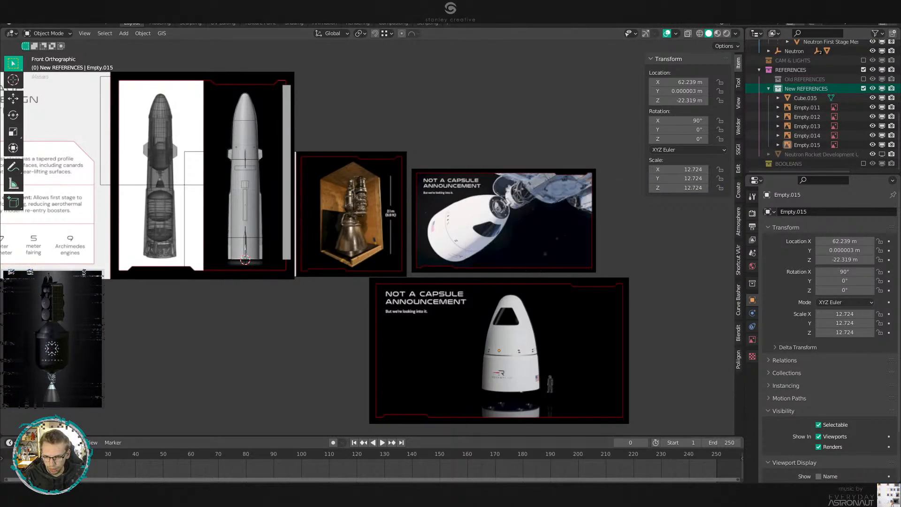
Review the first-stage slide, rocket model, engine photo and both capsule reference images.
{"action": "middle_click_drag", "start_coordinate": [265, 237], "coordinate": [378, 271], "text": "shift"}
{"action": "scroll", "coordinate": [416, 332], "scroll_direction": "up", "scroll_amount": 4}
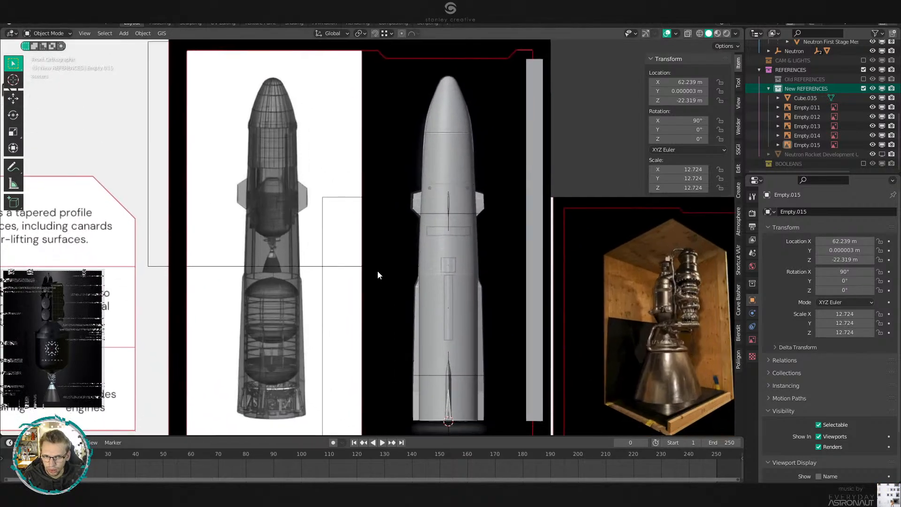
{"action": "scroll", "coordinate": [377, 270], "scroll_direction": "down", "scroll_amount": 4}
{"action": "middle_click_drag", "start_coordinate": [549, 310], "coordinate": [282, 240], "text": "shift"}
{"action": "scroll", "coordinate": [328, 252], "scroll_direction": "up", "scroll_amount": 1}
{"action": "middle_click_drag", "start_coordinate": [439, 291], "coordinate": [466, 247], "text": "shift"}
{"action": "scroll", "coordinate": [466, 258], "scroll_direction": "up", "scroll_amount": 1}
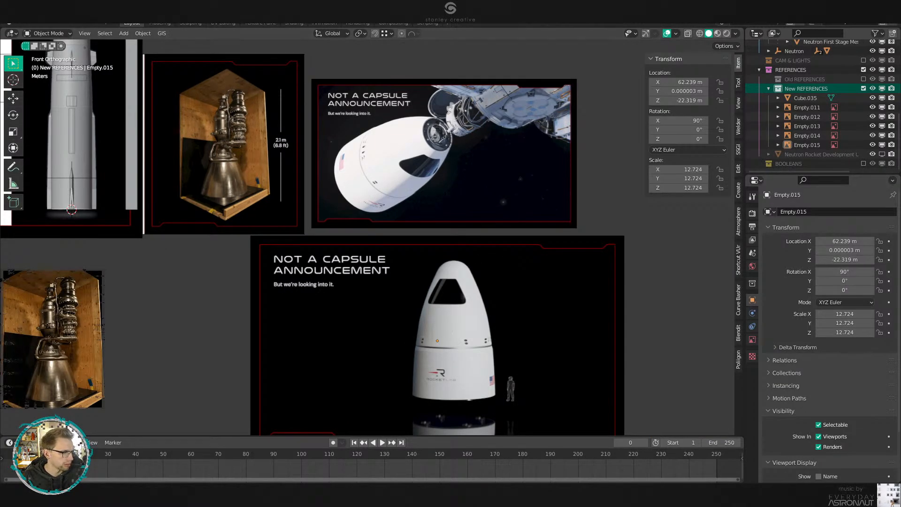
{"action": "middle_click_drag", "start_coordinate": [113, 126], "coordinate": [322, 291], "text": "shift"}
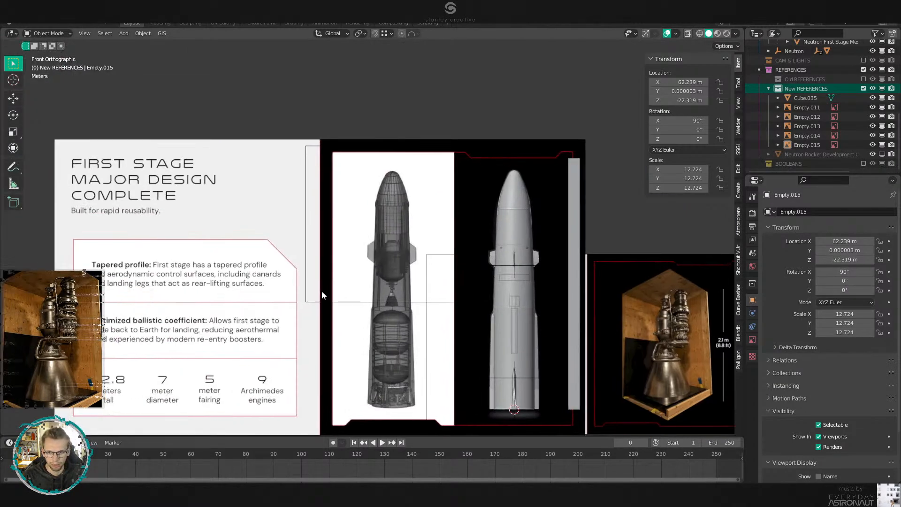
{"action": "middle_click_drag", "start_coordinate": [422, 286], "coordinate": [475, 225], "text": "shift"}
{"action": "scroll", "coordinate": [475, 225], "scroll_direction": "up", "scroll_amount": 2}
{"action": "middle_click_drag", "start_coordinate": [402, 194], "coordinate": [332, 193], "text": "shift"}
{"action": "scroll", "coordinate": [332, 193], "scroll_direction": "down", "scroll_amount": 3}
{"action": "middle_click_drag", "start_coordinate": [586, 236], "coordinate": [324, 228], "text": "shift"}
{"action": "middle_click_drag", "start_coordinate": [556, 262], "coordinate": [443, 224], "text": "shift"}
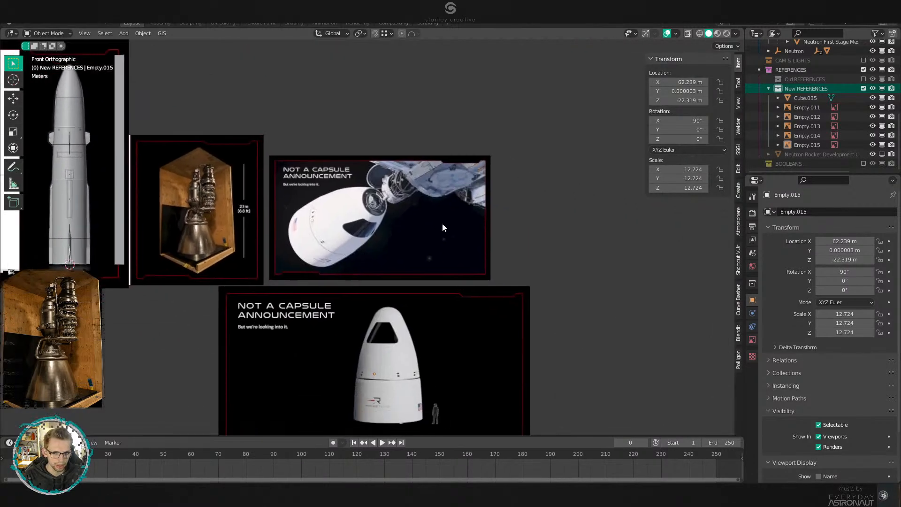
Examine the engine photo and its height label beside the rocket model and first-stage cutaway.
{"action": "scroll", "coordinate": [442, 224], "scroll_direction": "down", "scroll_amount": 1}
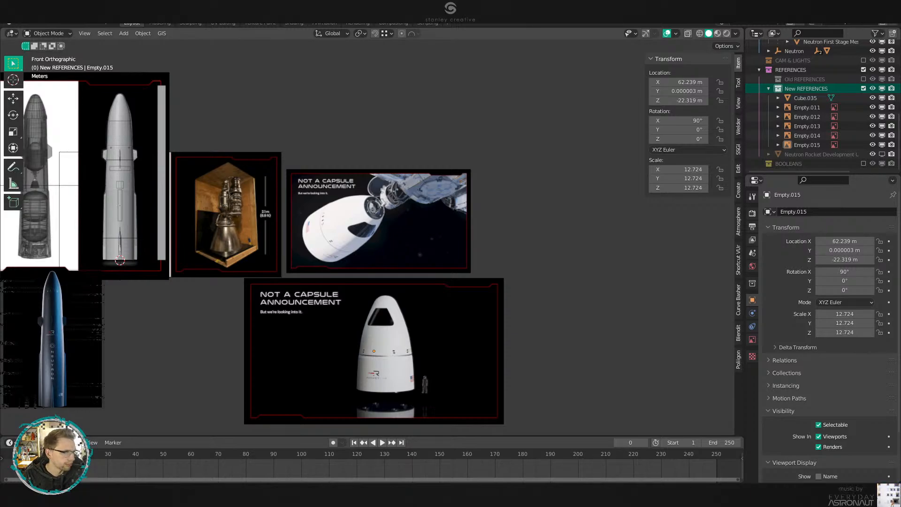
{"action": "scroll", "coordinate": [640, 192], "scroll_direction": "up", "scroll_amount": 4}
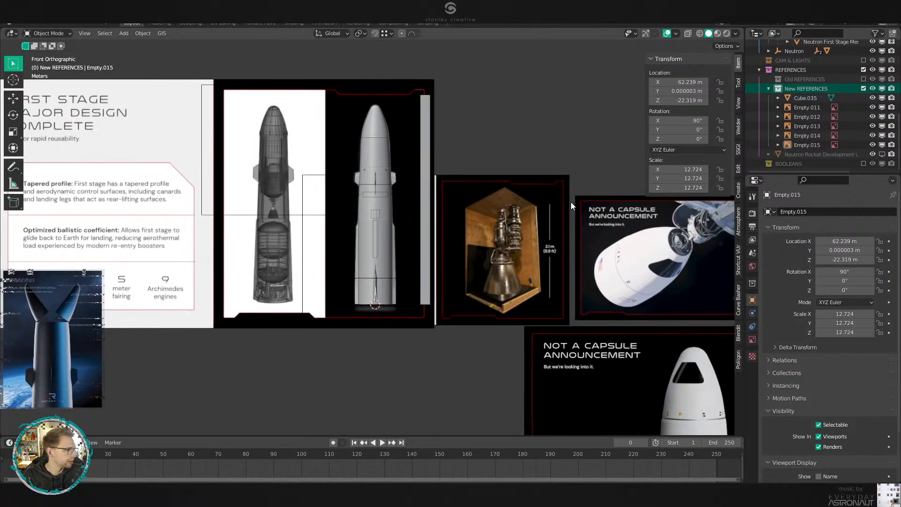
{"action": "scroll", "coordinate": [570, 201], "scroll_direction": "up", "scroll_amount": 2}
{"action": "scroll", "coordinate": [516, 207], "scroll_direction": "up", "scroll_amount": 1}
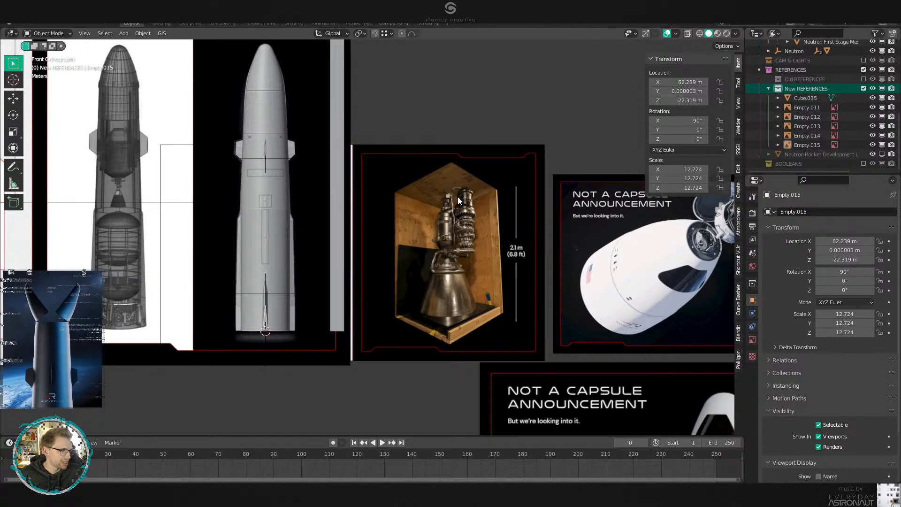
{"action": "middle_click_drag", "start_coordinate": [351, 246], "coordinate": [477, 240], "text": "shift"}
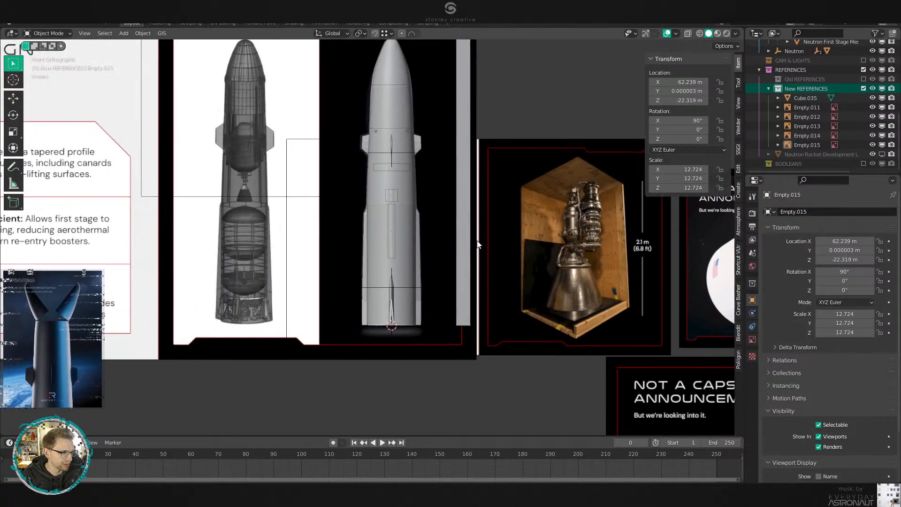
{"action": "scroll", "coordinate": [474, 243], "scroll_direction": "up", "scroll_amount": 2}
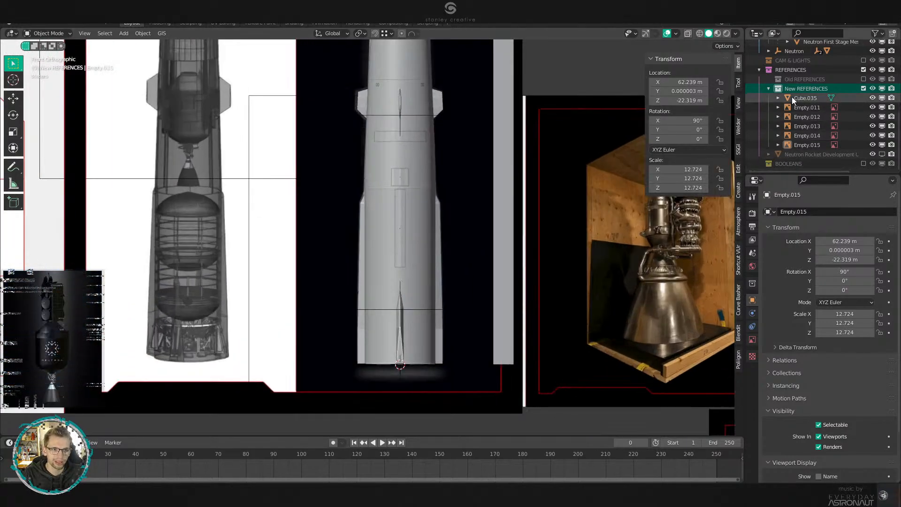
Add a 32-sided cylinder at the centre of the rocket's base with a radius of 0.43 m and a depth of 2.1 m.
{"action": "middle_click_drag", "start_coordinate": [388, 325], "coordinate": [385, 192], "text": "shift"}
{"action": "scroll", "coordinate": [515, 237], "scroll_direction": "up", "scroll_amount": 8}
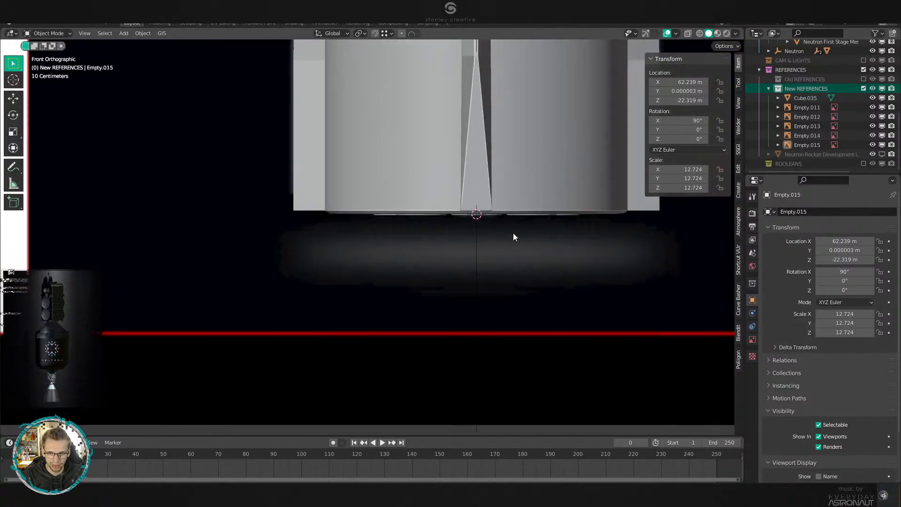
{"action": "key", "text": "shift+a"}
{"action": "mouse_move", "coordinate": [491, 149]}
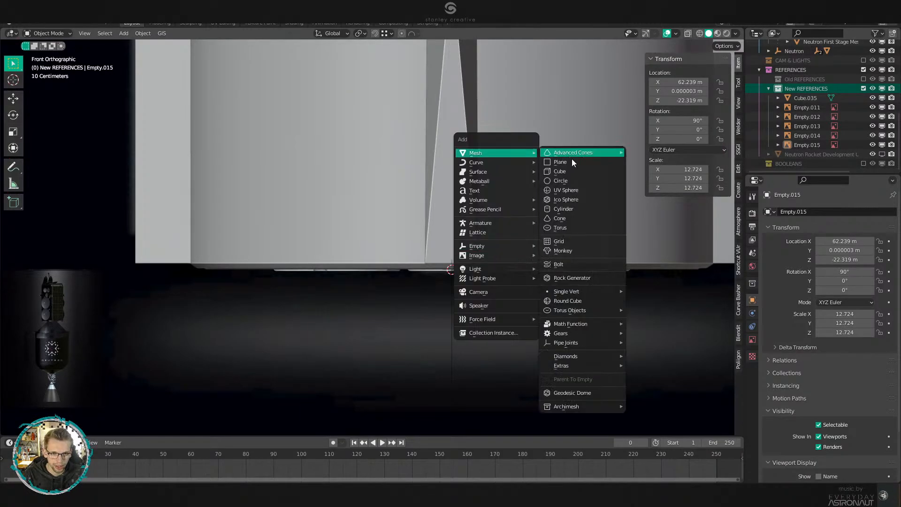
{"action": "left_click", "coordinate": [567, 210]}
{"action": "middle_click_drag", "start_coordinate": [509, 272], "coordinate": [413, 286], "text": "shift"}
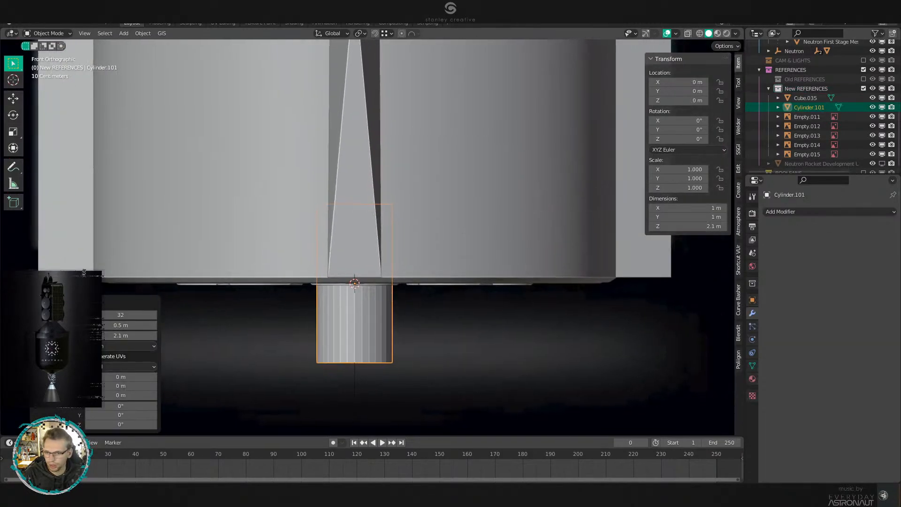
{"action": "left_click", "coordinate": [136, 326]}
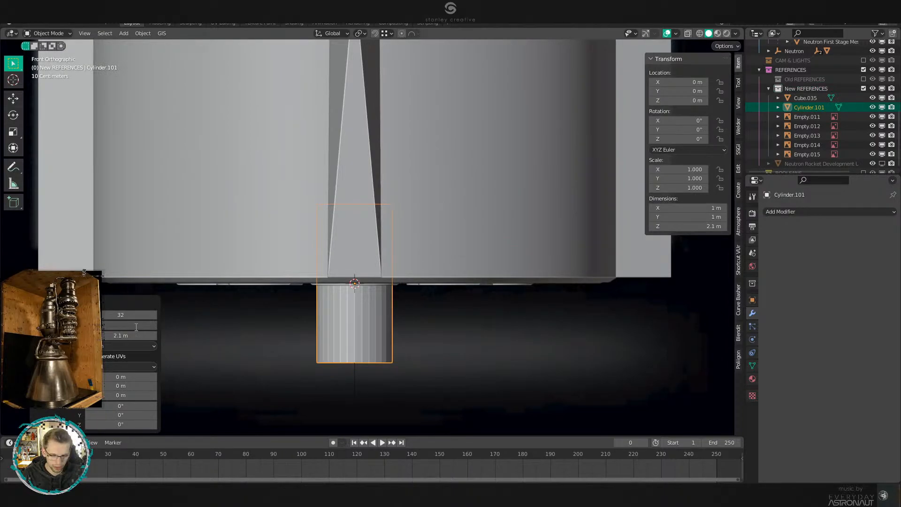
{"action": "type", "text": "0.43"}
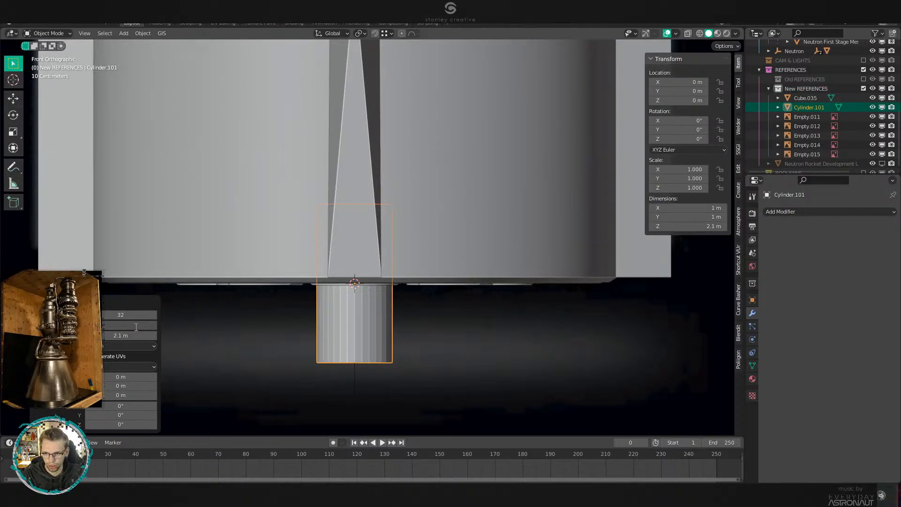
{"action": "key", "text": "Return"}
Compare the cylinder's width with the central Archimedes engine nozzle from beneath the rocket.
{"action": "scroll", "coordinate": [431, 347], "scroll_direction": "up", "scroll_amount": 2}
{"action": "middle_click_drag", "start_coordinate": [440, 364], "coordinate": [450, 326]}
{"action": "scroll", "coordinate": [450, 325], "scroll_direction": "down", "scroll_amount": 1}
{"action": "key", "text": "KP_Decimal"}
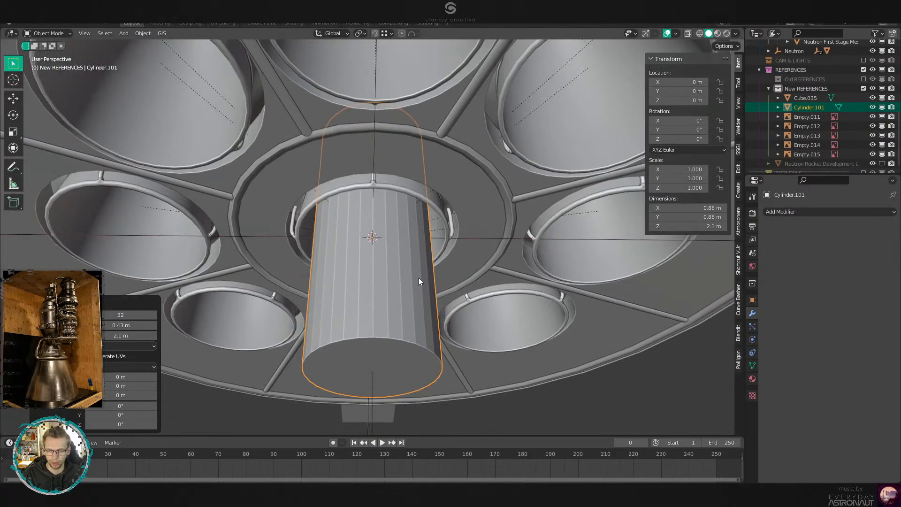
{"action": "scroll", "coordinate": [418, 277], "scroll_direction": "up", "scroll_amount": 4}
{"action": "middle_click_drag", "start_coordinate": [422, 271], "coordinate": [411, 286], "text": "shift"}
{"action": "left_click", "coordinate": [514, 215]}
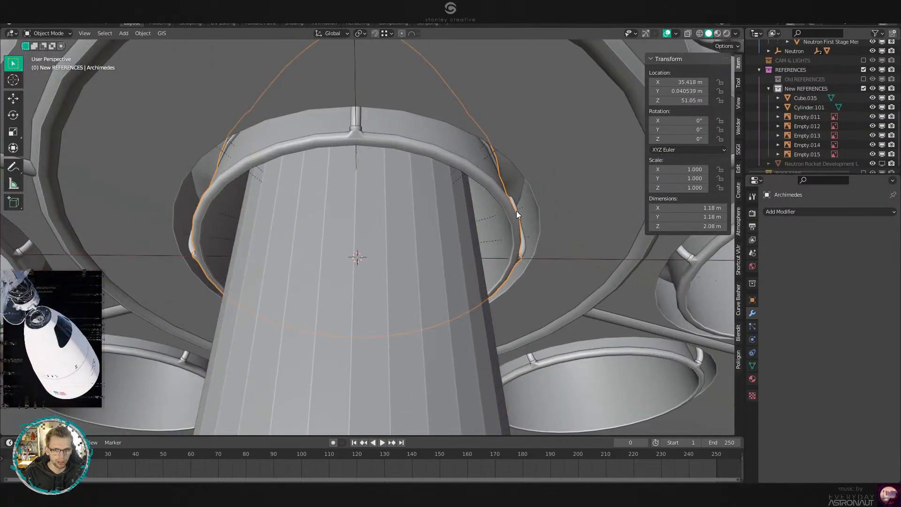
{"action": "scroll", "coordinate": [516, 210], "scroll_direction": "down", "scroll_amount": 4}
{"action": "scroll", "coordinate": [491, 177], "scroll_direction": "up", "scroll_amount": 2}
{"action": "key", "text": "Tab"}
{"action": "key", "text": "Tab"}
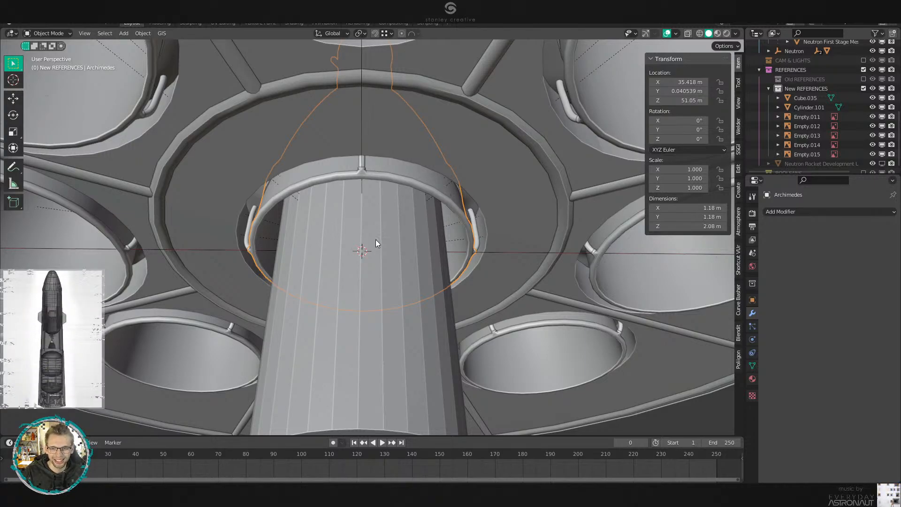
{"action": "middle_click_drag", "start_coordinate": [393, 257], "coordinate": [393, 260]}
{"action": "scroll", "coordinate": [393, 260], "scroll_direction": "down", "scroll_amount": 1}
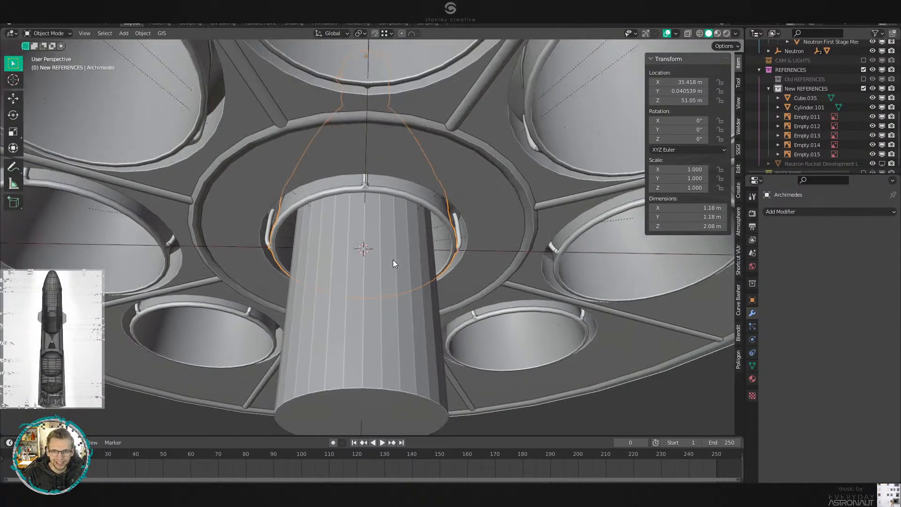
Inspect the Archimedes engine and the reference cylinder in turn, comparing their dimensions from the front and from below.
{"action": "key", "text": "alt+a"}
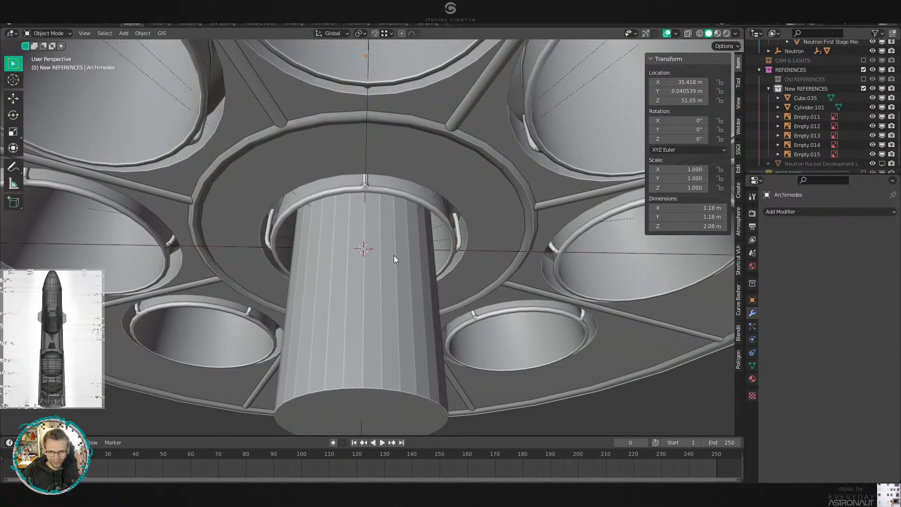
{"action": "key", "text": "KP_1"}
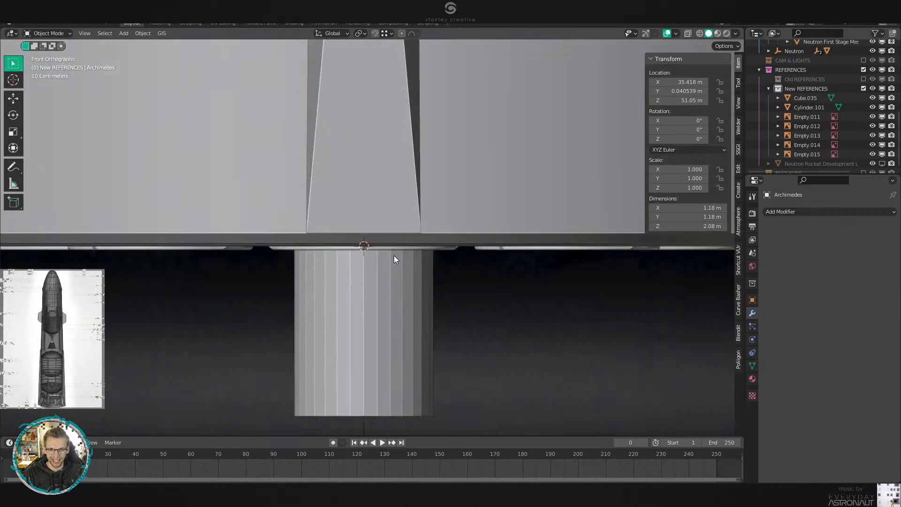
{"action": "middle_click_drag", "start_coordinate": [426, 281], "coordinate": [460, 344]}
{"action": "left_click", "coordinate": [416, 246]}
{"action": "scroll", "coordinate": [417, 247], "scroll_direction": "up", "scroll_amount": 1}
{"action": "scroll", "coordinate": [474, 240], "scroll_direction": "up", "scroll_amount": 5}
{"action": "scroll", "coordinate": [461, 344], "scroll_direction": "down", "scroll_amount": 1}
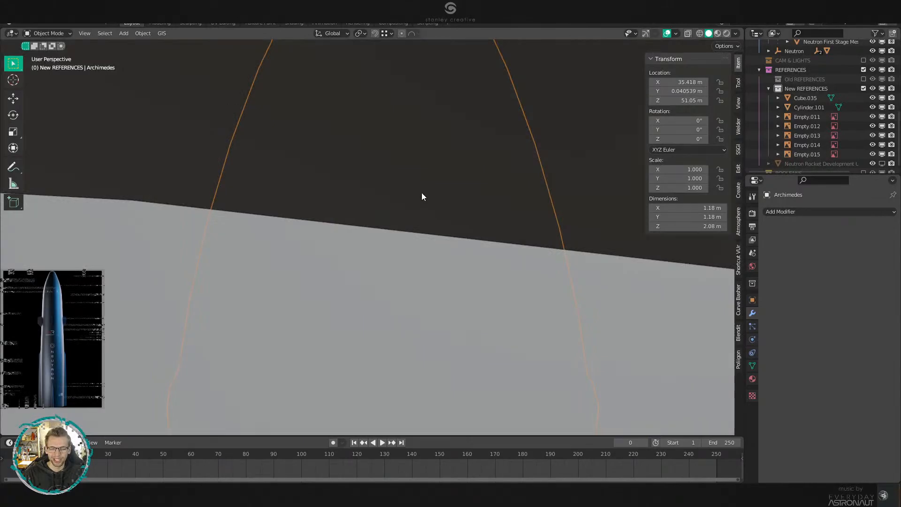
{"action": "middle_click_drag", "start_coordinate": [421, 192], "coordinate": [421, 121]}
{"action": "scroll", "coordinate": [422, 121], "scroll_direction": "down", "scroll_amount": 4}
{"action": "left_click", "coordinate": [428, 325]}
{"action": "scroll", "coordinate": [433, 276], "scroll_direction": "down", "scroll_amount": 4}
{"action": "middle_click_drag", "start_coordinate": [433, 276], "coordinate": [421, 258]}
{"action": "scroll", "coordinate": [421, 229], "scroll_direction": "up", "scroll_amount": 4}
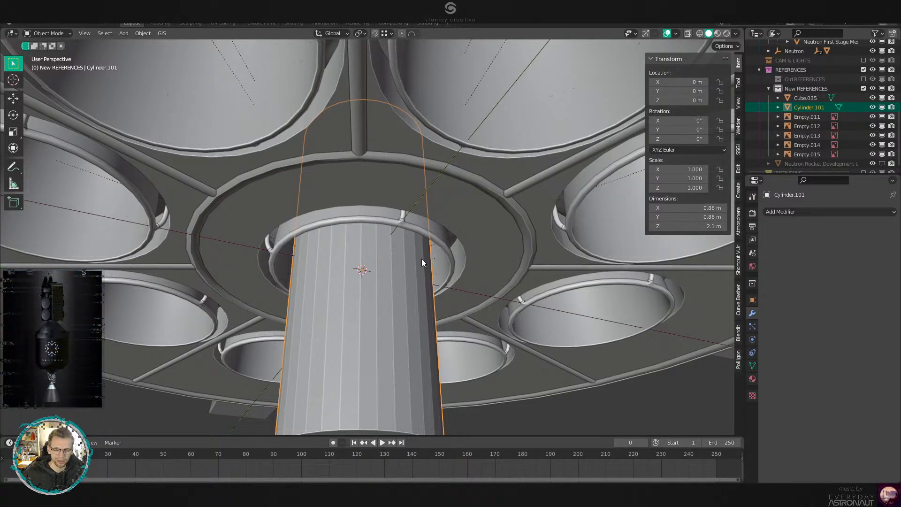
{"action": "middle_click_drag", "start_coordinate": [380, 261], "coordinate": [375, 244]}
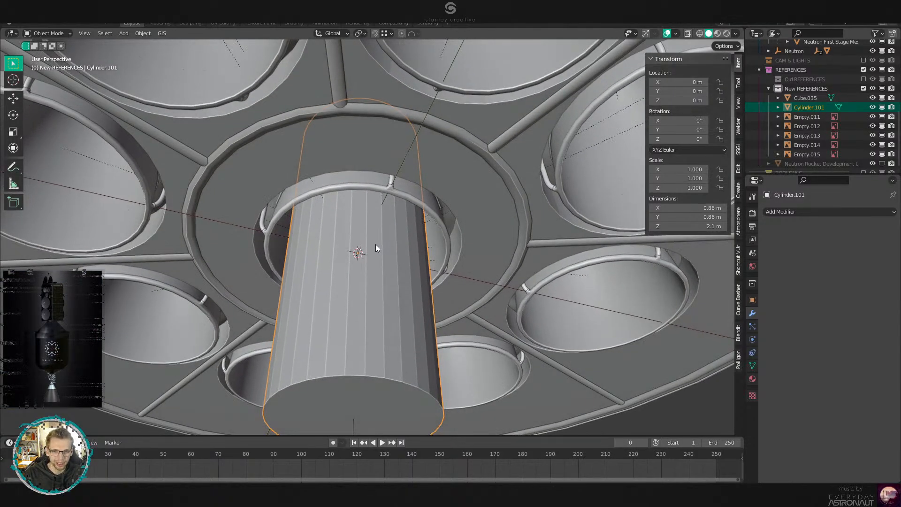
Delete the reference cylinder from the central engine opening.
{"action": "scroll", "coordinate": [375, 245], "scroll_direction": "down", "scroll_amount": 1}
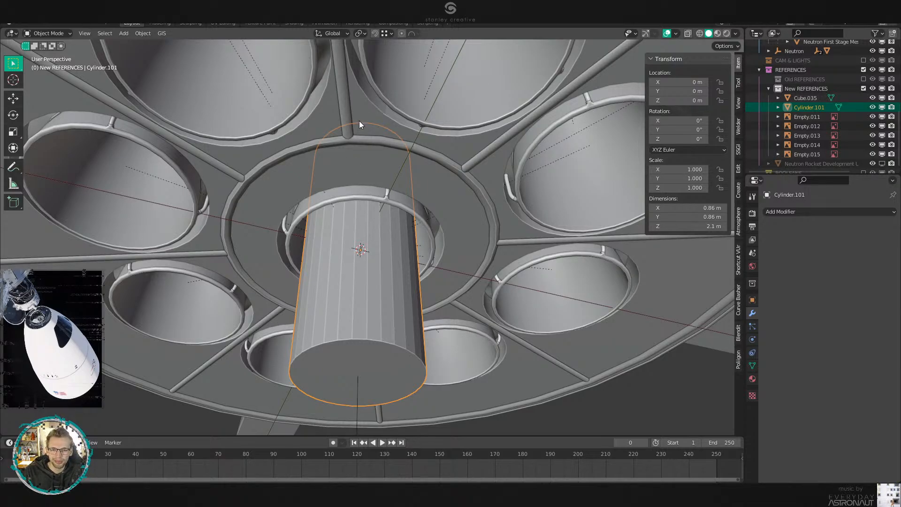
{"action": "scroll", "coordinate": [408, 213], "scroll_direction": "down", "scroll_amount": 3}
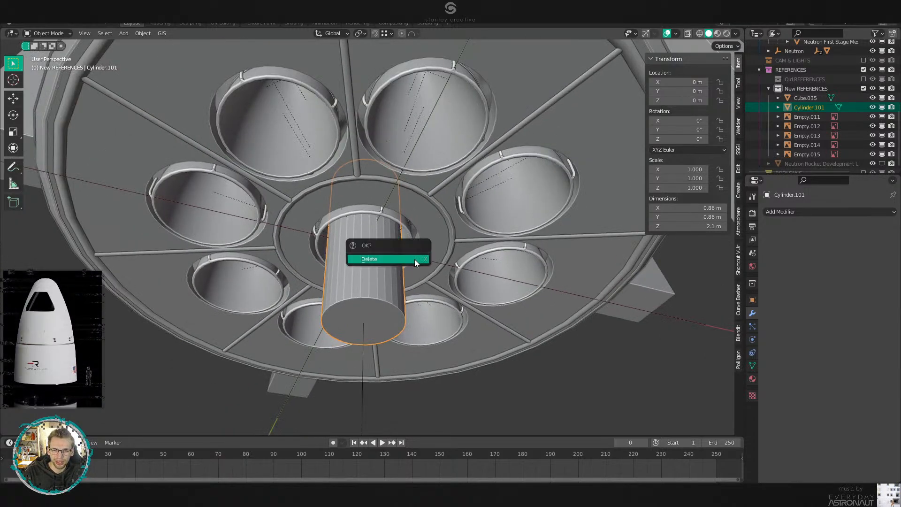
{"action": "left_click", "coordinate": [415, 259]}
Examine the nine engine openings in the first stage's base and the fit of the central nozzle.
{"action": "scroll", "coordinate": [415, 259], "scroll_direction": "up", "scroll_amount": 5}
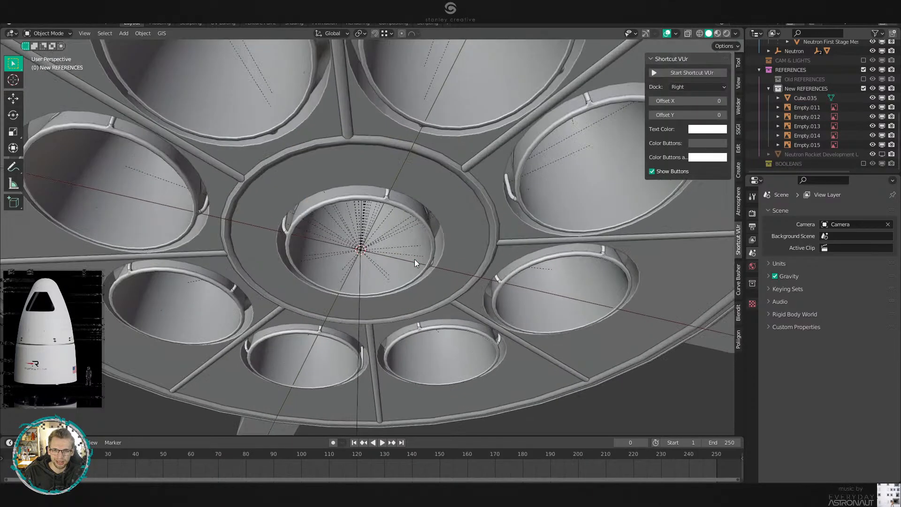
{"action": "scroll", "coordinate": [398, 229], "scroll_direction": "down", "scroll_amount": 4}
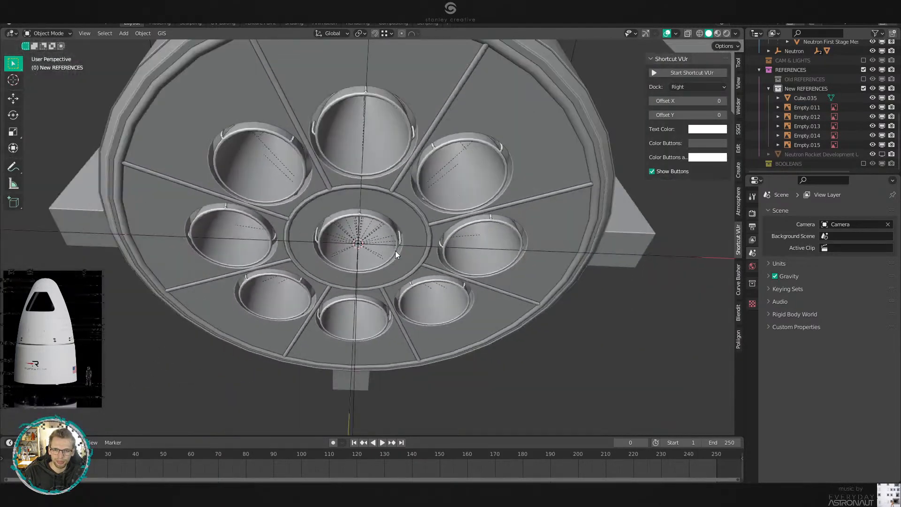
{"action": "mouse_move", "coordinate": [395, 250]}
{"action": "middle_mouse_down"}
{"action": "mouse_move", "coordinate": [392, 204]}
{"action": "mouse_move", "coordinate": [392, 235]}
{"action": "middle_mouse_up"}
{"action": "scroll", "coordinate": [392, 205], "scroll_direction": "up", "scroll_amount": 2}
{"action": "scroll", "coordinate": [401, 237], "scroll_direction": "up", "scroll_amount": 4}
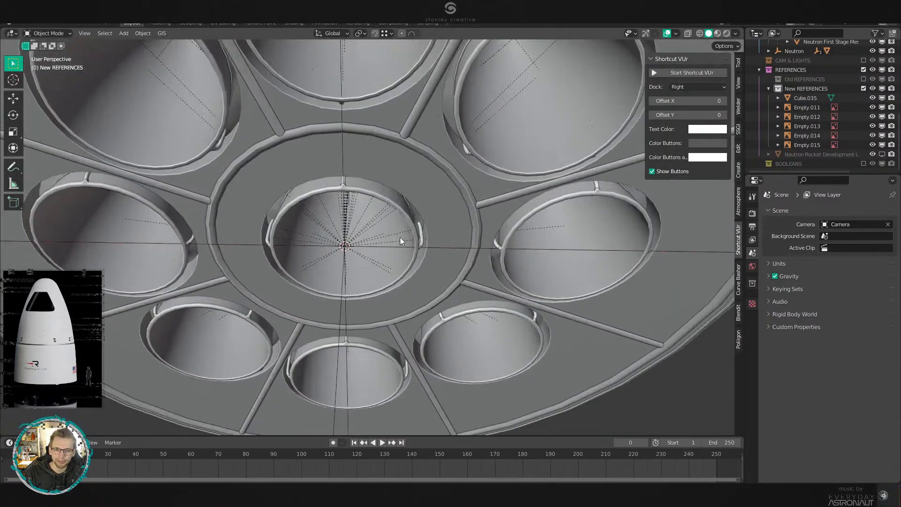
{"action": "left_click", "coordinate": [431, 211]}
{"action": "scroll", "coordinate": [437, 218], "scroll_direction": "down", "scroll_amount": 5}
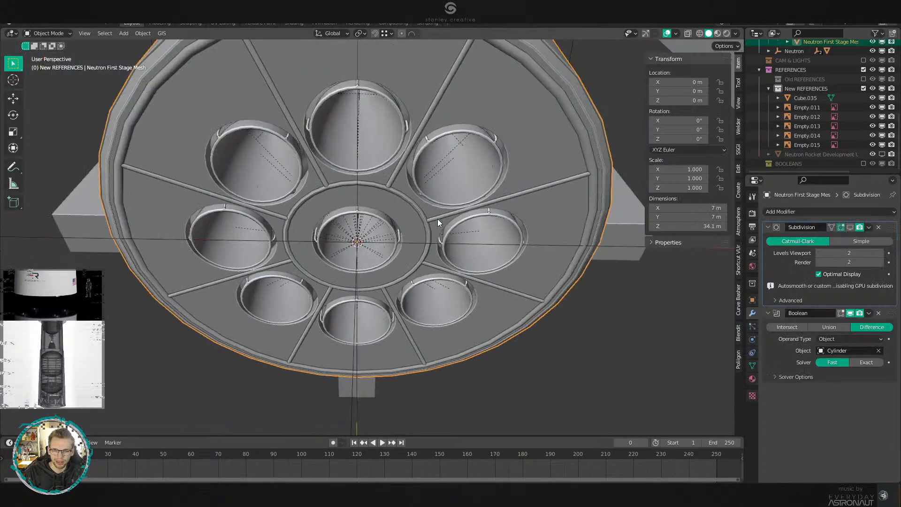
{"action": "scroll", "coordinate": [451, 218], "scroll_direction": "up", "scroll_amount": 3}
{"action": "middle_click_drag", "start_coordinate": [440, 262], "coordinate": [454, 255]}
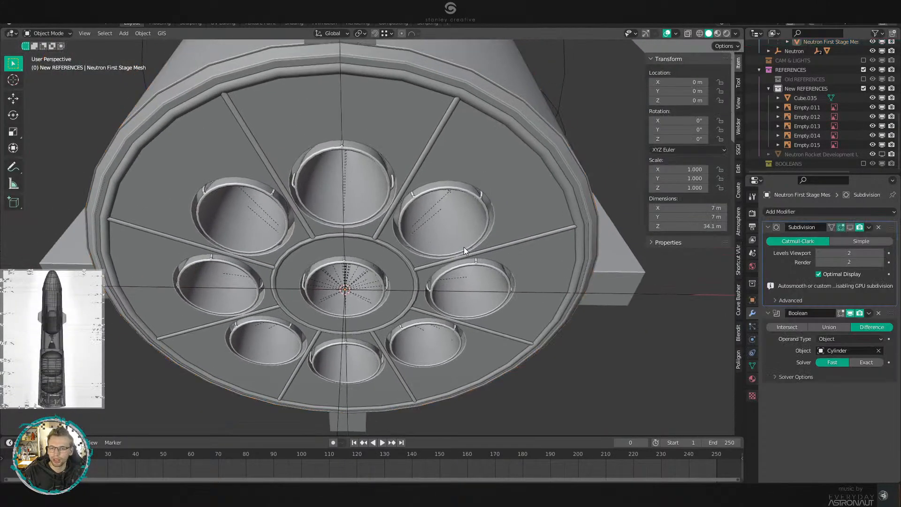
{"action": "scroll", "coordinate": [464, 247], "scroll_direction": "down", "scroll_amount": 2}
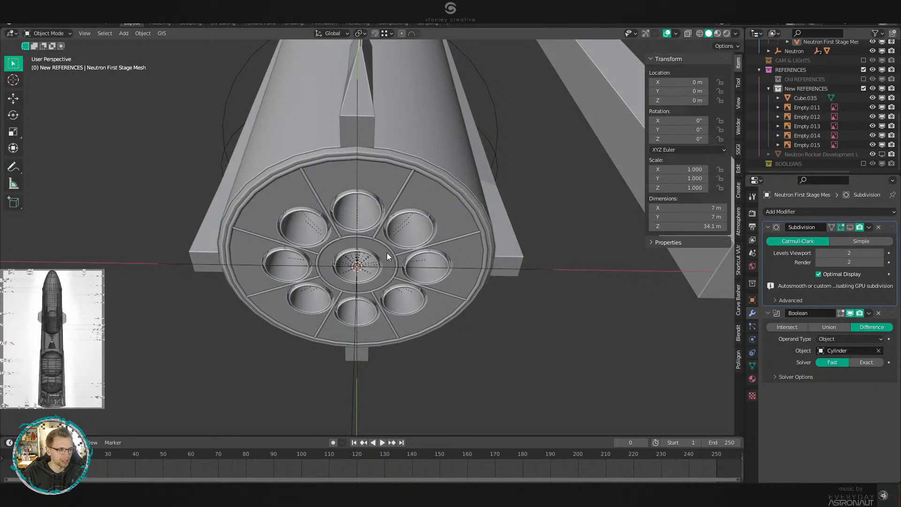
{"action": "scroll", "coordinate": [386, 253], "scroll_direction": "up", "scroll_amount": 5}
{"action": "left_click", "coordinate": [392, 211]}
{"action": "scroll", "coordinate": [393, 209], "scroll_direction": "up", "scroll_amount": 3}
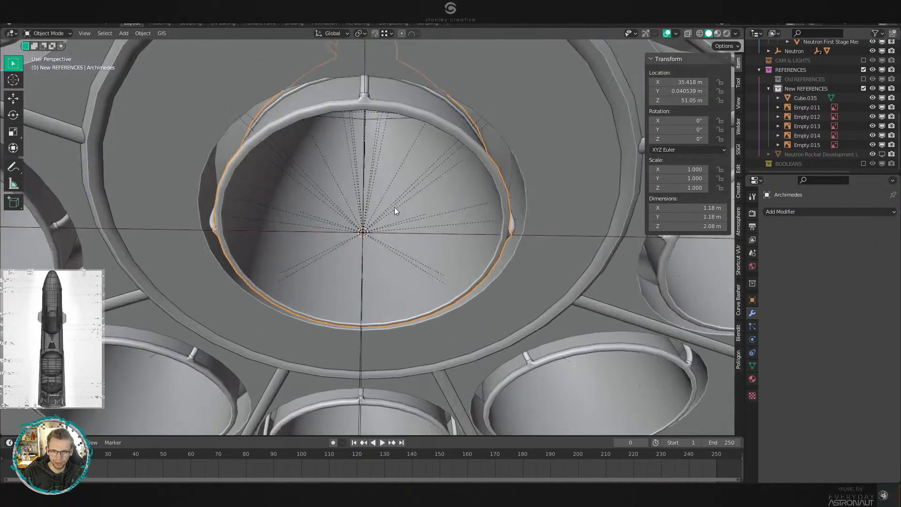
{"action": "scroll", "coordinate": [395, 210], "scroll_direction": "down", "scroll_amount": 3}
Reposition a control point of the small curved pipe BezierCurve.002 at the central engine nozzle's rim.
{"action": "middle_click_drag", "start_coordinate": [410, 261], "coordinate": [486, 198]}
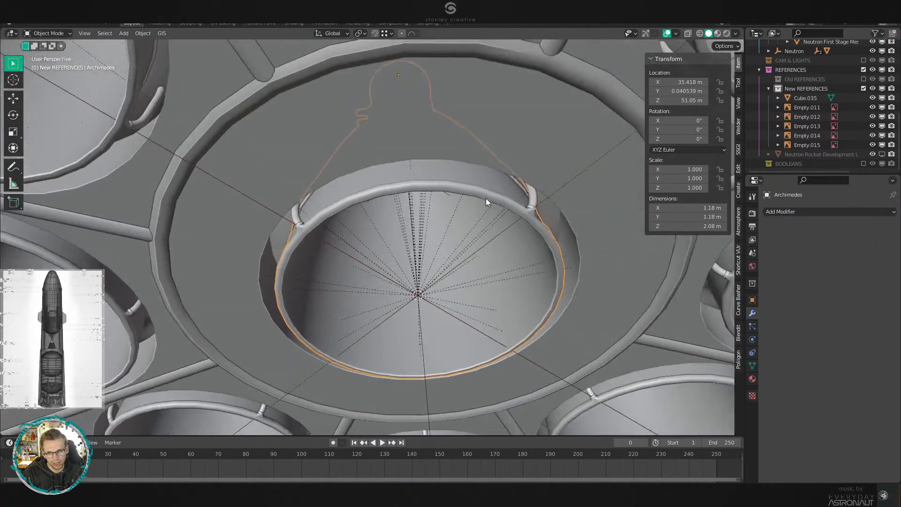
{"action": "left_click", "coordinate": [536, 193]}
{"action": "middle_click_drag", "start_coordinate": [606, 213], "coordinate": [629, 212]}
{"action": "key", "text": "Tab"}
{"action": "left_click", "coordinate": [569, 244]}
{"action": "key", "text": "g"}
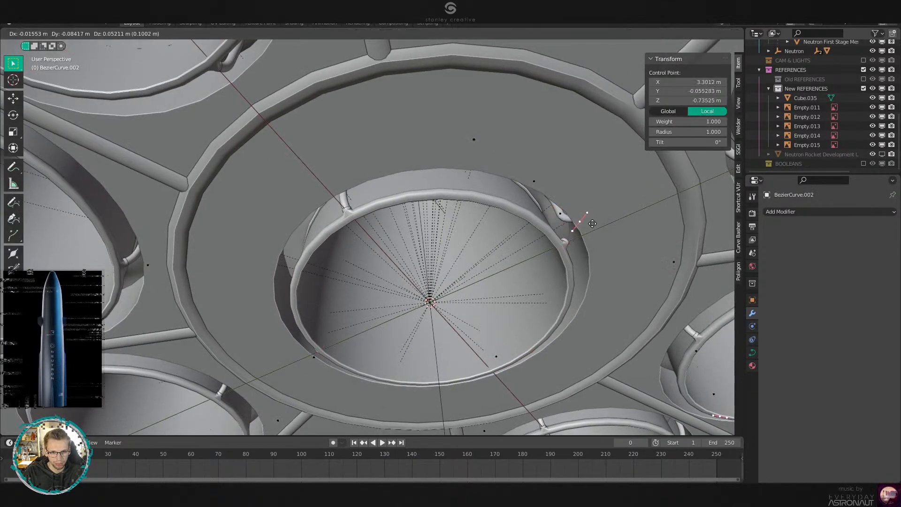
{"action": "left_click", "coordinate": [583, 250]}
{"action": "key", "text": "Tab"}
Save the project and review the whole rocket beside the tall reference block.
{"action": "scroll", "coordinate": [573, 260], "scroll_direction": "down", "scroll_amount": 6}
{"action": "middle_click_drag", "start_coordinate": [573, 260], "coordinate": [375, 271]}
{"action": "key", "text": "alt+a"}
{"action": "scroll", "coordinate": [376, 271], "scroll_direction": "down", "scroll_amount": 1}
{"action": "key", "text": "ctrl+s"}
{"action": "scroll", "coordinate": [469, 244], "scroll_direction": "down", "scroll_amount": 5}
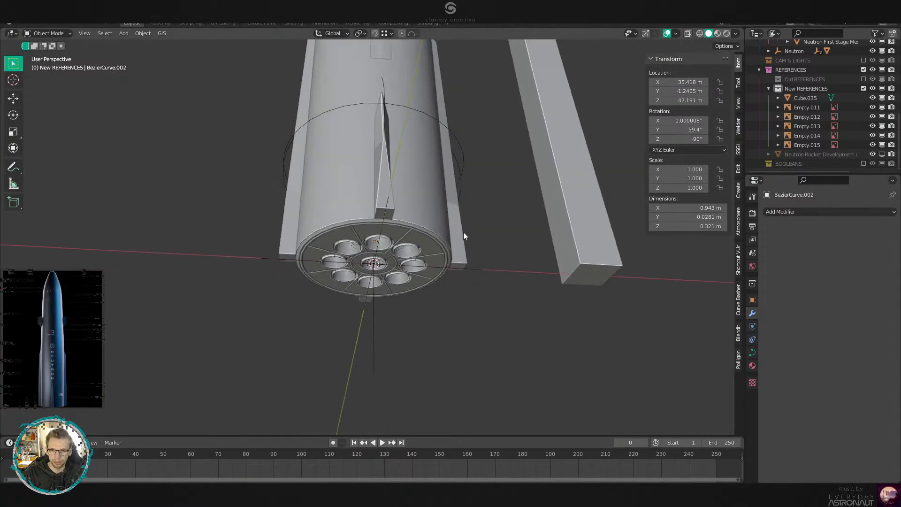
{"action": "middle_click_drag", "start_coordinate": [463, 232], "coordinate": [452, 282]}
{"action": "scroll", "coordinate": [451, 178], "scroll_direction": "down", "scroll_amount": 7}
{"action": "middle_click_drag", "start_coordinate": [451, 181], "coordinate": [447, 236], "text": "shift"}
{"action": "scroll", "coordinate": [437, 271], "scroll_direction": "up", "scroll_amount": 3}
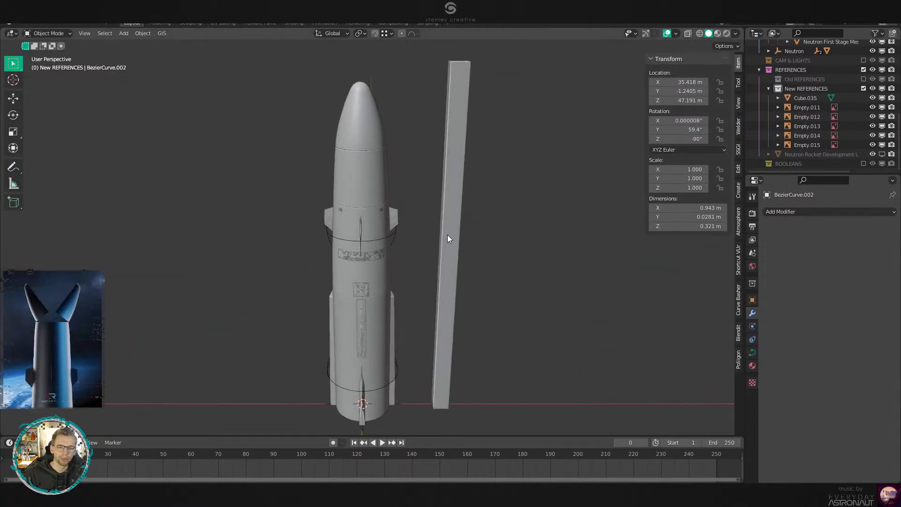
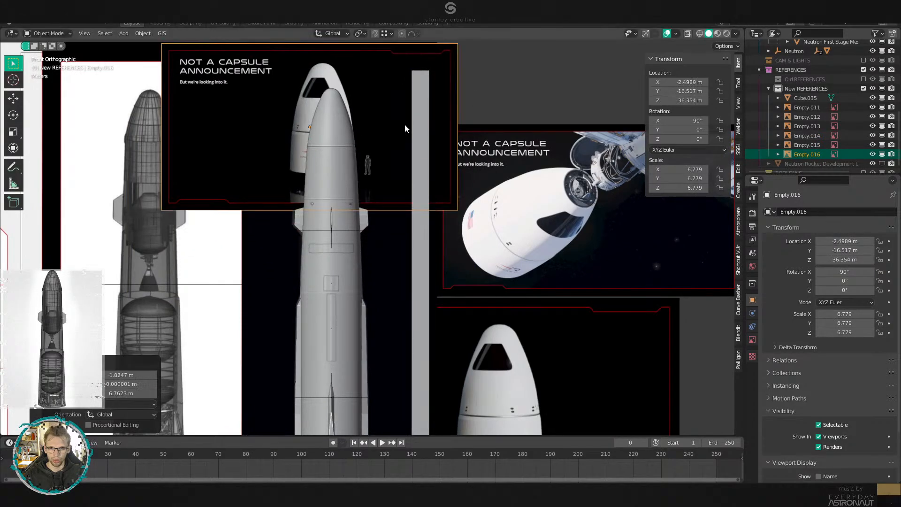
Scale the upright capsule image behind the rocket's nose to about 5.924.
{"action": "scroll", "coordinate": [404, 124], "scroll_direction": "up", "scroll_amount": 4}
{"action": "key", "text": "s"}
{"action": "left_click", "coordinate": [483, 260]}
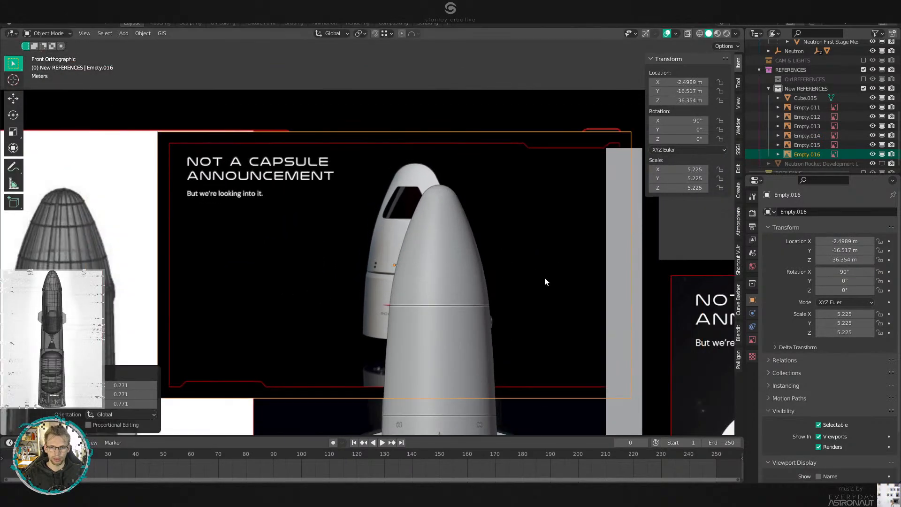
{"action": "scroll", "coordinate": [463, 221], "scroll_direction": "up", "scroll_amount": 2}
{"action": "key", "text": "s"}
{"action": "left_click", "coordinate": [482, 233]}
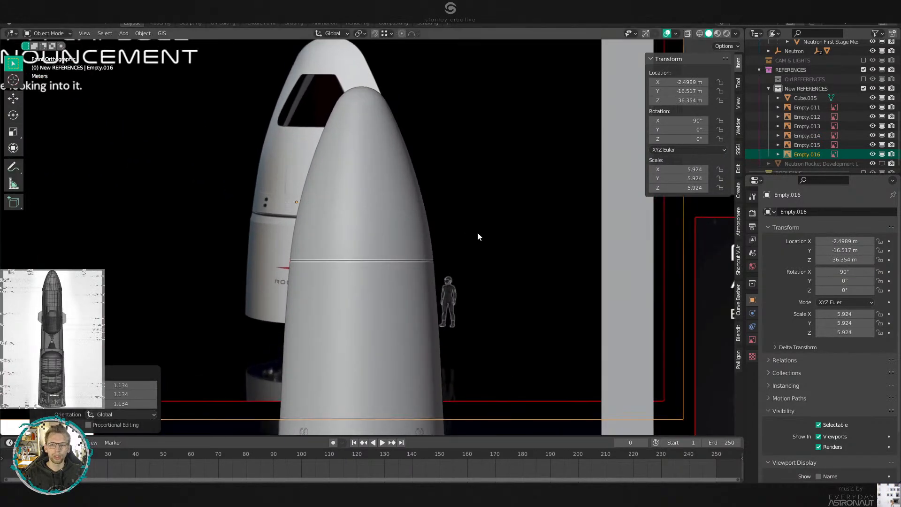
Move the upright capsule image out beside the rocket's nose and compare its body with the first stage.
{"action": "scroll", "coordinate": [477, 232], "scroll_direction": "down", "scroll_amount": 3}
{"action": "middle_click_drag", "start_coordinate": [486, 271], "coordinate": [483, 193], "text": "shift"}
{"action": "key", "text": "g"}
{"action": "left_click", "coordinate": [381, 247]}
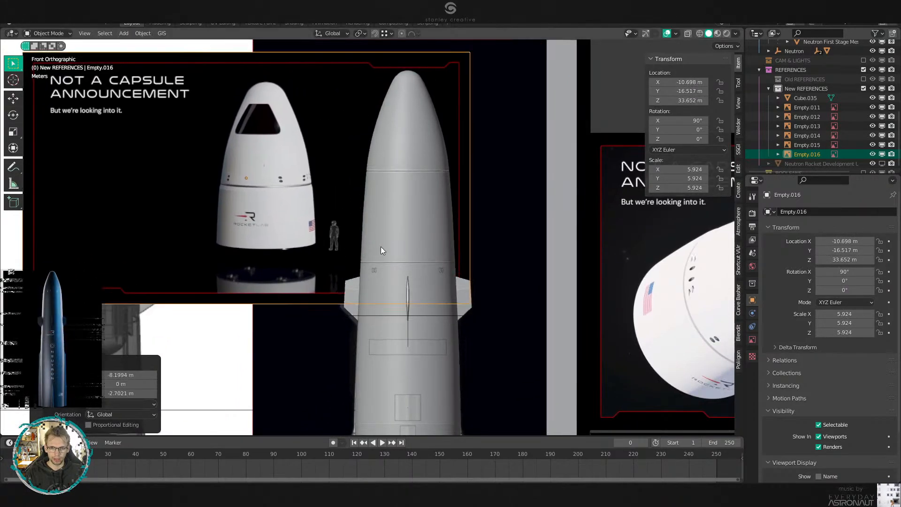
{"action": "scroll", "coordinate": [326, 280], "scroll_direction": "up", "scroll_amount": 3}
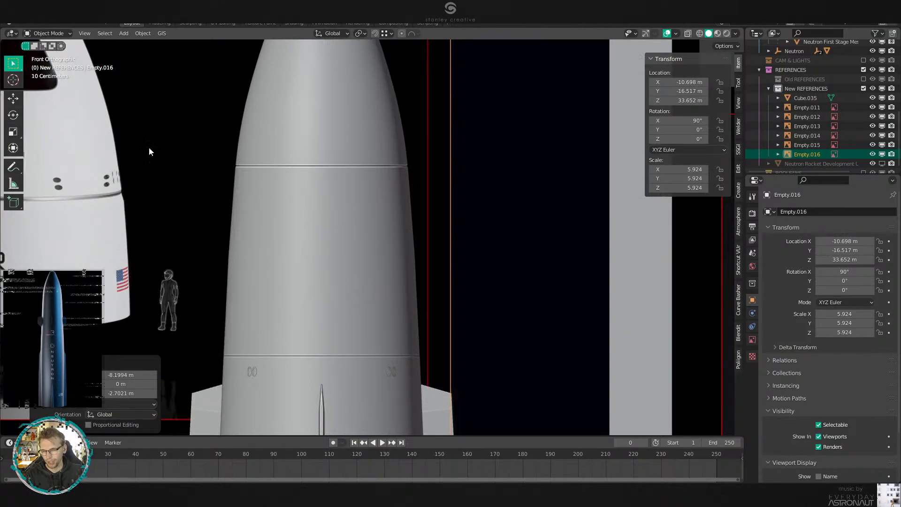
{"action": "middle_click_drag", "start_coordinate": [54, 247], "coordinate": [353, 250], "text": "shift"}
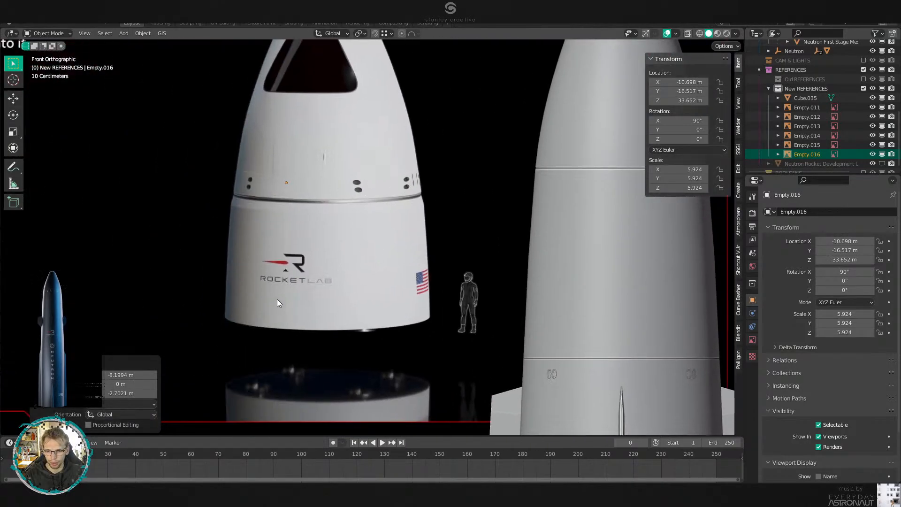
Place the capsule image behind the rocket at about X -1.247 m, Z 32.543 m, and scale it to 5.733.
{"action": "key", "text": "g"}
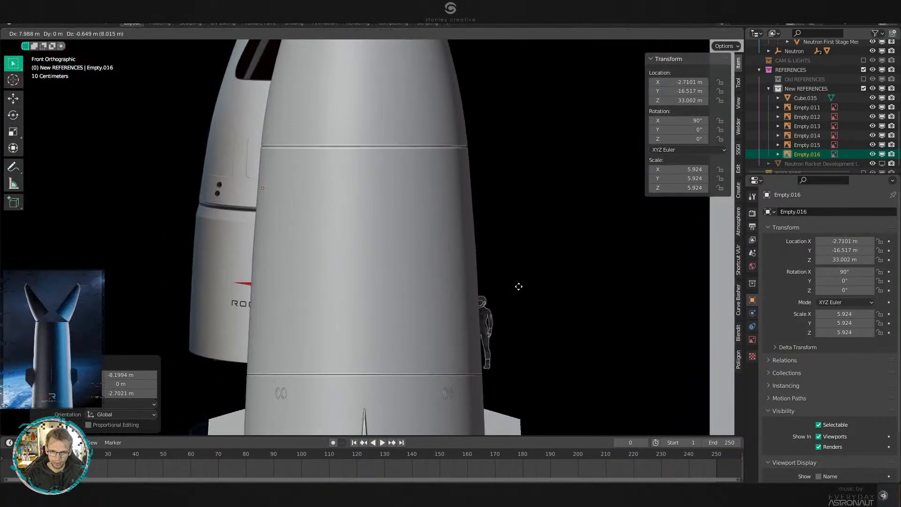
{"action": "left_click", "coordinate": [576, 299]}
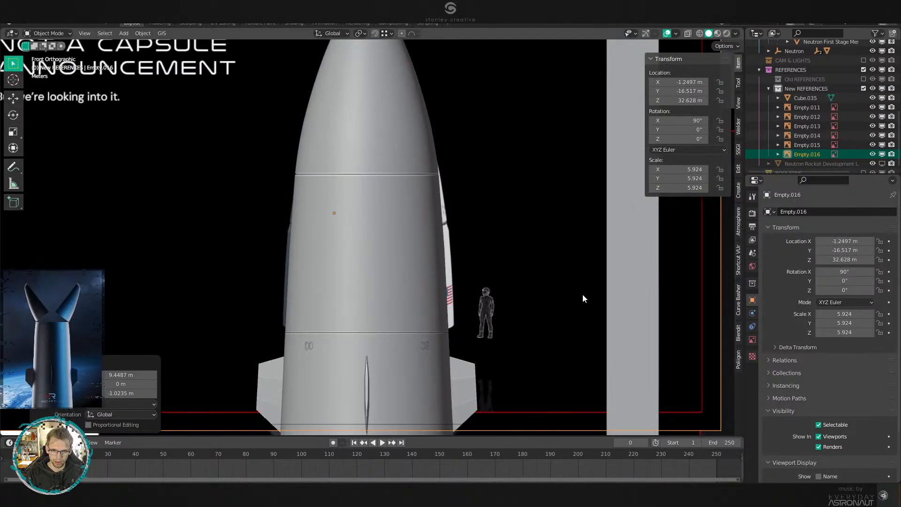
{"action": "key", "text": "s"}
{"action": "left_click", "coordinate": [571, 297]}
{"action": "key", "text": "g"}
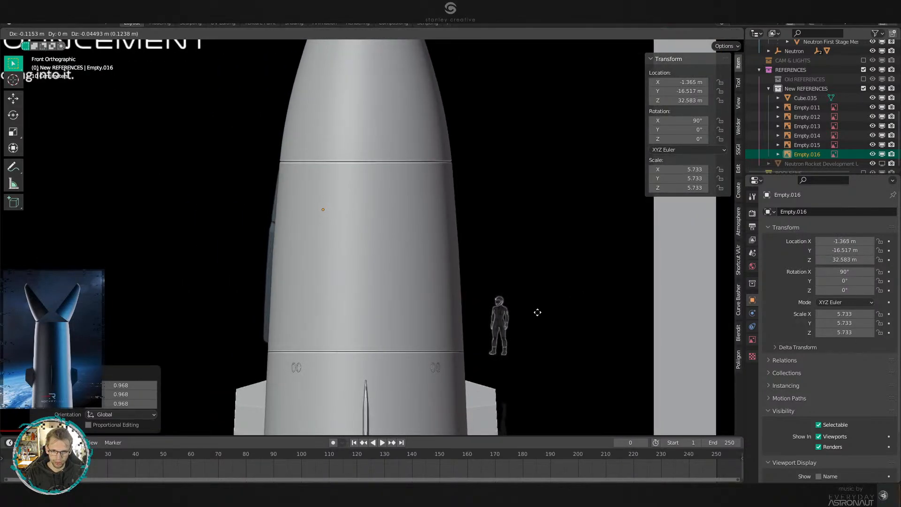
{"action": "left_click", "coordinate": [574, 323]}
Refine the capsule image's fit to the rocket's width with scale 5.645 and position X -1.2797 m, Z 32.439 m.
{"action": "key", "text": "s"}
{"action": "left_click", "coordinate": [570, 324]}
{"action": "key", "text": "s"}
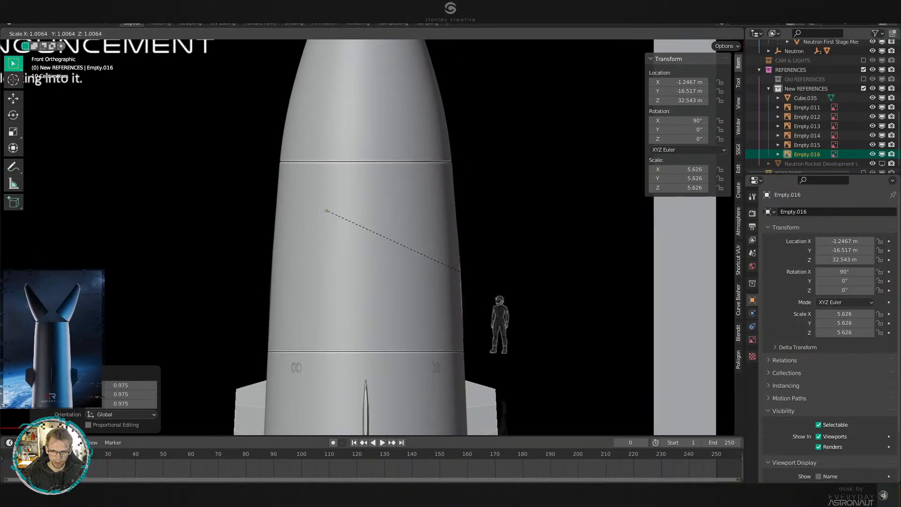
{"action": "left_click", "coordinate": [572, 321]}
{"action": "key", "text": "g"}
{"action": "left_click", "coordinate": [558, 352]}
{"action": "key", "text": "s"}
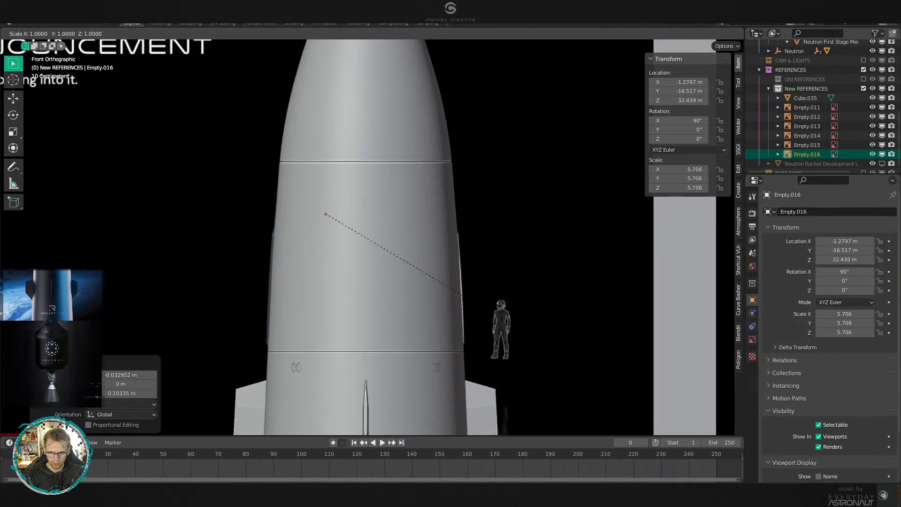
{"action": "left_click", "coordinate": [554, 351]}
Examine the nose and upper stage section in the wireframe cutaway reference beside the rocket.
{"action": "scroll", "coordinate": [516, 347], "scroll_direction": "down", "scroll_amount": 4}
{"action": "middle_click_drag", "start_coordinate": [263, 319], "coordinate": [415, 262], "text": "shift"}
{"action": "scroll", "coordinate": [418, 261], "scroll_direction": "down", "scroll_amount": 2}
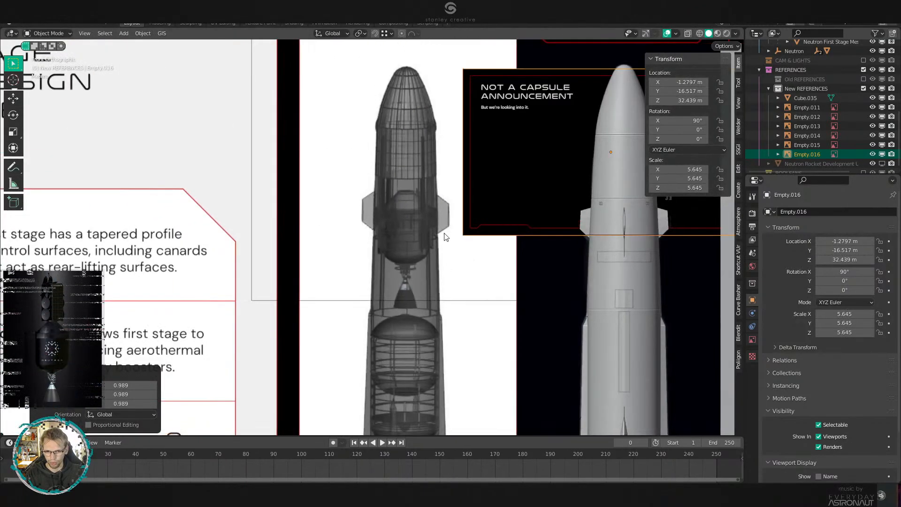
{"action": "scroll", "coordinate": [264, 298], "scroll_direction": "up", "scroll_amount": 3}
{"action": "middle_click_drag", "start_coordinate": [502, 214], "coordinate": [629, 274], "text": "shift"}
{"action": "scroll", "coordinate": [401, 294], "scroll_direction": "up", "scroll_amount": 5}
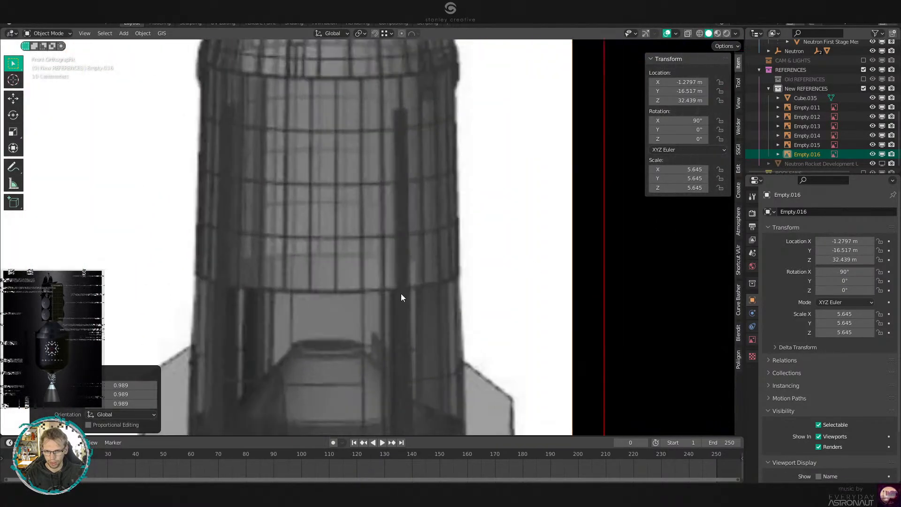
{"action": "scroll", "coordinate": [342, 242], "scroll_direction": "down", "scroll_amount": 3}
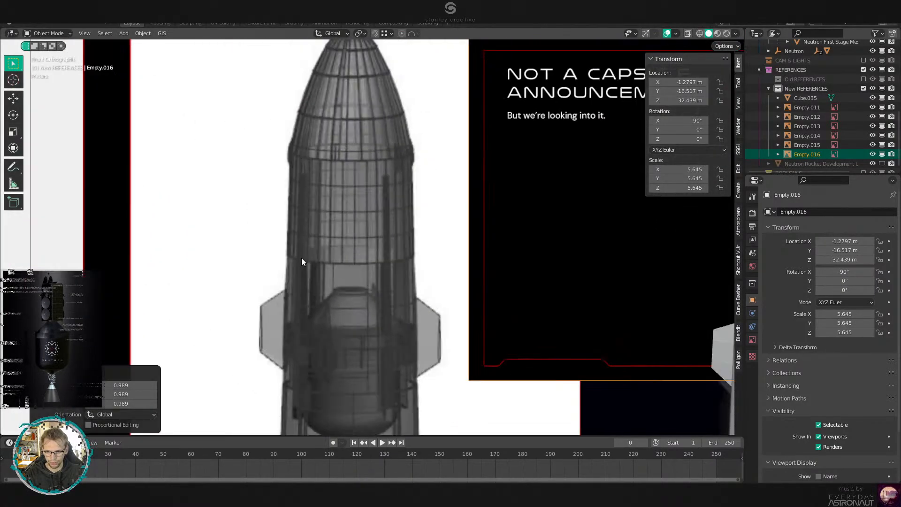
{"action": "middle_click_drag", "start_coordinate": [510, 251], "coordinate": [213, 237], "text": "shift"}
{"action": "scroll", "coordinate": [213, 237], "scroll_direction": "up", "scroll_amount": 2}
{"action": "scroll", "coordinate": [384, 247], "scroll_direction": "up", "scroll_amount": 3}
Move the capsule image up about 0.084 m so its base lines up with the seam above the canards.
{"action": "mouse_move", "coordinate": [648, 267]}
{"action": "middle_mouse_down", "text": "shift"}
{"action": "mouse_move", "coordinate": [385, 247]}
{"action": "mouse_move", "coordinate": [481, 227]}
{"action": "mouse_move", "coordinate": [281, 187]}
{"action": "middle_mouse_up", "text": "shift"}
{"action": "key", "text": "shift+z"}
{"action": "scroll", "coordinate": [380, 255], "scroll_direction": "down", "scroll_amount": 2}
{"action": "scroll", "coordinate": [481, 227], "scroll_direction": "up", "scroll_amount": 3}
{"action": "scroll", "coordinate": [282, 187], "scroll_direction": "down", "scroll_amount": 3}
{"action": "key", "text": "z"}
{"action": "left_click", "coordinate": [722, 232]}
{"action": "scroll", "coordinate": [401, 251], "scroll_direction": "up", "scroll_amount": 4}
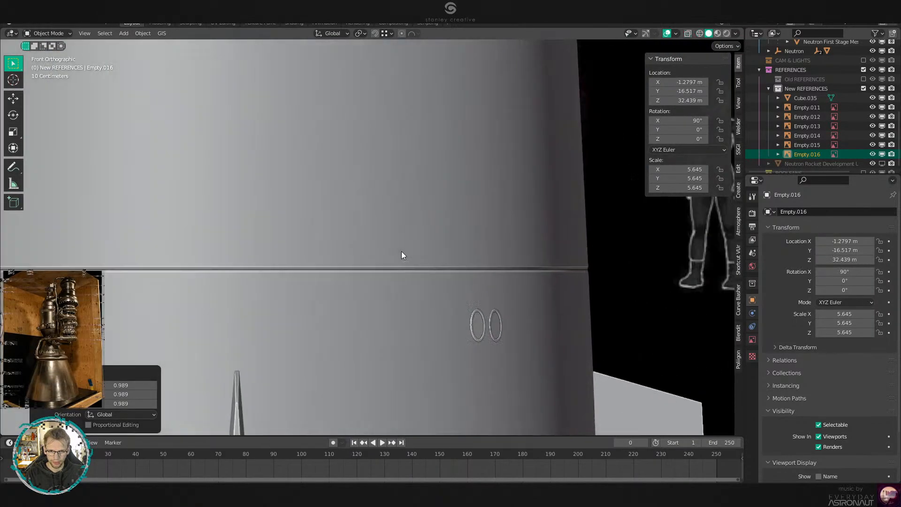
{"action": "key", "text": "shift+z"}
{"action": "key", "text": "g"}
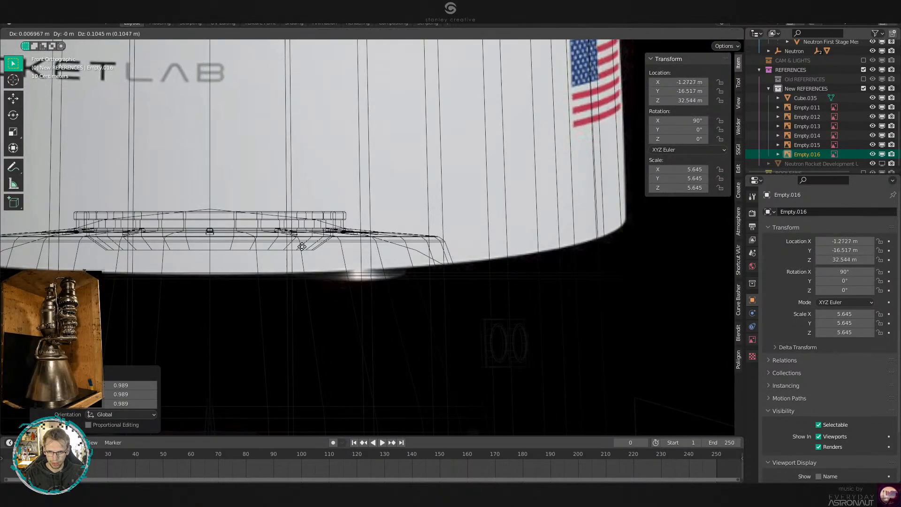
{"action": "left_click", "coordinate": [307, 242]}
{"action": "scroll", "coordinate": [389, 237], "scroll_direction": "down", "scroll_amount": 3}
Compare the capsule image's outline, base and tip with the rocket in wireframe and solid display.
{"action": "key", "text": "shift+z"}
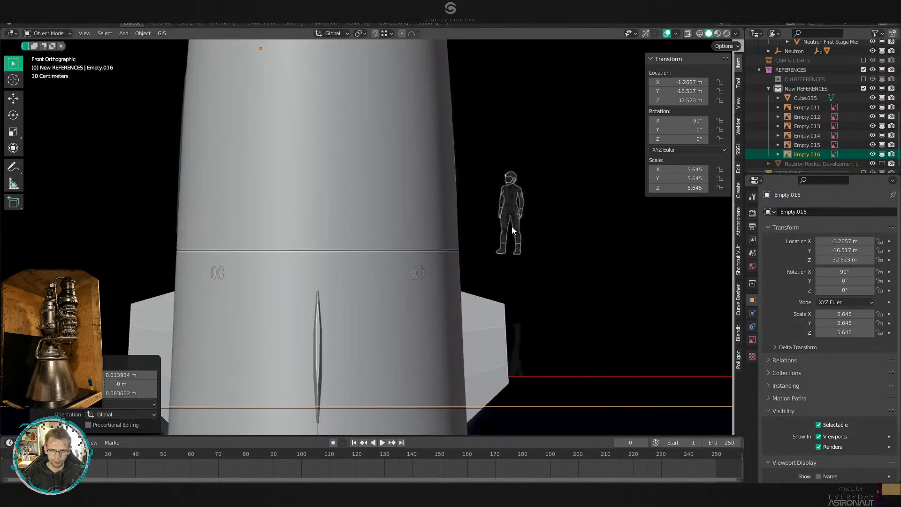
{"action": "scroll", "coordinate": [512, 227], "scroll_direction": "up", "scroll_amount": 1}
{"action": "middle_click_drag", "start_coordinate": [428, 164], "coordinate": [485, 300], "text": "shift"}
{"action": "middle_click_drag", "start_coordinate": [444, 106], "coordinate": [460, 289], "text": "shift"}
{"action": "scroll", "coordinate": [455, 284], "scroll_direction": "down", "scroll_amount": 4}
{"action": "key", "text": "shift+z"}
{"action": "scroll", "coordinate": [421, 244], "scroll_direction": "up", "scroll_amount": 2}
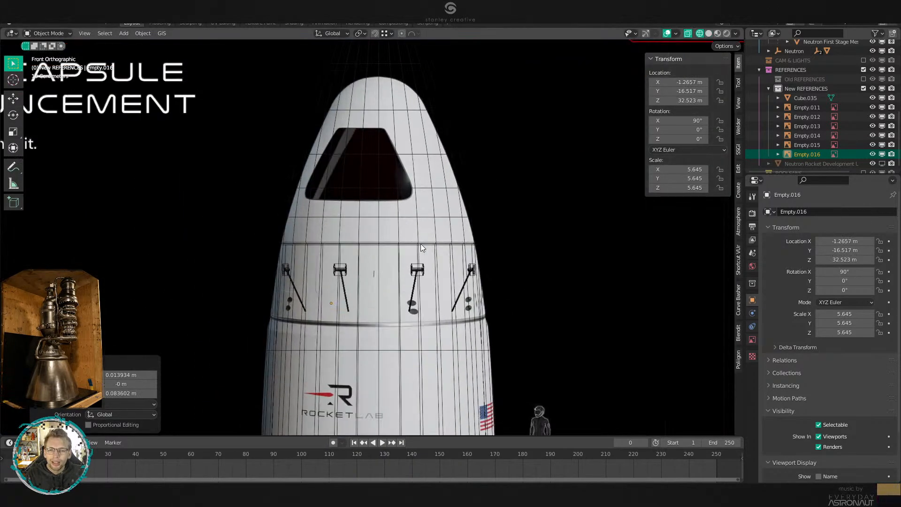
{"action": "scroll", "coordinate": [420, 243], "scroll_direction": "down", "scroll_amount": 5}
{"action": "scroll", "coordinate": [426, 255], "scroll_direction": "up", "scroll_amount": 3}
{"action": "scroll", "coordinate": [428, 255], "scroll_direction": "up", "scroll_amount": 2}
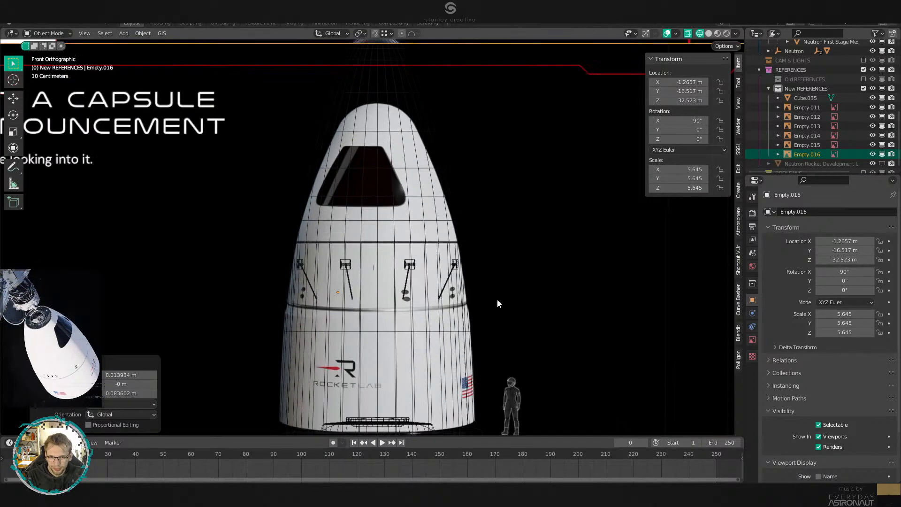
{"action": "scroll", "coordinate": [497, 304], "scroll_direction": "up", "scroll_amount": 2}
{"action": "scroll", "coordinate": [498, 221], "scroll_direction": "down", "scroll_amount": 3}
{"action": "key", "text": "shift+z"}
{"action": "scroll", "coordinate": [414, 188], "scroll_direction": "down", "scroll_amount": 1}
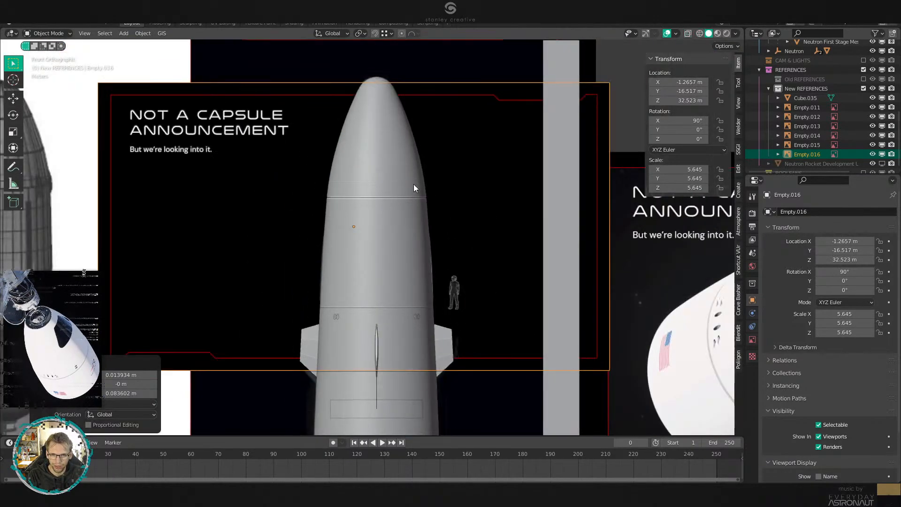
Try lowering the nose cone about 2.17 m along Z onto the capsule's outline.
{"action": "scroll", "coordinate": [414, 188], "scroll_direction": "up", "scroll_amount": 3}
{"action": "left_click", "coordinate": [433, 204]}
{"action": "key", "text": "shift+z"}
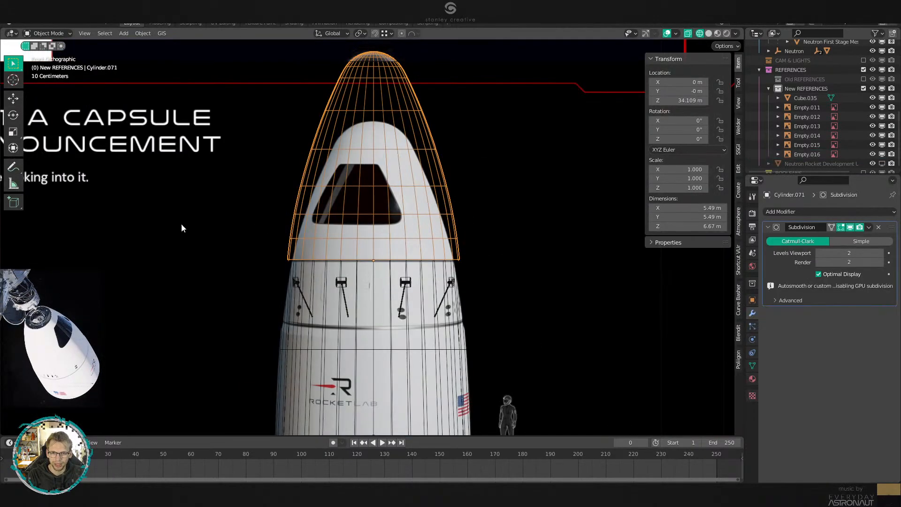
{"action": "key", "text": "g"}
{"action": "key", "text": "z"}
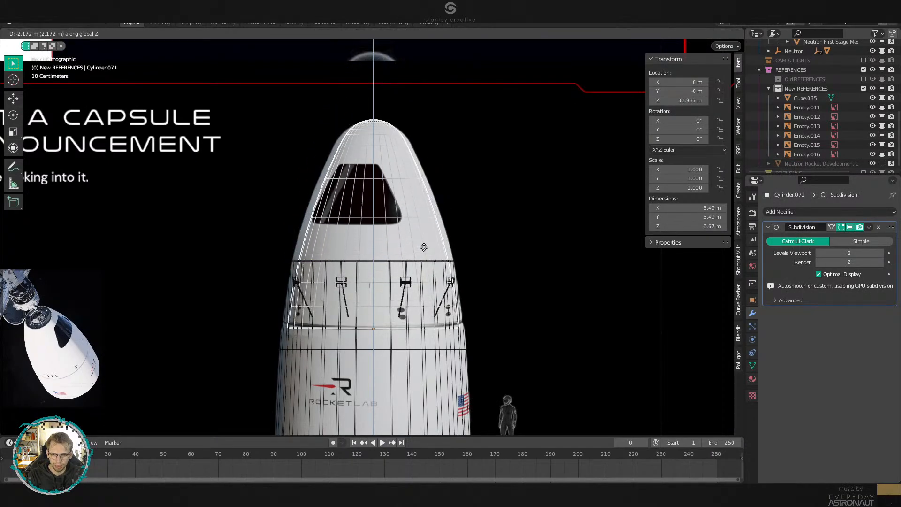
{"action": "right_click", "coordinate": [423, 247]}
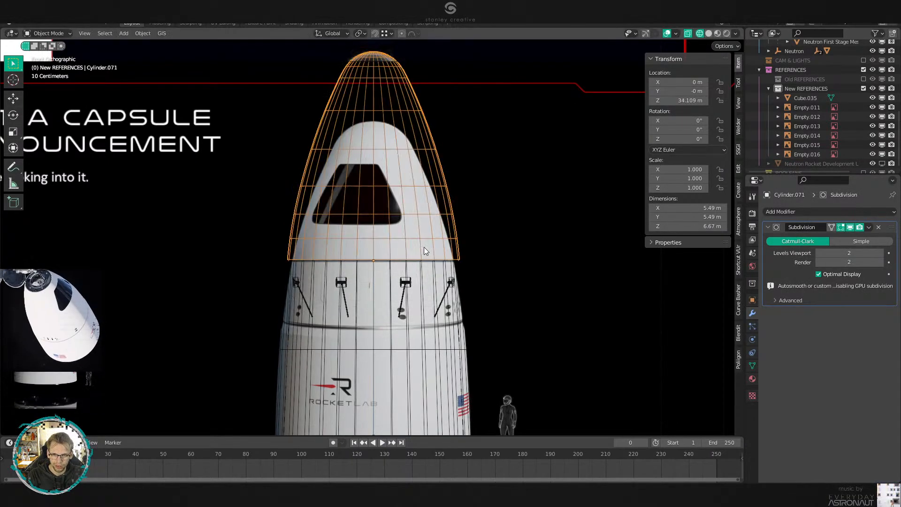
{"action": "scroll", "coordinate": [423, 246], "scroll_direction": "down", "scroll_amount": 3}
{"action": "key", "text": "shift+z"}
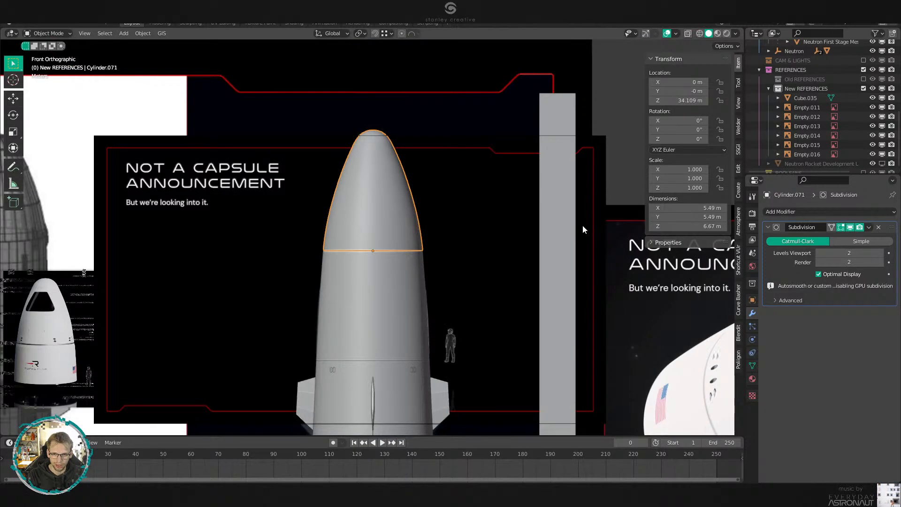
Select the first stage mesh and examine its upper section against the capsule and astronaut references.
{"action": "middle_click_drag", "start_coordinate": [325, 260], "coordinate": [560, 219], "text": "shift"}
{"action": "left_click", "coordinate": [560, 218]}
{"action": "middle_click_drag", "start_coordinate": [641, 195], "coordinate": [404, 209], "text": "shift"}
{"action": "scroll", "coordinate": [403, 210], "scroll_direction": "up", "scroll_amount": 3}
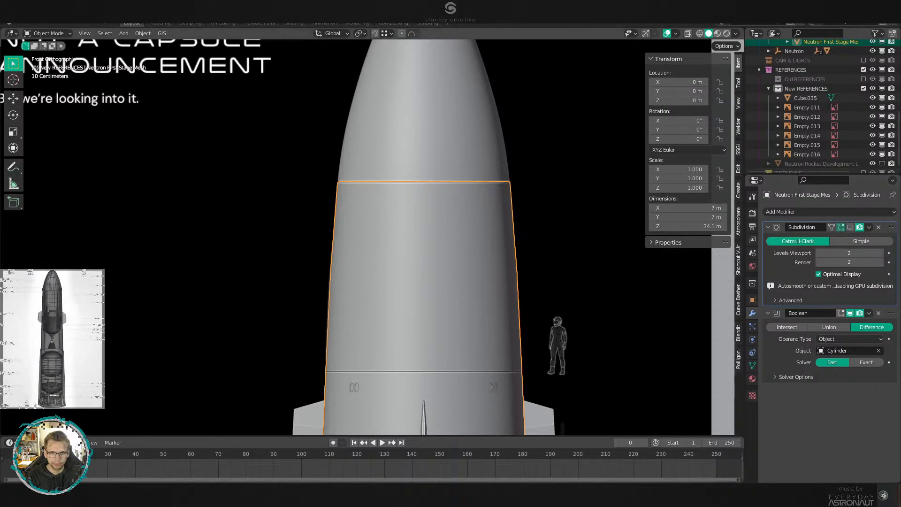
{"action": "scroll", "coordinate": [449, 170], "scroll_direction": "up", "scroll_amount": 1}
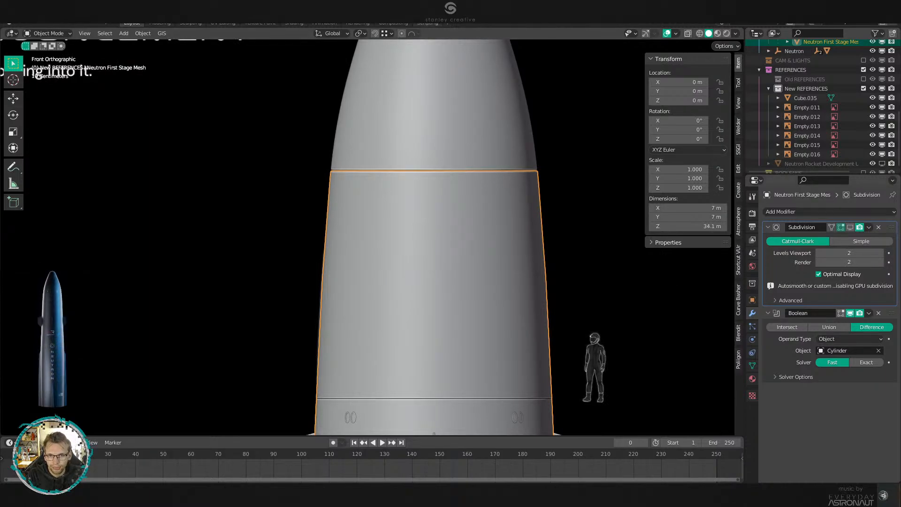
{"action": "scroll", "coordinate": [498, 230], "scroll_direction": "down", "scroll_amount": 5}
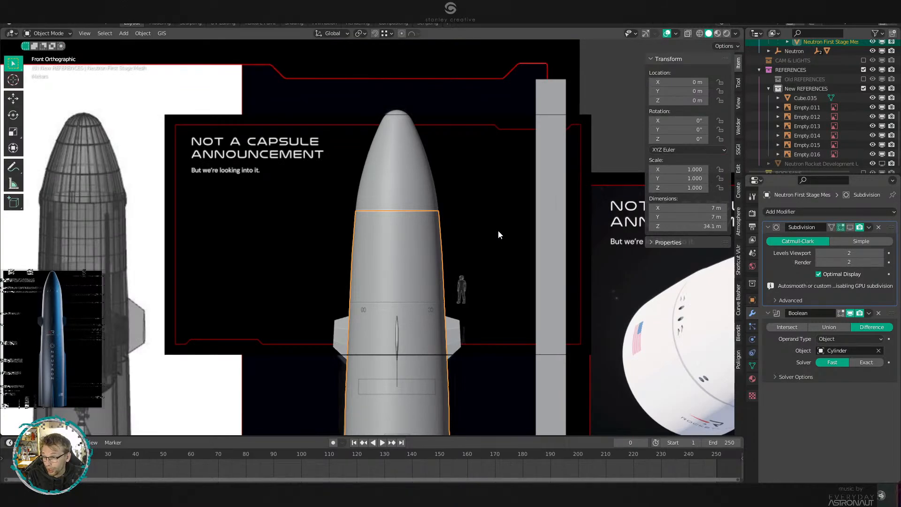
{"action": "middle_click_drag", "start_coordinate": [497, 229], "coordinate": [472, 204], "text": "shift"}
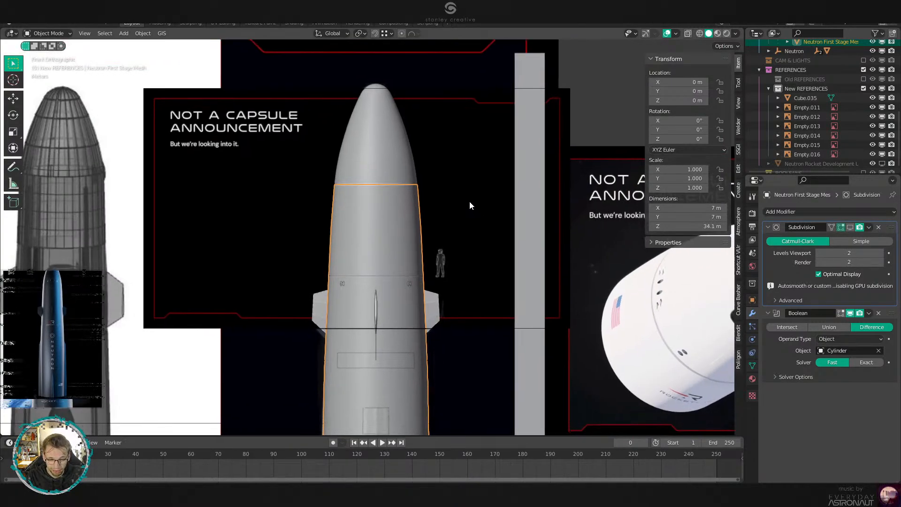
{"action": "scroll", "coordinate": [443, 242], "scroll_direction": "up", "scroll_amount": 1}
{"action": "scroll", "coordinate": [405, 193], "scroll_direction": "up", "scroll_amount": 1}
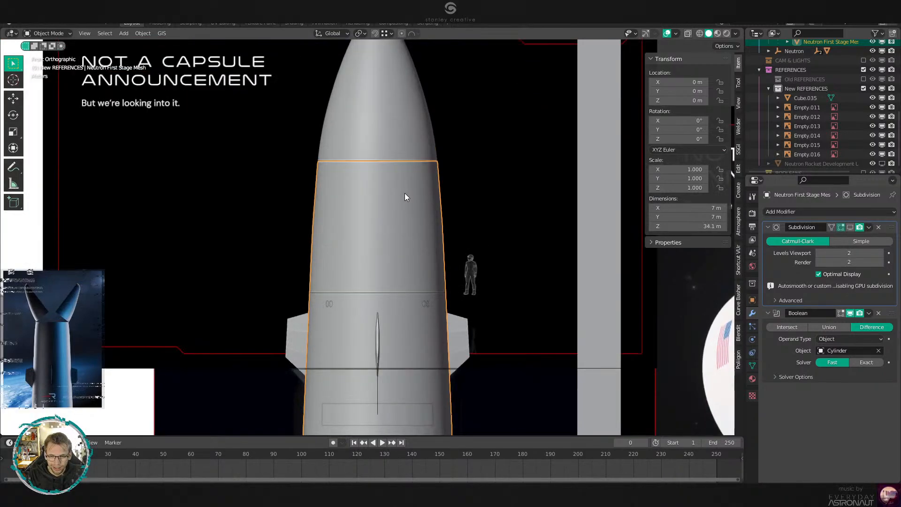
In Edit Mode, select the first stage's faces above the seam over the canards, including the face ring at the seam.
{"action": "middle_click_drag", "start_coordinate": [405, 193], "coordinate": [395, 233], "text": "shift"}
{"action": "scroll", "coordinate": [396, 239], "scroll_direction": "up", "scroll_amount": 1}
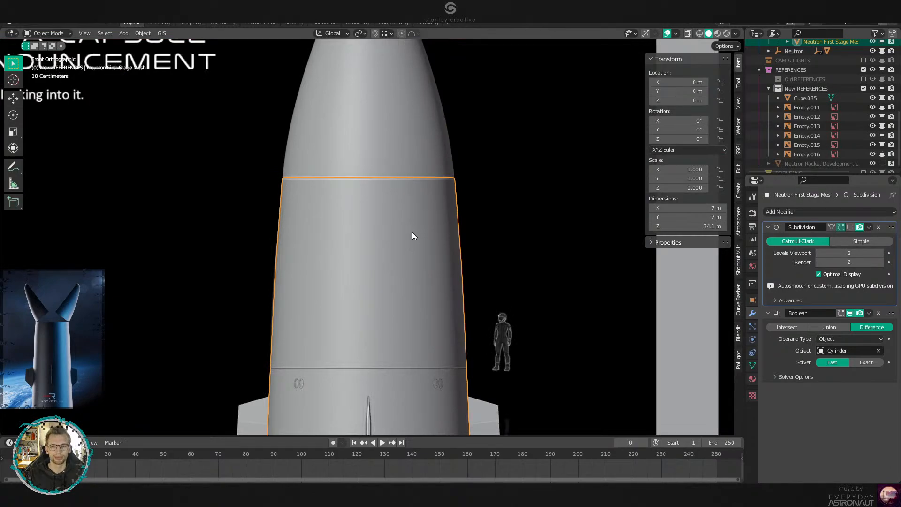
{"action": "key", "text": "Tab"}
{"action": "key", "text": "alt+a"}
{"action": "key", "text": "alt+z"}
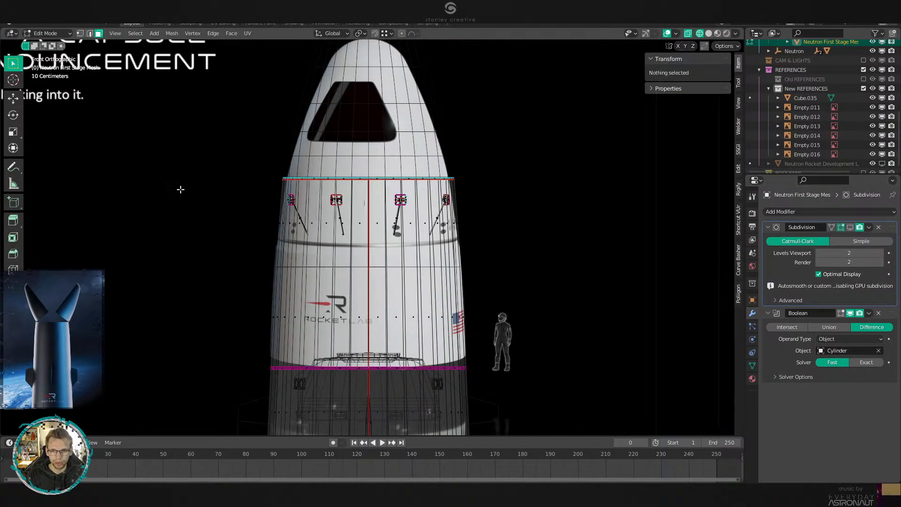
{"action": "left_click_drag", "start_coordinate": [185, 105], "coordinate": [565, 332]}
{"action": "scroll", "coordinate": [526, 211], "scroll_direction": "up", "scroll_amount": 5}
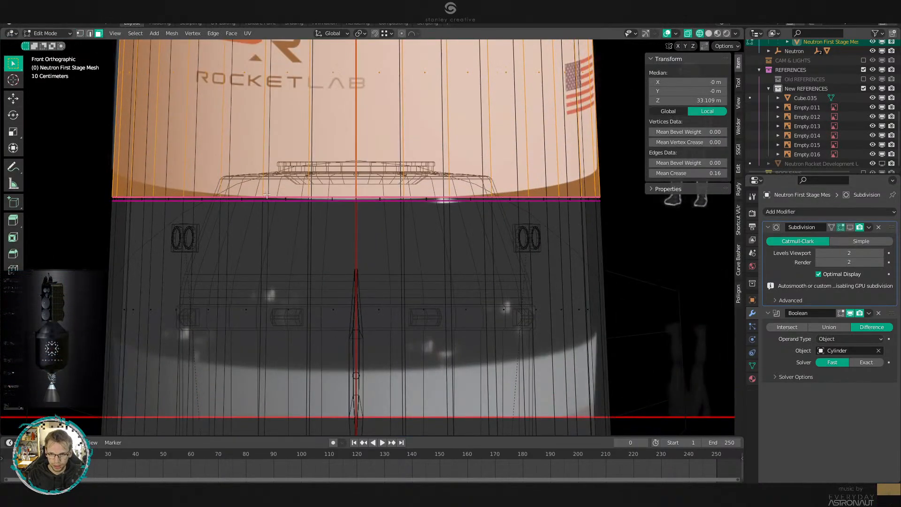
{"action": "middle_click_drag", "start_coordinate": [267, 194], "coordinate": [127, 229], "text": "shift"}
{"action": "scroll", "coordinate": [141, 225], "scroll_direction": "up", "scroll_amount": 5}
{"action": "key", "text": "z"}
{"action": "left_click", "coordinate": [354, 210]}
{"action": "left_click", "coordinate": [415, 233], "text": "alt+shift"}
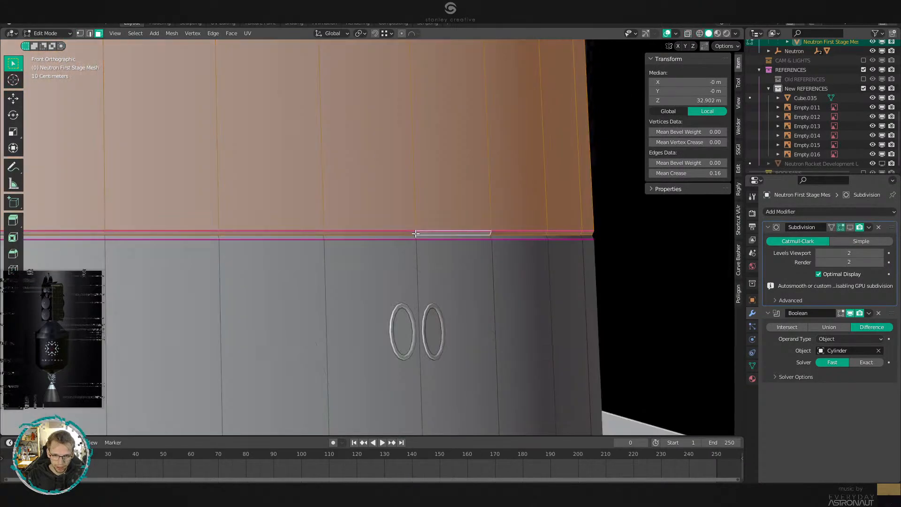
Isolate the first stage in local view and add one centred loop cut around its inner wall.
{"action": "scroll", "coordinate": [415, 233], "scroll_direction": "down", "scroll_amount": 3}
{"action": "middle_click_drag", "start_coordinate": [446, 145], "coordinate": [442, 251]}
{"action": "key", "text": "KP_Divide"}
{"action": "scroll", "coordinate": [442, 251], "scroll_direction": "up", "scroll_amount": 6}
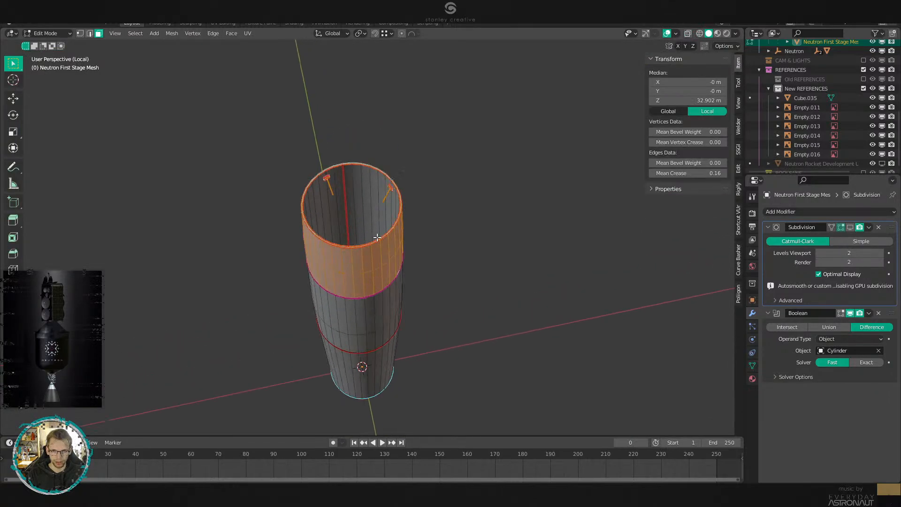
{"action": "middle_click_drag", "start_coordinate": [407, 198], "coordinate": [423, 193]}
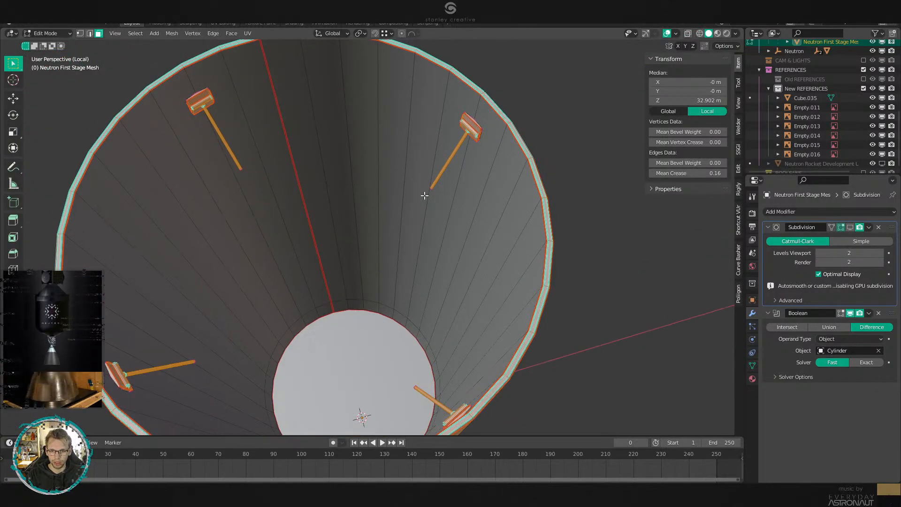
{"action": "left_click", "coordinate": [400, 229], "text": "alt+shift"}
{"action": "key", "text": "ctrl+r"}
{"action": "left_click", "coordinate": [399, 228]}
{"action": "right_click", "coordinate": [397, 227]}
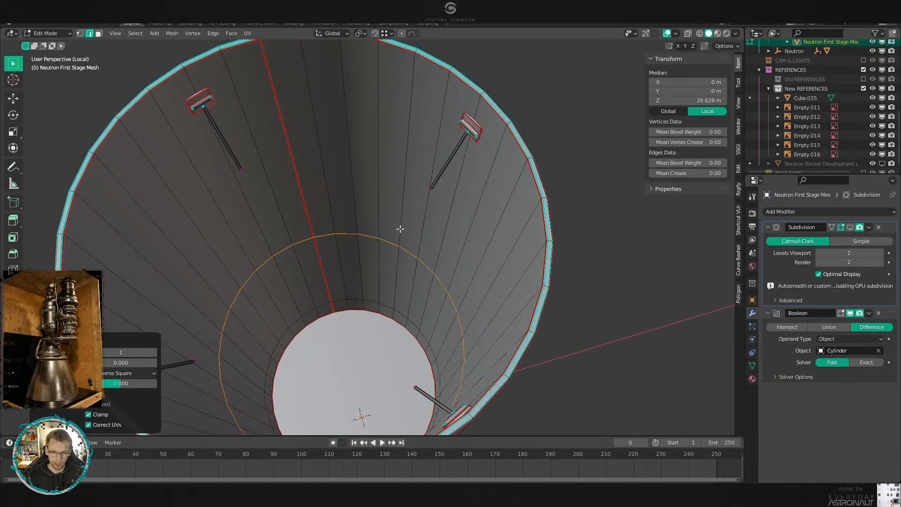
Slide the new inner edge loop up to just beneath the outer seam, at about Z 28.006 m.
{"action": "key", "text": "KP_1"}
{"action": "key", "text": "shift+z"}
{"action": "scroll", "coordinate": [290, 210], "scroll_direction": "up", "scroll_amount": 8}
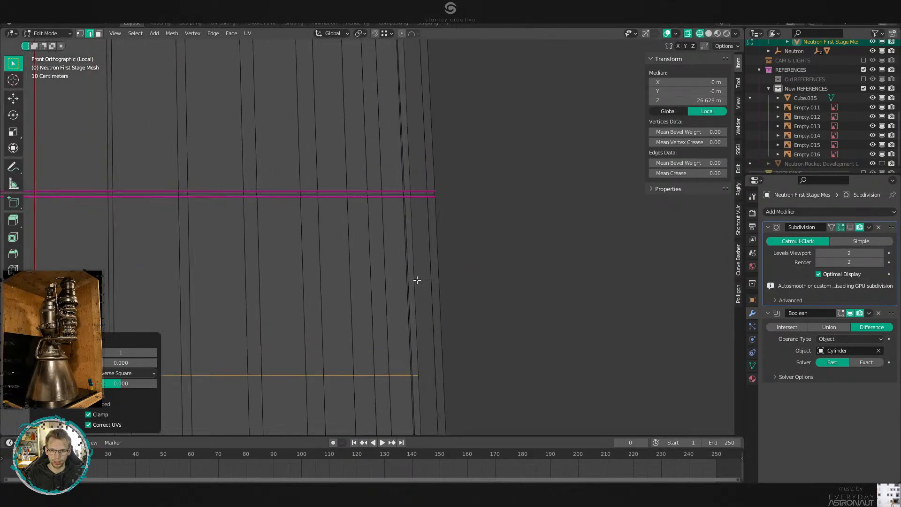
{"action": "key", "text": "g"}
{"action": "key", "text": "g"}
{"action": "scroll", "coordinate": [475, 291], "scroll_direction": "up", "scroll_amount": 10}
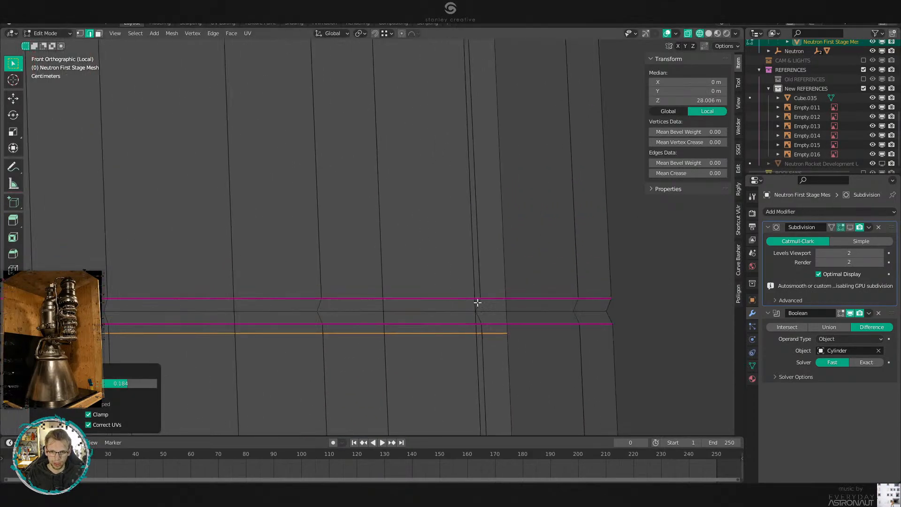
Slide the inner edge loop up between the outer seam lines to Z 28.046 m and mark its edges.
{"action": "left_click", "coordinate": [459, 160]}
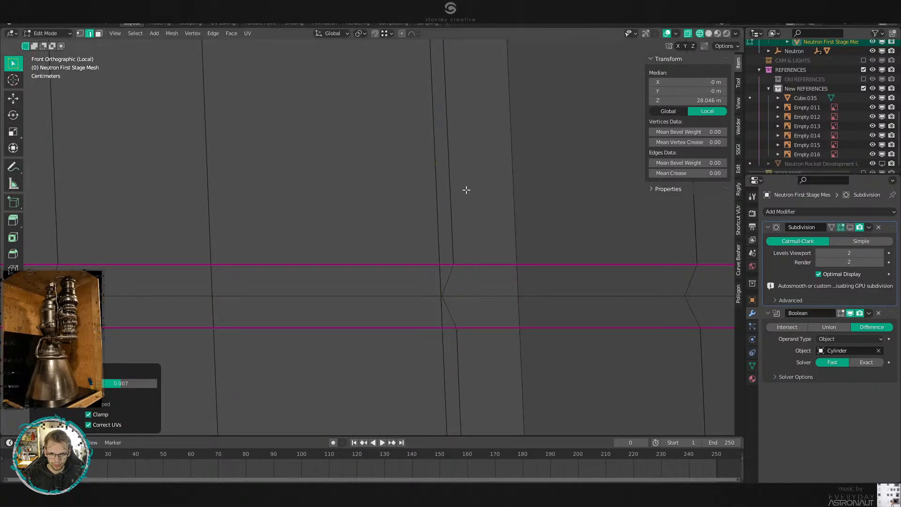
{"action": "scroll", "coordinate": [467, 218], "scroll_direction": "down", "scroll_amount": 4}
{"action": "key", "text": "ctrl+e"}
{"action": "left_click", "coordinate": [468, 218]}
{"action": "key", "text": "ctrl+e"}
{"action": "left_click", "coordinate": [459, 196]}
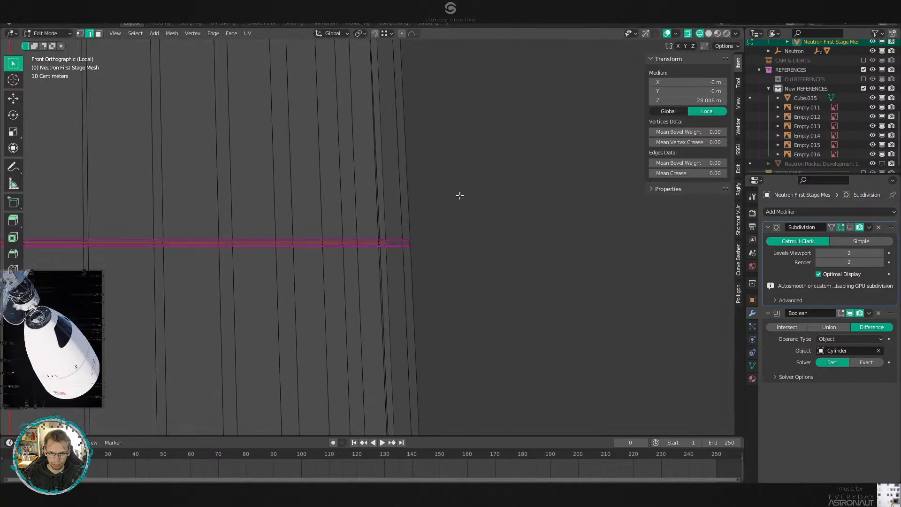
Switch to face selection and try to select the linked faces at the first stage's upper end.
{"action": "scroll", "coordinate": [458, 196], "scroll_direction": "down", "scroll_amount": 12}
{"action": "middle_click_drag", "start_coordinate": [459, 197], "coordinate": [456, 254]}
{"action": "scroll", "coordinate": [456, 254], "scroll_direction": "up", "scroll_amount": 2}
{"action": "key", "text": "shift+z"}
{"action": "scroll", "coordinate": [455, 254], "scroll_direction": "up", "scroll_amount": 4}
{"action": "key", "text": "3"}
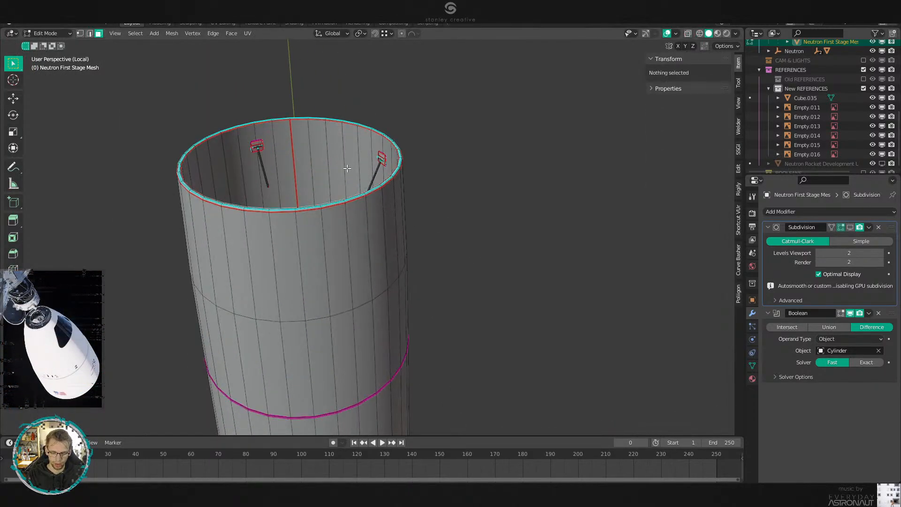
{"action": "key", "text": "l"}
{"action": "key", "text": "l"}
{"action": "key", "text": "KP_1"}
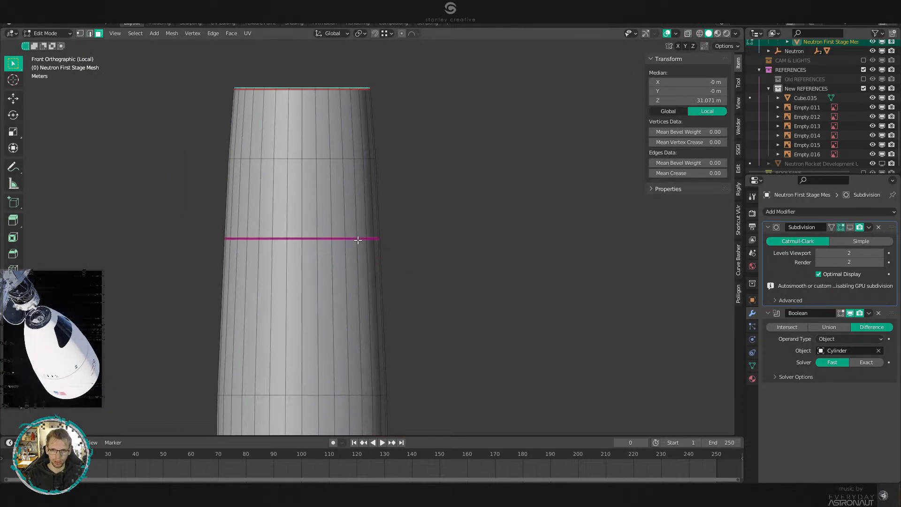
Select all first stage faces above the seam, including the seam's upper face ring, and separate them into their own object.
{"action": "key", "text": "alt+z"}
{"action": "left_click_drag", "start_coordinate": [162, 54], "coordinate": [495, 226]}
{"action": "scroll", "coordinate": [469, 236], "scroll_direction": "up", "scroll_amount": 12}
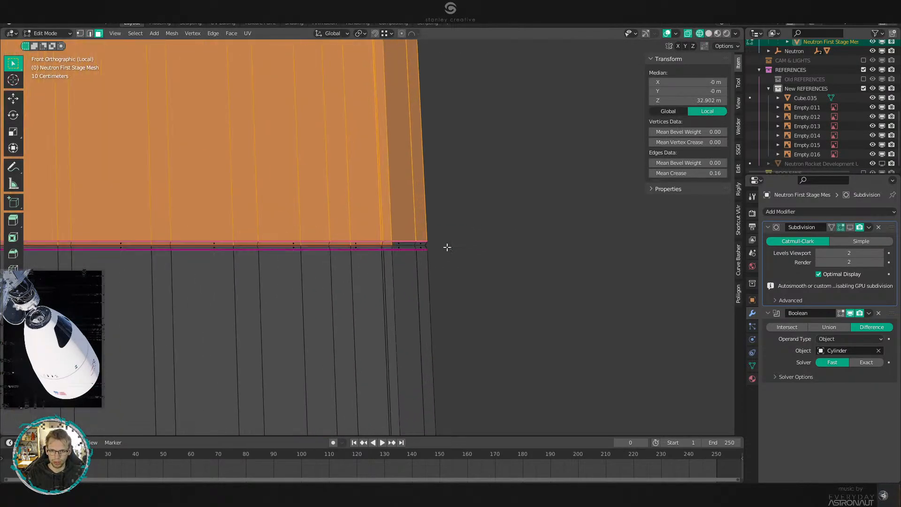
{"action": "scroll", "coordinate": [444, 250], "scroll_direction": "up", "scroll_amount": 4}
{"action": "left_click", "coordinate": [487, 249], "text": "alt+shift"}
{"action": "key", "text": "p"}
{"action": "left_click", "coordinate": [502, 249]}
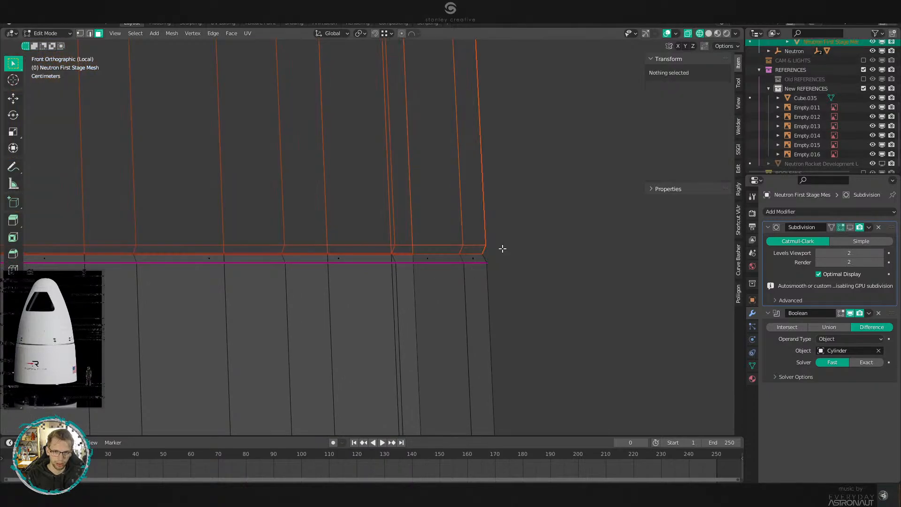
Return to Object Mode, select the separated upper section and rename it "Neutron Fairing Bottom'".
{"action": "key", "text": "shift+z"}
{"action": "key", "text": "Tab"}
{"action": "left_click", "coordinate": [383, 191]}
{"action": "scroll", "coordinate": [383, 198], "scroll_direction": "down", "scroll_amount": 10}
{"action": "scroll", "coordinate": [383, 210], "scroll_direction": "down", "scroll_amount": 6}
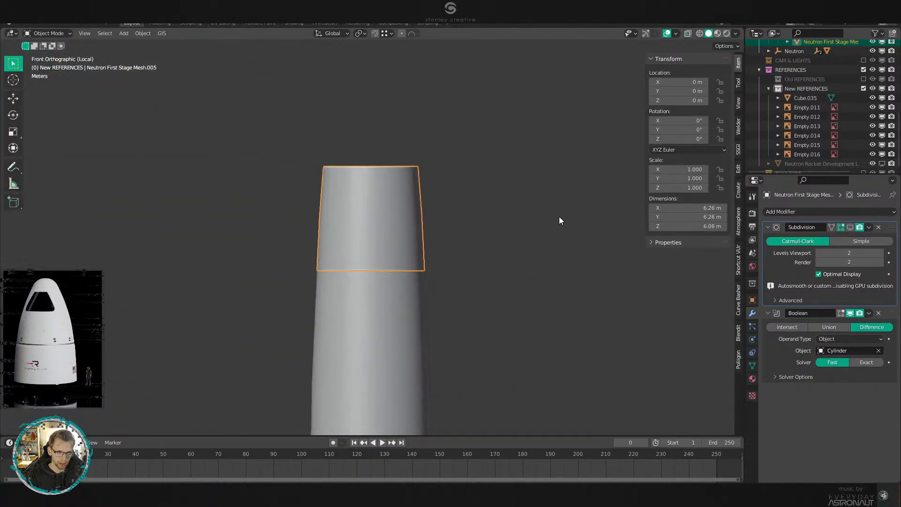
{"action": "scroll", "coordinate": [801, 93], "scroll_direction": "up", "scroll_amount": 2}
{"action": "double_click", "coordinate": [824, 81]}
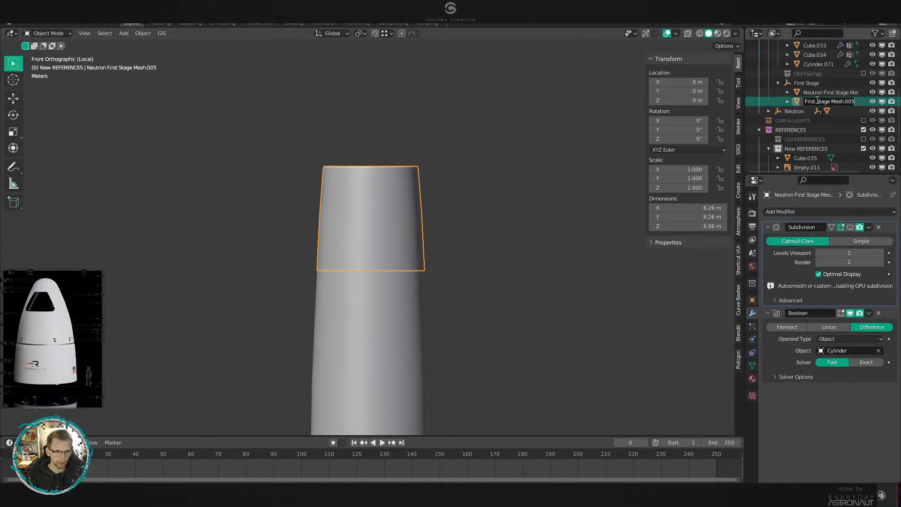
{"action": "type", "text": "Neutron Fairing"}
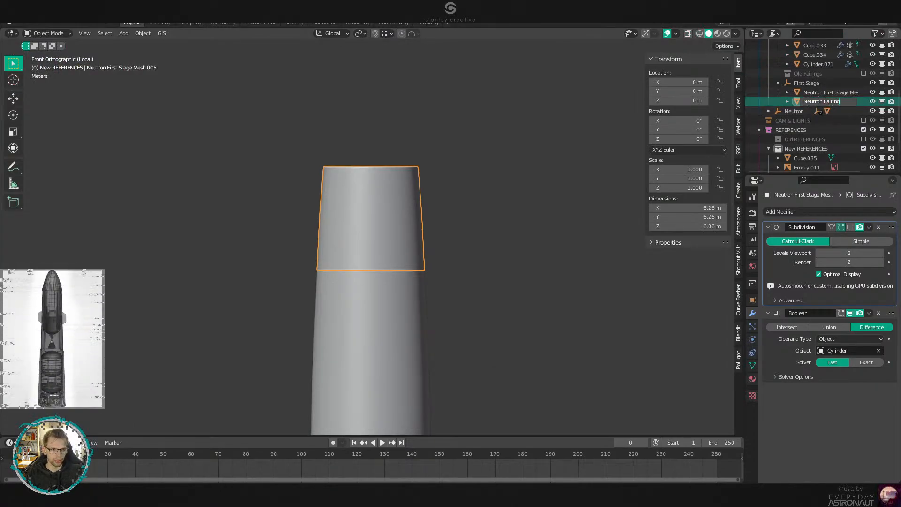
{"action": "type", "text": " Bottom'"}
{"action": "key", "text": "Return"}
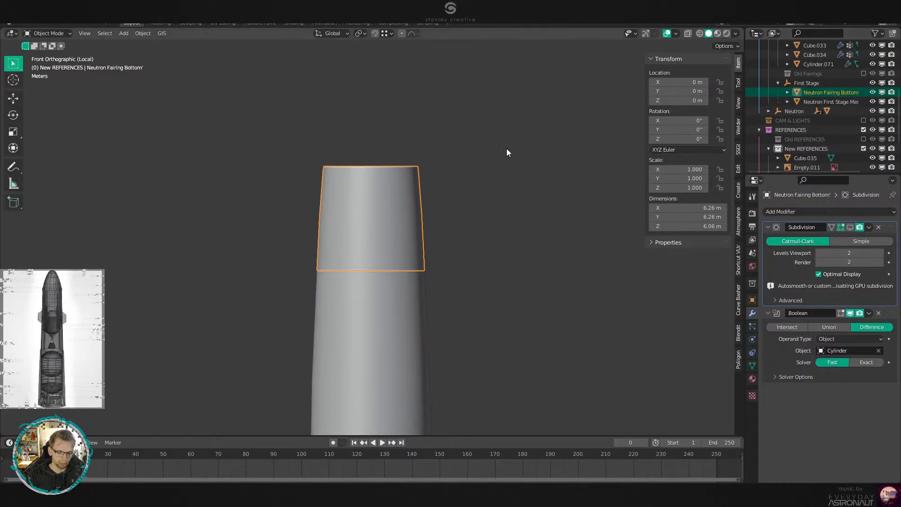
{"action": "key", "text": "m"}
{"action": "mouse_move", "coordinate": [582, 181]}
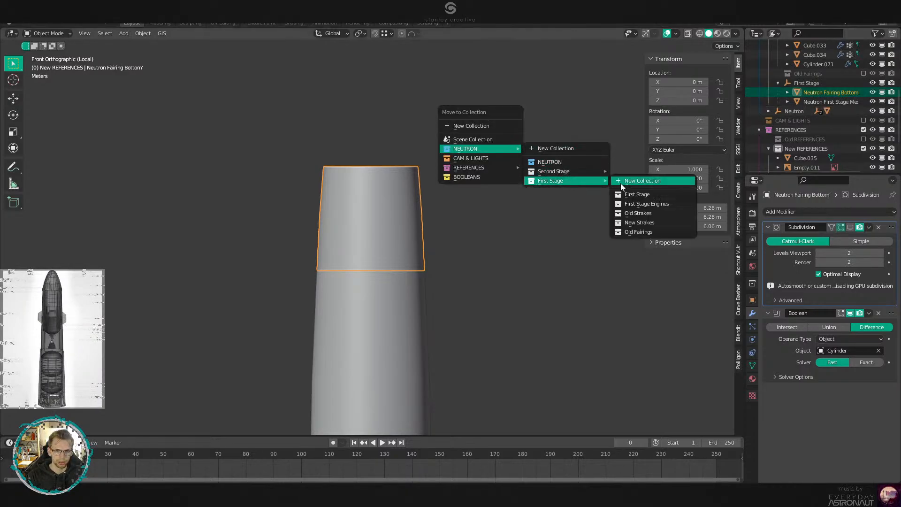
{"action": "left_click", "coordinate": [671, 227]}
Parent Neutron Fairing Bottom' to the Neutron First Stage Mesh with the Keep Transform option.
{"action": "left_click", "coordinate": [833, 104], "text": "ctrl"}
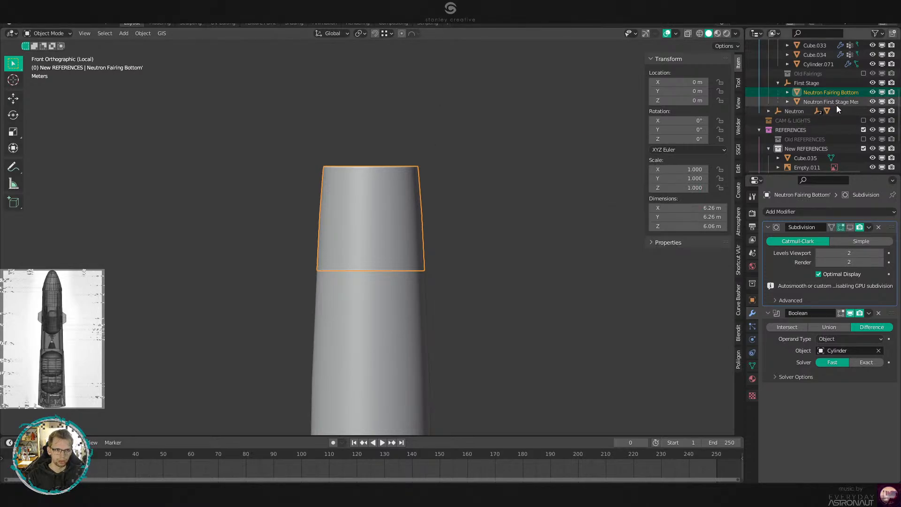
{"action": "key", "text": "ctrl+p"}
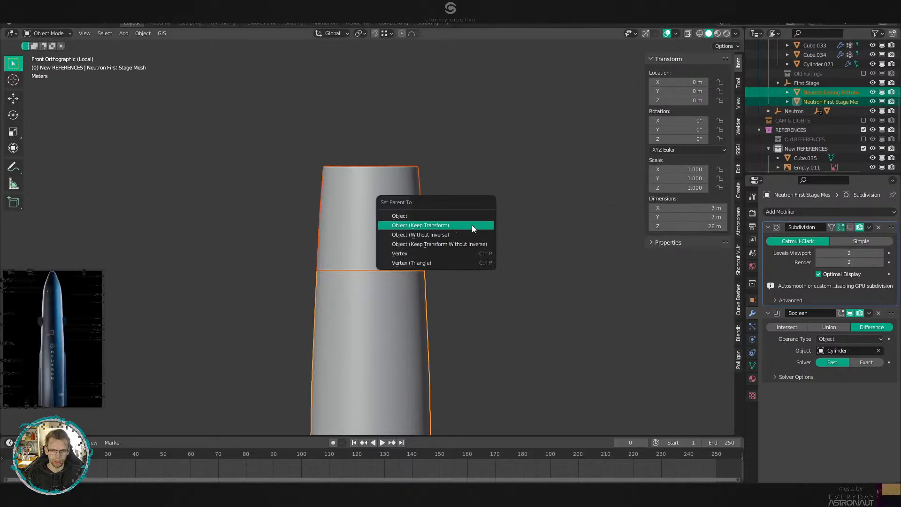
{"action": "left_click", "coordinate": [472, 225]}
Move Neutron Fairing Bottom' into a new collection named "Fairing" inside the First Stage collection.
{"action": "left_click", "coordinate": [406, 200]}
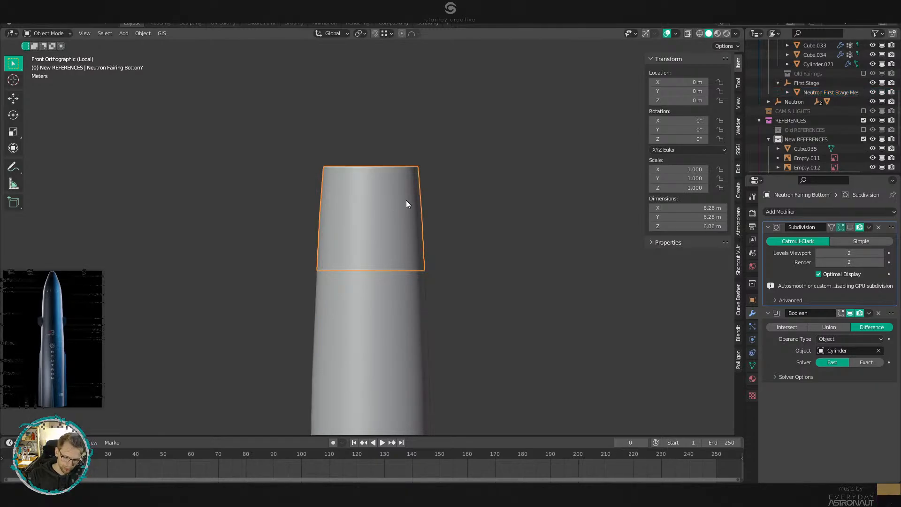
{"action": "key", "text": "m"}
{"action": "mouse_move", "coordinate": [406, 200]}
{"action": "mouse_move", "coordinate": [478, 230]}
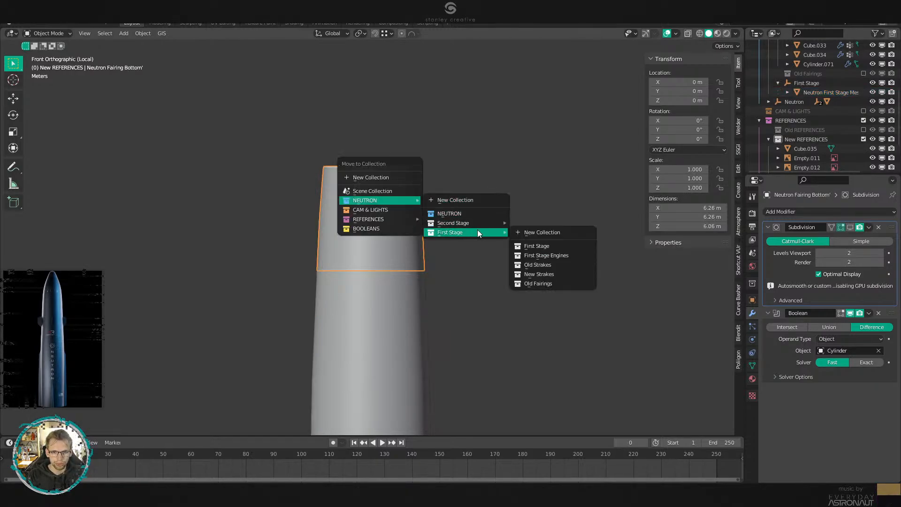
{"action": "left_click", "coordinate": [546, 234]}
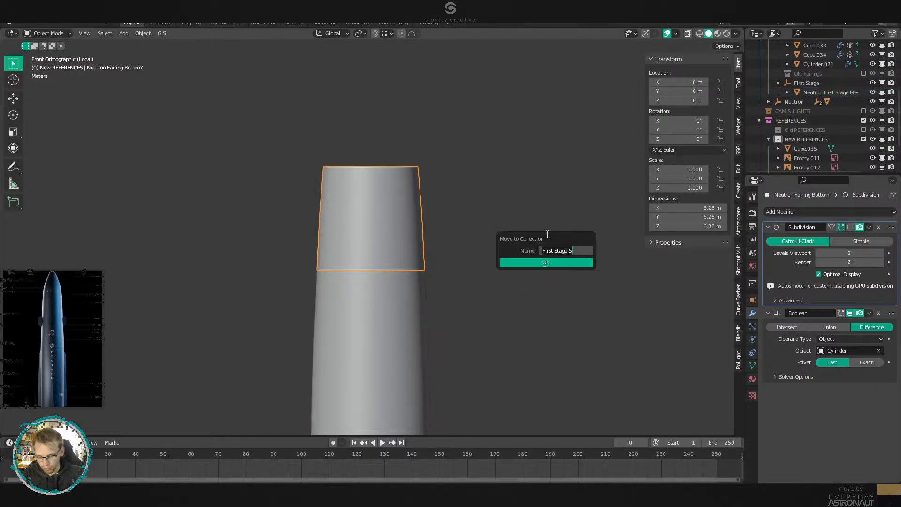
{"action": "type", "text": "Fairing"}
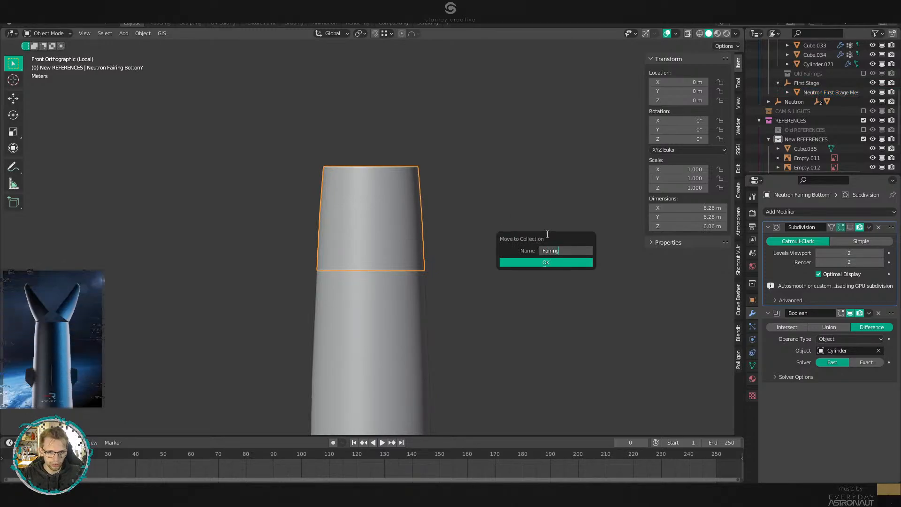
{"action": "key", "text": "Return"}
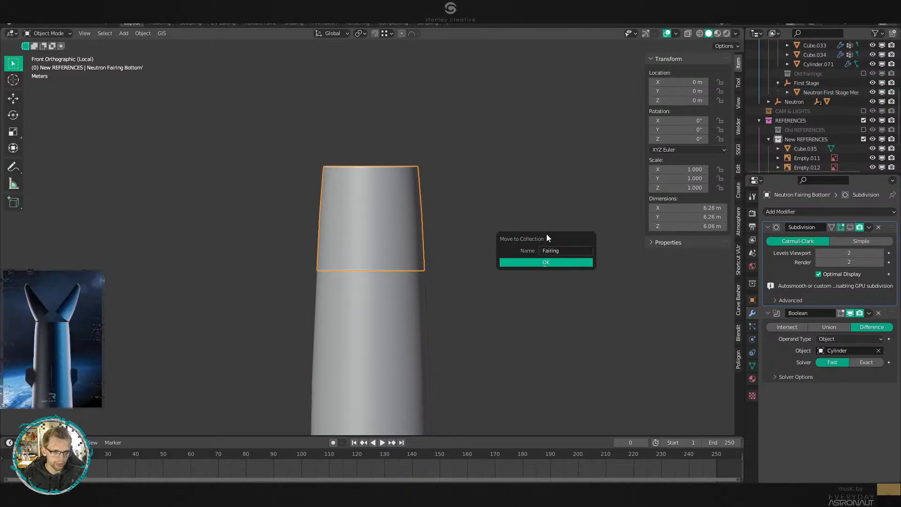
{"action": "key", "text": "Return"}
Nest the Old Fairings collection inside the new Fairing collection.
{"action": "scroll", "coordinate": [810, 139], "scroll_direction": "up", "scroll_amount": 3}
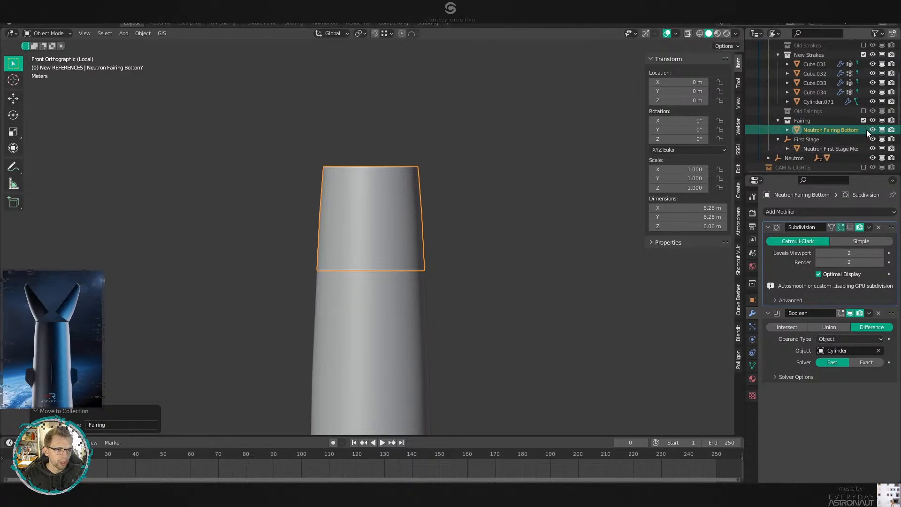
{"action": "left_click", "coordinate": [806, 55]}
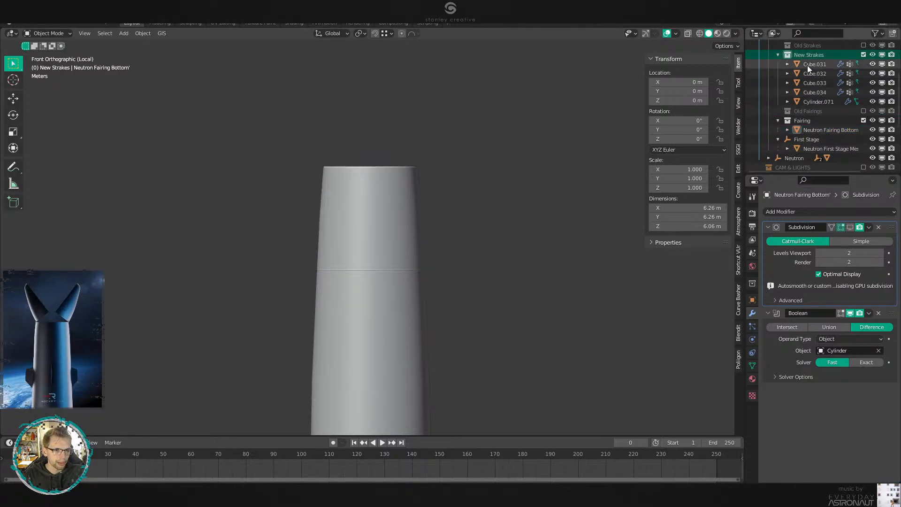
{"action": "scroll", "coordinate": [807, 119], "scroll_direction": "up", "scroll_amount": 2}
{"action": "left_click", "coordinate": [812, 130]}
{"action": "left_click_drag", "start_coordinate": [812, 130], "coordinate": [820, 140]}
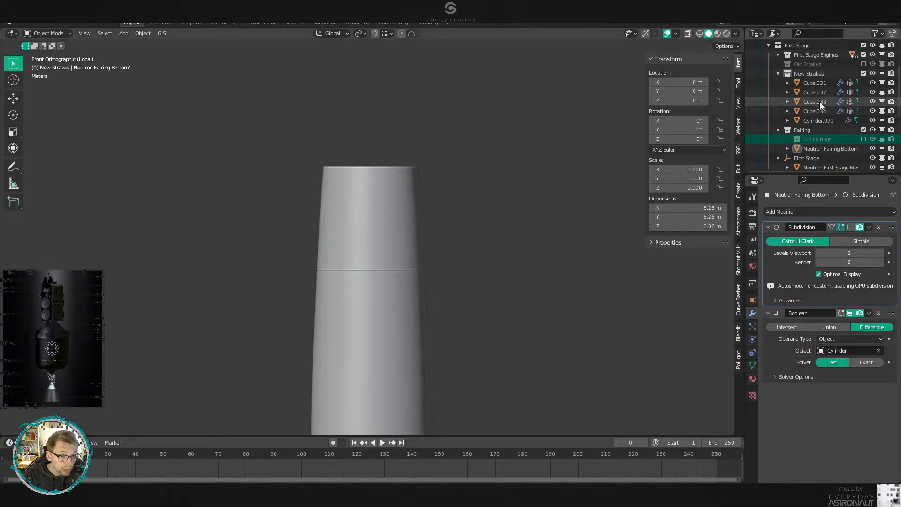
Rename the nose cone object "Neutron Fairings" and move it from New Strakes into the Fairing collection.
{"action": "scroll", "coordinate": [806, 133], "scroll_direction": "down", "scroll_amount": 4}
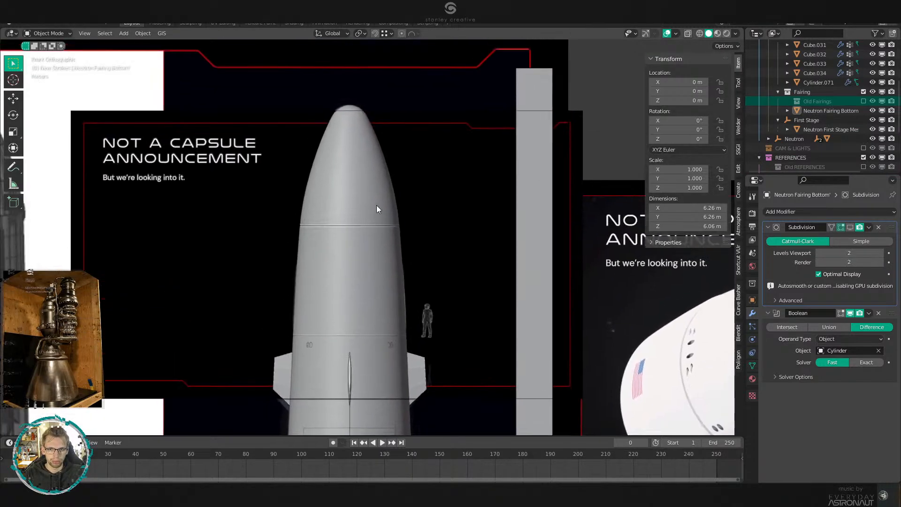
{"action": "left_click", "coordinate": [377, 209]}
{"action": "scroll", "coordinate": [813, 83], "scroll_direction": "up", "scroll_amount": 2}
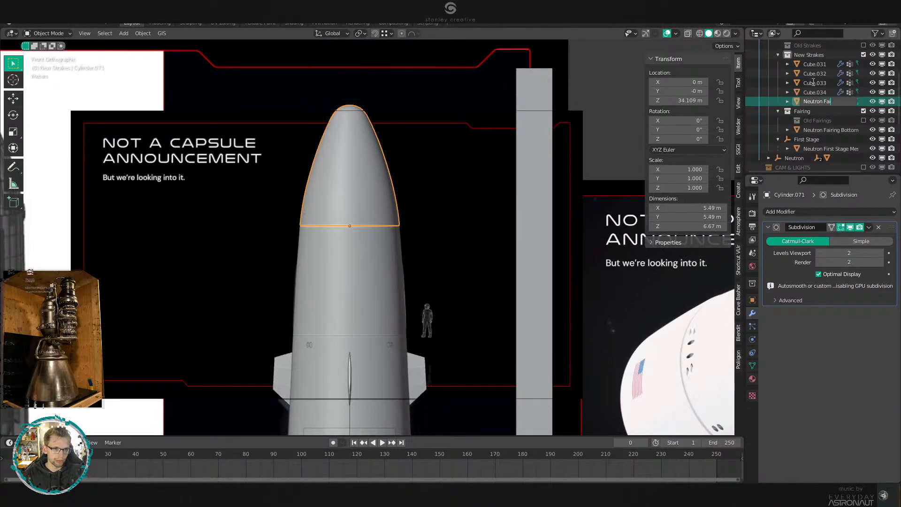
{"action": "key", "text": "Return"}
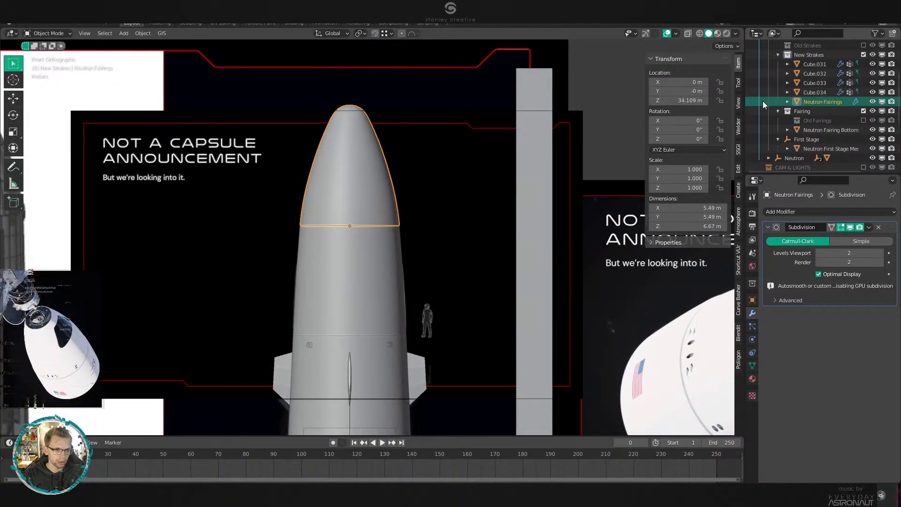
{"action": "left_click_drag", "start_coordinate": [808, 99], "coordinate": [816, 112]}
Exclude the Fairing collection from the view layer and frame the capsule image above the first stage.
{"action": "left_click", "coordinate": [863, 101]}
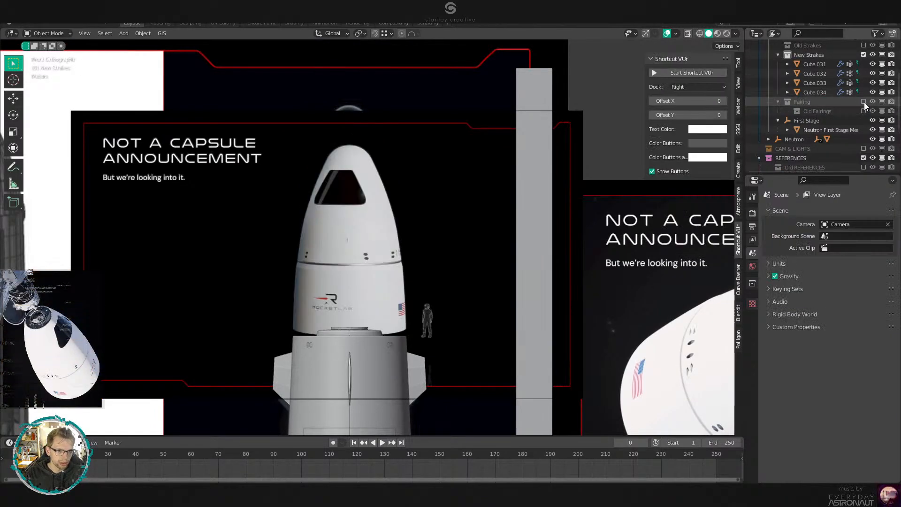
{"action": "scroll", "coordinate": [811, 72], "scroll_direction": "up", "scroll_amount": 2}
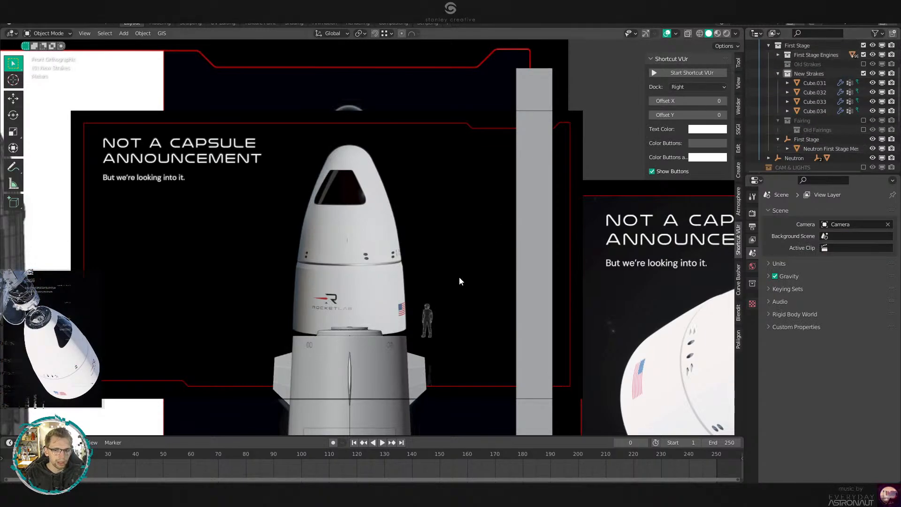
{"action": "middle_click_drag", "start_coordinate": [394, 330], "coordinate": [480, 222], "text": "shift"}
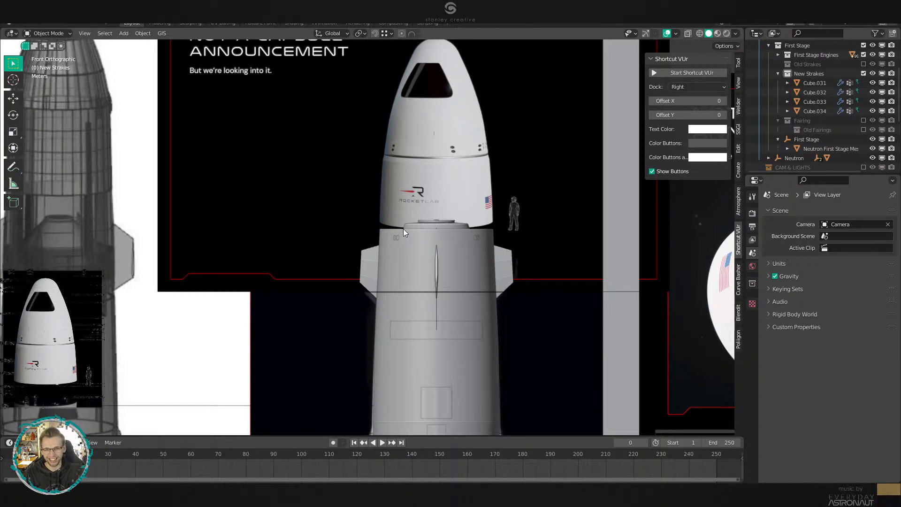
Hide the first stage mesh, its logos, the engine bell and the side canards to examine the capsule image above the second stage.
{"action": "left_click", "coordinate": [462, 255]}
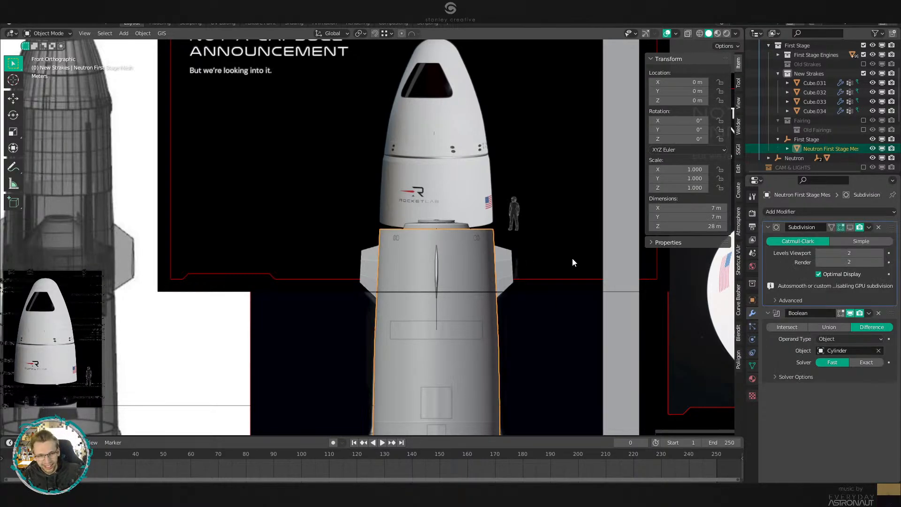
{"action": "key", "text": "h"}
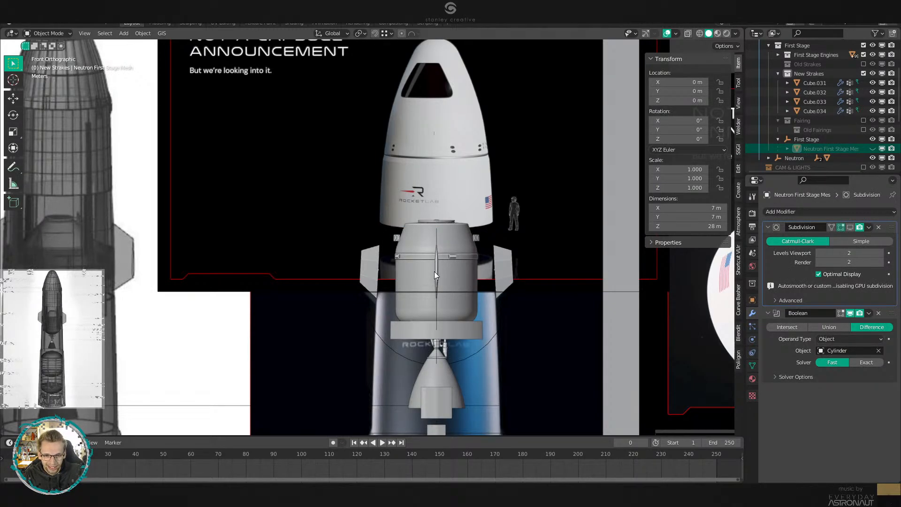
{"action": "left_click", "coordinate": [418, 334]}
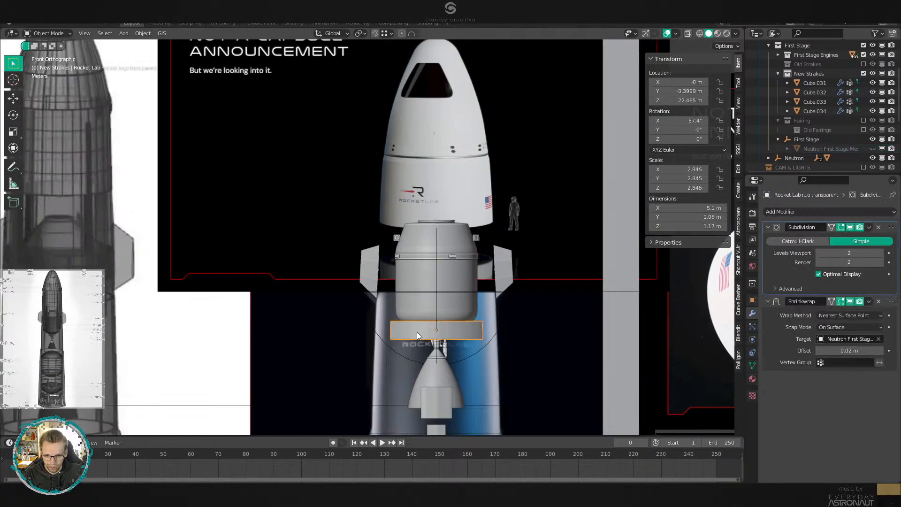
{"action": "key", "text": "h"}
{"action": "left_click", "coordinate": [435, 384]}
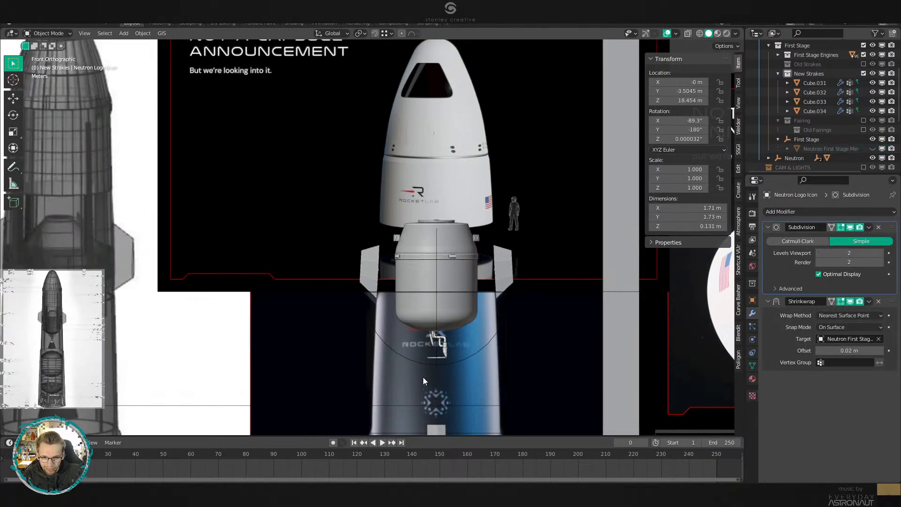
{"action": "left_click", "coordinate": [377, 275]}
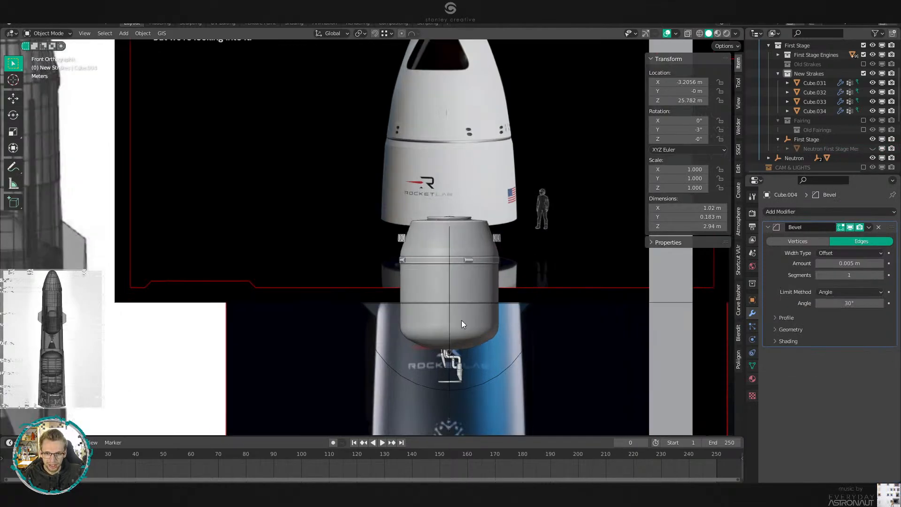
{"action": "key", "text": "h"}
{"action": "scroll", "coordinate": [461, 320], "scroll_direction": "up", "scroll_amount": 1}
{"action": "middle_click_drag", "start_coordinate": [491, 291], "coordinate": [452, 390], "text": "shift"}
{"action": "scroll", "coordinate": [475, 328], "scroll_direction": "up", "scroll_amount": 1}
{"action": "scroll", "coordinate": [476, 327], "scroll_direction": "down", "scroll_amount": 2}
{"action": "middle_click_drag", "start_coordinate": [306, 338], "coordinate": [298, 314], "text": "shift"}
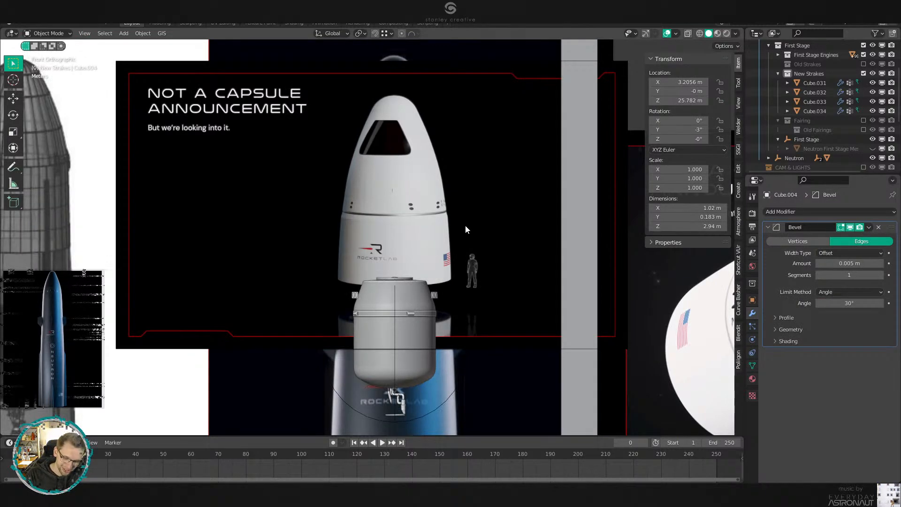
Reveal all hidden objects and examine the joint between the capsule image and the first stage.
{"action": "key", "text": "alt+h"}
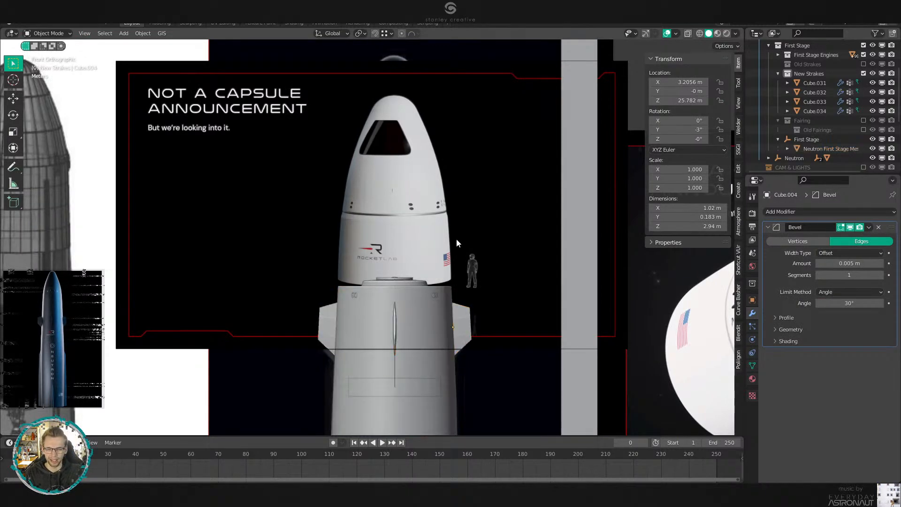
{"action": "left_click", "coordinate": [485, 256]}
{"action": "middle_click_drag", "start_coordinate": [329, 274], "coordinate": [516, 289], "text": "shift"}
{"action": "scroll", "coordinate": [522, 301], "scroll_direction": "up", "scroll_amount": 1}
{"action": "middle_click_drag", "start_coordinate": [593, 310], "coordinate": [365, 278], "text": "shift"}
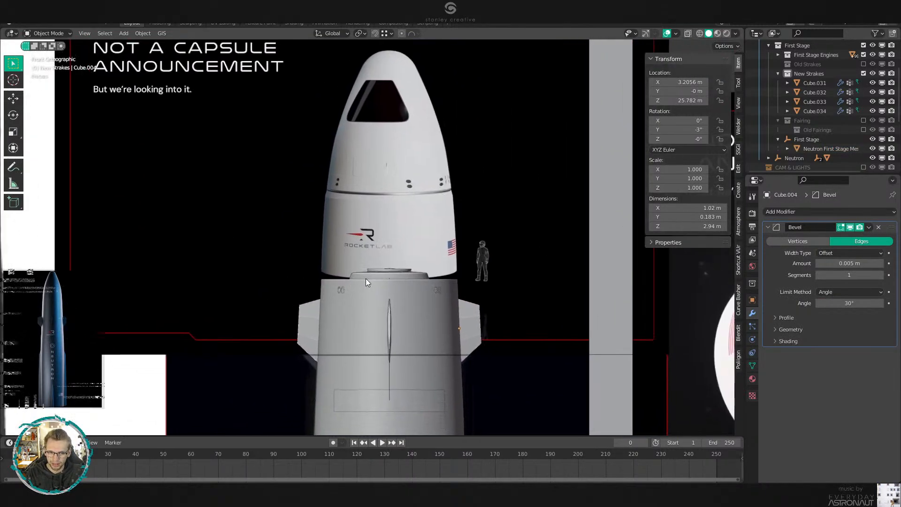
Create a new collection inside First Stage and rename it "Capsule".
{"action": "scroll", "coordinate": [365, 278], "scroll_direction": "up", "scroll_amount": 3}
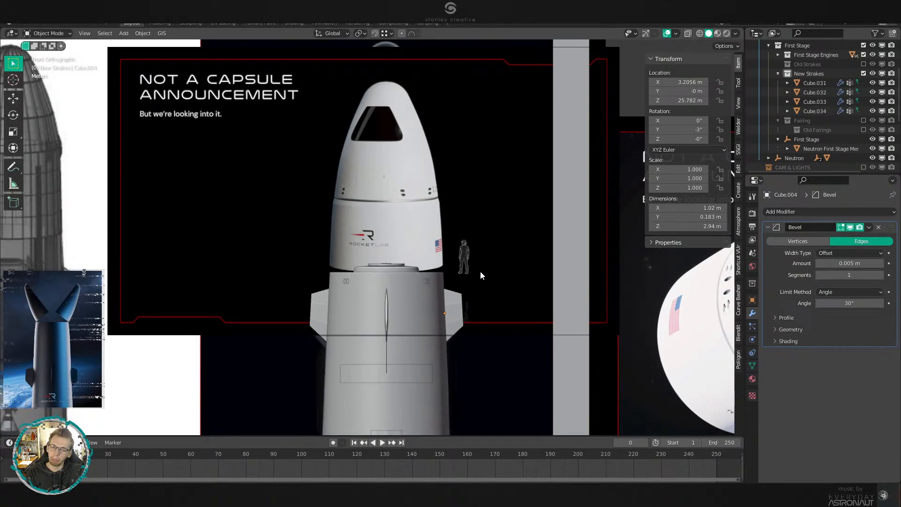
{"action": "scroll", "coordinate": [480, 271], "scroll_direction": "up", "scroll_amount": 5}
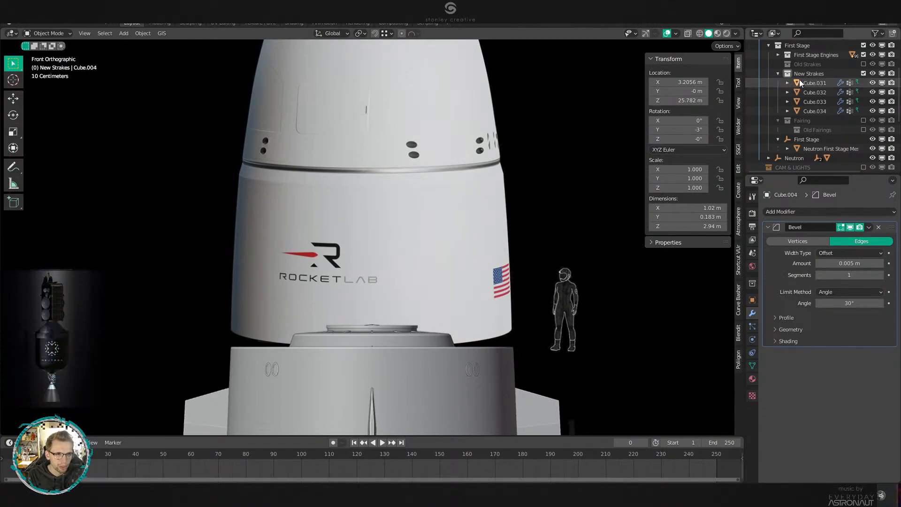
{"action": "scroll", "coordinate": [502, 303], "scroll_direction": "down", "scroll_amount": 3}
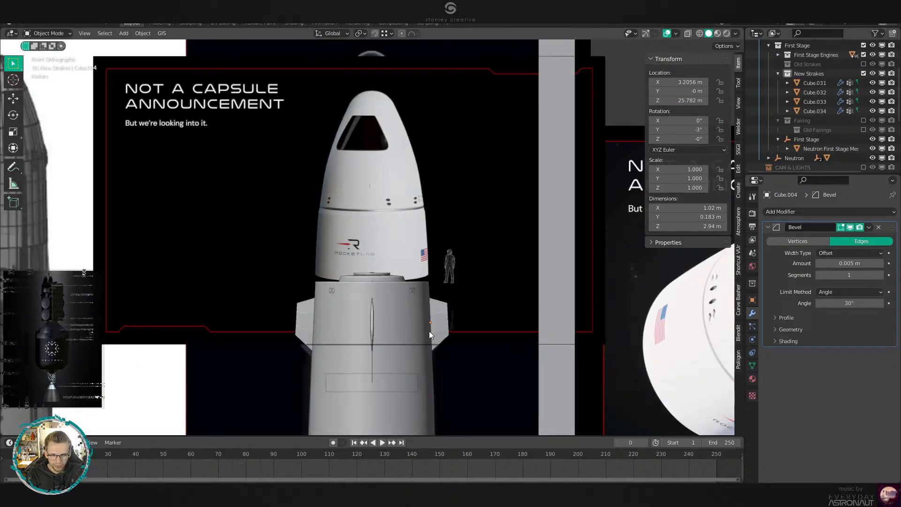
{"action": "scroll", "coordinate": [476, 268], "scroll_direction": "up", "scroll_amount": 3}
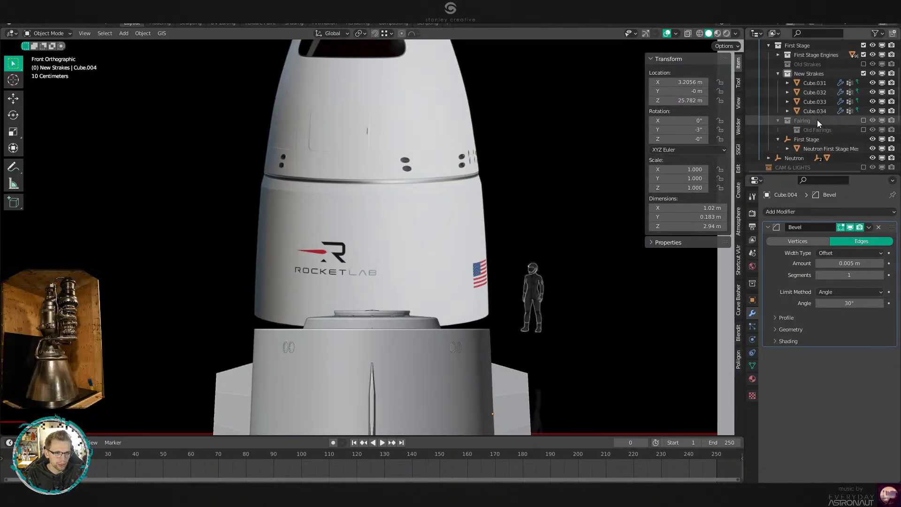
{"action": "left_click", "coordinate": [778, 74]}
{"action": "right_click", "coordinate": [810, 48]}
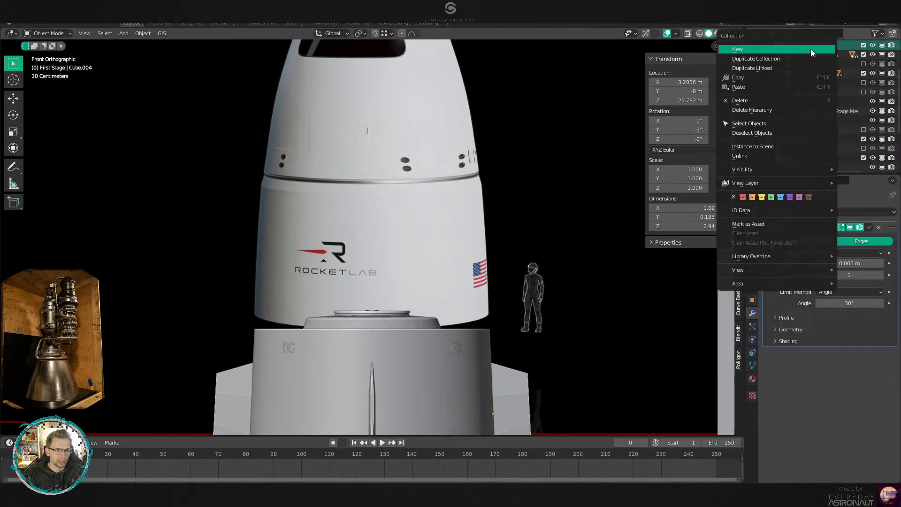
{"action": "left_click", "coordinate": [810, 49]}
{"action": "double_click", "coordinate": [811, 102]}
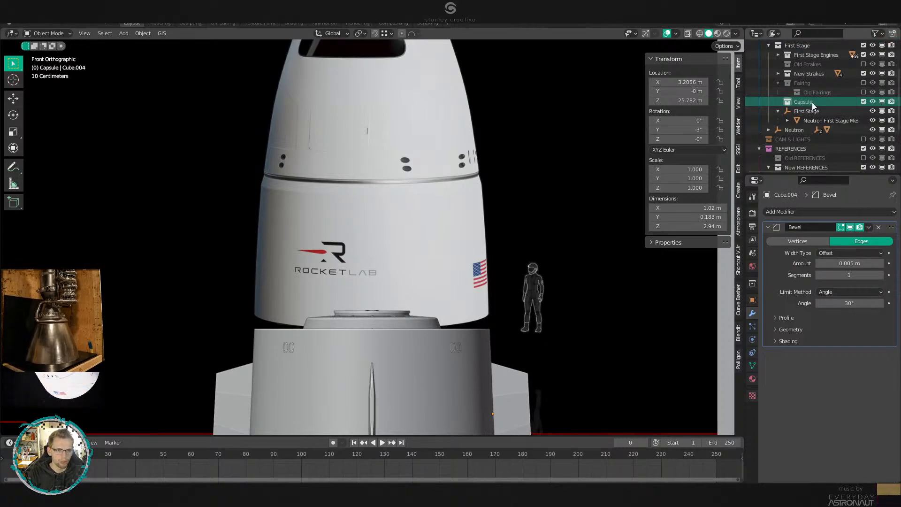
Examine the side hatch, window and nose of the capsule reference image.
{"action": "middle_click_drag", "start_coordinate": [635, 204], "coordinate": [644, 250], "text": "shift"}
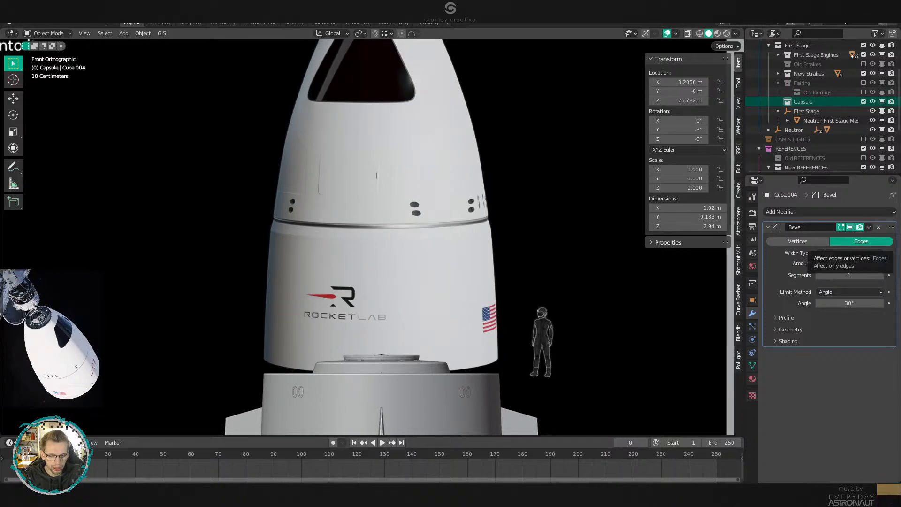
{"action": "middle_click_drag", "start_coordinate": [476, 187], "coordinate": [480, 211], "text": "shift"}
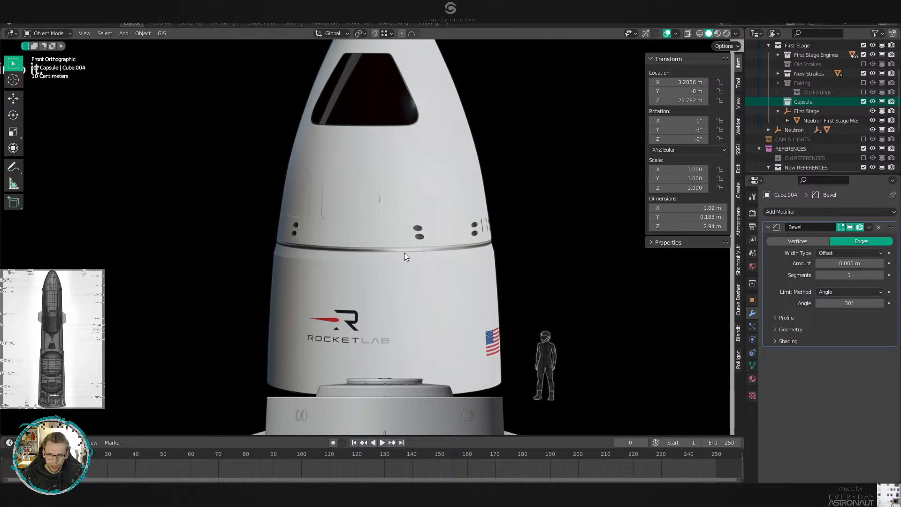
{"action": "scroll", "coordinate": [404, 252], "scroll_direction": "up", "scroll_amount": 6}
{"action": "middle_click_drag", "start_coordinate": [501, 318], "coordinate": [531, 231], "text": "shift"}
{"action": "scroll", "coordinate": [529, 232], "scroll_direction": "up", "scroll_amount": 2}
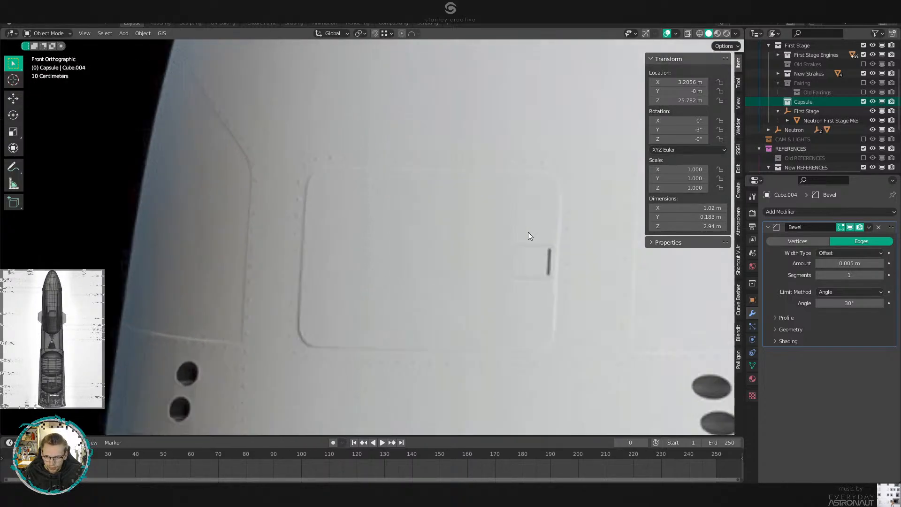
{"action": "scroll", "coordinate": [418, 180], "scroll_direction": "down", "scroll_amount": 1}
{"action": "middle_click_drag", "start_coordinate": [446, 195], "coordinate": [272, 362], "text": "shift"}
{"action": "middle_click_drag", "start_coordinate": [302, 192], "coordinate": [339, 365], "text": "shift"}
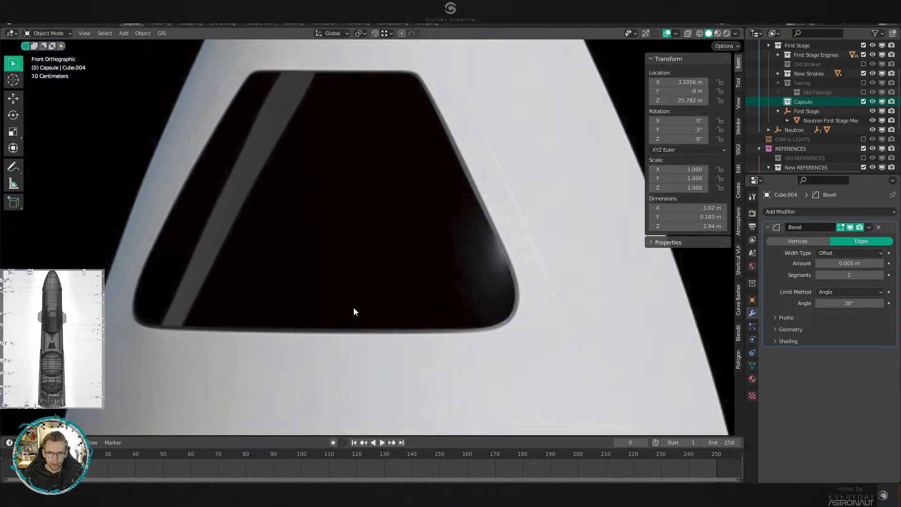
{"action": "middle_click_drag", "start_coordinate": [366, 210], "coordinate": [345, 275], "text": "shift"}
{"action": "scroll", "coordinate": [405, 269], "scroll_direction": "down", "scroll_amount": 2}
{"action": "middle_click_drag", "start_coordinate": [413, 236], "coordinate": [416, 174], "text": "shift"}
{"action": "scroll", "coordinate": [416, 174], "scroll_direction": "down", "scroll_amount": 4}
{"action": "middle_click_drag", "start_coordinate": [447, 278], "coordinate": [423, 144], "text": "shift"}
{"action": "middle_click_drag", "start_coordinate": [473, 253], "coordinate": [452, 250], "text": "shift"}
{"action": "scroll", "coordinate": [465, 159], "scroll_direction": "down", "scroll_amount": 2}
{"action": "middle_click_drag", "start_coordinate": [399, 179], "coordinate": [441, 271], "text": "shift"}
{"action": "scroll", "coordinate": [440, 272], "scroll_direction": "up", "scroll_amount": 5}
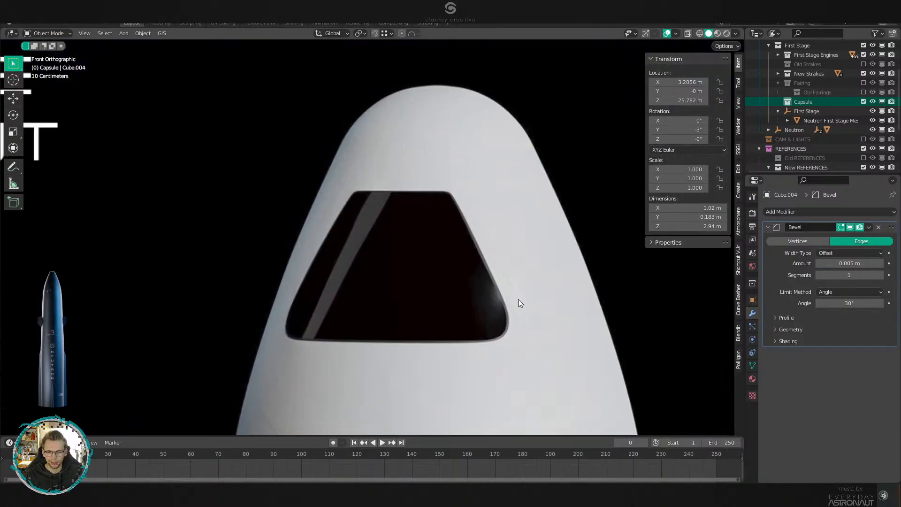
{"action": "middle_click_drag", "start_coordinate": [518, 300], "coordinate": [481, 249], "text": "shift"}
{"action": "scroll", "coordinate": [477, 246], "scroll_direction": "up", "scroll_amount": 3}
{"action": "scroll", "coordinate": [478, 247], "scroll_direction": "down", "scroll_amount": 2}
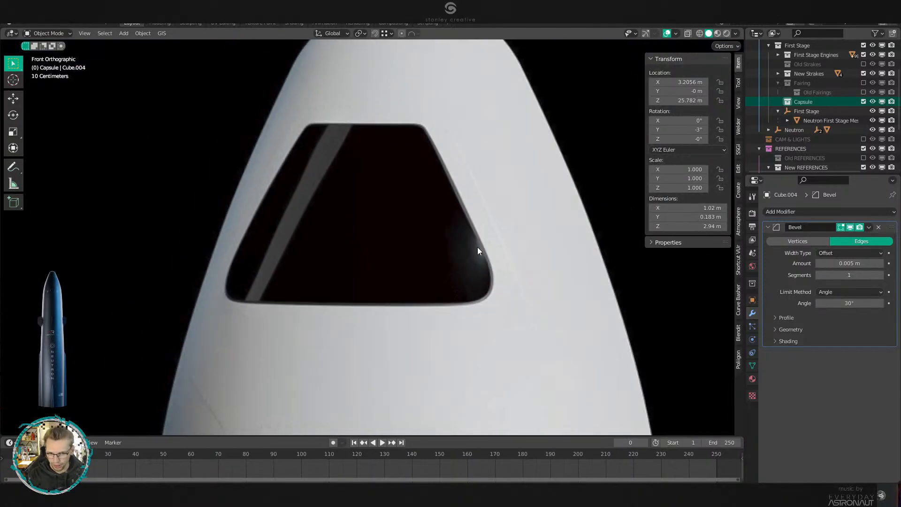
Examine the capsule image's lower hatch panels, thruster ports and the seam band above the Rocket Lab logo.
{"action": "middle_click_drag", "start_coordinate": [517, 288], "coordinate": [505, 146], "text": "shift"}
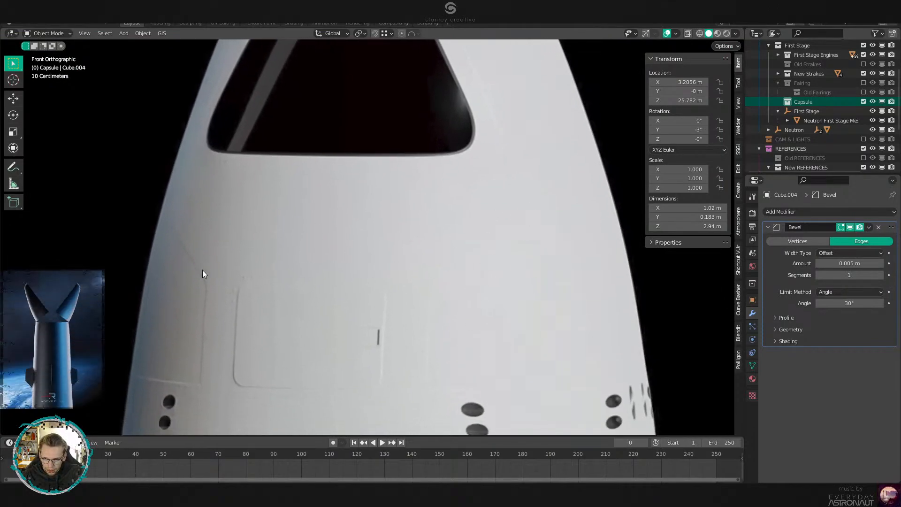
{"action": "middle_click_drag", "start_coordinate": [228, 327], "coordinate": [272, 190], "text": "shift"}
{"action": "scroll", "coordinate": [261, 195], "scroll_direction": "up", "scroll_amount": 2}
{"action": "middle_click_drag", "start_coordinate": [488, 265], "coordinate": [221, 286], "text": "shift"}
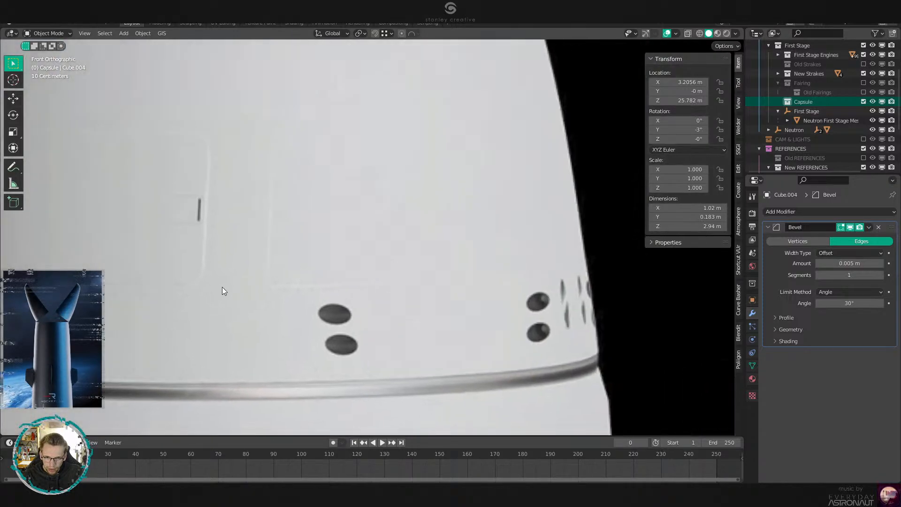
{"action": "middle_click_drag", "start_coordinate": [172, 261], "coordinate": [581, 270], "text": "shift"}
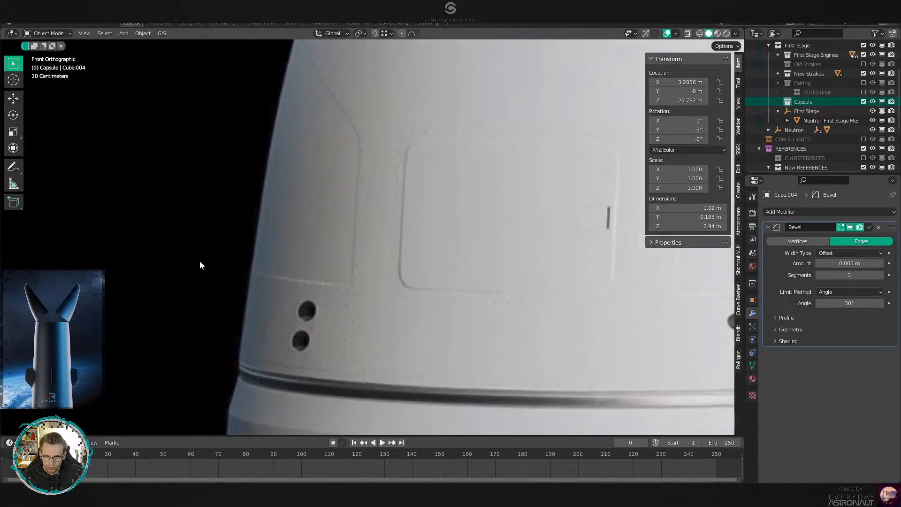
{"action": "middle_click_drag", "start_coordinate": [479, 296], "coordinate": [274, 221], "text": "shift"}
{"action": "scroll", "coordinate": [281, 230], "scroll_direction": "down", "scroll_amount": 2}
{"action": "middle_click_drag", "start_coordinate": [341, 312], "coordinate": [526, 260], "text": "shift"}
{"action": "scroll", "coordinate": [350, 222], "scroll_direction": "up", "scroll_amount": 1}
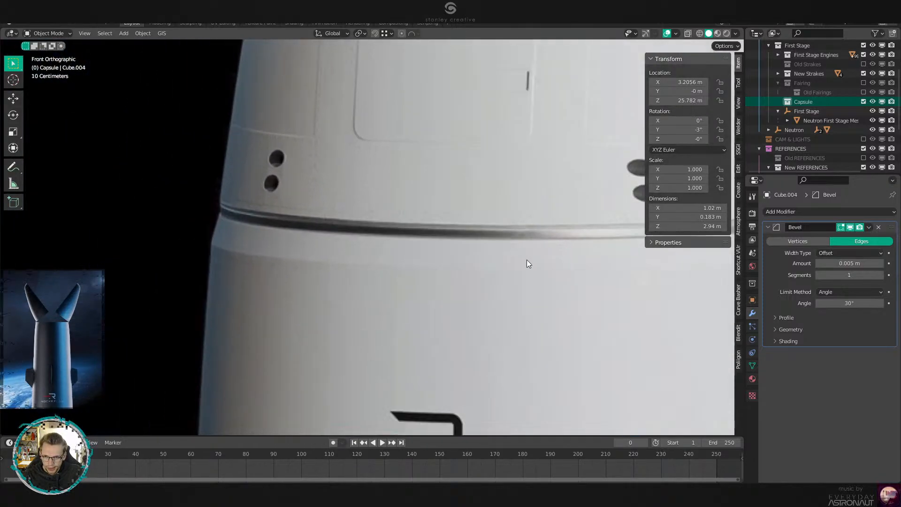
{"action": "scroll", "coordinate": [528, 261], "scroll_direction": "down", "scroll_amount": 2}
{"action": "middle_click_drag", "start_coordinate": [582, 292], "coordinate": [325, 134], "text": "shift"}
{"action": "scroll", "coordinate": [373, 192], "scroll_direction": "down", "scroll_amount": 3}
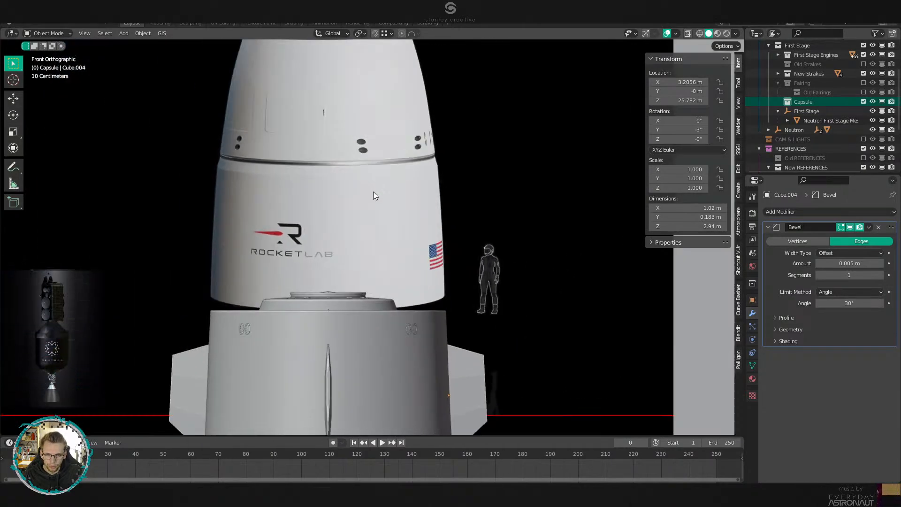
{"action": "middle_click_drag", "start_coordinate": [373, 192], "coordinate": [435, 260], "text": "shift"}
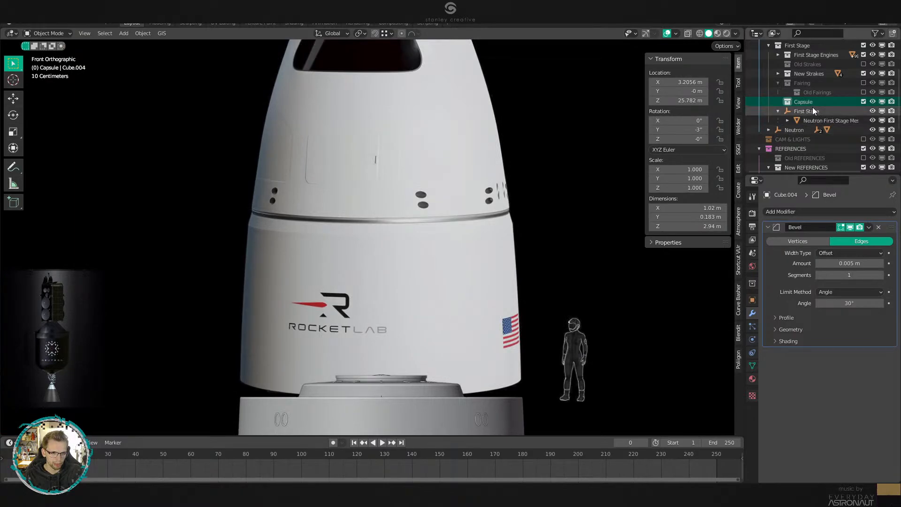
Re-enable the Fairing collection, duplicate the bottom fairing in place, move the copy into the Capsule collection and exclude Fairing again.
{"action": "left_click", "coordinate": [864, 82]}
{"action": "left_click", "coordinate": [448, 273]}
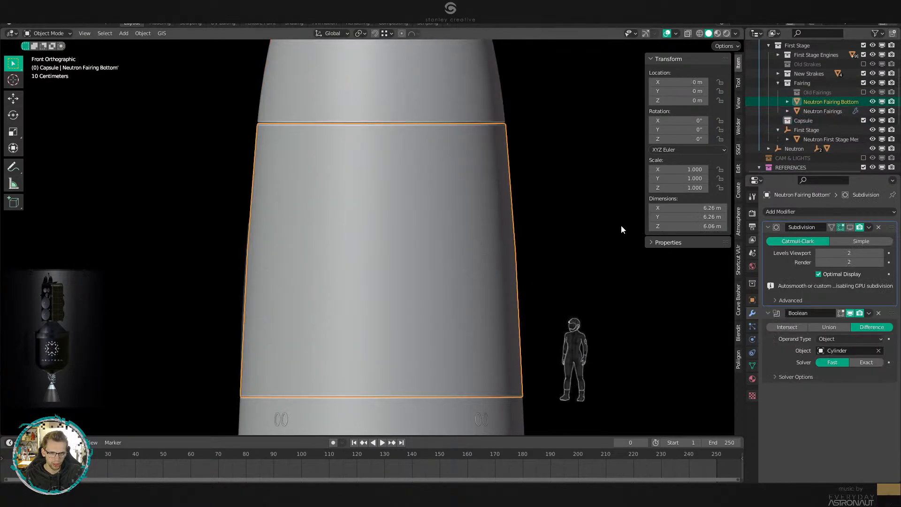
{"action": "key", "text": "shift+d"}
{"action": "key", "text": "Escape"}
{"action": "key", "text": "m"}
{"action": "mouse_move", "coordinate": [569, 212]}
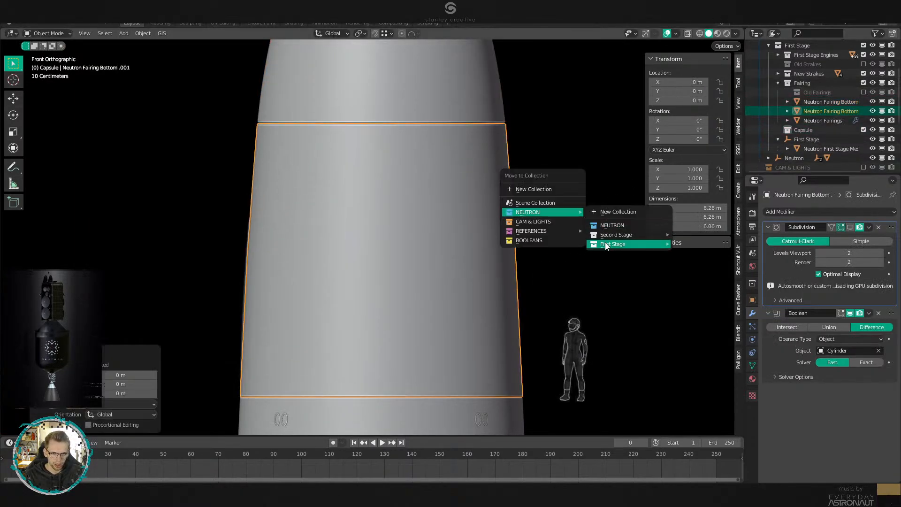
{"action": "mouse_move", "coordinate": [605, 242]}
{"action": "left_click", "coordinate": [704, 305]}
{"action": "left_click", "coordinate": [863, 83]}
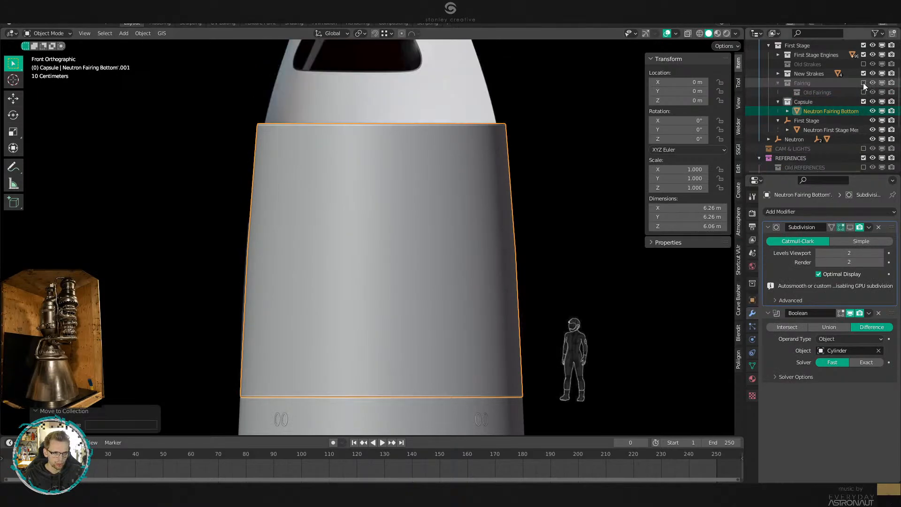
Slide the middle edge loop of the duplicated bottom fairing downward by a factor of 0.449, working in wireframe.
{"action": "key", "text": "Tab"}
{"action": "key", "text": "1"}
{"action": "key", "text": "z"}
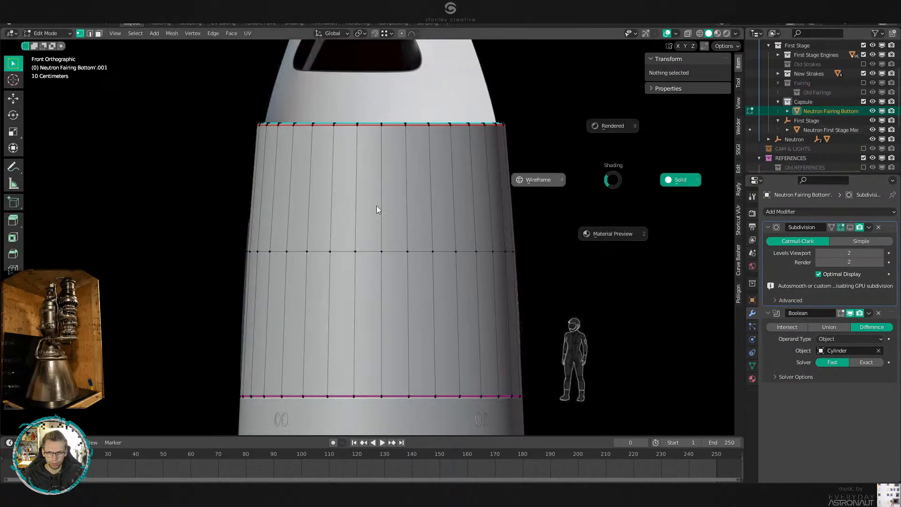
{"action": "left_click_drag", "start_coordinate": [182, 222], "coordinate": [583, 293]}
{"action": "middle_click_drag", "start_coordinate": [551, 239], "coordinate": [539, 183], "text": "shift"}
{"action": "key", "text": "g"}
{"action": "key", "text": "g"}
{"action": "key", "text": "Escape"}
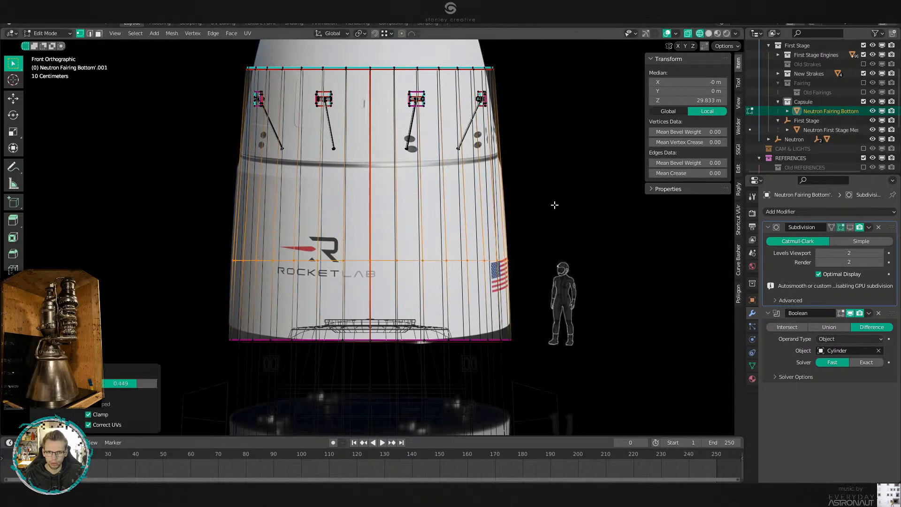
{"action": "left_click_drag", "start_coordinate": [547, 62], "coordinate": [176, 131]}
{"action": "key", "text": "g"}
{"action": "key", "text": "z"}
{"action": "key", "text": "Escape"}
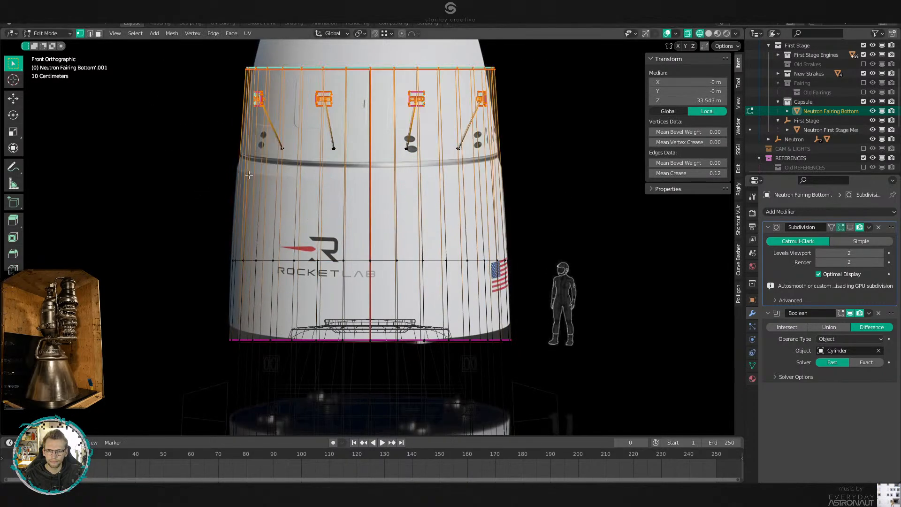
Delete the vertices of the four thruster recesses and lower the fairing copy's top rim 2.2363 m along Z.
{"action": "left_click_drag", "start_coordinate": [252, 100], "coordinate": [644, 198]}
{"action": "key", "text": "x"}
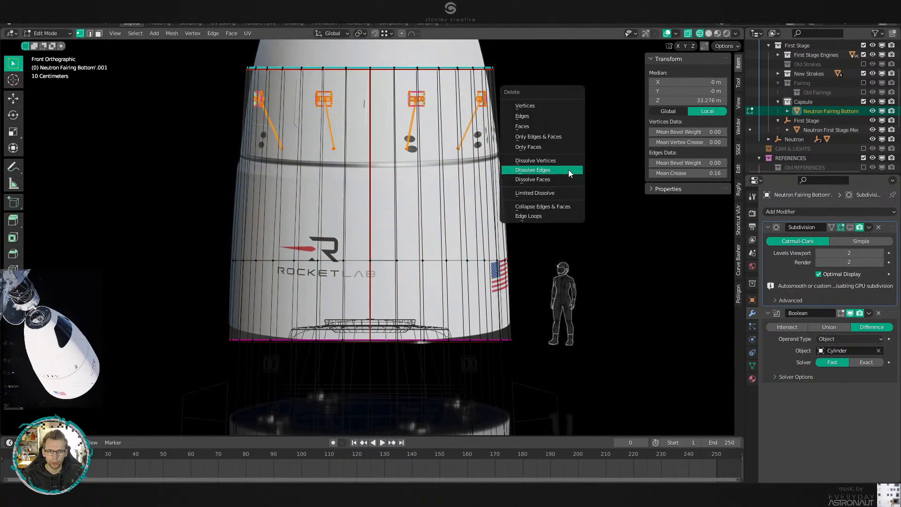
{"action": "left_click", "coordinate": [543, 106]}
{"action": "left_click_drag", "start_coordinate": [528, 54], "coordinate": [111, 107]}
{"action": "key", "text": "g"}
{"action": "key", "text": "z"}
{"action": "left_click", "coordinate": [322, 206]}
Set the pivot point and scale the top rim by 1.056 in X and Y, locking Z, to match the capsule image's outline.
{"action": "scroll", "coordinate": [436, 191], "scroll_direction": "up", "scroll_amount": 7}
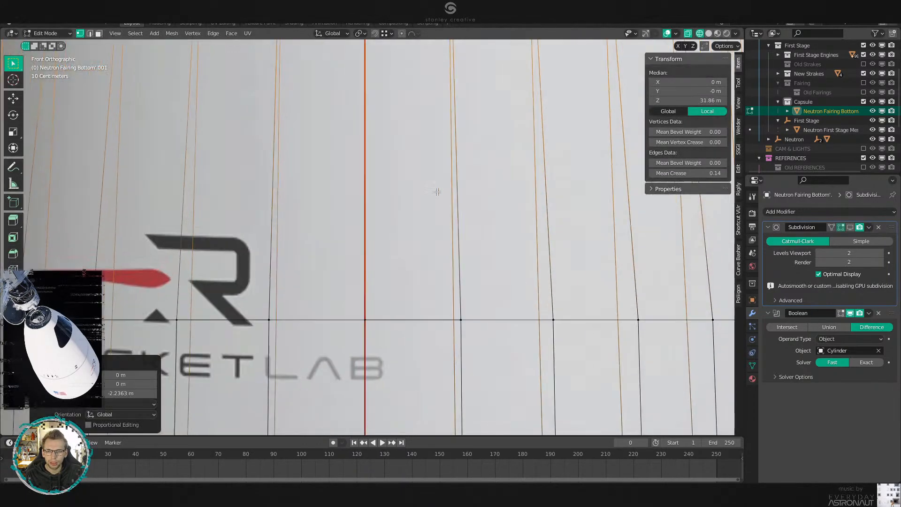
{"action": "middle_click_drag", "start_coordinate": [472, 139], "coordinate": [467, 334], "text": "shift"}
{"action": "scroll", "coordinate": [467, 335], "scroll_direction": "up", "scroll_amount": 2}
{"action": "scroll", "coordinate": [467, 335], "scroll_direction": "up", "scroll_amount": 3}
{"action": "key", "text": "period"}
{"action": "left_click", "coordinate": [539, 286]}
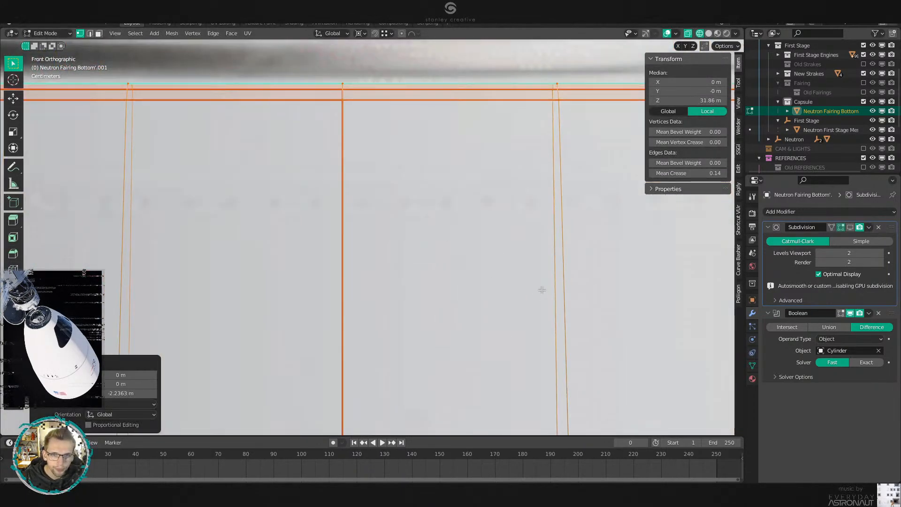
{"action": "scroll", "coordinate": [482, 190], "scroll_direction": "down", "scroll_amount": 4}
{"action": "key", "text": "g"}
{"action": "right_click", "coordinate": [485, 193]}
{"action": "middle_click_drag", "start_coordinate": [634, 162], "coordinate": [421, 230], "text": "shift"}
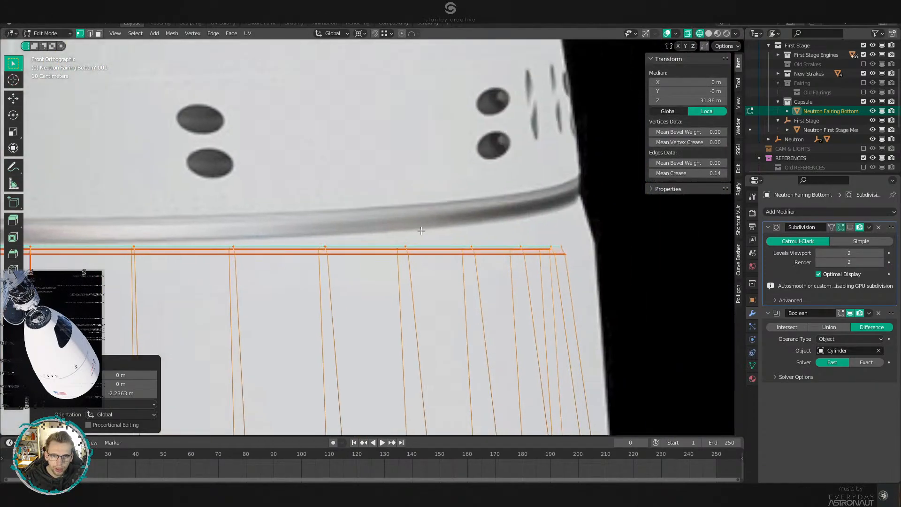
{"action": "key", "text": "s"}
{"action": "key", "text": "shift+z"}
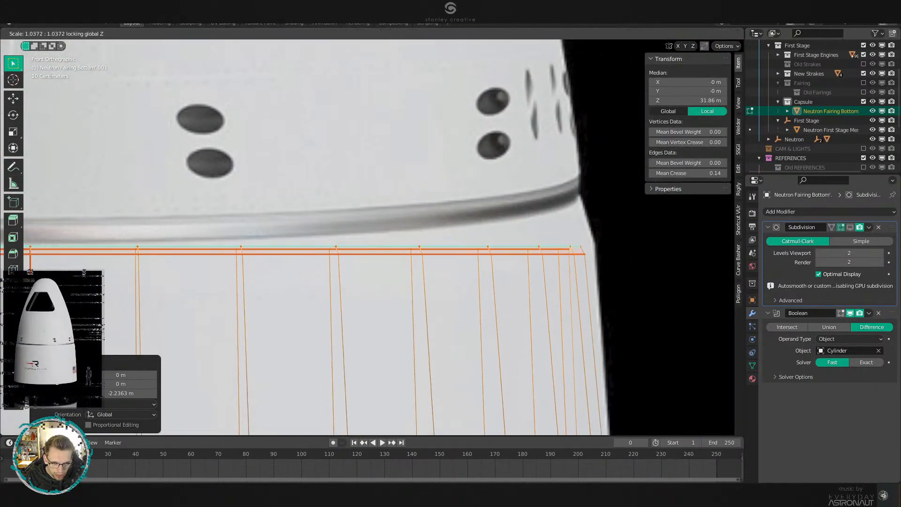
{"action": "left_click", "coordinate": [593, 263]}
{"action": "scroll", "coordinate": [478, 424], "scroll_direction": "down", "scroll_amount": 6}
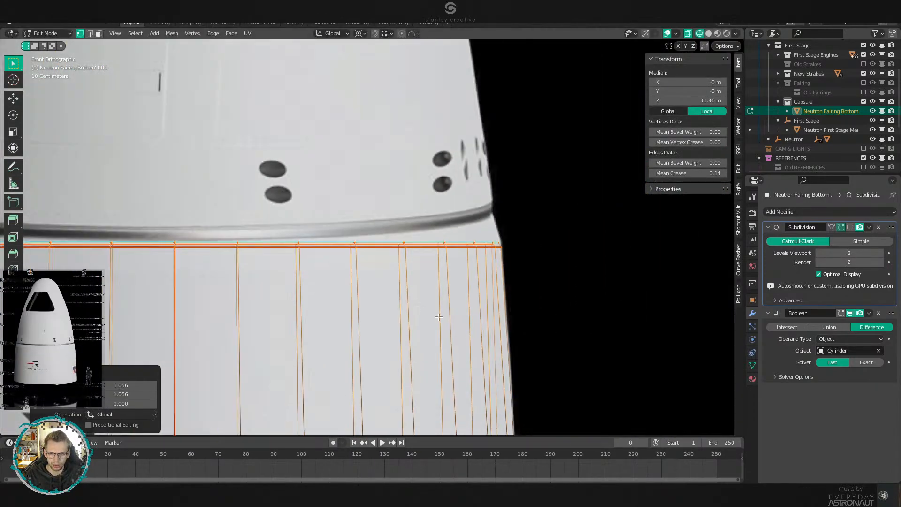
{"action": "key", "text": "Tab"}
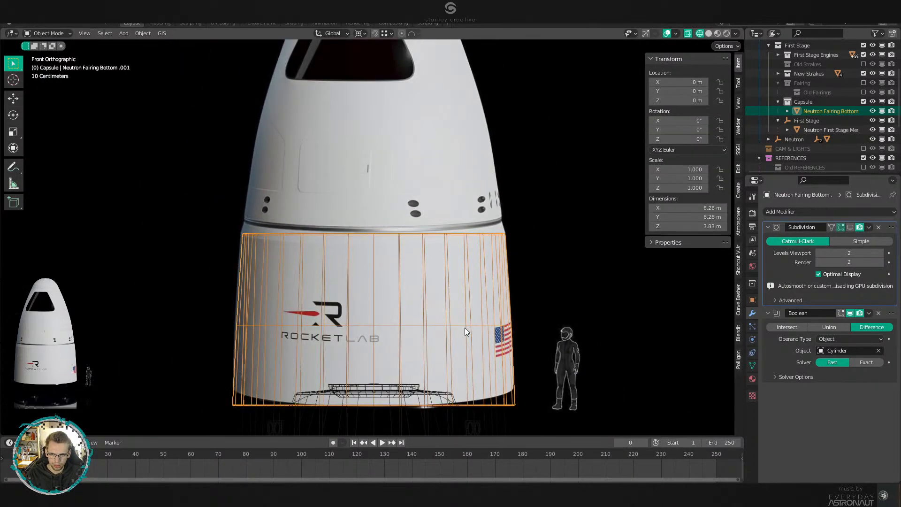
Inspect the fairing copy's interior and compare its rim and sides with the capsule image in front view.
{"action": "key", "text": "Tab"}
{"action": "scroll", "coordinate": [280, 360], "scroll_direction": "up", "scroll_amount": 5}
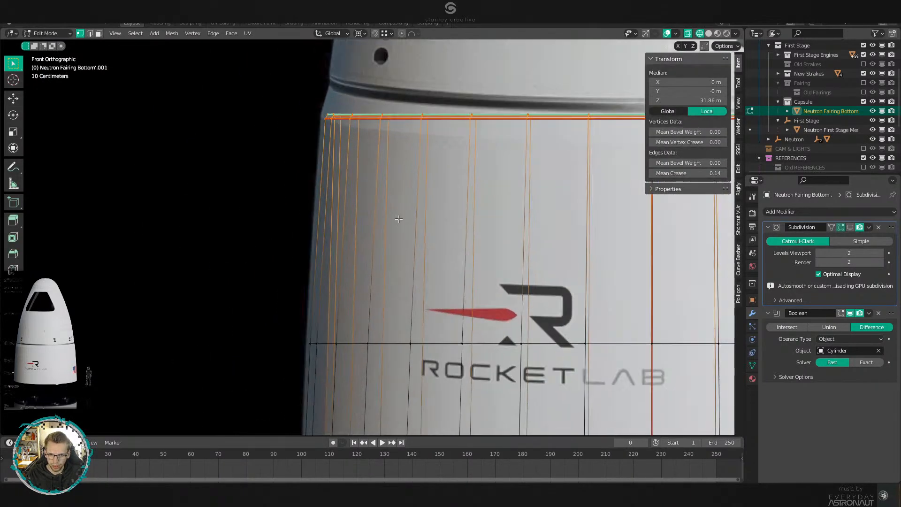
{"action": "middle_click_drag", "start_coordinate": [280, 360], "coordinate": [555, 274]}
{"action": "key", "text": "KP_Decimal"}
{"action": "scroll", "coordinate": [232, 268], "scroll_direction": "up", "scroll_amount": 4}
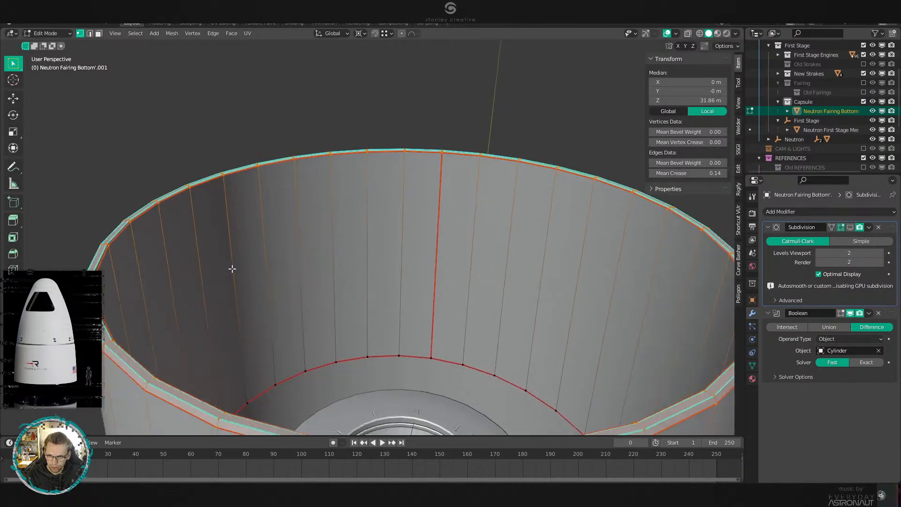
{"action": "middle_click_drag", "start_coordinate": [231, 268], "coordinate": [507, 213]}
{"action": "key", "text": "KP_1"}
{"action": "key", "text": "z"}
{"action": "left_click", "coordinate": [361, 220]}
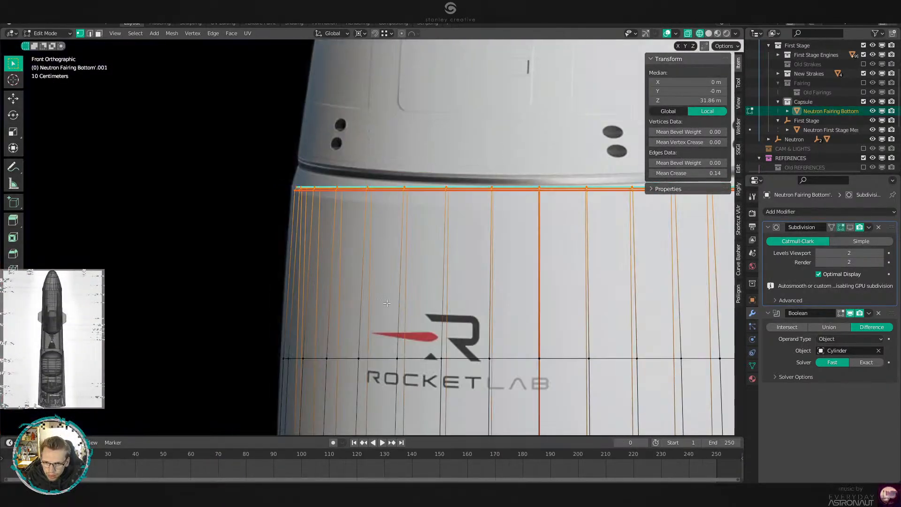
{"action": "middle_click_drag", "start_coordinate": [506, 310], "coordinate": [449, 155], "text": "shift"}
{"action": "scroll", "coordinate": [506, 158], "scroll_direction": "down", "scroll_amount": 1}
Switch back to solid shading and select the faces of the fairing copy's inner wall in face select mode.
{"action": "mouse_move", "coordinate": [541, 159]}
{"action": "middle_mouse_down"}
{"action": "mouse_move", "coordinate": [447, 229]}
{"action": "mouse_move", "coordinate": [441, 263]}
{"action": "mouse_move", "coordinate": [505, 269]}
{"action": "middle_mouse_up"}
{"action": "key", "text": "z"}
{"action": "left_click", "coordinate": [492, 264]}
{"action": "key", "text": "3"}
{"action": "key", "text": "a"}
{"action": "left_click", "coordinate": [475, 203], "text": "alt"}
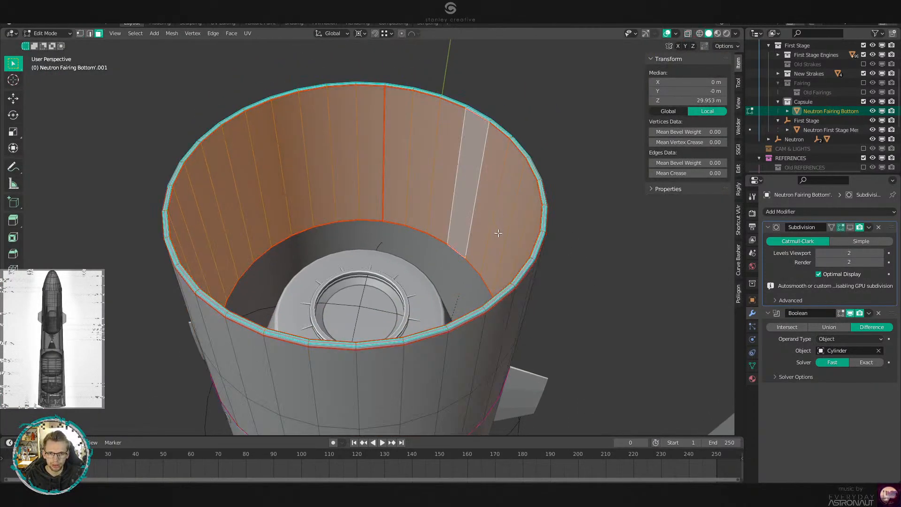
{"action": "middle_click_drag", "start_coordinate": [498, 233], "coordinate": [505, 241]}
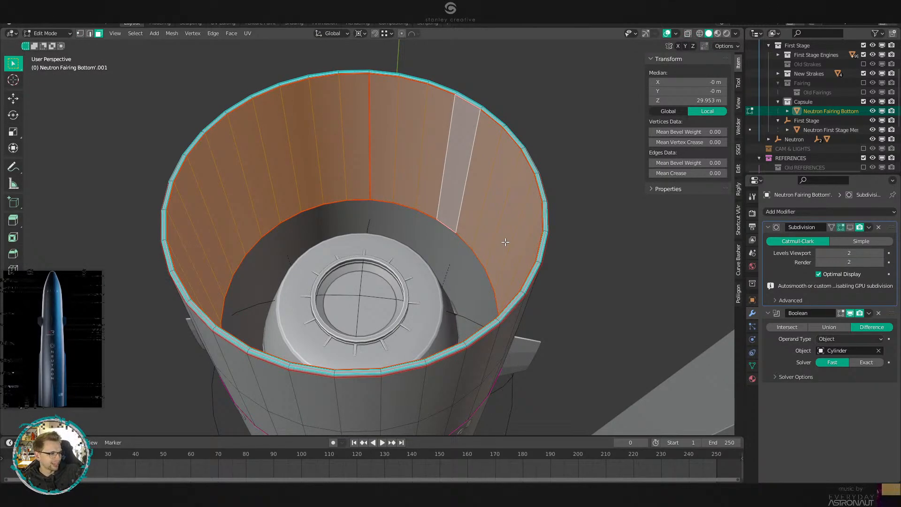
Compare the fairing copy's top rim with the capsule image in front view and examine the rim from an angle.
{"action": "key", "text": "KP_1"}
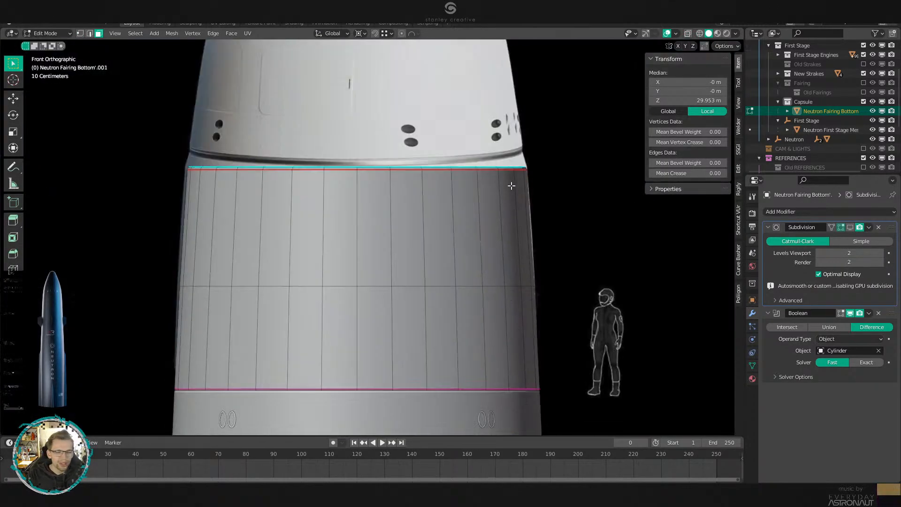
{"action": "key", "text": "Tab"}
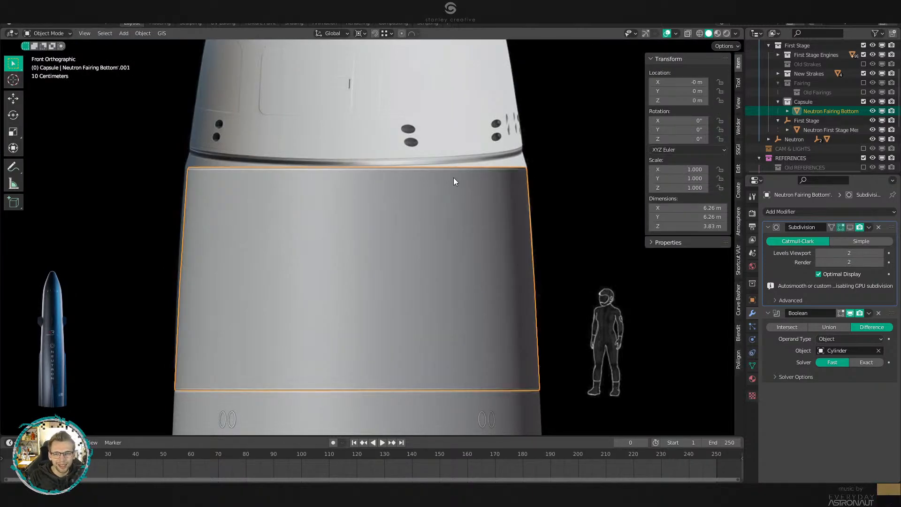
{"action": "scroll", "coordinate": [522, 235], "scroll_direction": "up", "scroll_amount": 4}
{"action": "key", "text": "Tab"}
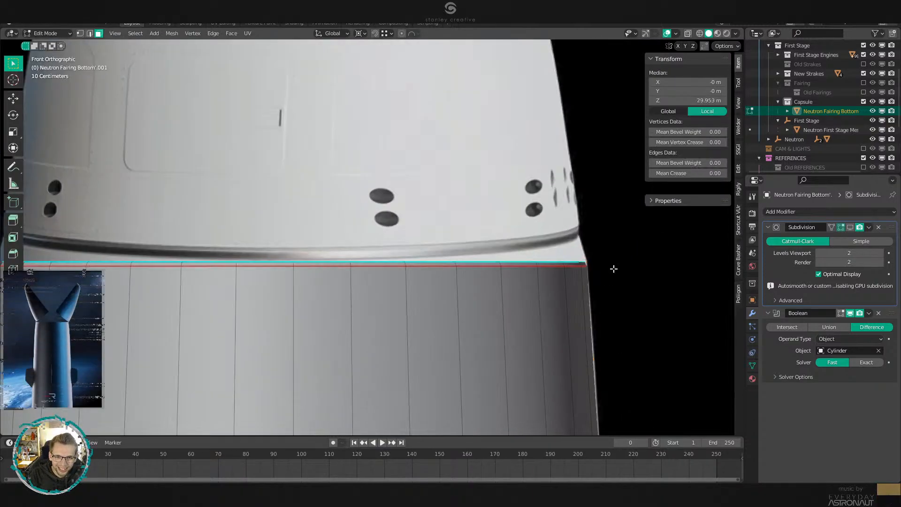
{"action": "middle_click_drag", "start_coordinate": [614, 268], "coordinate": [536, 287]}
{"action": "key", "text": "2"}
{"action": "key", "text": "Tab"}
{"action": "scroll", "coordinate": [545, 280], "scroll_direction": "down", "scroll_amount": 5}
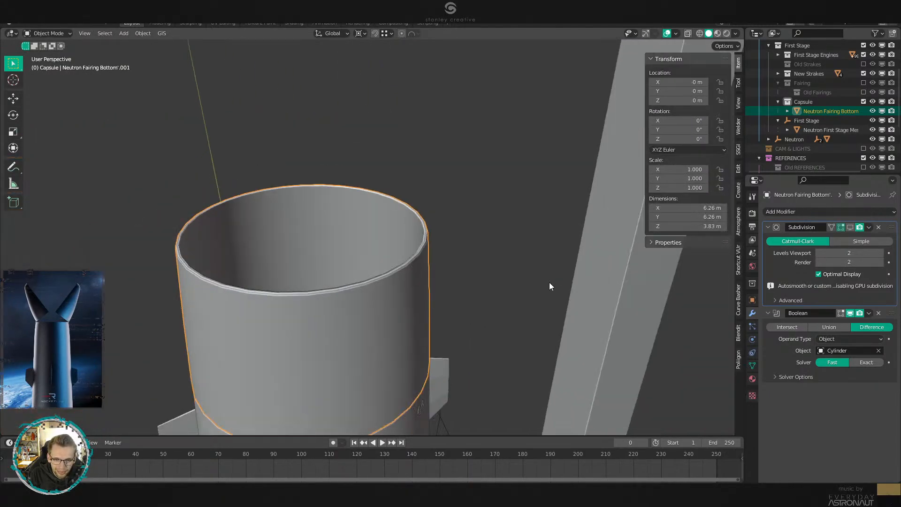
Compare the fairing copy with and without its Subdivision modifier shown in the viewport.
{"action": "left_click", "coordinate": [849, 227]}
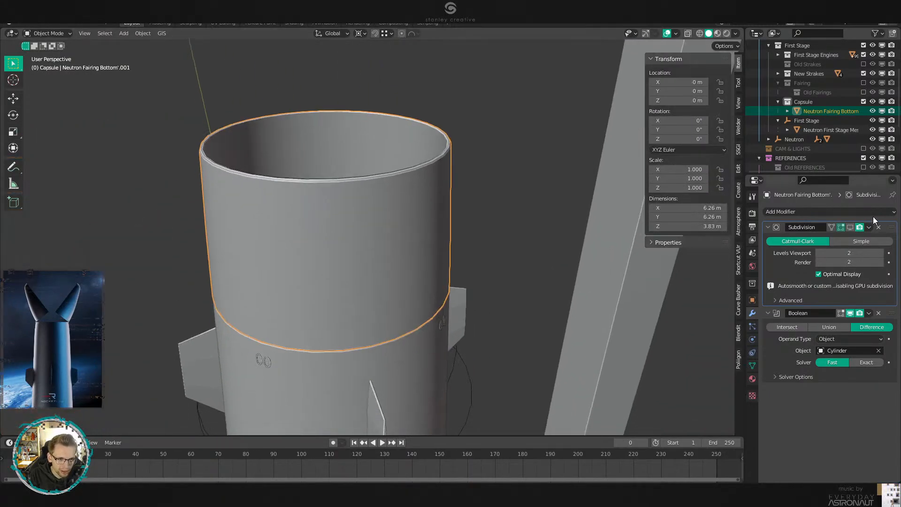
{"action": "left_click", "coordinate": [852, 229]}
{"action": "left_click", "coordinate": [852, 229]}
{"action": "left_click", "coordinate": [852, 229]}
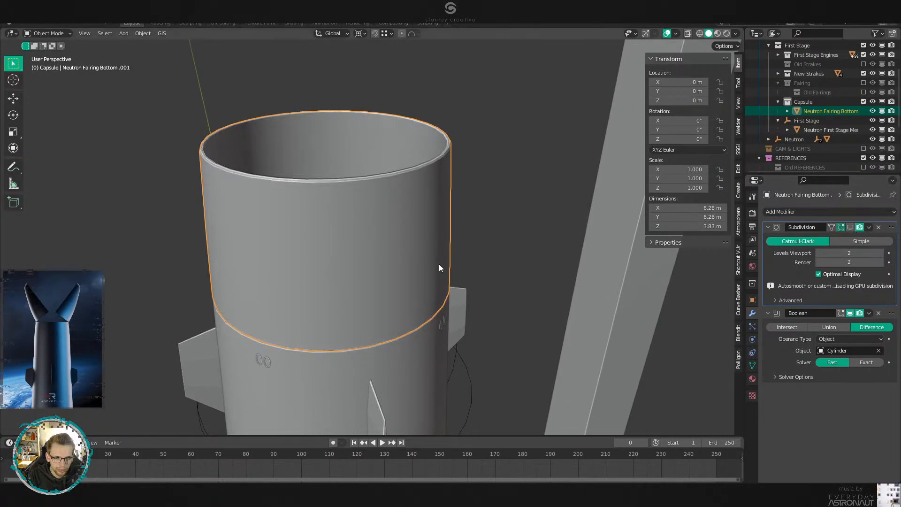
{"action": "key", "text": "alt+a"}
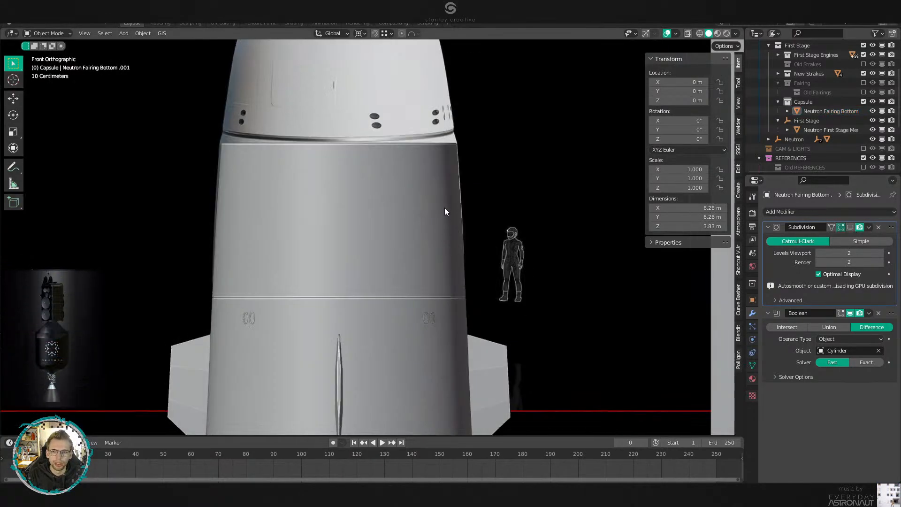
{"action": "scroll", "coordinate": [444, 207], "scroll_direction": "up", "scroll_amount": 4}
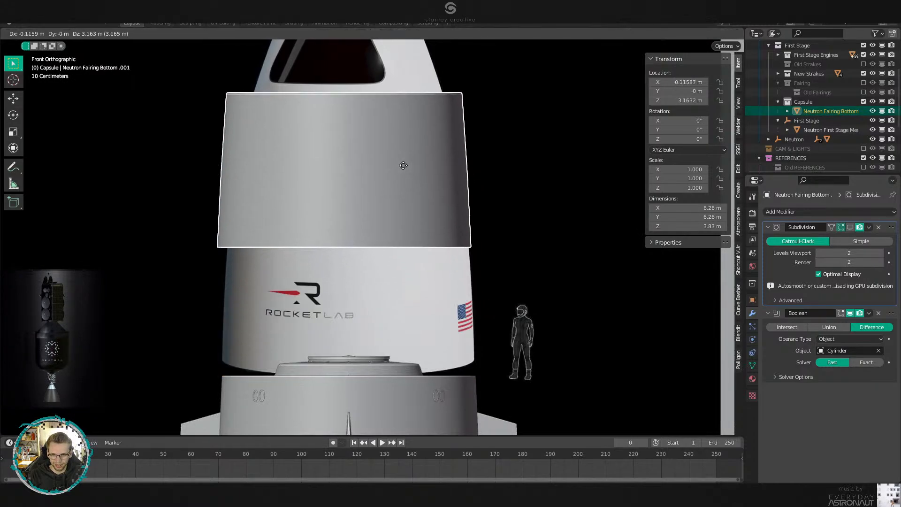
{"action": "key", "text": "g"}
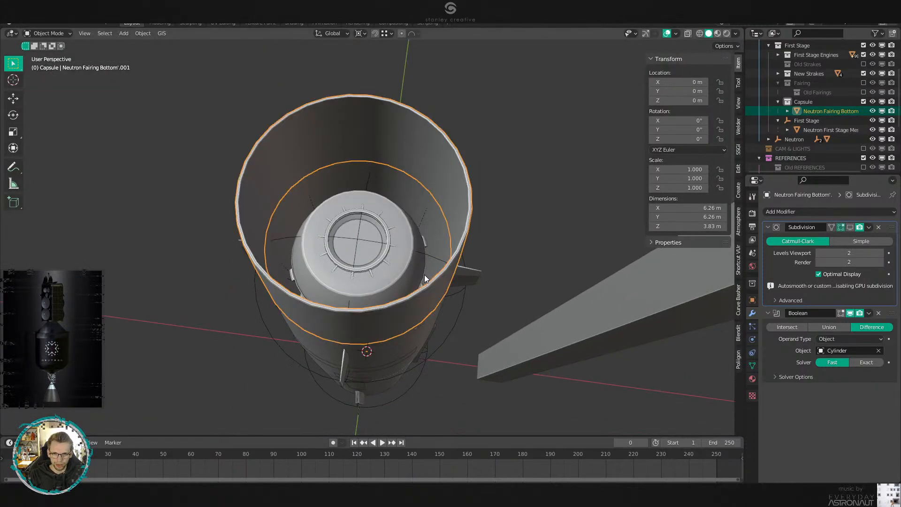
{"action": "key", "text": "Escape"}
Hide the fairing copy and bridge the inner and outer edge loops at the open top of the first stage mesh.
{"action": "key", "text": "h"}
{"action": "middle_click_drag", "start_coordinate": [506, 190], "coordinate": [501, 282]}
{"action": "scroll", "coordinate": [399, 173], "scroll_direction": "up", "scroll_amount": 4}
{"action": "left_click", "coordinate": [399, 173]}
{"action": "key", "text": "Tab"}
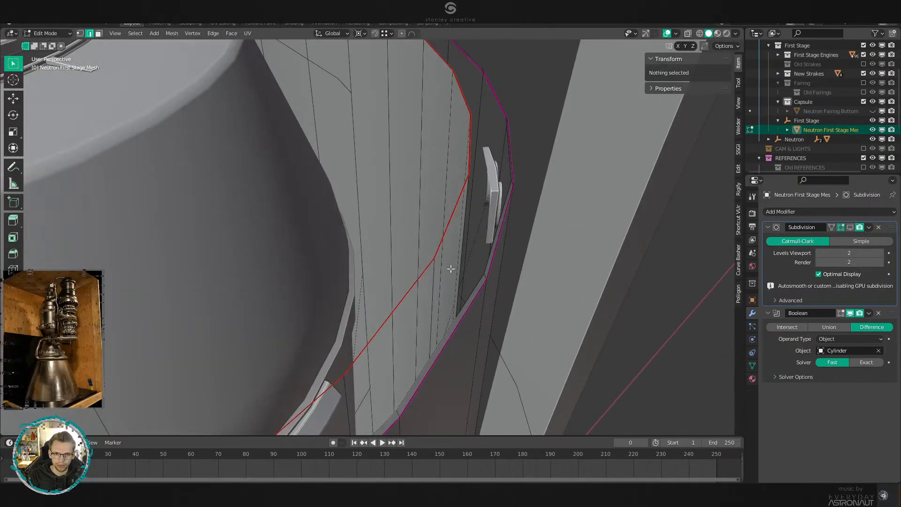
{"action": "left_click", "coordinate": [441, 257], "text": "alt"}
{"action": "right_click", "coordinate": [569, 247]}
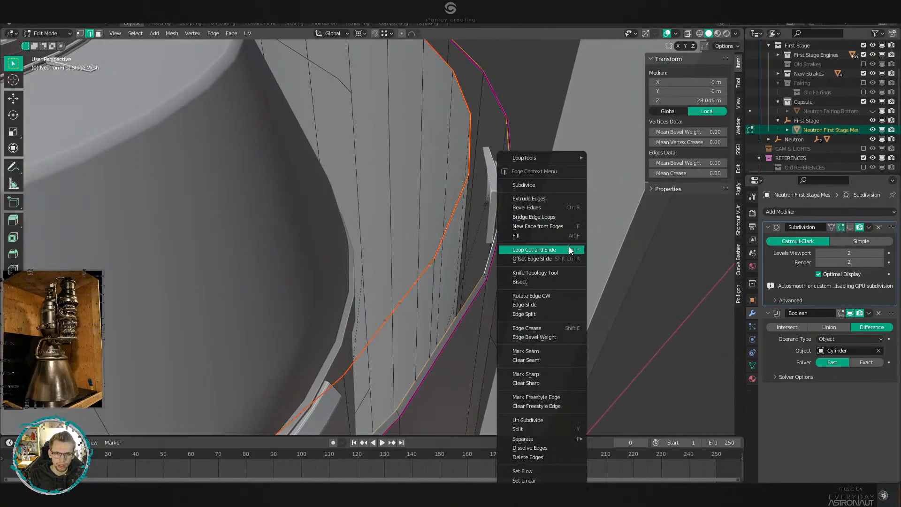
{"action": "left_click", "coordinate": [565, 218]}
{"action": "key", "text": "alt+a"}
Set an edge crease of 1 on the inner and outer edge loops of the first stage's top rim.
{"action": "middle_click_drag", "start_coordinate": [539, 227], "coordinate": [506, 302]}
{"action": "scroll", "coordinate": [525, 232], "scroll_direction": "down", "scroll_amount": 3}
{"action": "key", "text": "Tab"}
{"action": "scroll", "coordinate": [427, 226], "scroll_direction": "down", "scroll_amount": 5}
{"action": "scroll", "coordinate": [505, 302], "scroll_direction": "up", "scroll_amount": 4}
{"action": "key", "text": "Tab"}
{"action": "middle_click_drag", "start_coordinate": [232, 315], "coordinate": [408, 256], "text": "shift"}
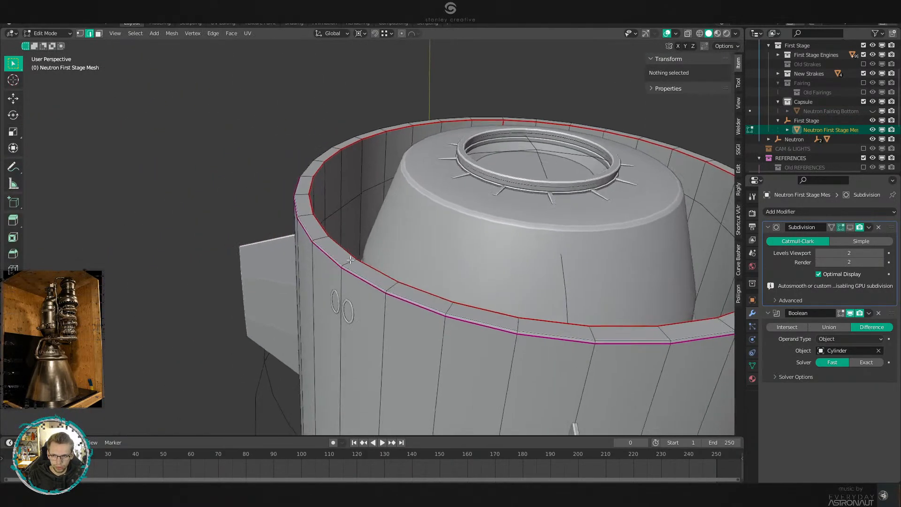
{"action": "scroll", "coordinate": [334, 235], "scroll_direction": "up", "scroll_amount": 3}
{"action": "left_click", "coordinate": [313, 251], "text": "alt"}
{"action": "left_click", "coordinate": [290, 267], "text": "alt+shift"}
{"action": "key", "text": "shift+e"}
{"action": "type", "text": "1"}
{"action": "key", "text": "Return"}
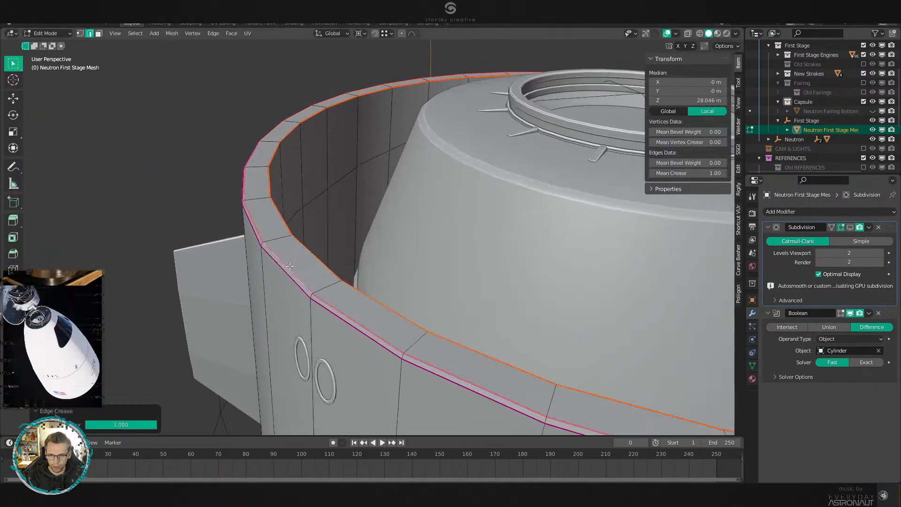
{"action": "key", "text": "alt+a"}
Check the first stage mesh on its own in local view, restore the full scene and unhide the fairing copy.
{"action": "scroll", "coordinate": [294, 282], "scroll_direction": "down", "scroll_amount": 5}
{"action": "key", "text": "Tab"}
{"action": "middle_click_drag", "start_coordinate": [475, 283], "coordinate": [390, 309], "text": "shift"}
{"action": "key", "text": "KP_Divide"}
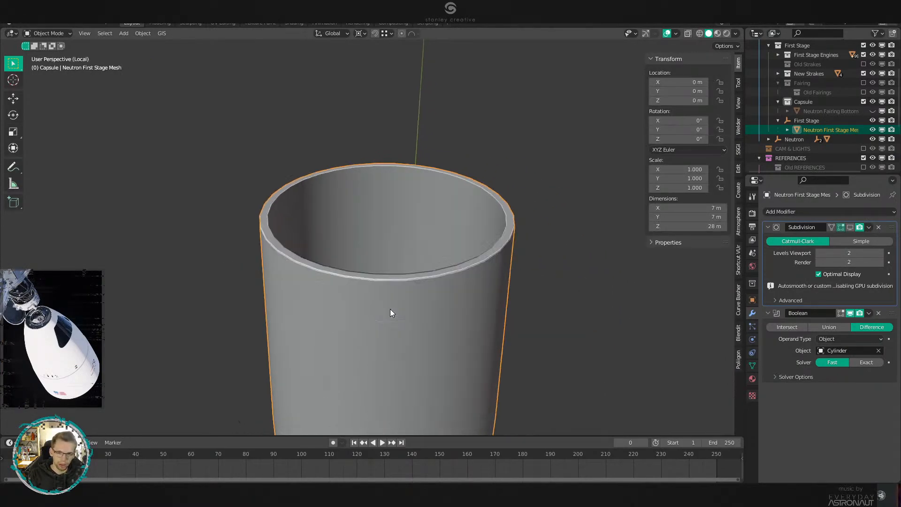
{"action": "key", "text": "KP_Divide"}
{"action": "key", "text": "alt+h"}
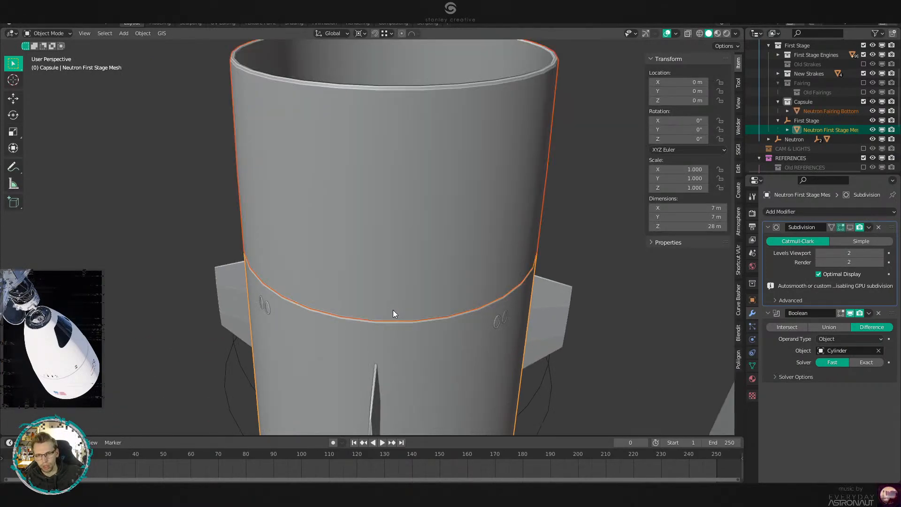
Hide the first stage mesh, bridge the inner and outer edge loops at the fairing copy's open bottom and crease them.
{"action": "left_click", "coordinate": [436, 357]}
{"action": "key", "text": "h"}
{"action": "left_click", "coordinate": [448, 307]}
{"action": "middle_click_drag", "start_coordinate": [448, 307], "coordinate": [550, 207]}
{"action": "key", "text": "Tab"}
{"action": "scroll", "coordinate": [420, 228], "scroll_direction": "up", "scroll_amount": 5}
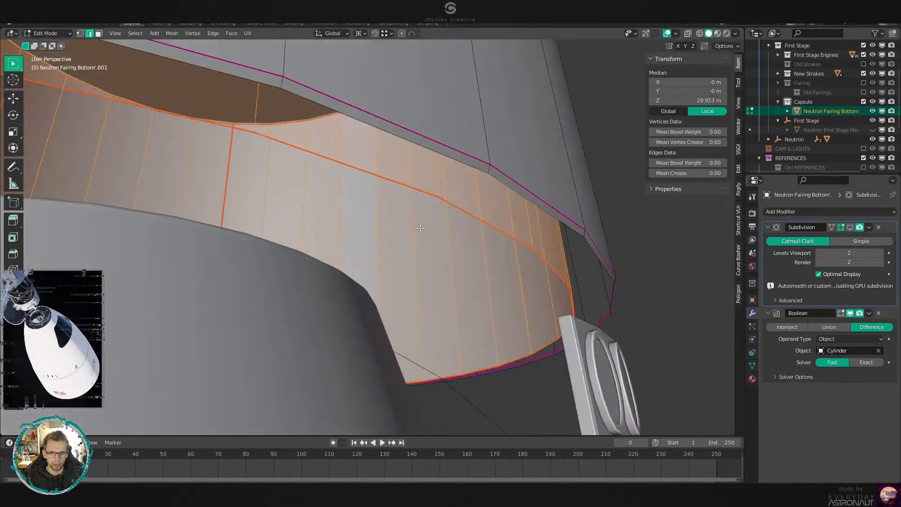
{"action": "left_click", "coordinate": [422, 192], "text": "alt"}
{"action": "left_click", "coordinate": [429, 142], "text": "alt+shift"}
{"action": "right_click", "coordinate": [655, 224]}
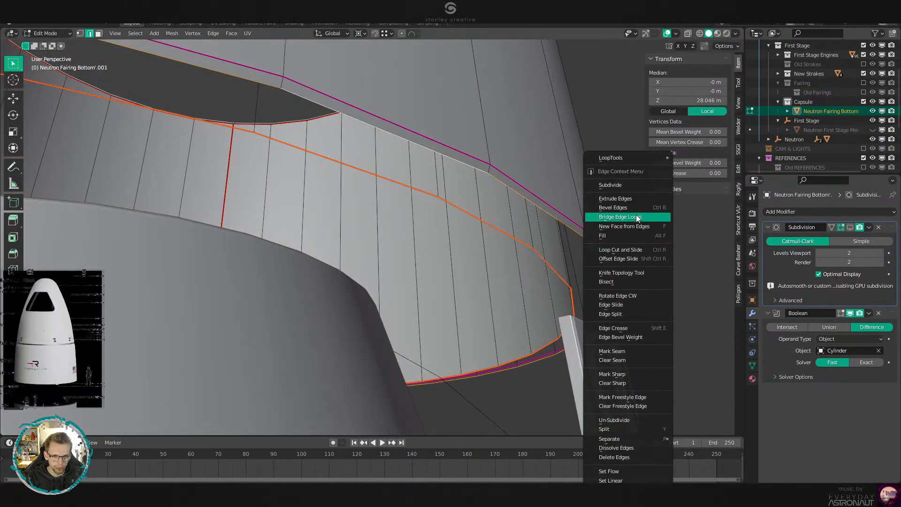
{"action": "left_click", "coordinate": [610, 216]}
{"action": "key", "text": "alt+a"}
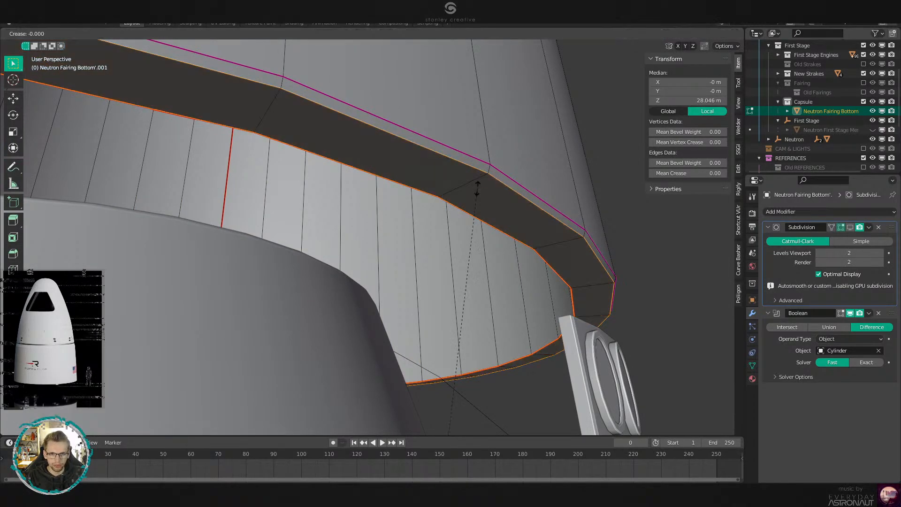
Leave Edit Mode, unhide the first stage mesh and deselect everything to view the fairing copy's shape.
{"action": "key", "text": "Tab"}
{"action": "scroll", "coordinate": [525, 202], "scroll_direction": "down", "scroll_amount": 4}
{"action": "left_click", "coordinate": [517, 245]}
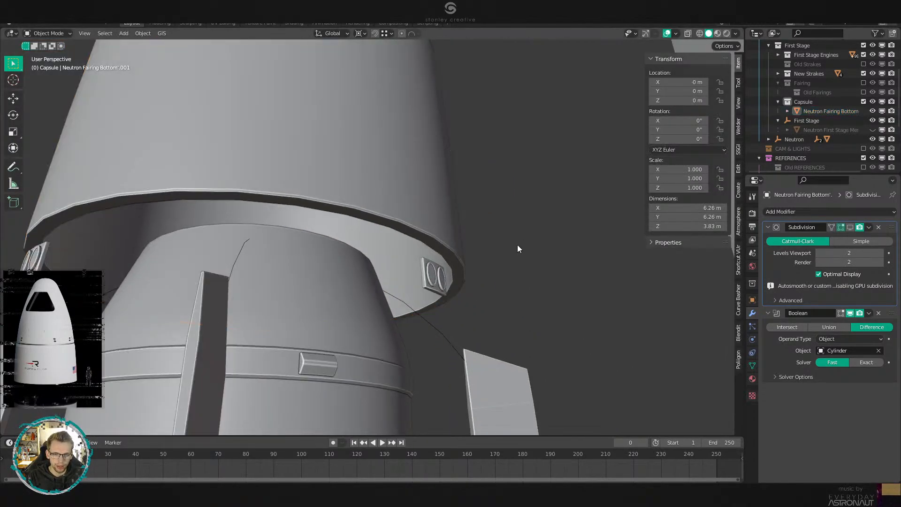
{"action": "key", "text": "alt+h"}
{"action": "key", "text": "alt+a"}
{"action": "middle_click_drag", "start_coordinate": [508, 247], "coordinate": [477, 323]}
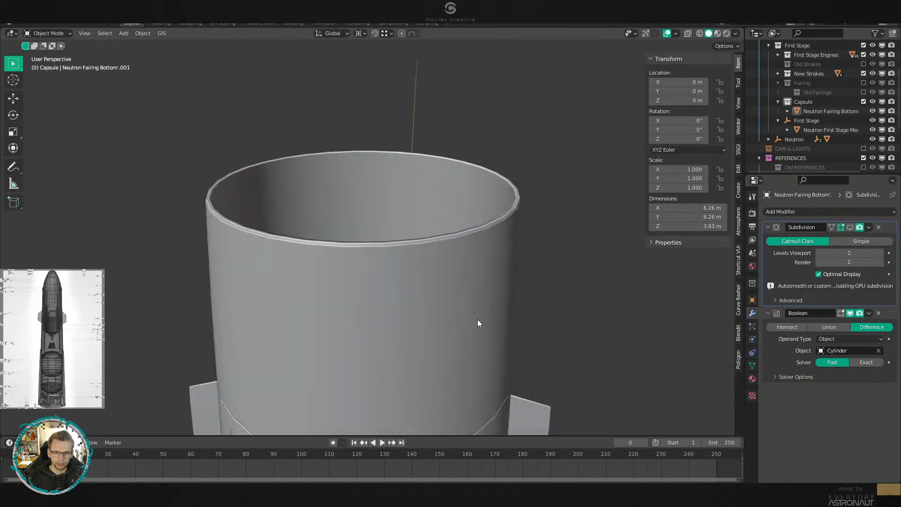
Select the fairing copy and examine the underside and reflected base of the second capsule reference image in front view.
{"action": "left_click", "coordinate": [479, 323]}
{"action": "key", "text": "KP_1"}
{"action": "scroll", "coordinate": [478, 323], "scroll_direction": "down", "scroll_amount": 5}
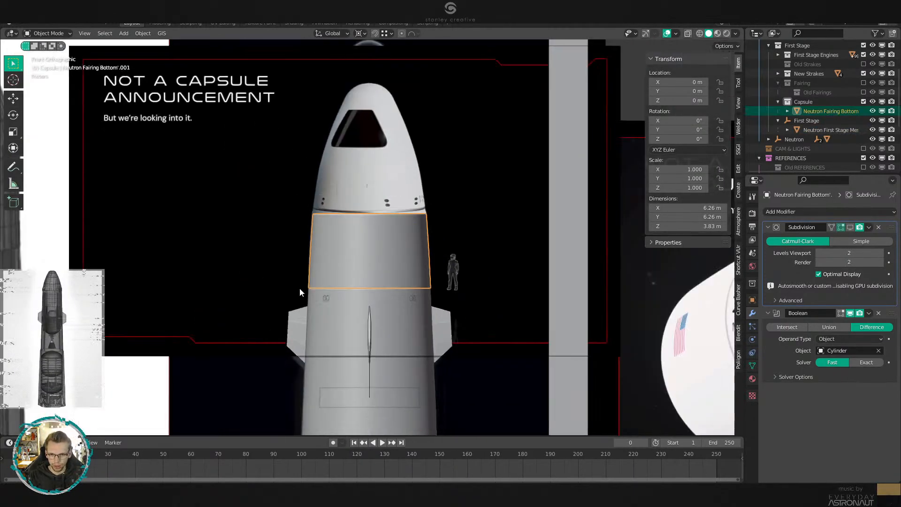
{"action": "middle_click_drag", "start_coordinate": [552, 279], "coordinate": [303, 147], "text": "shift"}
{"action": "middle_click_drag", "start_coordinate": [348, 197], "coordinate": [266, 123], "text": "shift"}
{"action": "middle_click_drag", "start_coordinate": [458, 347], "coordinate": [331, 44], "text": "shift"}
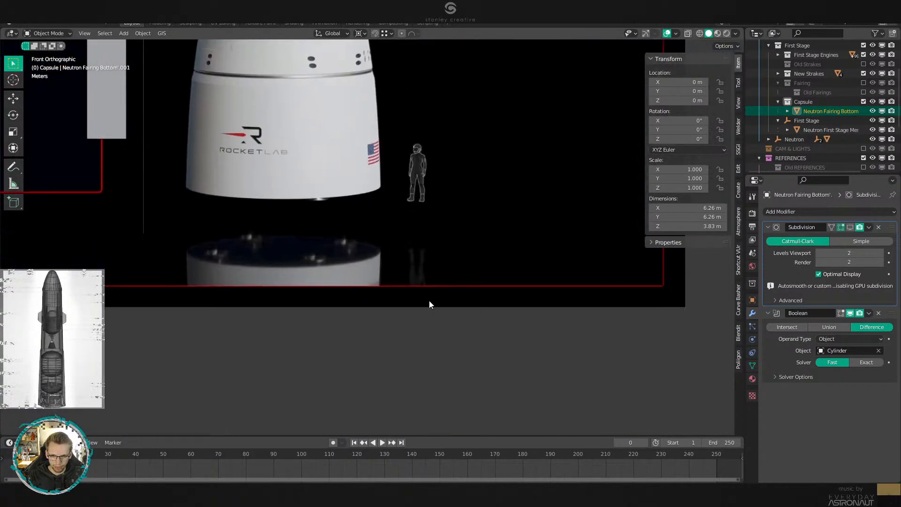
{"action": "middle_click_drag", "start_coordinate": [319, 279], "coordinate": [441, 275], "text": "shift"}
{"action": "scroll", "coordinate": [441, 276], "scroll_direction": "up", "scroll_amount": 1}
{"action": "scroll", "coordinate": [248, 251], "scroll_direction": "up", "scroll_amount": 4}
{"action": "scroll", "coordinate": [517, 307], "scroll_direction": "down", "scroll_amount": 1}
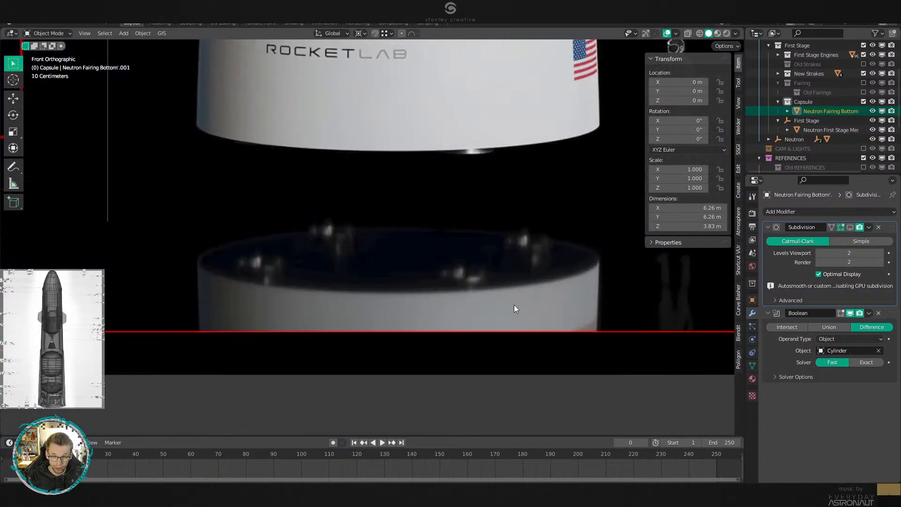
{"action": "middle_click_drag", "start_coordinate": [517, 307], "coordinate": [511, 340], "text": "shift"}
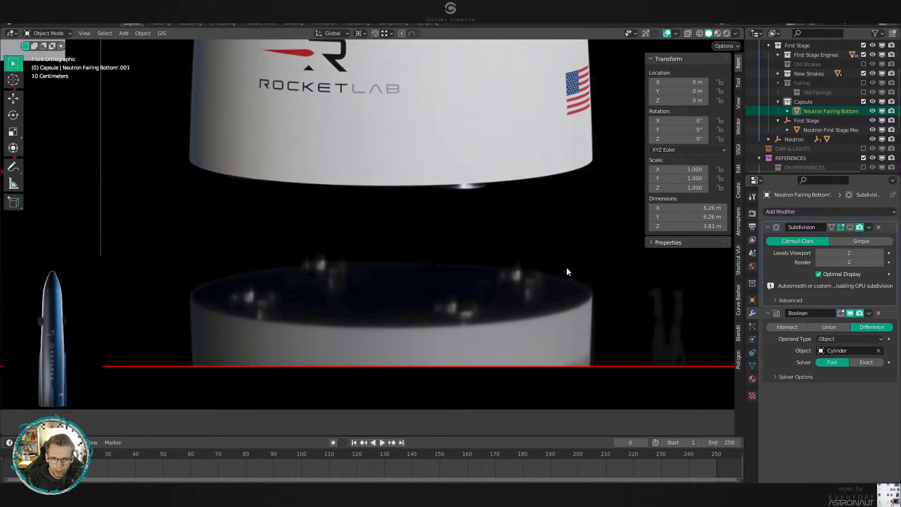
{"action": "scroll", "coordinate": [502, 238], "scroll_direction": "up", "scroll_amount": 2}
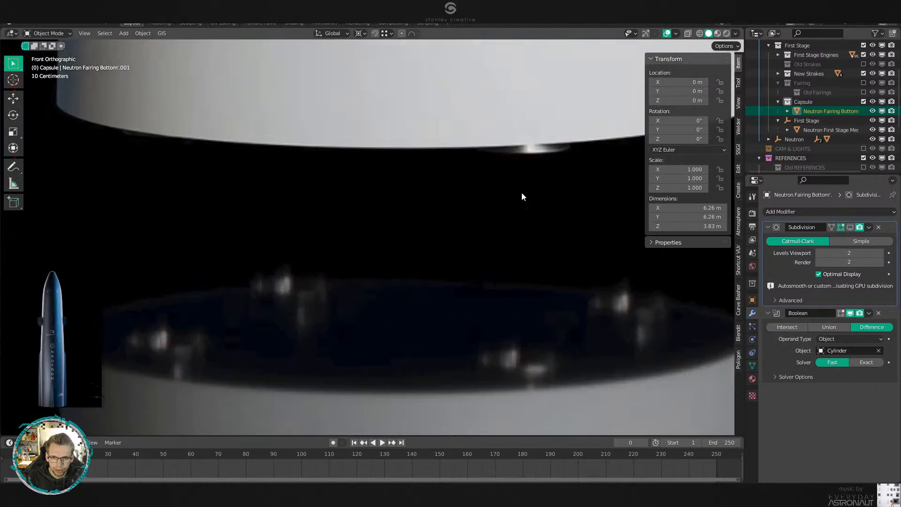
{"action": "scroll", "coordinate": [469, 220], "scroll_direction": "down", "scroll_amount": 4}
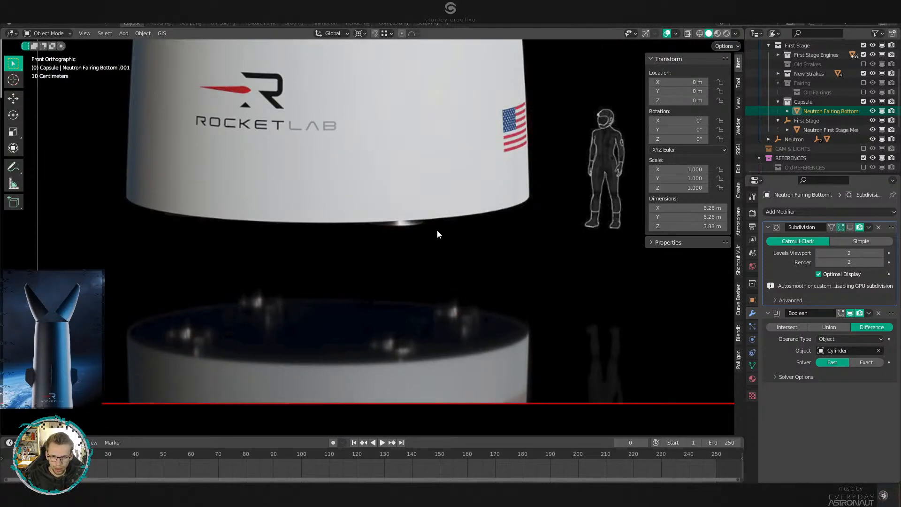
Examine the capsule image's window, hatch outline and thruster holes above the fairing copy.
{"action": "scroll", "coordinate": [437, 229], "scroll_direction": "down", "scroll_amount": 3}
{"action": "middle_click_drag", "start_coordinate": [437, 230], "coordinate": [500, 311], "text": "shift"}
{"action": "mouse_move", "coordinate": [315, 81]}
{"action": "middle_mouse_down", "text": "shift"}
{"action": "mouse_move", "coordinate": [443, 254]}
{"action": "mouse_move", "coordinate": [629, 432]}
{"action": "middle_mouse_up", "text": "shift"}
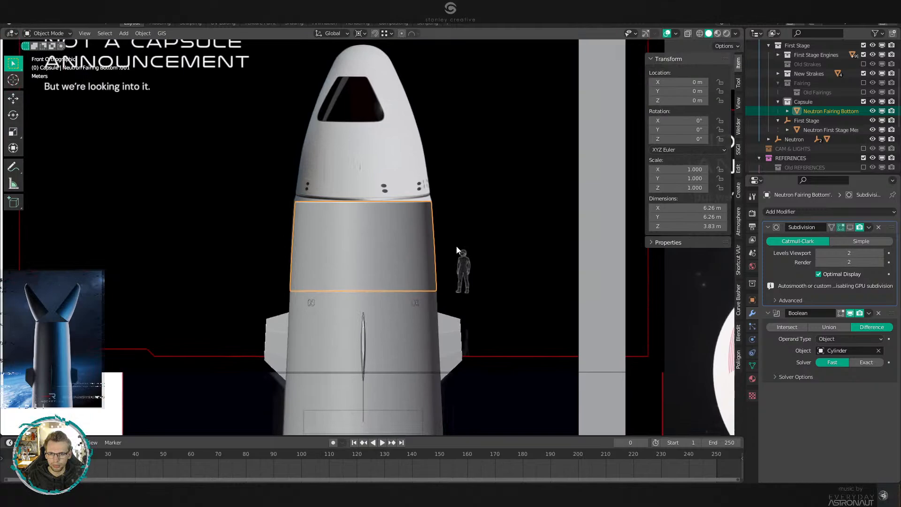
{"action": "scroll", "coordinate": [460, 257], "scroll_direction": "up", "scroll_amount": 6}
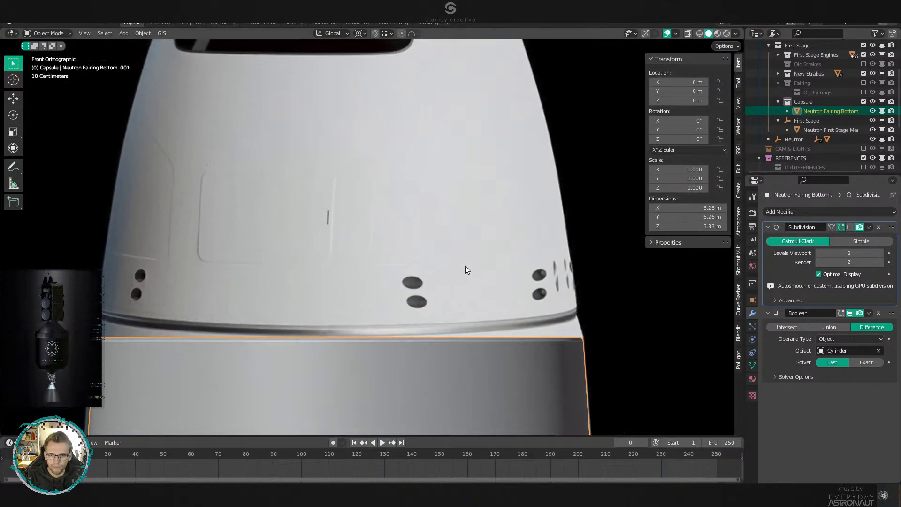
{"action": "scroll", "coordinate": [466, 263], "scroll_direction": "down", "scroll_amount": 6}
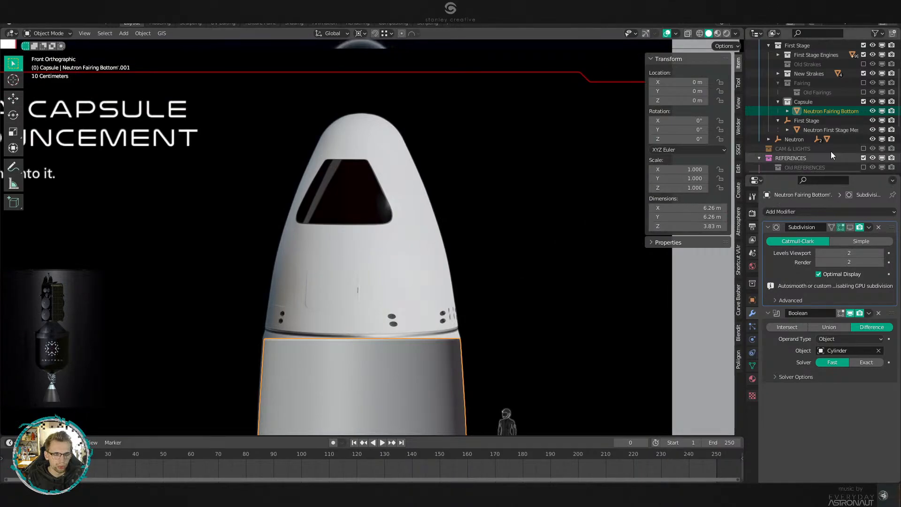
Enable the Fairing collection and duplicate the Neutron Fairings nose in place.
{"action": "left_click", "coordinate": [864, 83]}
{"action": "left_click", "coordinate": [301, 190]}
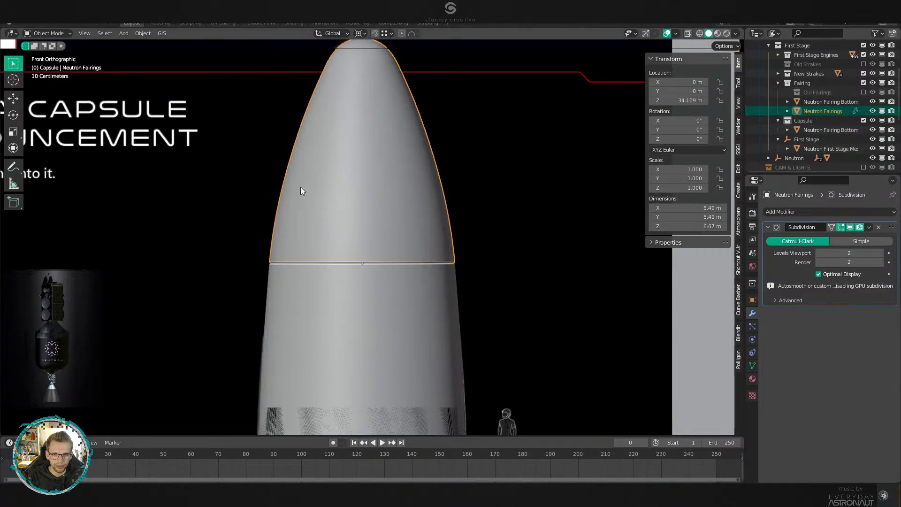
{"action": "scroll", "coordinate": [491, 205], "scroll_direction": "down", "scroll_amount": 2}
{"action": "key", "text": "shift+d"}
{"action": "right_click", "coordinate": [496, 202]}
Move the duplicated nose fairing into the Capsule collection under First Stage and disable the Fairing collection.
{"action": "key", "text": "m"}
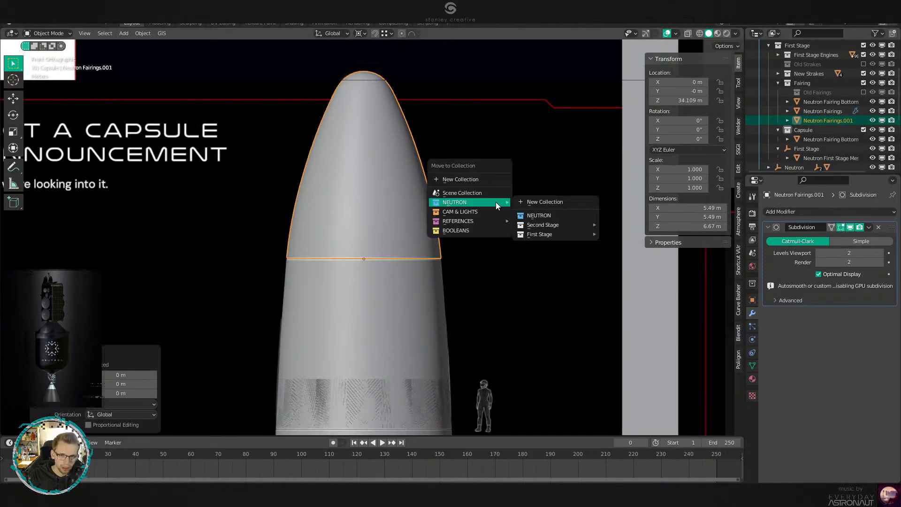
{"action": "mouse_move", "coordinate": [502, 202]}
{"action": "mouse_move", "coordinate": [575, 233]}
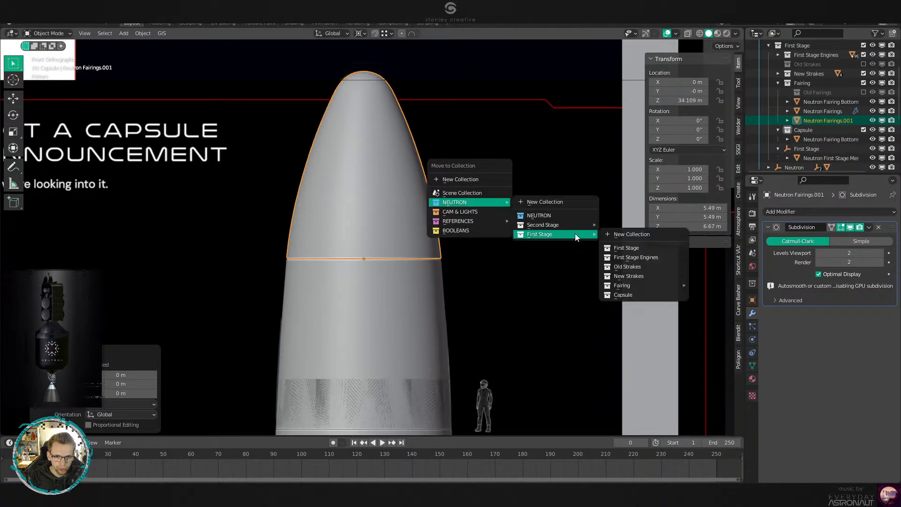
{"action": "left_click", "coordinate": [642, 290]}
{"action": "left_click", "coordinate": [863, 84]}
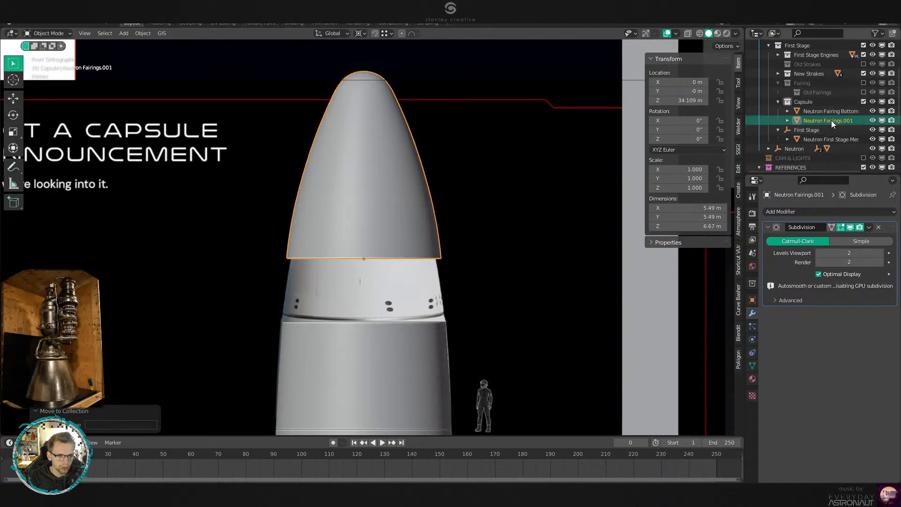
Rename the duplicated nose fairing in the Capsule collection to Neutron Capsule.
{"action": "scroll", "coordinate": [832, 120], "scroll_direction": "down", "scroll_amount": 1}
{"action": "double_click", "coordinate": [822, 101]}
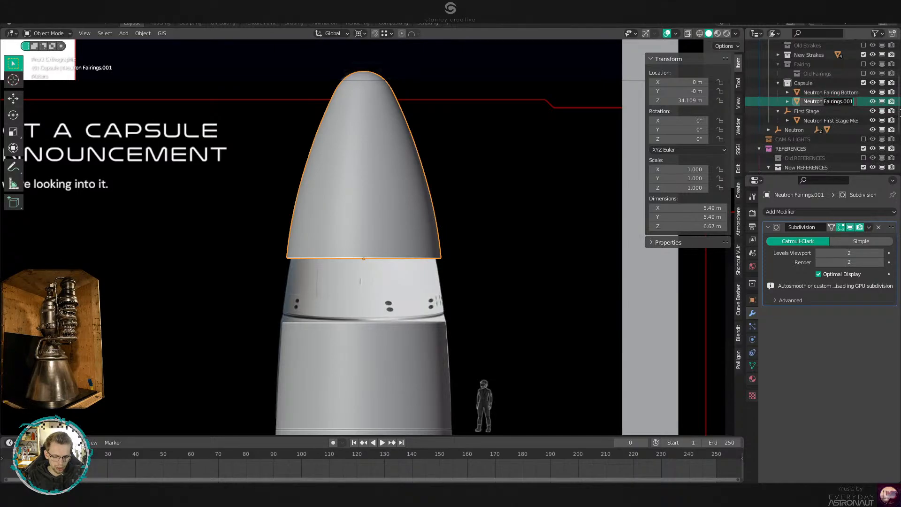
{"action": "key", "text": "ctrl+BackSpace"}
{"action": "key", "text": "ctrl+BackSpace"}
{"action": "type", "text": "Capsulke"}
{"action": "key", "text": "BackSpace"}
{"action": "key", "text": "BackSpace"}
{"action": "type", "text": "e"}
{"action": "key", "text": "Return"}
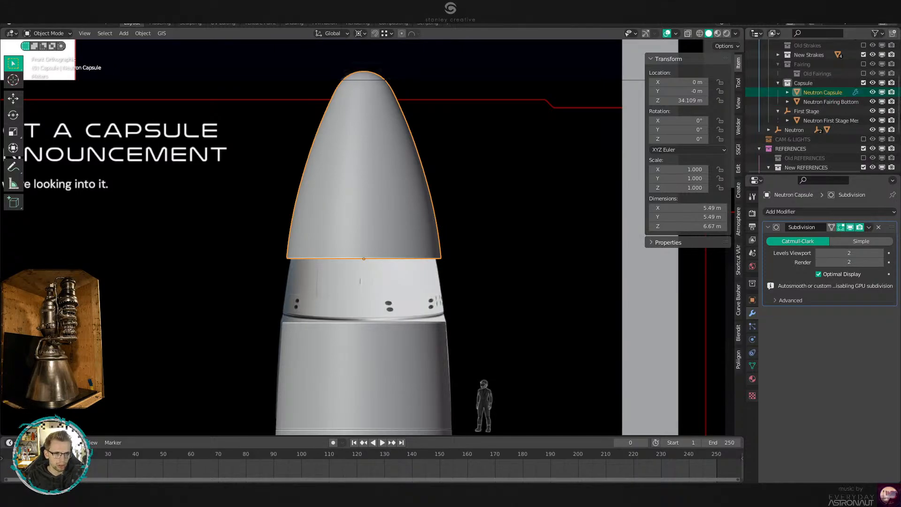
Rename the bottom fairing copy in the Capsule collection to Neutron Service Module.
{"action": "double_click", "coordinate": [822, 101]}
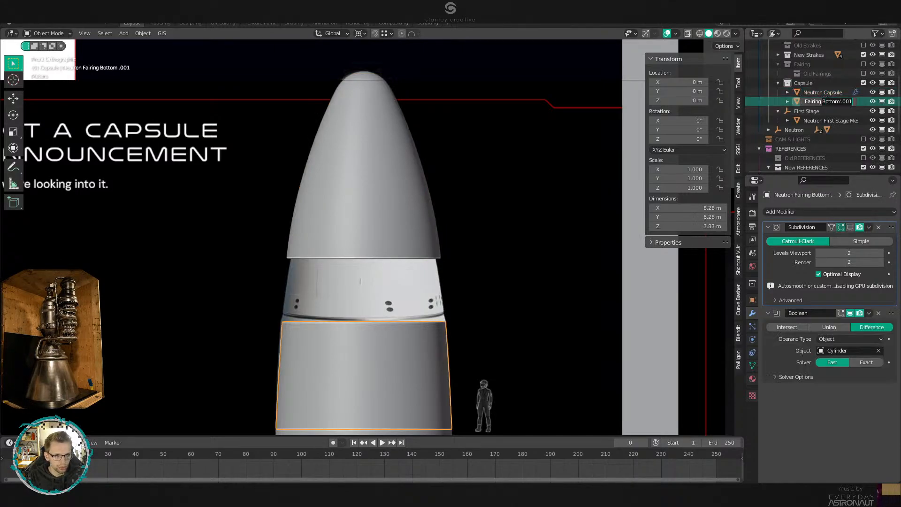
{"action": "type", "text": "Neutron Capsule"}
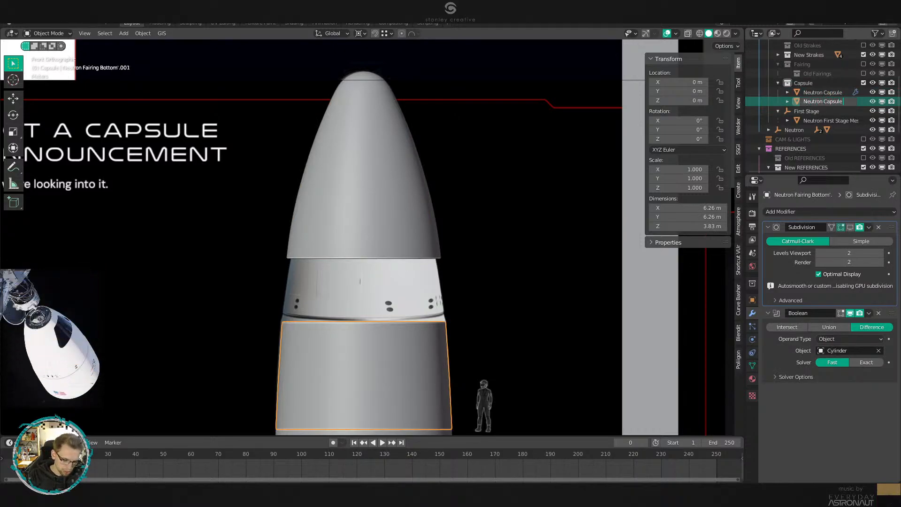
{"action": "key", "text": "BackSpace"}
{"action": "key", "text": "BackSpace"}
{"action": "key", "text": "BackSpace"}
{"action": "key", "text": "BackSpace"}
{"action": "key", "text": "BackSpace"}
{"action": "key", "text": "BackSpace"}
{"action": "key", "text": "BackSpace"}
{"action": "key", "text": "BackSpace"}
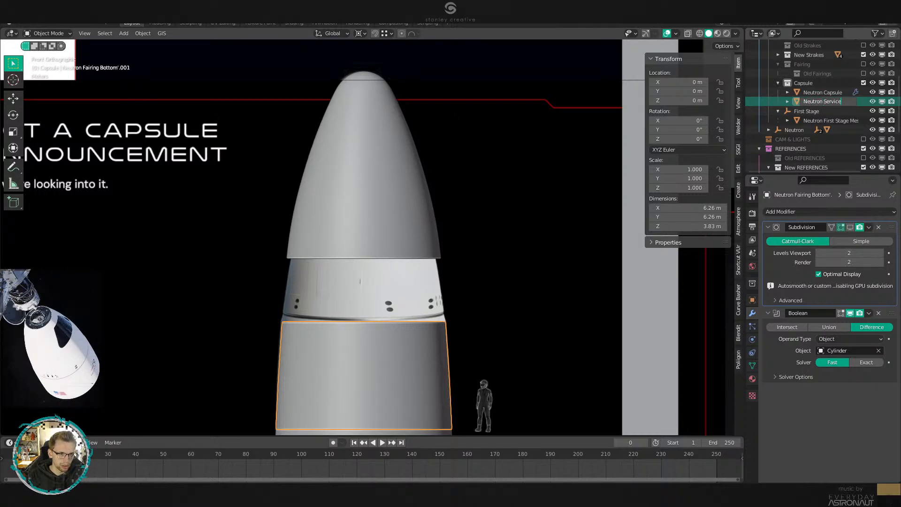
{"action": "type", "text": "Service Module"}
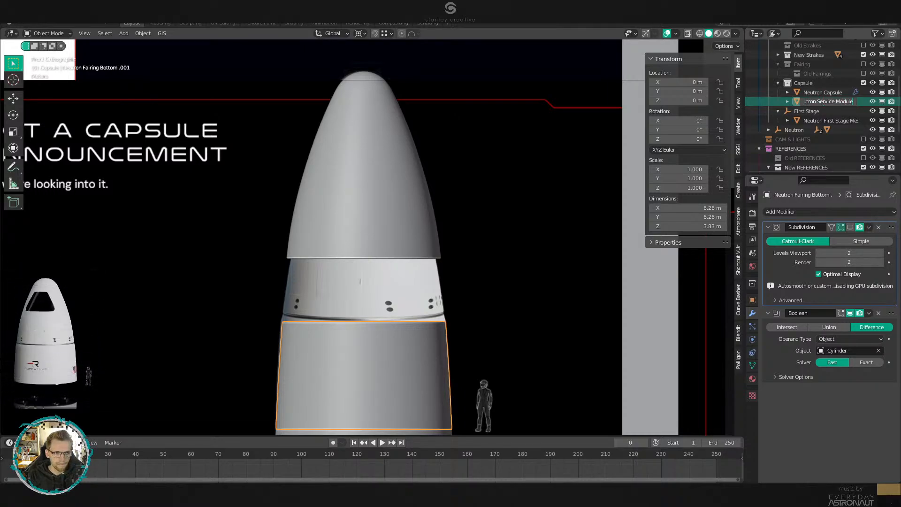
{"action": "key", "text": "Return"}
Lower the Neutron Capsule about 2.24 m along Z so its base meets the upper edge of the service module.
{"action": "scroll", "coordinate": [426, 293], "scroll_direction": "up", "scroll_amount": 1}
{"action": "middle_click_drag", "start_coordinate": [426, 292], "coordinate": [431, 207], "text": "shift"}
{"action": "left_click", "coordinate": [423, 116]}
{"action": "scroll", "coordinate": [556, 255], "scroll_direction": "up", "scroll_amount": 5}
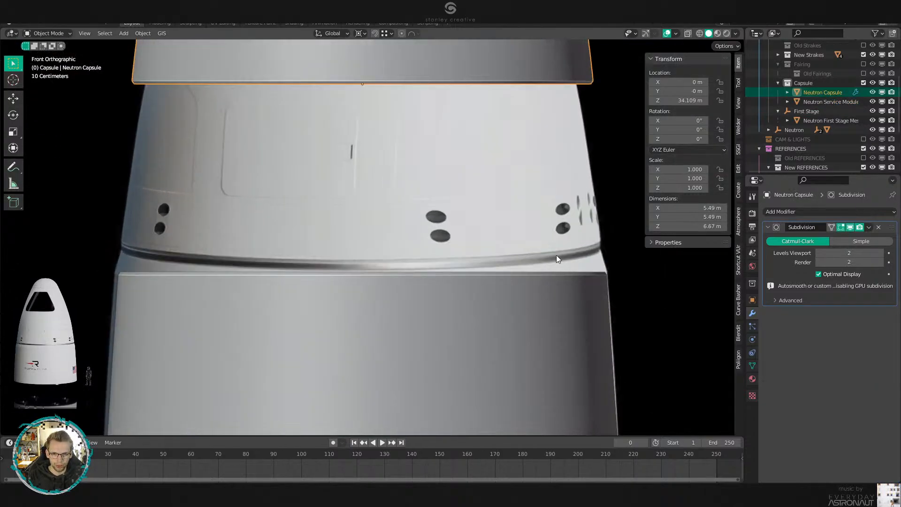
{"action": "scroll", "coordinate": [412, 204], "scroll_direction": "up", "scroll_amount": 4}
{"action": "middle_click_drag", "start_coordinate": [605, 263], "coordinate": [540, 285], "text": "shift"}
{"action": "scroll", "coordinate": [412, 205], "scroll_direction": "up", "scroll_amount": 3}
{"action": "key", "text": "g"}
{"action": "key", "text": "z"}
{"action": "left_click", "coordinate": [387, 193]}
{"action": "scroll", "coordinate": [390, 192], "scroll_direction": "down", "scroll_amount": 8}
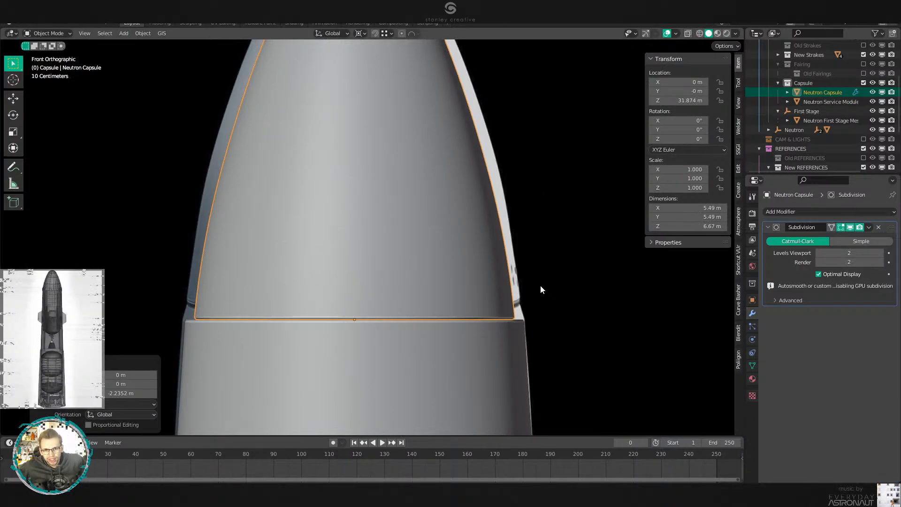
{"action": "scroll", "coordinate": [415, 291], "scroll_direction": "down", "scroll_amount": 3}
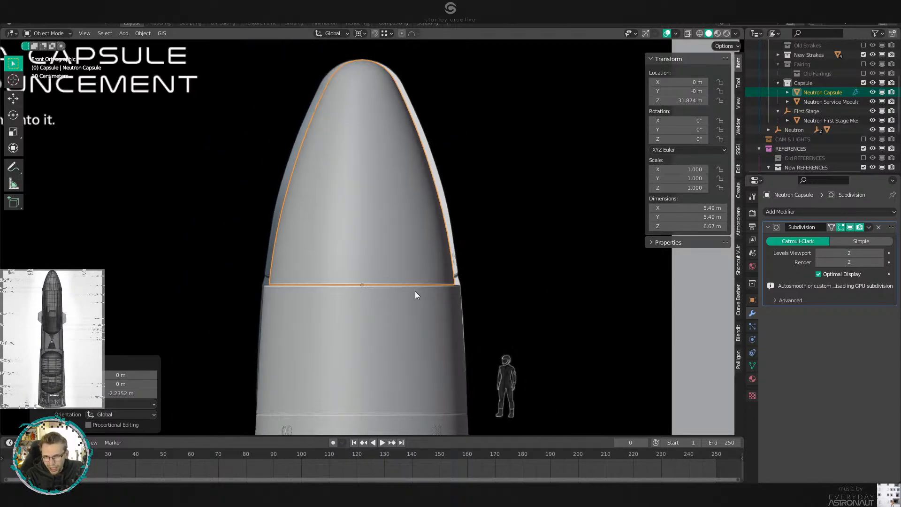
Snap the 3D cursor to the Neutron Capsule's origin at its base.
{"action": "scroll", "coordinate": [424, 350], "scroll_direction": "up", "scroll_amount": 2}
{"action": "middle_click_drag", "start_coordinate": [423, 350], "coordinate": [394, 249], "text": "shift"}
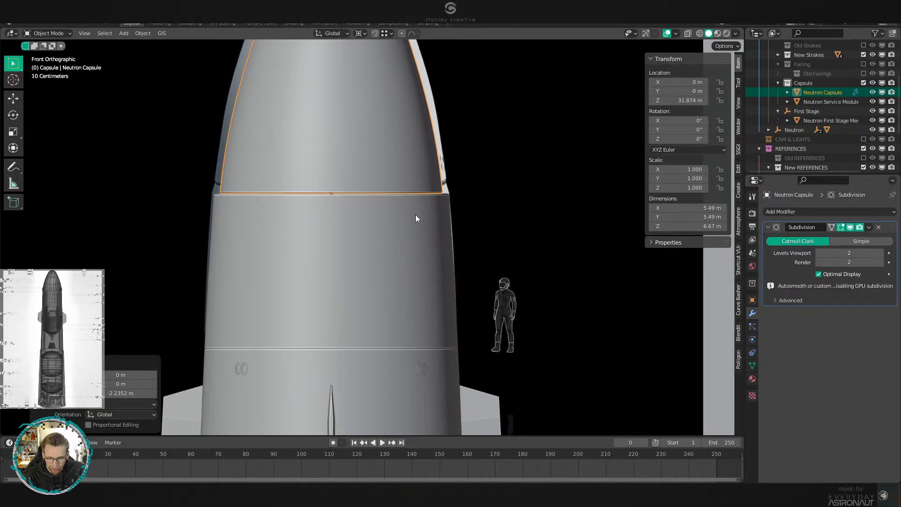
{"action": "scroll", "coordinate": [416, 215], "scroll_direction": "up", "scroll_amount": 2}
{"action": "middle_click_drag", "start_coordinate": [416, 215], "coordinate": [451, 348], "text": "shift"}
{"action": "key", "text": "Tab"}
{"action": "key", "text": "Tab"}
{"action": "key", "text": "shift+s"}
{"action": "left_click", "coordinate": [457, 360]}
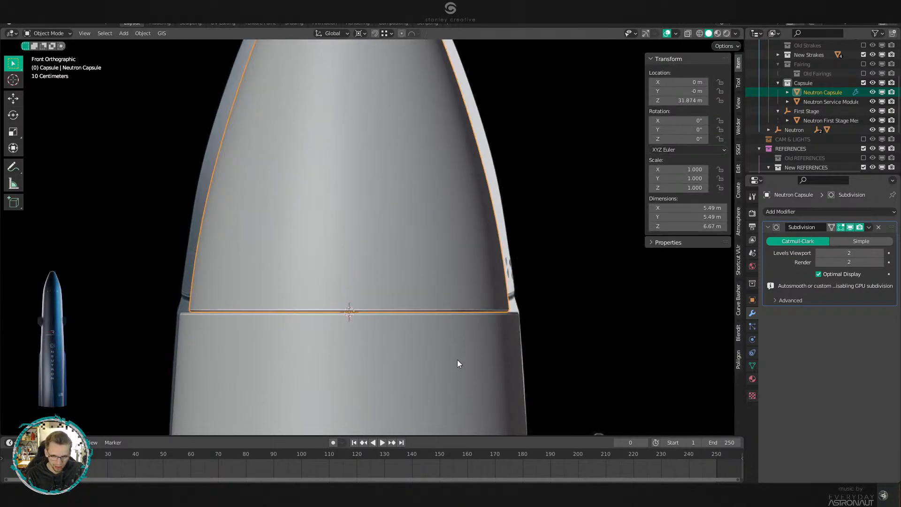
{"action": "key", "text": "shift+s"}
{"action": "left_click", "coordinate": [523, 360]}
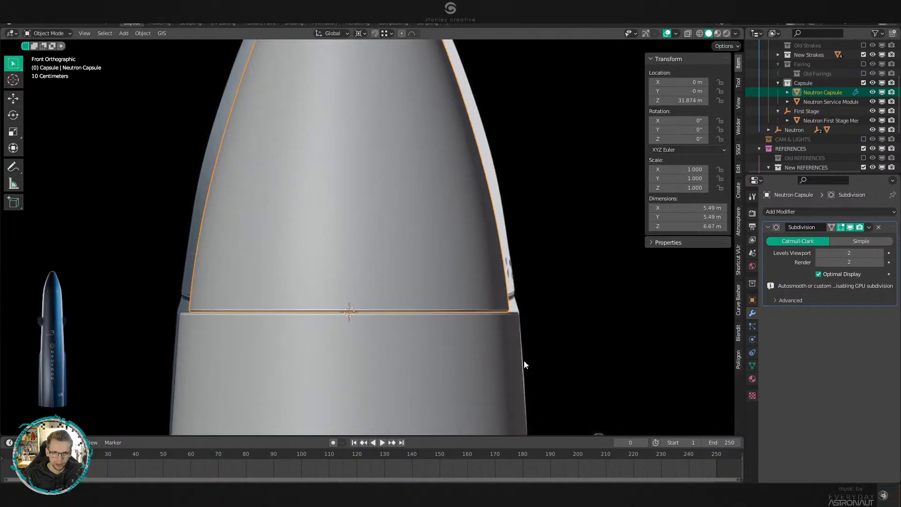
Scale the whole capsule mesh in X and Y only, by about 1.035 and 1.017, to match the service module's rim.
{"action": "key", "text": "Tab"}
{"action": "key", "text": "ctrl+l"}
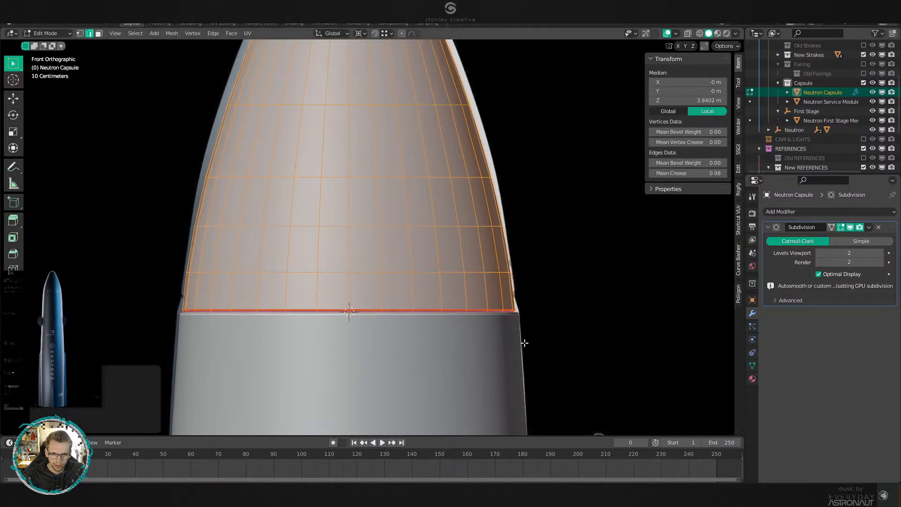
{"action": "scroll", "coordinate": [410, 283], "scroll_direction": "up", "scroll_amount": 8}
{"action": "key", "text": "s"}
{"action": "key", "text": "shift+z"}
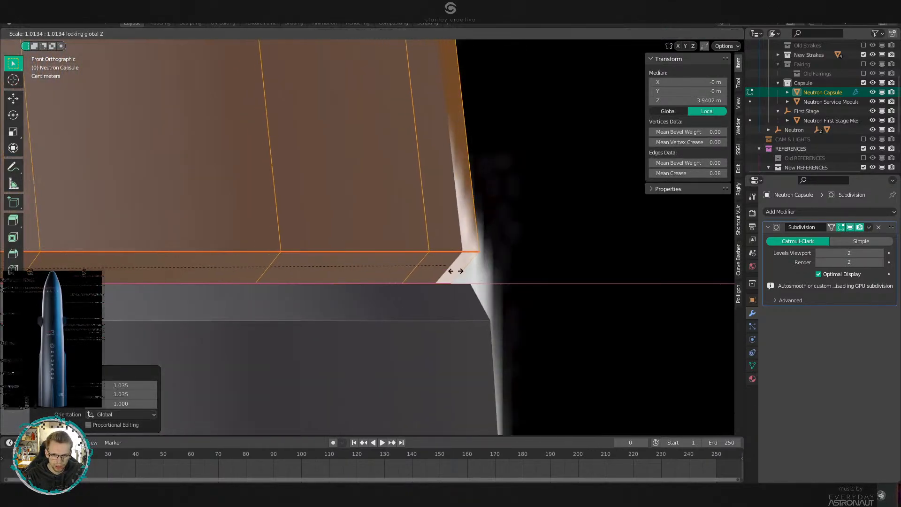
{"action": "left_click", "coordinate": [455, 277]}
{"action": "scroll", "coordinate": [454, 279], "scroll_direction": "down", "scroll_amount": 3}
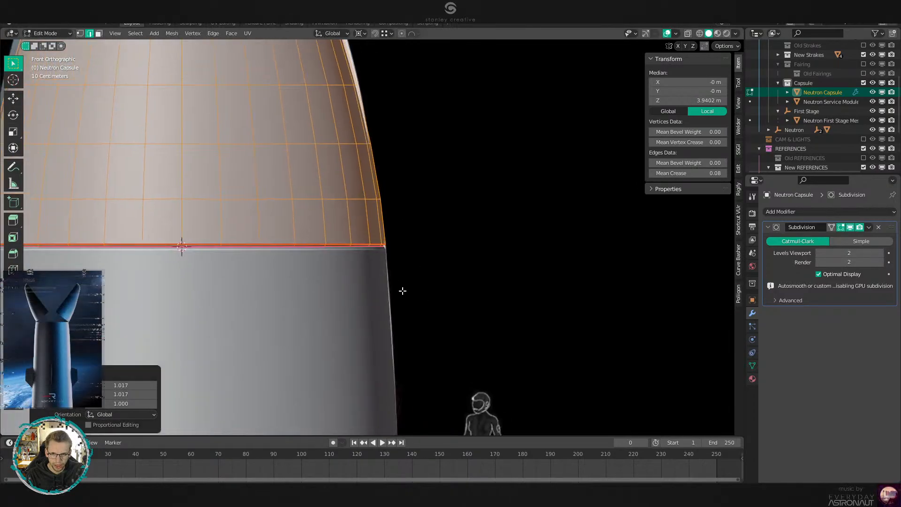
{"action": "scroll", "coordinate": [451, 308], "scroll_direction": "down", "scroll_amount": 5}
{"action": "scroll", "coordinate": [411, 250], "scroll_direction": "up", "scroll_amount": 2}
{"action": "middle_click_drag", "start_coordinate": [412, 249], "coordinate": [466, 308], "text": "shift"}
{"action": "key", "text": "Tab"}
Compare the capsule's outline with the reference image behind it in wireframe and solid shading.
{"action": "key", "text": "z"}
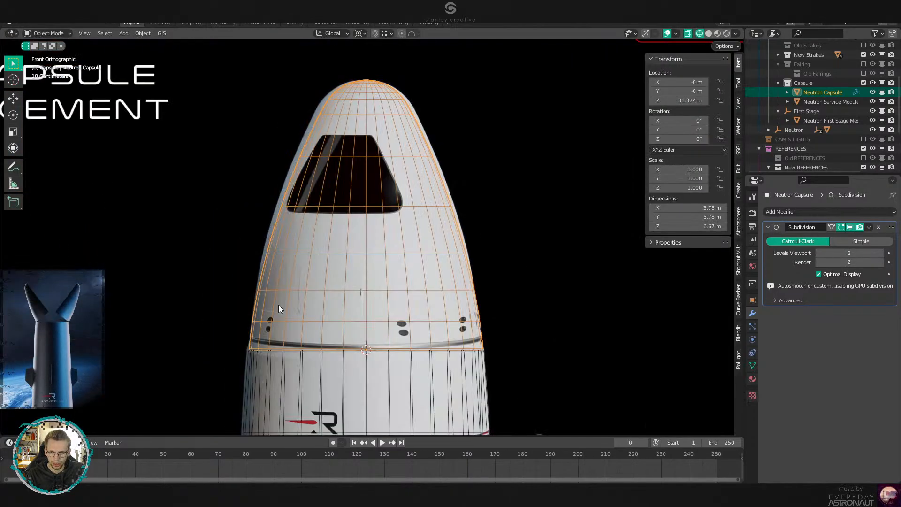
{"action": "key", "text": "z"}
{"action": "left_click", "coordinate": [342, 306]}
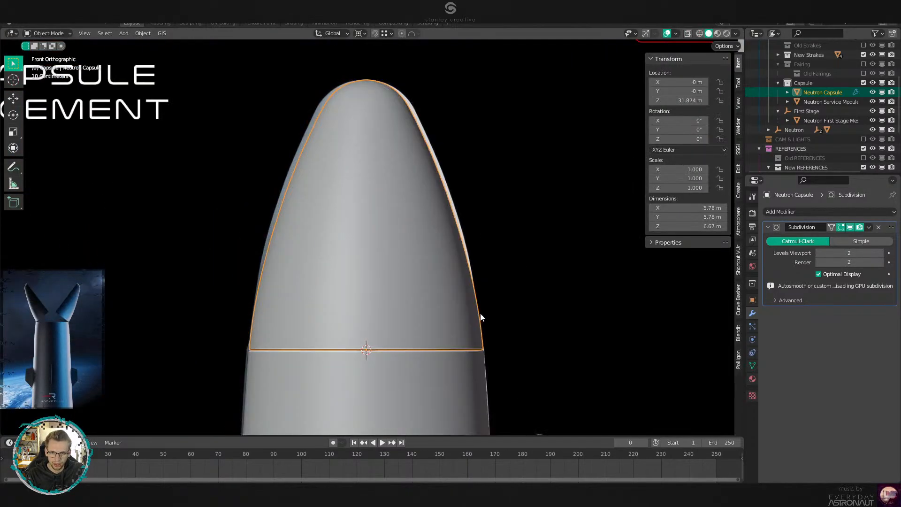
{"action": "scroll", "coordinate": [454, 331], "scroll_direction": "down", "scroll_amount": 5}
{"action": "scroll", "coordinate": [458, 301], "scroll_direction": "up", "scroll_amount": 8}
{"action": "scroll", "coordinate": [488, 323], "scroll_direction": "down", "scroll_amount": 4}
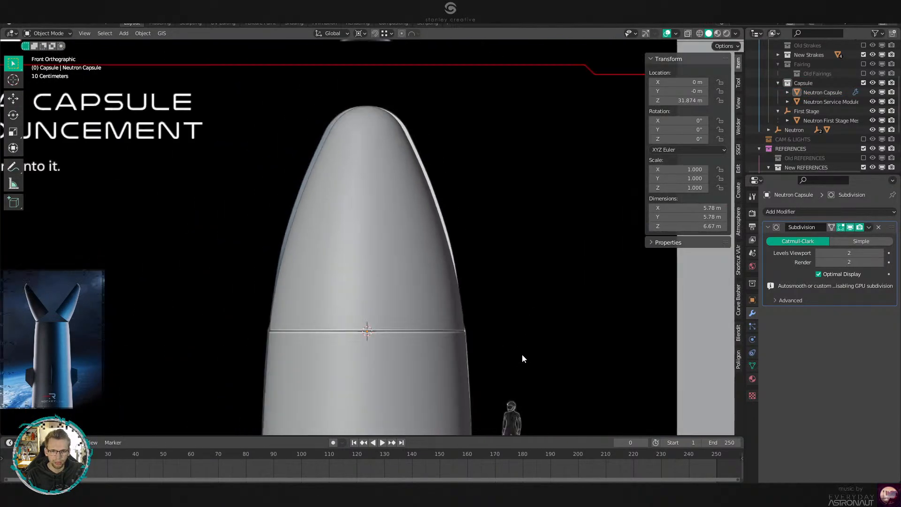
{"action": "scroll", "coordinate": [523, 322], "scroll_direction": "up", "scroll_amount": 1}
{"action": "left_click", "coordinate": [493, 293]}
{"action": "scroll", "coordinate": [469, 300], "scroll_direction": "down", "scroll_amount": 4}
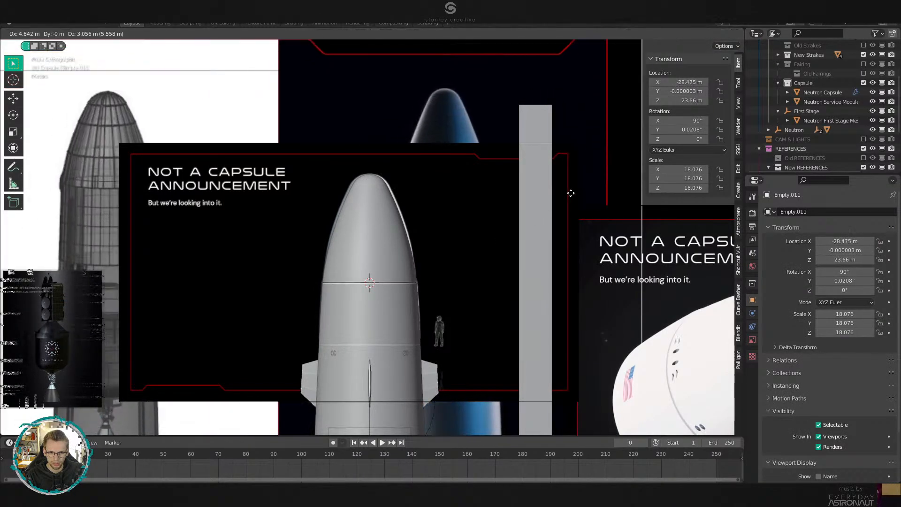
{"action": "left_click", "coordinate": [493, 250]}
{"action": "key", "text": "g"}
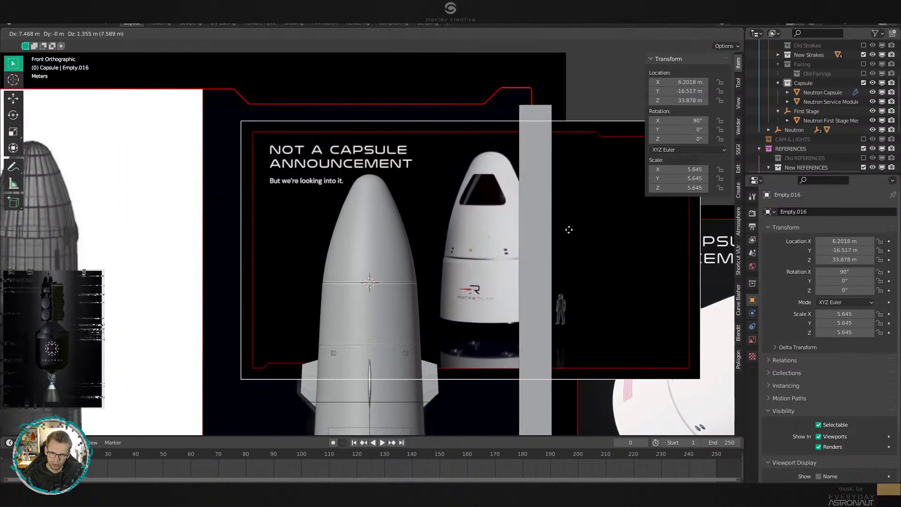
{"action": "right_click", "coordinate": [551, 225]}
{"action": "scroll", "coordinate": [348, 239], "scroll_direction": "up", "scroll_amount": 6}
Set the transform pivot point to Median Point and clear the capsule's selection.
{"action": "left_click", "coordinate": [449, 283]}
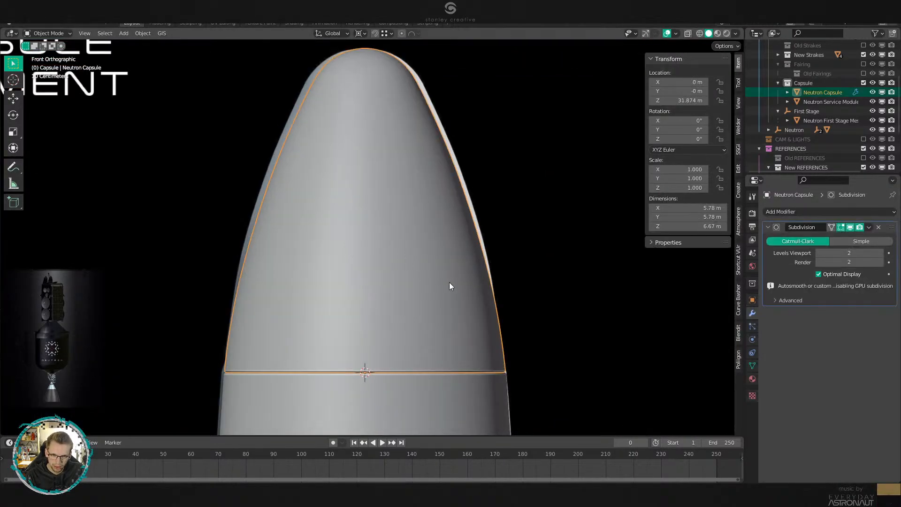
{"action": "scroll", "coordinate": [562, 249], "scroll_direction": "down", "scroll_amount": 1}
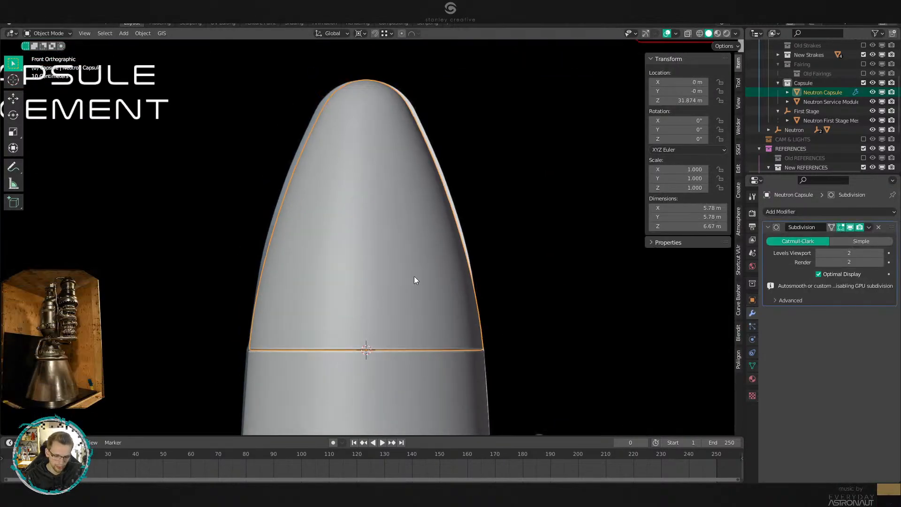
{"action": "key", "text": "period"}
{"action": "left_click", "coordinate": [418, 222]}
{"action": "key", "text": "alt+a"}
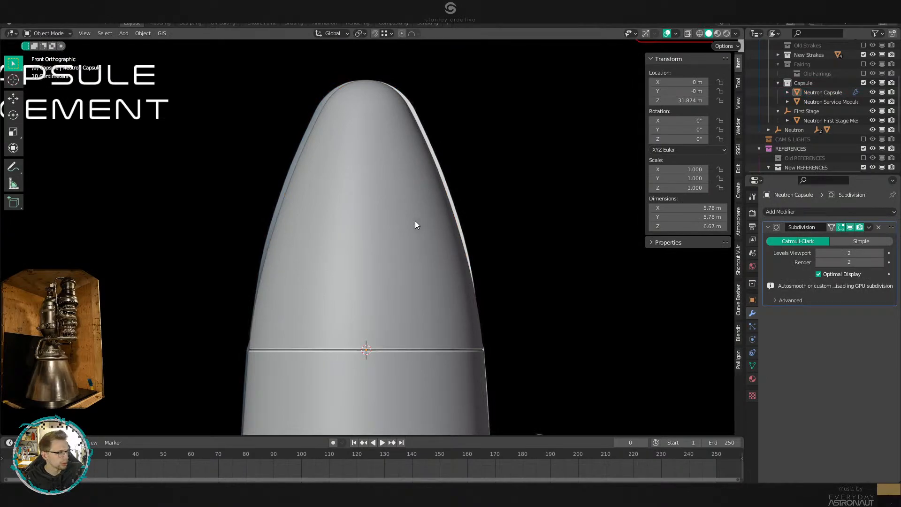
Examine the service module's lower edge, underside and reflected base in the standing capsule reference image beside the rocket.
{"action": "scroll", "coordinate": [414, 220], "scroll_direction": "down", "scroll_amount": 6}
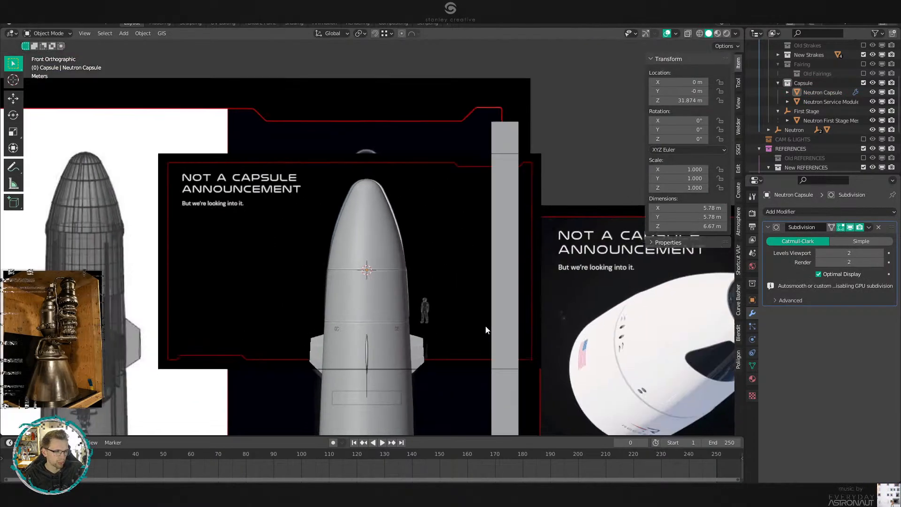
{"action": "middle_click_drag", "start_coordinate": [580, 422], "coordinate": [332, 180], "text": "shift"}
{"action": "middle_click_drag", "start_coordinate": [421, 309], "coordinate": [399, 159], "text": "shift"}
{"action": "middle_click_drag", "start_coordinate": [464, 310], "coordinate": [471, 221], "text": "shift"}
{"action": "scroll", "coordinate": [471, 221], "scroll_direction": "up", "scroll_amount": 4}
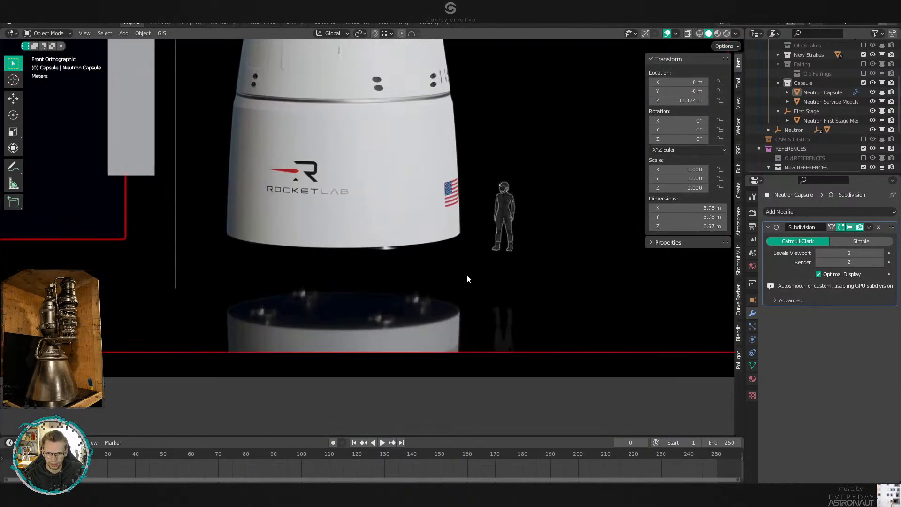
{"action": "middle_click_drag", "start_coordinate": [474, 302], "coordinate": [530, 298], "text": "shift"}
{"action": "scroll", "coordinate": [530, 299], "scroll_direction": "up", "scroll_amount": 1}
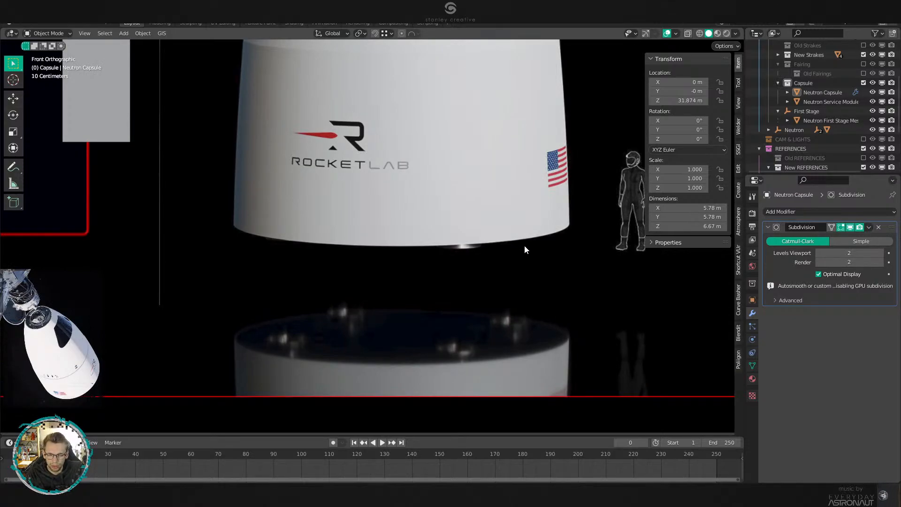
{"action": "scroll", "coordinate": [525, 245], "scroll_direction": "down", "scroll_amount": 2}
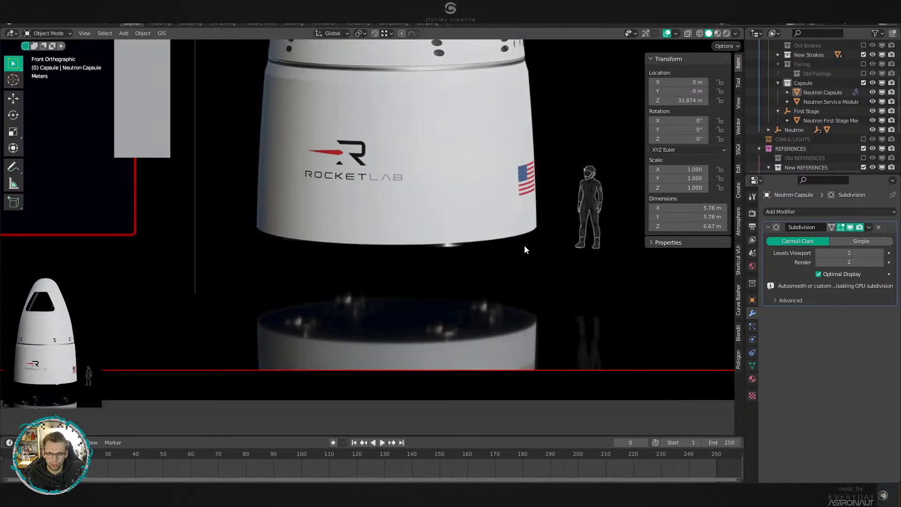
{"action": "scroll", "coordinate": [502, 188], "scroll_direction": "up", "scroll_amount": 3}
{"action": "middle_click_drag", "start_coordinate": [515, 275], "coordinate": [494, 156], "text": "shift"}
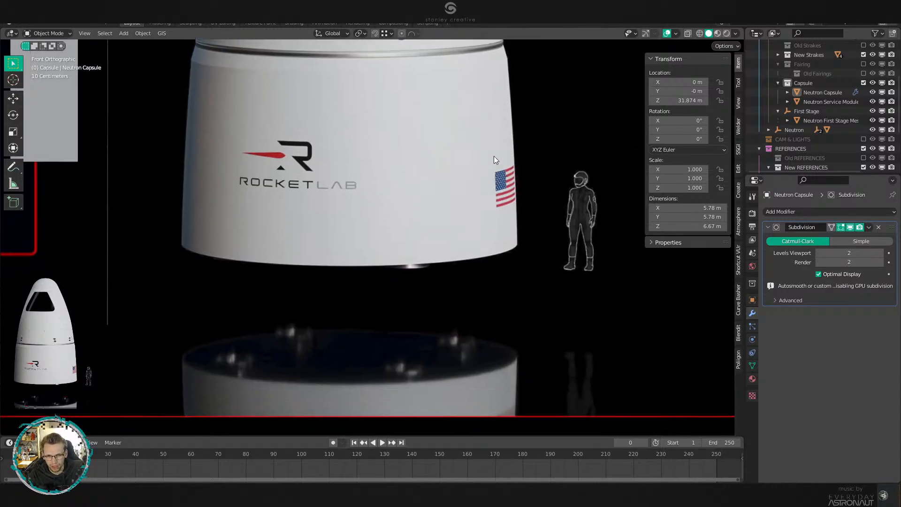
{"action": "middle_click_drag", "start_coordinate": [481, 273], "coordinate": [508, 136], "text": "shift"}
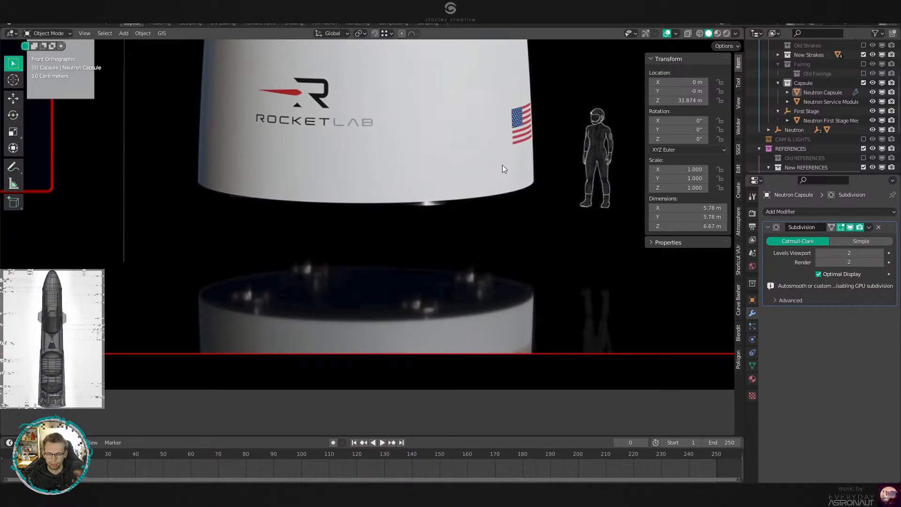
{"action": "scroll", "coordinate": [502, 165], "scroll_direction": "down", "scroll_amount": 4}
{"action": "middle_click_drag", "start_coordinate": [390, 131], "coordinate": [562, 303], "text": "shift"}
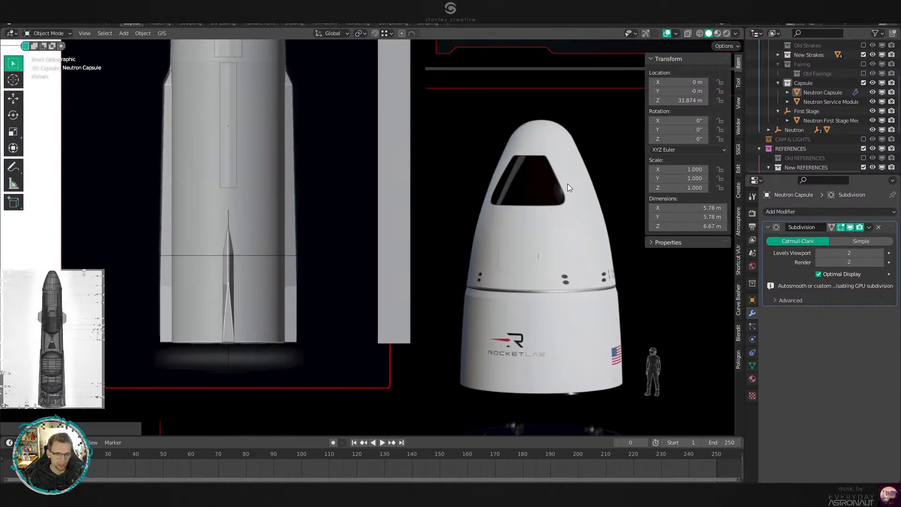
{"action": "middle_click_drag", "start_coordinate": [596, 252], "coordinate": [417, 103], "text": "shift"}
{"action": "scroll", "coordinate": [416, 104], "scroll_direction": "up", "scroll_amount": 4}
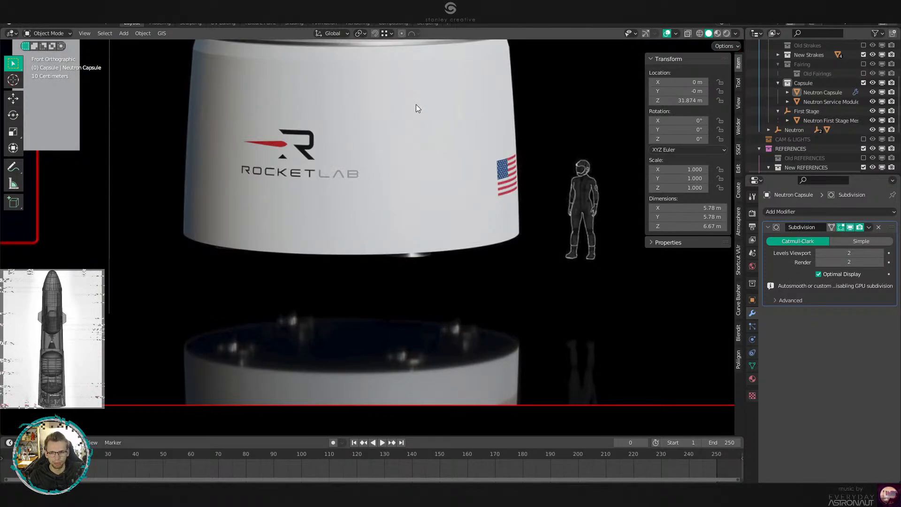
{"action": "scroll", "coordinate": [412, 103], "scroll_direction": "up", "scroll_amount": 1}
{"action": "scroll", "coordinate": [412, 108], "scroll_direction": "down", "scroll_amount": 4}
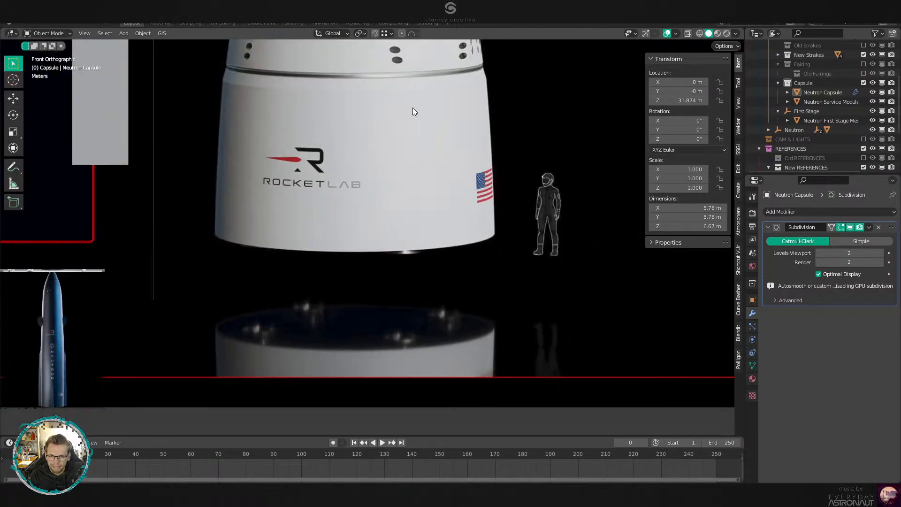
Compare the standing capsule image with the docked one and examine the docked capsule's window, thruster holes and open nose.
{"action": "middle_click_drag", "start_coordinate": [414, 93], "coordinate": [603, 216], "text": "shift"}
{"action": "middle_click_drag", "start_coordinate": [381, 50], "coordinate": [522, 274], "text": "shift"}
{"action": "scroll", "coordinate": [567, 202], "scroll_direction": "down", "scroll_amount": 1}
{"action": "middle_click_drag", "start_coordinate": [561, 222], "coordinate": [415, 113], "text": "shift"}
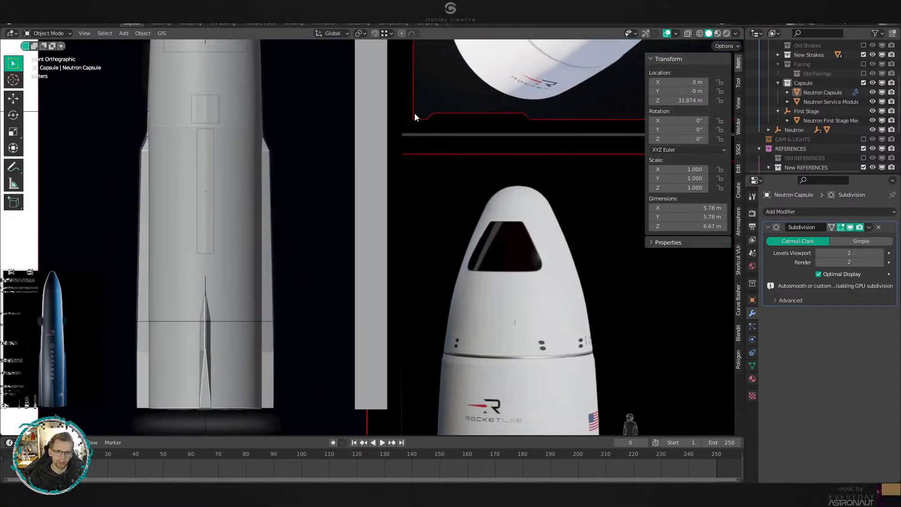
{"action": "scroll", "coordinate": [441, 146], "scroll_direction": "down", "scroll_amount": 2}
{"action": "scroll", "coordinate": [492, 205], "scroll_direction": "down", "scroll_amount": 1}
{"action": "middle_click_drag", "start_coordinate": [333, 191], "coordinate": [401, 255], "text": "shift"}
{"action": "middle_click_drag", "start_coordinate": [247, 244], "coordinate": [195, 280], "text": "shift"}
{"action": "middle_click_drag", "start_coordinate": [577, 261], "coordinate": [499, 161], "text": "shift"}
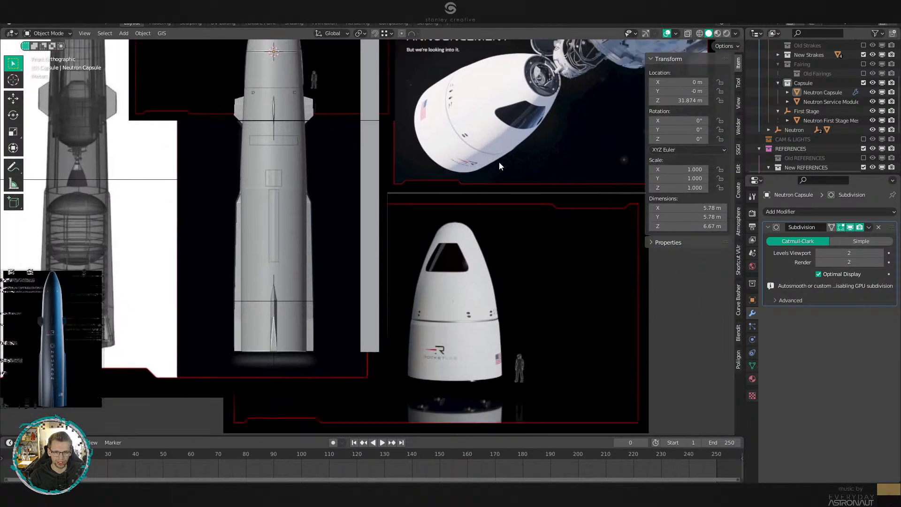
{"action": "scroll", "coordinate": [526, 235], "scroll_direction": "up", "scroll_amount": 1}
{"action": "middle_click_drag", "start_coordinate": [558, 316], "coordinate": [482, 264], "text": "shift"}
{"action": "scroll", "coordinate": [495, 271], "scroll_direction": "up", "scroll_amount": 1}
{"action": "middle_click_drag", "start_coordinate": [456, 123], "coordinate": [432, 362], "text": "shift"}
{"action": "scroll", "coordinate": [432, 363], "scroll_direction": "up", "scroll_amount": 2}
{"action": "middle_click_drag", "start_coordinate": [521, 251], "coordinate": [455, 236], "text": "shift"}
{"action": "scroll", "coordinate": [455, 236], "scroll_direction": "up", "scroll_amount": 1}
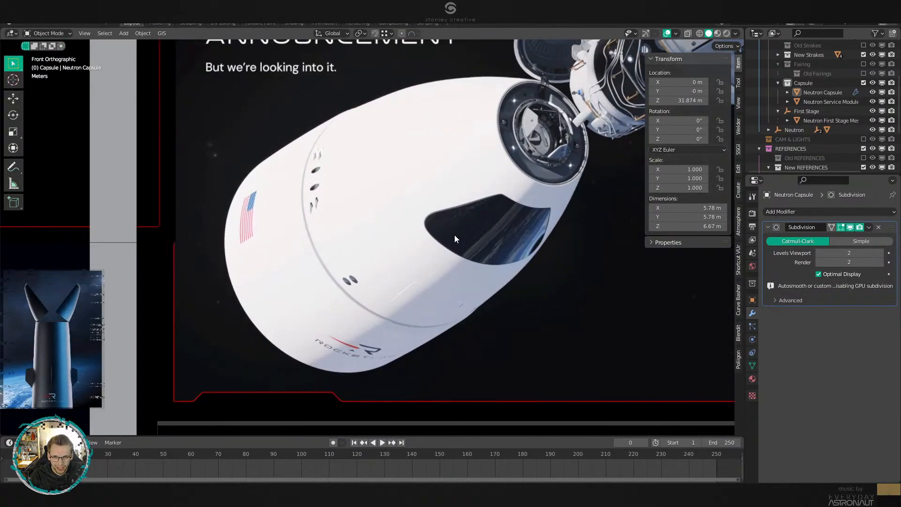
Examine the open nose and docking port in the docked capsule reference image and return to the rocket's capsule.
{"action": "middle_click_drag", "start_coordinate": [540, 187], "coordinate": [469, 252], "text": "shift"}
{"action": "scroll", "coordinate": [469, 253], "scroll_direction": "up", "scroll_amount": 3}
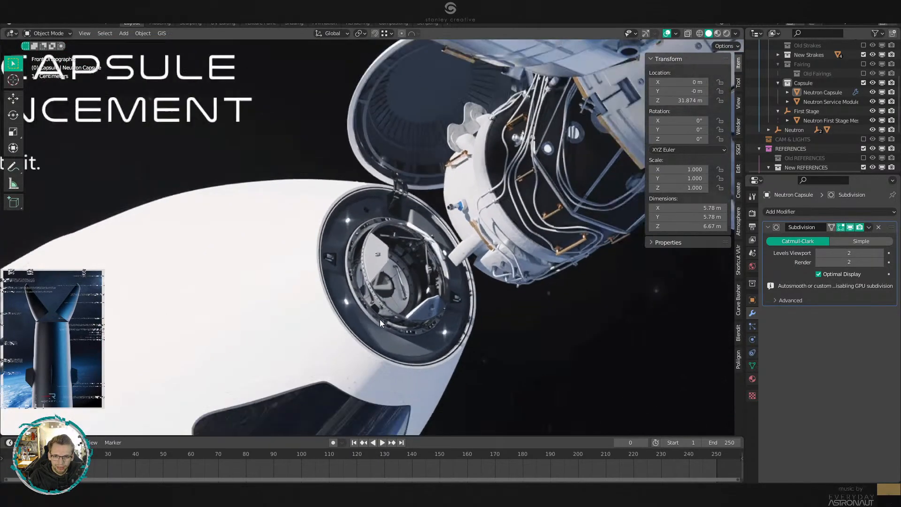
{"action": "scroll", "coordinate": [379, 319], "scroll_direction": "down", "scroll_amount": 3}
{"action": "mouse_move", "coordinate": [364, 337]}
{"action": "middle_mouse_down", "text": "shift"}
{"action": "mouse_move", "coordinate": [459, 157]}
{"action": "mouse_move", "coordinate": [554, 201]}
{"action": "middle_mouse_up", "text": "shift"}
{"action": "middle_click_drag", "start_coordinate": [413, 112], "coordinate": [602, 353], "text": "shift"}
{"action": "middle_click_drag", "start_coordinate": [477, 212], "coordinate": [463, 397], "text": "shift"}
{"action": "scroll", "coordinate": [463, 398], "scroll_direction": "up", "scroll_amount": 8}
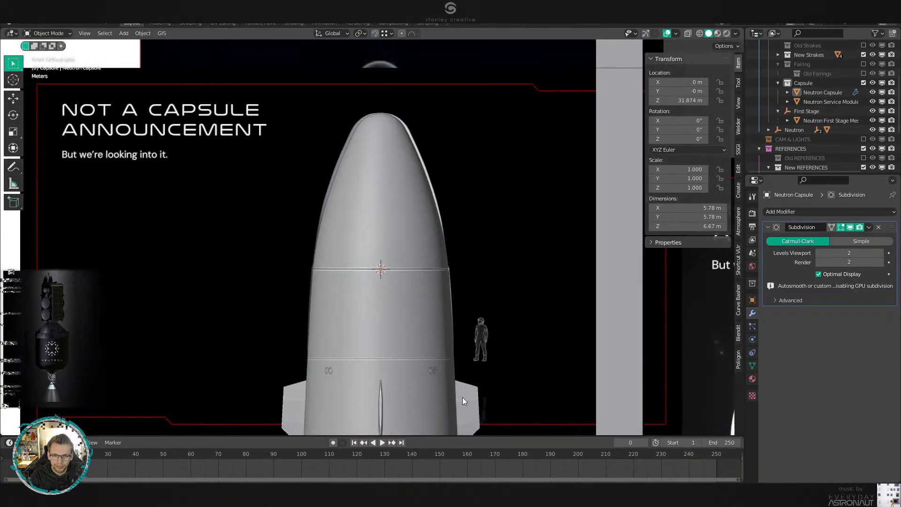
{"action": "scroll", "coordinate": [546, 219], "scroll_direction": "down", "scroll_amount": 1}
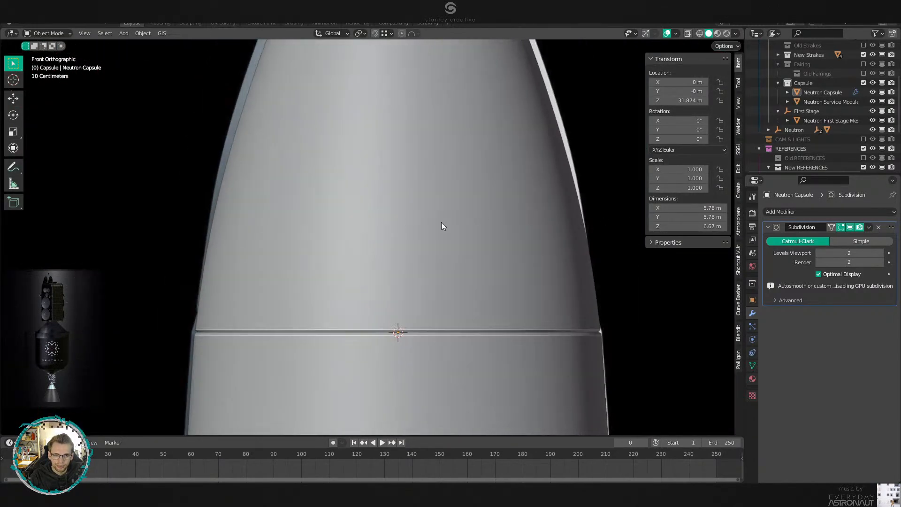
Compare the capsule's wireframe with the window, nose and thruster holes in the standing capsule reference image.
{"action": "key", "text": "z"}
{"action": "left_click", "coordinate": [378, 229]}
{"action": "middle_click_drag", "start_coordinate": [528, 184], "coordinate": [507, 277], "text": "shift"}
{"action": "scroll", "coordinate": [508, 267], "scroll_direction": "down", "scroll_amount": 2}
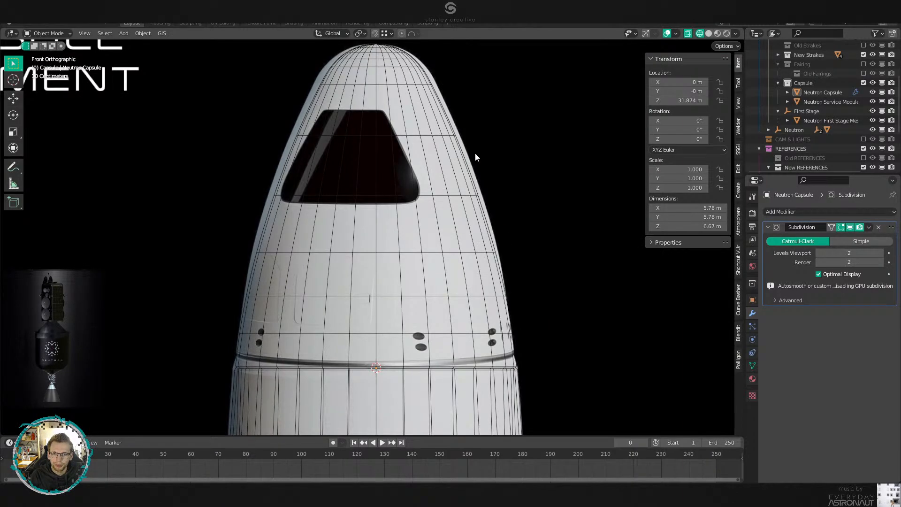
{"action": "scroll", "coordinate": [475, 153], "scroll_direction": "down", "scroll_amount": 3}
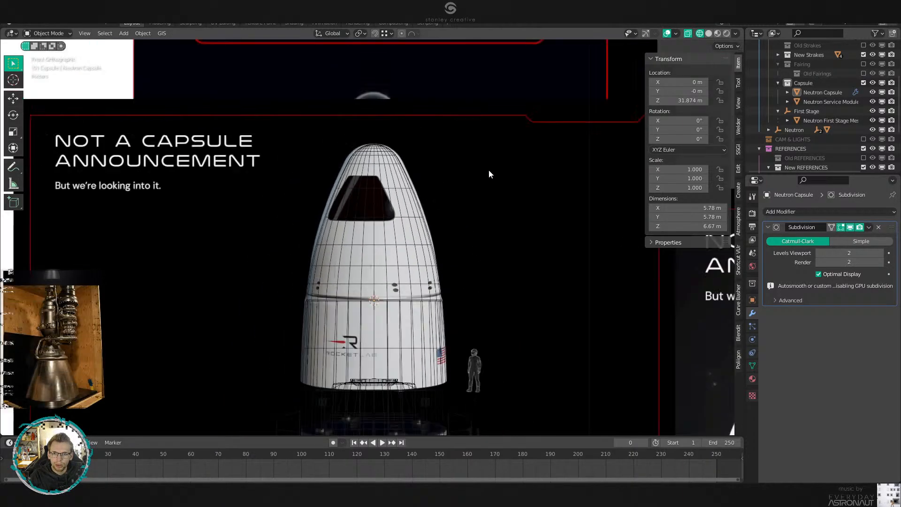
{"action": "scroll", "coordinate": [488, 170], "scroll_direction": "up", "scroll_amount": 10}
{"action": "scroll", "coordinate": [458, 179], "scroll_direction": "down", "scroll_amount": 10}
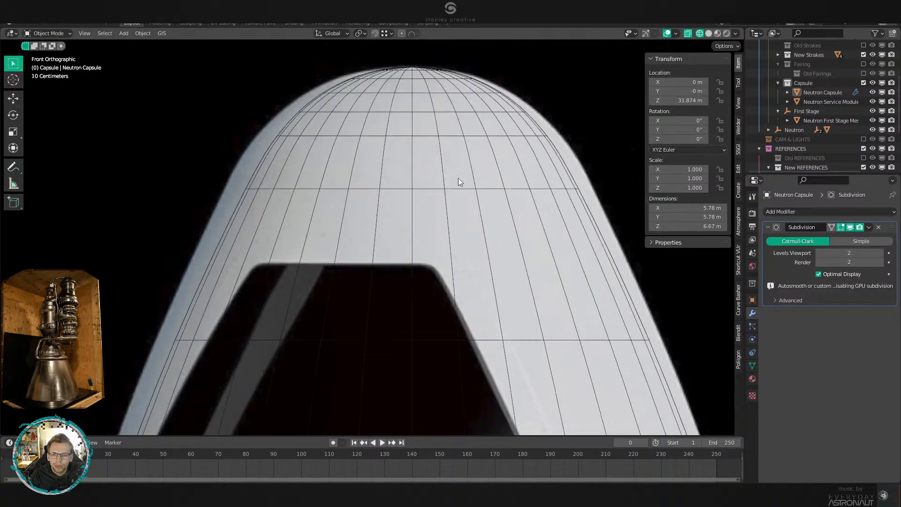
Check the solid-shaded capsule's outline against the standing and docked capsule reference images.
{"action": "key", "text": "z"}
{"action": "left_click", "coordinate": [596, 246]}
{"action": "mouse_move", "coordinate": [597, 248]}
{"action": "middle_mouse_down", "text": "shift"}
{"action": "mouse_move", "coordinate": [507, 223]}
{"action": "mouse_move", "coordinate": [286, 224]}
{"action": "middle_mouse_up", "text": "shift"}
{"action": "scroll", "coordinate": [301, 233], "scroll_direction": "down", "scroll_amount": 4}
{"action": "middle_click_drag", "start_coordinate": [392, 286], "coordinate": [371, 250], "text": "shift"}
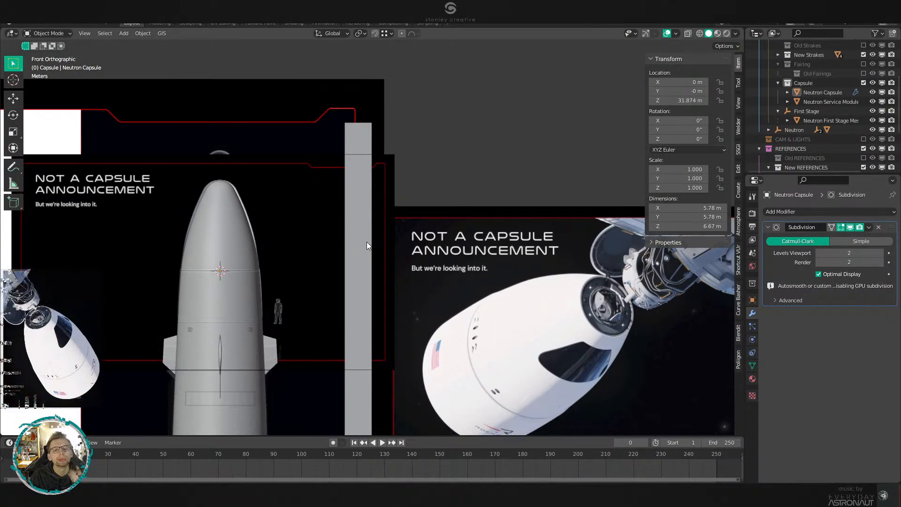
{"action": "scroll", "coordinate": [289, 203], "scroll_direction": "up", "scroll_amount": 2}
{"action": "middle_click_drag", "start_coordinate": [289, 203], "coordinate": [426, 252], "text": "shift"}
{"action": "scroll", "coordinate": [399, 234], "scroll_direction": "up", "scroll_amount": 10}
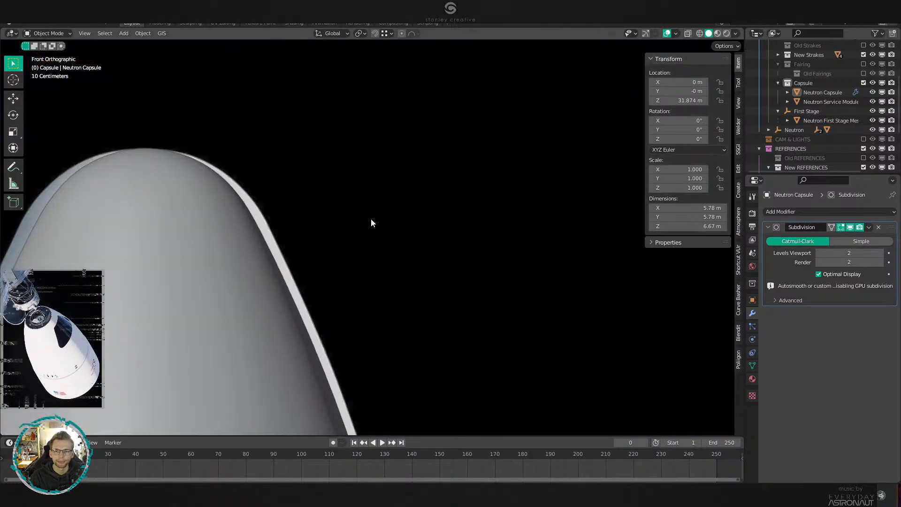
{"action": "middle_click_drag", "start_coordinate": [270, 277], "coordinate": [466, 254], "text": "shift"}
{"action": "left_click", "coordinate": [390, 241]}
{"action": "scroll", "coordinate": [390, 241], "scroll_direction": "down", "scroll_amount": 5}
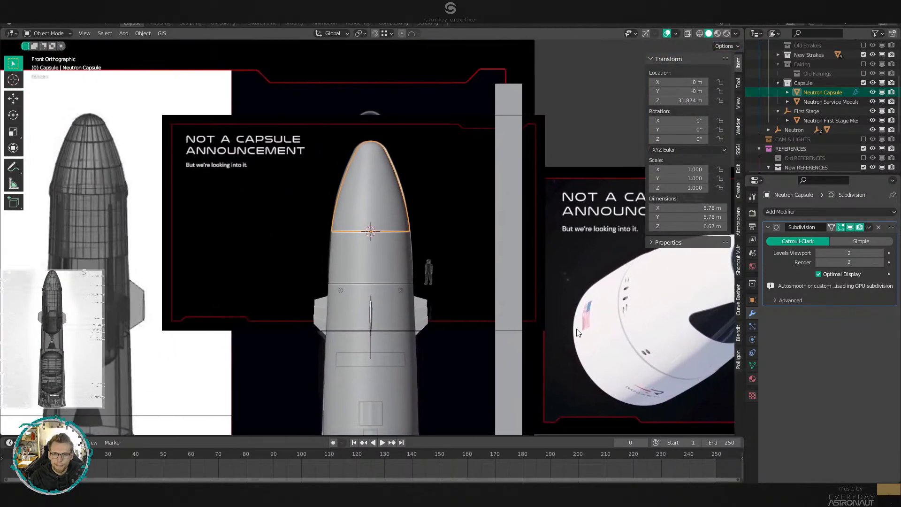
{"action": "scroll", "coordinate": [509, 198], "scroll_direction": "up", "scroll_amount": 5}
{"action": "scroll", "coordinate": [509, 198], "scroll_direction": "up", "scroll_amount": 3}
{"action": "middle_click_drag", "start_coordinate": [532, 140], "coordinate": [551, 269], "text": "shift"}
Display the scene in wireframe over the reference image and add a plane mesh in the Capsule collection.
{"action": "key", "text": "shift+z"}
{"action": "middle_click_drag", "start_coordinate": [336, 258], "coordinate": [346, 274], "text": "shift"}
{"action": "scroll", "coordinate": [345, 274], "scroll_direction": "down", "scroll_amount": 1}
{"action": "middle_click_drag", "start_coordinate": [390, 237], "coordinate": [430, 263], "text": "shift"}
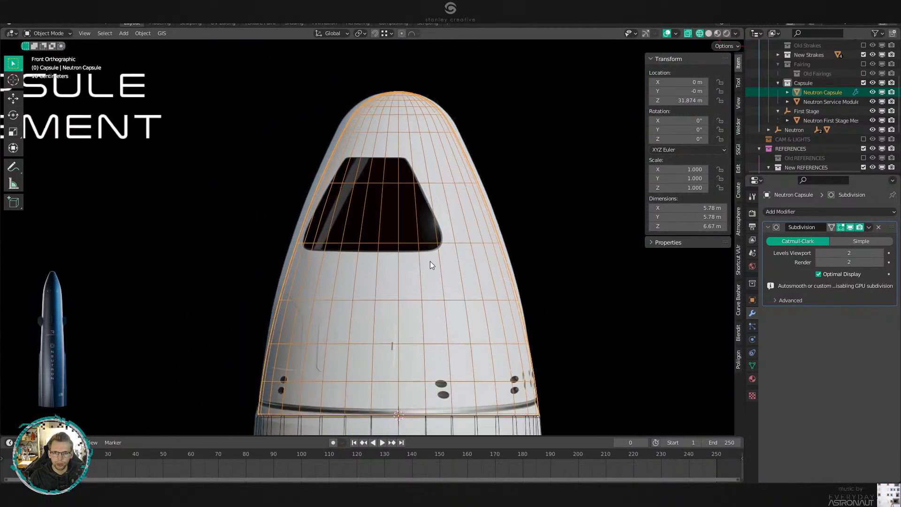
{"action": "scroll", "coordinate": [433, 243], "scroll_direction": "up", "scroll_amount": 1}
{"action": "left_click", "coordinate": [818, 83]}
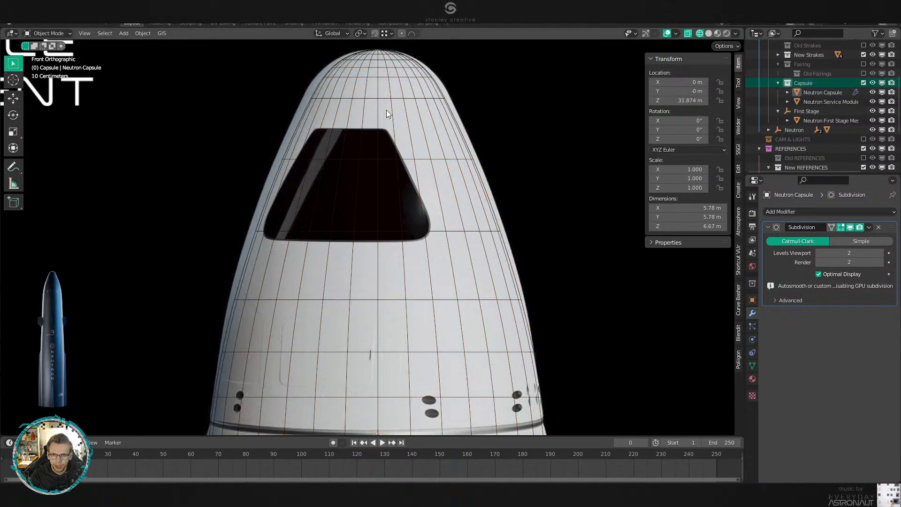
{"action": "key", "text": "shift+a"}
{"action": "mouse_move", "coordinate": [398, 104]}
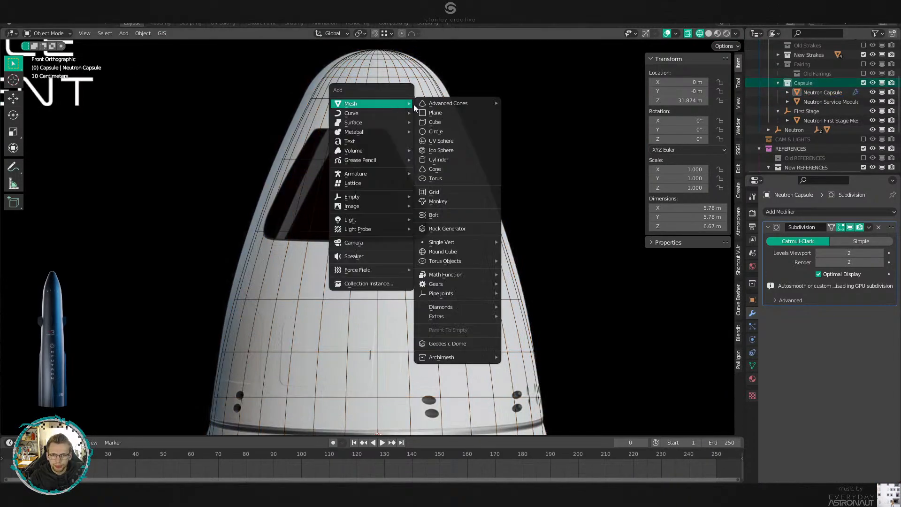
{"action": "left_click", "coordinate": [485, 117]}
{"action": "scroll", "coordinate": [436, 145], "scroll_direction": "up", "scroll_amount": 1}
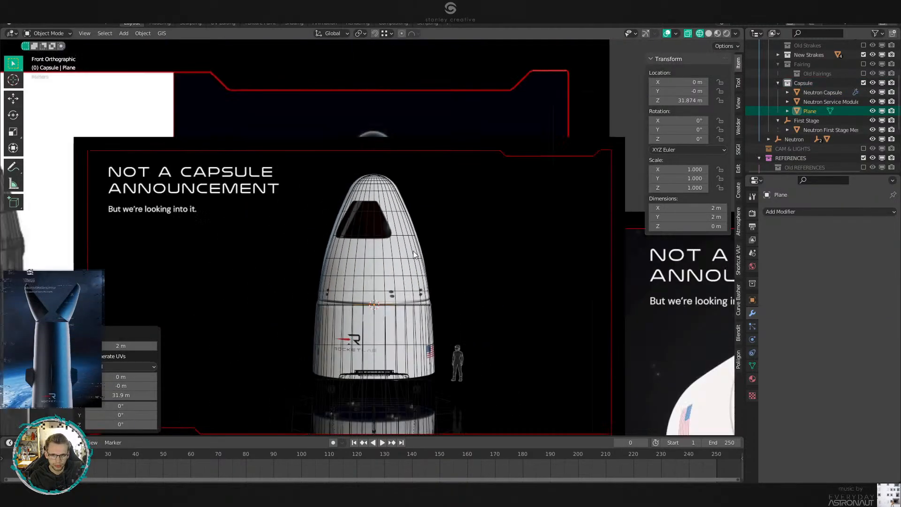
Raise the plane to about Z 36.03 m at the reference window and rotate it 90° about X.
{"action": "key", "text": "g"}
{"action": "key", "text": "z"}
{"action": "left_click", "coordinate": [424, 228]}
{"action": "type", "text": "rx90"}
{"action": "key", "text": "Return"}
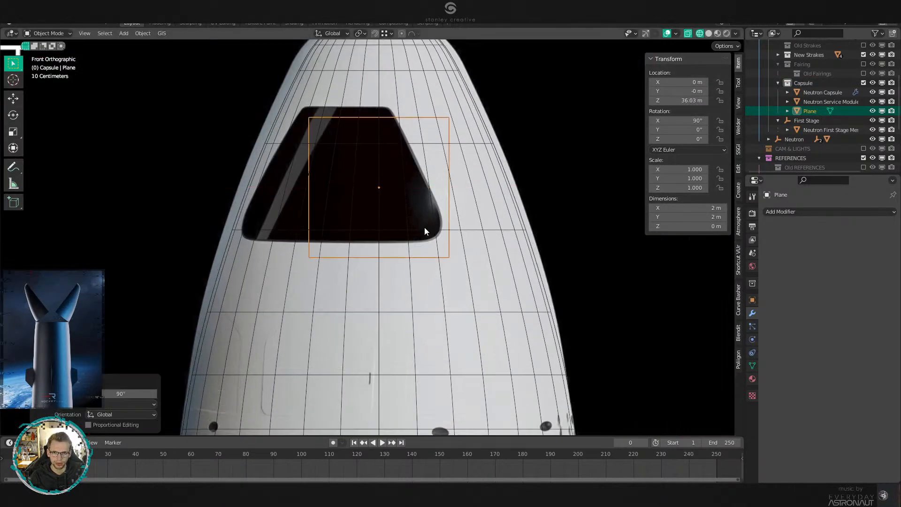
Place the plane in front of the capsule at about Y -1.92 m, Z 36.21 m and tilt it about 20° along the slope.
{"action": "key", "text": "KP_3"}
{"action": "key", "text": "shift+z"}
{"action": "key", "text": "g"}
{"action": "left_click", "coordinate": [308, 161]}
{"action": "key", "text": "r"}
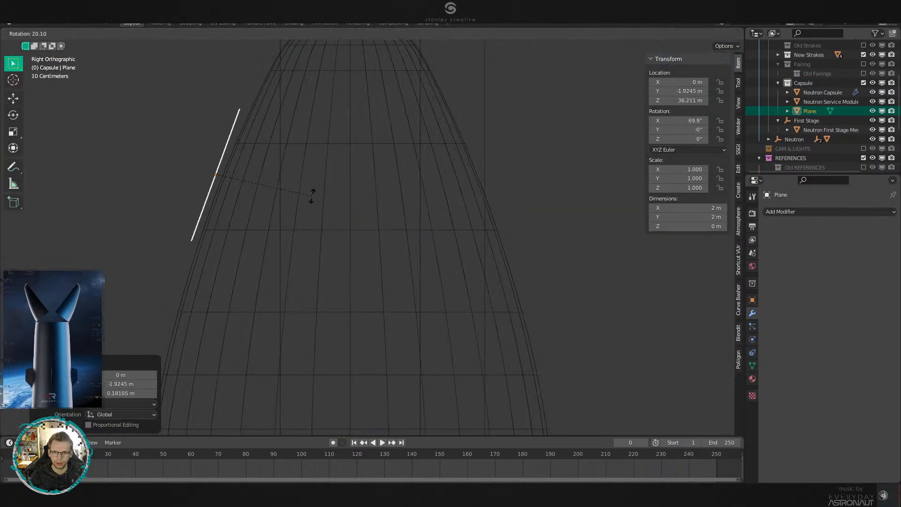
{"action": "left_click", "coordinate": [312, 196]}
Scale the plane's mesh by 1.04 to match the height of the window in the reference image.
{"action": "key", "text": "KP_1"}
{"action": "key", "text": "Tab"}
{"action": "key", "text": "KP_Decimal"}
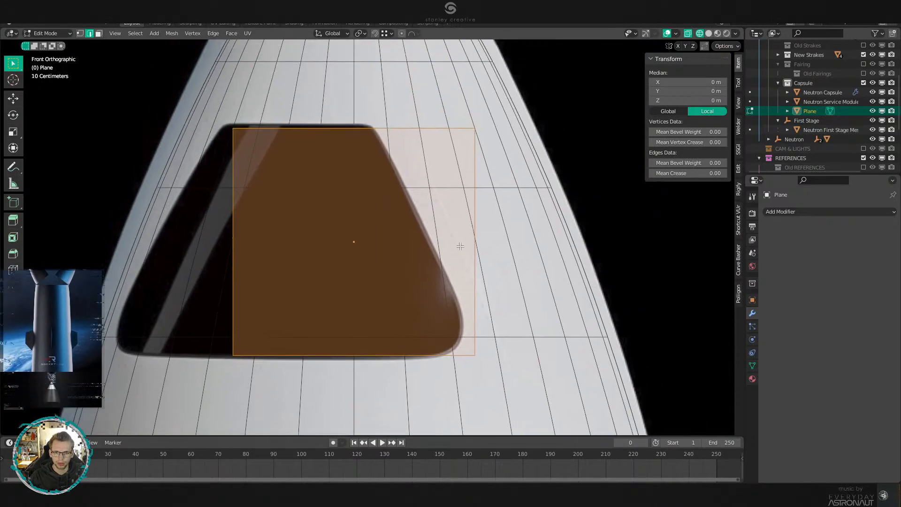
{"action": "key", "text": "s"}
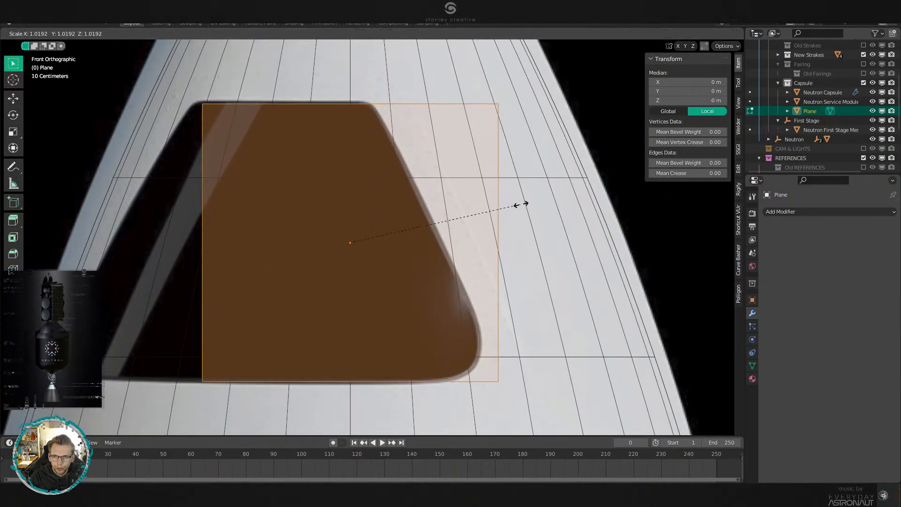
{"action": "left_click", "coordinate": [552, 205]}
{"action": "scroll", "coordinate": [553, 202], "scroll_direction": "down", "scroll_amount": 1}
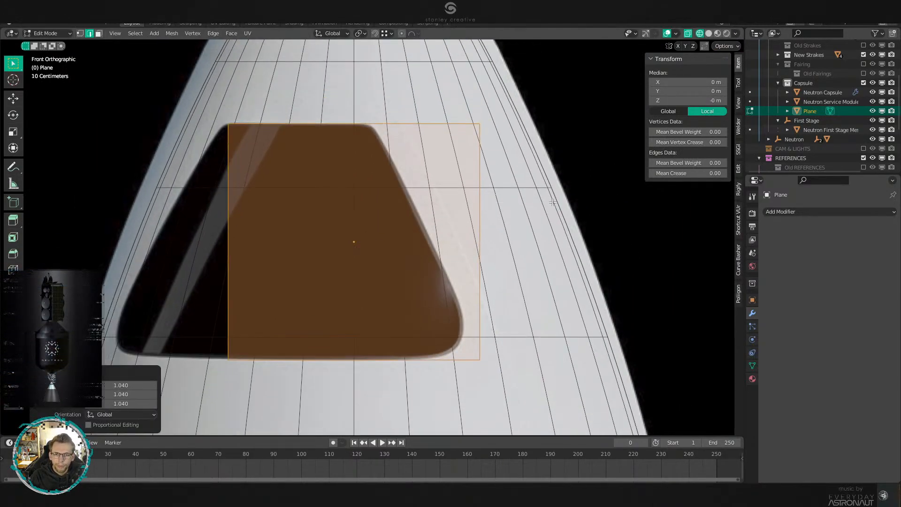
{"action": "key", "text": "Tab"}
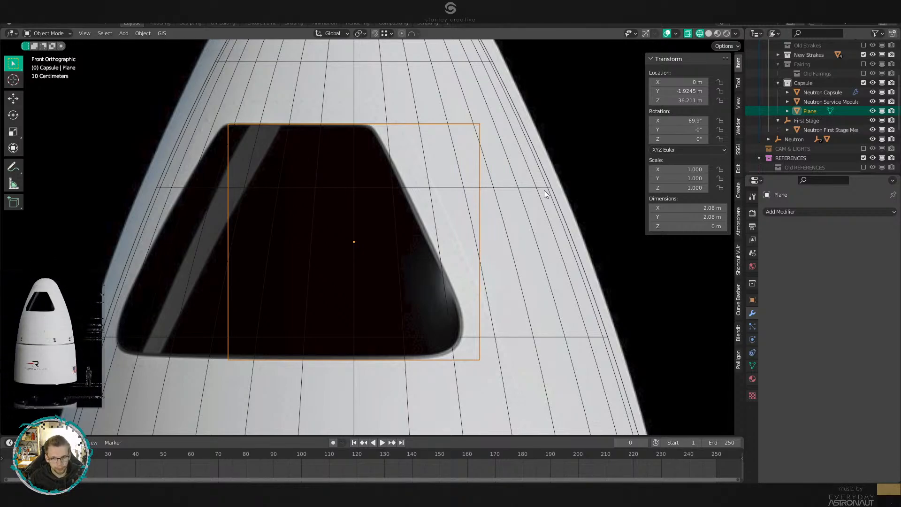
Display the scene in solid shading and add a Subdivision modifier to the plane with viewport and render levels of 3.
{"action": "key", "text": "z"}
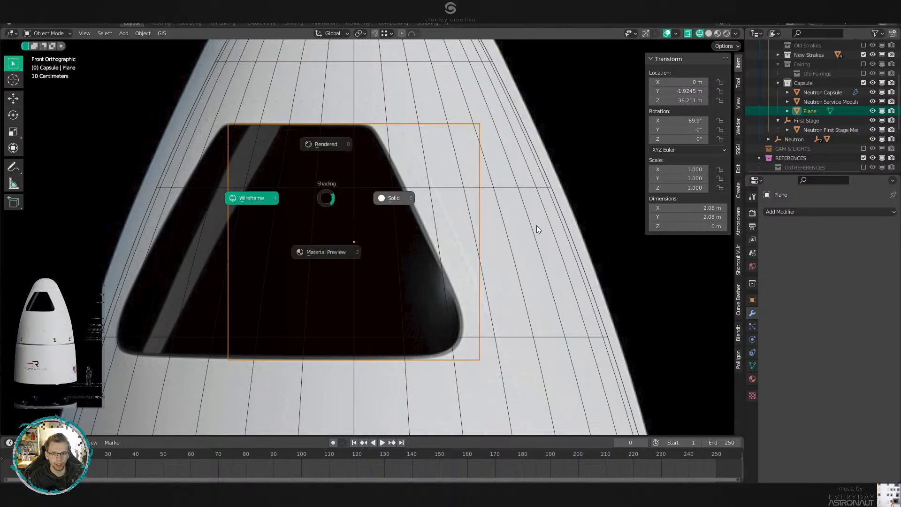
{"action": "left_click", "coordinate": [536, 225]}
{"action": "mouse_move", "coordinate": [536, 225]}
{"action": "middle_mouse_down"}
{"action": "mouse_move", "coordinate": [516, 134]}
{"action": "mouse_move", "coordinate": [296, 239]}
{"action": "mouse_move", "coordinate": [408, 229]}
{"action": "middle_mouse_up"}
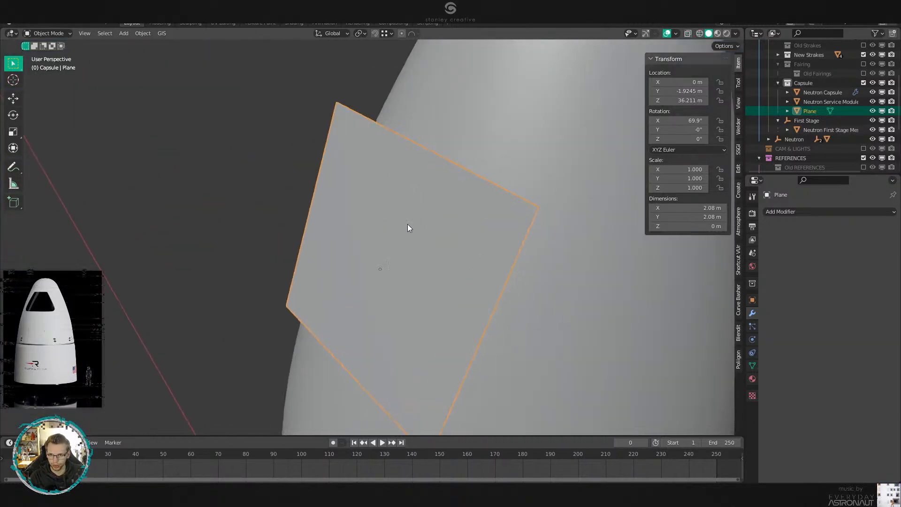
{"action": "key", "text": "ctrl+3"}
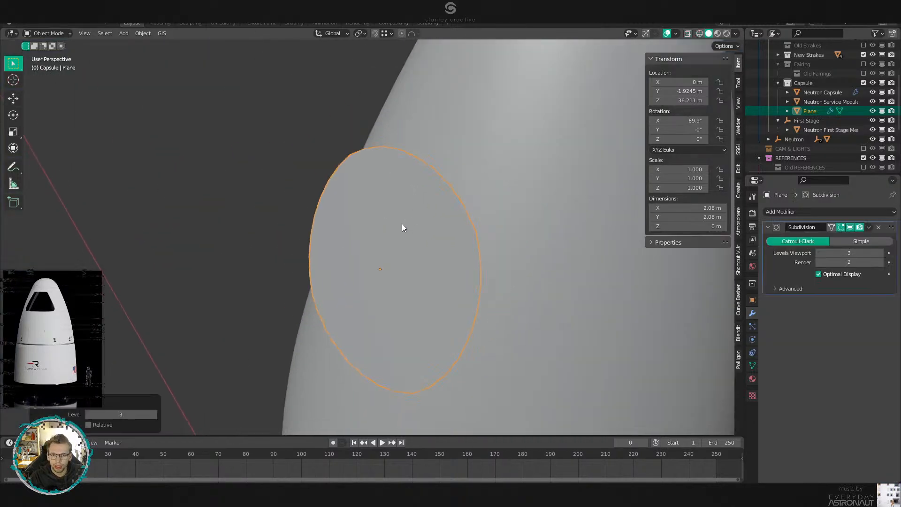
{"action": "middle_click_drag", "start_coordinate": [545, 247], "coordinate": [498, 253]}
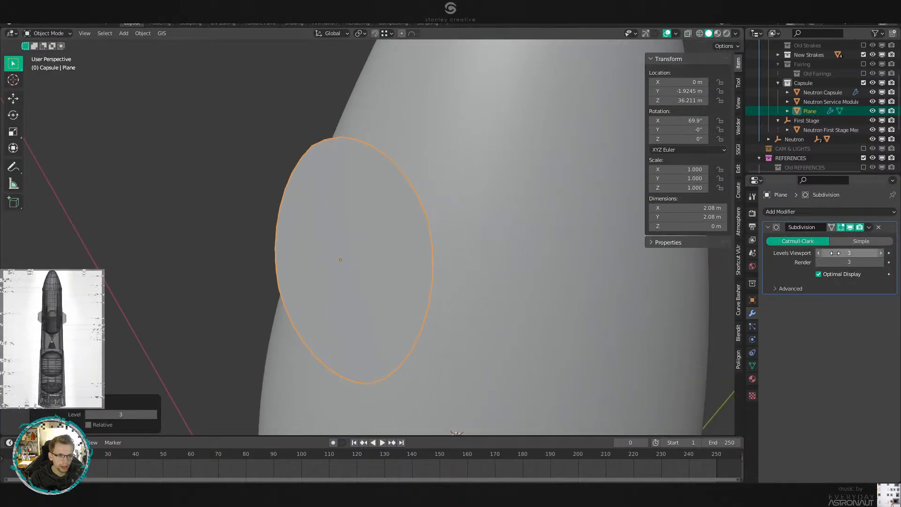
{"action": "scroll", "coordinate": [517, 238], "scroll_direction": "down", "scroll_amount": 5}
{"action": "scroll", "coordinate": [516, 240], "scroll_direction": "up", "scroll_amount": 5}
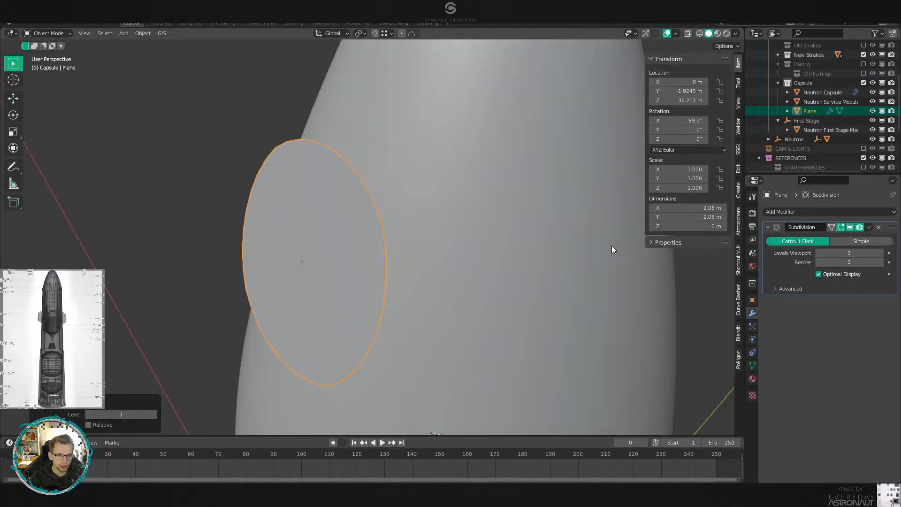
Add a Shrinkwrap modifier to the plane with Neutron Capsule as its target.
{"action": "key", "text": "q"}
{"action": "left_click", "coordinate": [607, 228]}
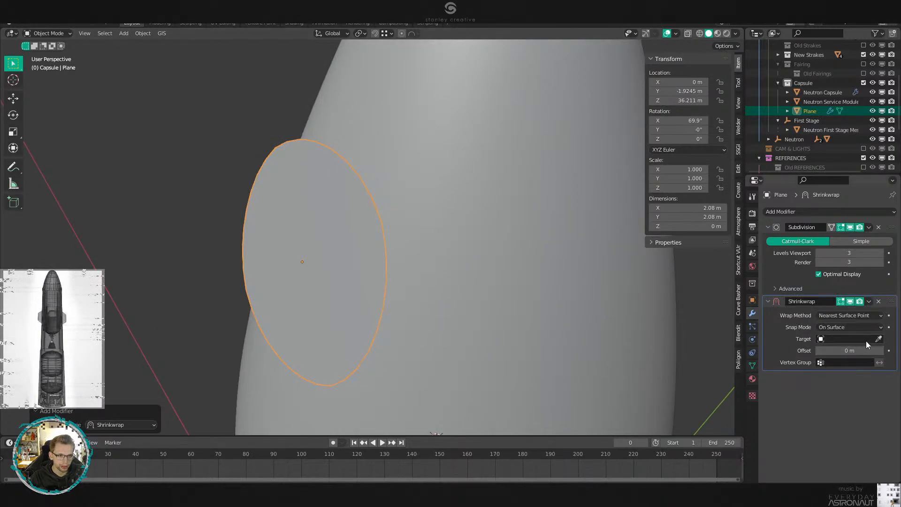
{"action": "left_click", "coordinate": [540, 243]}
{"action": "scroll", "coordinate": [539, 244], "scroll_direction": "down", "scroll_amount": 2}
Add a centred vertical loop cut to the plane and move the plane closer to the capsule's surface in side view.
{"action": "key", "text": "Tab"}
{"action": "middle_click_drag", "start_coordinate": [448, 257], "coordinate": [493, 125]}
{"action": "scroll", "coordinate": [507, 236], "scroll_direction": "up", "scroll_amount": 3}
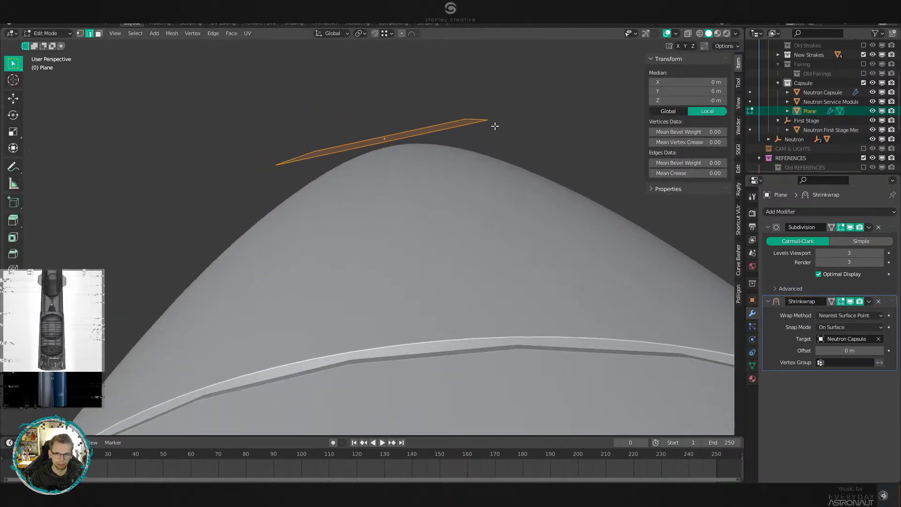
{"action": "key", "text": "ctrl+r"}
{"action": "left_click", "coordinate": [396, 136]}
{"action": "right_click", "coordinate": [396, 135]}
{"action": "key", "text": "Tab"}
{"action": "key", "text": "KP_3"}
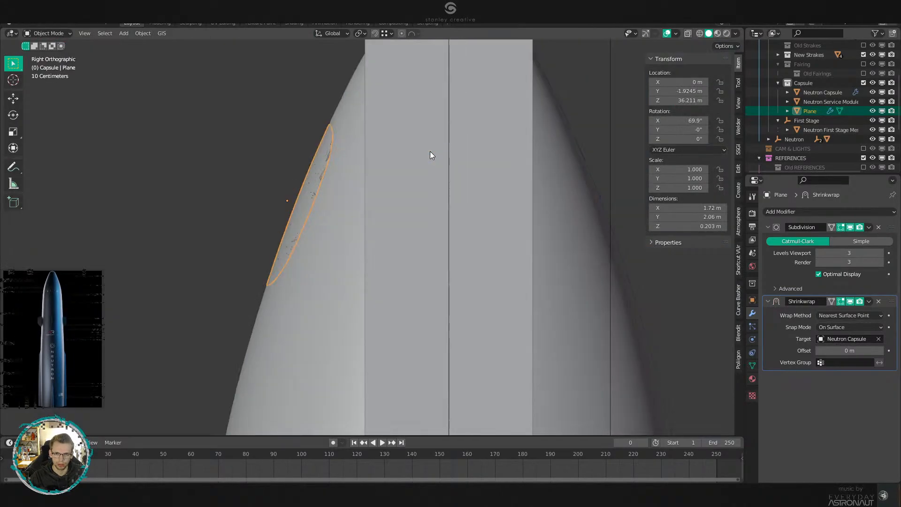
{"action": "key", "text": "g"}
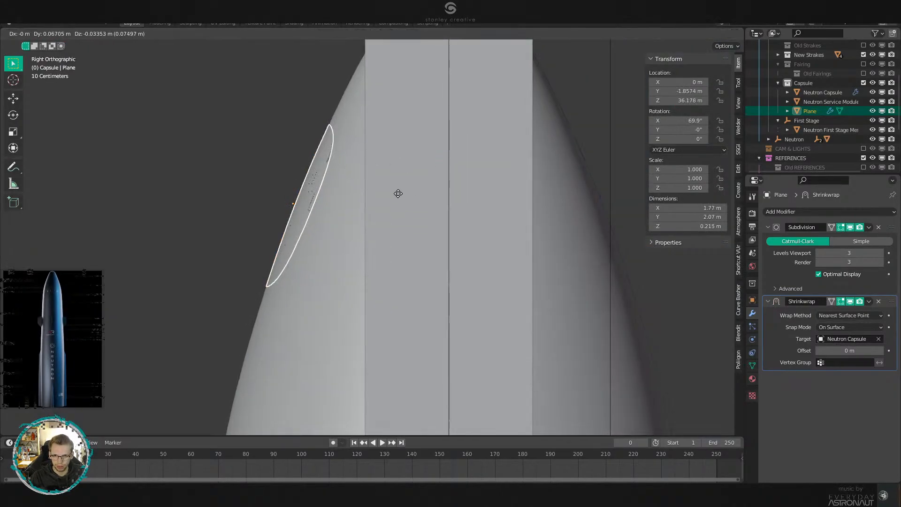
{"action": "left_click", "coordinate": [395, 192]}
Push the plane's two side edges back about 0.27 m along local Z to follow the capsule's curvature.
{"action": "key", "text": "Tab"}
{"action": "middle_click_drag", "start_coordinate": [393, 192], "coordinate": [492, 147]}
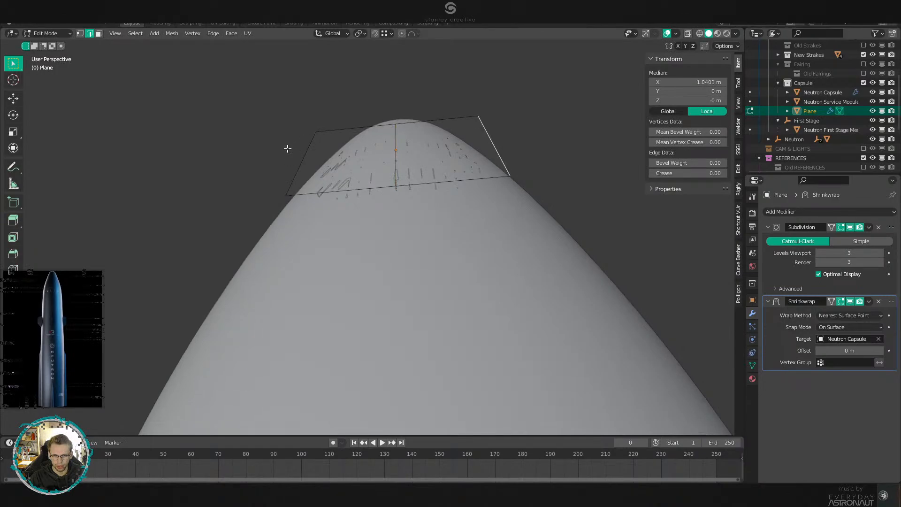
{"action": "middle_click_drag", "start_coordinate": [287, 148], "coordinate": [537, 150]}
{"action": "key", "text": "g"}
{"action": "key", "text": "y"}
{"action": "key", "text": "x"}
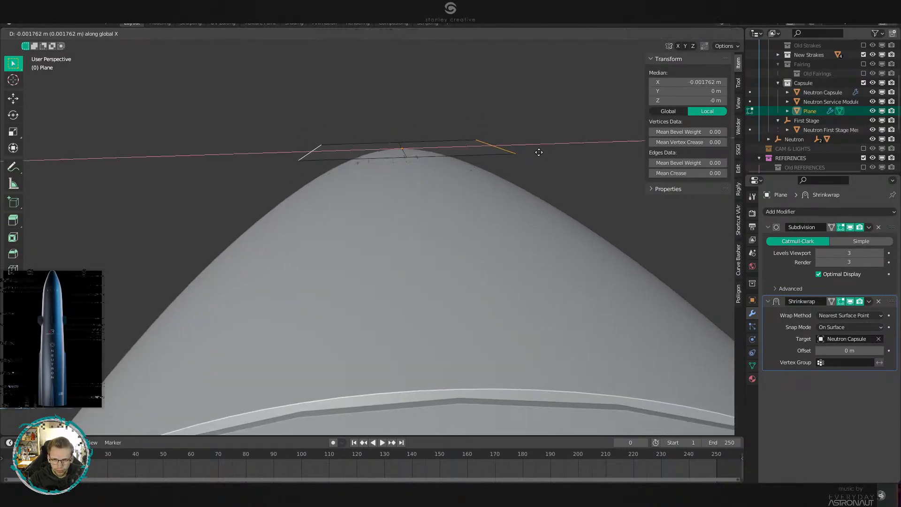
{"action": "key", "text": "z"}
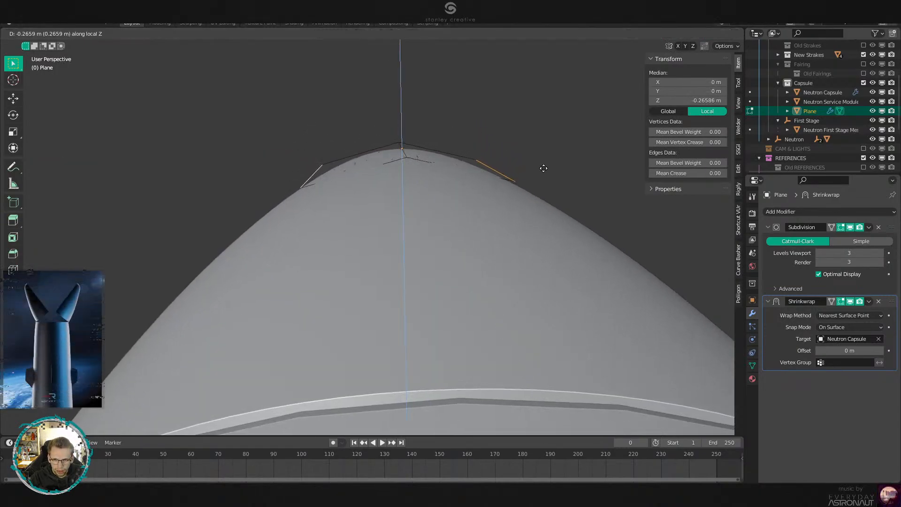
{"action": "left_click", "coordinate": [542, 170]}
Tilt the plane's side edges to follow the capsule's slope and add a horizontal loop cut across the plane's middle.
{"action": "key", "text": "KP_3"}
{"action": "key", "text": "r"}
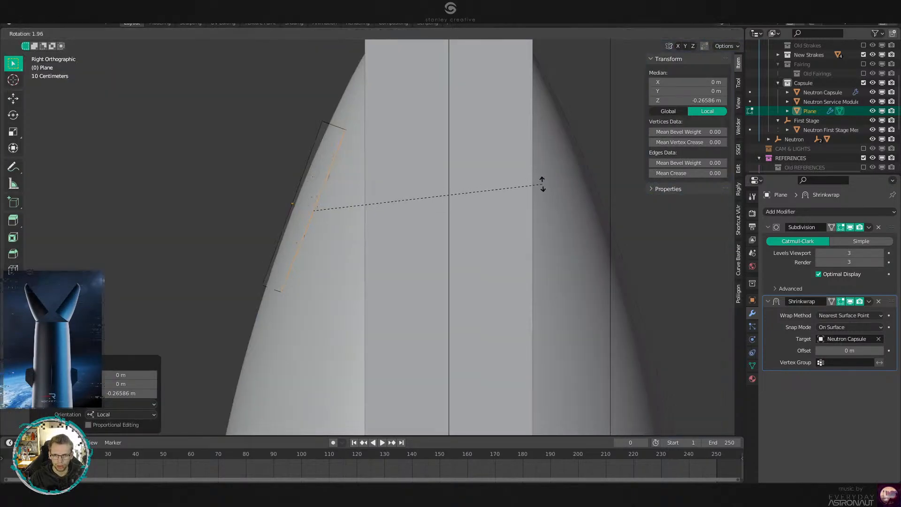
{"action": "left_click", "coordinate": [539, 182]}
{"action": "middle_click_drag", "start_coordinate": [539, 182], "coordinate": [484, 212]}
{"action": "key", "text": "g"}
{"action": "key", "text": "g"}
{"action": "left_click", "coordinate": [476, 175]}
Move the plane's whole mesh slightly outwards along its local Z axis.
{"action": "middle_click_drag", "start_coordinate": [475, 176], "coordinate": [451, 279]}
{"action": "key", "text": "a"}
{"action": "scroll", "coordinate": [451, 281], "scroll_direction": "up", "scroll_amount": 2}
{"action": "key", "text": "g"}
{"action": "key", "text": "z"}
{"action": "key", "text": "z"}
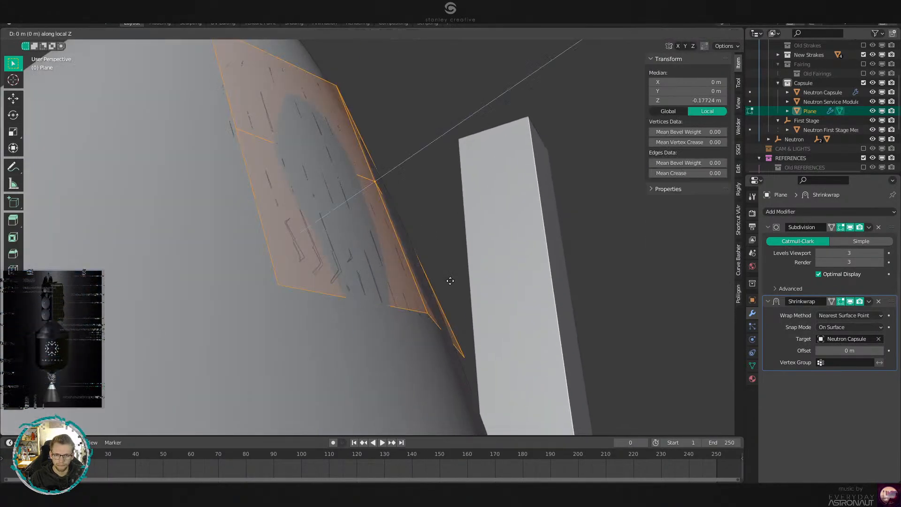
{"action": "left_click", "coordinate": [459, 274]}
{"action": "key", "text": "Tab"}
{"action": "middle_click_drag", "start_coordinate": [440, 266], "coordinate": [454, 277]}
{"action": "key", "text": "Tab"}
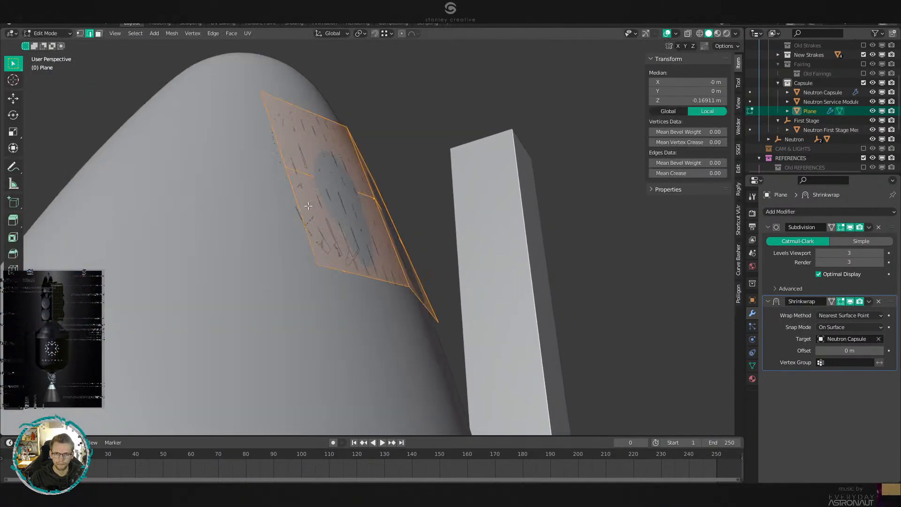
Push the plane's two middle side vertices slightly back along local Z towards the capsule's surface.
{"action": "key", "text": "1"}
{"action": "left_click", "coordinate": [348, 187]}
{"action": "middle_click_drag", "start_coordinate": [351, 190], "coordinate": [467, 234]}
{"action": "key", "text": "g"}
{"action": "key", "text": "z"}
{"action": "key", "text": "z"}
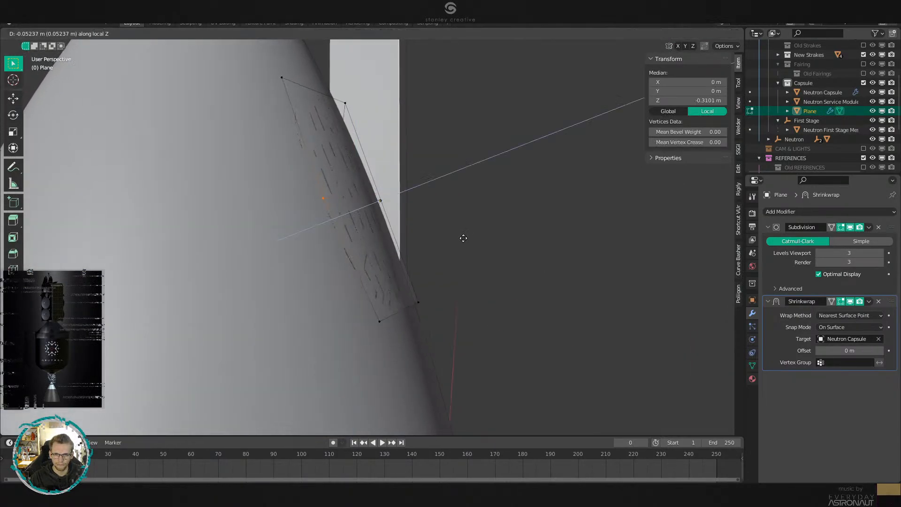
{"action": "left_click", "coordinate": [481, 236]}
Move the plane's two upper corner vertices back about 0.06 m along local Z to follow the capsule's curvature.
{"action": "middle_click_drag", "start_coordinate": [323, 95], "coordinate": [339, 132]}
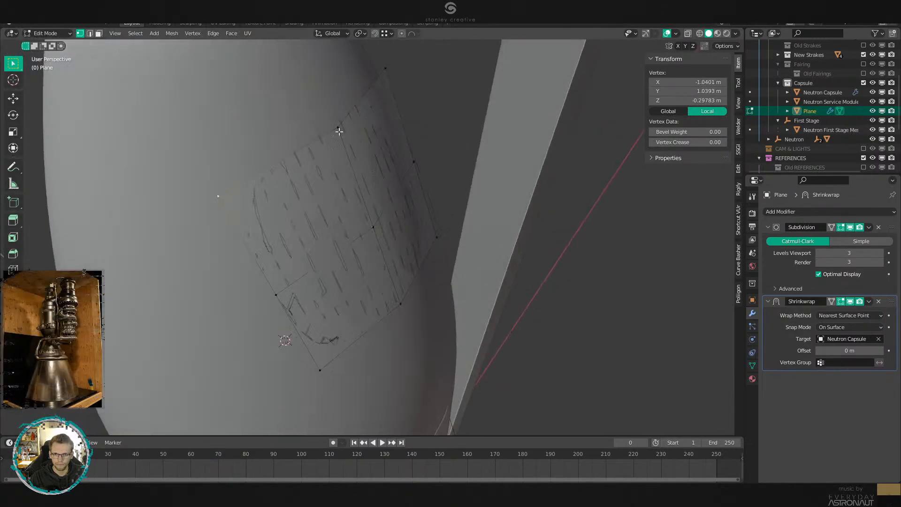
{"action": "left_click", "coordinate": [386, 68], "text": "shift"}
{"action": "middle_click_drag", "start_coordinate": [385, 68], "coordinate": [396, 175]}
{"action": "key", "text": "g"}
{"action": "key", "text": "z"}
{"action": "key", "text": "z"}
{"action": "left_click", "coordinate": [464, 144]}
Compare the plane with the reference window in front wireframe view and set a crease of 1 on its outer edges.
{"action": "key", "text": "Tab"}
{"action": "key", "text": "KP_1"}
{"action": "key", "text": "Tab"}
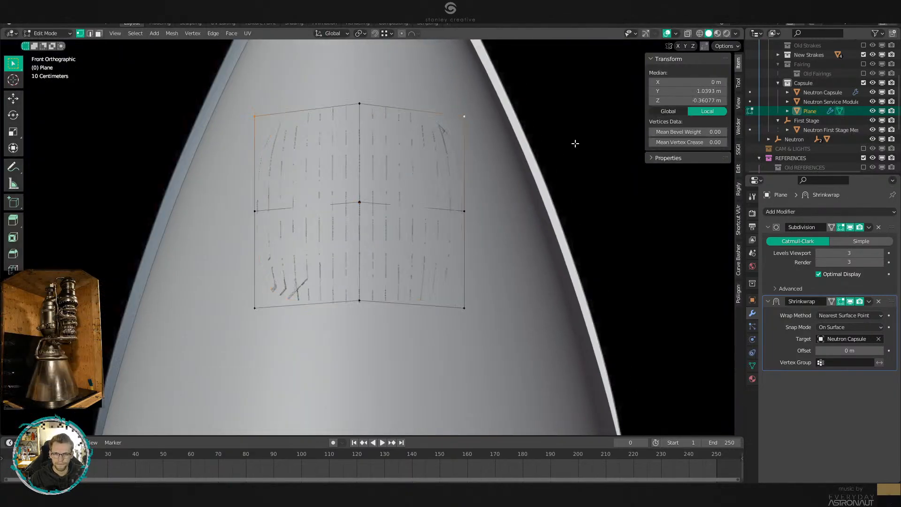
{"action": "key", "text": "shift+z"}
{"action": "key", "text": "Tab"}
{"action": "middle_click_drag", "start_coordinate": [496, 159], "coordinate": [506, 196], "text": "shift"}
{"action": "scroll", "coordinate": [506, 196], "scroll_direction": "up", "scroll_amount": 1}
{"action": "key", "text": "Tab"}
{"action": "scroll", "coordinate": [506, 197], "scroll_direction": "up", "scroll_amount": 1}
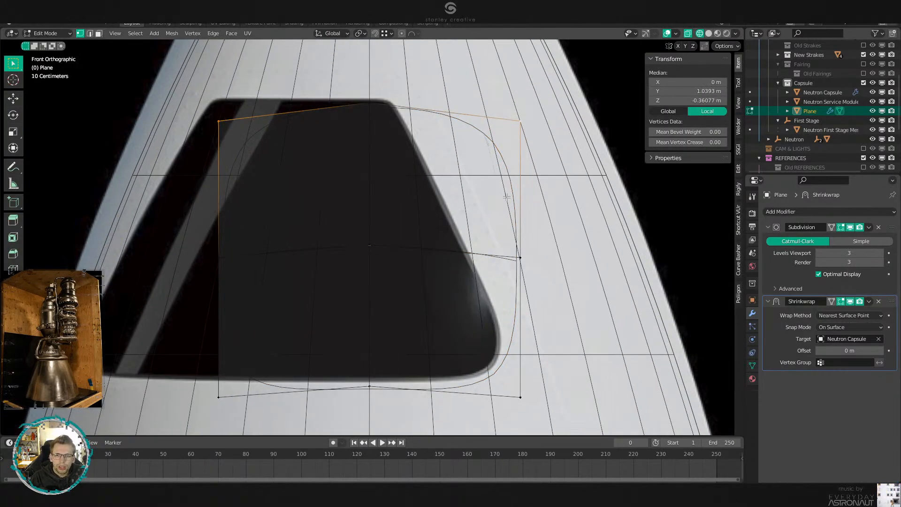
{"action": "key", "text": "2"}
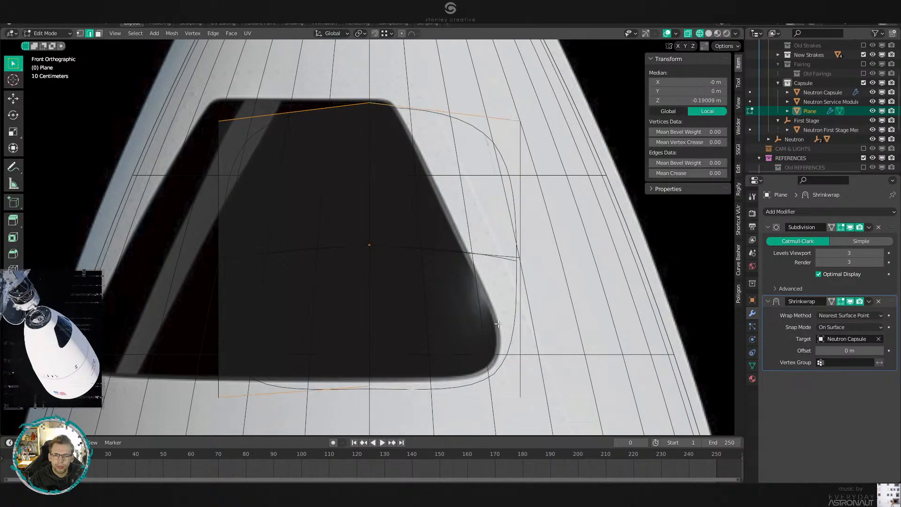
{"action": "key", "text": "shift+e"}
{"action": "type", "text": "1"}
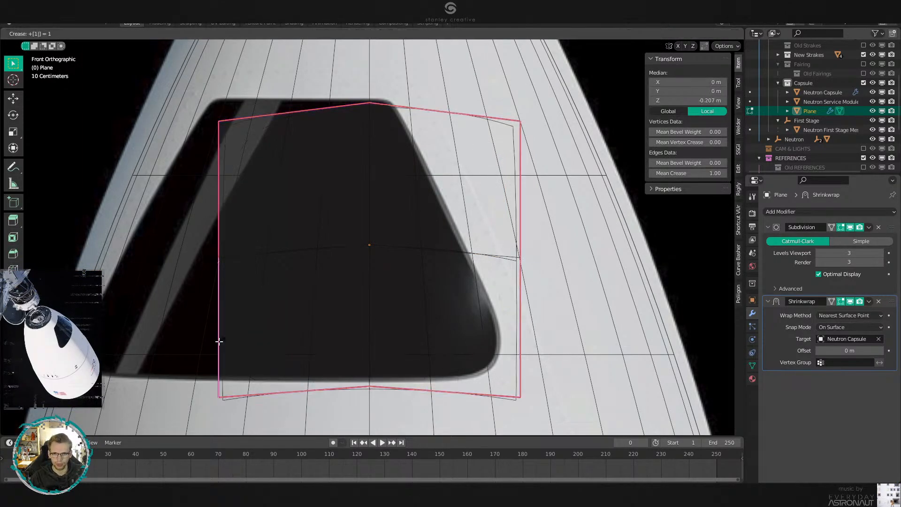
{"action": "left_click", "coordinate": [219, 341]}
Slide the plane's two upper corner vertices up to line up with the reference window's top edge.
{"action": "key", "text": "1"}
{"action": "left_click", "coordinate": [225, 127]}
{"action": "left_click", "coordinate": [509, 124], "text": "shift"}
{"action": "key", "text": "shift+v"}
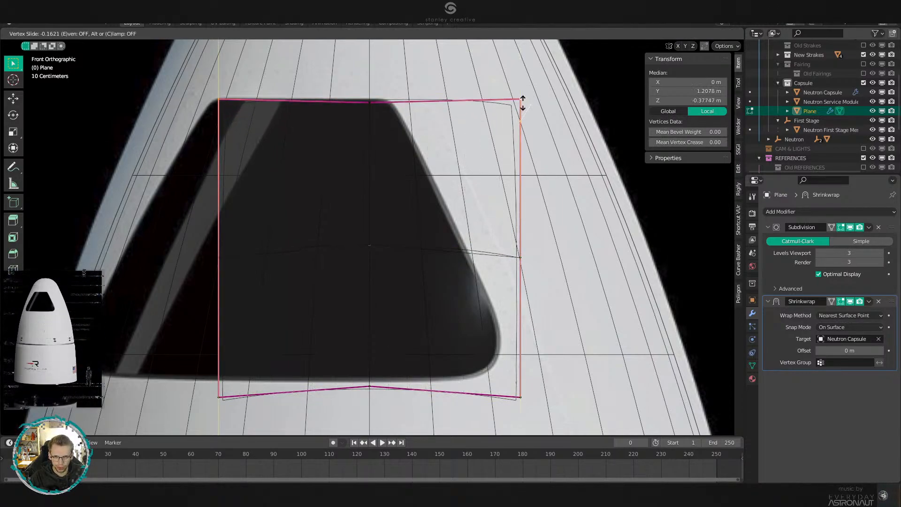
{"action": "left_click", "coordinate": [523, 105]}
{"action": "key", "text": "Tab"}
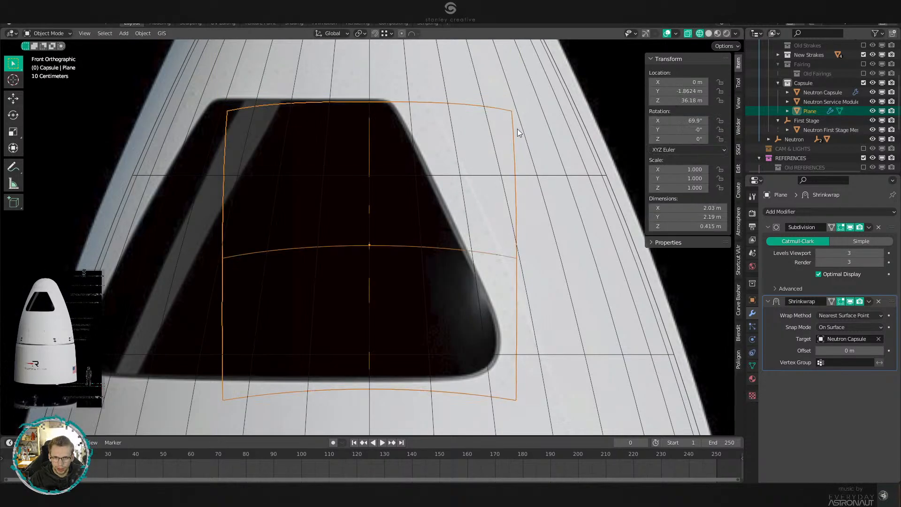
Scale the plane's middle horizontal row by about 1.19 and slide its side vertices slightly up along their edges.
{"action": "scroll", "coordinate": [515, 136], "scroll_direction": "down", "scroll_amount": 1}
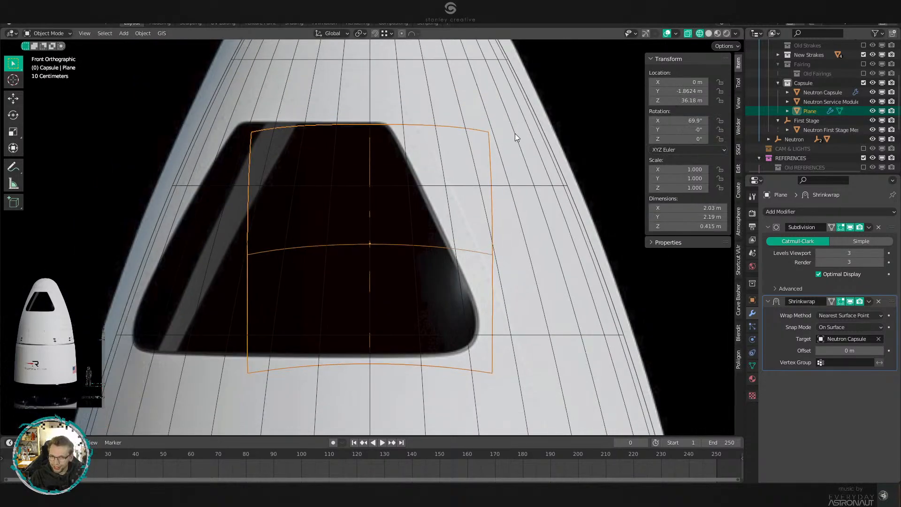
{"action": "key", "text": "Tab"}
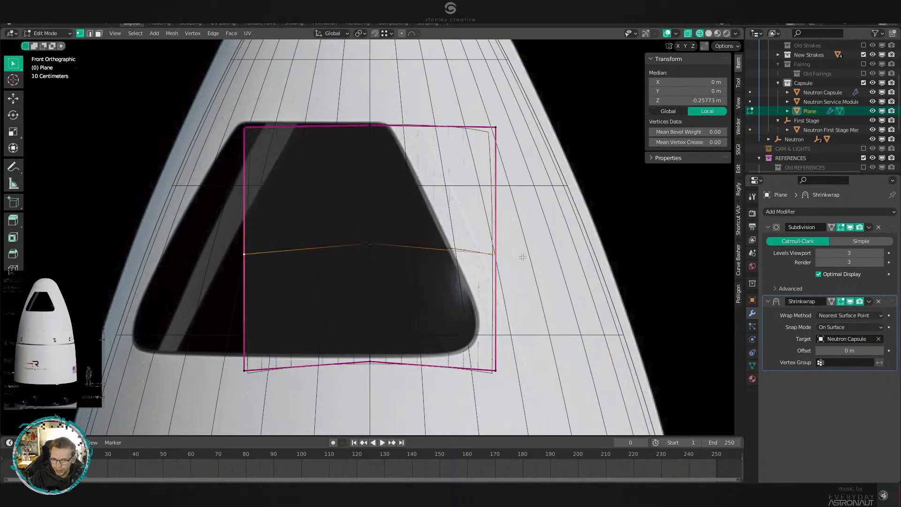
{"action": "key", "text": "s"}
{"action": "left_click", "coordinate": [550, 256]}
{"action": "key", "text": "g"}
{"action": "key", "text": "g"}
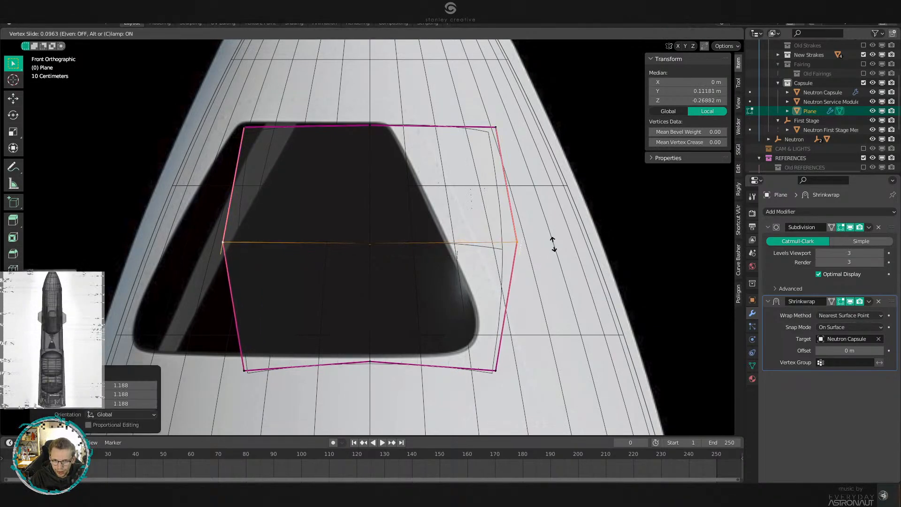
{"action": "left_click", "coordinate": [554, 248]}
{"action": "left_click", "coordinate": [553, 248]}
Slide the plane's lower corners up to the reference window's bottom edge and widen them along X into a trapezoid.
{"action": "left_click", "coordinate": [272, 365]}
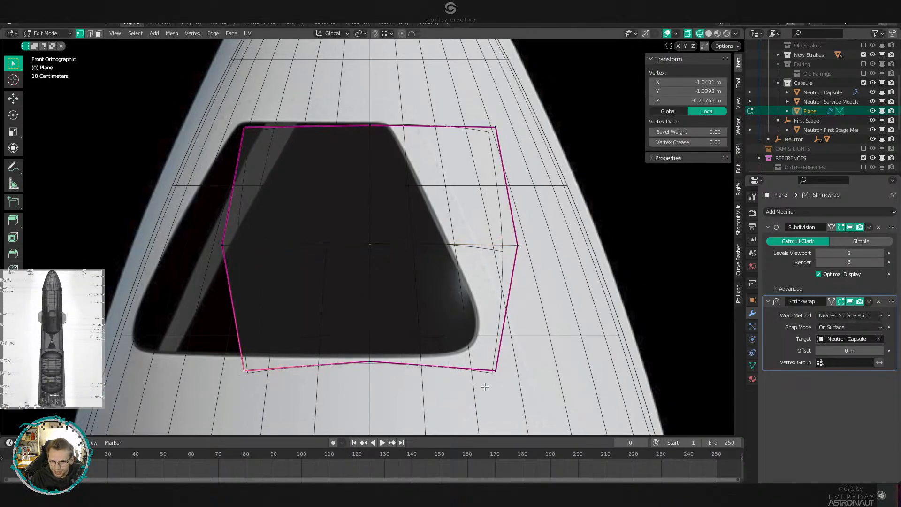
{"action": "left_click", "coordinate": [497, 377], "text": "shift"}
{"action": "key", "text": "g"}
{"action": "key", "text": "g"}
{"action": "right_click", "coordinate": [503, 370]}
{"action": "key", "text": "g"}
{"action": "key", "text": "g"}
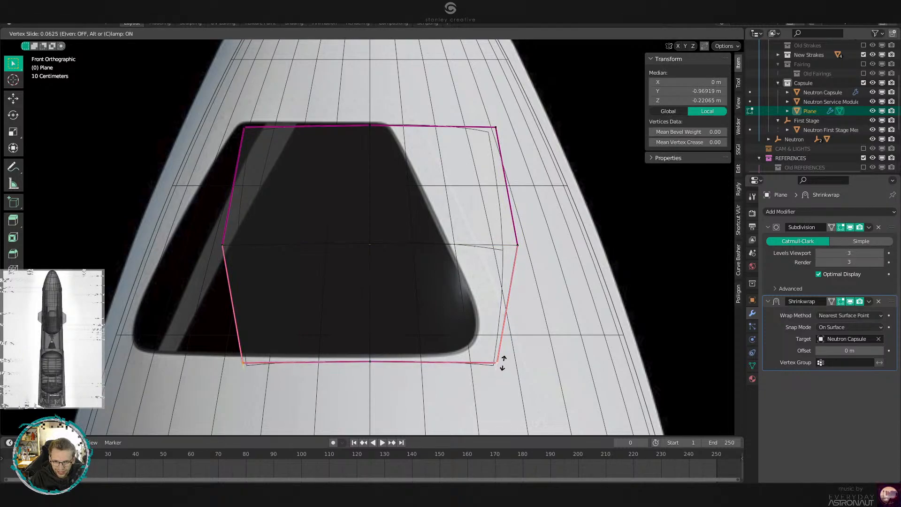
{"action": "left_click", "coordinate": [502, 360]}
{"action": "key", "text": "s"}
{"action": "key", "text": "x"}
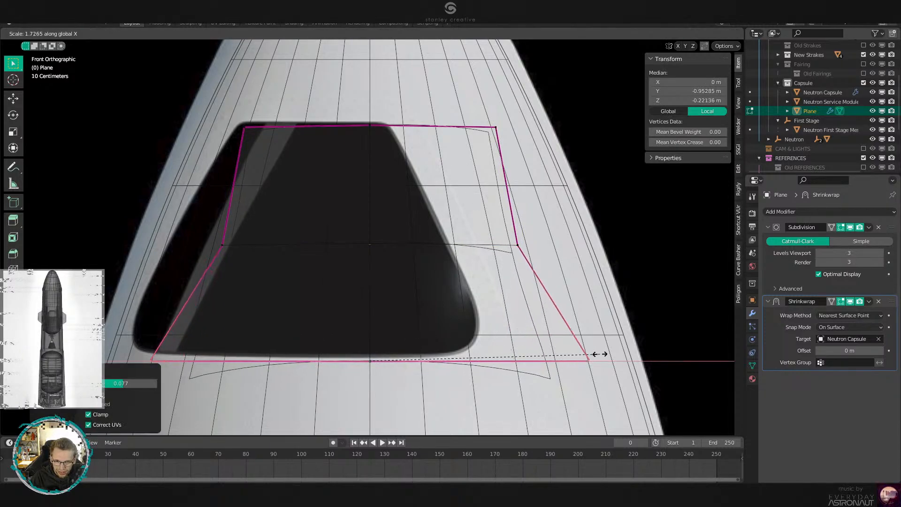
{"action": "left_click", "coordinate": [602, 342]}
Dissolve the plane's horizontal middle edge loop so that its sides run straight.
{"action": "key", "text": "2"}
{"action": "left_click", "coordinate": [458, 248], "text": "alt"}
{"action": "key", "text": "x"}
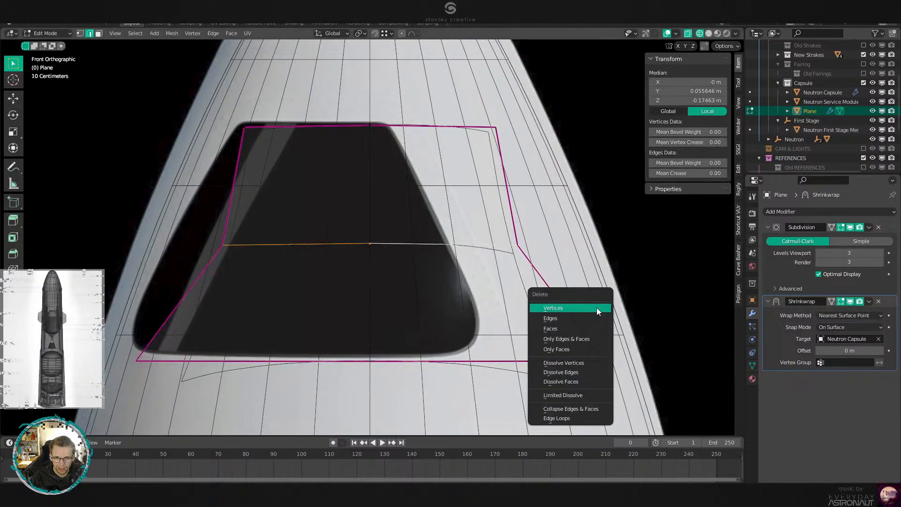
{"action": "left_click", "coordinate": [595, 363]}
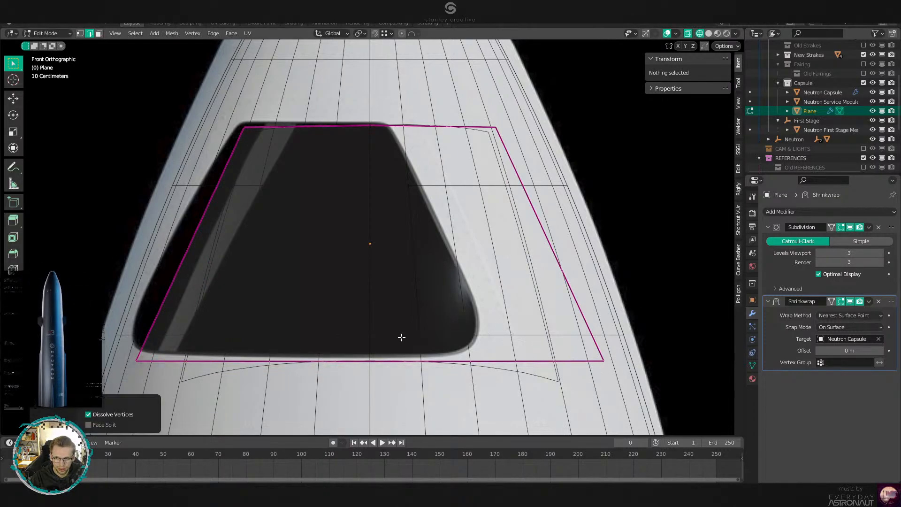
{"action": "key", "text": "1"}
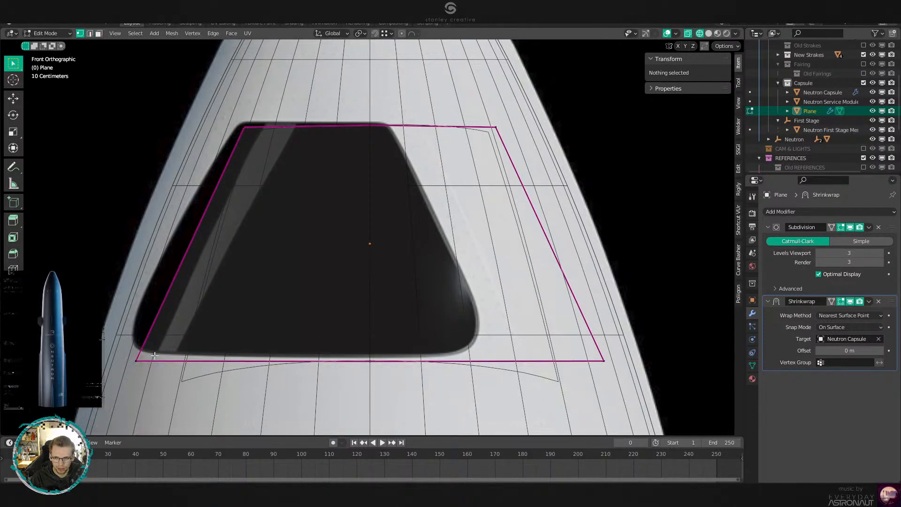
{"action": "left_click", "coordinate": [324, 362], "text": "alt"}
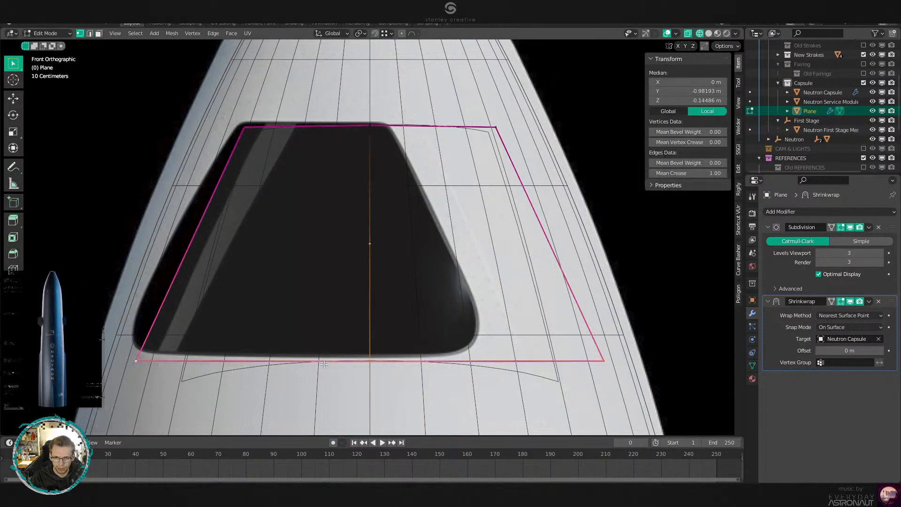
{"action": "left_click", "coordinate": [578, 365], "text": "alt"}
Examine how the shrinkwrapped plane sits on the capsule in solid shading and against the reference window in front view.
{"action": "key", "text": "Tab"}
{"action": "mouse_move", "coordinate": [578, 353]}
{"action": "middle_mouse_down"}
{"action": "mouse_move", "coordinate": [518, 306]}
{"action": "mouse_move", "coordinate": [466, 294]}
{"action": "middle_mouse_up"}
{"action": "key", "text": "z"}
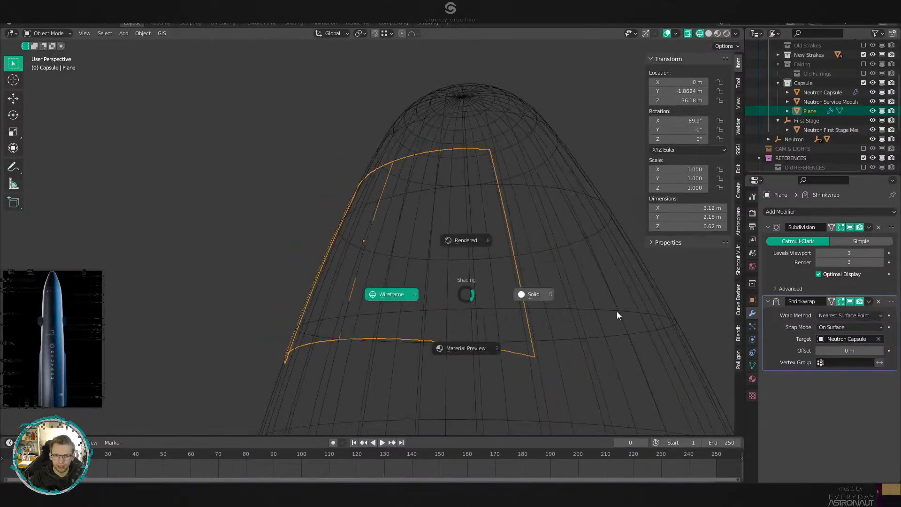
{"action": "left_click", "coordinate": [616, 311]}
{"action": "mouse_move", "coordinate": [616, 312]}
{"action": "middle_mouse_down"}
{"action": "mouse_move", "coordinate": [520, 331]}
{"action": "mouse_move", "coordinate": [590, 351]}
{"action": "mouse_move", "coordinate": [598, 335]}
{"action": "middle_mouse_up"}
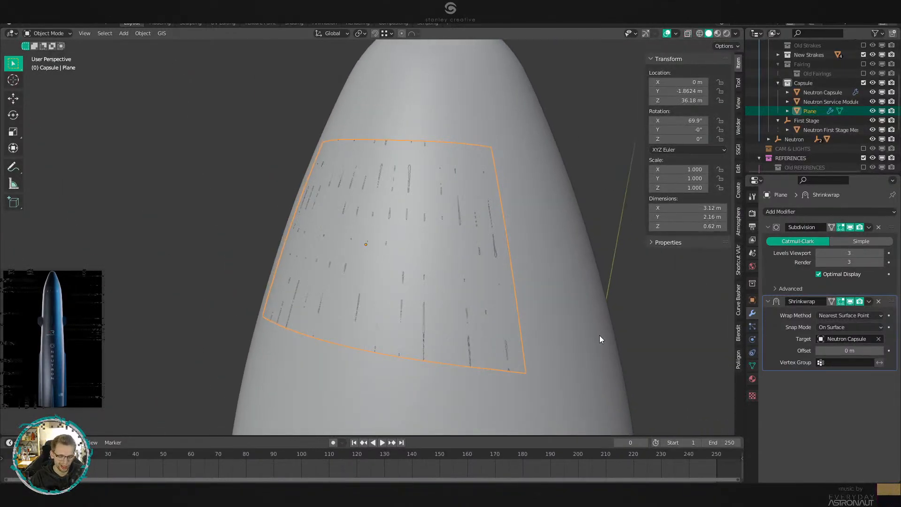
{"action": "key", "text": "KP_1"}
{"action": "key", "text": "z"}
{"action": "left_click", "coordinate": [277, 333]}
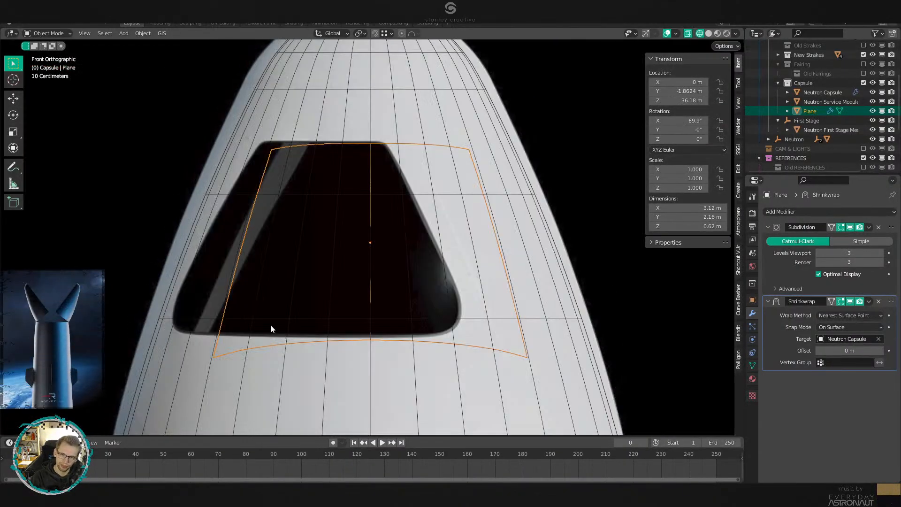
Remove the plane's Subdivision and Shrinkwrap modifiers, then delete the plane and show the front view in wireframe.
{"action": "key", "text": "z"}
{"action": "left_click", "coordinate": [378, 316]}
{"action": "key", "text": "ctrl+x"}
{"action": "key", "text": "ctrl+x"}
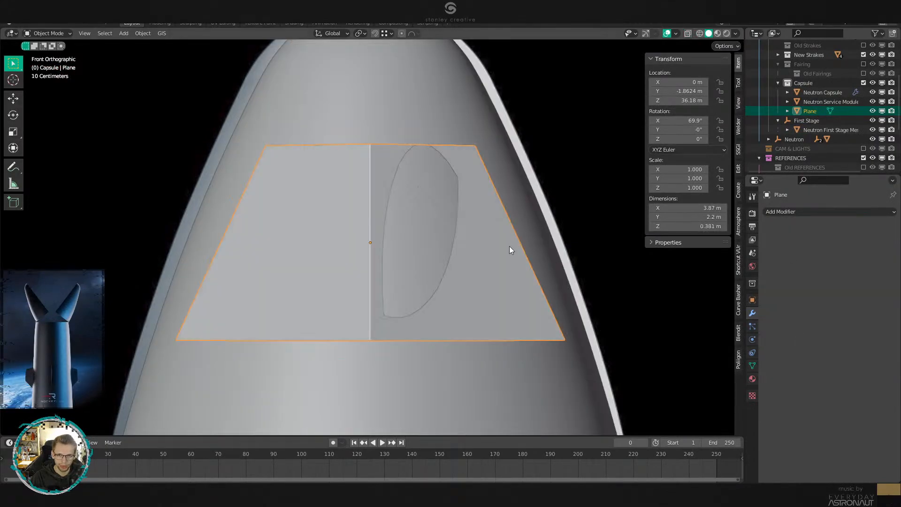
{"action": "key", "text": "Delete"}
{"action": "key", "text": "z"}
{"action": "left_click", "coordinate": [232, 261]}
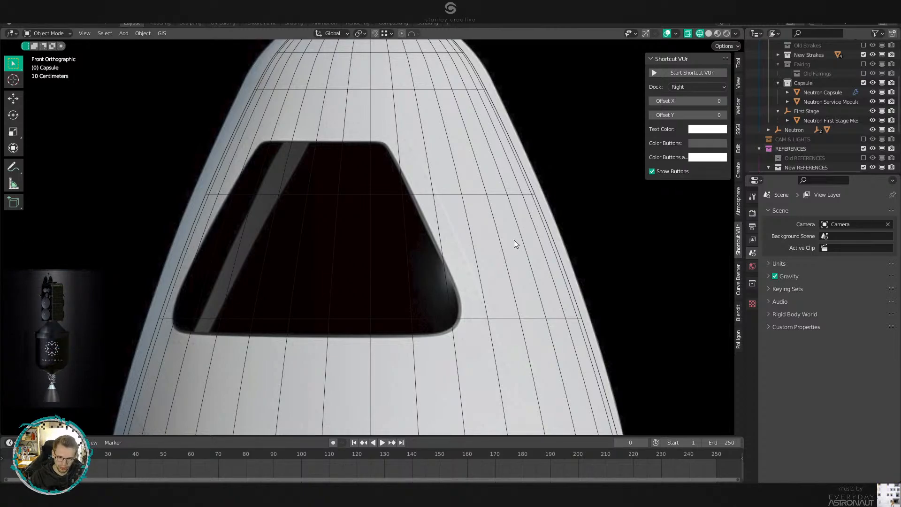
Add a cube to the Capsule collection and raise it about 4.23 m along Z to the reference window.
{"action": "left_click", "coordinate": [804, 83]}
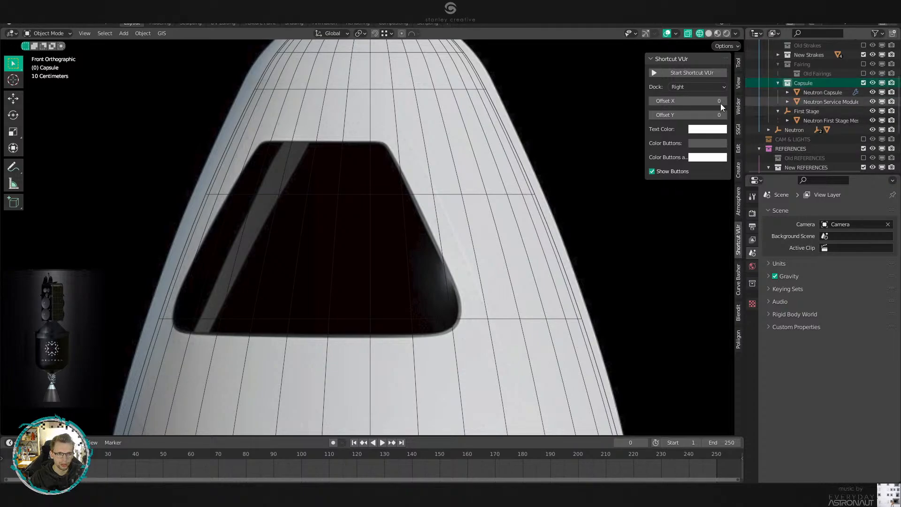
{"action": "middle_click_drag", "start_coordinate": [519, 144], "coordinate": [461, 154], "text": "shift"}
{"action": "scroll", "coordinate": [563, 166], "scroll_direction": "up", "scroll_amount": 1}
{"action": "key", "text": "shift+a"}
{"action": "mouse_move", "coordinate": [460, 154]}
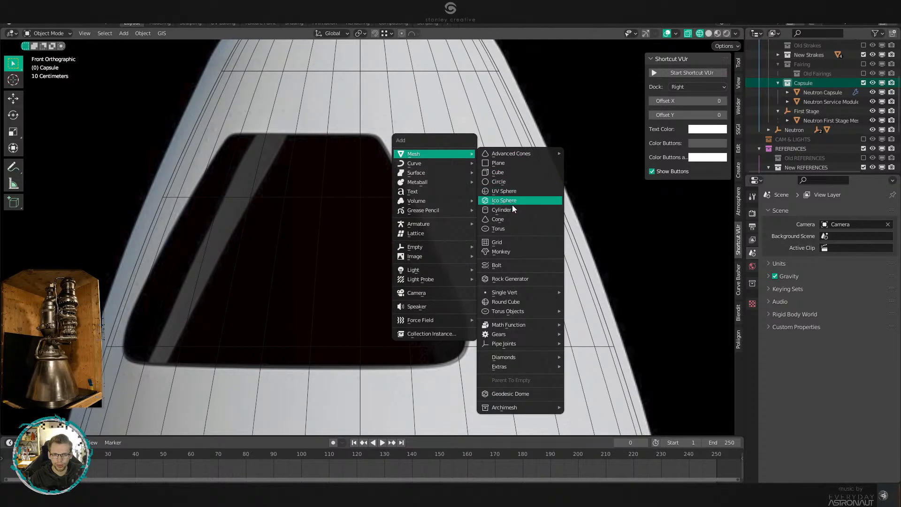
{"action": "left_click", "coordinate": [511, 172]}
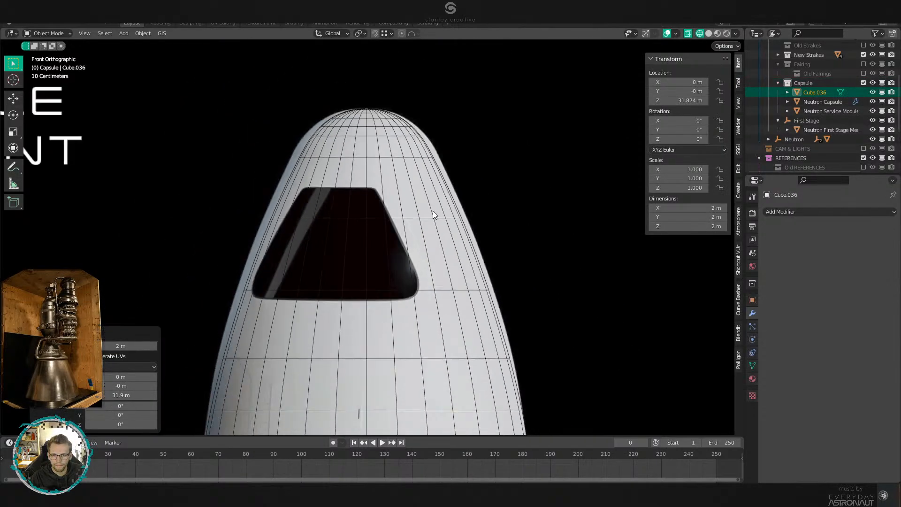
{"action": "key", "text": "g"}
{"action": "key", "text": "z"}
{"action": "left_click", "coordinate": [433, 258]}
{"action": "key", "text": "KP_Decimal"}
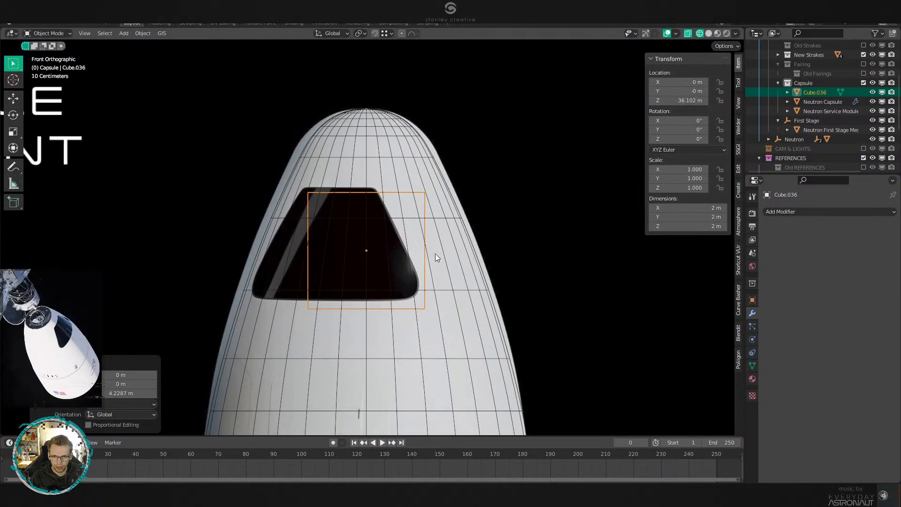
Scale the cube's mesh to about 1.93 m to match the window's height and shift it about 0.47 m along negative X.
{"action": "key", "text": "Tab"}
{"action": "key", "text": "s"}
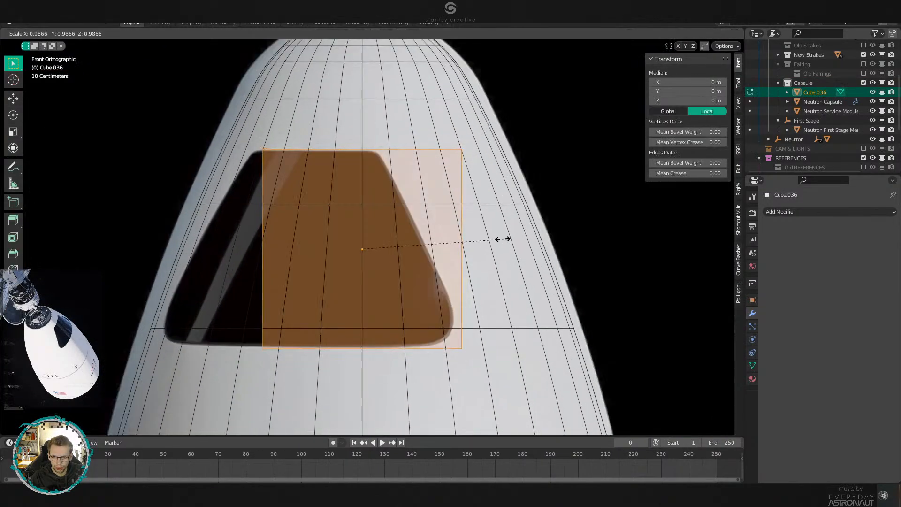
{"action": "left_click", "coordinate": [466, 237]}
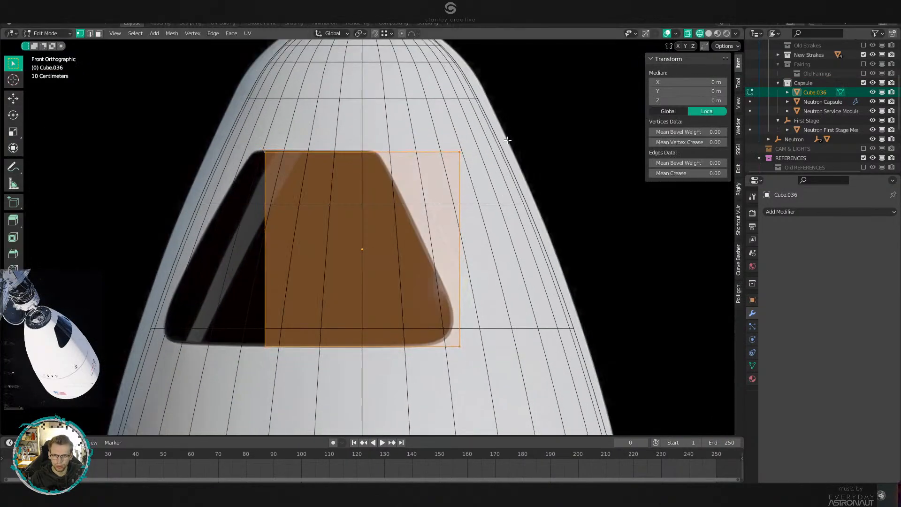
{"action": "key", "text": "Tab"}
{"action": "key", "text": "g"}
{"action": "key", "text": "x"}
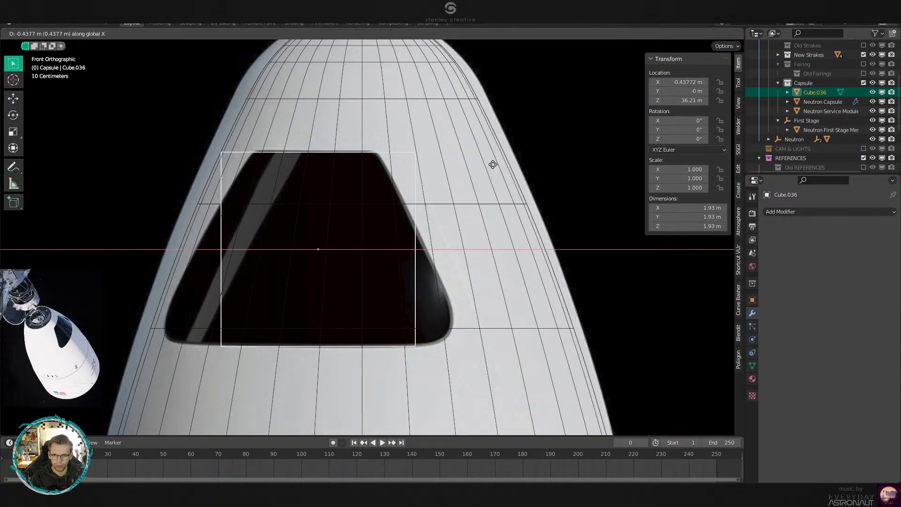
{"action": "left_click", "coordinate": [490, 168]}
Narrow the cube's top along X to the window's top edge and scale its bottom along X by about 1.75.
{"action": "key", "text": "Tab"}
{"action": "left_click_drag", "start_coordinate": [474, 123], "coordinate": [169, 176]}
{"action": "key", "text": "s"}
{"action": "key", "text": "x"}
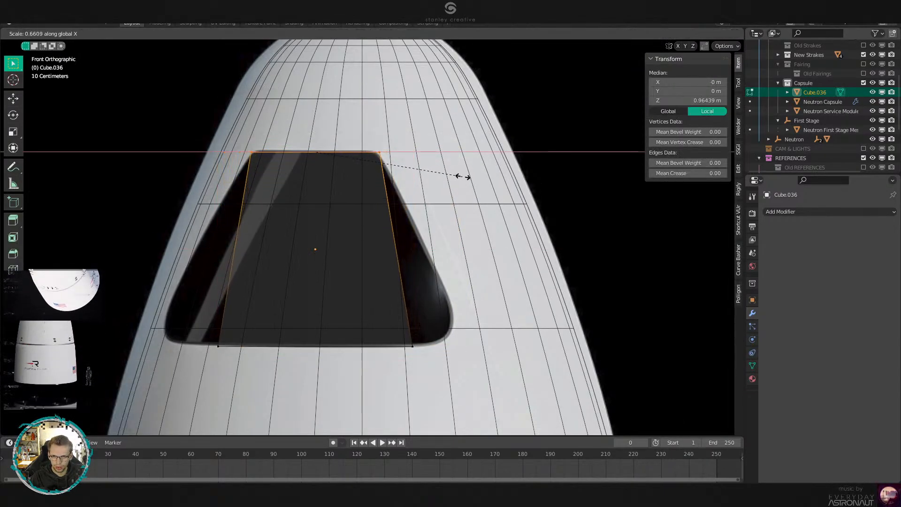
{"action": "left_click", "coordinate": [473, 179]}
{"action": "left_click_drag", "start_coordinate": [182, 293], "coordinate": [452, 347]}
{"action": "key", "text": "s"}
{"action": "key", "text": "x"}
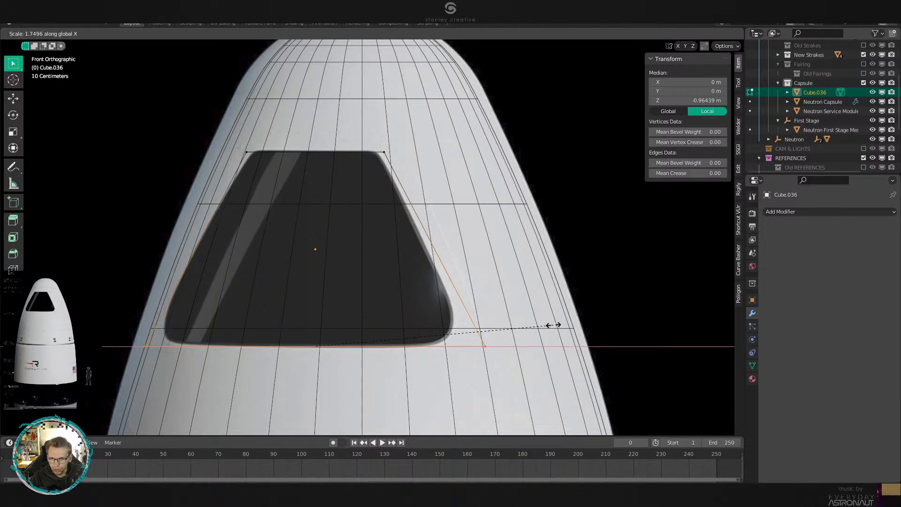
{"action": "left_click", "coordinate": [552, 325]}
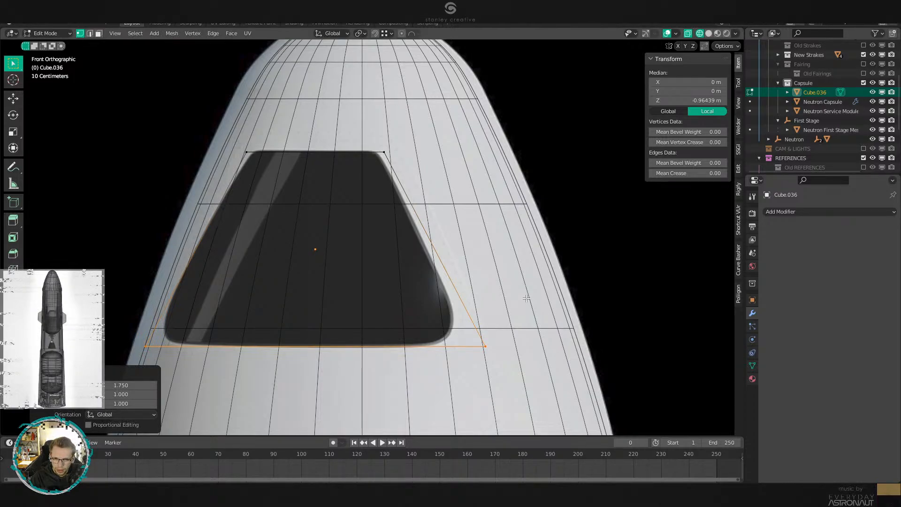
Add a level 4 Subdivision modifier to the cube and set a crease of 1 on its front and back faces' edges.
{"action": "key", "text": "Tab"}
{"action": "key", "text": "ctrl+4"}
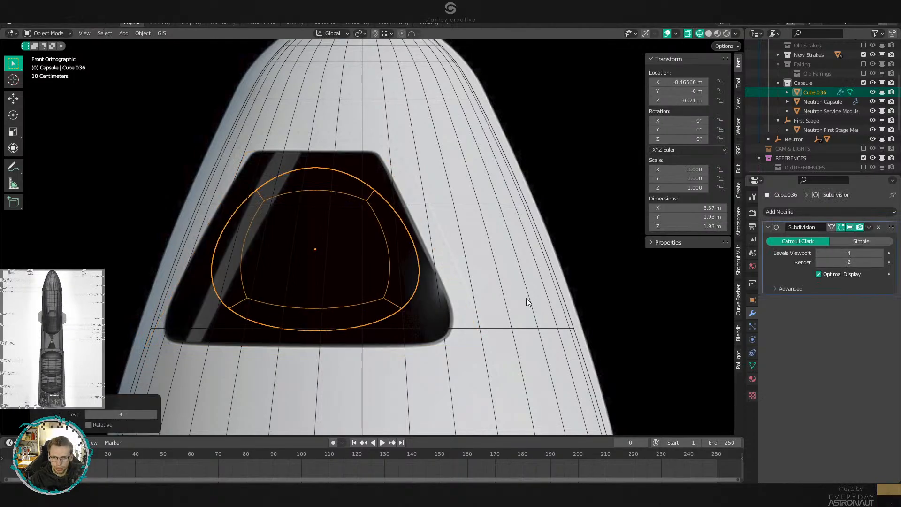
{"action": "key", "text": "Tab"}
{"action": "middle_click_drag", "start_coordinate": [561, 244], "coordinate": [442, 228]}
{"action": "left_click", "coordinate": [374, 236]}
{"action": "left_click", "coordinate": [504, 215], "text": "shift"}
{"action": "key", "text": "shift+e"}
{"action": "type", "text": "1"}
{"action": "key", "text": "Return"}
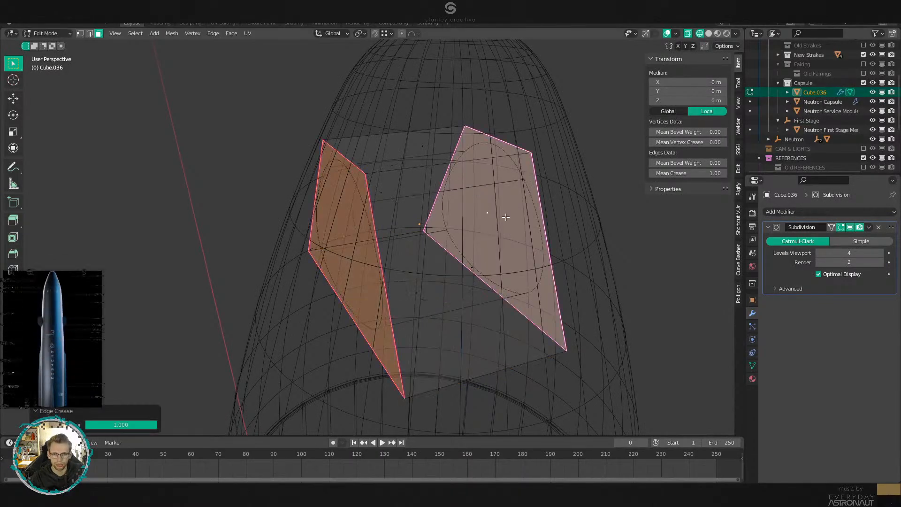
Scale the window cube's mesh along Y to a depth of about 0.69 m.
{"action": "key", "text": "Tab"}
{"action": "key", "text": "Tab"}
{"action": "key", "text": "s"}
{"action": "key", "text": "y"}
{"action": "left_click", "coordinate": [489, 216]}
{"action": "key", "text": "Tab"}
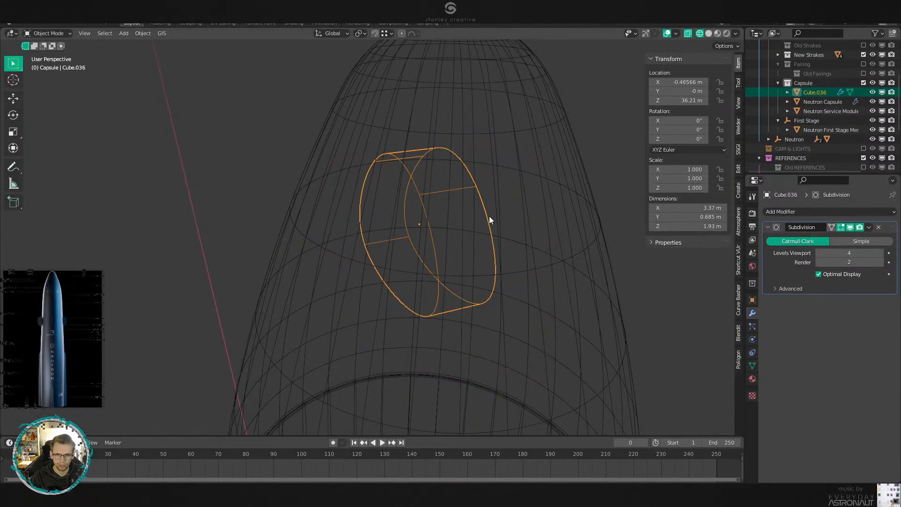
Move the window cube to about -1.57 m on Y and scale its mesh to a depth of about 1.48 m.
{"action": "key", "text": "g"}
{"action": "key", "text": "y"}
{"action": "left_click", "coordinate": [393, 233]}
{"action": "key", "text": "Tab"}
{"action": "key", "text": "s"}
{"action": "key", "text": "y"}
{"action": "left_click", "coordinate": [452, 215]}
{"action": "key", "text": "Tab"}
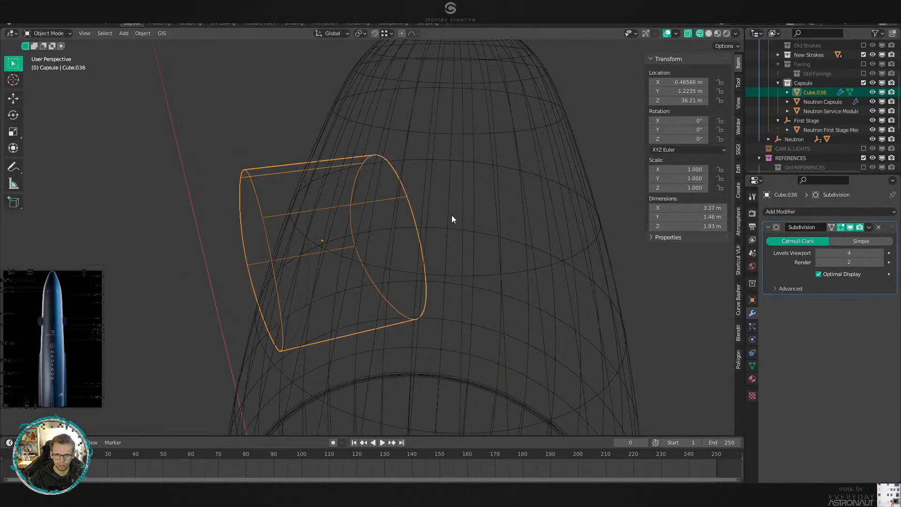
{"action": "middle_click_drag", "start_coordinate": [451, 215], "coordinate": [455, 189]}
{"action": "key", "text": "g"}
{"action": "key", "text": "y"}
{"action": "left_click", "coordinate": [399, 220]}
Cut a vertical loop through the cube's centre and bevel it by about 0.42 m with two segments.
{"action": "key", "text": "KP_1"}
{"action": "key", "text": "Tab"}
{"action": "scroll", "coordinate": [361, 220], "scroll_direction": "up", "scroll_amount": 1}
{"action": "left_click", "coordinate": [414, 146]}
{"action": "right_click", "coordinate": [405, 161]}
{"action": "key", "text": "ctrl+b"}
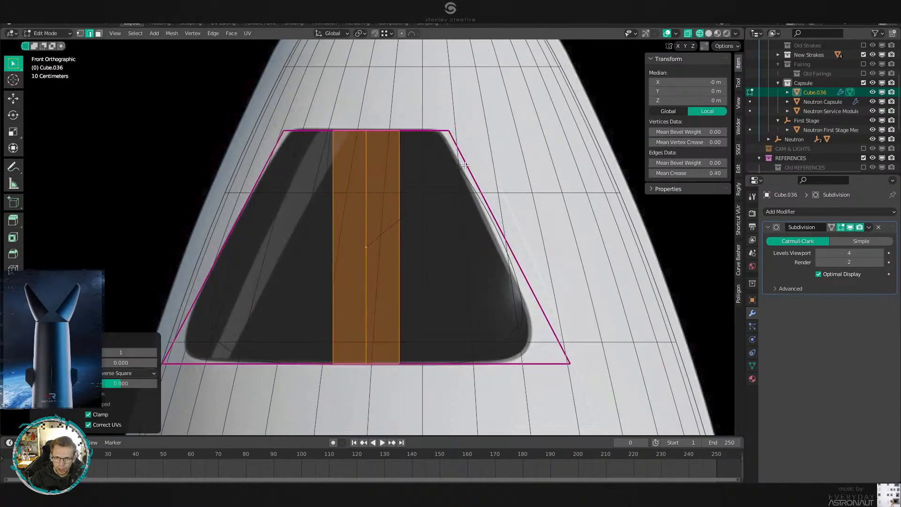
{"action": "left_click", "coordinate": [487, 161]}
Add a horizontal loop cut and slide it toward the cube's top edge, to about 0.74 m on local Z.
{"action": "key", "text": "ctrl+r"}
{"action": "left_click", "coordinate": [483, 164]}
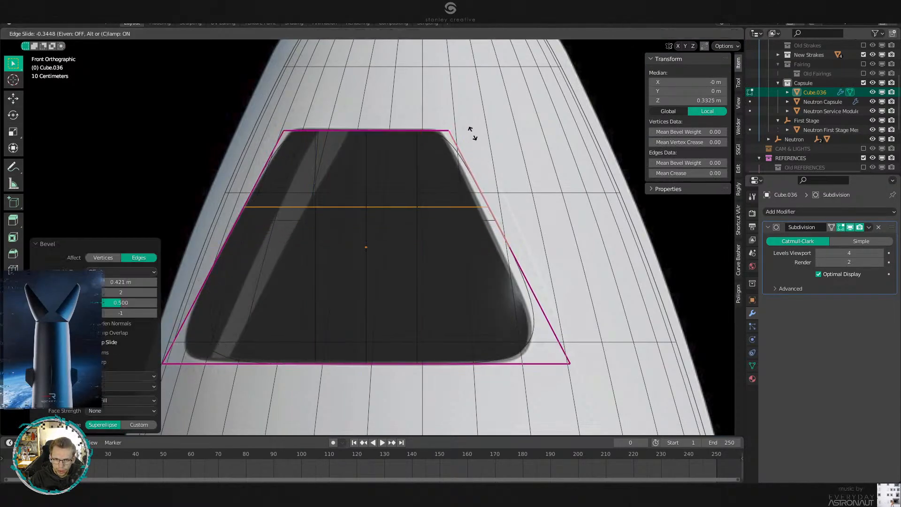
{"action": "left_click", "coordinate": [470, 120]}
{"action": "scroll", "coordinate": [466, 111], "scroll_direction": "up", "scroll_amount": 4}
{"action": "middle_click_drag", "start_coordinate": [467, 111], "coordinate": [462, 178], "text": "shift"}
{"action": "key", "text": "g"}
{"action": "key", "text": "g"}
{"action": "left_click", "coordinate": [488, 87]}
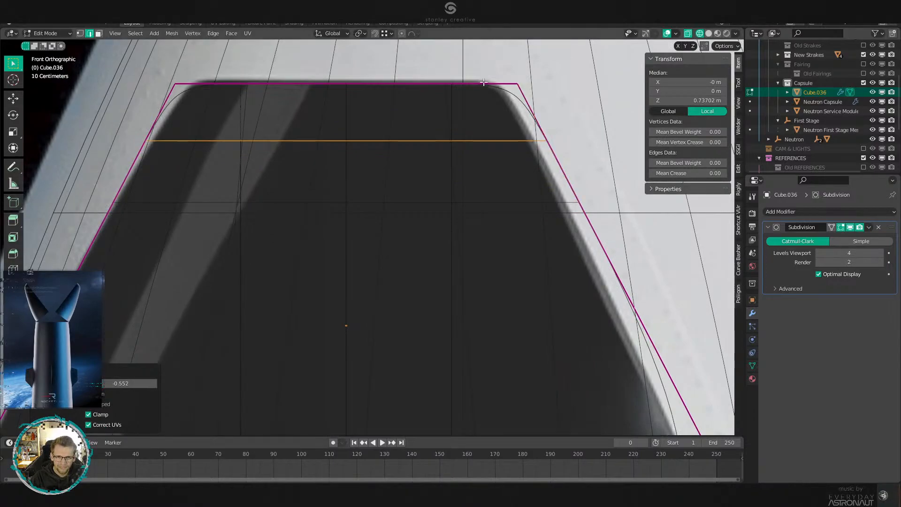
Add a second horizontal loop cut in the cube's lower part, at about -0.34 m on local Z.
{"action": "scroll", "coordinate": [511, 188], "scroll_direction": "down", "scroll_amount": 4}
{"action": "middle_click_drag", "start_coordinate": [536, 255], "coordinate": [505, 183], "text": "shift"}
{"action": "scroll", "coordinate": [504, 182], "scroll_direction": "up", "scroll_amount": 2}
{"action": "key", "text": "ctrl+r"}
{"action": "left_click", "coordinate": [499, 180]}
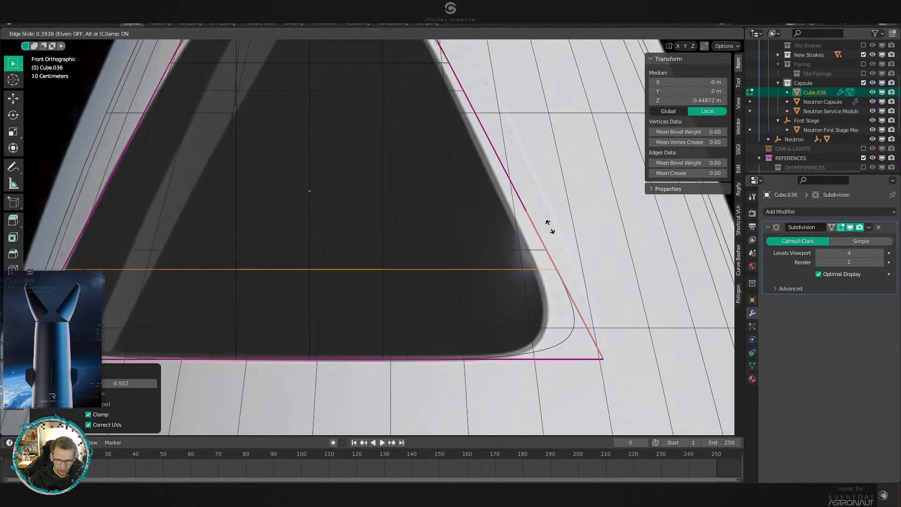
{"action": "left_click", "coordinate": [534, 207]}
{"action": "key", "text": "Tab"}
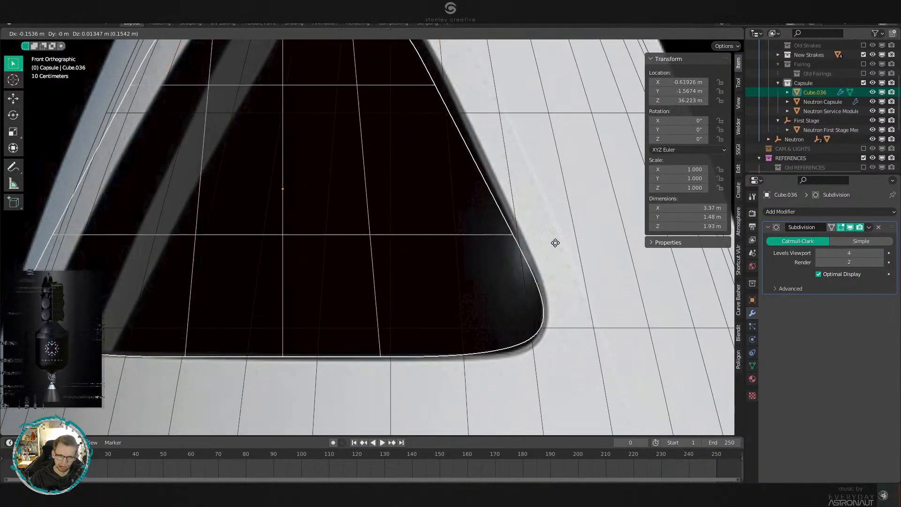
{"action": "key", "text": "Tab"}
{"action": "key", "text": "1"}
{"action": "left_click", "coordinate": [392, 360]}
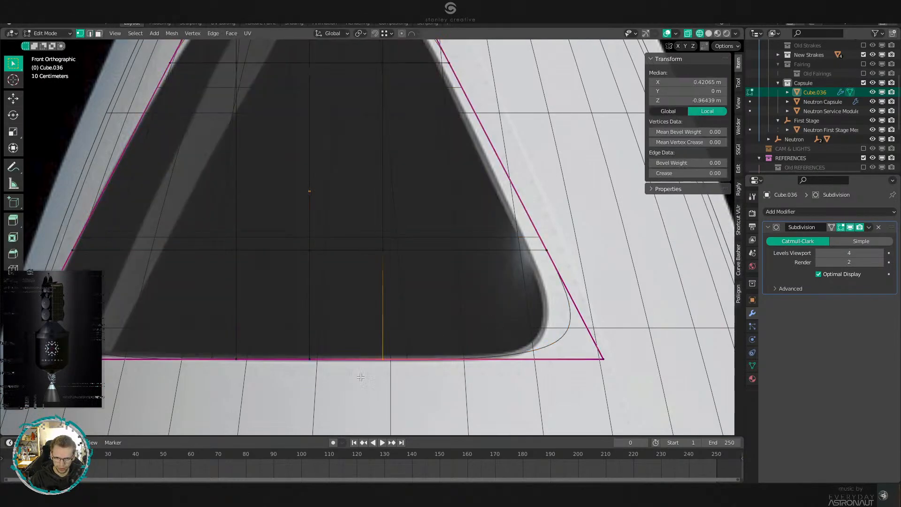
{"action": "left_click_drag", "start_coordinate": [213, 380], "coordinate": [438, 323]}
{"action": "key", "text": "s"}
{"action": "key", "text": "x"}
{"action": "key", "text": "Escape"}
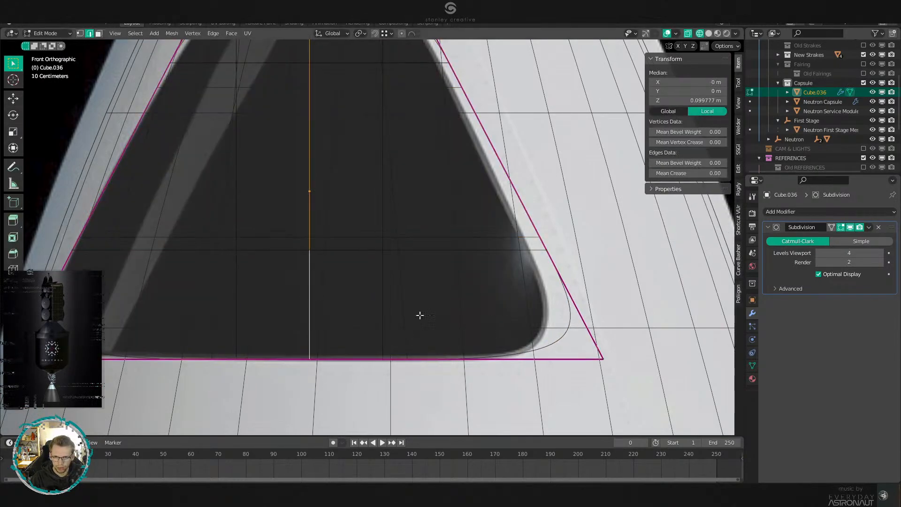
Dissolve the central vertical edge loop and scale the bottom vertices of the two remaining vertical loops along X by about 2.5.
{"action": "key", "text": "x"}
{"action": "left_click", "coordinate": [447, 319]}
{"action": "key", "text": "1"}
{"action": "scroll", "coordinate": [456, 263], "scroll_direction": "down", "scroll_amount": 2}
{"action": "left_click_drag", "start_coordinate": [451, 302], "coordinate": [235, 337]}
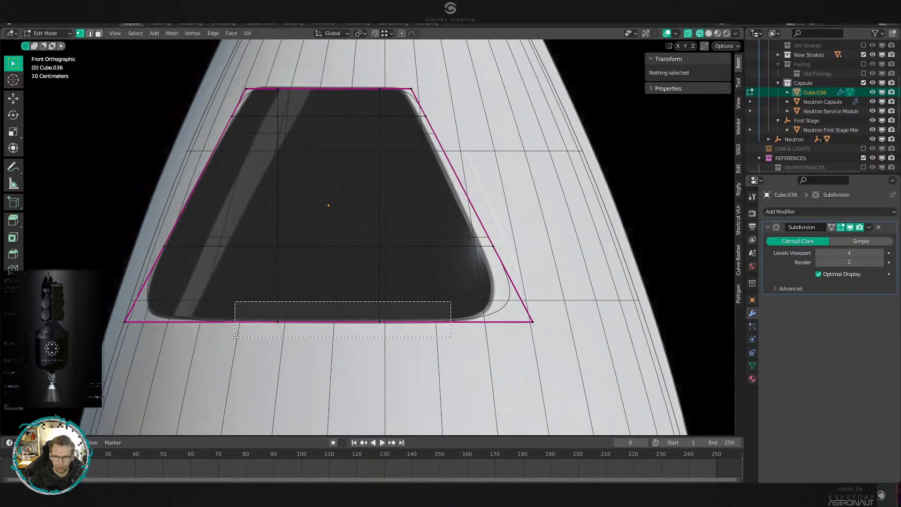
{"action": "scroll", "coordinate": [416, 302], "scroll_direction": "up", "scroll_amount": 2}
{"action": "key", "text": "s"}
{"action": "key", "text": "x"}
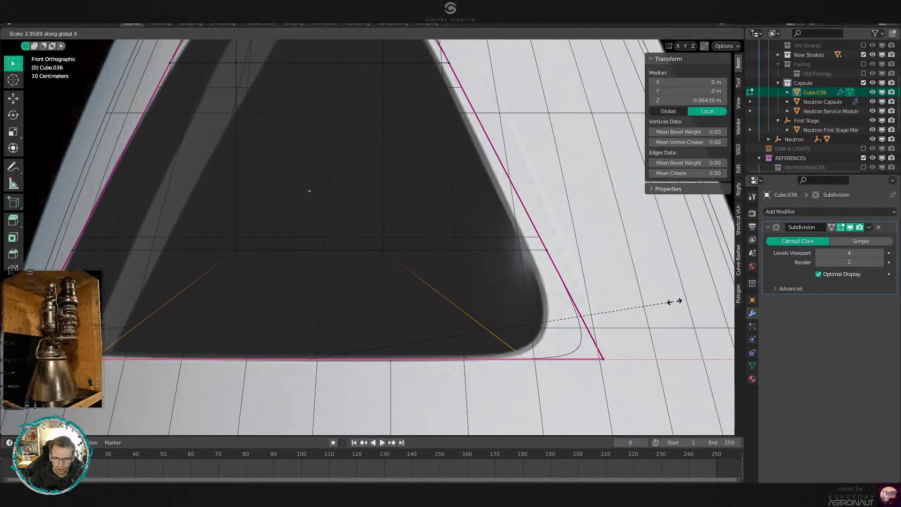
{"action": "left_click", "coordinate": [589, 243]}
Slide the lower horizontal loop's outer vertices up the slanted sides to about 0.08 m on local Z.
{"action": "key", "text": "ctrl+r"}
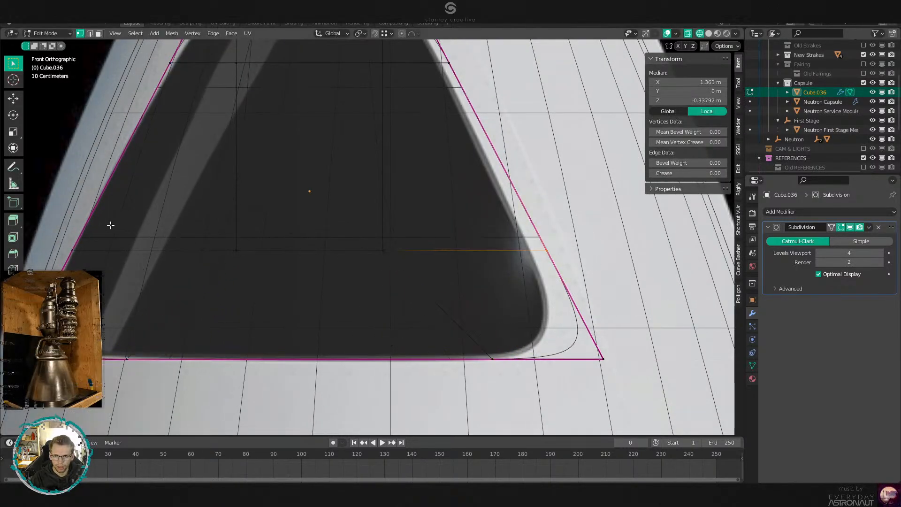
{"action": "left_click", "coordinate": [457, 277]}
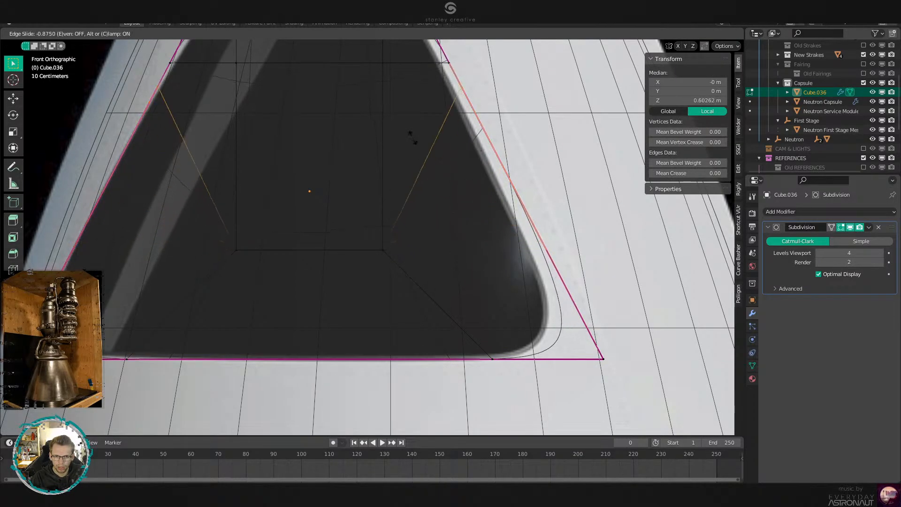
{"action": "left_click", "coordinate": [463, 201]}
{"action": "scroll", "coordinate": [521, 243], "scroll_direction": "down", "scroll_amount": 2}
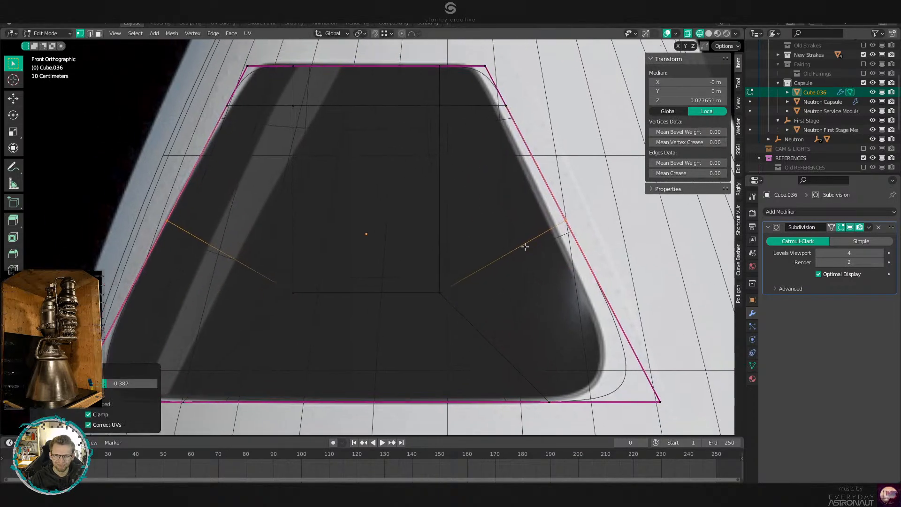
{"action": "key", "text": "Tab"}
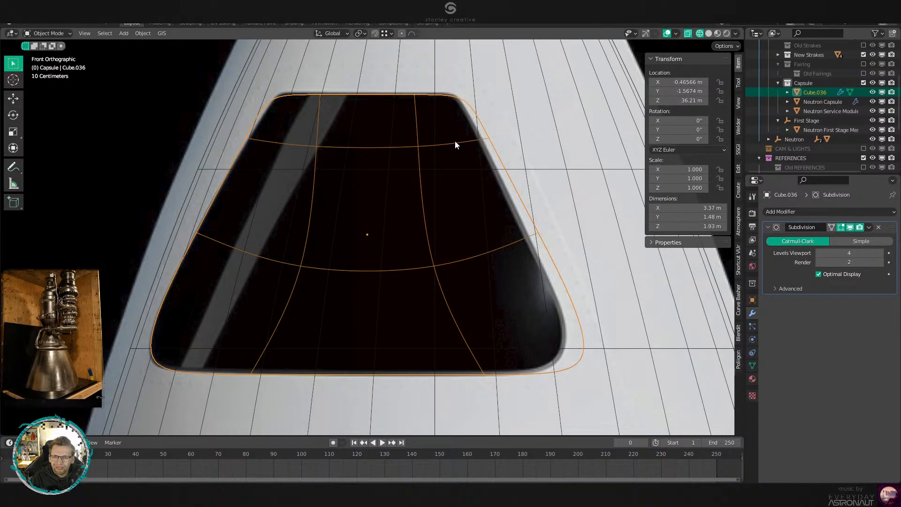
Slide the upper horizontal loop closer to the cube's top edge, to about 0.81 m on local Z.
{"action": "key", "text": "Tab"}
{"action": "scroll", "coordinate": [446, 188], "scroll_direction": "up", "scroll_amount": 2}
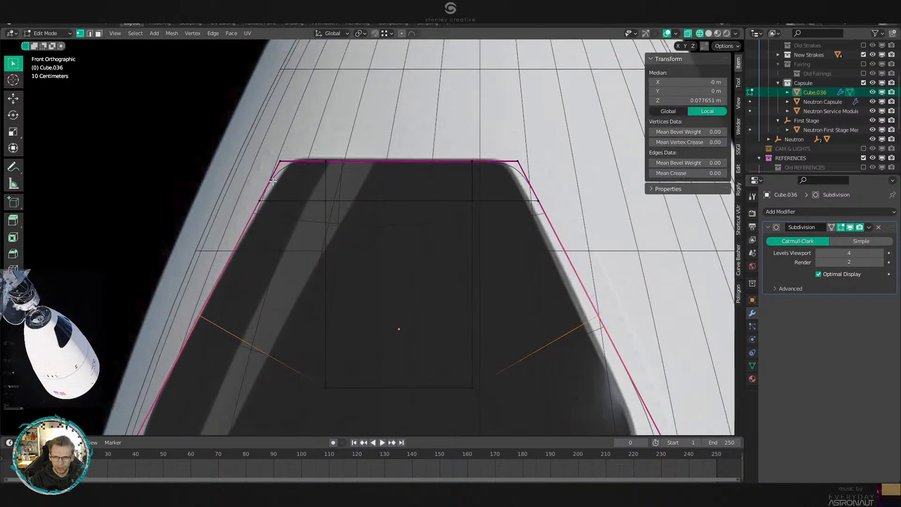
{"action": "key", "text": "ctrl+r"}
{"action": "left_click", "coordinate": [424, 197]}
{"action": "left_click", "coordinate": [440, 146]}
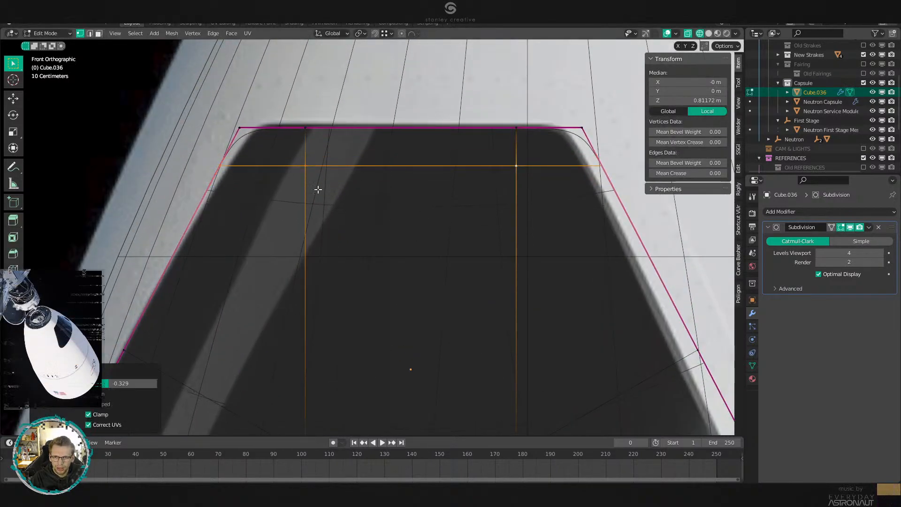
Select the two vertical edge loops without their bottom vertices and spread them apart along X.
{"action": "left_click", "coordinate": [317, 189], "text": "alt"}
{"action": "left_click", "coordinate": [516, 221], "text": "alt+shift"}
{"action": "scroll", "coordinate": [541, 234], "scroll_direction": "down", "scroll_amount": 3}
{"action": "scroll", "coordinate": [494, 206], "scroll_direction": "up", "scroll_amount": 1}
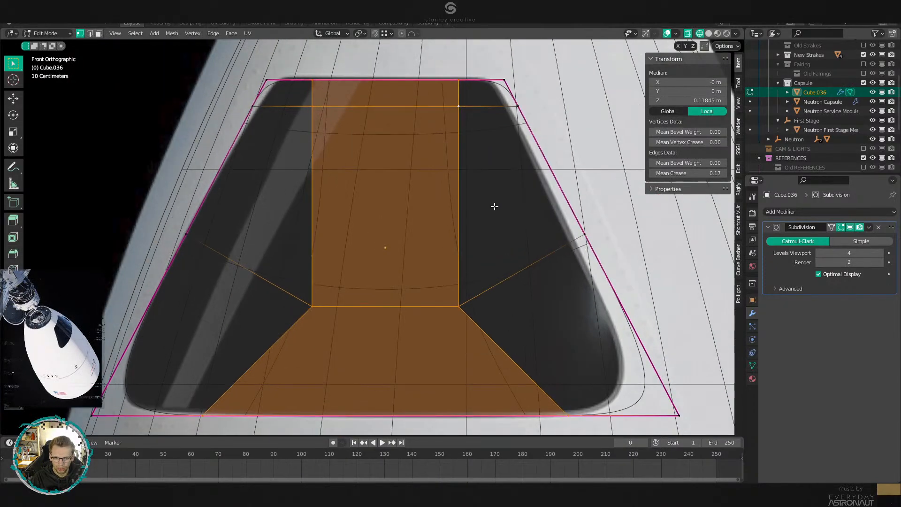
{"action": "key", "text": "b"}
{"action": "middle_click_drag", "start_coordinate": [150, 397], "coordinate": [631, 452]}
{"action": "scroll", "coordinate": [468, 255], "scroll_direction": "up", "scroll_amount": 1}
{"action": "middle_click_drag", "start_coordinate": [497, 200], "coordinate": [499, 283], "text": "shift"}
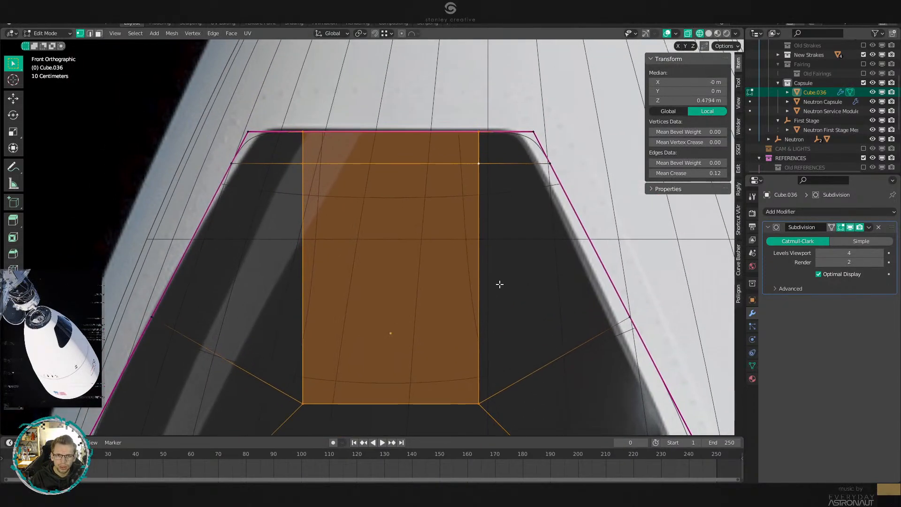
{"action": "key", "text": "s"}
{"action": "key", "text": "x"}
{"action": "left_click", "coordinate": [533, 274]}
{"action": "key", "text": "Tab"}
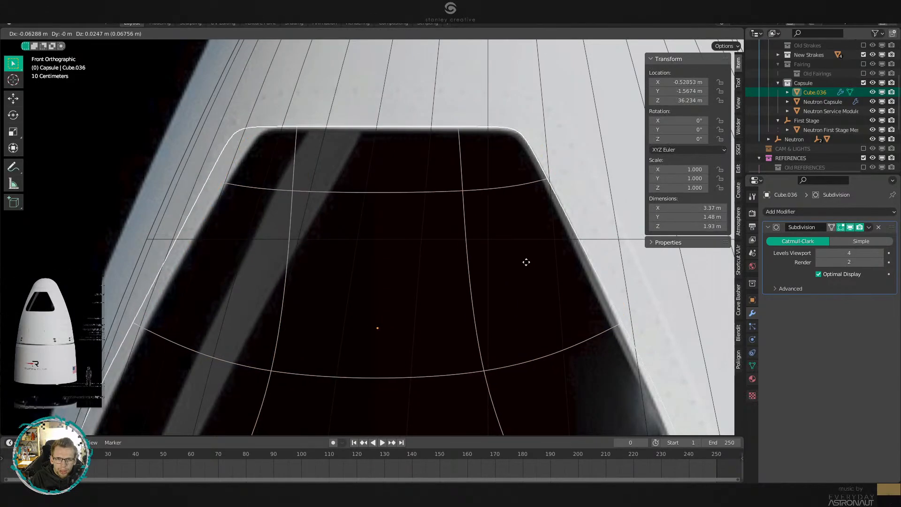
{"action": "scroll", "coordinate": [528, 268], "scroll_direction": "down", "scroll_amount": 2}
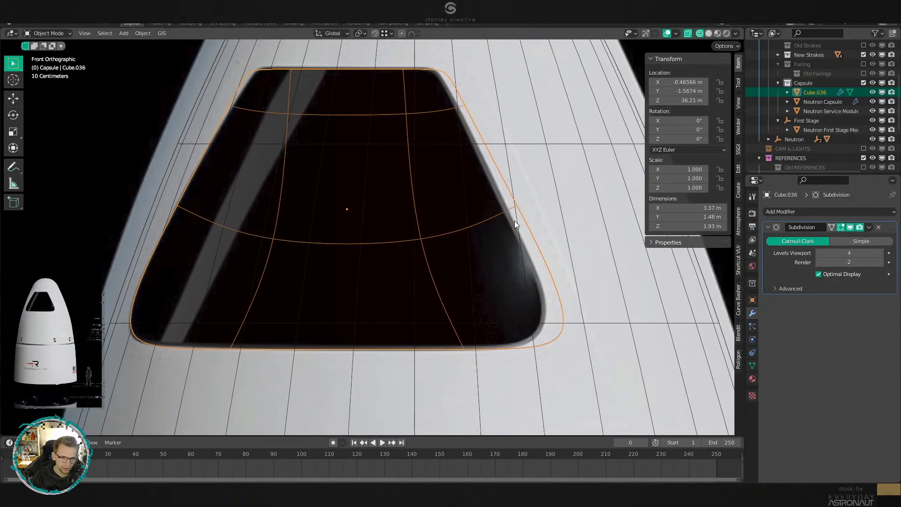
{"action": "key", "text": "g"}
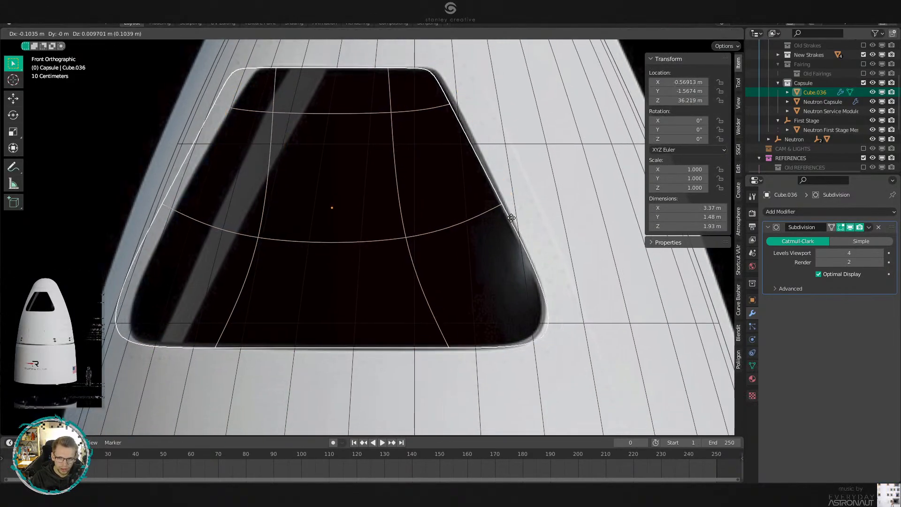
{"action": "left_click", "coordinate": [511, 218]}
Centre the window cube on the capsule by setting its X location to 0 m.
{"action": "scroll", "coordinate": [484, 223], "scroll_direction": "down", "scroll_amount": 3}
{"action": "middle_click_drag", "start_coordinate": [458, 229], "coordinate": [480, 300]}
{"action": "scroll", "coordinate": [516, 299], "scroll_direction": "up", "scroll_amount": 4}
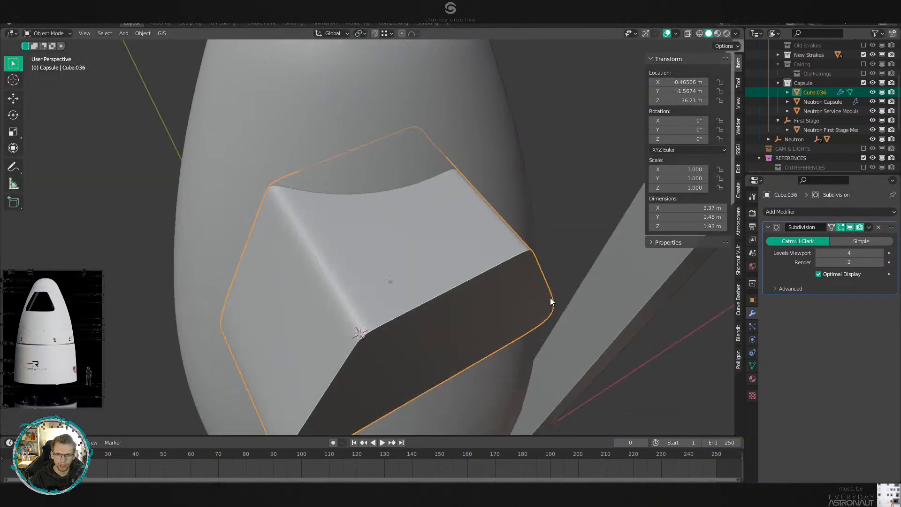
{"action": "left_click", "coordinate": [682, 82]}
{"action": "type", "text": "0"}
{"action": "key", "text": "Return"}
{"action": "scroll", "coordinate": [373, 214], "scroll_direction": "down", "scroll_amount": 2}
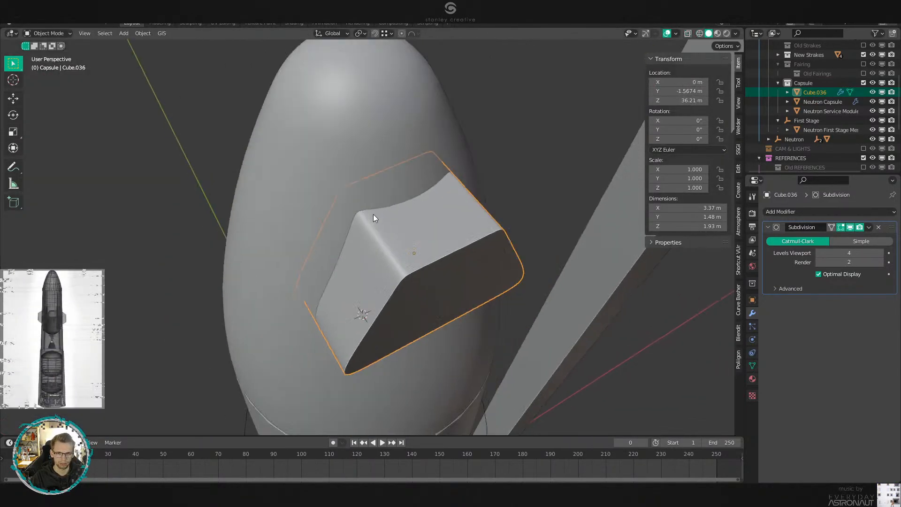
Duplicate the Neutron Capsule in place.
{"action": "middle_click_drag", "start_coordinate": [373, 214], "coordinate": [455, 211]}
{"action": "scroll", "coordinate": [479, 243], "scroll_direction": "up", "scroll_amount": 5}
{"action": "scroll", "coordinate": [498, 239], "scroll_direction": "down", "scroll_amount": 4}
{"action": "left_click", "coordinate": [455, 212]}
{"action": "scroll", "coordinate": [457, 214], "scroll_direction": "down", "scroll_amount": 3}
{"action": "key", "text": "shift+d"}
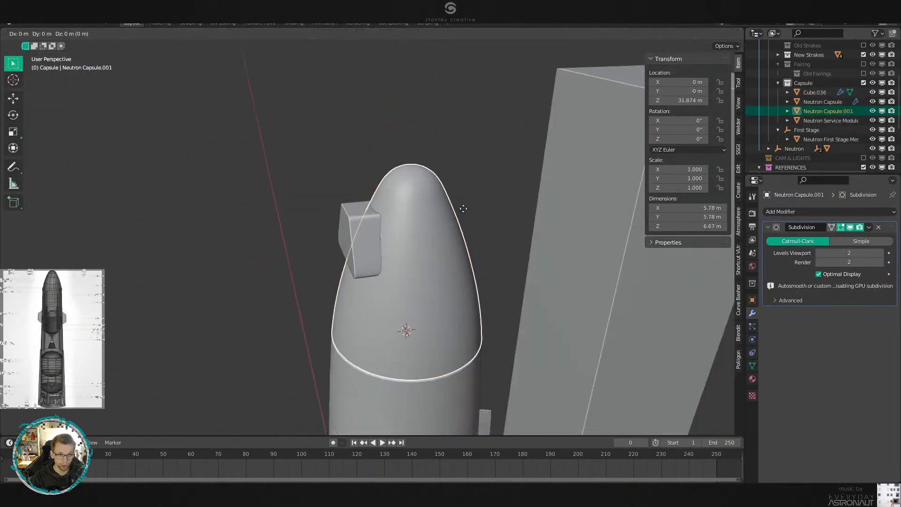
{"action": "right_click", "coordinate": [462, 209]}
{"action": "scroll", "coordinate": [454, 213], "scroll_direction": "up", "scroll_amount": 3}
Add a Boolean Difference modifier to the original Neutron Capsule with the window cube as its object.
{"action": "left_click", "coordinate": [829, 103]}
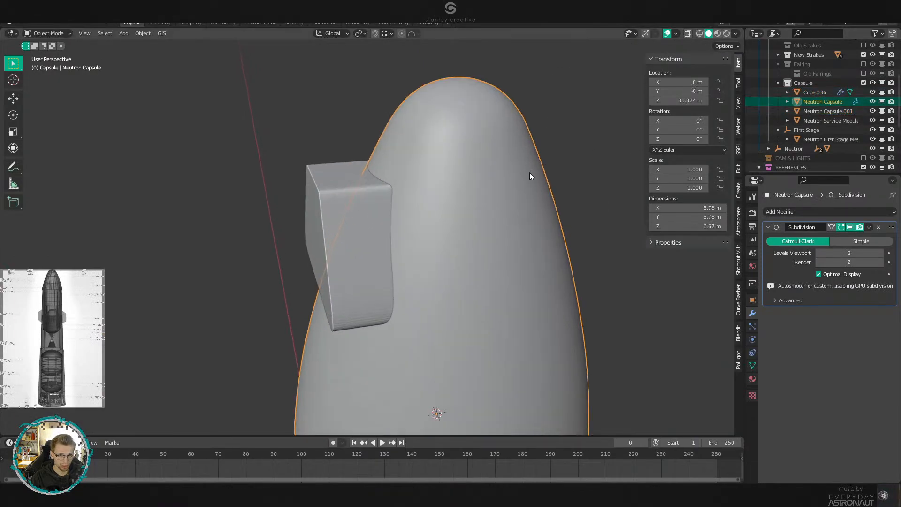
{"action": "key", "text": "q"}
{"action": "left_click", "coordinate": [488, 135]}
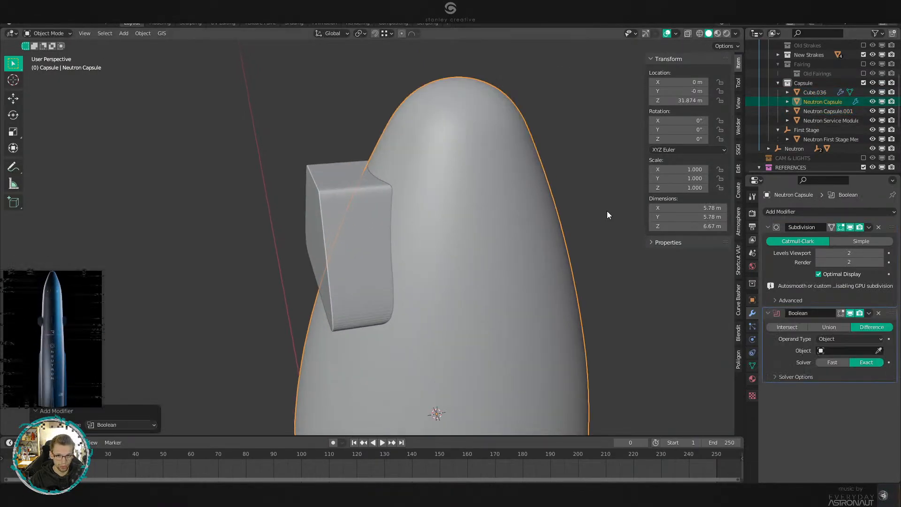
{"action": "left_click", "coordinate": [879, 350]}
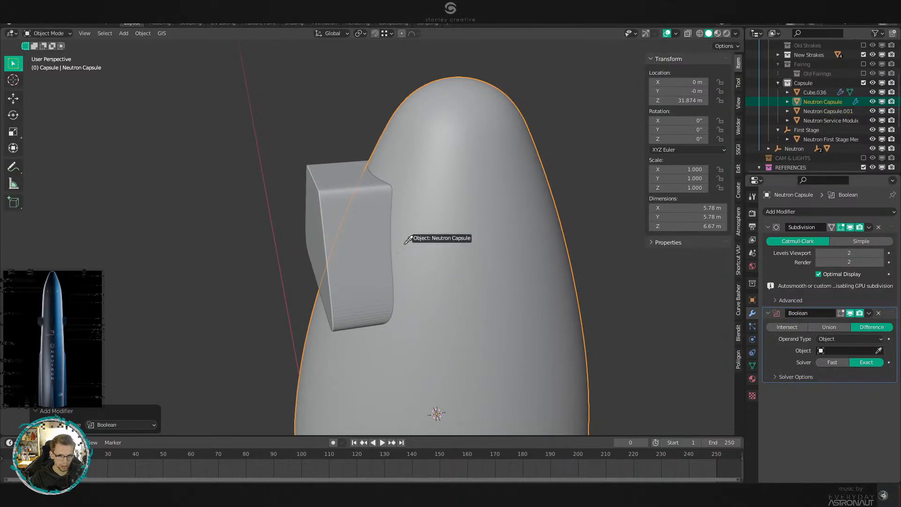
{"action": "left_click", "coordinate": [350, 210]}
{"action": "left_click", "coordinate": [347, 205]}
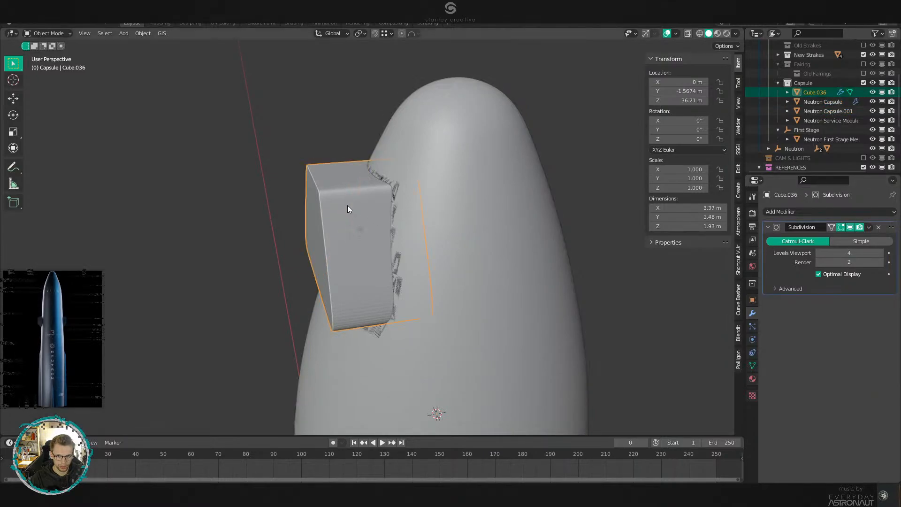
Add a Boolean modifier set to Intersect to the duplicated capsule, with the window cube as its object.
{"action": "left_click", "coordinate": [834, 112]}
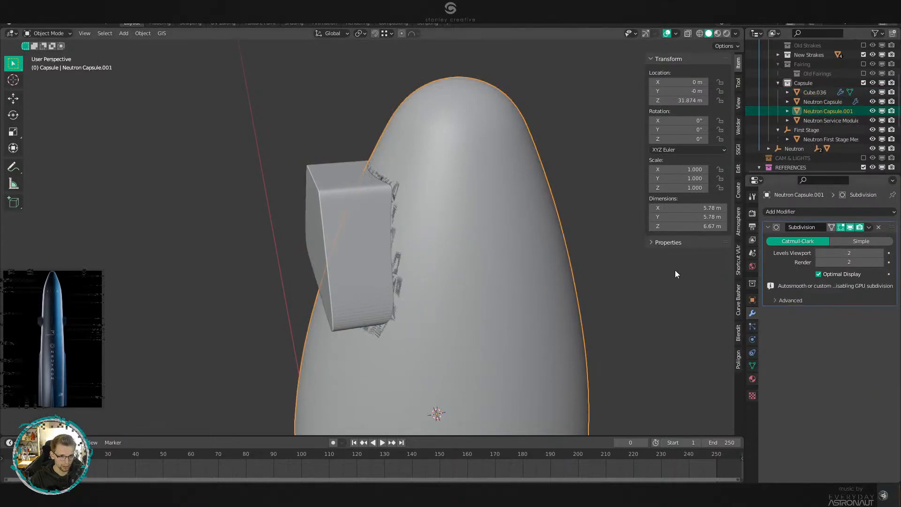
{"action": "key", "text": "q"}
{"action": "left_click", "coordinate": [610, 266]}
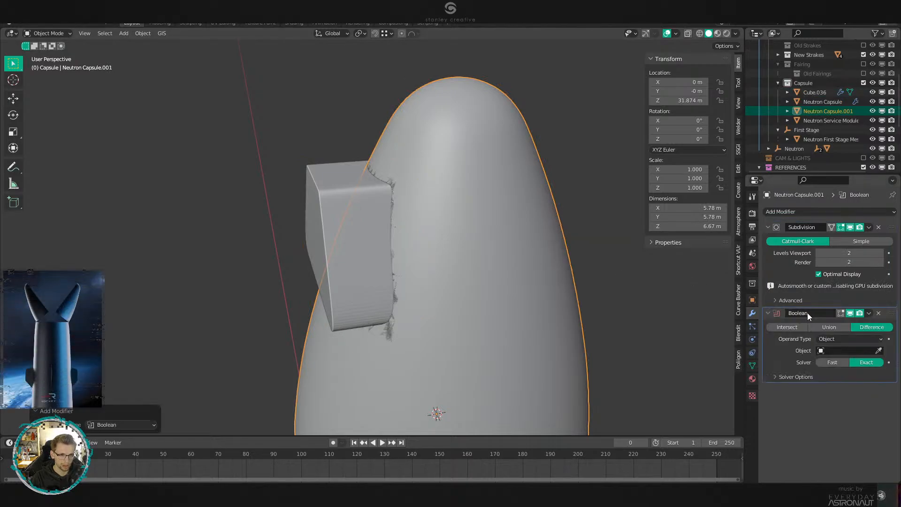
{"action": "left_click", "coordinate": [796, 325]}
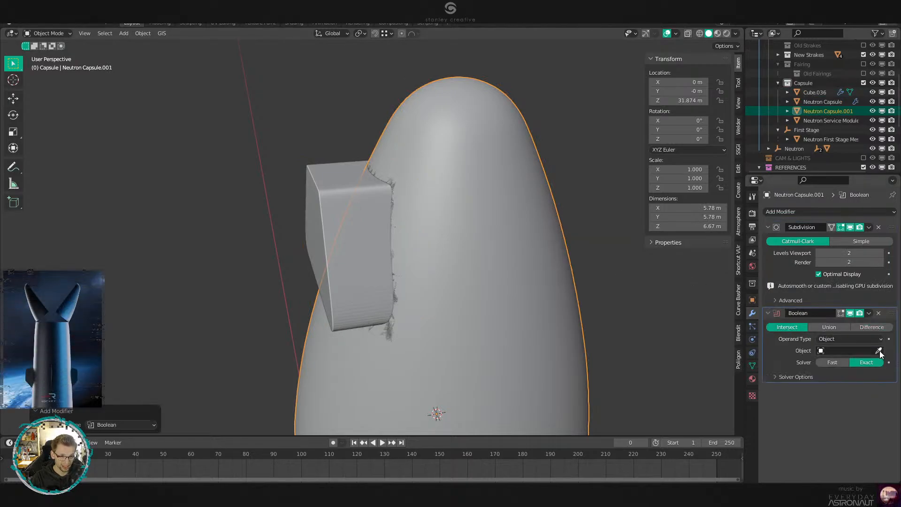
{"action": "left_click", "coordinate": [341, 205]}
Hide the window cube and inspect the separate window panel on the capsule from several angles.
{"action": "left_click", "coordinate": [341, 205]}
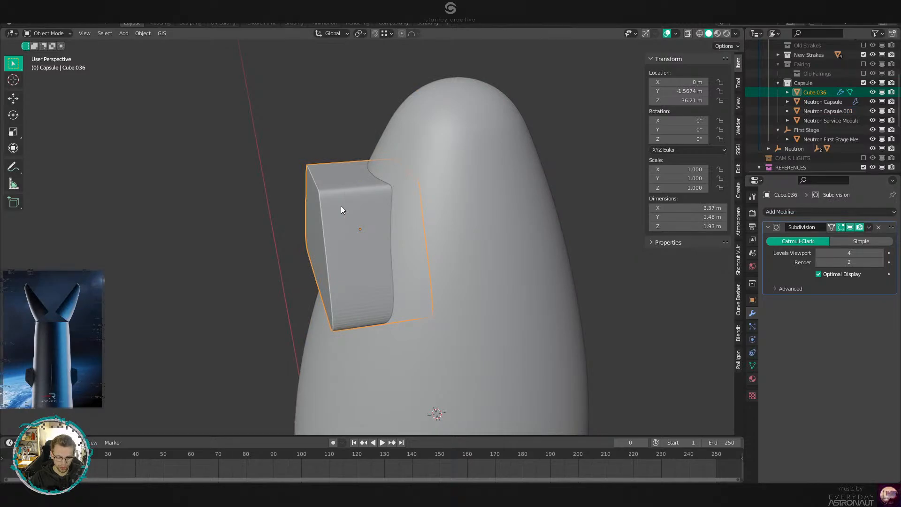
{"action": "key", "text": "h"}
{"action": "scroll", "coordinate": [368, 213], "scroll_direction": "up", "scroll_amount": 4}
{"action": "left_click", "coordinate": [370, 212]}
{"action": "scroll", "coordinate": [375, 214], "scroll_direction": "down", "scroll_amount": 3}
{"action": "middle_click_drag", "start_coordinate": [451, 229], "coordinate": [657, 210]}
{"action": "scroll", "coordinate": [401, 216], "scroll_direction": "up", "scroll_amount": 5}
{"action": "middle_click_drag", "start_coordinate": [401, 216], "coordinate": [510, 216]}
{"action": "scroll", "coordinate": [406, 225], "scroll_direction": "down", "scroll_amount": 5}
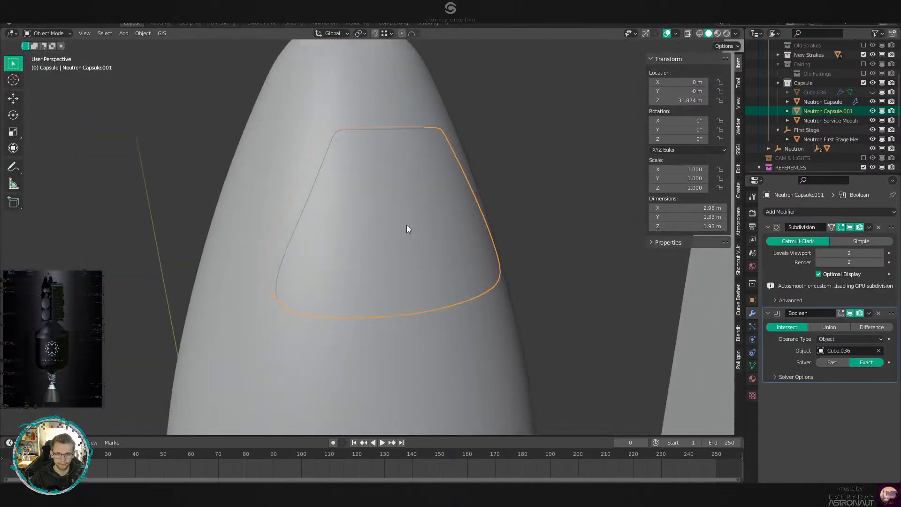
Move the Boolean modifier above Subdivision on Neutron Capsule.001, then remove its Subdivision modifier.
{"action": "middle_click_drag", "start_coordinate": [407, 224], "coordinate": [656, 291]}
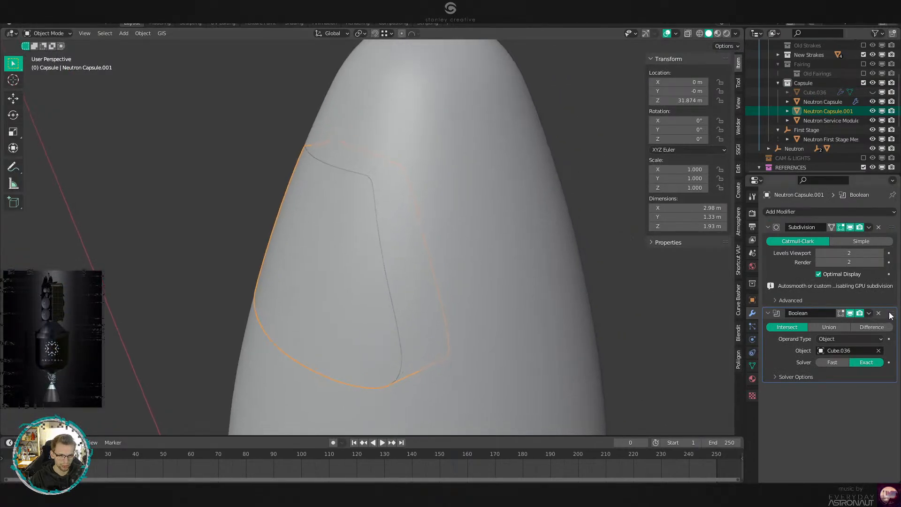
{"action": "left_click_drag", "start_coordinate": [891, 316], "coordinate": [891, 225]}
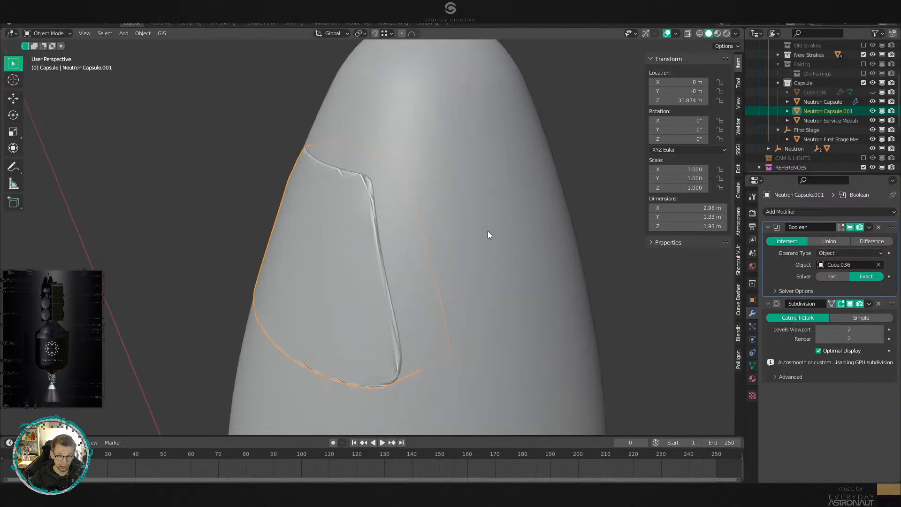
{"action": "key", "text": "ctrl+x"}
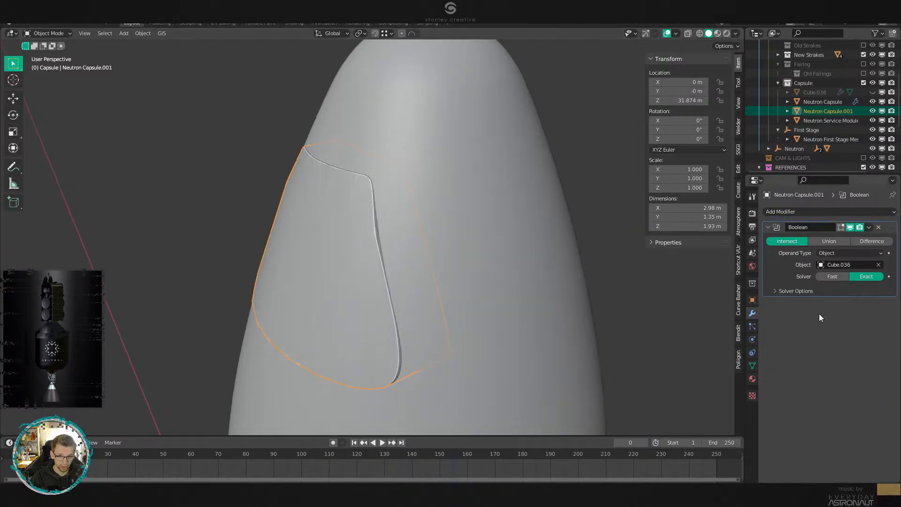
Try applying the Boolean modifier on Neutron Capsule.001 and check the resulting window mesh.
{"action": "middle_click_drag", "start_coordinate": [424, 243], "coordinate": [444, 211]}
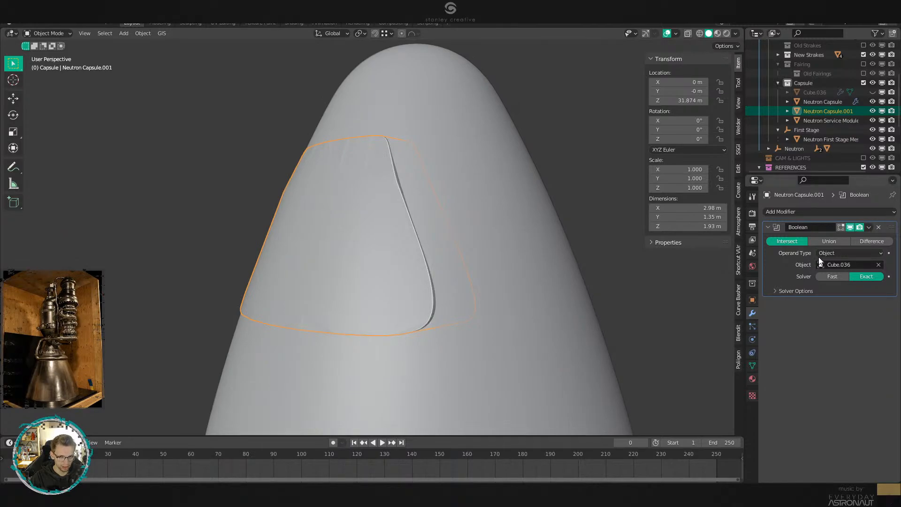
{"action": "key", "text": "ctrl+a"}
{"action": "key", "text": "Tab"}
{"action": "scroll", "coordinate": [440, 265], "scroll_direction": "up", "scroll_amount": 4}
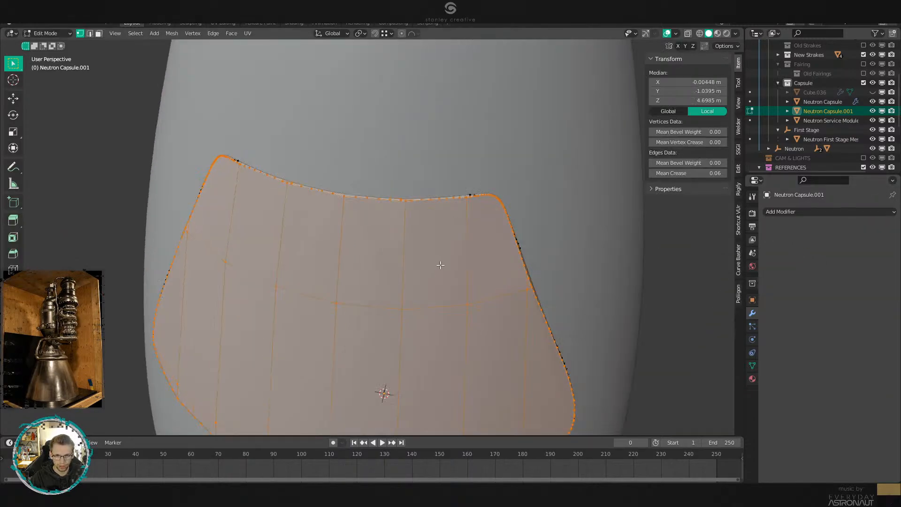
{"action": "middle_click_drag", "start_coordinate": [281, 267], "coordinate": [468, 263]}
{"action": "scroll", "coordinate": [499, 169], "scroll_direction": "down", "scroll_amount": 4}
{"action": "key", "text": "ctrl+z"}
{"action": "key", "text": "ctrl+z"}
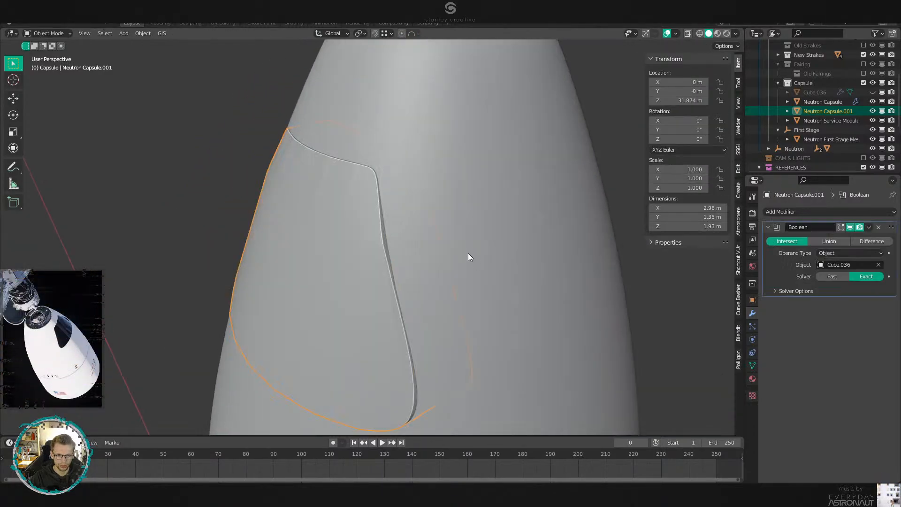
Unhide the Cube.036 cutter and set its Subdivision viewport level to 2.
{"action": "scroll", "coordinate": [470, 239], "scroll_direction": "down", "scroll_amount": 2}
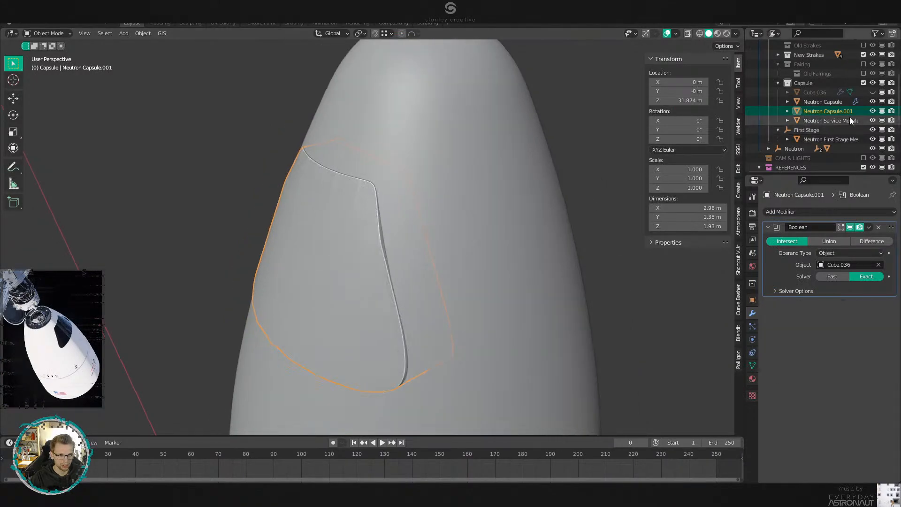
{"action": "left_click", "coordinate": [872, 92]}
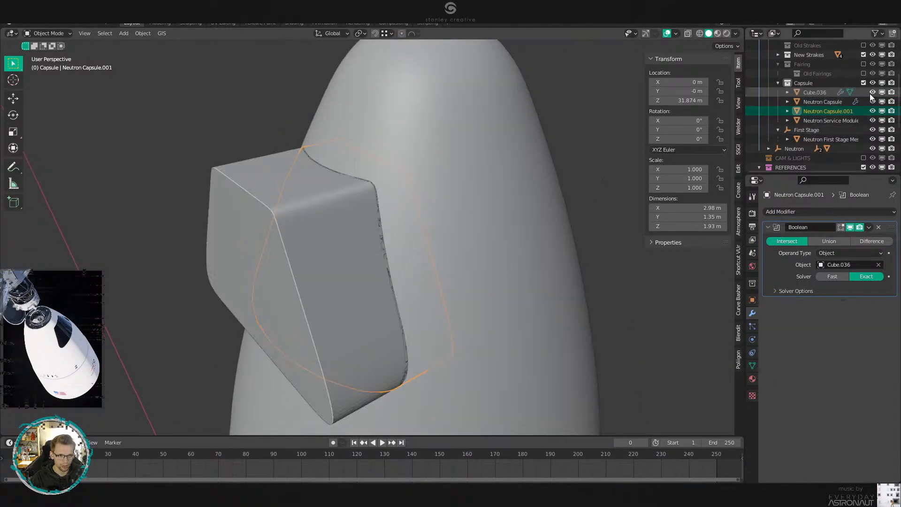
{"action": "left_click", "coordinate": [321, 217]}
{"action": "double_click", "coordinate": [843, 252]}
{"action": "type", "text": "4"}
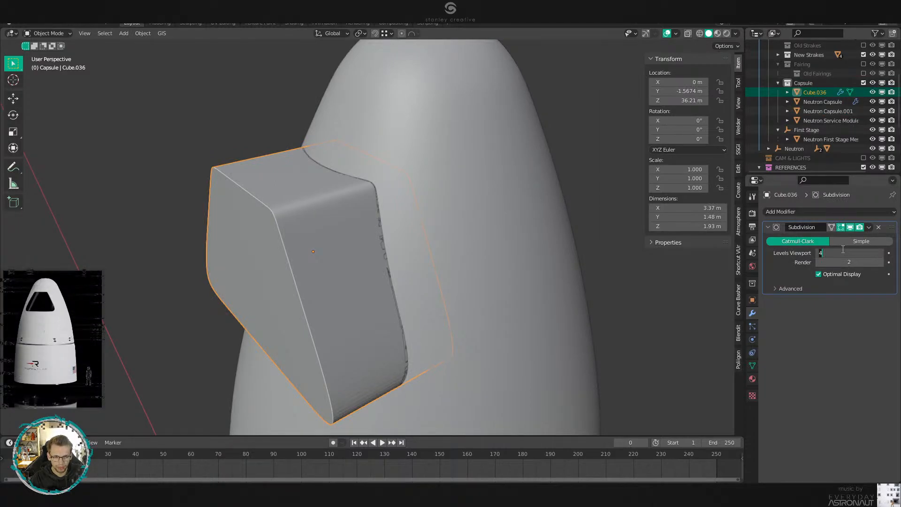
{"action": "key", "text": "Return"}
Move the Boolean modifier above Subdivision in the Neutron Capsule's modifier stack.
{"action": "left_click", "coordinate": [478, 263]}
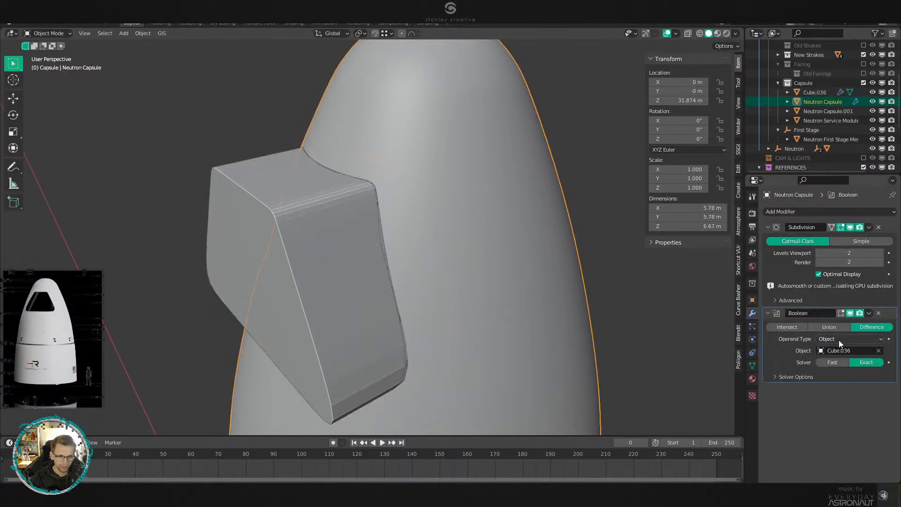
{"action": "left_click_drag", "start_coordinate": [891, 313], "coordinate": [890, 225]}
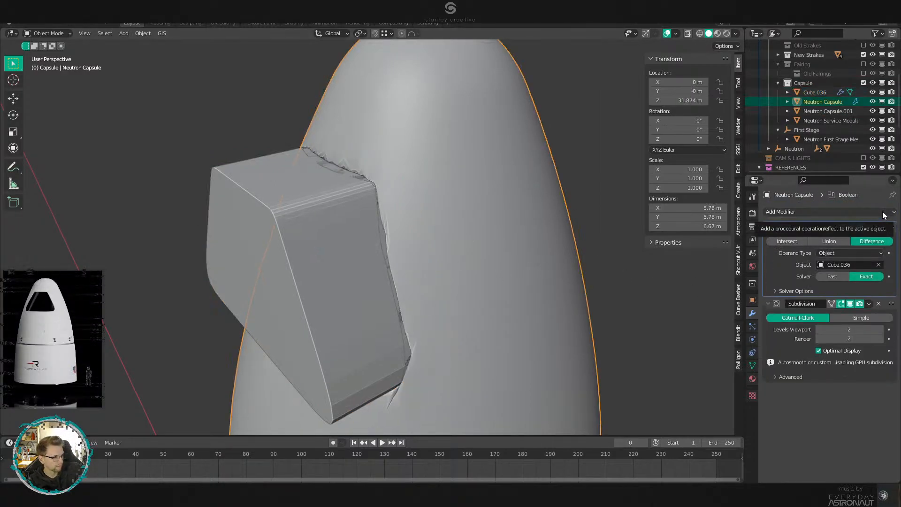
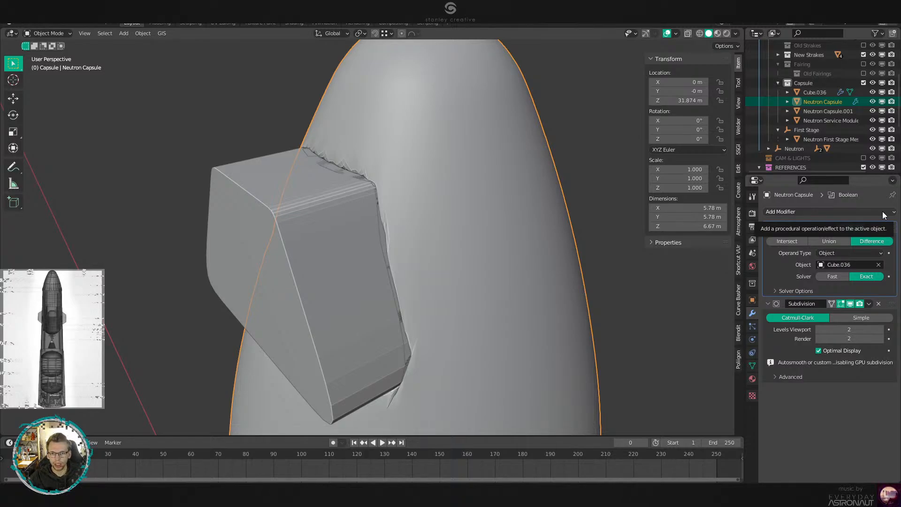
Set the Cube.036 cutter's Subdivision viewport and render levels to 1 and check its corners.
{"action": "left_click", "coordinate": [359, 224]}
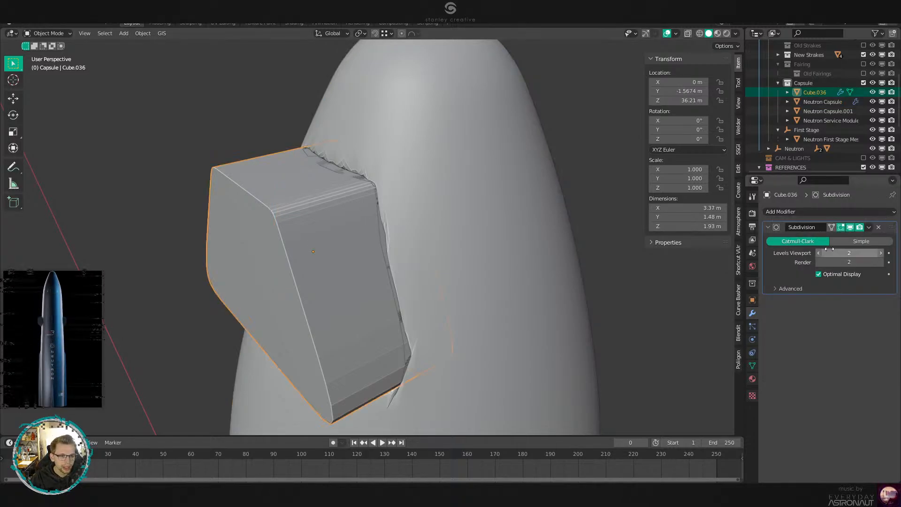
{"action": "left_click_drag", "start_coordinate": [829, 252], "coordinate": [837, 264]}
{"action": "type", "text": "1"}
{"action": "key", "text": "Return"}
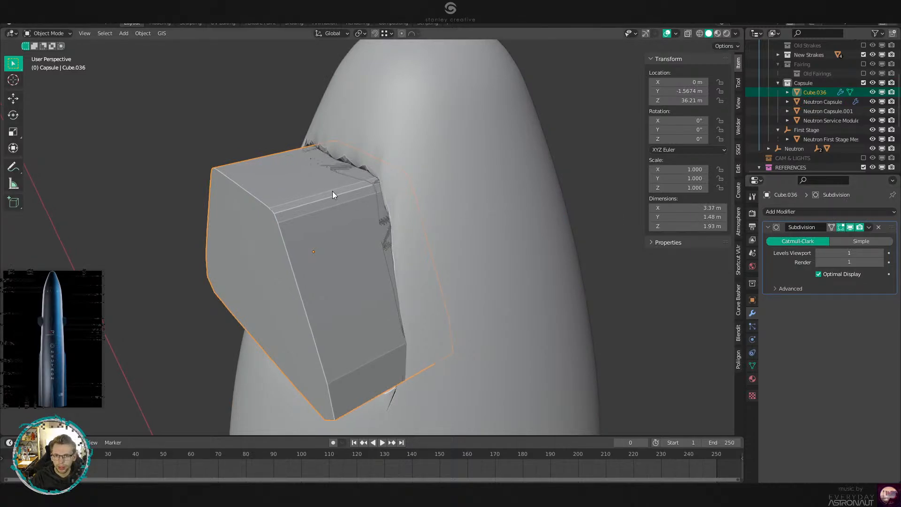
{"action": "middle_click_drag", "start_coordinate": [332, 190], "coordinate": [466, 147]}
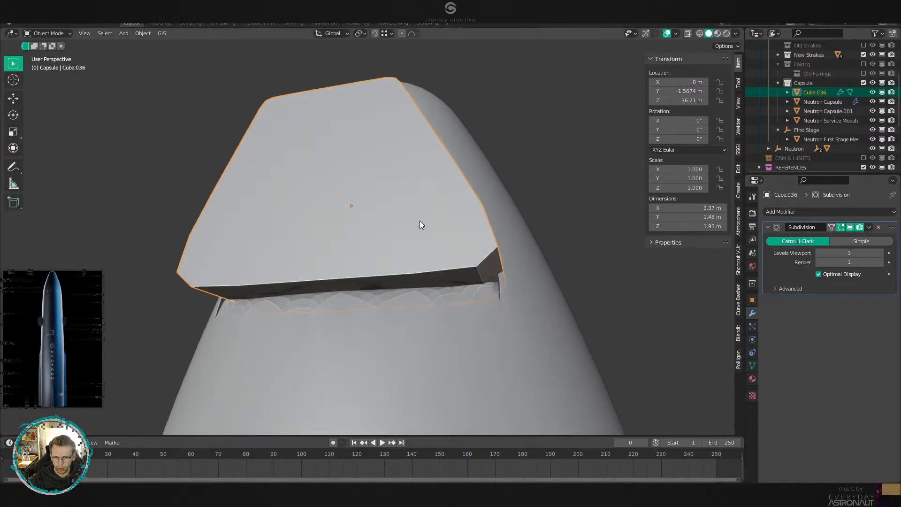
{"action": "middle_click_drag", "start_coordinate": [419, 221], "coordinate": [426, 238]}
Set the Cube.036 cutter's Subdivision viewport and render levels to 2 and hide the cutter.
{"action": "left_click_drag", "start_coordinate": [856, 262], "coordinate": [855, 253]}
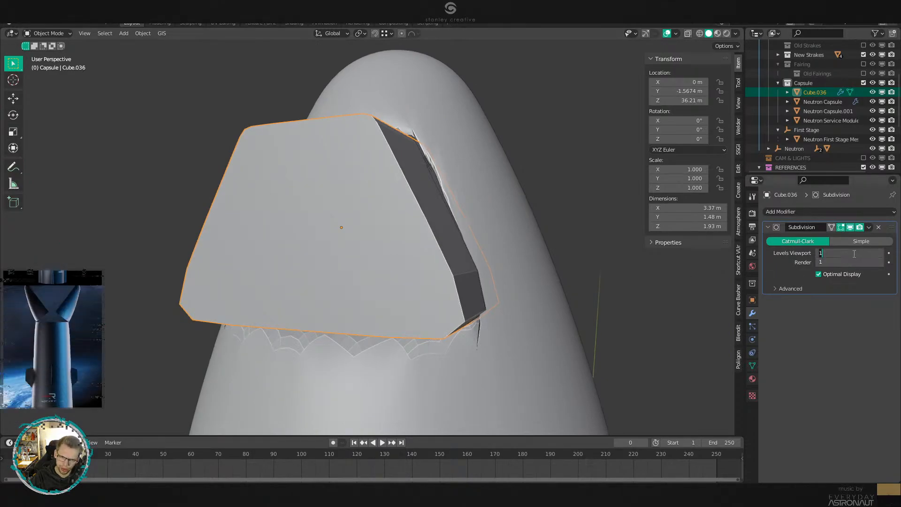
{"action": "type", "text": "2"}
{"action": "key", "text": "Return"}
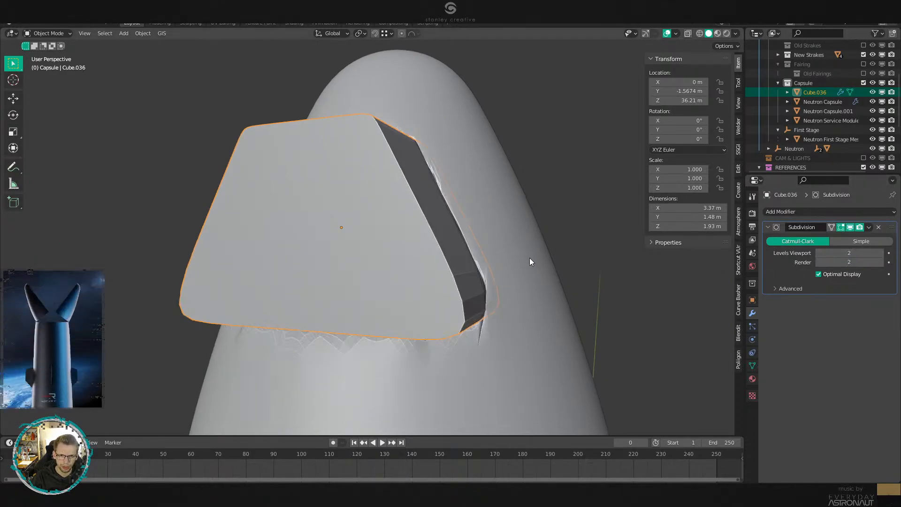
{"action": "middle_click_drag", "start_coordinate": [530, 258], "coordinate": [528, 270]}
{"action": "key", "text": "h"}
{"action": "left_click", "coordinate": [434, 267]}
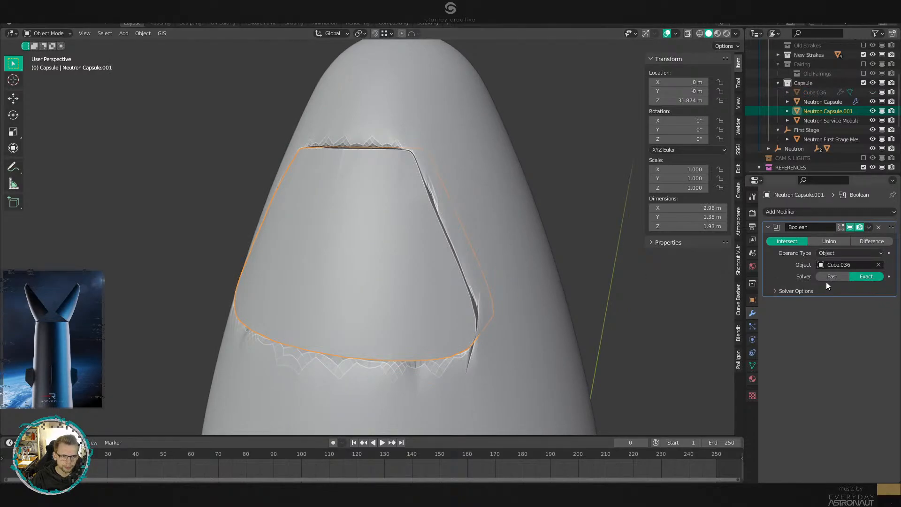
{"action": "middle_click_drag", "start_coordinate": [523, 254], "coordinate": [526, 277]}
{"action": "scroll", "coordinate": [526, 277], "scroll_direction": "up", "scroll_amount": 2}
{"action": "left_click", "coordinate": [536, 242]}
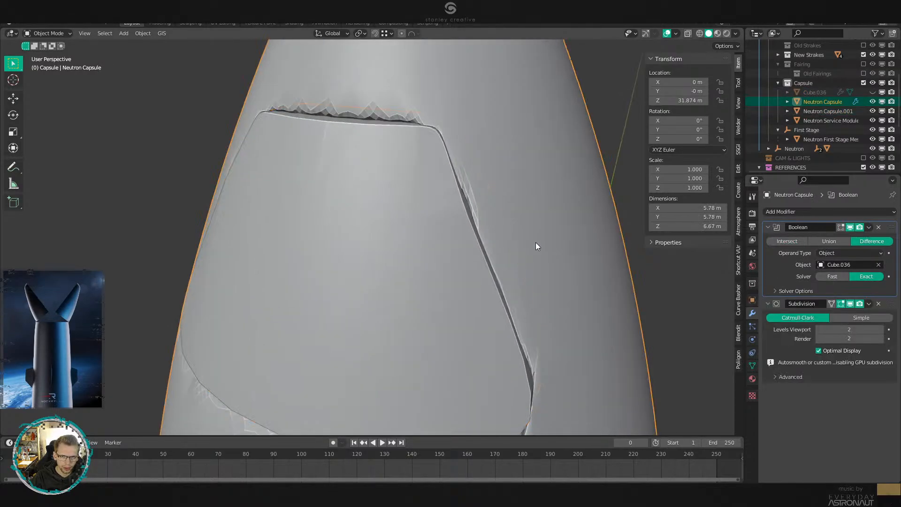
{"action": "right_click", "coordinate": [535, 242]}
{"action": "left_click", "coordinate": [536, 241]}
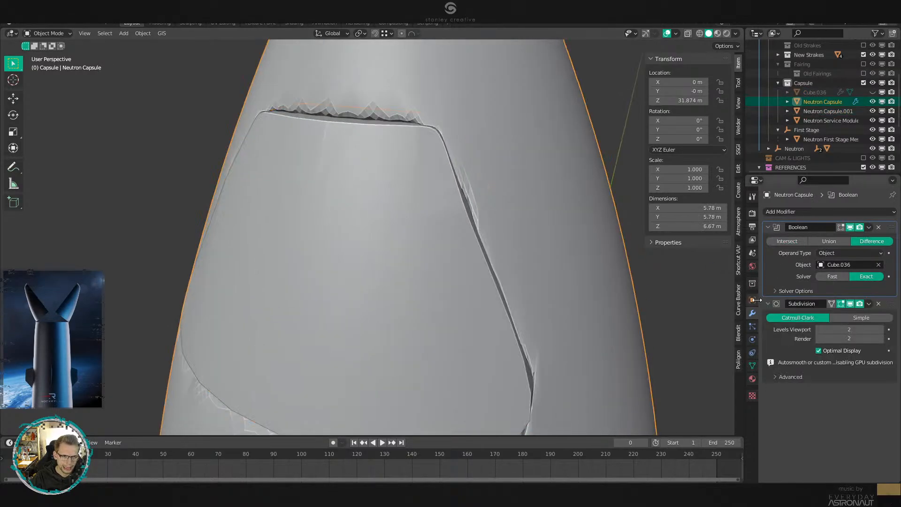
Apply the Boolean modifier on Neutron Capsule.001 and hide the resulting window piece.
{"action": "left_click", "coordinate": [452, 209]}
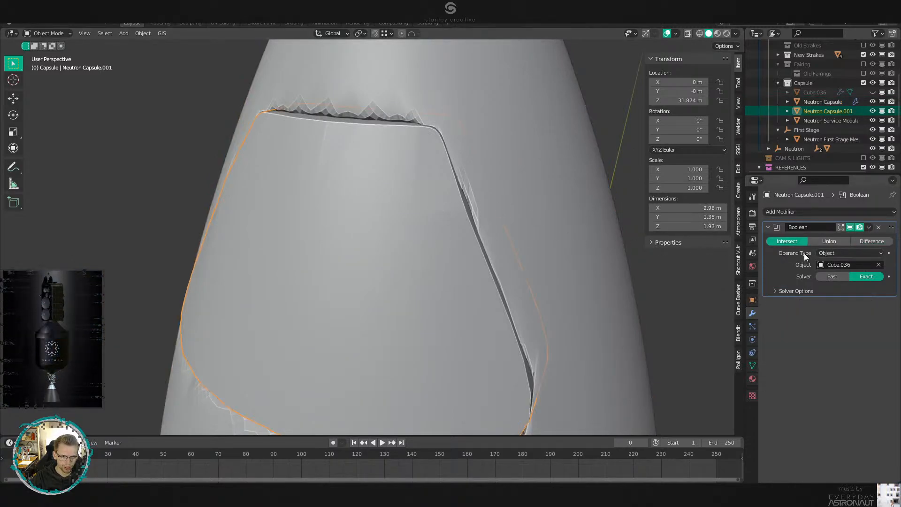
{"action": "key", "text": "ctrl+a"}
{"action": "key", "text": "Tab"}
{"action": "middle_click_drag", "start_coordinate": [512, 231], "coordinate": [501, 254]}
{"action": "scroll", "coordinate": [500, 252], "scroll_direction": "up", "scroll_amount": 1}
{"action": "key", "text": "Tab"}
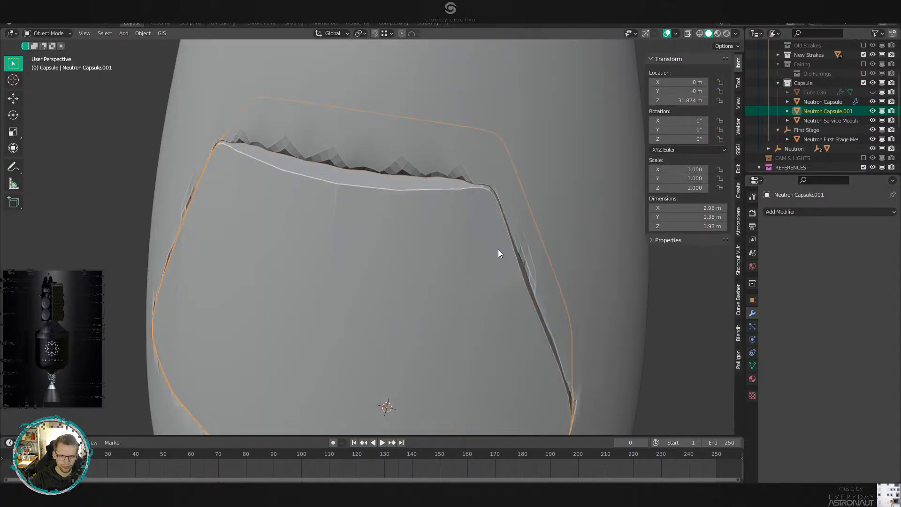
{"action": "key", "text": "h"}
Examine the edges of the window cutout in the Neutron Capsule body from several angles.
{"action": "left_click", "coordinate": [510, 225]}
{"action": "key", "text": "Tab"}
{"action": "key", "text": "Tab"}
{"action": "middle_click_drag", "start_coordinate": [560, 229], "coordinate": [578, 201]}
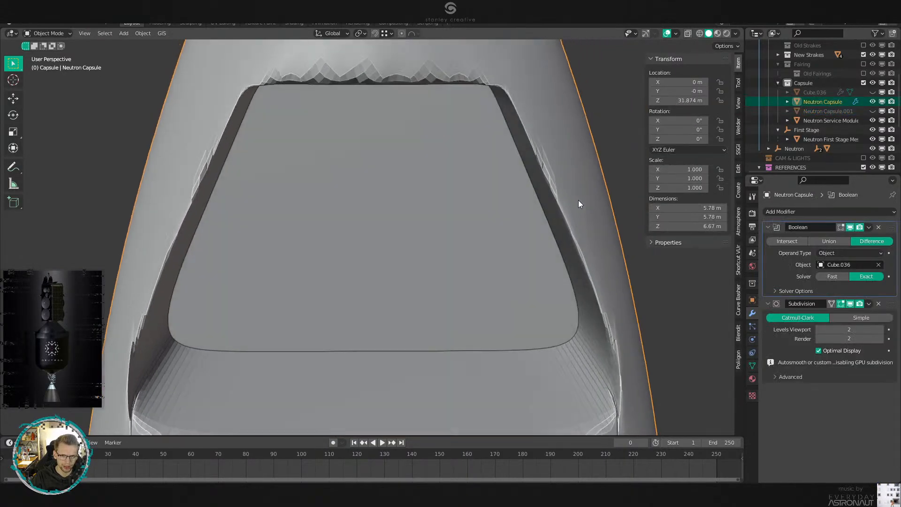
{"action": "scroll", "coordinate": [533, 214], "scroll_direction": "down", "scroll_amount": 3}
{"action": "scroll", "coordinate": [559, 266], "scroll_direction": "up", "scroll_amount": 1}
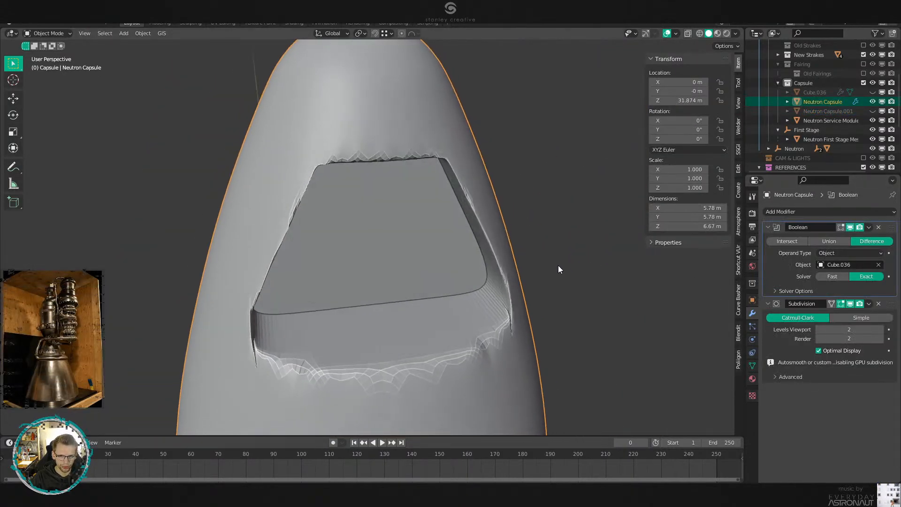
{"action": "middle_click_drag", "start_coordinate": [558, 266], "coordinate": [567, 264]}
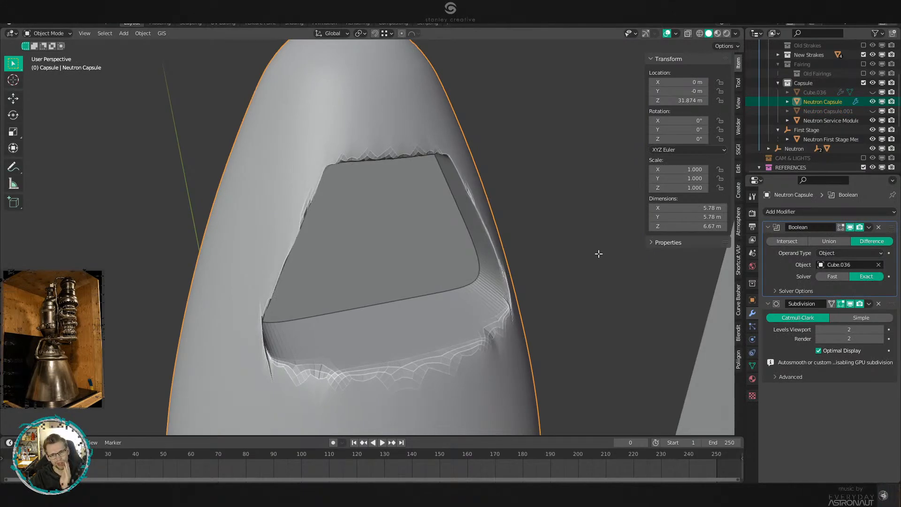
{"action": "key", "text": "Tab"}
{"action": "key", "text": "Tab"}
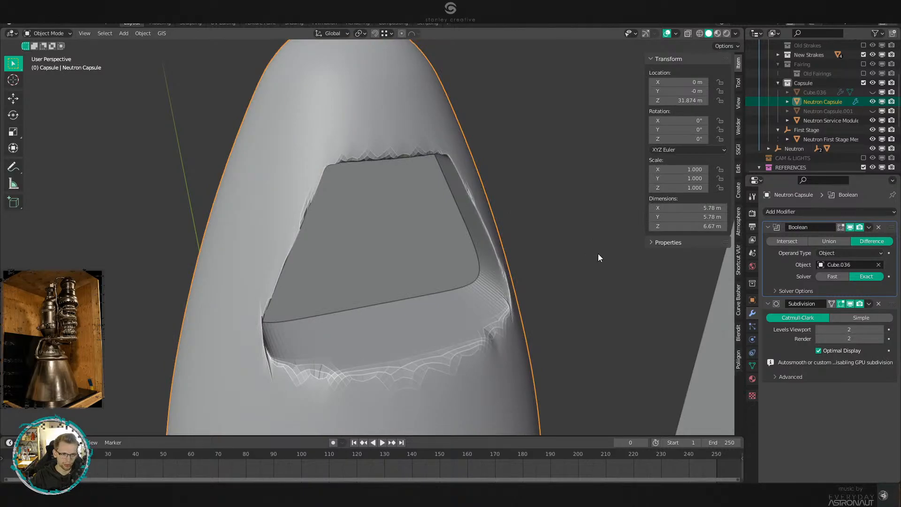
{"action": "middle_click_drag", "start_coordinate": [598, 257], "coordinate": [612, 237]}
{"action": "scroll", "coordinate": [527, 221], "scroll_direction": "up", "scroll_amount": 2}
{"action": "scroll", "coordinate": [492, 247], "scroll_direction": "down", "scroll_amount": 5}
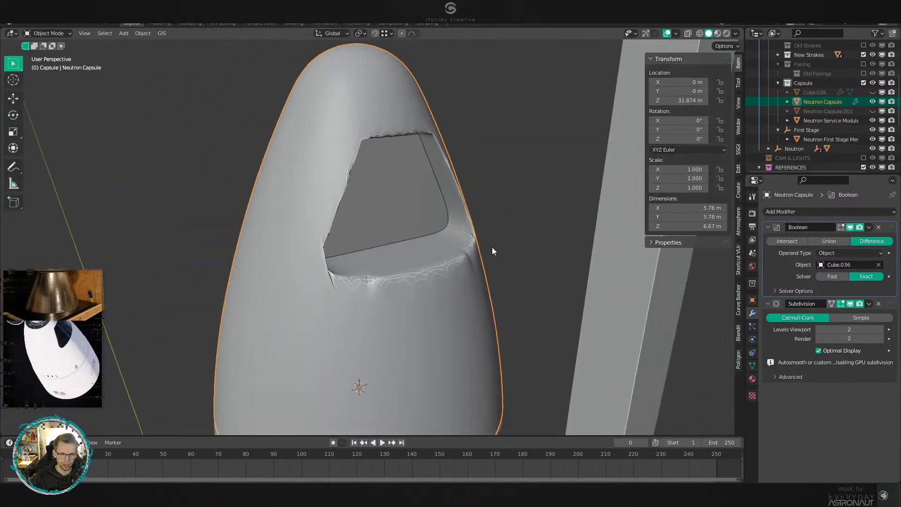
Extrude all faces of the Neutron Capsule mesh in place, working in face mode in the front wireframe view.
{"action": "key", "text": "Tab"}
{"action": "scroll", "coordinate": [460, 293], "scroll_direction": "down", "scroll_amount": 4}
{"action": "mouse_move", "coordinate": [473, 270]}
{"action": "middle_mouse_down"}
{"action": "mouse_move", "coordinate": [539, 256]}
{"action": "mouse_move", "coordinate": [475, 277]}
{"action": "middle_mouse_up"}
{"action": "key", "text": "shift+z"}
{"action": "scroll", "coordinate": [490, 270], "scroll_direction": "up", "scroll_amount": 5}
{"action": "key", "text": "KP_1"}
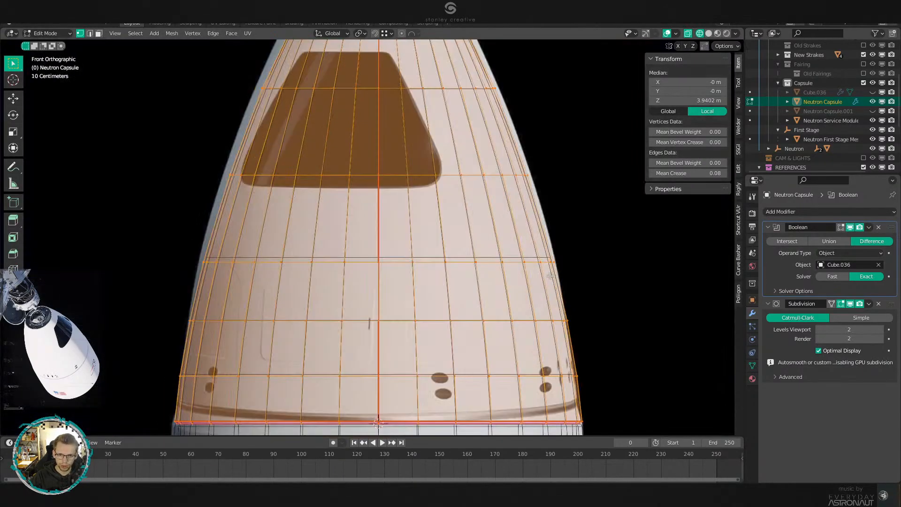
{"action": "key", "text": "3"}
{"action": "key", "text": "e"}
{"action": "right_click", "coordinate": [557, 264]}
{"action": "key", "text": "alt+s"}
{"action": "right_click", "coordinate": [565, 254]}
{"action": "key", "text": "ctrl+z"}
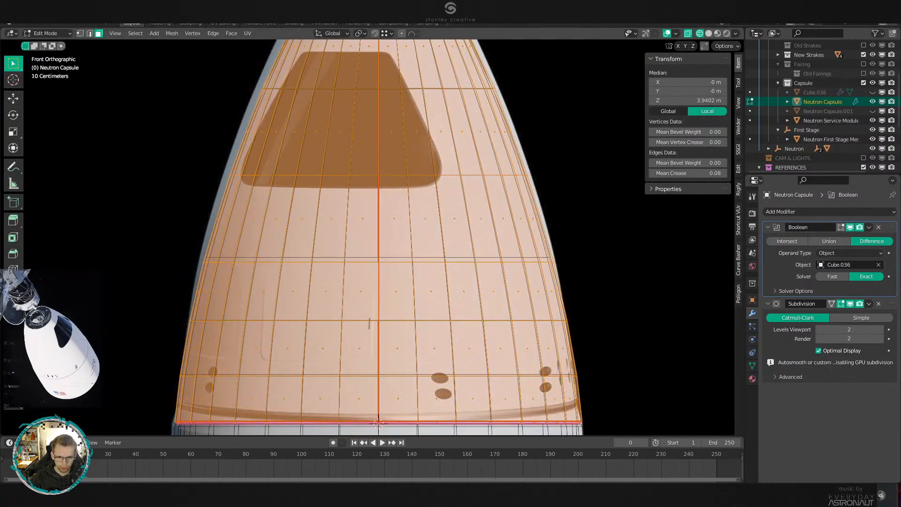
Scale the extruded capsule faces down uniformly to about 0.974 to form an inner shell.
{"action": "key", "text": "s"}
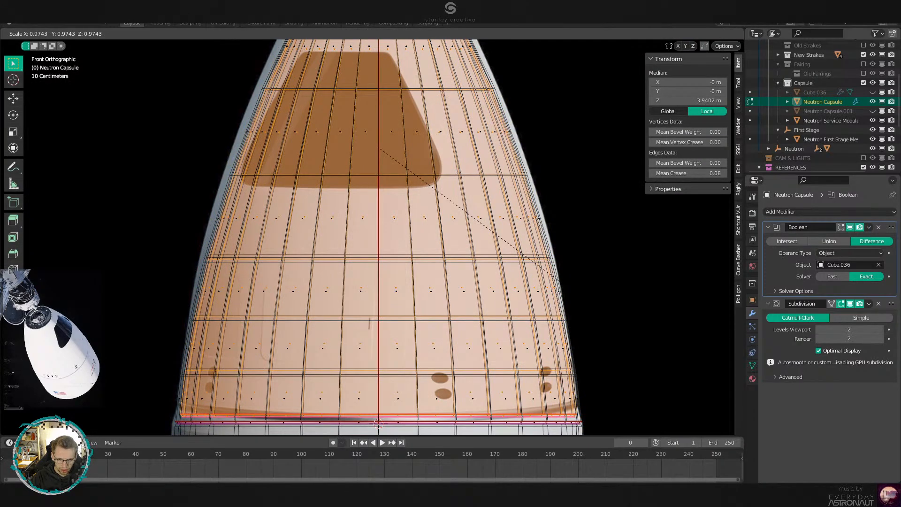
{"action": "left_click", "coordinate": [569, 258]}
{"action": "scroll", "coordinate": [567, 254], "scroll_direction": "down", "scroll_amount": 2}
Scale the inner shell about the 3D Cursor to about 0.956 in X and Y and about 0.984 in Z.
{"action": "key", "text": "period"}
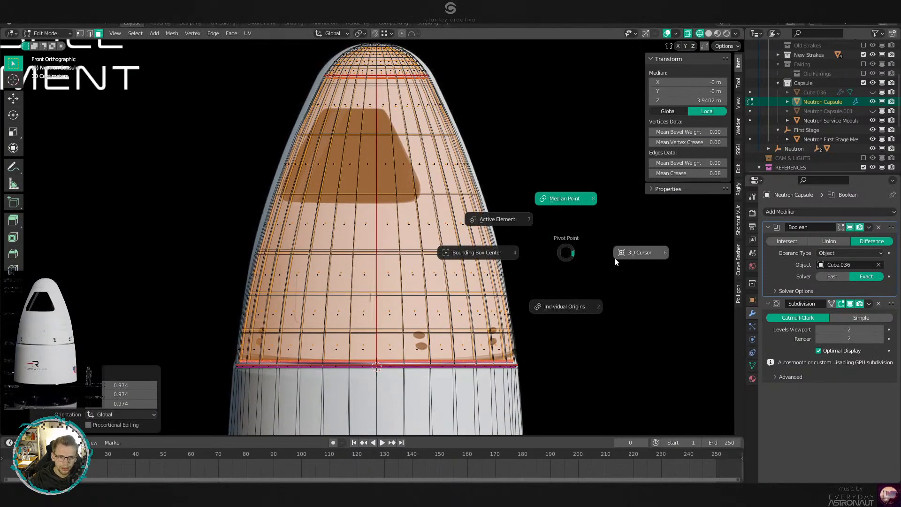
{"action": "left_click", "coordinate": [615, 258]}
{"action": "key", "text": "s"}
{"action": "key", "text": "shift+z"}
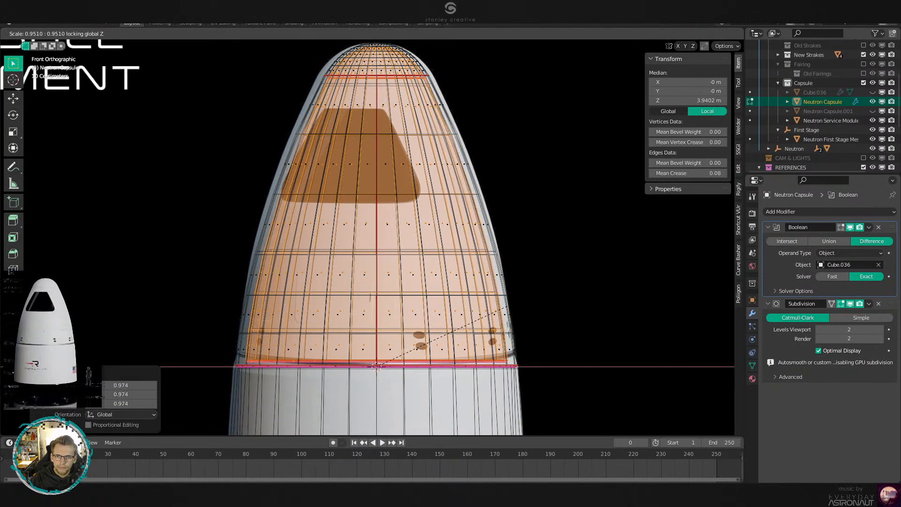
{"action": "left_click", "coordinate": [602, 257]}
{"action": "key", "text": "s"}
{"action": "key", "text": "z"}
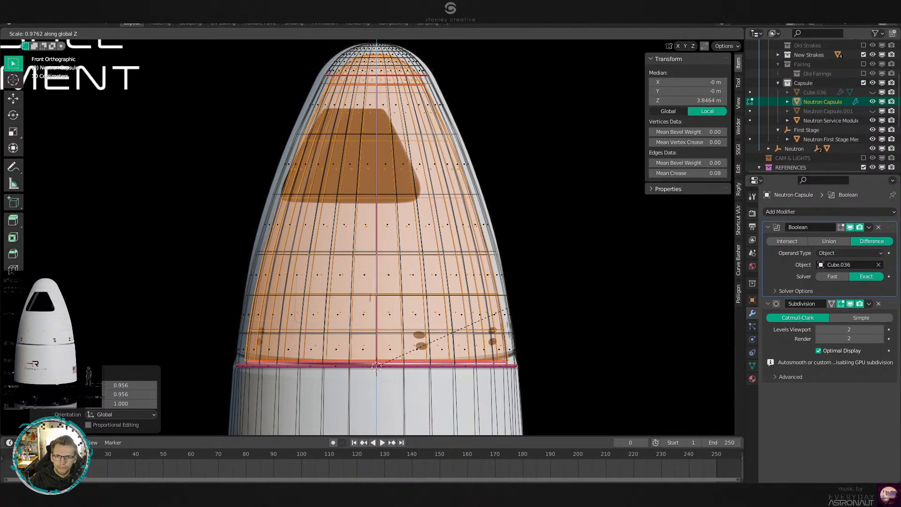
{"action": "left_click", "coordinate": [598, 265]}
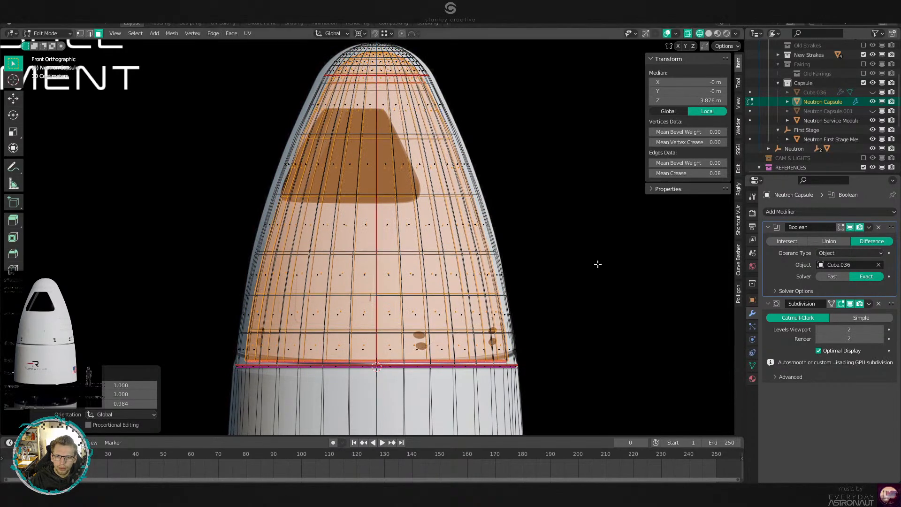
Return to solid shading and recalculate the capsule mesh's normals.
{"action": "key", "text": "shift+z"}
{"action": "mouse_move", "coordinate": [399, 246]}
{"action": "middle_mouse_down"}
{"action": "mouse_move", "coordinate": [403, 293]}
{"action": "mouse_move", "coordinate": [476, 292]}
{"action": "middle_mouse_up"}
{"action": "key", "text": "shift+n"}
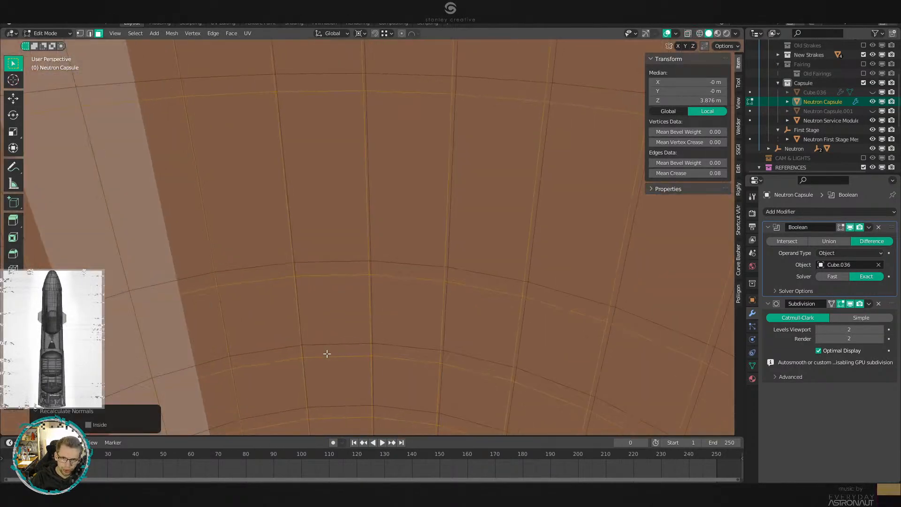
Toggle the Inside option of the capsule's recalculated normals and clear the face selection.
{"action": "left_click", "coordinate": [92, 425]}
{"action": "middle_click_drag", "start_coordinate": [325, 330], "coordinate": [387, 286]}
{"action": "key", "text": "alt+a"}
{"action": "scroll", "coordinate": [387, 285], "scroll_direction": "down", "scroll_amount": 4}
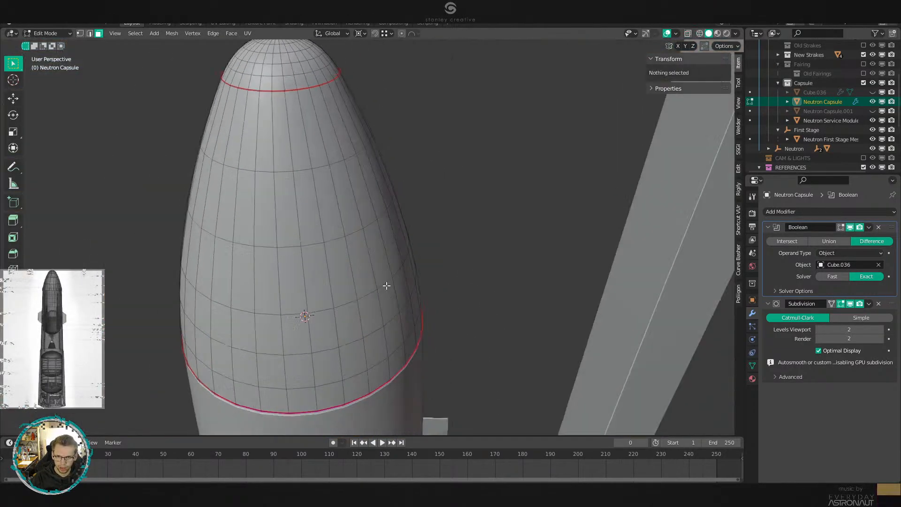
Leave Edit Mode, apply the capsule's Boolean modifier with the window cut, and reopen the mesh for editing.
{"action": "key", "text": "Tab"}
{"action": "scroll", "coordinate": [430, 289], "scroll_direction": "up", "scroll_amount": 6}
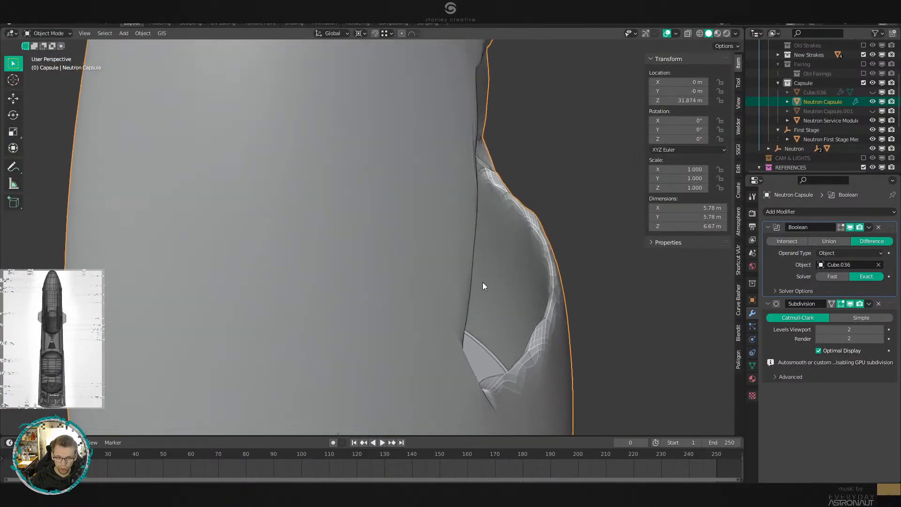
{"action": "middle_click_drag", "start_coordinate": [483, 285], "coordinate": [417, 255]}
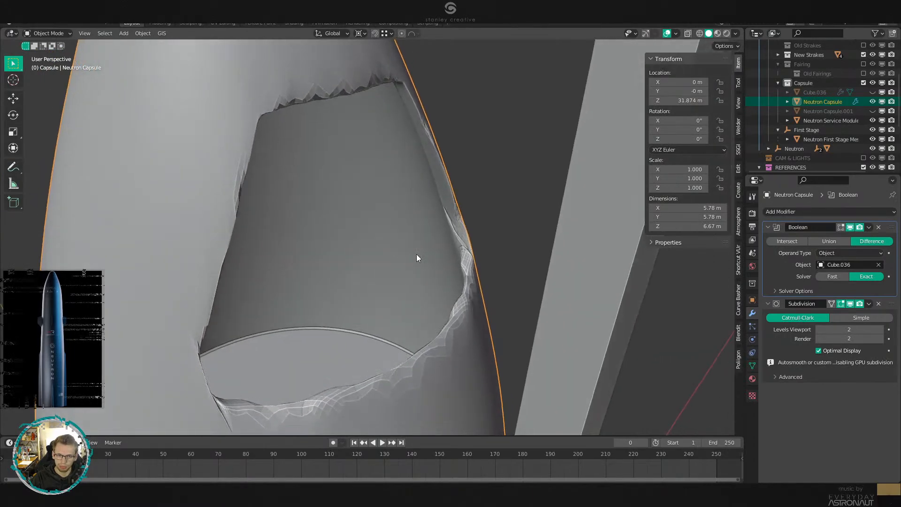
{"action": "key", "text": "ctrl+a"}
{"action": "key", "text": "Tab"}
{"action": "scroll", "coordinate": [401, 330], "scroll_direction": "up", "scroll_amount": 2}
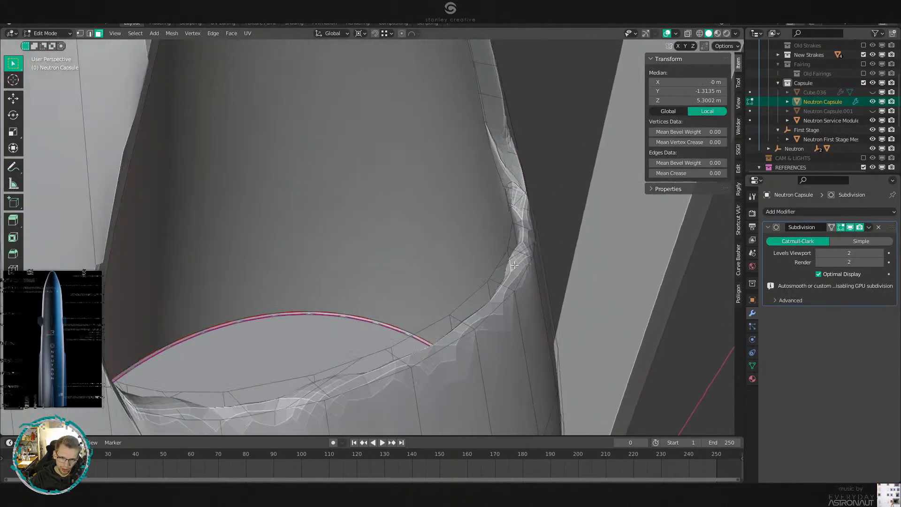
Dissolve the stray edges on the window opening's lower rim, left of its centre, with Dissolve Edges.
{"action": "middle_click_drag", "start_coordinate": [405, 359], "coordinate": [401, 330]}
{"action": "scroll", "coordinate": [402, 330], "scroll_direction": "down", "scroll_amount": 2}
{"action": "left_click", "coordinate": [342, 327]}
{"action": "middle_click_drag", "start_coordinate": [342, 327], "coordinate": [436, 311]}
{"action": "scroll", "coordinate": [409, 310], "scroll_direction": "up", "scroll_amount": 2}
{"action": "middle_click_drag", "start_coordinate": [323, 355], "coordinate": [382, 314]}
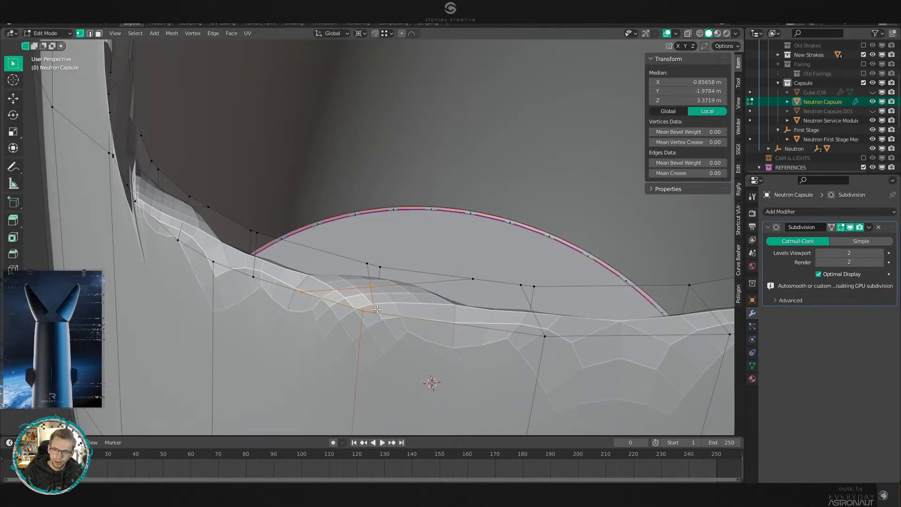
{"action": "key", "text": "2"}
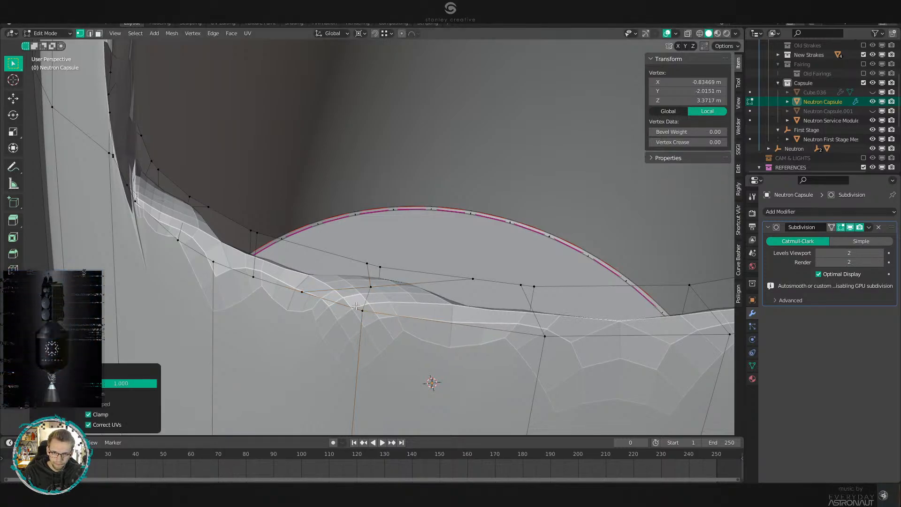
{"action": "key", "text": "alt+a"}
{"action": "left_click", "coordinate": [344, 287]}
{"action": "key", "text": "x"}
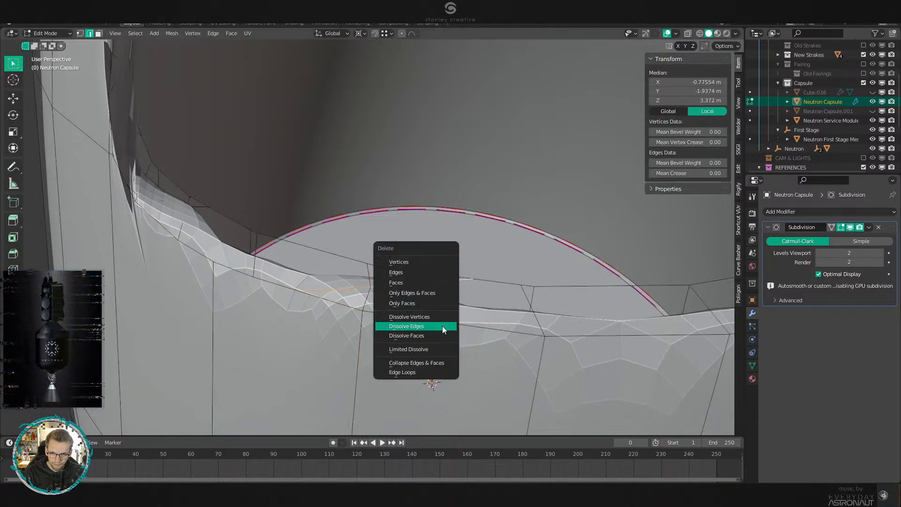
{"action": "left_click", "coordinate": [443, 325]}
{"action": "key", "text": "1"}
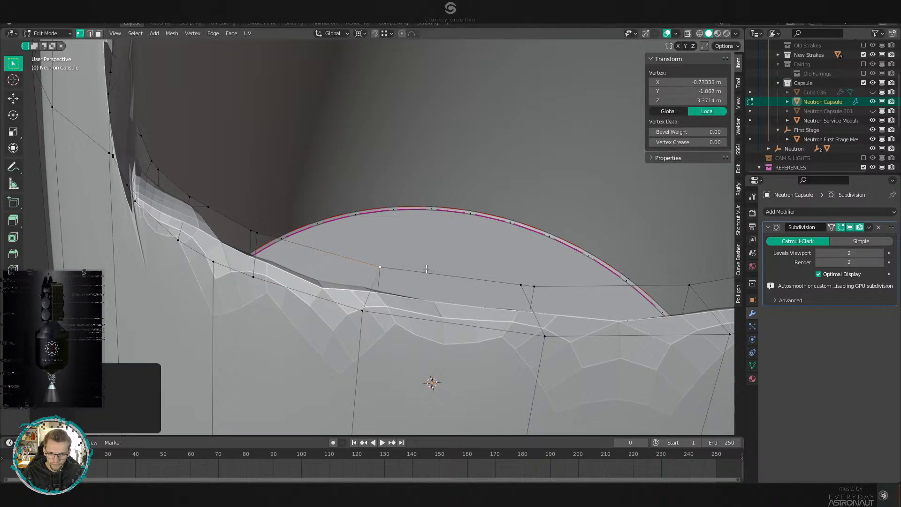
Slide the stray inner and outer vertices near the centre of the window's lower rim onto their neighbours.
{"action": "left_click", "coordinate": [508, 285]}
{"action": "key", "text": "g"}
{"action": "key", "text": "g"}
{"action": "left_click", "coordinate": [546, 323]}
{"action": "left_click", "coordinate": [553, 338]}
{"action": "middle_click_drag", "start_coordinate": [553, 338], "coordinate": [373, 343]}
{"action": "key", "text": "g"}
{"action": "key", "text": "g"}
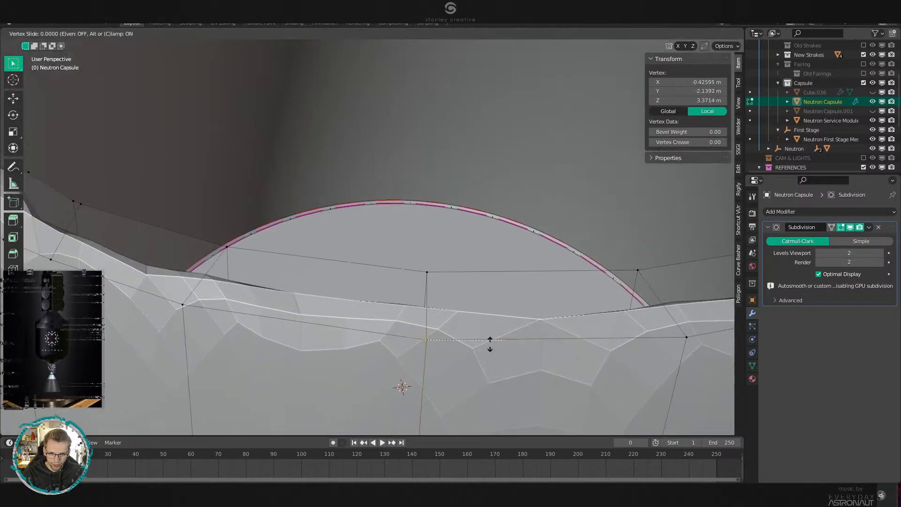
{"action": "left_click", "coordinate": [489, 344]}
Slide and nudge the outer vertex left of the lower rim's centre back onto its corner point.
{"action": "middle_click_drag", "start_coordinate": [489, 345], "coordinate": [384, 343]}
{"action": "key", "text": "g"}
{"action": "key", "text": "g"}
{"action": "left_click", "coordinate": [402, 340]}
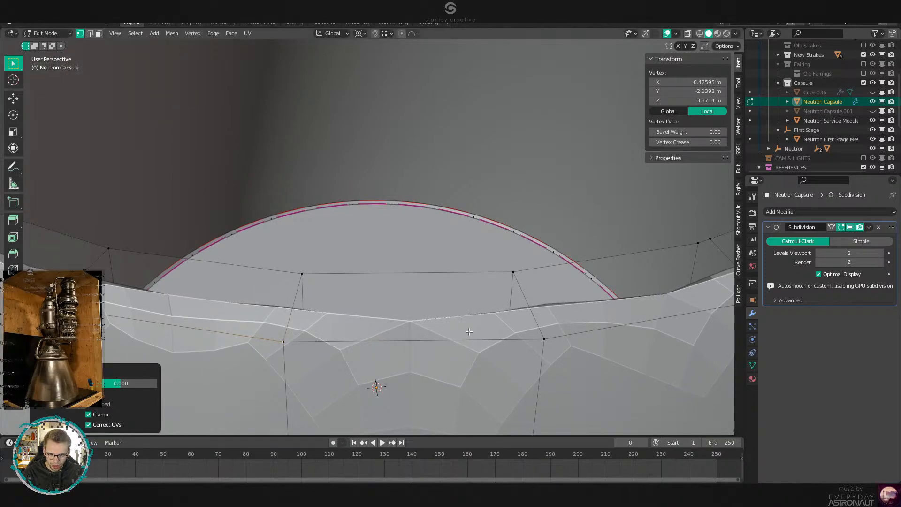
{"action": "left_click", "coordinate": [299, 341]}
{"action": "key", "text": "g"}
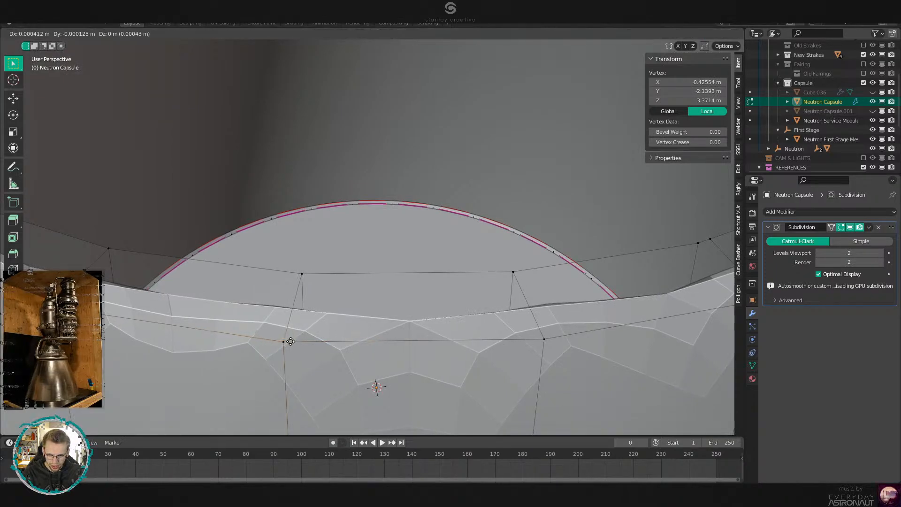
{"action": "left_click", "coordinate": [286, 339]}
Turn on Auto Merge Vertices and re-place the inner and outer vertices at the lower rim's centre to weld duplicates.
{"action": "left_click", "coordinate": [506, 279]}
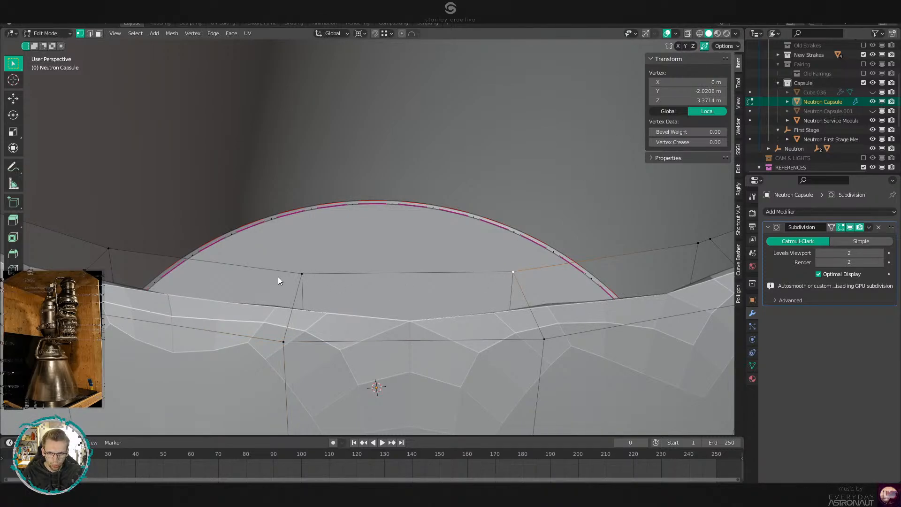
{"action": "left_click", "coordinate": [279, 344]}
{"action": "key", "text": "g"}
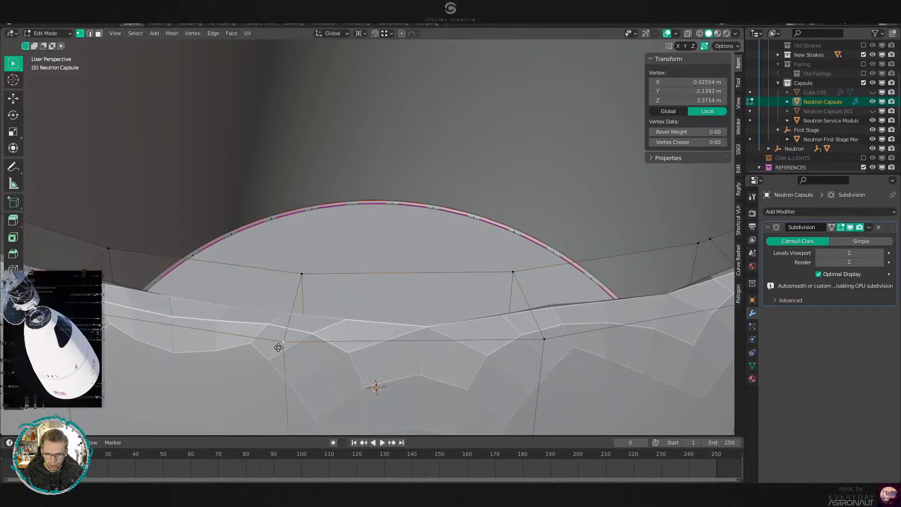
{"action": "left_click", "coordinate": [280, 345]}
{"action": "left_click", "coordinate": [548, 340]}
{"action": "key", "text": "g"}
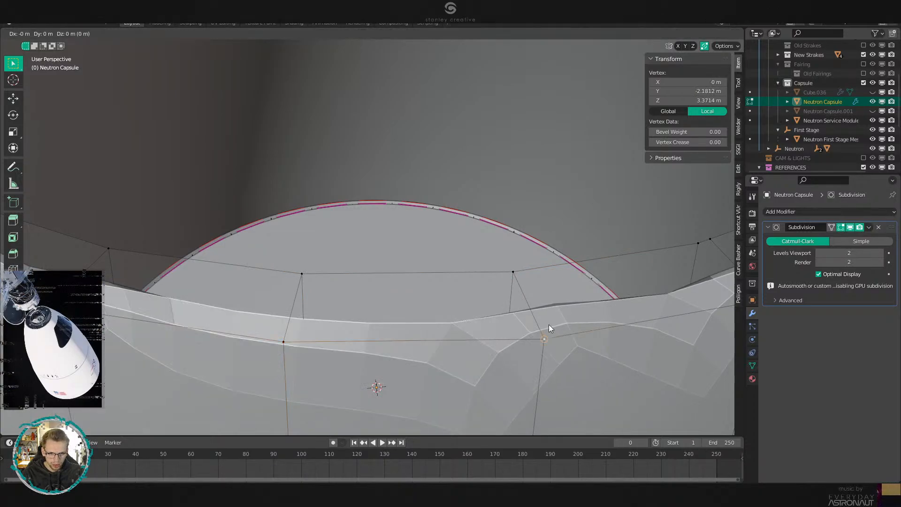
{"action": "left_click", "coordinate": [548, 324]}
{"action": "left_click", "coordinate": [514, 270]}
{"action": "key", "text": "g"}
{"action": "left_click", "coordinate": [507, 272]}
Re-place the next inner and outer vertices along the lower rim's left part to merge their duplicates.
{"action": "middle_click_drag", "start_coordinate": [310, 338], "coordinate": [399, 342]}
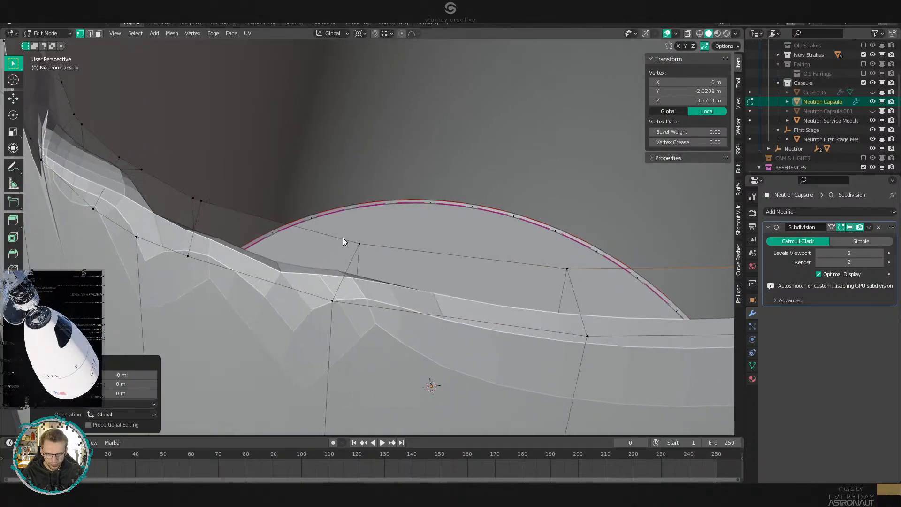
{"action": "left_click", "coordinate": [362, 241]}
{"action": "key", "text": "g"}
{"action": "left_click", "coordinate": [374, 243]}
{"action": "left_click", "coordinate": [334, 303]}
{"action": "key", "text": "g"}
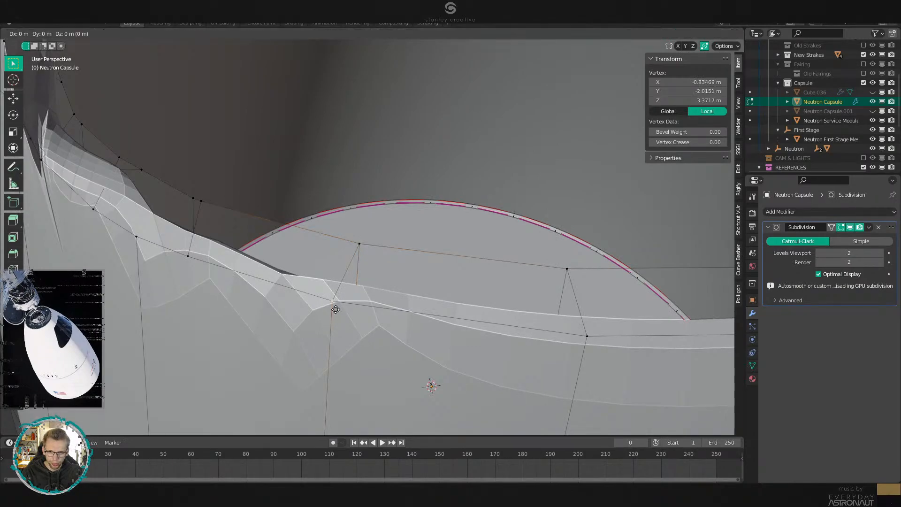
{"action": "left_click", "coordinate": [249, 297]}
Move the two stray vertices before the window's lower-left corner onto the adjacent outer and inner rim vertices.
{"action": "middle_click_drag", "start_coordinate": [249, 297], "coordinate": [365, 317]}
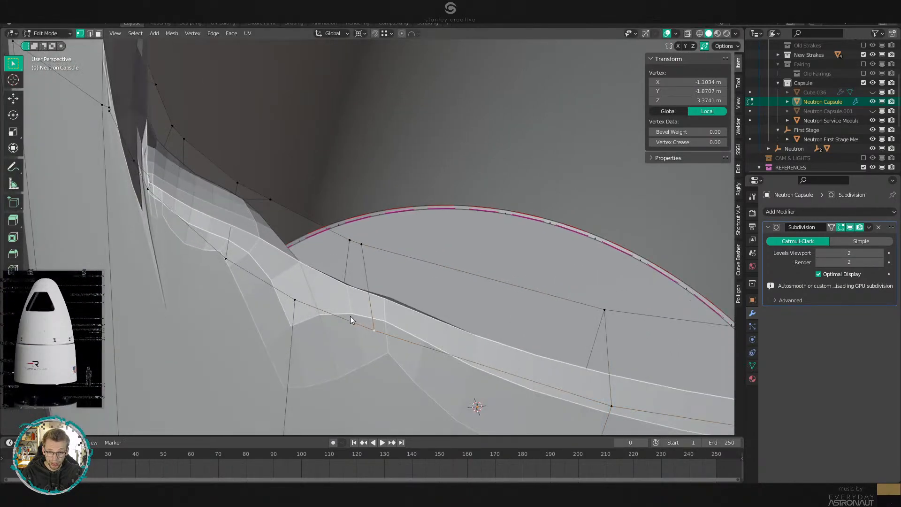
{"action": "key", "text": "g"}
{"action": "left_click", "coordinate": [305, 304]}
{"action": "left_click", "coordinate": [361, 245]}
{"action": "key", "text": "g"}
{"action": "left_click", "coordinate": [356, 240]}
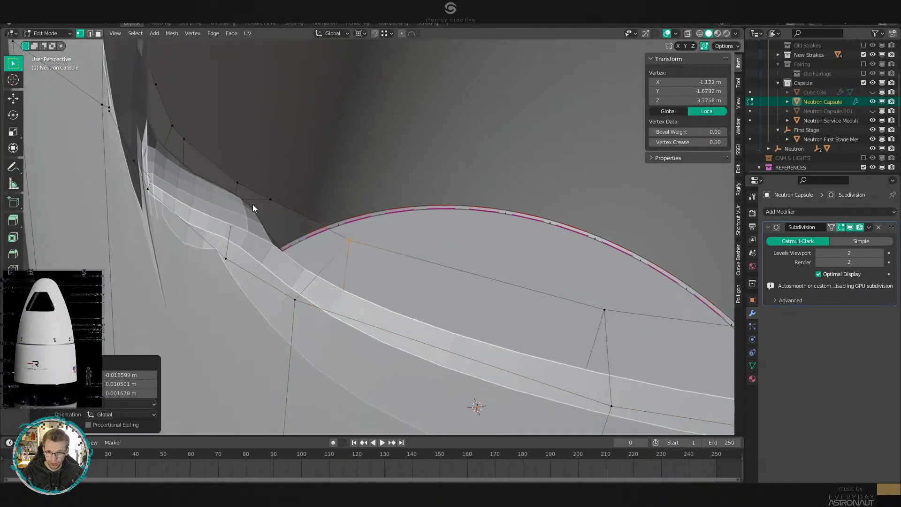
Turn off the Subdivision modifier's viewport display and snap the stray outer vertex at the window's lower-left corner onto its neighbour.
{"action": "left_click", "coordinate": [254, 194]}
{"action": "middle_click_drag", "start_coordinate": [255, 196], "coordinate": [663, 273]}
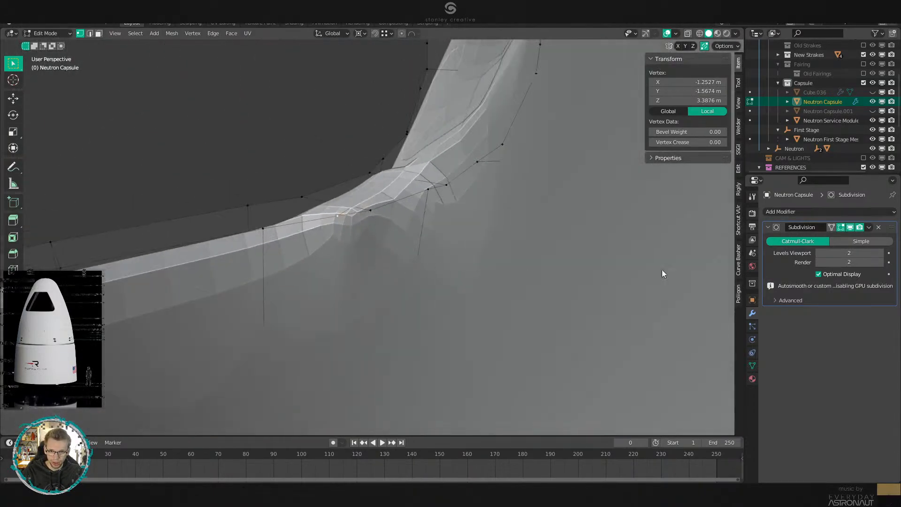
{"action": "left_click", "coordinate": [850, 230]}
{"action": "middle_click_drag", "start_coordinate": [564, 237], "coordinate": [364, 244]}
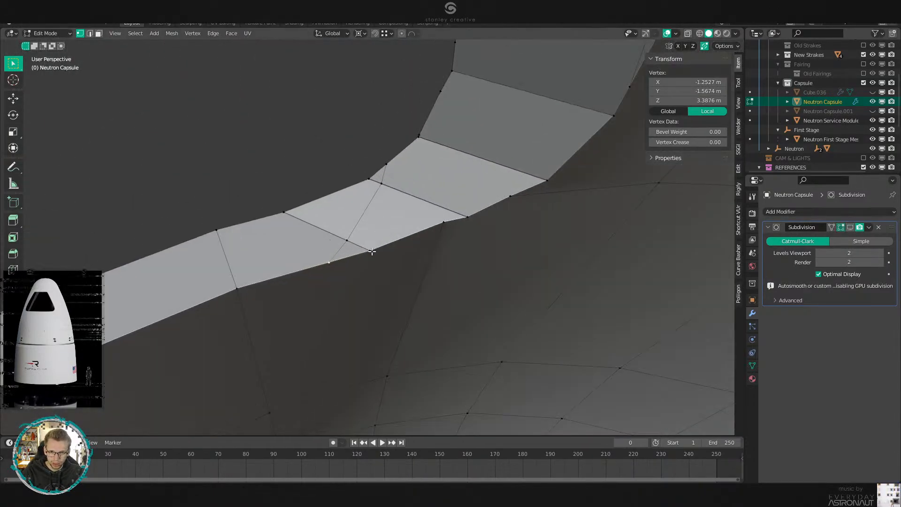
{"action": "left_click", "coordinate": [330, 260], "text": "shift"}
{"action": "left_click", "coordinate": [465, 218]}
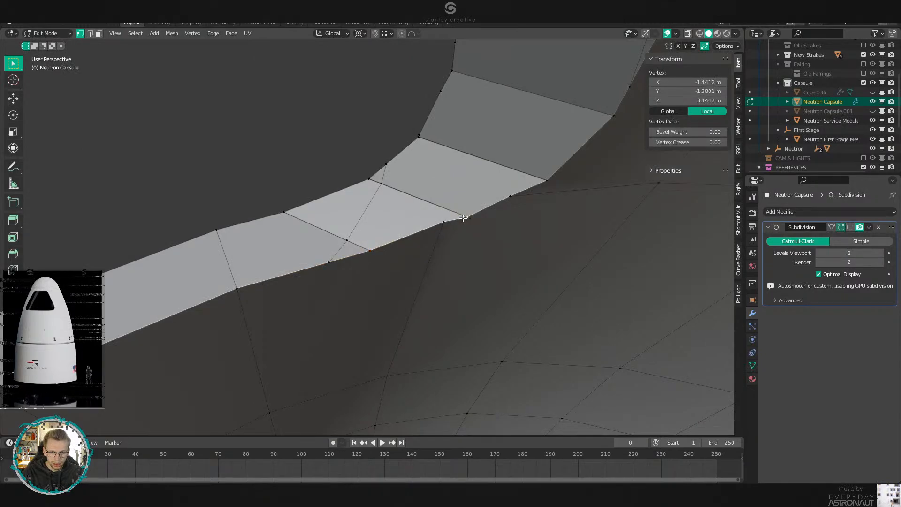
{"action": "key", "text": "g"}
{"action": "left_click", "coordinate": [452, 221], "text": "ctrl"}
Move the doubled outer vertex above the window's lower-left corner onto its neighbour to merge them.
{"action": "middle_click_drag", "start_coordinate": [351, 224], "coordinate": [430, 199]}
{"action": "key", "text": "2"}
{"action": "left_click", "coordinate": [344, 235]}
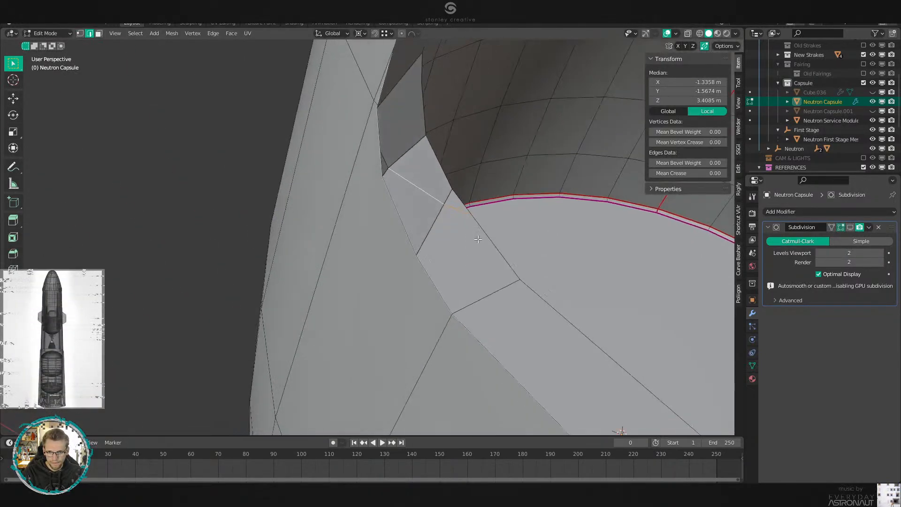
{"action": "key", "text": "1"}
{"action": "left_click", "coordinate": [413, 236]}
{"action": "middle_click_drag", "start_coordinate": [413, 236], "coordinate": [439, 281]}
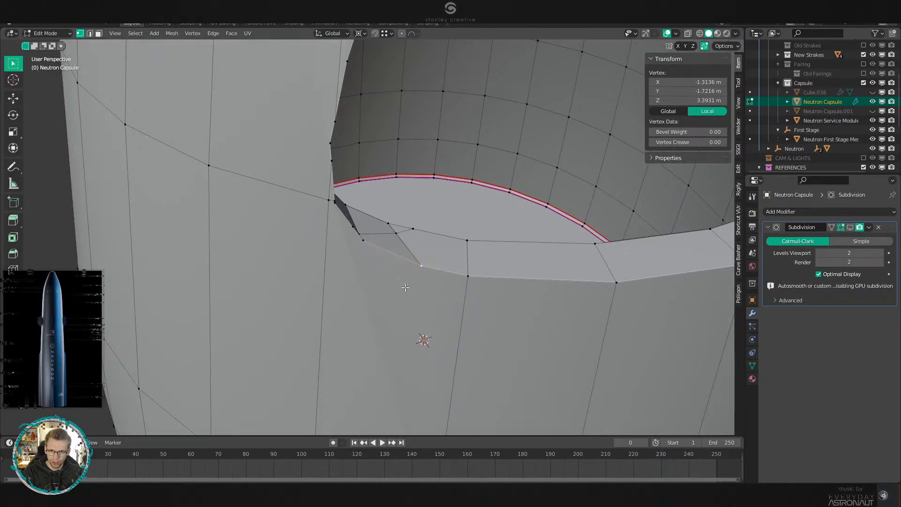
{"action": "middle_click_drag", "start_coordinate": [340, 189], "coordinate": [418, 309]}
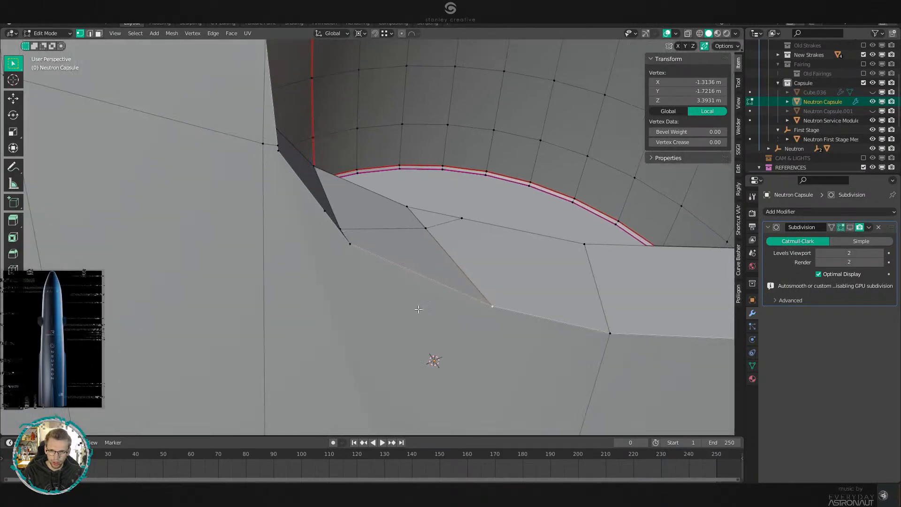
{"action": "left_click", "coordinate": [281, 150]}
{"action": "key", "text": "g"}
{"action": "left_click", "coordinate": [282, 145]}
Dissolve the edges crossing the rim faces at the window's lower-left corner.
{"action": "middle_click_drag", "start_coordinate": [292, 158], "coordinate": [309, 283]}
{"action": "key", "text": "2"}
{"action": "key", "text": "Tab"}
{"action": "key", "text": "Tab"}
{"action": "scroll", "coordinate": [399, 323], "scroll_direction": "up", "scroll_amount": 2}
{"action": "key", "text": "1"}
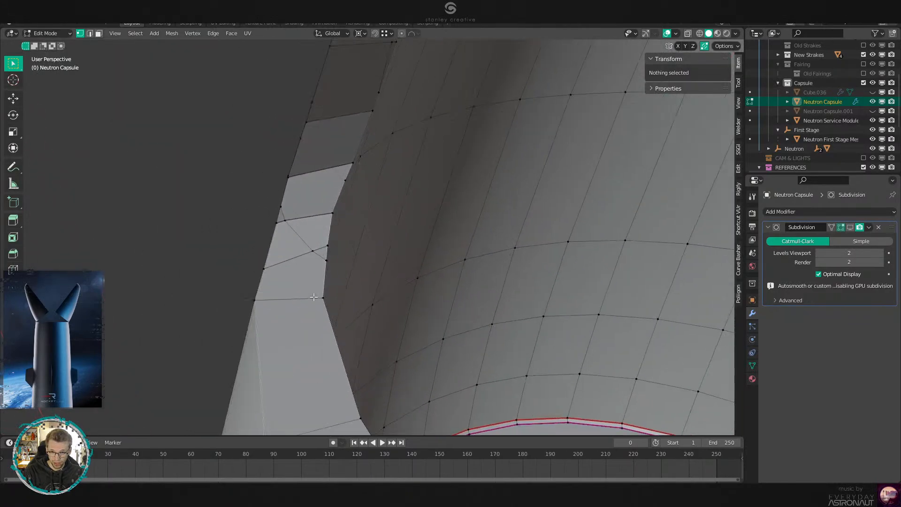
{"action": "key", "text": "2"}
{"action": "left_click", "coordinate": [319, 246]}
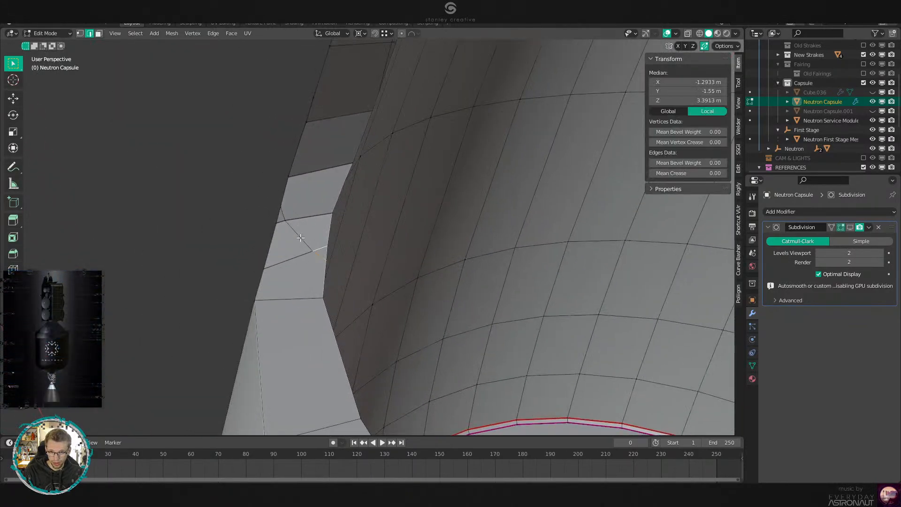
{"action": "key", "text": "x"}
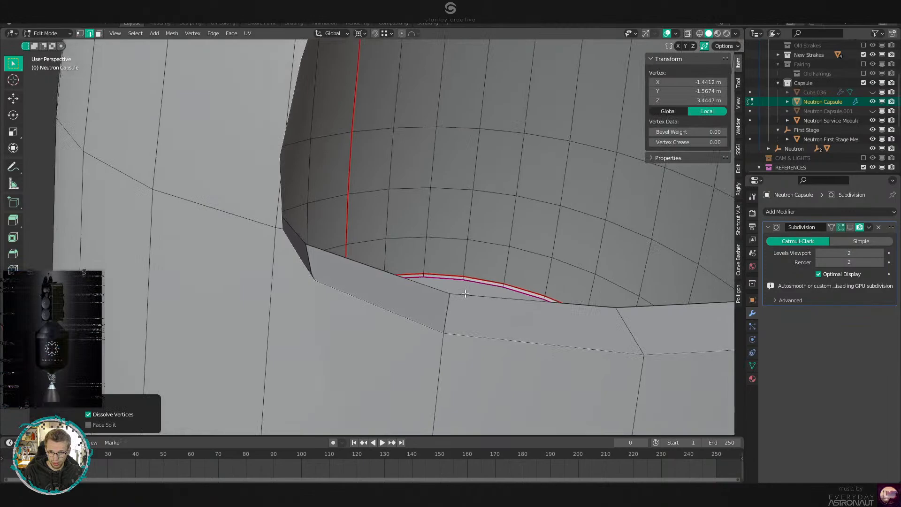
Dissolve the short leftover edge on the outer rim of the window's lower-left corner.
{"action": "middle_click_drag", "start_coordinate": [465, 294], "coordinate": [393, 285]}
{"action": "middle_click_drag", "start_coordinate": [320, 261], "coordinate": [407, 326]}
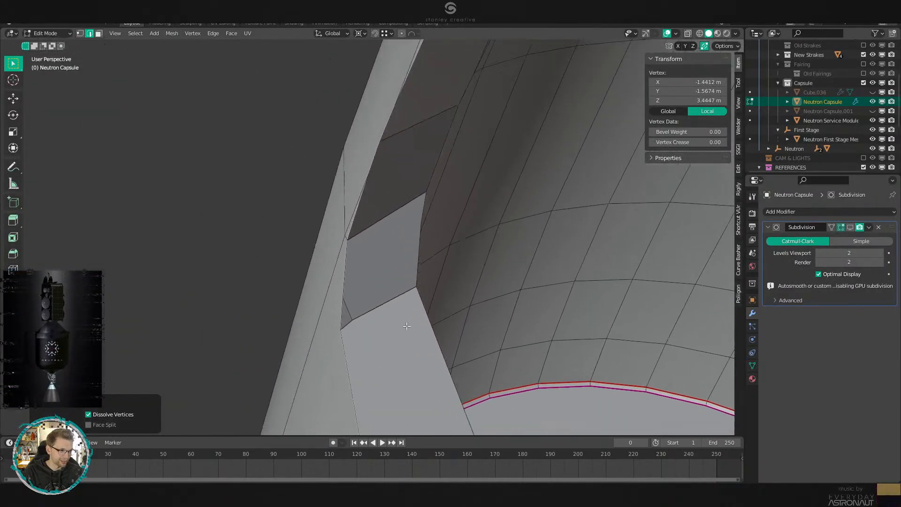
{"action": "middle_click_drag", "start_coordinate": [406, 326], "coordinate": [421, 349]}
{"action": "left_click", "coordinate": [315, 330]}
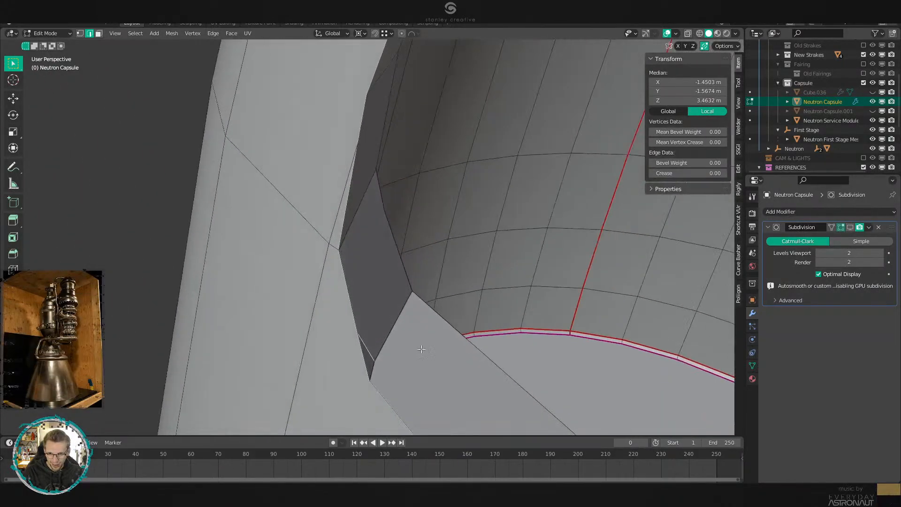
{"action": "key", "text": "x"}
{"action": "left_click", "coordinate": [432, 315]}
{"action": "middle_click_drag", "start_coordinate": [432, 314], "coordinate": [317, 297]}
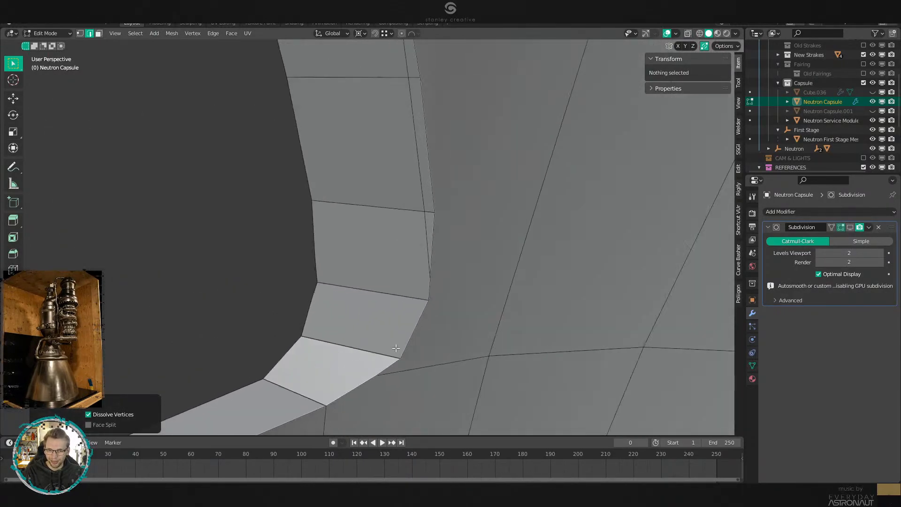
Merge the stray rim vertices up the window's left side into their neighbouring edge vertices.
{"action": "key", "text": "Tab"}
{"action": "key", "text": "Tab"}
{"action": "left_click", "coordinate": [387, 371]}
{"action": "left_click", "coordinate": [409, 288]}
{"action": "left_click", "coordinate": [336, 266]}
{"action": "middle_click_drag", "start_coordinate": [336, 266], "coordinate": [402, 257]}
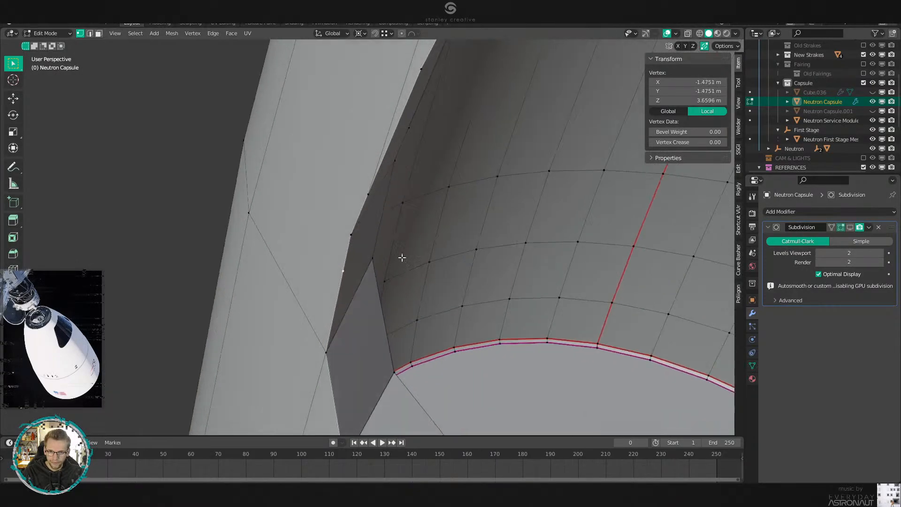
{"action": "left_click", "coordinate": [356, 234]}
{"action": "middle_click_drag", "start_coordinate": [357, 235], "coordinate": [352, 192]}
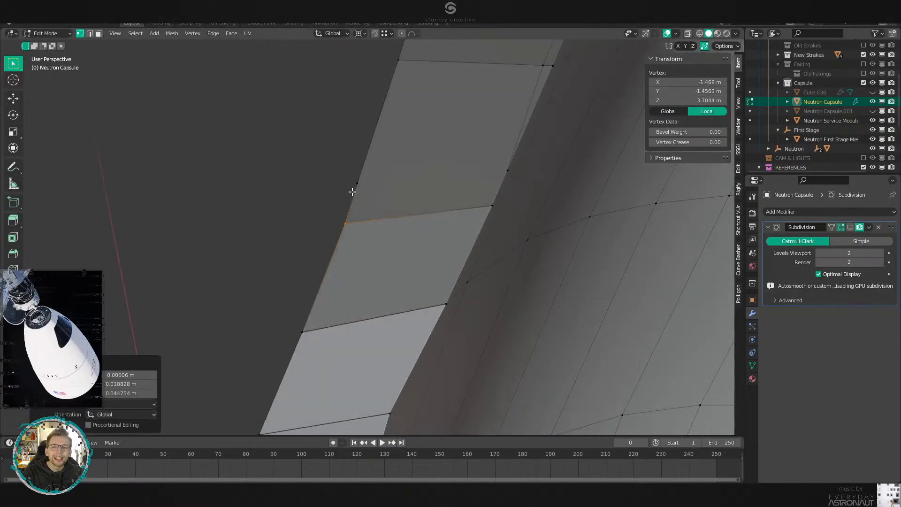
{"action": "left_click", "coordinate": [353, 227]}
{"action": "middle_click_drag", "start_coordinate": [353, 227], "coordinate": [519, 213]}
Dissolve the redundant chain of edges running up the left side of the window rim to its top corner.
{"action": "middle_click_drag", "start_coordinate": [562, 182], "coordinate": [442, 304]}
{"action": "key", "text": "2"}
{"action": "left_click", "coordinate": [450, 195]}
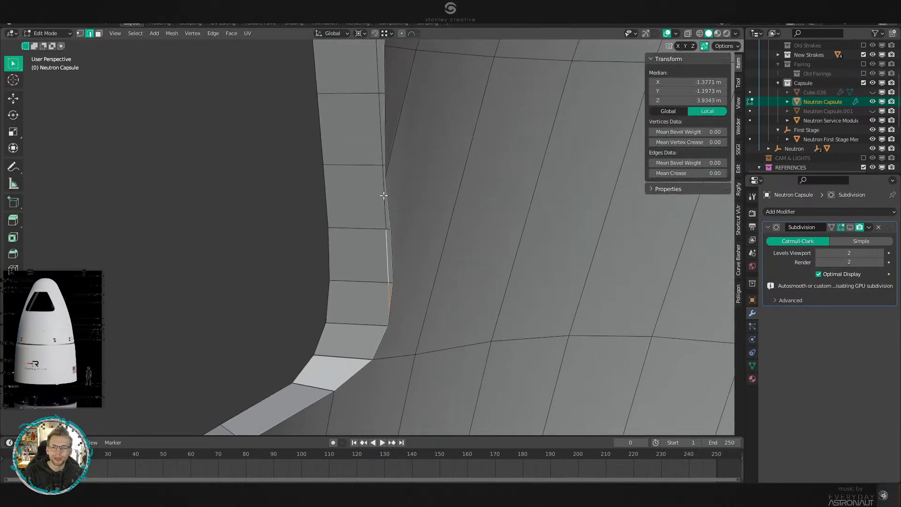
{"action": "middle_click_drag", "start_coordinate": [416, 206], "coordinate": [565, 184]}
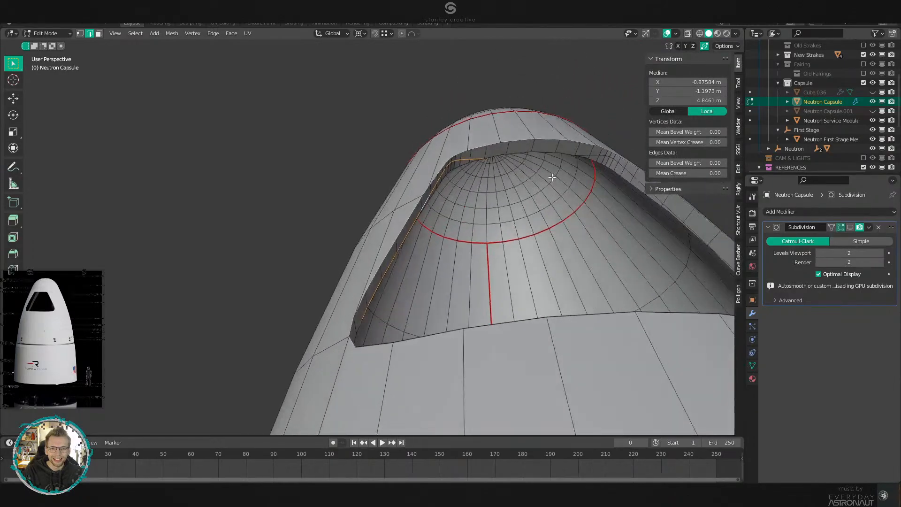
{"action": "key", "text": "x"}
{"action": "left_click", "coordinate": [565, 184]}
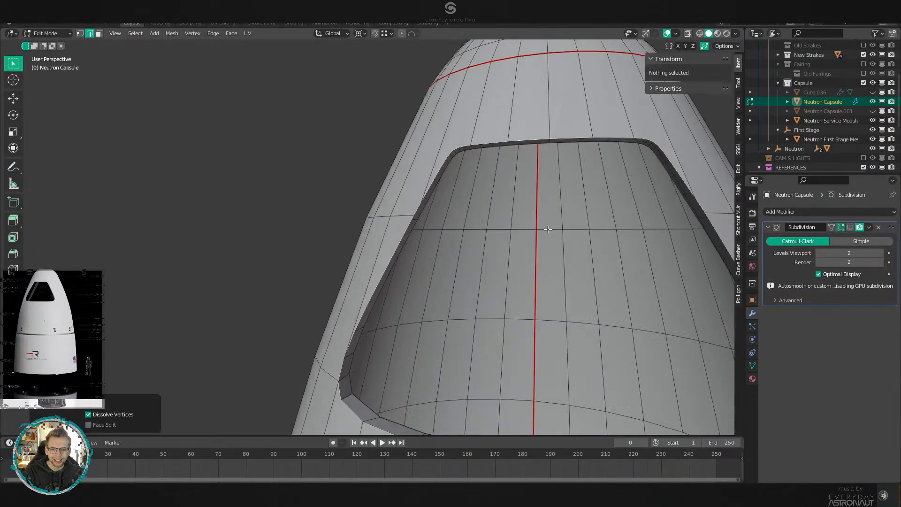
Dissolve the redundant chain of edges running along the right side of the window rim.
{"action": "middle_click_drag", "start_coordinate": [548, 229], "coordinate": [513, 198]}
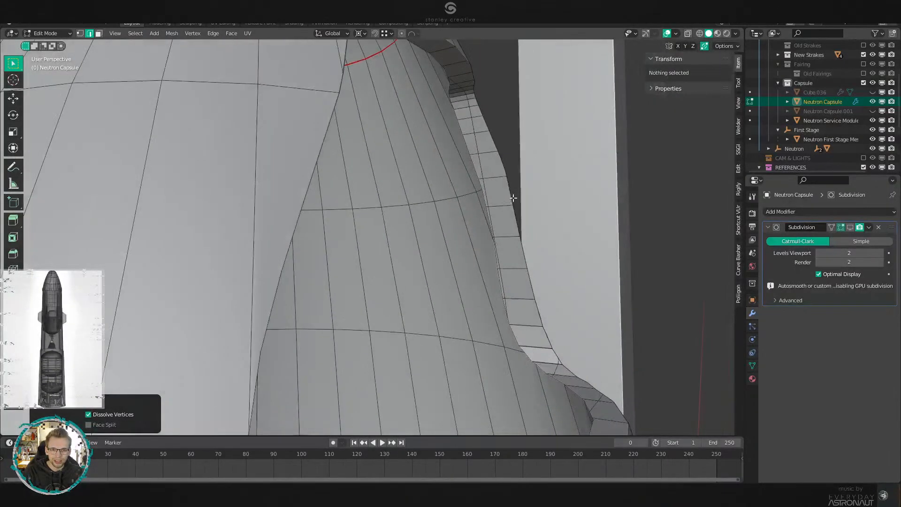
{"action": "left_click", "coordinate": [489, 190], "text": "alt"}
{"action": "key", "text": "x"}
{"action": "left_click", "coordinate": [563, 224]}
{"action": "middle_click_drag", "start_coordinate": [554, 221], "coordinate": [426, 228]}
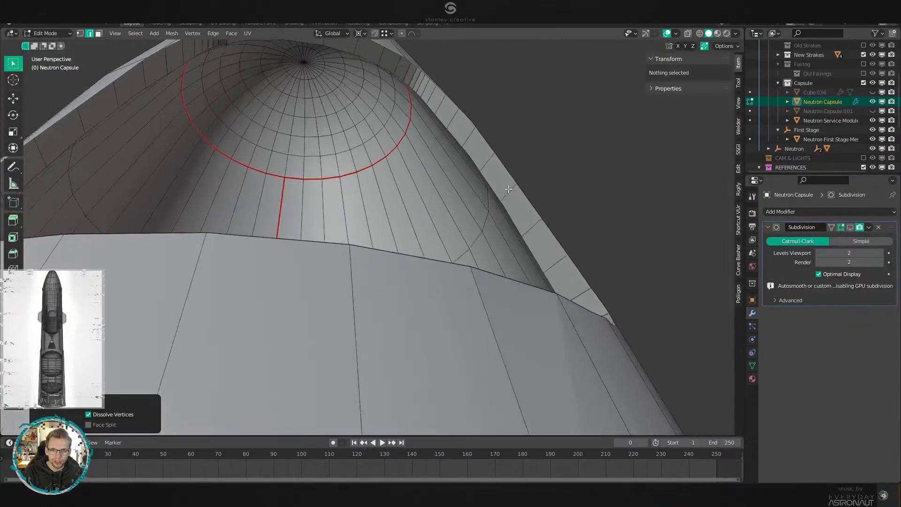
Move the stray inner and outer rim vertices on the window's left side onto their neighbouring rim vertices.
{"action": "middle_click_drag", "start_coordinate": [424, 166], "coordinate": [440, 203]}
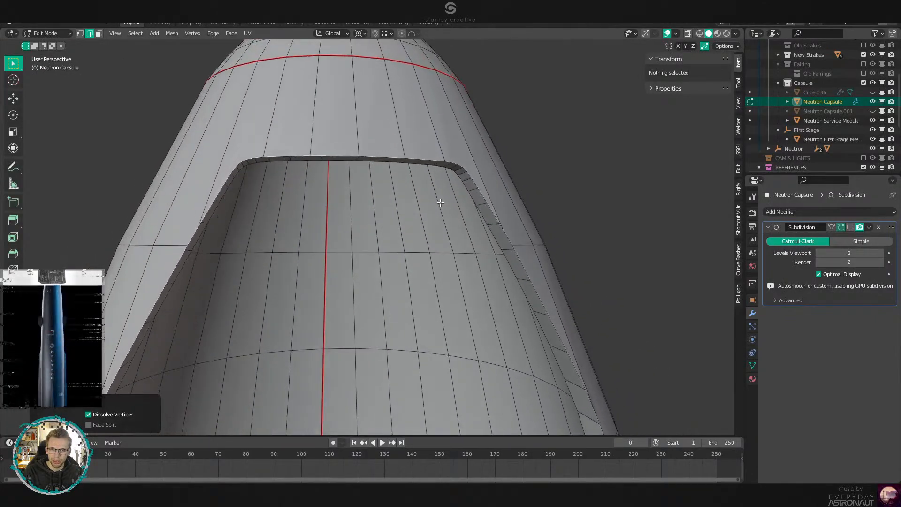
{"action": "middle_click_drag", "start_coordinate": [365, 300], "coordinate": [365, 230]}
{"action": "key", "text": "1"}
{"action": "left_click", "coordinate": [393, 218]}
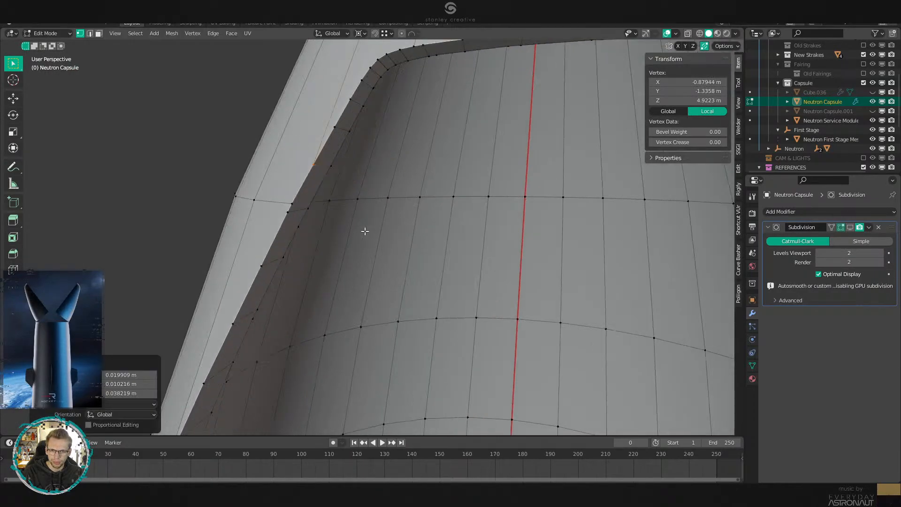
{"action": "left_click", "coordinate": [293, 205]}
{"action": "middle_click_drag", "start_coordinate": [293, 205], "coordinate": [464, 293]}
{"action": "left_click", "coordinate": [402, 196]}
{"action": "left_click", "coordinate": [398, 306]}
{"action": "key", "text": "g"}
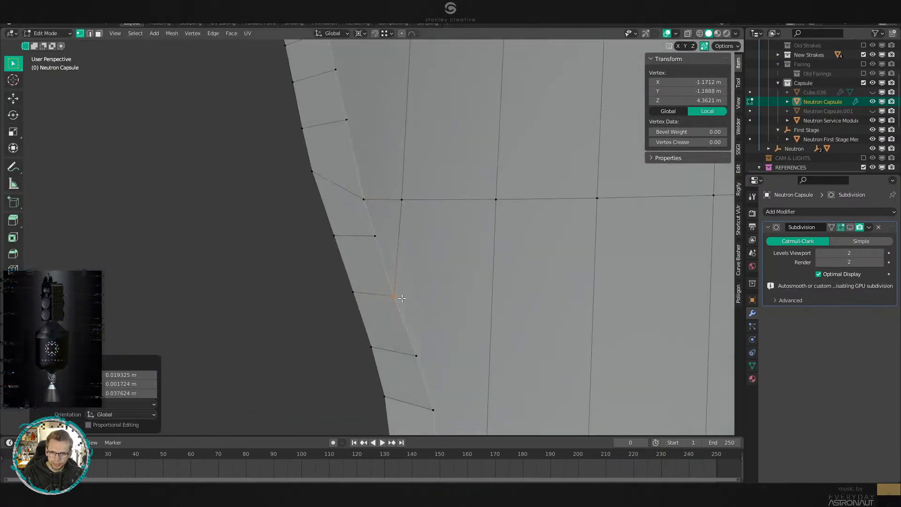
Move the matching stray rim vertices on the window's right side onto their neighbouring edge vertices.
{"action": "scroll", "coordinate": [401, 299], "scroll_direction": "down", "scroll_amount": 6}
{"action": "mouse_move", "coordinate": [401, 299]}
{"action": "middle_mouse_down"}
{"action": "mouse_move", "coordinate": [328, 300]}
{"action": "mouse_move", "coordinate": [404, 300]}
{"action": "middle_mouse_up"}
{"action": "scroll", "coordinate": [342, 297], "scroll_direction": "up", "scroll_amount": 3}
{"action": "scroll", "coordinate": [342, 298], "scroll_direction": "up", "scroll_amount": 5}
{"action": "middle_click_drag", "start_coordinate": [342, 297], "coordinate": [425, 274]}
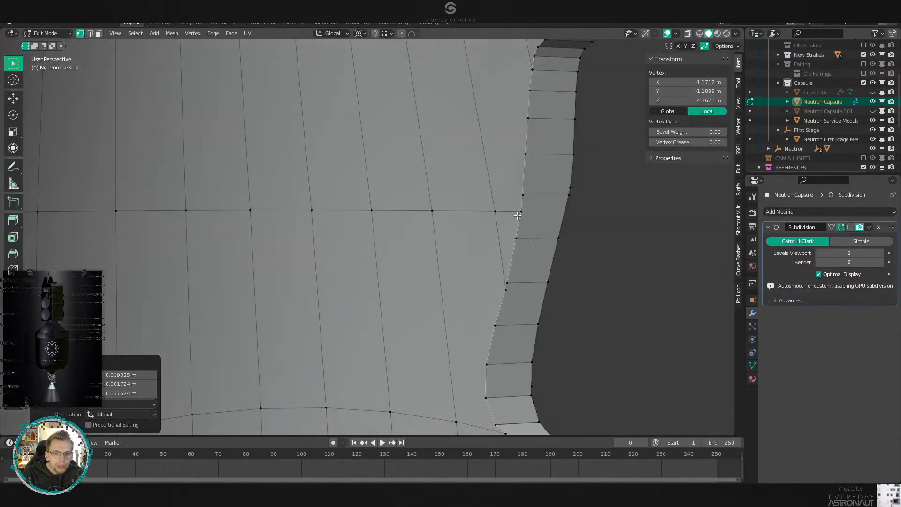
{"action": "scroll", "coordinate": [528, 208], "scroll_direction": "down", "scroll_amount": 3}
{"action": "middle_click_drag", "start_coordinate": [528, 208], "coordinate": [350, 238]}
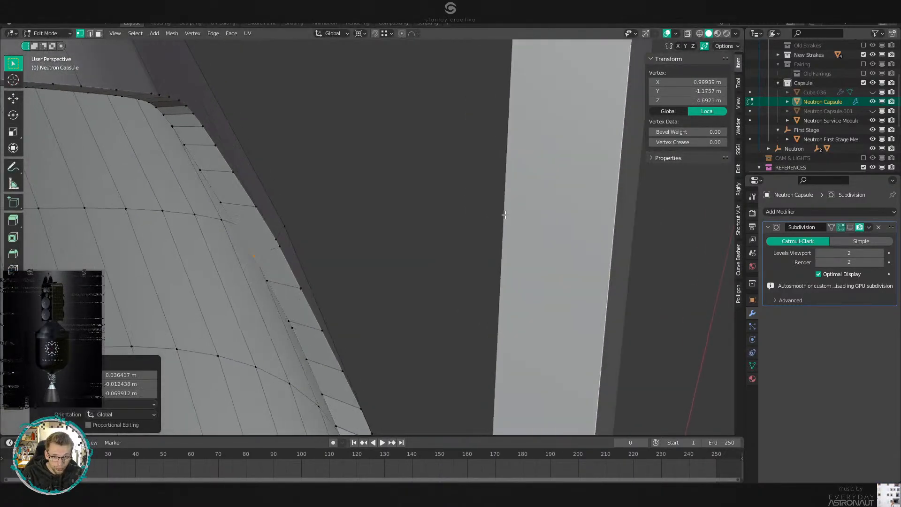
{"action": "scroll", "coordinate": [301, 248], "scroll_direction": "up", "scroll_amount": 3}
{"action": "left_click", "coordinate": [236, 243]}
{"action": "key", "text": "g"}
{"action": "left_click", "coordinate": [241, 250]}
{"action": "middle_click_drag", "start_coordinate": [241, 250], "coordinate": [521, 234]}
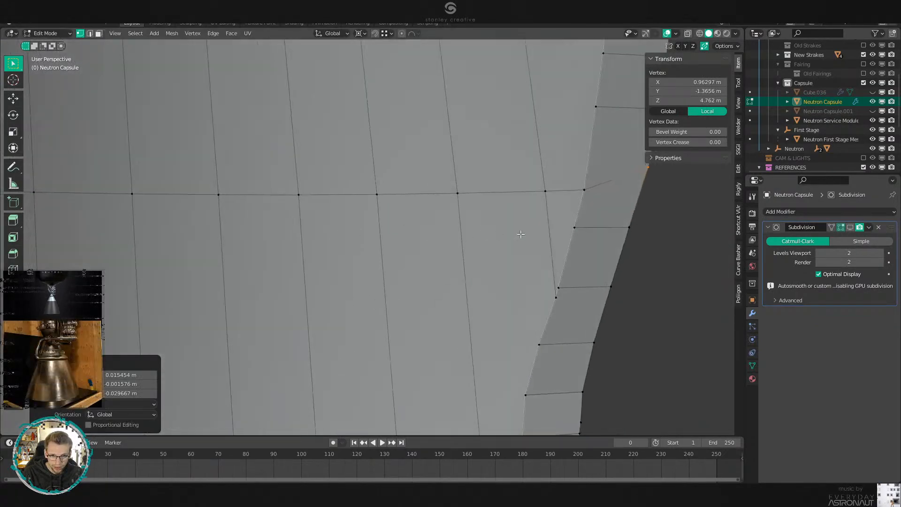
{"action": "middle_click_drag", "start_coordinate": [560, 288], "coordinate": [464, 284]}
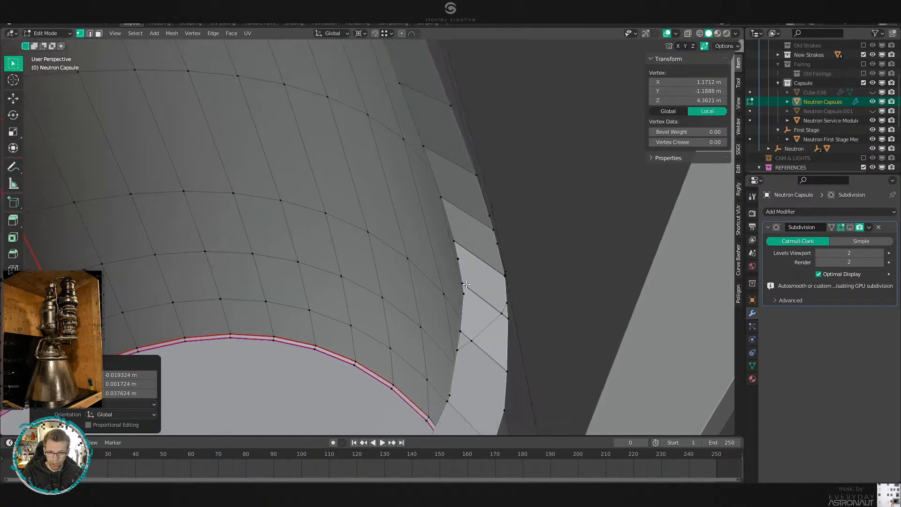
Move the stray outer rim vertex at the window's lower-right corner onto the adjacent edge vertex.
{"action": "middle_click_drag", "start_coordinate": [518, 335], "coordinate": [464, 232]}
{"action": "key", "text": "2"}
{"action": "key", "text": "1"}
{"action": "right_click", "coordinate": [438, 220]}
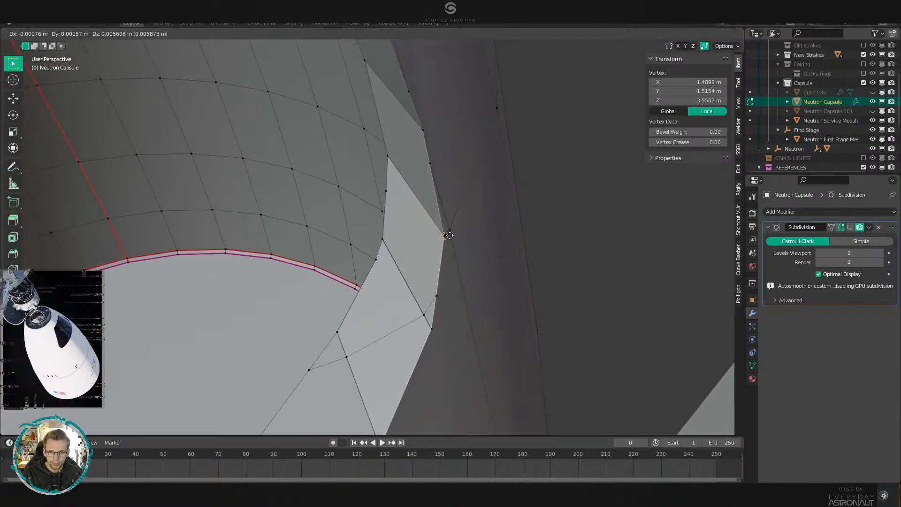
{"action": "middle_click_drag", "start_coordinate": [438, 173], "coordinate": [471, 135]}
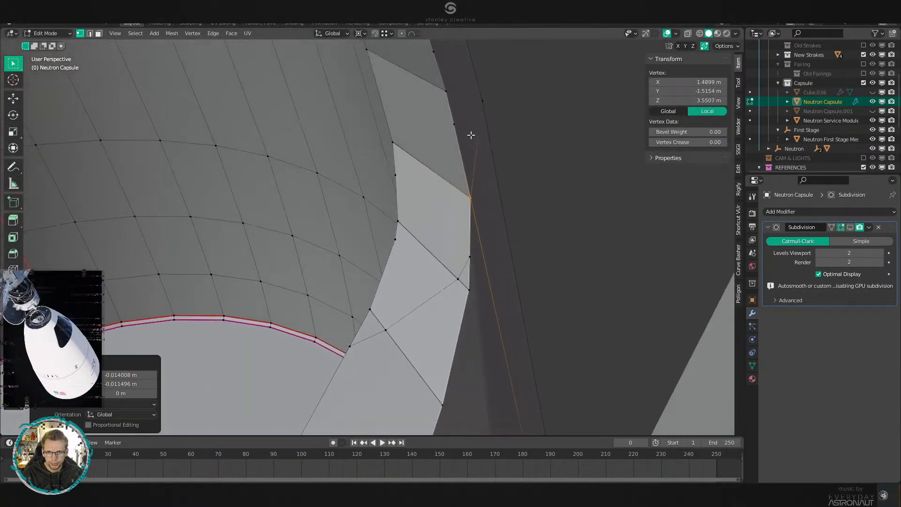
{"action": "middle_click_drag", "start_coordinate": [449, 101], "coordinate": [441, 272], "text": "shift"}
Try to move the next outer rim vertex above the window's lower-right corner, and undo the move.
{"action": "left_click", "coordinate": [458, 108]}
{"action": "key", "text": "g"}
{"action": "right_click", "coordinate": [473, 137]}
{"action": "key", "text": "g"}
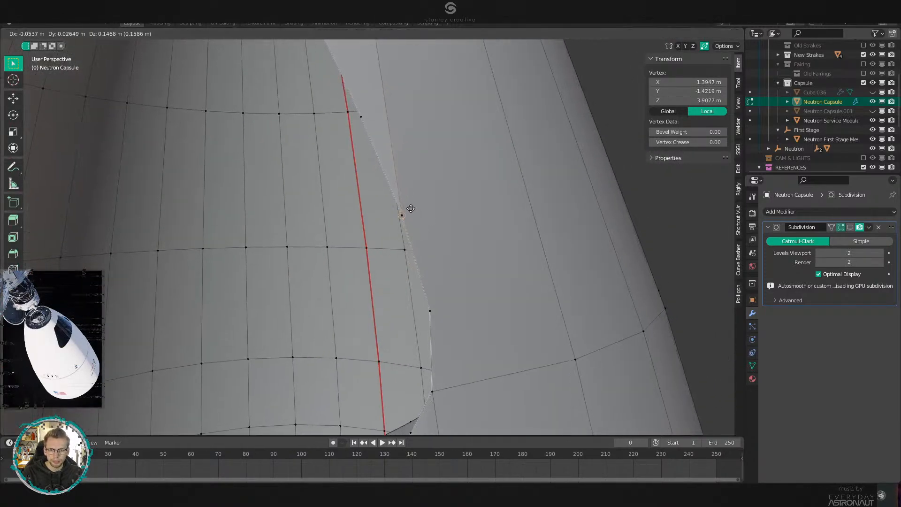
{"action": "left_click", "coordinate": [410, 209]}
{"action": "scroll", "coordinate": [417, 225], "scroll_direction": "down", "scroll_amount": 3}
{"action": "middle_click_drag", "start_coordinate": [416, 227], "coordinate": [413, 286]}
{"action": "key", "text": "ctrl+z"}
Dissolve the redundant edges crossing and bordering the rim faces at the window's lower-right corner.
{"action": "left_click", "coordinate": [517, 288]}
{"action": "middle_click_drag", "start_coordinate": [518, 288], "coordinate": [466, 306]}
{"action": "scroll", "coordinate": [394, 220], "scroll_direction": "up", "scroll_amount": 2}
{"action": "middle_click_drag", "start_coordinate": [410, 284], "coordinate": [420, 233]}
{"action": "key", "text": "2"}
{"action": "left_click", "coordinate": [423, 226], "text": "alt"}
{"action": "middle_click_drag", "start_coordinate": [532, 285], "coordinate": [371, 244]}
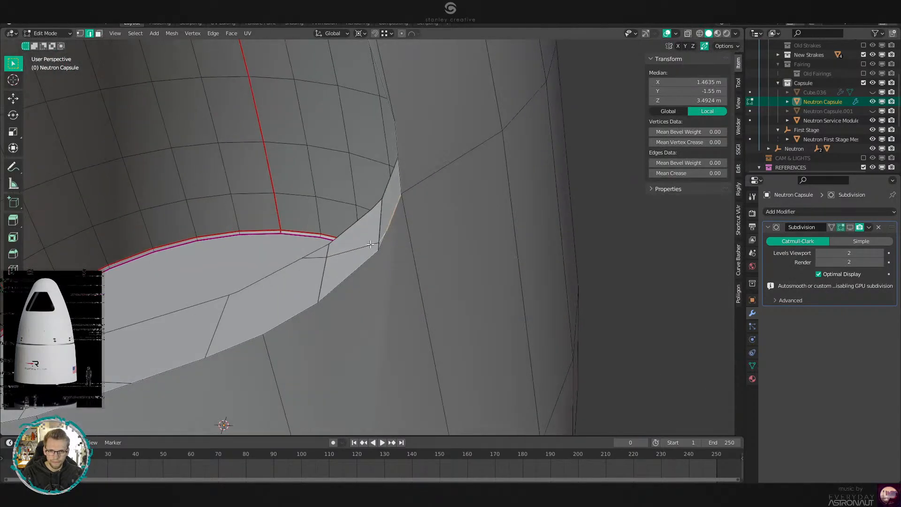
{"action": "key", "text": "x"}
{"action": "left_click", "coordinate": [496, 271]}
{"action": "middle_click_drag", "start_coordinate": [495, 272], "coordinate": [545, 258]}
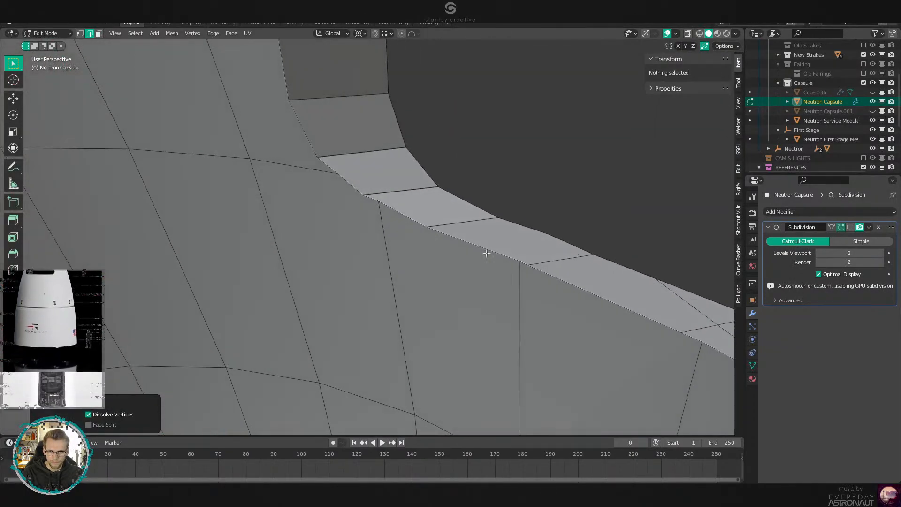
{"action": "left_click", "coordinate": [407, 194], "text": "alt"}
{"action": "key", "text": "x"}
{"action": "left_click", "coordinate": [458, 248]}
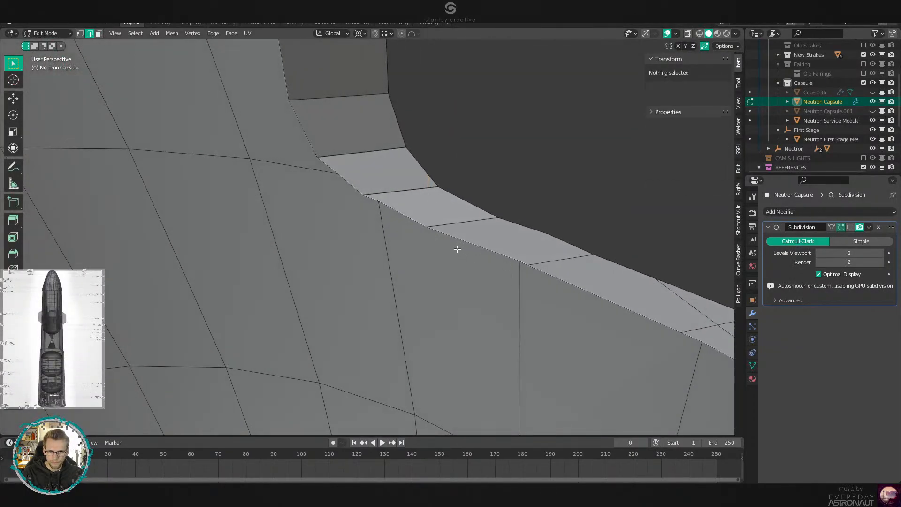
Merge the stray inner and outer bottom-rim vertices near the window's lower-right corner into their neighbouring edge vertices.
{"action": "left_click", "coordinate": [379, 199]}
{"action": "middle_click_drag", "start_coordinate": [378, 199], "coordinate": [413, 208]}
{"action": "middle_click_drag", "start_coordinate": [334, 192], "coordinate": [415, 259]}
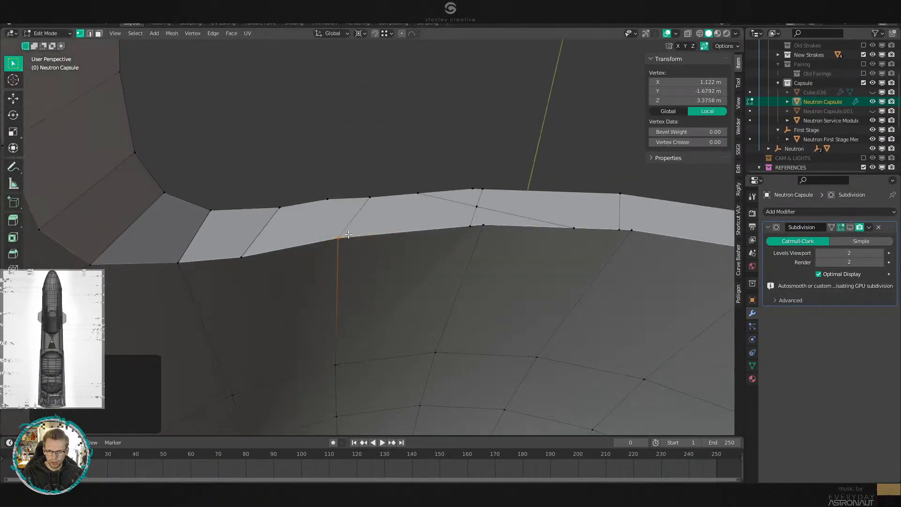
{"action": "middle_click_drag", "start_coordinate": [348, 234], "coordinate": [196, 213]}
{"action": "key", "text": "g"}
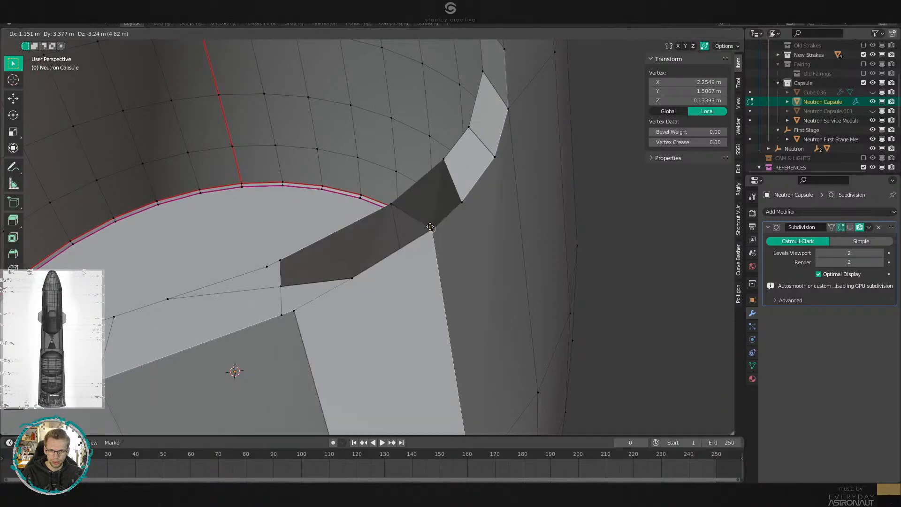
{"action": "key", "text": "ctrl+z"}
{"action": "middle_click_drag", "start_coordinate": [447, 249], "coordinate": [426, 249]}
{"action": "middle_click_drag", "start_coordinate": [356, 270], "coordinate": [459, 264]}
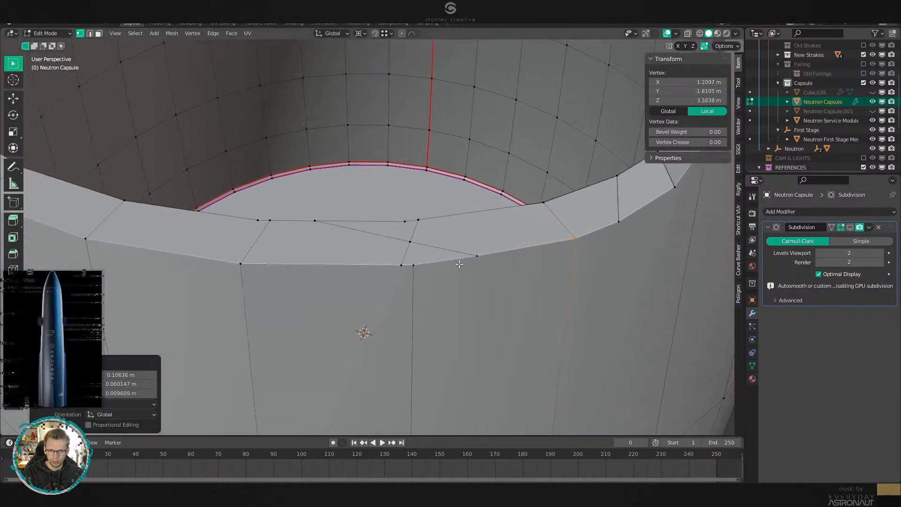
Dissolve the two diagonal edge segments crossing the faces of the window's bottom rim.
{"action": "key", "text": "2"}
{"action": "left_click", "coordinate": [392, 238]}
{"action": "left_click", "coordinate": [450, 251], "text": "shift"}
{"action": "key", "text": "x"}
{"action": "left_click", "coordinate": [464, 262]}
{"action": "scroll", "coordinate": [475, 281], "scroll_direction": "down", "scroll_amount": 4}
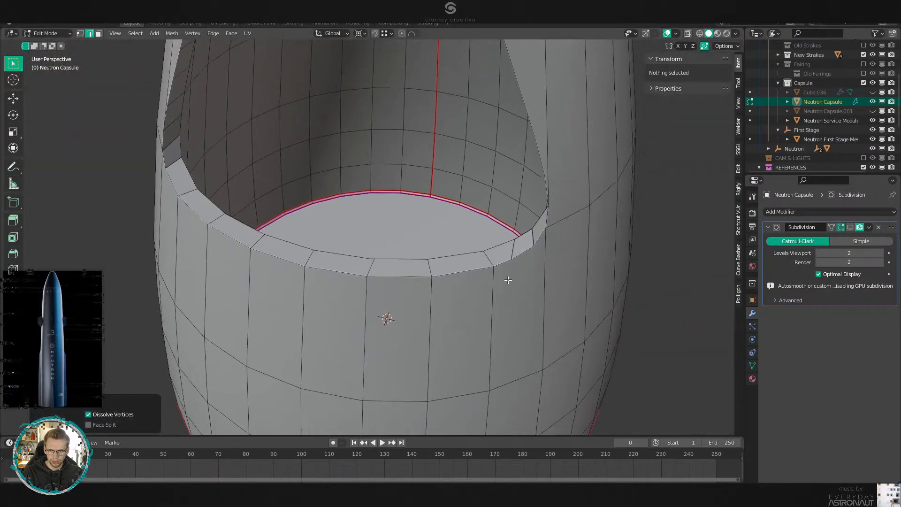
Examine the rim's edges around the window for any remaining redundant topology.
{"action": "middle_click_drag", "start_coordinate": [507, 280], "coordinate": [376, 263]}
{"action": "scroll", "coordinate": [376, 263], "scroll_direction": "up", "scroll_amount": 2}
{"action": "scroll", "coordinate": [408, 277], "scroll_direction": "up", "scroll_amount": 1}
{"action": "left_click", "coordinate": [441, 287]}
{"action": "scroll", "coordinate": [443, 287], "scroll_direction": "down", "scroll_amount": 3}
{"action": "middle_click_drag", "start_coordinate": [443, 287], "coordinate": [536, 294]}
{"action": "middle_click_drag", "start_coordinate": [454, 312], "coordinate": [373, 318]}
{"action": "left_click", "coordinate": [468, 319]}
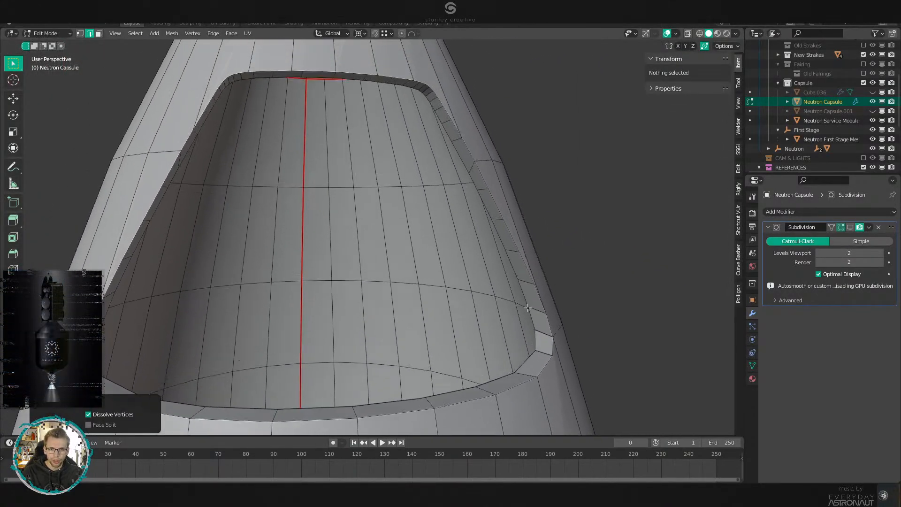
Merge the stray inner-rim vertex just right of the window's bottom centre into the adjacent rim vertex.
{"action": "key", "text": "3"}
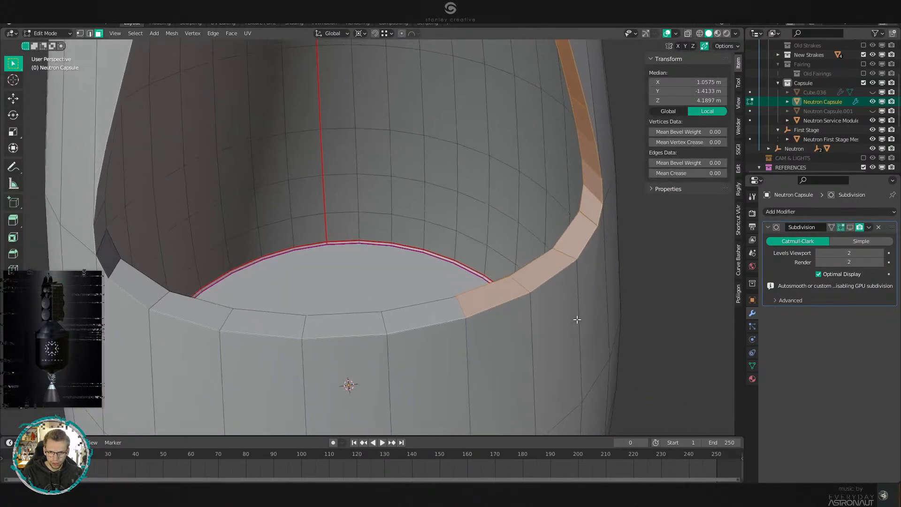
{"action": "middle_click_drag", "start_coordinate": [535, 306], "coordinate": [420, 201], "text": "shift"}
{"action": "scroll", "coordinate": [402, 232], "scroll_direction": "up", "scroll_amount": 4}
{"action": "key", "text": "1"}
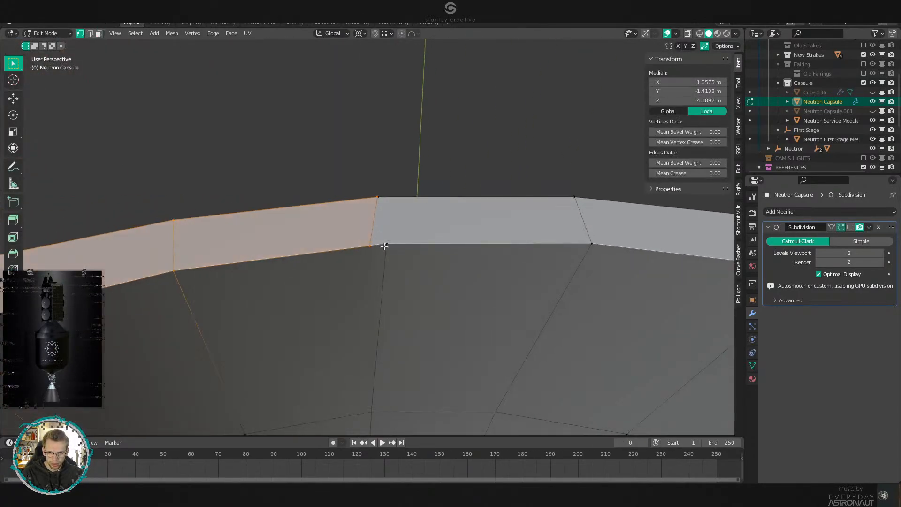
{"action": "left_click", "coordinate": [388, 248]}
{"action": "scroll", "coordinate": [469, 281], "scroll_direction": "down", "scroll_amount": 4}
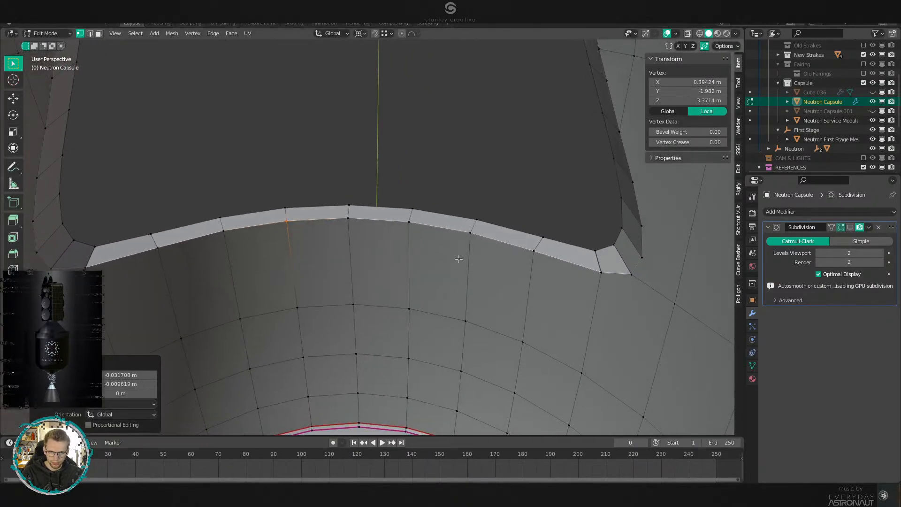
Loop-select the rim faces on both sides of the window to check where the loop breaks along the bottom.
{"action": "key", "text": "3"}
{"action": "left_click", "coordinate": [349, 216], "text": "alt"}
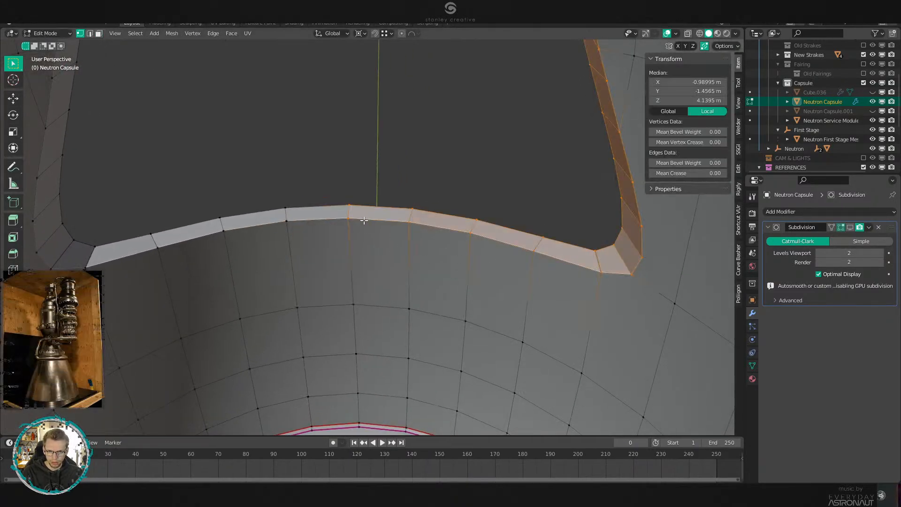
{"action": "key", "text": "3"}
{"action": "left_click", "coordinate": [348, 213], "text": "alt"}
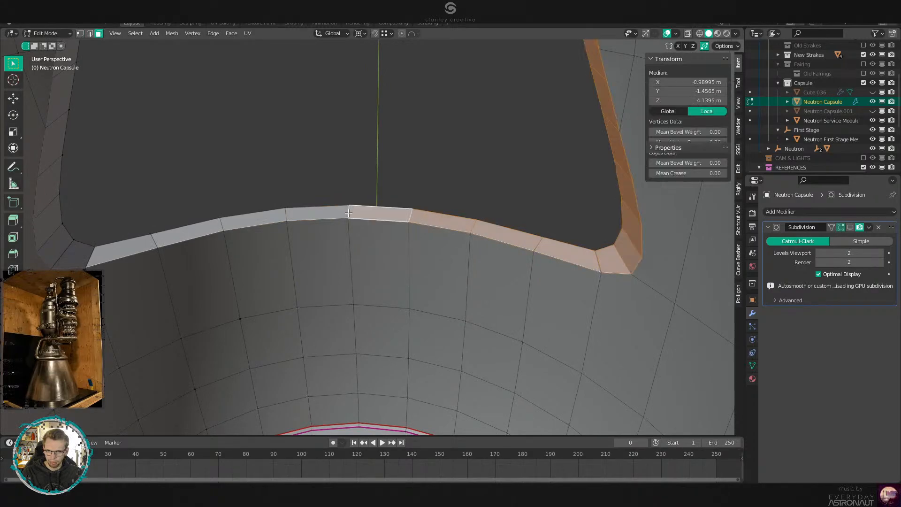
{"action": "key", "text": "alt+z"}
{"action": "mouse_move", "coordinate": [367, 225]}
{"action": "middle_mouse_down"}
{"action": "mouse_move", "coordinate": [322, 247]}
{"action": "mouse_move", "coordinate": [545, 261]}
{"action": "mouse_move", "coordinate": [445, 301]}
{"action": "mouse_move", "coordinate": [311, 258]}
{"action": "middle_mouse_up"}
{"action": "key", "text": "alt+z"}
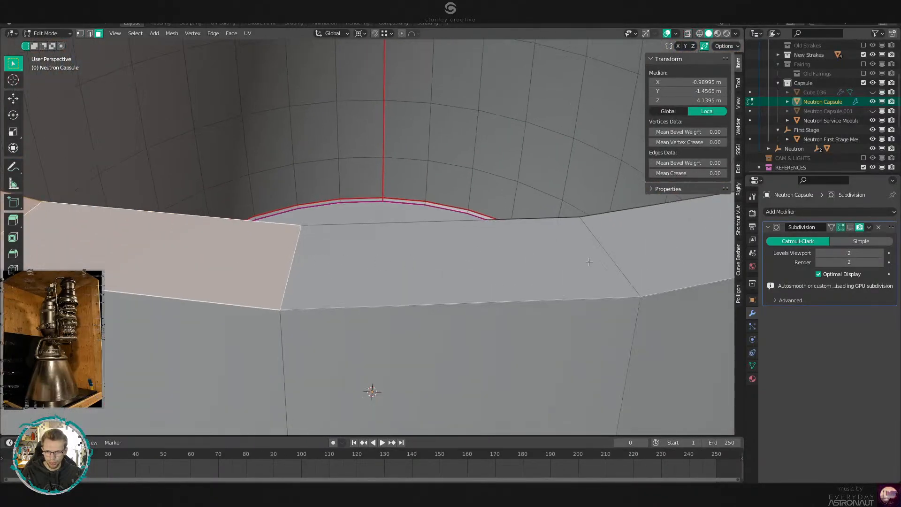
{"action": "middle_click_drag", "start_coordinate": [584, 256], "coordinate": [628, 284]}
{"action": "left_click", "coordinate": [628, 296], "text": "alt"}
{"action": "key", "text": "1"}
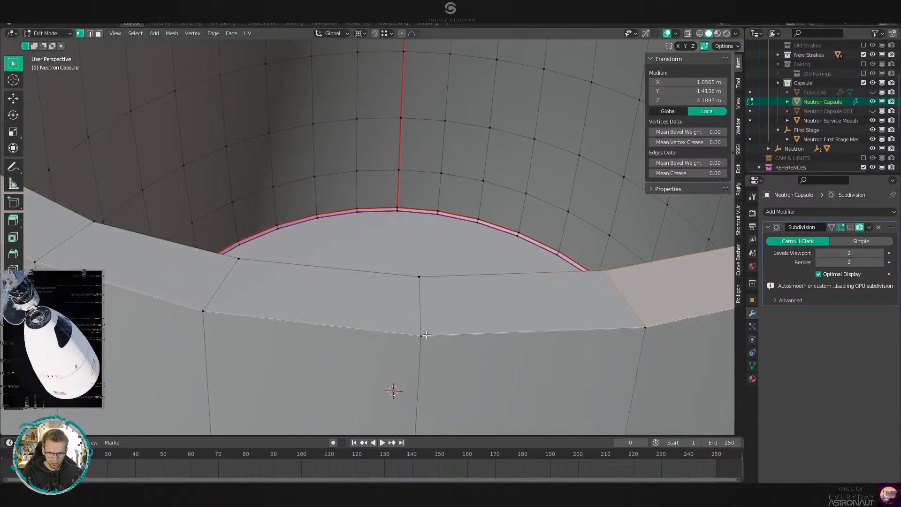
Test the rim vertices at the window's bottom centre for disconnected or duplicate points and inspect them in wireframe.
{"action": "left_click", "coordinate": [422, 339]}
{"action": "key", "text": "g"}
{"action": "right_click", "coordinate": [448, 318]}
{"action": "scroll", "coordinate": [423, 316], "scroll_direction": "down", "scroll_amount": 1}
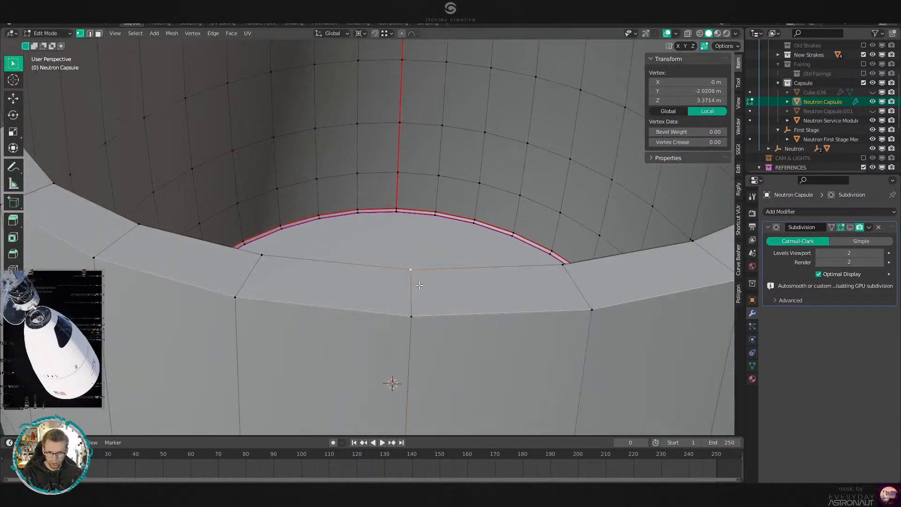
{"action": "scroll", "coordinate": [419, 285], "scroll_direction": "down", "scroll_amount": 3}
{"action": "key", "text": "z"}
{"action": "key", "text": "z"}
{"action": "key", "text": "z"}
{"action": "scroll", "coordinate": [444, 281], "scroll_direction": "up", "scroll_amount": 1}
{"action": "middle_click_drag", "start_coordinate": [376, 293], "coordinate": [480, 278]}
Merge all vertices of the capsule mesh by distance and return to solid shading.
{"action": "key", "text": "F3"}
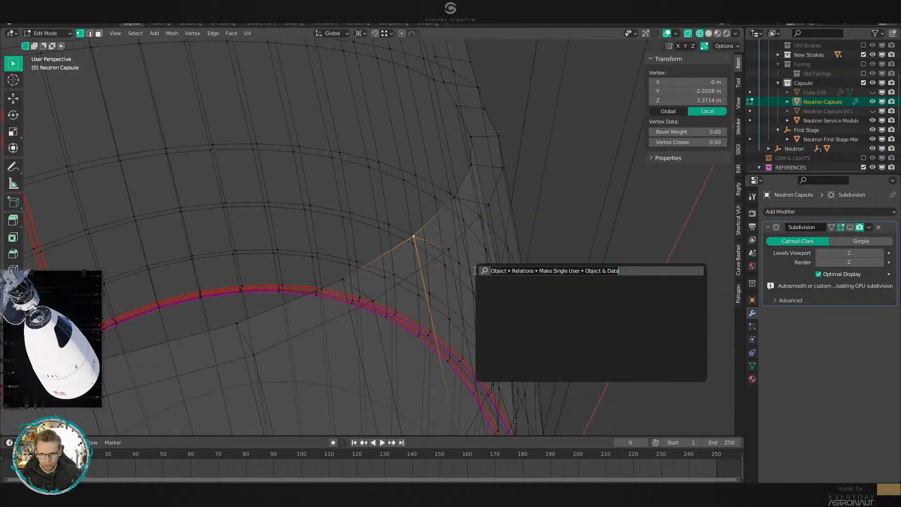
{"action": "key", "text": "Escape"}
{"action": "key", "text": "a"}
{"action": "key", "text": "F3"}
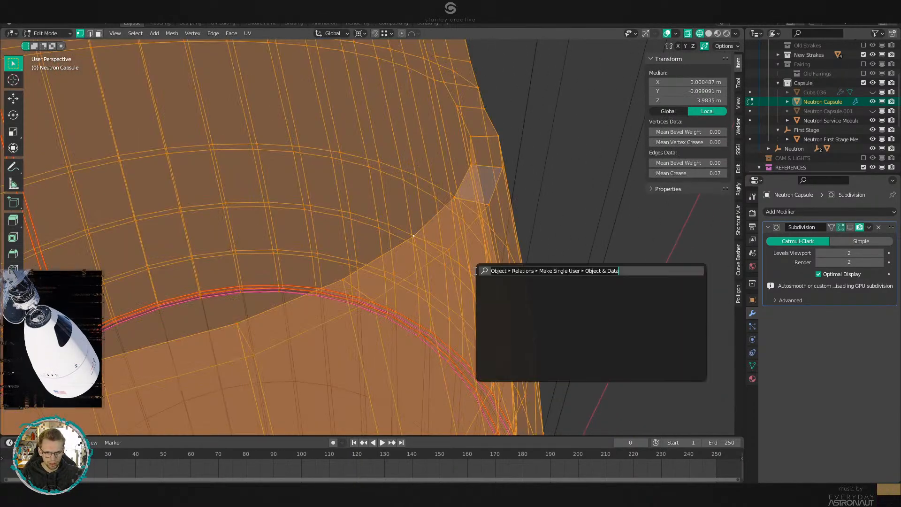
{"action": "type", "text": "merge b"}
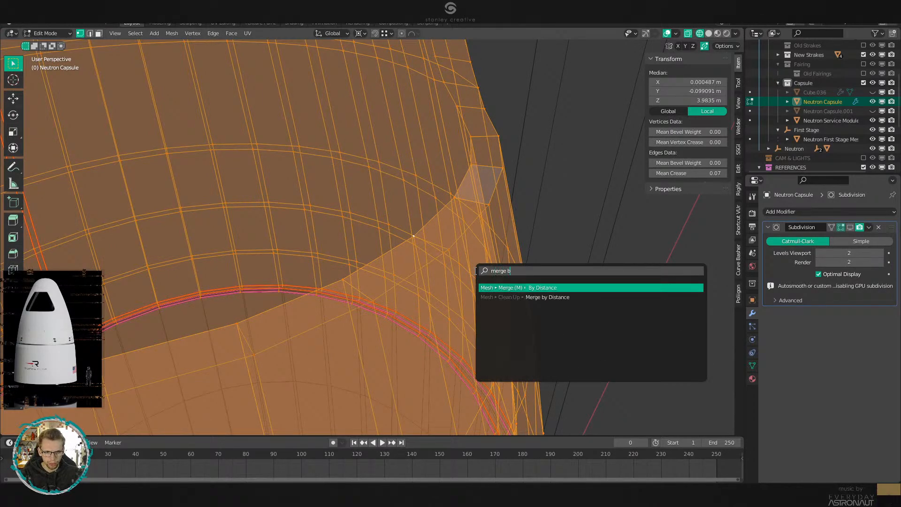
{"action": "key", "text": "Return"}
{"action": "key", "text": "z"}
{"action": "scroll", "coordinate": [493, 242], "scroll_direction": "up", "scroll_amount": 1}
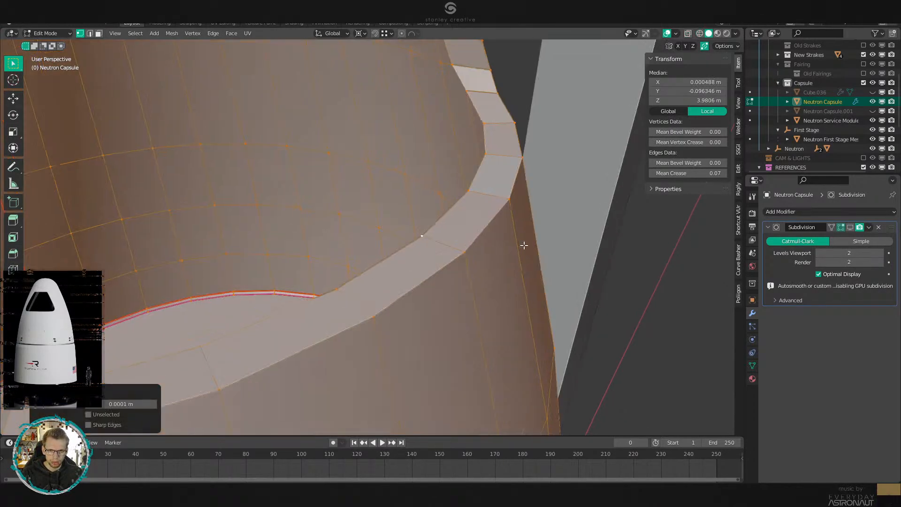
Loop-select the window rim faces again to check the continuity of the merged mesh.
{"action": "key", "text": "3"}
{"action": "left_click", "coordinate": [452, 256], "text": "alt"}
{"action": "left_click", "coordinate": [455, 247], "text": "alt"}
{"action": "middle_click_drag", "start_coordinate": [455, 246], "coordinate": [563, 262]}
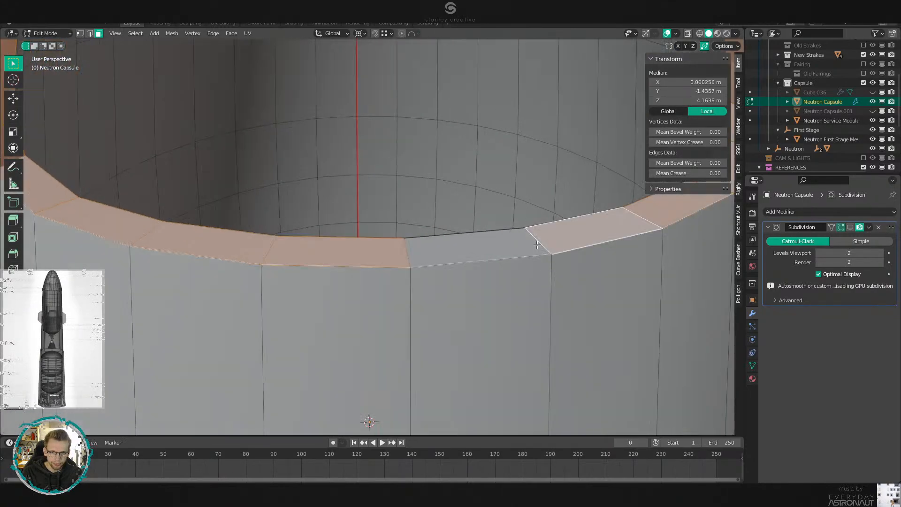
{"action": "scroll", "coordinate": [528, 235], "scroll_direction": "down", "scroll_amount": 4}
{"action": "scroll", "coordinate": [502, 233], "scroll_direction": "up", "scroll_amount": 3}
Inspect the rim face at the window's bottom centre in wireframe and test its inner and outer corner vertices for duplicates.
{"action": "left_click", "coordinate": [446, 244]}
{"action": "middle_click_drag", "start_coordinate": [446, 244], "coordinate": [378, 253], "text": "shift"}
{"action": "scroll", "coordinate": [378, 253], "scroll_direction": "up", "scroll_amount": 2}
{"action": "key", "text": "2"}
{"action": "key", "text": "z"}
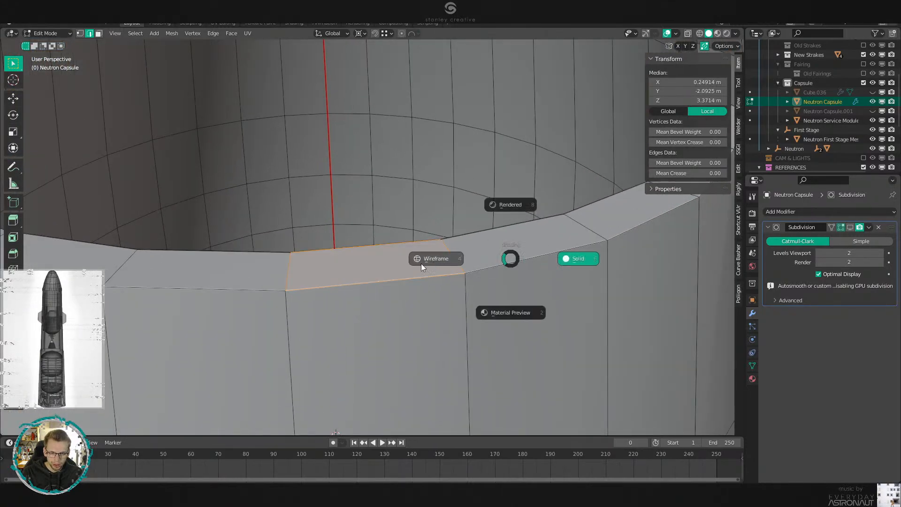
{"action": "left_click", "coordinate": [421, 264]}
{"action": "key", "text": "3"}
{"action": "key", "text": "1"}
{"action": "left_click", "coordinate": [442, 244]}
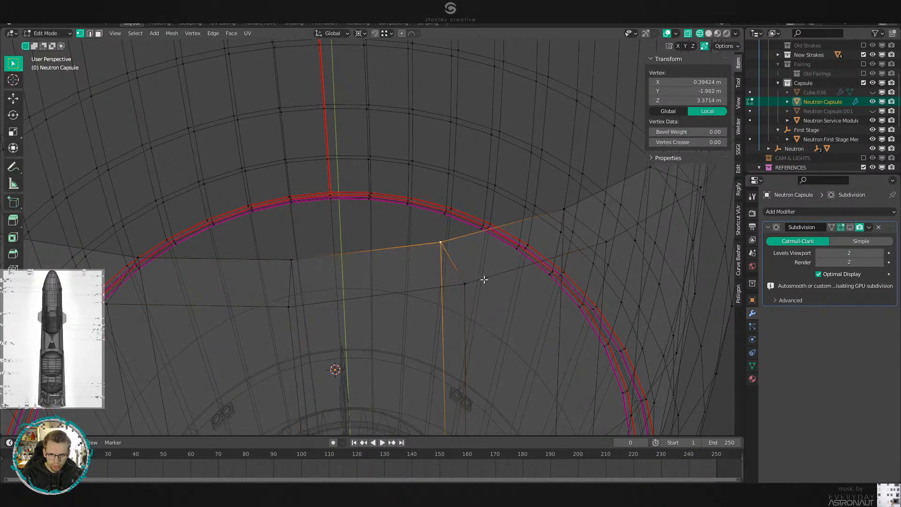
{"action": "left_click", "coordinate": [477, 288]}
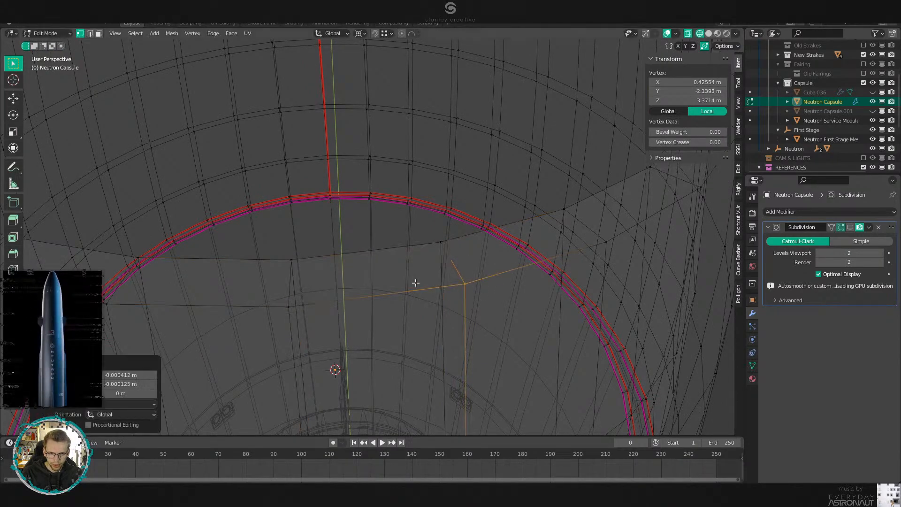
{"action": "key", "text": "z"}
{"action": "left_click", "coordinate": [445, 277]}
Loop-select the window rim faces and examine where the loop breaks along the window's top edge.
{"action": "key", "text": "3"}
{"action": "left_click", "coordinate": [449, 253], "text": "alt"}
{"action": "scroll", "coordinate": [449, 252], "scroll_direction": "down", "scroll_amount": 4}
{"action": "mouse_move", "coordinate": [460, 335]}
{"action": "middle_mouse_down"}
{"action": "mouse_move", "coordinate": [469, 305]}
{"action": "mouse_move", "coordinate": [462, 252]}
{"action": "middle_mouse_up"}
{"action": "scroll", "coordinate": [372, 169], "scroll_direction": "up", "scroll_amount": 1}
{"action": "middle_click_drag", "start_coordinate": [417, 150], "coordinate": [305, 338]}
{"action": "middle_click_drag", "start_coordinate": [305, 338], "coordinate": [348, 293], "text": "shift"}
{"action": "scroll", "coordinate": [348, 293], "scroll_direction": "up", "scroll_amount": 1}
{"action": "key", "text": "1"}
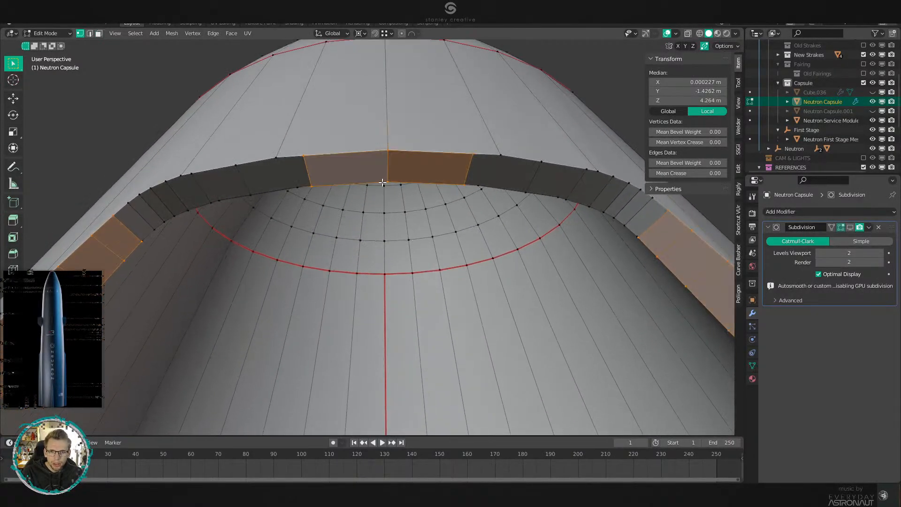
Slide the misaligned cross edges and vertices of the window's top rim by a factor of 1 onto their neighbouring vertices.
{"action": "left_click", "coordinate": [308, 174]}
{"action": "key", "text": "g"}
{"action": "key", "text": "g"}
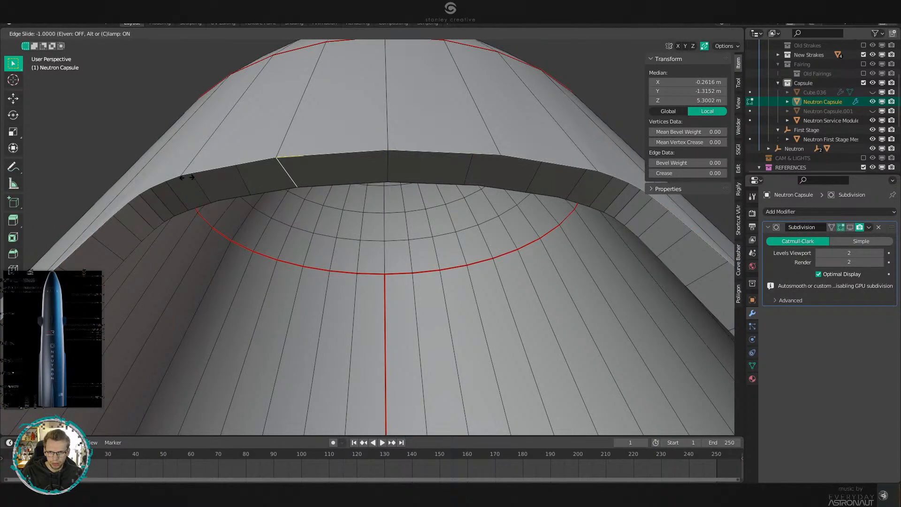
{"action": "left_click", "coordinate": [187, 176]}
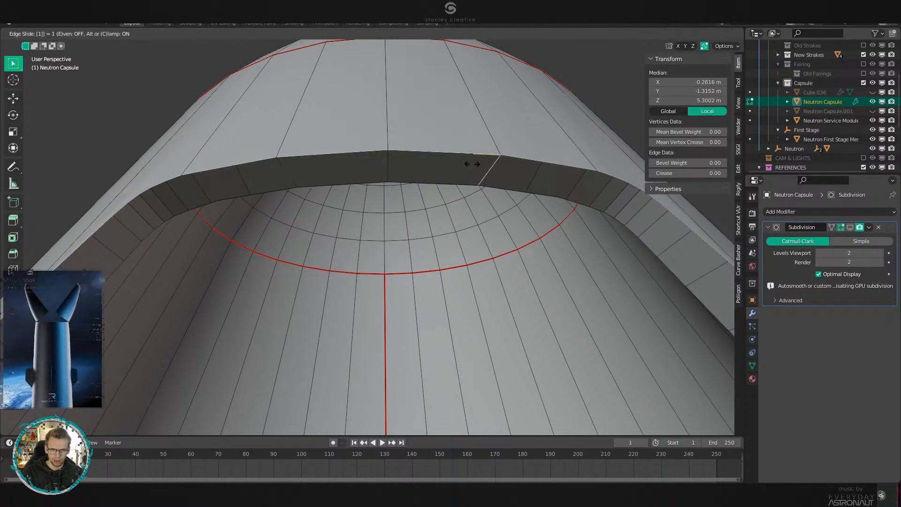
{"action": "middle_click_drag", "start_coordinate": [472, 164], "coordinate": [442, 168]}
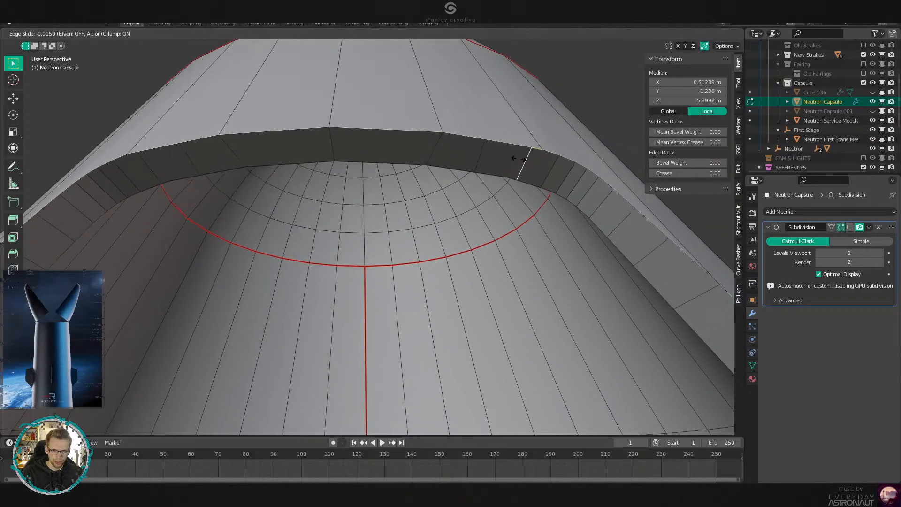
{"action": "right_click", "coordinate": [552, 168]}
{"action": "left_click", "coordinate": [625, 209]}
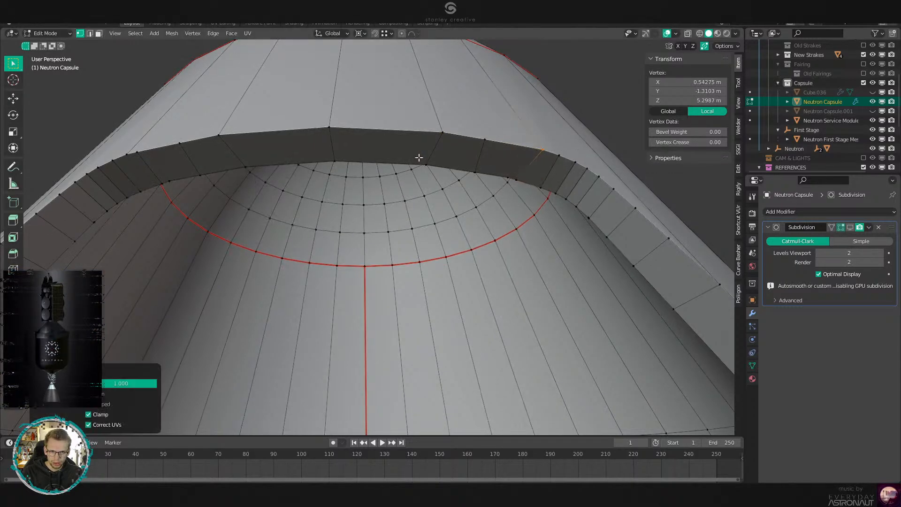
{"action": "middle_click_drag", "start_coordinate": [221, 151], "coordinate": [272, 158]}
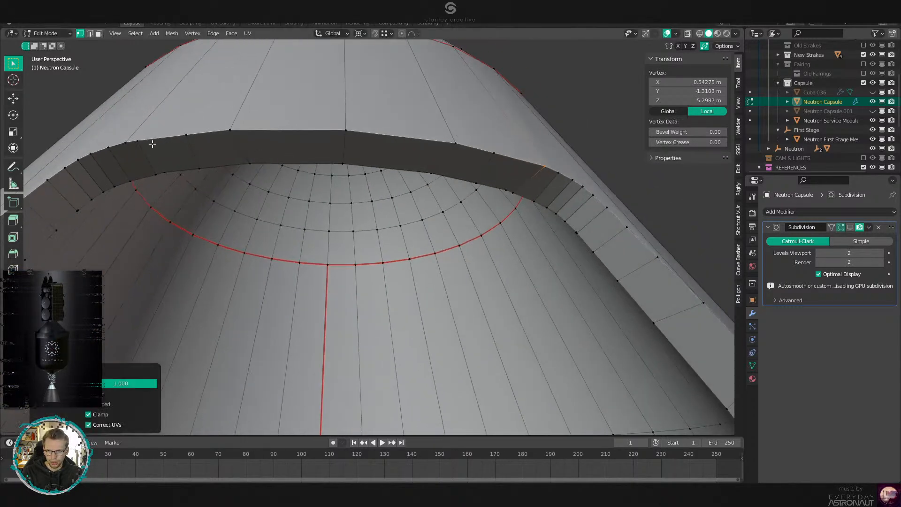
{"action": "left_click", "coordinate": [120, 148]}
Select the complete ring of window rim faces and extrude it along the normals by about 0.032 m.
{"action": "key", "text": "3"}
{"action": "left_click", "coordinate": [197, 152], "text": "alt"}
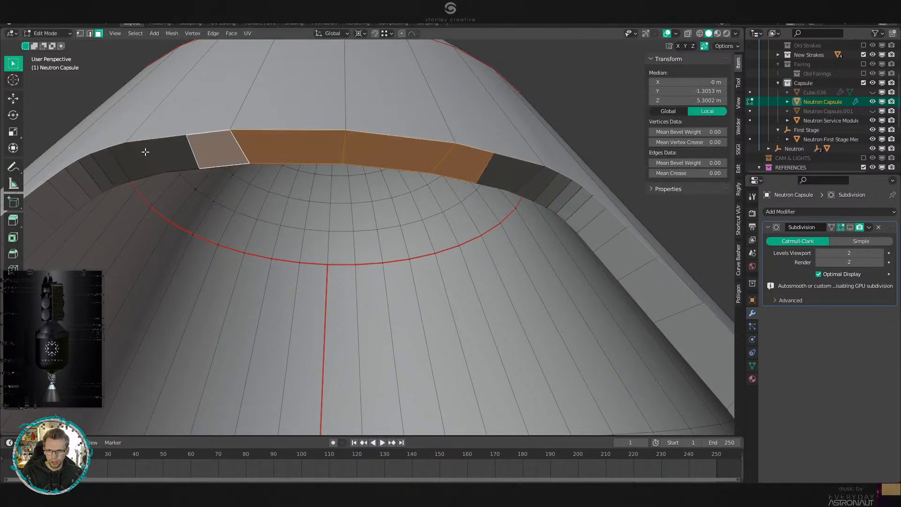
{"action": "left_click", "coordinate": [116, 165], "text": "alt+shift"}
{"action": "scroll", "coordinate": [341, 195], "scroll_direction": "down", "scroll_amount": 3}
{"action": "left_click", "coordinate": [207, 222], "text": "alt+shift"}
{"action": "scroll", "coordinate": [395, 241], "scroll_direction": "down", "scroll_amount": 2}
{"action": "scroll", "coordinate": [395, 240], "scroll_direction": "up", "scroll_amount": 1}
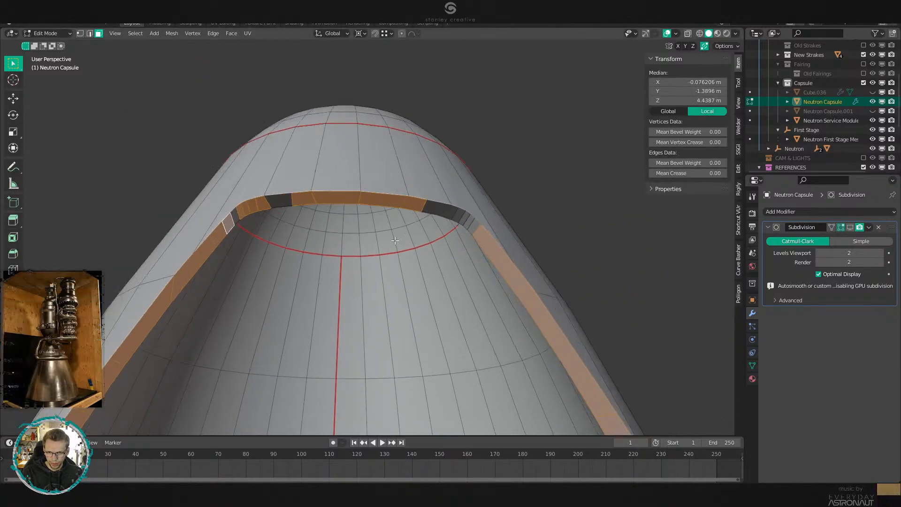
{"action": "scroll", "coordinate": [395, 241], "scroll_direction": "up", "scroll_amount": 1}
{"action": "scroll", "coordinate": [484, 207], "scroll_direction": "up", "scroll_amount": 1}
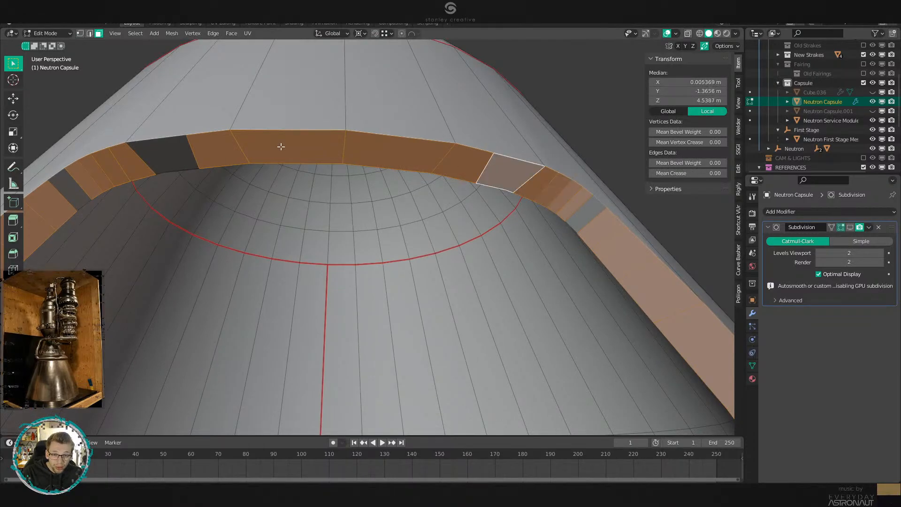
{"action": "middle_click_drag", "start_coordinate": [588, 214], "coordinate": [603, 333]}
{"action": "key", "text": "alt+e"}
{"action": "left_click", "coordinate": [602, 343]}
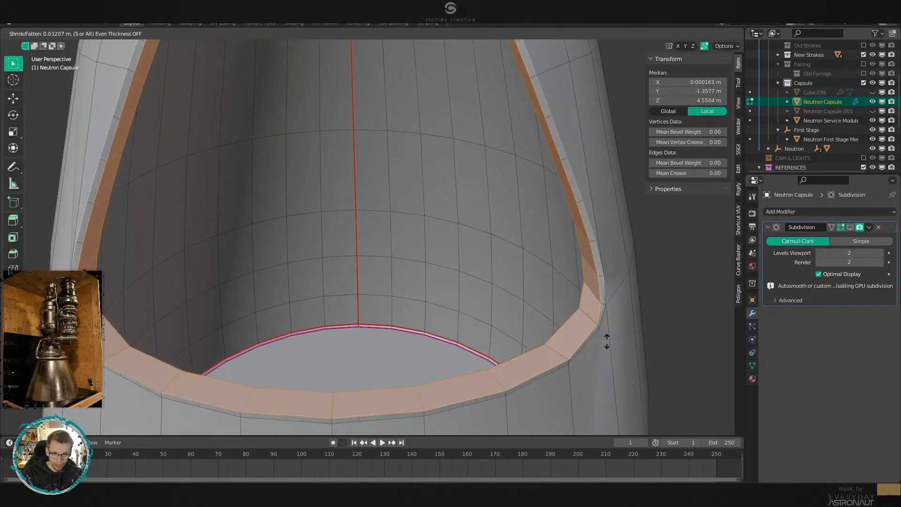
{"action": "left_click", "coordinate": [607, 339]}
Give the edge loops bordering the extruded window rim a crease of 1 and mark them as seams.
{"action": "key", "text": "Tab"}
{"action": "middle_click_drag", "start_coordinate": [607, 339], "coordinate": [532, 288]}
{"action": "key", "text": "Tab"}
{"action": "middle_click_drag", "start_coordinate": [435, 288], "coordinate": [459, 240]}
{"action": "key", "text": "Tab"}
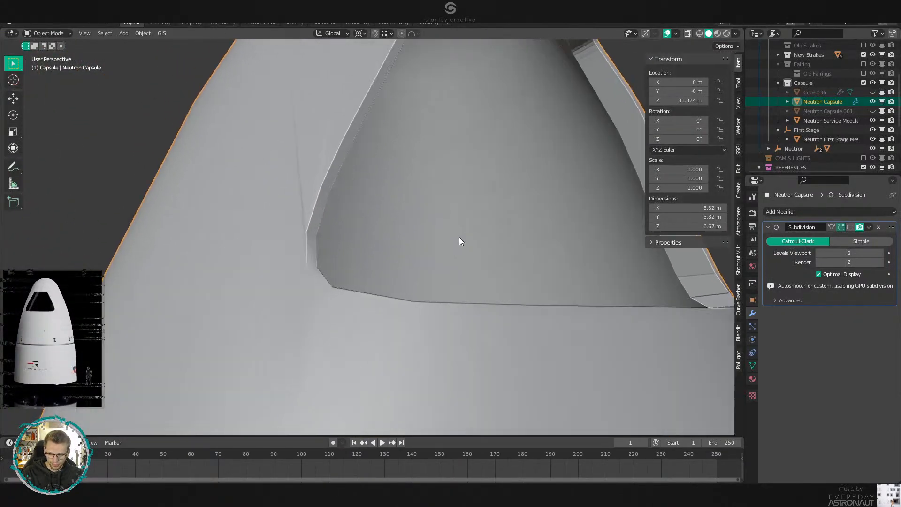
{"action": "scroll", "coordinate": [403, 277], "scroll_direction": "up", "scroll_amount": 4}
{"action": "key", "text": "Tab"}
{"action": "left_click", "coordinate": [249, 389], "text": "alt"}
{"action": "middle_click_drag", "start_coordinate": [248, 389], "coordinate": [154, 366]}
{"action": "middle_click_drag", "start_coordinate": [414, 356], "coordinate": [322, 301], "text": "shift"}
{"action": "left_click", "coordinate": [407, 274], "text": "alt+shift"}
{"action": "key", "text": "2"}
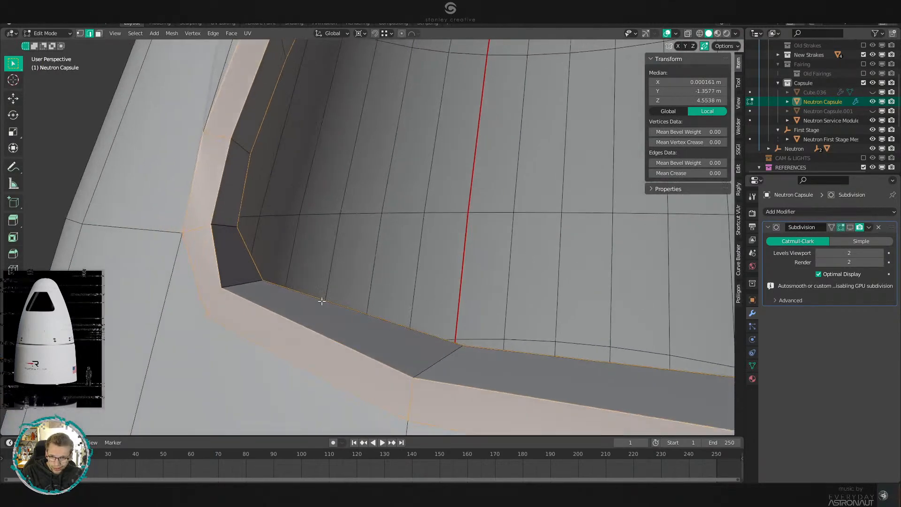
{"action": "key", "text": "shift+e"}
{"action": "type", "text": "1"}
{"action": "key", "text": "Return"}
{"action": "key", "text": "ctrl+e"}
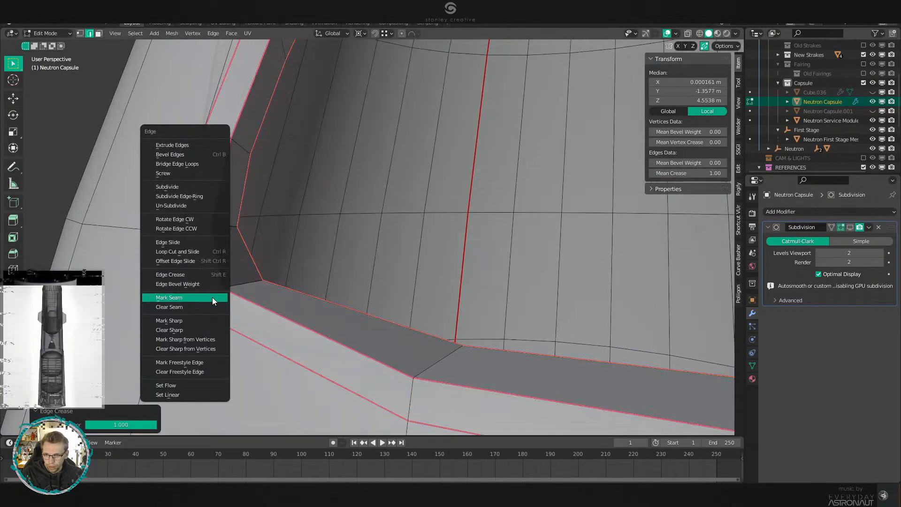
{"action": "left_click", "coordinate": [212, 297]}
Enable the Subdivision modifier in the viewport and shade the capsule smooth.
{"action": "key", "text": "Tab"}
{"action": "middle_click_drag", "start_coordinate": [194, 322], "coordinate": [356, 267]}
{"action": "left_click", "coordinate": [849, 229]}
{"action": "middle_click_drag", "start_coordinate": [480, 269], "coordinate": [322, 300]}
{"action": "right_click", "coordinate": [473, 275]}
{"action": "left_click", "coordinate": [473, 267]}
{"action": "scroll", "coordinate": [391, 295], "scroll_direction": "up", "scroll_amount": 2}
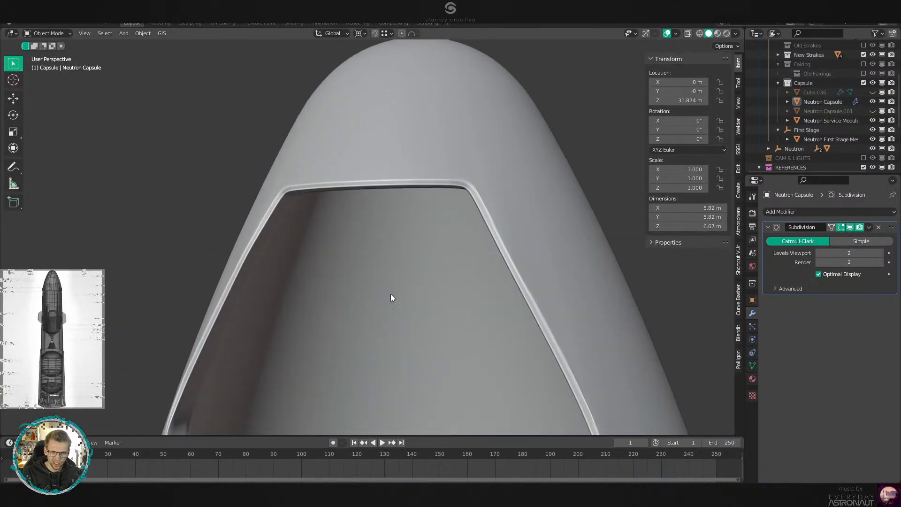
Examine the vertices and edge flow around the window's upper corner with the subdivision displayed.
{"action": "key", "text": "Tab"}
{"action": "scroll", "coordinate": [582, 328], "scroll_direction": "up", "scroll_amount": 2}
{"action": "middle_click_drag", "start_coordinate": [582, 328], "coordinate": [370, 355], "text": "shift"}
{"action": "scroll", "coordinate": [370, 355], "scroll_direction": "up", "scroll_amount": 2}
{"action": "scroll", "coordinate": [473, 317], "scroll_direction": "down", "scroll_amount": 3}
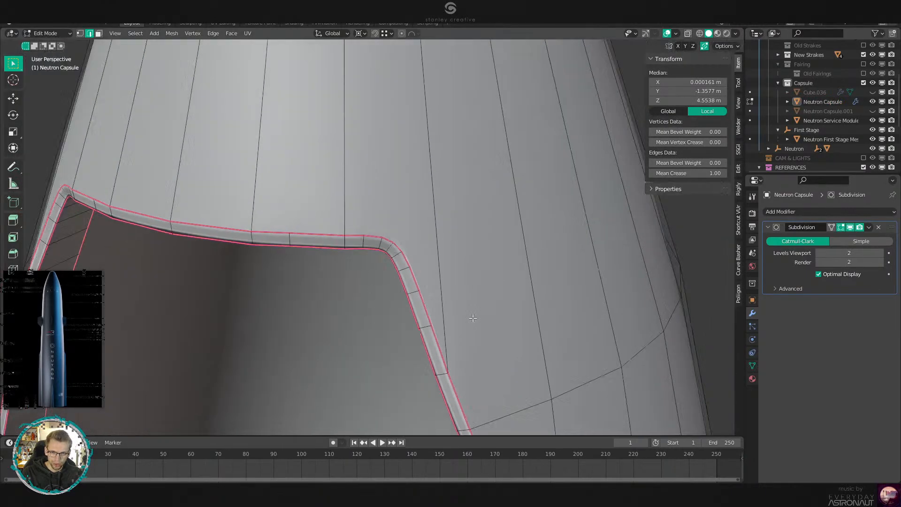
{"action": "key", "text": "1"}
{"action": "scroll", "coordinate": [476, 334], "scroll_direction": "up", "scroll_amount": 3}
{"action": "key", "text": "alt+a"}
{"action": "scroll", "coordinate": [462, 254], "scroll_direction": "up", "scroll_amount": 2}
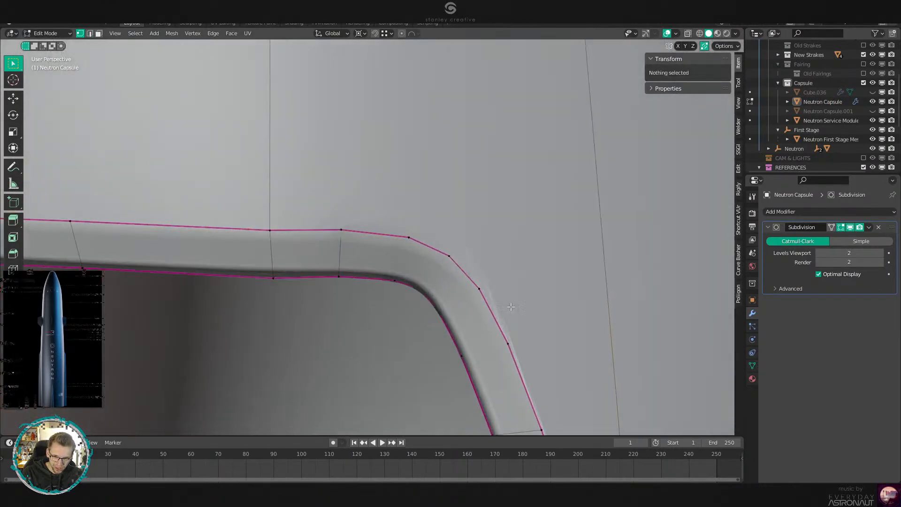
{"action": "scroll", "coordinate": [469, 294], "scroll_direction": "down", "scroll_amount": 6}
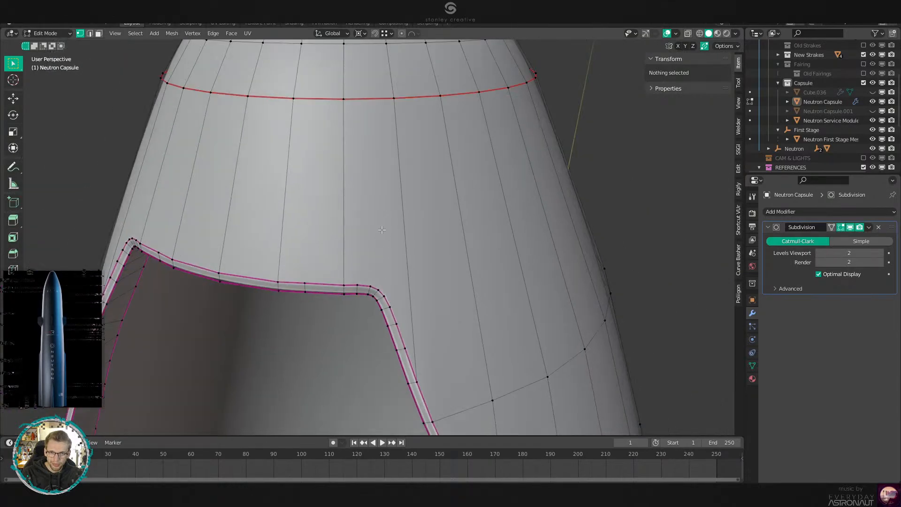
Add a centred loop cut around the upper hull and connect its two open ends across the area above the window.
{"action": "left_click", "coordinate": [358, 291]}
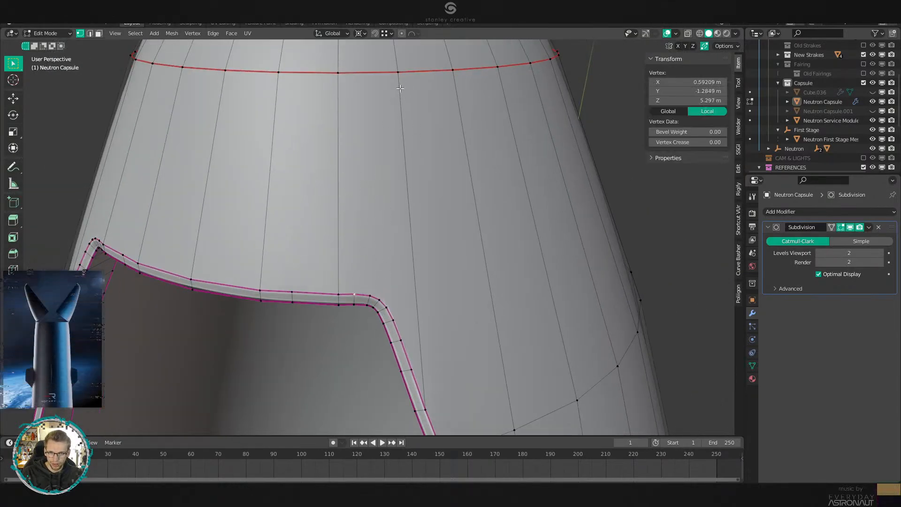
{"action": "left_click", "coordinate": [567, 198]}
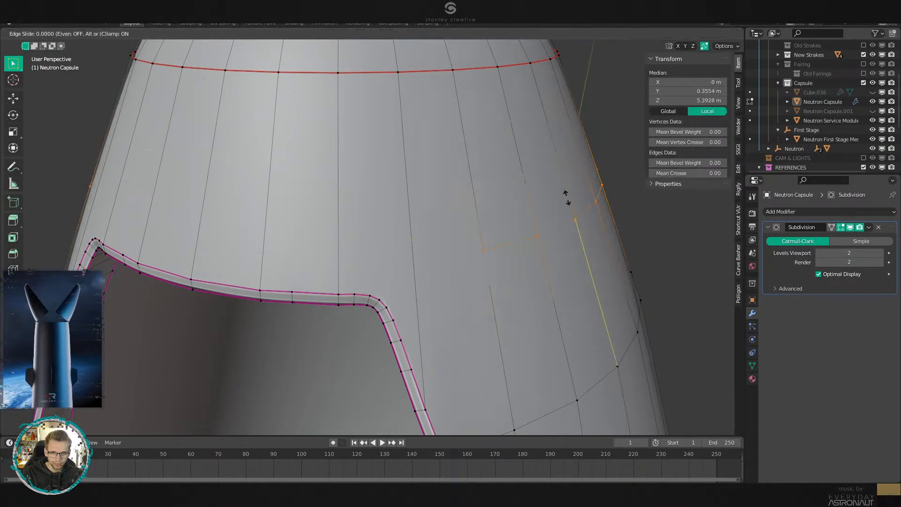
{"action": "right_click", "coordinate": [567, 199]}
{"action": "left_click", "coordinate": [481, 252]}
{"action": "middle_click_drag", "start_coordinate": [238, 238], "coordinate": [272, 242]}
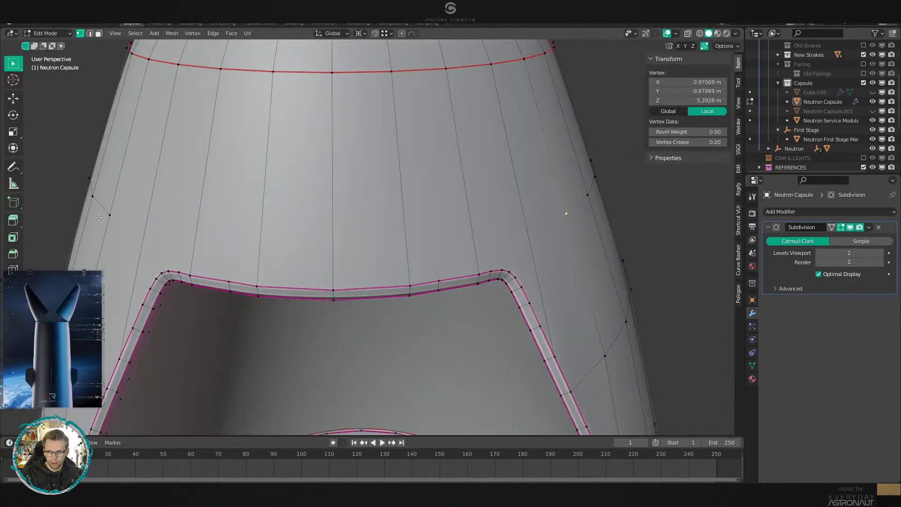
{"action": "right_click", "coordinate": [528, 248]}
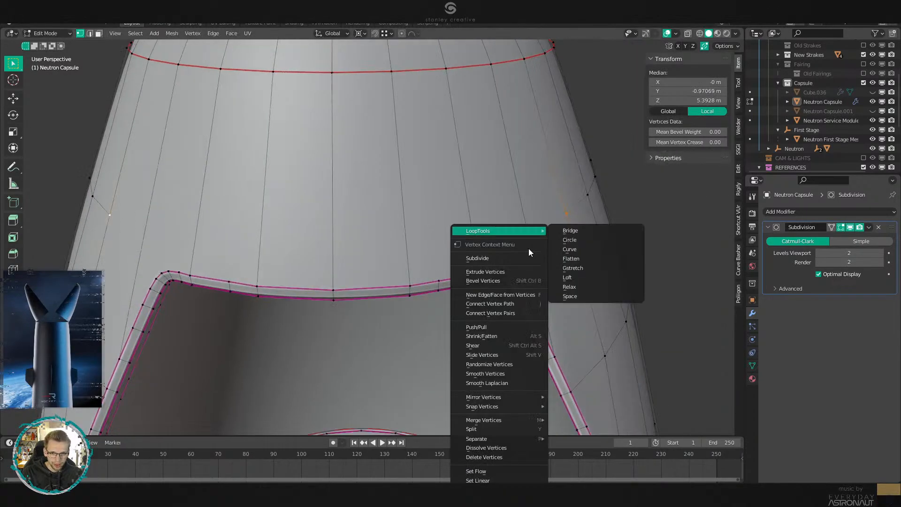
{"action": "left_click", "coordinate": [520, 302]}
Slide the new edge loop down the hull towards the window's top edge by a factor of about 0.22.
{"action": "middle_click_drag", "start_coordinate": [520, 302], "coordinate": [523, 275]}
{"action": "key", "text": "g"}
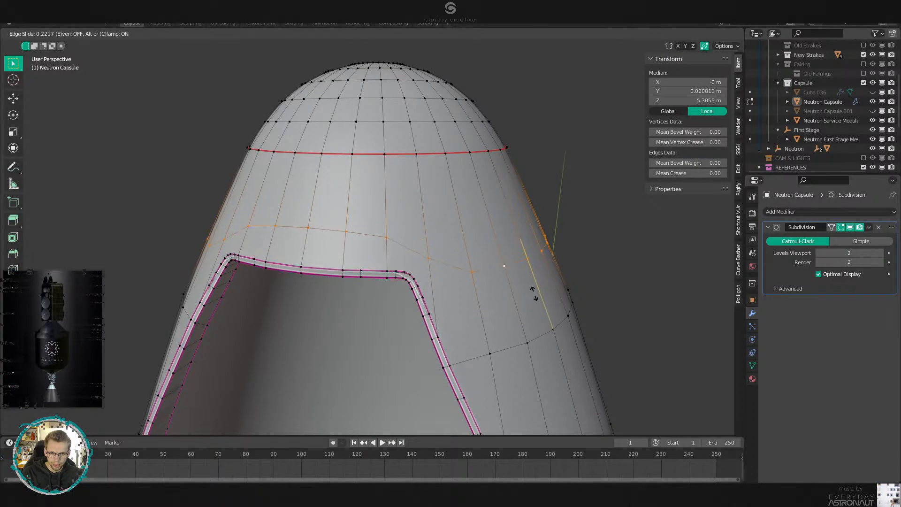
{"action": "left_click", "coordinate": [534, 293]}
{"action": "scroll", "coordinate": [534, 287], "scroll_direction": "up", "scroll_amount": 5}
Connect two rim vertices at the window's upper right corner to the nearest vertices of the hull loop above.
{"action": "left_click", "coordinate": [530, 278]}
{"action": "middle_click_drag", "start_coordinate": [493, 303], "coordinate": [377, 256], "text": "shift"}
{"action": "scroll", "coordinate": [371, 257], "scroll_direction": "up", "scroll_amount": 1}
{"action": "left_click", "coordinate": [292, 276]}
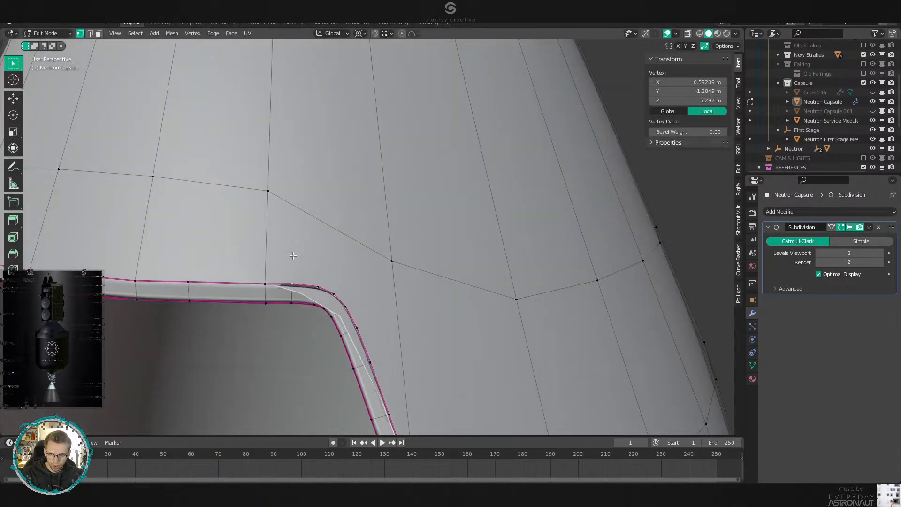
{"action": "left_click", "coordinate": [317, 281]}
{"action": "left_click", "coordinate": [270, 193], "text": "shift"}
{"action": "right_click", "coordinate": [474, 275]}
{"action": "left_click", "coordinate": [474, 275]}
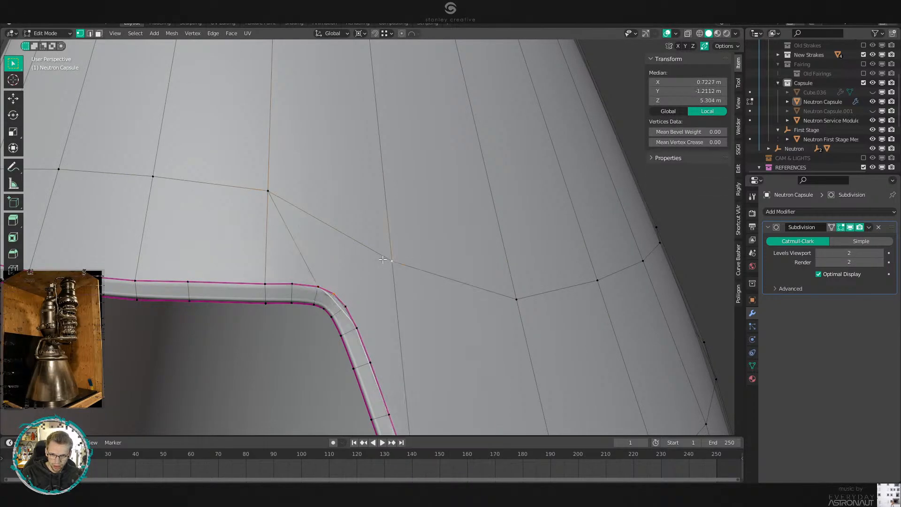
{"action": "key", "text": "j"}
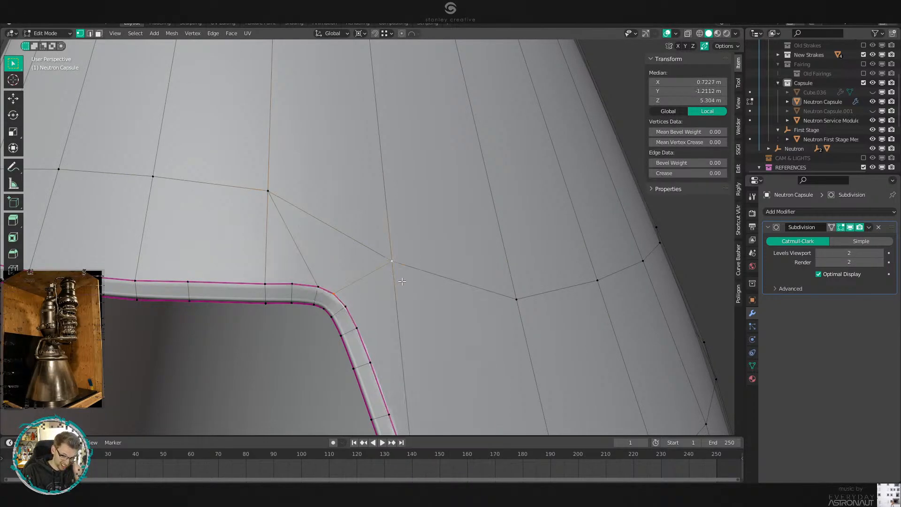
Connect one more rim vertex below that corner to the hull loop and check the smooth shading in Object Mode.
{"action": "middle_click_drag", "start_coordinate": [423, 249], "coordinate": [417, 258]}
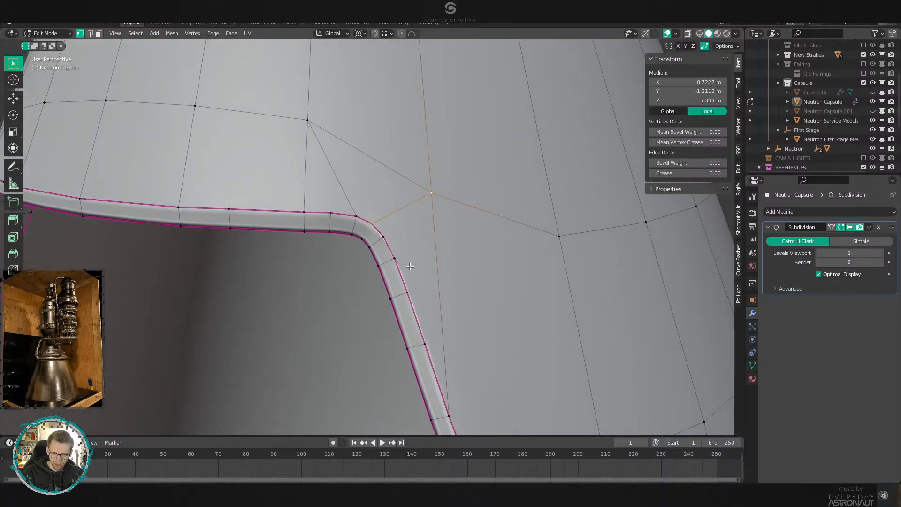
{"action": "left_click", "coordinate": [422, 202]}
{"action": "key", "text": "j"}
{"action": "middle_click_drag", "start_coordinate": [438, 228], "coordinate": [468, 251]}
{"action": "key", "text": "alt+a"}
{"action": "left_click", "coordinate": [430, 262]}
{"action": "key", "text": "alt+a"}
{"action": "middle_click_drag", "start_coordinate": [404, 189], "coordinate": [415, 223]}
{"action": "key", "text": "Tab"}
{"action": "scroll", "coordinate": [407, 212], "scroll_direction": "down", "scroll_amount": 2}
{"action": "key", "text": "Tab"}
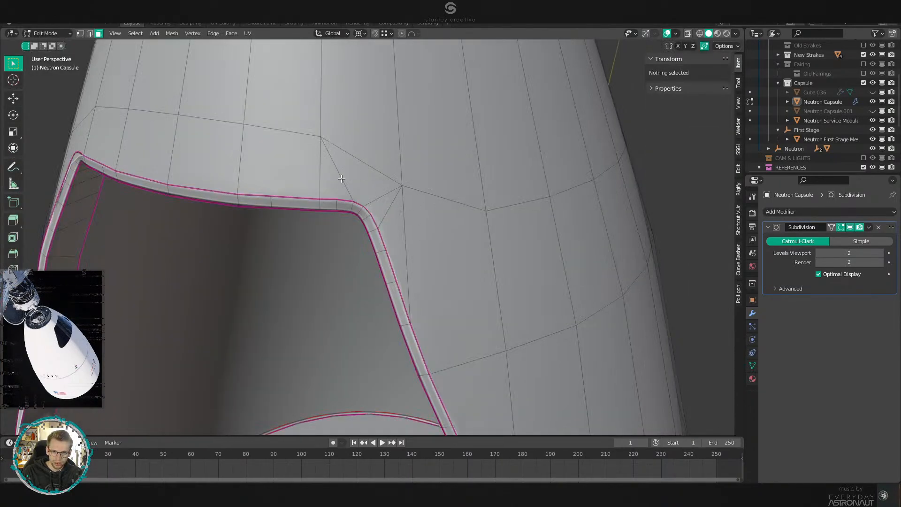
Connect a rim vertex at the window's upper left corner to the nearest vertex of the hull loop above.
{"action": "middle_click_drag", "start_coordinate": [341, 178], "coordinate": [421, 228]}
{"action": "key", "text": "1"}
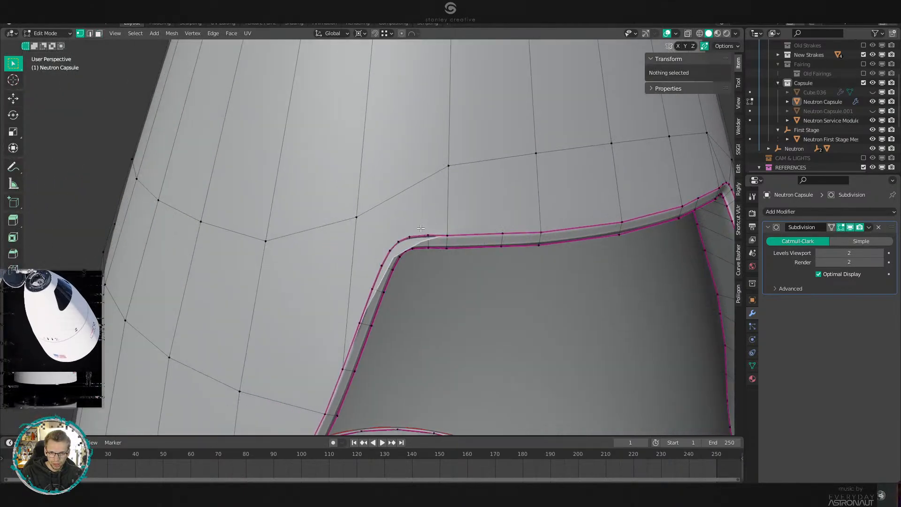
{"action": "scroll", "coordinate": [420, 228], "scroll_direction": "up", "scroll_amount": 3}
{"action": "middle_click_drag", "start_coordinate": [487, 263], "coordinate": [474, 240]}
{"action": "middle_click_drag", "start_coordinate": [465, 174], "coordinate": [484, 202]}
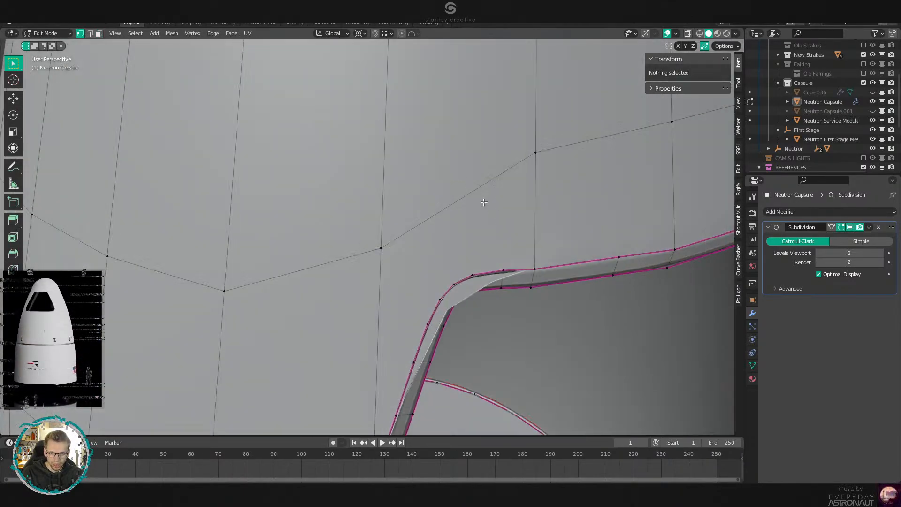
{"action": "left_click", "coordinate": [504, 265]}
{"action": "scroll", "coordinate": [504, 265], "scroll_direction": "down", "scroll_amount": 4}
{"action": "middle_click_drag", "start_coordinate": [497, 266], "coordinate": [380, 267]}
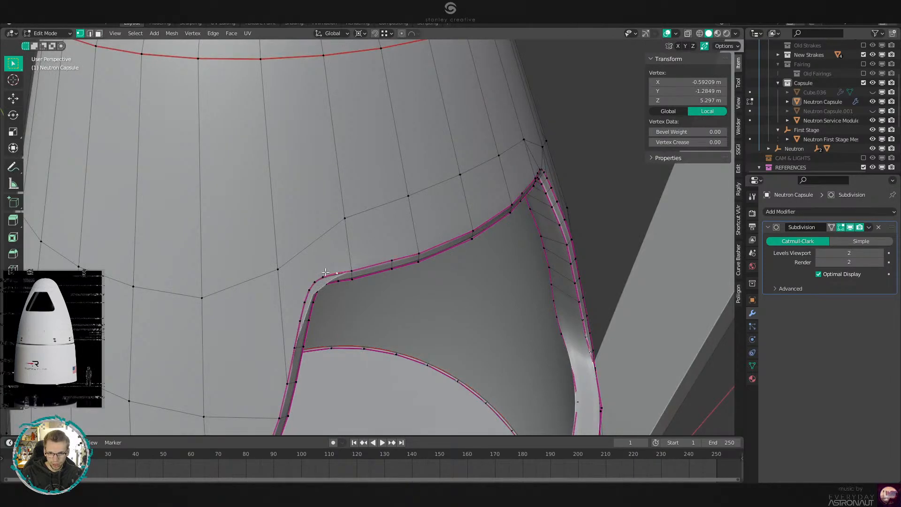
{"action": "middle_click_drag", "start_coordinate": [335, 235], "coordinate": [368, 236]}
{"action": "right_click", "coordinate": [482, 241]}
{"action": "left_click", "coordinate": [481, 241]}
{"action": "scroll", "coordinate": [418, 268], "scroll_direction": "up", "scroll_amount": 2}
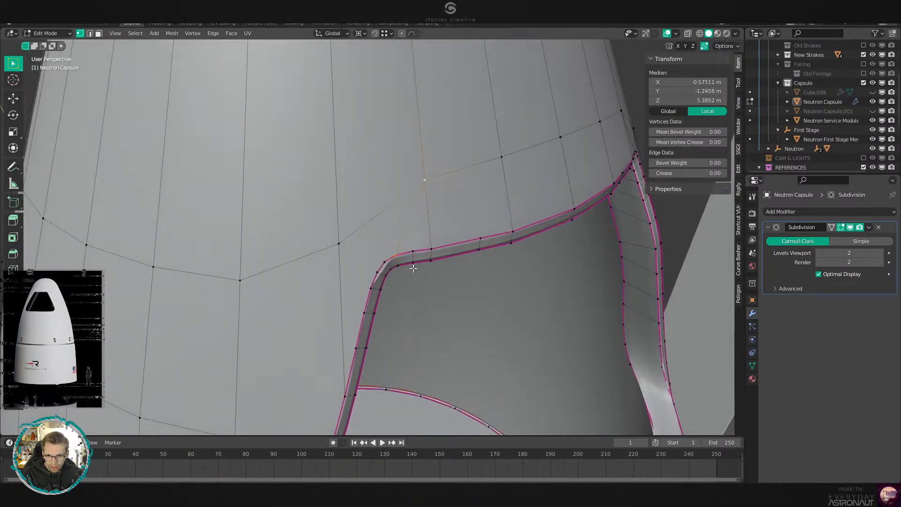
Connect the remaining rim vertices around the upper left corner to the adjacent hull loop vertex and check the shading in Object Mode.
{"action": "left_click", "coordinate": [383, 261]}
{"action": "left_click", "coordinate": [344, 251]}
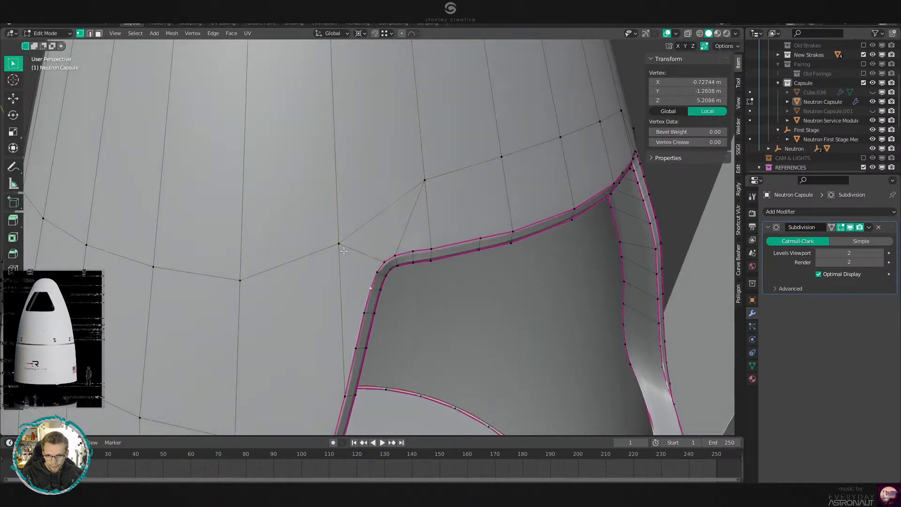
{"action": "scroll", "coordinate": [339, 240], "scroll_direction": "down", "scroll_amount": 5}
{"action": "key", "text": "Tab"}
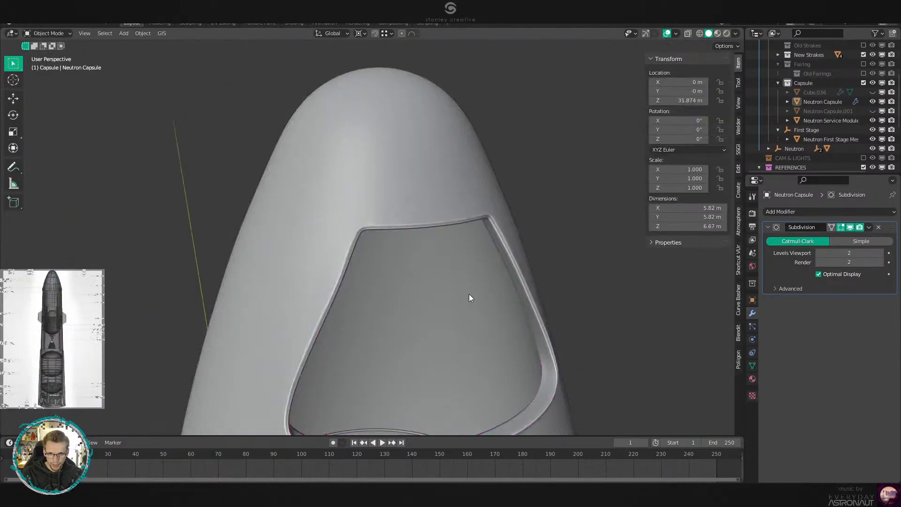
Examine the hull's side and the rim along the window's lower edge, comparing the smooth shading with the mesh edges.
{"action": "mouse_move", "coordinate": [425, 229]}
{"action": "middle_mouse_down"}
{"action": "mouse_move", "coordinate": [488, 261]}
{"action": "mouse_move", "coordinate": [422, 252]}
{"action": "mouse_move", "coordinate": [410, 238]}
{"action": "mouse_move", "coordinate": [467, 266]}
{"action": "mouse_move", "coordinate": [432, 292]}
{"action": "mouse_move", "coordinate": [441, 257]}
{"action": "mouse_move", "coordinate": [428, 272]}
{"action": "mouse_move", "coordinate": [471, 324]}
{"action": "mouse_move", "coordinate": [453, 338]}
{"action": "mouse_move", "coordinate": [446, 317]}
{"action": "mouse_move", "coordinate": [315, 311]}
{"action": "middle_mouse_up"}
{"action": "key", "text": "Tab"}
{"action": "key", "text": "Tab"}
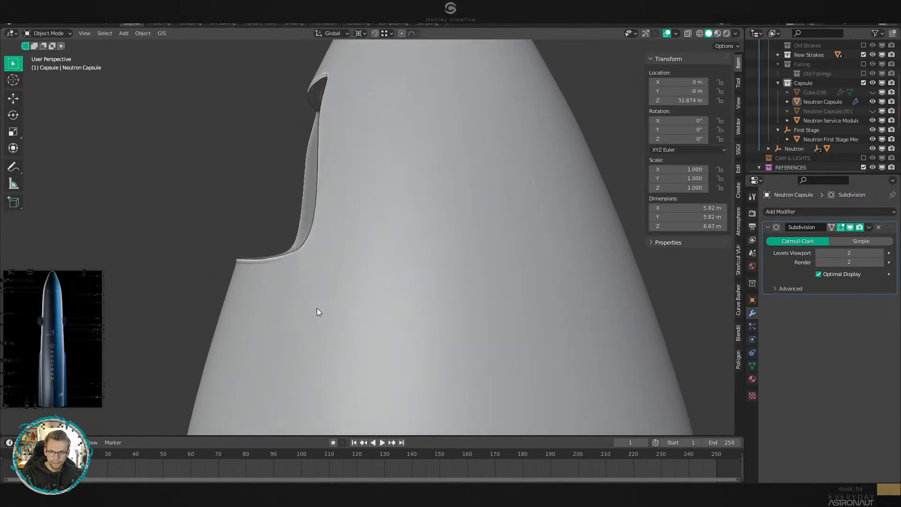
{"action": "scroll", "coordinate": [432, 305], "scroll_direction": "up", "scroll_amount": 4}
{"action": "mouse_move", "coordinate": [433, 305]}
{"action": "middle_mouse_down"}
{"action": "mouse_move", "coordinate": [416, 289]}
{"action": "mouse_move", "coordinate": [336, 300]}
{"action": "mouse_move", "coordinate": [451, 305]}
{"action": "middle_mouse_up"}
{"action": "scroll", "coordinate": [319, 298], "scroll_direction": "up", "scroll_amount": 3}
{"action": "key", "text": "Tab"}
{"action": "scroll", "coordinate": [421, 307], "scroll_direction": "down", "scroll_amount": 5}
{"action": "scroll", "coordinate": [413, 309], "scroll_direction": "up", "scroll_amount": 3}
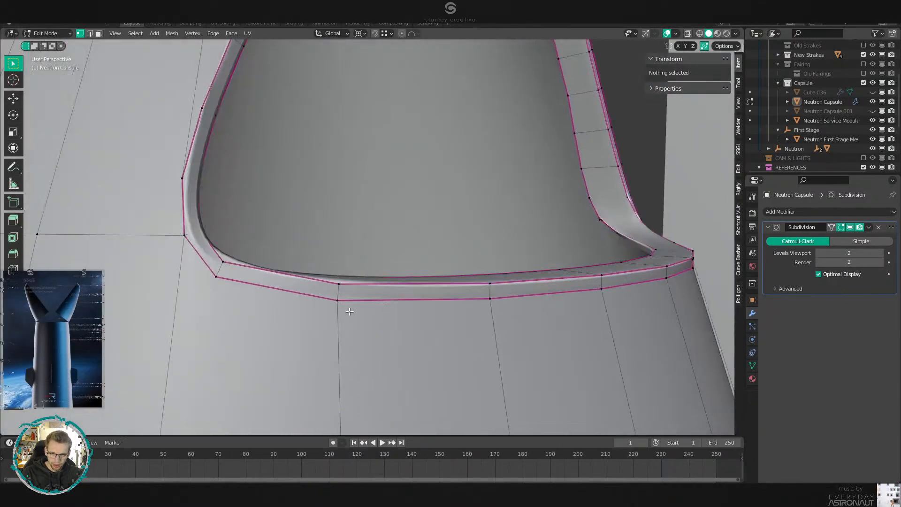
{"action": "key", "text": "Tab"}
{"action": "middle_click_drag", "start_coordinate": [328, 310], "coordinate": [400, 314]}
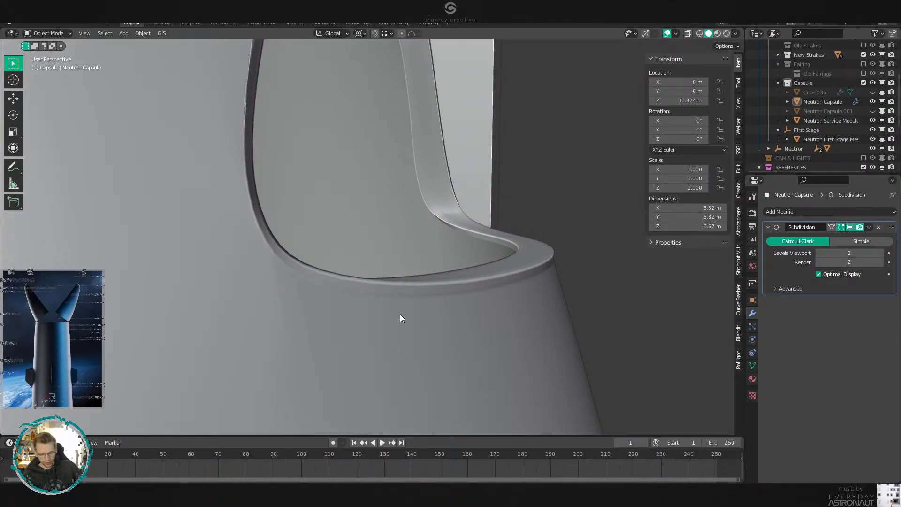
{"action": "key", "text": "Tab"}
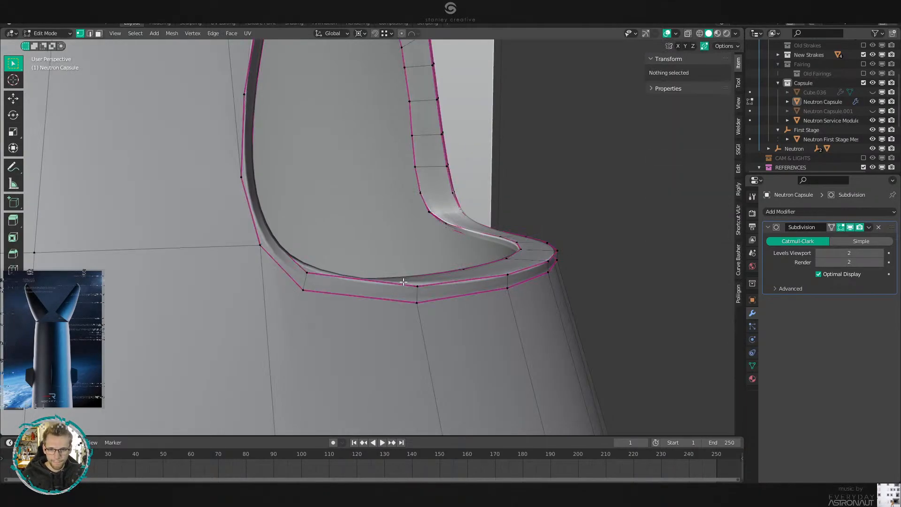
Slide the window rim's selected edge loop by a factor of 0.5 towards the outer rim edge and check the shading in Object Mode.
{"action": "left_click", "coordinate": [518, 278], "text": "alt"}
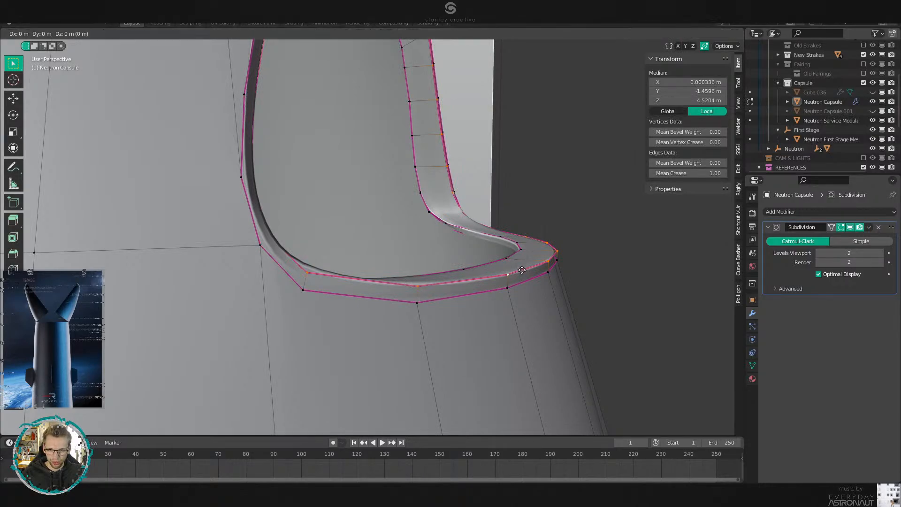
{"action": "middle_click_drag", "start_coordinate": [517, 278], "coordinate": [532, 225]}
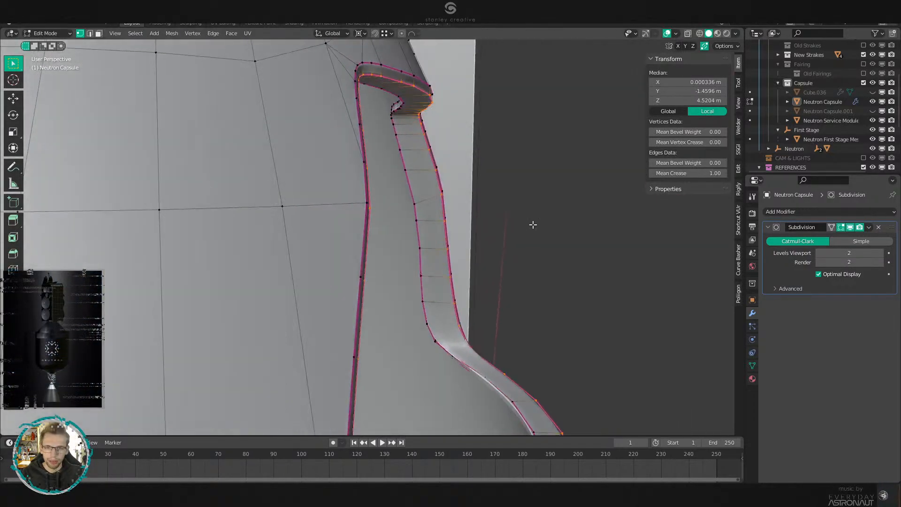
{"action": "type", "text": "g"}
{"action": "type", "text": "5"}
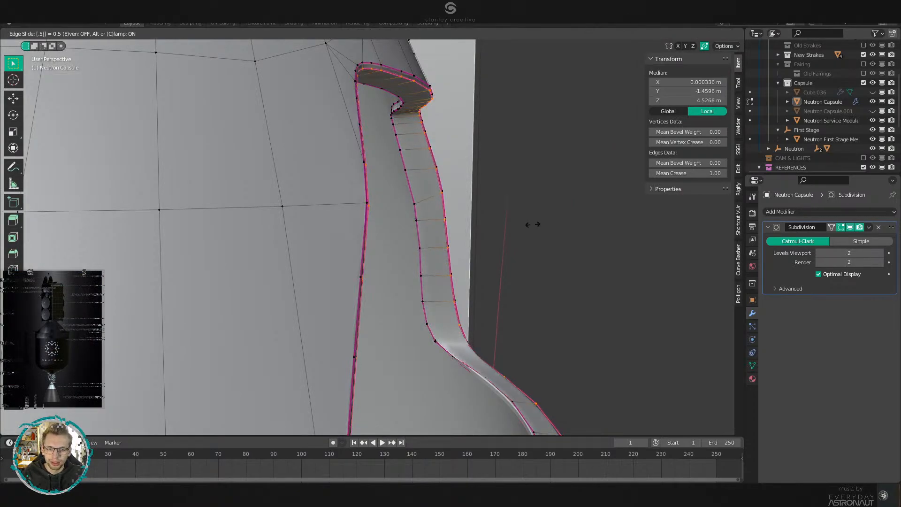
{"action": "key", "text": "Return"}
{"action": "middle_click_drag", "start_coordinate": [533, 223], "coordinate": [573, 217]}
{"action": "key", "text": "Tab"}
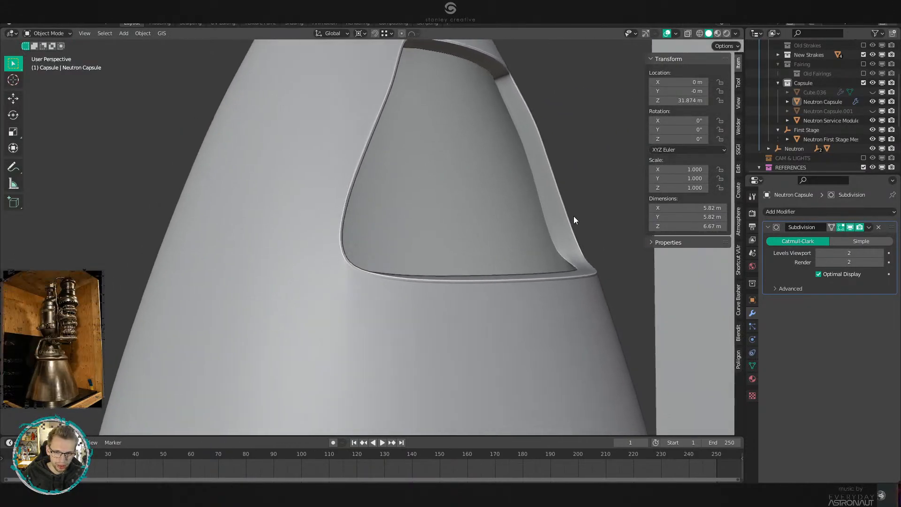
Add a centred loop cut across the hull faces directly below the window.
{"action": "scroll", "coordinate": [574, 216], "scroll_direction": "up", "scroll_amount": 2}
{"action": "key", "text": "Tab"}
{"action": "middle_click_drag", "start_coordinate": [493, 300], "coordinate": [533, 207], "text": "shift"}
{"action": "scroll", "coordinate": [470, 253], "scroll_direction": "down", "scroll_amount": 1}
{"action": "left_click", "coordinate": [427, 276]}
{"action": "middle_click_drag", "start_coordinate": [427, 276], "coordinate": [417, 307]}
{"action": "scroll", "coordinate": [427, 292], "scroll_direction": "up", "scroll_amount": 3}
{"action": "scroll", "coordinate": [419, 284], "scroll_direction": "down", "scroll_amount": 3}
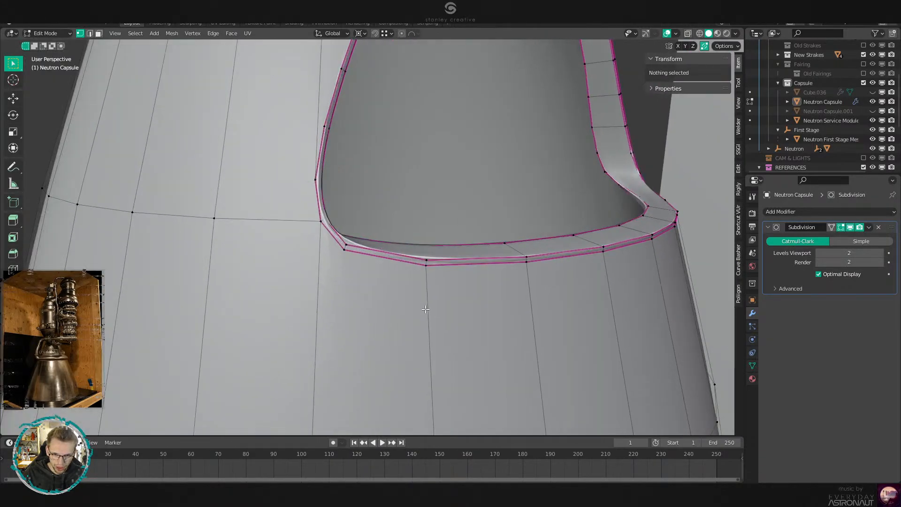
{"action": "key", "text": "ctrl+r"}
{"action": "left_click", "coordinate": [413, 313]}
{"action": "right_click", "coordinate": [414, 313]}
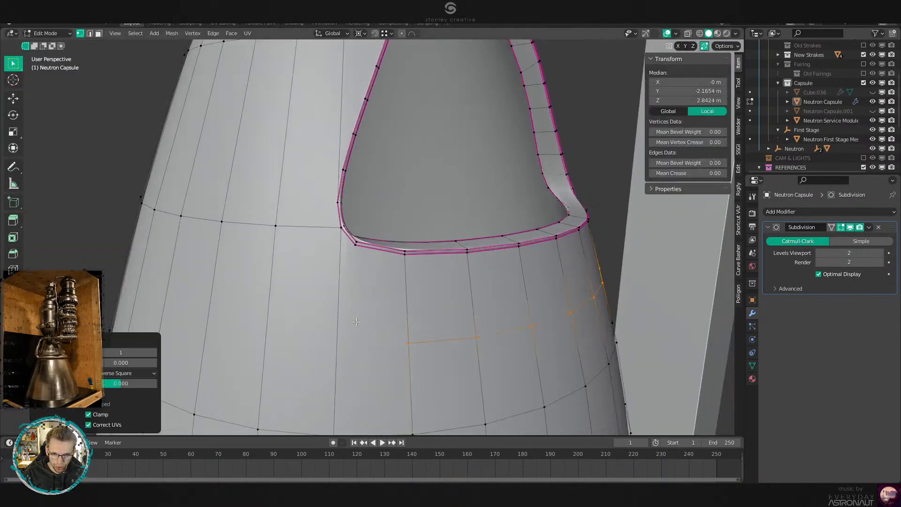
Add a centred loop cut around the rest of the hull and slide the front cut by about 0.161 to line up with it.
{"action": "key", "text": "ctrl+r"}
{"action": "middle_click_drag", "start_coordinate": [374, 336], "coordinate": [370, 319]}
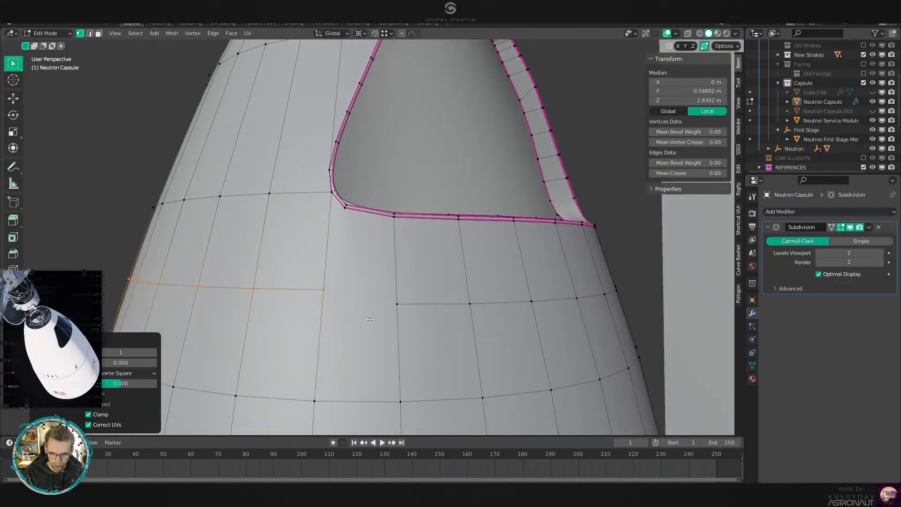
{"action": "left_click", "coordinate": [428, 310]}
{"action": "left_click", "coordinate": [428, 295]}
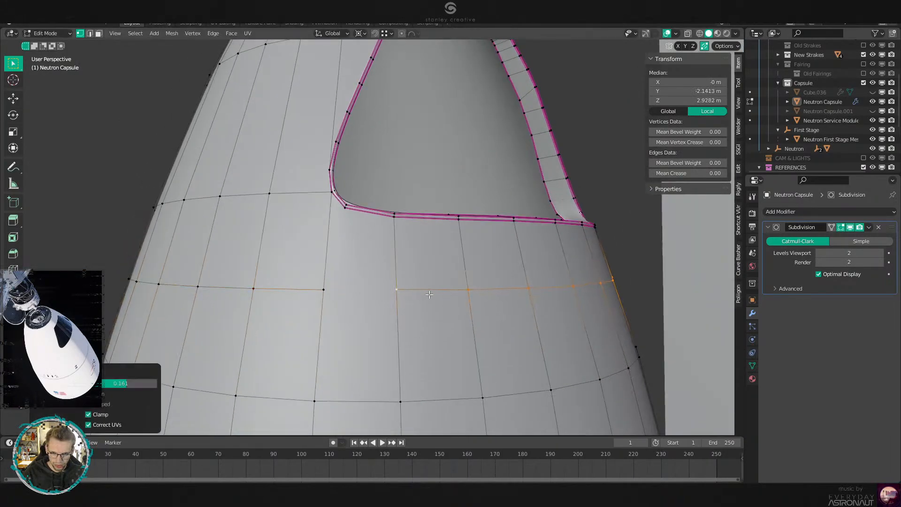
Connect the open ends of the front and rear cuts on both sides of the window to close the loop.
{"action": "left_click", "coordinate": [399, 292]}
{"action": "left_click", "coordinate": [338, 290], "text": "shift"}
{"action": "right_click", "coordinate": [547, 304]}
{"action": "left_click", "coordinate": [547, 304]}
{"action": "middle_click_drag", "start_coordinate": [548, 304], "coordinate": [425, 310]}
{"action": "left_click", "coordinate": [429, 311]}
{"action": "left_click", "coordinate": [518, 309], "text": "shift"}
{"action": "key", "text": "j"}
Slide the completed edge loop up the hull towards the window's lower edge.
{"action": "key", "text": "2"}
{"action": "left_click", "coordinate": [478, 311], "text": "alt"}
{"action": "key", "text": "g"}
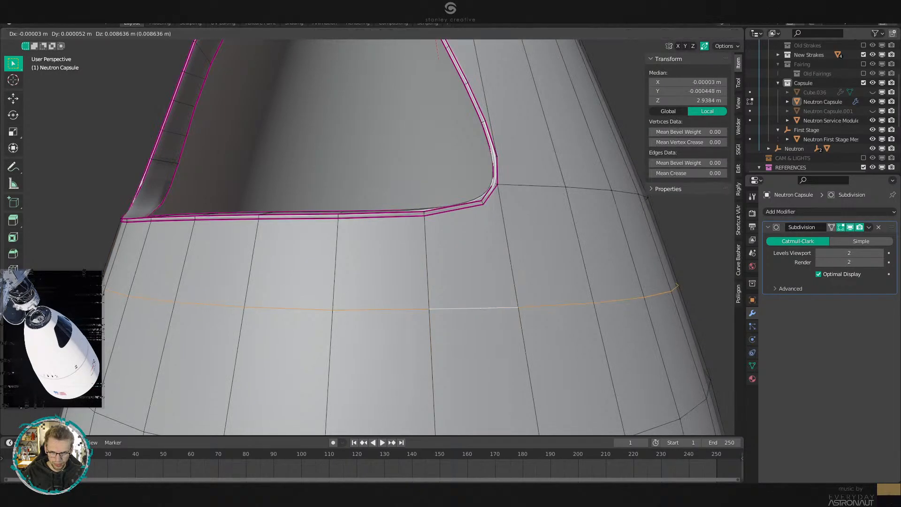
{"action": "left_click", "coordinate": [485, 248]}
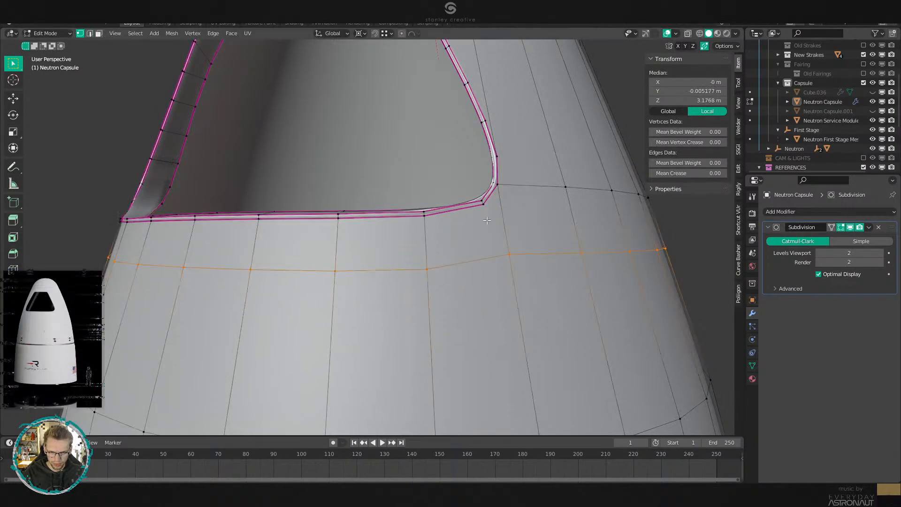
Connect the rim vertex just above the window's lower right corner to the adjacent vertex of the upper hull loop.
{"action": "middle_click_drag", "start_coordinate": [507, 218], "coordinate": [484, 232]}
{"action": "scroll", "coordinate": [485, 233], "scroll_direction": "up", "scroll_amount": 1}
{"action": "left_click", "coordinate": [426, 251]}
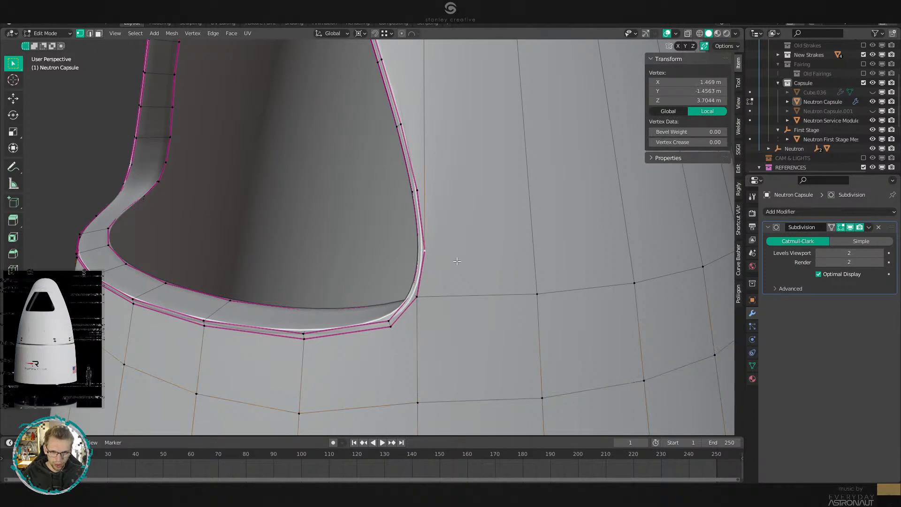
{"action": "scroll", "coordinate": [490, 266], "scroll_direction": "down", "scroll_amount": 4}
{"action": "scroll", "coordinate": [483, 272], "scroll_direction": "up", "scroll_amount": 3}
{"action": "scroll", "coordinate": [476, 277], "scroll_direction": "up", "scroll_amount": 1}
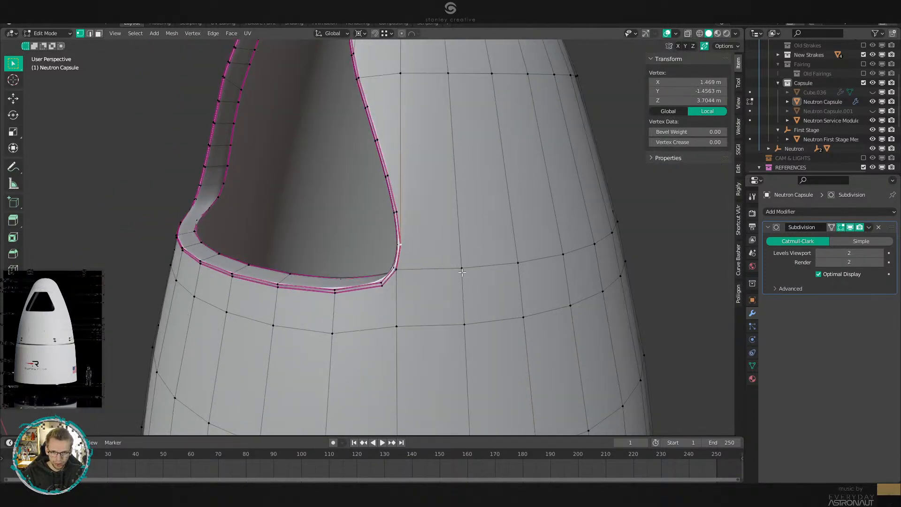
{"action": "right_click", "coordinate": [555, 308]}
{"action": "left_click", "coordinate": [512, 302]}
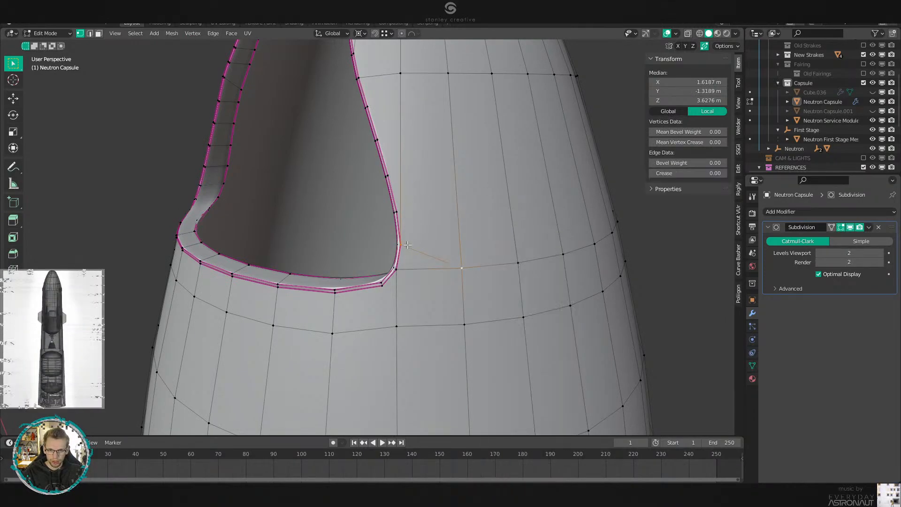
Dissolve the vertical and horizontal hull edges that meet the rim at the window's lower right corner.
{"action": "scroll", "coordinate": [429, 305], "scroll_direction": "up", "scroll_amount": 1}
{"action": "middle_click_drag", "start_coordinate": [429, 306], "coordinate": [438, 258]}
{"action": "key", "text": "2"}
{"action": "left_click", "coordinate": [440, 255]}
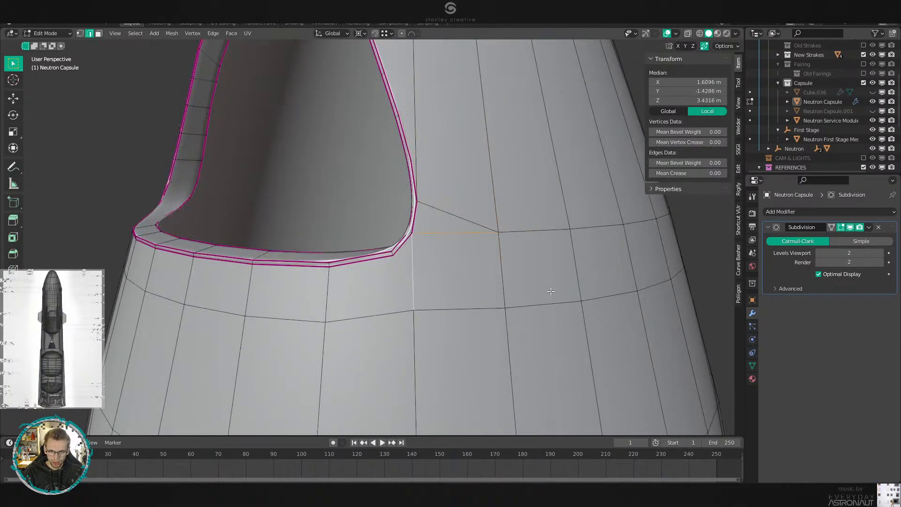
{"action": "key", "text": "x"}
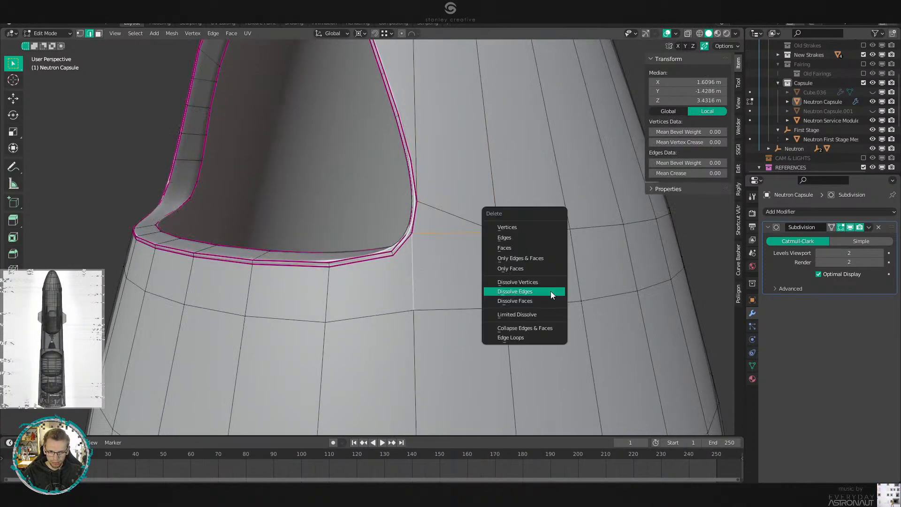
{"action": "left_click", "coordinate": [550, 291]}
Connect two rim vertices at the window's lower right corner to the nearest vertices of the hull loop below.
{"action": "key", "text": "1"}
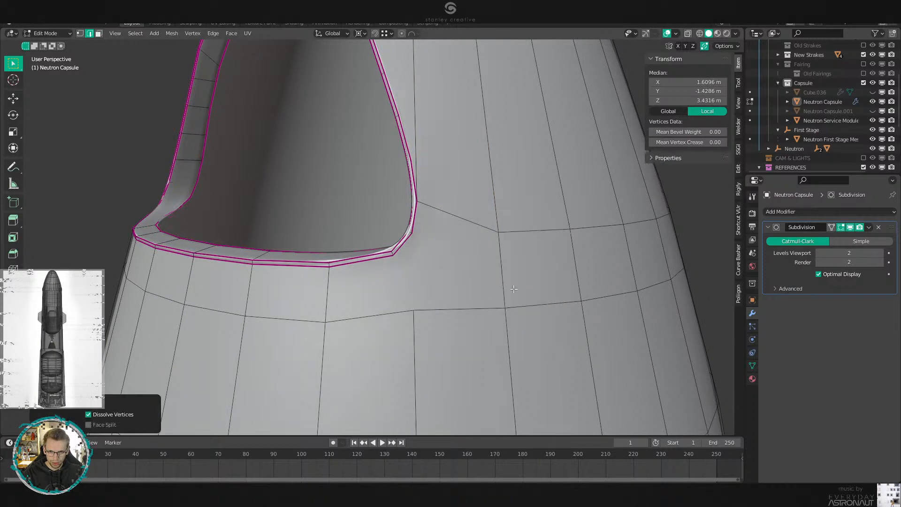
{"action": "left_click", "coordinate": [413, 300]}
{"action": "right_click", "coordinate": [581, 277]}
{"action": "left_click", "coordinate": [581, 277]}
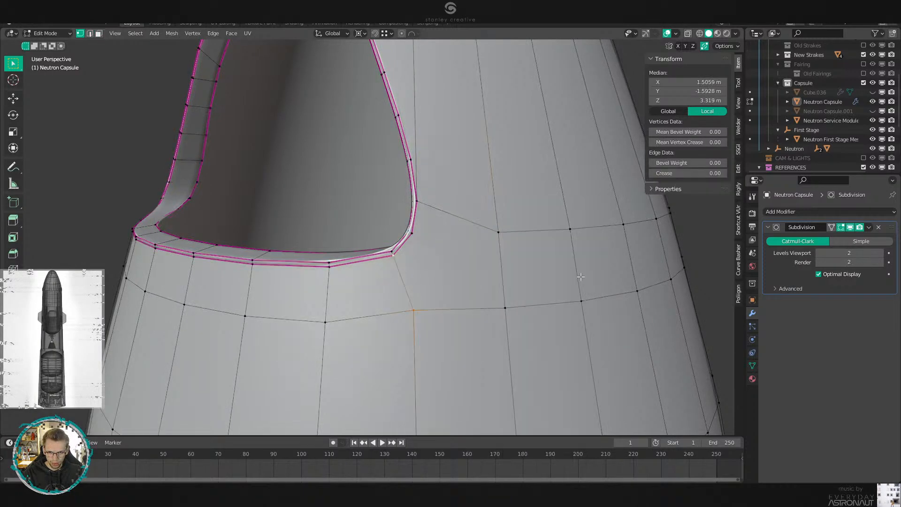
{"action": "left_click", "coordinate": [420, 239]}
{"action": "left_click", "coordinate": [513, 296], "text": "shift"}
{"action": "key", "text": "alt+a"}
{"action": "middle_click_drag", "start_coordinate": [460, 304], "coordinate": [483, 319]}
{"action": "scroll", "coordinate": [487, 315], "scroll_direction": "down", "scroll_amount": 3}
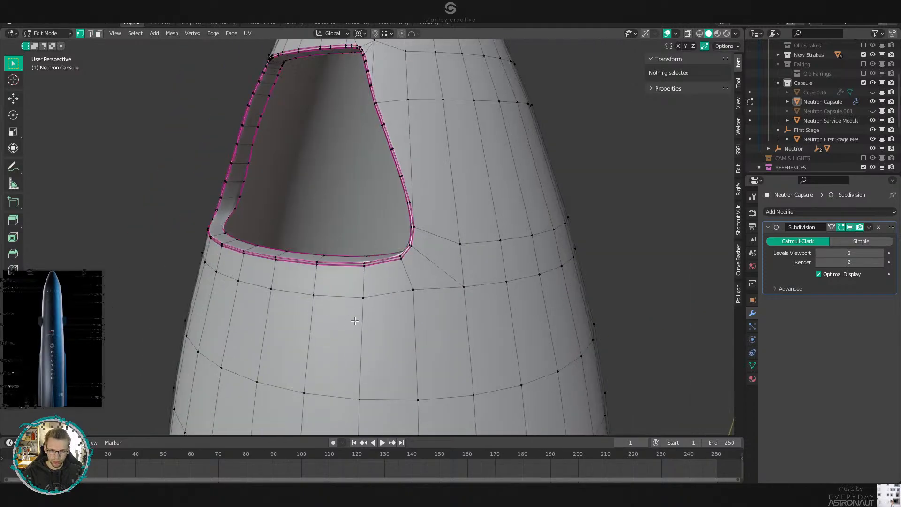
Connect the rim vertex just above the window's lower left corner to the adjacent vertex of the upper hull loop.
{"action": "middle_click_drag", "start_coordinate": [375, 315], "coordinate": [447, 316]}
{"action": "scroll", "coordinate": [424, 314], "scroll_direction": "up", "scroll_amount": 2}
{"action": "middle_click_drag", "start_coordinate": [300, 314], "coordinate": [415, 318], "text": "shift"}
{"action": "key", "text": "2"}
{"action": "left_click", "coordinate": [443, 287]}
{"action": "key", "text": "1"}
{"action": "left_click", "coordinate": [334, 278]}
{"action": "left_click", "coordinate": [414, 252], "text": "shift"}
{"action": "right_click", "coordinate": [544, 263]}
{"action": "left_click", "coordinate": [544, 267]}
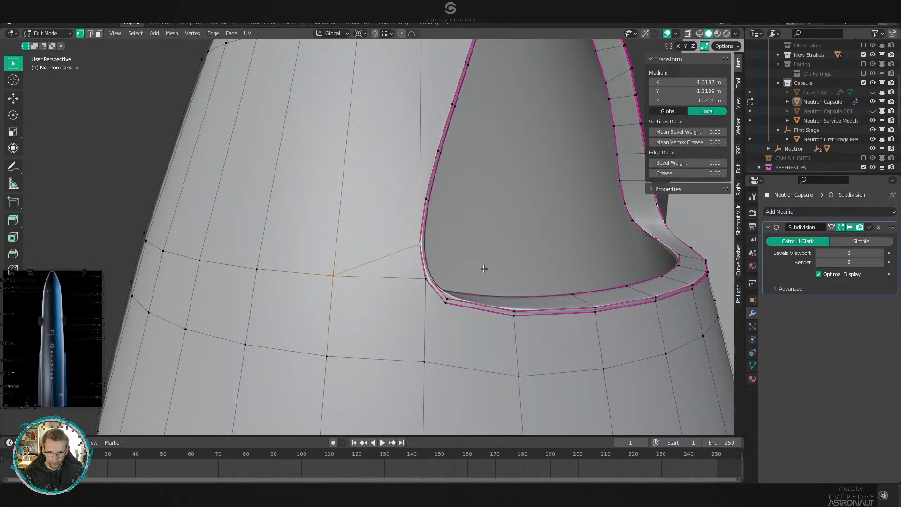
Dissolve the vertical and horizontal hull edges that meet the rim at the window's lower left corner.
{"action": "key", "text": "2"}
{"action": "left_click", "coordinate": [426, 308]}
{"action": "left_click", "coordinate": [405, 278], "text": "shift"}
{"action": "key", "text": "x"}
{"action": "left_click", "coordinate": [482, 313]}
Connect two rim vertices at the window's lower left corner to the nearest vertices of the hull loop below.
{"action": "key", "text": "1"}
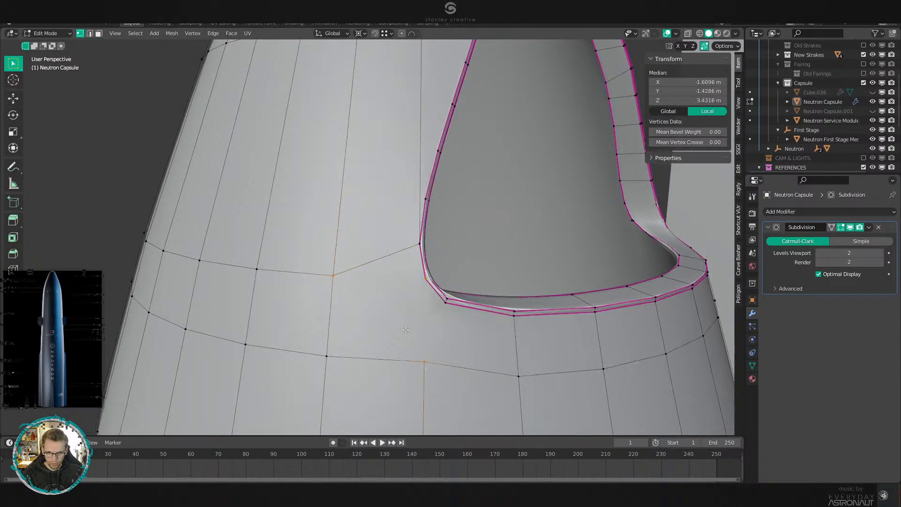
{"action": "left_click", "coordinate": [424, 363], "text": "shift"}
{"action": "right_click", "coordinate": [607, 327]}
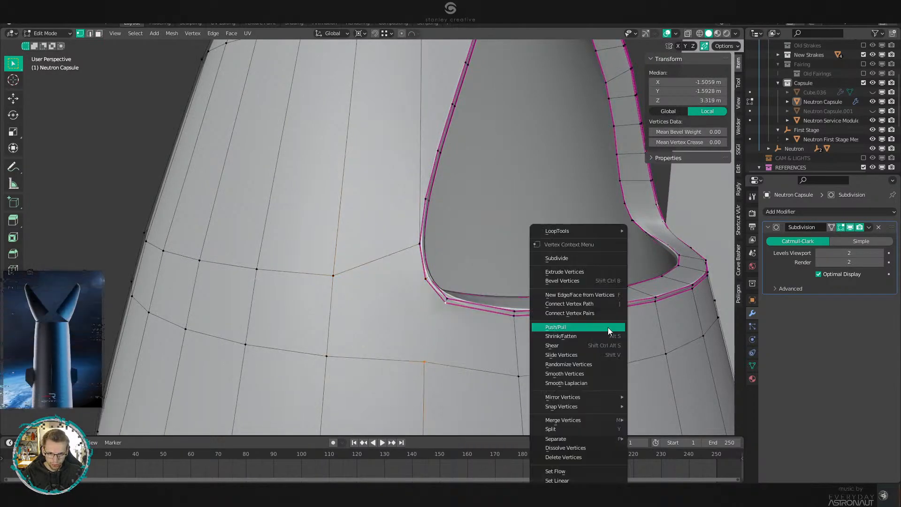
{"action": "left_click", "coordinate": [607, 327]}
{"action": "left_click", "coordinate": [605, 328]}
{"action": "right_click", "coordinate": [609, 321]}
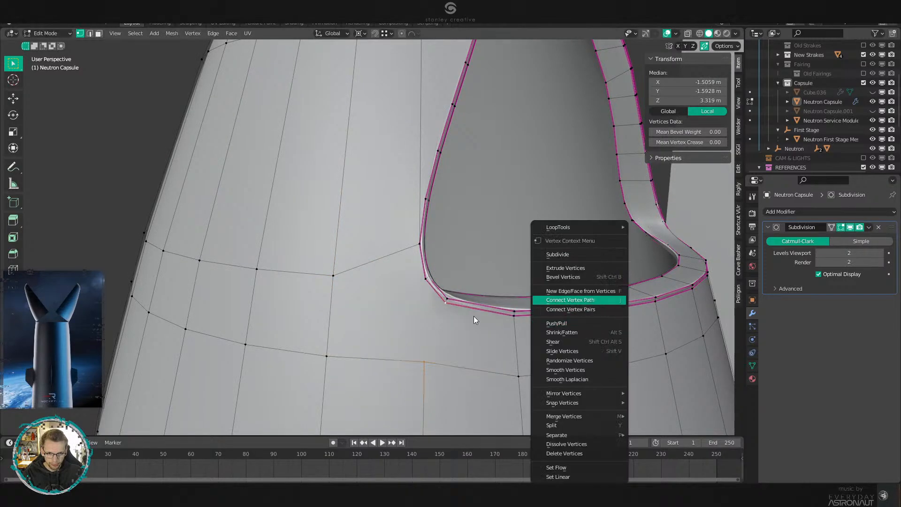
{"action": "left_click", "coordinate": [571, 300]}
{"action": "left_click", "coordinate": [326, 356]}
{"action": "left_click", "coordinate": [426, 279], "text": "shift"}
{"action": "key", "text": "j"}
{"action": "scroll", "coordinate": [474, 307], "scroll_direction": "down", "scroll_amount": 6}
{"action": "key", "text": "alt+a"}
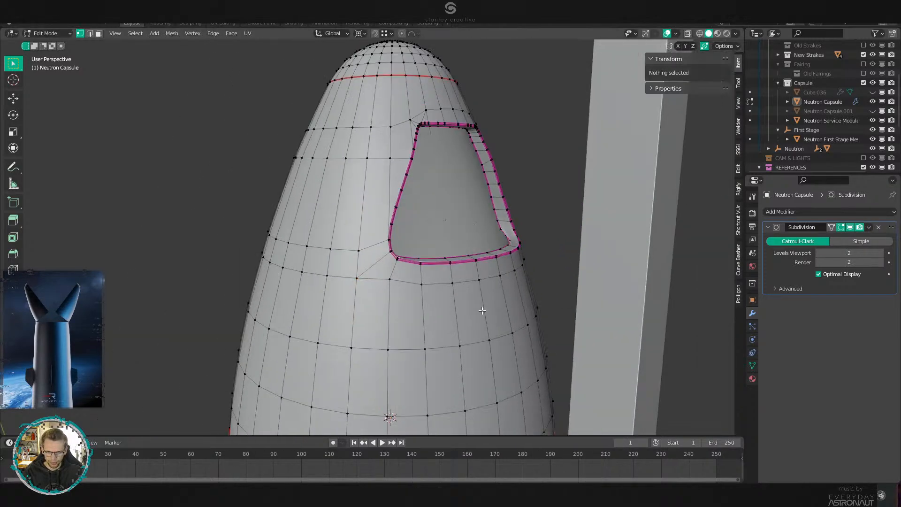
Check the smooth shading around the window's corners in Object Mode and return to Edit Mode.
{"action": "middle_click_drag", "start_coordinate": [482, 310], "coordinate": [292, 321]}
{"action": "key", "text": "Tab"}
{"action": "scroll", "coordinate": [357, 302], "scroll_direction": "up", "scroll_amount": 3}
{"action": "scroll", "coordinate": [440, 304], "scroll_direction": "down", "scroll_amount": 4}
{"action": "key", "text": "Tab"}
{"action": "scroll", "coordinate": [400, 285], "scroll_direction": "up", "scroll_amount": 3}
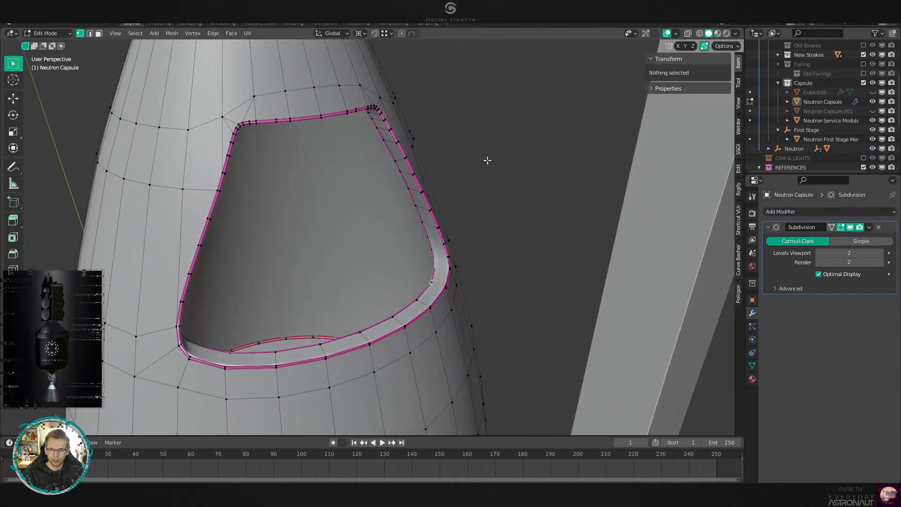
Turn off the Subdivision modifier's viewport display and view the window rim from the front.
{"action": "left_click", "coordinate": [851, 228]}
{"action": "middle_click_drag", "start_coordinate": [565, 238], "coordinate": [443, 249]}
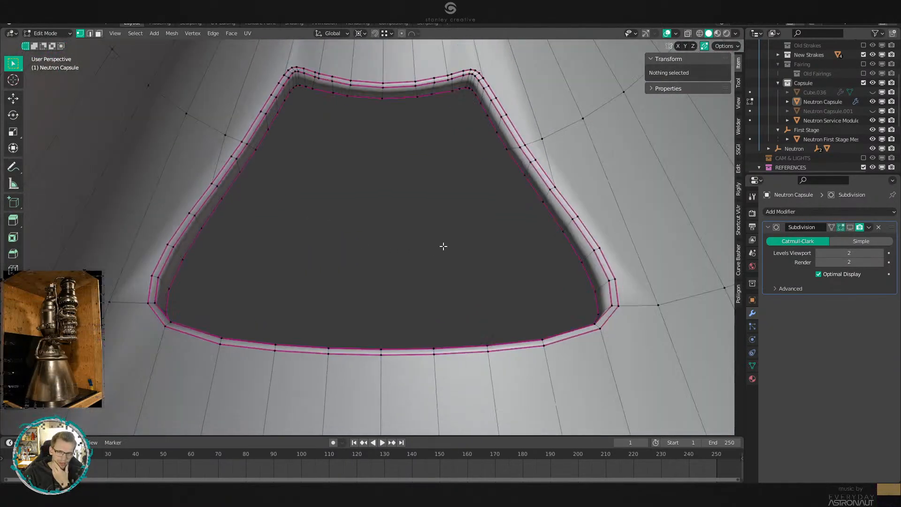
Select the window rim's pair of edge loops in edge mode and mark them as sharp.
{"action": "key", "text": "Tab"}
{"action": "key", "text": "Tab"}
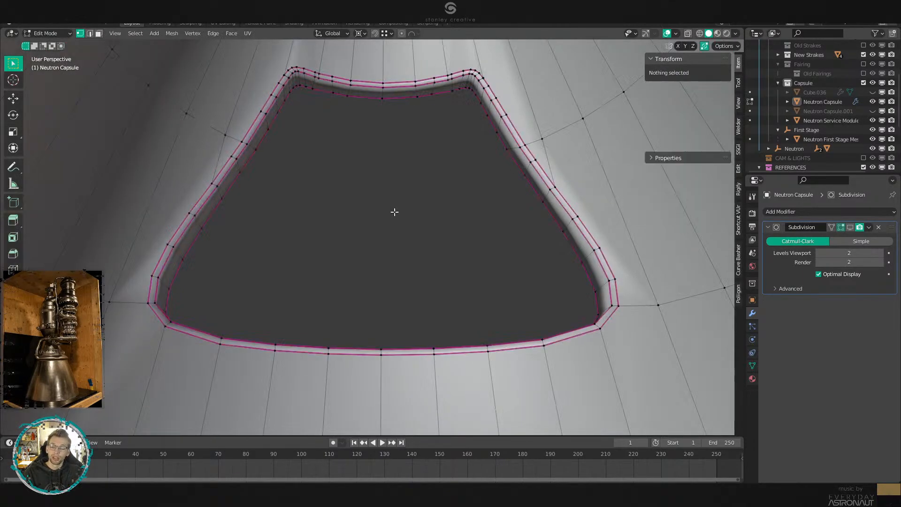
{"action": "key", "text": "2"}
{"action": "left_click", "coordinate": [233, 159], "text": "alt"}
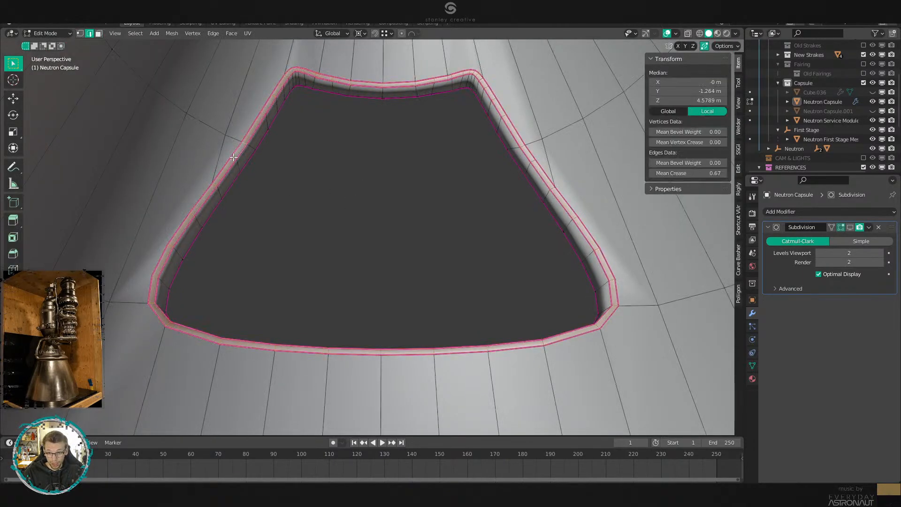
{"action": "right_click", "coordinate": [452, 211]}
{"action": "left_click", "coordinate": [444, 216]}
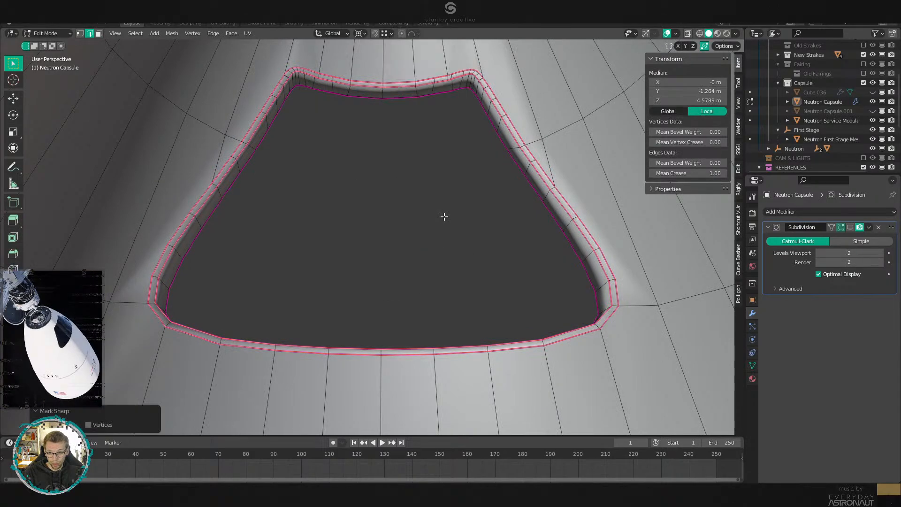
Apply Shade Auto Smooth to the capsule in Object Mode and set the auto smooth angle to 60°.
{"action": "key", "text": "Tab"}
{"action": "right_click", "coordinate": [444, 216]}
{"action": "left_click", "coordinate": [559, 392]}
{"action": "right_click", "coordinate": [559, 391]}
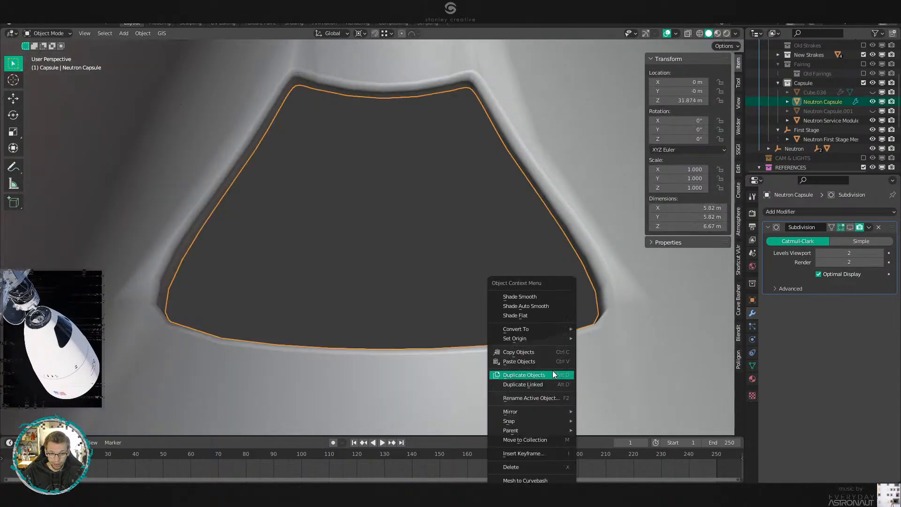
{"action": "left_click", "coordinate": [543, 306]}
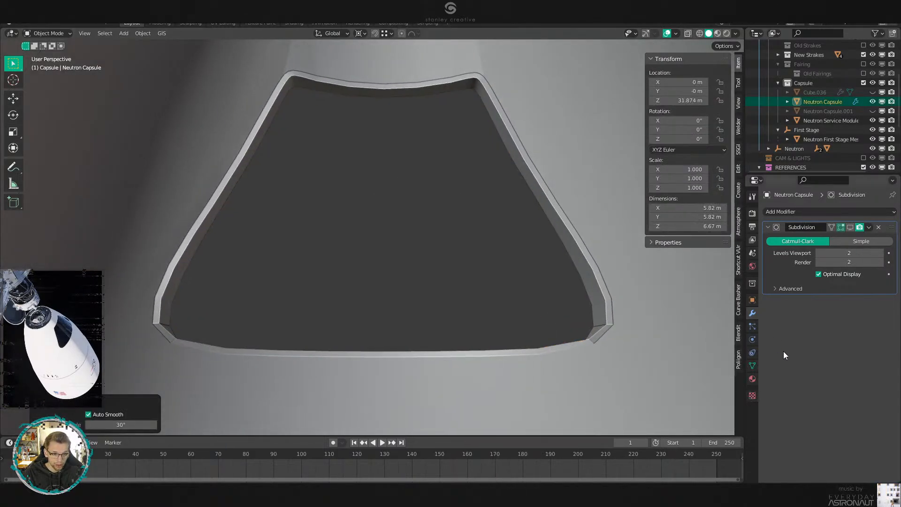
{"action": "left_click", "coordinate": [751, 365]}
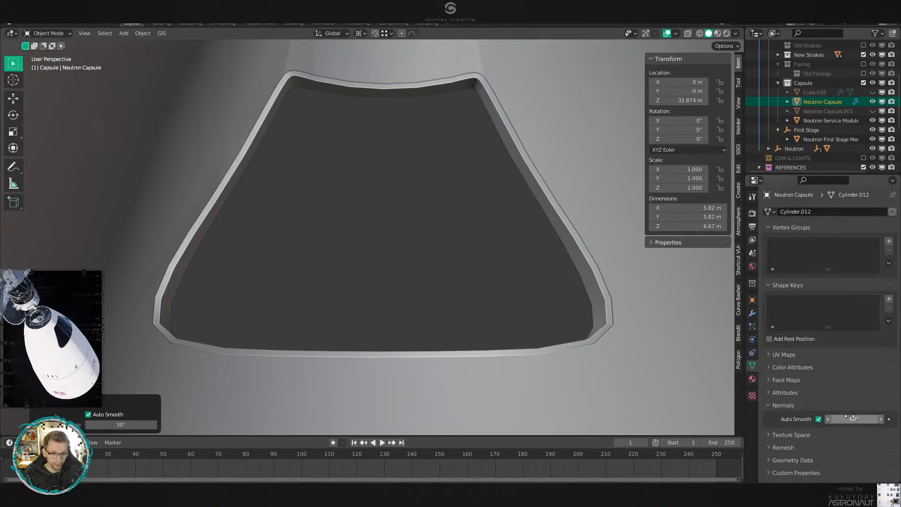
Add one loop cut across the hull faces above the window's upper edge and slide it down toward the rim.
{"action": "middle_click_drag", "start_coordinate": [387, 187], "coordinate": [471, 319]}
{"action": "key", "text": "Tab"}
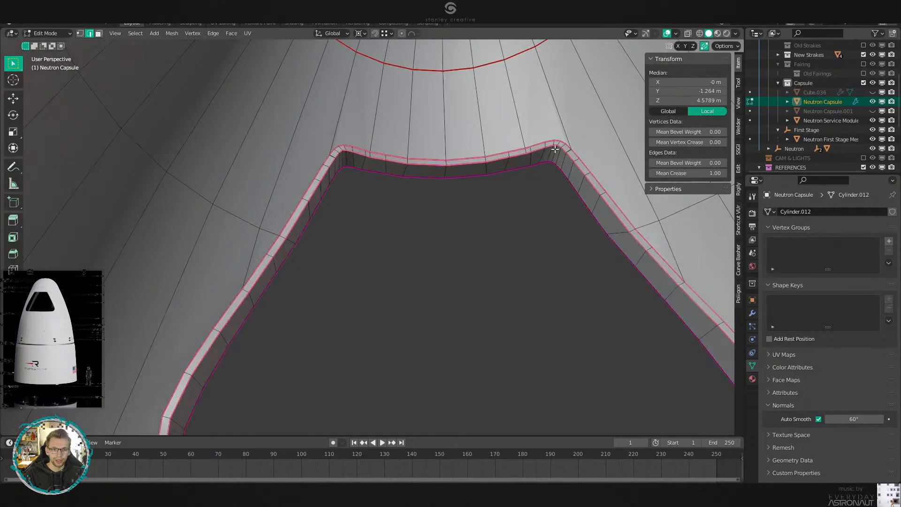
{"action": "scroll", "coordinate": [556, 146], "scroll_direction": "down", "scroll_amount": 1}
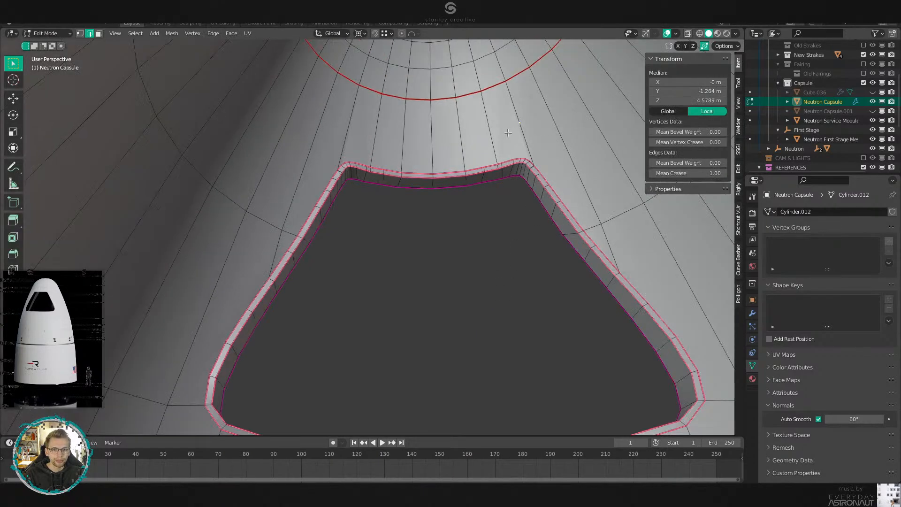
{"action": "left_click", "coordinate": [465, 132]}
{"action": "right_click", "coordinate": [561, 120]}
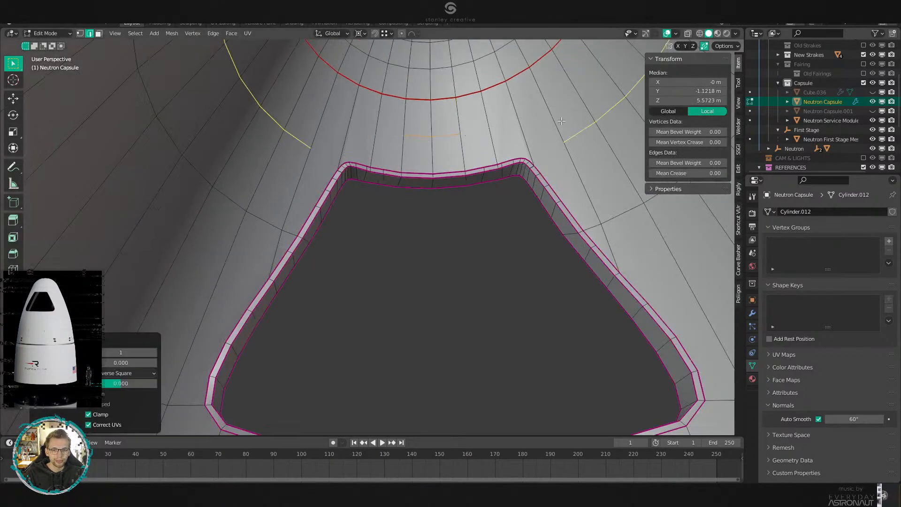
{"action": "key", "text": "g"}
{"action": "key", "text": "g"}
{"action": "left_click", "coordinate": [451, 144]}
Connect the new cut's end vertices to the hull loop on both sides and slide the joined loop toward the window.
{"action": "key", "text": "1"}
{"action": "left_click", "coordinate": [402, 156]}
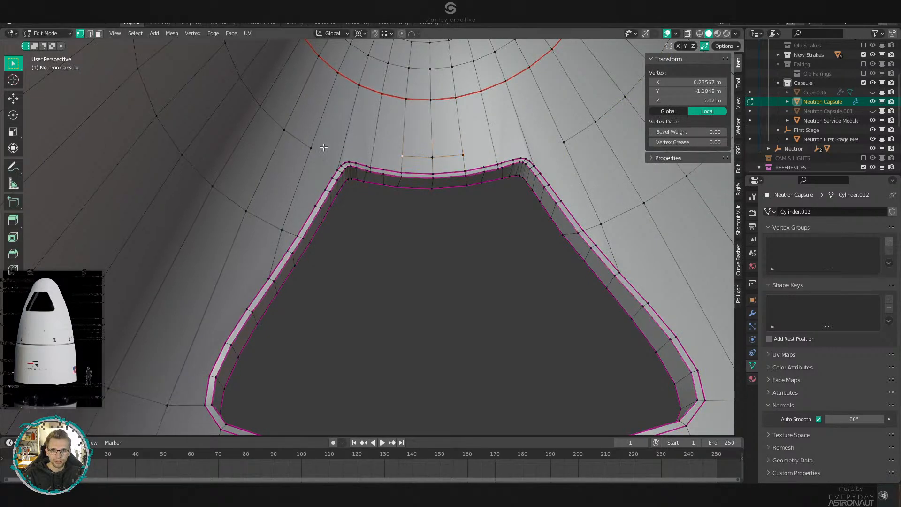
{"action": "left_click", "coordinate": [312, 148], "text": "shift"}
{"action": "right_click", "coordinate": [536, 180]}
{"action": "left_click", "coordinate": [536, 180]}
{"action": "left_click", "coordinate": [463, 154]}
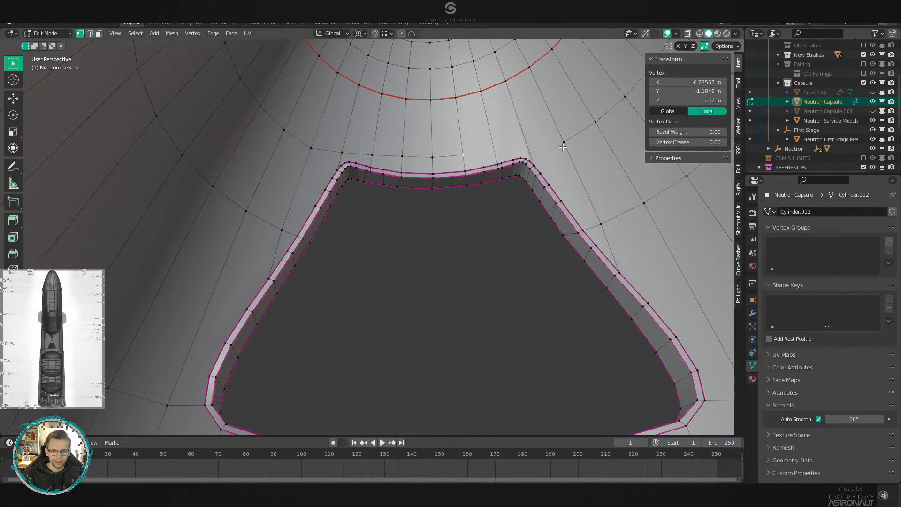
{"action": "left_click", "coordinate": [564, 146], "text": "shift"}
{"action": "key", "text": "j"}
{"action": "left_click", "coordinate": [582, 146]}
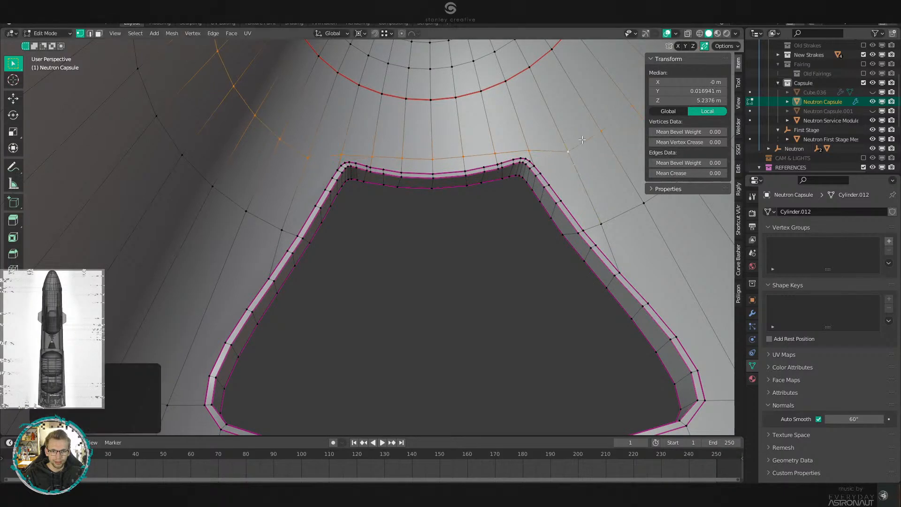
Add a loop cut through the hull faces below the window and another through the faces beside its lower corner.
{"action": "key", "text": "Tab"}
{"action": "mouse_move", "coordinate": [551, 183]}
{"action": "middle_mouse_down", "text": "shift"}
{"action": "mouse_move", "coordinate": [506, 187]}
{"action": "mouse_move", "coordinate": [506, 166]}
{"action": "mouse_move", "coordinate": [500, 251]}
{"action": "mouse_move", "coordinate": [502, 197]}
{"action": "mouse_move", "coordinate": [565, 300]}
{"action": "mouse_move", "coordinate": [603, 339]}
{"action": "mouse_move", "coordinate": [572, 307]}
{"action": "middle_mouse_up", "text": "shift"}
{"action": "key", "text": "Tab"}
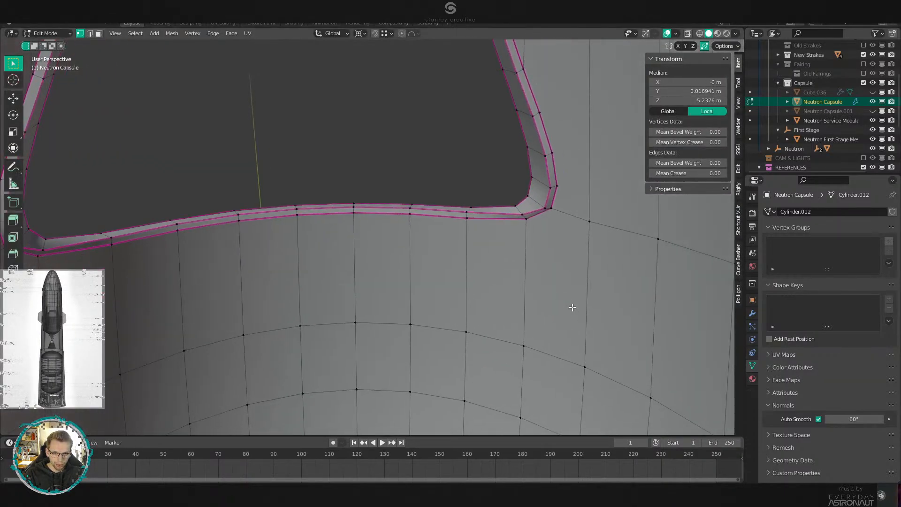
{"action": "left_click", "coordinate": [533, 286]}
{"action": "left_click", "coordinate": [538, 295]}
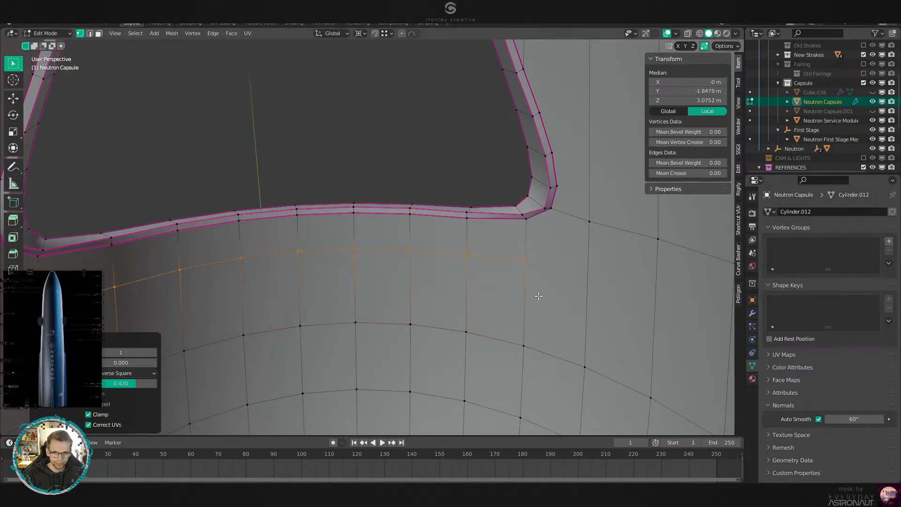
{"action": "left_click", "coordinate": [660, 302]}
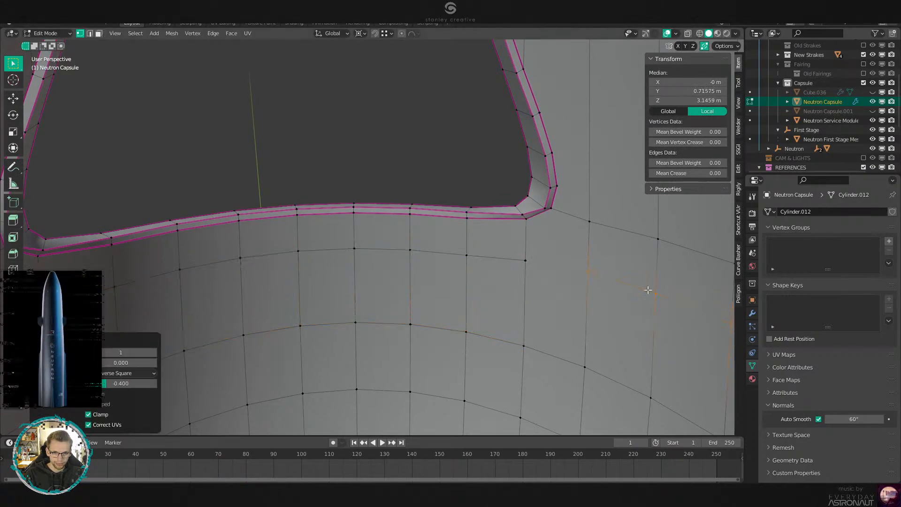
Join the two new cuts below the window by connecting their end vertices under both lower corners.
{"action": "left_click", "coordinate": [525, 261]}
{"action": "left_click", "coordinate": [592, 271], "text": "shift"}
{"action": "right_click", "coordinate": [687, 281]}
{"action": "left_click", "coordinate": [685, 280]}
{"action": "middle_click_drag", "start_coordinate": [375, 254], "coordinate": [299, 251]}
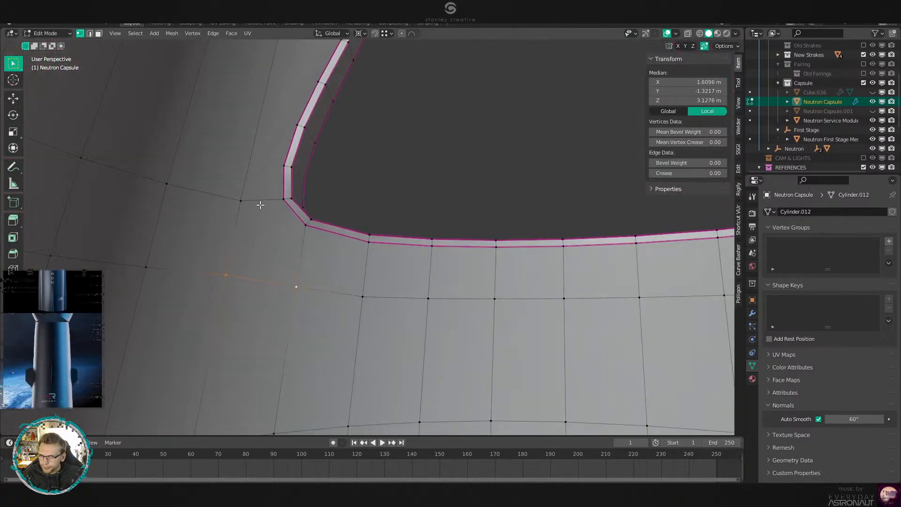
At the window's lower left corner, connect the rim vertex above the bend to the adjacent hull vertex and dissolve the horizontal edge below.
{"action": "middle_click_drag", "start_coordinate": [263, 193], "coordinate": [282, 248]}
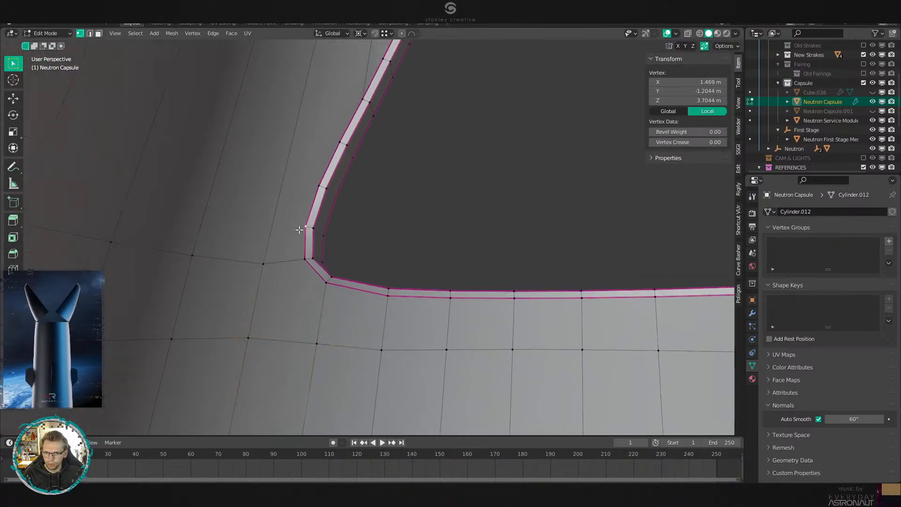
{"action": "right_click", "coordinate": [441, 268]}
{"action": "left_click", "coordinate": [441, 269]}
{"action": "key", "text": "2"}
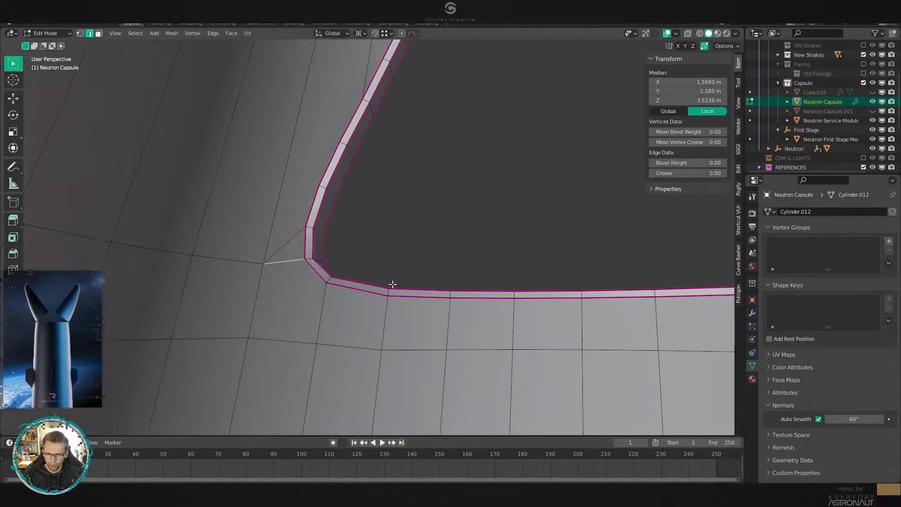
{"action": "key", "text": "x"}
{"action": "left_click", "coordinate": [414, 292]}
Connect the freed rim vertex at the lower left corner diagonally to the hull loop vertex below.
{"action": "key", "text": "1"}
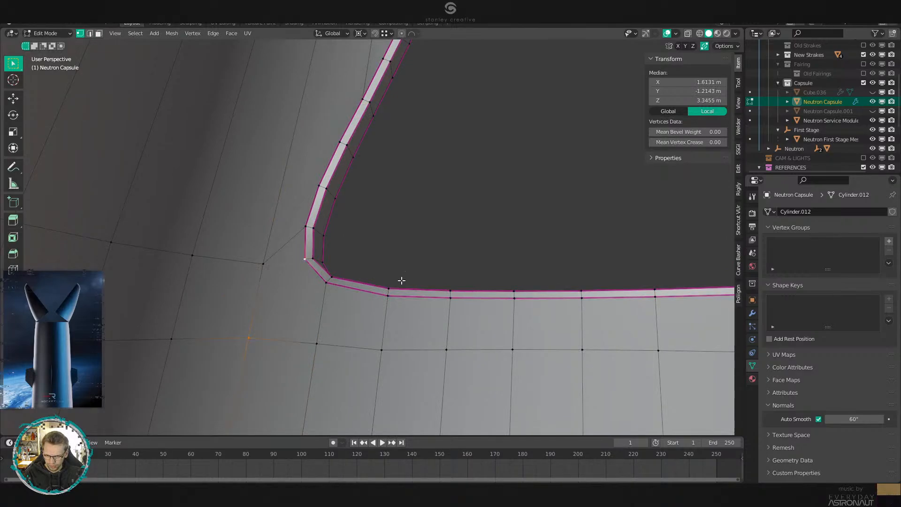
{"action": "right_click", "coordinate": [371, 299]}
{"action": "left_click", "coordinate": [370, 299]}
Reroute the lower right corner the same way, connecting its rim vertices to the hull vertices beside and below, and dissolve the horizontal edge.
{"action": "middle_click_drag", "start_coordinate": [371, 299], "coordinate": [415, 292]}
{"action": "left_click", "coordinate": [482, 209]}
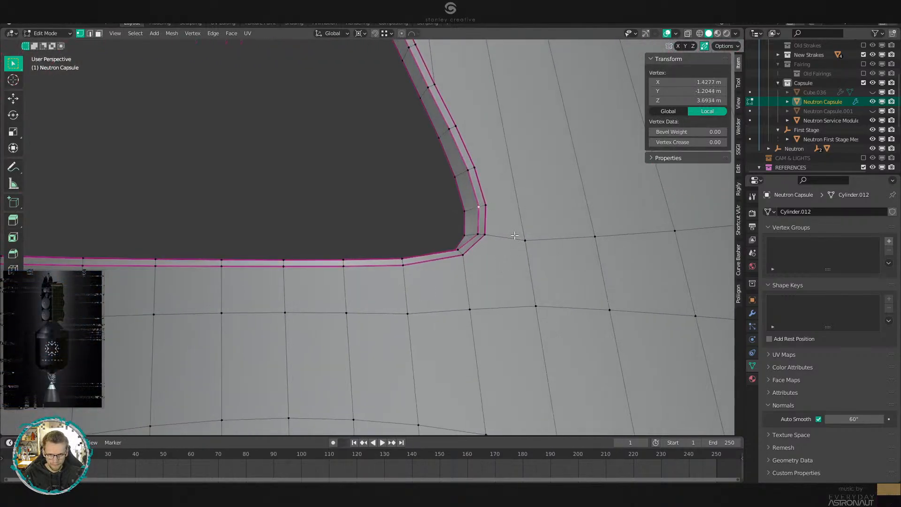
{"action": "left_click", "coordinate": [504, 236], "text": "shift"}
{"action": "left_click", "coordinate": [485, 247]}
{"action": "key", "text": "j"}
{"action": "key", "text": "2"}
{"action": "left_click", "coordinate": [507, 240]}
{"action": "key", "text": "ctrl+x"}
{"action": "middle_click_drag", "start_coordinate": [507, 245], "coordinate": [549, 305]}
{"action": "scroll", "coordinate": [562, 287], "scroll_direction": "down", "scroll_amount": 1}
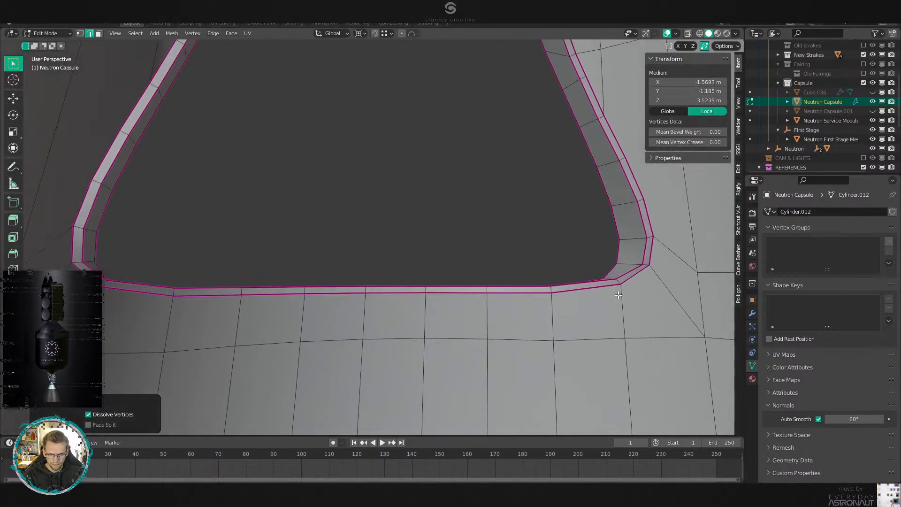
Clear the selection, return to Object Mode and turn on the Subdivision modifier's viewport display.
{"action": "key", "text": "alt+a"}
{"action": "key", "text": "Tab"}
{"action": "left_click", "coordinate": [752, 313]}
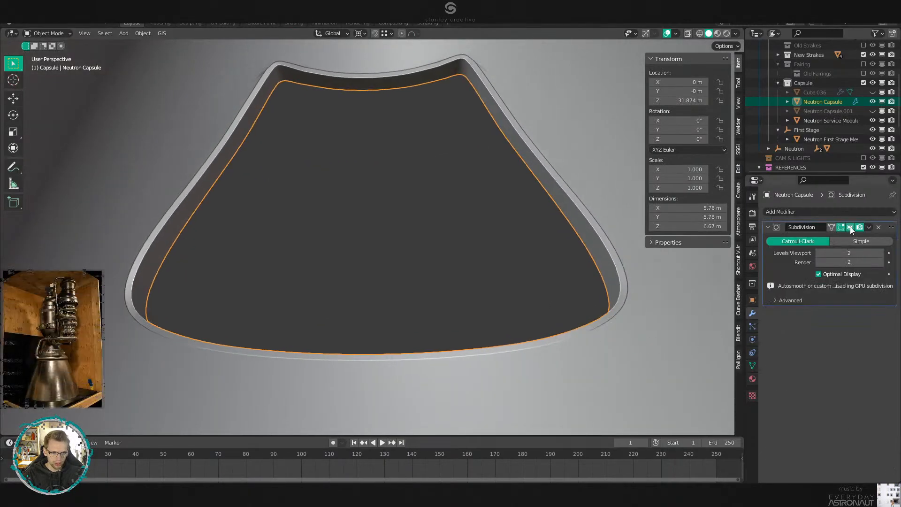
Inspect the smoothed window rim's upper corners and the capsule's side profile for shading problems.
{"action": "middle_click_drag", "start_coordinate": [627, 274], "coordinate": [614, 287]}
{"action": "middle_click_drag", "start_coordinate": [567, 226], "coordinate": [551, 337], "text": "shift"}
{"action": "scroll", "coordinate": [551, 337], "scroll_direction": "up", "scroll_amount": 3}
{"action": "key", "text": "Tab"}
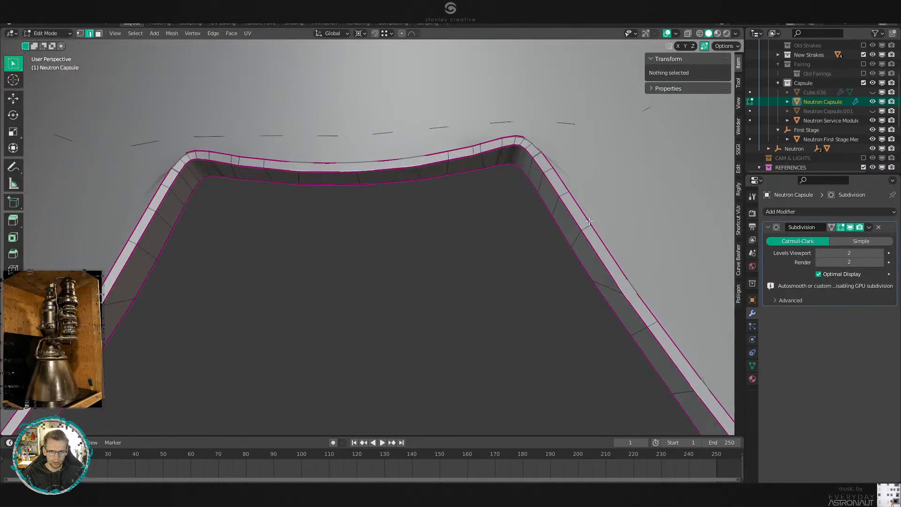
{"action": "scroll", "coordinate": [525, 206], "scroll_direction": "down", "scroll_amount": 2}
{"action": "key", "text": "Tab"}
{"action": "left_click_drag", "start_coordinate": [545, 229], "coordinate": [381, 247]}
{"action": "scroll", "coordinate": [425, 297], "scroll_direction": "down", "scroll_amount": 3}
{"action": "key", "text": "alt+a"}
{"action": "middle_click_drag", "start_coordinate": [381, 248], "coordinate": [370, 272]}
{"action": "scroll", "coordinate": [435, 316], "scroll_direction": "down", "scroll_amount": 4}
{"action": "scroll", "coordinate": [406, 198], "scroll_direction": "up", "scroll_amount": 3}
{"action": "scroll", "coordinate": [406, 198], "scroll_direction": "down", "scroll_amount": 4}
{"action": "middle_click_drag", "start_coordinate": [386, 193], "coordinate": [396, 195]}
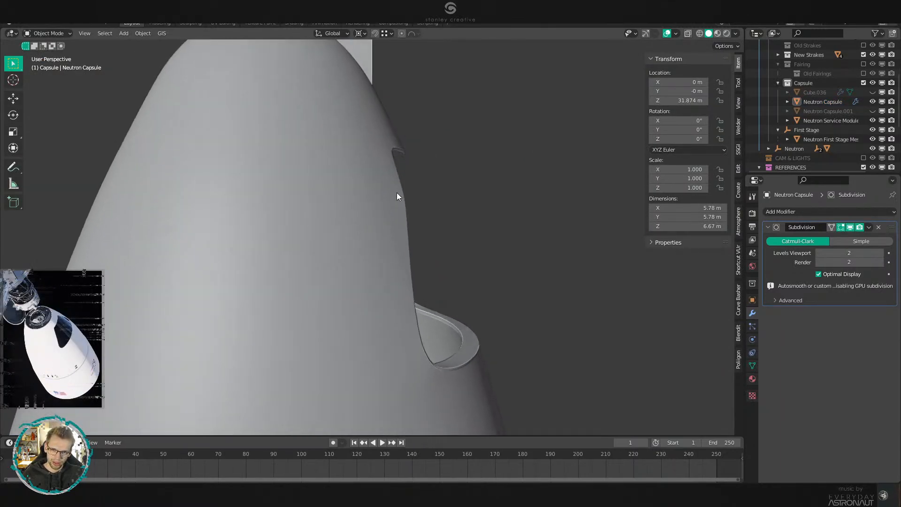
Dissolve the matching cross edges on the rim's inner wall just below both upper window corners.
{"action": "middle_click_drag", "start_coordinate": [410, 229], "coordinate": [565, 238]}
{"action": "key", "text": "Tab"}
{"action": "scroll", "coordinate": [408, 273], "scroll_direction": "up", "scroll_amount": 3}
{"action": "left_click", "coordinate": [451, 219]}
{"action": "left_click", "coordinate": [435, 198]}
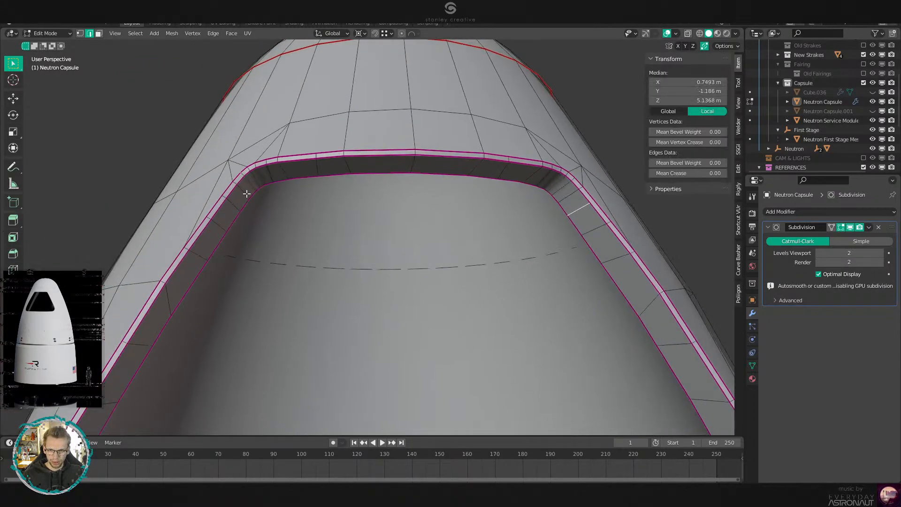
{"action": "left_click", "coordinate": [237, 204], "text": "shift"}
{"action": "mouse_move", "coordinate": [236, 204]}
{"action": "middle_mouse_down"}
{"action": "mouse_move", "coordinate": [395, 206]}
{"action": "mouse_move", "coordinate": [345, 213]}
{"action": "mouse_move", "coordinate": [374, 231]}
{"action": "middle_mouse_up"}
{"action": "key", "text": "shift+z"}
{"action": "key", "text": "shift+z"}
{"action": "key", "text": "x"}
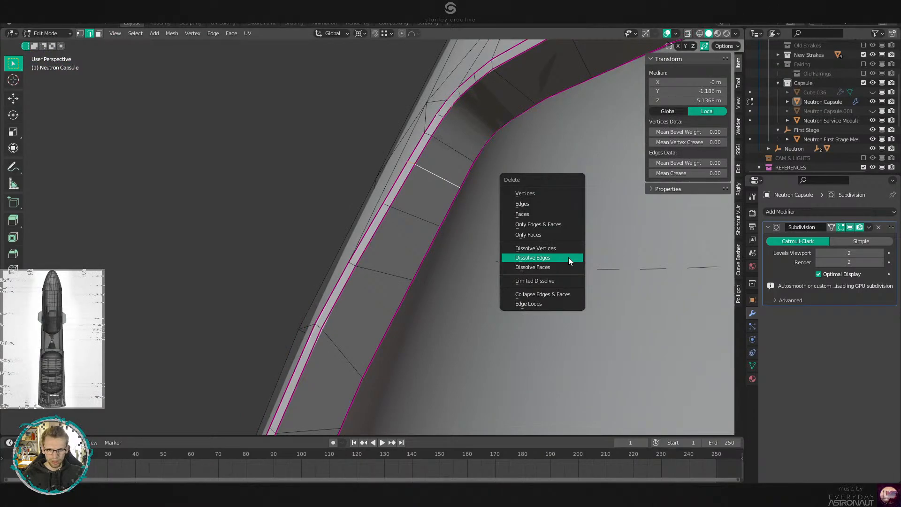
{"action": "left_click", "coordinate": [568, 257]}
Review the window opening and the capsule's overall shading from several angles in Edit Mode and Object Mode.
{"action": "mouse_move", "coordinate": [568, 257]}
{"action": "middle_mouse_down"}
{"action": "mouse_move", "coordinate": [621, 275]}
{"action": "mouse_move", "coordinate": [435, 240]}
{"action": "middle_mouse_up"}
{"action": "scroll", "coordinate": [244, 182], "scroll_direction": "down", "scroll_amount": 4}
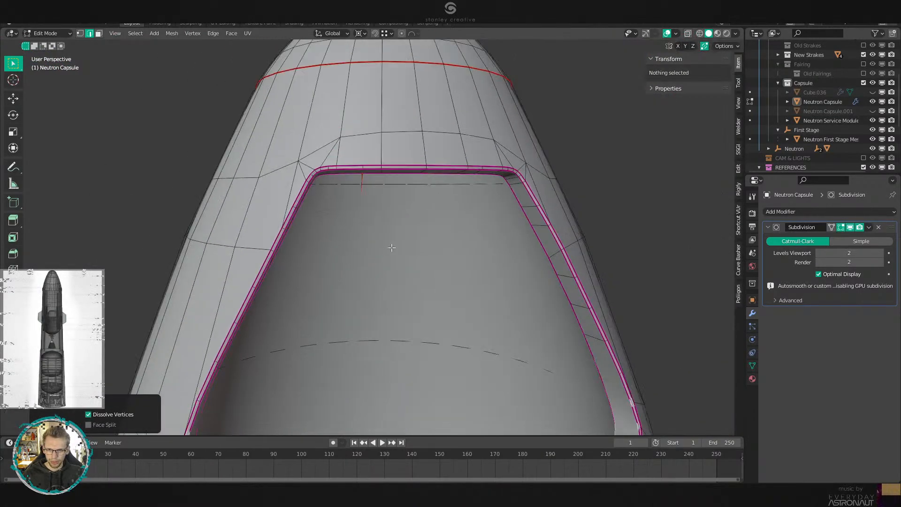
{"action": "middle_click_drag", "start_coordinate": [518, 292], "coordinate": [454, 243]}
{"action": "middle_click_drag", "start_coordinate": [518, 257], "coordinate": [530, 269]}
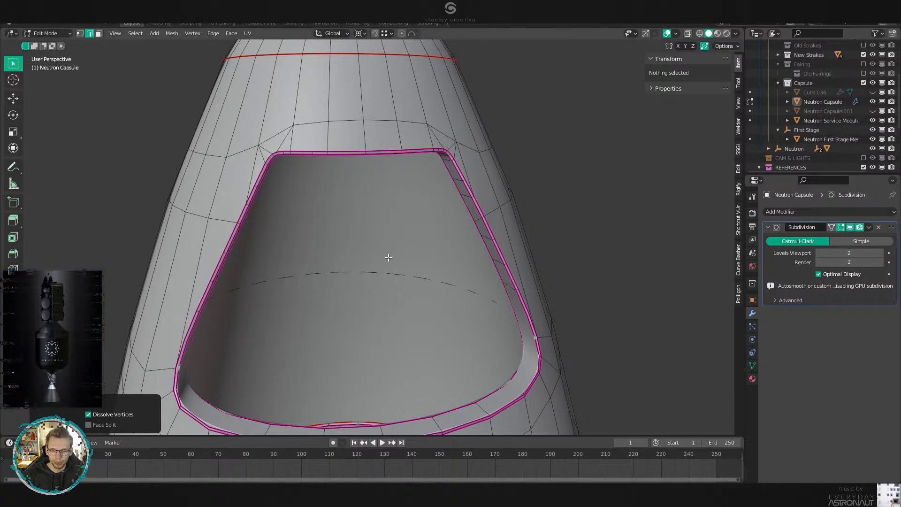
{"action": "middle_click_drag", "start_coordinate": [388, 255], "coordinate": [410, 101]}
{"action": "scroll", "coordinate": [410, 102], "scroll_direction": "down", "scroll_amount": 3}
{"action": "key", "text": "Tab"}
{"action": "scroll", "coordinate": [439, 207], "scroll_direction": "down", "scroll_amount": 4}
{"action": "middle_click_drag", "start_coordinate": [407, 139], "coordinate": [413, 197]}
{"action": "scroll", "coordinate": [441, 207], "scroll_direction": "up", "scroll_amount": 8}
{"action": "scroll", "coordinate": [460, 259], "scroll_direction": "down", "scroll_amount": 6}
{"action": "scroll", "coordinate": [488, 266], "scroll_direction": "up", "scroll_amount": 4}
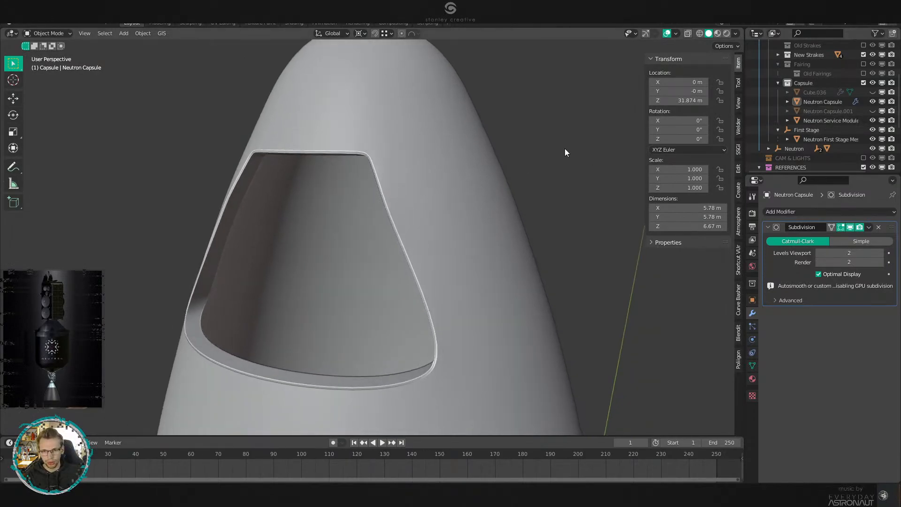
Unhide Neutron Capsule.001 and the Cube.036 cutter in the viewport.
{"action": "left_click", "coordinate": [872, 110]}
{"action": "left_click", "coordinate": [817, 92]}
{"action": "left_click", "coordinate": [873, 92]}
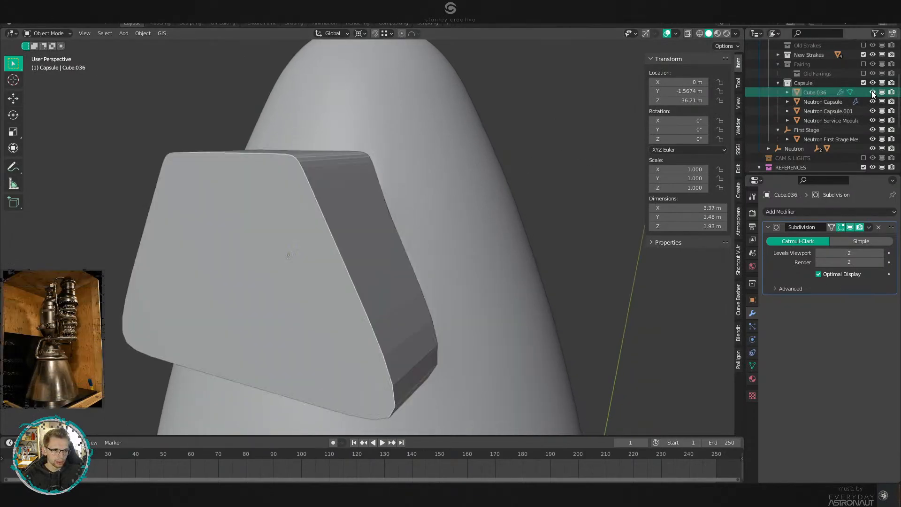
Move the Cube.036 cutter into the BOOLEANS collection.
{"action": "left_click", "coordinate": [801, 92]}
{"action": "key", "text": "m"}
{"action": "left_click", "coordinate": [377, 123]}
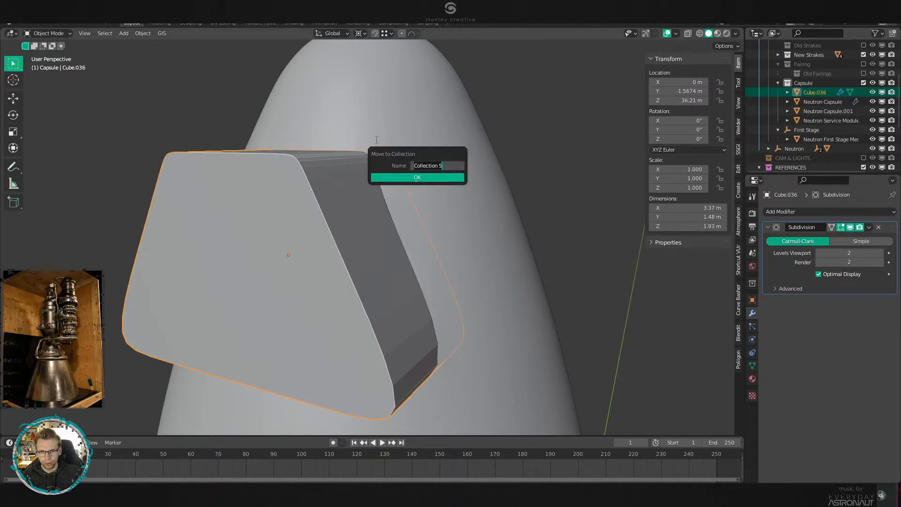
{"action": "key", "text": "m"}
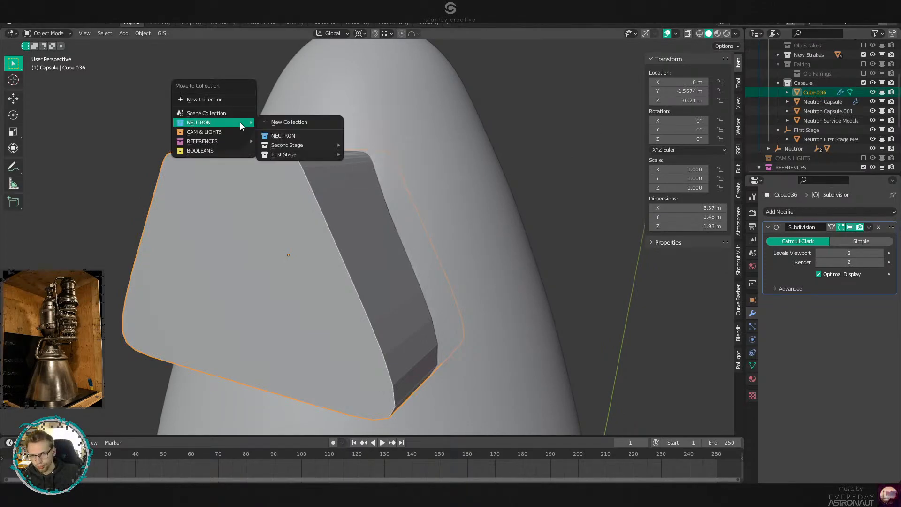
{"action": "left_click", "coordinate": [234, 148]}
Isolate Neutron Capsule.001 in local view and open its mesh in Edit Mode.
{"action": "scroll", "coordinate": [536, 243], "scroll_direction": "down", "scroll_amount": 3}
{"action": "scroll", "coordinate": [338, 281], "scroll_direction": "up", "scroll_amount": 4}
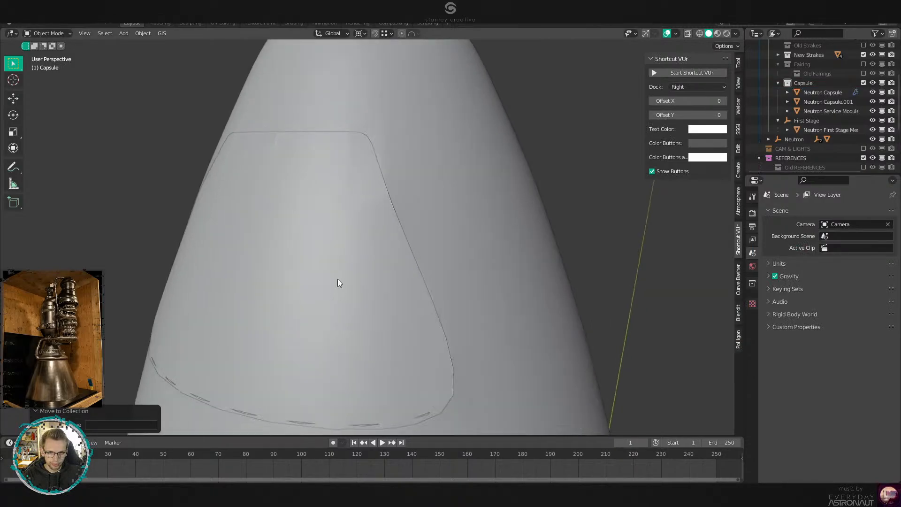
{"action": "left_click", "coordinate": [338, 282]}
{"action": "scroll", "coordinate": [365, 197], "scroll_direction": "up", "scroll_amount": 3}
{"action": "key", "text": "Tab"}
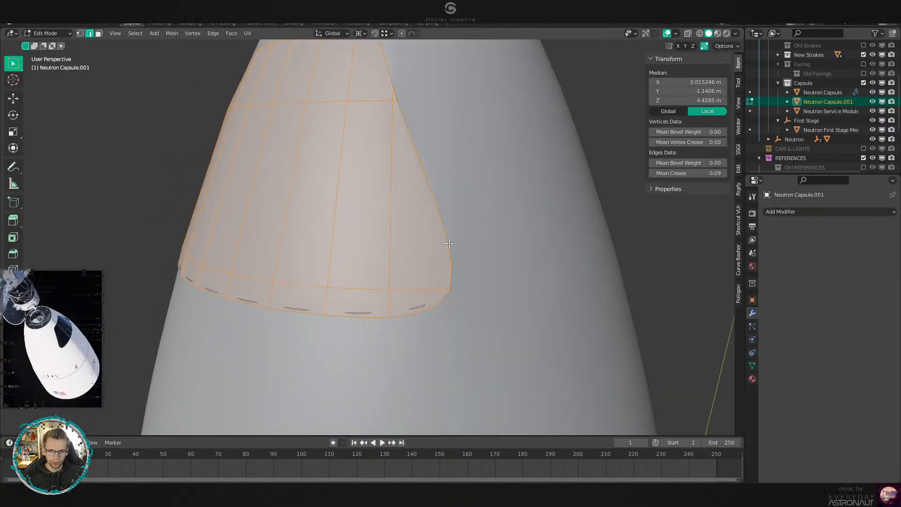
{"action": "key", "text": "Tab"}
{"action": "key", "text": "KP_Divide"}
{"action": "key", "text": "Tab"}
{"action": "middle_click_drag", "start_coordinate": [516, 216], "coordinate": [471, 235]}
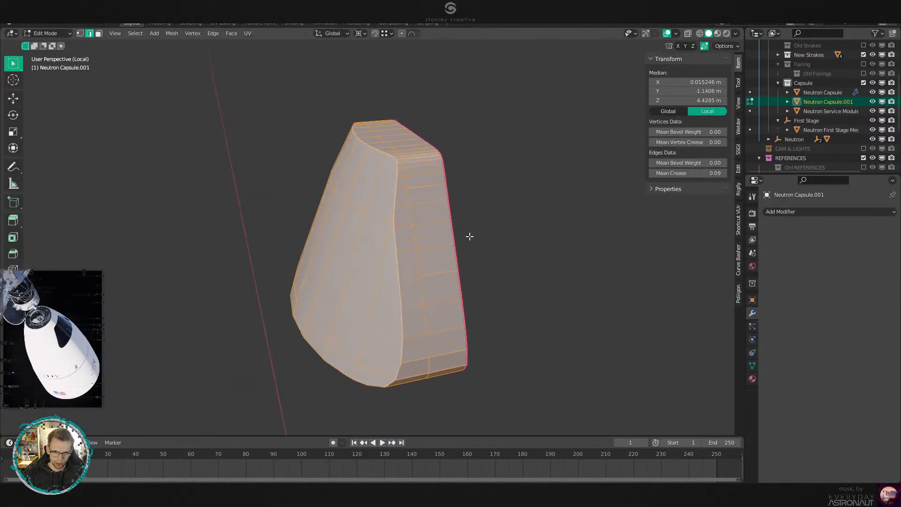
Dissolve the extra edge loop running around the side walls of the window block.
{"action": "scroll", "coordinate": [471, 235], "scroll_direction": "up", "scroll_amount": 1}
{"action": "left_click", "coordinate": [389, 233], "text": "alt"}
{"action": "middle_click_drag", "start_coordinate": [389, 233], "coordinate": [424, 263]}
{"action": "key", "text": "x"}
{"action": "left_click", "coordinate": [470, 277]}
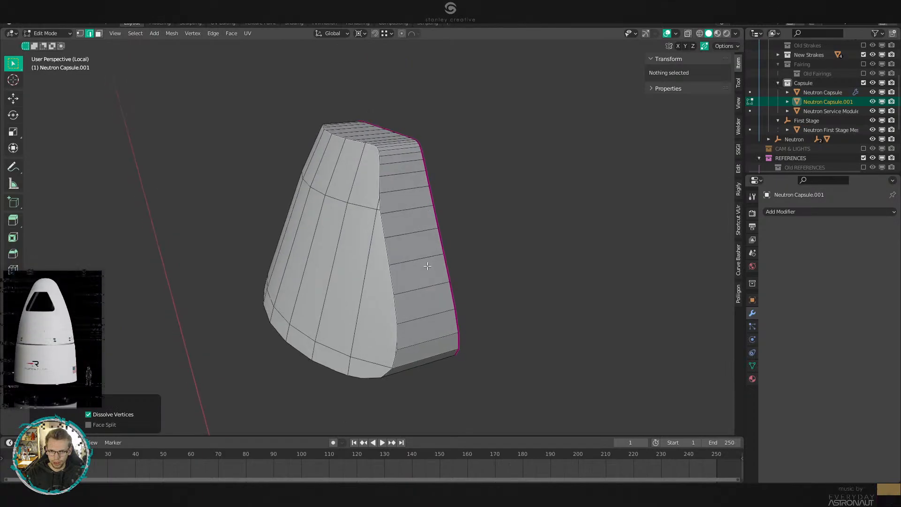
Delete the flat back edges of the window block together with the walls attached to them, working from the top view.
{"action": "key", "text": "KP_7"}
{"action": "key", "text": "alt+z"}
{"action": "key", "text": "1"}
{"action": "left_click_drag", "start_coordinate": [141, 155], "coordinate": [569, 241]}
{"action": "key", "text": "x"}
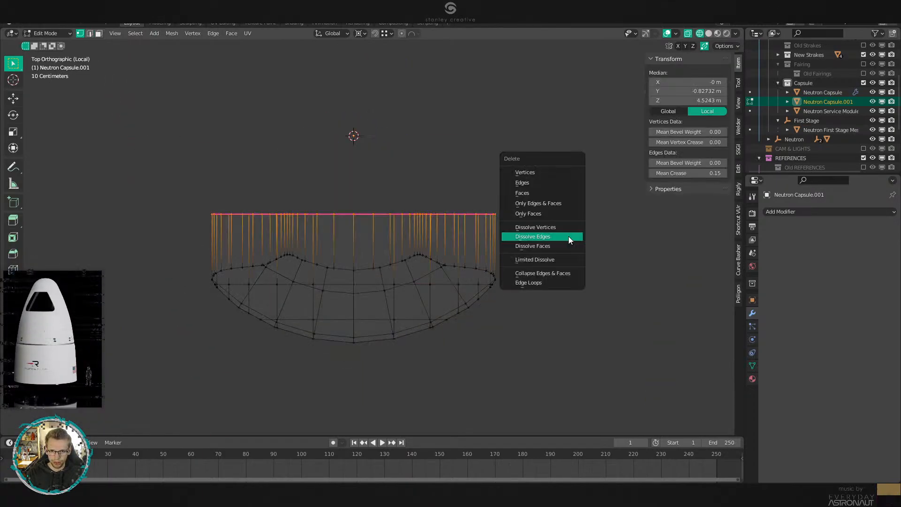
{"action": "left_click", "coordinate": [527, 182]}
Select the leftover faces under and behind the curved front shell, including the tiny slivers at both sides, and delete them.
{"action": "middle_click_drag", "start_coordinate": [528, 182], "coordinate": [427, 140]}
{"action": "key", "text": "alt+z"}
{"action": "left_click", "coordinate": [426, 140]}
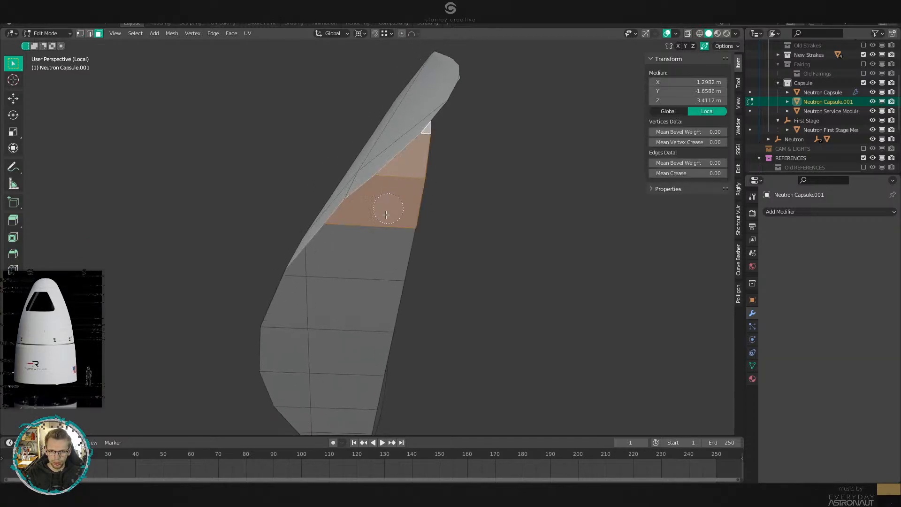
{"action": "left_click_drag", "start_coordinate": [386, 214], "coordinate": [367, 301]}
{"action": "right_click", "coordinate": [367, 302]}
{"action": "middle_click_drag", "start_coordinate": [367, 302], "coordinate": [451, 249]}
{"action": "key", "text": "c"}
{"action": "left_click_drag", "start_coordinate": [451, 249], "coordinate": [308, 297]}
{"action": "right_click", "coordinate": [308, 298]}
{"action": "mouse_move", "coordinate": [308, 297]}
{"action": "middle_mouse_down"}
{"action": "mouse_move", "coordinate": [359, 289]}
{"action": "mouse_move", "coordinate": [530, 343]}
{"action": "middle_mouse_up"}
{"action": "key", "text": "c"}
{"action": "left_click_drag", "start_coordinate": [523, 321], "coordinate": [282, 241]}
{"action": "right_click", "coordinate": [282, 241]}
{"action": "key", "text": "c"}
{"action": "mouse_move", "coordinate": [281, 242]}
{"action": "middle_mouse_down"}
{"action": "mouse_move", "coordinate": [354, 267]}
{"action": "mouse_move", "coordinate": [408, 268]}
{"action": "middle_mouse_up"}
{"action": "right_click", "coordinate": [385, 258]}
{"action": "left_click", "coordinate": [330, 235], "text": "shift"}
{"action": "left_click", "coordinate": [296, 192], "text": "shift"}
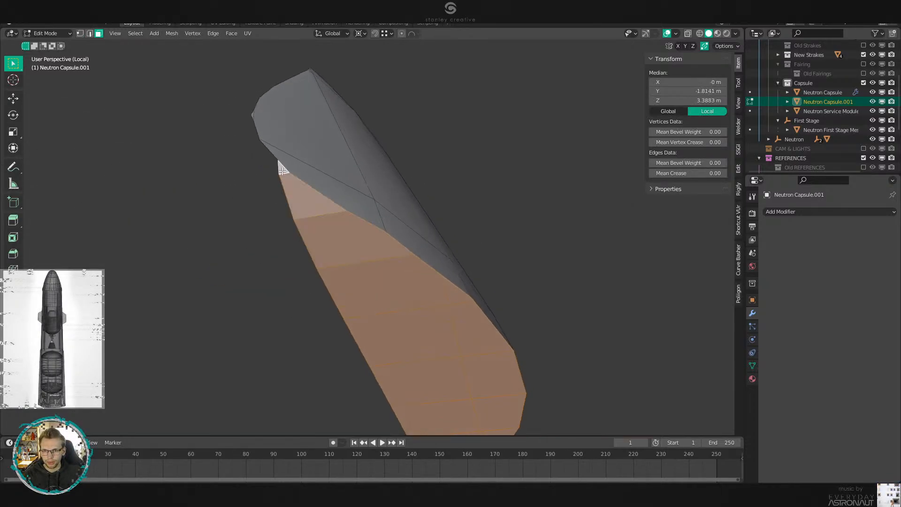
{"action": "middle_click_drag", "start_coordinate": [282, 172], "coordinate": [362, 257]}
{"action": "scroll", "coordinate": [362, 257], "scroll_direction": "up", "scroll_amount": 3}
{"action": "left_click", "coordinate": [255, 234], "text": "shift"}
{"action": "scroll", "coordinate": [511, 262], "scroll_direction": "down", "scroll_amount": 6}
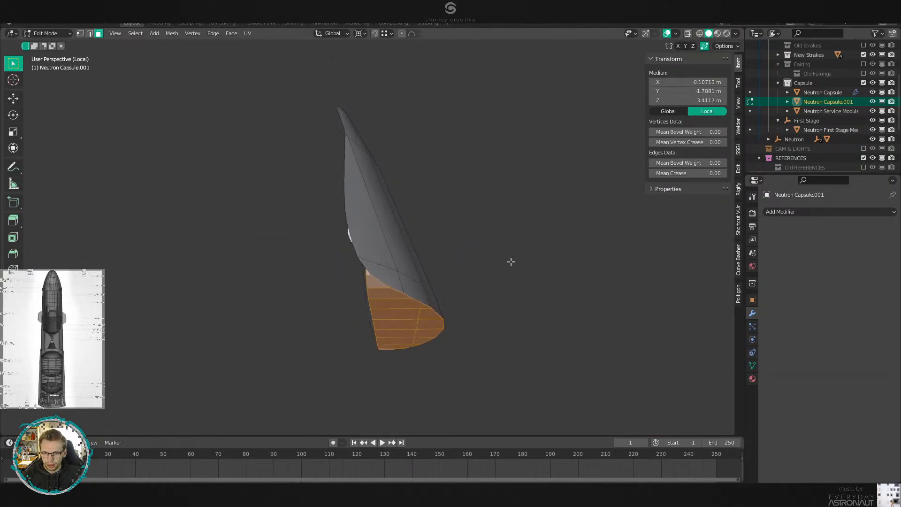
{"action": "middle_click_drag", "start_coordinate": [511, 262], "coordinate": [371, 303]}
{"action": "scroll", "coordinate": [290, 290], "scroll_direction": "up", "scroll_amount": 4}
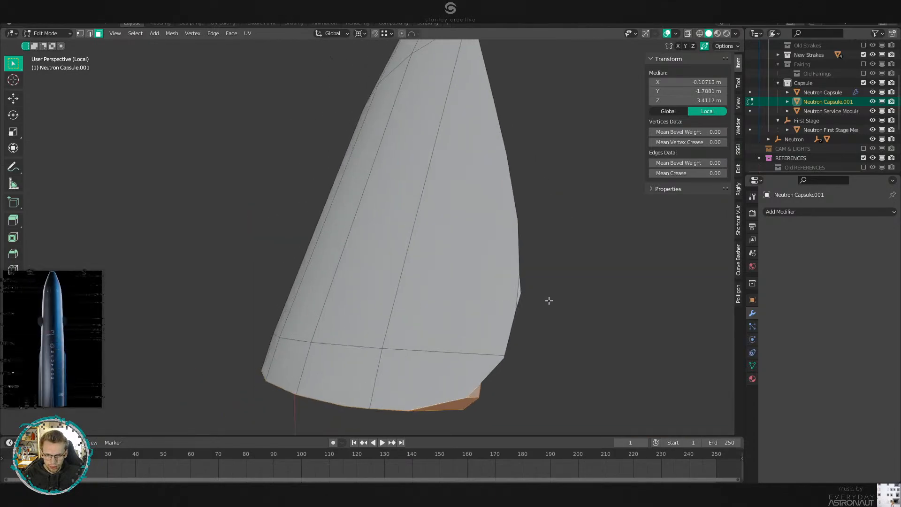
{"action": "left_click", "coordinate": [520, 295], "text": "shift"}
{"action": "key", "text": "x"}
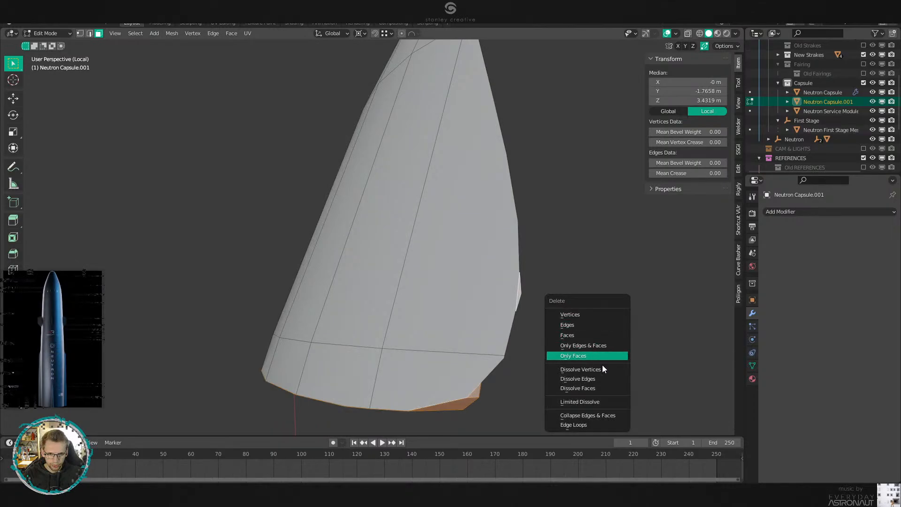
{"action": "left_click", "coordinate": [584, 335]}
Add a Subdivision modifier with 2 levels to the window shell.
{"action": "key", "text": "Tab"}
{"action": "scroll", "coordinate": [492, 285], "scroll_direction": "down", "scroll_amount": 4}
{"action": "scroll", "coordinate": [508, 307], "scroll_direction": "up", "scroll_amount": 4}
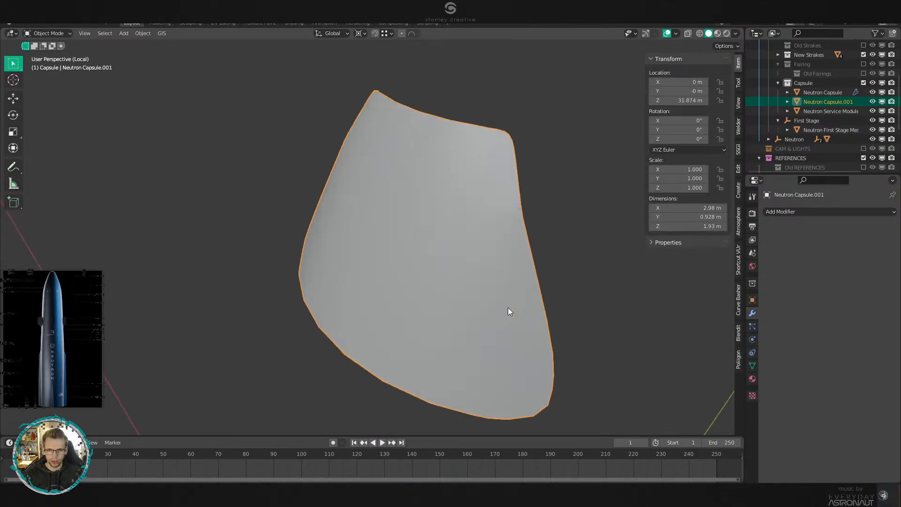
{"action": "key", "text": "ctrl+2"}
{"action": "key", "text": "Tab"}
{"action": "middle_click_drag", "start_coordinate": [542, 294], "coordinate": [481, 248]}
{"action": "key", "text": "Tab"}
Add a Solidify modifier to the window shell with a thickness of 0.02 m and an offset of -1.
{"action": "key", "text": "q"}
{"action": "left_click", "coordinate": [459, 278]}
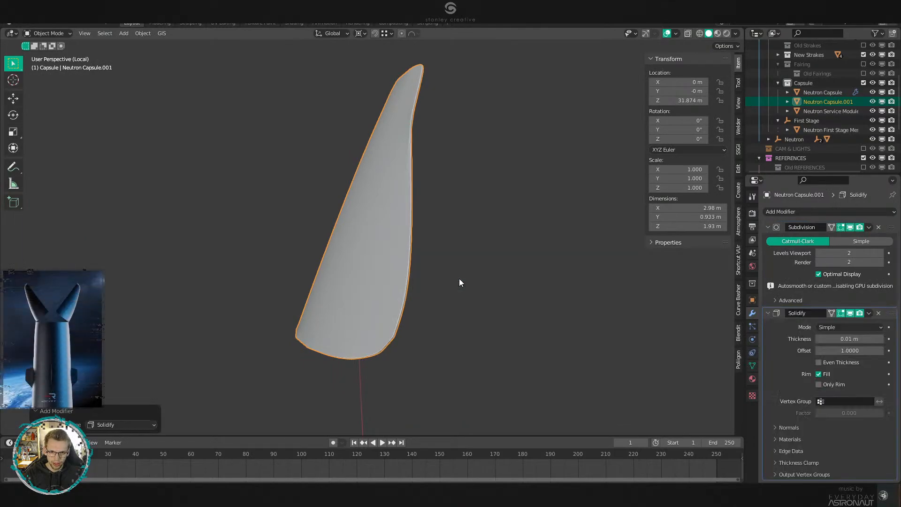
{"action": "mouse_move", "coordinate": [459, 279]}
{"action": "middle_mouse_down"}
{"action": "mouse_move", "coordinate": [492, 283]}
{"action": "mouse_move", "coordinate": [476, 278]}
{"action": "middle_mouse_up"}
{"action": "scroll", "coordinate": [476, 278], "scroll_direction": "up", "scroll_amount": 2}
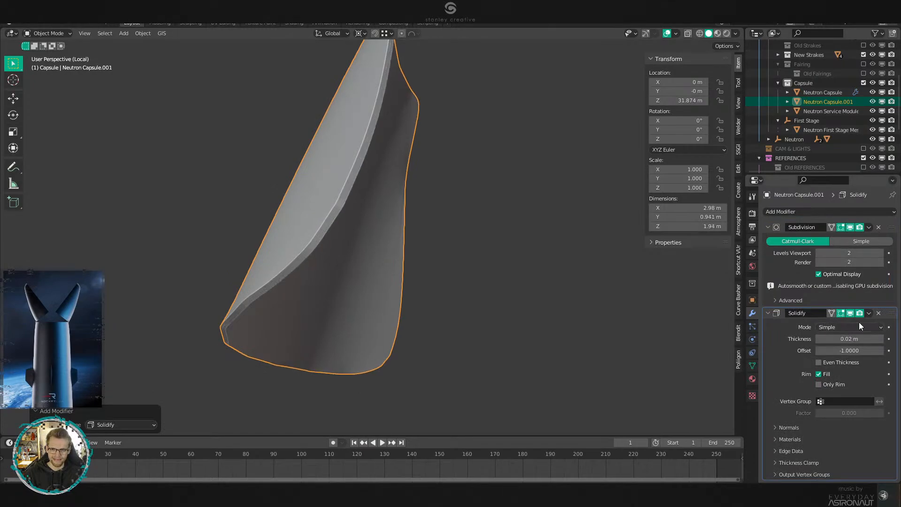
Try to slide the rim vertex beside the upper cross loop's right end along the rim.
{"action": "middle_click_drag", "start_coordinate": [458, 237], "coordinate": [509, 291]}
{"action": "key", "text": "Tab"}
{"action": "middle_click_drag", "start_coordinate": [488, 327], "coordinate": [580, 308]}
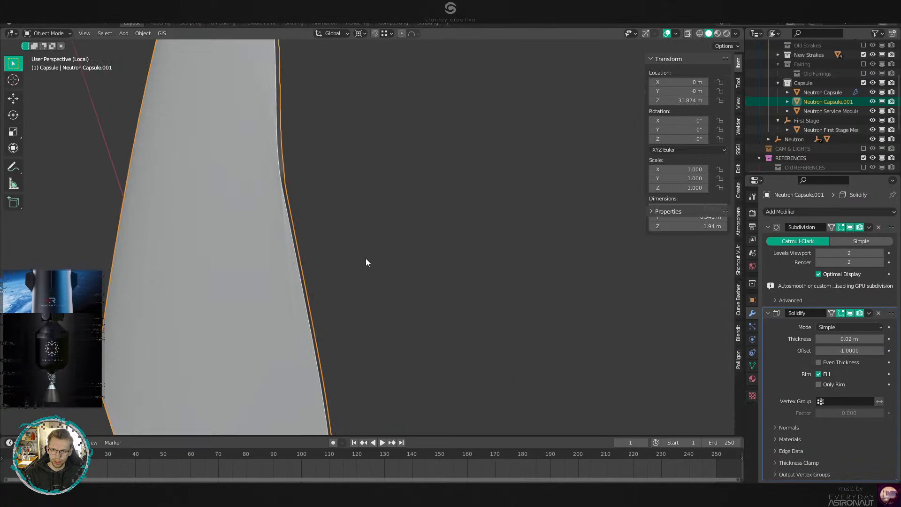
{"action": "key", "text": "Tab"}
{"action": "key", "text": "1"}
{"action": "left_click", "coordinate": [333, 246]}
{"action": "middle_click_drag", "start_coordinate": [342, 249], "coordinate": [404, 213]}
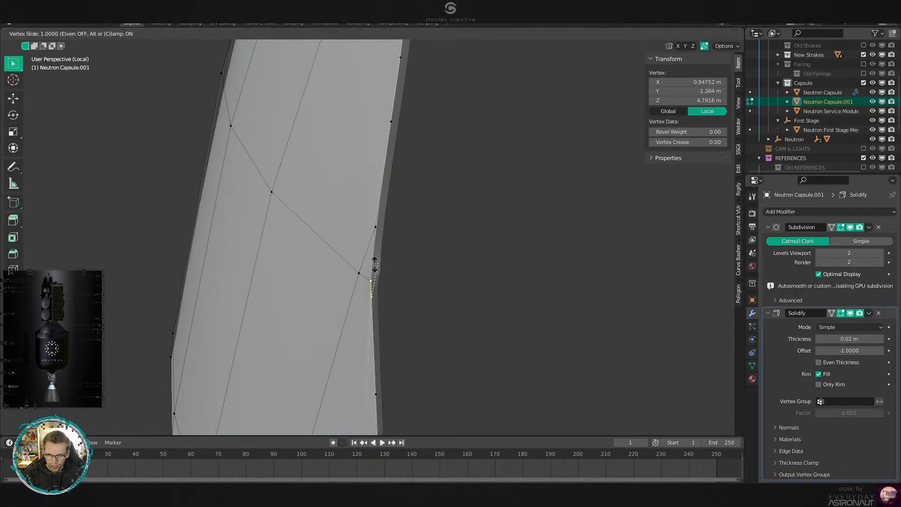
{"action": "left_click", "coordinate": [396, 308]}
{"action": "middle_click_drag", "start_coordinate": [398, 297], "coordinate": [488, 293]}
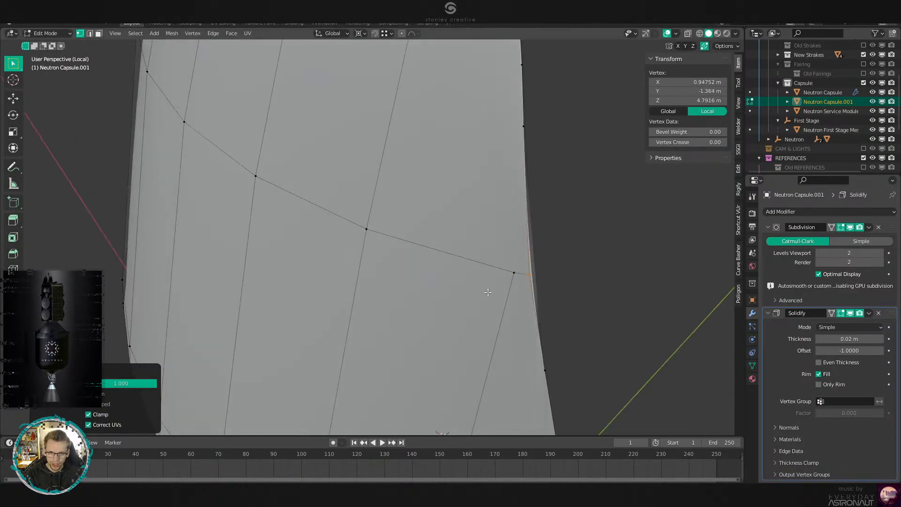
{"action": "key", "text": "ctrl+z"}
Slide the upper cross loop's right end vertex onto the rim and tidy the close-set rim vertex above it.
{"action": "left_click", "coordinate": [512, 274]}
{"action": "key", "text": "g"}
{"action": "key", "text": "g"}
{"action": "left_click", "coordinate": [602, 278]}
{"action": "middle_click_drag", "start_coordinate": [602, 278], "coordinate": [501, 302]}
{"action": "scroll", "coordinate": [501, 302], "scroll_direction": "down", "scroll_amount": 2}
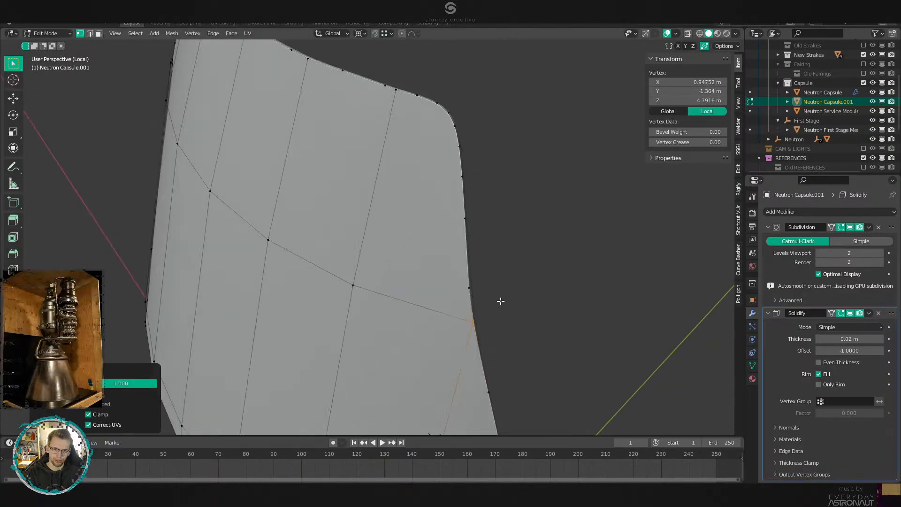
{"action": "left_click", "coordinate": [469, 225]}
Slide the close-set vertices at the upper cross loop's left end together into one rim vertex.
{"action": "middle_click_drag", "start_coordinate": [485, 224], "coordinate": [297, 234]}
{"action": "scroll", "coordinate": [433, 260], "scroll_direction": "down", "scroll_amount": 2}
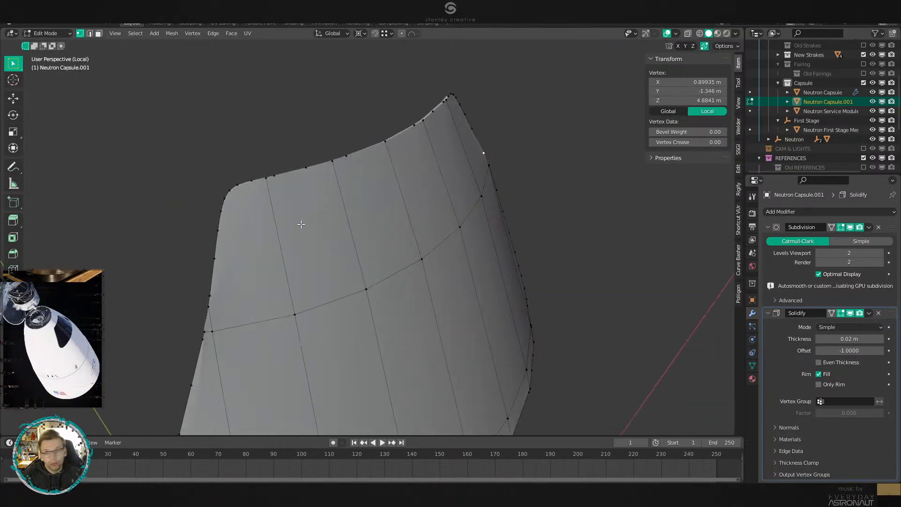
{"action": "middle_click_drag", "start_coordinate": [247, 299], "coordinate": [339, 279]}
{"action": "key", "text": "g"}
{"action": "left_click", "coordinate": [284, 268]}
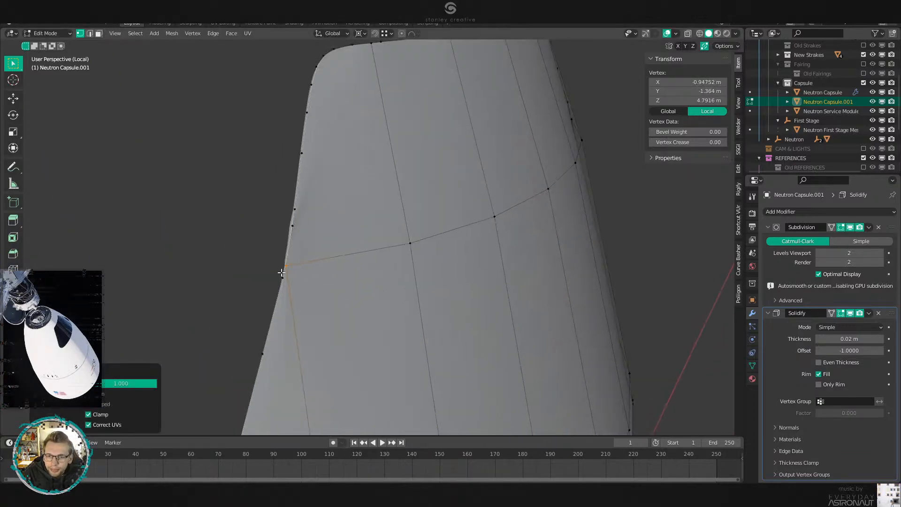
{"action": "left_click", "coordinate": [283, 277]}
{"action": "key", "text": "g"}
{"action": "key", "text": "g"}
{"action": "left_click", "coordinate": [289, 265]}
Merge the close vertex pair on the left rim just above the upper cross loop.
{"action": "scroll", "coordinate": [303, 242], "scroll_direction": "down", "scroll_amount": 1}
{"action": "middle_click_drag", "start_coordinate": [304, 232], "coordinate": [333, 228]}
{"action": "left_click", "coordinate": [260, 212]}
{"action": "key", "text": "g"}
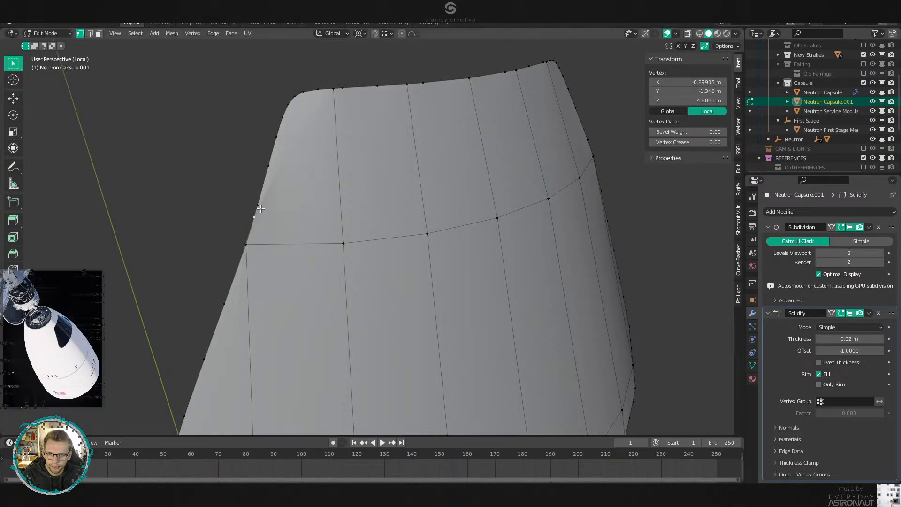
{"action": "left_click", "coordinate": [259, 212]}
Examine the shading along the window's rim, comparing the shell in Object Mode and Edit Mode.
{"action": "middle_click_drag", "start_coordinate": [259, 212], "coordinate": [496, 235]}
{"action": "key", "text": "Tab"}
{"action": "key", "text": "Tab"}
{"action": "scroll", "coordinate": [429, 222], "scroll_direction": "down", "scroll_amount": 1}
{"action": "key", "text": "Tab"}
{"action": "scroll", "coordinate": [429, 222], "scroll_direction": "up", "scroll_amount": 1}
{"action": "key", "text": "Tab"}
{"action": "key", "text": "Tab"}
Shade the window shell with Auto Smooth and set the smoothing angle to 60°.
{"action": "key", "text": "q"}
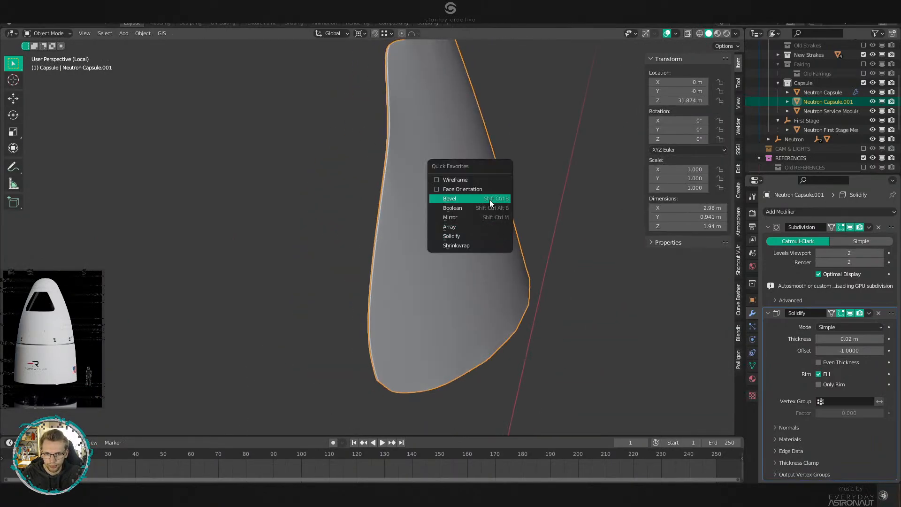
{"action": "key", "text": "Escape"}
{"action": "right_click", "coordinate": [440, 192]}
{"action": "left_click", "coordinate": [440, 193]}
{"action": "left_click", "coordinate": [752, 366]}
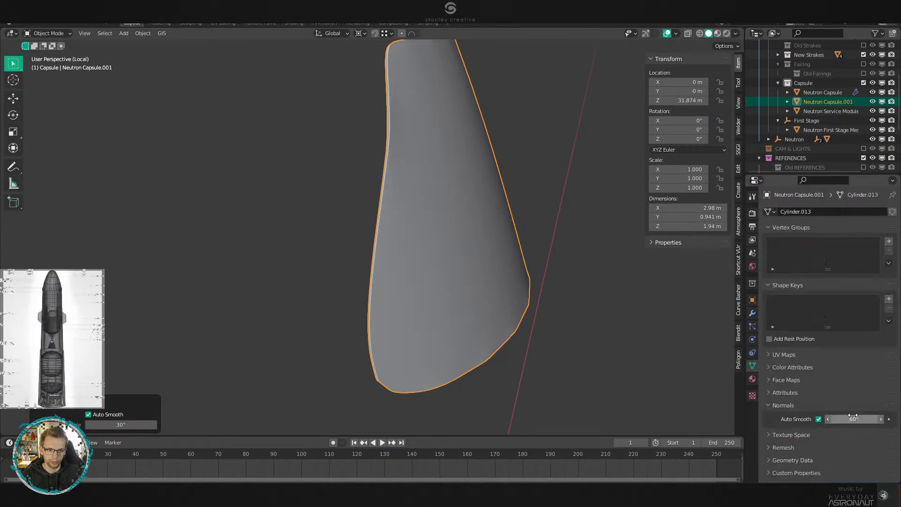
{"action": "left_click", "coordinate": [752, 313]}
Merge the close vertex pair where the lower cross loop meets the rim at the window's lower left corner.
{"action": "key", "text": "Tab"}
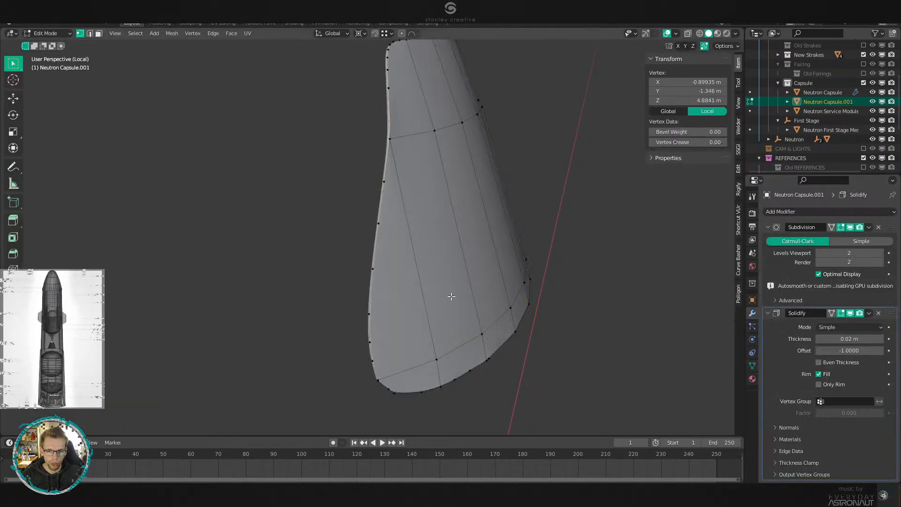
{"action": "key", "text": "Tab"}
{"action": "scroll", "coordinate": [458, 326], "scroll_direction": "up", "scroll_amount": 2}
{"action": "key", "text": "Tab"}
{"action": "scroll", "coordinate": [441, 331], "scroll_direction": "up", "scroll_amount": 3}
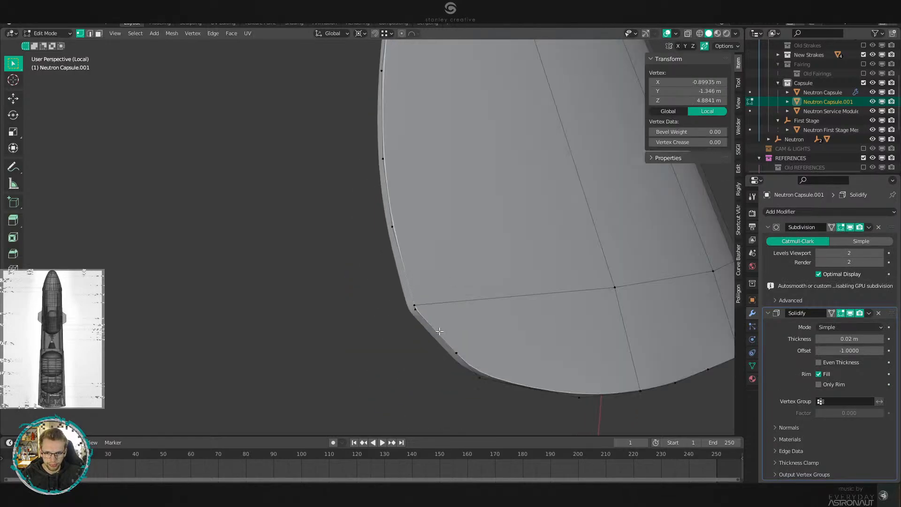
{"action": "key", "text": "g"}
{"action": "left_click", "coordinate": [426, 293]}
Slide the close vertices at the lower cross loop's right end together on the rim.
{"action": "scroll", "coordinate": [509, 318], "scroll_direction": "down", "scroll_amount": 3}
{"action": "middle_click_drag", "start_coordinate": [426, 293], "coordinate": [456, 299]}
{"action": "scroll", "coordinate": [508, 318], "scroll_direction": "up", "scroll_amount": 3}
{"action": "left_click", "coordinate": [431, 320]}
{"action": "key", "text": "g"}
{"action": "key", "text": "g"}
{"action": "left_click", "coordinate": [463, 287]}
{"action": "key", "text": "Tab"}
{"action": "key", "text": "Tab"}
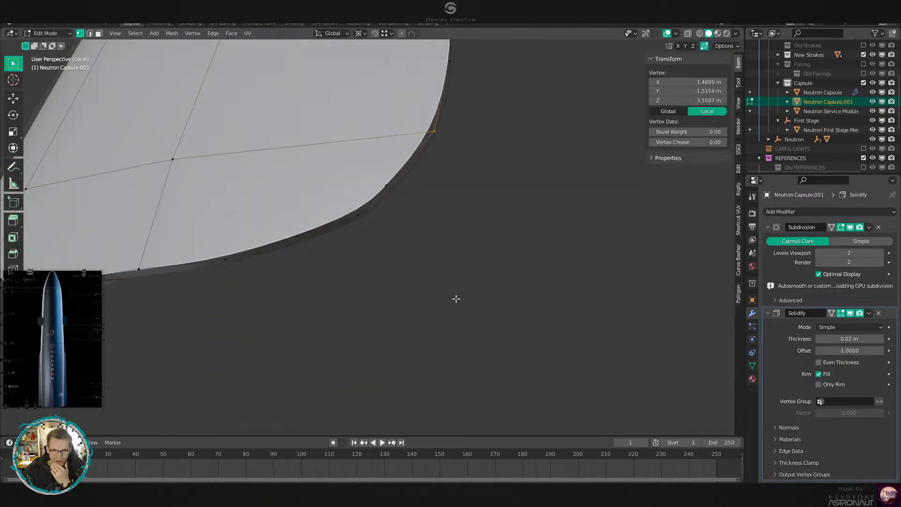
Slide the surplus vertex near the middle of the lower rim onto the adjacent loop-end vertex.
{"action": "middle_click_drag", "start_coordinate": [263, 189], "coordinate": [453, 249]}
{"action": "scroll", "coordinate": [318, 204], "scroll_direction": "down", "scroll_amount": 2}
{"action": "key", "text": "Tab"}
{"action": "scroll", "coordinate": [452, 249], "scroll_direction": "down", "scroll_amount": 3}
{"action": "key", "text": "Tab"}
{"action": "scroll", "coordinate": [423, 241], "scroll_direction": "up", "scroll_amount": 4}
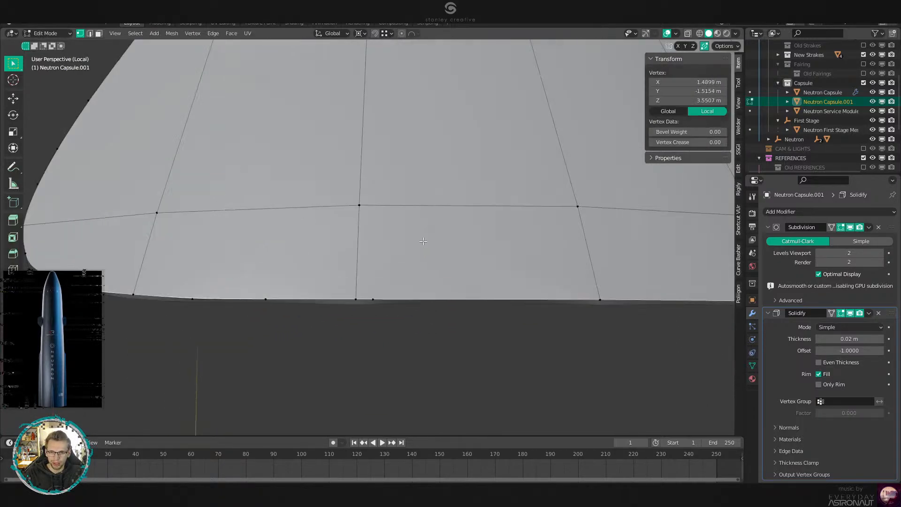
{"action": "left_click", "coordinate": [375, 284]}
{"action": "key", "text": "g"}
{"action": "key", "text": "g"}
{"action": "left_click", "coordinate": [334, 278]}
Move the near-duplicate lower-rim vertices onto the end vertices of the three middle vertical loops.
{"action": "middle_click_drag", "start_coordinate": [567, 270], "coordinate": [419, 277]}
{"action": "left_click", "coordinate": [537, 274]}
{"action": "left_click", "coordinate": [397, 280]}
{"action": "middle_click_drag", "start_coordinate": [397, 279], "coordinate": [534, 274]}
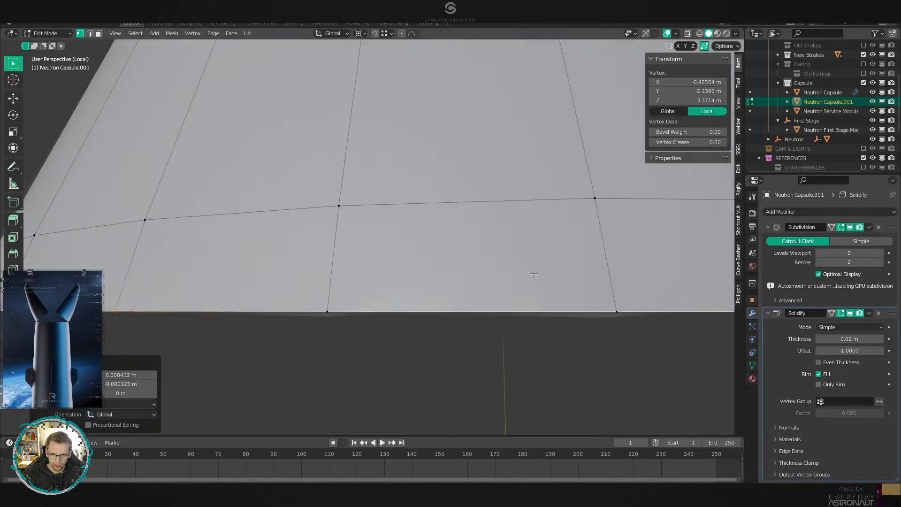
{"action": "left_click_drag", "start_coordinate": [354, 294], "coordinate": [320, 315]}
{"action": "key", "text": "g"}
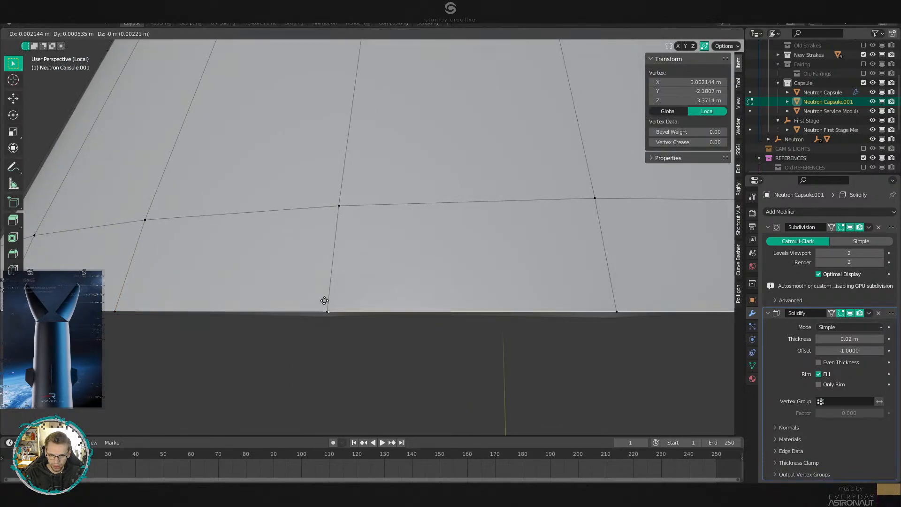
{"action": "left_click", "coordinate": [324, 302]}
{"action": "left_click_drag", "start_coordinate": [601, 302], "coordinate": [624, 314]}
{"action": "key", "text": "g"}
{"action": "left_click", "coordinate": [627, 312]}
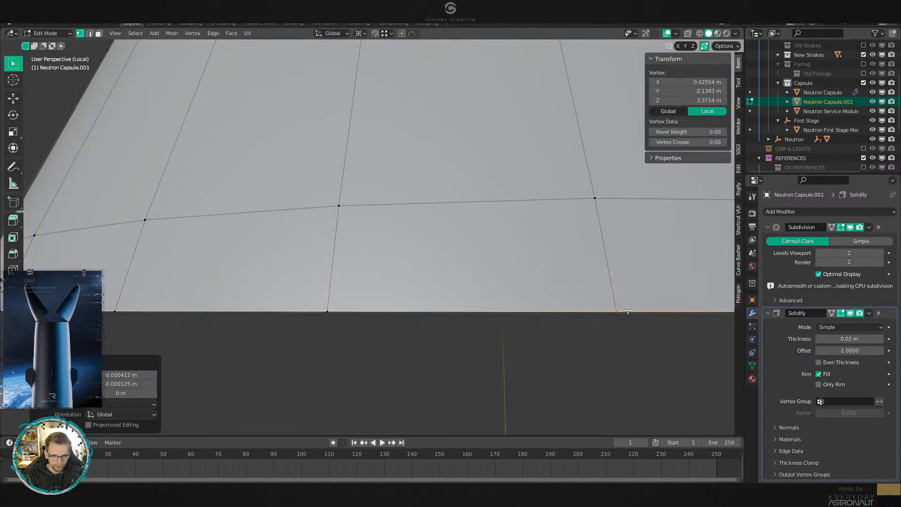
{"action": "middle_click_drag", "start_coordinate": [624, 311], "coordinate": [378, 223]}
{"action": "key", "text": "shift+v"}
{"action": "scroll", "coordinate": [364, 290], "scroll_direction": "down", "scroll_amount": 5}
{"action": "left_click", "coordinate": [378, 244]}
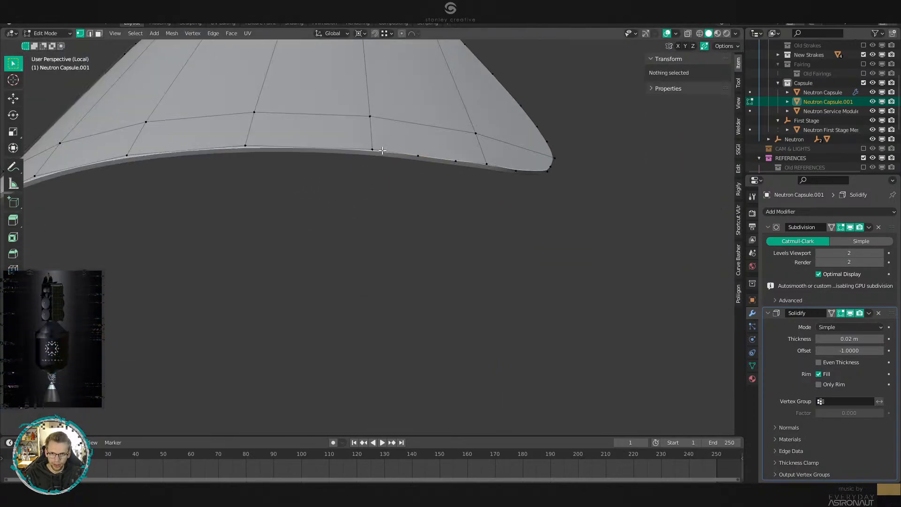
{"action": "middle_click_drag", "start_coordinate": [377, 256], "coordinate": [262, 213]}
{"action": "scroll", "coordinate": [371, 268], "scroll_direction": "up", "scroll_amount": 2}
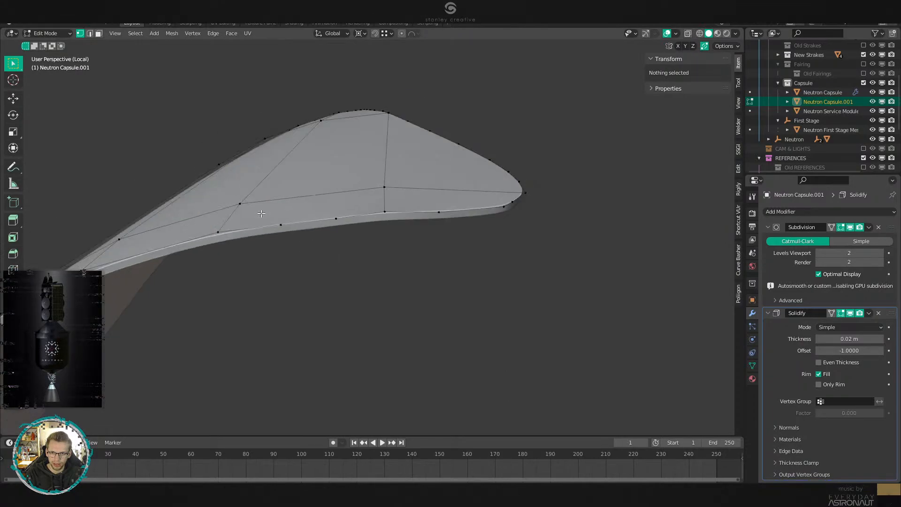
{"action": "key", "text": "g"}
{"action": "middle_click_drag", "start_coordinate": [314, 234], "coordinate": [392, 371]}
{"action": "right_click", "coordinate": [338, 247]}
Move the two surplus lower-rim vertices on the right side onto their neighbouring vertical-loop end vertices.
{"action": "middle_click_drag", "start_coordinate": [413, 399], "coordinate": [436, 272], "text": "shift"}
{"action": "scroll", "coordinate": [438, 273], "scroll_direction": "up", "scroll_amount": 3}
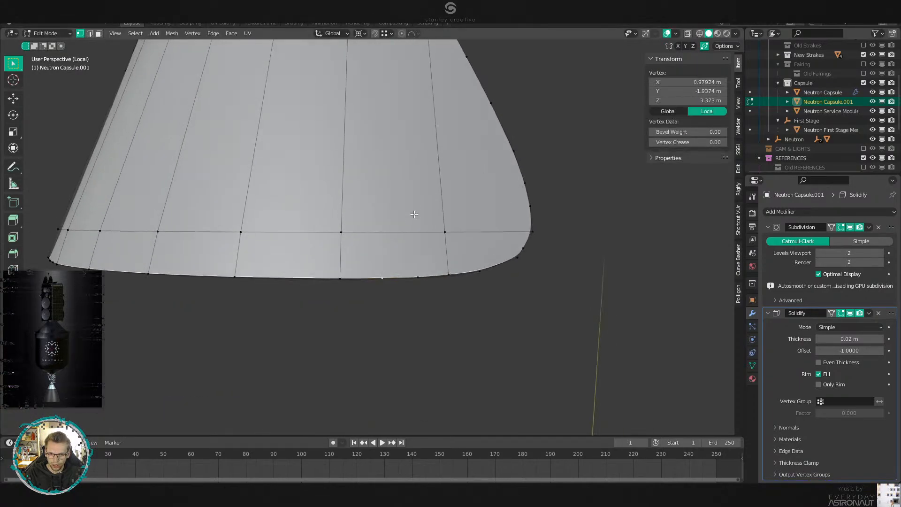
{"action": "key", "text": "g"}
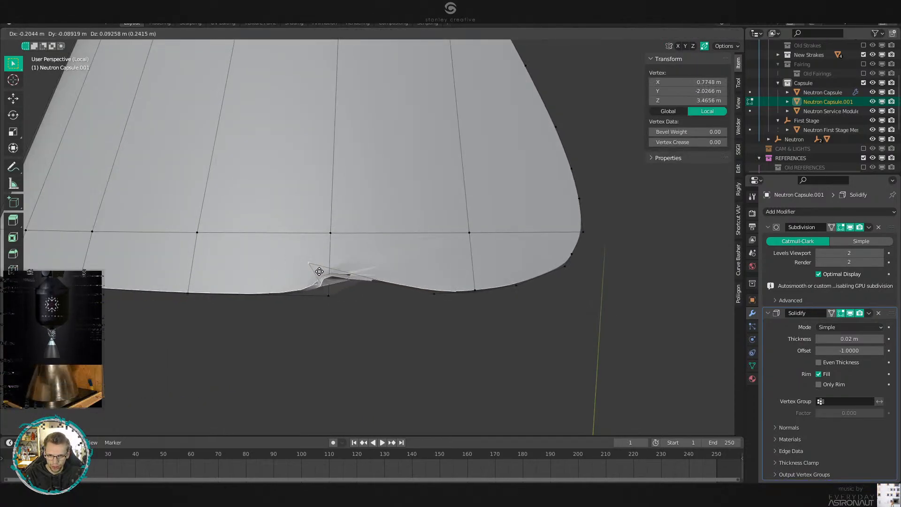
{"action": "left_click", "coordinate": [326, 292]}
{"action": "left_click", "coordinate": [438, 294]}
{"action": "key", "text": "g"}
{"action": "left_click", "coordinate": [484, 290]}
{"action": "scroll", "coordinate": [479, 312], "scroll_direction": "down", "scroll_amount": 1}
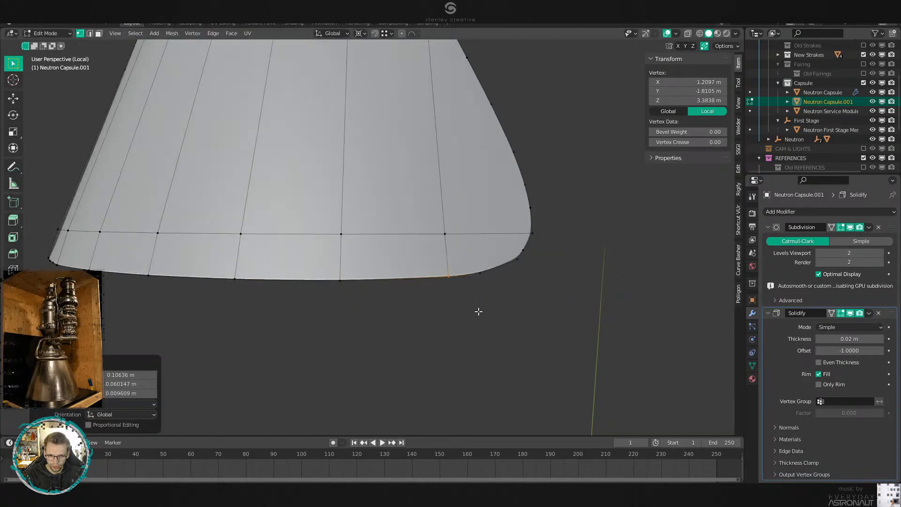
{"action": "scroll", "coordinate": [479, 313], "scroll_direction": "up", "scroll_amount": 2}
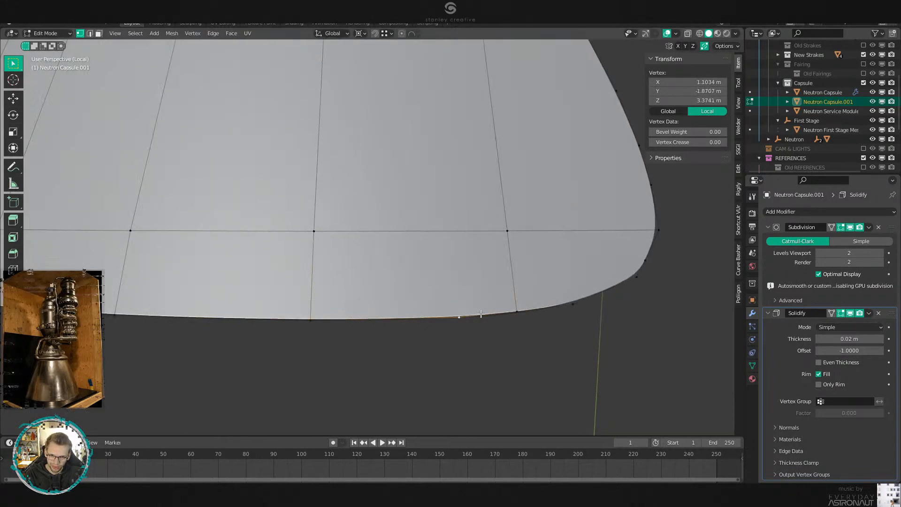
{"action": "middle_click_drag", "start_coordinate": [394, 304], "coordinate": [426, 307]}
{"action": "scroll", "coordinate": [426, 307], "scroll_direction": "down", "scroll_amount": 2}
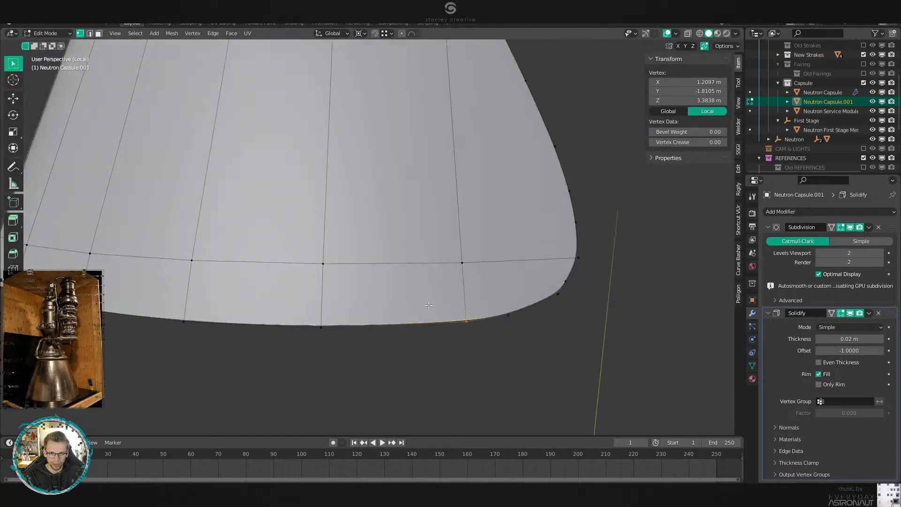
Move the surplus lower-rim vertices on the left side onto the neighbouring vertical-loop end vertex.
{"action": "scroll", "coordinate": [426, 307], "scroll_direction": "up", "scroll_amount": 2}
{"action": "middle_click_drag", "start_coordinate": [621, 278], "coordinate": [539, 348], "text": "shift"}
{"action": "scroll", "coordinate": [538, 347], "scroll_direction": "down", "scroll_amount": 6}
{"action": "middle_click_drag", "start_coordinate": [438, 252], "coordinate": [482, 249]}
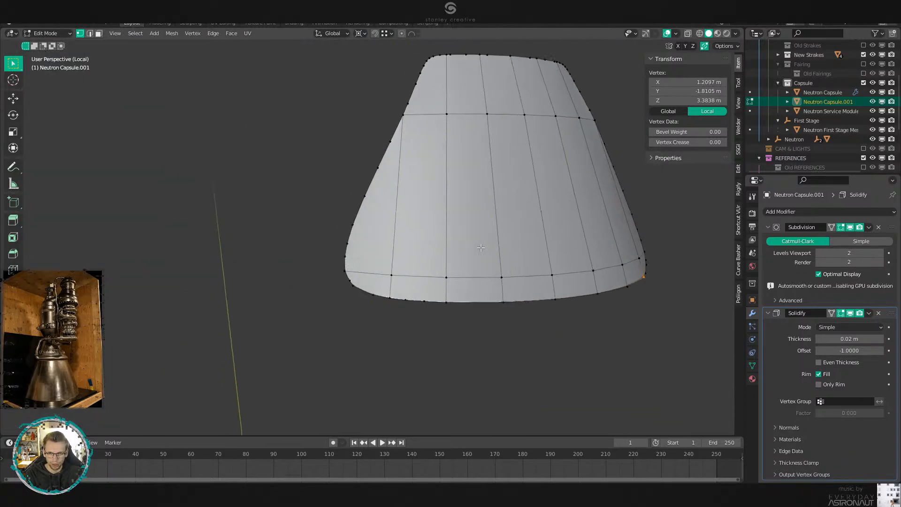
{"action": "scroll", "coordinate": [479, 256], "scroll_direction": "up", "scroll_amount": 3}
{"action": "middle_click_drag", "start_coordinate": [440, 303], "coordinate": [445, 268], "text": "shift"}
{"action": "scroll", "coordinate": [443, 286], "scroll_direction": "up", "scroll_amount": 2}
{"action": "middle_click_drag", "start_coordinate": [439, 332], "coordinate": [391, 305], "text": "shift"}
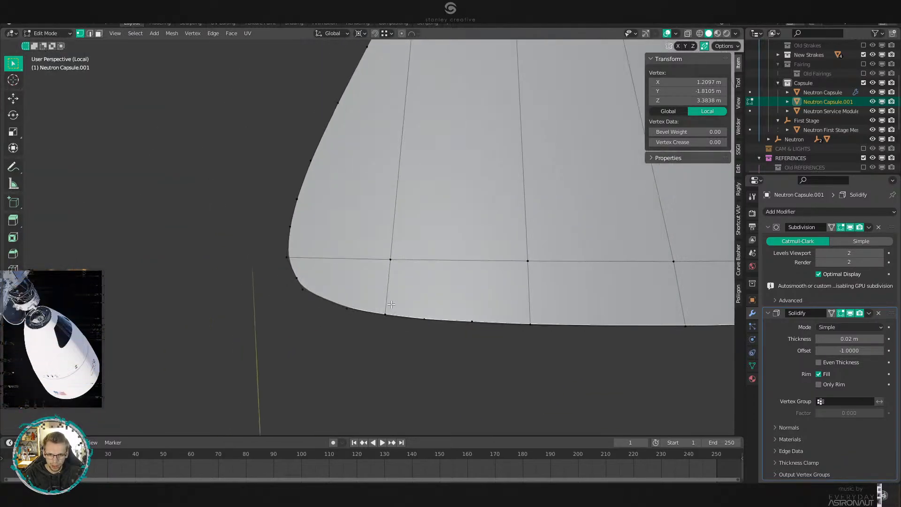
{"action": "left_click", "coordinate": [527, 321]}
{"action": "left_click", "coordinate": [399, 314]}
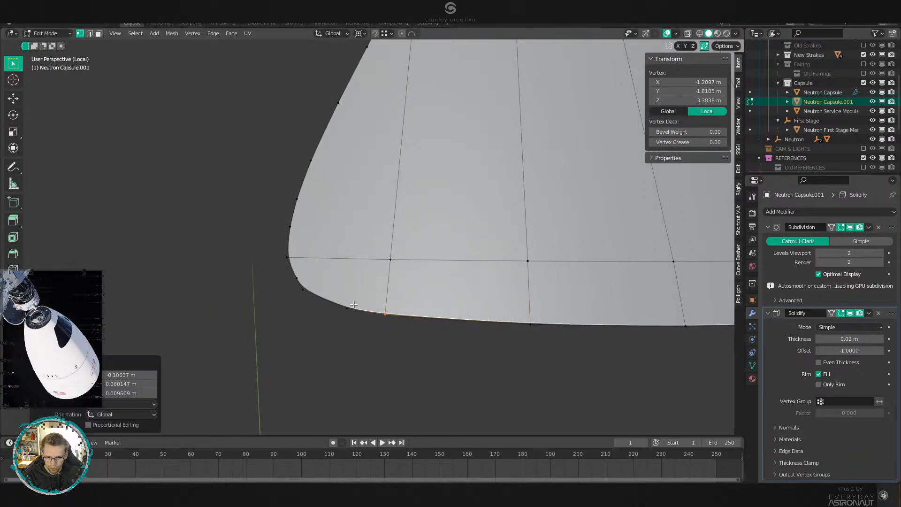
Move the upper of the two close vertices at the rim's lower left corner onto the vertex just below it.
{"action": "middle_click_drag", "start_coordinate": [354, 304], "coordinate": [379, 301]}
{"action": "scroll", "coordinate": [451, 280], "scroll_direction": "up", "scroll_amount": 2}
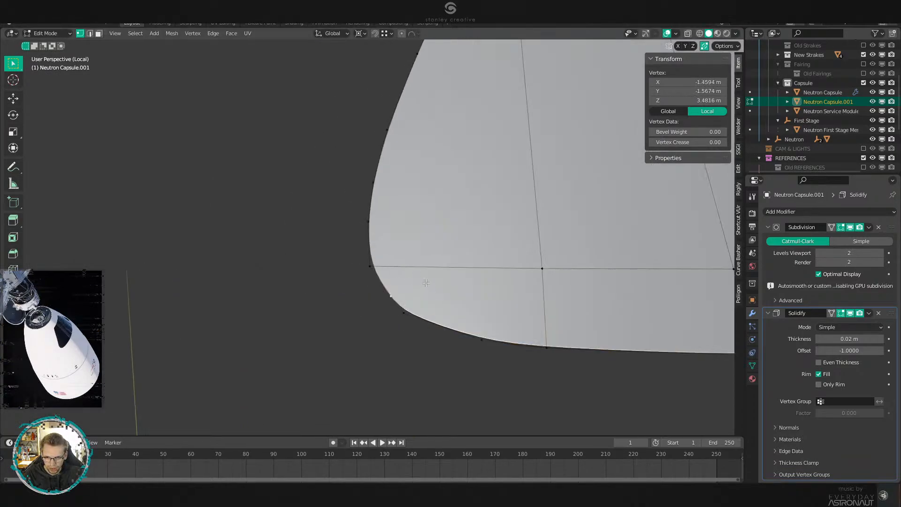
{"action": "left_click", "coordinate": [407, 312]}
{"action": "key", "text": "ctrl+z"}
{"action": "scroll", "coordinate": [521, 331], "scroll_direction": "down", "scroll_amount": 5}
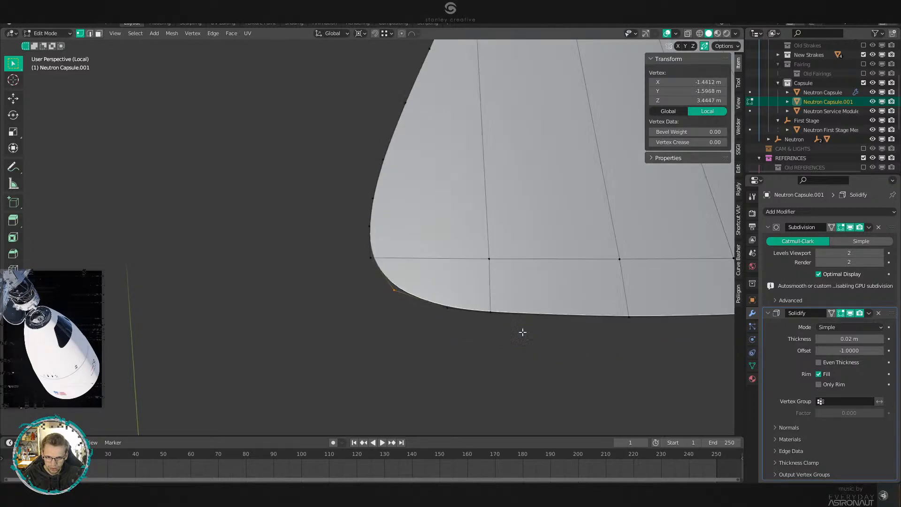
Move the upper of the two close vertices at the rim's lower right corner onto the vertex just below it.
{"action": "middle_click_drag", "start_coordinate": [523, 331], "coordinate": [366, 326], "text": "shift"}
{"action": "middle_click_drag", "start_coordinate": [439, 320], "coordinate": [498, 314]}
{"action": "scroll", "coordinate": [506, 309], "scroll_direction": "up", "scroll_amount": 2}
{"action": "scroll", "coordinate": [498, 314], "scroll_direction": "up", "scroll_amount": 2}
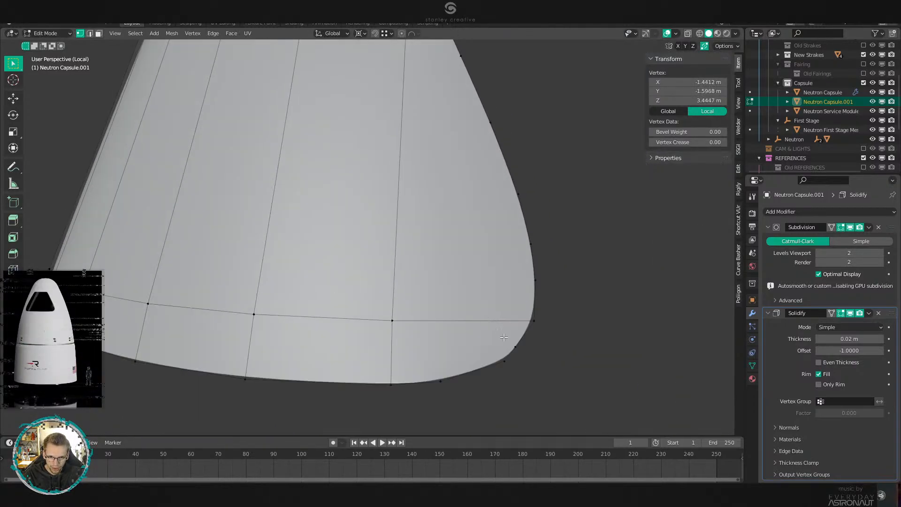
{"action": "left_click", "coordinate": [507, 362]}
{"action": "scroll", "coordinate": [376, 344], "scroll_direction": "down", "scroll_amount": 3}
{"action": "middle_click_drag", "start_coordinate": [376, 344], "coordinate": [413, 344]}
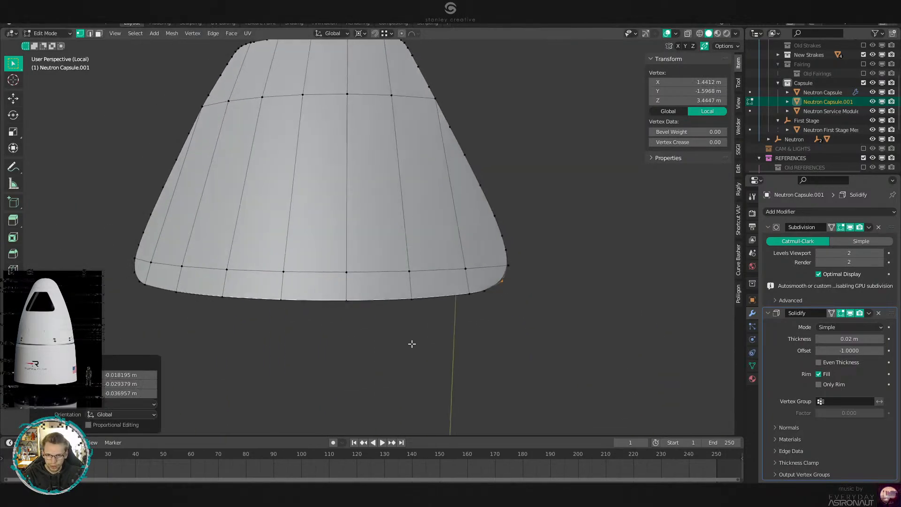
{"action": "scroll", "coordinate": [456, 244], "scroll_direction": "up", "scroll_amount": 3}
{"action": "scroll", "coordinate": [456, 245], "scroll_direction": "down", "scroll_amount": 3}
Move the surplus upper-rim vertex near the middle onto the end vertex of the first vertical loop right of centre.
{"action": "middle_click_drag", "start_coordinate": [456, 245], "coordinate": [386, 336]}
{"action": "scroll", "coordinate": [398, 319], "scroll_direction": "up", "scroll_amount": 3}
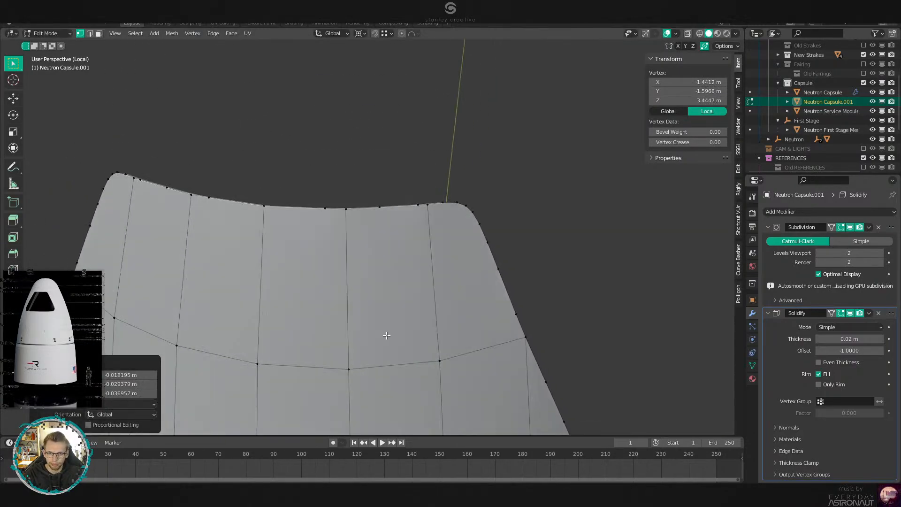
{"action": "scroll", "coordinate": [384, 255], "scroll_direction": "up", "scroll_amount": 3}
{"action": "middle_click_drag", "start_coordinate": [384, 254], "coordinate": [456, 252]}
{"action": "left_click", "coordinate": [433, 243]}
{"action": "key", "text": "g"}
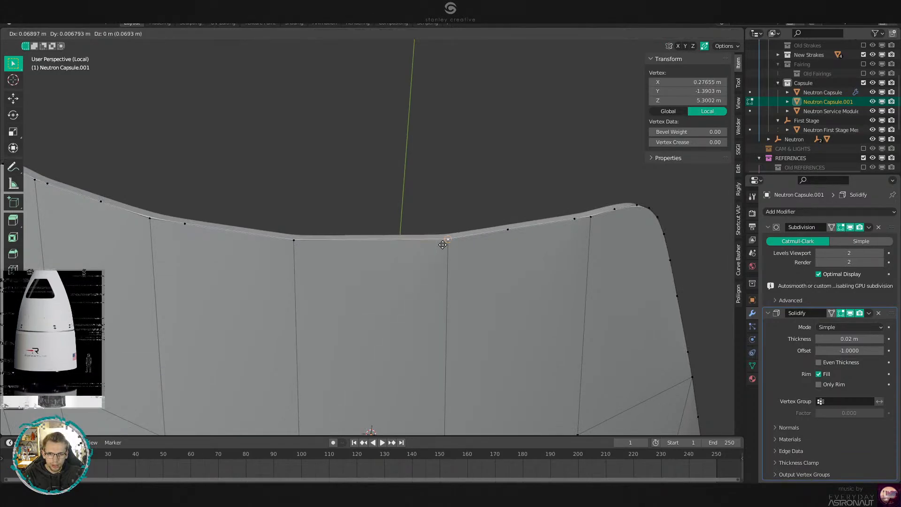
{"action": "left_click", "coordinate": [445, 244]}
Move the surplus upper-rim vertices on the left side onto their neighbouring vertical-loop end vertices.
{"action": "middle_click_drag", "start_coordinate": [352, 265], "coordinate": [429, 279]}
{"action": "left_click", "coordinate": [357, 258]}
{"action": "key", "text": "g"}
{"action": "left_click", "coordinate": [324, 256]}
{"action": "left_click", "coordinate": [272, 249]}
{"action": "key", "text": "g"}
{"action": "left_click", "coordinate": [319, 252]}
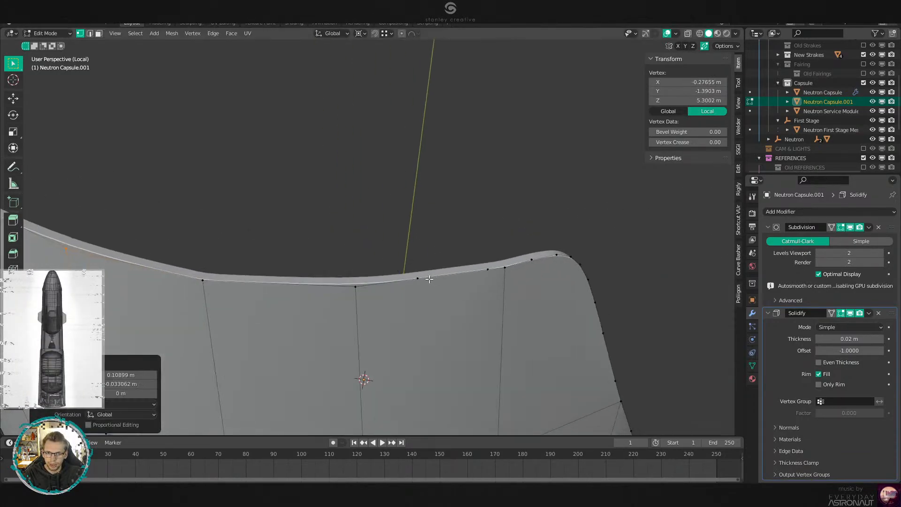
Move the remaining surplus upper-rim vertices near the right and left corners onto the adjacent vertical-loop end vertices.
{"action": "left_click", "coordinate": [353, 285]}
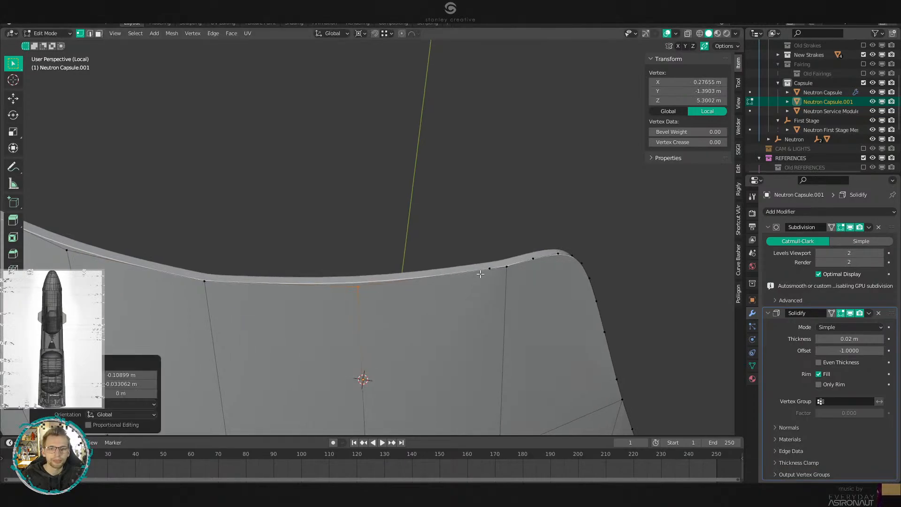
{"action": "key", "text": "g"}
{"action": "left_click", "coordinate": [494, 267]}
{"action": "middle_click_drag", "start_coordinate": [297, 276], "coordinate": [252, 228]}
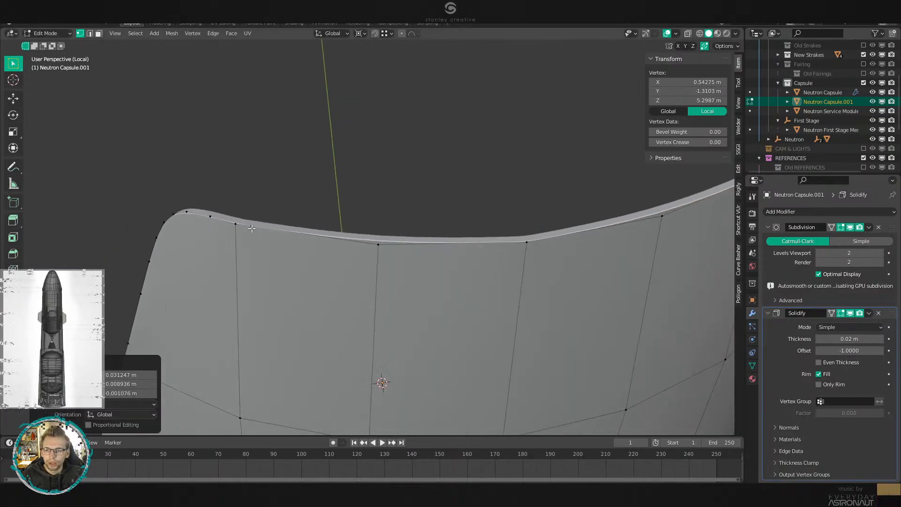
{"action": "left_click", "coordinate": [242, 224]}
{"action": "scroll", "coordinate": [324, 226], "scroll_direction": "down", "scroll_amount": 5}
Return to Object Mode and examine the smoothed window piece from several sides.
{"action": "middle_click_drag", "start_coordinate": [352, 224], "coordinate": [373, 209]}
{"action": "left_click", "coordinate": [386, 236]}
{"action": "scroll", "coordinate": [356, 213], "scroll_direction": "down", "scroll_amount": 2}
{"action": "scroll", "coordinate": [373, 210], "scroll_direction": "up", "scroll_amount": 2}
{"action": "scroll", "coordinate": [376, 221], "scroll_direction": "down", "scroll_amount": 2}
{"action": "key", "text": "Tab"}
{"action": "middle_click_drag", "start_coordinate": [508, 247], "coordinate": [484, 218]}
{"action": "middle_click_drag", "start_coordinate": [494, 360], "coordinate": [401, 289]}
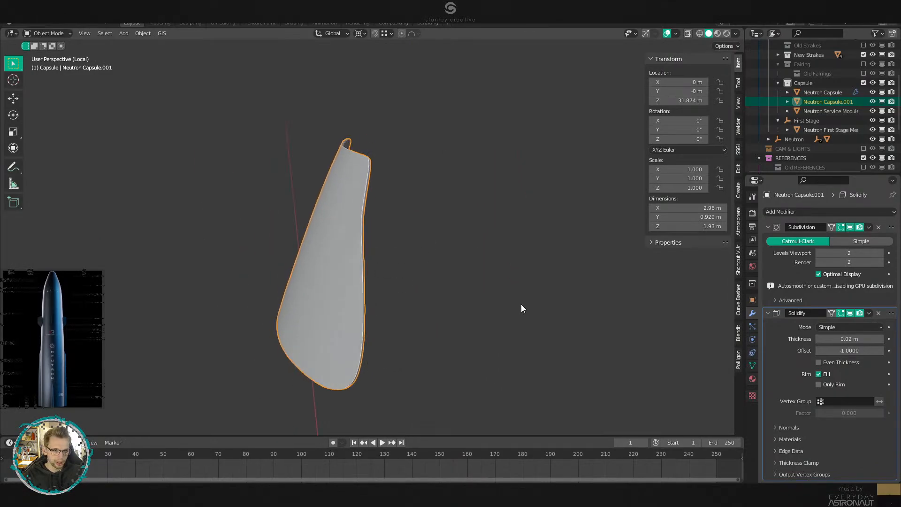
Leave local view to show the whole capsule and reopen the window piece's mesh for editing in front view.
{"action": "key", "text": "KP_Divide"}
{"action": "left_click", "coordinate": [585, 159]}
{"action": "middle_click_drag", "start_coordinate": [584, 160], "coordinate": [534, 238]}
{"action": "scroll", "coordinate": [481, 191], "scroll_direction": "up", "scroll_amount": 4}
{"action": "left_click", "coordinate": [495, 218]}
{"action": "key", "text": "Tab"}
{"action": "key", "text": "KP_1"}
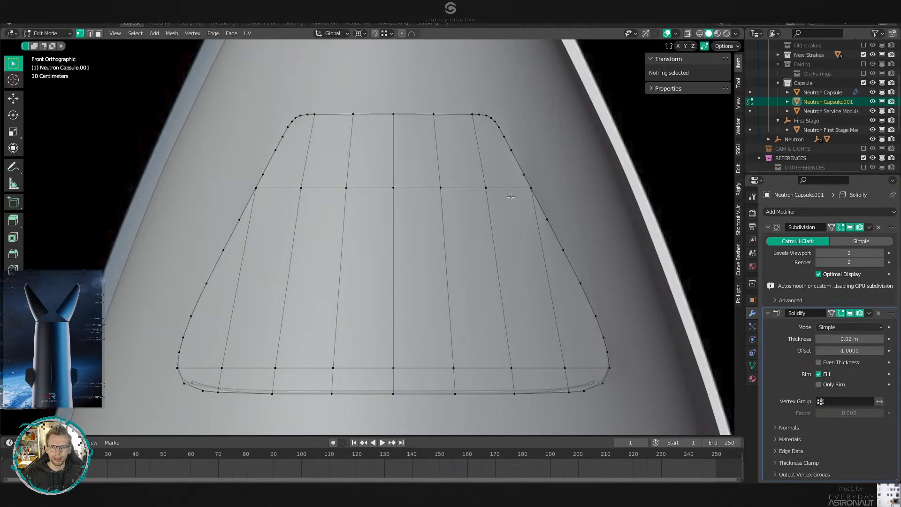
Select the whole window mesh, compare it with the capsule opening in wireframe, and scale it down slightly.
{"action": "scroll", "coordinate": [511, 197], "scroll_direction": "up", "scroll_amount": 1}
{"action": "key", "text": "a"}
{"action": "left_click", "coordinate": [262, 141]}
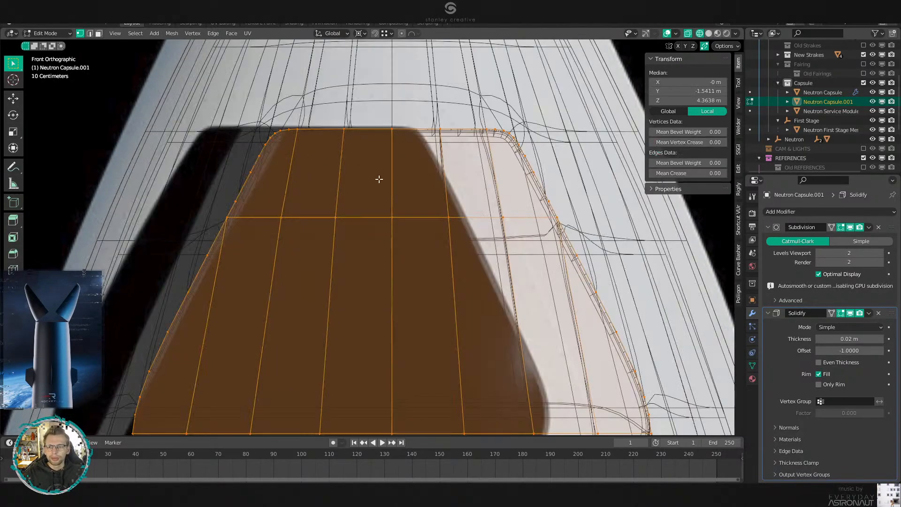
{"action": "key", "text": "z"}
{"action": "left_click", "coordinate": [422, 180]}
{"action": "mouse_move", "coordinate": [427, 197]}
{"action": "middle_mouse_down"}
{"action": "mouse_move", "coordinate": [485, 243]}
{"action": "mouse_move", "coordinate": [563, 165]}
{"action": "mouse_move", "coordinate": [548, 224]}
{"action": "mouse_move", "coordinate": [365, 194]}
{"action": "middle_mouse_up"}
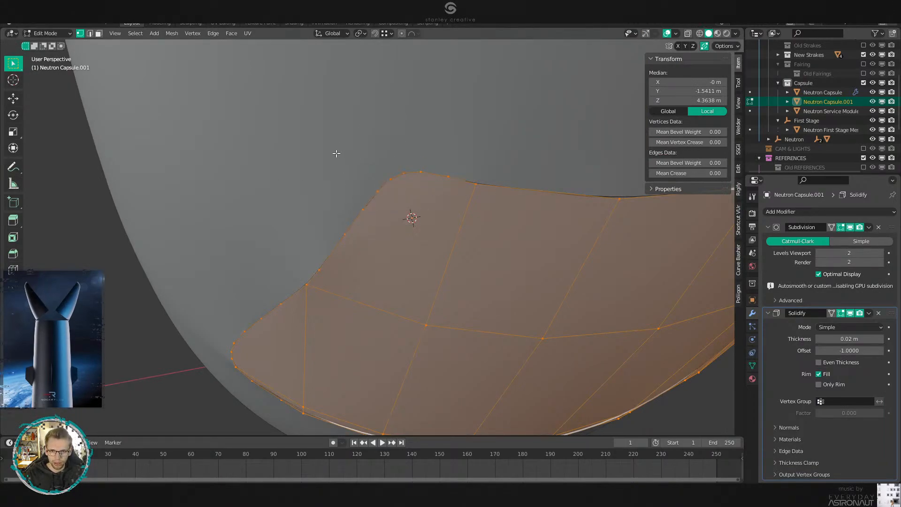
{"action": "key", "text": "s"}
{"action": "left_click", "coordinate": [353, 179]}
{"action": "key", "text": "Tab"}
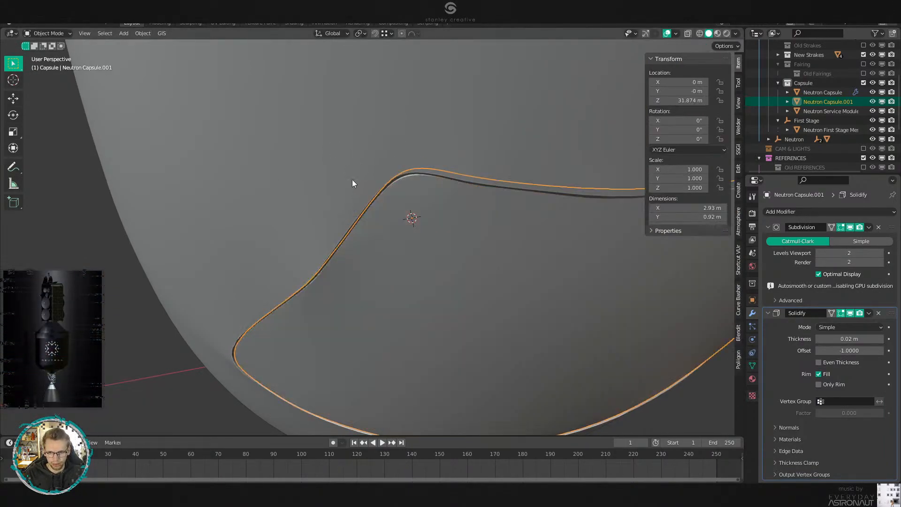
Raise the window mesh about 0.012 m along Z and scale it to about 0.996 to fit the opening.
{"action": "middle_click_drag", "start_coordinate": [352, 179], "coordinate": [375, 124]}
{"action": "key", "text": "alt+a"}
{"action": "scroll", "coordinate": [375, 125], "scroll_direction": "down", "scroll_amount": 3}
{"action": "middle_click_drag", "start_coordinate": [410, 189], "coordinate": [505, 259]}
{"action": "key", "text": "Tab"}
{"action": "scroll", "coordinate": [414, 277], "scroll_direction": "up", "scroll_amount": 1}
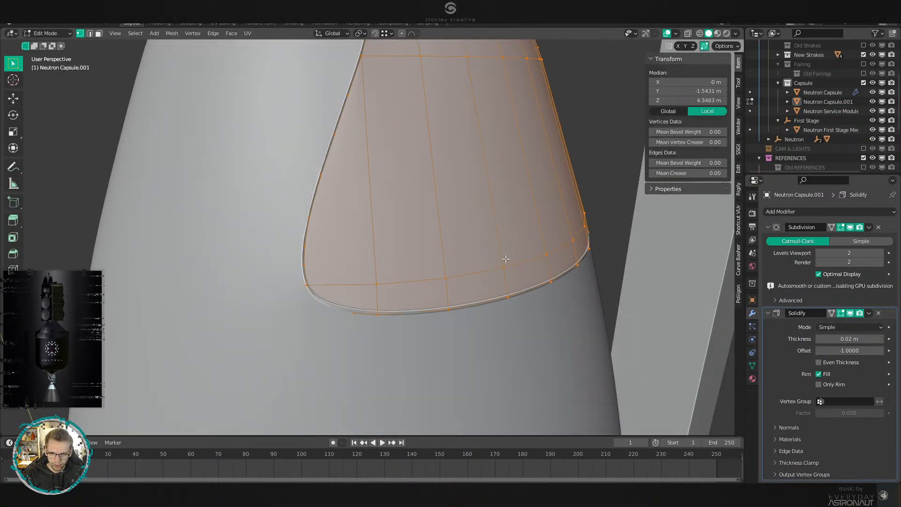
{"action": "left_click", "coordinate": [508, 247]}
{"action": "key", "text": "s"}
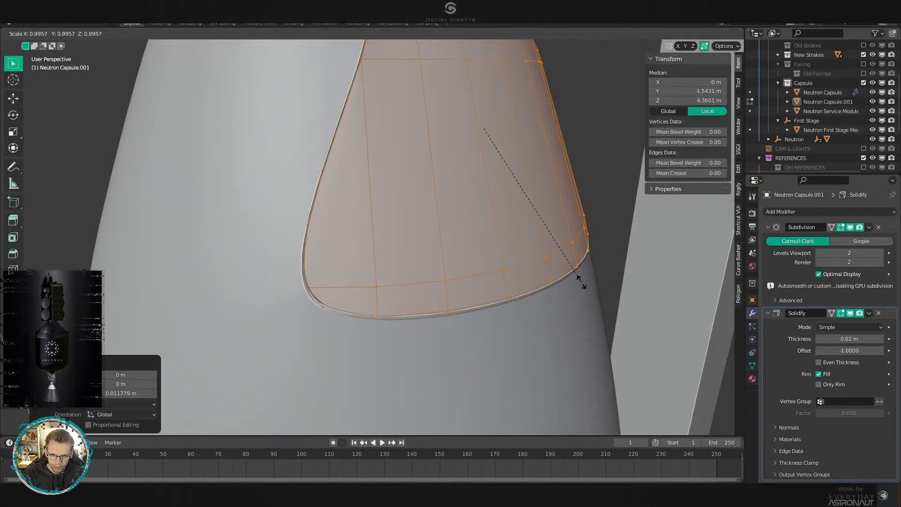
{"action": "key", "text": "Tab"}
{"action": "key", "text": "Tab"}
Check the gap around the window and move its mesh about 0.011 m inward along Y.
{"action": "middle_click_drag", "start_coordinate": [589, 292], "coordinate": [418, 306]}
{"action": "key", "text": "Tab"}
{"action": "key", "text": "Tab"}
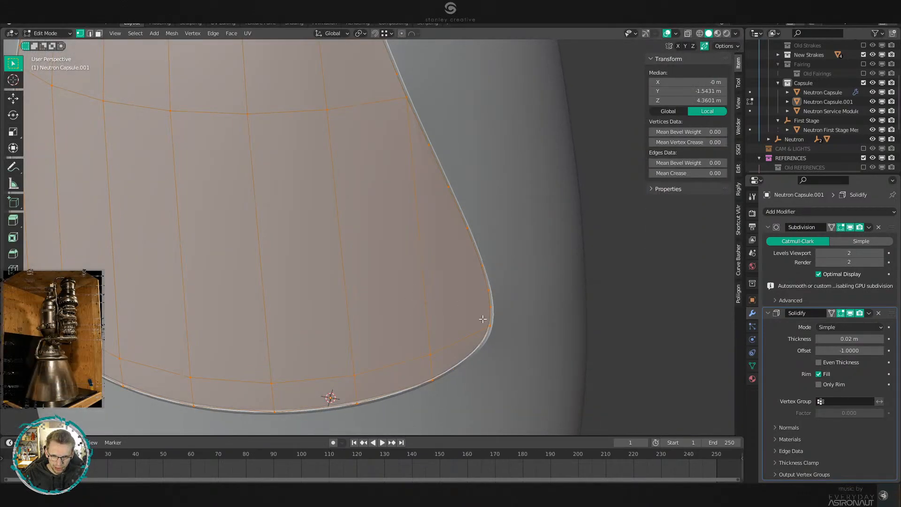
{"action": "middle_click_drag", "start_coordinate": [482, 319], "coordinate": [476, 283]}
{"action": "key", "text": "Tab"}
{"action": "key", "text": "Tab"}
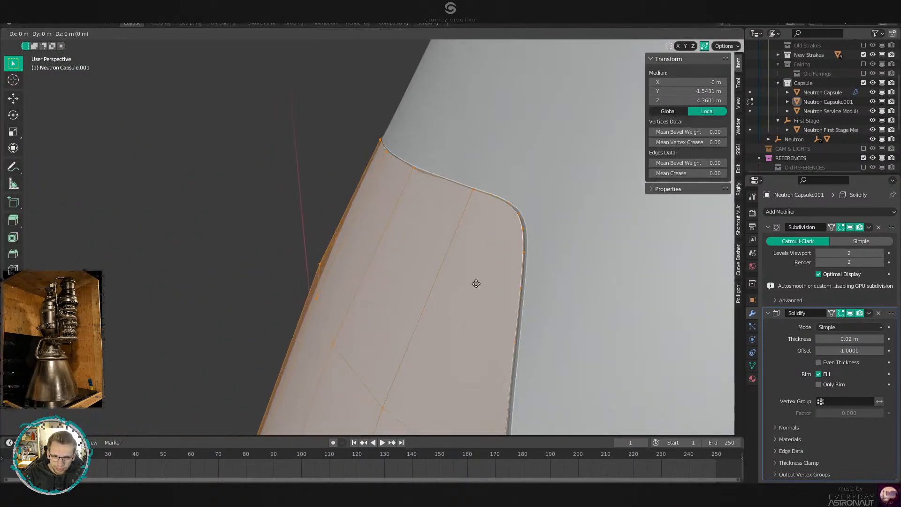
{"action": "left_click", "coordinate": [505, 282]}
{"action": "key", "text": "s"}
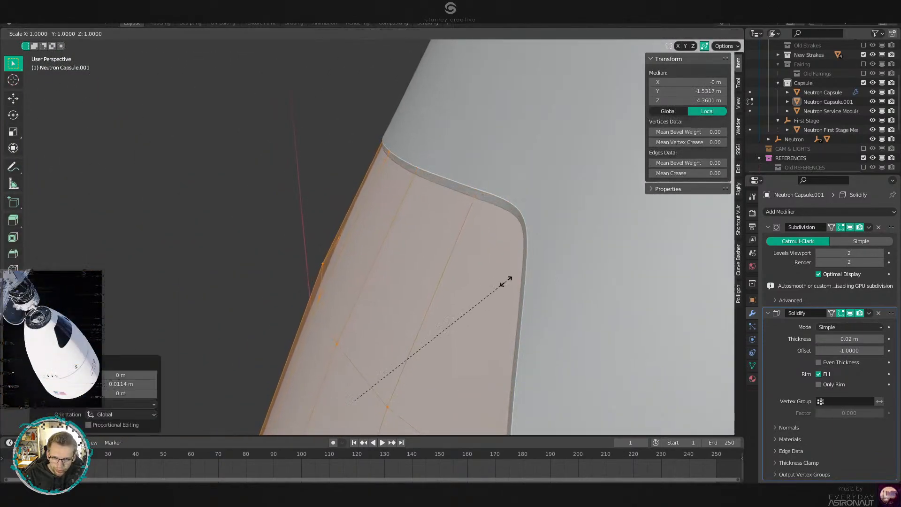
{"action": "key", "text": "Escape"}
{"action": "key", "text": "Tab"}
Switch the viewport to material preview and examine the window's edge against the capsule.
{"action": "middle_click_drag", "start_coordinate": [505, 289], "coordinate": [387, 193]}
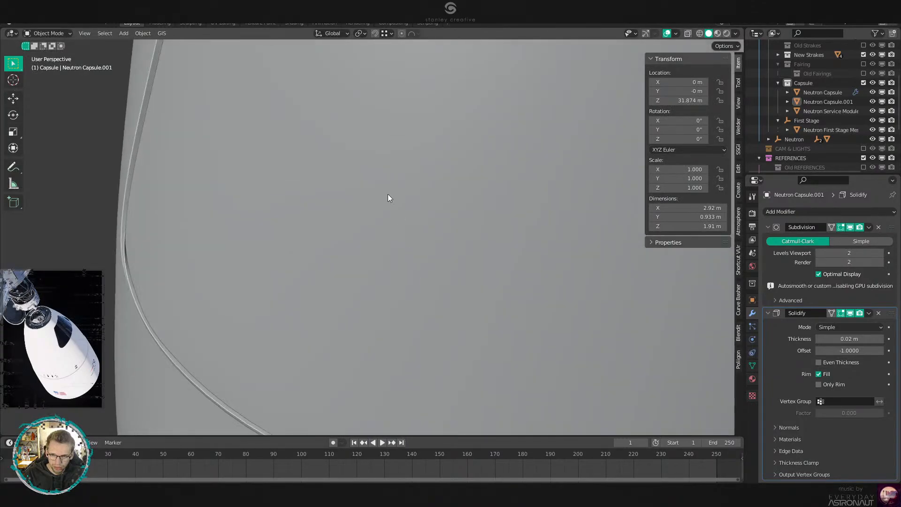
{"action": "left_click", "coordinate": [361, 378]}
{"action": "middle_click_drag", "start_coordinate": [361, 377], "coordinate": [320, 158]}
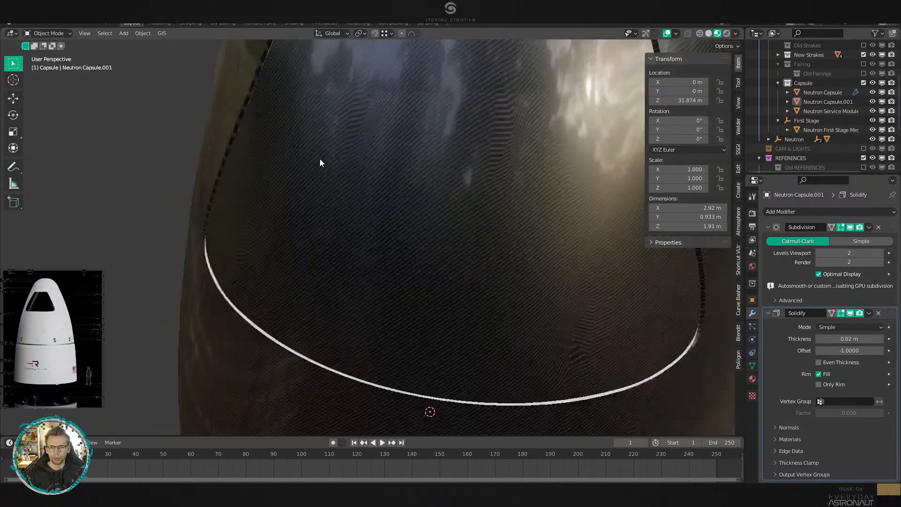
{"action": "scroll", "coordinate": [392, 221], "scroll_direction": "down", "scroll_amount": 6}
{"action": "scroll", "coordinate": [405, 225], "scroll_direction": "up", "scroll_amount": 4}
{"action": "middle_click_drag", "start_coordinate": [404, 224], "coordinate": [422, 232]}
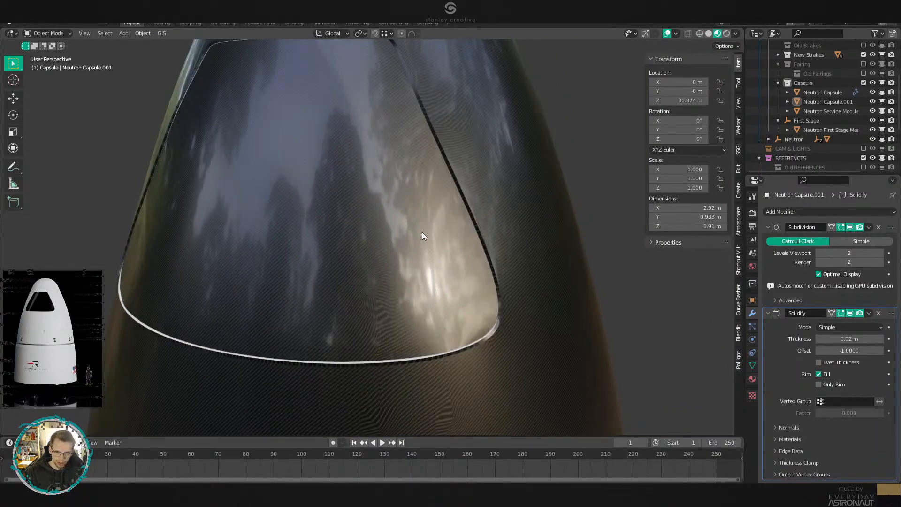
Remove the window piece's existing materials and give it a new material named Window.
{"action": "left_click", "coordinate": [752, 380]}
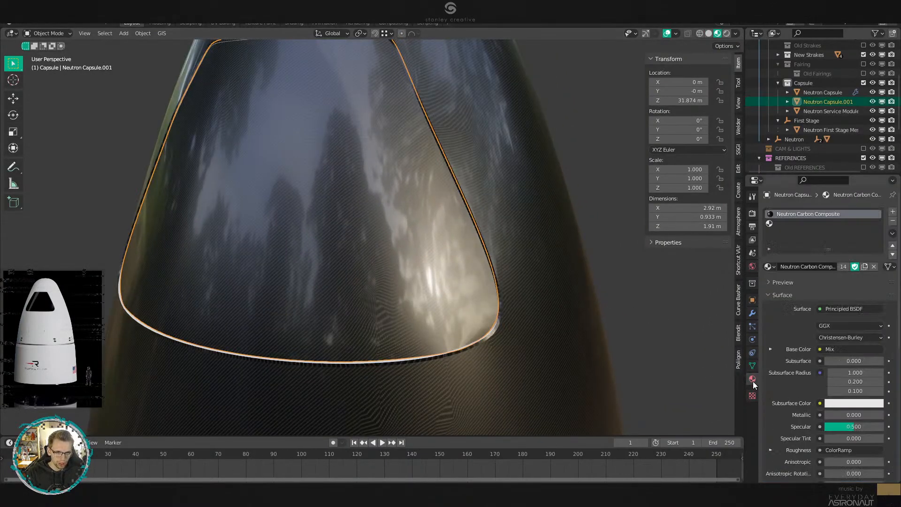
{"action": "left_click", "coordinate": [892, 222]}
{"action": "left_click", "coordinate": [785, 253]}
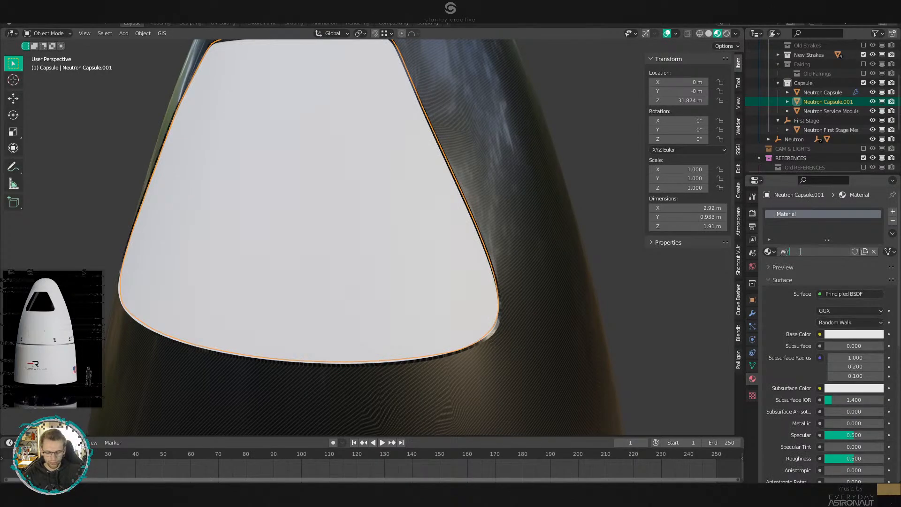
Set the window material's base colour to a very dark brown with hue 0.071, saturation 0.766 and value 0.022.
{"action": "left_click", "coordinate": [857, 334]}
{"action": "left_click_drag", "start_coordinate": [836, 263], "coordinate": [829, 260]}
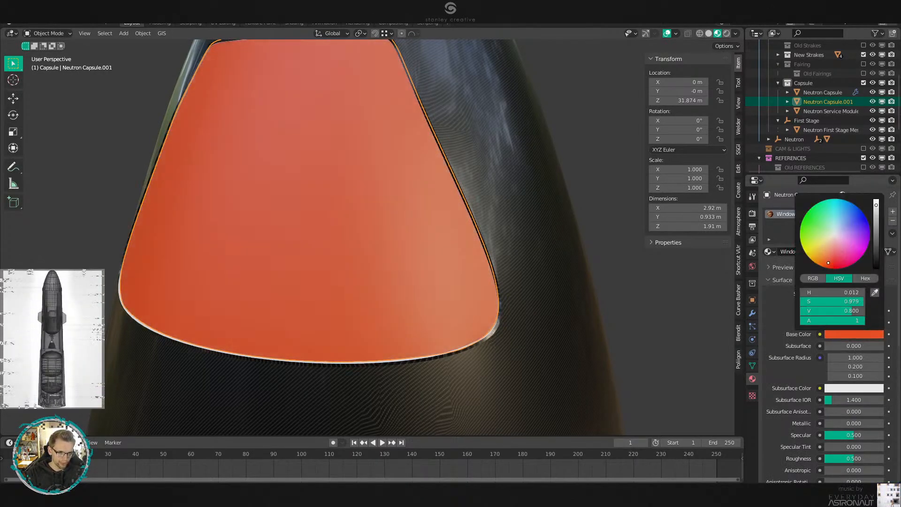
{"action": "left_click", "coordinate": [876, 257]}
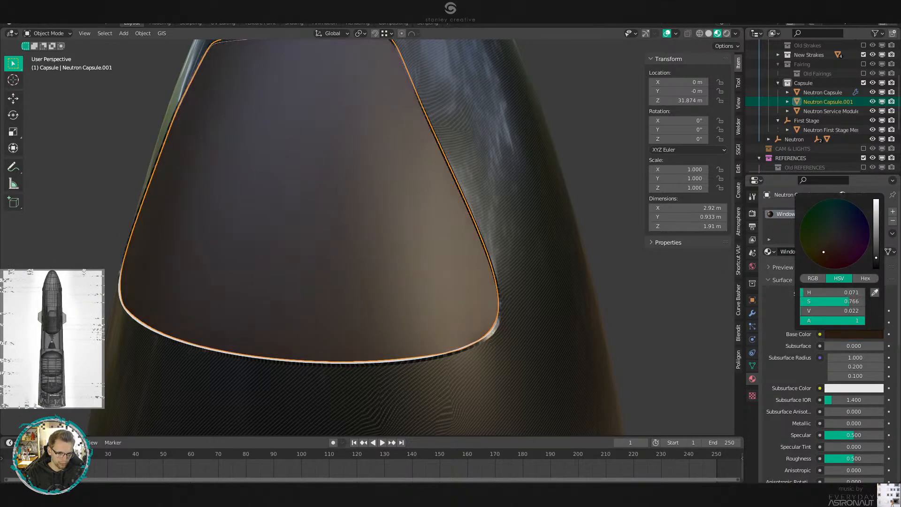
Set the window material's roughness to 0.010 and specular to 0.250.
{"action": "scroll", "coordinate": [804, 419], "scroll_direction": "down", "scroll_amount": 6}
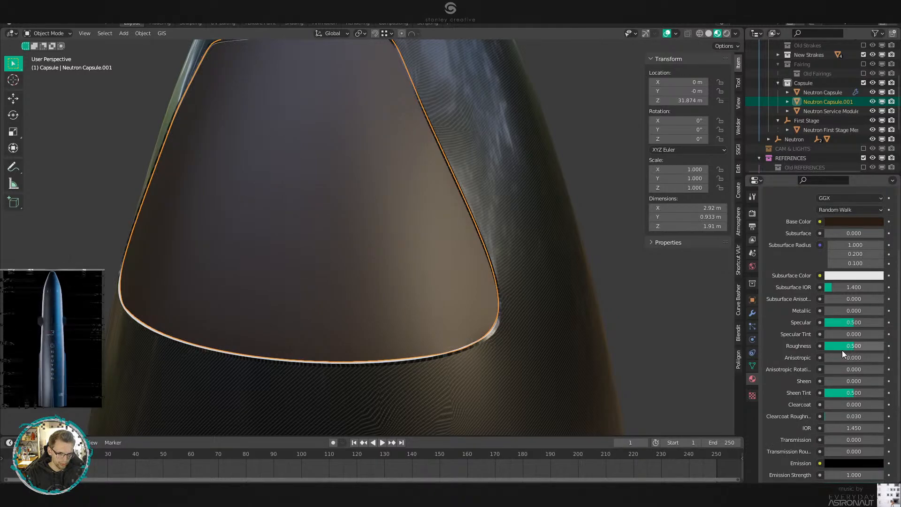
{"action": "key", "text": "shift+Tab"}
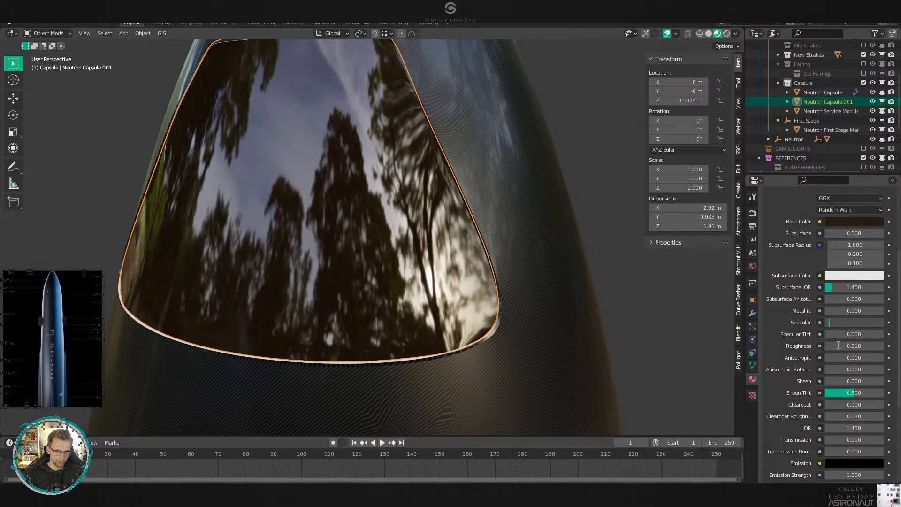
{"action": "type", "text": ".25"}
{"action": "key", "text": "Return"}
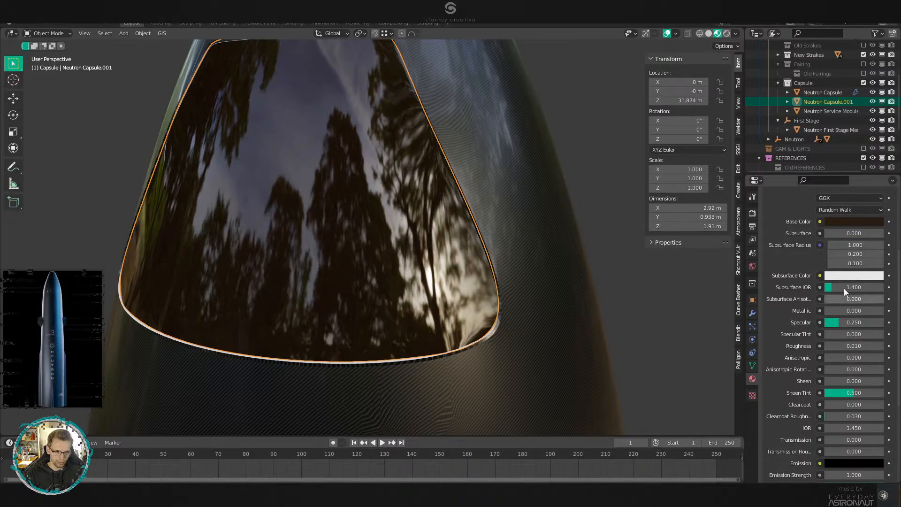
Reduce the window's base colour saturation to 0.395, lower its value to nearly black, and deselect the window.
{"action": "left_click", "coordinate": [857, 221]}
{"action": "left_click_drag", "start_coordinate": [847, 189], "coordinate": [824, 188]}
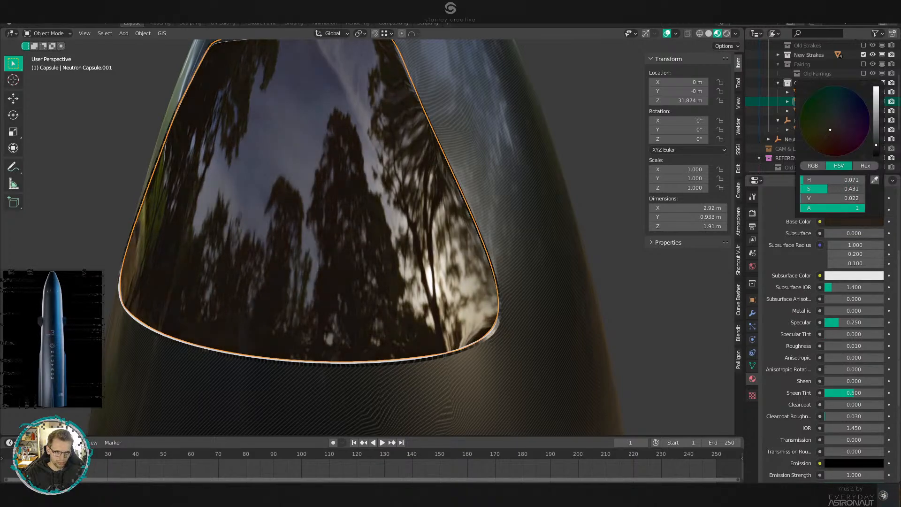
{"action": "left_click", "coordinate": [827, 198]}
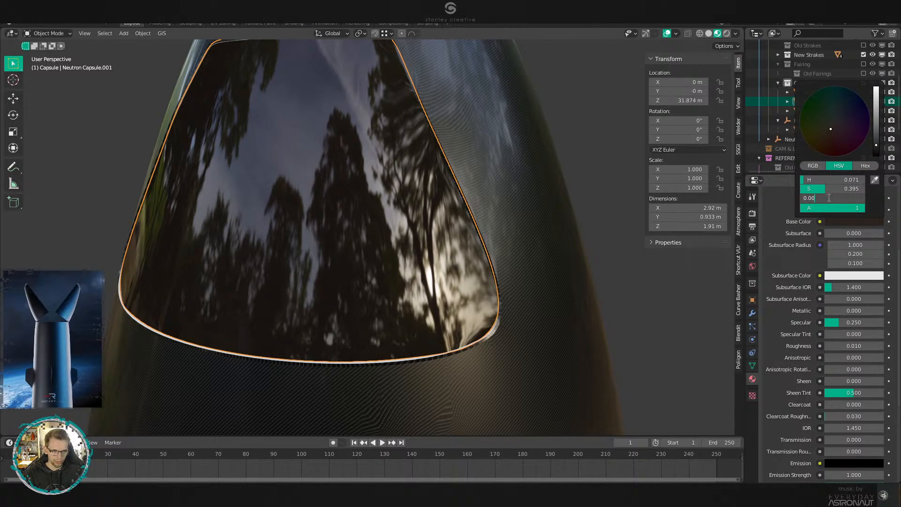
{"action": "key", "text": "Return"}
{"action": "key", "text": "alt+a"}
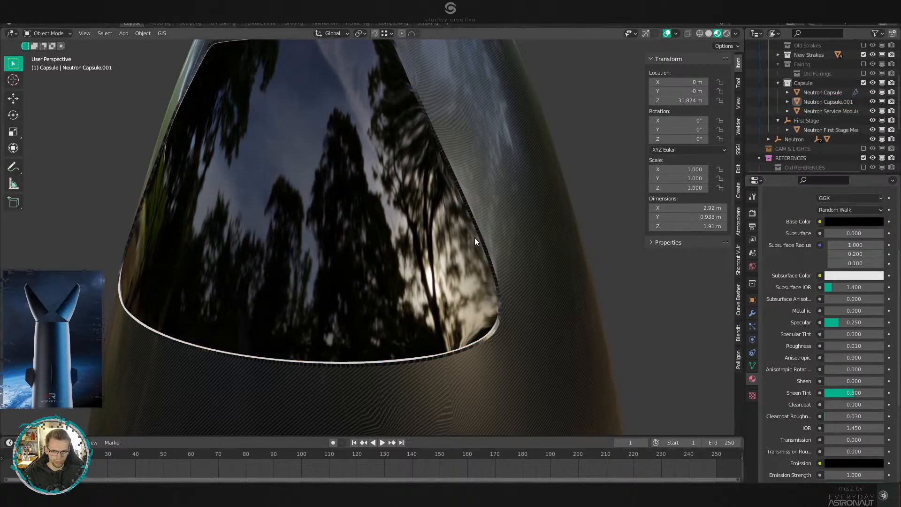
Remove the Neutron Capsule body's existing materials and give it a new material named Neutron Capsule.
{"action": "scroll", "coordinate": [475, 238], "scroll_direction": "down", "scroll_amount": 5}
{"action": "mouse_move", "coordinate": [474, 237]}
{"action": "middle_mouse_down"}
{"action": "mouse_move", "coordinate": [489, 241]}
{"action": "mouse_move", "coordinate": [575, 207]}
{"action": "mouse_move", "coordinate": [443, 265]}
{"action": "mouse_move", "coordinate": [483, 224]}
{"action": "mouse_move", "coordinate": [470, 225]}
{"action": "middle_mouse_up"}
{"action": "scroll", "coordinate": [470, 226], "scroll_direction": "up", "scroll_amount": 3}
{"action": "left_click", "coordinate": [432, 315]}
{"action": "middle_click_drag", "start_coordinate": [432, 315], "coordinate": [455, 296], "text": "shift"}
{"action": "scroll", "coordinate": [455, 297], "scroll_direction": "down", "scroll_amount": 1}
{"action": "scroll", "coordinate": [777, 307], "scroll_direction": "up", "scroll_amount": 6}
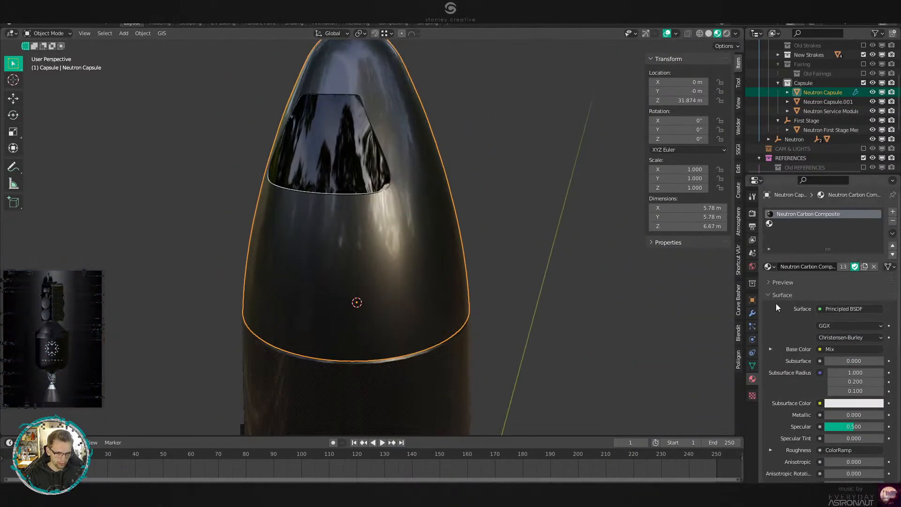
{"action": "left_click", "coordinate": [893, 220]}
{"action": "double_click", "coordinate": [818, 251]}
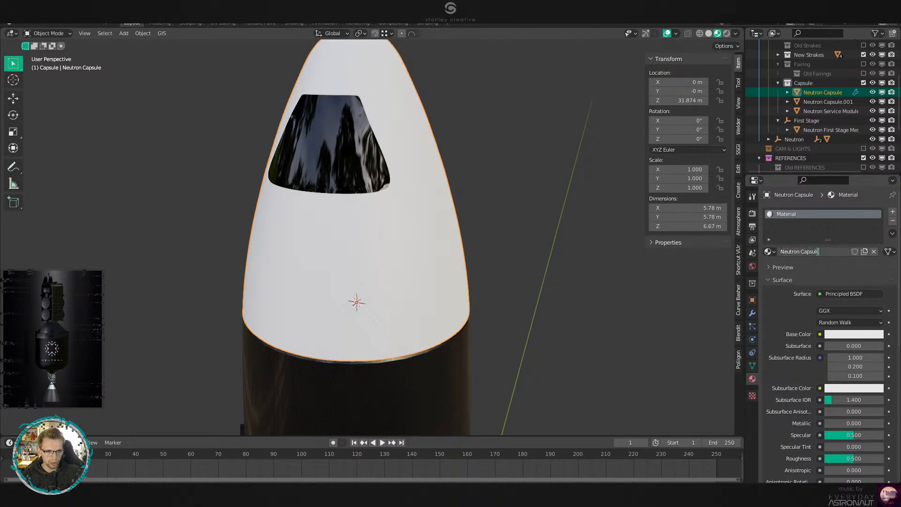
Remove the Neutron Service Module's existing materials and assign it the Neutron Capsule material.
{"action": "middle_click_drag", "start_coordinate": [548, 324], "coordinate": [549, 226], "text": "shift"}
{"action": "left_click", "coordinate": [421, 284]}
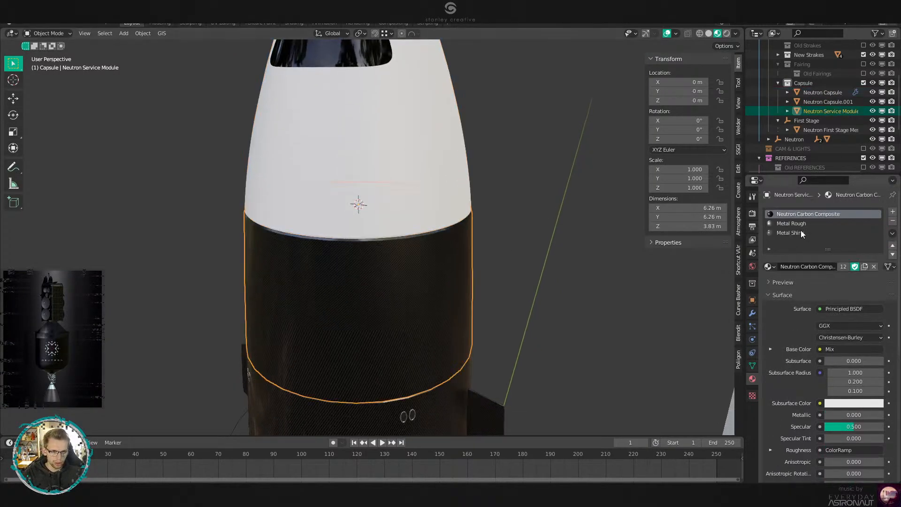
{"action": "left_click", "coordinate": [893, 220]}
{"action": "left_click", "coordinate": [893, 221]}
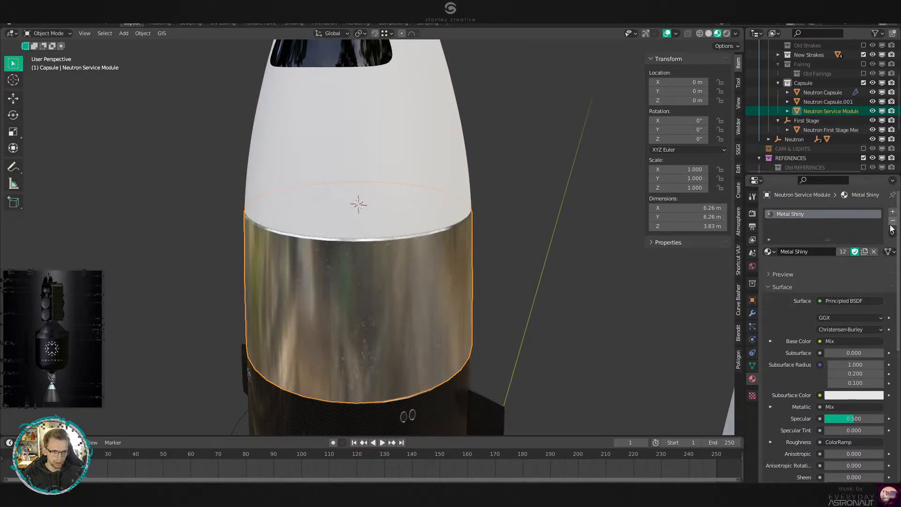
{"action": "left_click", "coordinate": [768, 252]}
{"action": "left_click", "coordinate": [817, 327]}
{"action": "scroll", "coordinate": [497, 257], "scroll_direction": "down", "scroll_amount": 6}
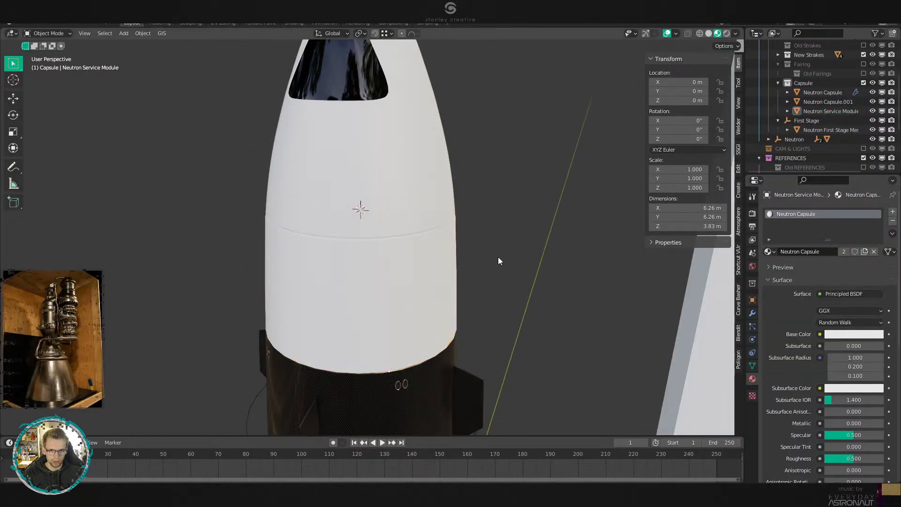
Compare the white capsule and its dark window with the reference images in the front view.
{"action": "middle_click_drag", "start_coordinate": [494, 199], "coordinate": [550, 193]}
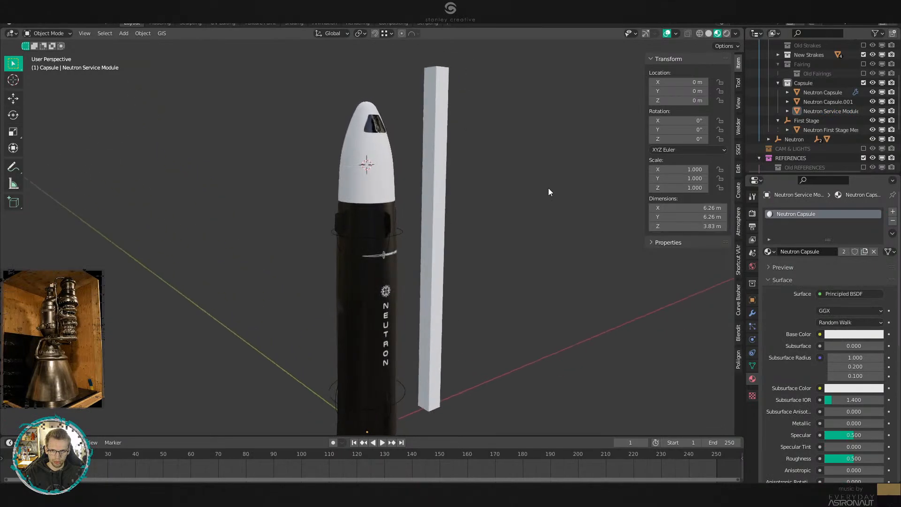
{"action": "scroll", "coordinate": [511, 298], "scroll_direction": "up", "scroll_amount": 5}
{"action": "key", "text": "KP_1"}
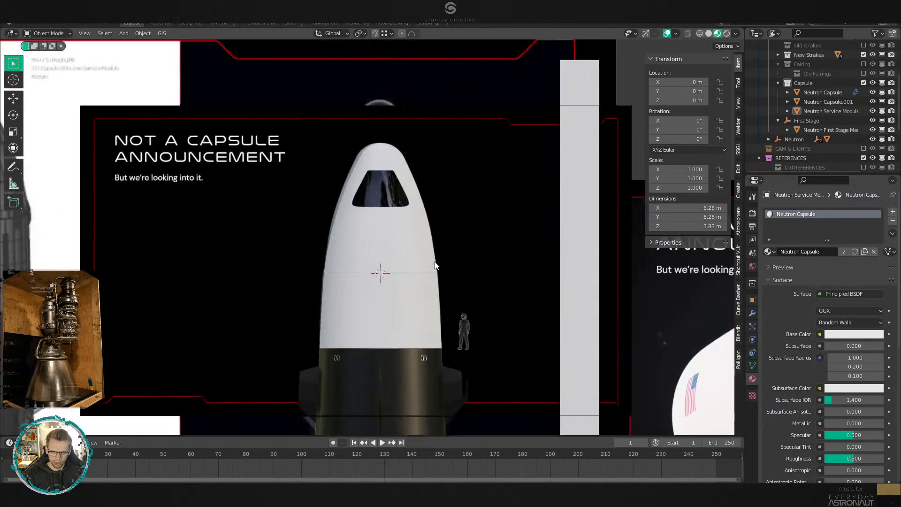
{"action": "scroll", "coordinate": [451, 268], "scroll_direction": "up", "scroll_amount": 5}
{"action": "scroll", "coordinate": [599, 206], "scroll_direction": "down", "scroll_amount": 5}
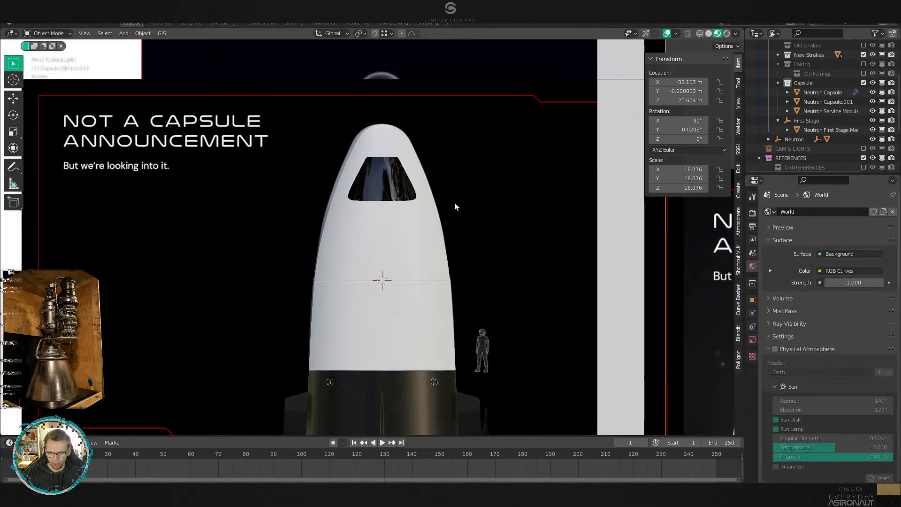
{"action": "left_click", "coordinate": [474, 203]}
{"action": "scroll", "coordinate": [486, 202], "scroll_direction": "down", "scroll_amount": 2}
{"action": "scroll", "coordinate": [486, 201], "scroll_direction": "up", "scroll_amount": 7}
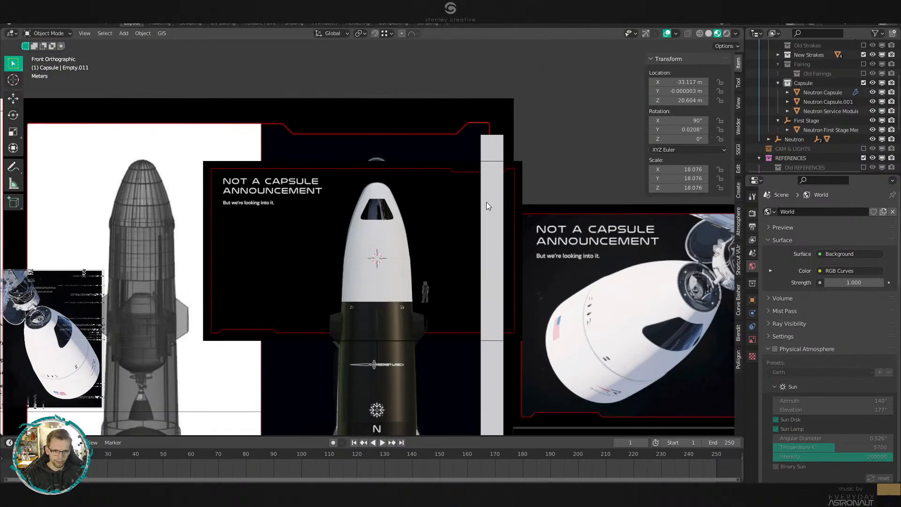
{"action": "scroll", "coordinate": [491, 232], "scroll_direction": "up", "scroll_amount": 2}
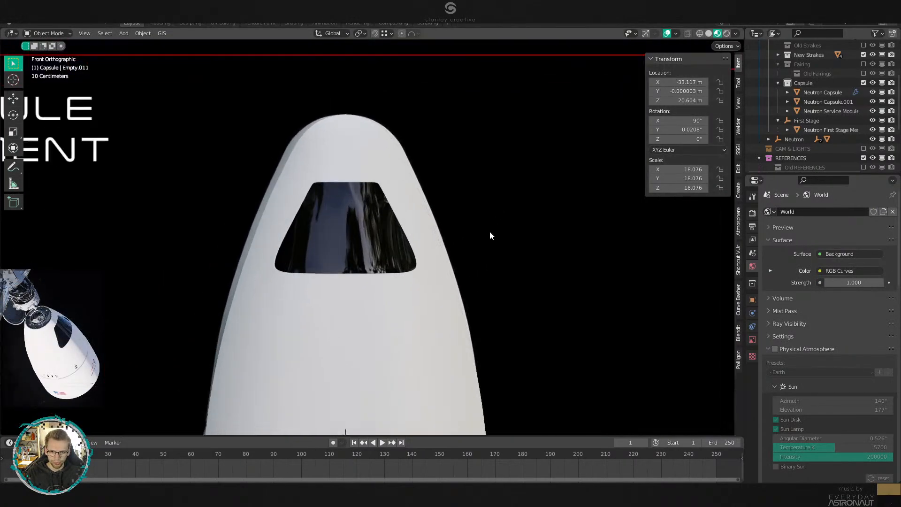
{"action": "scroll", "coordinate": [491, 228], "scroll_direction": "down", "scroll_amount": 6}
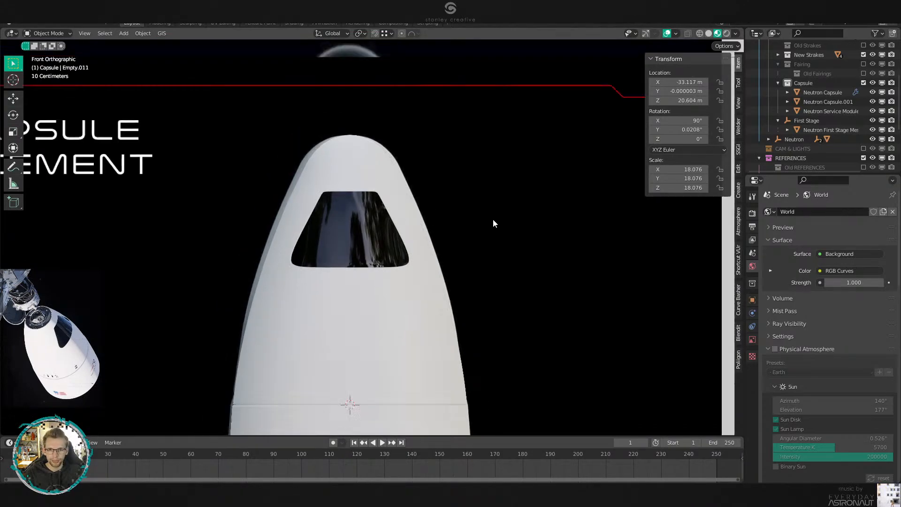
Inspect the capsule window up close and the whole rocket in perspective with materials shown.
{"action": "middle_click_drag", "start_coordinate": [454, 227], "coordinate": [571, 193], "text": "shift"}
{"action": "scroll", "coordinate": [571, 192], "scroll_direction": "up", "scroll_amount": 5}
{"action": "middle_click_drag", "start_coordinate": [489, 227], "coordinate": [420, 268]}
{"action": "middle_click_drag", "start_coordinate": [357, 202], "coordinate": [400, 260]}
{"action": "scroll", "coordinate": [353, 244], "scroll_direction": "down", "scroll_amount": 8}
{"action": "scroll", "coordinate": [404, 271], "scroll_direction": "up", "scroll_amount": 2}
{"action": "scroll", "coordinate": [400, 259], "scroll_direction": "up", "scroll_amount": 1}
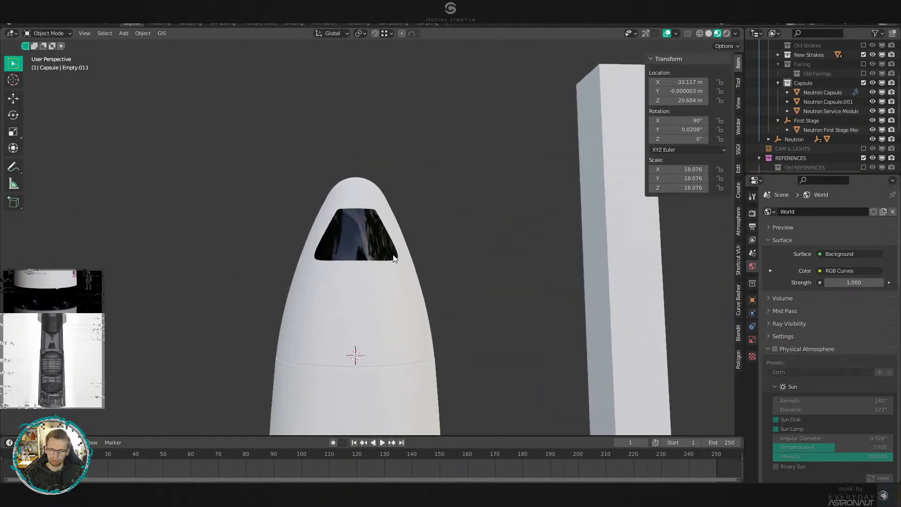
{"action": "scroll", "coordinate": [388, 263], "scroll_direction": "down", "scroll_amount": 6}
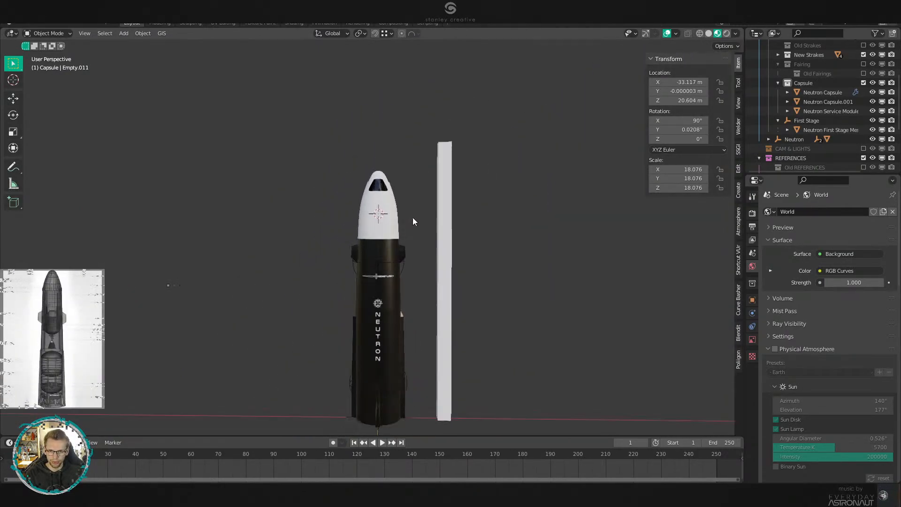
{"action": "scroll", "coordinate": [417, 222], "scroll_direction": "up", "scroll_amount": 2}
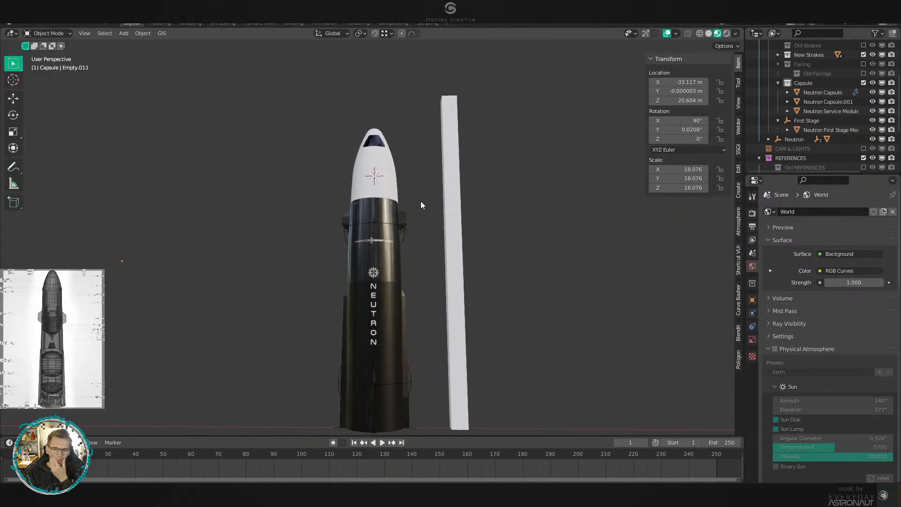
{"action": "scroll", "coordinate": [415, 171], "scroll_direction": "up", "scroll_amount": 3}
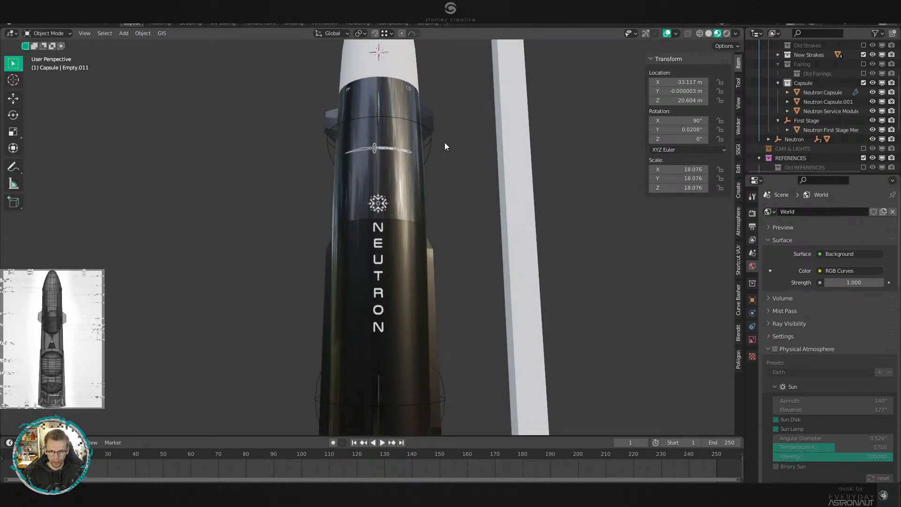
Switch the viewport to solid shading and save the file.
{"action": "middle_click_drag", "start_coordinate": [444, 143], "coordinate": [425, 187]}
{"action": "key", "text": "z"}
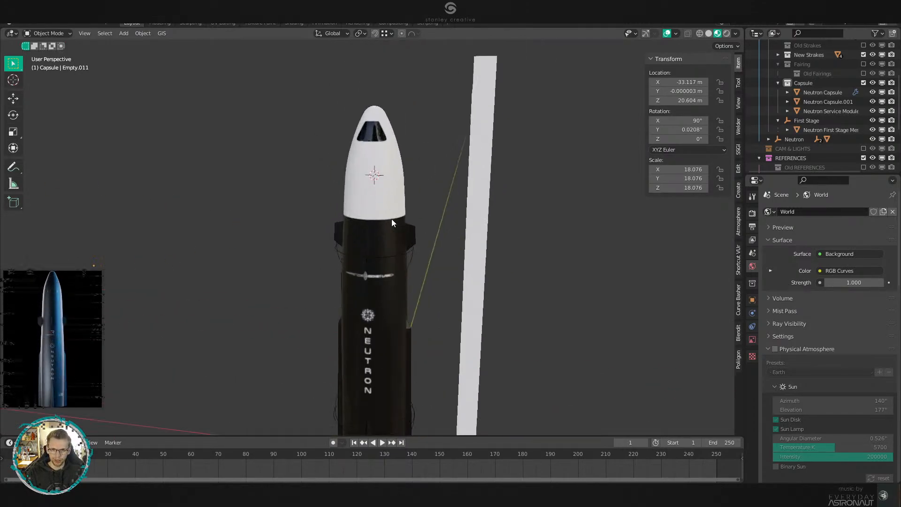
{"action": "key", "text": "z"}
{"action": "key", "text": "ctrl+s"}
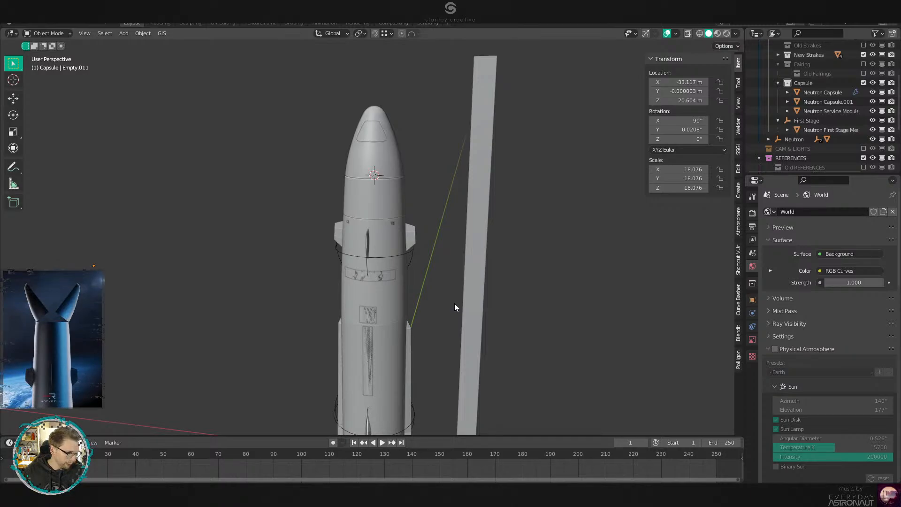
Examine the window's fit in the capsule opening from above in wireframe and material preview shading.
{"action": "scroll", "coordinate": [433, 195], "scroll_direction": "up", "scroll_amount": 1}
{"action": "middle_click_drag", "start_coordinate": [453, 131], "coordinate": [415, 116]}
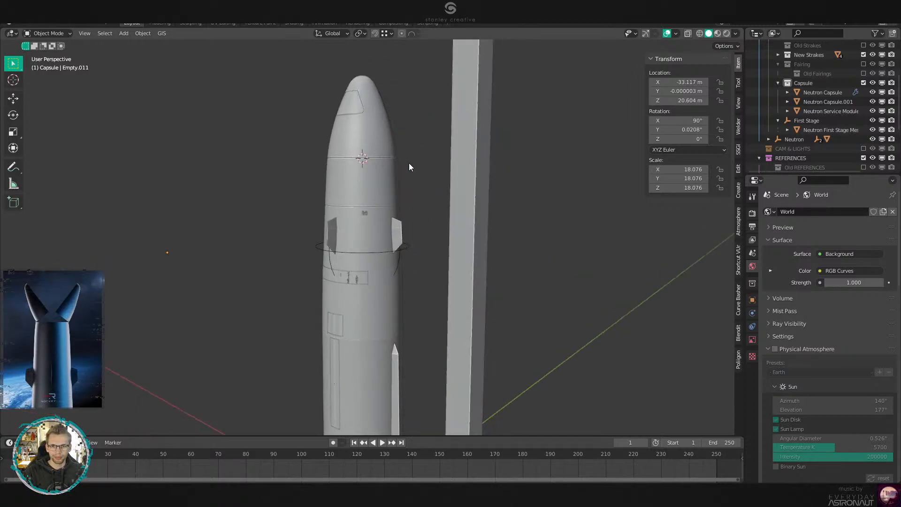
{"action": "scroll", "coordinate": [418, 243], "scroll_direction": "up", "scroll_amount": 3}
{"action": "middle_click_drag", "start_coordinate": [409, 162], "coordinate": [534, 255], "text": "shift"}
{"action": "key", "text": "z"}
{"action": "mouse_move", "coordinate": [479, 257]}
{"action": "middle_mouse_down"}
{"action": "mouse_move", "coordinate": [475, 271]}
{"action": "mouse_move", "coordinate": [493, 273]}
{"action": "middle_mouse_up"}
{"action": "key", "text": "z"}
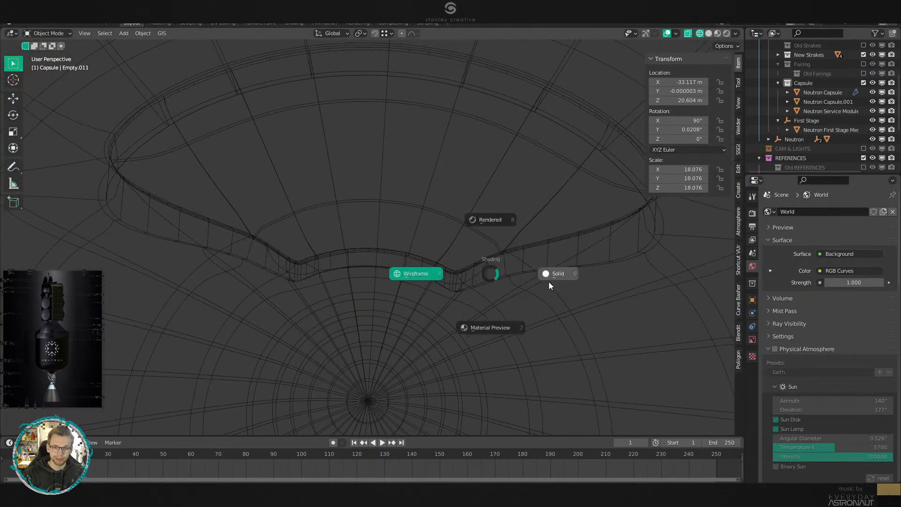
{"action": "key", "text": "z"}
{"action": "left_click", "coordinate": [472, 244]}
{"action": "key", "text": "ctrl+z"}
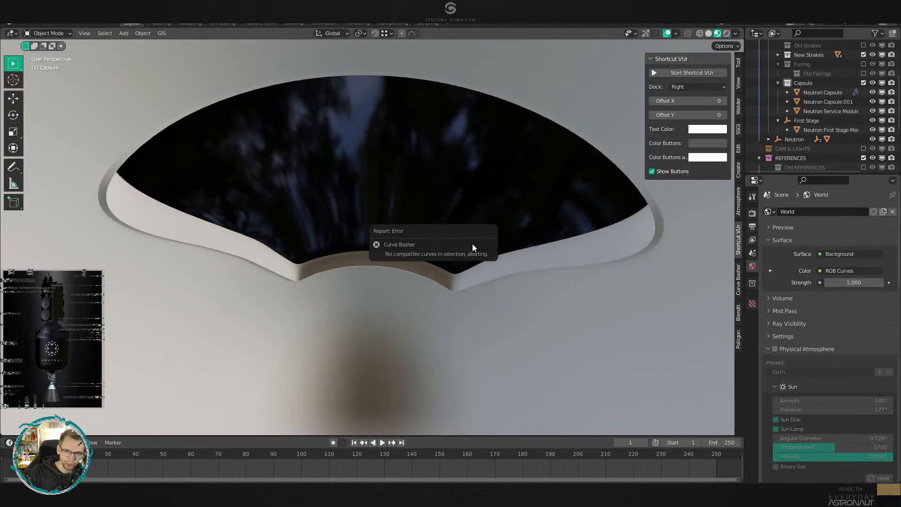
Hide the window piece, display the empty opening in rendered shading, and hide the viewport sidebar.
{"action": "left_click", "coordinate": [438, 201]}
{"action": "key", "text": "h"}
{"action": "mouse_move", "coordinate": [556, 262]}
{"action": "middle_mouse_down"}
{"action": "mouse_move", "coordinate": [540, 258]}
{"action": "mouse_move", "coordinate": [555, 241]}
{"action": "mouse_move", "coordinate": [564, 268]}
{"action": "mouse_move", "coordinate": [558, 258]}
{"action": "middle_mouse_up"}
{"action": "key", "text": "z"}
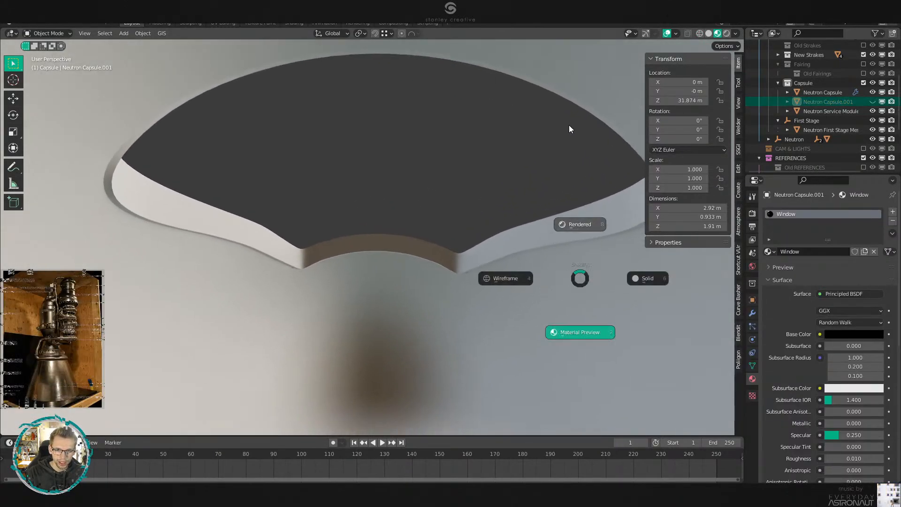
{"action": "left_click", "coordinate": [569, 125]}
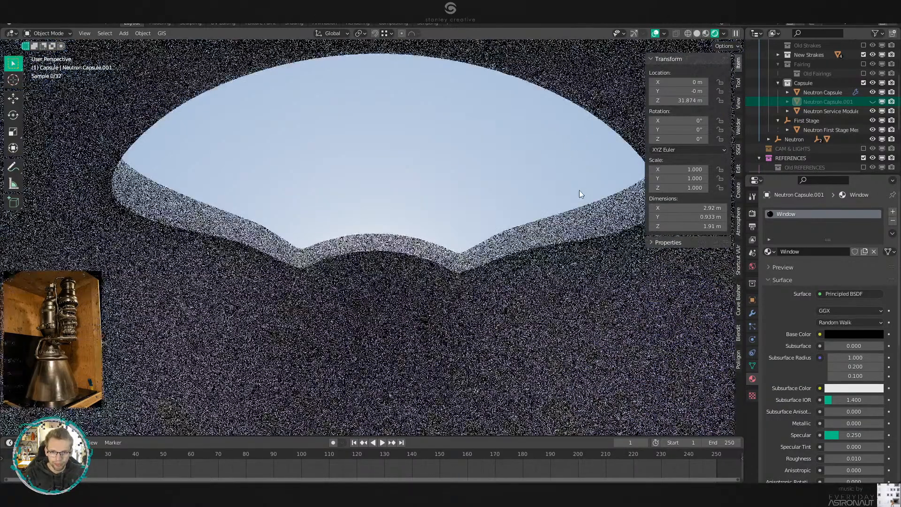
{"action": "middle_click_drag", "start_coordinate": [579, 190], "coordinate": [573, 189]}
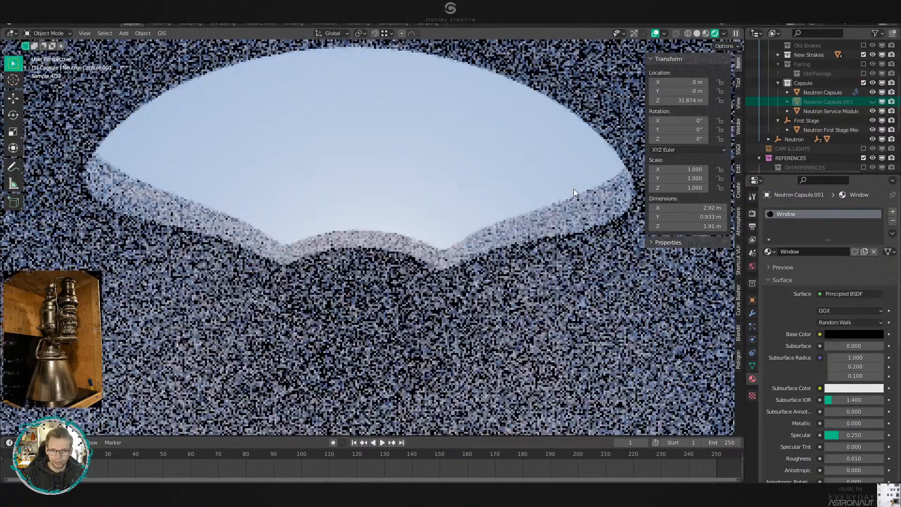
{"action": "scroll", "coordinate": [580, 201], "scroll_direction": "down", "scroll_amount": 1}
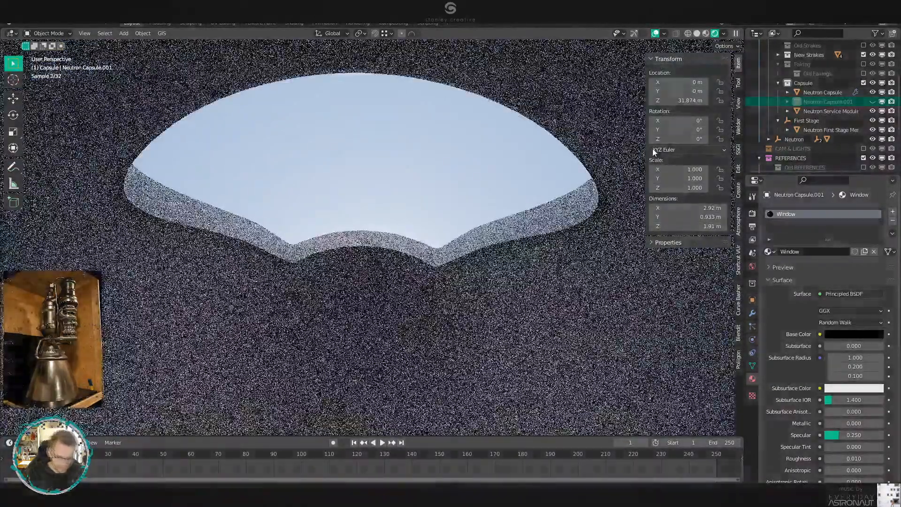
{"action": "key", "text": "n"}
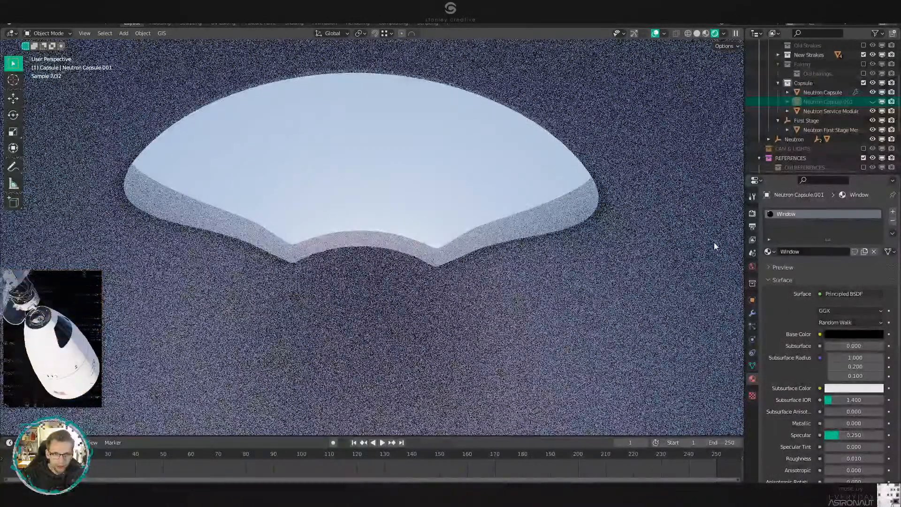
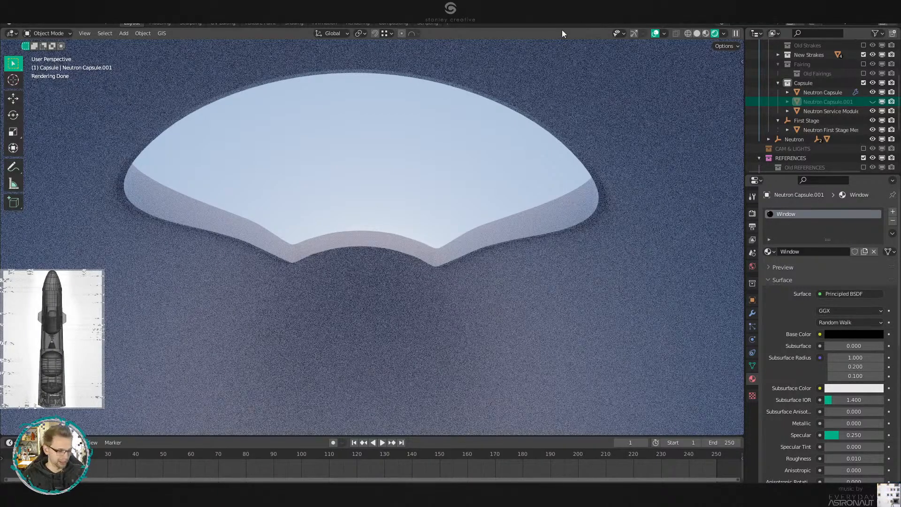
Return to the front view of the rocket and switch the viewport to solid shading.
{"action": "scroll", "coordinate": [489, 305], "scroll_direction": "down", "scroll_amount": 12}
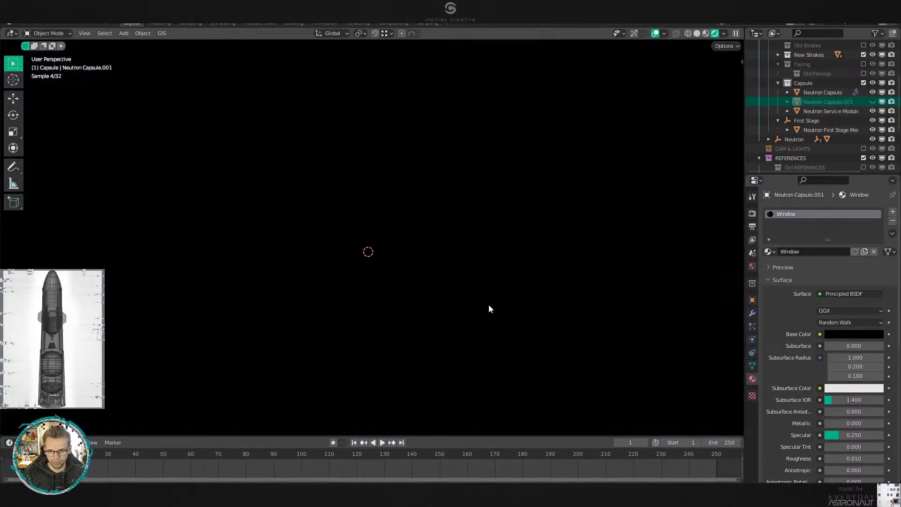
{"action": "middle_click_drag", "start_coordinate": [489, 305], "coordinate": [507, 308]}
{"action": "scroll", "coordinate": [471, 373], "scroll_direction": "down", "scroll_amount": 5}
{"action": "scroll", "coordinate": [487, 311], "scroll_direction": "down", "scroll_amount": 1}
{"action": "key", "text": "KP_1"}
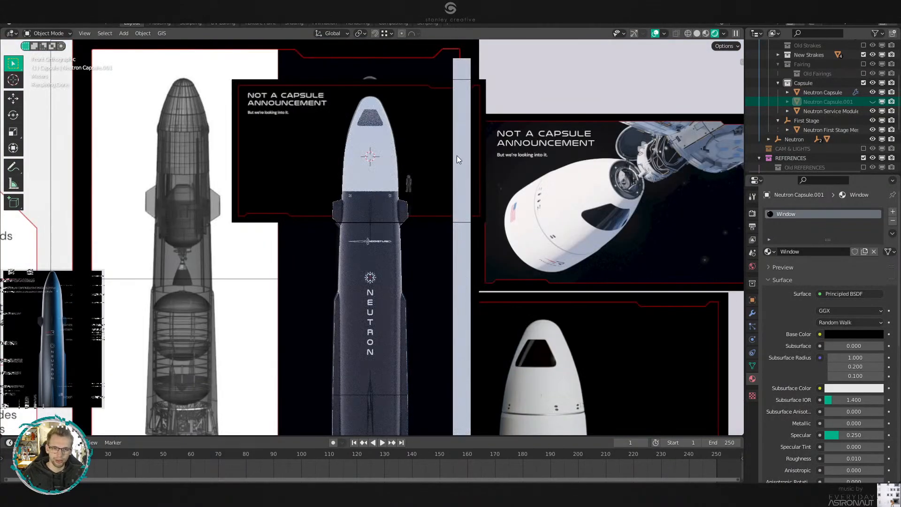
{"action": "key", "text": "z"}
{"action": "left_click", "coordinate": [643, 193]}
{"action": "scroll", "coordinate": [583, 184], "scroll_direction": "up", "scroll_amount": 4}
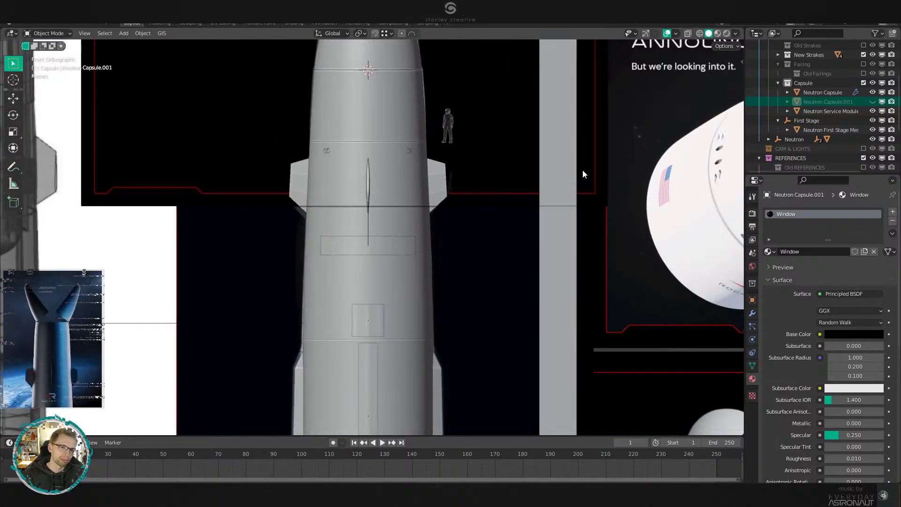
Examine the angled capsule reference image for its thruster holes, seam, flag and window details.
{"action": "middle_click_drag", "start_coordinate": [583, 174], "coordinate": [268, 224], "text": "shift"}
{"action": "scroll", "coordinate": [385, 226], "scroll_direction": "up", "scroll_amount": 4}
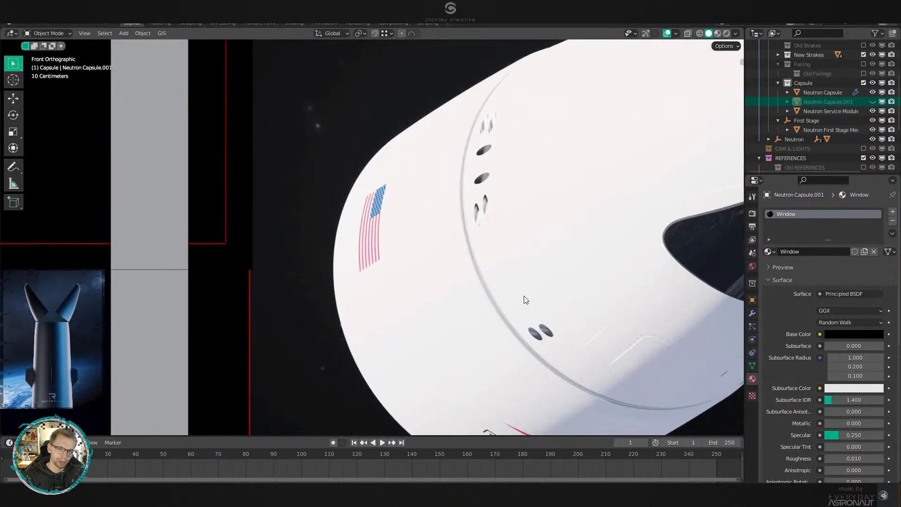
{"action": "scroll", "coordinate": [525, 300], "scroll_direction": "down", "scroll_amount": 2}
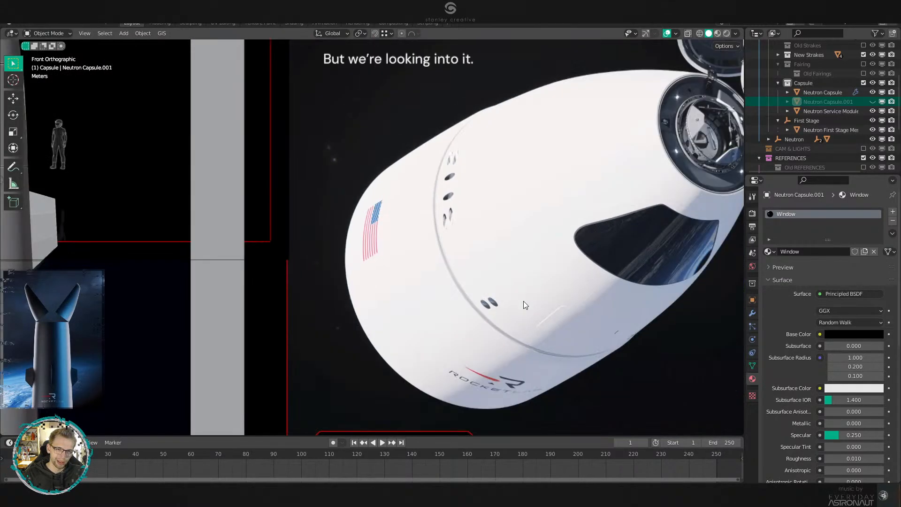
{"action": "middle_click_drag", "start_coordinate": [303, 176], "coordinate": [526, 308], "text": "shift"}
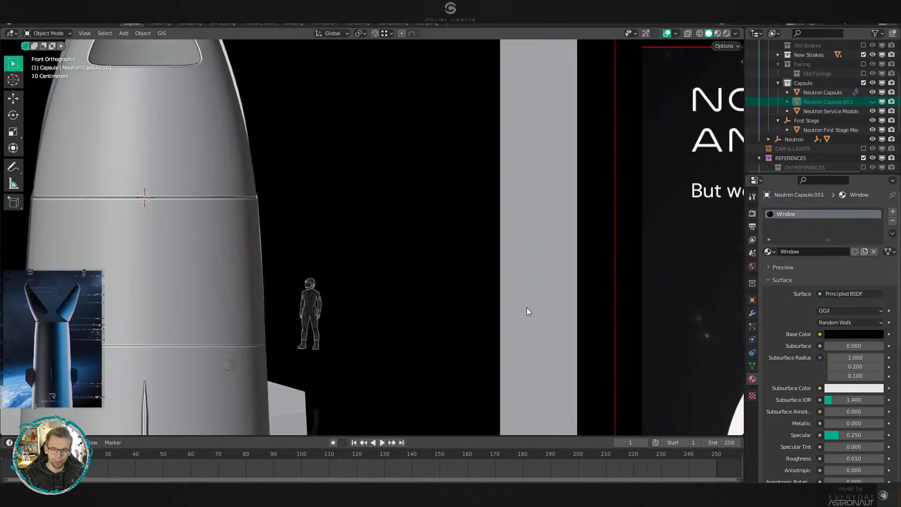
{"action": "scroll", "coordinate": [526, 308], "scroll_direction": "down", "scroll_amount": 5}
{"action": "middle_click_drag", "start_coordinate": [591, 329], "coordinate": [434, 215], "text": "shift"}
{"action": "scroll", "coordinate": [457, 251], "scroll_direction": "up", "scroll_amount": 4}
{"action": "middle_click_drag", "start_coordinate": [457, 251], "coordinate": [381, 215], "text": "shift"}
{"action": "scroll", "coordinate": [426, 217], "scroll_direction": "up", "scroll_amount": 2}
{"action": "scroll", "coordinate": [500, 326], "scroll_direction": "down", "scroll_amount": 4}
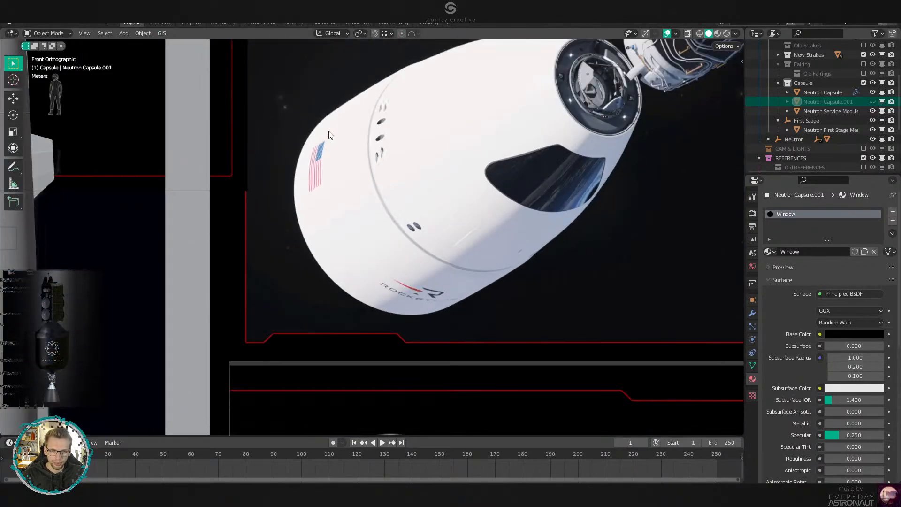
{"action": "scroll", "coordinate": [383, 221], "scroll_direction": "up", "scroll_amount": 4}
{"action": "scroll", "coordinate": [524, 266], "scroll_direction": "down", "scroll_amount": 4}
Examine the upright capsule reference image for the paired thruster holes and panel lines above the seam.
{"action": "middle_click_drag", "start_coordinate": [517, 390], "coordinate": [416, 311], "text": "shift"}
{"action": "middle_click_drag", "start_coordinate": [457, 427], "coordinate": [497, 230], "text": "shift"}
{"action": "scroll", "coordinate": [496, 229], "scroll_direction": "up", "scroll_amount": 2}
{"action": "middle_click_drag", "start_coordinate": [455, 374], "coordinate": [461, 198], "text": "shift"}
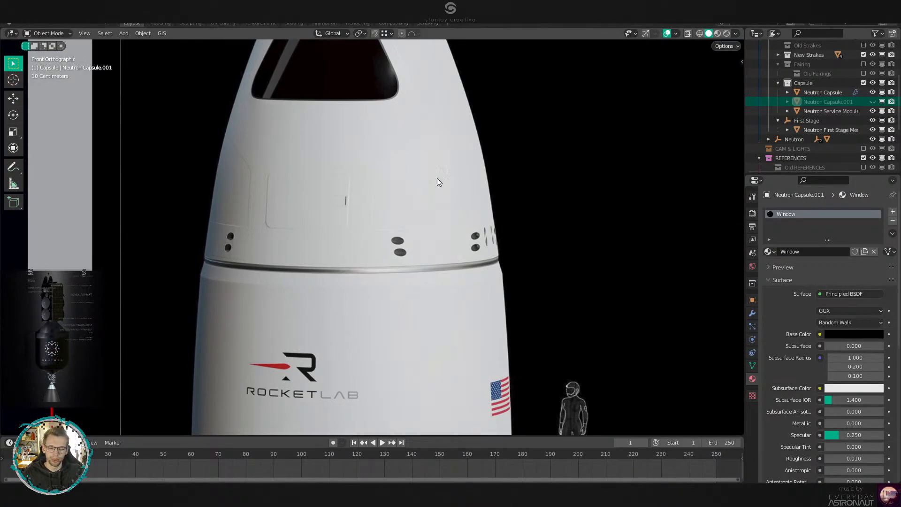
{"action": "scroll", "coordinate": [372, 258], "scroll_direction": "up", "scroll_amount": 6}
{"action": "scroll", "coordinate": [417, 296], "scroll_direction": "down", "scroll_amount": 6}
{"action": "scroll", "coordinate": [417, 297], "scroll_direction": "up", "scroll_amount": 3}
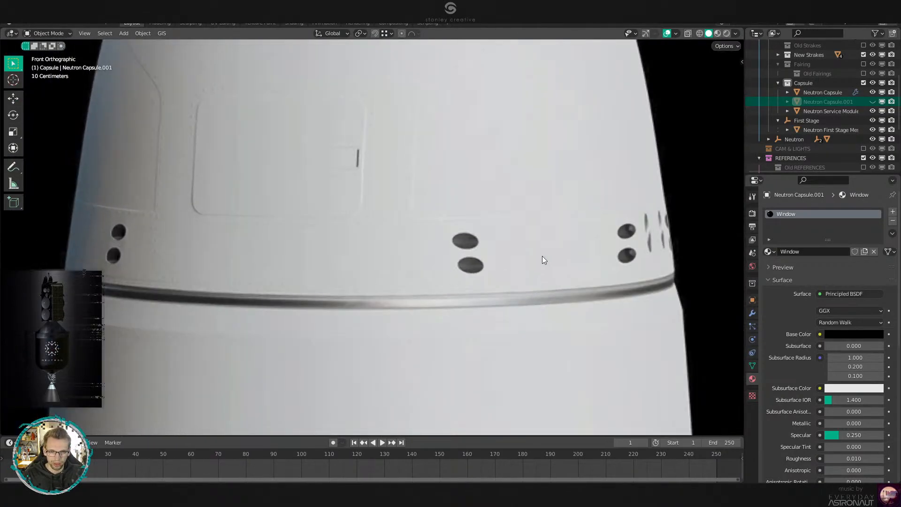
Unhide the capsule's window piece and clear the selection.
{"action": "scroll", "coordinate": [454, 181], "scroll_direction": "down", "scroll_amount": 5}
{"action": "scroll", "coordinate": [466, 254], "scroll_direction": "down", "scroll_amount": 1}
{"action": "middle_click_drag", "start_coordinate": [291, 61], "coordinate": [572, 362], "text": "shift"}
{"action": "middle_click_drag", "start_coordinate": [361, 196], "coordinate": [525, 322], "text": "shift"}
{"action": "scroll", "coordinate": [464, 190], "scroll_direction": "up", "scroll_amount": 4}
{"action": "middle_click_drag", "start_coordinate": [455, 170], "coordinate": [401, 258], "text": "shift"}
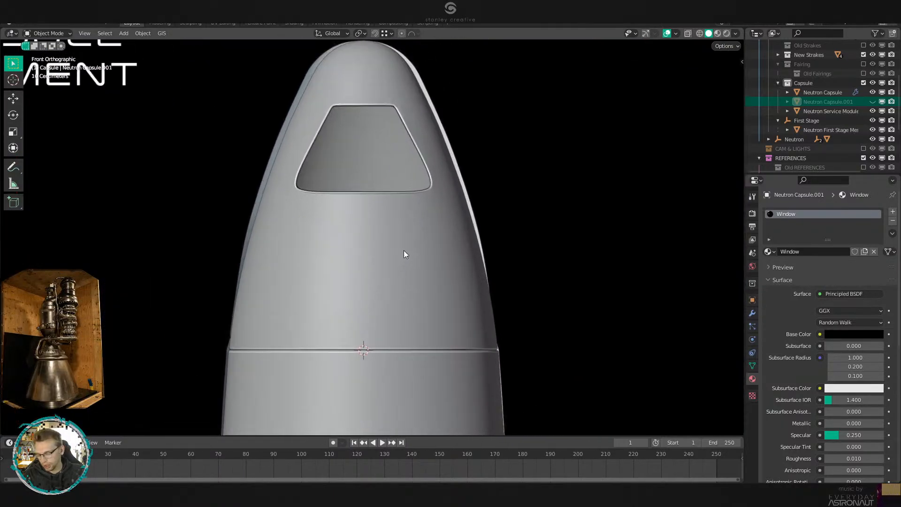
{"action": "key", "text": "alt+h"}
{"action": "key", "text": "alt+a"}
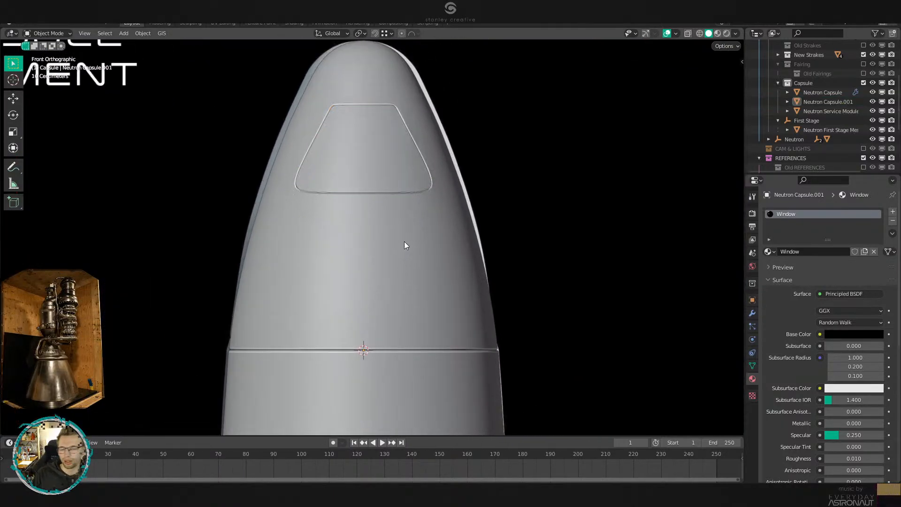
Examine the capsule's window, seam and lower sections from the front beside the reference images.
{"action": "scroll", "coordinate": [404, 241], "scroll_direction": "down", "scroll_amount": 4}
{"action": "middle_click_drag", "start_coordinate": [494, 284], "coordinate": [379, 154], "text": "shift"}
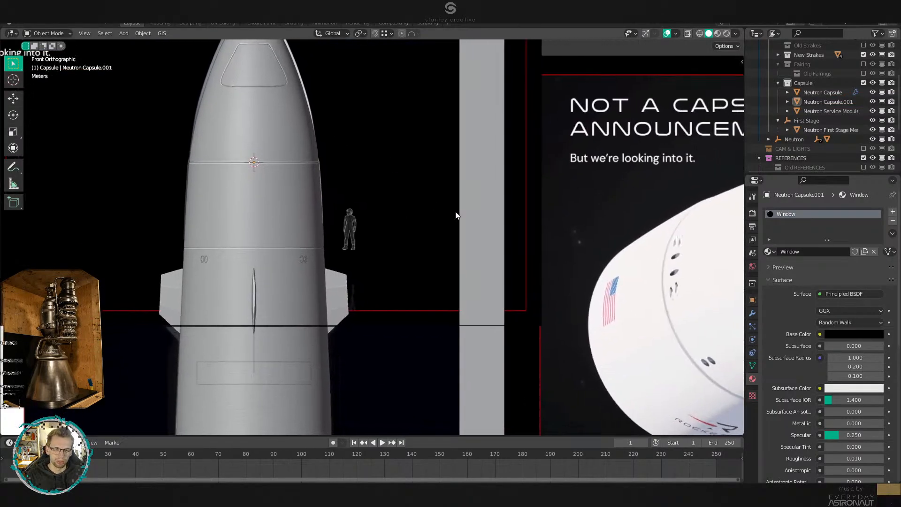
{"action": "middle_click_drag", "start_coordinate": [285, 191], "coordinate": [368, 285], "text": "shift"}
{"action": "scroll", "coordinate": [368, 285], "scroll_direction": "up", "scroll_amount": 3}
{"action": "middle_click_drag", "start_coordinate": [331, 202], "coordinate": [365, 255], "text": "shift"}
{"action": "scroll", "coordinate": [365, 254], "scroll_direction": "up", "scroll_amount": 2}
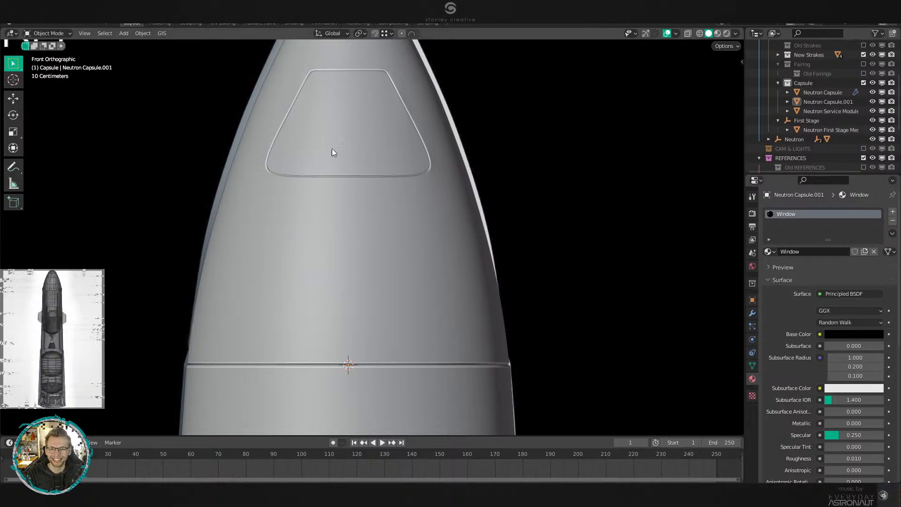
{"action": "middle_click_drag", "start_coordinate": [376, 209], "coordinate": [403, 241], "text": "shift"}
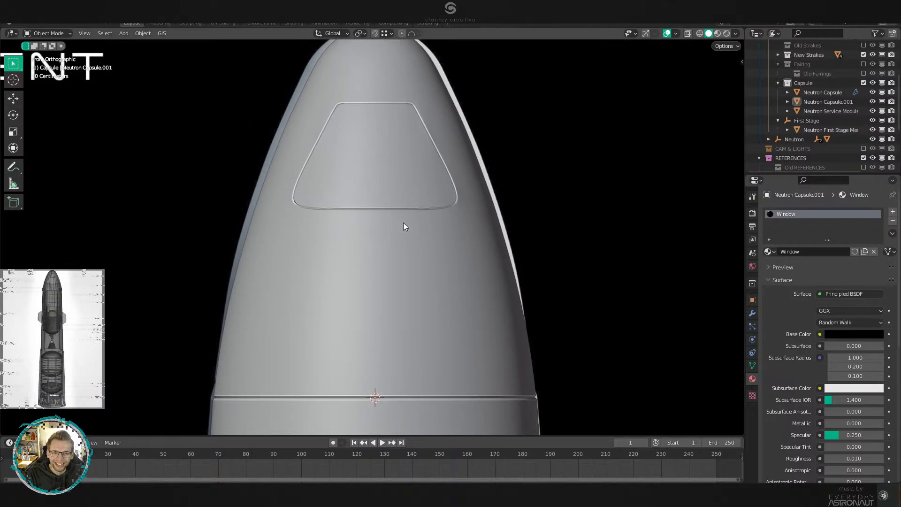
{"action": "scroll", "coordinate": [405, 225], "scroll_direction": "down", "scroll_amount": 2}
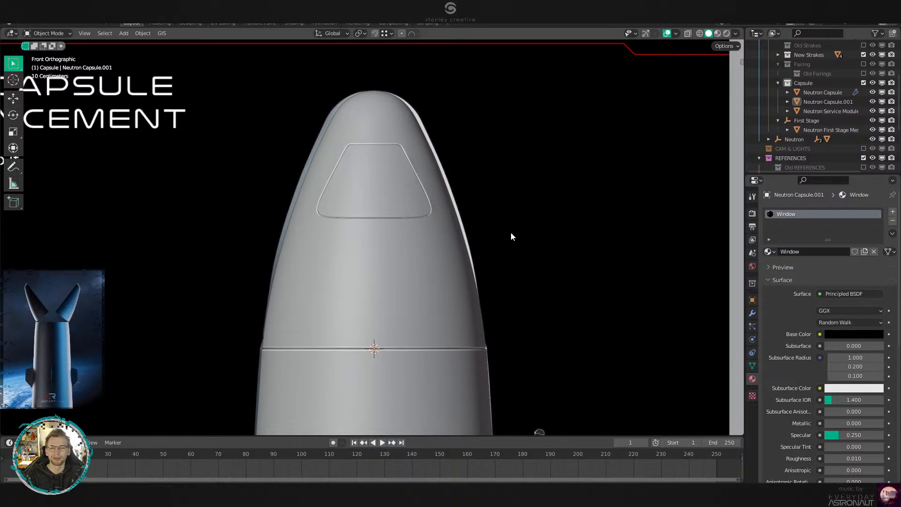
{"action": "scroll", "coordinate": [511, 236], "scroll_direction": "up", "scroll_amount": 2}
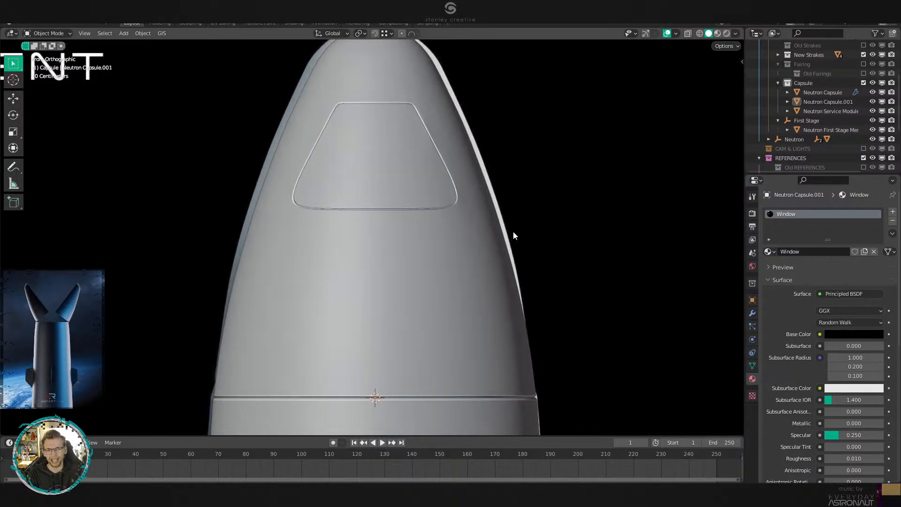
Select the window piece alone and open its mesh for editing at the gap in its lower corner.
{"action": "scroll", "coordinate": [514, 231], "scroll_direction": "up", "scroll_amount": 4}
{"action": "middle_click_drag", "start_coordinate": [471, 269], "coordinate": [464, 250]}
{"action": "scroll", "coordinate": [463, 250], "scroll_direction": "up", "scroll_amount": 1}
{"action": "left_click_drag", "start_coordinate": [463, 250], "coordinate": [480, 250]}
{"action": "scroll", "coordinate": [482, 249], "scroll_direction": "up", "scroll_amount": 1}
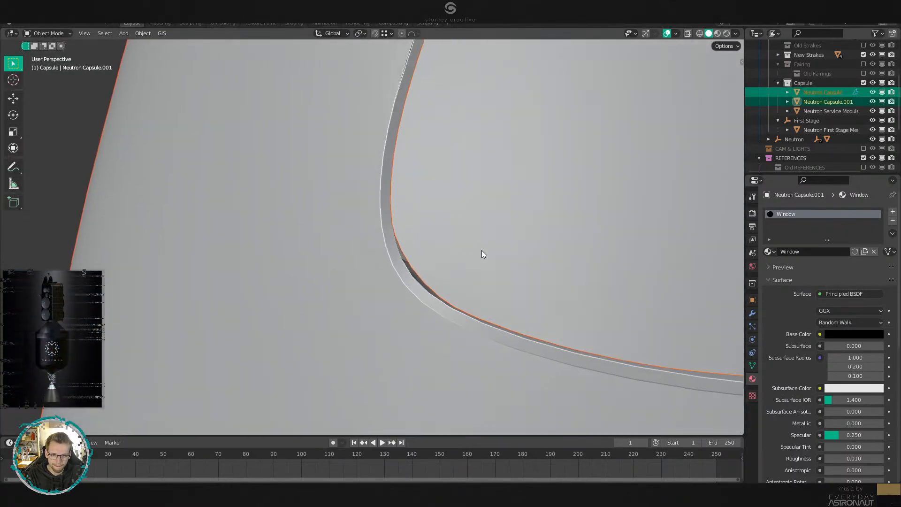
{"action": "middle_click_drag", "start_coordinate": [482, 249], "coordinate": [428, 258]}
{"action": "left_click", "coordinate": [423, 263]}
{"action": "scroll", "coordinate": [413, 270], "scroll_direction": "up", "scroll_amount": 2}
{"action": "key", "text": "Tab"}
{"action": "middle_click_drag", "start_coordinate": [368, 296], "coordinate": [437, 260], "text": "shift"}
{"action": "scroll", "coordinate": [439, 260], "scroll_direction": "up", "scroll_amount": 2}
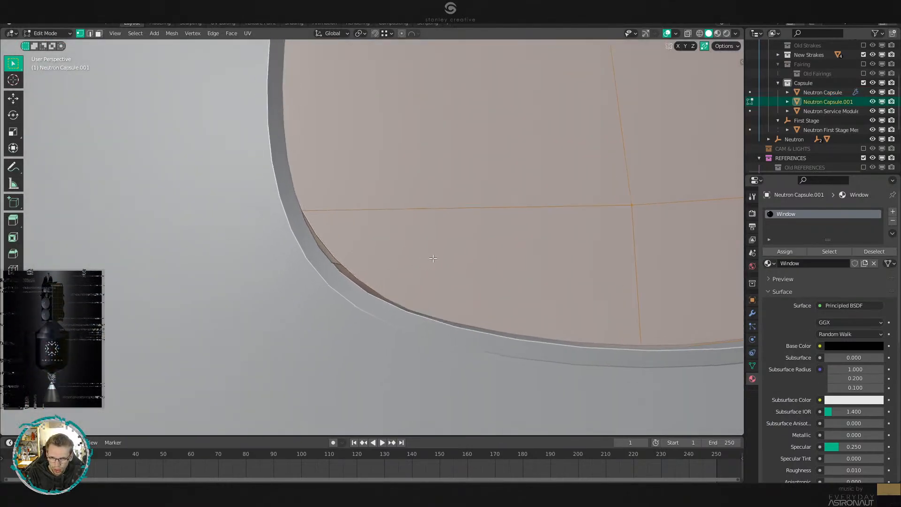
Move the window's lower corner vertex along Z and Y to fit the frame, and return to object mode.
{"action": "key", "text": "z"}
{"action": "left_click", "coordinate": [399, 249]}
{"action": "left_click_drag", "start_coordinate": [343, 144], "coordinate": [187, 271]}
{"action": "mouse_move", "coordinate": [270, 258]}
{"action": "middle_mouse_down"}
{"action": "mouse_move", "coordinate": [402, 249]}
{"action": "mouse_move", "coordinate": [421, 225]}
{"action": "mouse_move", "coordinate": [373, 266]}
{"action": "mouse_move", "coordinate": [346, 262]}
{"action": "mouse_move", "coordinate": [361, 249]}
{"action": "middle_mouse_up"}
{"action": "left_click_drag", "start_coordinate": [418, 202], "coordinate": [469, 237]}
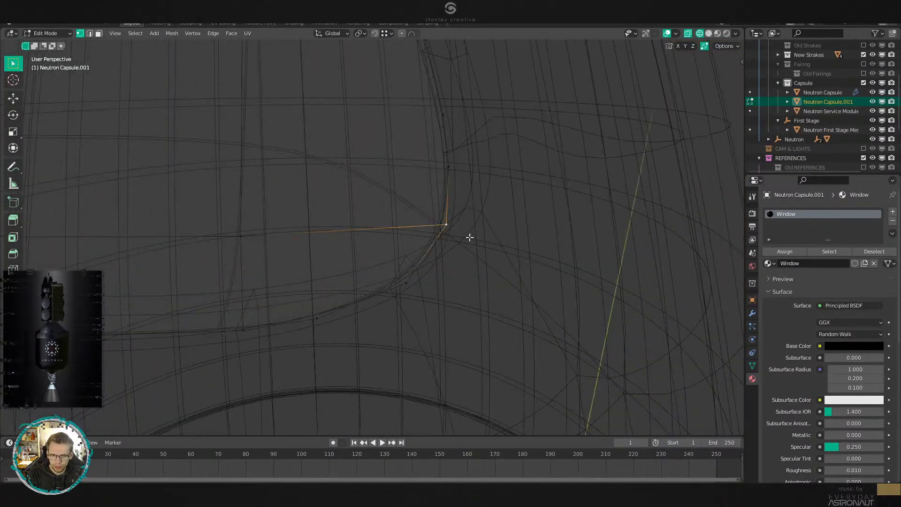
{"action": "key", "text": "z"}
{"action": "left_click", "coordinate": [587, 272]}
{"action": "mouse_move", "coordinate": [469, 237]}
{"action": "middle_mouse_down"}
{"action": "mouse_move", "coordinate": [540, 266]}
{"action": "mouse_move", "coordinate": [475, 279]}
{"action": "mouse_move", "coordinate": [547, 238]}
{"action": "mouse_move", "coordinate": [517, 216]}
{"action": "mouse_move", "coordinate": [519, 237]}
{"action": "mouse_move", "coordinate": [478, 242]}
{"action": "middle_mouse_up"}
{"action": "scroll", "coordinate": [475, 279], "scroll_direction": "up", "scroll_amount": 2}
{"action": "key", "text": "g"}
{"action": "key", "text": "z"}
{"action": "left_click", "coordinate": [517, 227]}
{"action": "key", "text": "g"}
{"action": "key", "text": "y"}
{"action": "left_click", "coordinate": [517, 237]}
{"action": "scroll", "coordinate": [514, 237], "scroll_direction": "down", "scroll_amount": 3}
{"action": "key", "text": "Tab"}
Deselect everything and check the window's fit in the capsule with material preview shading.
{"action": "scroll", "coordinate": [477, 242], "scroll_direction": "down", "scroll_amount": 6}
{"action": "key", "text": "alt+a"}
{"action": "middle_click_drag", "start_coordinate": [362, 259], "coordinate": [610, 304], "text": "shift"}
{"action": "scroll", "coordinate": [610, 304], "scroll_direction": "down", "scroll_amount": 4}
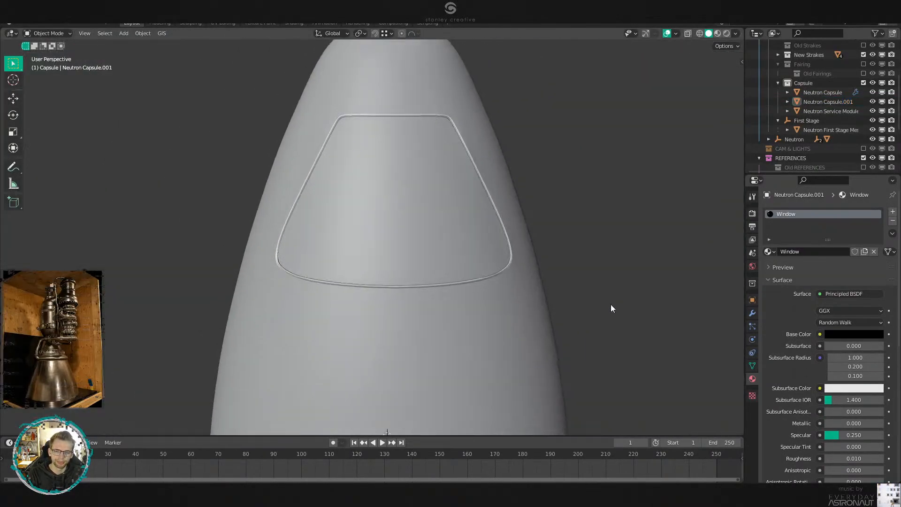
{"action": "key", "text": "z"}
{"action": "left_click", "coordinate": [533, 464]}
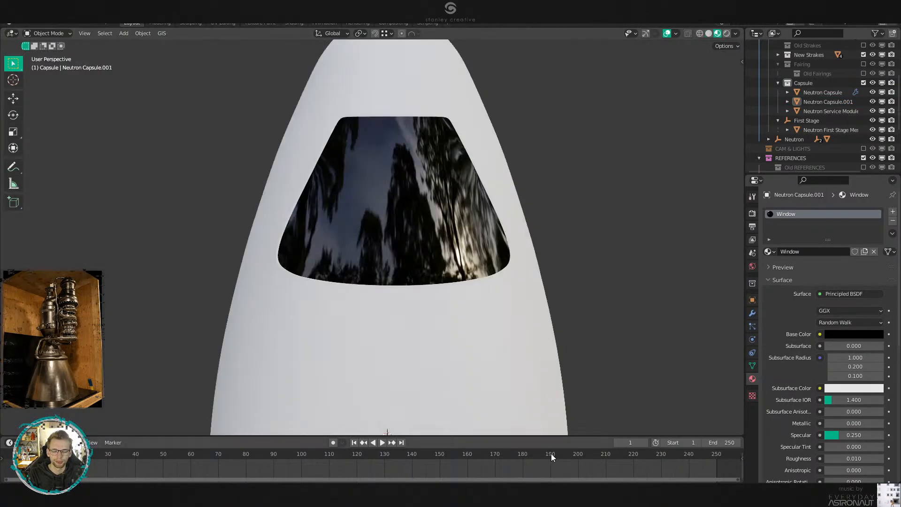
{"action": "scroll", "coordinate": [419, 294], "scroll_direction": "down", "scroll_amount": 8}
{"action": "middle_click_drag", "start_coordinate": [419, 293], "coordinate": [409, 212]}
{"action": "scroll", "coordinate": [394, 215], "scroll_direction": "down", "scroll_amount": 2}
Inspect the service module from the front in wireframe against the reference image, ending in solid shading.
{"action": "key", "text": "z"}
{"action": "left_click", "coordinate": [453, 220]}
{"action": "scroll", "coordinate": [505, 223], "scroll_direction": "up", "scroll_amount": 6}
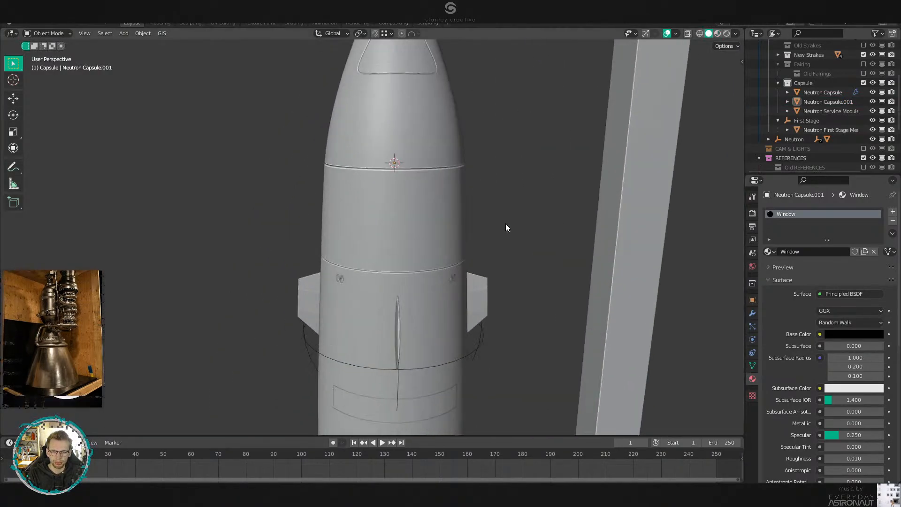
{"action": "key", "text": "KP_1"}
{"action": "scroll", "coordinate": [514, 221], "scroll_direction": "up", "scroll_amount": 6}
{"action": "key", "text": "z"}
{"action": "left_click", "coordinate": [390, 222]}
{"action": "middle_click_drag", "start_coordinate": [372, 234], "coordinate": [346, 255], "text": "shift"}
{"action": "scroll", "coordinate": [310, 239], "scroll_direction": "down", "scroll_amount": 1}
{"action": "key", "text": "z"}
{"action": "left_click", "coordinate": [366, 234]}
{"action": "middle_click_drag", "start_coordinate": [436, 221], "coordinate": [421, 232], "text": "shift"}
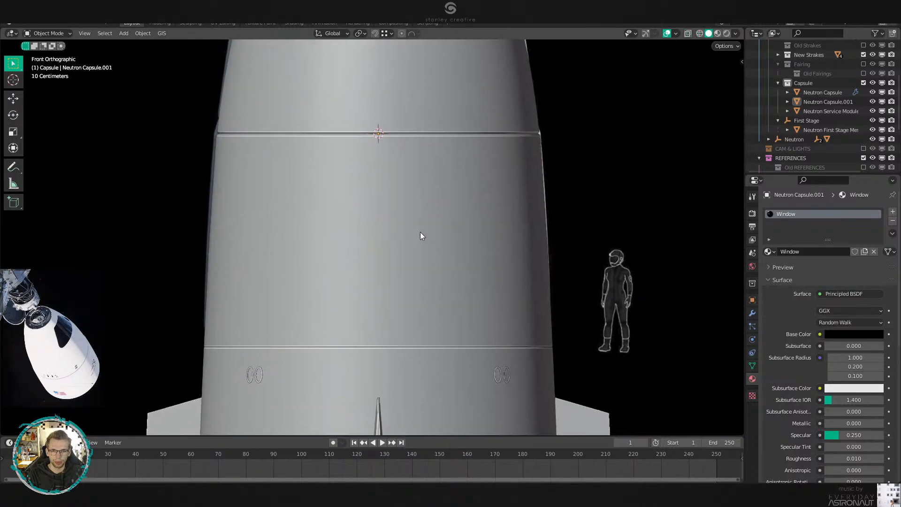
Snap the 3D cursor to the service module's middle front vertex and make the Capsule collection active.
{"action": "scroll", "coordinate": [419, 232], "scroll_direction": "up", "scroll_amount": 1}
{"action": "left_click", "coordinate": [416, 232]}
{"action": "key", "text": "Tab"}
{"action": "left_click", "coordinate": [382, 257]}
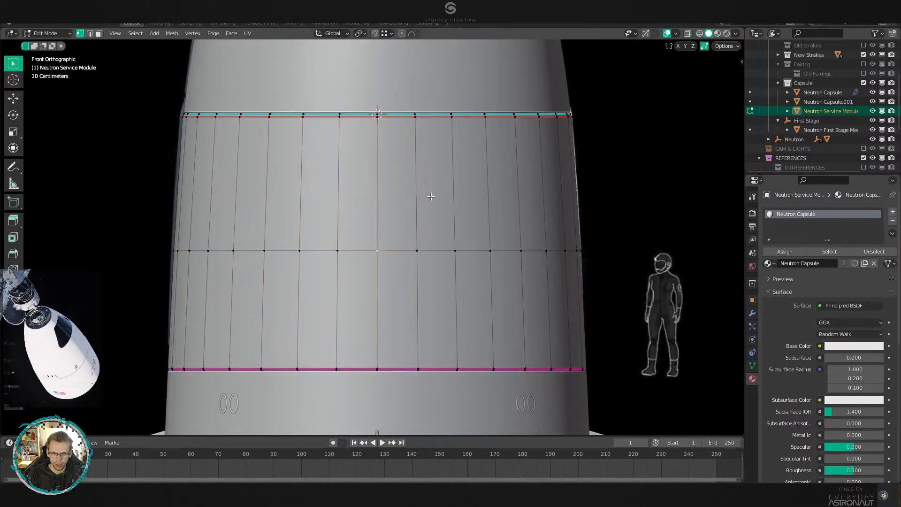
{"action": "key", "text": "shift+s"}
{"action": "left_click", "coordinate": [451, 326]}
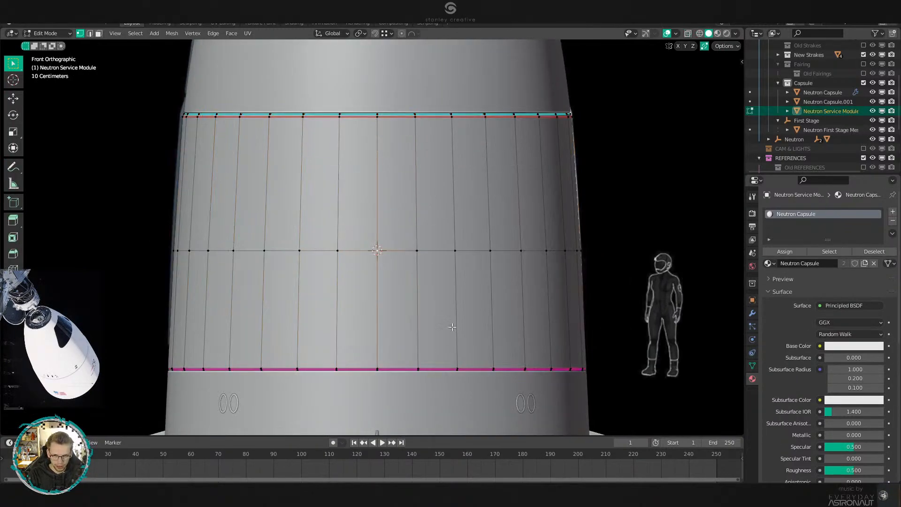
{"action": "key", "text": "Tab"}
{"action": "left_click", "coordinate": [800, 83]}
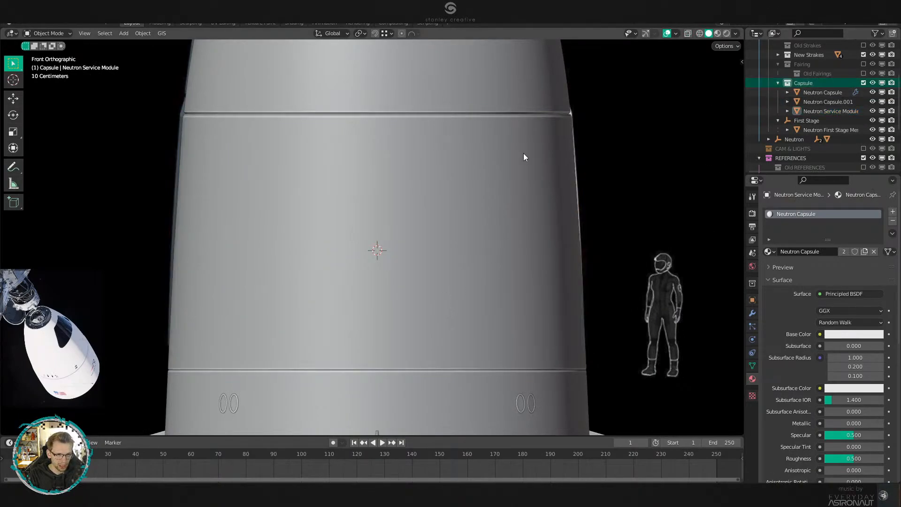
Import the Rocket Lab rocket logo transparent image as a plane at the 3D cursor.
{"action": "scroll", "coordinate": [436, 199], "scroll_direction": "up", "scroll_amount": 1}
{"action": "key", "text": "shift+a"}
{"action": "mouse_move", "coordinate": [343, 168]}
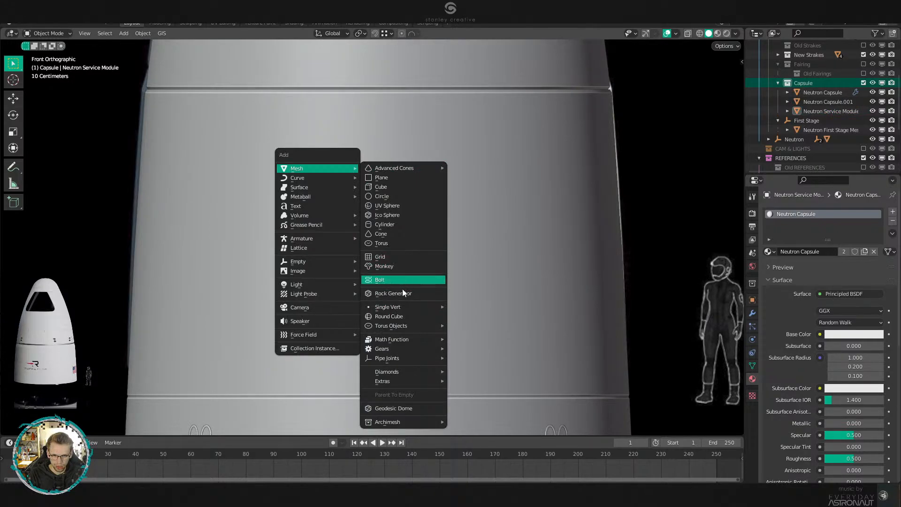
{"action": "mouse_move", "coordinate": [317, 274]}
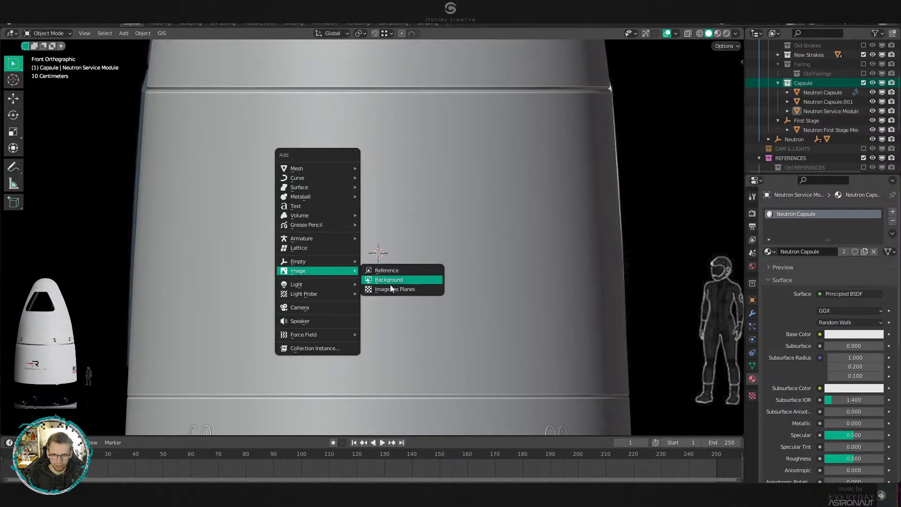
{"action": "left_click", "coordinate": [398, 293]}
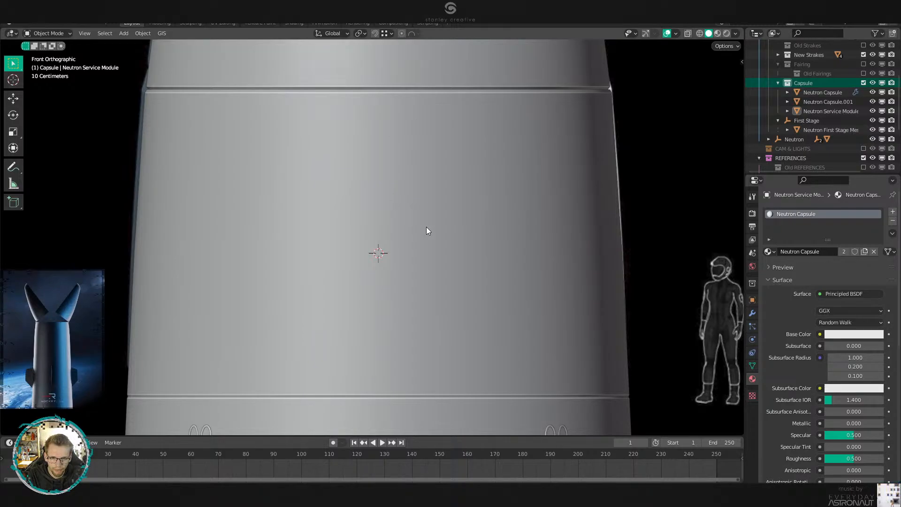
{"action": "key", "text": "ctrl+v"}
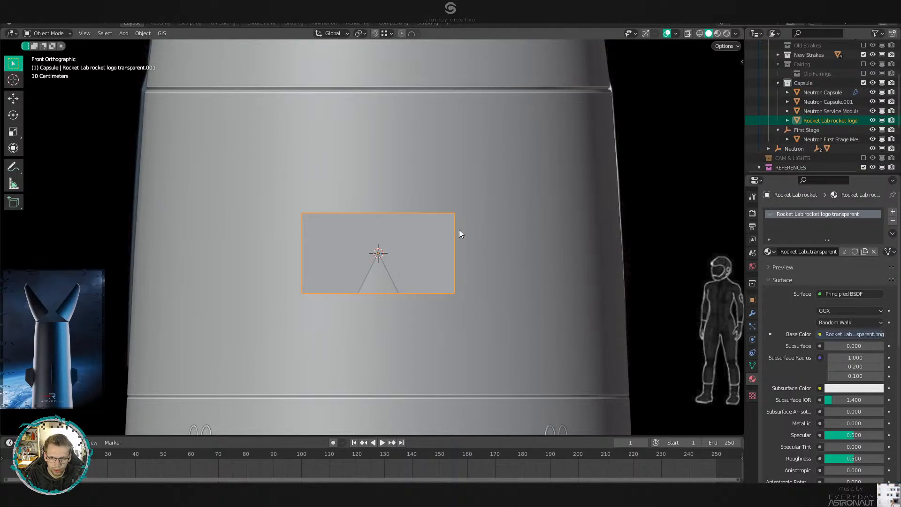
Preview the logo plane's material and scale its mesh by 2.064 in edit mode.
{"action": "key", "text": "z"}
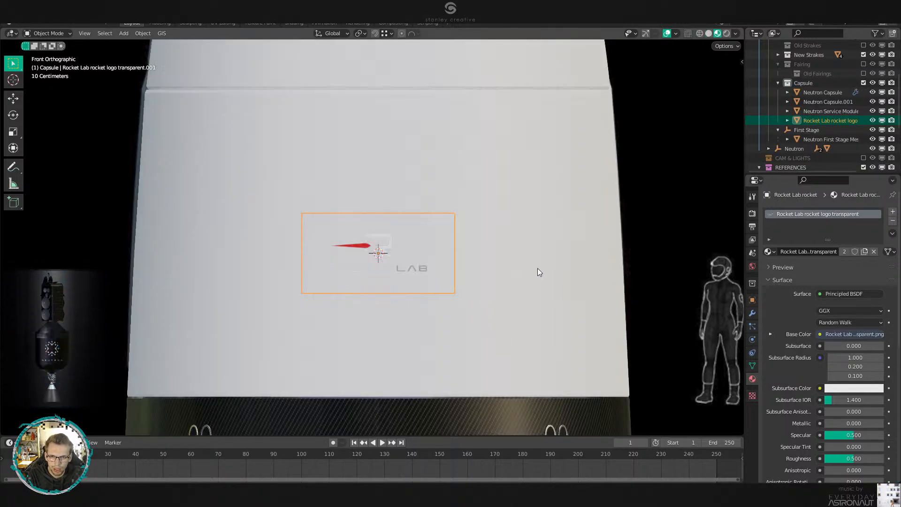
{"action": "key", "text": "z"}
{"action": "key", "text": "z"}
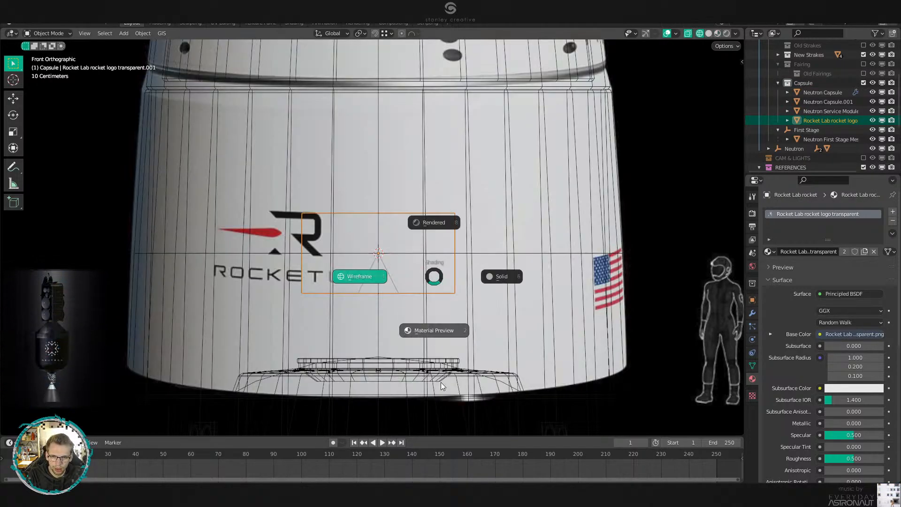
{"action": "key", "text": "s"}
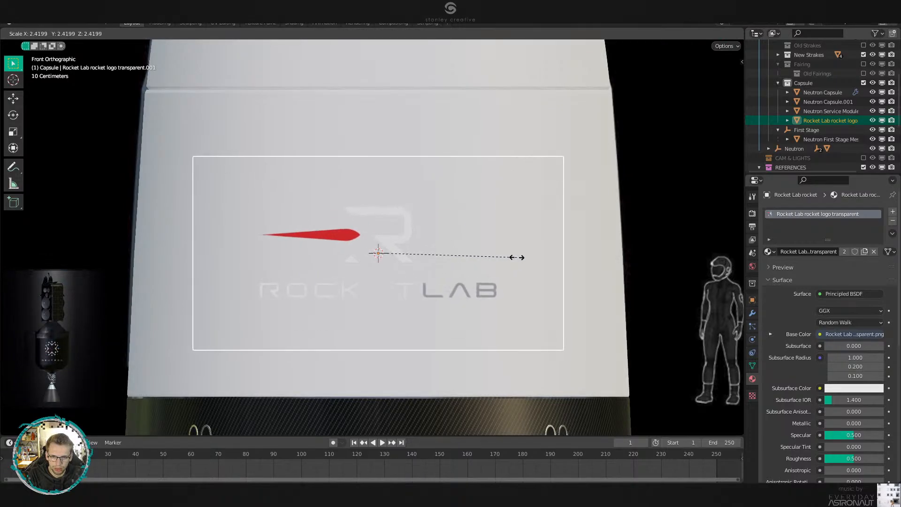
{"action": "right_click", "coordinate": [517, 257]}
{"action": "key", "text": "Tab"}
{"action": "key", "text": "s"}
{"action": "left_click", "coordinate": [577, 247]}
Compare the scaled logo plane with the reference logo in wireframe, returning to object mode in material preview.
{"action": "key", "text": "z"}
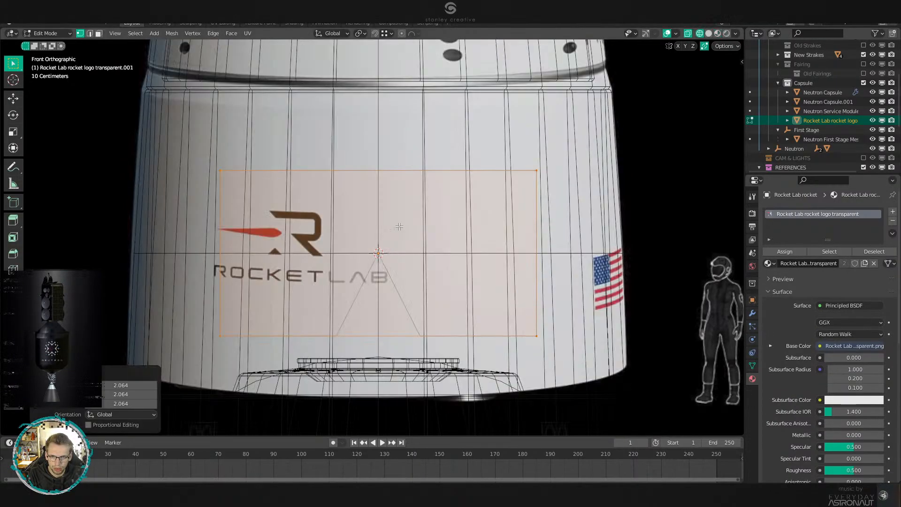
{"action": "key", "text": "z"}
{"action": "key", "text": "z"}
{"action": "left_click", "coordinate": [359, 333]}
{"action": "key", "text": "z"}
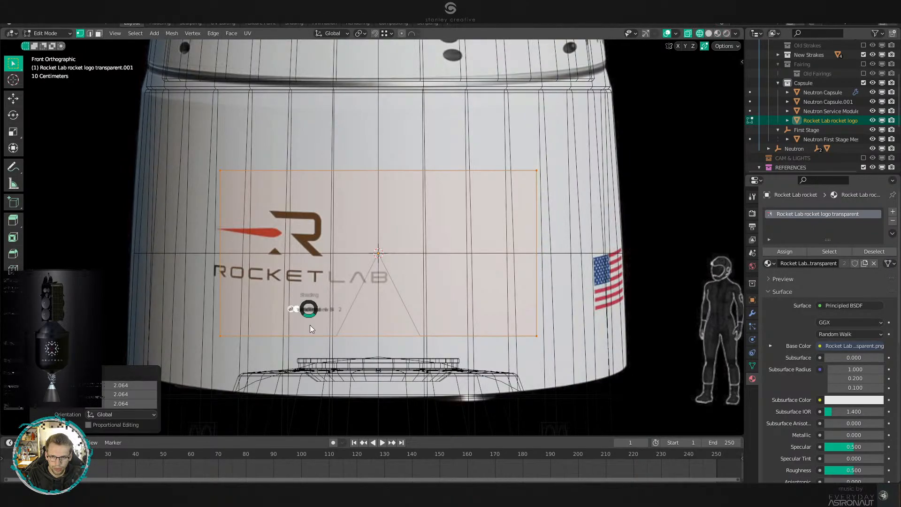
{"action": "left_click", "coordinate": [310, 326]}
{"action": "key", "text": "Tab"}
Add RL Logo - RGB.png as a background image at the 3D cursor.
{"action": "right_click", "coordinate": [603, 215]}
{"action": "mouse_move", "coordinate": [610, 216]}
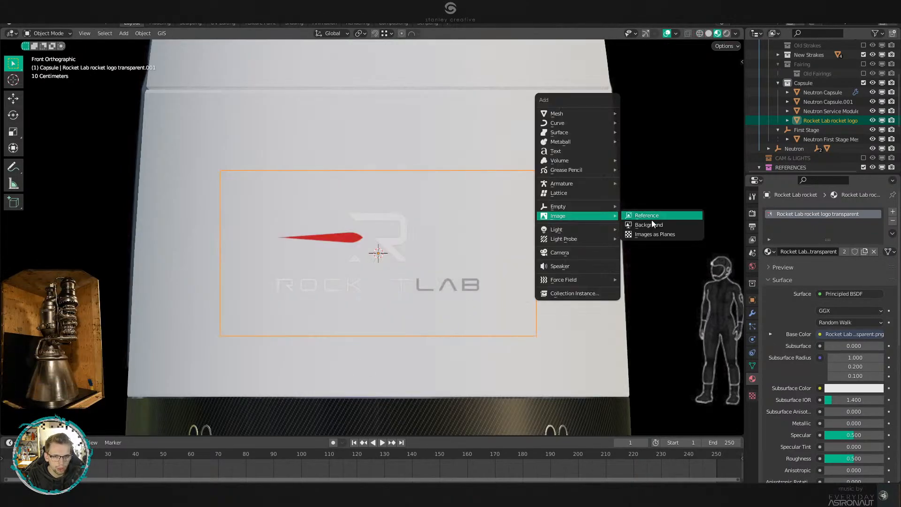
{"action": "left_click", "coordinate": [657, 227]}
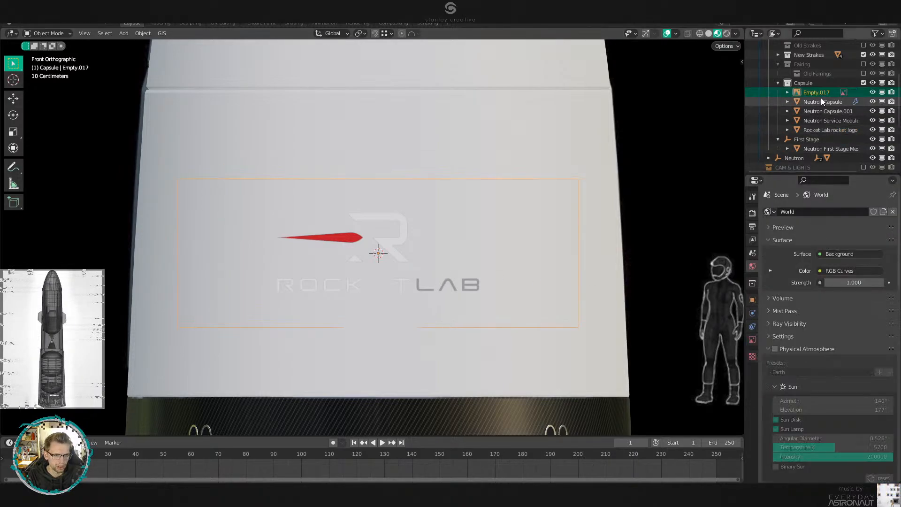
Delete the Rocket Lab logo plane from the service module.
{"action": "left_click", "coordinate": [430, 252]}
{"action": "key", "text": "x"}
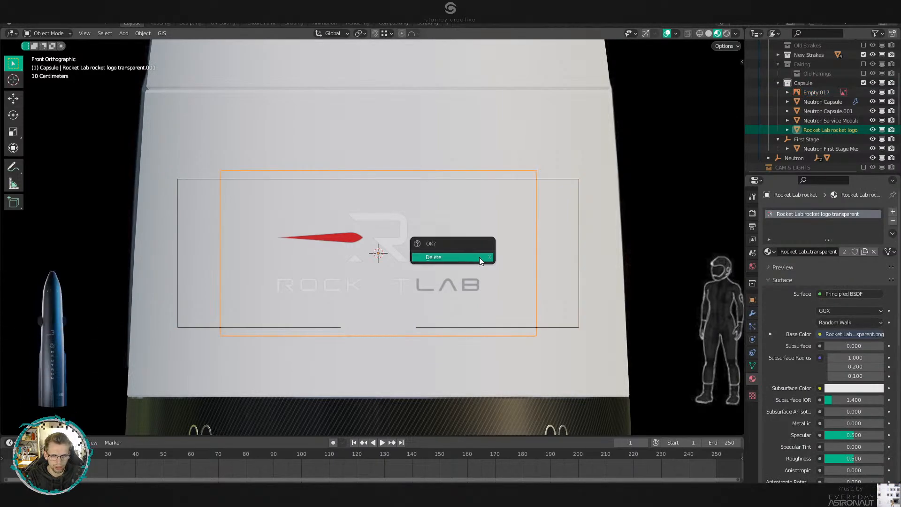
{"action": "left_click", "coordinate": [480, 257]}
Try to move the RL Logo - RGB background image along the Y axis and open its image settings.
{"action": "left_click", "coordinate": [576, 247]}
{"action": "left_click", "coordinate": [581, 240]}
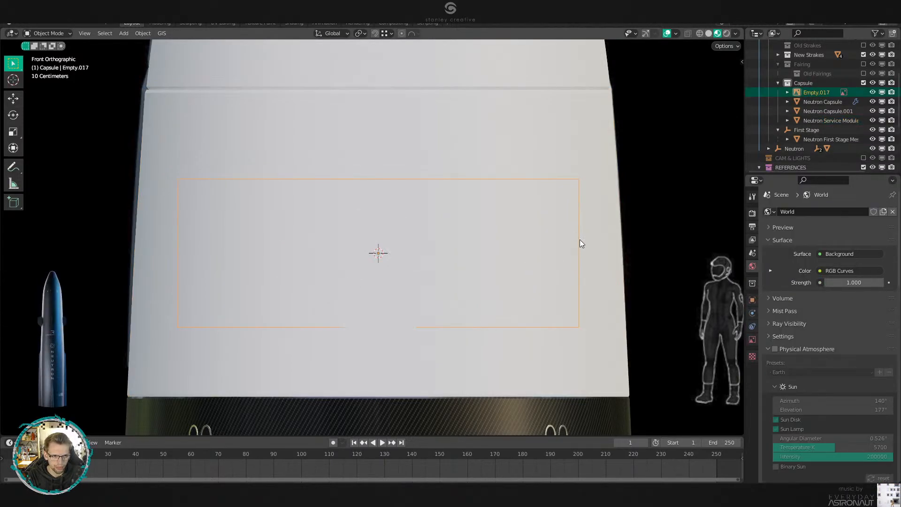
{"action": "key", "text": "g"}
{"action": "key", "text": "y"}
{"action": "left_click", "coordinate": [591, 169]}
{"action": "left_click", "coordinate": [752, 339]}
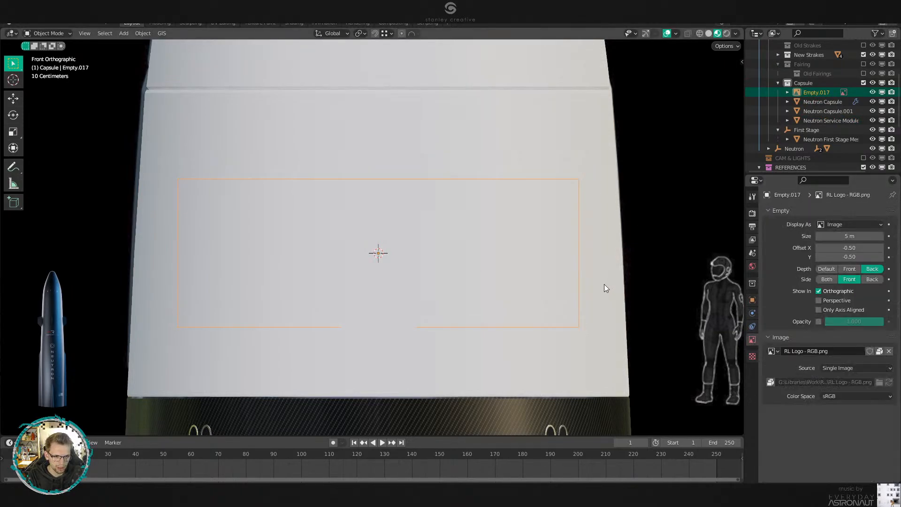
Delete the RL Logo - RGB background image and reactivate the Capsule collection in front view.
{"action": "key", "text": "x"}
{"action": "left_click", "coordinate": [540, 301]}
{"action": "middle_click_drag", "start_coordinate": [541, 300], "coordinate": [613, 293]}
{"action": "left_click", "coordinate": [798, 84]}
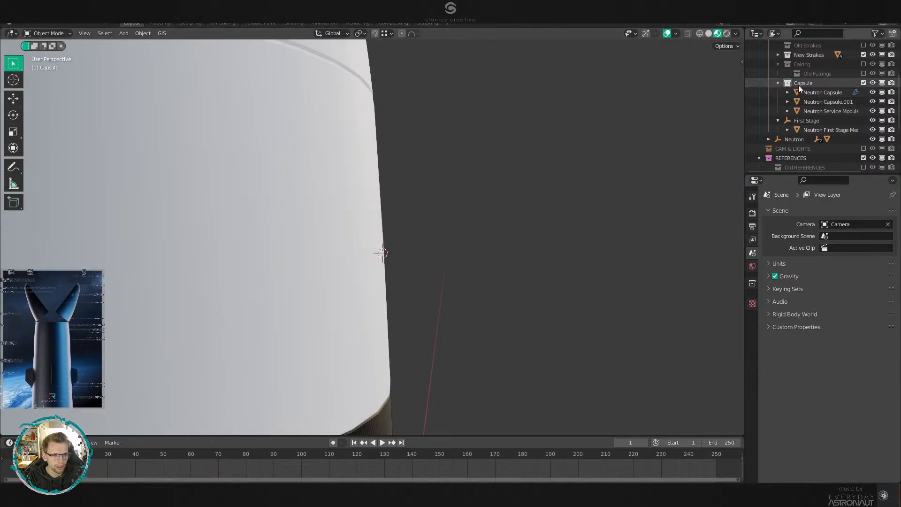
{"action": "key", "text": "KP_1"}
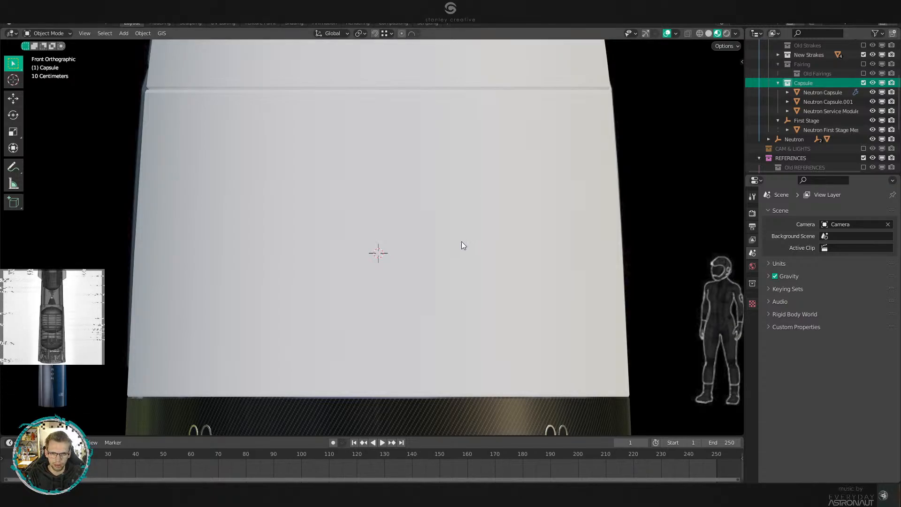
Add the transparent Rocket Lab logo PNG as a background image at the 3D cursor.
{"action": "key", "text": "shift+a"}
{"action": "mouse_move", "coordinate": [347, 168]}
{"action": "left_click", "coordinate": [413, 168]}
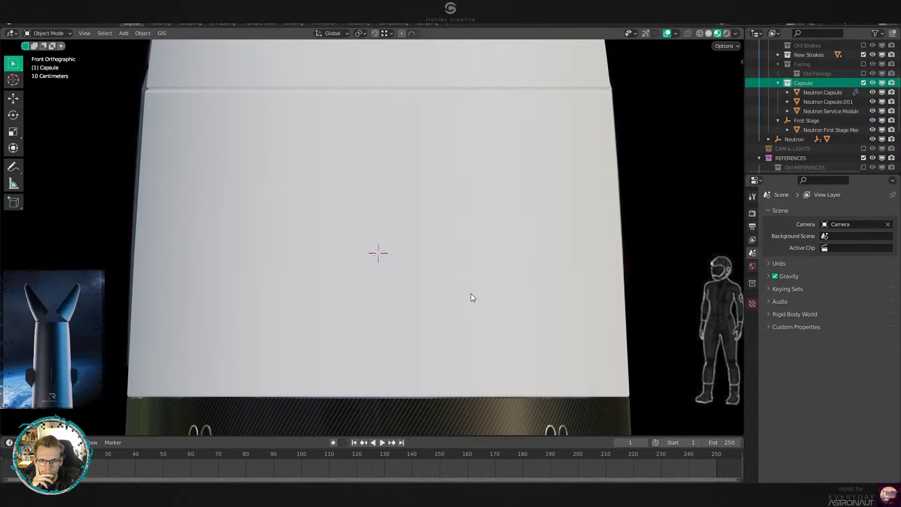
{"action": "double_click", "coordinate": [526, 201]}
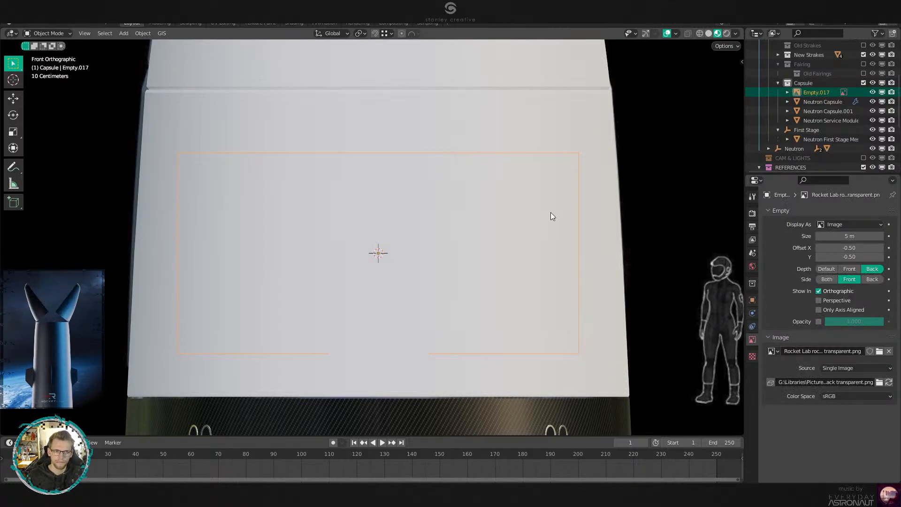
Try to move the Rocket Lab logo background image about -1.16 m along the Y axis and rotate it around Z.
{"action": "key", "text": "g"}
{"action": "key", "text": "y"}
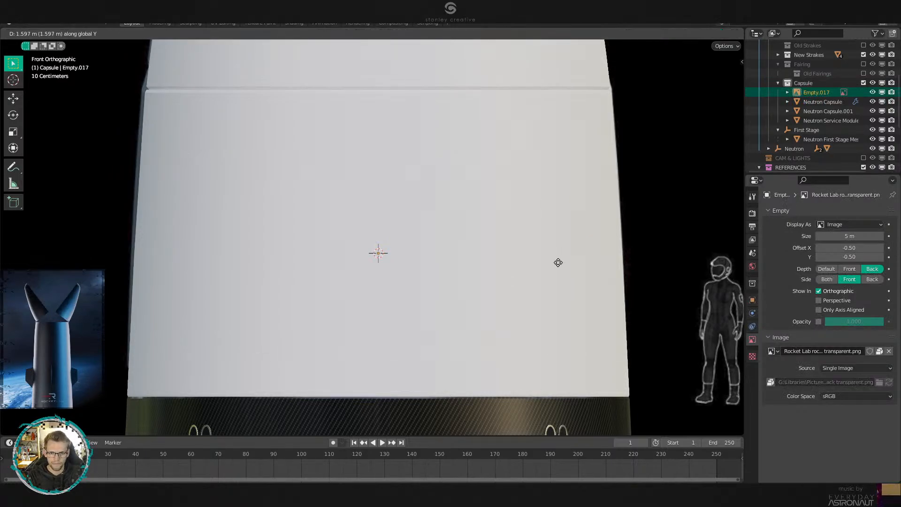
{"action": "left_click", "coordinate": [557, 170]}
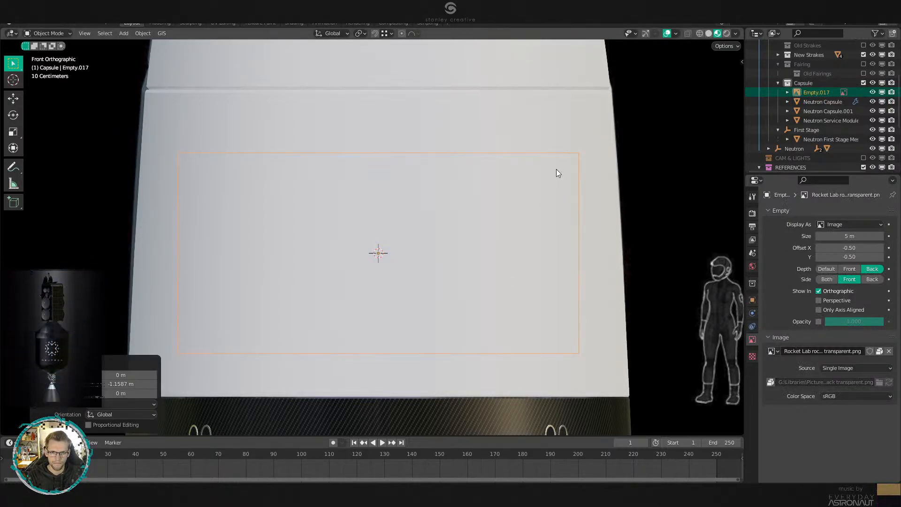
{"action": "key", "text": "r"}
{"action": "key", "text": "z"}
{"action": "right_click", "coordinate": [509, 236]}
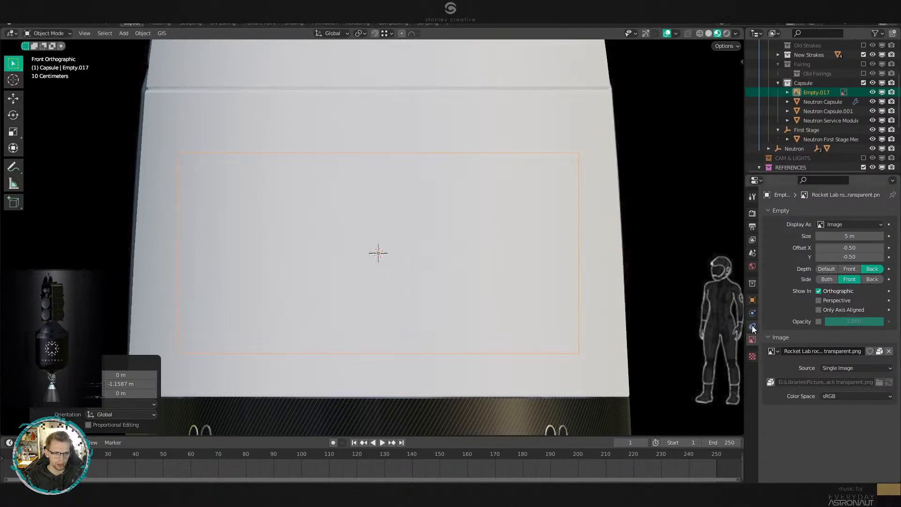
Replace the logo background image with the black transparent Rocket Lab rocket logo, imported as an image plane into the Capsule collection.
{"action": "key", "text": "x"}
{"action": "left_click", "coordinate": [519, 219]}
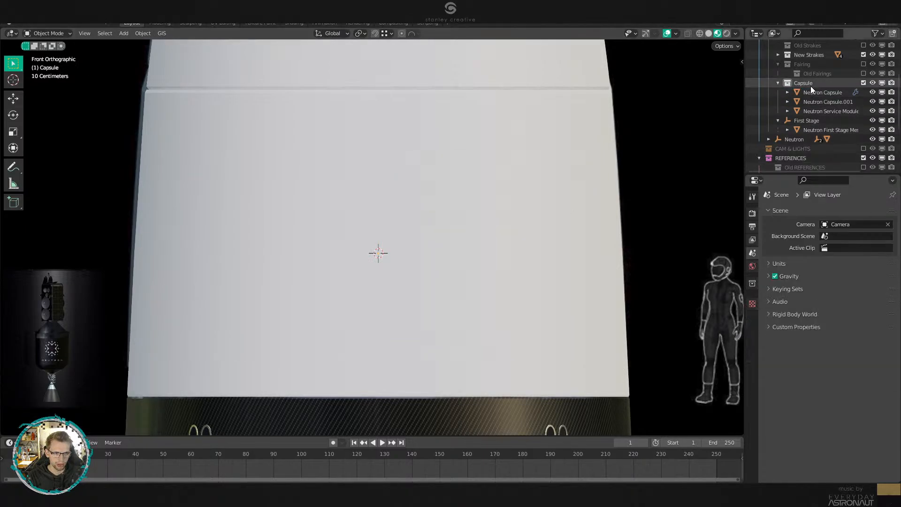
{"action": "key", "text": "shift+a"}
{"action": "mouse_move", "coordinate": [481, 183]}
{"action": "left_click", "coordinate": [540, 203]}
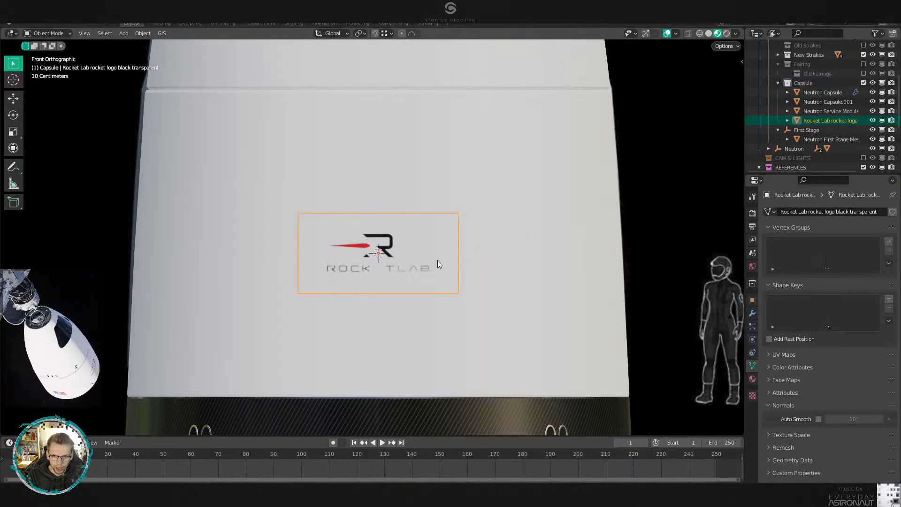
Enlarge the logo plane's mesh in Edit Mode until it spans most of the service module's width.
{"action": "key", "text": "s"}
{"action": "right_click", "coordinate": [544, 256]}
{"action": "key", "text": "Tab"}
{"action": "key", "text": "s"}
{"action": "left_click", "coordinate": [525, 258]}
{"action": "key", "text": "s"}
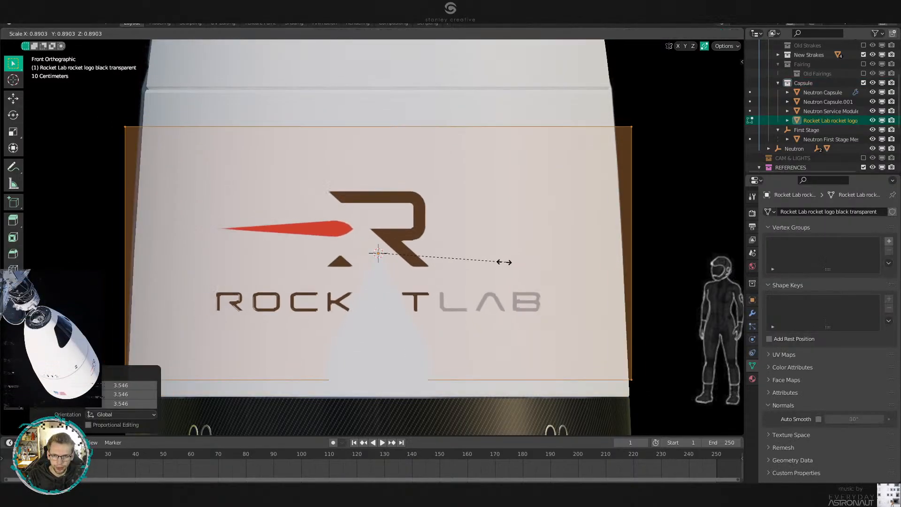
{"action": "left_click", "coordinate": [480, 269]}
{"action": "key", "text": "Tab"}
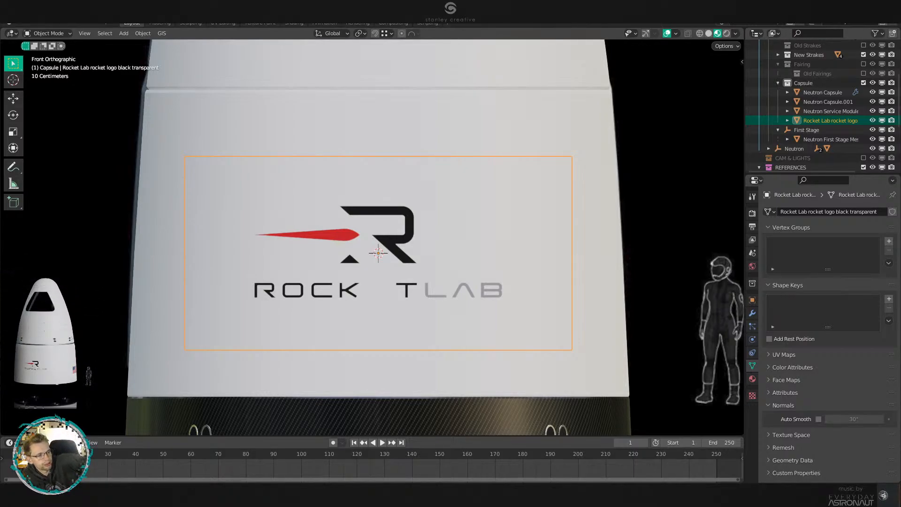
Compare the logo's size and placement with the capsule reference image using wireframe shading in front view.
{"action": "scroll", "coordinate": [490, 255], "scroll_direction": "down", "scroll_amount": 8}
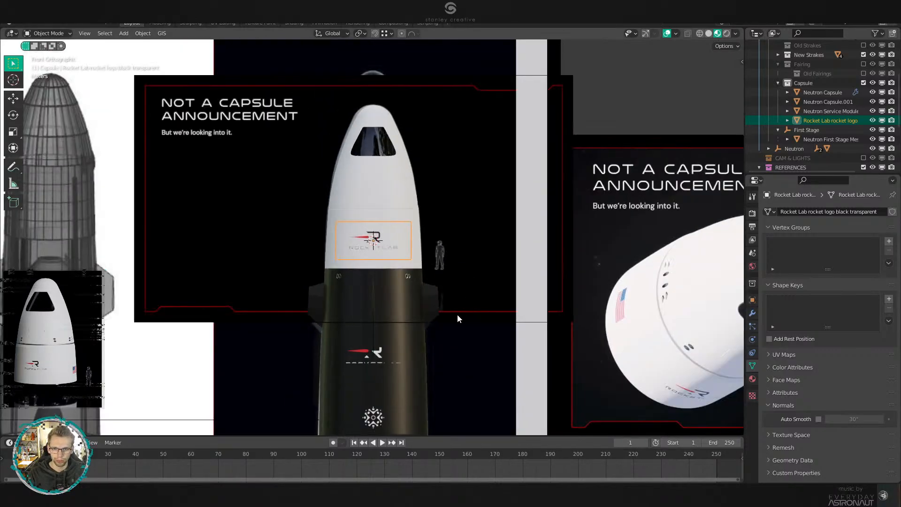
{"action": "middle_click_drag", "start_coordinate": [457, 314], "coordinate": [478, 266]}
{"action": "scroll", "coordinate": [622, 264], "scroll_direction": "up", "scroll_amount": 3}
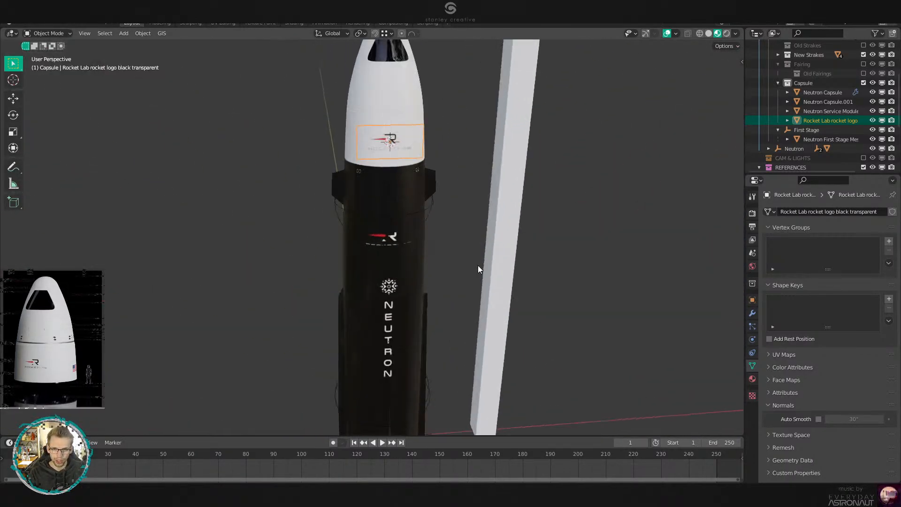
{"action": "key", "text": "KP_1"}
{"action": "scroll", "coordinate": [438, 289], "scroll_direction": "up", "scroll_amount": 6}
{"action": "scroll", "coordinate": [529, 343], "scroll_direction": "up", "scroll_amount": 2}
{"action": "key", "text": "z"}
{"action": "left_click", "coordinate": [379, 330]}
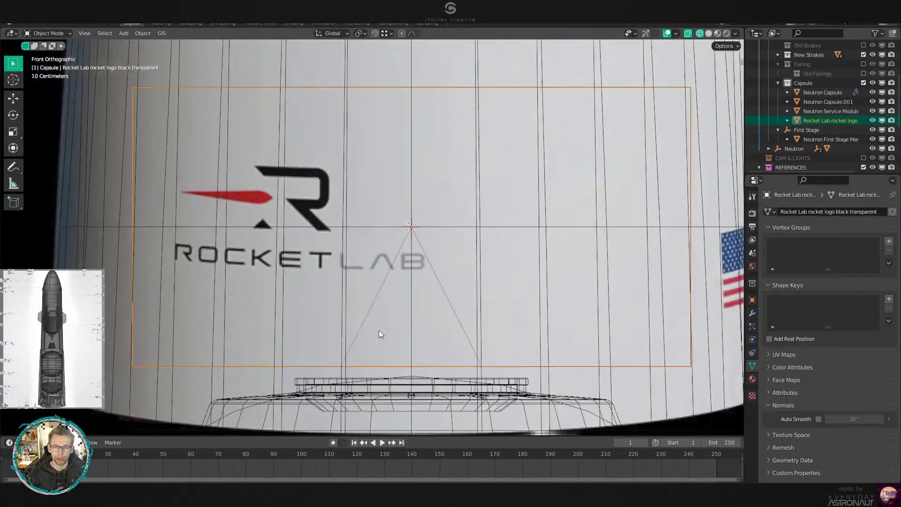
{"action": "scroll", "coordinate": [378, 330], "scroll_direction": "down", "scroll_amount": 1}
{"action": "middle_click_drag", "start_coordinate": [468, 289], "coordinate": [451, 334], "text": "shift"}
{"action": "key", "text": "z"}
{"action": "left_click", "coordinate": [543, 296]}
{"action": "key", "text": "z"}
{"action": "left_click", "coordinate": [586, 314]}
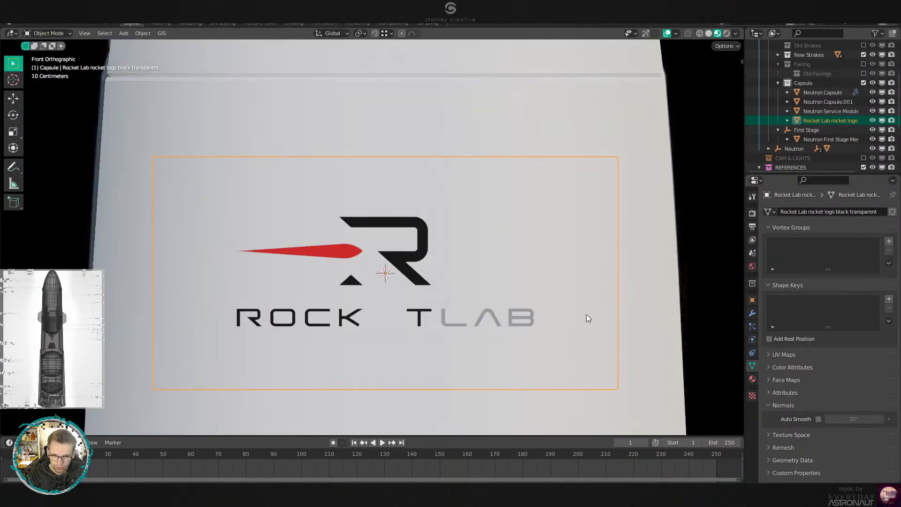
Rotate the logo plane about 3.3° in right view to match the service module's slope and shift it slightly outward.
{"action": "scroll", "coordinate": [587, 314], "scroll_direction": "down", "scroll_amount": 1}
{"action": "key", "text": "KP_3"}
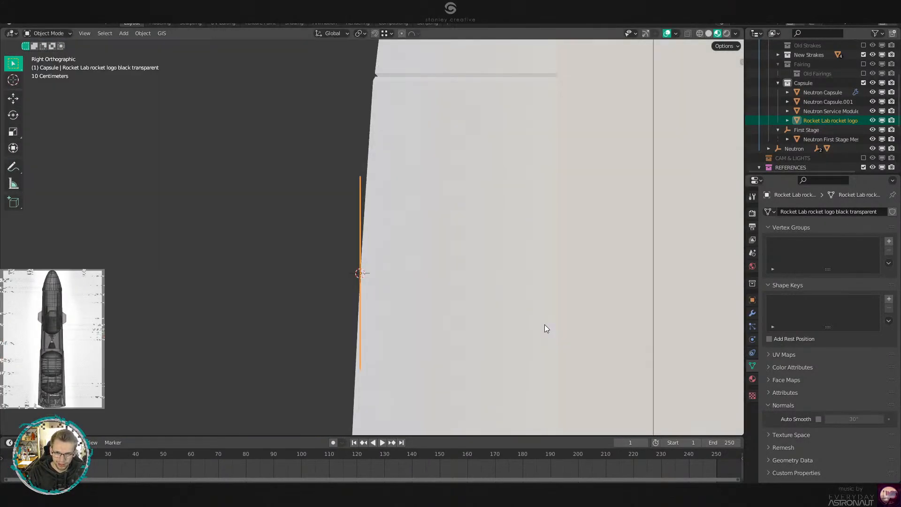
{"action": "key", "text": "r"}
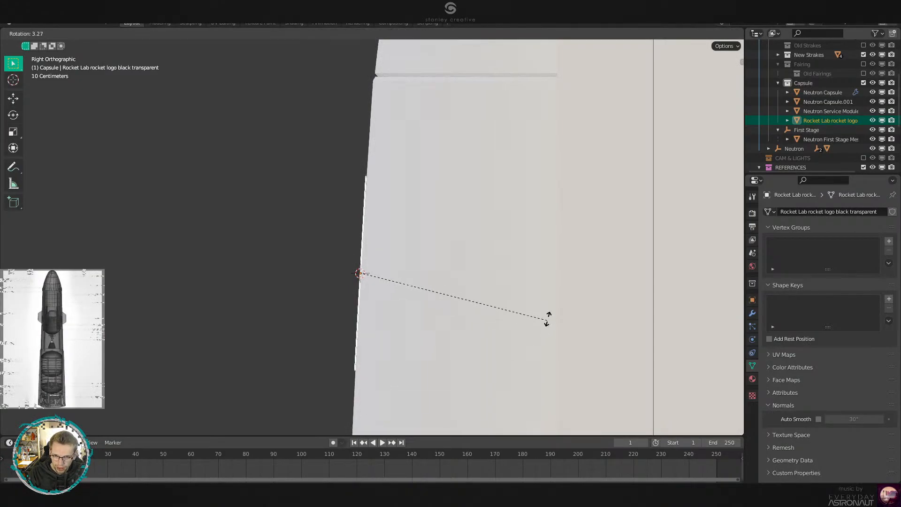
{"action": "left_click", "coordinate": [547, 318]}
{"action": "key", "text": "g"}
{"action": "left_click", "coordinate": [536, 317]}
{"action": "key", "text": "KP_1"}
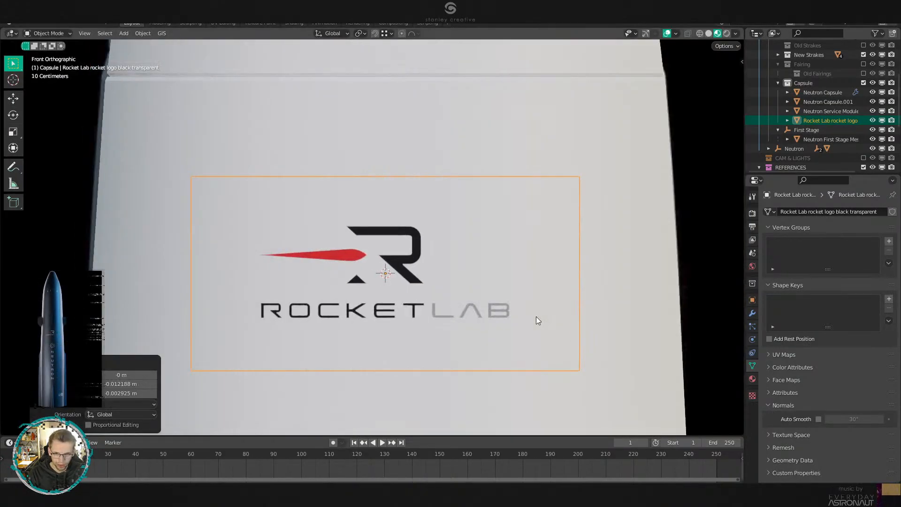
Add a centred vertical loop cut to the logo plane in Edit Mode.
{"action": "key", "text": "Tab"}
{"action": "middle_click_drag", "start_coordinate": [536, 316], "coordinate": [490, 216]}
{"action": "middle_click_drag", "start_coordinate": [495, 249], "coordinate": [454, 248]}
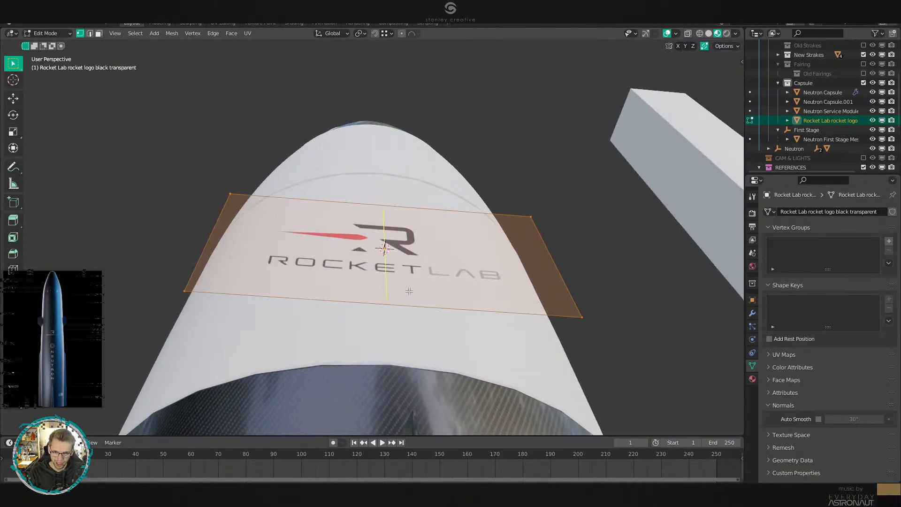
{"action": "key", "text": "ctrl+r"}
{"action": "left_click", "coordinate": [409, 292]}
{"action": "right_click", "coordinate": [409, 291]}
Select both outer side edges of the logo plane and move them about 0.29 m back along local Z toward the hull.
{"action": "key", "text": "2"}
{"action": "left_click", "coordinate": [213, 231]}
{"action": "left_click", "coordinate": [562, 265], "text": "shift"}
{"action": "middle_click_drag", "start_coordinate": [562, 266], "coordinate": [610, 280]}
{"action": "scroll", "coordinate": [576, 276], "scroll_direction": "up", "scroll_amount": 2}
{"action": "key", "text": "g"}
{"action": "key", "text": "z"}
{"action": "key", "text": "z"}
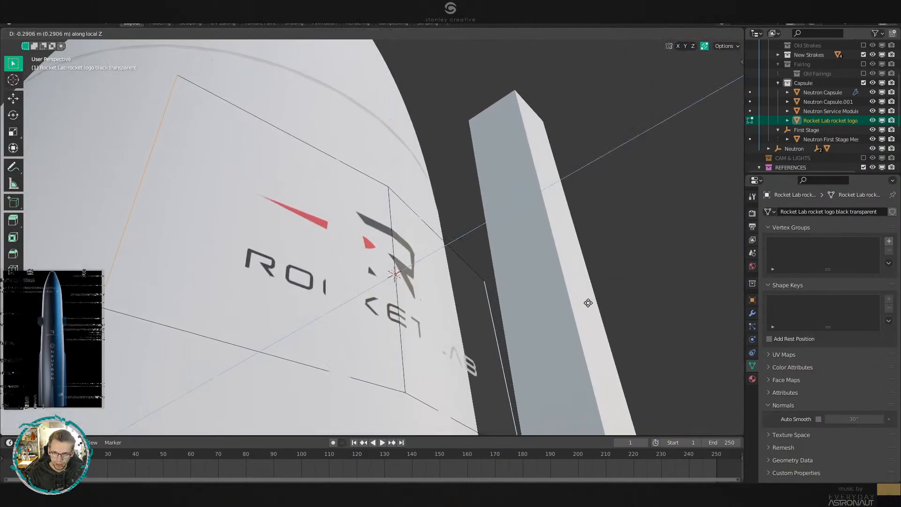
{"action": "left_click", "coordinate": [590, 303]}
Edge-slide each outer side edge of the logo plane inward by a factor of 0.3.
{"action": "scroll", "coordinate": [590, 304], "scroll_direction": "down", "scroll_amount": 4}
{"action": "middle_click_drag", "start_coordinate": [590, 304], "coordinate": [517, 268]}
{"action": "key", "text": "g"}
{"action": "key", "text": "g"}
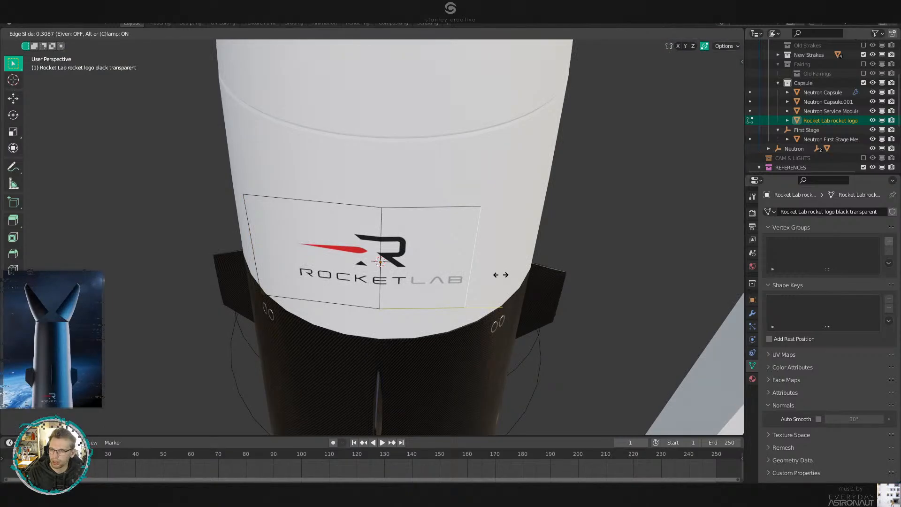
{"action": "type", "text": ".3"}
{"action": "key", "text": "Return"}
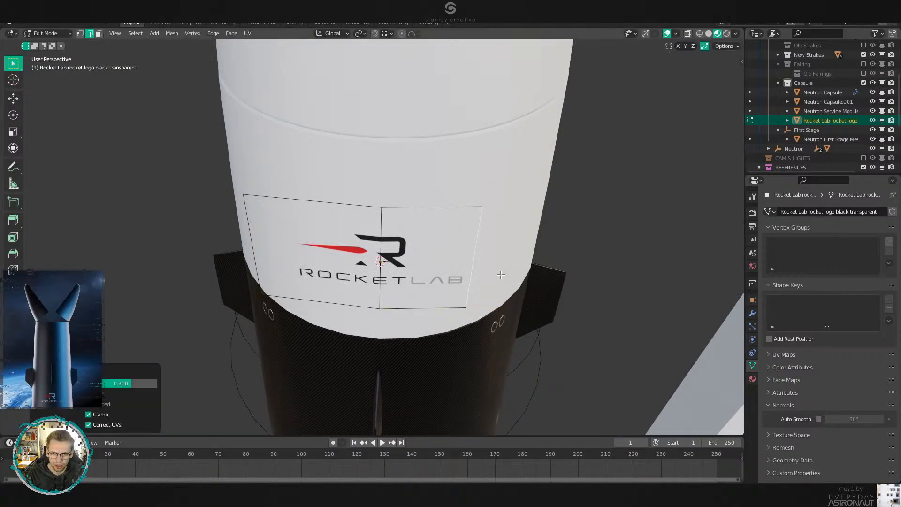
{"action": "left_click", "coordinate": [253, 241]}
{"action": "key", "text": "g"}
{"action": "key", "text": "g"}
{"action": "type", "text": ".3"}
{"action": "key", "text": "Return"}
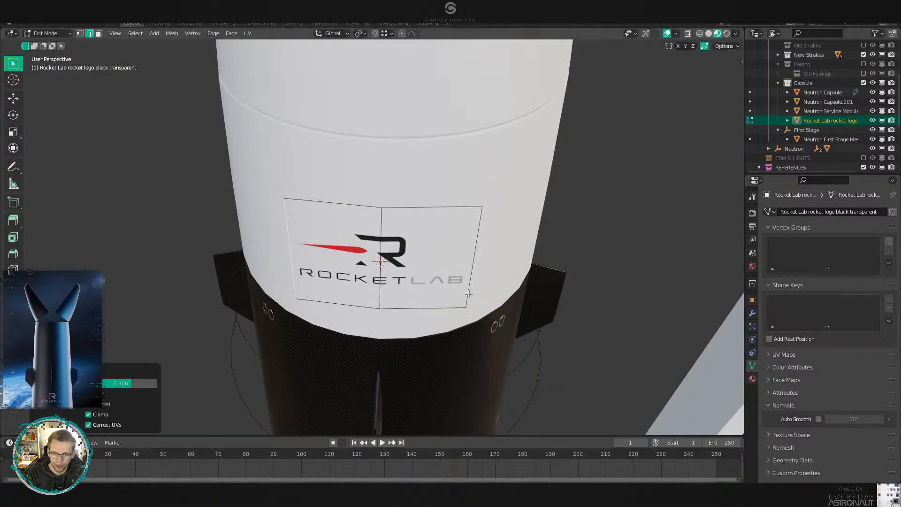
Adjust the logo plane's side along local Z against the hull and add a vertical loop cut to each half.
{"action": "middle_click_drag", "start_coordinate": [469, 294], "coordinate": [480, 369]}
{"action": "key", "text": "g"}
{"action": "key", "text": "z"}
{"action": "key", "text": "z"}
{"action": "left_click", "coordinate": [363, 290]}
Move the two outermost edges of the four-column logo plane further back along local Z to follow the hull's curve.
{"action": "left_click", "coordinate": [254, 251]}
{"action": "left_click", "coordinate": [487, 308], "text": "shift"}
{"action": "middle_click_drag", "start_coordinate": [488, 308], "coordinate": [507, 285]}
{"action": "key", "text": "g"}
{"action": "key", "text": "z"}
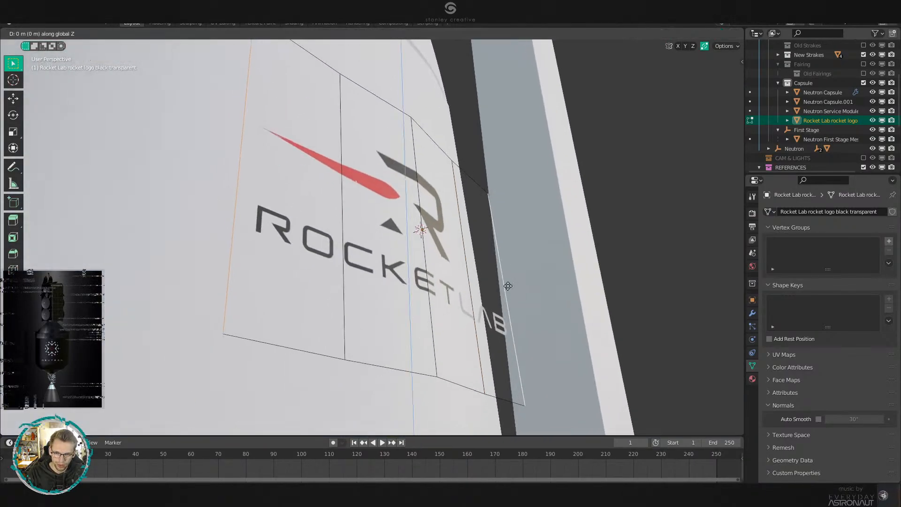
{"action": "left_click", "coordinate": [536, 293]}
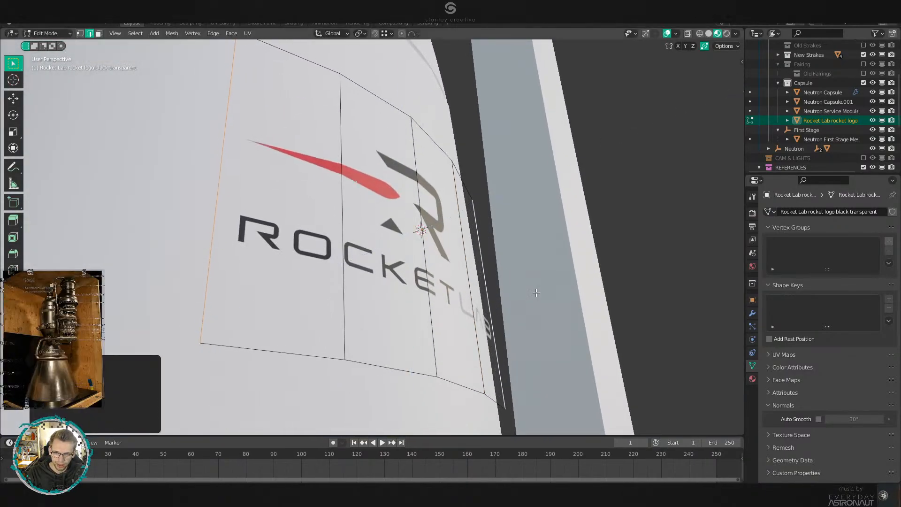
Shade the logo plane smooth in Object Mode and give it a level 2 Subdivision modifier of type Simple.
{"action": "key", "text": "Tab"}
{"action": "middle_click_drag", "start_coordinate": [536, 292], "coordinate": [482, 295]}
{"action": "right_click", "coordinate": [469, 261]}
{"action": "left_click", "coordinate": [469, 261]}
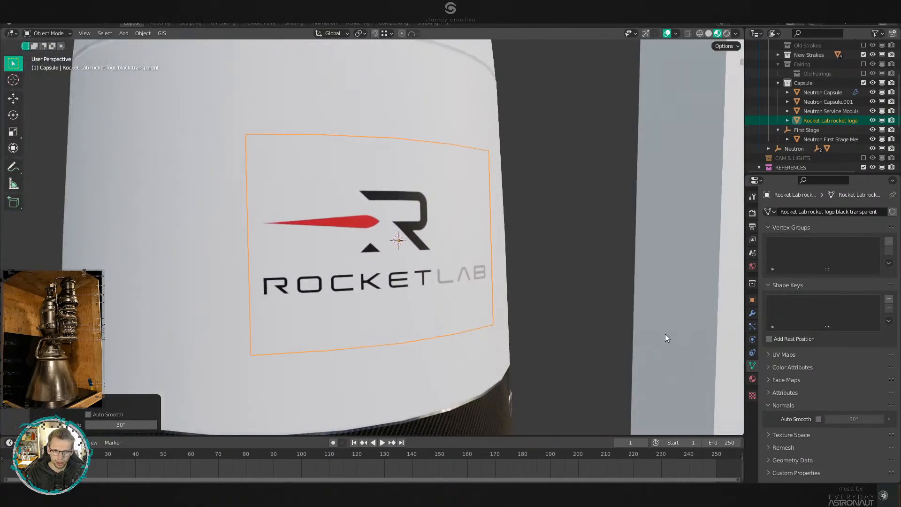
{"action": "key", "text": "ctrl+2"}
{"action": "left_click", "coordinate": [752, 313]}
{"action": "left_click", "coordinate": [855, 241]}
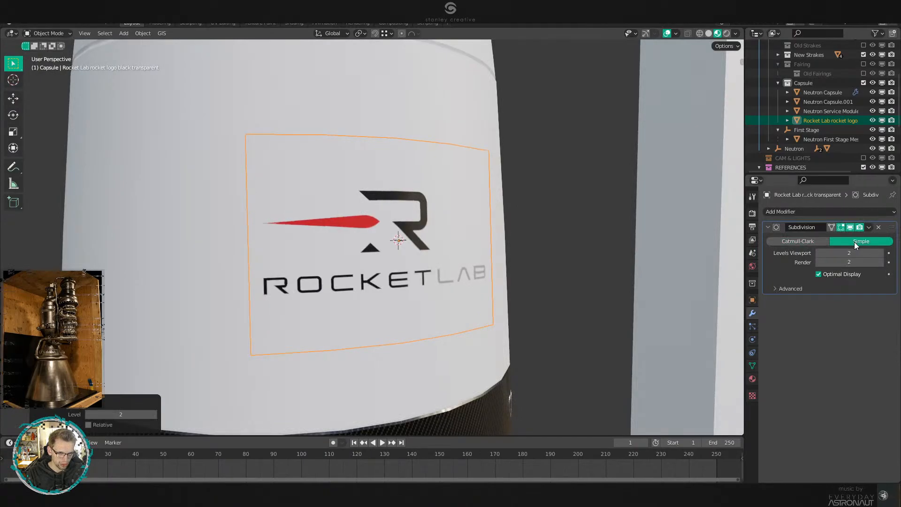
Add a Shrinkwrap modifier to the logo plane, targeting the Neutron Service Module with an offset of 0.0025 m.
{"action": "key", "text": "q"}
{"action": "left_click", "coordinate": [605, 254]}
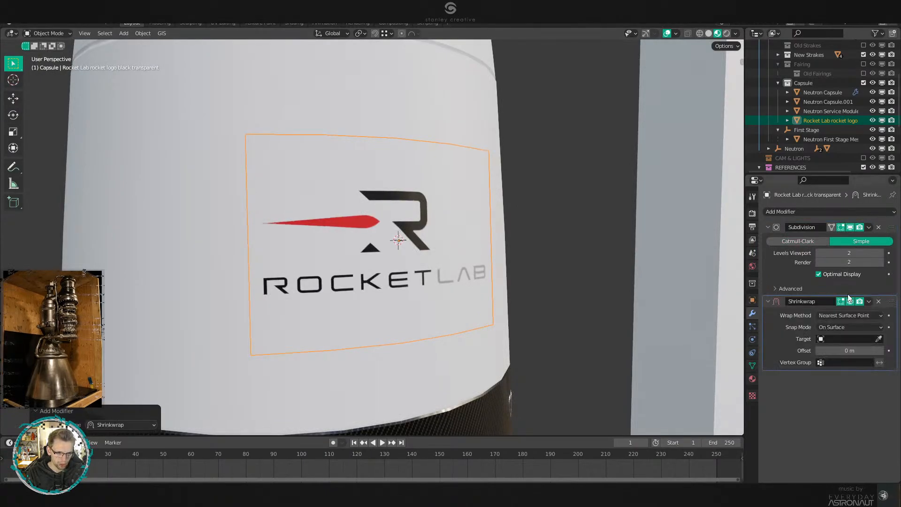
{"action": "left_click", "coordinate": [879, 338]}
{"action": "left_click", "coordinate": [184, 198]}
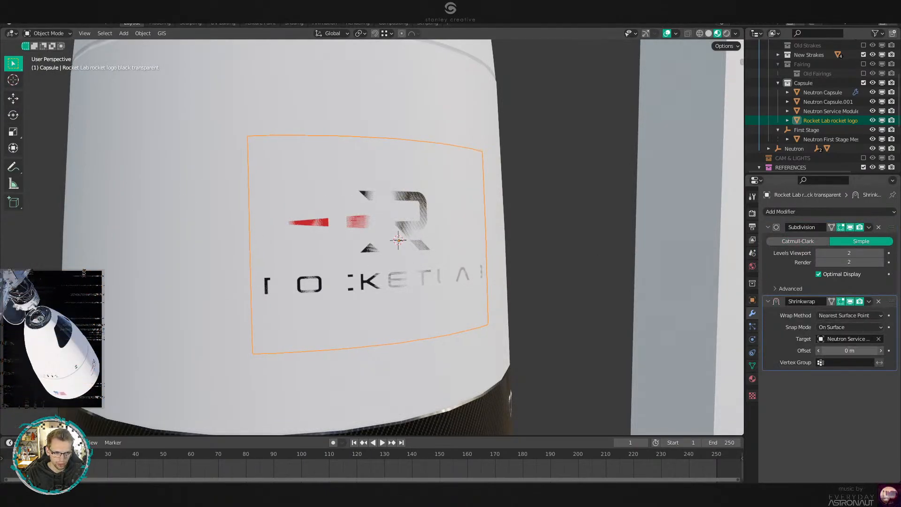
{"action": "left_click", "coordinate": [844, 350]}
{"action": "key", "text": "BackSpace"}
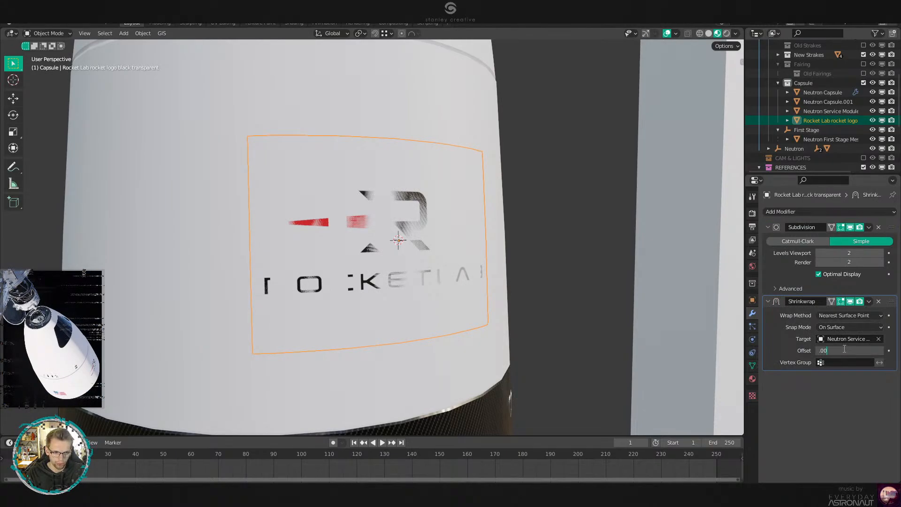
{"action": "key", "text": "Return"}
Raise the logo plane's Subdivision viewport and render levels to 4 so the whole logo clears the hull surface.
{"action": "scroll", "coordinate": [525, 318], "scroll_direction": "up", "scroll_amount": 6}
{"action": "middle_click_drag", "start_coordinate": [526, 318], "coordinate": [565, 289]}
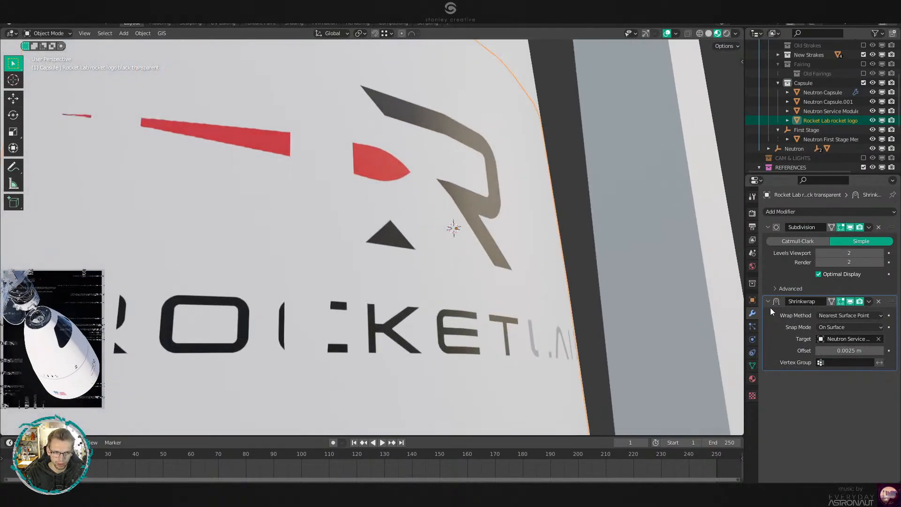
{"action": "left_click_drag", "start_coordinate": [845, 252], "coordinate": [846, 263]}
{"action": "type", "text": "3"}
{"action": "key", "text": "Return"}
{"action": "middle_click_drag", "start_coordinate": [540, 277], "coordinate": [639, 234]}
{"action": "left_click_drag", "start_coordinate": [850, 253], "coordinate": [850, 262]}
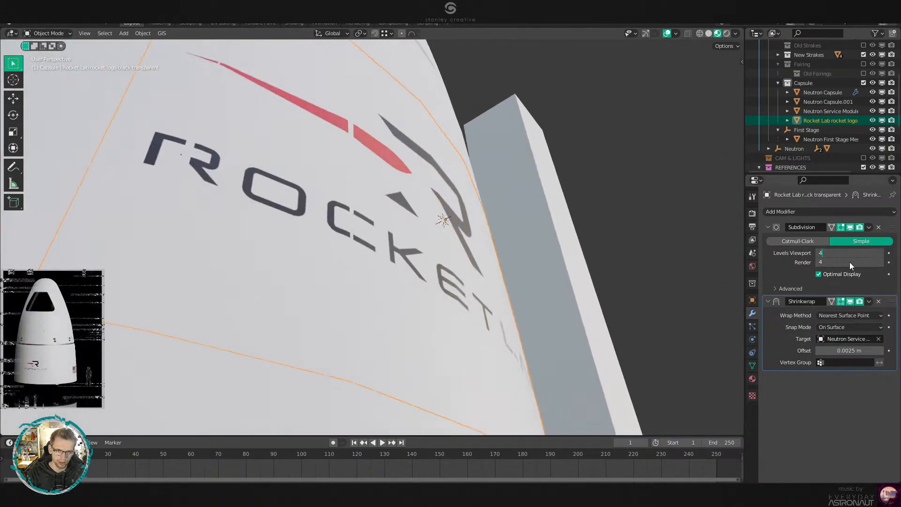
{"action": "key", "text": "Return"}
{"action": "scroll", "coordinate": [547, 246], "scroll_direction": "down", "scroll_amount": 2}
{"action": "middle_click_drag", "start_coordinate": [547, 246], "coordinate": [456, 312]}
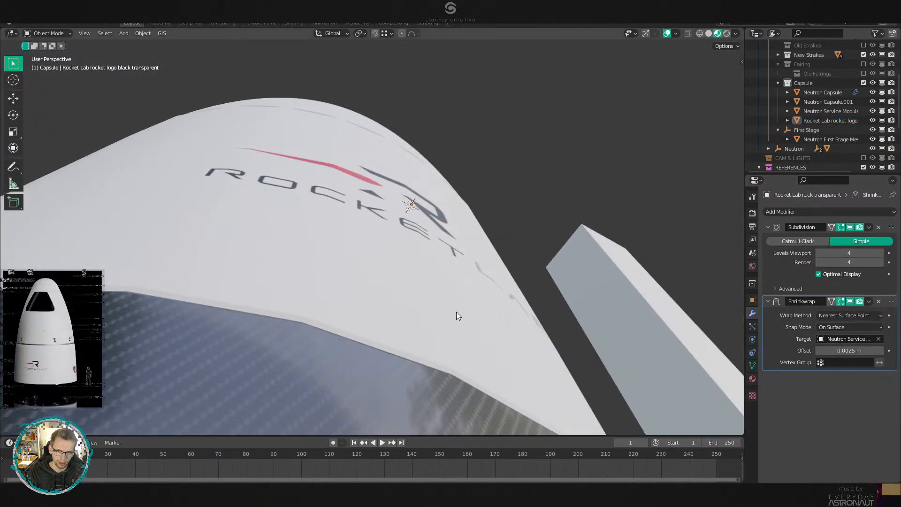
Inspect the wrapped logo on the service module from several angles and in front view with nothing selected.
{"action": "left_click", "coordinate": [456, 316]}
{"action": "scroll", "coordinate": [543, 233], "scroll_direction": "up", "scroll_amount": 2}
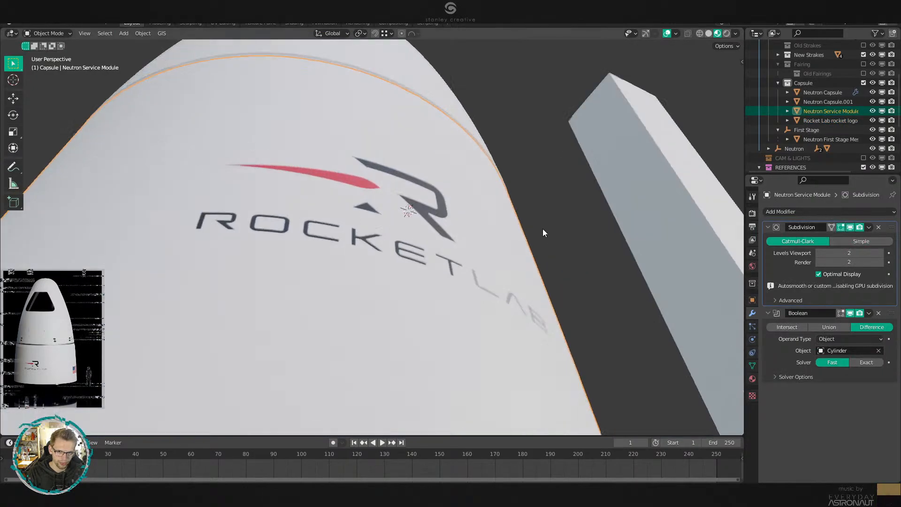
{"action": "scroll", "coordinate": [542, 232], "scroll_direction": "down", "scroll_amount": 3}
{"action": "middle_click_drag", "start_coordinate": [499, 342], "coordinate": [423, 243]}
{"action": "left_click", "coordinate": [418, 245]}
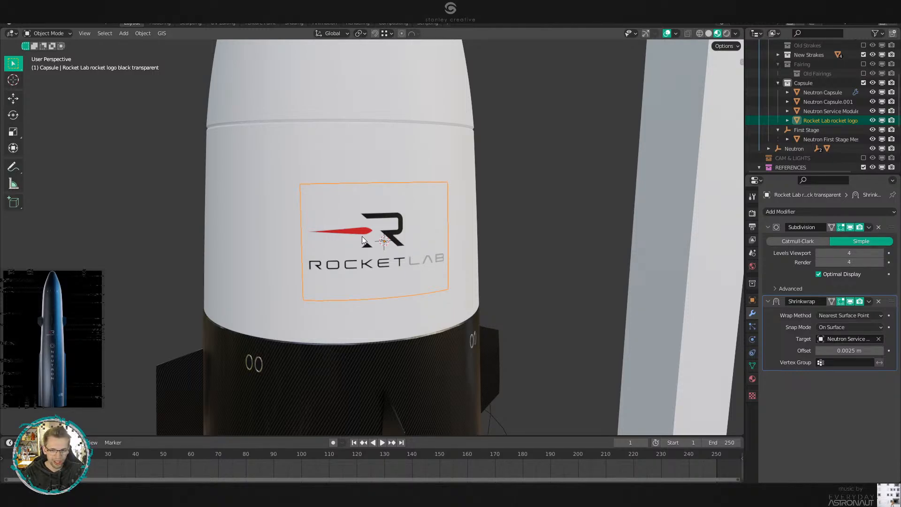
{"action": "scroll", "coordinate": [426, 227], "scroll_direction": "up", "scroll_amount": 4}
{"action": "key", "text": "alt+a"}
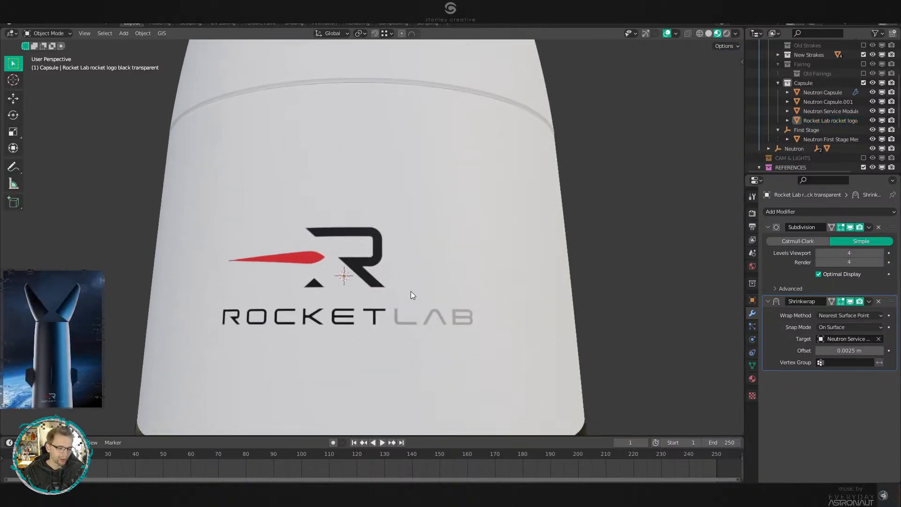
{"action": "key", "text": "KP_1"}
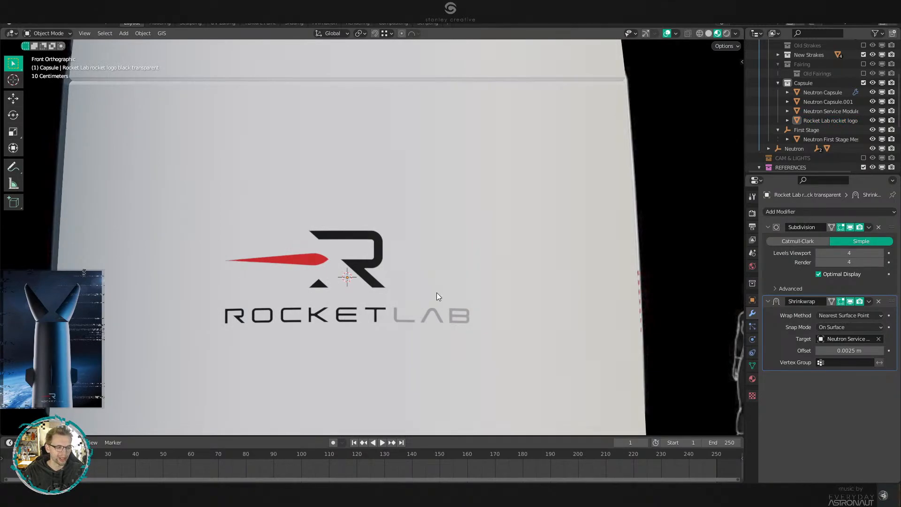
{"action": "scroll", "coordinate": [436, 292], "scroll_direction": "down", "scroll_amount": 2}
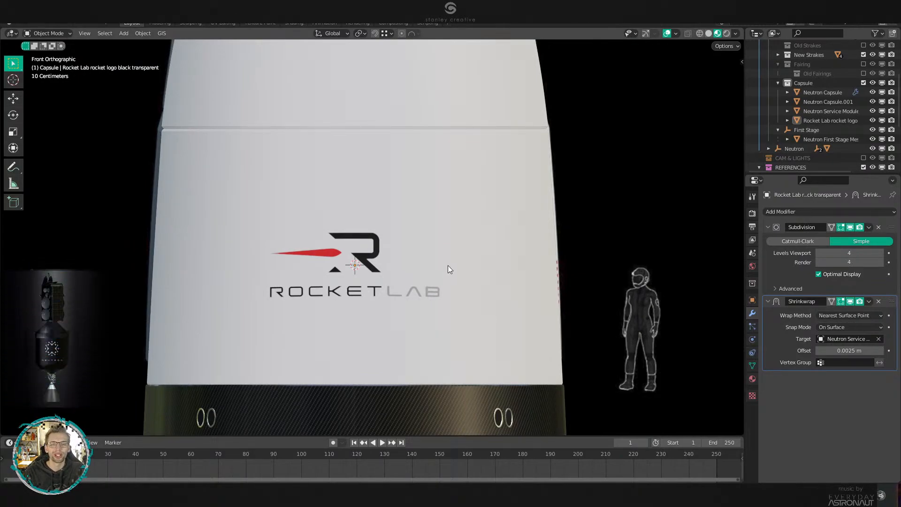
{"action": "middle_click_drag", "start_coordinate": [460, 260], "coordinate": [471, 300], "text": "shift"}
{"action": "key", "text": "shift+z"}
{"action": "key", "text": "shift+z"}
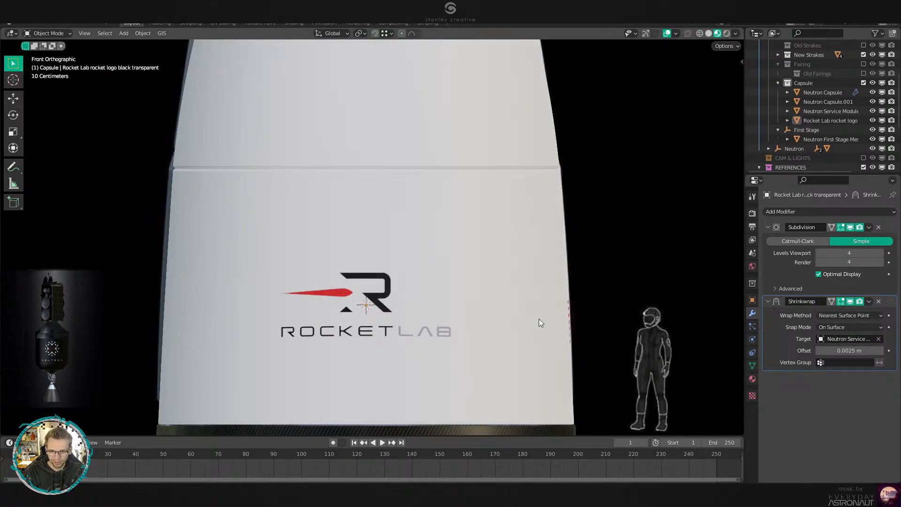
Parent the Rocket Lab logo plane to the Neutron Service Module with its transform kept.
{"action": "key", "text": "shift+z"}
{"action": "middle_click_drag", "start_coordinate": [577, 315], "coordinate": [520, 245], "text": "shift"}
{"action": "key", "text": "z"}
{"action": "left_click", "coordinate": [544, 338]}
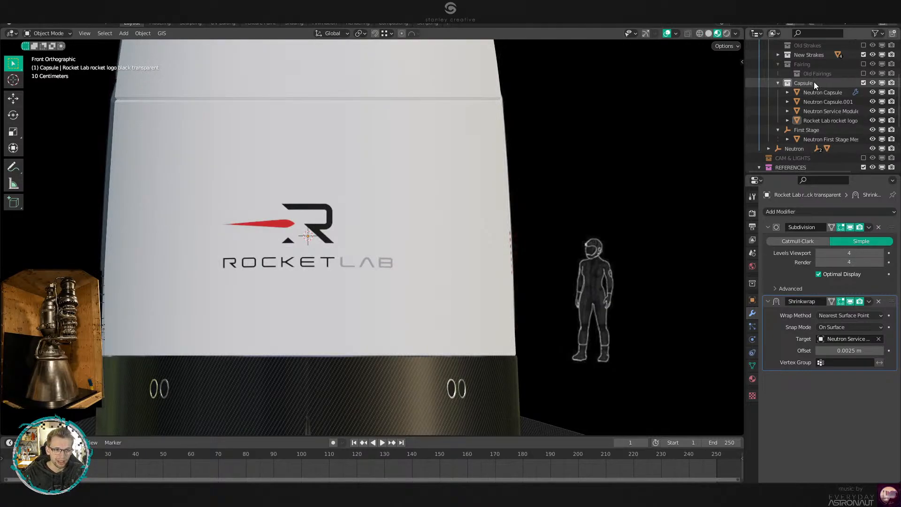
{"action": "left_click", "coordinate": [353, 246]}
{"action": "left_click", "coordinate": [451, 244], "text": "shift"}
{"action": "key", "text": "ctrl+p"}
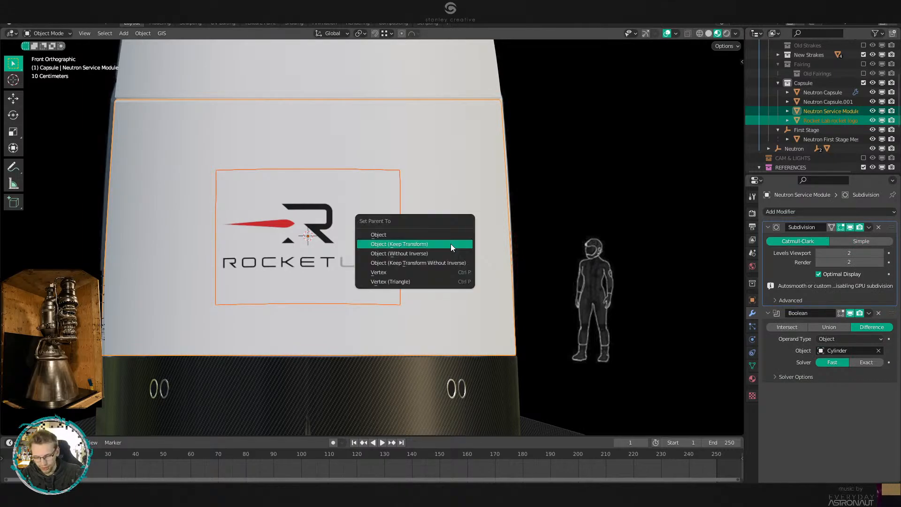
{"action": "left_click", "coordinate": [451, 243]}
Import the USA flag image as a plane into the Capsule collection.
{"action": "left_click", "coordinate": [803, 82]}
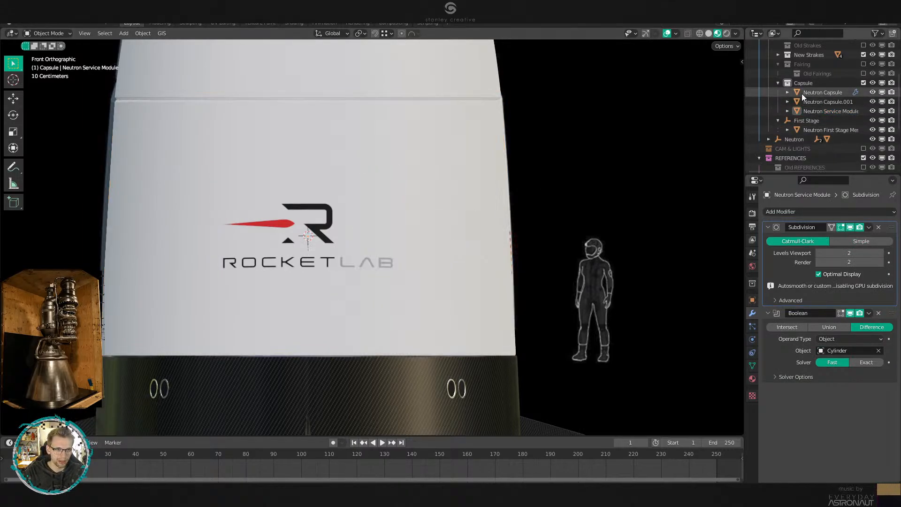
{"action": "key", "text": "shift+a"}
{"action": "mouse_move", "coordinate": [571, 148]}
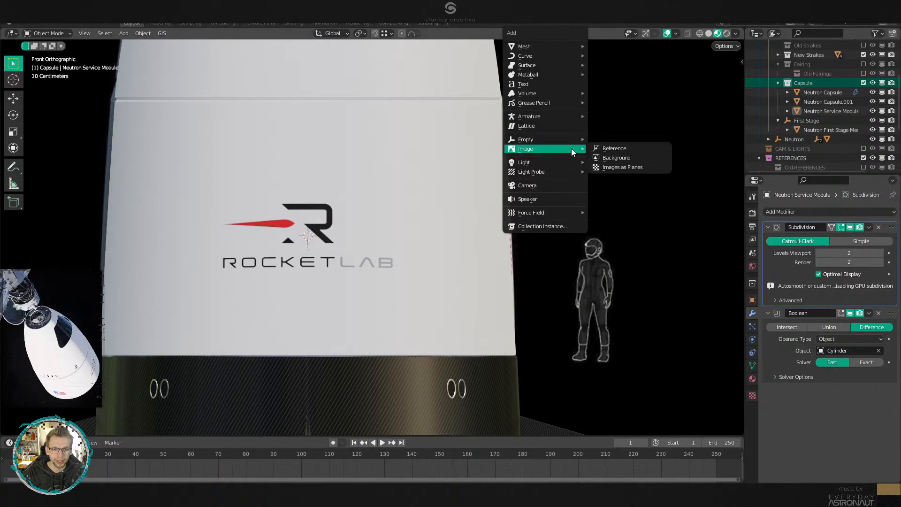
{"action": "left_click", "coordinate": [632, 167]}
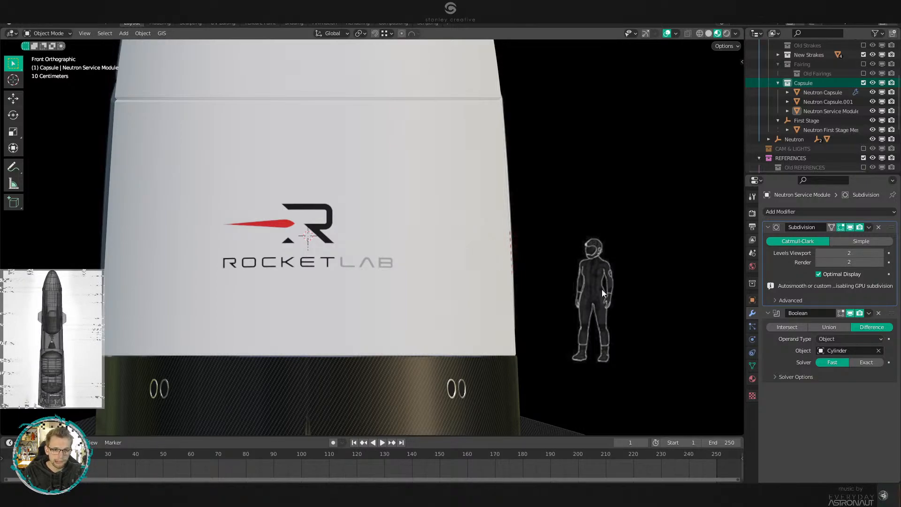
{"action": "key", "text": "ctrl+v"}
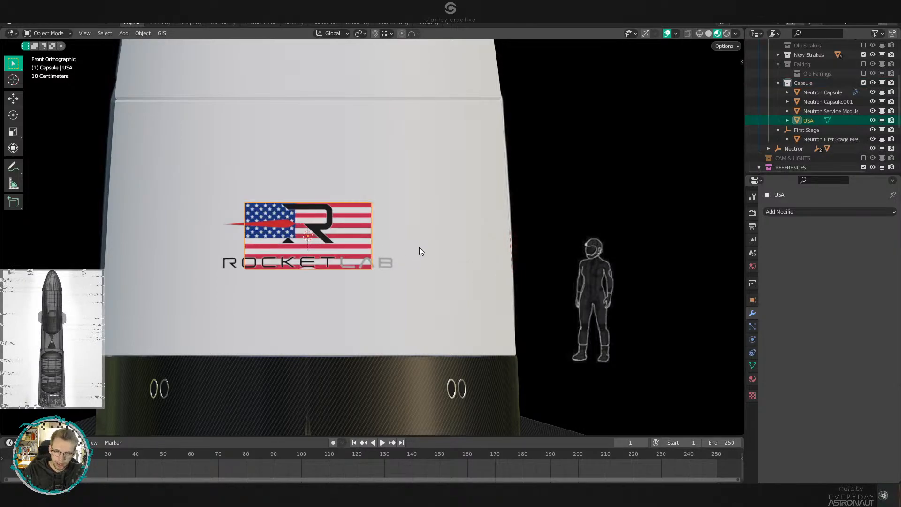
{"action": "key", "text": "grave"}
{"action": "left_click", "coordinate": [493, 248]}
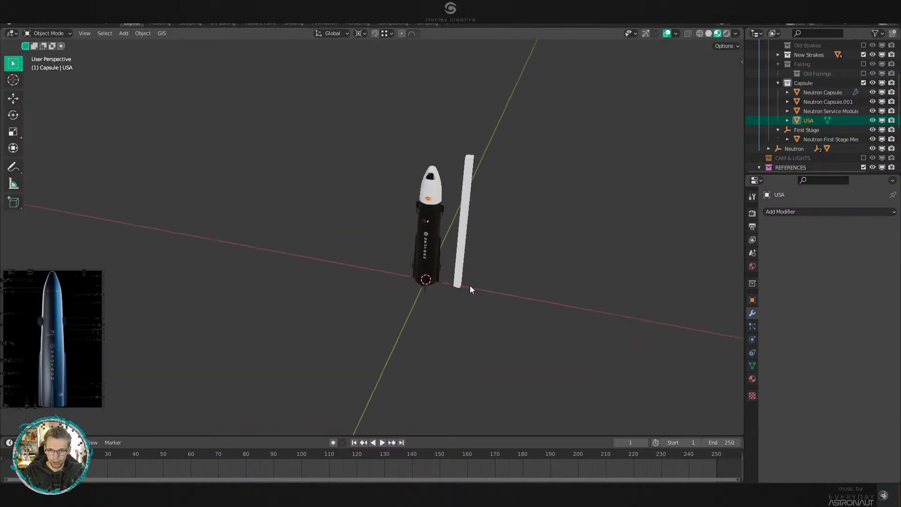
Rotate the USA flag plane 90° about the global Z axis.
{"action": "key", "text": "KP_Decimal"}
{"action": "scroll", "coordinate": [471, 282], "scroll_direction": "down", "scroll_amount": 5}
{"action": "type", "text": "rz90"}
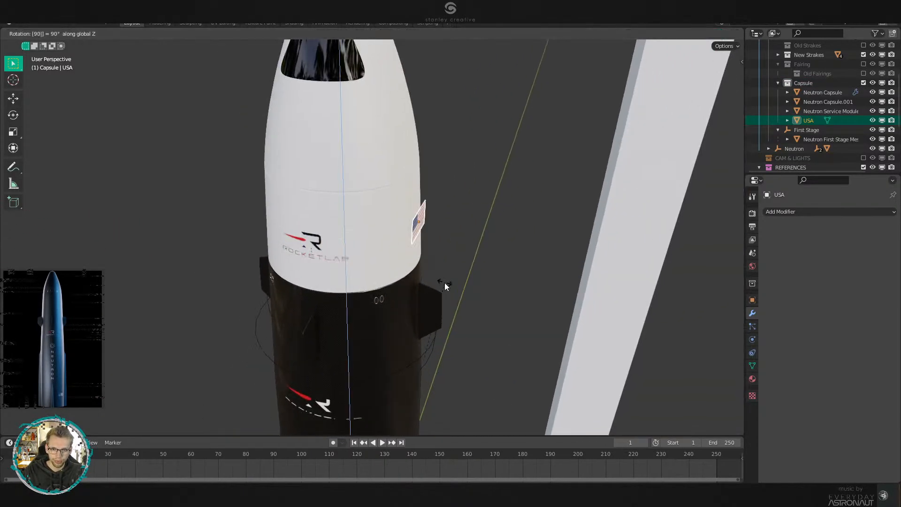
{"action": "key", "text": "Return"}
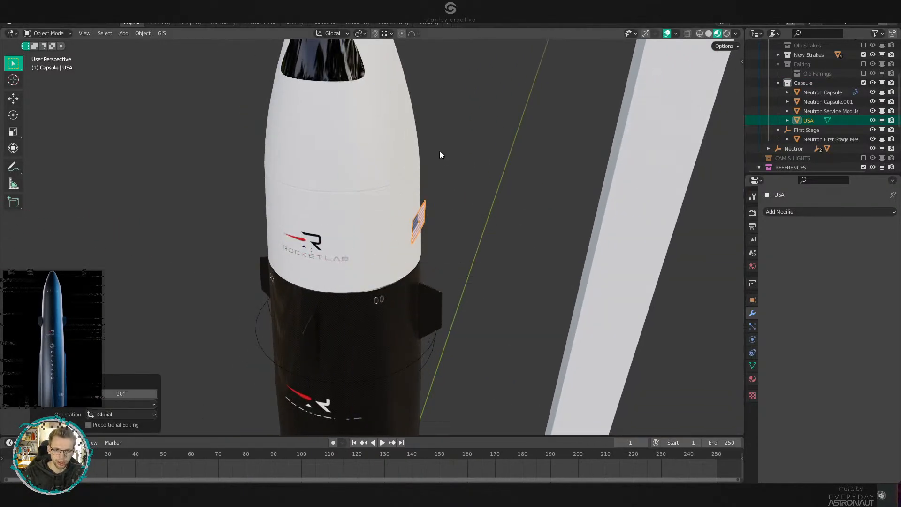
In the front view, move the flag down beside the reference flag and tilt it to follow the service module's slanted side.
{"action": "key", "text": "KP_Decimal"}
{"action": "key", "text": "KP_1"}
{"action": "key", "text": "g"}
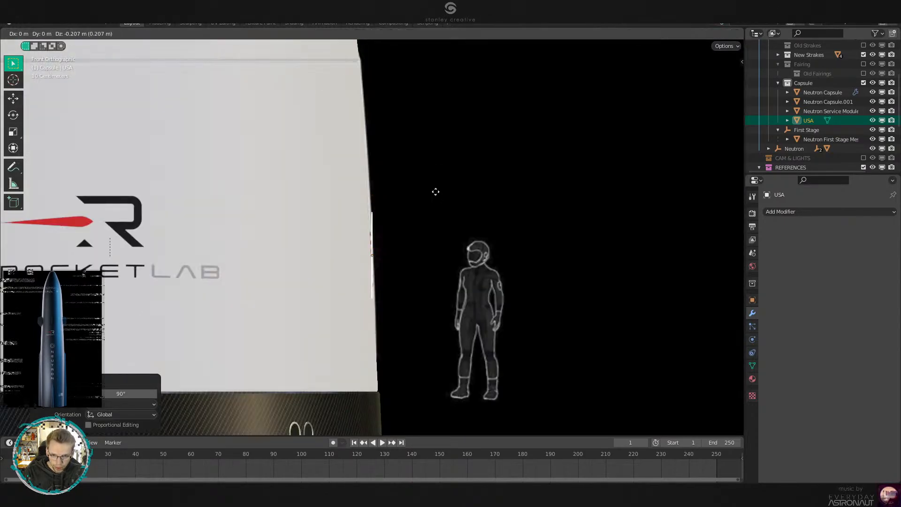
{"action": "left_click", "coordinate": [446, 207]}
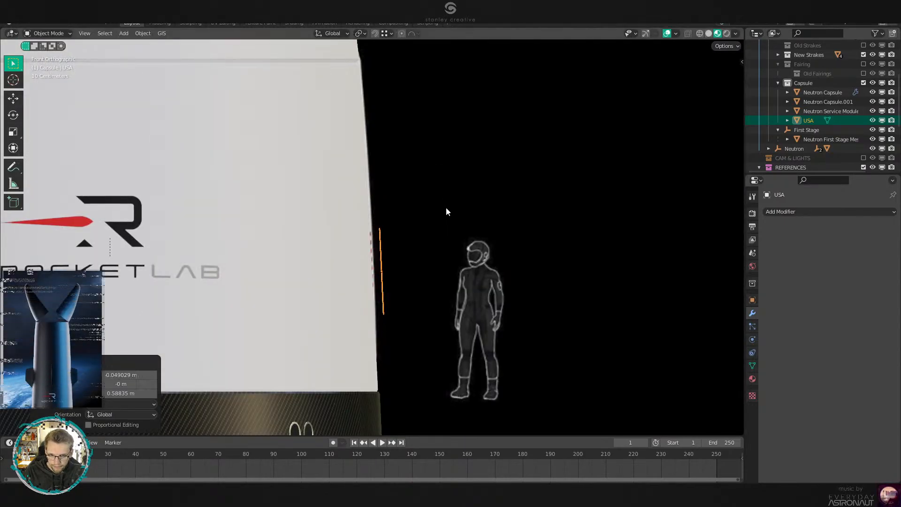
{"action": "scroll", "coordinate": [446, 212], "scroll_direction": "up", "scroll_amount": 6}
{"action": "key", "text": "g"}
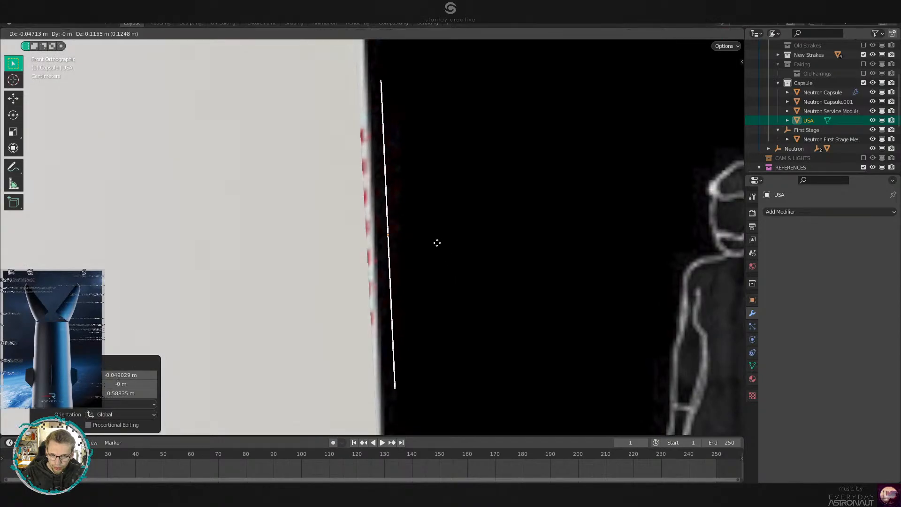
{"action": "left_click", "coordinate": [429, 244]}
{"action": "key", "text": "r"}
{"action": "left_click", "coordinate": [526, 258]}
Scale down the flag's mesh in Edit Mode to match the flag in the reference image.
{"action": "key", "text": "Tab"}
{"action": "key", "text": "s"}
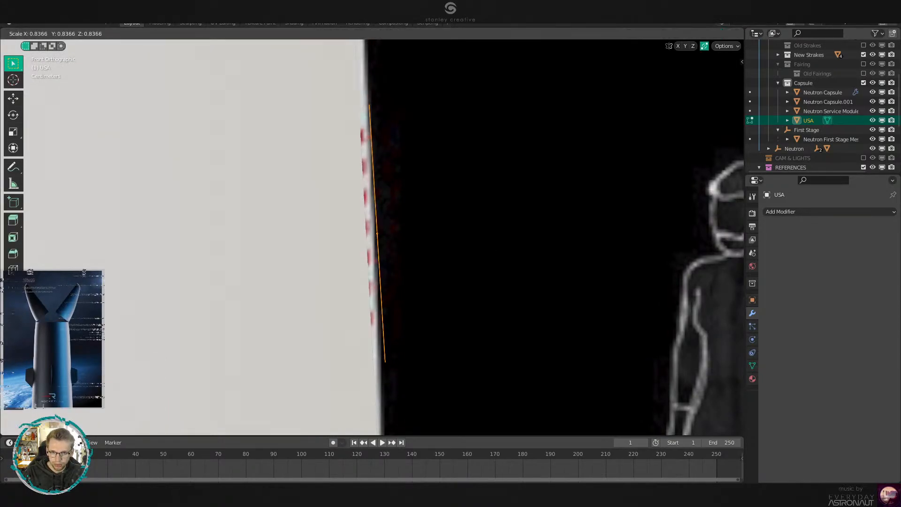
{"action": "left_click", "coordinate": [513, 257]}
{"action": "key", "text": "Tab"}
{"action": "scroll", "coordinate": [514, 257], "scroll_direction": "down", "scroll_amount": 5}
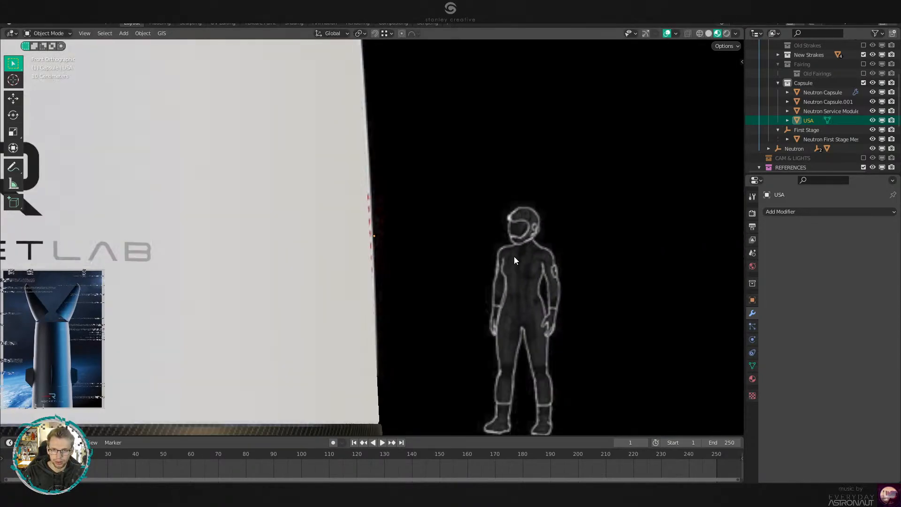
Give the flag a Simple Subdivision modifier with viewport and render levels of 3.
{"action": "middle_click_drag", "start_coordinate": [514, 257], "coordinate": [449, 282]}
{"action": "scroll", "coordinate": [451, 282], "scroll_direction": "up", "scroll_amount": 1}
{"action": "key", "text": "q"}
{"action": "key", "text": "Tab"}
{"action": "key", "text": "Tab"}
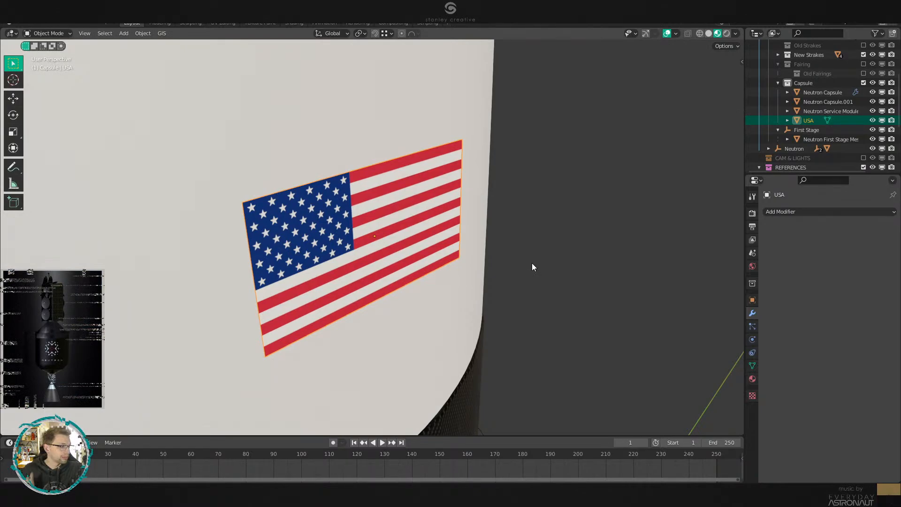
{"action": "middle_click_drag", "start_coordinate": [531, 267], "coordinate": [584, 267]}
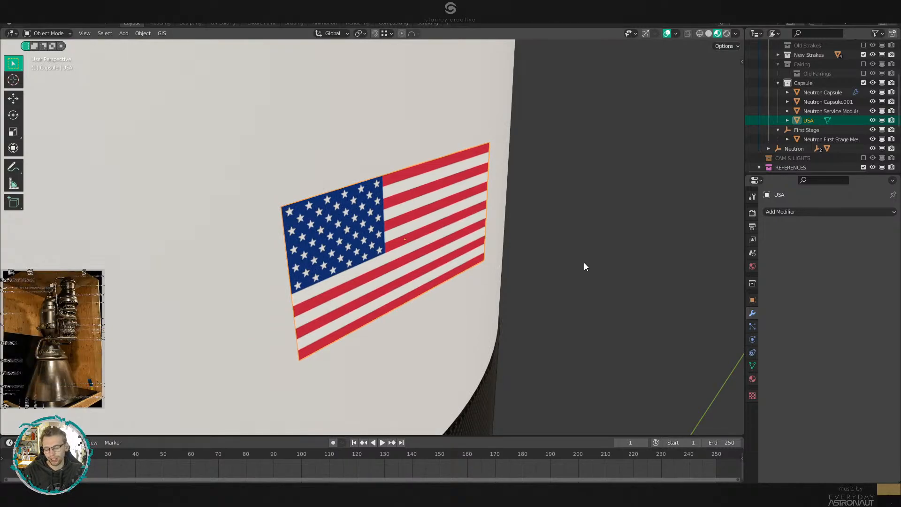
{"action": "key", "text": "ctrl+3"}
{"action": "left_click", "coordinate": [857, 241]}
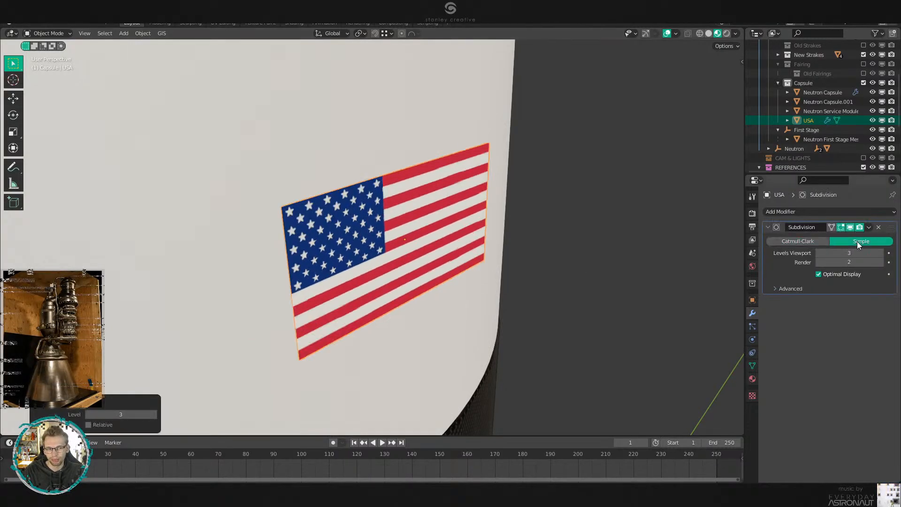
{"action": "left_click", "coordinate": [880, 262]}
Add a vertical loop cut across the middle of the flag.
{"action": "middle_click_drag", "start_coordinate": [482, 249], "coordinate": [450, 173]}
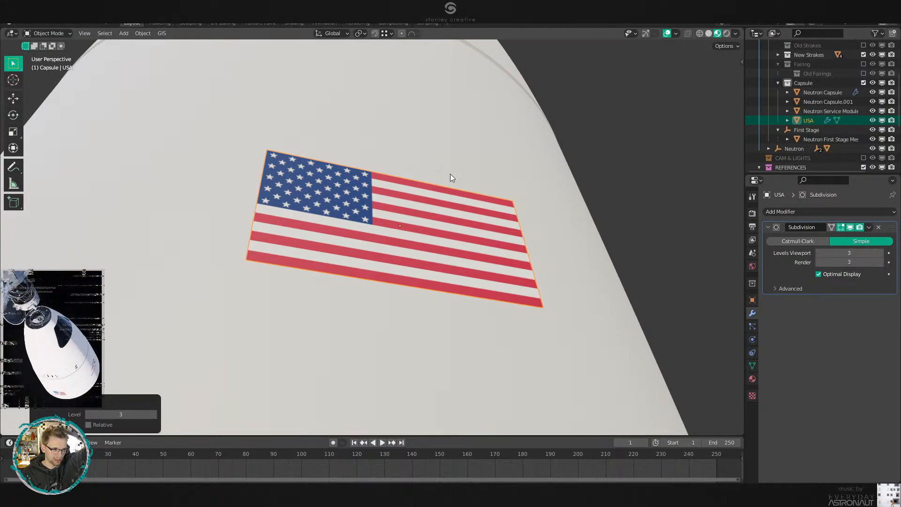
{"action": "key", "text": "Tab"}
{"action": "key", "text": "ctrl+r"}
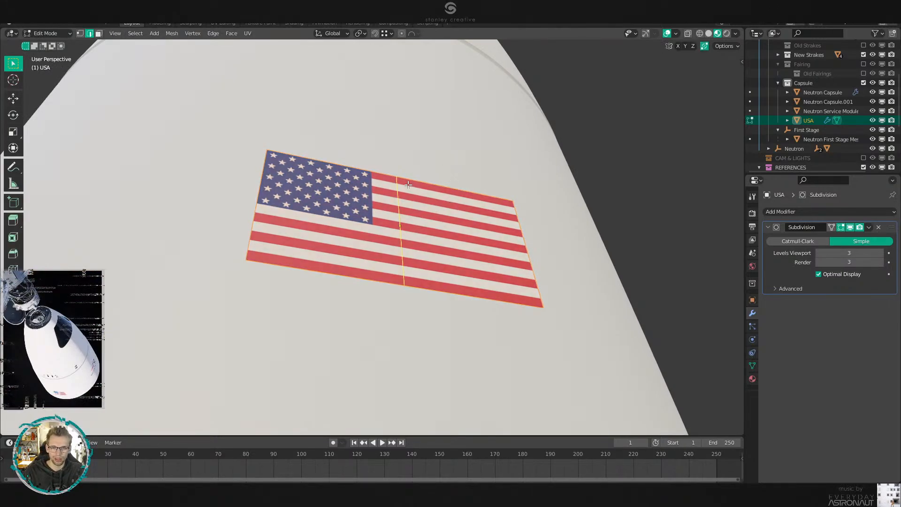
{"action": "left_click", "coordinate": [407, 184]}
{"action": "middle_click_drag", "start_coordinate": [408, 183], "coordinate": [601, 288]}
In the front view, move the flag closer to the service module, and shift its middle edge loop inward in Edit Mode.
{"action": "key", "text": "KP_1"}
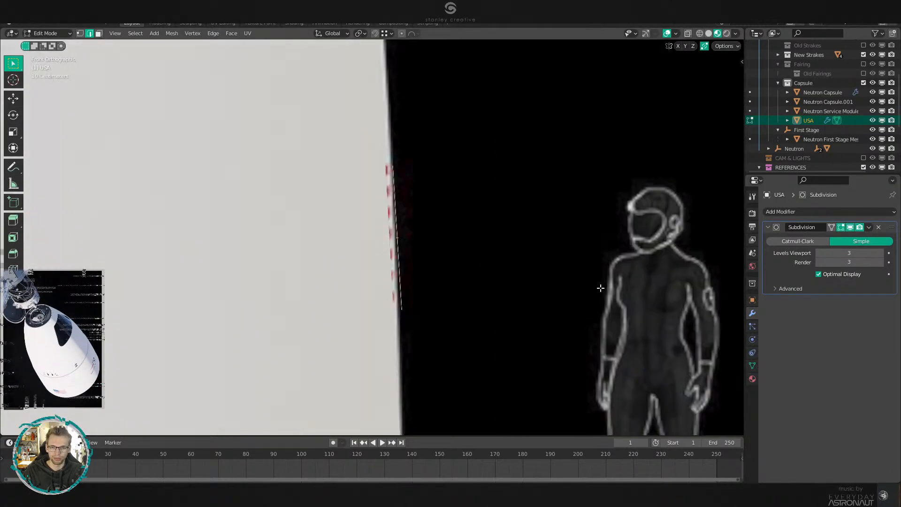
{"action": "scroll", "coordinate": [601, 288], "scroll_direction": "up", "scroll_amount": 4}
{"action": "key", "text": "g"}
{"action": "key", "text": "x"}
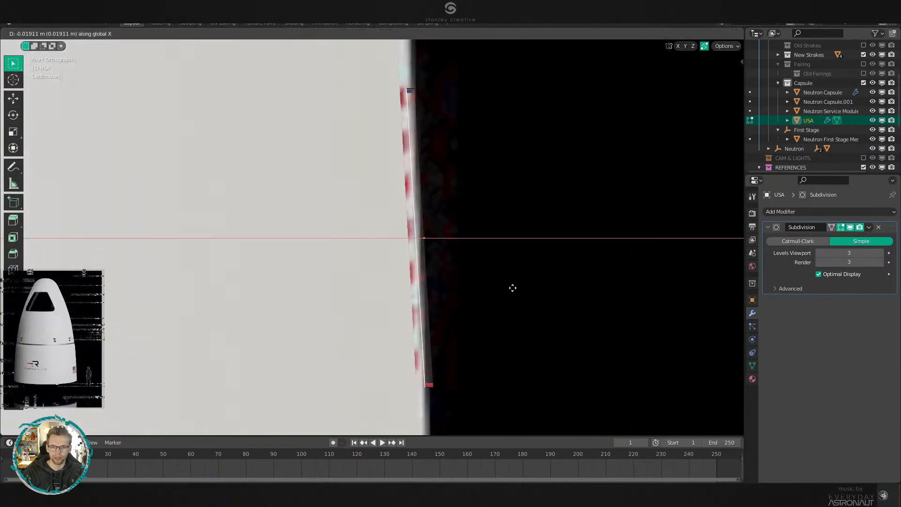
{"action": "right_click", "coordinate": [518, 287]}
{"action": "key", "text": "Tab"}
{"action": "key", "text": "g"}
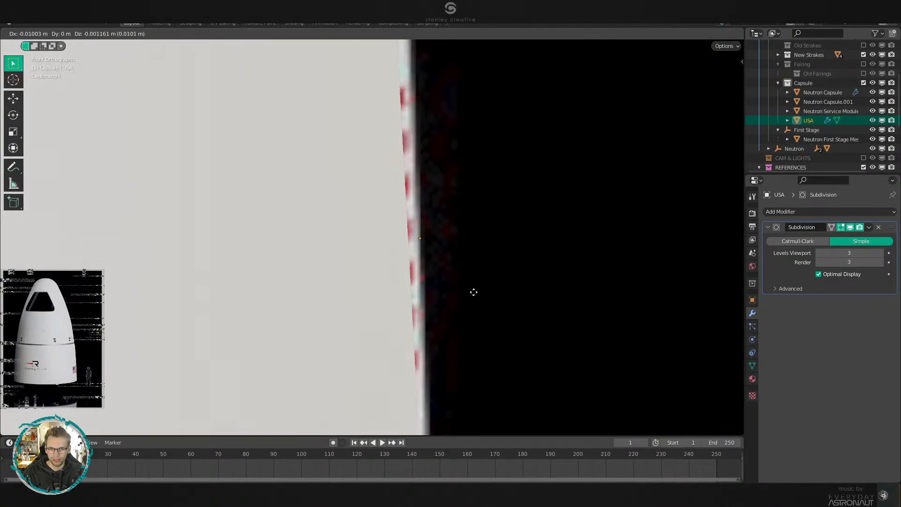
{"action": "left_click", "coordinate": [436, 305], "text": "shift"}
{"action": "key", "text": "Tab"}
{"action": "key", "text": "g"}
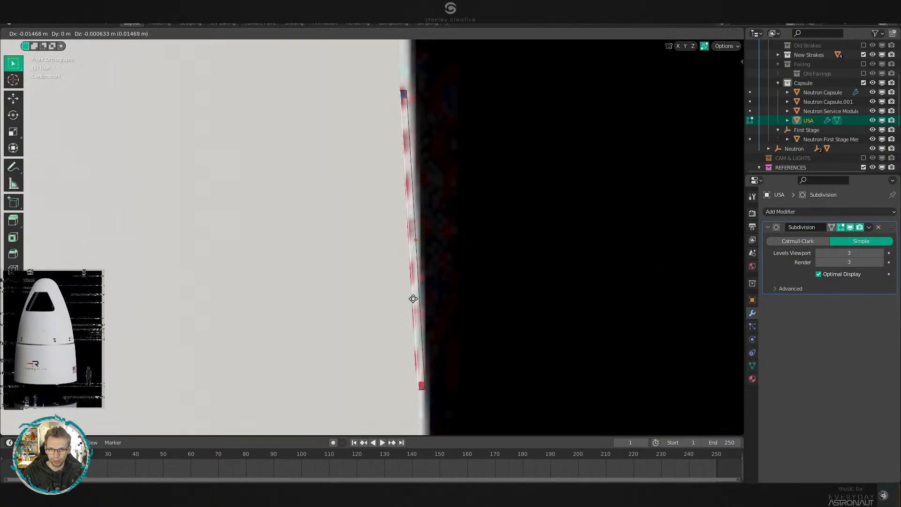
{"action": "left_click", "coordinate": [414, 297]}
Add a Shrinkwrap modifier to the flag in Object Mode with the Neutron Service Module as its target.
{"action": "middle_click_drag", "start_coordinate": [414, 297], "coordinate": [353, 312]}
{"action": "scroll", "coordinate": [353, 311], "scroll_direction": "down", "scroll_amount": 3}
{"action": "key", "text": "Tab"}
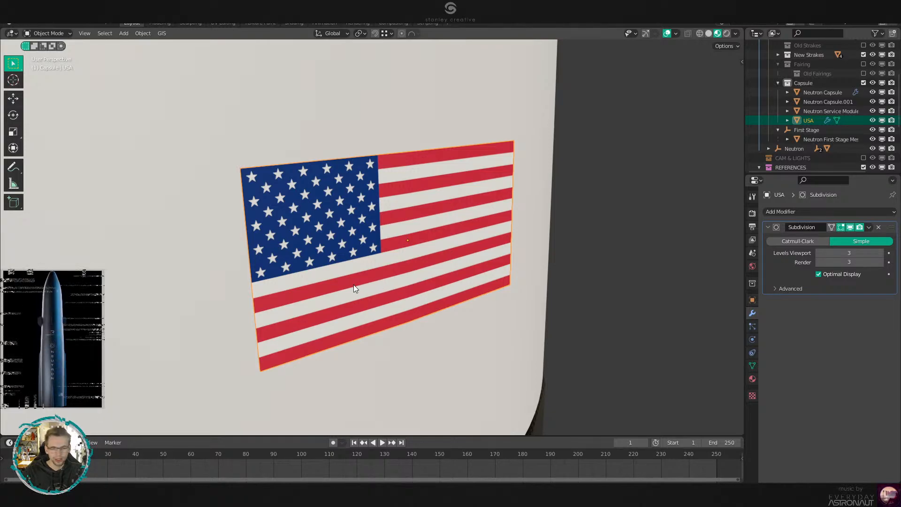
{"action": "middle_click_drag", "start_coordinate": [393, 299], "coordinate": [364, 309]}
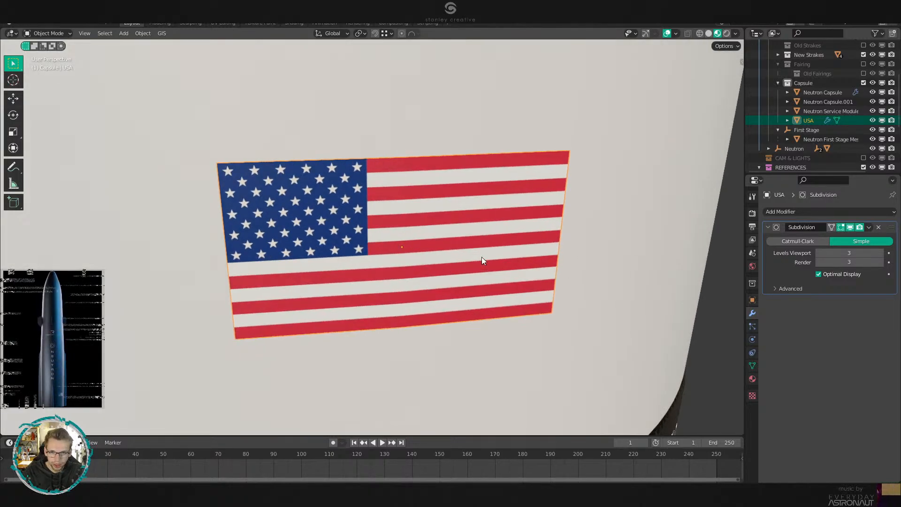
{"action": "middle_click_drag", "start_coordinate": [482, 258], "coordinate": [736, 254]}
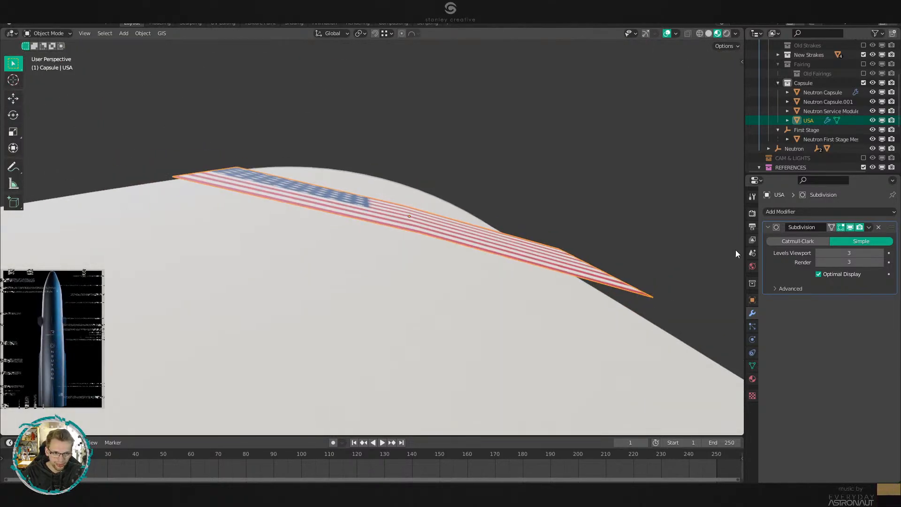
{"action": "middle_click_drag", "start_coordinate": [487, 215], "coordinate": [569, 258]}
{"action": "key", "text": "q"}
{"action": "left_click", "coordinate": [572, 260]}
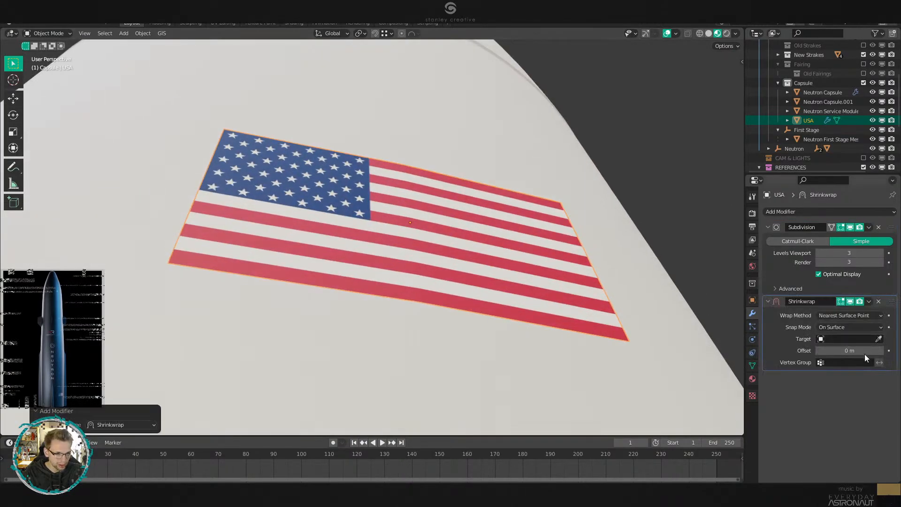
{"action": "left_click", "coordinate": [878, 339]}
{"action": "left_click", "coordinate": [711, 368]}
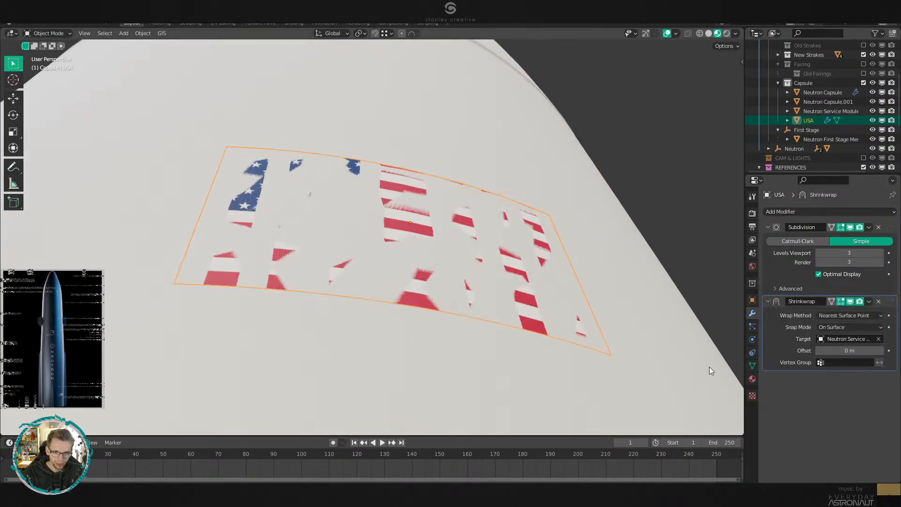
Set the flag's Shrinkwrap offset to 0.0025 m and deselect it to check the decal's fit.
{"action": "double_click", "coordinate": [861, 352]}
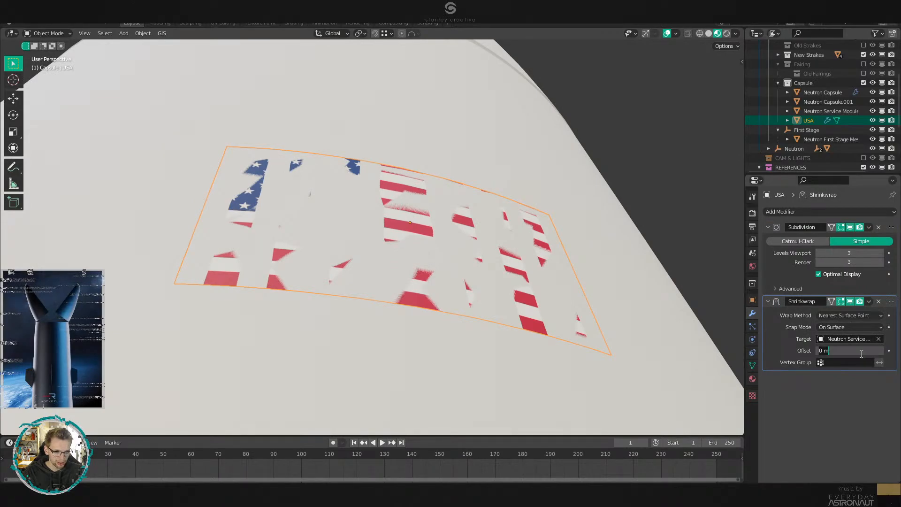
{"action": "type", "text": ".0025"}
{"action": "key", "text": "Return"}
{"action": "scroll", "coordinate": [505, 289], "scroll_direction": "down", "scroll_amount": 4}
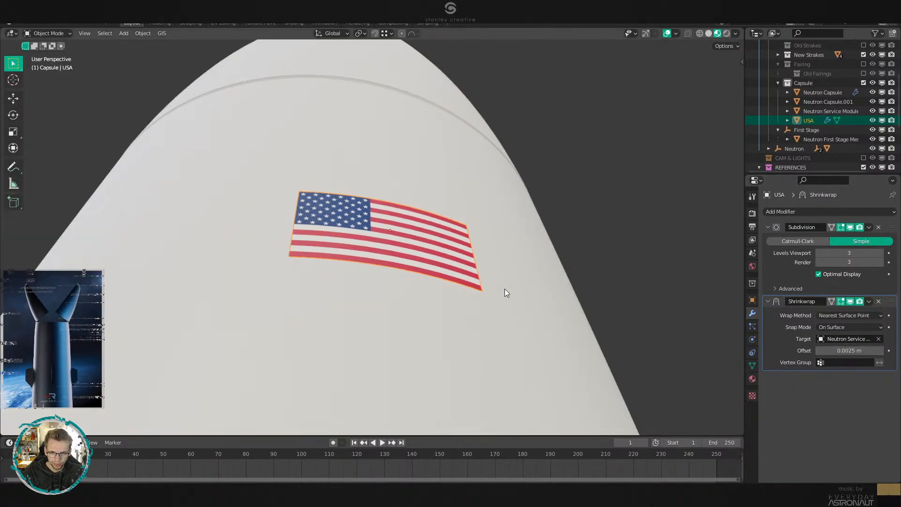
{"action": "key", "text": "alt+a"}
{"action": "middle_click_drag", "start_coordinate": [505, 289], "coordinate": [435, 300]}
{"action": "scroll", "coordinate": [435, 299], "scroll_direction": "up", "scroll_amount": 1}
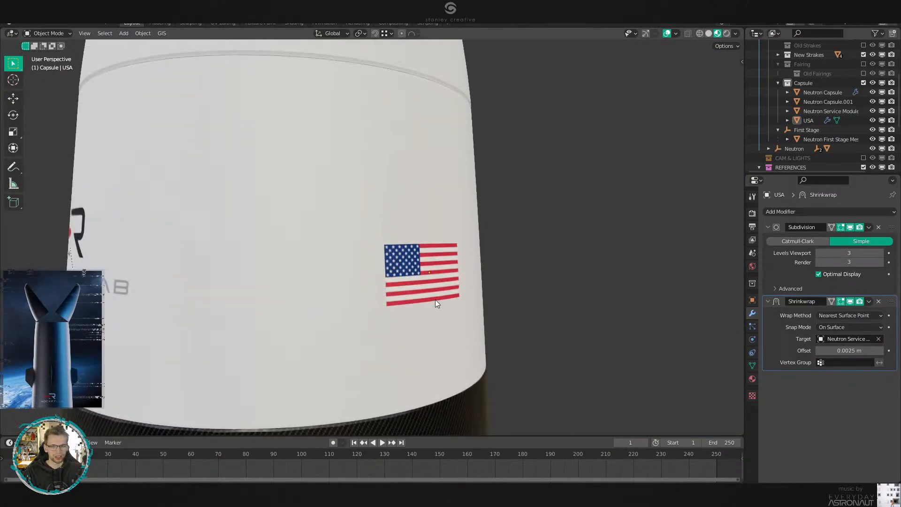
Parent the USA flag to the Neutron Service Module and clear the selection.
{"action": "scroll", "coordinate": [435, 299], "scroll_direction": "down", "scroll_amount": 4}
{"action": "middle_click_drag", "start_coordinate": [428, 268], "coordinate": [448, 264]}
{"action": "scroll", "coordinate": [449, 264], "scroll_direction": "up", "scroll_amount": 5}
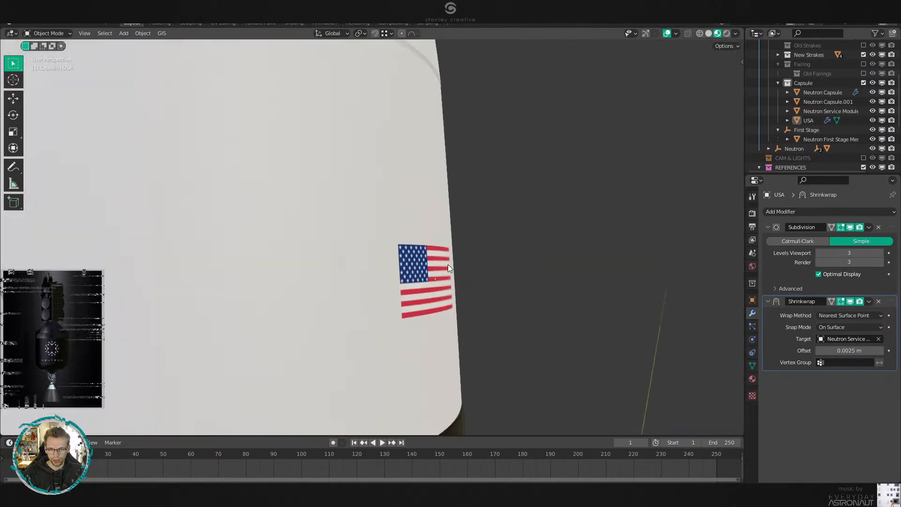
{"action": "left_click", "coordinate": [444, 265]}
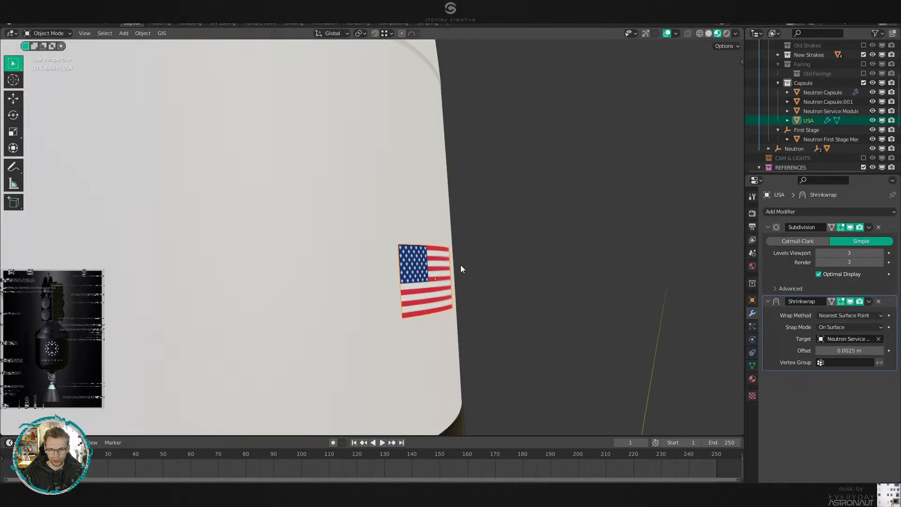
{"action": "left_click", "coordinate": [410, 210], "text": "shift"}
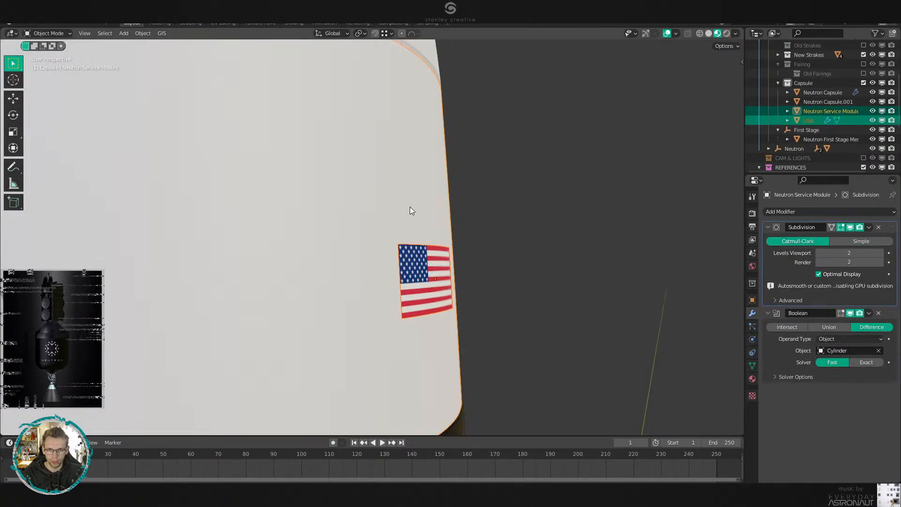
{"action": "key", "text": "ctrl+p"}
{"action": "left_click", "coordinate": [409, 207]}
{"action": "key", "text": "alt+a"}
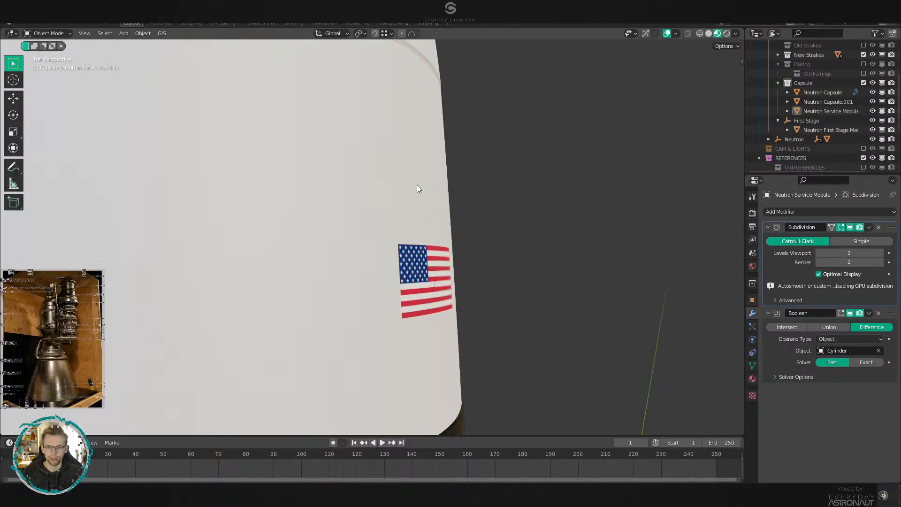
Inspect the Rocket Lab logo and flag decals on the service module from several distances and angles.
{"action": "scroll", "coordinate": [417, 185], "scroll_direction": "down", "scroll_amount": 7}
{"action": "scroll", "coordinate": [467, 229], "scroll_direction": "up", "scroll_amount": 3}
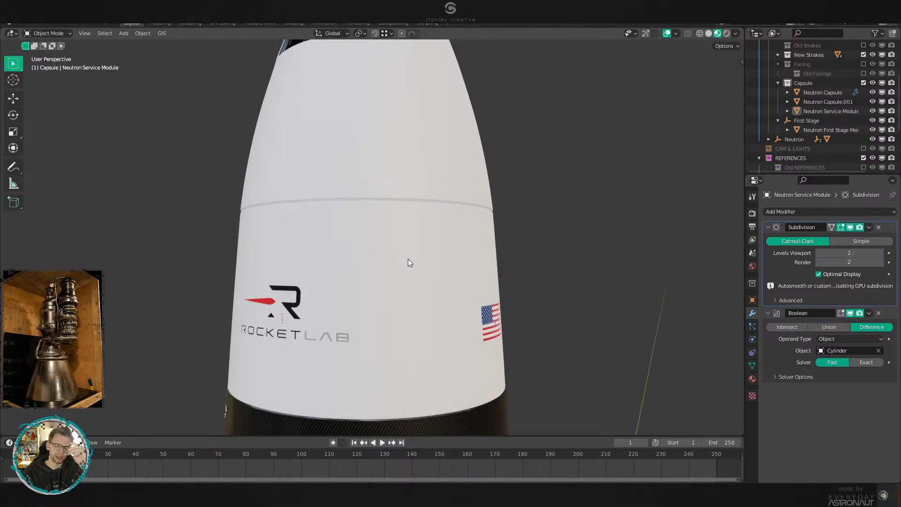
{"action": "middle_click_drag", "start_coordinate": [407, 258], "coordinate": [418, 193], "text": "shift"}
{"action": "scroll", "coordinate": [474, 258], "scroll_direction": "up", "scroll_amount": 3}
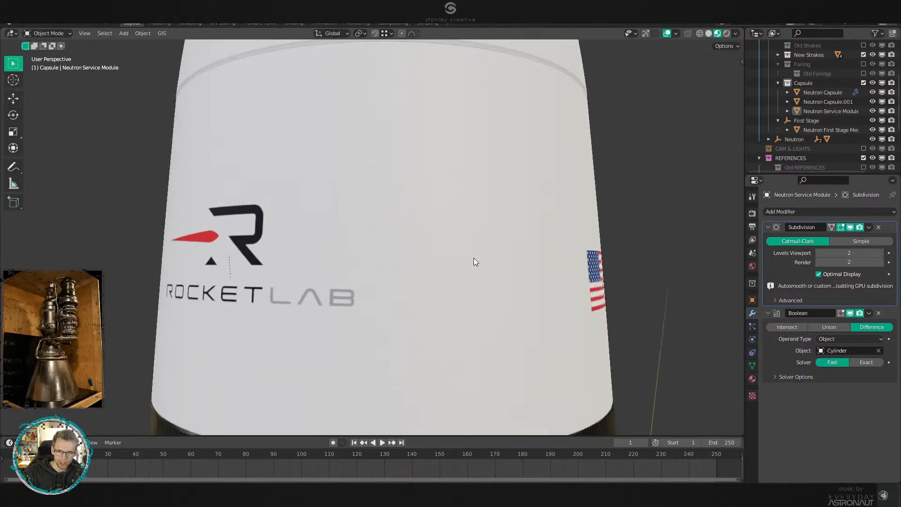
{"action": "scroll", "coordinate": [474, 259], "scroll_direction": "down", "scroll_amount": 3}
{"action": "middle_click_drag", "start_coordinate": [466, 270], "coordinate": [517, 322]}
{"action": "scroll", "coordinate": [459, 286], "scroll_direction": "up", "scroll_amount": 2}
{"action": "scroll", "coordinate": [473, 329], "scroll_direction": "down", "scroll_amount": 3}
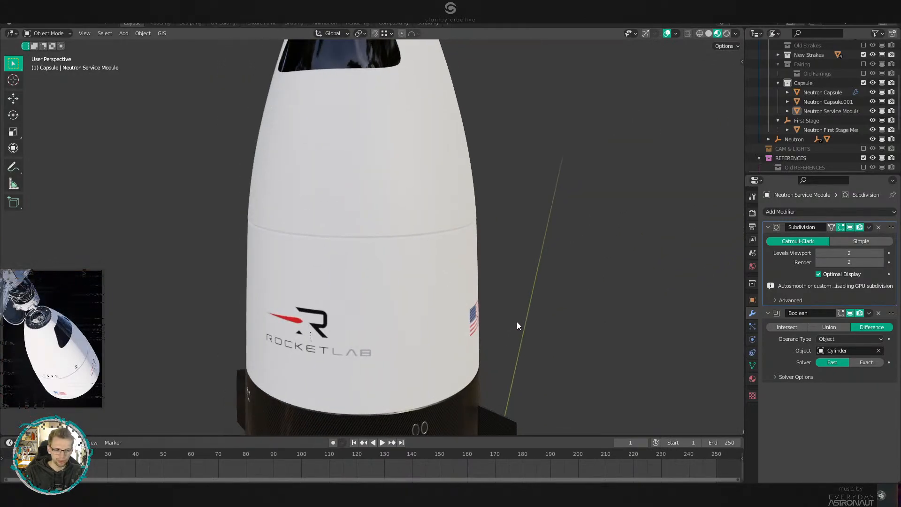
Compare the capsule's lower section with the front reference image, switching between wireframe and solid shading.
{"action": "key", "text": "KP_1"}
{"action": "middle_click_drag", "start_coordinate": [510, 236], "coordinate": [518, 311], "text": "shift"}
{"action": "scroll", "coordinate": [518, 311], "scroll_direction": "up", "scroll_amount": 2}
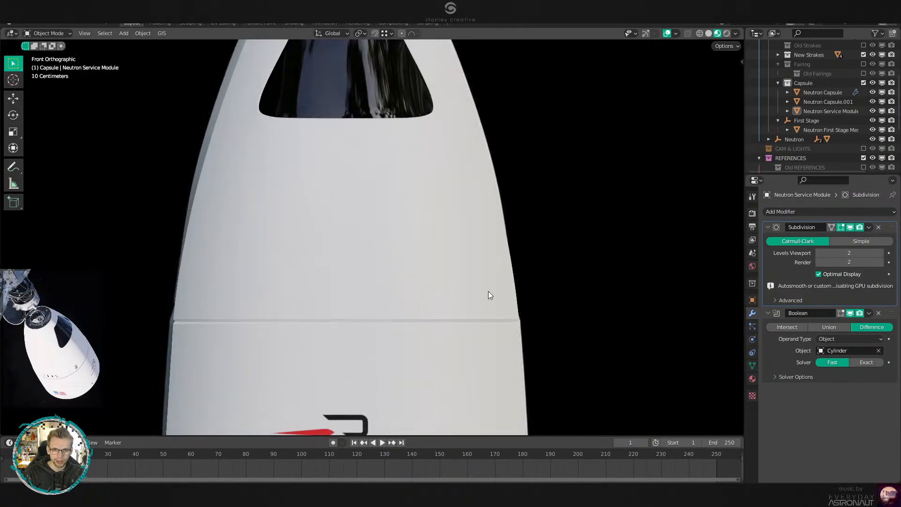
{"action": "key", "text": "z"}
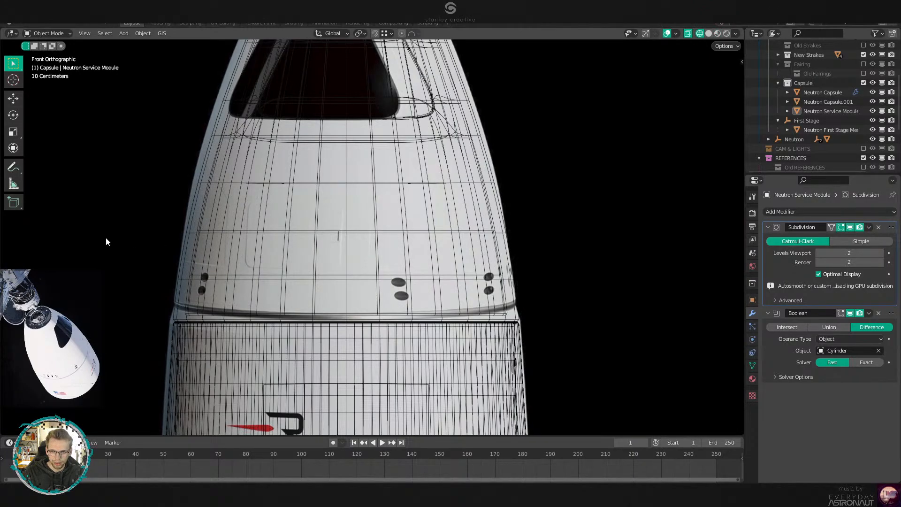
{"action": "scroll", "coordinate": [347, 105], "scroll_direction": "up", "scroll_amount": 3}
{"action": "scroll", "coordinate": [299, 279], "scroll_direction": "down", "scroll_amount": 7}
{"action": "key", "text": "z"}
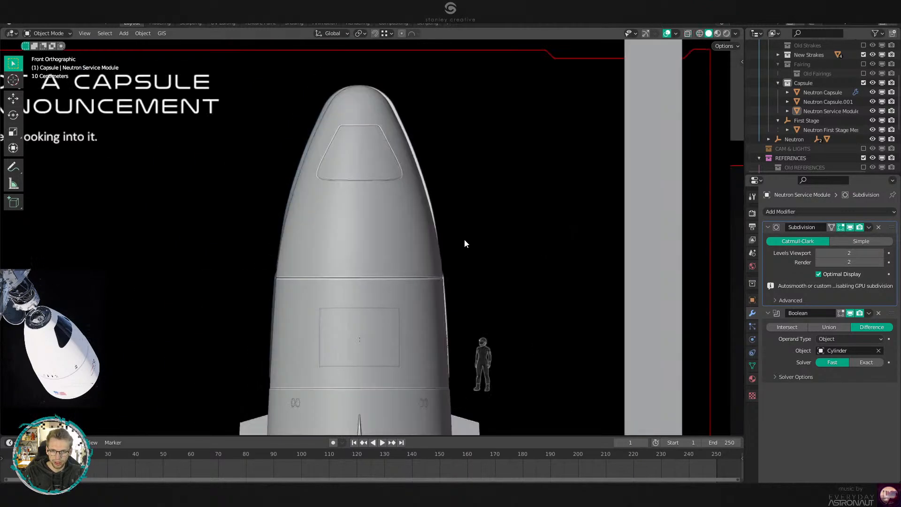
{"action": "scroll", "coordinate": [465, 244], "scroll_direction": "up", "scroll_amount": 4}
{"action": "key", "text": "z"}
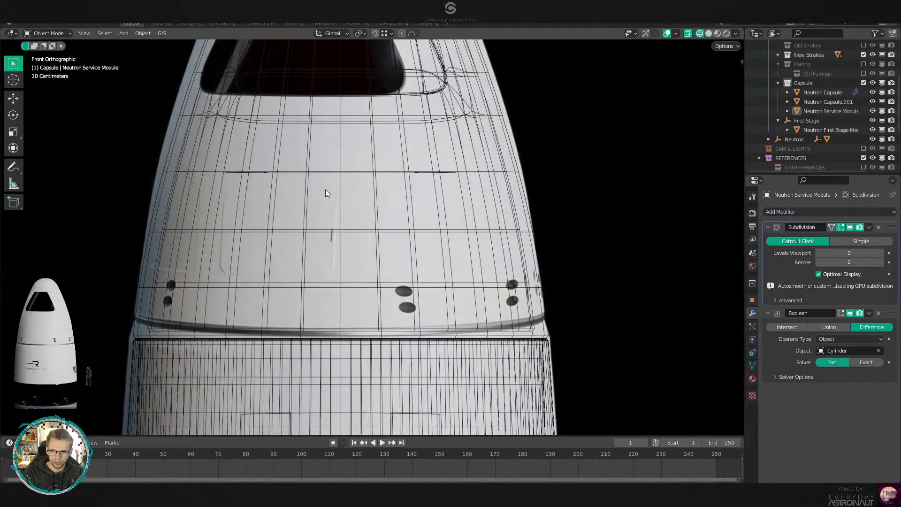
Apply Shade Smooth to the Rocket Lab logo decal on the service module.
{"action": "scroll", "coordinate": [323, 264], "scroll_direction": "down", "scroll_amount": 3}
{"action": "key", "text": "z"}
{"action": "scroll", "coordinate": [517, 266], "scroll_direction": "down", "scroll_amount": 3}
{"action": "key", "text": "z"}
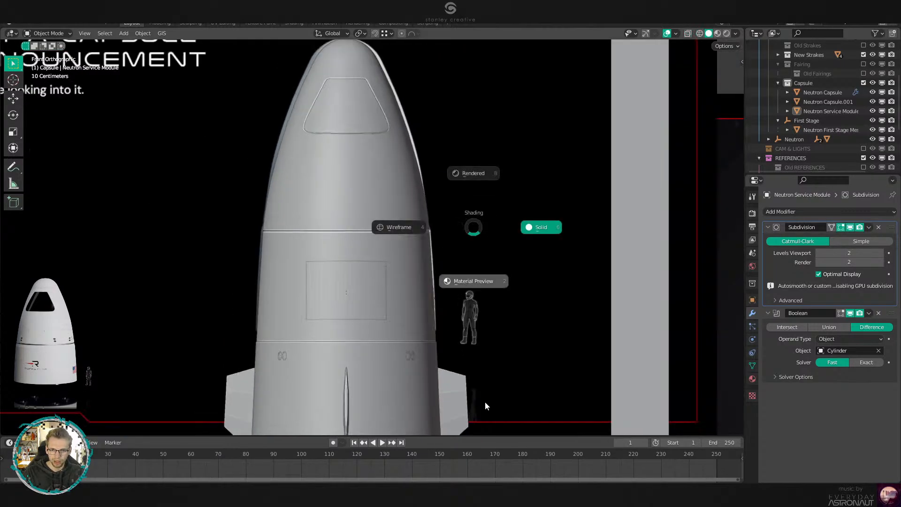
{"action": "scroll", "coordinate": [353, 300], "scroll_direction": "up", "scroll_amount": 4}
{"action": "key", "text": "z"}
{"action": "left_click", "coordinate": [344, 345]}
{"action": "right_click", "coordinate": [527, 327]}
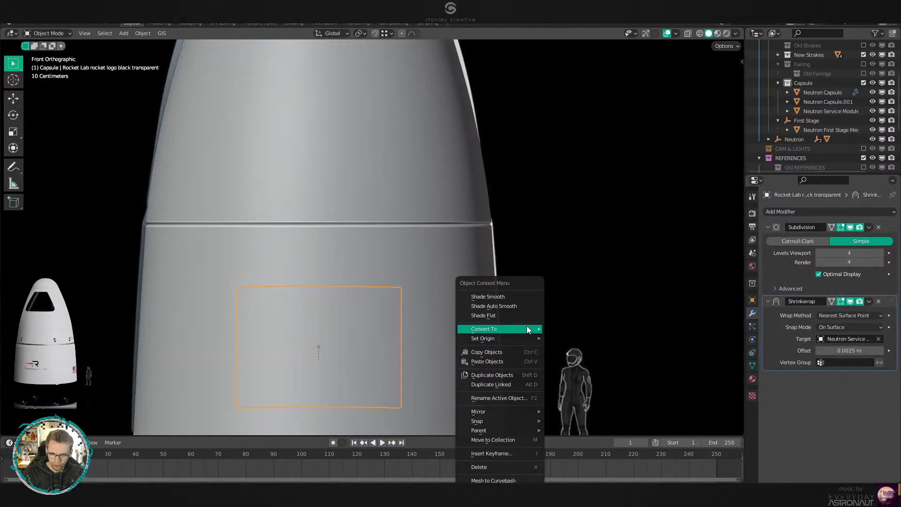
{"action": "left_click", "coordinate": [516, 297]}
Set both the viewport and render levels of the logo decal's Subdivision modifier to 3.
{"action": "scroll", "coordinate": [535, 179], "scroll_direction": "up", "scroll_amount": 5}
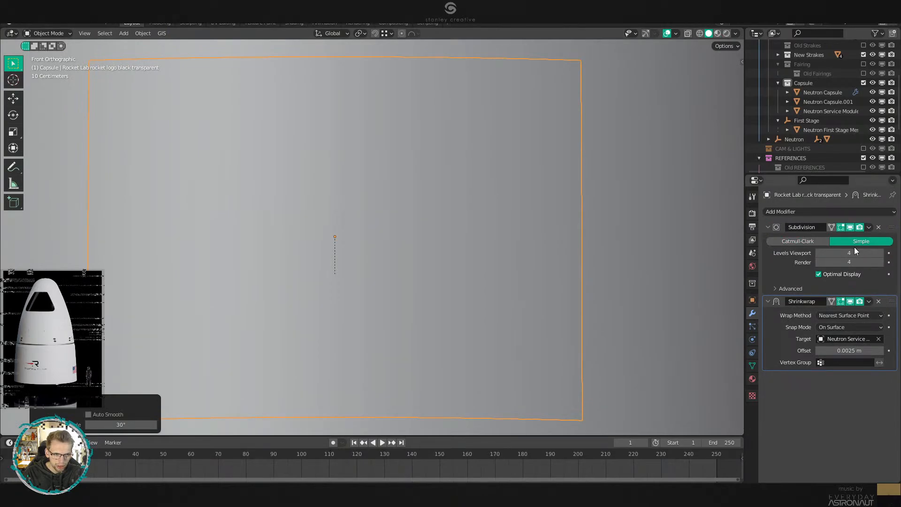
{"action": "left_click_drag", "start_coordinate": [854, 252], "coordinate": [854, 261]}
{"action": "type", "text": "3"}
{"action": "key", "text": "Return"}
{"action": "scroll", "coordinate": [576, 292], "scroll_direction": "down", "scroll_amount": 3}
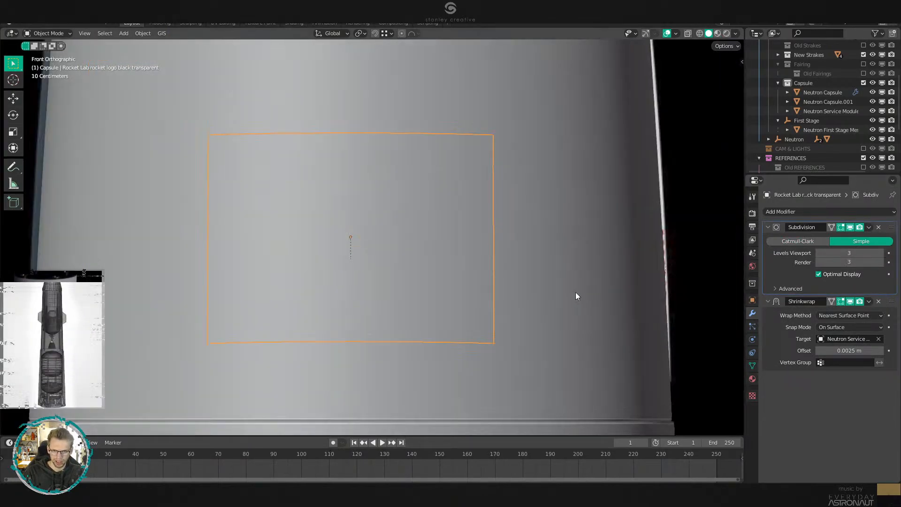
Inspect the logo decal and the whole rocket from several angles, comparing solid and material preview shading.
{"action": "middle_click_drag", "start_coordinate": [576, 292], "coordinate": [545, 208]}
{"action": "key", "text": "z"}
{"action": "left_click", "coordinate": [533, 320]}
{"action": "key", "text": "alt+a"}
{"action": "scroll", "coordinate": [376, 281], "scroll_direction": "down", "scroll_amount": 6}
{"action": "key", "text": "z"}
{"action": "left_click", "coordinate": [517, 278]}
{"action": "middle_click_drag", "start_coordinate": [516, 278], "coordinate": [489, 304]}
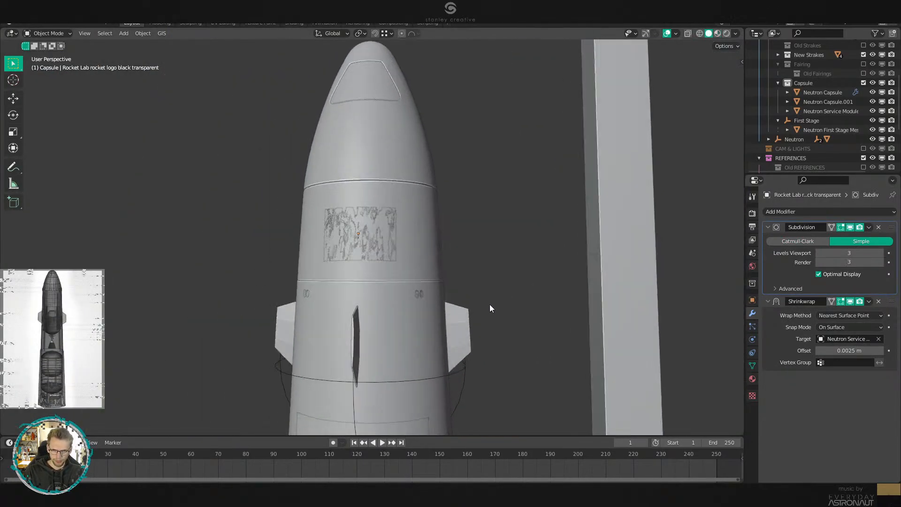
{"action": "key", "text": "z"}
{"action": "left_click", "coordinate": [472, 275]}
{"action": "scroll", "coordinate": [420, 308], "scroll_direction": "up", "scroll_amount": 5}
{"action": "middle_click_drag", "start_coordinate": [420, 307], "coordinate": [452, 260]}
{"action": "scroll", "coordinate": [453, 260], "scroll_direction": "down", "scroll_amount": 7}
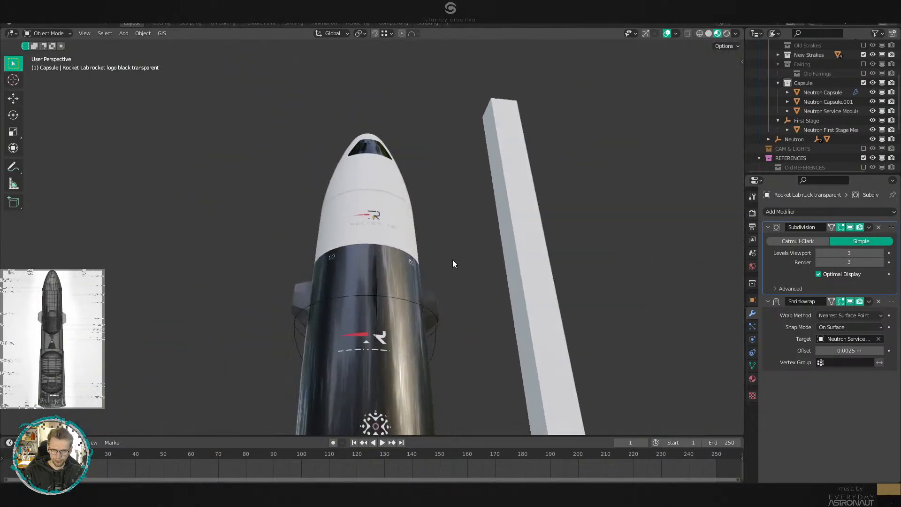
{"action": "scroll", "coordinate": [452, 260], "scroll_direction": "down", "scroll_amount": 4}
{"action": "middle_click_drag", "start_coordinate": [450, 346], "coordinate": [449, 246]}
Exclude the REFERENCES collection, including the tall white bar beside the rocket, and display the scene in solid shading.
{"action": "left_click", "coordinate": [452, 247]}
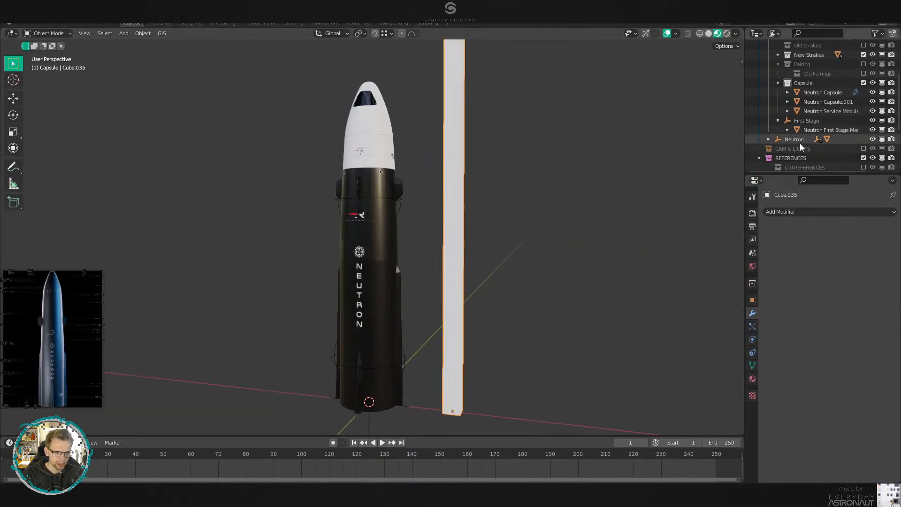
{"action": "left_click", "coordinate": [863, 158]}
{"action": "scroll", "coordinate": [479, 198], "scroll_direction": "down", "scroll_amount": 3}
{"action": "middle_click_drag", "start_coordinate": [478, 198], "coordinate": [369, 226]}
{"action": "key", "text": "z"}
{"action": "left_click", "coordinate": [430, 230]}
{"action": "scroll", "coordinate": [501, 236], "scroll_direction": "up", "scroll_amount": 4}
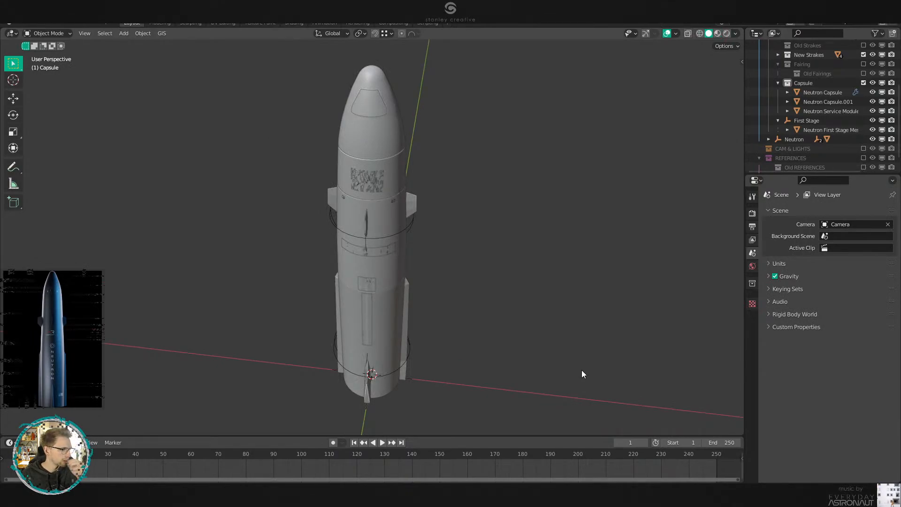
Examine the complete rocket in solid shading from perspective angles and the front orthographic view.
{"action": "scroll", "coordinate": [579, 224], "scroll_direction": "up", "scroll_amount": 2}
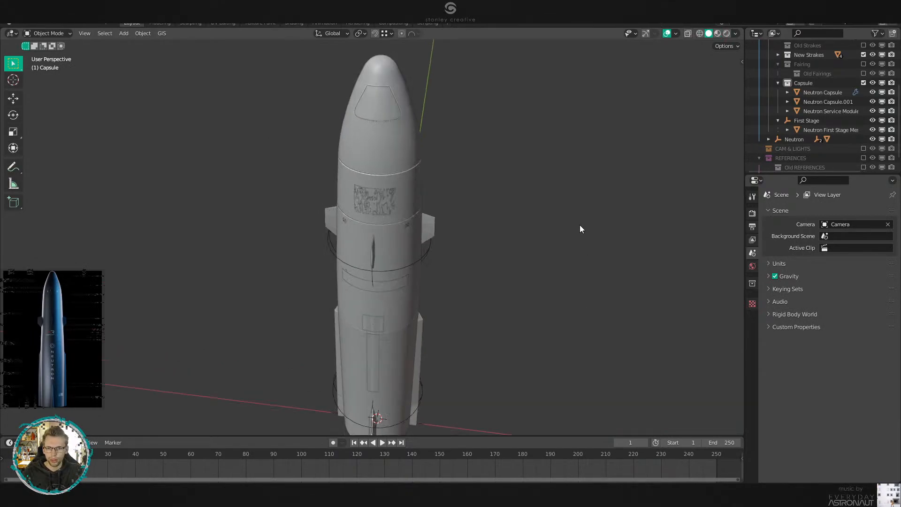
{"action": "scroll", "coordinate": [579, 225], "scroll_direction": "down", "scroll_amount": 1}
{"action": "scroll", "coordinate": [578, 219], "scroll_direction": "up", "scroll_amount": 1}
{"action": "middle_click_drag", "start_coordinate": [578, 219], "coordinate": [578, 181], "text": "shift"}
{"action": "scroll", "coordinate": [579, 182], "scroll_direction": "down", "scroll_amount": 1}
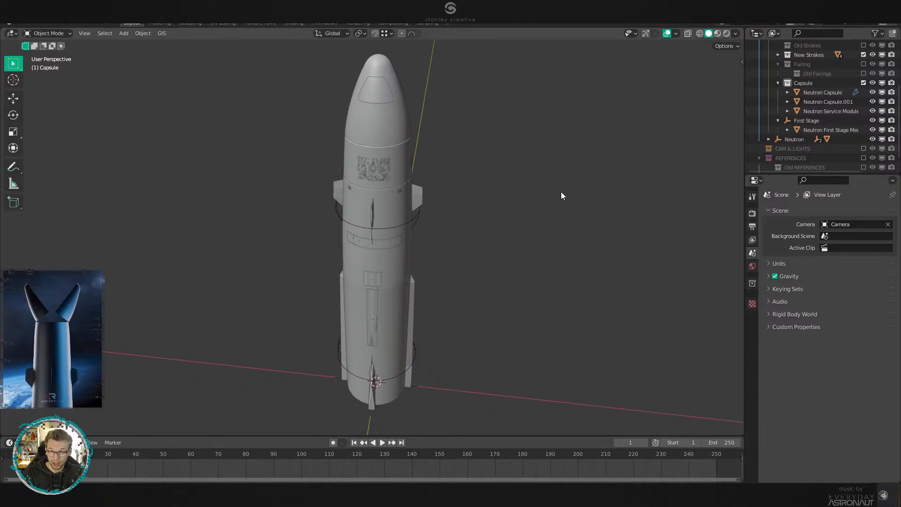
{"action": "middle_click_drag", "start_coordinate": [474, 186], "coordinate": [472, 203], "text": "shift"}
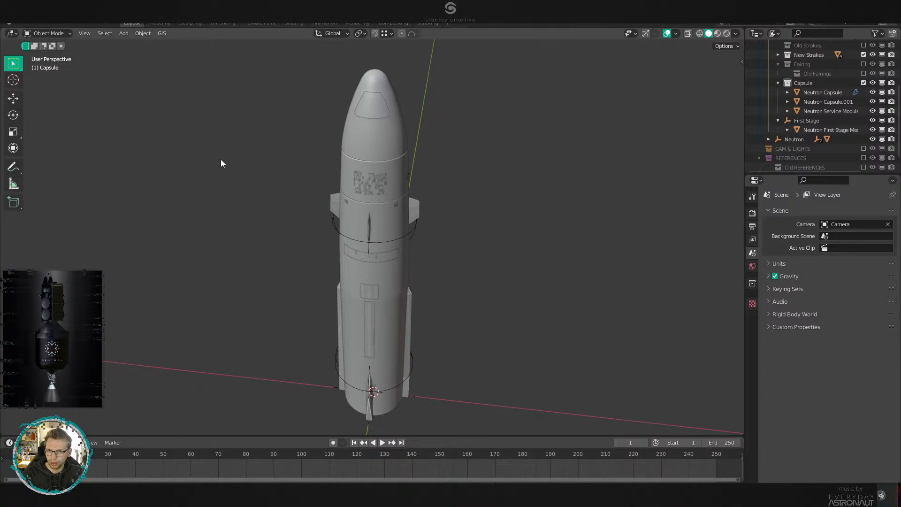
{"action": "middle_click_drag", "start_coordinate": [220, 159], "coordinate": [234, 98]}
{"action": "scroll", "coordinate": [236, 101], "scroll_direction": "down", "scroll_amount": 2}
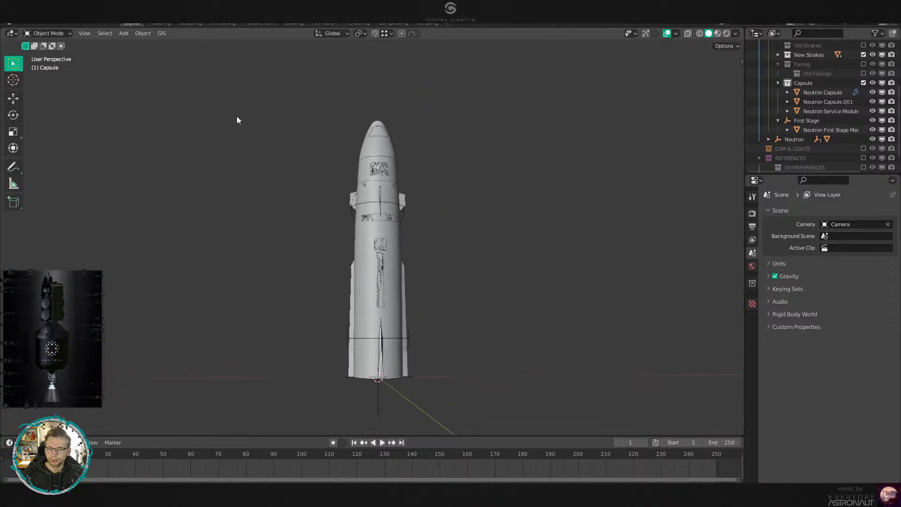
{"action": "middle_click_drag", "start_coordinate": [317, 136], "coordinate": [303, 135]}
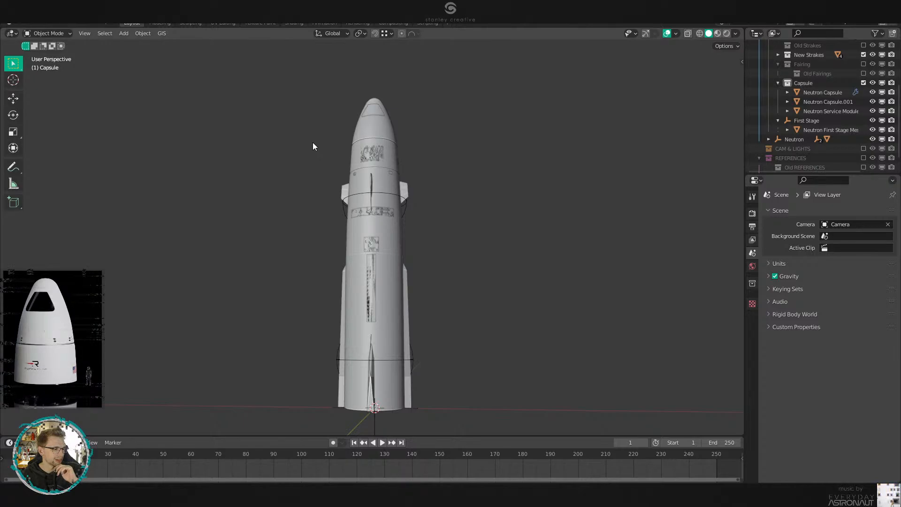
{"action": "middle_click_drag", "start_coordinate": [312, 141], "coordinate": [344, 131]}
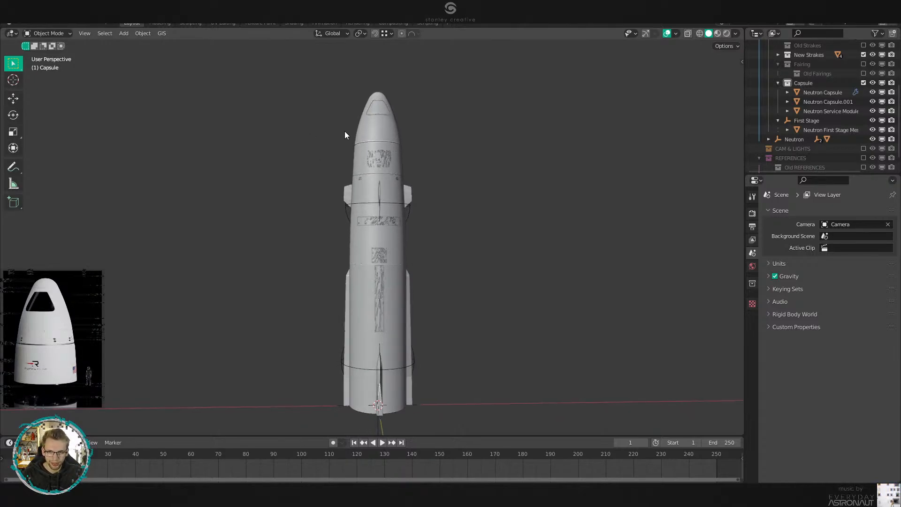
{"action": "key", "text": "KP_1"}
{"action": "scroll", "coordinate": [345, 131], "scroll_direction": "up", "scroll_amount": 1}
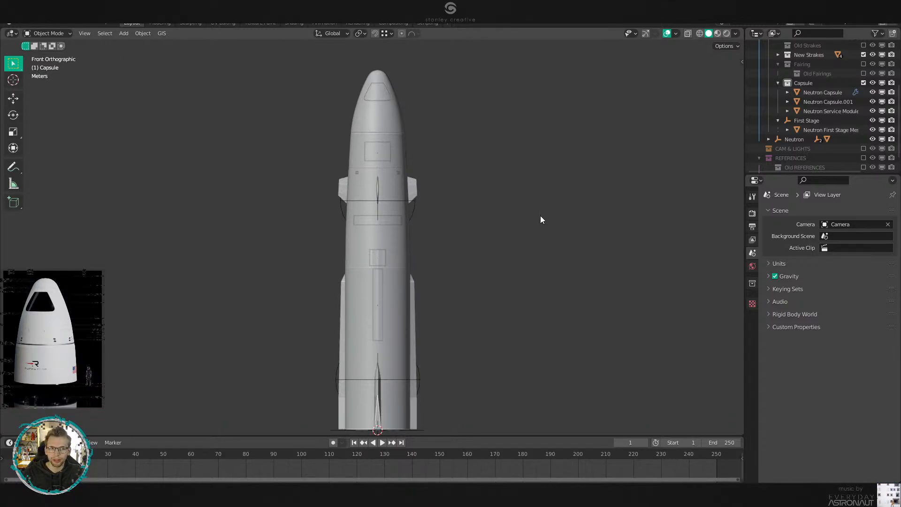
{"action": "scroll", "coordinate": [801, 149], "scroll_direction": "up", "scroll_amount": 4}
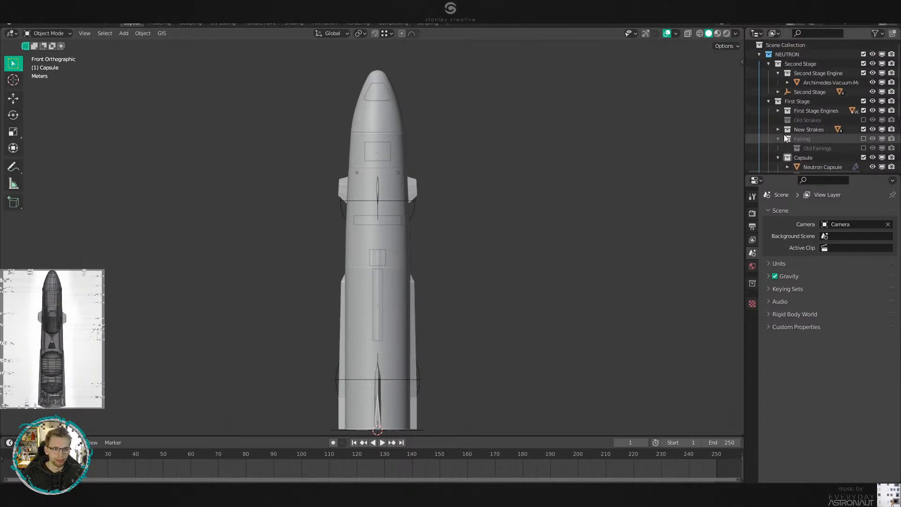
{"action": "middle_click_drag", "start_coordinate": [435, 207], "coordinate": [455, 168]}
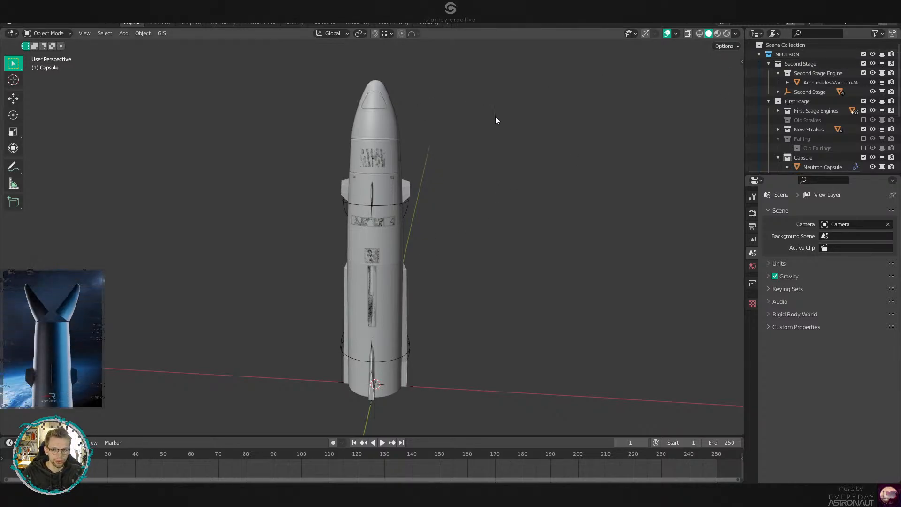
Collapse the REFERENCES collection in the outliner.
{"action": "scroll", "coordinate": [841, 131], "scroll_direction": "down", "scroll_amount": 5}
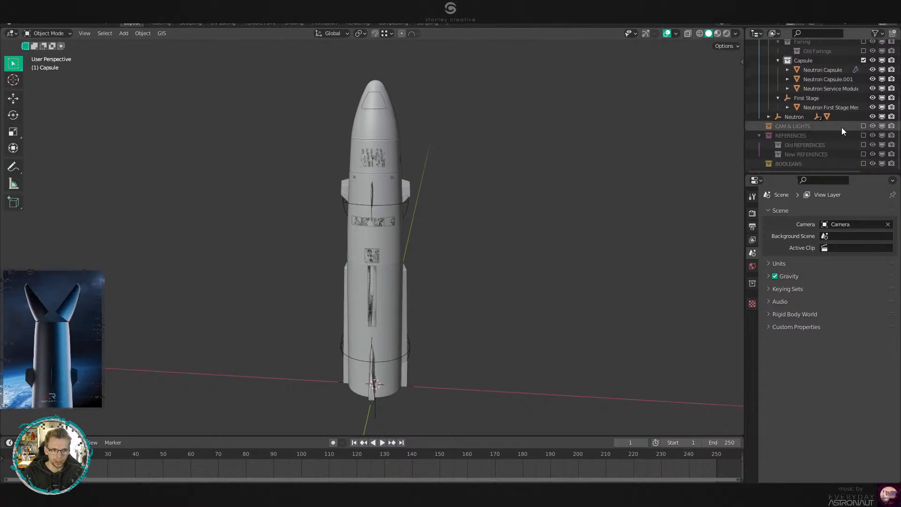
{"action": "left_click", "coordinate": [759, 135]}
{"action": "middle_click_drag", "start_coordinate": [428, 103], "coordinate": [413, 100]}
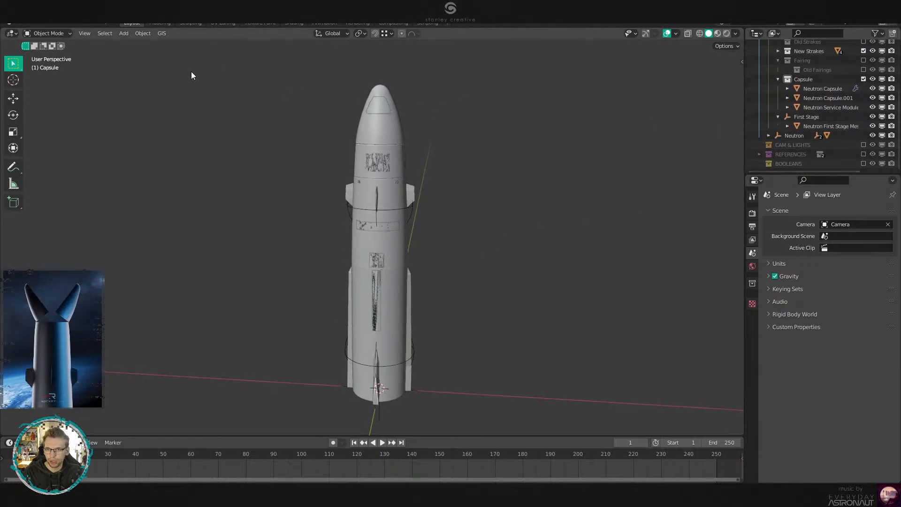
Start a new Blender file with the default startup scene.
{"action": "left_click", "coordinate": [24, 24]}
{"action": "mouse_move", "coordinate": [35, 32]}
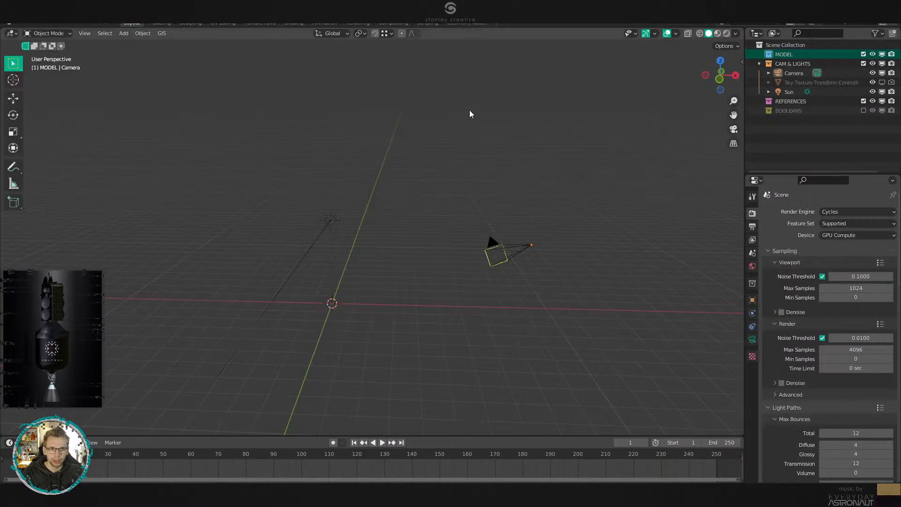
{"action": "middle_click_drag", "start_coordinate": [470, 110], "coordinate": [516, 166], "text": "shift"}
Link the NEUTRON collection from the rocket's blend file into the MODEL collection.
{"action": "left_click", "coordinate": [21, 24]}
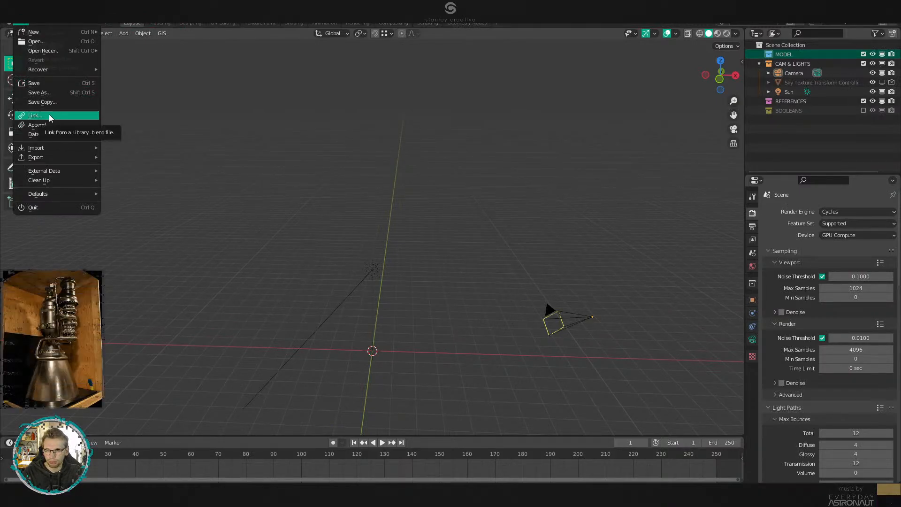
{"action": "left_click", "coordinate": [79, 117]}
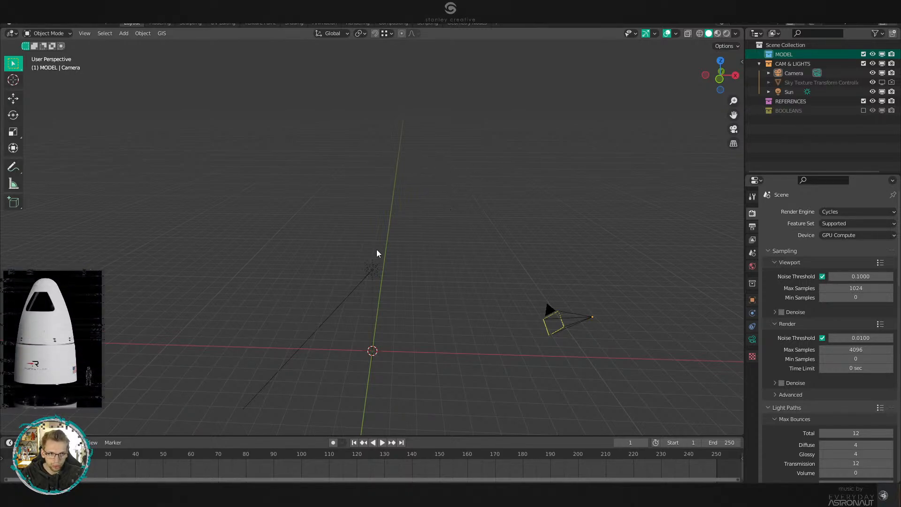
{"action": "key", "text": "ctrl+v"}
{"action": "scroll", "coordinate": [409, 231], "scroll_direction": "down", "scroll_amount": 8}
{"action": "middle_click_drag", "start_coordinate": [431, 212], "coordinate": [426, 283], "text": "shift"}
{"action": "left_click", "coordinate": [426, 282]}
{"action": "scroll", "coordinate": [425, 245], "scroll_direction": "up", "scroll_amount": 1}
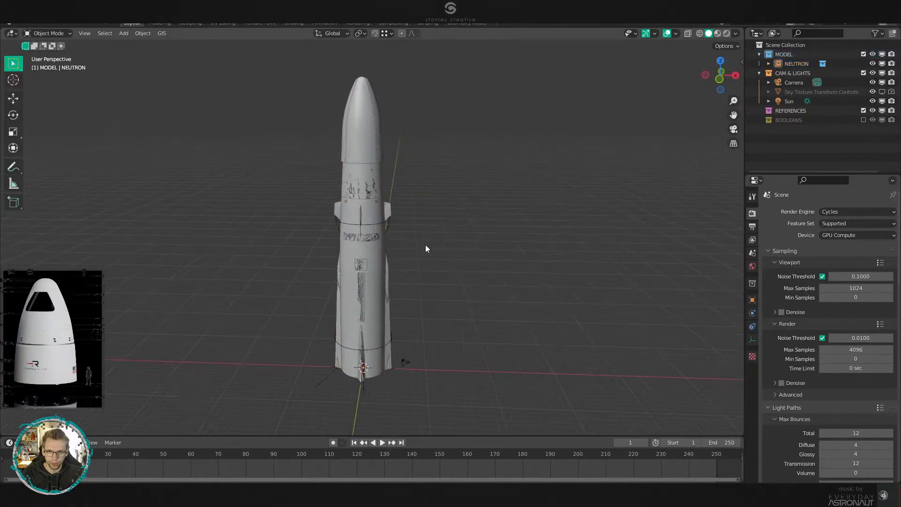
Inspect the linked NEUTRON rocket from several angles and check its entry in the outliner.
{"action": "scroll", "coordinate": [426, 245], "scroll_direction": "up", "scroll_amount": 3}
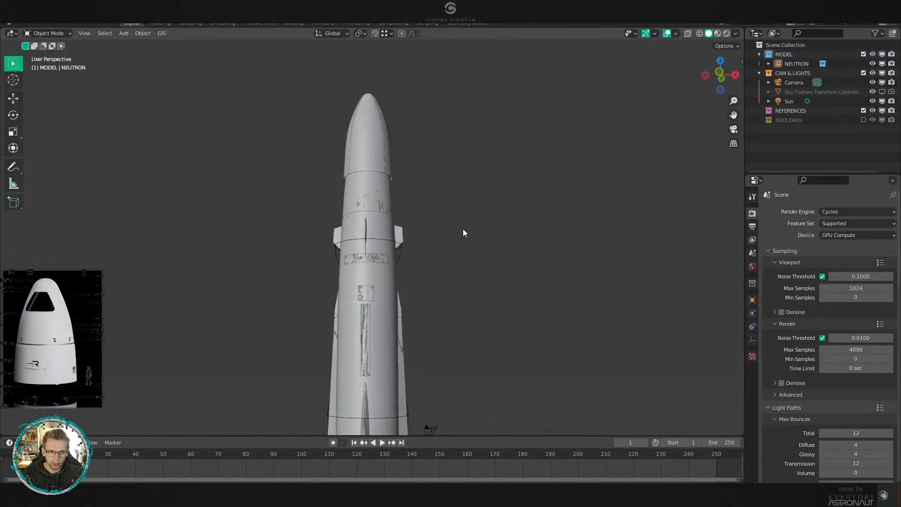
{"action": "left_click", "coordinate": [768, 63]}
{"action": "left_click", "coordinate": [768, 64]}
{"action": "scroll", "coordinate": [492, 143], "scroll_direction": "up", "scroll_amount": 2}
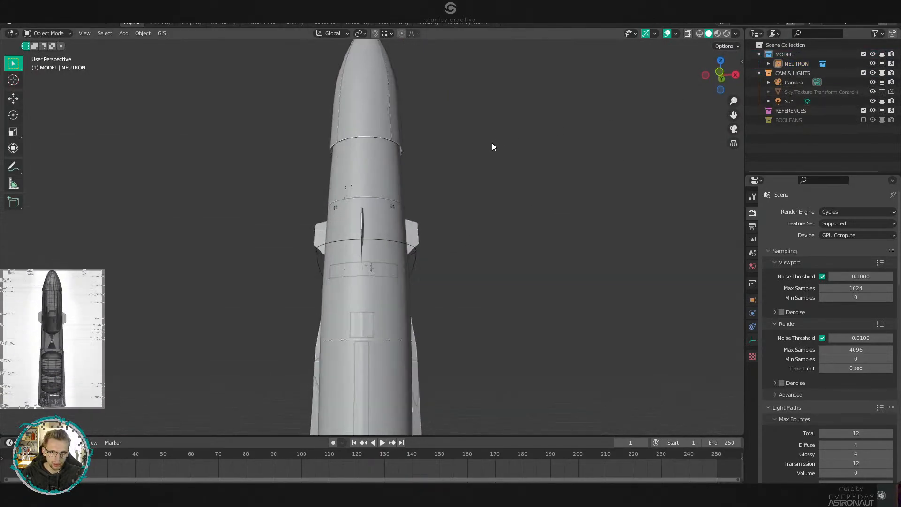
{"action": "middle_click_drag", "start_coordinate": [491, 143], "coordinate": [485, 215]}
{"action": "scroll", "coordinate": [484, 218], "scroll_direction": "down", "scroll_amount": 2}
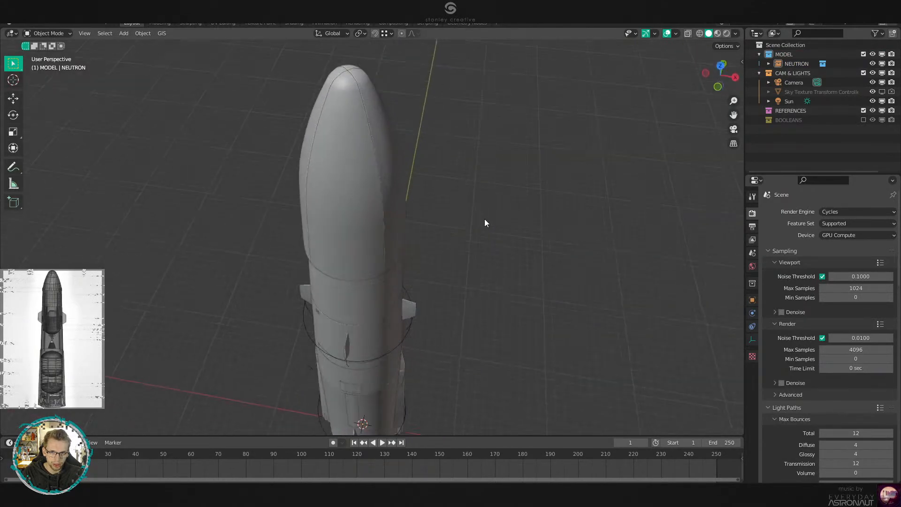
{"action": "scroll", "coordinate": [469, 234], "scroll_direction": "up", "scroll_amount": 2}
{"action": "scroll", "coordinate": [449, 249], "scroll_direction": "down", "scroll_amount": 3}
Delete the linked NEUTRON rocket and undo the deletion.
{"action": "key", "text": "Delete"}
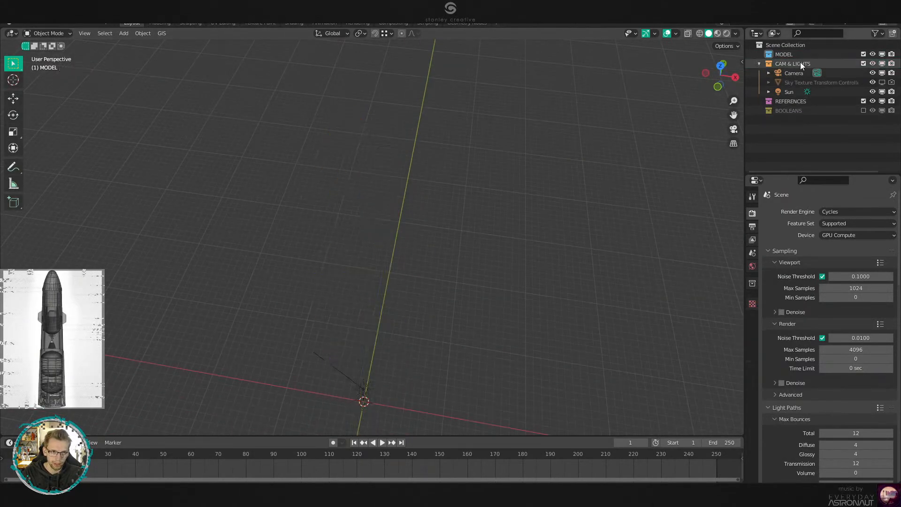
{"action": "key", "text": "ctrl+z"}
{"action": "key", "text": "ctrl+z"}
{"action": "key", "text": "ctrl+z"}
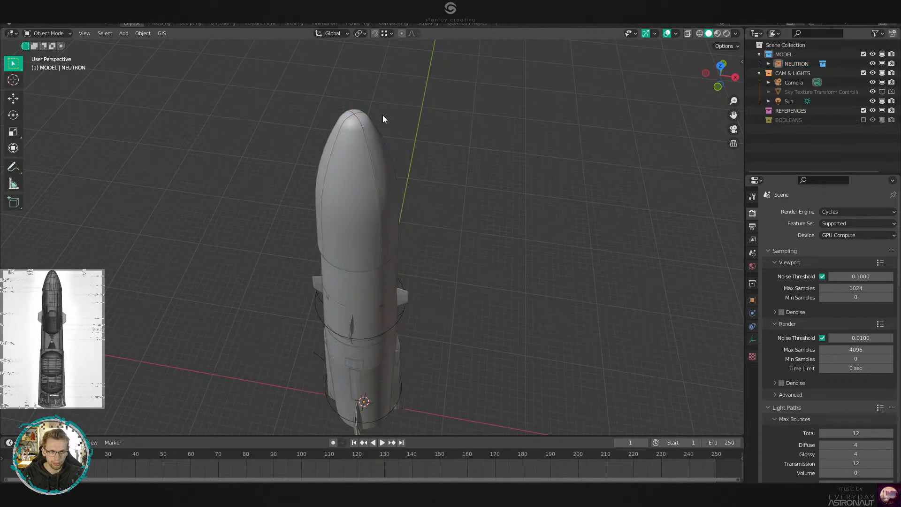
Append the NEUTRON collection with its full hierarchy into the MODEL collection.
{"action": "left_click", "coordinate": [25, 22]}
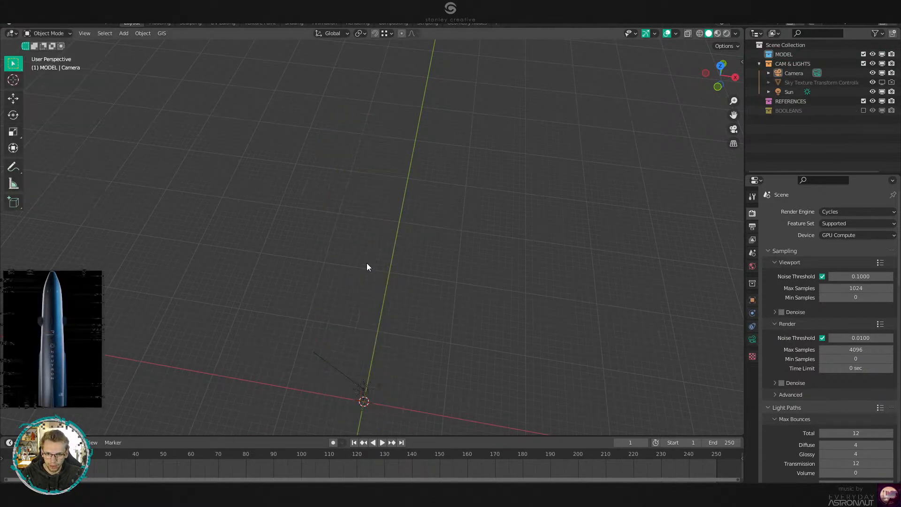
{"action": "middle_click_drag", "start_coordinate": [558, 147], "coordinate": [560, 136]}
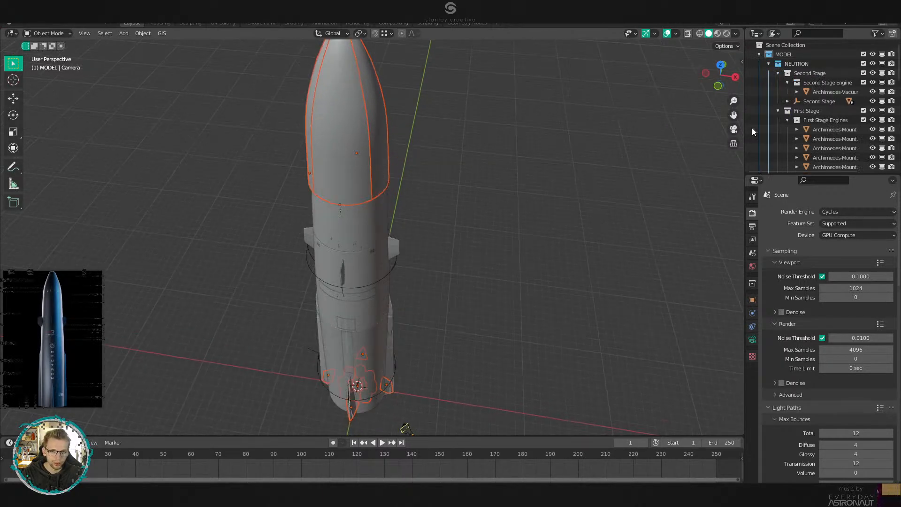
Collapse the First Stage Engines collection and exclude the Old Strakes and Fairing collections from the view layer.
{"action": "scroll", "coordinate": [806, 87], "scroll_direction": "down", "scroll_amount": 3}
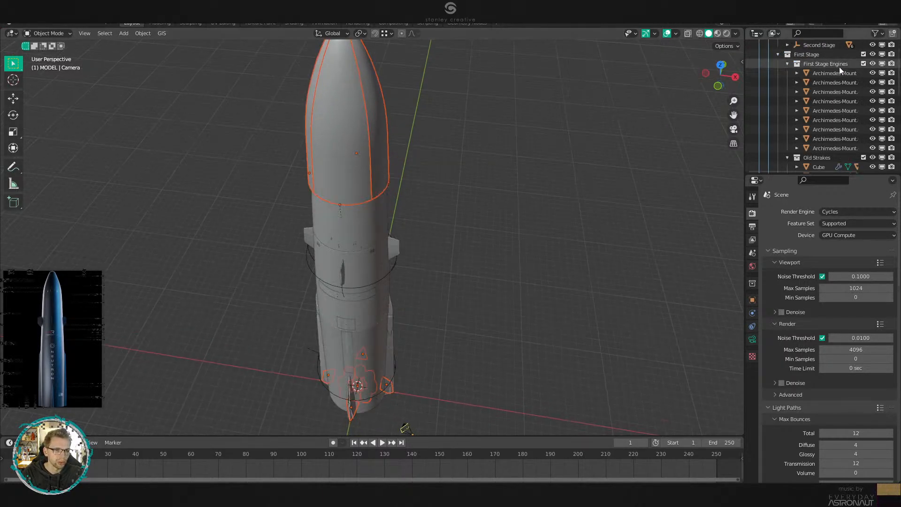
{"action": "left_click", "coordinate": [788, 64]}
{"action": "left_click", "coordinate": [788, 120]}
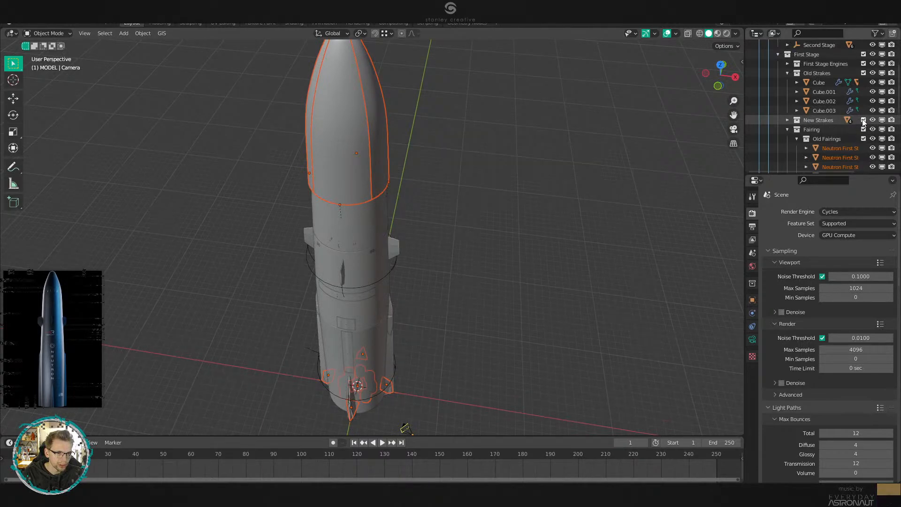
{"action": "left_click", "coordinate": [863, 73]}
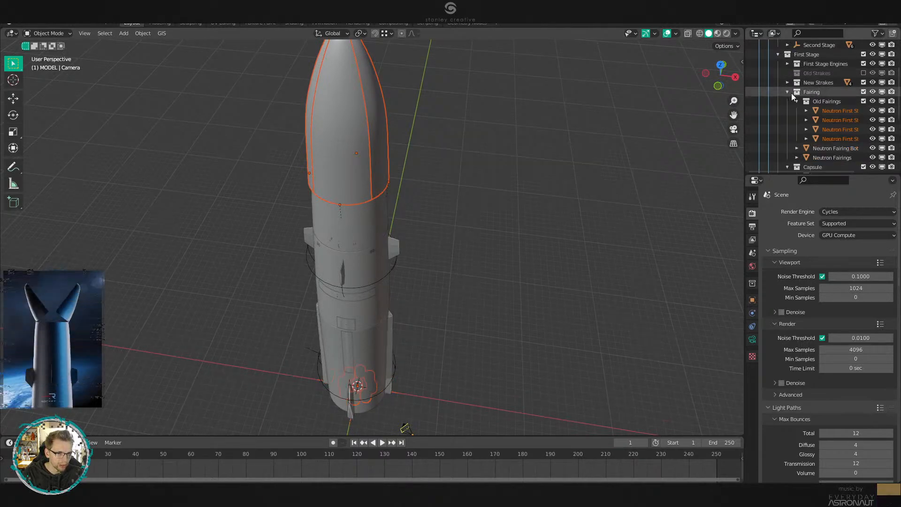
{"action": "left_click", "coordinate": [864, 92]}
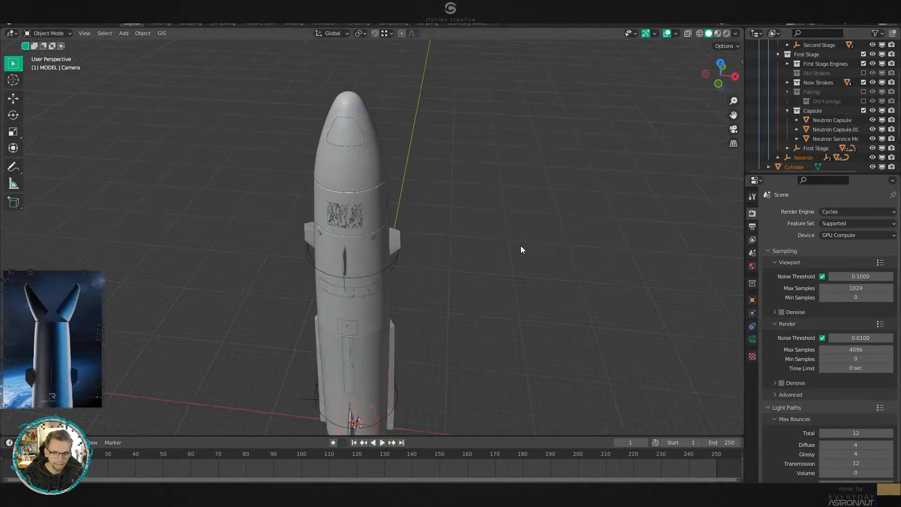
Examine the engine section beneath the rocket and select one of the outer Archimedes engines.
{"action": "middle_click_drag", "start_coordinate": [520, 246], "coordinate": [528, 80]}
{"action": "key", "text": "KP_Decimal"}
{"action": "middle_click_drag", "start_coordinate": [521, 162], "coordinate": [519, 146]}
{"action": "scroll", "coordinate": [519, 146], "scroll_direction": "down", "scroll_amount": 4}
{"action": "left_click", "coordinate": [441, 259]}
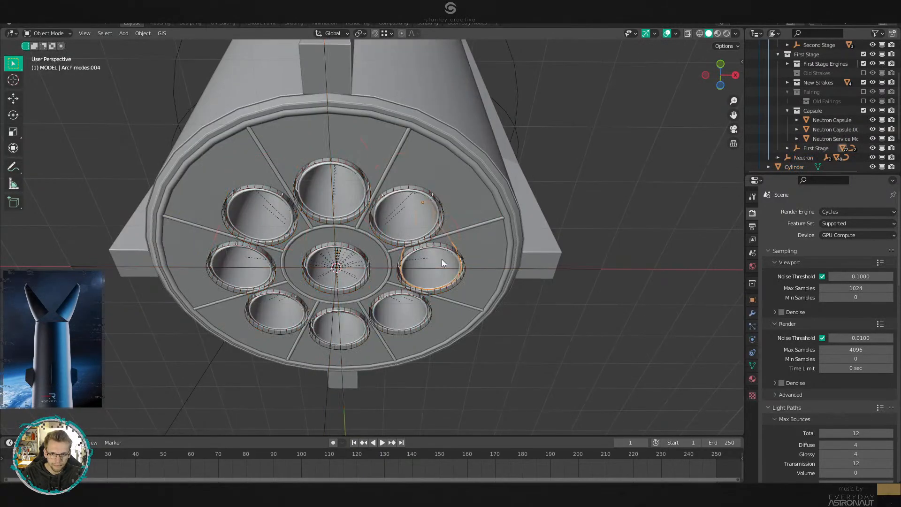
Move the Cylinder cutter object around the engine openings into the BOOLEANS collection.
{"action": "left_click", "coordinate": [455, 254]}
{"action": "key", "text": "m"}
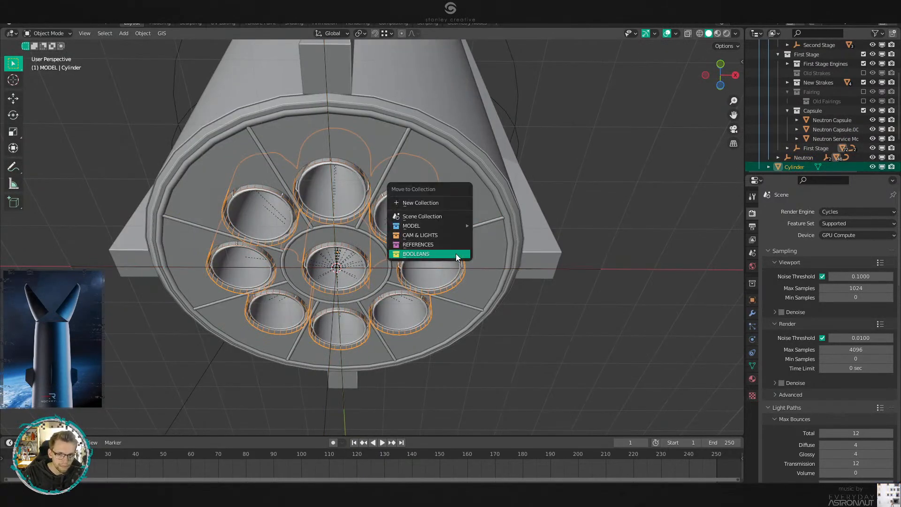
{"action": "left_click", "coordinate": [455, 253]}
Reset the camera's location and rotation, and move it about -37 m along the global Y axis.
{"action": "middle_click_drag", "start_coordinate": [494, 247], "coordinate": [466, 184]}
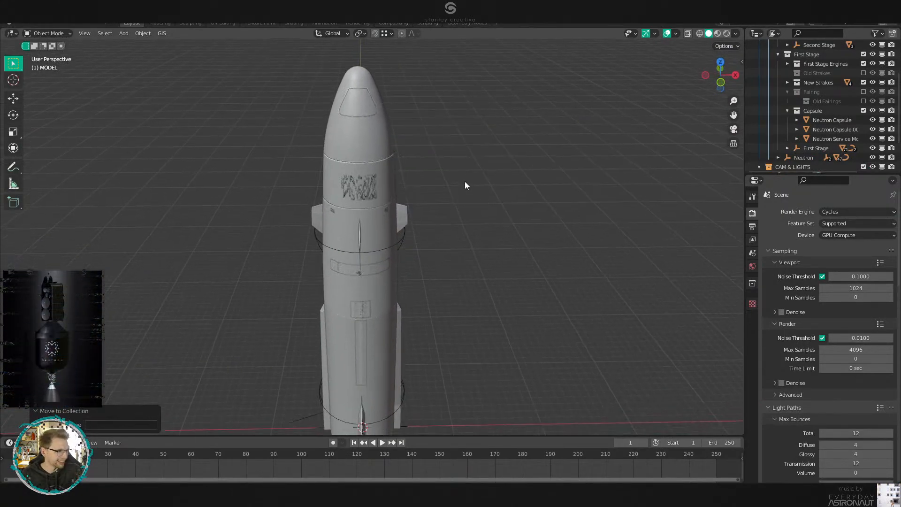
{"action": "middle_click_drag", "start_coordinate": [446, 187], "coordinate": [501, 159]}
{"action": "left_click", "coordinate": [472, 372]}
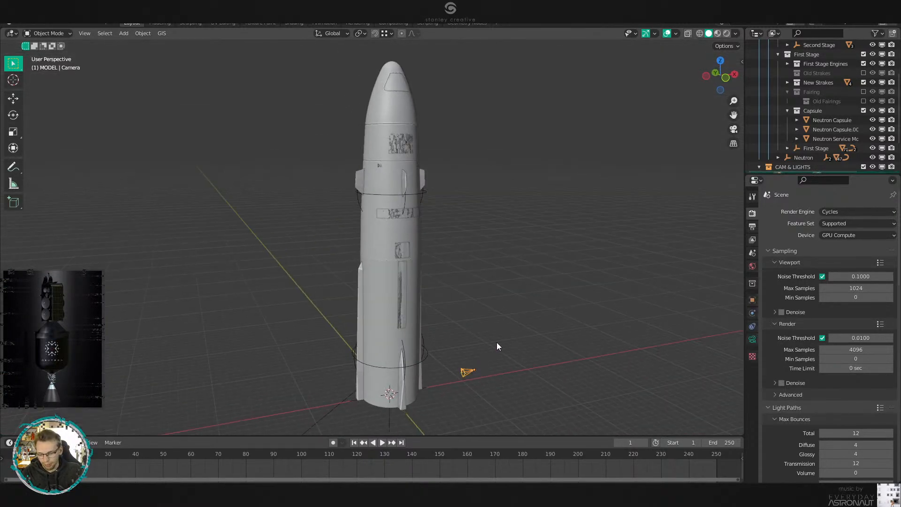
{"action": "key", "text": "alt+r"}
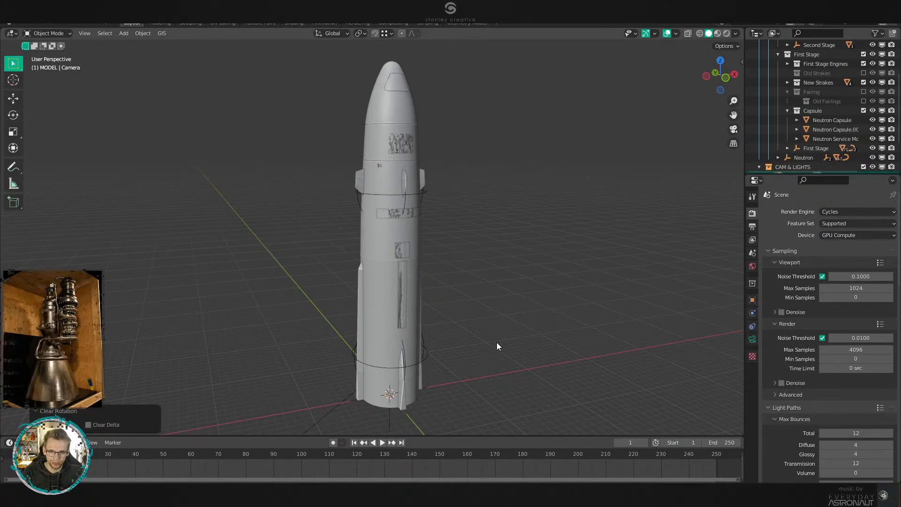
{"action": "scroll", "coordinate": [496, 343], "scroll_direction": "down", "scroll_amount": 2}
{"action": "middle_click_drag", "start_coordinate": [496, 343], "coordinate": [442, 322]}
{"action": "key", "text": "g"}
{"action": "key", "text": "y"}
{"action": "left_click", "coordinate": [231, 352]}
Rotate the camera about 114° to face the rocket and move it about -4.2 m along global Y.
{"action": "key", "text": "r"}
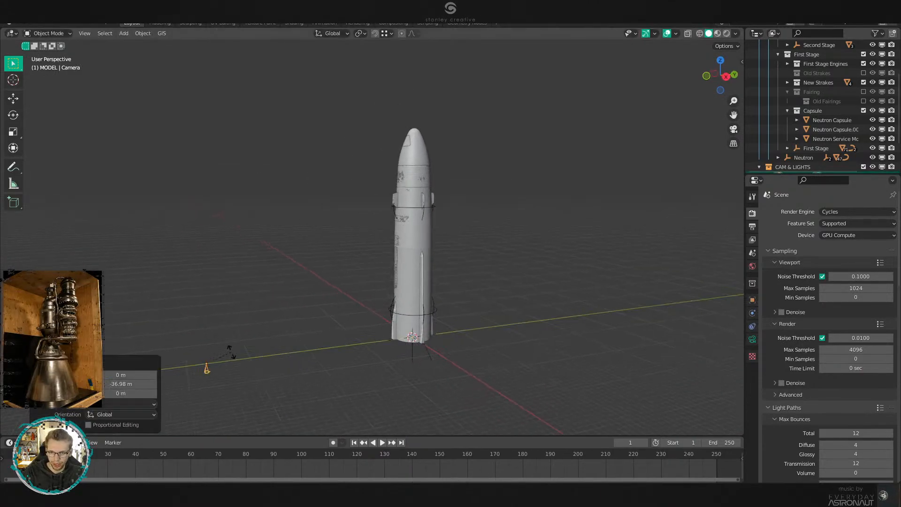
{"action": "left_click", "coordinate": [146, 312]}
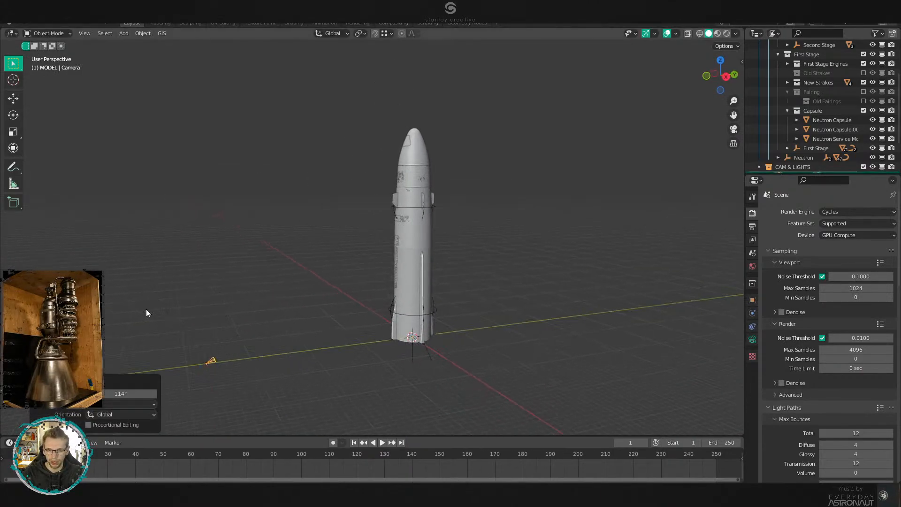
{"action": "key", "text": "KP_0"}
{"action": "key", "text": "g"}
{"action": "key", "text": "y"}
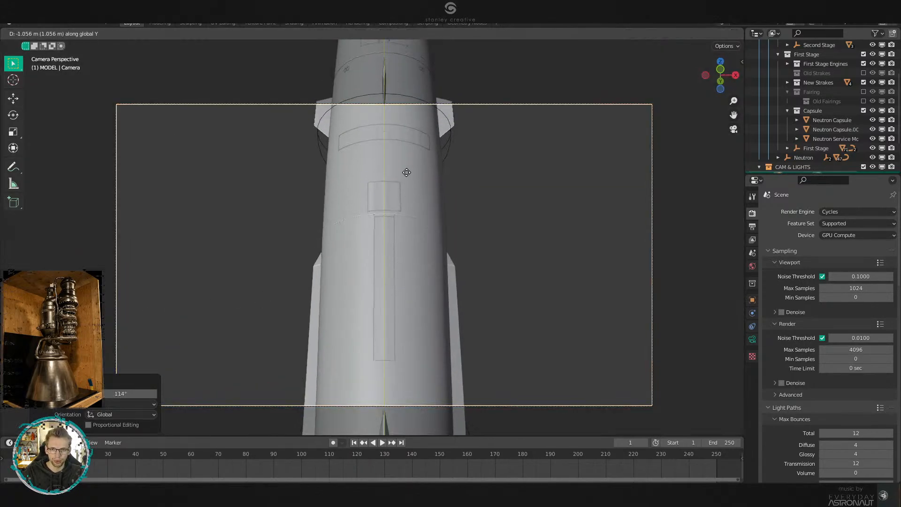
{"action": "left_click", "coordinate": [504, 215]}
Move the camera about 41.3 m farther from the rocket along the negative global Y axis.
{"action": "key", "text": "KP_0"}
{"action": "key", "text": "g"}
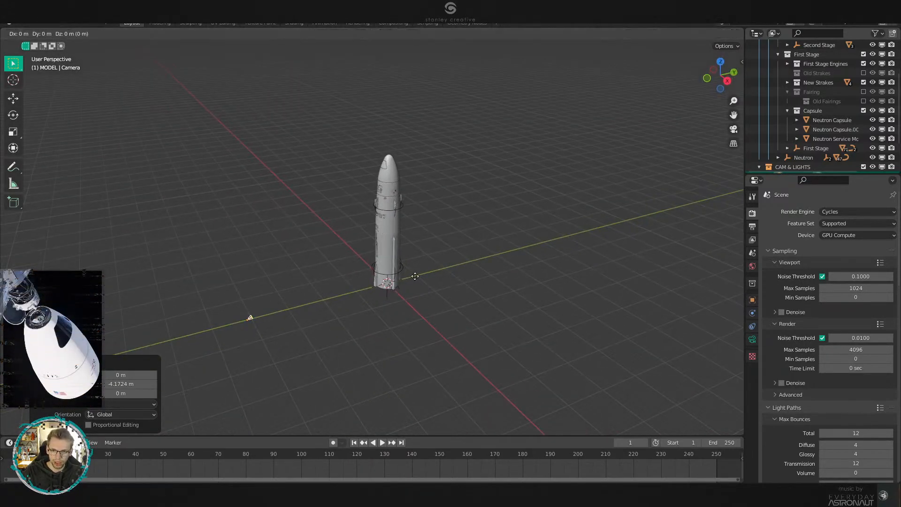
{"action": "left_click", "coordinate": [435, 308]}
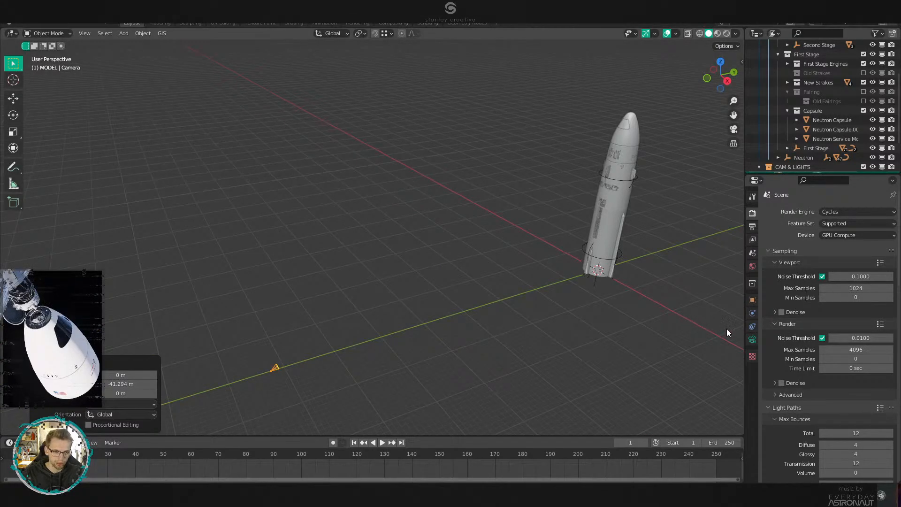
{"action": "left_click", "coordinate": [752, 340]}
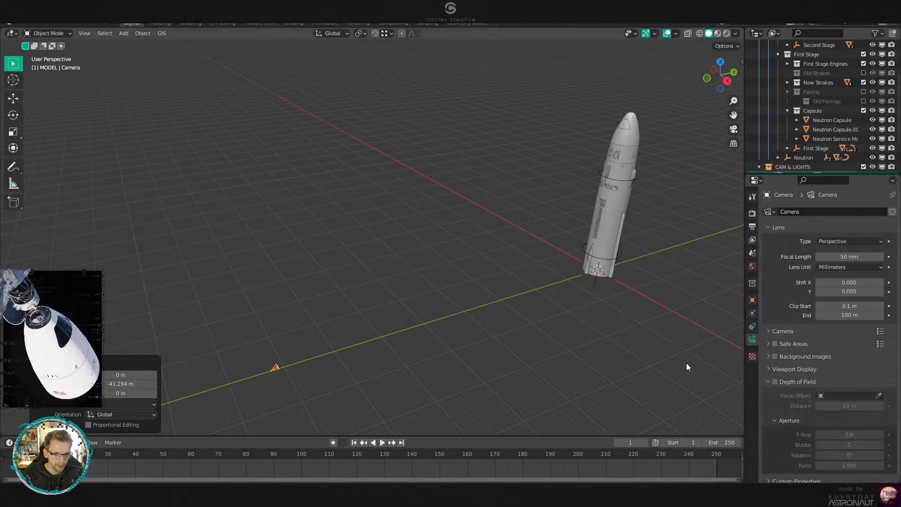
{"action": "middle_click_drag", "start_coordinate": [700, 334], "coordinate": [630, 274]}
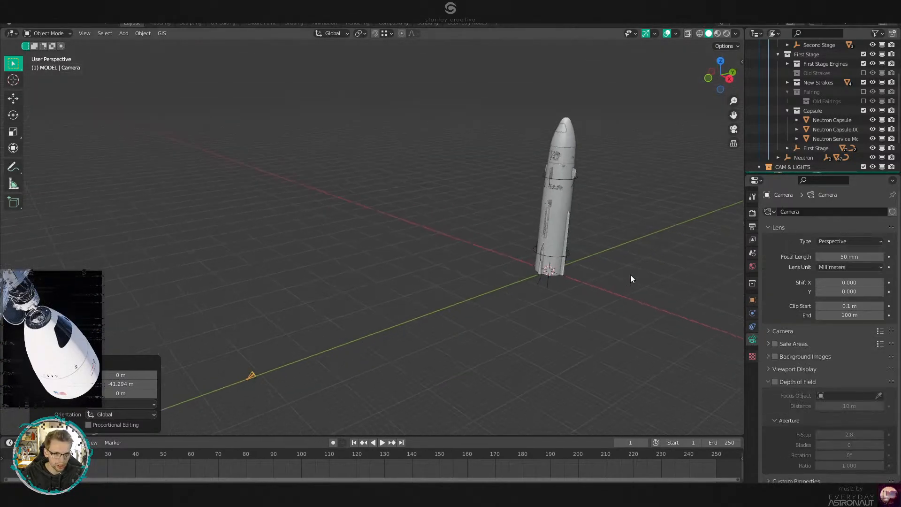
{"action": "left_click", "coordinate": [832, 239]}
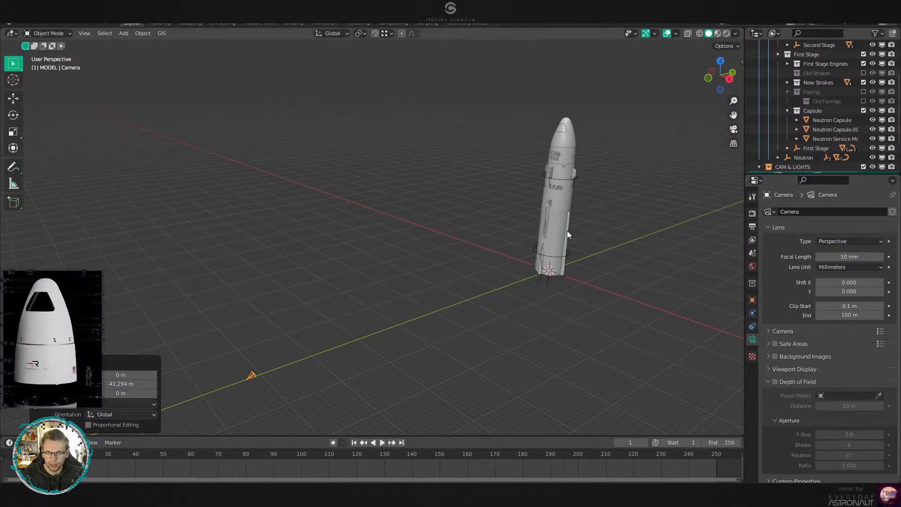
{"action": "middle_click_drag", "start_coordinate": [568, 232], "coordinate": [576, 241]}
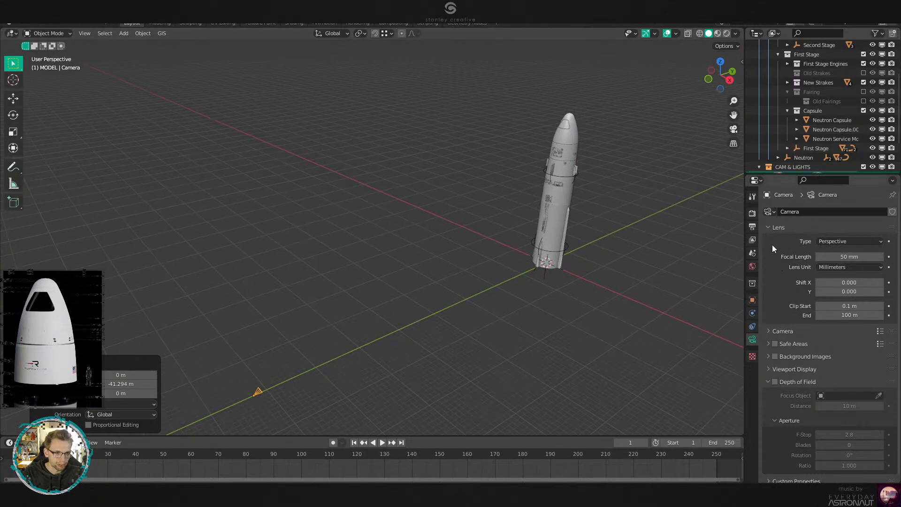
Set the render resolution to the vertical format of 1080 by 1920 px.
{"action": "left_click", "coordinate": [752, 226]}
{"action": "left_click", "coordinate": [851, 223]}
{"action": "type", "text": "10"}
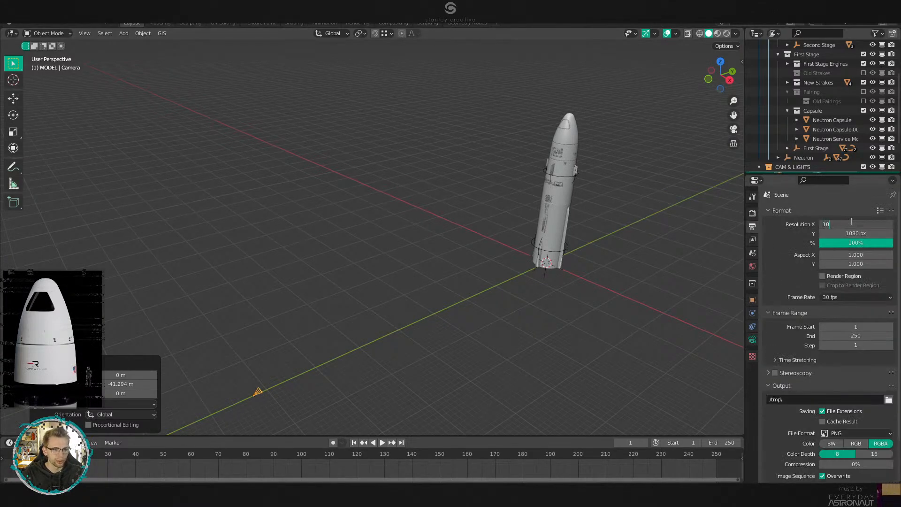
{"action": "type", "text": "80"}
{"action": "key", "text": "Tab"}
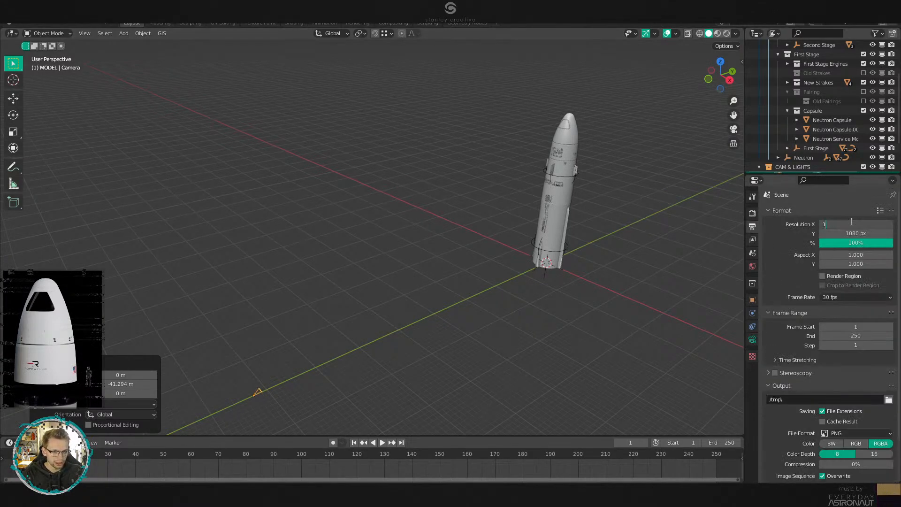
{"action": "type", "text": "1920"}
{"action": "key", "text": "Return"}
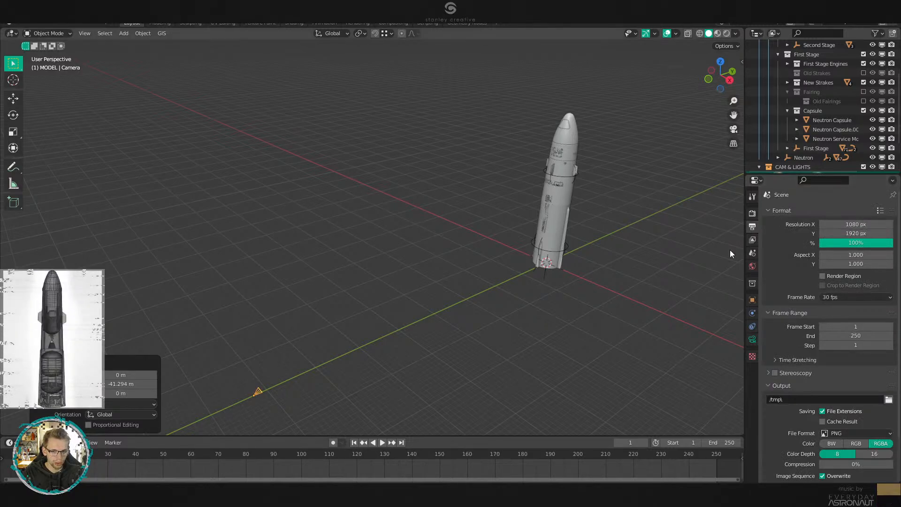
Tilt the camera about -8.4° around its local X axis to bring the whole rocket into the frame.
{"action": "key", "text": "KP_0"}
{"action": "key", "text": "x"}
{"action": "key", "text": "x"}
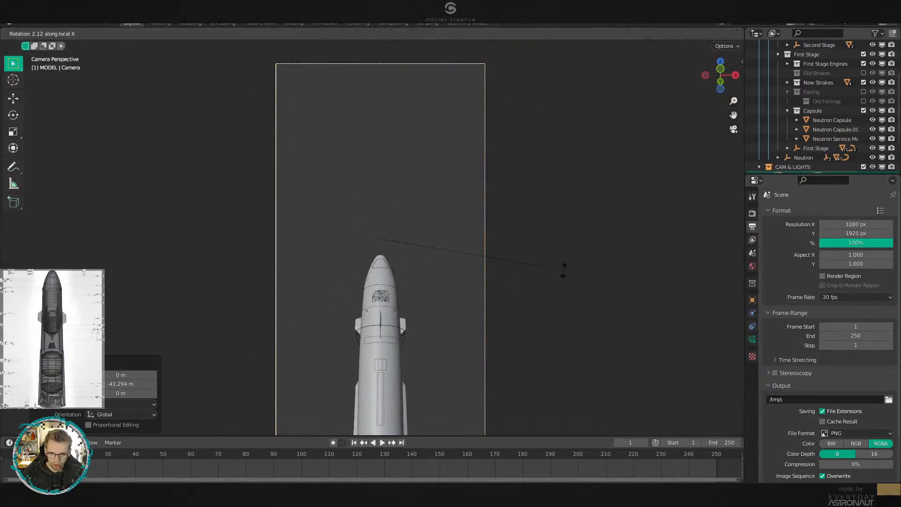
{"action": "left_click", "coordinate": [570, 236]}
{"action": "scroll", "coordinate": [548, 261], "scroll_direction": "down", "scroll_amount": 3}
{"action": "key", "text": "g"}
{"action": "key", "text": "z"}
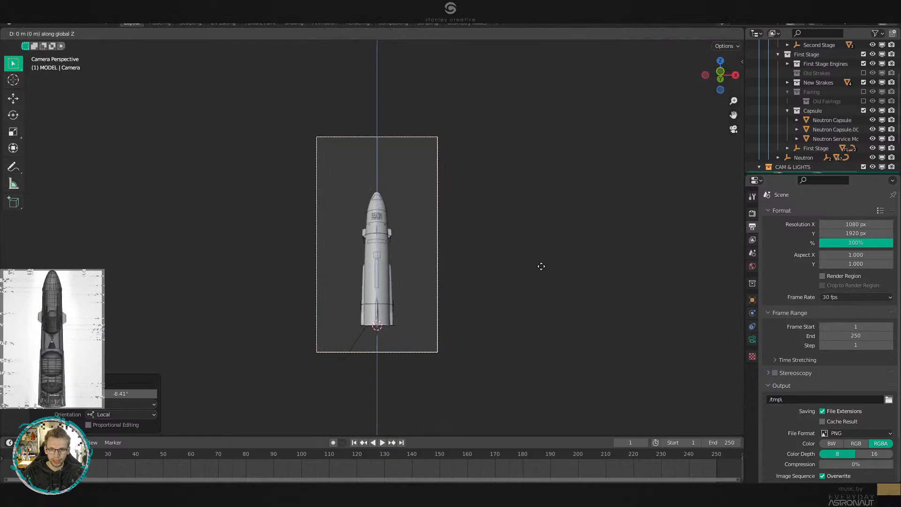
{"action": "left_click", "coordinate": [542, 260]}
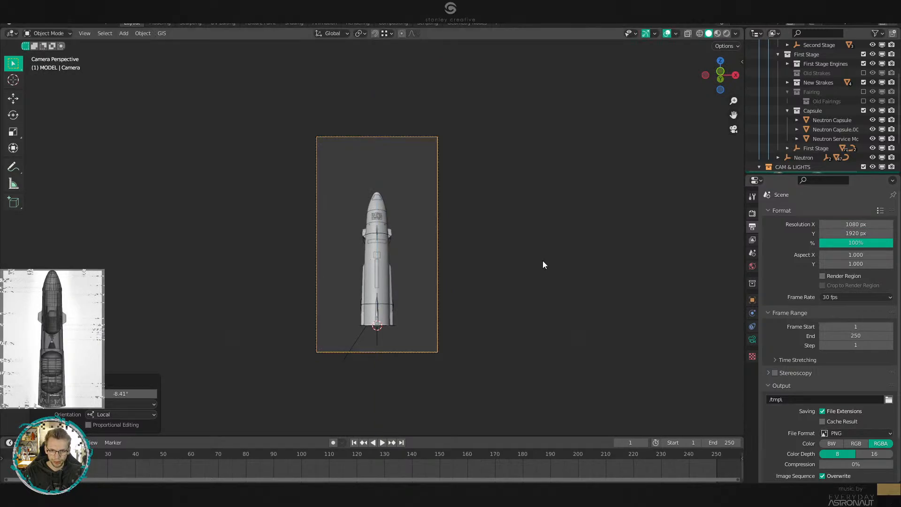
Raise the camera 1.8 m along the global Z axis and check the framing through the camera.
{"action": "key", "text": "KP_3"}
{"action": "type", "text": "gz"}
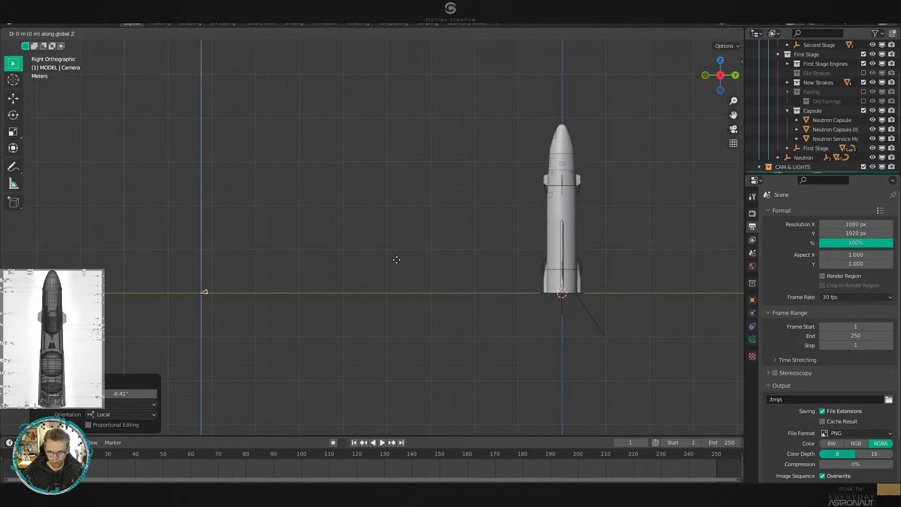
{"action": "type", "text": "1.8"}
{"action": "key", "text": "Return"}
{"action": "key", "text": "KP_0"}
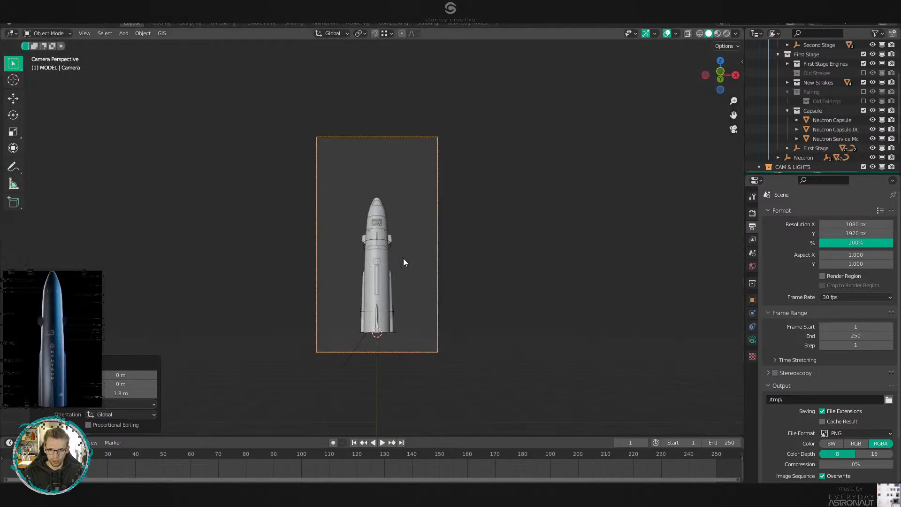
Fit the camera frame in the view and tilt the camera about -3.5° around its local X axis.
{"action": "key", "text": "Home"}
{"action": "key", "text": "r"}
{"action": "key", "text": "x"}
{"action": "key", "text": "x"}
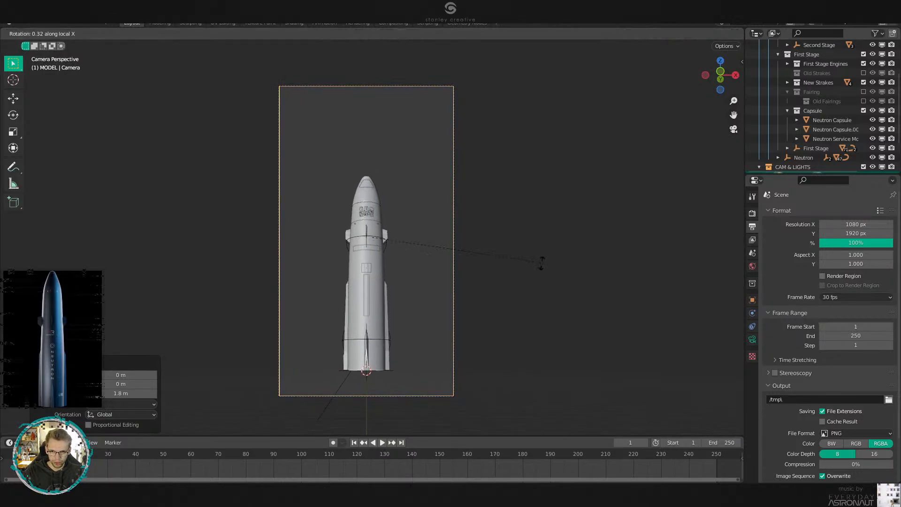
{"action": "left_click", "coordinate": [567, 252]}
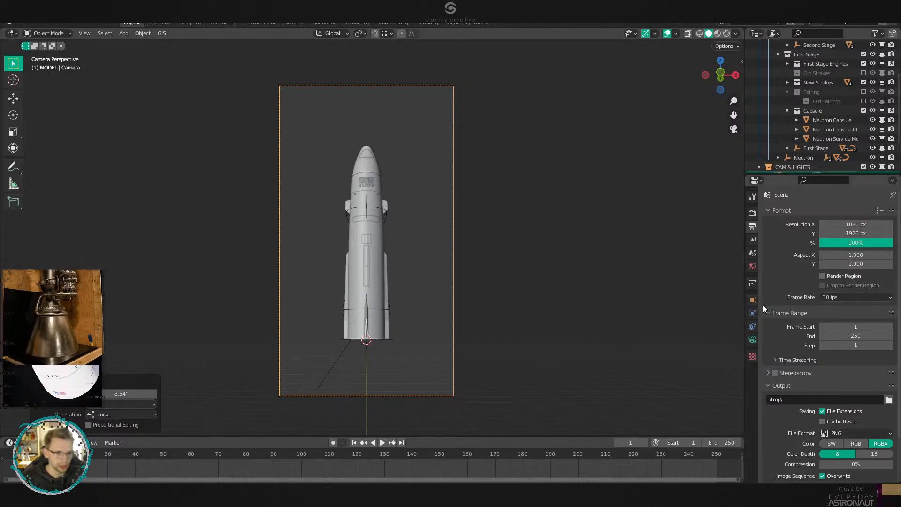
Set the camera's focal length to 20 mm.
{"action": "left_click", "coordinate": [752, 340]}
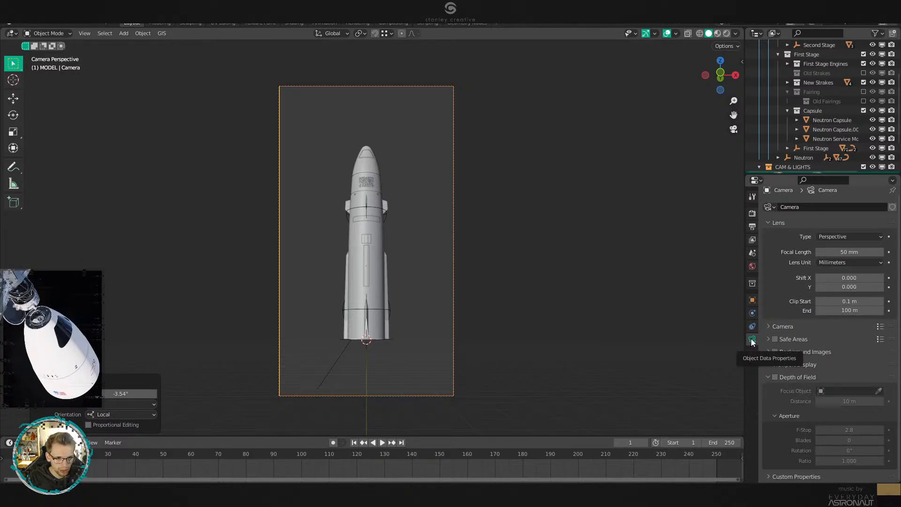
{"action": "left_click", "coordinate": [847, 253]}
{"action": "type", "text": "20"}
{"action": "key", "text": "Return"}
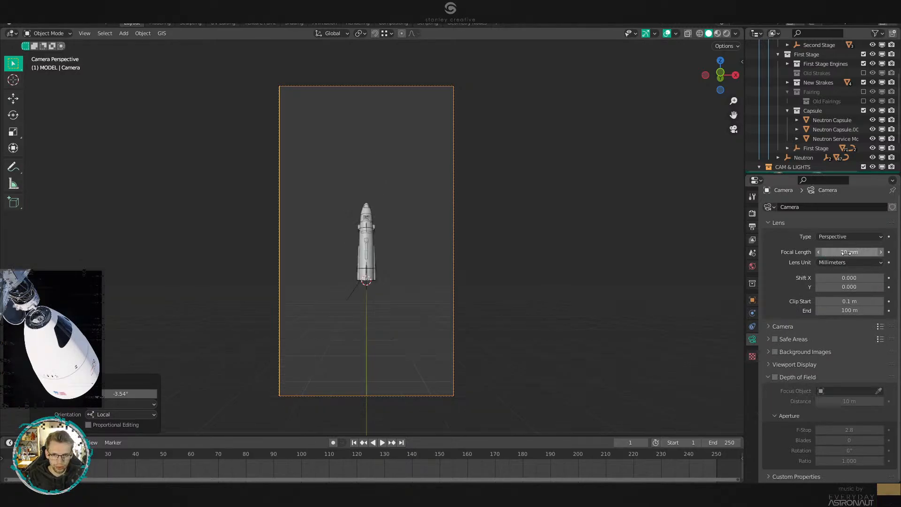
Move the camera about -54.1 m along its local Z axis and lower it about 1.8 m along global Z.
{"action": "key", "text": "g"}
{"action": "key", "text": "z"}
{"action": "key", "text": "z"}
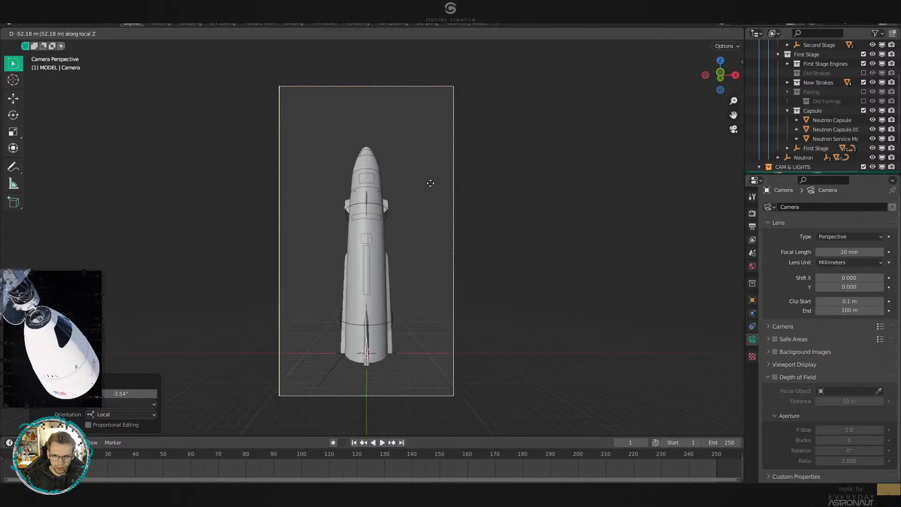
{"action": "left_click", "coordinate": [432, 182]}
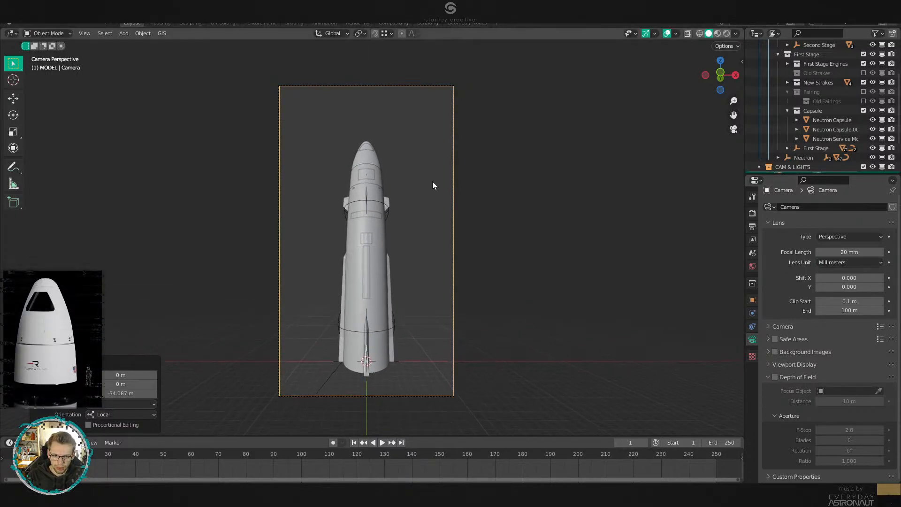
{"action": "key", "text": "g"}
{"action": "key", "text": "z"}
{"action": "left_click", "coordinate": [434, 237]}
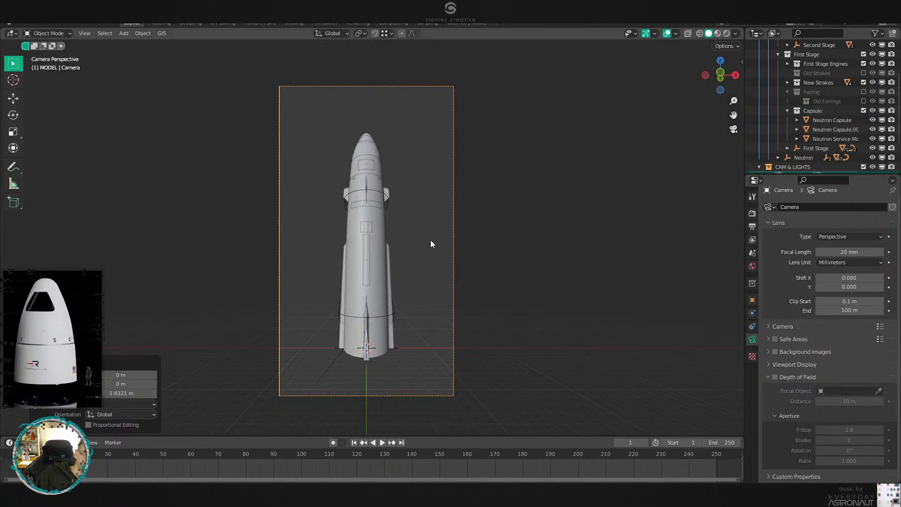
Show the rocket in Material Preview shading and select the Neutron First Stage Mesh.
{"action": "key", "text": "z"}
{"action": "left_click", "coordinate": [509, 342]}
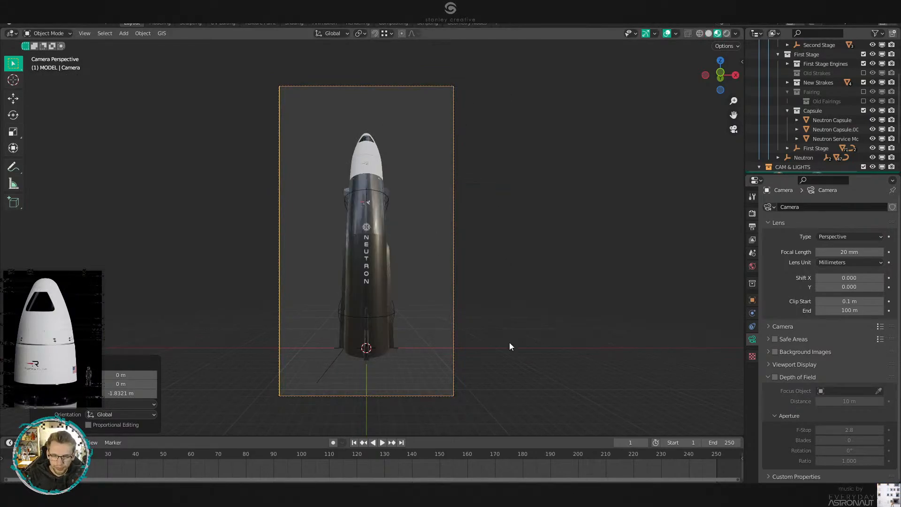
{"action": "left_click", "coordinate": [385, 271]}
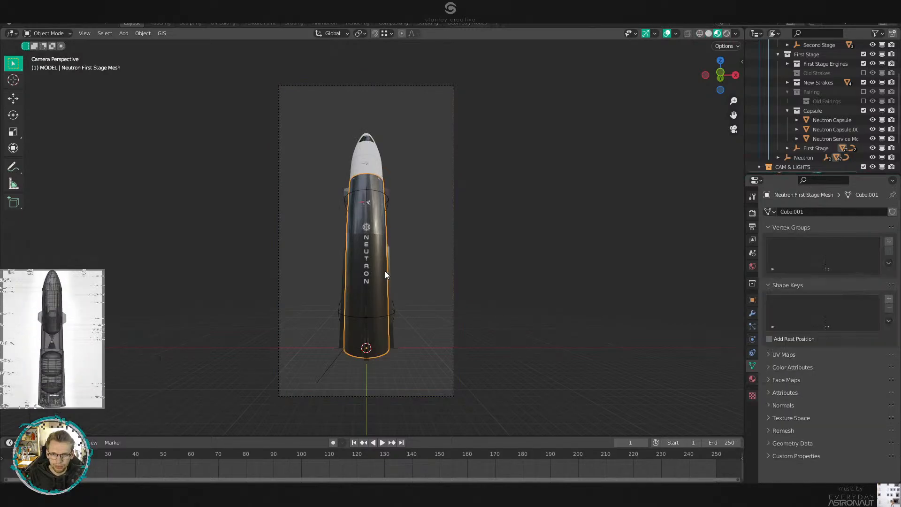
Open the Neutron First Stage Mesh in the UV Editing workspace and display it in Material Preview shading.
{"action": "key", "text": "KP_1"}
{"action": "key", "text": "z"}
{"action": "left_click", "coordinate": [584, 262]}
{"action": "mouse_move", "coordinate": [583, 261]}
{"action": "middle_mouse_down"}
{"action": "mouse_move", "coordinate": [582, 249]}
{"action": "mouse_move", "coordinate": [275, 294]}
{"action": "mouse_move", "coordinate": [348, 277]}
{"action": "middle_mouse_up"}
{"action": "key", "text": "KP_Decimal"}
{"action": "scroll", "coordinate": [348, 278], "scroll_direction": "up", "scroll_amount": 5}
{"action": "left_click", "coordinate": [226, 24]}
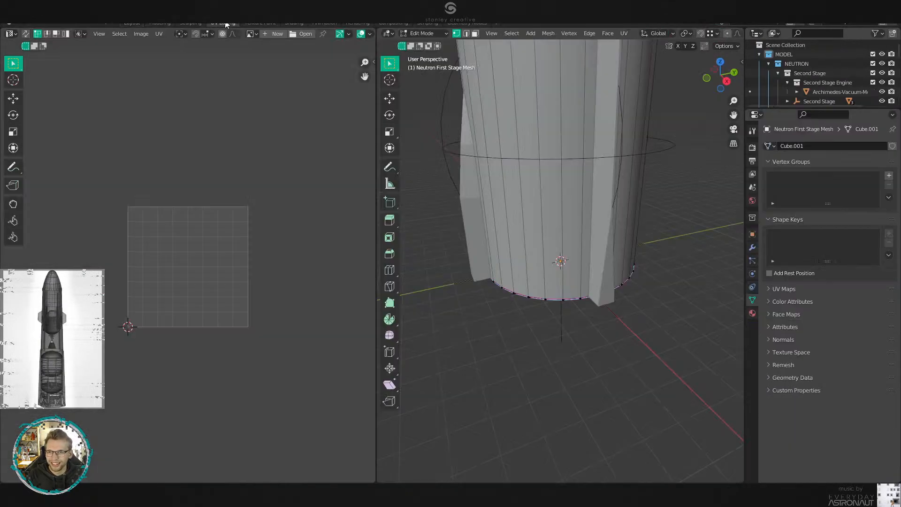
{"action": "middle_click_drag", "start_coordinate": [530, 187], "coordinate": [549, 155]}
{"action": "scroll", "coordinate": [553, 141], "scroll_direction": "down", "scroll_amount": 2}
{"action": "middle_click_drag", "start_coordinate": [562, 51], "coordinate": [572, 157], "text": "shift"}
{"action": "key", "text": "z"}
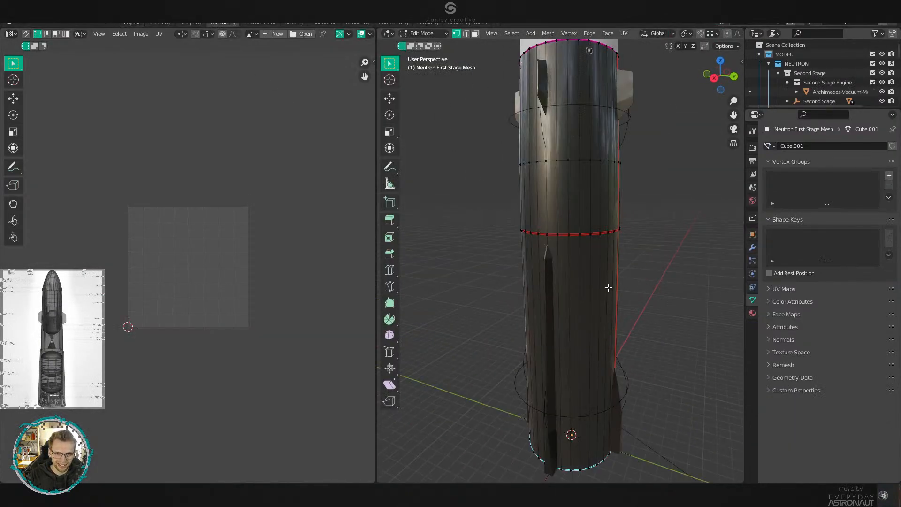
In face select mode, select the linked faces of the first stage body to display their UVs over the carbon_fiber.jpg texture.
{"action": "scroll", "coordinate": [618, 288], "scroll_direction": "up", "scroll_amount": 7}
{"action": "mouse_move", "coordinate": [619, 289]}
{"action": "middle_mouse_down", "text": "shift"}
{"action": "mouse_move", "coordinate": [596, 314]}
{"action": "mouse_move", "coordinate": [586, 303]}
{"action": "middle_mouse_up", "text": "shift"}
{"action": "key", "text": "3"}
{"action": "key", "text": "l"}
{"action": "scroll", "coordinate": [585, 303], "scroll_direction": "up", "scroll_amount": 4}
{"action": "scroll", "coordinate": [259, 269], "scroll_direction": "down", "scroll_amount": 8}
{"action": "scroll", "coordinate": [579, 247], "scroll_direction": "down", "scroll_amount": 5}
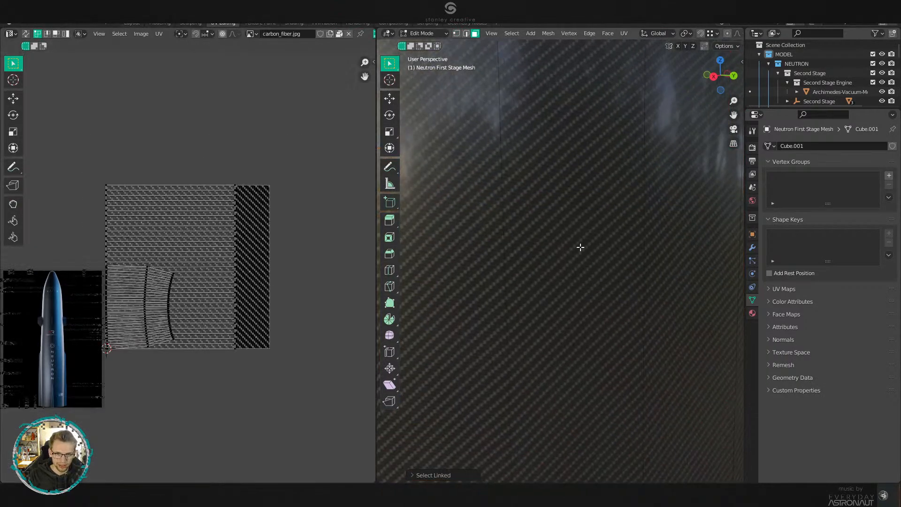
{"action": "key", "text": "l"}
Untwist the crossed end of the curved UV island by scaling its outermost column of UVs by -1.
{"action": "scroll", "coordinate": [312, 306], "scroll_direction": "up", "scroll_amount": 4}
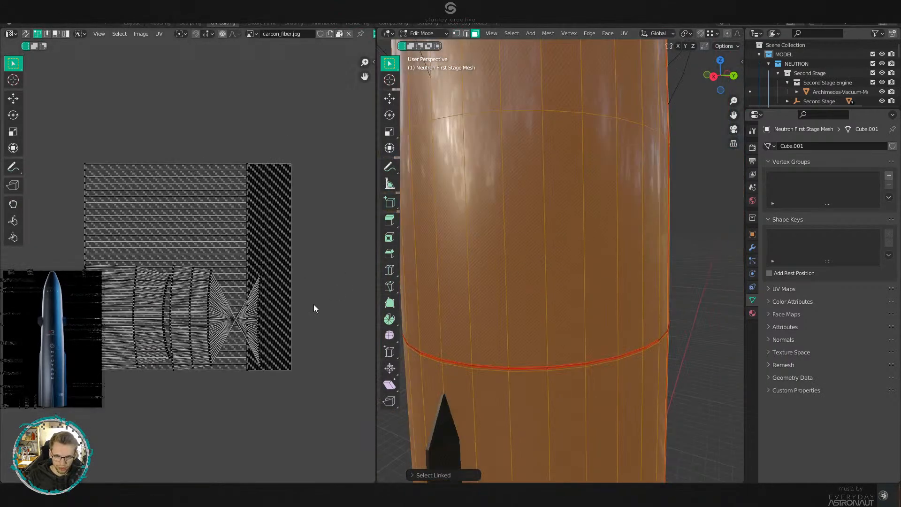
{"action": "left_click_drag", "start_coordinate": [277, 251], "coordinate": [260, 434]}
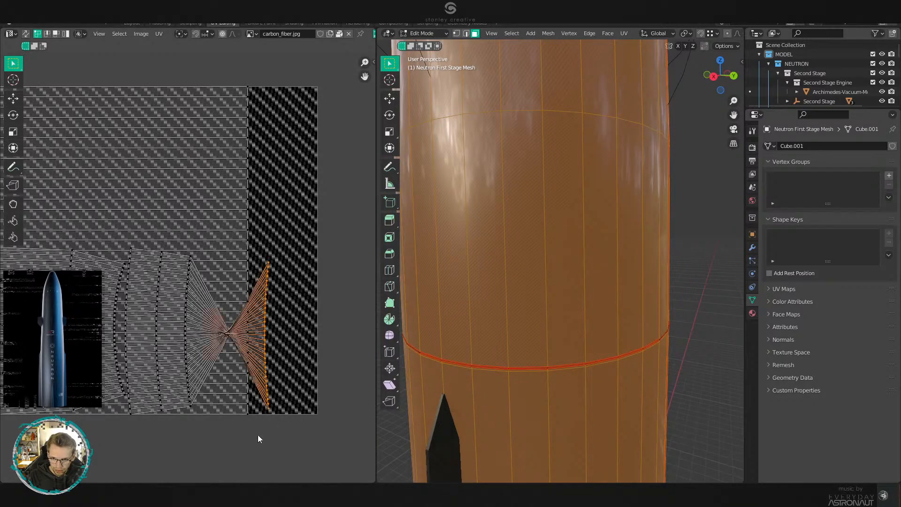
{"action": "type", "text": "s-1"}
{"action": "key", "text": "Return"}
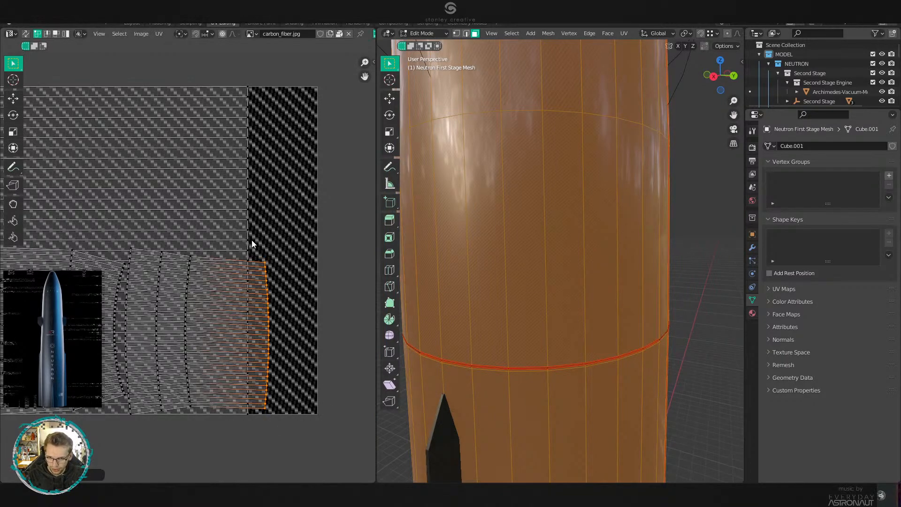
Scale the rectangular UV island to about 0.53 and move it into the lower-left corner of the carbon fibre texture.
{"action": "key", "text": "alt+a"}
{"action": "key", "text": "l"}
{"action": "scroll", "coordinate": [290, 277], "scroll_direction": "down", "scroll_amount": 2}
{"action": "key", "text": "s"}
{"action": "key", "text": "Return"}
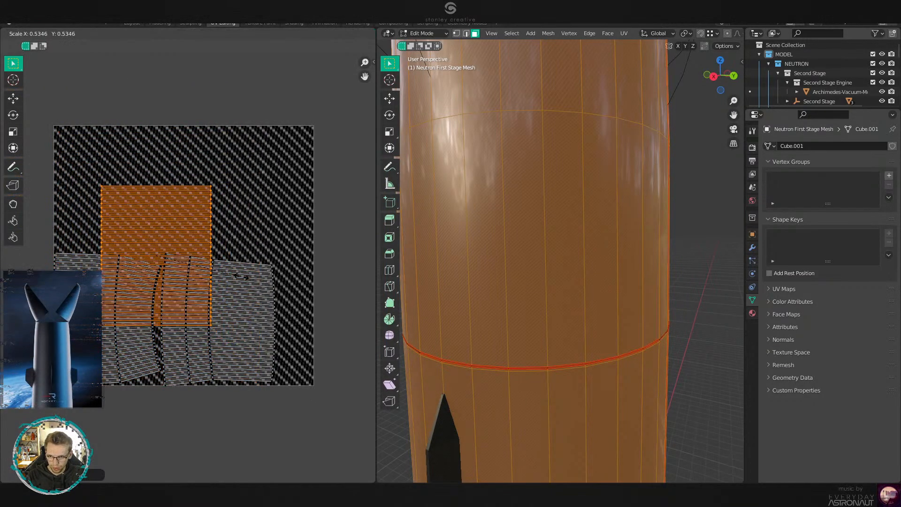
{"action": "key", "text": "g"}
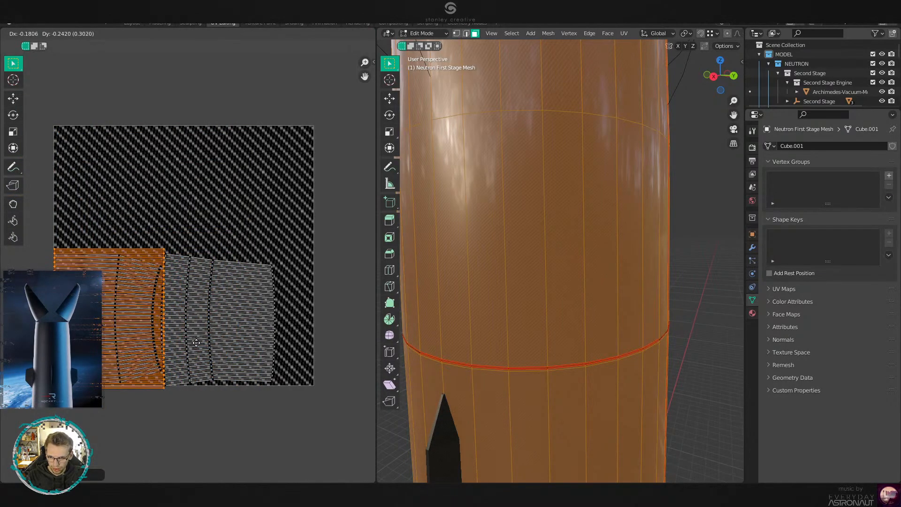
{"action": "left_click", "coordinate": [196, 343]}
{"action": "key", "text": "s"}
{"action": "left_click", "coordinate": [197, 342]}
Scale the UVs of the pointed strake Cube.031 on the first stage's side to about 0.4.
{"action": "key", "text": "Tab"}
{"action": "middle_click_drag", "start_coordinate": [564, 378], "coordinate": [605, 263]}
{"action": "left_click", "coordinate": [604, 264]}
{"action": "key", "text": "Tab"}
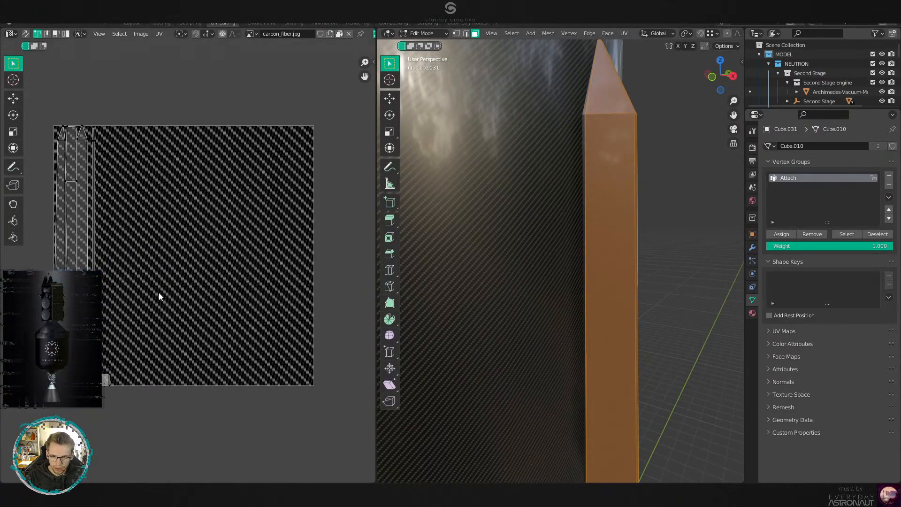
{"action": "key", "text": "s"}
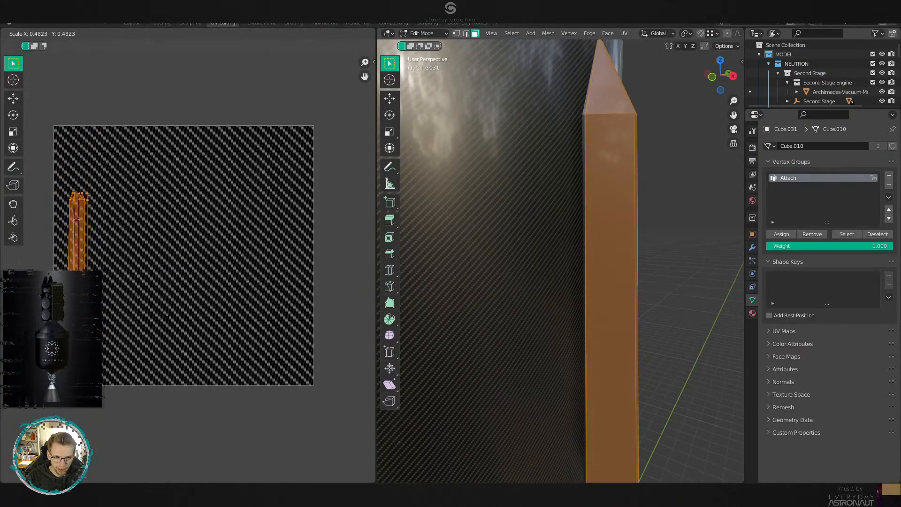
{"action": "type", "text": ".2"}
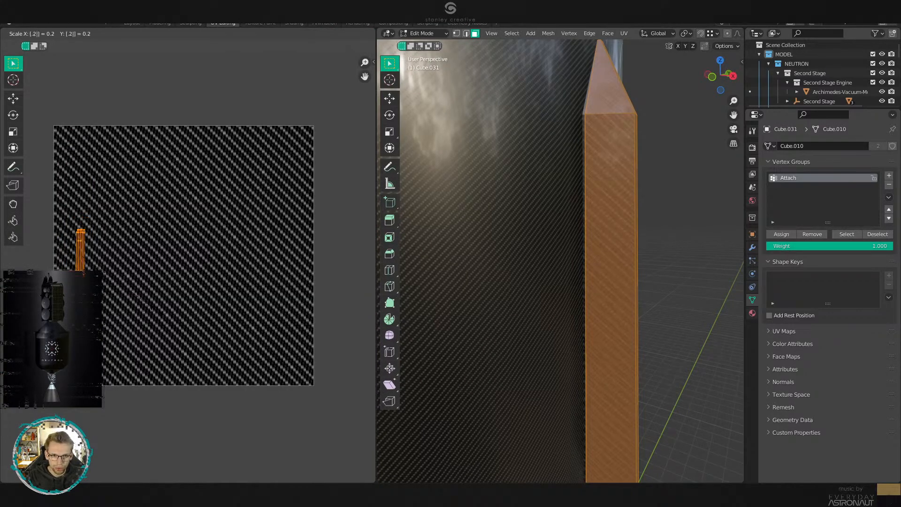
{"action": "key", "text": "Return"}
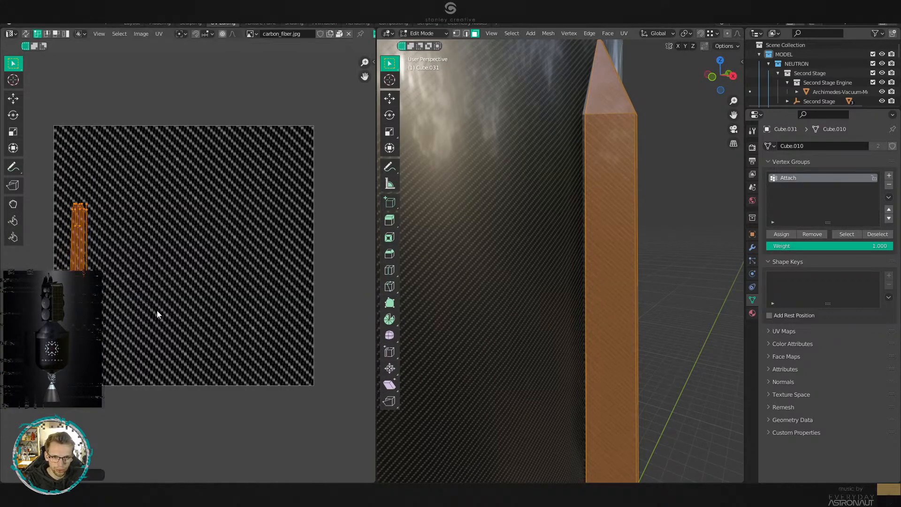
Scale all UVs of the neighbouring strake Cube.032 by 0.4.
{"action": "key", "text": "Tab"}
{"action": "scroll", "coordinate": [609, 255], "scroll_direction": "down", "scroll_amount": 5}
{"action": "middle_click_drag", "start_coordinate": [609, 256], "coordinate": [559, 266], "text": "shift"}
{"action": "scroll", "coordinate": [543, 265], "scroll_direction": "up", "scroll_amount": 2}
{"action": "left_click", "coordinate": [542, 265]}
{"action": "key", "text": "Tab"}
{"action": "type", "text": "aas"}
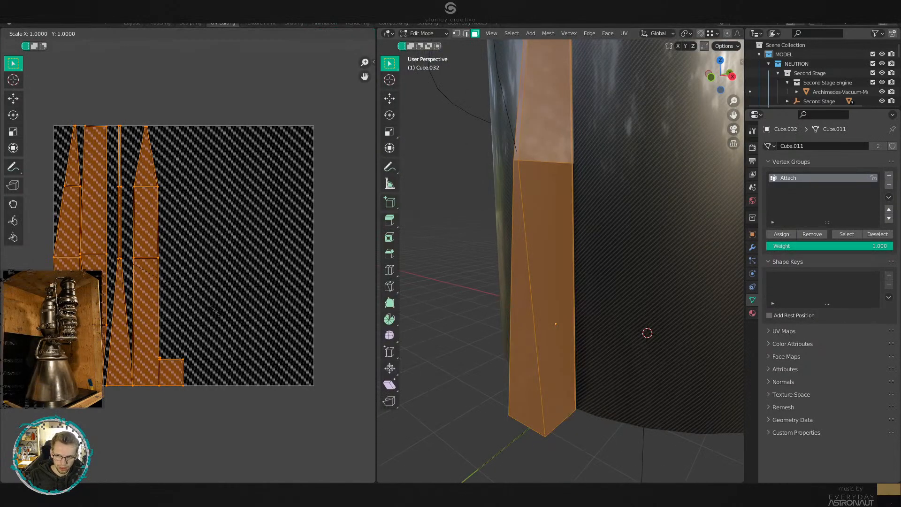
{"action": "type", "text": ".4"}
{"action": "key", "text": "Return"}
{"action": "key", "text": "Tab"}
{"action": "scroll", "coordinate": [635, 278], "scroll_direction": "up", "scroll_amount": 3}
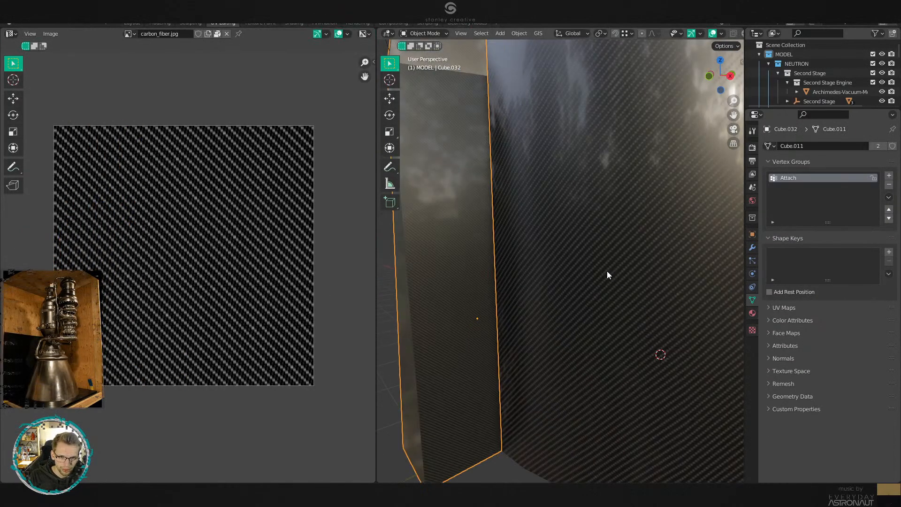
Scale the UVs of strake Cube.032 by a further 0.5 to match its weave to the rocket body.
{"action": "scroll", "coordinate": [556, 268], "scroll_direction": "up", "scroll_amount": 2}
{"action": "key", "text": "Tab"}
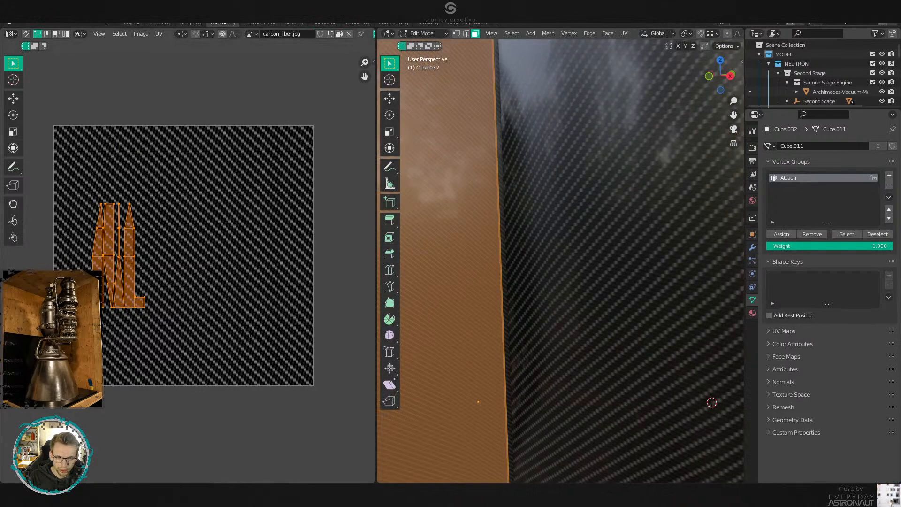
{"action": "type", "text": "s.5"}
{"action": "key", "text": "Return"}
{"action": "key", "text": "Tab"}
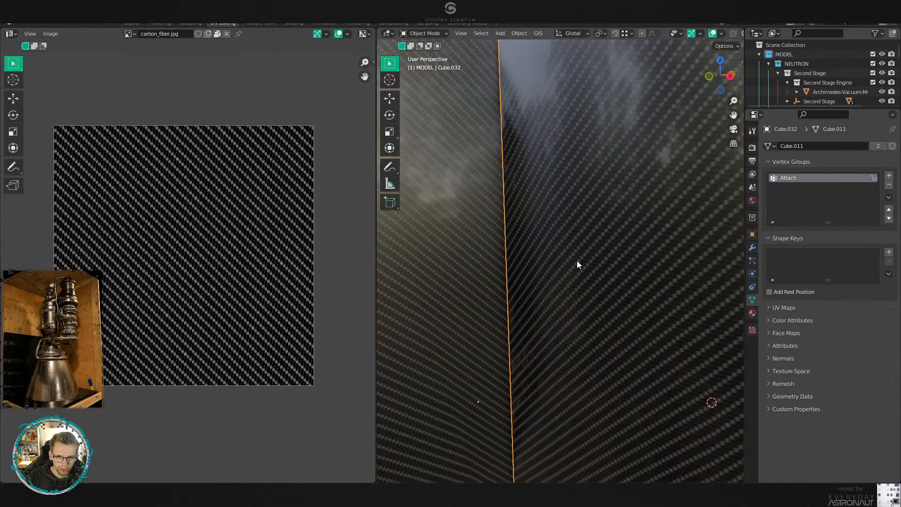
Examine the carbon fibre weave on the body and strakes, and the logos along the first stage.
{"action": "scroll", "coordinate": [574, 261], "scroll_direction": "down", "scroll_amount": 10}
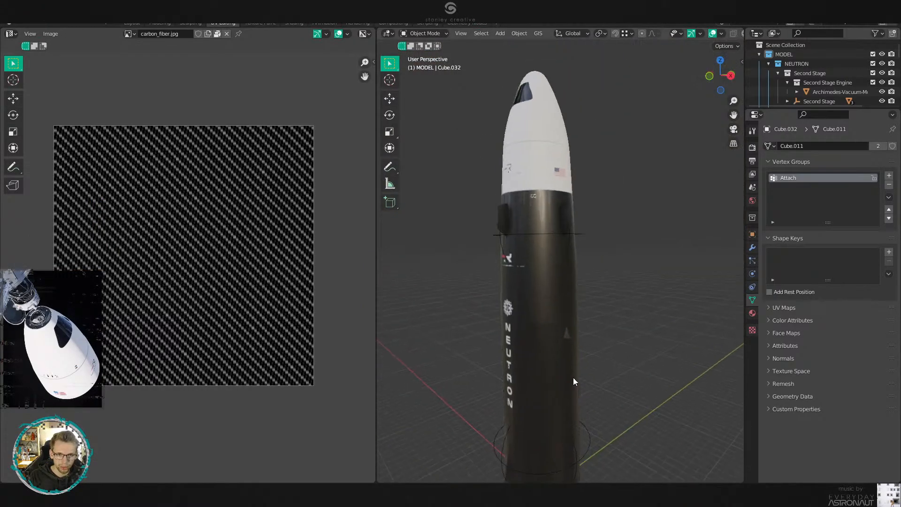
{"action": "scroll", "coordinate": [573, 380], "scroll_direction": "up", "scroll_amount": 8}
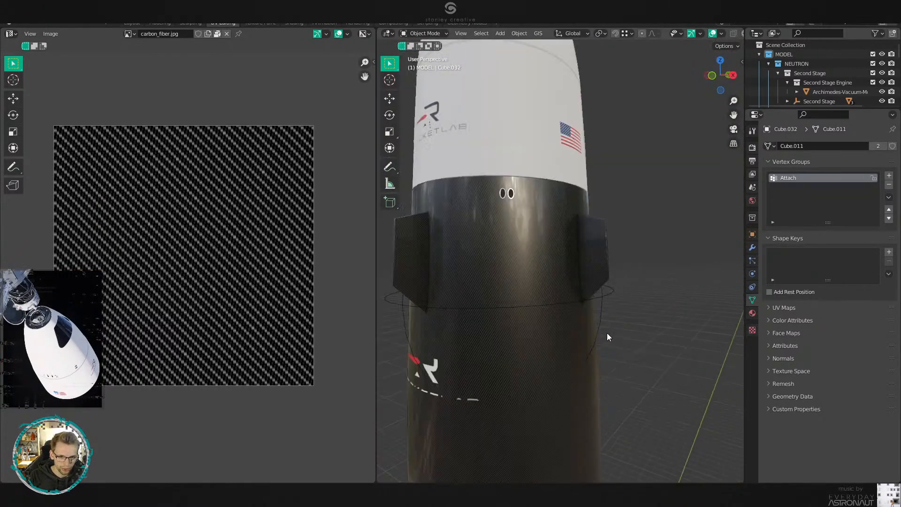
{"action": "middle_click_drag", "start_coordinate": [607, 333], "coordinate": [644, 181], "text": "shift"}
{"action": "scroll", "coordinate": [610, 281], "scroll_direction": "up", "scroll_amount": 4}
{"action": "scroll", "coordinate": [628, 285], "scroll_direction": "down", "scroll_amount": 2}
{"action": "scroll", "coordinate": [643, 181], "scroll_direction": "up", "scroll_amount": 4}
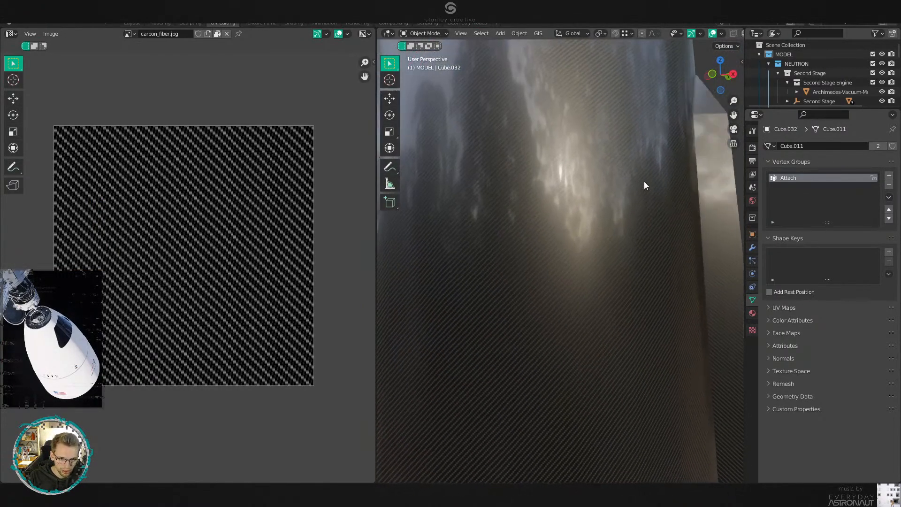
{"action": "scroll", "coordinate": [644, 181], "scroll_direction": "down", "scroll_amount": 5}
{"action": "middle_click_drag", "start_coordinate": [644, 300], "coordinate": [640, 248], "text": "shift"}
{"action": "middle_click_drag", "start_coordinate": [641, 249], "coordinate": [690, 258]}
{"action": "scroll", "coordinate": [629, 271], "scroll_direction": "up", "scroll_amount": 4}
{"action": "scroll", "coordinate": [628, 271], "scroll_direction": "up", "scroll_amount": 2}
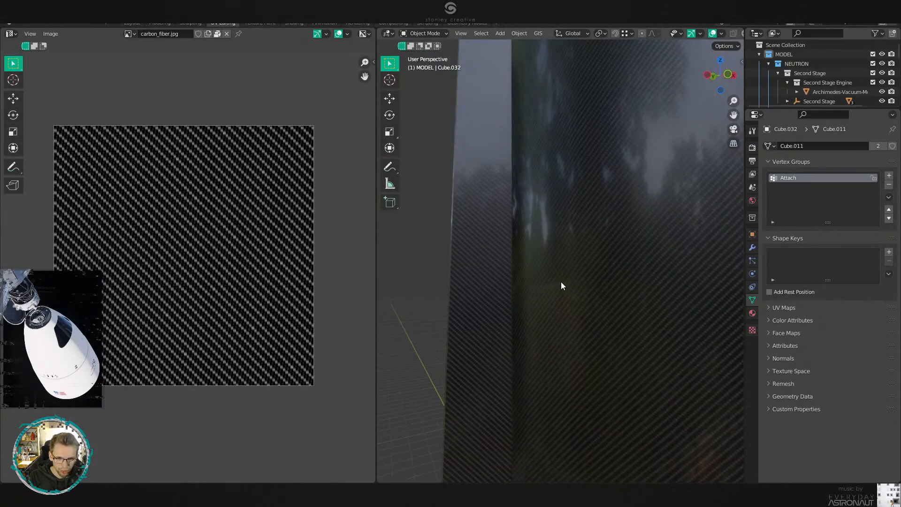
{"action": "scroll", "coordinate": [561, 282], "scroll_direction": "down", "scroll_amount": 7}
{"action": "middle_click_drag", "start_coordinate": [575, 274], "coordinate": [540, 265]}
{"action": "middle_click_drag", "start_coordinate": [598, 193], "coordinate": [593, 326], "text": "shift"}
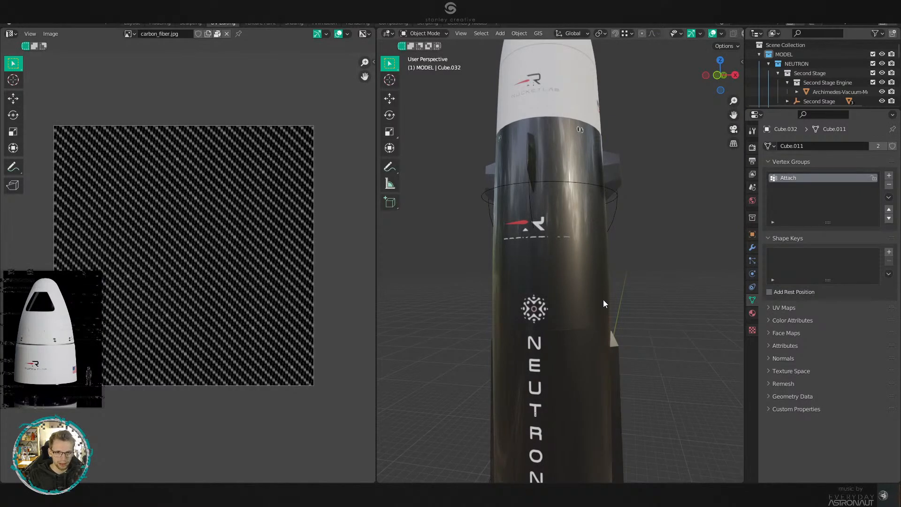
{"action": "middle_click_drag", "start_coordinate": [605, 295], "coordinate": [600, 156], "text": "shift"}
{"action": "middle_click_drag", "start_coordinate": [498, 146], "coordinate": [503, 289], "text": "shift"}
{"action": "scroll", "coordinate": [498, 277], "scroll_direction": "up", "scroll_amount": 3}
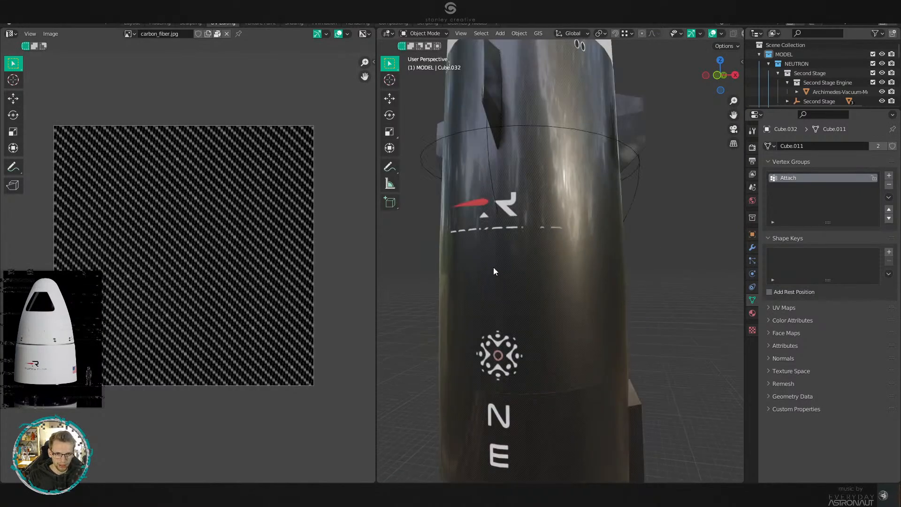
Select the Neutron First Stage Mesh and enable its Subdivision modifier in the viewport.
{"action": "middle_click_drag", "start_coordinate": [558, 207], "coordinate": [587, 286], "text": "shift"}
{"action": "scroll", "coordinate": [587, 286], "scroll_direction": "up", "scroll_amount": 1}
{"action": "left_click", "coordinate": [594, 298]}
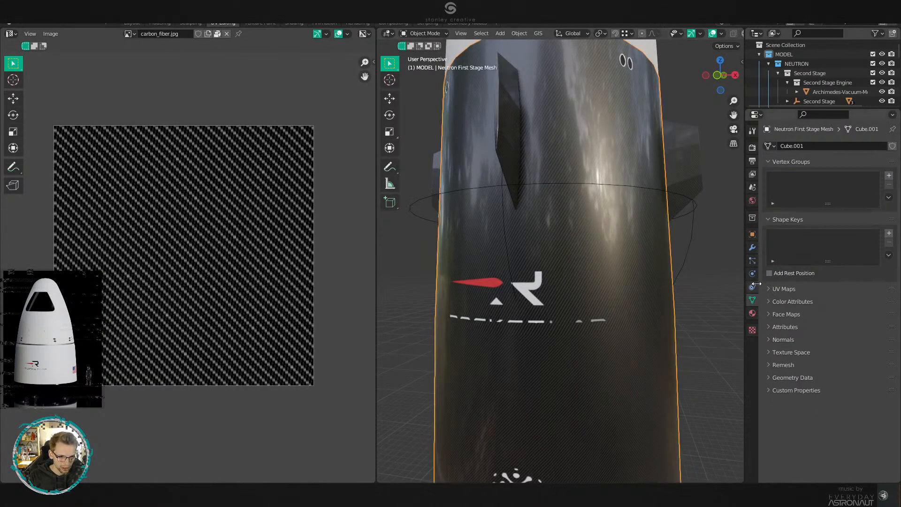
{"action": "left_click", "coordinate": [752, 247]}
{"action": "left_click", "coordinate": [852, 162]}
{"action": "scroll", "coordinate": [640, 230], "scroll_direction": "down", "scroll_amount": 3}
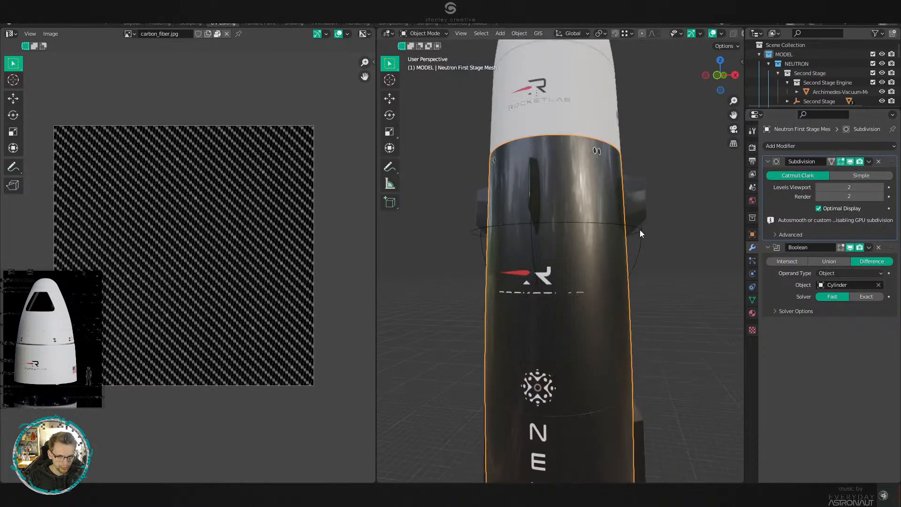
Slide the lower edge loop of the first stage's Rocket Lab logo decal downward past its original boundary, with clamping off.
{"action": "left_click", "coordinate": [559, 279]}
{"action": "scroll", "coordinate": [569, 291], "scroll_direction": "up", "scroll_amount": 3}
{"action": "scroll", "coordinate": [581, 253], "scroll_direction": "up", "scroll_amount": 3}
{"action": "scroll", "coordinate": [581, 252], "scroll_direction": "down", "scroll_amount": 2}
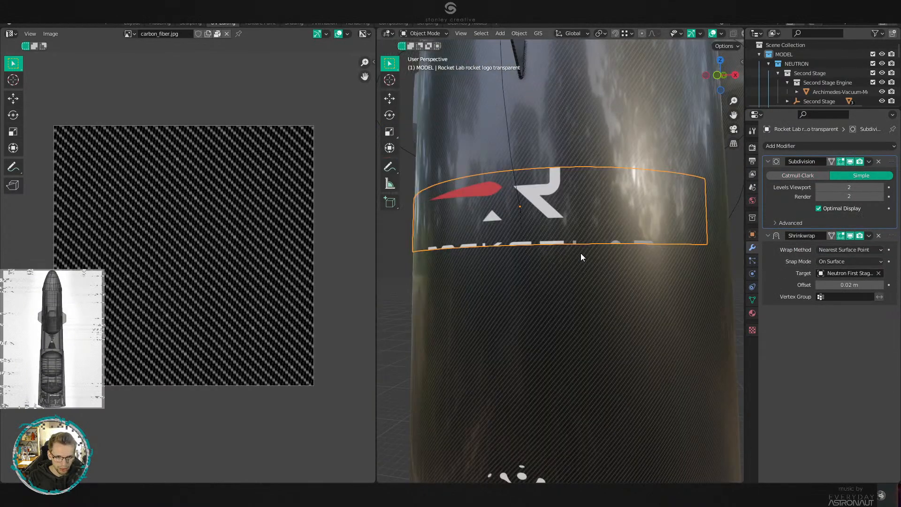
{"action": "key", "text": "Tab"}
{"action": "left_click", "coordinate": [612, 244], "text": "alt"}
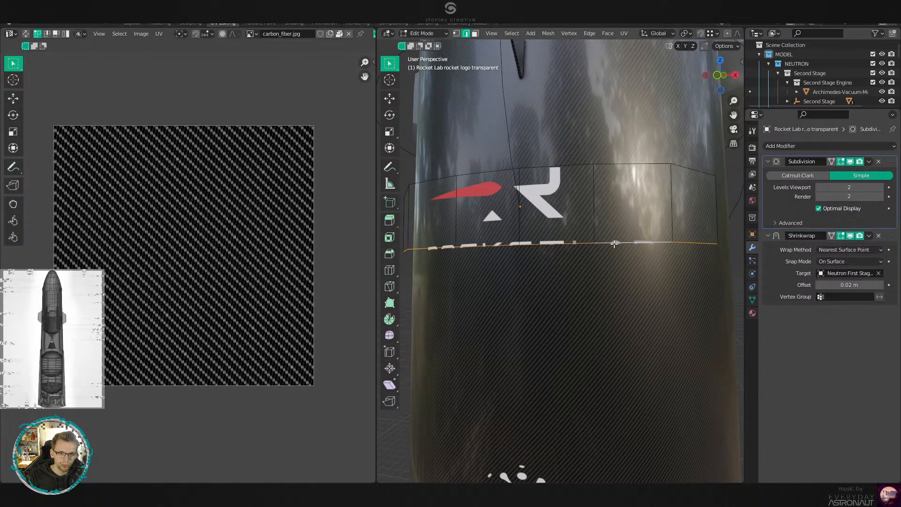
{"action": "key", "text": "g"}
{"action": "key", "text": "g"}
{"action": "key", "text": "c"}
{"action": "left_click", "coordinate": [629, 263]}
Slide the upper edge loop of the Rocket Lab logo decal upward and check the logo on the rocket.
{"action": "left_click", "coordinate": [619, 179], "text": "alt"}
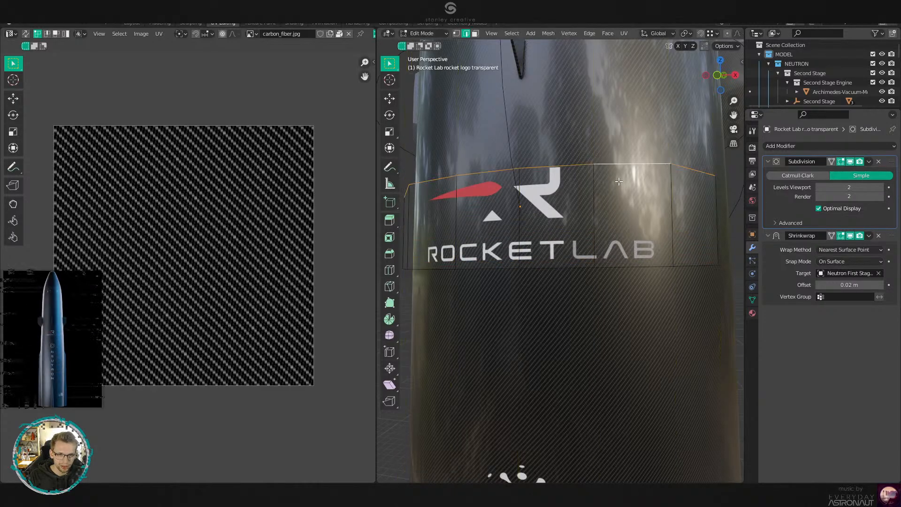
{"action": "key", "text": "g"}
{"action": "key", "text": "g"}
{"action": "left_click", "coordinate": [619, 186]}
{"action": "key", "text": "Tab"}
{"action": "scroll", "coordinate": [615, 223], "scroll_direction": "down", "scroll_amount": 6}
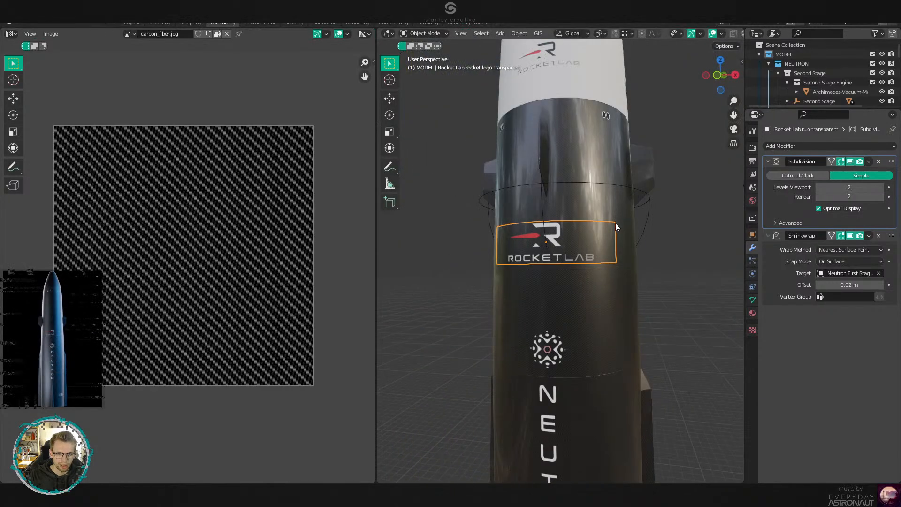
{"action": "middle_click_drag", "start_coordinate": [691, 268], "coordinate": [636, 281]}
{"action": "scroll", "coordinate": [614, 244], "scroll_direction": "up", "scroll_amount": 2}
{"action": "scroll", "coordinate": [615, 244], "scroll_direction": "down", "scroll_amount": 3}
{"action": "scroll", "coordinate": [634, 283], "scroll_direction": "up", "scroll_amount": 3}
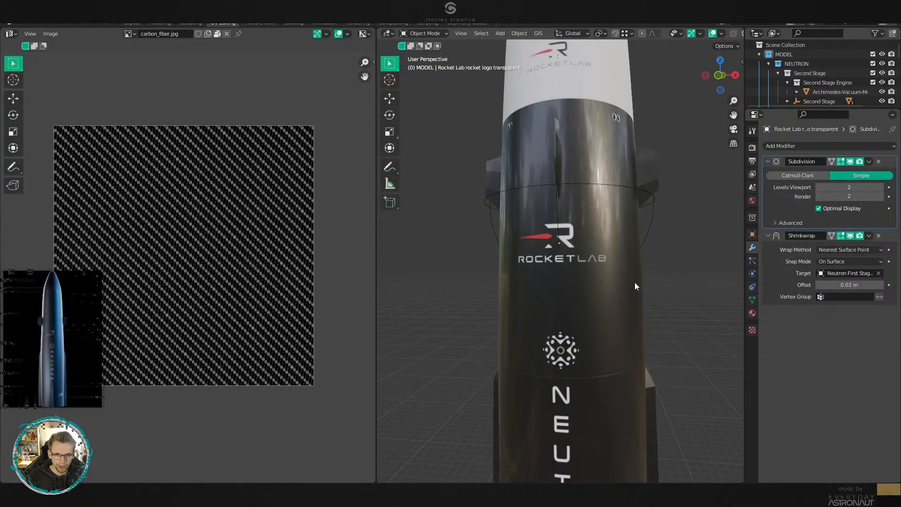
Switch to Solid shading and set a render region over the whole camera frame in the Layout workspace's camera view.
{"action": "scroll", "coordinate": [634, 283], "scroll_direction": "down", "scroll_amount": 3}
{"action": "key", "text": "z"}
{"action": "left_click", "coordinate": [603, 266]}
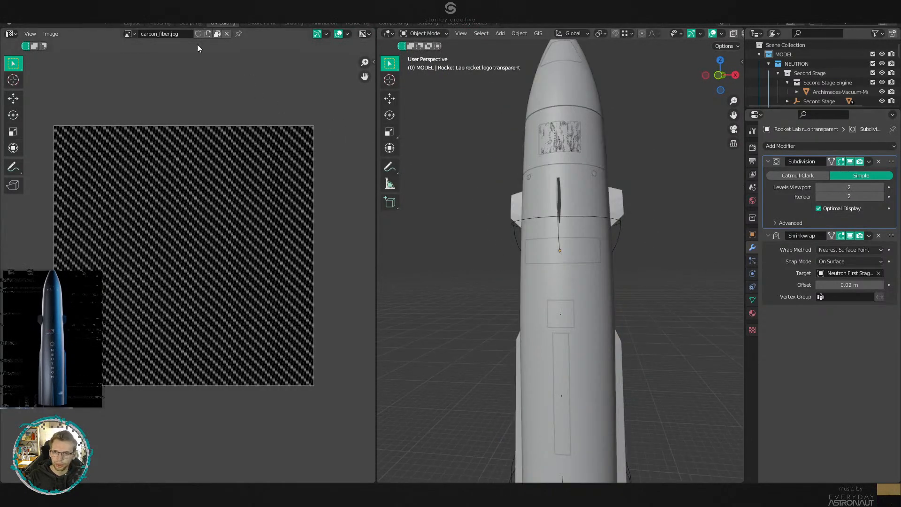
{"action": "left_click", "coordinate": [126, 23]}
{"action": "key", "text": "KP_0"}
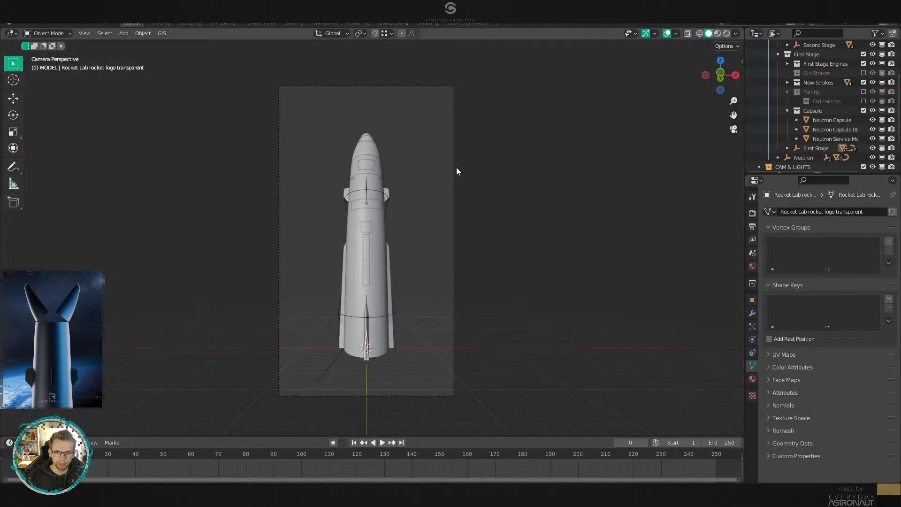
{"action": "key", "text": "ctrl+b"}
{"action": "left_click_drag", "start_coordinate": [499, 61], "coordinate": [185, 468]}
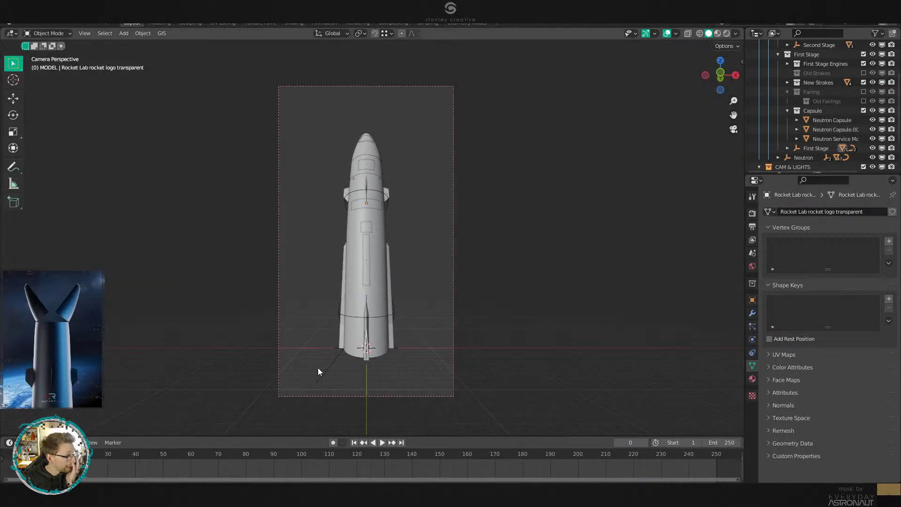
Show the rocket in Material Preview shading and raise the camera about 16.9 m along global Z.
{"action": "scroll", "coordinate": [320, 364], "scroll_direction": "up", "scroll_amount": 1}
{"action": "key", "text": "z"}
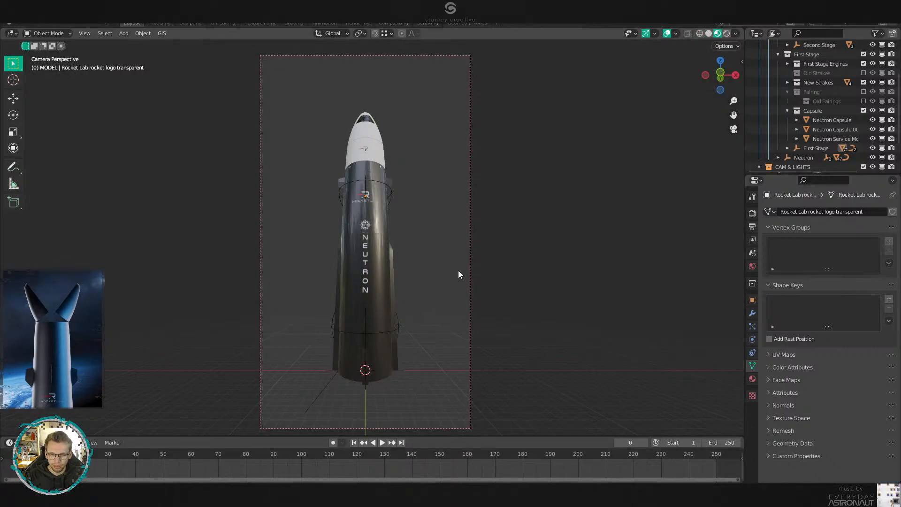
{"action": "left_click", "coordinate": [471, 200]}
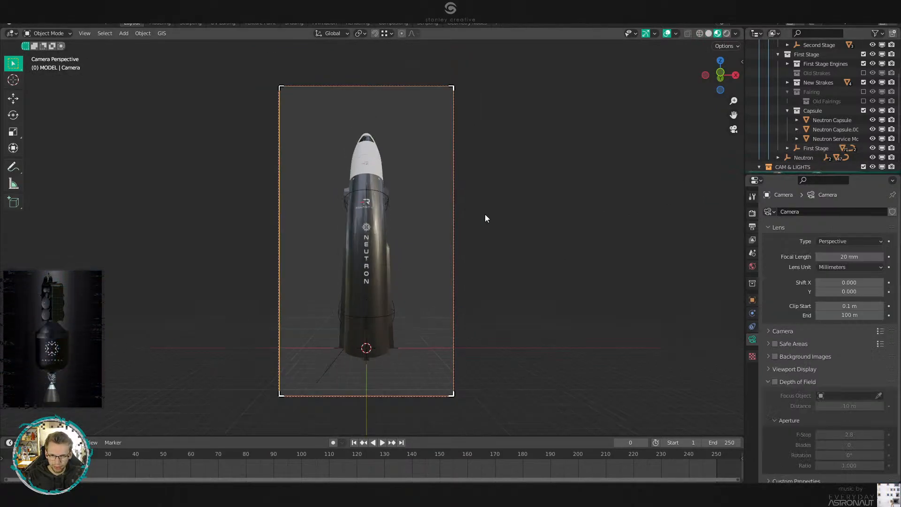
{"action": "key", "text": "g"}
{"action": "key", "text": "z"}
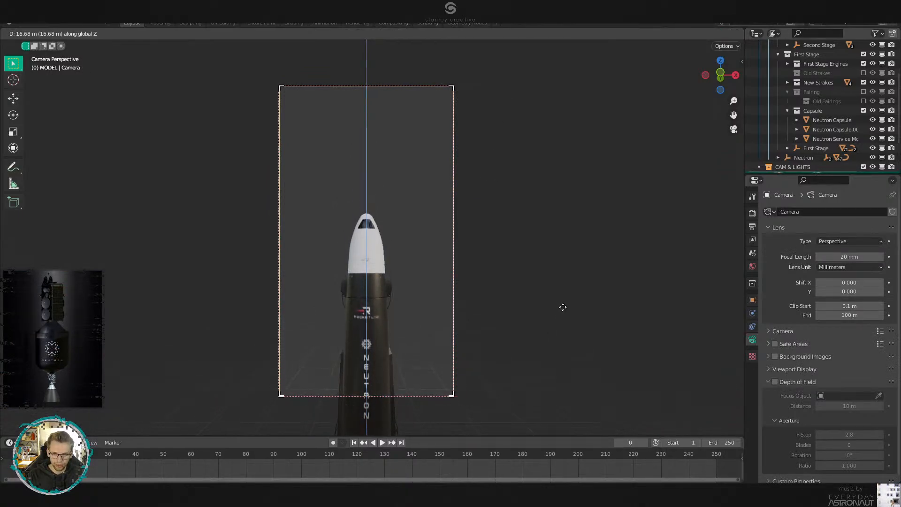
{"action": "left_click", "coordinate": [563, 310]}
Tilt the camera downward about the global X axis and lower it about 5.65 m along global Z.
{"action": "key", "text": "r"}
{"action": "key", "text": "x"}
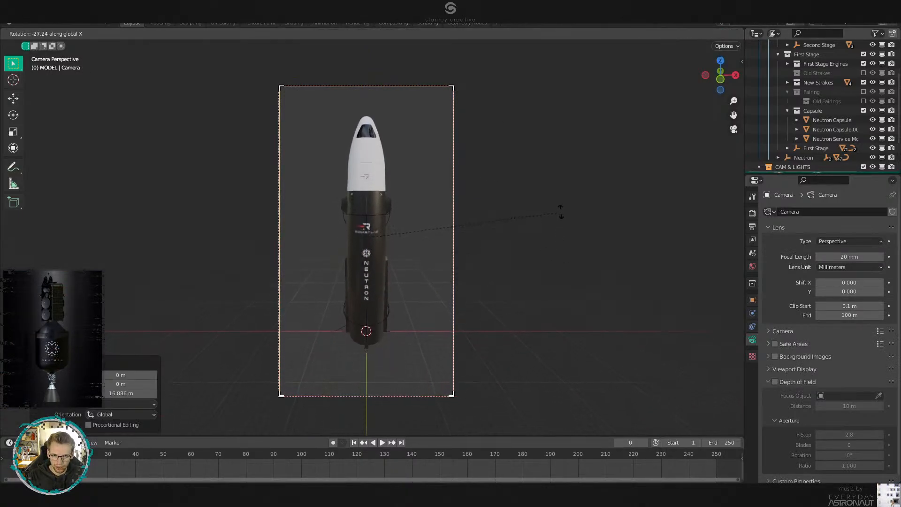
{"action": "left_click", "coordinate": [535, 248]}
{"action": "key", "text": "g"}
{"action": "key", "text": "z"}
{"action": "left_click", "coordinate": [514, 405]}
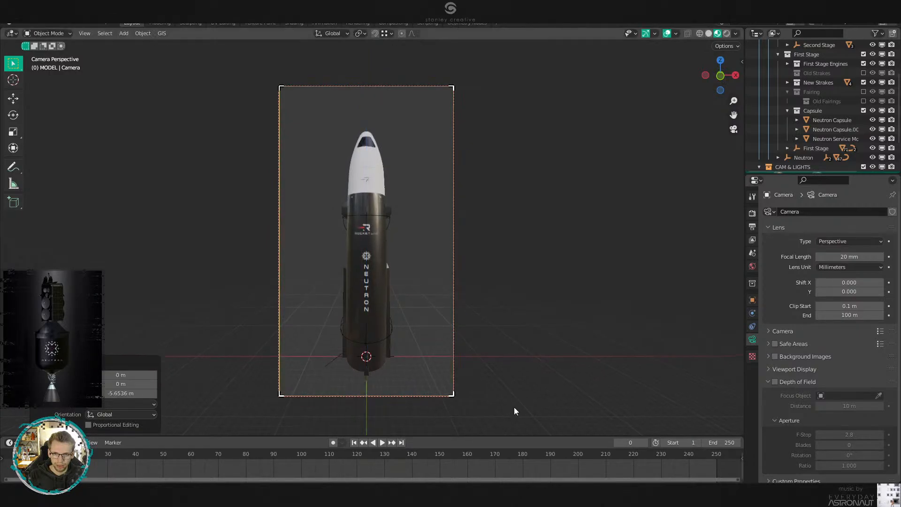
In the right side view, lower the camera about 2 m along global Z, rotate it about -1.78°, and return to camera view.
{"action": "key", "text": "KP_3"}
{"action": "key", "text": "g"}
{"action": "key", "text": "z"}
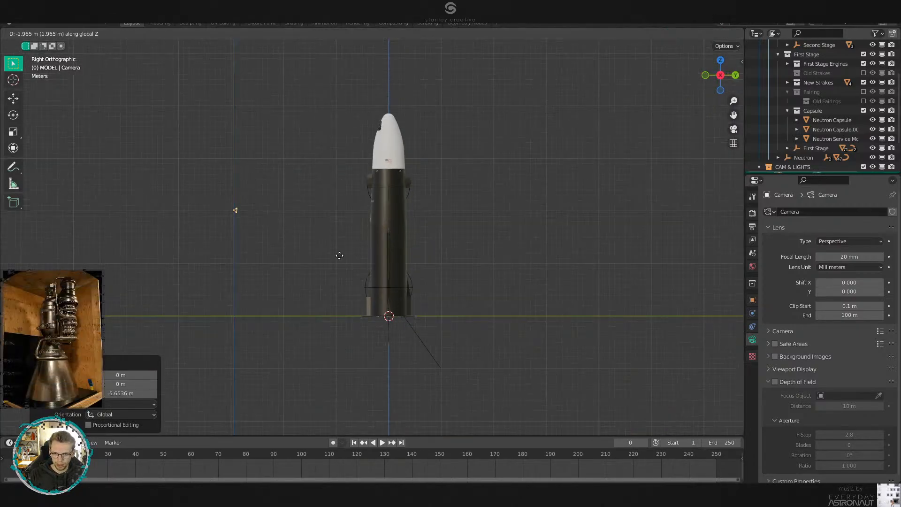
{"action": "left_click", "coordinate": [341, 255]}
{"action": "key", "text": "r"}
{"action": "left_click", "coordinate": [339, 256]}
{"action": "key", "text": "KP_0"}
{"action": "scroll", "coordinate": [501, 266], "scroll_direction": "up", "scroll_amount": 1}
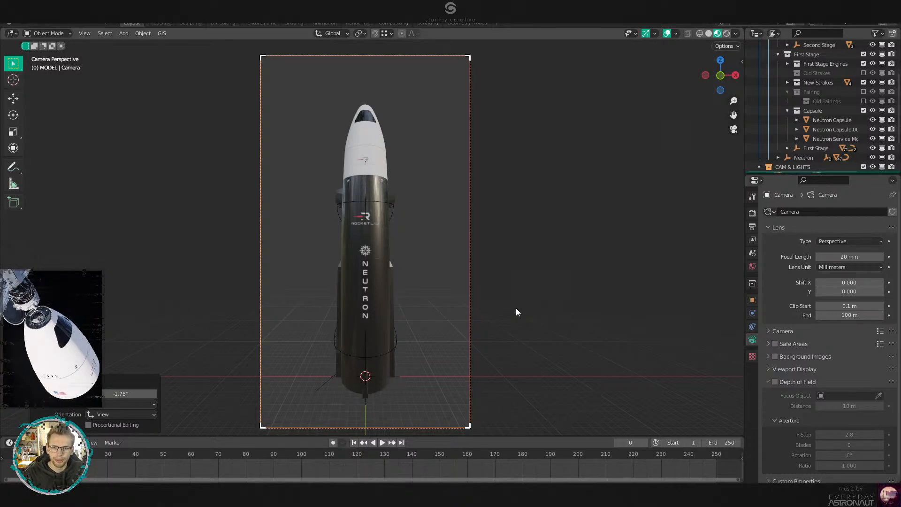
Enable Motion Blur in the Cycles render settings and expand its options.
{"action": "scroll", "coordinate": [751, 151], "scroll_direction": "down", "scroll_amount": 3}
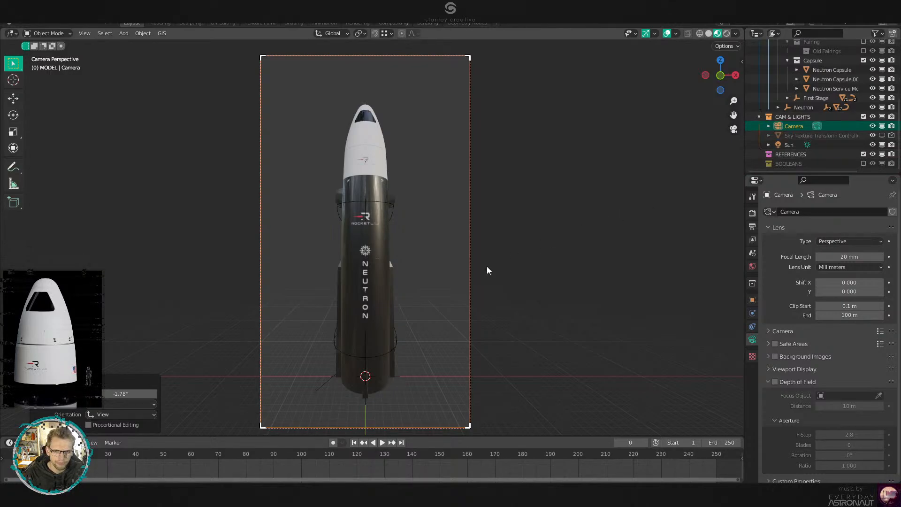
{"action": "left_click", "coordinate": [751, 213]}
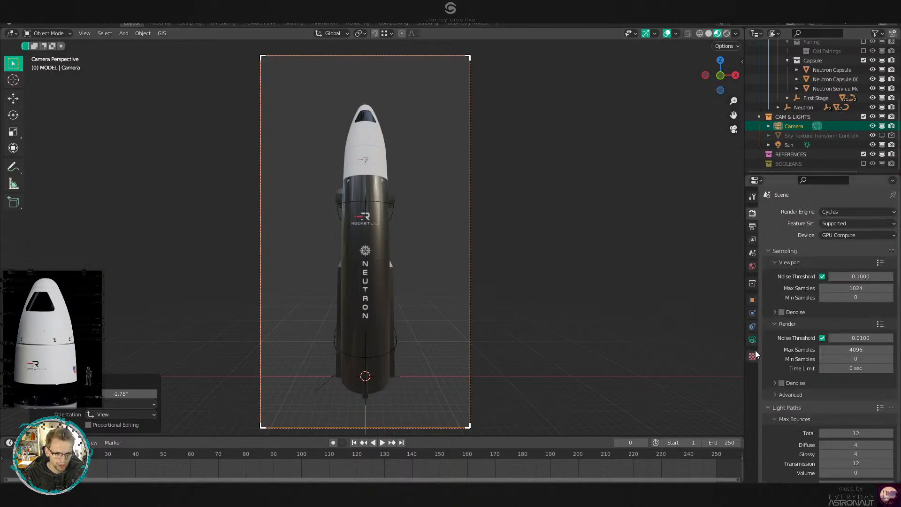
{"action": "scroll", "coordinate": [818, 367], "scroll_direction": "down", "scroll_amount": 10}
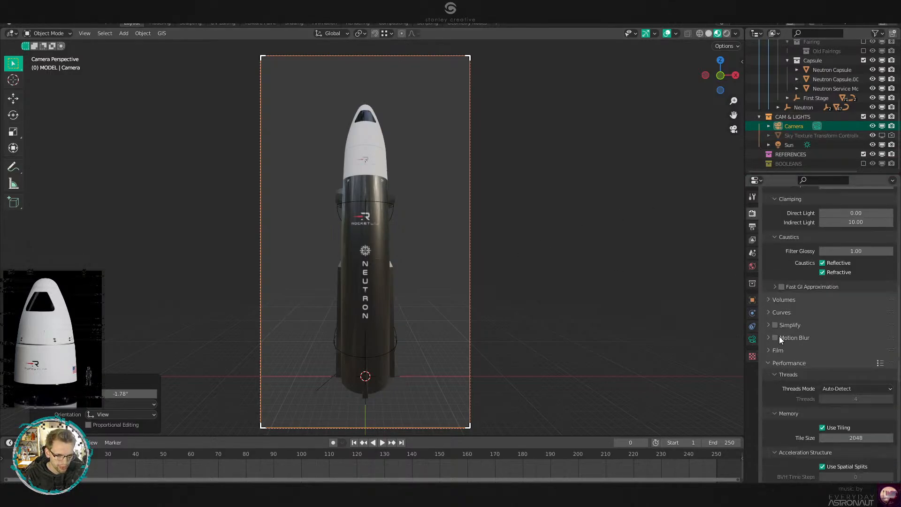
{"action": "left_click", "coordinate": [769, 338]}
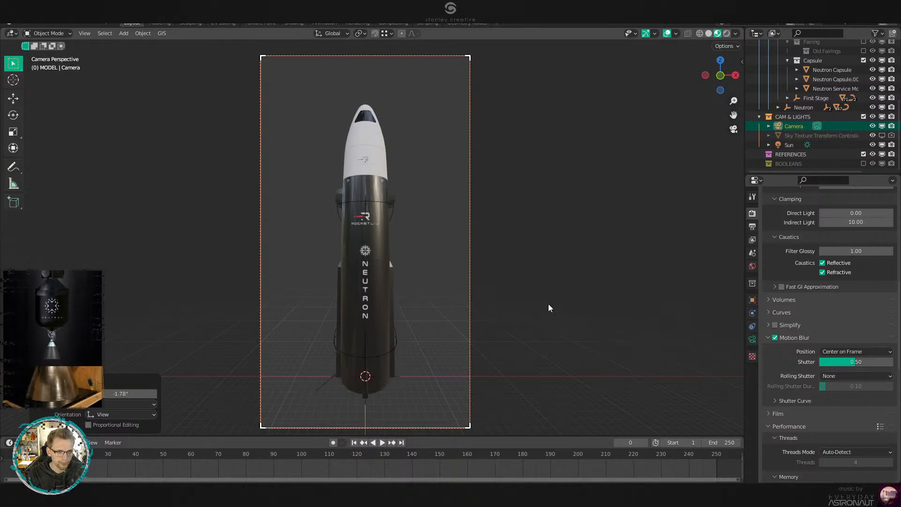
{"action": "key", "text": "r"}
{"action": "key", "text": "x"}
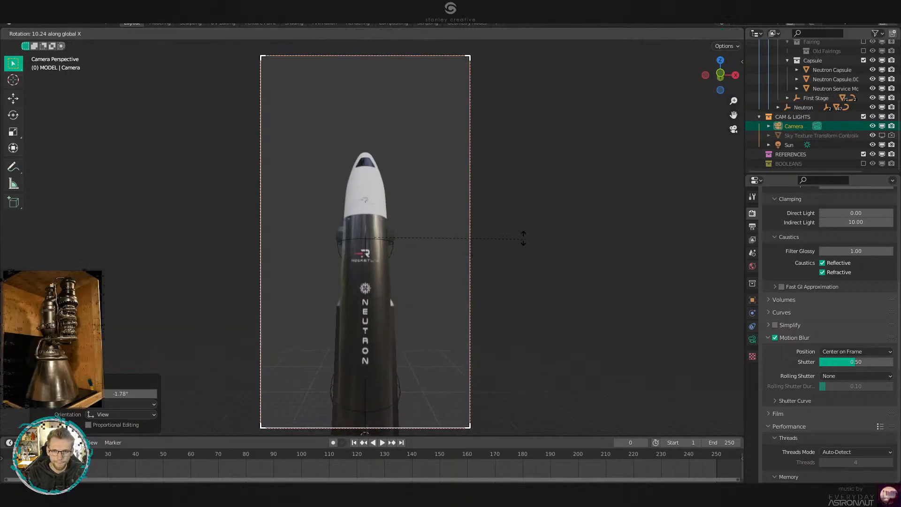
{"action": "left_click", "coordinate": [521, 242]}
At frame 1, tilt the camera about 8.6° around global X and insert a rotation keyframe.
{"action": "key", "text": "shift+Left"}
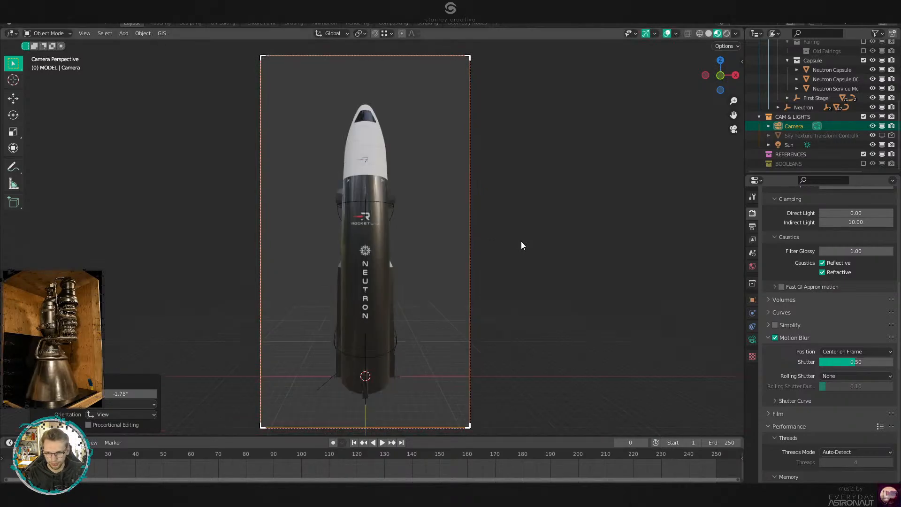
{"action": "key", "text": "i"}
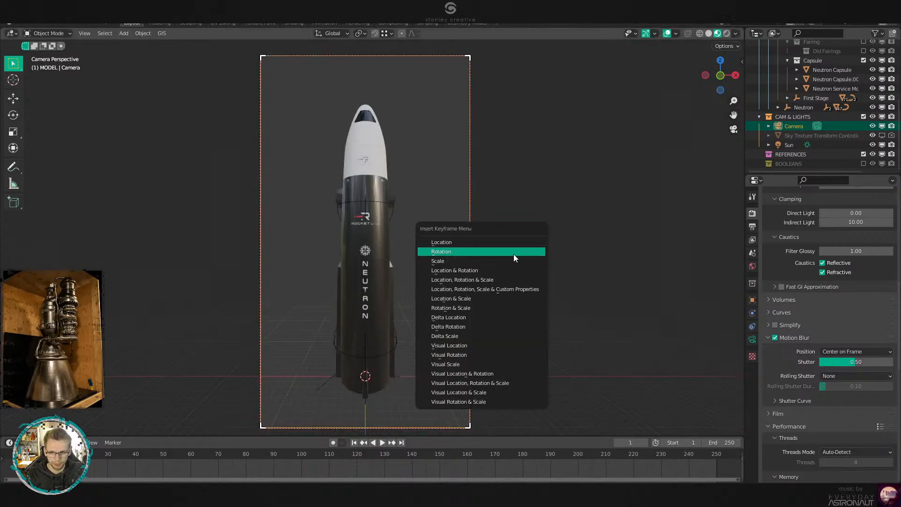
{"action": "left_click", "coordinate": [513, 254]}
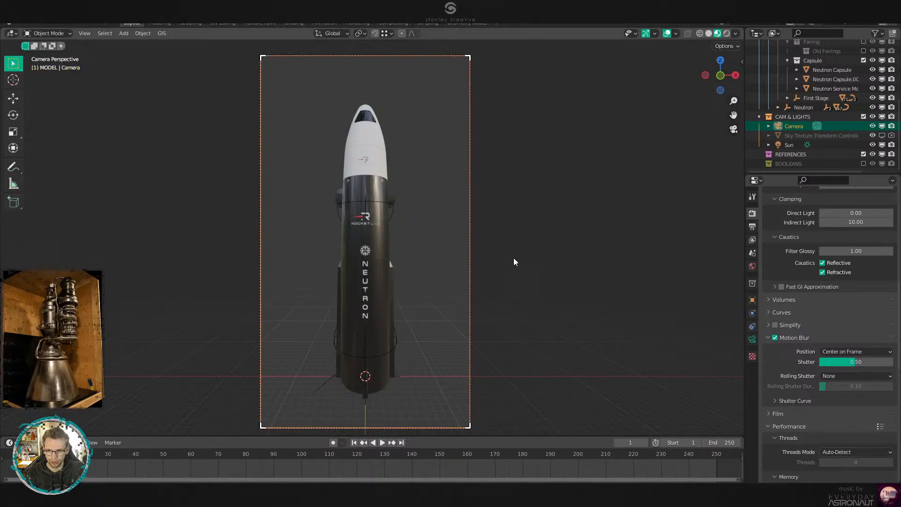
{"action": "key", "text": "r"}
{"action": "key", "text": "x"}
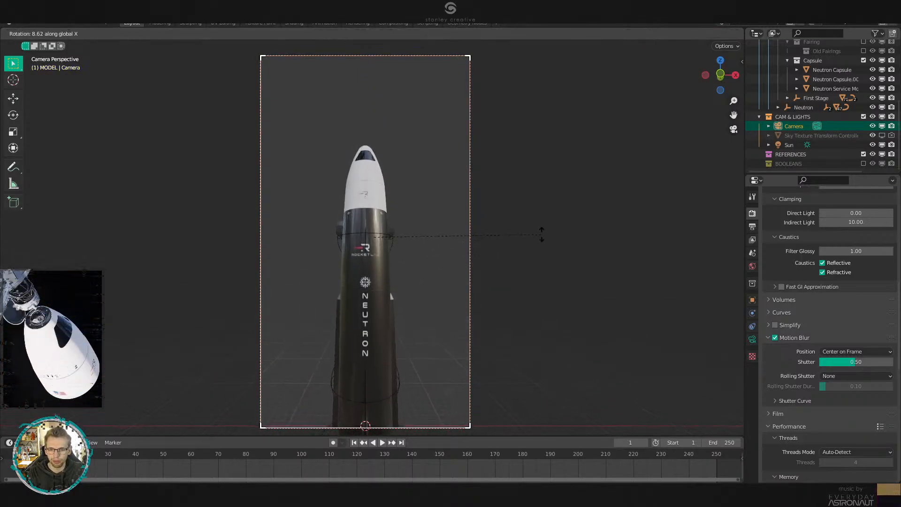
{"action": "left_click", "coordinate": [541, 234]}
{"action": "key", "text": "i"}
{"action": "left_click", "coordinate": [538, 238]}
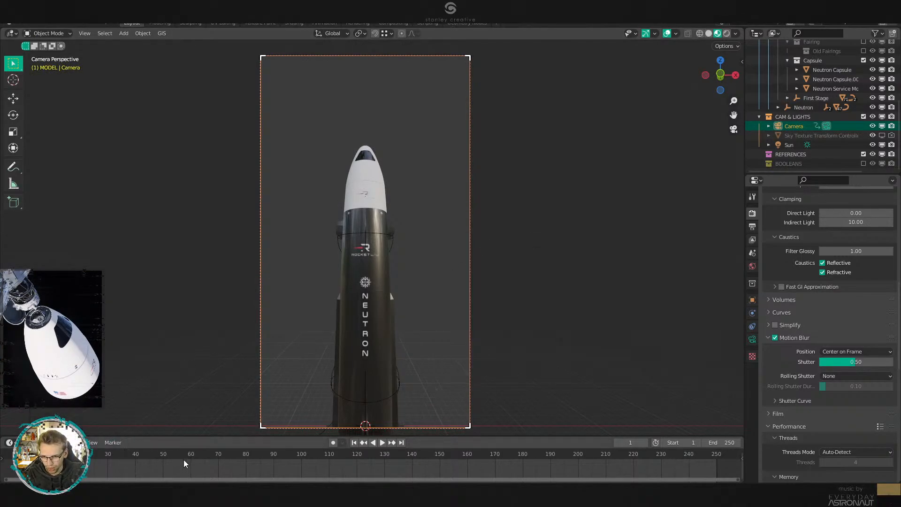
At frame 10, tilt the camera about -17° around global X and insert a second rotation keyframe.
{"action": "key", "text": "Up"}
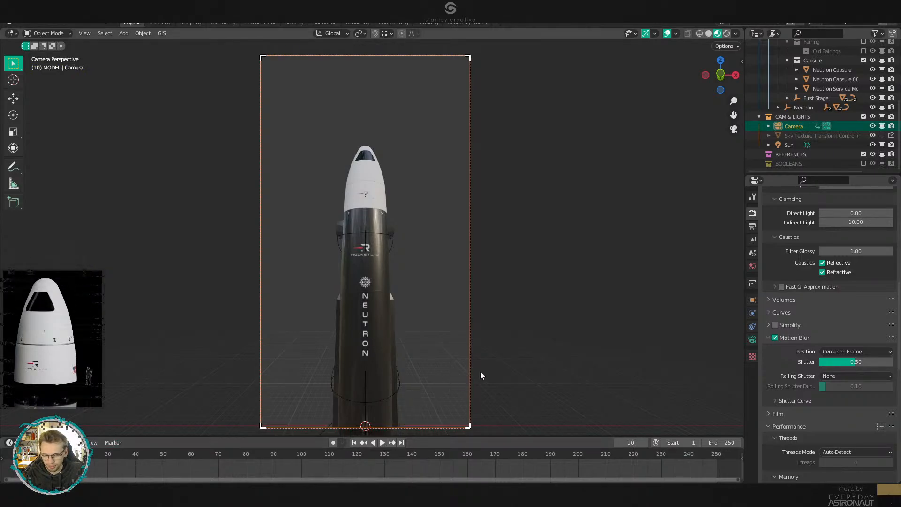
{"action": "key", "text": "r"}
{"action": "key", "text": "x"}
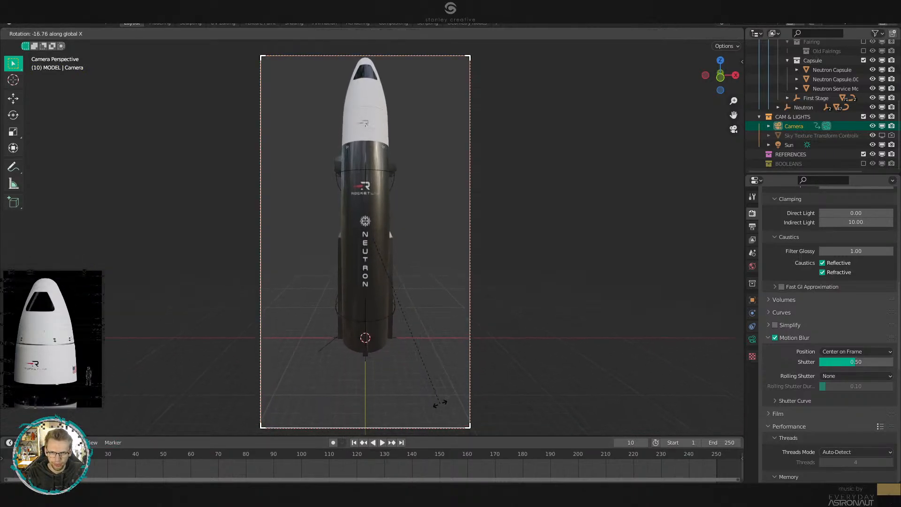
{"action": "left_click", "coordinate": [502, 365]}
{"action": "key", "text": "i"}
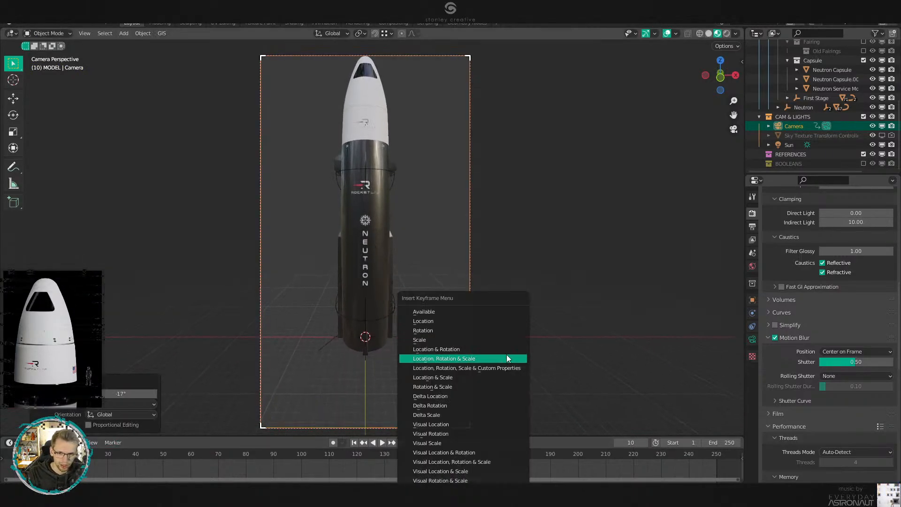
{"action": "left_click", "coordinate": [493, 330]}
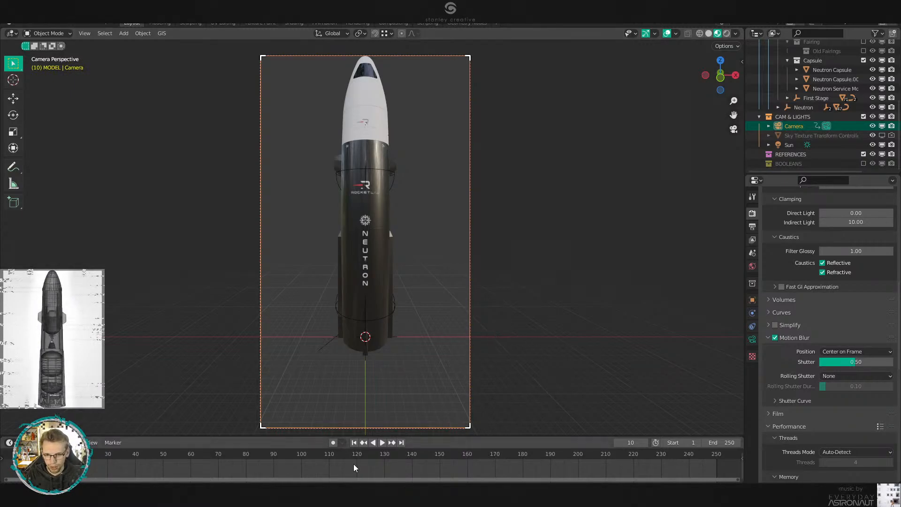
Change the interpolation mode of the camera's rotation keyframes and step back through the animation to frame 6.
{"action": "key", "text": "t"}
{"action": "left_click", "coordinate": [182, 429]}
{"action": "key", "text": "Left"}
{"action": "key", "text": "Left"}
{"action": "key", "text": "Left"}
{"action": "key", "text": "Left"}
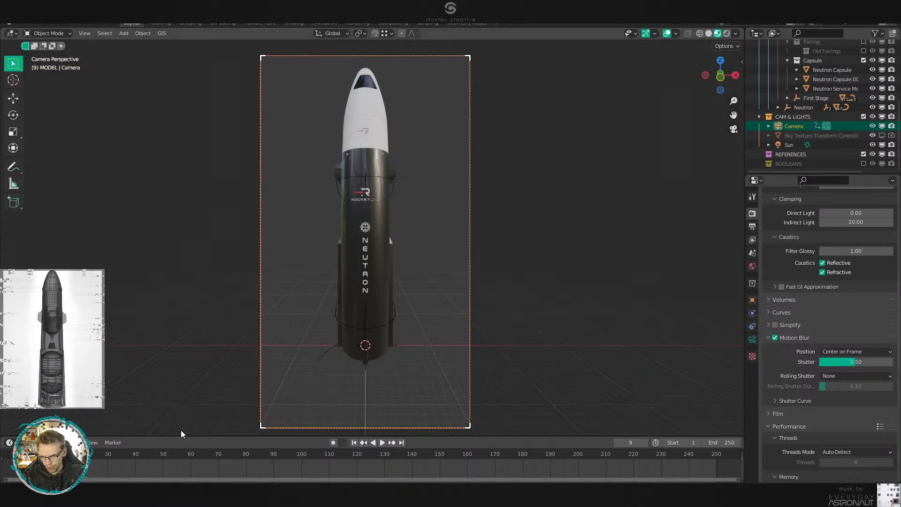
{"action": "key", "text": "Left"}
{"action": "key", "text": "Right"}
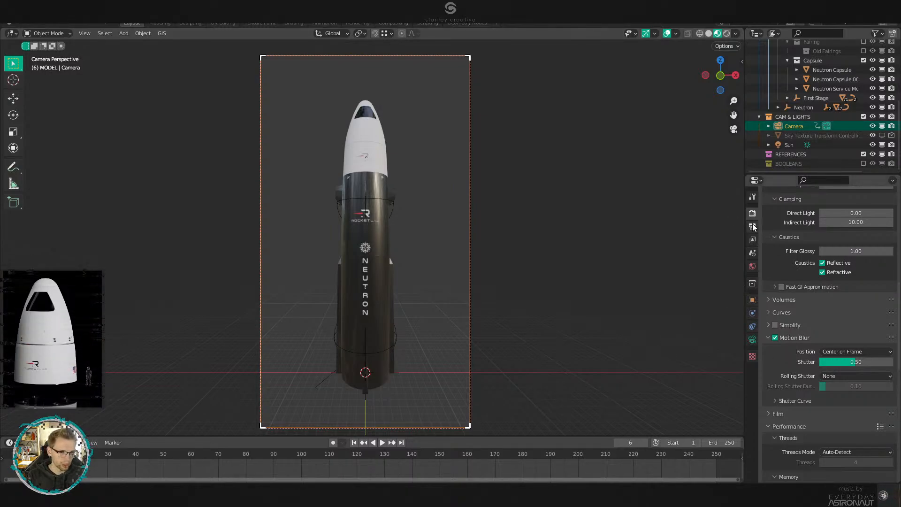
Set the final render's max samples to 512 and its noise threshold to 0.2.
{"action": "scroll", "coordinate": [798, 252], "scroll_direction": "up", "scroll_amount": 10}
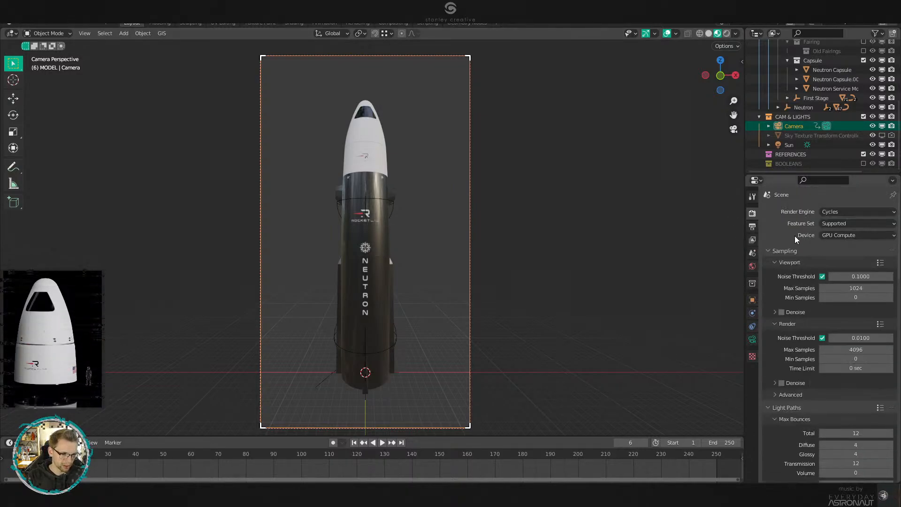
{"action": "left_click", "coordinate": [853, 349]}
{"action": "type", "text": "512"}
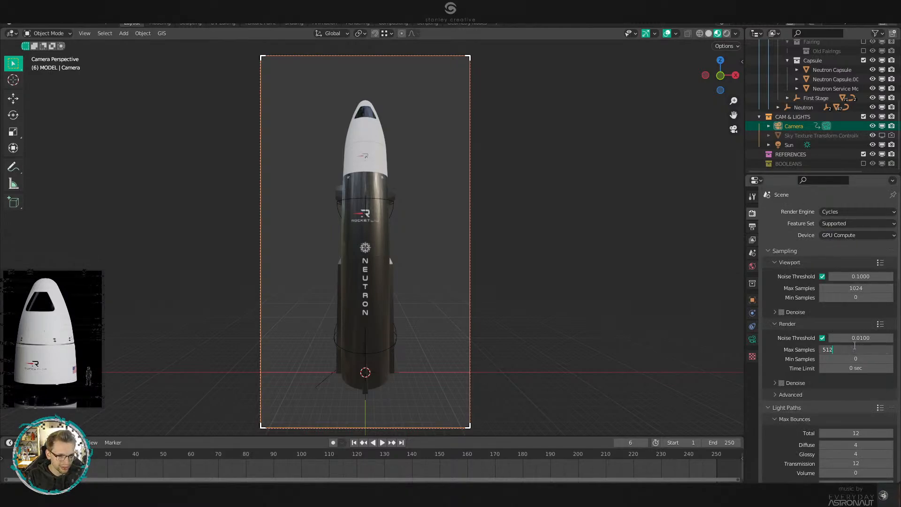
{"action": "key", "text": "Return"}
{"action": "left_click", "coordinate": [855, 339]}
{"action": "type", "text": ".2"}
{"action": "key", "text": "Return"}
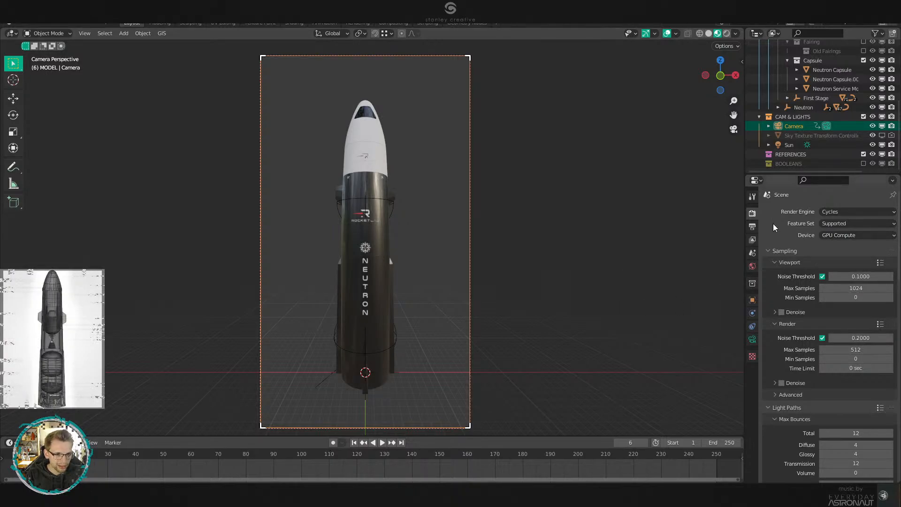
Set the output resolution percentage to 50%.
{"action": "left_click", "coordinate": [752, 227]}
{"action": "left_click", "coordinate": [846, 243]}
{"action": "type", "text": "50"}
{"action": "key", "text": "Return"}
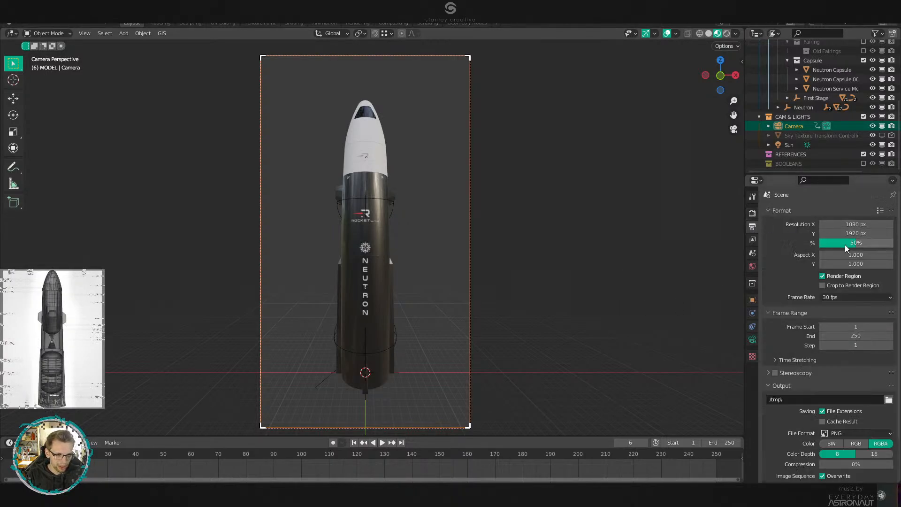
Switch the viewport to Solid shading and turn off Motion Blur in the render settings.
{"action": "key", "text": "z"}
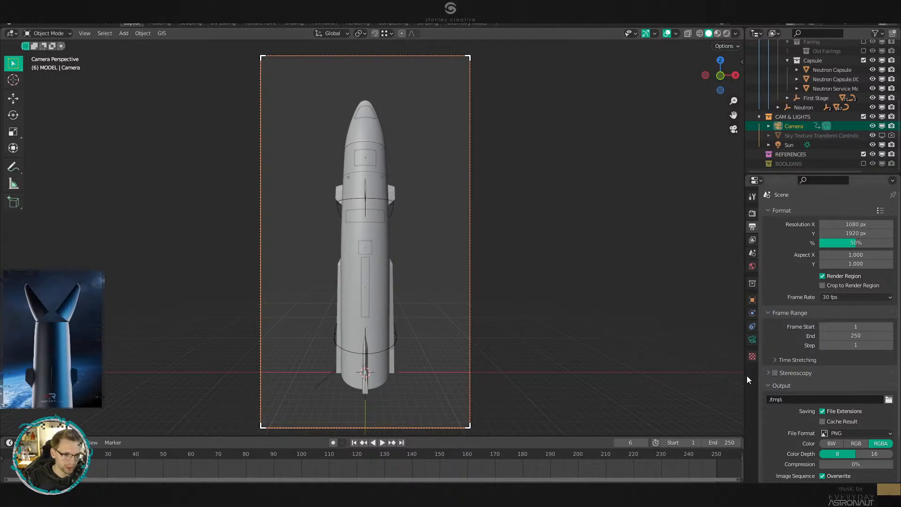
{"action": "scroll", "coordinate": [768, 305], "scroll_direction": "down", "scroll_amount": 5}
{"action": "left_click", "coordinate": [753, 212]}
{"action": "scroll", "coordinate": [797, 328], "scroll_direction": "down", "scroll_amount": 5}
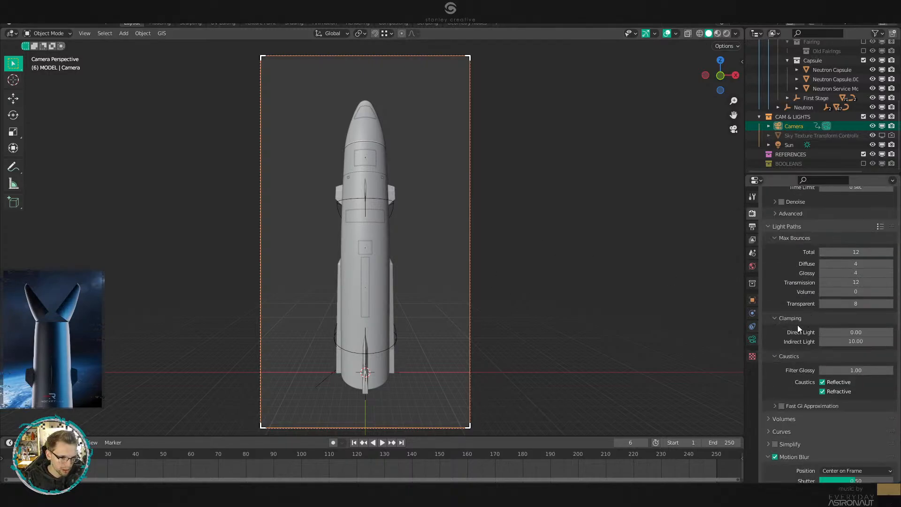
{"action": "scroll", "coordinate": [798, 328], "scroll_direction": "down", "scroll_amount": 4}
{"action": "left_click", "coordinate": [776, 382]}
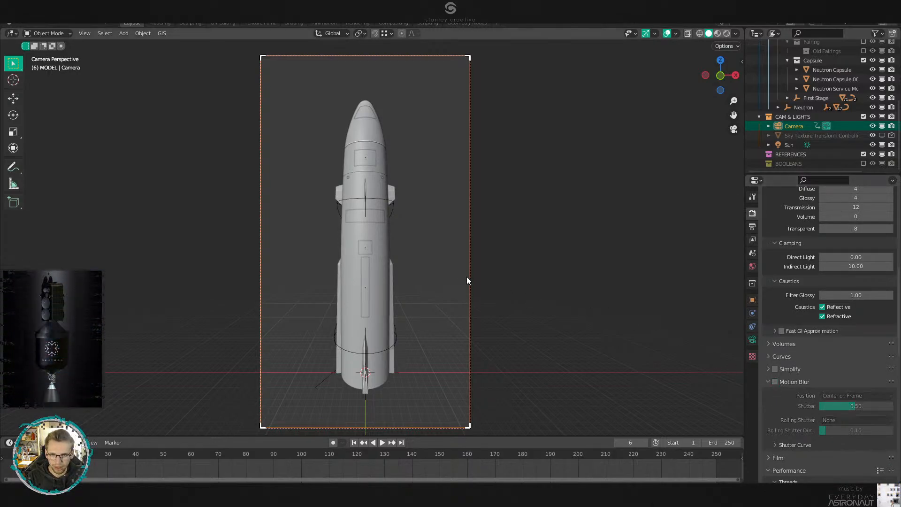
{"action": "scroll", "coordinate": [767, 310], "scroll_direction": "up", "scroll_amount": 10}
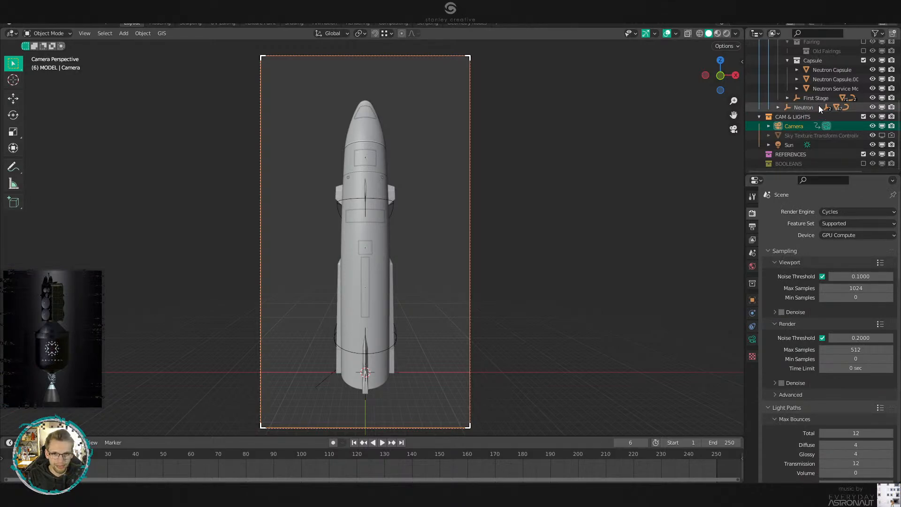
Collapse the NEUTRON collection, make MODEL the active collection, and paste the copied Moon object into it.
{"action": "scroll", "coordinate": [798, 117], "scroll_direction": "up", "scroll_amount": 6}
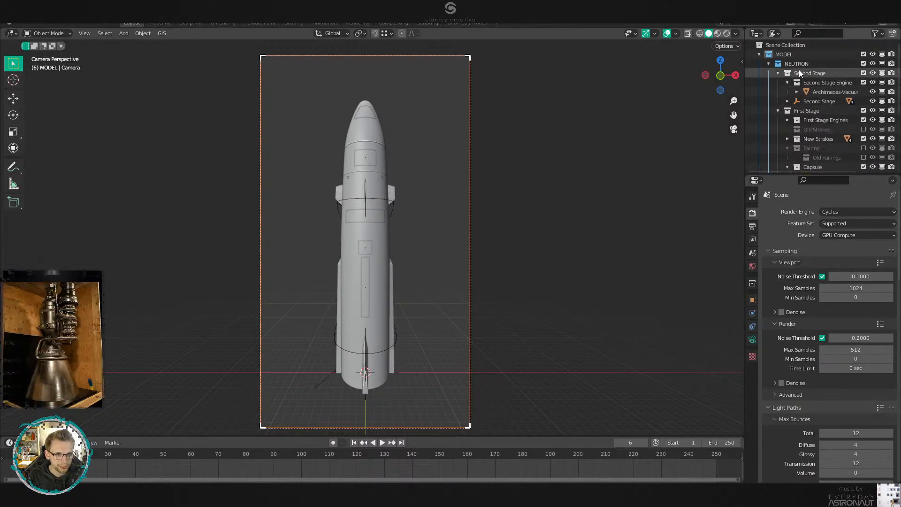
{"action": "left_click", "coordinate": [769, 64]}
{"action": "left_click", "coordinate": [789, 54]}
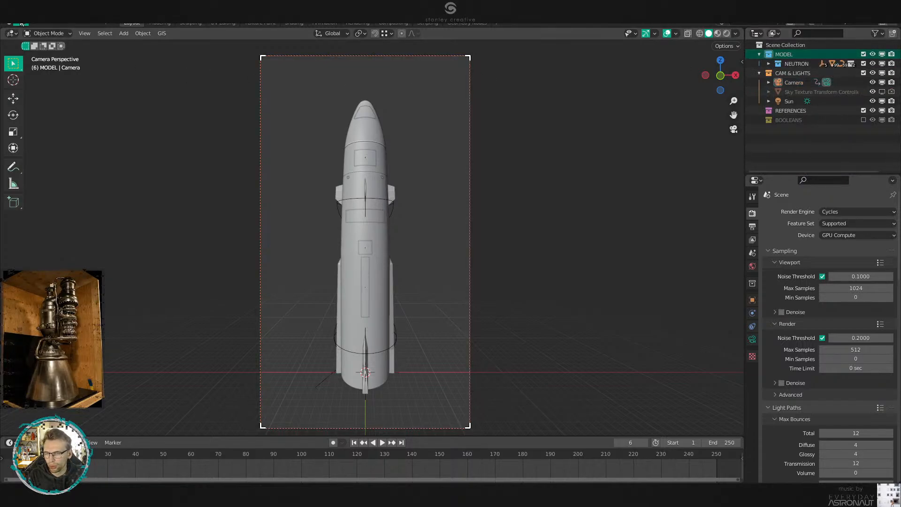
{"action": "left_click", "coordinate": [21, 23]}
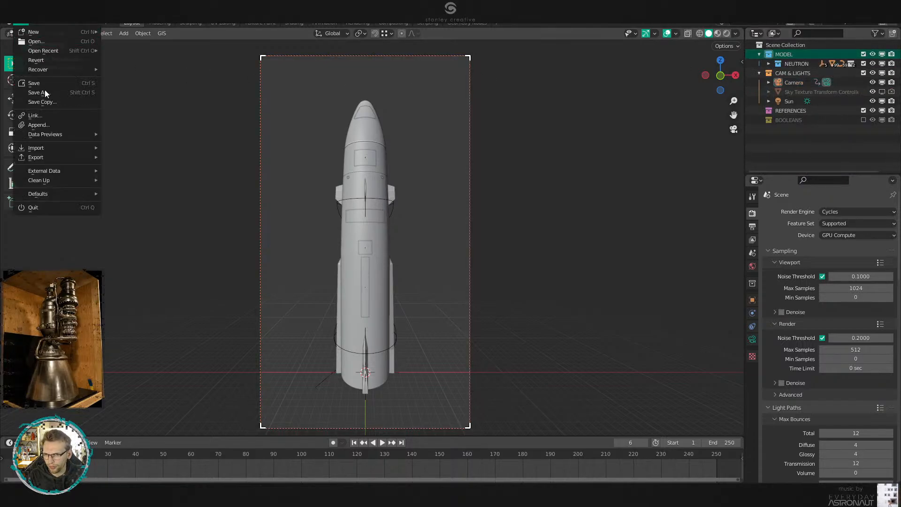
{"action": "left_click", "coordinate": [49, 125]}
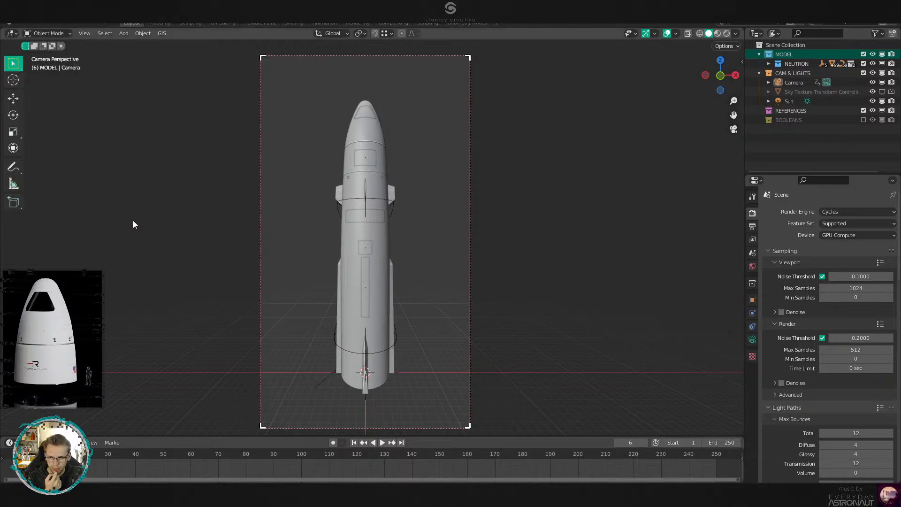
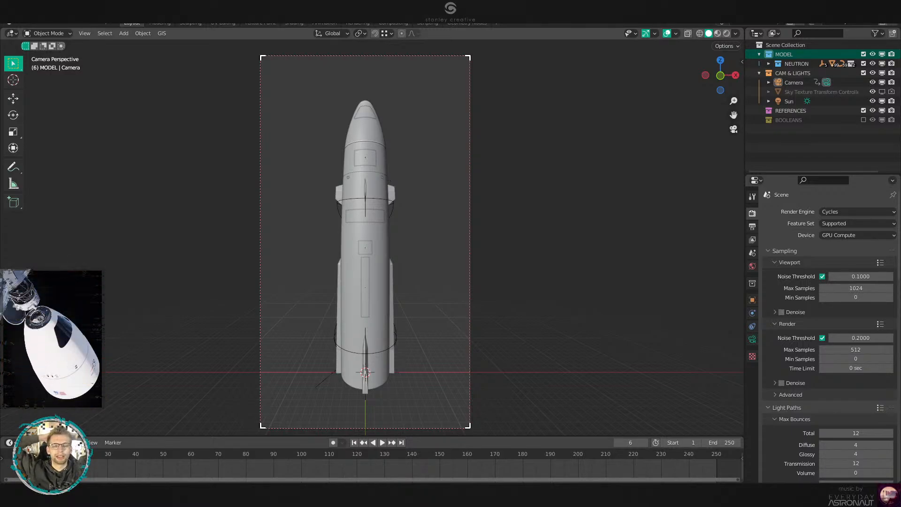
{"action": "key", "text": "ctrl+v"}
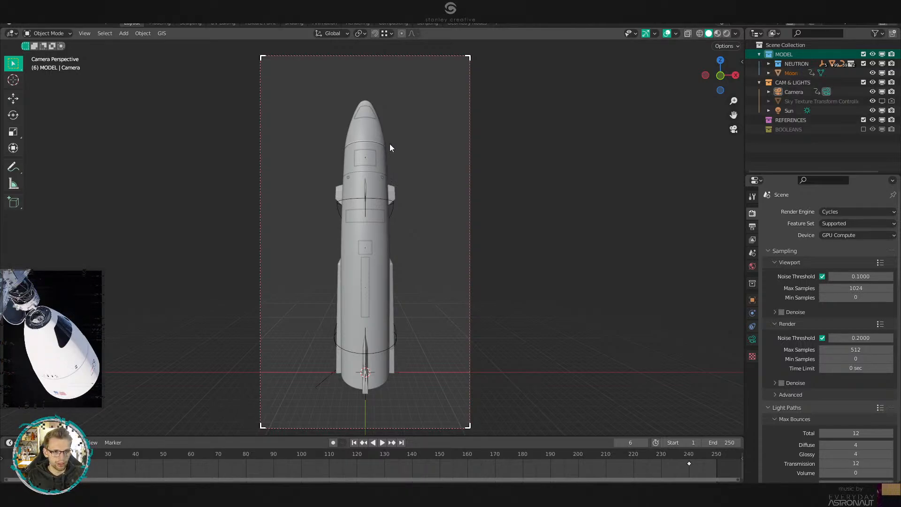
In the right side view, move the Moon about -656 m along Y and 10.6 m along Z, placing it behind the rocket.
{"action": "left_click", "coordinate": [792, 74]}
{"action": "key", "text": "KP_3"}
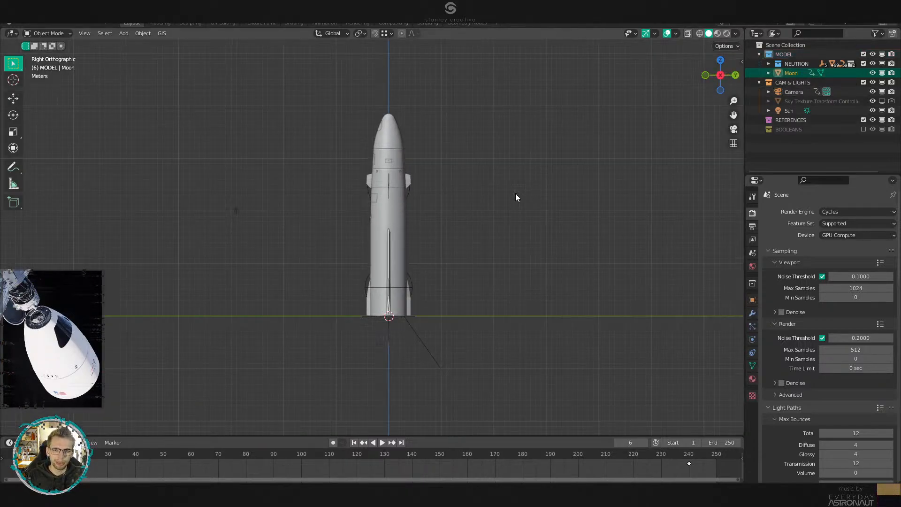
{"action": "scroll", "coordinate": [507, 202], "scroll_direction": "down", "scroll_amount": 18}
{"action": "scroll", "coordinate": [562, 242], "scroll_direction": "up", "scroll_amount": 8}
{"action": "scroll", "coordinate": [562, 241], "scroll_direction": "up", "scroll_amount": 1}
{"action": "middle_click_drag", "start_coordinate": [563, 242], "coordinate": [424, 241], "text": "shift"}
{"action": "key", "text": "g"}
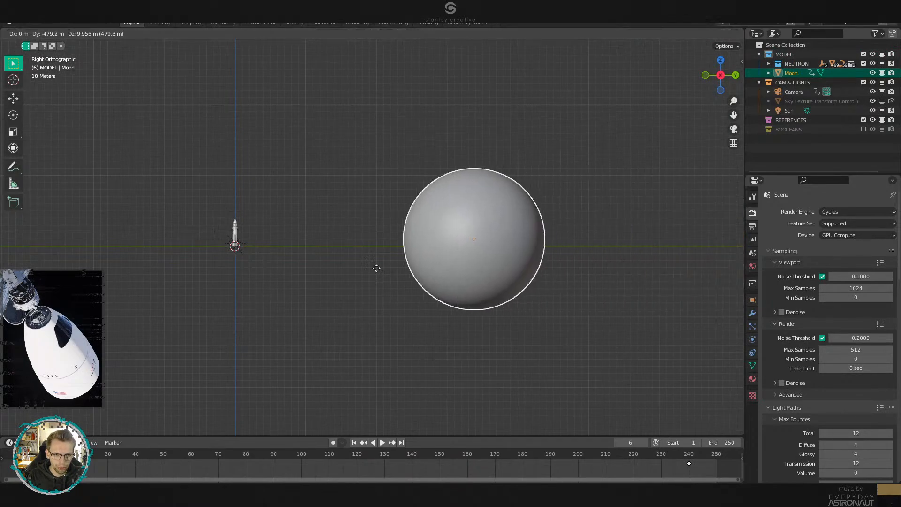
{"action": "left_click", "coordinate": [260, 267]}
{"action": "scroll", "coordinate": [351, 260], "scroll_direction": "up", "scroll_amount": 6}
{"action": "middle_click_drag", "start_coordinate": [351, 260], "coordinate": [565, 270], "text": "shift"}
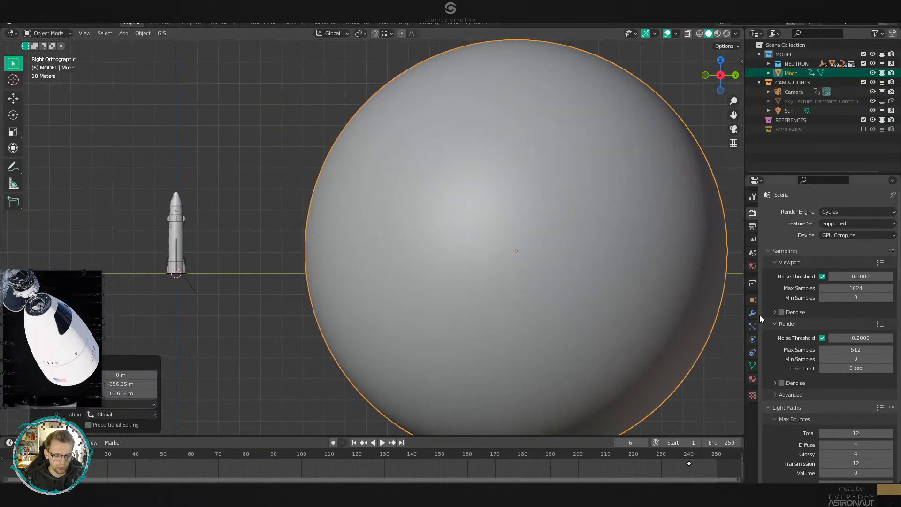
Show the Moon's material and move the Moon about -0.2 m along Y and 8.4 m along Z.
{"action": "left_click", "coordinate": [753, 379]}
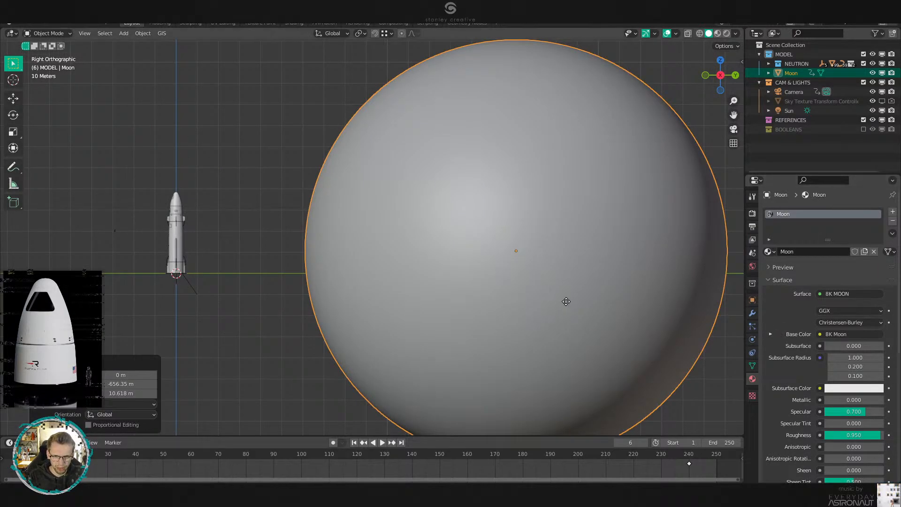
{"action": "key", "text": "g"}
{"action": "left_click", "coordinate": [567, 283]}
{"action": "scroll", "coordinate": [706, 311], "scroll_direction": "down", "scroll_amount": 2}
{"action": "scroll", "coordinate": [606, 283], "scroll_direction": "up", "scroll_amount": 1}
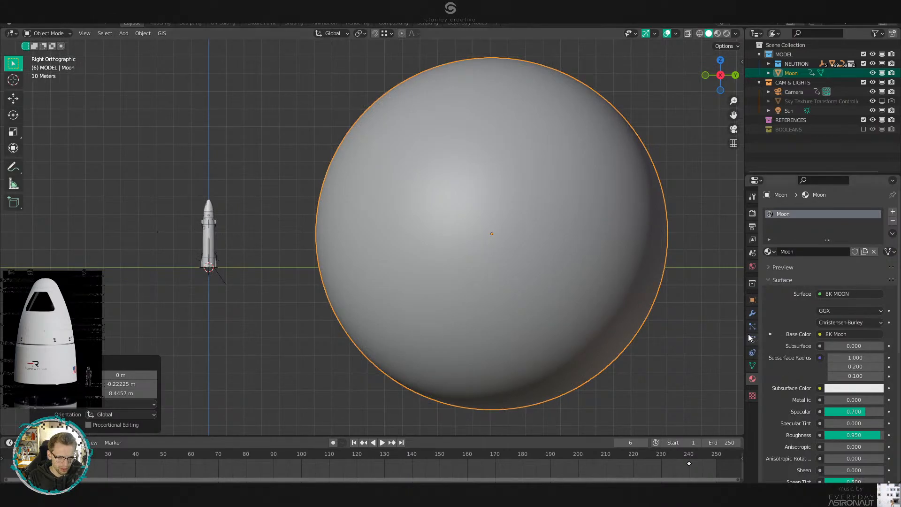
Expand the Settings section of the Moon material to review its surface and volume options.
{"action": "scroll", "coordinate": [770, 357], "scroll_direction": "down", "scroll_amount": 10}
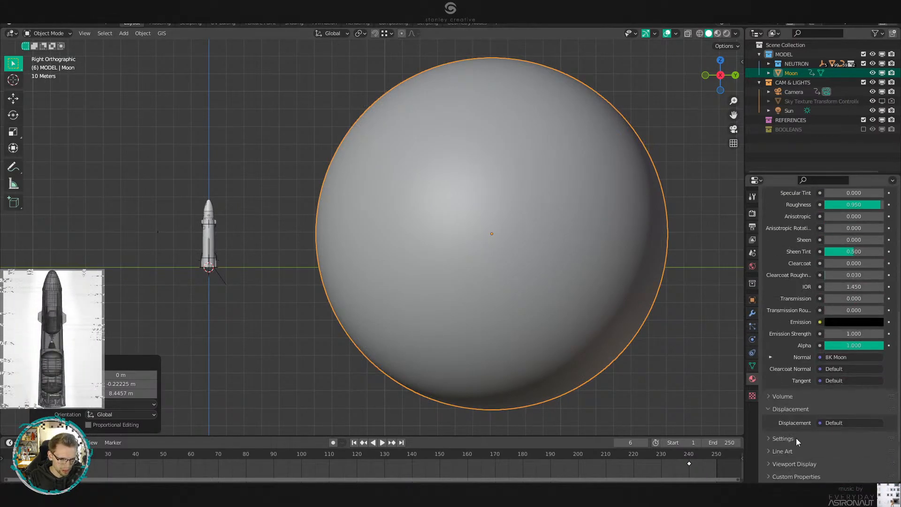
{"action": "left_click", "coordinate": [782, 438]}
{"action": "scroll", "coordinate": [789, 429], "scroll_direction": "down", "scroll_amount": 5}
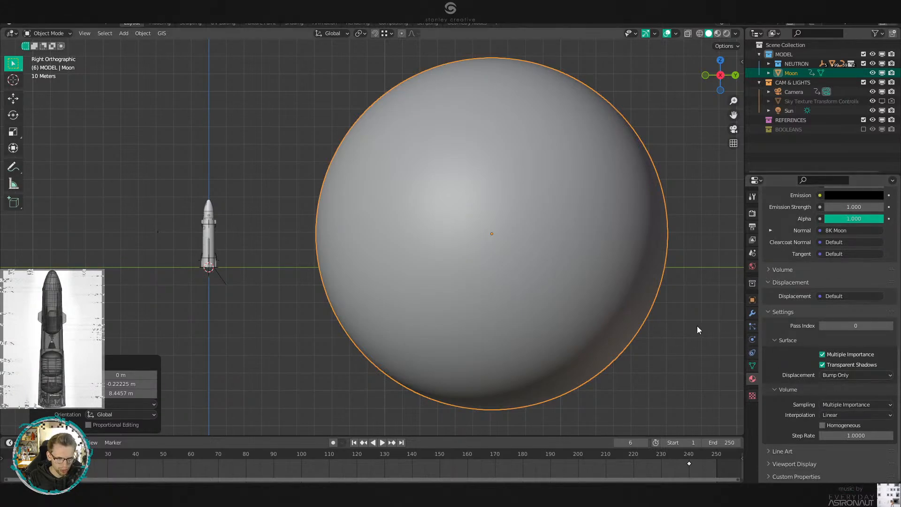
Open the Moon material's node tree in the Shading workspace and examine its 20K and 8K branches.
{"action": "left_click", "coordinate": [291, 23]}
{"action": "middle_click_drag", "start_coordinate": [413, 391], "coordinate": [376, 346]}
{"action": "scroll", "coordinate": [412, 371], "scroll_direction": "up", "scroll_amount": 5}
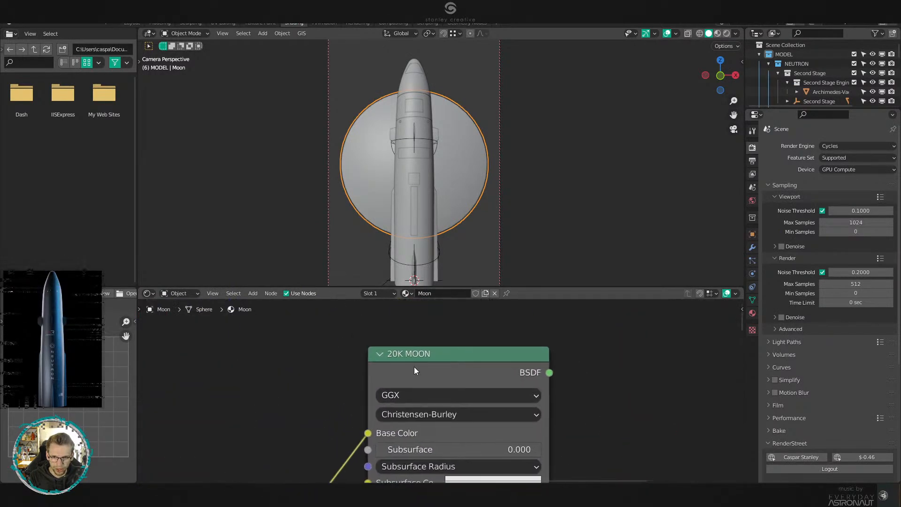
{"action": "scroll", "coordinate": [404, 361], "scroll_direction": "down", "scroll_amount": 7}
{"action": "scroll", "coordinate": [402, 369], "scroll_direction": "down", "scroll_amount": 4}
{"action": "middle_click_drag", "start_coordinate": [416, 422], "coordinate": [432, 472]}
{"action": "scroll", "coordinate": [394, 334], "scroll_direction": "up", "scroll_amount": 12}
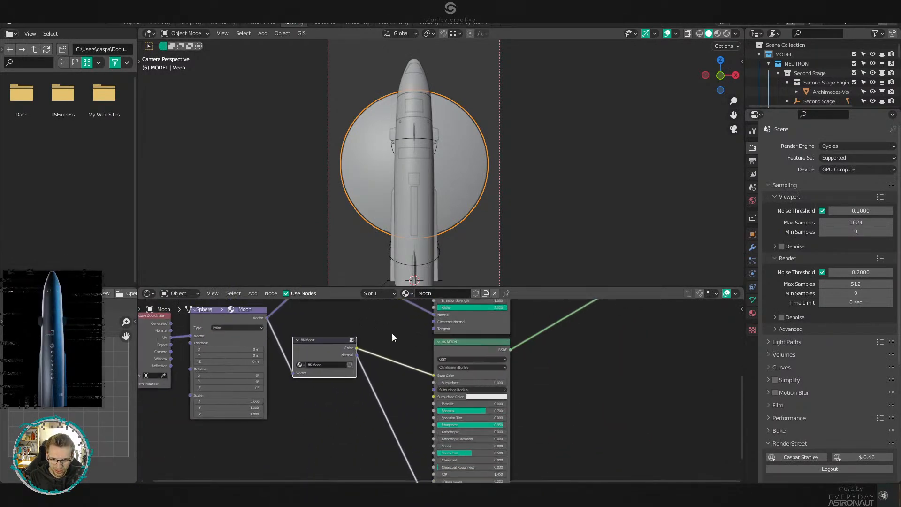
{"action": "scroll", "coordinate": [447, 345], "scroll_direction": "down", "scroll_amount": 6}
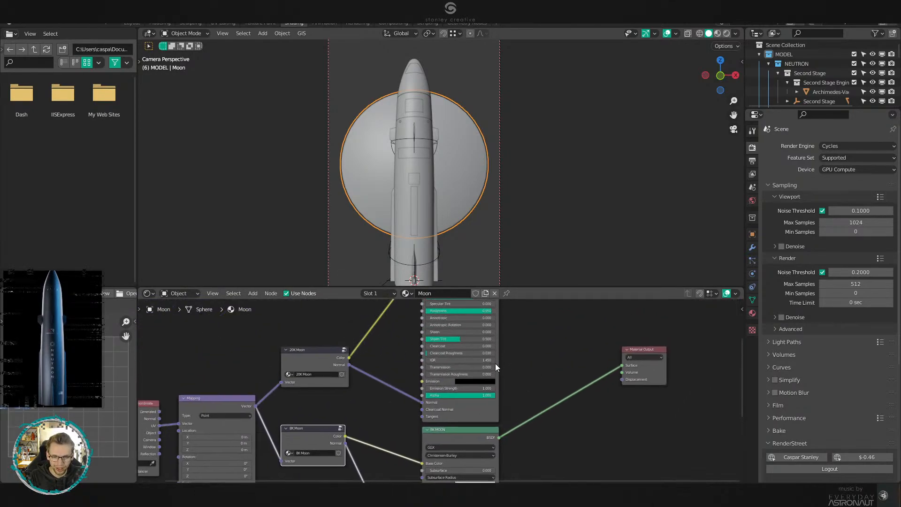
Connect the 20K MOON shader's BSDF output to the Surface input of the Material Output.
{"action": "left_click", "coordinate": [320, 327]}
{"action": "left_click_drag", "start_coordinate": [297, 324], "coordinate": [319, 332]}
{"action": "left_click", "coordinate": [490, 435]}
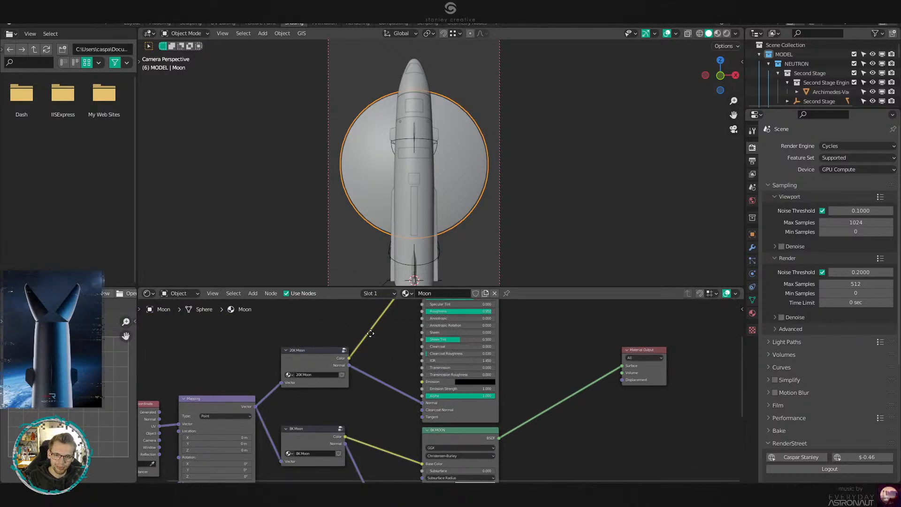
{"action": "middle_click_drag", "start_coordinate": [491, 438], "coordinate": [441, 350]}
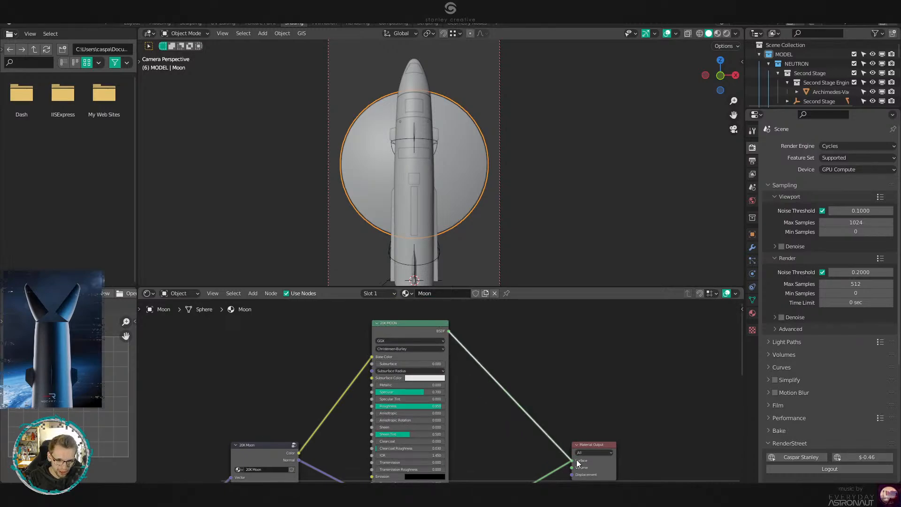
{"action": "middle_click_drag", "start_coordinate": [500, 442], "coordinate": [505, 355]}
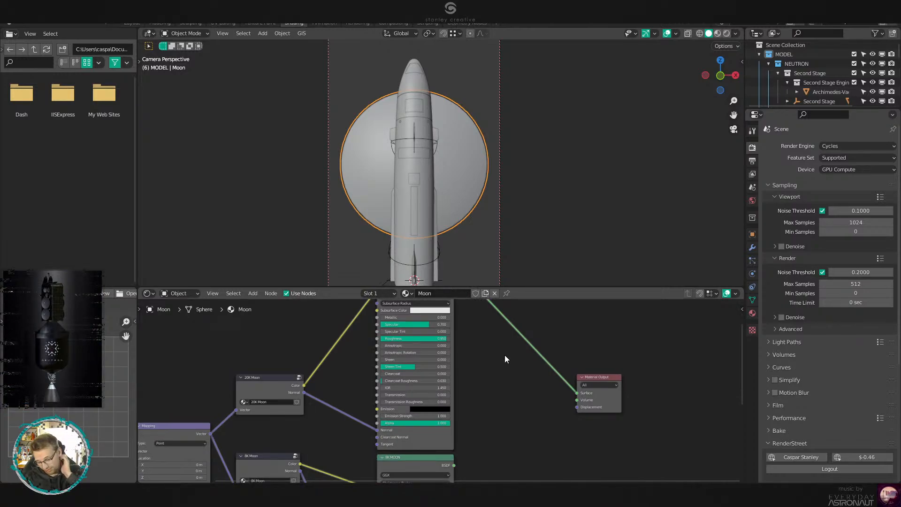
Inside the 20K Moon node group, move the Moon_Height image texture slightly down, then exit the group.
{"action": "left_click", "coordinate": [286, 389]}
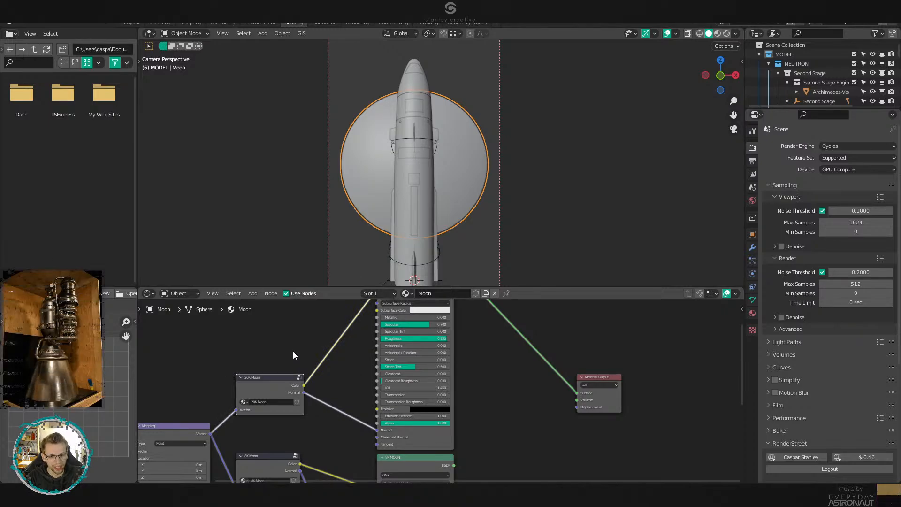
{"action": "key", "text": "Tab"}
{"action": "scroll", "coordinate": [415, 424], "scroll_direction": "up", "scroll_amount": 4}
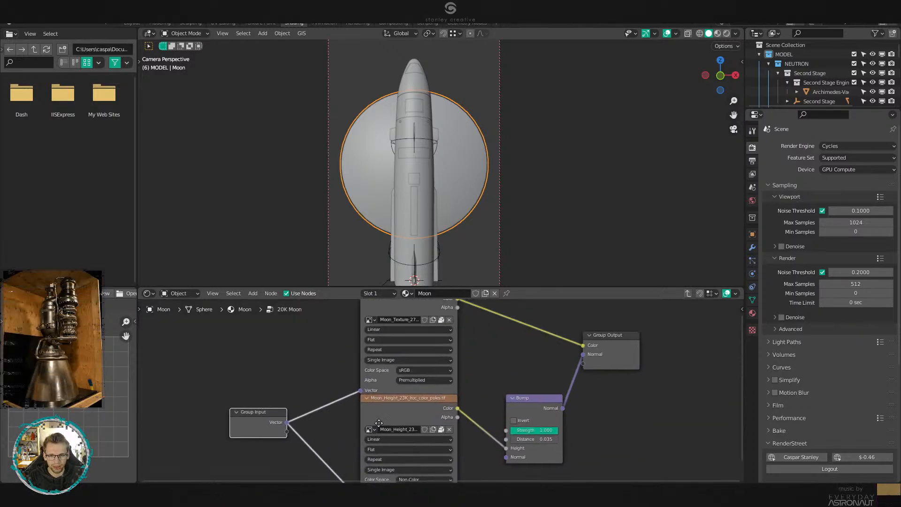
{"action": "middle_click_drag", "start_coordinate": [456, 415], "coordinate": [453, 368]}
{"action": "left_click", "coordinate": [426, 374]}
{"action": "key", "text": "g"}
{"action": "key", "text": "y"}
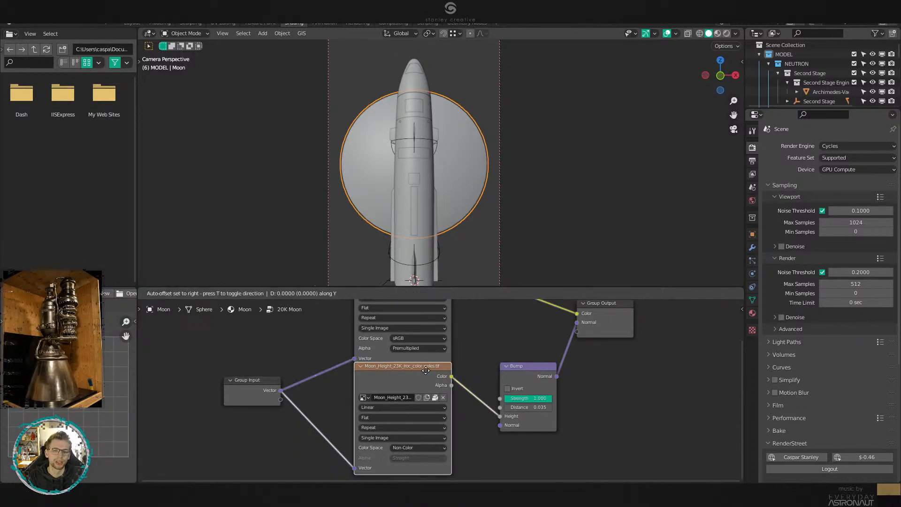
{"action": "left_click", "coordinate": [427, 420]}
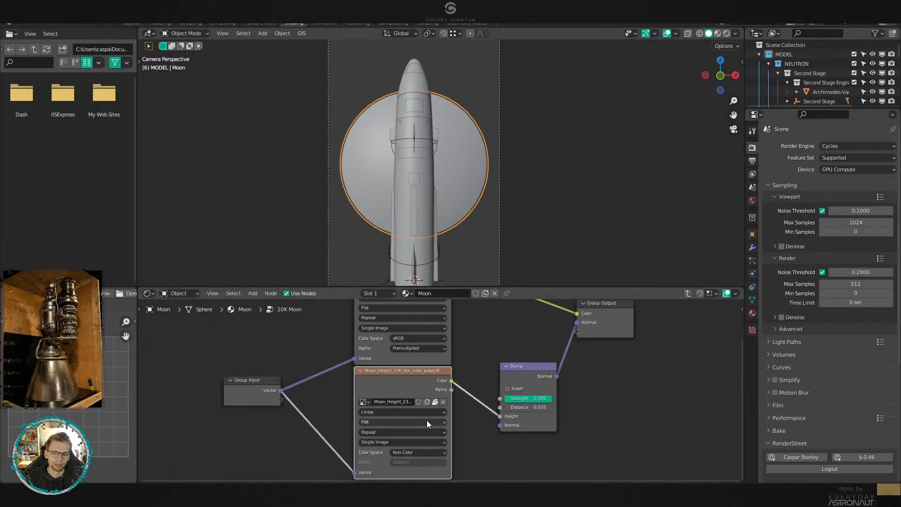
{"action": "key", "text": "Tab"}
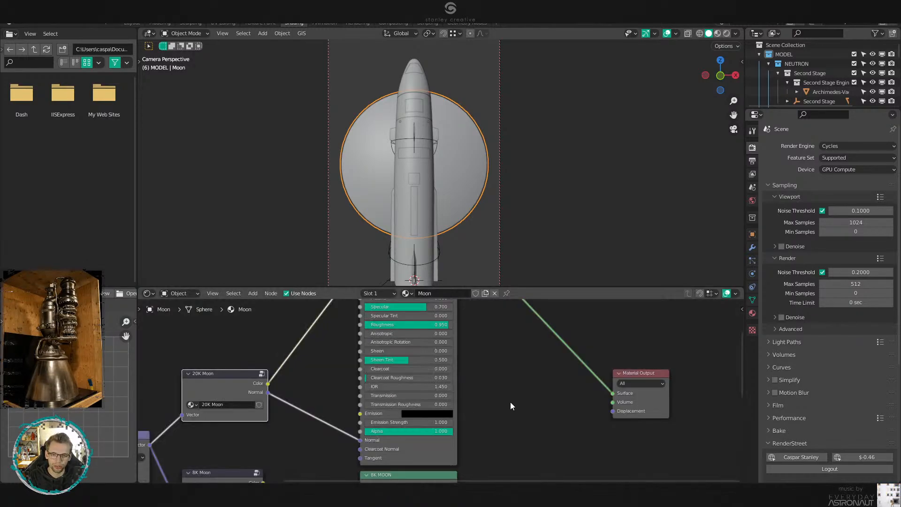
Delete the 8K Moon group node and the 8K MOON shader node from the Moon material.
{"action": "scroll", "coordinate": [511, 401], "scroll_direction": "down", "scroll_amount": 3}
{"action": "middle_click_drag", "start_coordinate": [503, 409], "coordinate": [511, 355]}
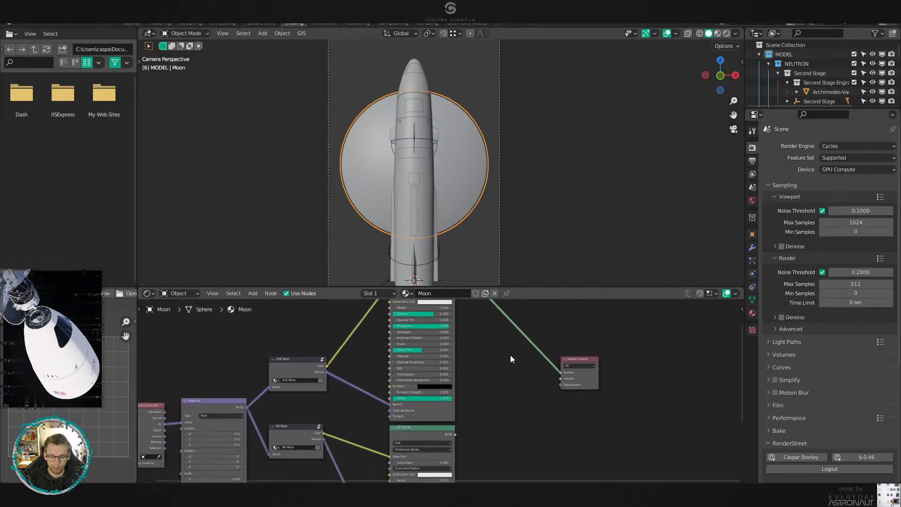
{"action": "left_click_drag", "start_coordinate": [539, 471], "coordinate": [298, 435]}
{"action": "key", "text": "x"}
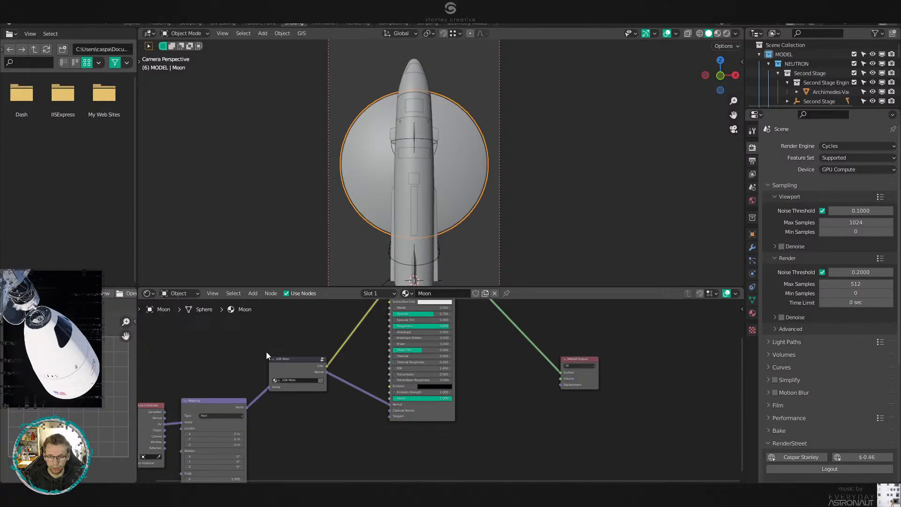
Return to the Layout workspace in camera view and set the camera's Clip End to 500 m.
{"action": "left_click", "coordinate": [132, 23]}
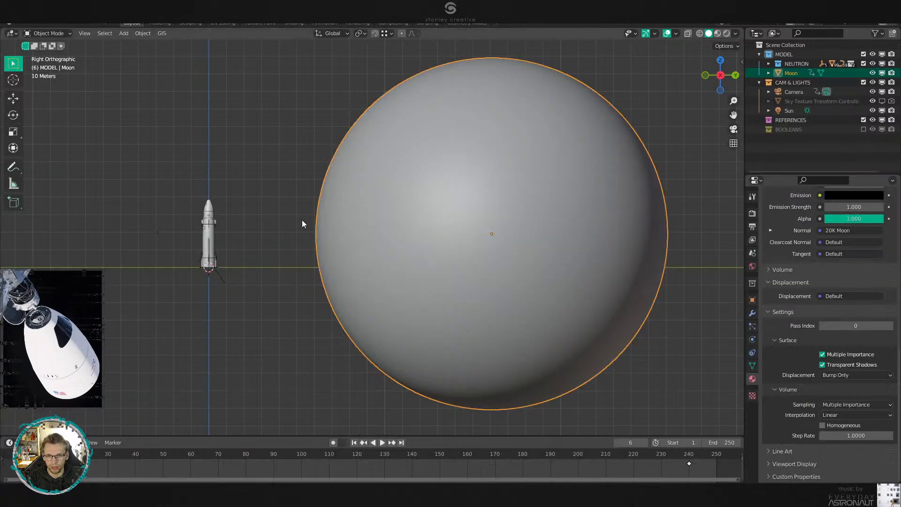
{"action": "key", "text": "KP_0"}
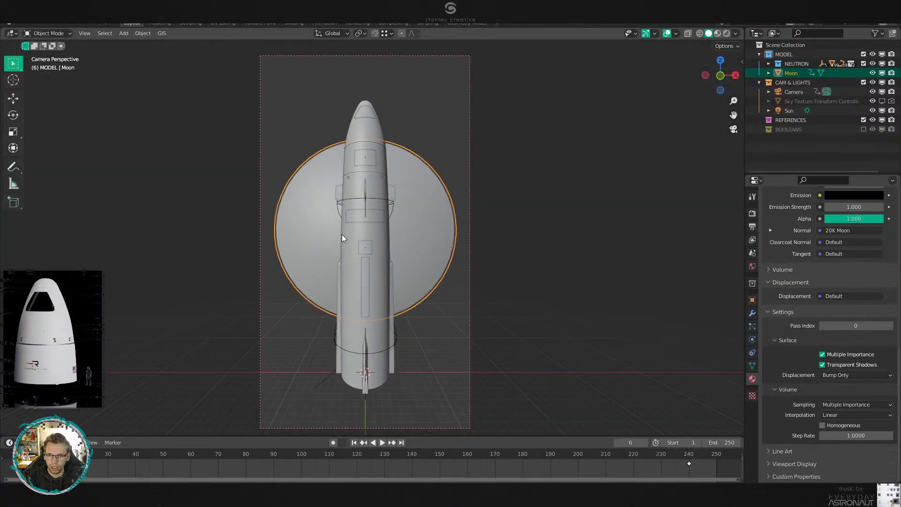
{"action": "left_click", "coordinate": [469, 239]}
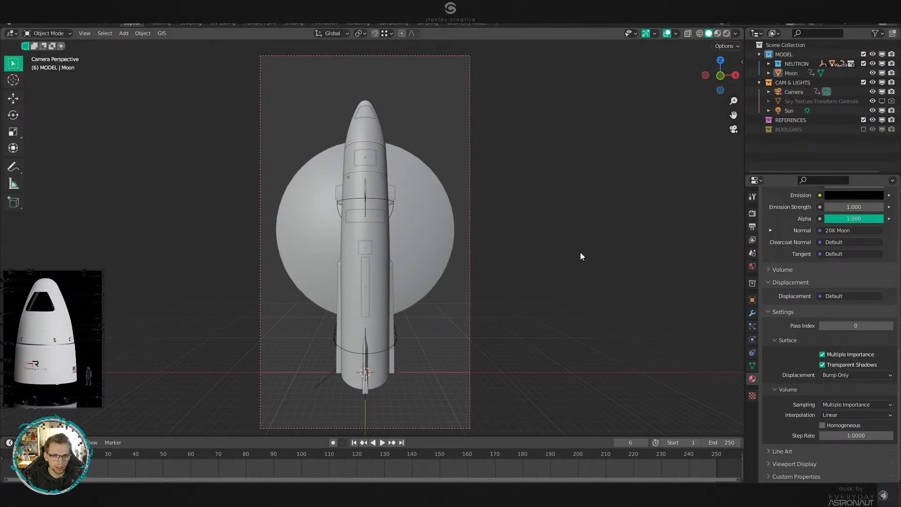
{"action": "left_click", "coordinate": [796, 92]}
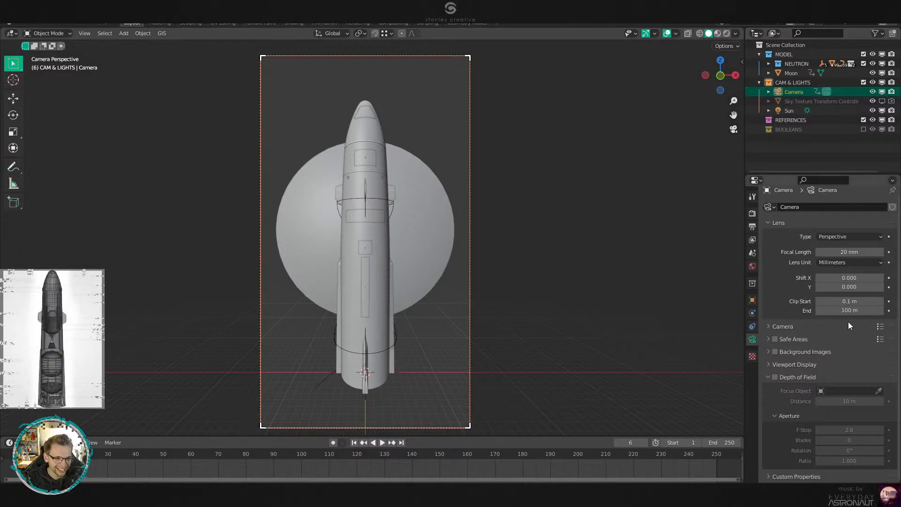
{"action": "double_click", "coordinate": [849, 310]}
{"action": "type", "text": "500"}
{"action": "key", "text": "Return"}
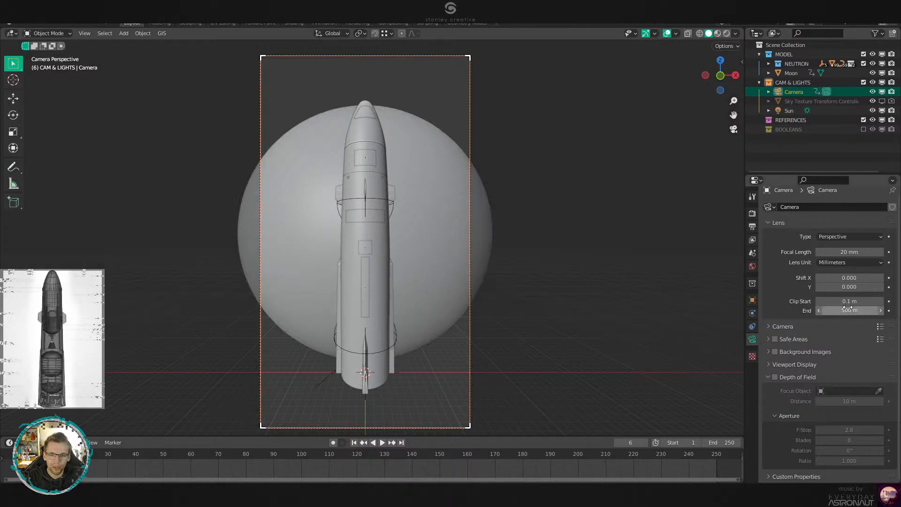
Check the Moon from outside the camera, then raise the camera's Passepartout to 1.000 in its viewport display settings.
{"action": "middle_click_drag", "start_coordinate": [575, 277], "coordinate": [496, 284]}
{"action": "scroll", "coordinate": [484, 274], "scroll_direction": "down", "scroll_amount": 5}
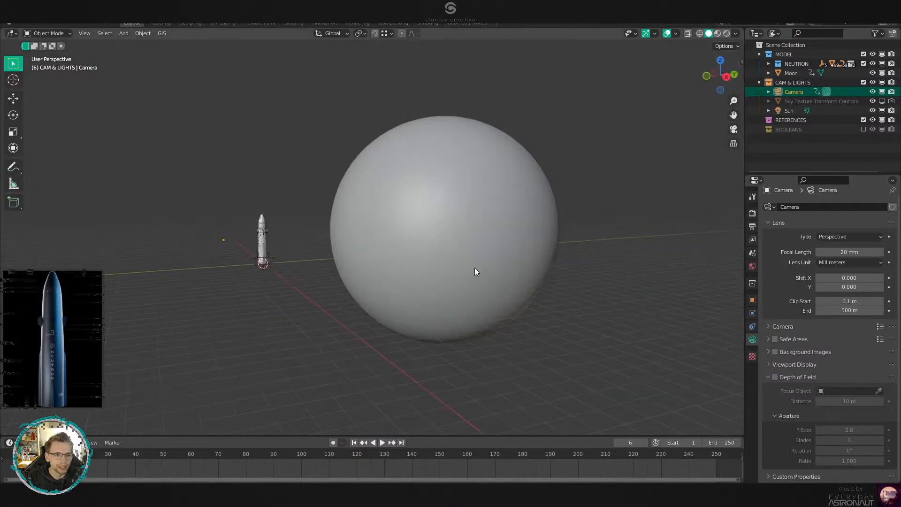
{"action": "left_click", "coordinate": [475, 268]}
{"action": "key", "text": "KP_0"}
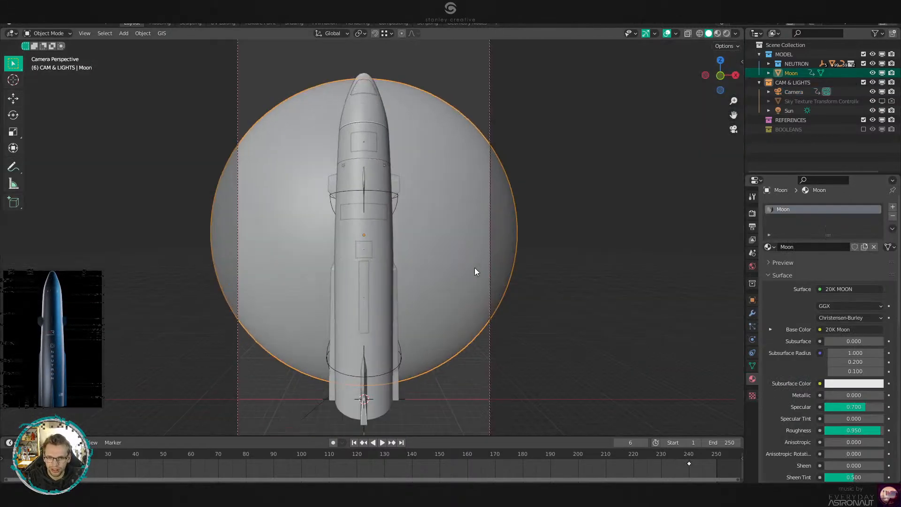
{"action": "left_click", "coordinate": [698, 346]}
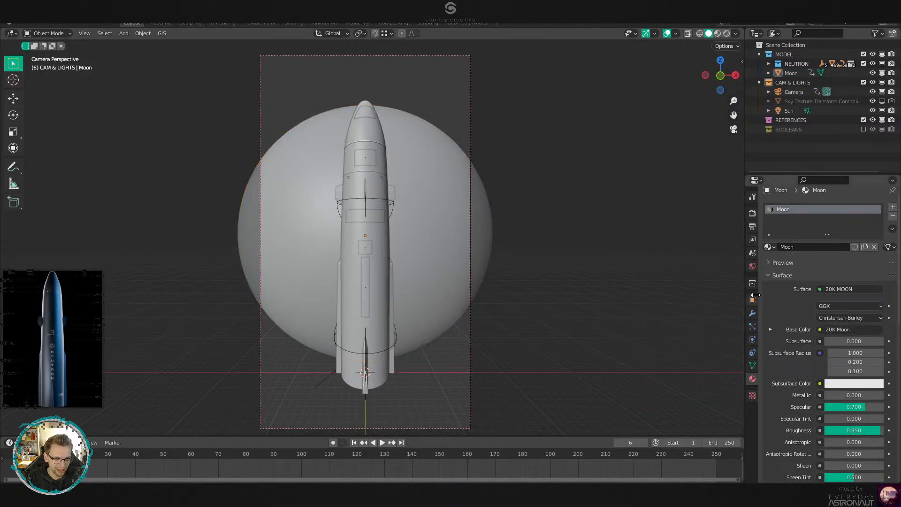
{"action": "left_click", "coordinate": [469, 110]}
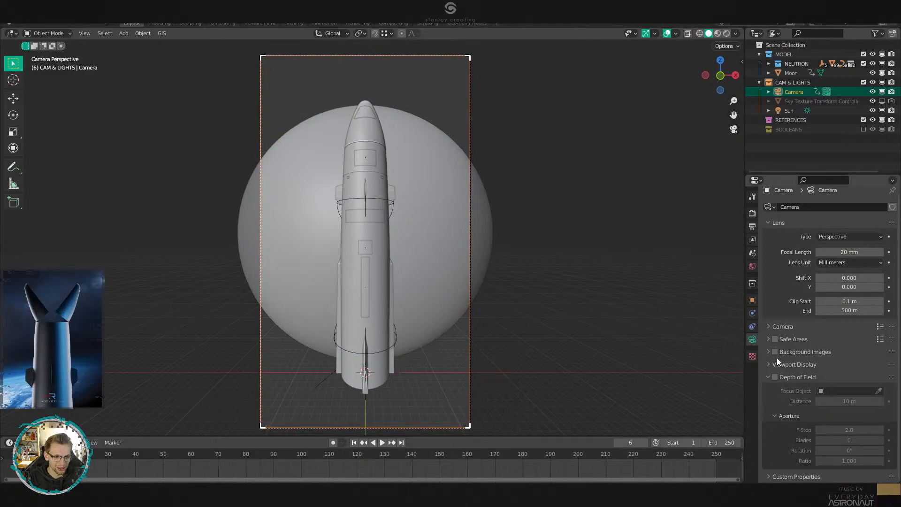
{"action": "left_click", "coordinate": [799, 365]}
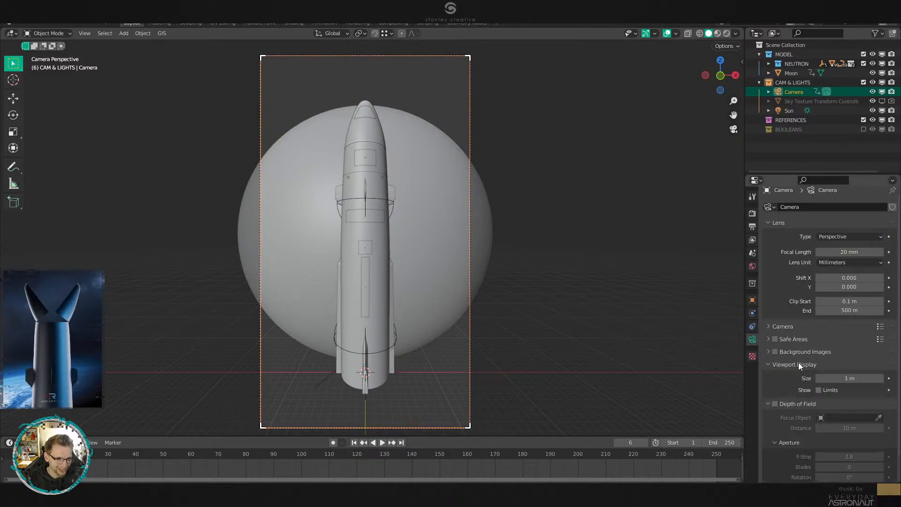
{"action": "left_click_drag", "start_coordinate": [840, 433], "coordinate": [882, 433]}
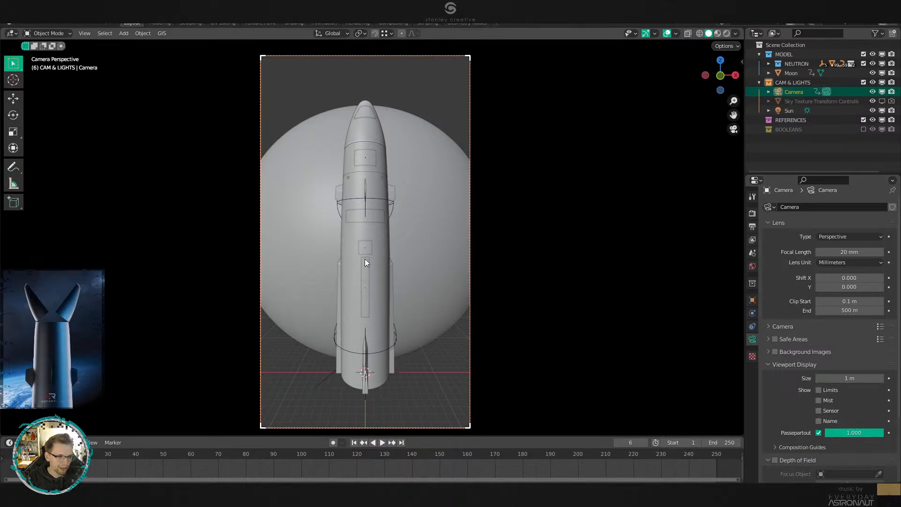
Lower the Moon about 4 m along the global Z axis behind the rocket and deselect it.
{"action": "middle_click_drag", "start_coordinate": [372, 200], "coordinate": [379, 199], "text": "shift"}
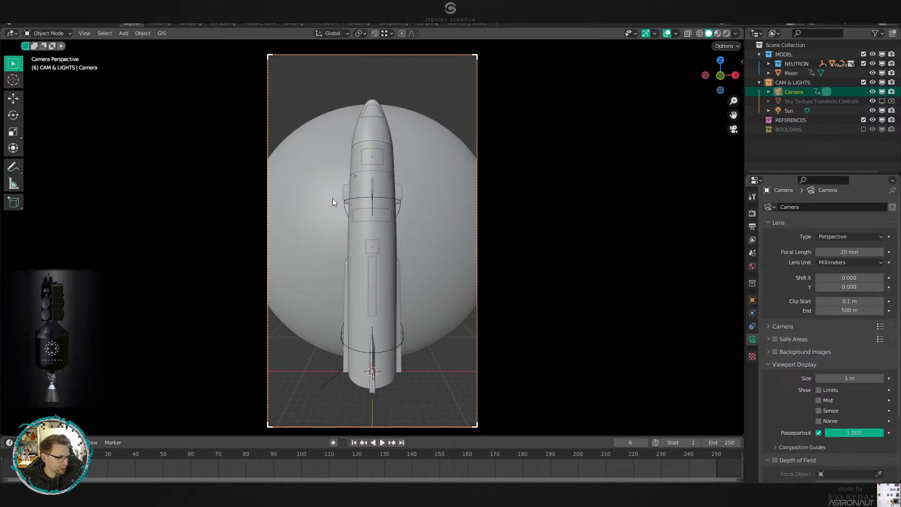
{"action": "middle_click_drag", "start_coordinate": [396, 226], "coordinate": [411, 212], "text": "shift"}
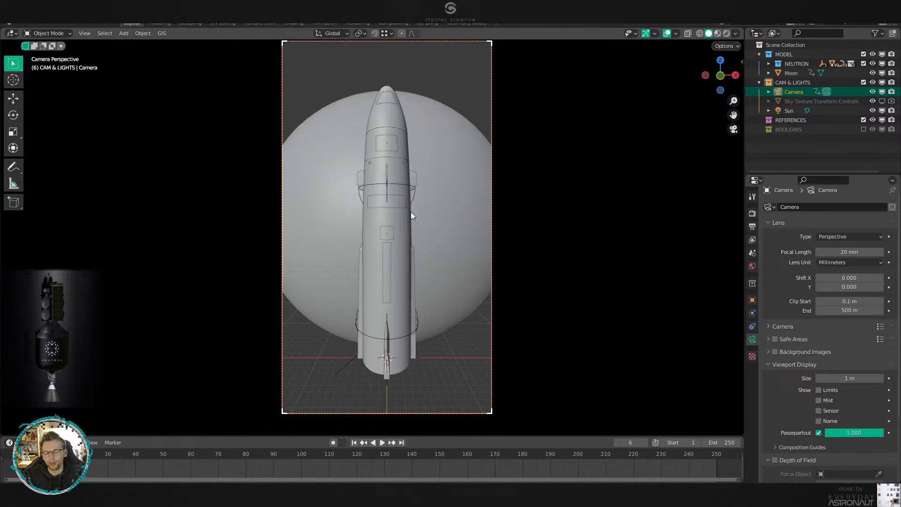
{"action": "left_click", "coordinate": [452, 216]}
{"action": "key", "text": "g"}
{"action": "key", "text": "z"}
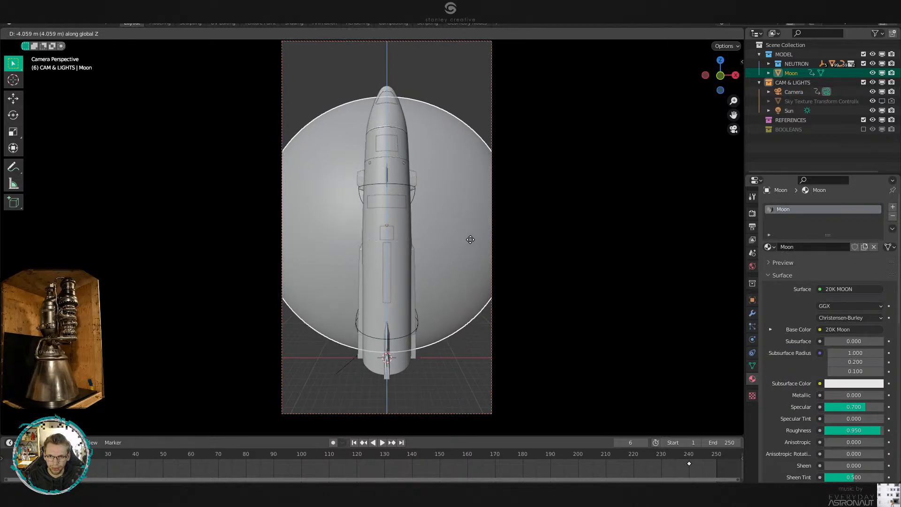
{"action": "left_click", "coordinate": [474, 247]}
{"action": "key", "text": "alt+a"}
{"action": "scroll", "coordinate": [476, 291], "scroll_direction": "down", "scroll_amount": 1}
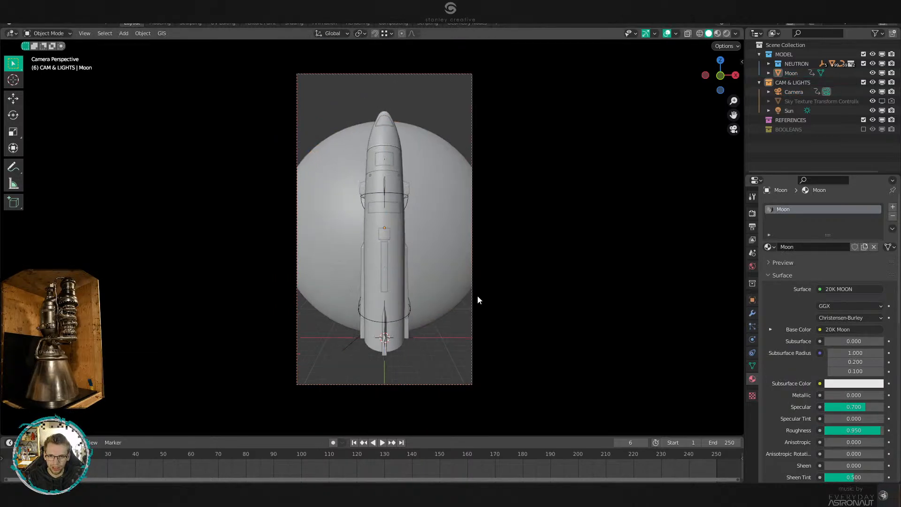
{"action": "scroll", "coordinate": [478, 296], "scroll_direction": "up", "scroll_amount": 1}
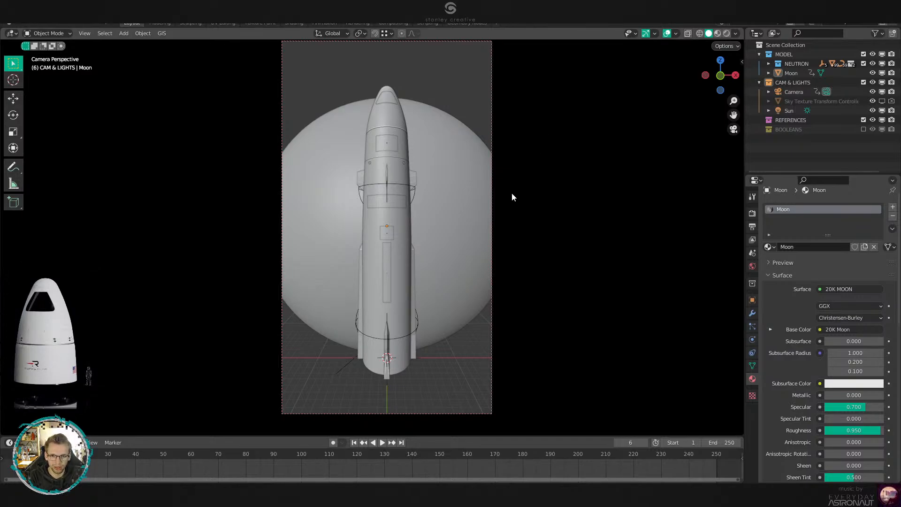
Select the Sun light and examine its placement beside the rocket in the right orthographic view.
{"action": "left_click", "coordinate": [487, 193]}
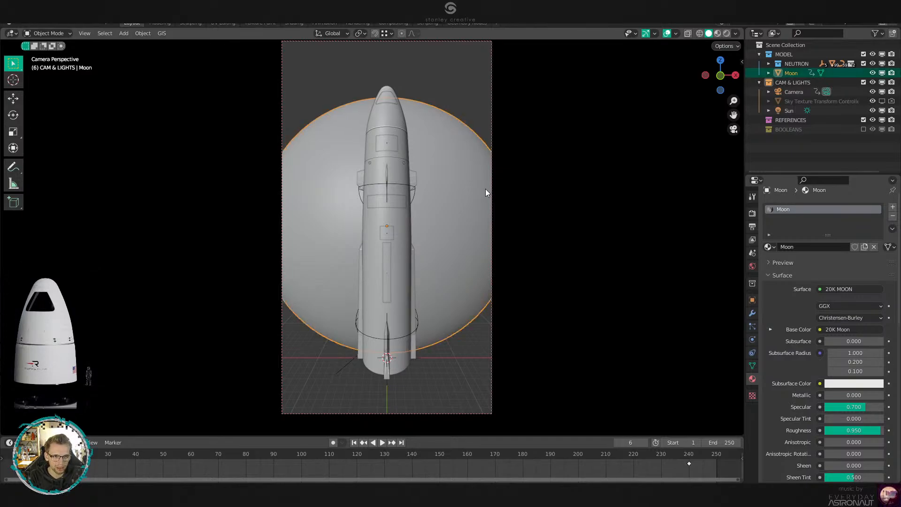
{"action": "left_click", "coordinate": [788, 111]}
{"action": "key", "text": "KP_3"}
{"action": "scroll", "coordinate": [368, 254], "scroll_direction": "up", "scroll_amount": 4}
{"action": "middle_click_drag", "start_coordinate": [233, 263], "coordinate": [381, 247], "text": "shift"}
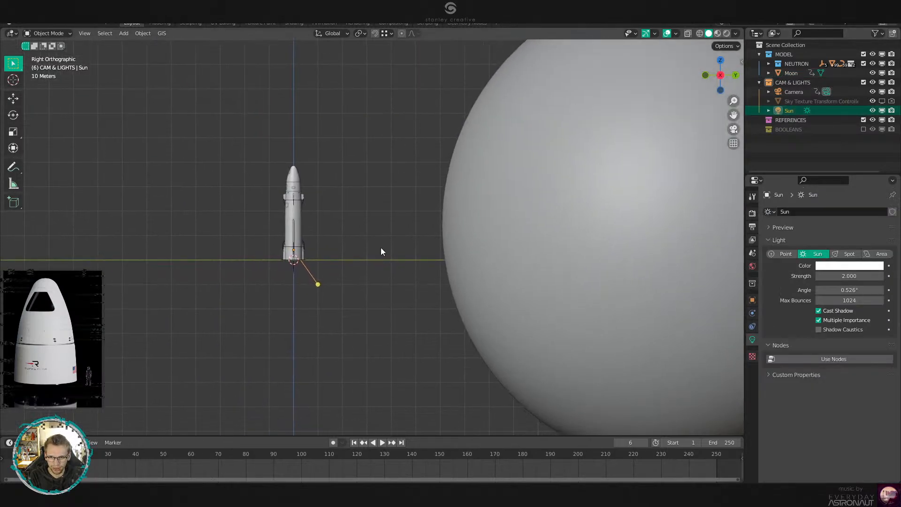
{"action": "scroll", "coordinate": [421, 235], "scroll_direction": "down", "scroll_amount": 2}
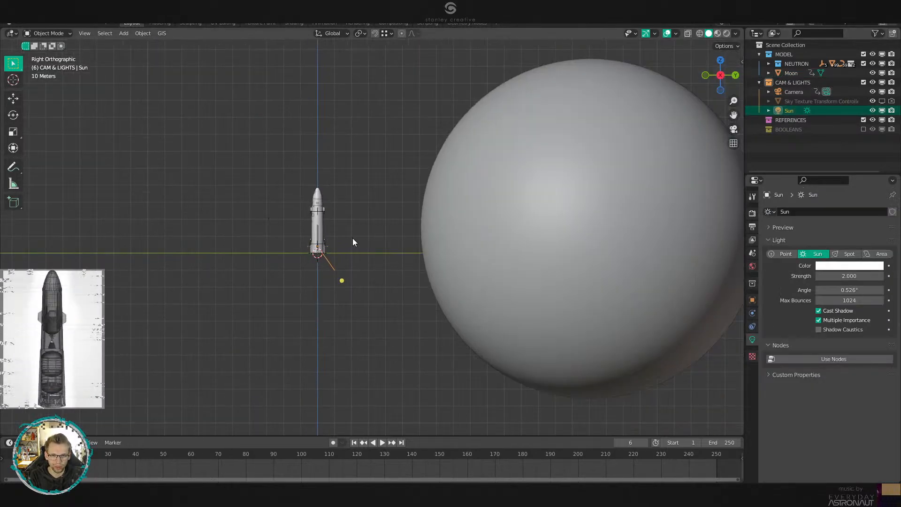
{"action": "scroll", "coordinate": [353, 239], "scroll_direction": "up", "scroll_amount": 4}
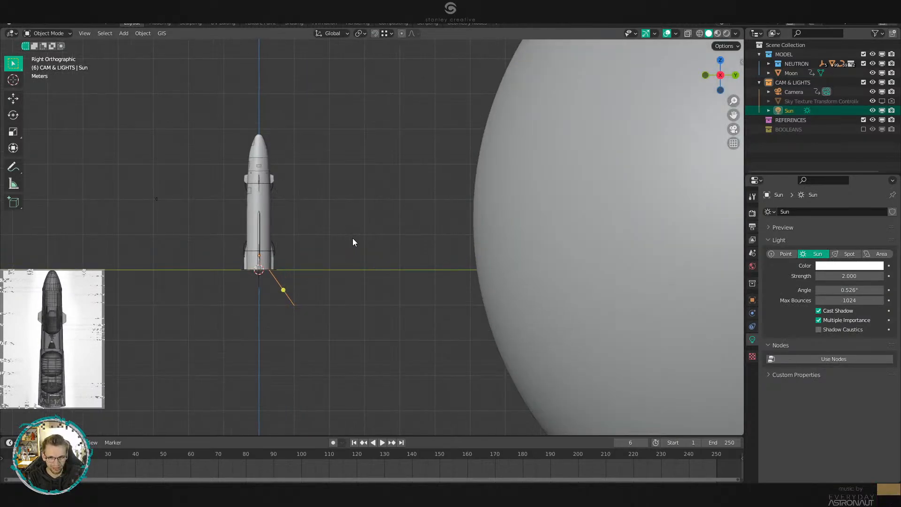
{"action": "middle_click_drag", "start_coordinate": [353, 242], "coordinate": [466, 268], "text": "shift"}
{"action": "scroll", "coordinate": [404, 296], "scroll_direction": "up", "scroll_amount": 5}
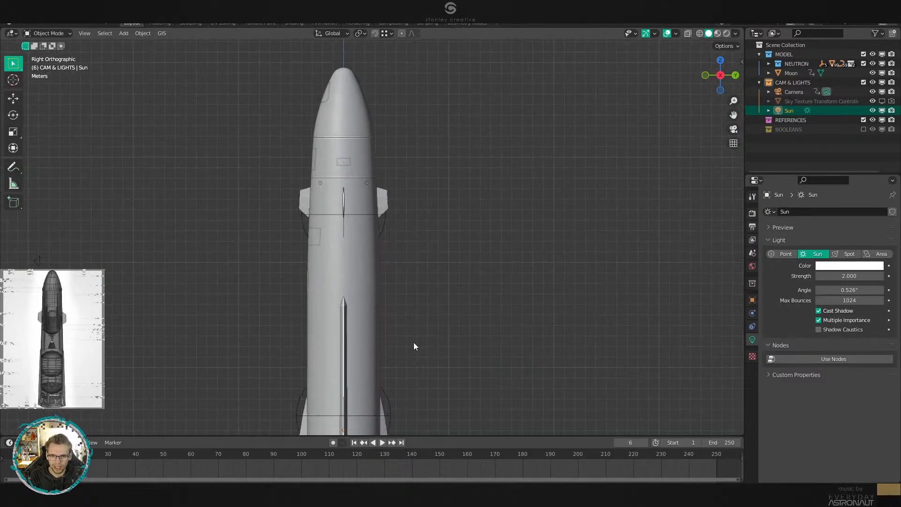
{"action": "scroll", "coordinate": [424, 338], "scroll_direction": "down", "scroll_amount": 1}
{"action": "middle_click_drag", "start_coordinate": [424, 334], "coordinate": [423, 346], "text": "shift"}
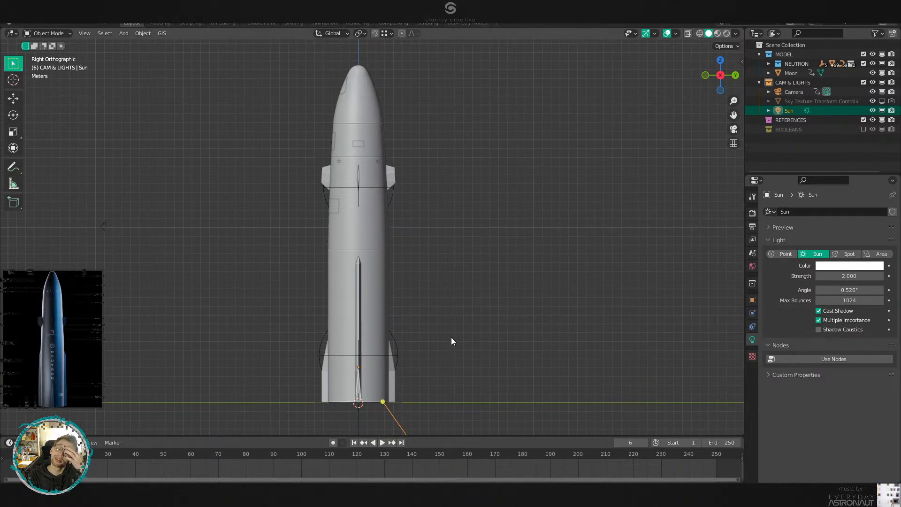
Examine the Moon's size and spacing relative to the rocket in the right and front orthographic views.
{"action": "scroll", "coordinate": [452, 337], "scroll_direction": "down", "scroll_amount": 4}
{"action": "middle_click_drag", "start_coordinate": [487, 294], "coordinate": [427, 265], "text": "shift"}
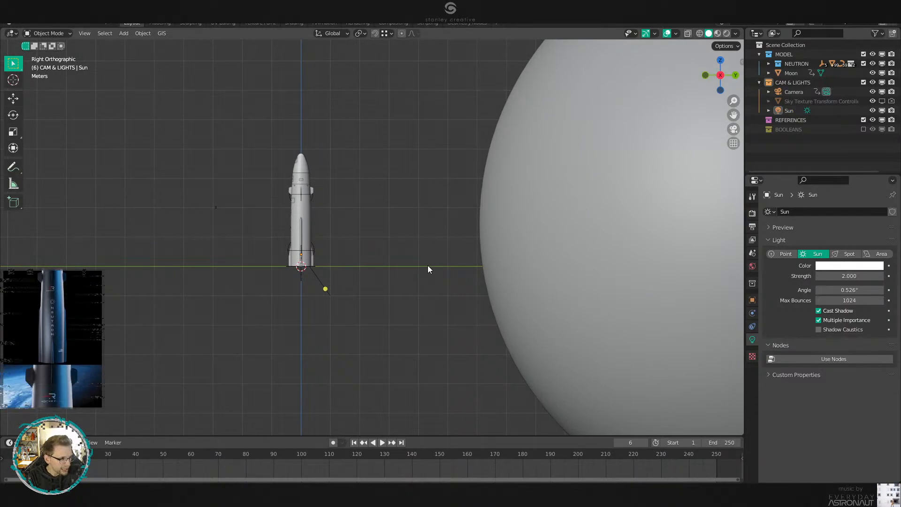
{"action": "middle_click_drag", "start_coordinate": [428, 265], "coordinate": [364, 276], "text": "shift"}
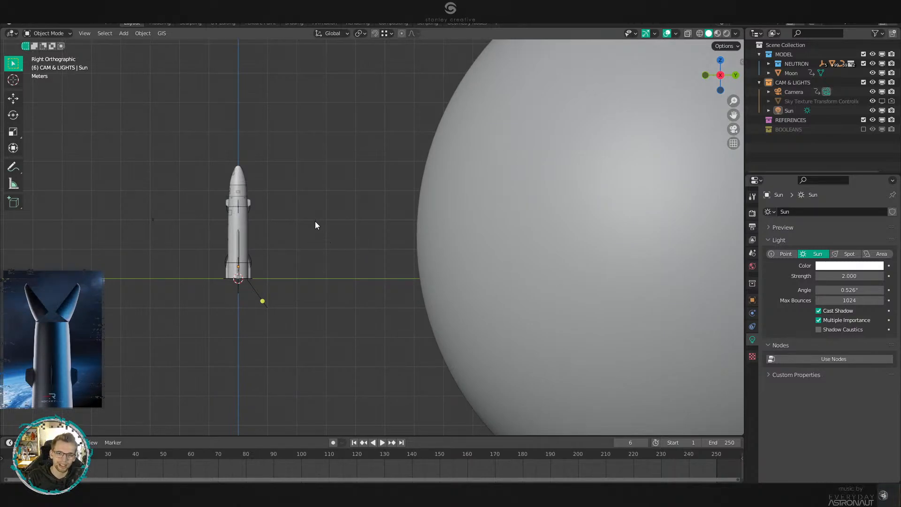
{"action": "middle_click_drag", "start_coordinate": [393, 204], "coordinate": [456, 273], "text": "shift"}
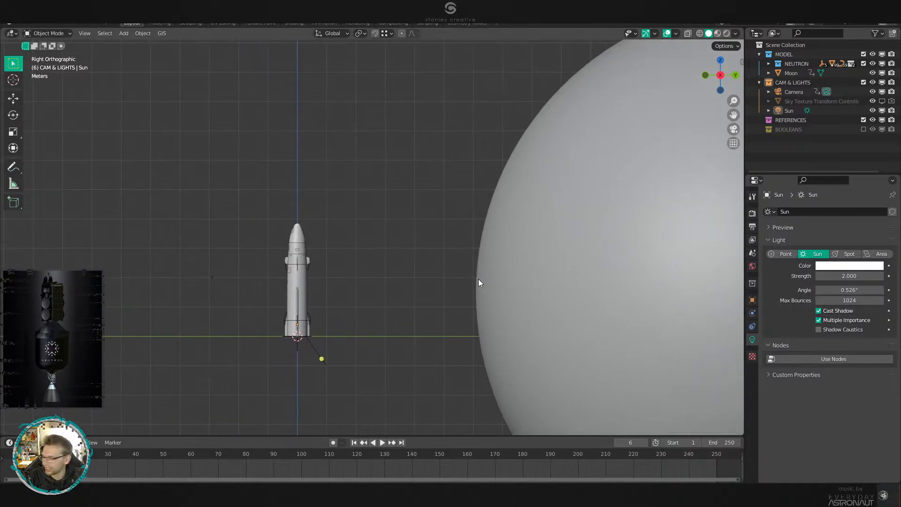
{"action": "scroll", "coordinate": [474, 287], "scroll_direction": "down", "scroll_amount": 1}
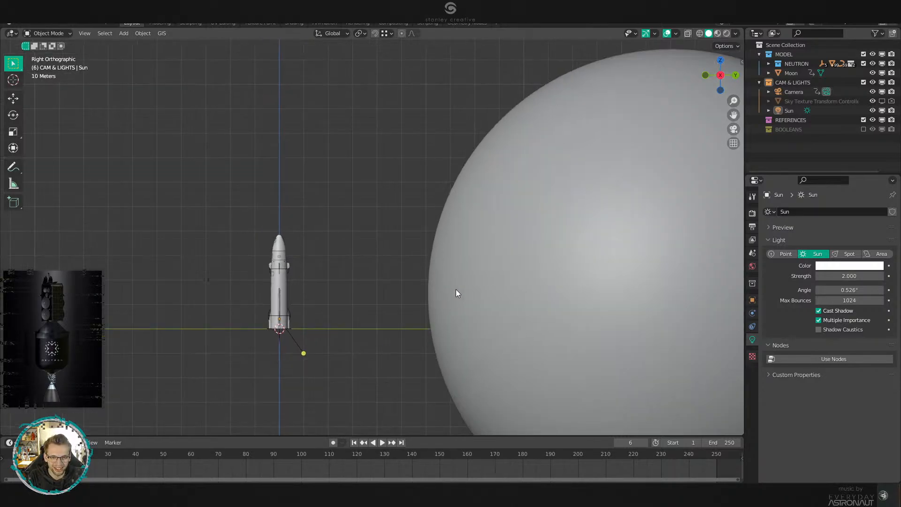
{"action": "key", "text": "KP_1"}
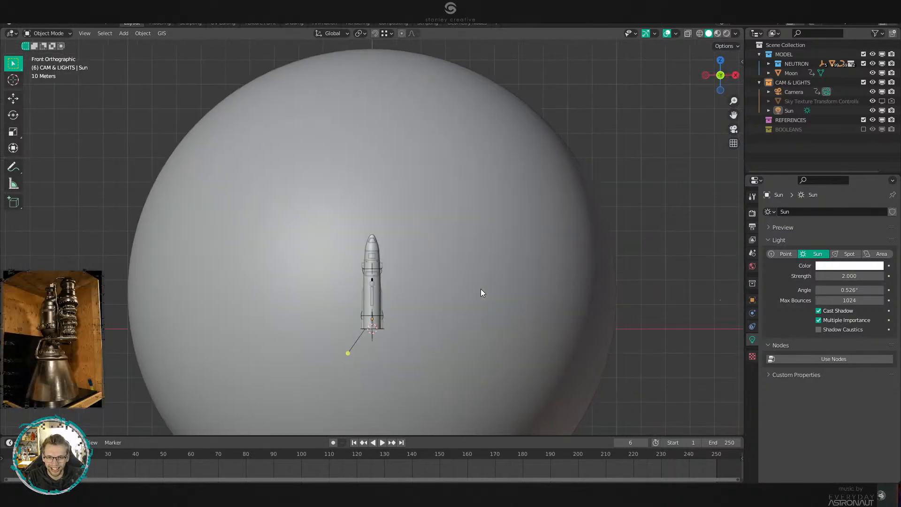
{"action": "left_click", "coordinate": [526, 287]}
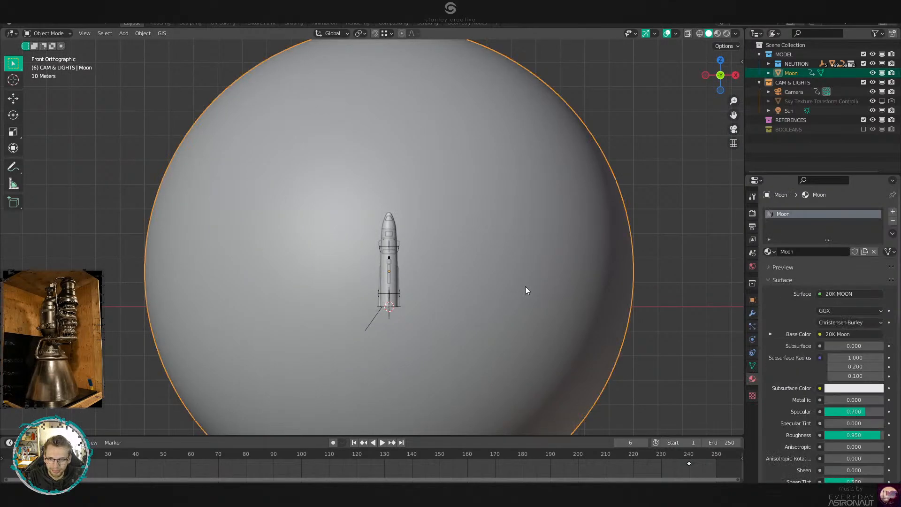
{"action": "key", "text": "KP_3"}
{"action": "key", "text": "KP_Decimal"}
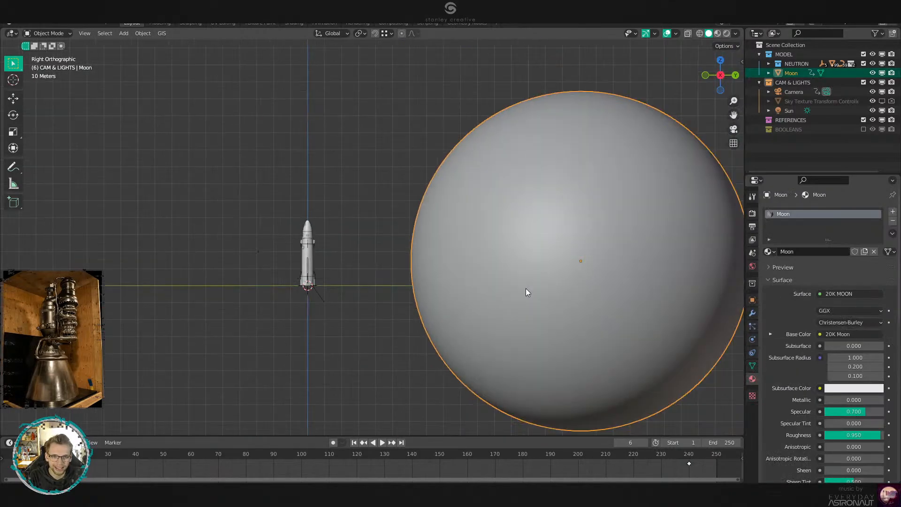
{"action": "middle_click_drag", "start_coordinate": [547, 291], "coordinate": [534, 291], "text": "shift"}
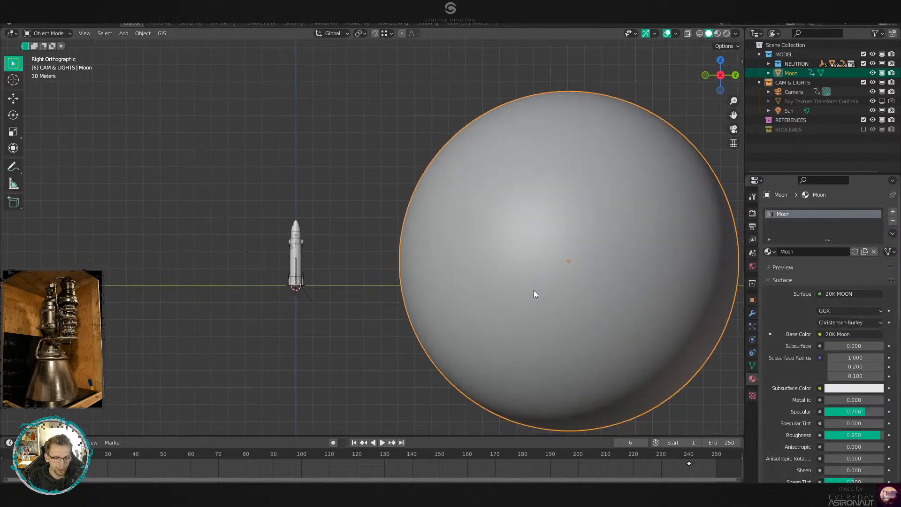
Try enabling Depth of Field on the camera, switch it back off and return to the camera view.
{"action": "left_click", "coordinate": [787, 90]}
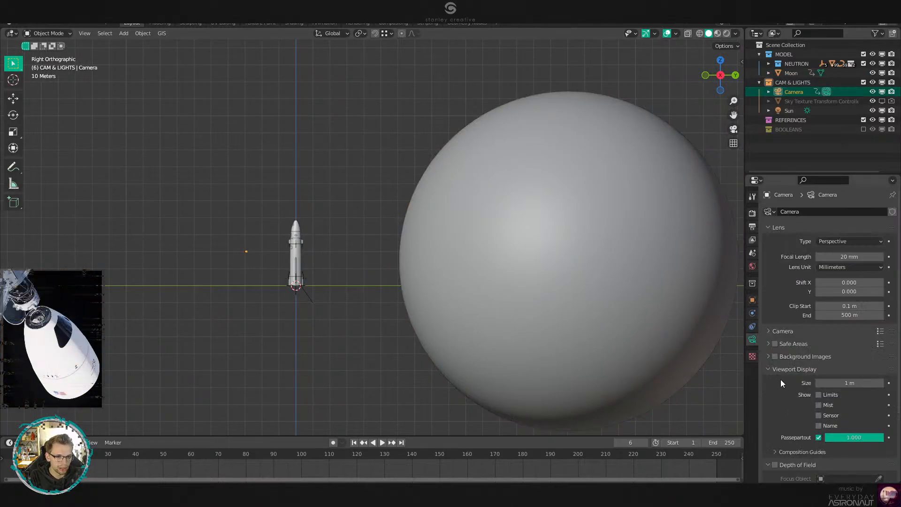
{"action": "scroll", "coordinate": [781, 379], "scroll_direction": "down", "scroll_amount": 4}
{"action": "left_click", "coordinate": [775, 390]}
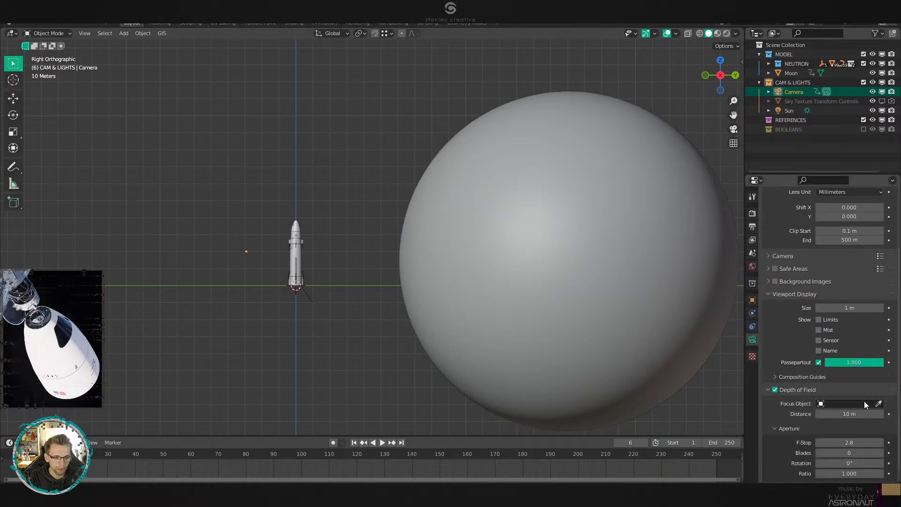
{"action": "left_click", "coordinate": [775, 390]}
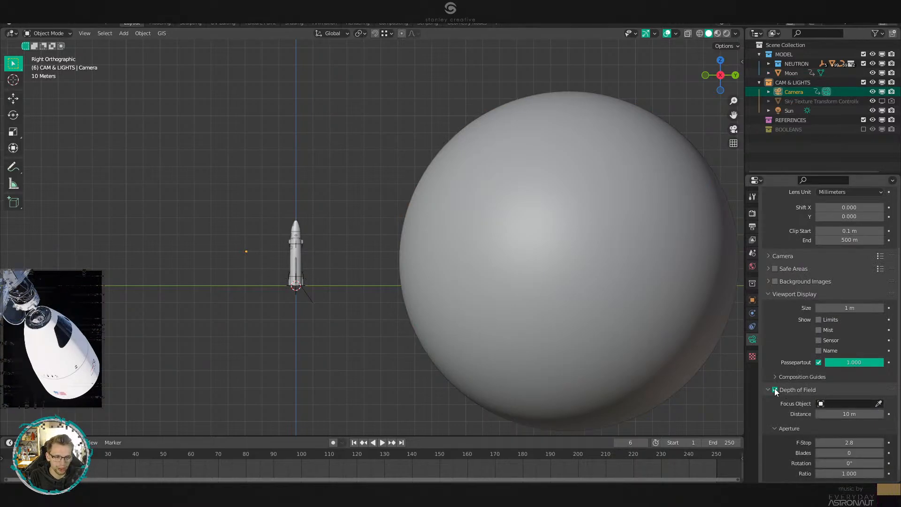
{"action": "key", "text": "KP_0"}
{"action": "left_click", "coordinate": [568, 344]}
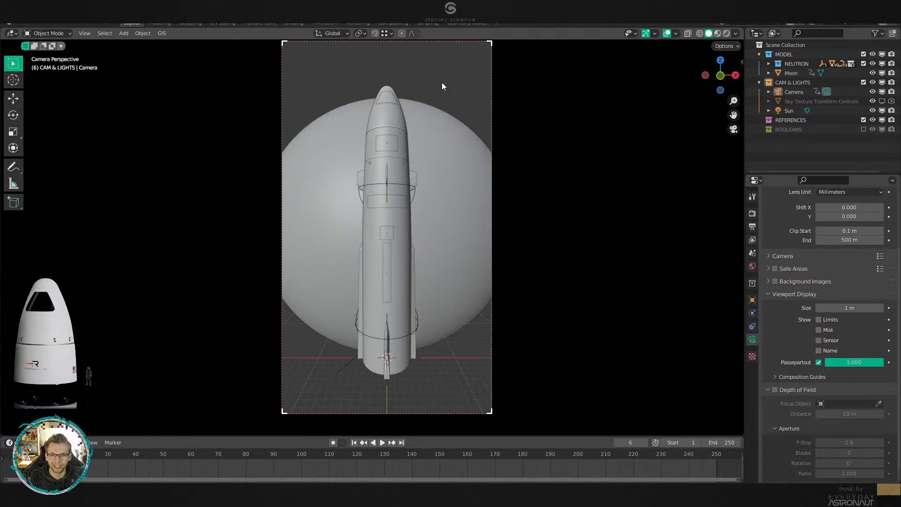
{"action": "middle_click_drag", "start_coordinate": [517, 178], "coordinate": [540, 207], "text": "shift"}
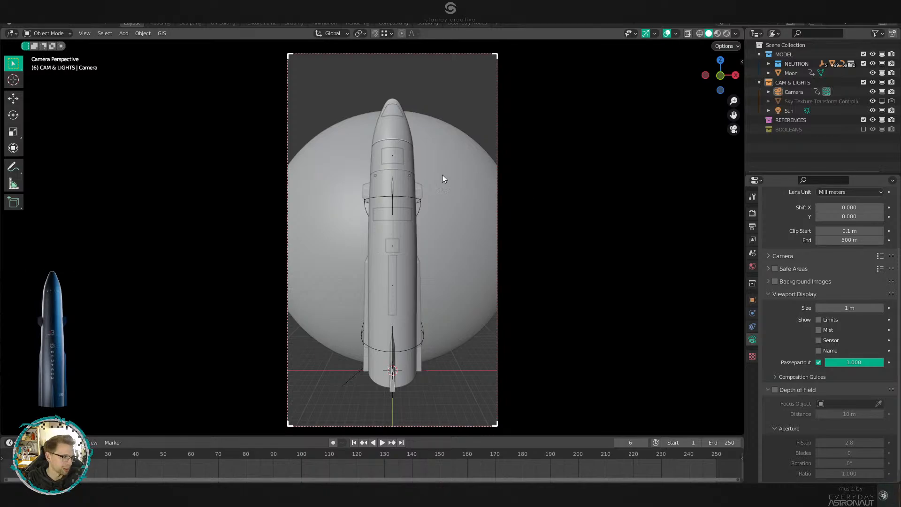
Purge the file's recursive unused data-blocks, running the clean-up twice.
{"action": "left_click", "coordinate": [21, 23]}
{"action": "mouse_move", "coordinate": [57, 181]}
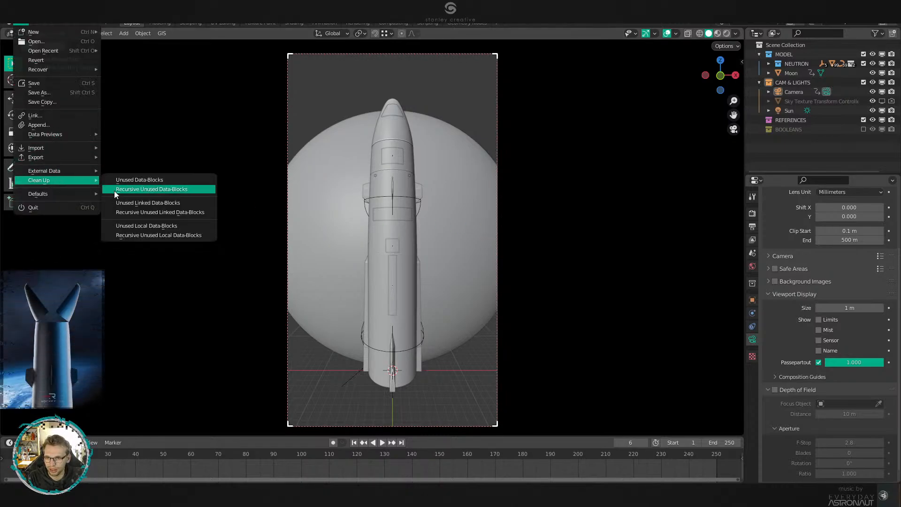
{"action": "left_click", "coordinate": [139, 191]}
{"action": "left_click", "coordinate": [21, 24]}
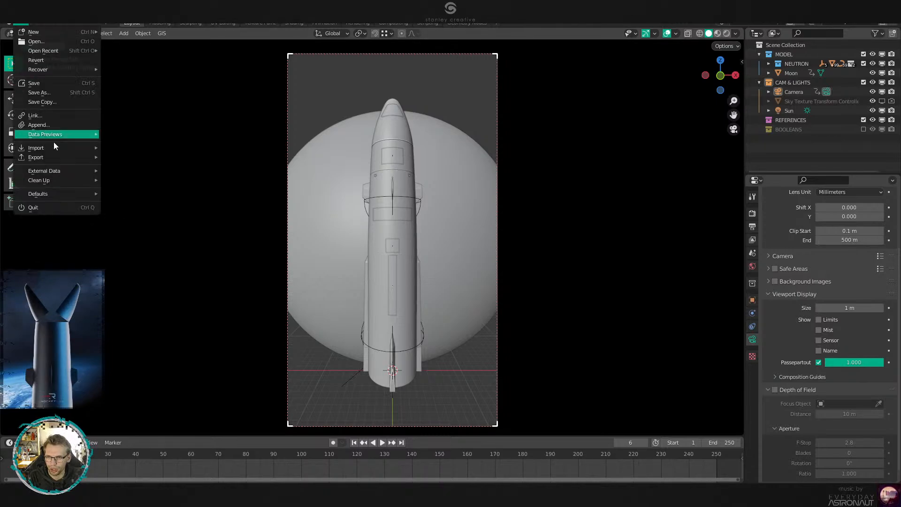
{"action": "mouse_move", "coordinate": [89, 157]}
{"action": "mouse_move", "coordinate": [60, 170]}
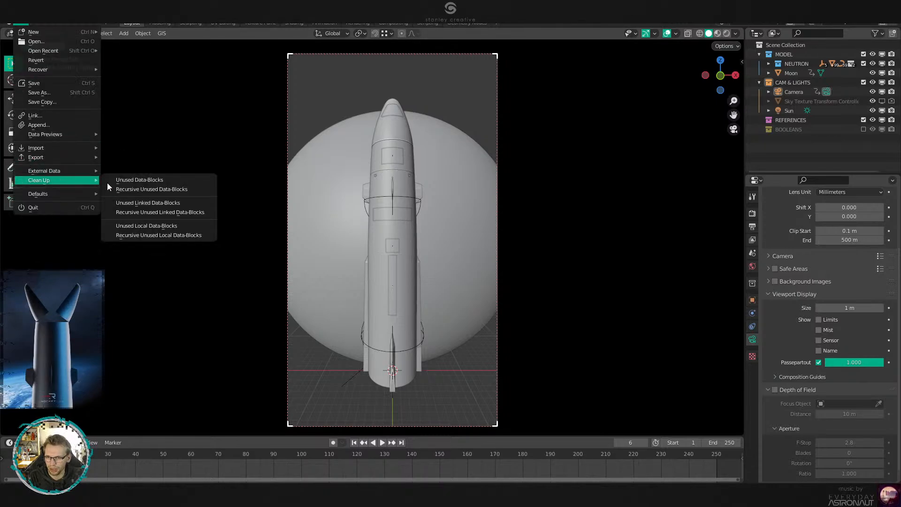
{"action": "left_click", "coordinate": [144, 187]}
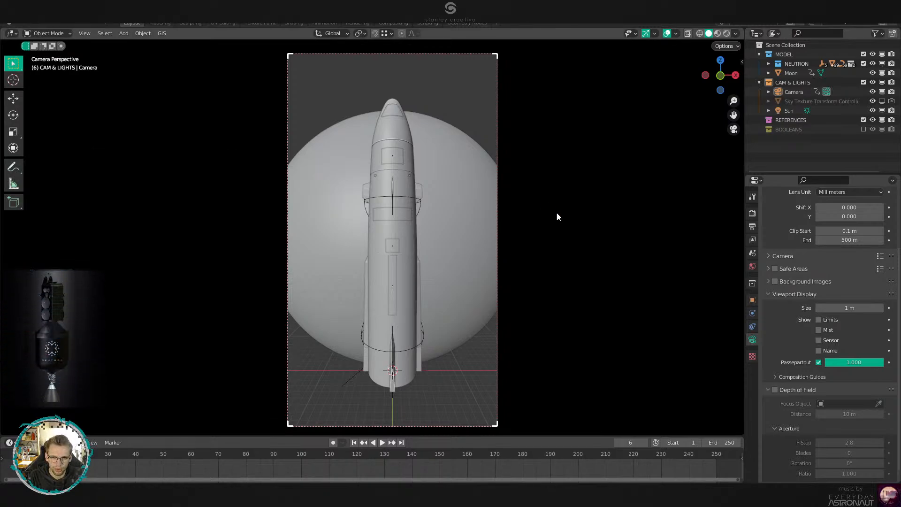
Enable a transparent film background in the render settings.
{"action": "left_click", "coordinate": [752, 214]}
{"action": "scroll", "coordinate": [773, 354], "scroll_direction": "down", "scroll_amount": 15}
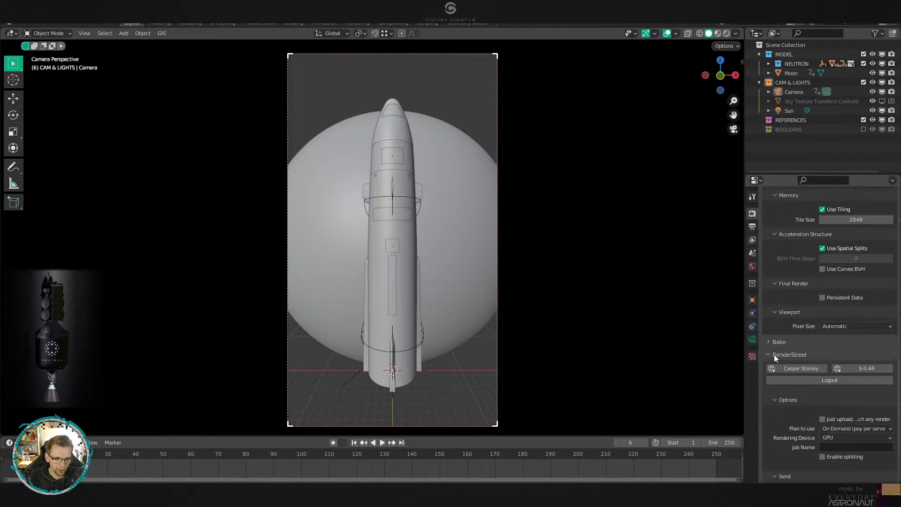
{"action": "left_click", "coordinate": [780, 301]}
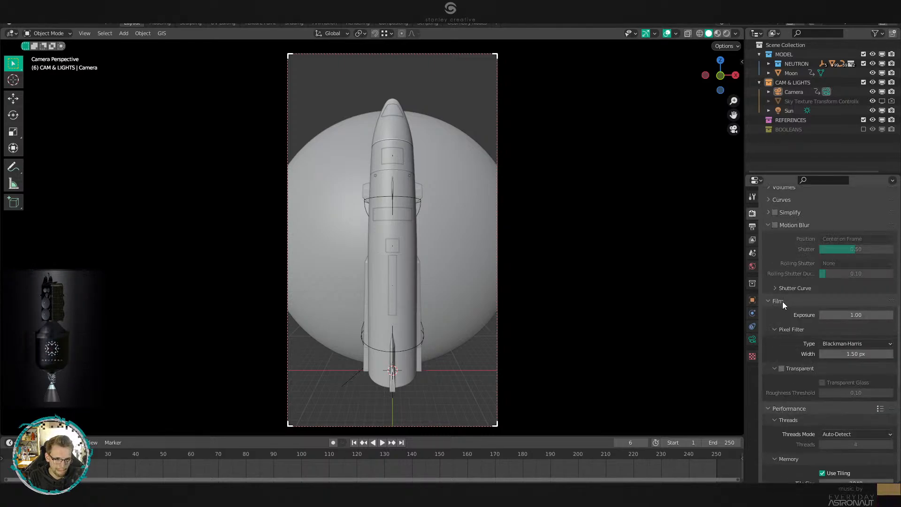
{"action": "left_click", "coordinate": [780, 368]}
{"action": "scroll", "coordinate": [493, 300], "scroll_direction": "down", "scroll_amount": 1}
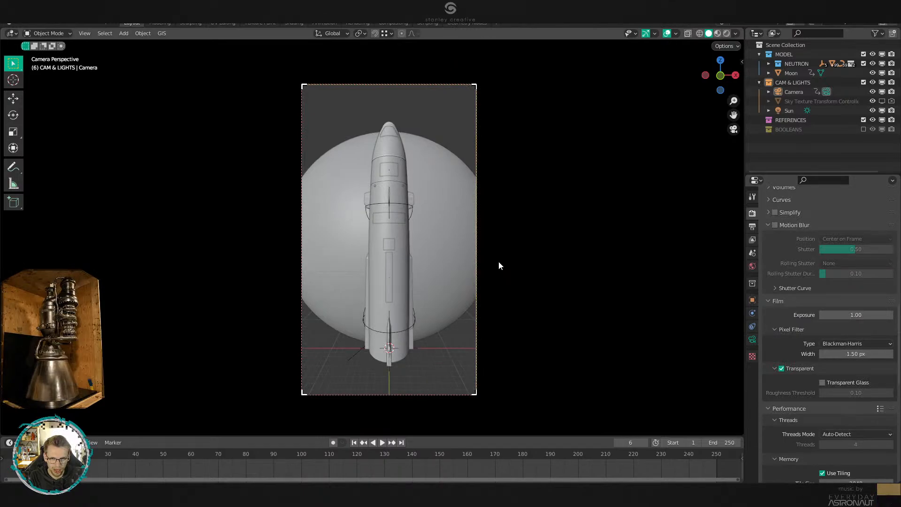
{"action": "scroll", "coordinate": [499, 265], "scroll_direction": "up", "scroll_amount": 1}
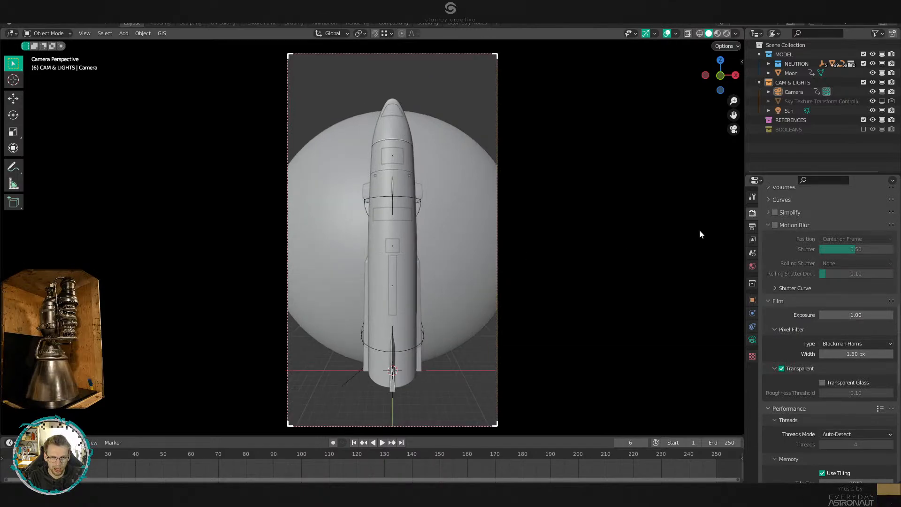
Switch to the Shading workspace and show the World shader nodes around the Sky Texture node.
{"action": "left_click", "coordinate": [293, 23]}
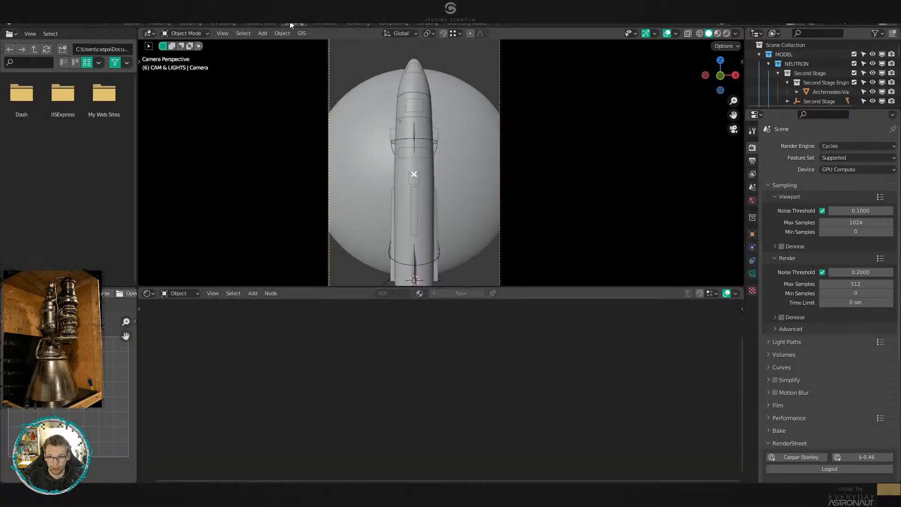
{"action": "left_click", "coordinate": [181, 294]}
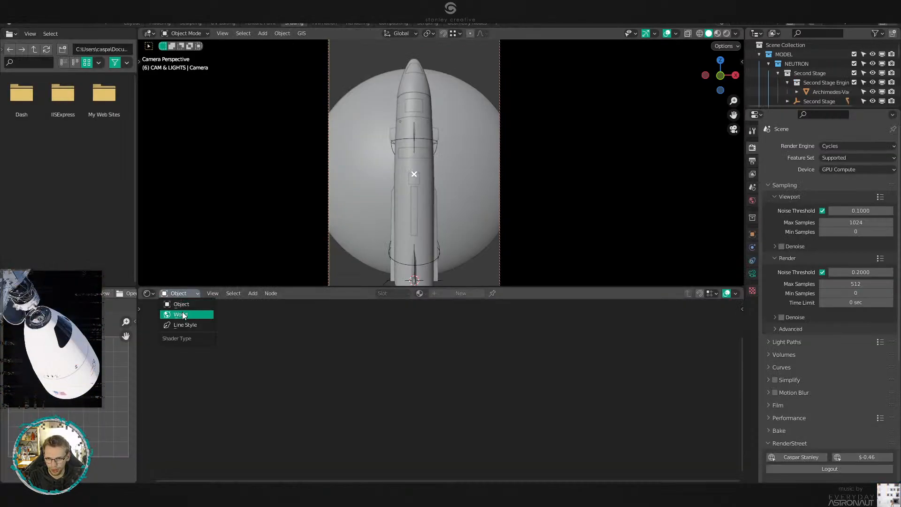
{"action": "left_click", "coordinate": [182, 313]}
{"action": "middle_click_drag", "start_coordinate": [341, 354], "coordinate": [435, 368]}
{"action": "scroll", "coordinate": [435, 368], "scroll_direction": "up", "scroll_amount": 4}
{"action": "middle_click_drag", "start_coordinate": [362, 386], "coordinate": [426, 378]}
{"action": "scroll", "coordinate": [426, 378], "scroll_direction": "up", "scroll_amount": 3}
{"action": "key", "text": "Home"}
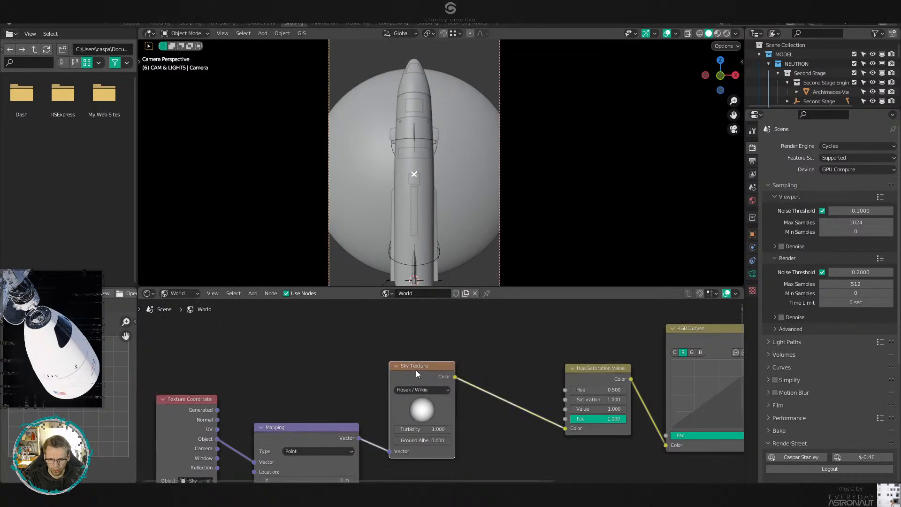
{"action": "key", "text": "shift+s"}
{"action": "mouse_move", "coordinate": [406, 385]}
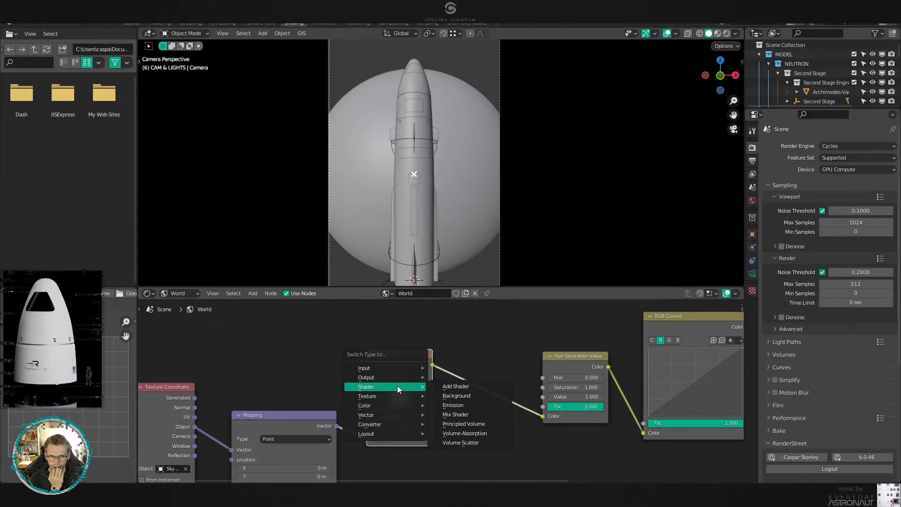
Move the Moon object into a new collection named Moon inside MODEL and exclude that collection from the view layer.
{"action": "scroll", "coordinate": [794, 74], "scroll_direction": "down", "scroll_amount": 5}
{"action": "scroll", "coordinate": [802, 73], "scroll_direction": "down", "scroll_amount": 5}
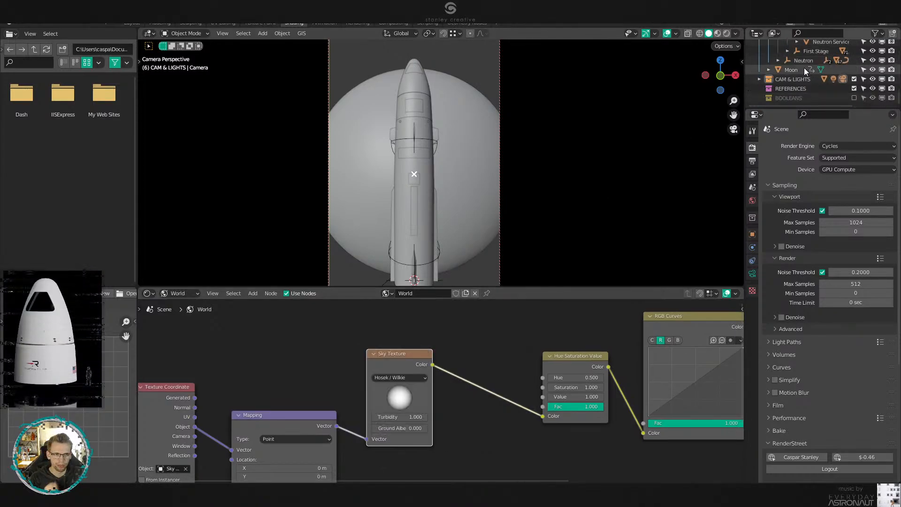
{"action": "left_click", "coordinate": [803, 68]}
{"action": "key", "text": "m"}
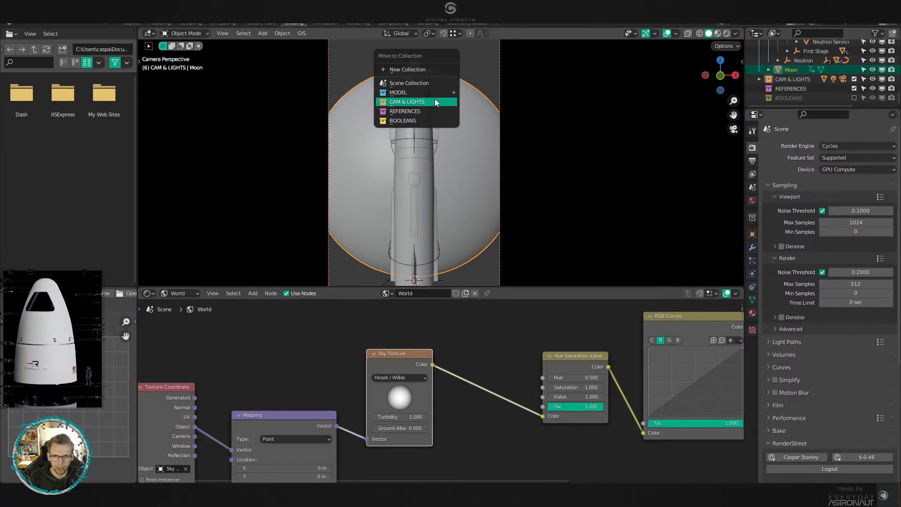
{"action": "mouse_move", "coordinate": [440, 94]}
{"action": "left_click", "coordinate": [488, 92]}
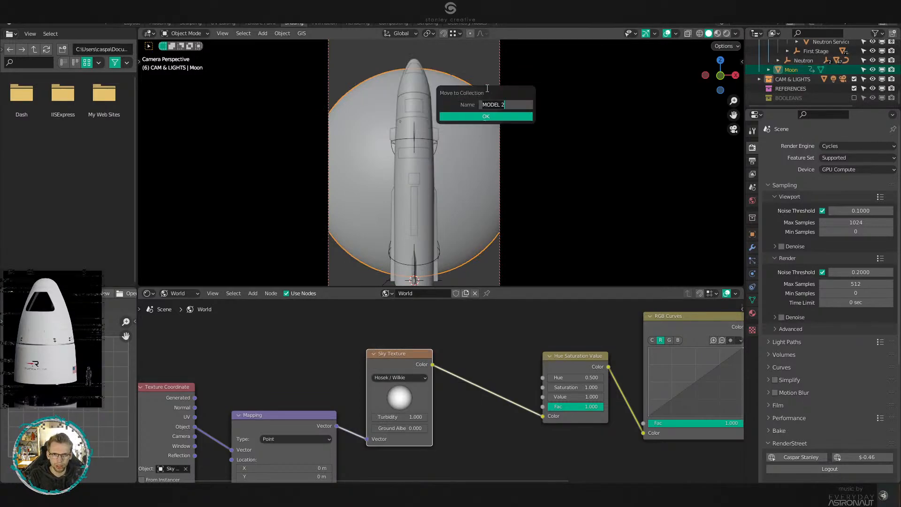
{"action": "type", "text": "Moon"}
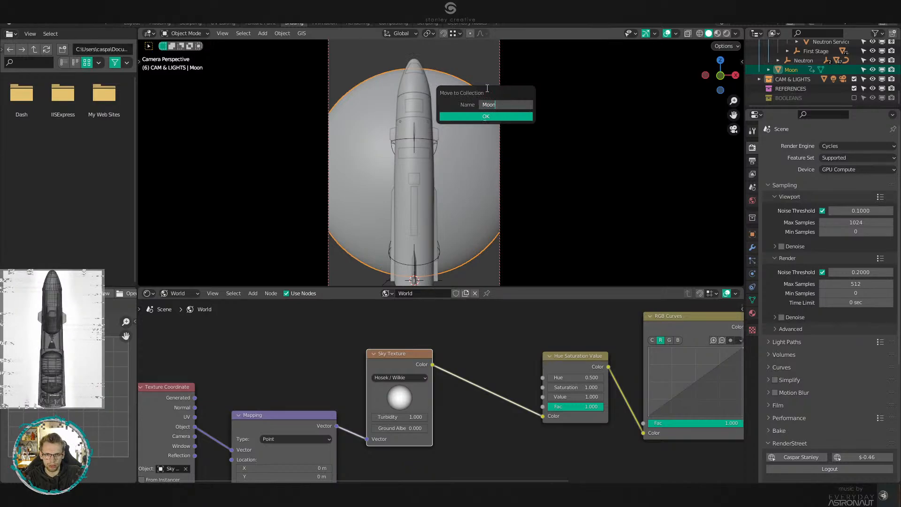
{"action": "key", "text": "Return"}
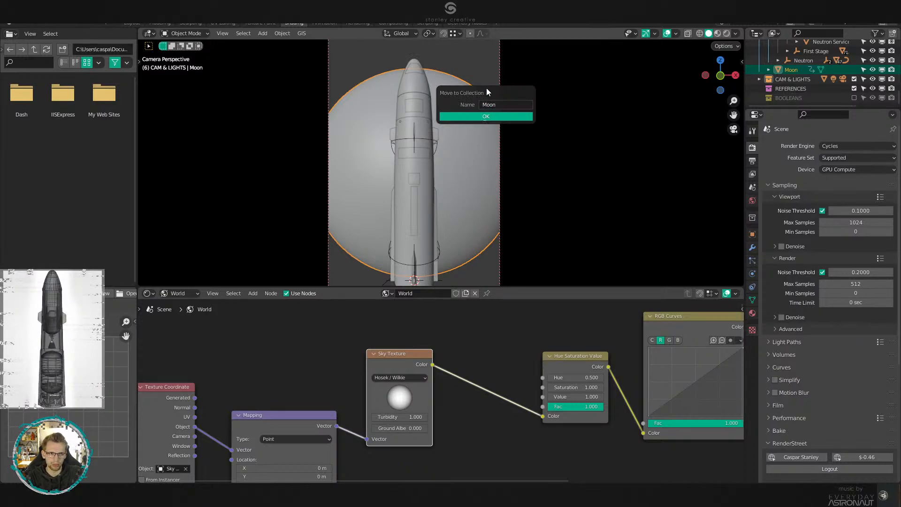
{"action": "key", "text": "Return"}
{"action": "left_click", "coordinate": [855, 60]}
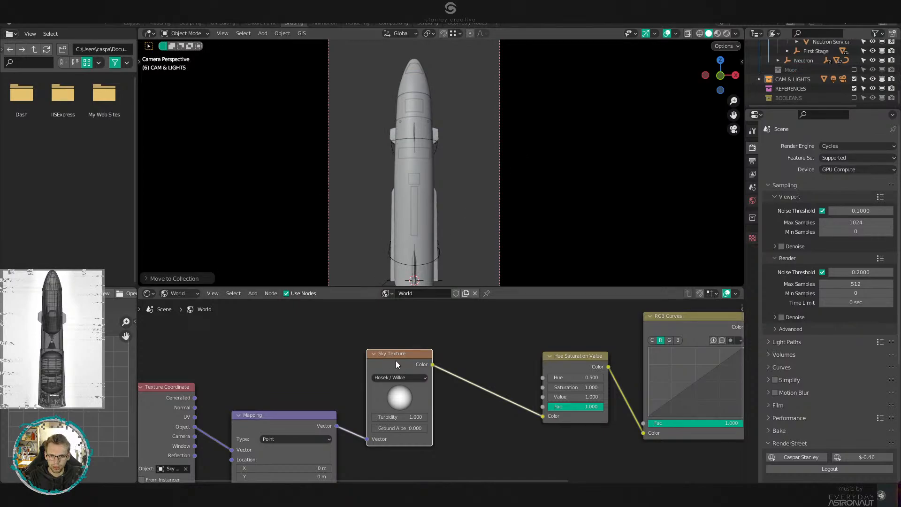
Change the World's Sky Texture node to an Environment Texture and load the Clouds-above-sunra… JPG image into it.
{"action": "key", "text": "shift+s"}
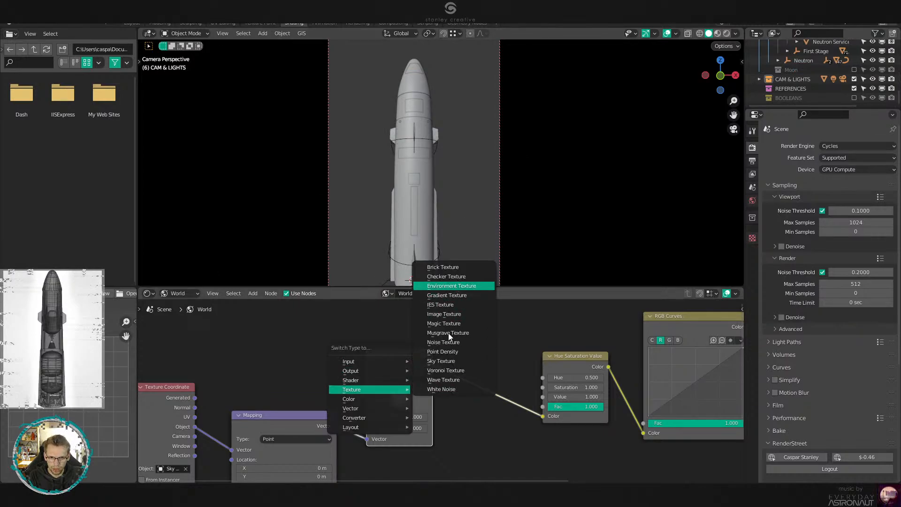
{"action": "left_click", "coordinate": [451, 285]}
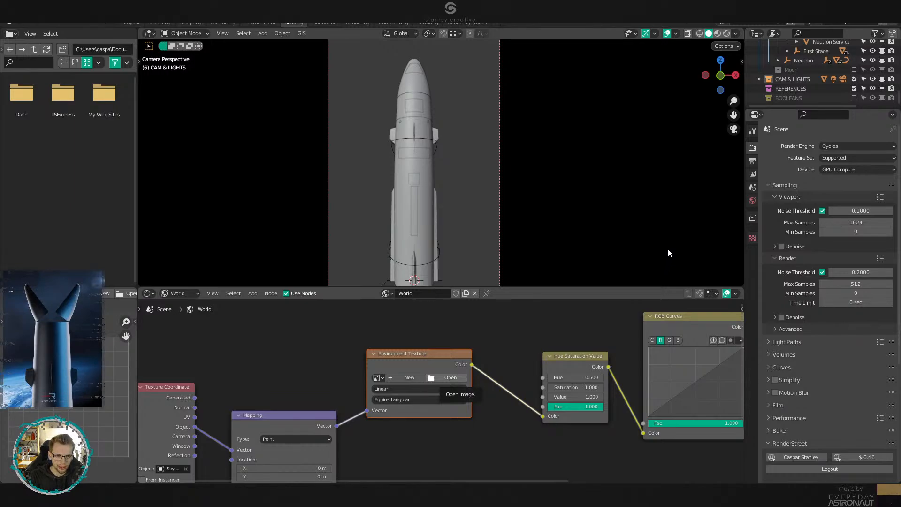
{"action": "scroll", "coordinate": [482, 224], "scroll_direction": "down", "scroll_amount": 2}
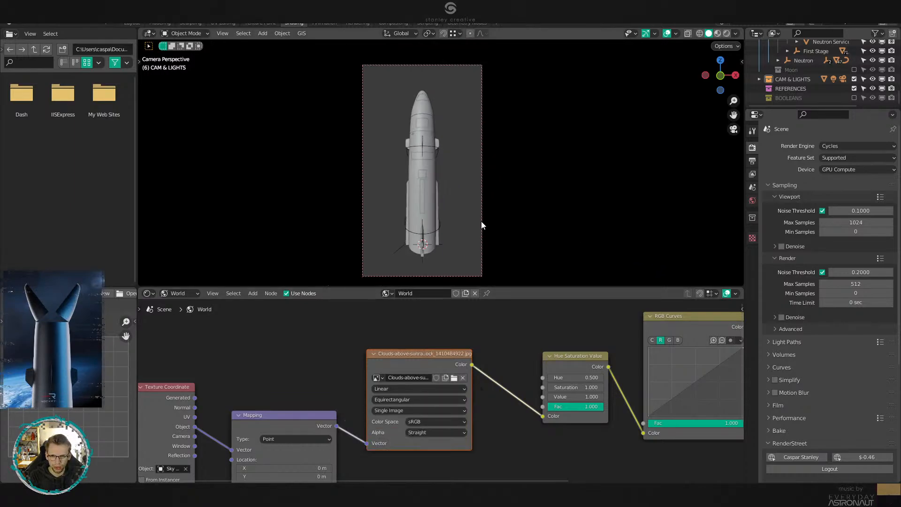
Preview the rocket with rendered shading in the Layout workspace, from the camera and from its side.
{"action": "left_click", "coordinate": [132, 22]}
{"action": "middle_click_drag", "start_coordinate": [478, 254], "coordinate": [467, 247], "text": "shift"}
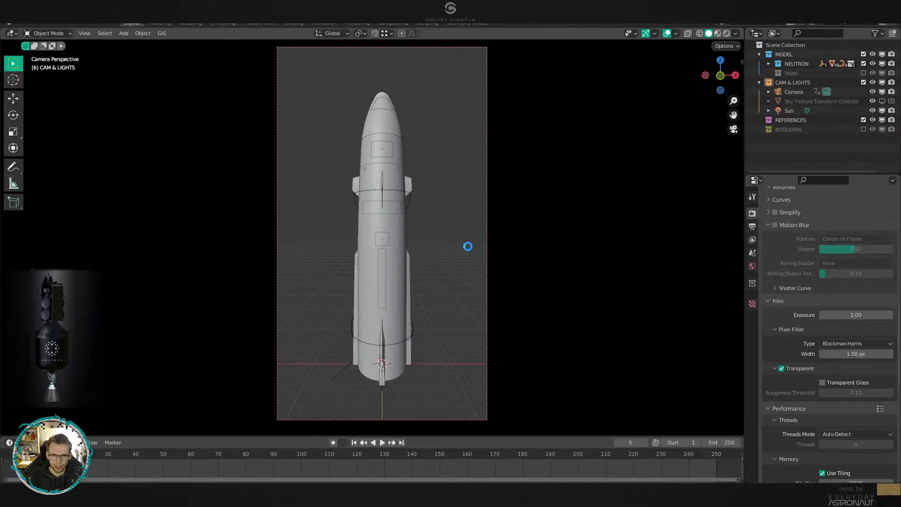
{"action": "key", "text": "z"}
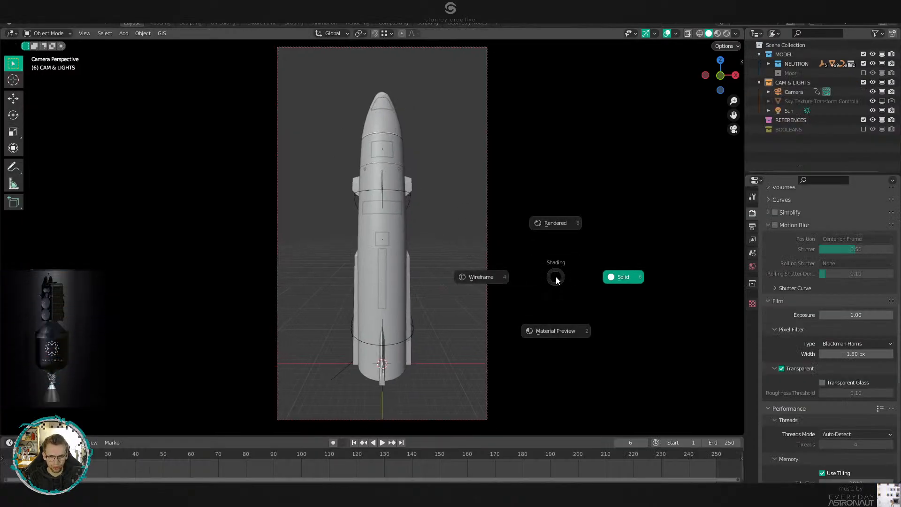
{"action": "key", "text": "8"}
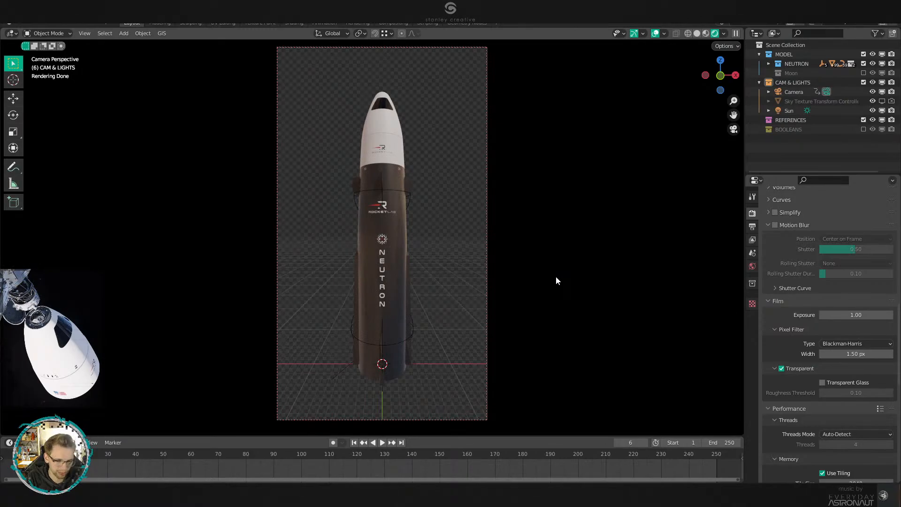
{"action": "middle_click_drag", "start_coordinate": [556, 281], "coordinate": [575, 315]}
{"action": "scroll", "coordinate": [575, 315], "scroll_direction": "up", "scroll_amount": 1}
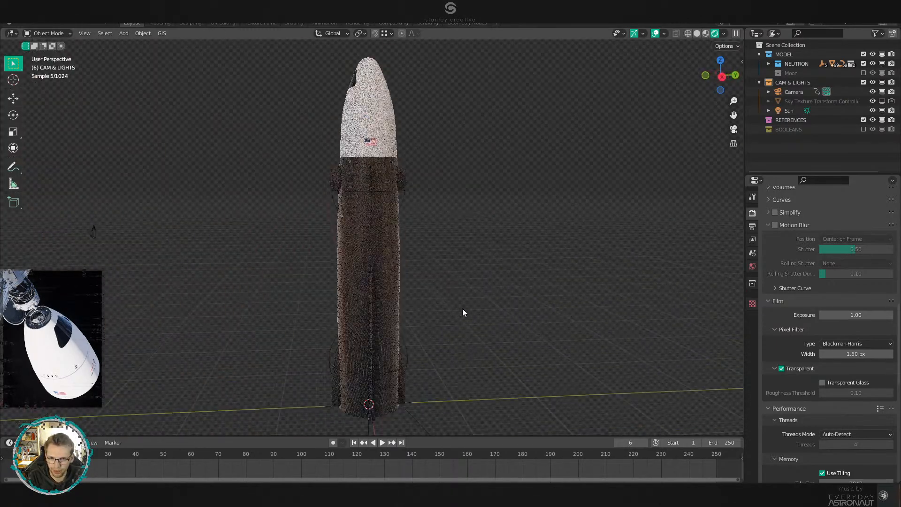
{"action": "middle_click_drag", "start_coordinate": [463, 309], "coordinate": [479, 285]}
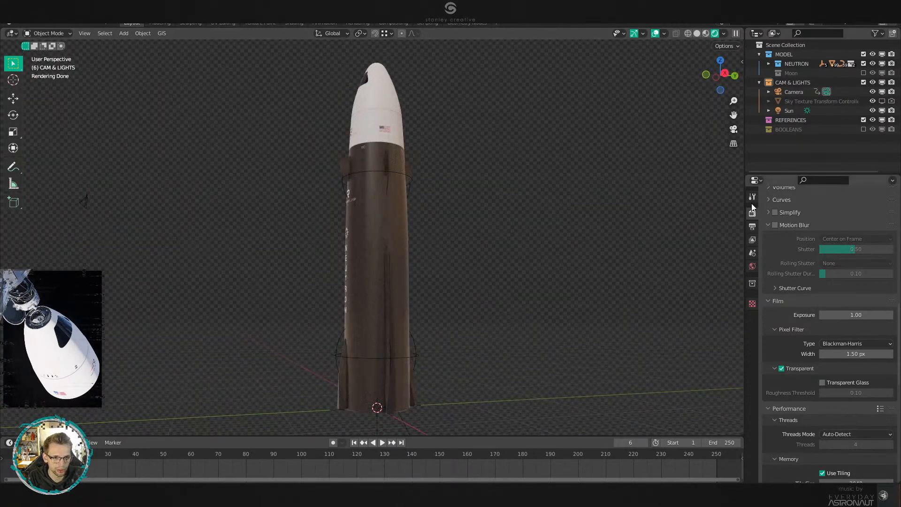
Turn off the transparent film background and check the cloud environment around the rocket, ending in the camera view.
{"action": "scroll", "coordinate": [782, 271], "scroll_direction": "down", "scroll_amount": 1}
{"action": "left_click", "coordinate": [782, 349]}
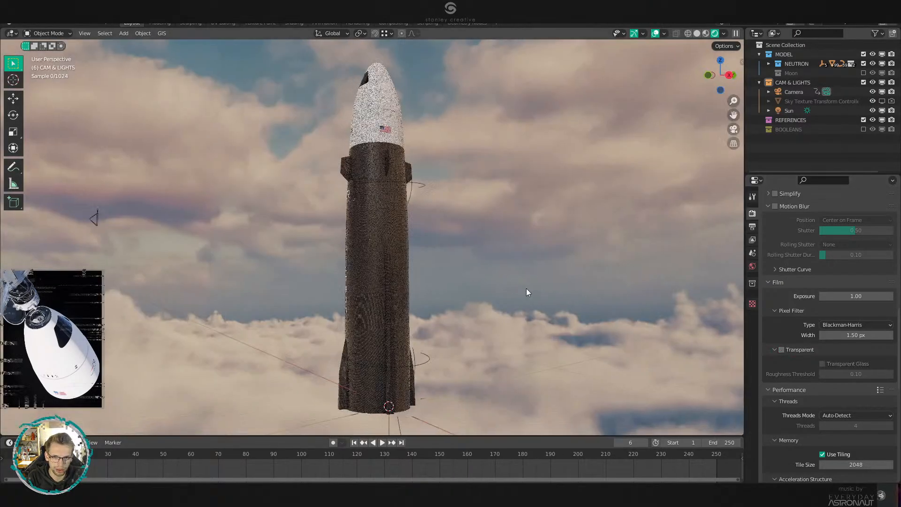
{"action": "middle_click_drag", "start_coordinate": [525, 288], "coordinate": [568, 258]}
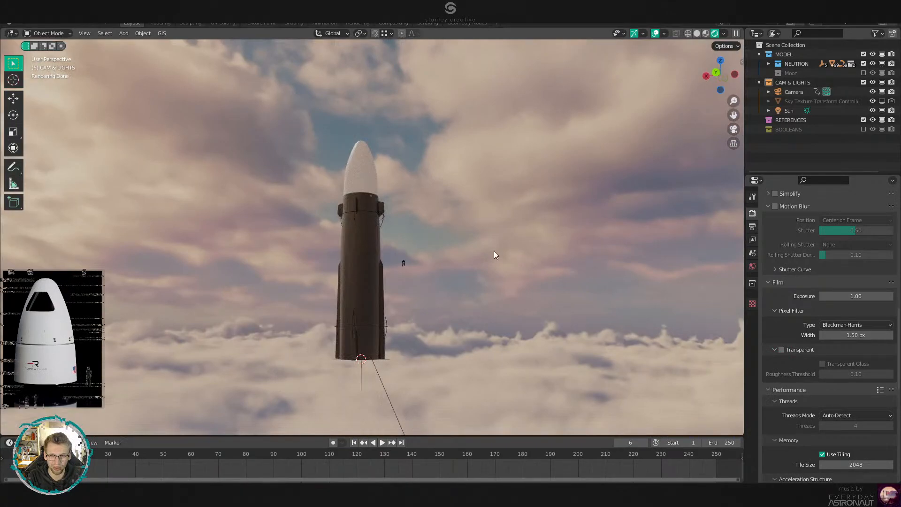
{"action": "middle_click_drag", "start_coordinate": [494, 253], "coordinate": [493, 276]}
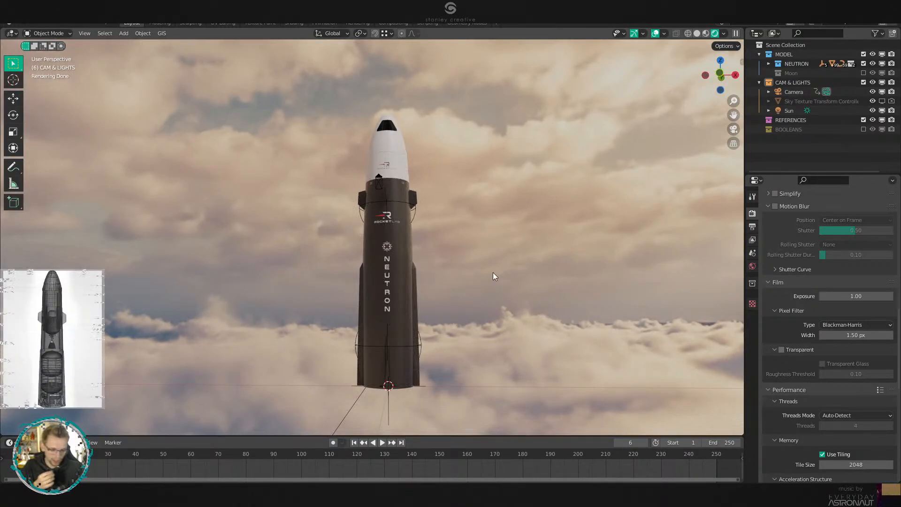
{"action": "key", "text": "KP_0"}
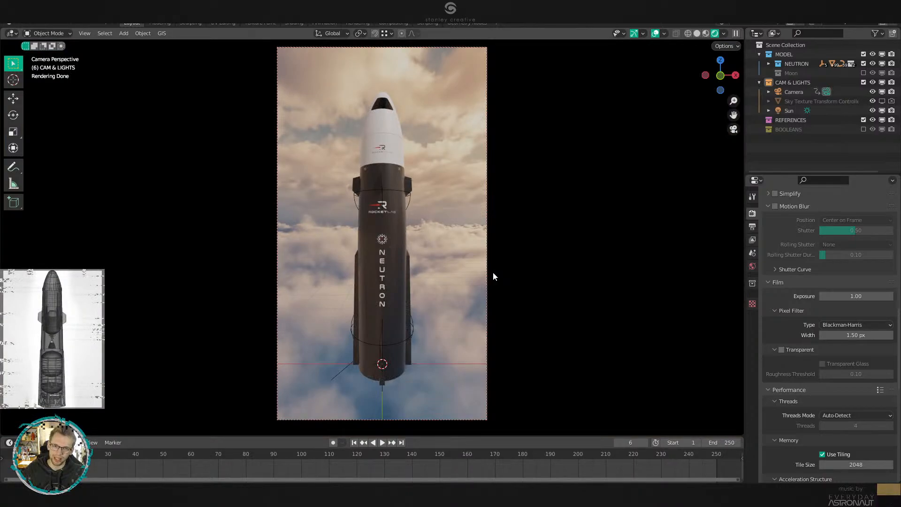
{"action": "scroll", "coordinate": [493, 276], "scroll_direction": "up", "scroll_amount": 1}
{"action": "scroll", "coordinate": [473, 258], "scroll_direction": "down", "scroll_amount": 1}
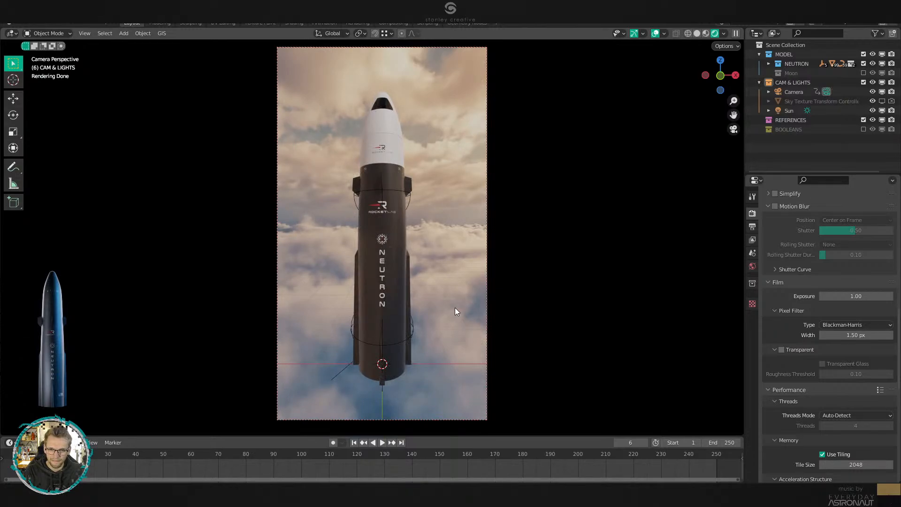
{"action": "middle_click_drag", "start_coordinate": [439, 300], "coordinate": [347, 218]}
{"action": "key", "text": "KP_0"}
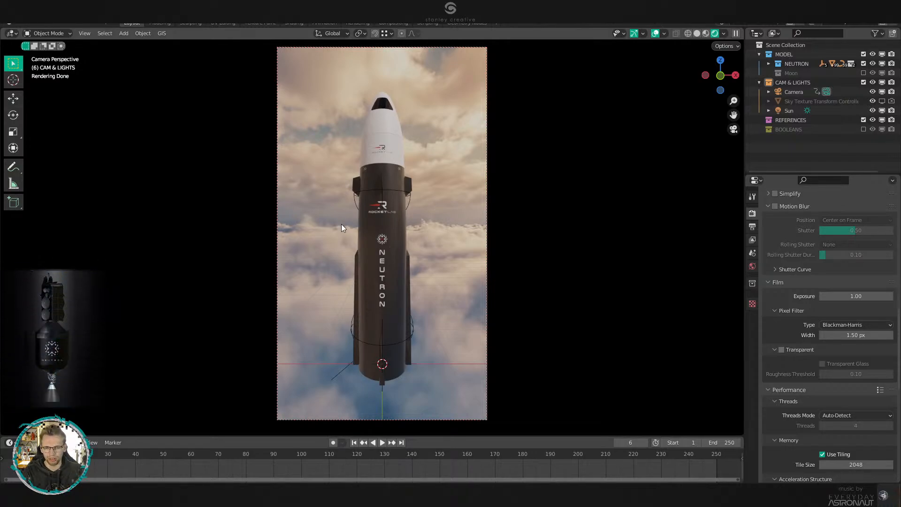
Return the Layout viewport to solid shading and switch back to the World nodes in the Shading workspace.
{"action": "middle_click_drag", "start_coordinate": [342, 224], "coordinate": [343, 228], "text": "shift"}
{"action": "key", "text": "z"}
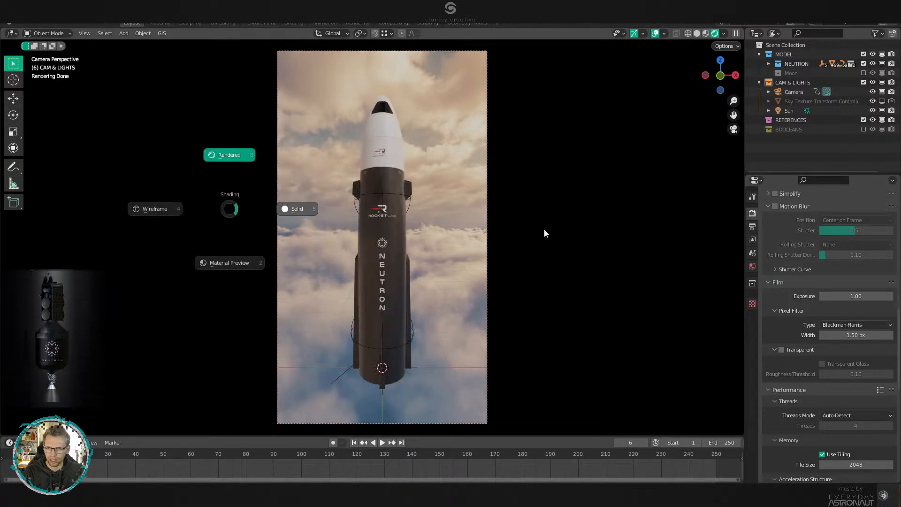
{"action": "left_click", "coordinate": [545, 233]}
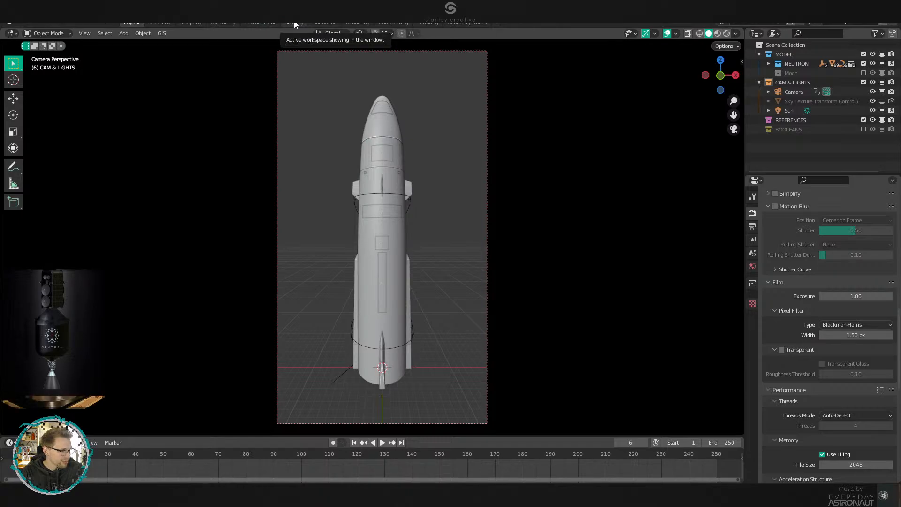
{"action": "left_click", "coordinate": [295, 25]}
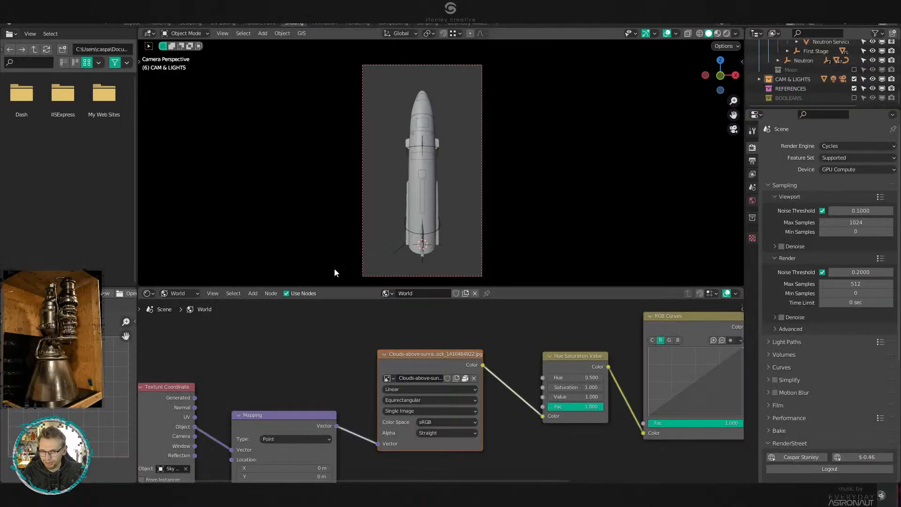
{"action": "scroll", "coordinate": [377, 330], "scroll_direction": "up", "scroll_amount": 2}
{"action": "middle_click_drag", "start_coordinate": [404, 345], "coordinate": [388, 355]}
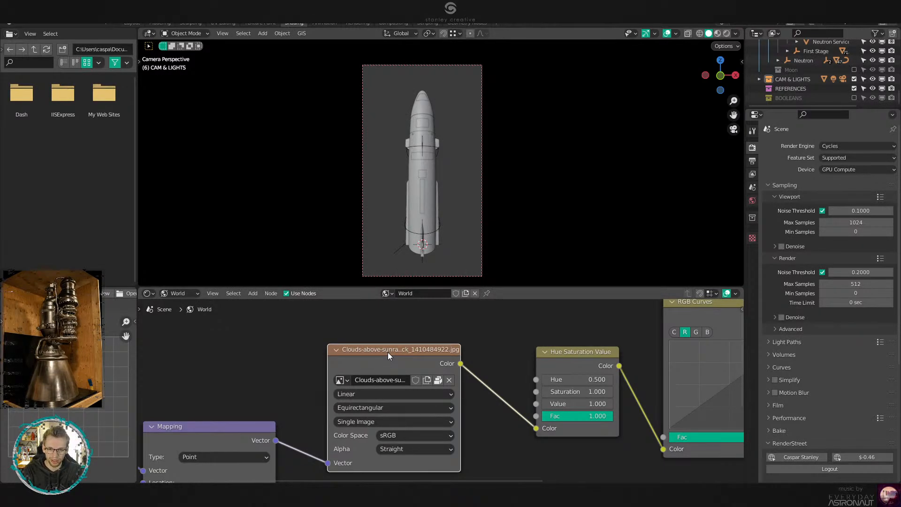
{"action": "middle_click_drag", "start_coordinate": [435, 348], "coordinate": [346, 339]}
Show the Shading viewport in Material Preview with Scene World and Scene Lights enabled.
{"action": "key", "text": "z"}
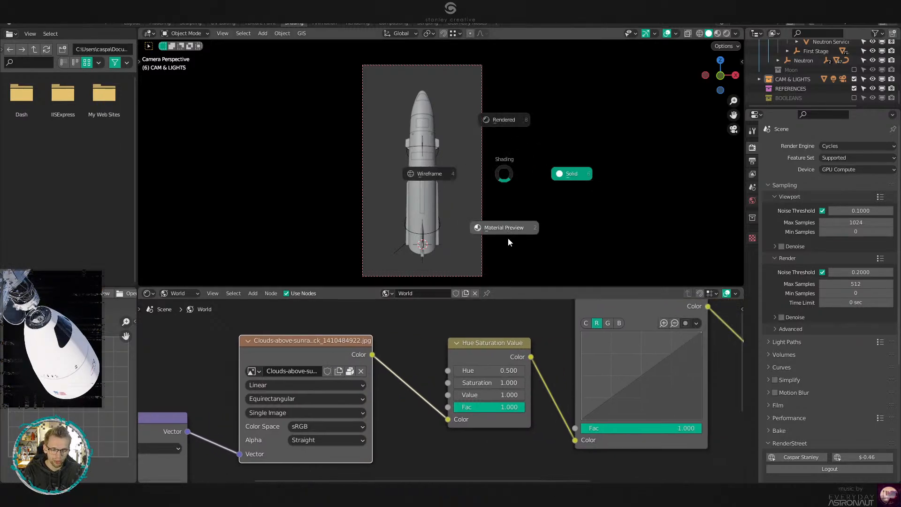
{"action": "left_click", "coordinate": [507, 238]}
{"action": "left_click", "coordinate": [736, 33]}
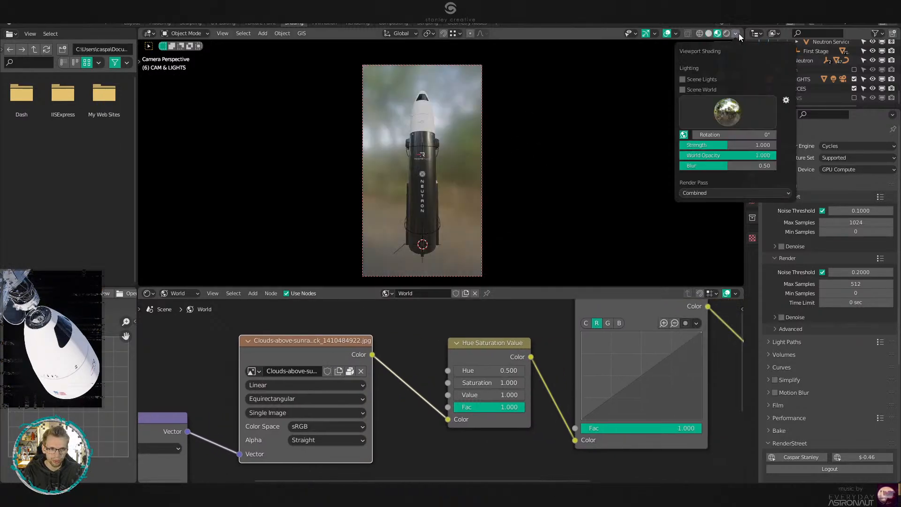
{"action": "left_click", "coordinate": [683, 89]}
{"action": "left_click", "coordinate": [685, 79]}
{"action": "middle_click_drag", "start_coordinate": [403, 152], "coordinate": [436, 141]}
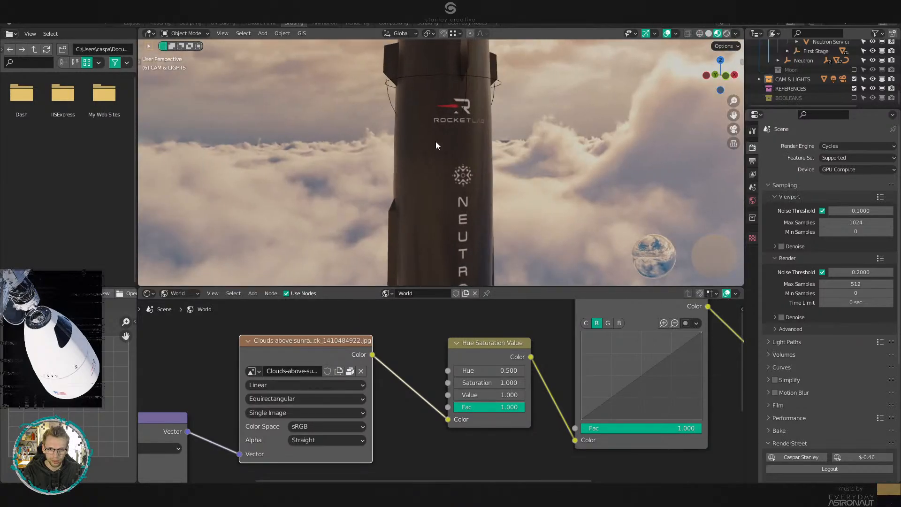
{"action": "scroll", "coordinate": [436, 142], "scroll_direction": "down", "scroll_amount": 6}
Set the World Mapping node's Z rotation to -90° and check the clouds behind the rocket from the camera.
{"action": "scroll", "coordinate": [328, 418], "scroll_direction": "down", "scroll_amount": 3}
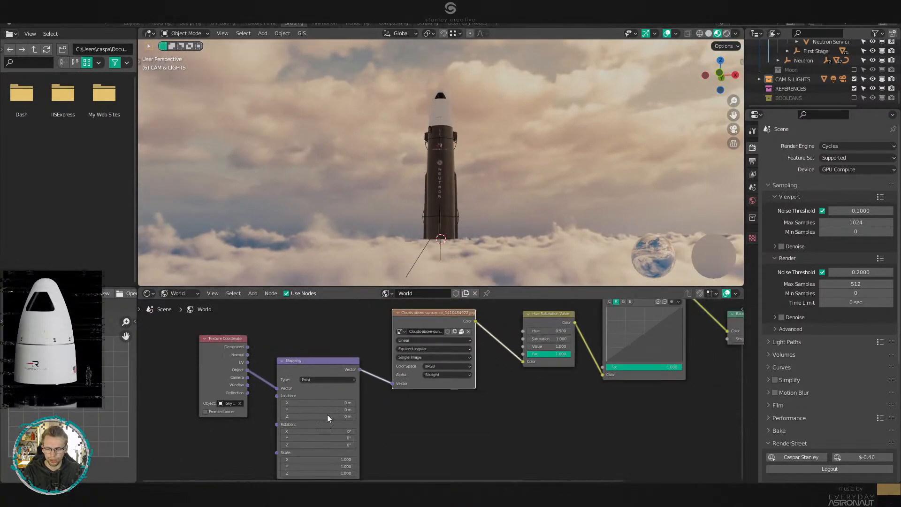
{"action": "middle_click_drag", "start_coordinate": [328, 417], "coordinate": [347, 390]}
{"action": "mouse_move", "coordinate": [337, 417]}
{"action": "left_mouse_down"}
{"action": "mouse_move", "coordinate": [392, 416]}
{"action": "mouse_move", "coordinate": [341, 416]}
{"action": "left_mouse_up"}
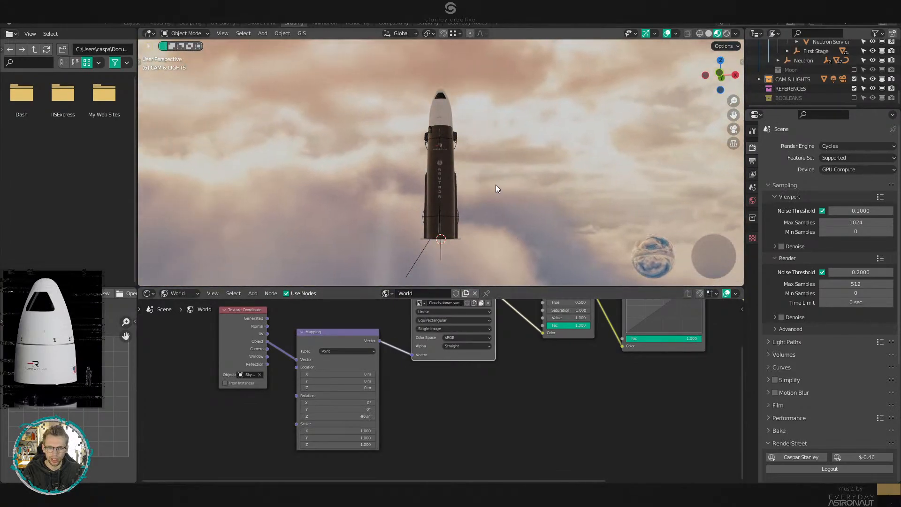
{"action": "mouse_move", "coordinate": [495, 184]}
{"action": "middle_mouse_down"}
{"action": "mouse_move", "coordinate": [500, 137]}
{"action": "mouse_move", "coordinate": [494, 197]}
{"action": "mouse_move", "coordinate": [505, 178]}
{"action": "middle_mouse_up"}
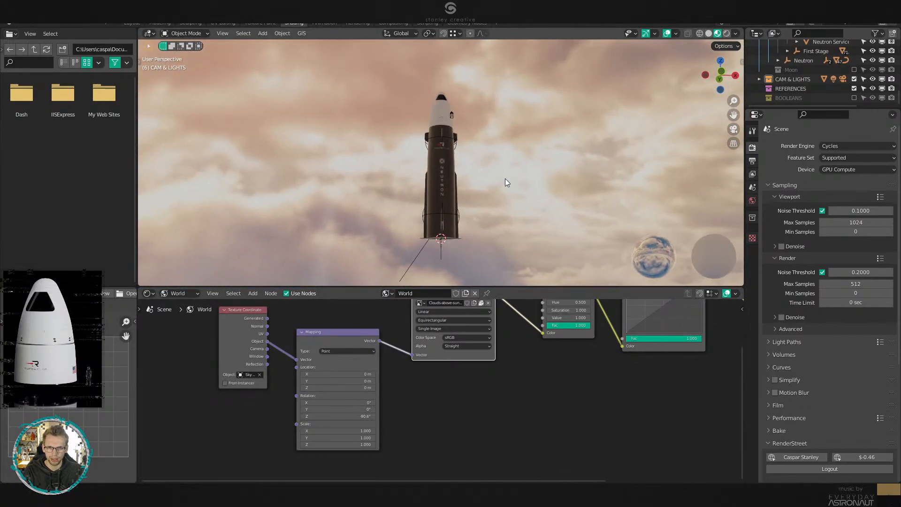
{"action": "double_click", "coordinate": [358, 417]}
{"action": "type", "text": "-90"}
{"action": "key", "text": "Return"}
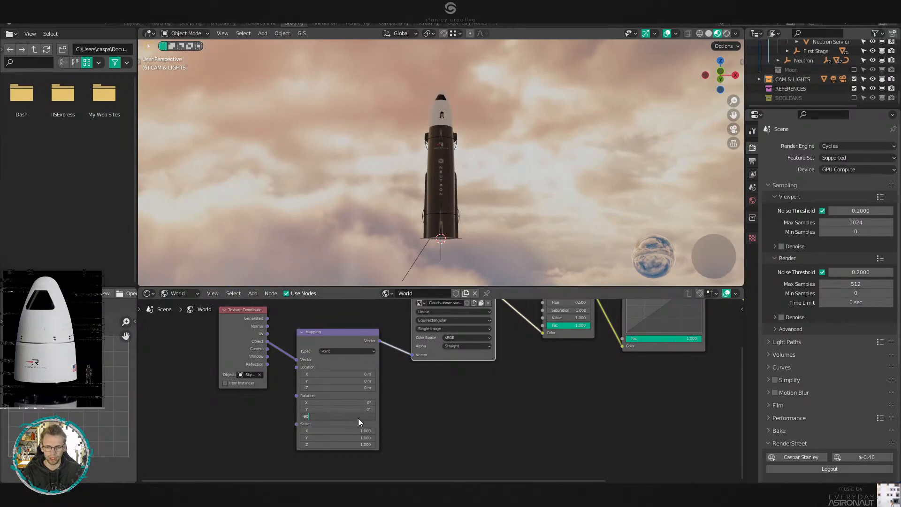
{"action": "key", "text": "KP_0"}
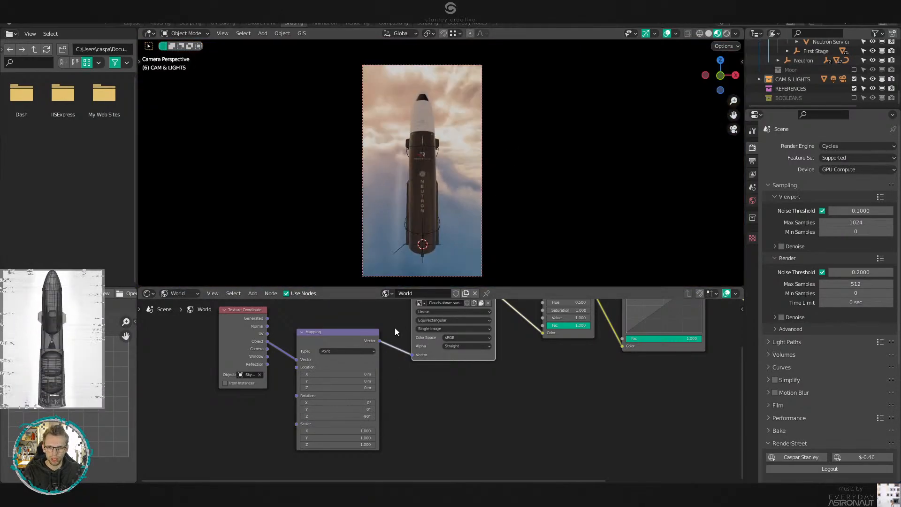
{"action": "scroll", "coordinate": [451, 256], "scroll_direction": "up", "scroll_amount": 4}
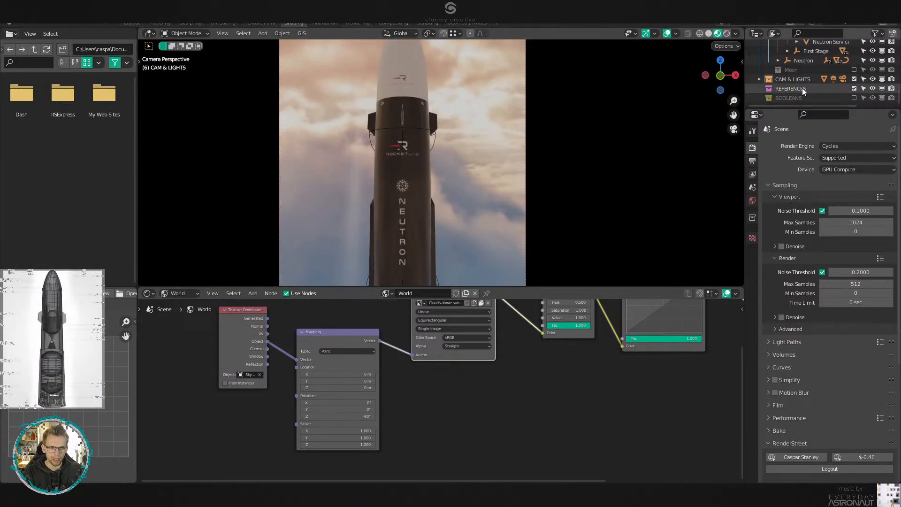
Select the Sun light in the CAM & LIGHTS collection and clear its rotation.
{"action": "left_click", "coordinate": [759, 80]}
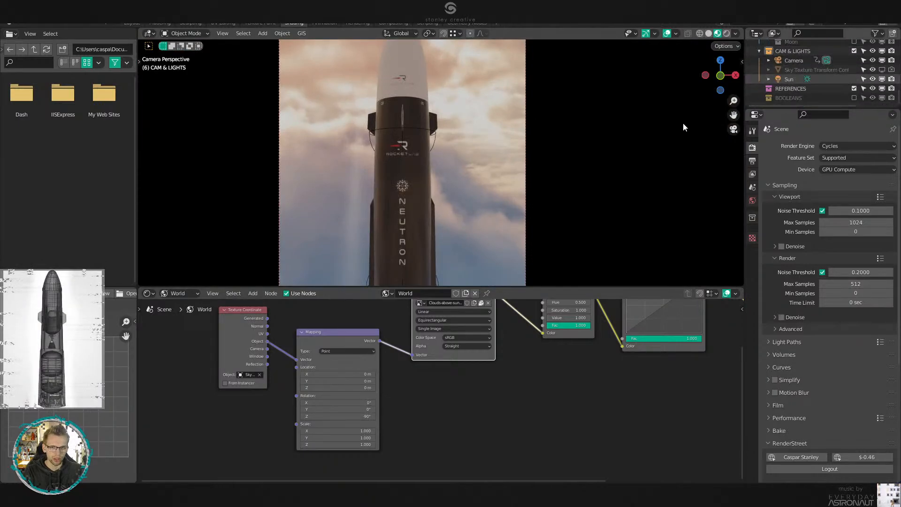
{"action": "left_click", "coordinate": [789, 79]}
{"action": "middle_click_drag", "start_coordinate": [525, 183], "coordinate": [525, 207]}
{"action": "scroll", "coordinate": [524, 207], "scroll_direction": "down", "scroll_amount": 3}
{"action": "key", "text": "KP_7"}
{"action": "key", "text": "g"}
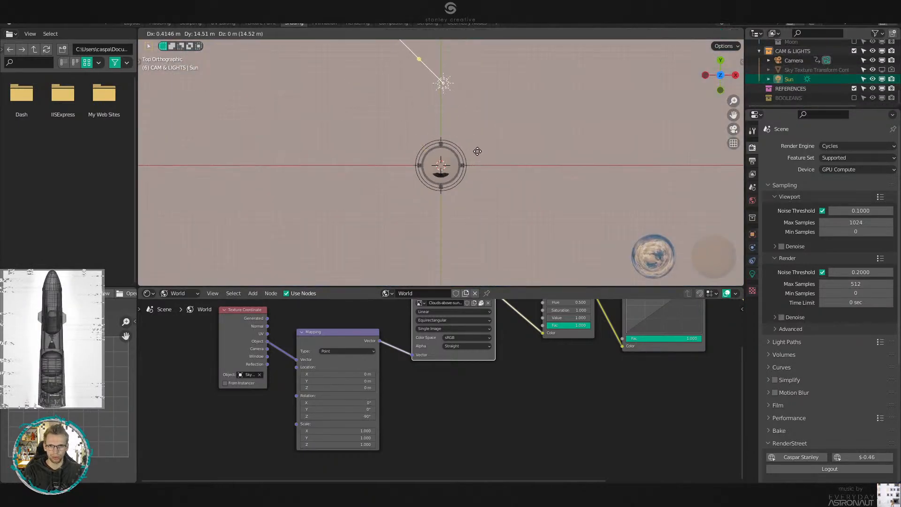
{"action": "key", "text": "Escape"}
{"action": "key", "text": "alt+r"}
Rotate the Sun light in the right orthographic view so it shines almost horizontally toward the rocket from behind.
{"action": "key", "text": "KP_5"}
{"action": "middle_click_drag", "start_coordinate": [541, 157], "coordinate": [456, 86]}
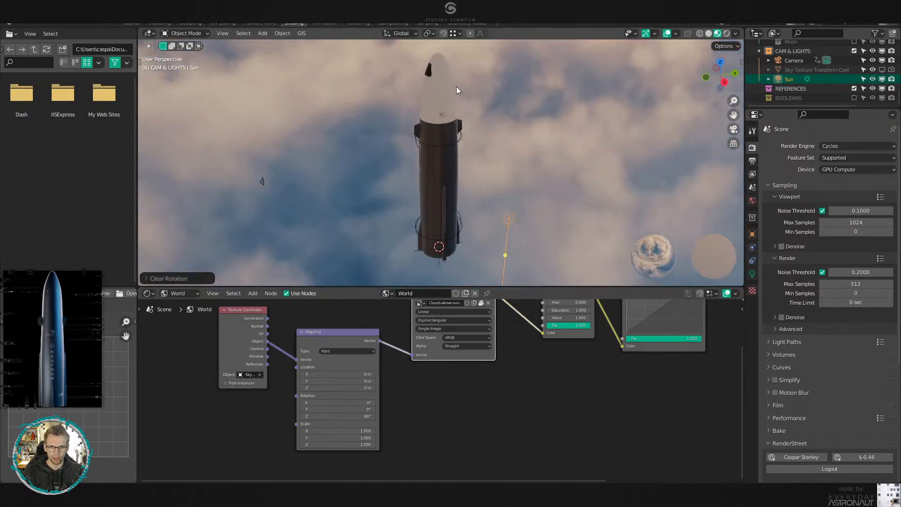
{"action": "key", "text": "KP_3"}
{"action": "key", "text": "r"}
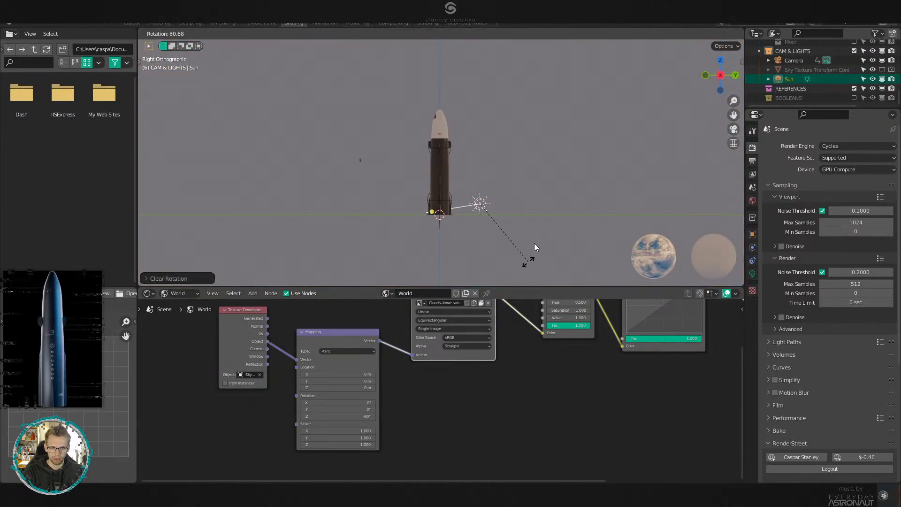
{"action": "left_click", "coordinate": [540, 224]}
In top view, move the Sun light to the right side behind the rocket and rotate it about 21° to aim at the rocket.
{"action": "key", "text": "KP_7"}
{"action": "scroll", "coordinate": [536, 186], "scroll_direction": "up", "scroll_amount": 6}
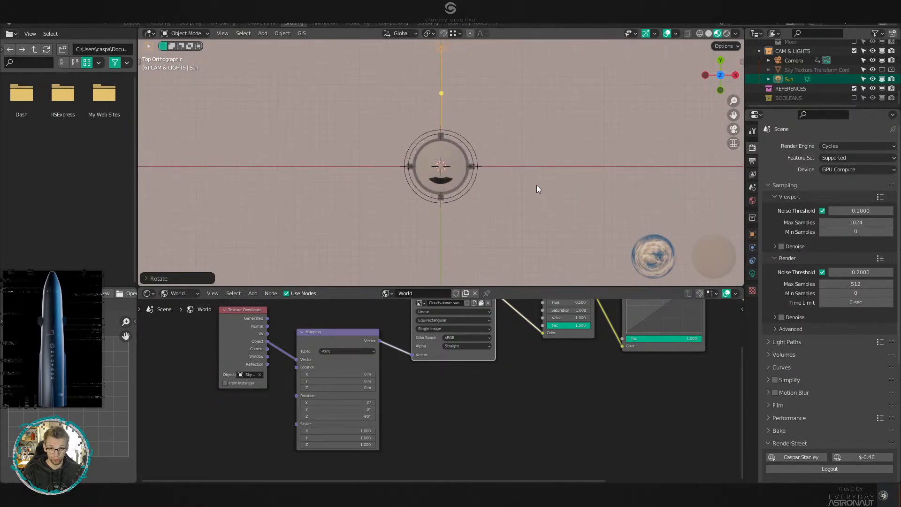
{"action": "middle_click_drag", "start_coordinate": [522, 158], "coordinate": [527, 207], "text": "shift"}
{"action": "key", "text": "g"}
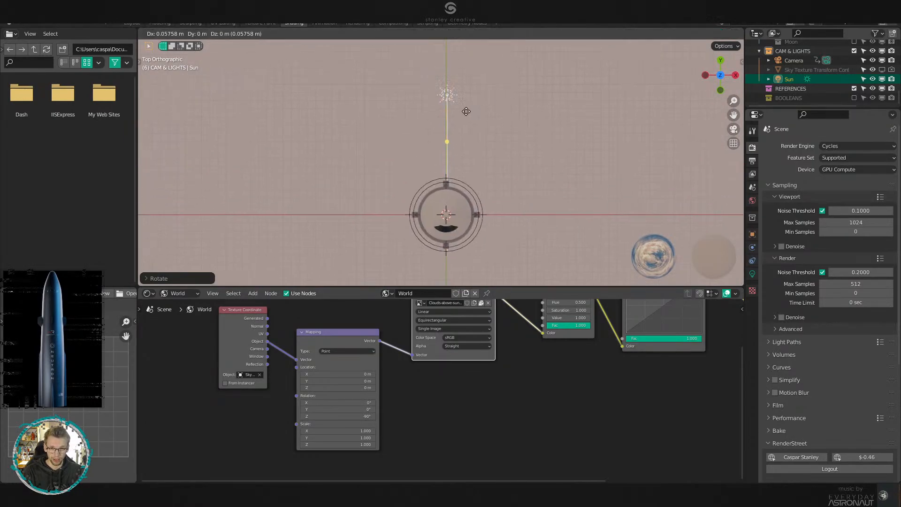
{"action": "left_click", "coordinate": [521, 104]}
{"action": "key", "text": "r"}
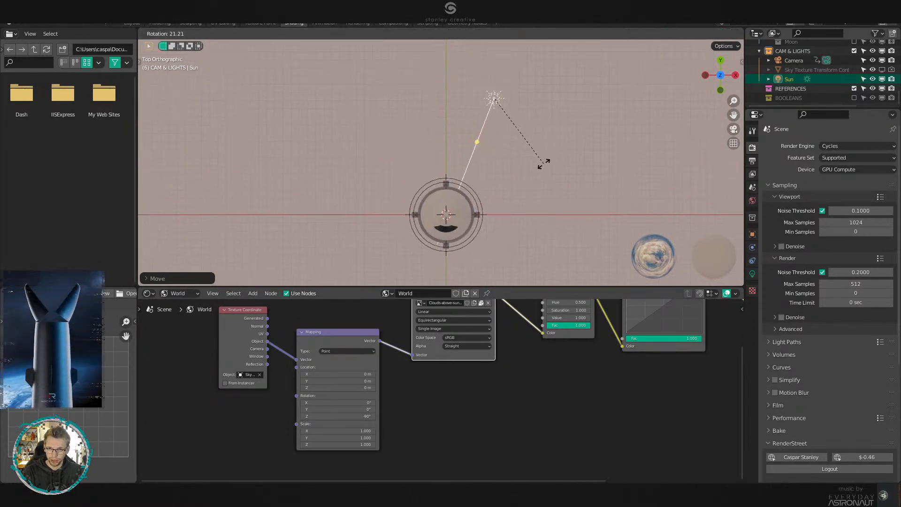
{"action": "left_click", "coordinate": [543, 164]}
Give the Sun light a pale blue colour and set its strength to 0.5.
{"action": "left_click", "coordinate": [753, 274]}
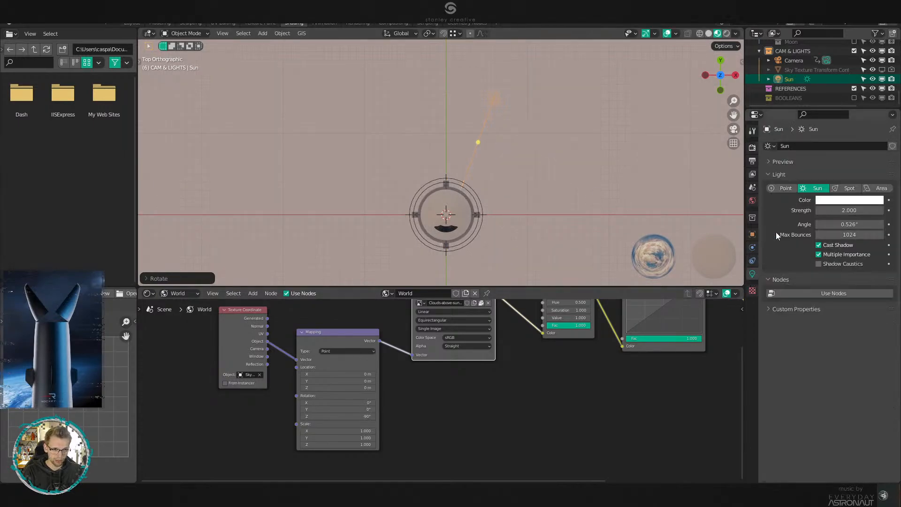
{"action": "left_click", "coordinate": [844, 200]}
{"action": "left_click_drag", "start_coordinate": [839, 121], "coordinate": [835, 107]}
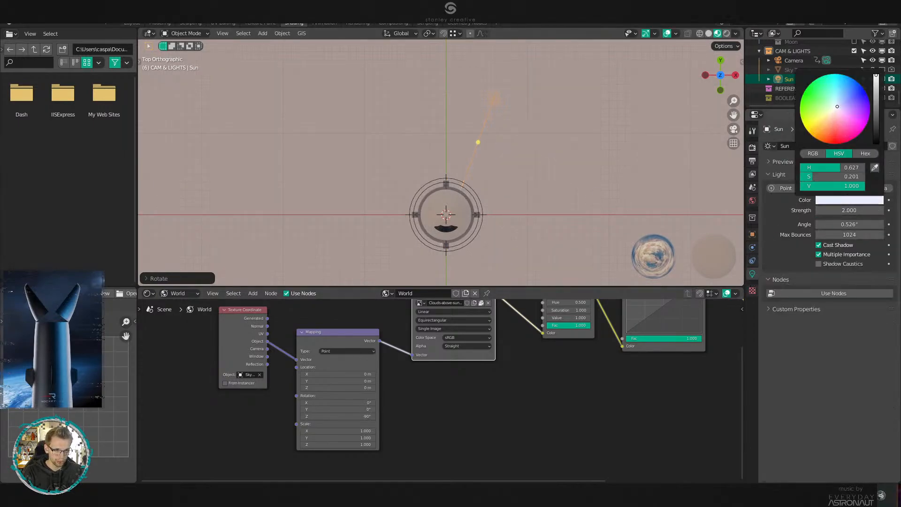
{"action": "left_click", "coordinate": [851, 211]}
{"action": "type", "text": ".5"}
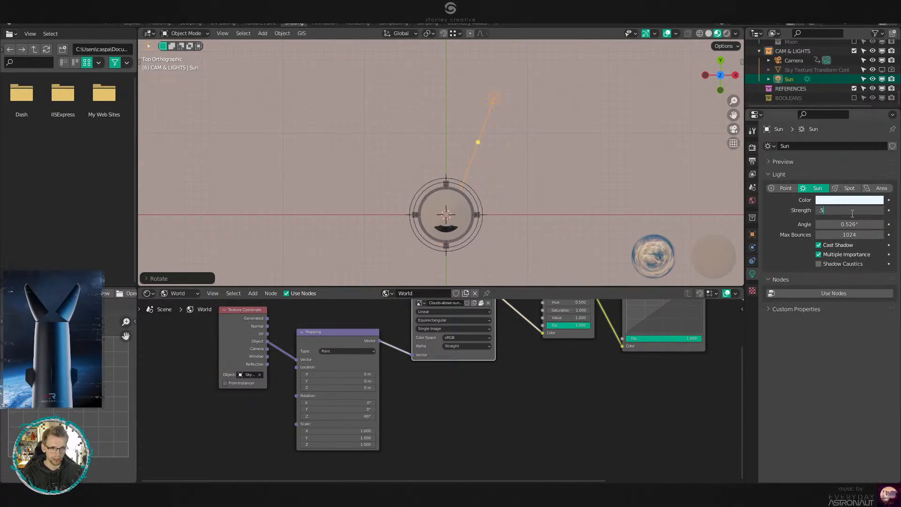
Create a linked duplicate of the Sun, rotate it -40° around the 3D cursor and shift it slightly outward along X.
{"action": "key", "text": "period"}
{"action": "left_click", "coordinate": [593, 160]}
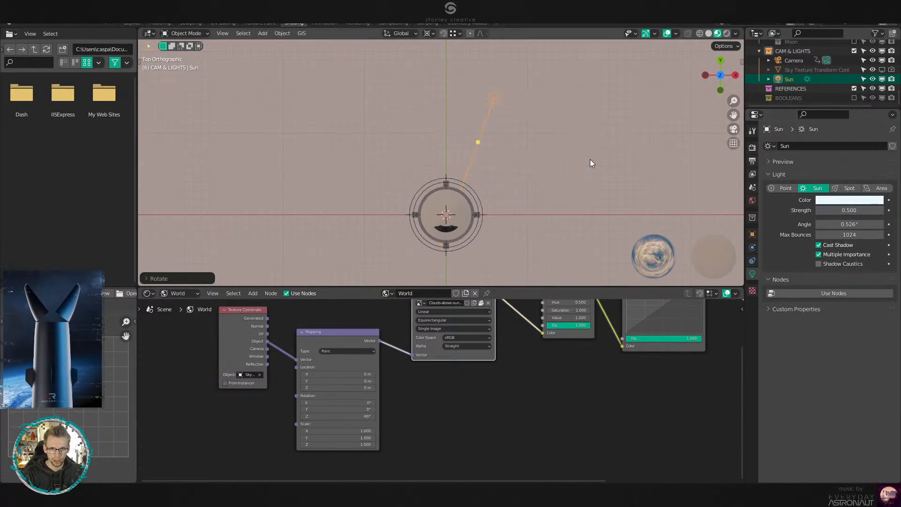
{"action": "key", "text": "alt+d"}
{"action": "key", "text": "r"}
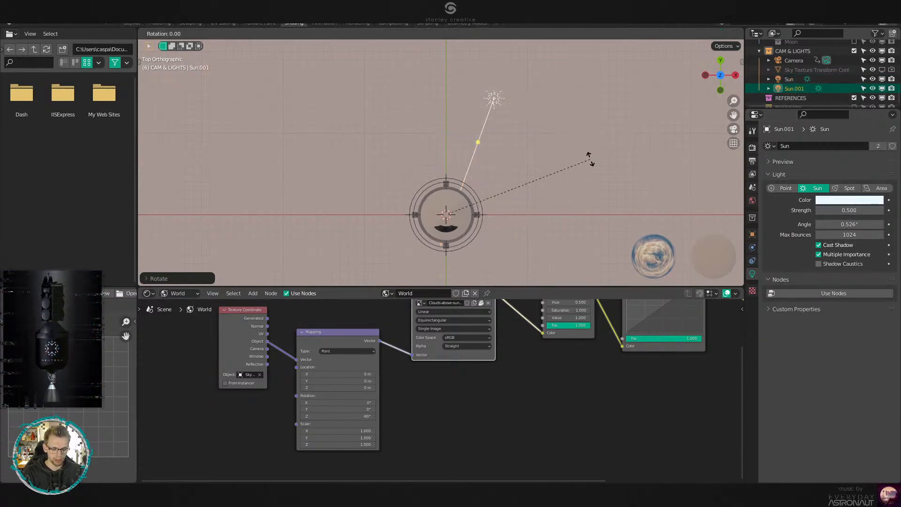
{"action": "type", "text": "40-"}
{"action": "key", "text": "Return"}
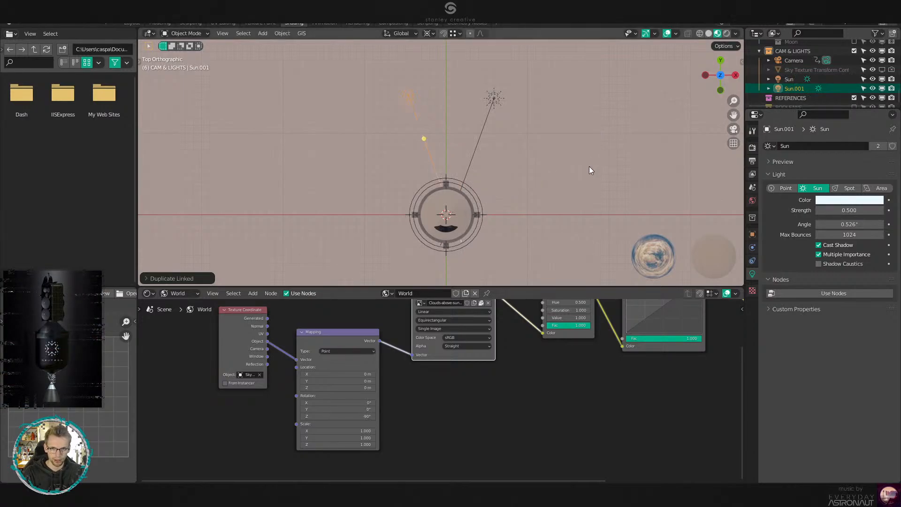
{"action": "key", "text": "g"}
{"action": "key", "text": "x"}
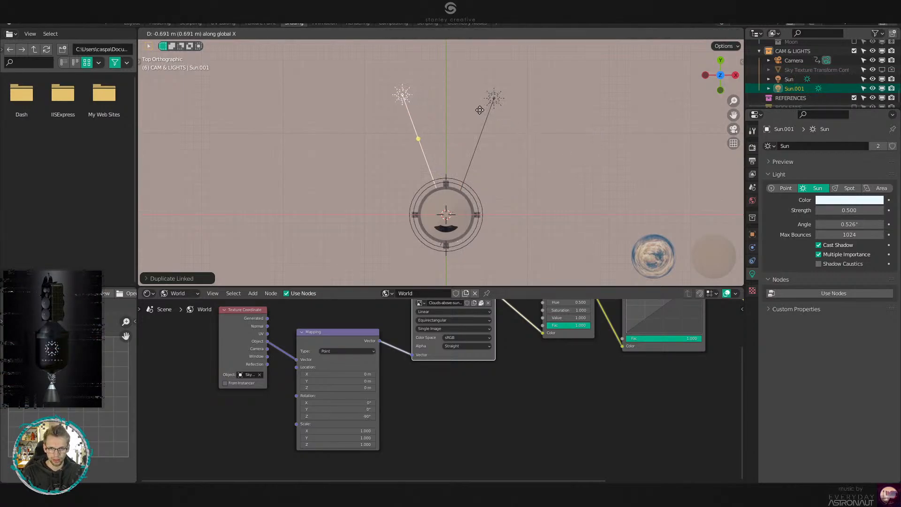
{"action": "left_click", "coordinate": [476, 115]}
{"action": "left_click", "coordinate": [477, 115]}
Return the Shading viewport to solid shading and show the Layout workspace's camera view in Rendered shading.
{"action": "key", "text": "KP_0"}
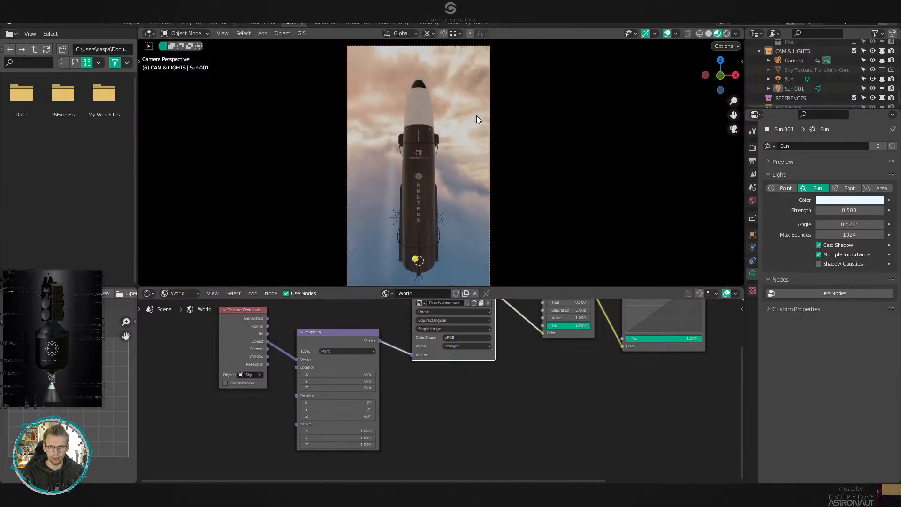
{"action": "scroll", "coordinate": [484, 139], "scroll_direction": "down", "scroll_amount": 2}
{"action": "key", "text": "z"}
{"action": "left_click", "coordinate": [554, 139]}
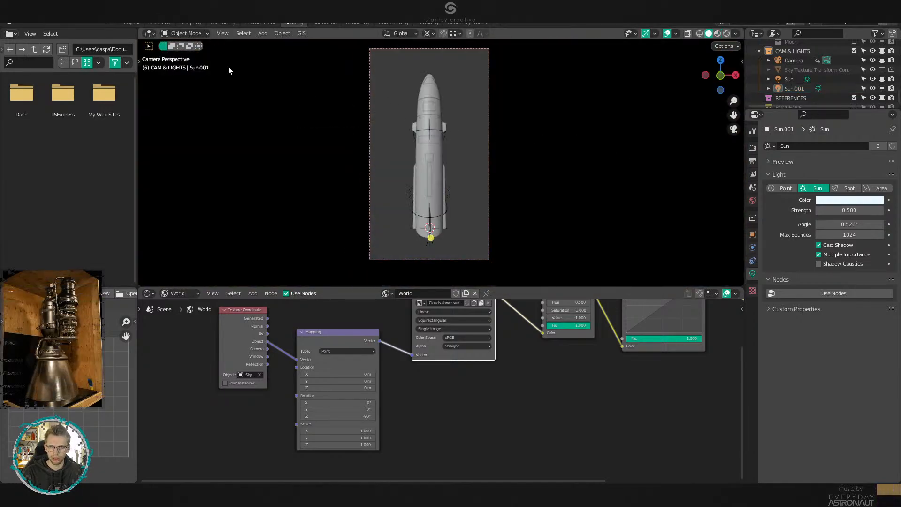
{"action": "left_click", "coordinate": [133, 23]}
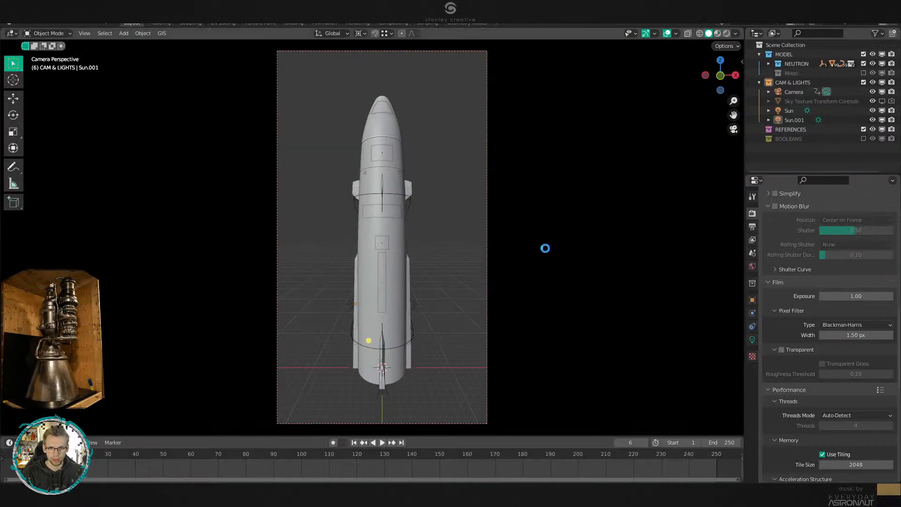
{"action": "key", "text": "z"}
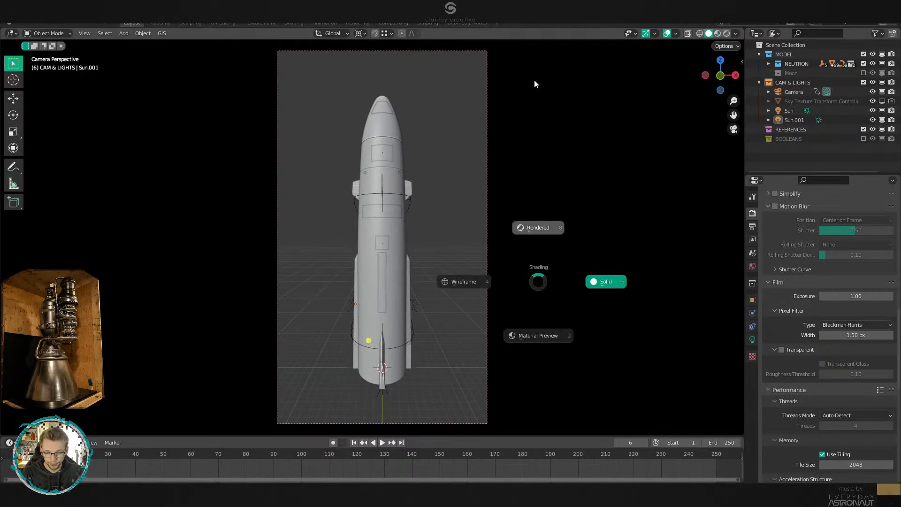
{"action": "left_click", "coordinate": [534, 81]}
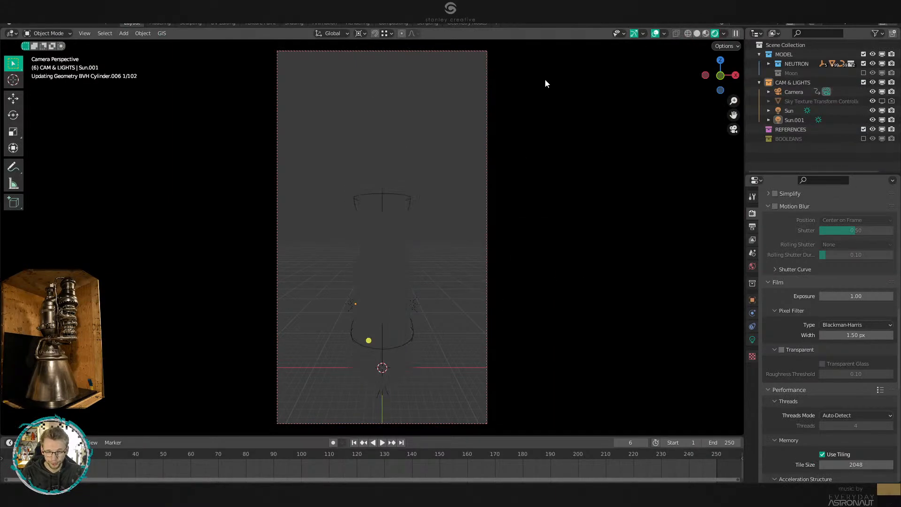
Enable the Transparent film background in the Cycles render settings.
{"action": "left_click", "coordinate": [752, 267]}
{"action": "scroll", "coordinate": [779, 254], "scroll_direction": "up", "scroll_amount": 5}
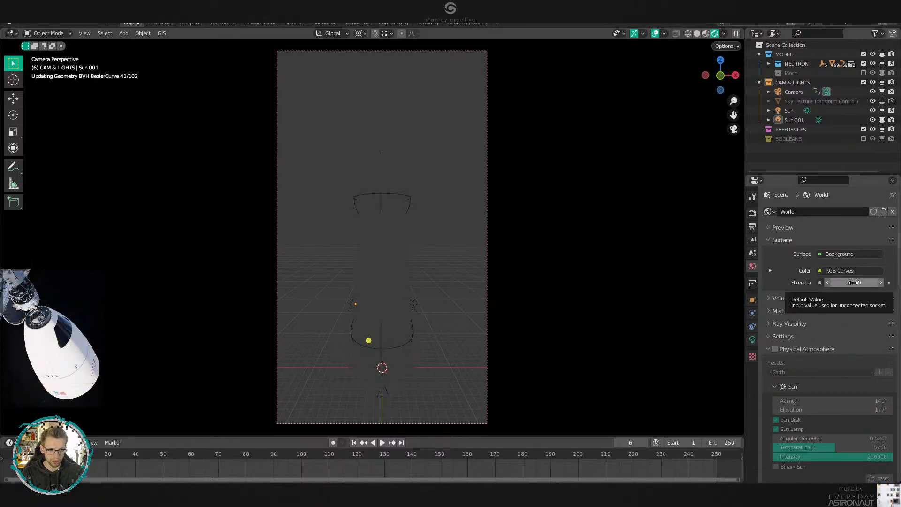
{"action": "left_click", "coordinate": [752, 213]}
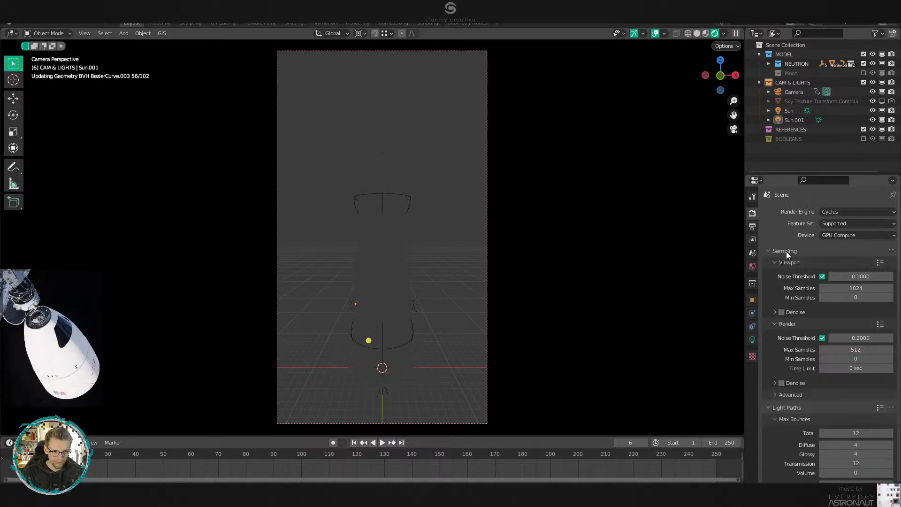
{"action": "scroll", "coordinate": [793, 359], "scroll_direction": "down", "scroll_amount": 20}
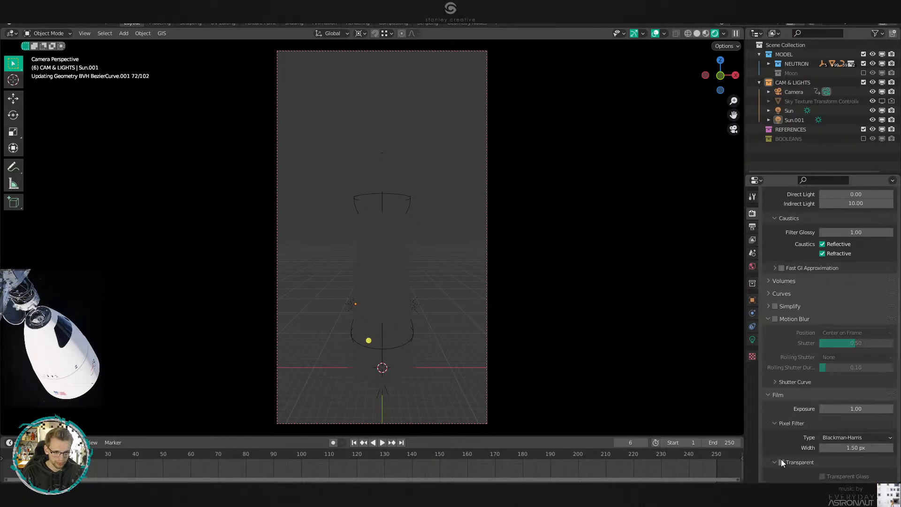
{"action": "scroll", "coordinate": [798, 395], "scroll_direction": "up", "scroll_amount": 20}
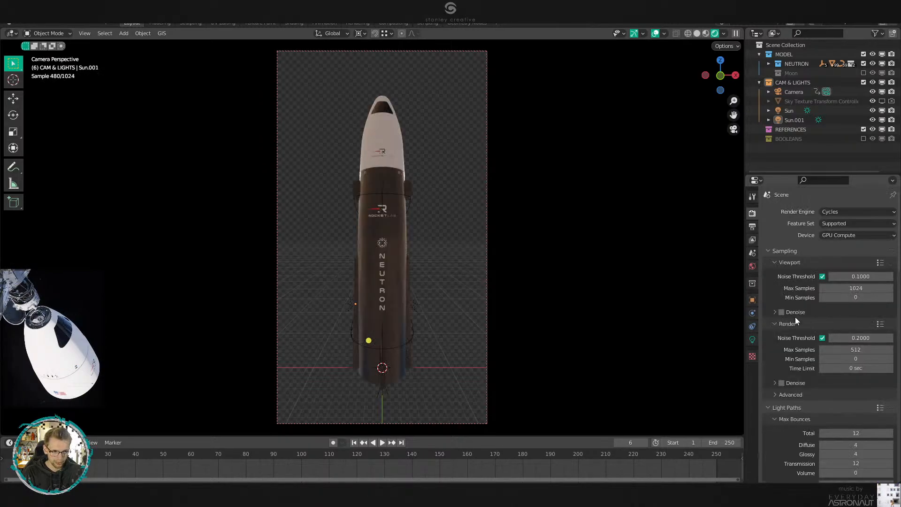
Lower the World background strength, trying 0.5 and 0.25 before setting it to 0.35.
{"action": "left_click", "coordinate": [752, 266]}
{"action": "left_click", "coordinate": [847, 282]}
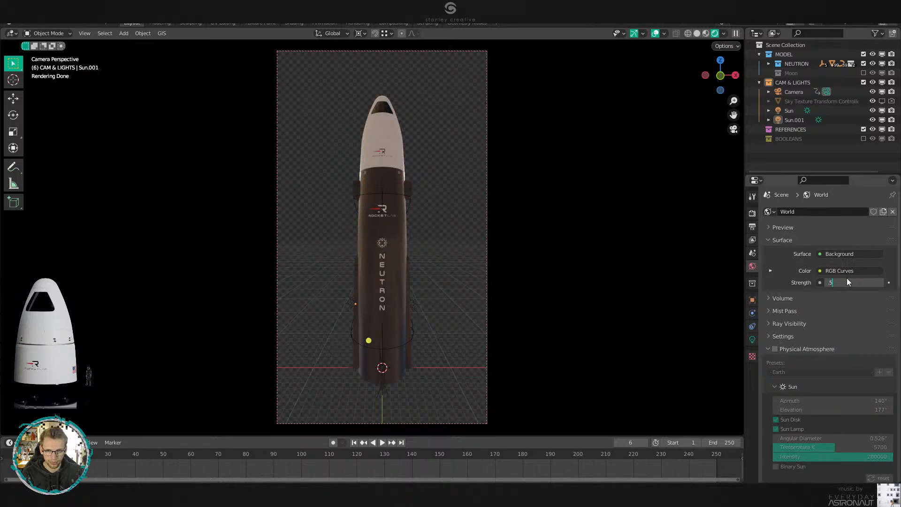
{"action": "type", "text": ".5"}
{"action": "key", "text": "Return"}
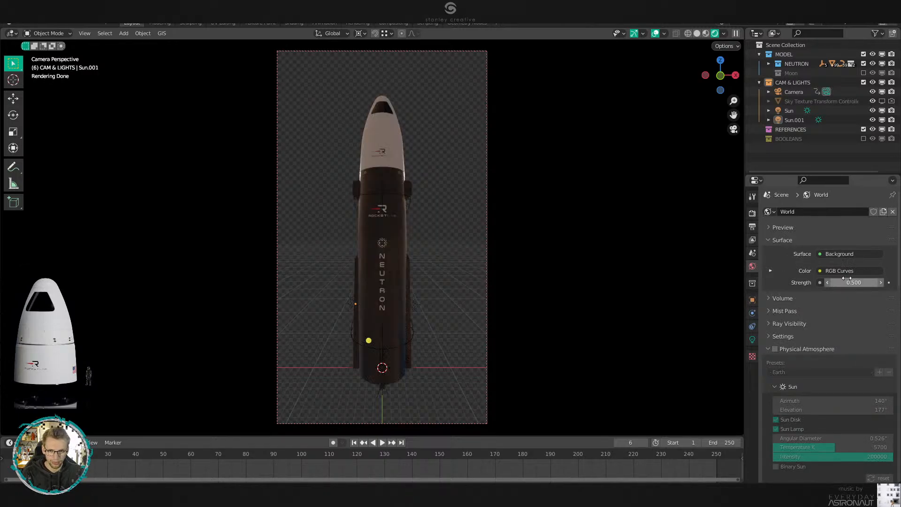
{"action": "left_click", "coordinate": [847, 282]}
{"action": "type", "text": ".25"}
{"action": "key", "text": "Return"}
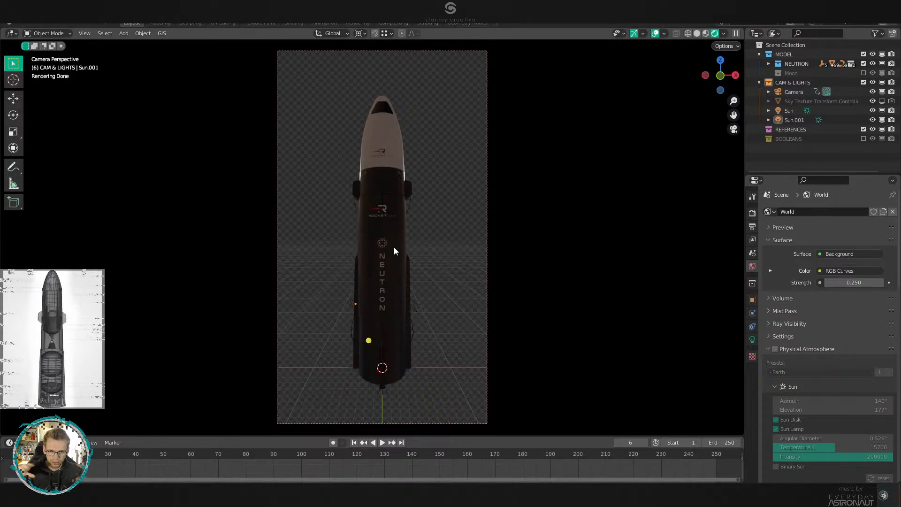
{"action": "double_click", "coordinate": [836, 282]}
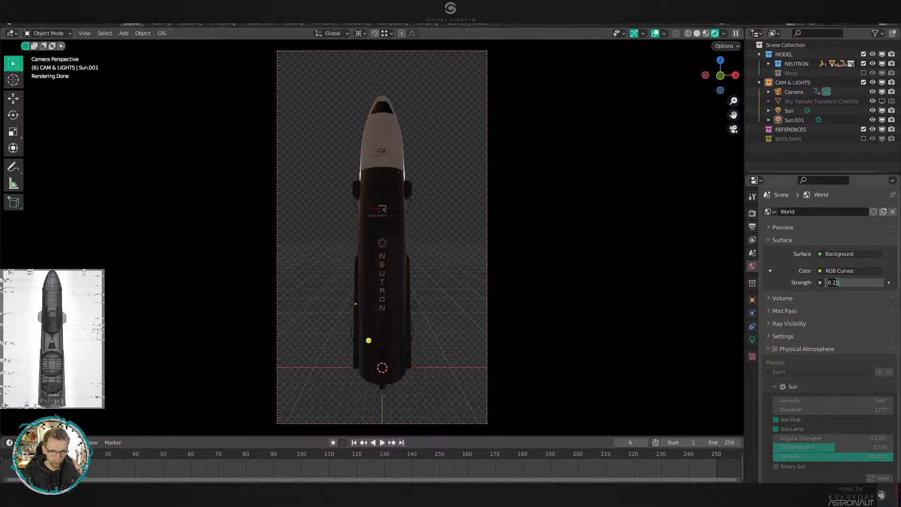
{"action": "type", "text": ".35"}
{"action": "key", "text": "Return"}
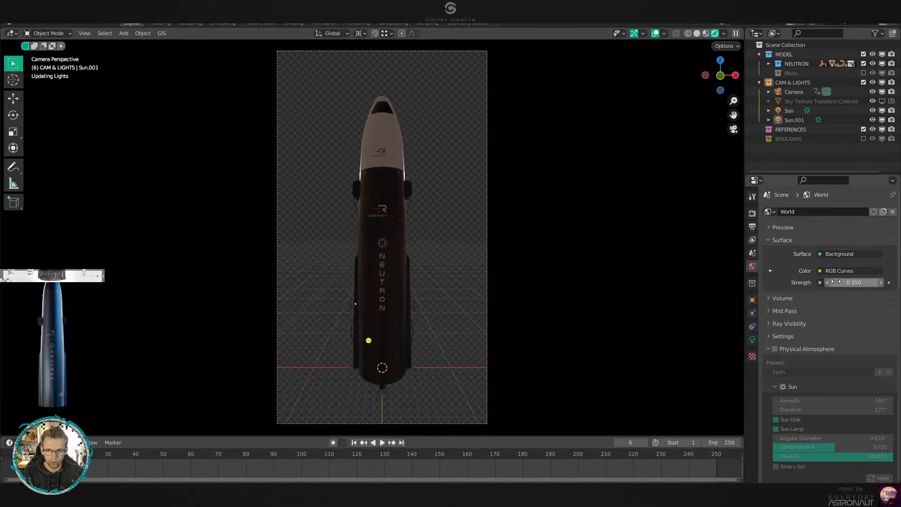
Select Sun.001, set the pivot point to Median Point and rotate the light 10° around global Z.
{"action": "left_click", "coordinate": [796, 120]}
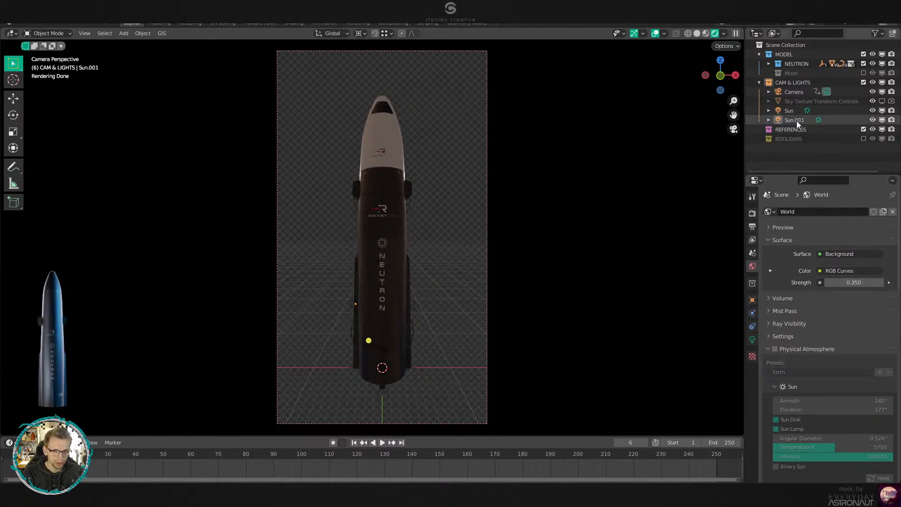
{"action": "scroll", "coordinate": [408, 244], "scroll_direction": "up", "scroll_amount": 6}
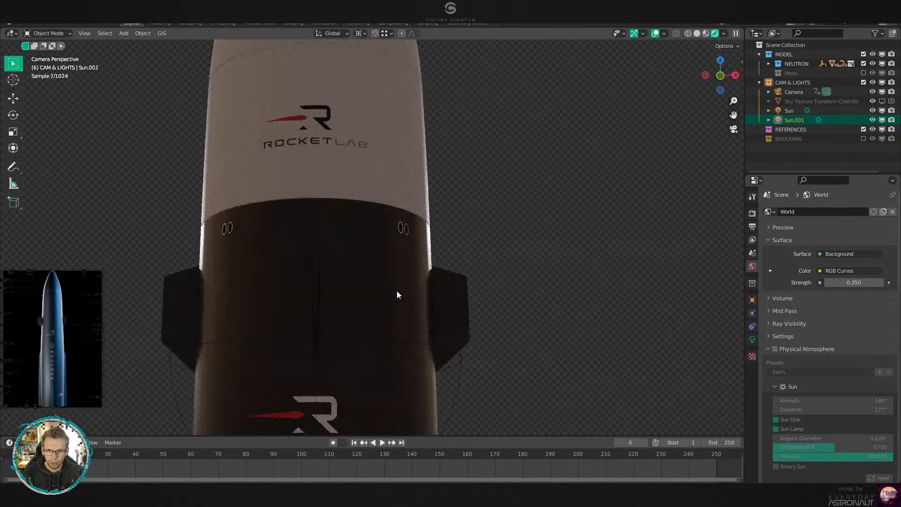
{"action": "scroll", "coordinate": [446, 137], "scroll_direction": "down", "scroll_amount": 6}
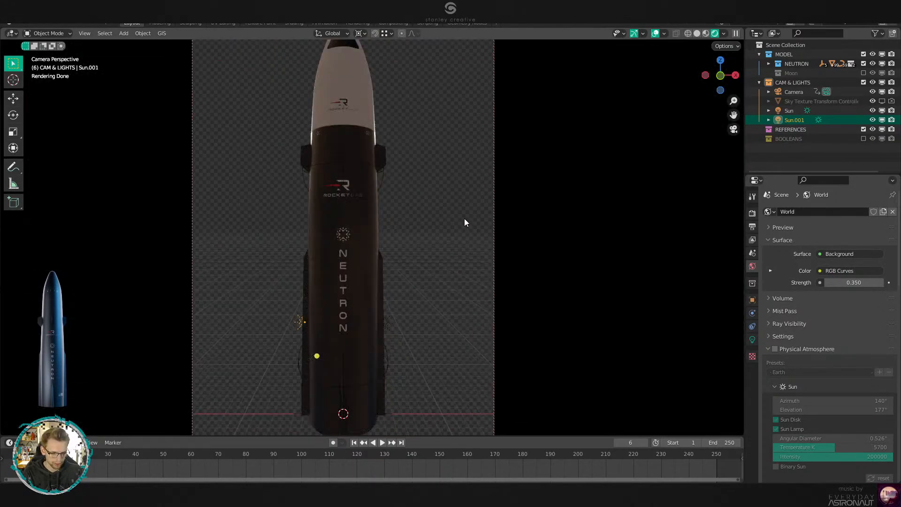
{"action": "key", "text": "period"}
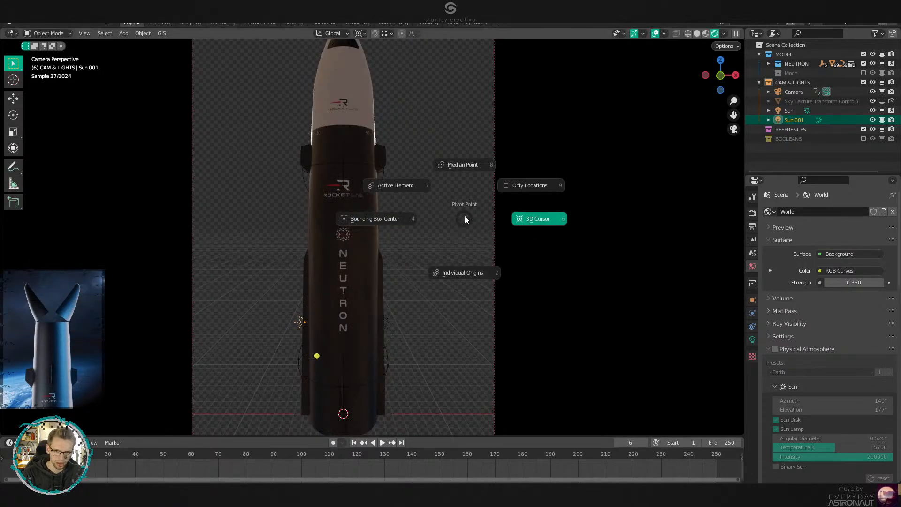
{"action": "left_click", "coordinate": [469, 170]}
{"action": "type", "text": "rz"}
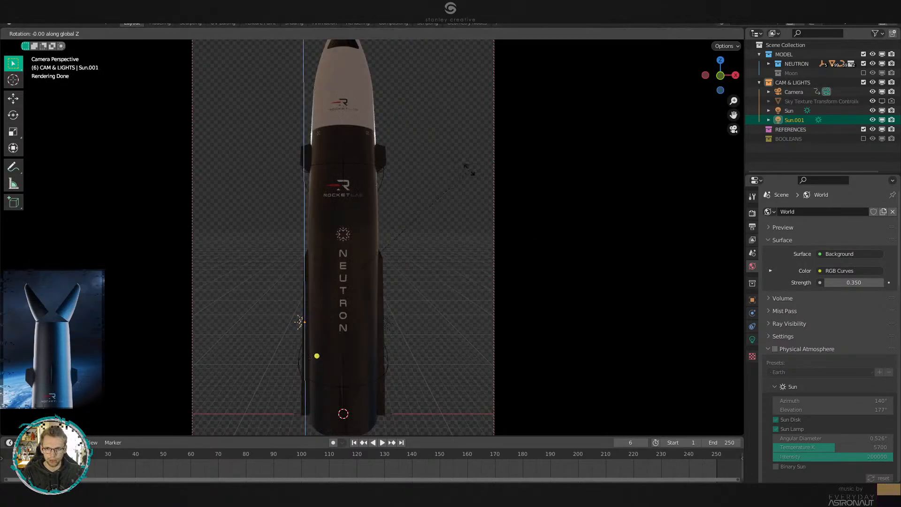
{"action": "type", "text": "10"}
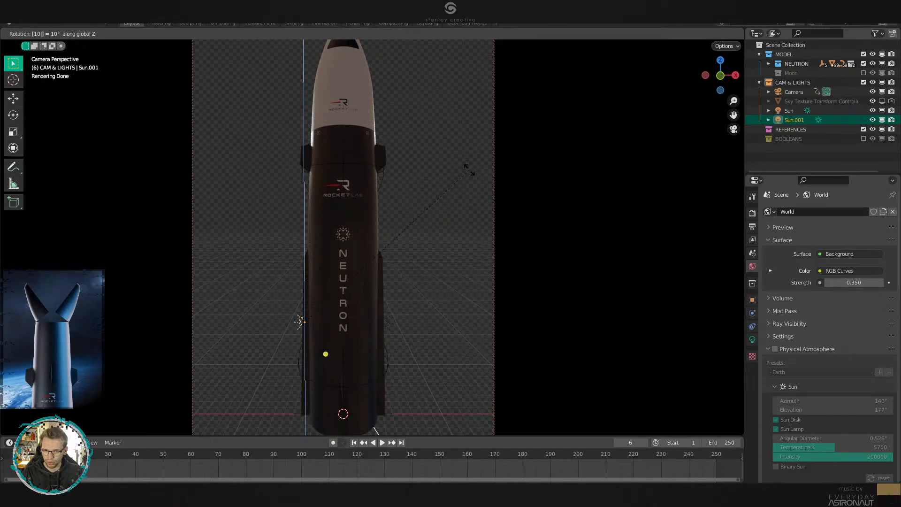
{"action": "key", "text": "Return"}
Select Sun and rotate the light -10° around global Z.
{"action": "left_click", "coordinate": [789, 111]}
{"action": "type", "text": "rz"}
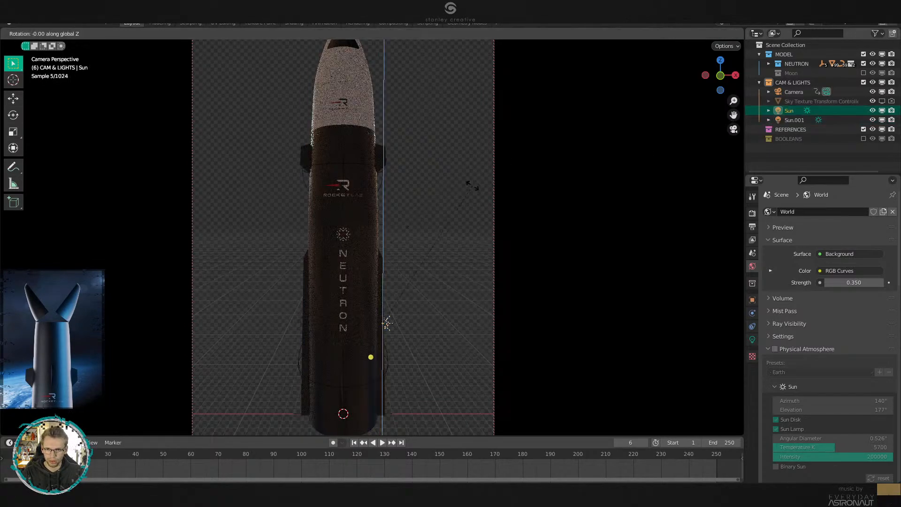
{"action": "type", "text": "-10"}
{"action": "key", "text": "Return"}
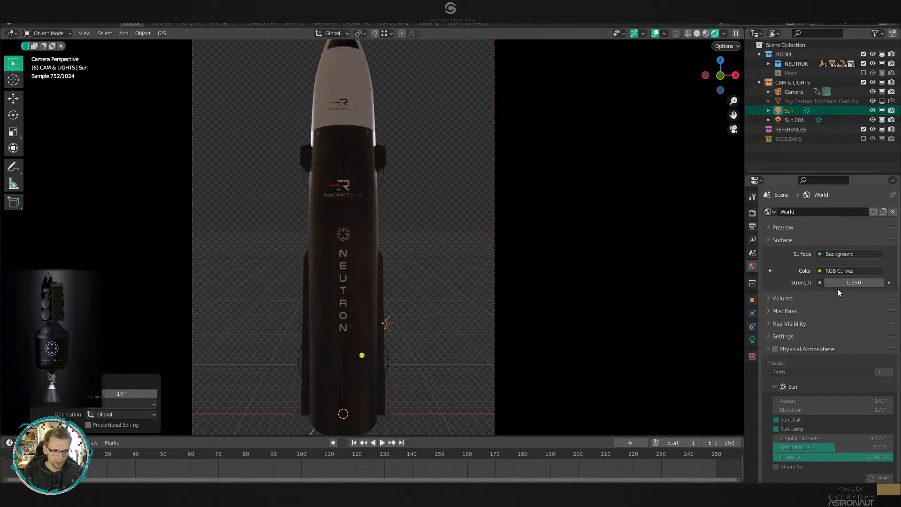
Set the Sun light's angle to 20° in its light settings and return to the camera view.
{"action": "left_click", "coordinate": [752, 340]}
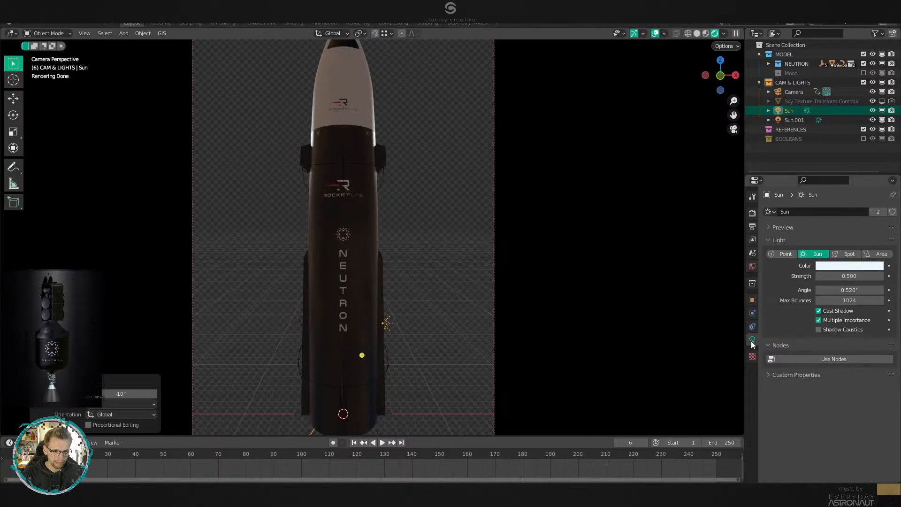
{"action": "double_click", "coordinate": [850, 290]}
{"action": "key", "text": "Return"}
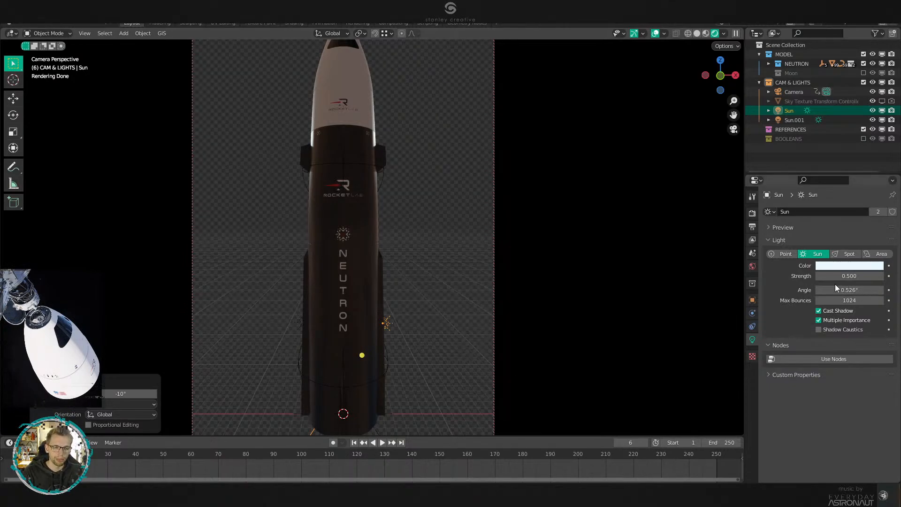
{"action": "scroll", "coordinate": [552, 213], "scroll_direction": "up", "scroll_amount": 4}
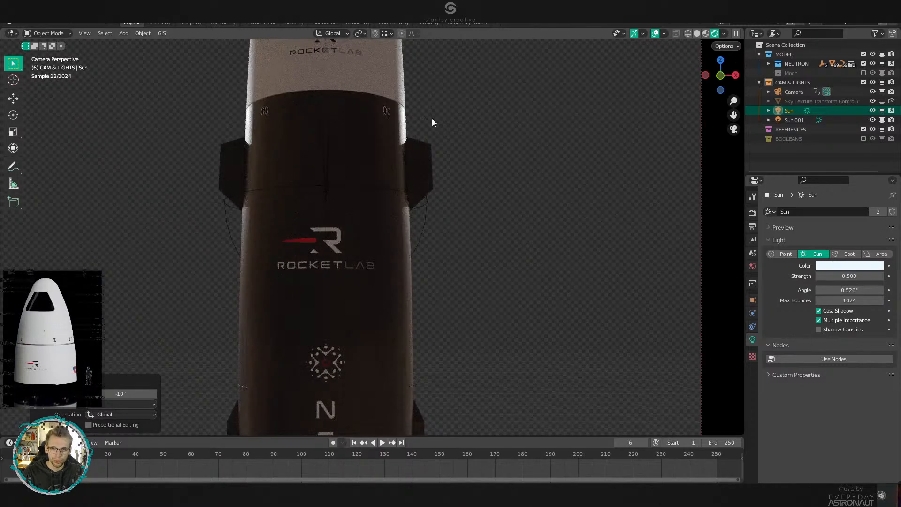
{"action": "middle_click_drag", "start_coordinate": [433, 122], "coordinate": [485, 242]}
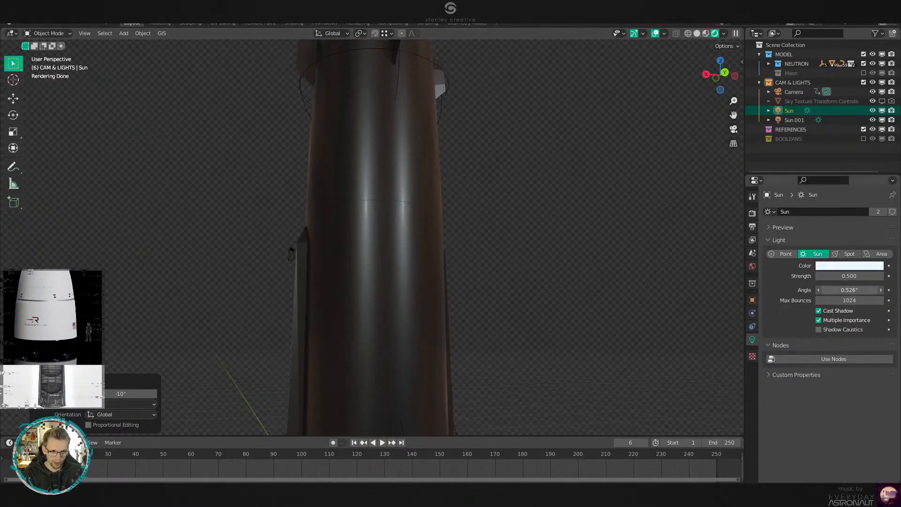
{"action": "left_click", "coordinate": [846, 287]}
{"action": "type", "text": "20"}
{"action": "key", "text": "Return"}
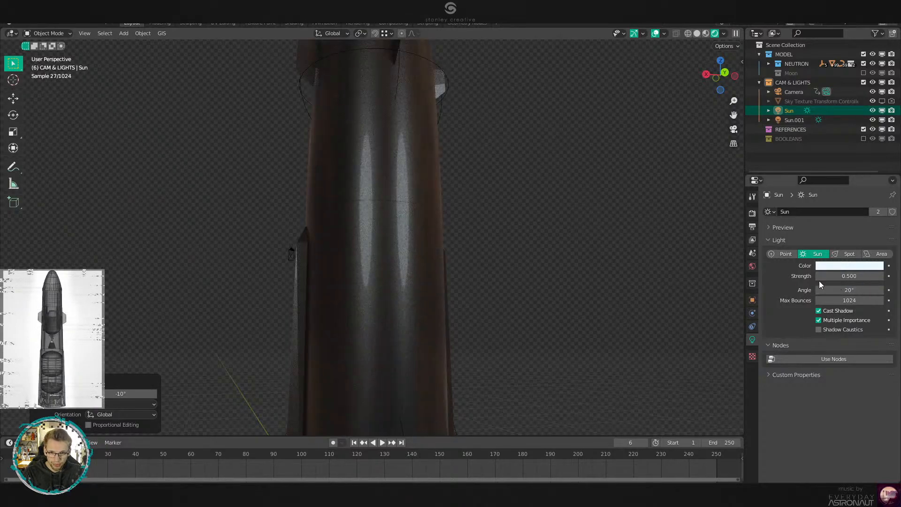
{"action": "key", "text": "KP_0"}
{"action": "scroll", "coordinate": [424, 174], "scroll_direction": "down", "scroll_amount": 2}
Try an angle of 0.05° on the Sun light and undo that change.
{"action": "left_click", "coordinate": [848, 276]}
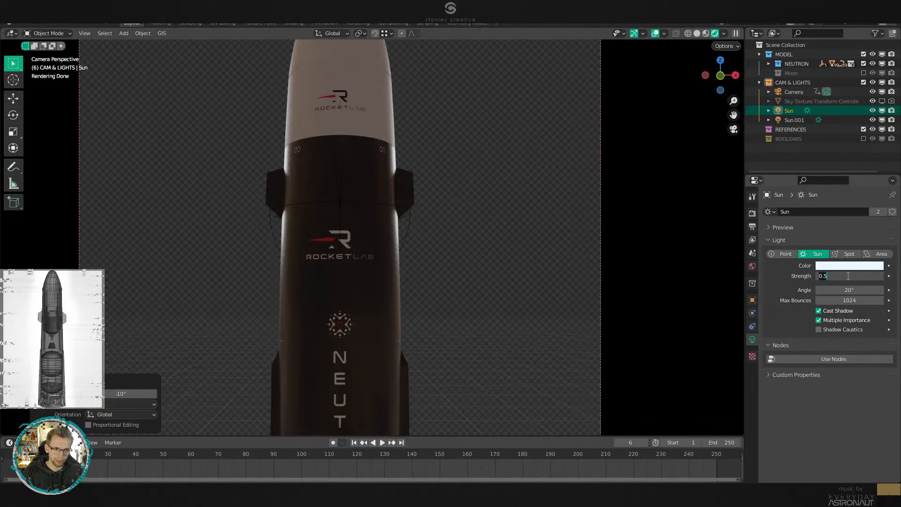
{"action": "key", "text": "Tab"}
{"action": "type", "text": ".0"}
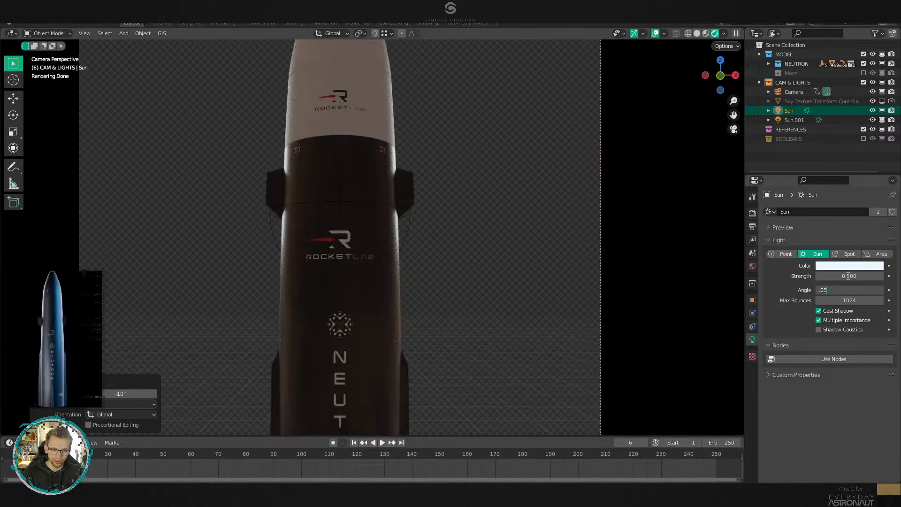
{"action": "type", "text": "5"}
{"action": "key", "text": "Return"}
{"action": "key", "text": "ctrl+z"}
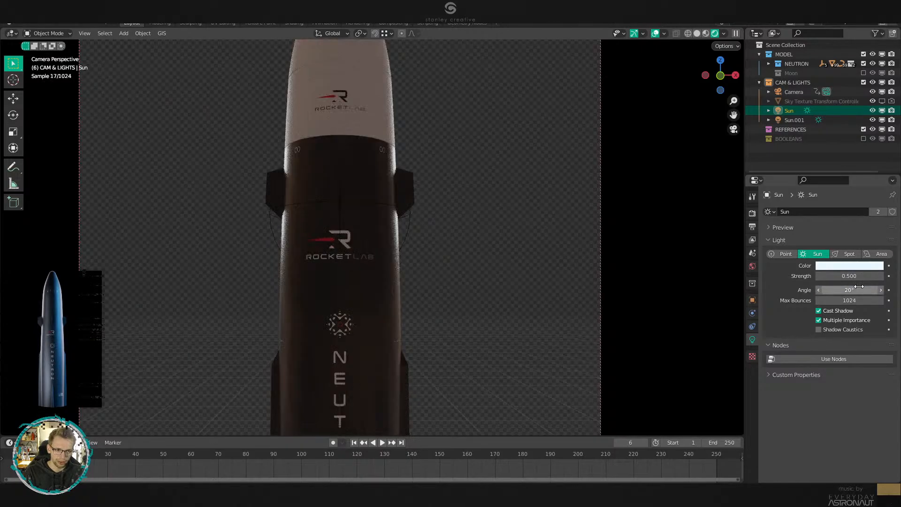
Compare the rocket's edge highlights without and with the 20° Sun angle by undoing and redoing it, and clear the selection.
{"action": "scroll", "coordinate": [463, 232], "scroll_direction": "up", "scroll_amount": 3}
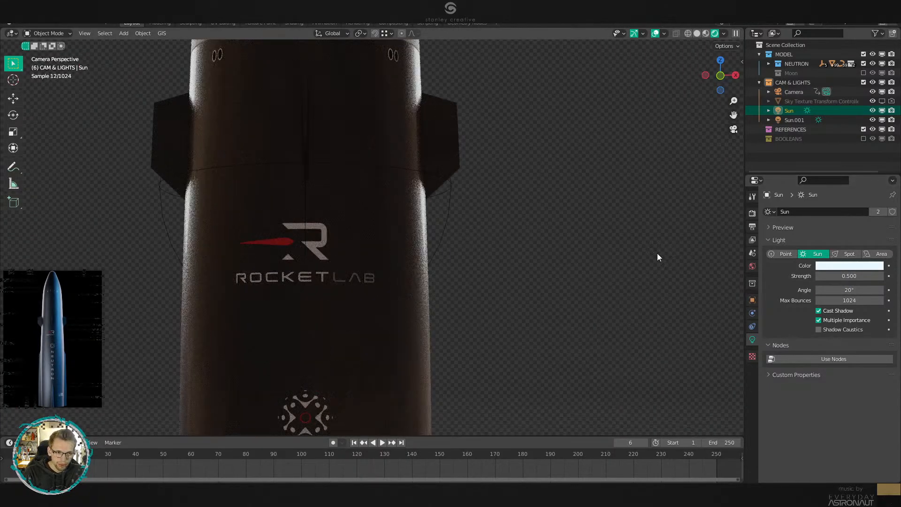
{"action": "key", "text": "ctrl+z"}
{"action": "scroll", "coordinate": [508, 246], "scroll_direction": "down", "scroll_amount": 5}
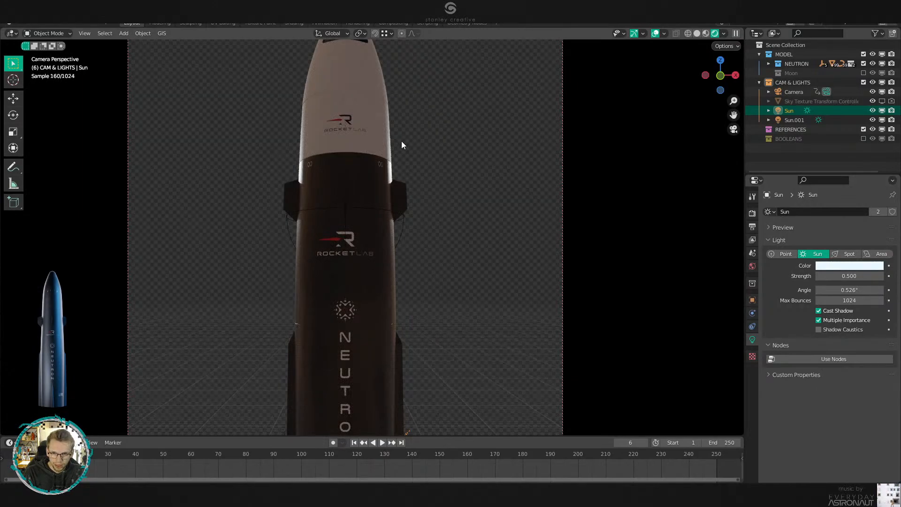
{"action": "key", "text": "ctrl+shift+z"}
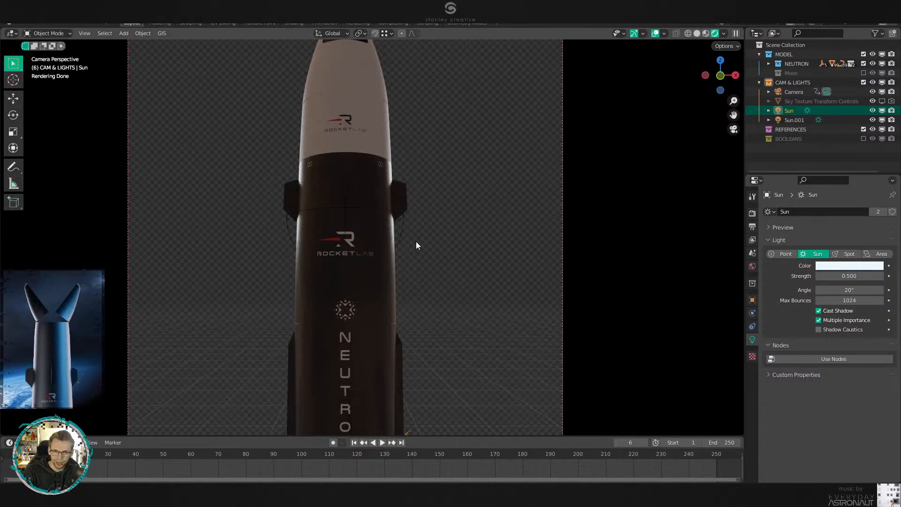
{"action": "scroll", "coordinate": [416, 241], "scroll_direction": "down", "scroll_amount": 6}
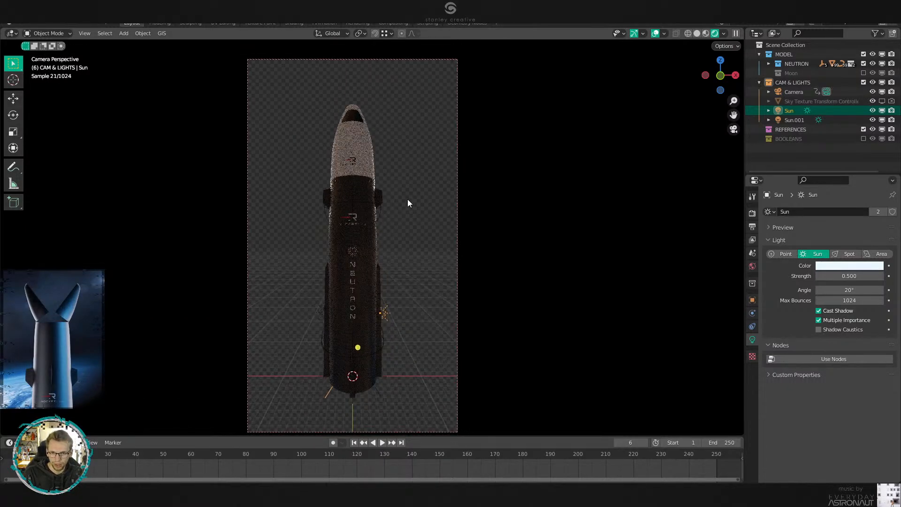
{"action": "middle_click_drag", "start_coordinate": [447, 246], "coordinate": [437, 236], "text": "shift"}
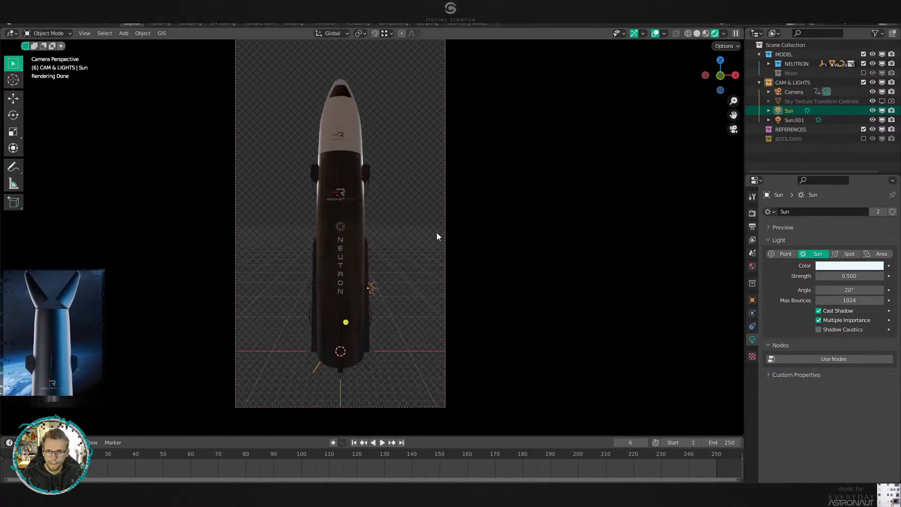
{"action": "left_click", "coordinate": [437, 232]}
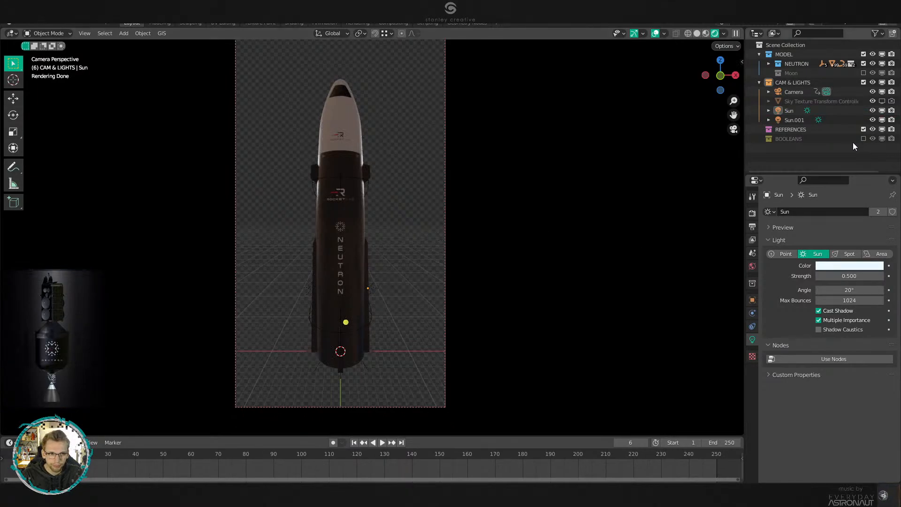
Rotate Sun.001 by a further 10° around global Z.
{"action": "left_click", "coordinate": [800, 119]}
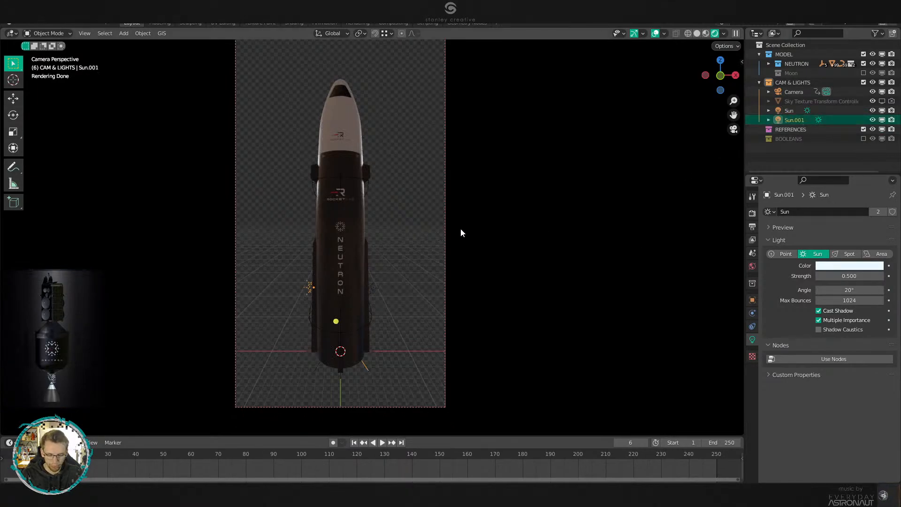
{"action": "key", "text": "r"}
{"action": "key", "text": "z"}
{"action": "key", "text": "5"}
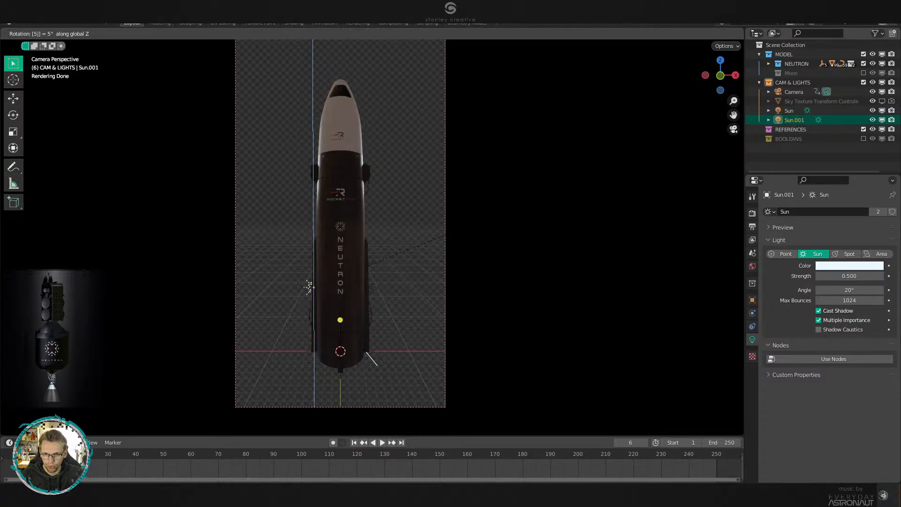
{"action": "key", "text": "BackSpace"}
{"action": "type", "text": "10"}
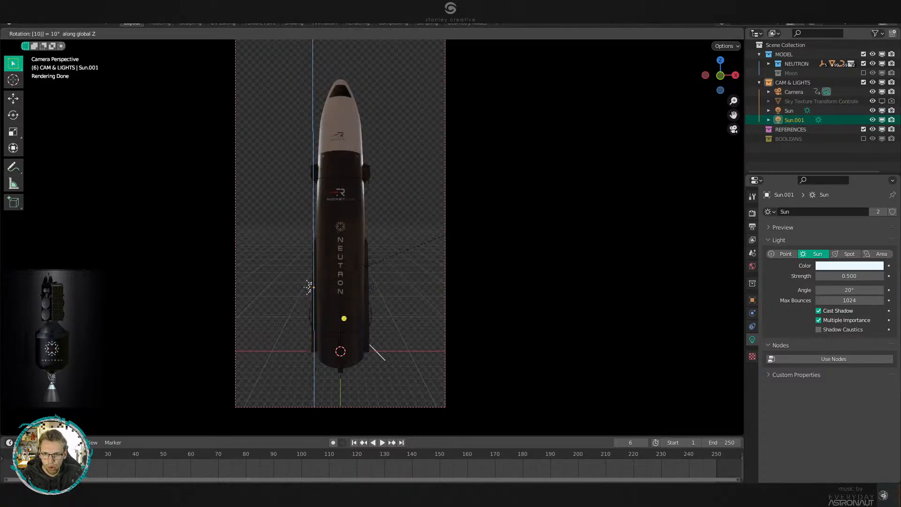
{"action": "key", "text": "Return"}
Rotate Sun by another -10° around global Z and deselect it.
{"action": "left_click", "coordinate": [798, 111]}
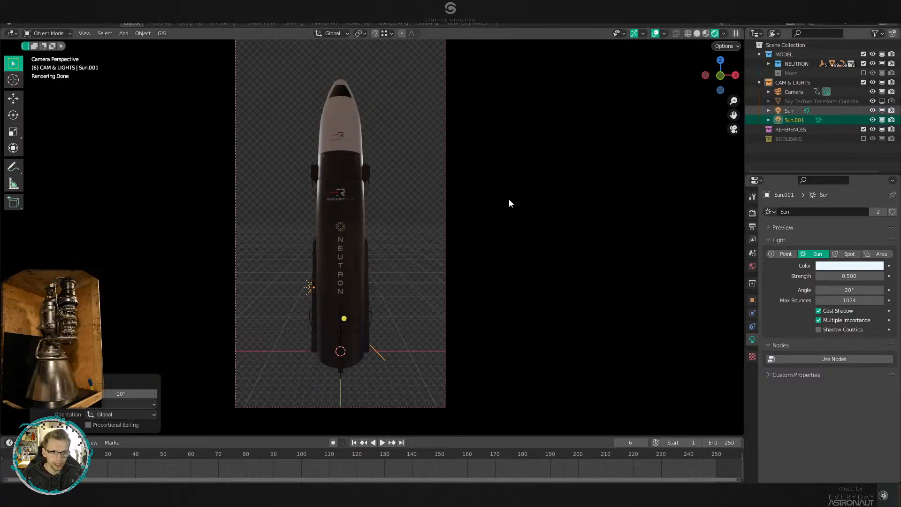
{"action": "type", "text": "rz-10"}
{"action": "key", "text": "Return"}
{"action": "left_click", "coordinate": [459, 213]}
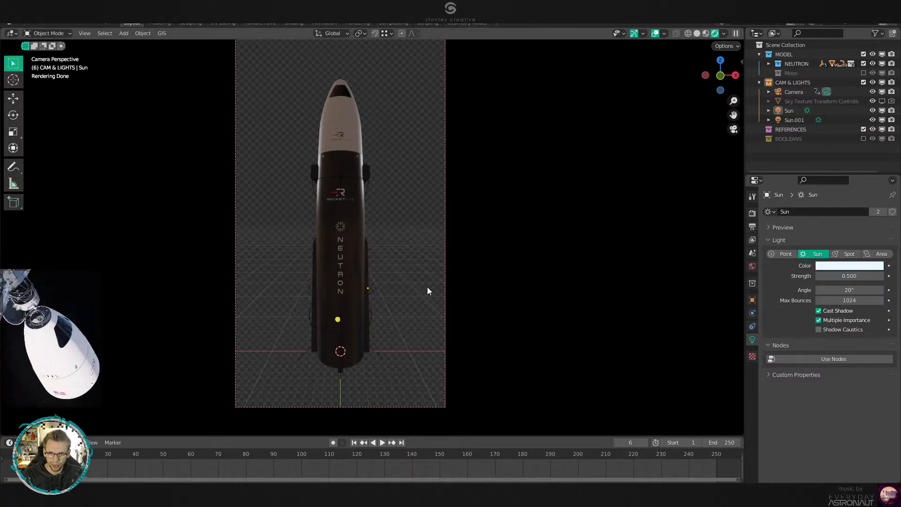
Add an area light to the CAM & LIGHTS collection in solid shading and move it about 5.2 m in X and 3.2 m in Y from above.
{"action": "key", "text": "KP_3"}
{"action": "scroll", "coordinate": [274, 255], "scroll_direction": "down", "scroll_amount": 5}
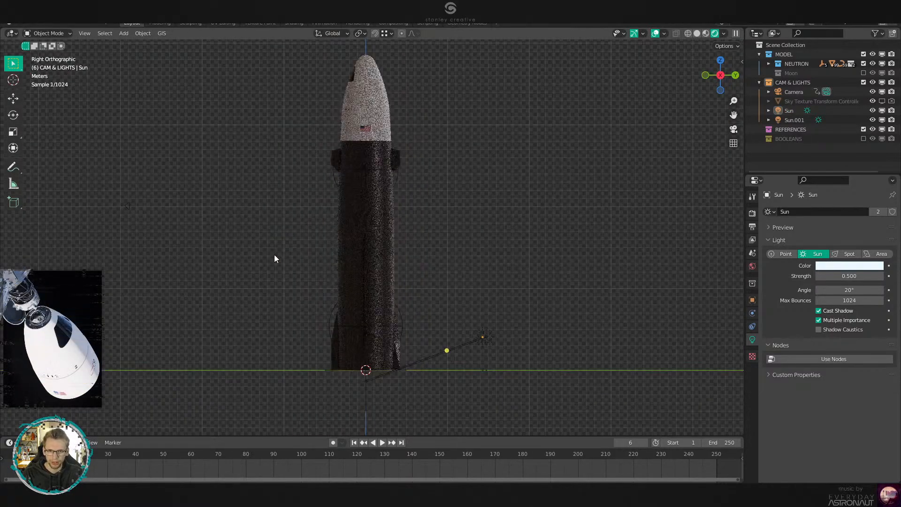
{"action": "left_click", "coordinate": [697, 33]}
{"action": "left_click", "coordinate": [792, 83]}
{"action": "key", "text": "shift+a"}
{"action": "mouse_move", "coordinate": [489, 220]}
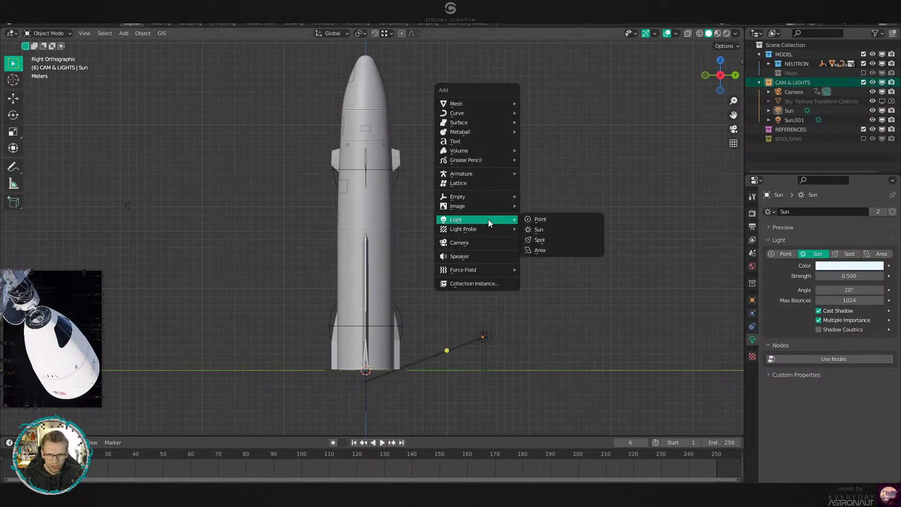
{"action": "left_click", "coordinate": [554, 252]}
{"action": "key", "text": "KP_7"}
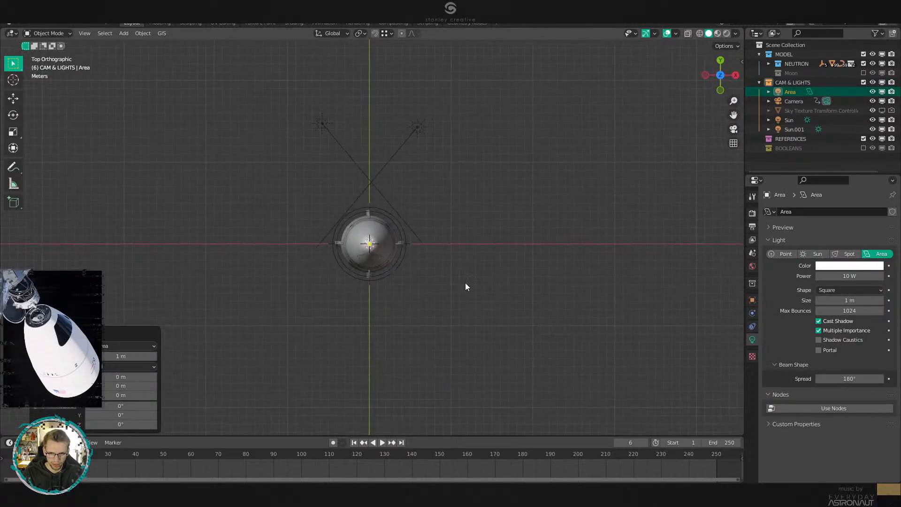
{"action": "key", "text": "g"}
{"action": "left_click", "coordinate": [503, 241]}
Rotate the area light 90° in the right side view and raise it about 9 m beside the rocket.
{"action": "key", "text": "KP_3"}
{"action": "type", "text": "r90"}
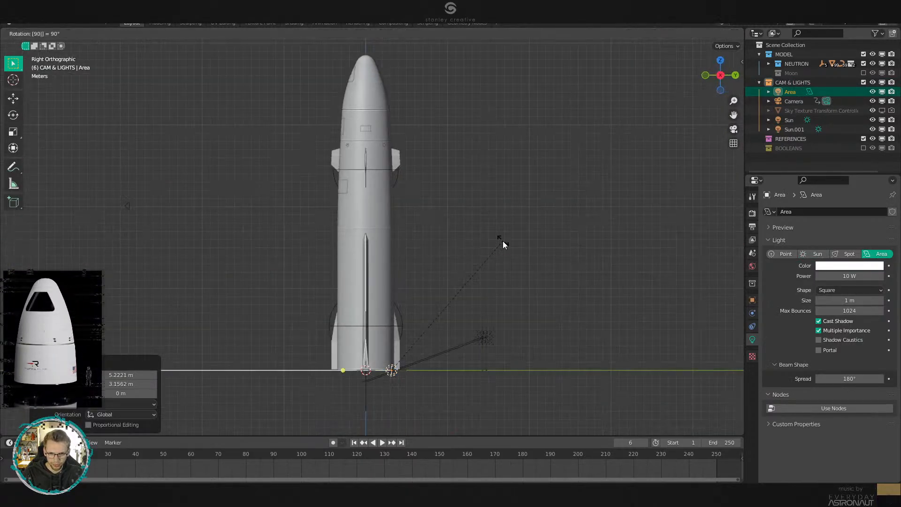
{"action": "key", "text": "Return"}
{"action": "key", "text": "g"}
{"action": "left_click", "coordinate": [500, 171]}
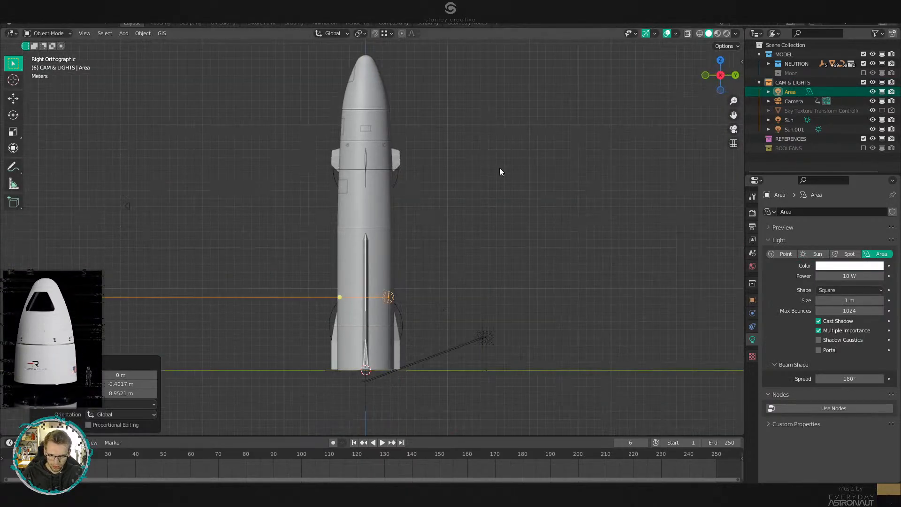
Change the area light's shape to Rectangle and stretch its Y size to 19.7 m.
{"action": "left_click", "coordinate": [849, 290]}
{"action": "left_click", "coordinate": [841, 311]}
{"action": "middle_click_drag", "start_coordinate": [591, 312], "coordinate": [512, 302]}
{"action": "left_click_drag", "start_coordinate": [841, 309], "coordinate": [891, 308]}
{"action": "middle_click_drag", "start_coordinate": [520, 249], "coordinate": [521, 279]}
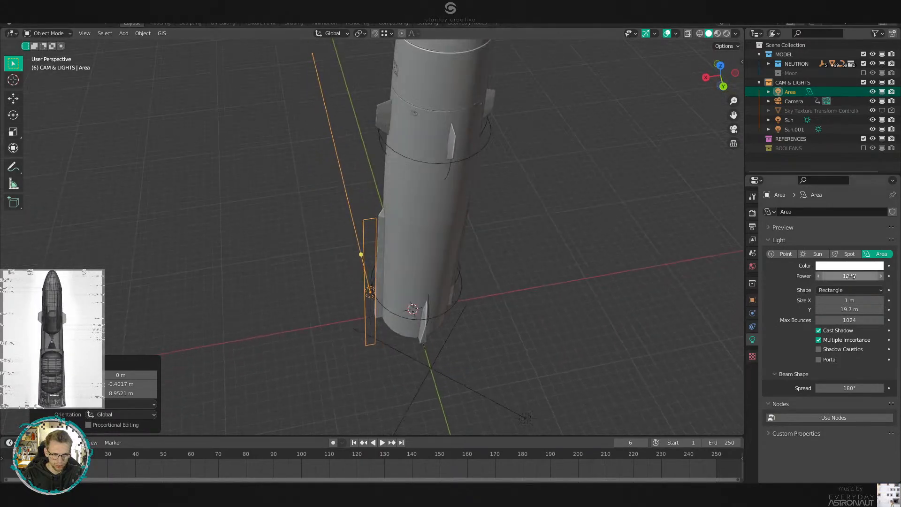
Set the area light's power to 500 W and give it the pale blue colour copied from Sun.001.
{"action": "left_click", "coordinate": [859, 277]}
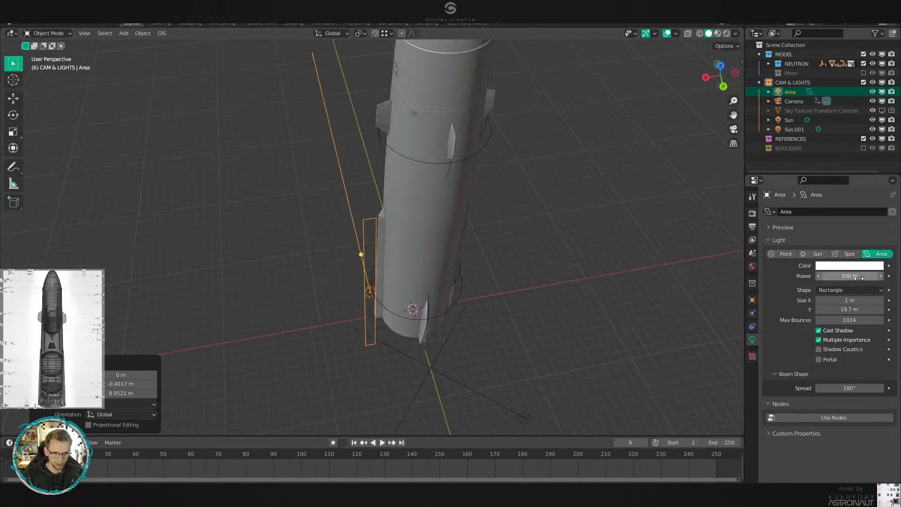
{"action": "left_click", "coordinate": [859, 266]}
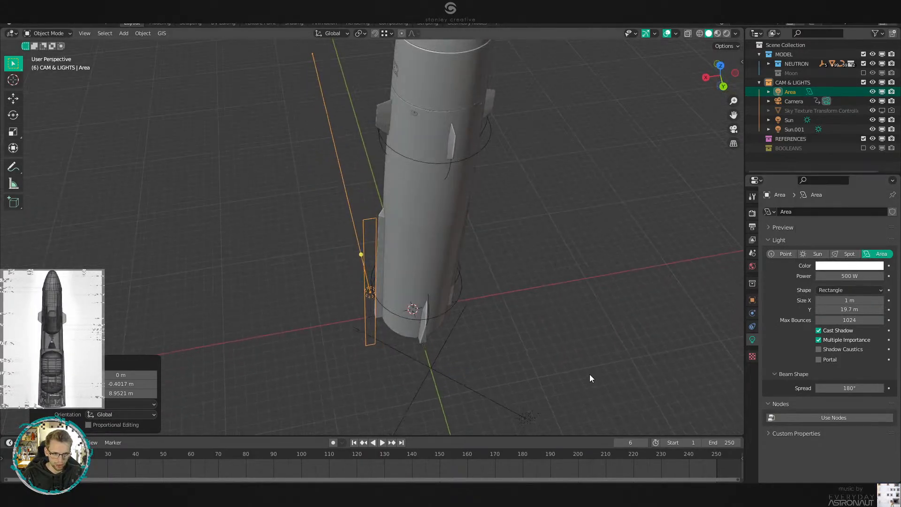
{"action": "left_click", "coordinate": [526, 418]}
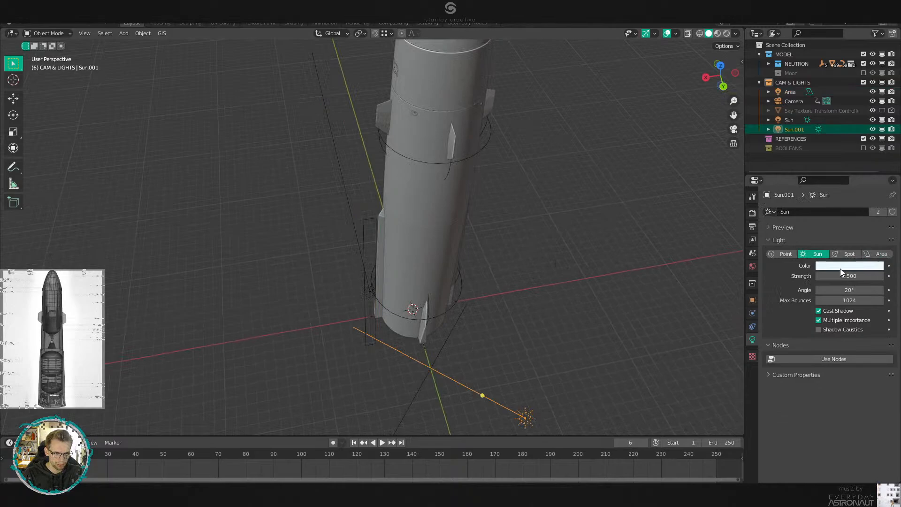
{"action": "left_click", "coordinate": [363, 272]}
{"action": "key", "text": "ctrl+v"}
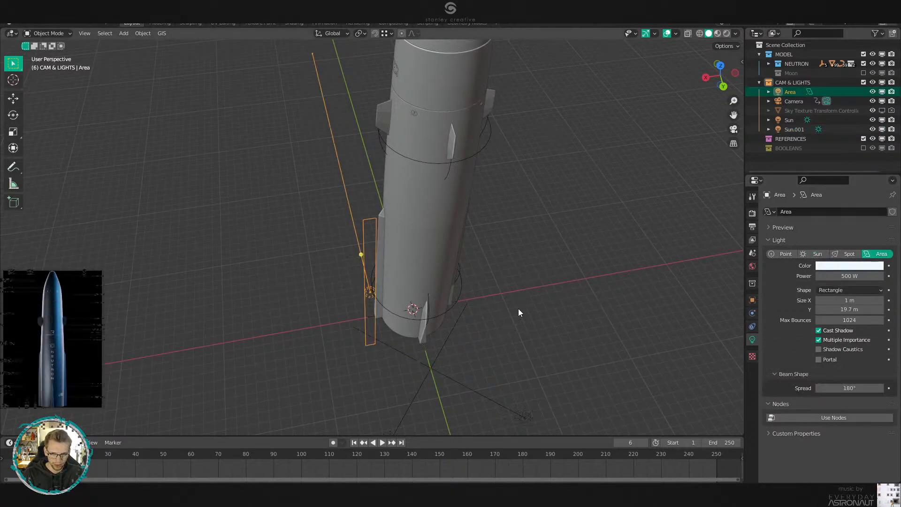
Rotate the area light about -20° around global Z and show the camera view in Rendered shading.
{"action": "key", "text": "r"}
{"action": "key", "text": "z"}
{"action": "left_click", "coordinate": [517, 345]}
{"action": "key", "text": "z"}
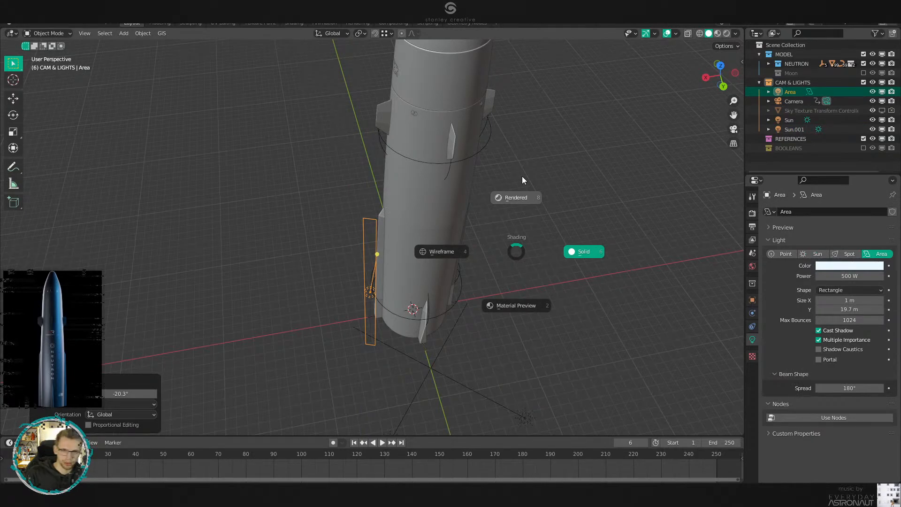
{"action": "left_click", "coordinate": [523, 179]}
{"action": "key", "text": "KP_0"}
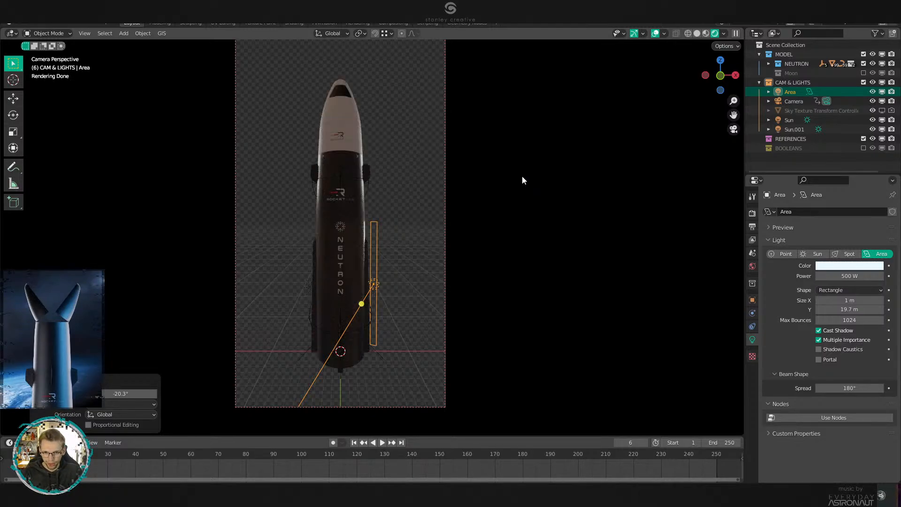
Lower the area light about 1 m and move it about 1.9 m along X, away from the rocket.
{"action": "key", "text": "g"}
{"action": "key", "text": "z"}
{"action": "left_click", "coordinate": [522, 186]}
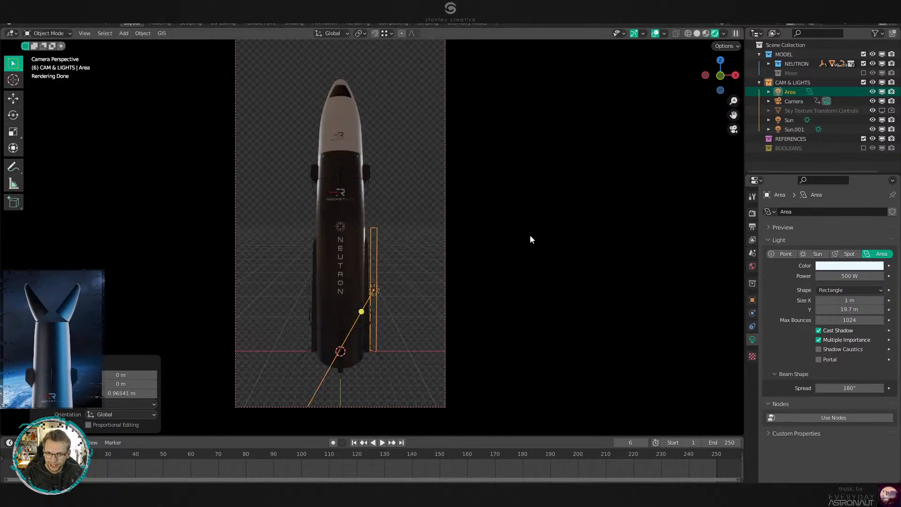
{"action": "key", "text": "g"}
{"action": "key", "text": "x"}
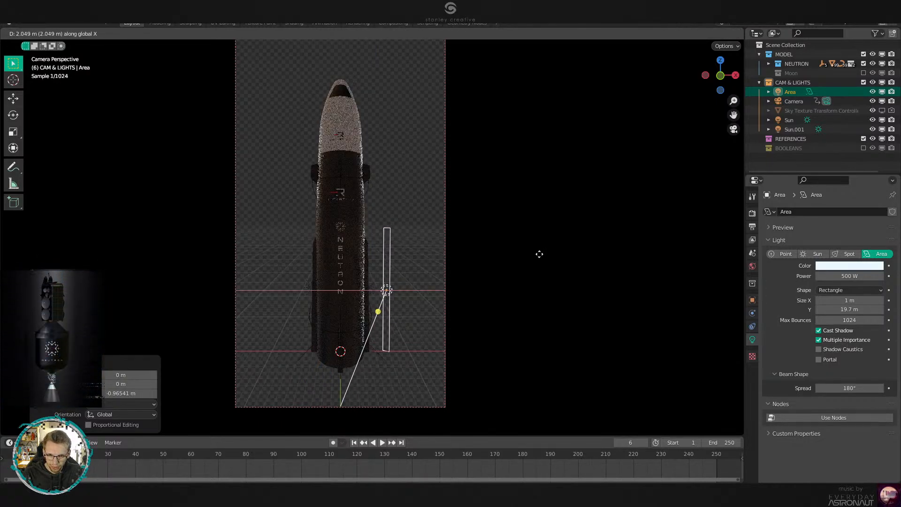
{"action": "left_click", "coordinate": [539, 254]}
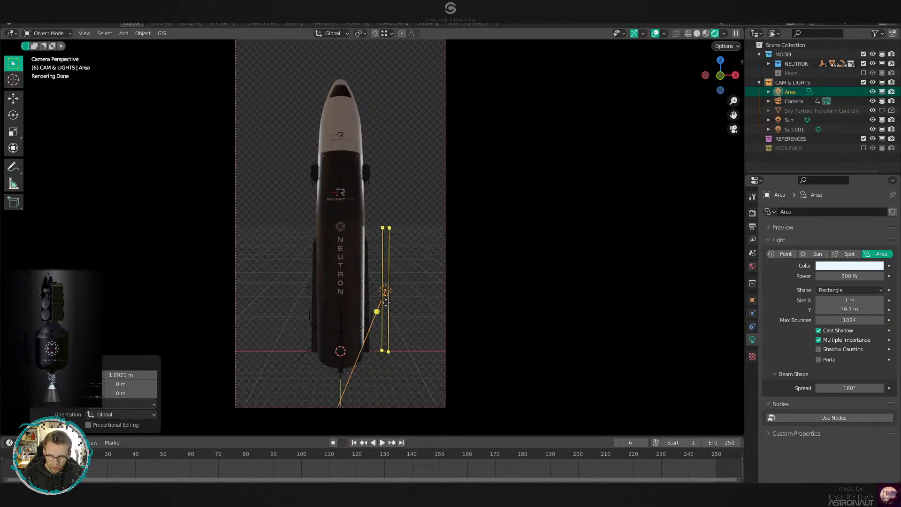
Raise the area light about 3.2 m and move it back from the rocket along its local Z axis.
{"action": "key", "text": "g"}
{"action": "key", "text": "z"}
{"action": "left_click", "coordinate": [437, 270]}
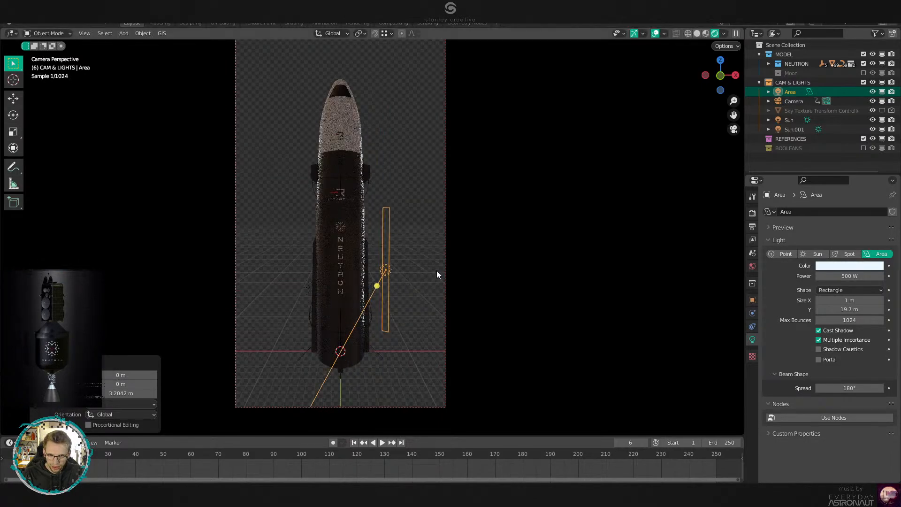
{"action": "key", "text": "g"}
{"action": "key", "text": "z"}
{"action": "key", "text": "z"}
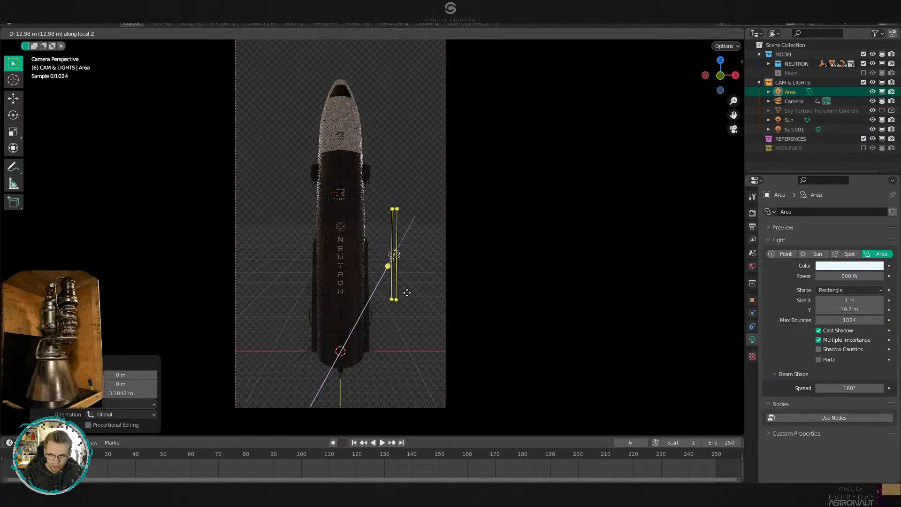
{"action": "left_click", "coordinate": [469, 297]}
Rotate the area light about -8° around global Z.
{"action": "key", "text": "r"}
{"action": "key", "text": "z"}
{"action": "left_click", "coordinate": [476, 311]}
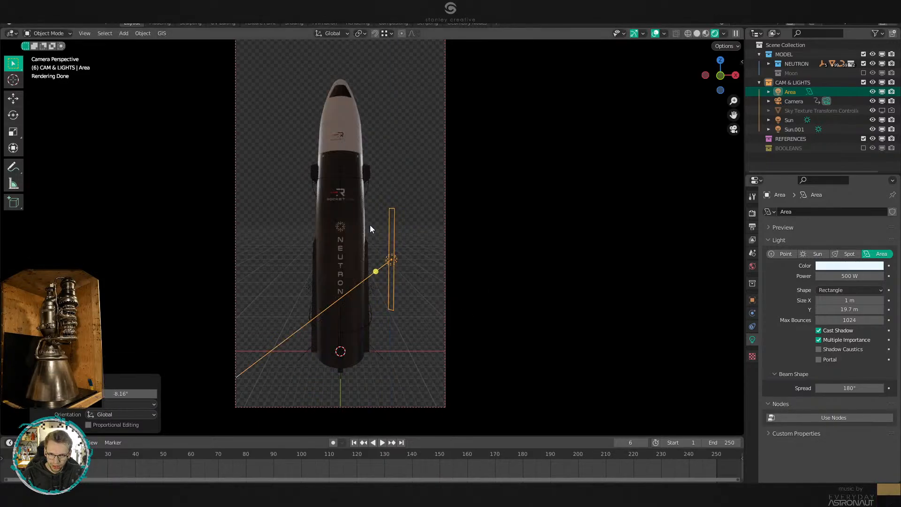
Set the area light's power to 200 W and its Y size to 50 m.
{"action": "left_click", "coordinate": [849, 277]}
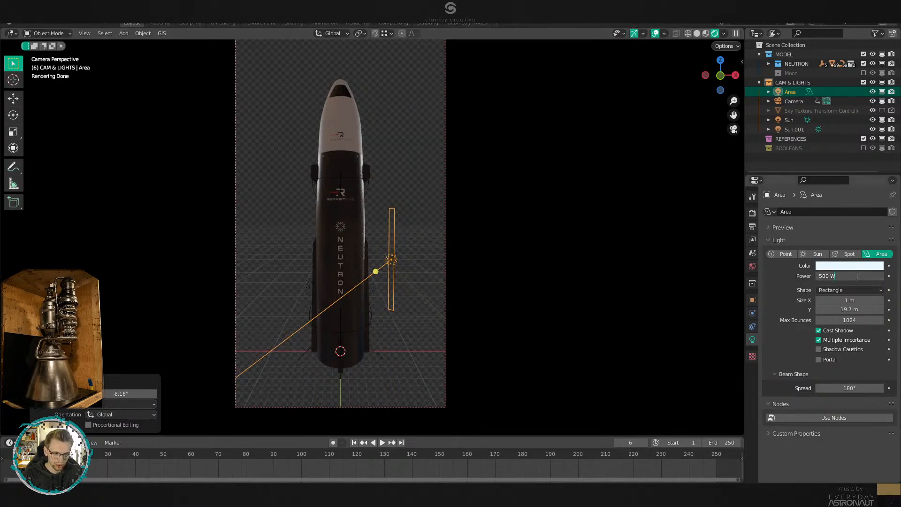
{"action": "type", "text": "200"}
{"action": "key", "text": "Return"}
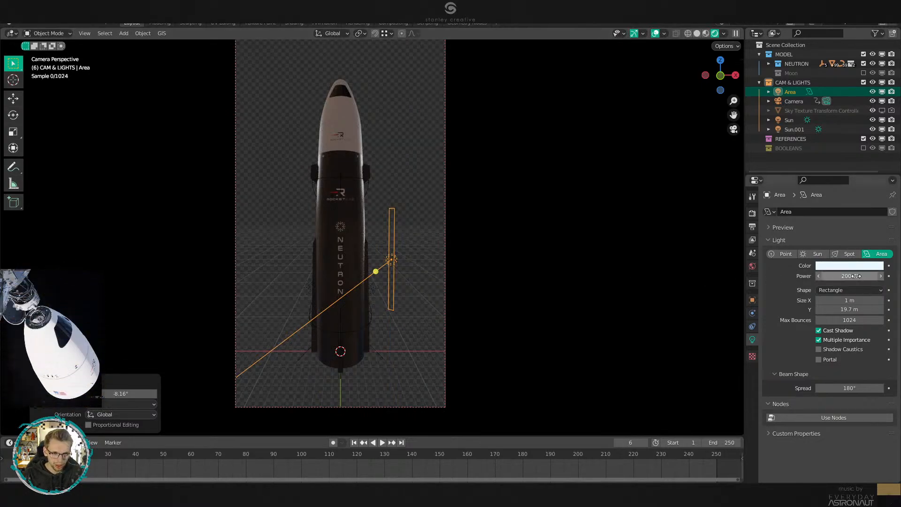
{"action": "left_click", "coordinate": [857, 309]}
{"action": "type", "text": "50"}
{"action": "key", "text": "Return"}
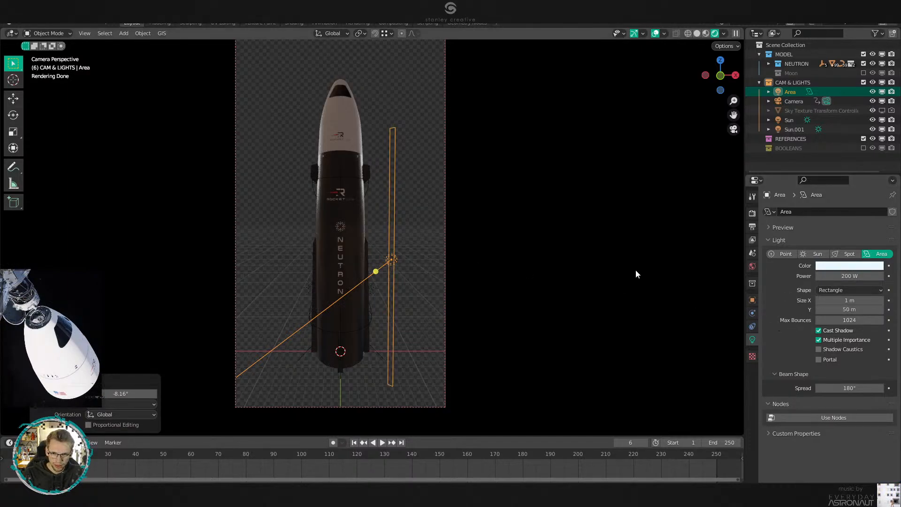
Rotate the area light about -4.7° and move it about 2 m outward along its local X axis.
{"action": "key", "text": "r"}
{"action": "left_click", "coordinate": [536, 263]}
{"action": "key", "text": "g"}
{"action": "key", "text": "x"}
{"action": "key", "text": "x"}
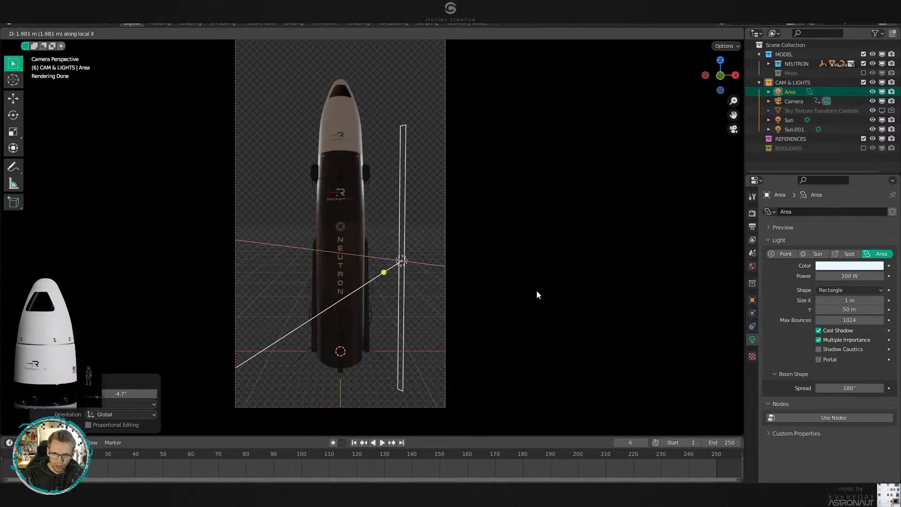
{"action": "left_click", "coordinate": [536, 290]}
Set the transform pivot point to 3D Cursor.
{"action": "scroll", "coordinate": [559, 270], "scroll_direction": "up", "scroll_amount": 2}
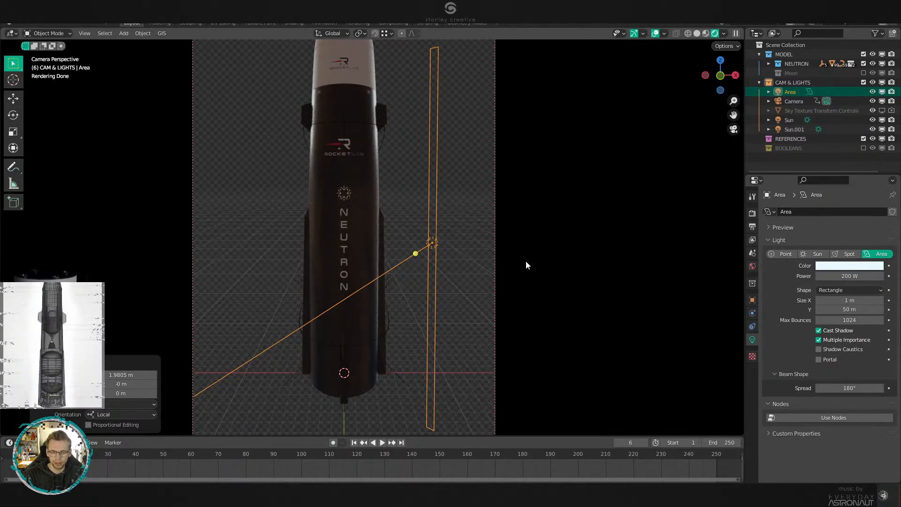
{"action": "key", "text": "period"}
{"action": "left_click", "coordinate": [584, 261]}
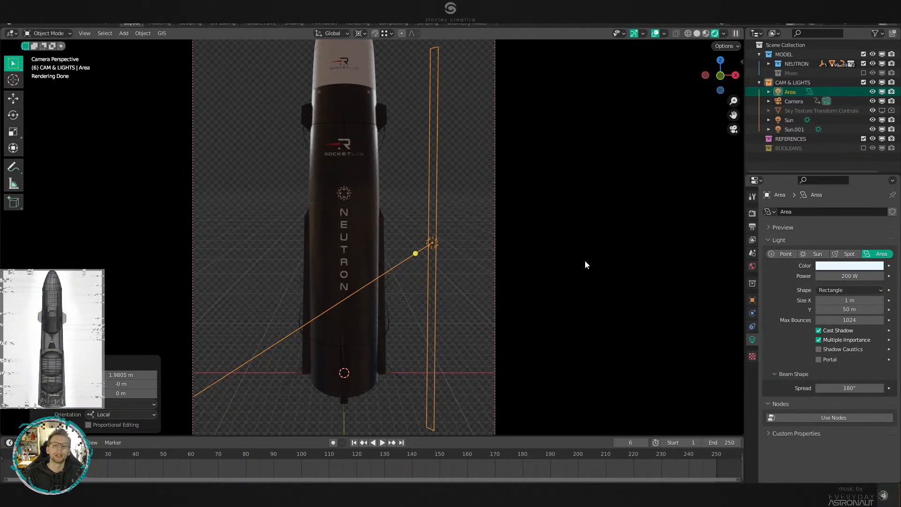
Try mirroring a duplicate of the area light by scaling it -1 on X, and delete the duplicate.
{"action": "key", "text": "shift+d"}
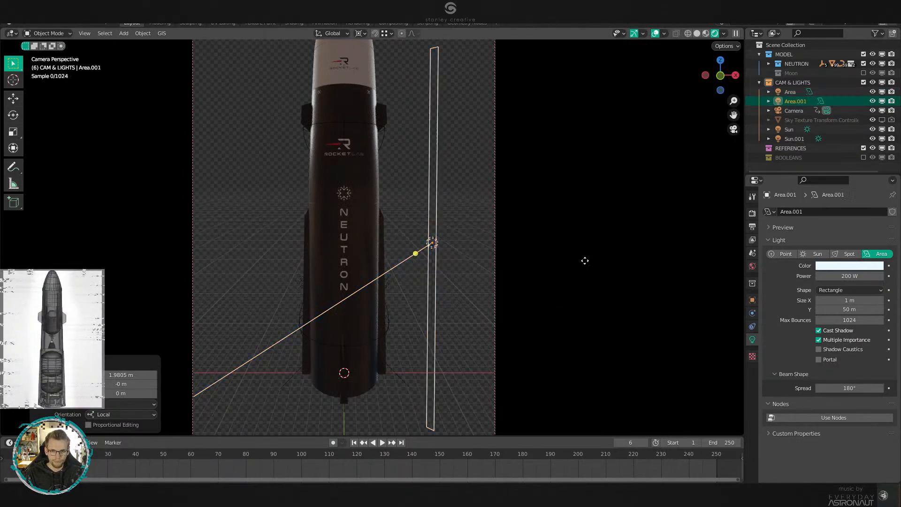
{"action": "type", "text": "sx-1"}
{"action": "key", "text": "Return"}
{"action": "key", "text": "x"}
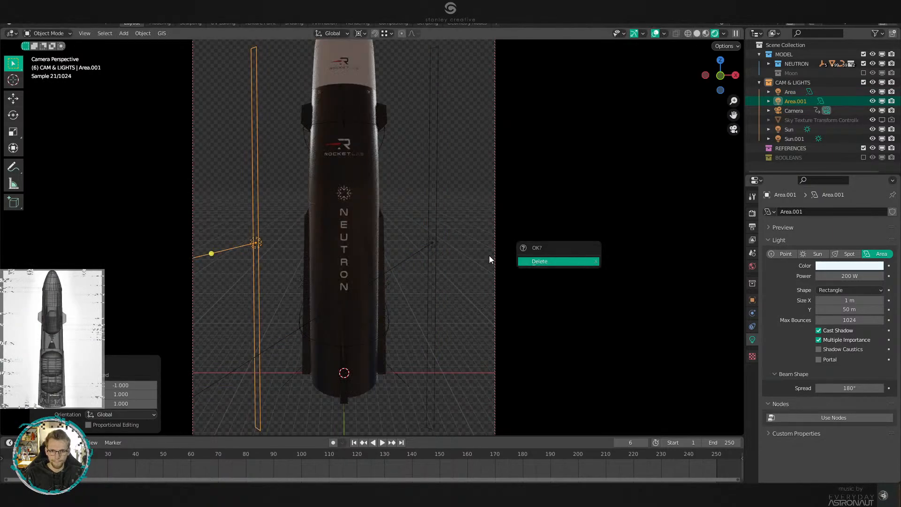
{"action": "key", "text": "Return"}
Make a linked duplicate of the area light and rotate it 180° around global Z about the 3D cursor.
{"action": "left_click", "coordinate": [430, 244]}
{"action": "key", "text": "shift+d"}
{"action": "key", "text": "r"}
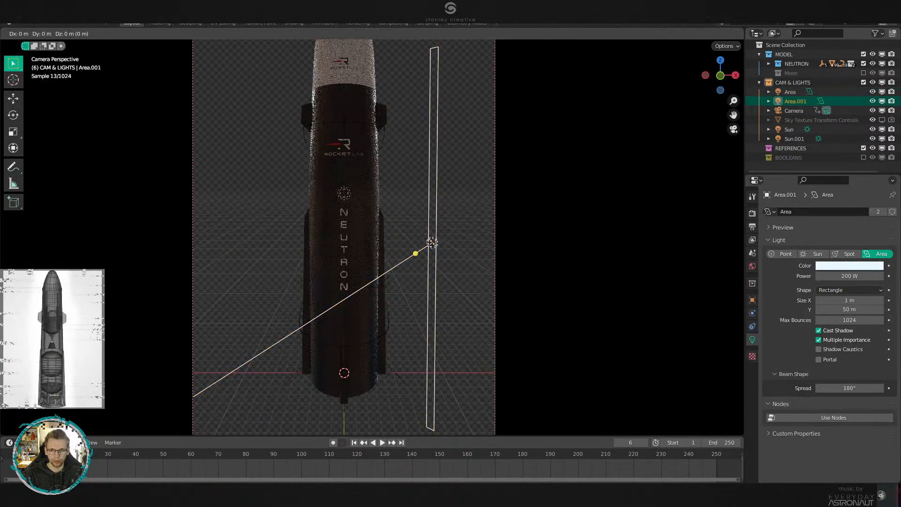
{"action": "type", "text": "z"}
{"action": "type", "text": "180"}
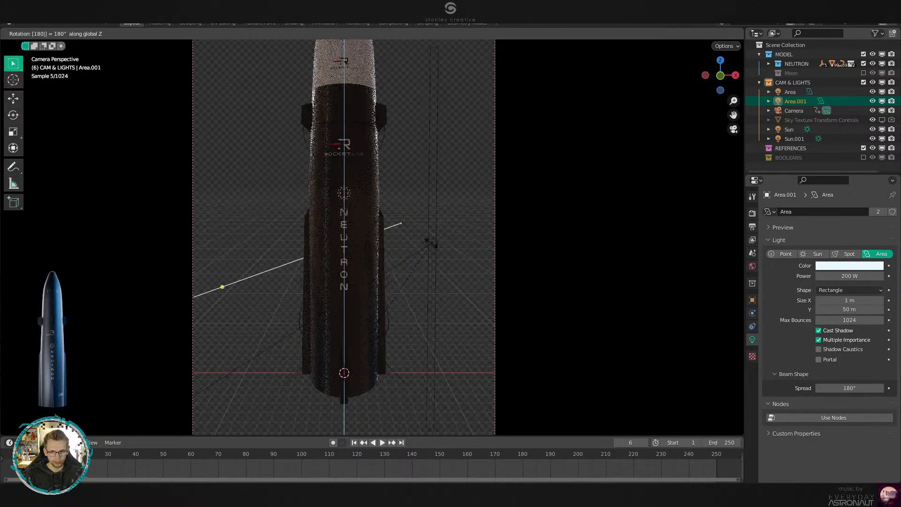
{"action": "key", "text": "Return"}
Set the pivot point to Median Point and rotate the duplicated area light 90° in the top view.
{"action": "key", "text": "period"}
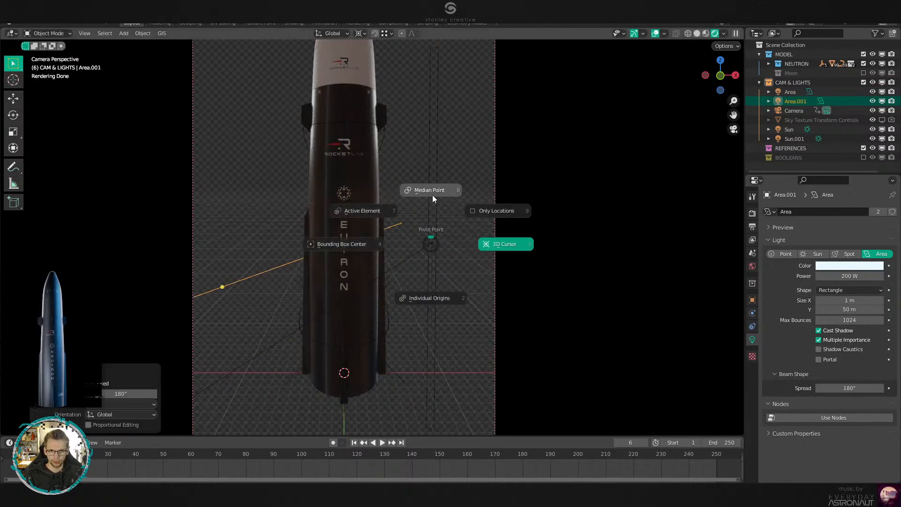
{"action": "left_click", "coordinate": [432, 195]}
{"action": "key", "text": "KP_7"}
{"action": "type", "text": "r"}
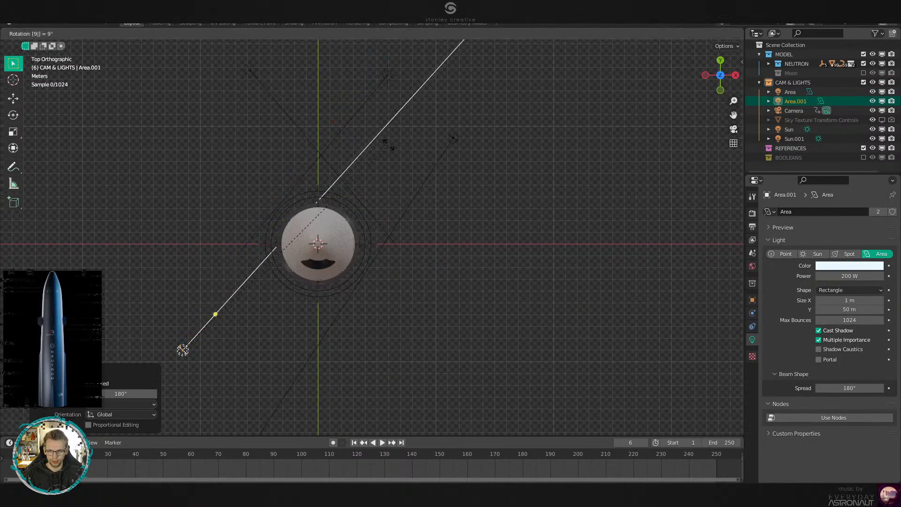
{"action": "type", "text": "90"}
{"action": "key", "text": "Return"}
Compare the original area light's rotation and set the duplicate's Z rotation to 33°.
{"action": "key", "text": "n"}
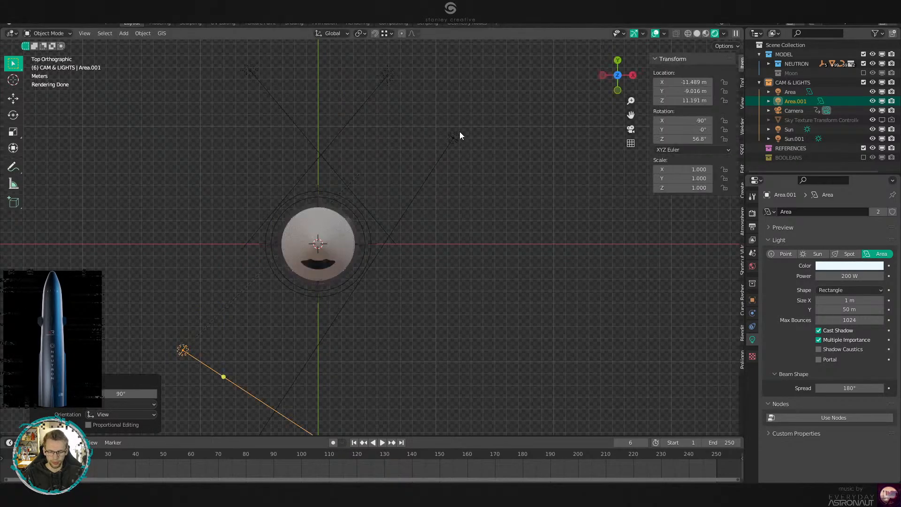
{"action": "left_click", "coordinate": [454, 139]}
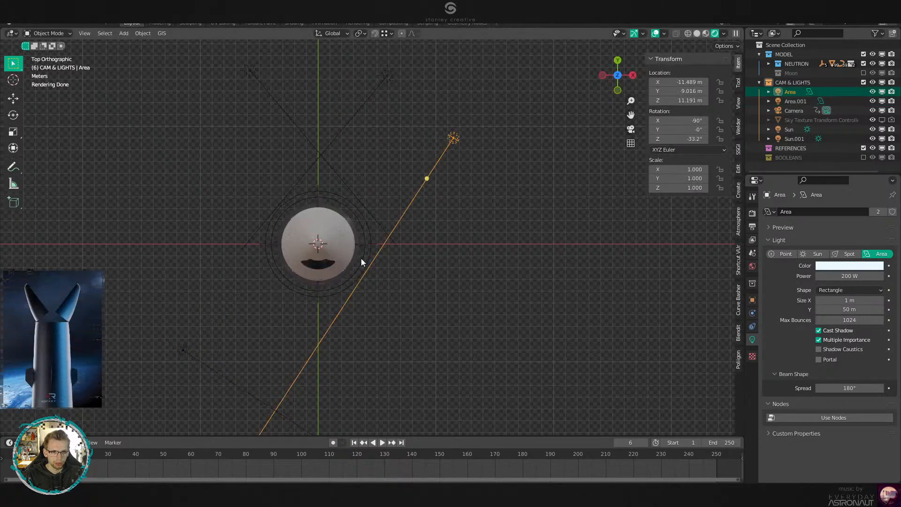
{"action": "left_click", "coordinate": [184, 350]}
{"action": "left_click", "coordinate": [680, 139]}
{"action": "type", "text": "33"}
{"action": "key", "text": "Return"}
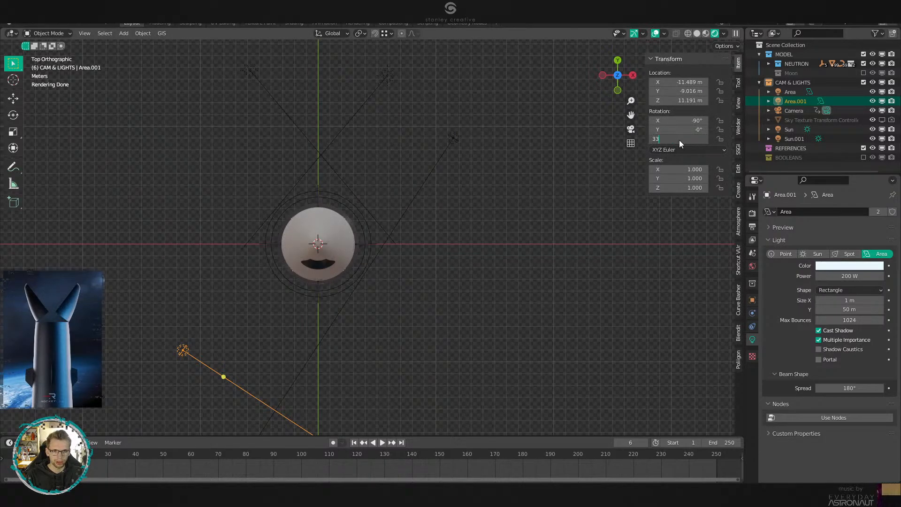
Move the duplicated area light to mirror the original across the rocket, at about X -11.5 m and Y 9 m.
{"action": "key", "text": "g"}
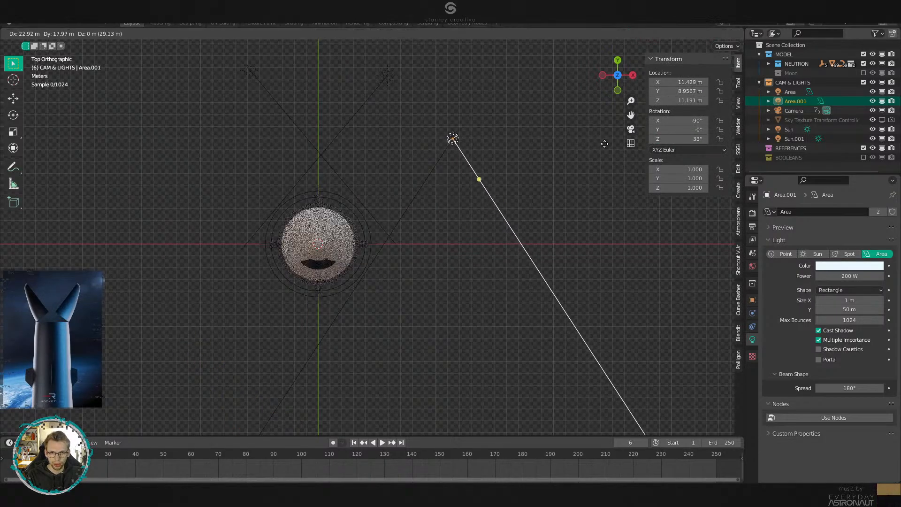
{"action": "left_click", "coordinate": [597, 141]}
{"action": "key", "text": "g"}
{"action": "key", "text": "x"}
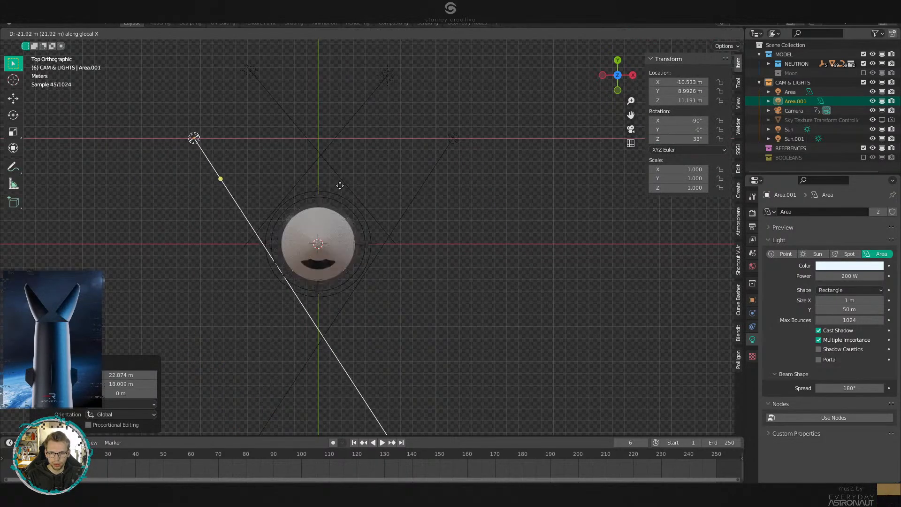
{"action": "left_click", "coordinate": [331, 188]}
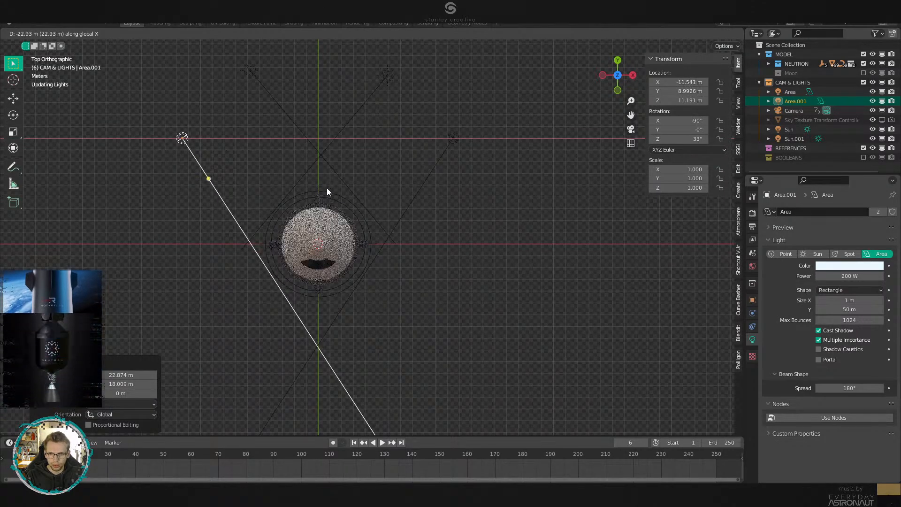
Return to the camera view and hide the viewport overlays.
{"action": "key", "text": "KP_0"}
{"action": "middle_click_drag", "start_coordinate": [413, 254], "coordinate": [427, 289], "text": "shift"}
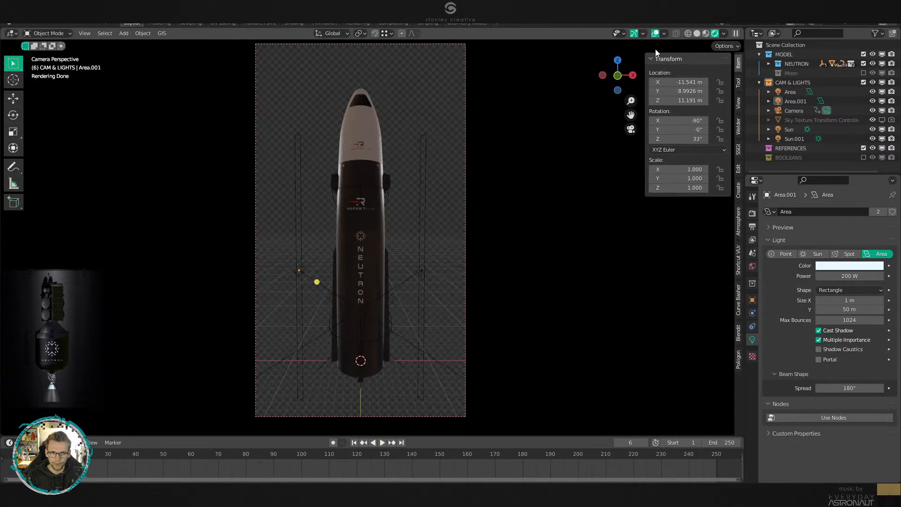
{"action": "left_click", "coordinate": [656, 33]}
{"action": "scroll", "coordinate": [584, 234], "scroll_direction": "up", "scroll_amount": 5}
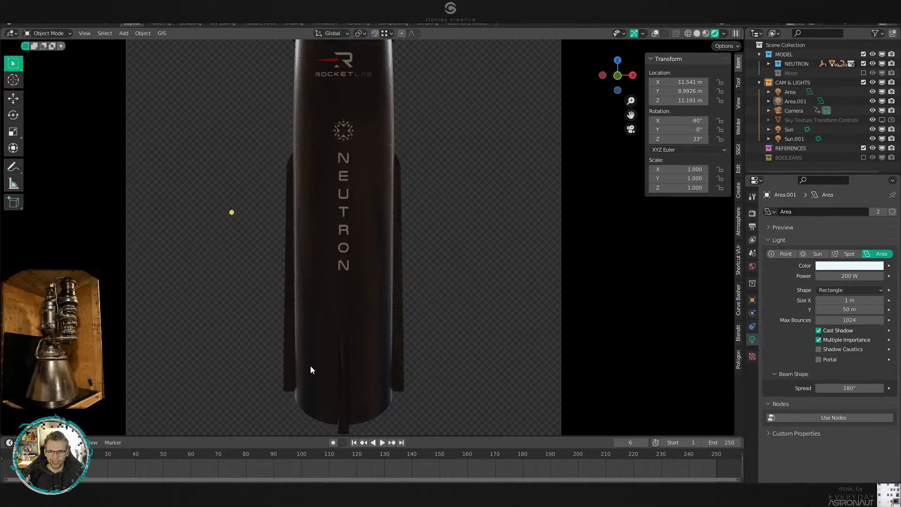
Examine the rim lighting along the rocket's body, service module and nose in the rendered preview.
{"action": "left_click", "coordinate": [403, 302]}
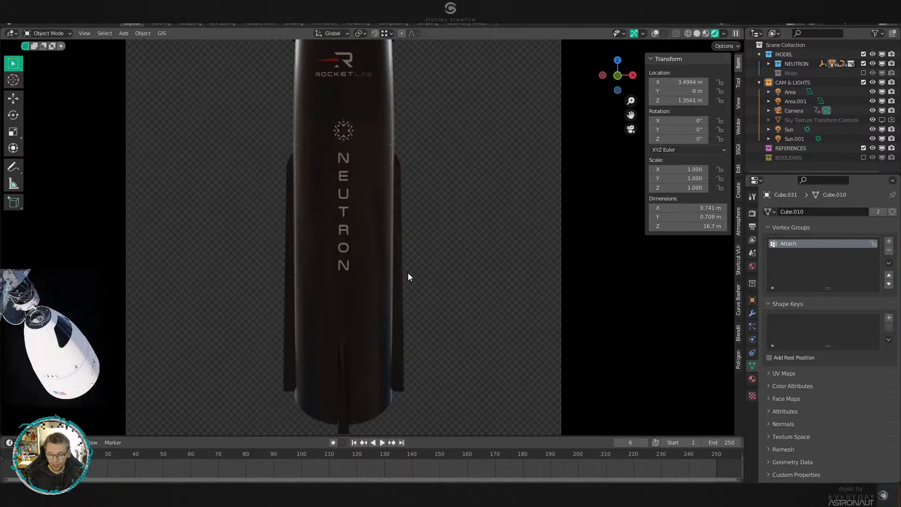
{"action": "scroll", "coordinate": [419, 287], "scroll_direction": "down", "scroll_amount": 4}
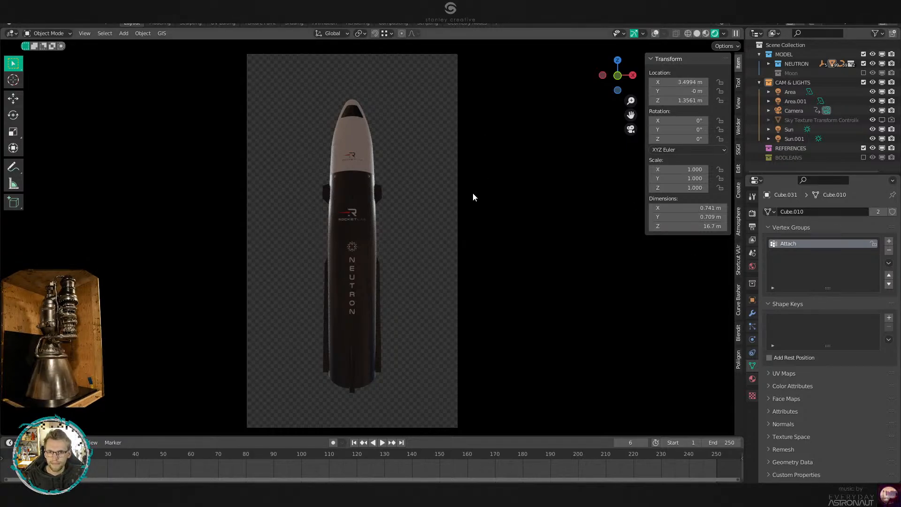
{"action": "middle_click_drag", "start_coordinate": [431, 193], "coordinate": [438, 189], "text": "shift"}
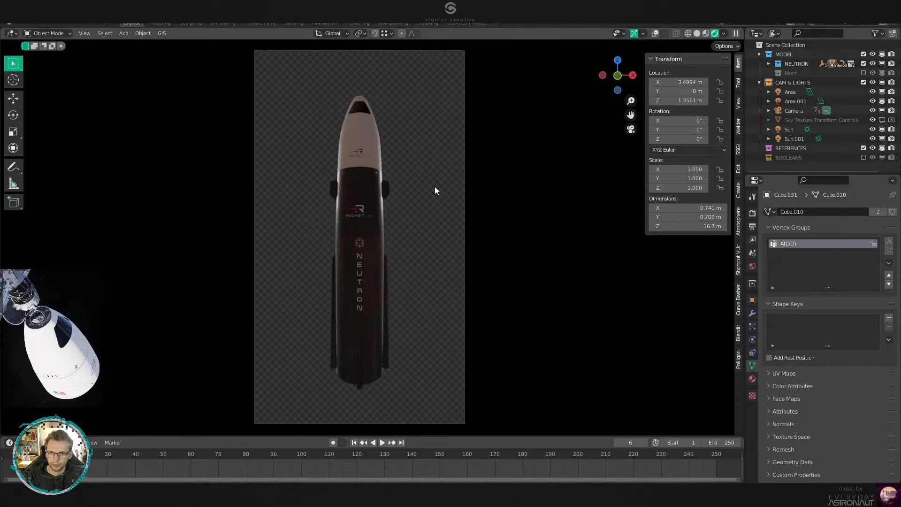
{"action": "scroll", "coordinate": [438, 265], "scroll_direction": "up", "scroll_amount": 5}
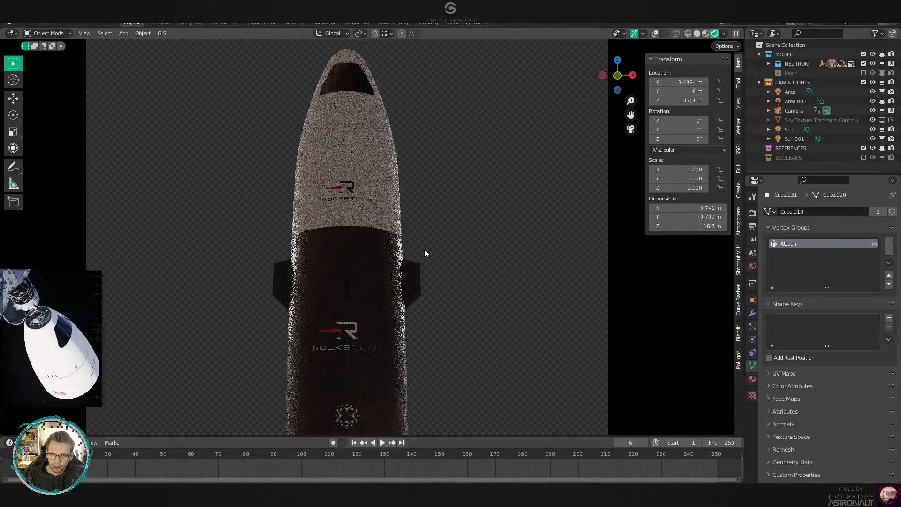
{"action": "scroll", "coordinate": [448, 267], "scroll_direction": "up", "scroll_amount": 3}
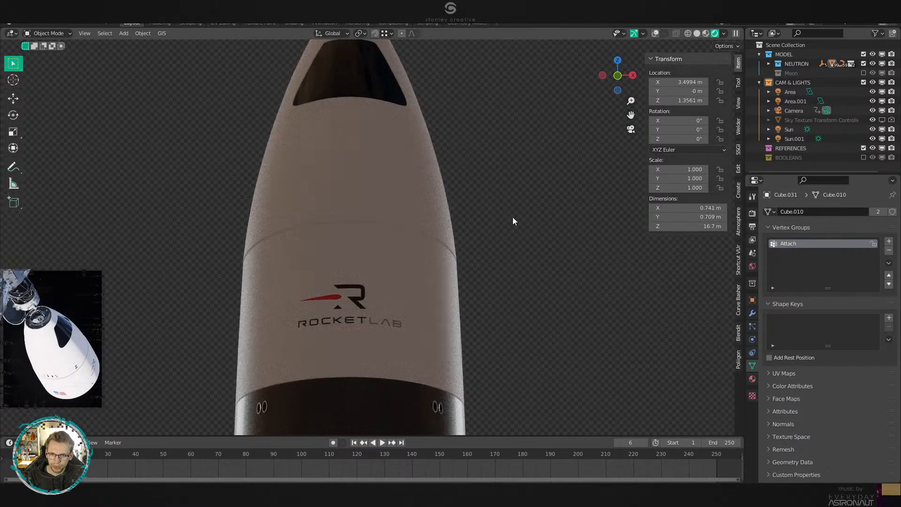
{"action": "scroll", "coordinate": [483, 251], "scroll_direction": "up", "scroll_amount": 3}
{"action": "scroll", "coordinate": [508, 270], "scroll_direction": "up", "scroll_amount": 6}
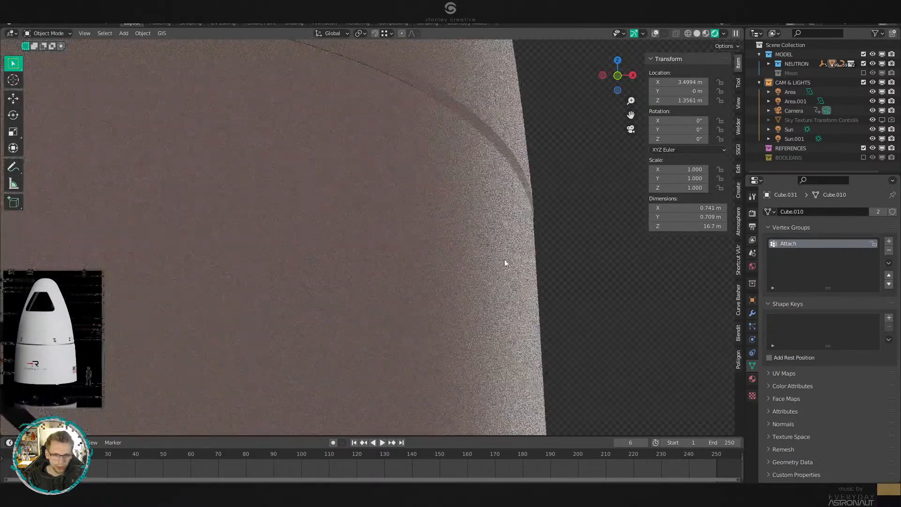
{"action": "scroll", "coordinate": [466, 226], "scroll_direction": "down", "scroll_amount": 4}
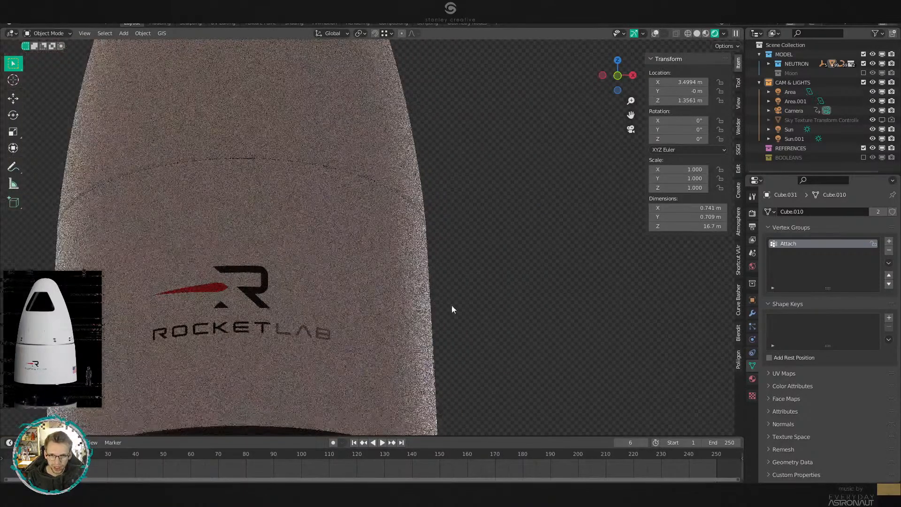
{"action": "middle_click_drag", "start_coordinate": [415, 227], "coordinate": [457, 189], "text": "shift"}
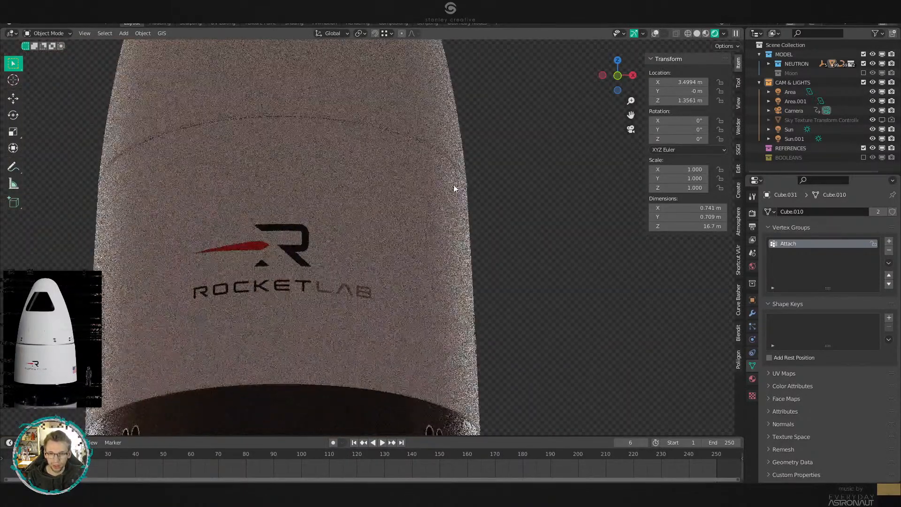
{"action": "left_click", "coordinate": [457, 245]}
{"action": "scroll", "coordinate": [466, 254], "scroll_direction": "down", "scroll_amount": 3}
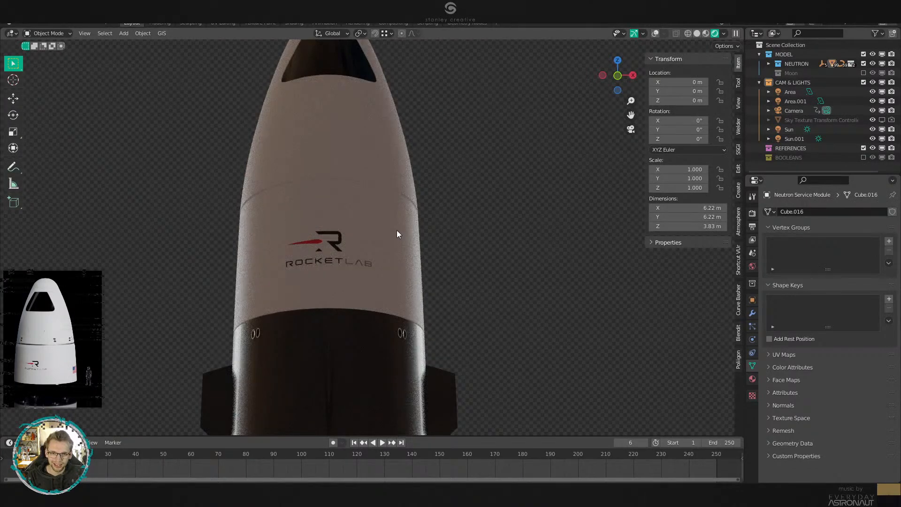
Try a roughness of 0.4 on the service module's white material and restore it to 0.5.
{"action": "left_click", "coordinate": [752, 378]}
{"action": "scroll", "coordinate": [797, 372], "scroll_direction": "down", "scroll_amount": 8}
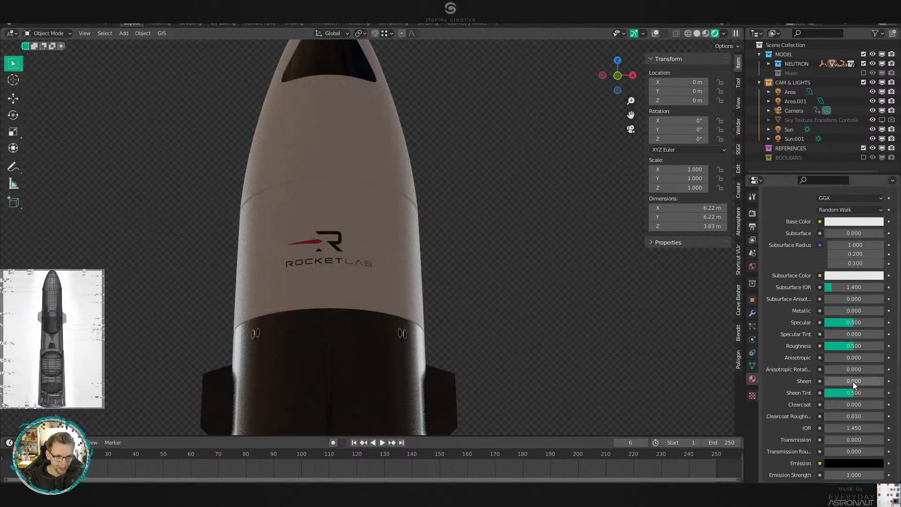
{"action": "mouse_move", "coordinate": [854, 352]}
{"action": "left_mouse_down"}
{"action": "mouse_move", "coordinate": [836, 352]}
{"action": "mouse_move", "coordinate": [882, 352]}
{"action": "mouse_move", "coordinate": [849, 347]}
{"action": "left_mouse_up"}
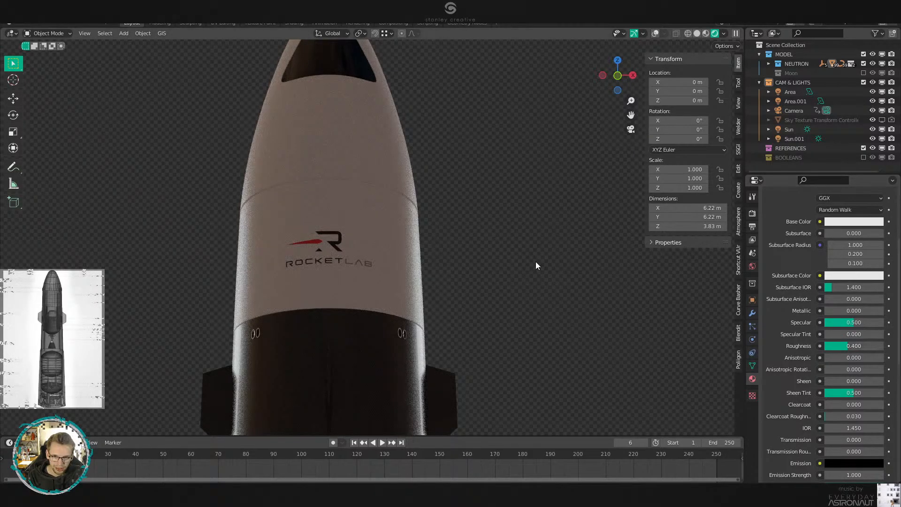
{"action": "key", "text": "BackSpace"}
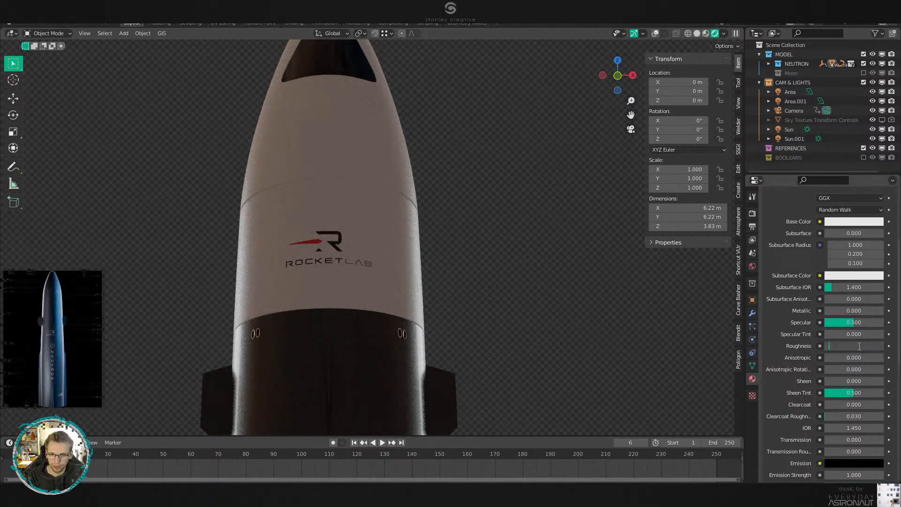
{"action": "type", "text": ".5"}
{"action": "key", "text": "Return"}
Return to the camera view and brighten the service module material's base color to pure white.
{"action": "key", "text": "KP_0"}
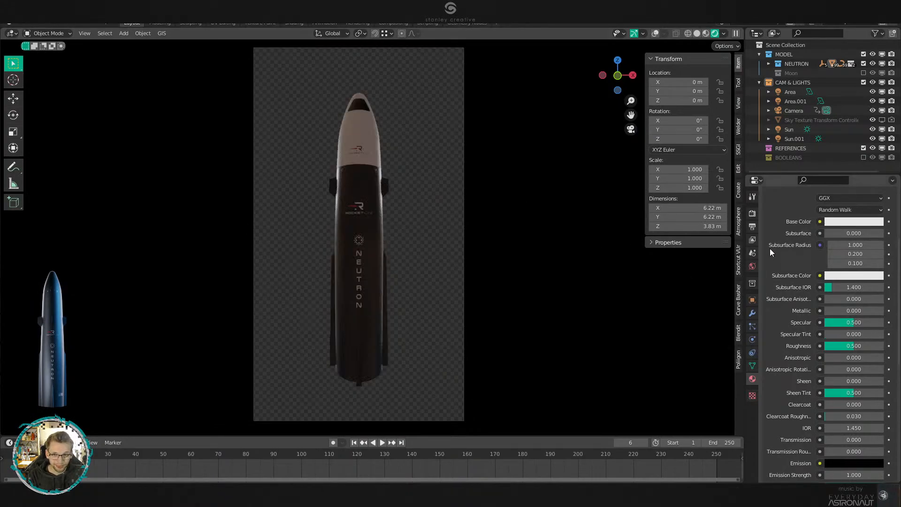
{"action": "left_click", "coordinate": [876, 223]}
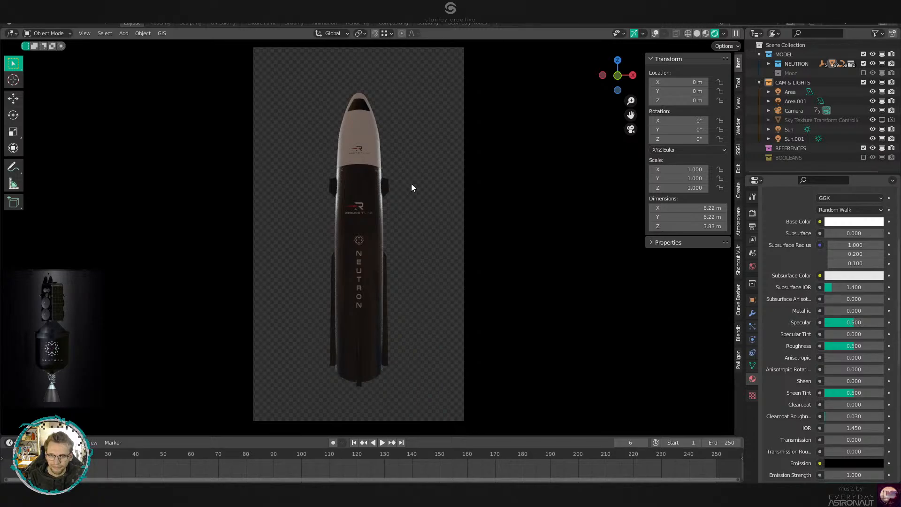
Compare the rocket in solid and rendered shading through the camera.
{"action": "key", "text": "z"}
{"action": "left_click", "coordinate": [480, 214]}
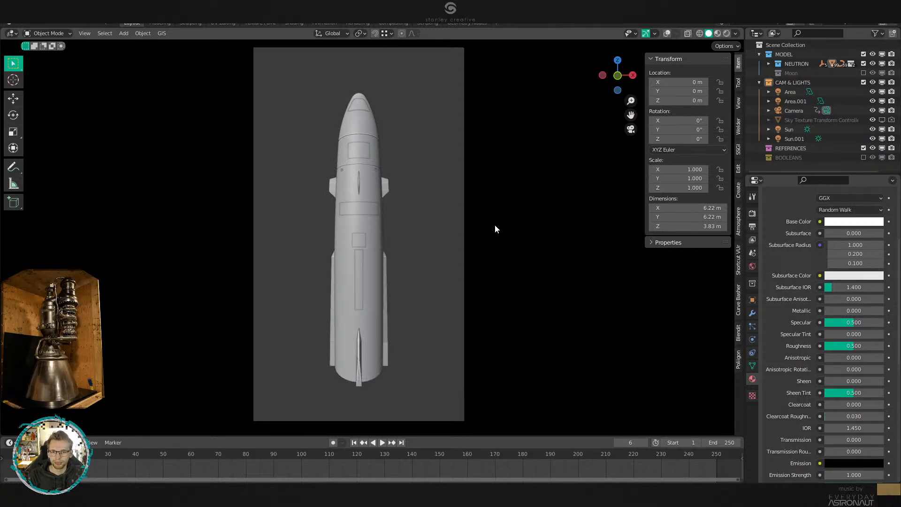
{"action": "key", "text": "z"}
{"action": "left_click", "coordinate": [493, 53]}
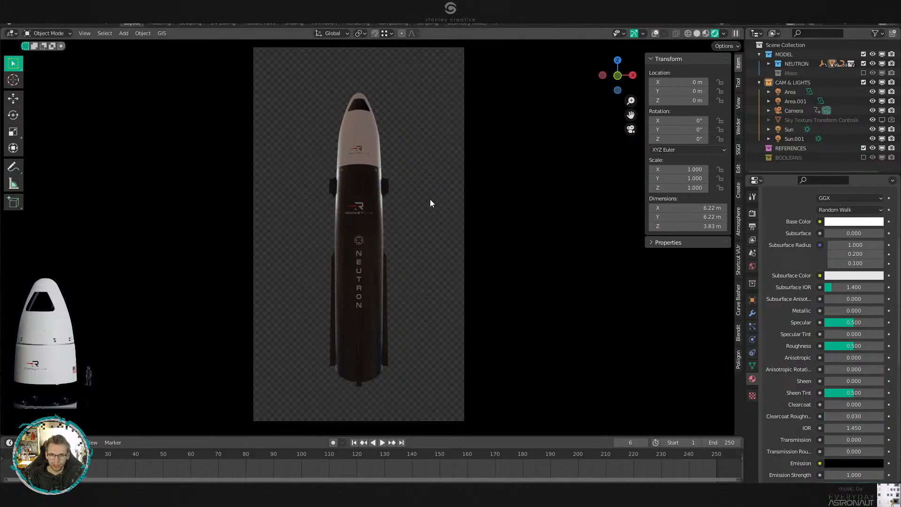
Inspect the rendered lower body and engine base from below, and return to the camera view in solid shading.
{"action": "middle_click_drag", "start_coordinate": [432, 213], "coordinate": [437, 219]}
{"action": "scroll", "coordinate": [437, 218], "scroll_direction": "down", "scroll_amount": 4}
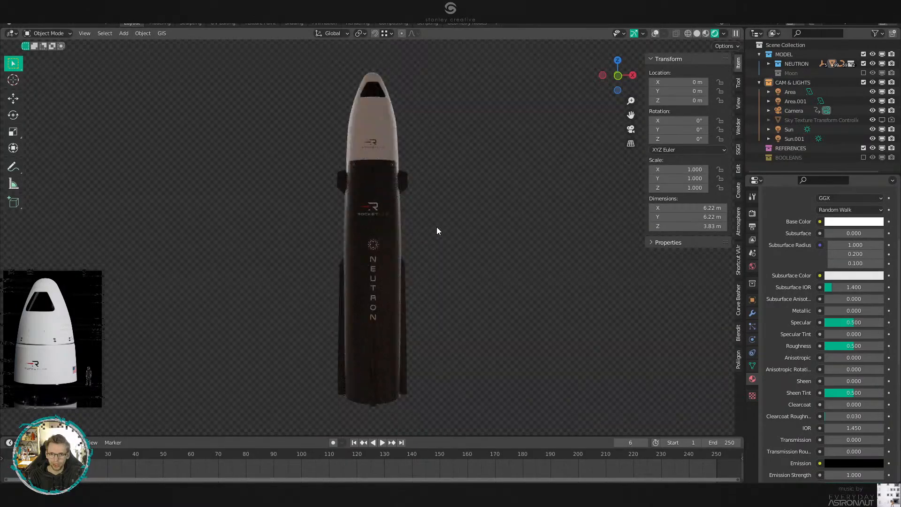
{"action": "middle_click_drag", "start_coordinate": [437, 282], "coordinate": [454, 238]}
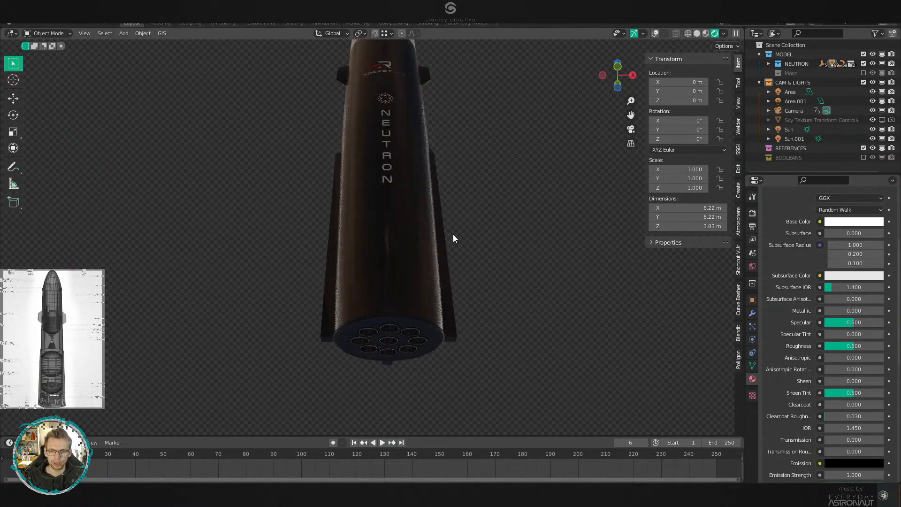
{"action": "key", "text": "KP_0"}
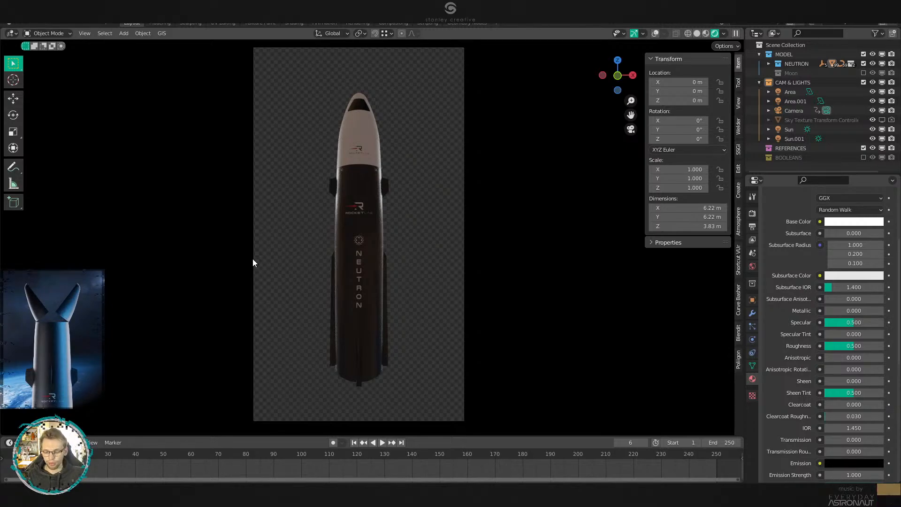
{"action": "key", "text": "z"}
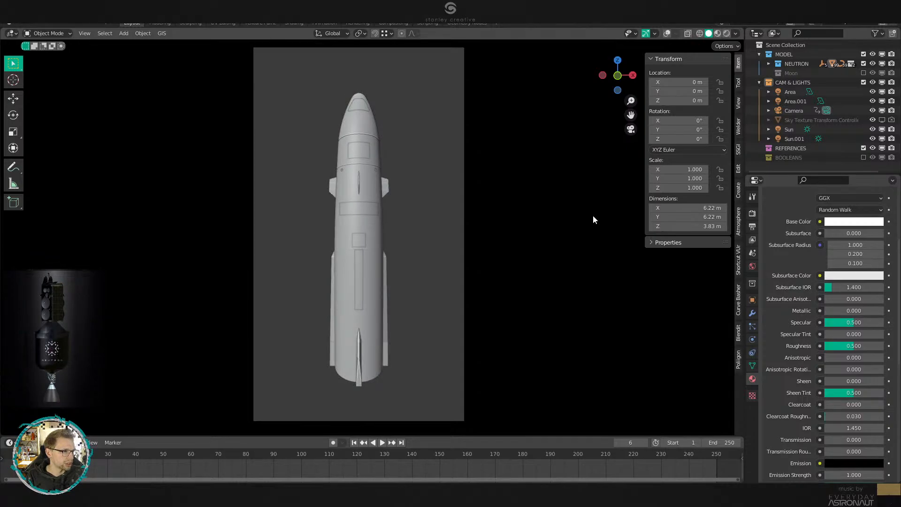